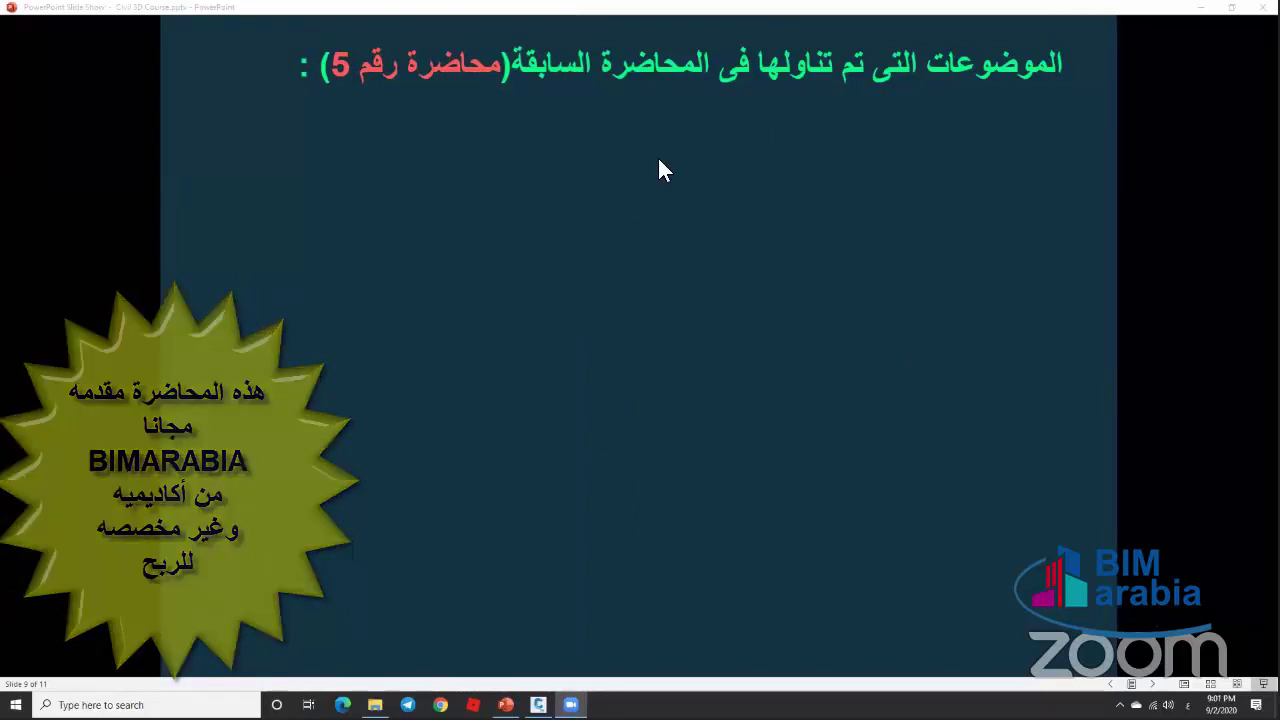
# Step: Reveal the six lecture 5 recap bullets on slide 9, ending with answering attendees' profile questions
pyautogui.click(660, 170)
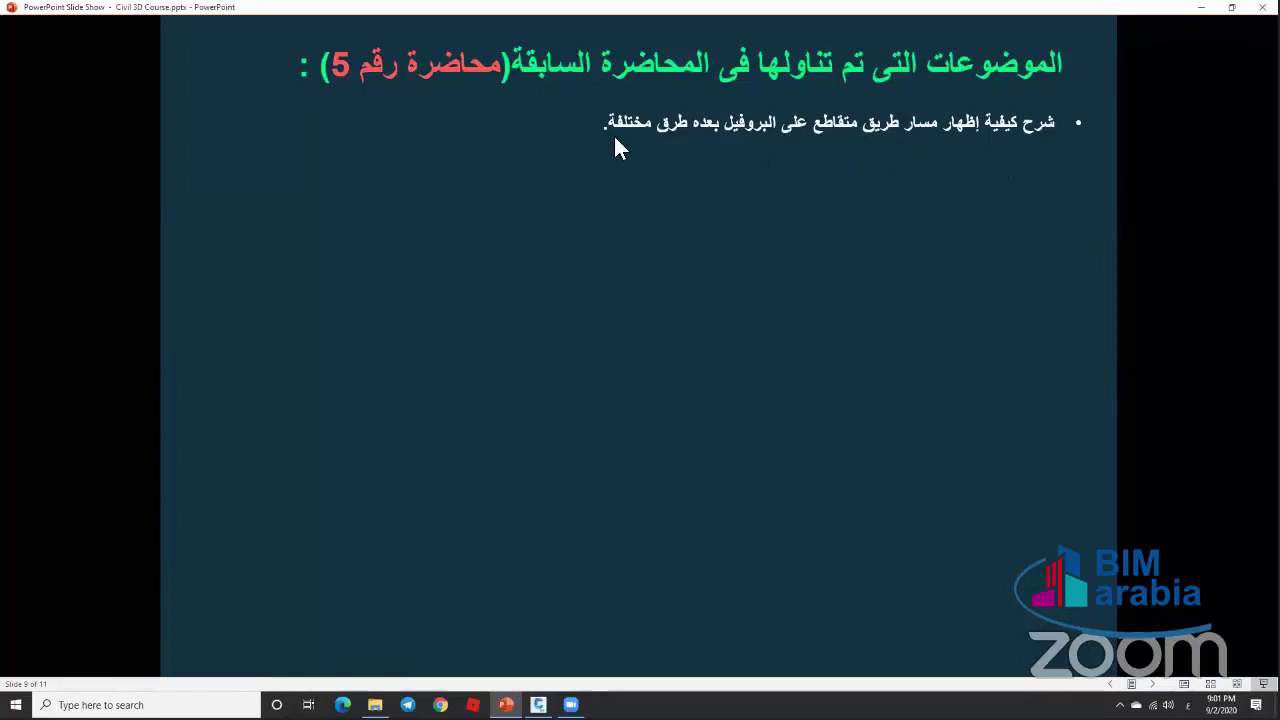
pyautogui.click(815, 181)
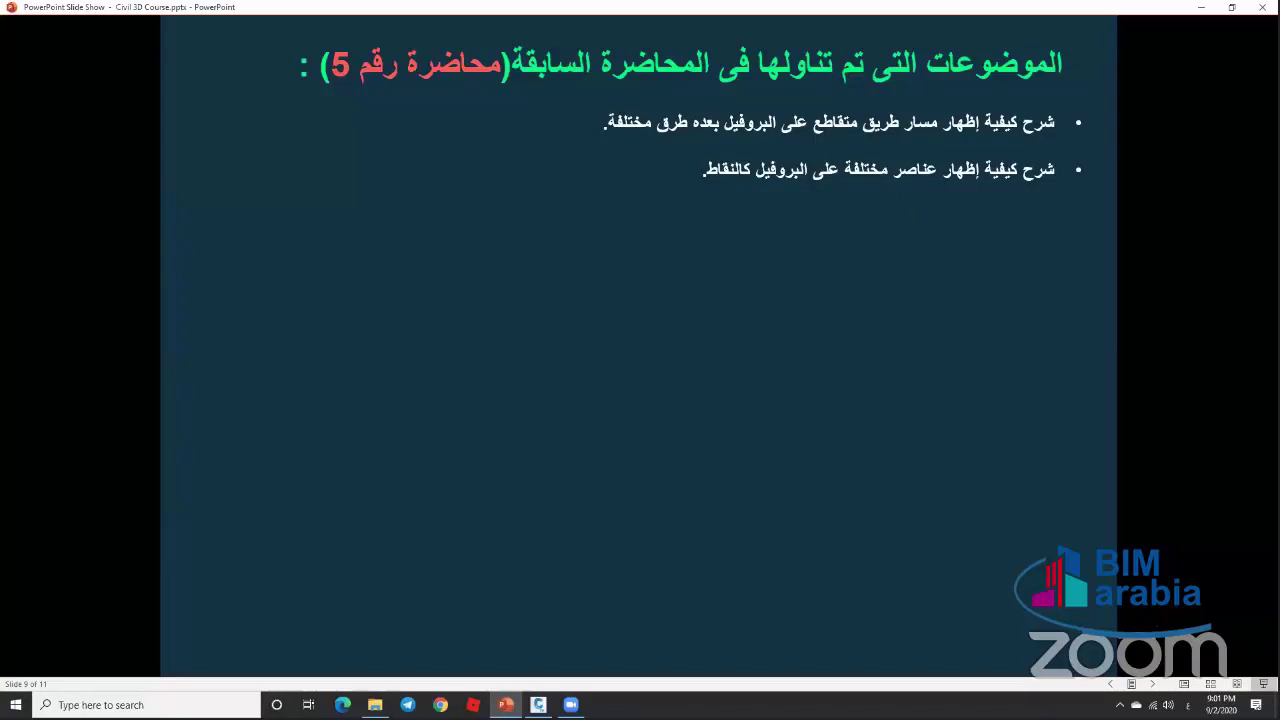
pyautogui.click(866, 276)
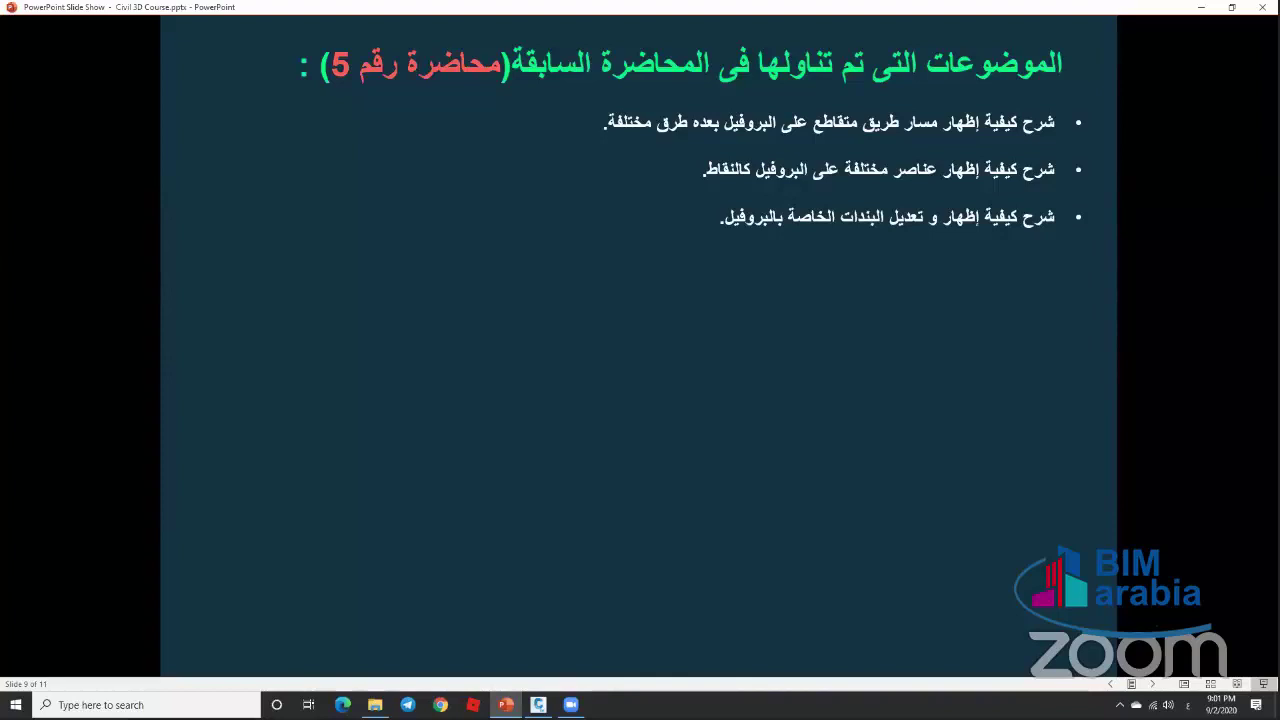
pyautogui.click(960, 310)
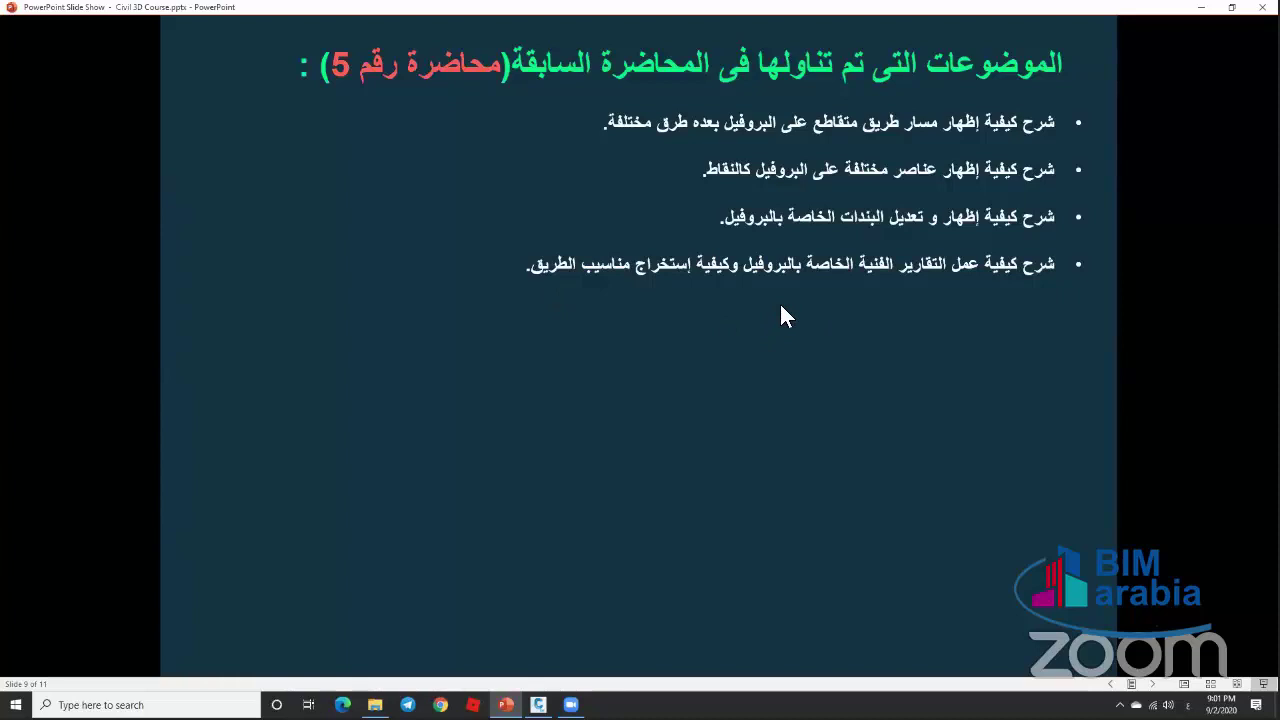
pyautogui.click(815, 352)
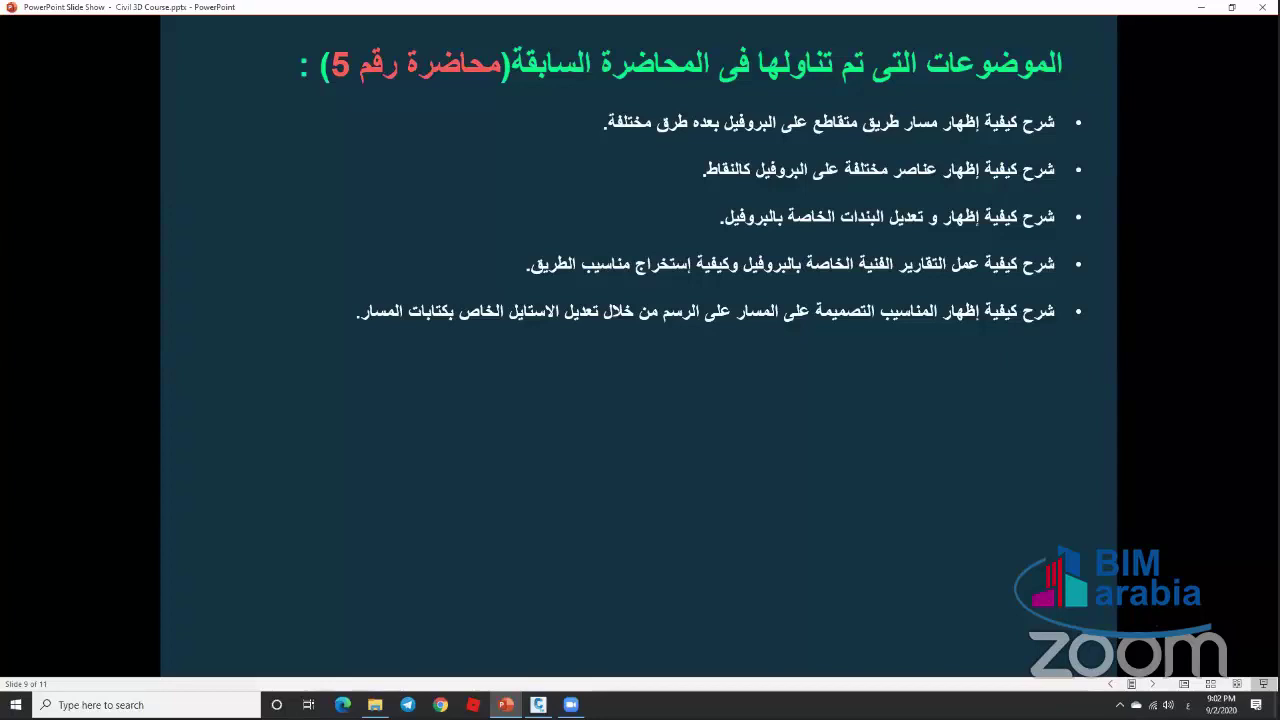
pyautogui.click(816, 364)
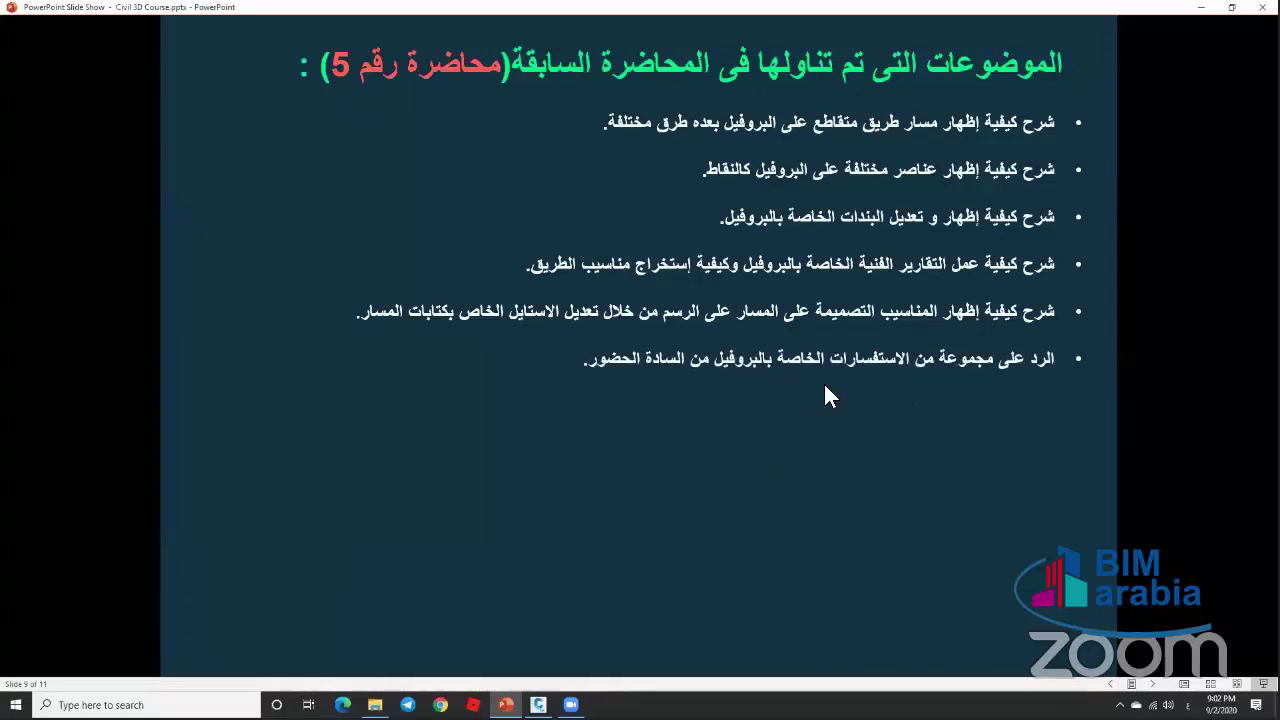
# Step: Play the bullets on assemblies, cross sections, corridors and questions, then advance to the SHAPE, POINT and LINK slide
pyautogui.click(765, 392)
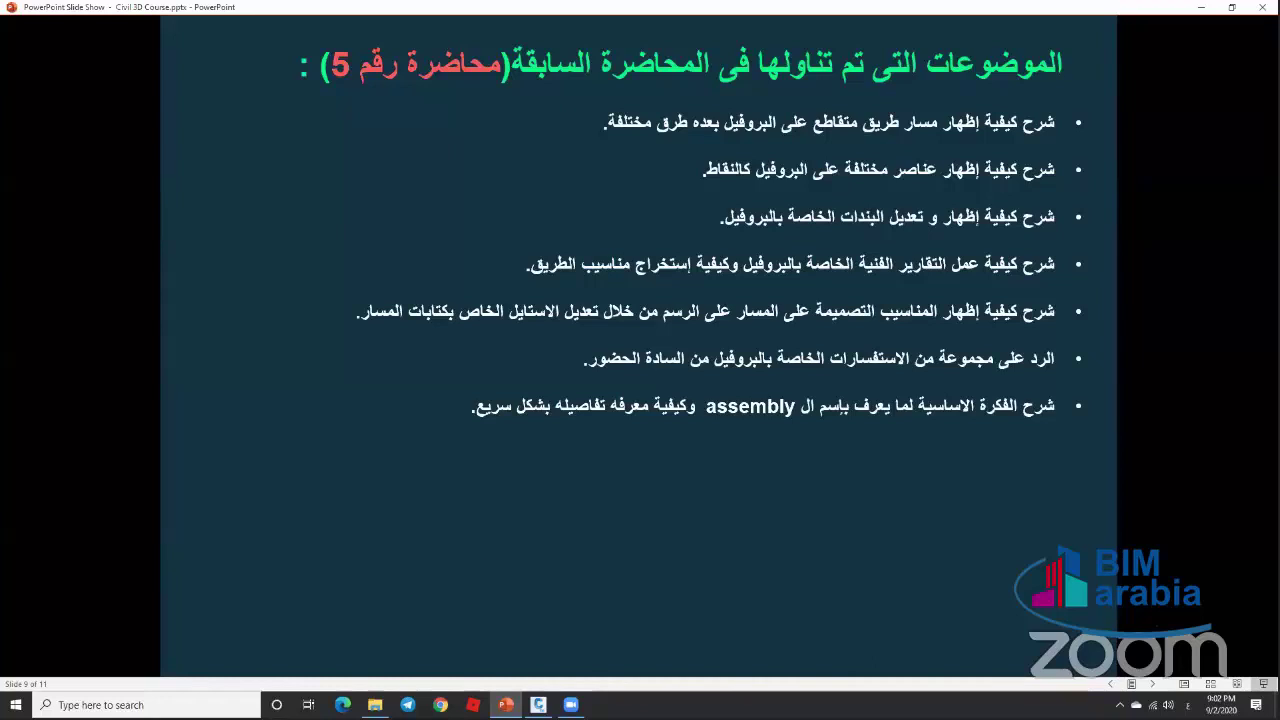
pyautogui.click(760, 465)
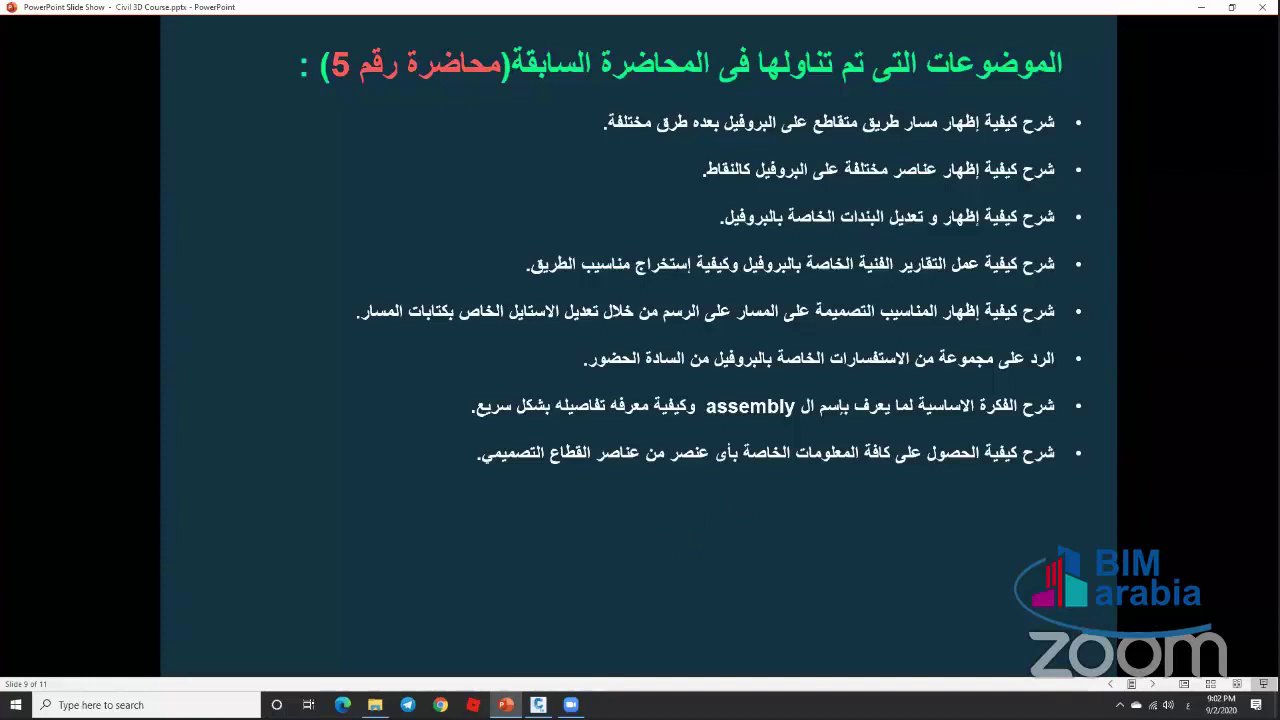
pyautogui.press('Right')
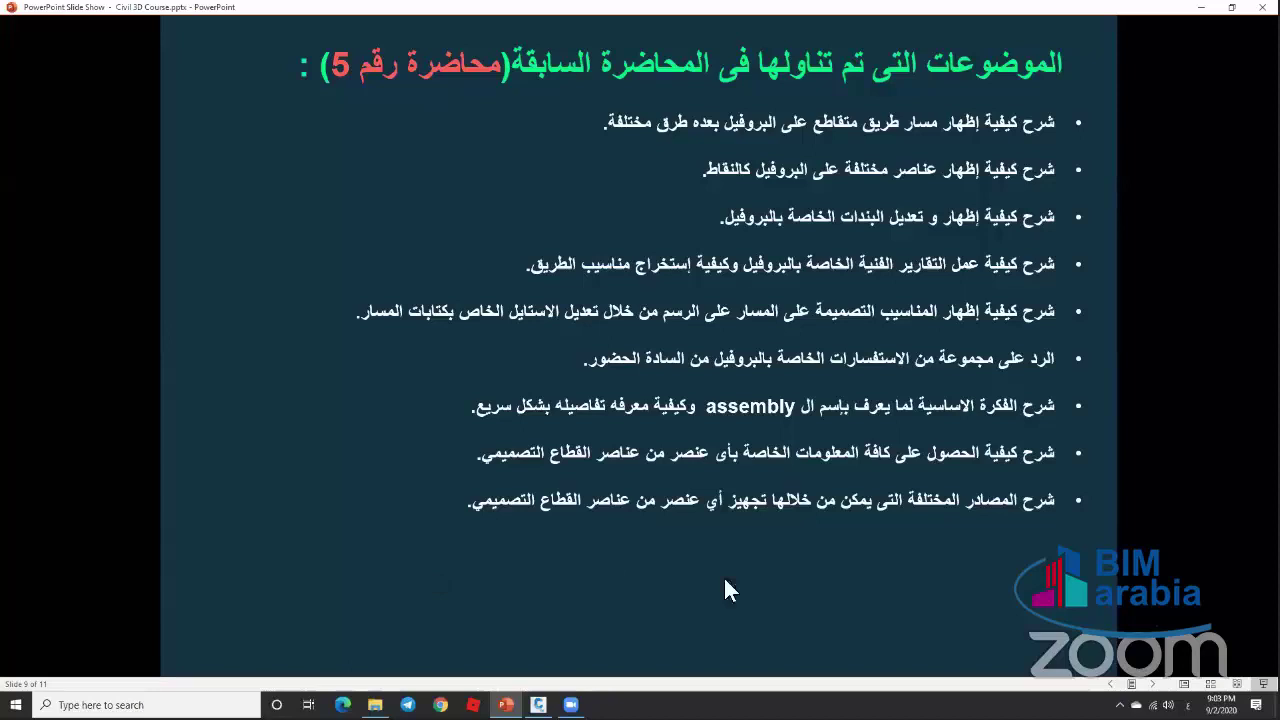
pyautogui.click(823, 465)
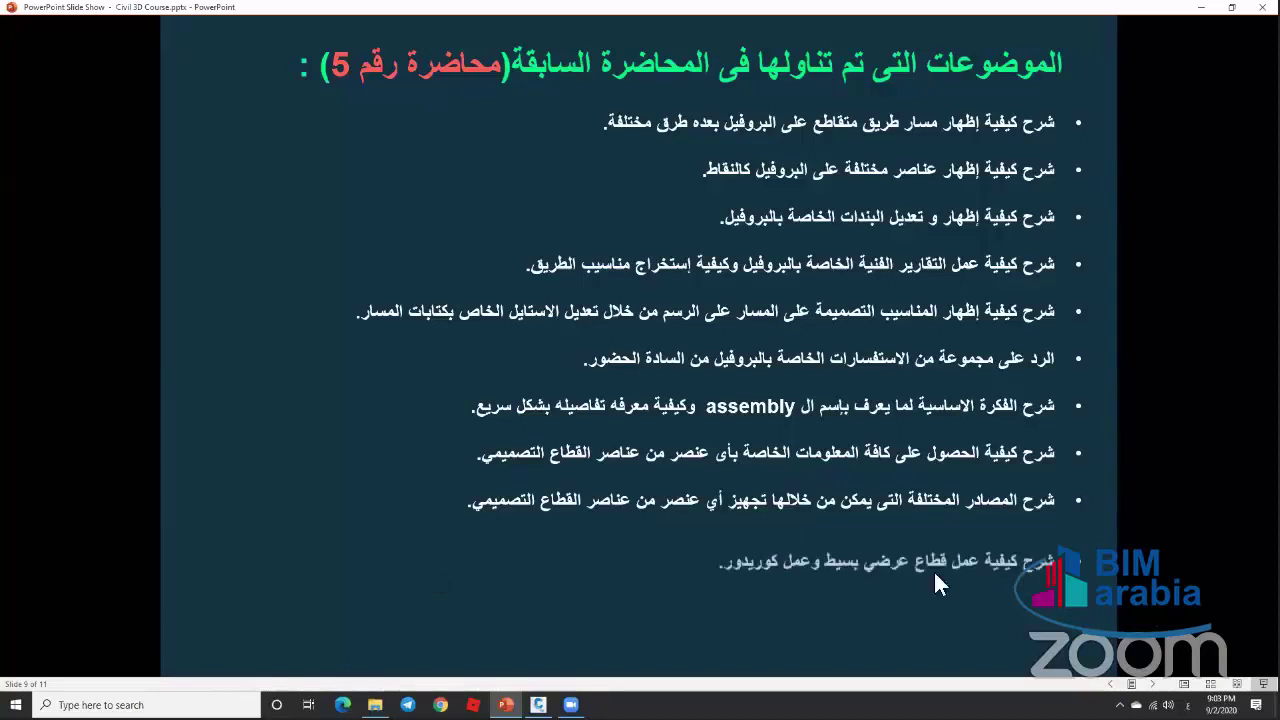
pyautogui.click(755, 513)
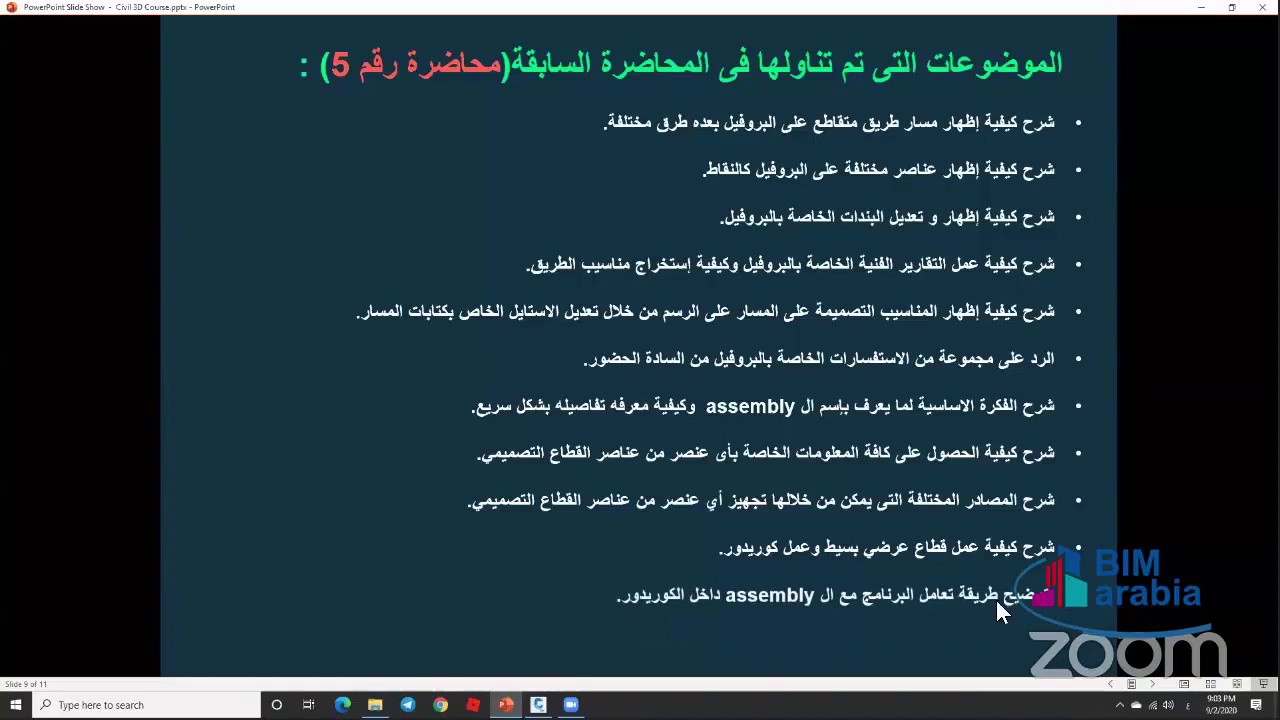
pyautogui.click(687, 551)
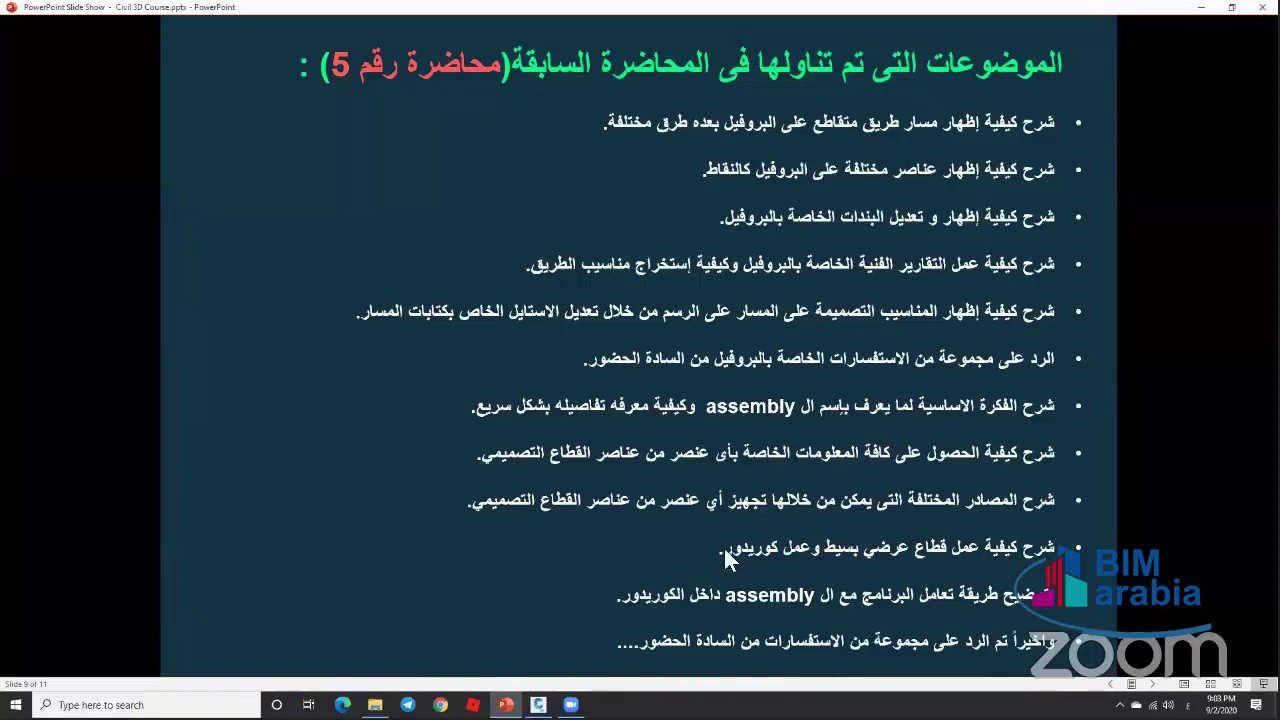
pyautogui.click(746, 480)
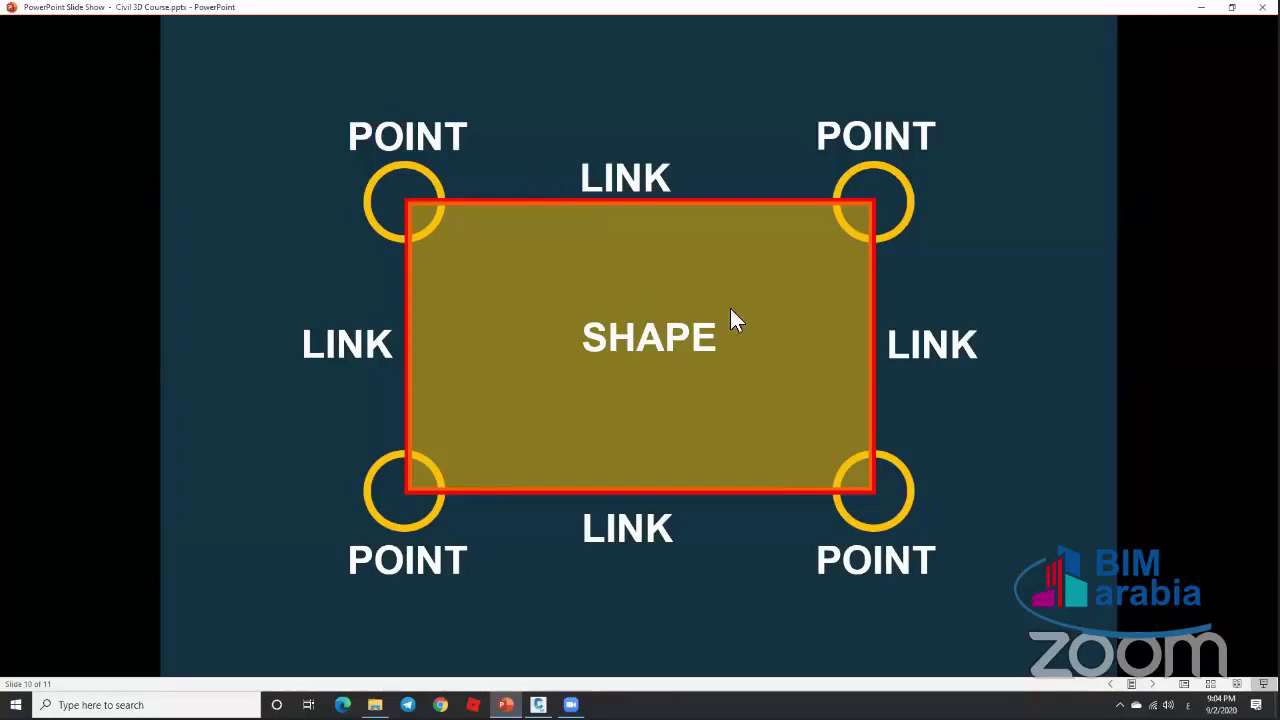
# Step: Switch to Civil 3D's Assembly.dwg and zoom in past the ROAD 01 alignment toward the assembly sketches
pyautogui.click(1201, 7)
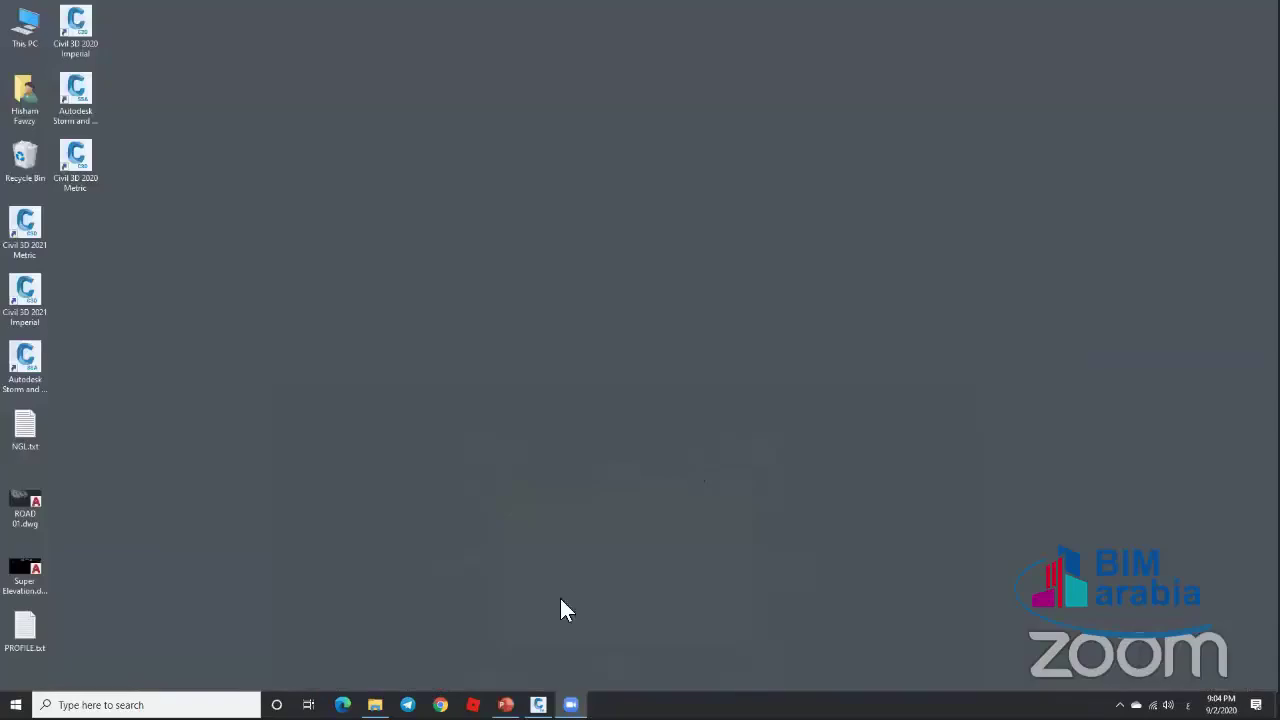
pyautogui.click(538, 704)
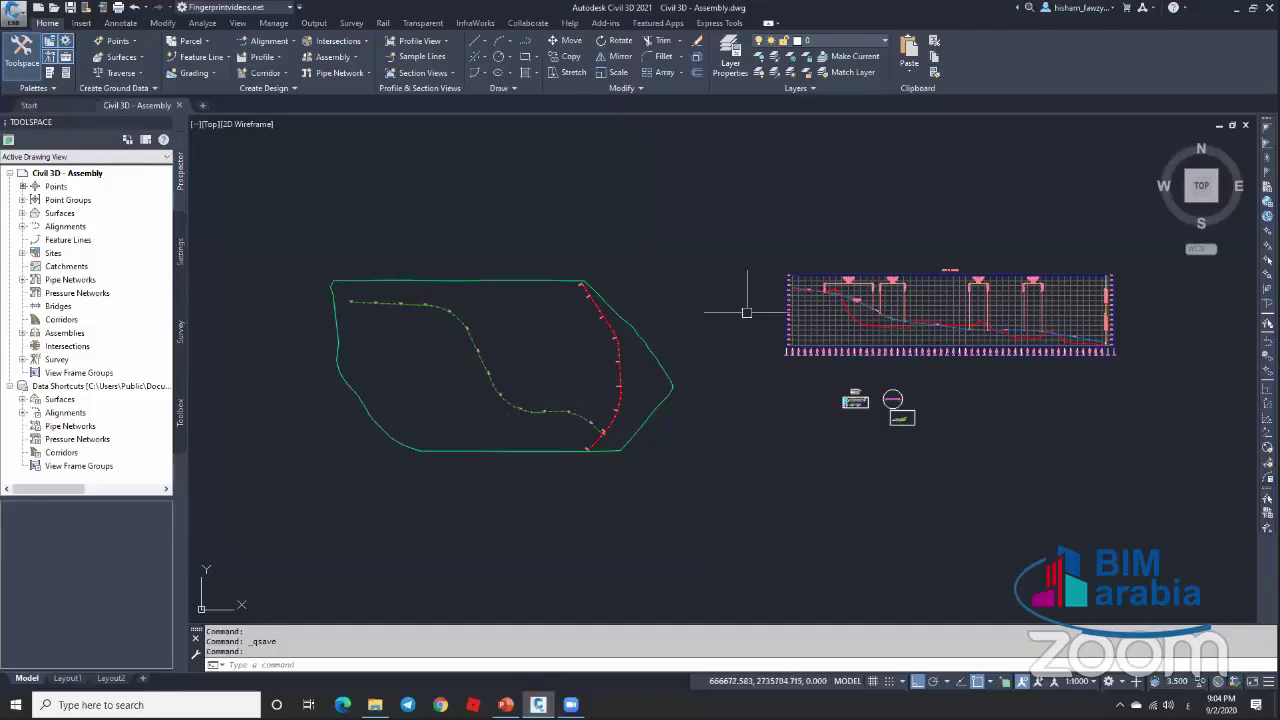
pyautogui.moveTo(706, 317); pyautogui.dragTo(705, 285, button='middle')
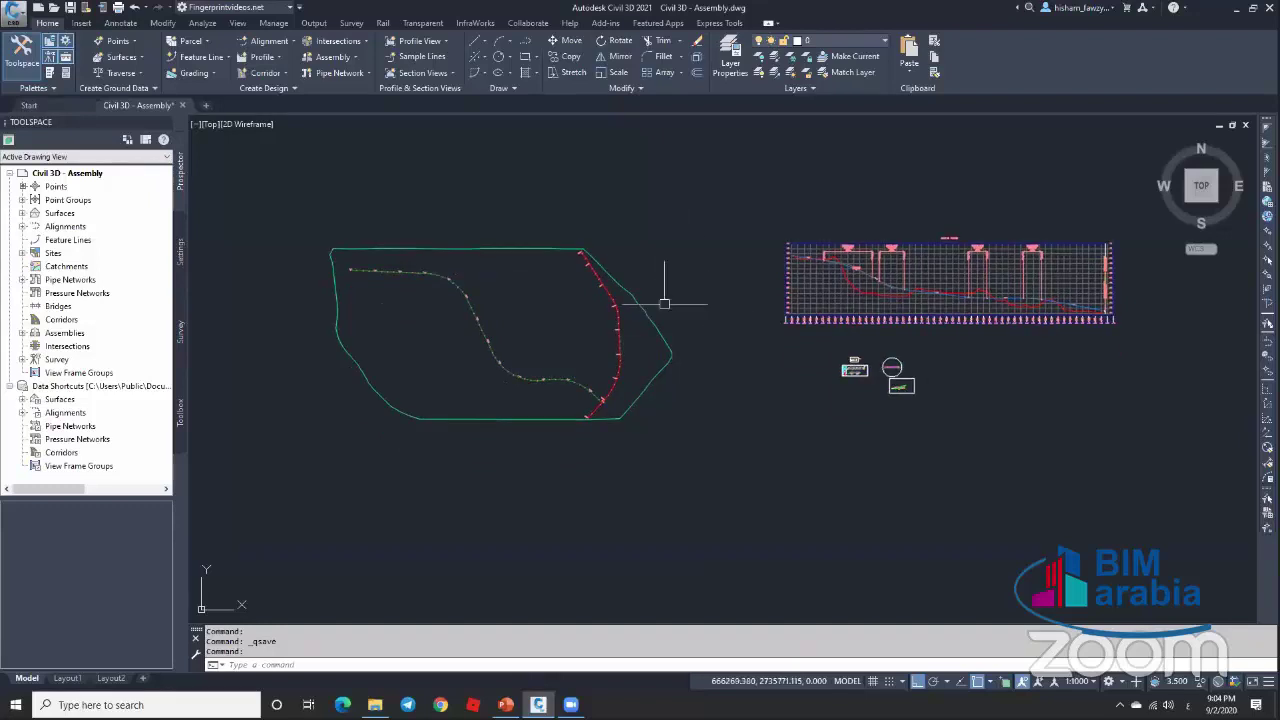
pyautogui.click(506, 371)
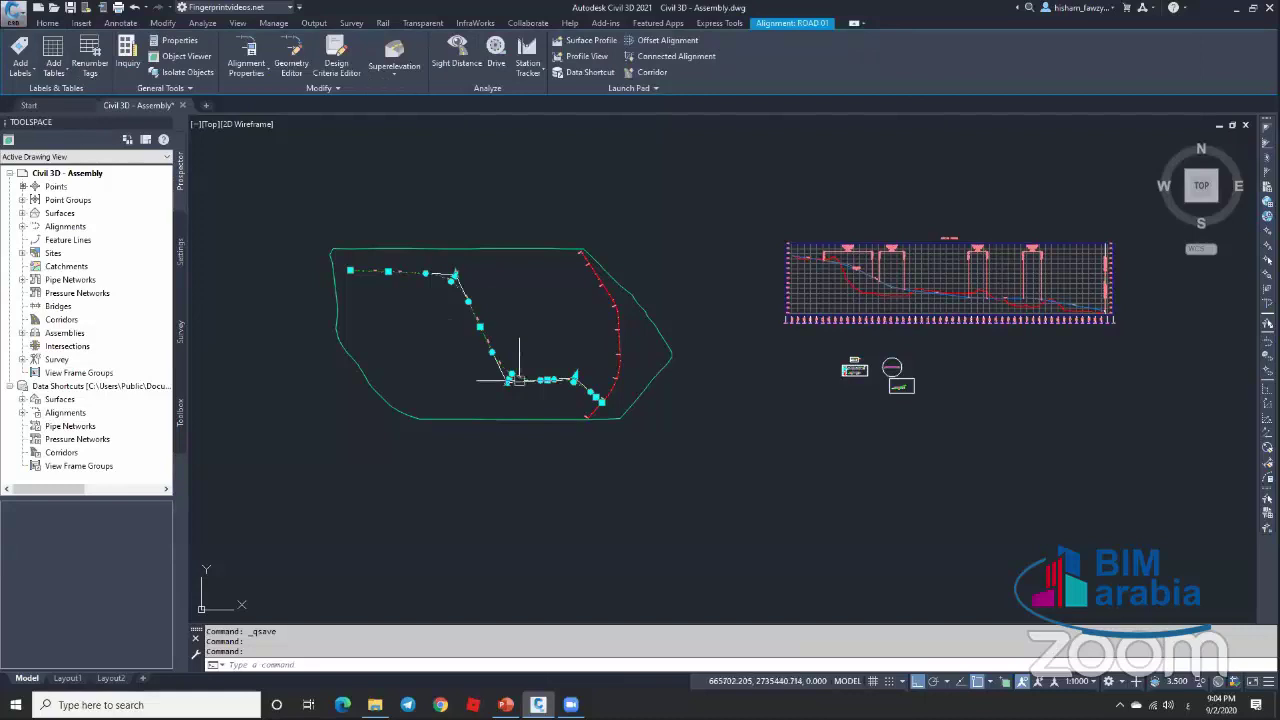
pyautogui.press('Escape')
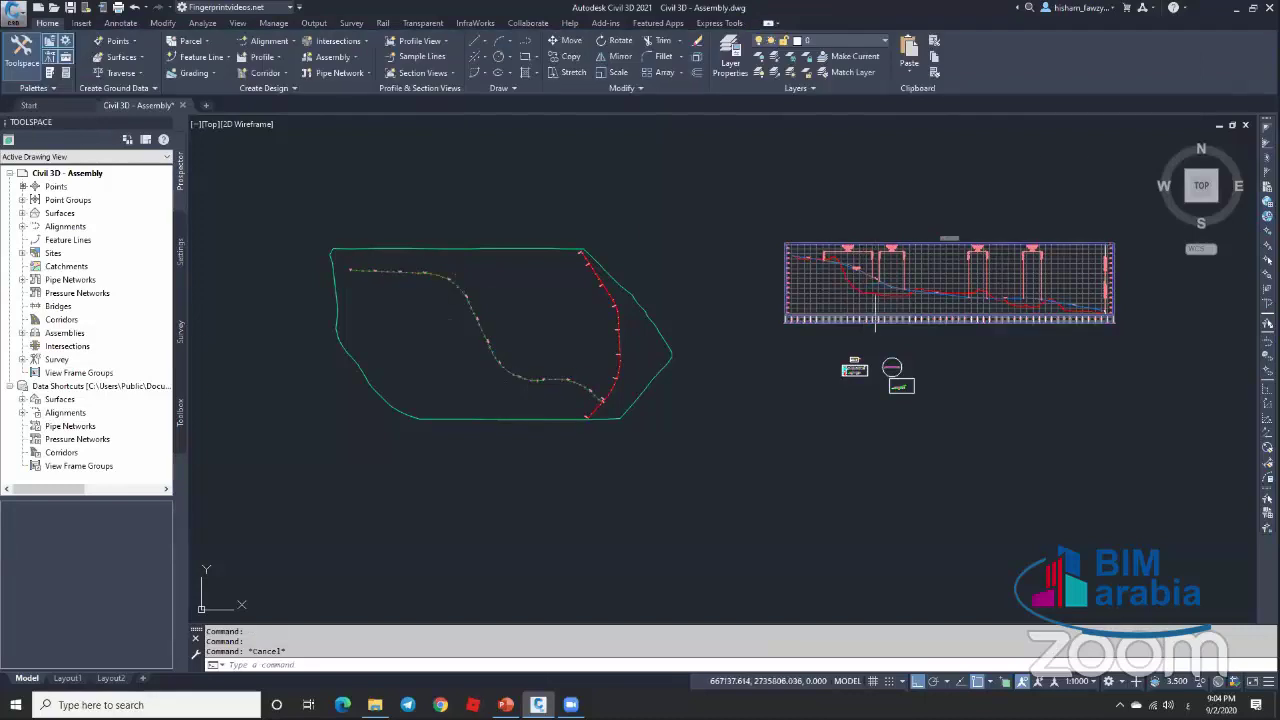
pyautogui.scroll(3, 850, 290)
pyautogui.scroll(-3, 855, 308)
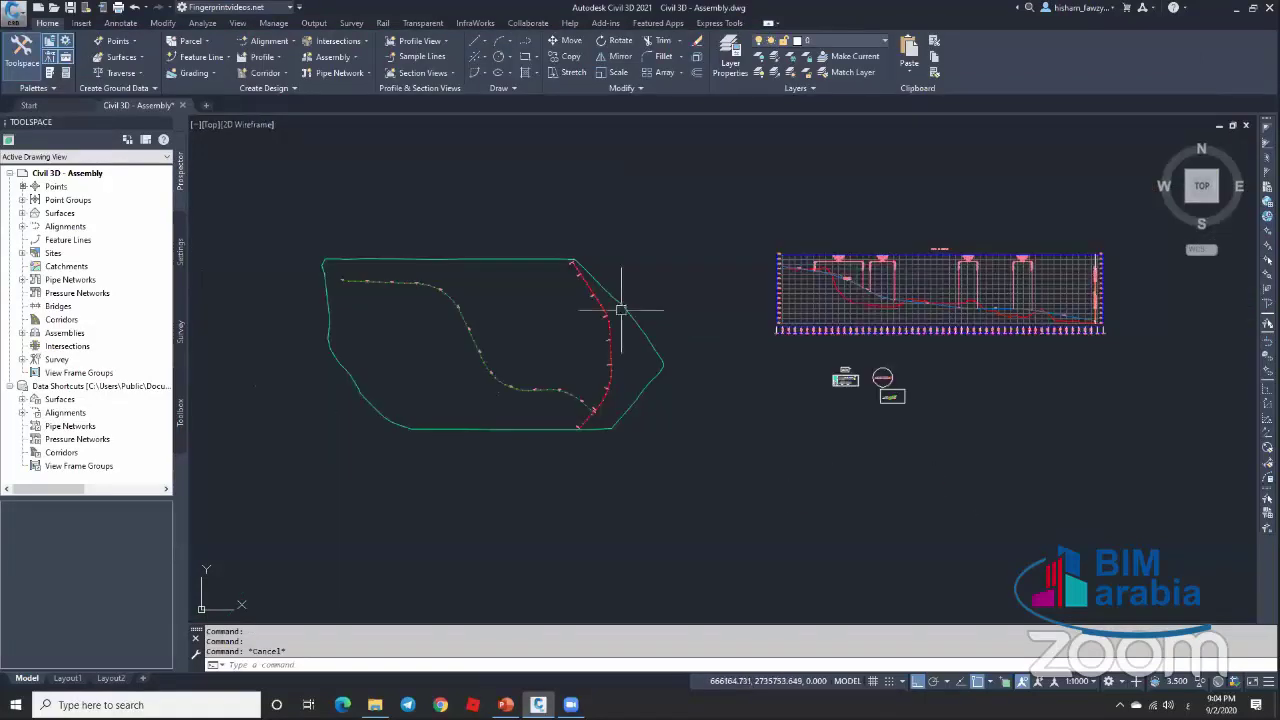
pyautogui.scroll(2, 620, 303)
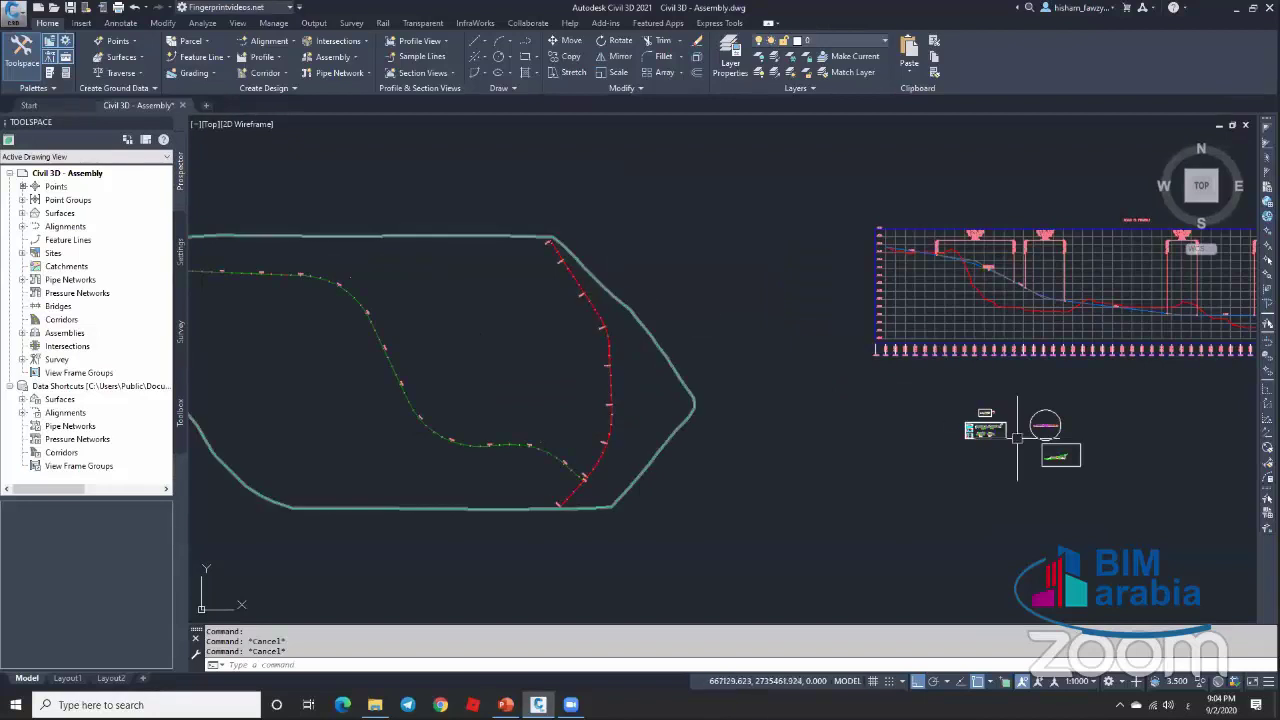
pyautogui.scroll(6, 960, 420)
pyautogui.scroll(2, 928, 384)
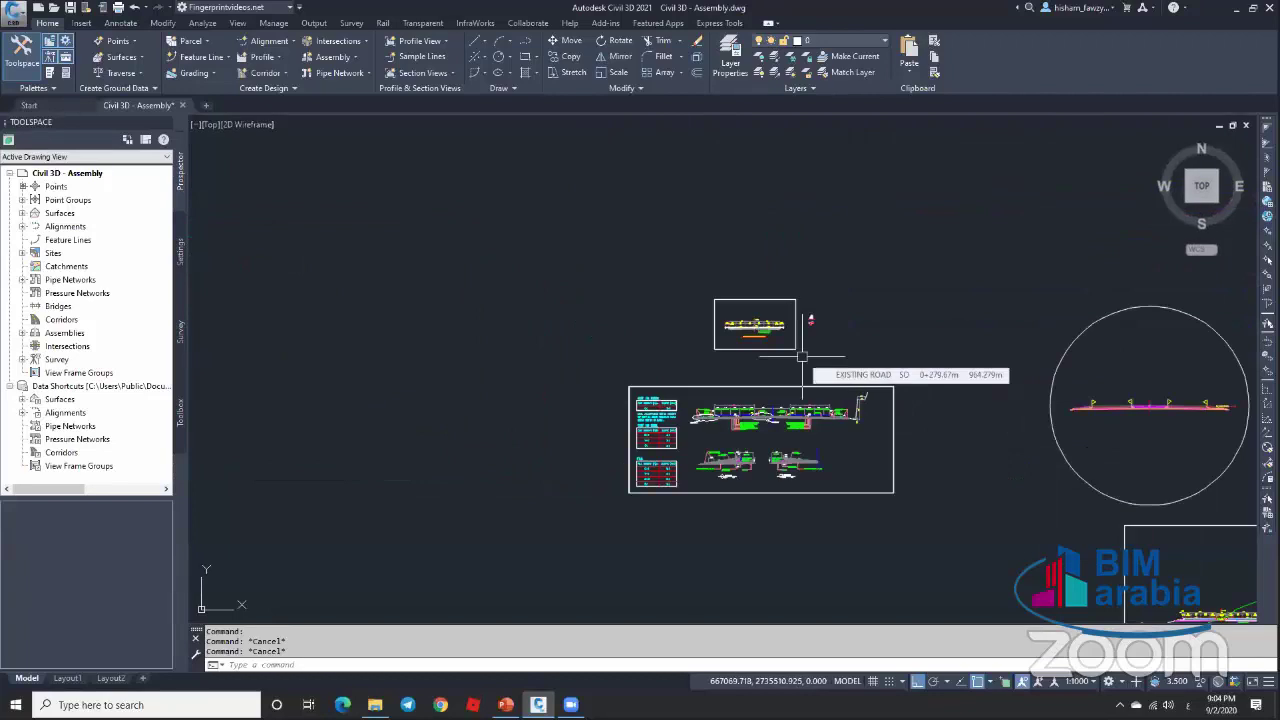
# Step: Zoom out across all drawing sheets, then zoom in on the Proposed Typical Section 1 frame
pyautogui.scroll(10, 750, 340)
pyautogui.scroll(2, 750, 345)
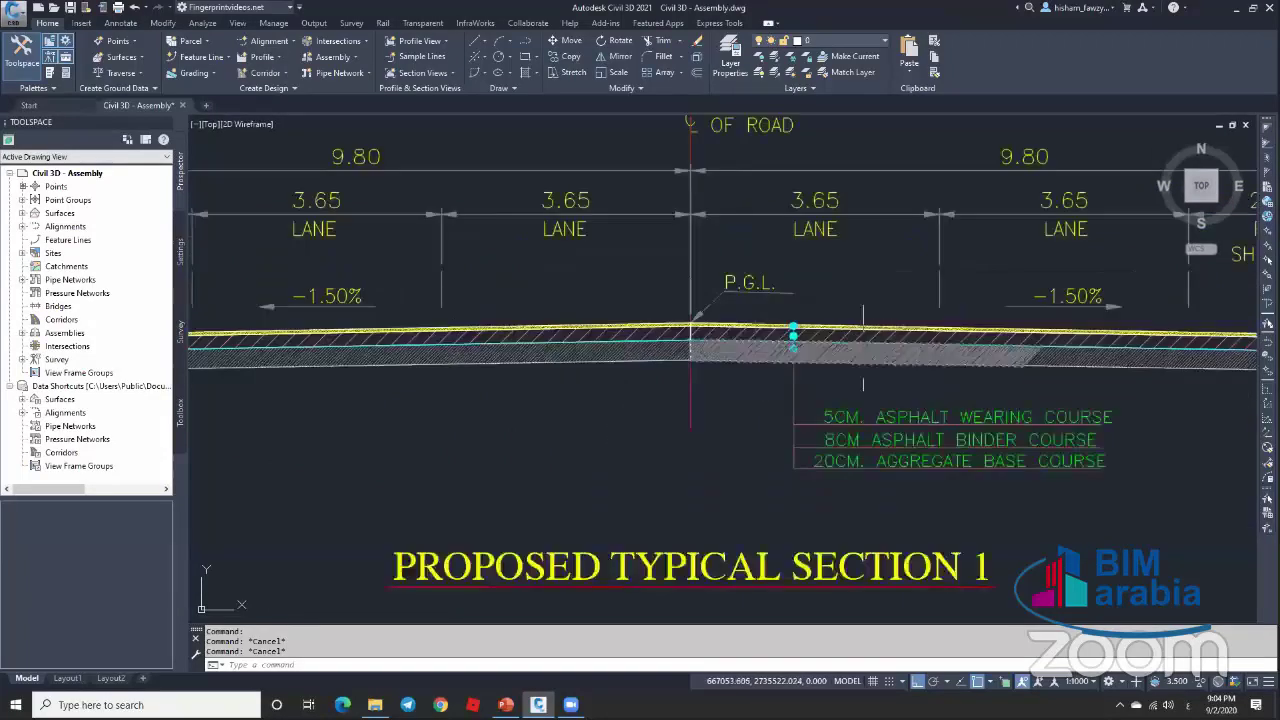
pyautogui.scroll(-4, 790, 360)
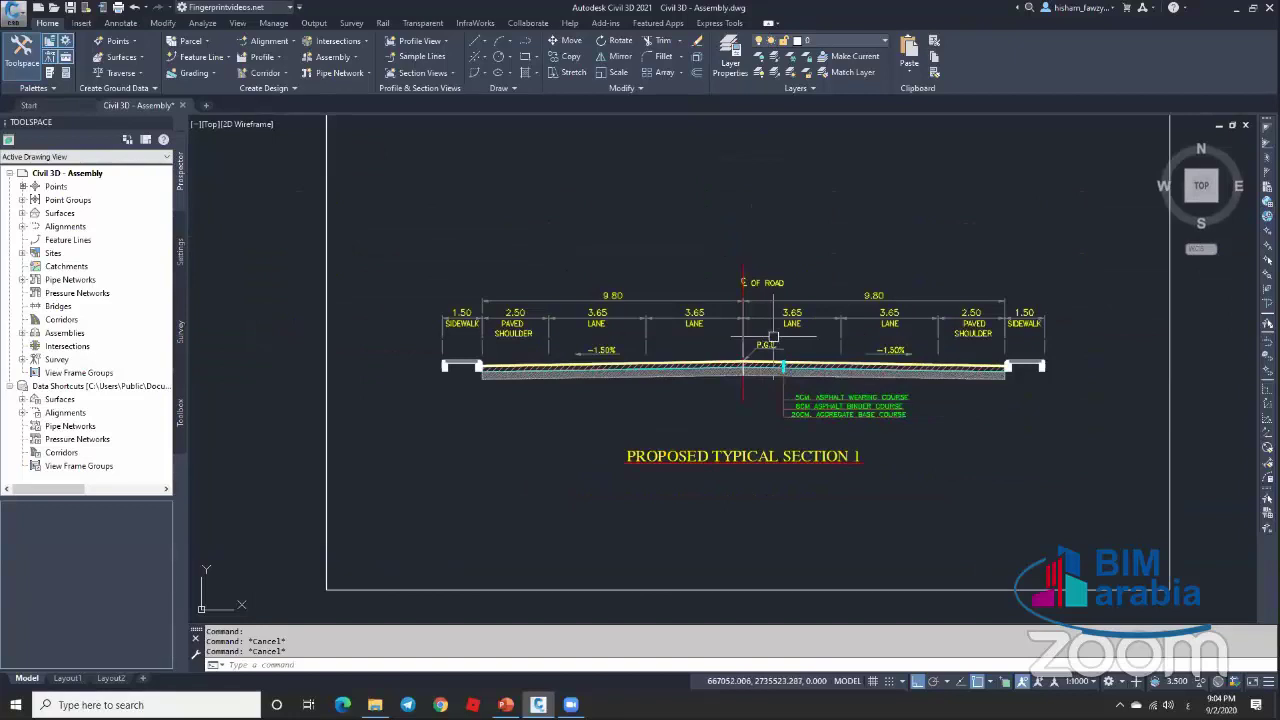
pyautogui.scroll(-4, 820, 270)
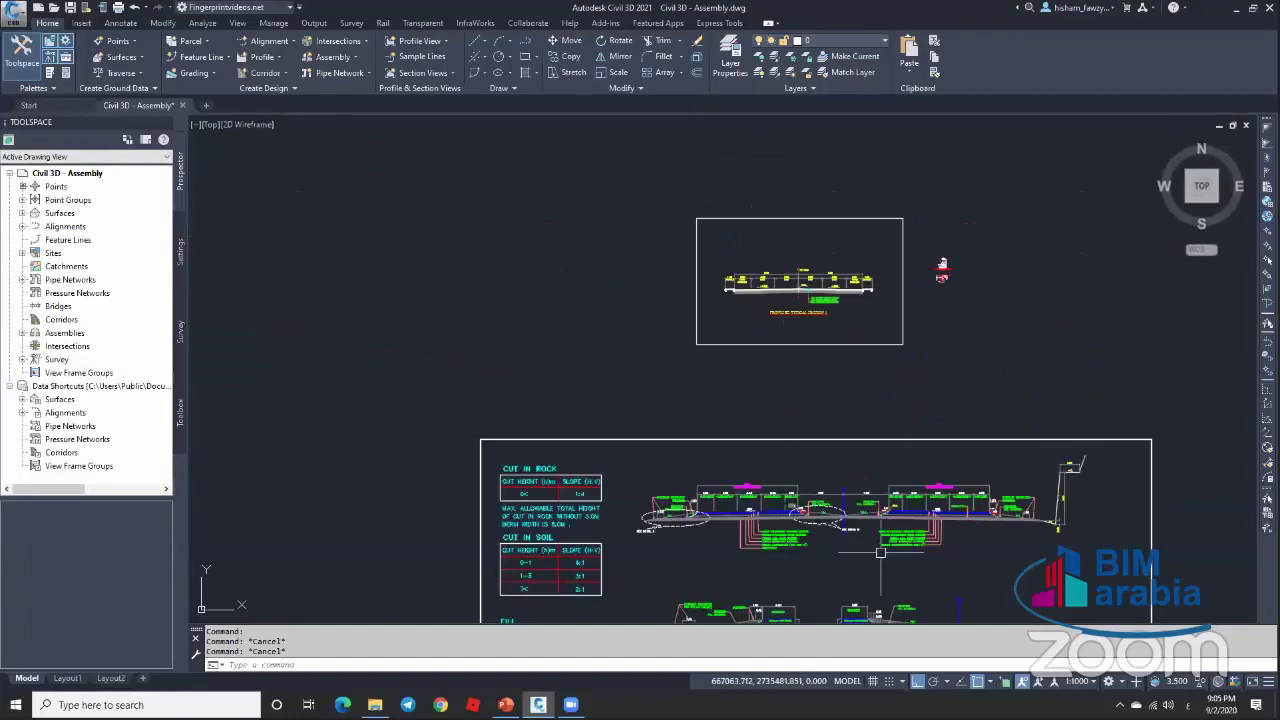
pyautogui.scroll(4, 900, 570)
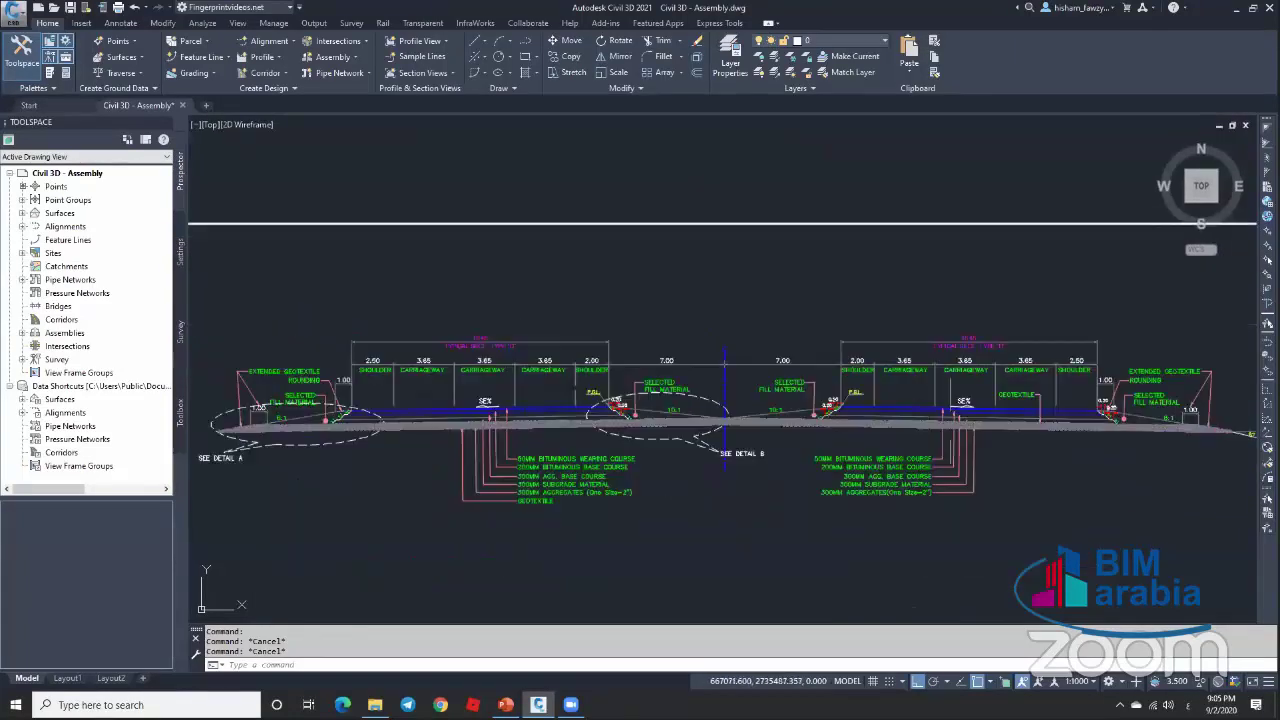
pyautogui.scroll(2, 938, 418)
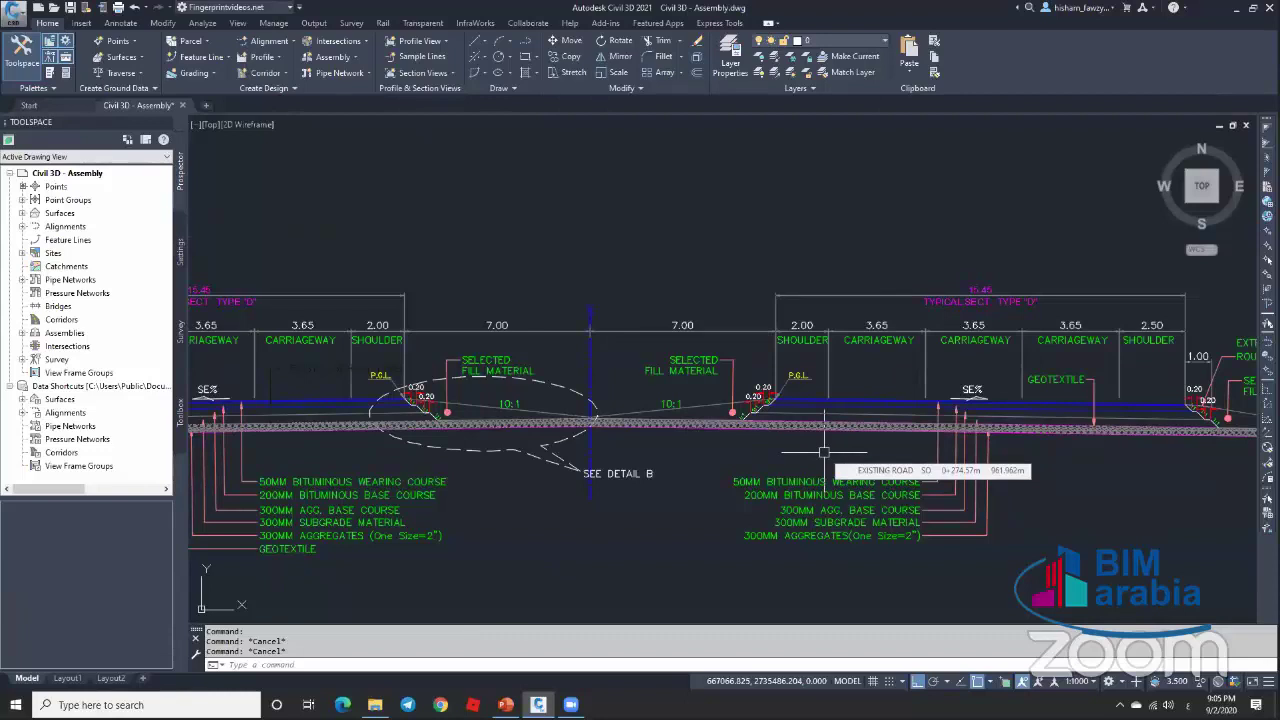
pyautogui.scroll(-3, 730, 434)
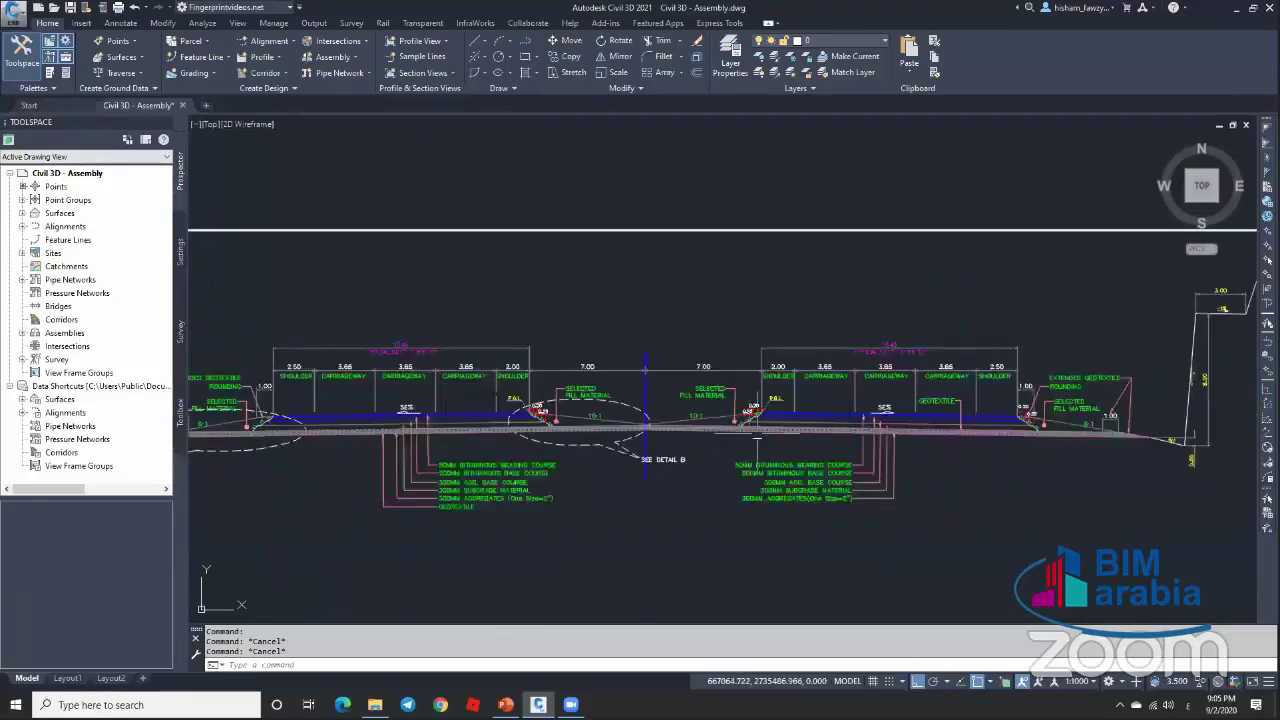
pyautogui.scroll(-4, 693, 346)
pyautogui.scroll(-2, 693, 346)
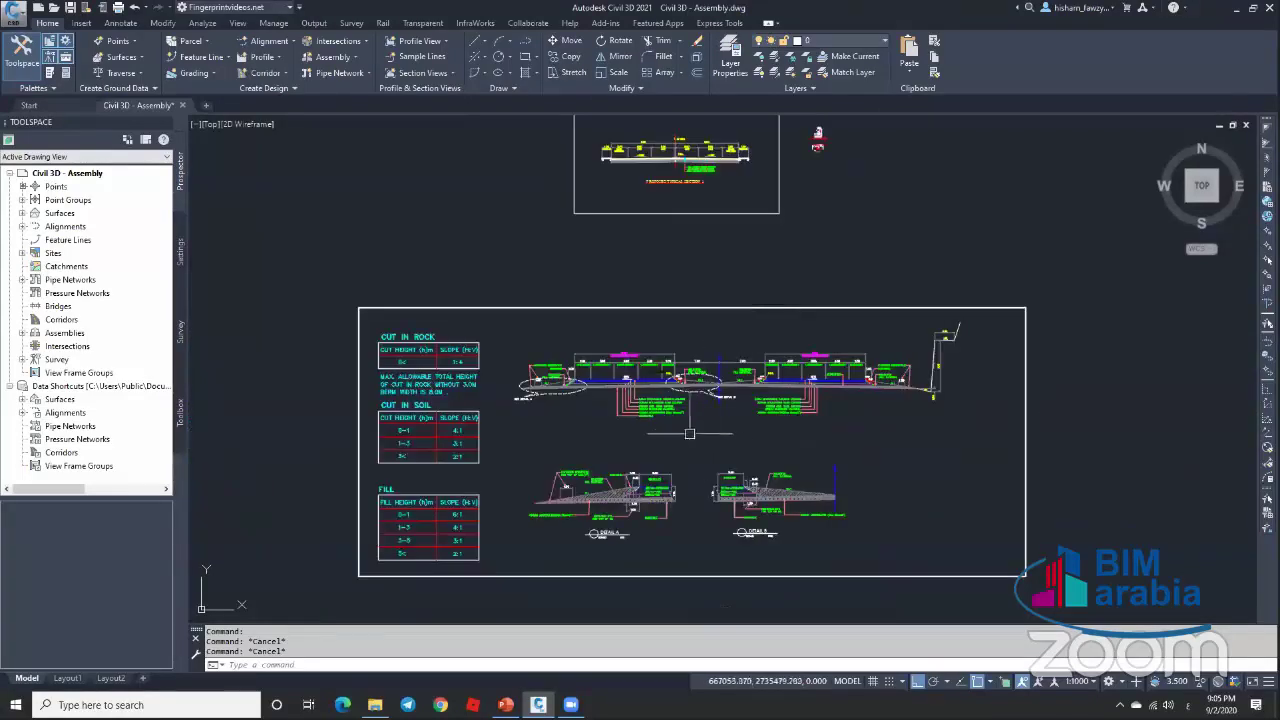
pyautogui.scroll(2, 703, 427)
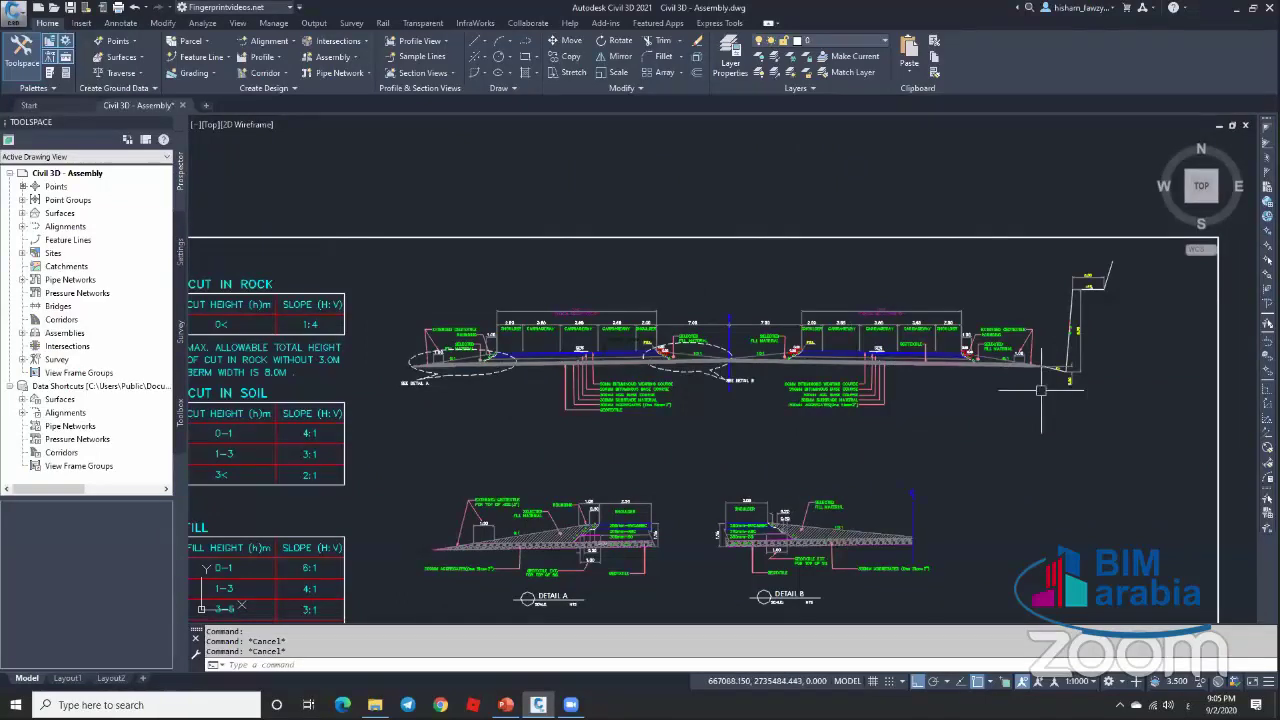
pyautogui.scroll(2, 1030, 403)
pyautogui.scroll(-4, 935, 395)
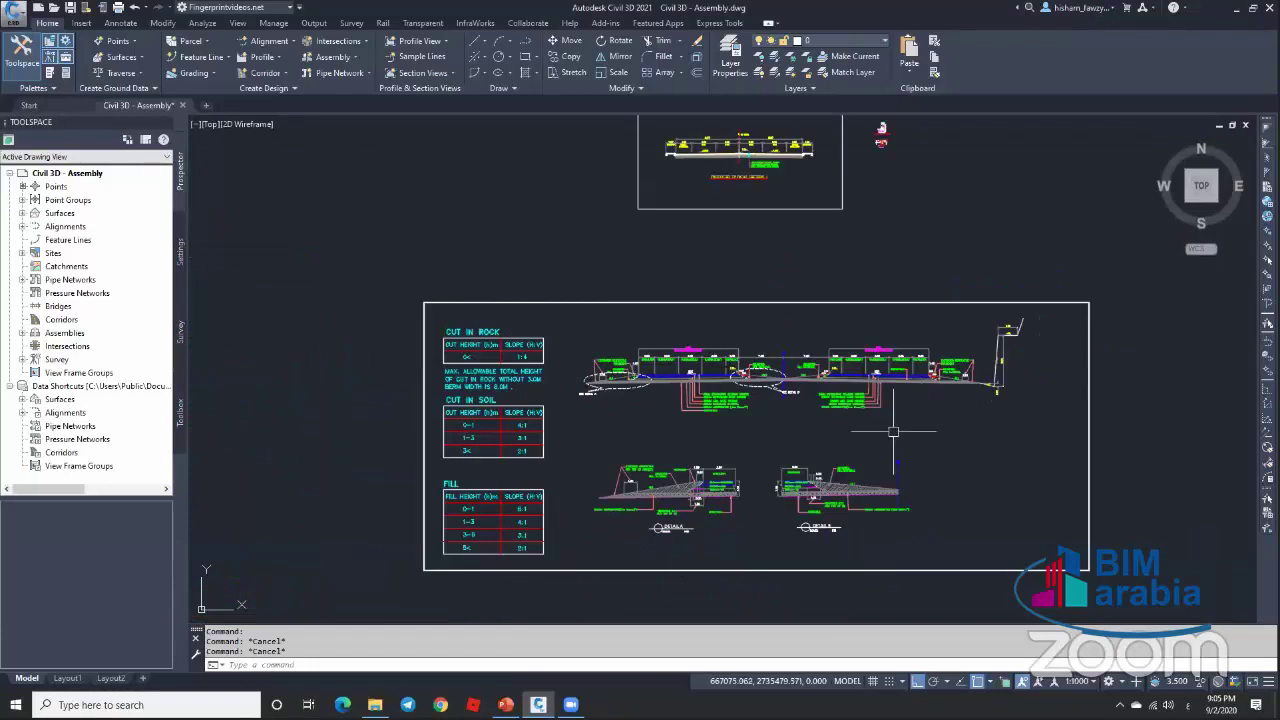
pyautogui.scroll(-2, 892, 425)
pyautogui.scroll(2, 893, 425)
pyautogui.scroll(-4, 900, 420)
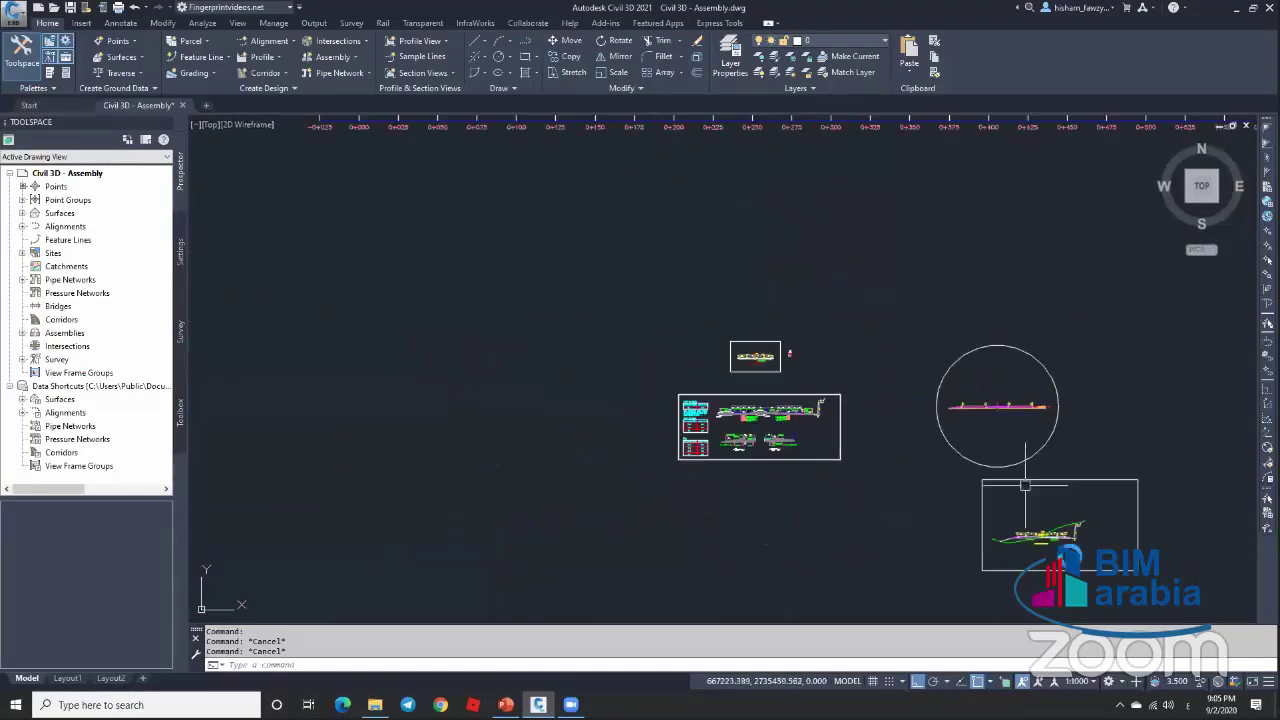
pyautogui.scroll(5, 1096, 524)
pyautogui.scroll(-5, 800, 434)
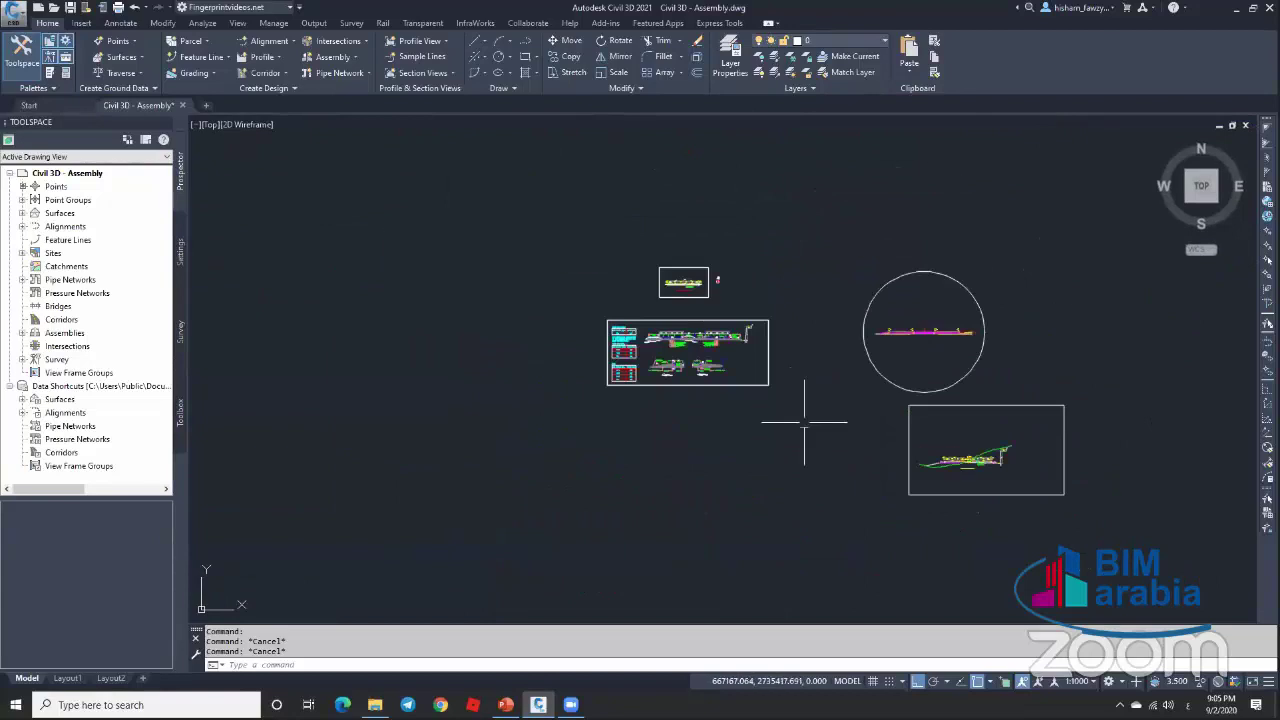
pyautogui.scroll(2, 749, 340)
pyautogui.scroll(4, 749, 340)
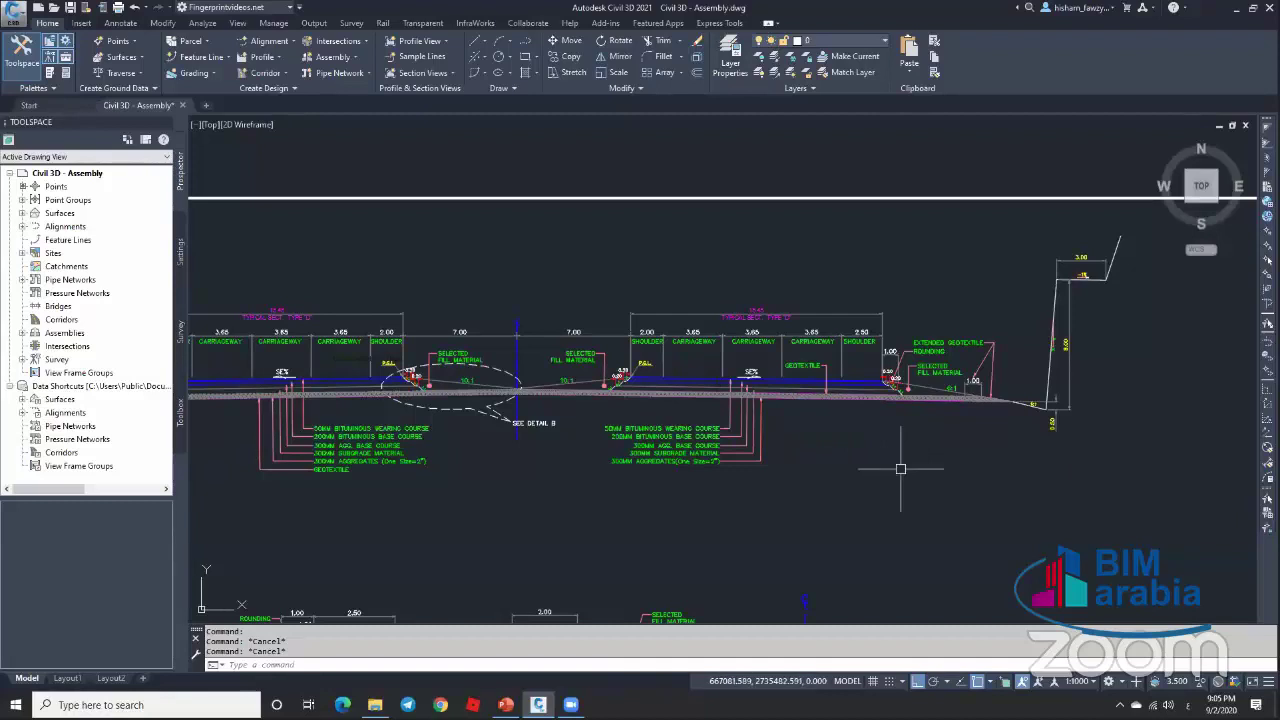
pyautogui.scroll(-3, 848, 443)
pyautogui.moveTo(1007, 448); pyautogui.dragTo(958, 318, button='middle')
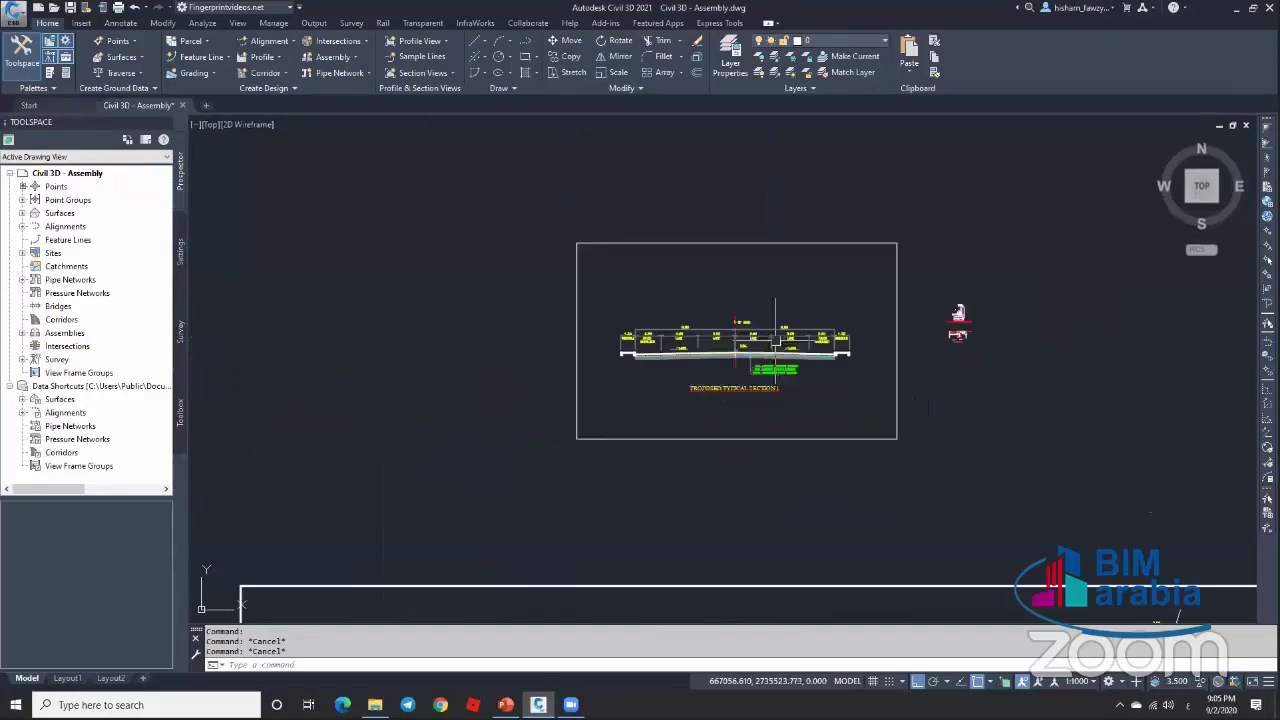
pyautogui.scroll(5, 745, 350)
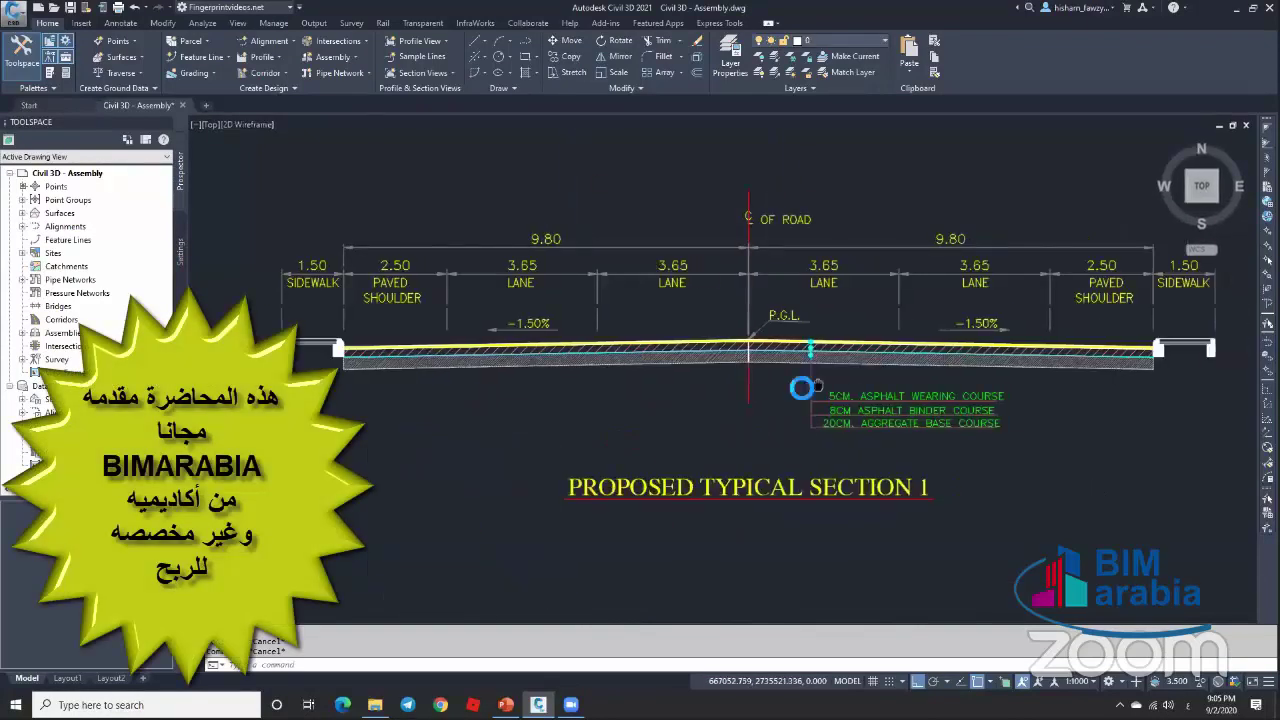
pyautogui.moveTo(802, 388); pyautogui.dragTo(782, 390, button='middle')
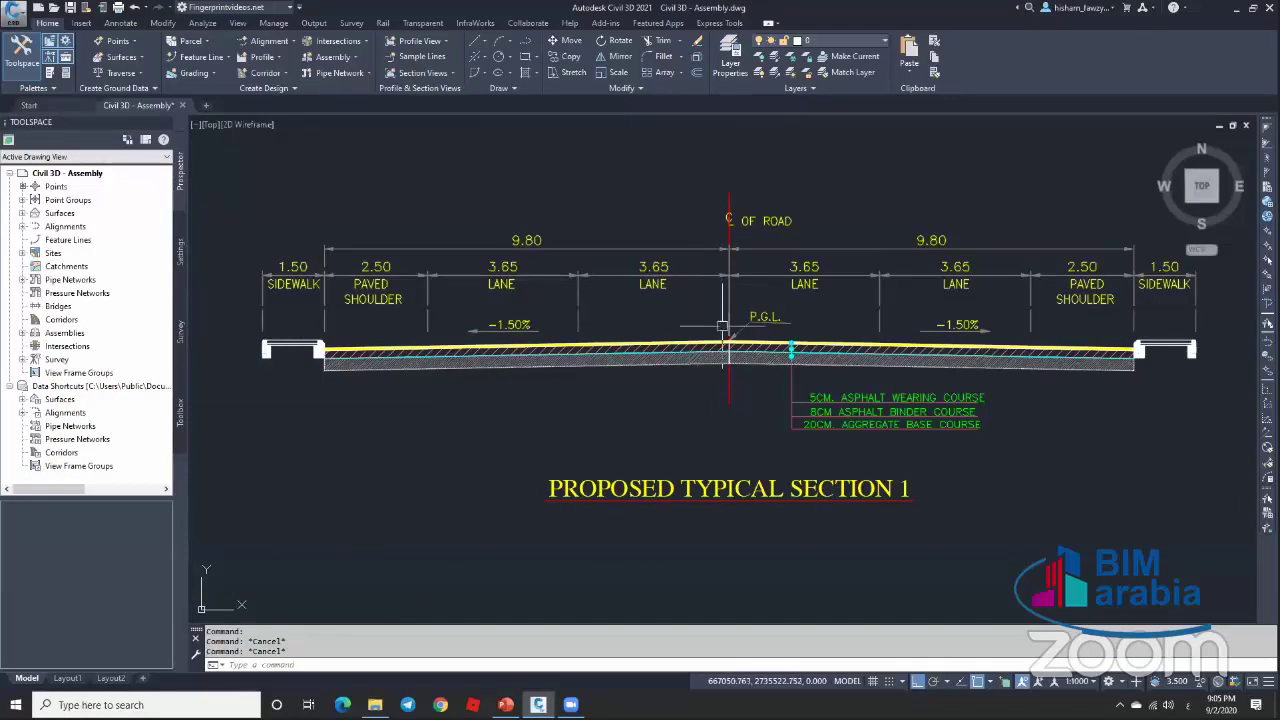
pyautogui.scroll(2, 722, 326)
pyautogui.scroll(4, 790, 315)
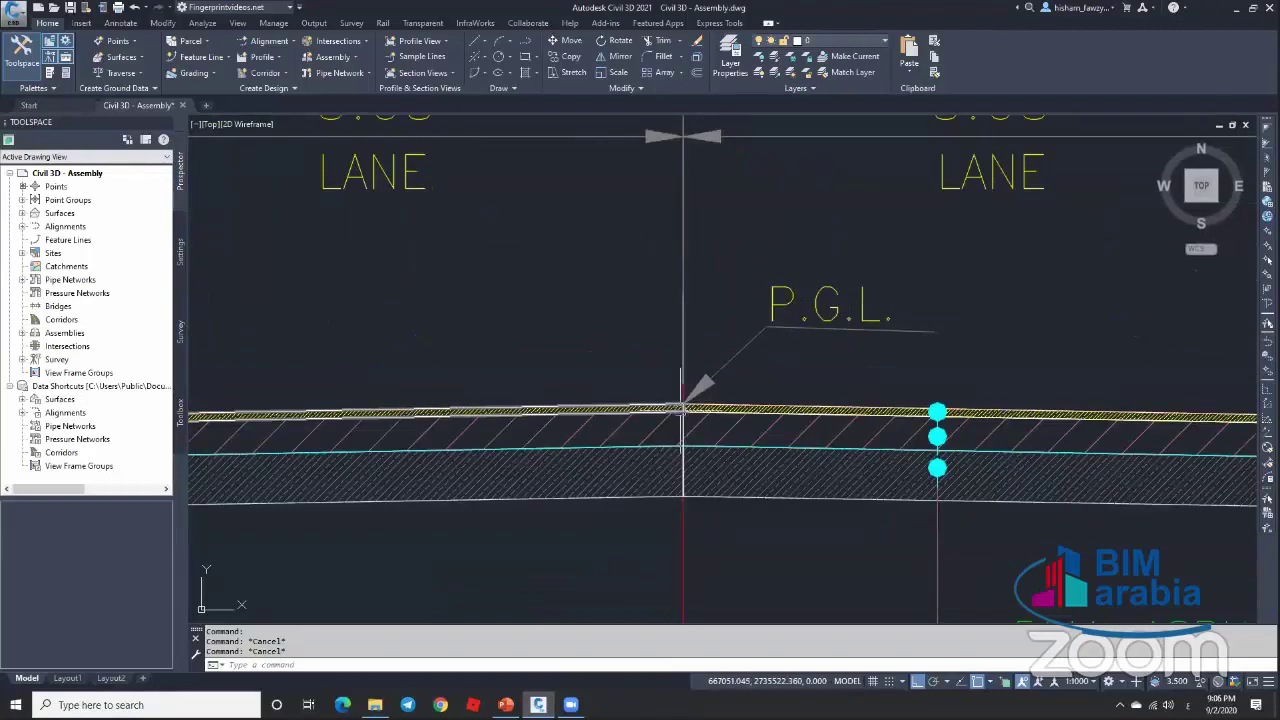
pyautogui.scroll(3, 683, 408)
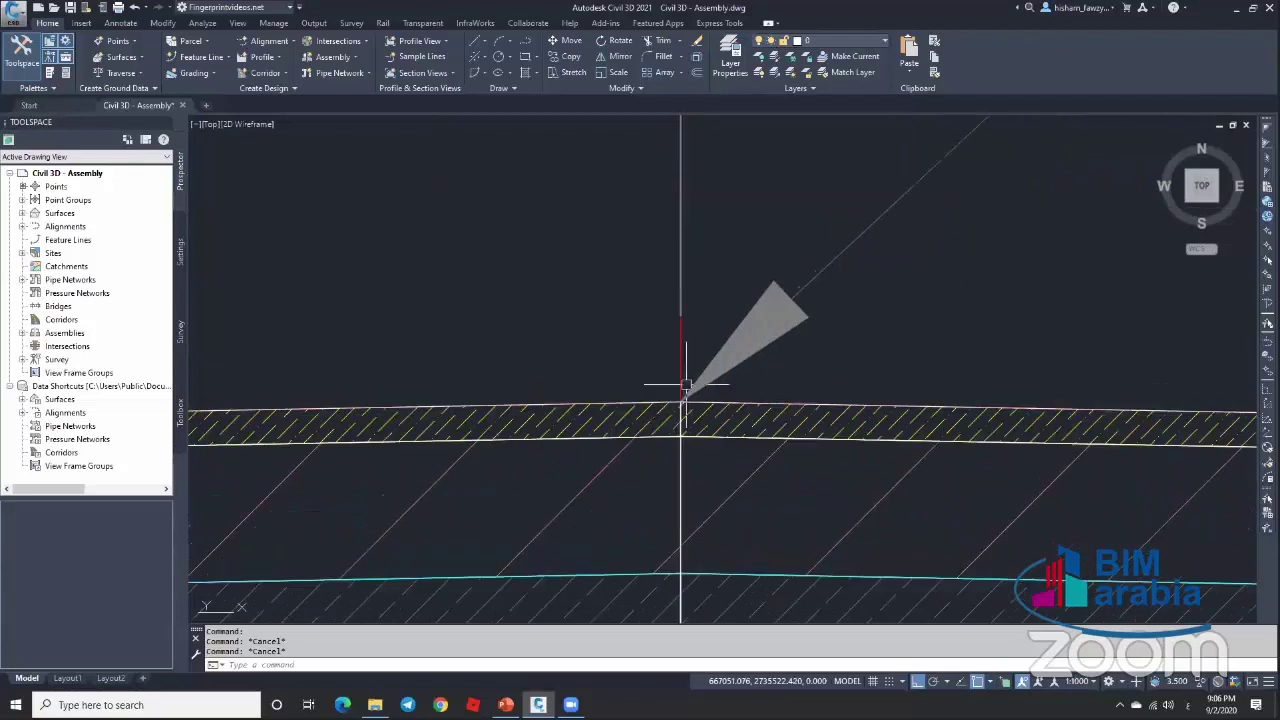
pyautogui.scroll(-6, 684, 360)
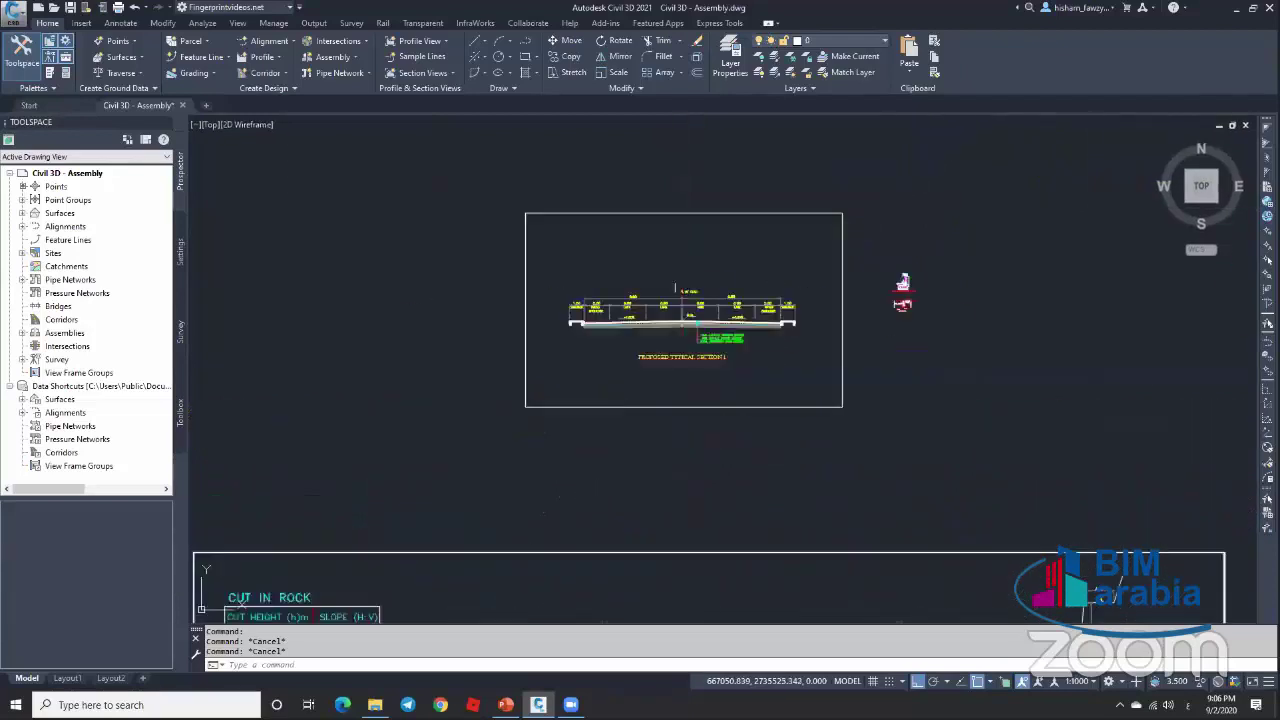
pyautogui.scroll(4, 674, 295)
pyautogui.scroll(-2, 700, 378)
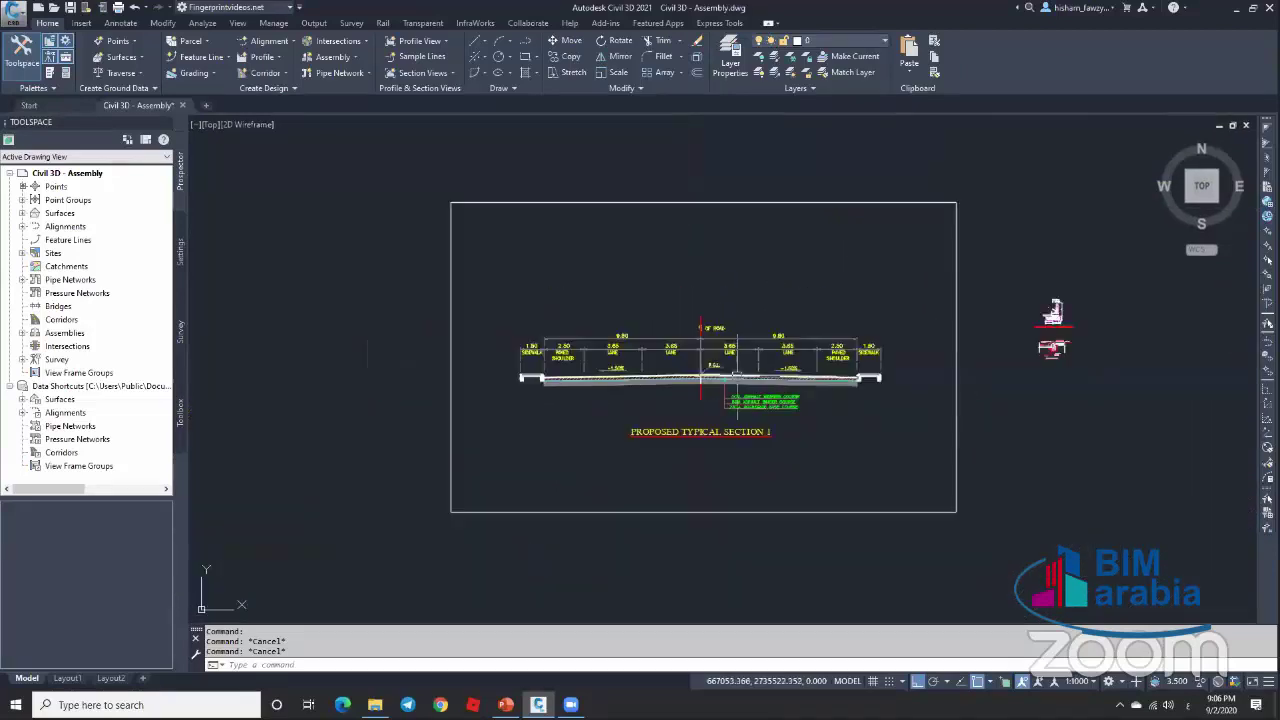
pyautogui.scroll(3, 737, 370)
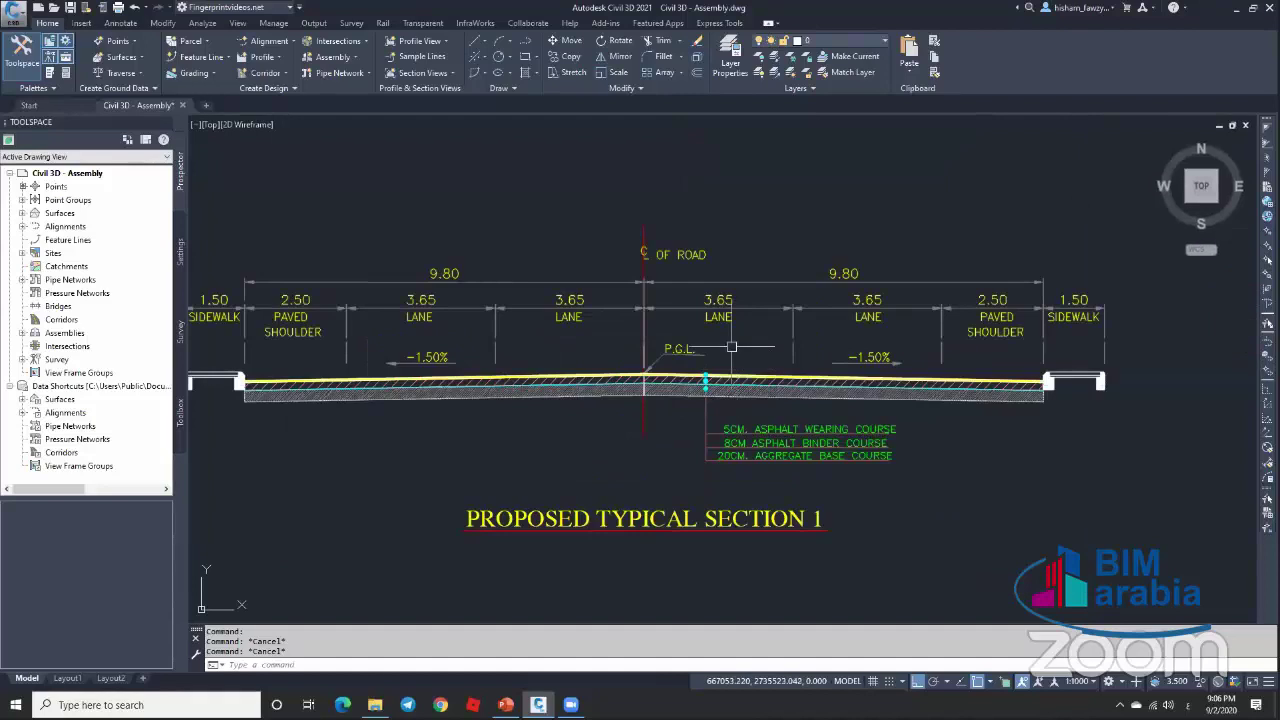
pyautogui.scroll(-2, 732, 347)
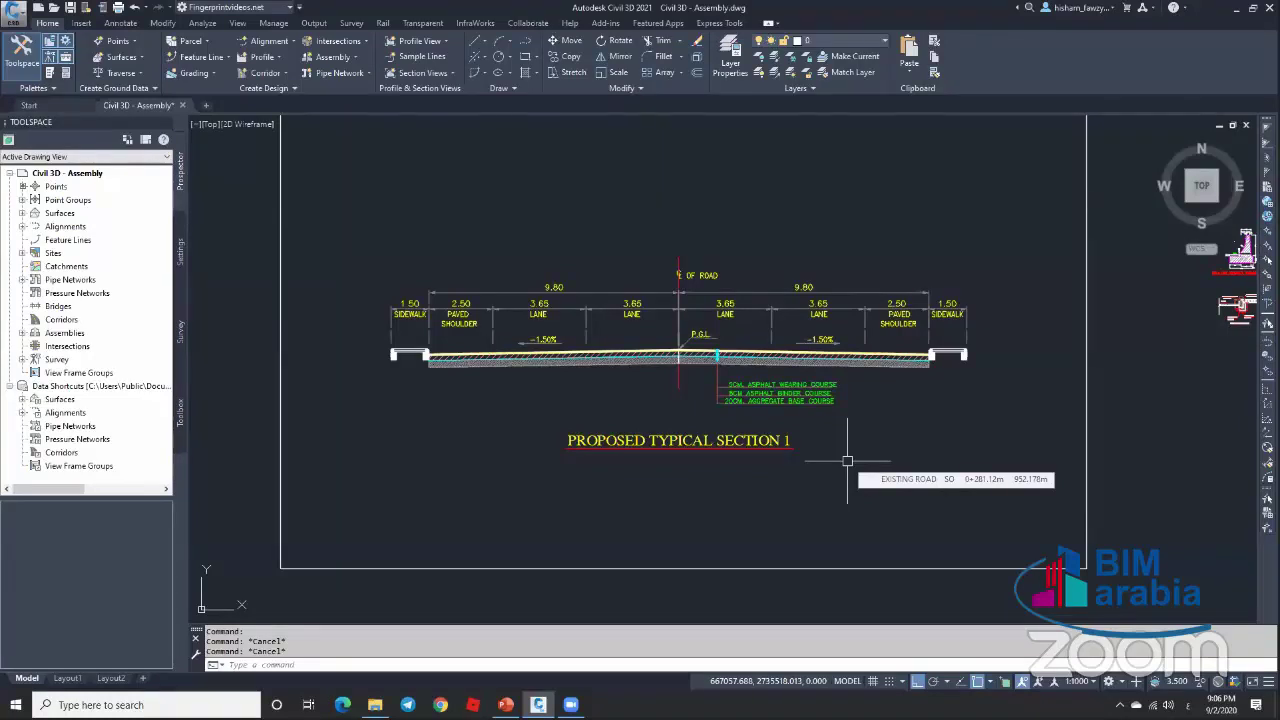
pyautogui.scroll(2, 737, 331)
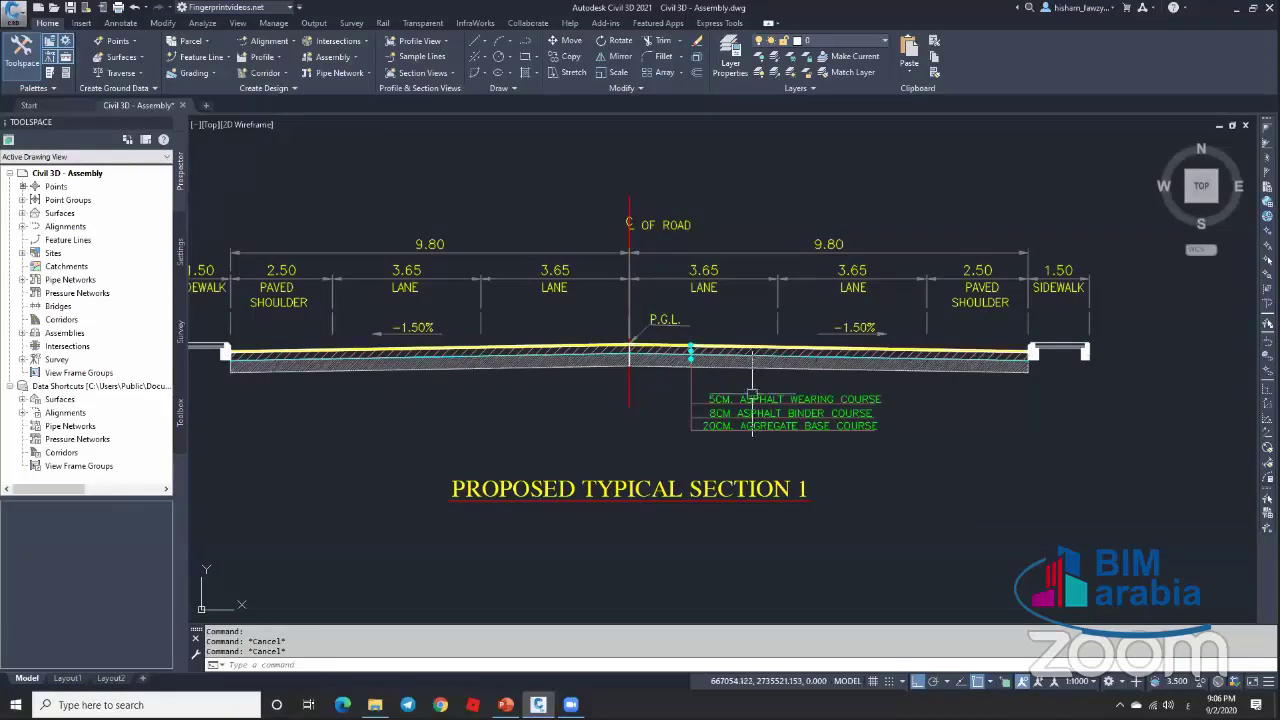
pyautogui.scroll(2, 1059, 316)
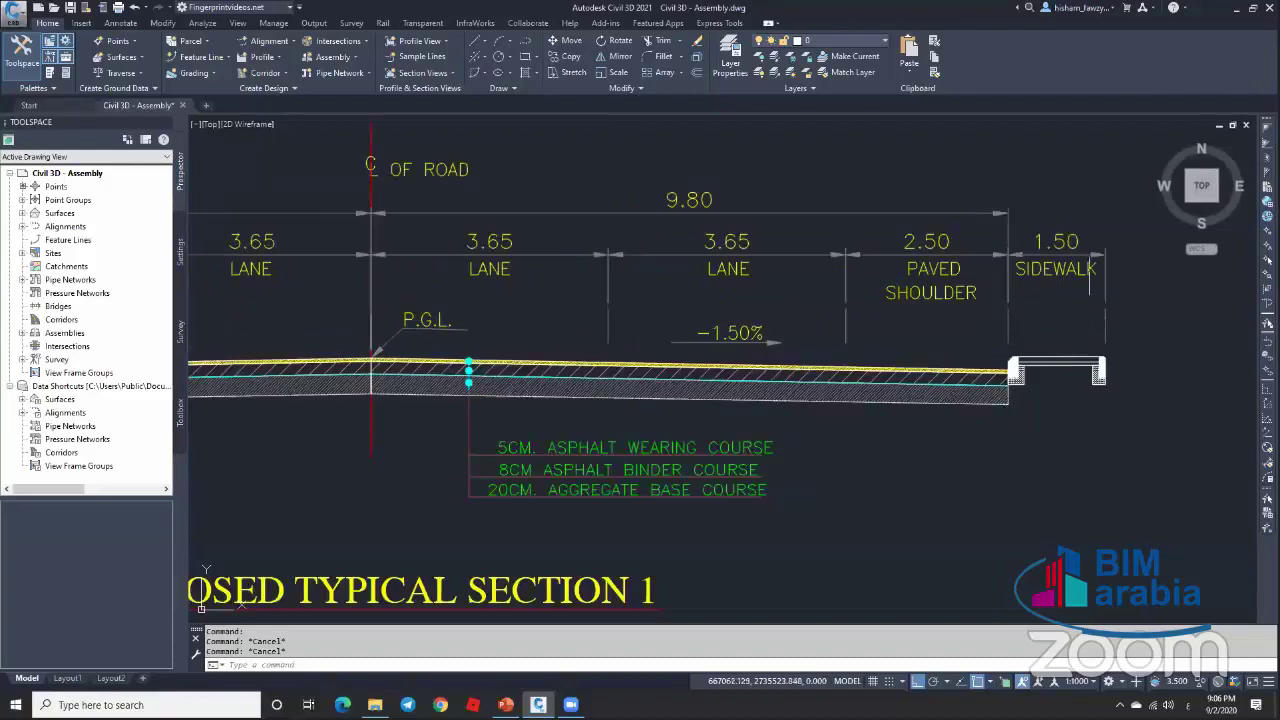
pyautogui.scroll(-4, 922, 310)
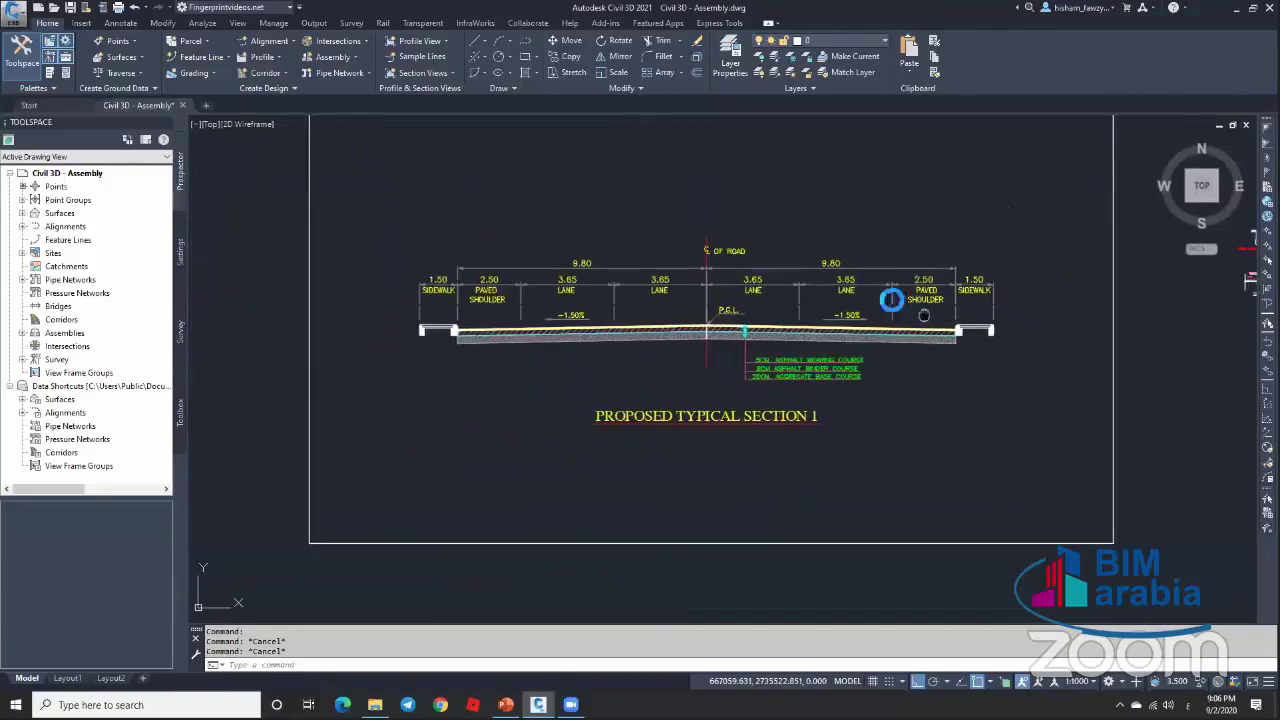
pyautogui.moveTo(891, 299); pyautogui.dragTo(855, 280, button='middle')
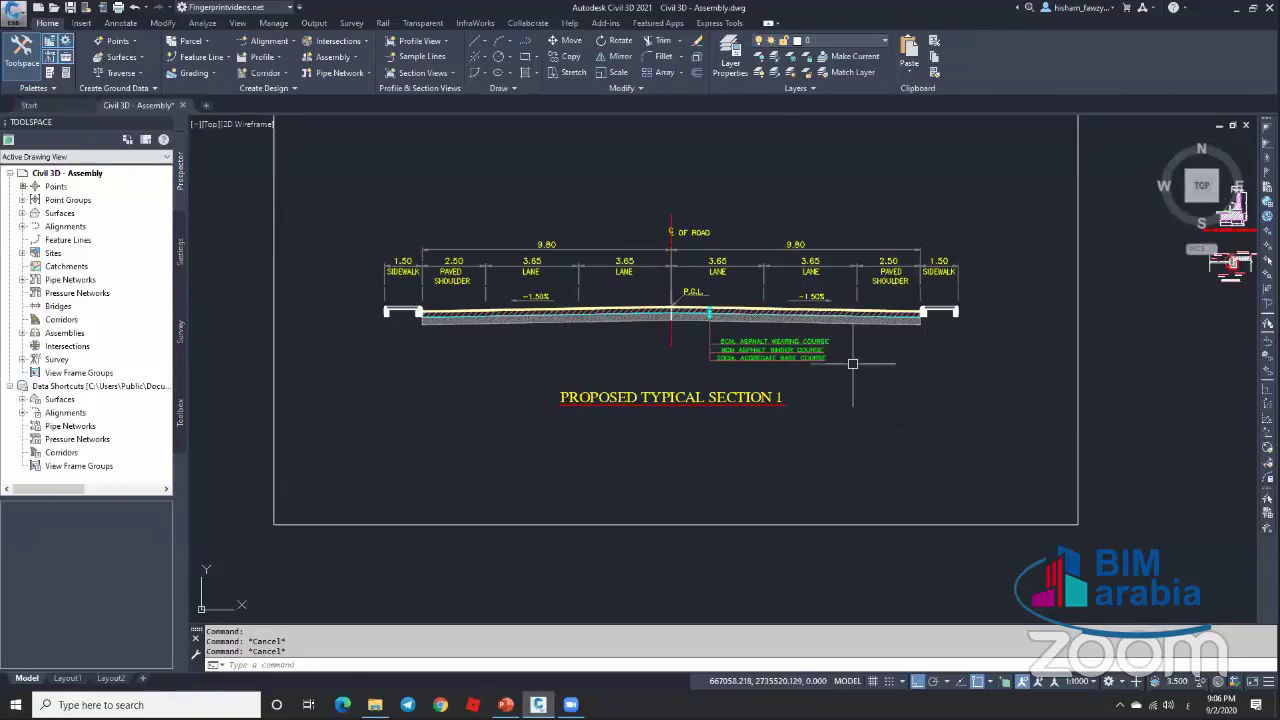
pyautogui.moveTo(852, 364)
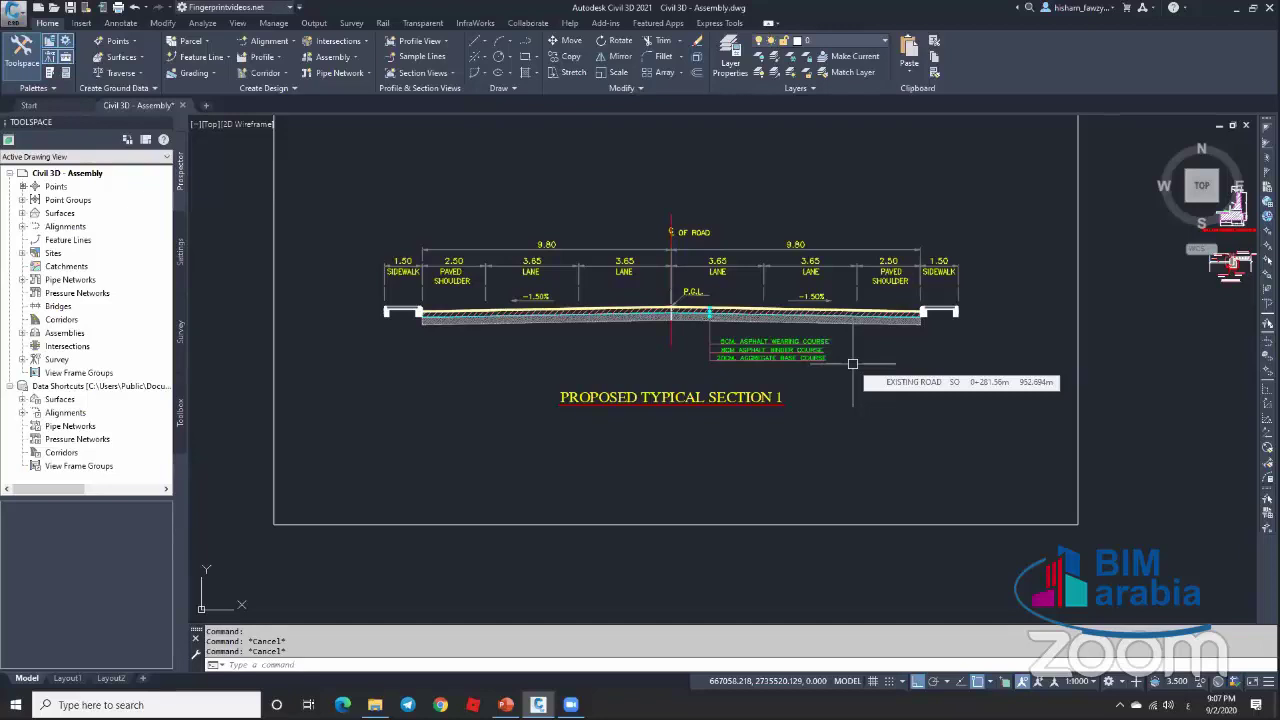
pyautogui.scroll(2, 737, 289)
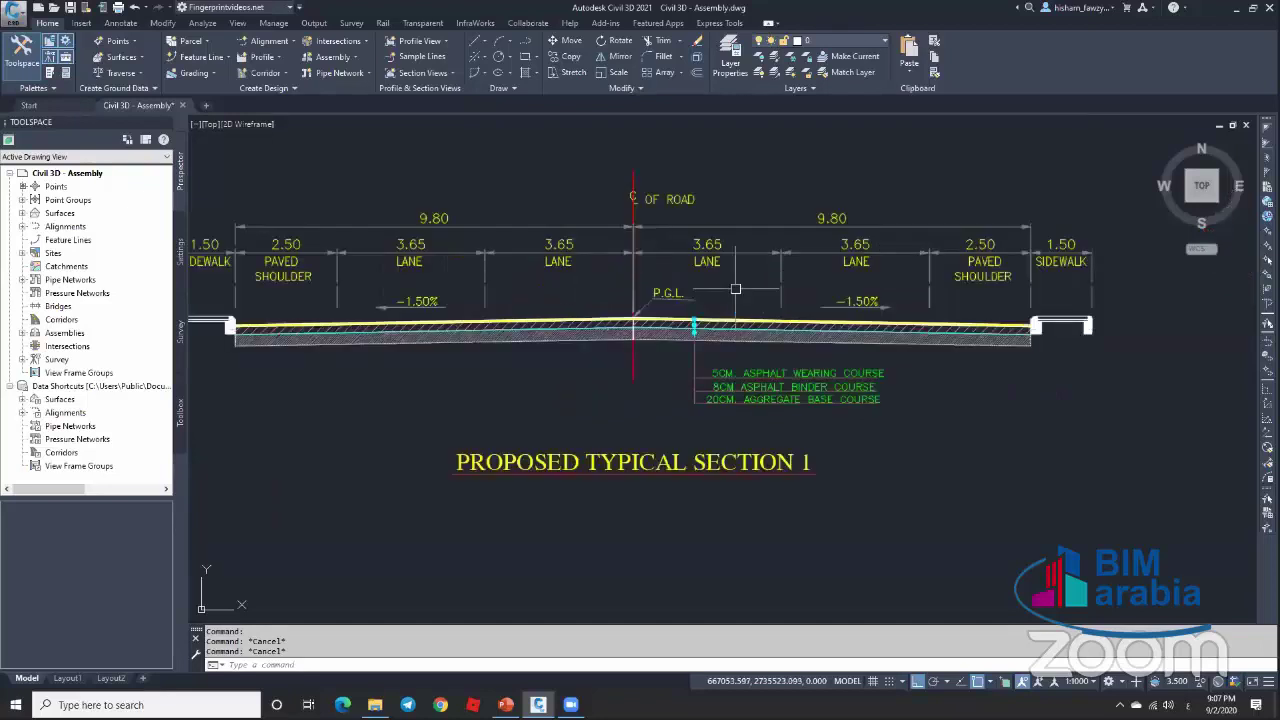
pyautogui.scroll(4, 737, 320)
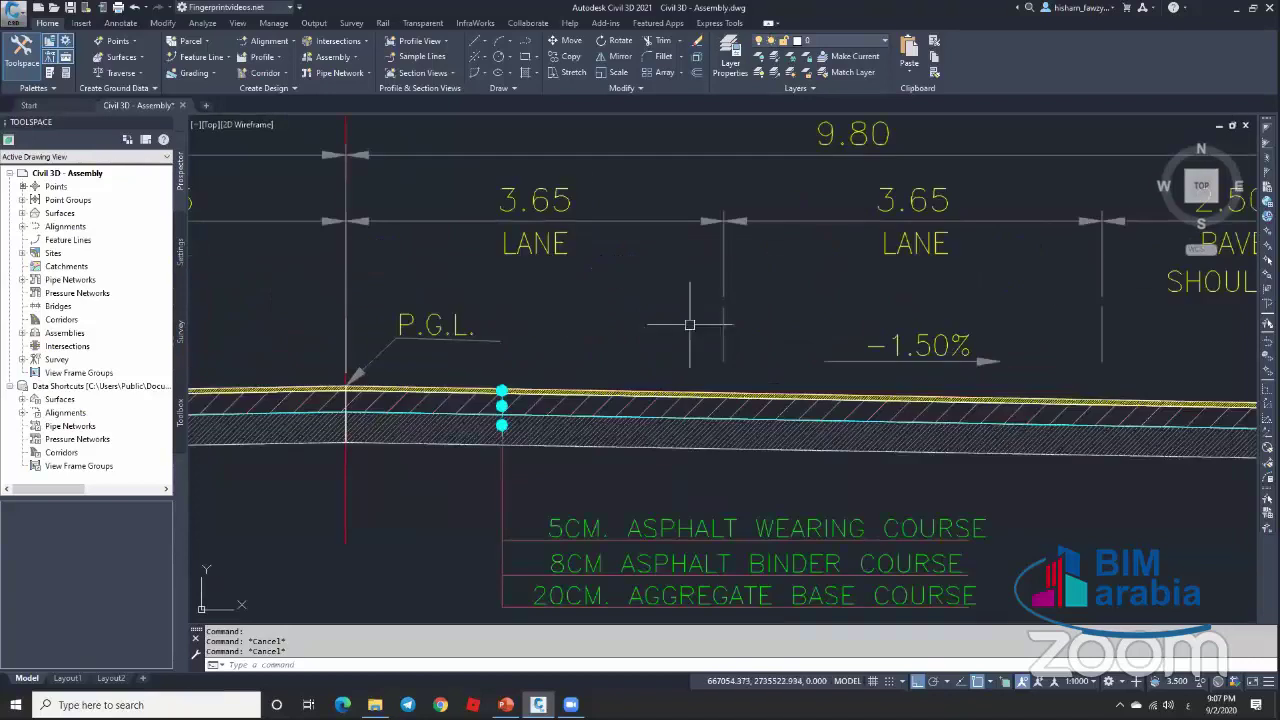
pyautogui.scroll(-2, 660, 315)
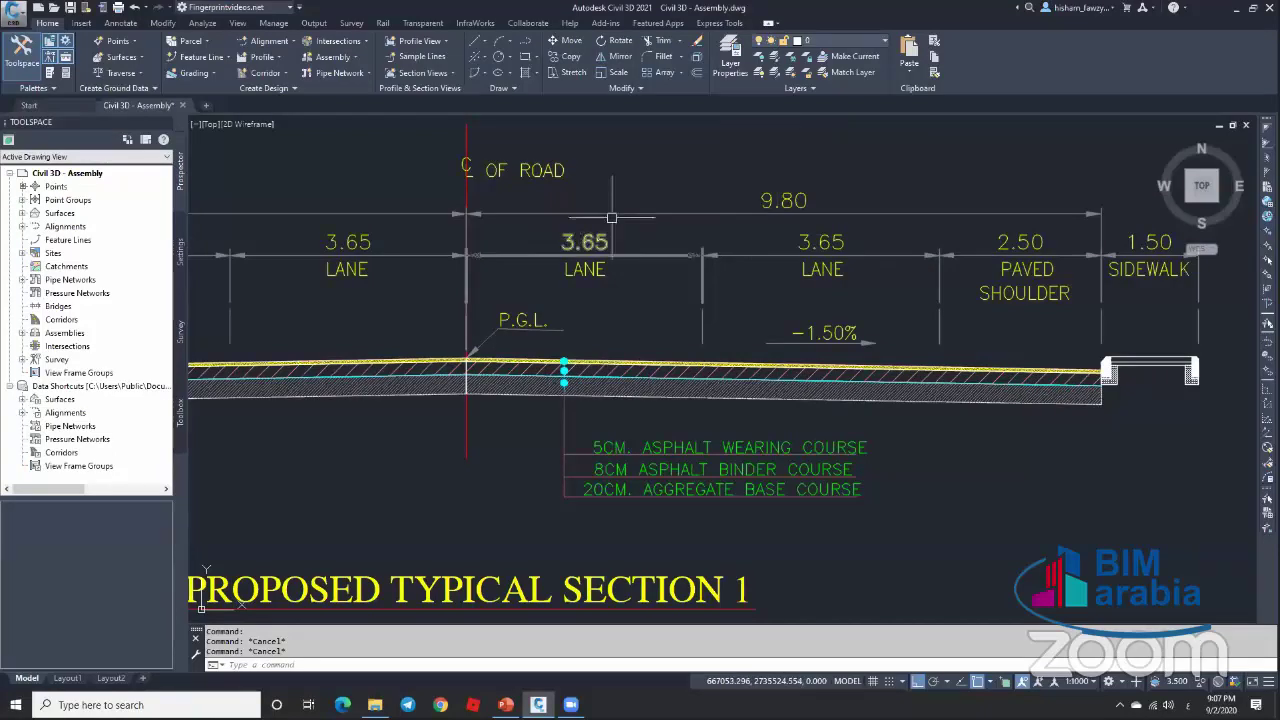
pyautogui.scroll(-2, 615, 243)
pyautogui.scroll(6, 522, 310)
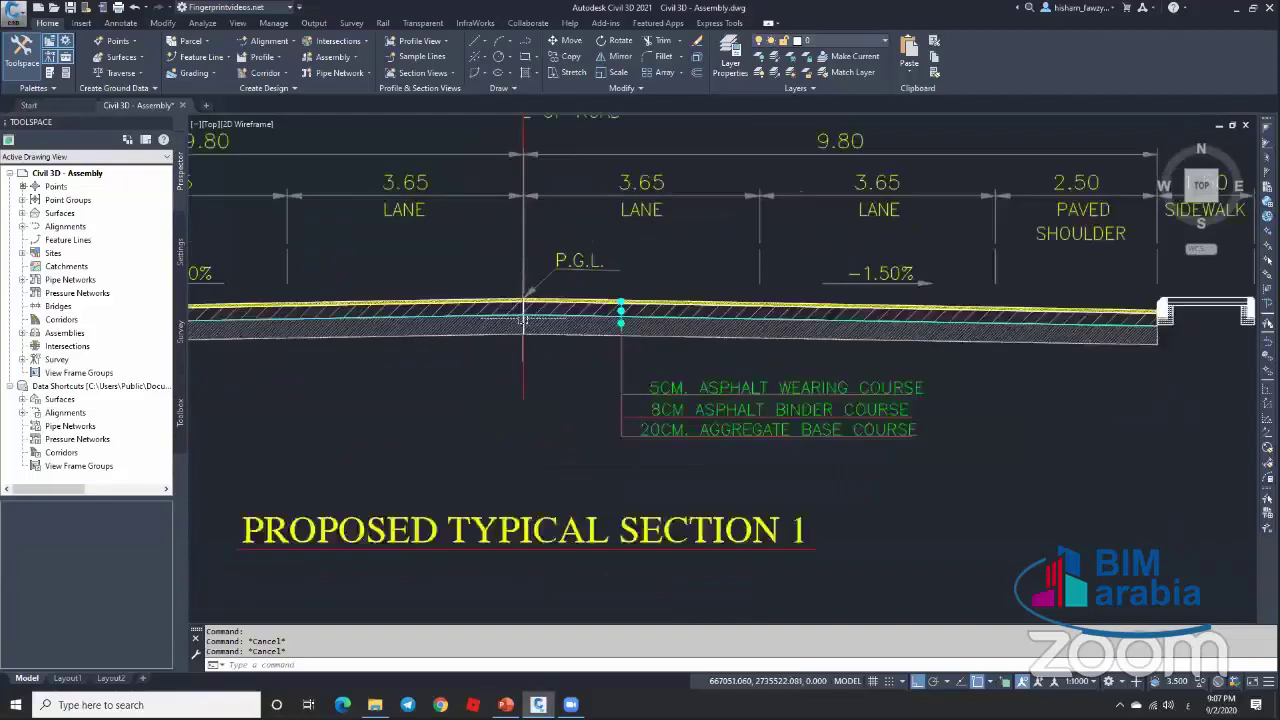
pyautogui.scroll(-3, 522, 262)
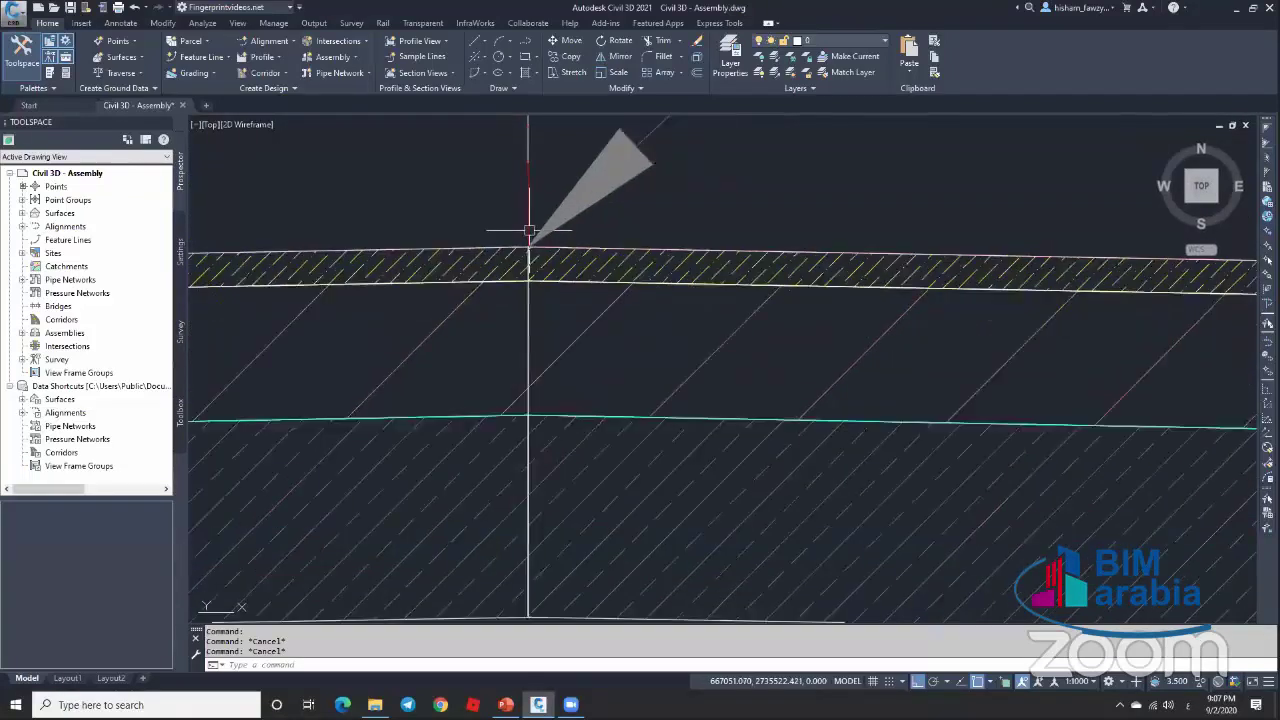
pyautogui.scroll(4, 529, 386)
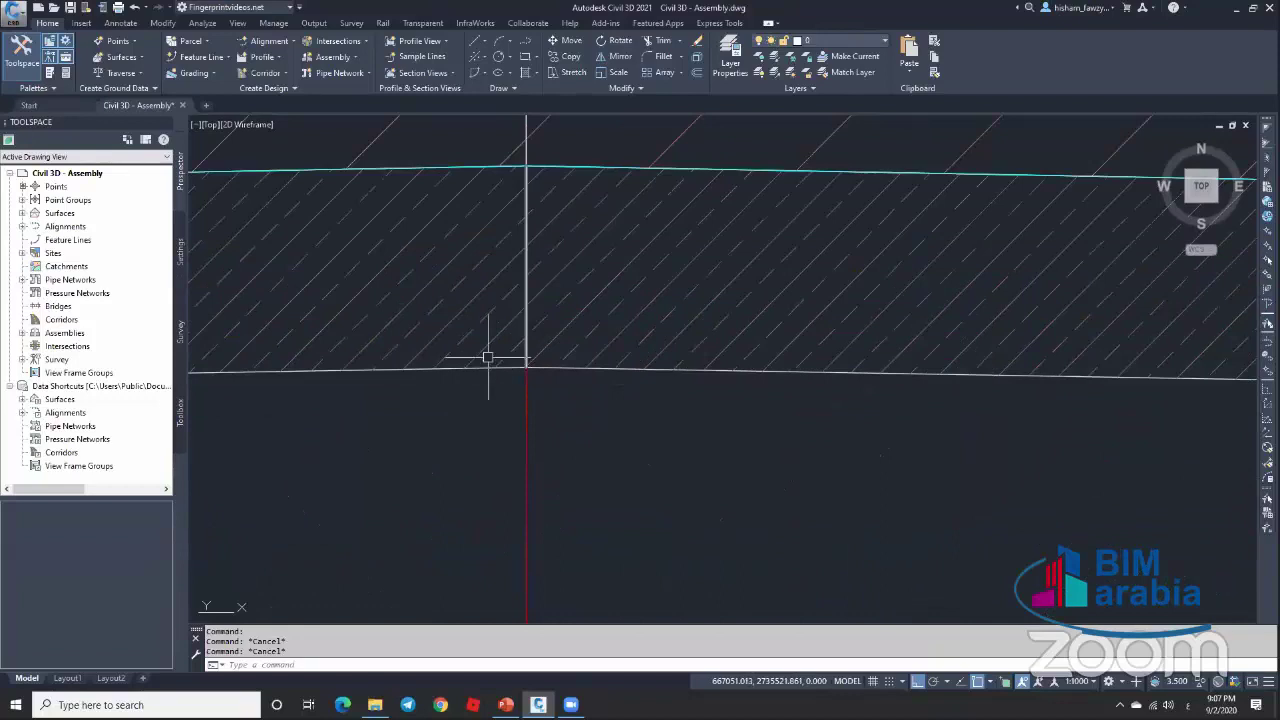
pyautogui.scroll(-8, 651, 329)
pyautogui.scroll(6, 975, 352)
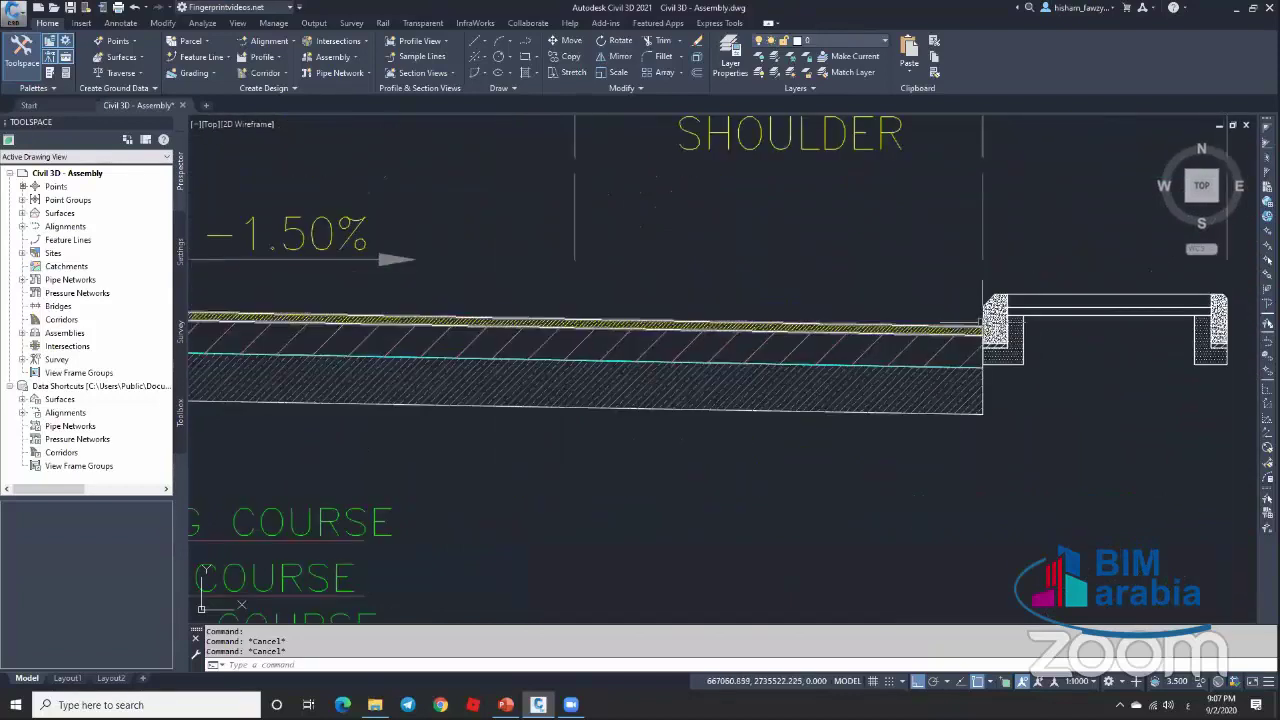
pyautogui.scroll(-2, 985, 381)
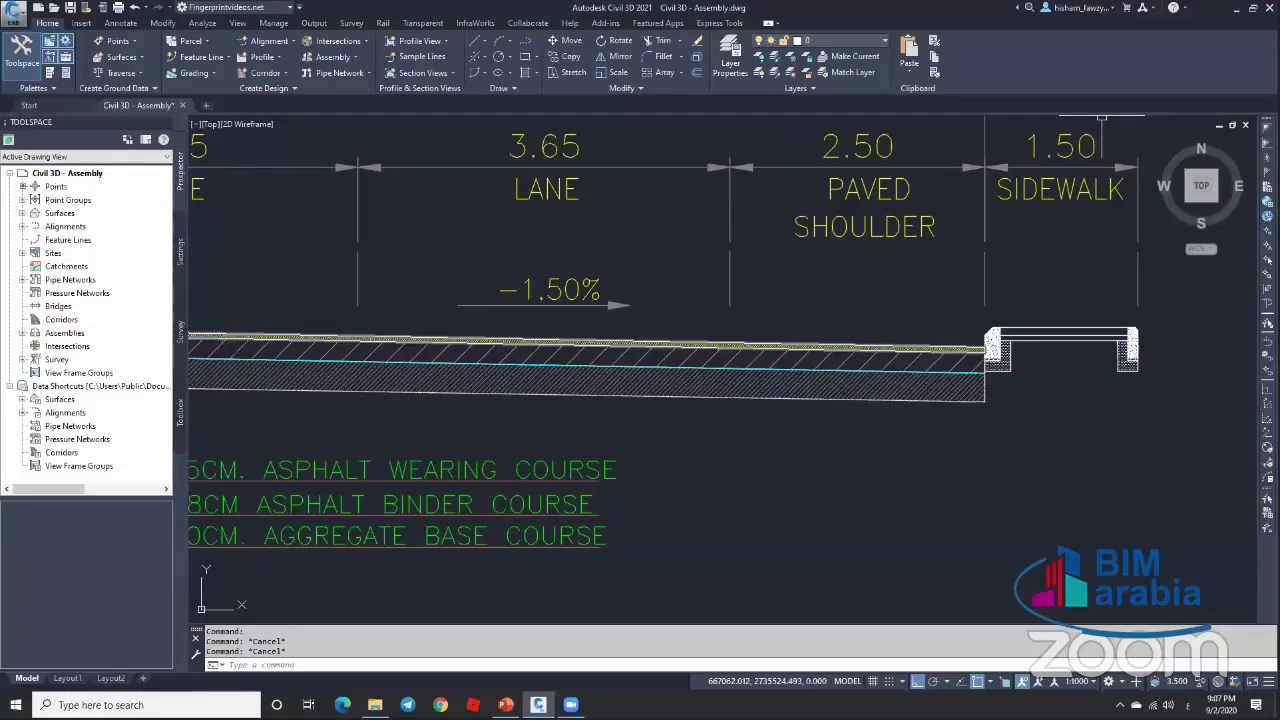
pyautogui.moveTo(545, 279); pyautogui.dragTo(829, 277, button='middle')
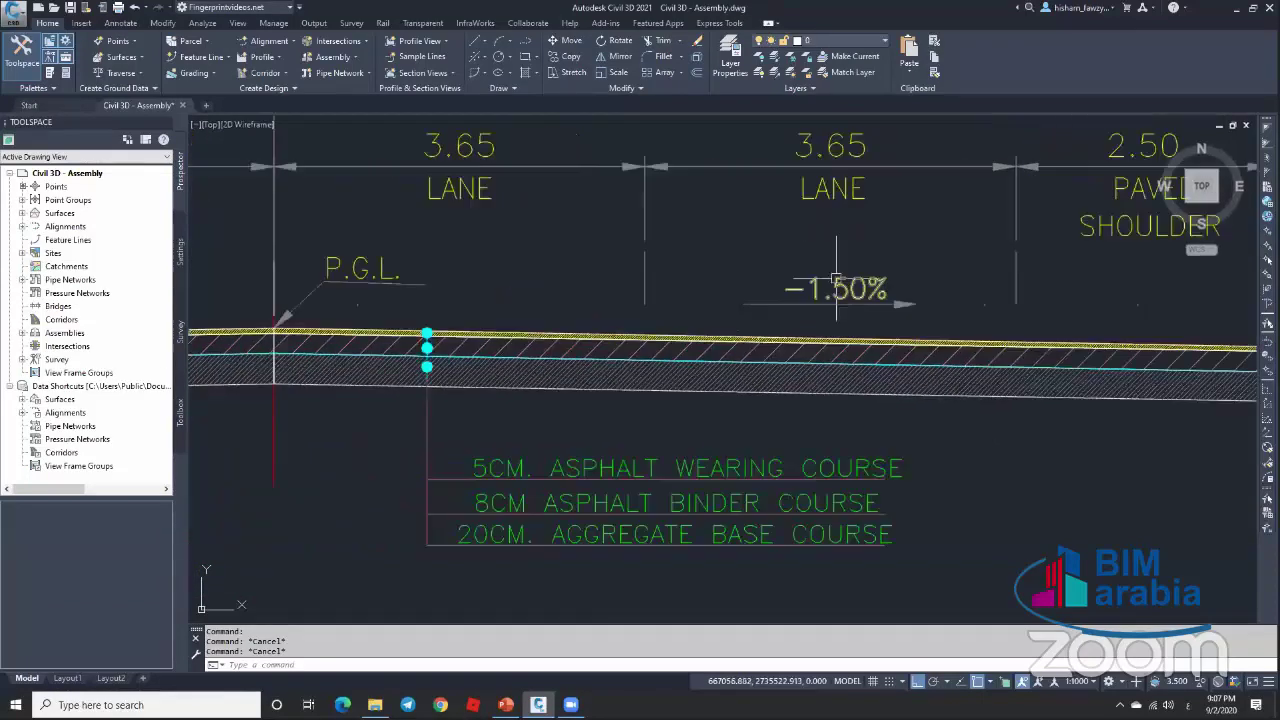
pyautogui.scroll(-4, 836, 288)
pyautogui.press('Escape')
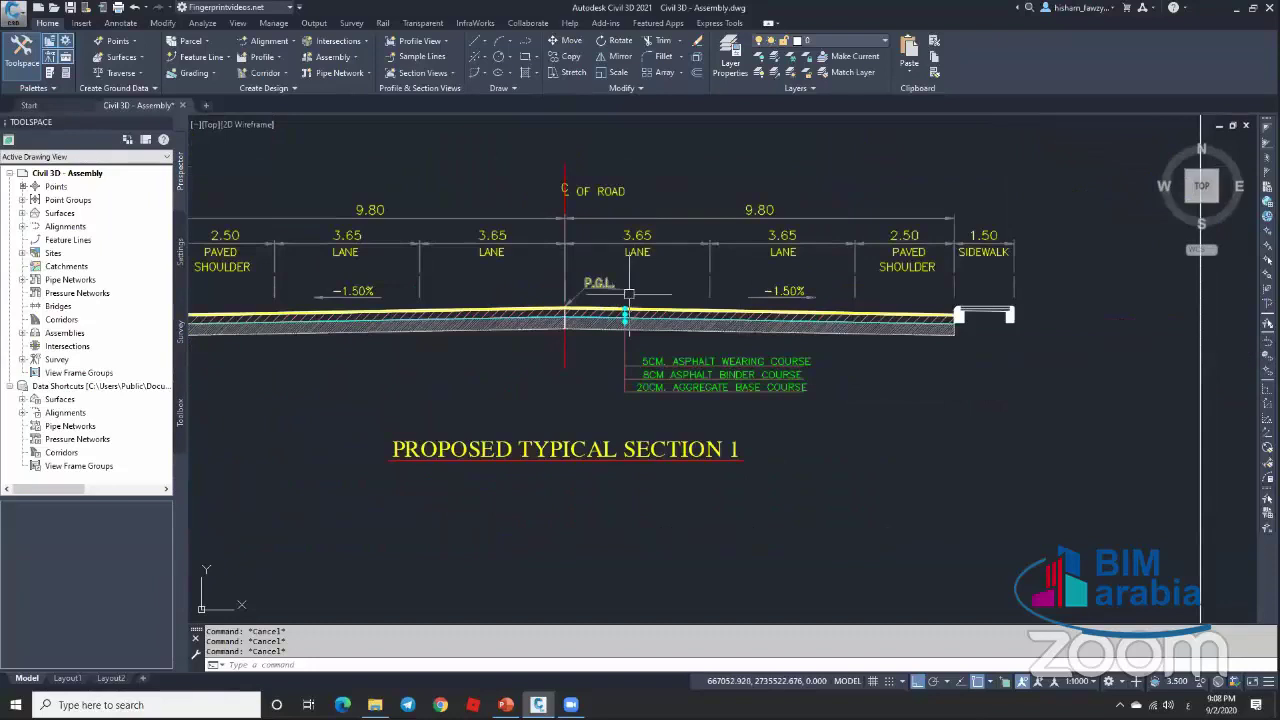
pyautogui.scroll(4, 628, 294)
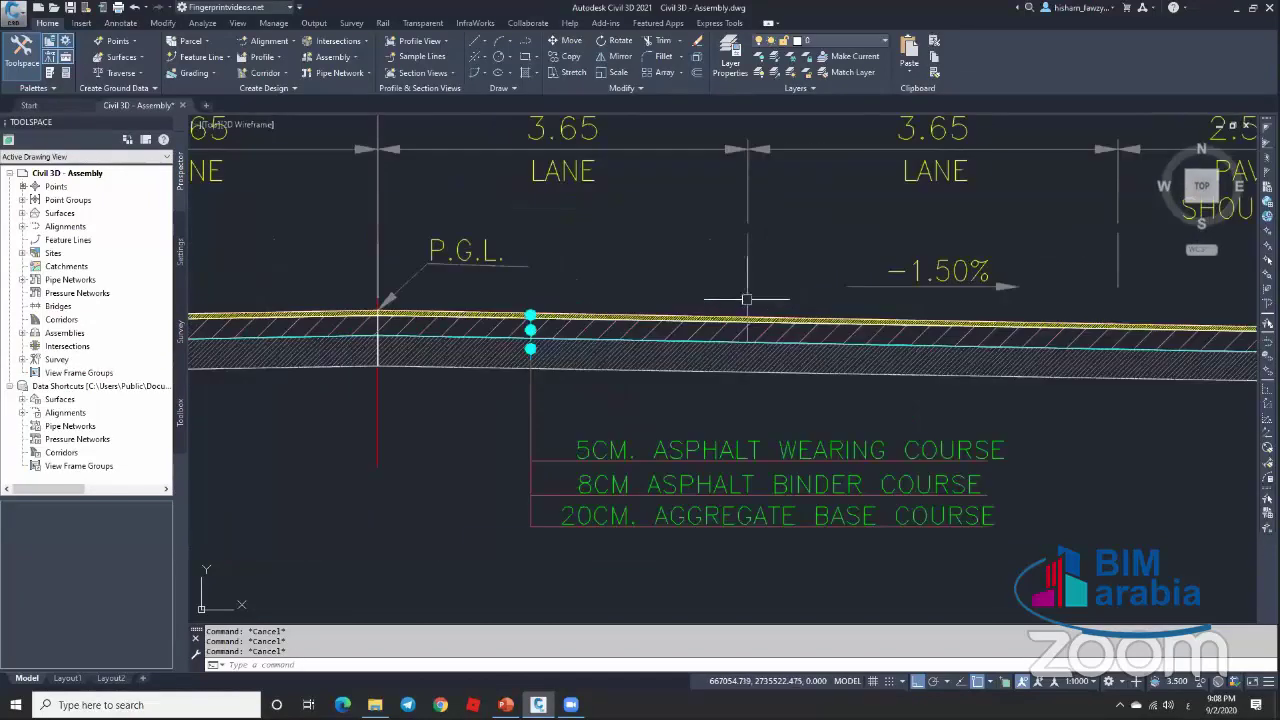
pyautogui.scroll(-3, 720, 311)
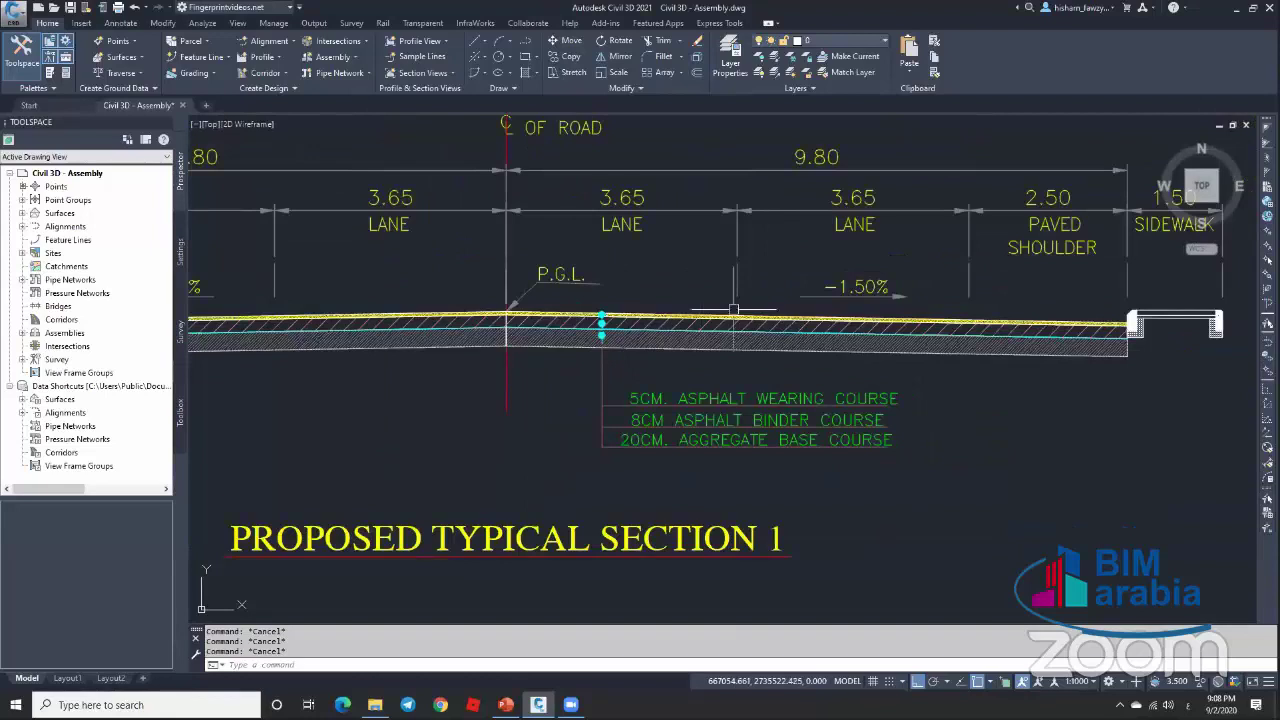
pyautogui.click(544, 341)
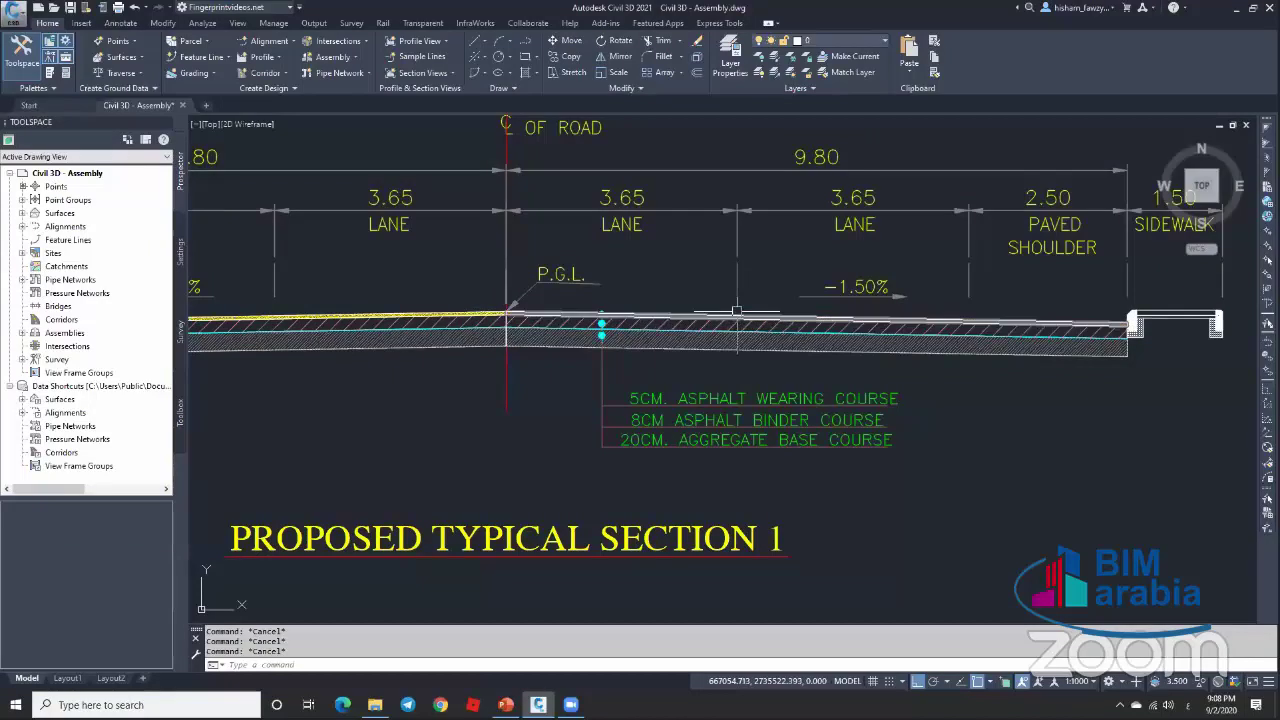
pyautogui.scroll(-4, 727, 291)
pyautogui.scroll(2, 727, 272)
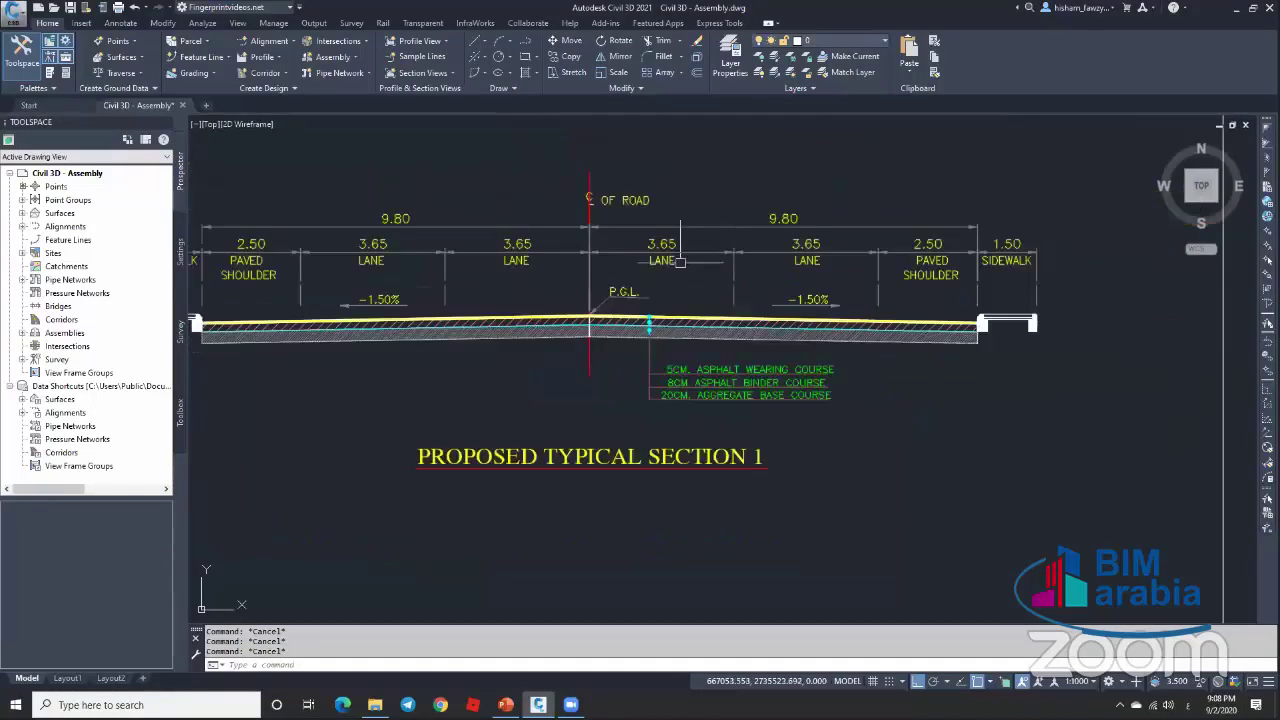
pyautogui.scroll(2, 728, 308)
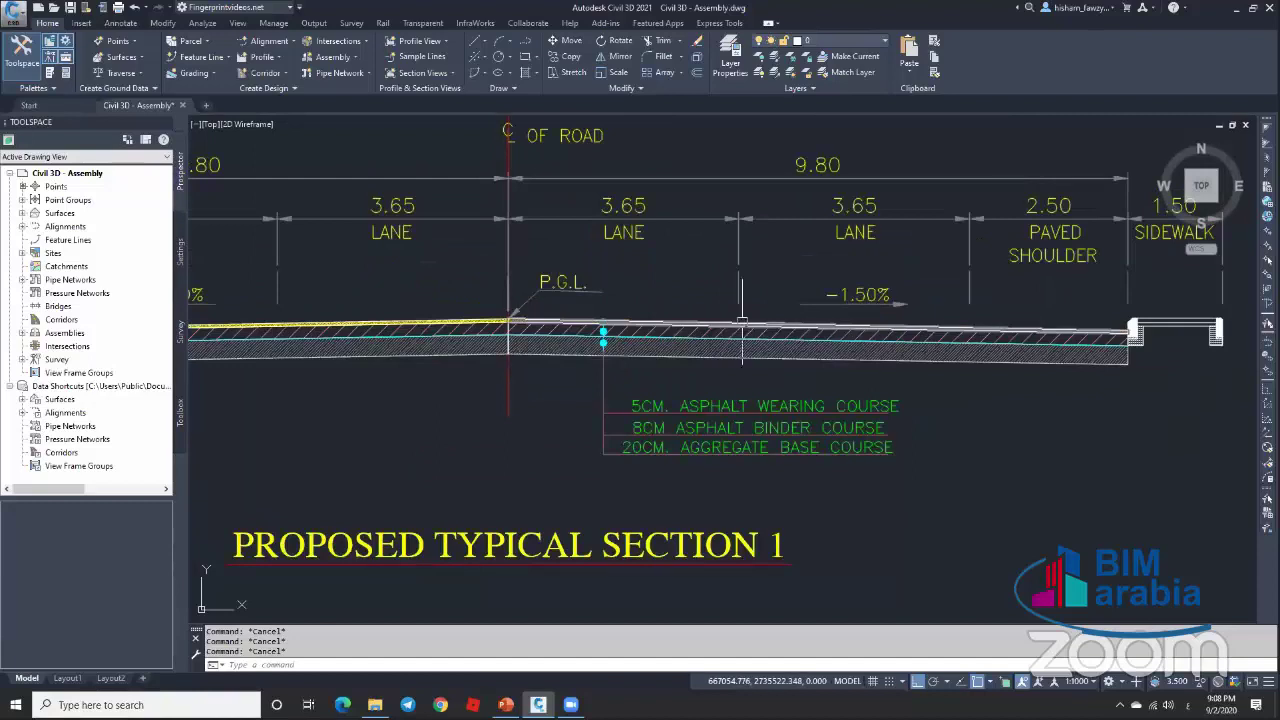
pyautogui.scroll(-3, 715, 265)
pyautogui.scroll(3, 705, 282)
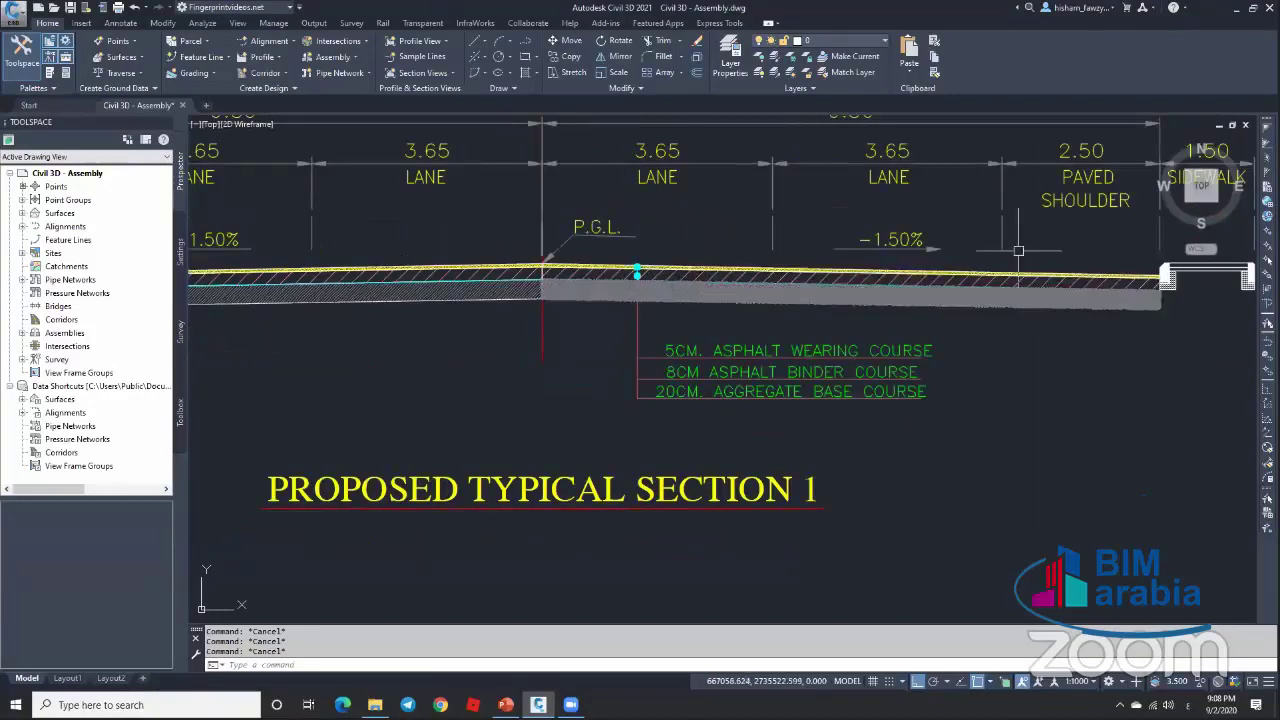
pyautogui.scroll(-2, 920, 268)
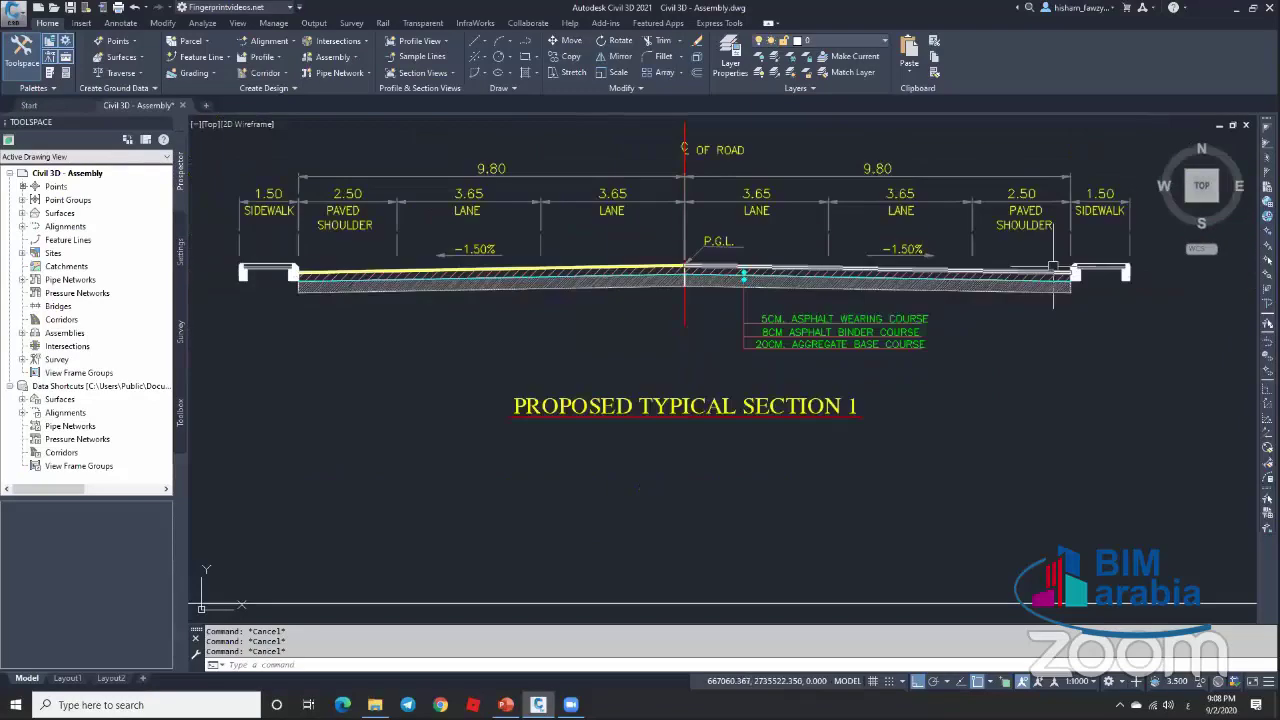
pyautogui.scroll(-5, 851, 261)
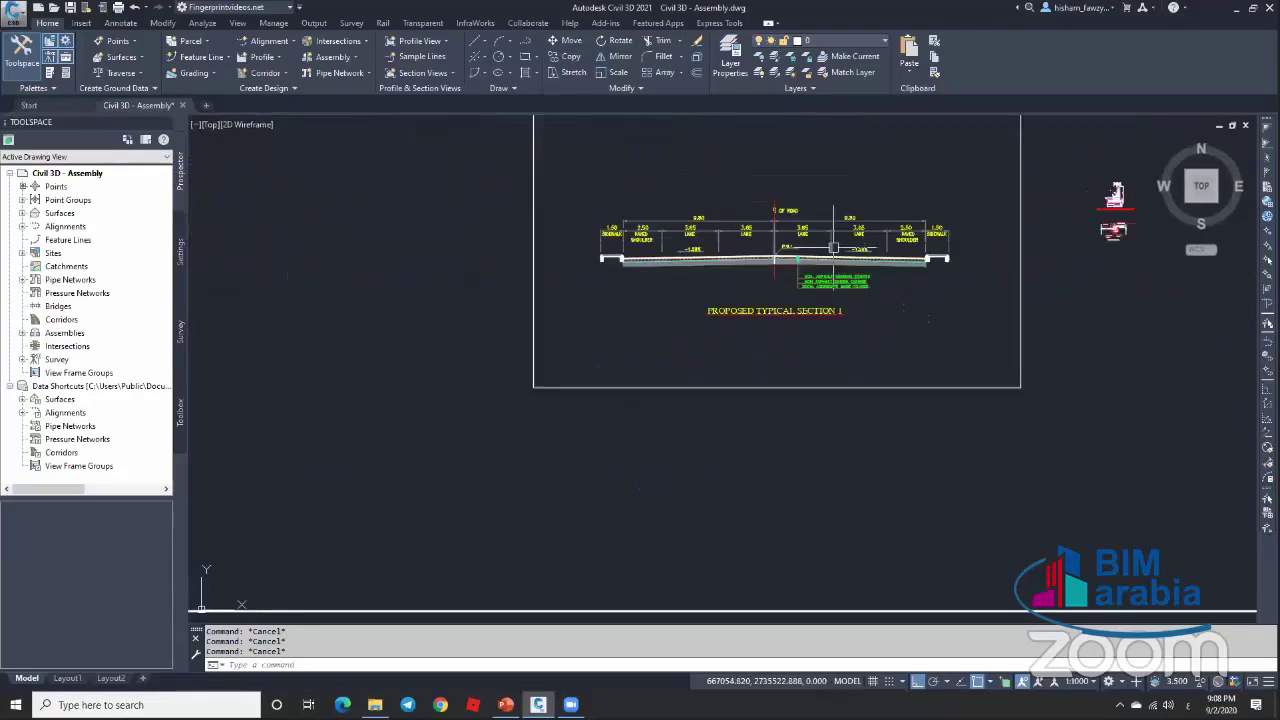
# Step: Start a new assembly from Create Assembly, naming it 'V', and confirm its settings
pyautogui.click(345, 57)
pyautogui.click(358, 78)
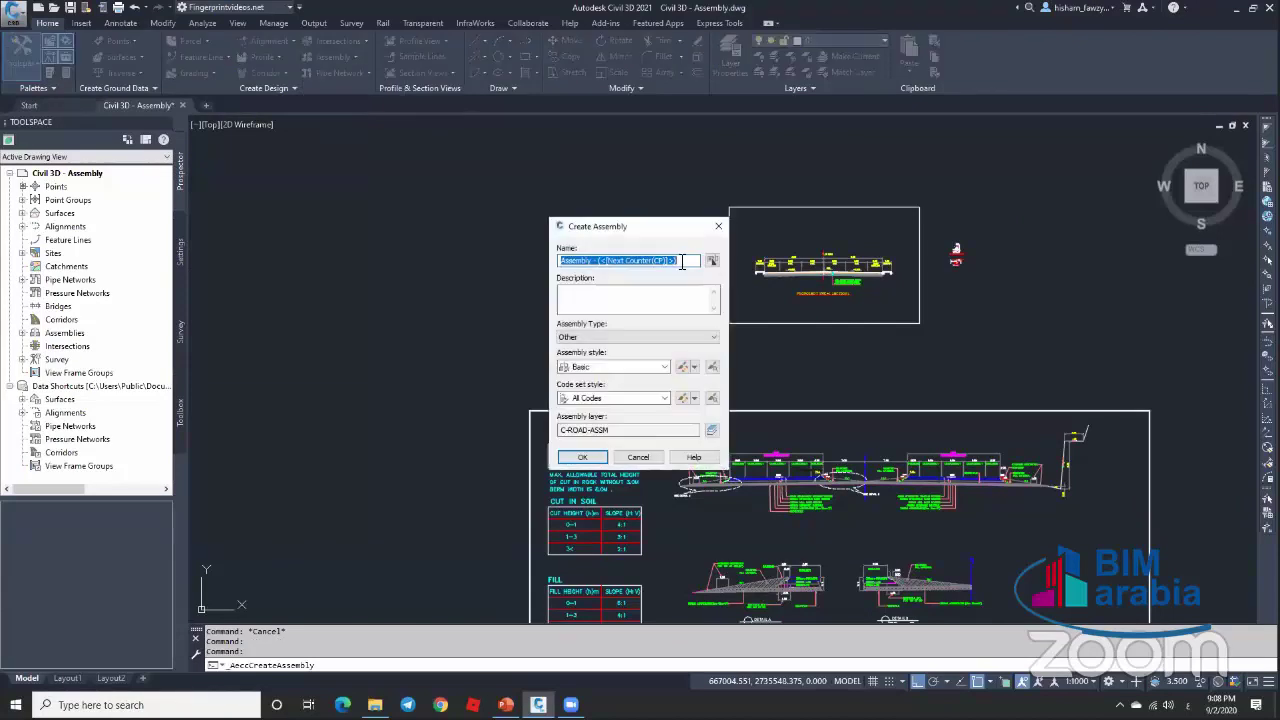
pyautogui.write('V')
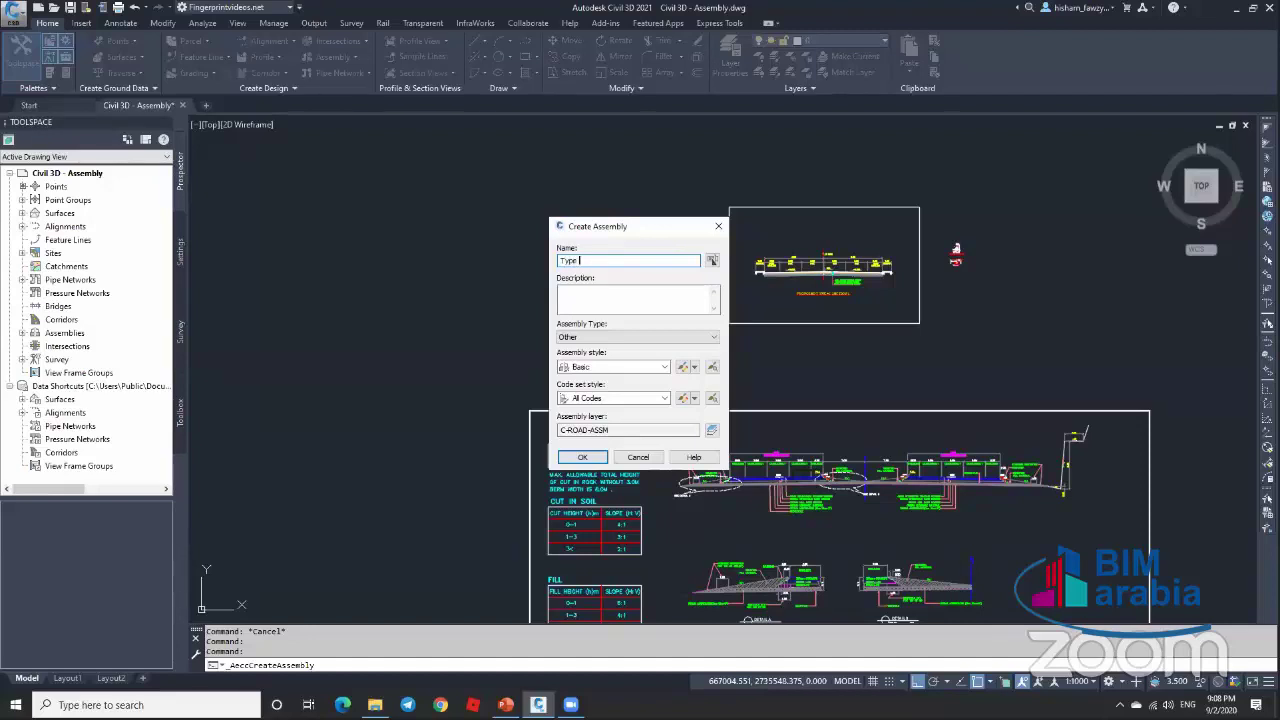
pyautogui.click(586, 458)
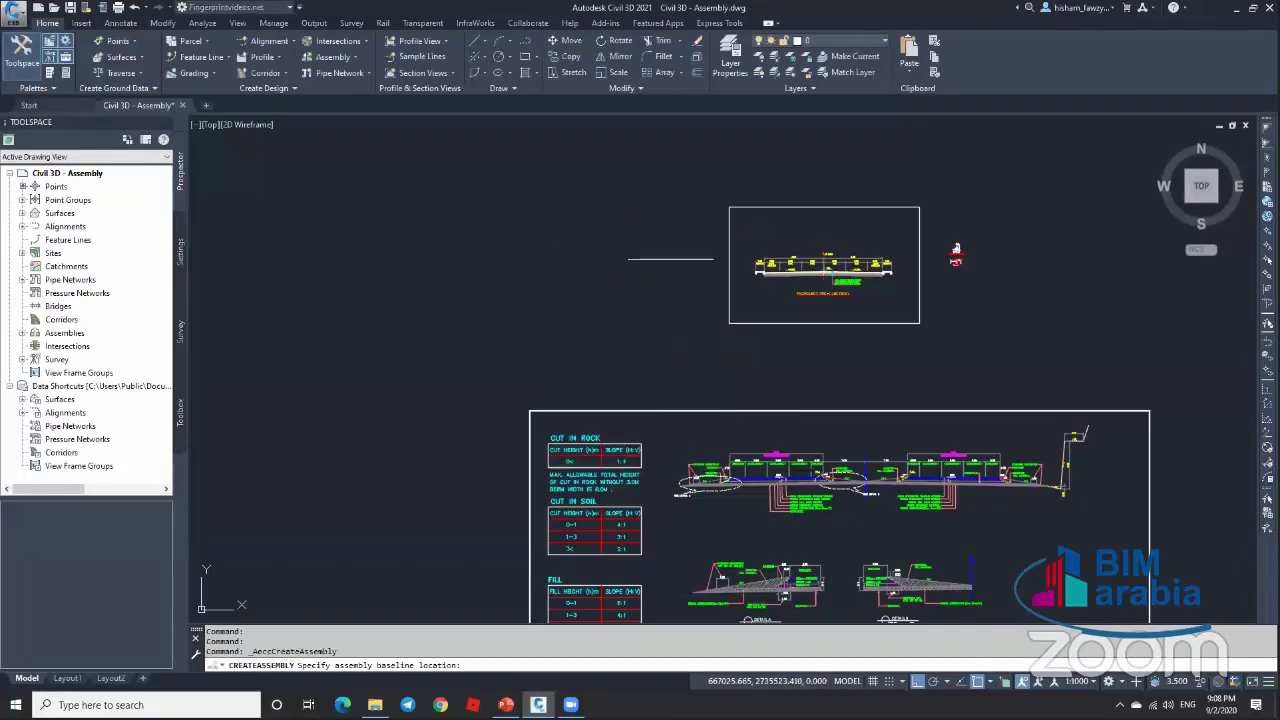
# Step: Place the assembly baseline in open space left of the section sheets
pyautogui.scroll(-2, 686, 264)
pyautogui.scroll(1, 631, 261)
pyautogui.moveTo(577, 271)
pyautogui.mouseDown(button='middle')
pyautogui.moveTo(423, 266)
pyautogui.moveTo(712, 263)
pyautogui.mouseUp(button='middle')
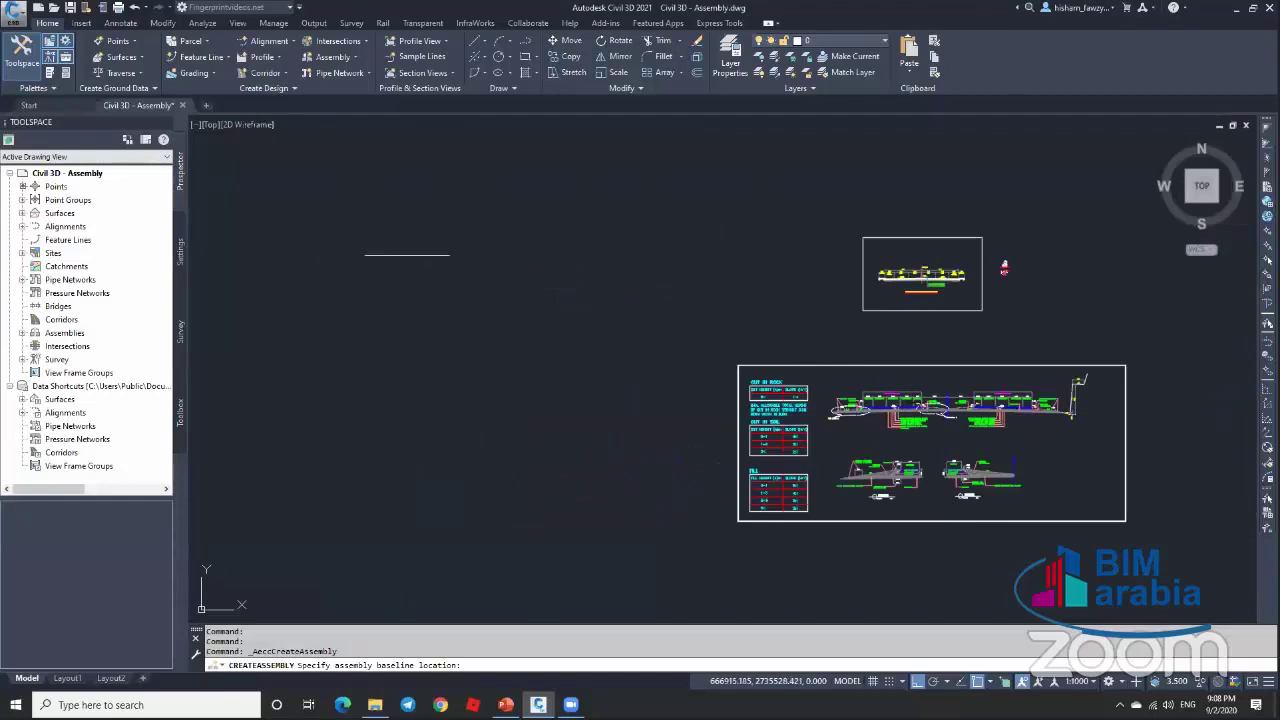
pyautogui.click(431, 260)
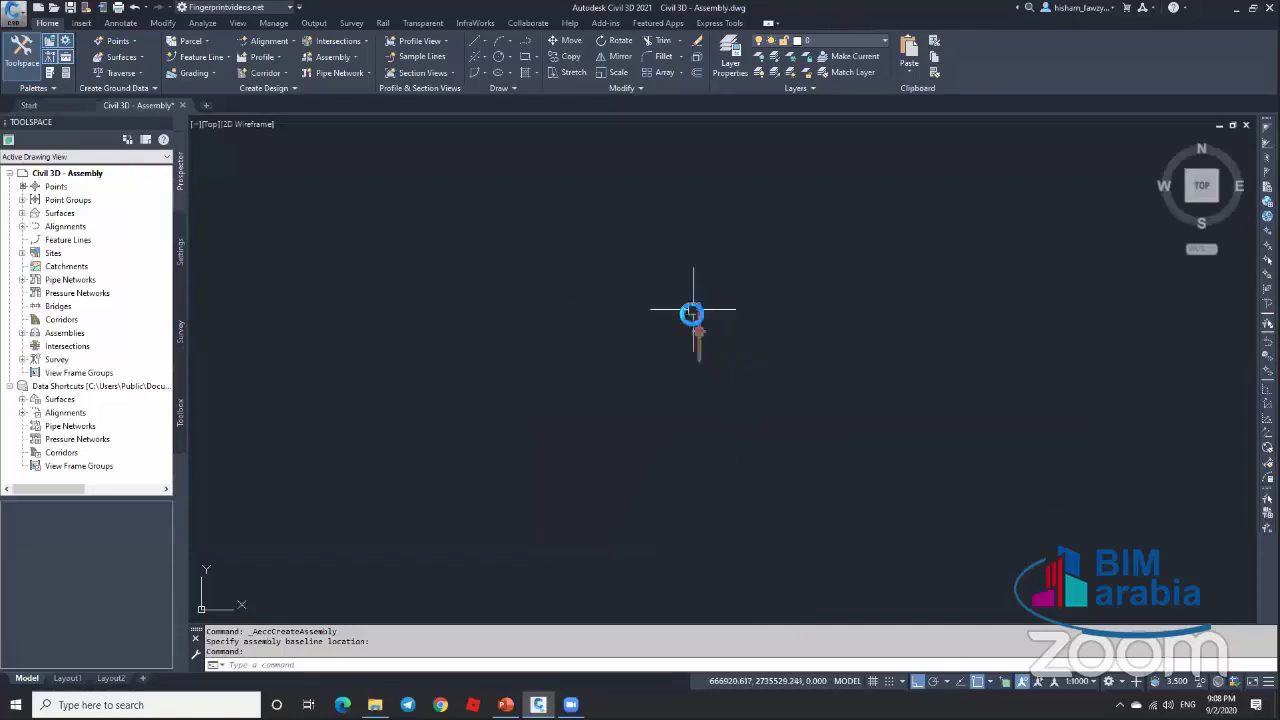
# Step: Close the Toolspace browser to widen the drawing area
pyautogui.scroll(-5, 700, 311)
pyautogui.scroll(3, 705, 311)
pyautogui.scroll(-2, 791, 309)
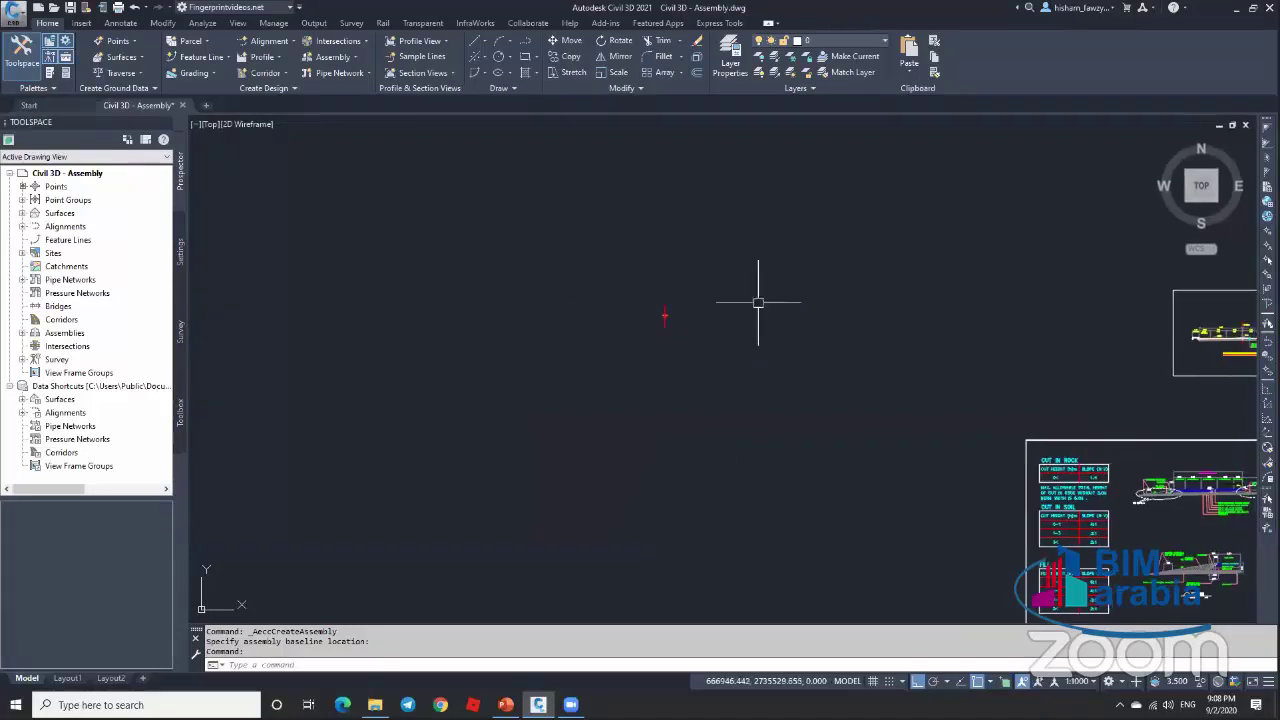
pyautogui.click(165, 123)
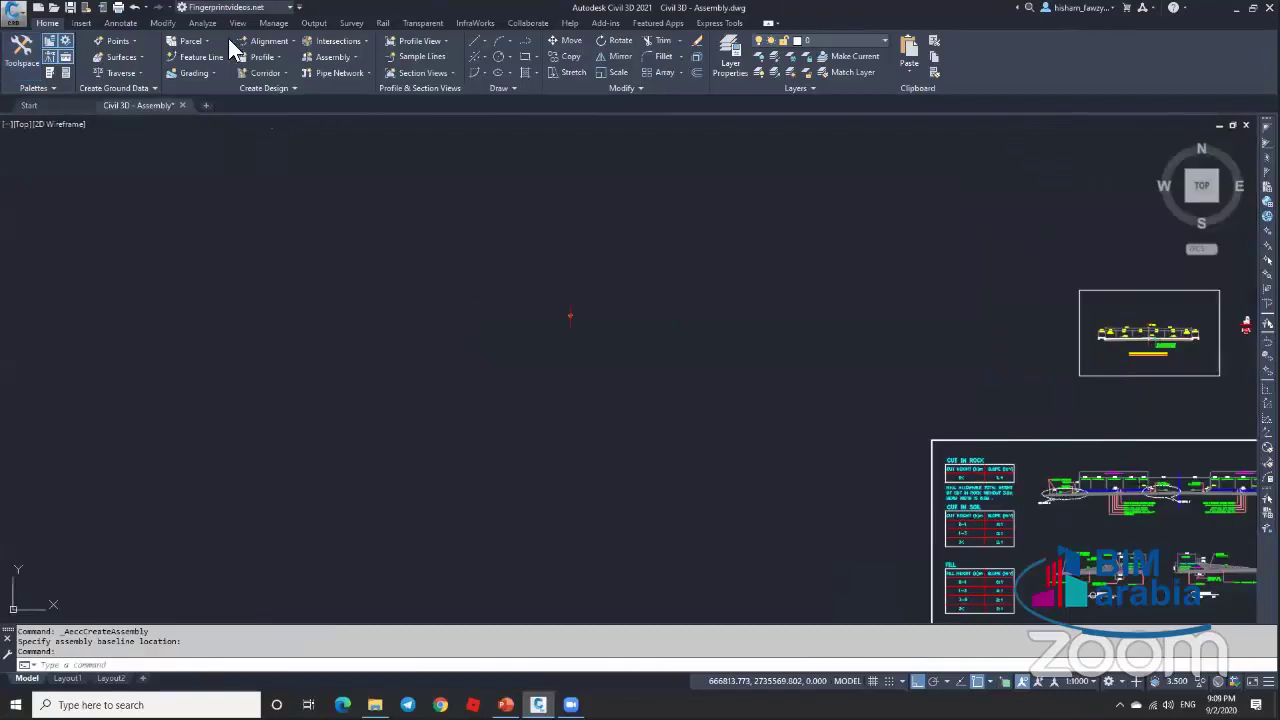
# Step: Split model space into Two: Horizontal viewports and shorten the top one
pyautogui.click(238, 23)
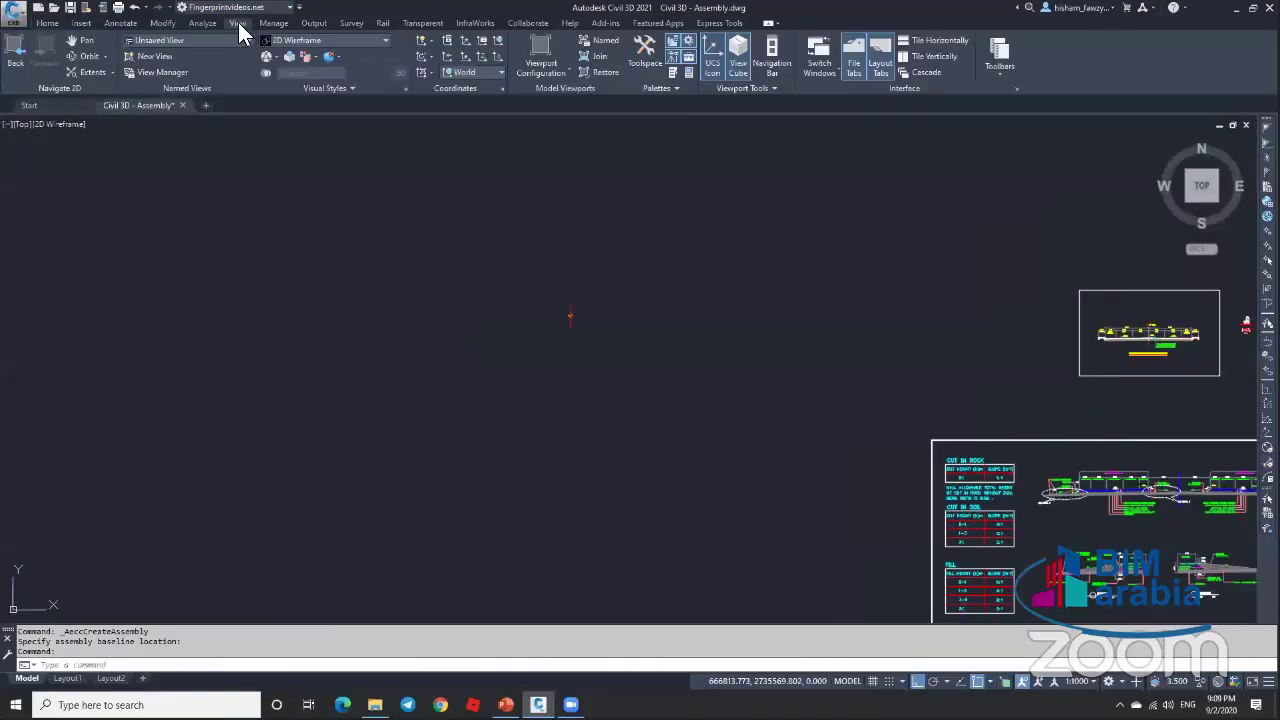
pyautogui.click(537, 80)
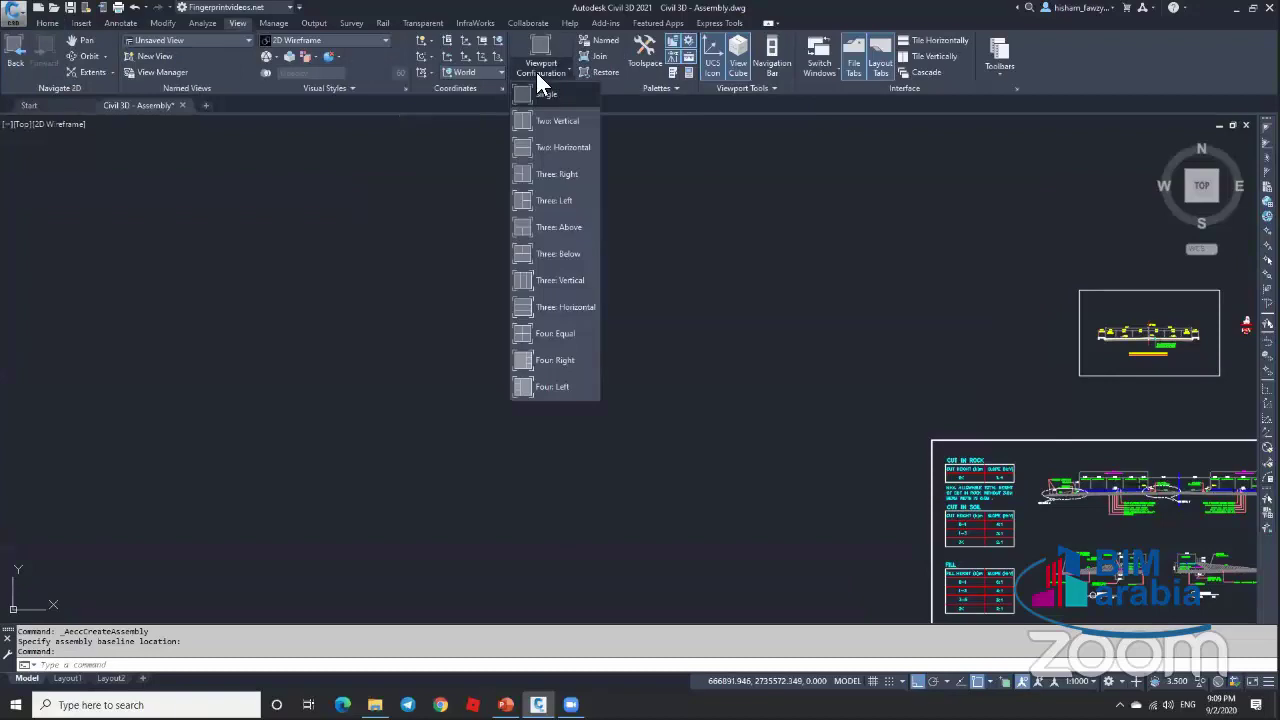
pyautogui.click(554, 148)
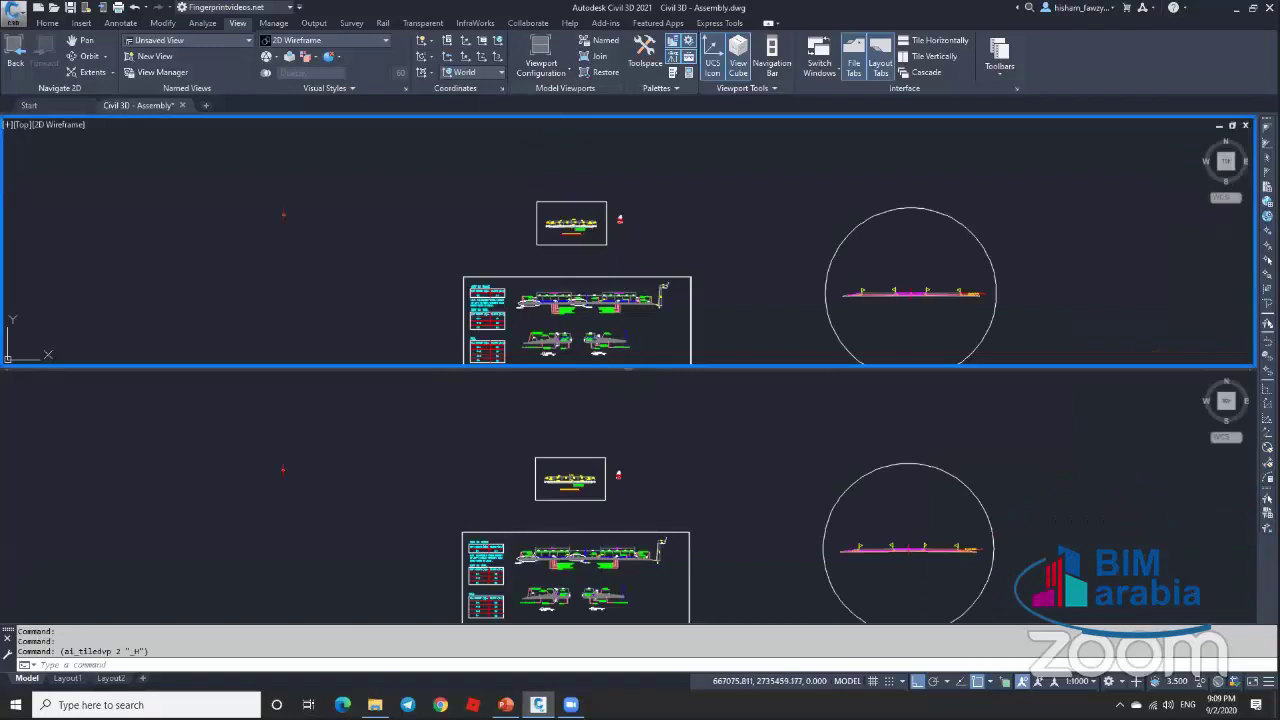
pyautogui.moveTo(630, 370); pyautogui.dragTo(640, 258)
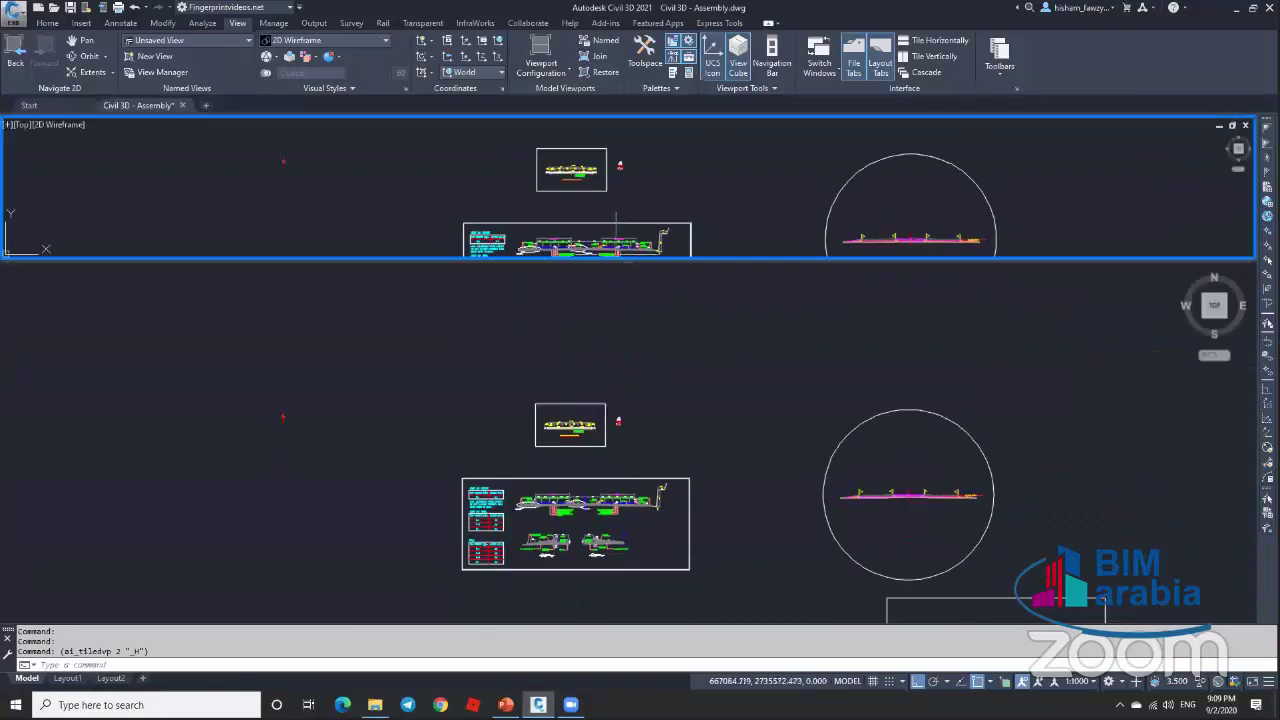
# Step: Zoom the top viewport to the typical section and the bottom one to the new assembly
pyautogui.click(572, 190)
pyautogui.press('Escape')
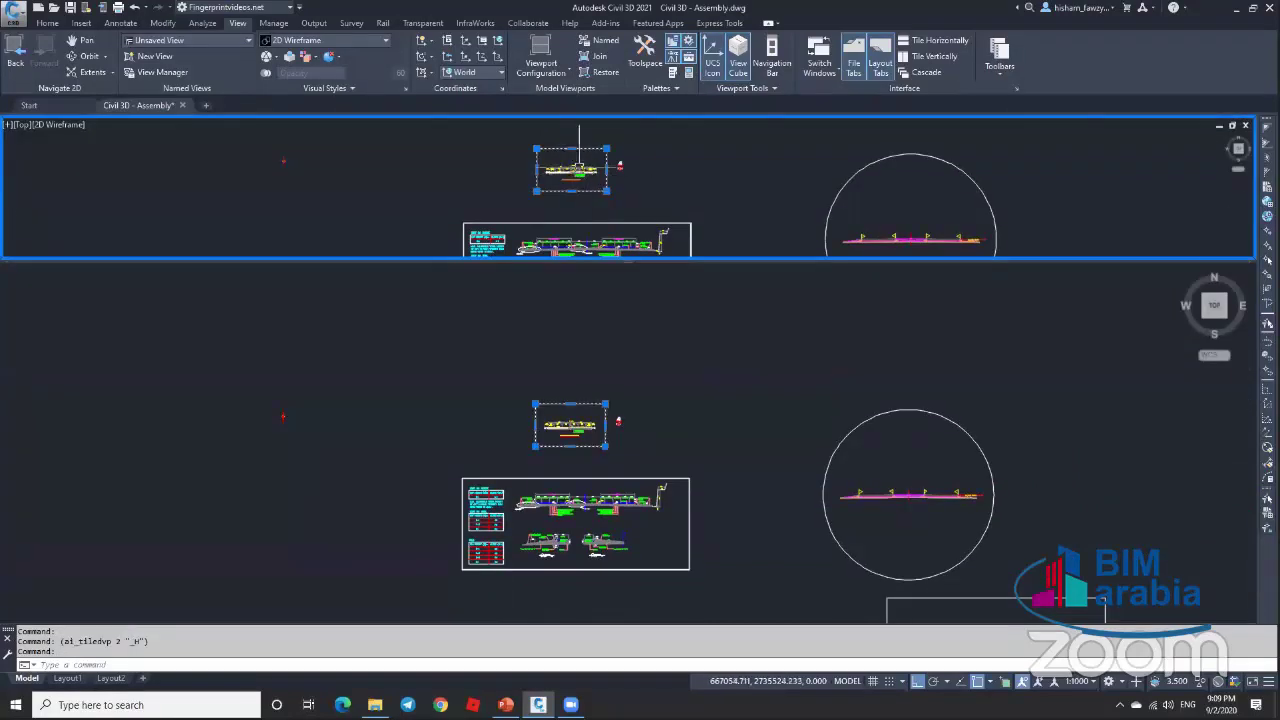
pyautogui.scroll(8, 548, 168)
pyautogui.scroll(5, 548, 168)
pyautogui.scroll(-5, 643, 185)
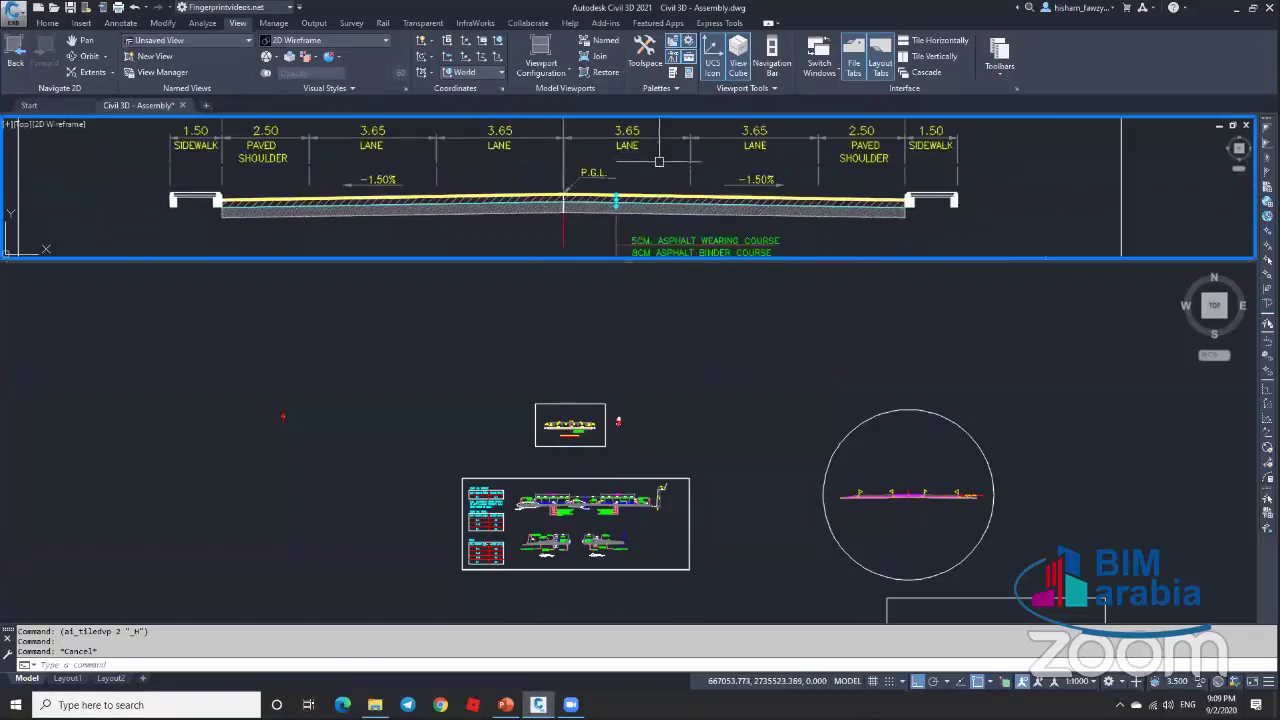
pyautogui.click(654, 380)
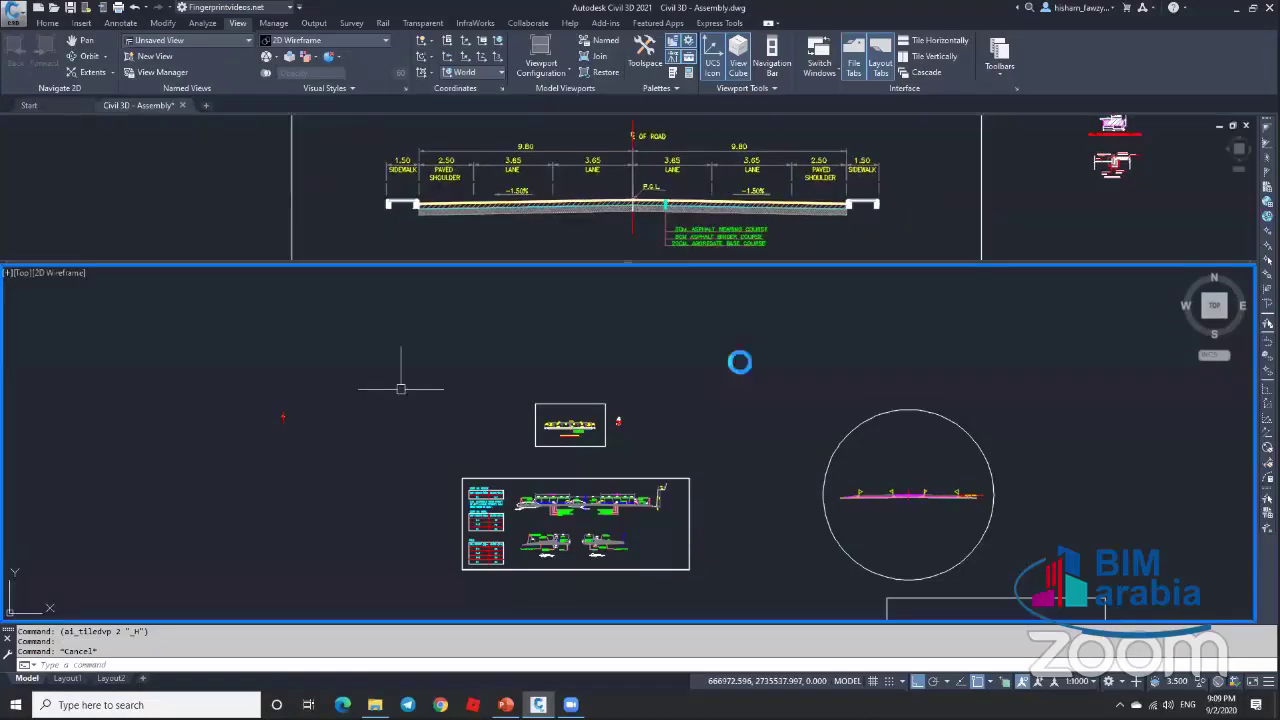
pyautogui.scroll(5, 671, 382)
pyautogui.scroll(3, 690, 365)
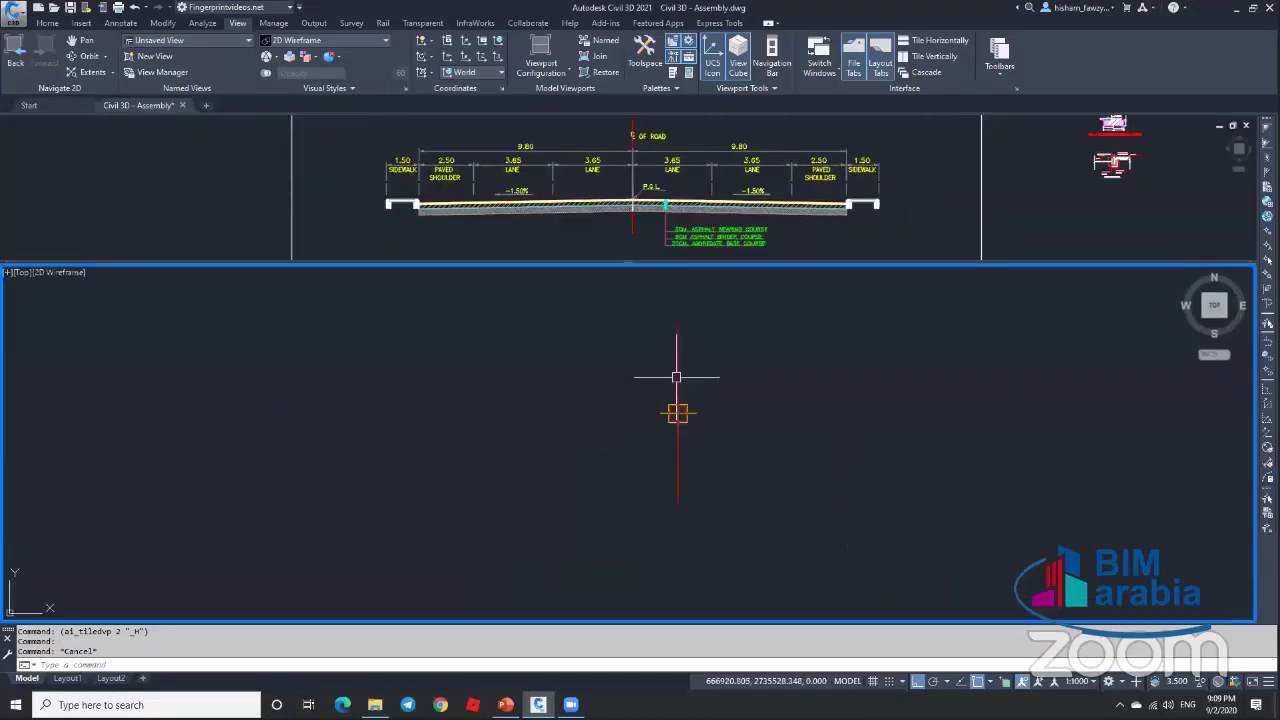
pyautogui.scroll(3, 660, 430)
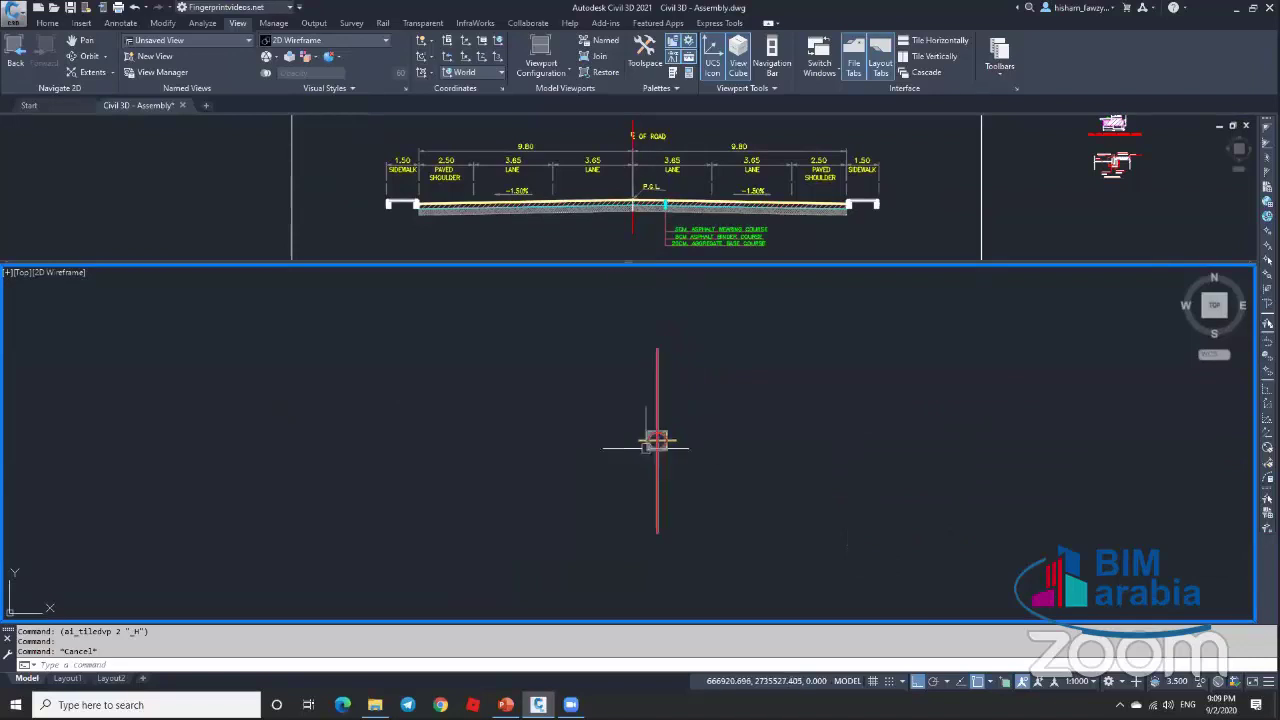
# Step: Refine the top viewport's zoom and size, then activate the bottom one and open Tool Palettes
pyautogui.click(655, 215)
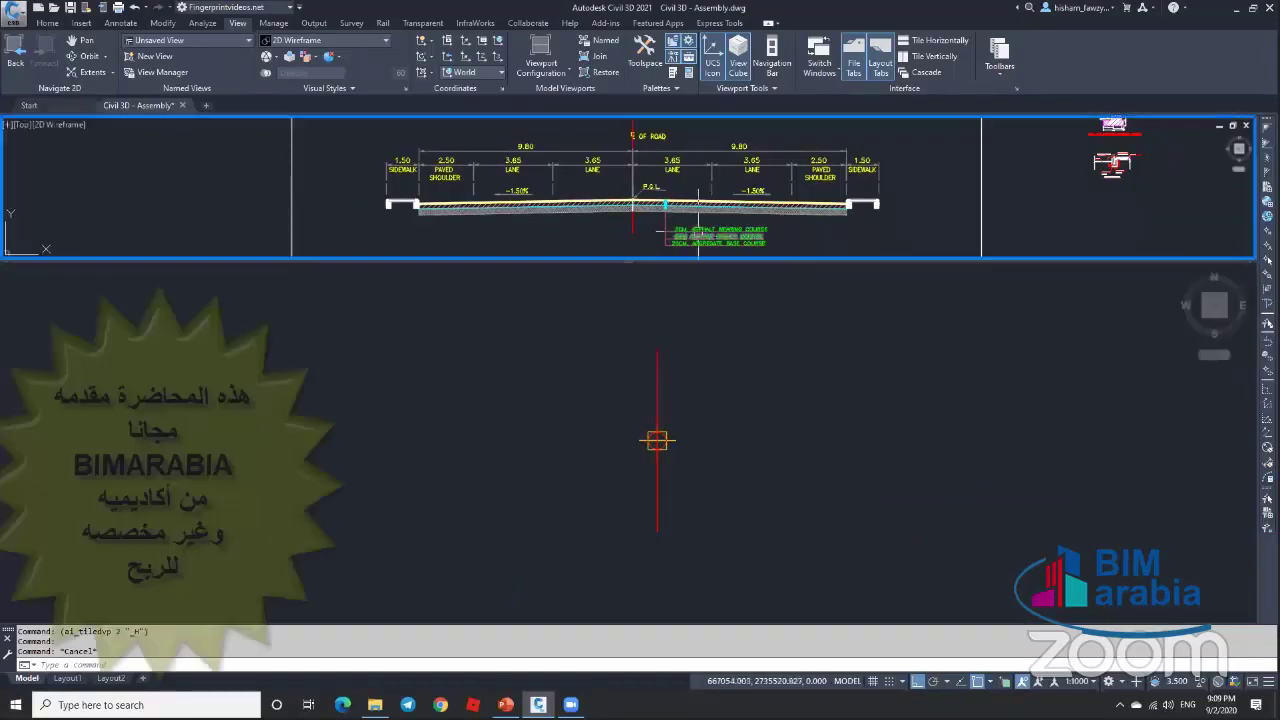
pyautogui.scroll(3, 661, 208)
pyautogui.scroll(2, 661, 208)
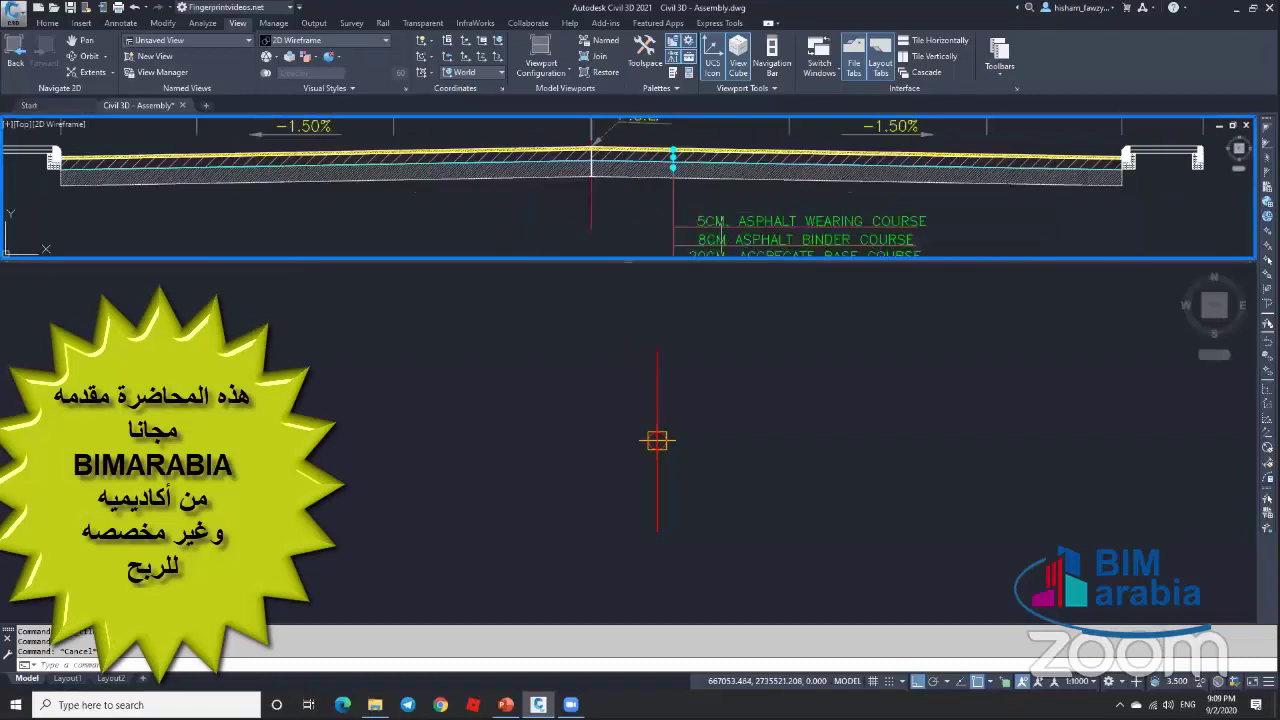
pyautogui.moveTo(720, 228); pyautogui.dragTo(716, 210, button='middle')
pyautogui.moveTo(628, 260); pyautogui.dragTo(628, 406)
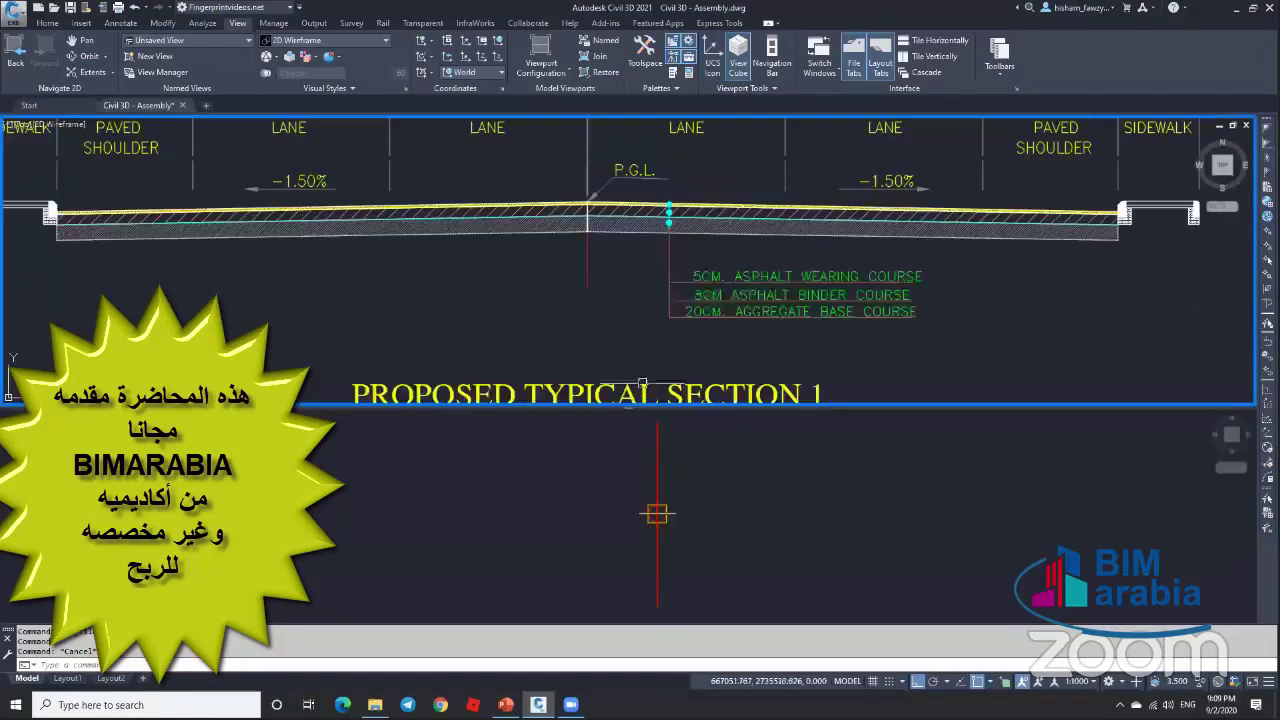
pyautogui.scroll(1, 720, 291)
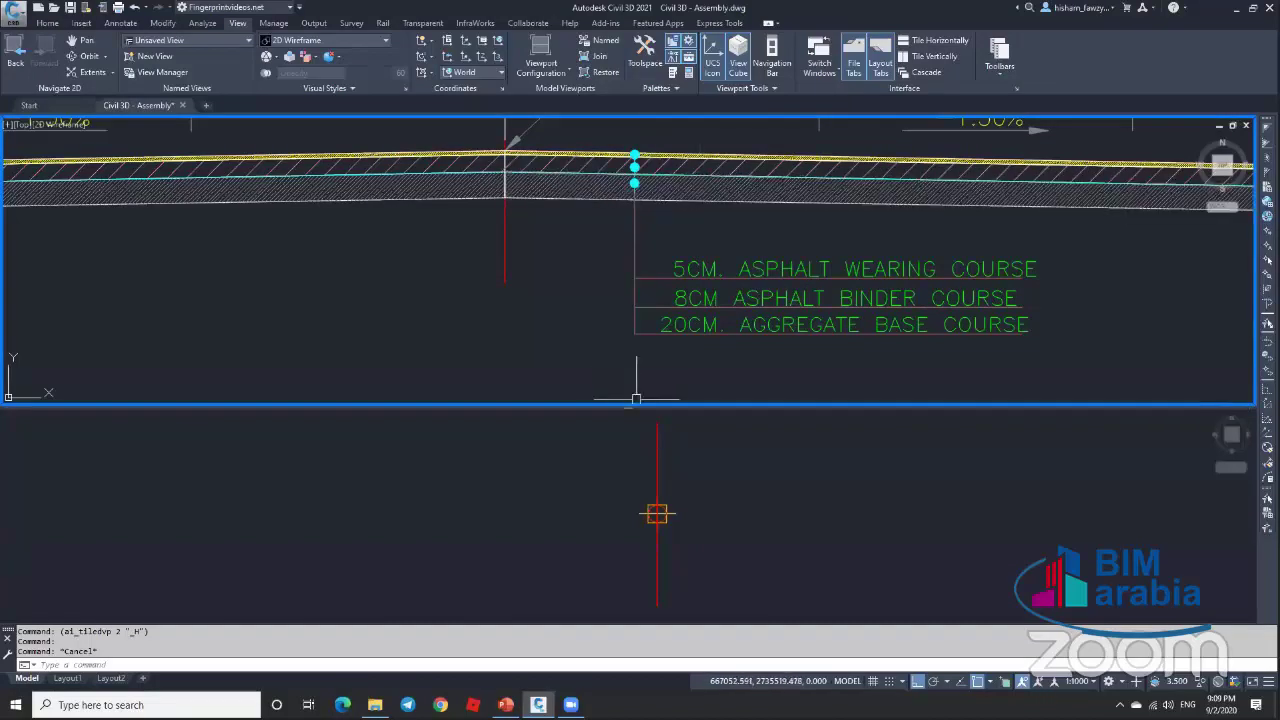
pyautogui.scroll(-5, 685, 246)
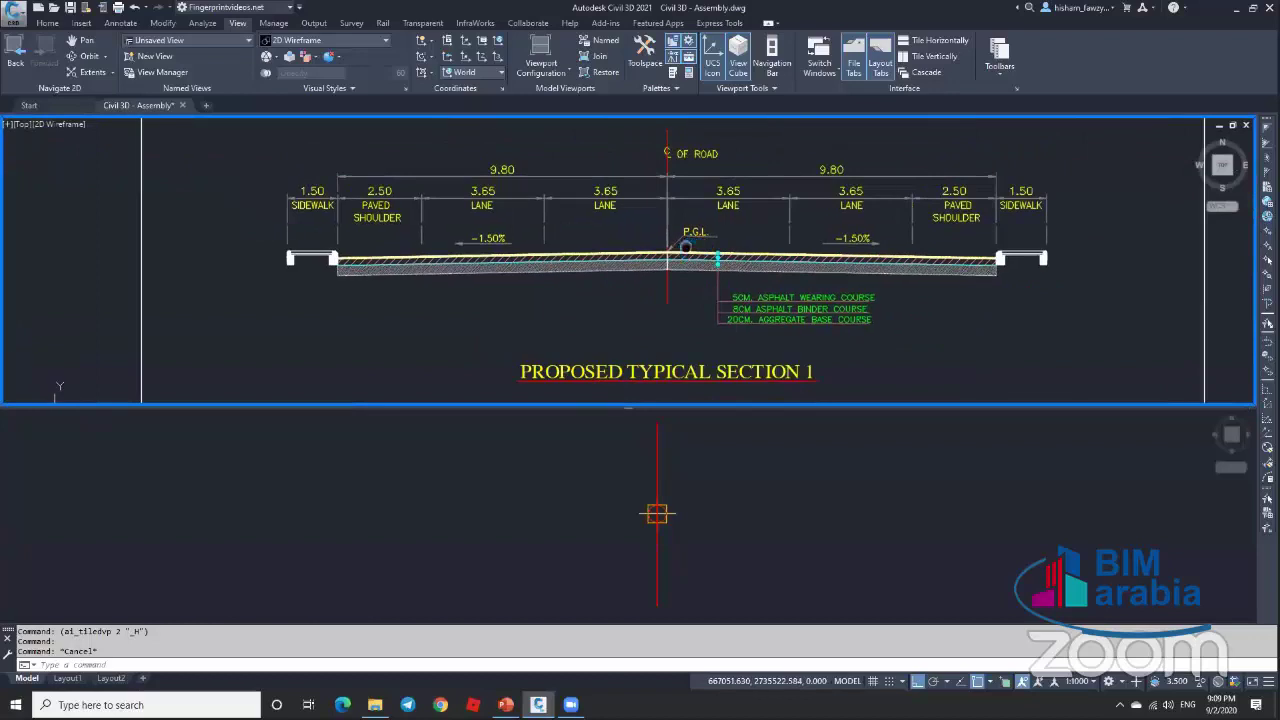
pyautogui.moveTo(629, 407); pyautogui.dragTo(636, 328)
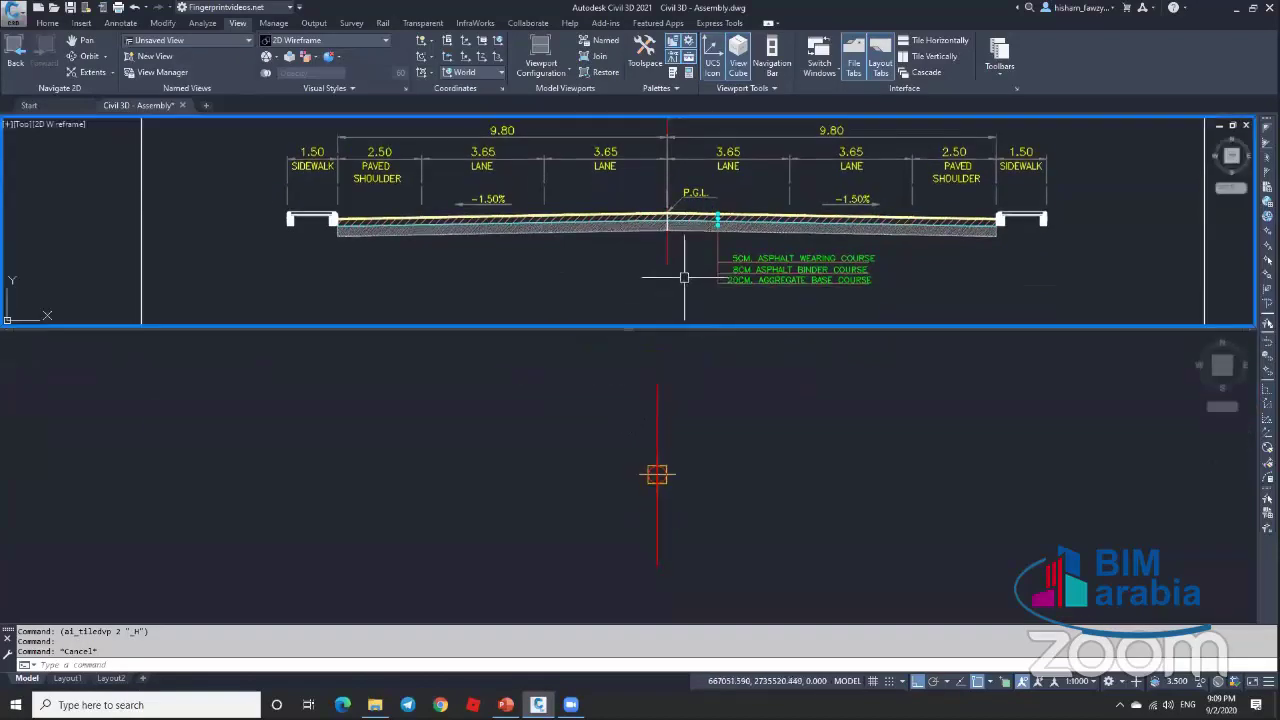
pyautogui.click(769, 423)
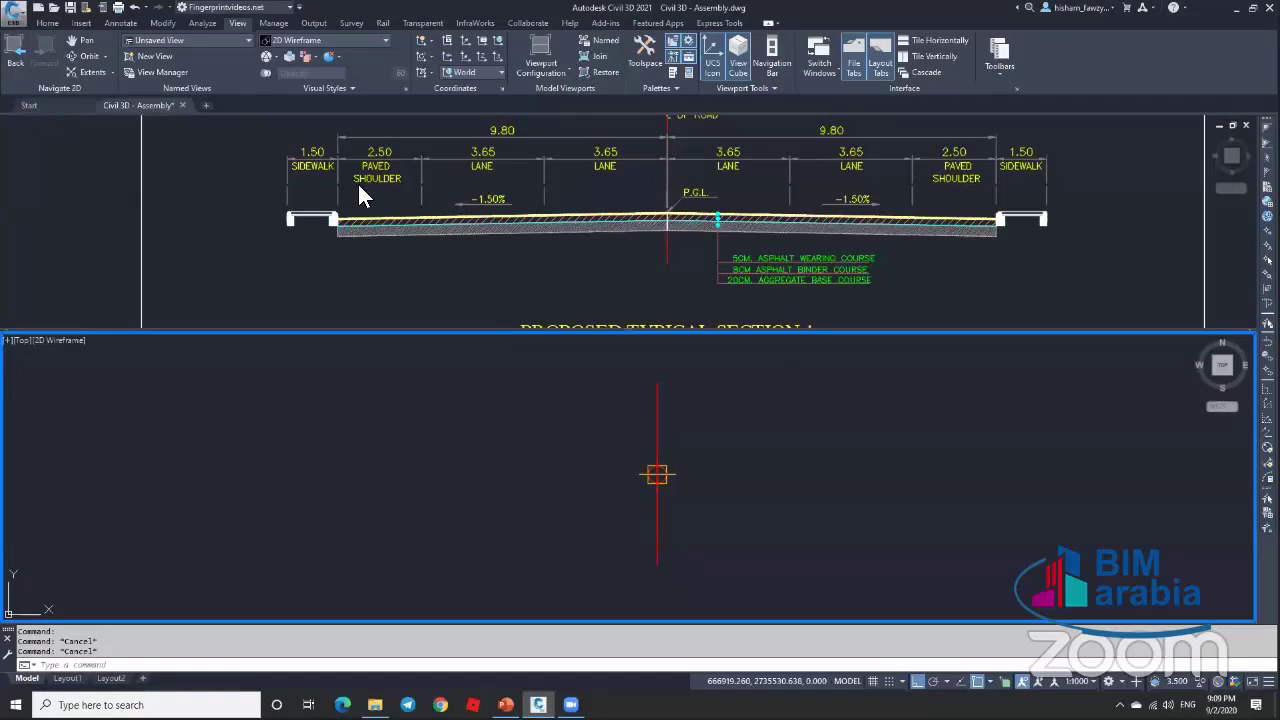
pyautogui.hotkey('ctrl', '3')
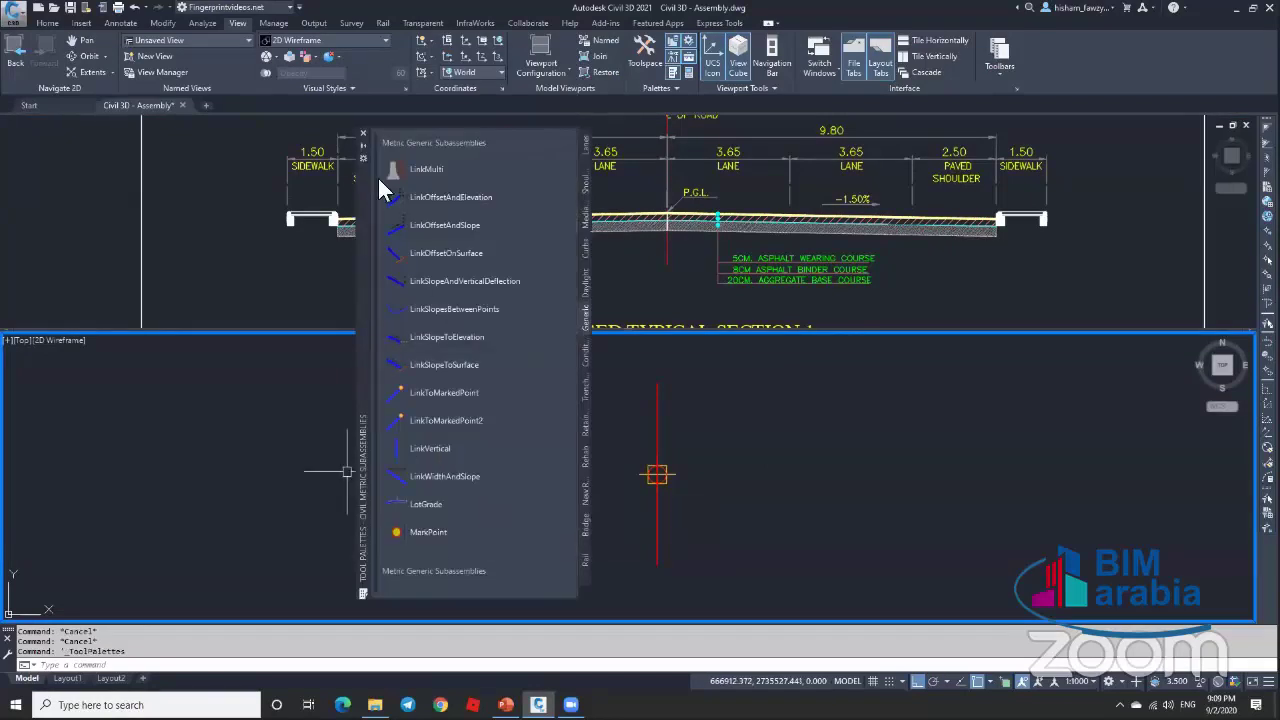
# Step: Close Tool Palettes and reopen them from the Home tab's Palettes panel
pyautogui.click(363, 133)
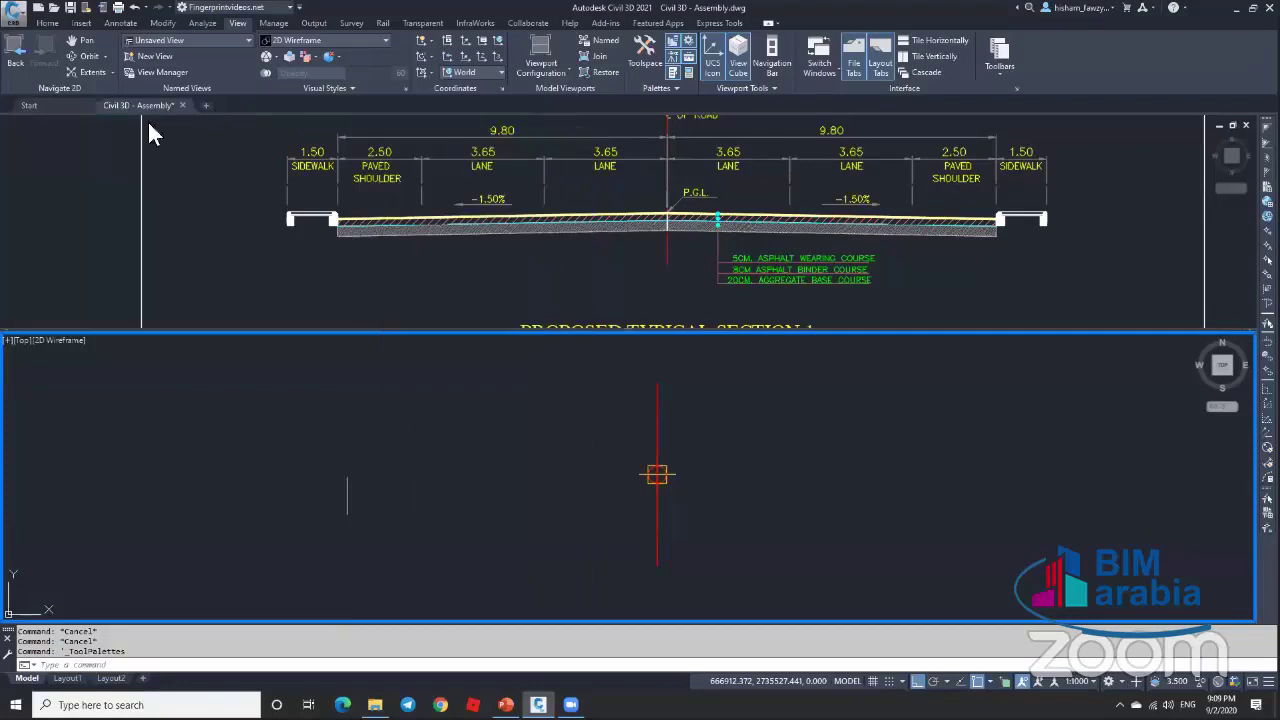
pyautogui.click(52, 22)
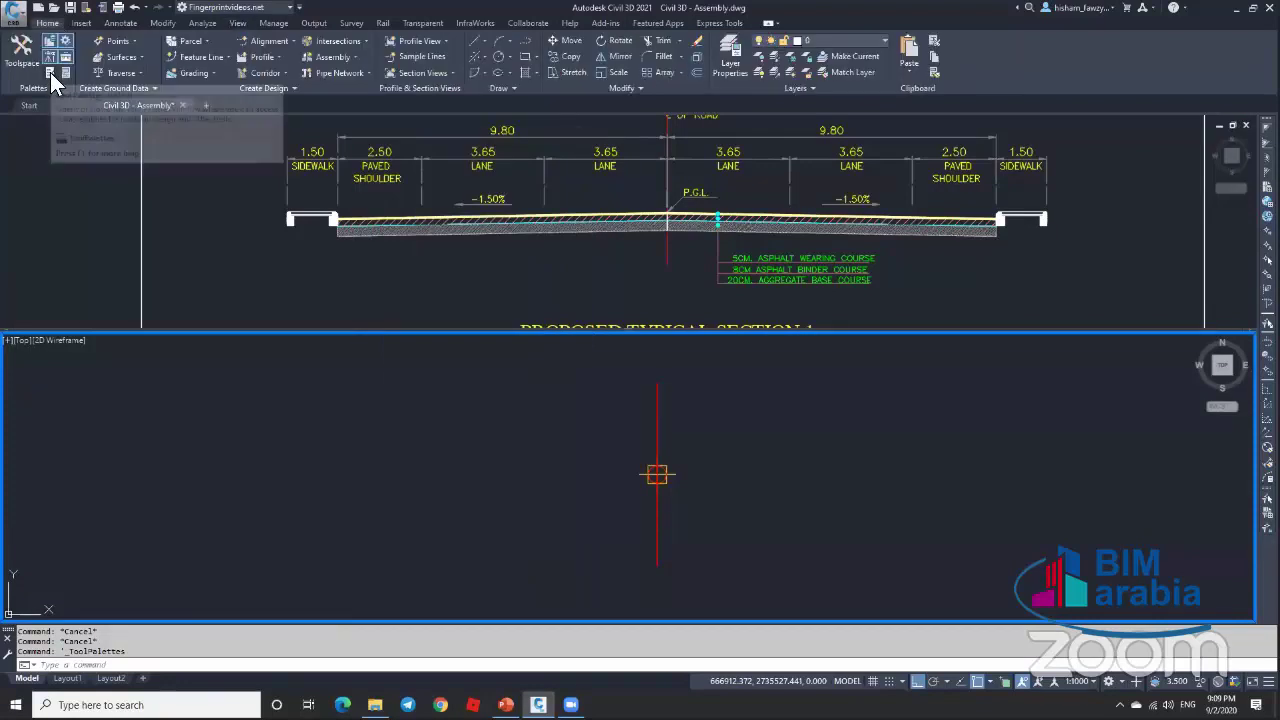
pyautogui.click(50, 72)
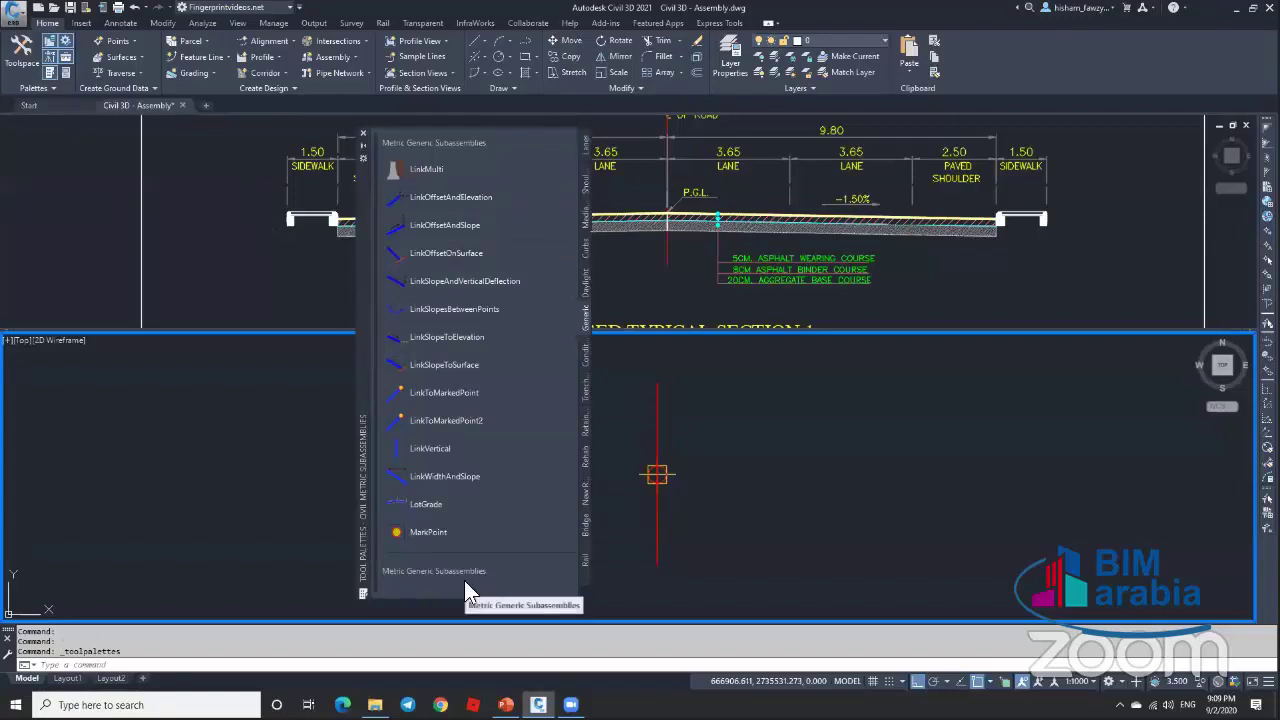
# Step: Switch the palettes to the Lanes subassemblies and open LaneSuperelevationAOR's Help page
pyautogui.rightClick(583, 352)
pyautogui.rightClick(586, 320)
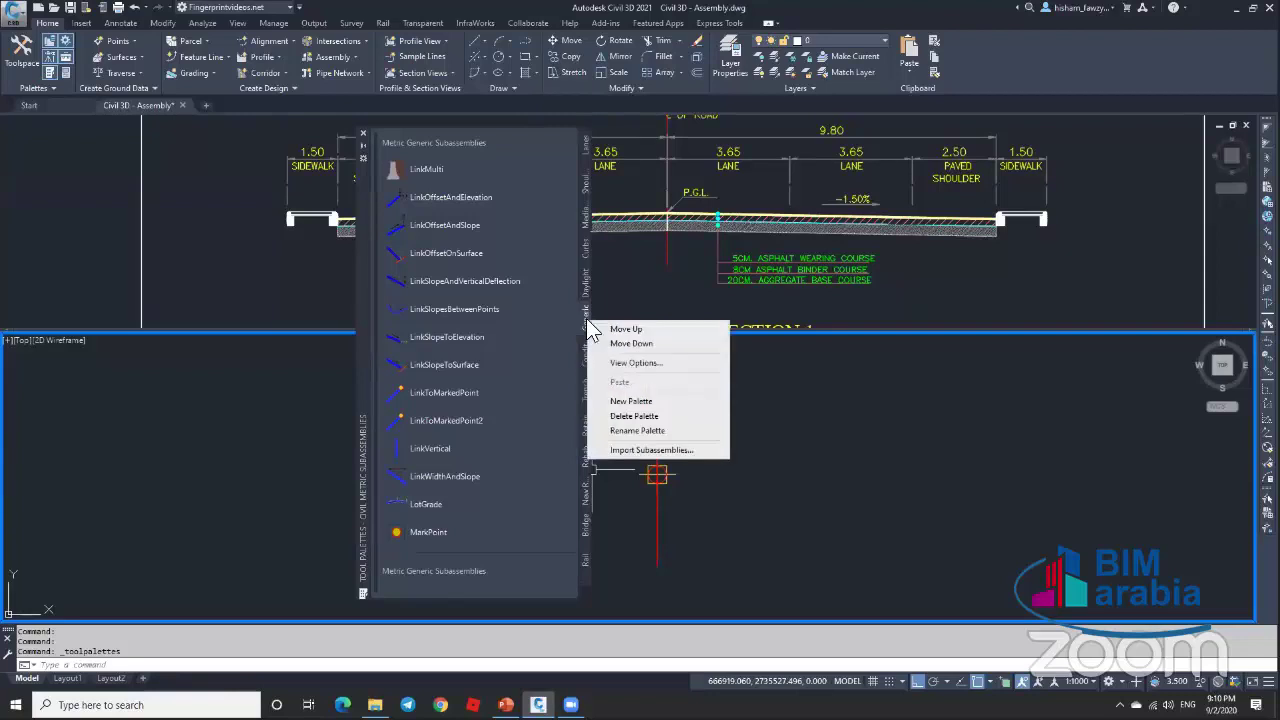
pyautogui.rightClick(586, 565)
pyautogui.click(585, 577)
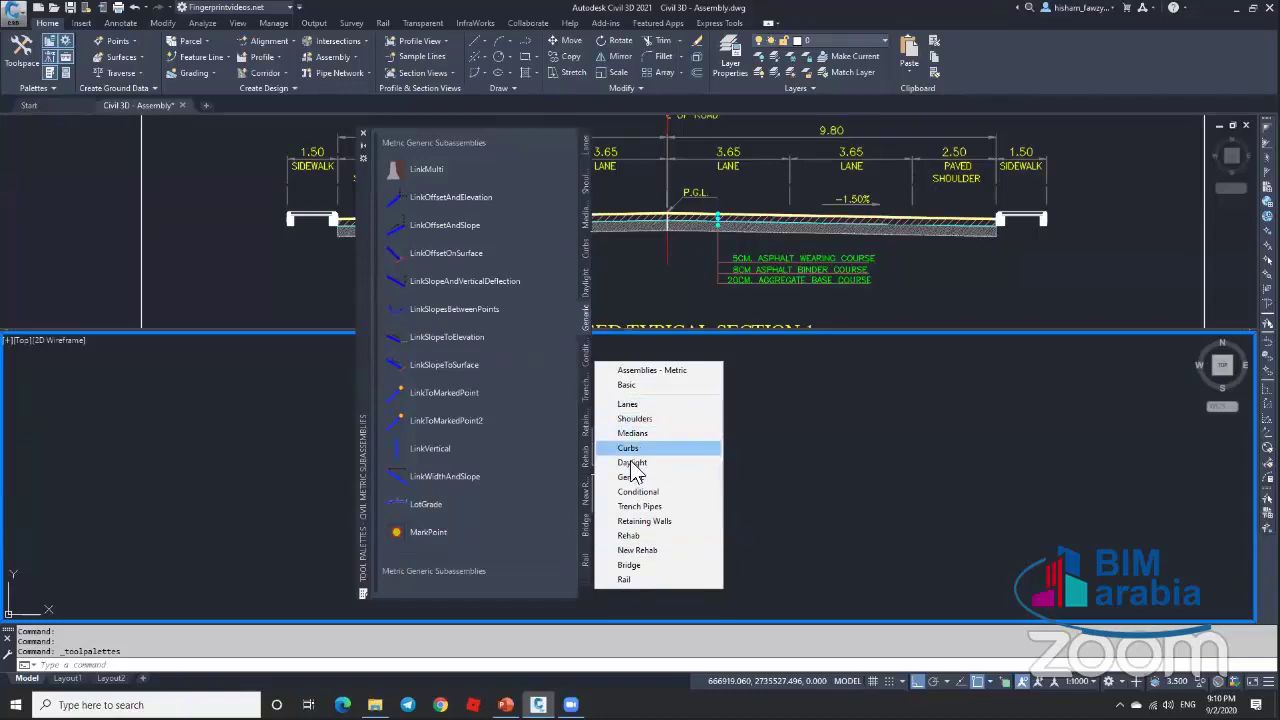
pyautogui.click(628, 404)
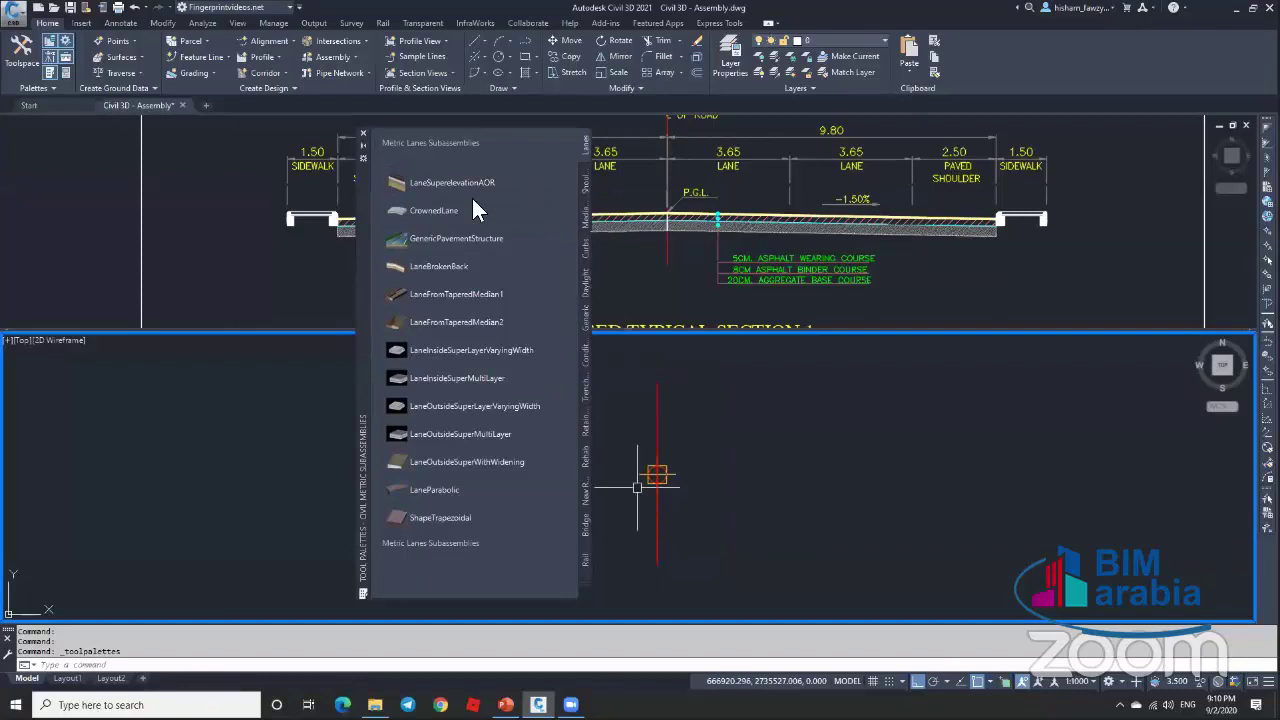
pyautogui.rightClick(533, 183)
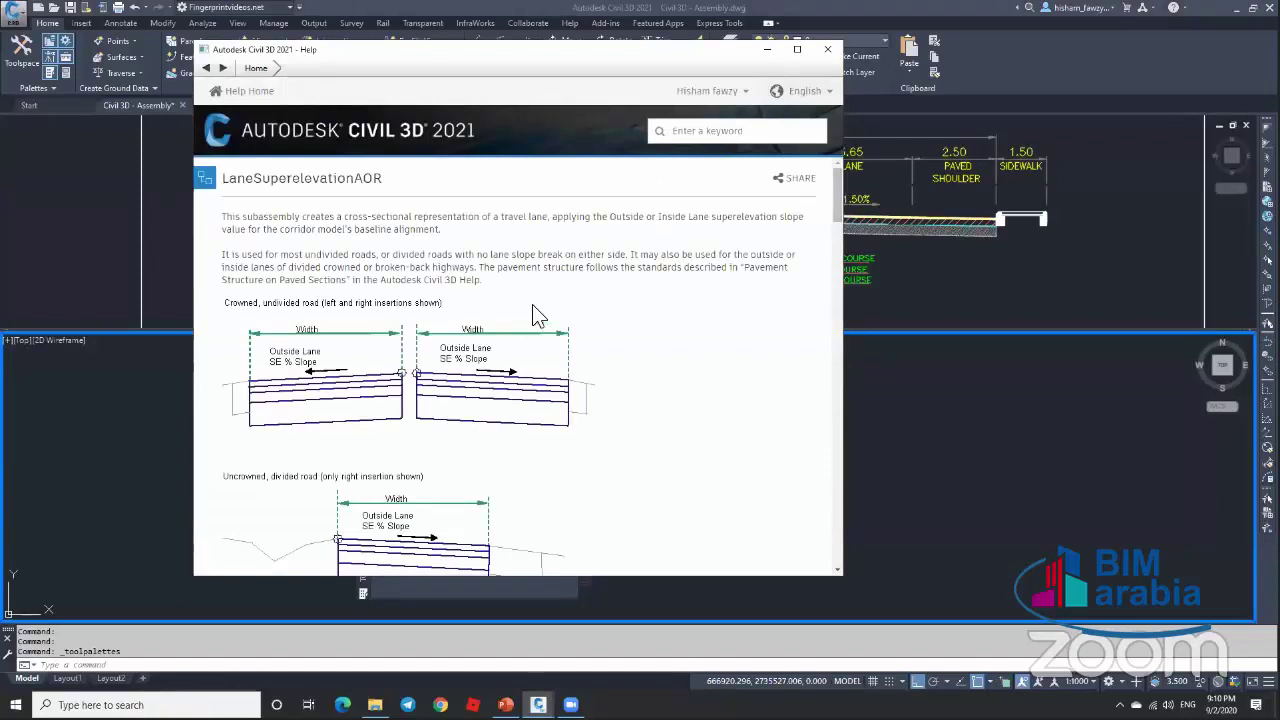
pyautogui.moveTo(836, 193); pyautogui.dragTo(836, 242)
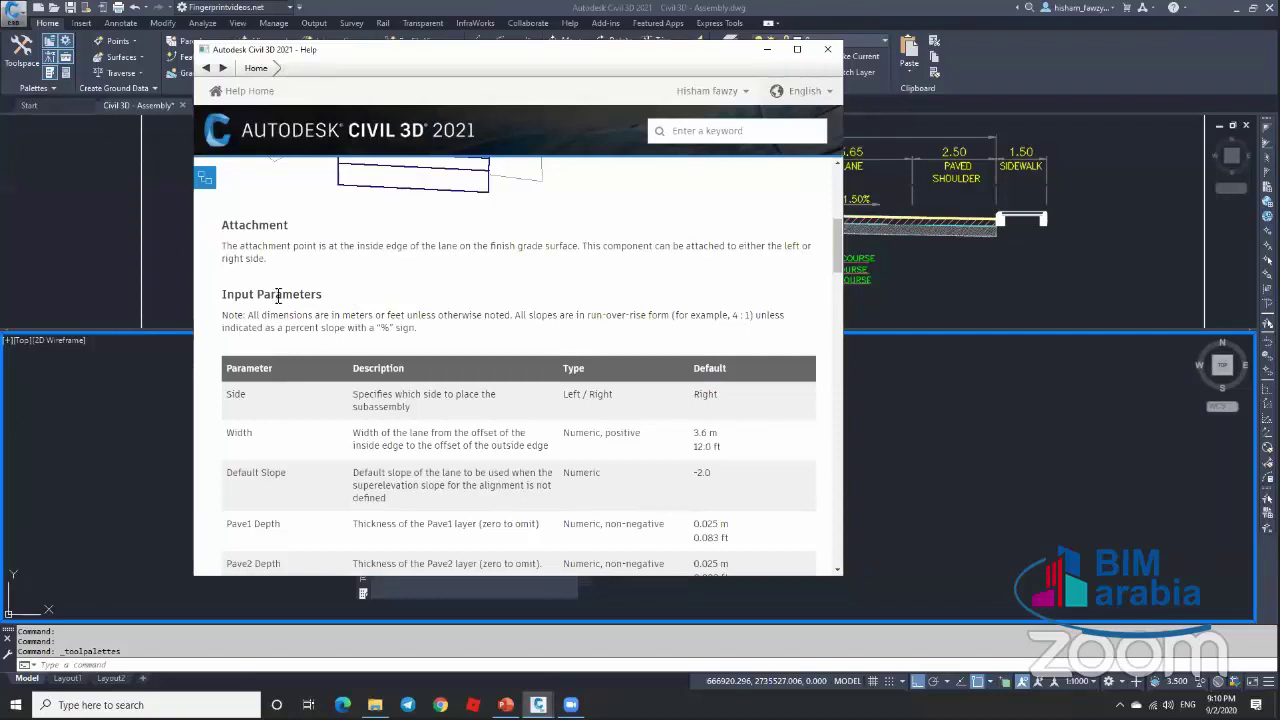
pyautogui.moveTo(832, 268); pyautogui.dragTo(826, 376)
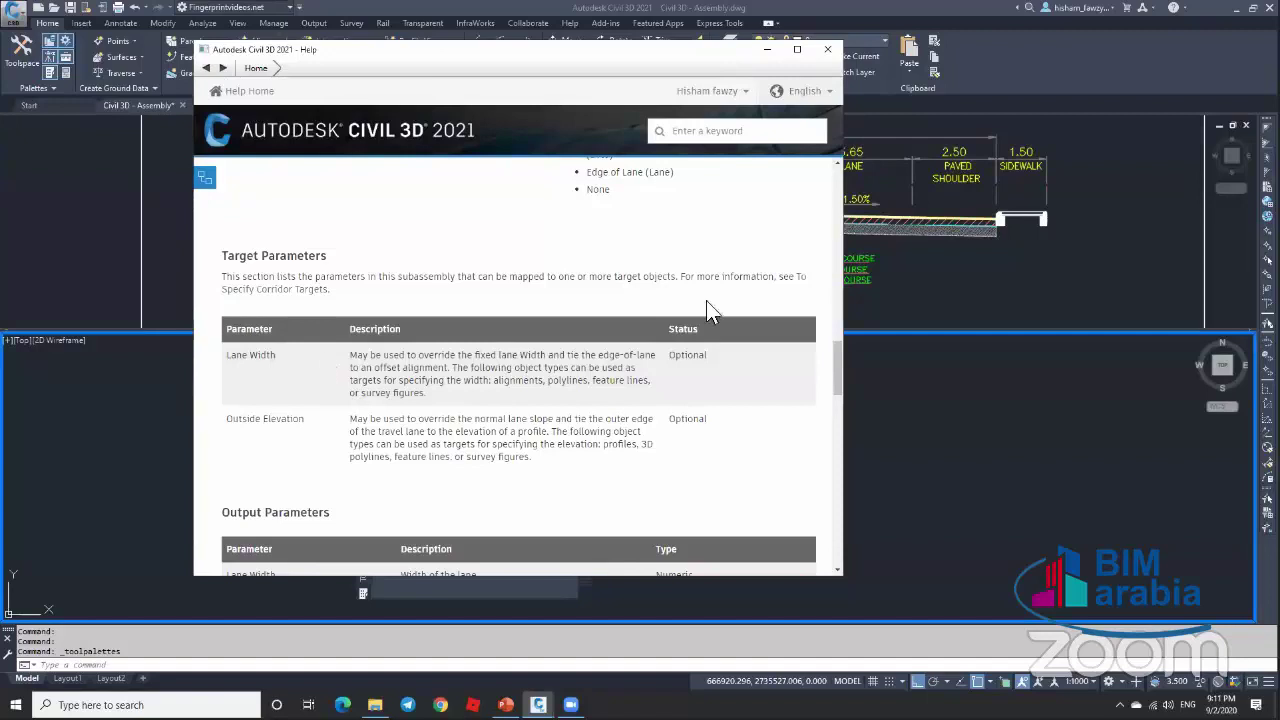
pyautogui.scroll(-3, 480, 280)
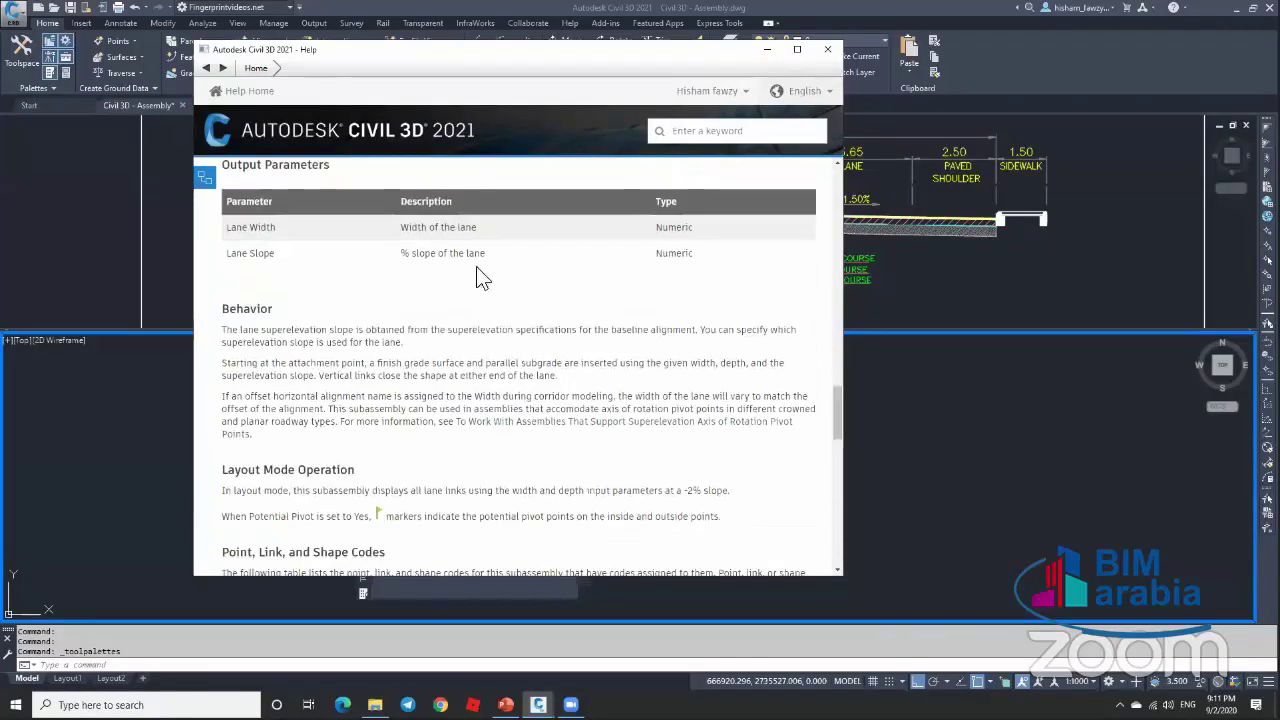
pyautogui.moveTo(836, 410); pyautogui.dragTo(818, 470)
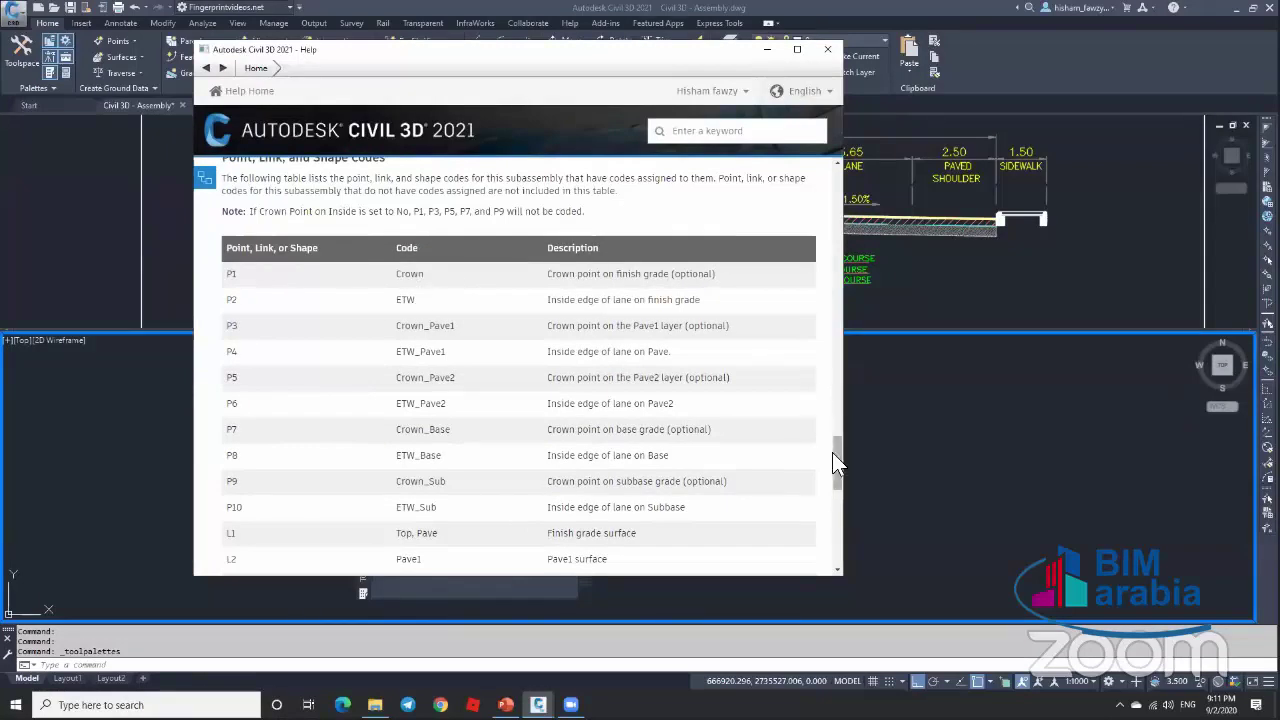
pyautogui.moveTo(832, 452); pyautogui.dragTo(836, 545)
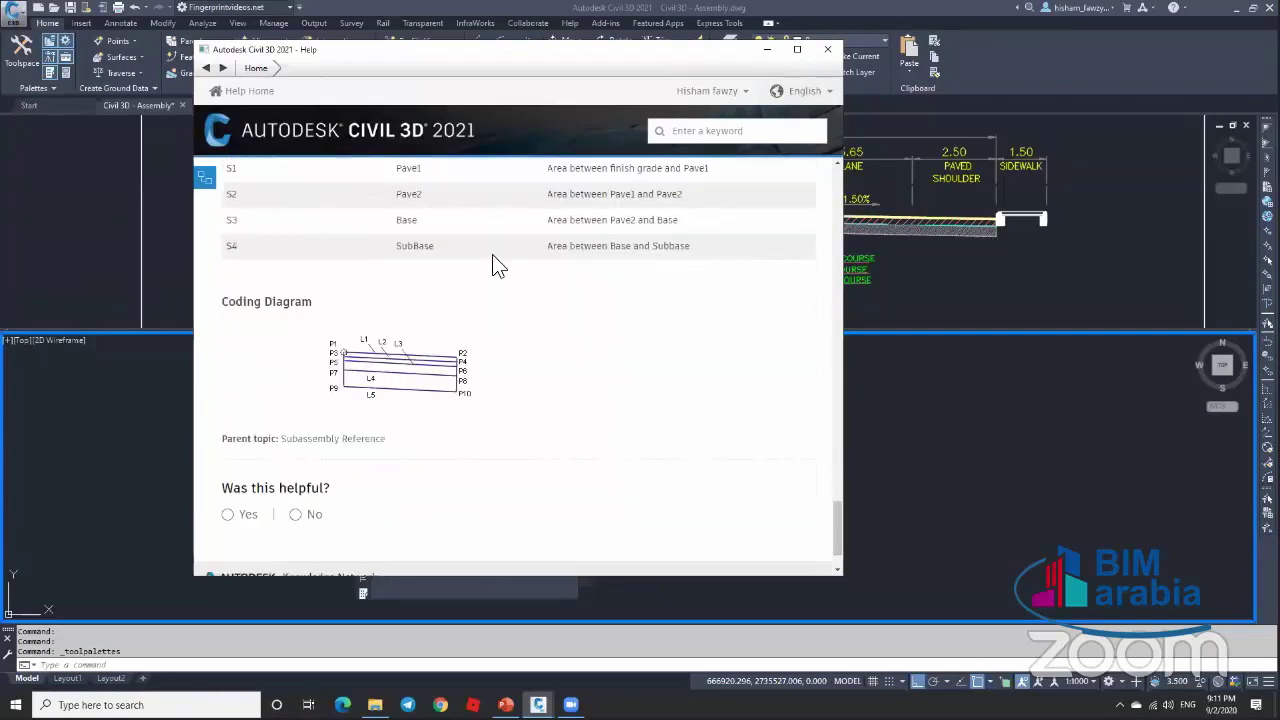
pyautogui.click(827, 49)
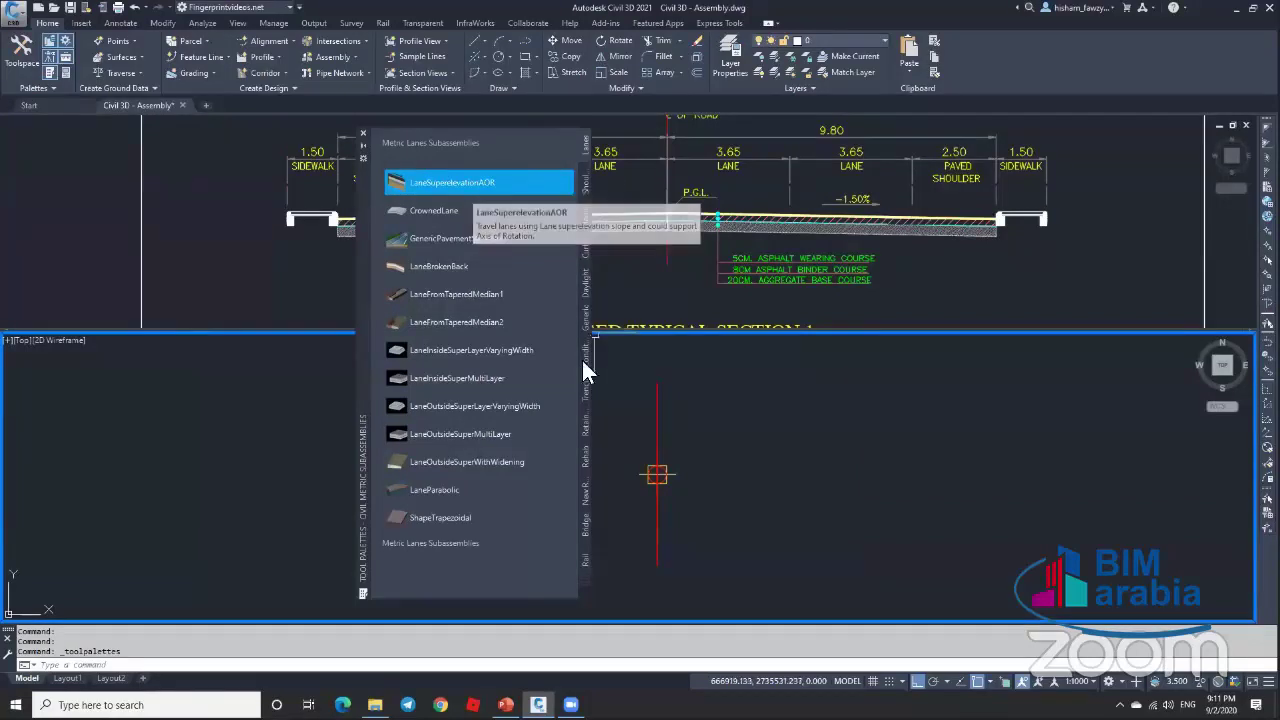
# Step: Switch the tool palettes to the metric Basic subassemblies
pyautogui.rightClick(584, 146)
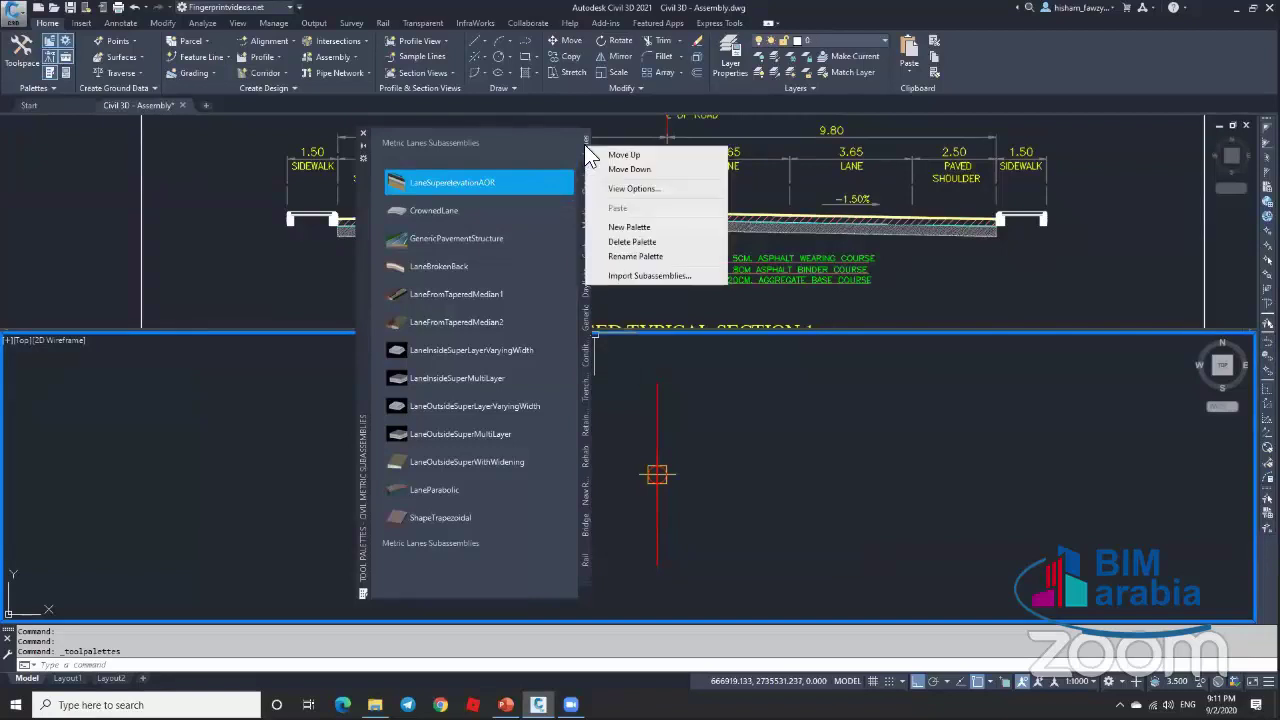
pyautogui.rightClick(581, 569)
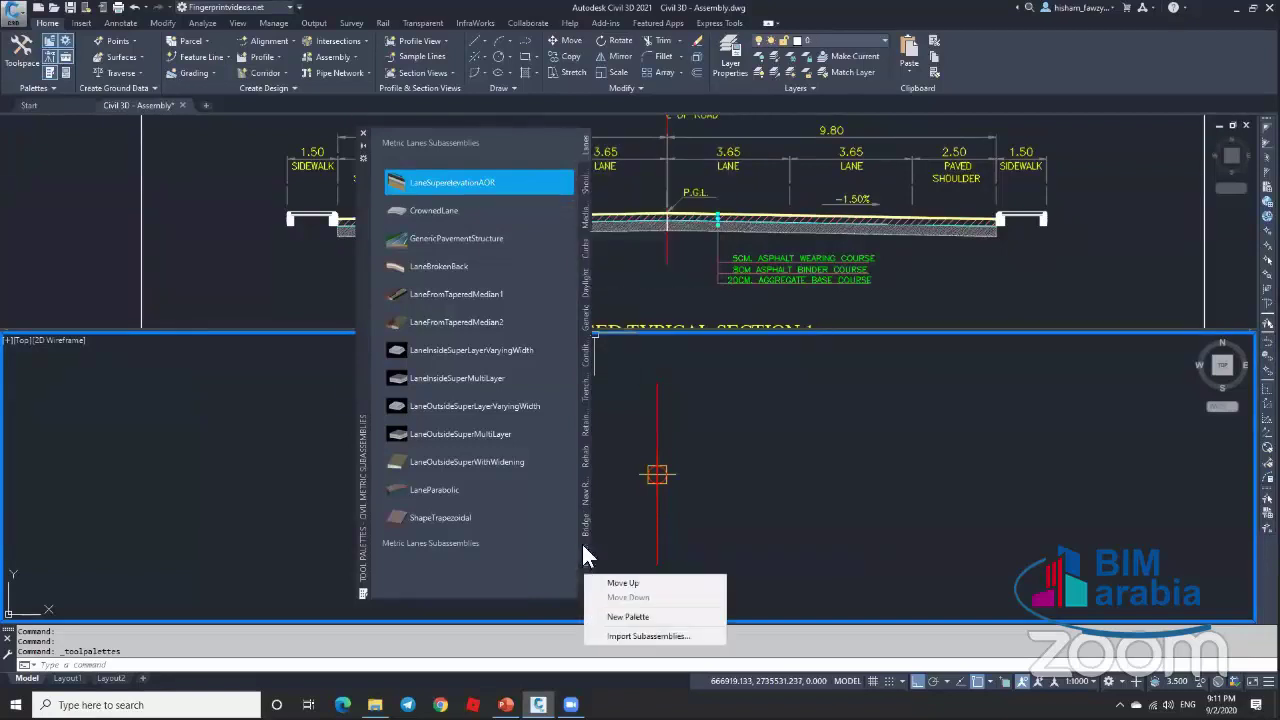
pyautogui.click(578, 578)
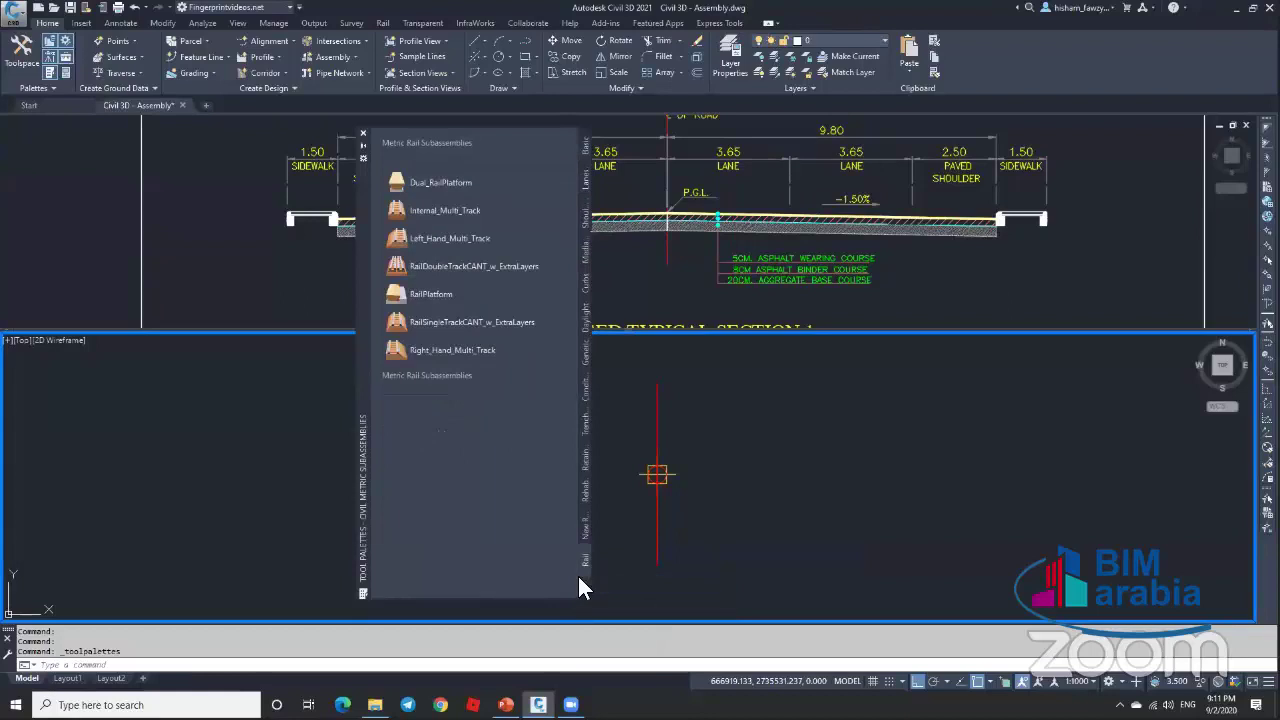
pyautogui.click(578, 578)
pyautogui.click(632, 386)
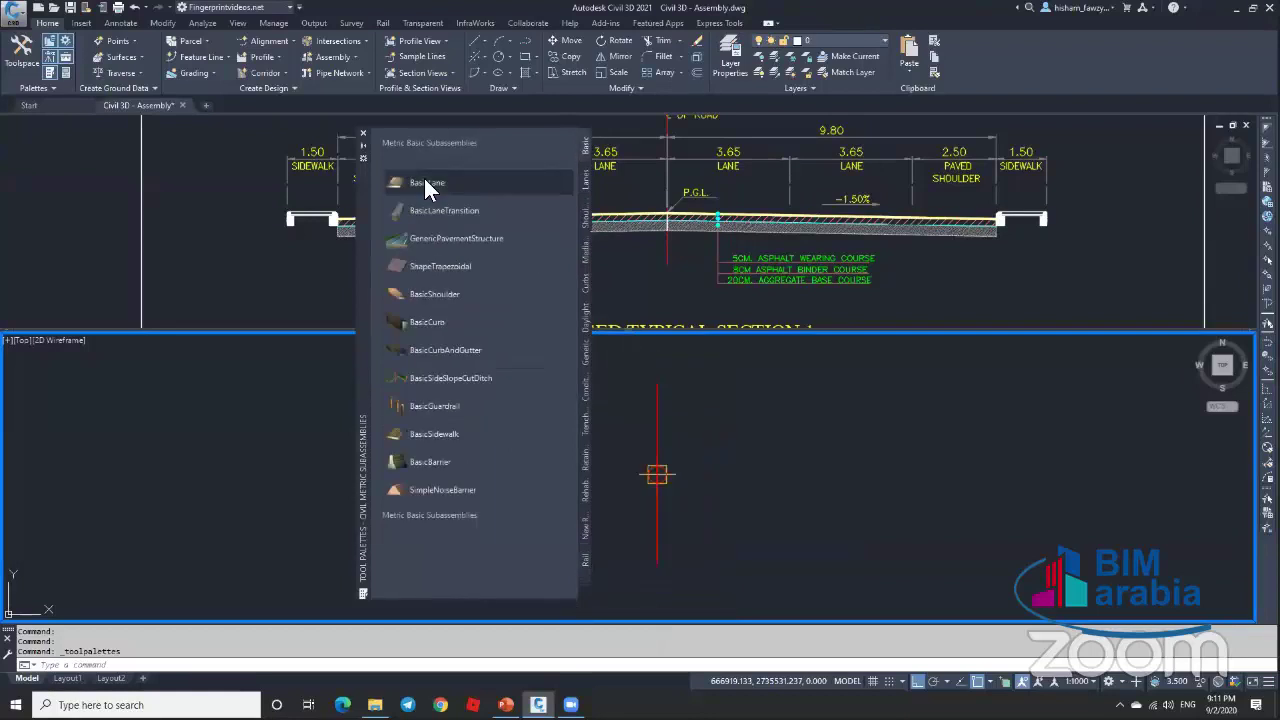
# Step: Open the Help page for the BasicLane subassembly
pyautogui.rightClick(499, 171)
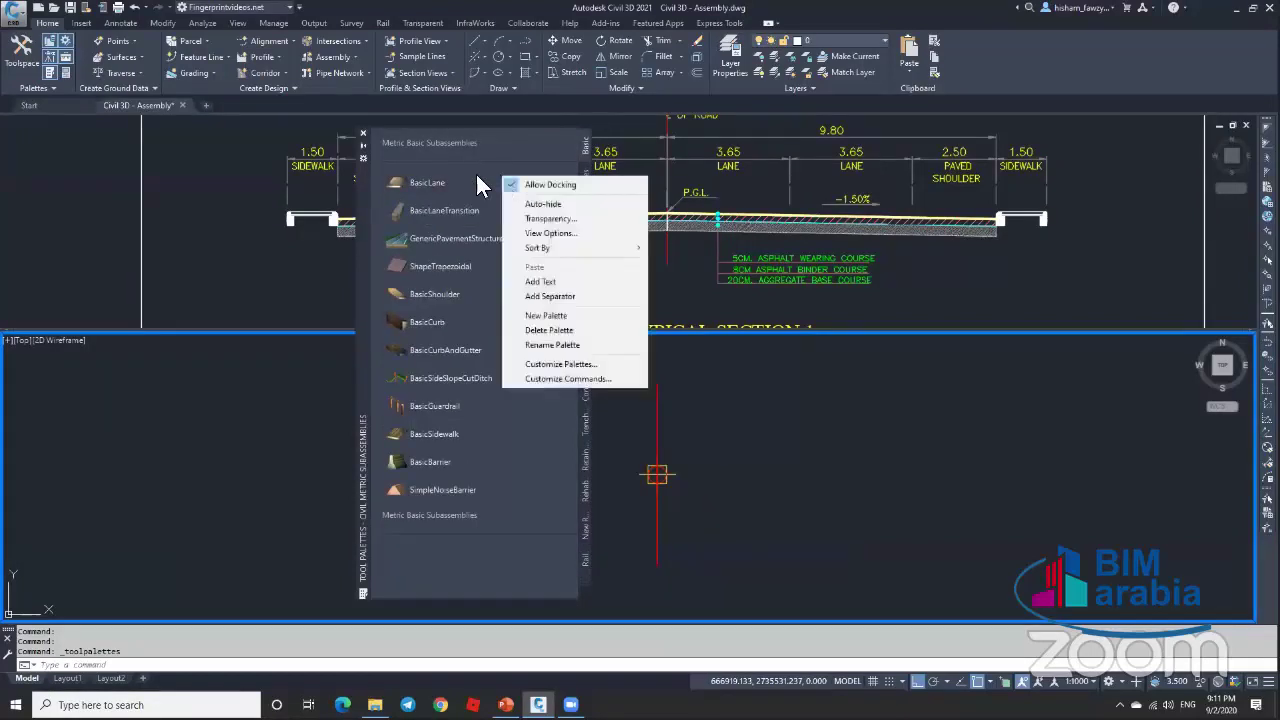
pyautogui.click(475, 171)
pyautogui.click(465, 183)
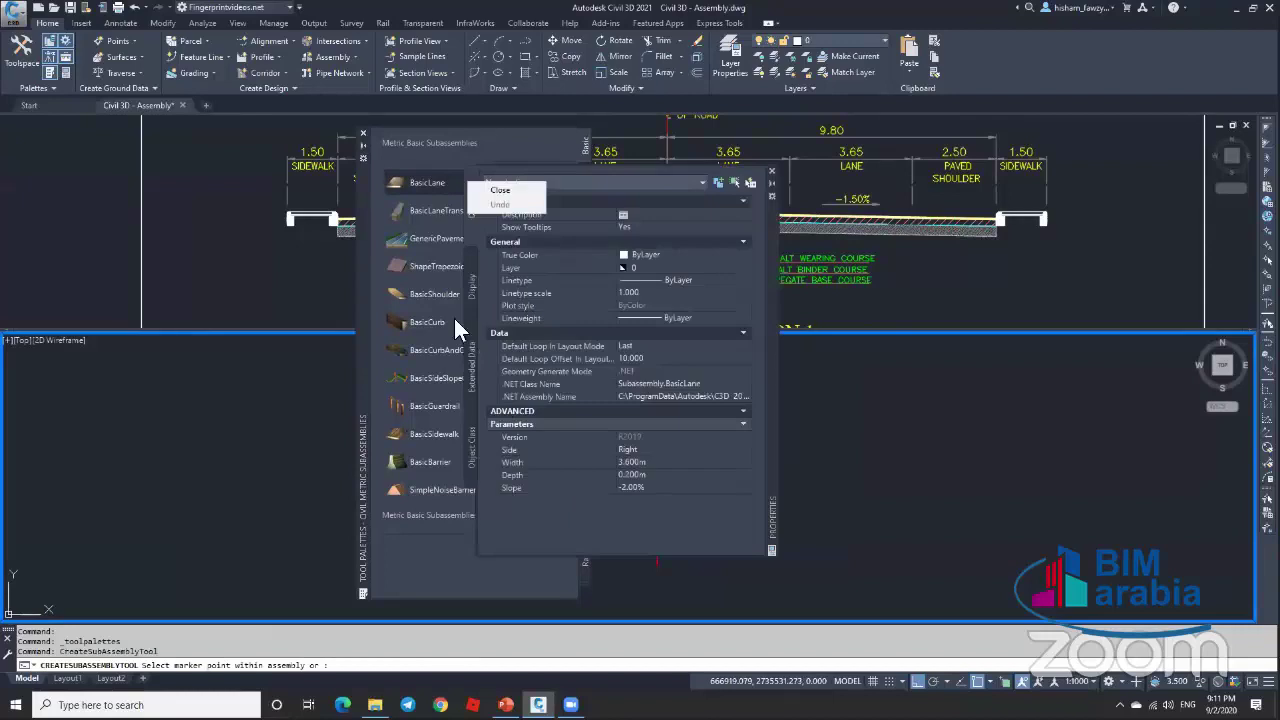
pyautogui.click(771, 175)
pyautogui.rightClick(539, 177)
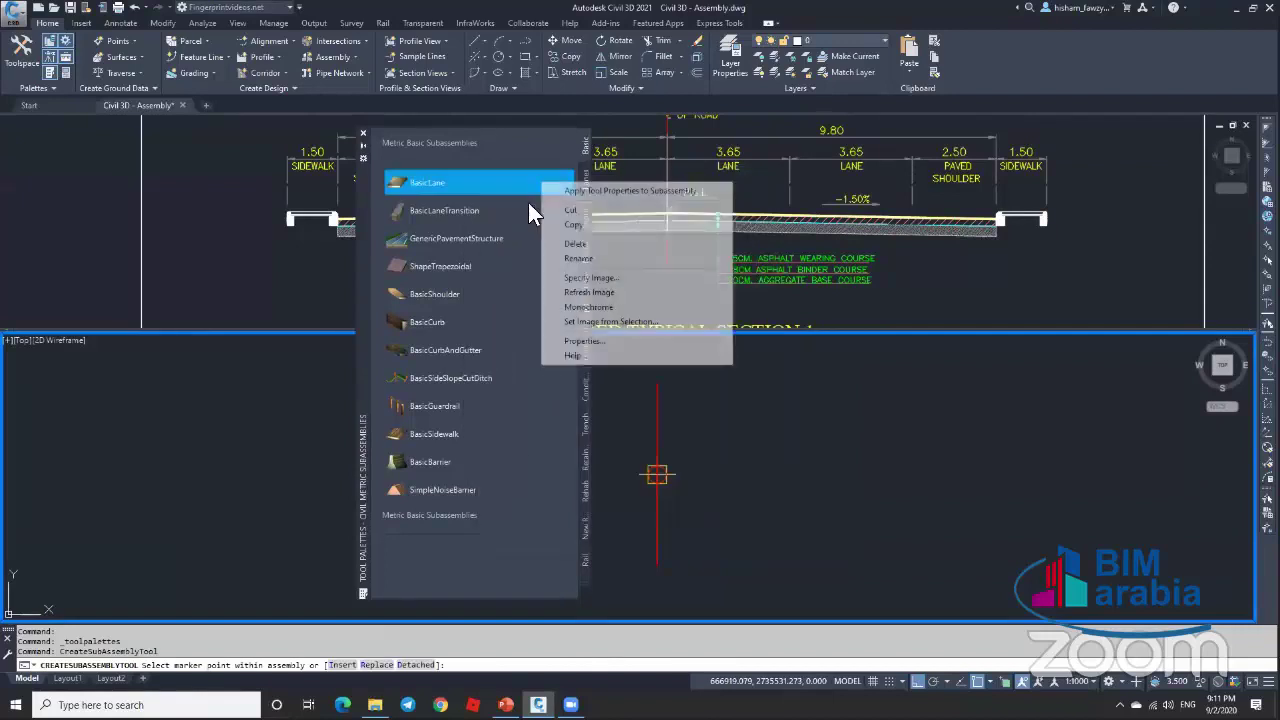
pyautogui.click(574, 352)
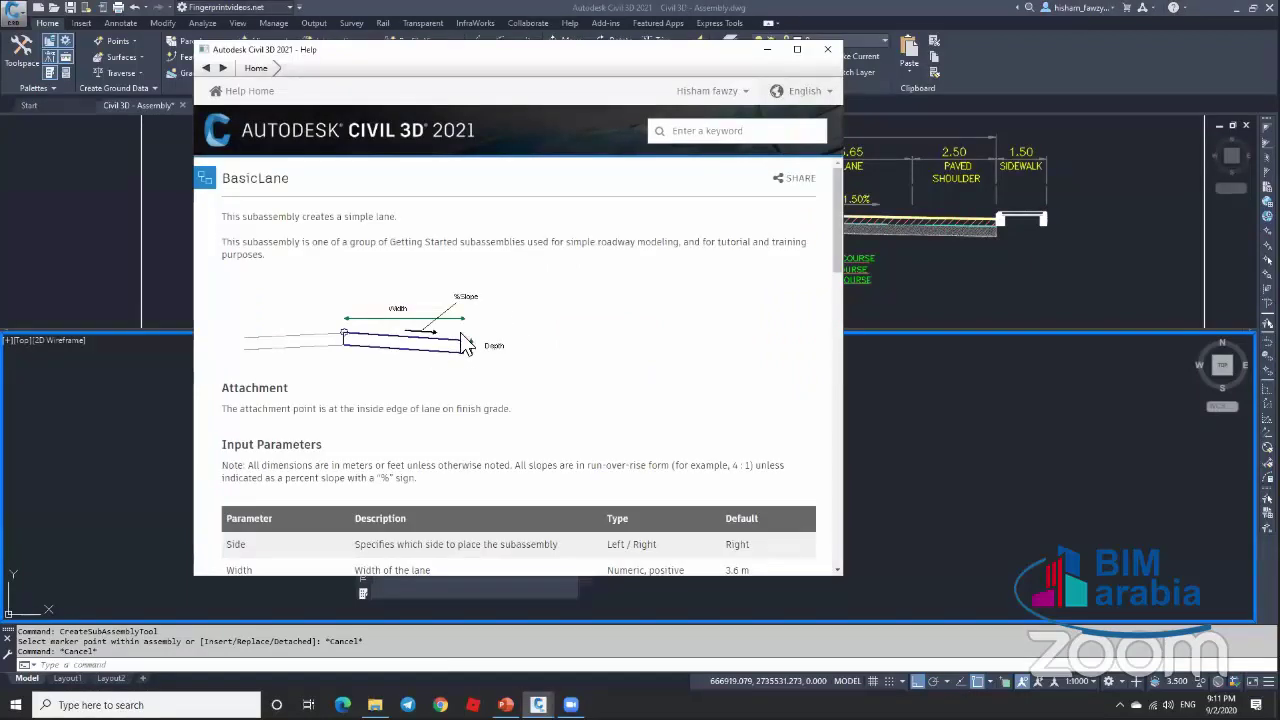
# Step: Read through BasicLane's input parameters, then close the Help window
pyautogui.scroll(-3, 440, 330)
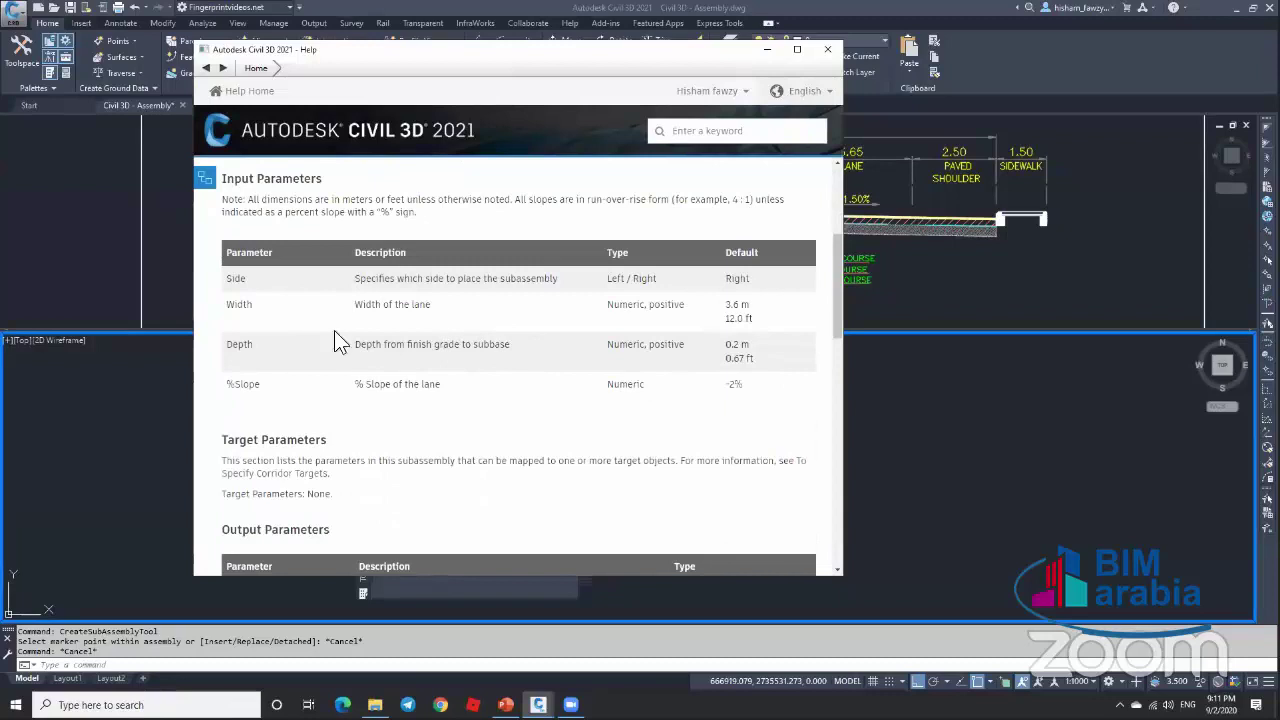
pyautogui.scroll(-3, 378, 354)
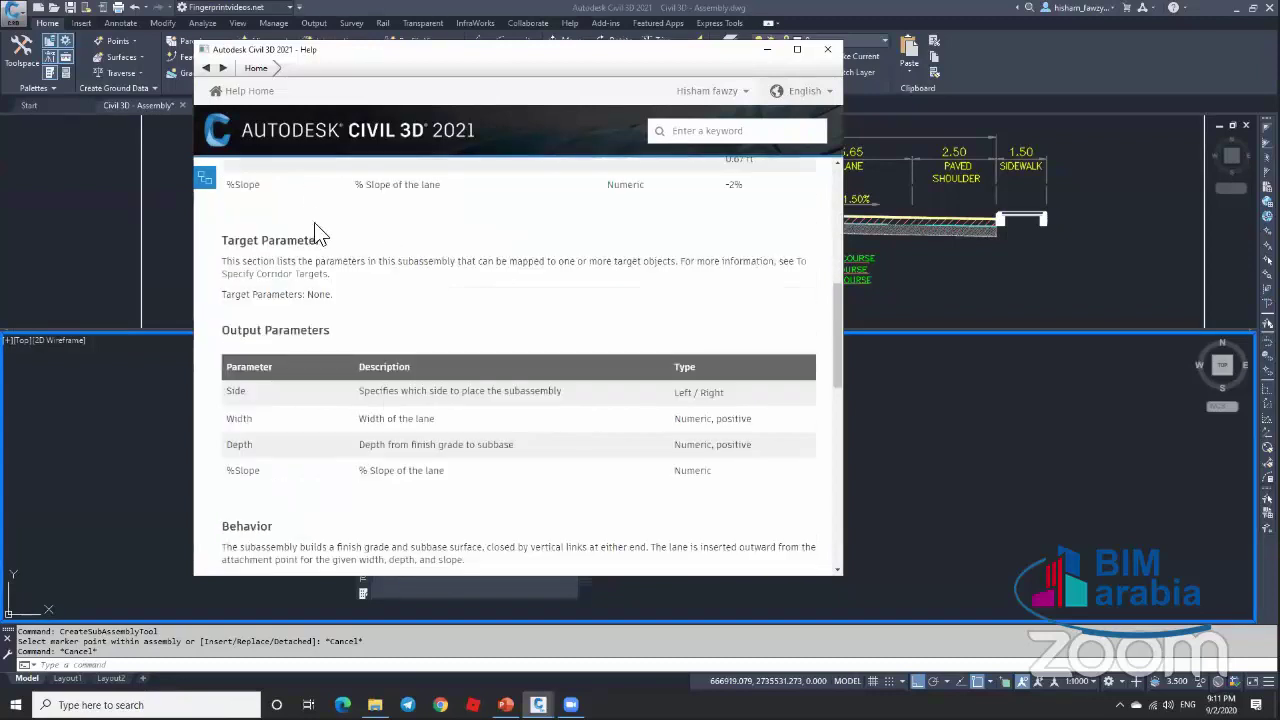
pyautogui.scroll(1, 300, 290)
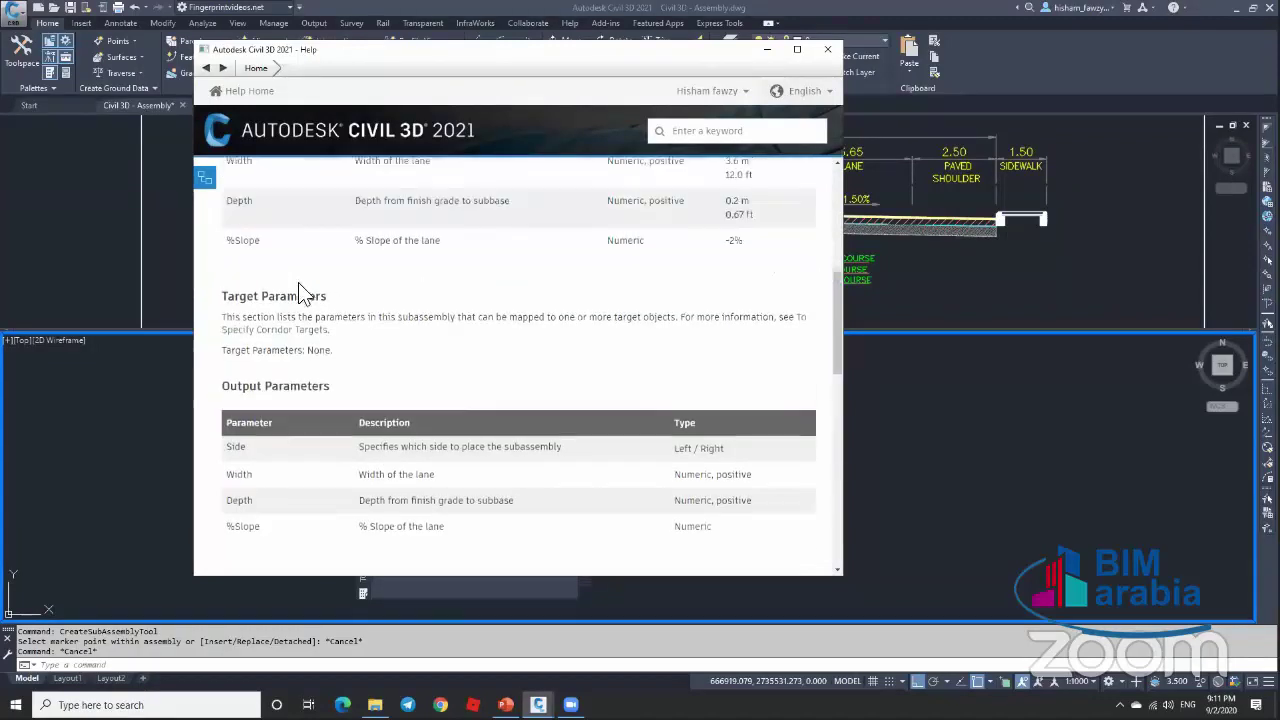
pyautogui.scroll(3, 357, 378)
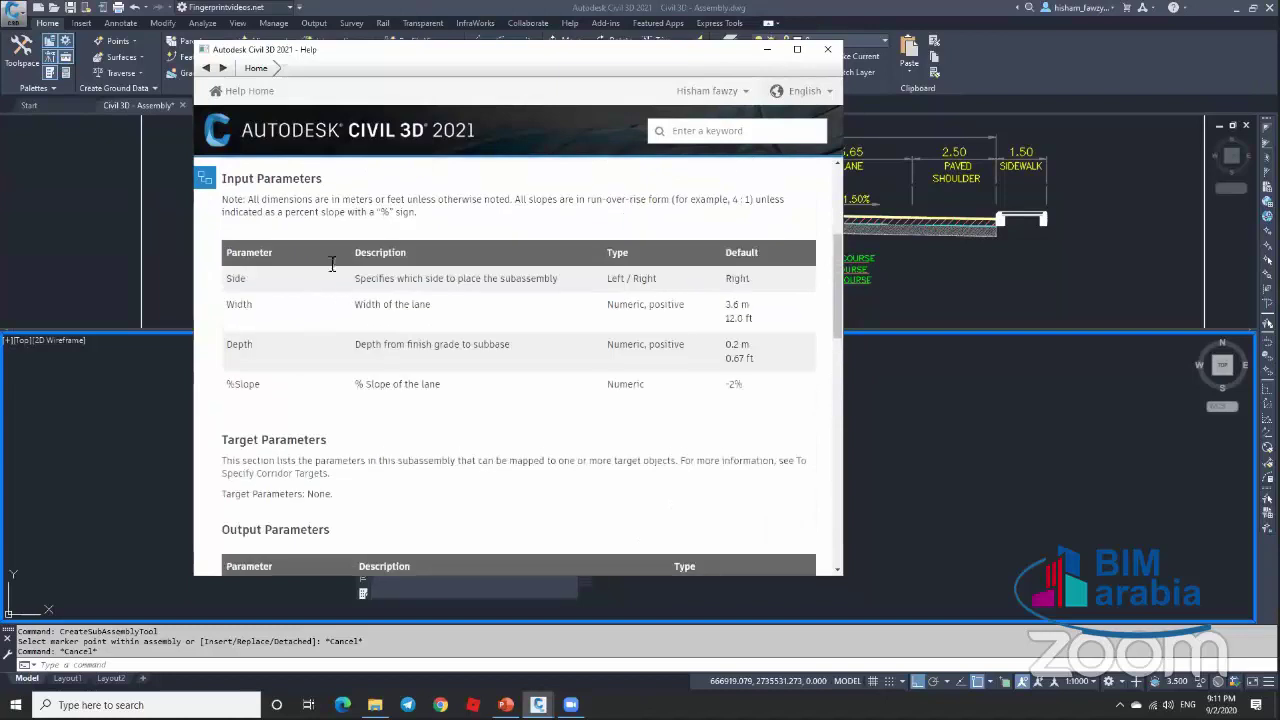
pyautogui.scroll(-1, 303, 238)
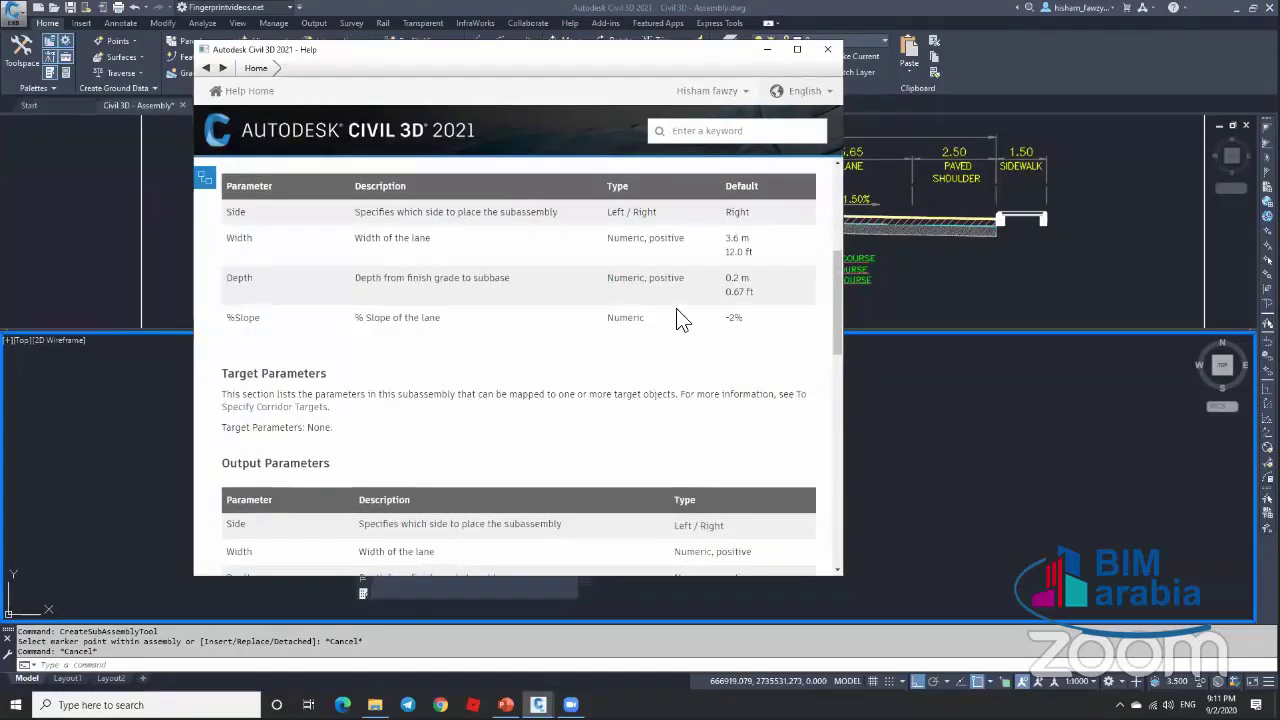
pyautogui.scroll(-2, 651, 316)
pyautogui.scroll(-5, 651, 316)
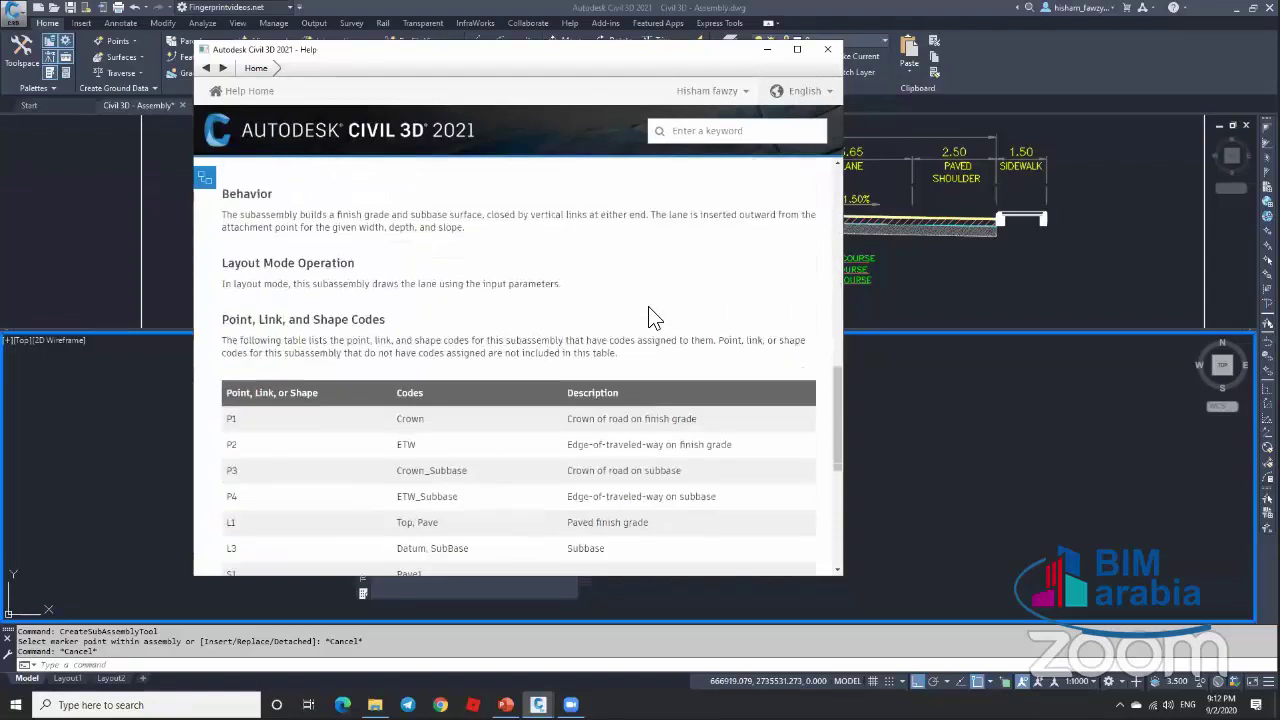
pyautogui.click(827, 49)
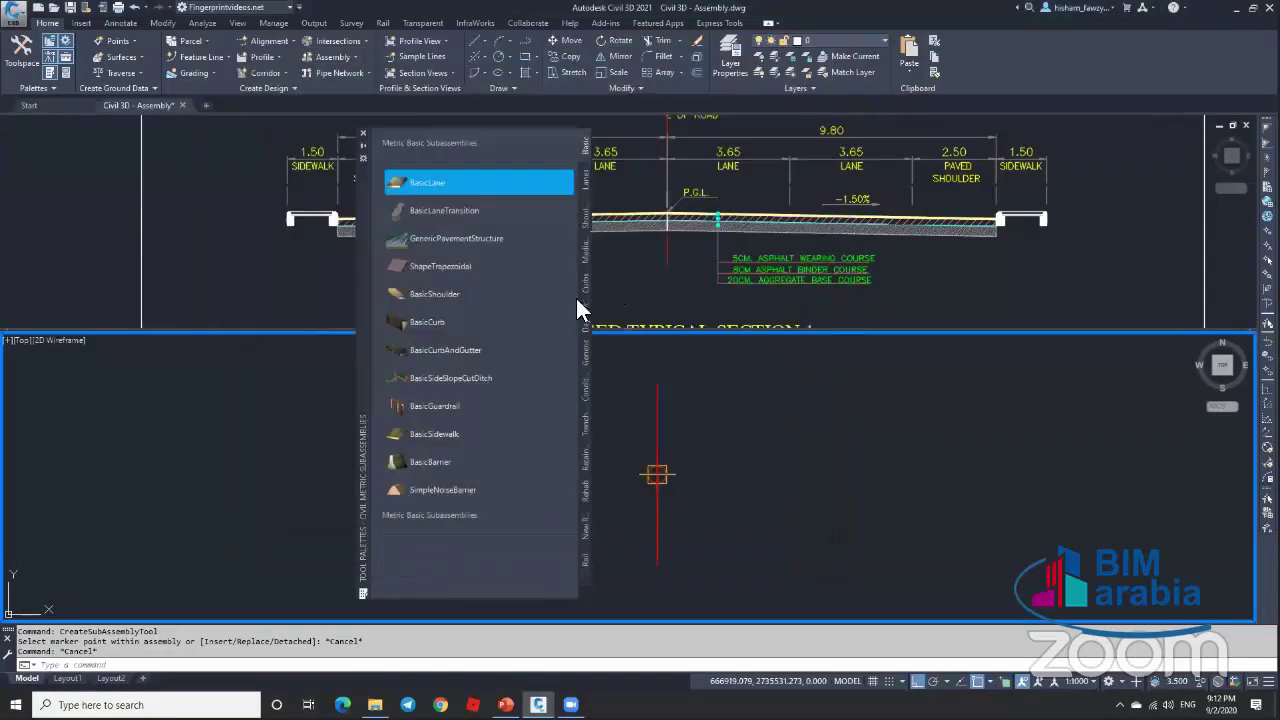
# Step: Pick LaneSuperelevationAOR from the Lanes palette and arrange its properties panel for reading
pyautogui.click(585, 190)
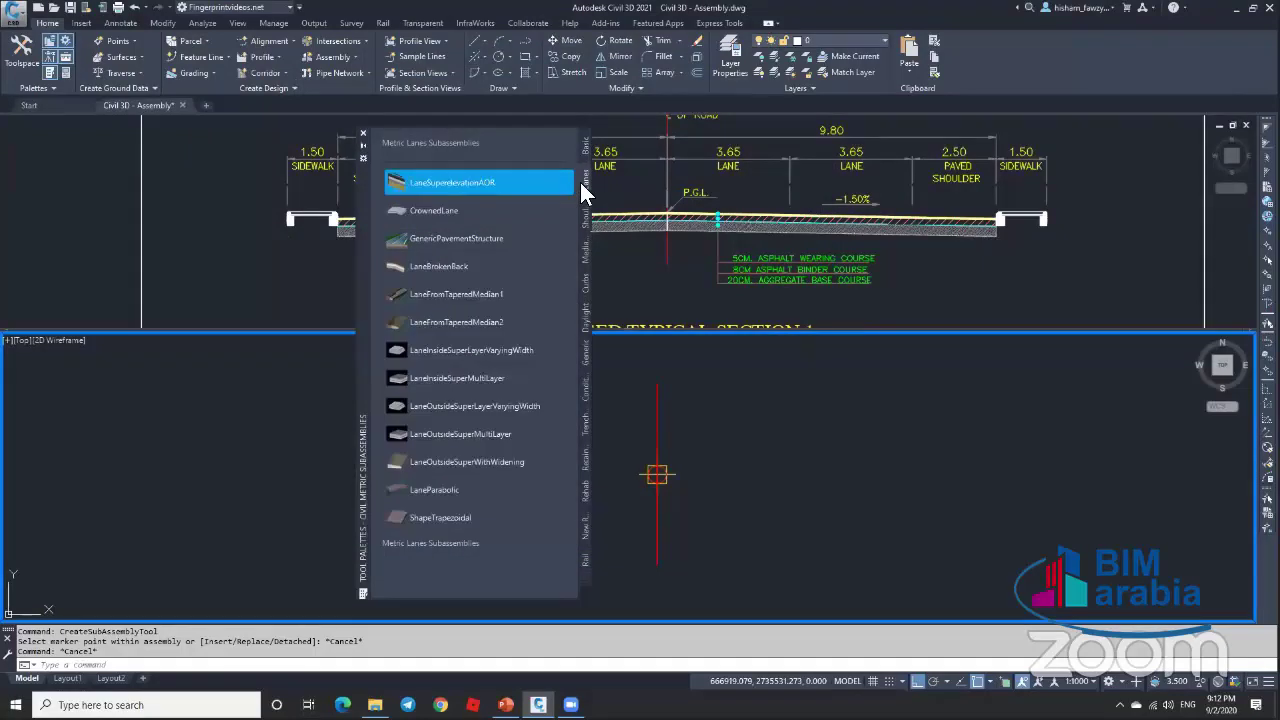
pyautogui.click(504, 180)
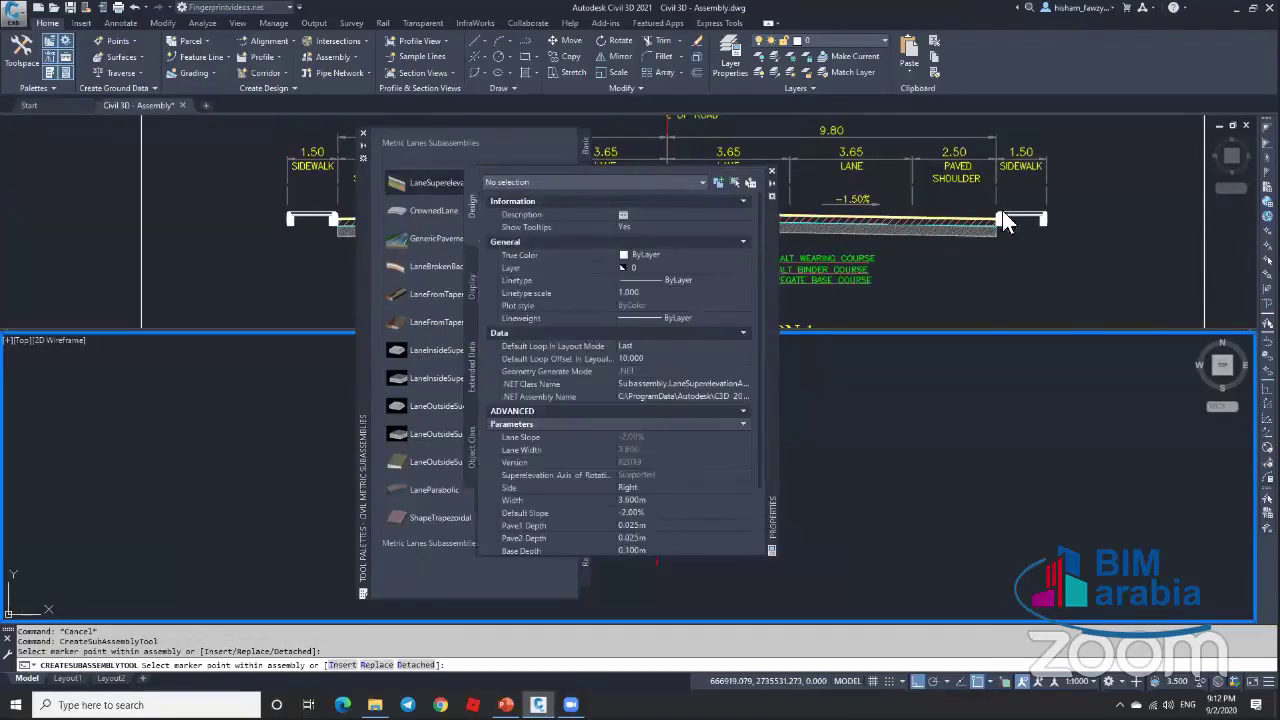
pyautogui.moveTo(767, 242); pyautogui.dragTo(1156, 186)
pyautogui.scroll(-3, 1028, 334)
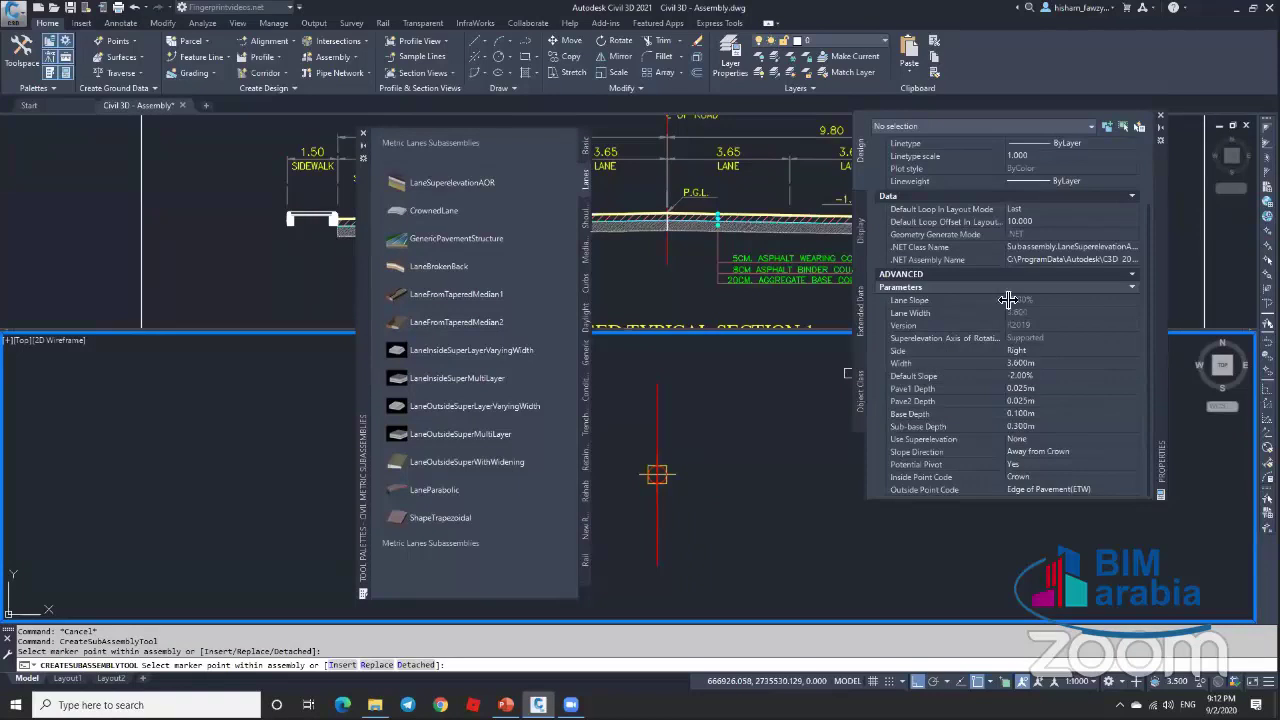
pyautogui.moveTo(1004, 294); pyautogui.dragTo(1037, 302)
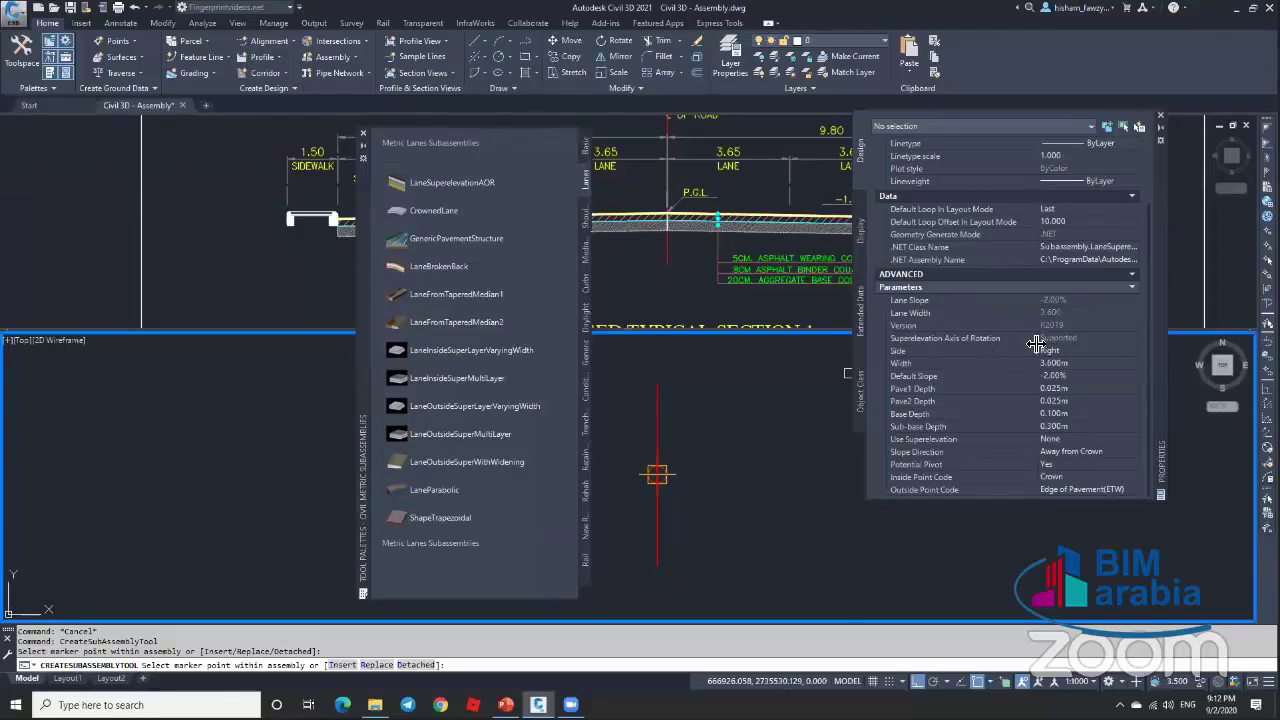
pyautogui.moveTo(1042, 345); pyautogui.dragTo(1013, 345)
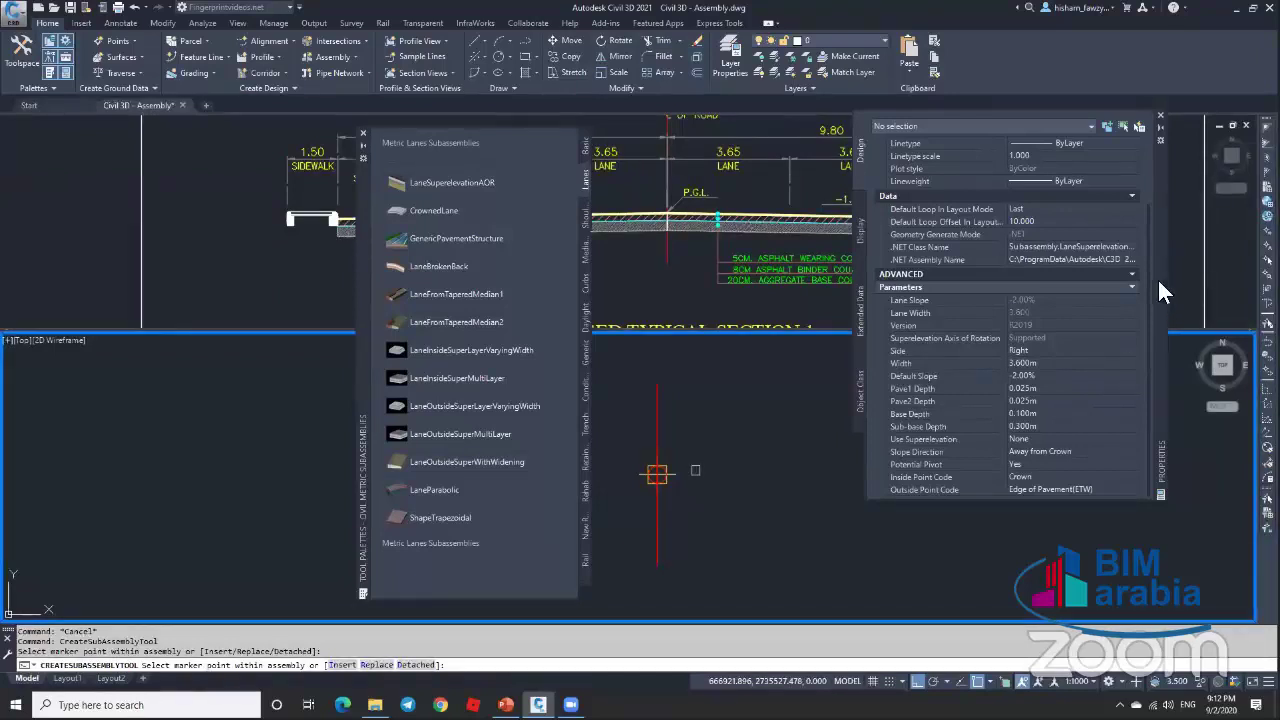
pyautogui.moveTo(1158, 280); pyautogui.dragTo(1128, 353)
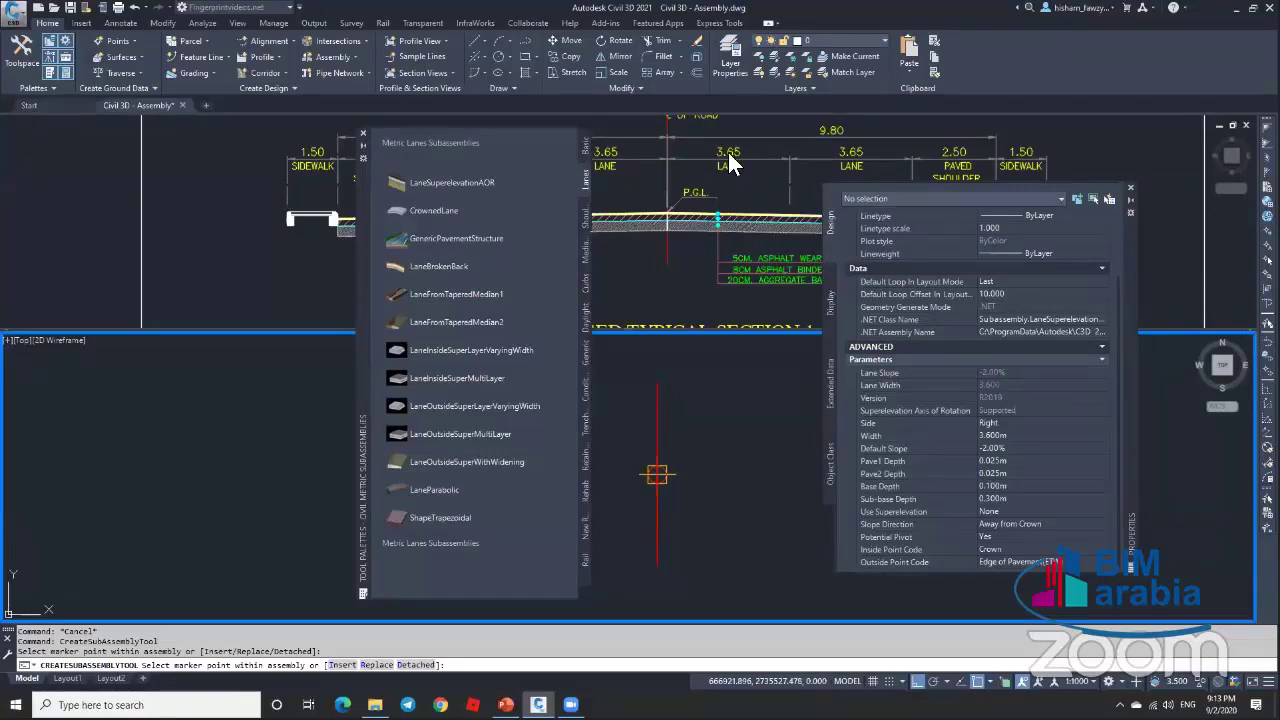
# Step: Set the lane width to 3.600m in the subassembly properties
pyautogui.click(1010, 436)
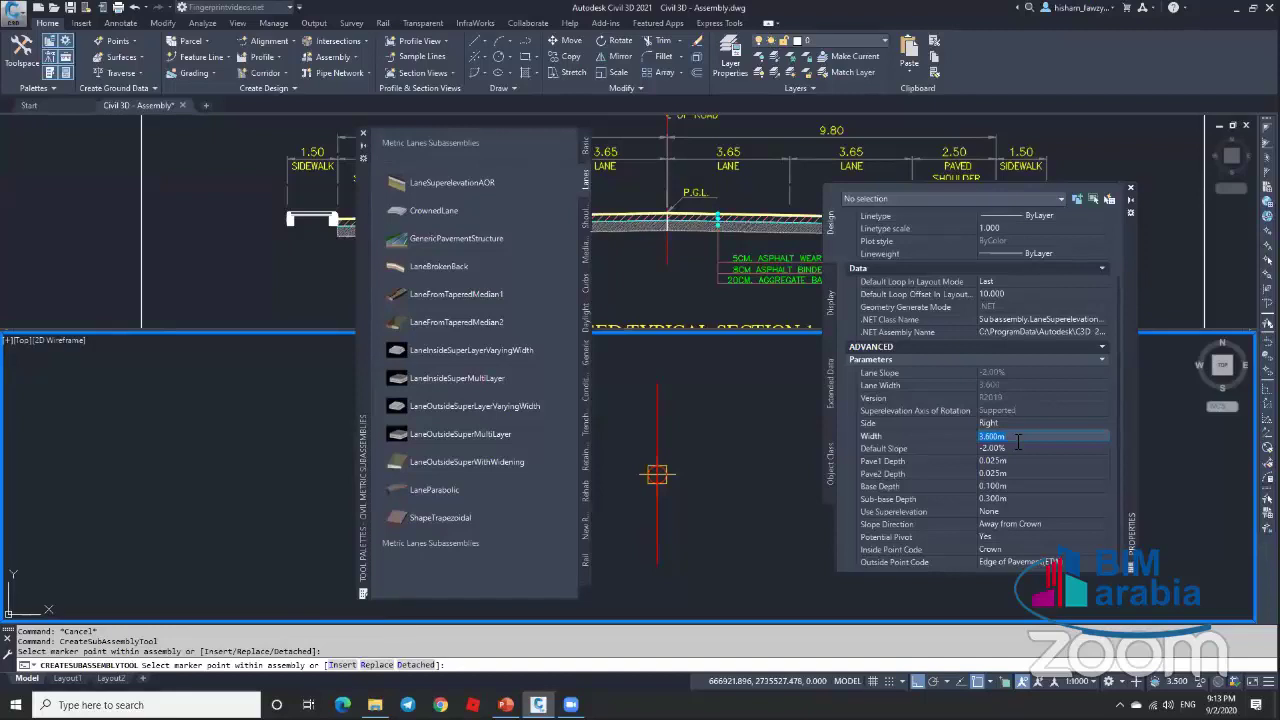
pyautogui.write('3')
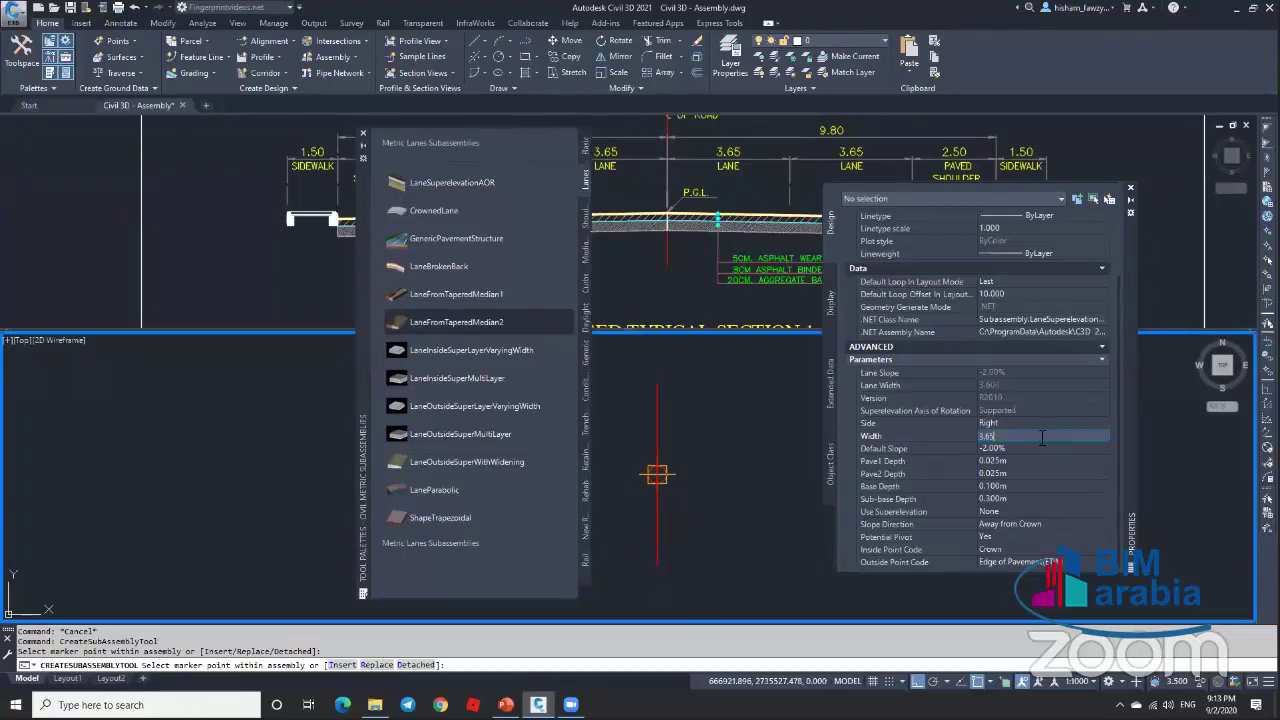
pyautogui.press('BackSpace')
pyautogui.press('BackSpace')
pyautogui.press('BackSpace')
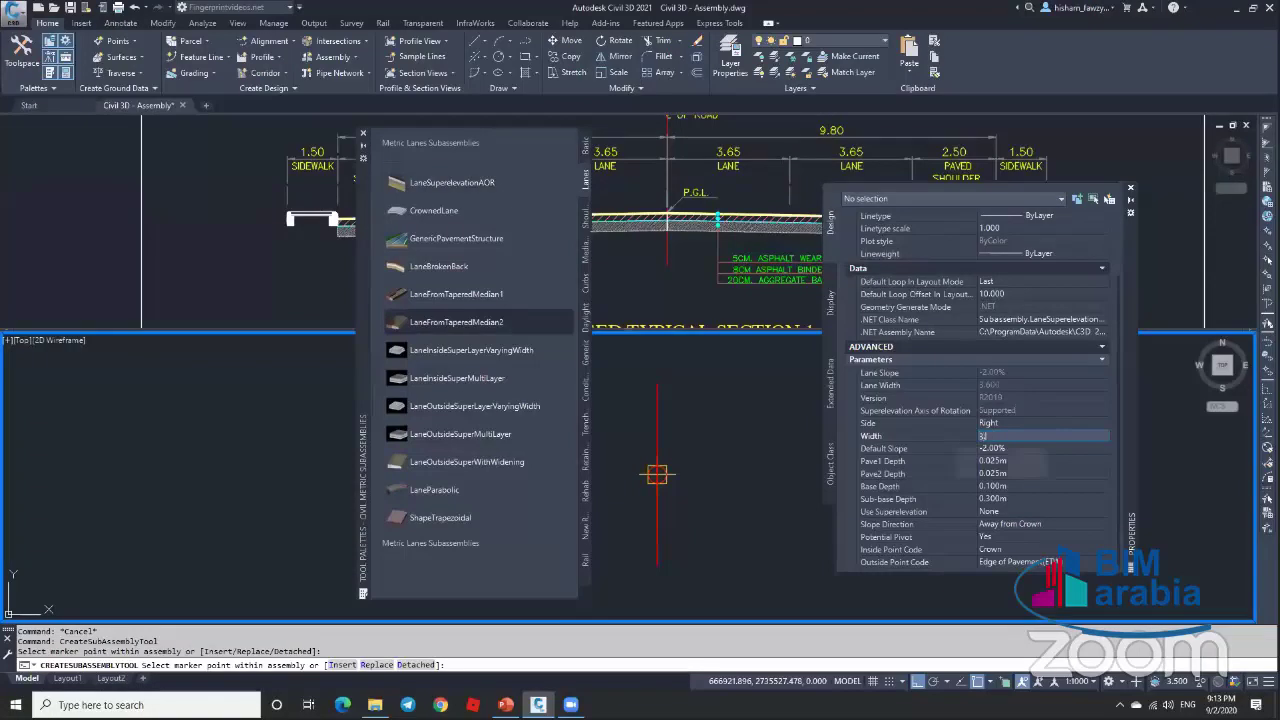
pyautogui.write('.6')
pyautogui.click(1015, 448)
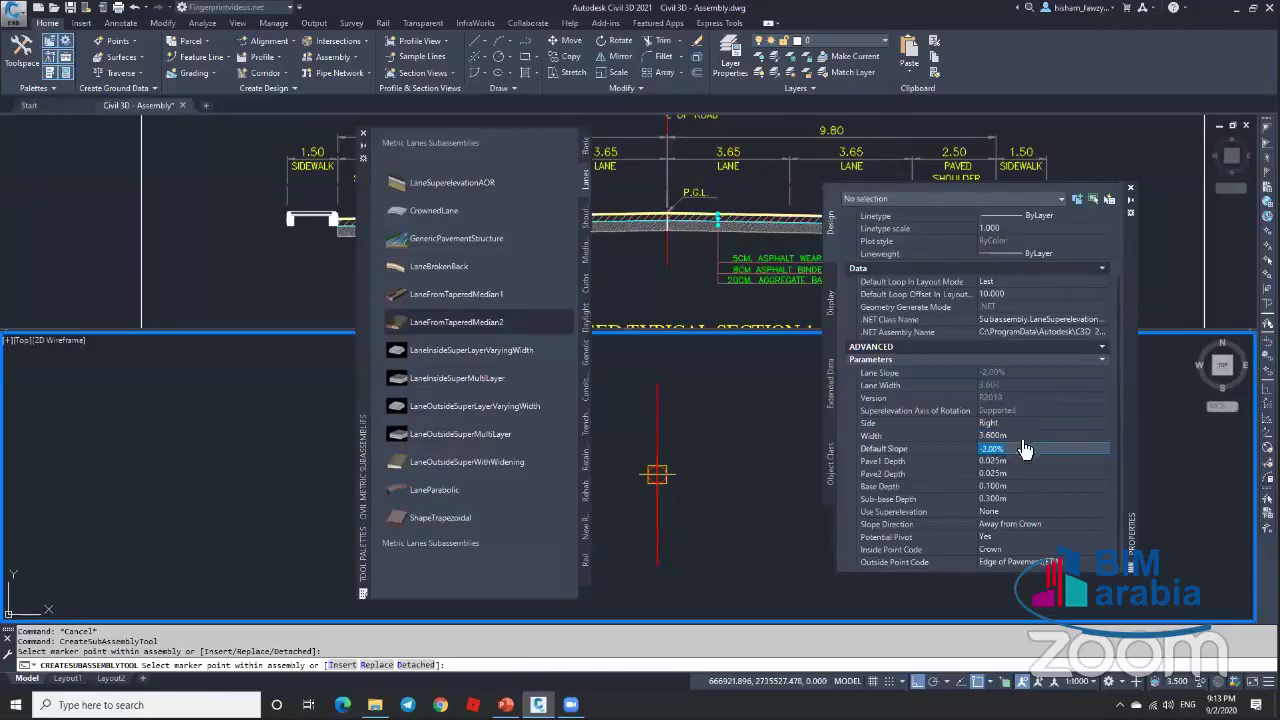
# Step: Attach the LaneSuperelevationAOR lane at the assembly marker and select it
pyautogui.click(762, 449)
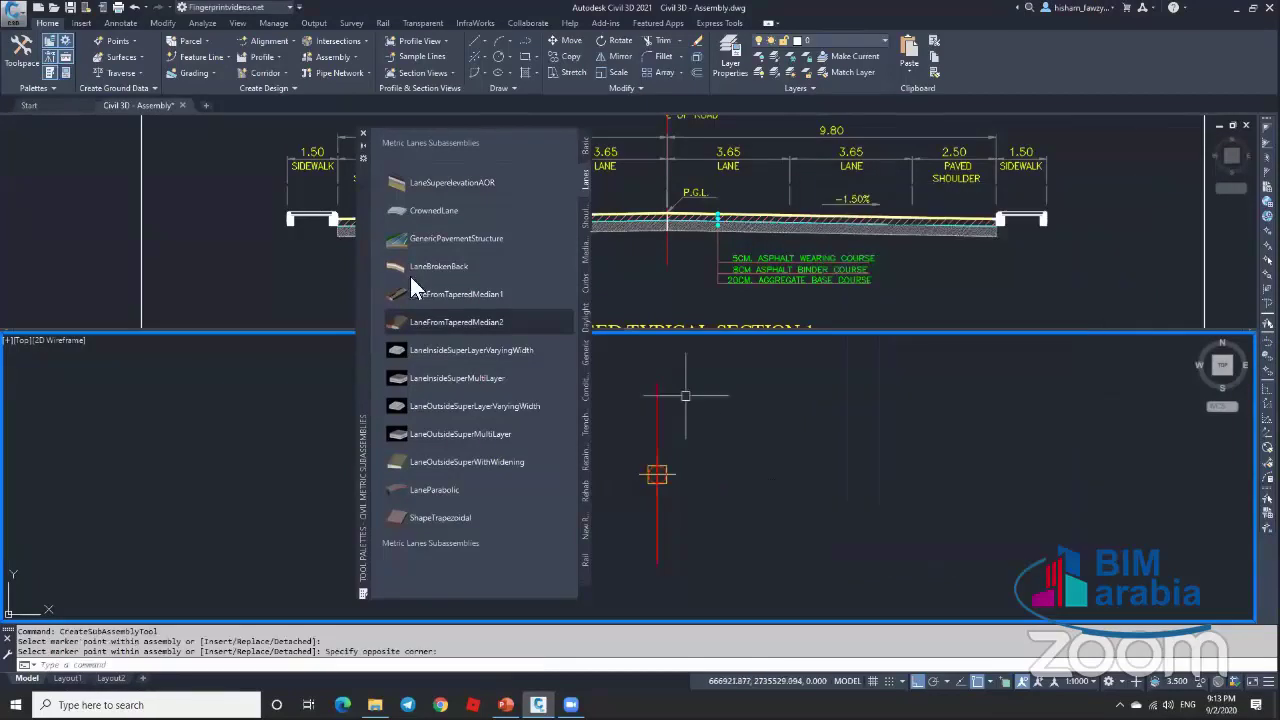
pyautogui.click(452, 182)
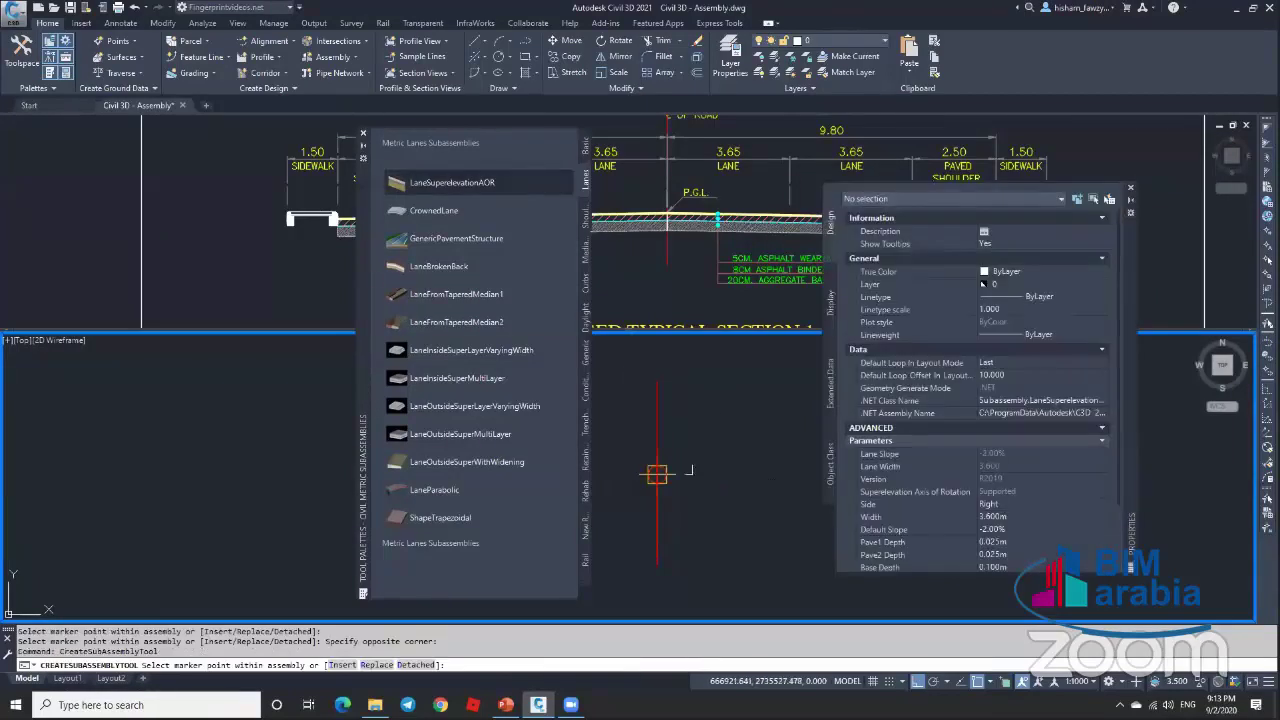
pyautogui.click(668, 433)
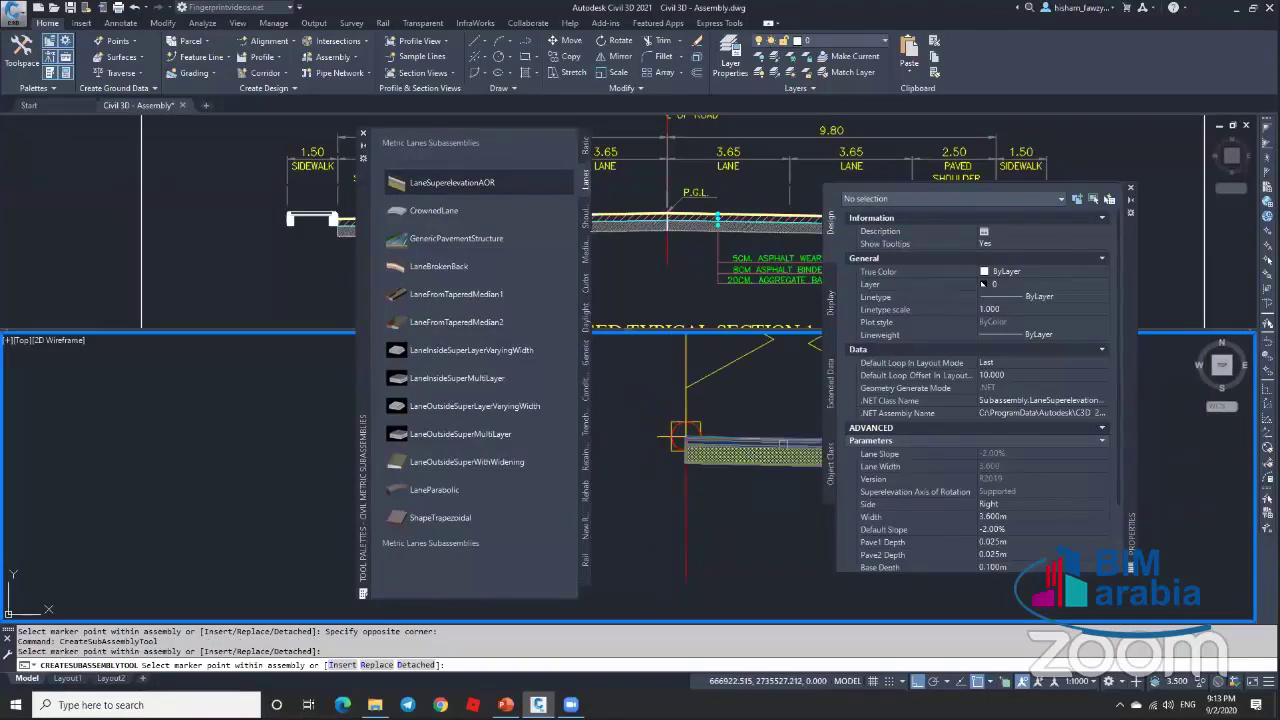
pyautogui.press('Escape')
pyautogui.click(814, 447)
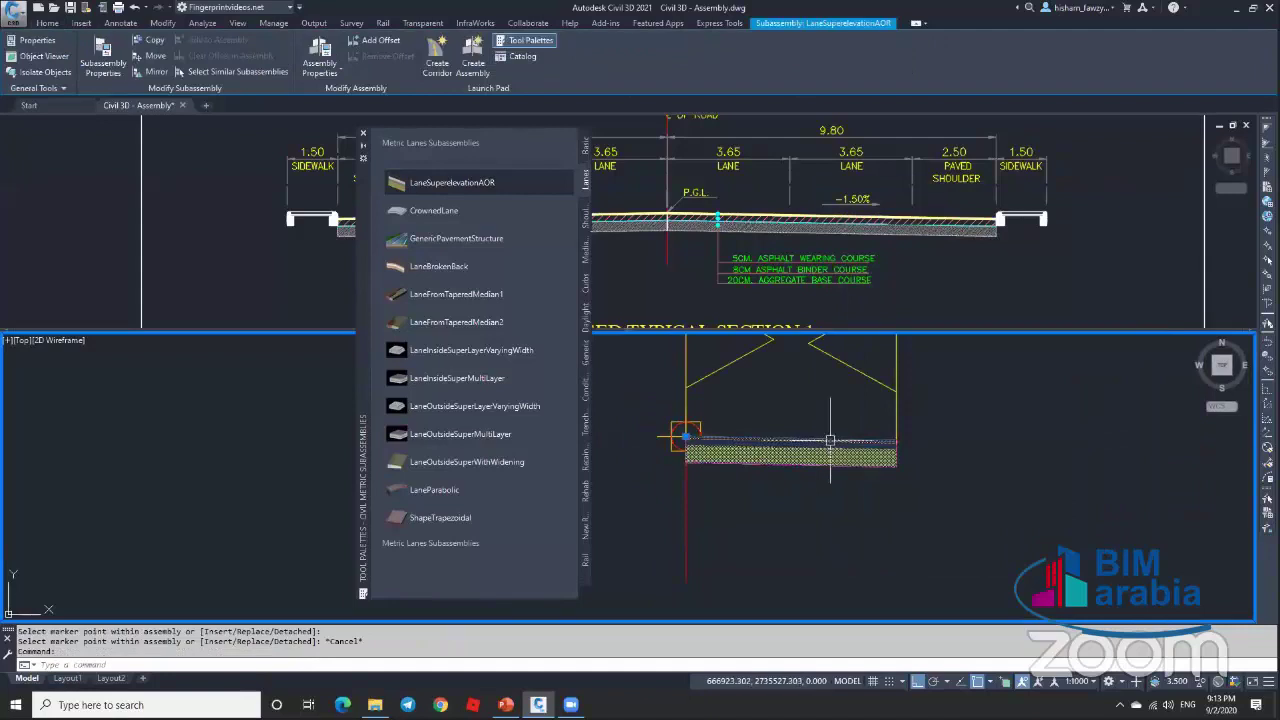
# Step: Change the LaneSuperelevationAOR lane's Width from 3.600 to 3.650m in Properties
pyautogui.doubleClick(820, 445)
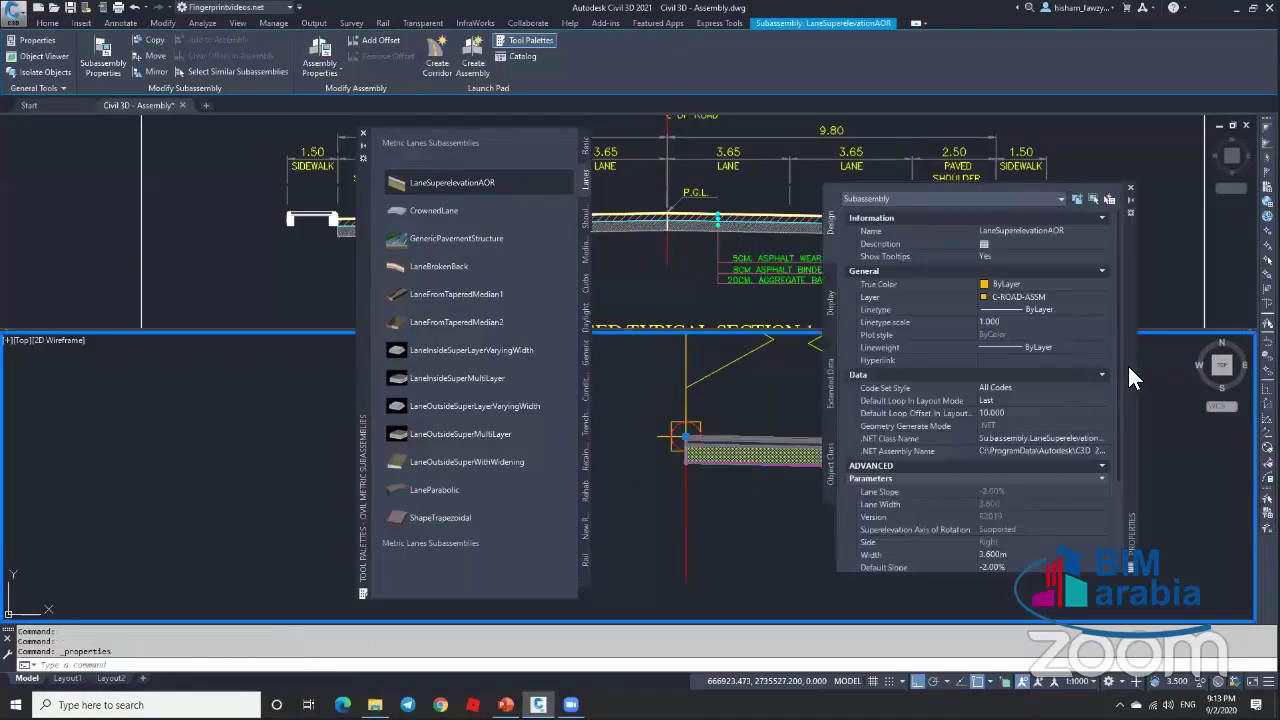
pyautogui.moveTo(1127, 363)
pyautogui.mouseDown()
pyautogui.moveTo(371, 331)
pyautogui.moveTo(639, 331)
pyautogui.mouseUp()
pyautogui.scroll(-3, 626, 382)
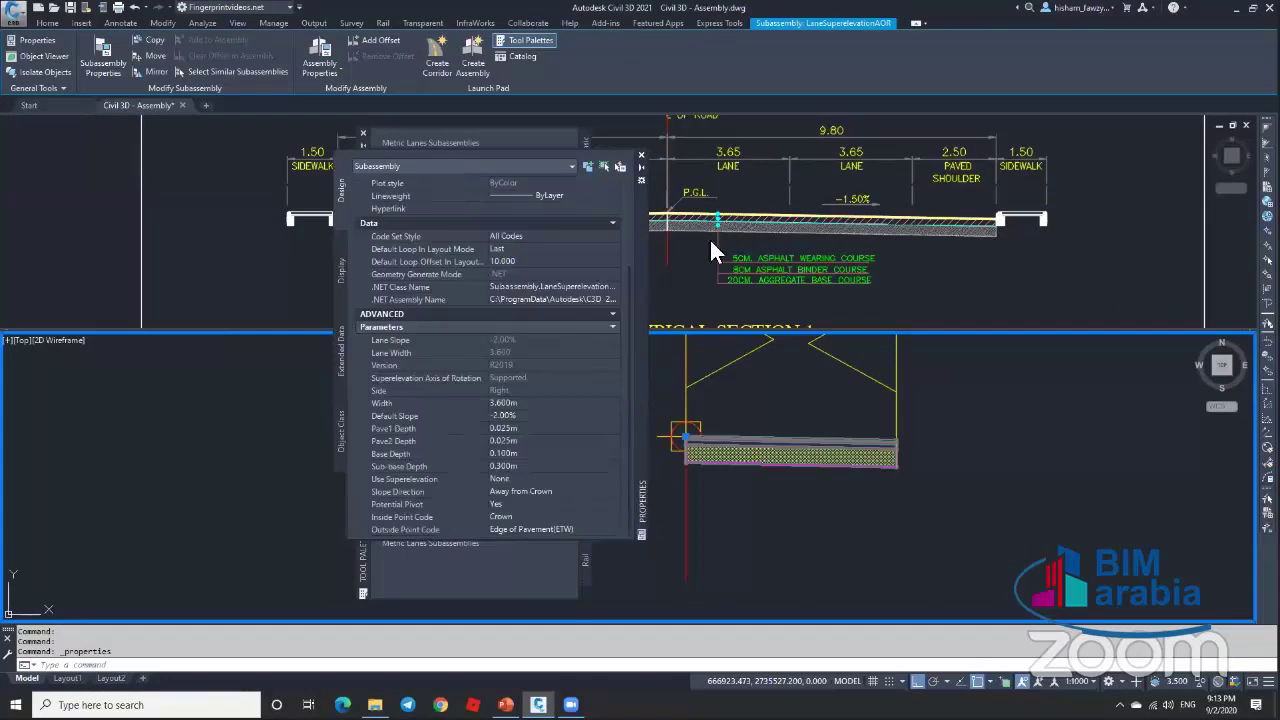
pyautogui.click(529, 402)
pyautogui.write('3.6')
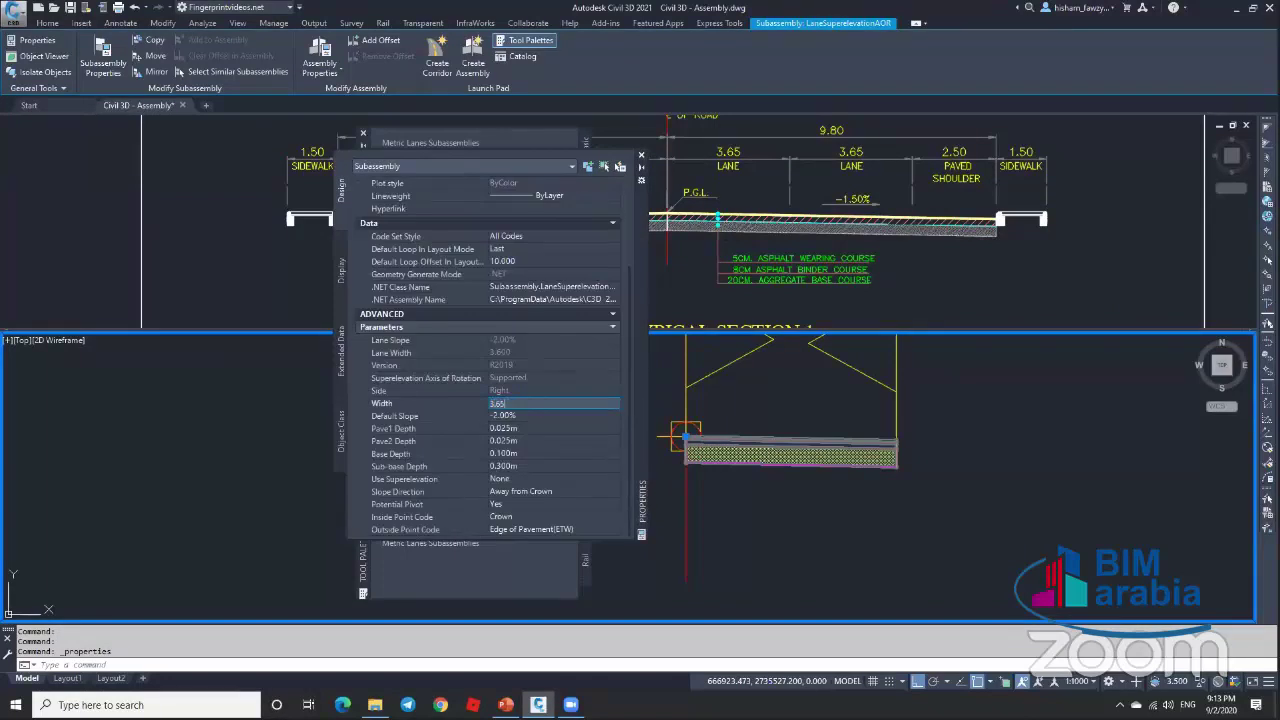
pyautogui.write('5')
pyautogui.press('Tab')
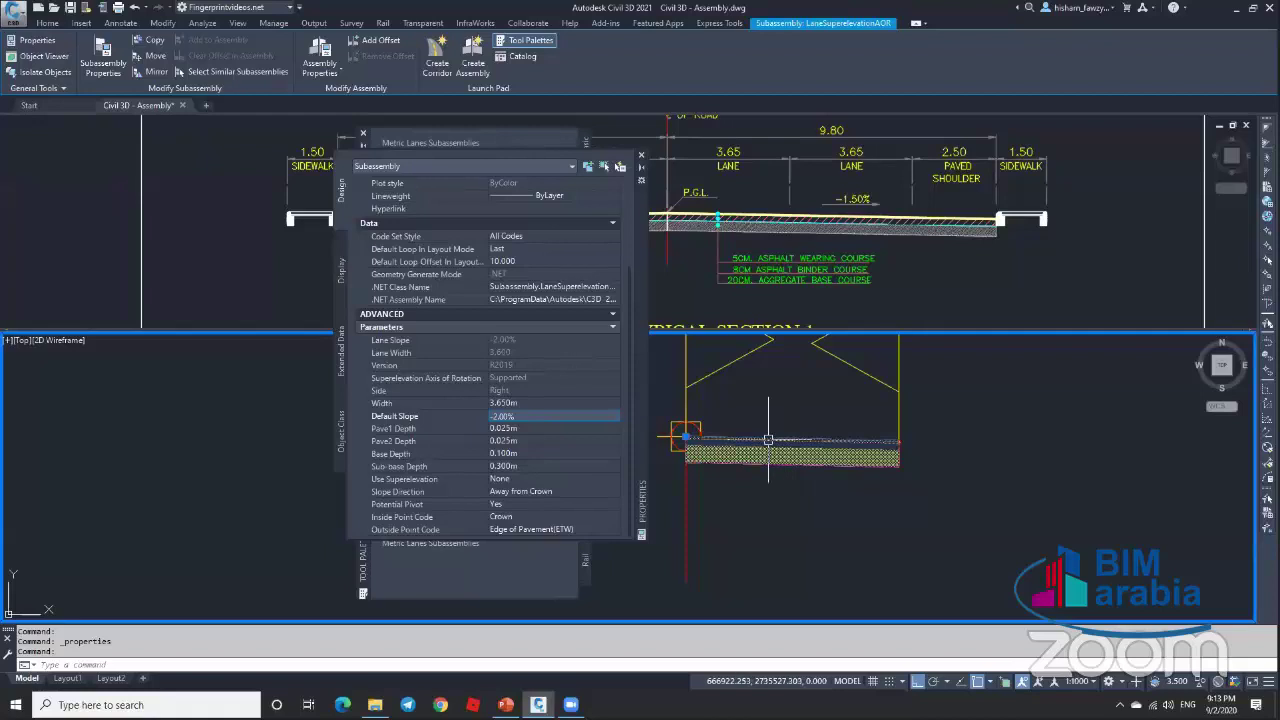
pyautogui.moveTo(768, 440)
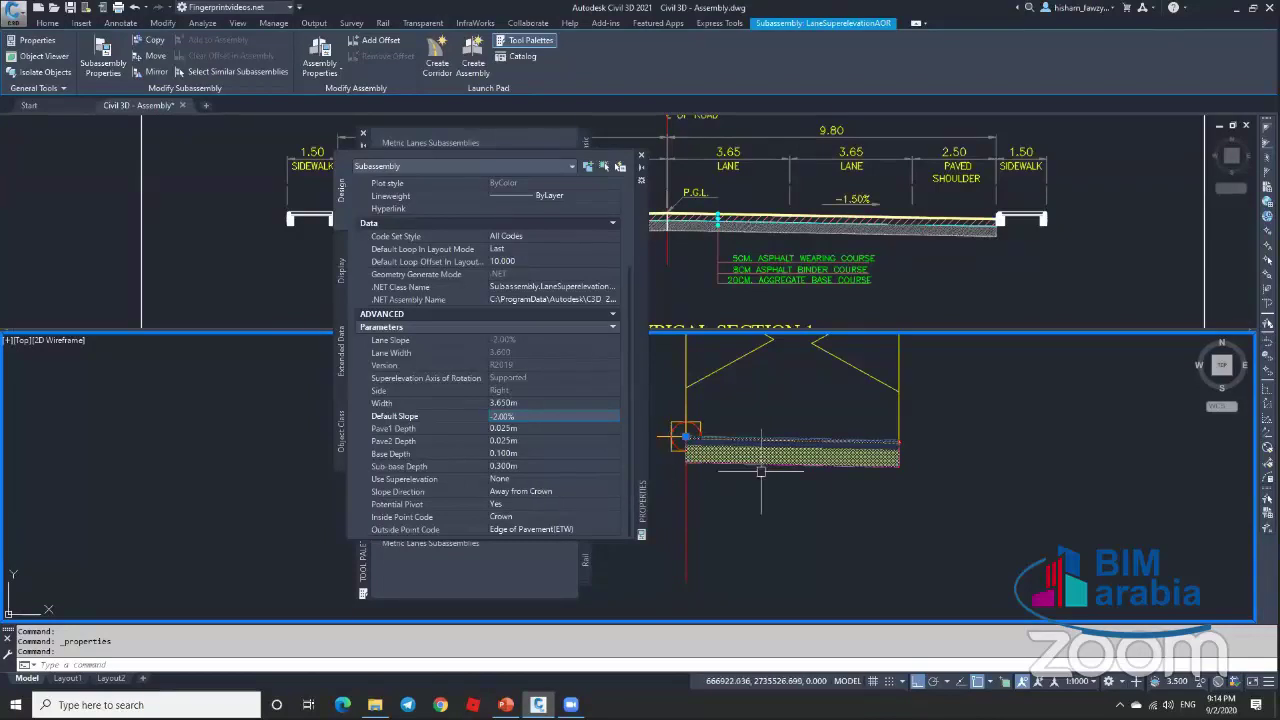
pyautogui.click(528, 418)
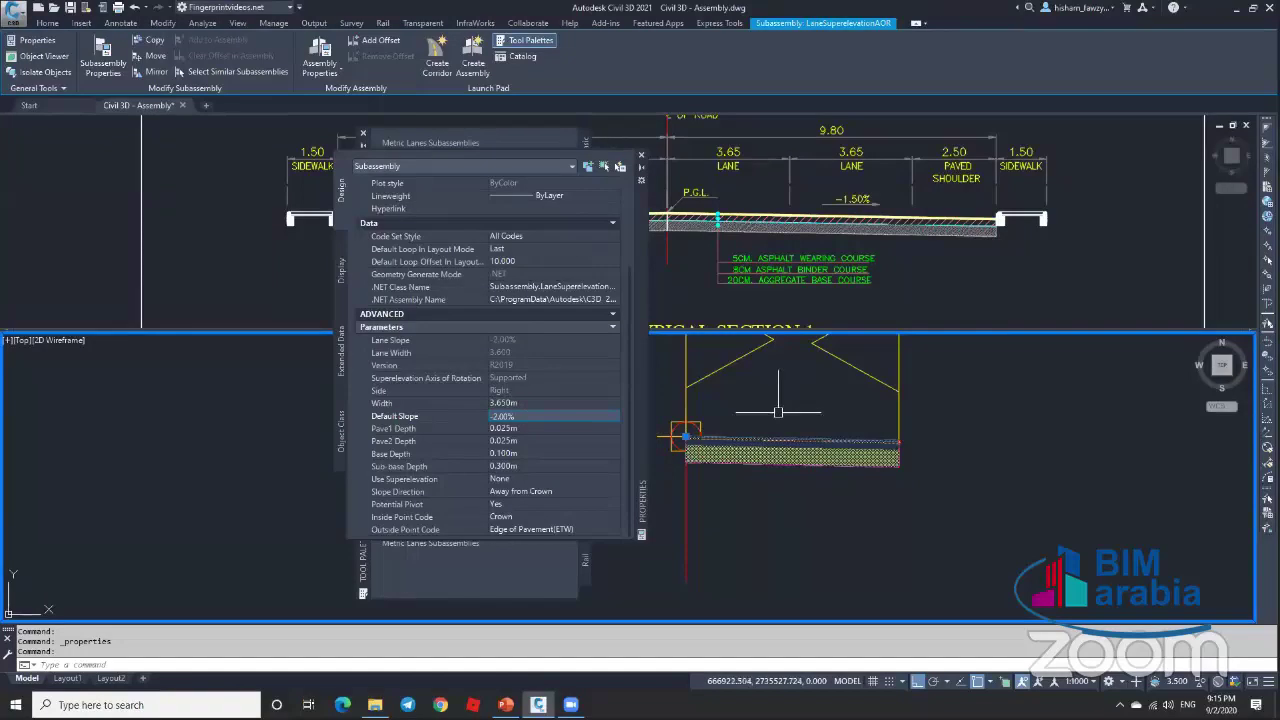
pyautogui.click(558, 478)
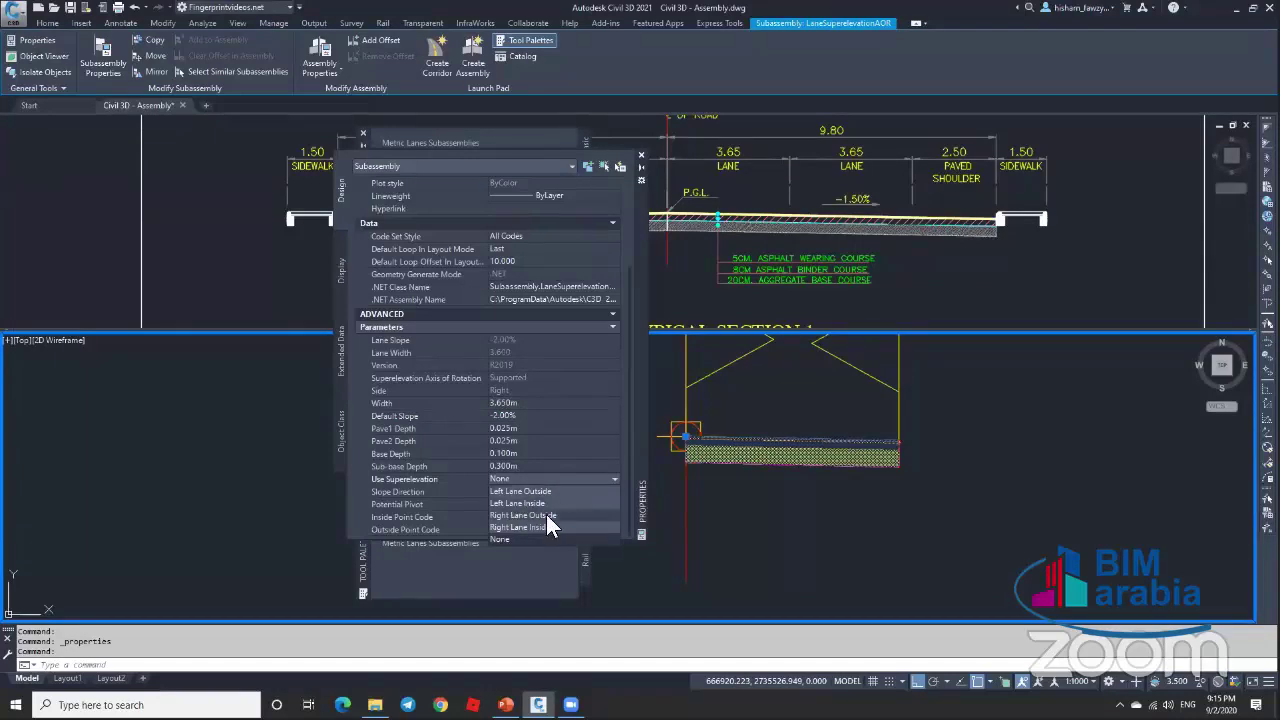
pyautogui.press('Escape')
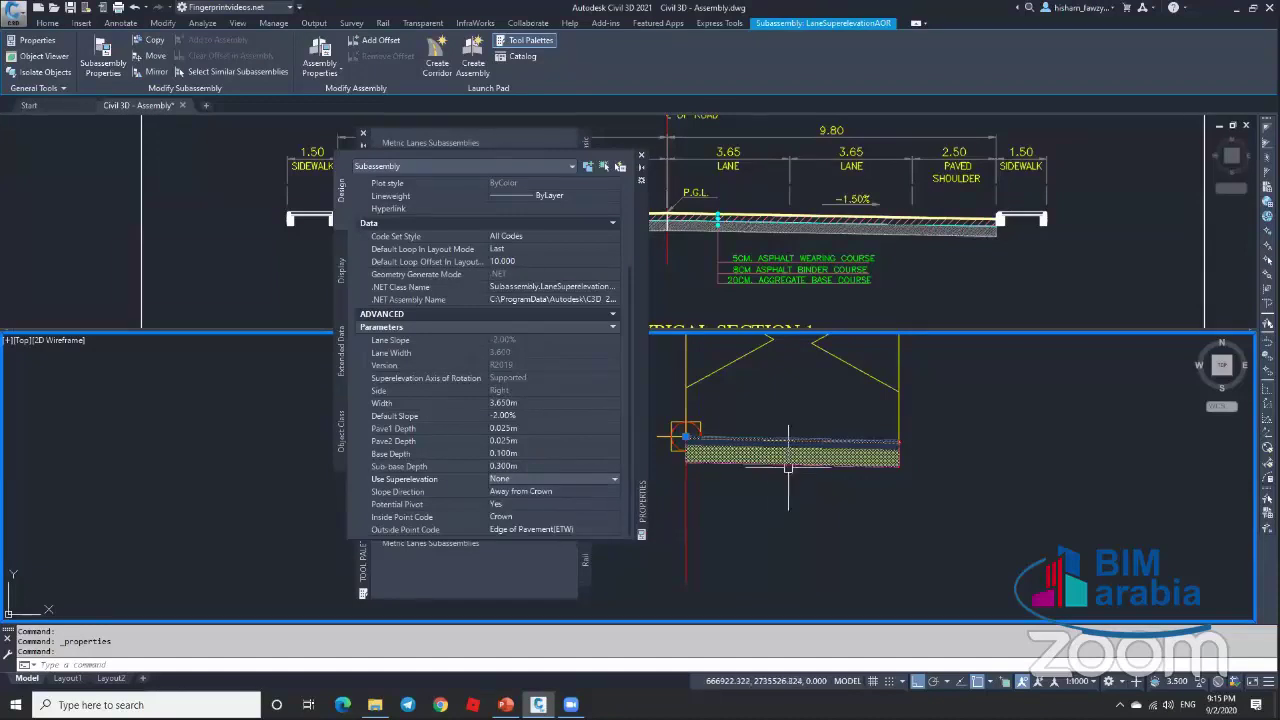
pyautogui.click(533, 416)
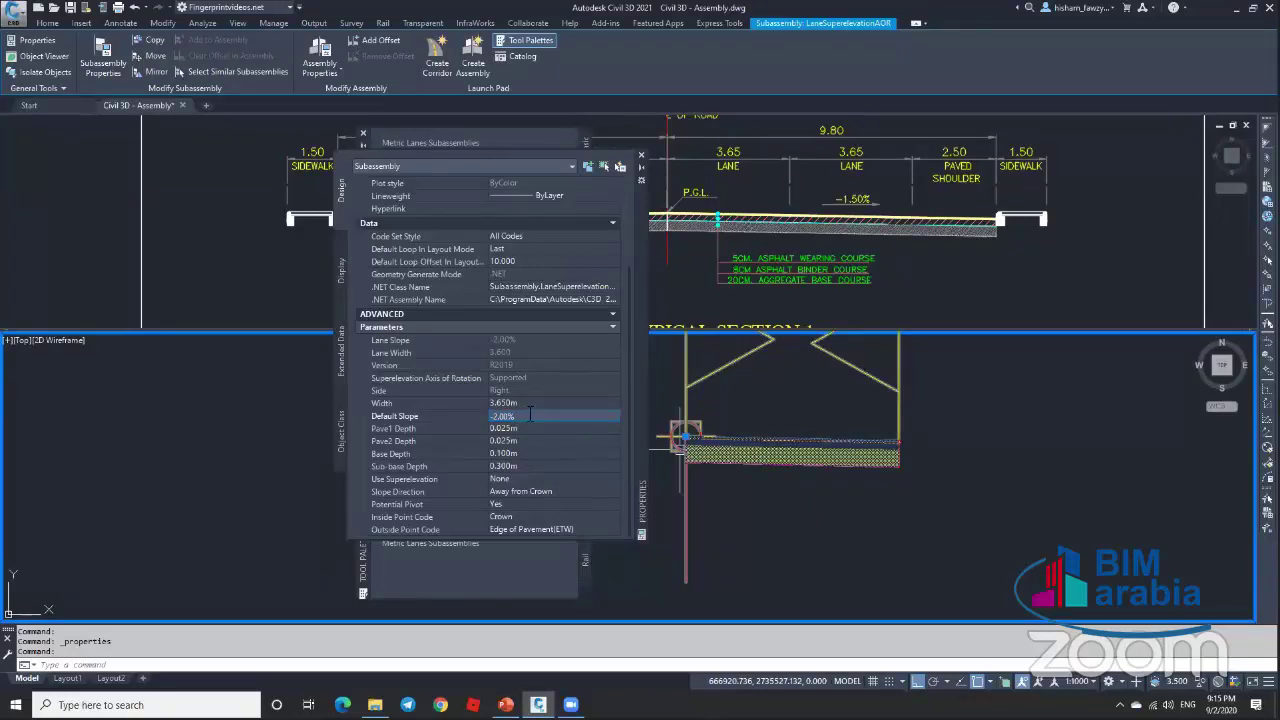
# Step: Set the lane's default slope to -1.50% and its Pave1 Depth to 0.050m
pyautogui.moveTo(530, 414); pyautogui.dragTo(482, 428)
pyautogui.write('-')
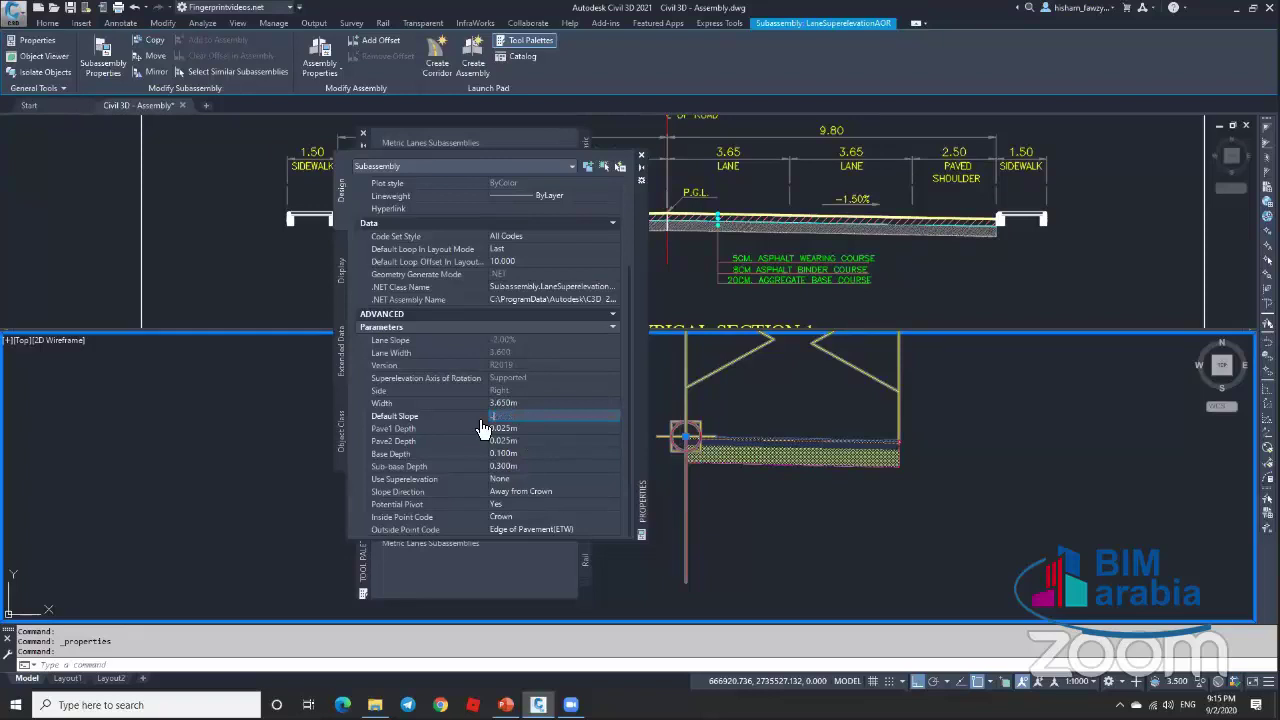
pyautogui.write('1.5')
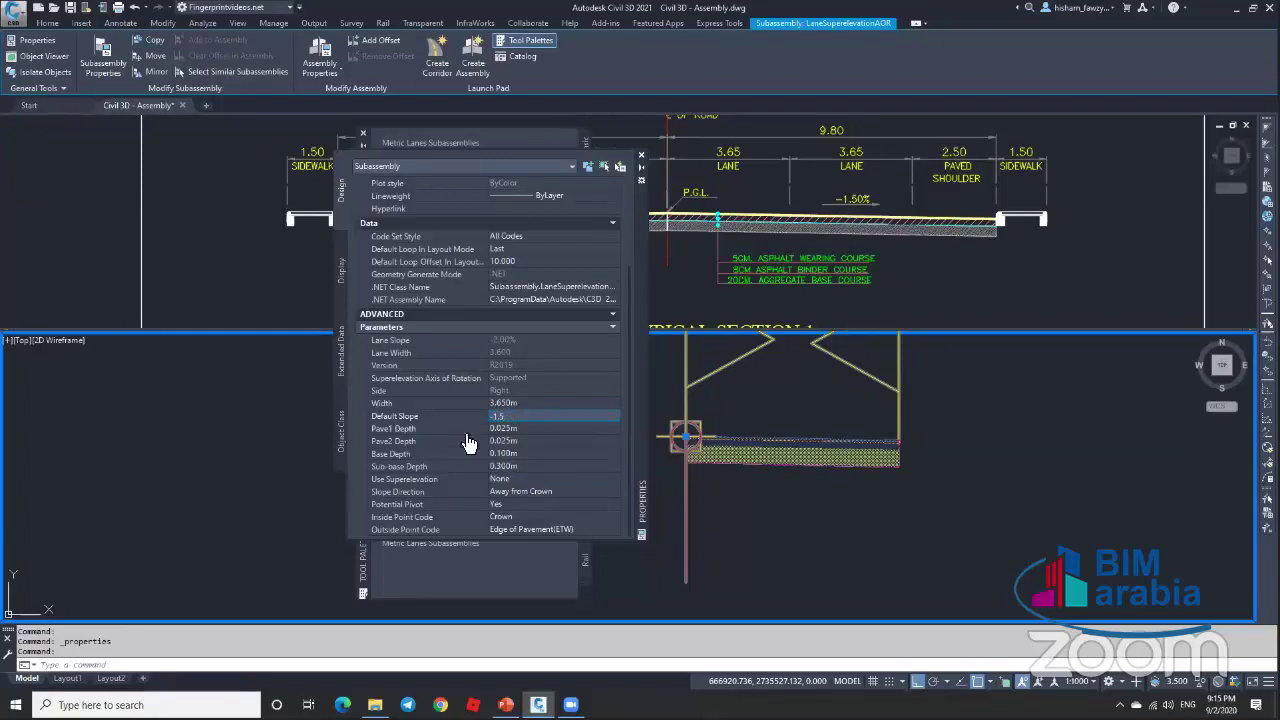
pyautogui.press('Tab')
pyautogui.scroll(4, 700, 425)
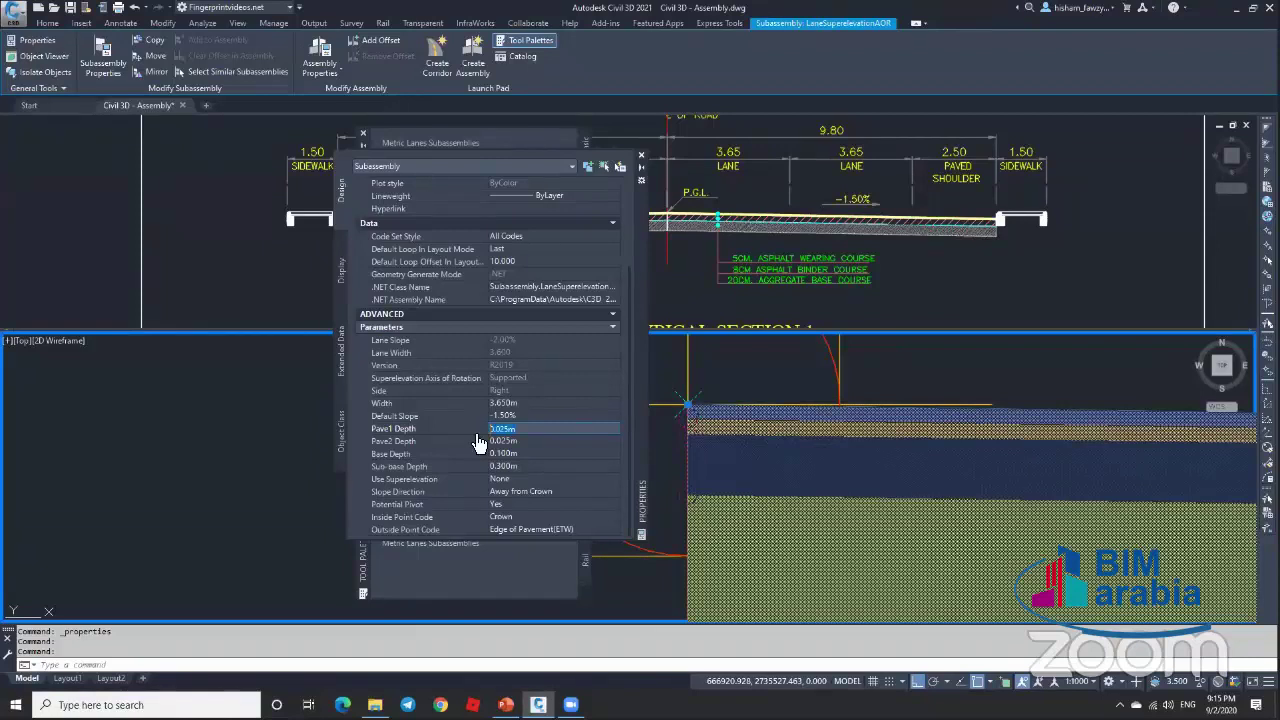
pyautogui.write('.05')
pyautogui.click(525, 442)
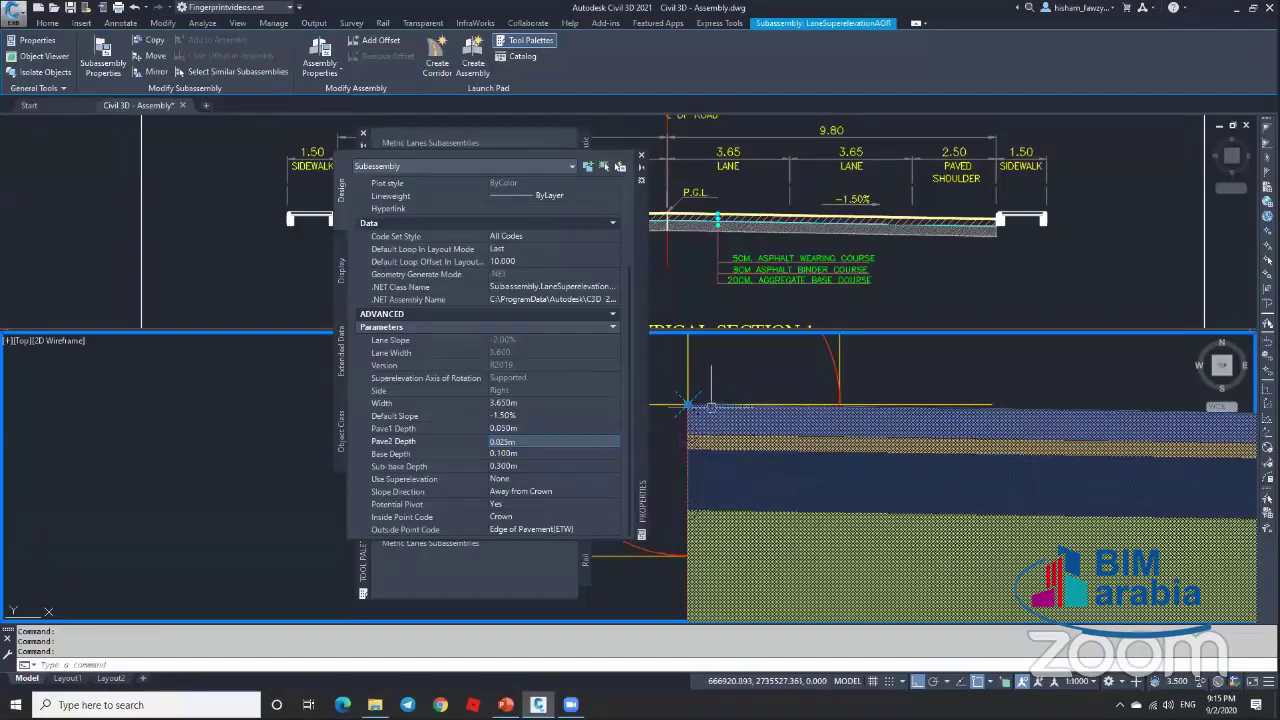
# Step: Set Pave2 Depth to 0.080m, Base Depth to 0.200m and Sub-base Depth to 0
pyautogui.click(532, 451)
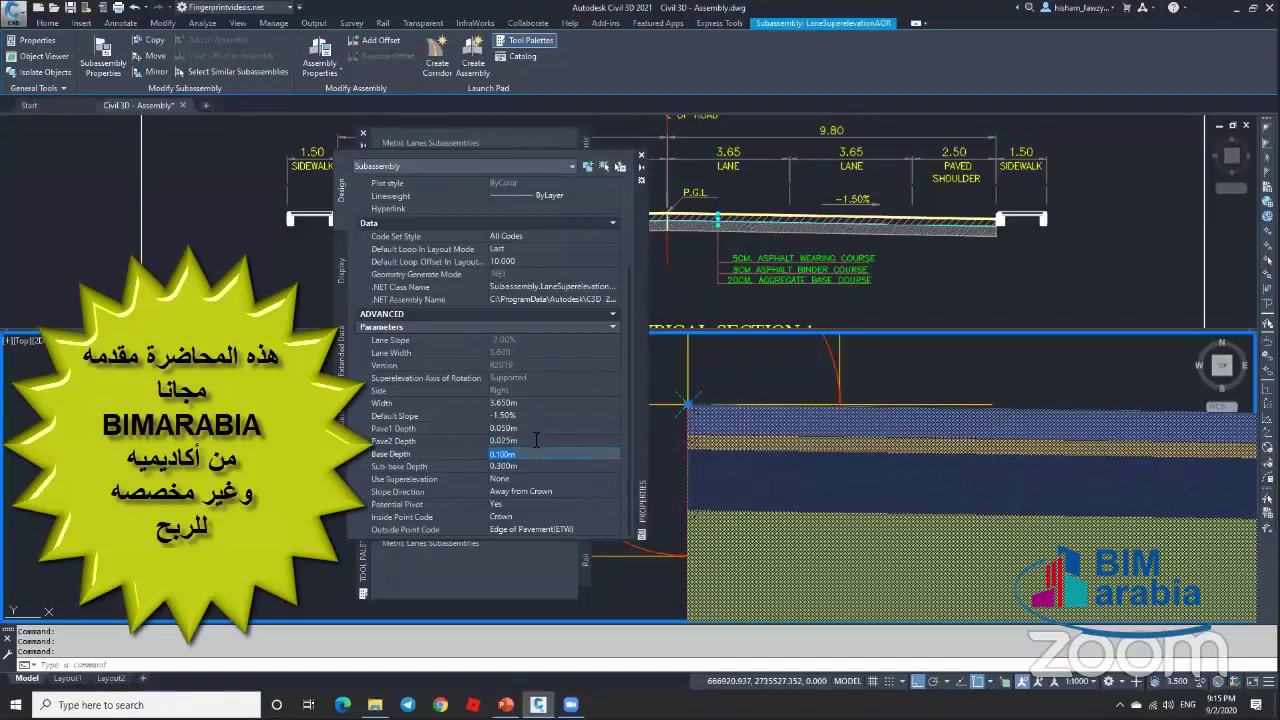
pyautogui.click(536, 440)
pyautogui.write('.08')
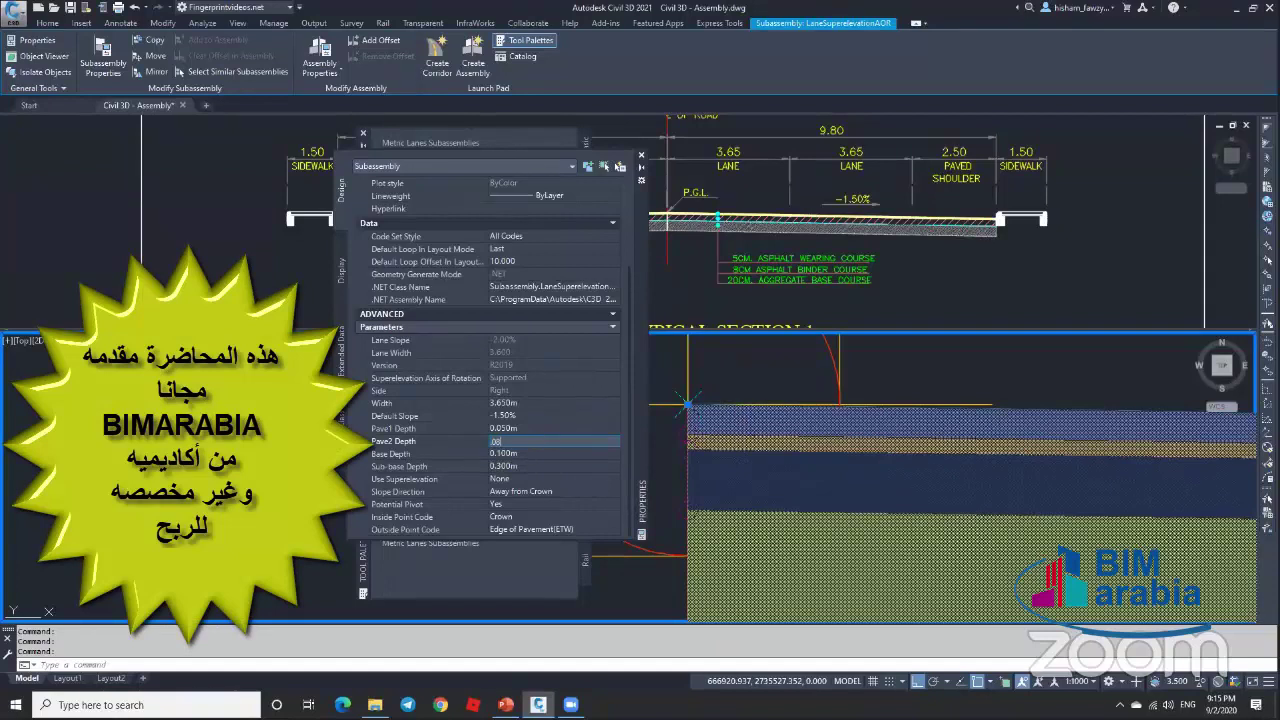
pyautogui.click(532, 453)
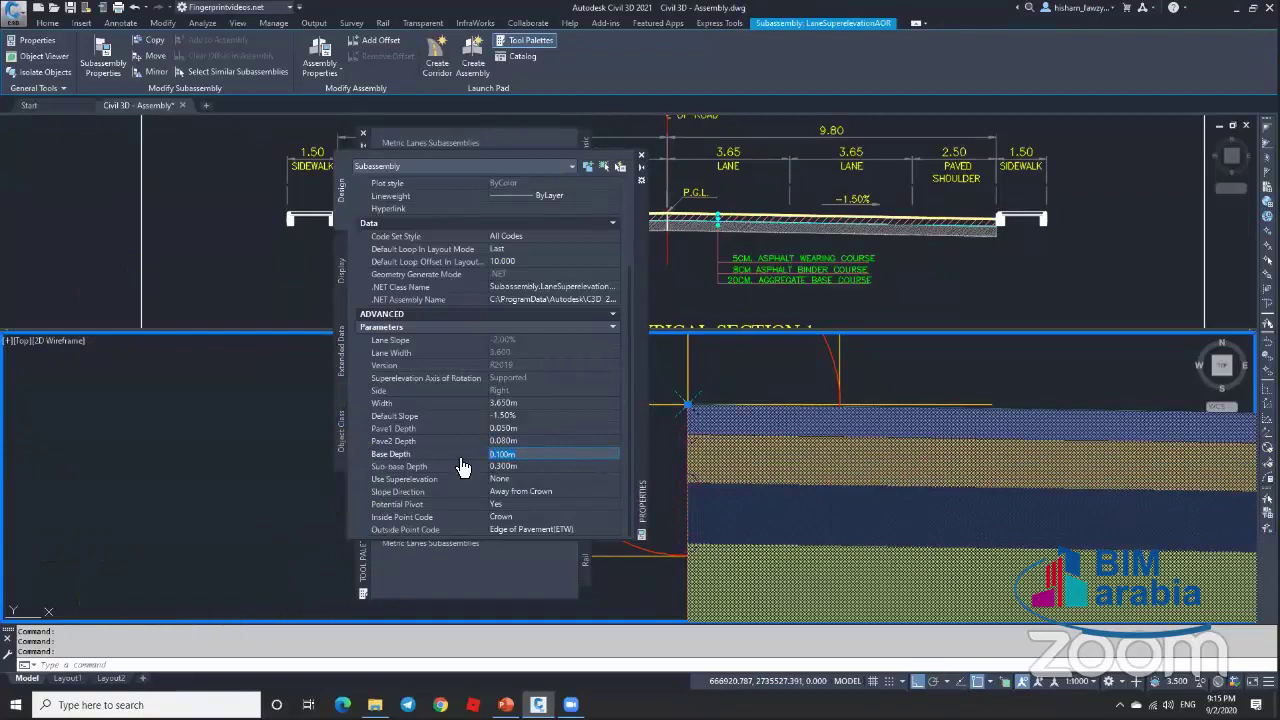
pyautogui.write('.2')
pyautogui.click(532, 466)
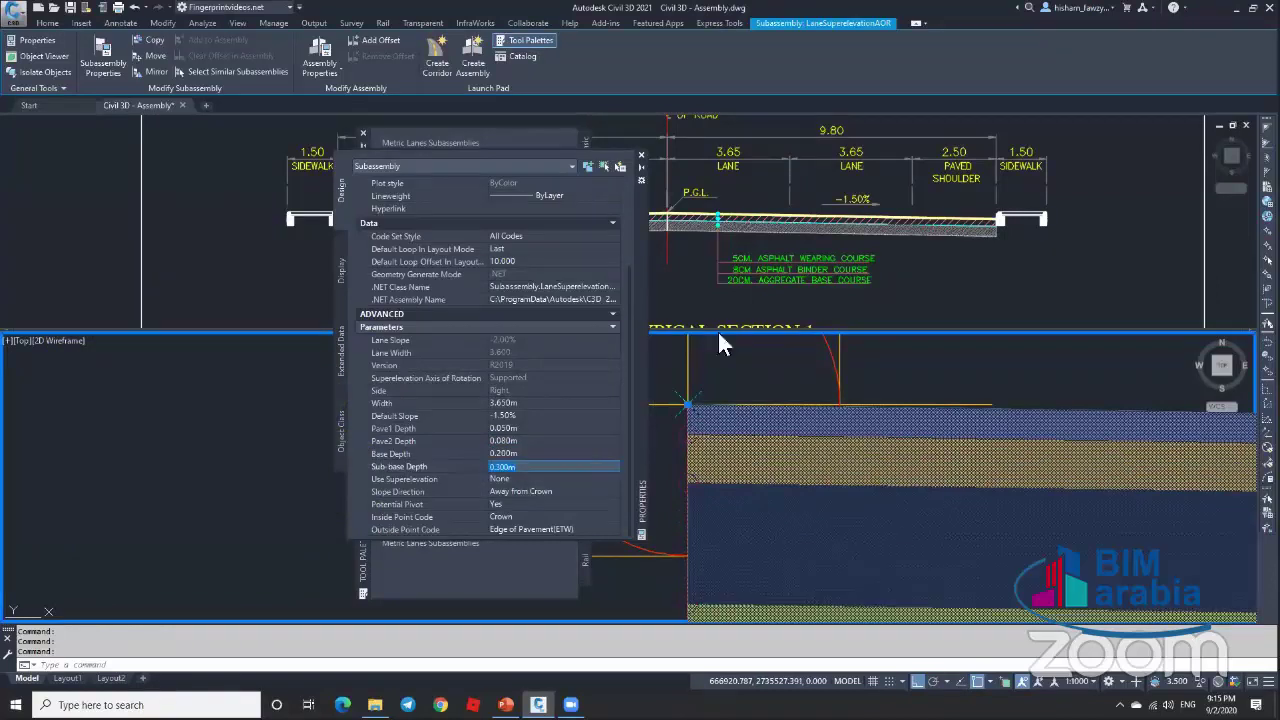
pyautogui.write('0')
pyautogui.click(474, 480)
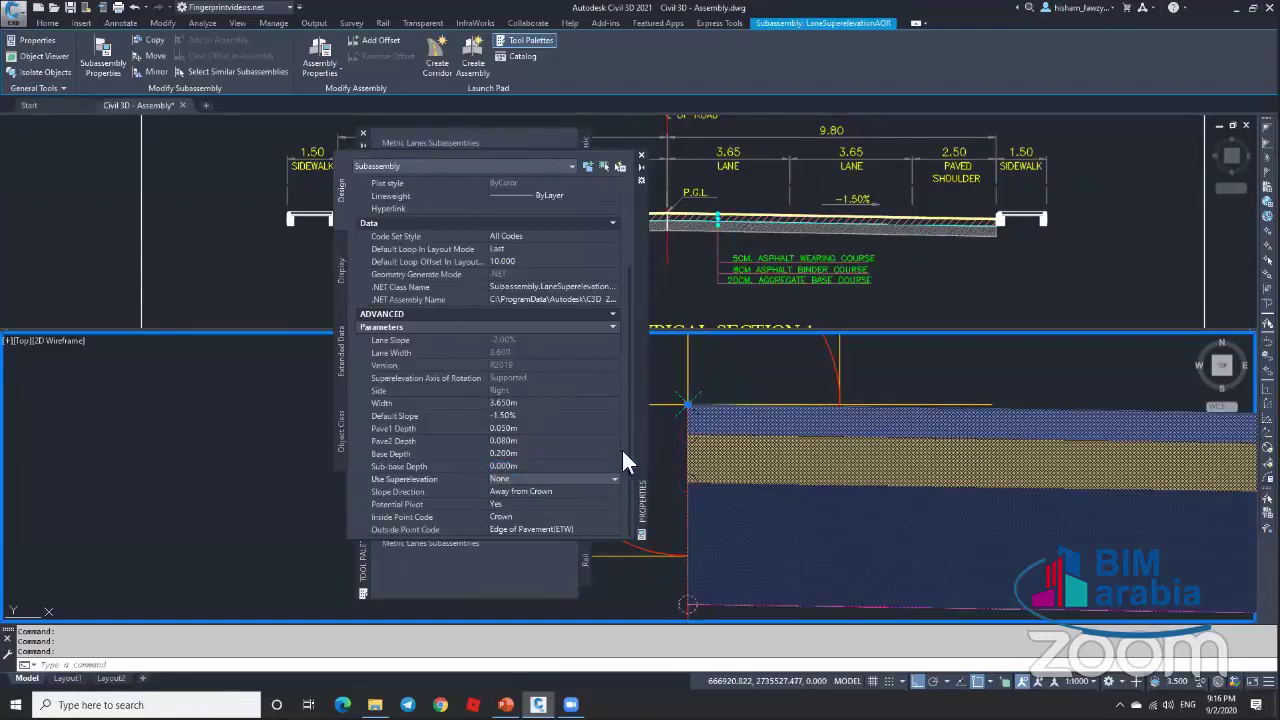
pyautogui.scroll(-3, 794, 386)
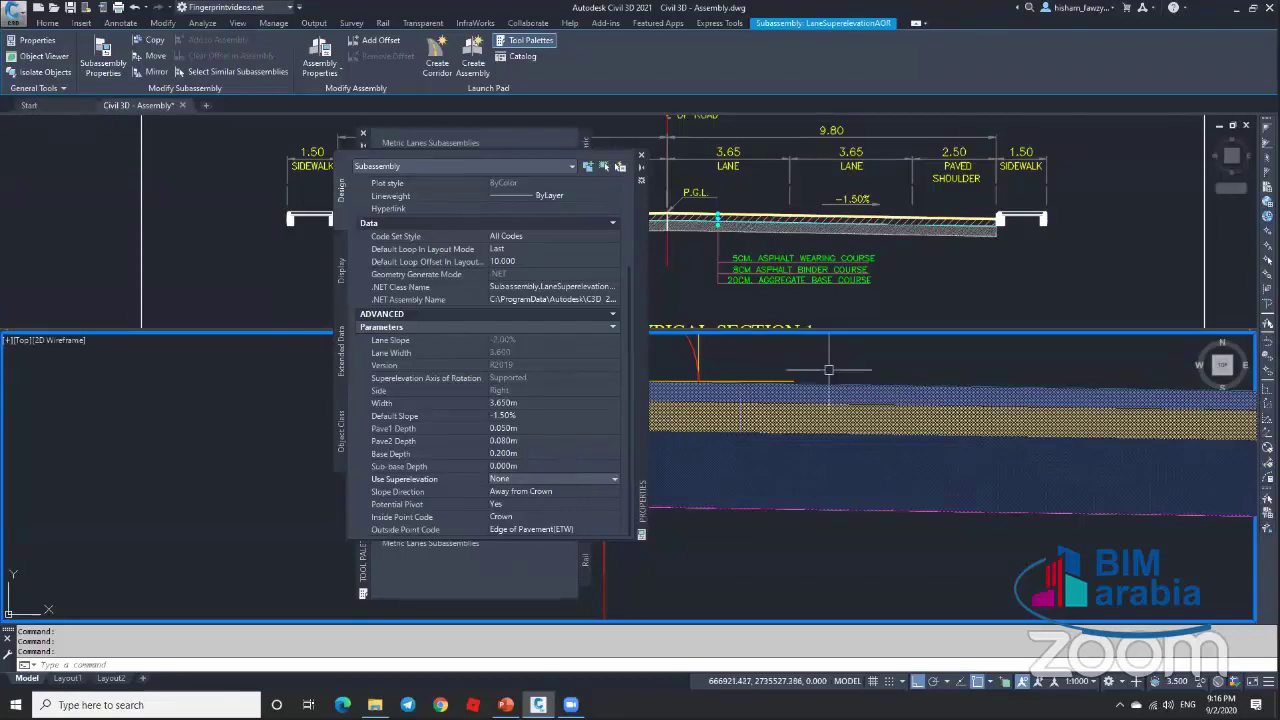
# Step: Change the lane's Use Superelevation parameter from None to Right Lane Outside
pyautogui.scroll(-2, 829, 370)
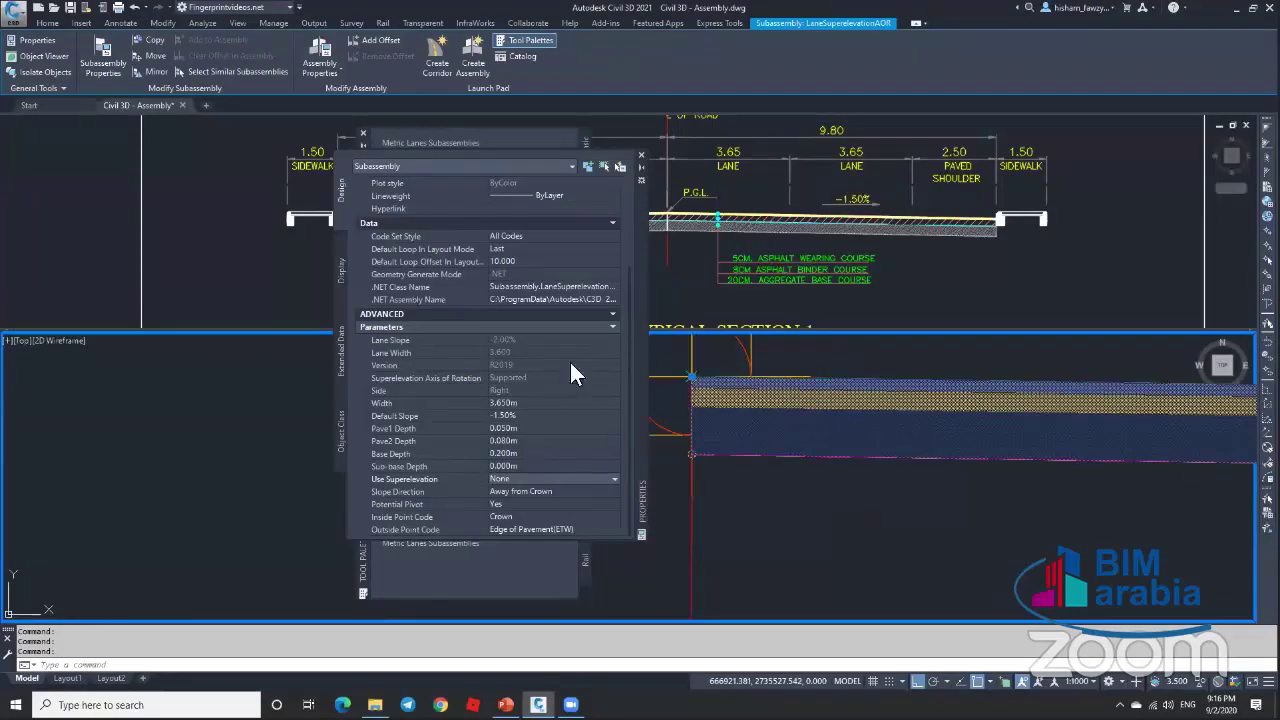
pyautogui.click(596, 479)
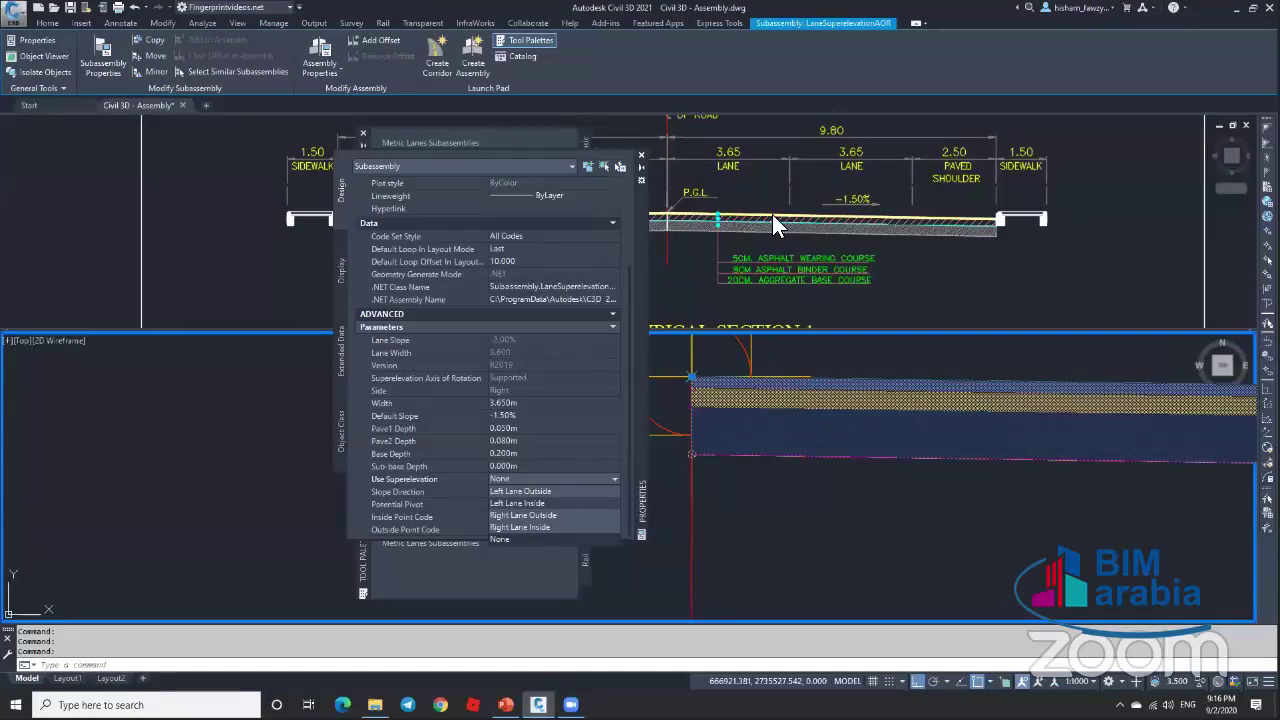
pyautogui.click(550, 514)
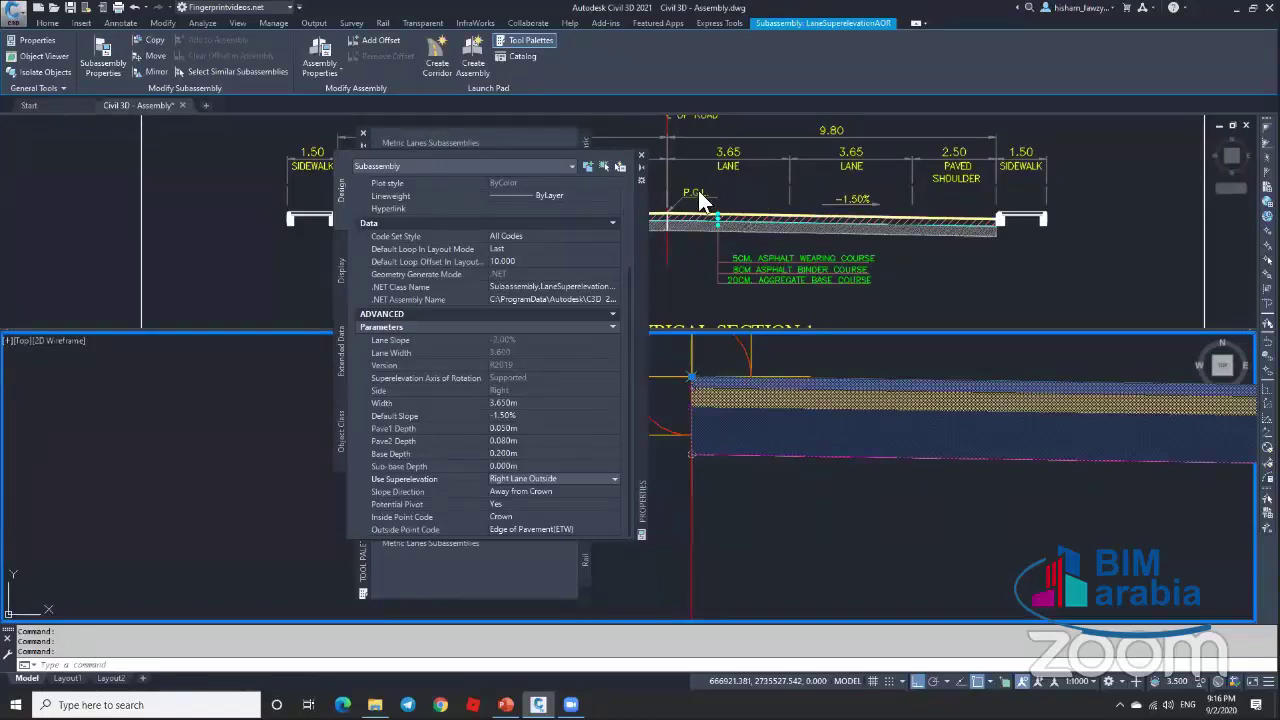
pyautogui.click(588, 478)
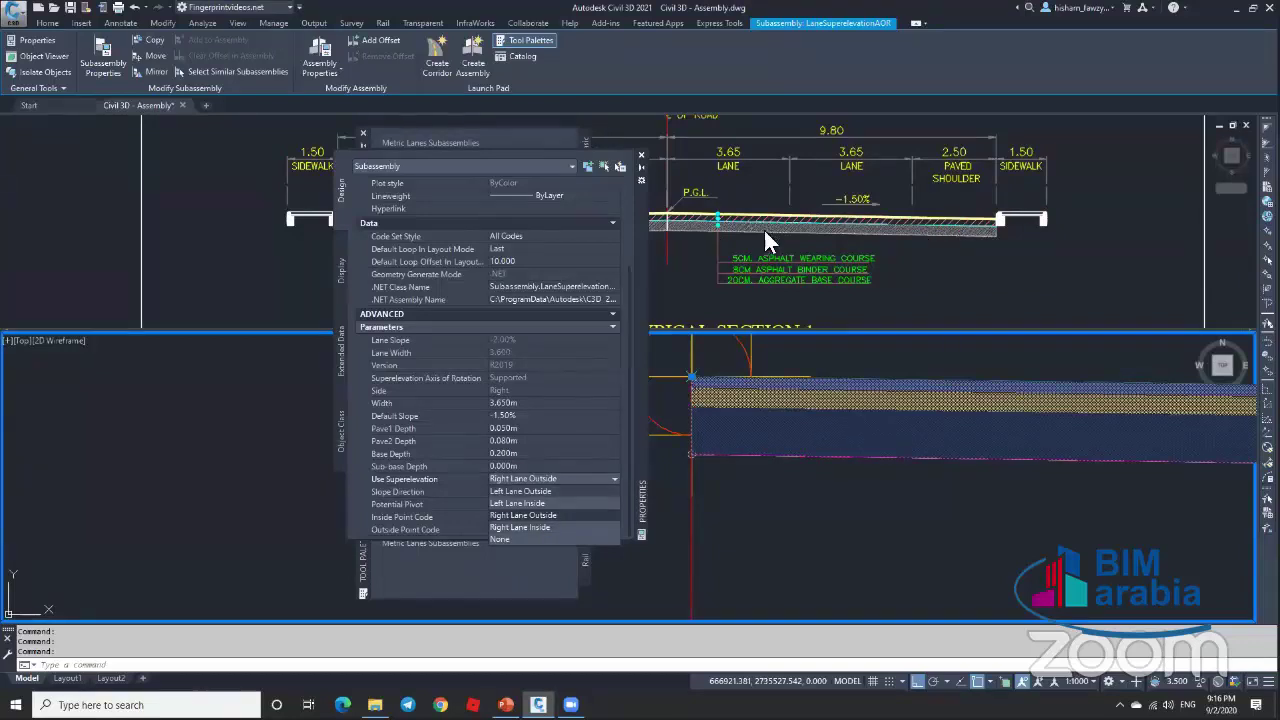
pyautogui.click(543, 515)
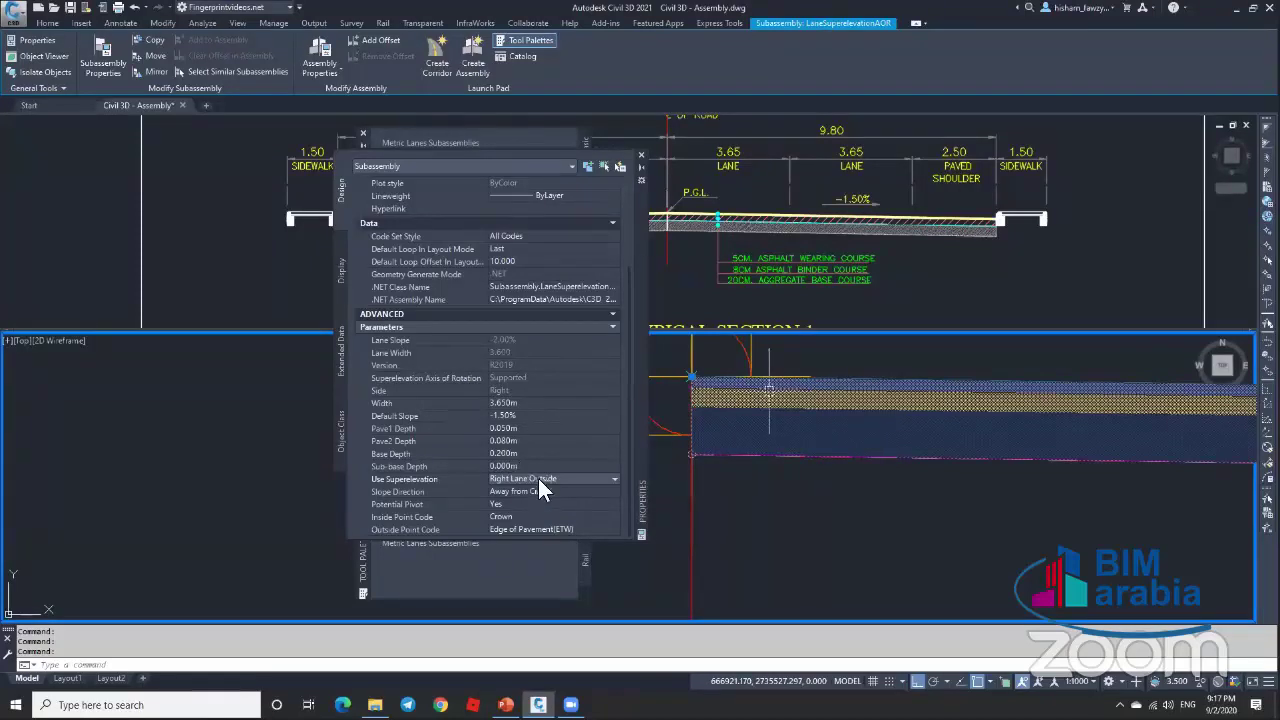
pyautogui.scroll(-4, 770, 430)
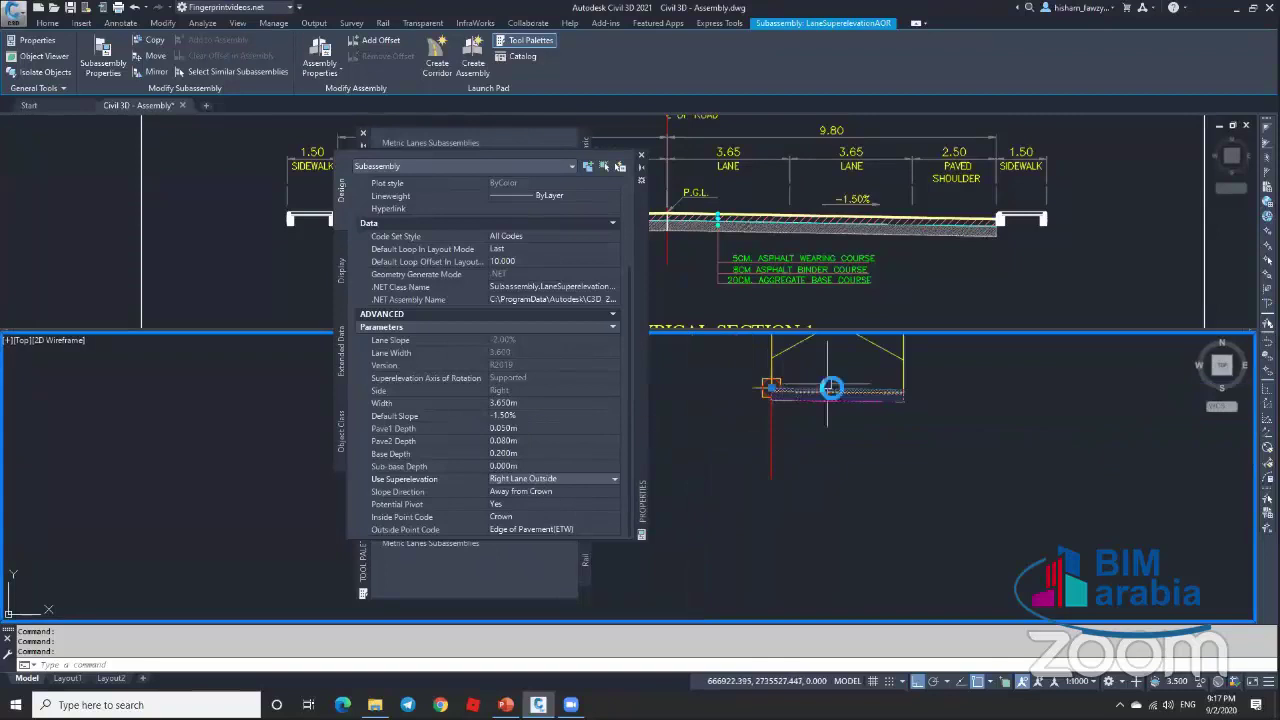
# Step: Move the Properties palette left to reveal the Metric Lanes palette, then reframe the section view
pyautogui.scroll(2, 829, 386)
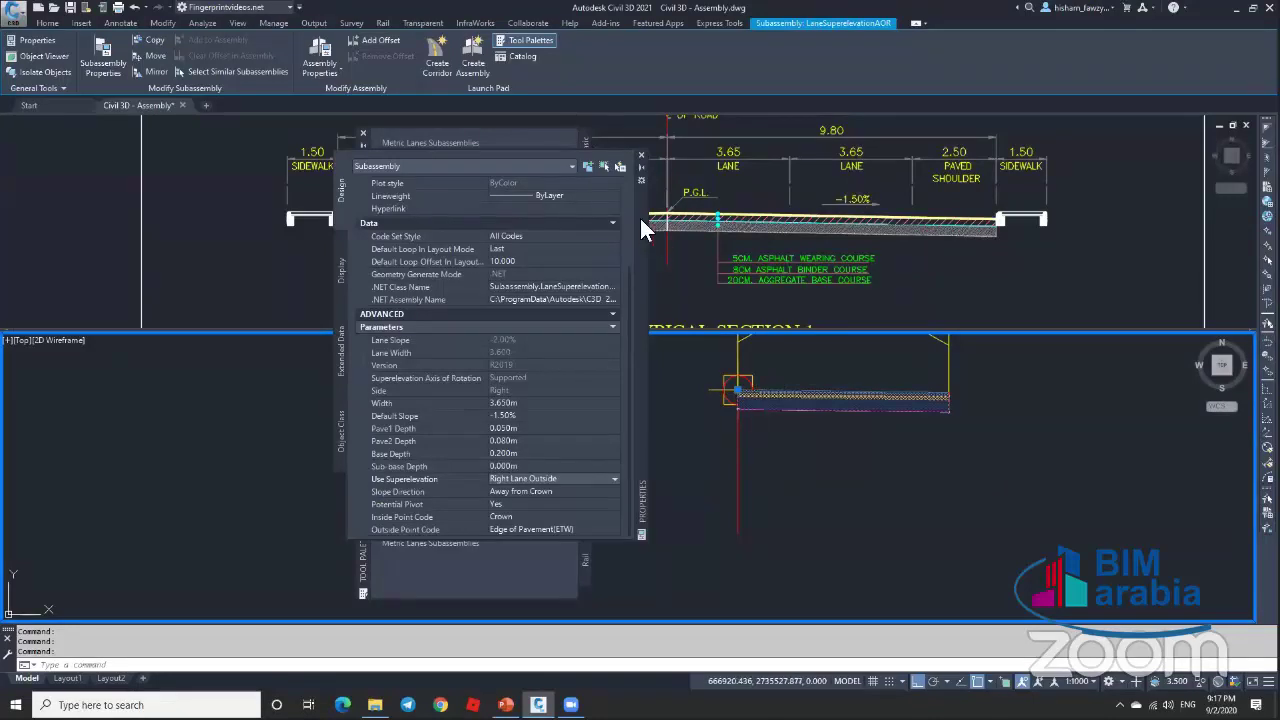
pyautogui.moveTo(641, 228); pyautogui.dragTo(320, 224)
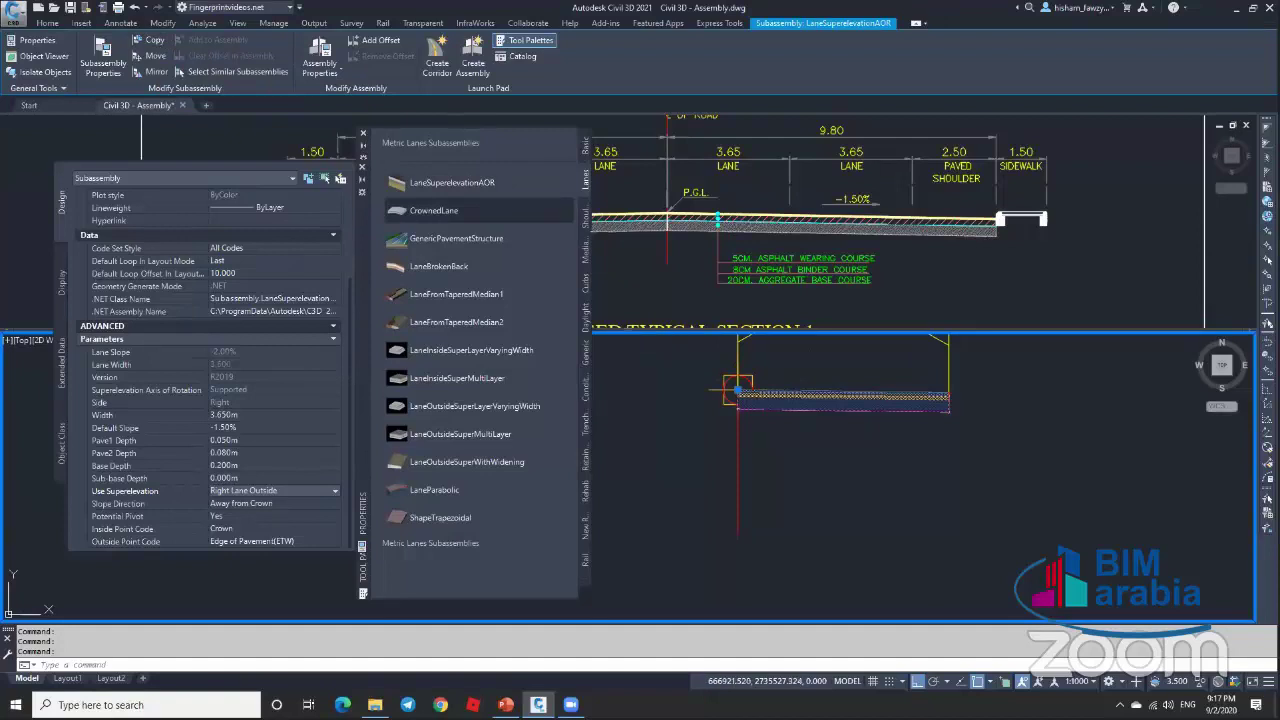
pyautogui.moveTo(781, 395)
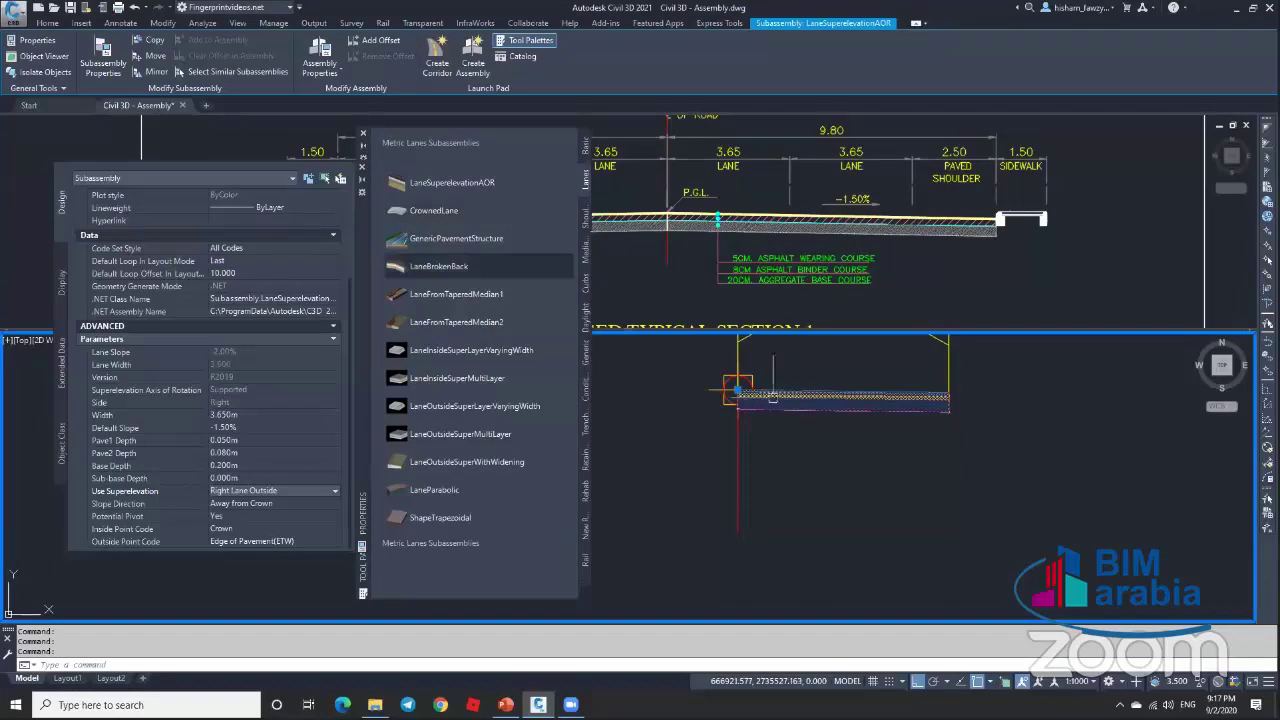
pyautogui.scroll(2, 737, 389)
pyautogui.moveTo(686, 395); pyautogui.dragTo(658, 395, button='middle')
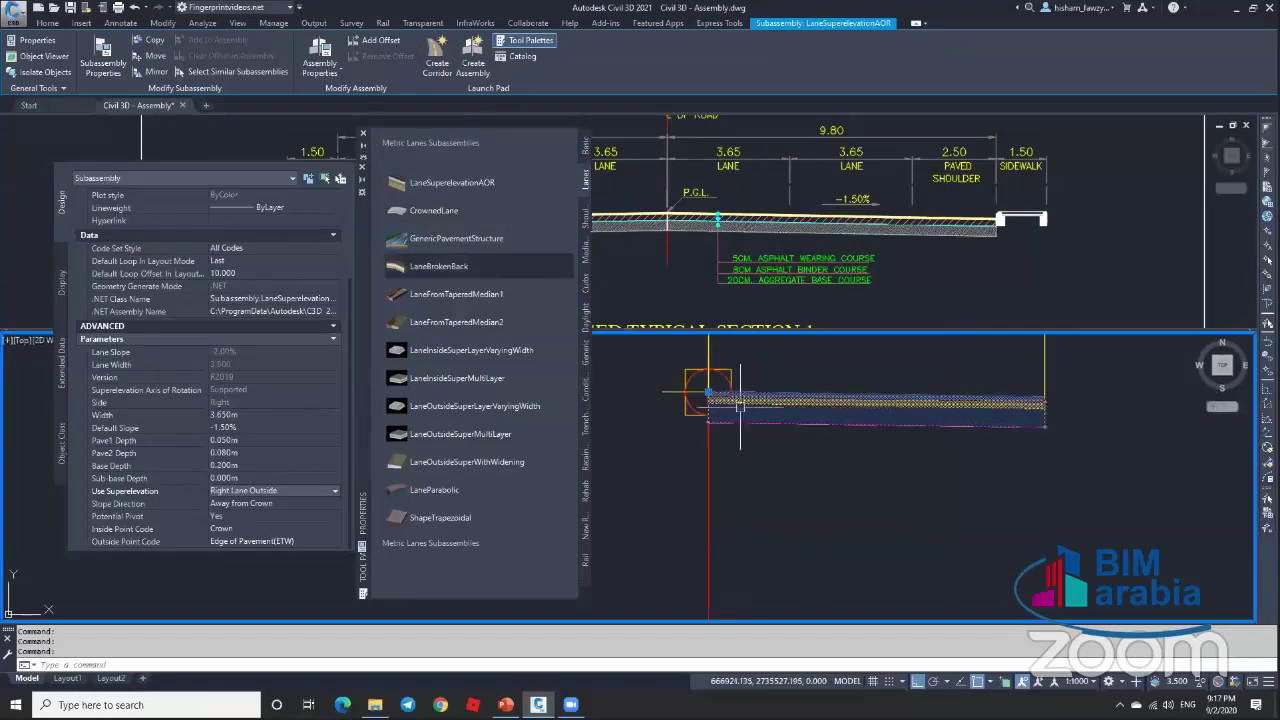
pyautogui.scroll(3, 1057, 404)
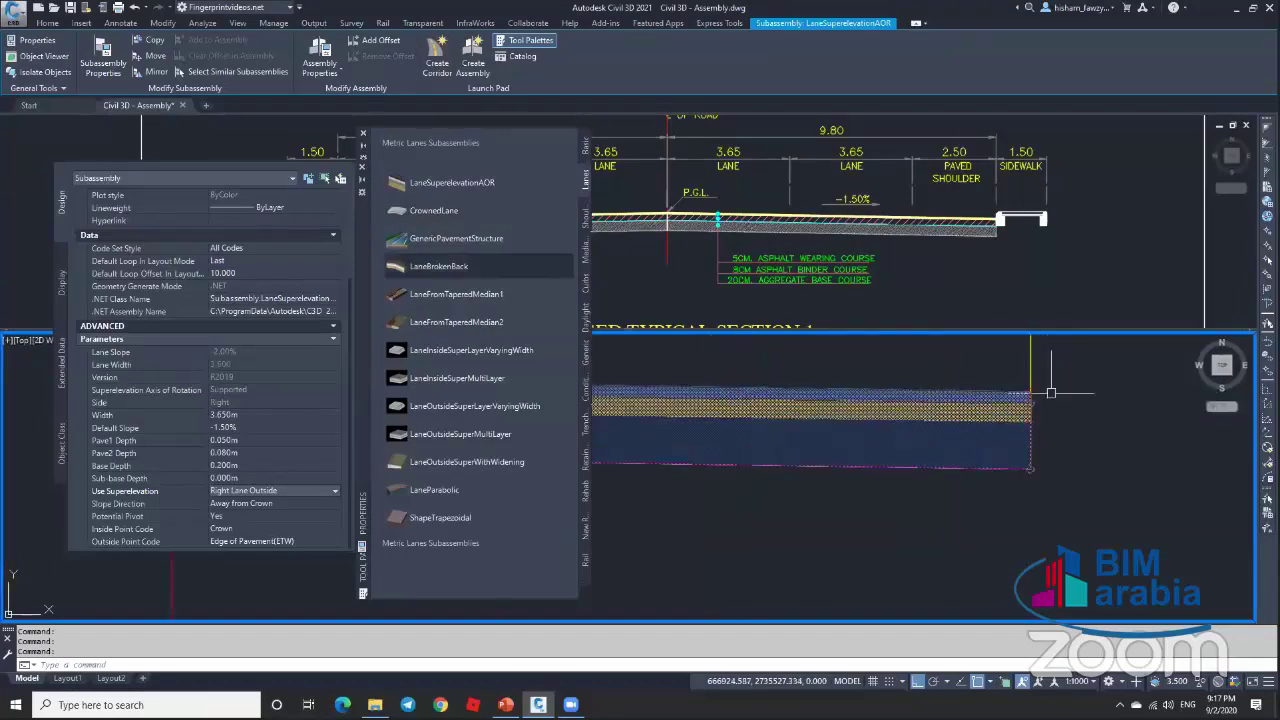
pyautogui.scroll(-3, 1052, 396)
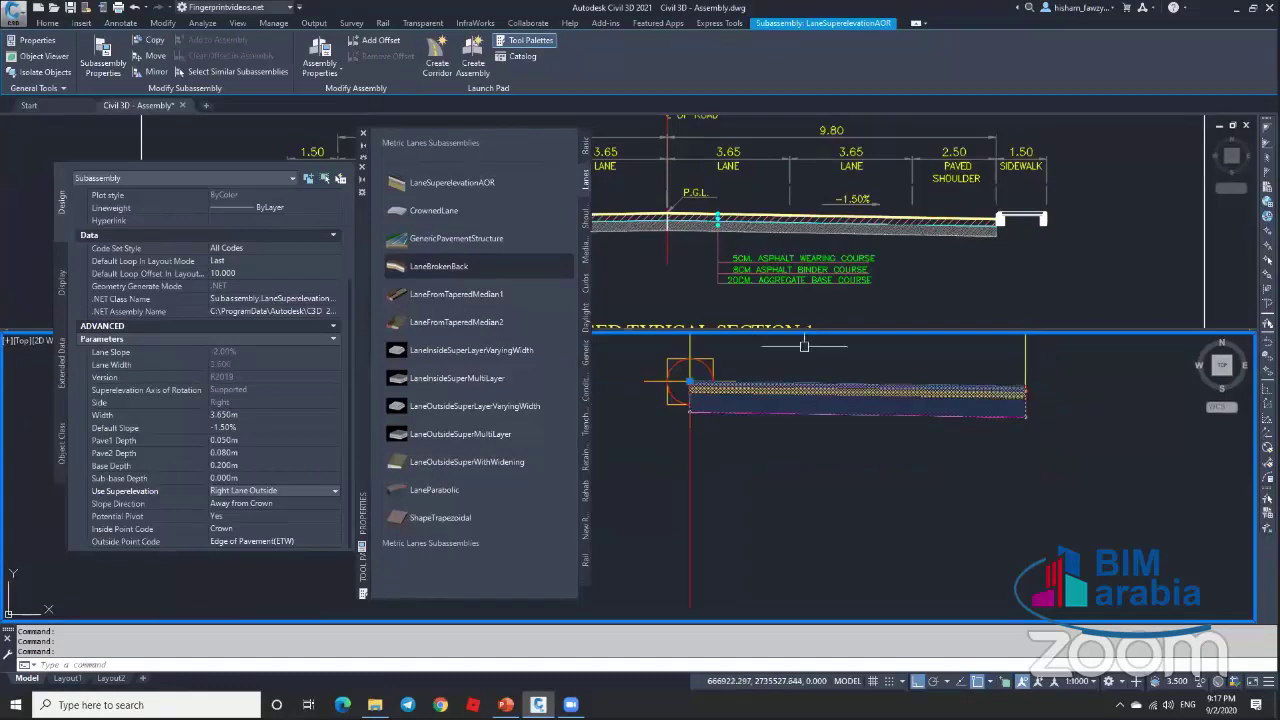
# Step: Start a Copy Subassembly at a marker point, then cancel it
pyautogui.click(155, 47)
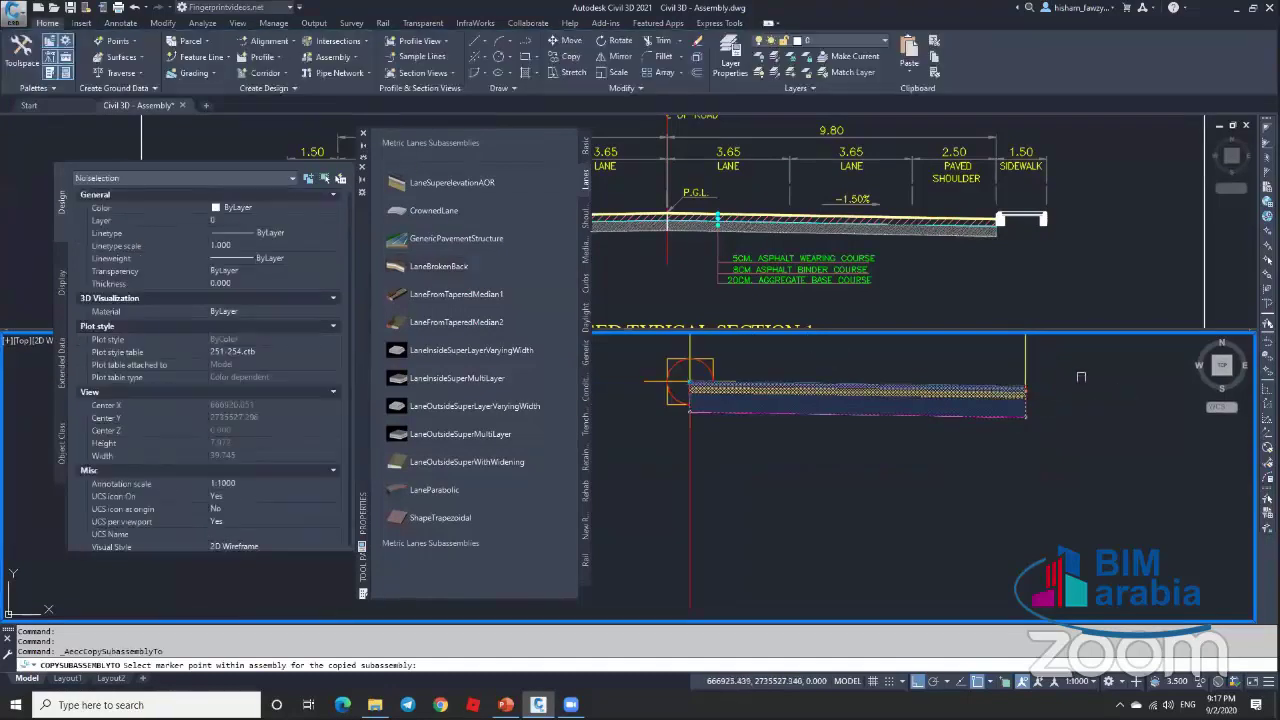
pyautogui.scroll(6, 1033, 383)
pyautogui.scroll(2, 1026, 385)
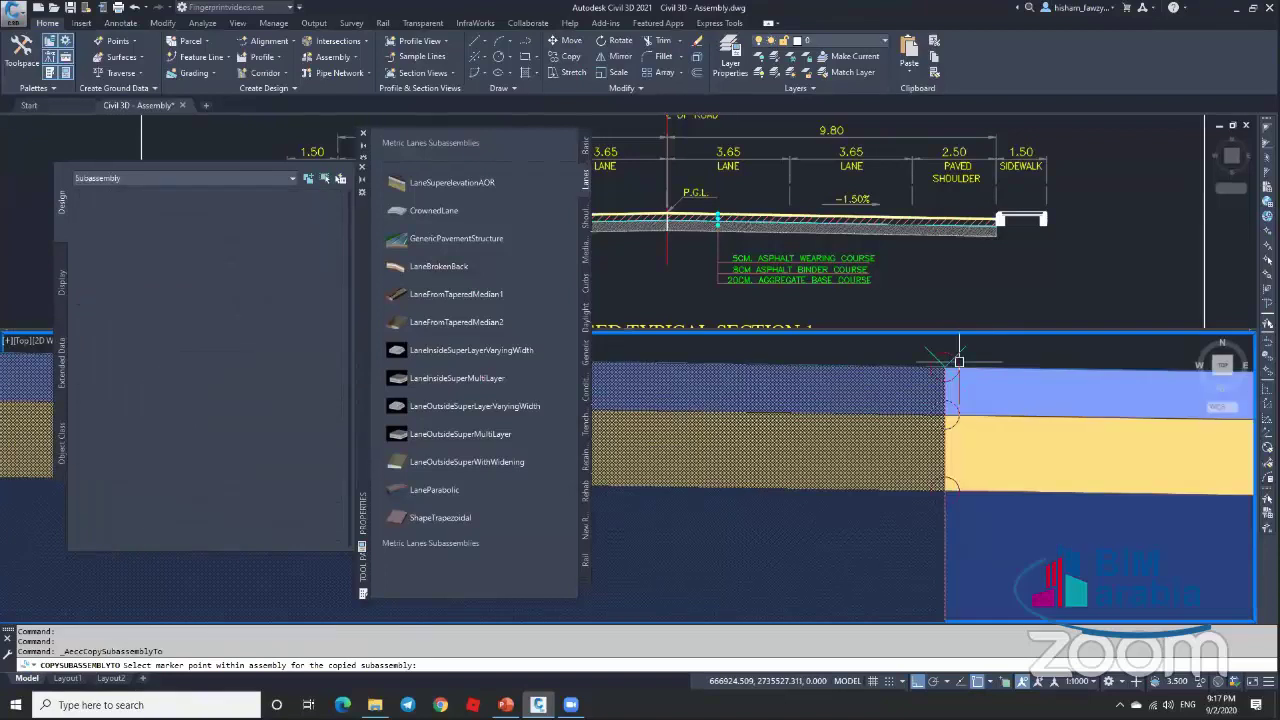
pyautogui.click(958, 361)
pyautogui.scroll(-5, 958, 361)
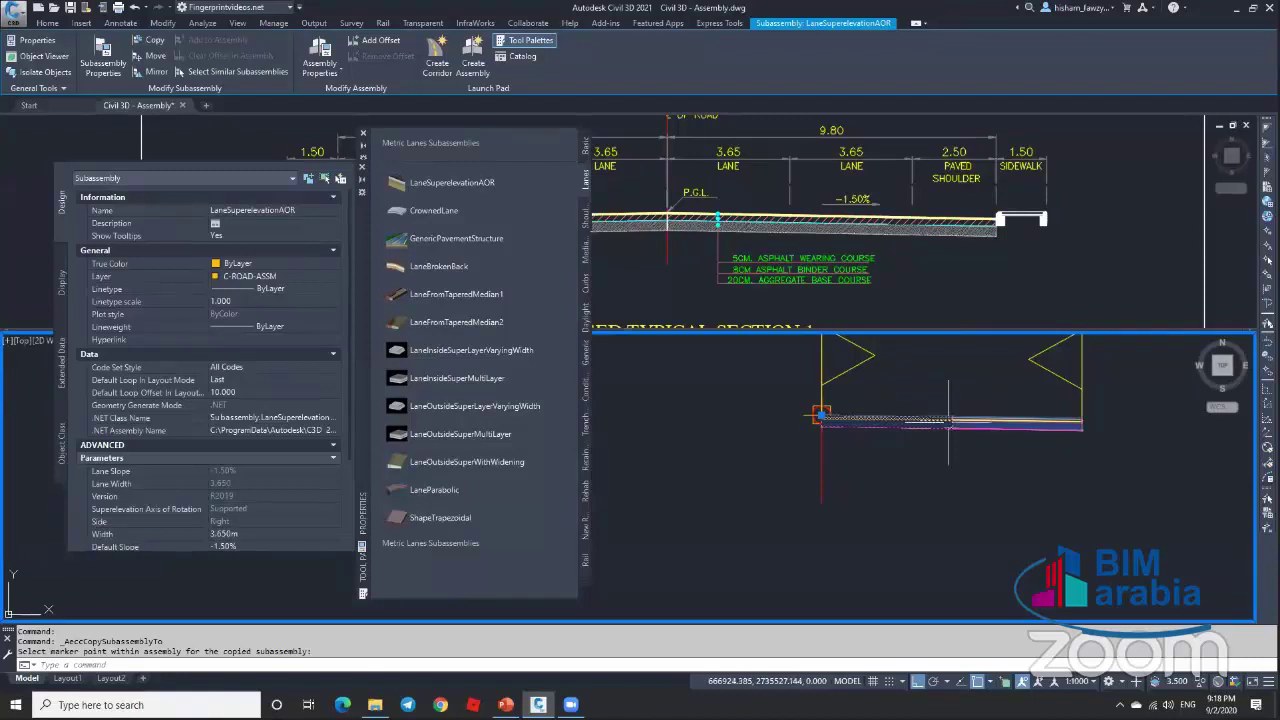
pyautogui.scroll(6, 948, 420)
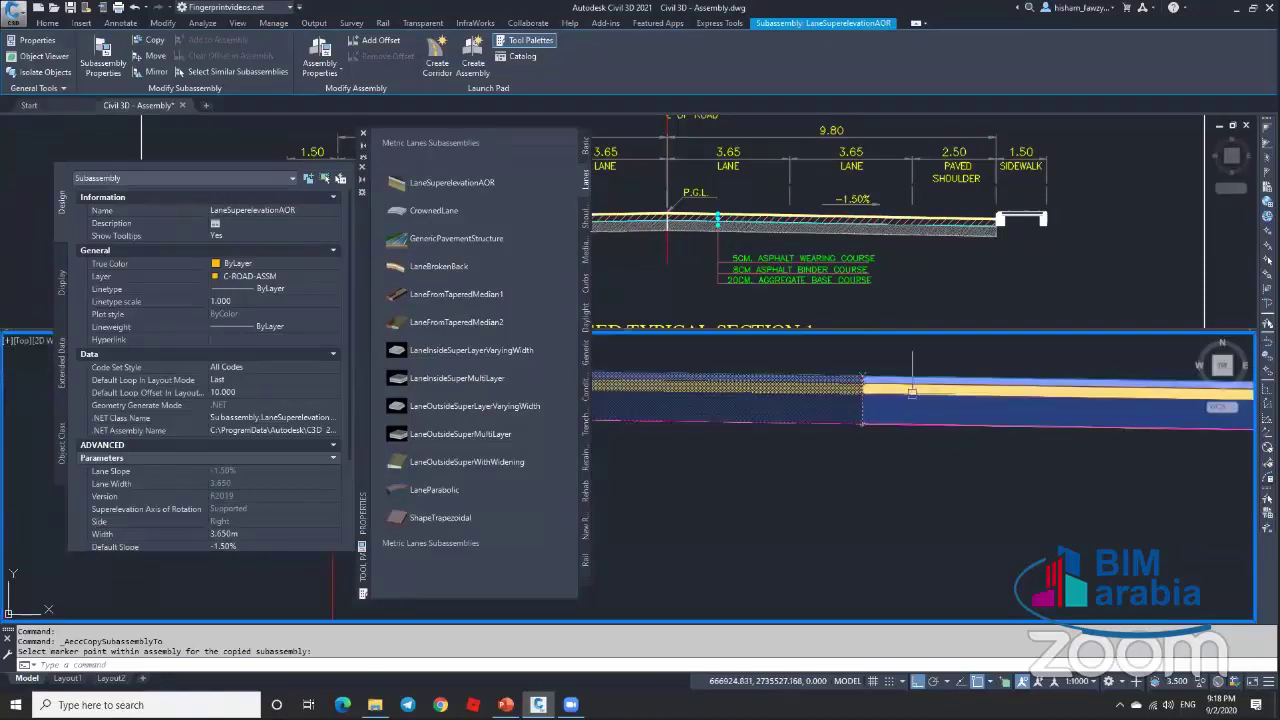
pyautogui.press('Escape')
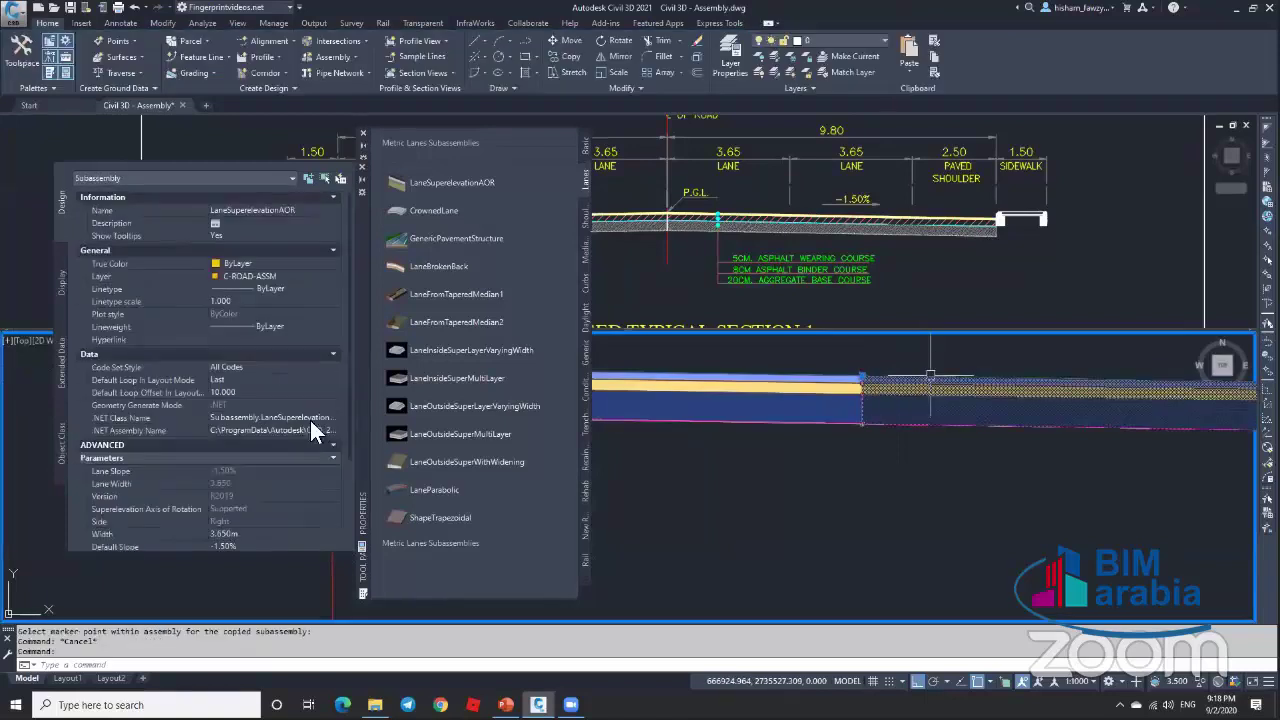
# Step: Select the lane subassembly to review its parameters, then deselect it
pyautogui.click(815, 393)
pyautogui.scroll(-3, 268, 412)
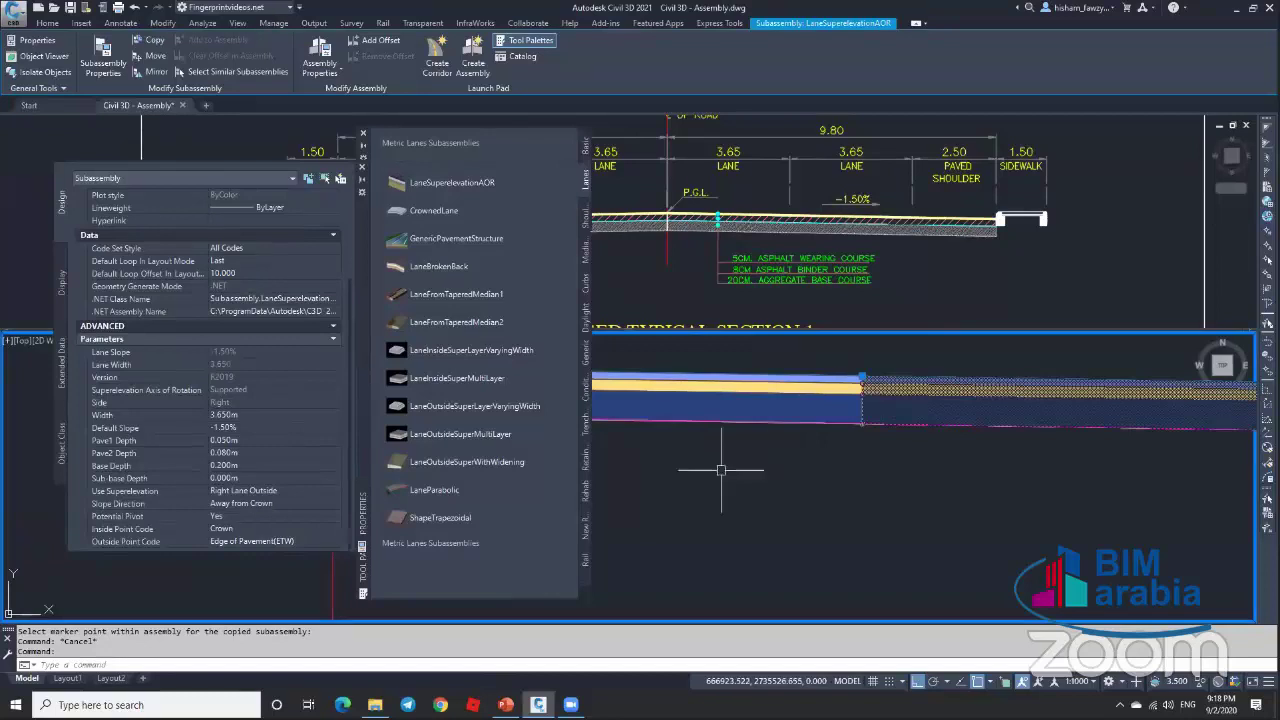
pyautogui.scroll(-2, 814, 457)
pyautogui.scroll(-2, 814, 457)
pyautogui.press('Escape')
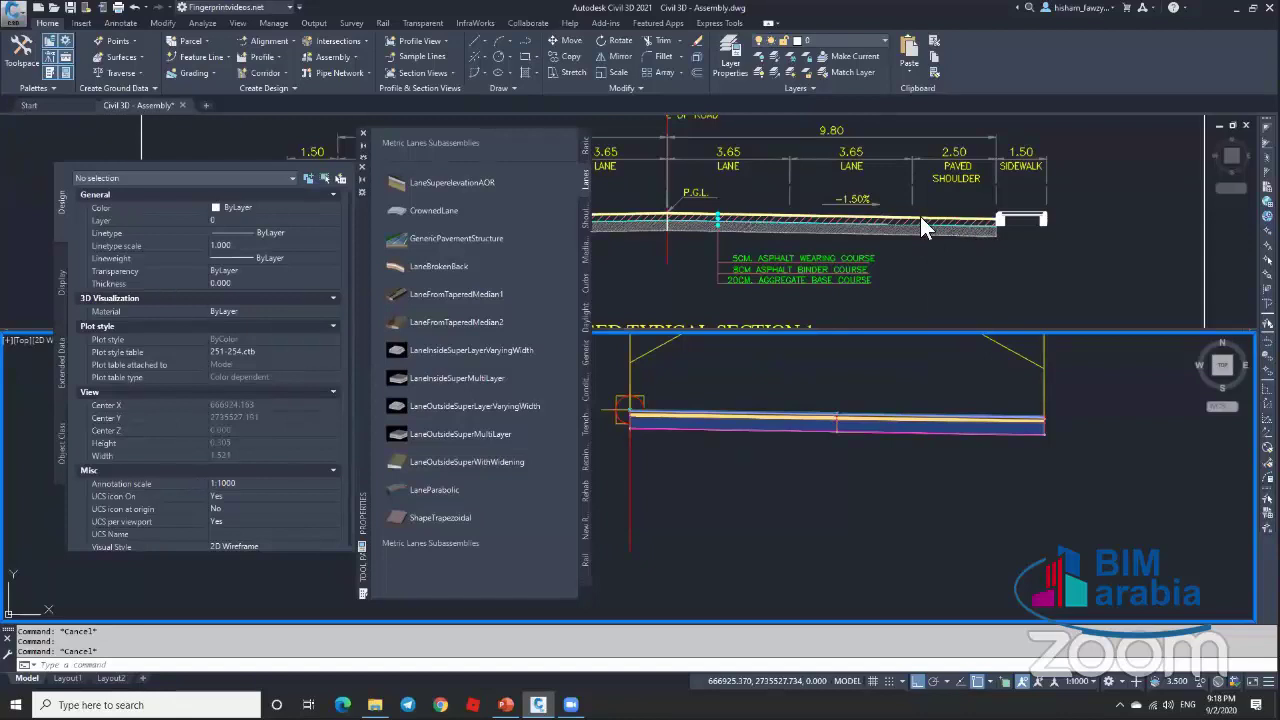
# Step: Set the right-hand lane's Width to 2, then check the left lane
pyautogui.click(912, 416)
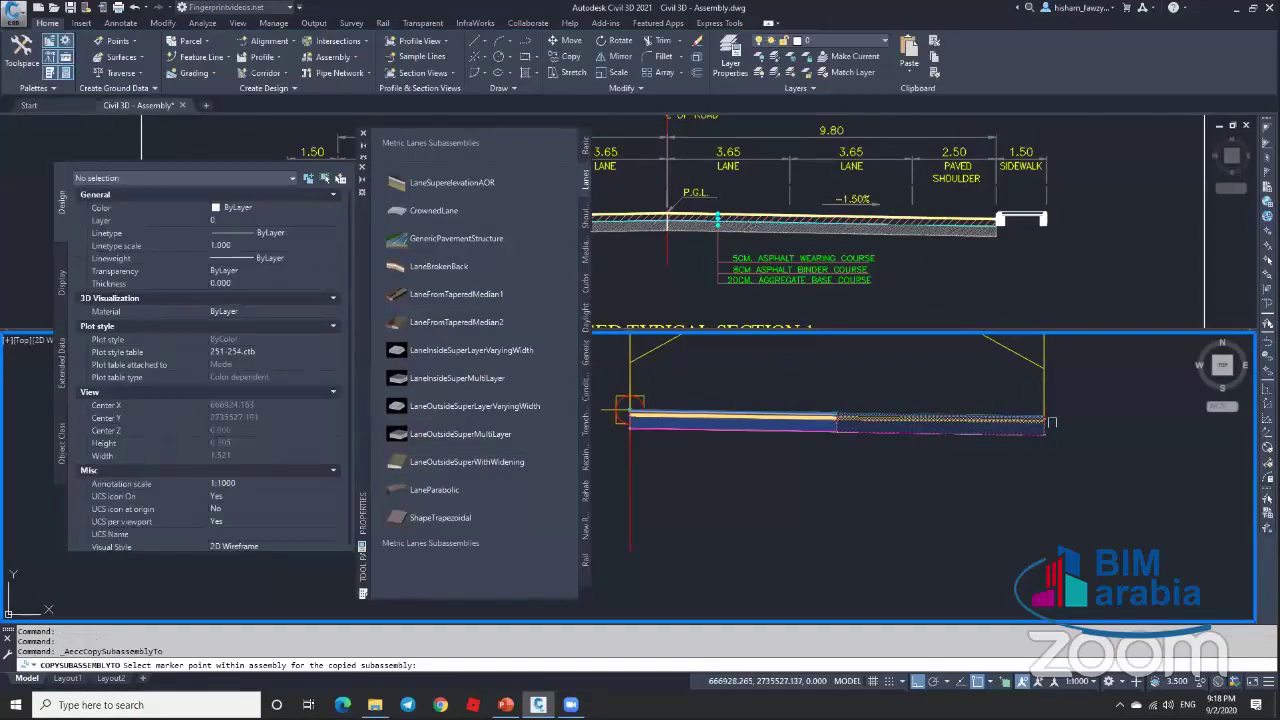
pyautogui.scroll(5, 998, 370)
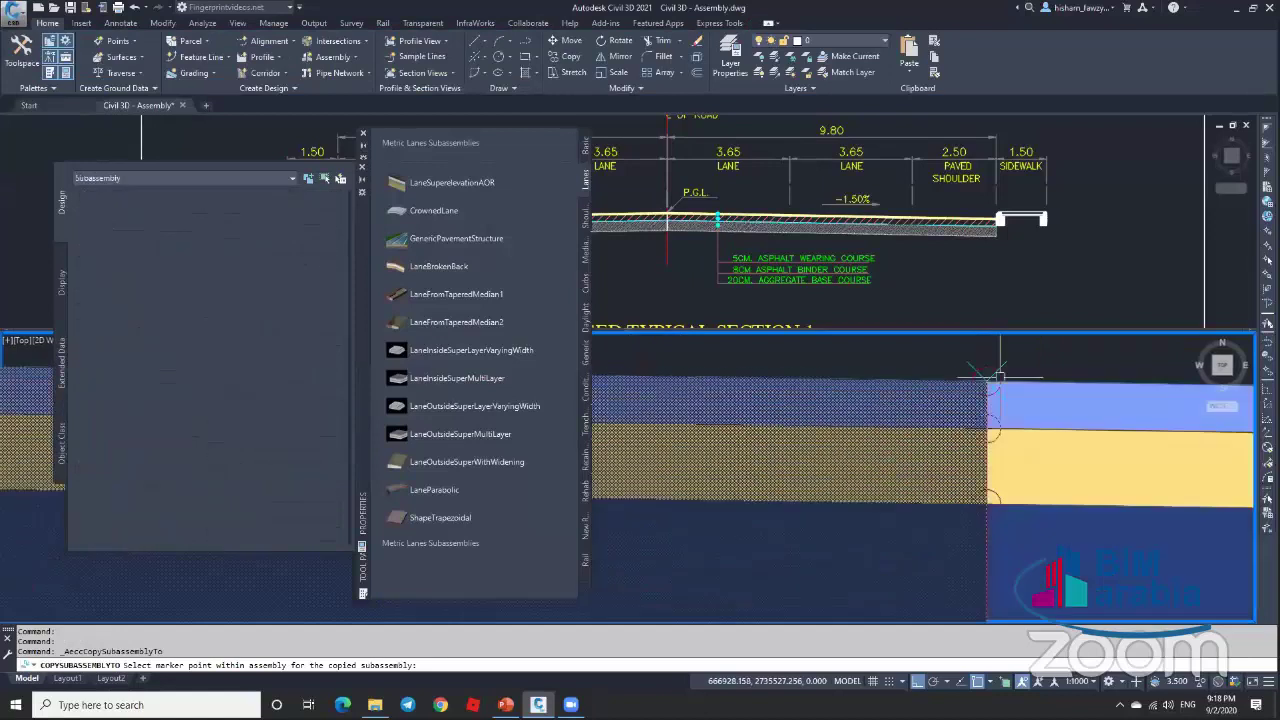
pyautogui.press('Escape')
pyautogui.scroll(-5, 901, 400)
pyautogui.scroll(-3, 901, 400)
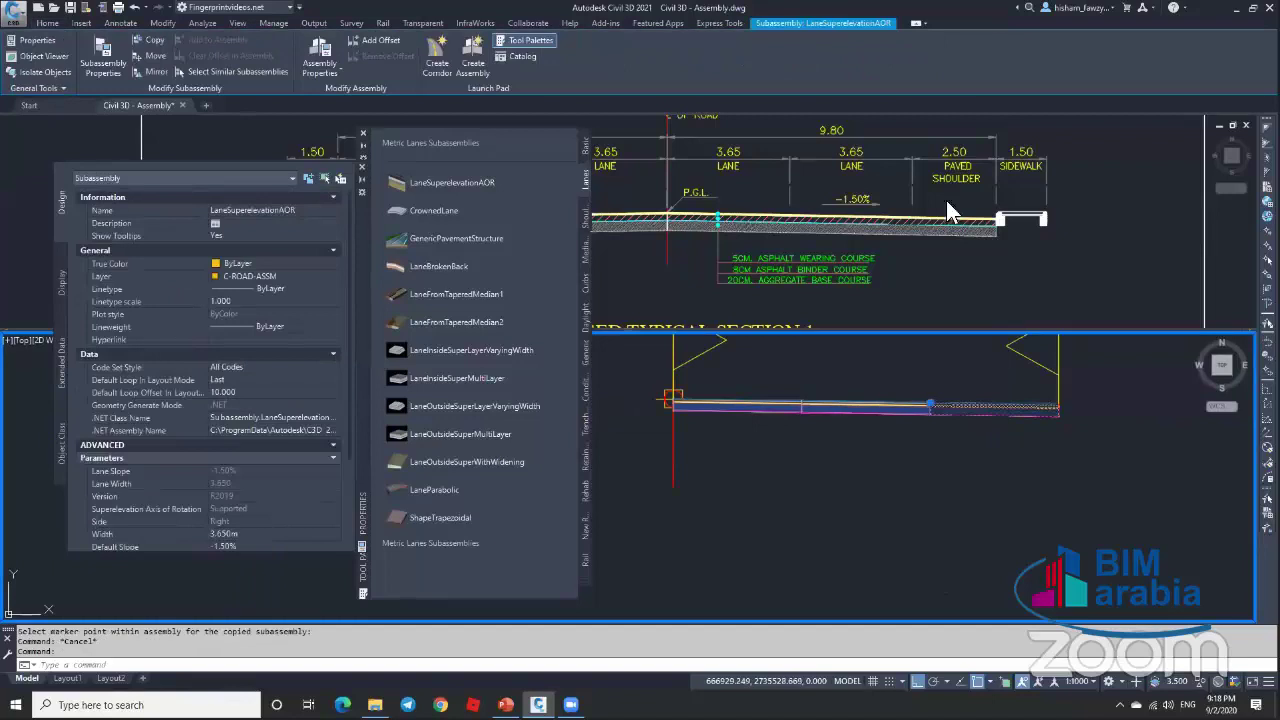
pyautogui.scroll(-3, 240, 418)
pyautogui.click(256, 416)
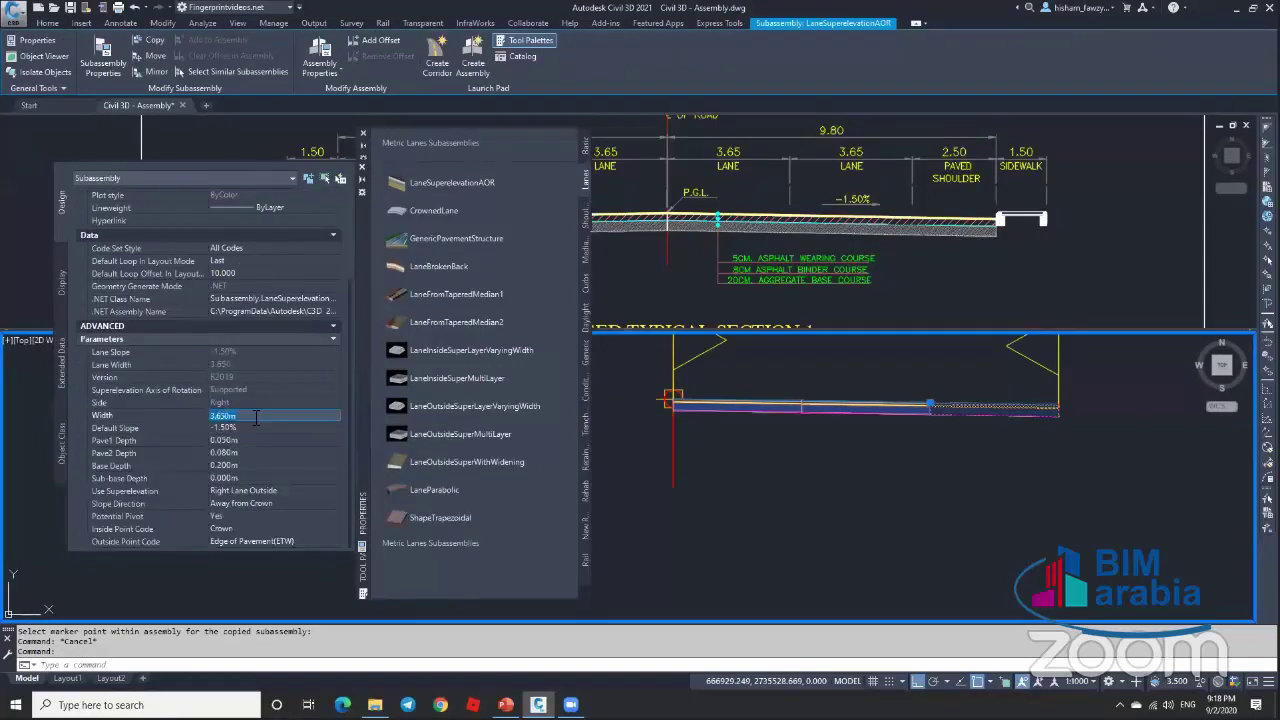
pyautogui.write('2')
pyautogui.press('Return')
pyautogui.press('Escape')
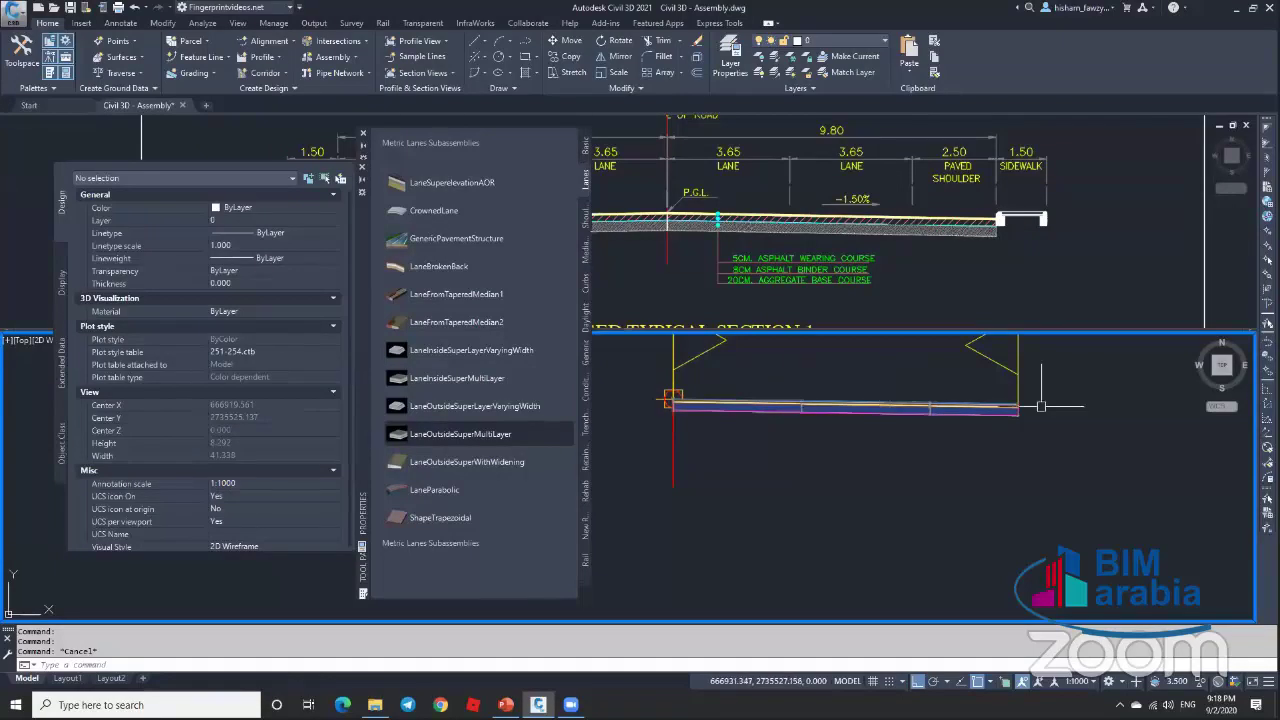
pyautogui.click(740, 404)
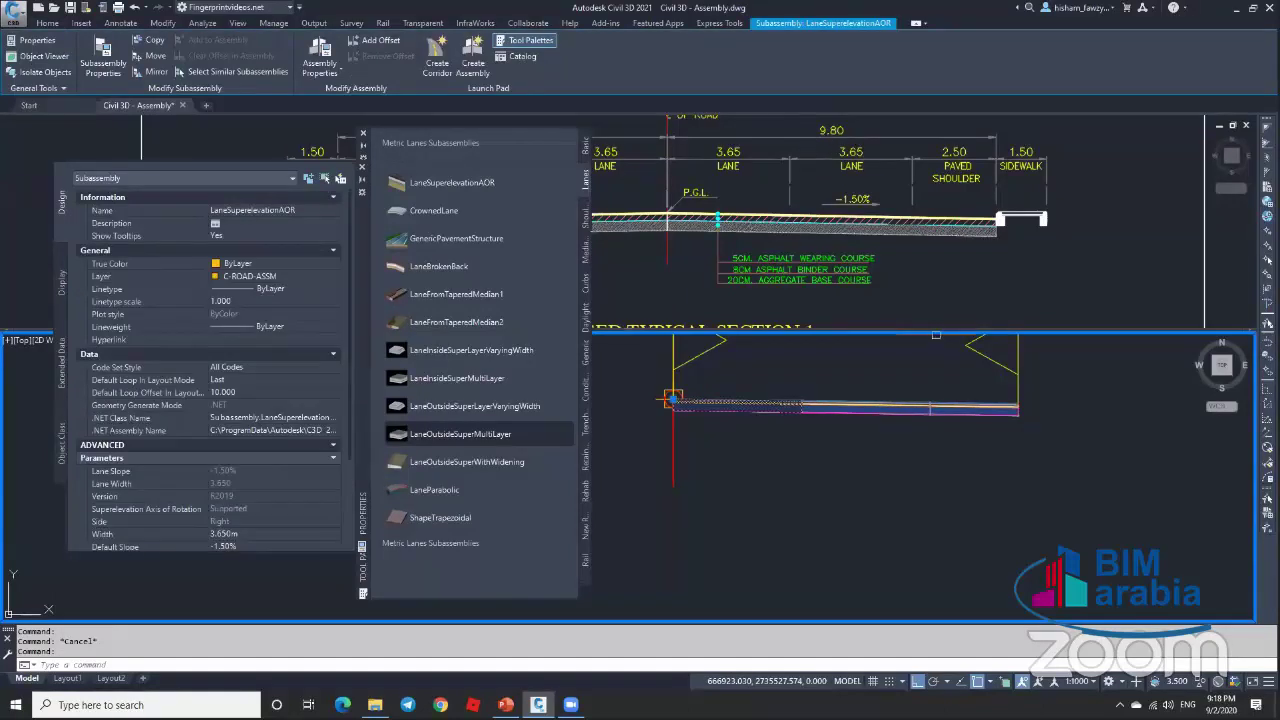
pyautogui.press('Escape')
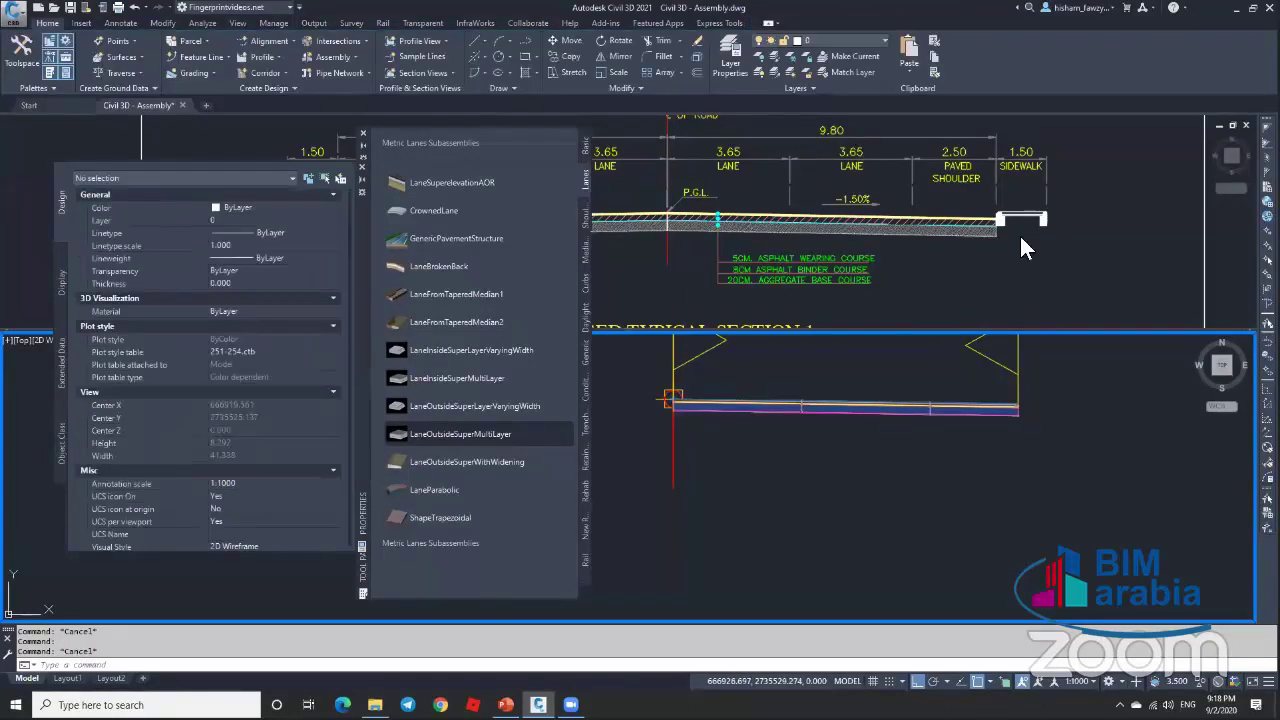
# Step: Close the CrownedLane description and list the Metric Curbs subassemblies in the tool palette
pyautogui.scroll(8, 1021, 240)
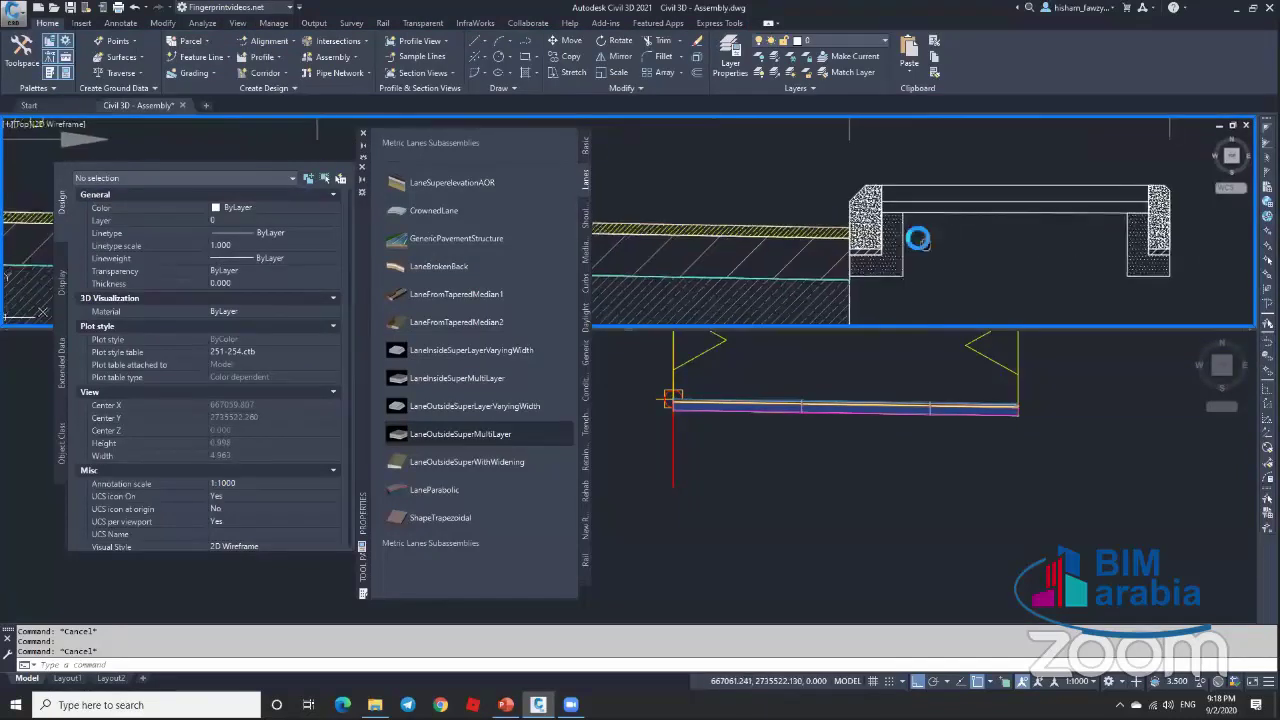
pyautogui.moveTo(918, 238); pyautogui.dragTo(900, 221, button='middle')
pyautogui.scroll(4, 872, 222)
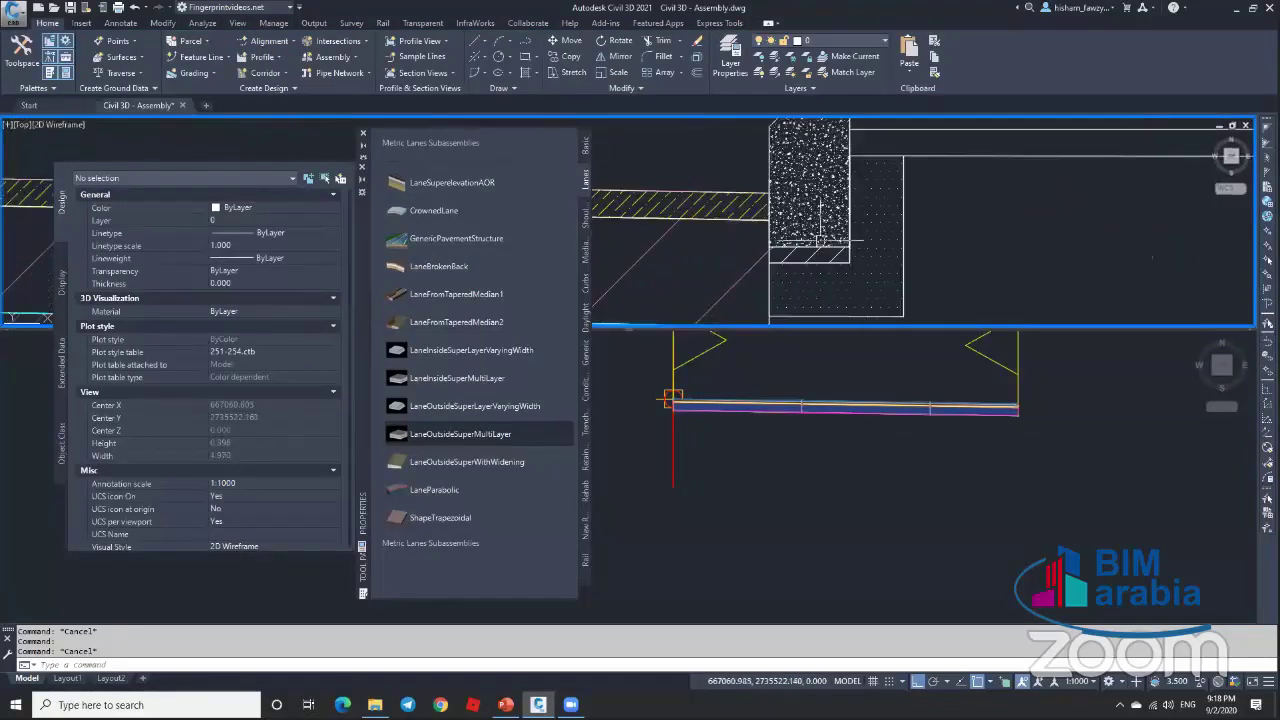
pyautogui.scroll(-2, 867, 213)
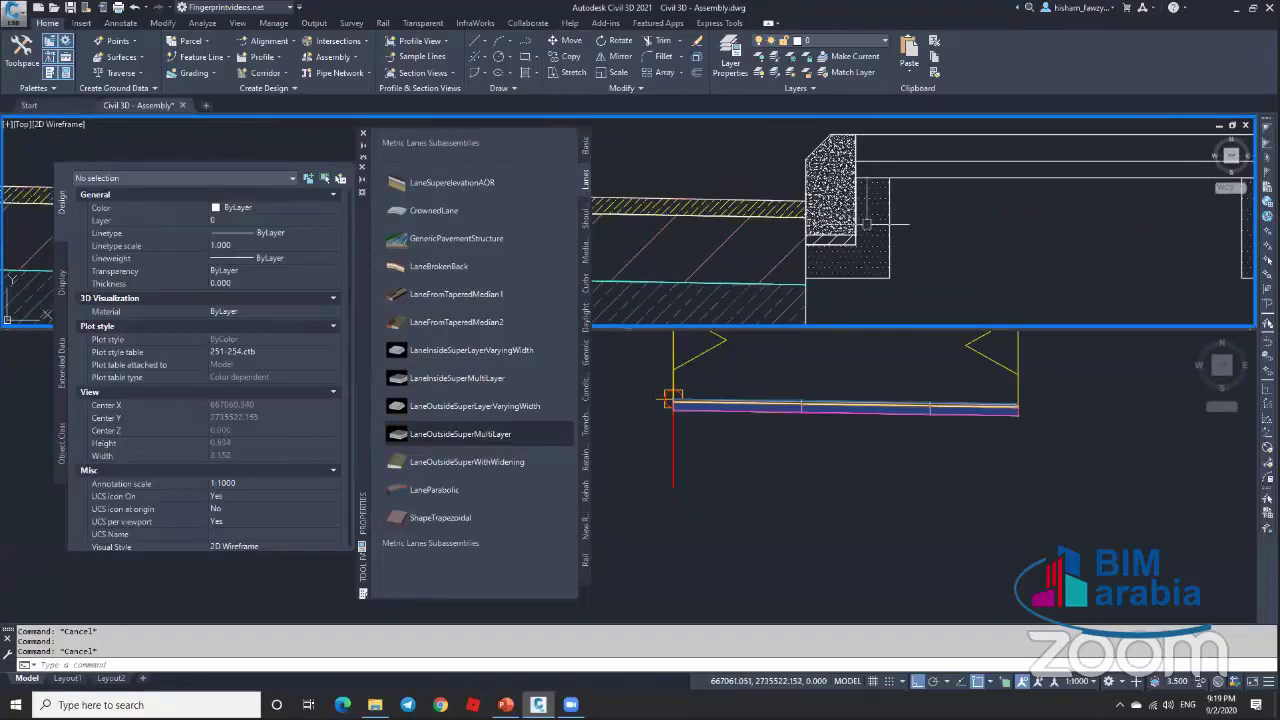
pyautogui.scroll(-2, 893, 233)
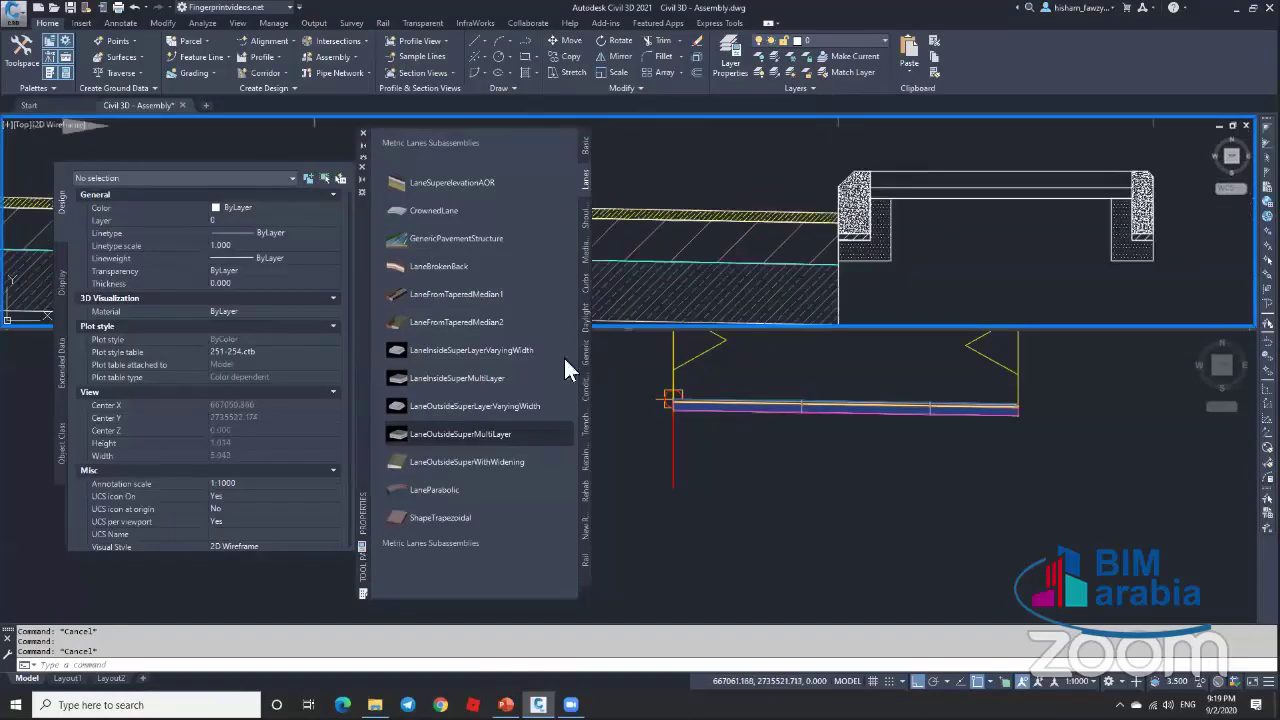
pyautogui.click(518, 216)
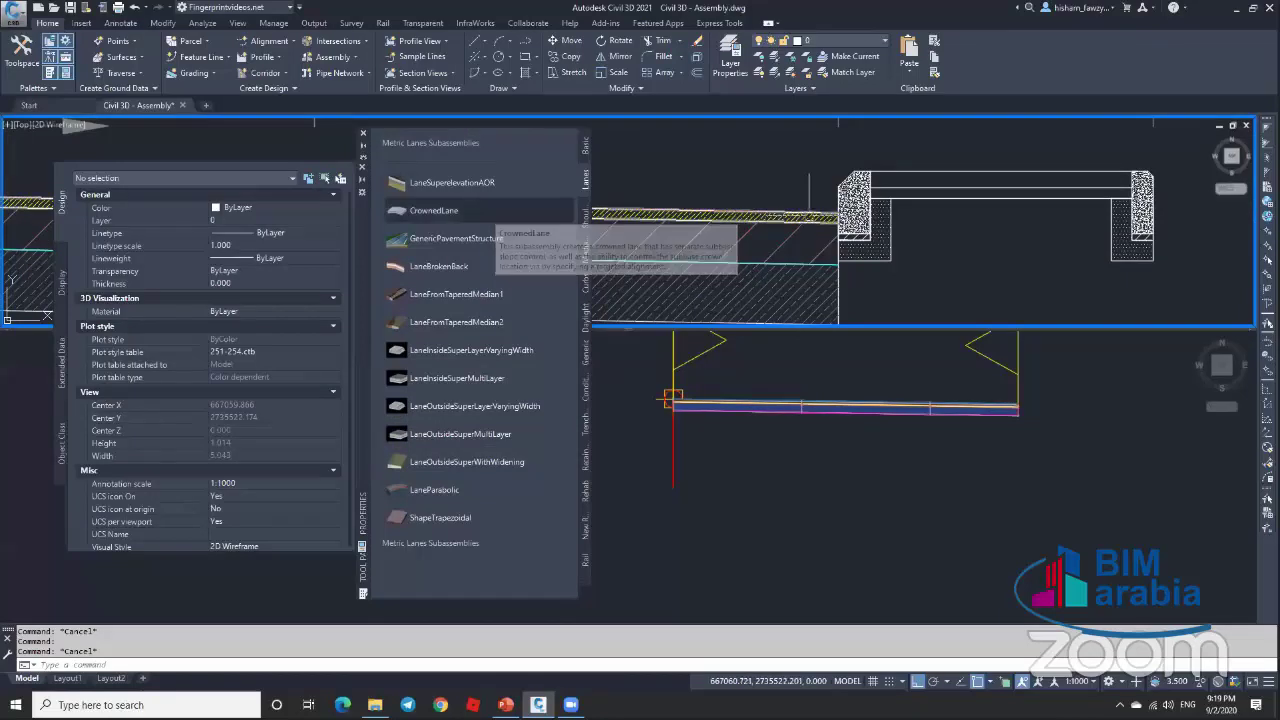
pyautogui.scroll(-2, 922, 248)
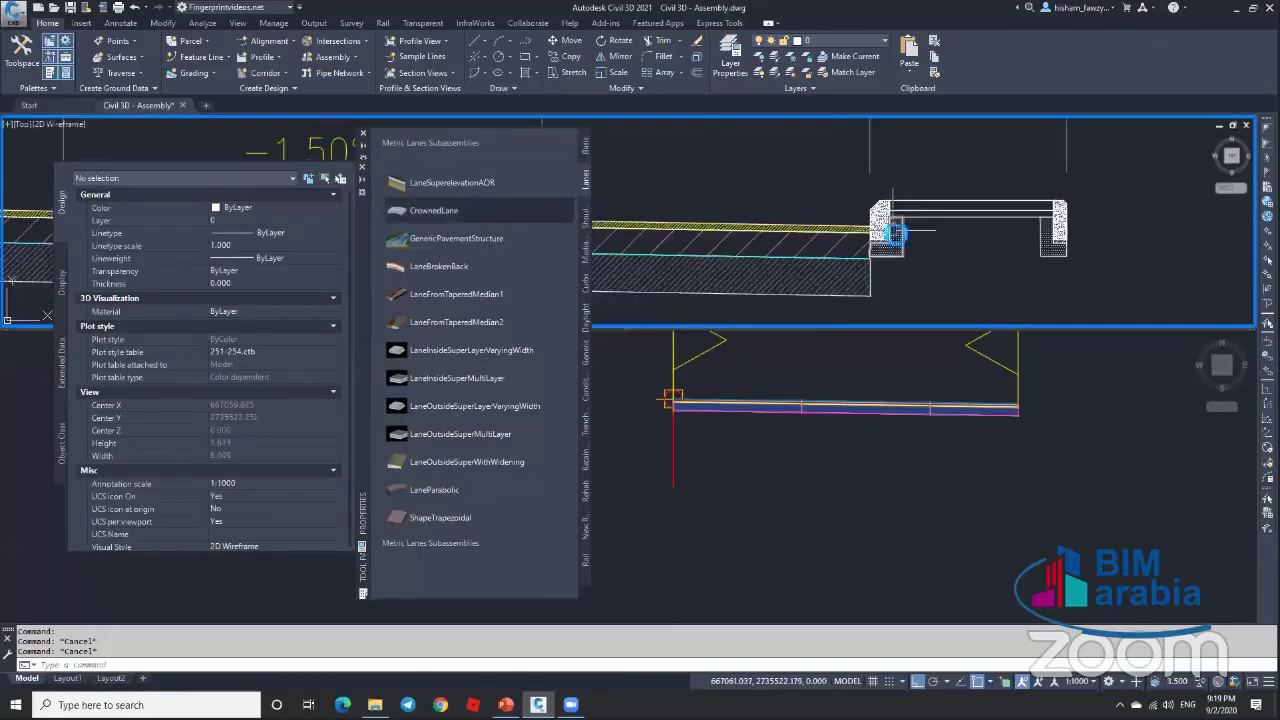
pyautogui.scroll(2, 904, 205)
pyautogui.scroll(2, 884, 242)
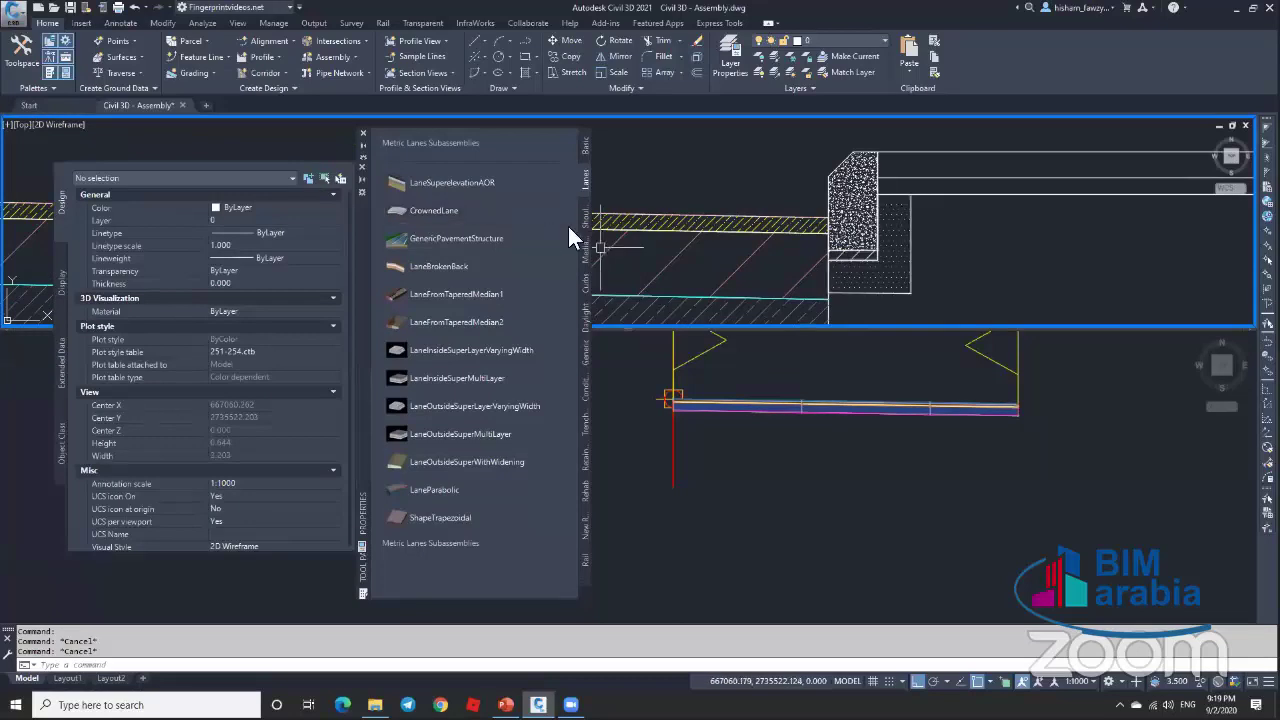
pyautogui.click(582, 282)
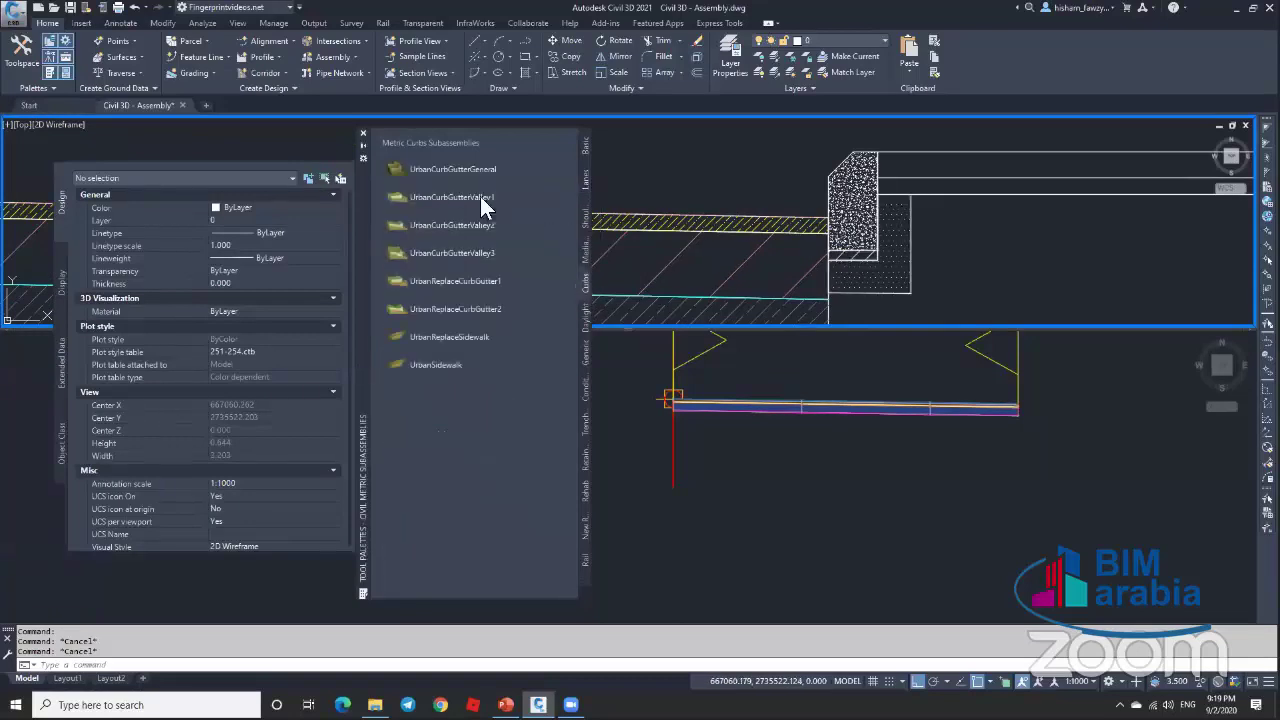
# Step: Attach an UrbanCurbGutterGeneral curb-and-gutter at the lane assembly's right end
pyautogui.click(436, 168)
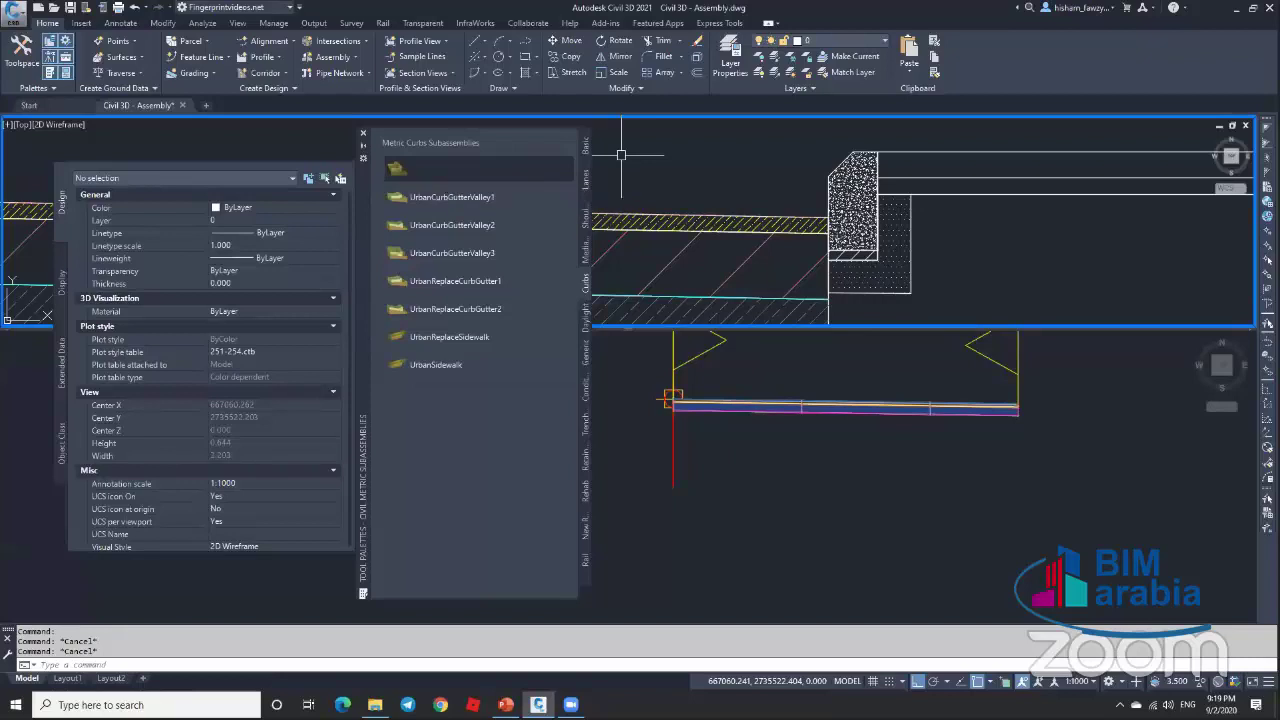
pyautogui.click(1023, 401)
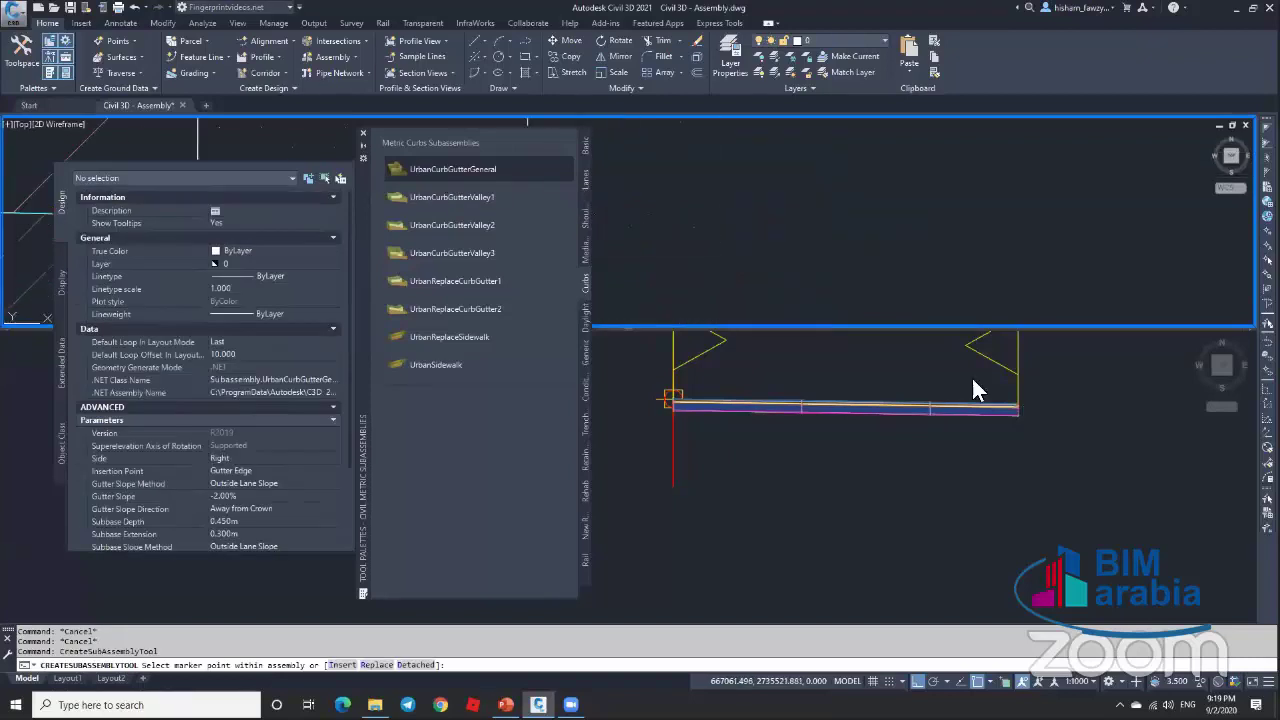
pyautogui.scroll(10, 1026, 411)
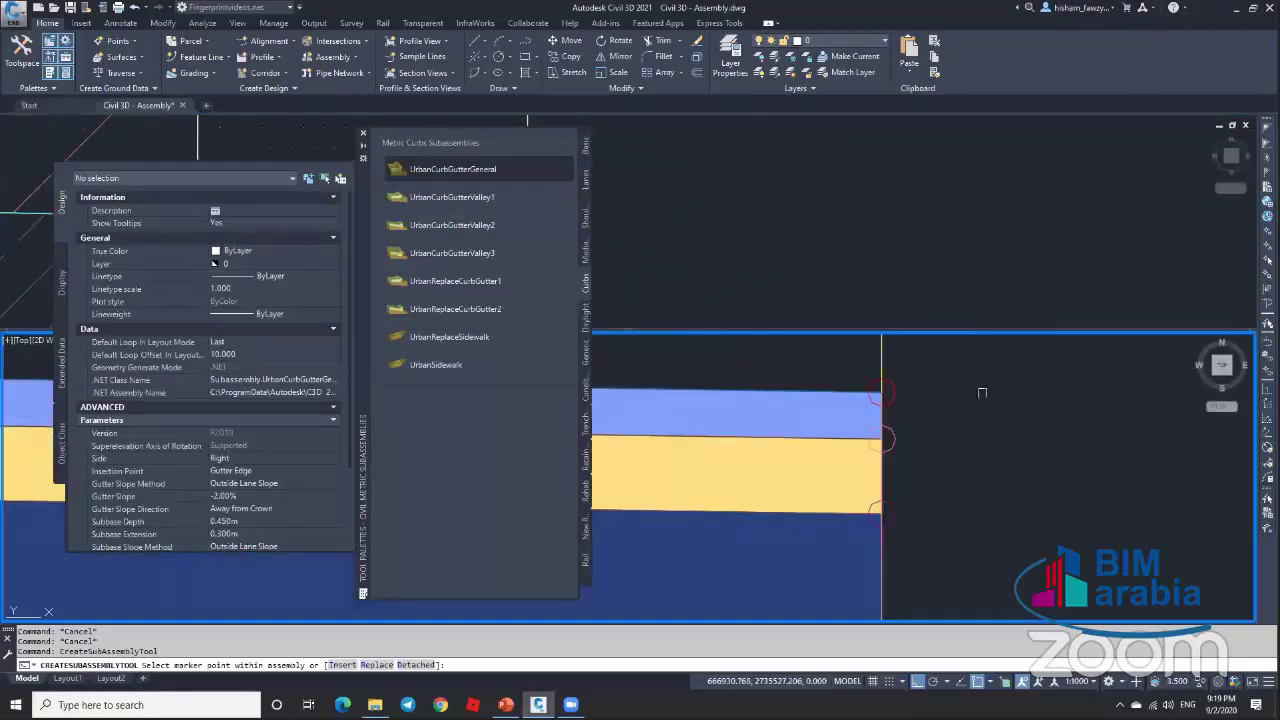
pyautogui.click(897, 393)
pyautogui.scroll(-5, 914, 395)
pyautogui.scroll(3, 958, 410)
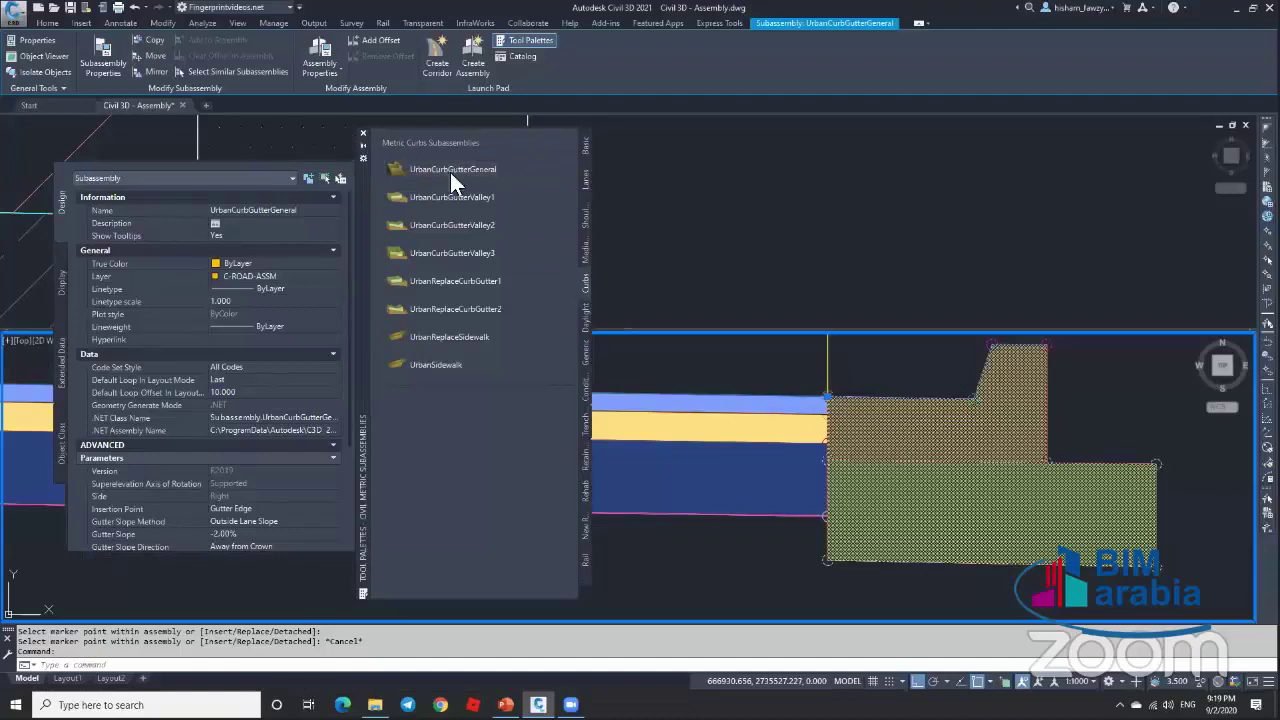
pyautogui.hotkey('ctrl', '3')
# Step: Centre the new curb in the lower view and bring back the curb subassembly list
pyautogui.click(810, 210)
pyautogui.scroll(-3, 860, 240)
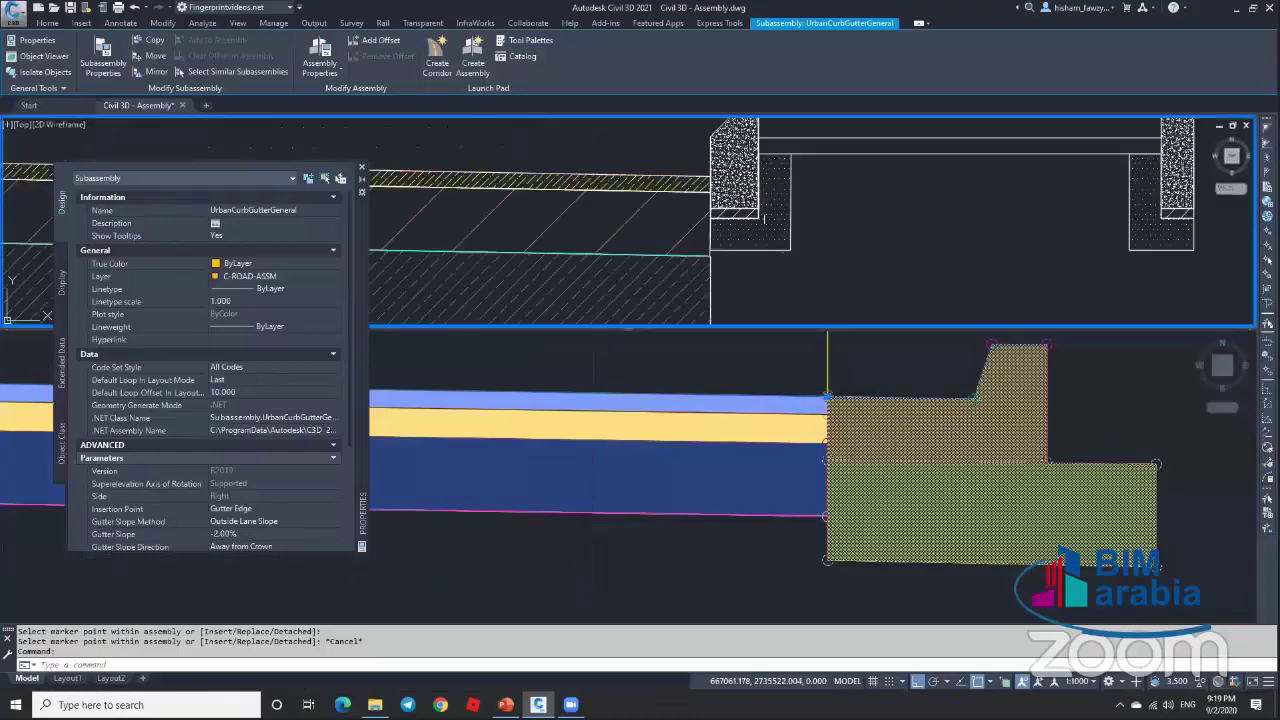
pyautogui.scroll(3, 775, 168)
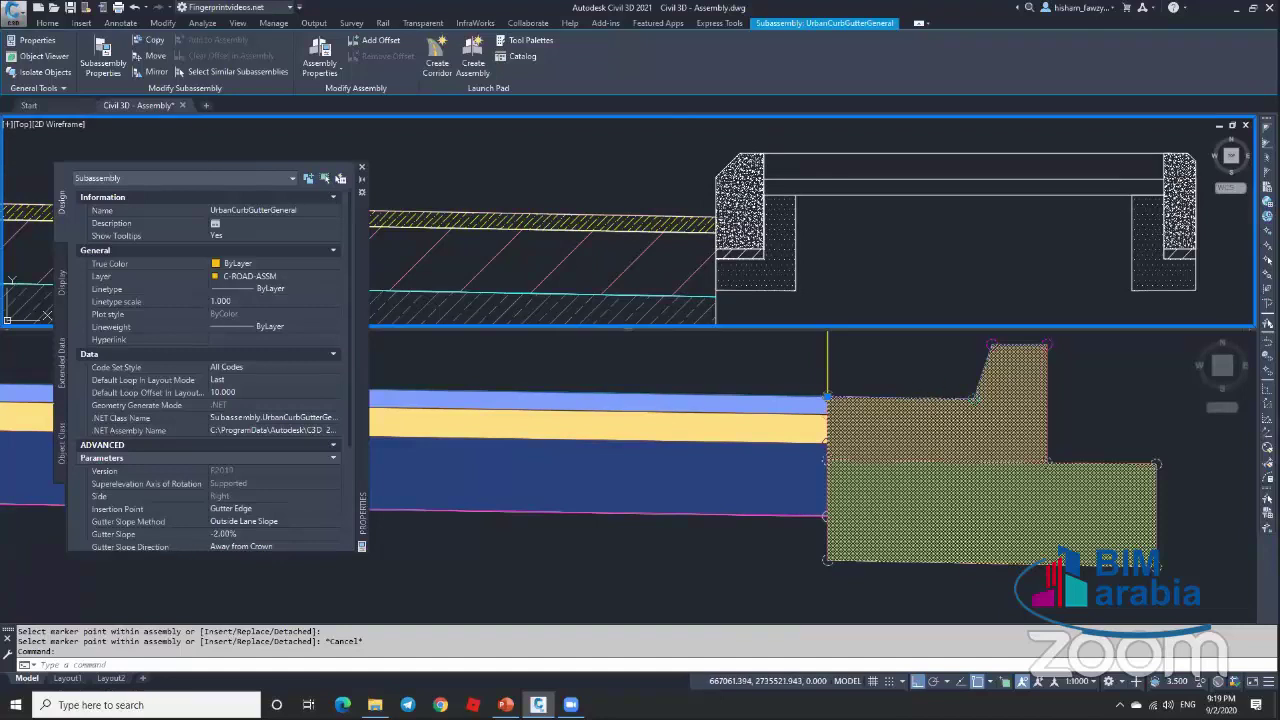
pyautogui.click(915, 425)
pyautogui.moveTo(989, 361); pyautogui.dragTo(895, 383, button='middle')
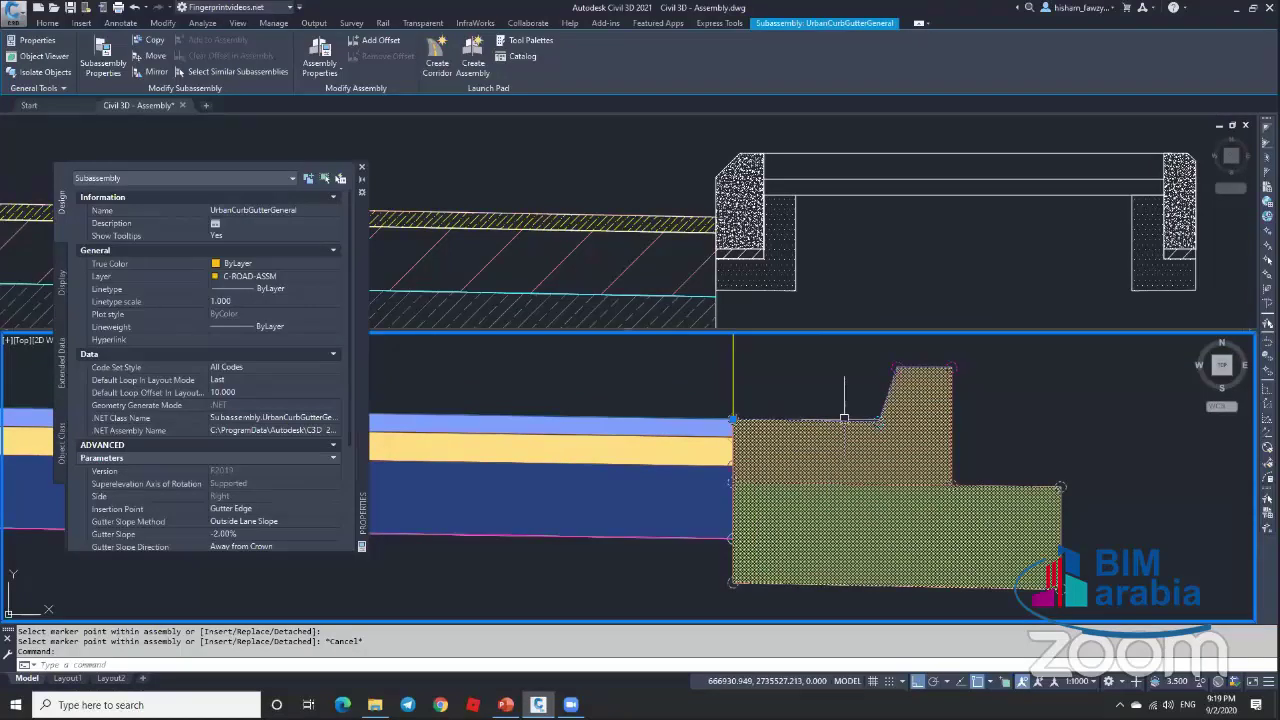
pyautogui.click(530, 40)
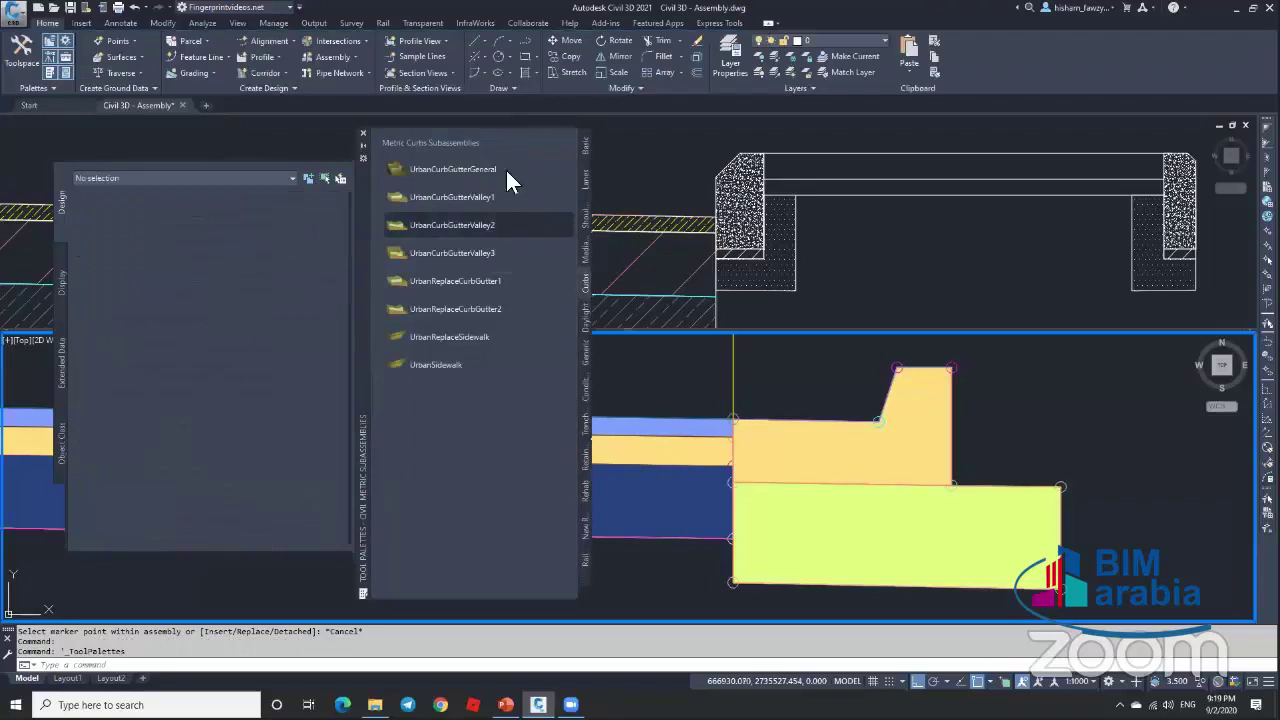
# Step: Open the UrbanCurbGutterGeneral Help page from its palette context menu
pyautogui.rightClick(520, 170)
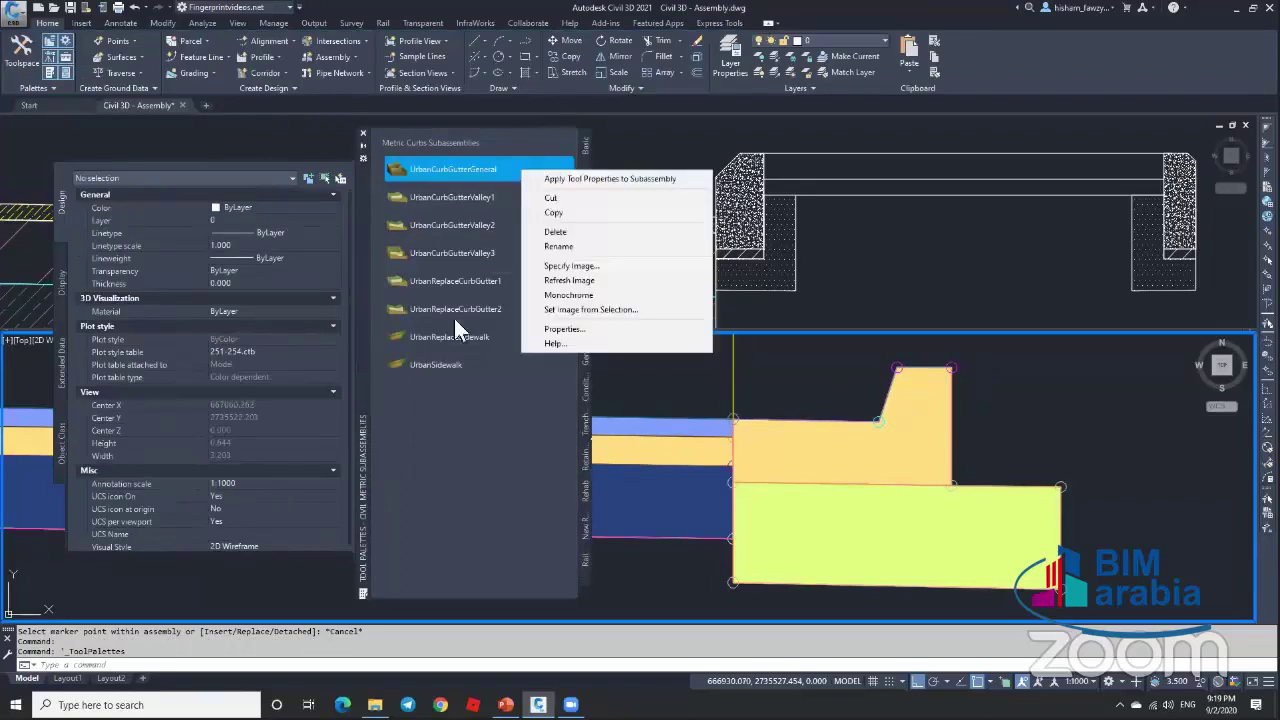
pyautogui.click(560, 343)
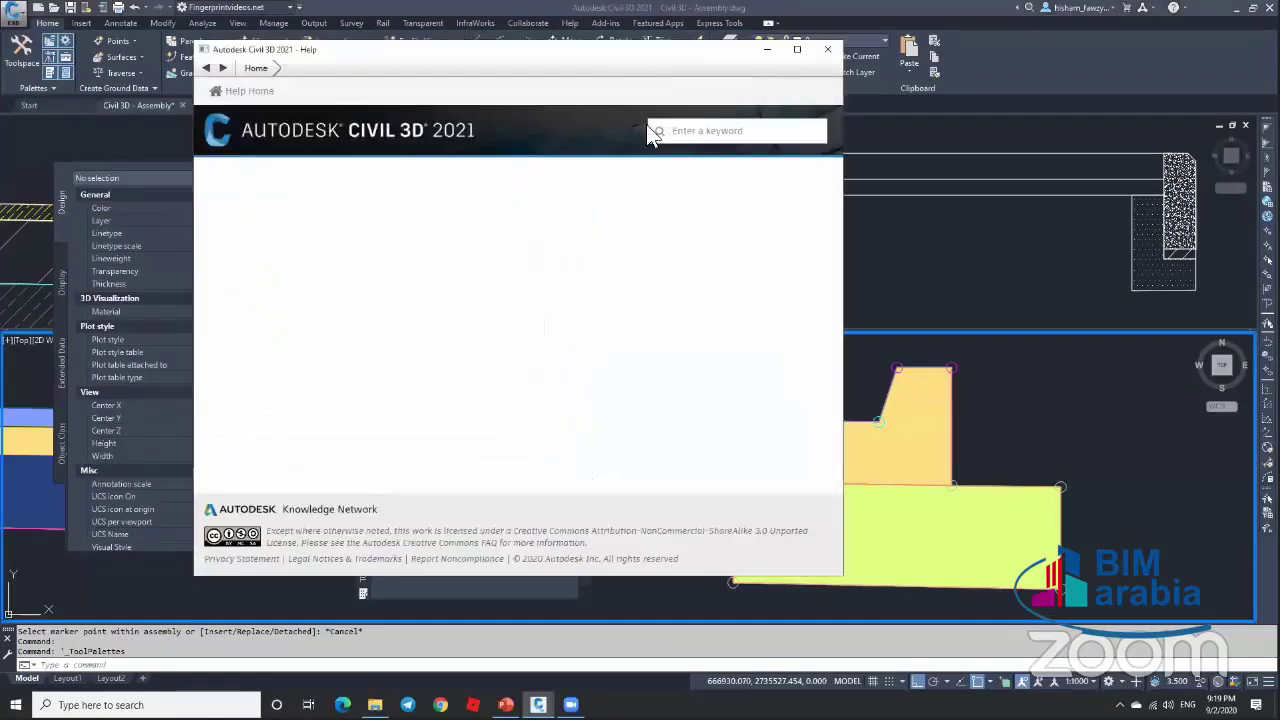
pyautogui.moveTo(646, 60); pyautogui.dragTo(452, 59)
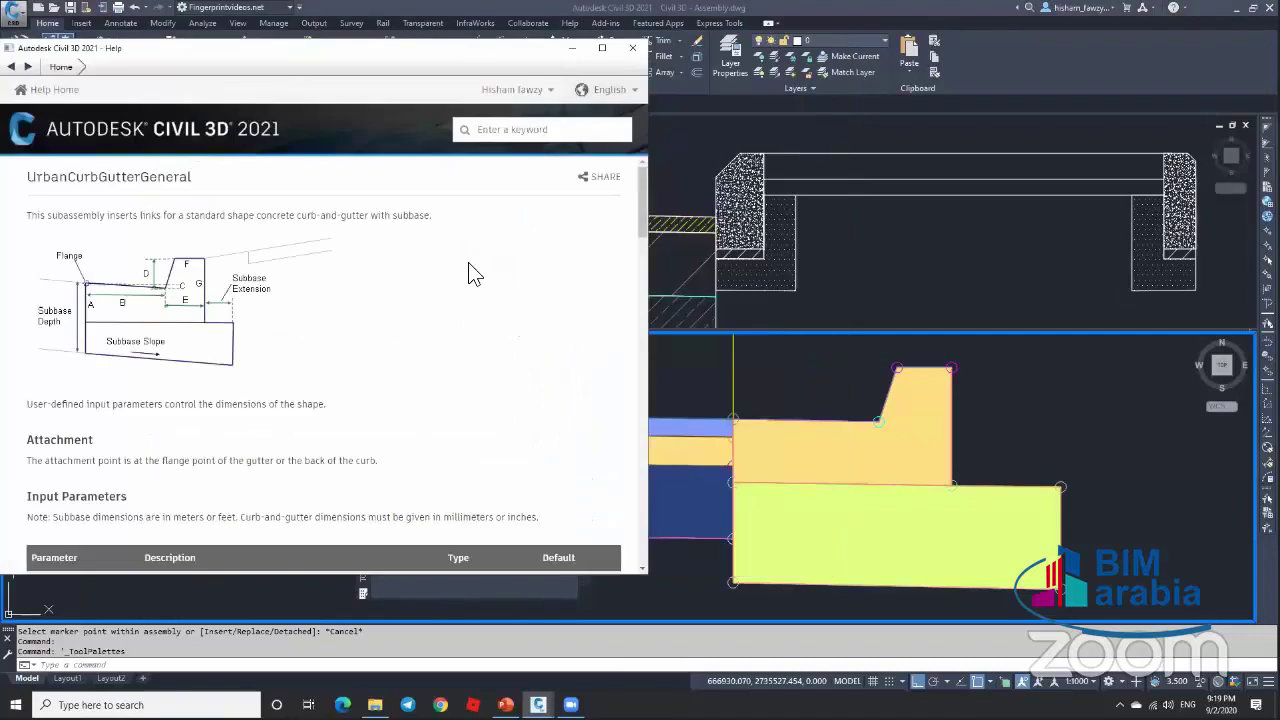
pyautogui.scroll(-1, 400, 276)
pyautogui.scroll(1, 213, 288)
pyautogui.scroll(1, 80, 310)
# Step: Arrange the Help page on the left and the Properties palette on the right edge
pyautogui.click(812, 428)
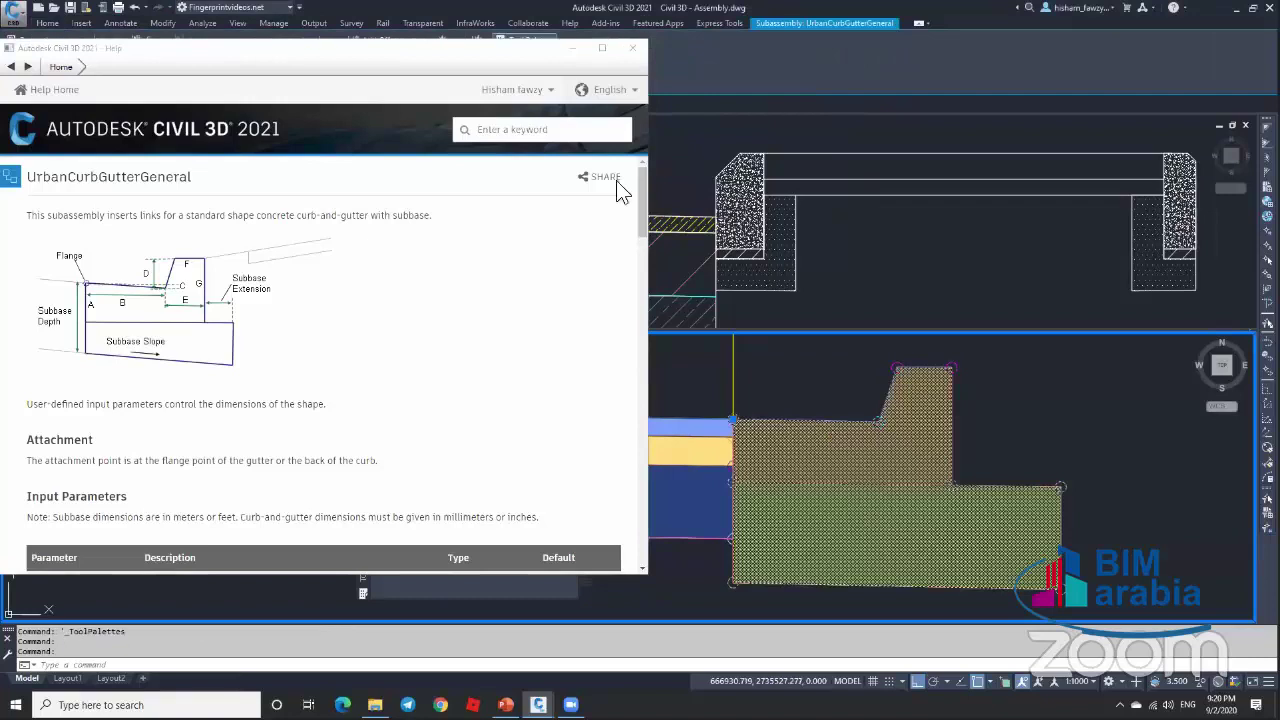
pyautogui.moveTo(438, 50); pyautogui.dragTo(748, 66)
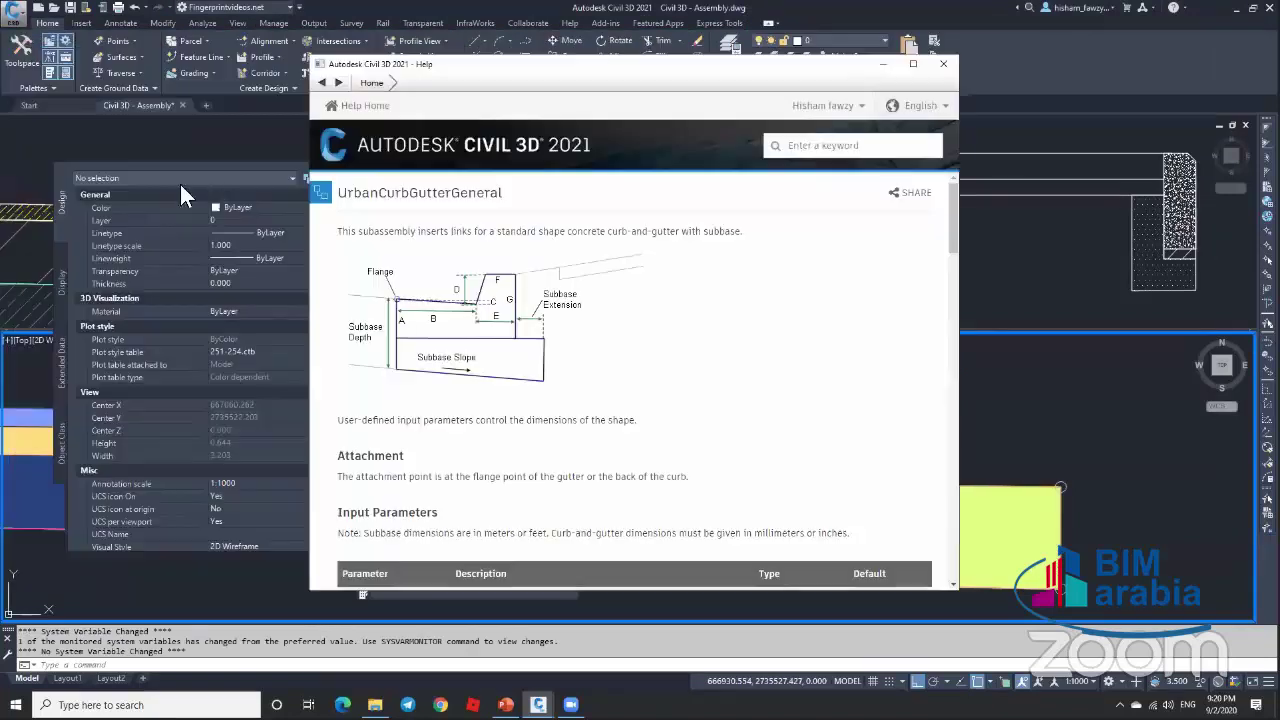
pyautogui.moveTo(64, 204); pyautogui.dragTo(666, 224)
pyautogui.moveTo(1128, 258); pyautogui.dragTo(1130, 256)
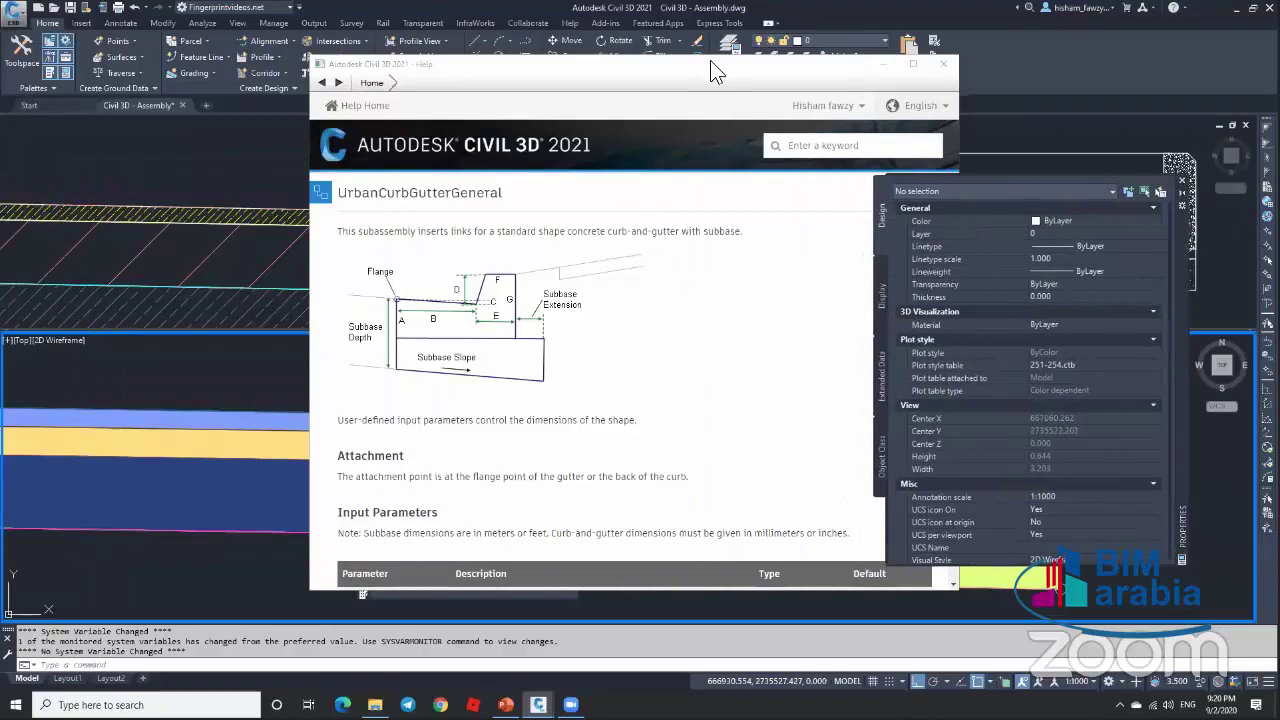
pyautogui.moveTo(712, 62); pyautogui.dragTo(316, 64)
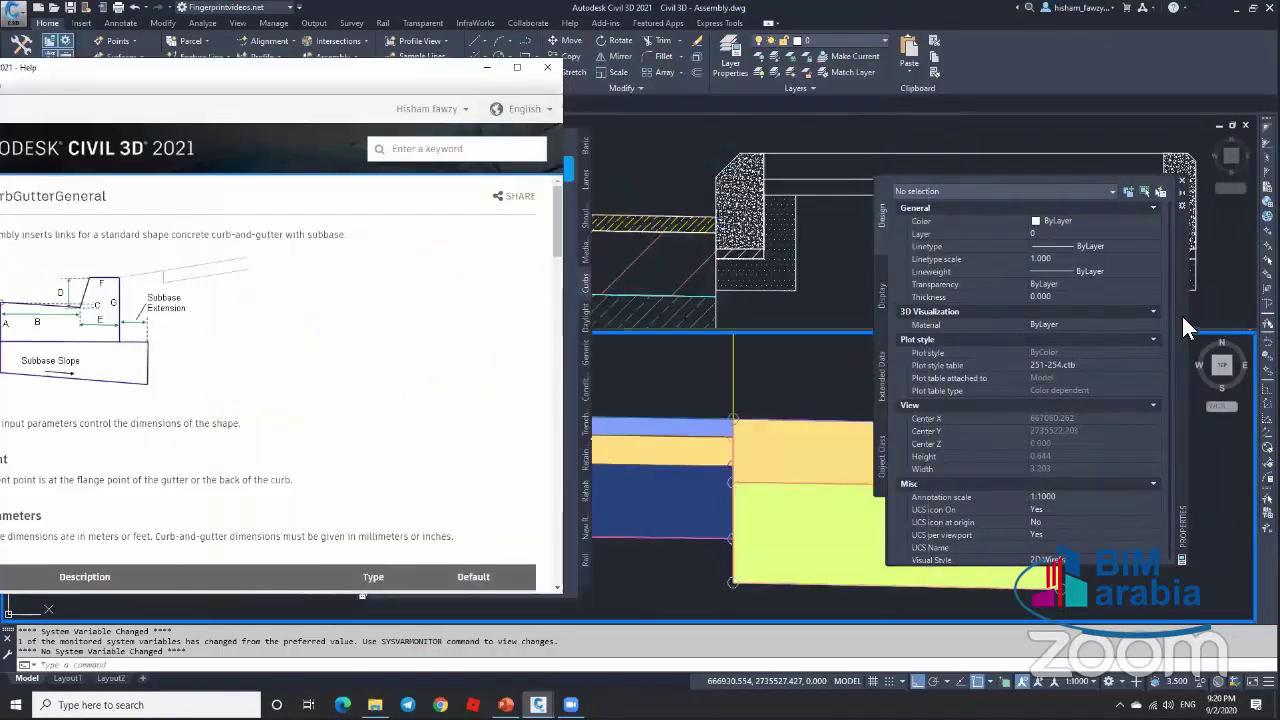
pyautogui.moveTo(1182, 316); pyautogui.dragTo(1211, 281)
pyautogui.click(782, 373)
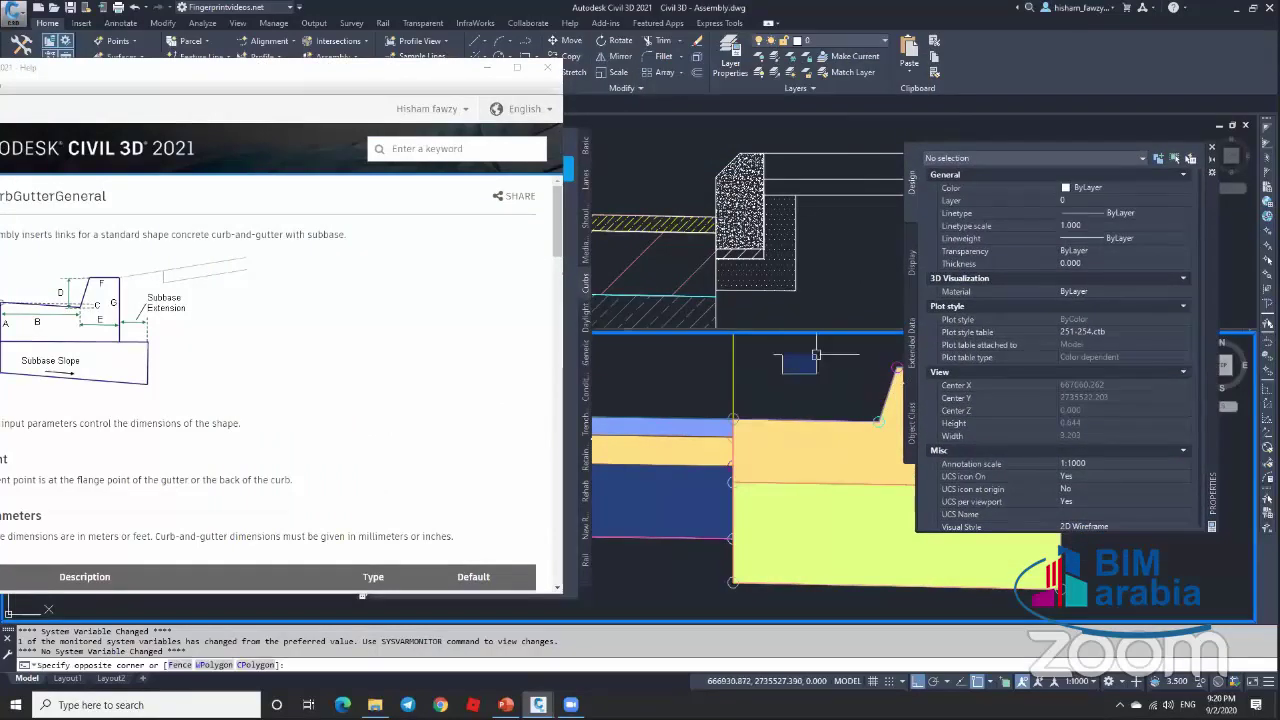
pyautogui.click(768, 378)
pyautogui.scroll(-3, 768, 378)
pyautogui.moveTo(806, 376); pyautogui.dragTo(778, 376, button='middle')
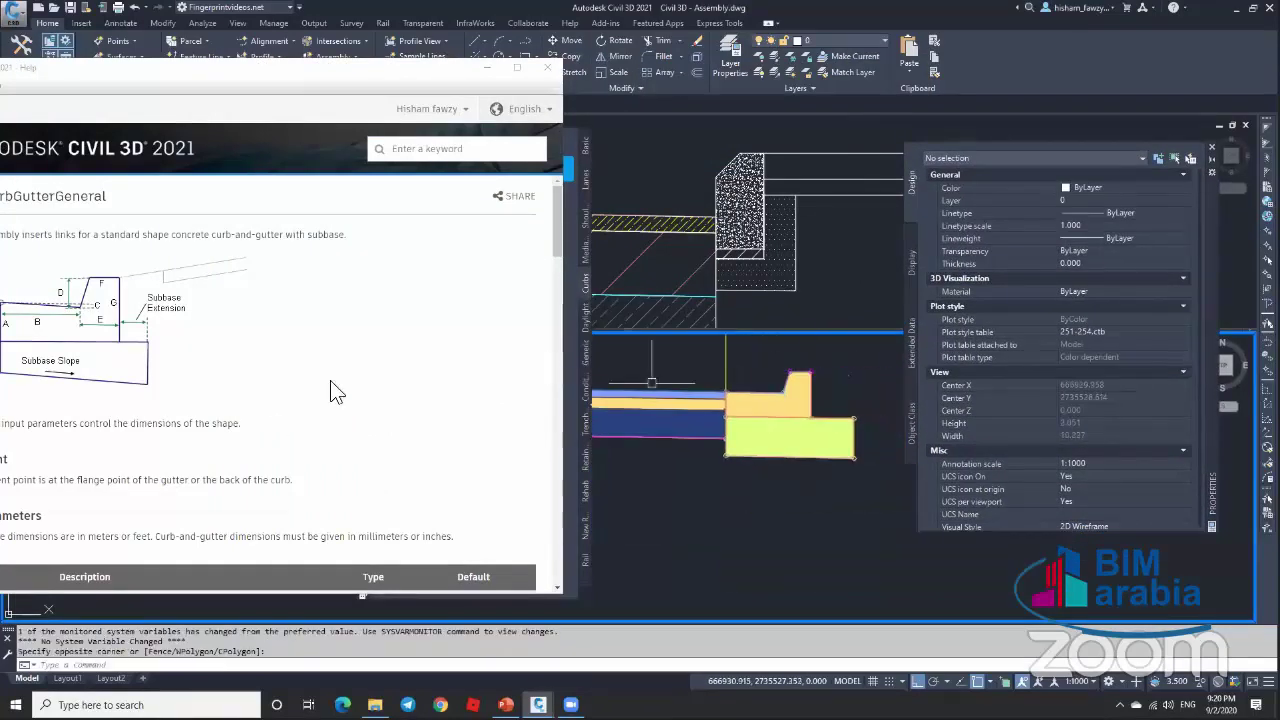
pyautogui.click(286, 176)
pyautogui.moveTo(323, 68); pyautogui.dragTo(400, 65)
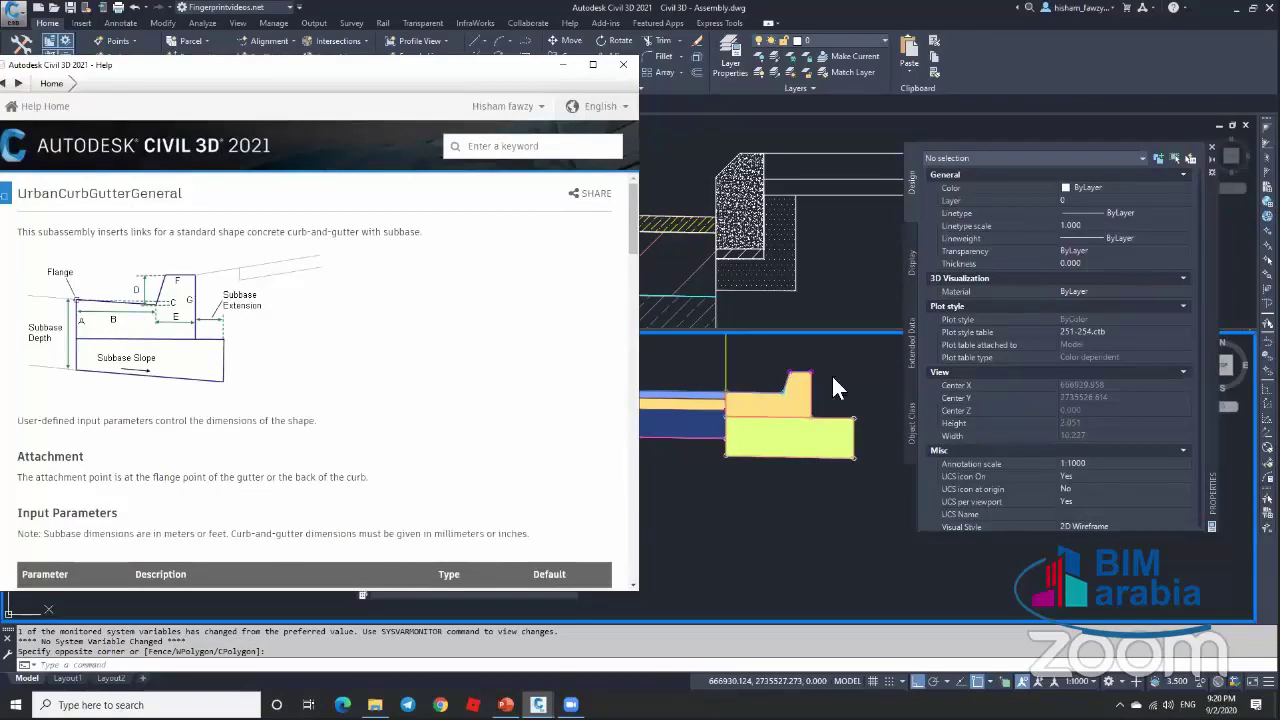
# Step: Select the placed curb-and-gutter to show its parameters
pyautogui.click(1060, 484)
pyautogui.click(870, 430)
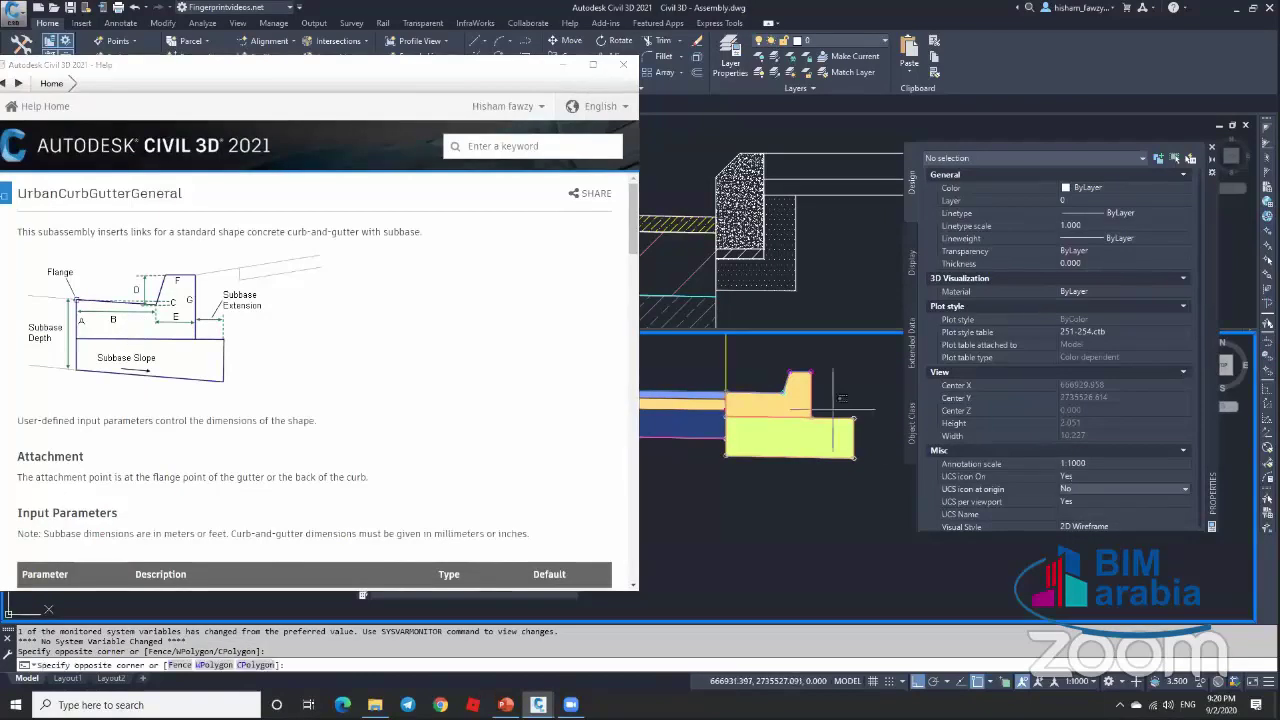
pyautogui.press('Escape')
pyautogui.click(820, 420)
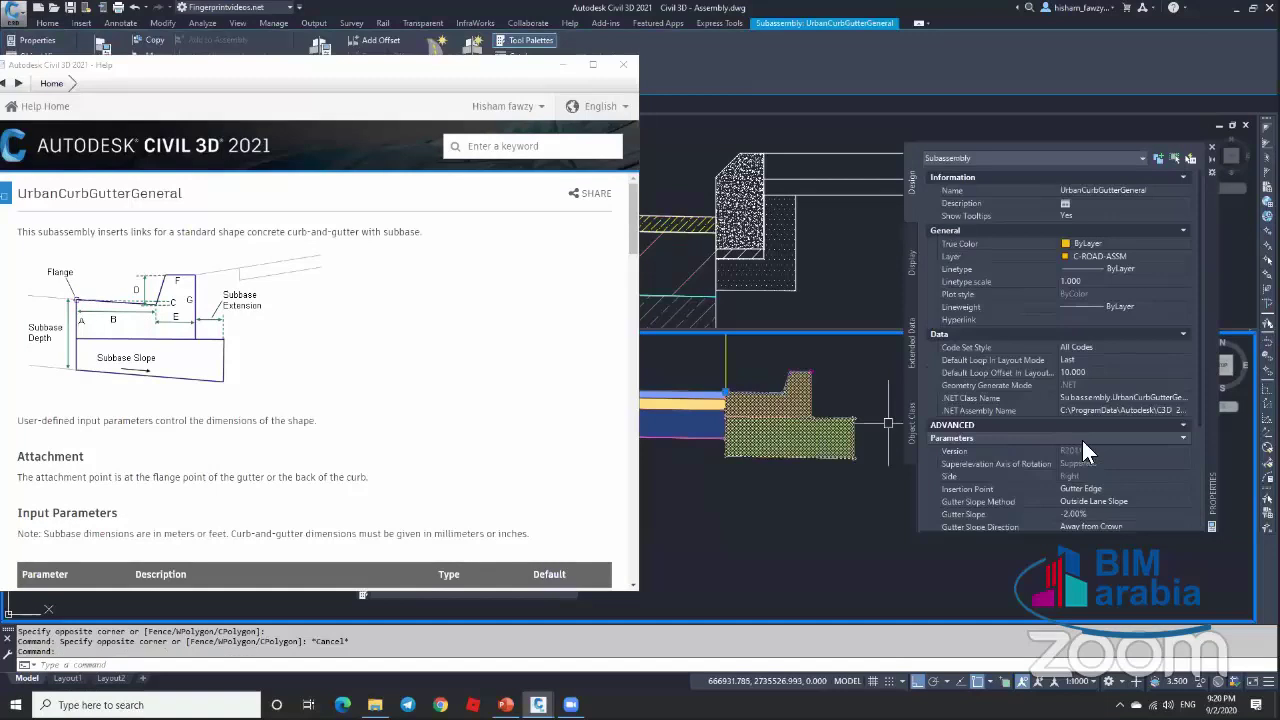
# Step: Set the curb's Dimension B to 1 after a 0 value raised an error
pyautogui.scroll(-3, 1084, 440)
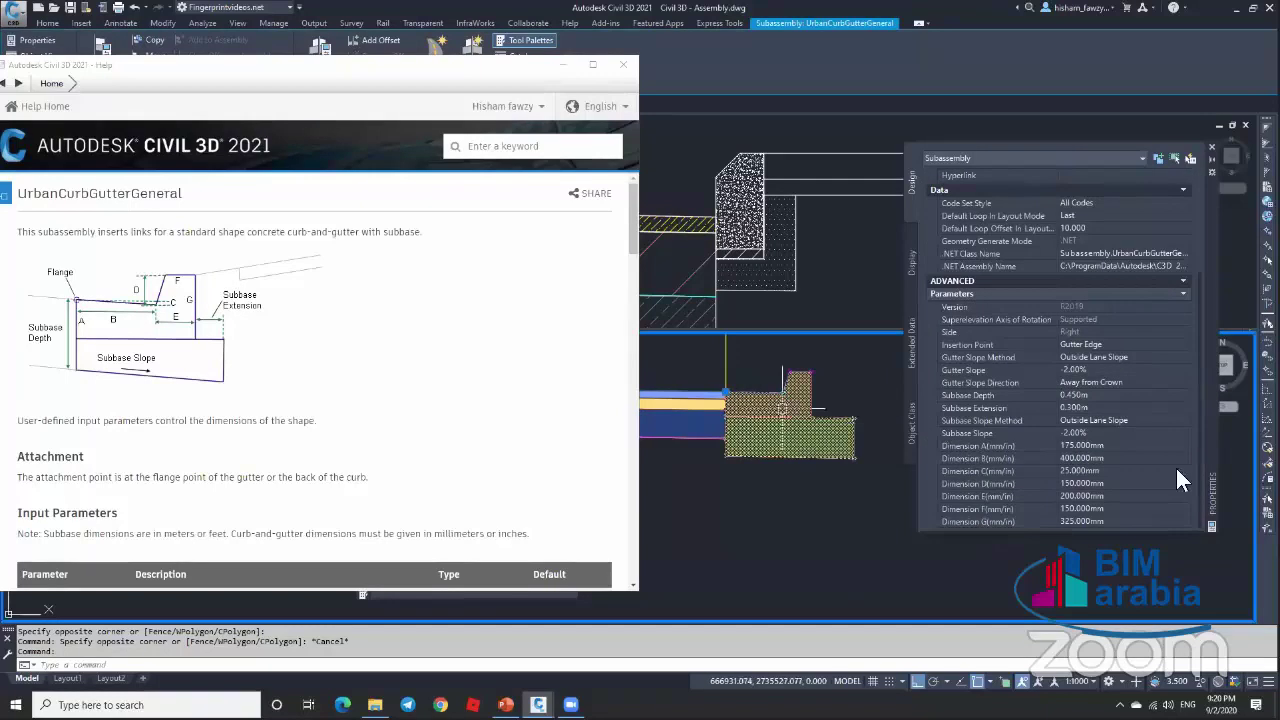
pyautogui.click(1118, 459)
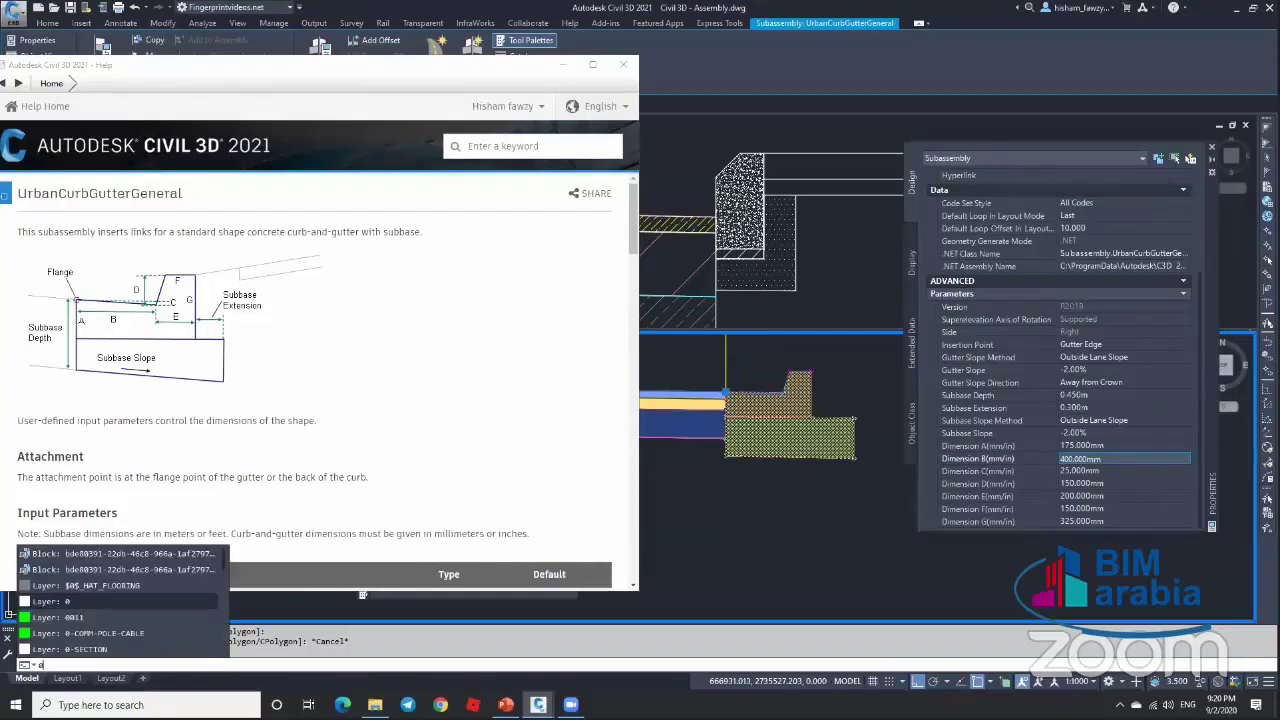
pyautogui.press('Escape')
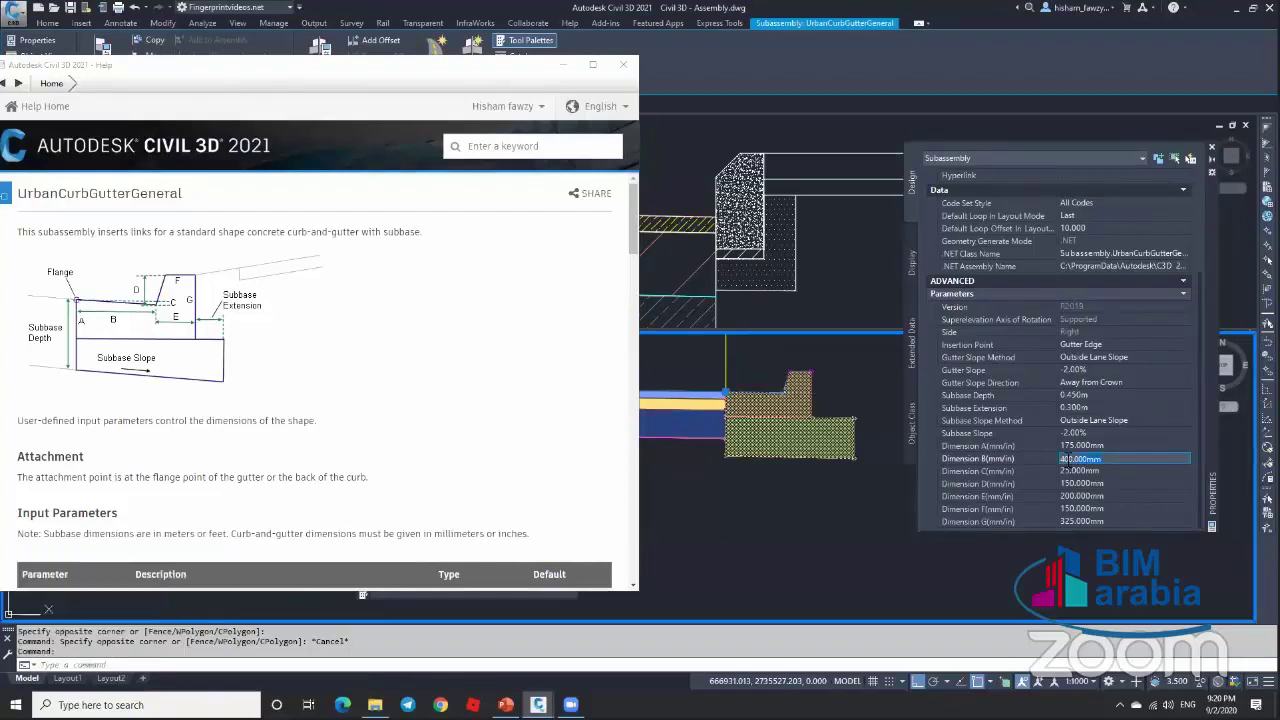
pyautogui.press('Tab')
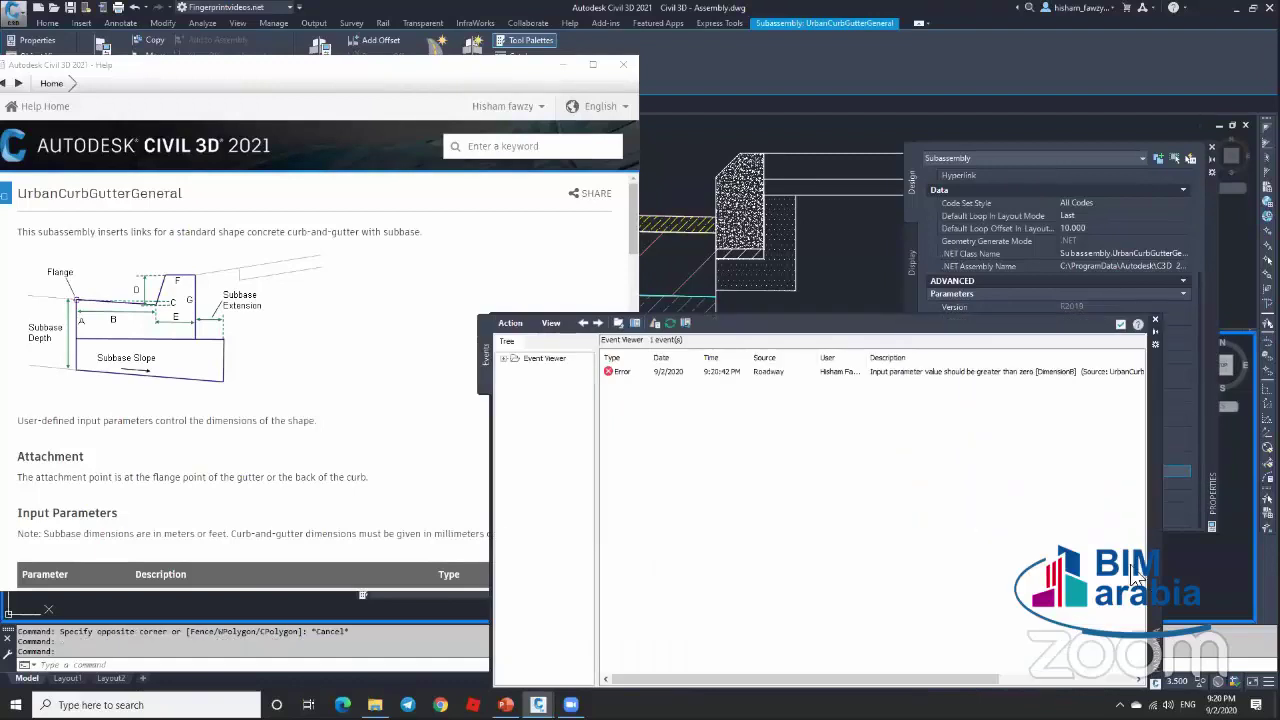
pyautogui.moveTo(948, 489); pyautogui.dragTo(794, 480)
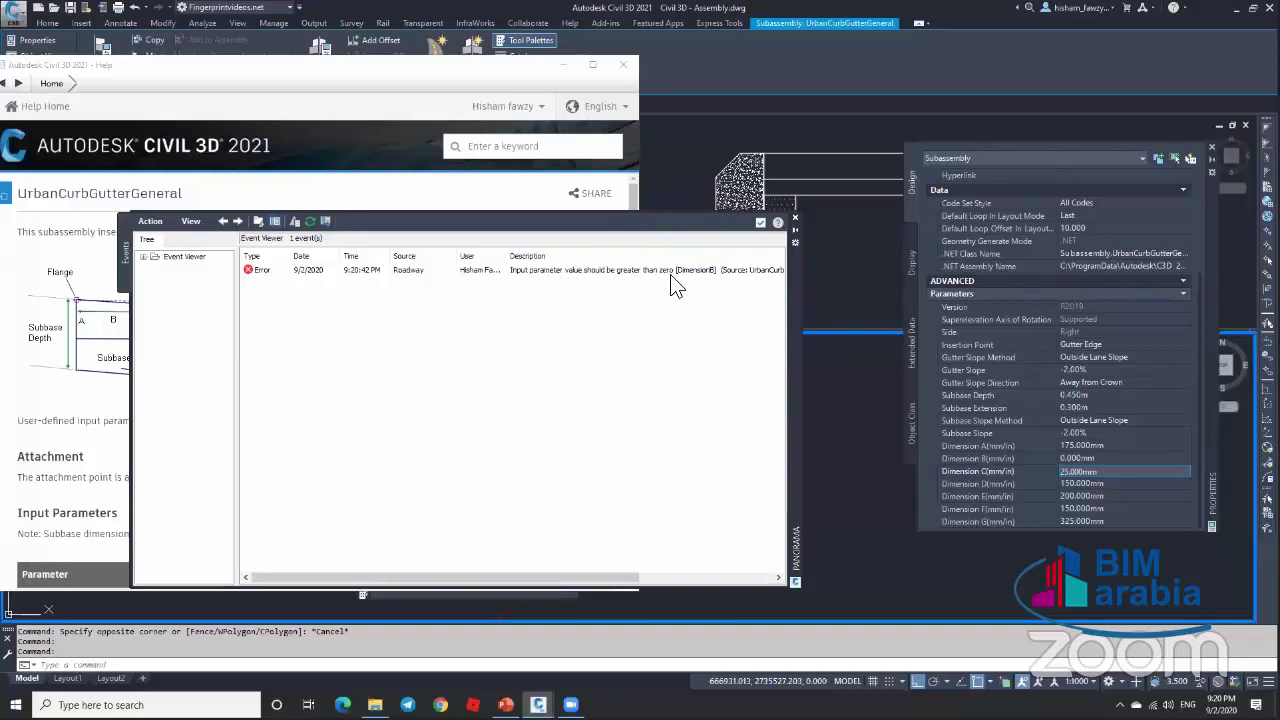
pyautogui.click(1112, 457)
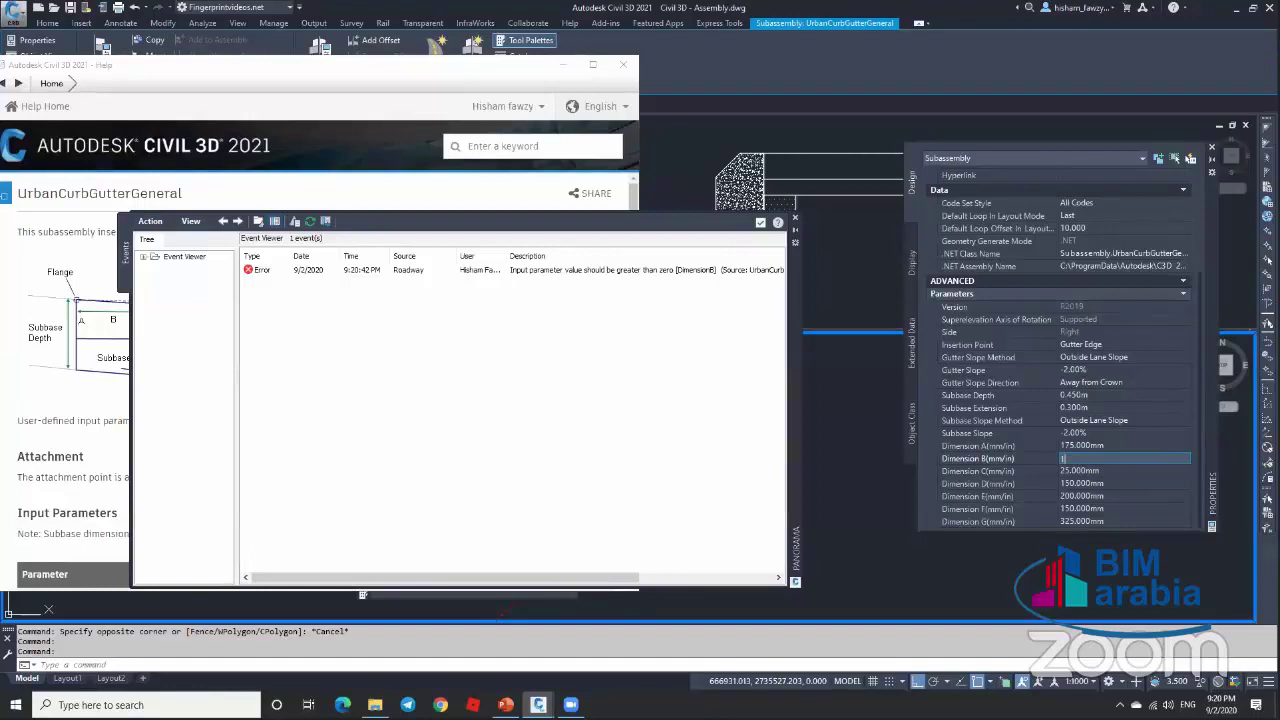
pyautogui.write('1')
pyautogui.press('Tab')
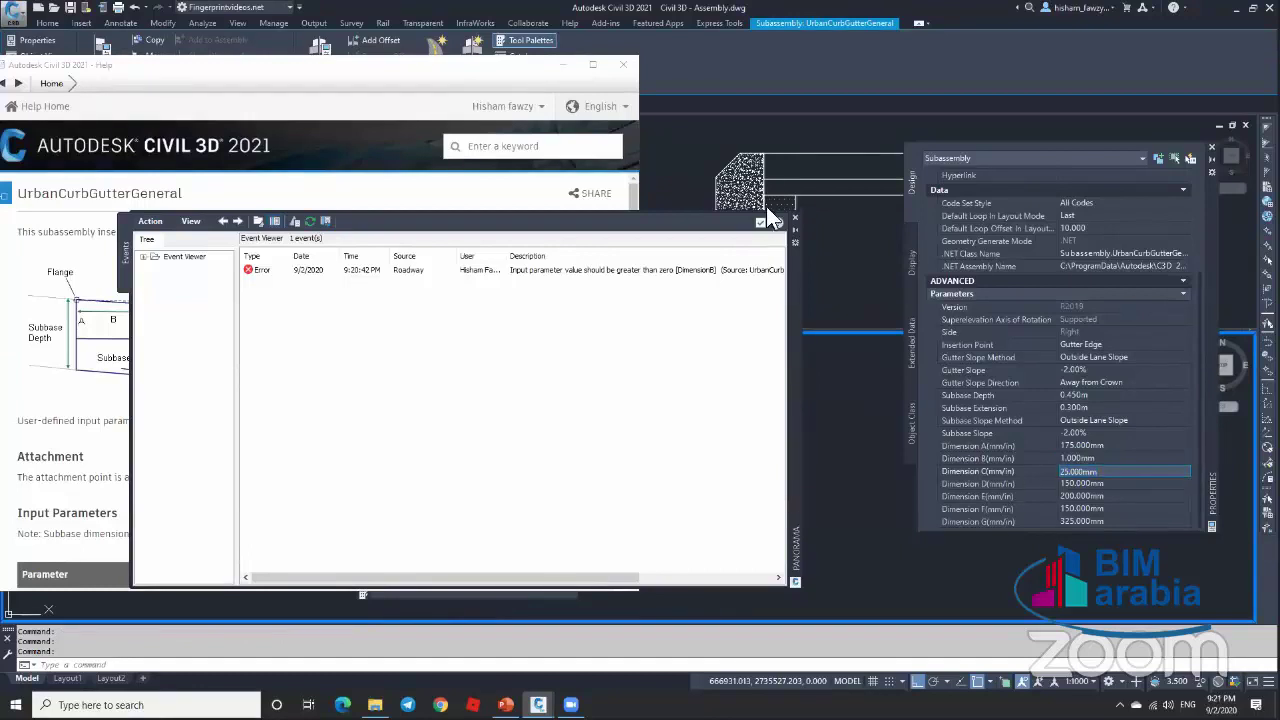
# Step: Clear all events in the Event Viewer and deselect the curb
pyautogui.click(150, 221)
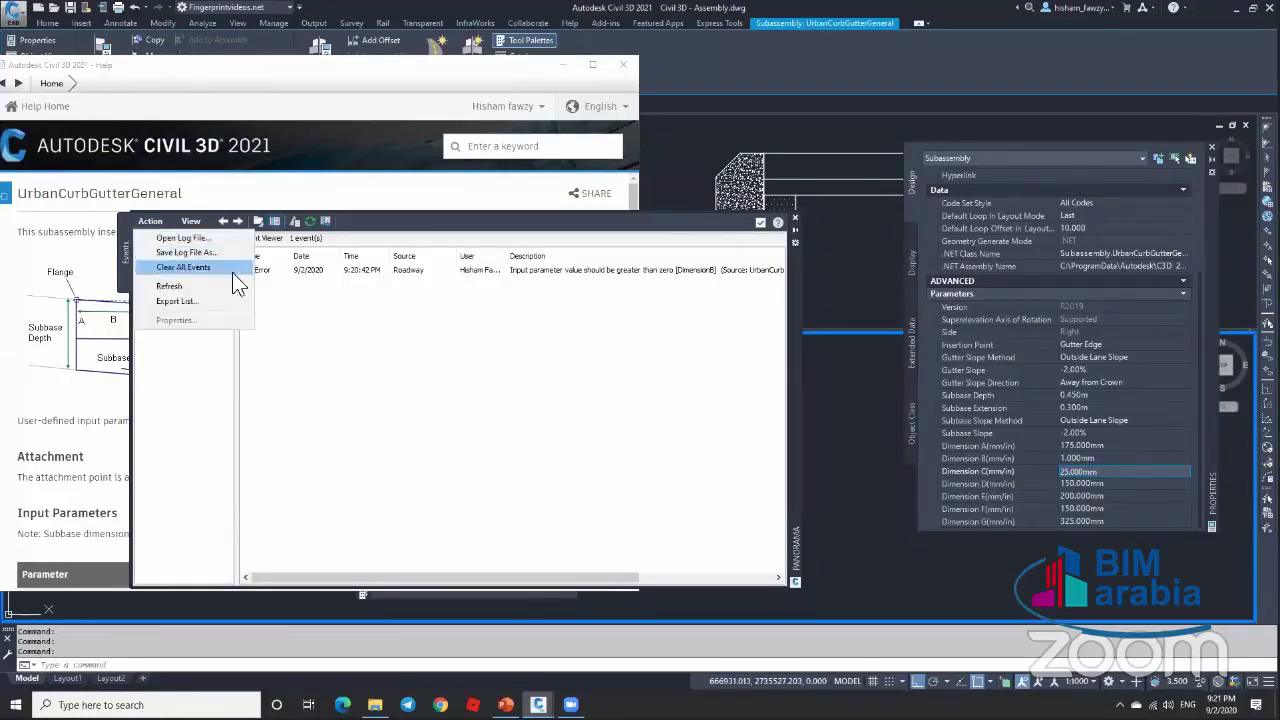
pyautogui.click(230, 268)
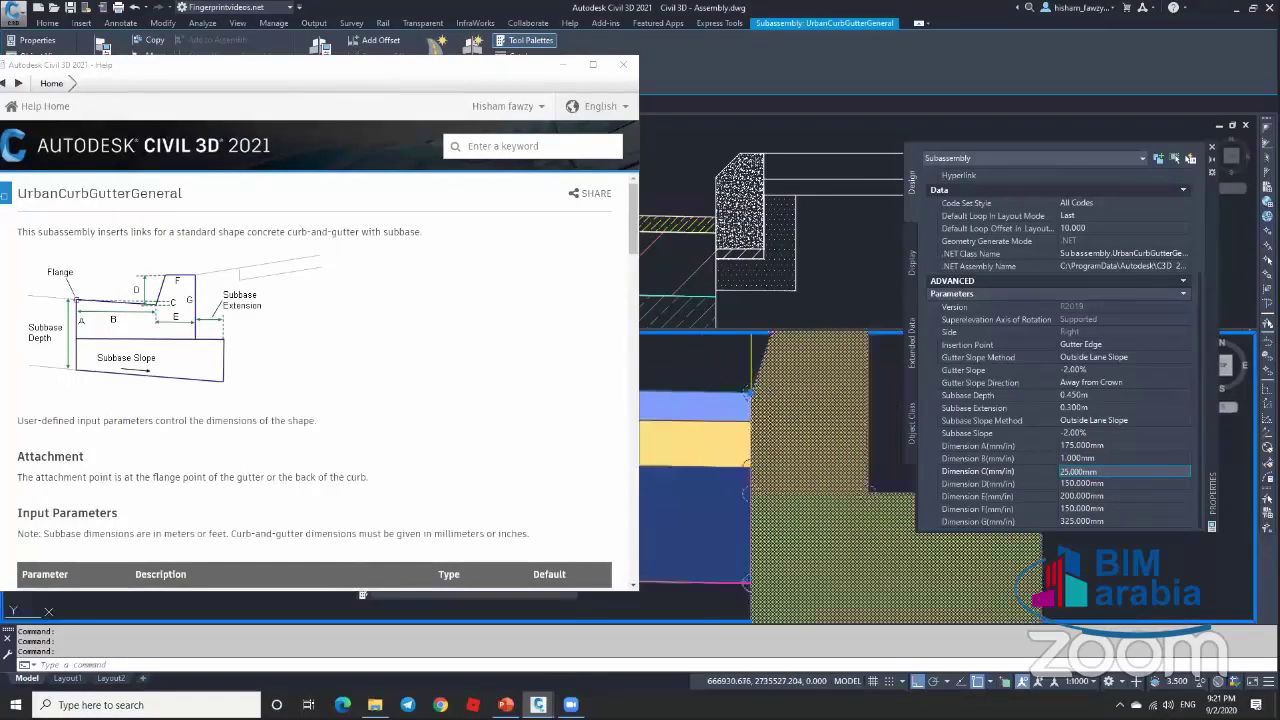
pyautogui.press('Escape')
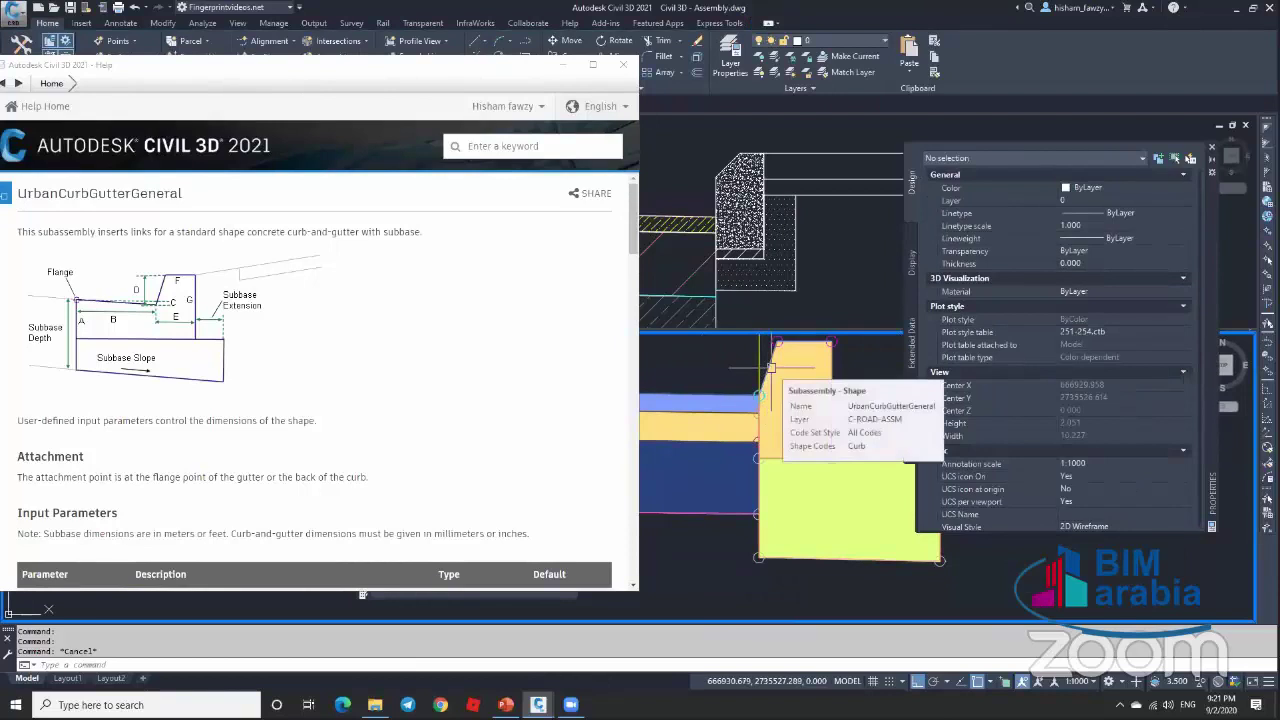
# Step: Select the UrbanCurbGutterGeneral curb to show its subbase and dimension parameters
pyautogui.click(771, 368)
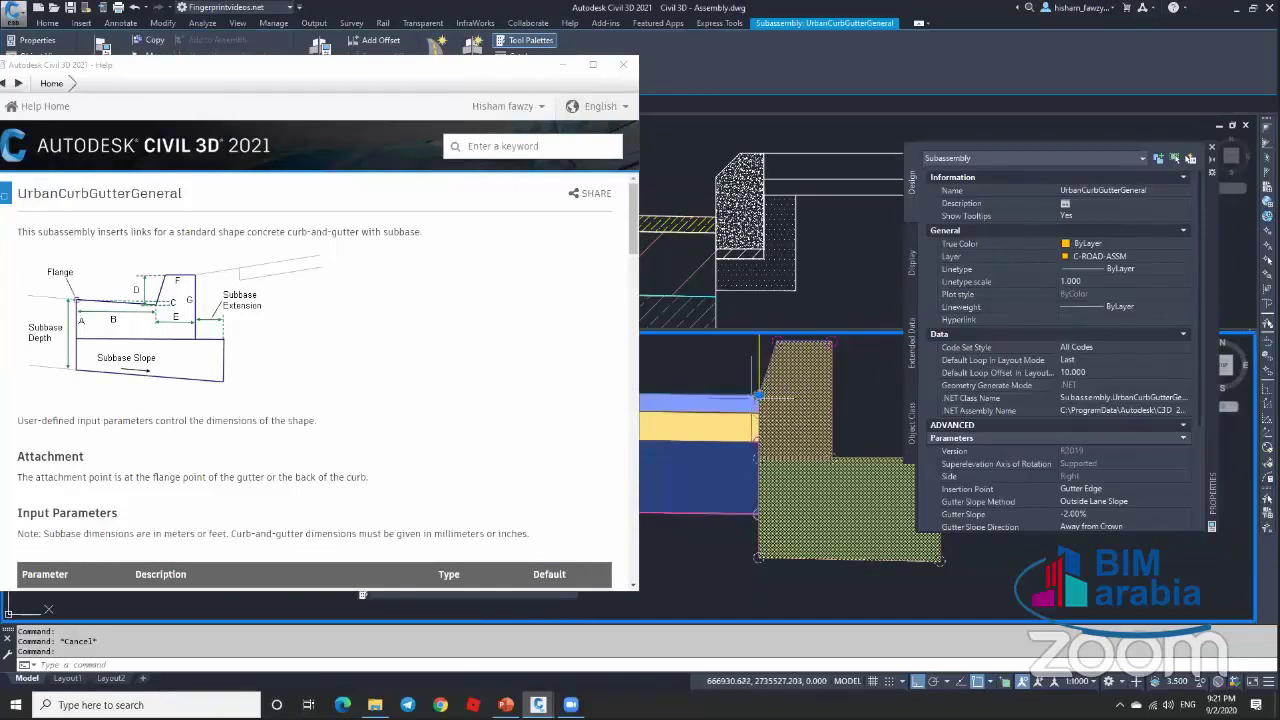
pyautogui.scroll(1, 757, 395)
pyautogui.scroll(-1, 757, 395)
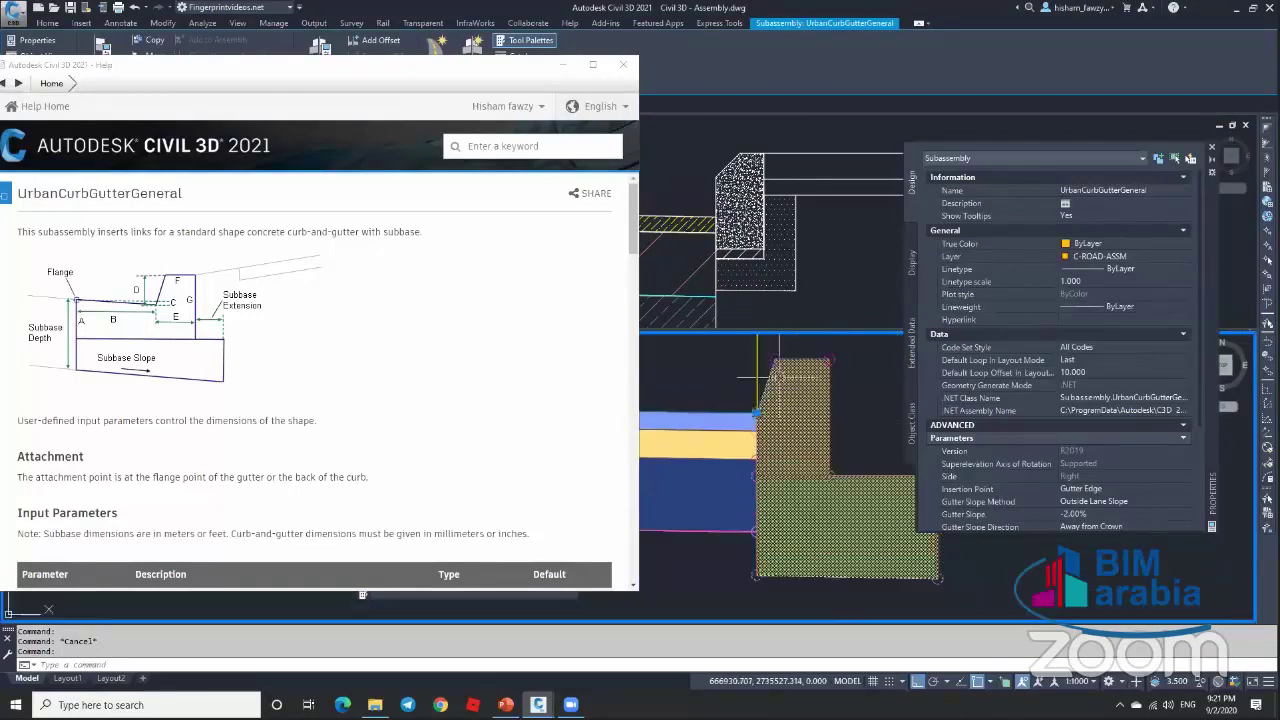
pyautogui.scroll(-3, 1068, 378)
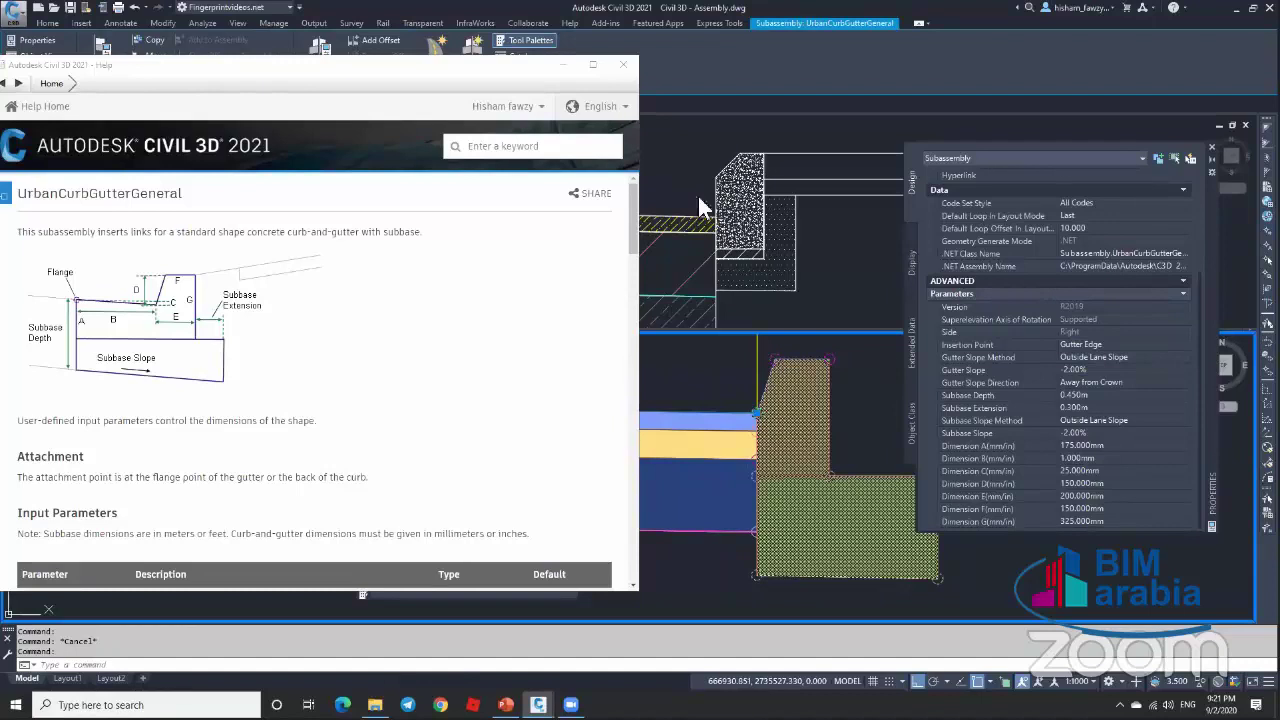
pyautogui.click(758, 180)
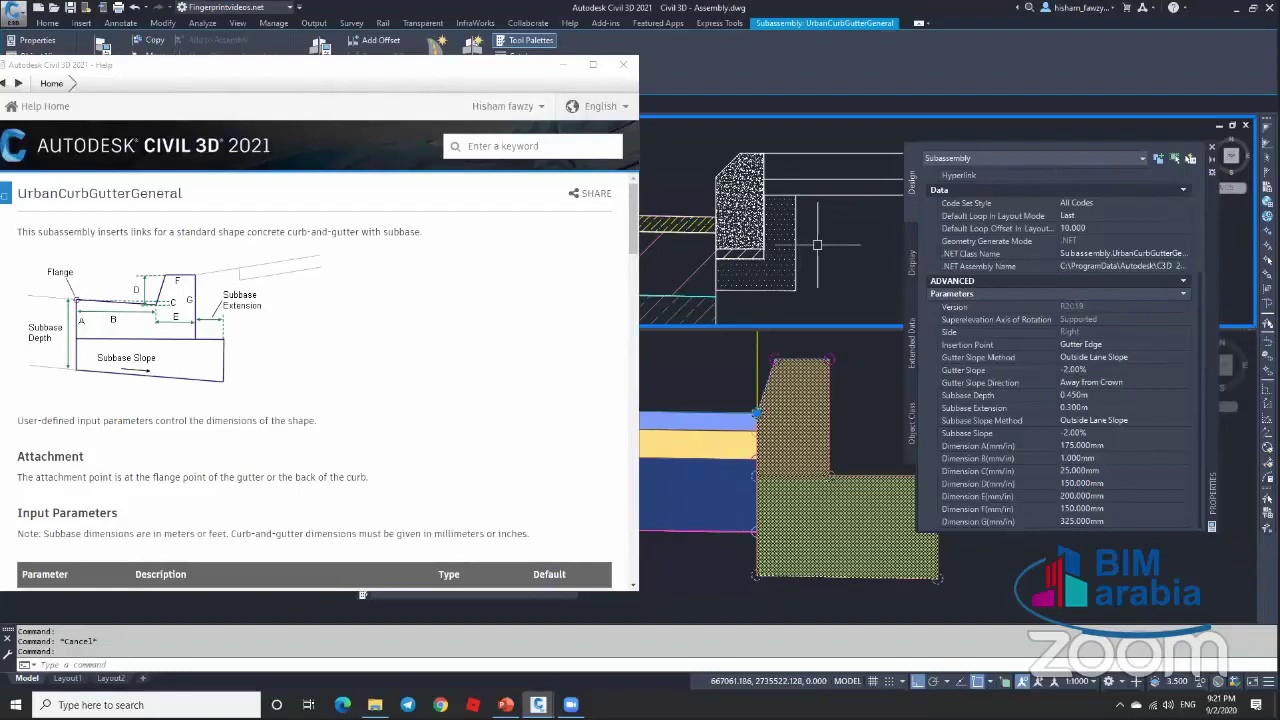
pyautogui.click(850, 398)
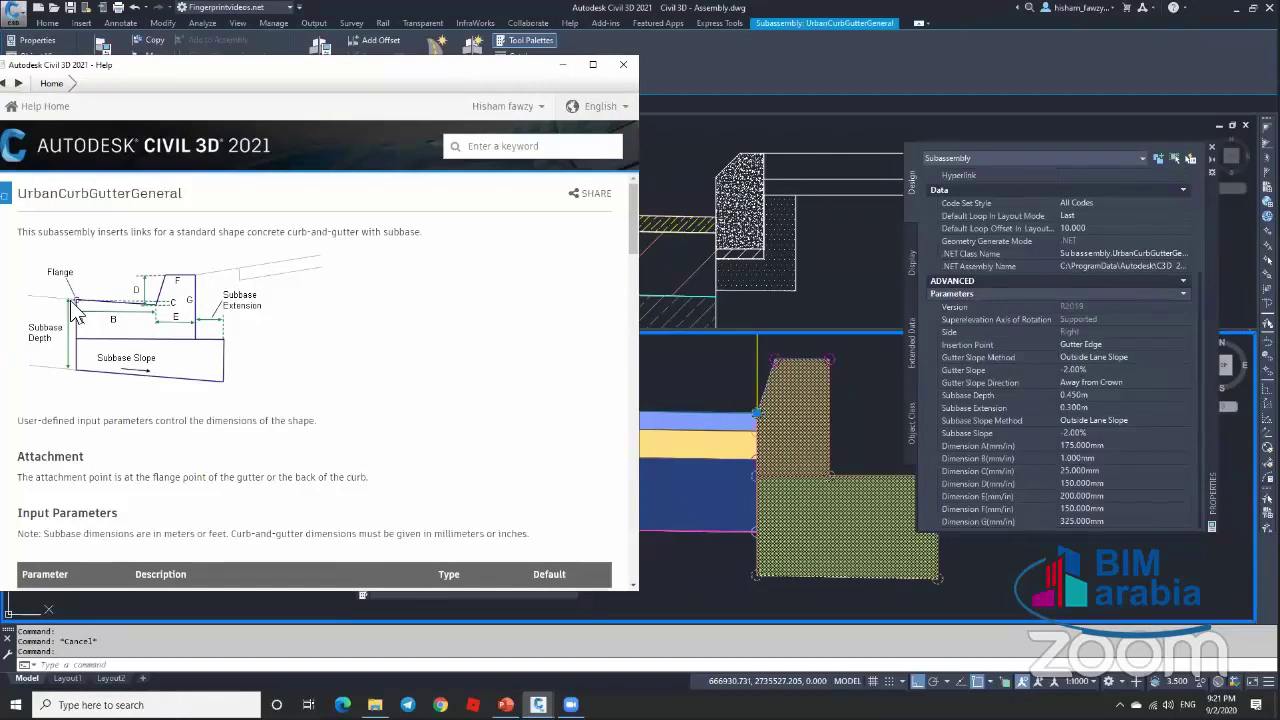
# Step: Change the curb's Subbase Depth to 0.000m, removing the subbase block
pyautogui.click(1130, 409)
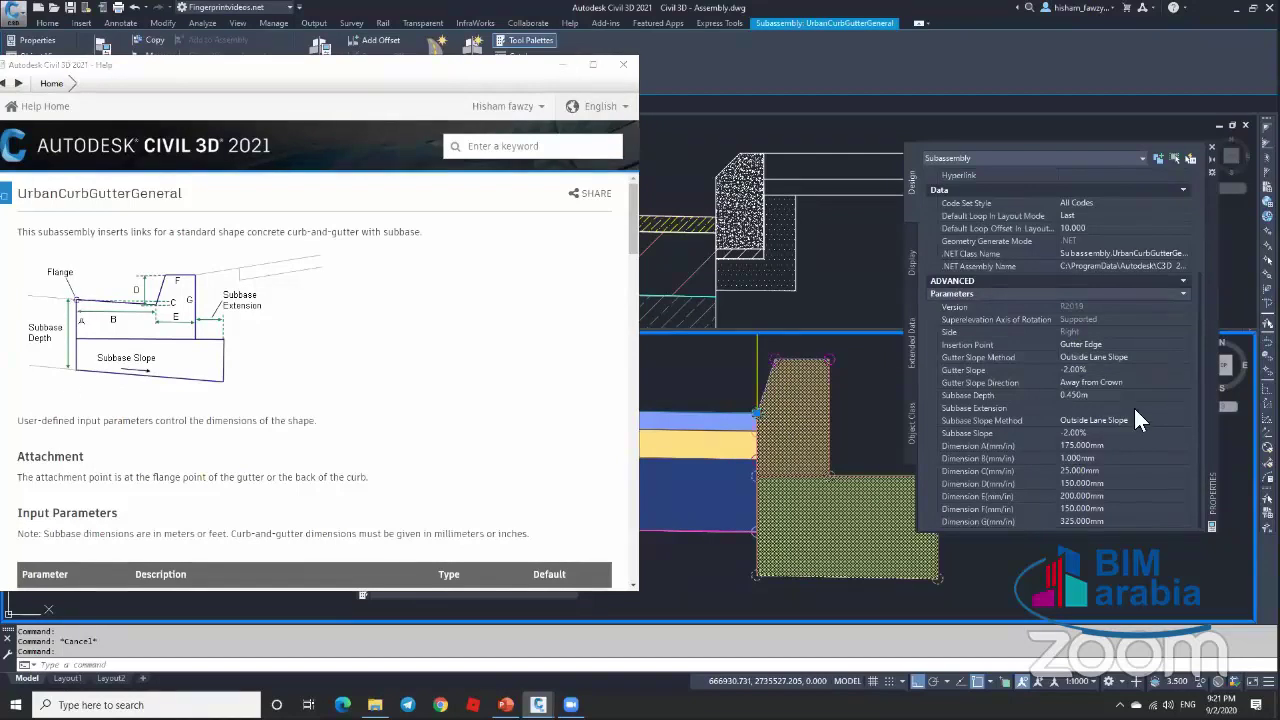
pyautogui.click(1106, 396)
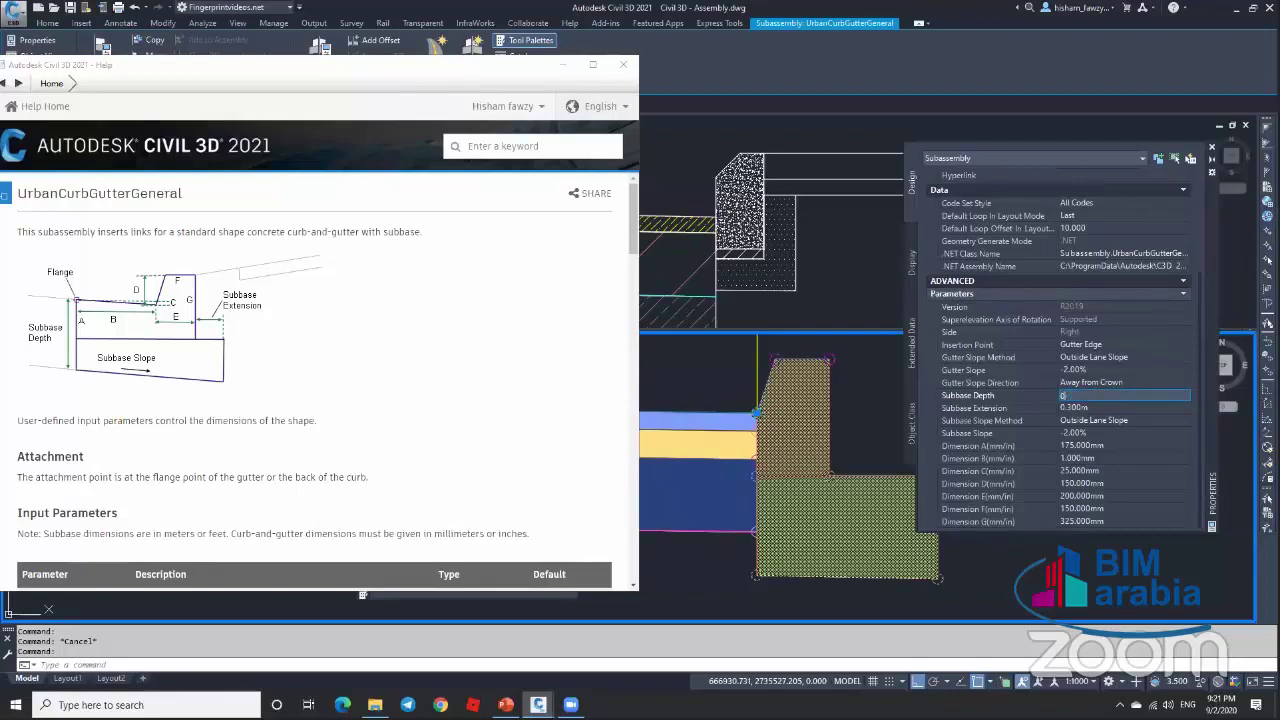
pyautogui.click(1120, 408)
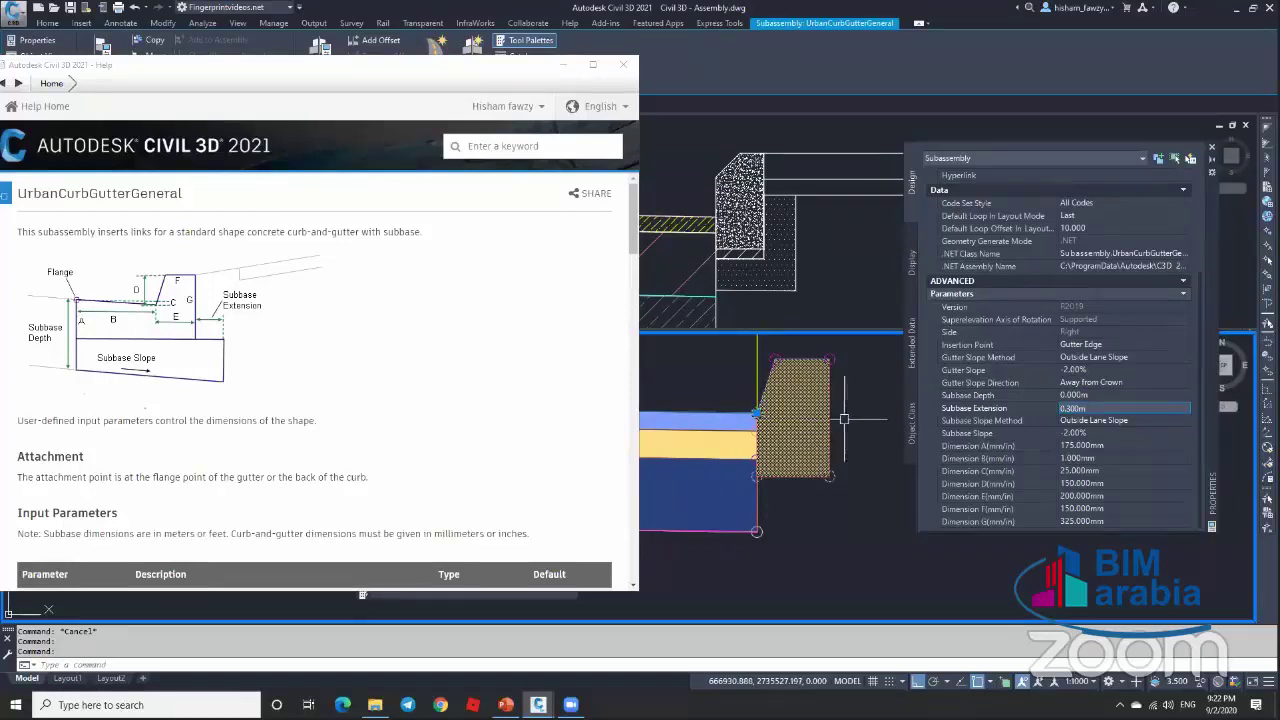
pyautogui.moveTo(832, 416)
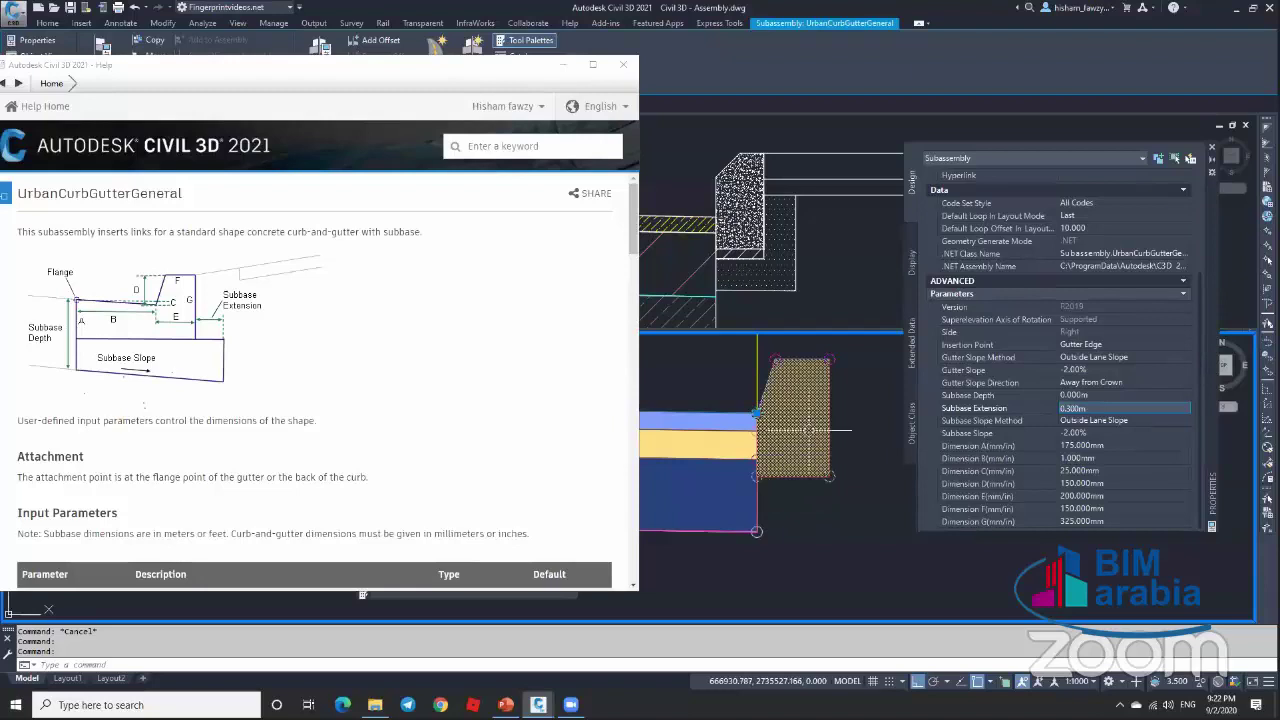
pyautogui.scroll(-2, 800, 412)
# Step: Draw a three-point polyline along the bottom of the blue lane area beside the curb
pyautogui.write('pl')
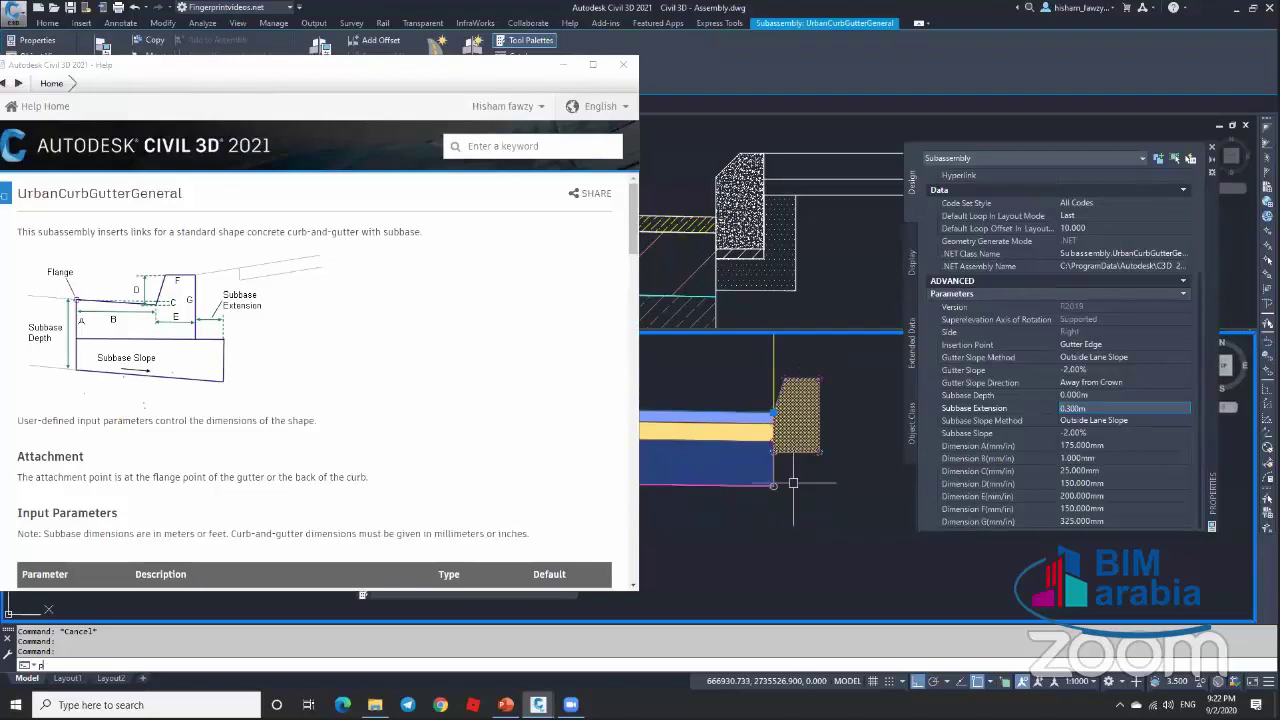
pyautogui.press('Return')
pyautogui.scroll(-2, 810, 486)
pyautogui.scroll(2, 830, 489)
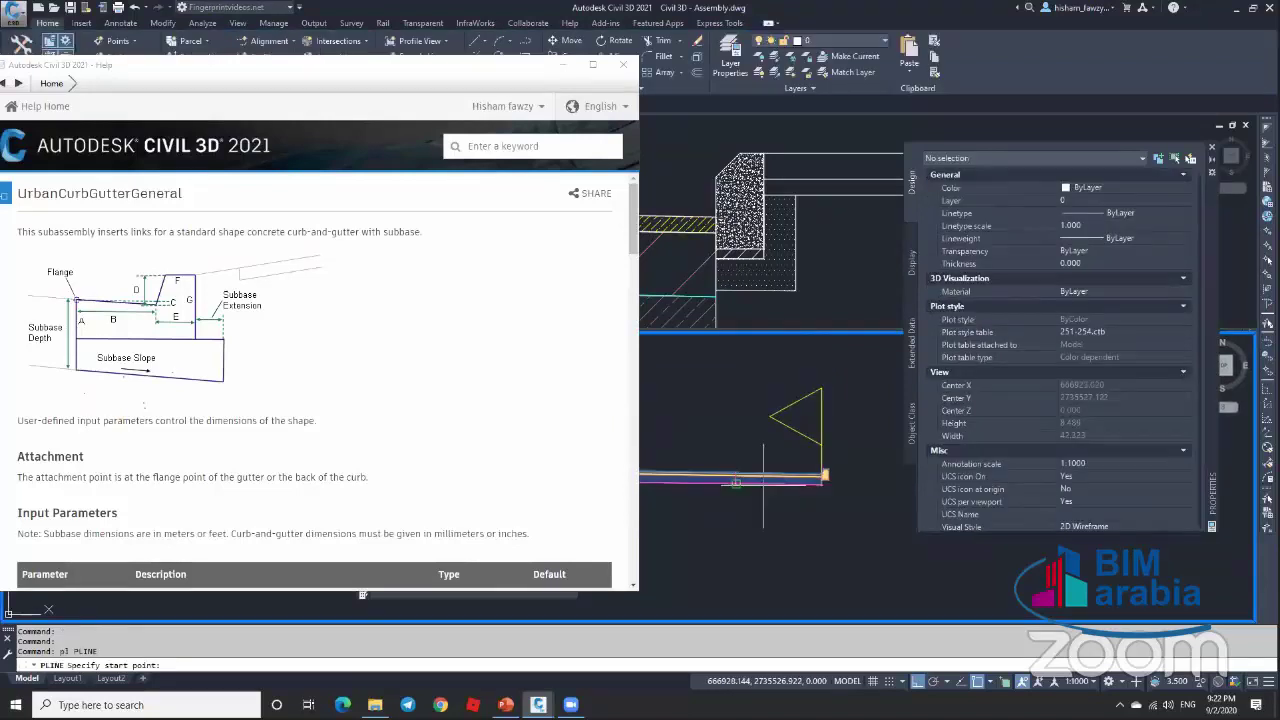
pyautogui.click(823, 478)
pyautogui.scroll(2, 823, 480)
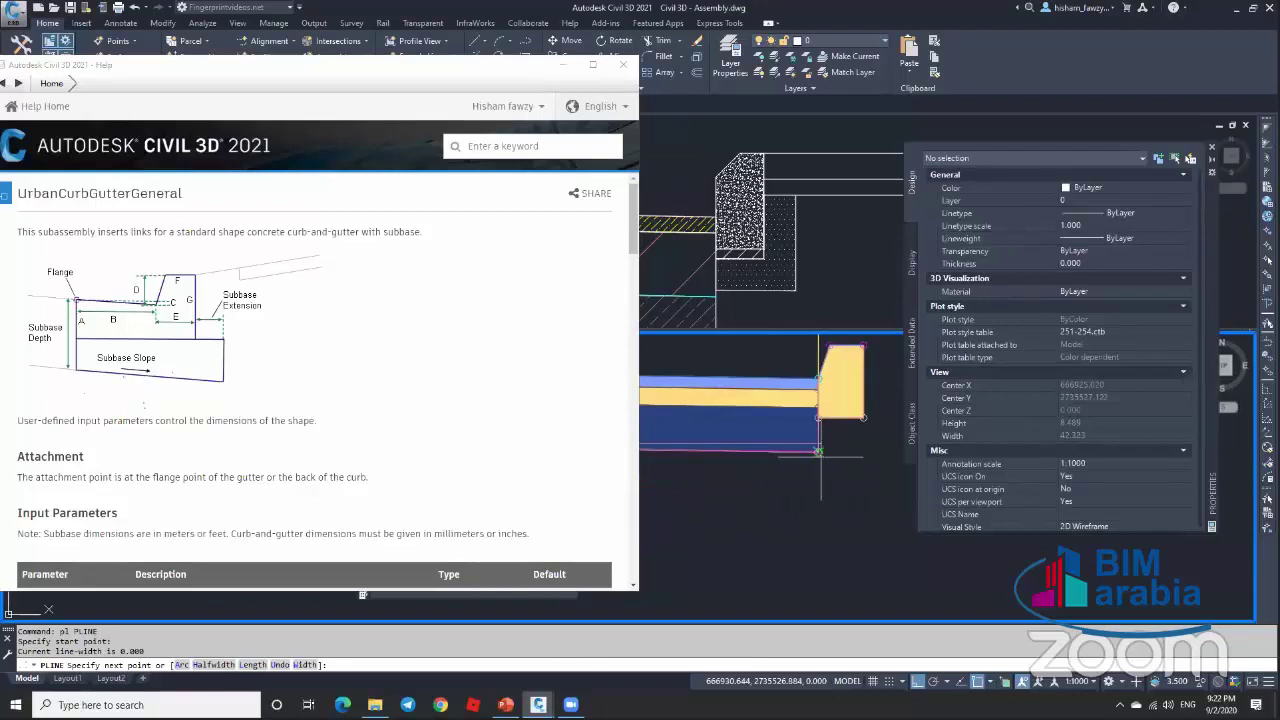
pyautogui.scroll(-2, 819, 451)
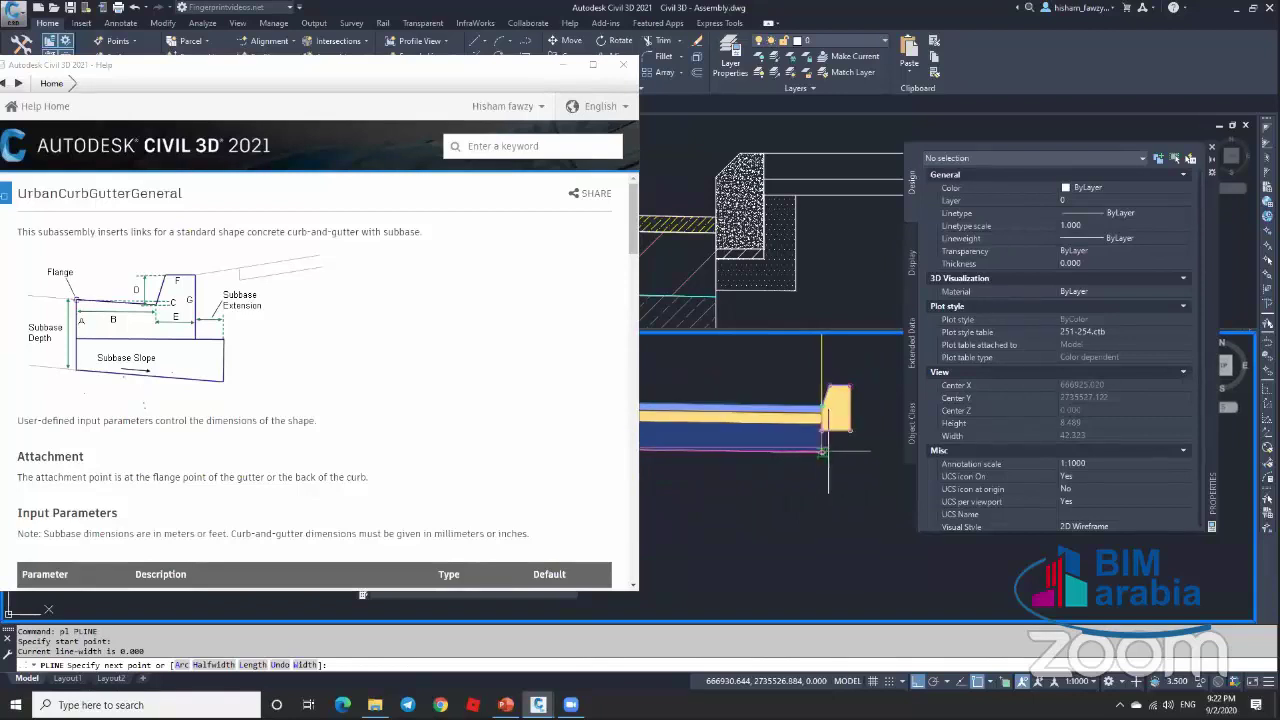
pyautogui.click(806, 460)
pyautogui.scroll(2, 815, 462)
pyautogui.scroll(-2, 820, 460)
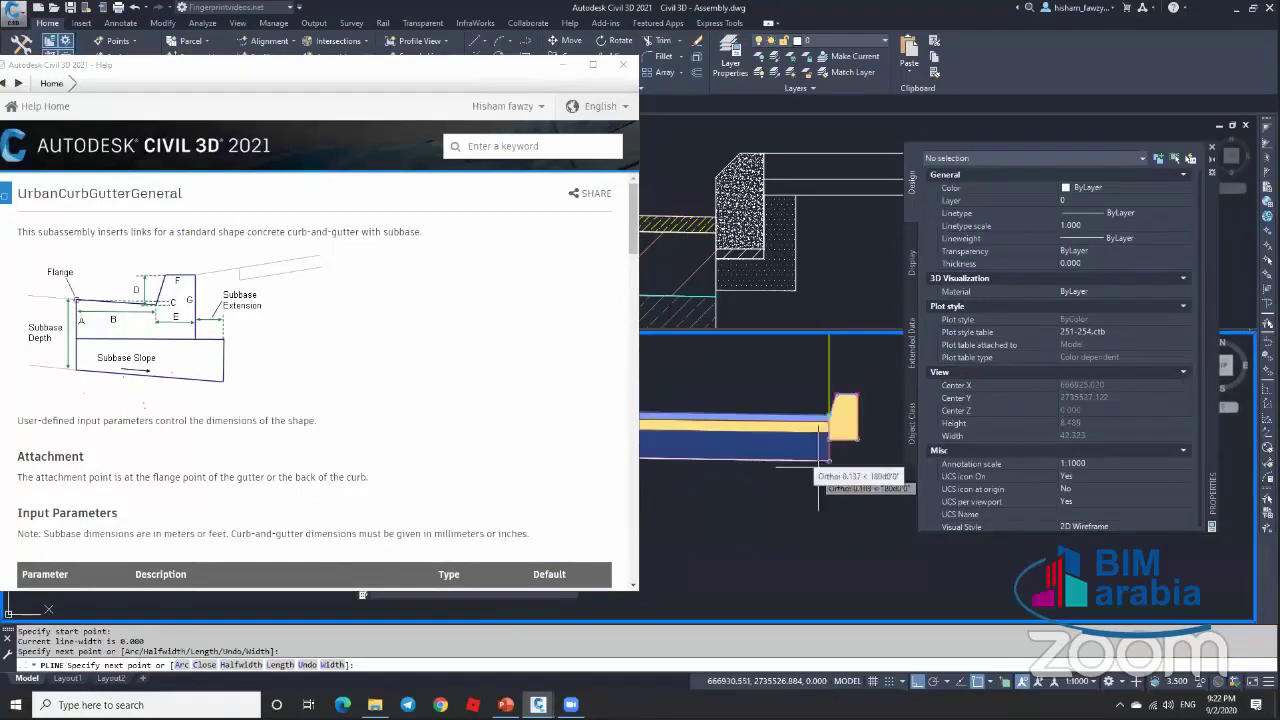
pyautogui.scroll(2, 825, 455)
pyautogui.click(822, 379)
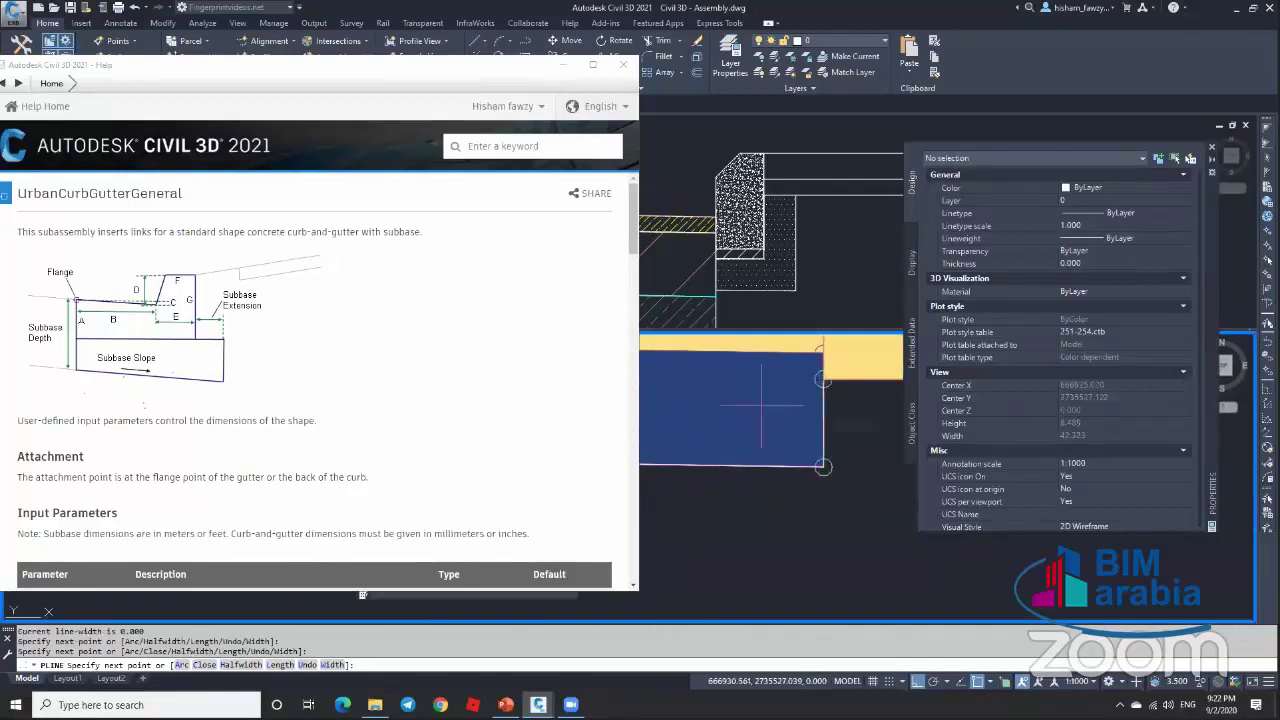
pyautogui.scroll(-2, 822, 390)
pyautogui.press('Return')
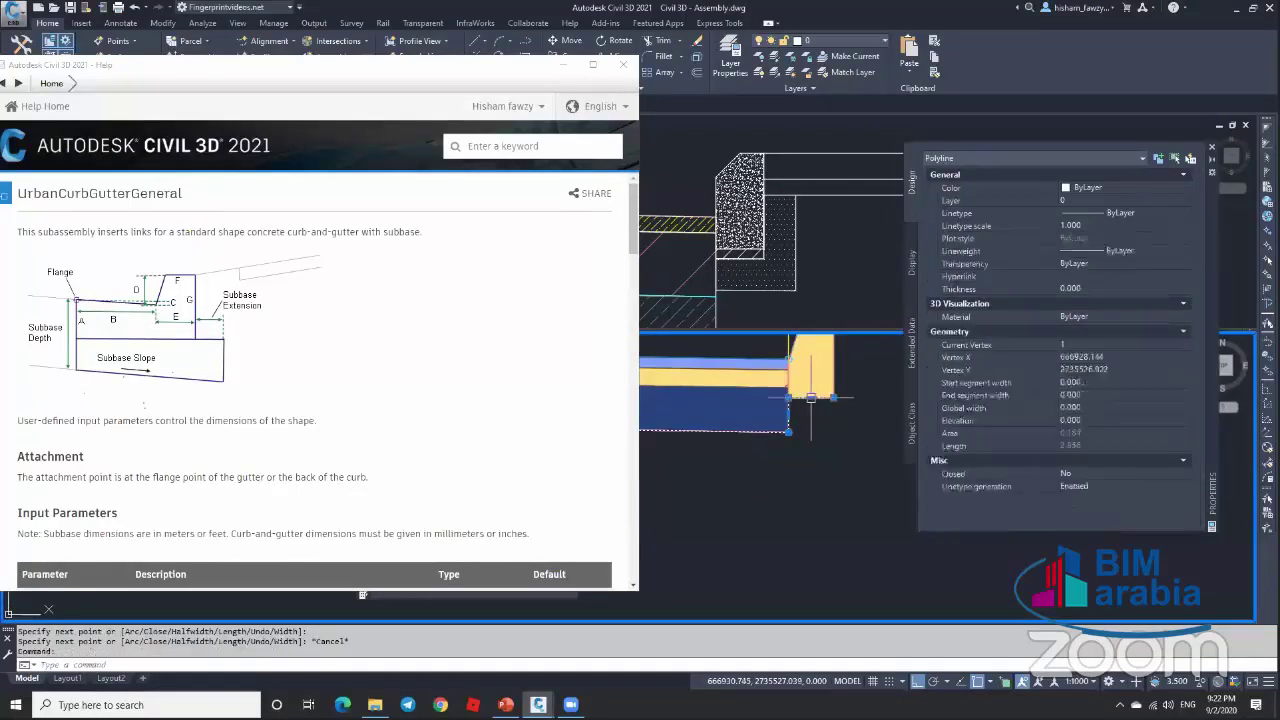
# Step: Give the new polyline a global width of 0.01
pyautogui.doubleClick(820, 410)
pyautogui.write('w')
pyautogui.press('Return')
pyautogui.write('.0')
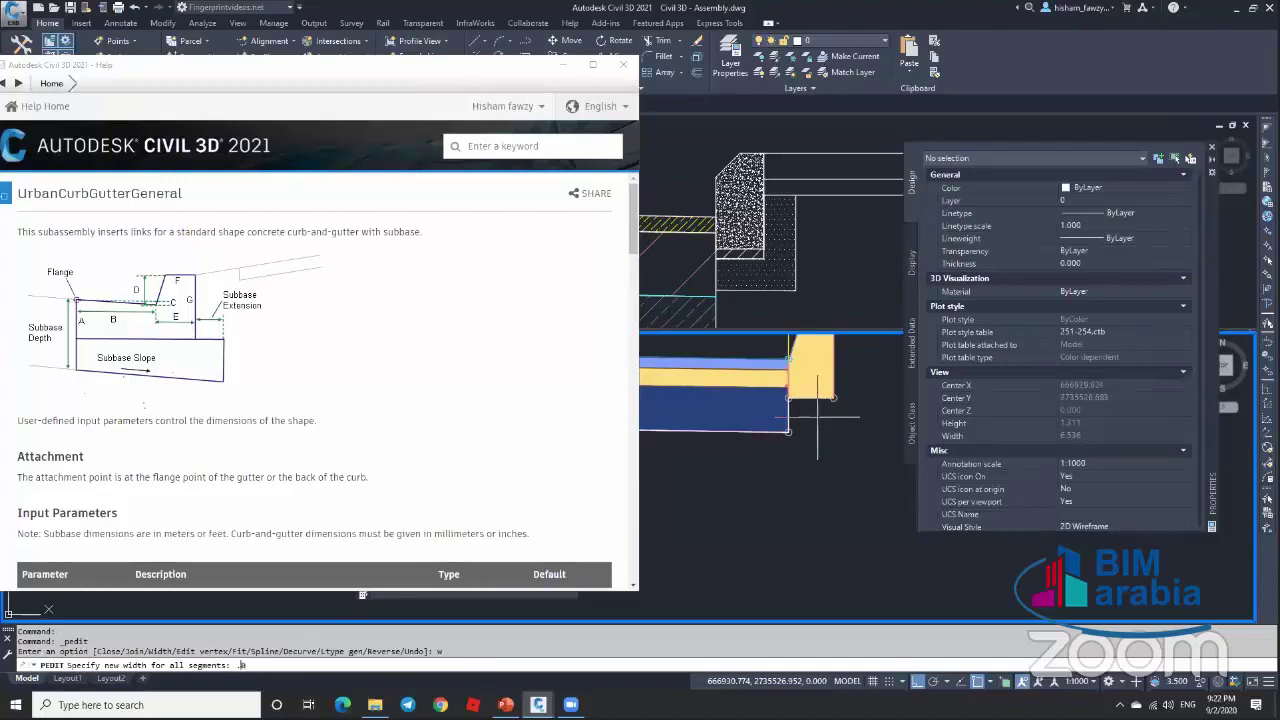
pyautogui.write('1')
pyautogui.press('Return')
pyautogui.press('Escape')
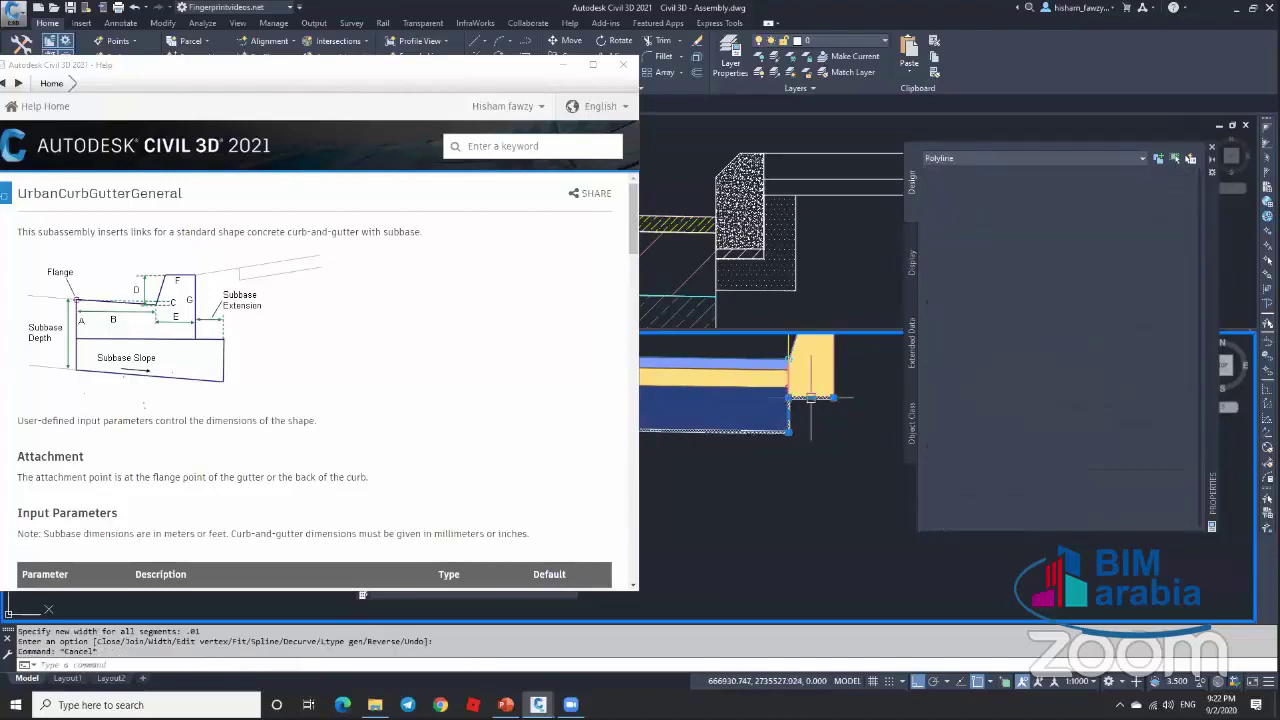
# Step: Colour the polyline red and narrow the Help window
pyautogui.click(1103, 186)
pyautogui.click(1104, 186)
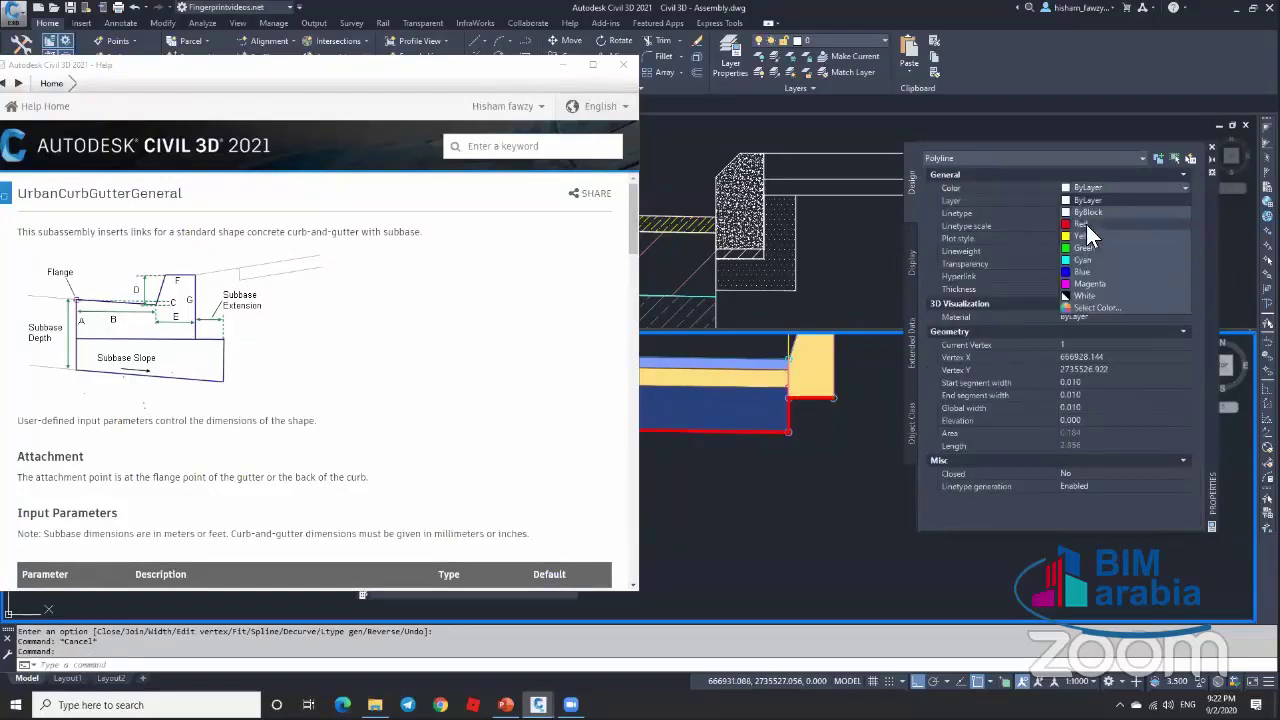
pyautogui.click(1086, 224)
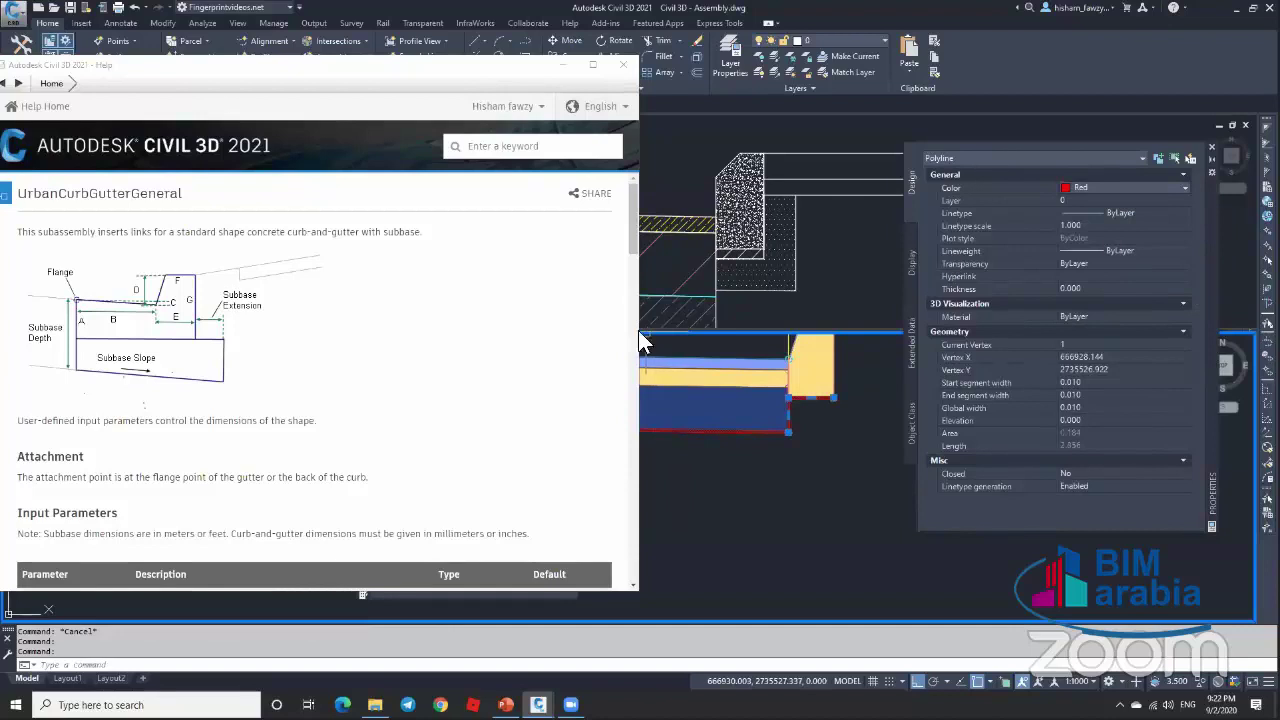
pyautogui.moveTo(640, 341); pyautogui.dragTo(627, 446)
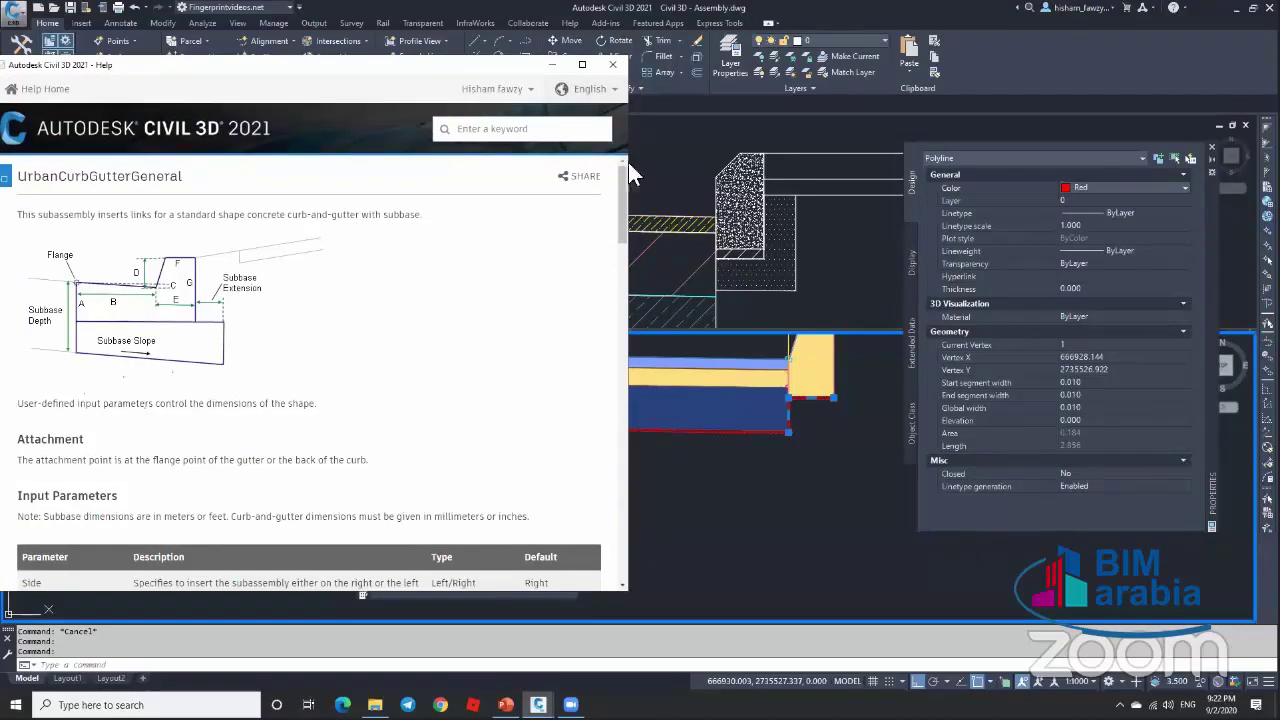
# Step: Minimize the Help window and select the curb-and-gutter subassembly
pyautogui.click(549, 65)
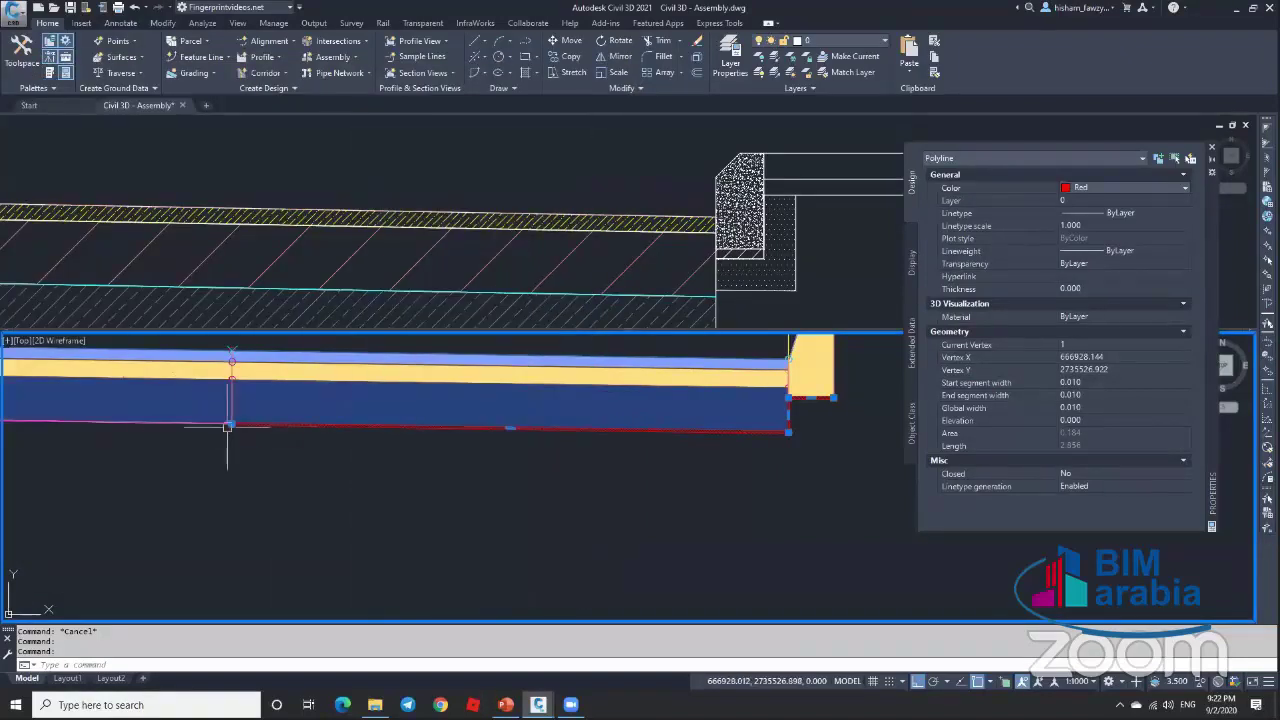
pyautogui.scroll(2, 825, 400)
pyautogui.press('Escape')
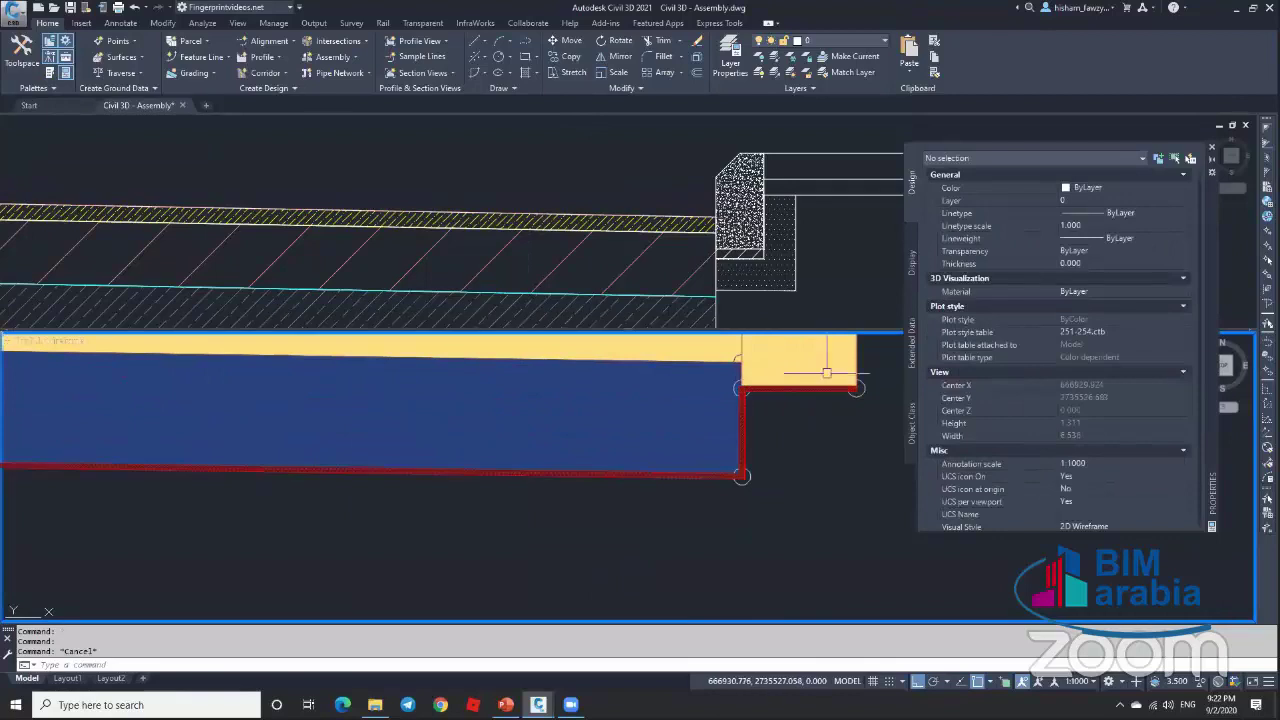
pyautogui.click(850, 365)
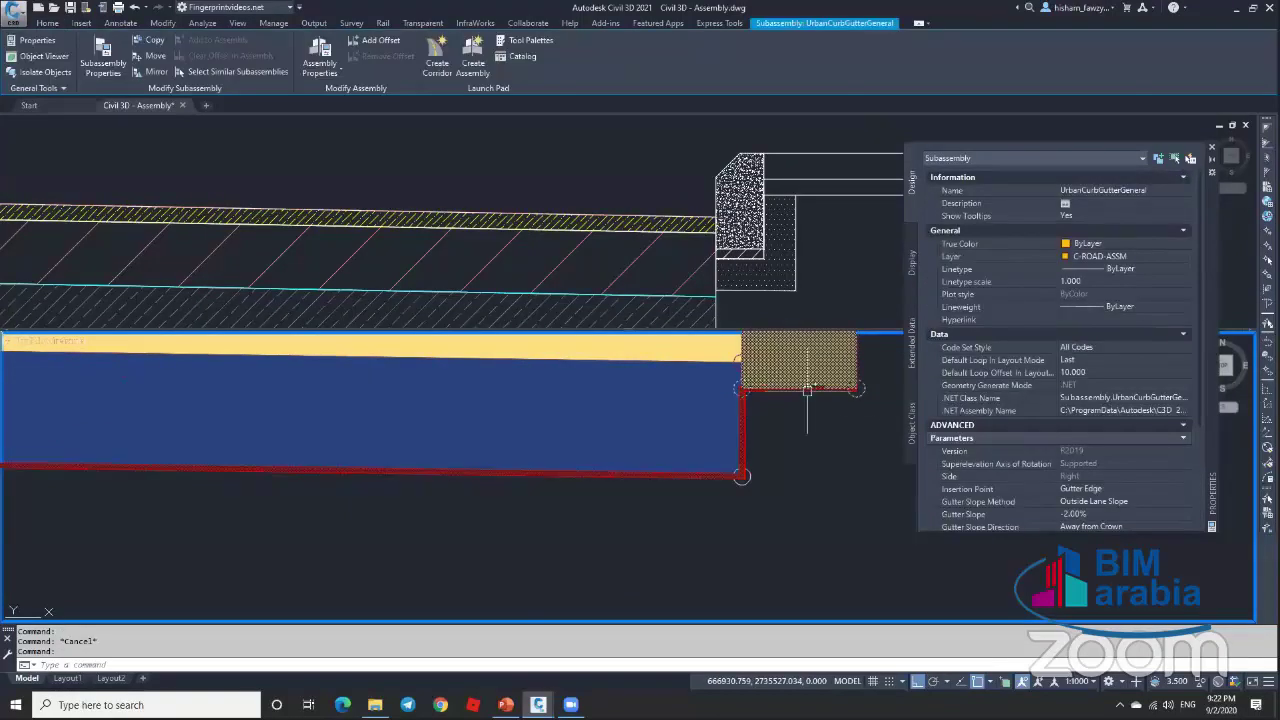
pyautogui.scroll(-3, 1084, 424)
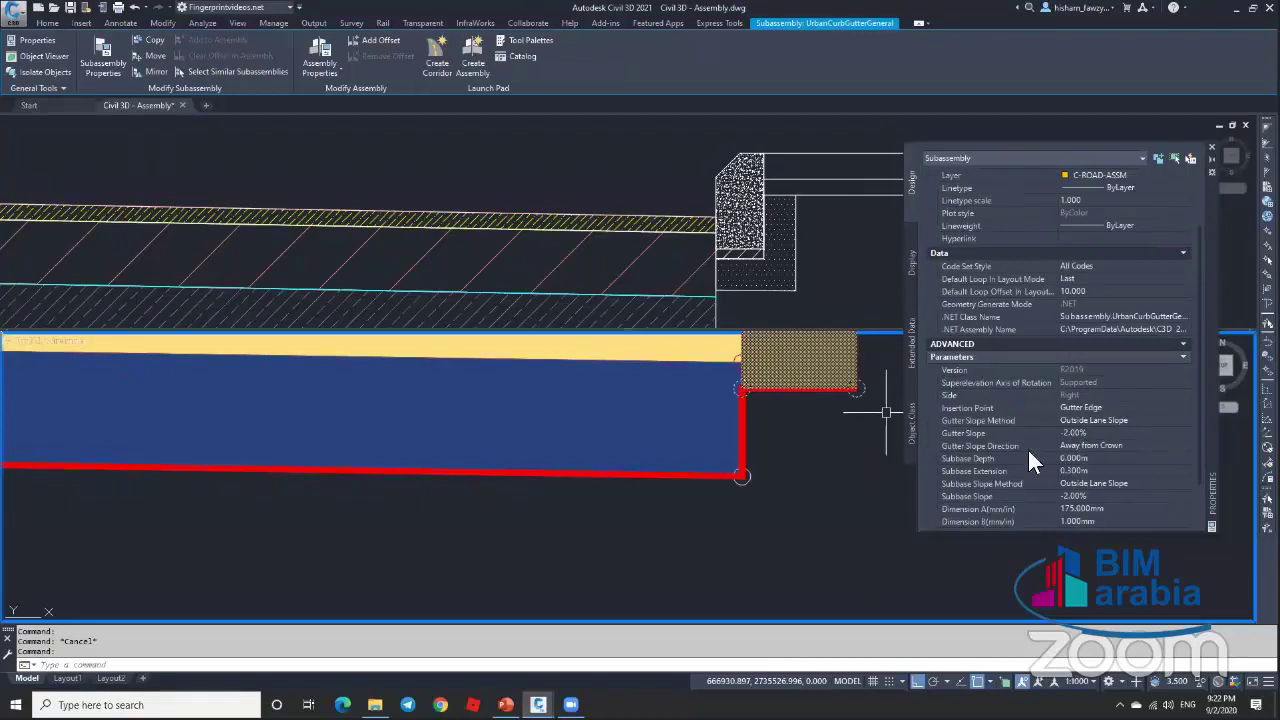
# Step: Remove the red polyline's corner vertex so it angles up to the curb's outer base corner
pyautogui.click(790, 389)
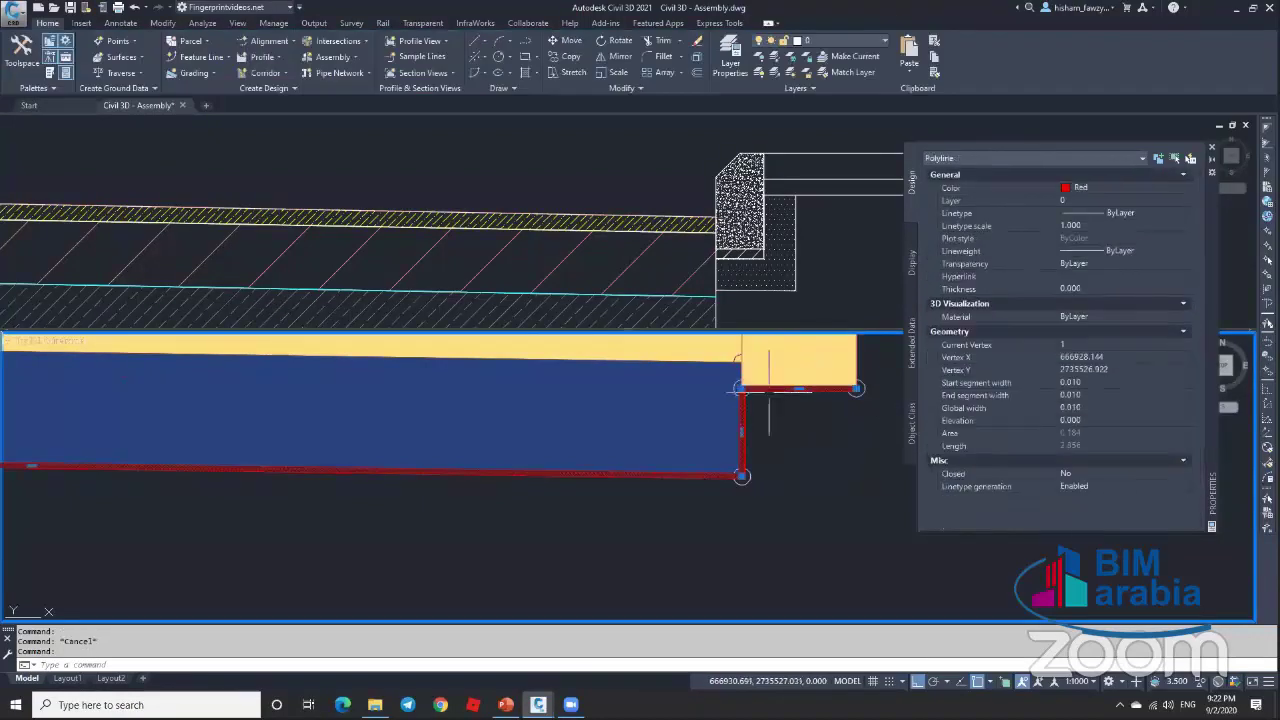
pyautogui.moveTo(738, 392)
pyautogui.click(795, 439)
pyautogui.press('Escape')
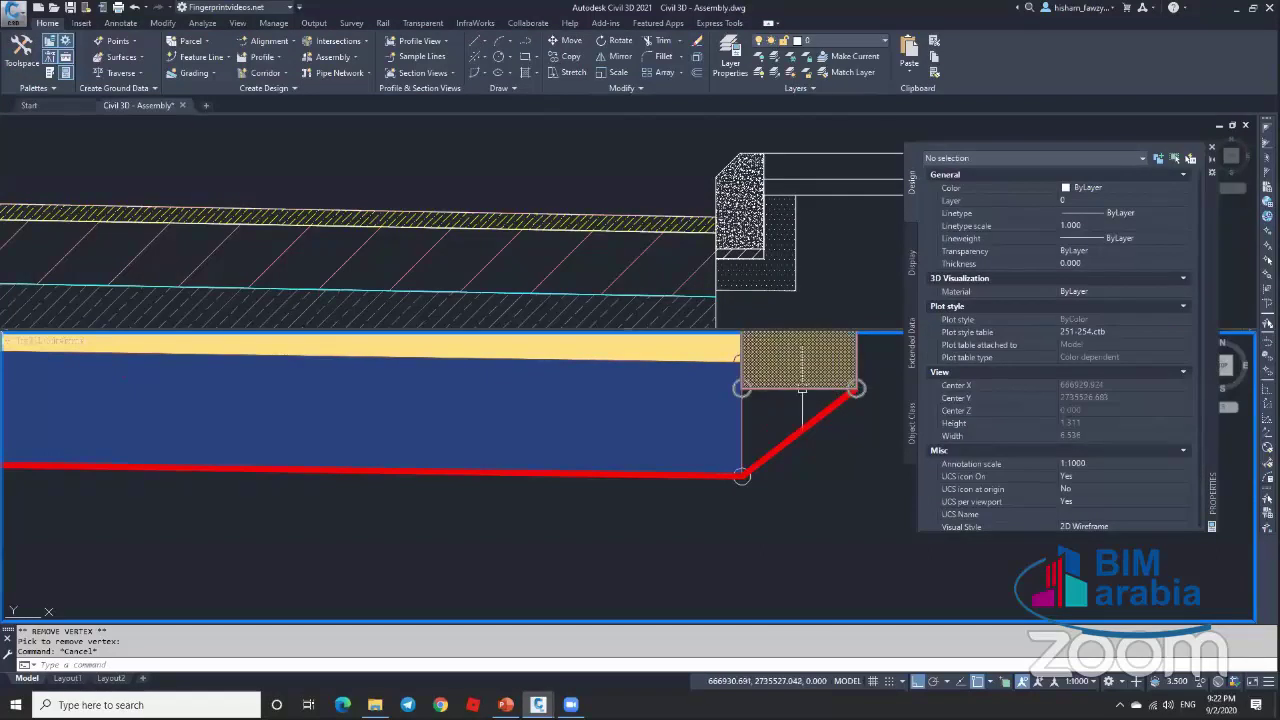
pyautogui.scroll(4, 750, 390)
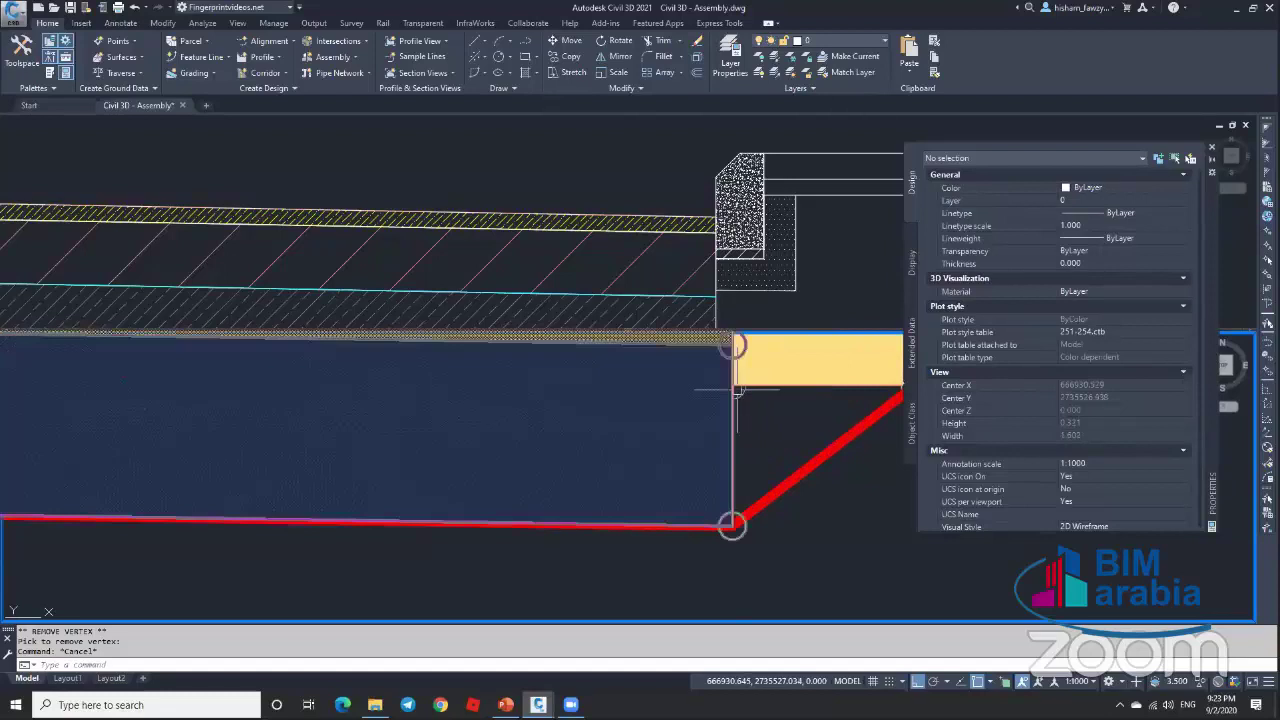
pyautogui.scroll(-3, 727, 390)
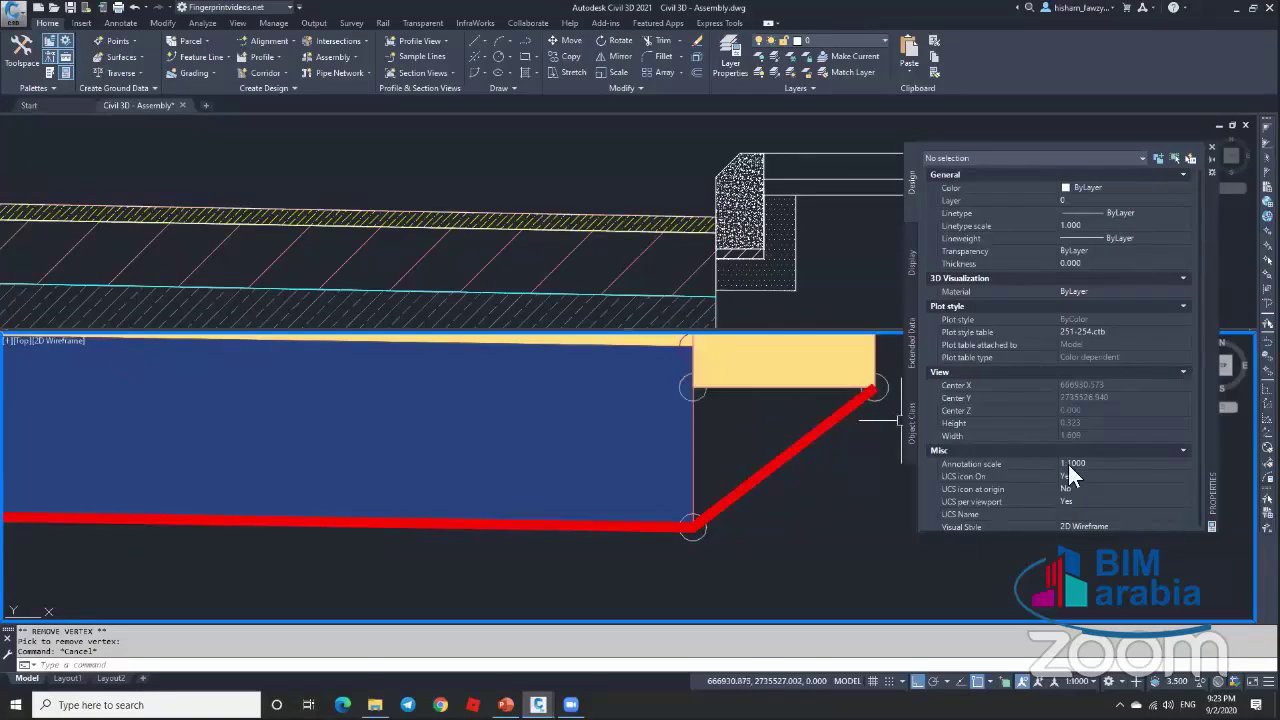
pyautogui.scroll(-1, 1070, 462)
pyautogui.scroll(-5, 722, 440)
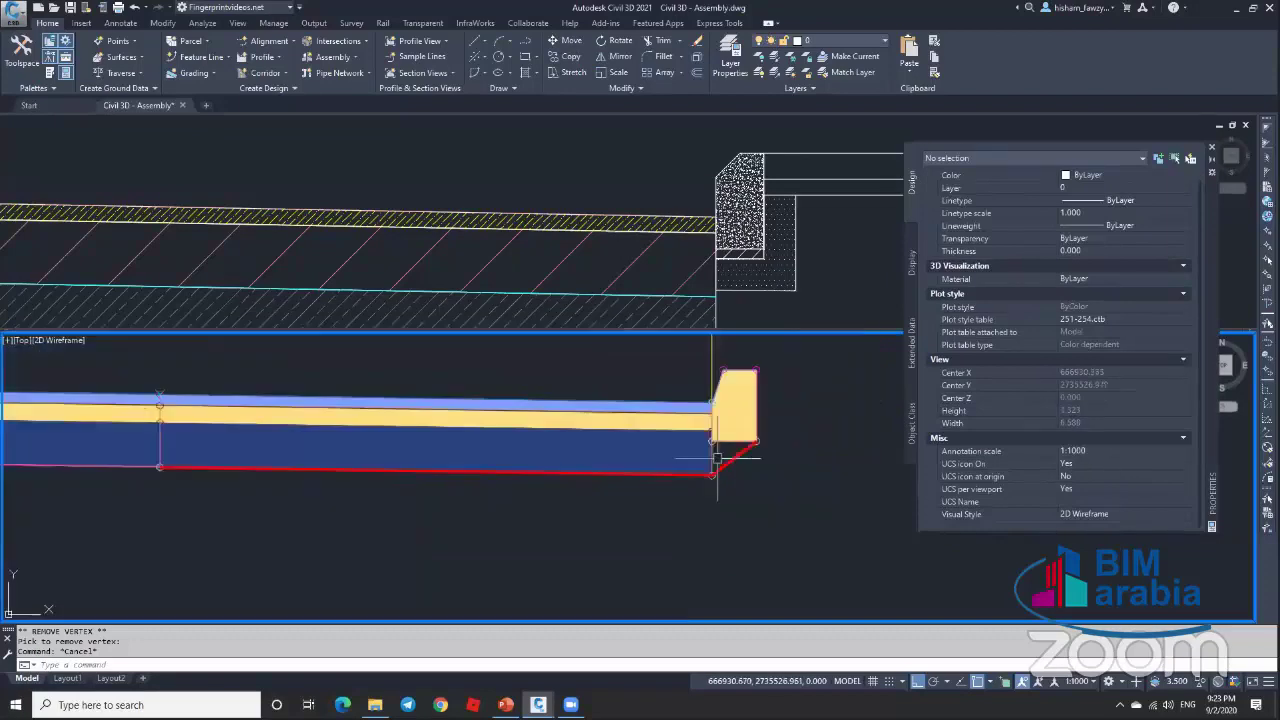
pyautogui.scroll(2, 724, 432)
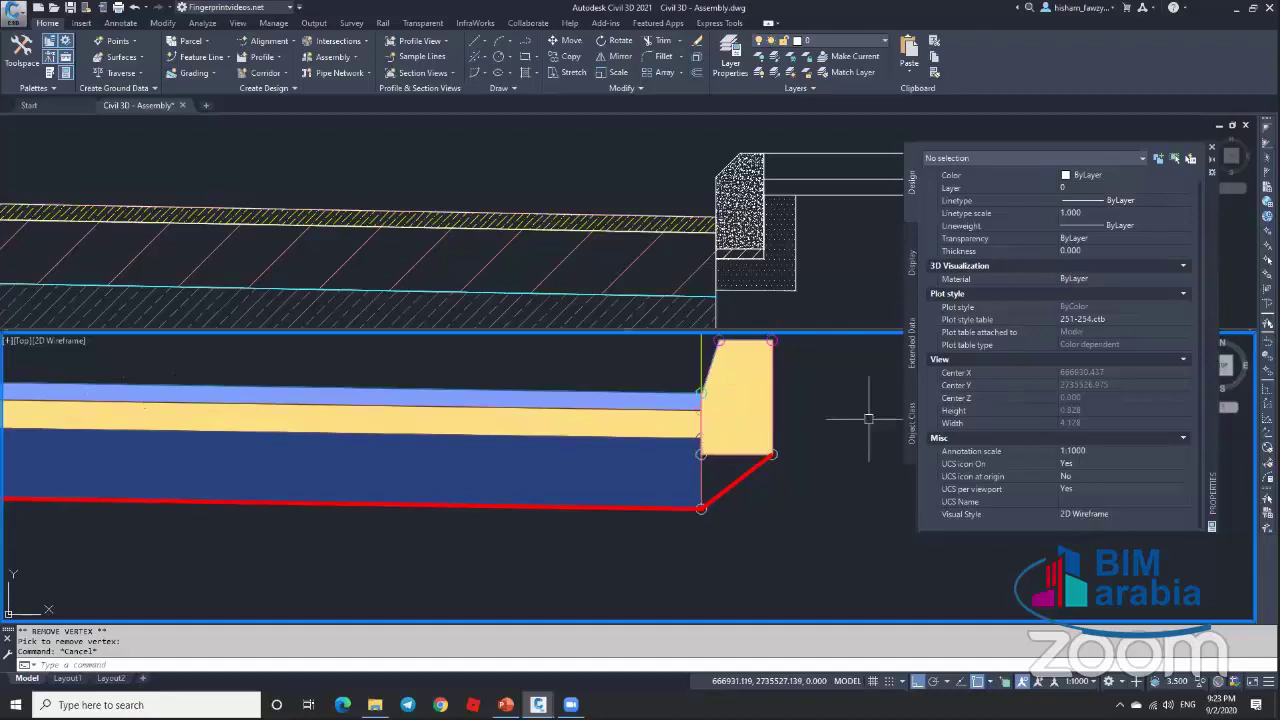
pyautogui.scroll(-4, 767, 415)
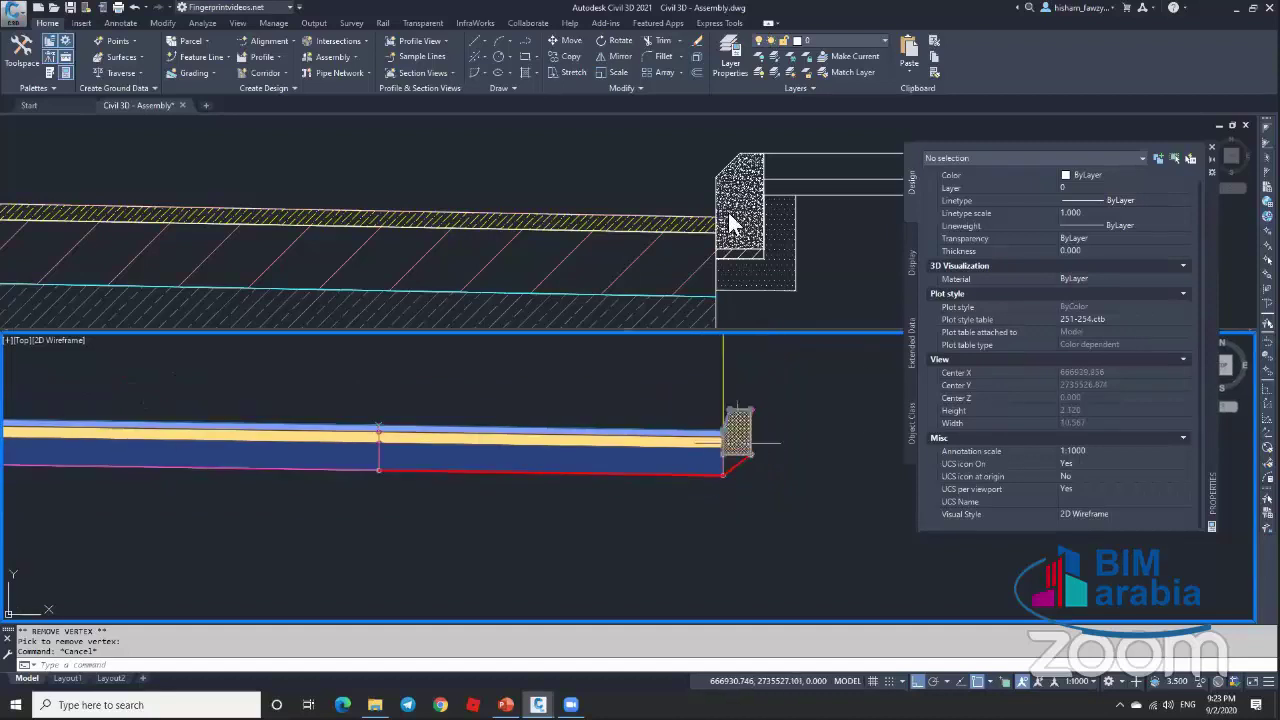
pyautogui.scroll(5, 732, 438)
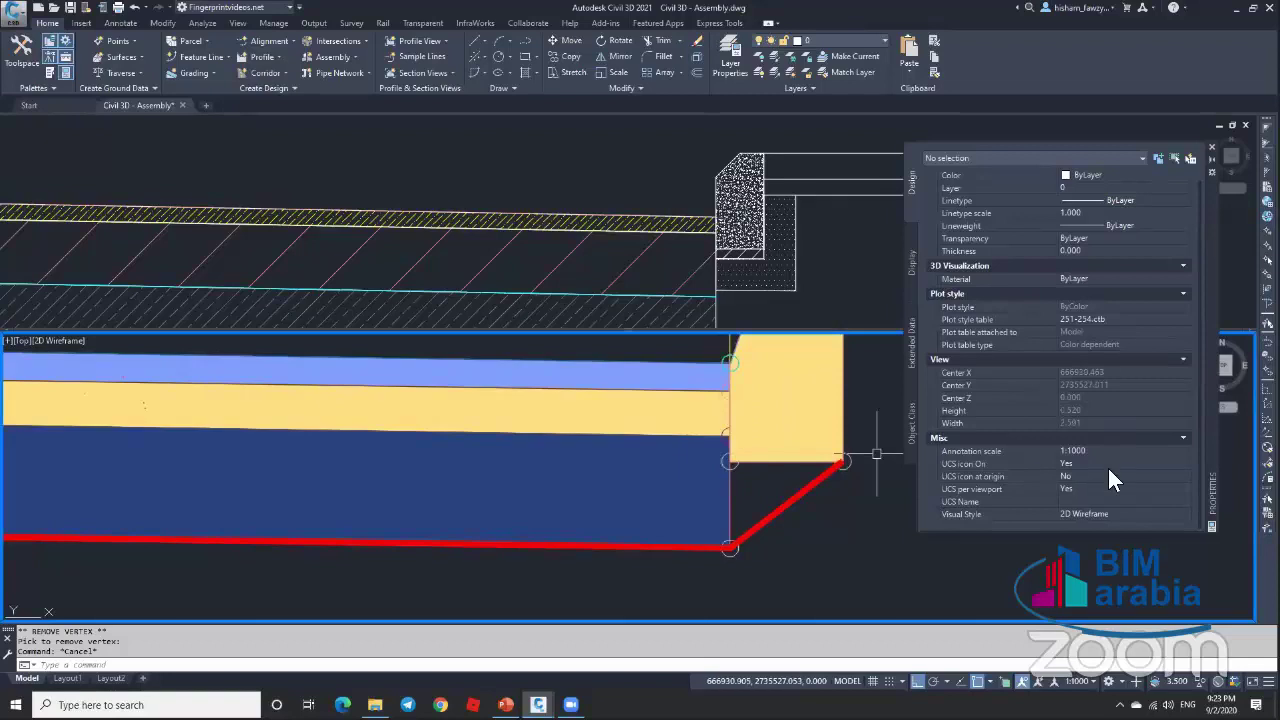
# Step: Set the curb-and-gutter's Subbase Depth to 0.101 m
pyautogui.click(862, 376)
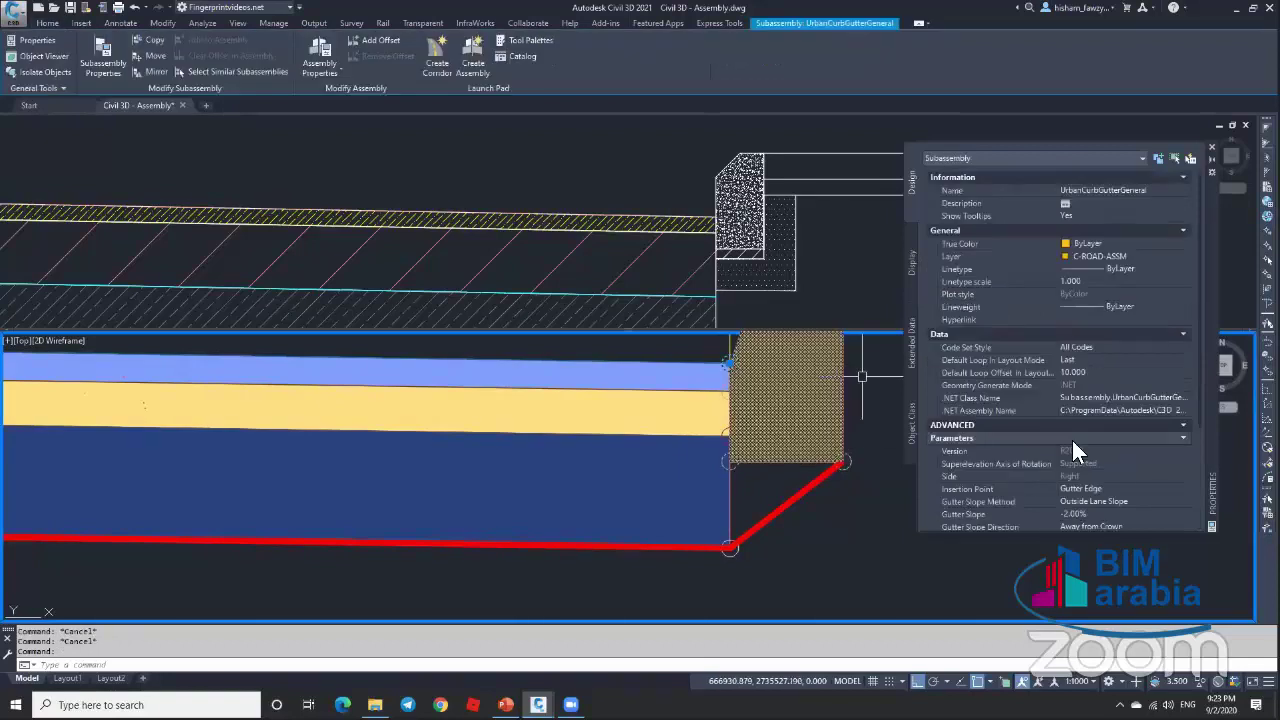
pyautogui.scroll(-2, 1072, 440)
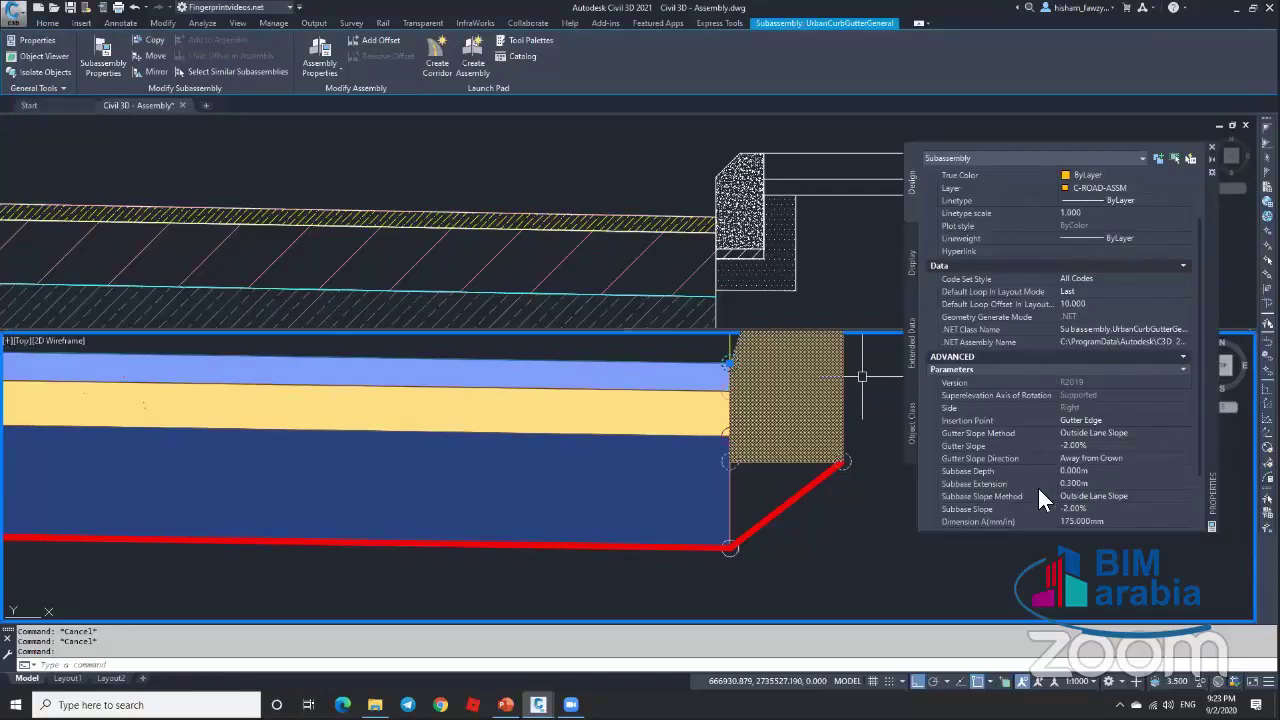
pyautogui.click(1108, 471)
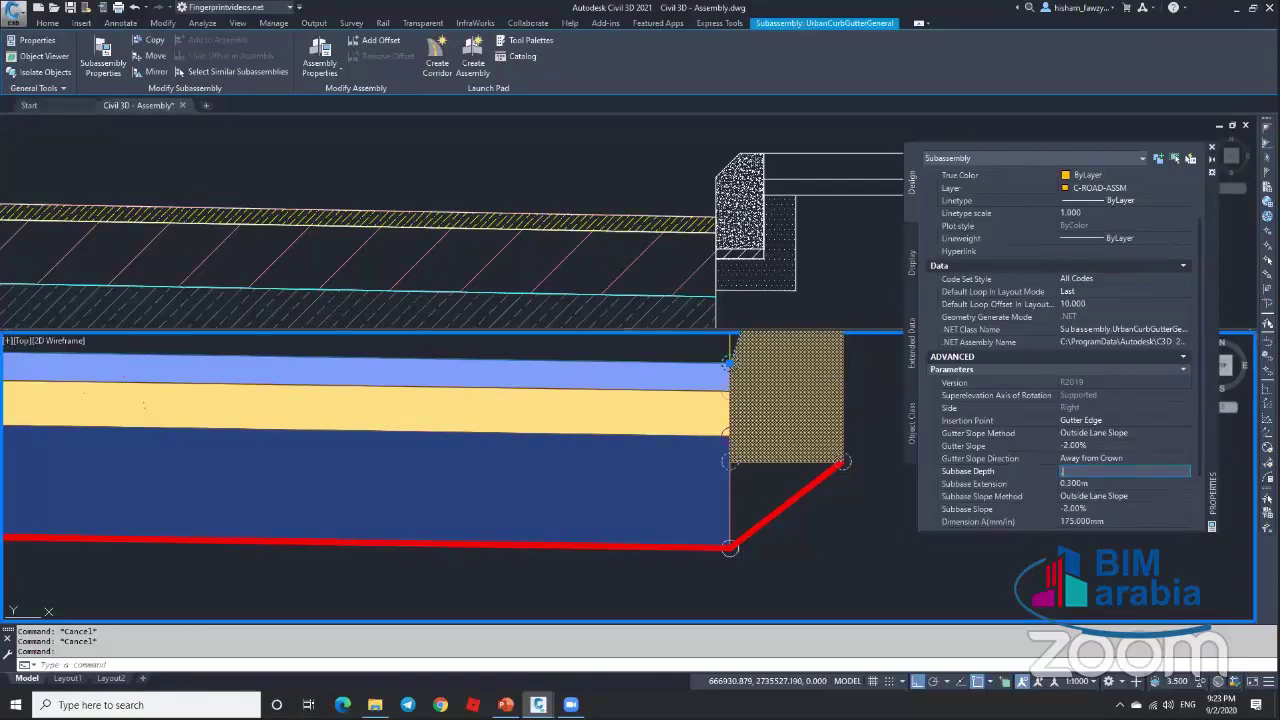
pyautogui.press('Tab')
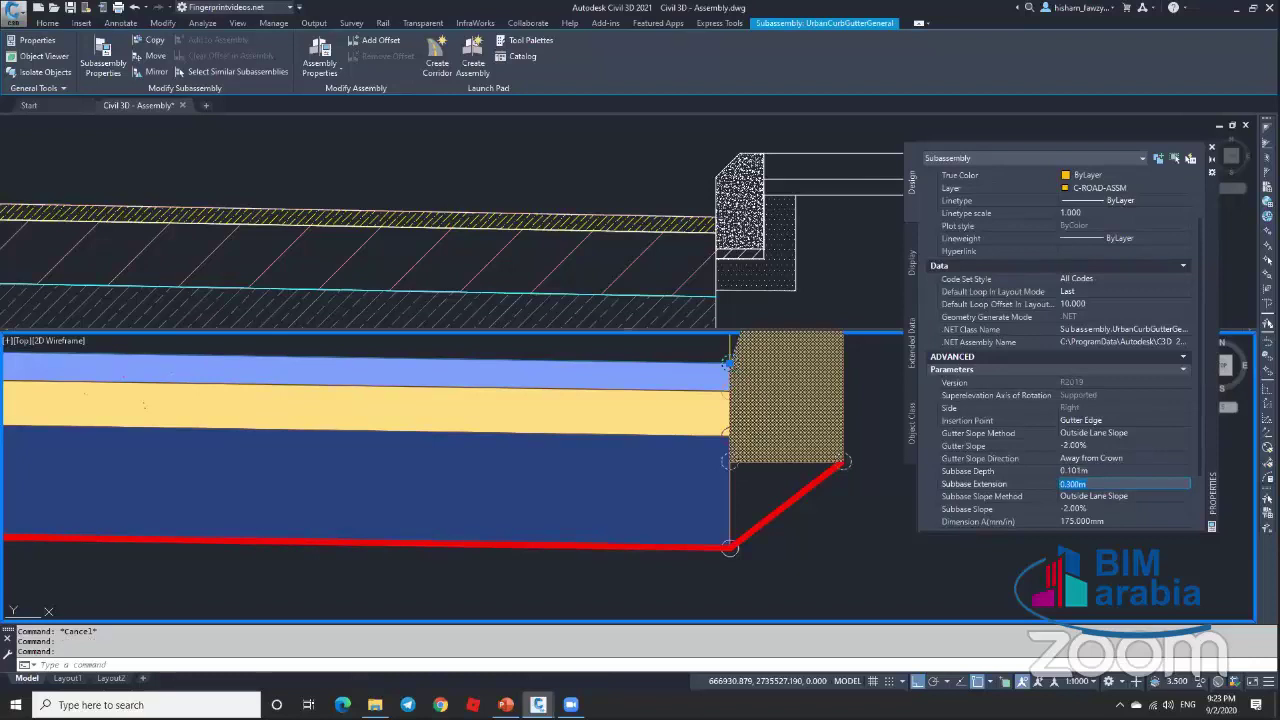
pyautogui.press('Escape')
# Step: Reselect the curb subassembly and bring the UrbanCurbGutterGeneral Help page to the front
pyautogui.scroll(2, 772, 478)
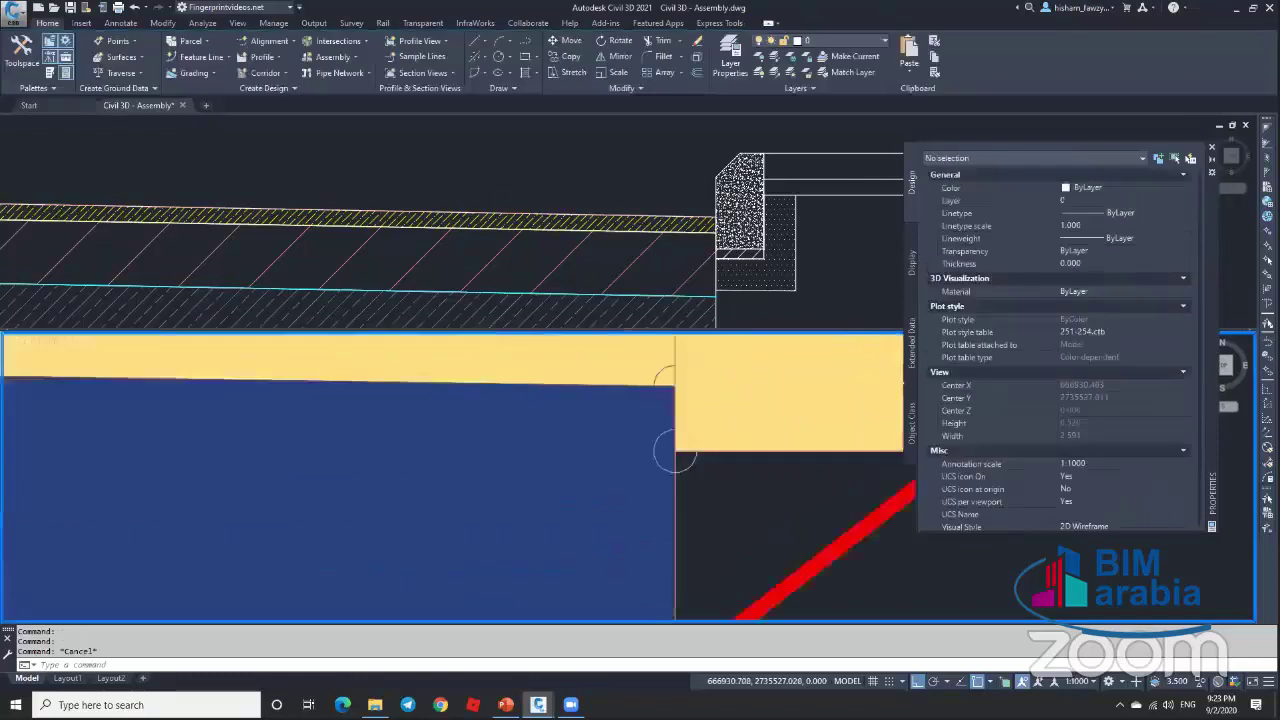
pyautogui.click(660, 450)
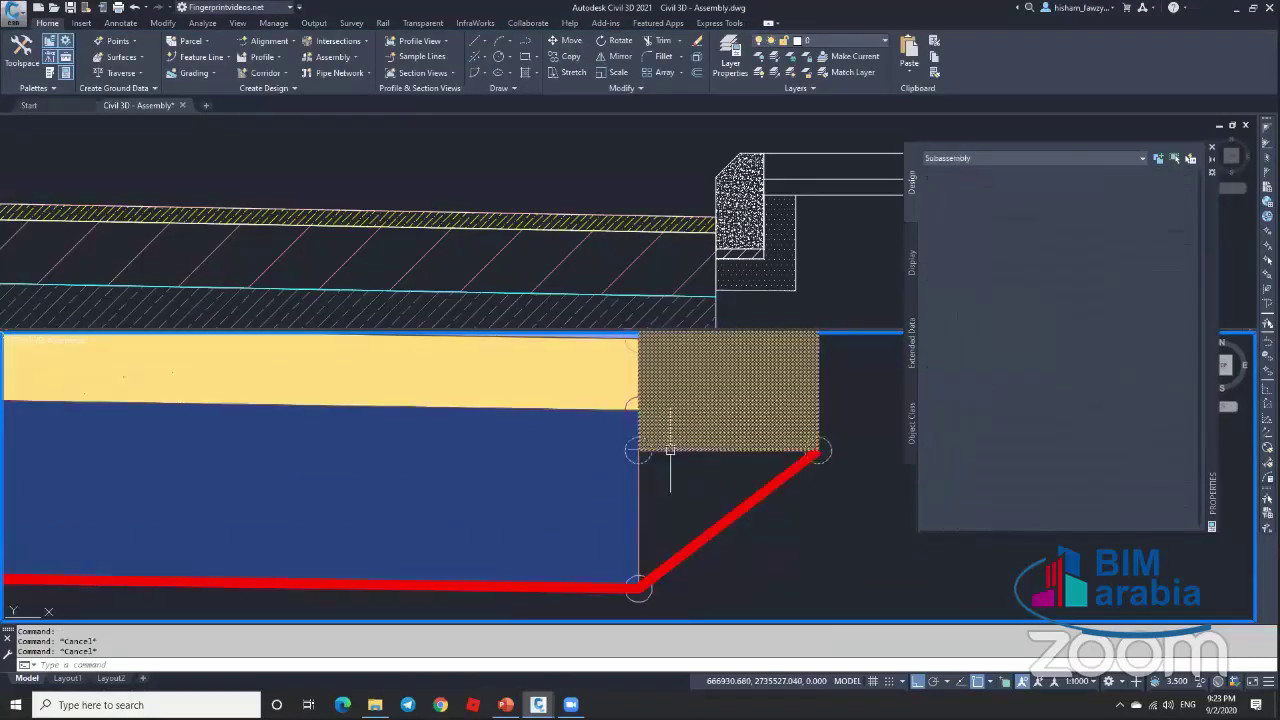
pyautogui.scroll(-3, 668, 458)
pyautogui.scroll(-5, 1086, 482)
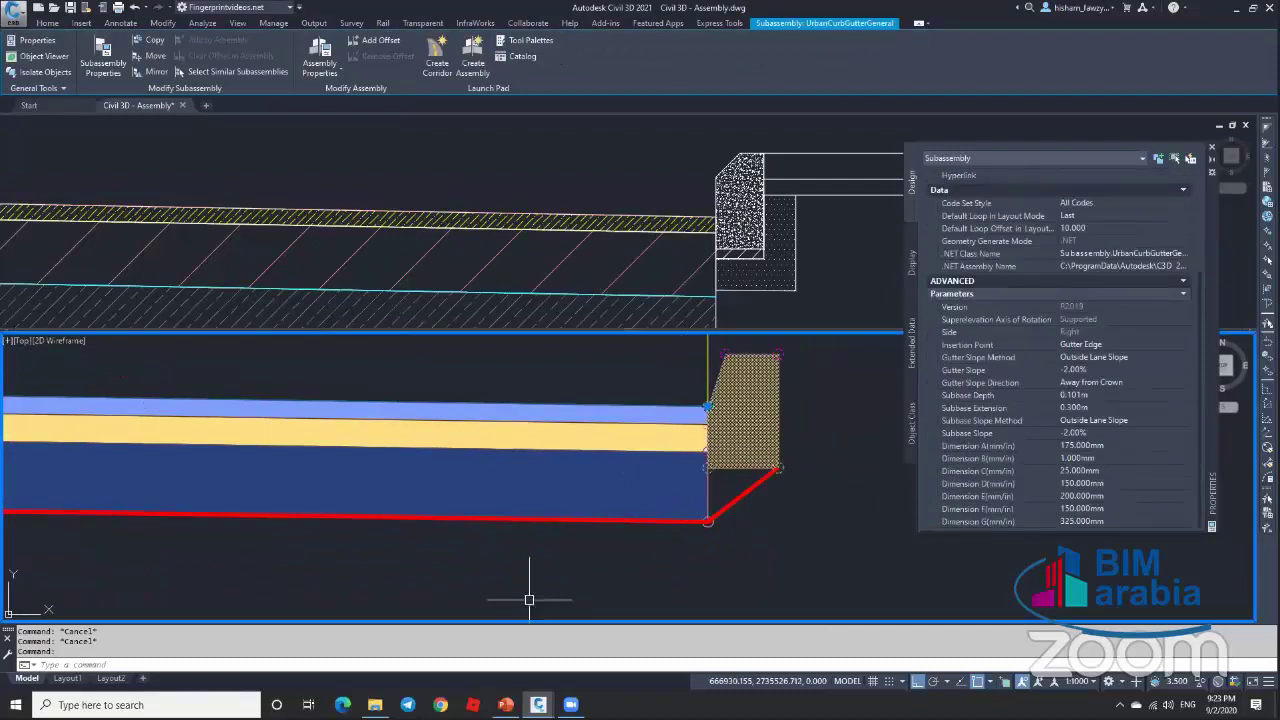
pyautogui.moveTo(555, 695)
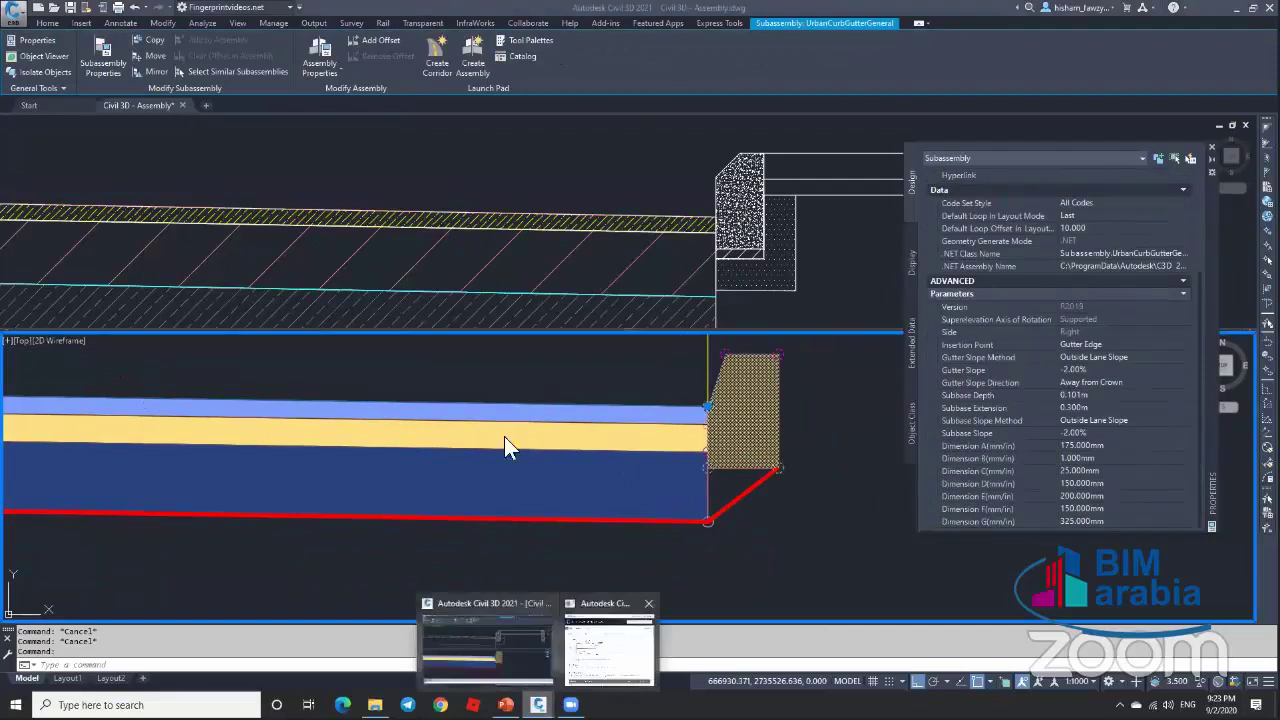
pyautogui.click(715, 695)
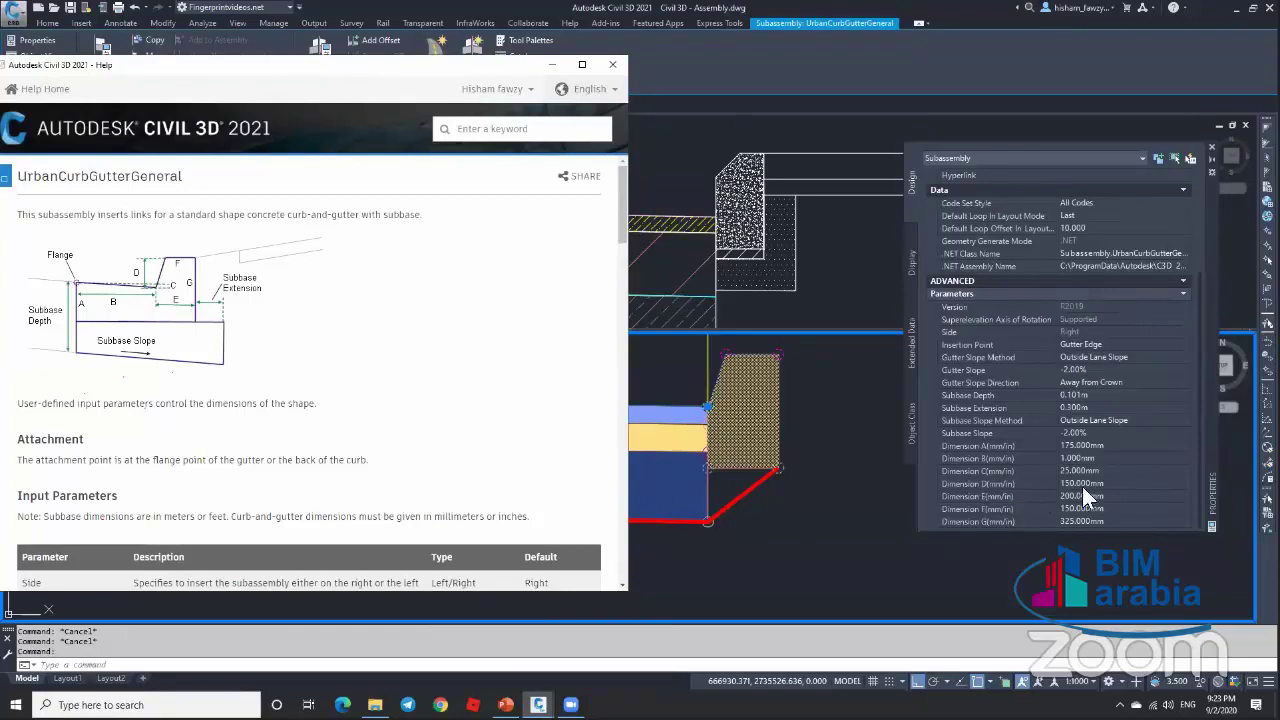
# Step: Set curb dimensions D to 200 mm, G to 300 mm, A to 100 mm and E to 150 mm
pyautogui.click(1116, 485)
pyautogui.write('2')
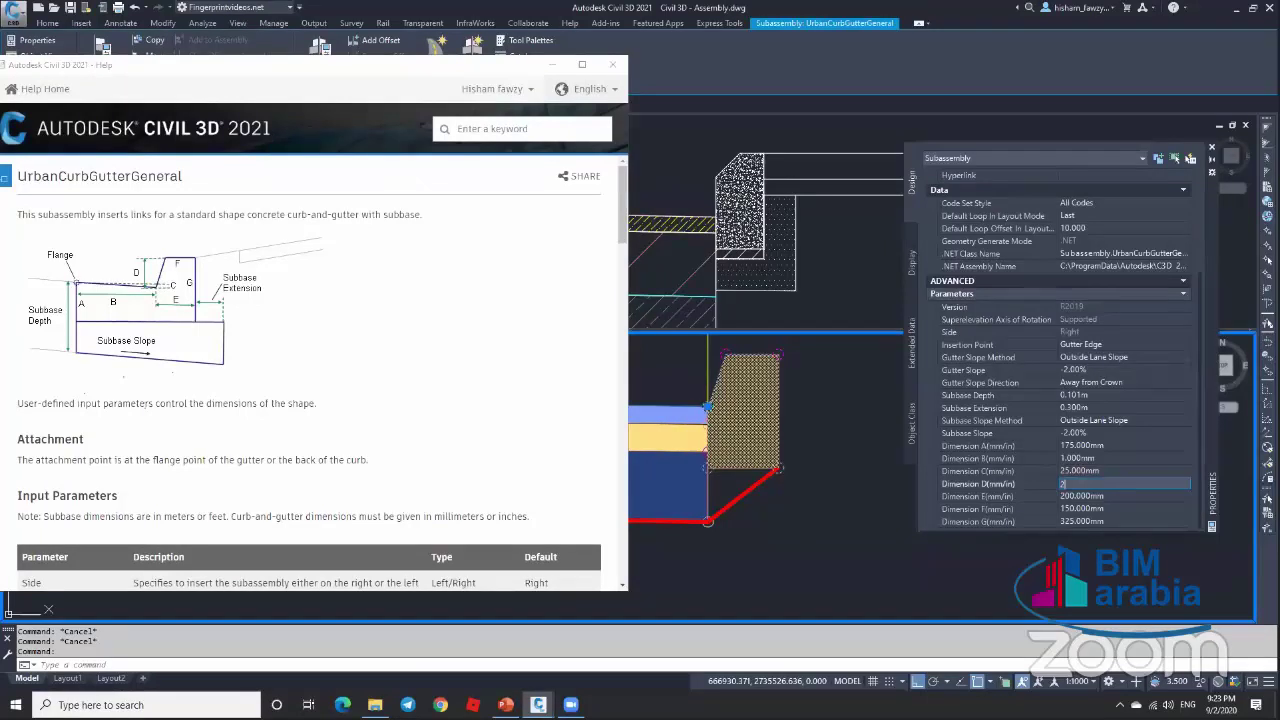
pyautogui.write('00')
pyautogui.press('Tab')
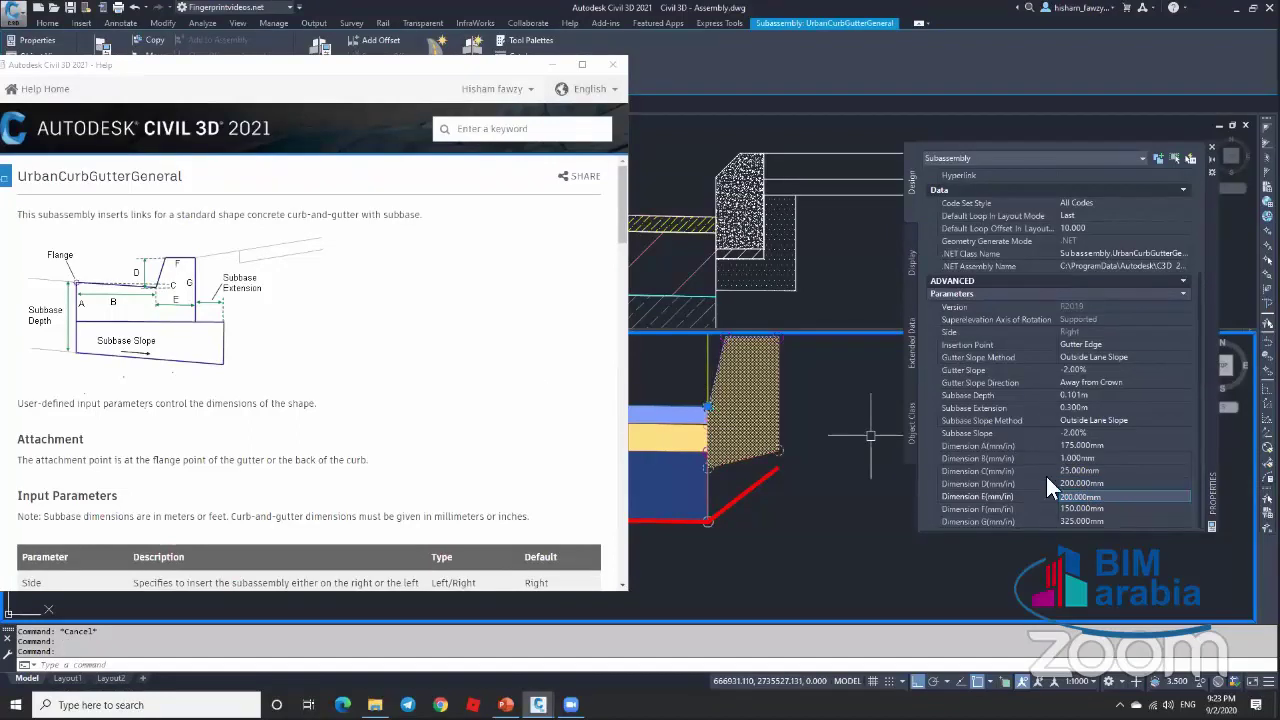
pyautogui.click(1110, 521)
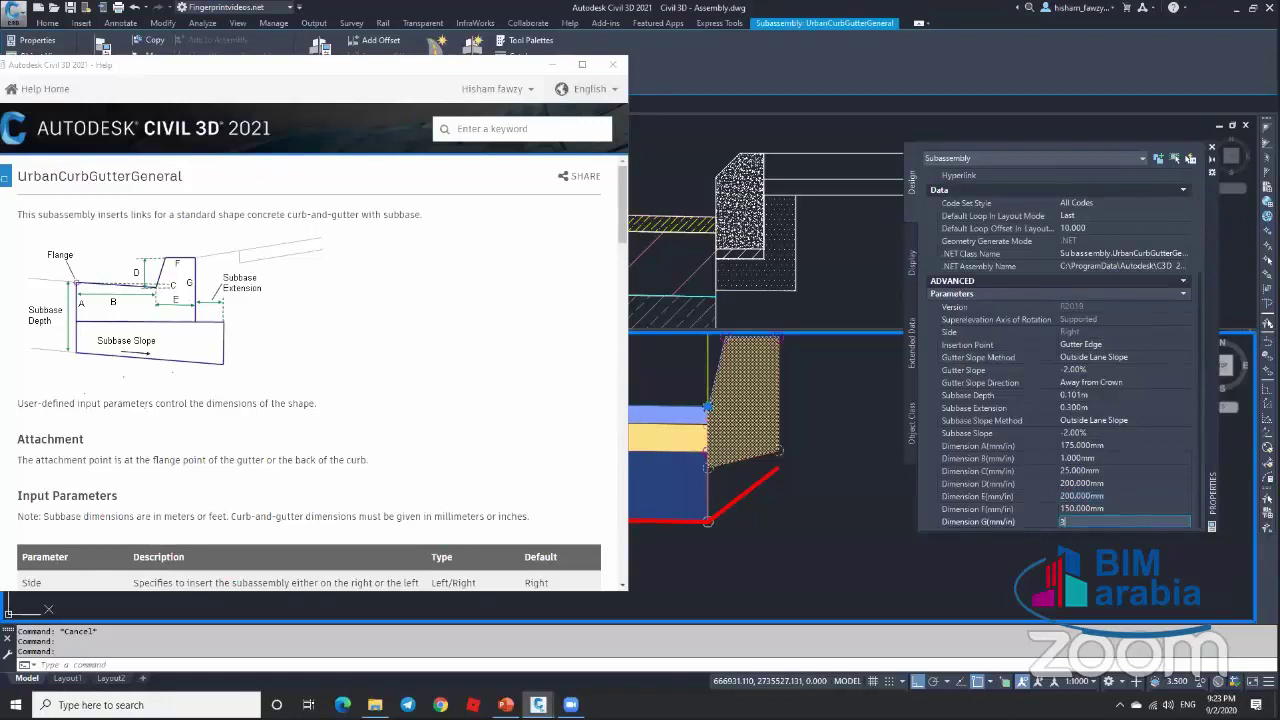
pyautogui.press('Return')
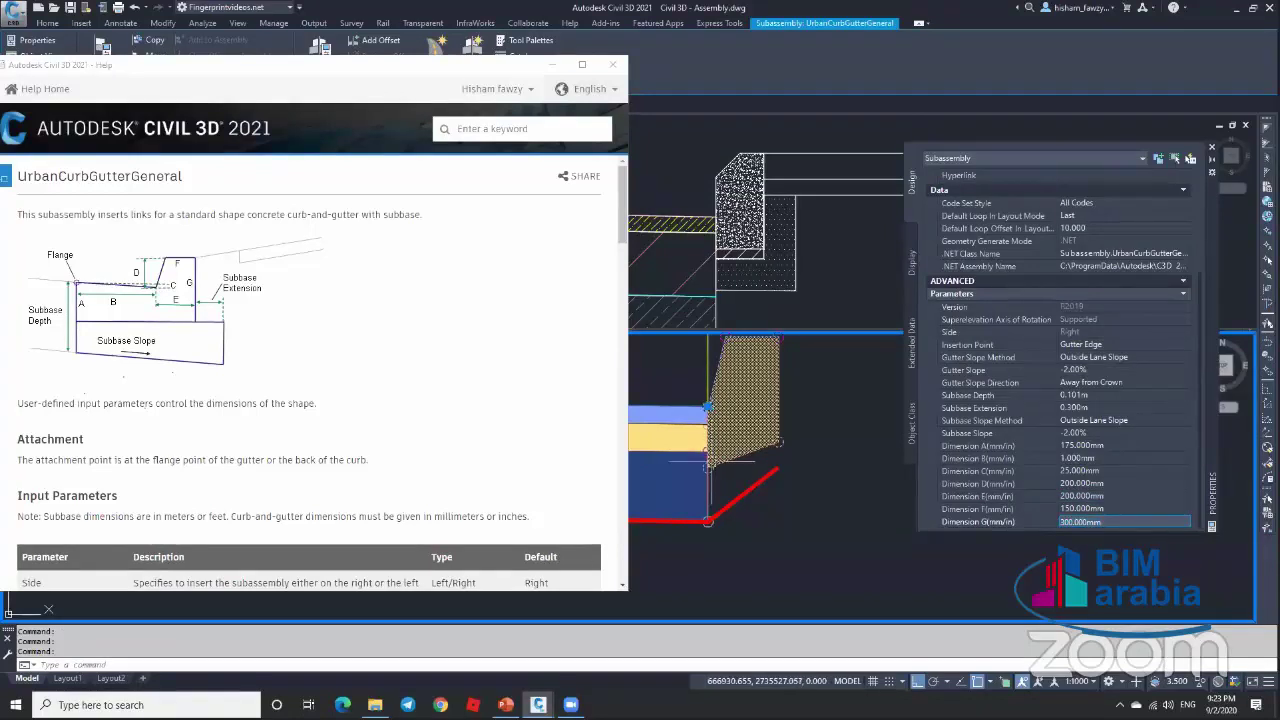
pyautogui.moveTo(707, 463)
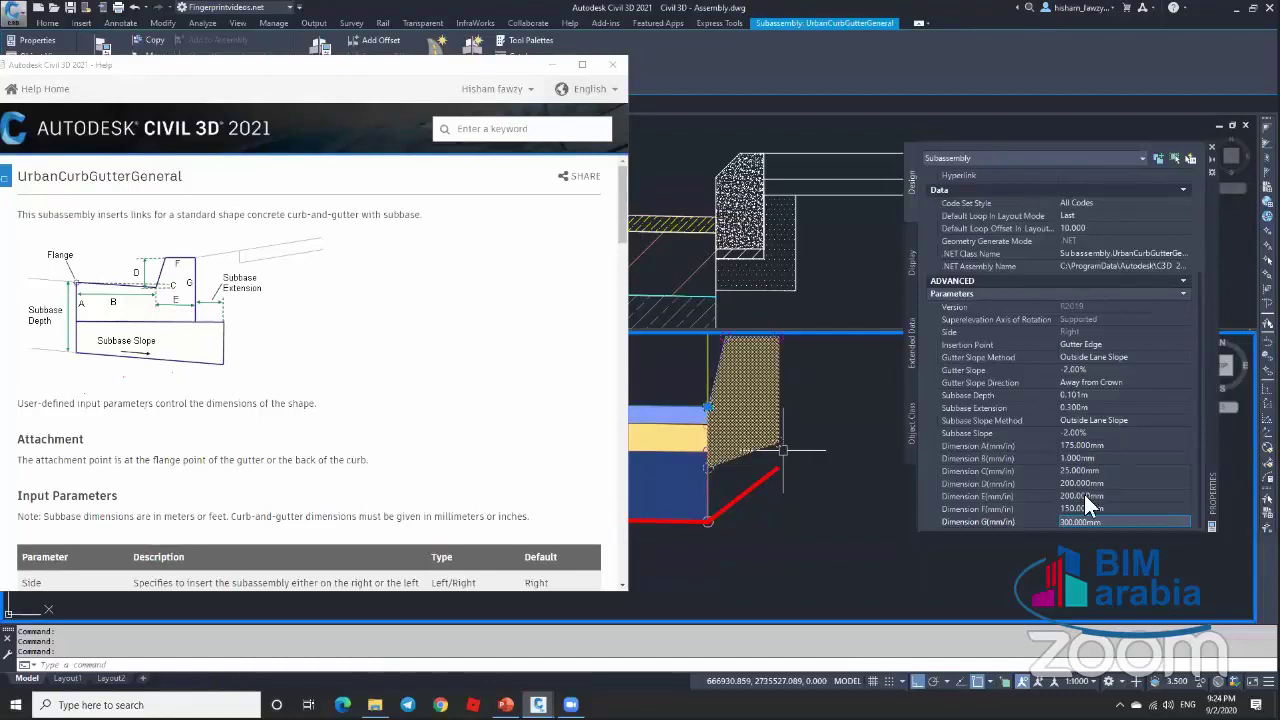
pyautogui.click(1085, 446)
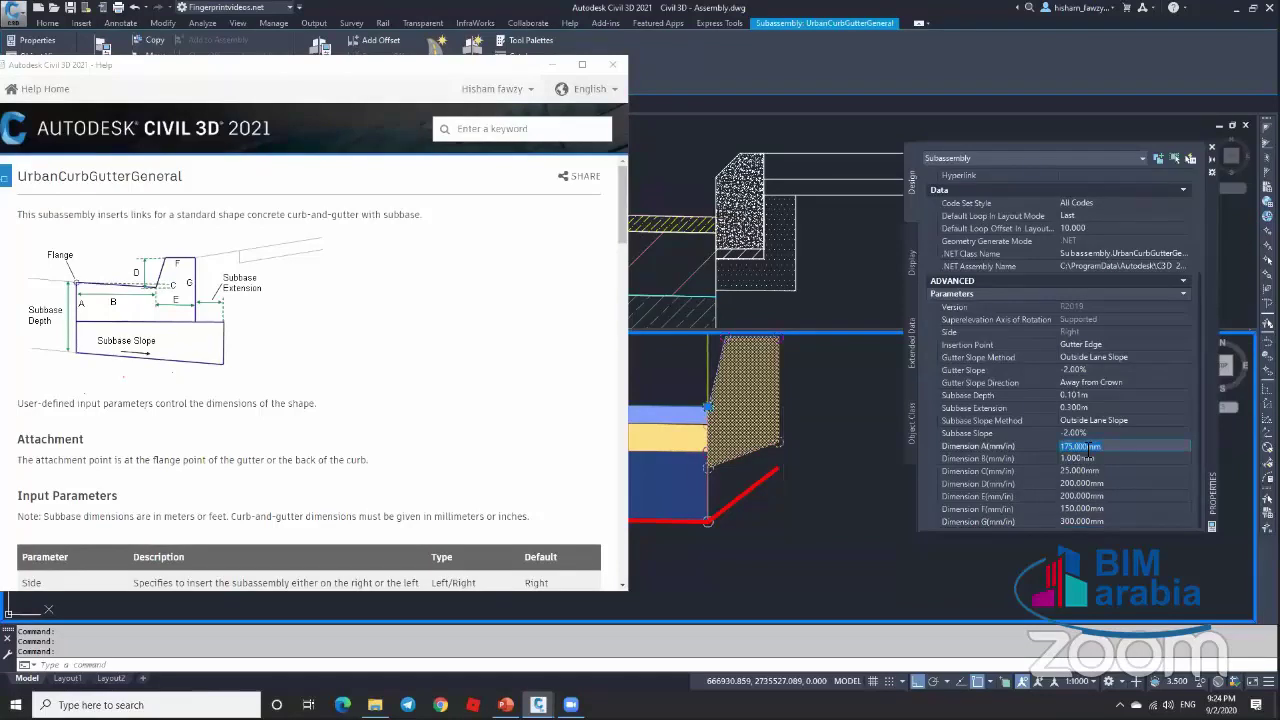
pyautogui.write('100')
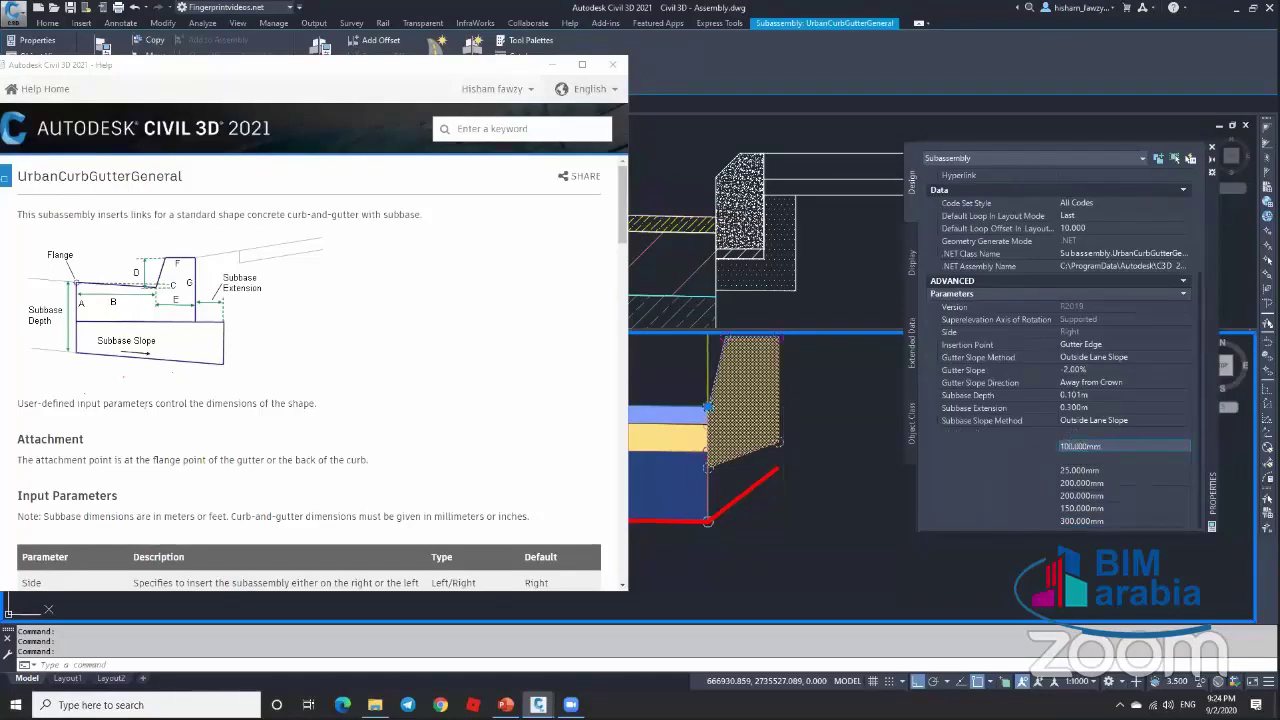
pyautogui.click(968, 458)
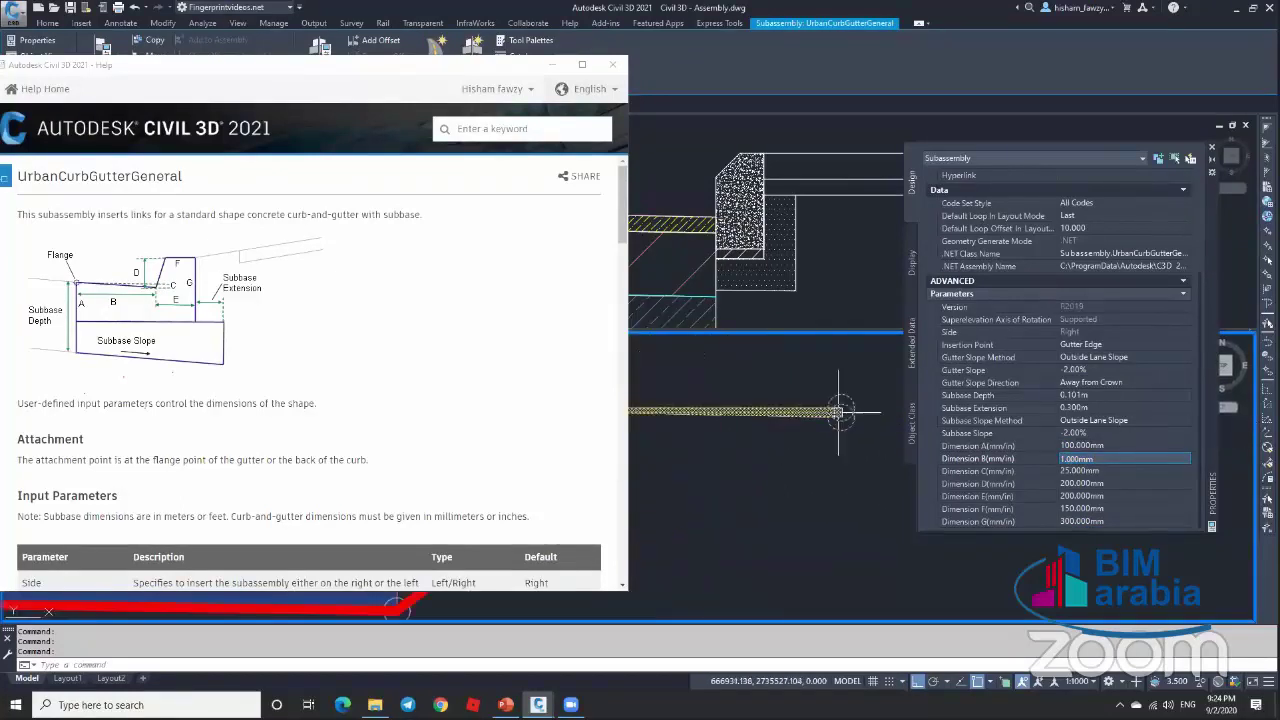
pyautogui.click(1114, 494)
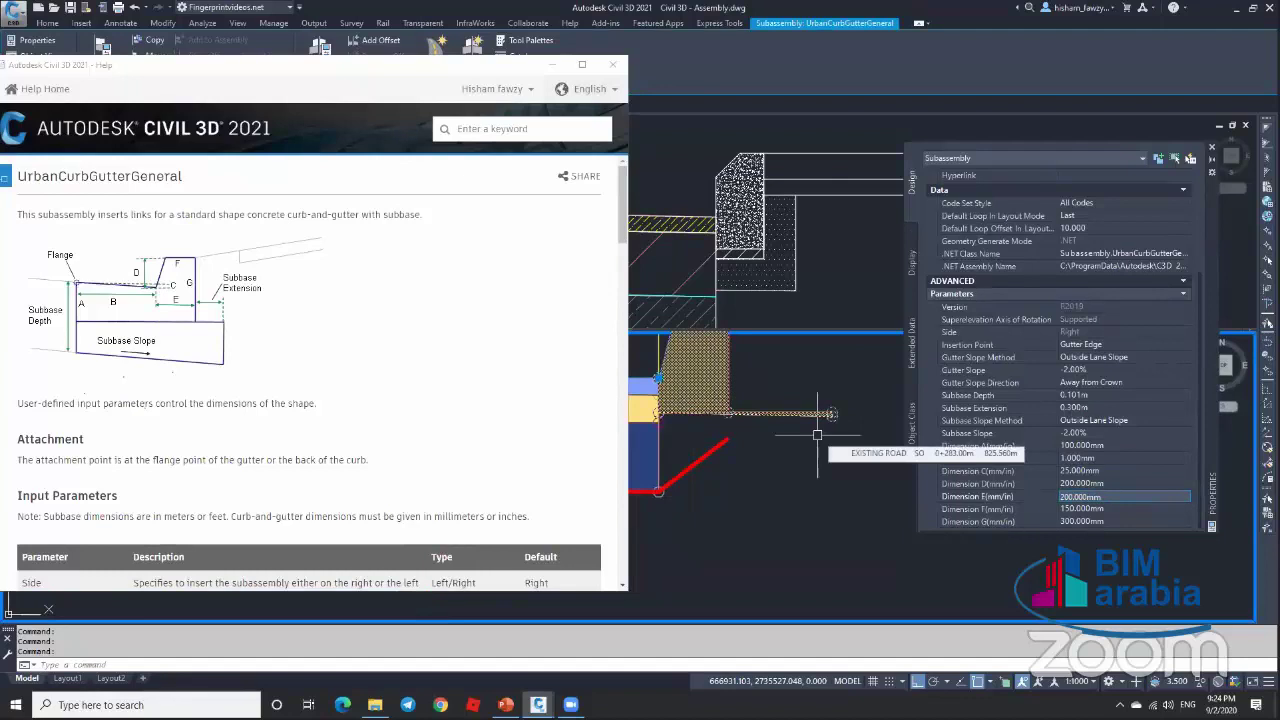
pyautogui.doubleClick(1070, 496)
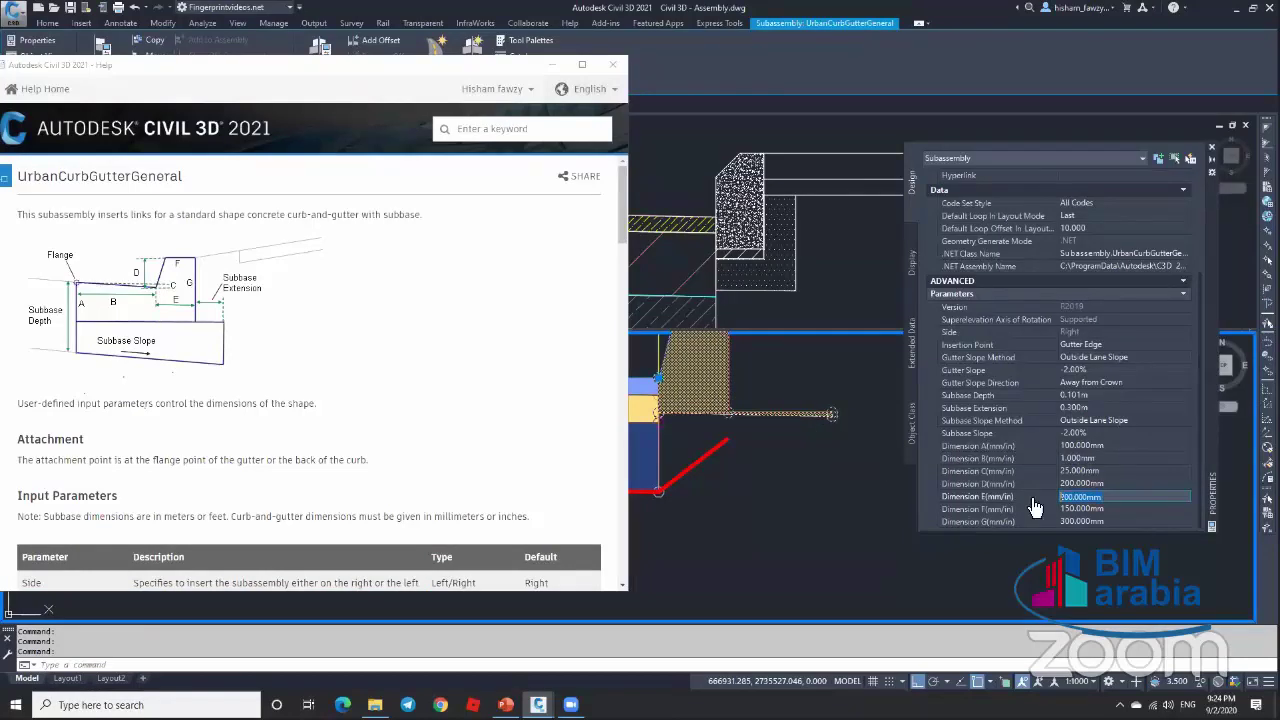
pyautogui.click(1035, 507)
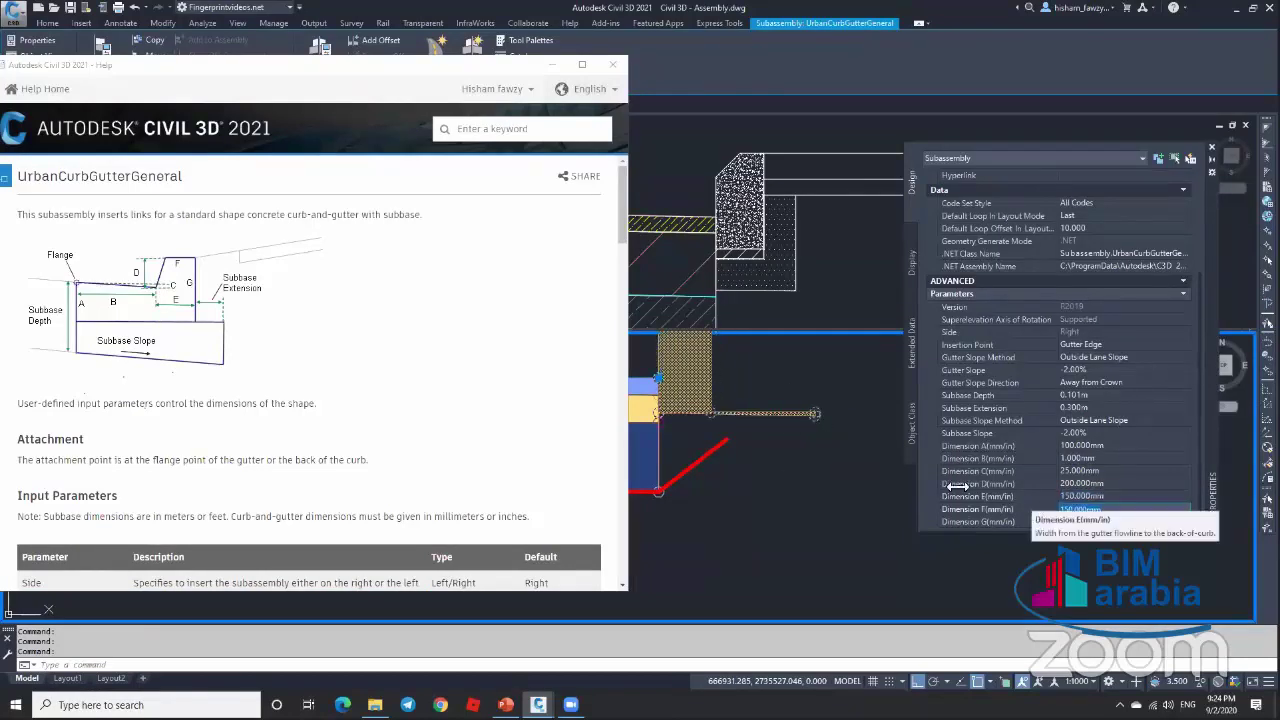
# Step: Set a 0.00% gutter slope, 0.000 m subbase extension and zero subbase slope
pyautogui.moveTo(676, 388)
pyautogui.mouseDown(button='middle')
pyautogui.moveTo(736, 418)
pyautogui.moveTo(752, 487)
pyautogui.mouseUp(button='middle')
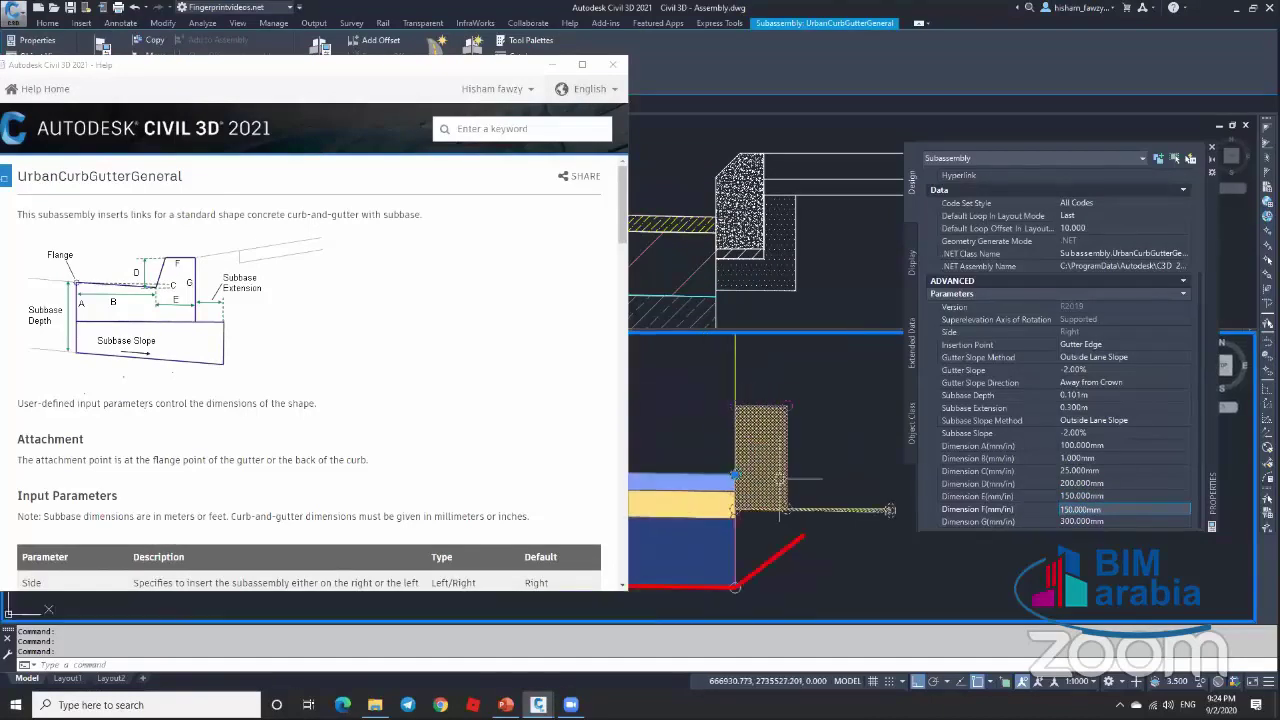
pyautogui.scroll(3, 768, 512)
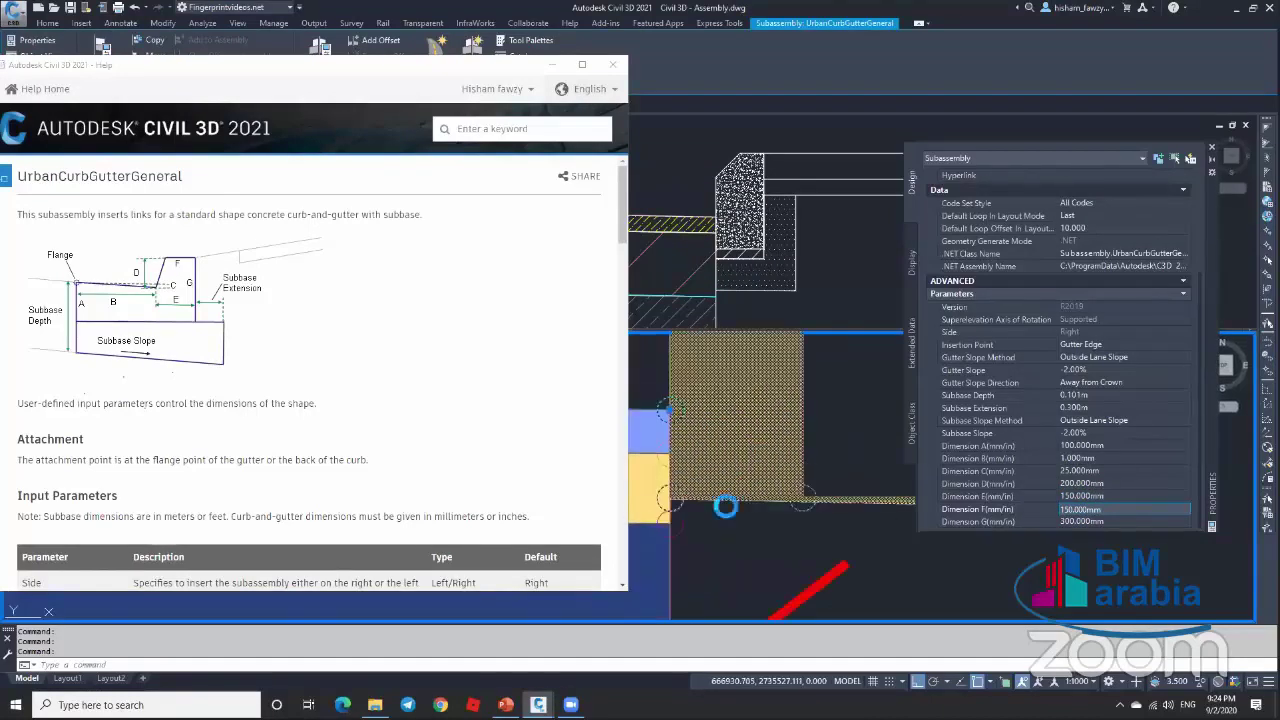
pyautogui.click(1118, 370)
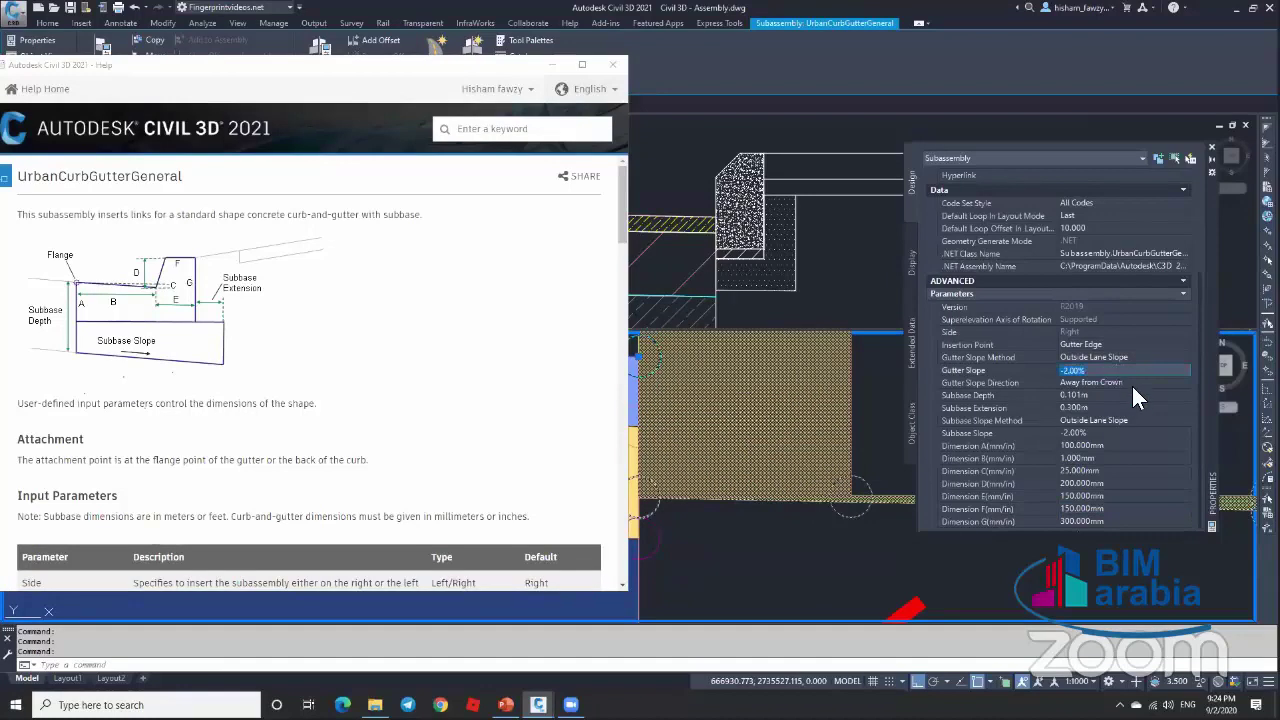
pyautogui.click(1125, 408)
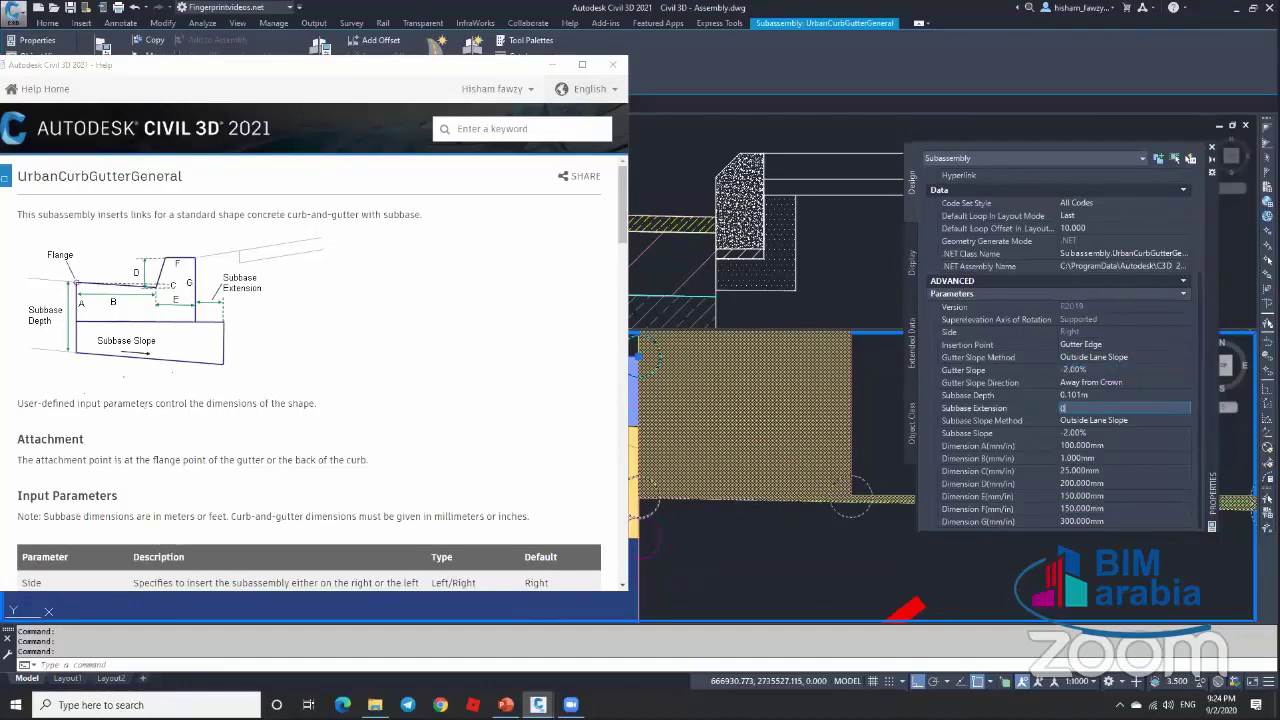
pyautogui.click(1072, 421)
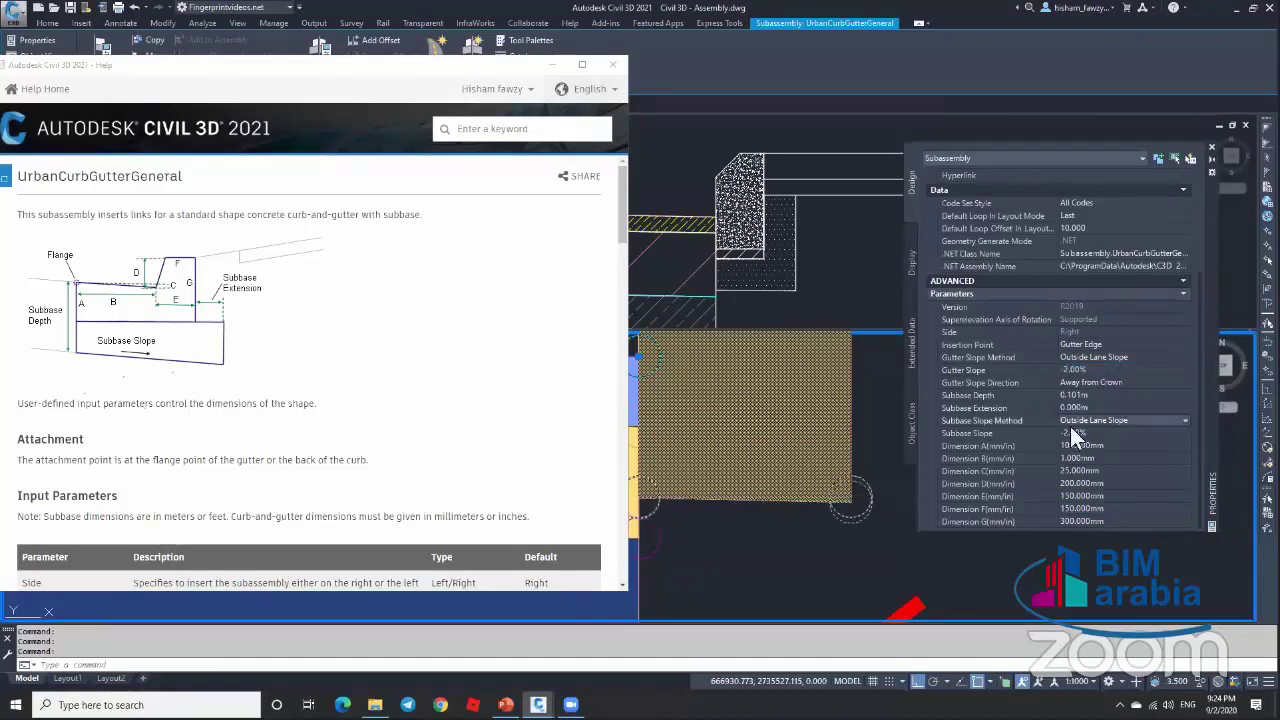
pyautogui.click(1112, 369)
pyautogui.write('0')
pyautogui.press('Tab')
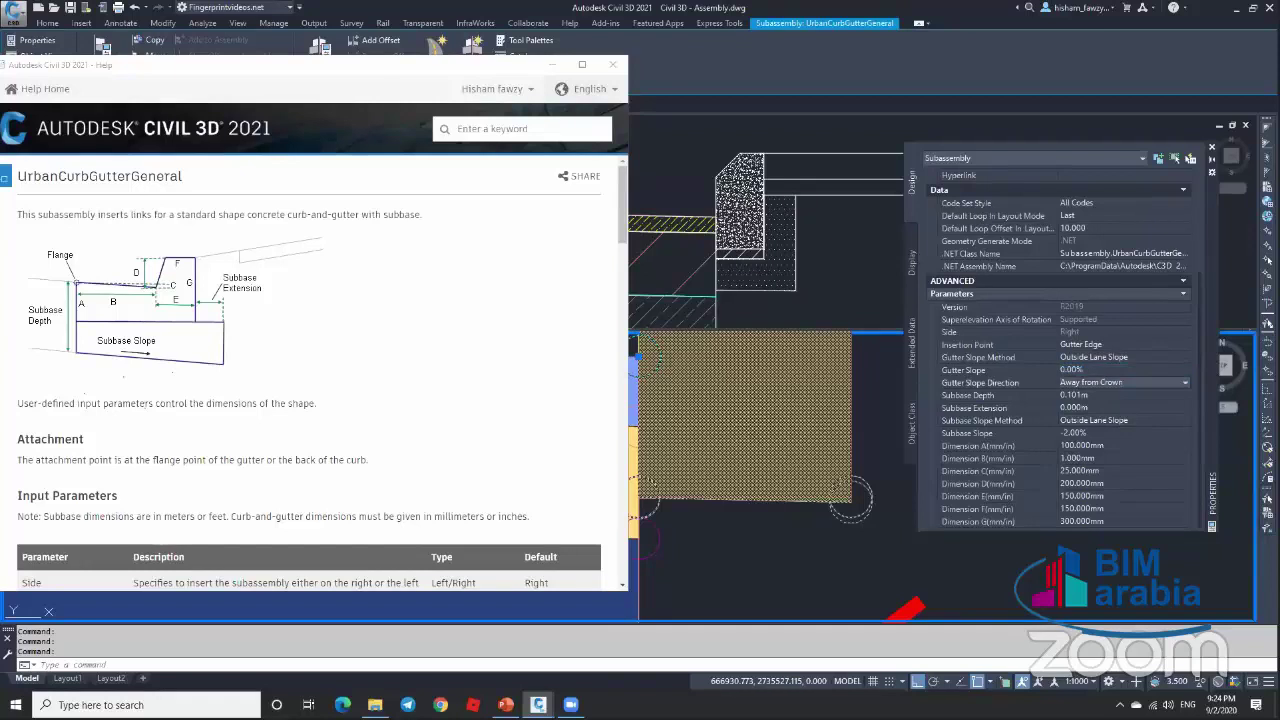
pyautogui.click(1105, 432)
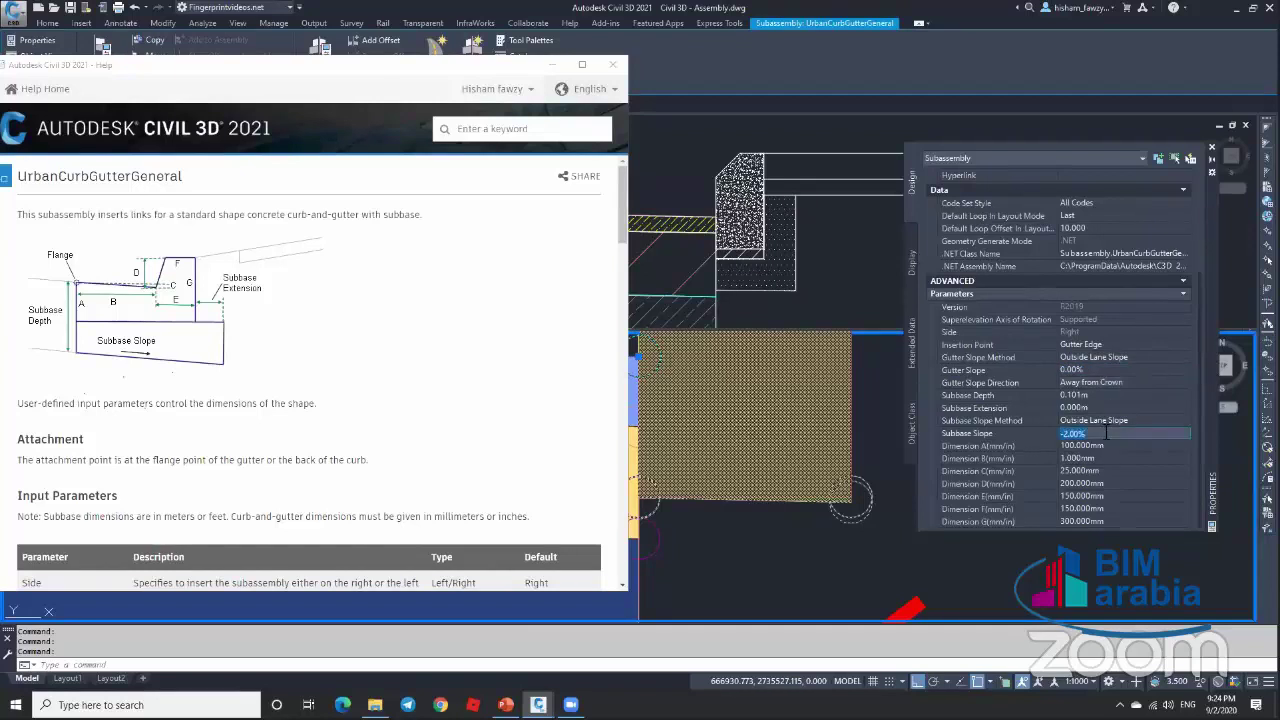
pyautogui.press('Tab')
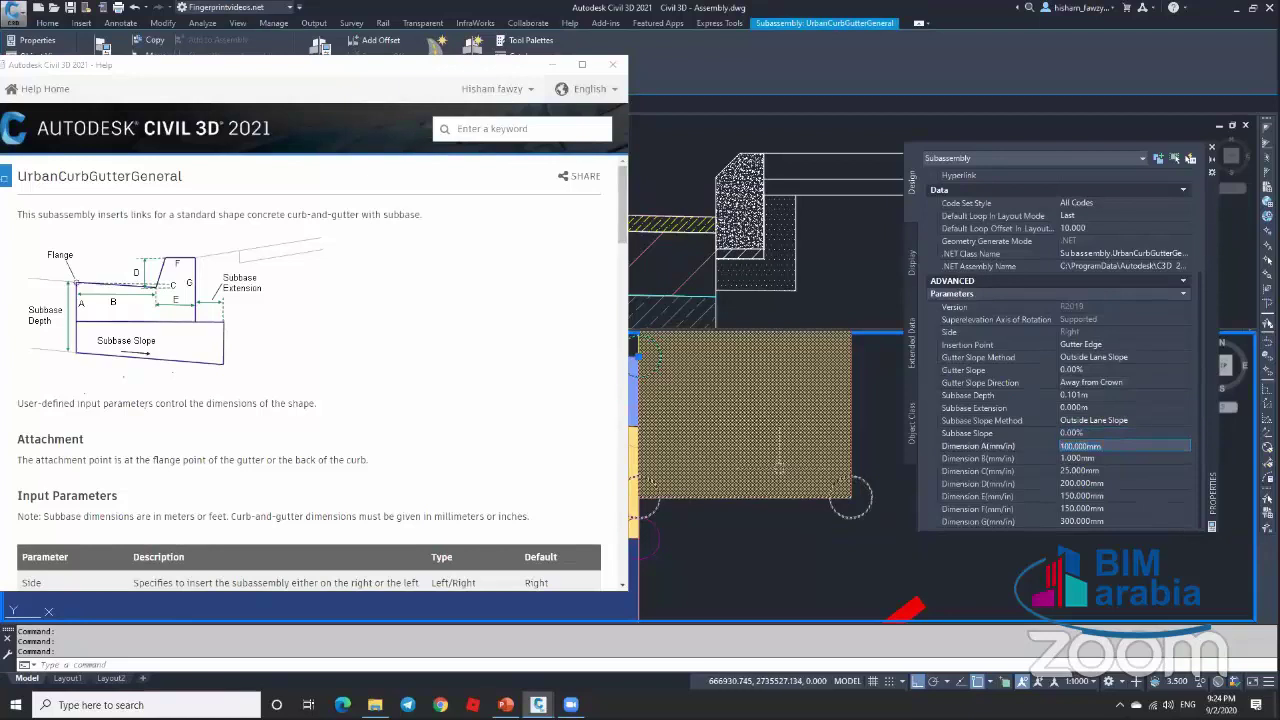
pyautogui.press('Escape')
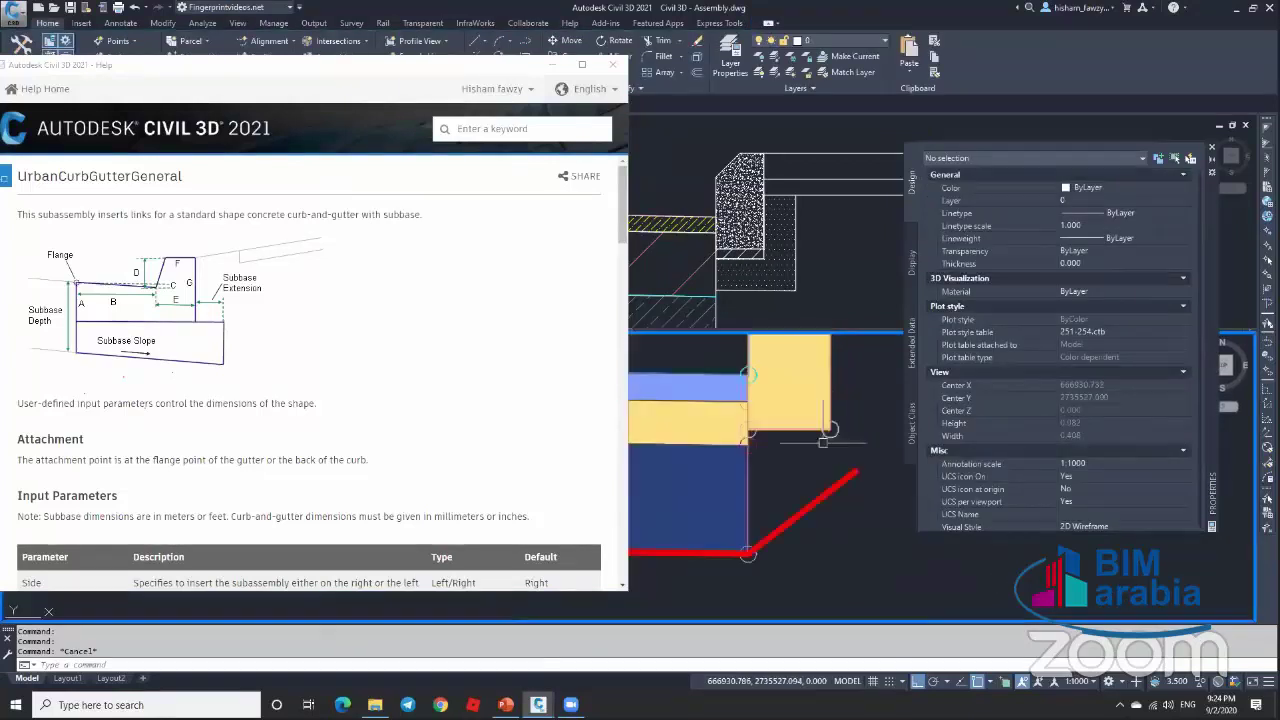
# Step: Stretch the red polyline's end to the curb corner and add a vertex there, forming an L
pyautogui.click(810, 440)
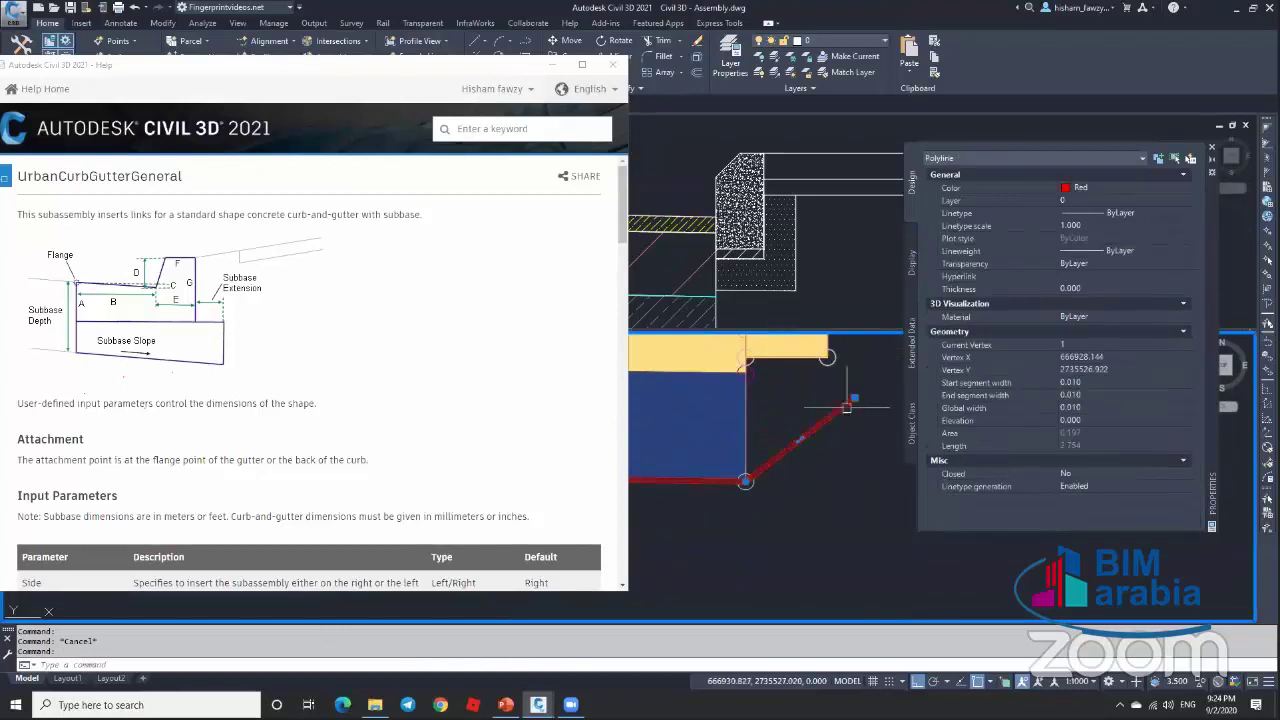
pyautogui.click(850, 402)
pyautogui.click(828, 357)
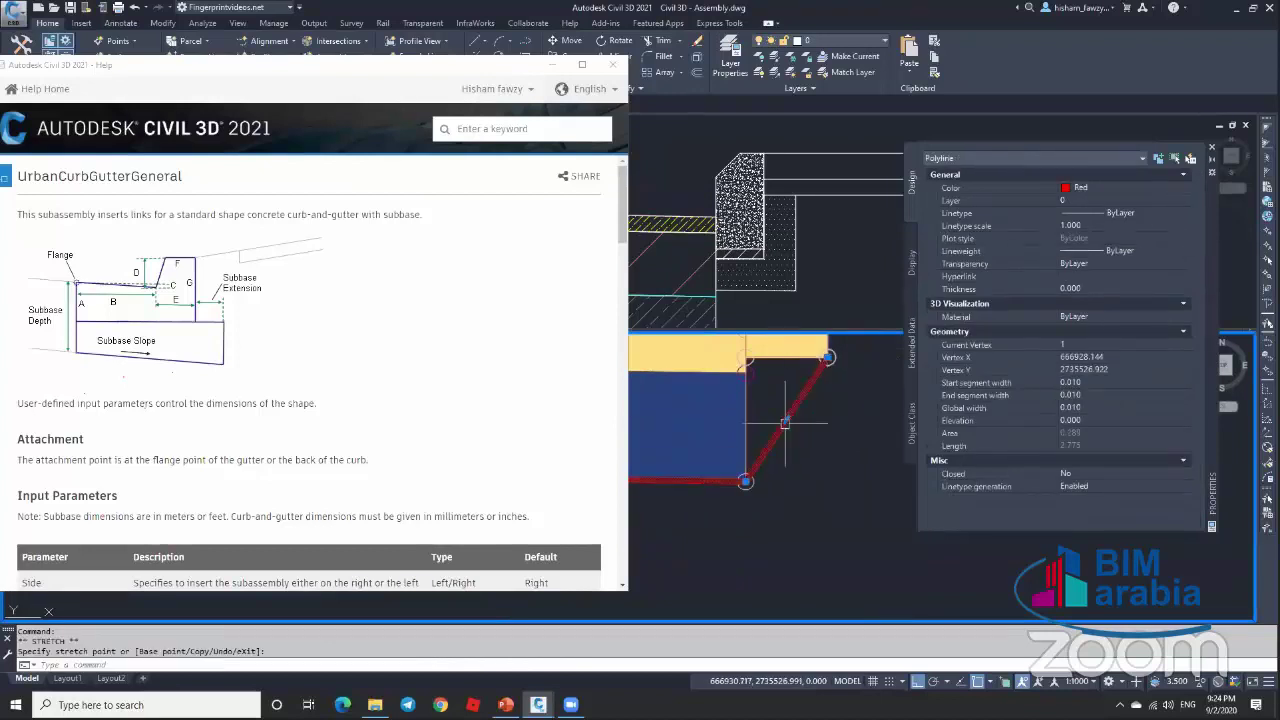
pyautogui.moveTo(786, 420)
pyautogui.click(820, 460)
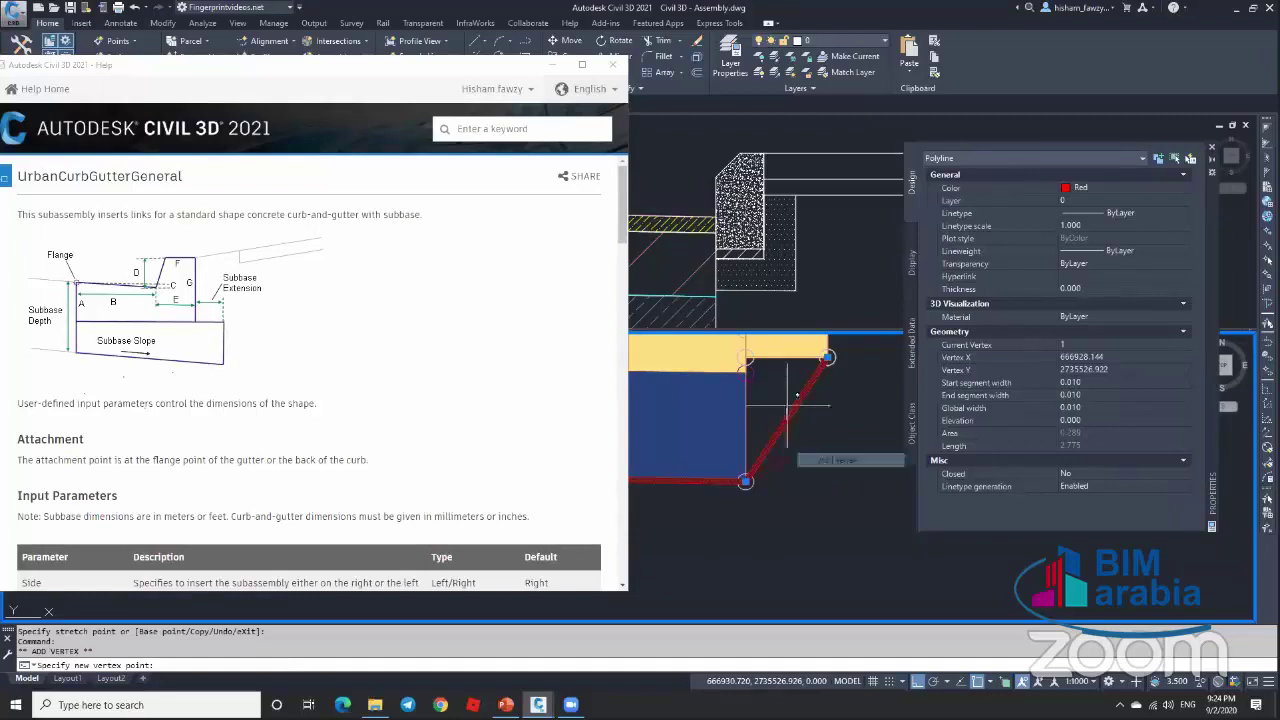
pyautogui.click(746, 358)
pyautogui.press('Escape')
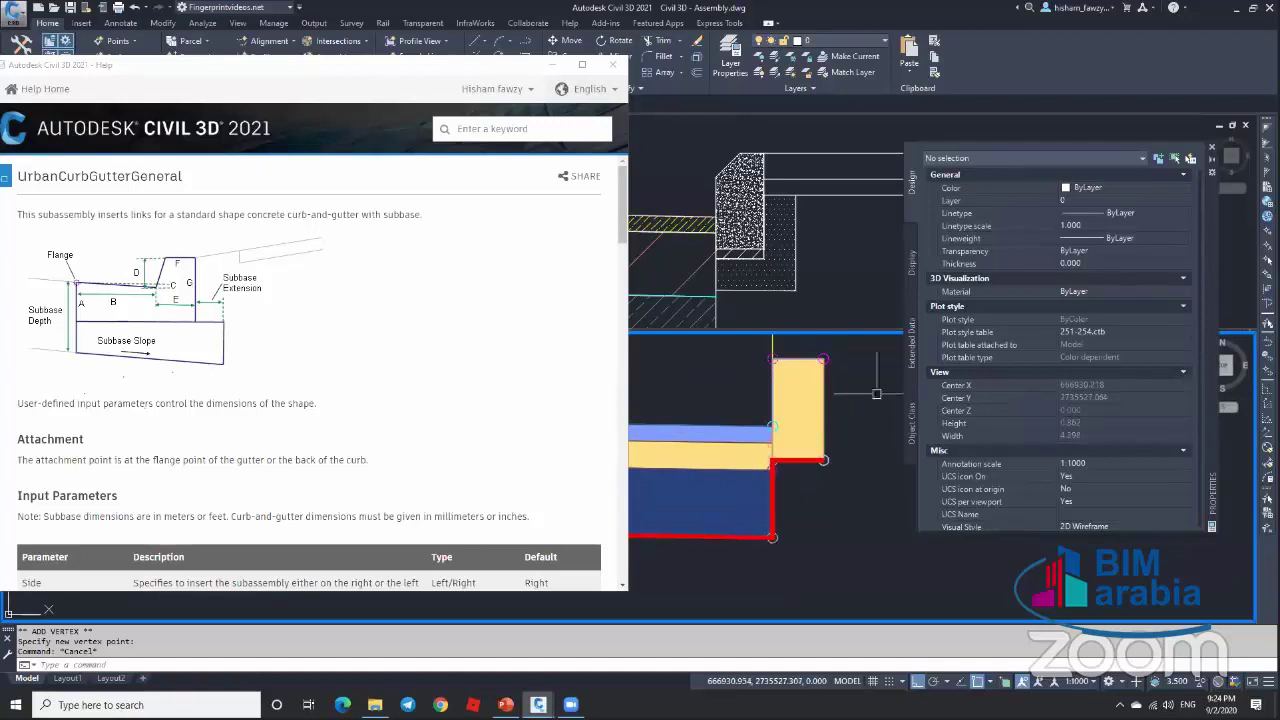
pyautogui.scroll(-3, 804, 430)
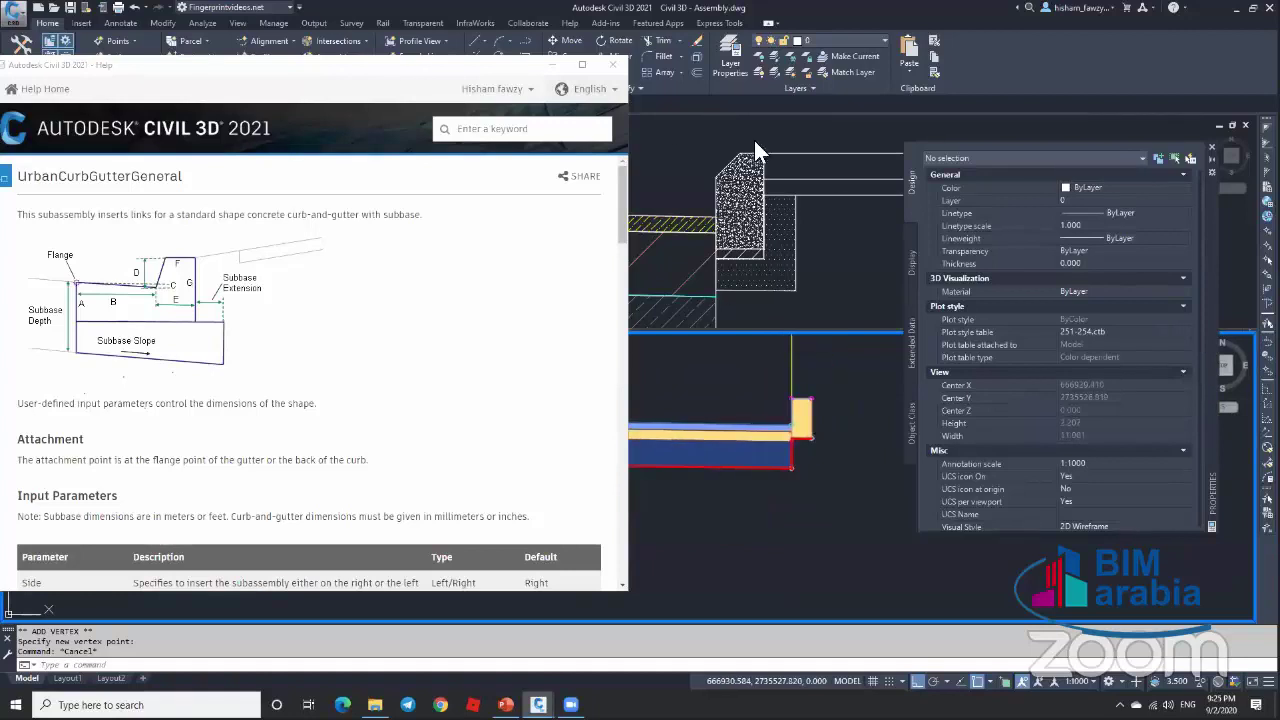
# Step: Close the Help page and Properties palette, then delete the curb subassembly
pyautogui.click(790, 212)
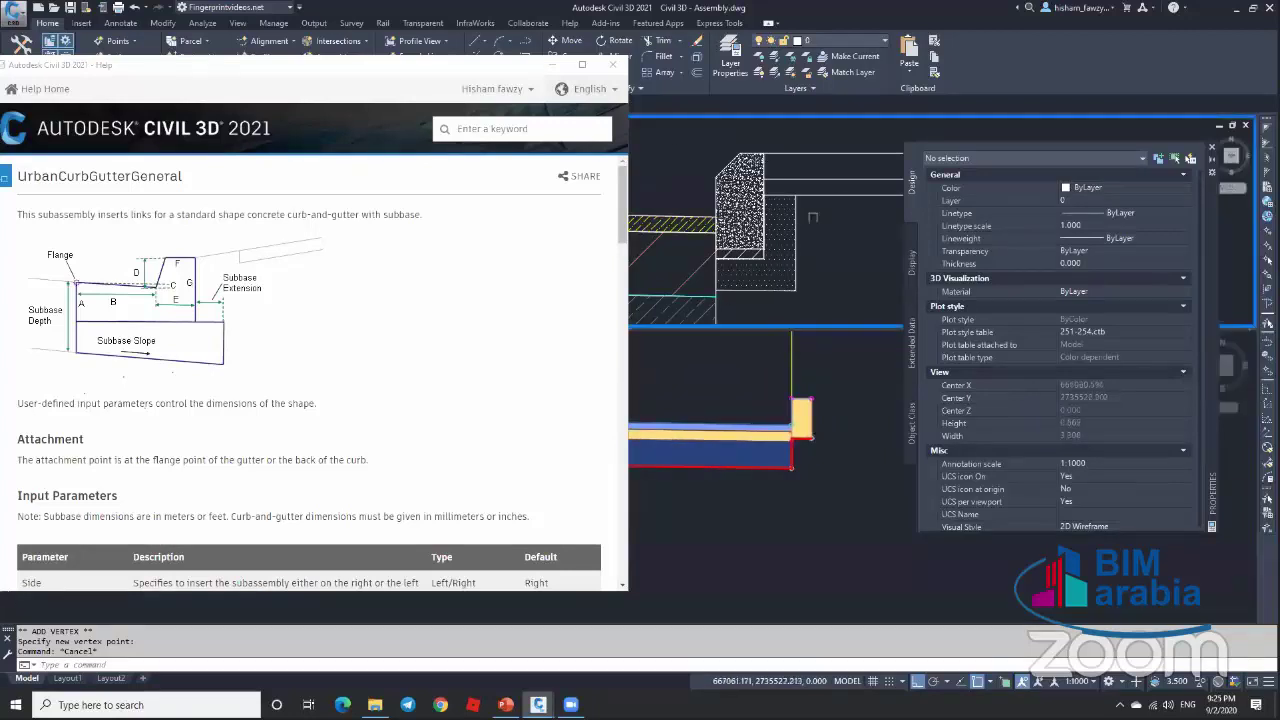
pyautogui.click(614, 65)
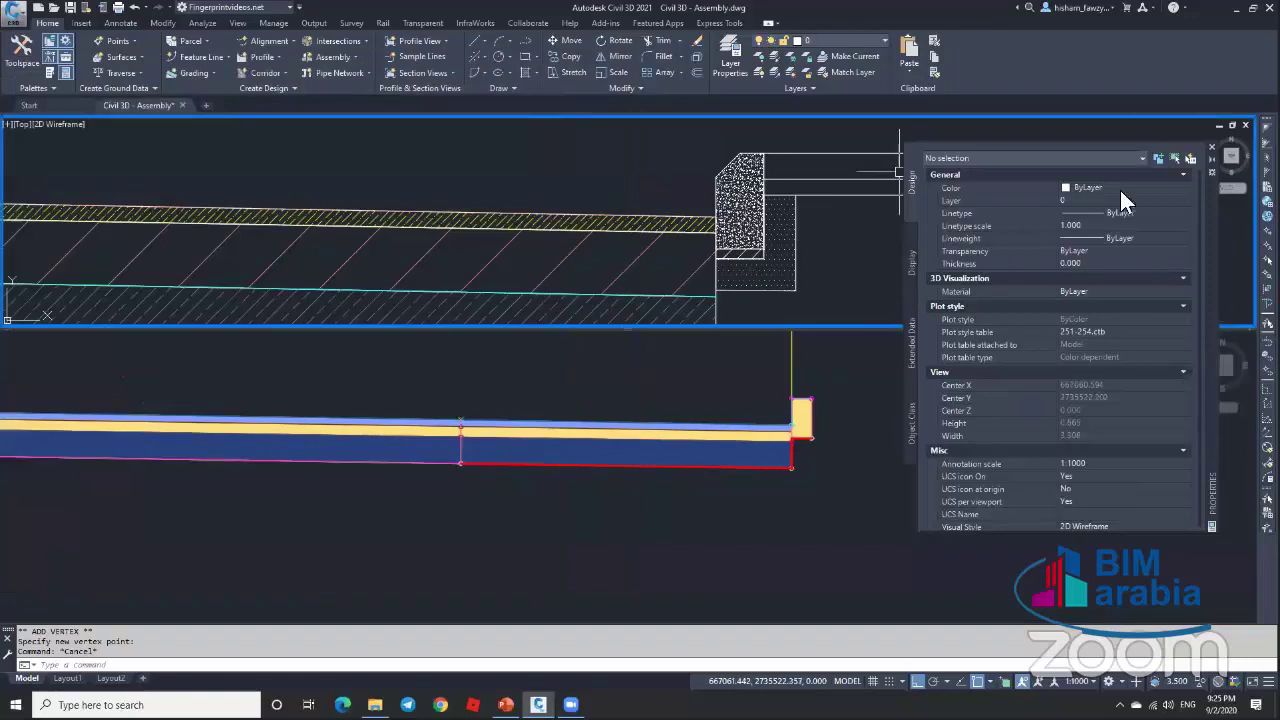
pyautogui.click(1210, 148)
pyautogui.press('Escape')
pyautogui.click(825, 410)
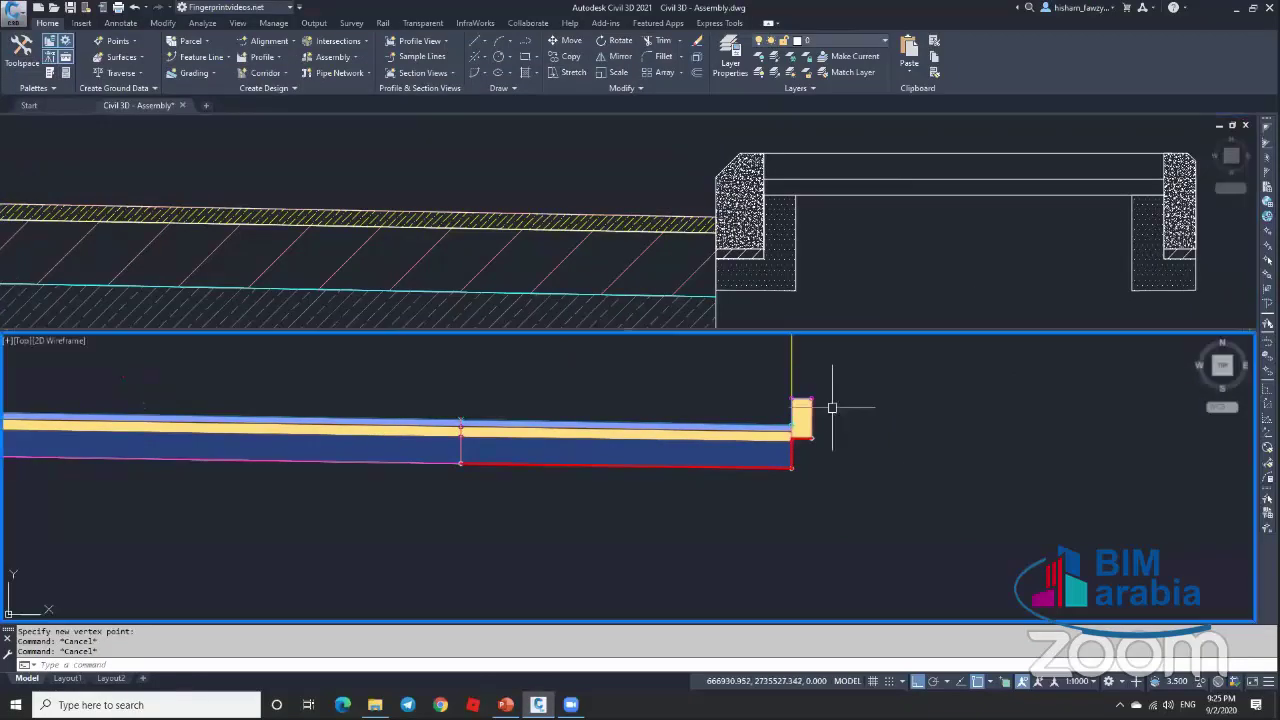
pyautogui.click(830, 405)
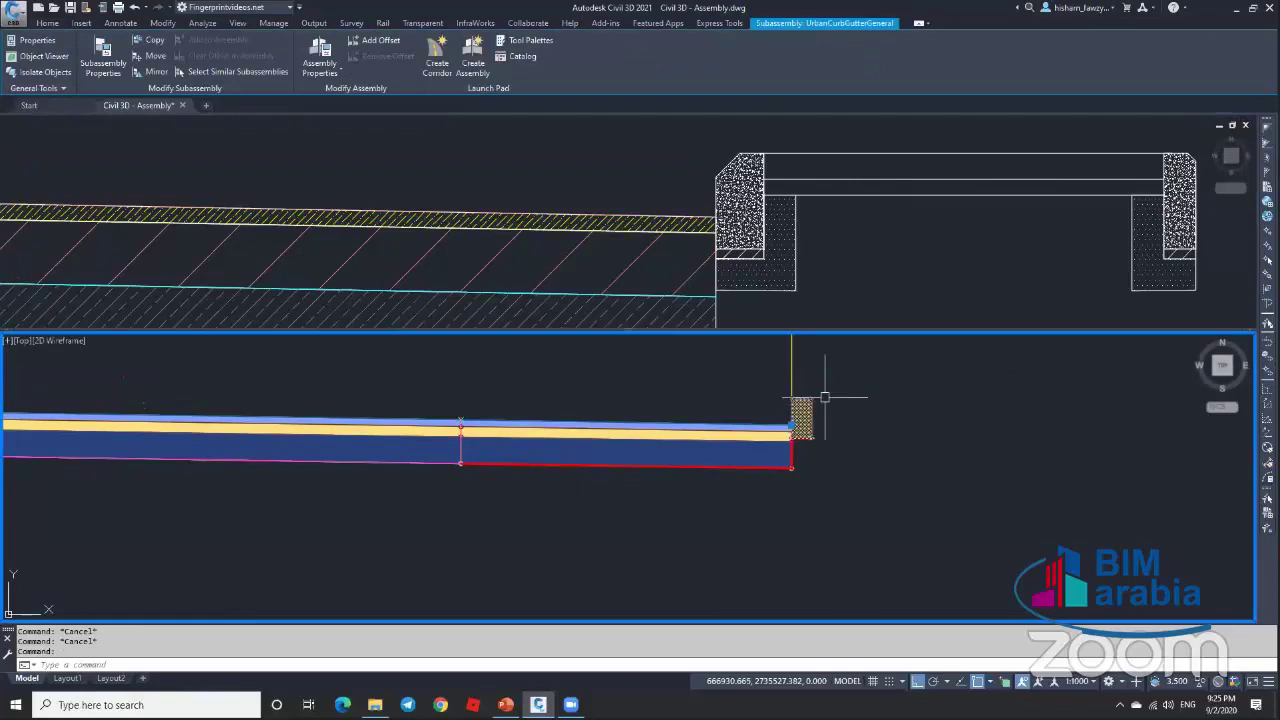
pyautogui.press('Delete')
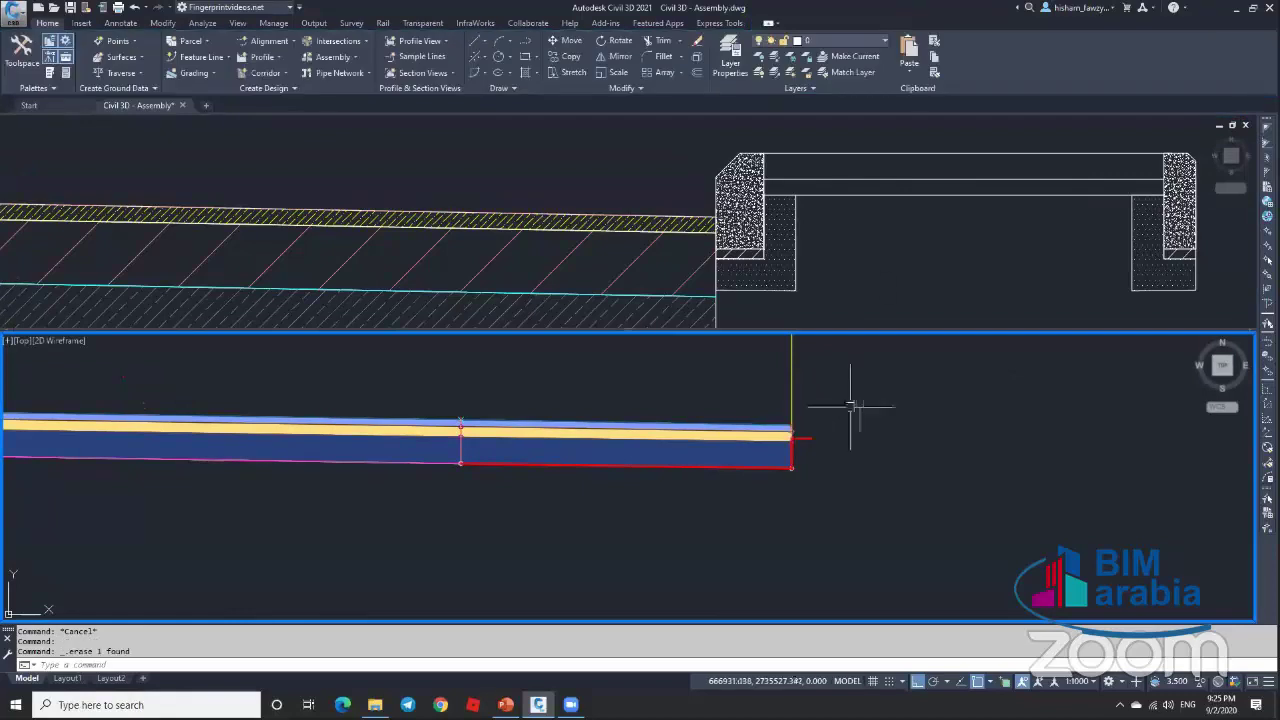
# Step: Switch to a single viewport layout and zoom in on the curb and sidewalk detail
pyautogui.click(886, 271)
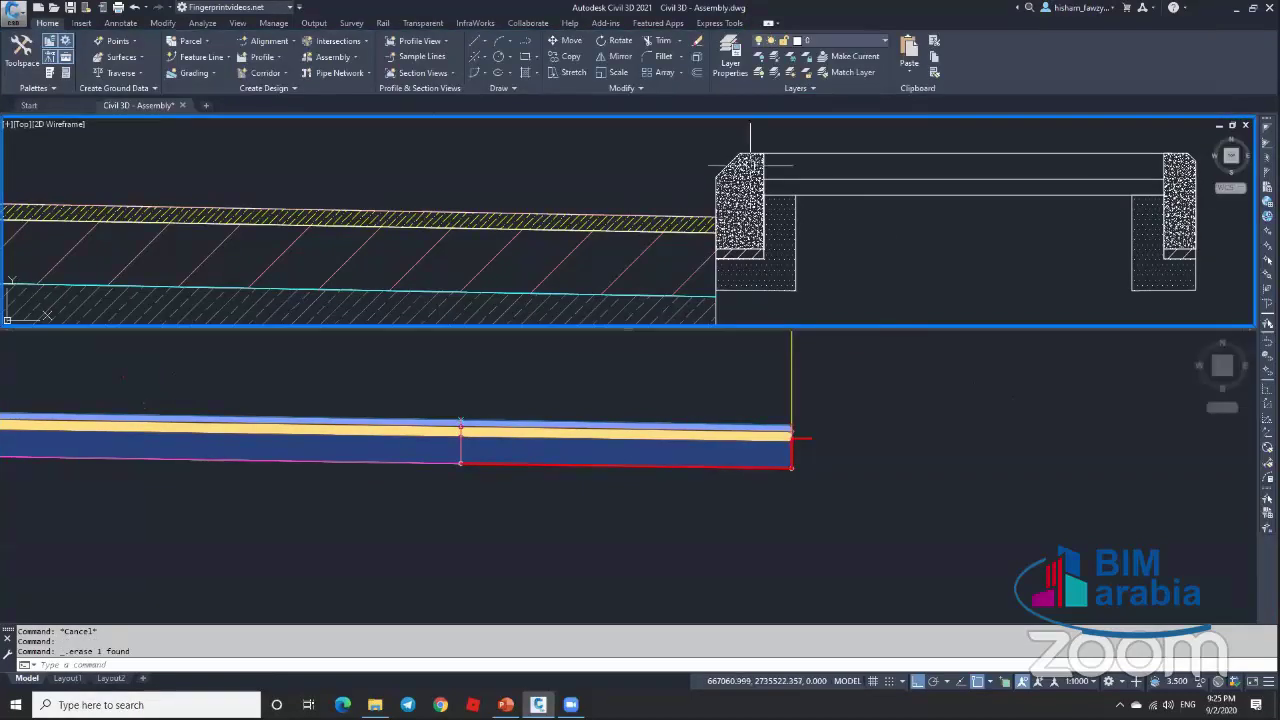
pyautogui.click(238, 22)
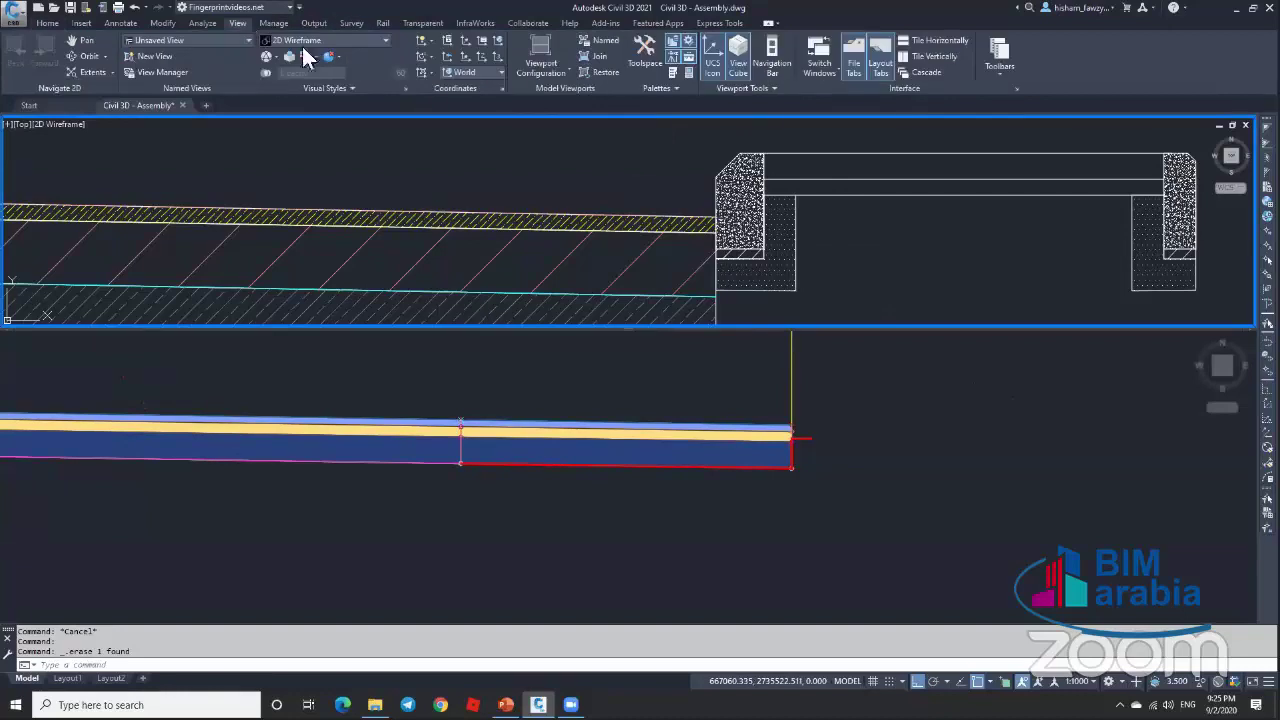
pyautogui.click(534, 66)
pyautogui.click(590, 126)
pyautogui.scroll(-5, 745, 400)
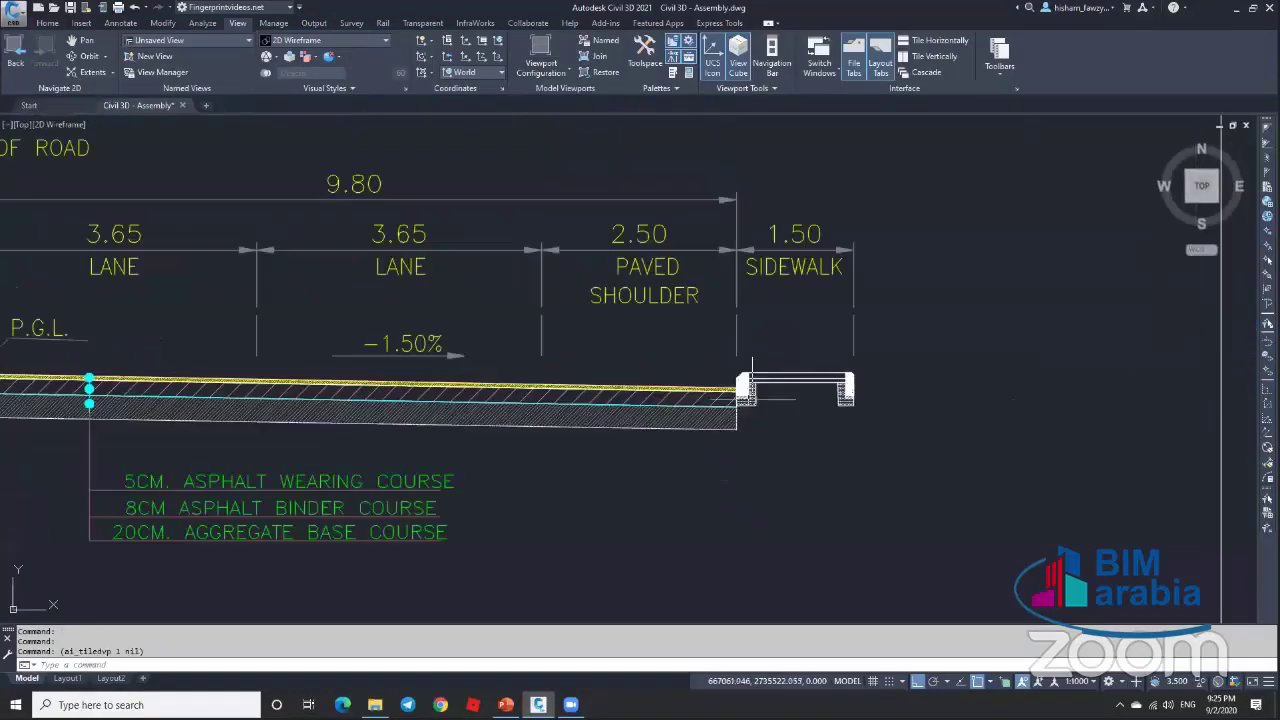
pyautogui.scroll(4, 742, 415)
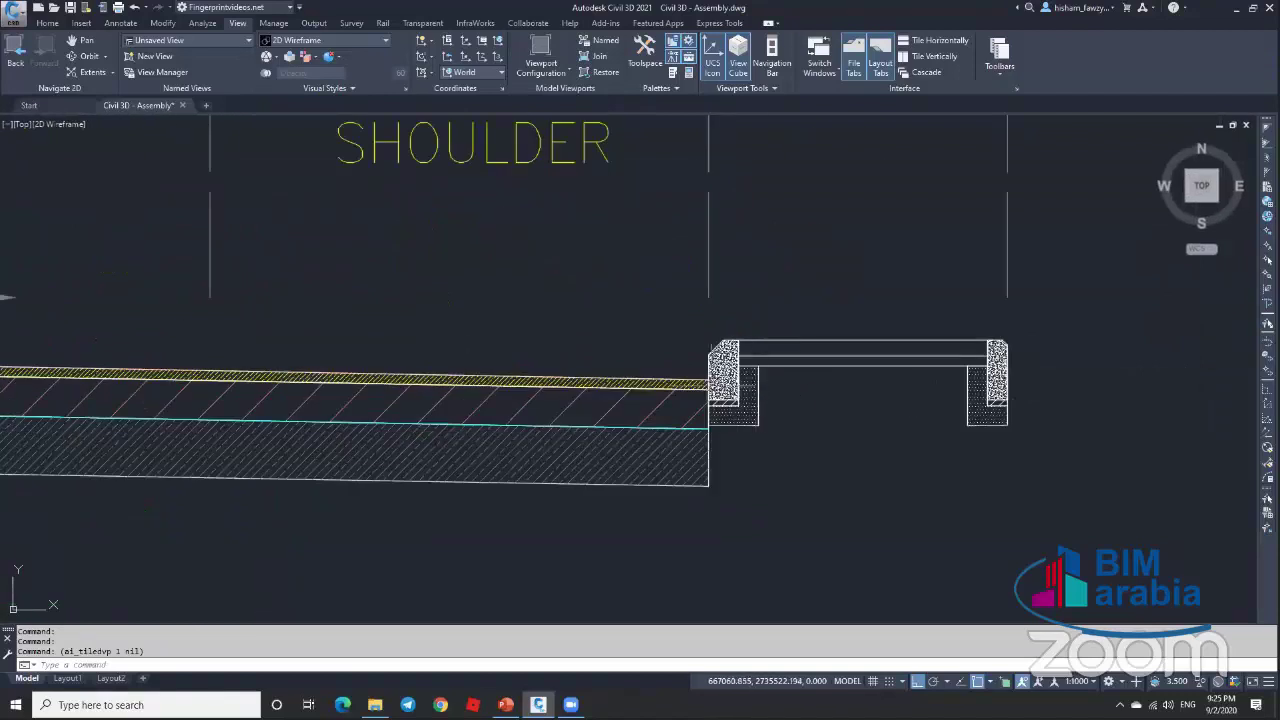
pyautogui.scroll(2, 774, 365)
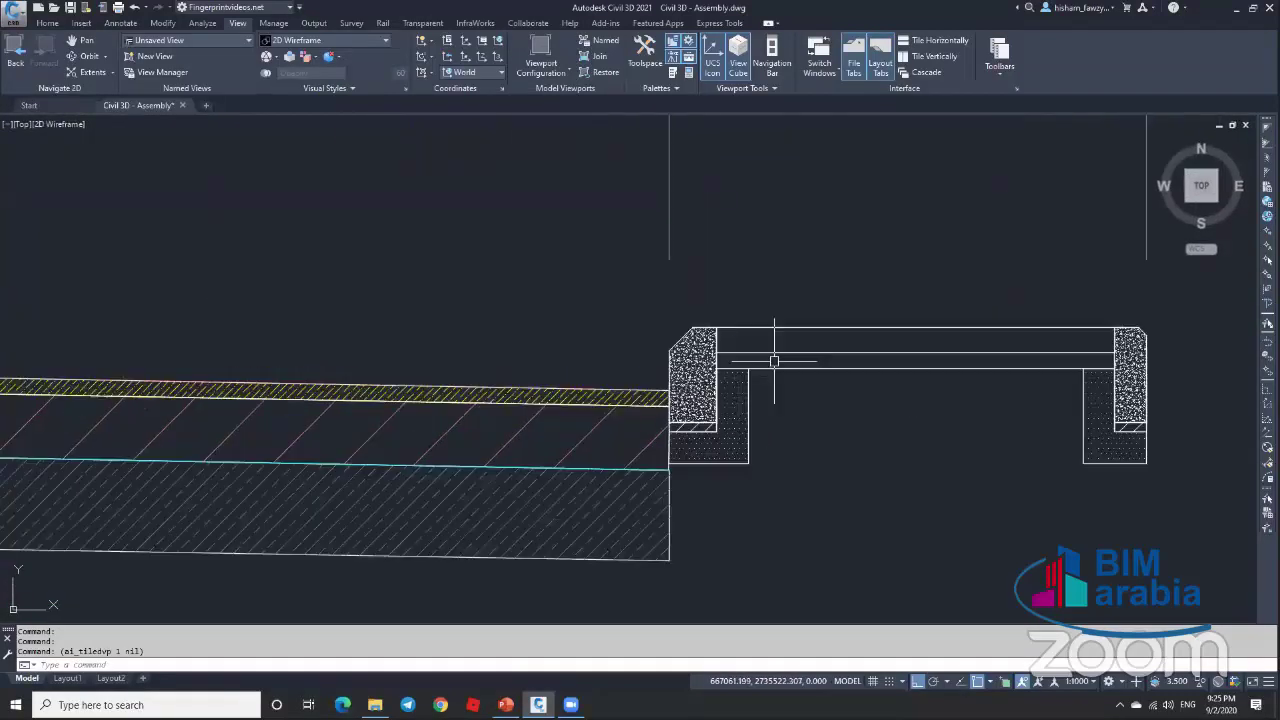
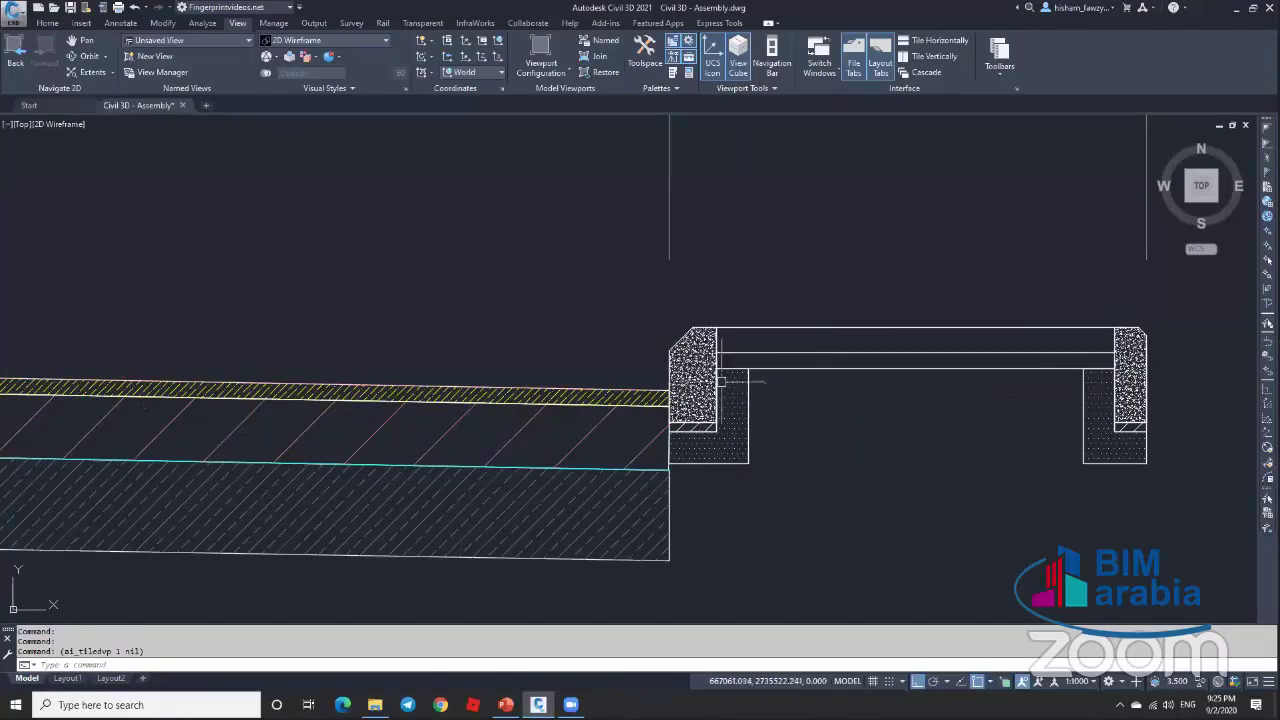
# Step: Copy the window-selected curb stone and place the copy to the right of the road section
pyautogui.scroll(-4, 841, 408)
pyautogui.scroll(-2, 841, 408)
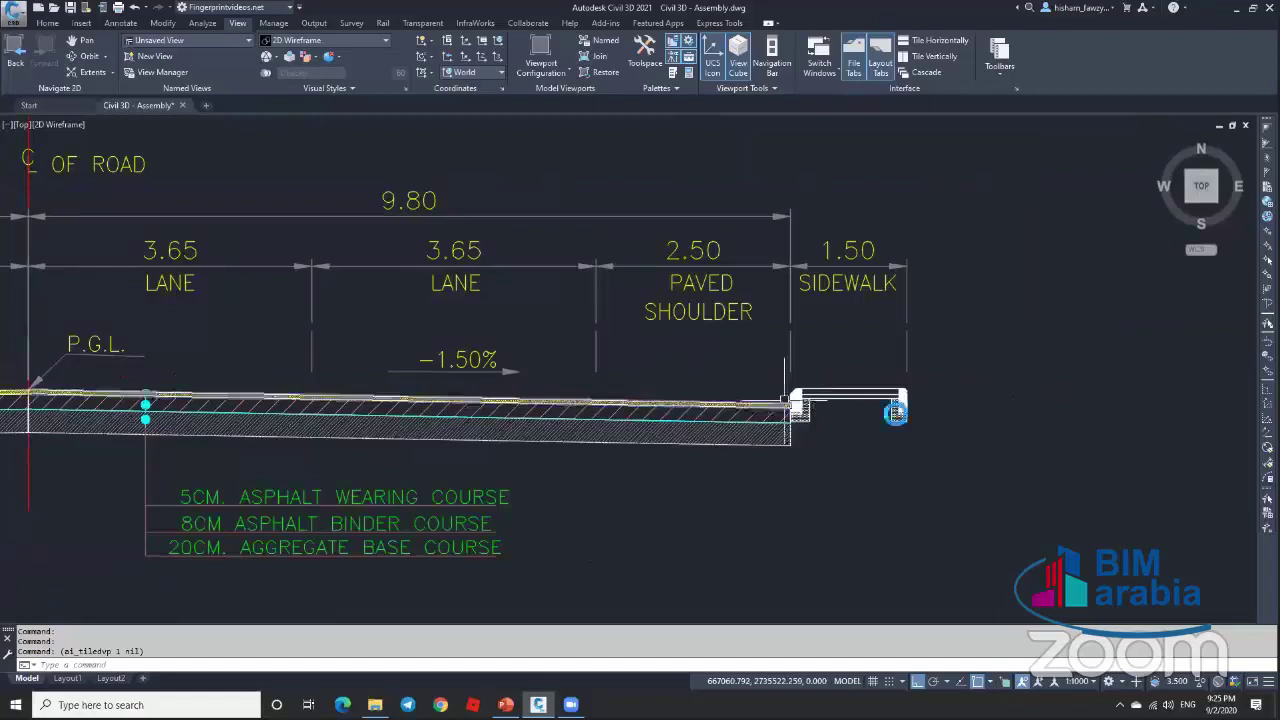
pyautogui.scroll(5, 840, 405)
pyautogui.scroll(-2, 714, 360)
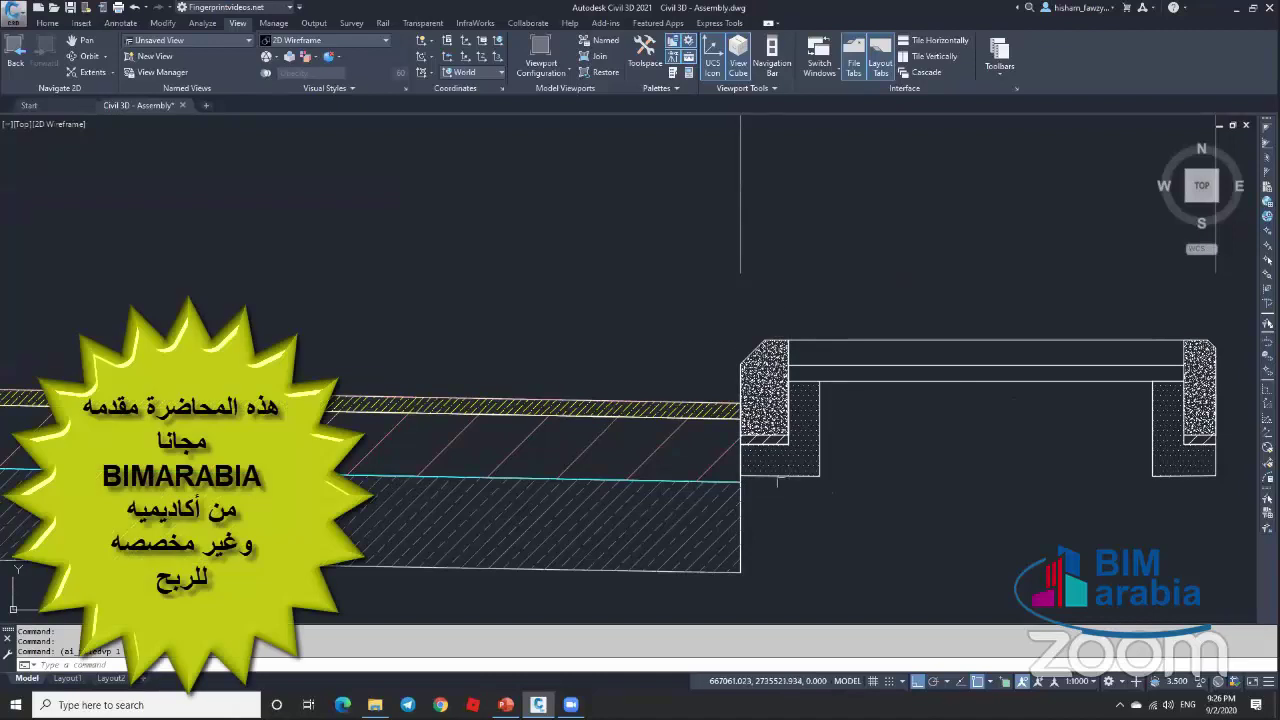
pyautogui.scroll(-3, 743, 318)
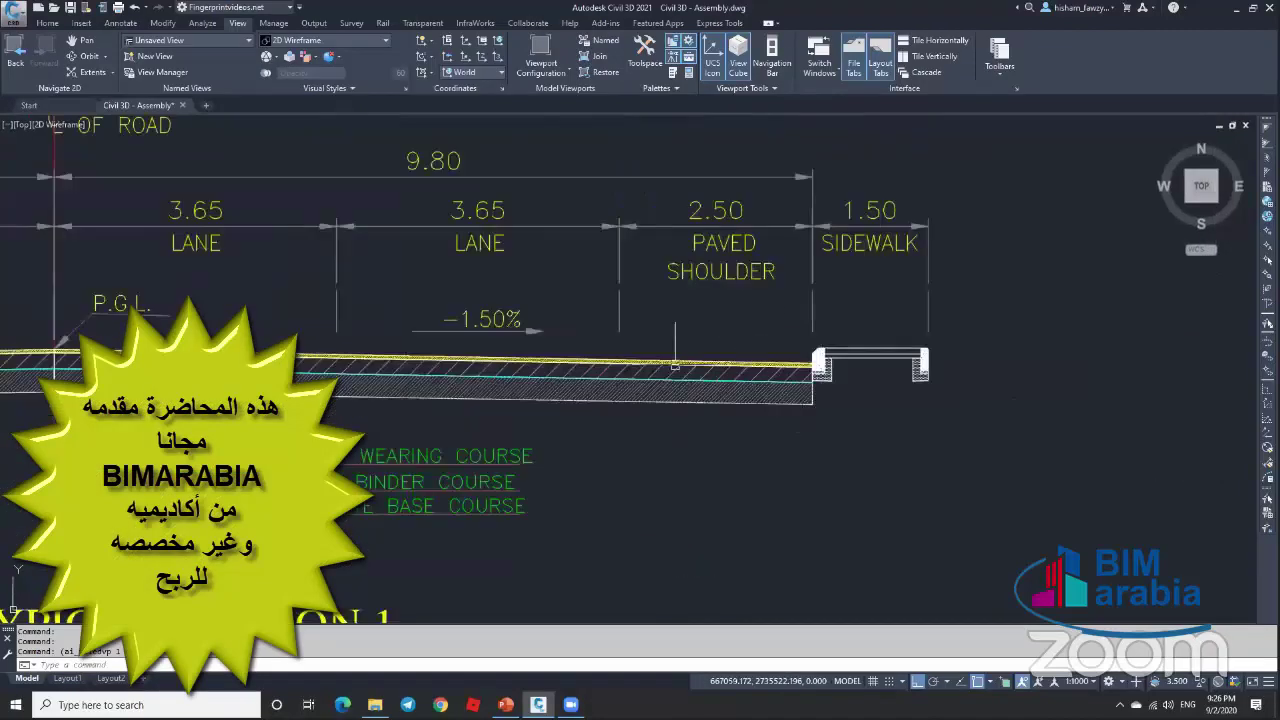
pyautogui.scroll(2, 648, 358)
pyautogui.scroll(-4, 735, 380)
pyautogui.scroll(3, 626, 386)
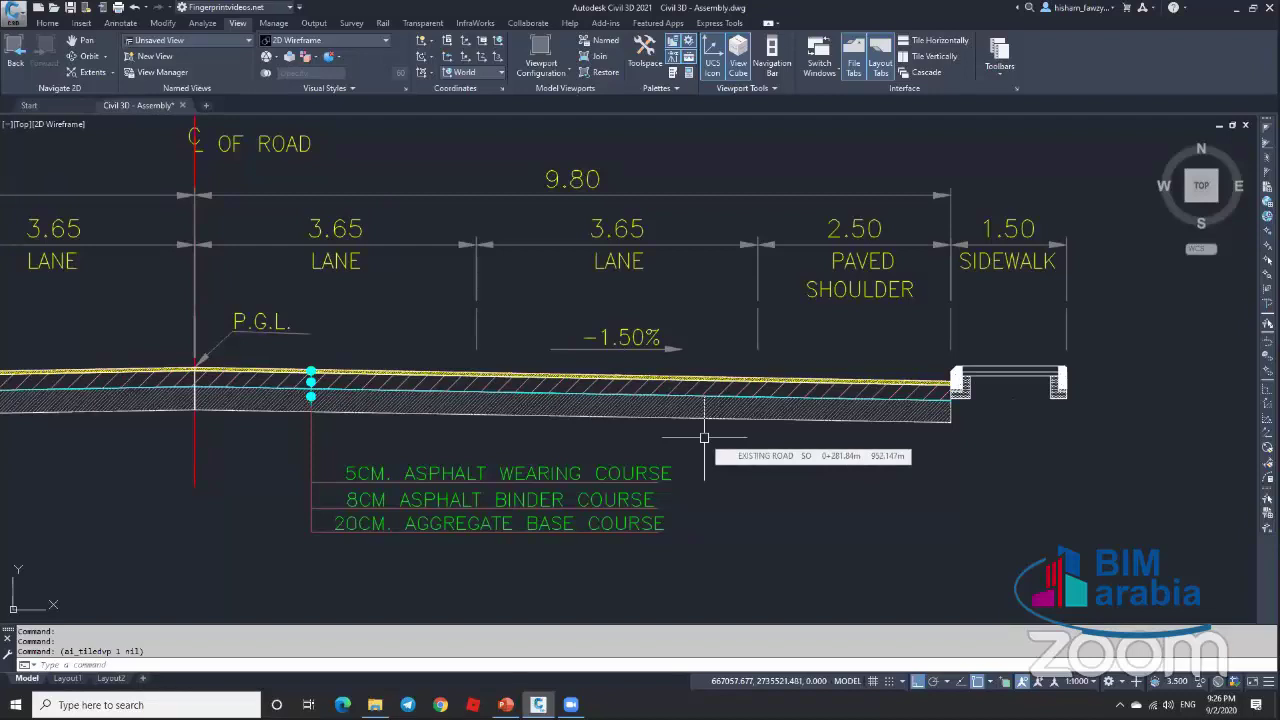
pyautogui.scroll(3, 997, 398)
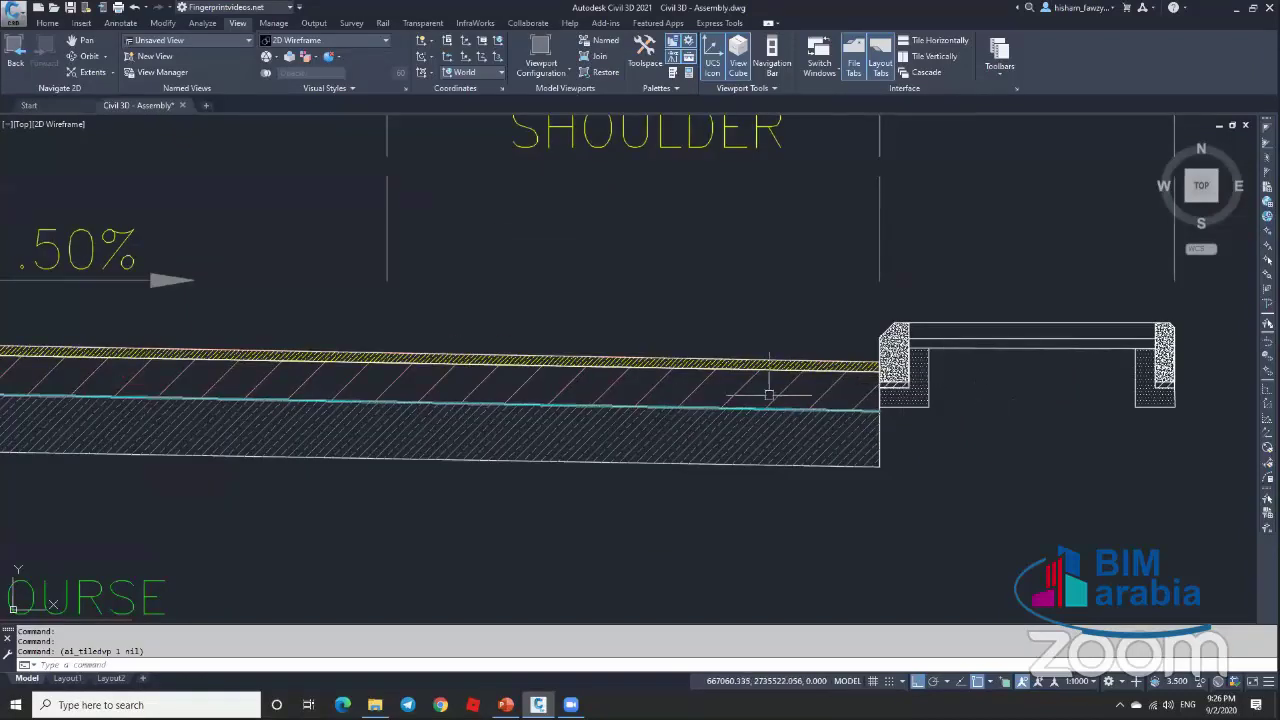
pyautogui.scroll(-2, 800, 375)
pyautogui.scroll(2, 836, 378)
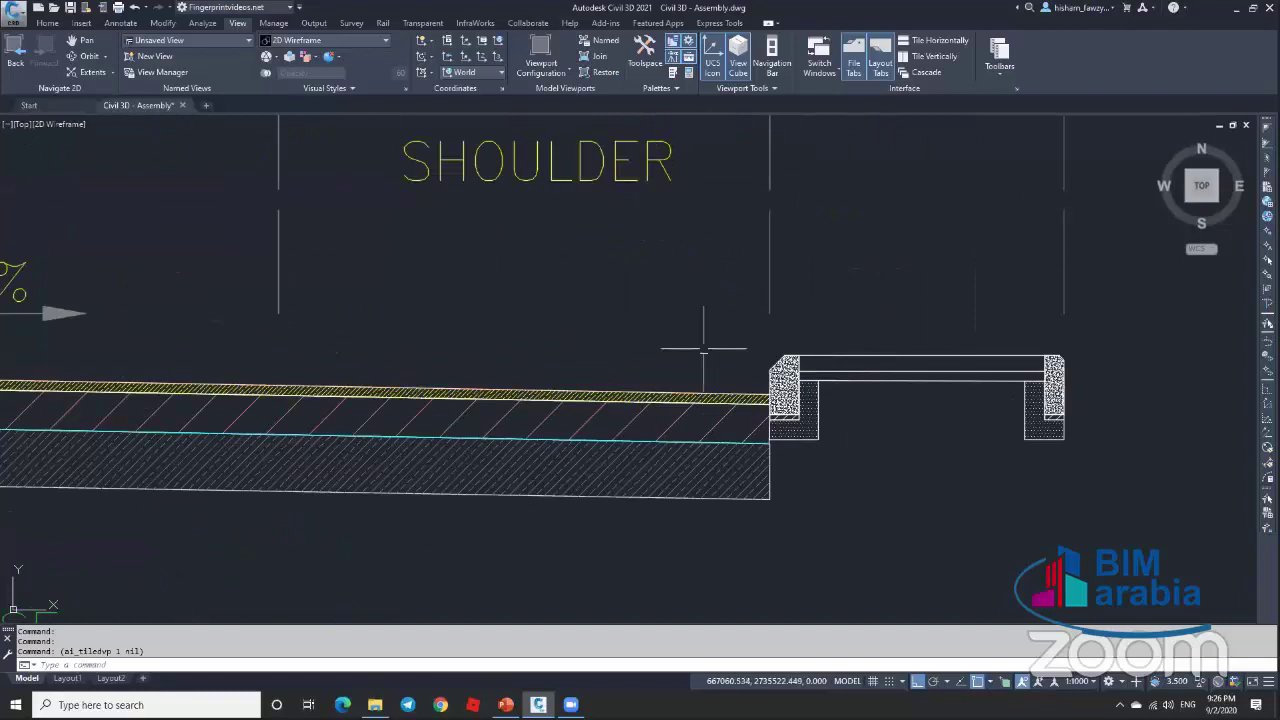
pyautogui.click(750, 345)
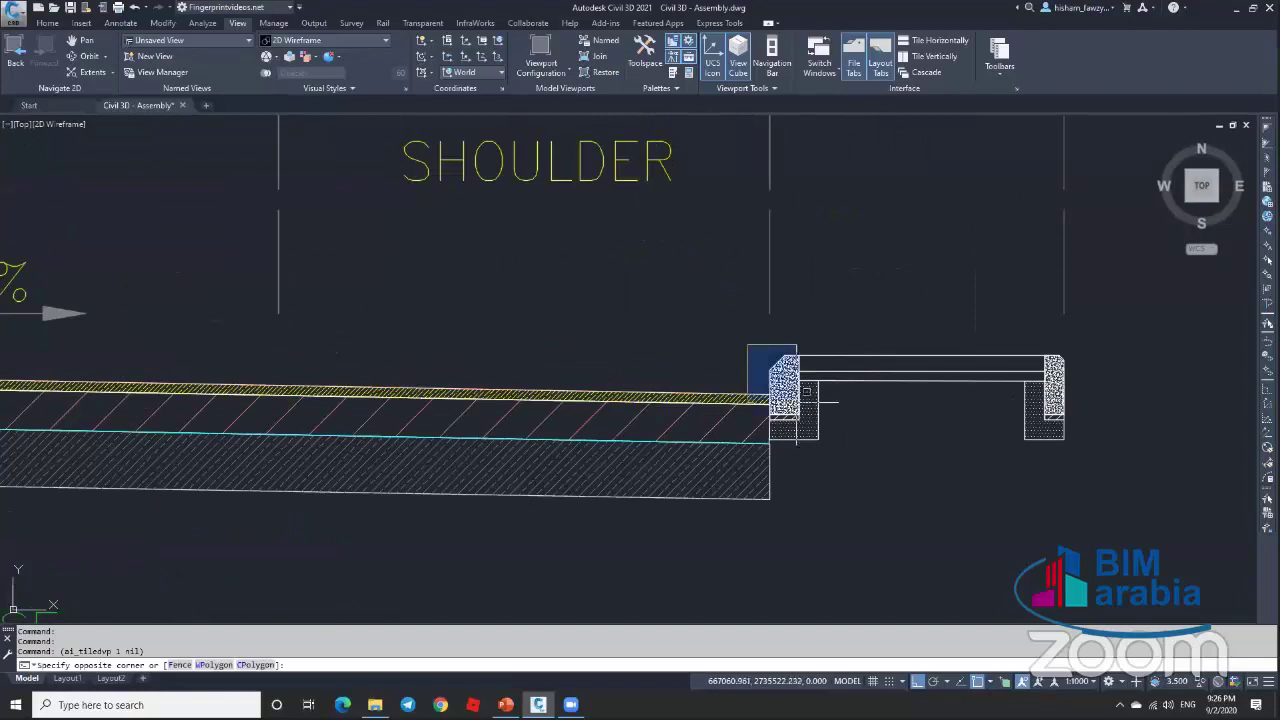
pyautogui.click(838, 440)
pyautogui.write('co')
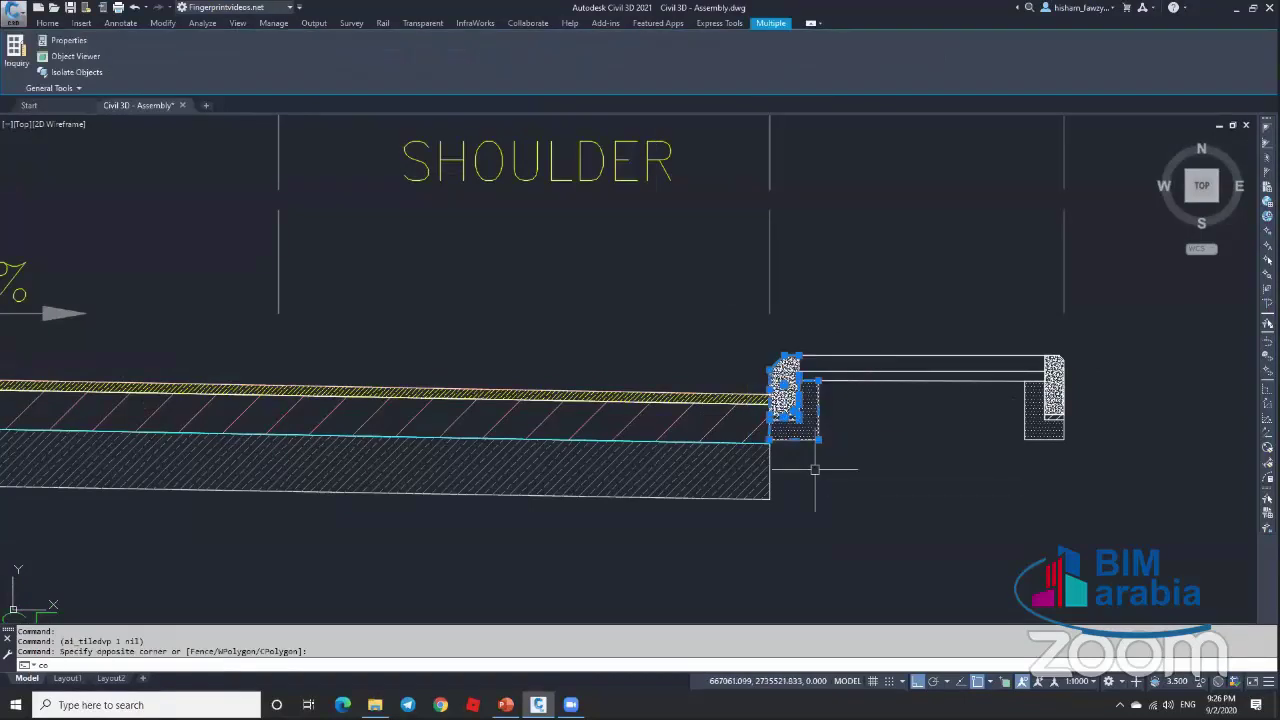
pyautogui.press('Return')
pyautogui.click(810, 512)
pyautogui.scroll(-4, 692, 490)
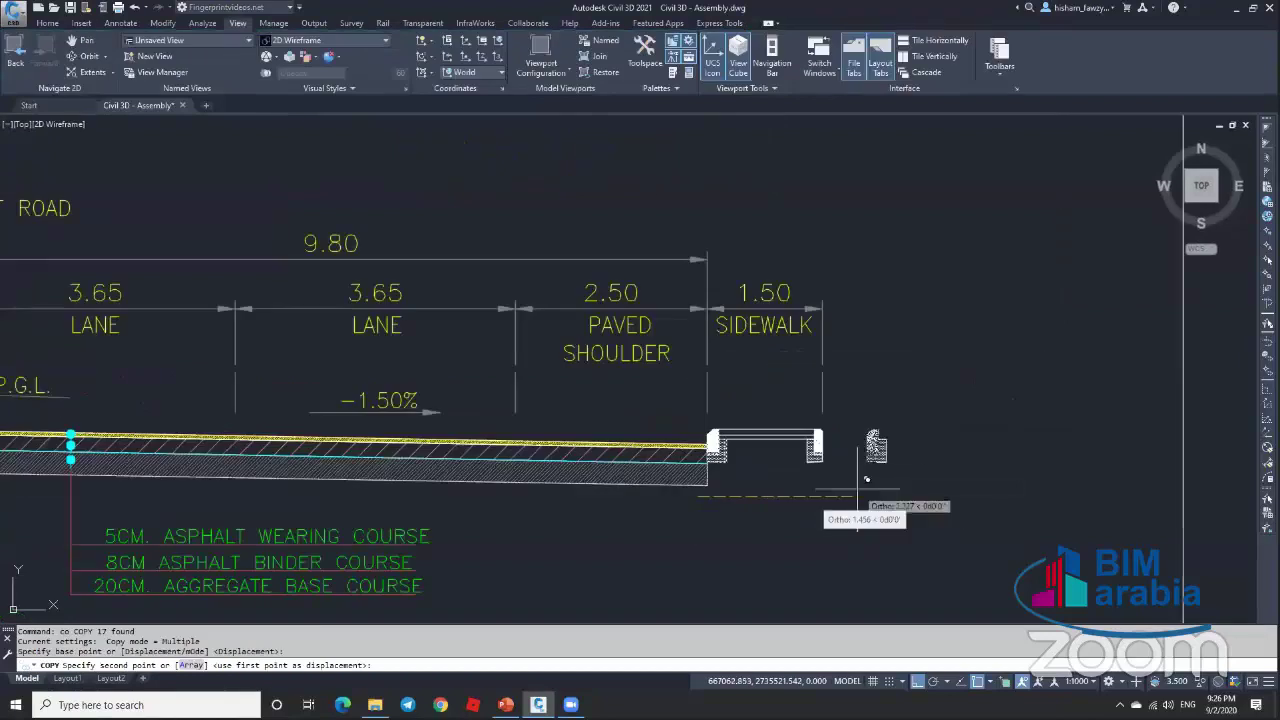
pyautogui.click(1016, 512)
pyautogui.press('Escape')
# Step: Bring the copied curb into view, then start and cancel a polyline
pyautogui.moveTo(1043, 477); pyautogui.dragTo(886, 434, button='middle')
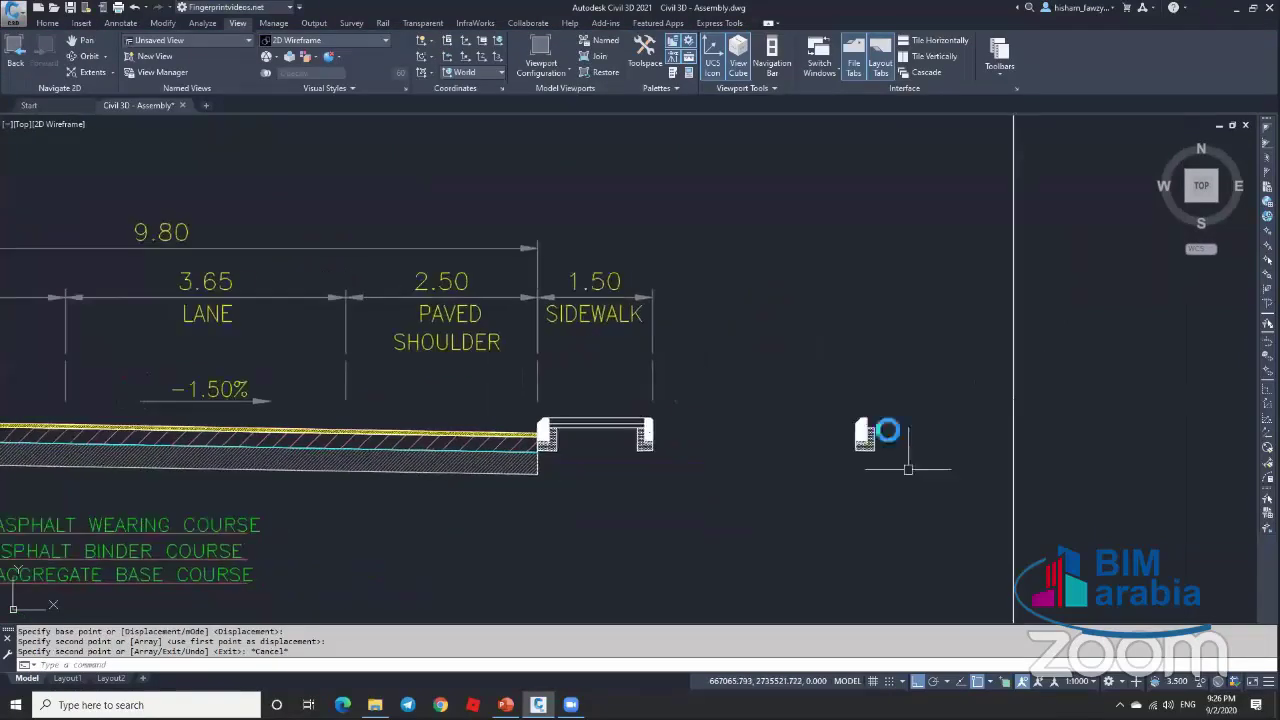
pyautogui.scroll(5, 866, 440)
pyautogui.scroll(-8, 795, 423)
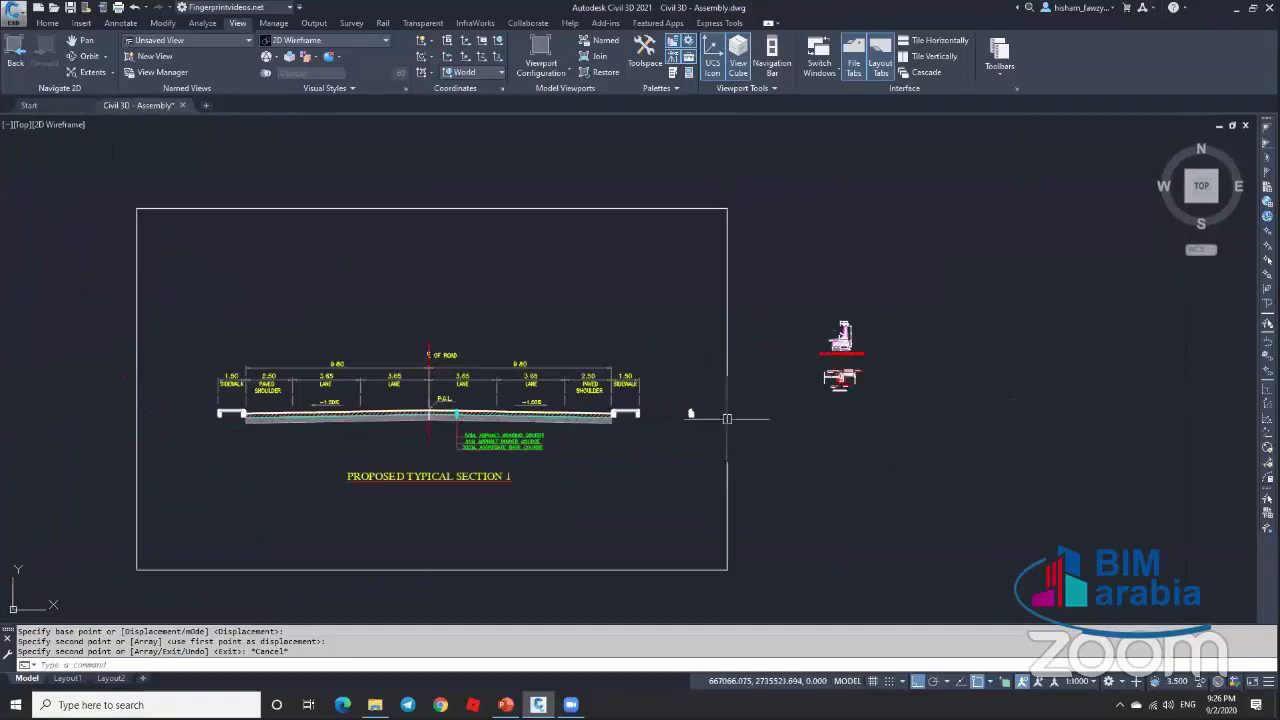
pyautogui.scroll(7, 830, 382)
pyautogui.scroll(8, 830, 382)
pyautogui.scroll(-2, 696, 378)
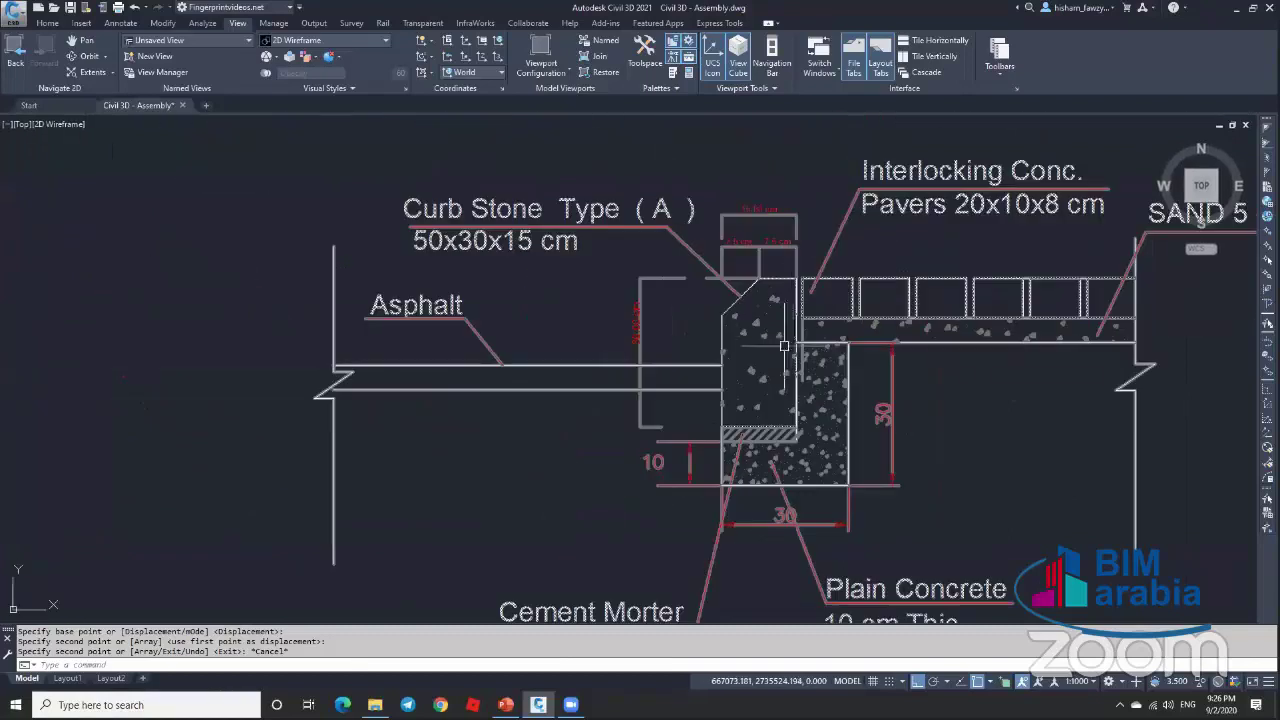
pyautogui.scroll(-8, 757, 488)
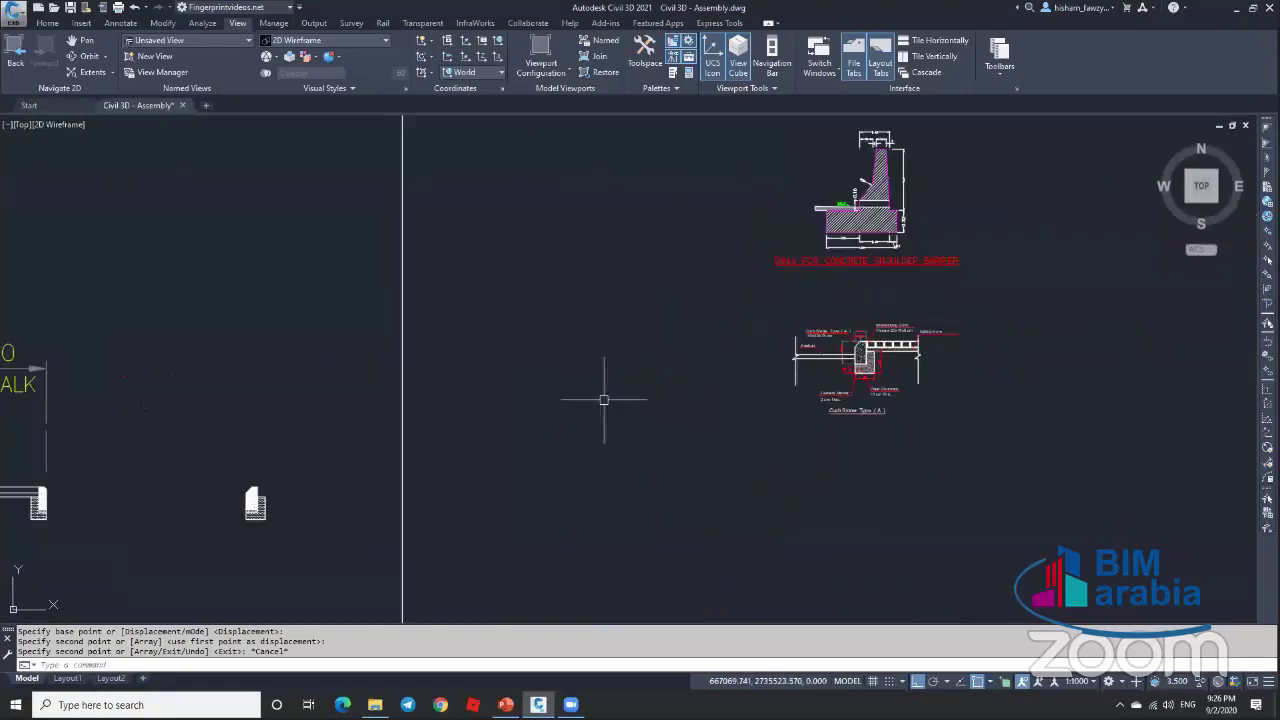
pyautogui.scroll(5, 281, 493)
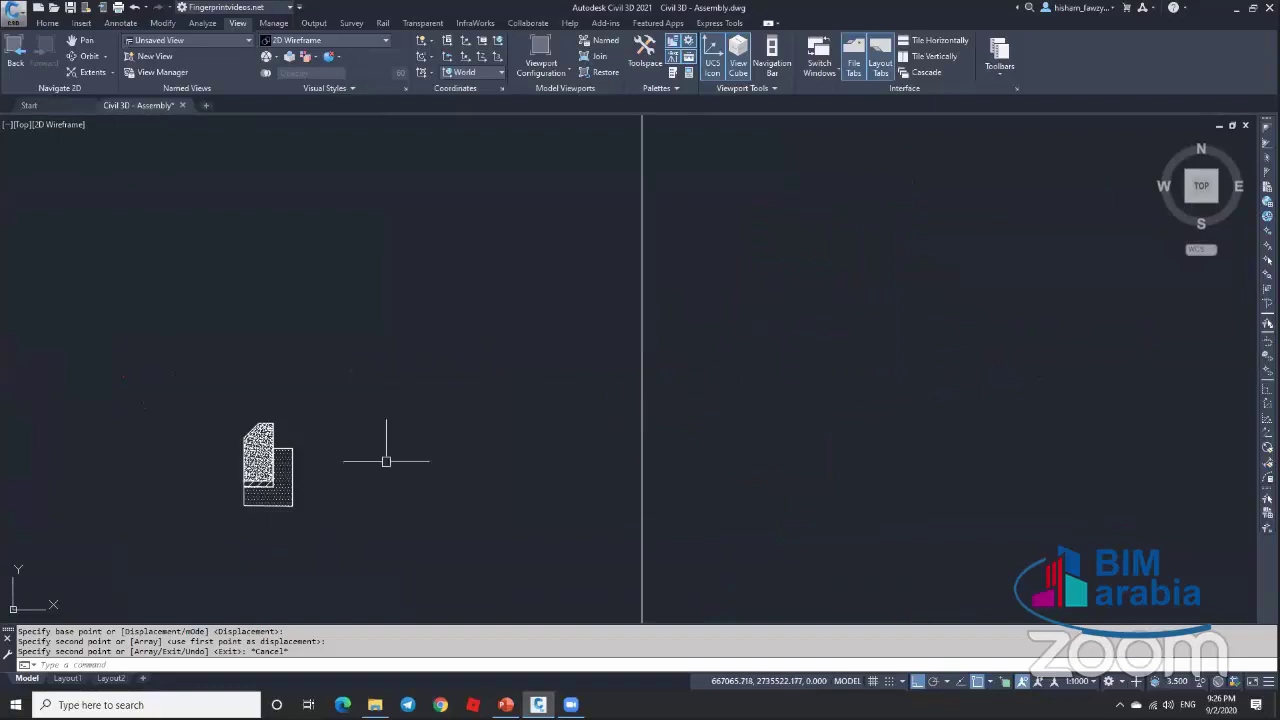
pyautogui.scroll(-4, 614, 363)
pyautogui.moveTo(511, 391); pyautogui.dragTo(546, 363, button='middle')
pyautogui.scroll(4, 546, 363)
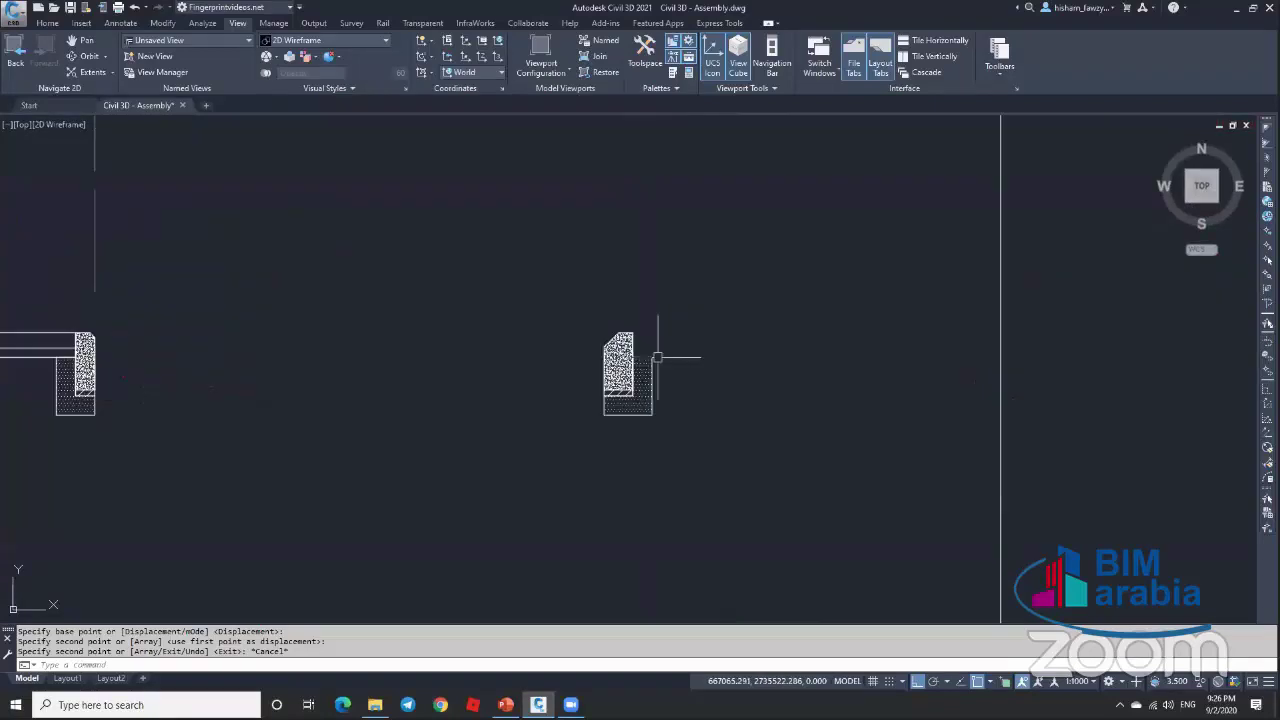
pyautogui.scroll(5, 657, 357)
pyautogui.write('p')
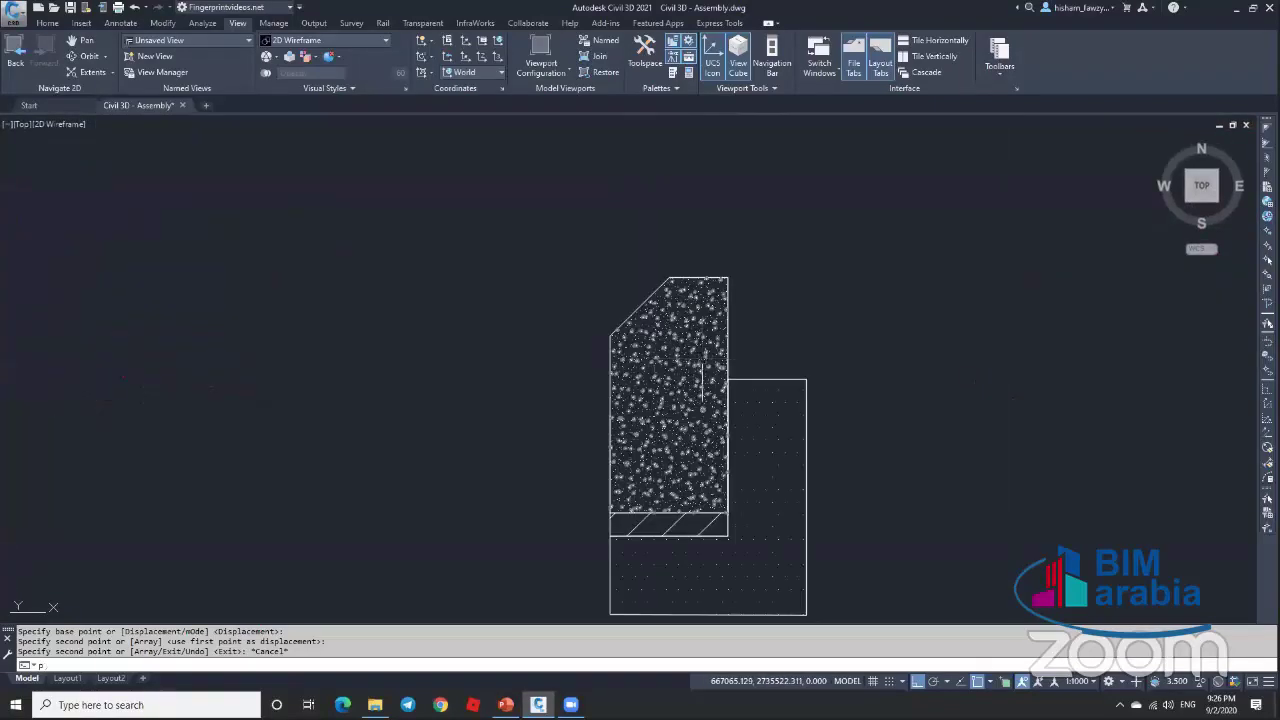
pyautogui.write('l')
pyautogui.press('Return')
pyautogui.scroll(-4, 700, 330)
pyautogui.press('Escape')
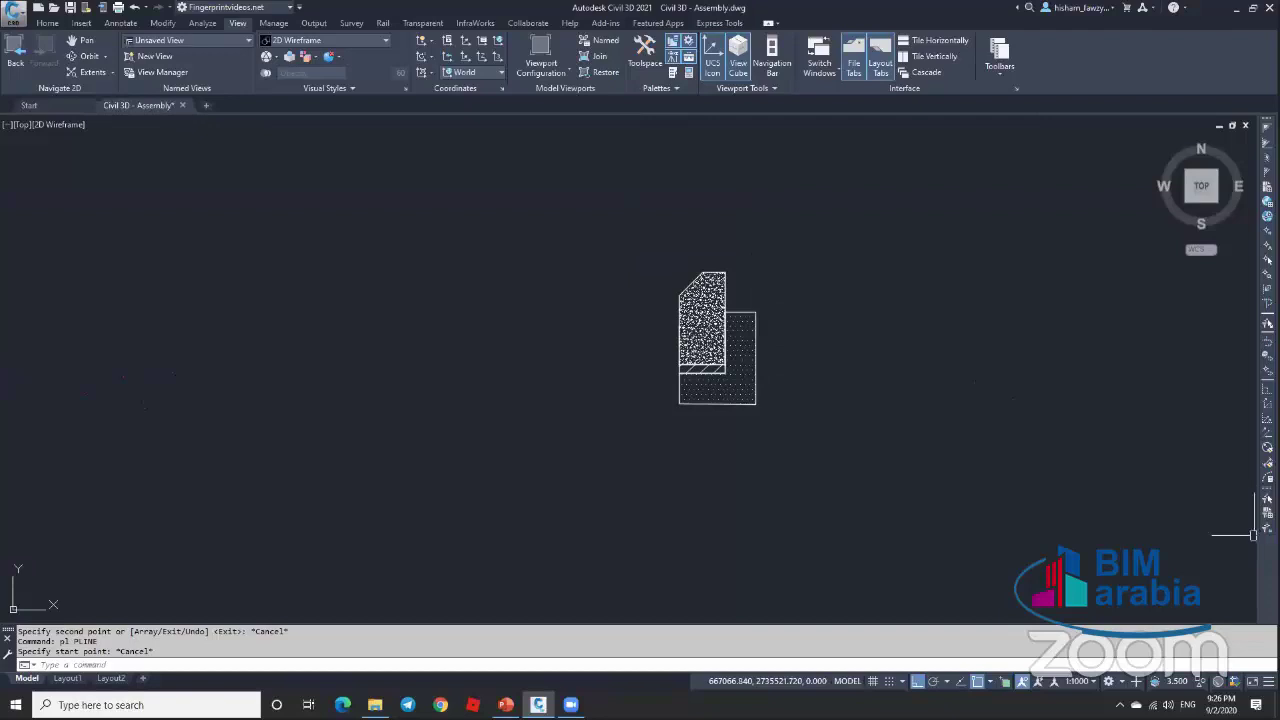
pyautogui.press('Escape')
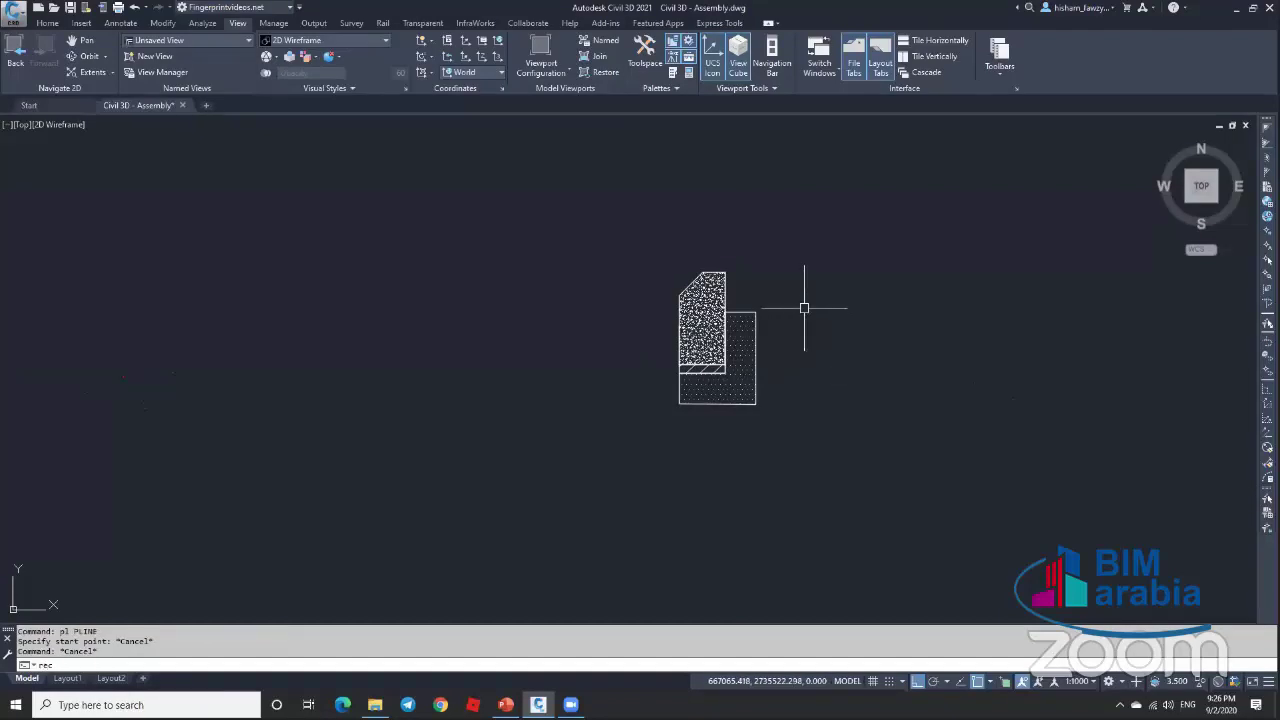
# Step: Draw a rectangle enclosing the copied curb
pyautogui.write('rec')
pyautogui.press('Return')
pyautogui.click(604, 192)
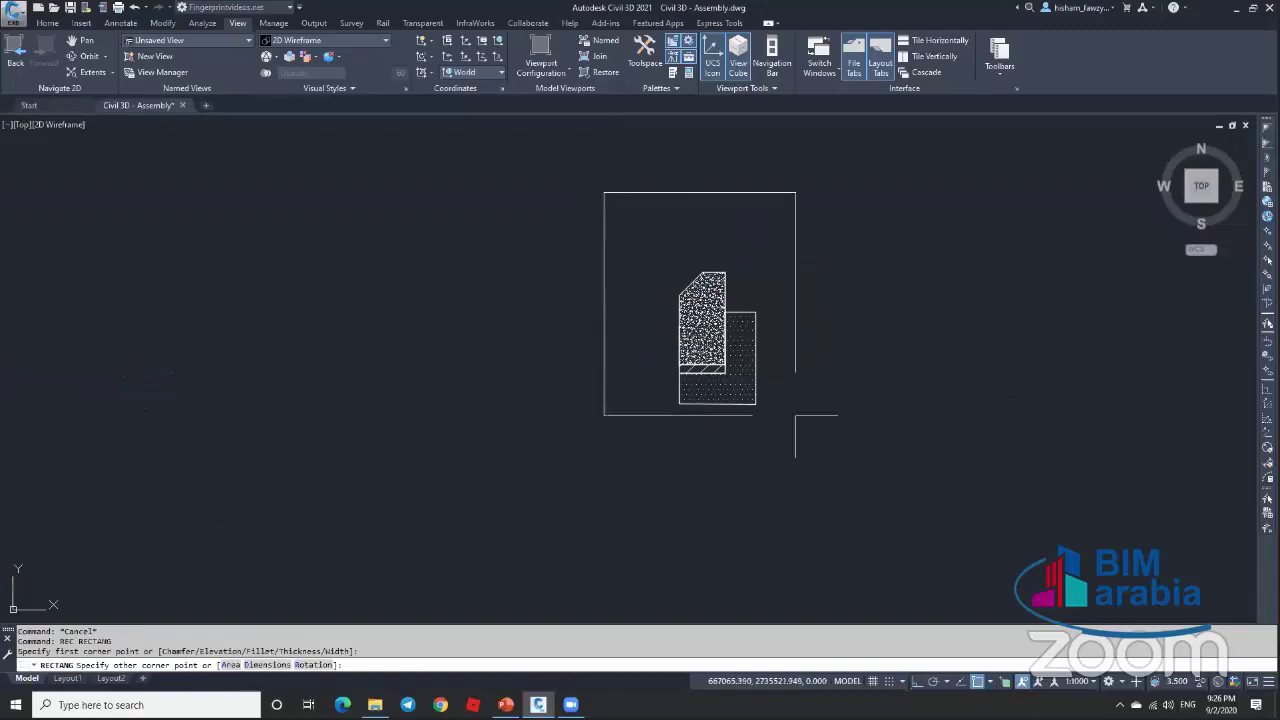
pyautogui.click(858, 480)
pyautogui.press('Escape')
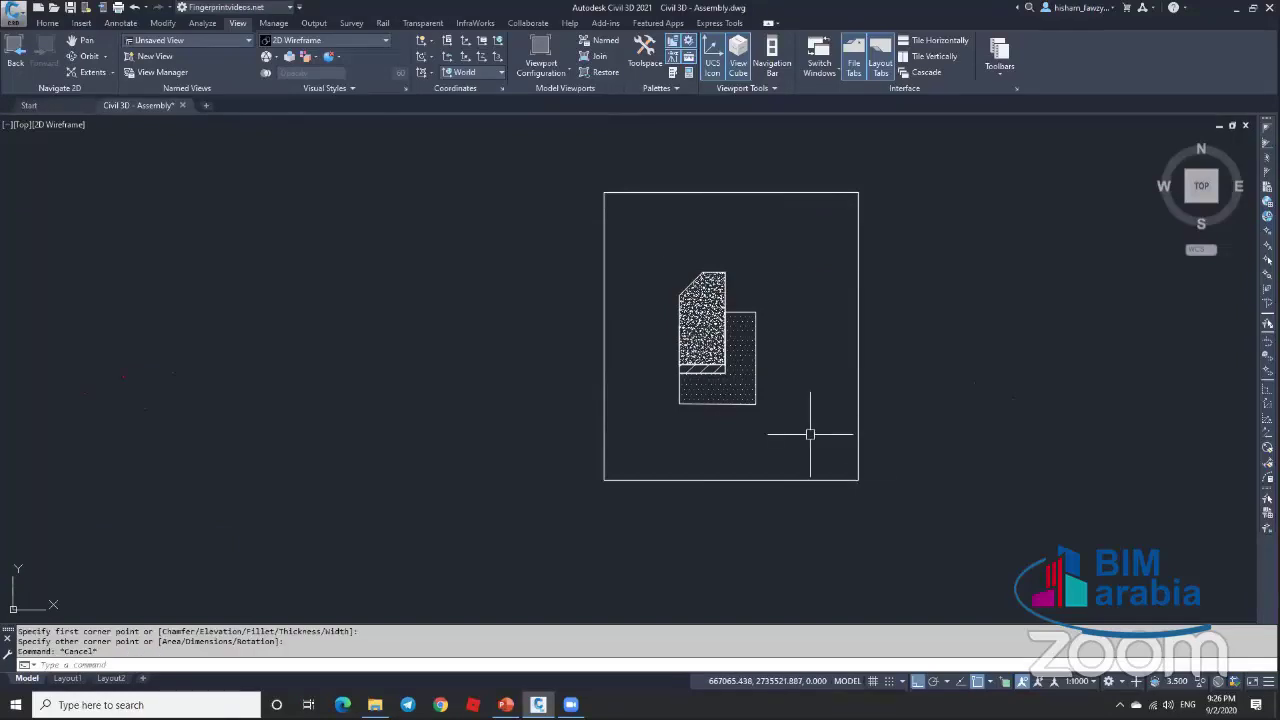
# Step: Create boundary polylines from a point inside the rectangle around the curb
pyautogui.write('bo')
pyautogui.press('Return')
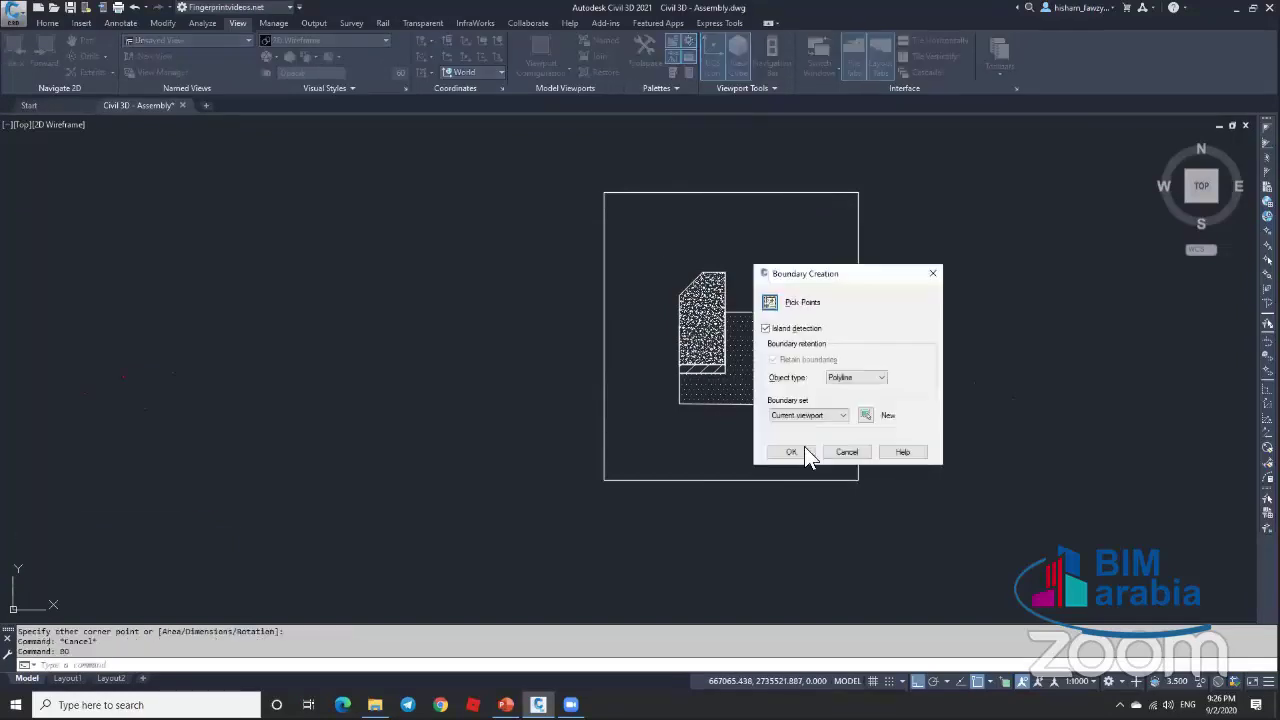
pyautogui.click(792, 302)
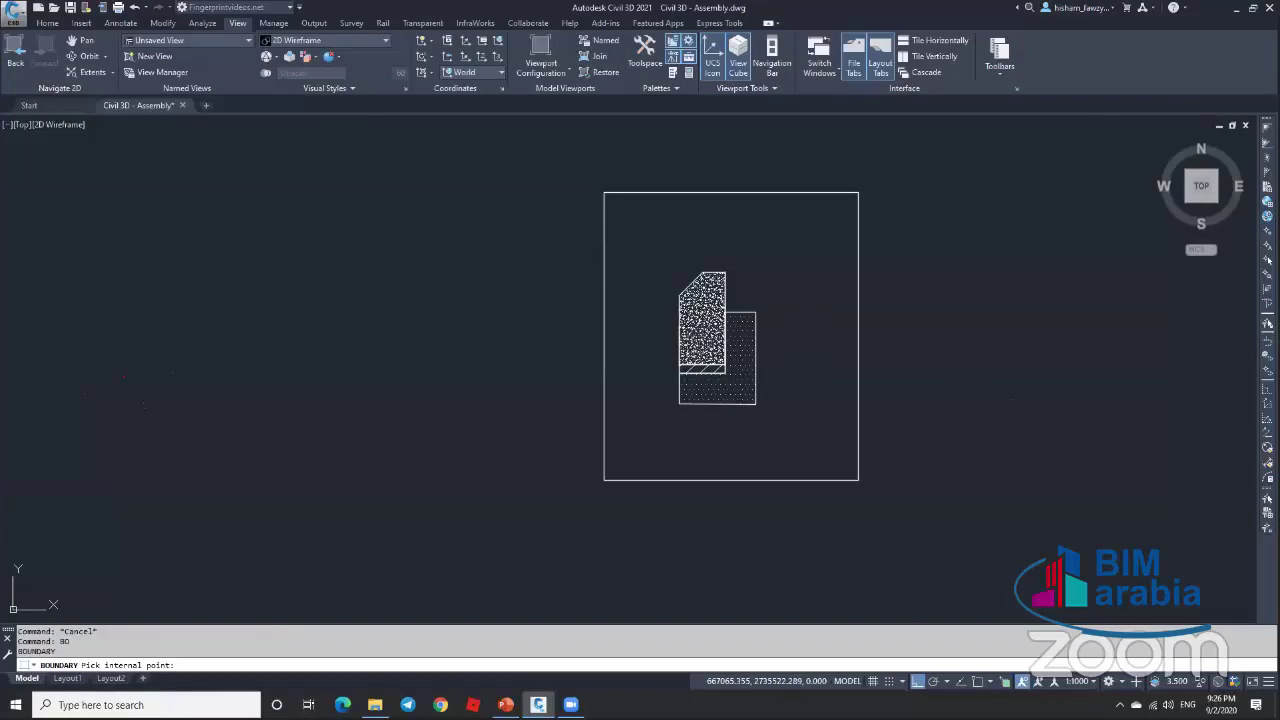
pyautogui.click(797, 350)
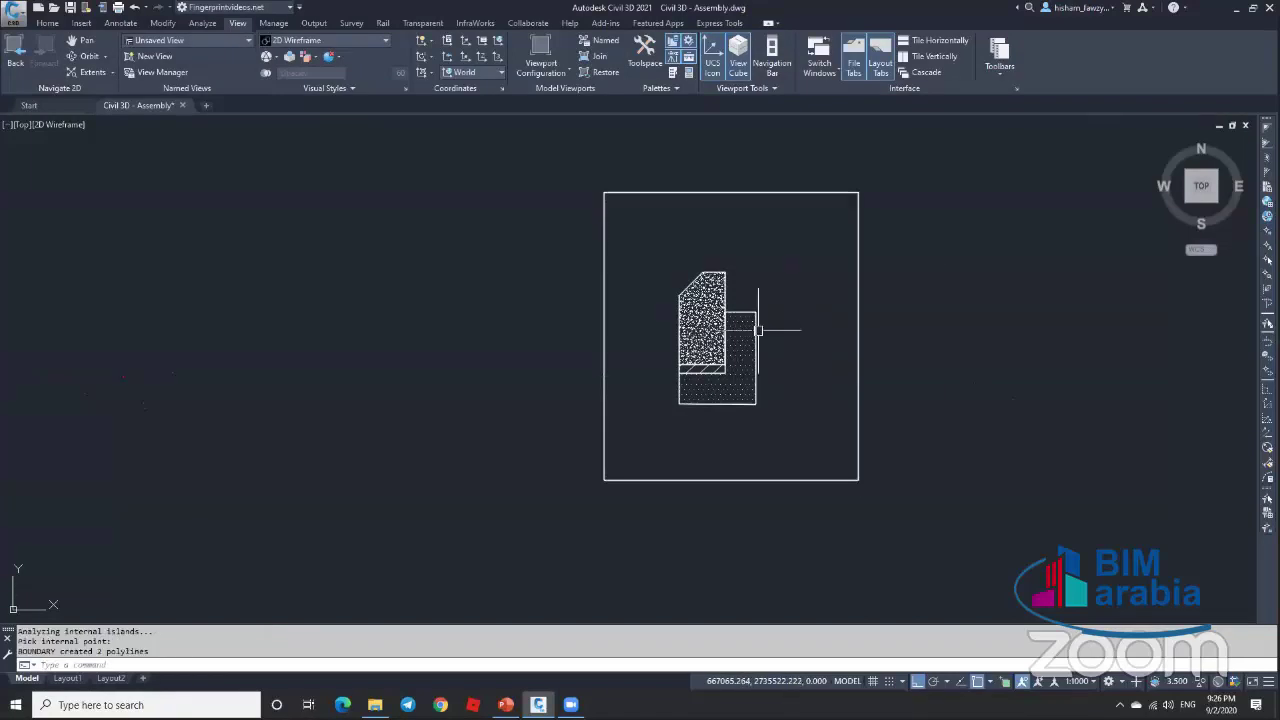
pyautogui.press('Return')
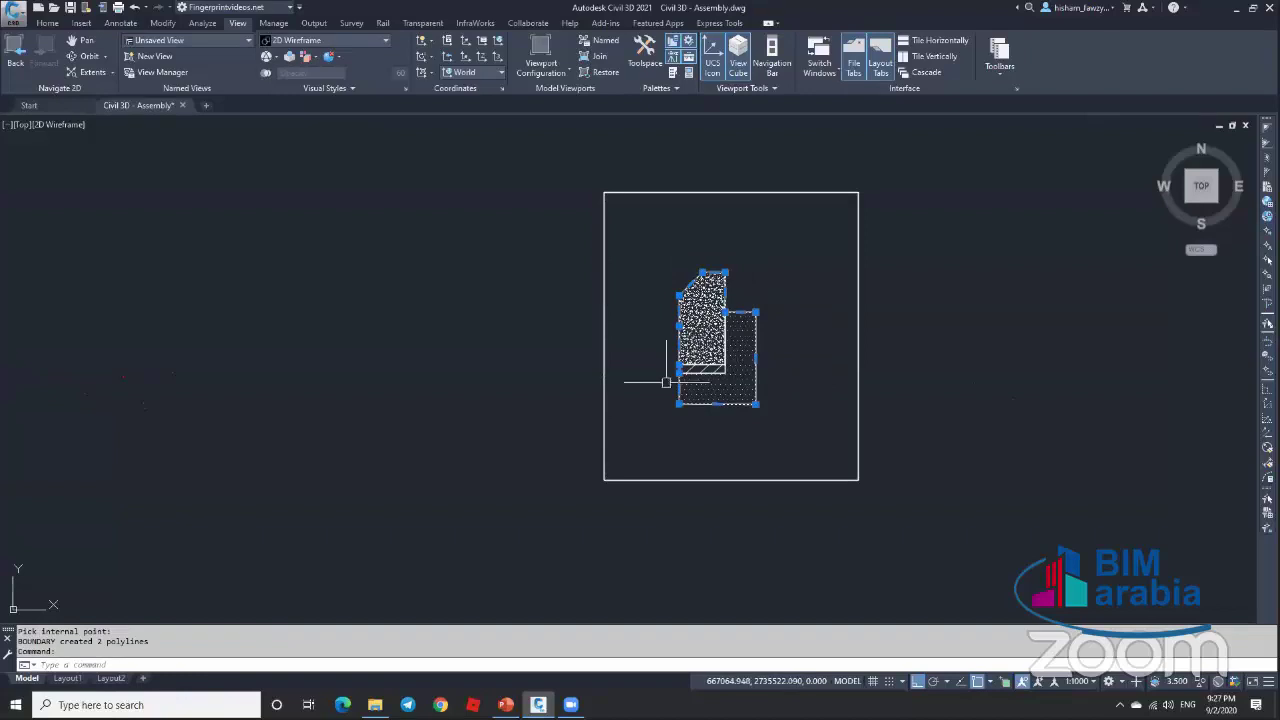
pyautogui.press('Escape')
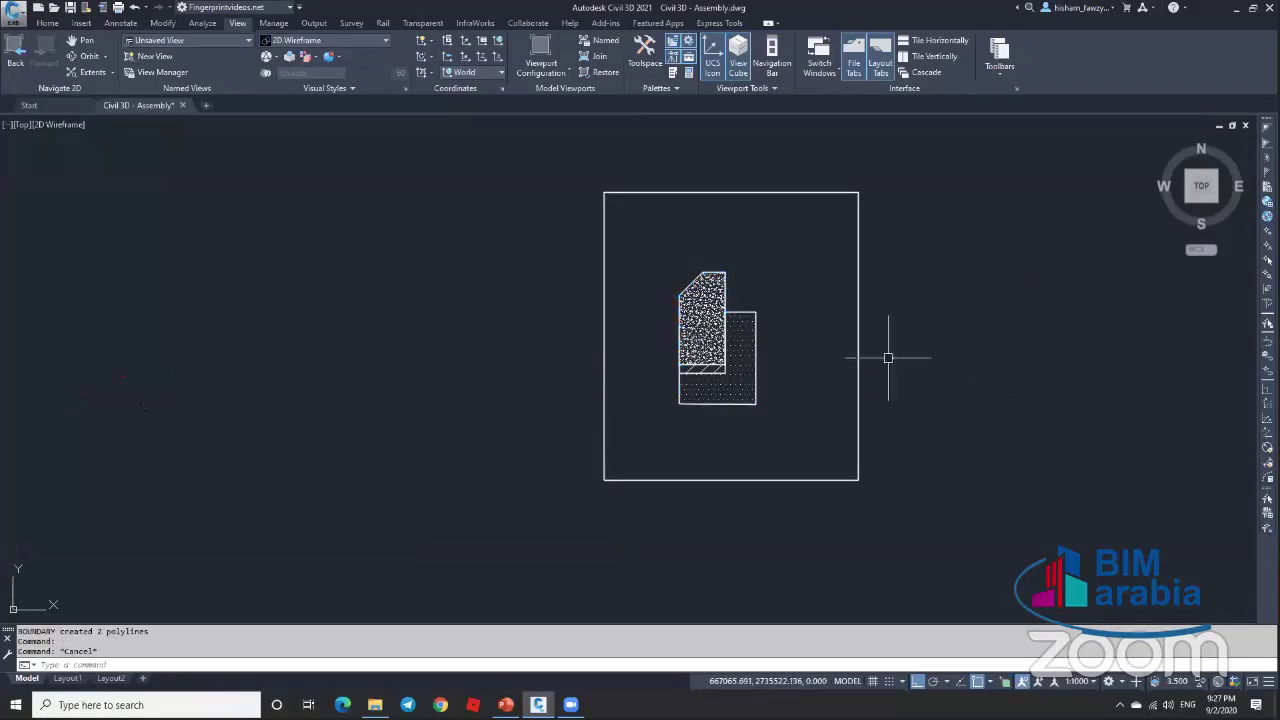
# Step: Erase the outer rectangle
pyautogui.click(893, 342)
pyautogui.click(850, 362)
pyautogui.write('e')
pyautogui.press('Return')
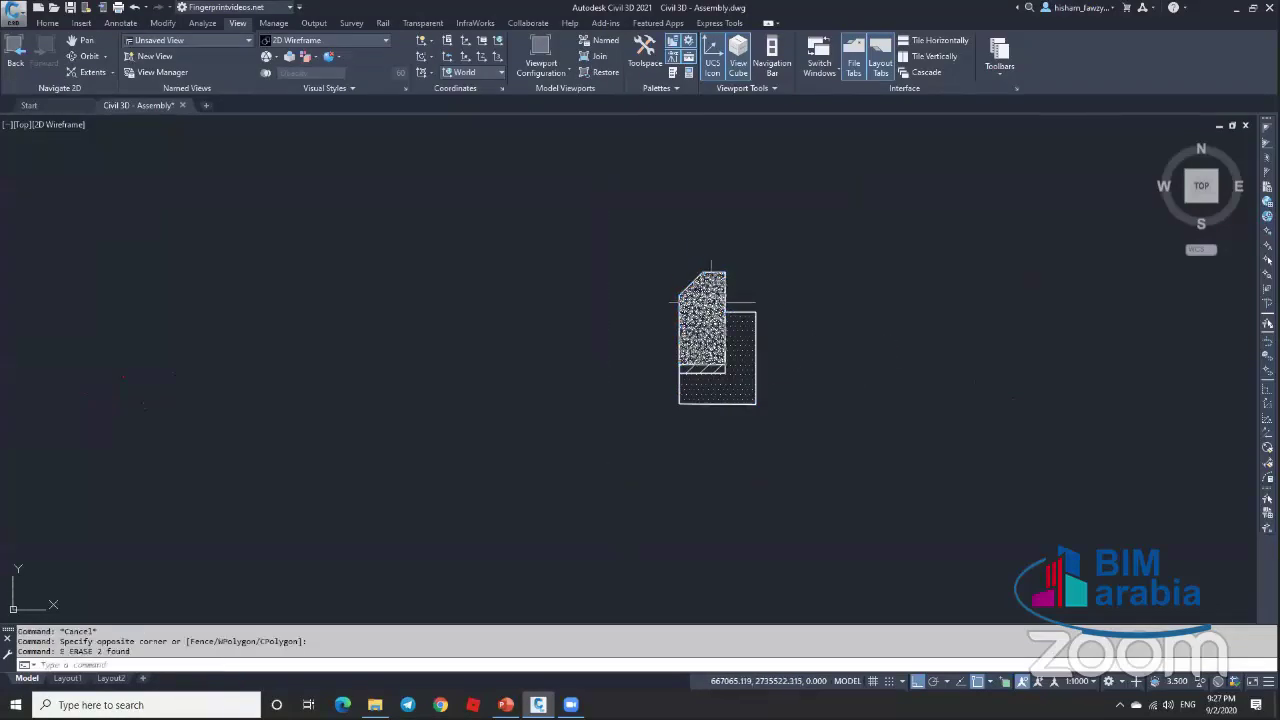
pyautogui.scroll(4, 708, 306)
pyautogui.hotkey('ctrl', 'a')
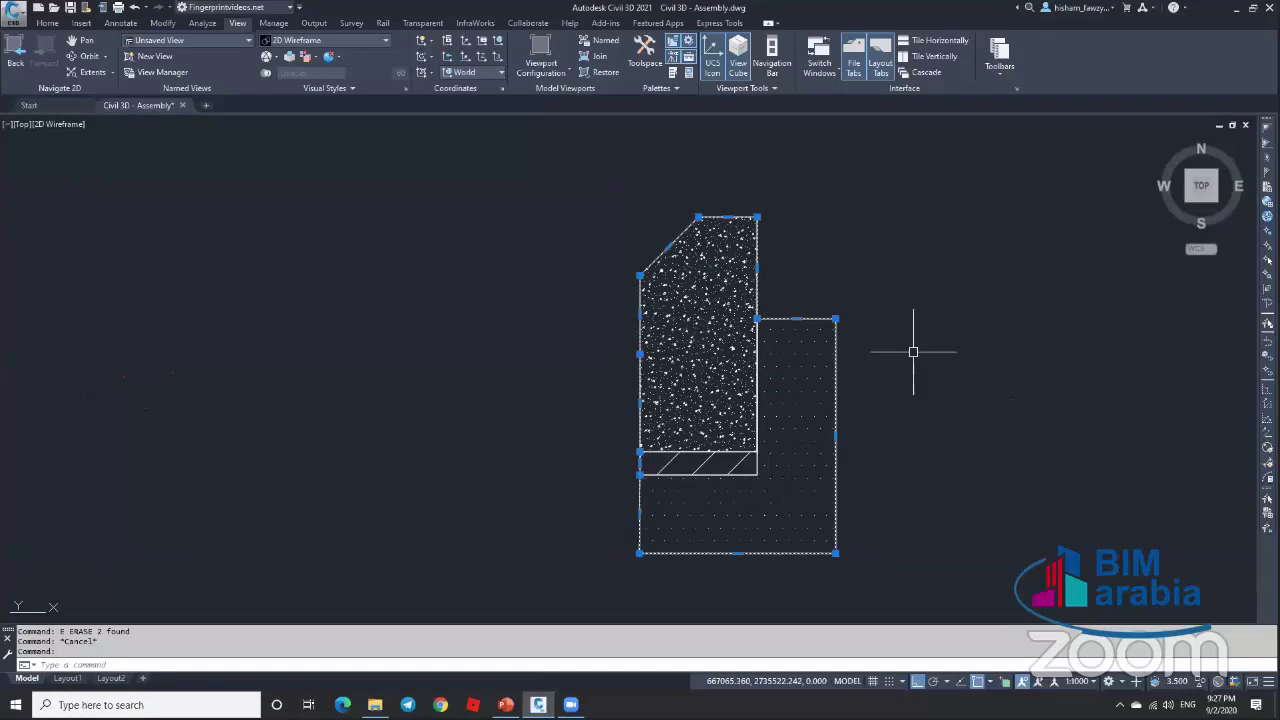
pyautogui.press('Escape')
# Step: Erase the copied curb's hatches
pyautogui.click(606, 212)
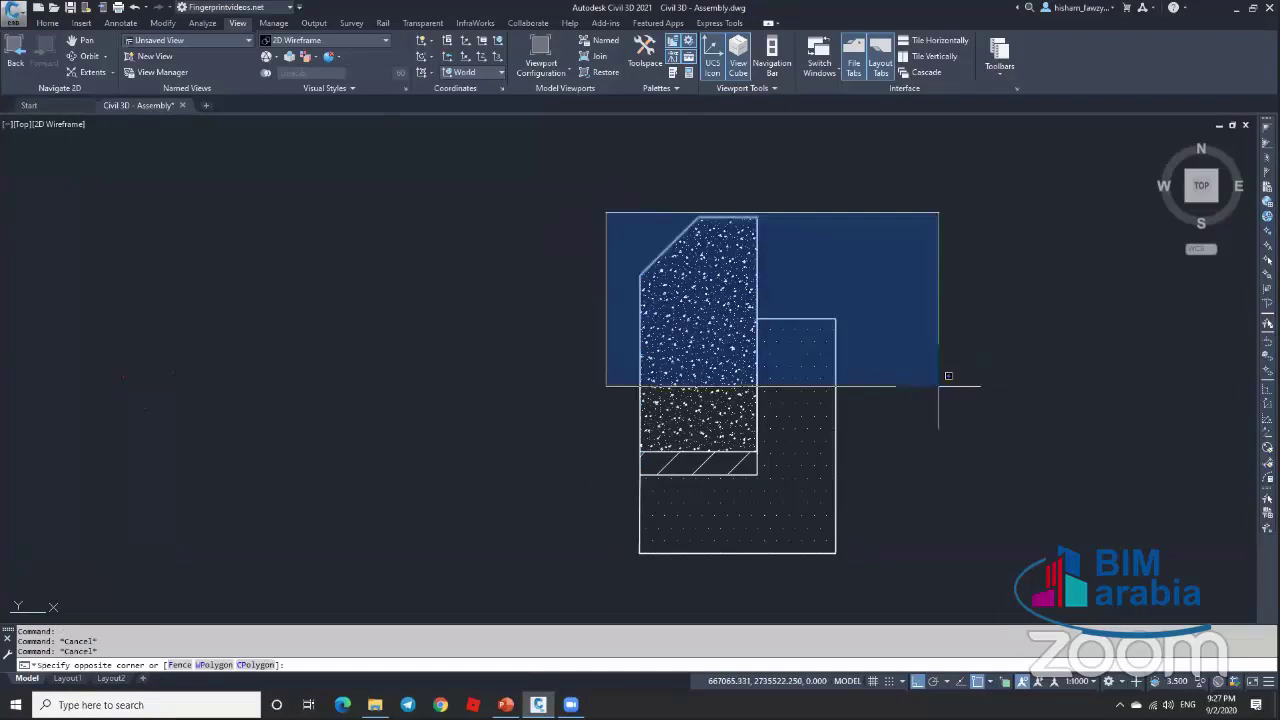
pyautogui.click(938, 492)
pyautogui.write('e')
pyautogui.press('Return')
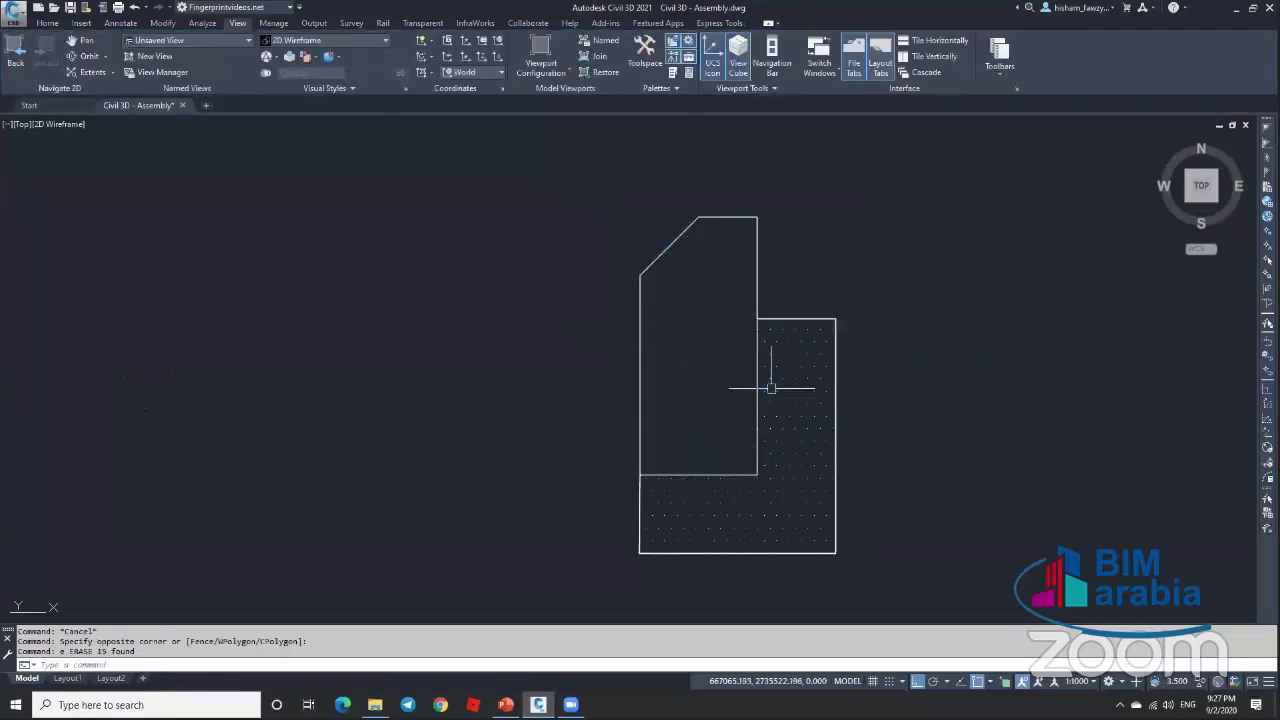
pyautogui.scroll(5, 771, 387)
pyautogui.scroll(-5, 771, 387)
# Step: Erase the copied curb's inner lines
pyautogui.click(771, 391)
pyautogui.click(731, 491)
pyautogui.write('e')
pyautogui.press('Return')
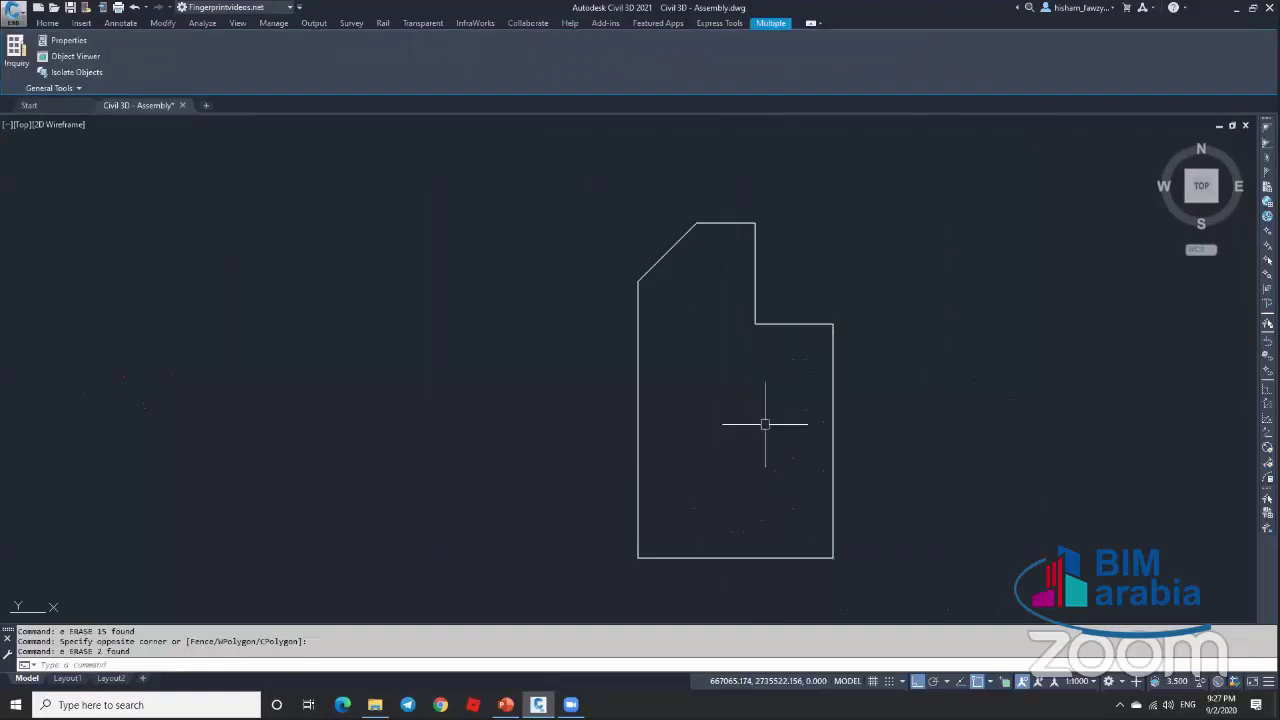
pyautogui.scroll(-4, 765, 424)
# Step: Erase the curb outline, then undo to restore the hatched curb
pyautogui.click(663, 293)
pyautogui.click(831, 387)
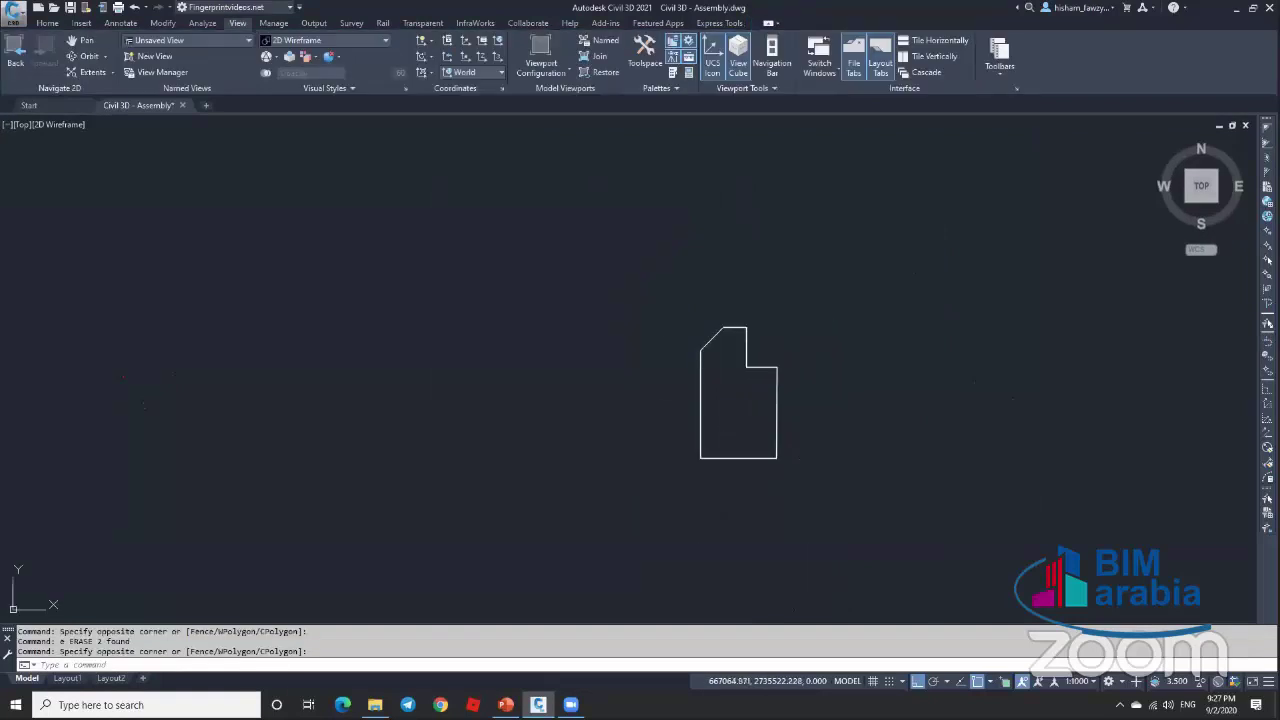
pyautogui.write('e')
pyautogui.press('Return')
pyautogui.click(753, 369)
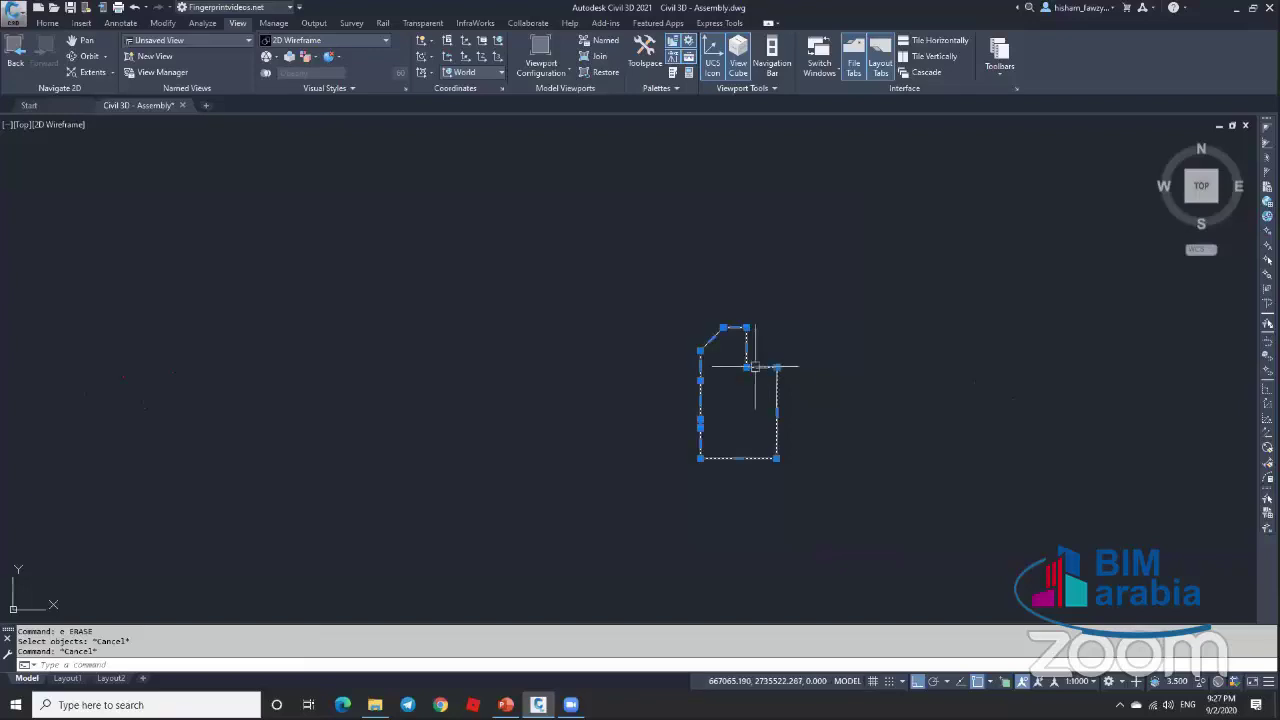
pyautogui.scroll(-2, 851, 386)
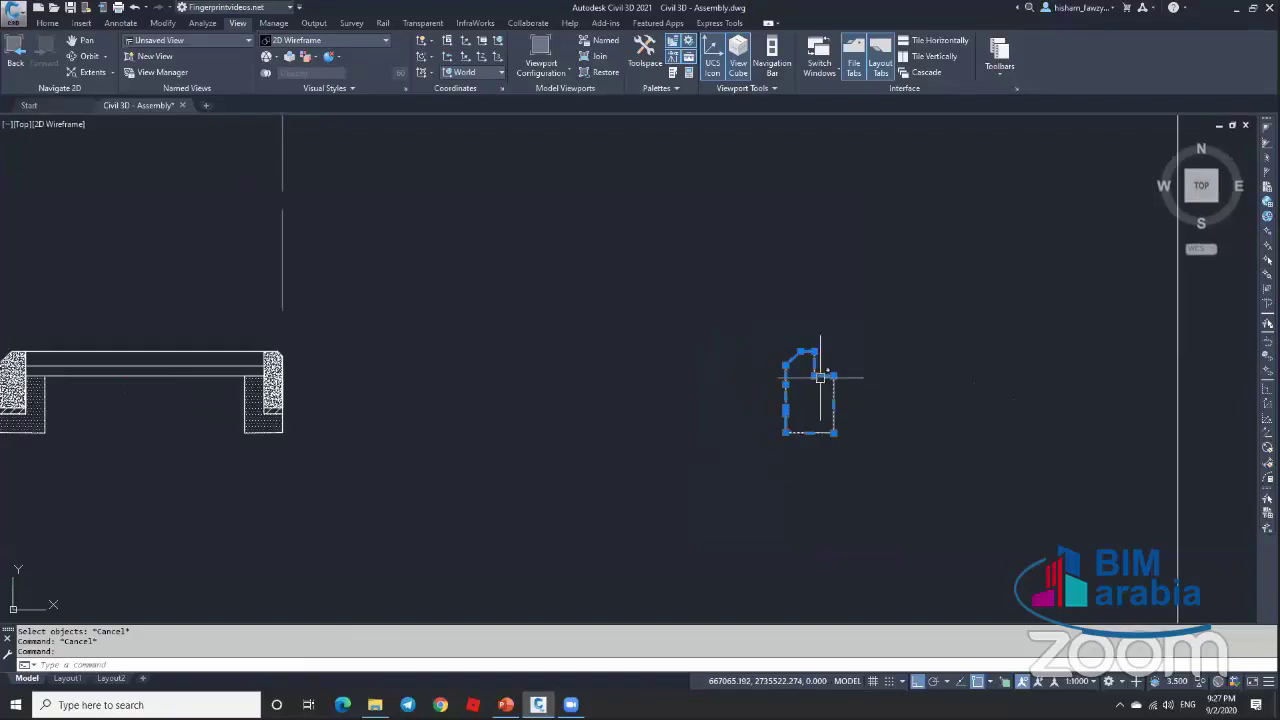
pyautogui.scroll(3, 801, 351)
pyautogui.press('Delete')
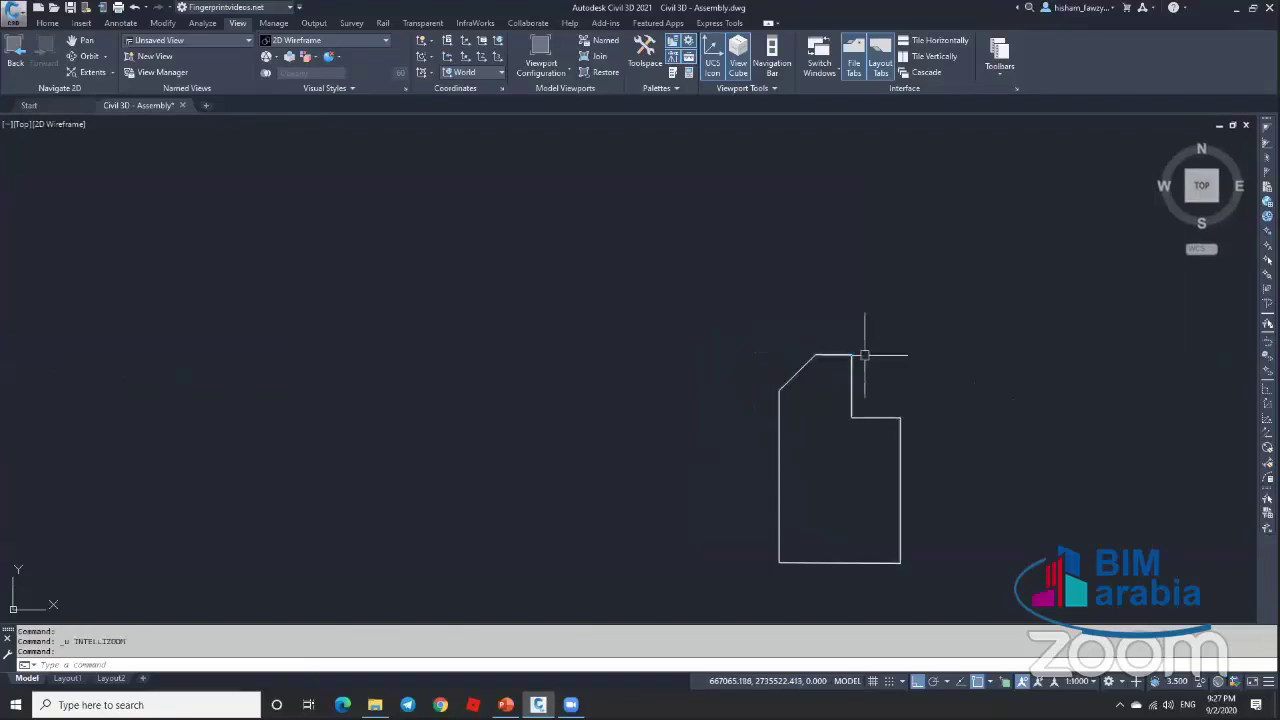
pyautogui.scroll(-3, 855, 368)
pyautogui.hotkey('ctrl', 'z')
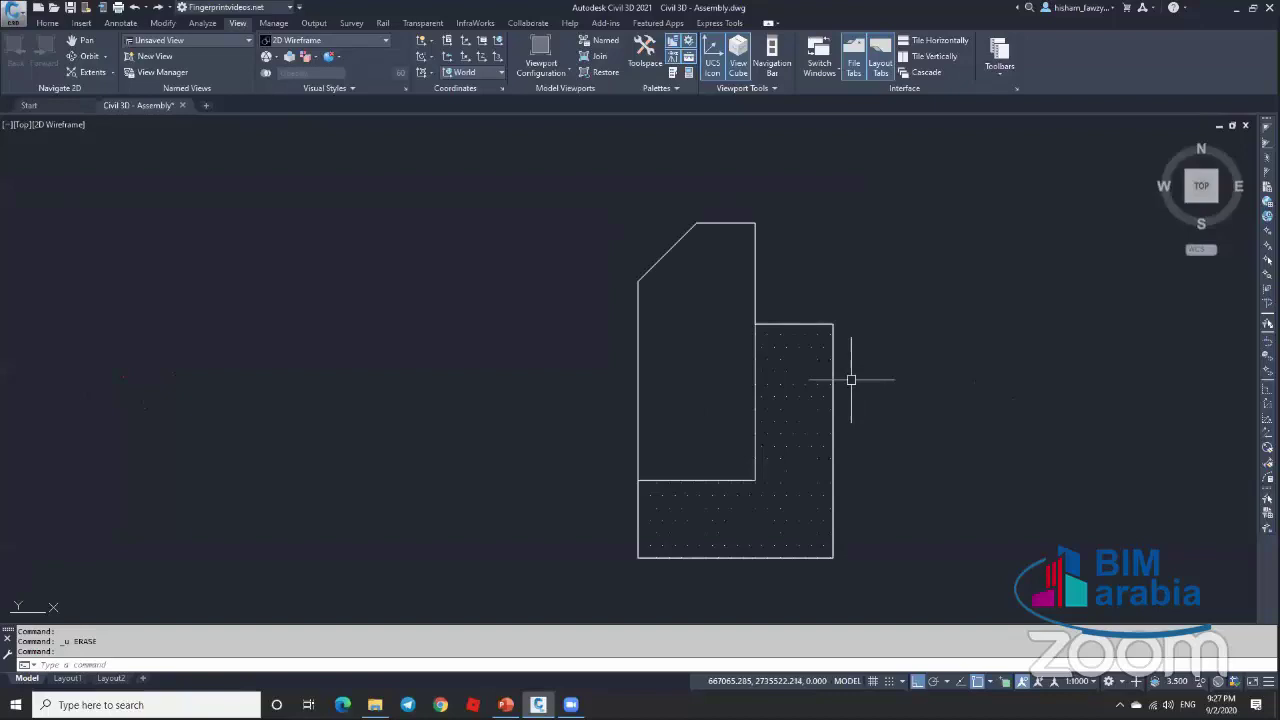
pyautogui.scroll(-4, 980, 364)
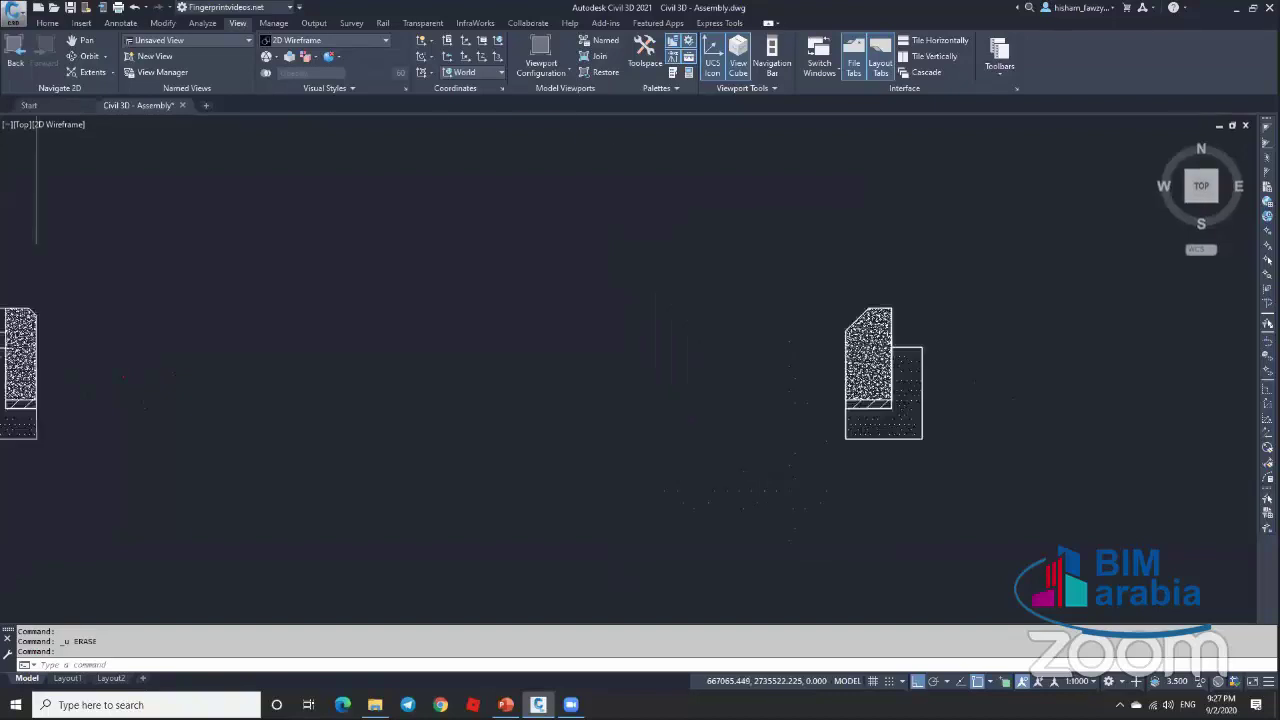
pyautogui.scroll(3, 501, 378)
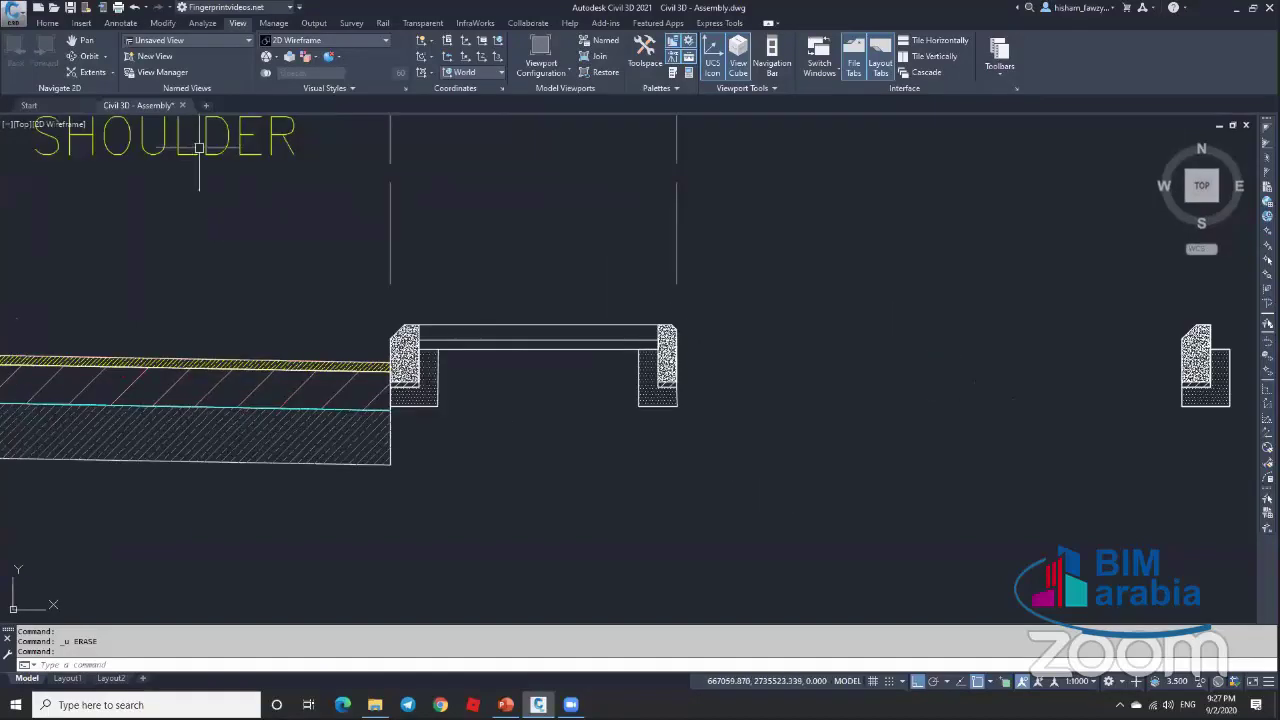
# Step: Start an aligned dimension on the curb from the Annotate tab, then cancel it
pyautogui.click(42, 23)
pyautogui.click(118, 24)
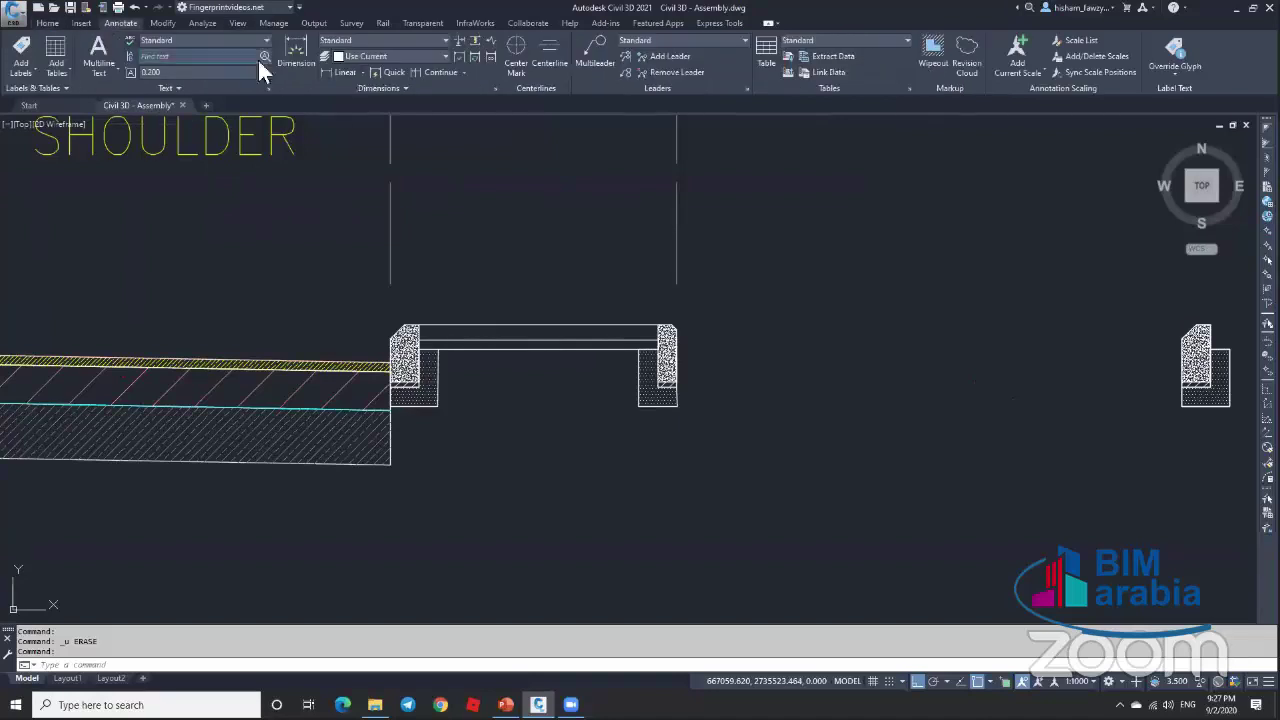
pyautogui.click(362, 72)
pyautogui.click(348, 116)
pyautogui.scroll(5, 366, 375)
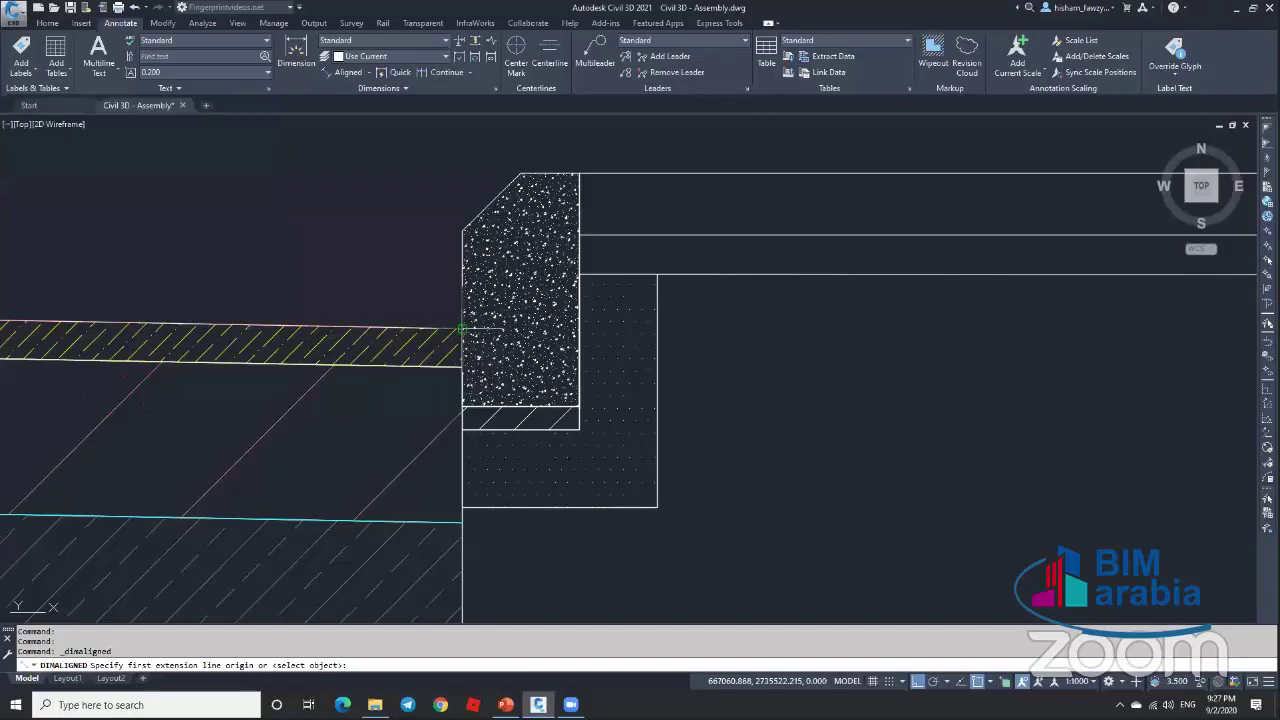
pyautogui.click(463, 328)
pyautogui.click(463, 406)
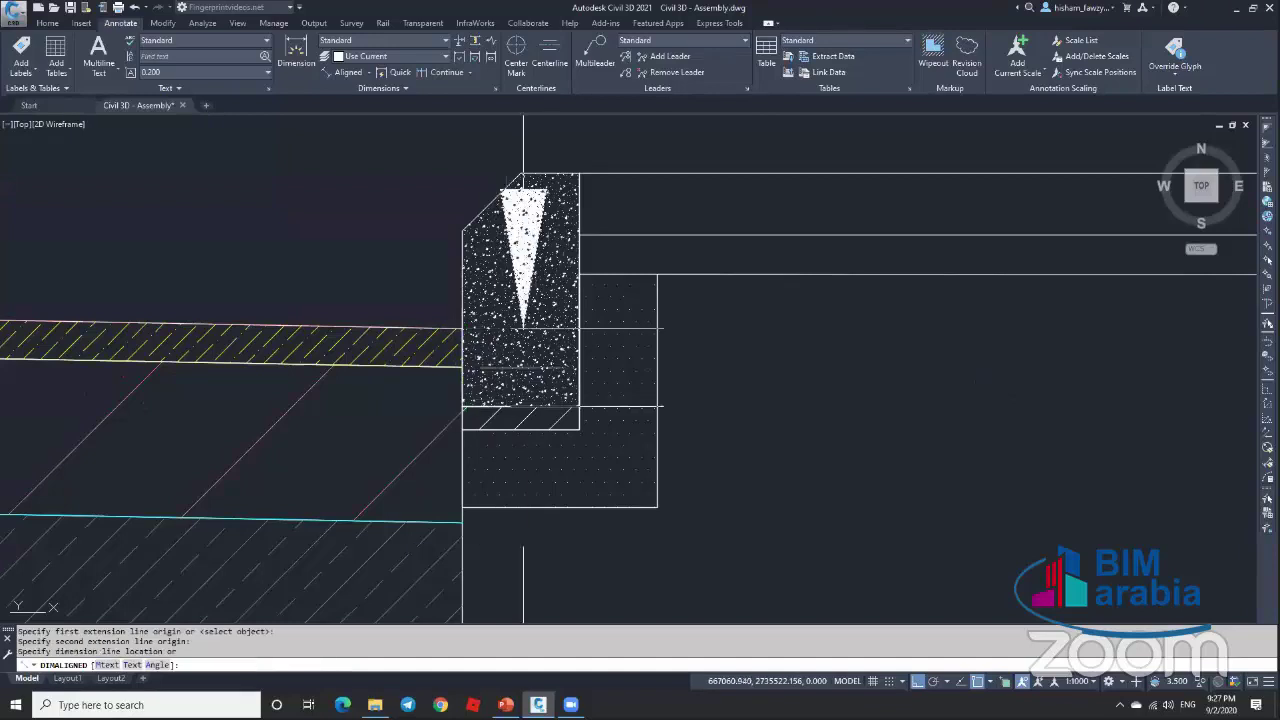
pyautogui.scroll(-3, 523, 368)
pyautogui.press('Escape')
pyautogui.scroll(-2, 568, 365)
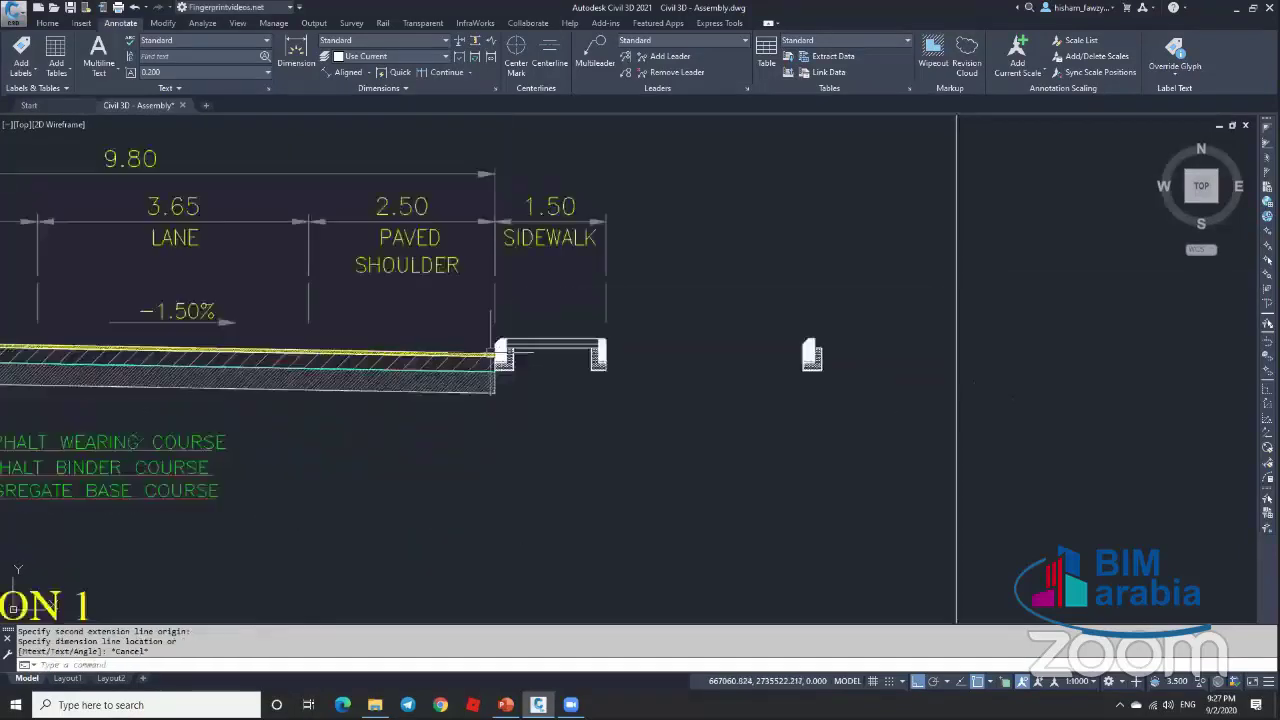
pyautogui.scroll(7, 687, 358)
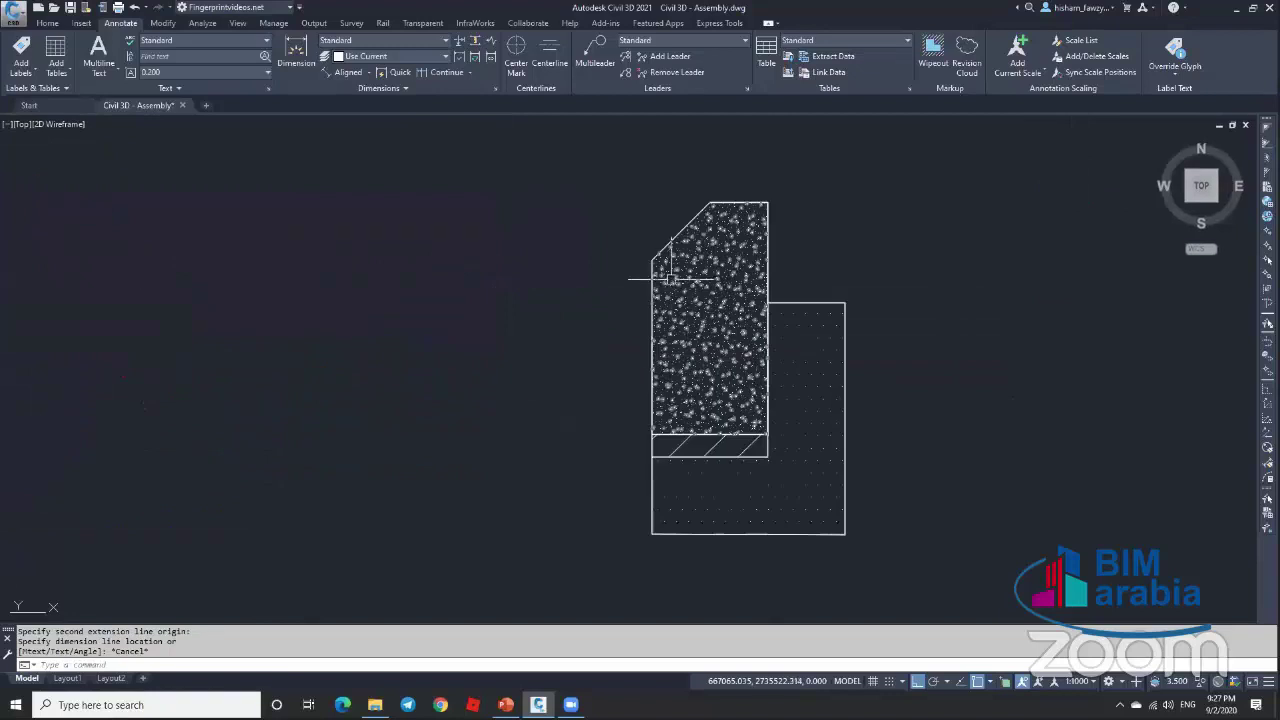
# Step: Draw a horizontal line leftward from the curb's lower hatch corner
pyautogui.write('l')
pyautogui.press('Return')
pyautogui.click(652, 433)
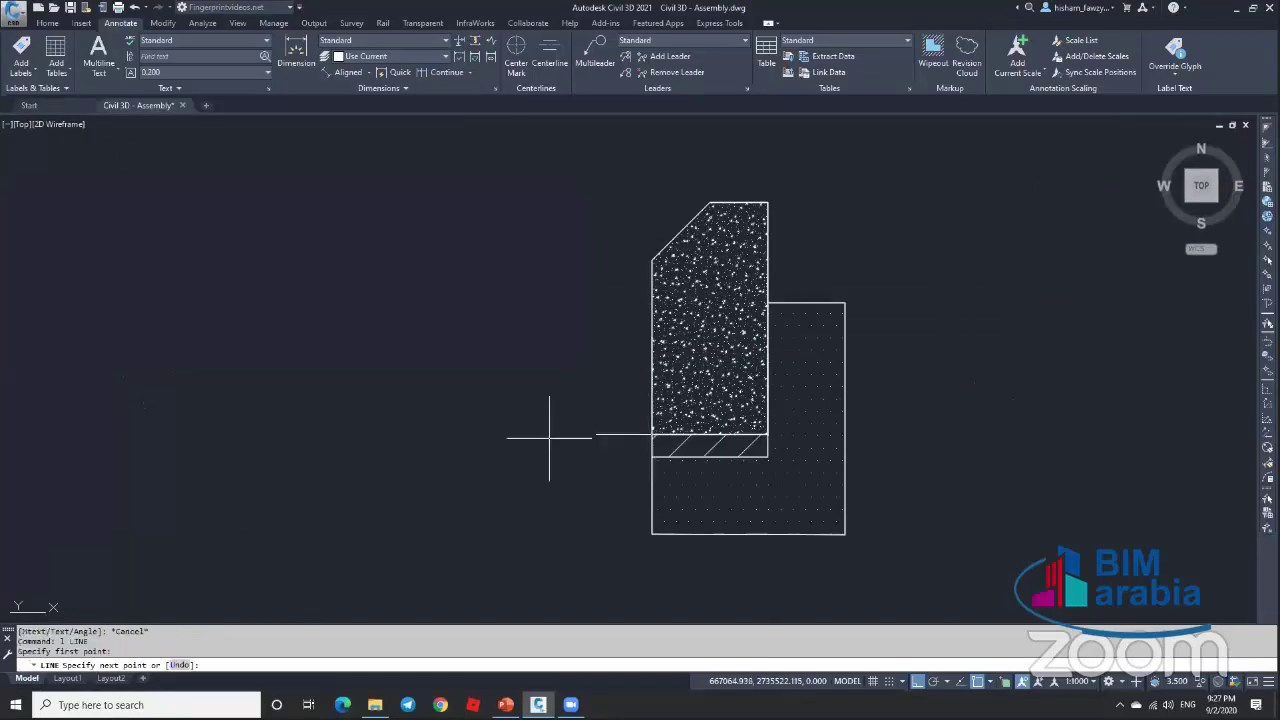
pyautogui.click(434, 428)
pyautogui.press('Escape')
# Step: Offset the new line 0.1 upward to make a parallel pair
pyautogui.write('o')
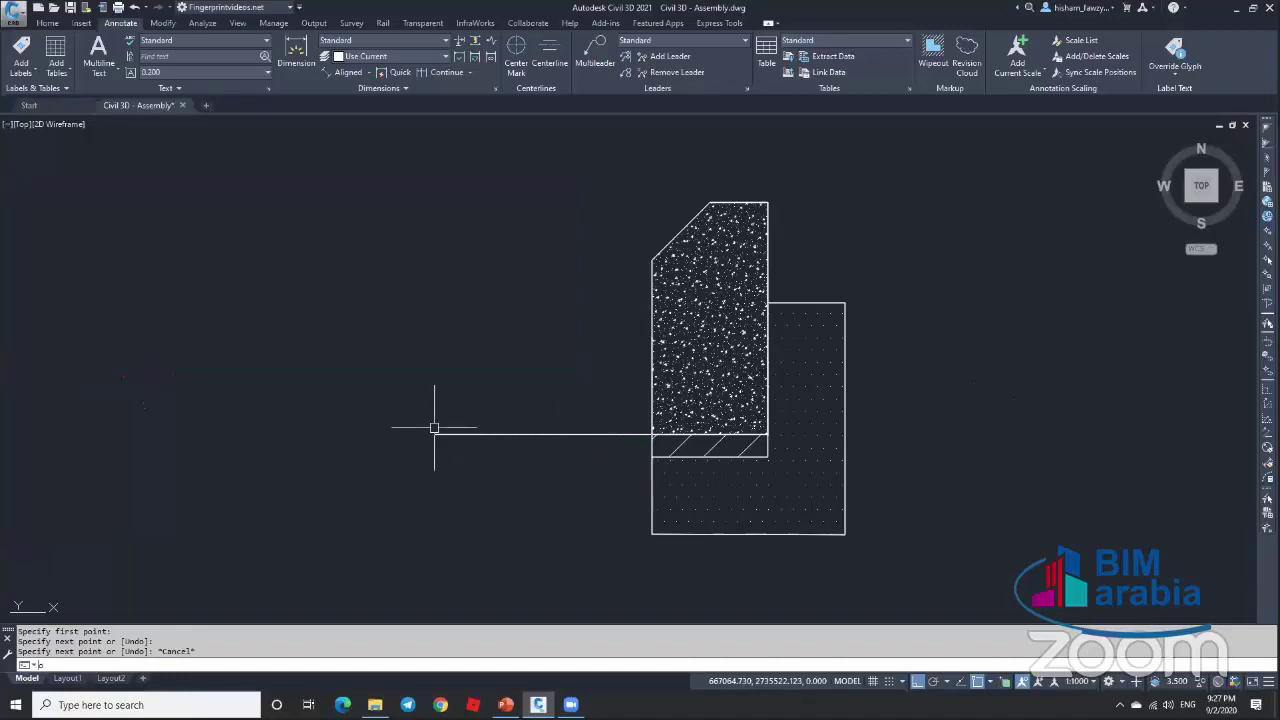
pyautogui.press('Return')
pyautogui.write('.1')
pyautogui.press('Return')
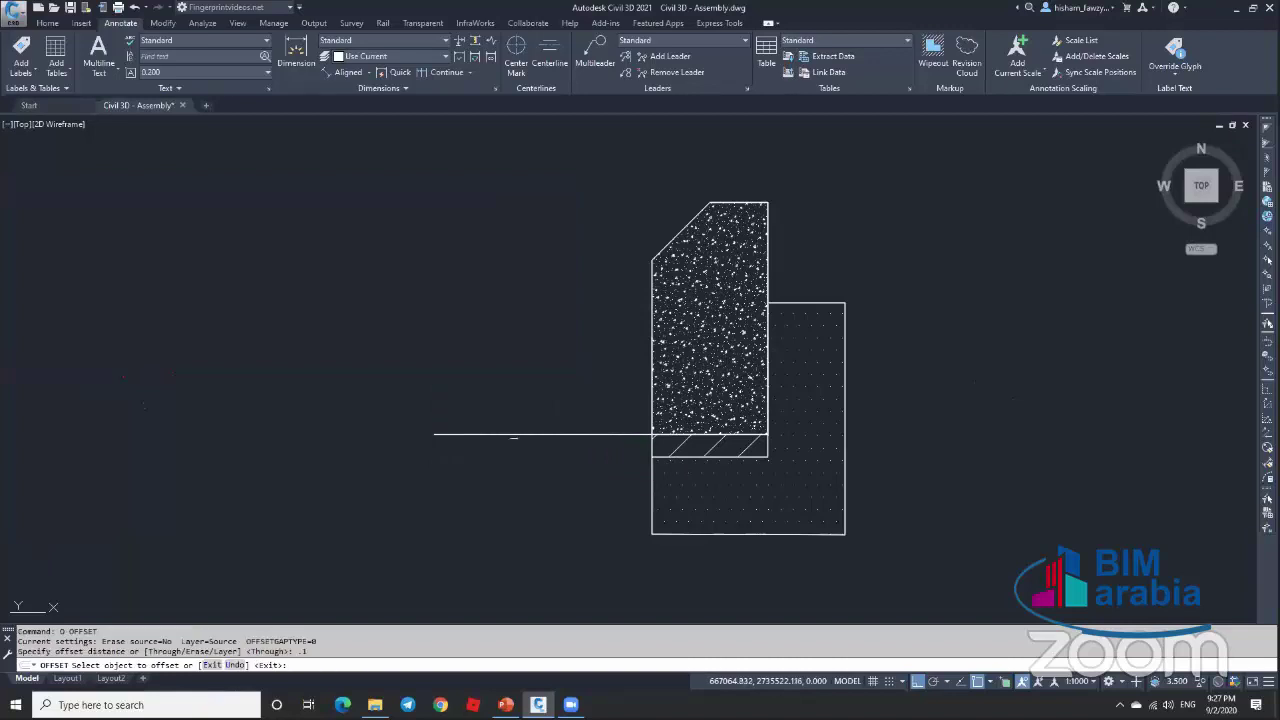
pyautogui.click(514, 435)
pyautogui.click(634, 363)
pyautogui.scroll(3, 640, 365)
pyautogui.press('Escape')
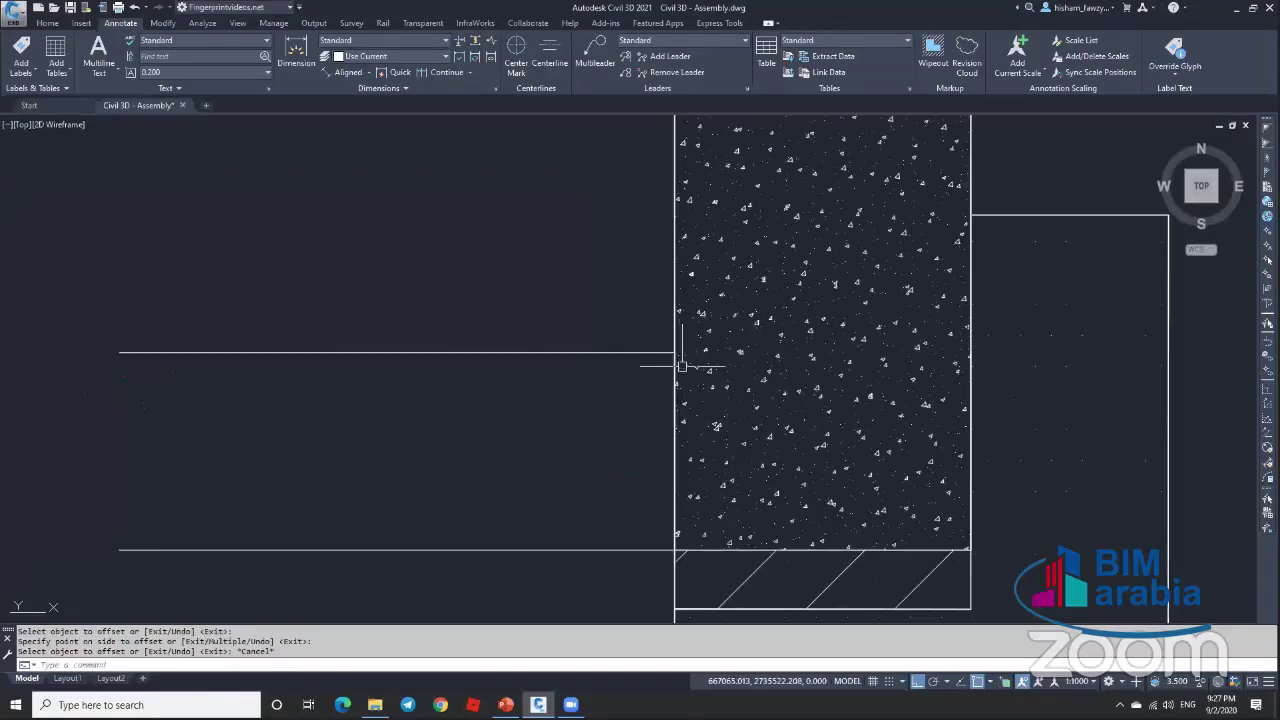
pyautogui.scroll(-5, 656, 356)
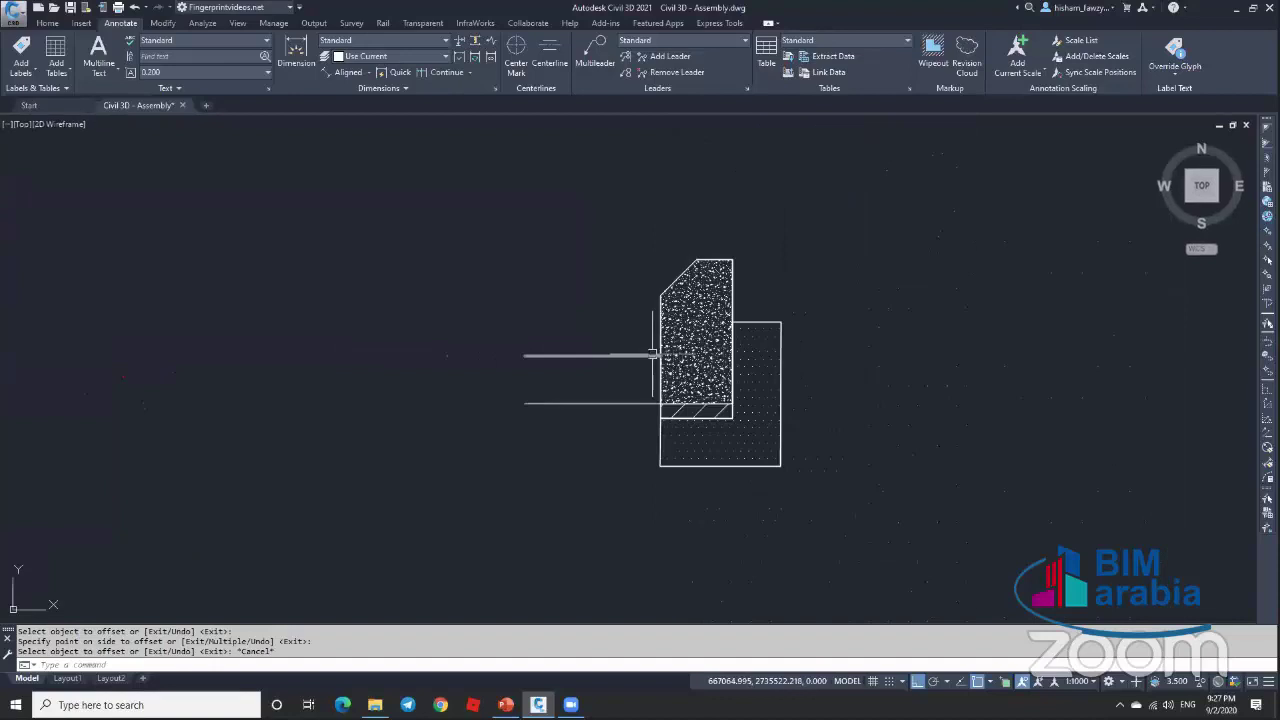
# Step: Erase all hatching from the copied curb in two window selections
pyautogui.click(626, 245)
pyautogui.click(837, 437)
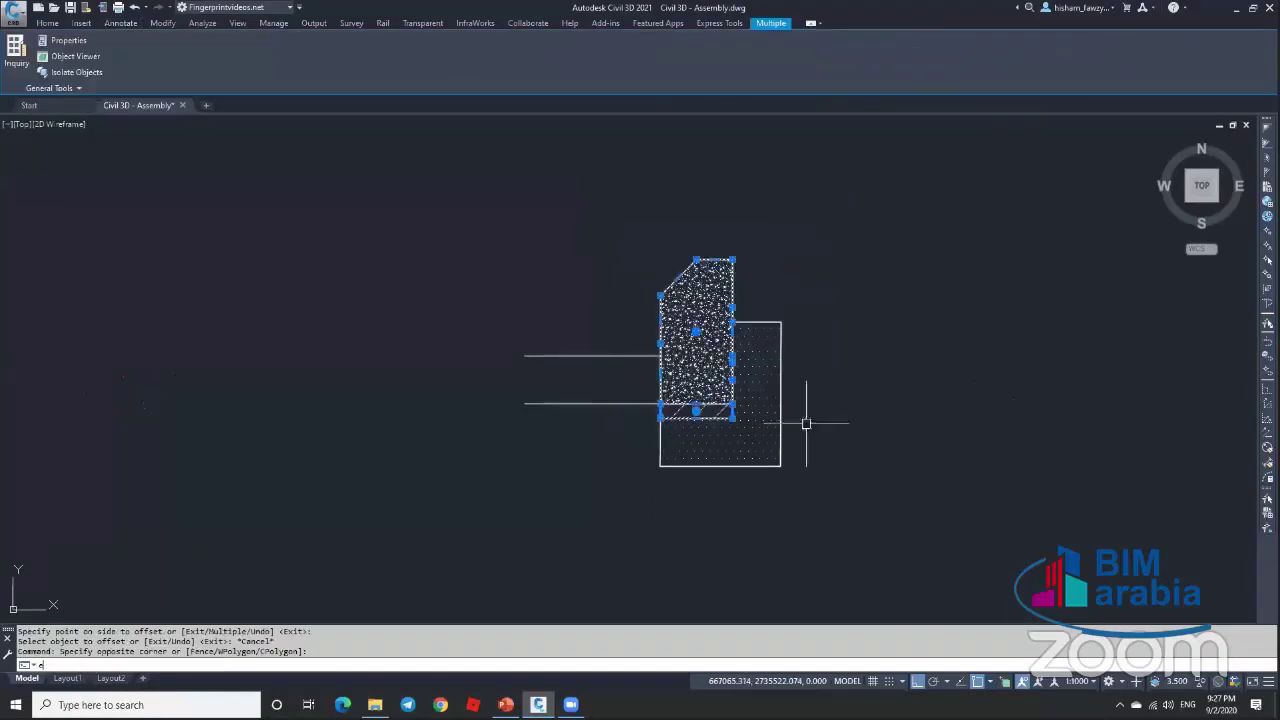
pyautogui.write('e')
pyautogui.press('Return')
pyautogui.click(620, 300)
pyautogui.click(857, 500)
pyautogui.write('e')
pyautogui.press('Return')
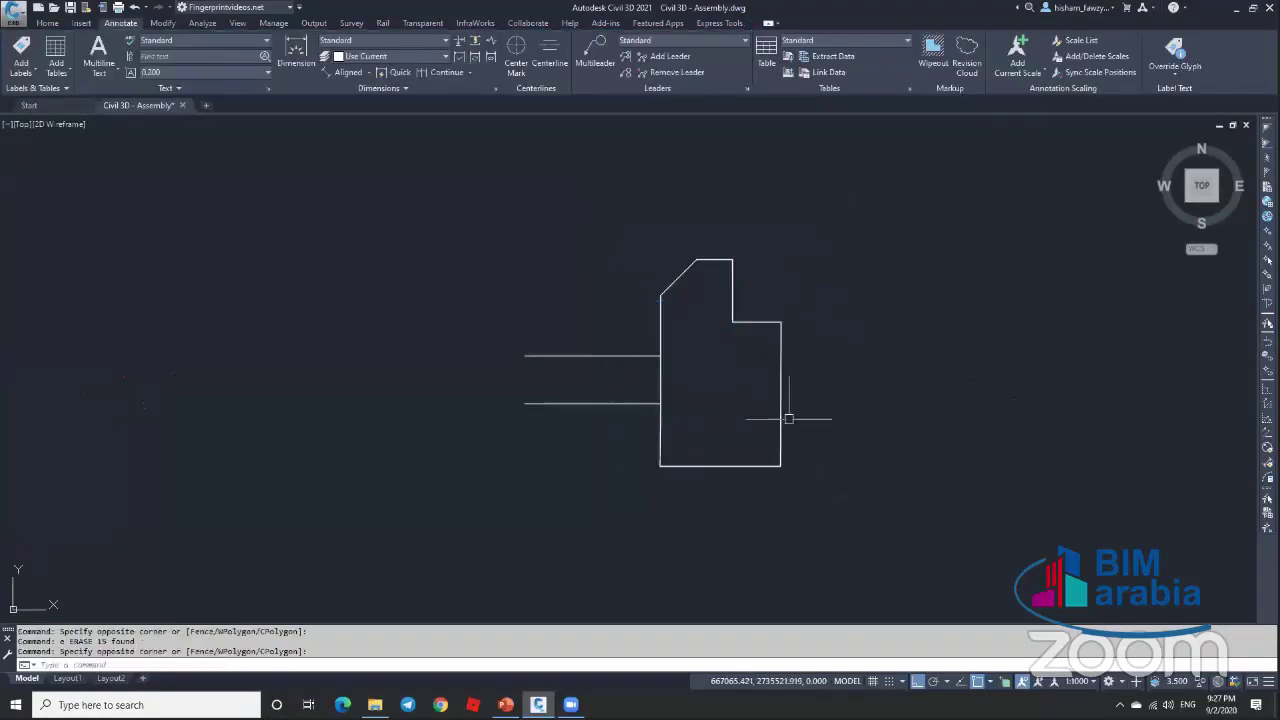
# Step: Select the curb outline and both parallel lines
pyautogui.click(612, 241)
pyautogui.press('Escape')
pyautogui.press('Escape')
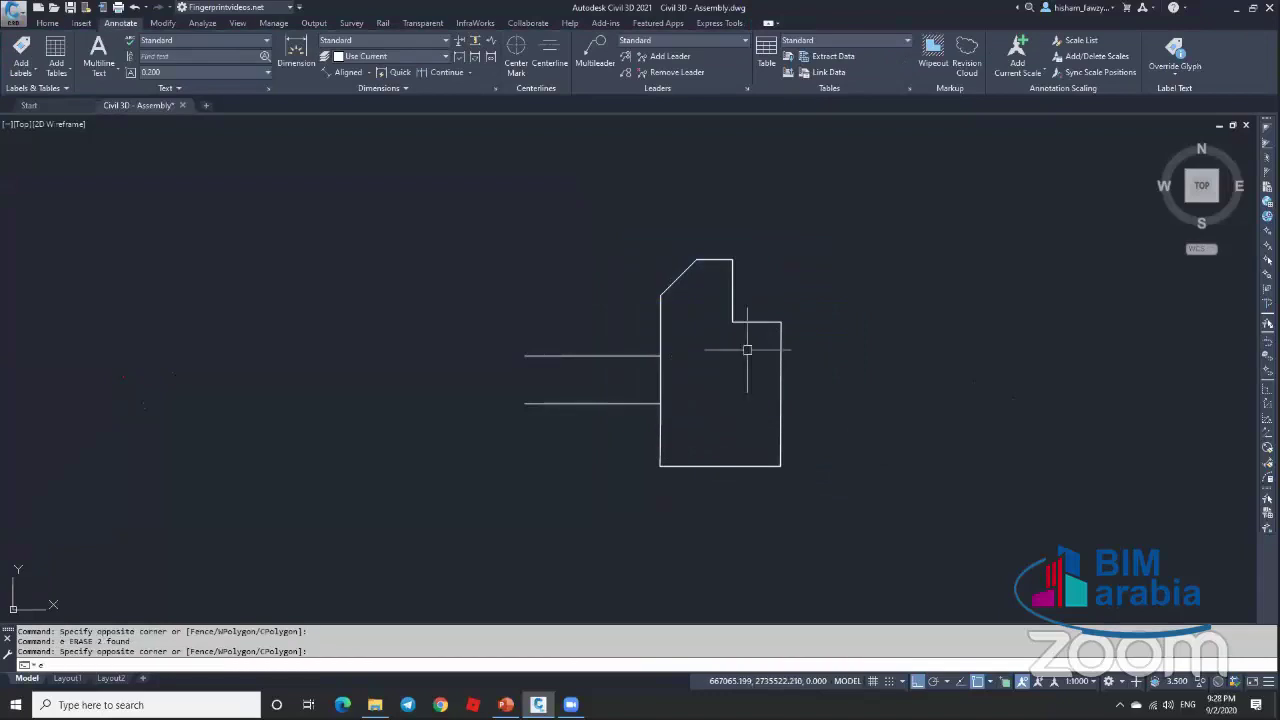
pyautogui.click(738, 322)
pyautogui.click(632, 347)
pyautogui.click(592, 416)
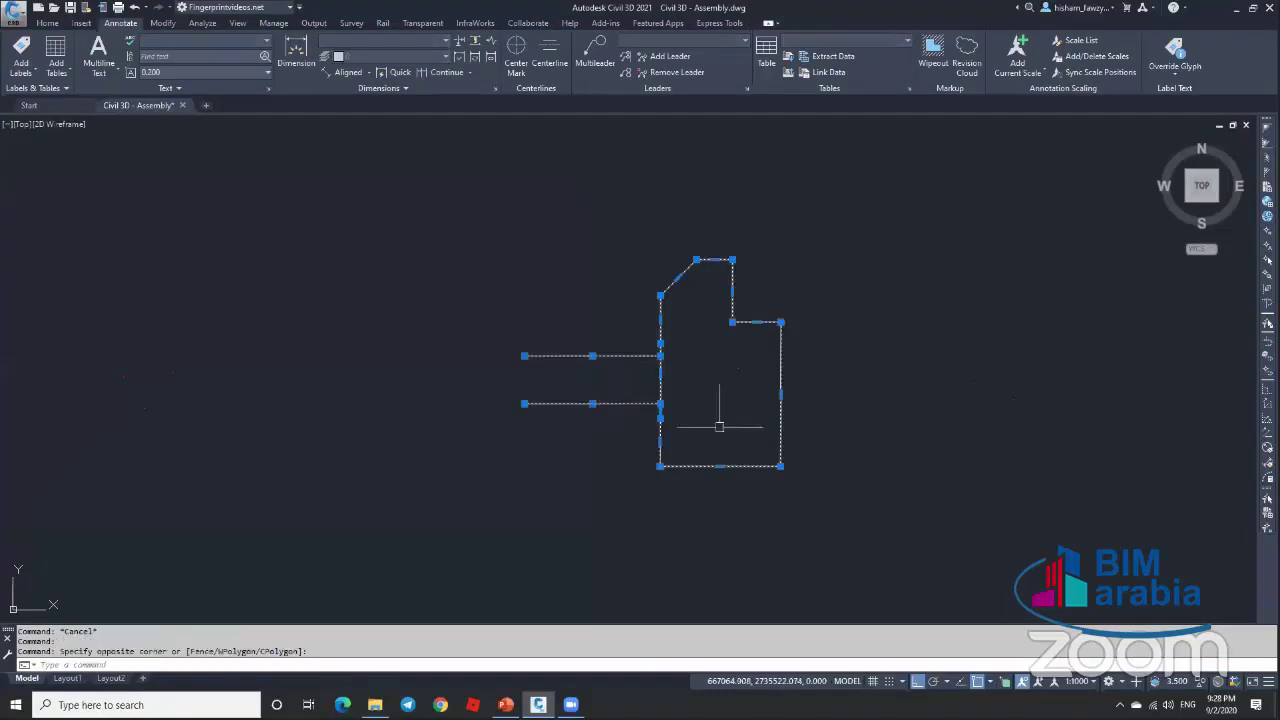
pyautogui.scroll(-4, 717, 425)
# Step: Cancel an accidental move and a grip stretch on the curb outline polyline
pyautogui.write('m')
pyautogui.press('Return')
pyautogui.click(727, 470)
pyautogui.press('Escape')
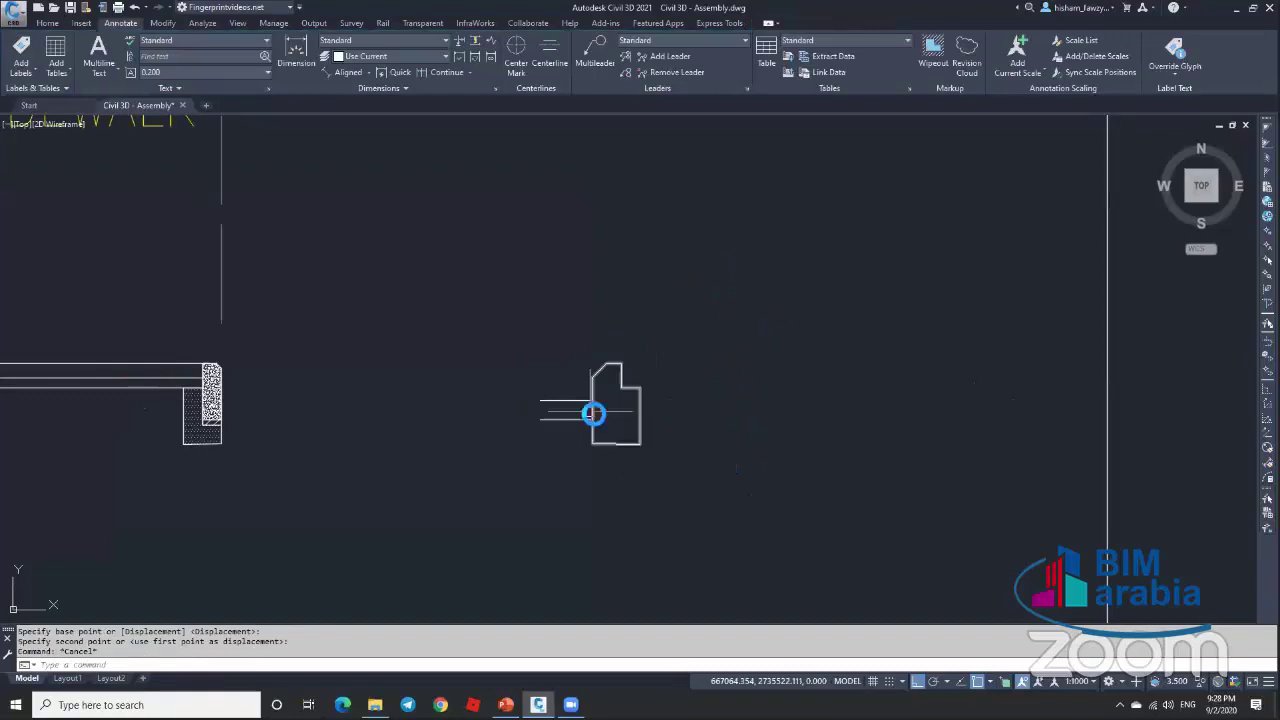
pyautogui.scroll(3, 591, 411)
pyautogui.press('Escape')
pyautogui.click(728, 356)
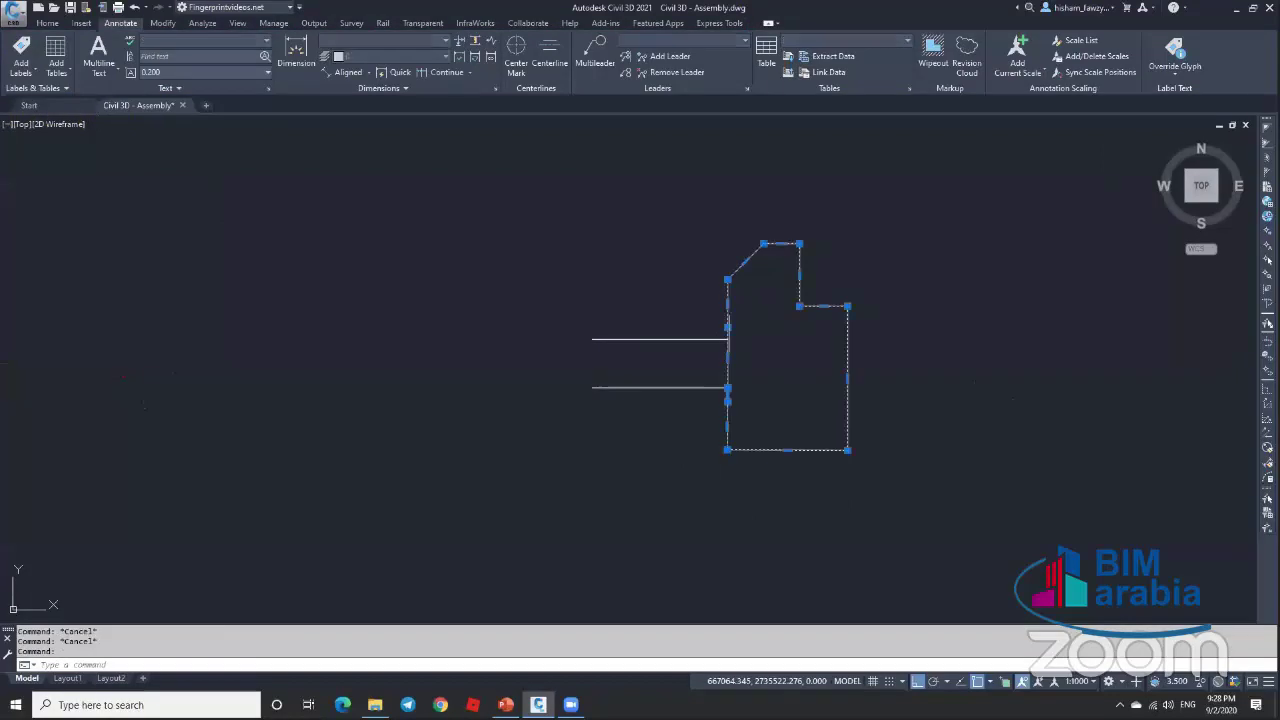
pyautogui.scroll(2, 781, 261)
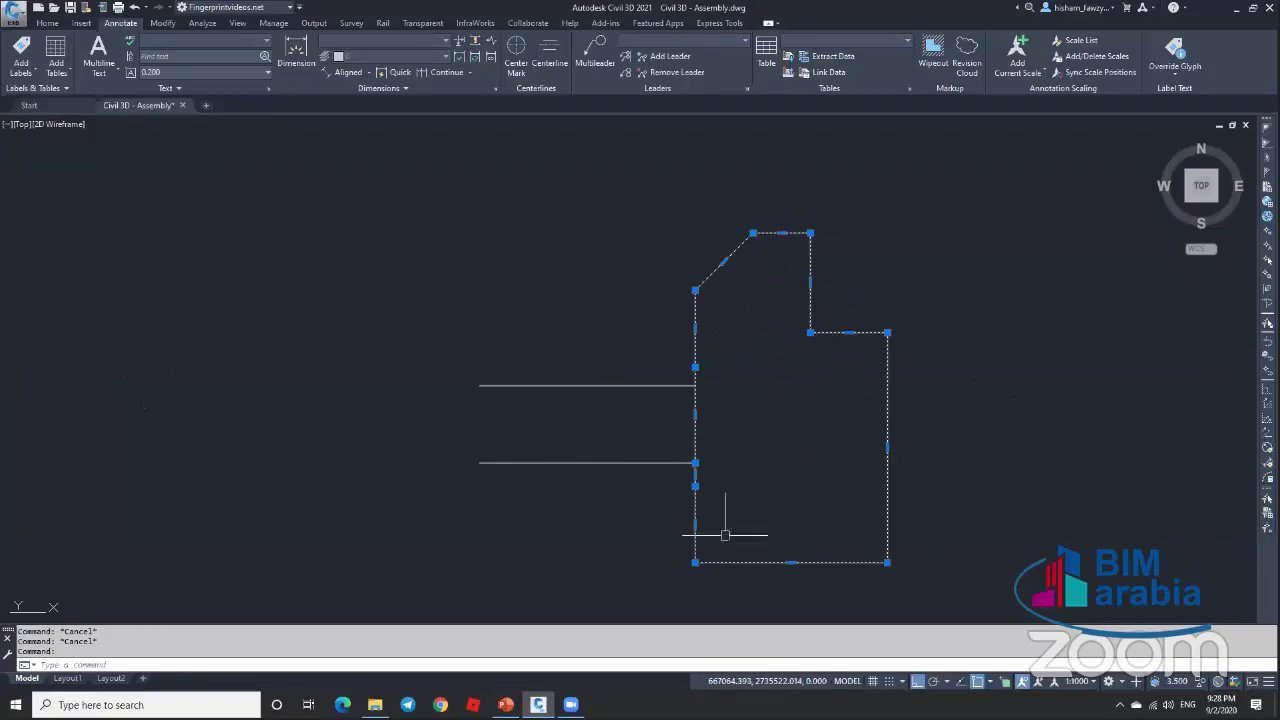
pyautogui.scroll(4, 700, 485)
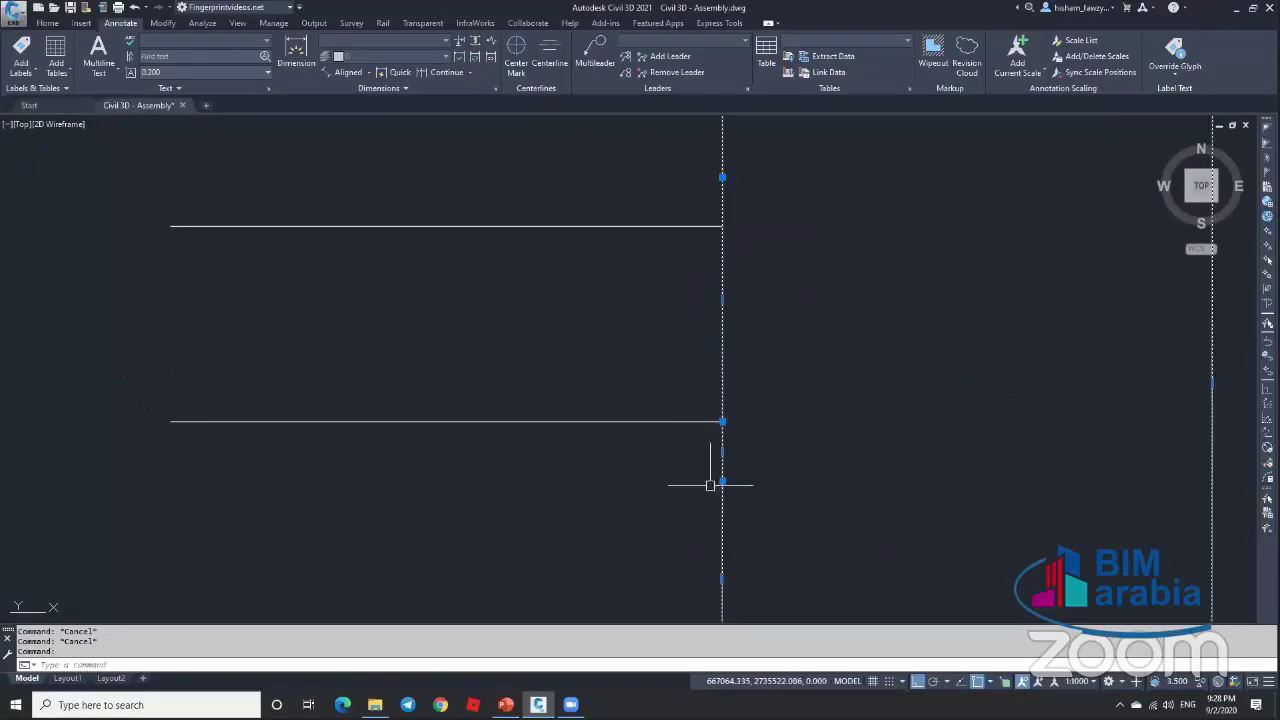
pyautogui.scroll(-2, 760, 315)
pyautogui.scroll(2, 745, 221)
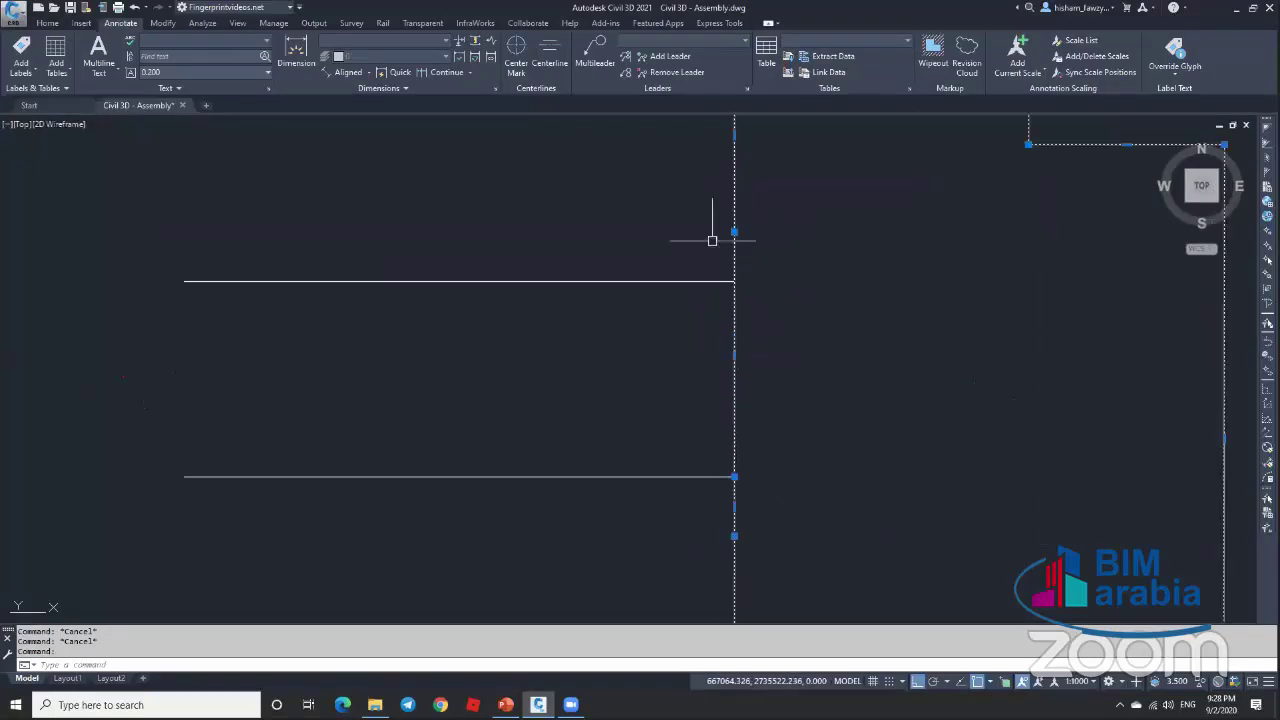
pyautogui.click(734, 232)
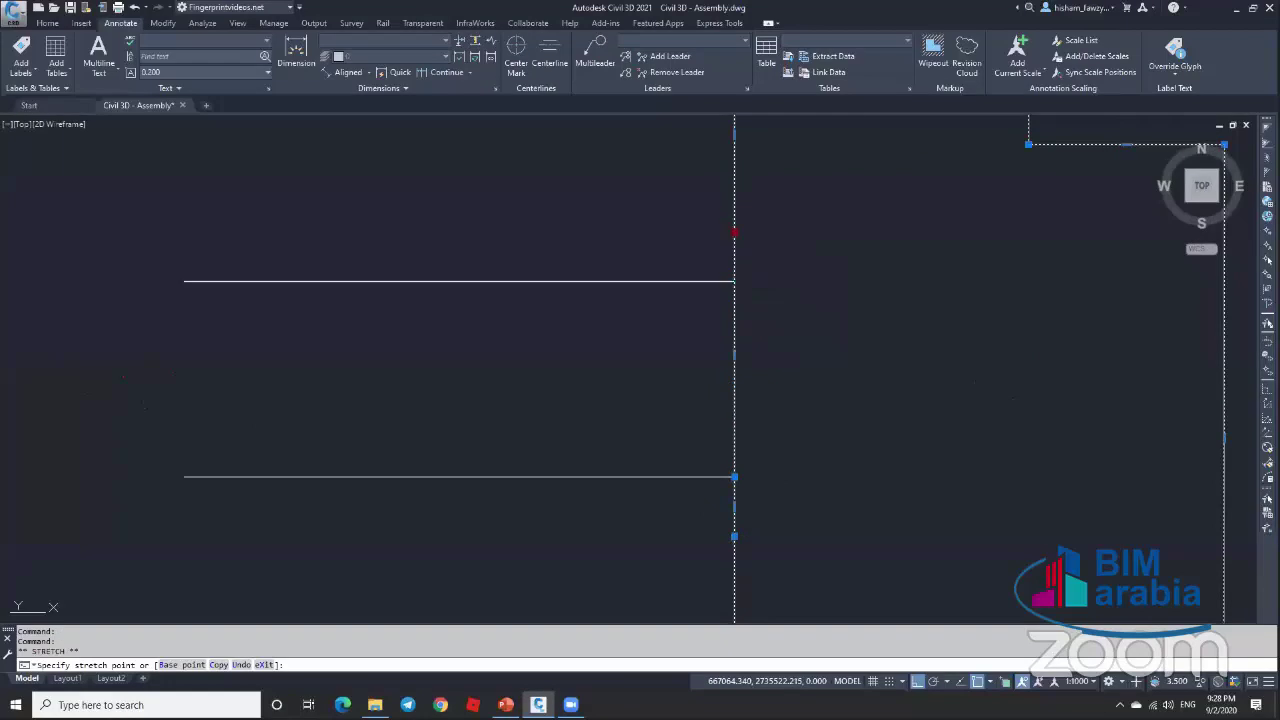
pyautogui.press('Escape')
pyautogui.scroll(-4, 711, 323)
# Step: Window-select the stray lower line and erase it
pyautogui.click(703, 343)
pyautogui.click(677, 394)
pyautogui.write('e')
pyautogui.press('Return')
# Step: Remove two extra vertices from the left edge of the curb outline polyline
pyautogui.scroll(2, 740, 297)
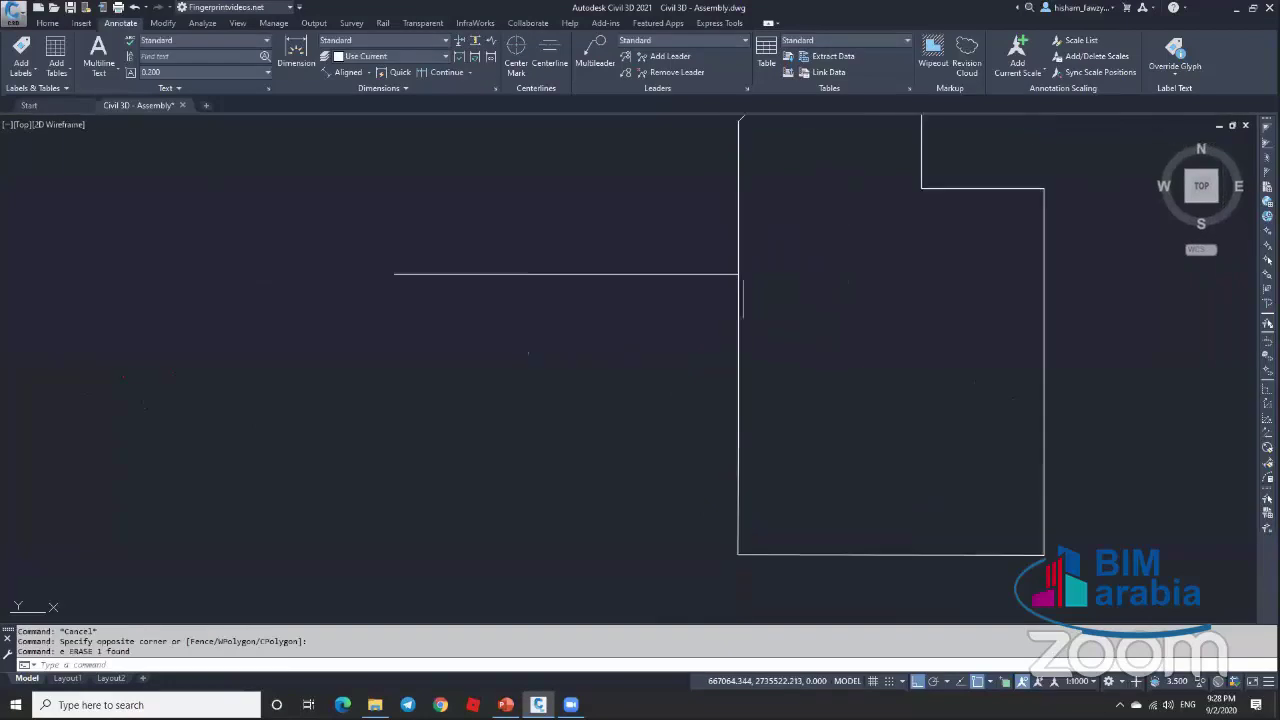
pyautogui.click(739, 297)
pyautogui.scroll(-2, 742, 296)
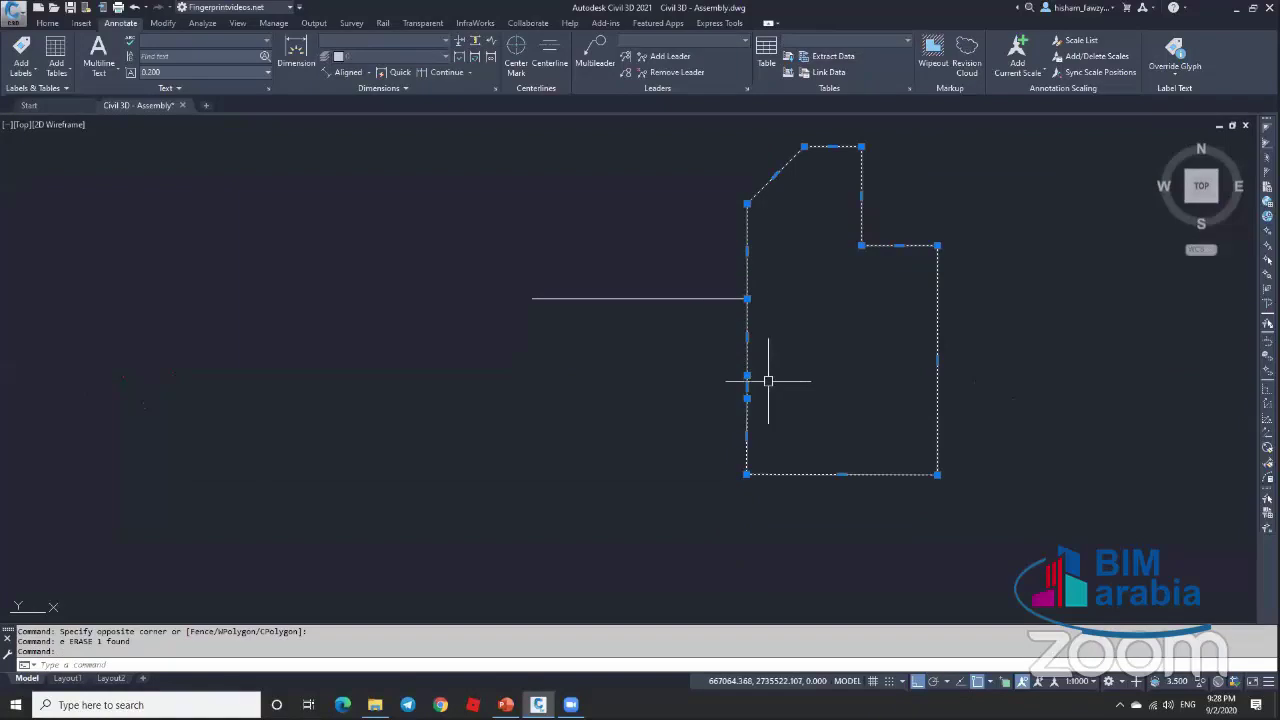
pyautogui.scroll(2, 769, 379)
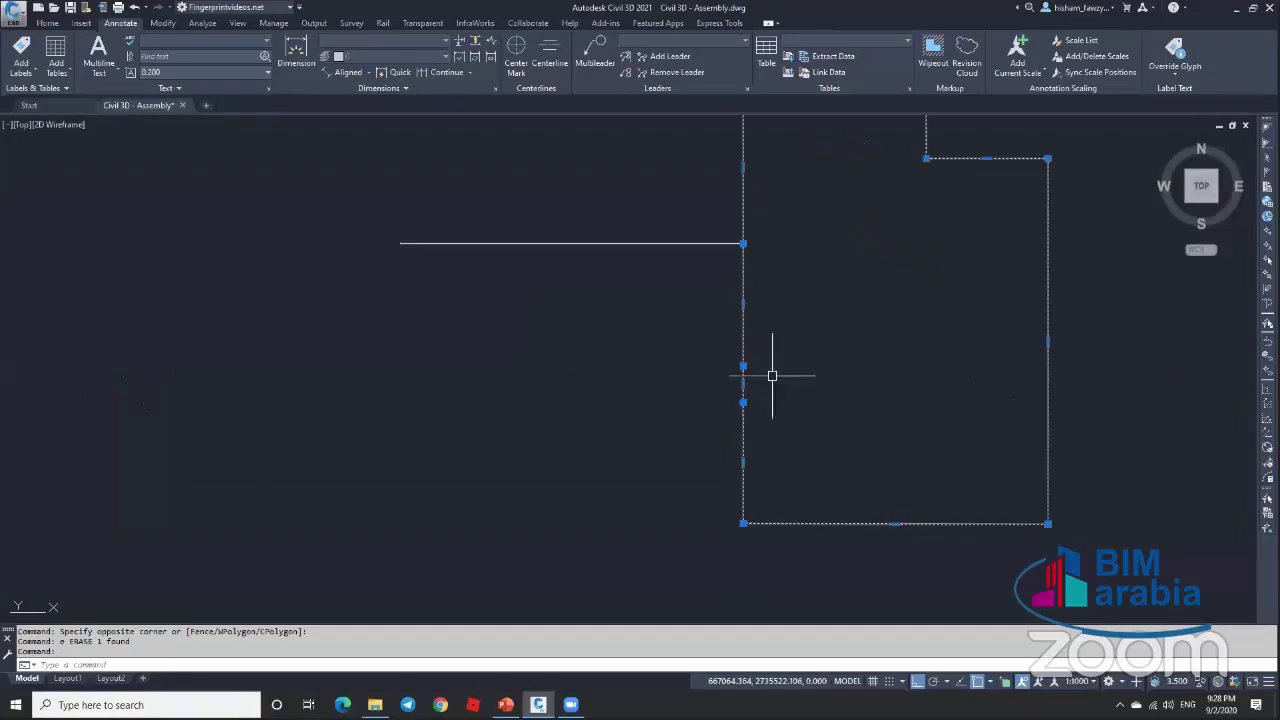
pyautogui.moveTo(743, 366)
pyautogui.click(776, 416)
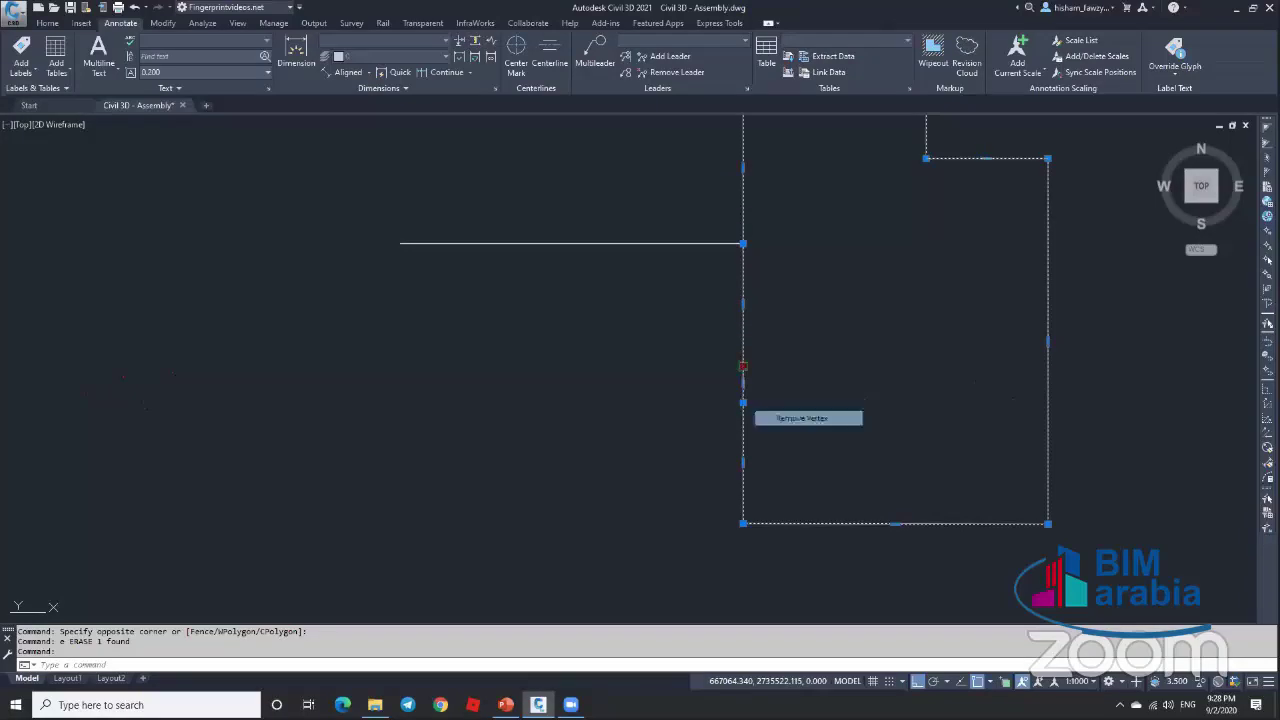
pyautogui.moveTo(743, 402)
pyautogui.click(796, 456)
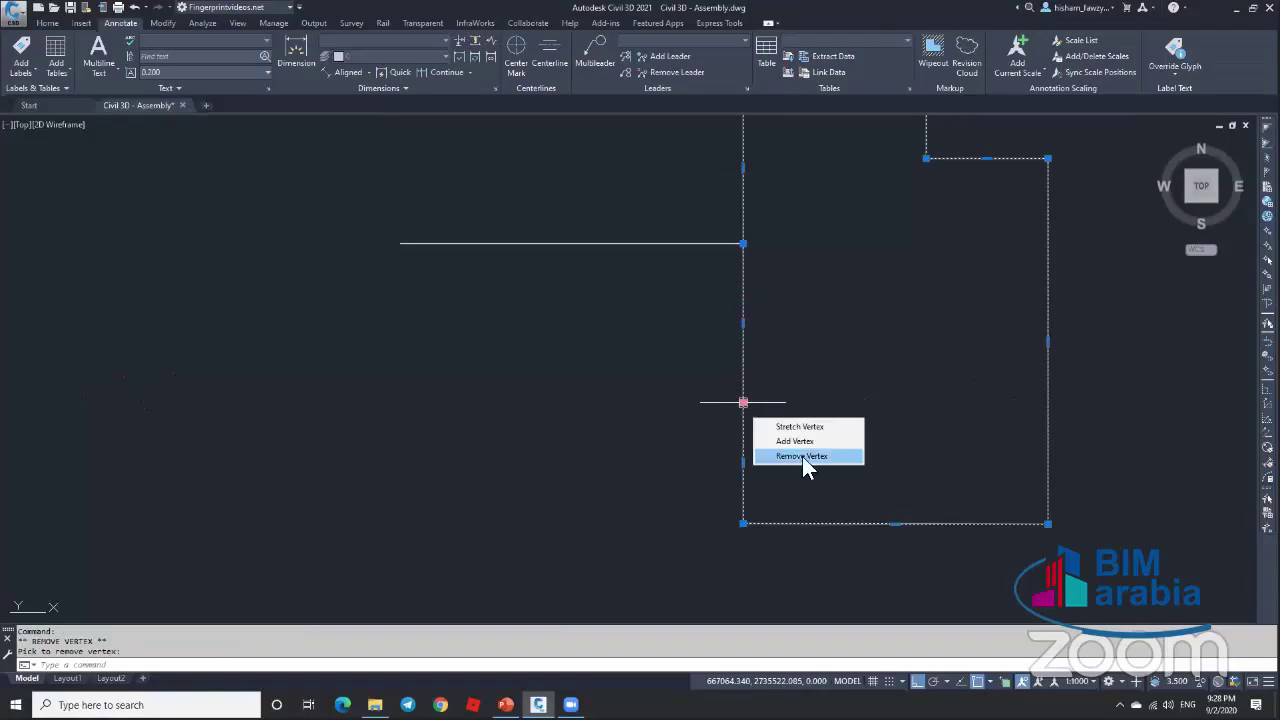
pyautogui.scroll(-3, 806, 366)
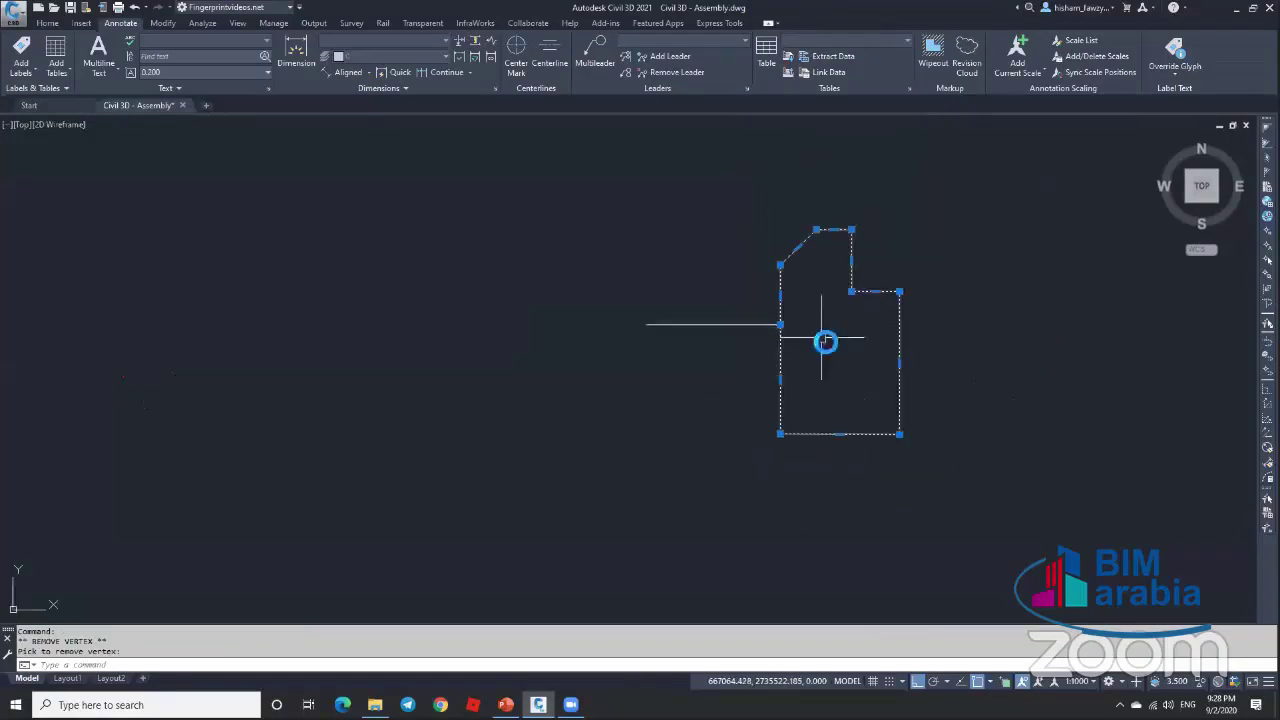
pyautogui.scroll(2, 795, 330)
pyautogui.press('Escape')
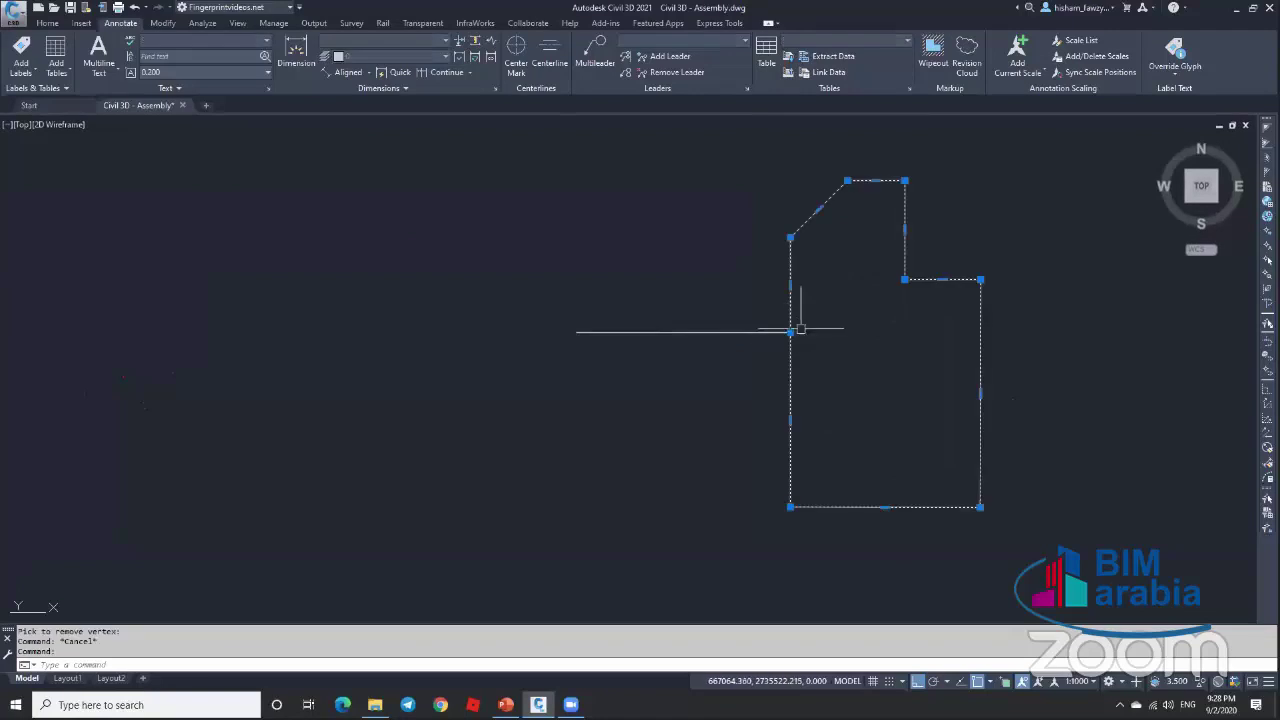
pyautogui.scroll(-2, 831, 330)
pyautogui.press('Escape')
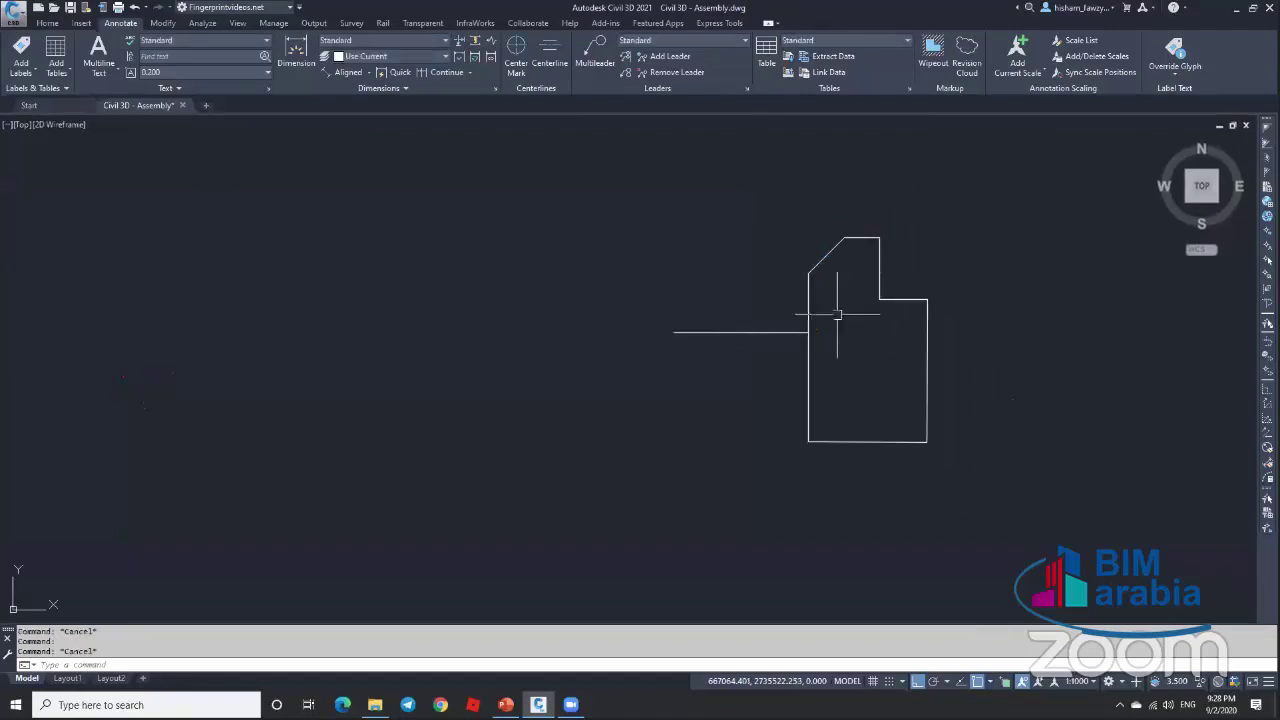
pyautogui.click(47, 22)
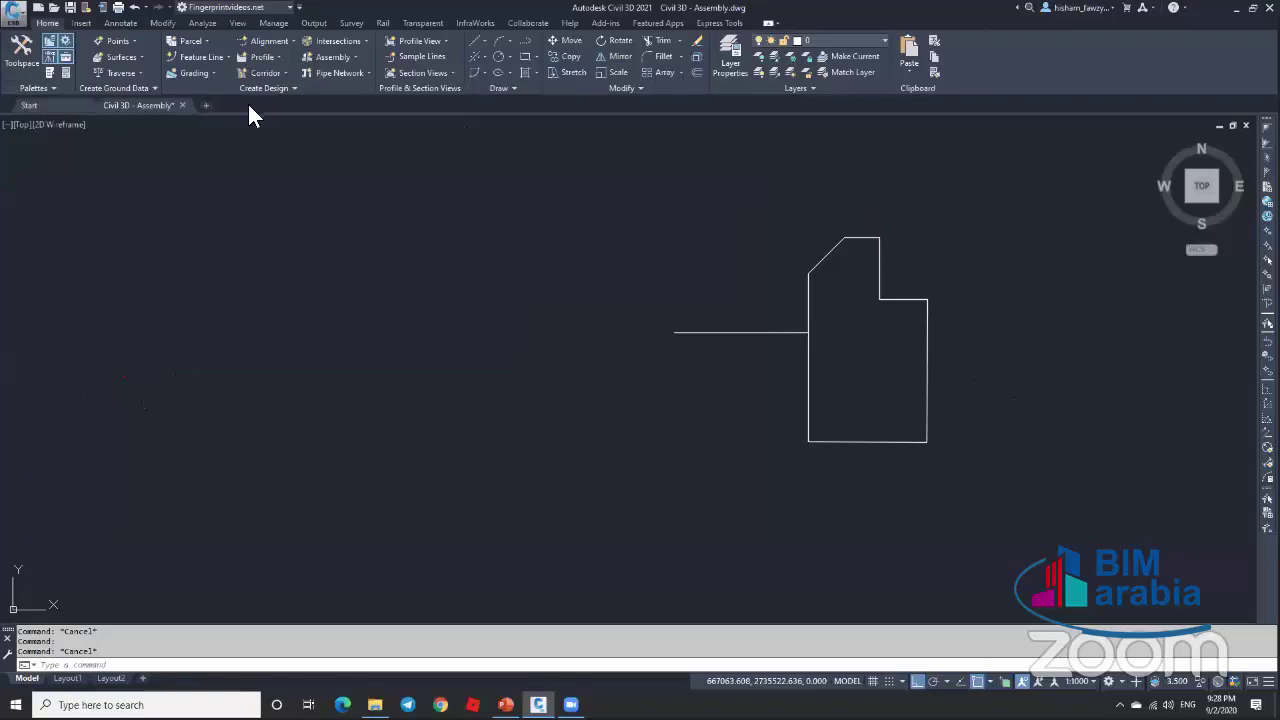
# Step: Convert the curb outline polyline into a subassembly named Curb-01 with Create Subassembly from Polyline
pyautogui.click(293, 87)
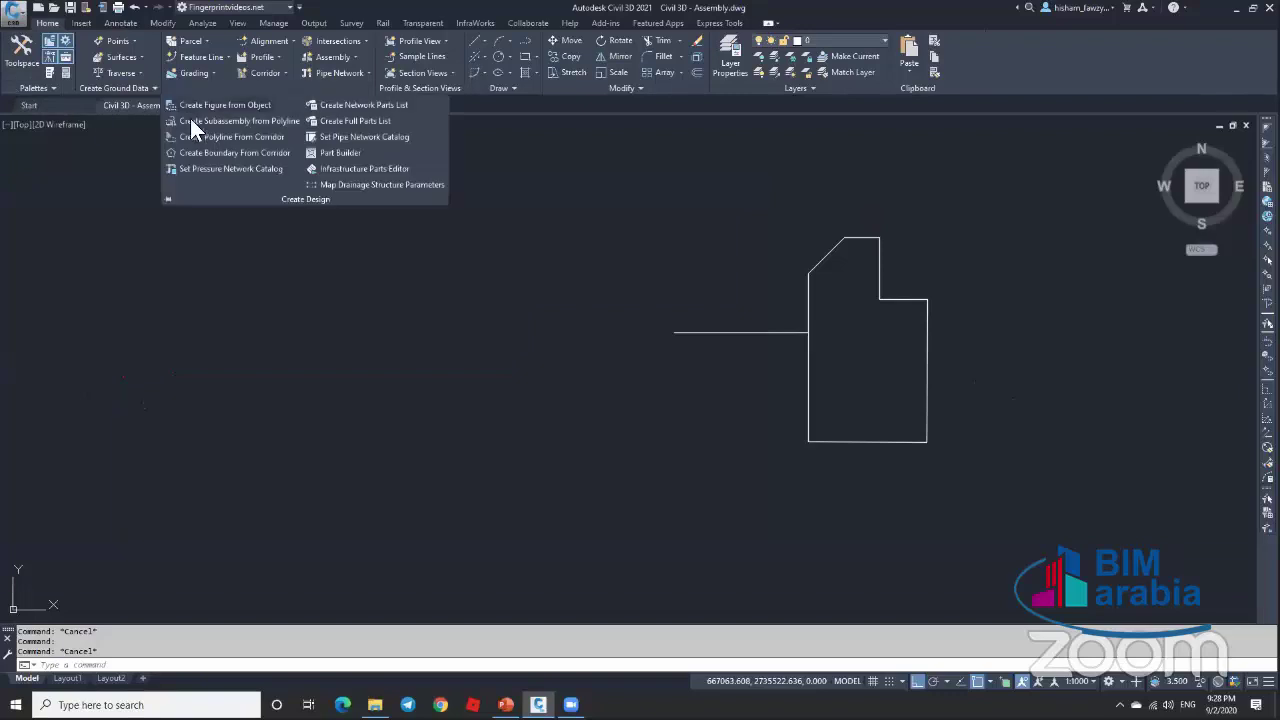
pyautogui.click(260, 122)
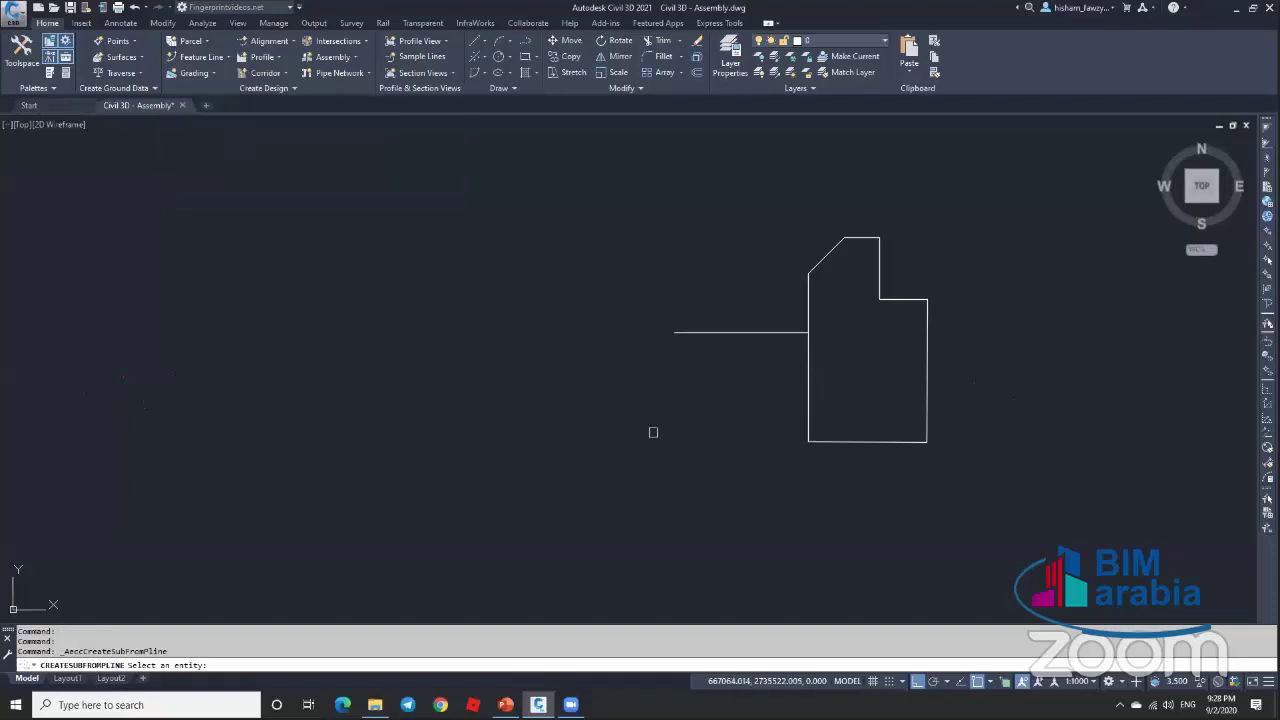
pyautogui.click(872, 441)
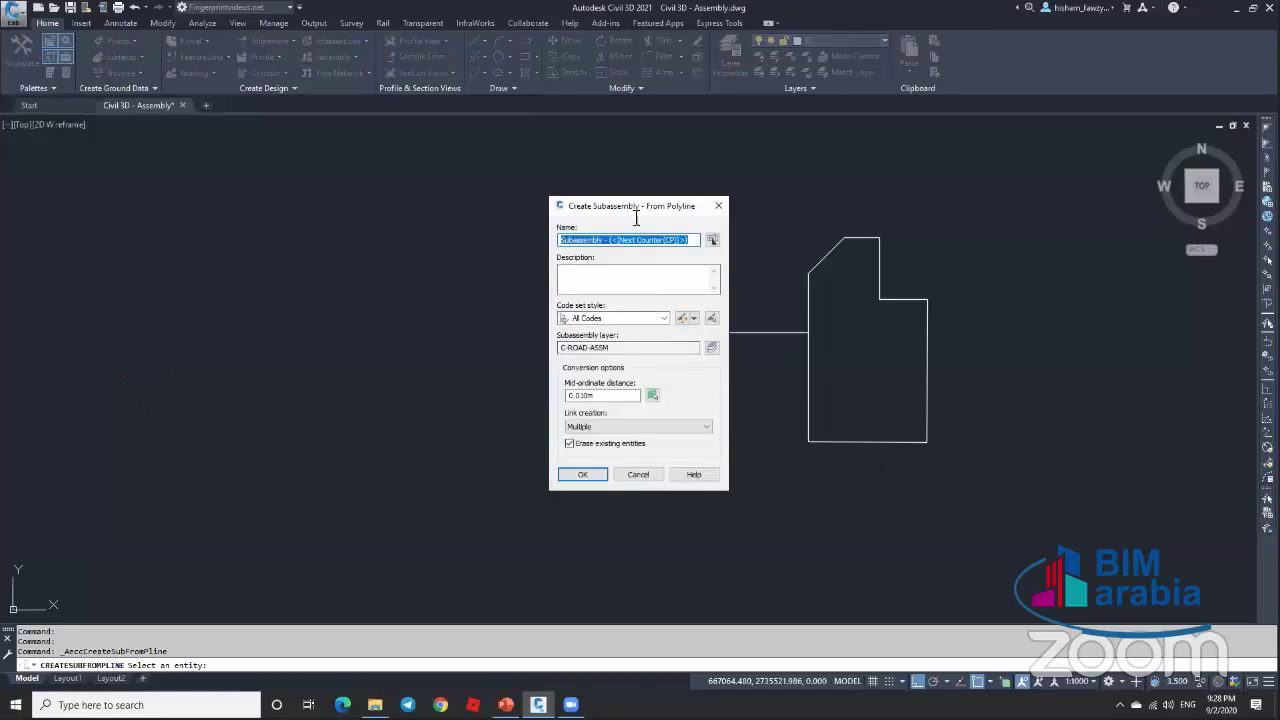
pyautogui.write('Curb 01')
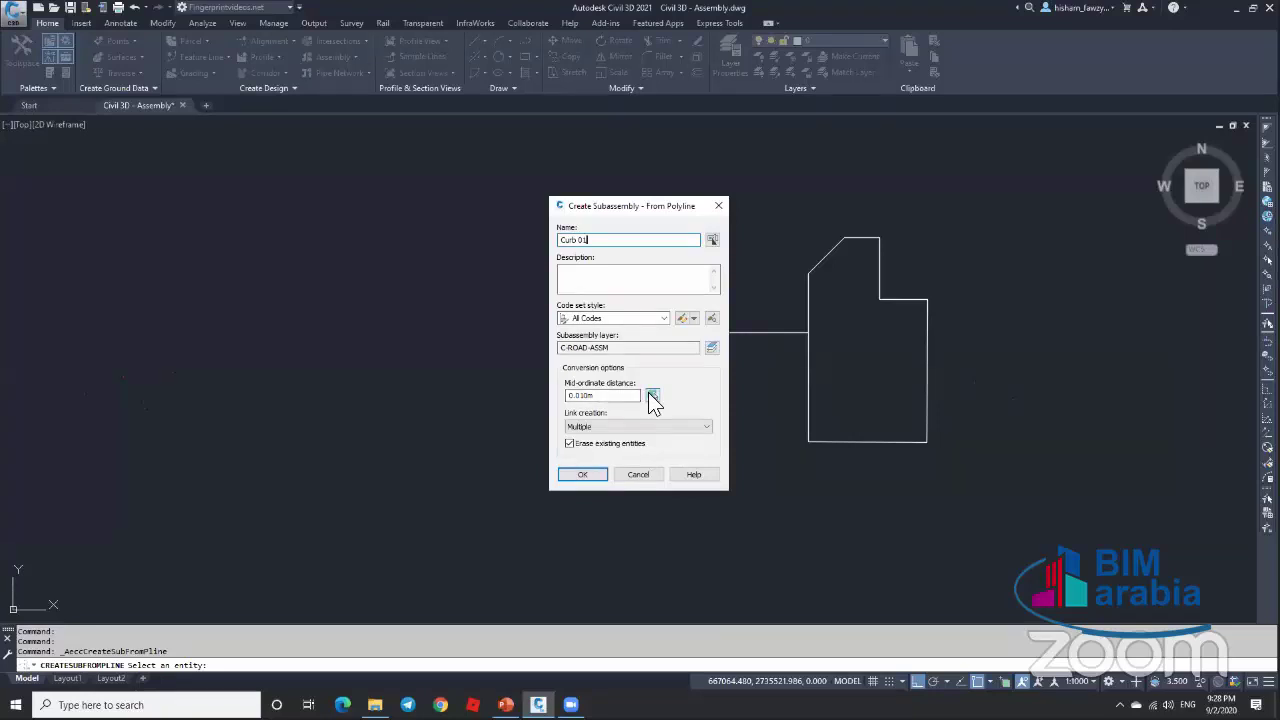
pyautogui.click(584, 475)
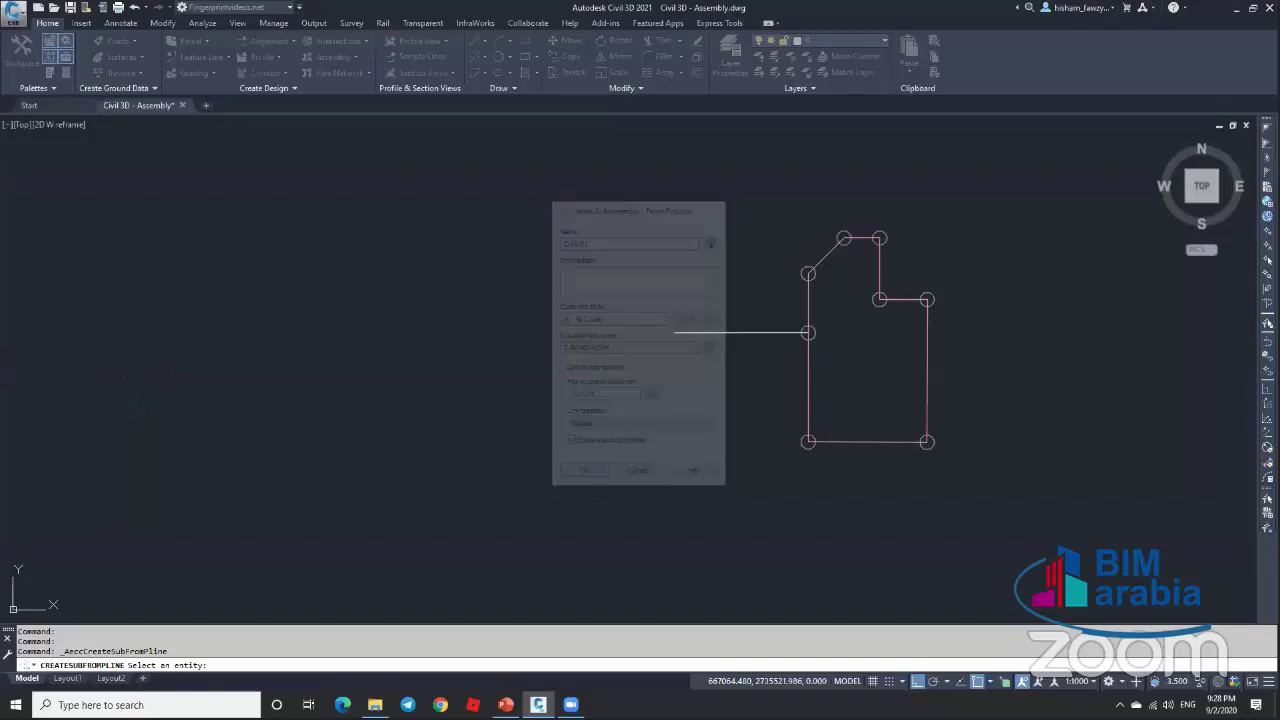
pyautogui.click(746, 330)
pyautogui.click(731, 349)
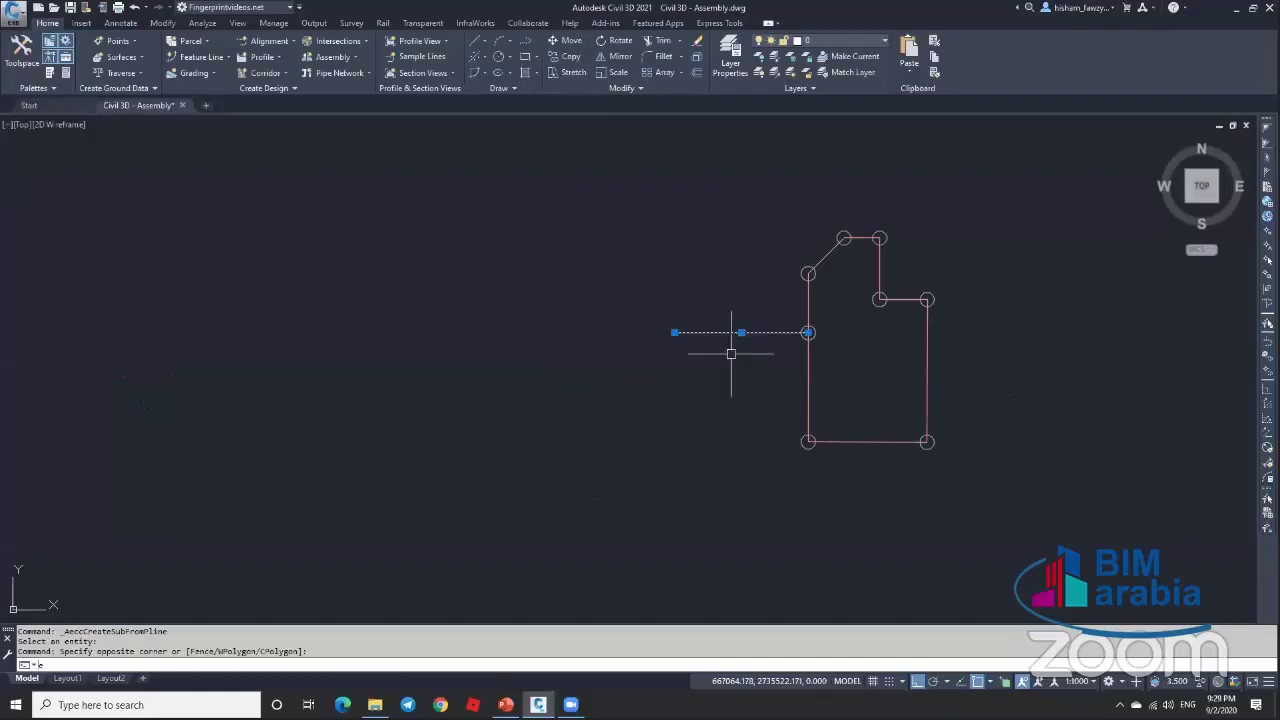
# Step: Erase the leftover horizontal line beside the curb
pyautogui.write('e')
pyautogui.press('Return')
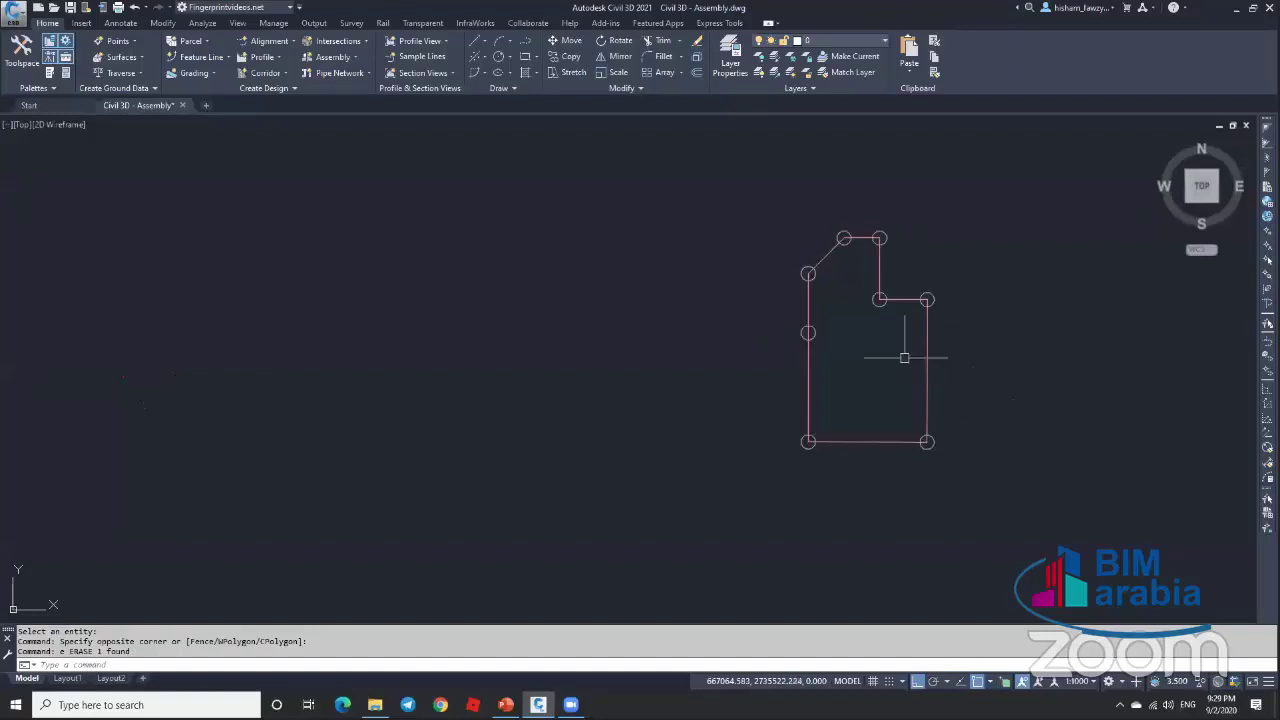
pyautogui.scroll(4, 875, 446)
pyautogui.scroll(-6, 959, 428)
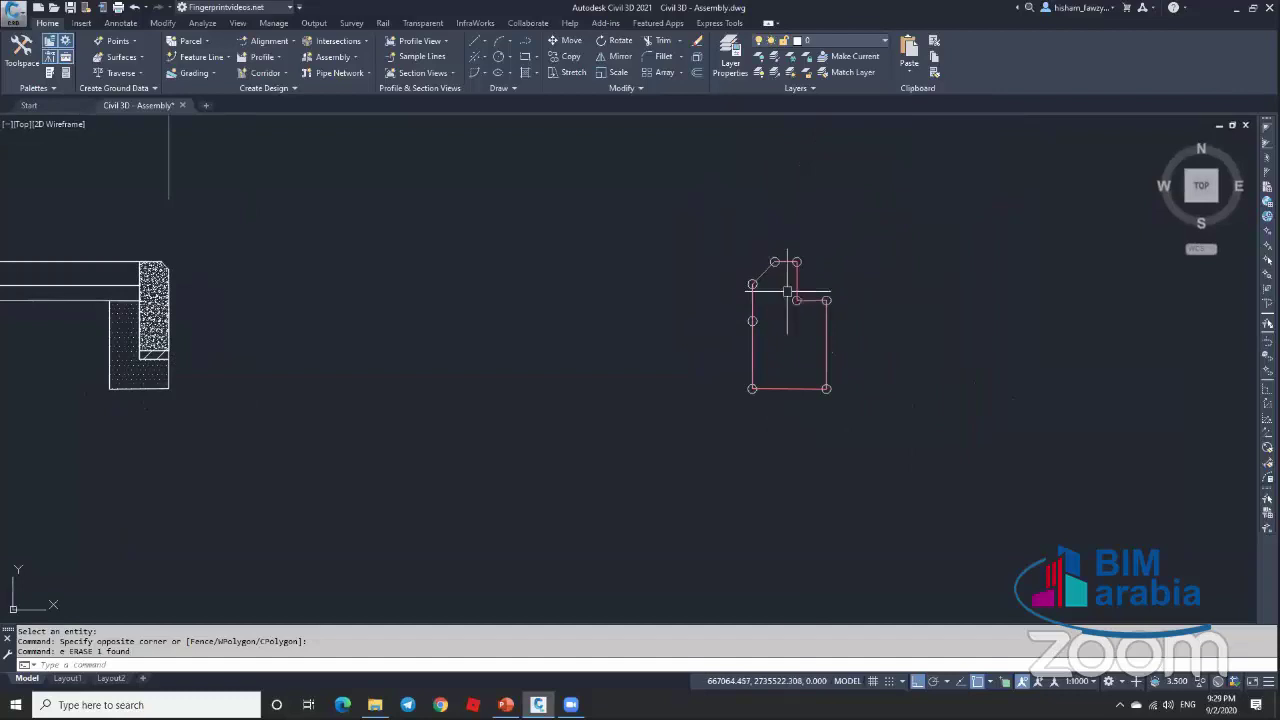
pyautogui.click(826, 300)
pyautogui.scroll(8, 818, 296)
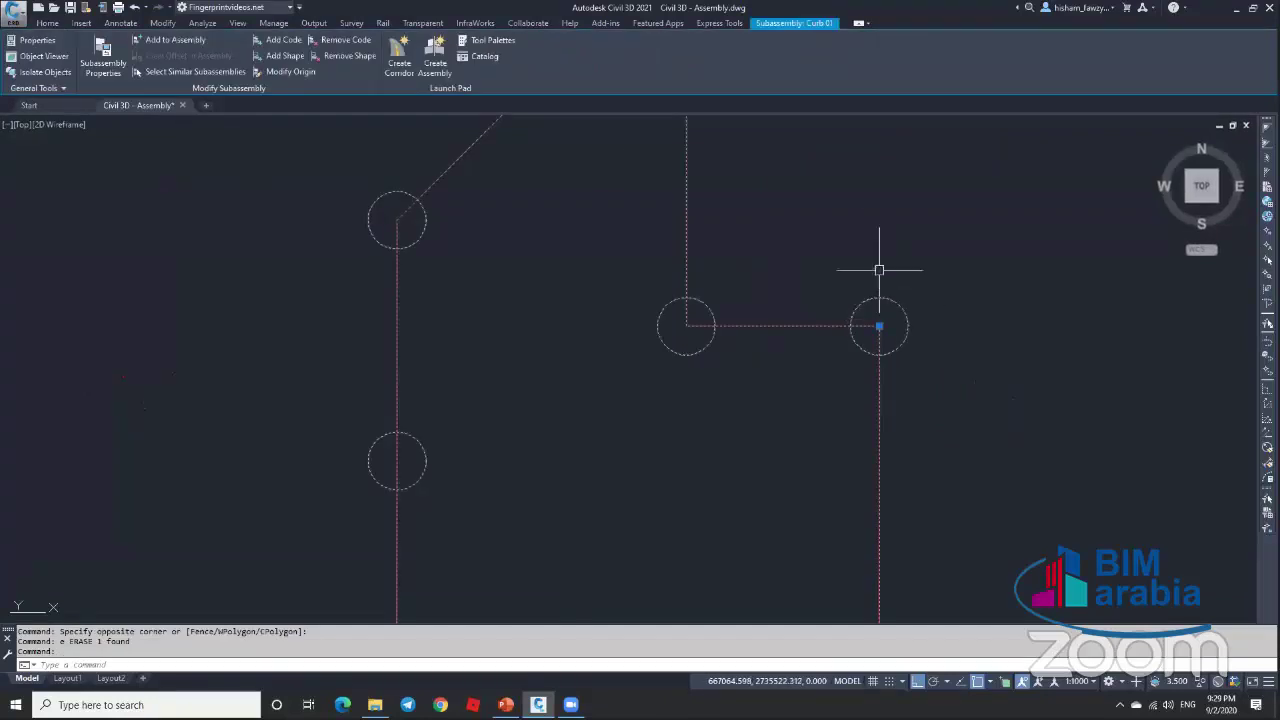
pyautogui.scroll(-4, 845, 270)
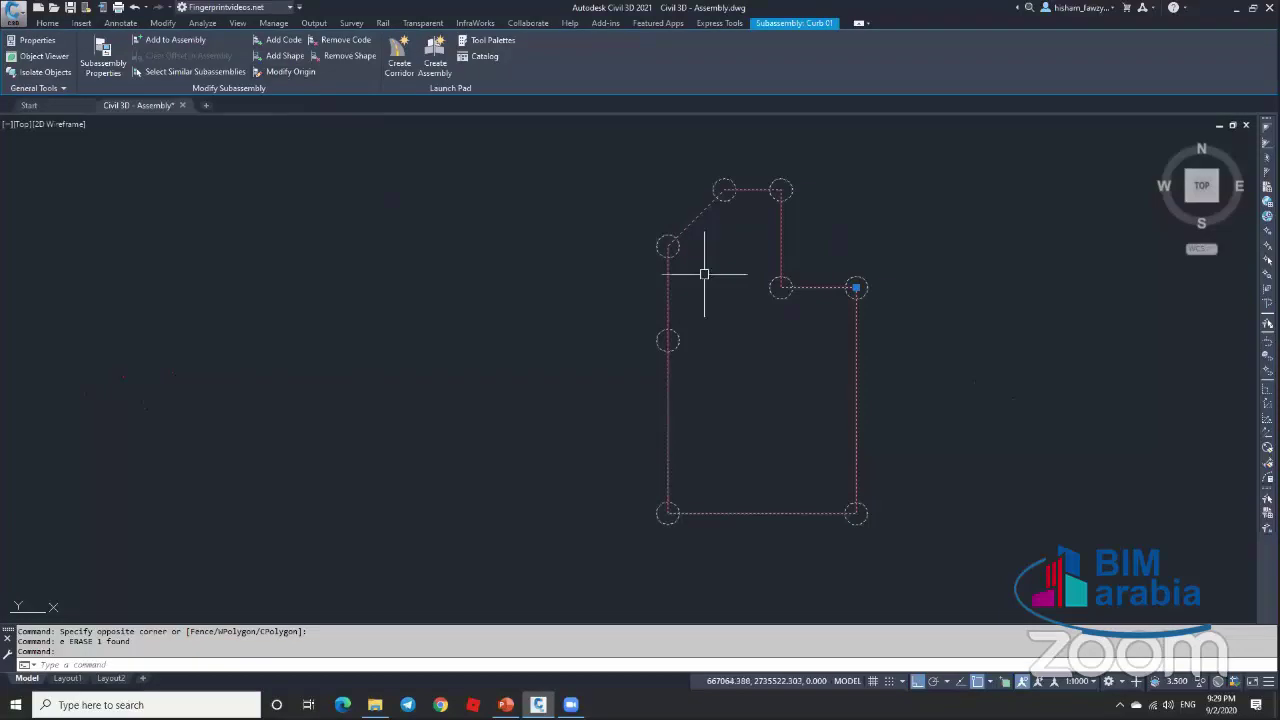
pyautogui.press('Escape')
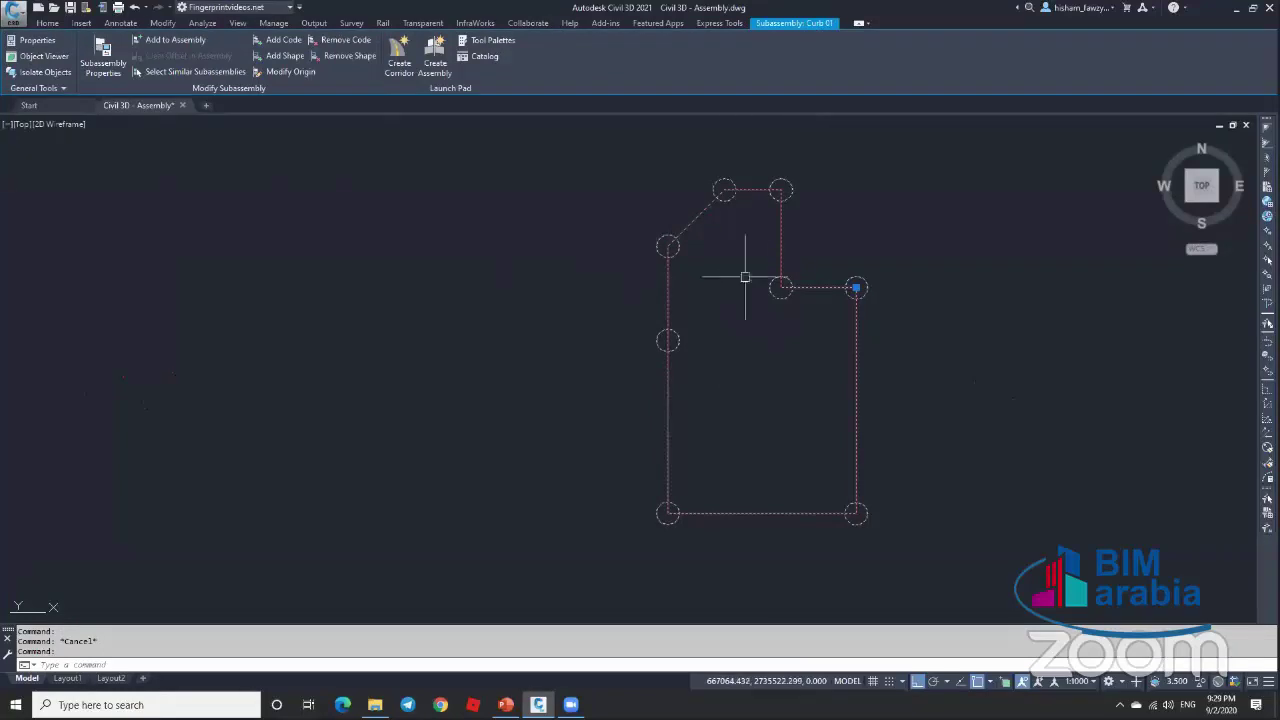
pyautogui.press('Escape')
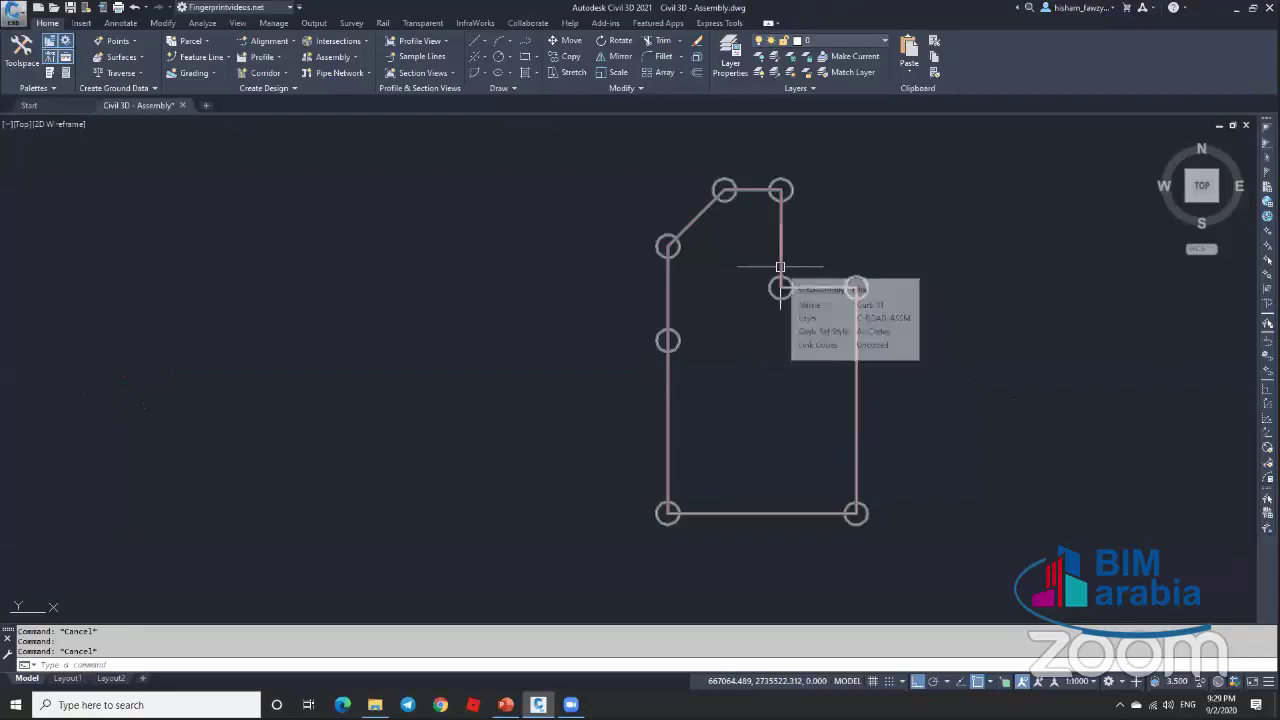
# Step: Move the Curb-01 subassembly origin to the middle point of its left edge
pyautogui.click(775, 261)
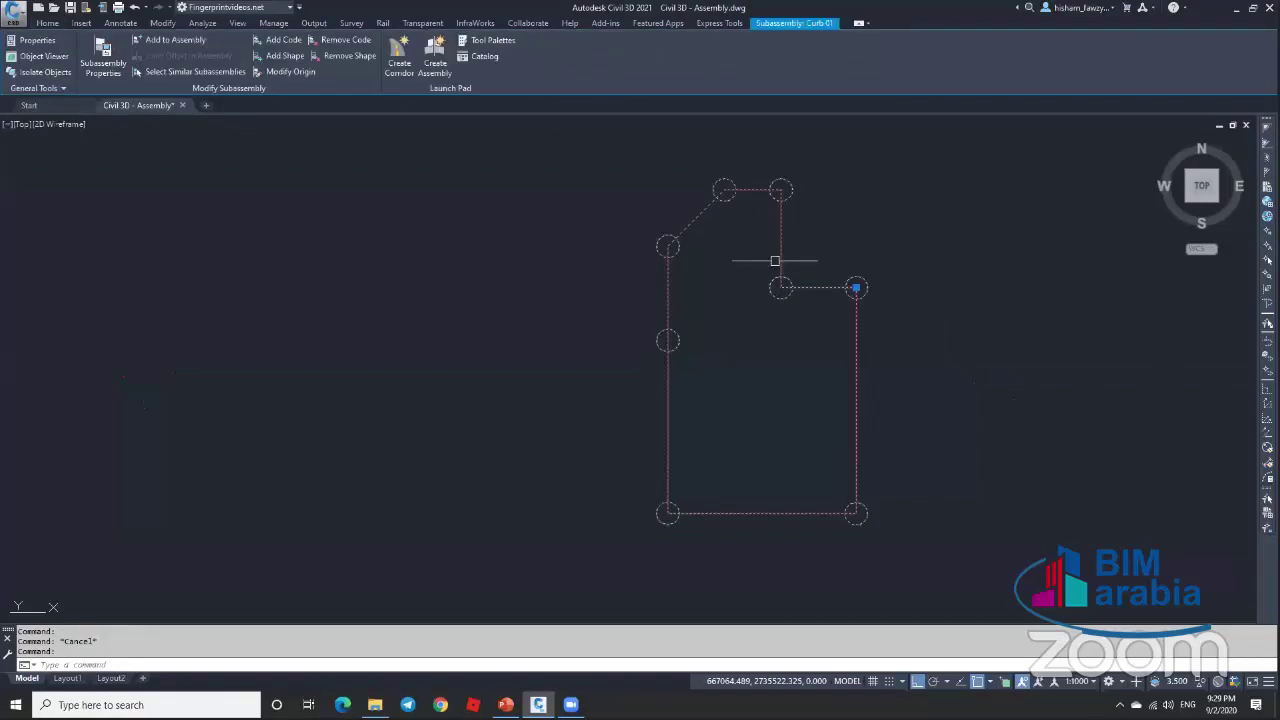
pyautogui.click(290, 71)
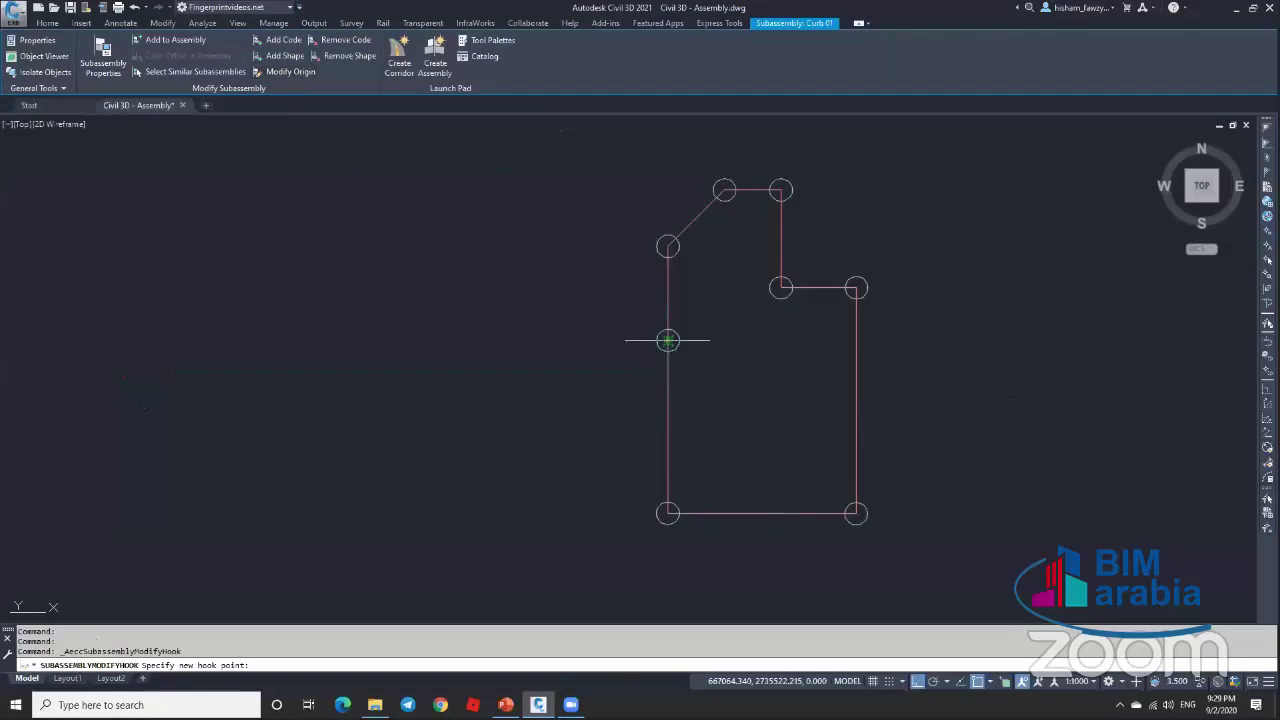
pyautogui.click(668, 341)
pyautogui.press('Escape')
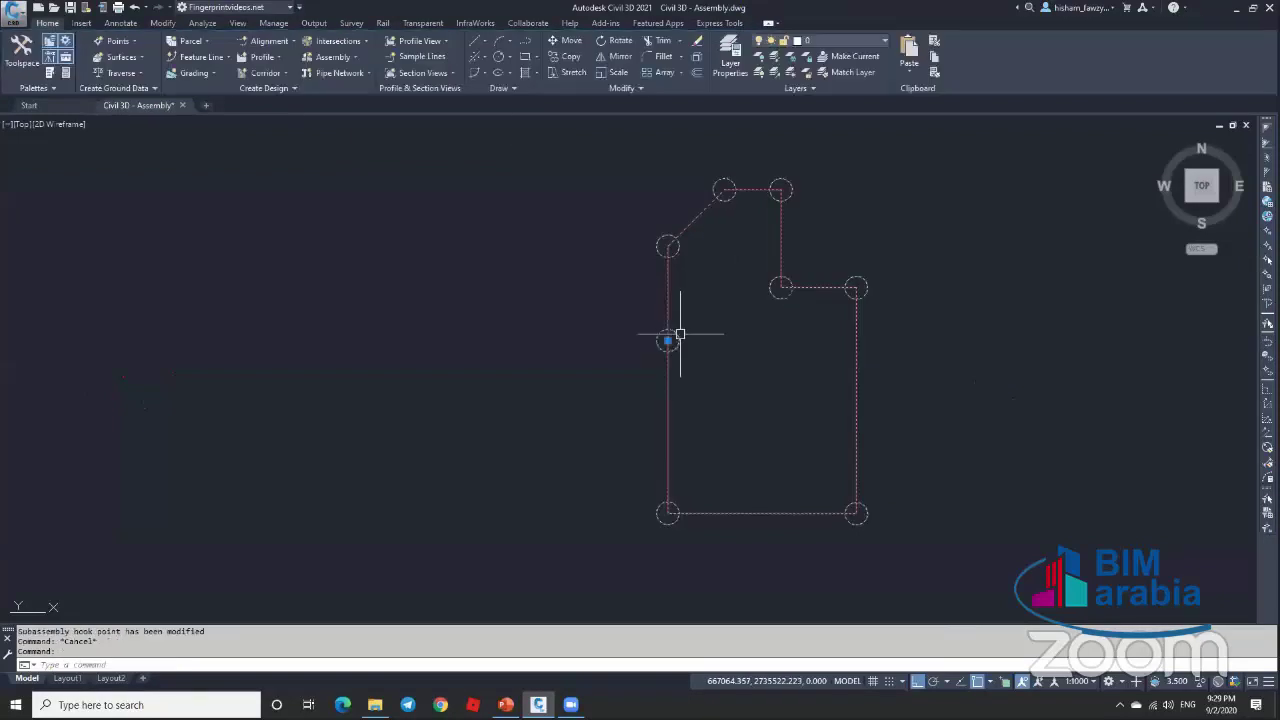
pyautogui.click(666, 335)
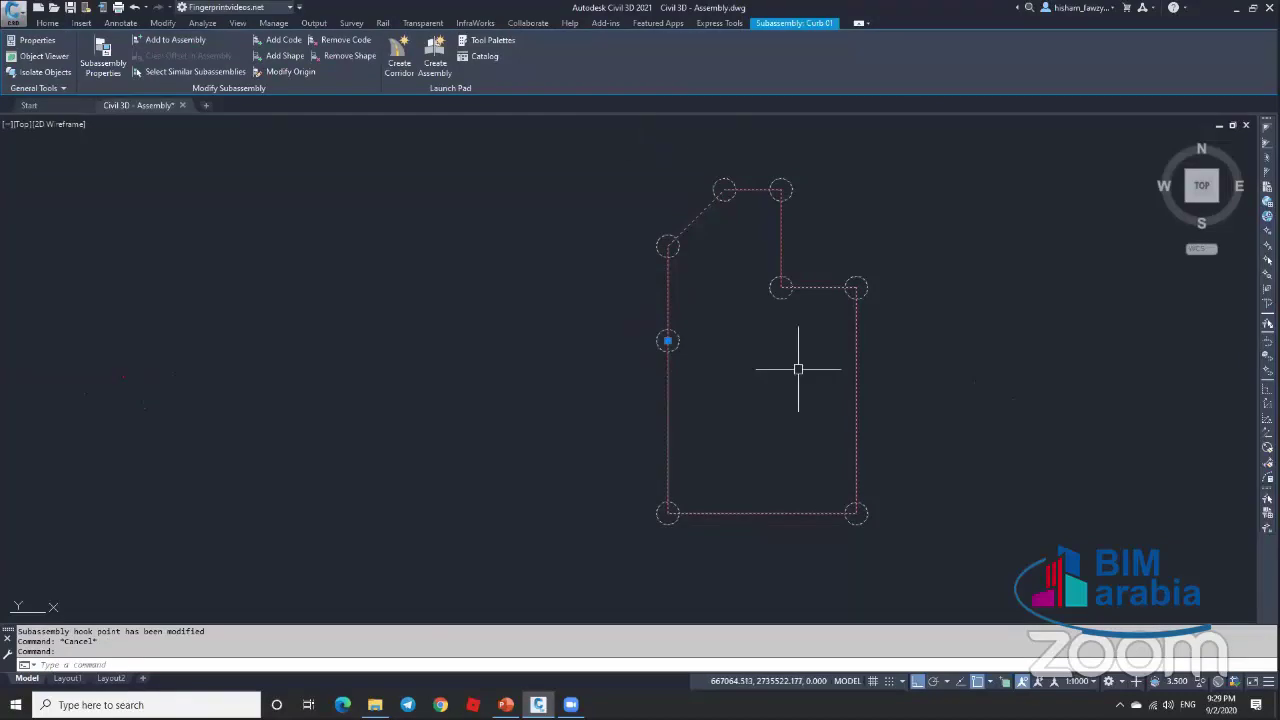
pyautogui.scroll(-2, 796, 367)
pyautogui.press('Escape')
pyautogui.scroll(-3, 774, 378)
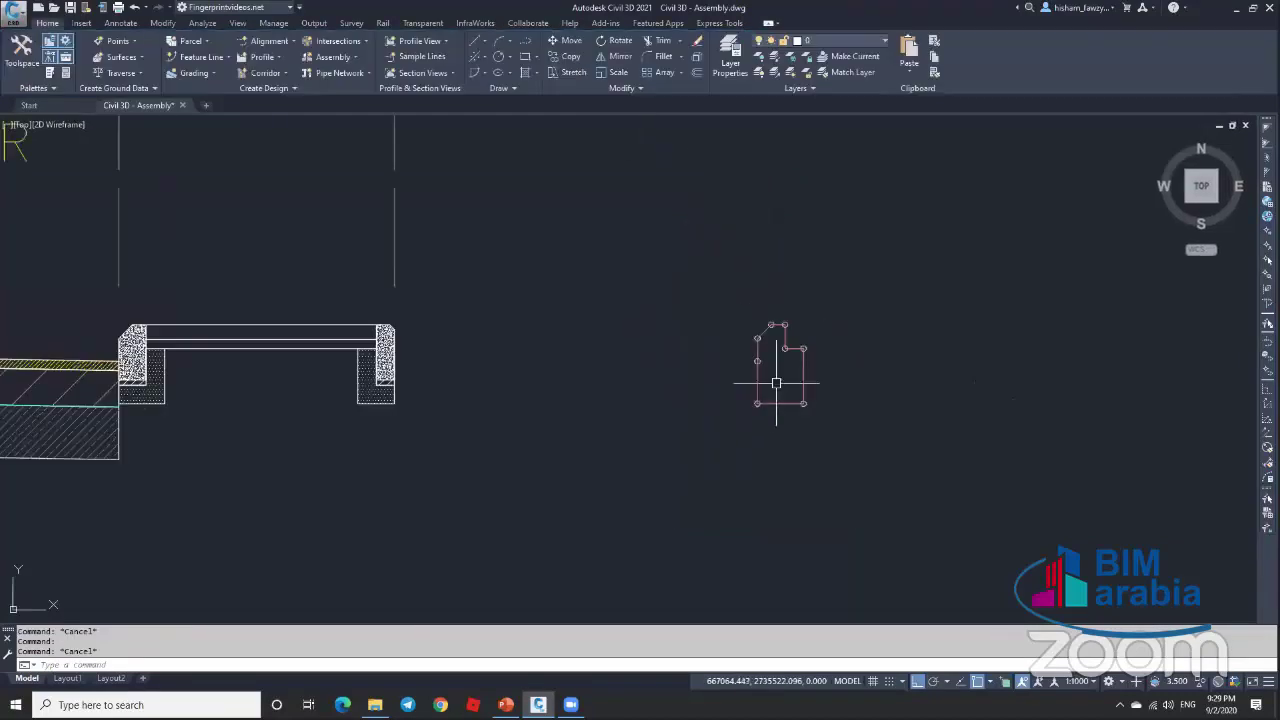
# Step: Trace a four-vertex polyline from the hatch's bottom corner to the curb's upper corner
pyautogui.scroll(-2, 776, 383)
pyautogui.scroll(4, 350, 408)
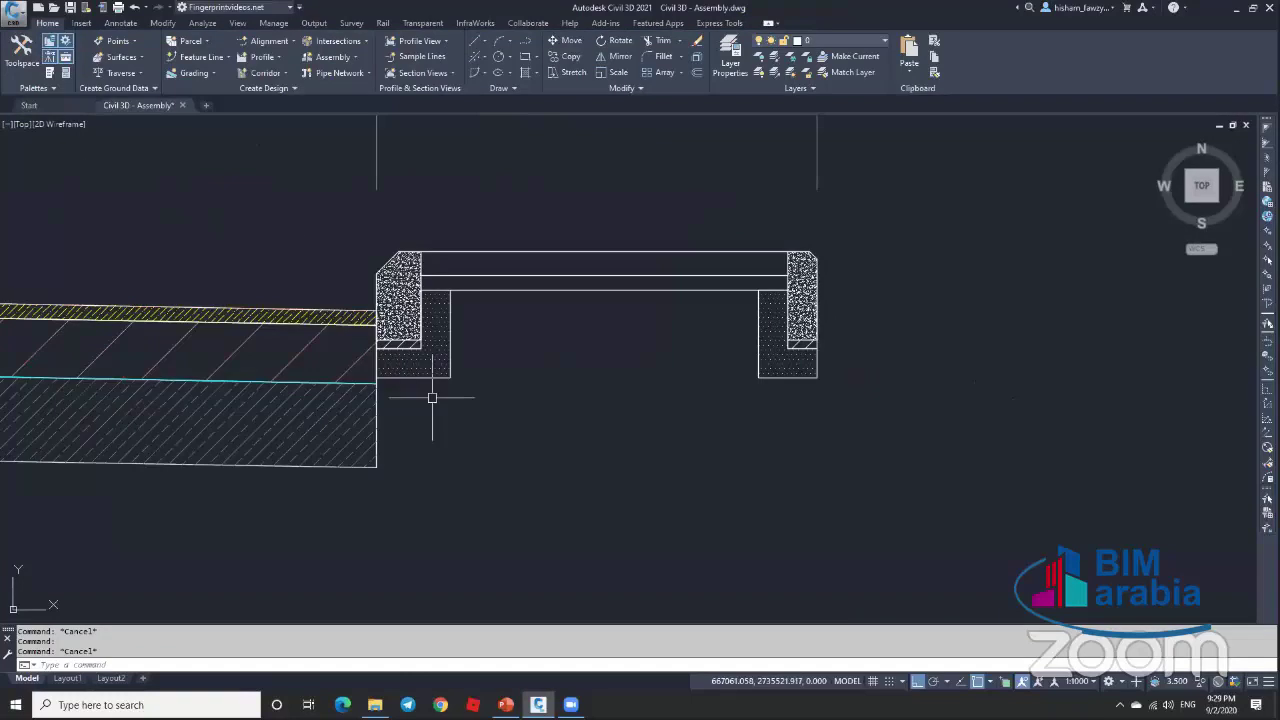
pyautogui.write('pl')
pyautogui.press('Return')
pyautogui.click(377, 466)
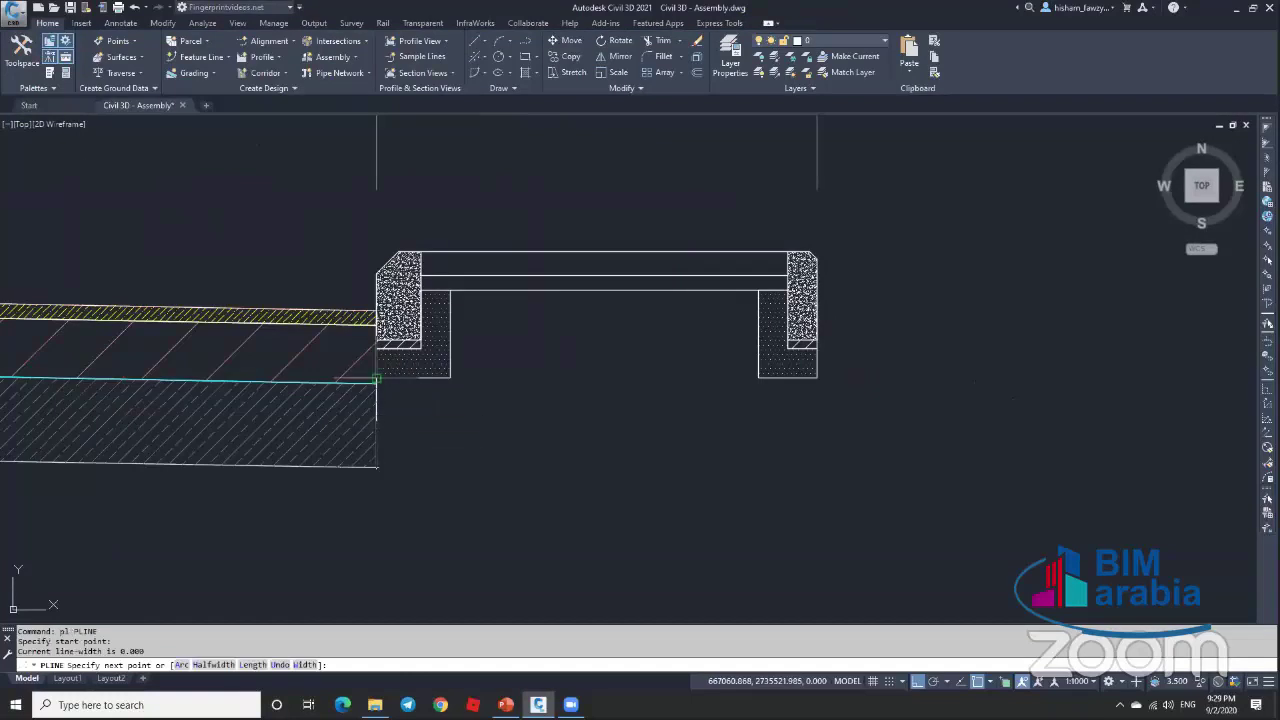
pyautogui.click(377, 379)
pyautogui.click(450, 378)
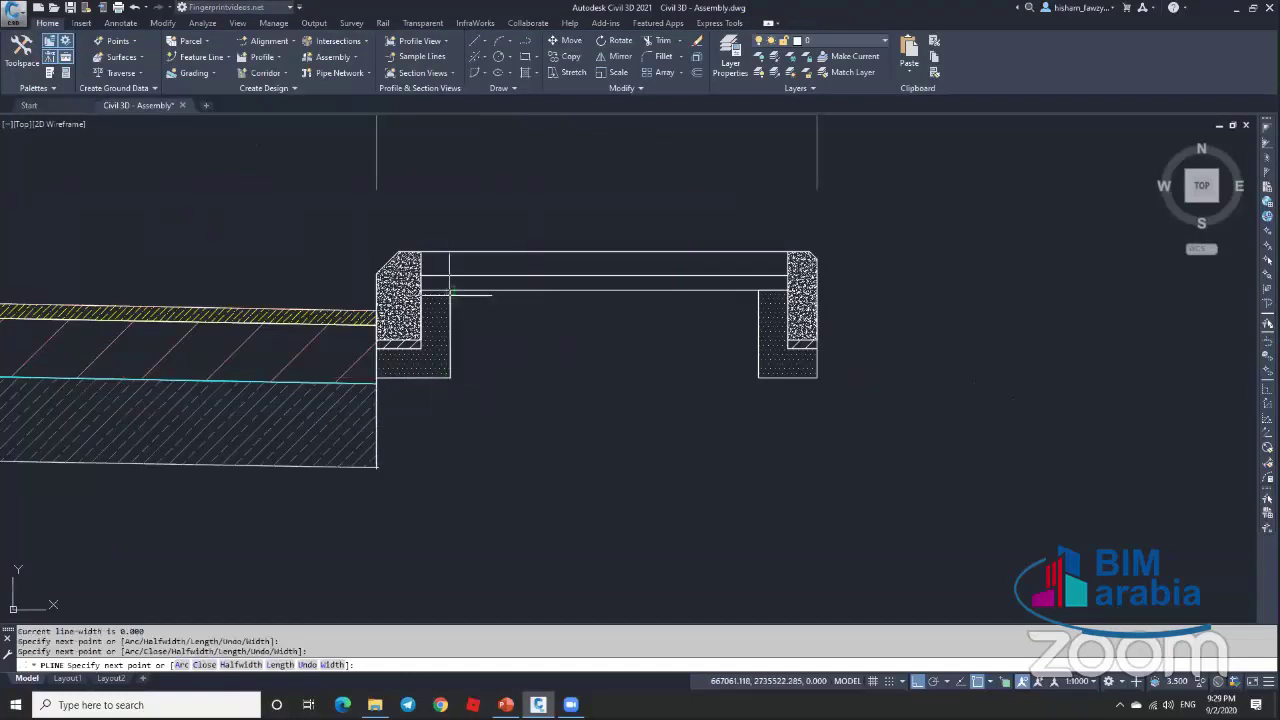
pyautogui.click(450, 293)
pyautogui.press('Escape')
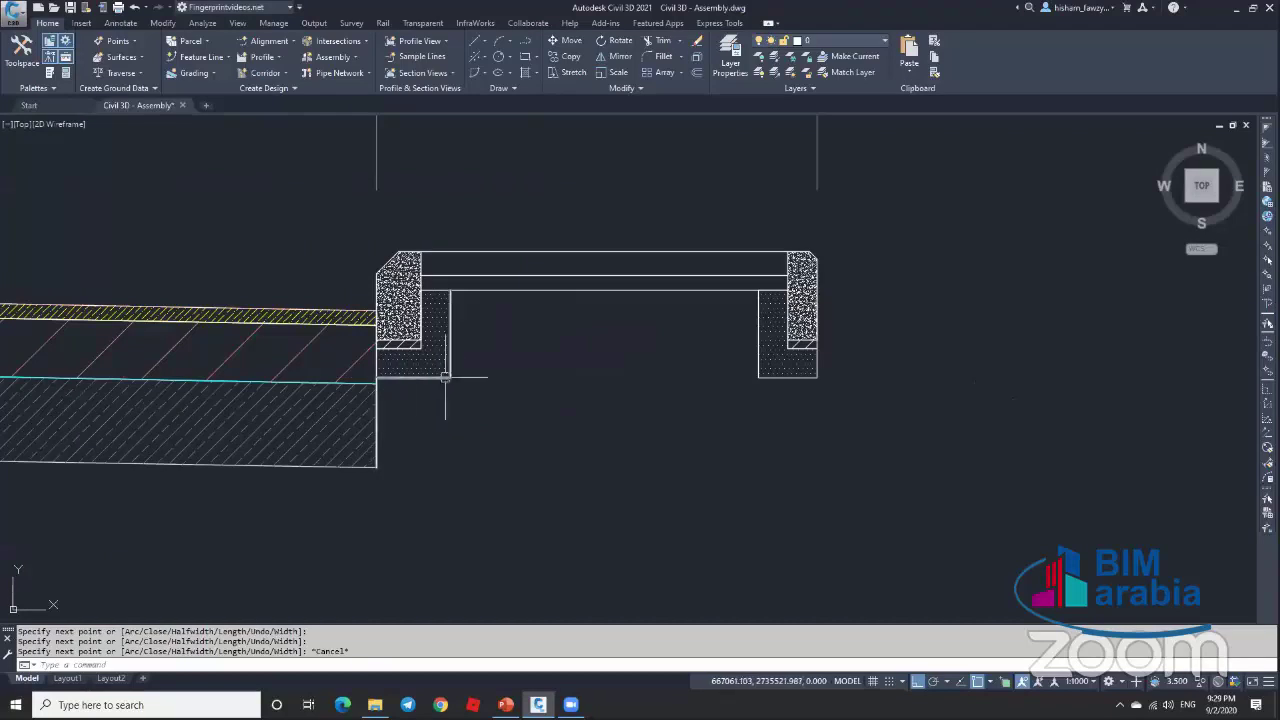
pyautogui.click(412, 379)
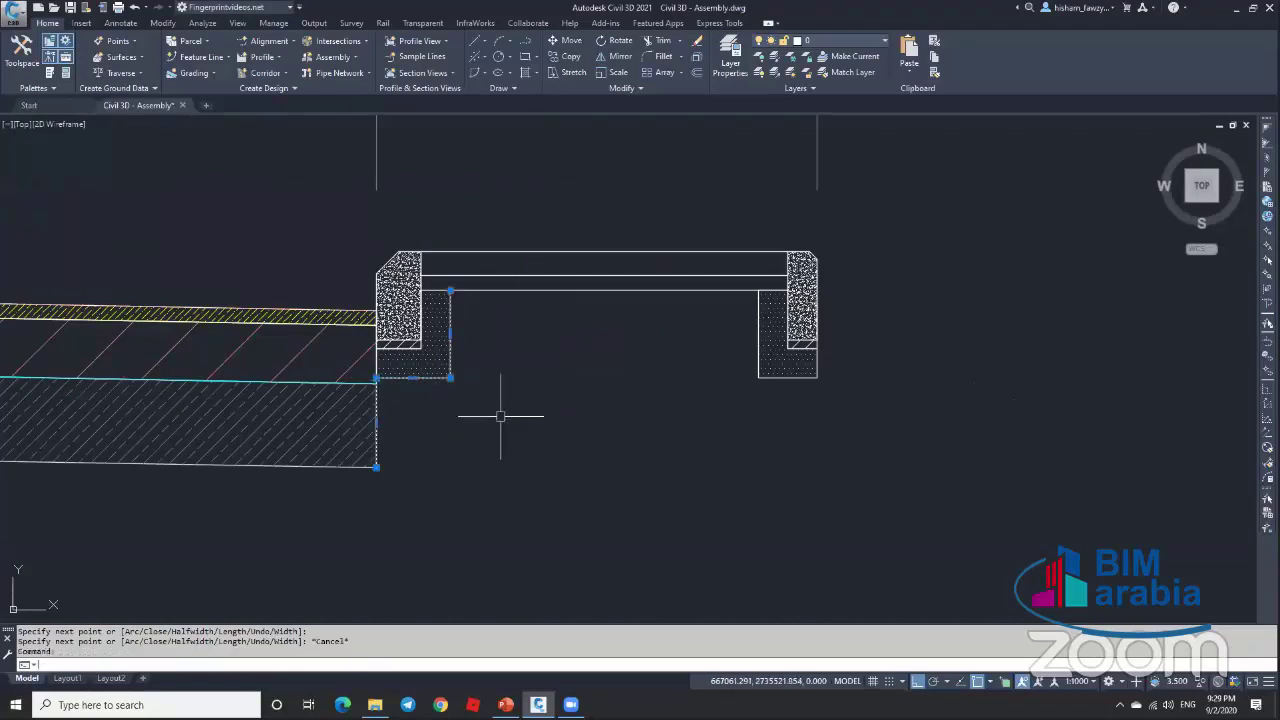
# Step: Erase the traced polyline
pyautogui.write('e')
pyautogui.press('Return')
pyautogui.scroll(-3, 477, 400)
pyautogui.scroll(6, 796, 381)
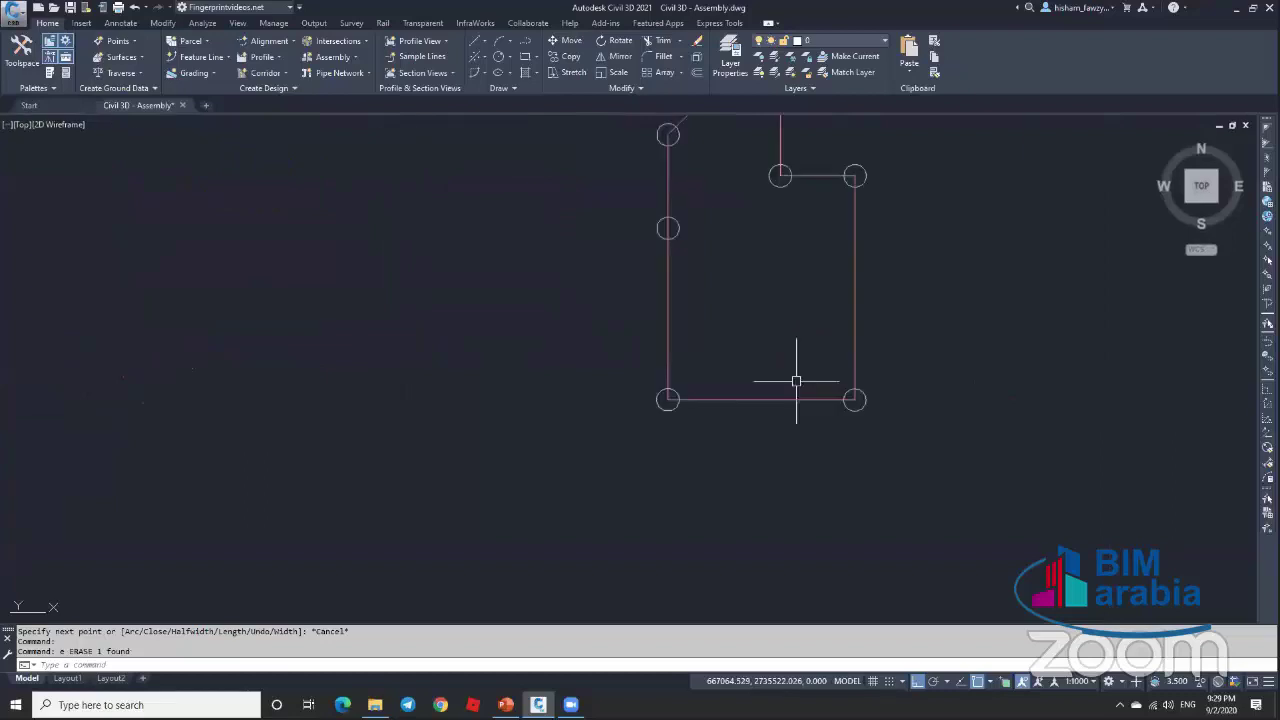
pyautogui.scroll(4, 752, 396)
pyautogui.scroll(-2, 748, 310)
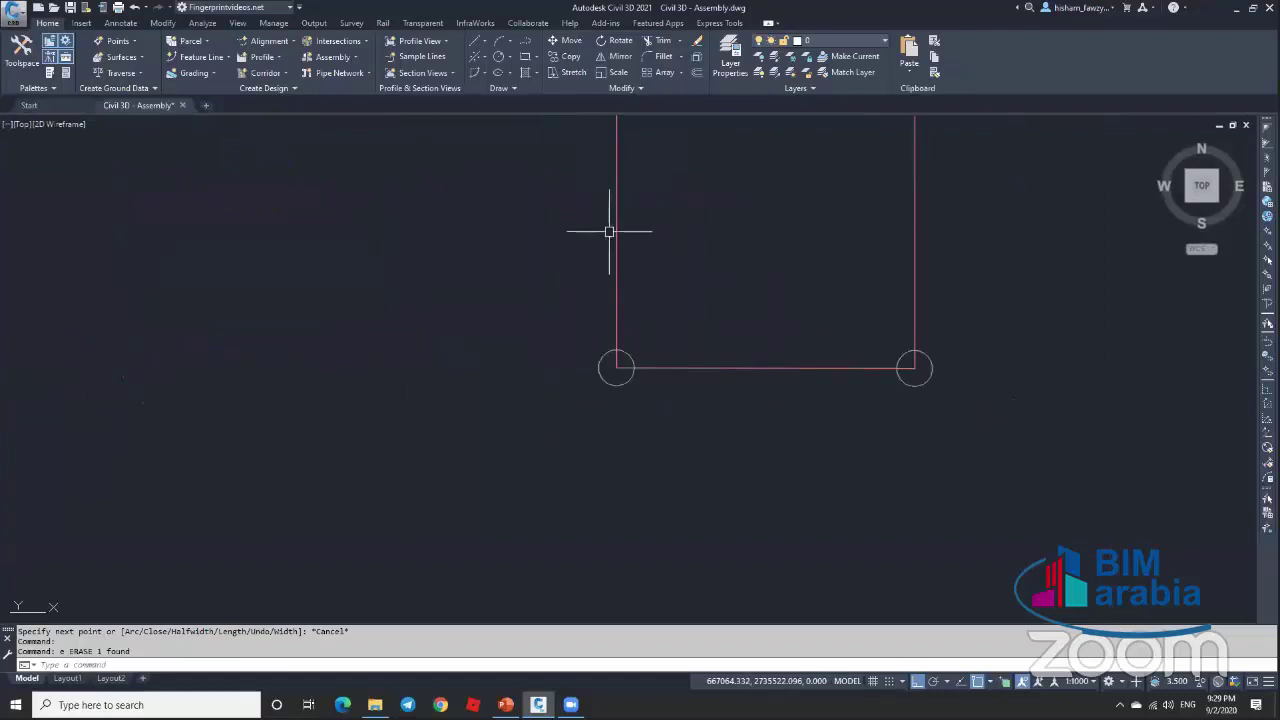
# Step: Add the code pl to the Curb 01 subassembly's bottom-left link
pyautogui.click(611, 229)
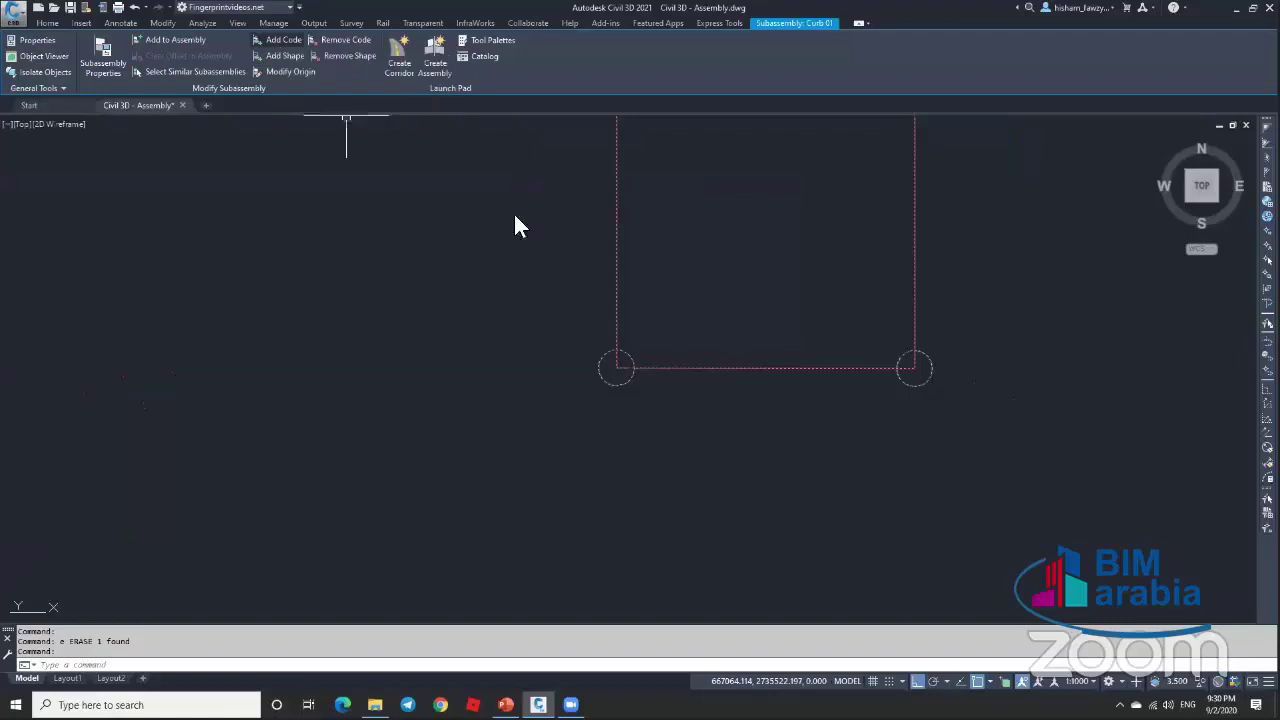
pyautogui.scroll(-3, 694, 466)
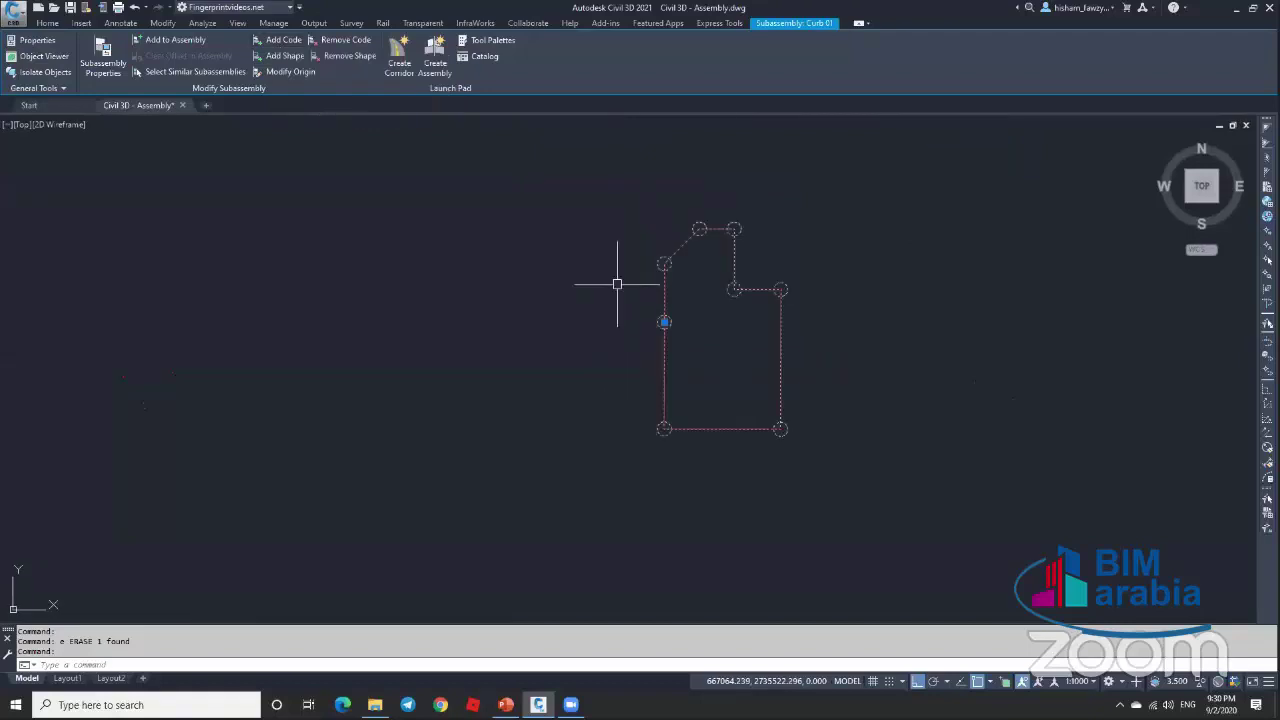
pyautogui.click(285, 40)
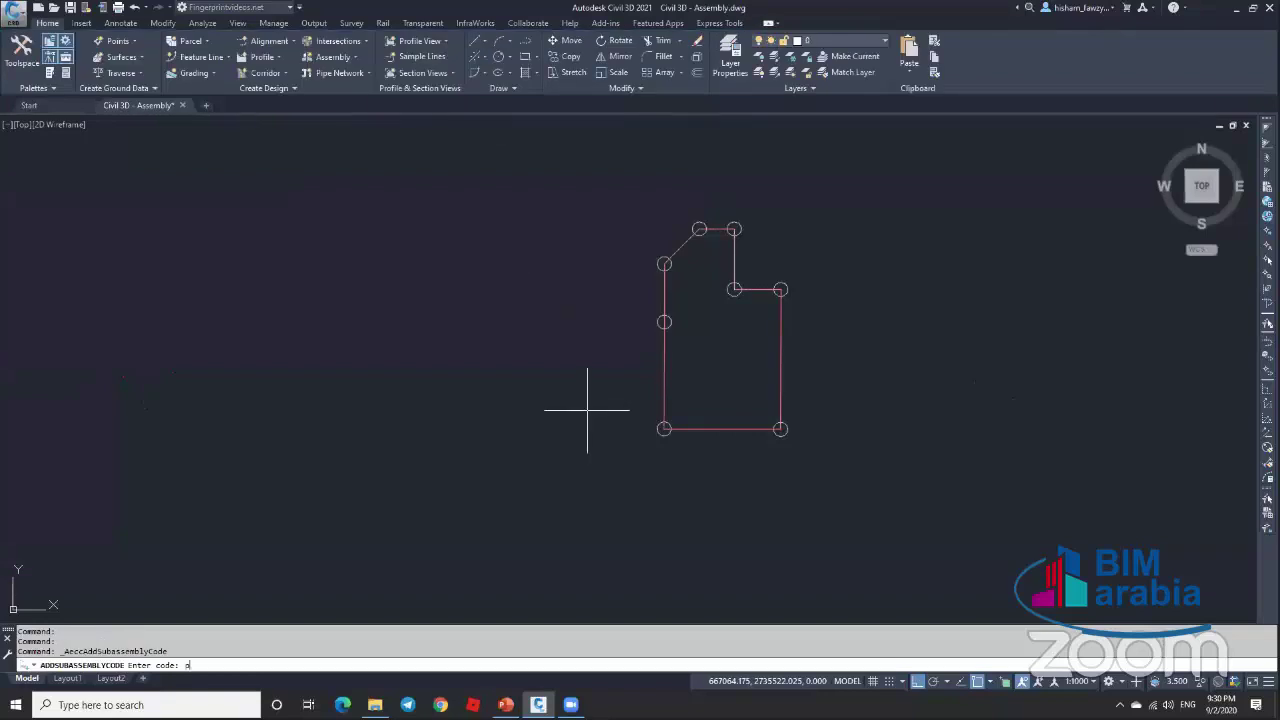
pyautogui.press('Return')
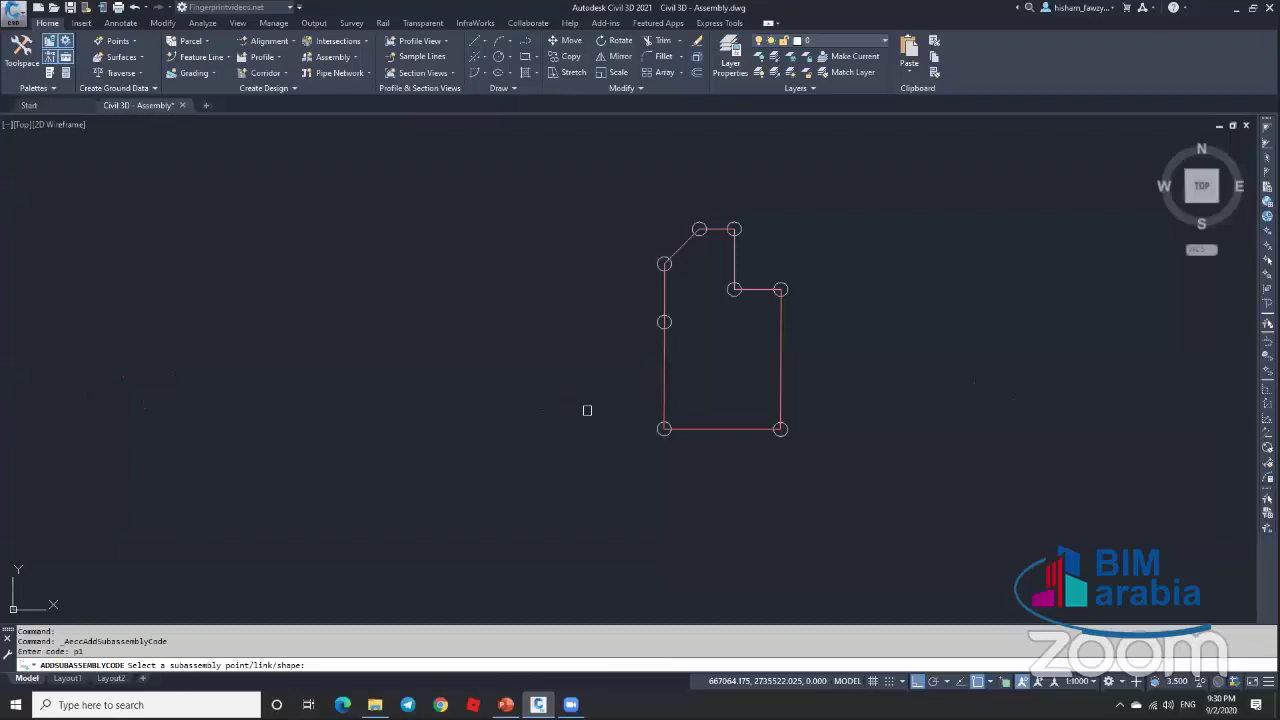
pyautogui.click(669, 436)
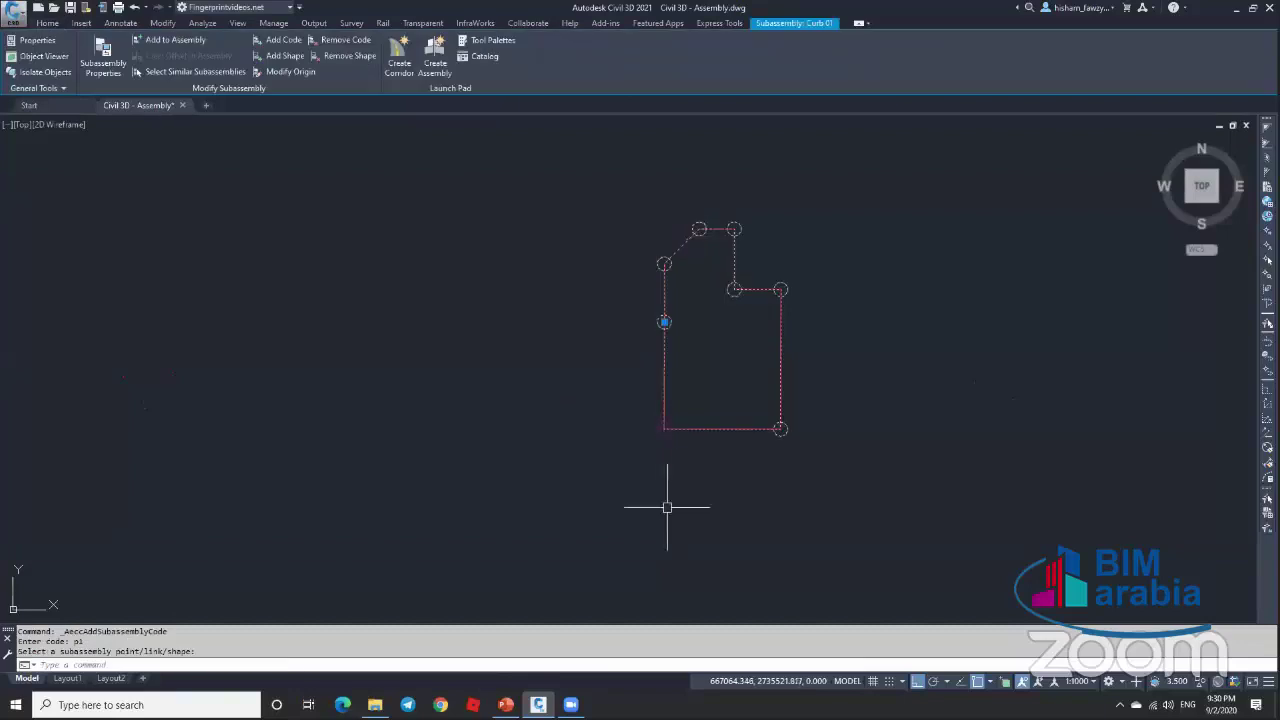
pyautogui.scroll(4, 680, 423)
pyautogui.press('Escape')
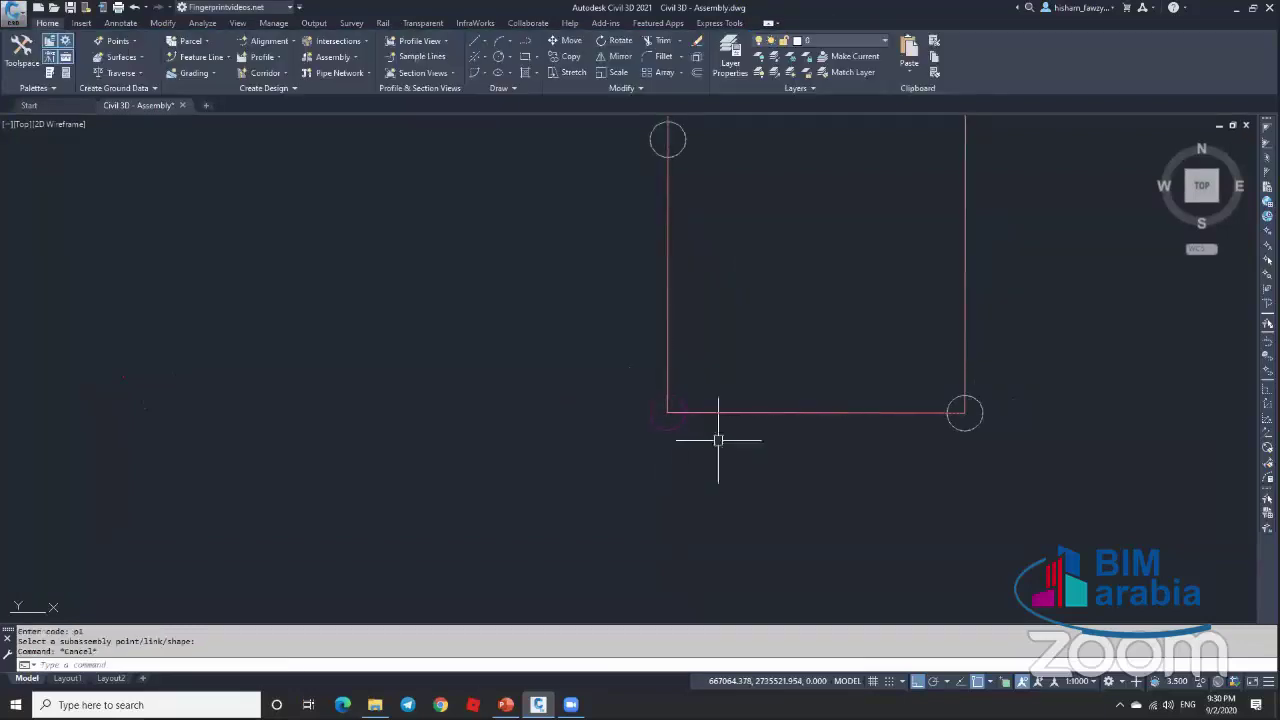
pyautogui.scroll(-4, 745, 462)
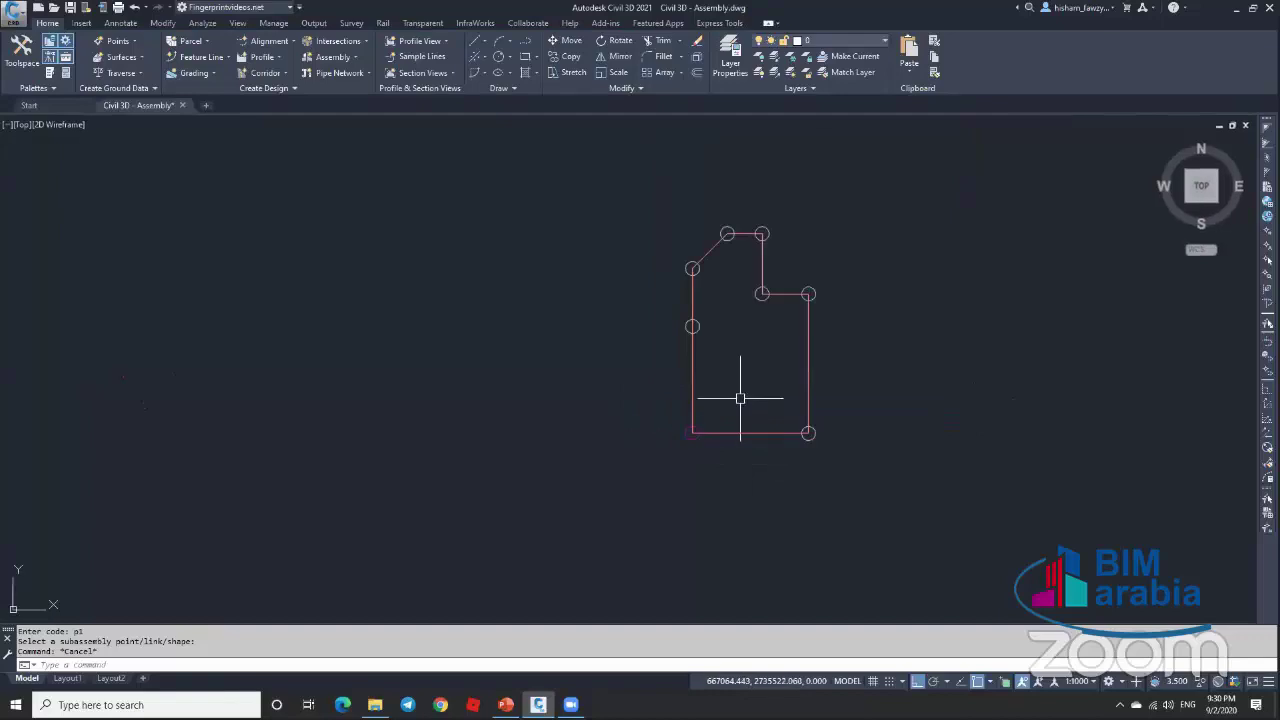
pyautogui.scroll(2, 686, 420)
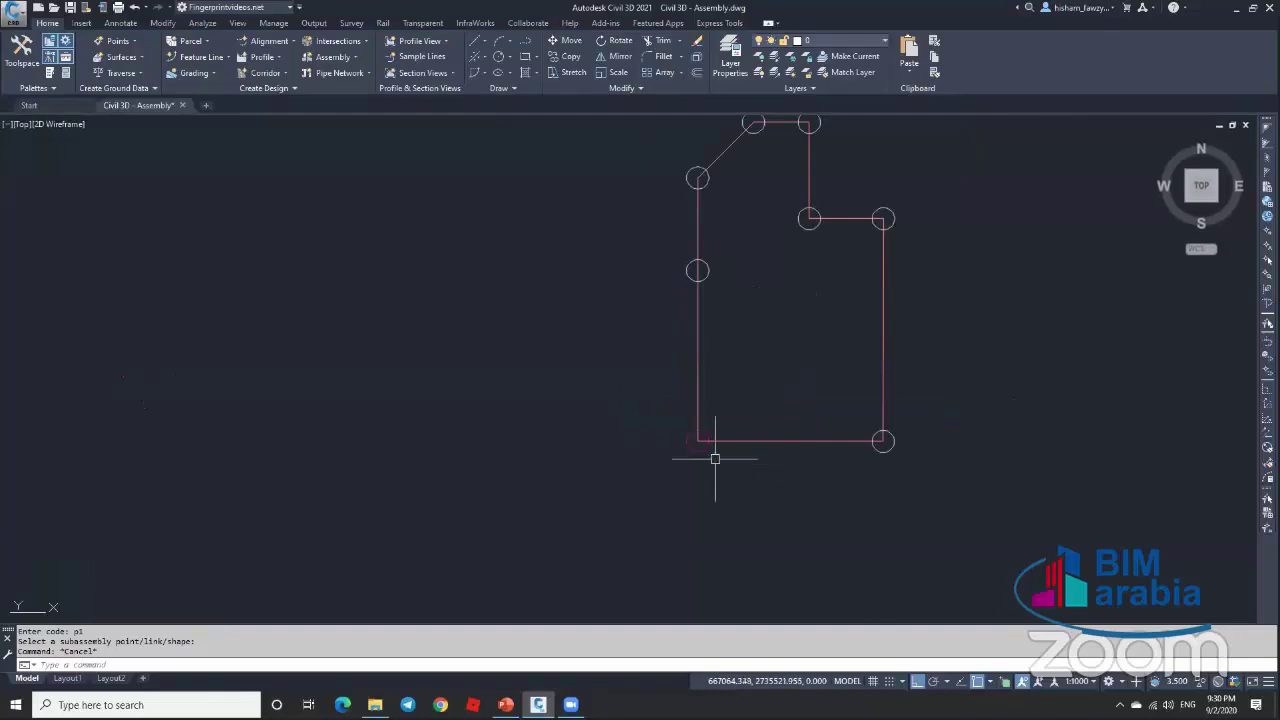
pyautogui.scroll(-2, 705, 434)
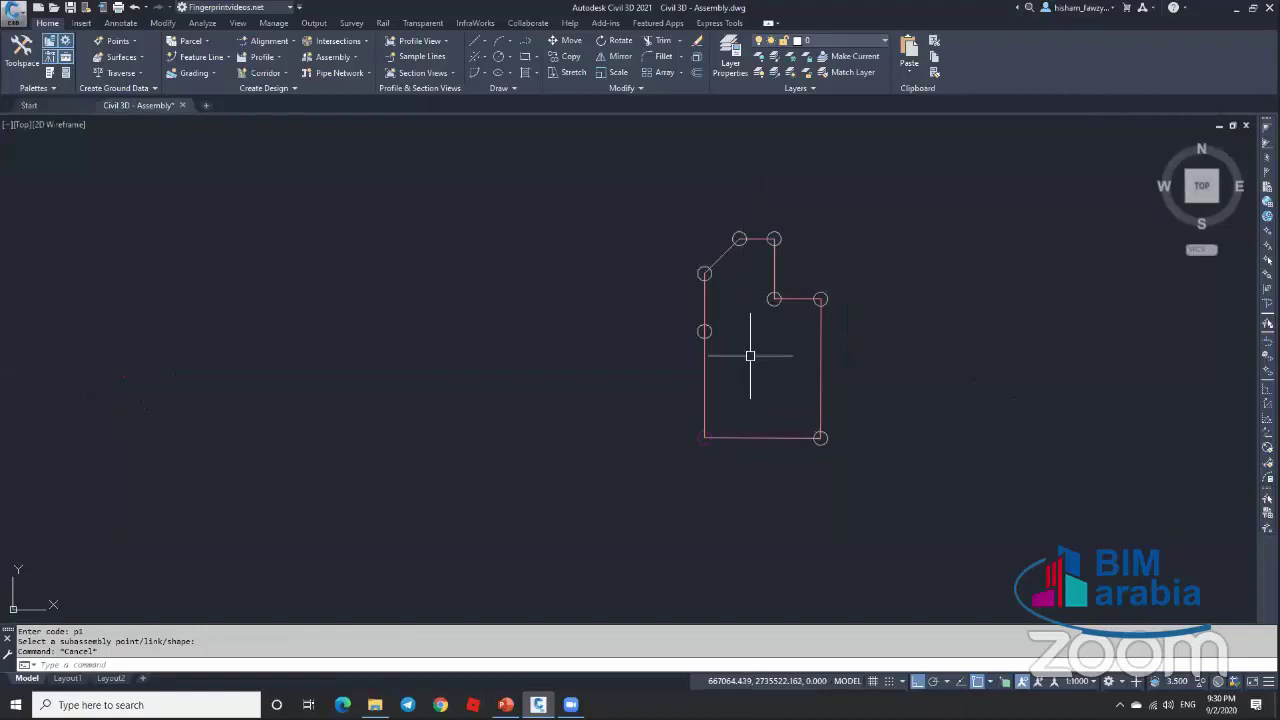
pyautogui.click(704, 331)
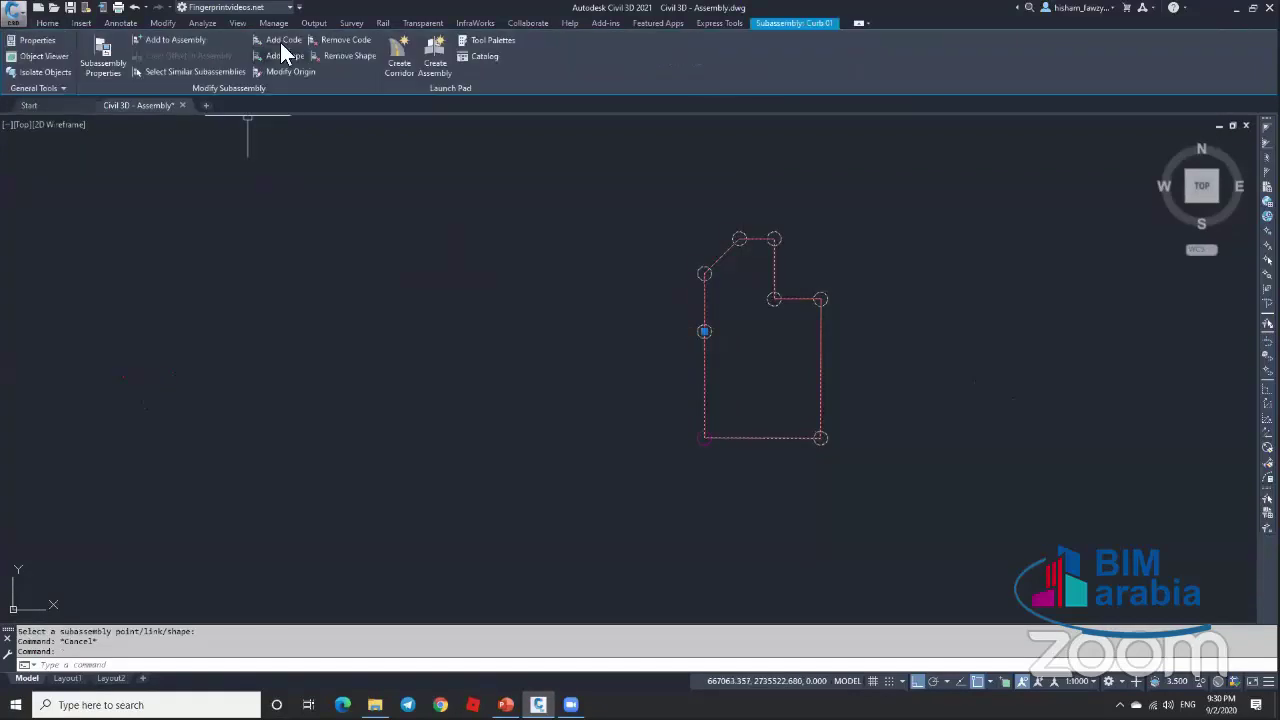
pyautogui.click(288, 40)
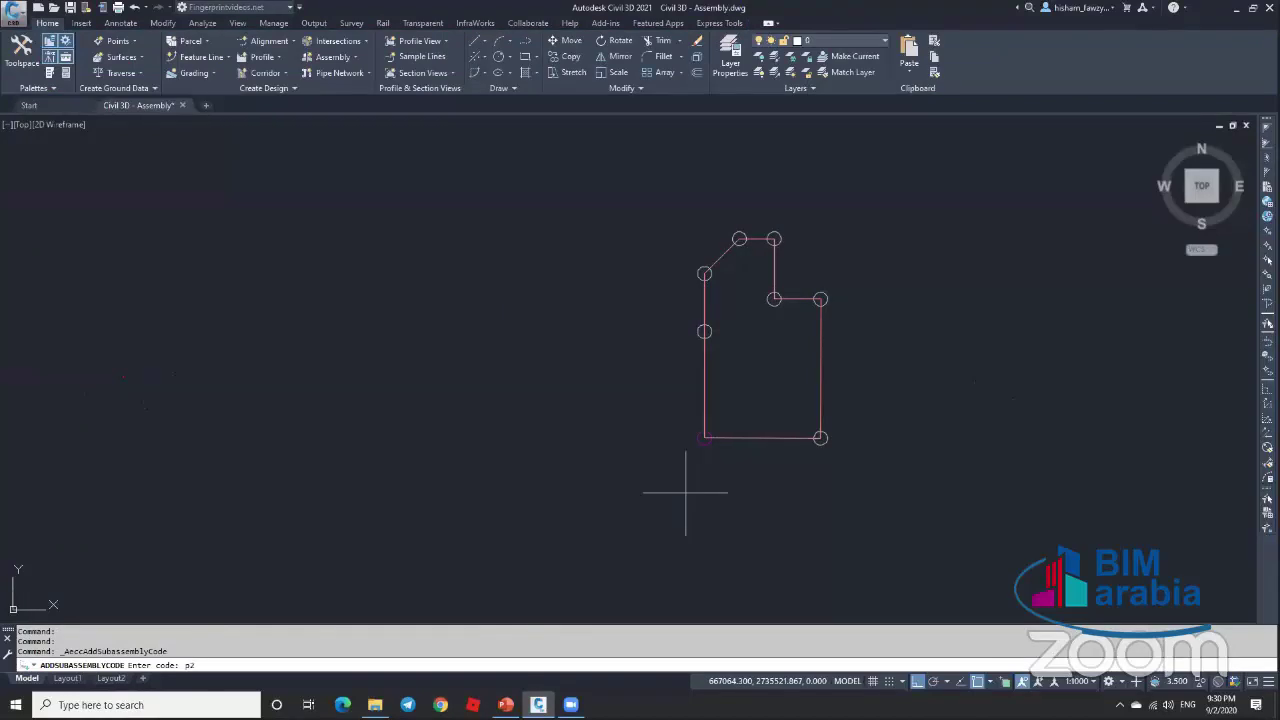
pyautogui.press('Return')
pyautogui.press('Escape')
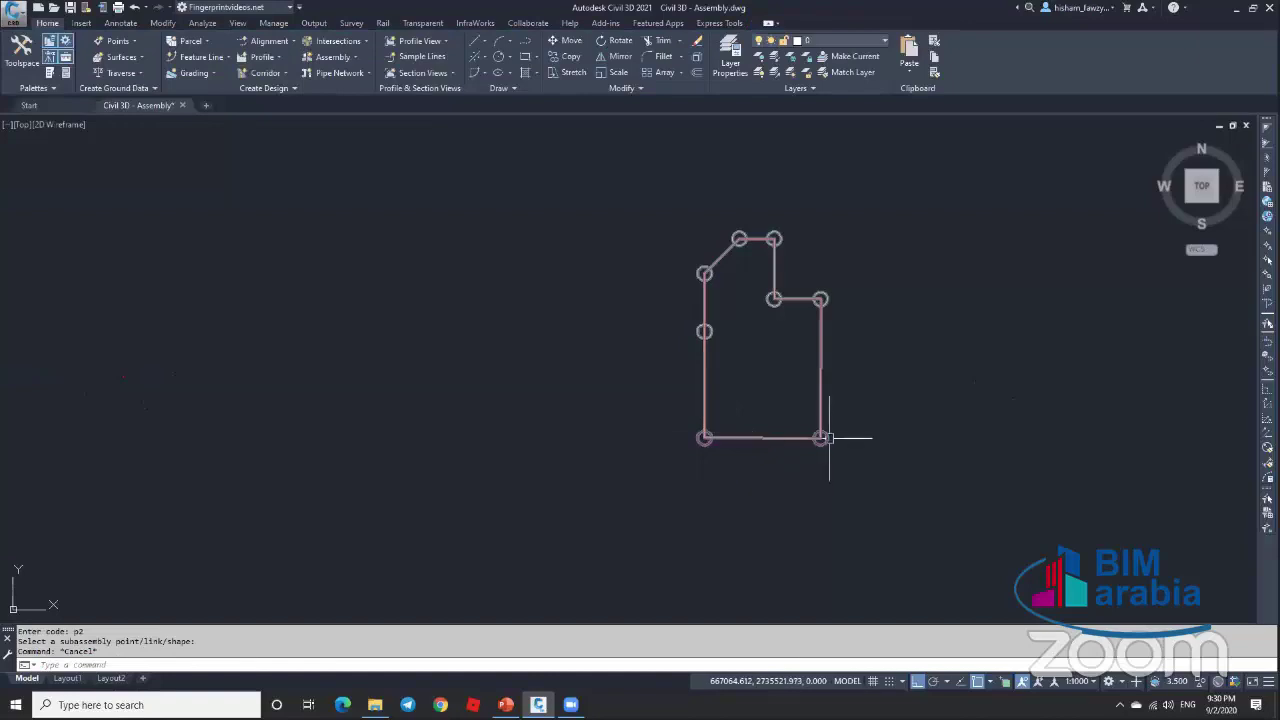
pyautogui.press('Escape')
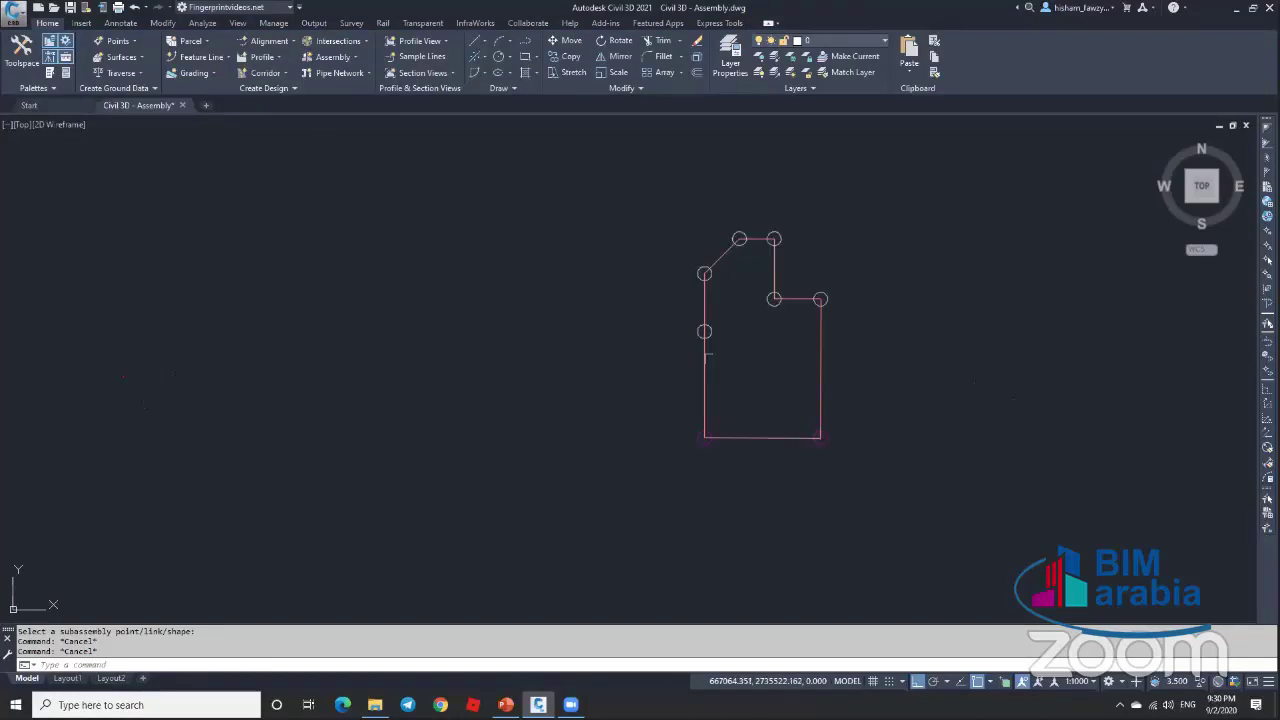
pyautogui.click(703, 355)
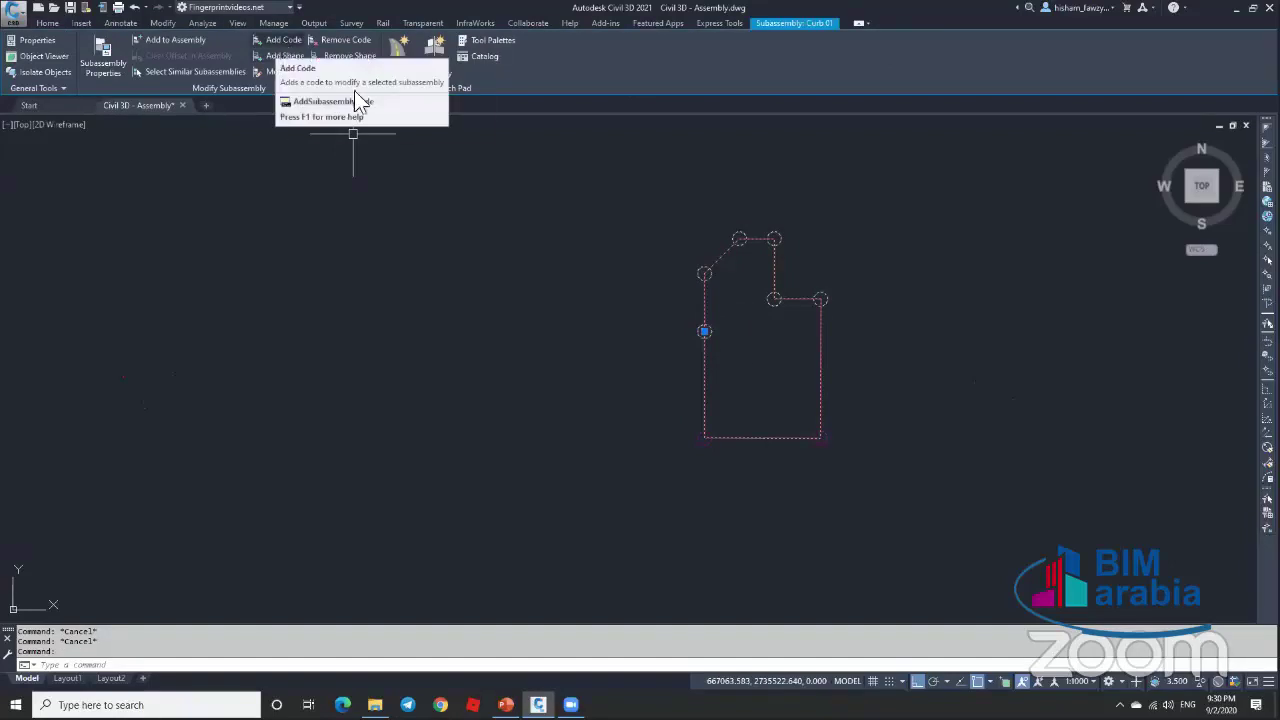
pyautogui.press('Escape')
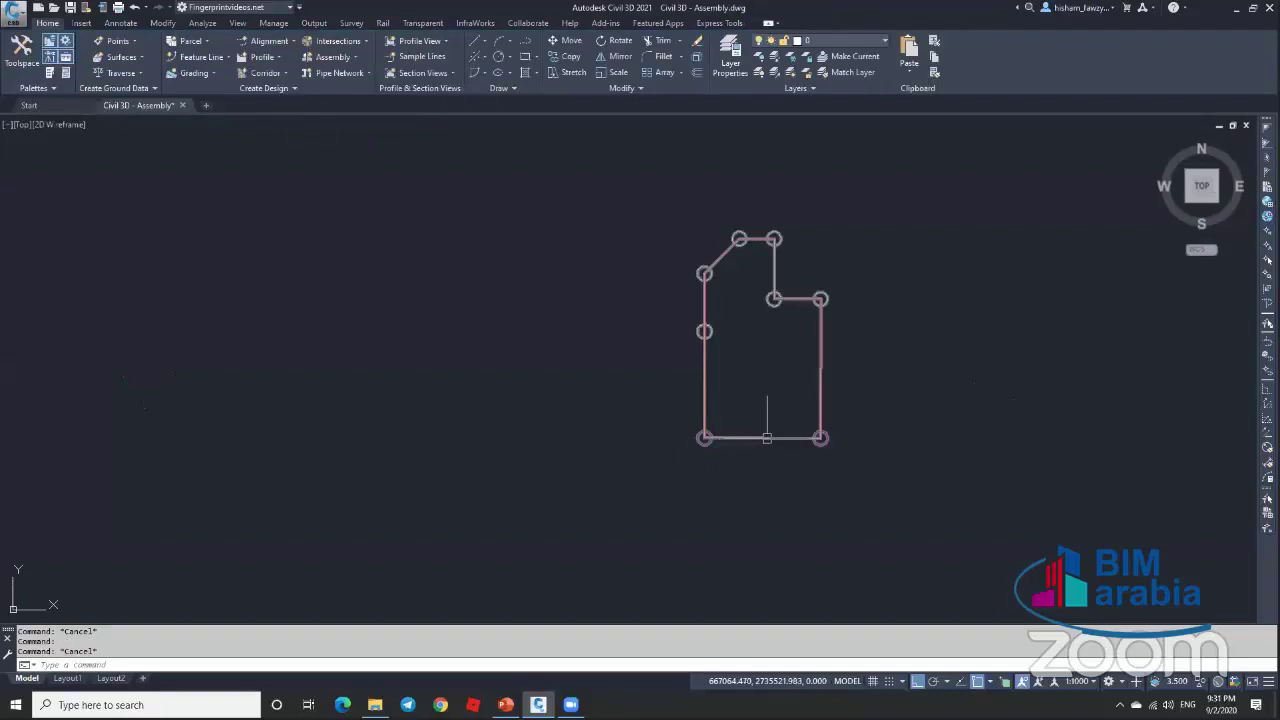
pyautogui.scroll(-5, 825, 386)
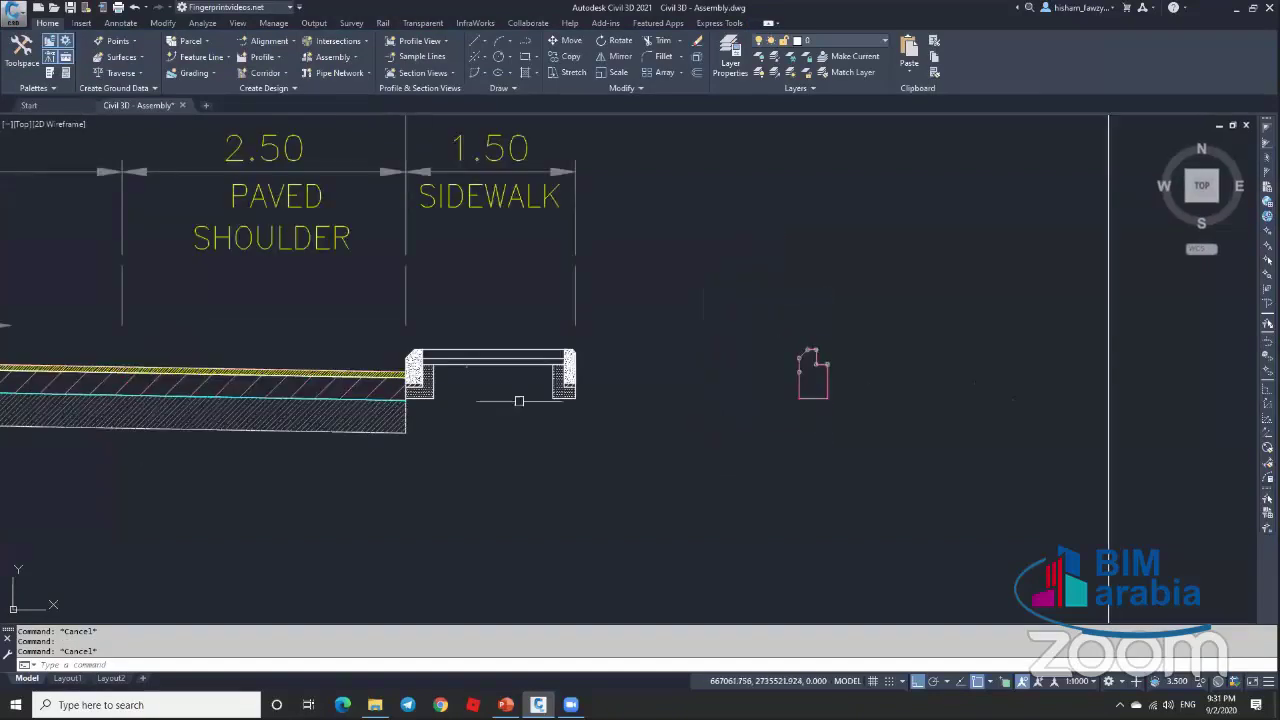
pyautogui.scroll(-6, 820, 320)
pyautogui.scroll(12, 822, 318)
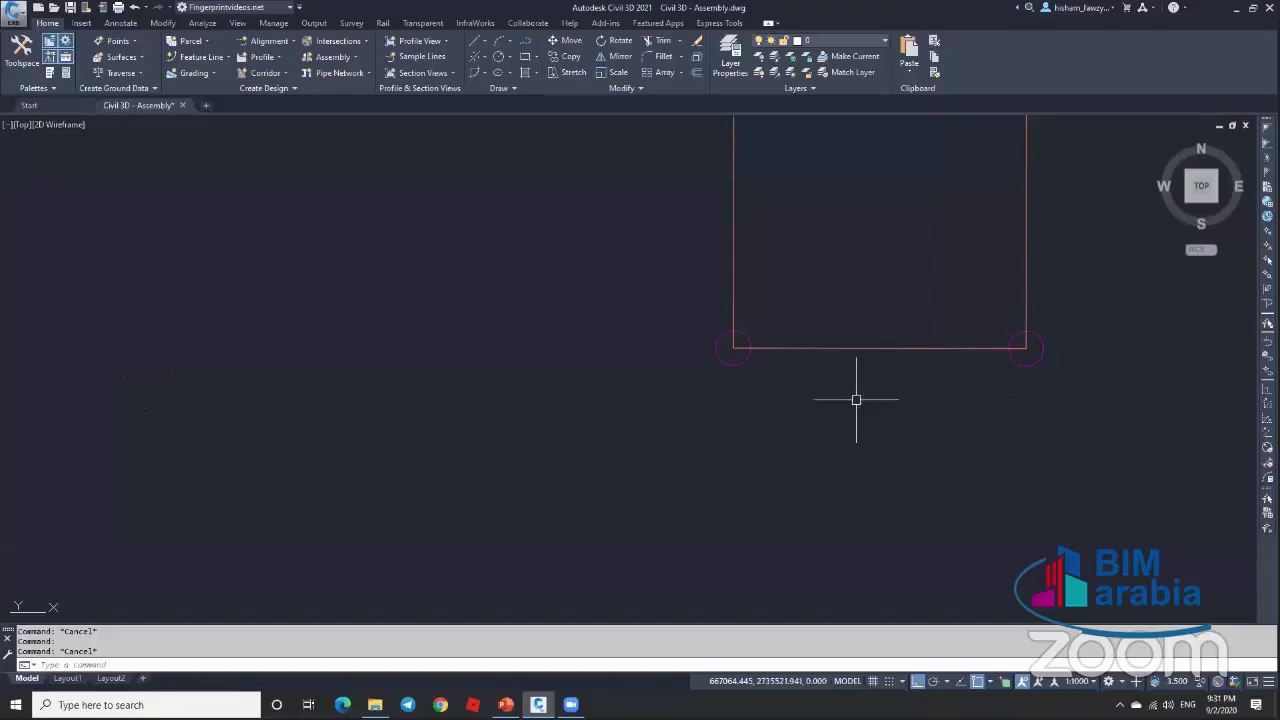
pyautogui.scroll(-8, 923, 400)
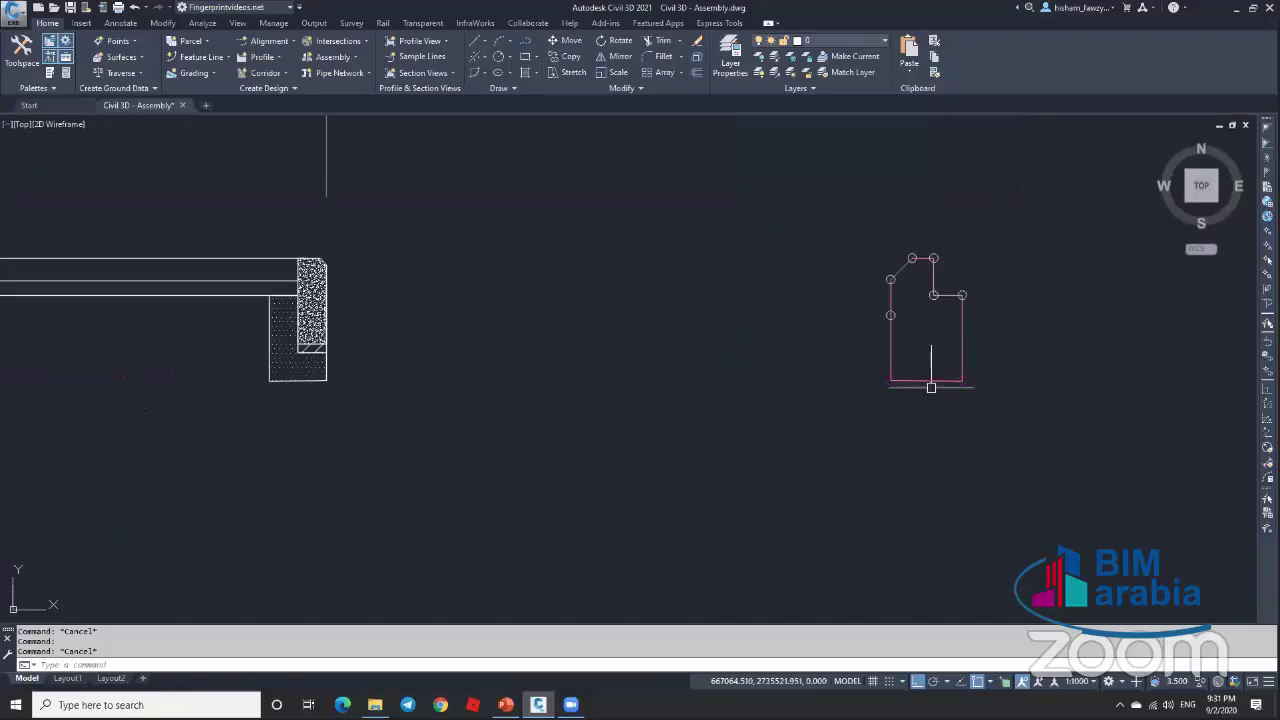
pyautogui.scroll(-9, 865, 353)
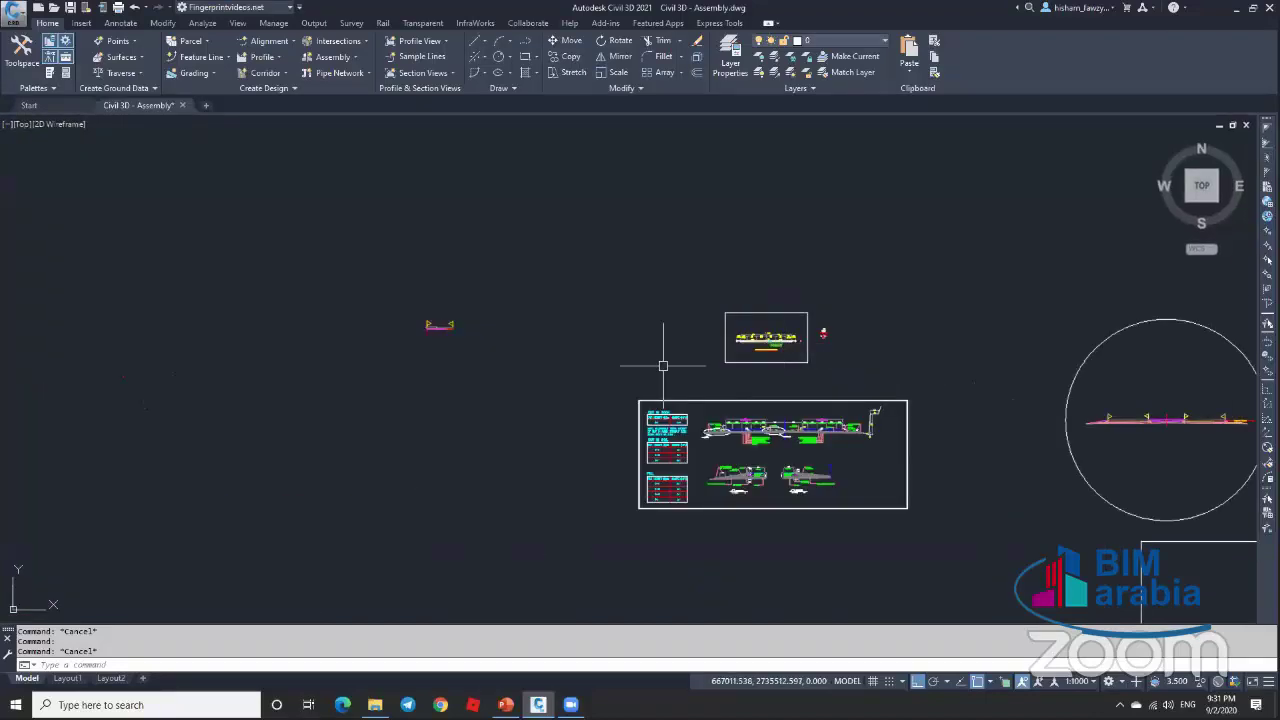
# Step: Read the LaneSuperelevationAOR help page from the Lanes tool palette, then minimize Help
pyautogui.hotkey('ctrl', '3')
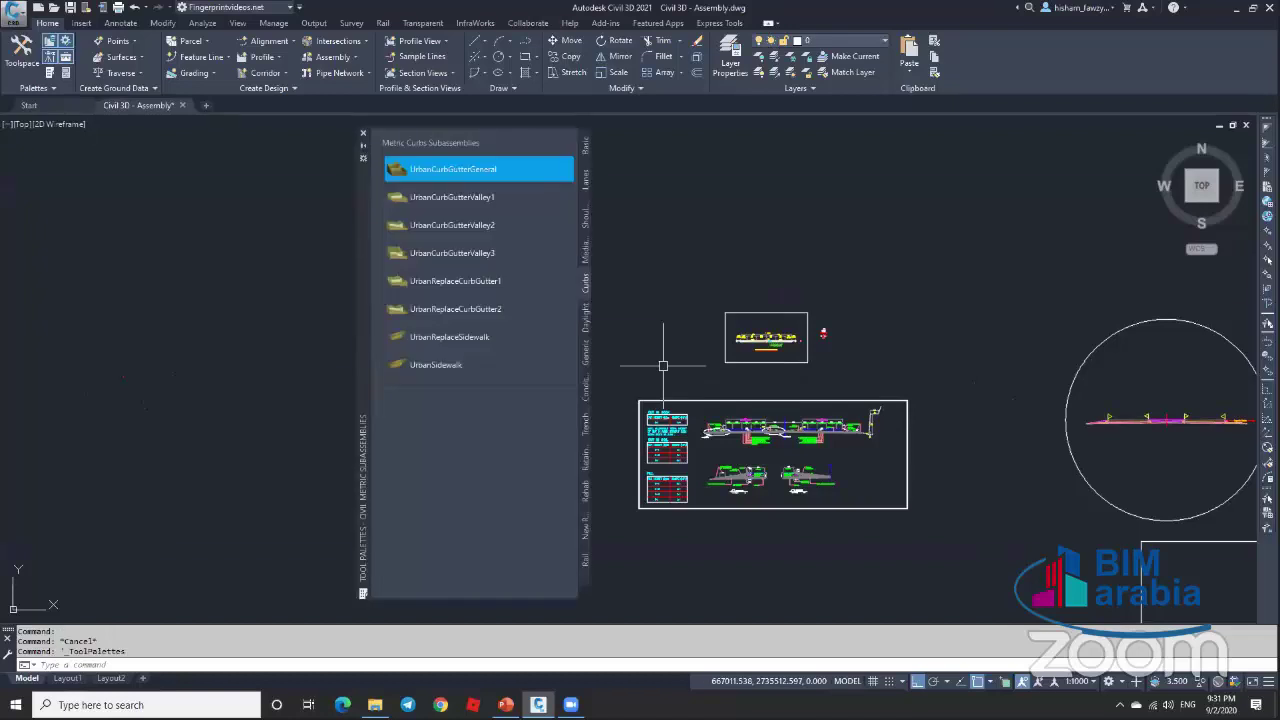
pyautogui.click(582, 182)
pyautogui.rightClick(536, 178)
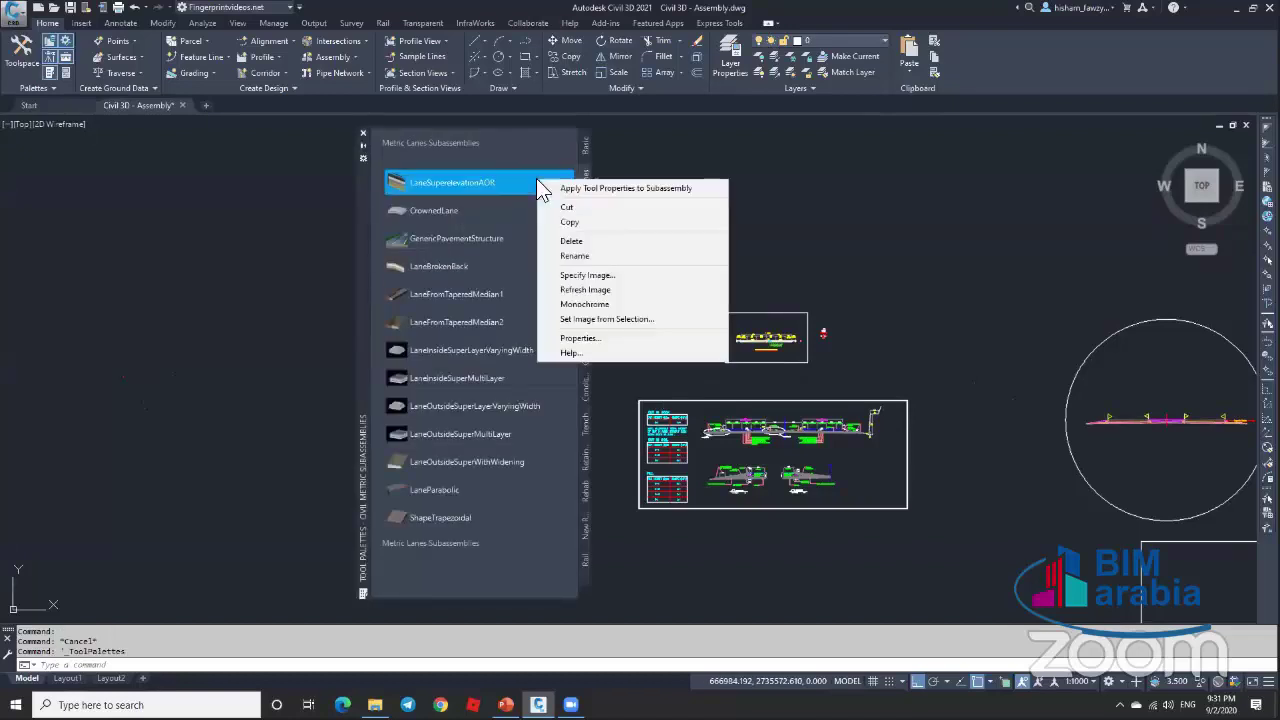
pyautogui.click(570, 353)
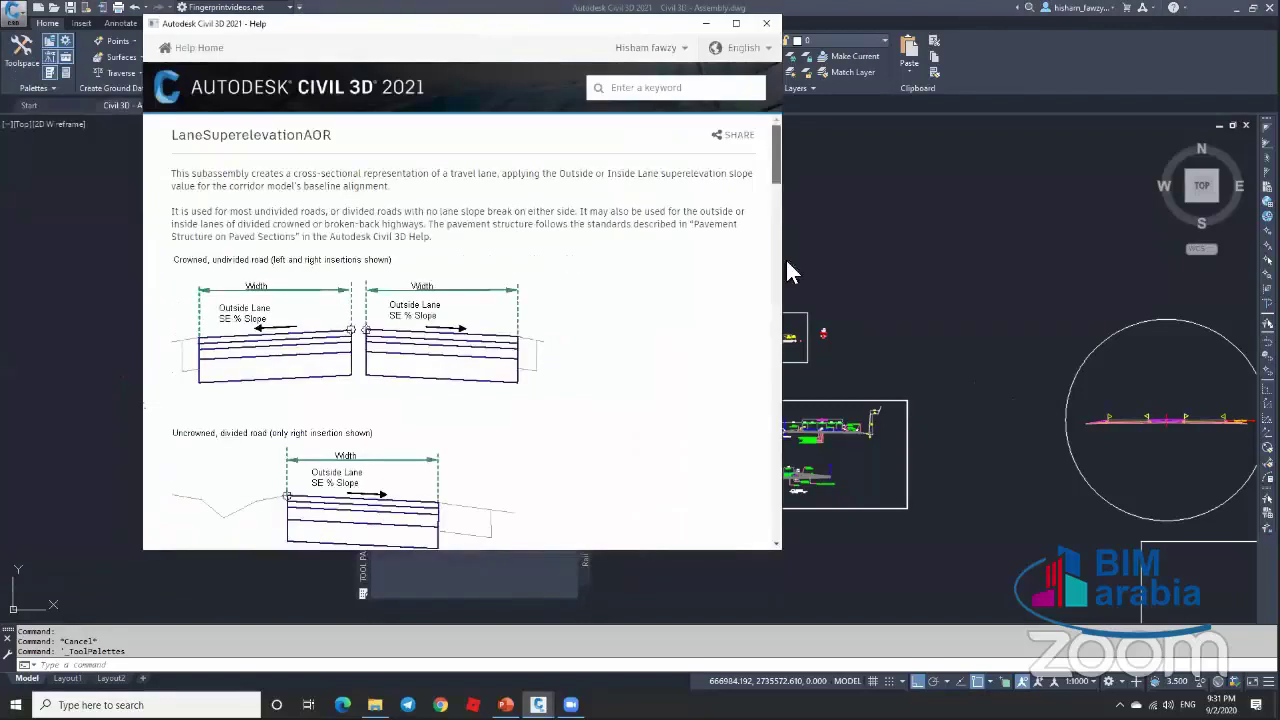
pyautogui.moveTo(785, 257); pyautogui.dragTo(778, 508)
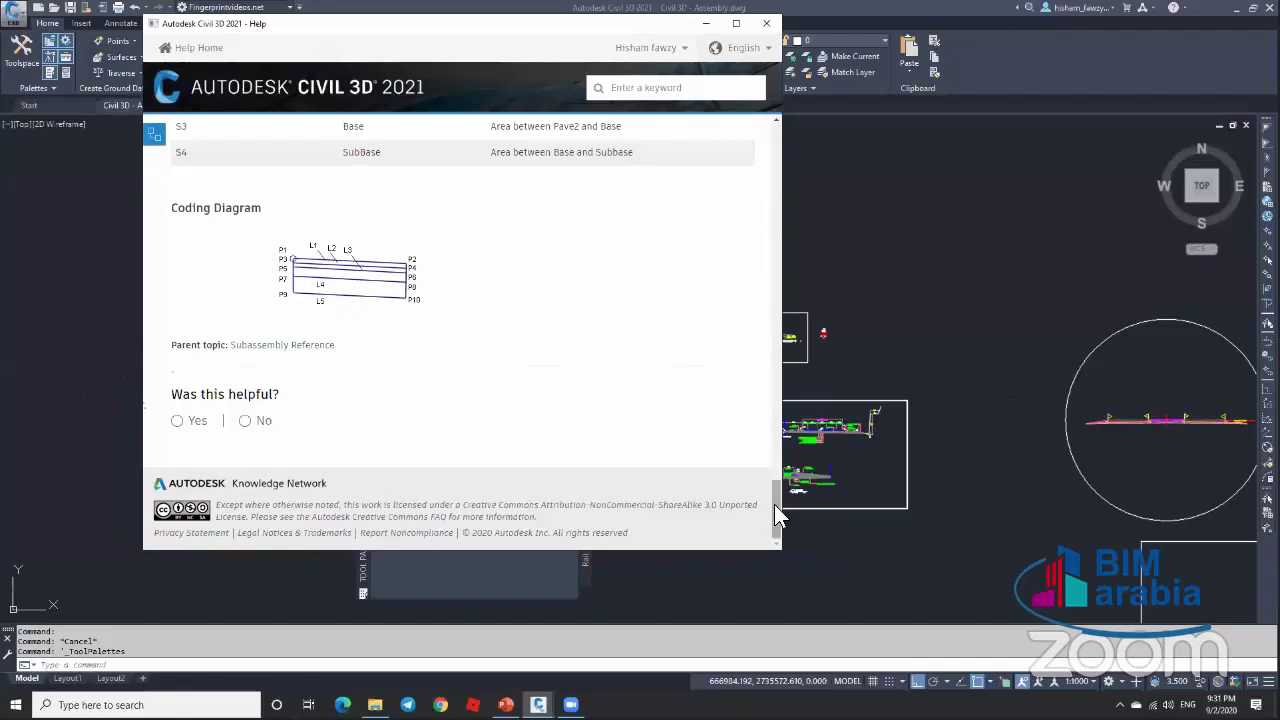
pyautogui.moveTo(774, 504); pyautogui.dragTo(774, 464)
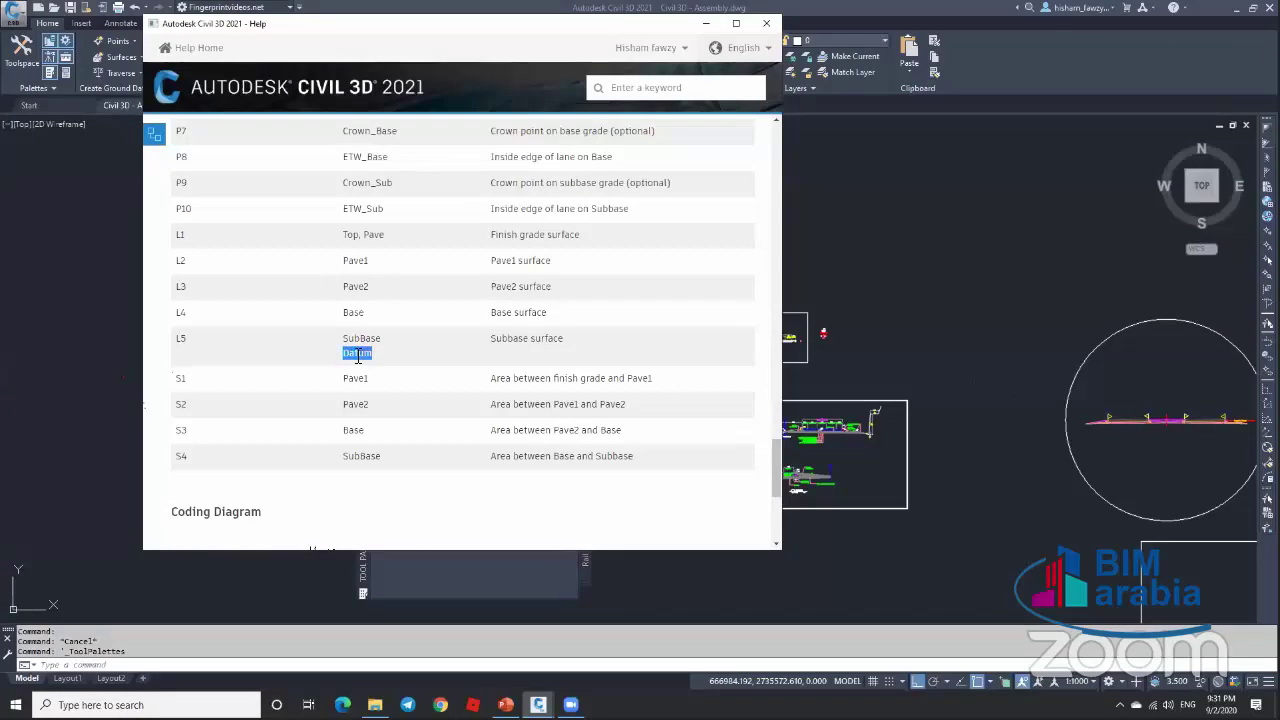
pyautogui.click(706, 30)
pyautogui.scroll(5, 725, 348)
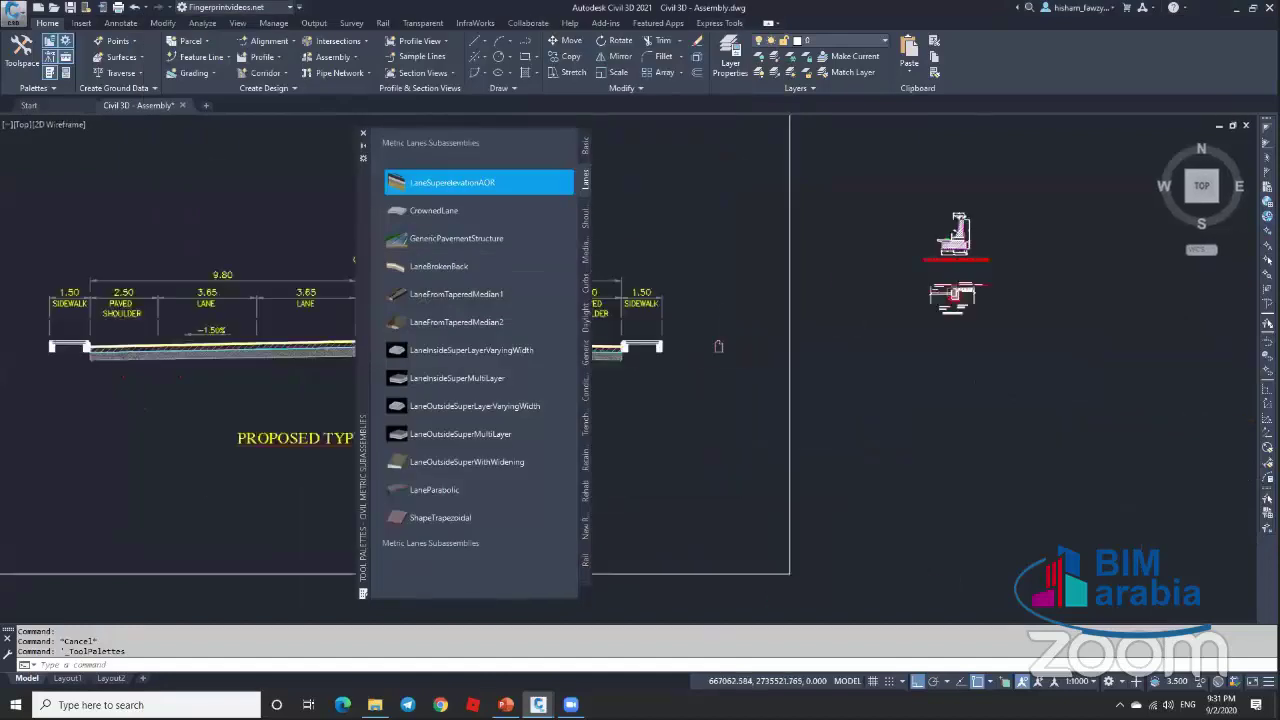
pyautogui.scroll(5, 791, 349)
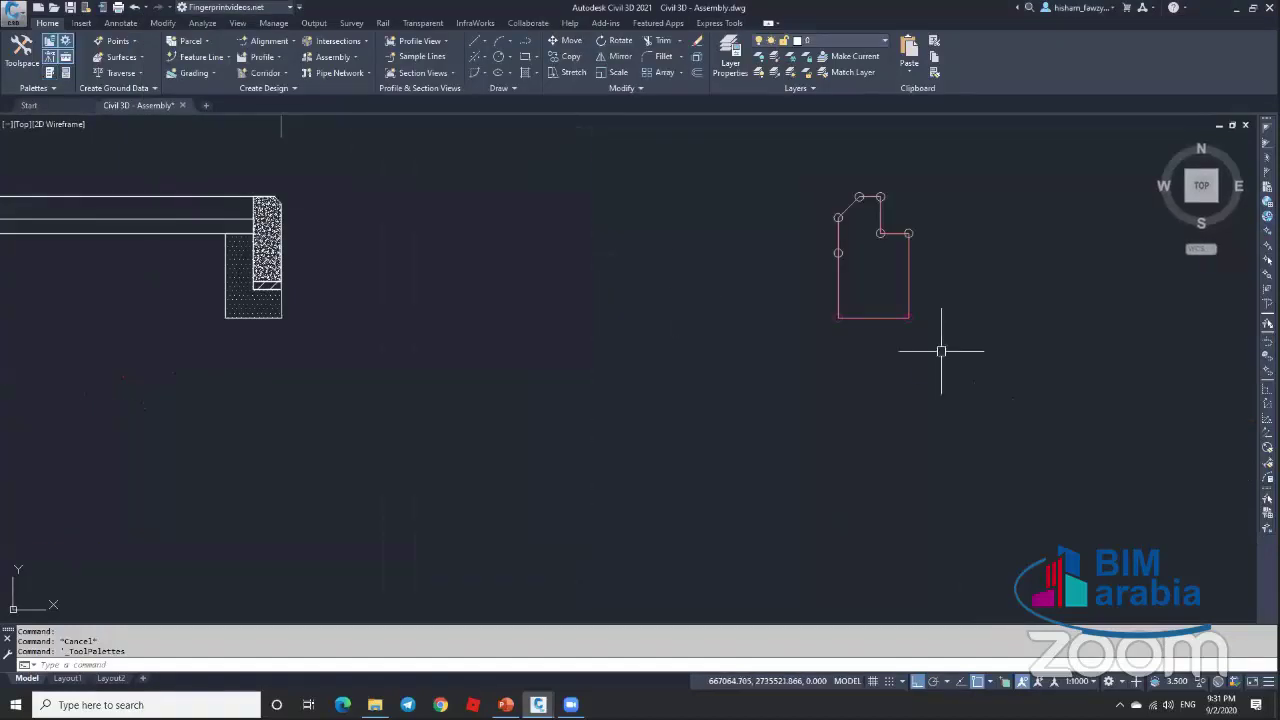
# Step: Assign the Datum code to the custom curb subassembly's bottom link
pyautogui.press('Escape')
pyautogui.click(905, 315)
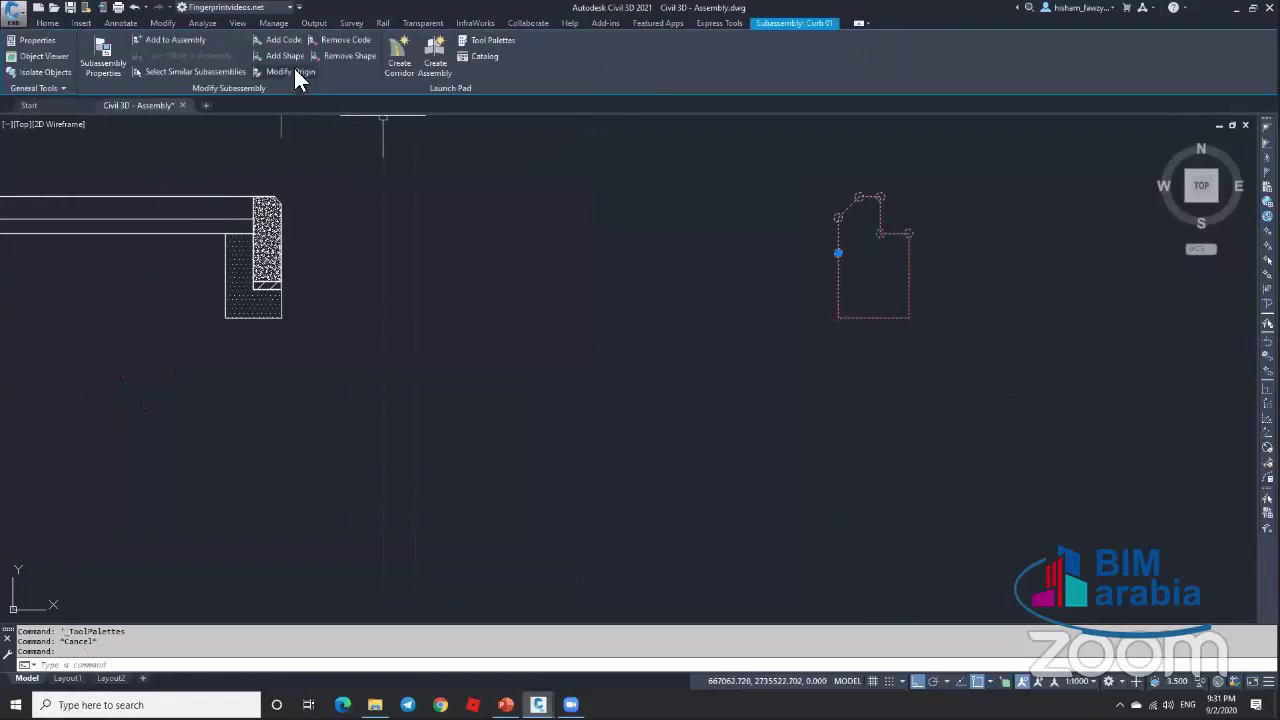
pyautogui.click(284, 41)
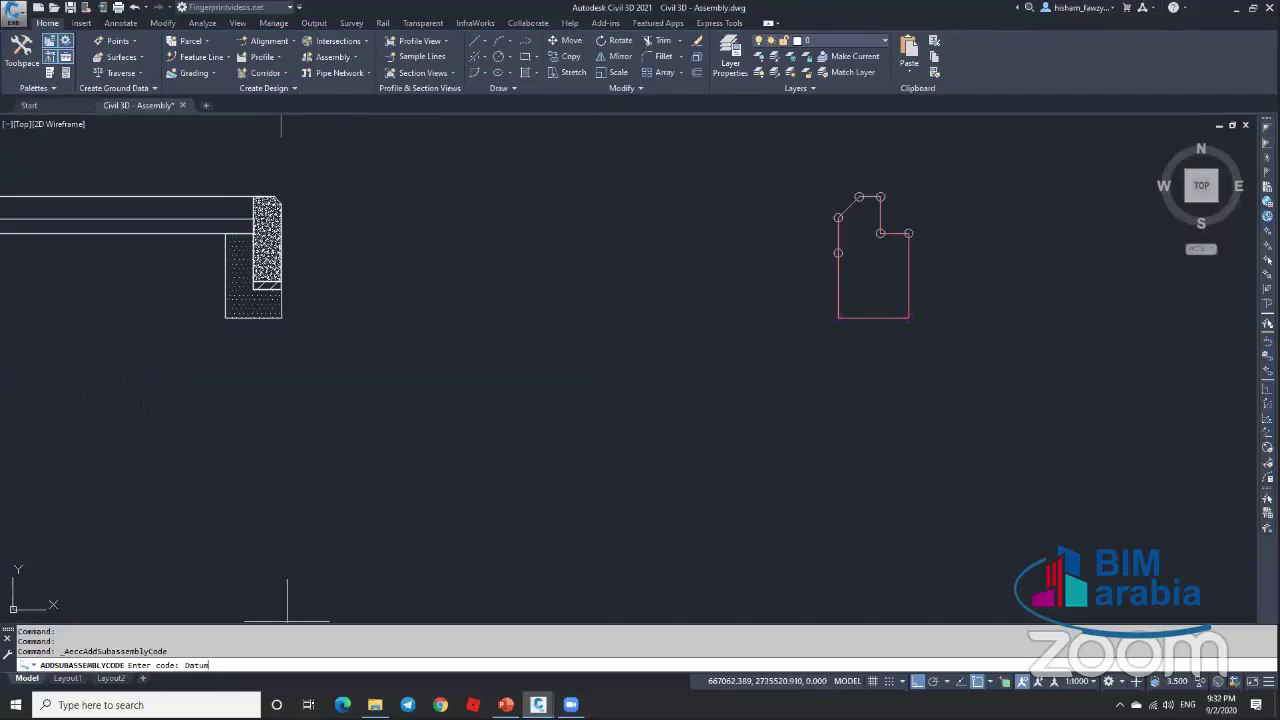
pyautogui.press('Return')
pyautogui.click(880, 315)
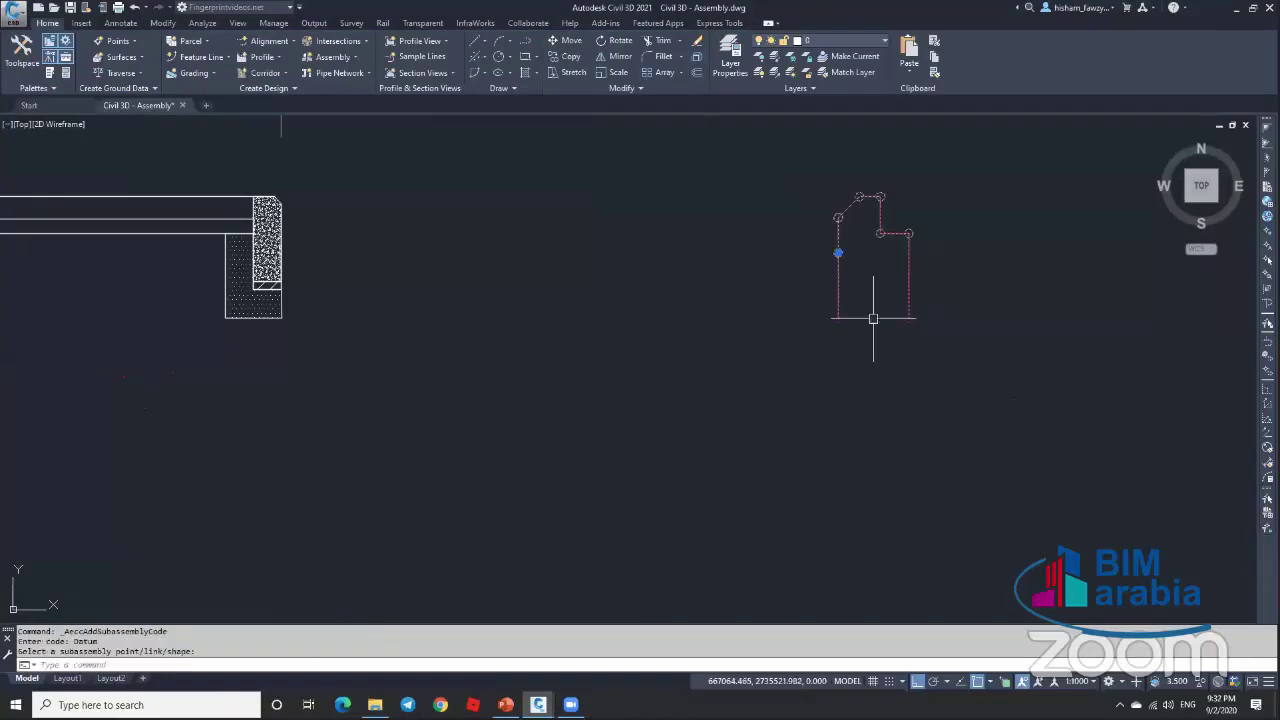
pyautogui.scroll(4, 871, 316)
pyautogui.press('Escape')
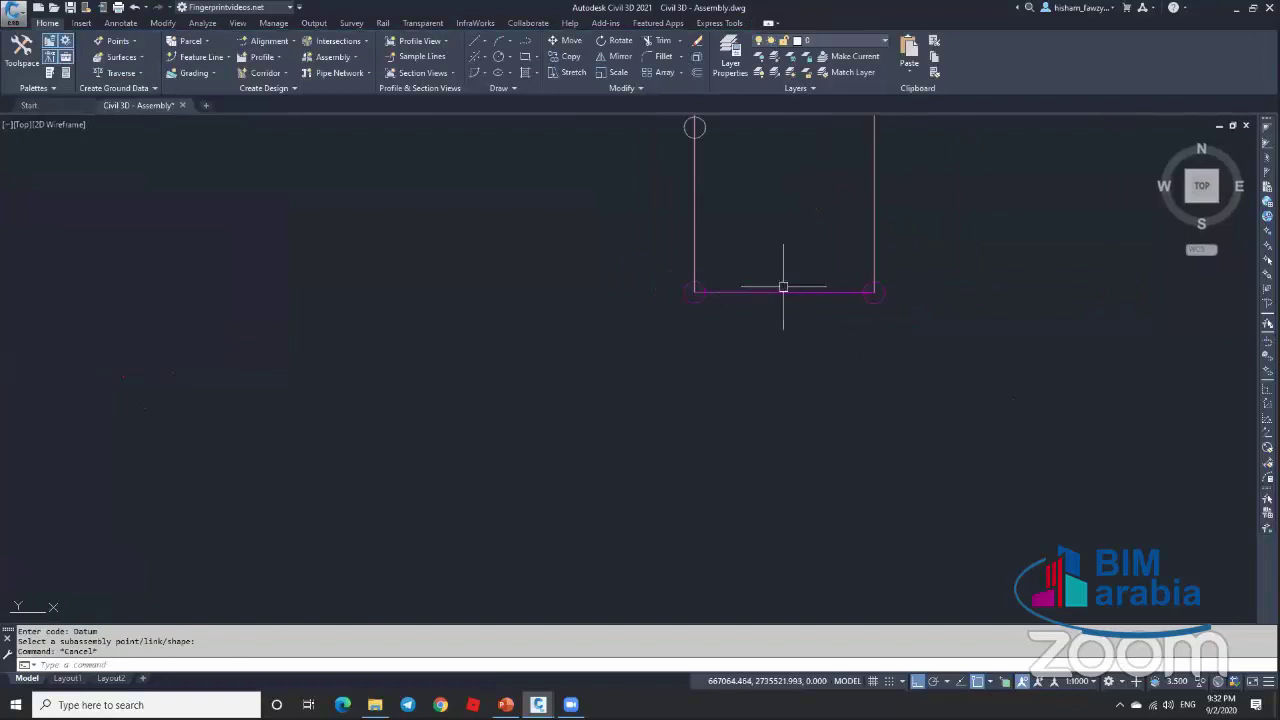
pyautogui.scroll(-5, 809, 297)
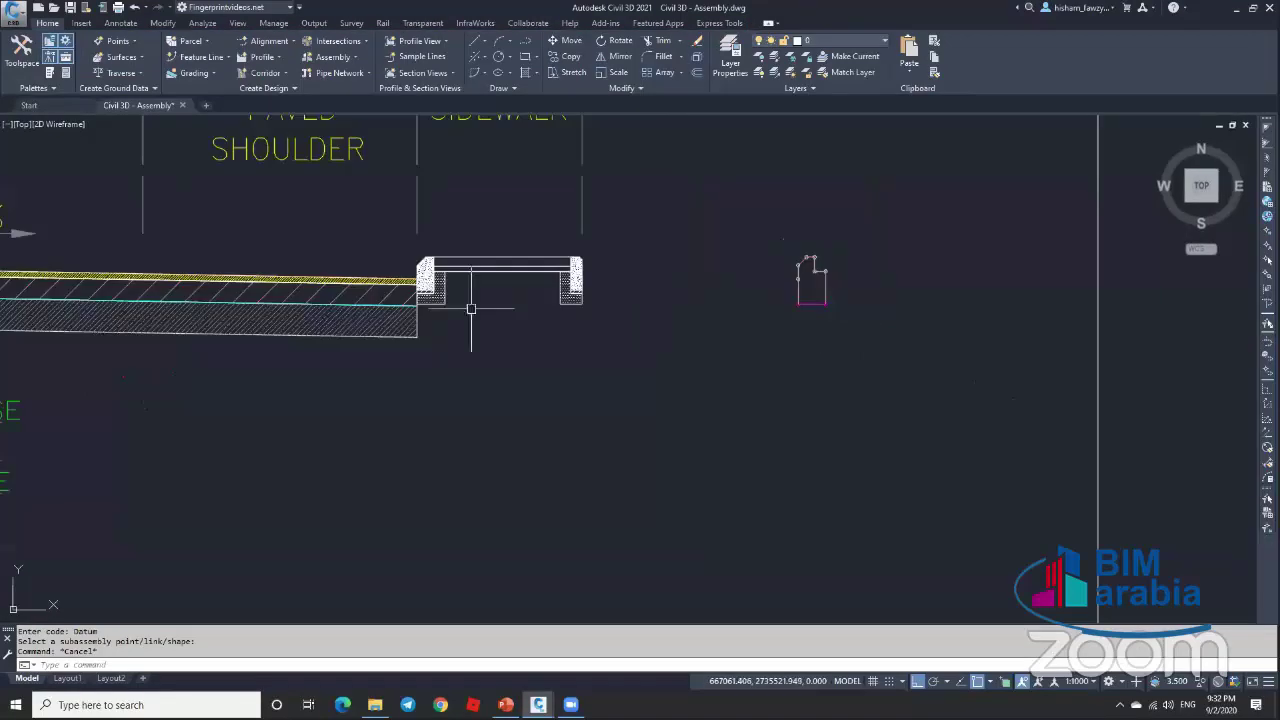
pyautogui.scroll(-4, 540, 312)
pyautogui.scroll(-4, 655, 327)
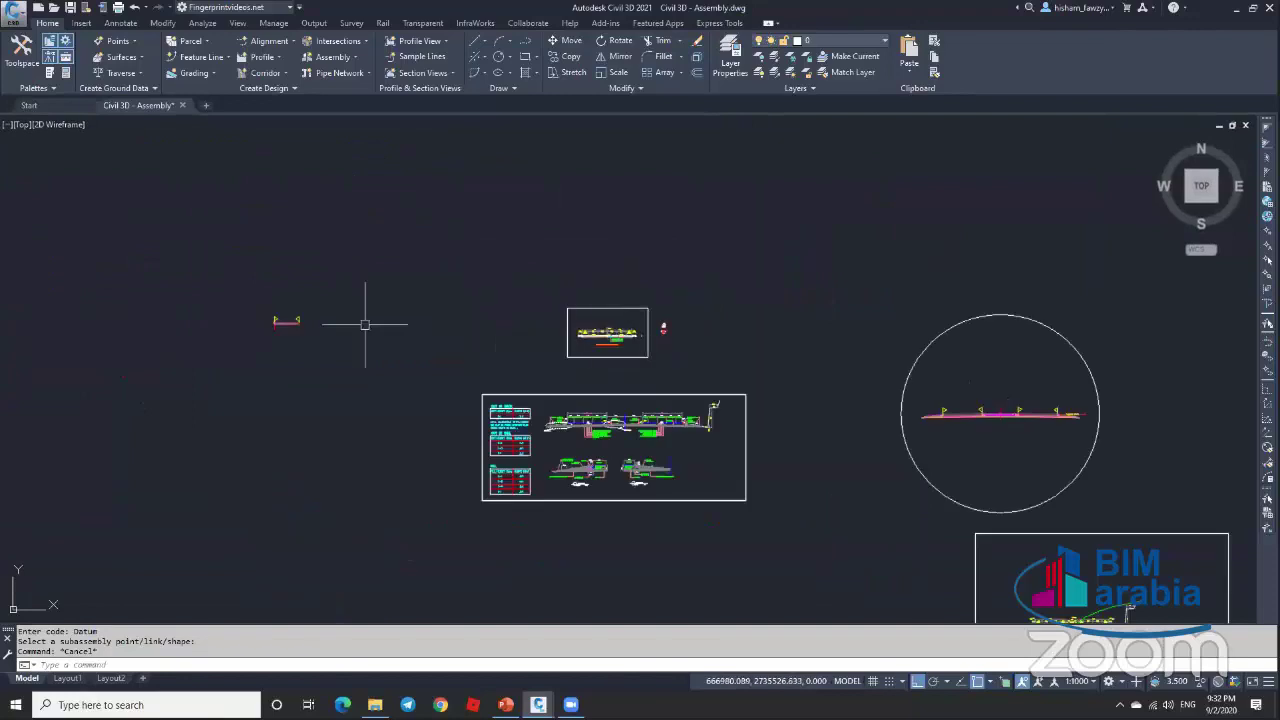
pyautogui.scroll(10, 290, 322)
pyautogui.scroll(3, 457, 363)
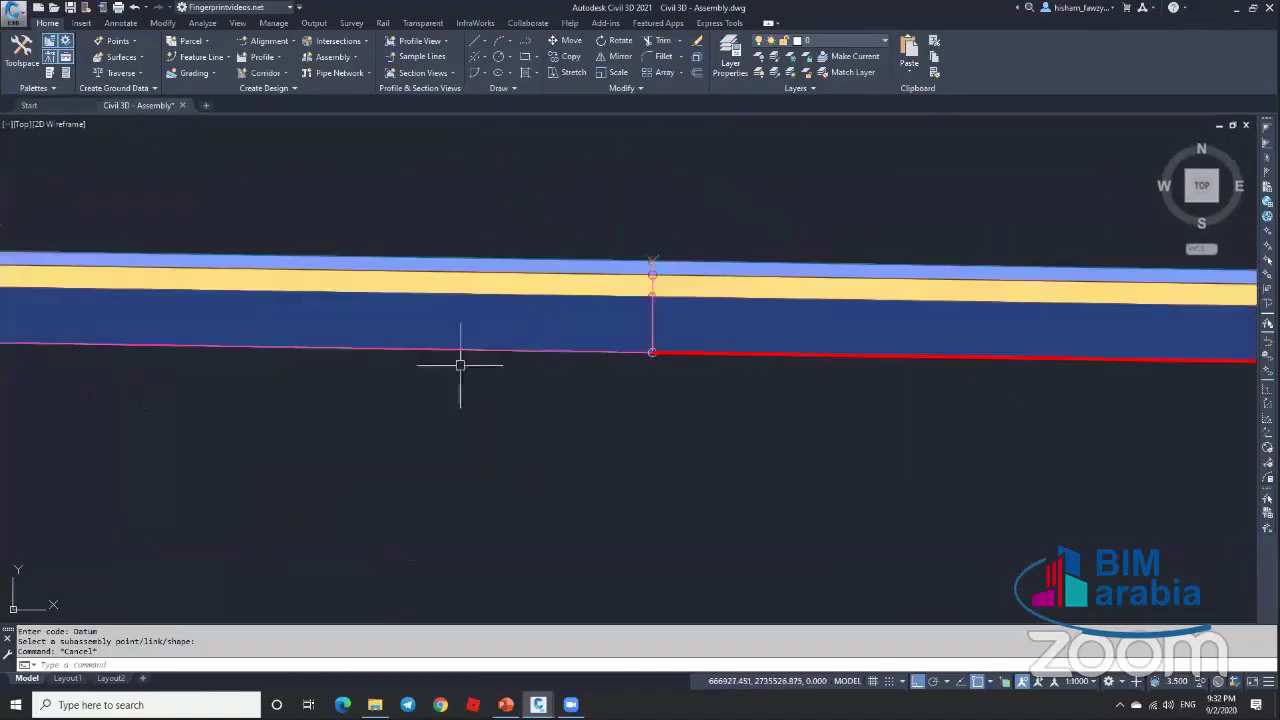
# Step: Erase the unwanted piece from the lane assembly
pyautogui.click(546, 351)
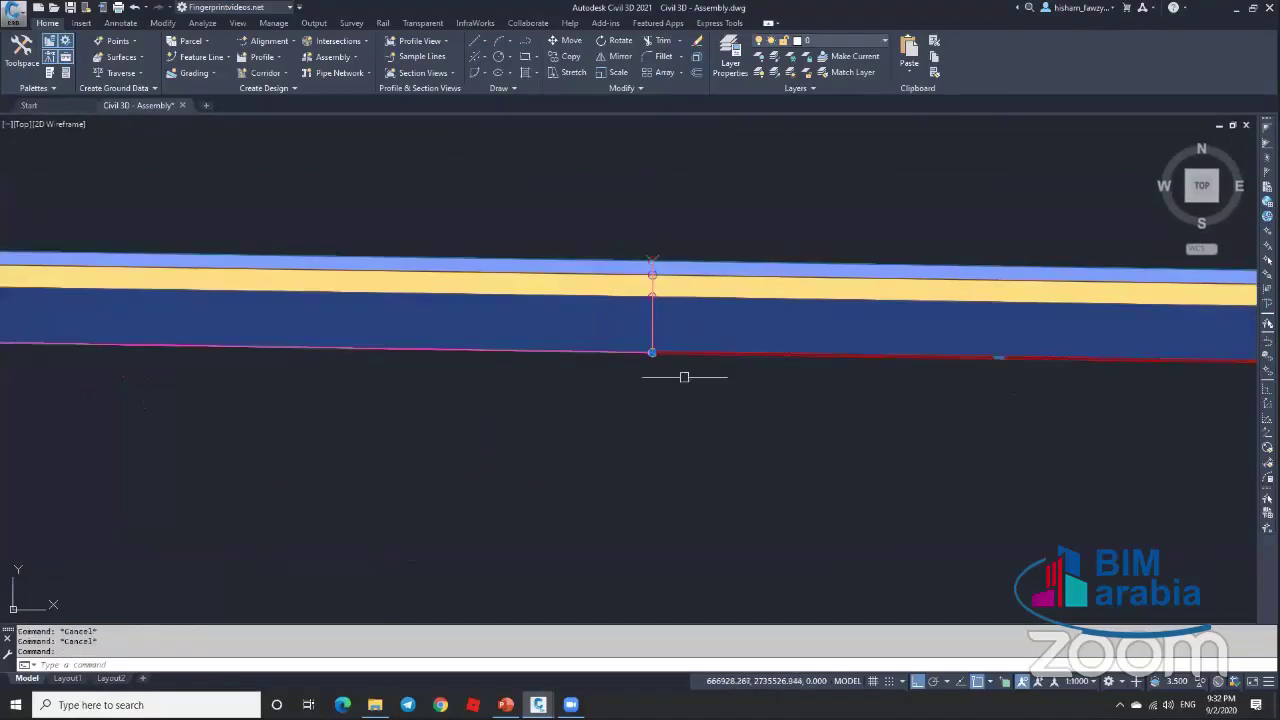
pyautogui.write('e ERASE 1 found')
pyautogui.press('Return')
pyautogui.scroll(-3, 485, 347)
pyautogui.scroll(-8, 751, 349)
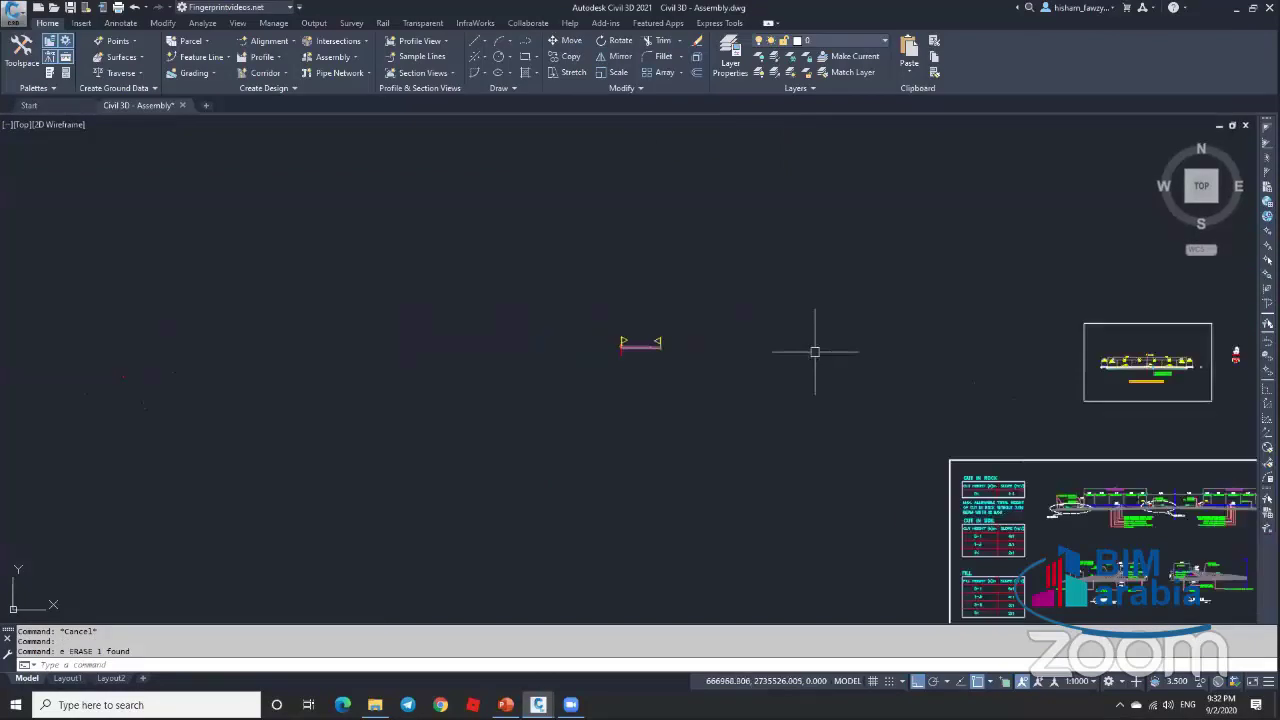
# Step: Clear pending commands and briefly select then deselect the custom curb subassembly
pyautogui.scroll(5, 1069, 338)
pyautogui.scroll(8, 1069, 338)
pyautogui.scroll(6, 1003, 354)
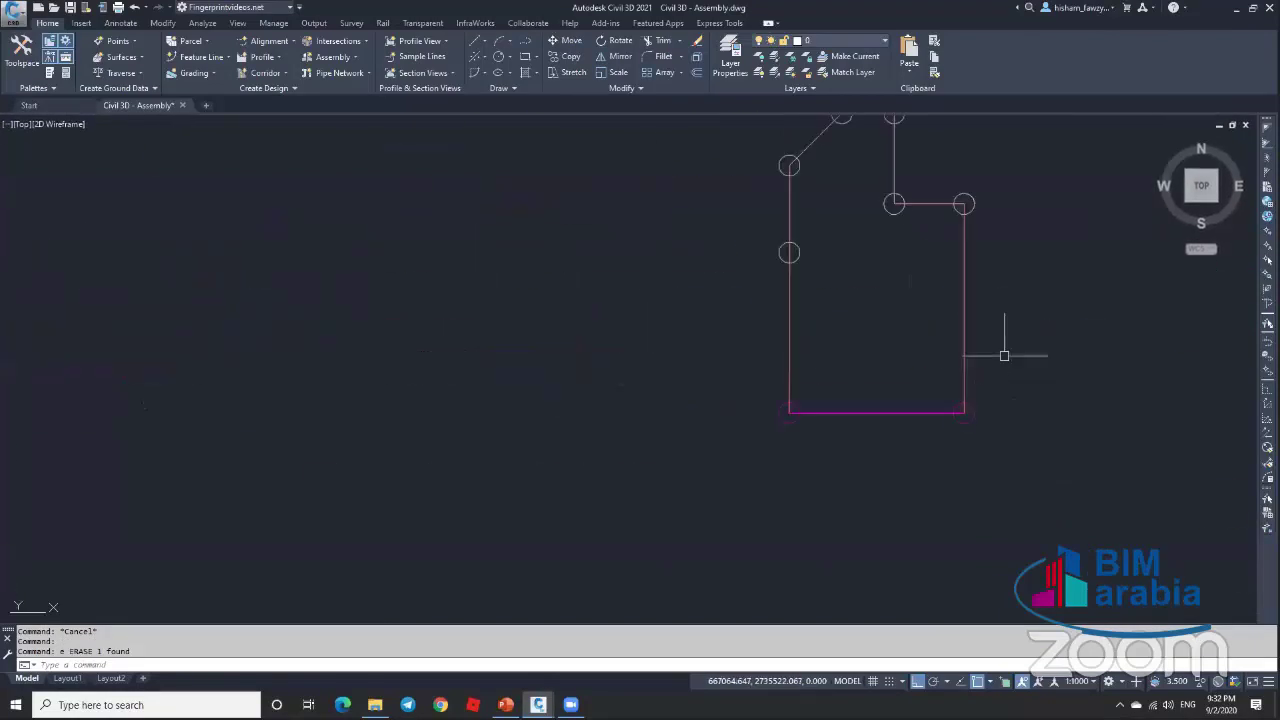
pyautogui.press('Escape')
pyautogui.scroll(-6, 963, 371)
pyautogui.press('Escape')
pyautogui.click(887, 315)
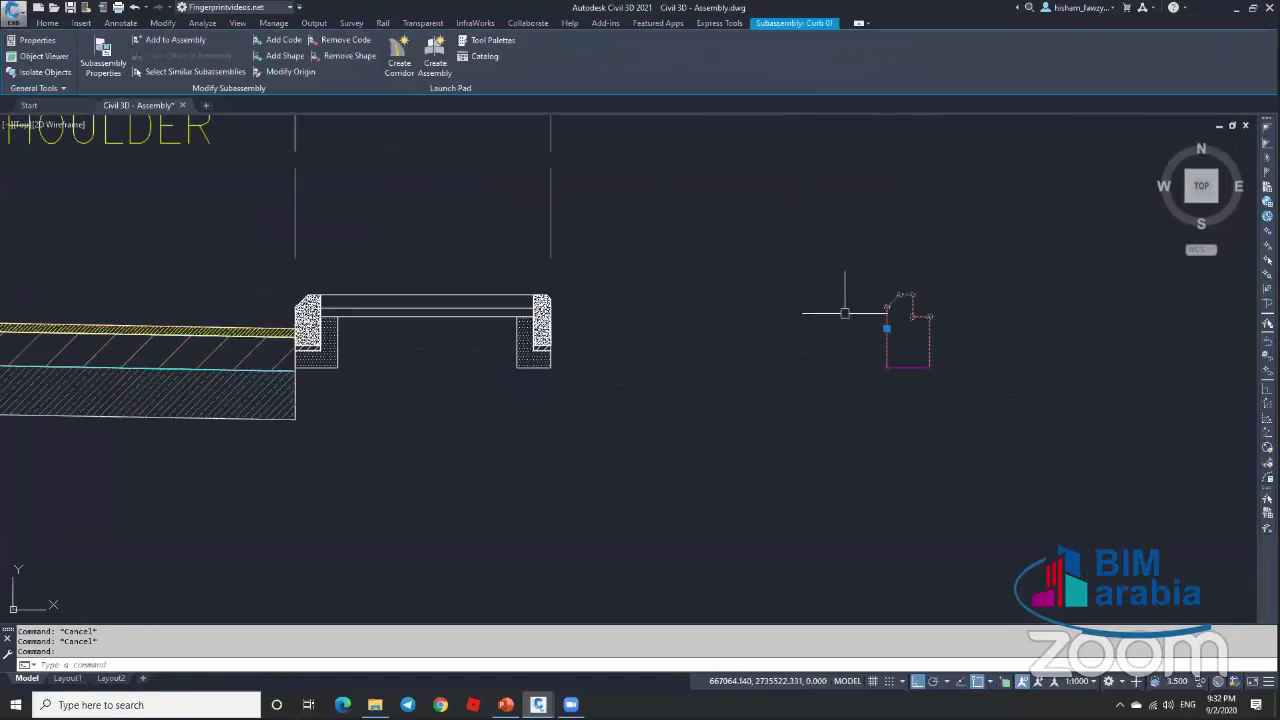
pyautogui.scroll(5, 920, 351)
pyautogui.press('Escape')
pyautogui.scroll(-4, 856, 350)
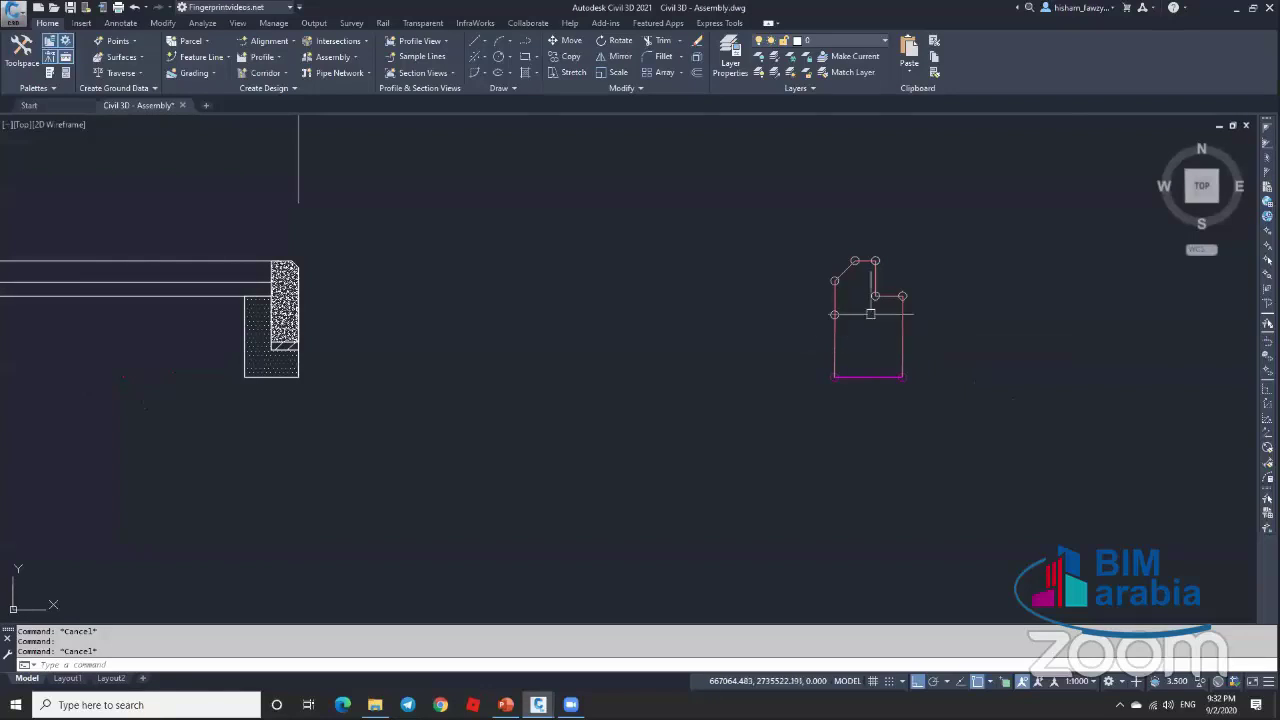
pyautogui.scroll(-2, 862, 332)
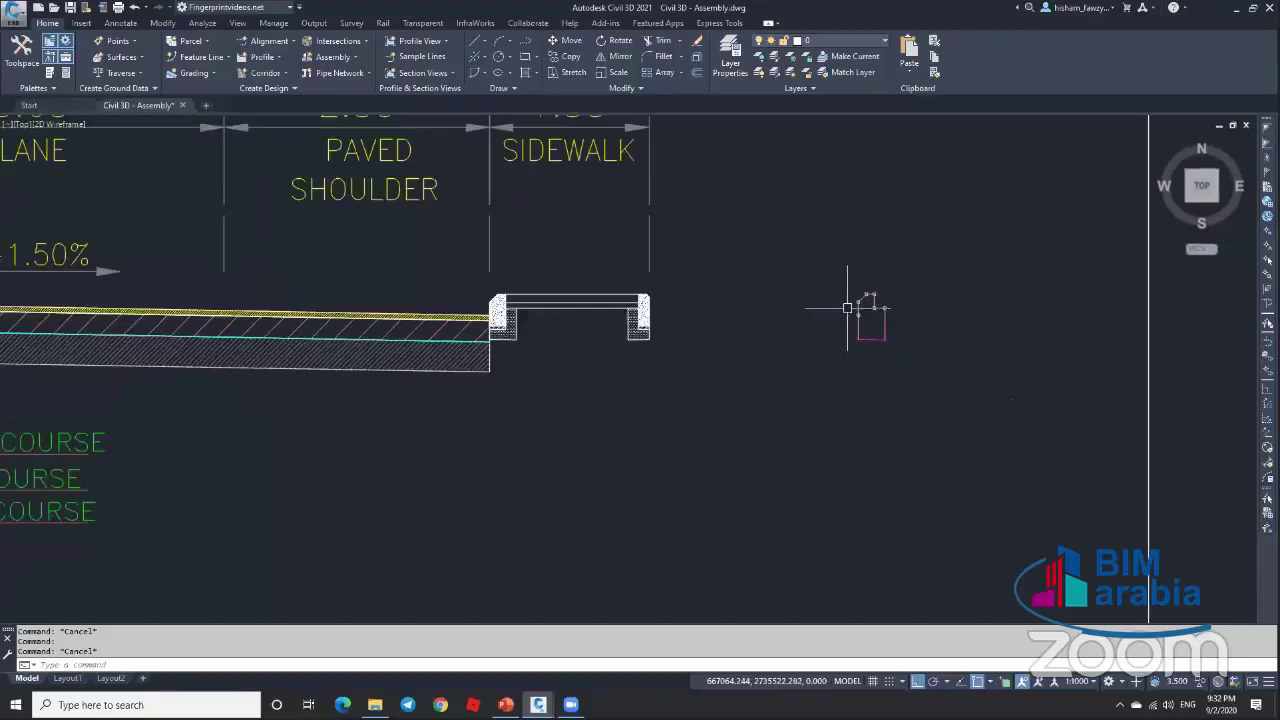
pyautogui.scroll(3, 803, 325)
pyautogui.press('Escape')
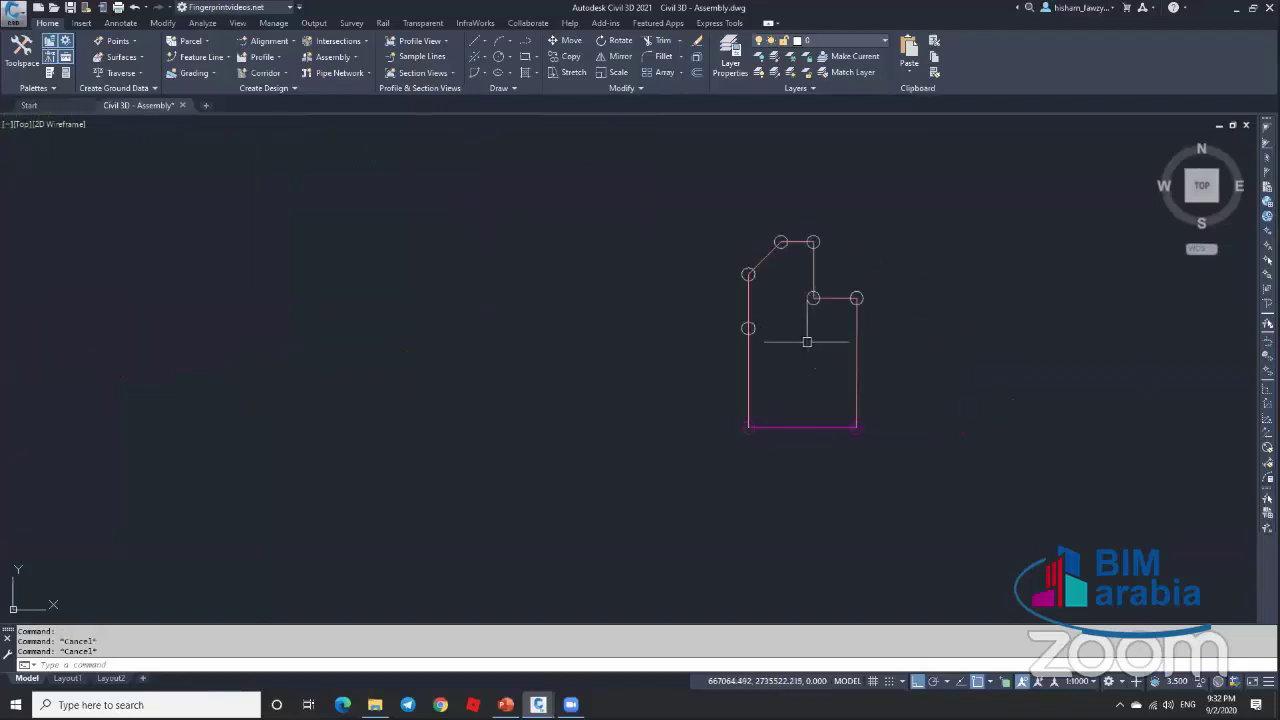
# Step: Add a filled shape to Curb 01 from its top, diagonal, left, bottom and right links
pyautogui.click(748, 283)
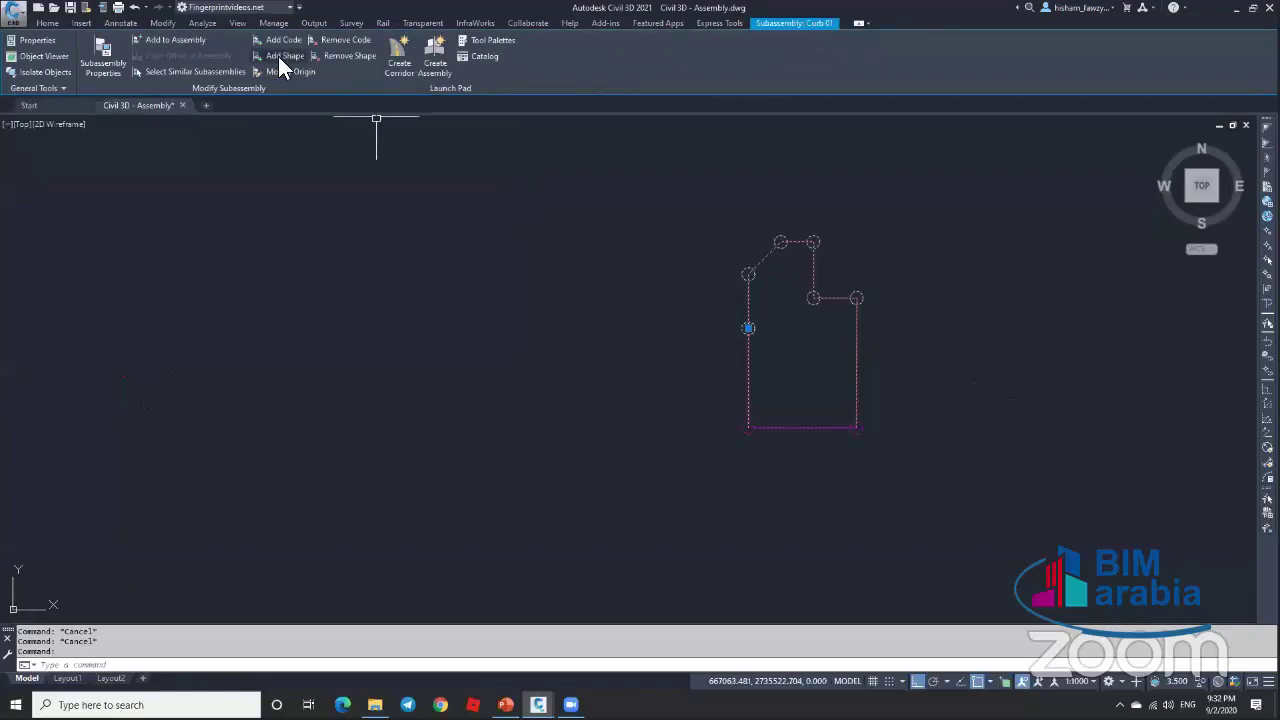
pyautogui.click(286, 56)
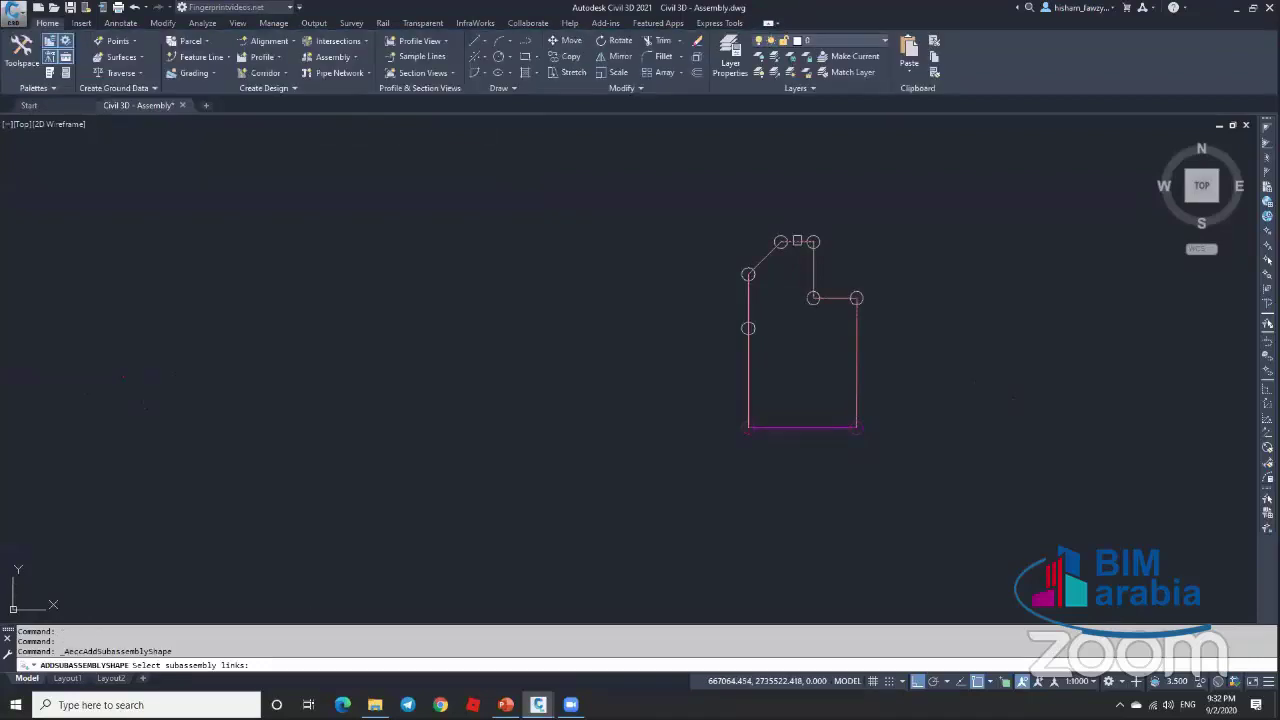
pyautogui.click(797, 241)
pyautogui.click(764, 258)
pyautogui.click(749, 301)
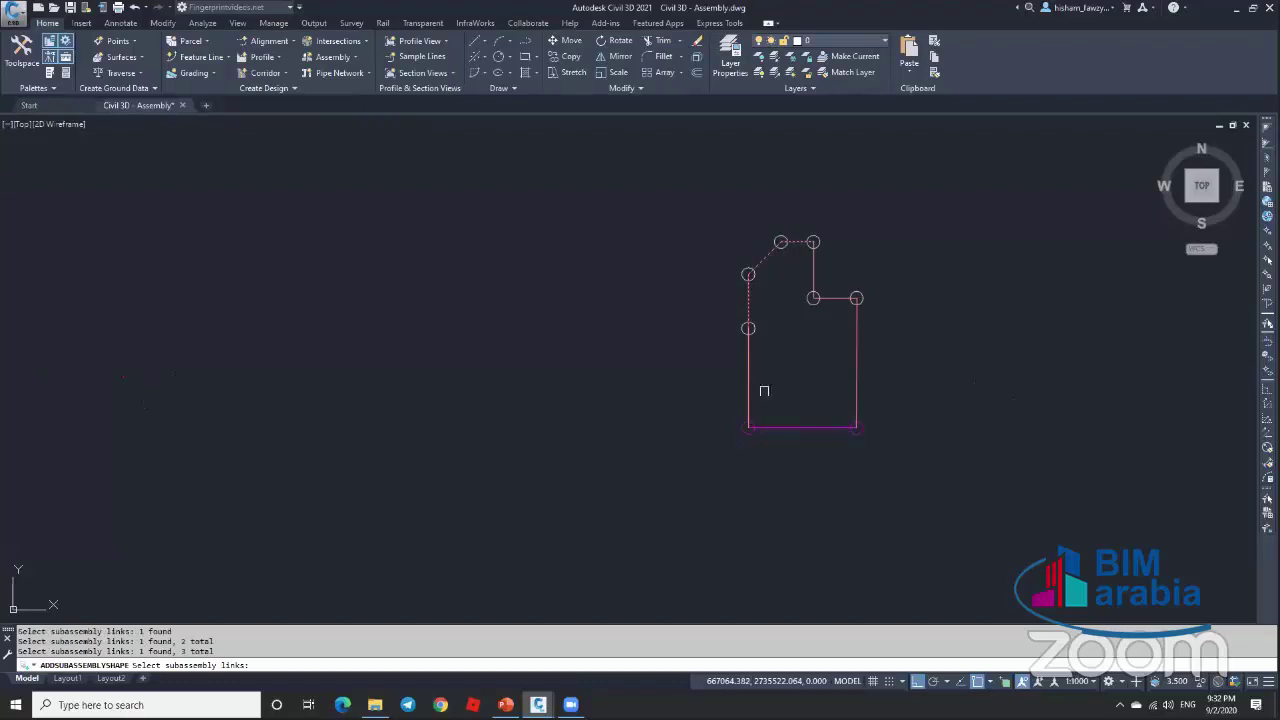
pyautogui.click(750, 378)
pyautogui.click(786, 427)
pyautogui.click(857, 392)
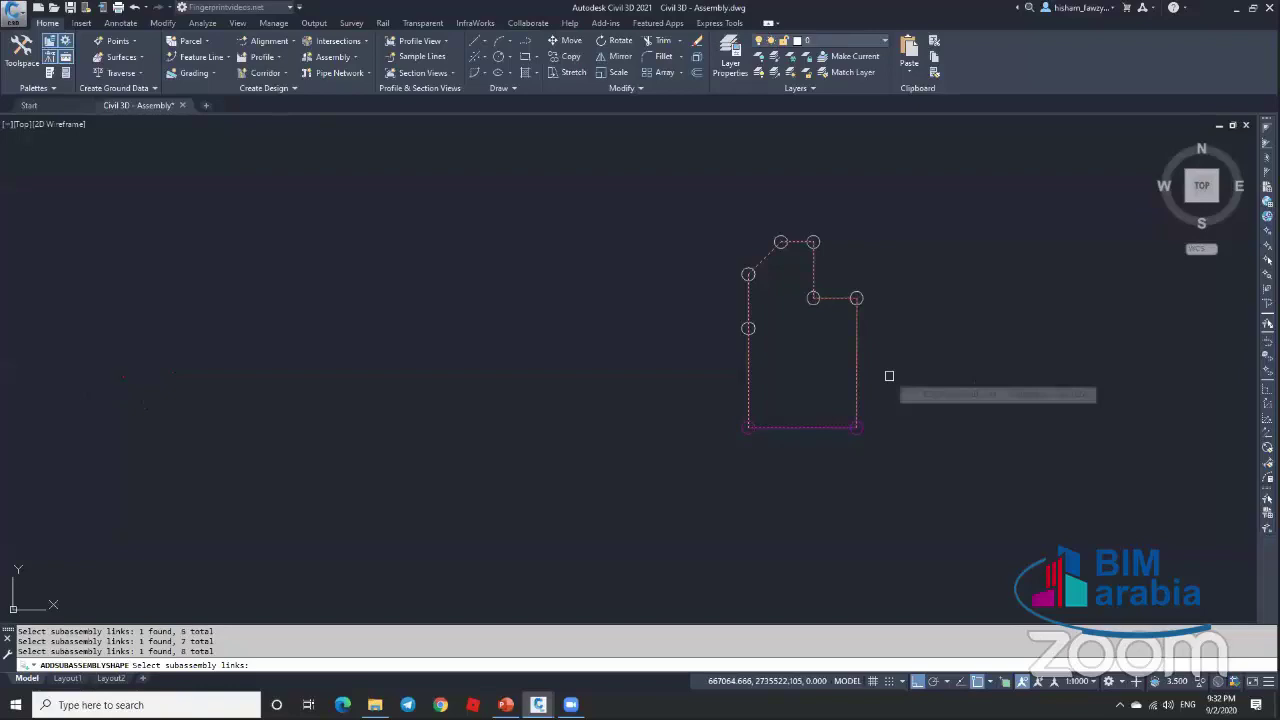
pyautogui.press('Return')
pyautogui.press('Escape')
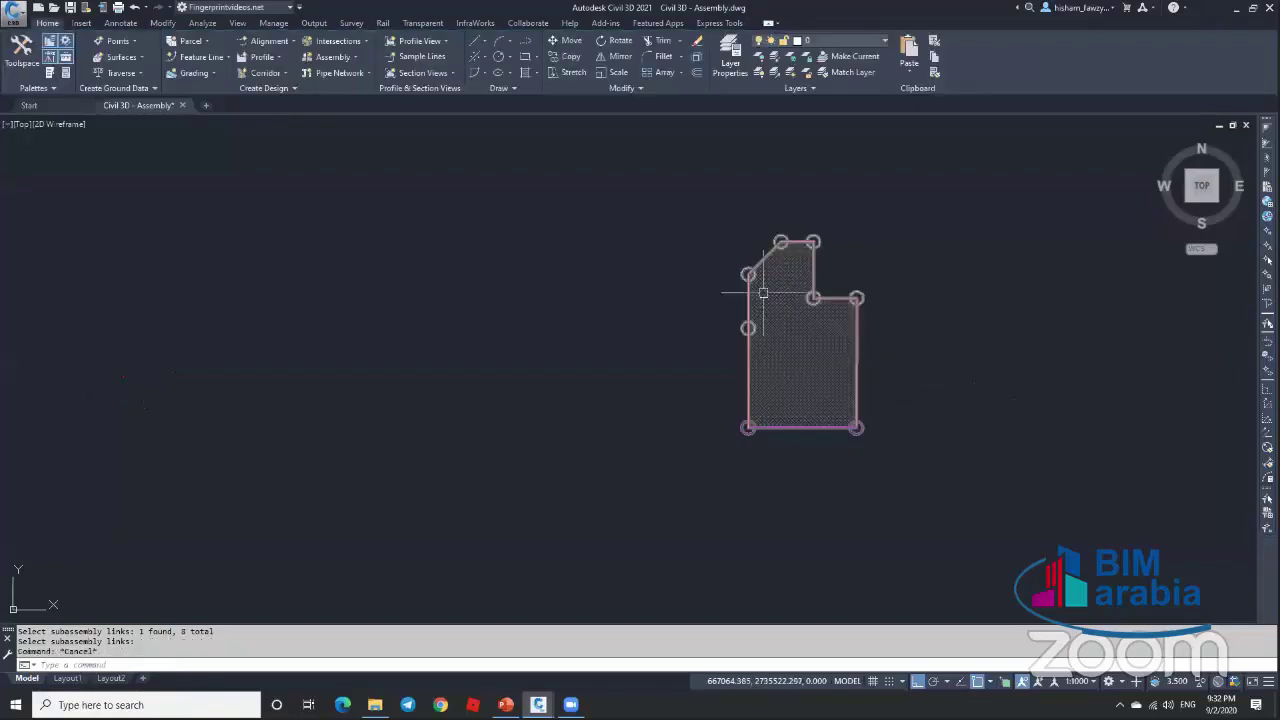
# Step: Select the new curb shape to check it
pyautogui.scroll(3, 788, 308)
pyautogui.scroll(-3, 790, 327)
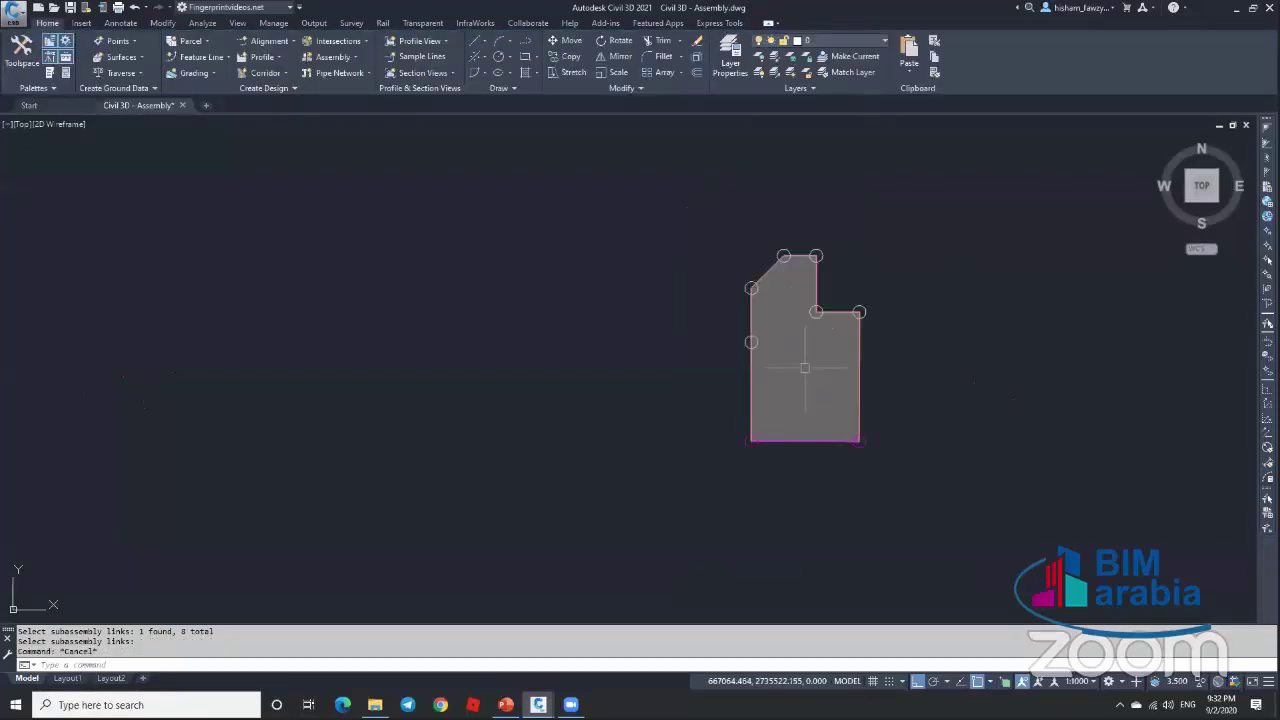
pyautogui.click(805, 368)
pyautogui.press('Escape')
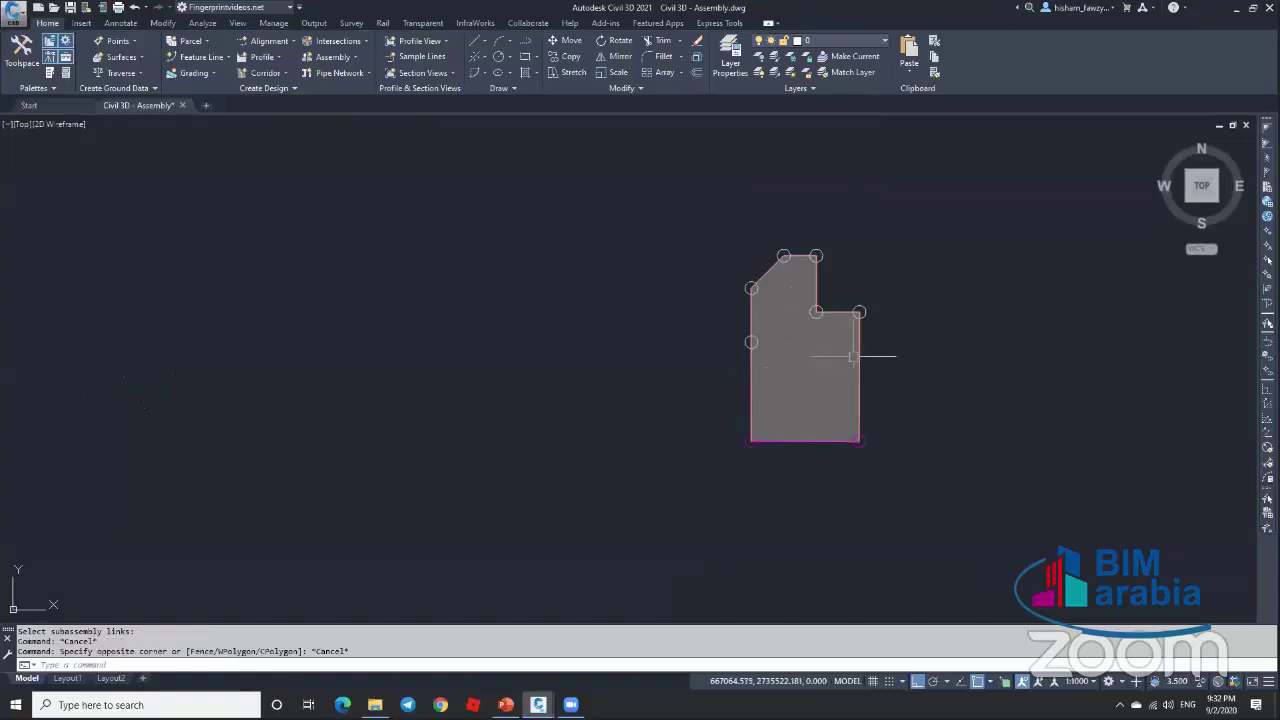
pyautogui.click(855, 358)
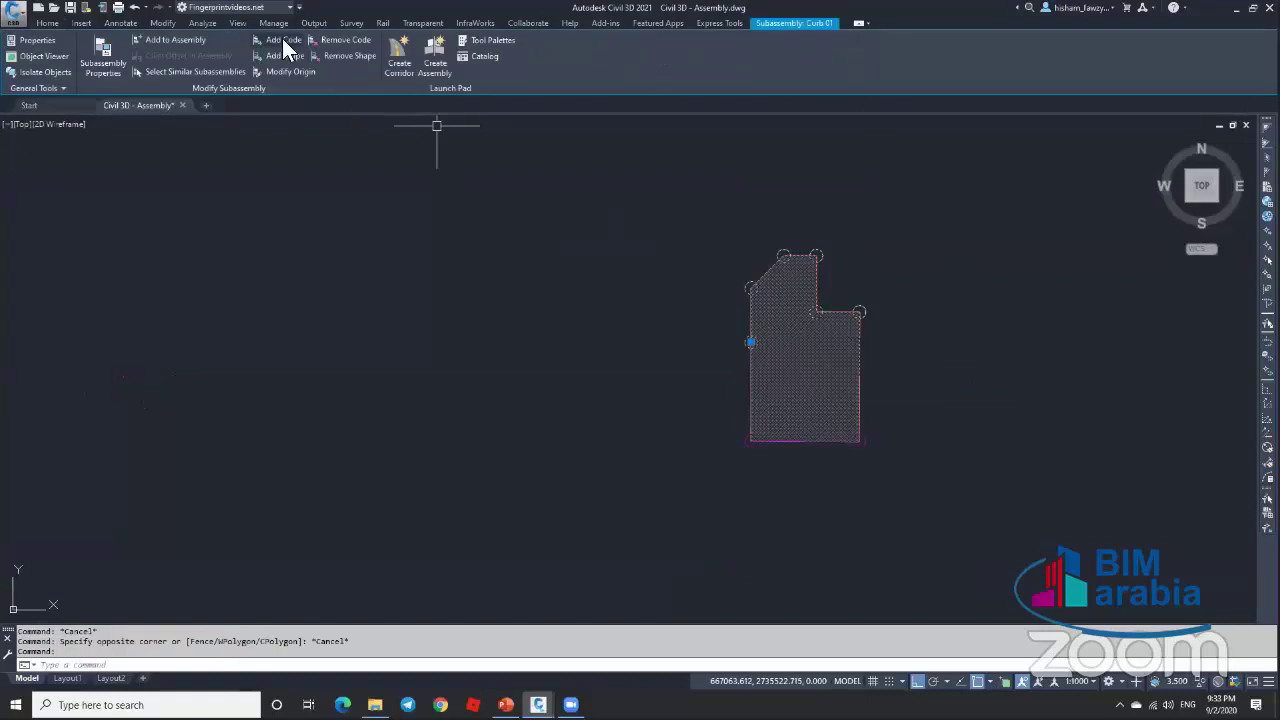
# Step: Assign the code 'curb01 shape' to Curb 01's filled area, then select it to verify the hatch
pyautogui.click(283, 40)
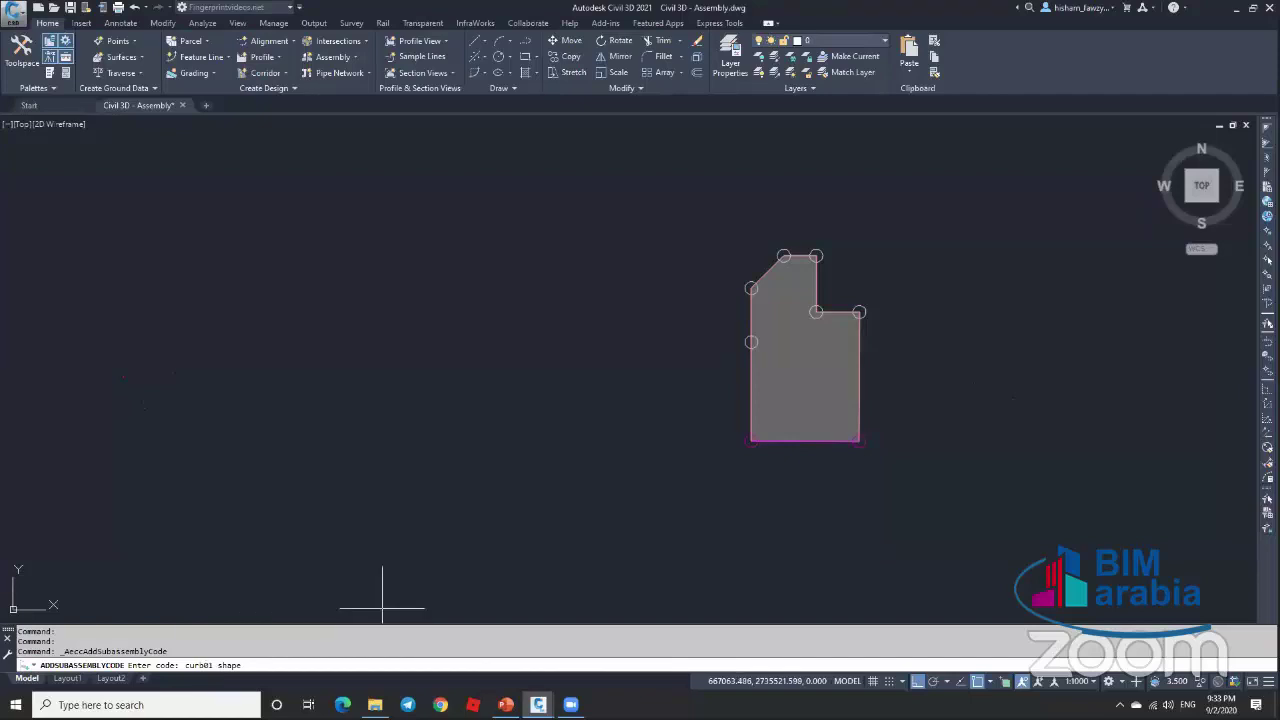
pyautogui.press('Return')
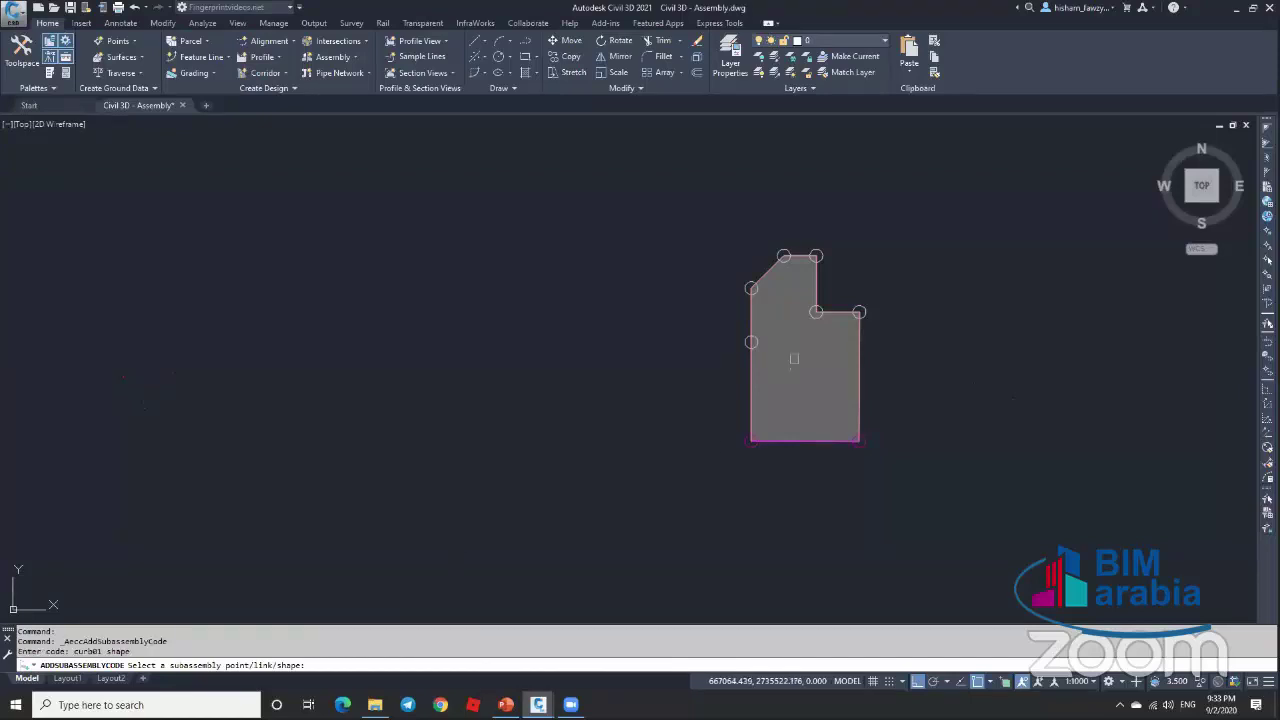
pyautogui.click(794, 358)
pyautogui.press('Escape')
pyautogui.scroll(2, 769, 342)
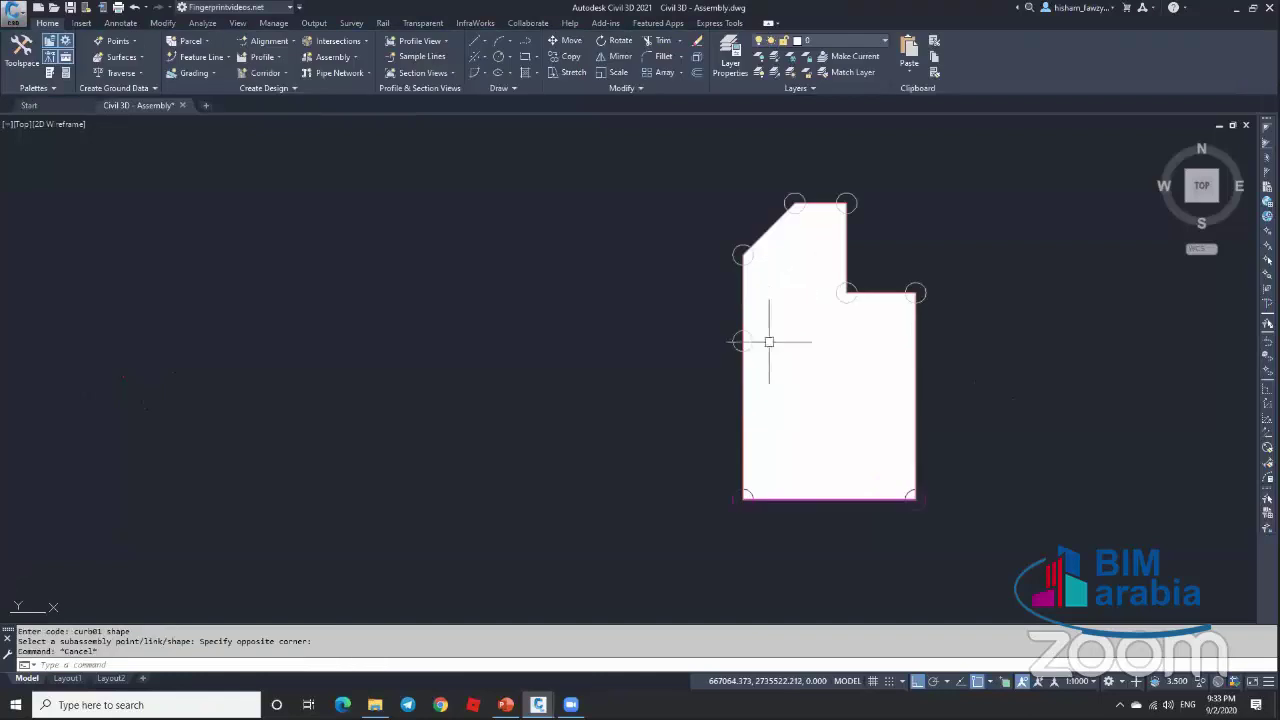
pyautogui.scroll(-3, 849, 286)
pyautogui.press('Escape')
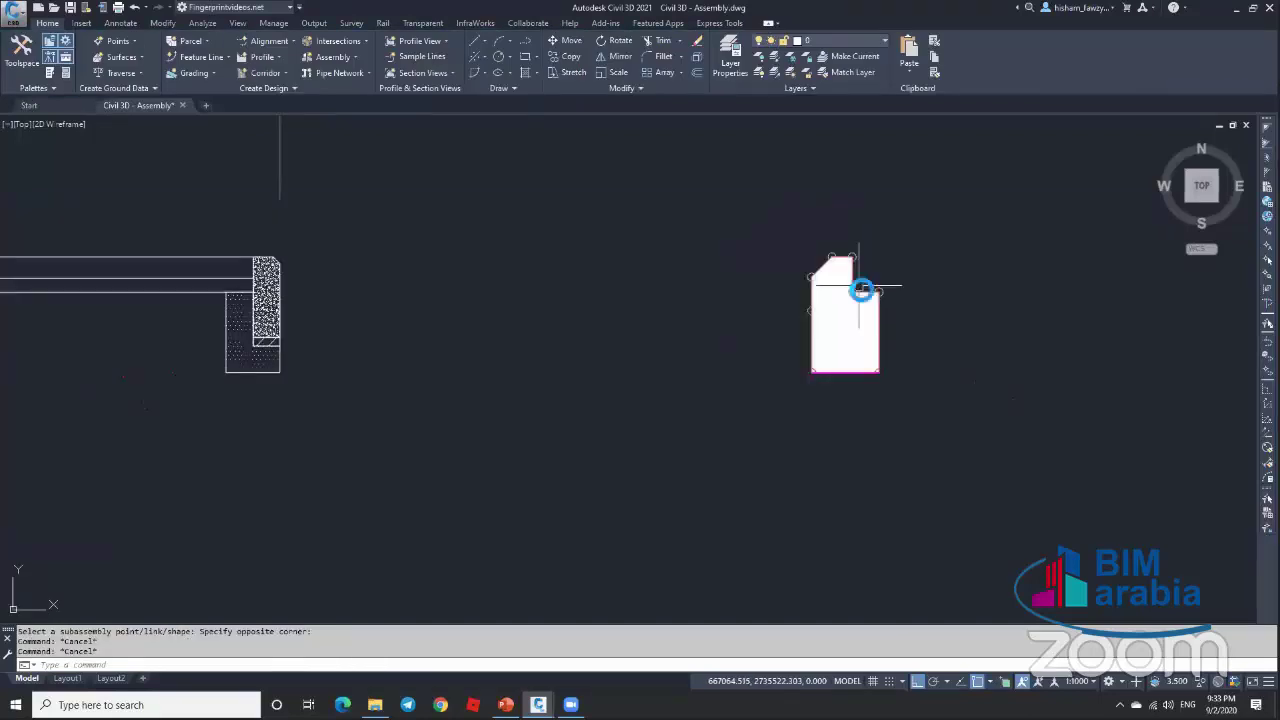
pyautogui.scroll(2, 862, 289)
pyautogui.click(858, 292)
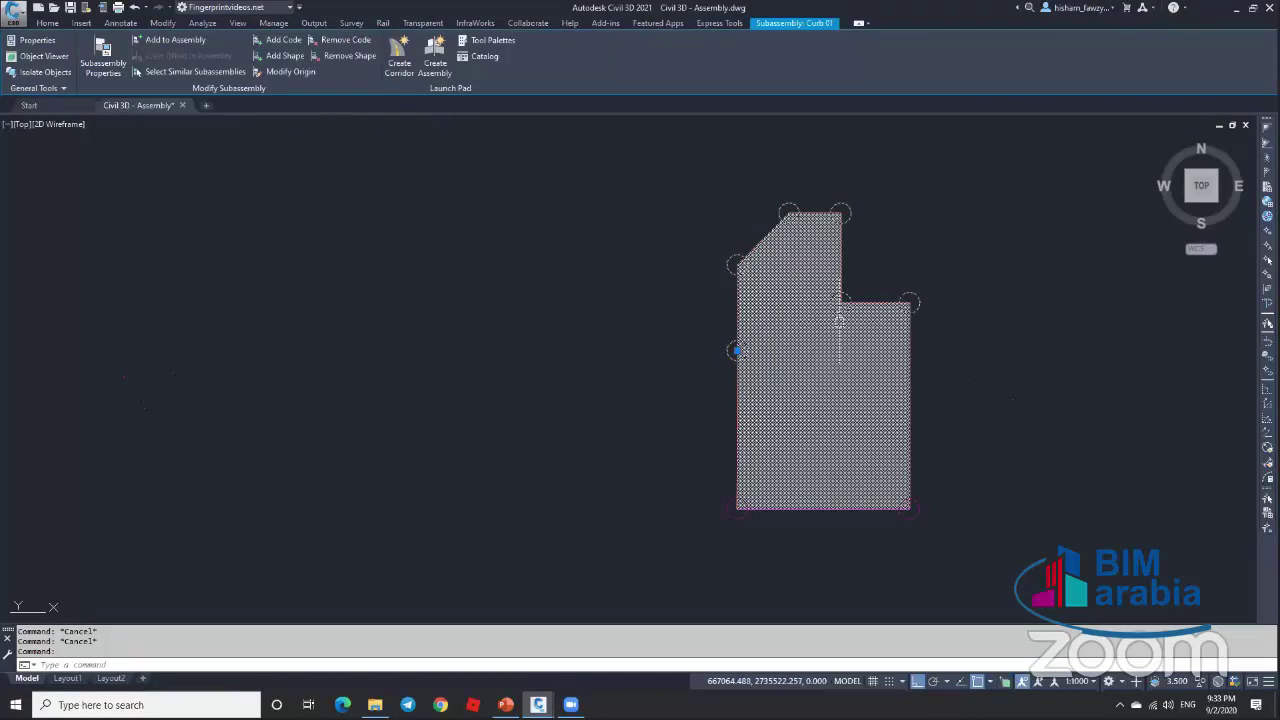
# Step: Attach Curb 01 at the marker point on the pavement layers' right edge
pyautogui.scroll(-6, 943, 262)
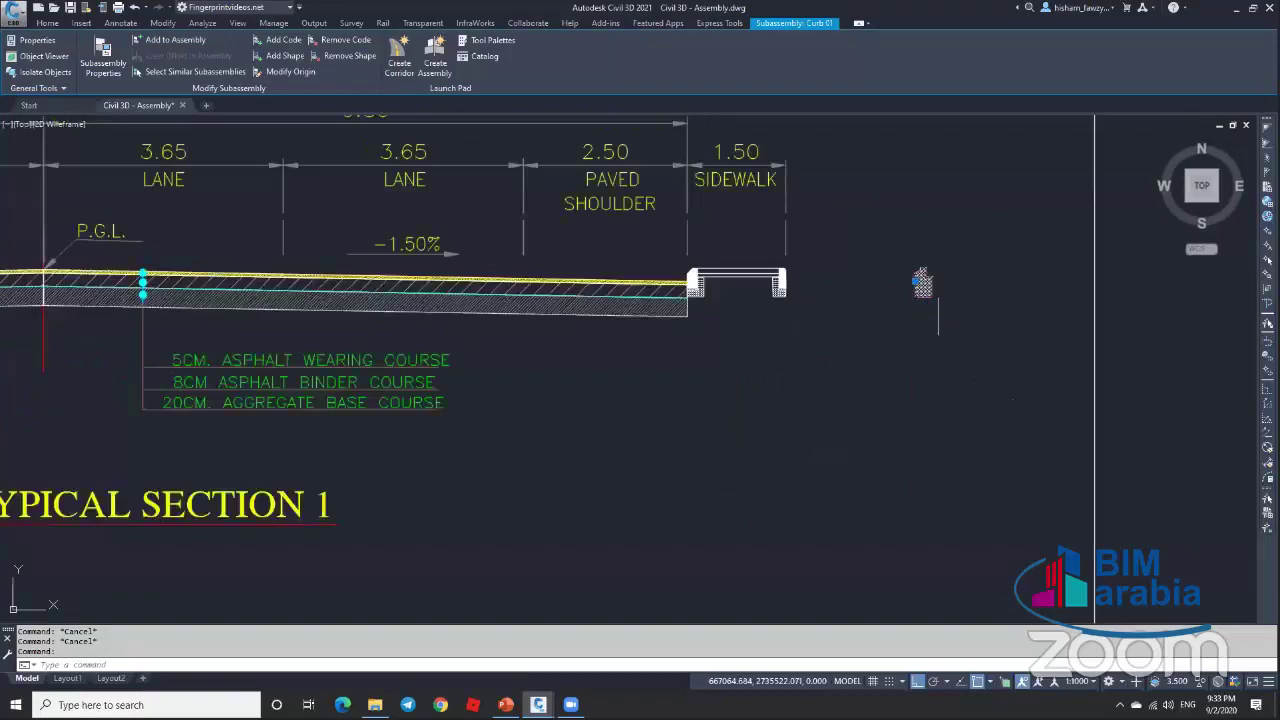
pyautogui.scroll(-2, 940, 256)
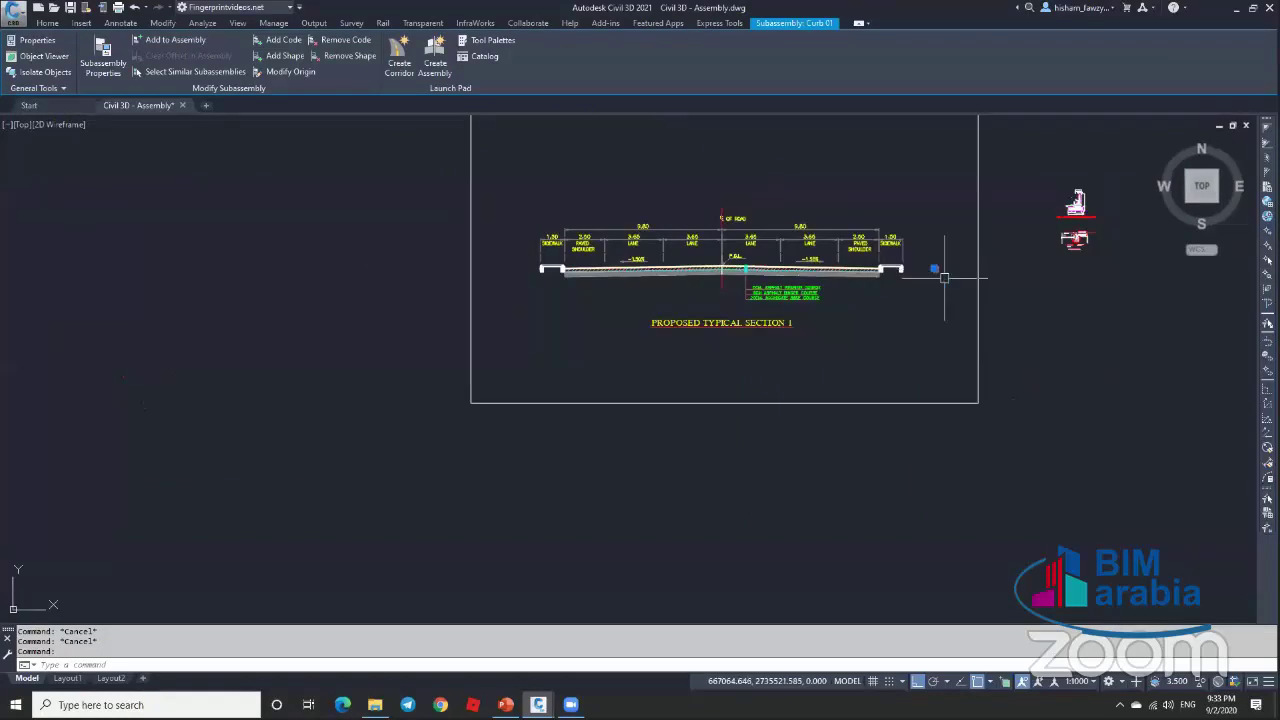
pyautogui.scroll(-5, 943, 274)
pyautogui.scroll(10, 915, 277)
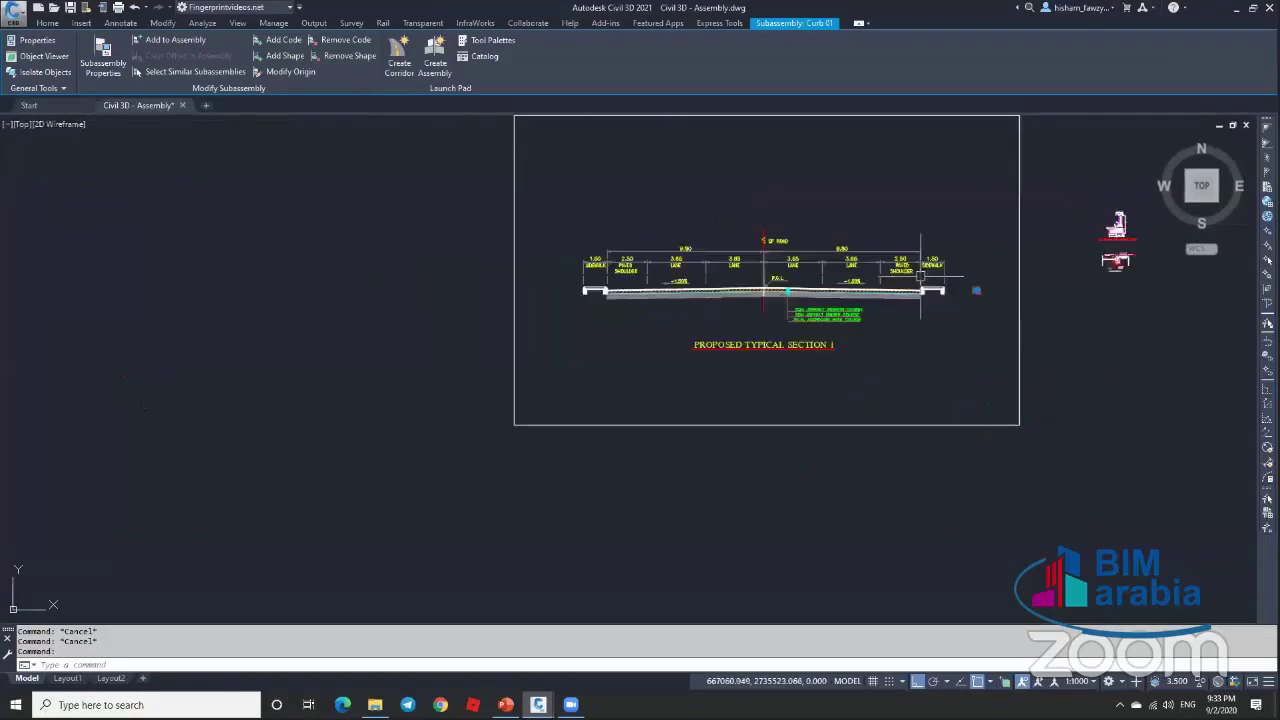
pyautogui.click(180, 38)
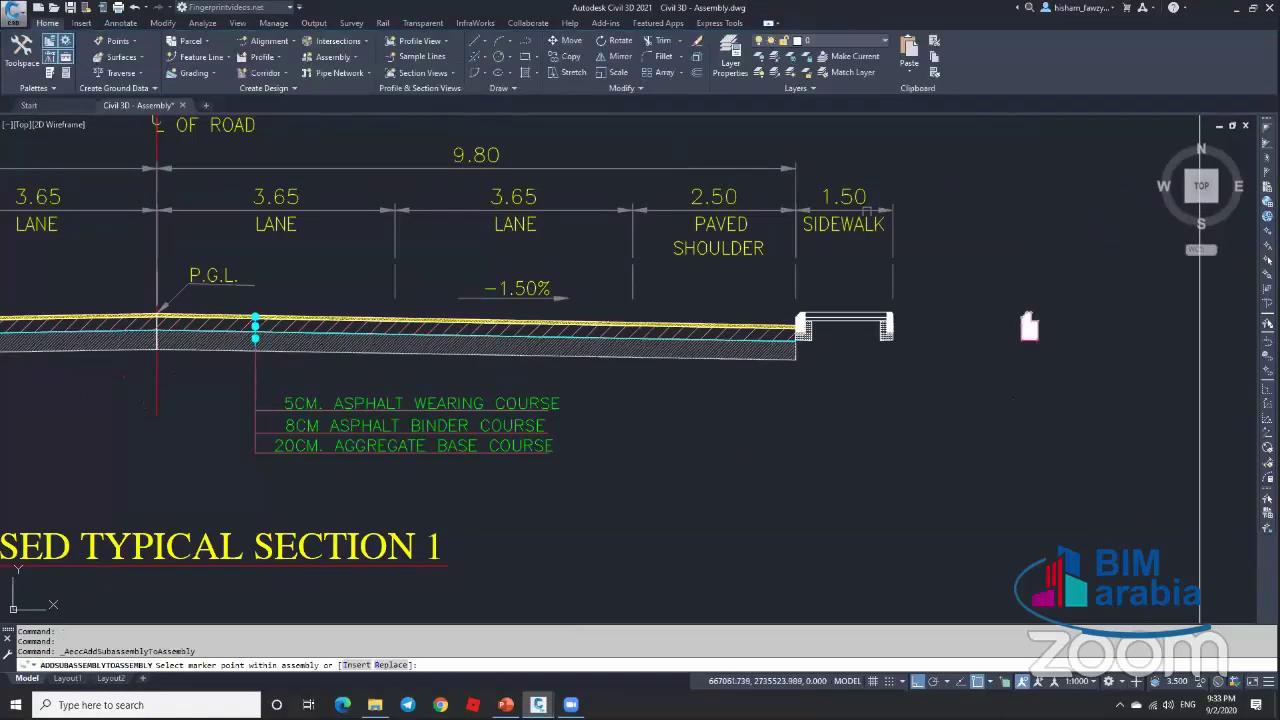
pyautogui.scroll(-10, 927, 264)
pyautogui.scroll(-2, 726, 286)
pyautogui.scroll(10, 791, 286)
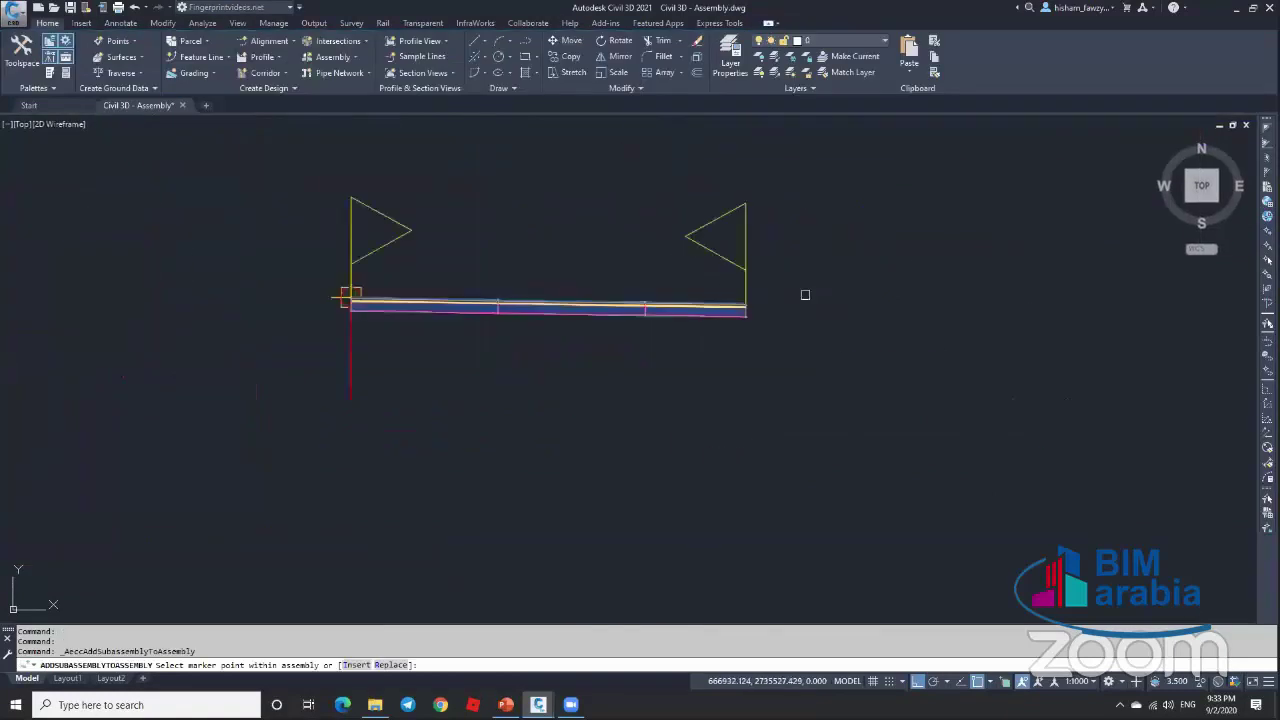
pyautogui.scroll(5, 650, 315)
pyautogui.click(615, 293)
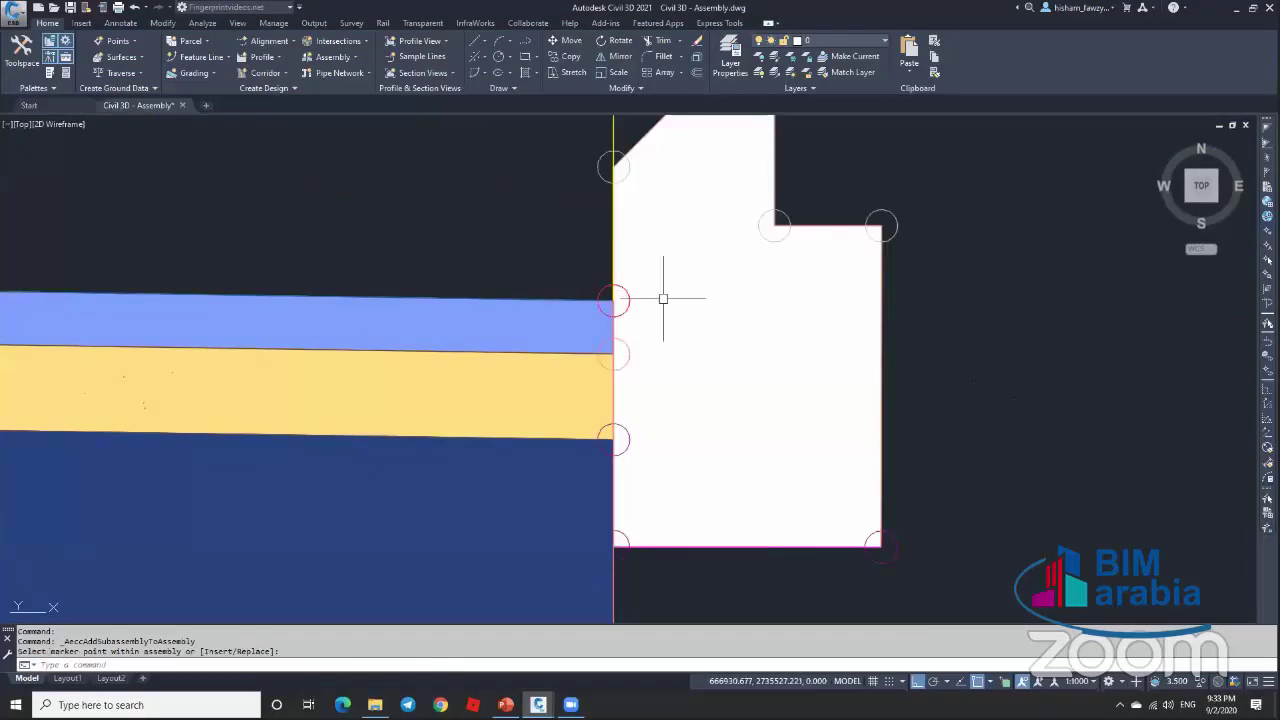
pyautogui.scroll(-3, 680, 300)
pyautogui.press('Escape')
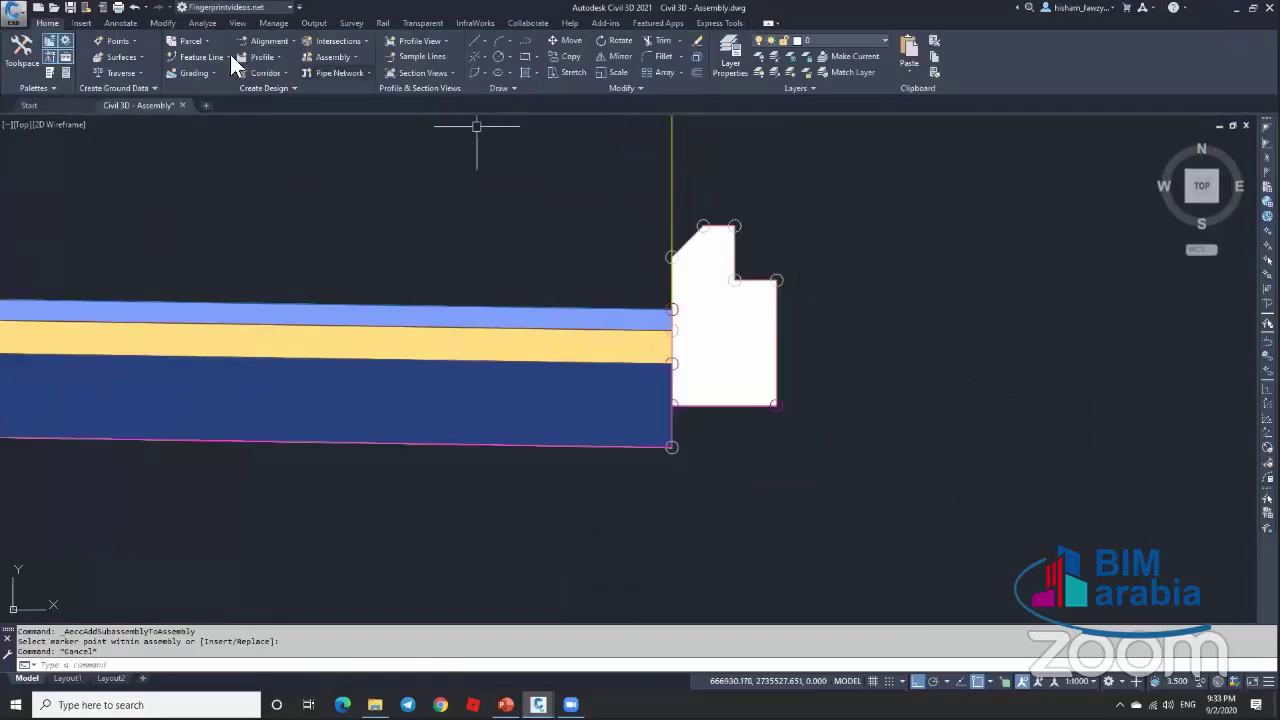
pyautogui.click(121, 22)
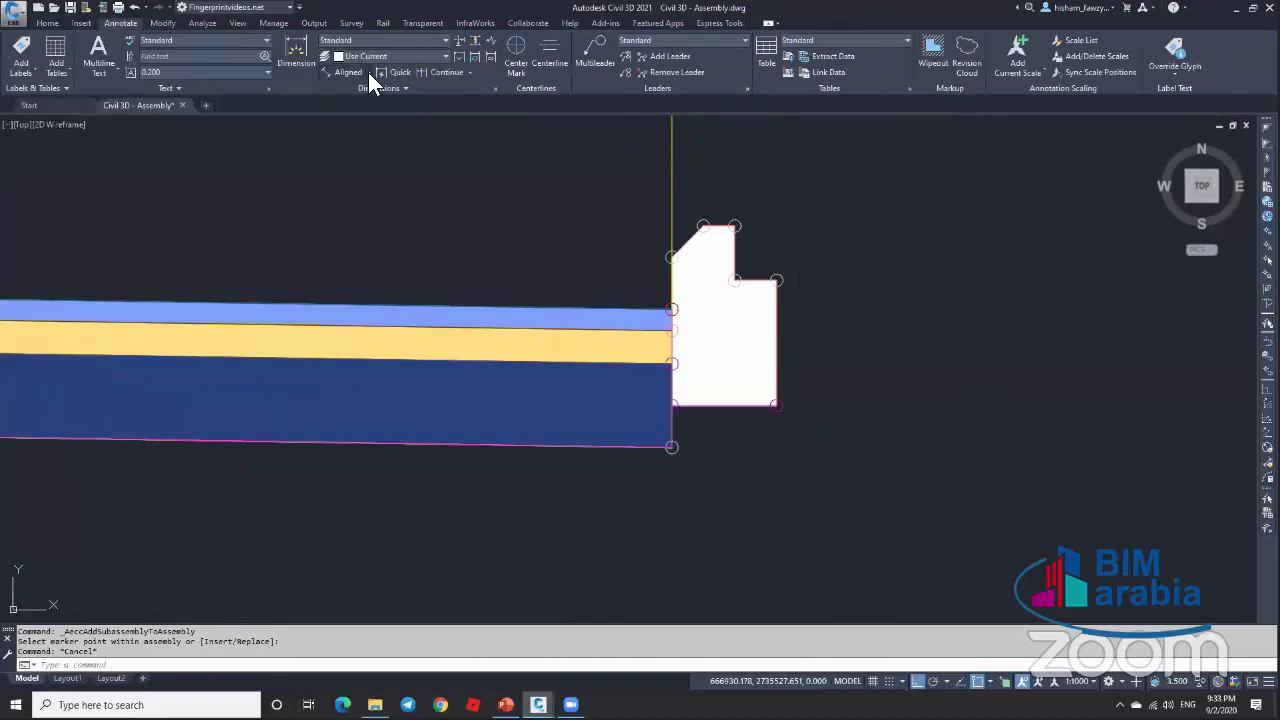
pyautogui.click(368, 72)
pyautogui.click(356, 94)
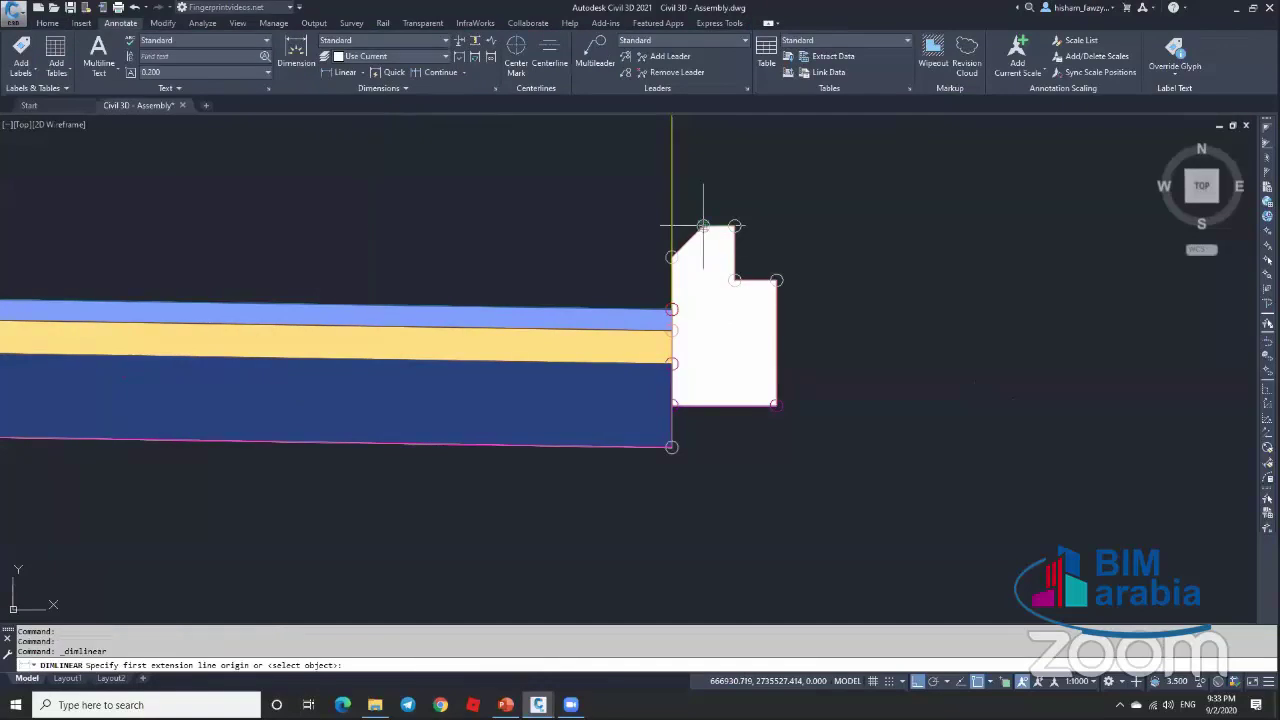
pyautogui.click(703, 226)
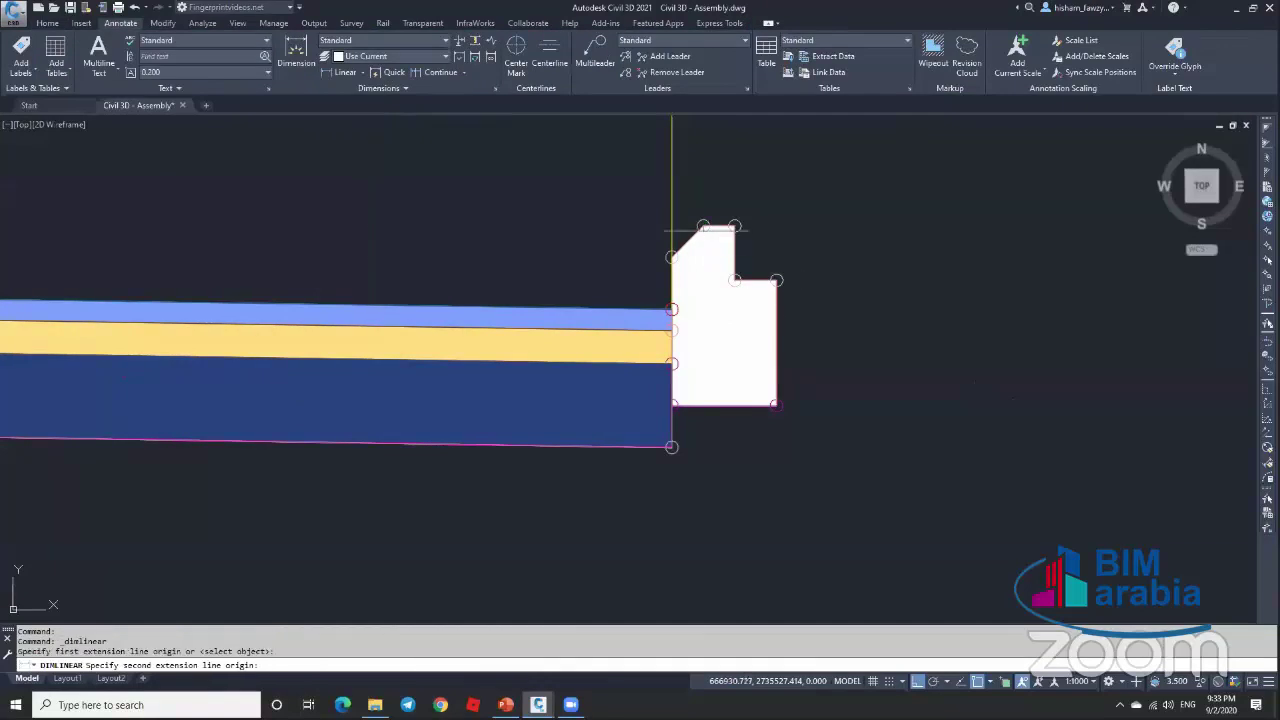
pyautogui.click(671, 309)
pyautogui.scroll(-2, 874, 293)
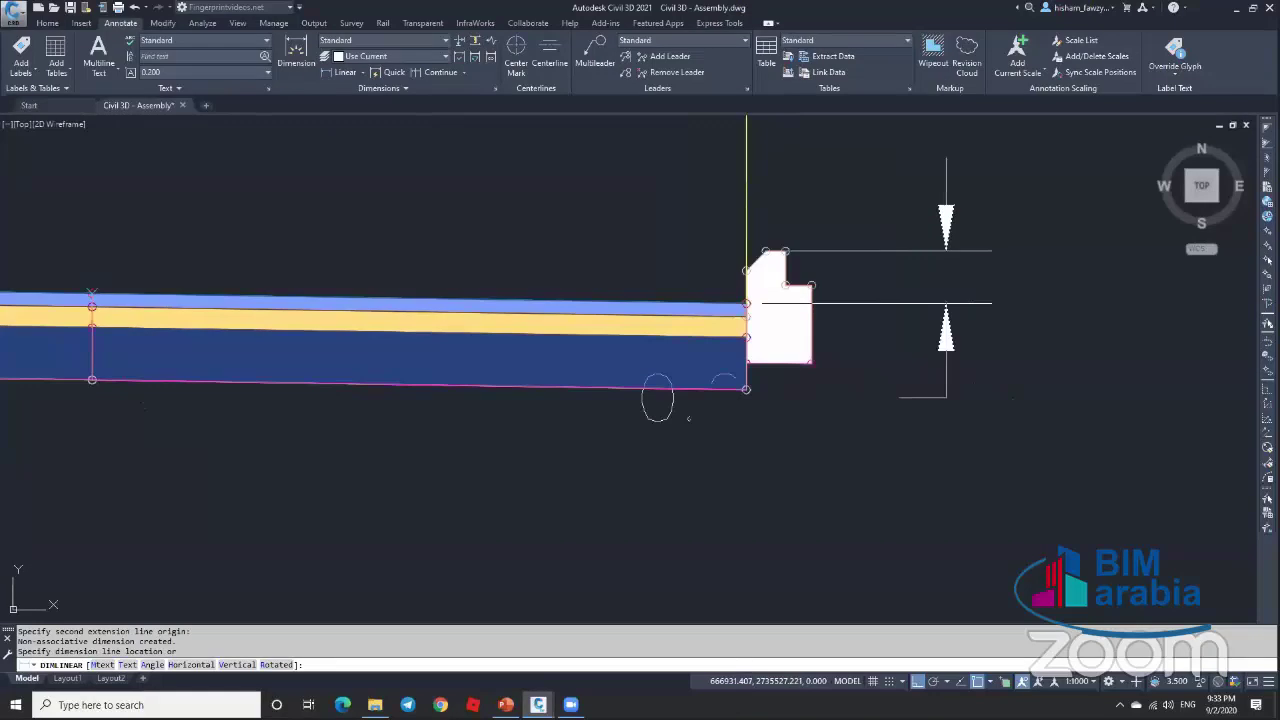
pyautogui.press('Escape')
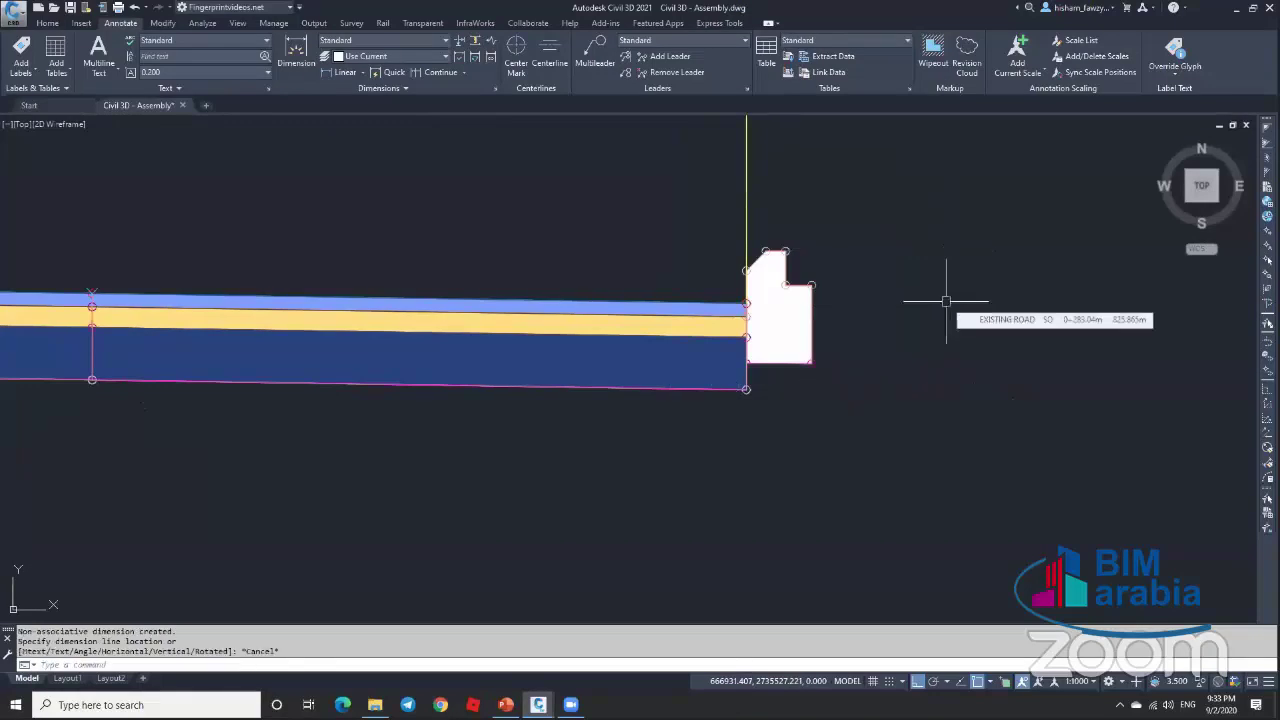
pyautogui.scroll(-3, 943, 294)
pyautogui.scroll(-4, 623, 286)
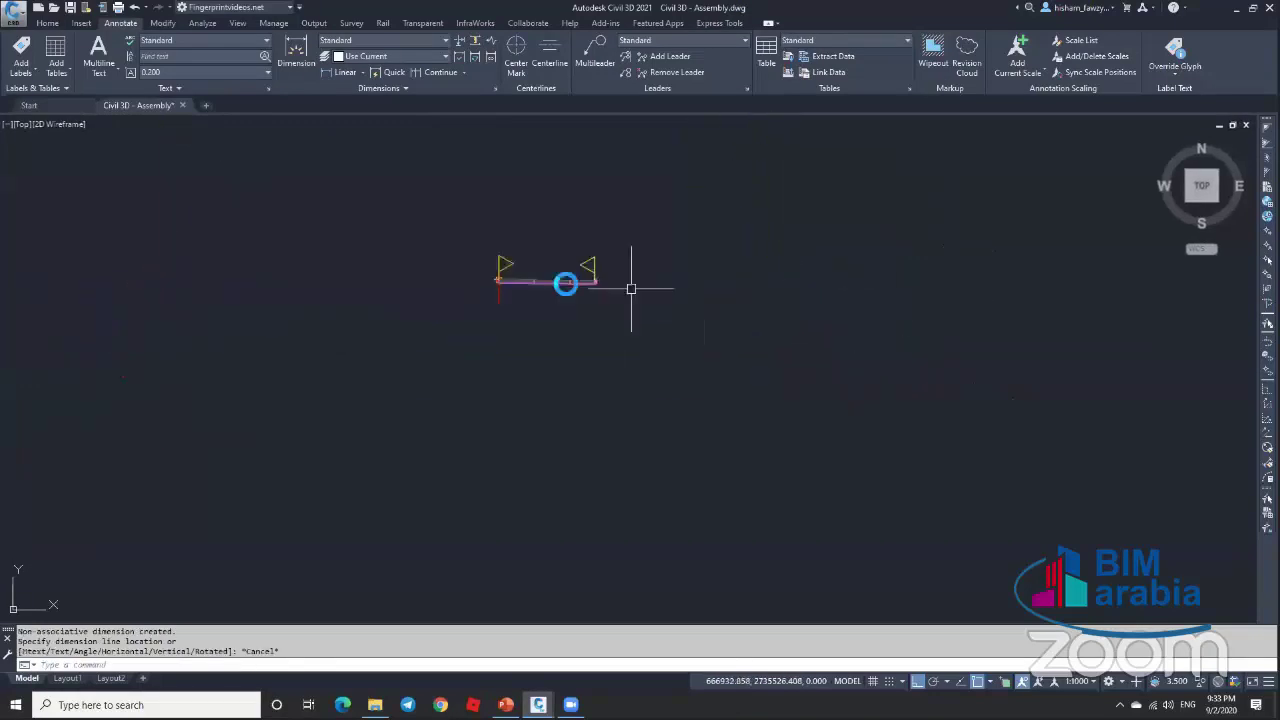
pyautogui.scroll(2, 569, 283)
pyautogui.scroll(6, 516, 308)
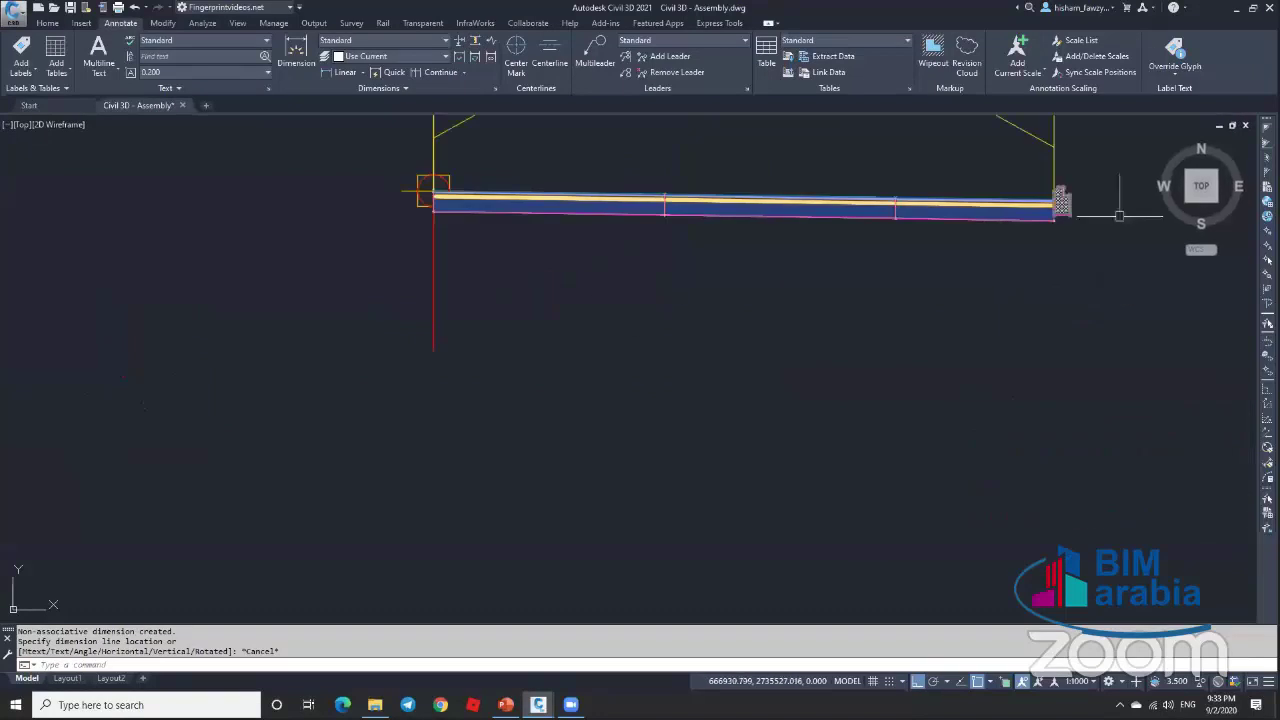
pyautogui.scroll(-8, 686, 280)
pyautogui.scroll(5, 774, 274)
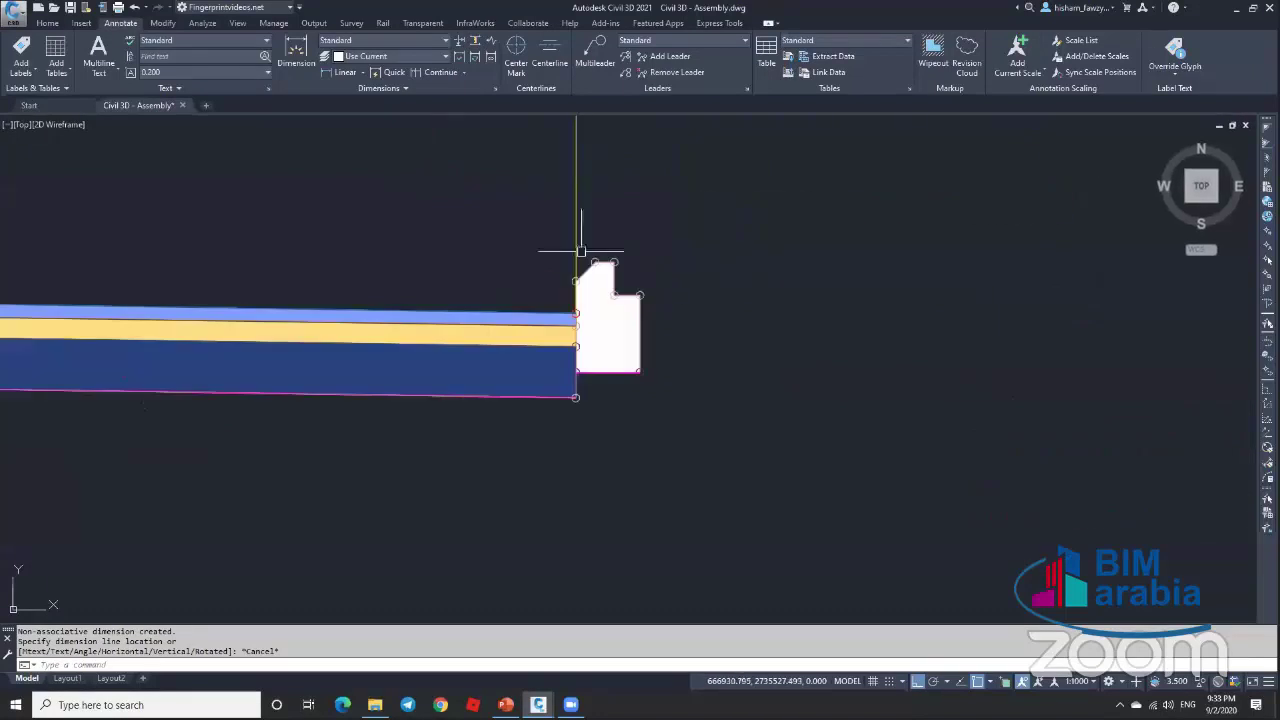
pyautogui.scroll(-4, 591, 306)
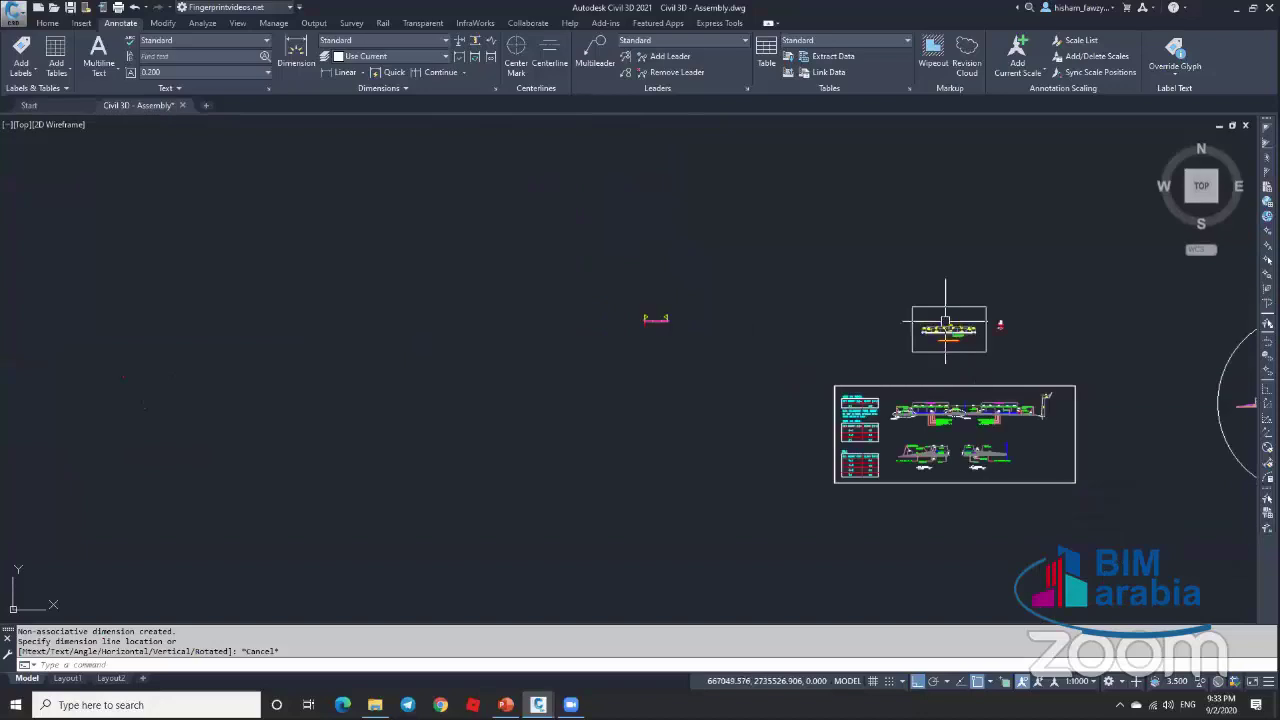
pyautogui.scroll(8, 940, 323)
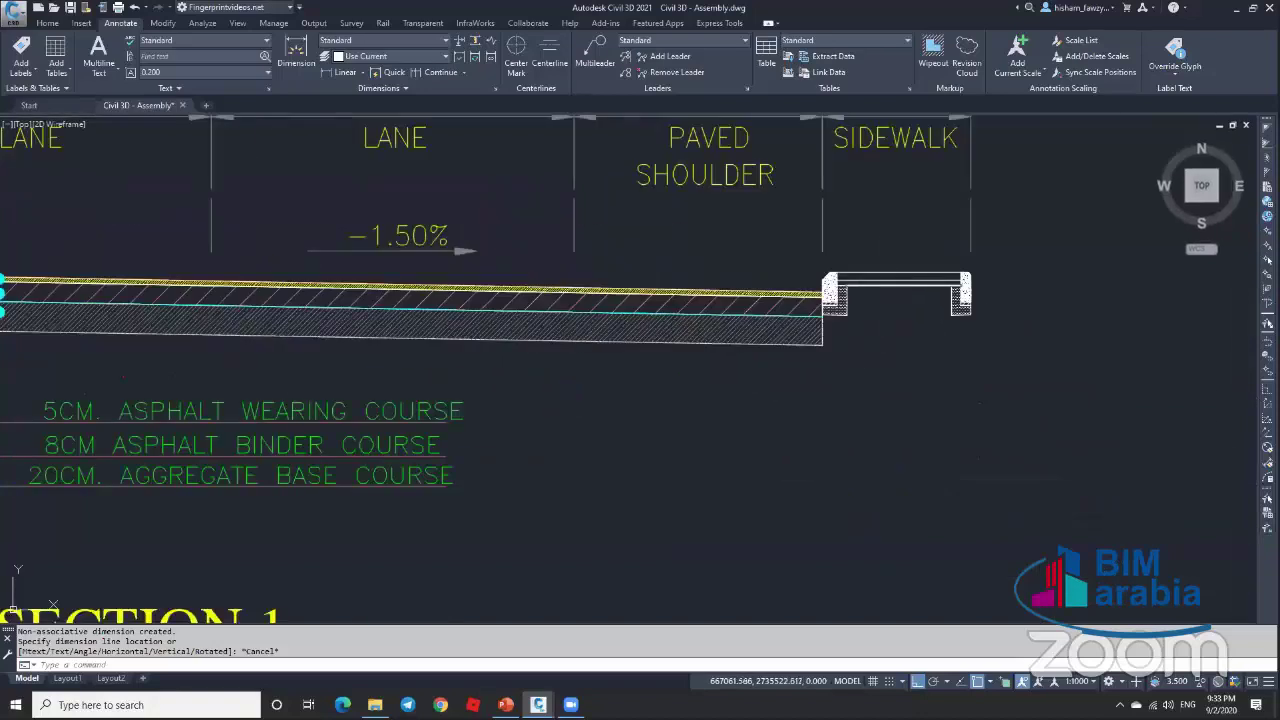
pyautogui.scroll(6, 885, 293)
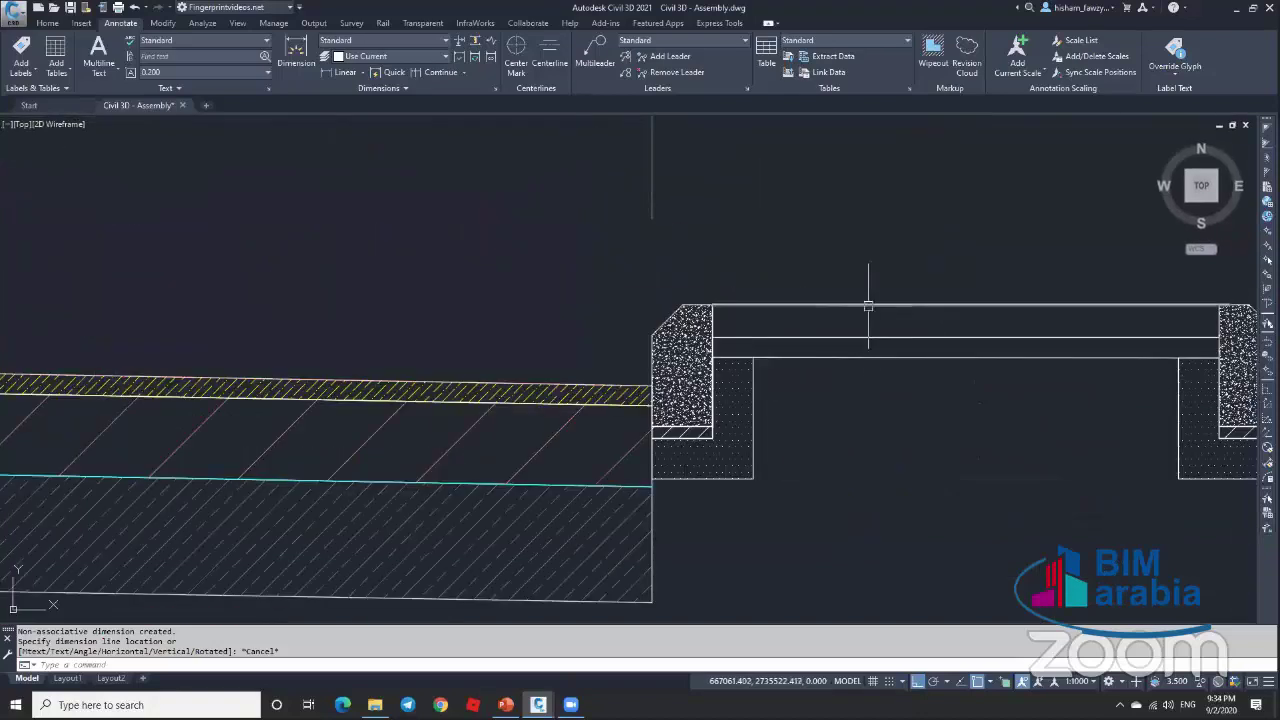
pyautogui.scroll(-15, 738, 321)
pyautogui.scroll(12, 822, 262)
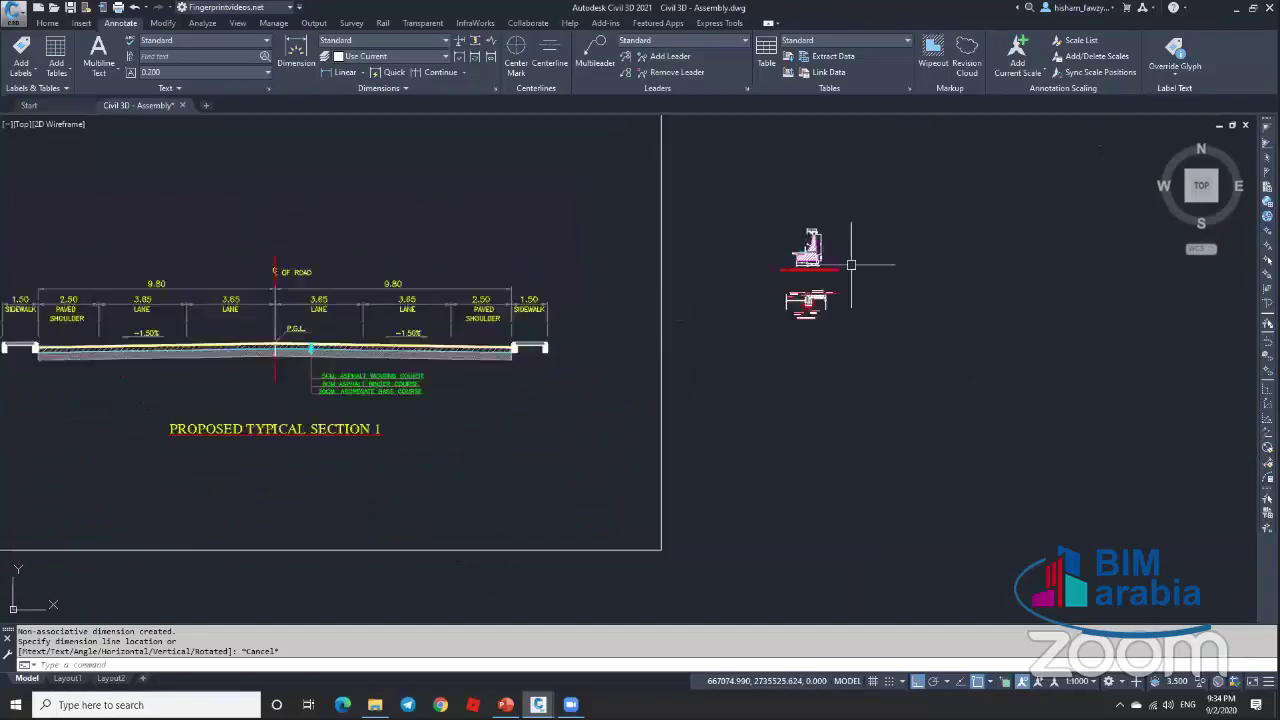
pyautogui.moveTo(844, 210); pyautogui.dragTo(794, 287, button='middle')
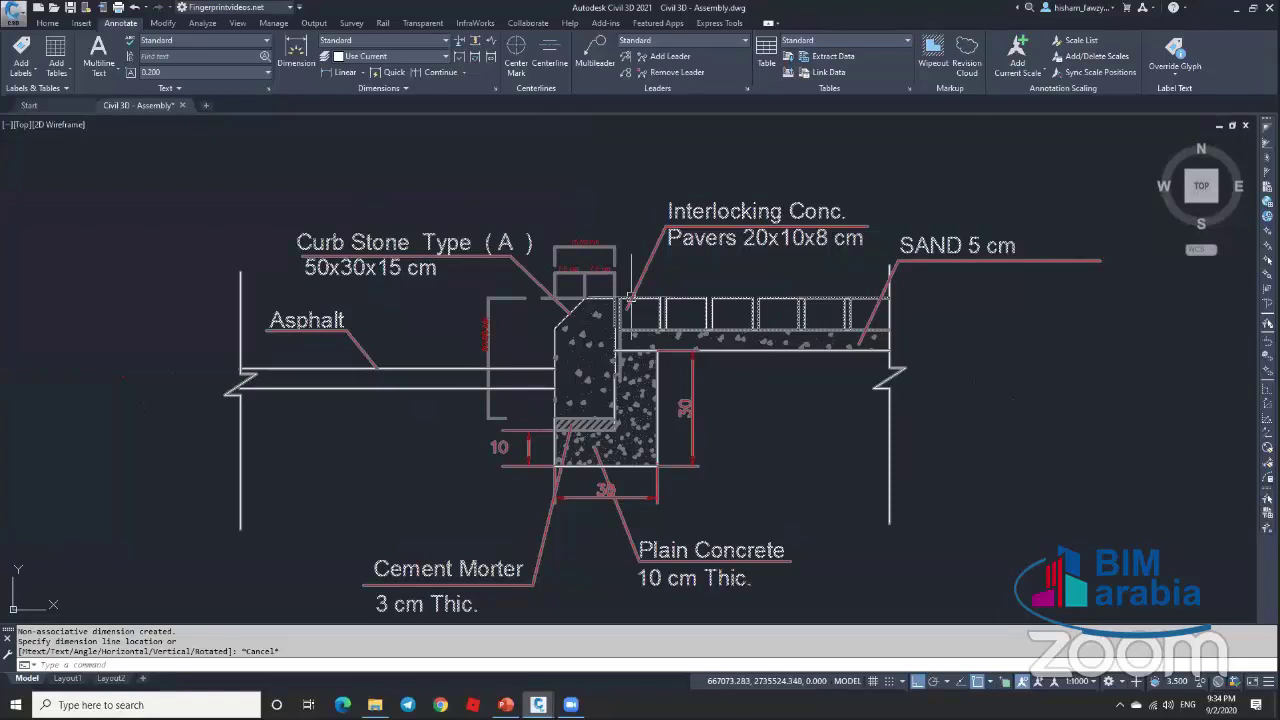
pyautogui.scroll(-5, 767, 325)
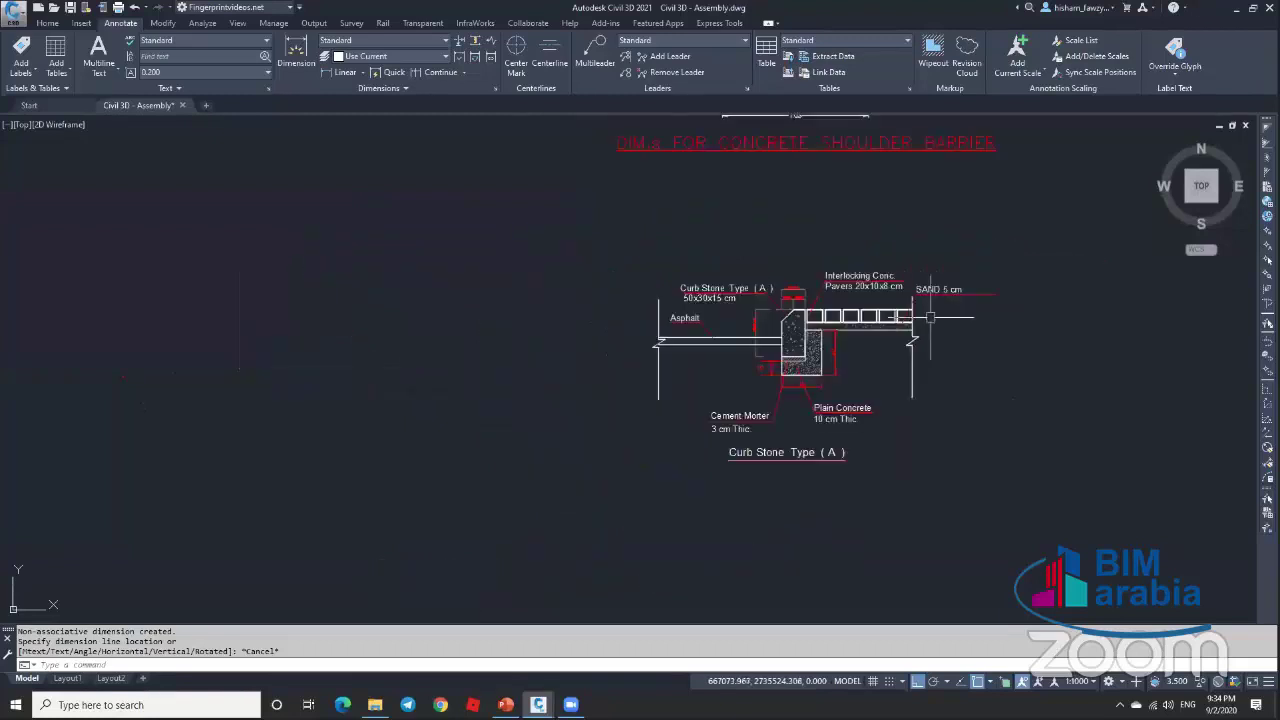
pyautogui.scroll(5, 920, 320)
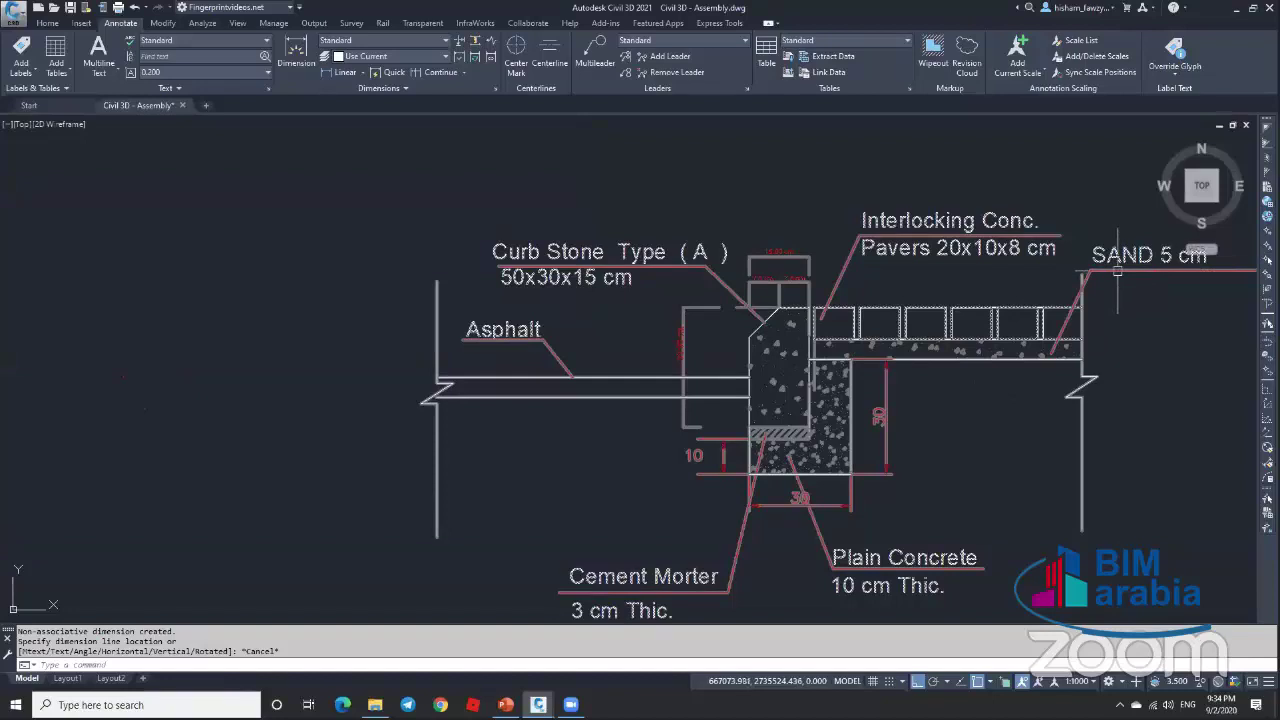
pyautogui.scroll(-8, 1000, 294)
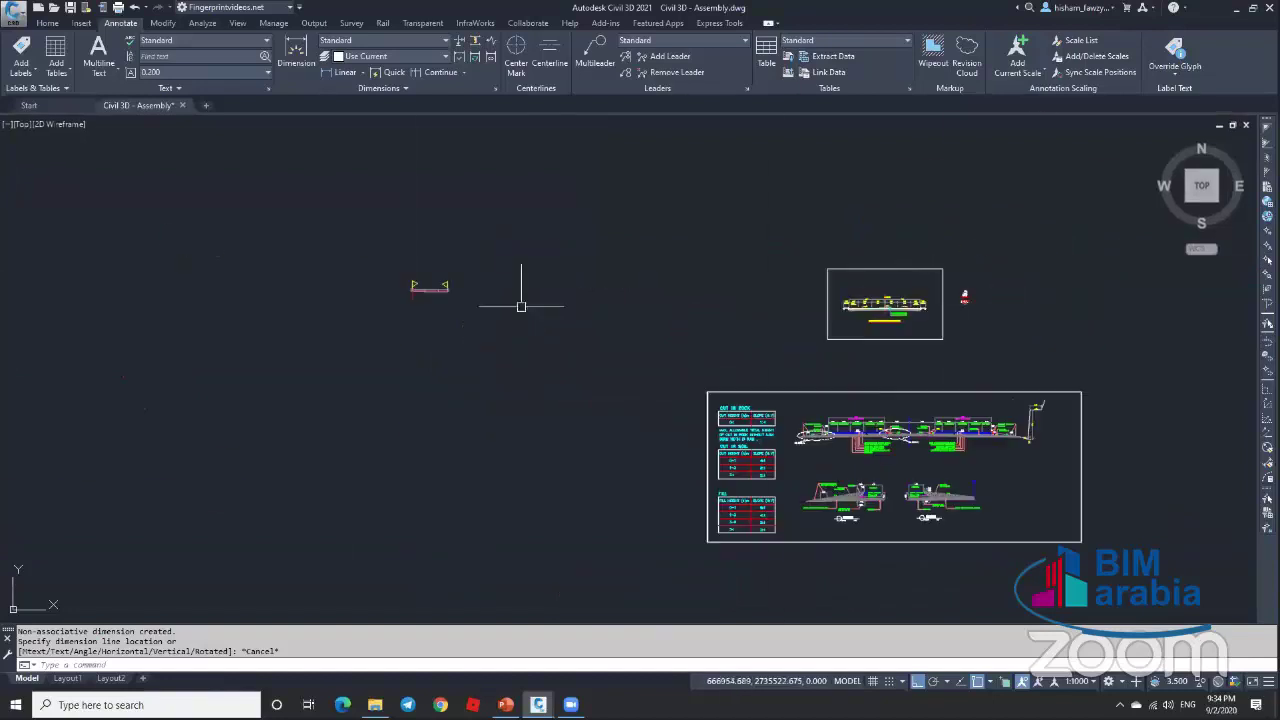
pyautogui.scroll(10, 440, 288)
pyautogui.scroll(4, 606, 326)
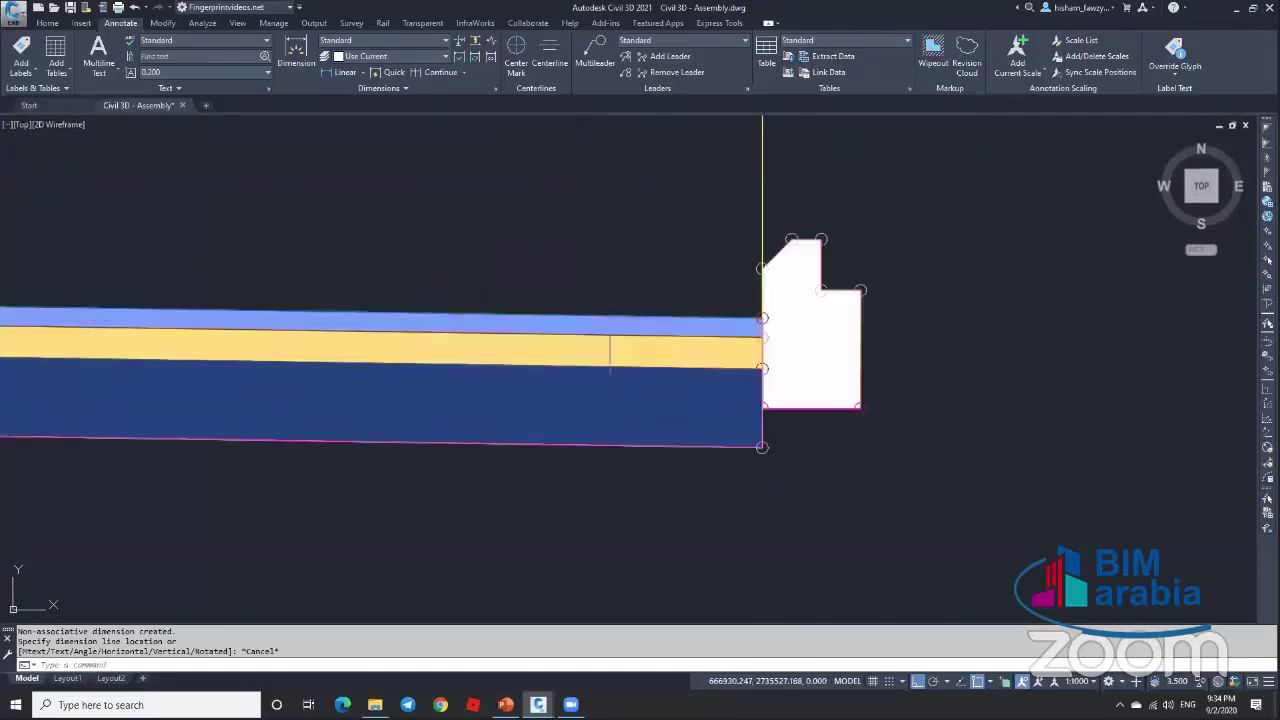
pyautogui.click(574, 322)
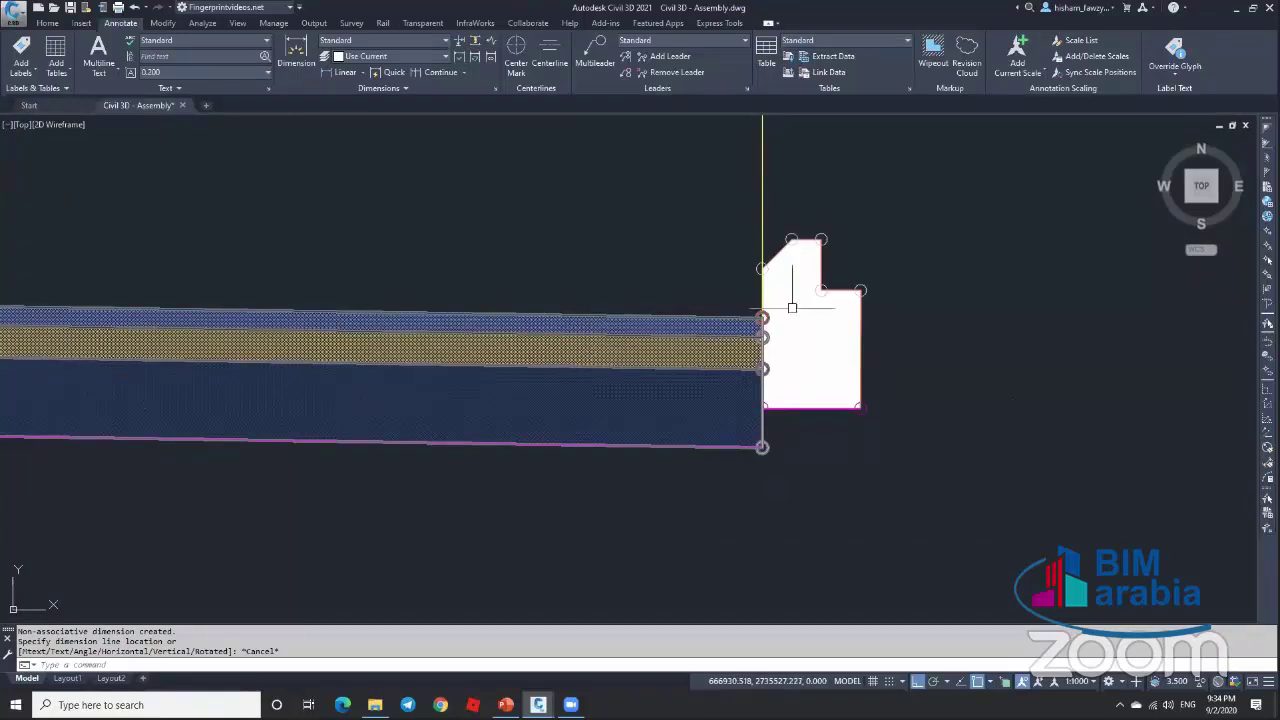
pyautogui.scroll(-2, 934, 266)
pyautogui.scroll(-1, 851, 309)
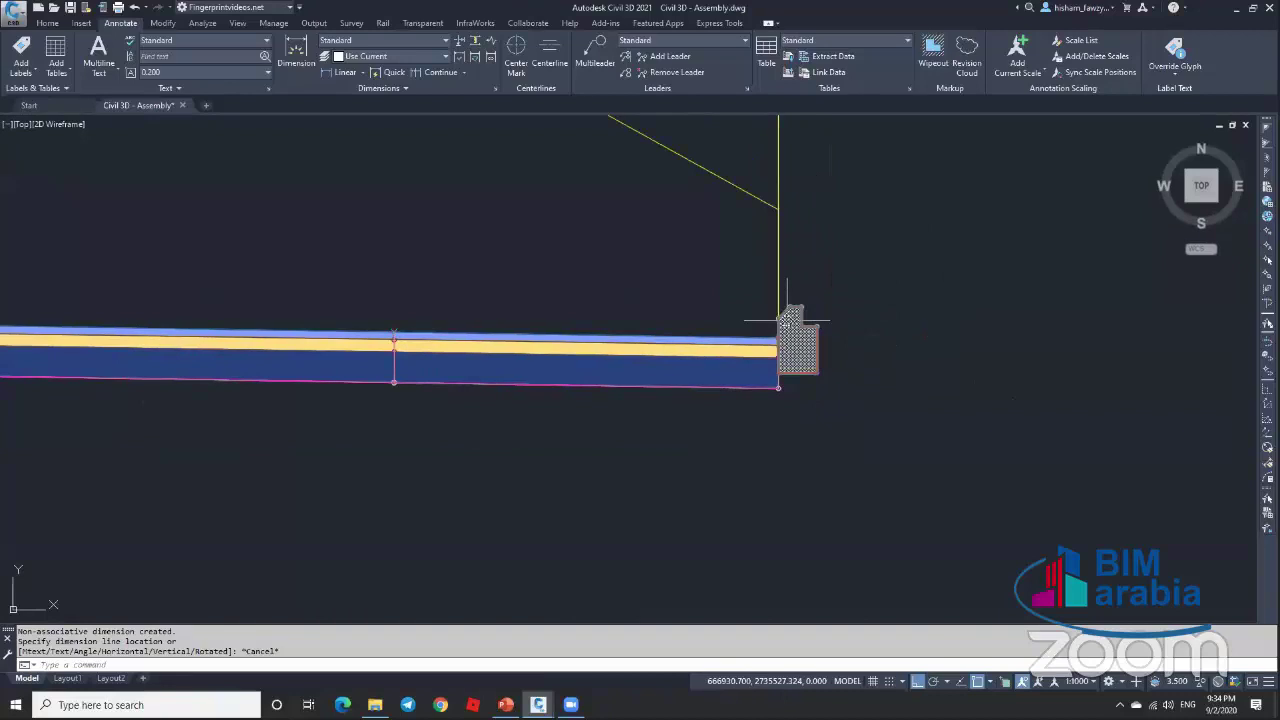
# Step: Show the Lanes subassembly palette, zoom onto the assembly and pick GenericPavementStructure
pyautogui.hotkey('ctrl', '3')
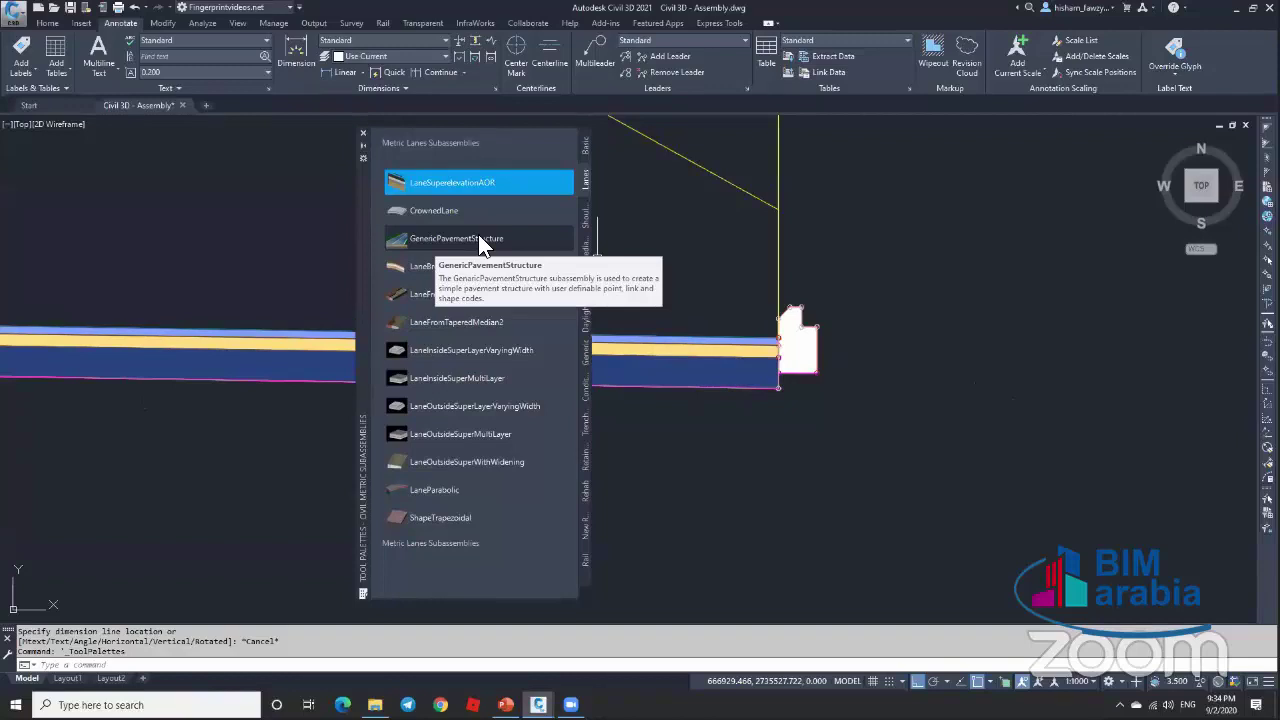
pyautogui.scroll(-5, 700, 330)
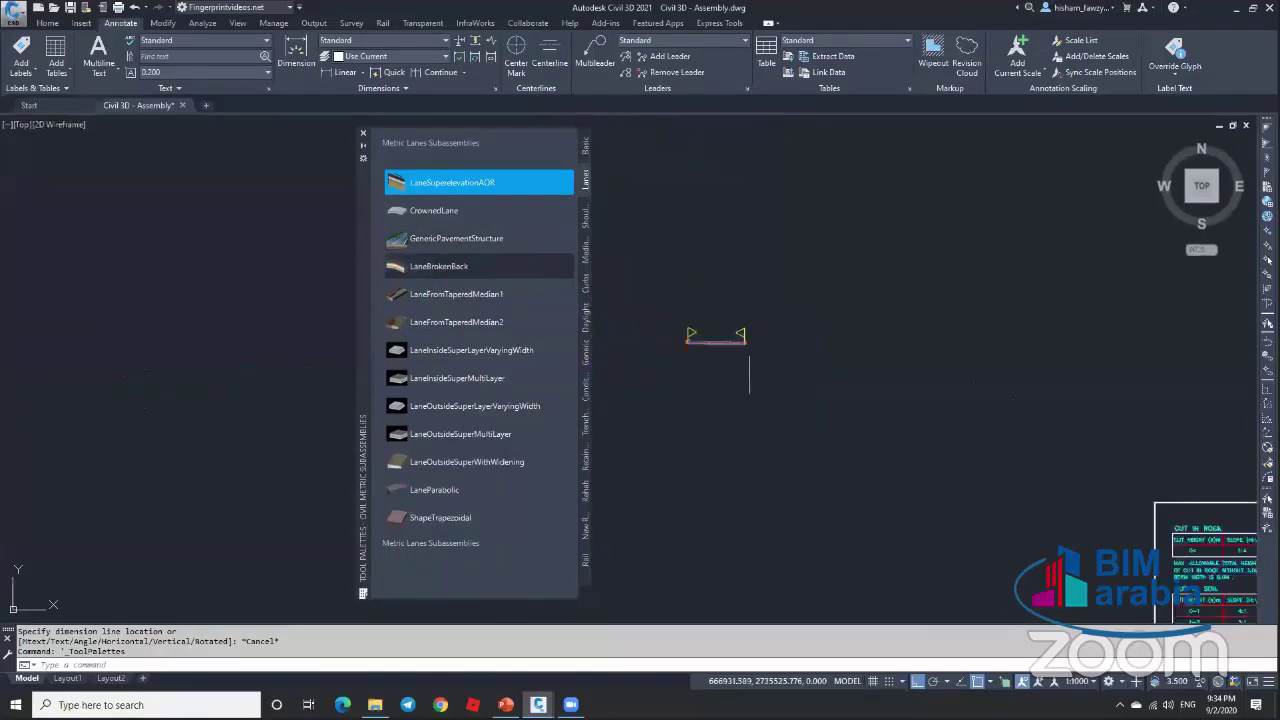
pyautogui.scroll(6, 963, 386)
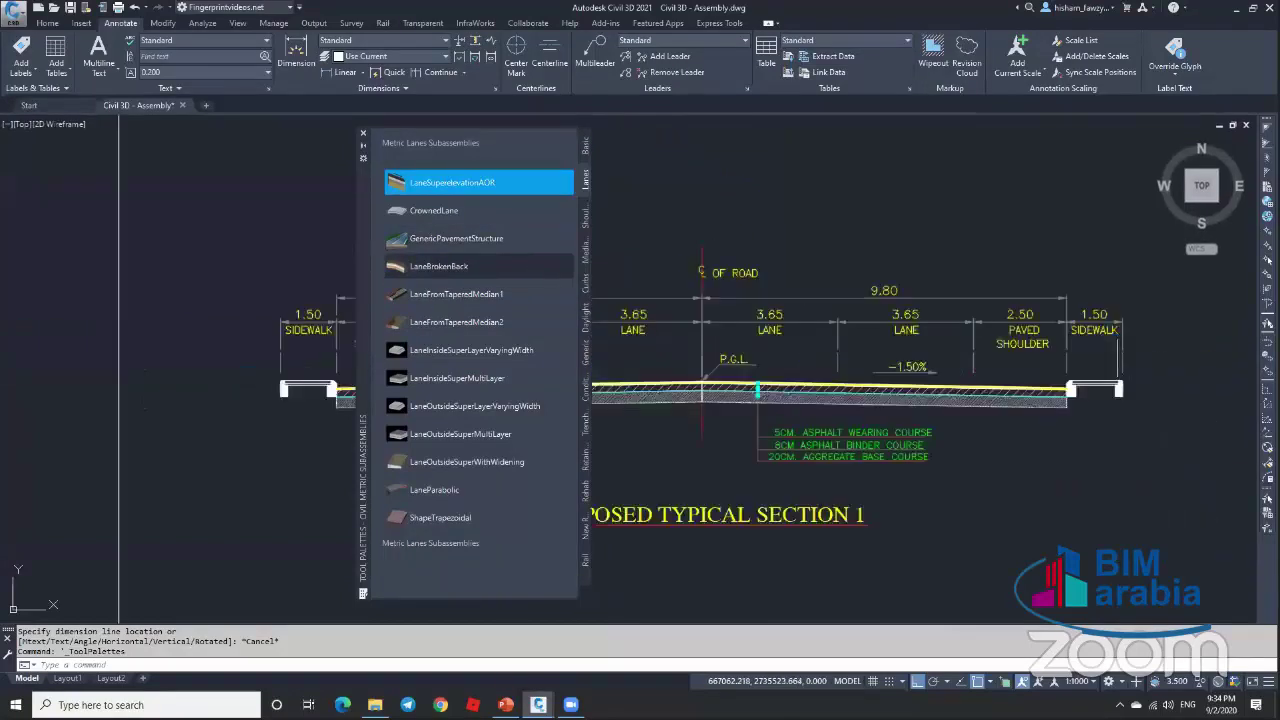
pyautogui.scroll(6, 1116, 335)
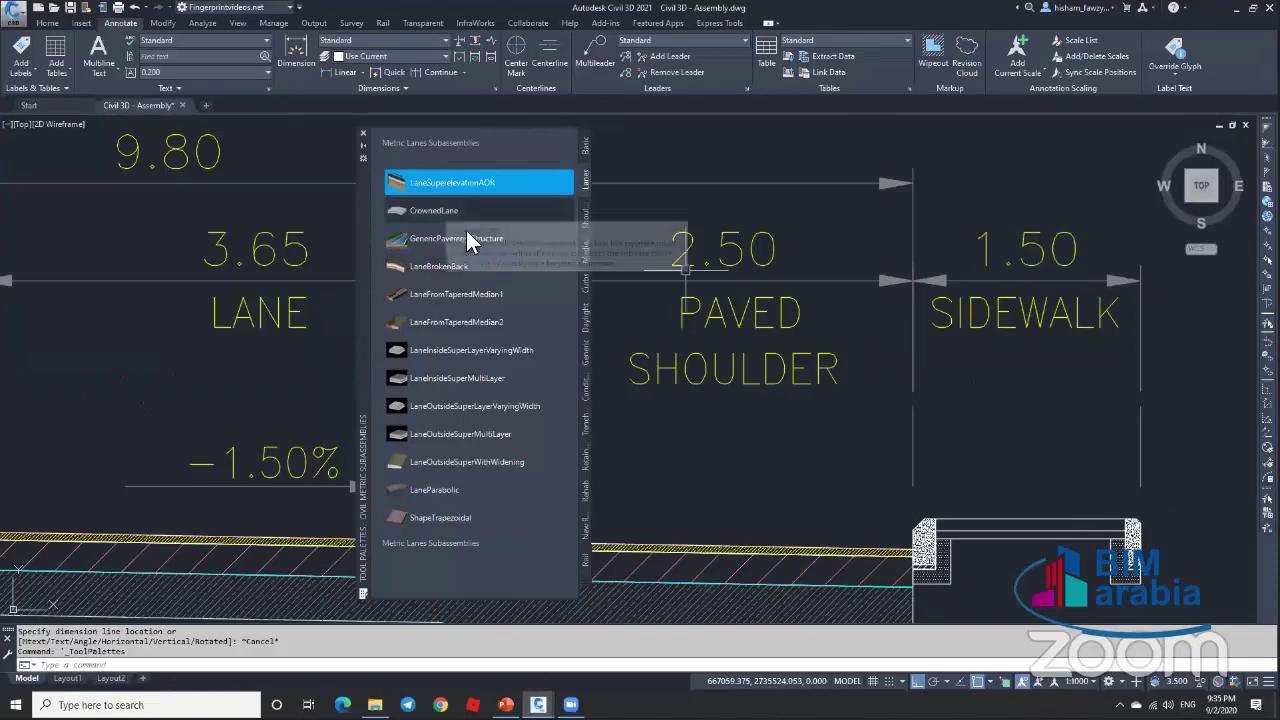
pyautogui.scroll(-8, 990, 435)
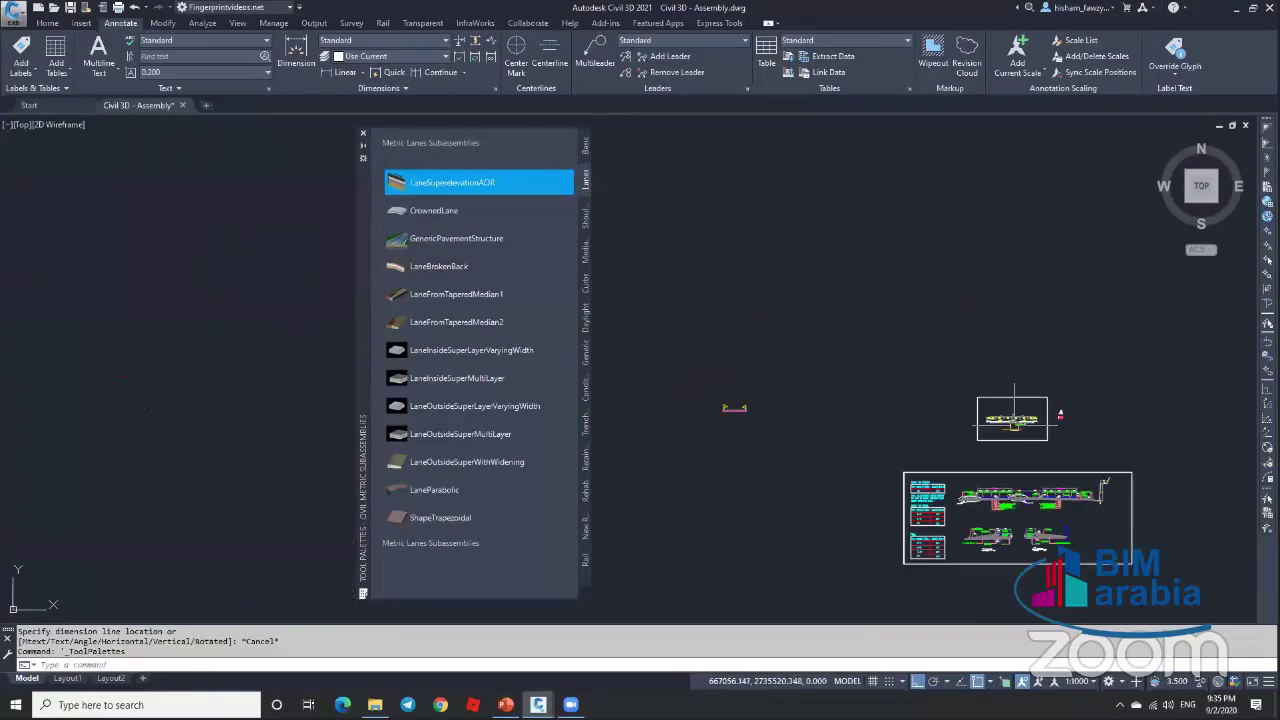
pyautogui.scroll(8, 737, 409)
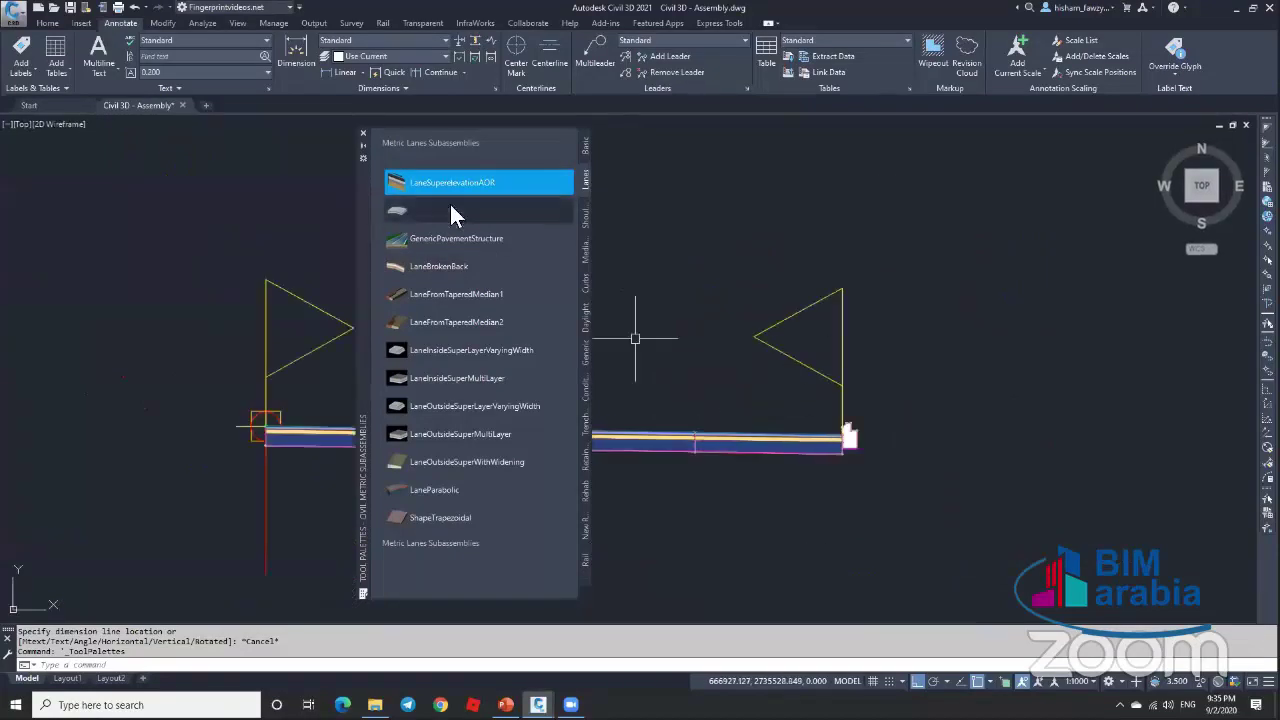
pyautogui.click(478, 238)
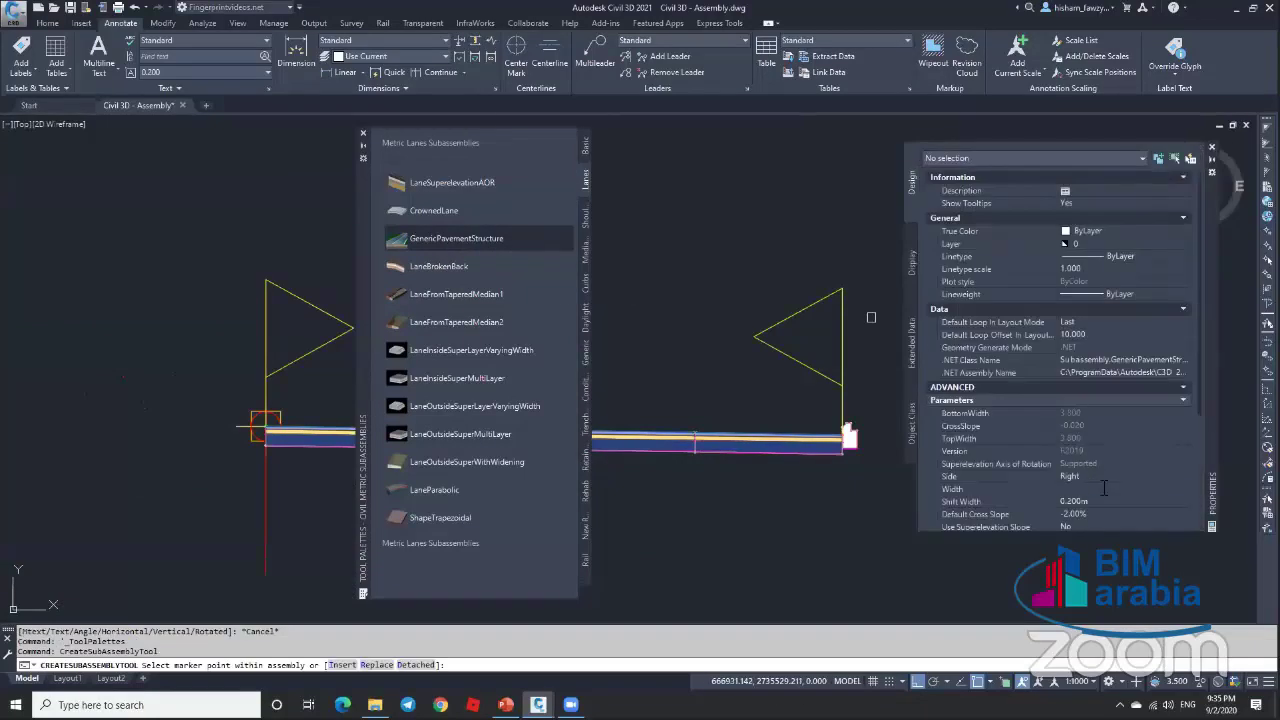
# Step: Set the GenericPavementStructure Width to 1.25 m, Shift Width 0 and cross slope 2%
pyautogui.click(1104, 488)
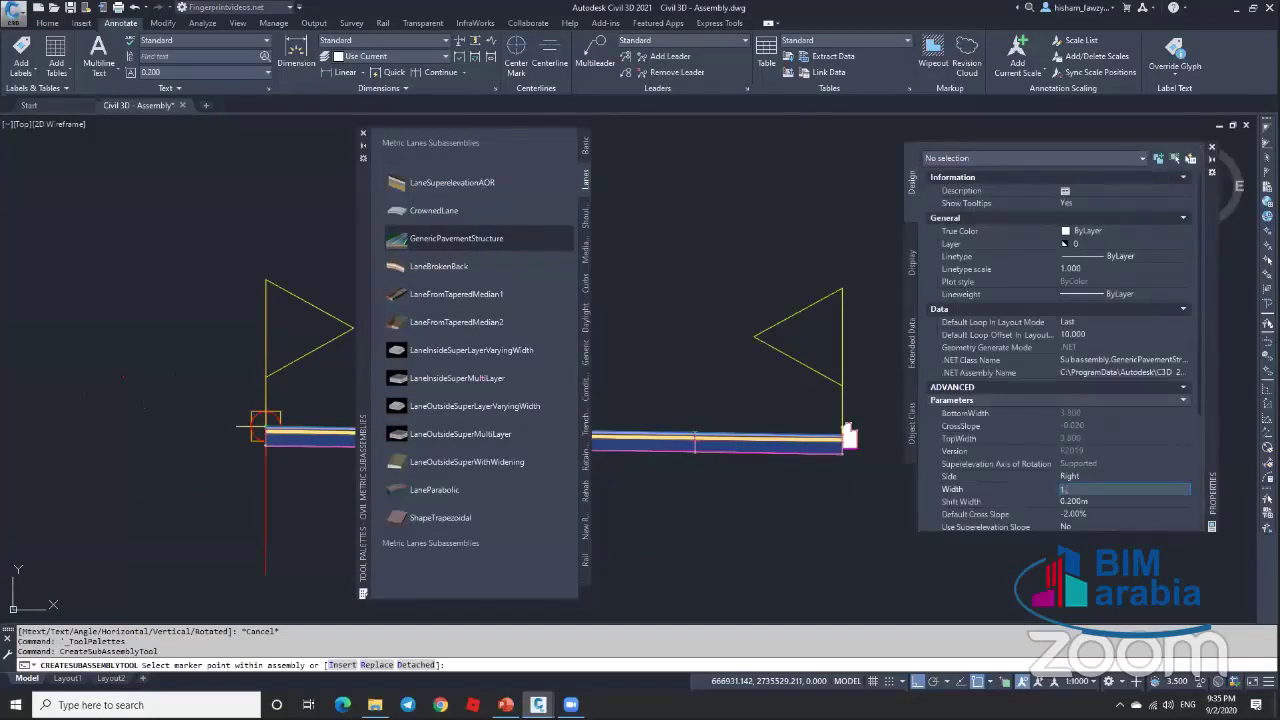
pyautogui.write('1.250m')
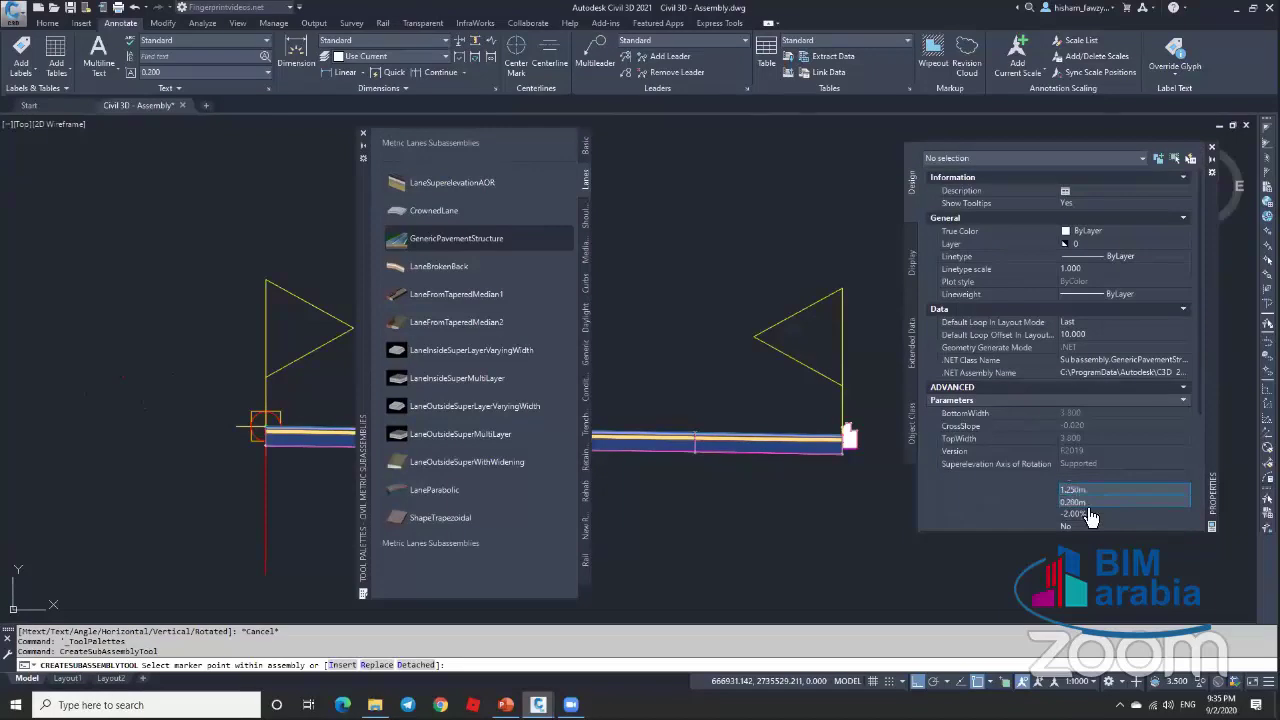
pyautogui.press('Tab')
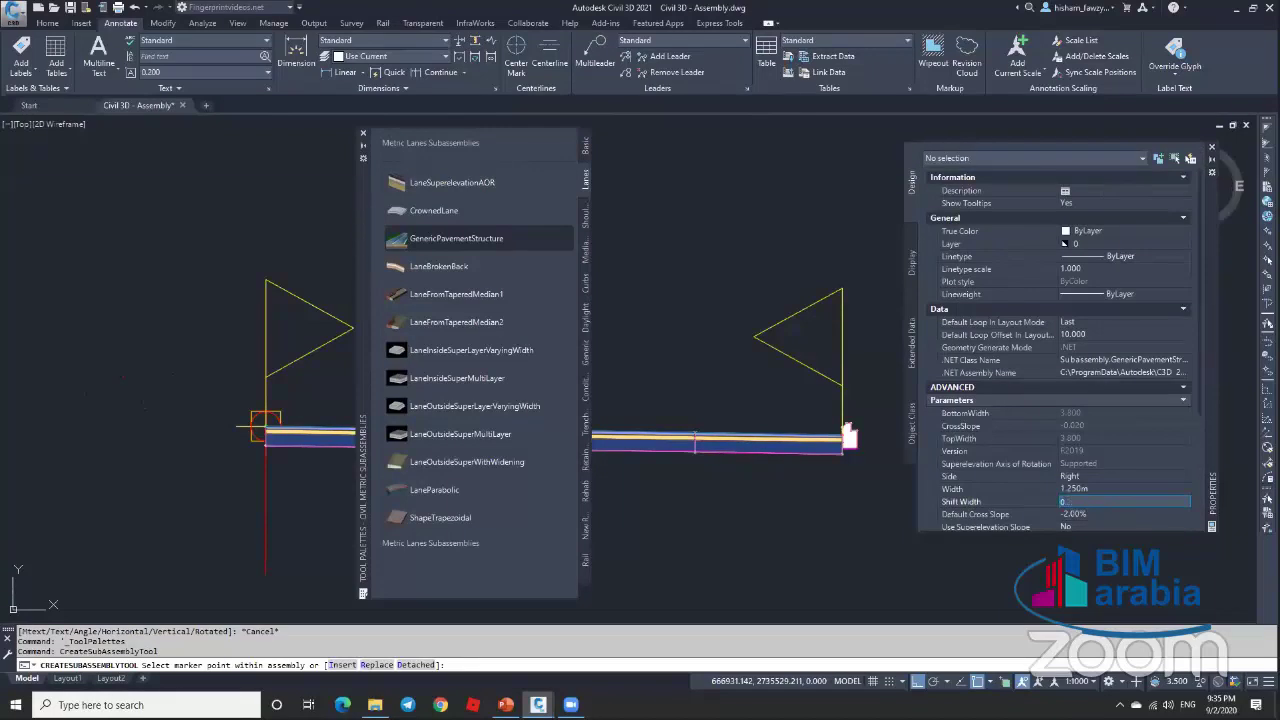
pyautogui.press('Tab')
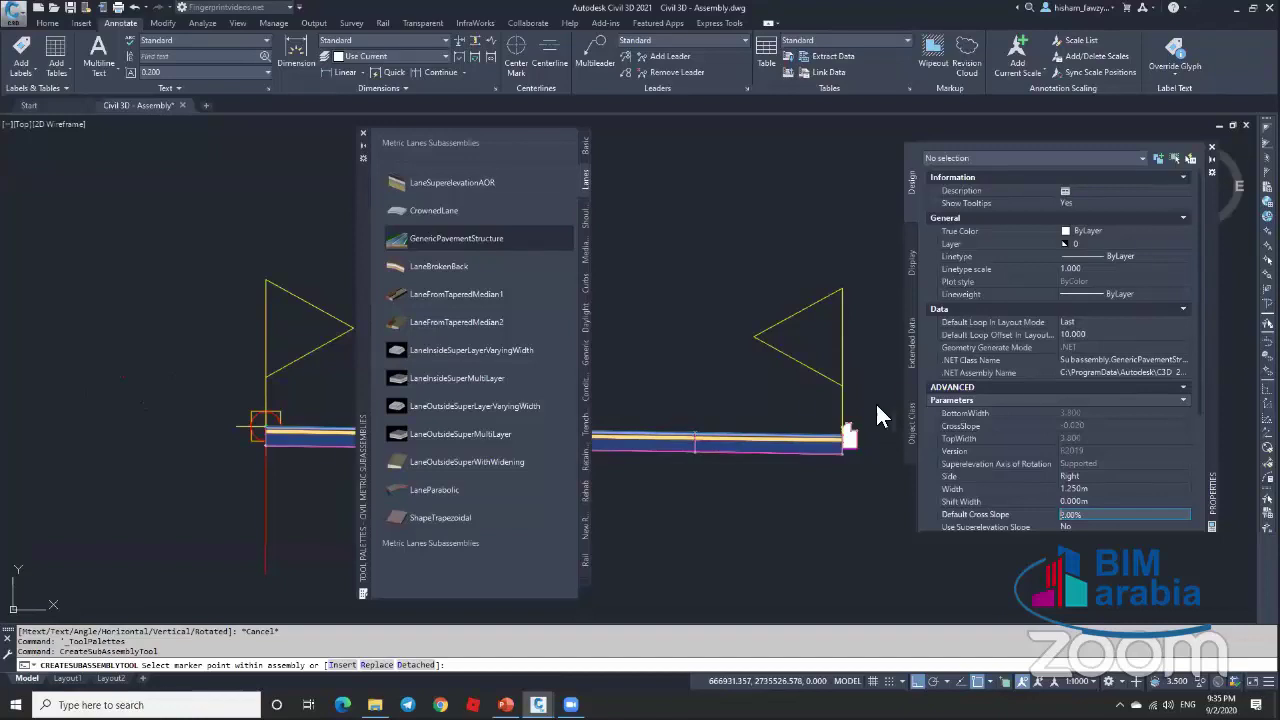
pyautogui.scroll(-3, 1131, 475)
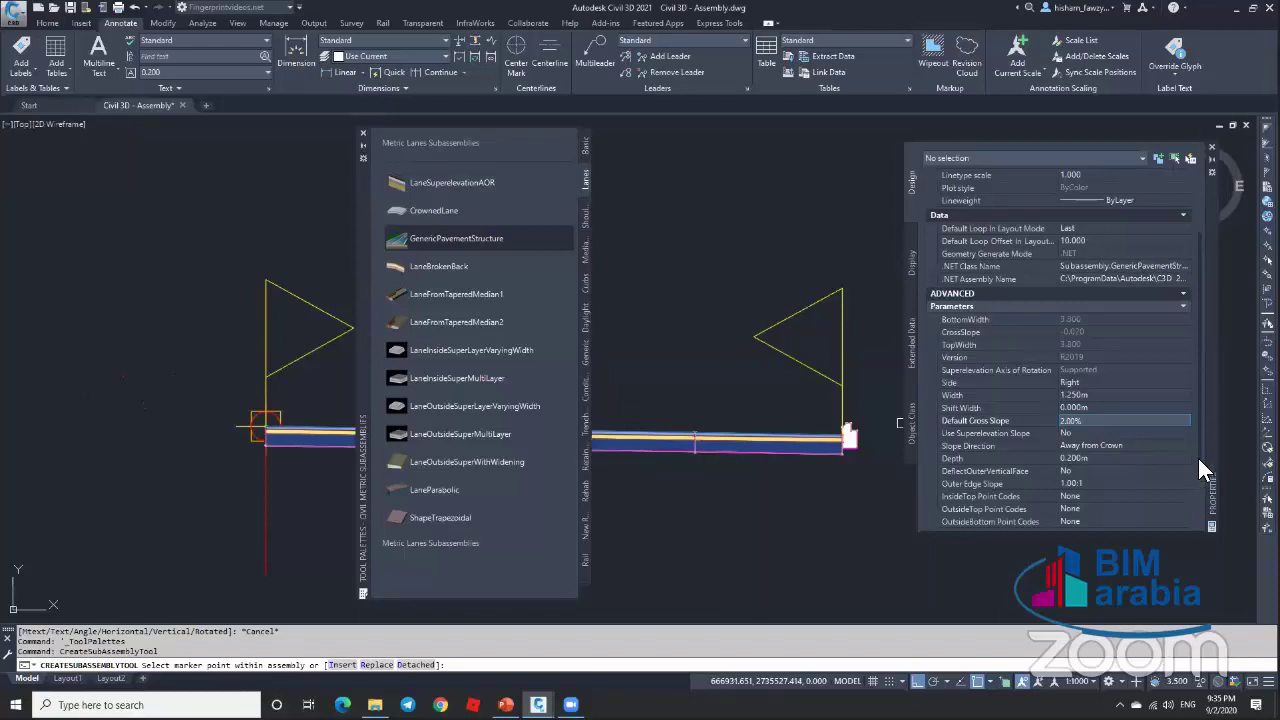
pyautogui.scroll(-3, 1200, 466)
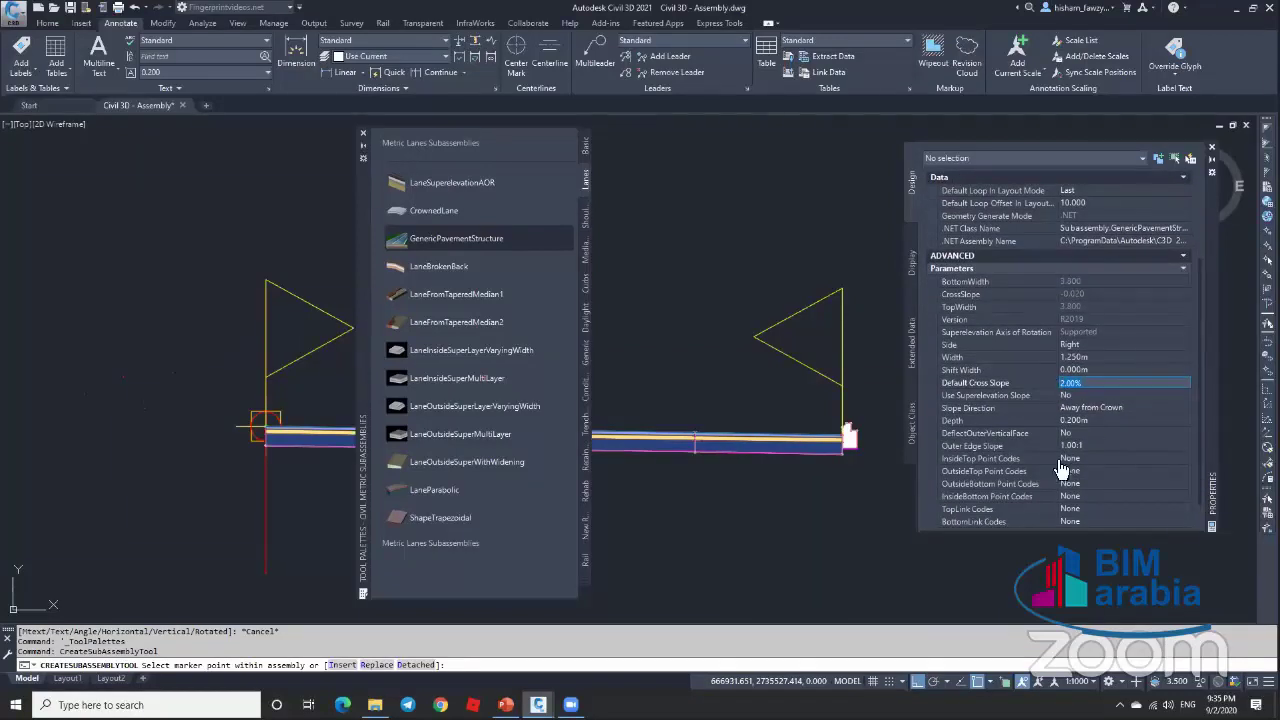
# Step: Set Depth to 0.08 m, TopLink code Top and Shape code Interlock
pyautogui.click(1095, 421)
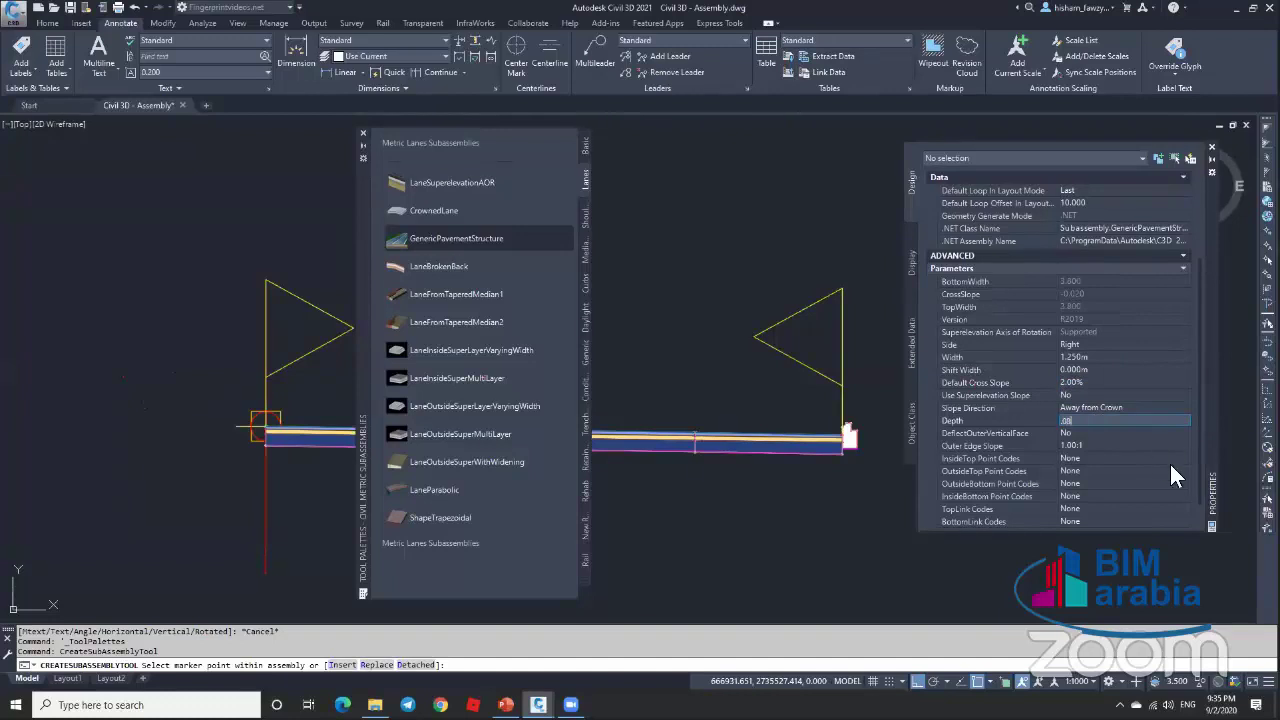
pyautogui.scroll(-3, 1198, 470)
pyautogui.press('Return')
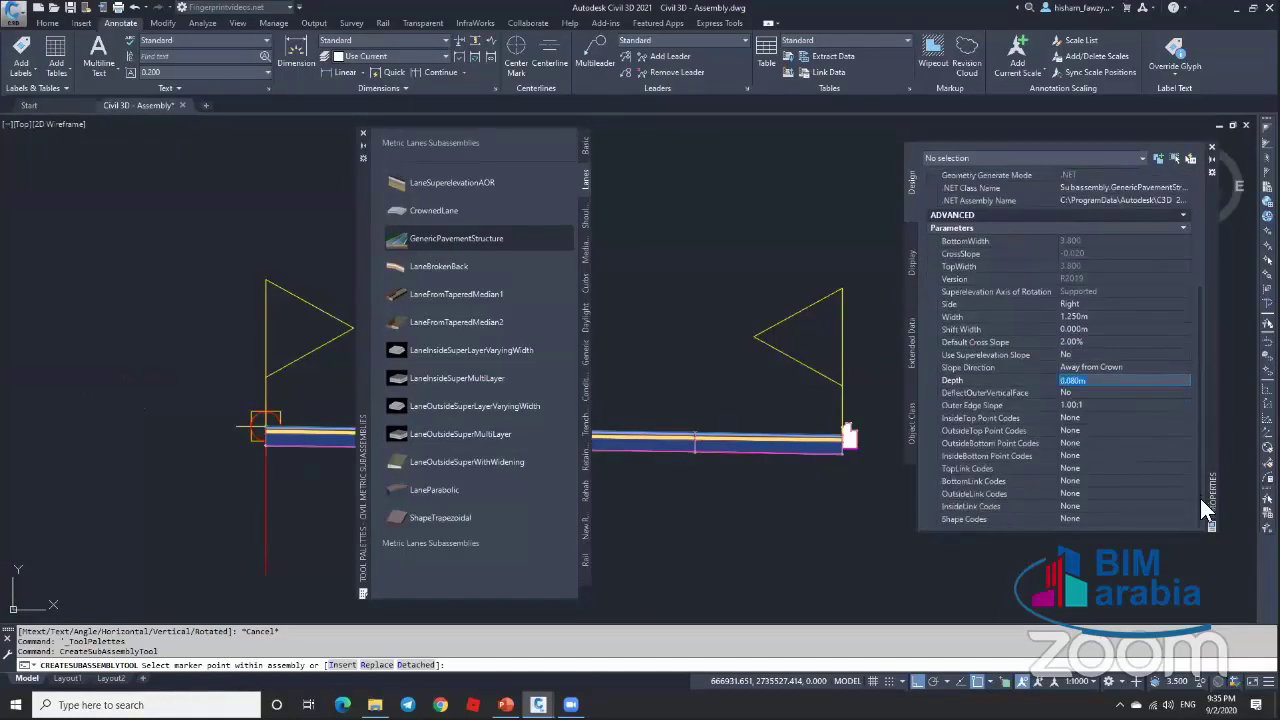
pyautogui.click(1100, 469)
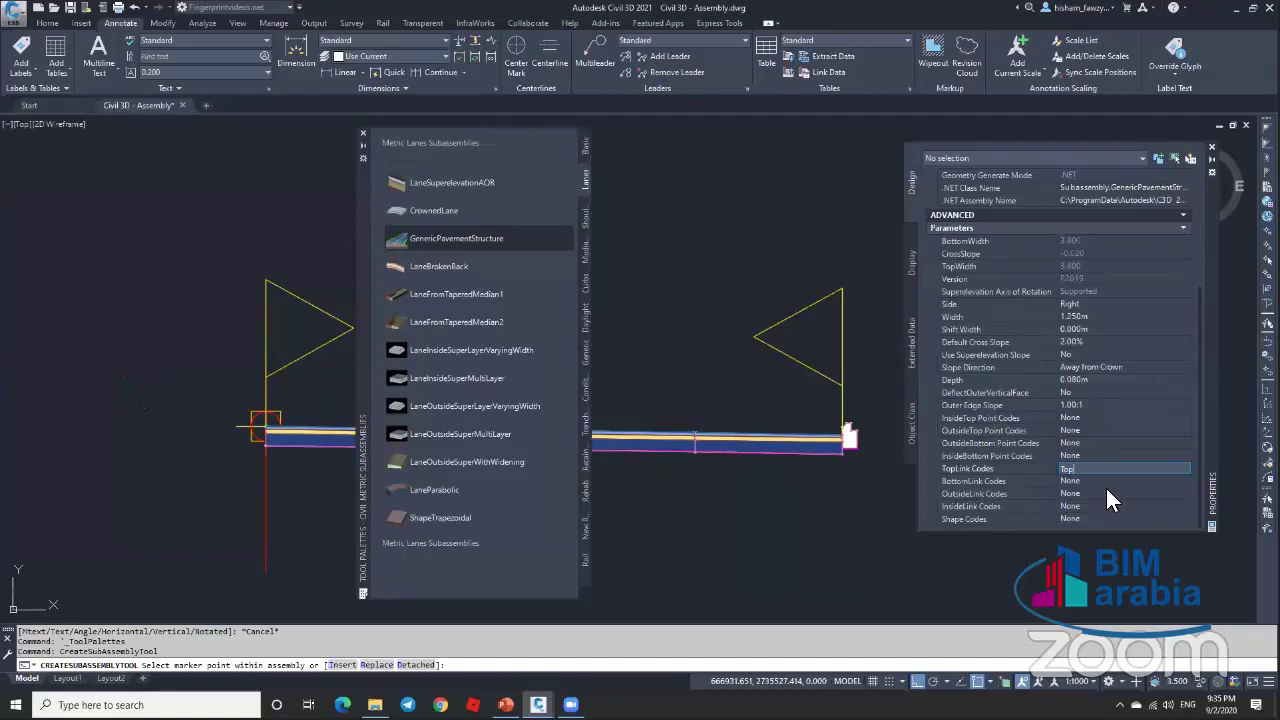
pyautogui.press('Tab')
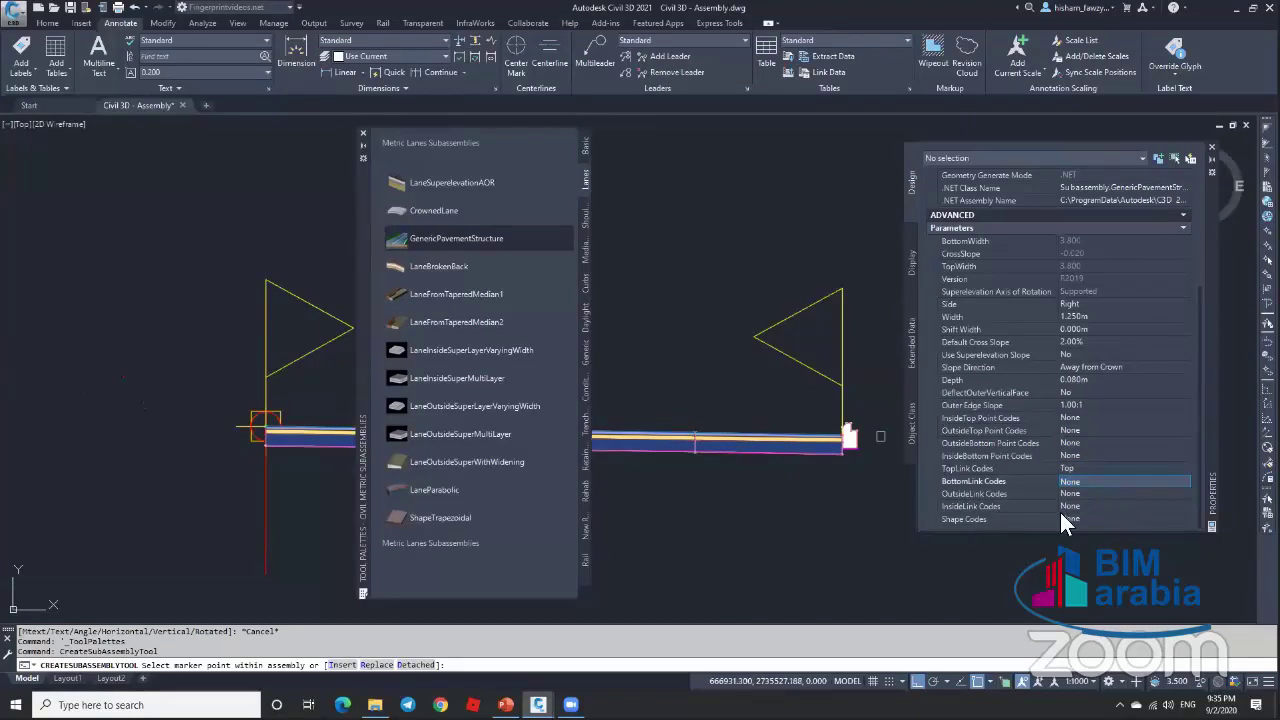
pyautogui.click(1086, 519)
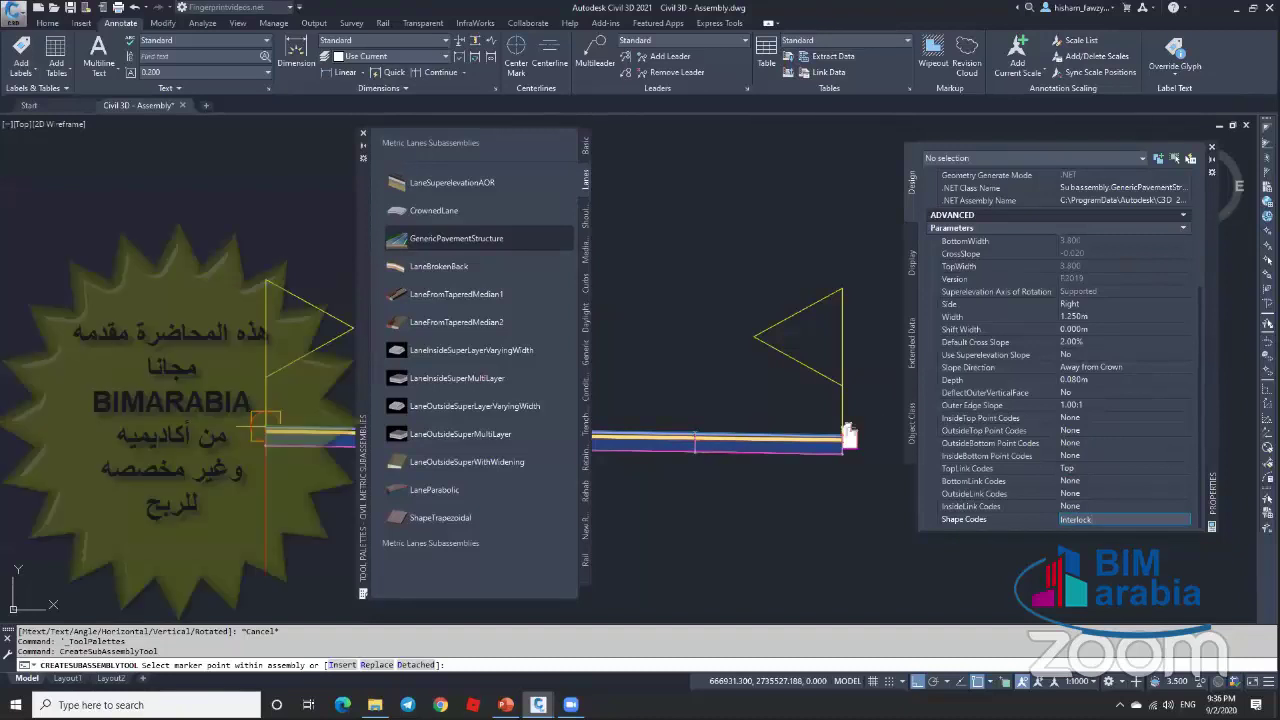
pyautogui.scroll(10, 855, 420)
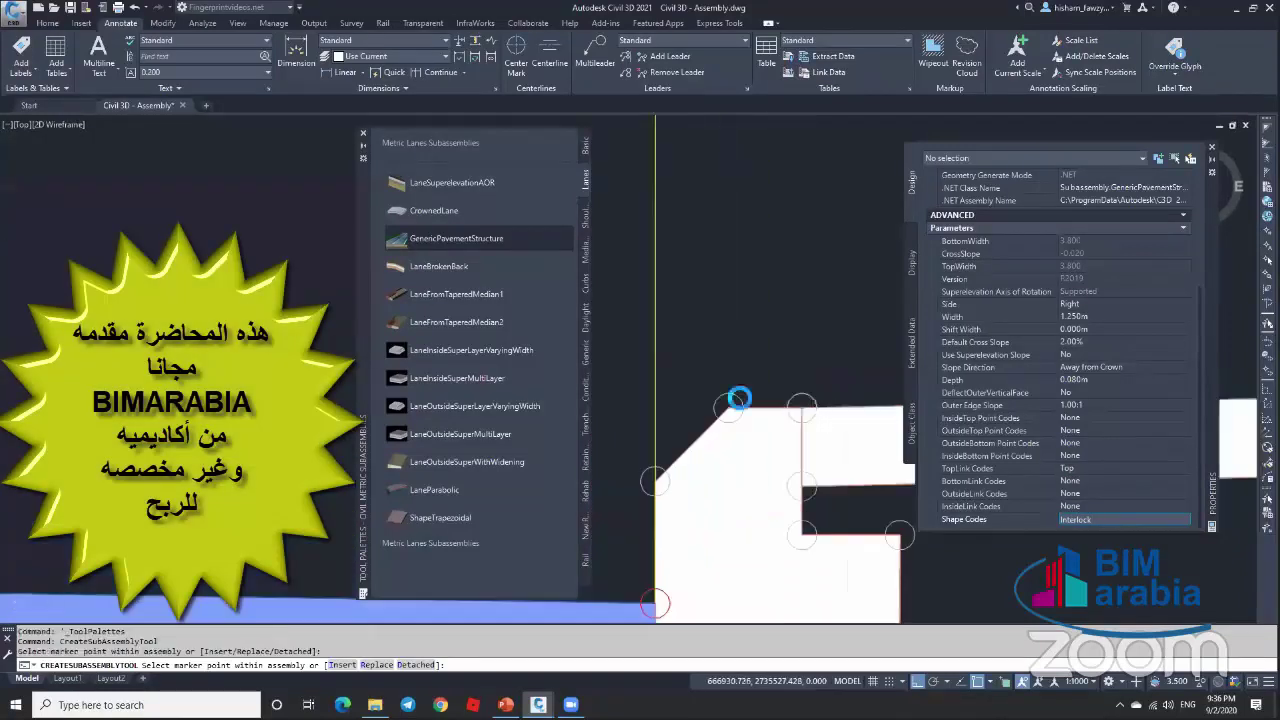
# Step: Finish placing the interlock strip on top of Curb 01, inspect it, and start another GenericPavementStructure
pyautogui.scroll(-5, 812, 402)
pyautogui.scroll(3, 810, 400)
pyautogui.press('Escape')
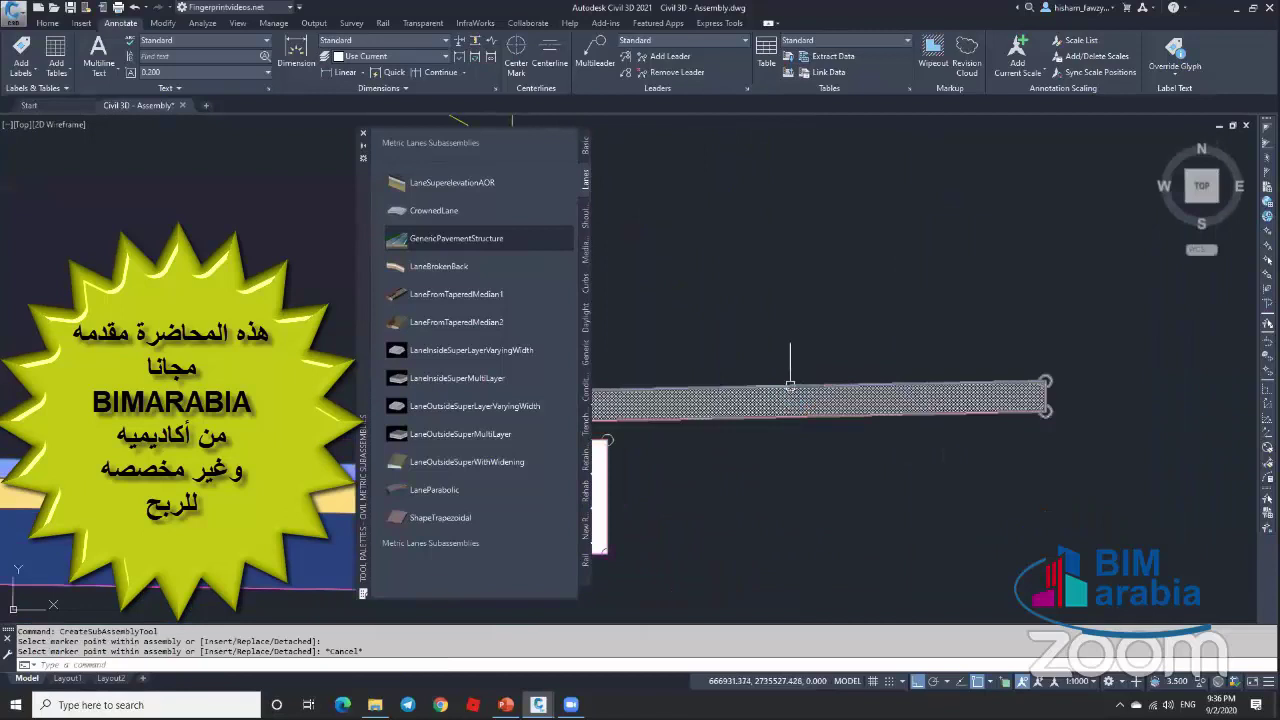
pyautogui.scroll(-2, 790, 396)
pyautogui.scroll(2, 780, 394)
pyautogui.scroll(-1, 772, 392)
pyautogui.scroll(-1, 772, 392)
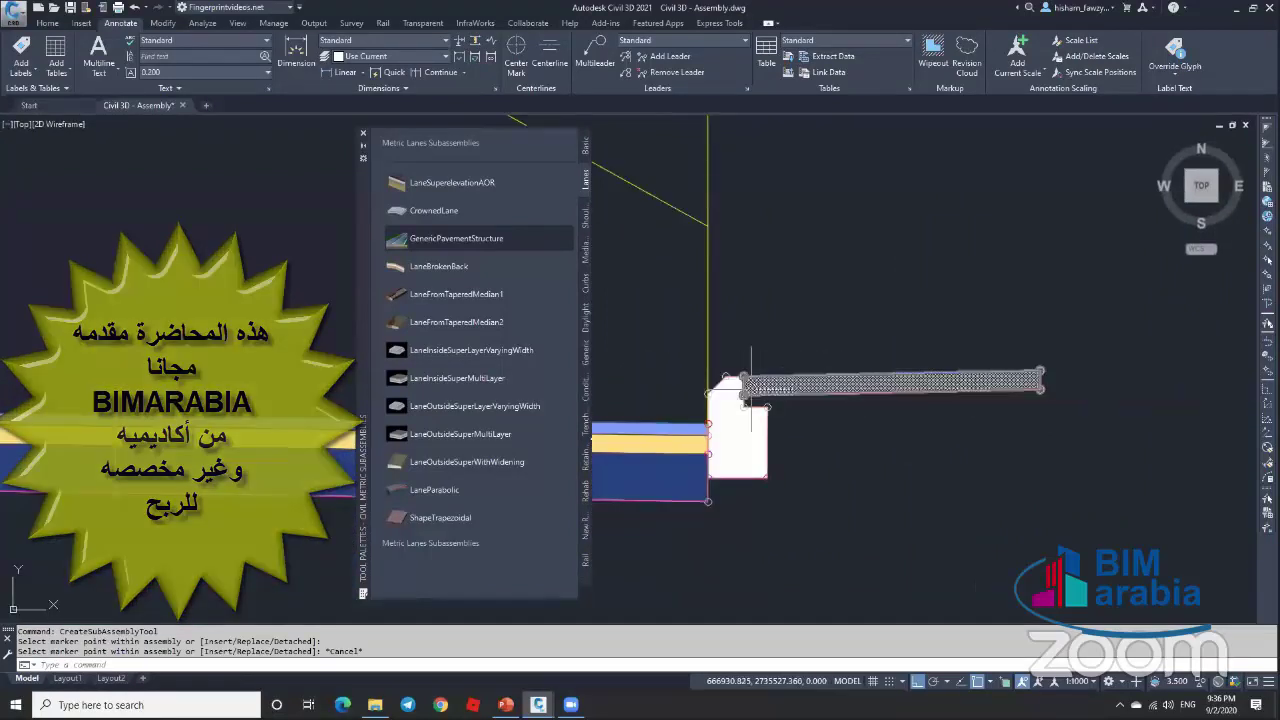
pyautogui.scroll(4, 760, 395)
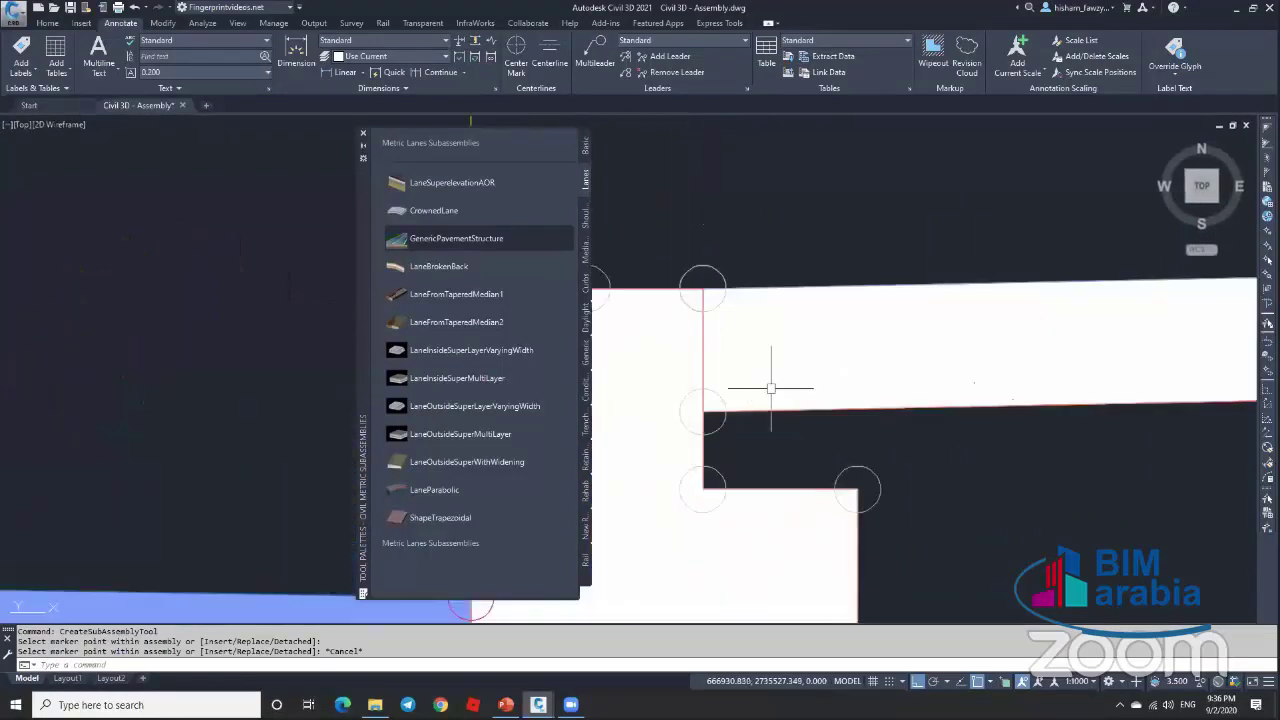
pyautogui.scroll(-4, 790, 360)
pyautogui.click(835, 370)
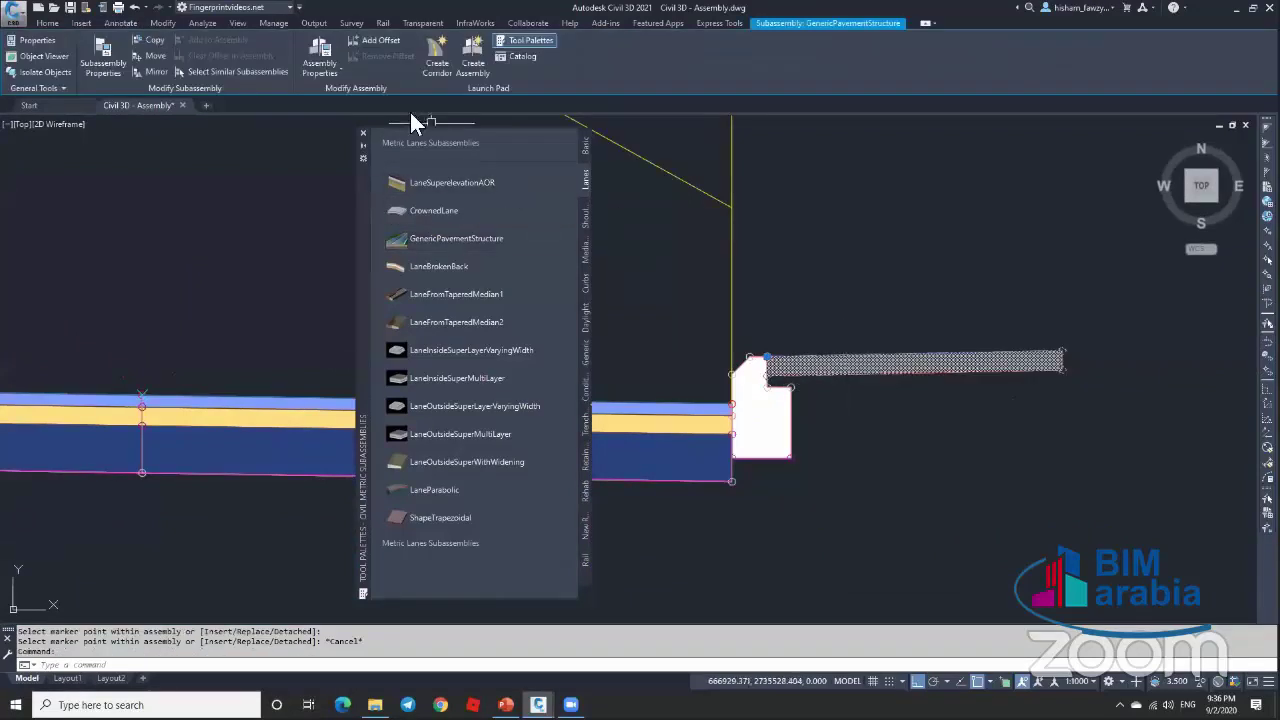
pyautogui.press('Escape')
pyautogui.scroll(2, 806, 370)
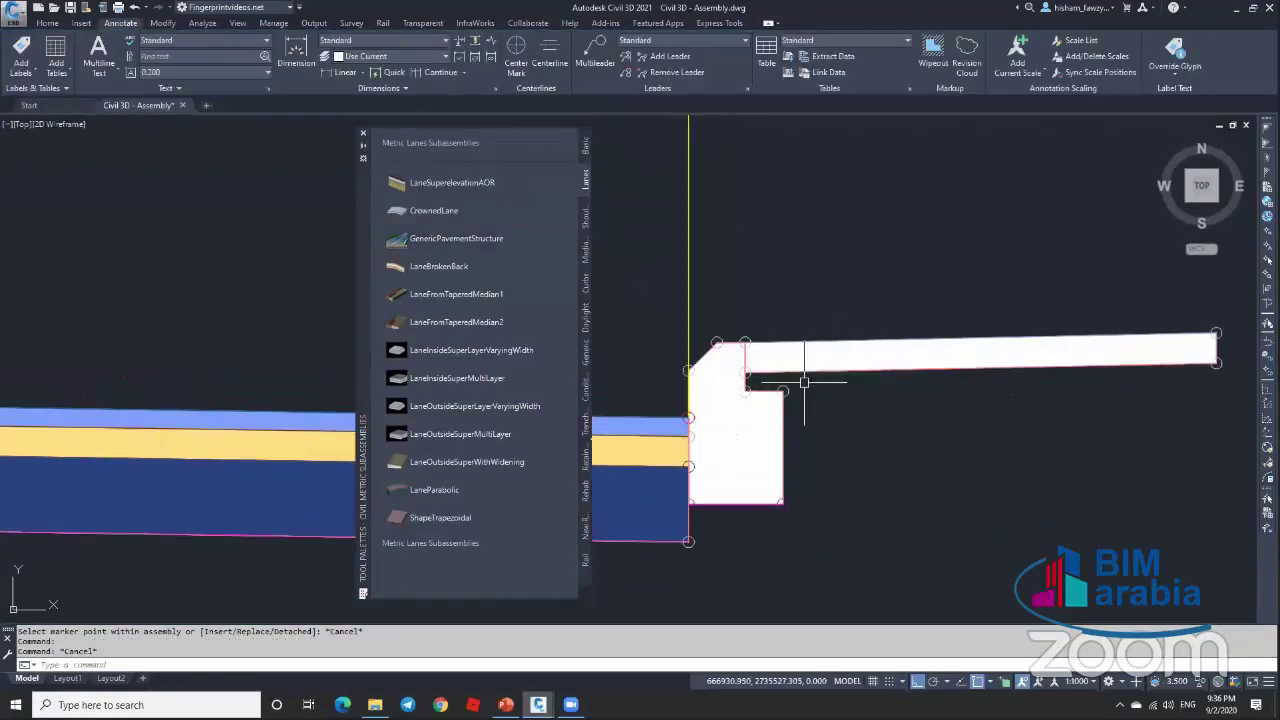
pyautogui.click(484, 238)
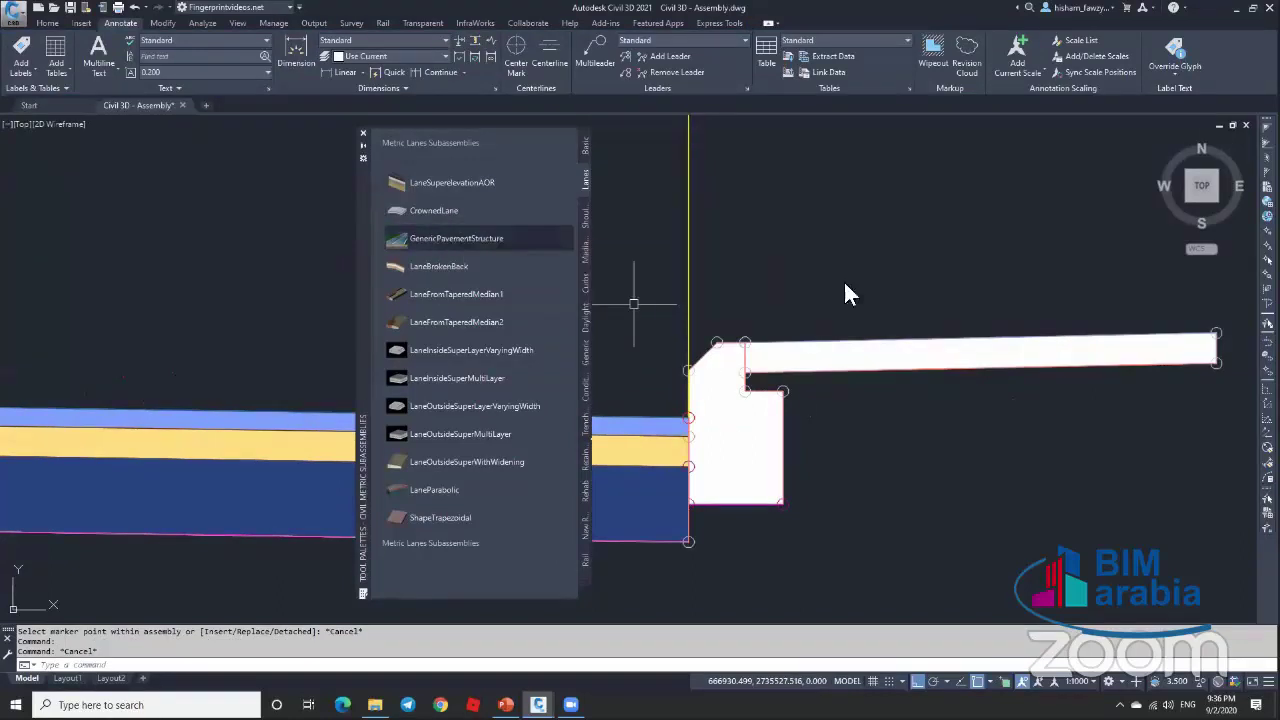
# Step: Set the new layer's Width to 1.25 m, Shift Width 0 and Default Cross Slope 2%
pyautogui.click(1094, 490)
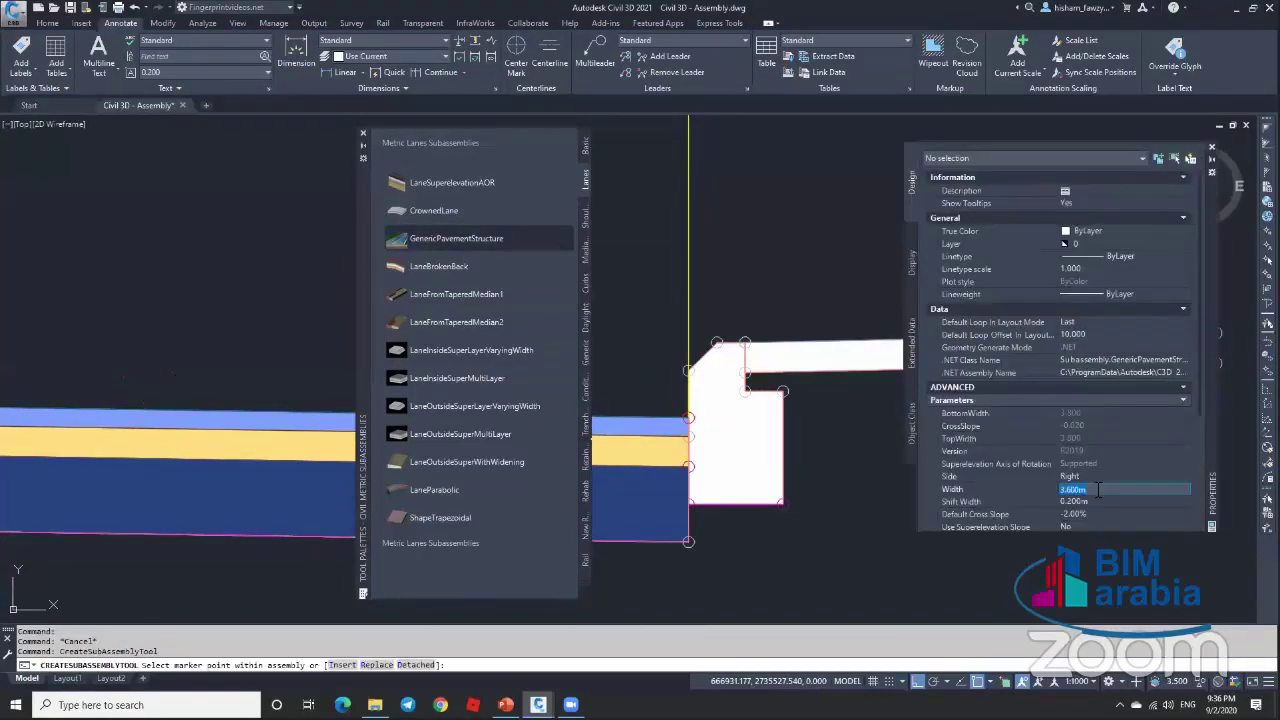
pyautogui.press('BackSpace')
pyautogui.write('1.25')
pyautogui.press('Tab')
pyautogui.write('0')
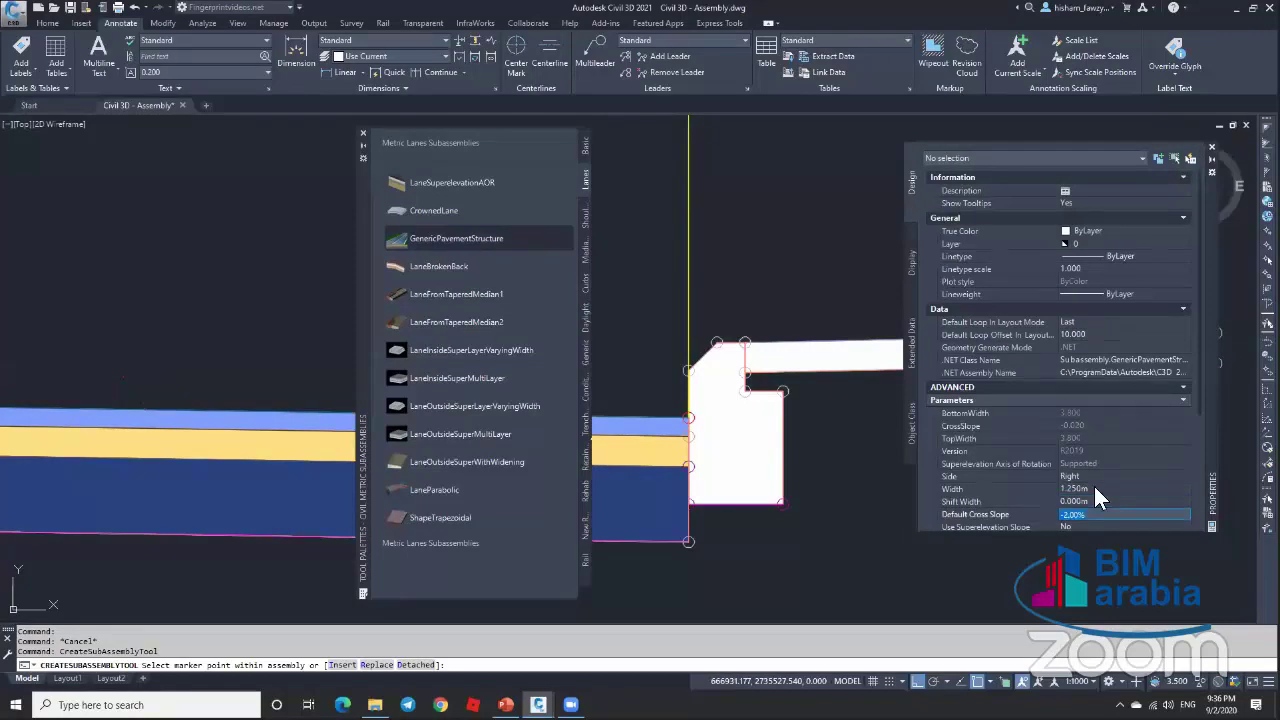
pyautogui.press('Tab')
pyautogui.write('2')
pyautogui.press('Tab')
pyautogui.scroll(-3, 1094, 486)
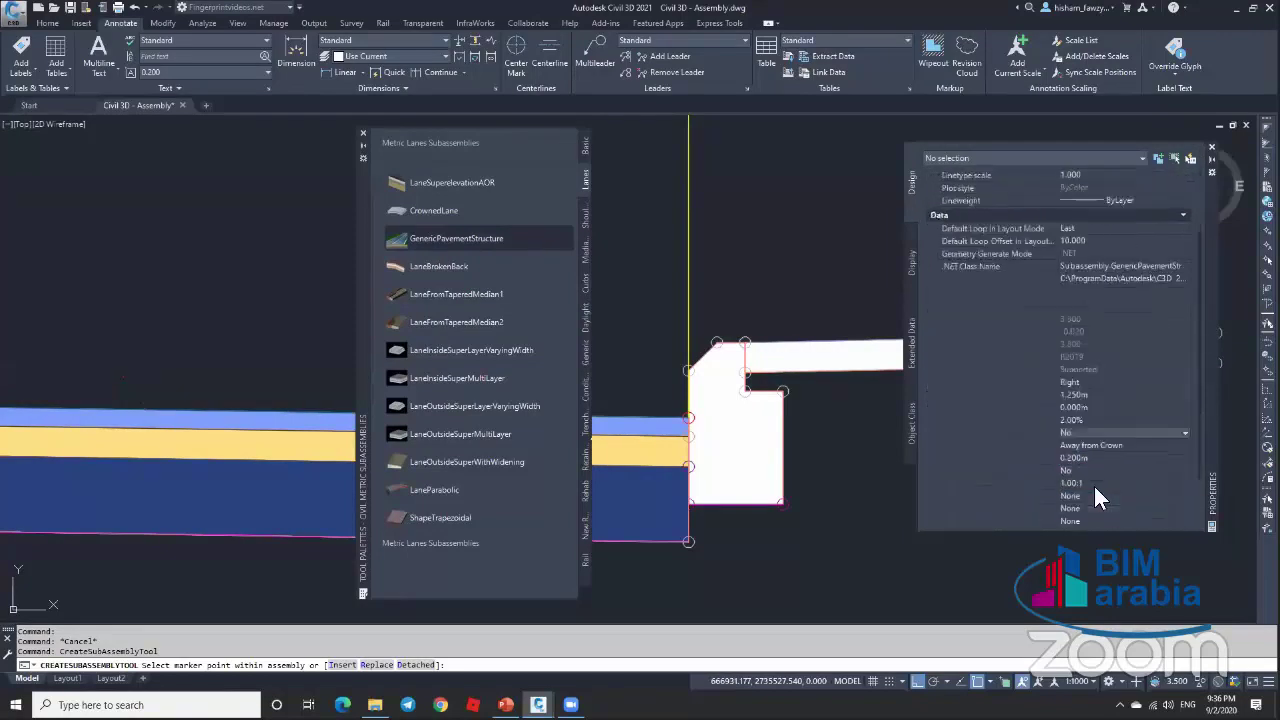
# Step: Set Depth 0.05 m, BottomLink code Datum and Shape code sand, then close Properties and cancel the tool
pyautogui.click(1082, 380)
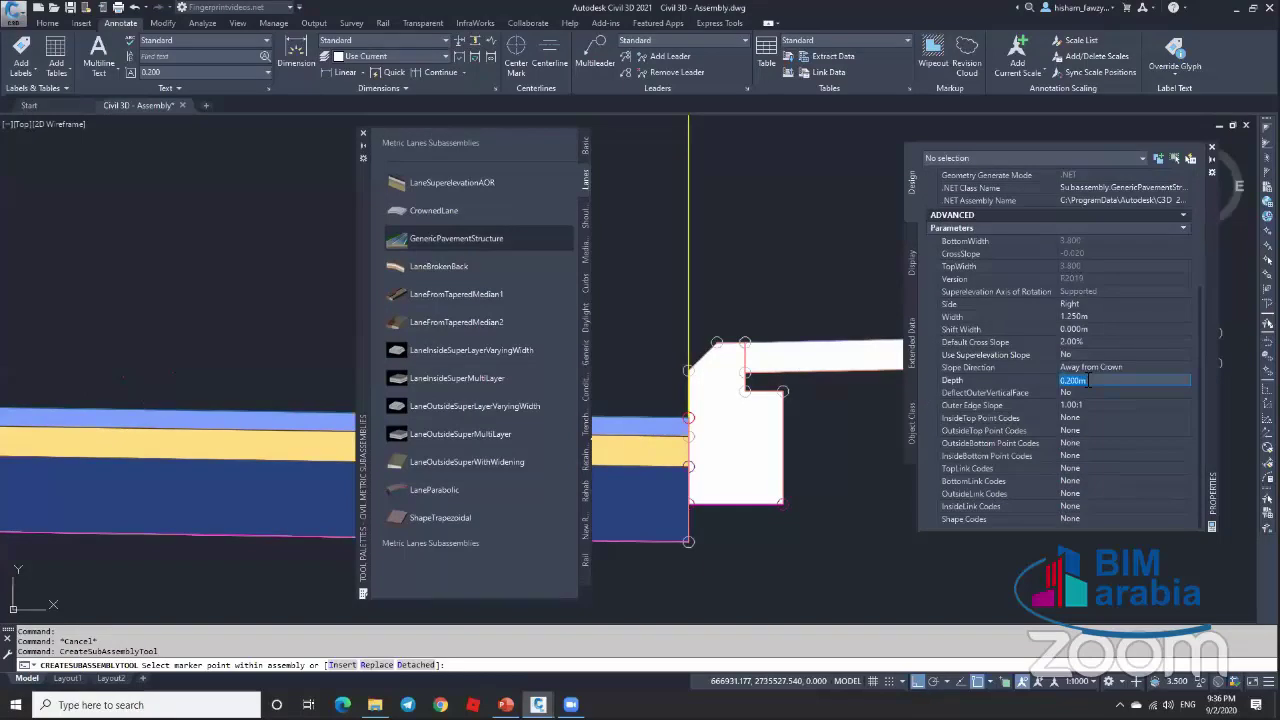
pyautogui.press('Tab')
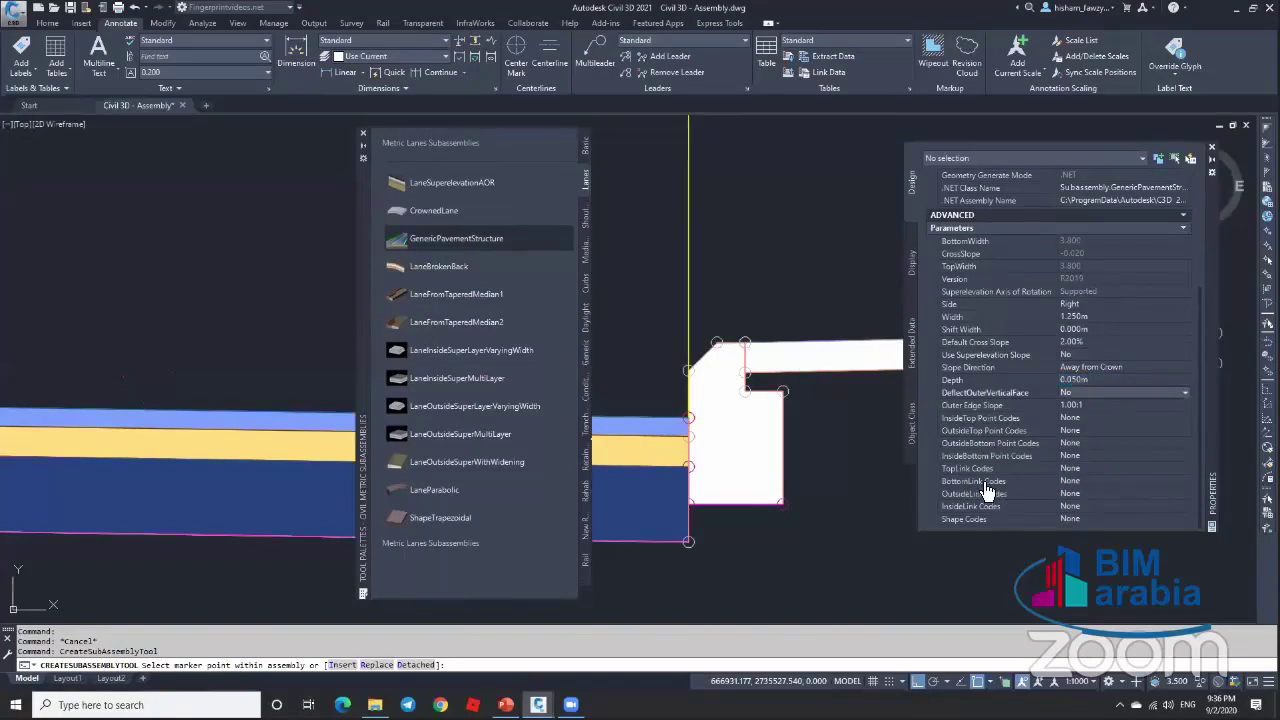
pyautogui.click(1096, 484)
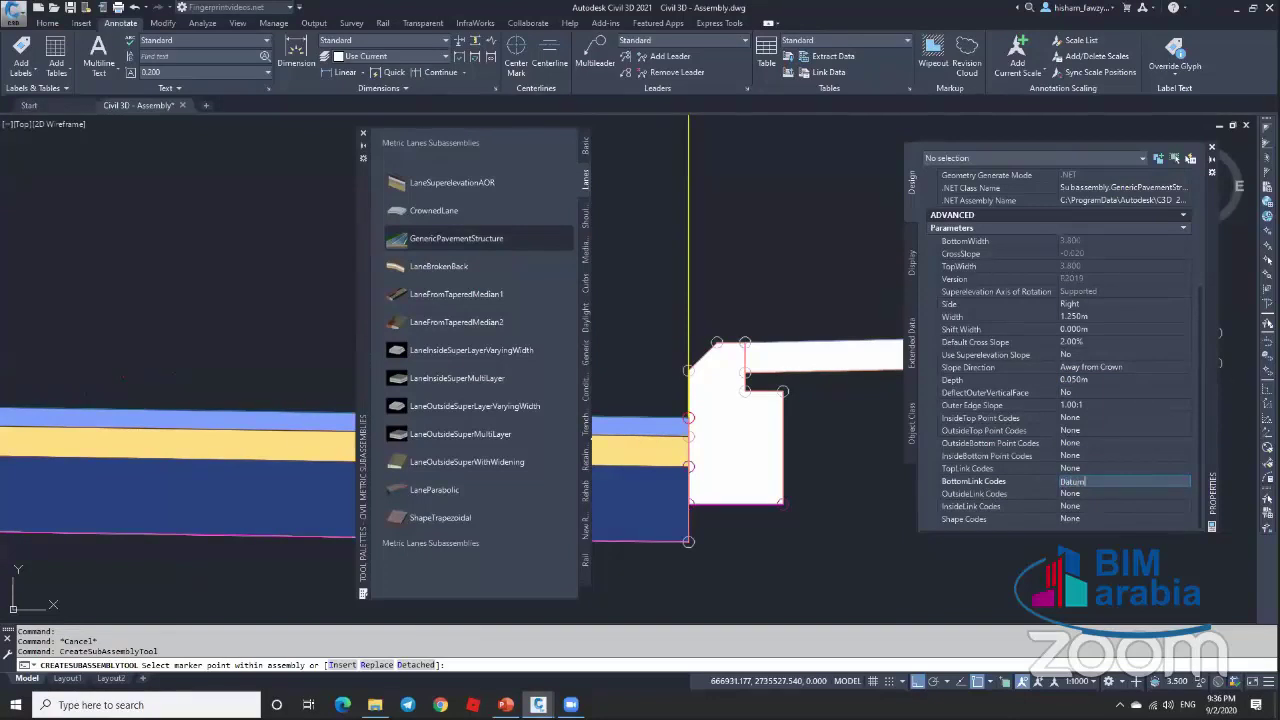
pyautogui.click(1092, 518)
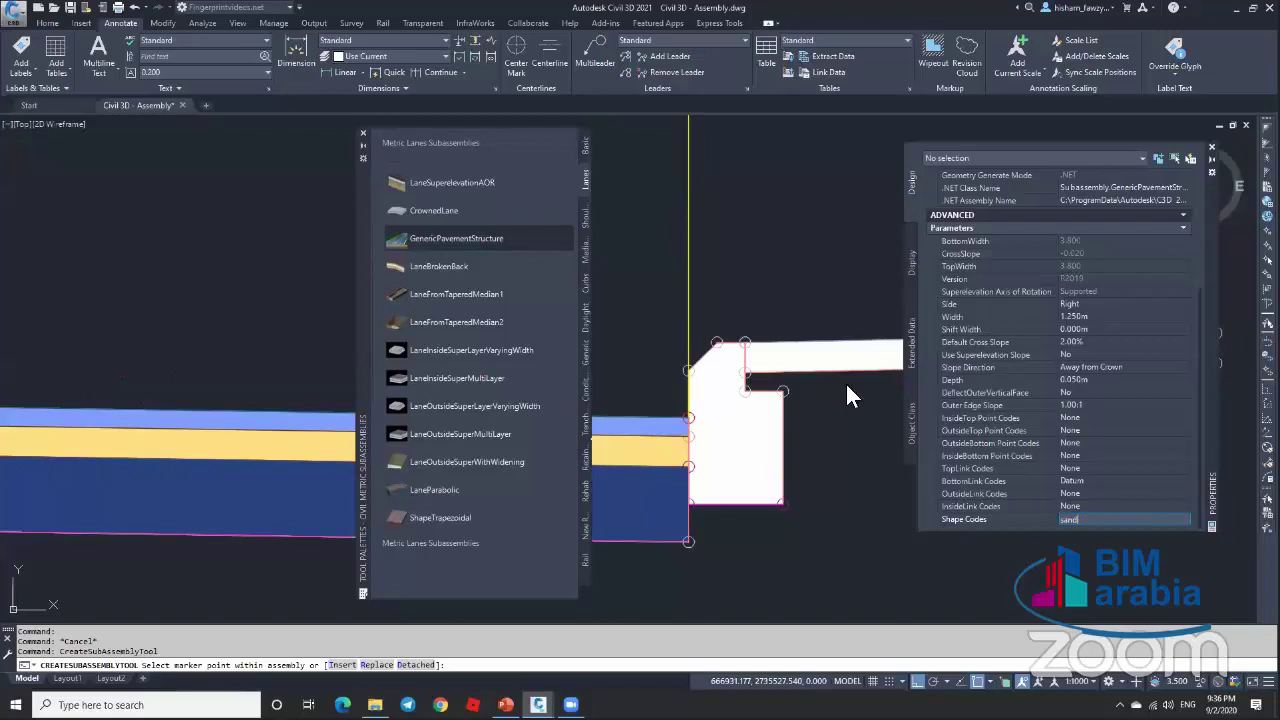
pyautogui.scroll(5, 743, 375)
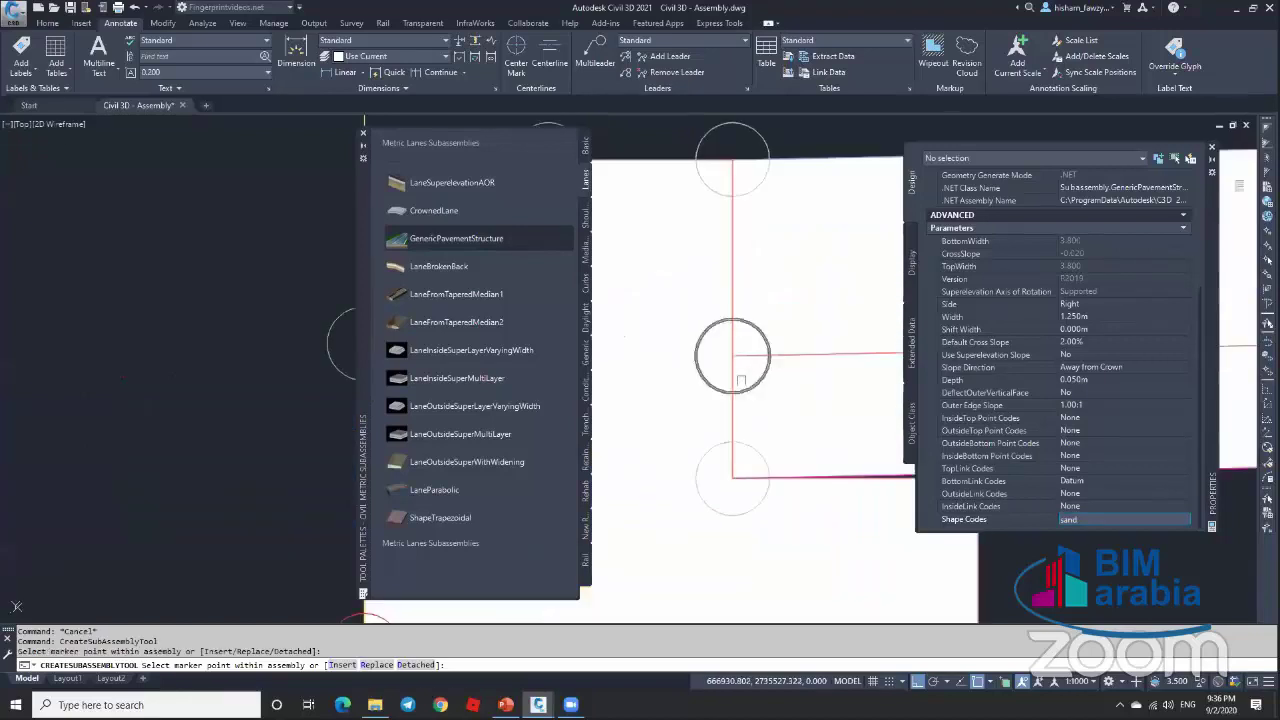
pyautogui.scroll(-4, 750, 375)
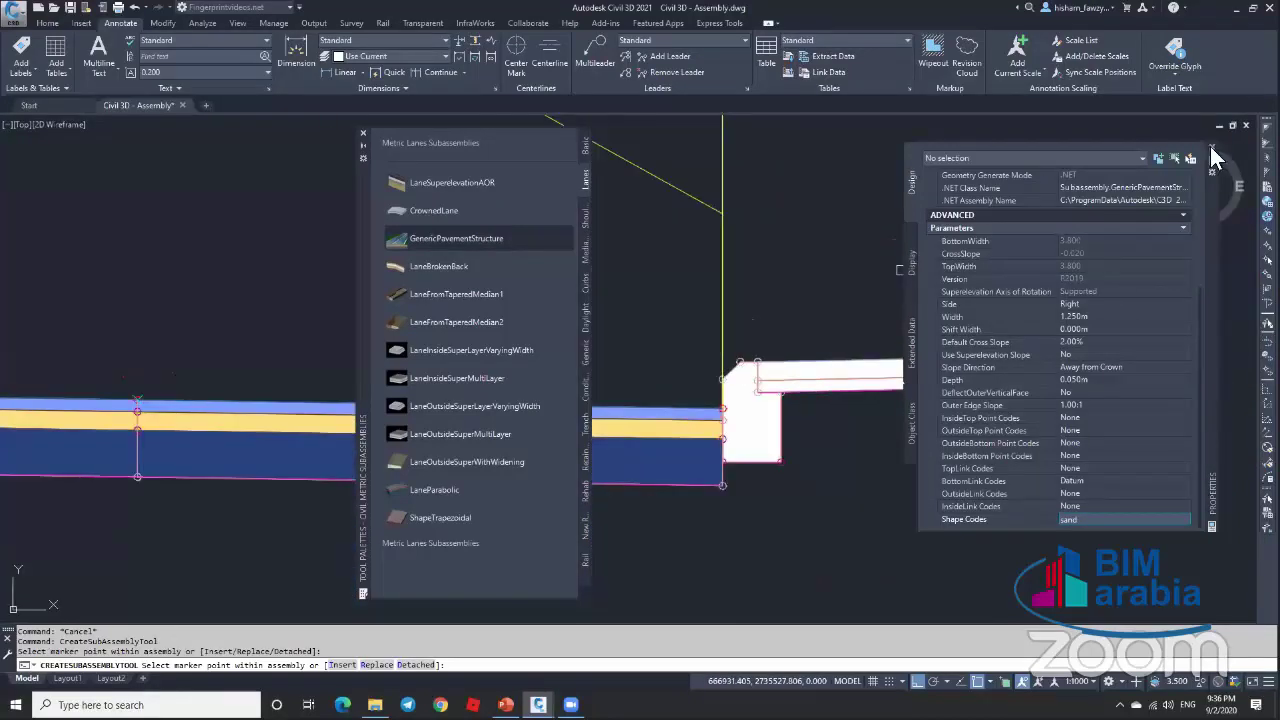
pyautogui.click(1211, 148)
pyautogui.press('Escape')
pyautogui.scroll(-3, 900, 349)
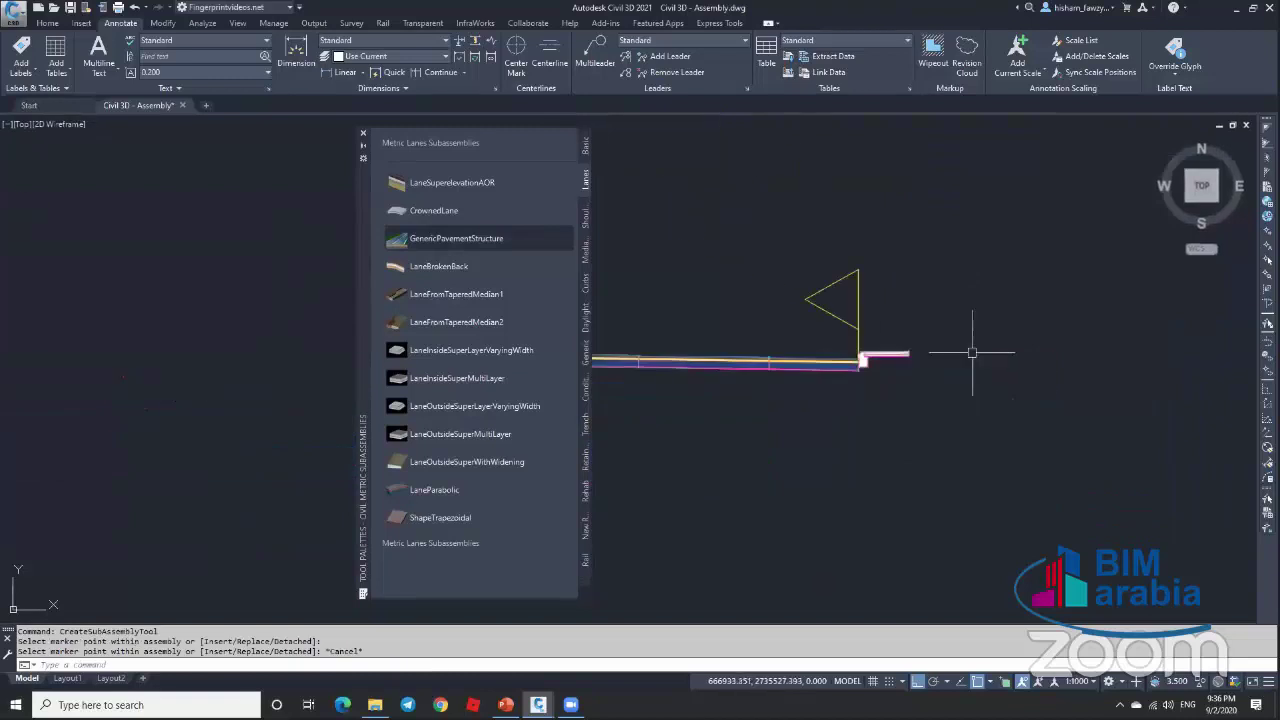
# Step: Copy the hatched curb detail to a free spot beside the assembly
pyautogui.scroll(-6, 806, 331)
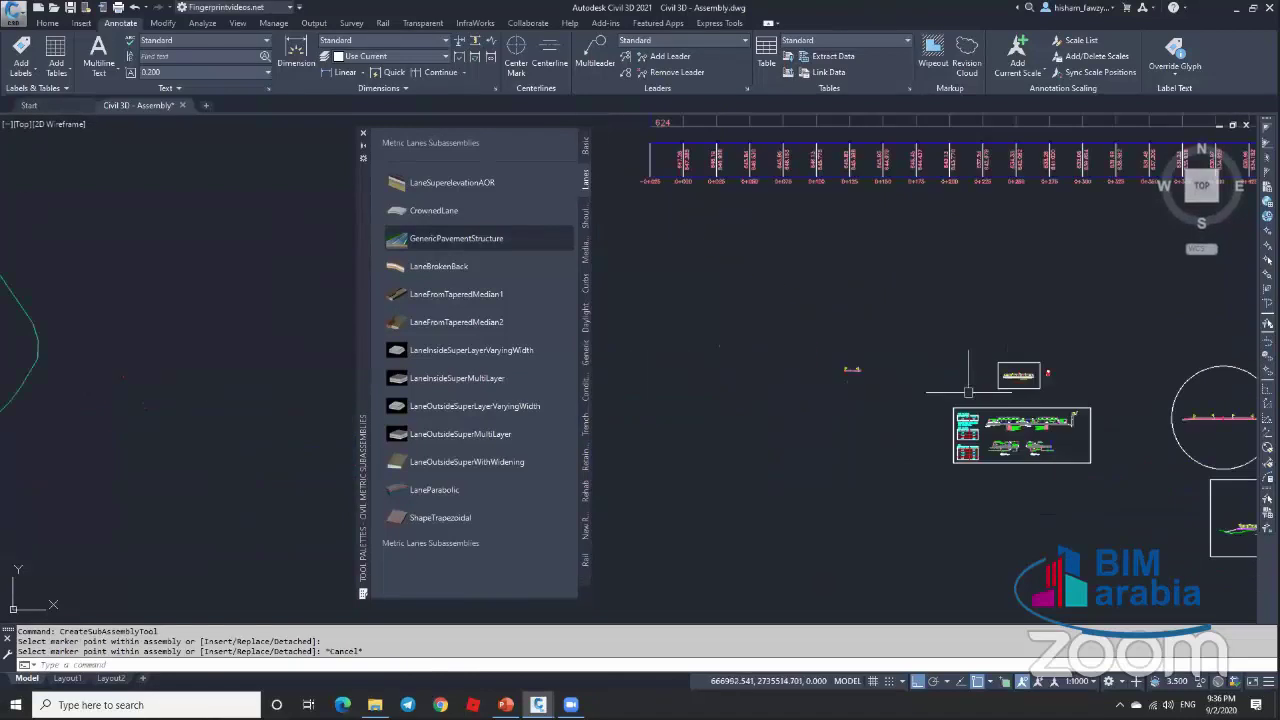
pyautogui.scroll(8, 968, 390)
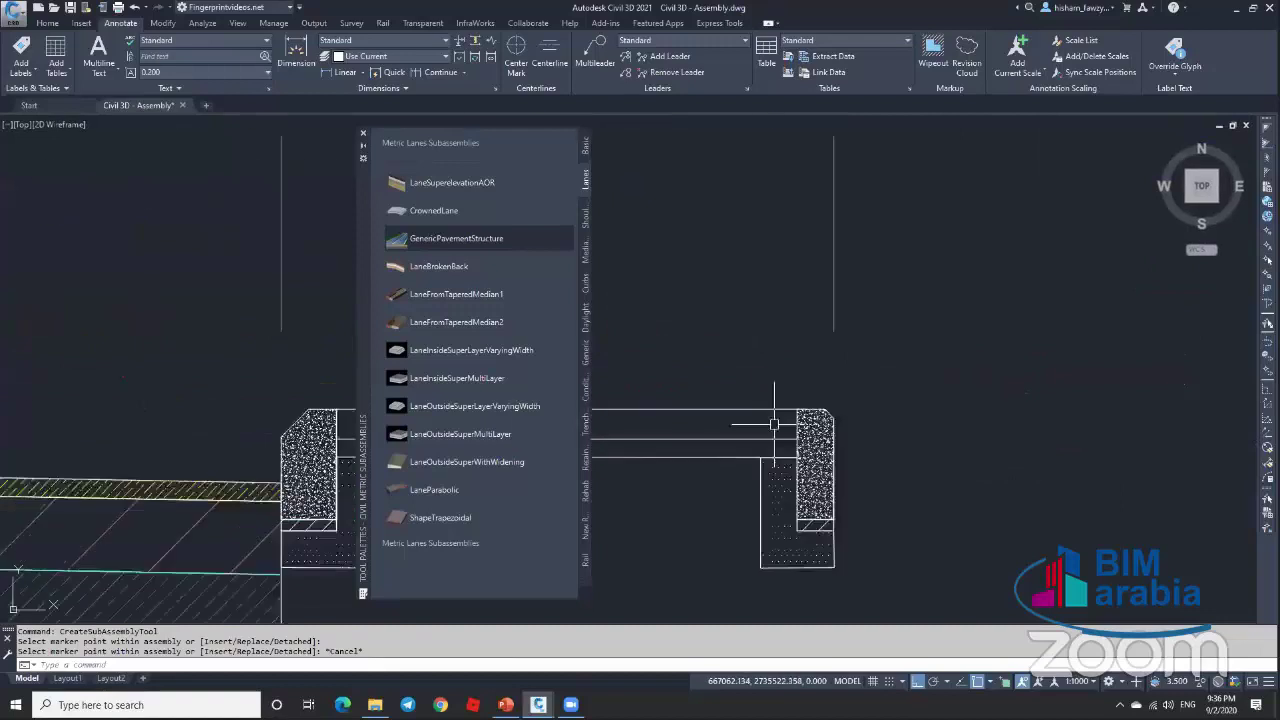
pyautogui.scroll(-3, 774, 424)
pyautogui.click(835, 400)
pyautogui.click(869, 448)
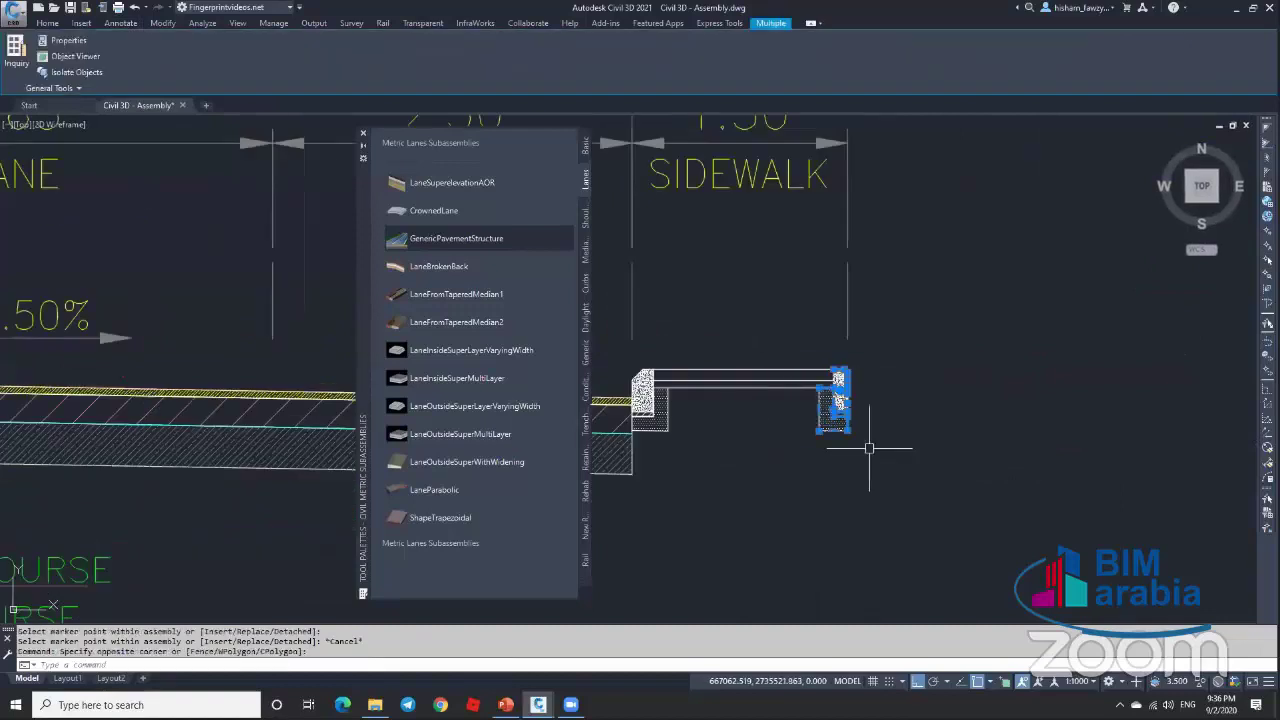
pyautogui.click(812, 366)
pyautogui.write('co')
pyautogui.press('Return')
pyautogui.click(840, 400)
pyautogui.scroll(-10, 880, 430)
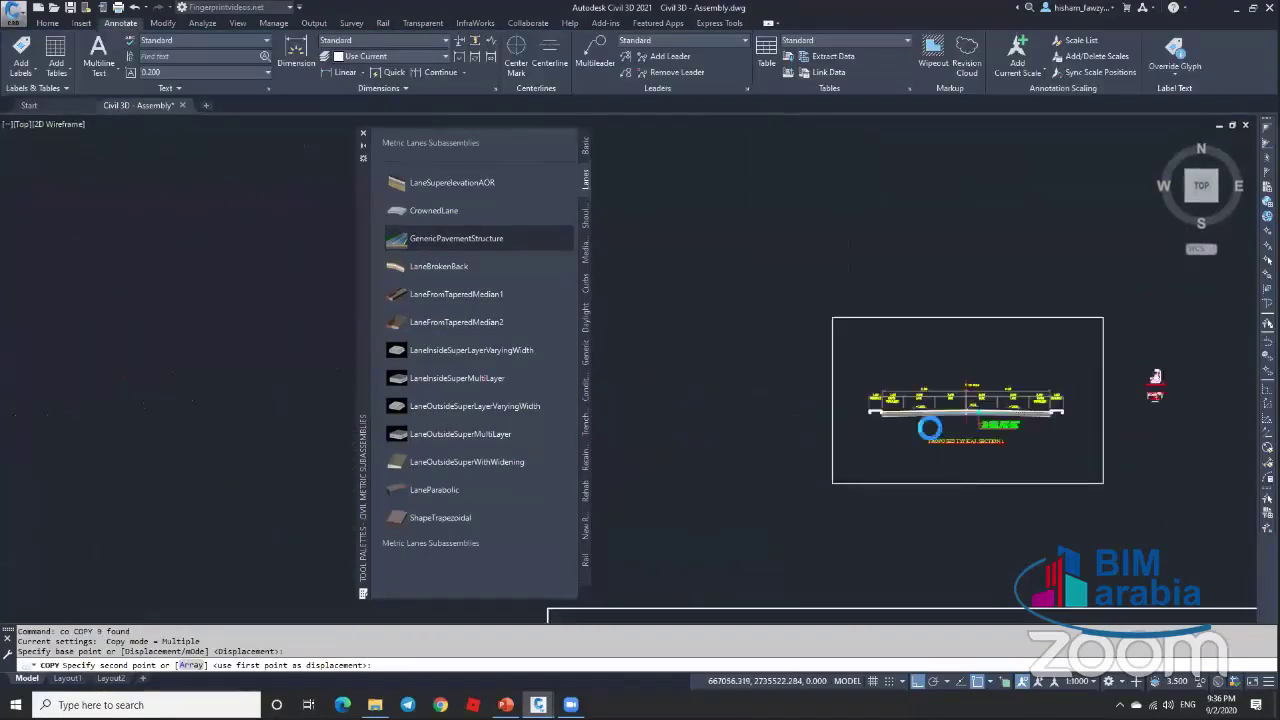
pyautogui.scroll(5, 896, 420)
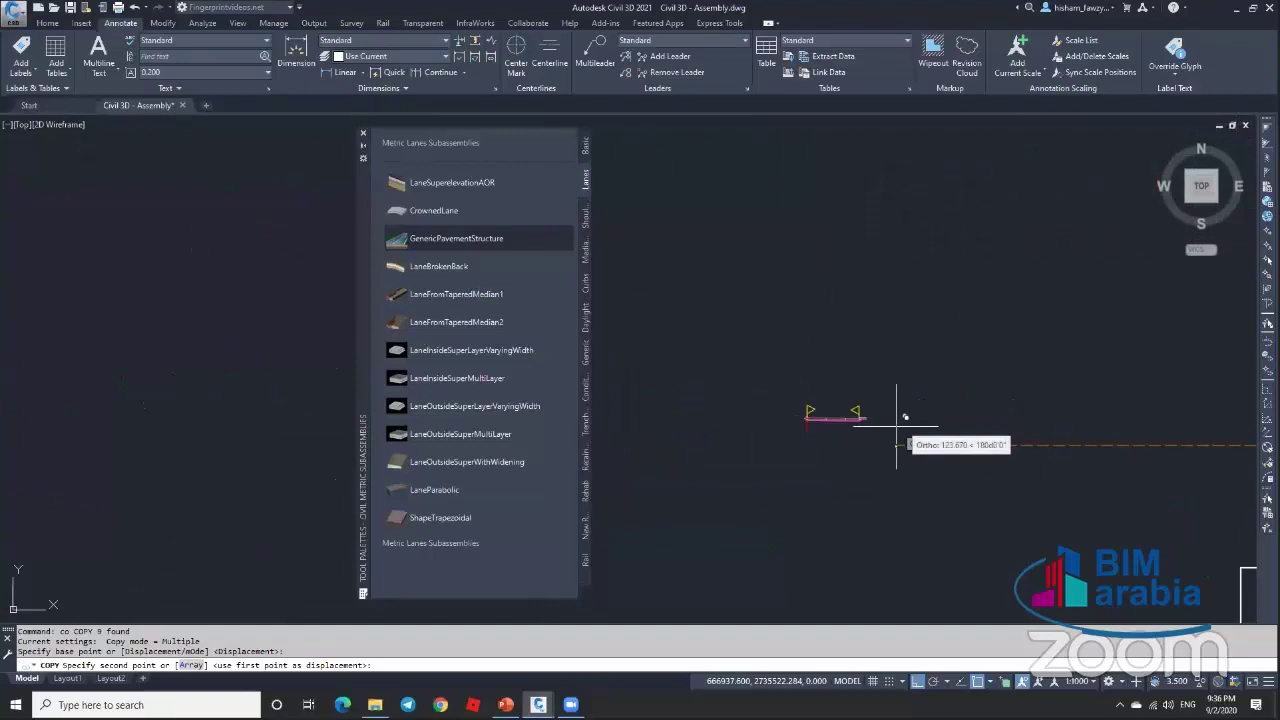
pyautogui.press('F8')
pyautogui.scroll(6, 885, 432)
pyautogui.click(940, 452)
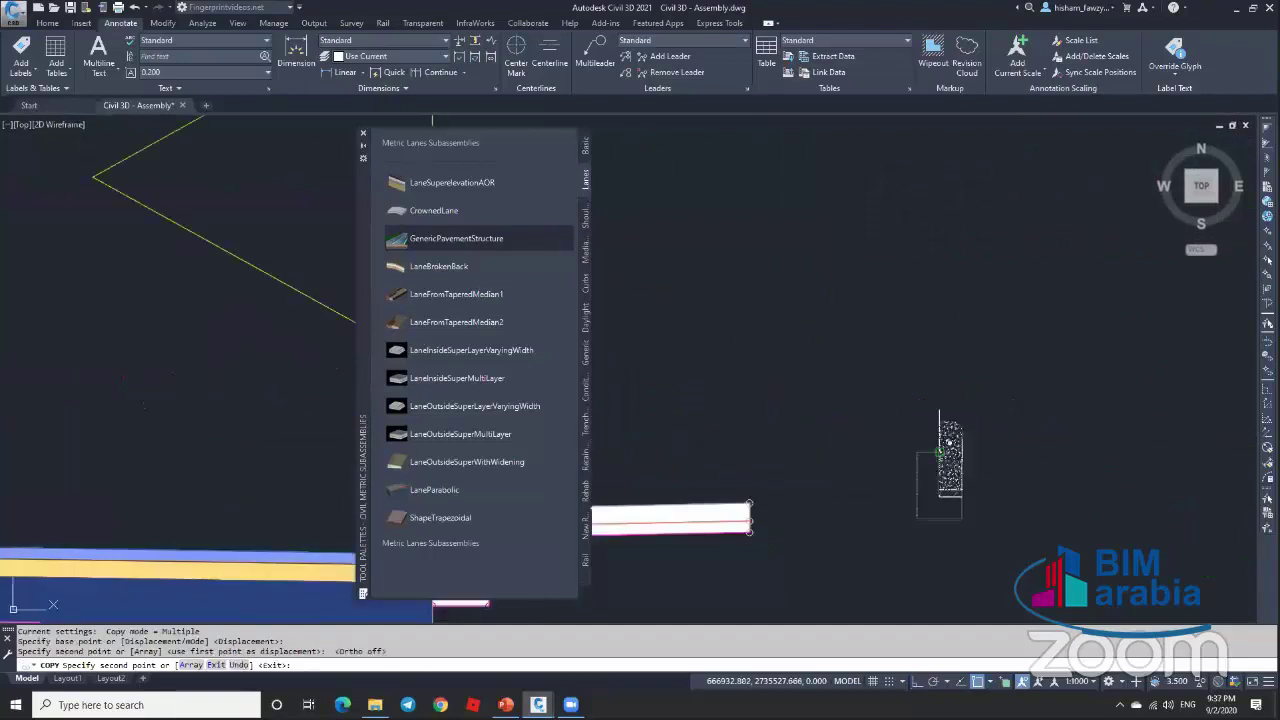
pyautogui.moveTo(980, 428); pyautogui.dragTo(935, 341, button='middle')
pyautogui.press('Escape')
# Step: Draw a rectangle around the copy and create a boundary polyline of the curb inside it
pyautogui.write('rec')
pyautogui.press('Return')
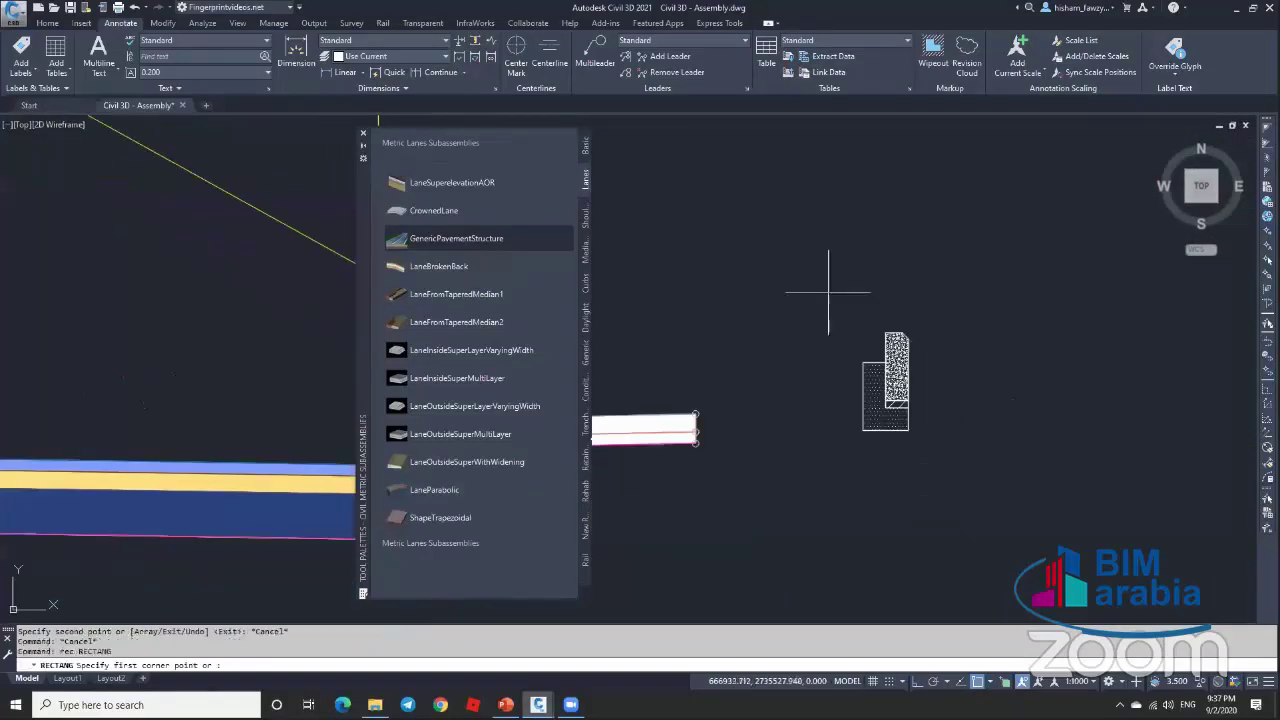
pyautogui.click(814, 286)
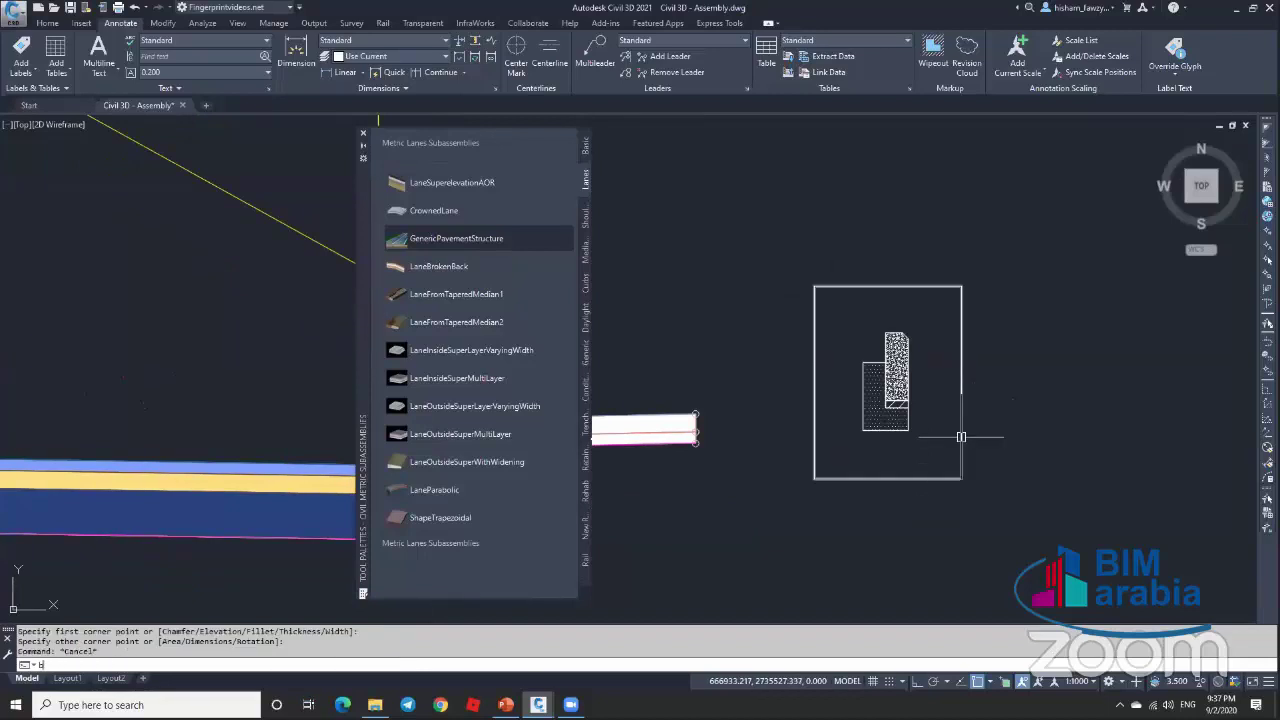
pyautogui.press('Return')
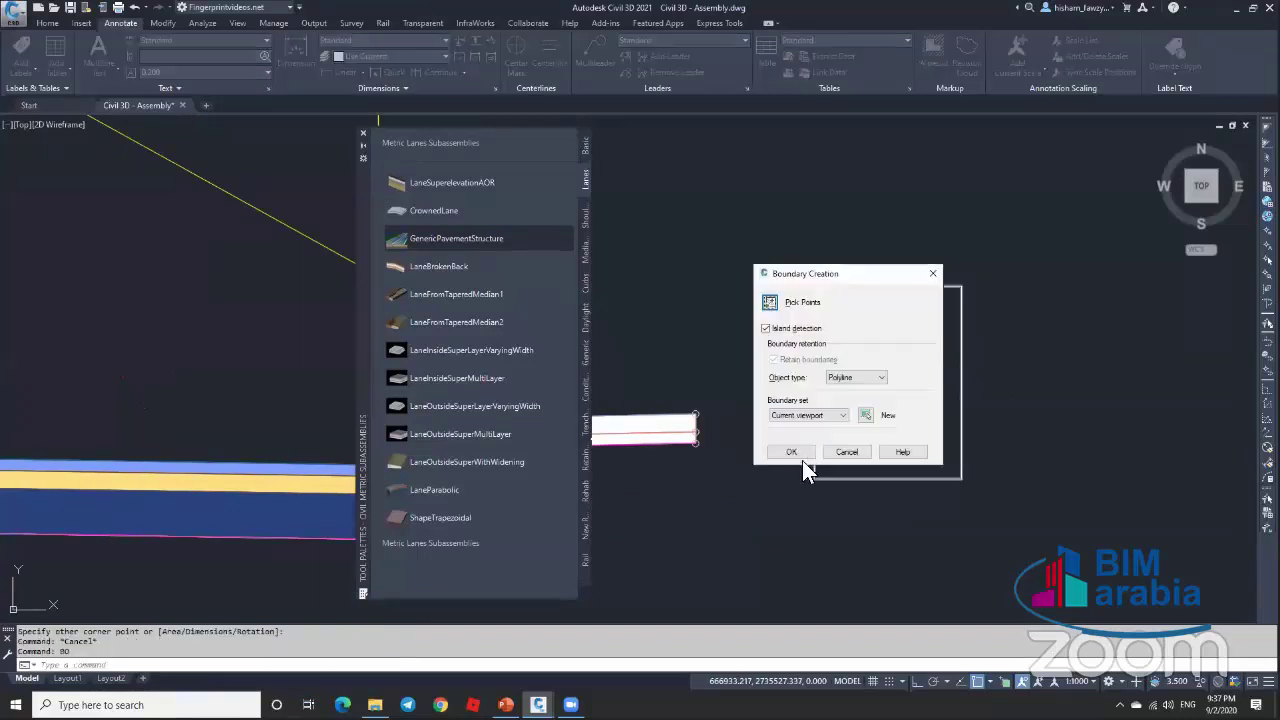
pyautogui.click(795, 455)
pyautogui.click(920, 400)
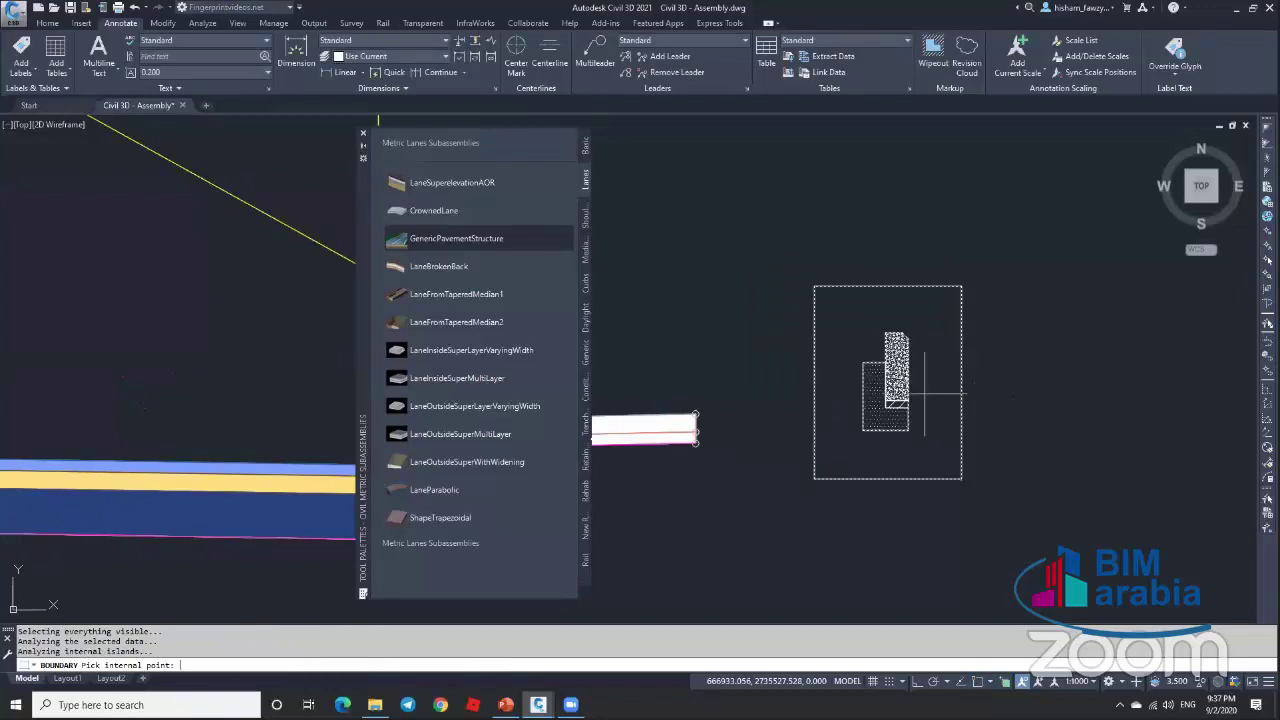
pyautogui.press('Return')
pyautogui.press('Escape')
pyautogui.scroll(-2, 940, 338)
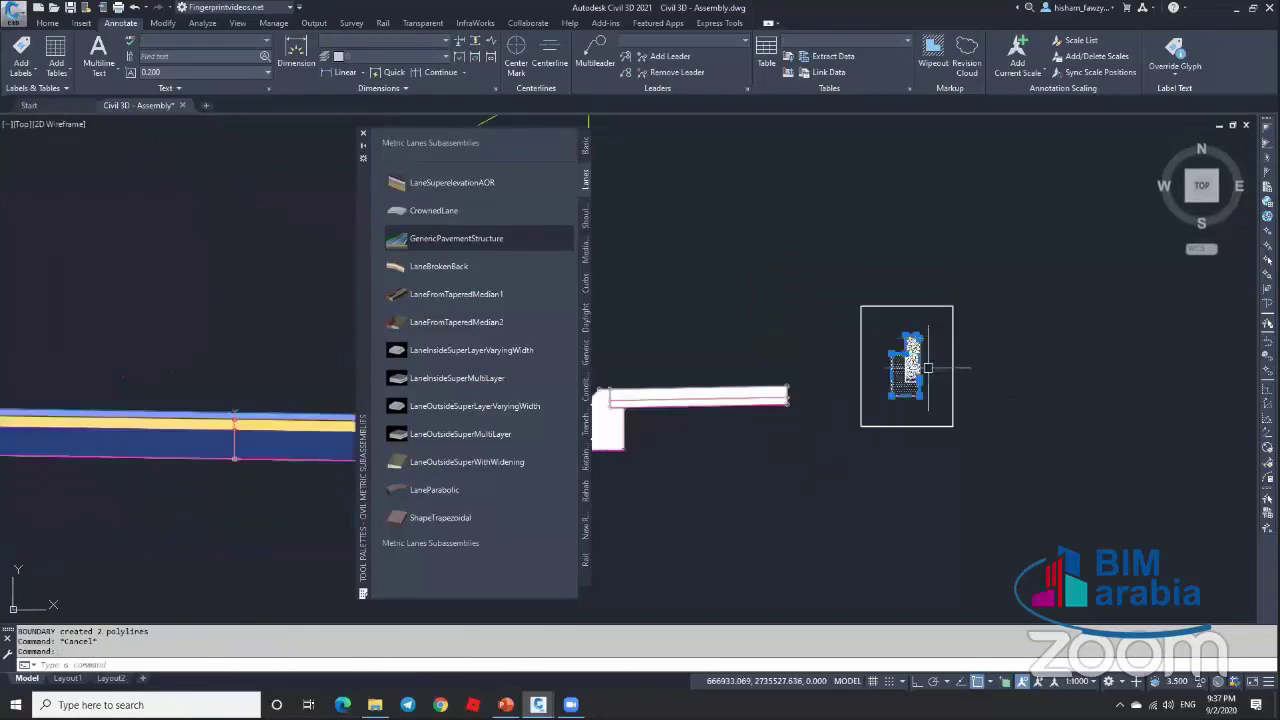
pyautogui.scroll(5, 928, 368)
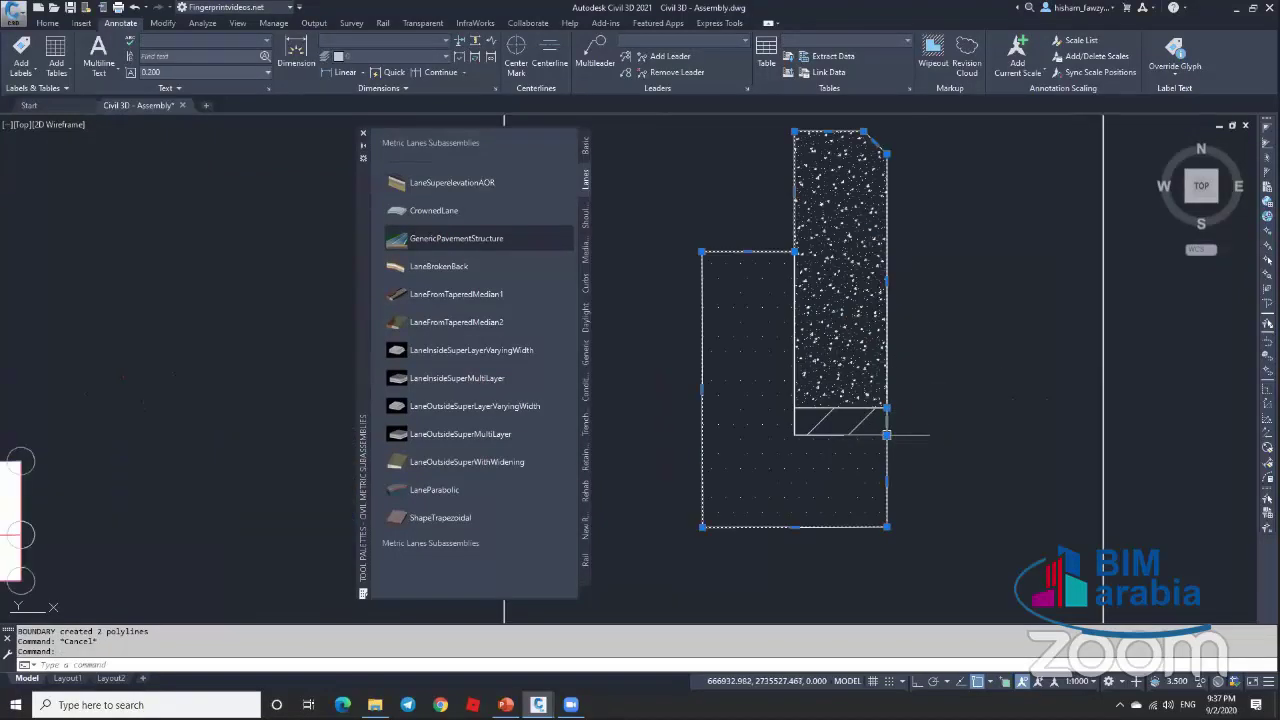
# Step: Move the curb outline polyline aside, clear of the rectangle
pyautogui.moveTo(886, 435)
pyautogui.click(908, 472)
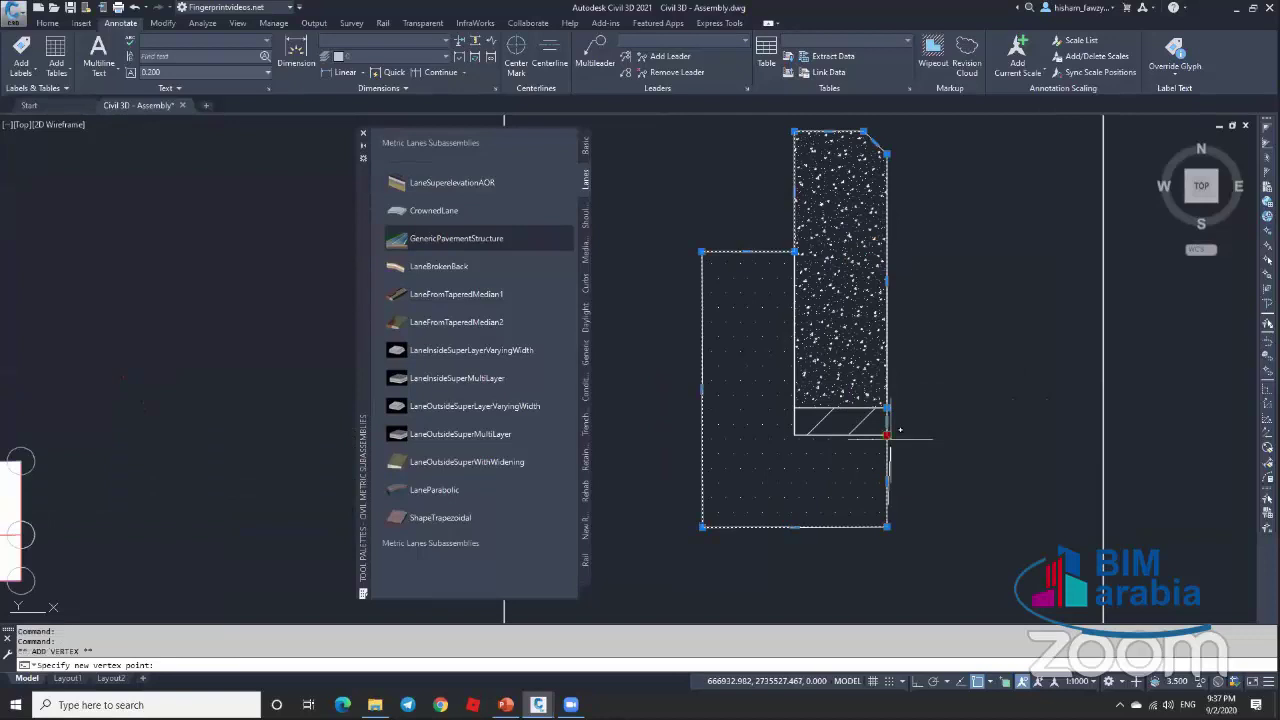
pyautogui.press('Escape')
pyautogui.press('Escape')
pyautogui.scroll(-6, 886, 400)
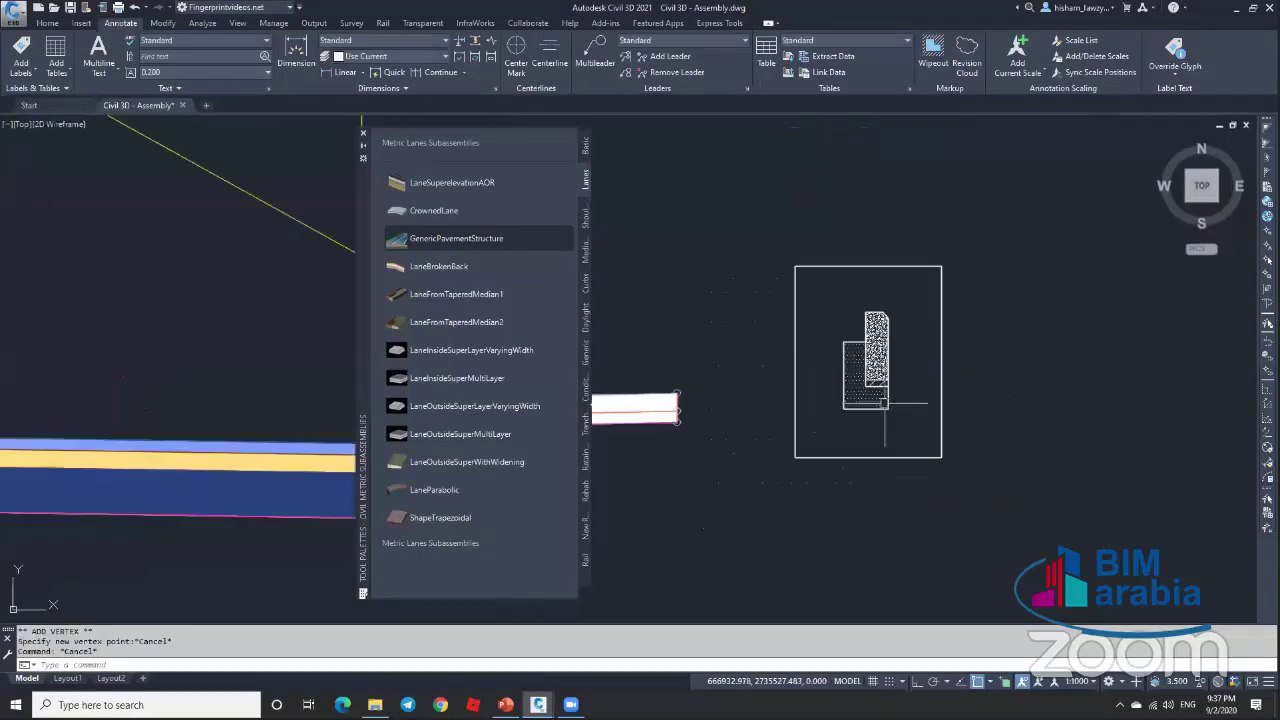
pyautogui.write('m')
pyautogui.press('Return')
pyautogui.click(831, 498)
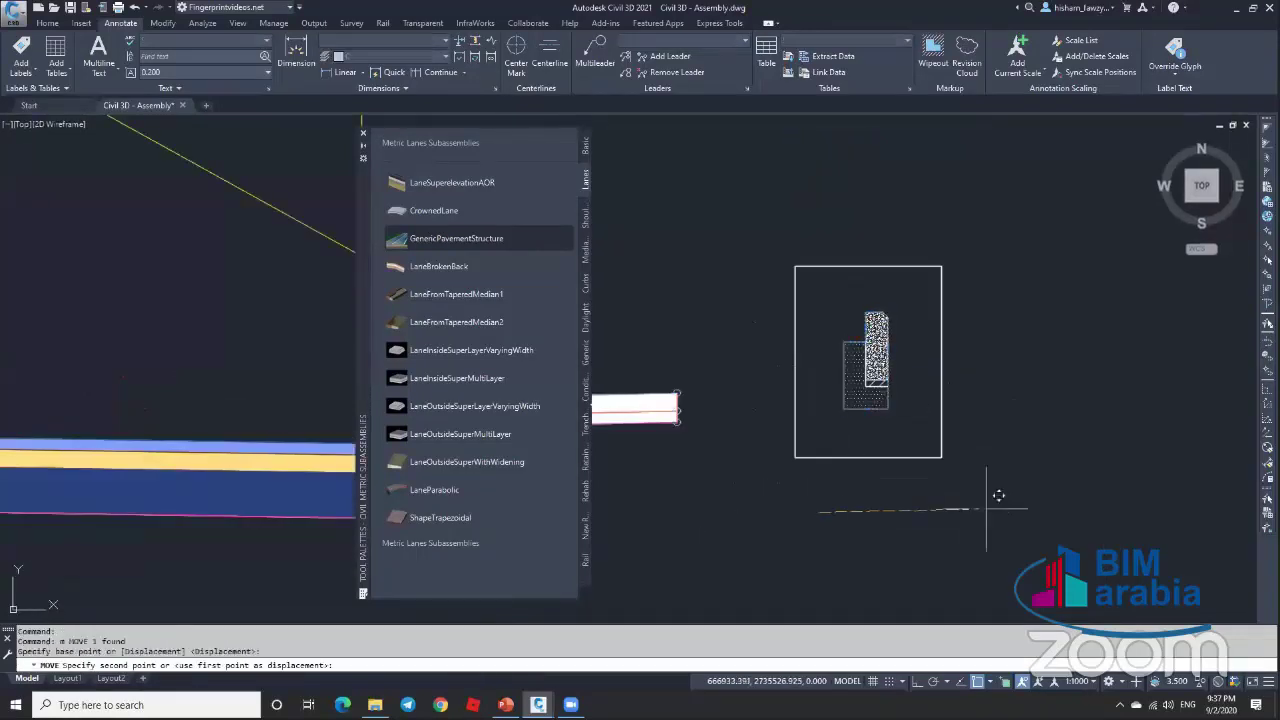
pyautogui.press('Escape')
pyautogui.press('Escape')
pyautogui.scroll(4, 1061, 343)
pyautogui.scroll(-3, 1061, 343)
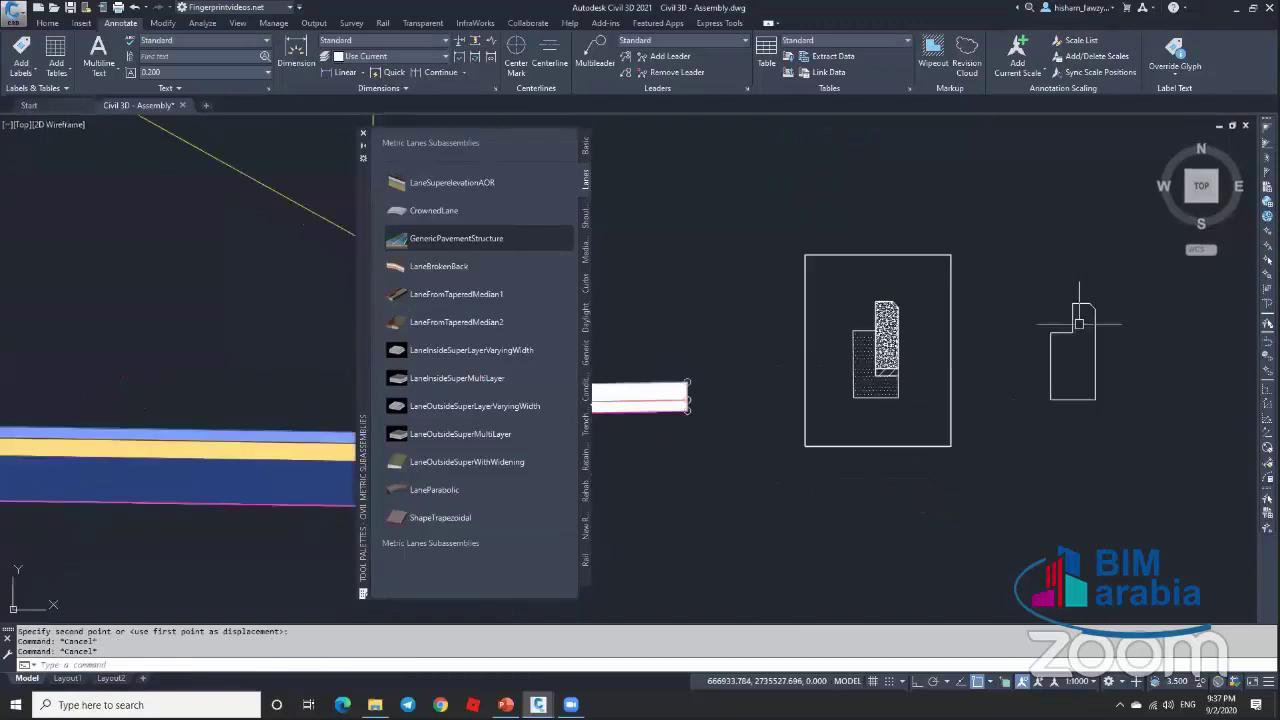
pyautogui.scroll(4, 680, 386)
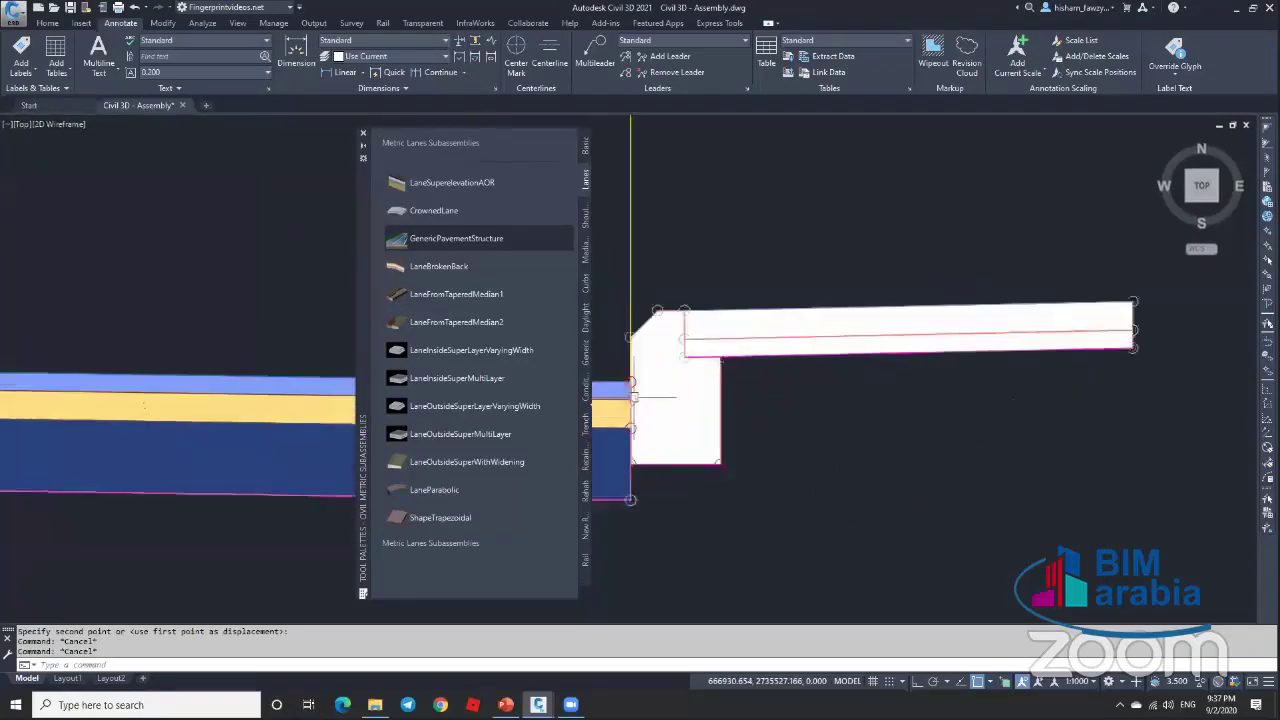
pyautogui.scroll(-4, 642, 375)
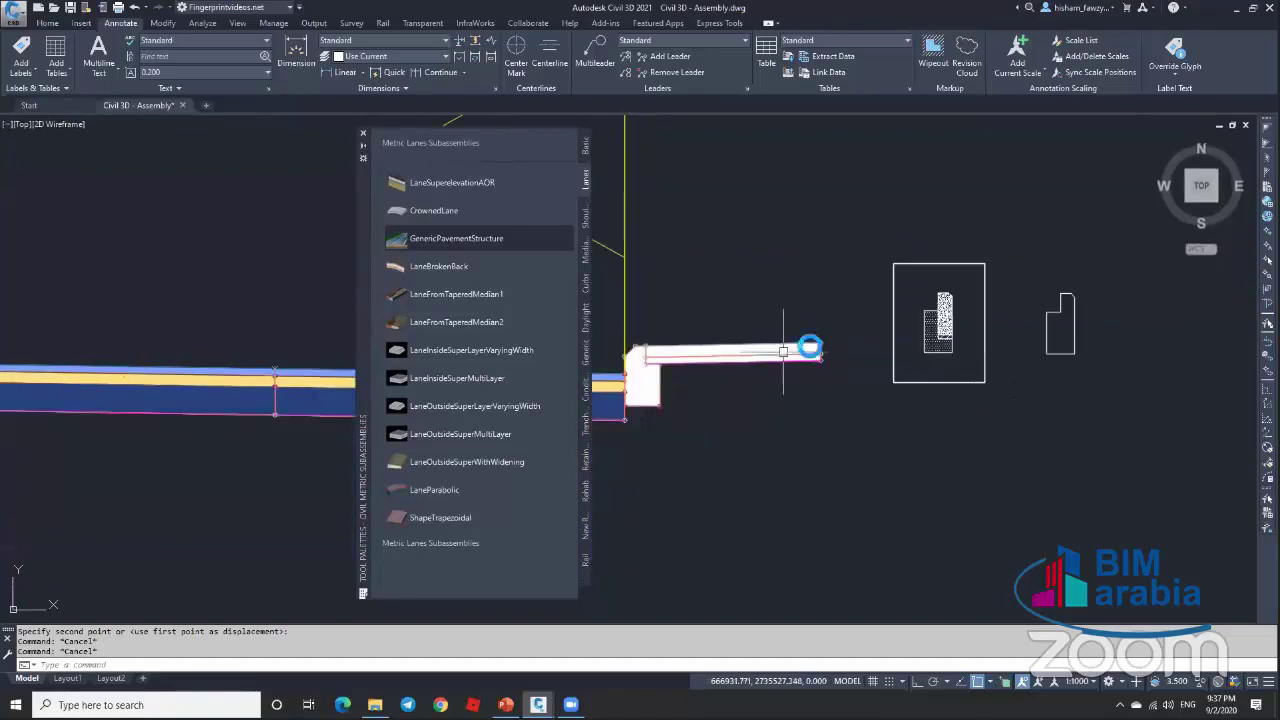
pyautogui.scroll(4, 966, 323)
pyautogui.scroll(-4, 834, 300)
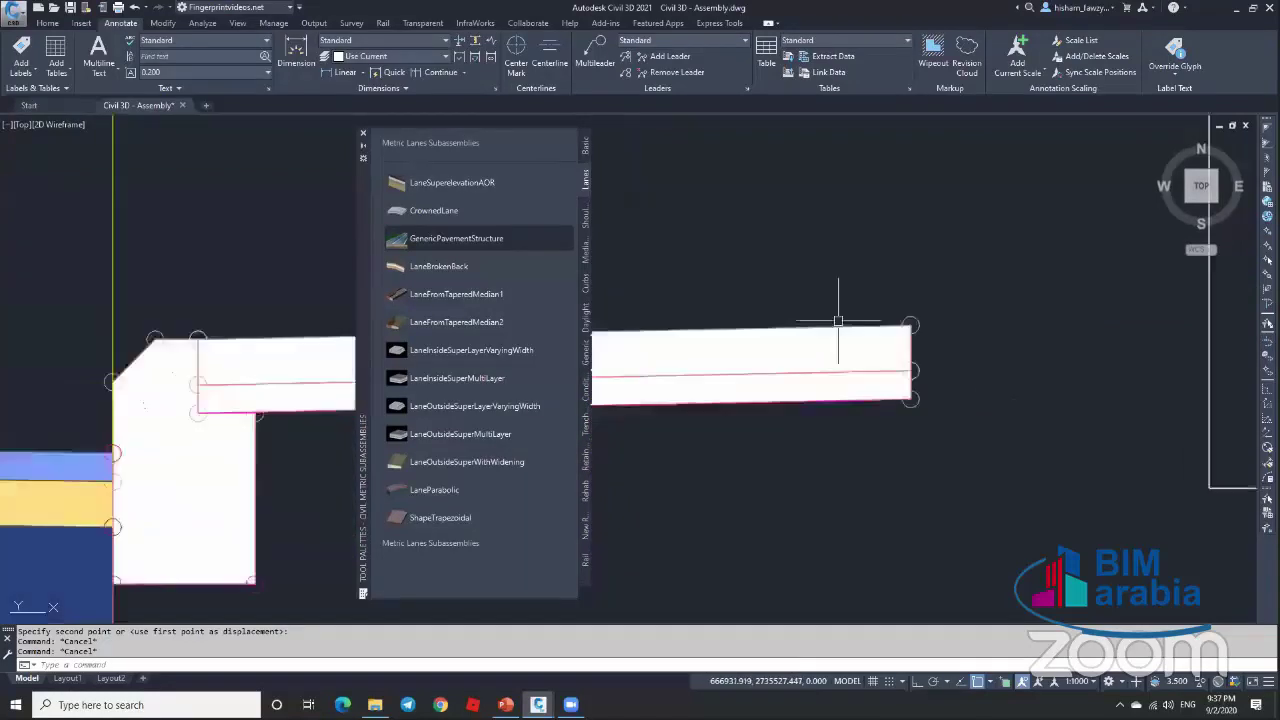
pyautogui.scroll(5, 880, 357)
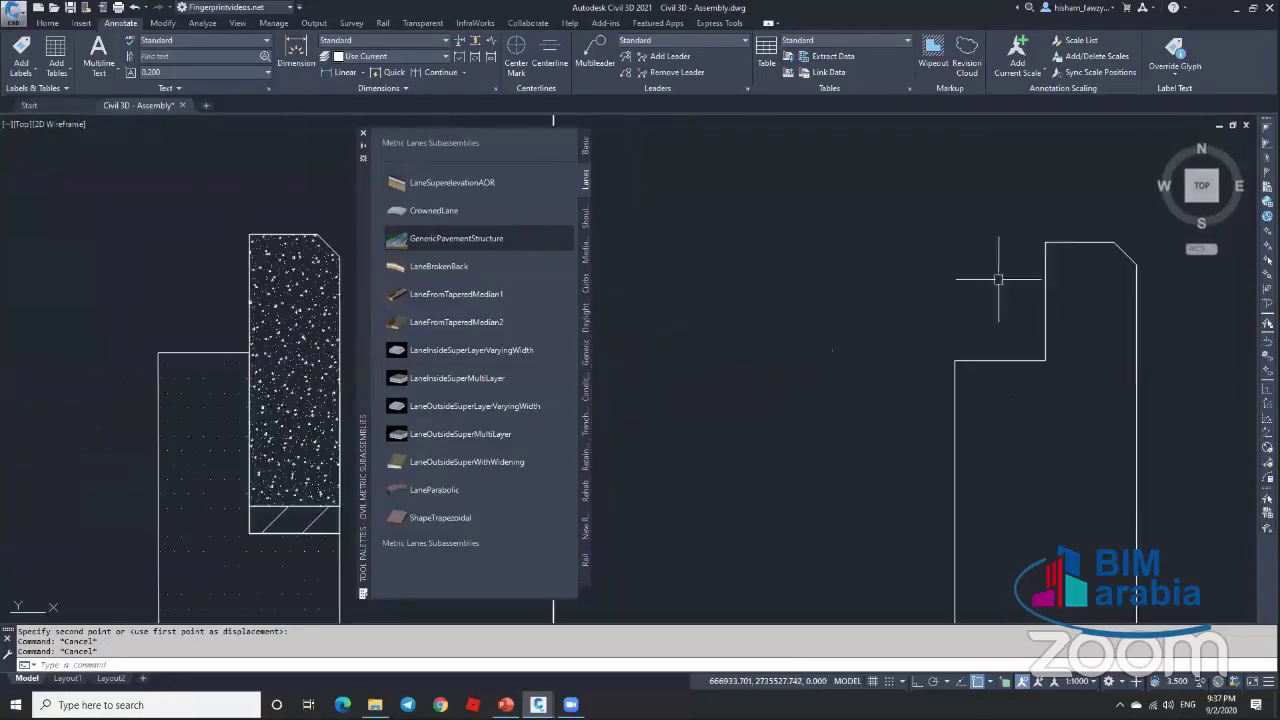
# Step: Remove the redundant vertex from the right edge of the curb outline
pyautogui.click(1047, 245)
pyautogui.scroll(-3, 1030, 300)
pyautogui.scroll(4, 1016, 369)
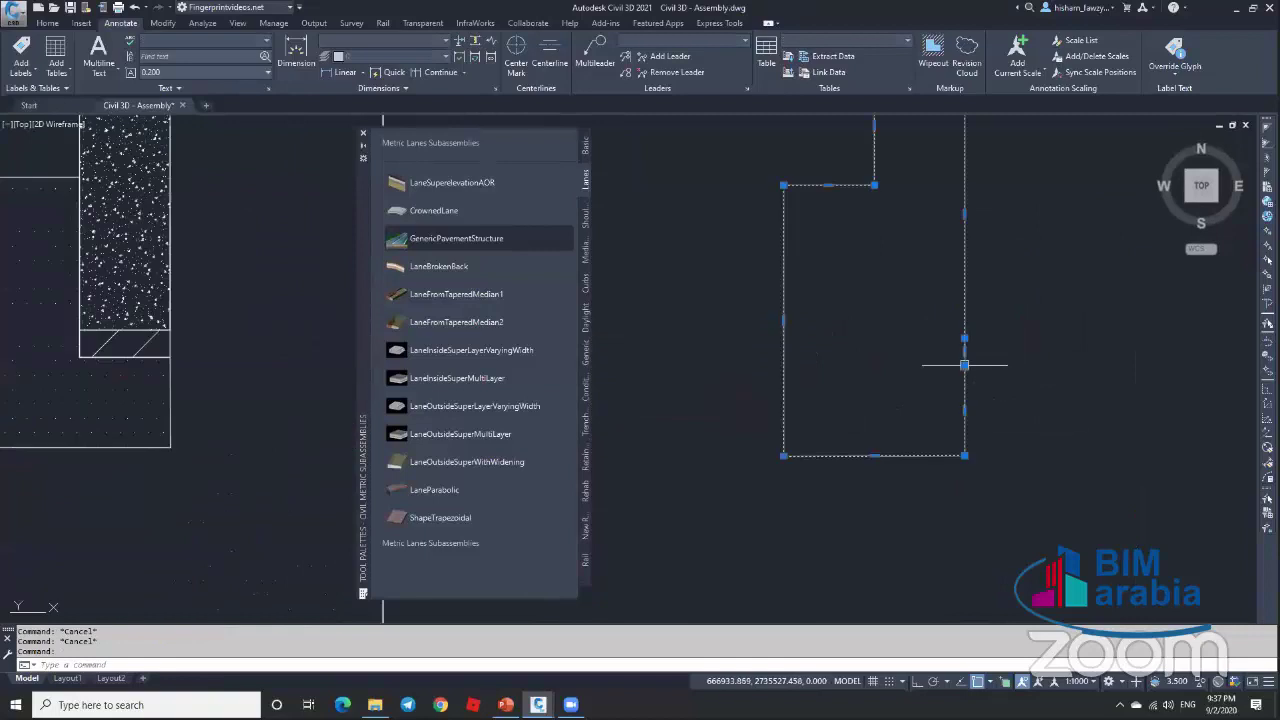
pyautogui.moveTo(964, 365)
pyautogui.click(1020, 420)
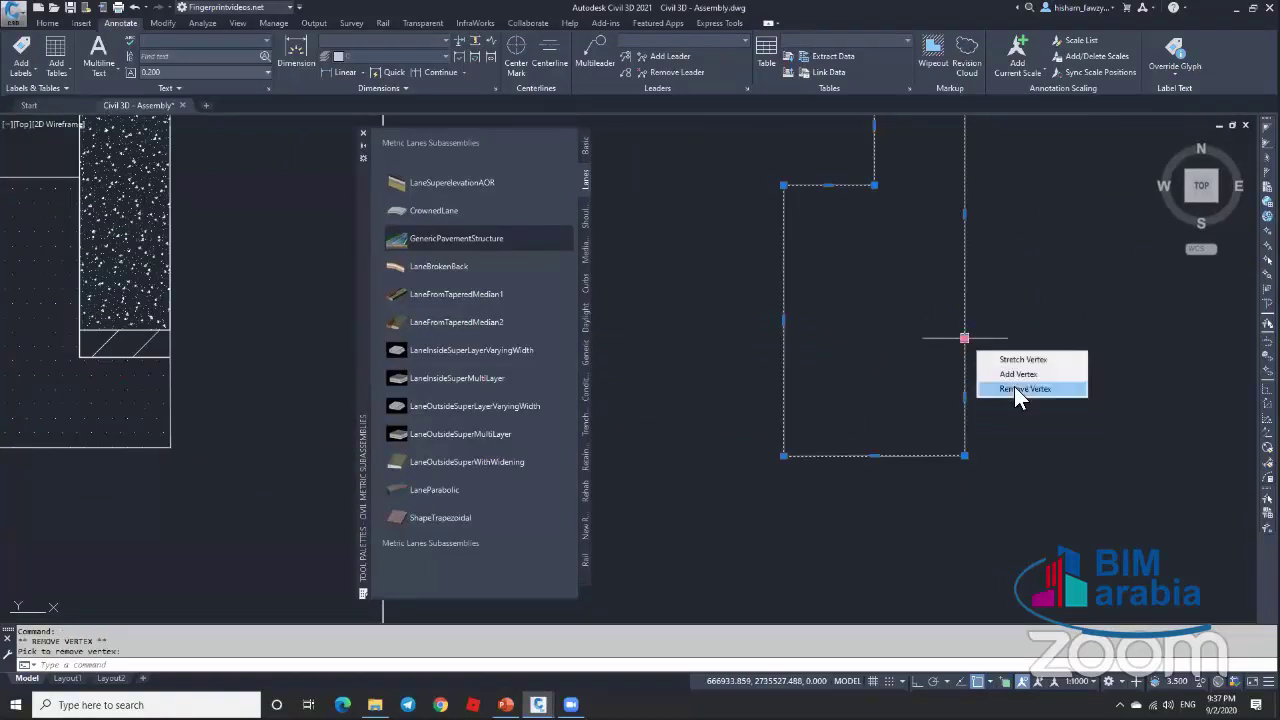
pyautogui.press('Escape')
pyautogui.scroll(-2, 945, 380)
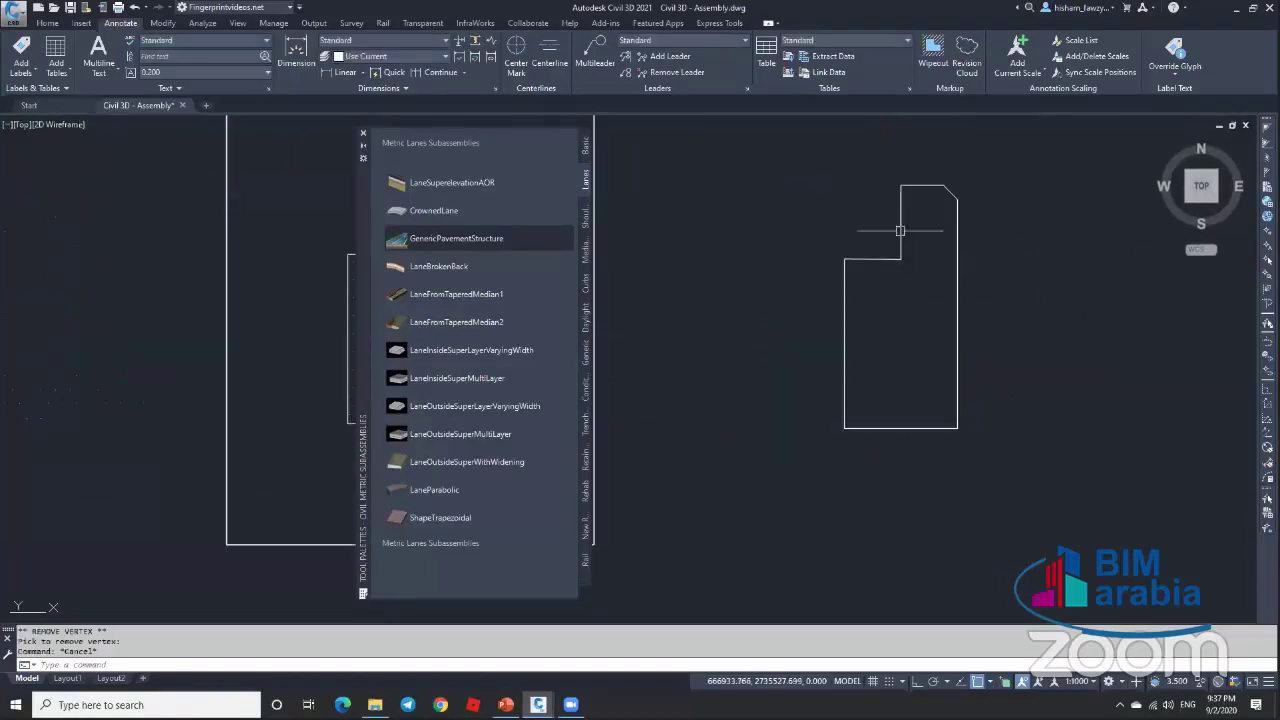
pyautogui.click(47, 22)
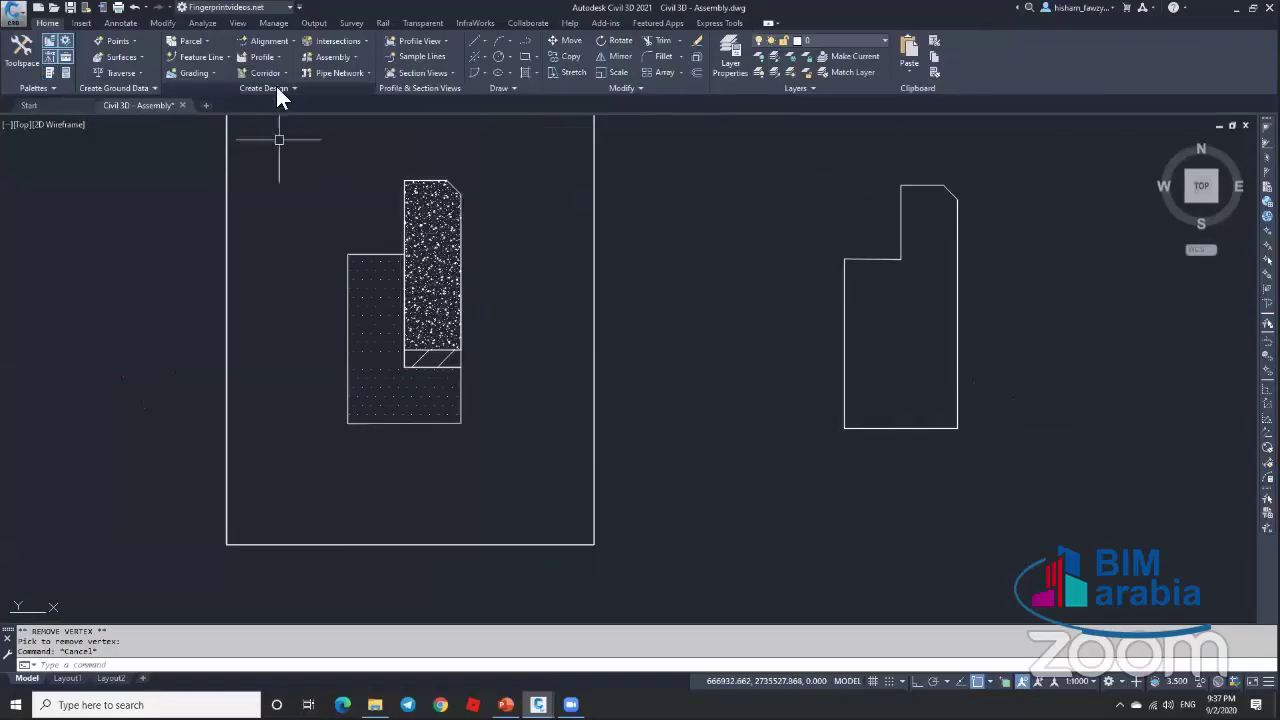
# Step: Create a subassembly named 'Curb 02' from the curb outline polyline
pyautogui.click(272, 87)
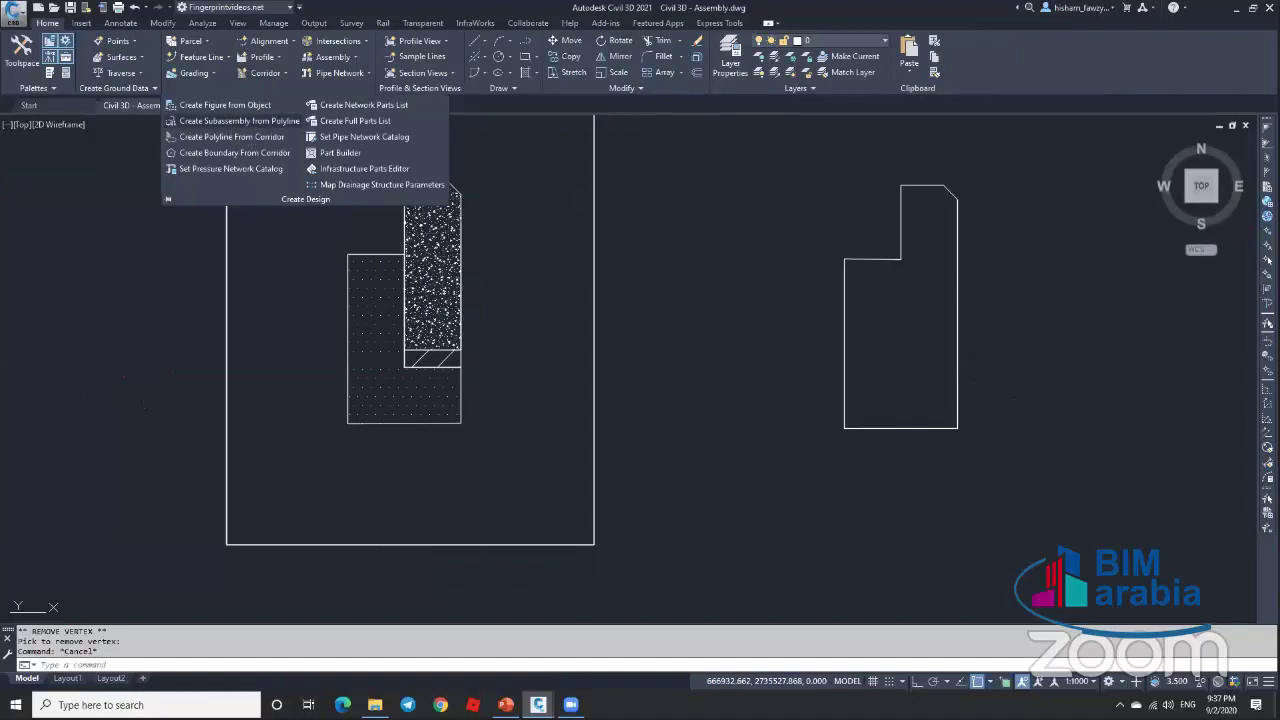
pyautogui.click(242, 122)
pyautogui.click(894, 265)
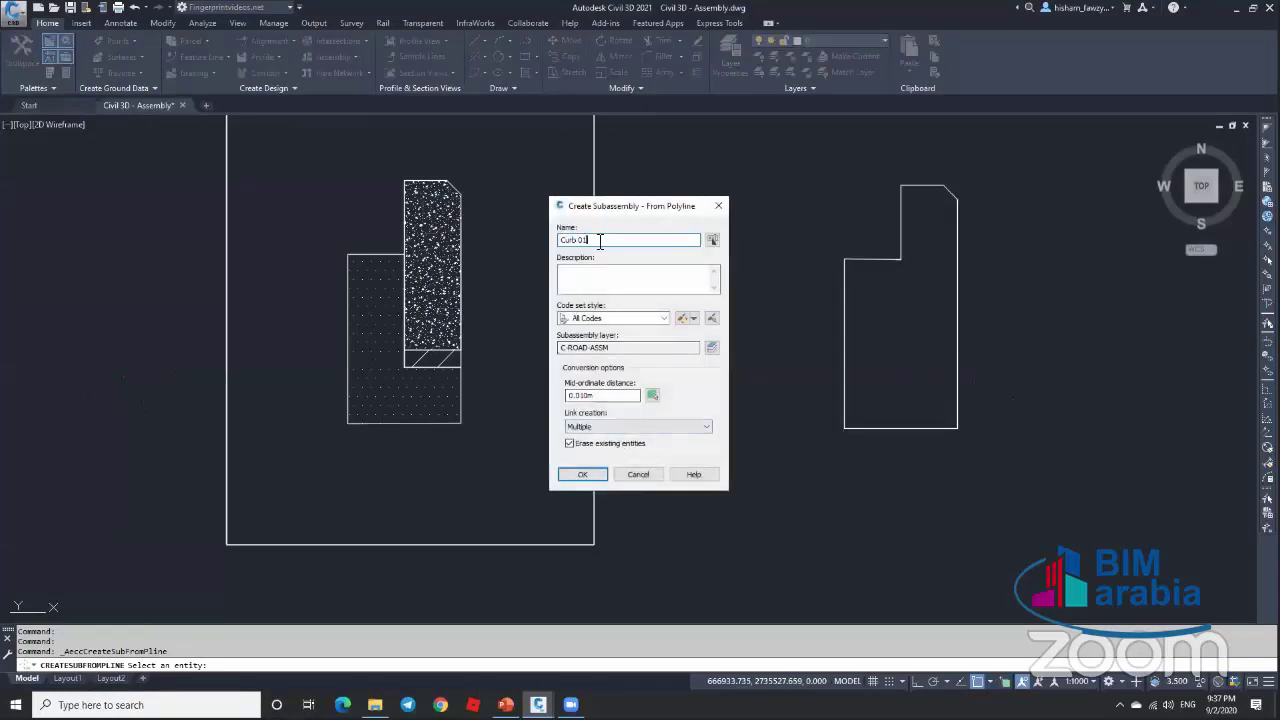
pyautogui.write('Curb 02')
pyautogui.click(581, 474)
pyautogui.press('Escape')
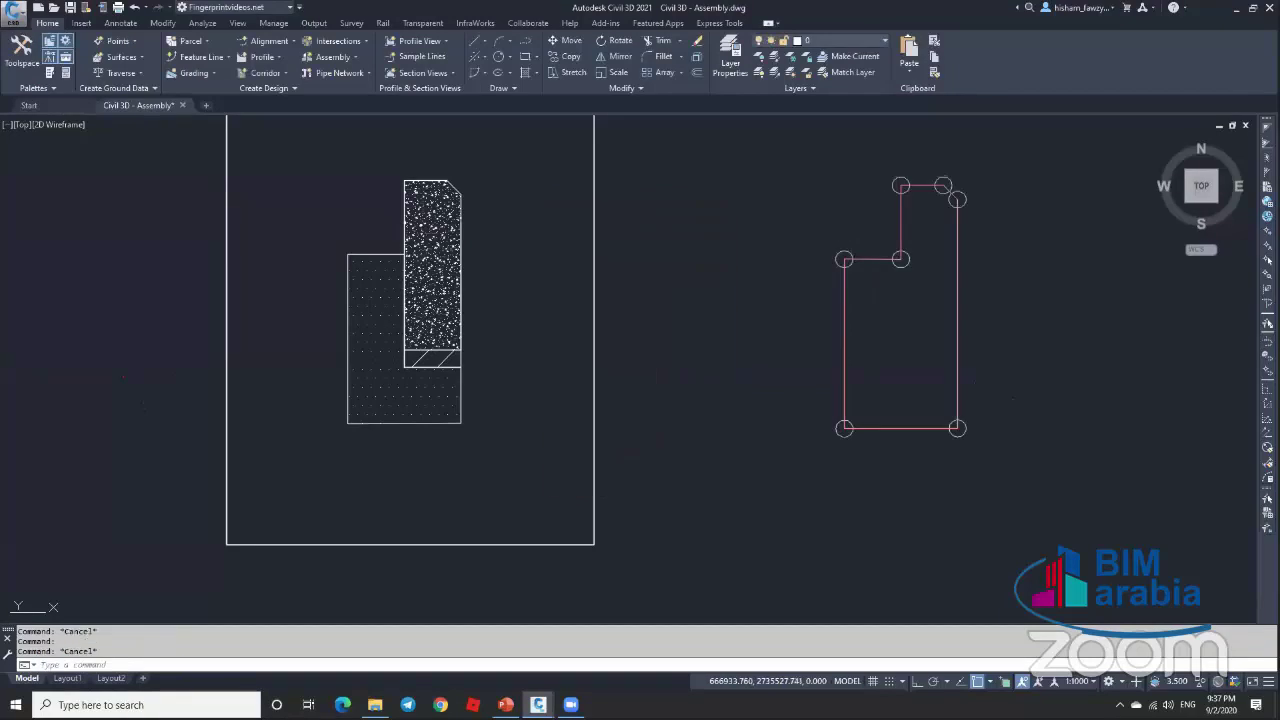
# Step: Move Curb 02's origin to its top-left corner
pyautogui.click(957, 345)
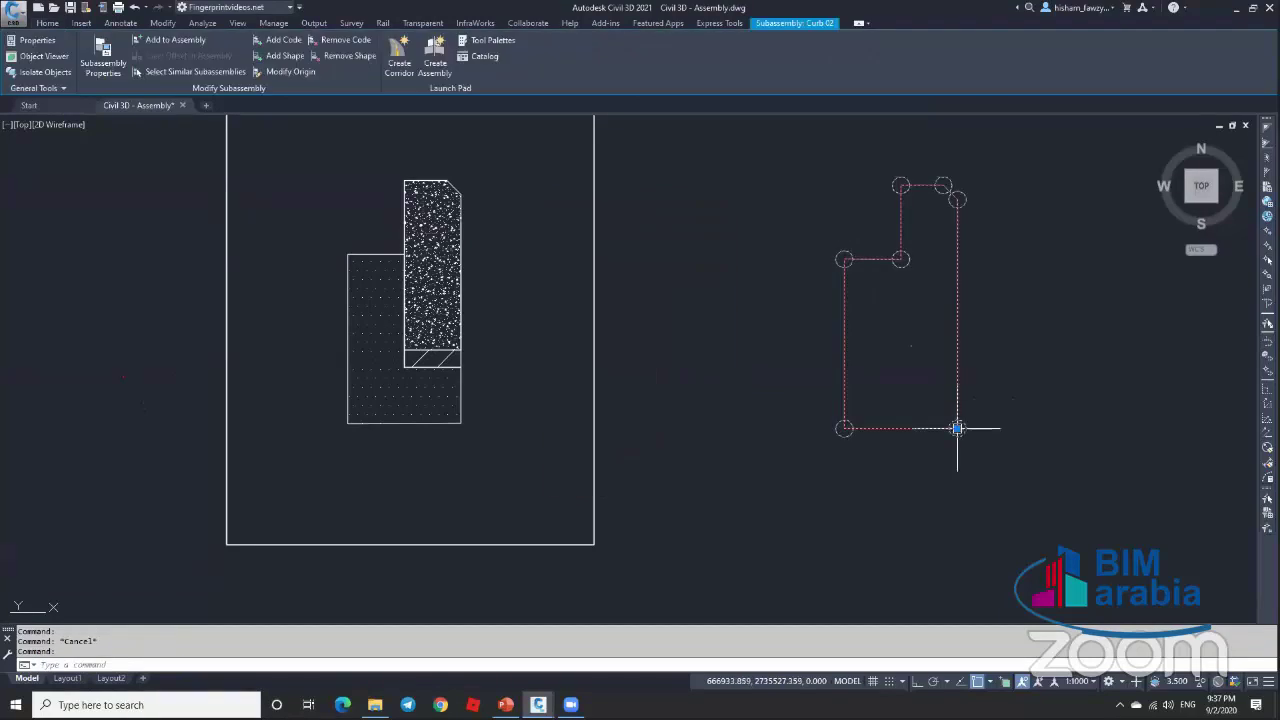
pyautogui.click(294, 72)
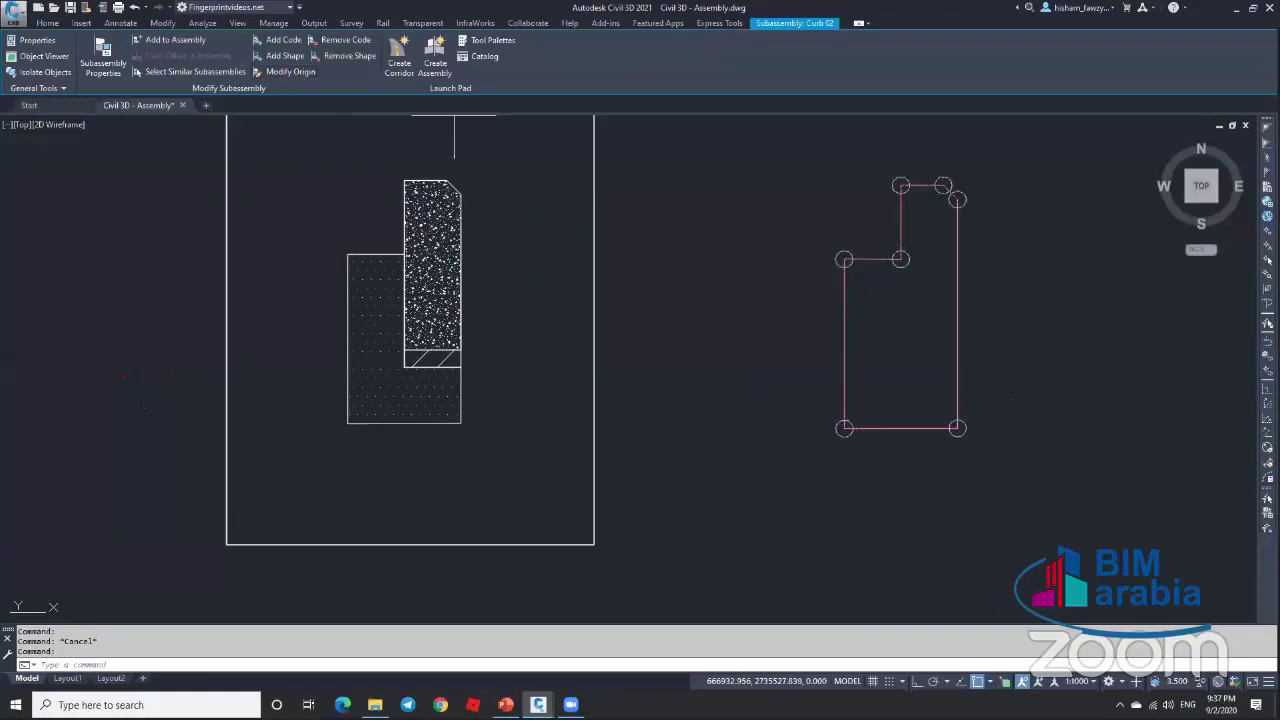
pyautogui.click(903, 186)
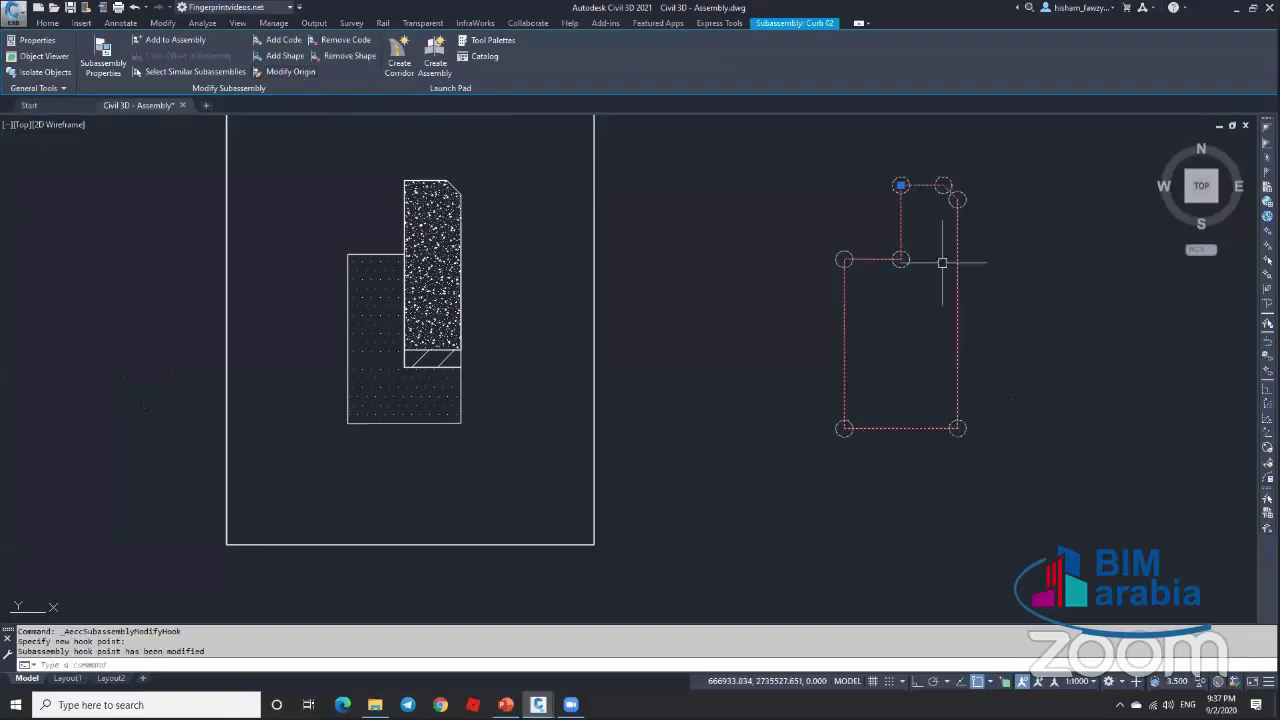
pyautogui.scroll(-2, 896, 224)
pyautogui.press('Escape')
# Step: Enter the code Datum on Curb 02, then attach it at the lane's outer edge point
pyautogui.click(898, 265)
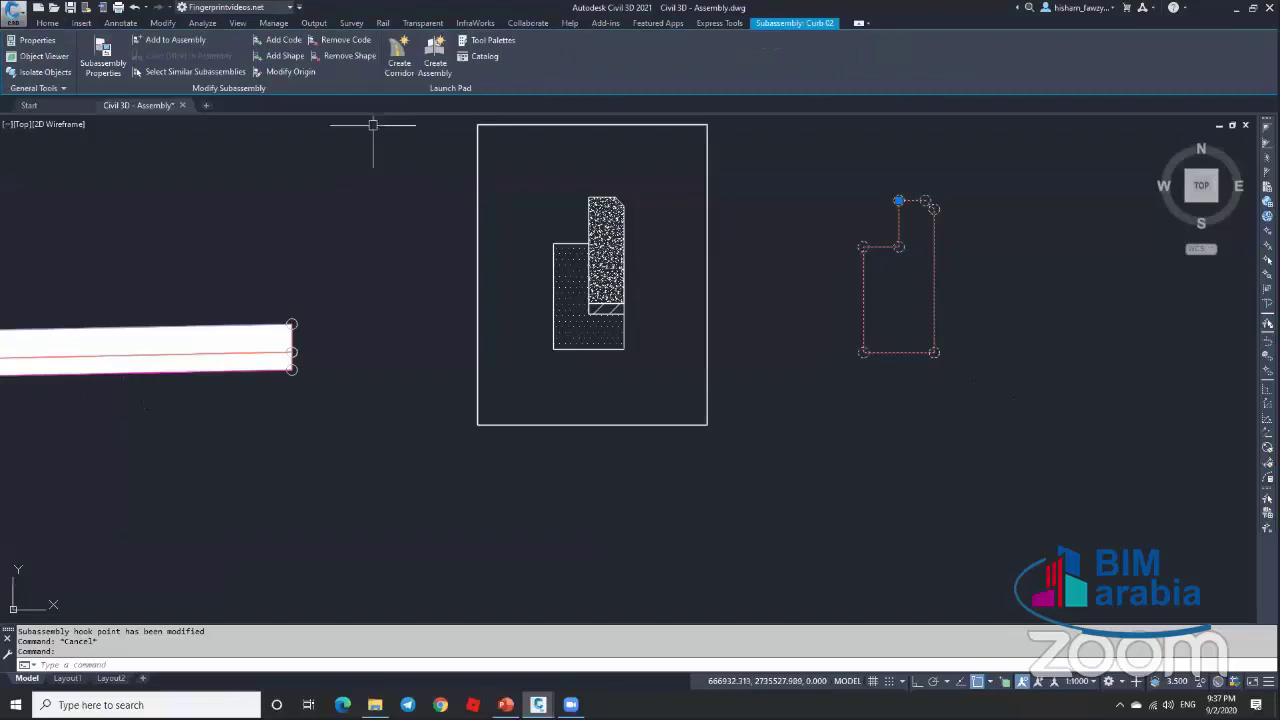
pyautogui.click(286, 42)
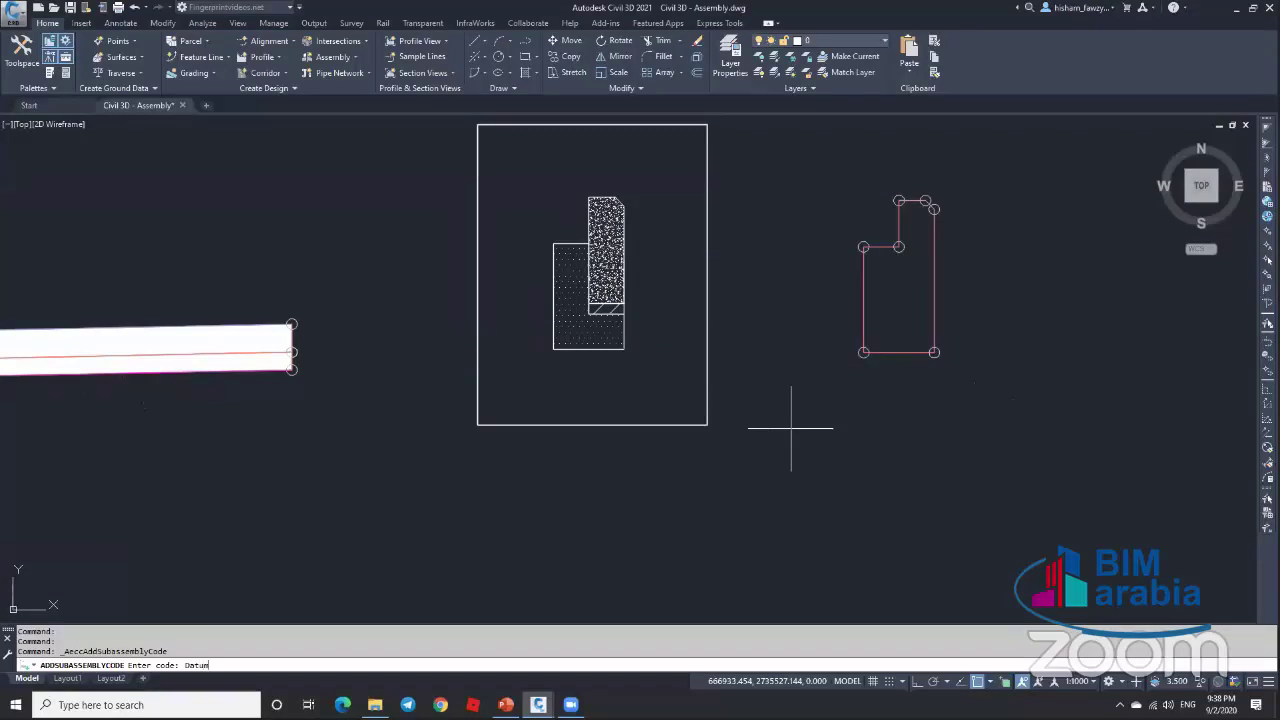
pyautogui.press('Return')
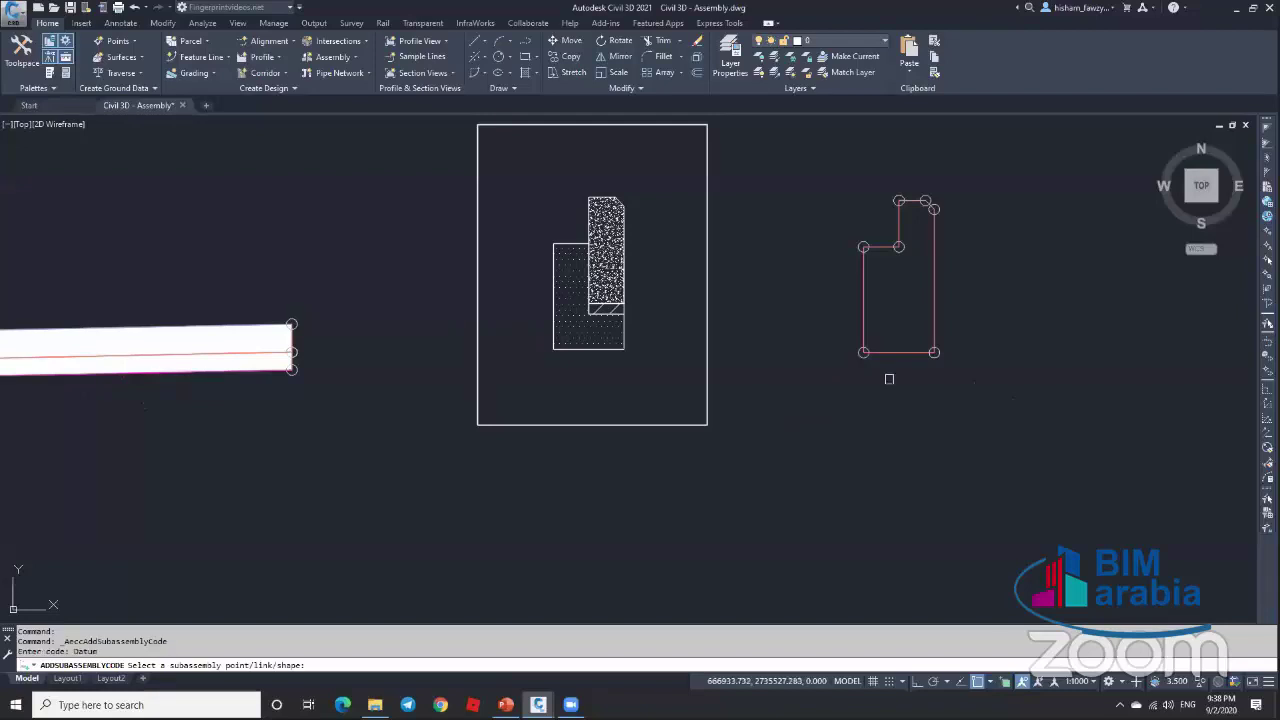
pyautogui.press('Escape')
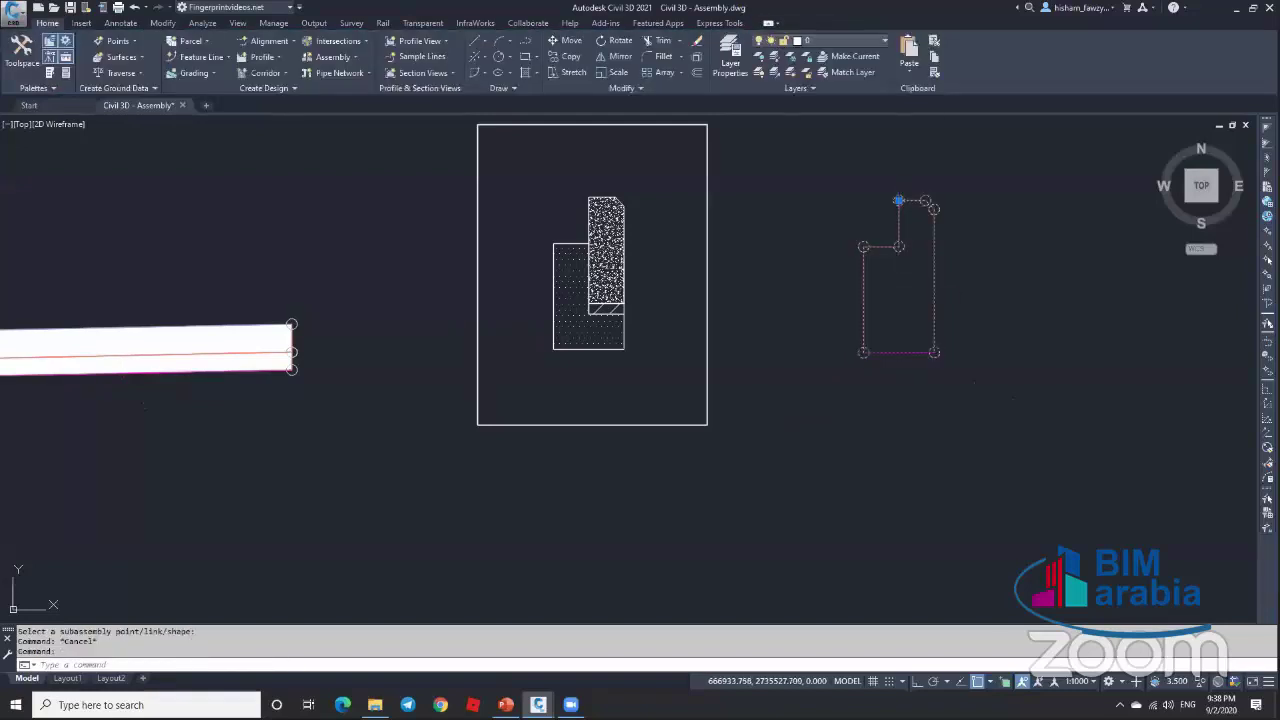
pyautogui.click(164, 40)
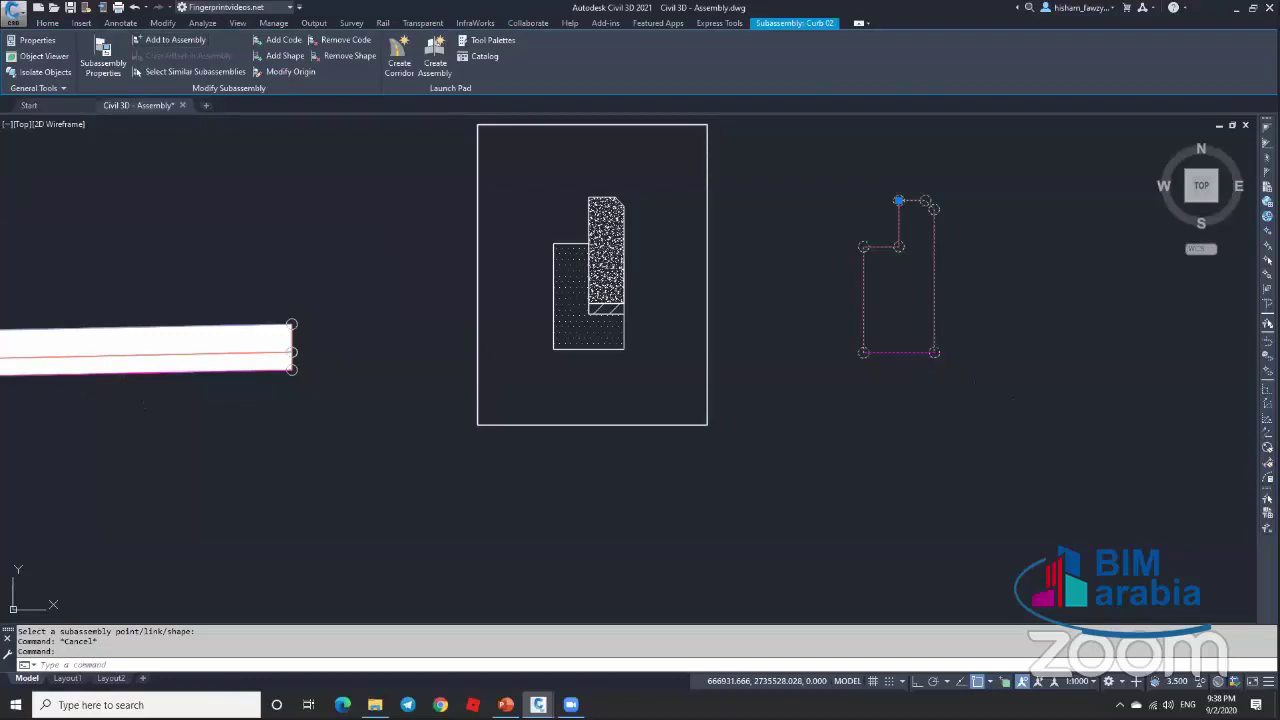
pyautogui.click(291, 324)
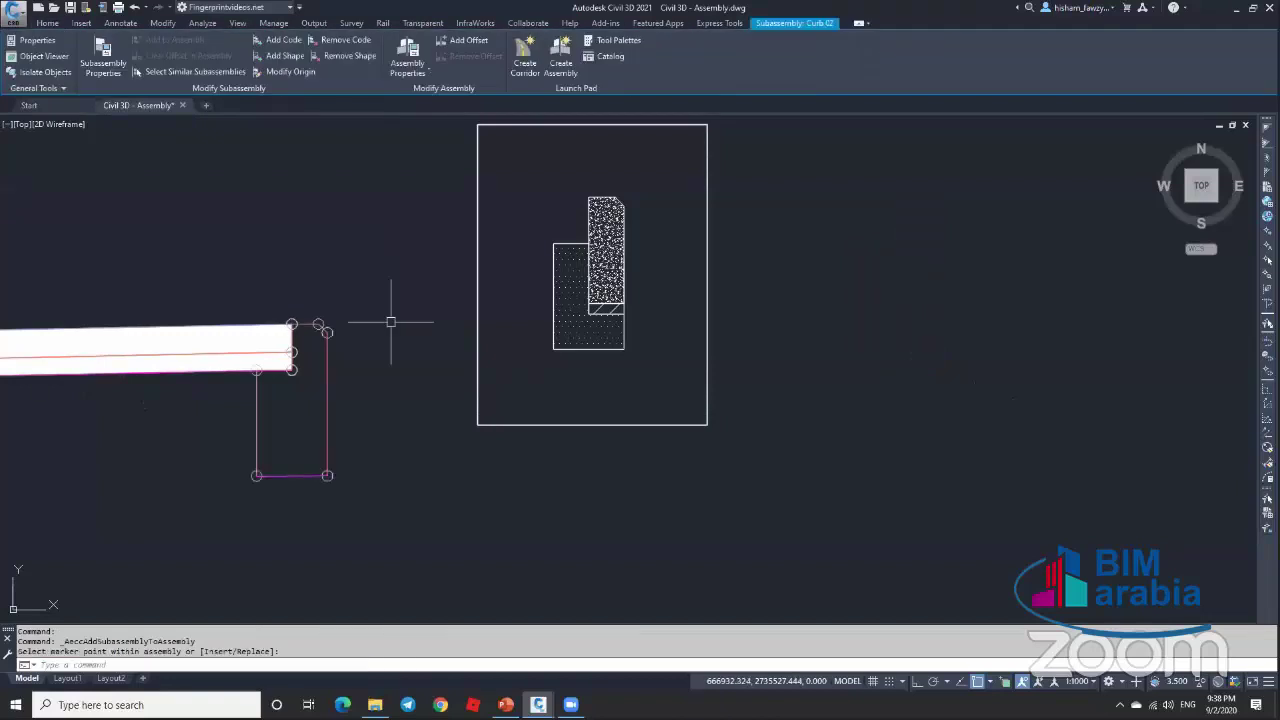
# Step: Erase the spare framed curb sketch (11 objects), leaving just the road assembly in view
pyautogui.press('Escape')
pyautogui.press('Escape')
pyautogui.click(544, 204)
pyautogui.click(686, 357)
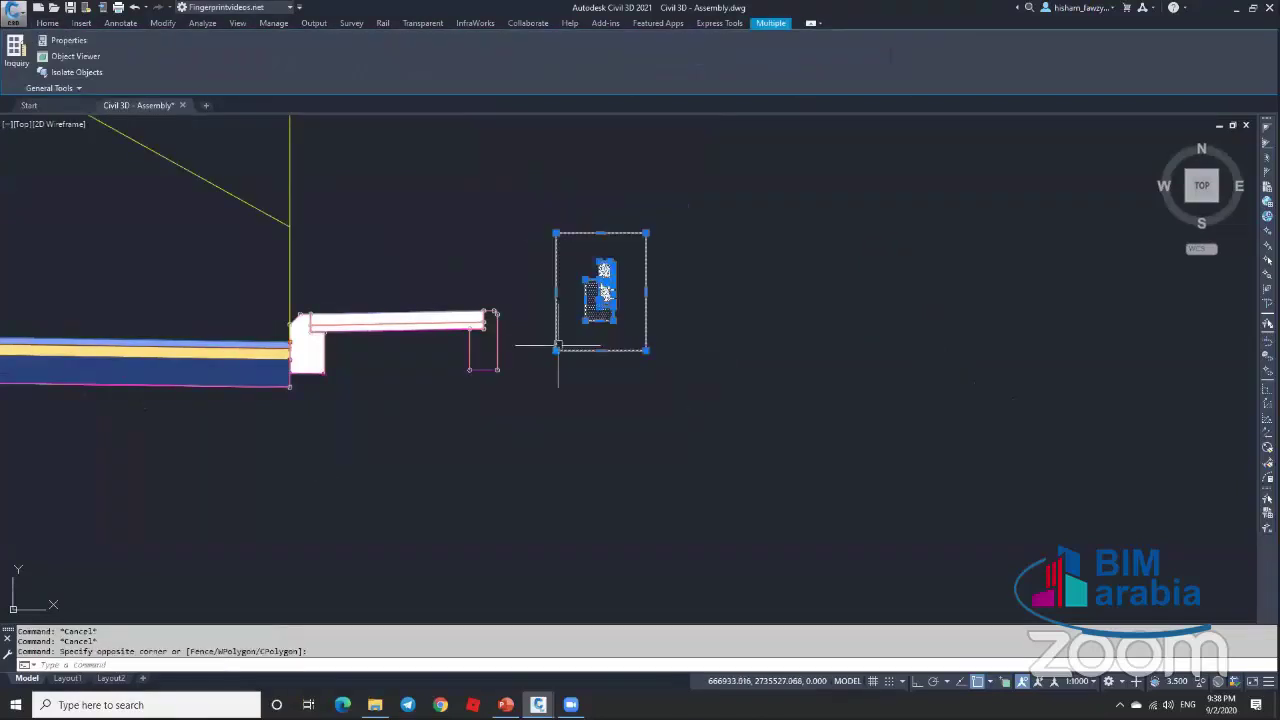
pyautogui.write('e')
pyautogui.press('Return')
pyautogui.scroll(-1, 548, 303)
pyautogui.scroll(-2, 777, 286)
pyautogui.moveTo(548, 303); pyautogui.dragTo(840, 294, button='middle')
pyautogui.scroll(-2, 735, 300)
pyautogui.scroll(2, 851, 297)
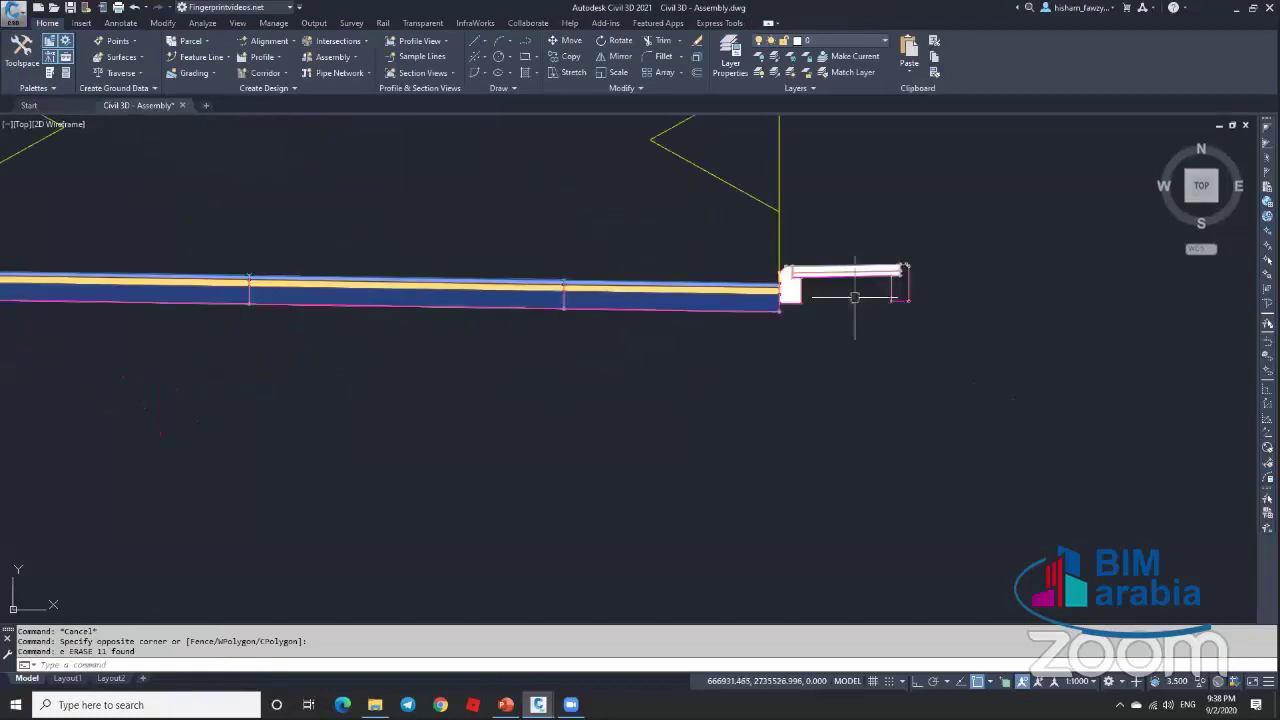
pyautogui.scroll(-2, 766, 257)
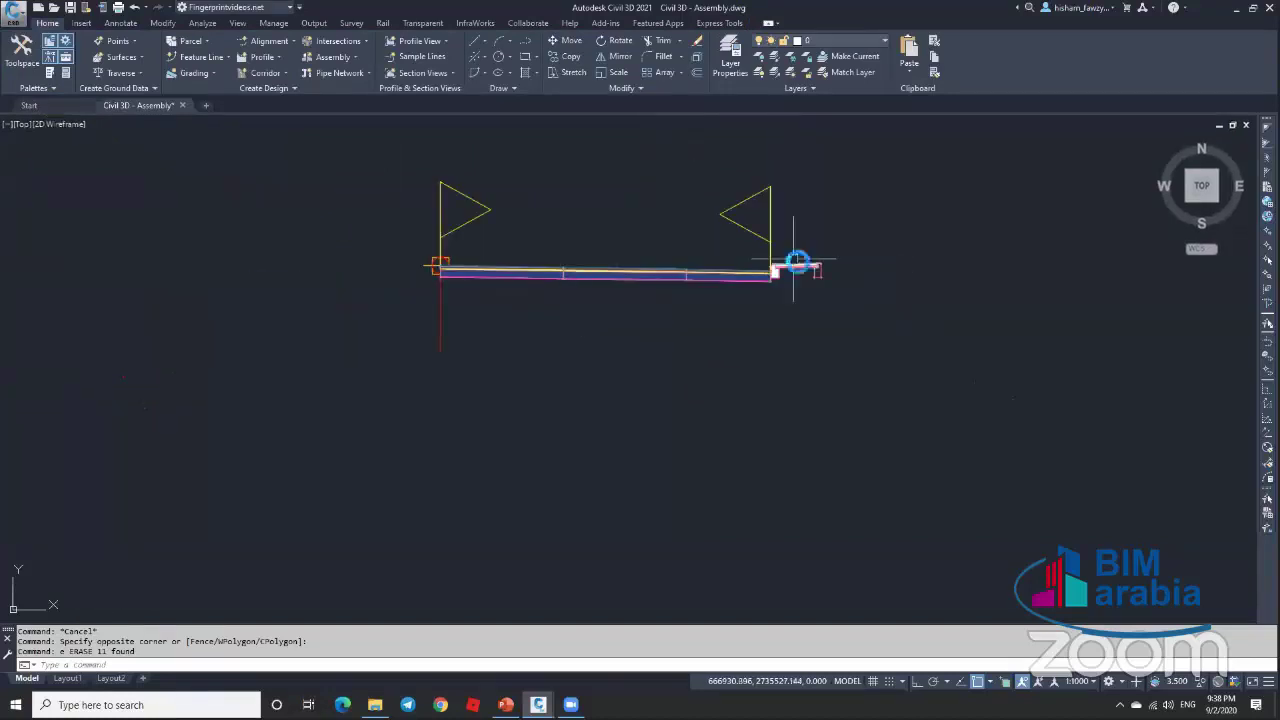
pyautogui.scroll(3, 800, 268)
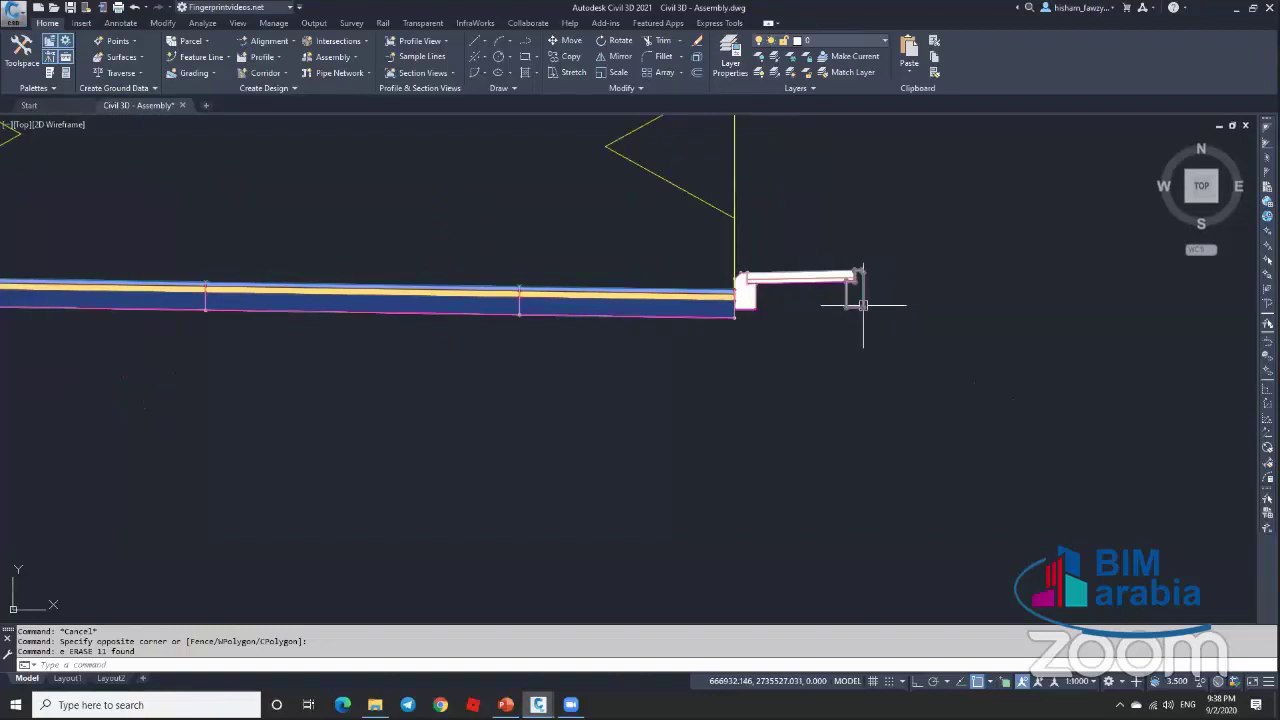
pyautogui.scroll(2, 829, 278)
pyautogui.scroll(2, 829, 278)
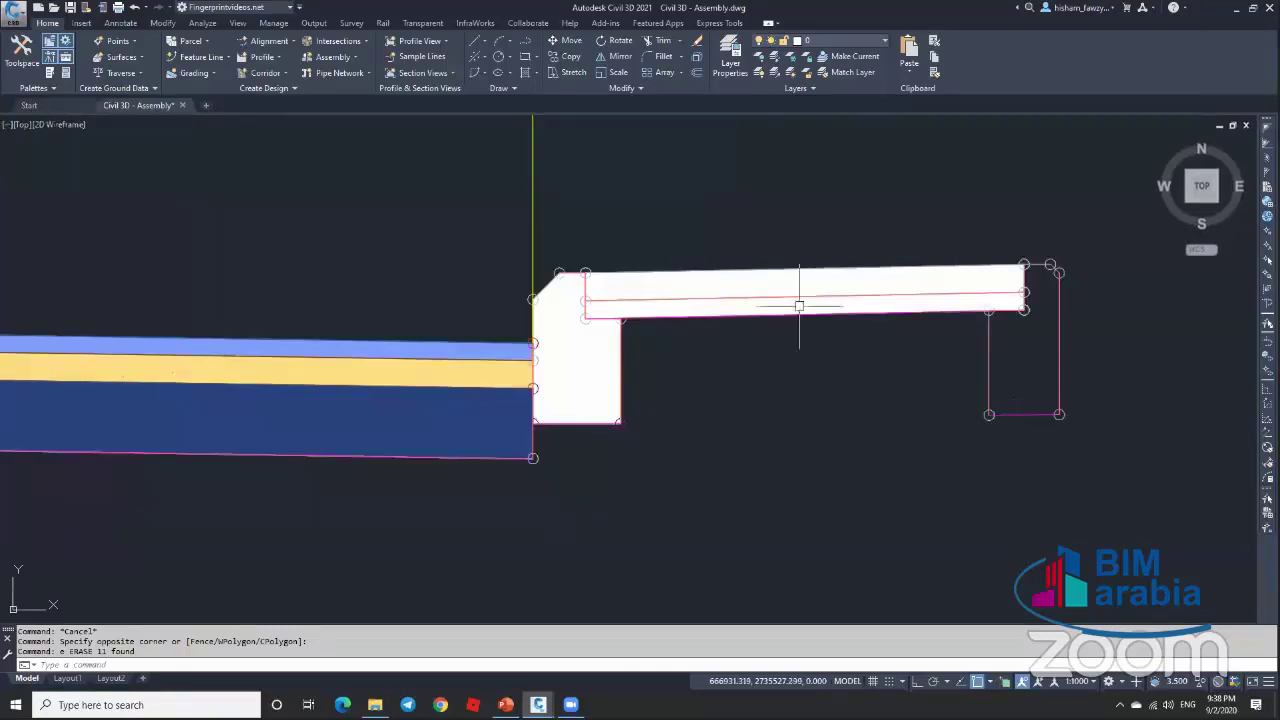
pyautogui.scroll(-4, 836, 285)
pyautogui.press('Escape')
# Step: Mirror the right lane and curb about the assembly baseline marker onto the left side
pyautogui.click(400, 222)
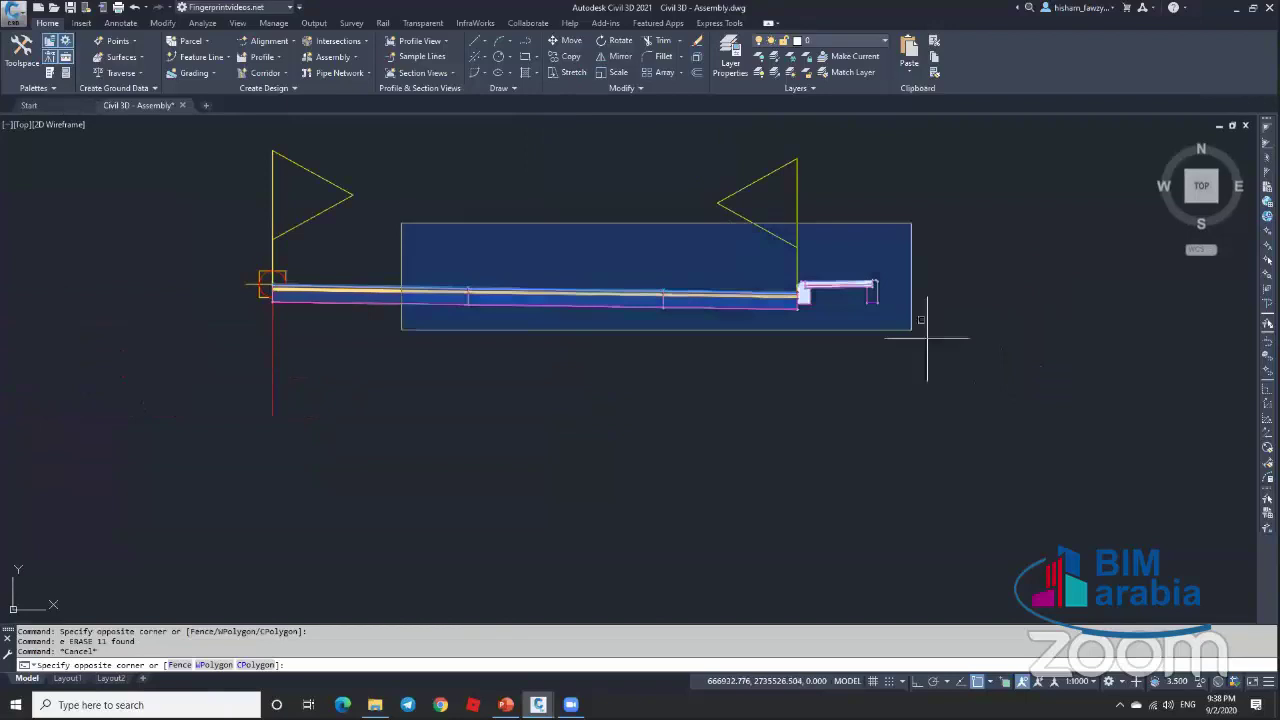
pyautogui.click(990, 352)
pyautogui.press('Escape')
pyautogui.scroll(-5, 463, 292)
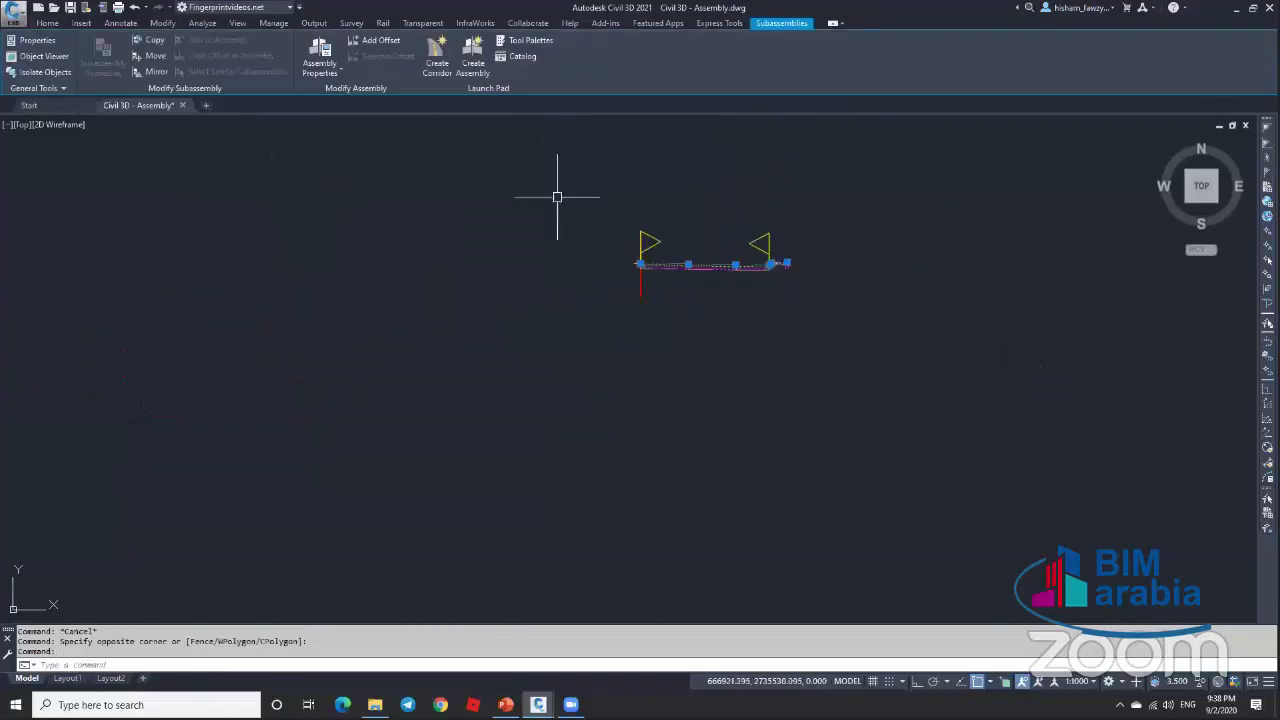
pyautogui.scroll(5, 638, 263)
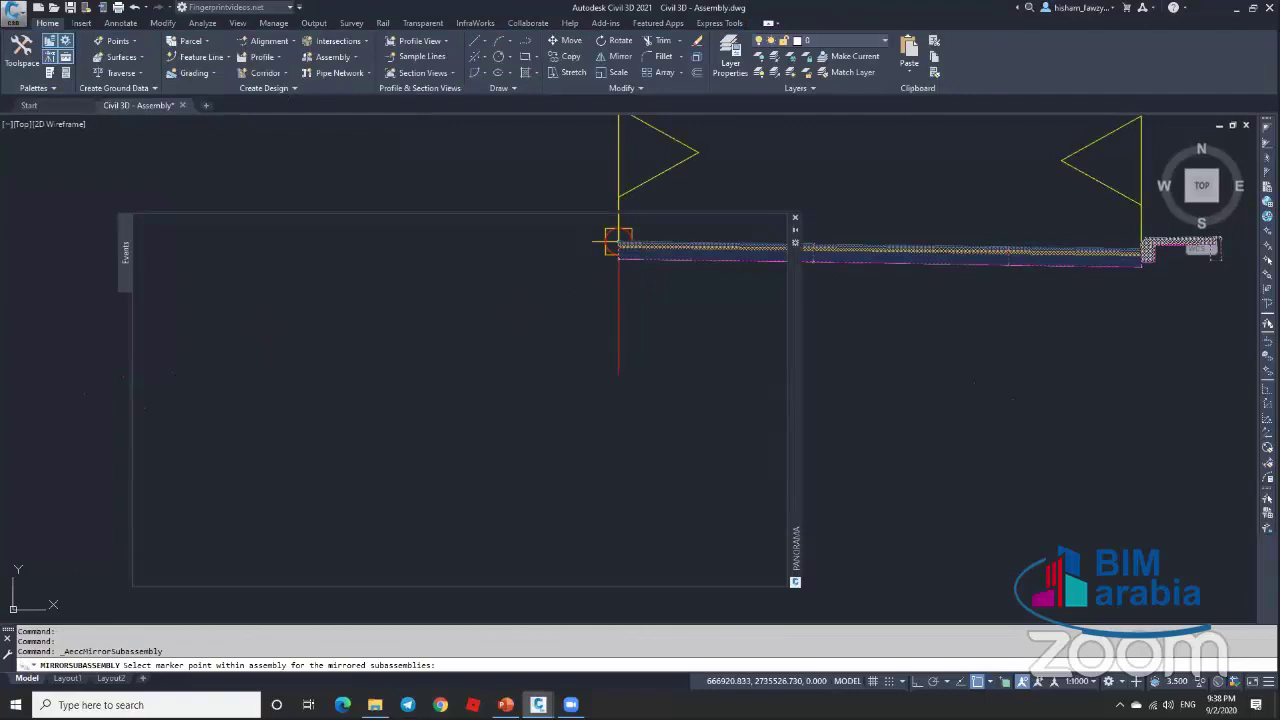
pyautogui.click(618, 240)
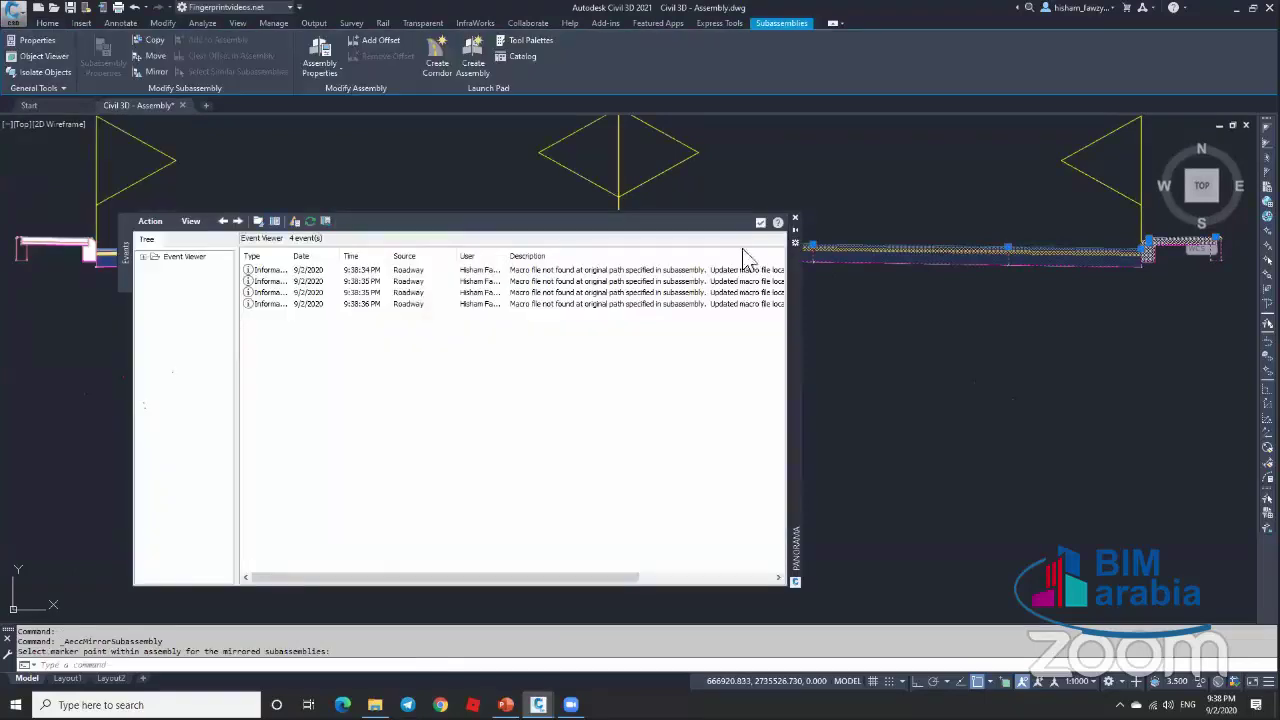
pyautogui.click(760, 222)
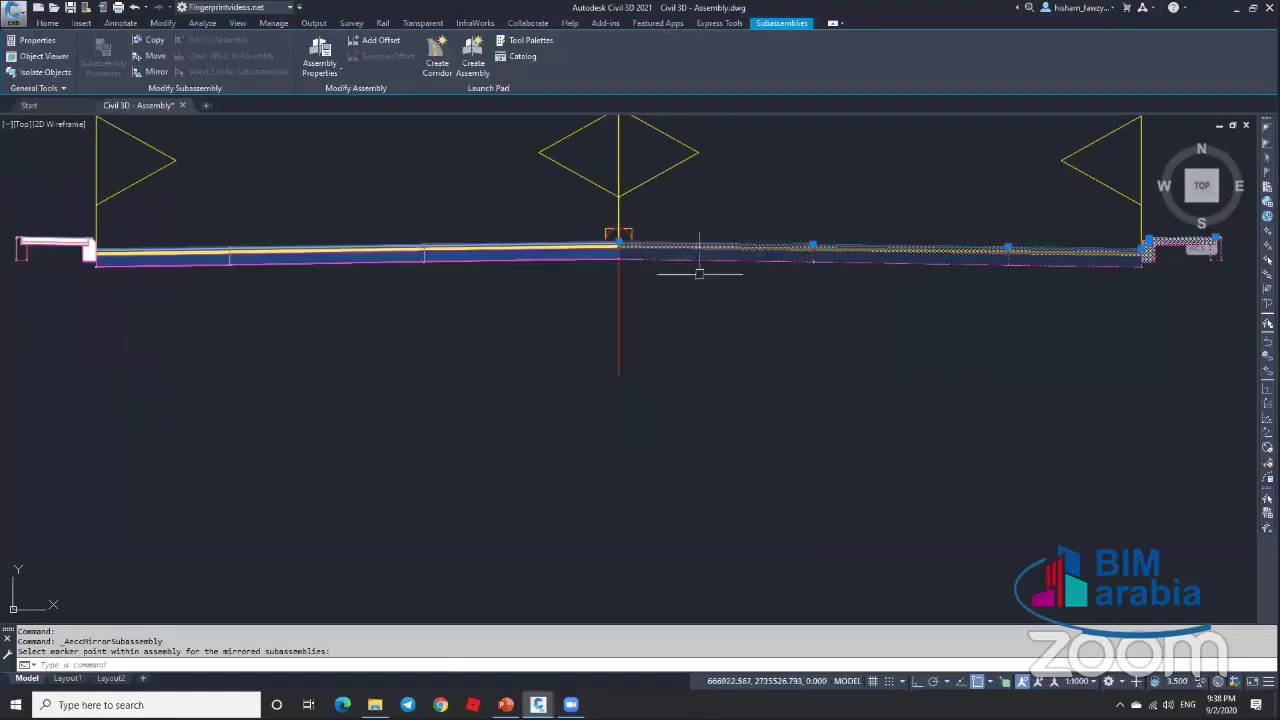
pyautogui.press('Escape')
pyautogui.moveTo(681, 276); pyautogui.dragTo(788, 274, button='middle')
pyautogui.scroll(-4, 752, 278)
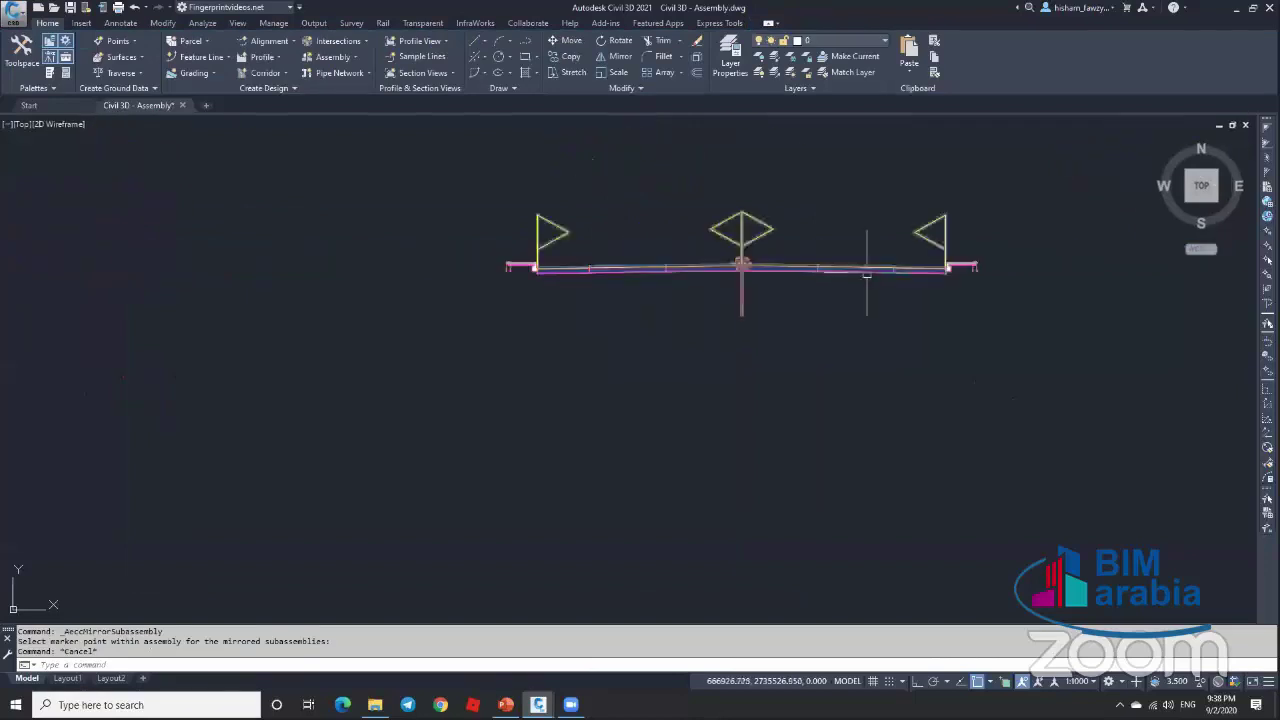
pyautogui.scroll(2, 700, 260)
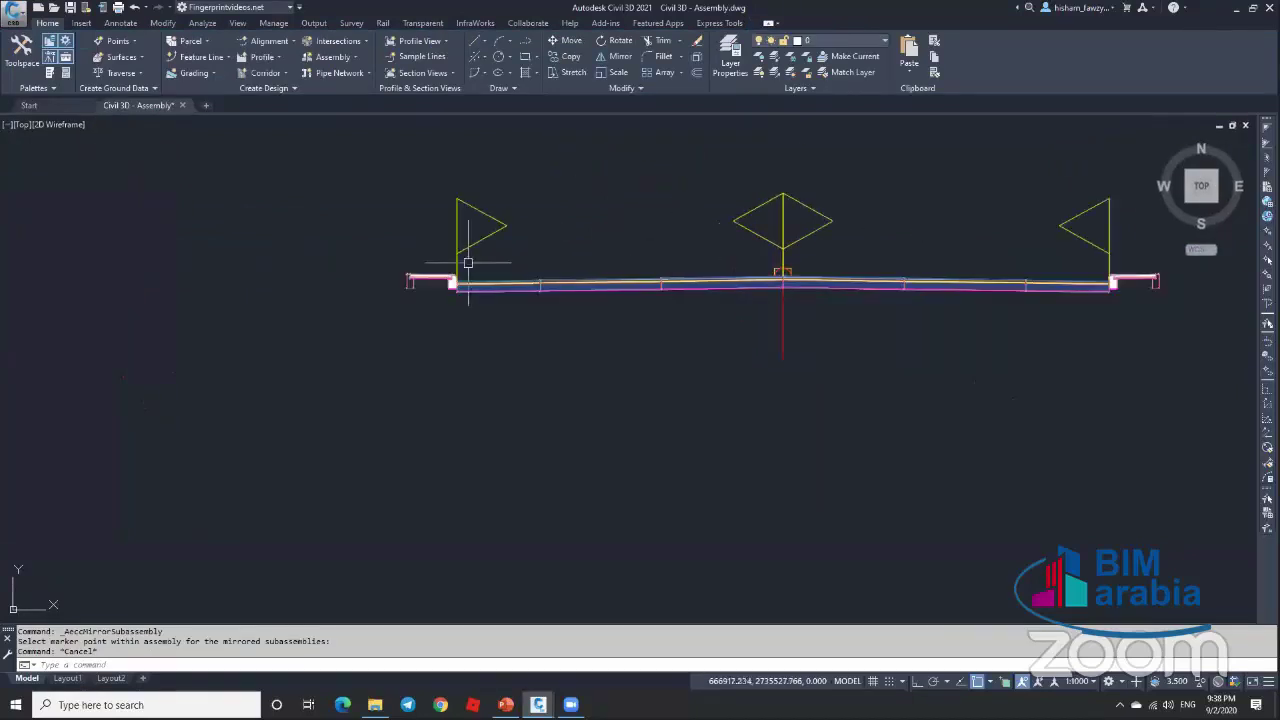
pyautogui.scroll(5, 457, 277)
pyautogui.scroll(-6, 400, 290)
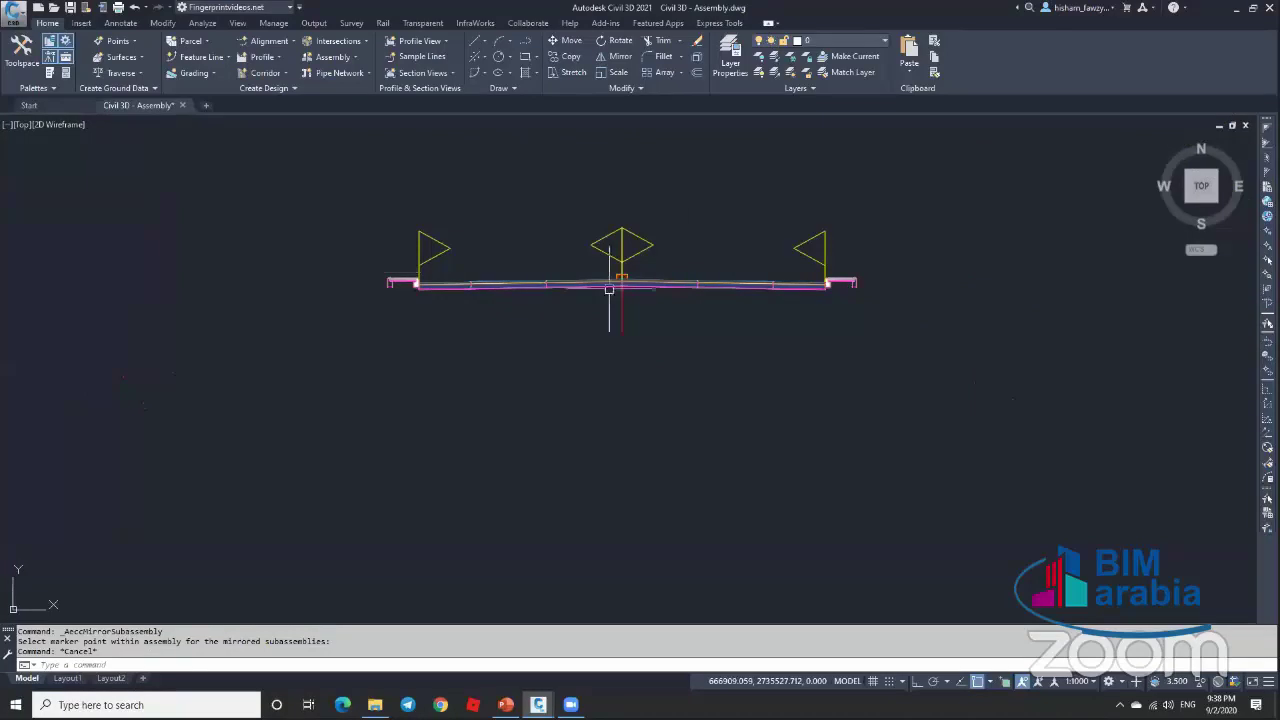
pyautogui.scroll(-6, 846, 277)
# Step: Calculate superelevation for ROAD 01 as Undivided Crowned with 3.65 m lanes at -1.5% slope
pyautogui.scroll(-2, 800, 277)
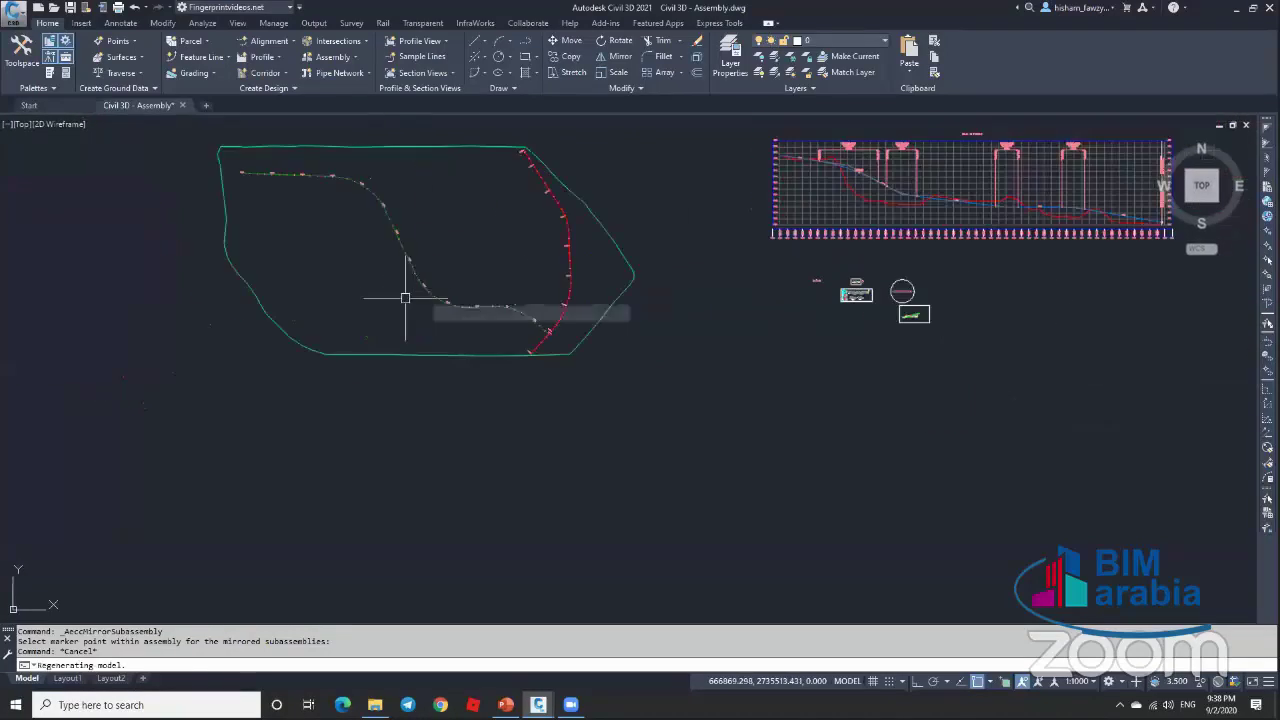
pyautogui.scroll(5, 430, 292)
pyautogui.click(428, 330)
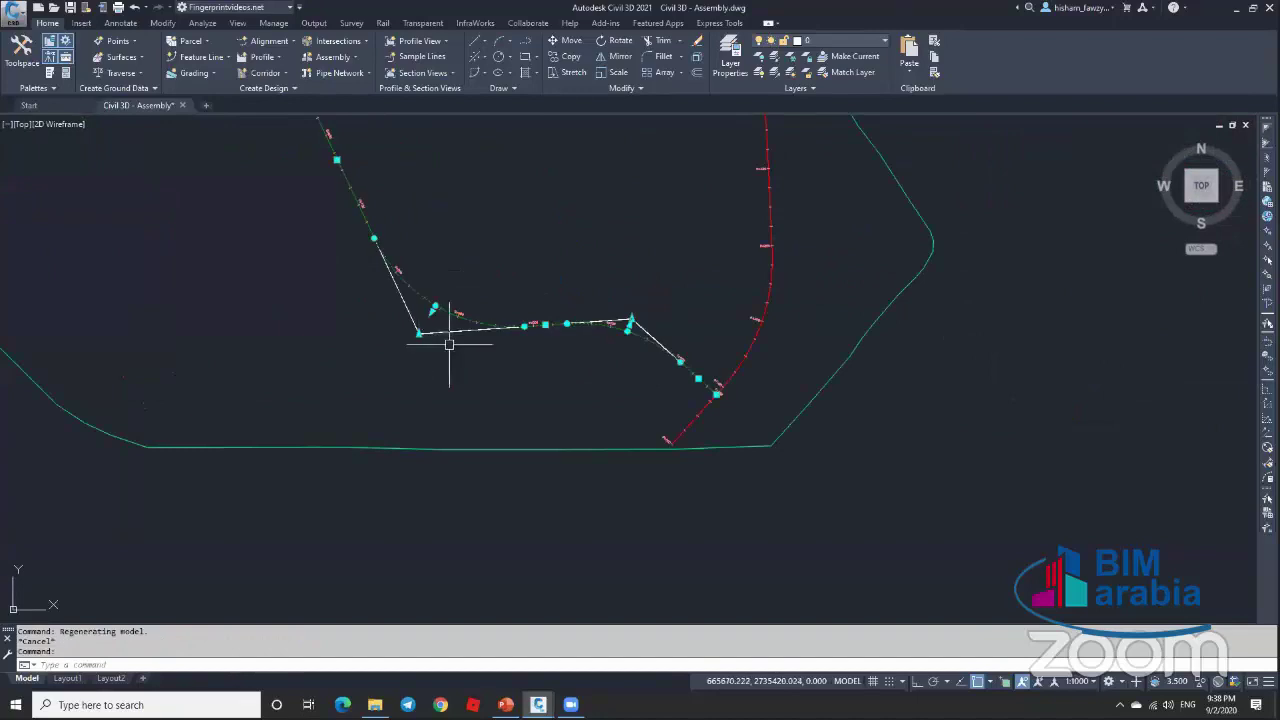
pyautogui.click(392, 72)
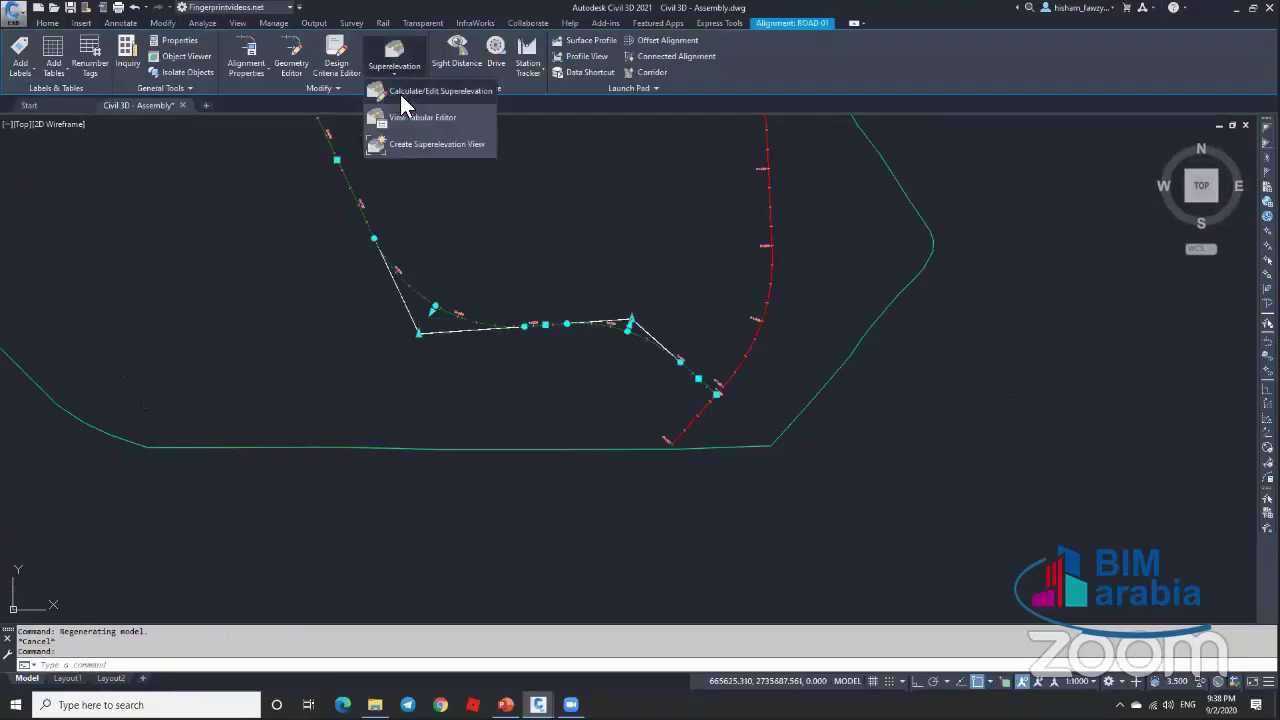
pyautogui.click(404, 92)
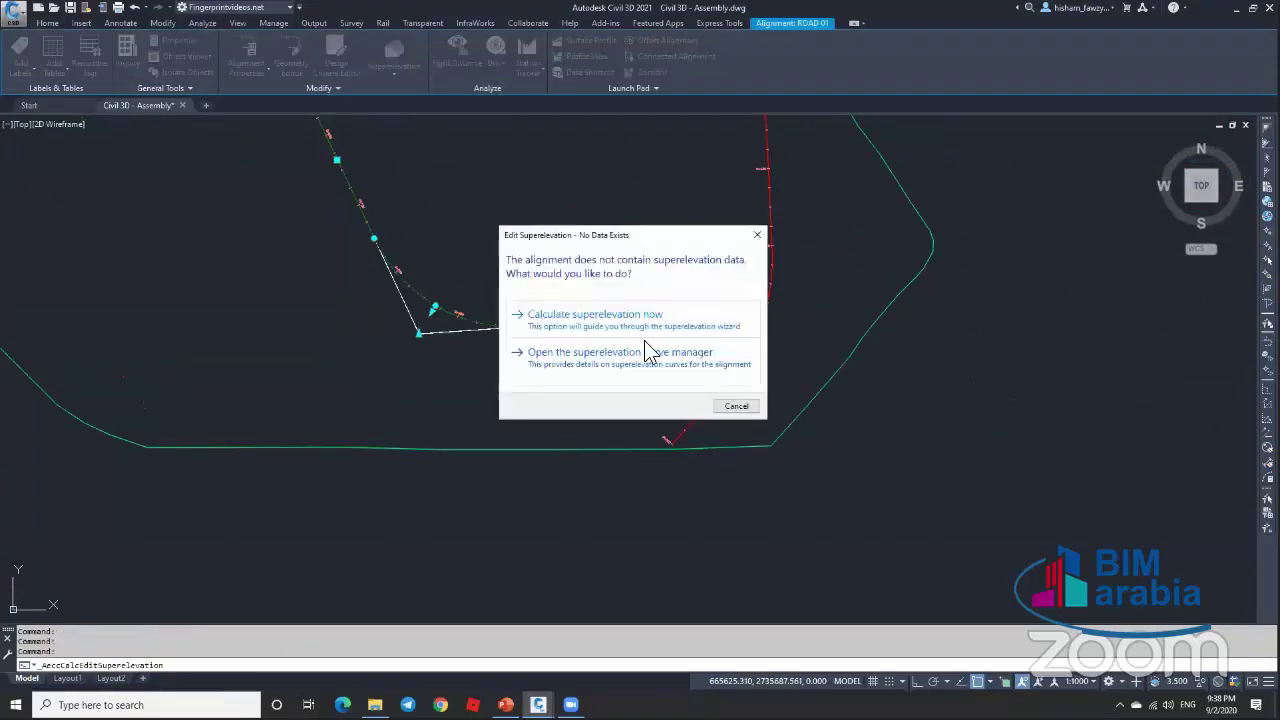
pyautogui.click(612, 322)
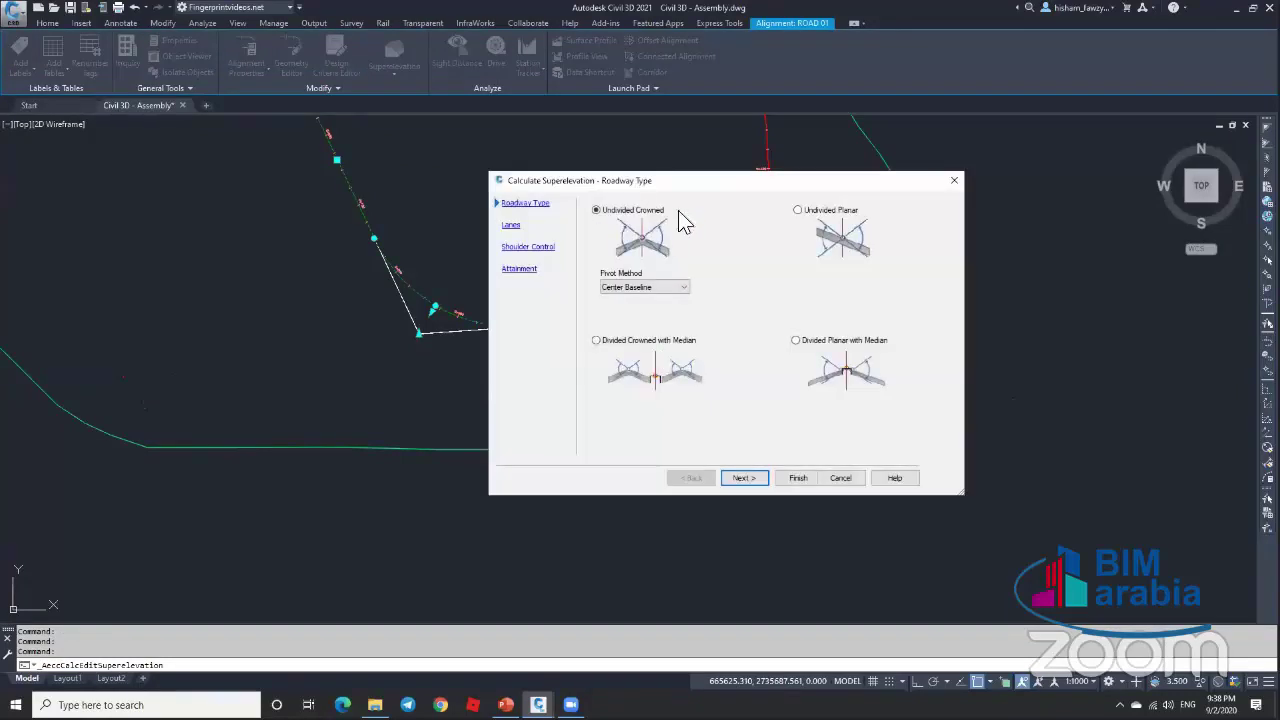
pyautogui.click(741, 481)
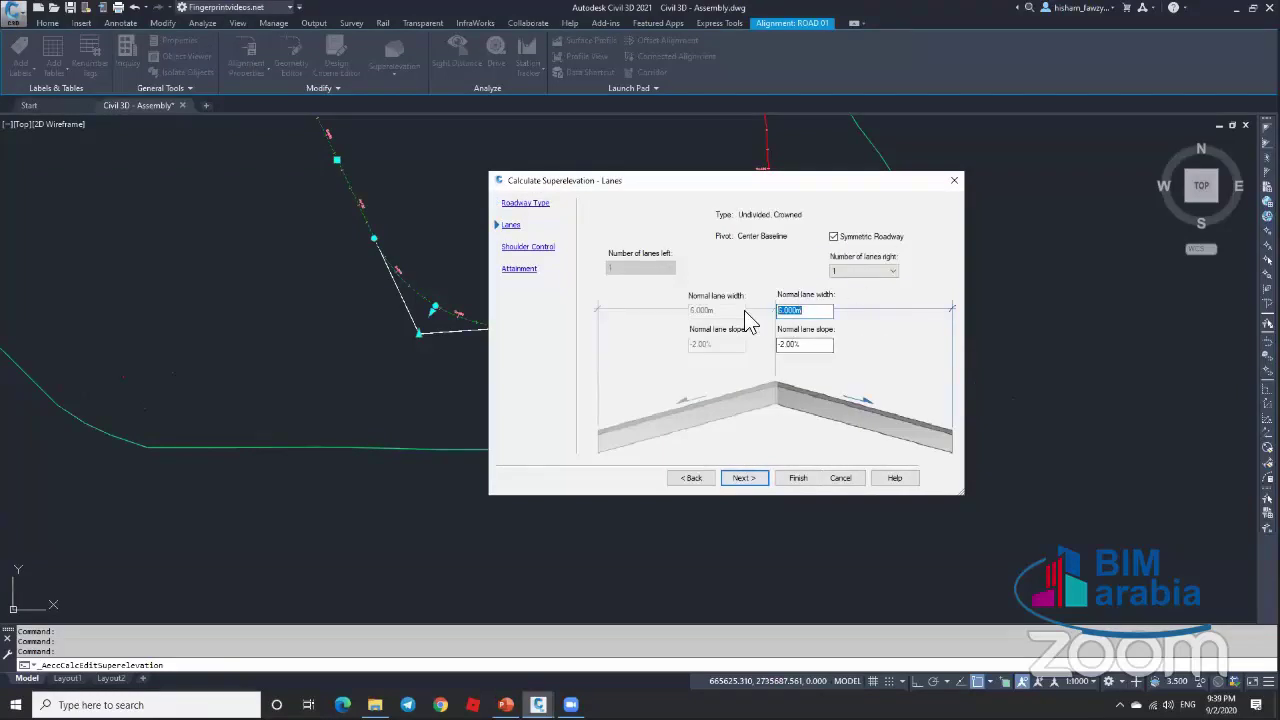
pyautogui.write('3.65')
pyautogui.write('-1.5')
pyautogui.click(741, 478)
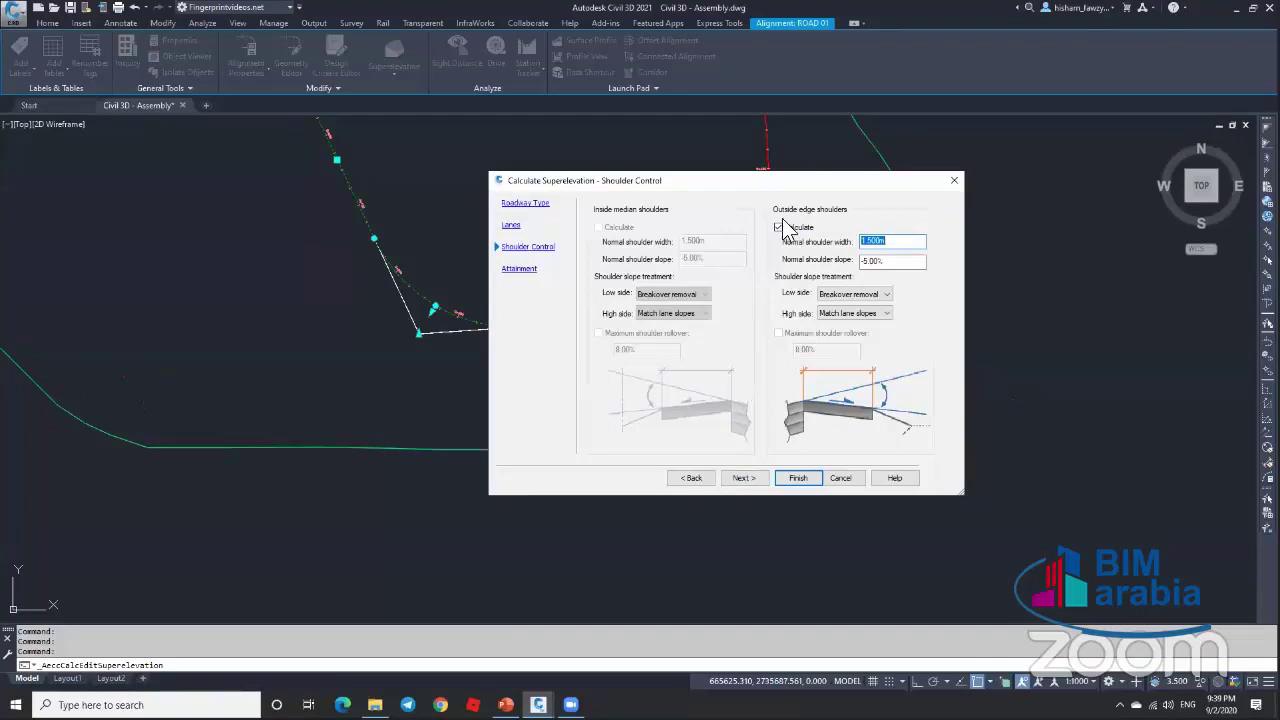
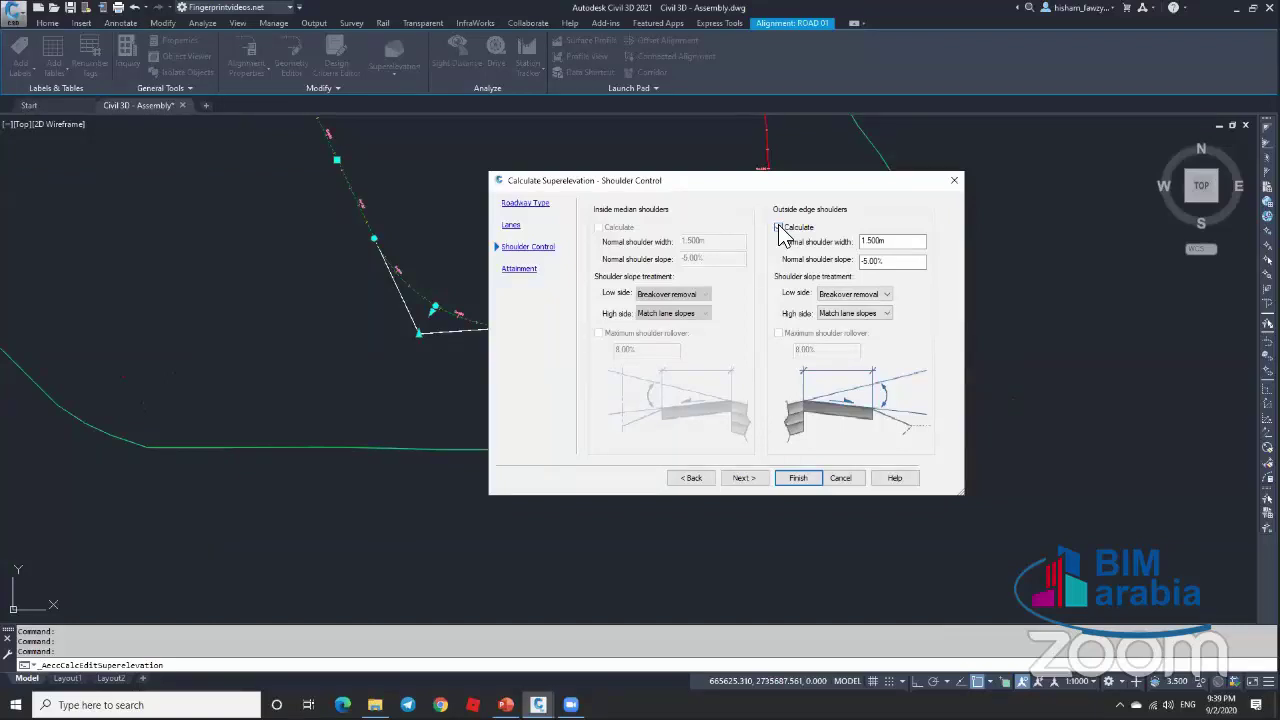
# Step: Finish ROAD 01's superelevation with outside edge shoulders unchecked and the 2 Lane attainment table
pyautogui.click(779, 228)
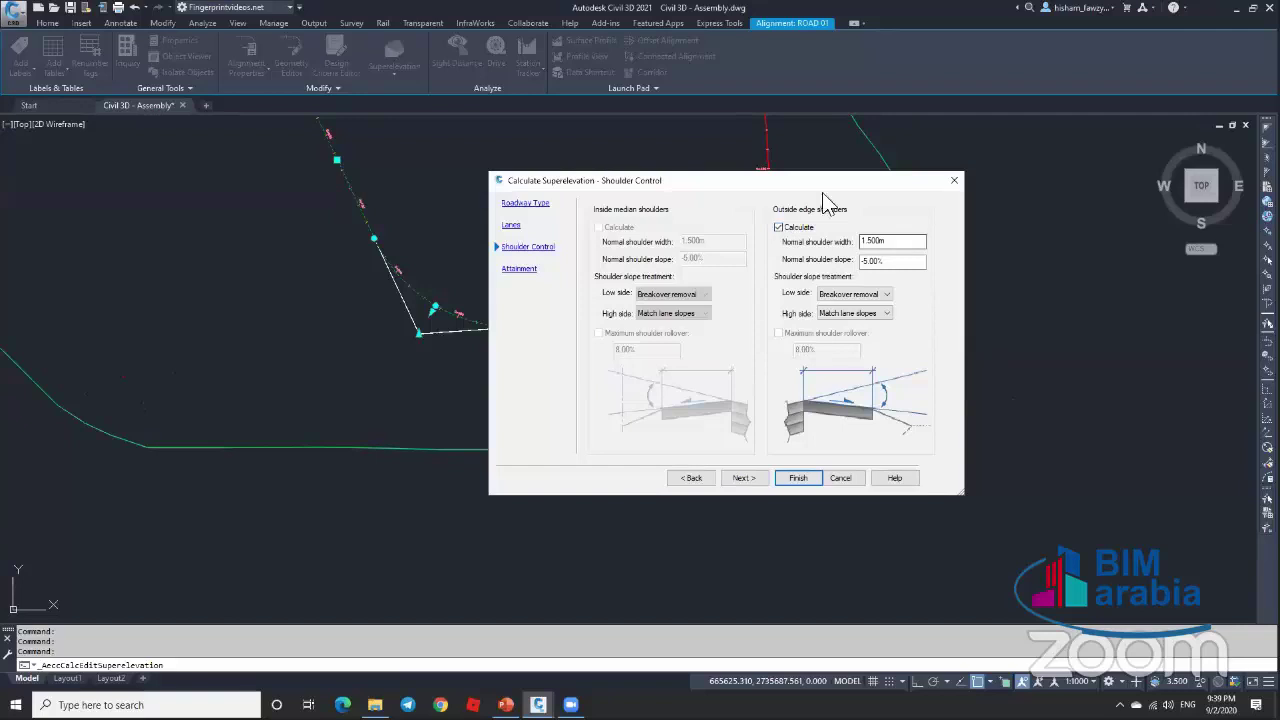
pyautogui.click(779, 228)
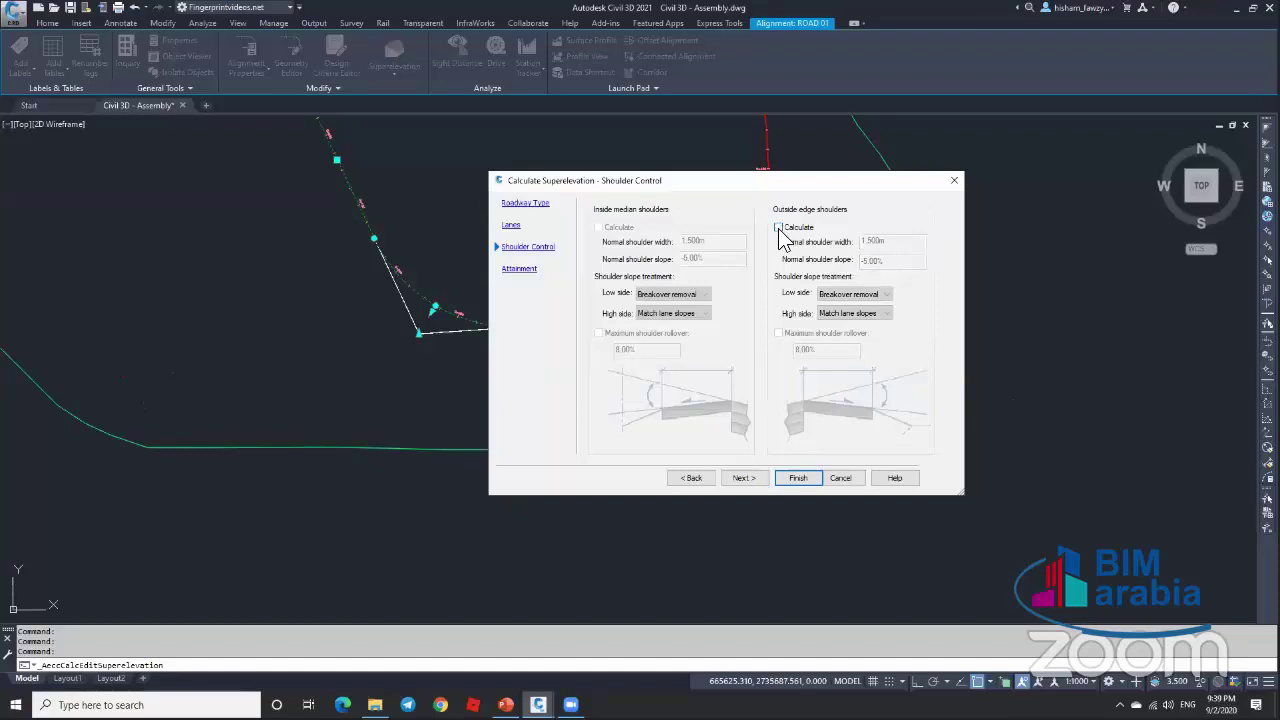
pyautogui.click(740, 478)
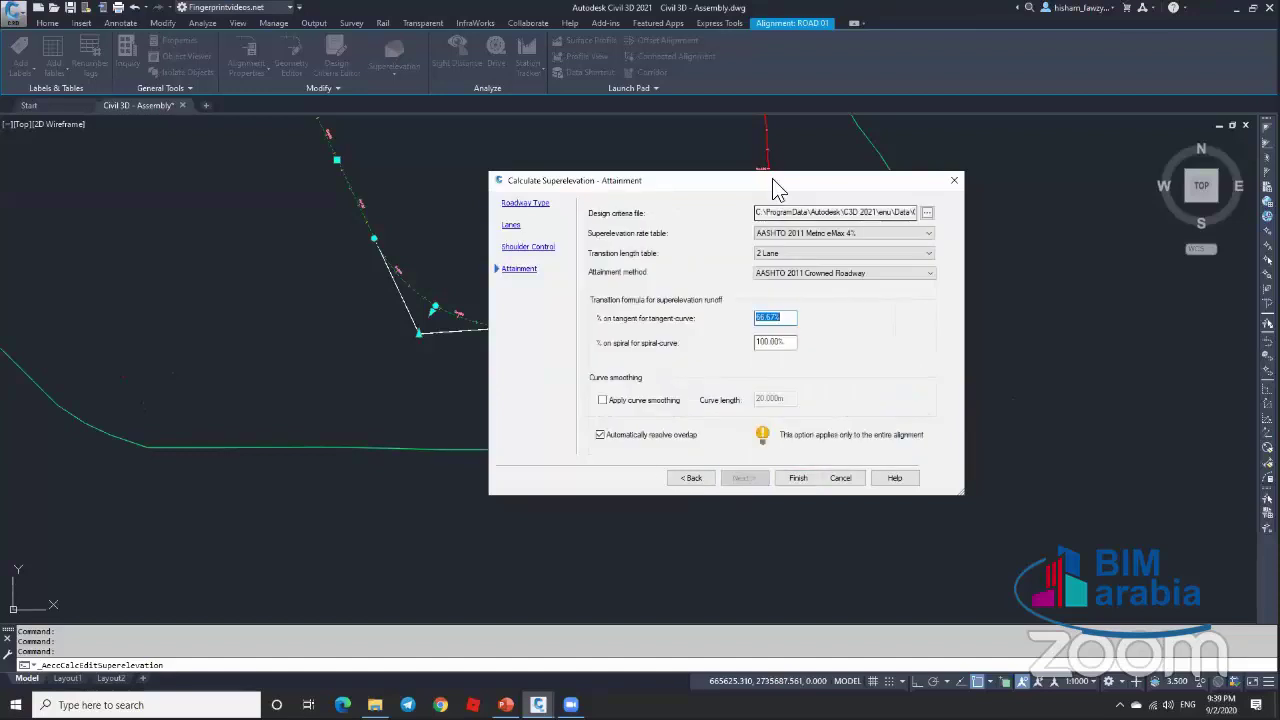
pyautogui.click(800, 255)
pyautogui.click(804, 255)
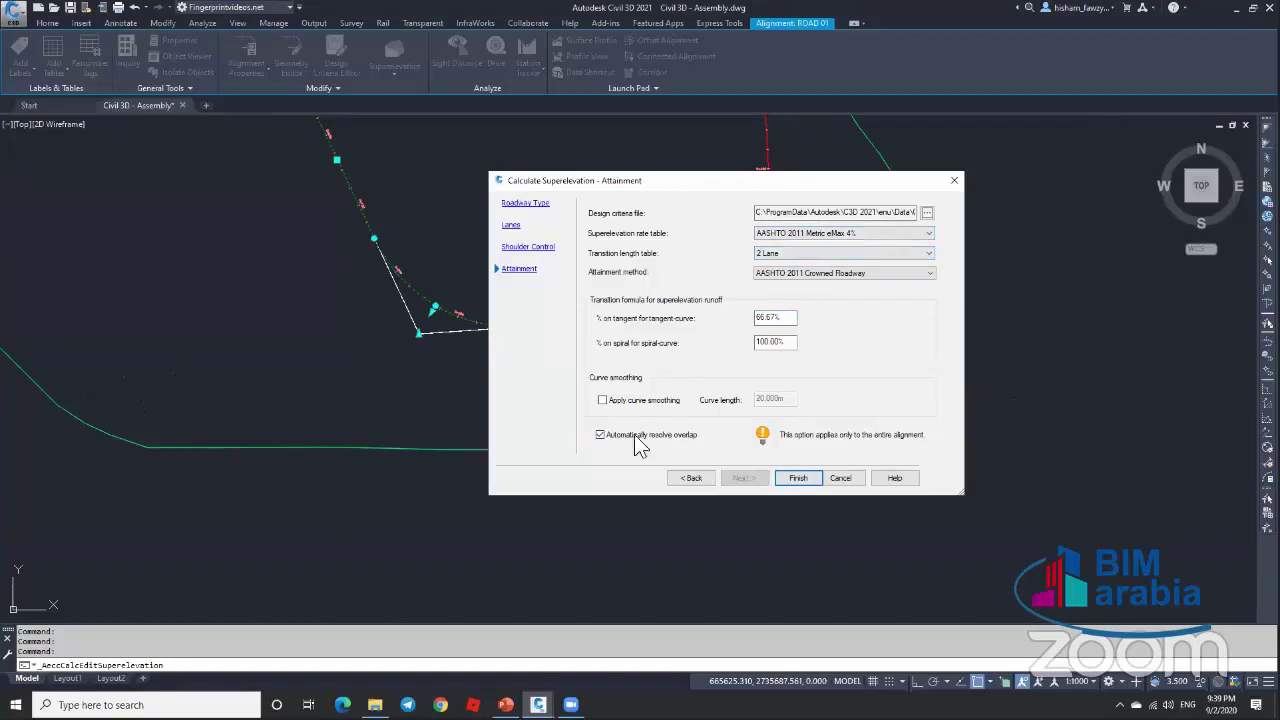
pyautogui.click(798, 478)
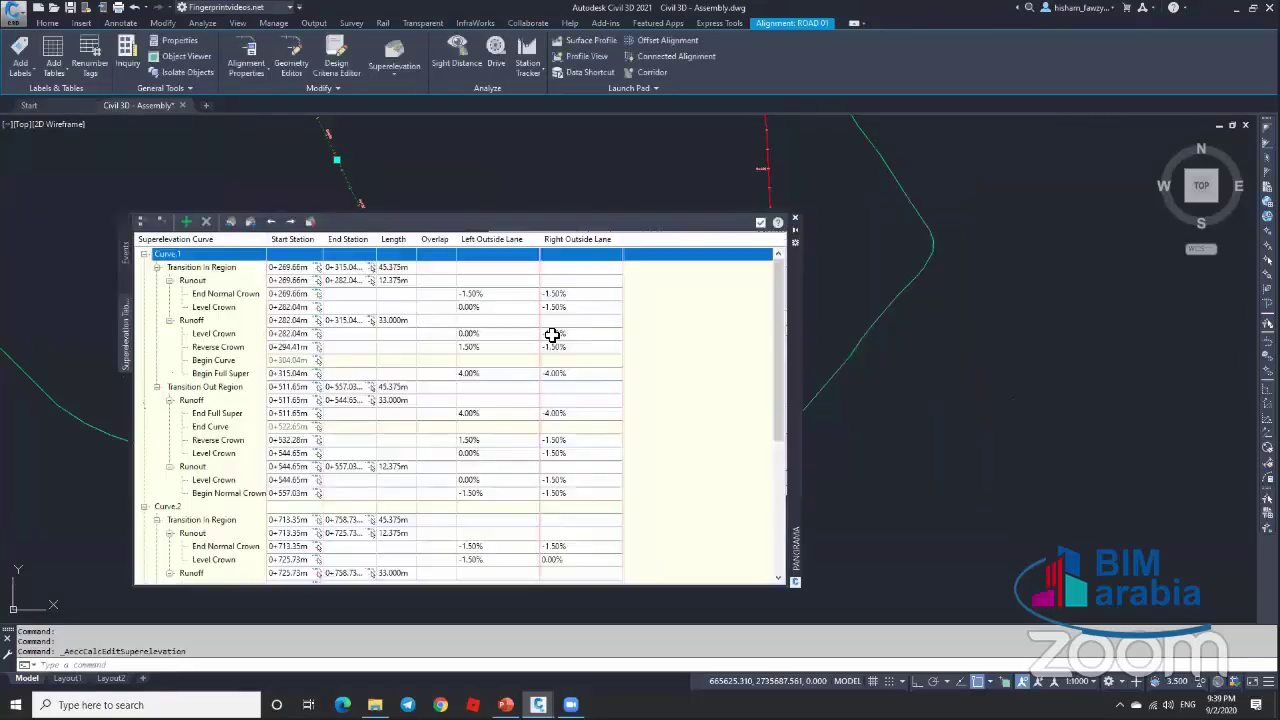
# Step: Close the superelevation table, clear all Panorama events, and close the event viewer
pyautogui.scroll(-5, 554, 334)
pyautogui.scroll(5, 510, 375)
pyautogui.click(760, 222)
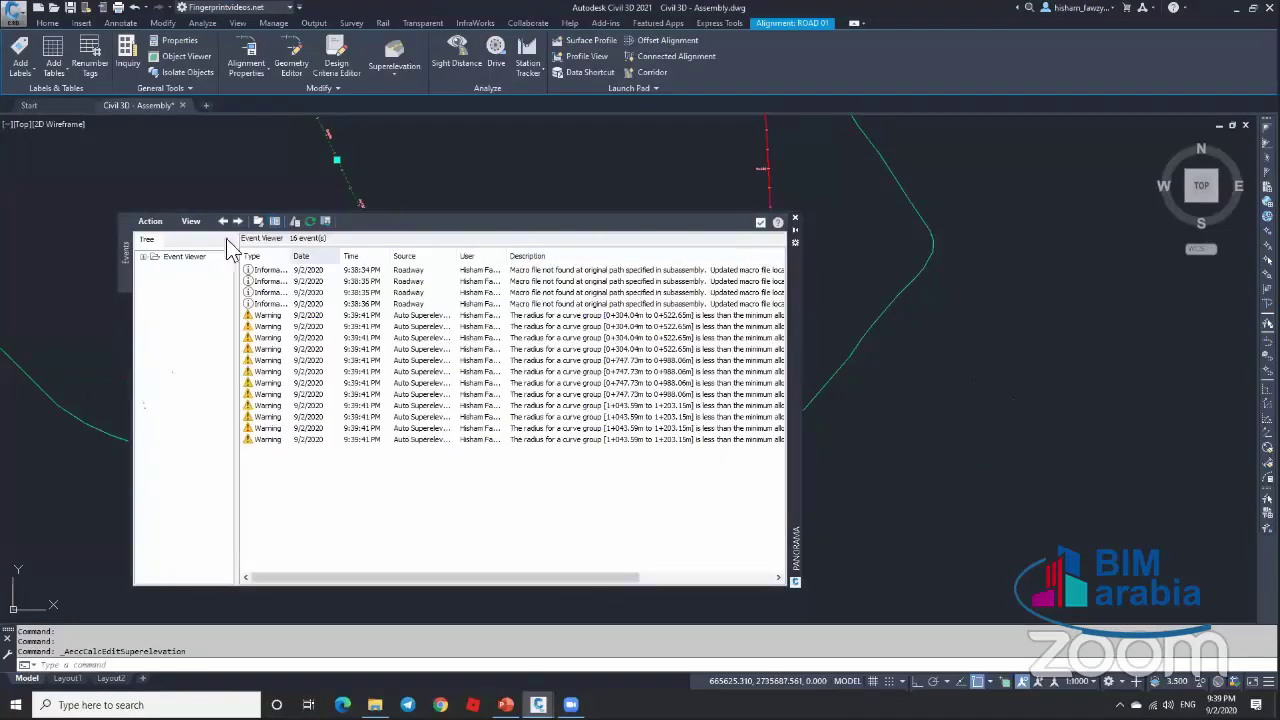
pyautogui.click(150, 221)
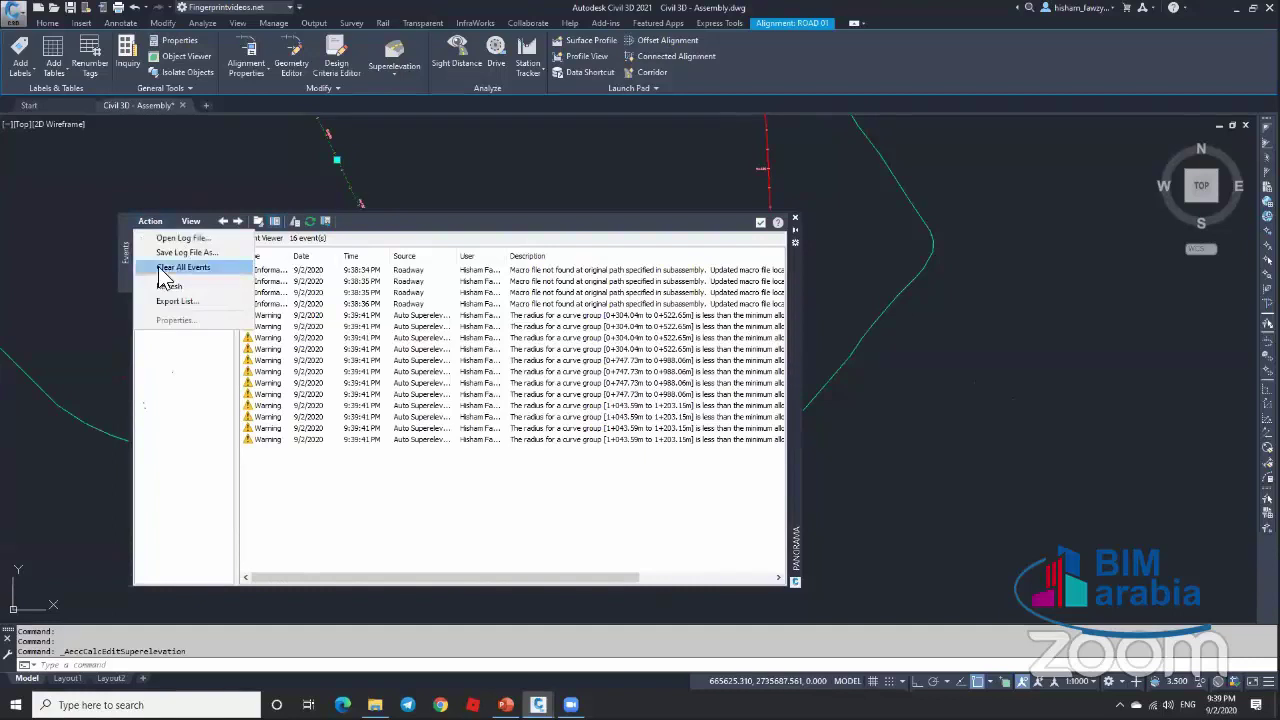
pyautogui.click(165, 270)
pyautogui.click(760, 224)
# Step: Open the Superelevation Tabular Editor for the ROAD 01 alignment
pyautogui.scroll(-6, 634, 277)
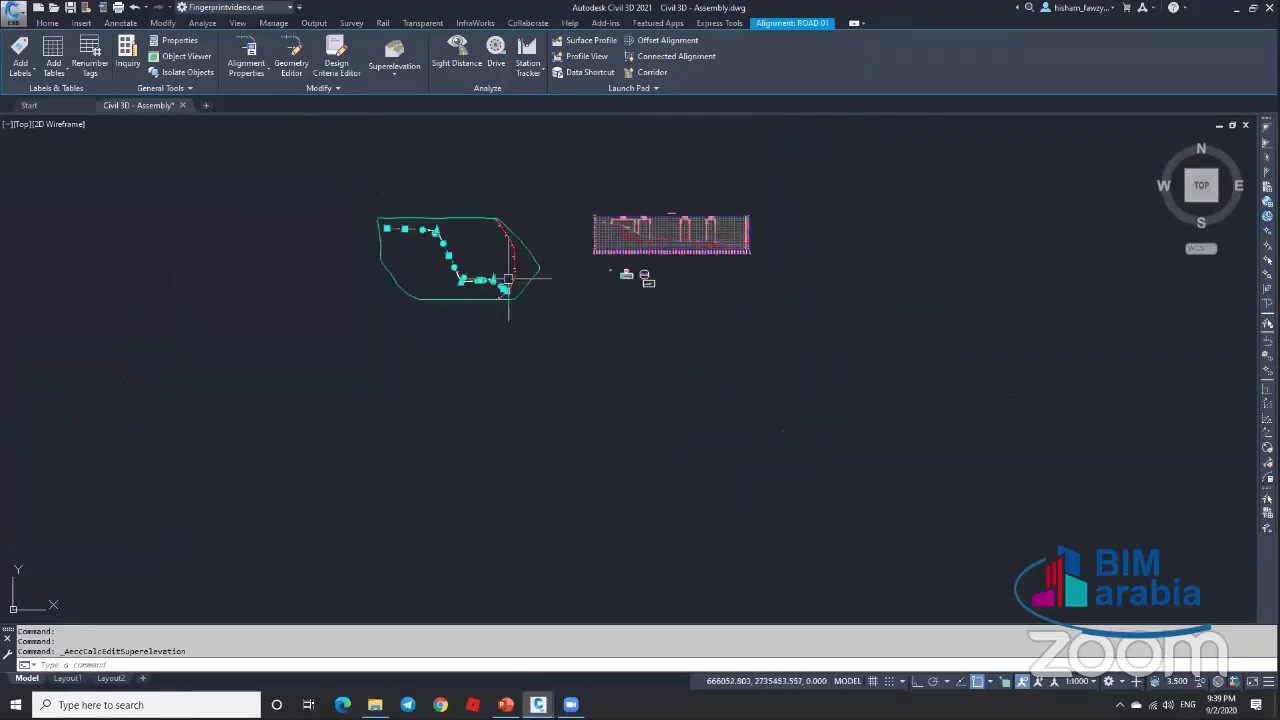
pyautogui.press('Escape')
pyautogui.scroll(12, 592, 278)
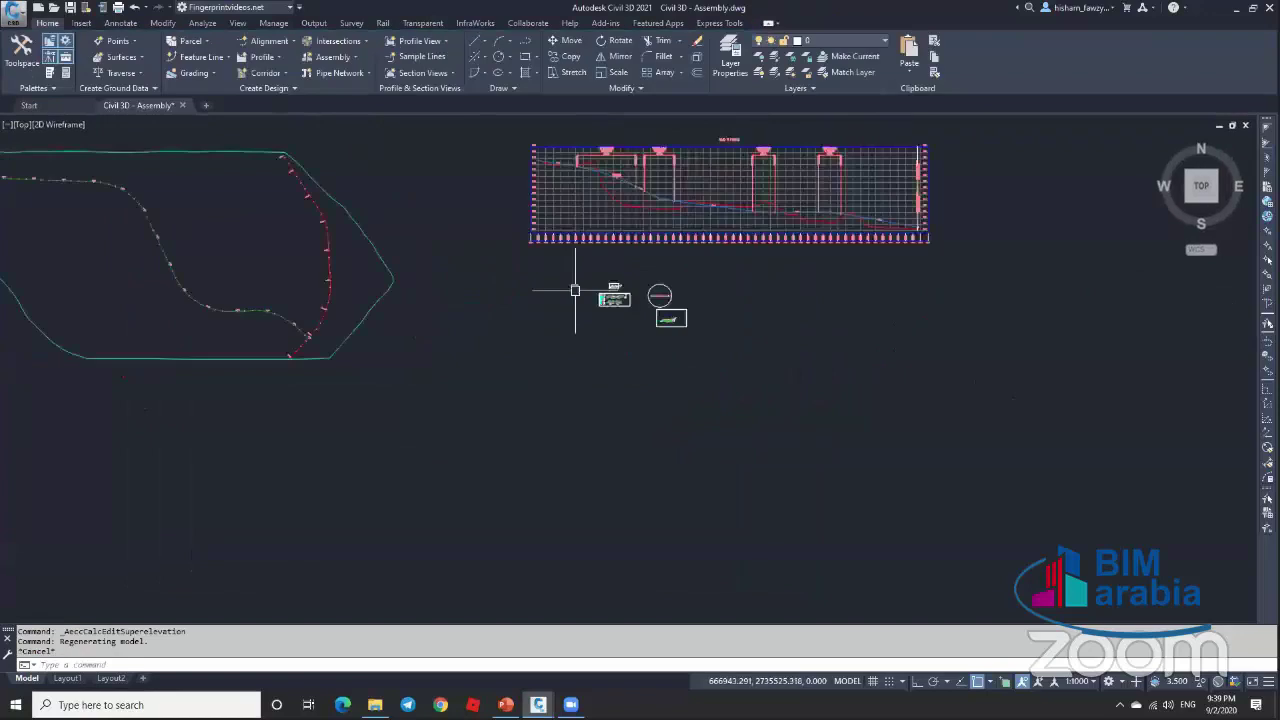
pyautogui.scroll(4, 591, 232)
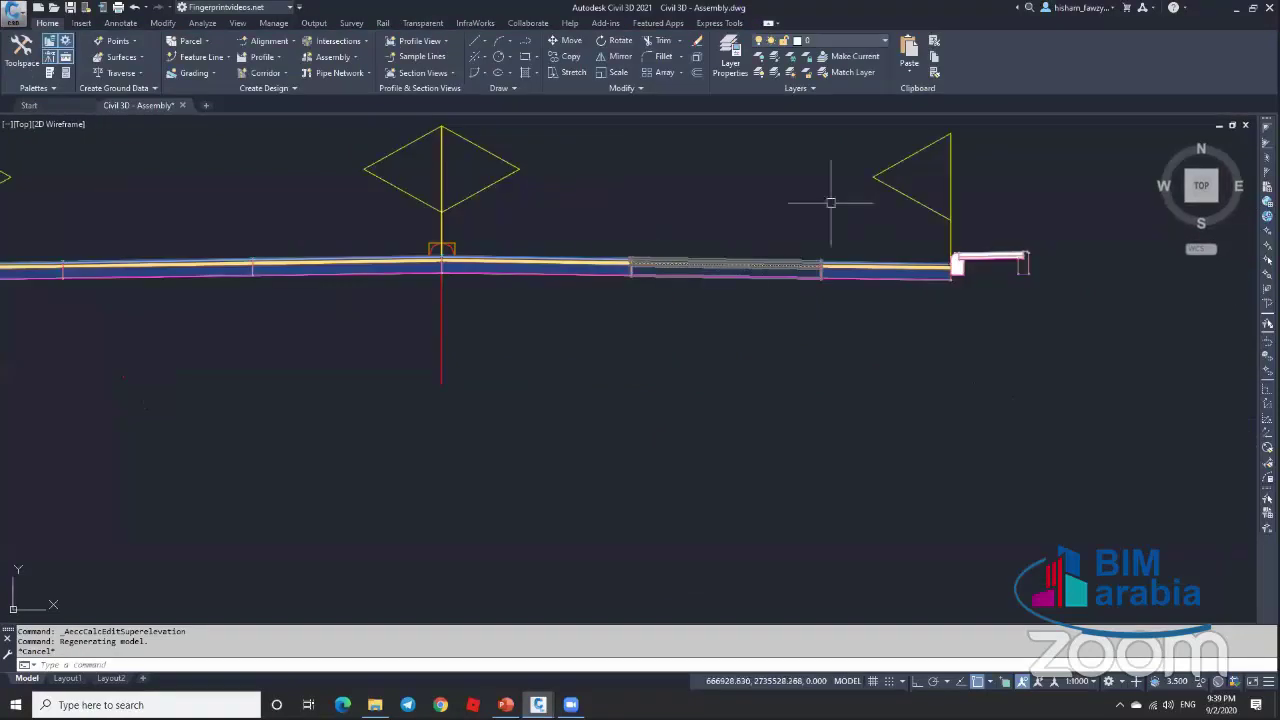
pyautogui.scroll(-6, 823, 309)
pyautogui.scroll(-8, 700, 300)
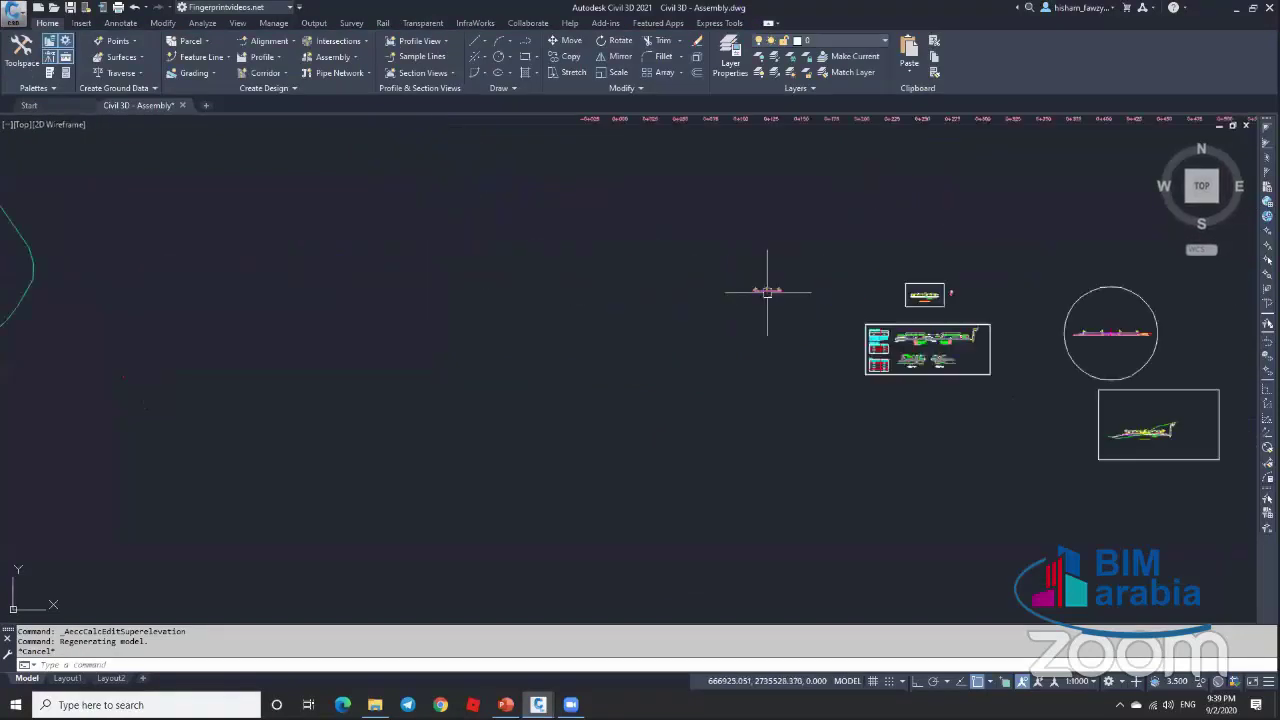
pyautogui.scroll(8, 314, 386)
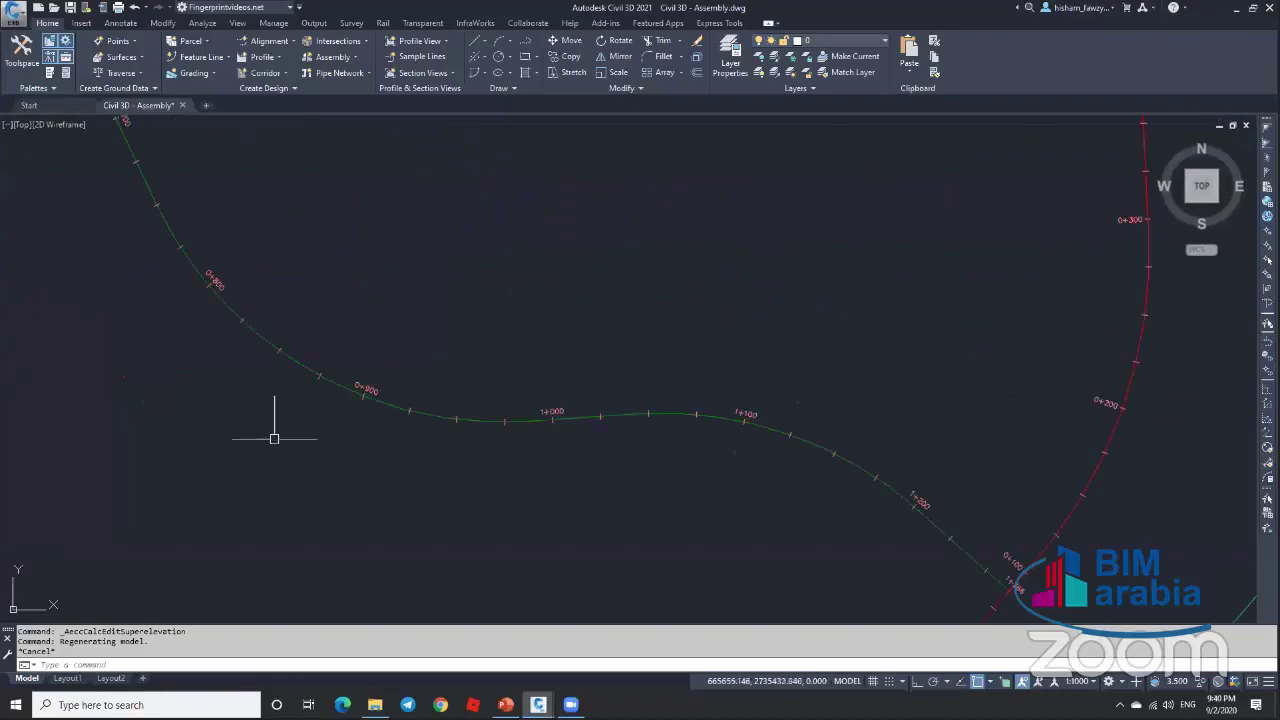
pyautogui.click(300, 380)
pyautogui.click(406, 58)
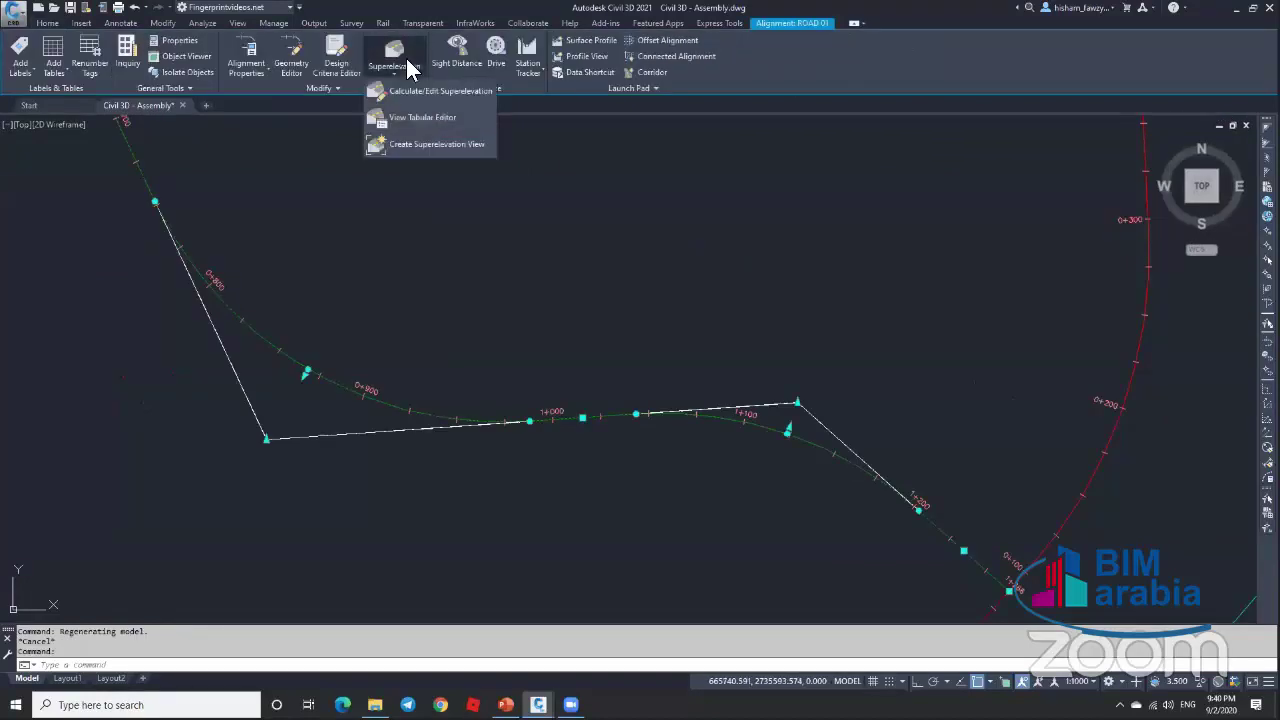
pyautogui.click(443, 117)
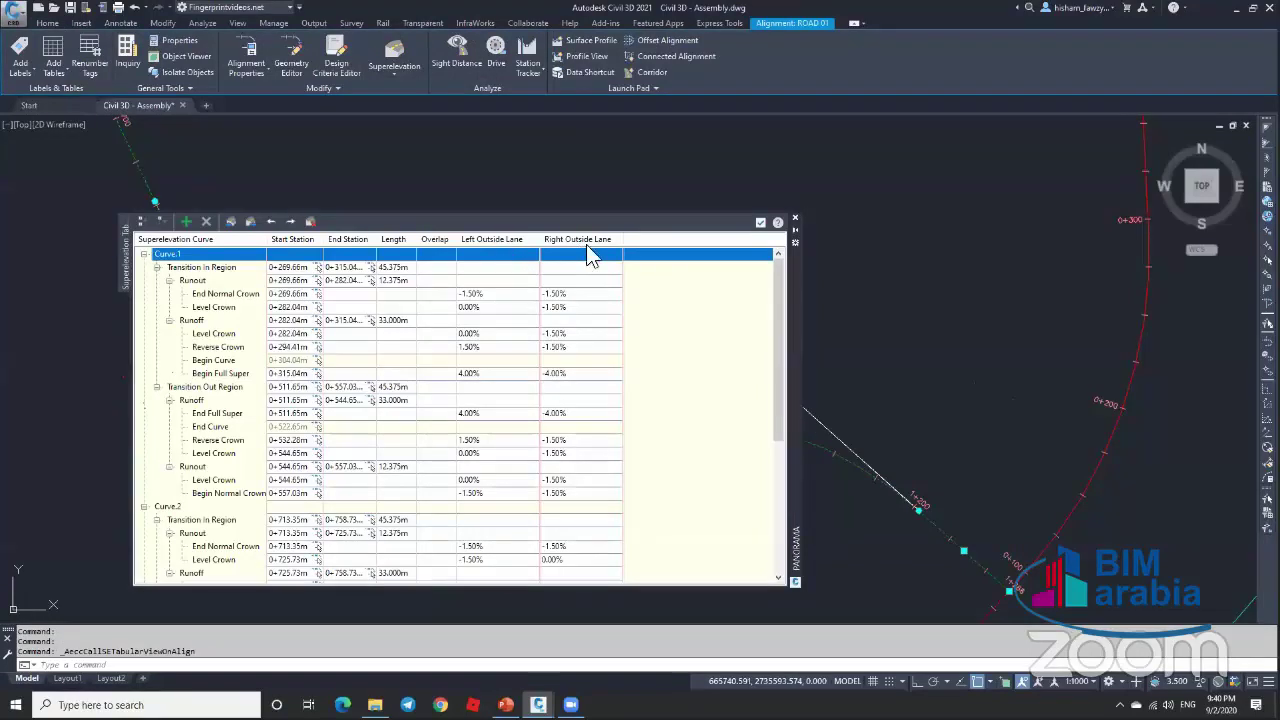
# Step: Close the tabular editor, clear the selection, and pan and zoom to the road assembly
pyautogui.click(757, 226)
pyautogui.scroll(-8, 526, 266)
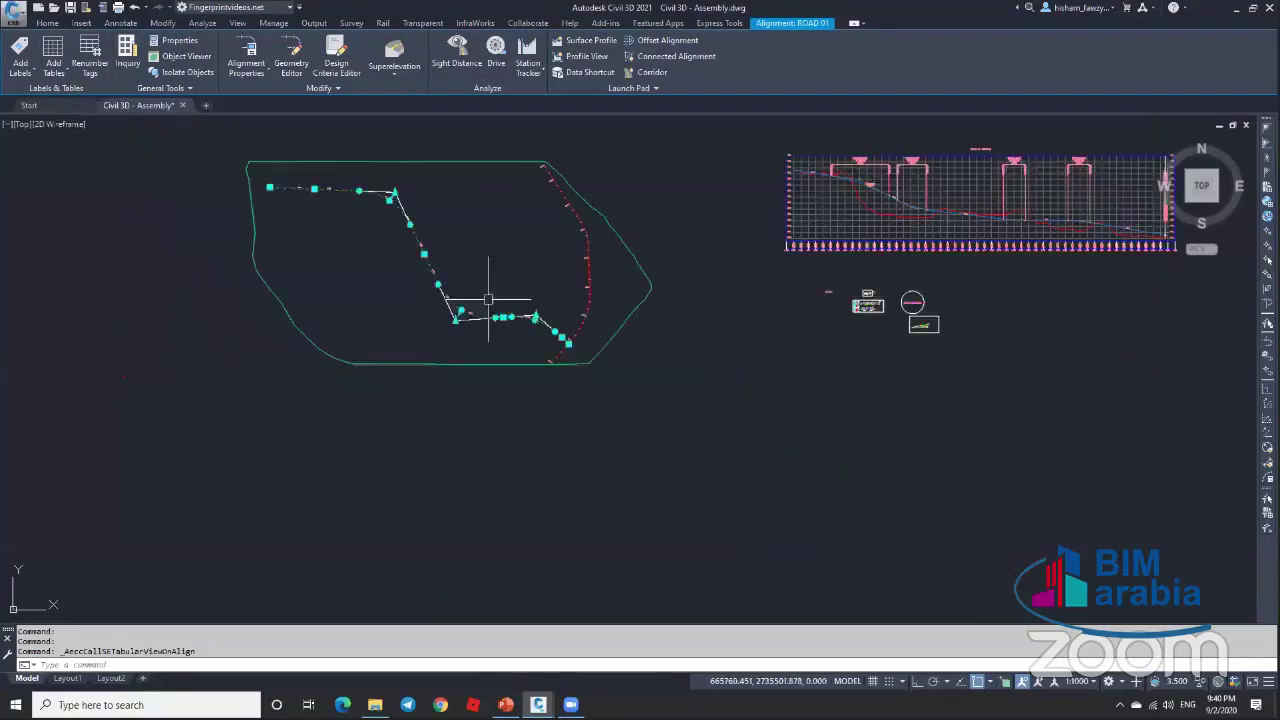
pyautogui.press('Escape')
pyautogui.moveTo(625, 308); pyautogui.dragTo(600, 277, button='middle')
pyautogui.scroll(10, 600, 280)
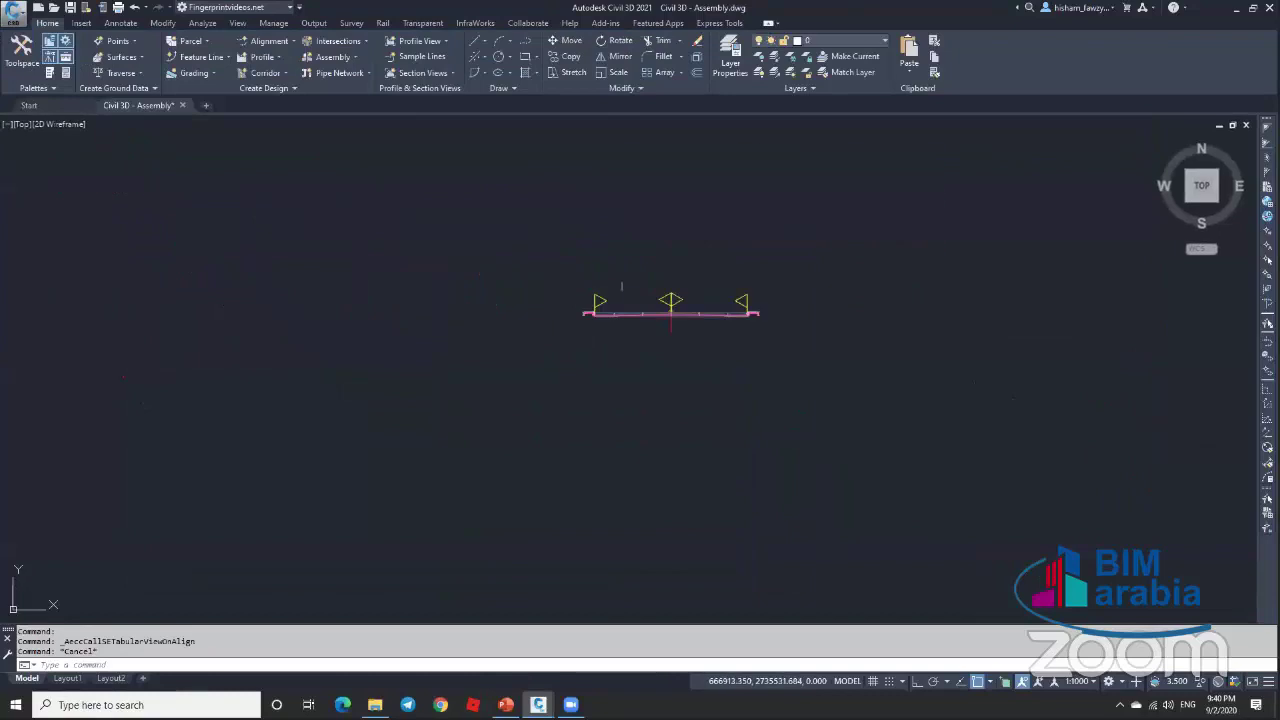
pyautogui.click(850, 320)
# Step: Check the right lane subassembly's properties, which use Right Lane Outside superelevation
pyautogui.click(750, 357)
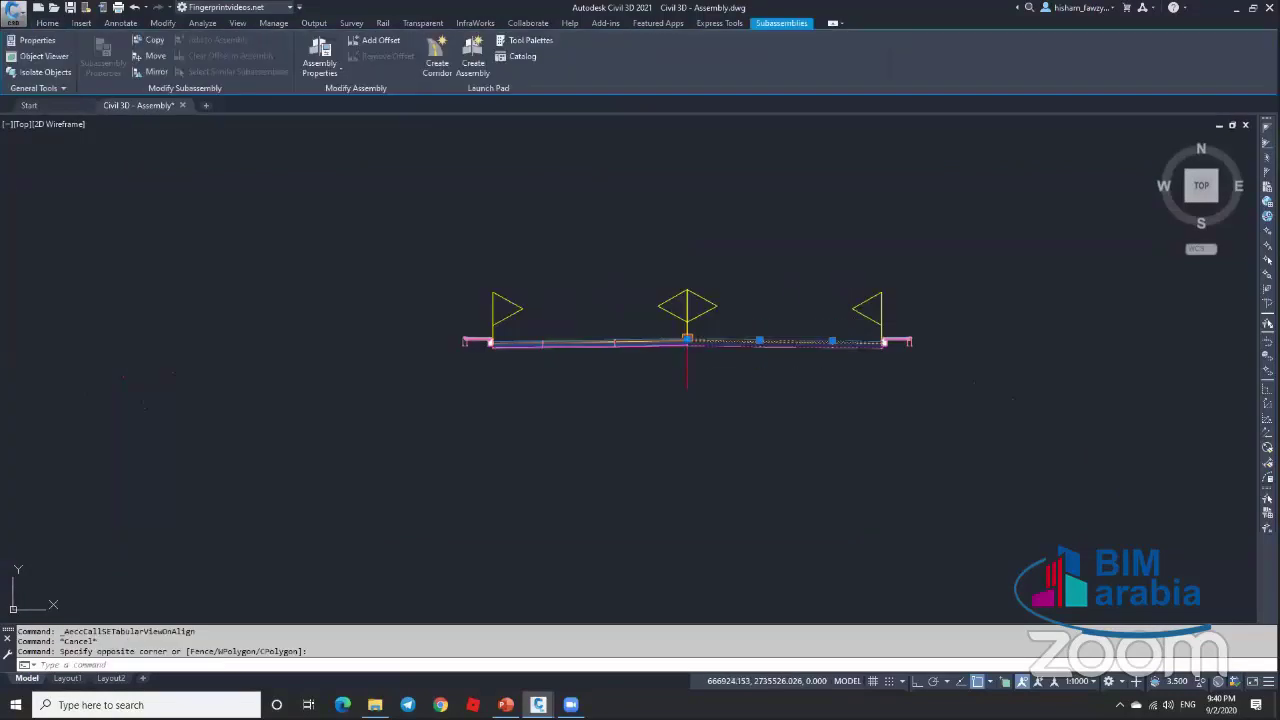
pyautogui.doubleClick(790, 337)
pyautogui.scroll(-3, 1074, 440)
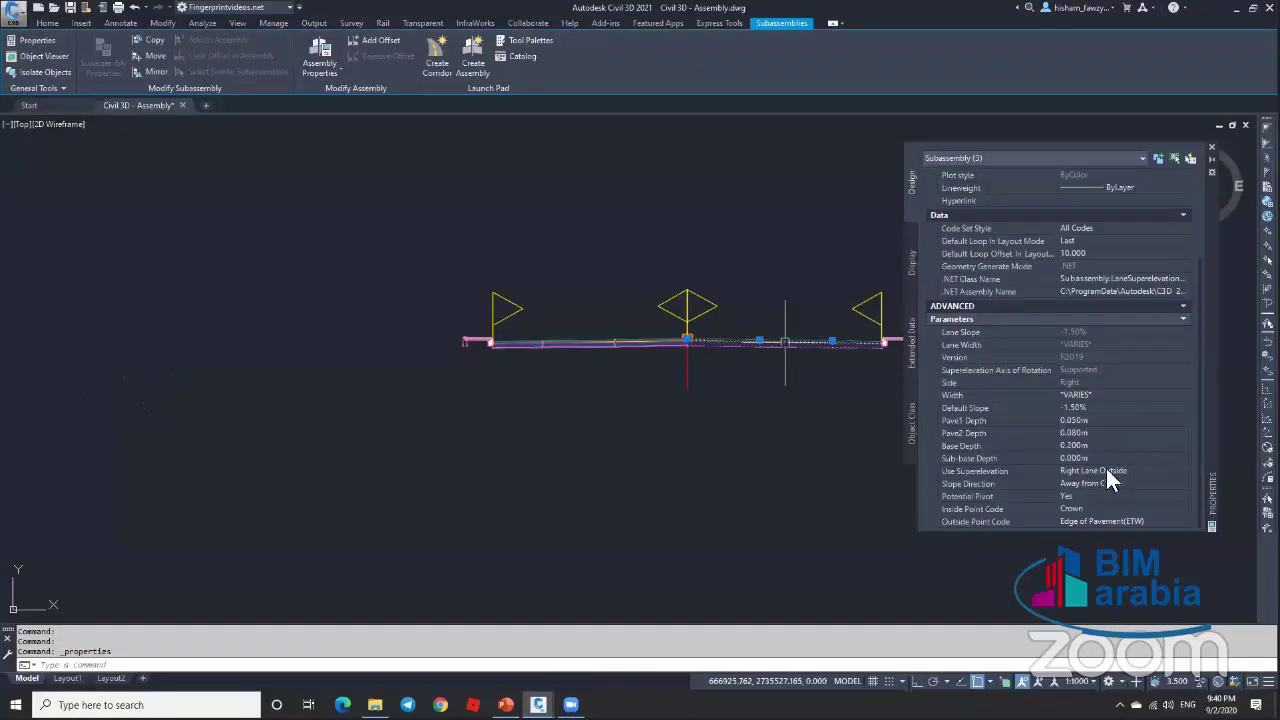
pyautogui.press('Escape')
pyautogui.press('Escape')
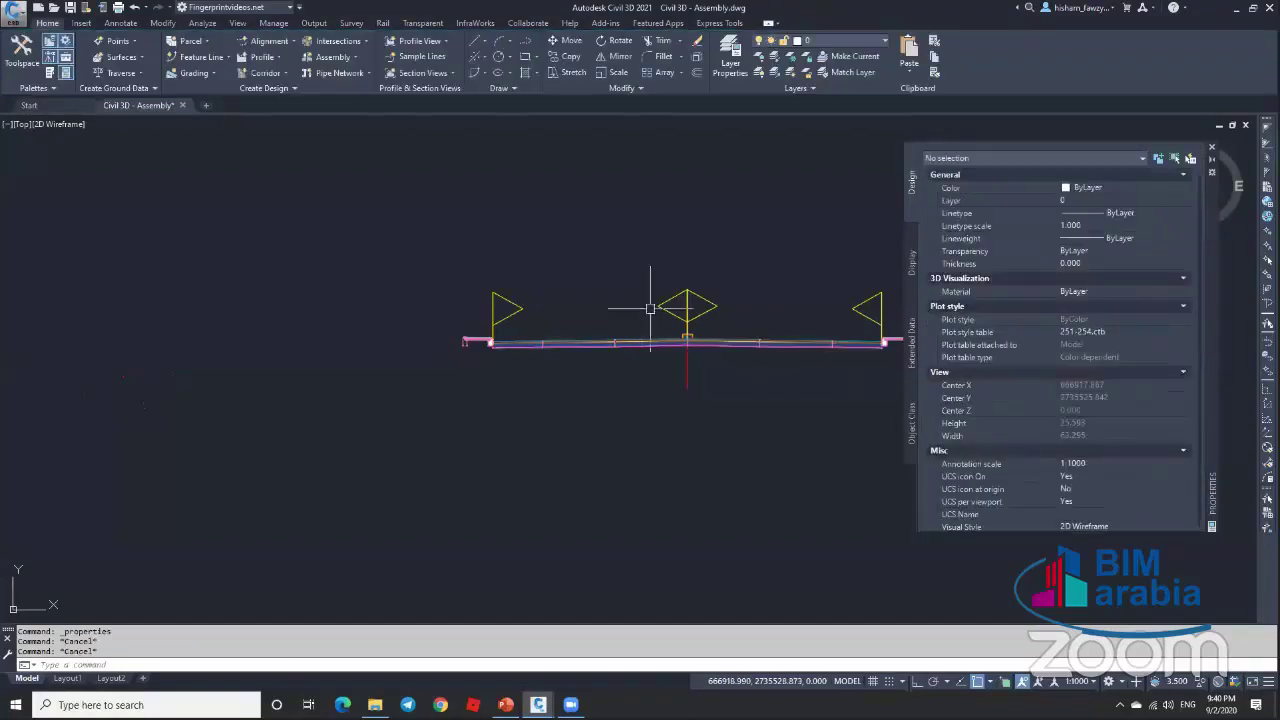
# Step: Set the left lane subassembly's Use Superelevation to Left Lane Outside and close Properties
pyautogui.click(650, 309)
pyautogui.click(538, 373)
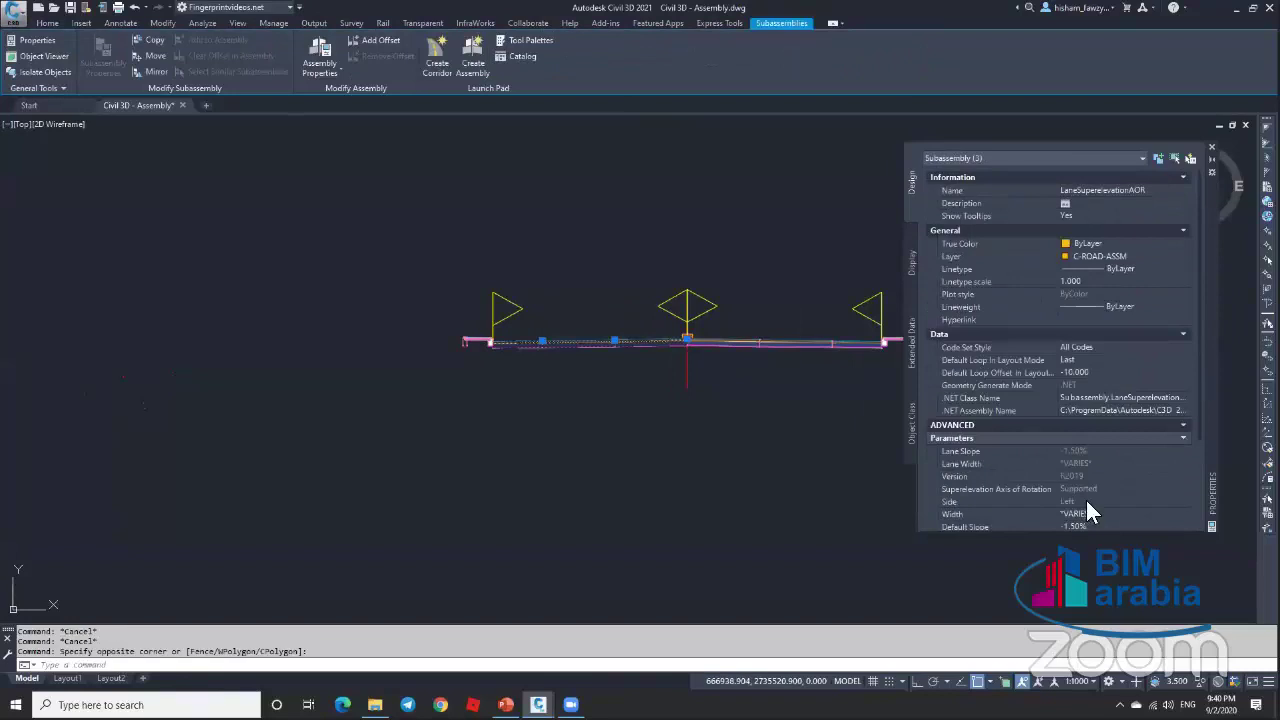
pyautogui.scroll(-3, 1090, 490)
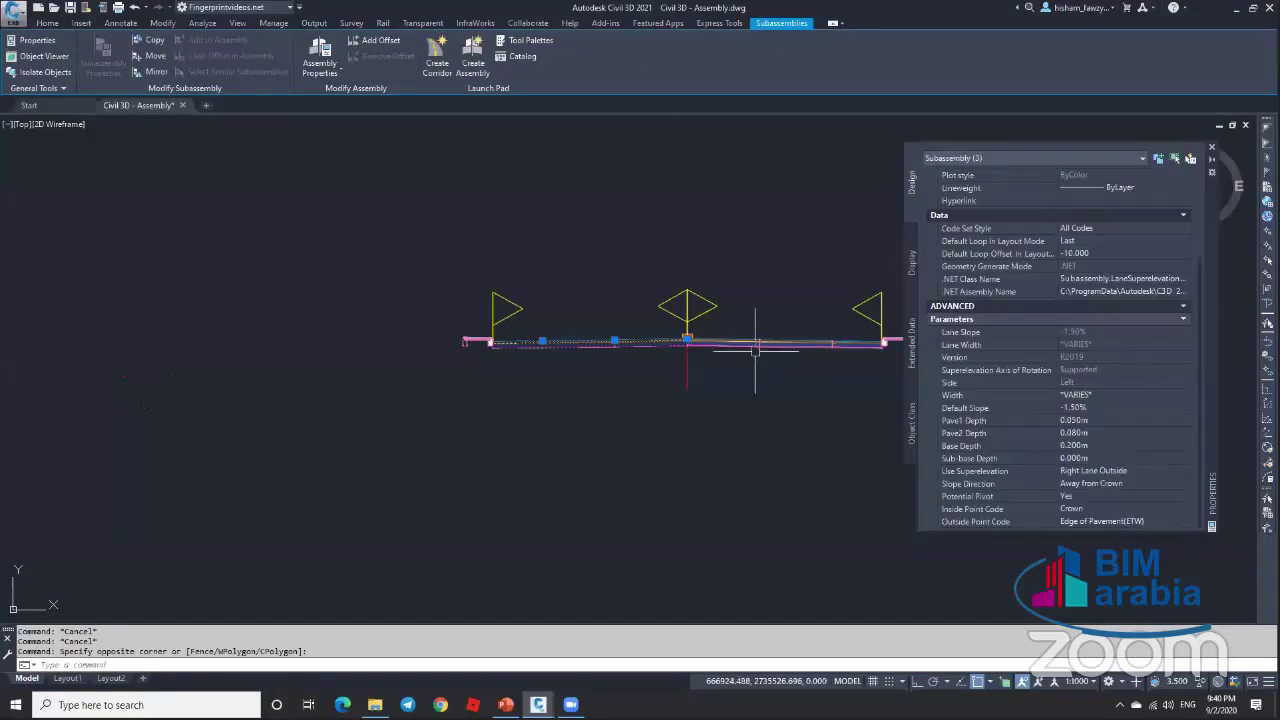
pyautogui.click(1131, 468)
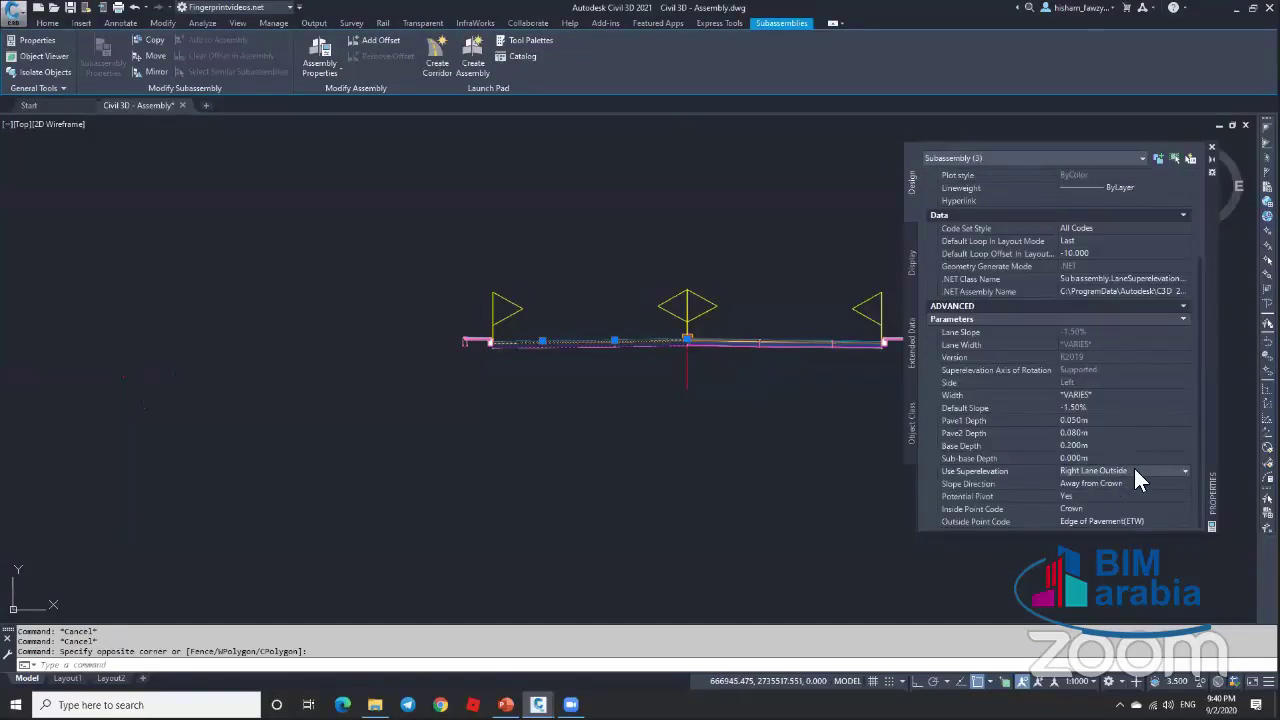
pyautogui.click(1133, 470)
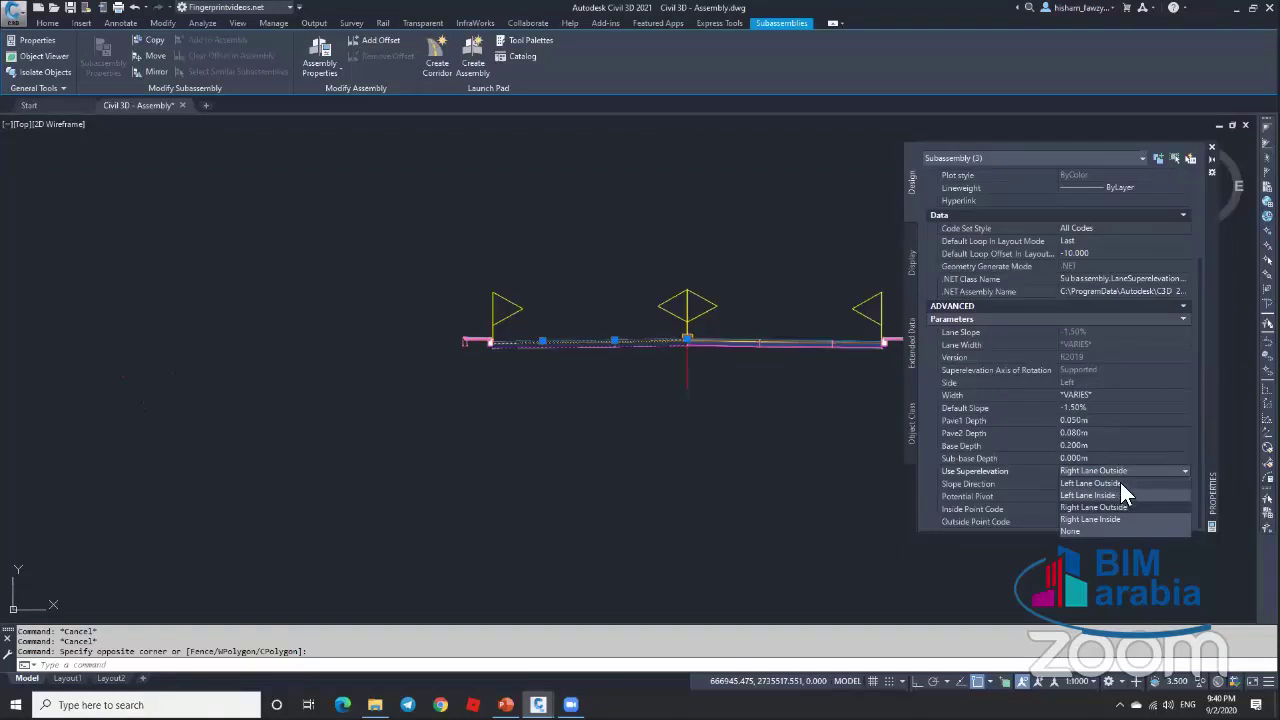
pyautogui.click(1118, 483)
pyautogui.press('Escape')
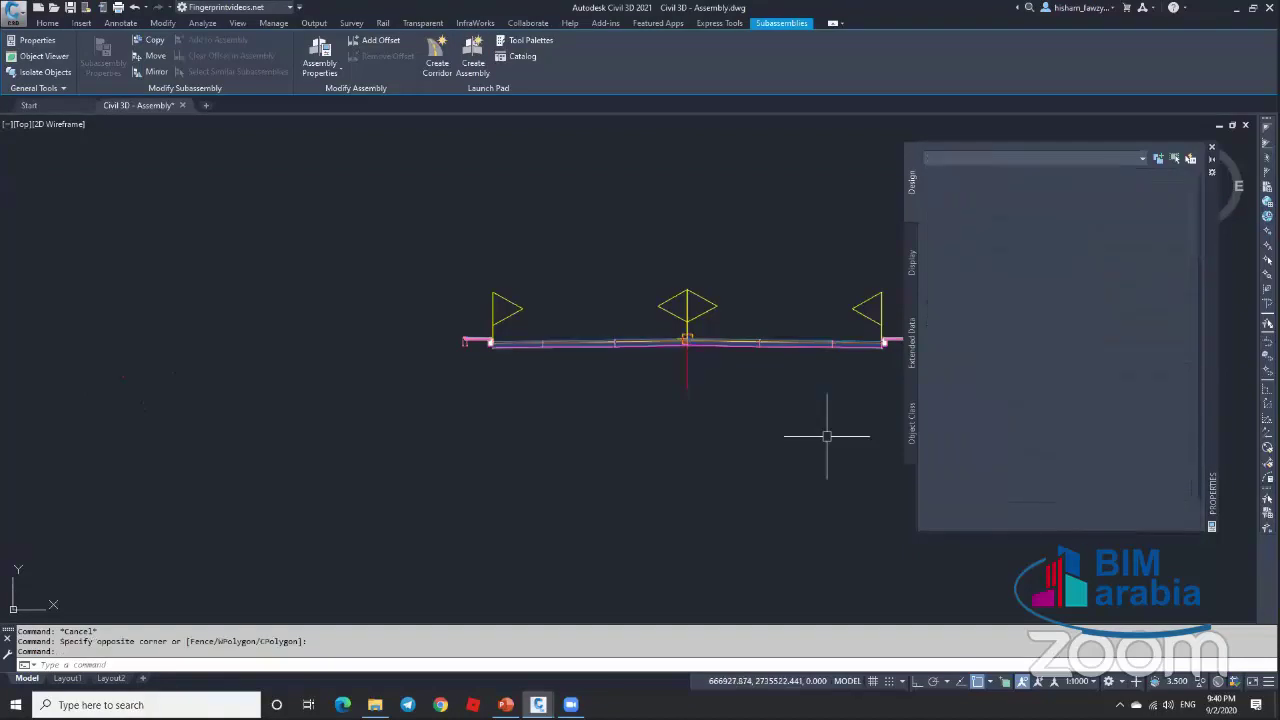
pyautogui.scroll(-10, 780, 372)
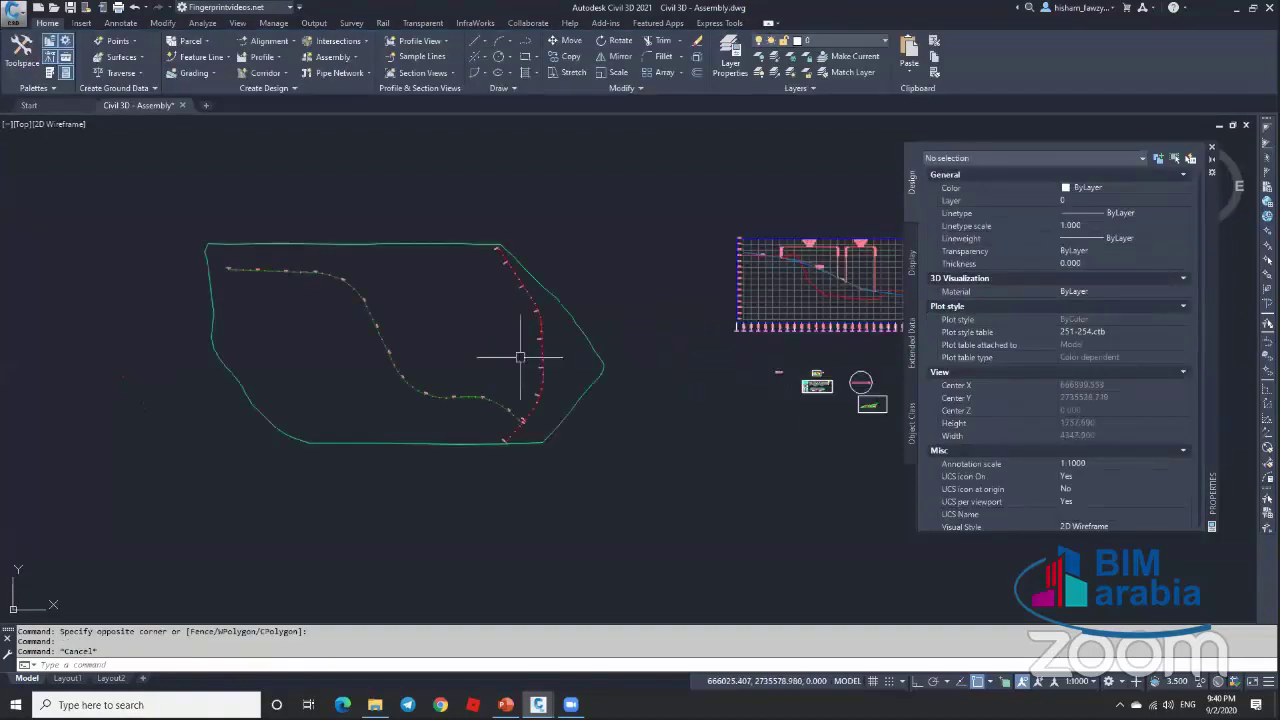
pyautogui.click(1211, 148)
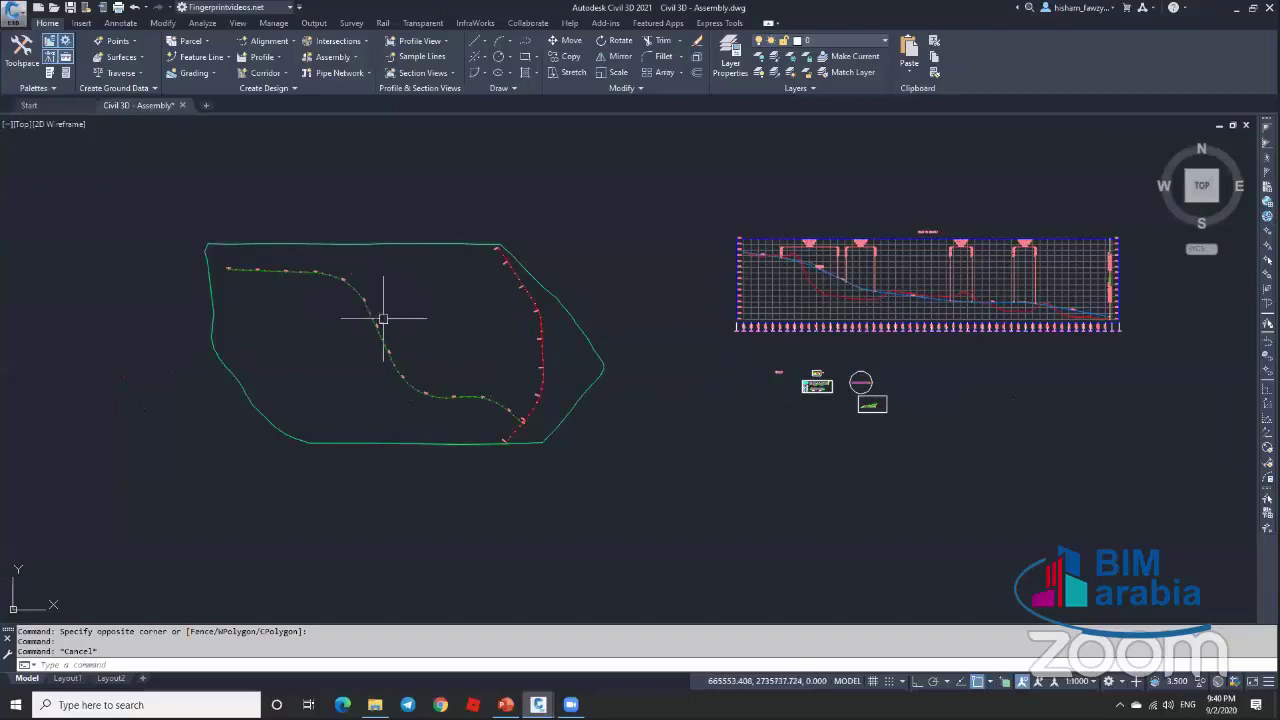
pyautogui.moveTo(405, 382)
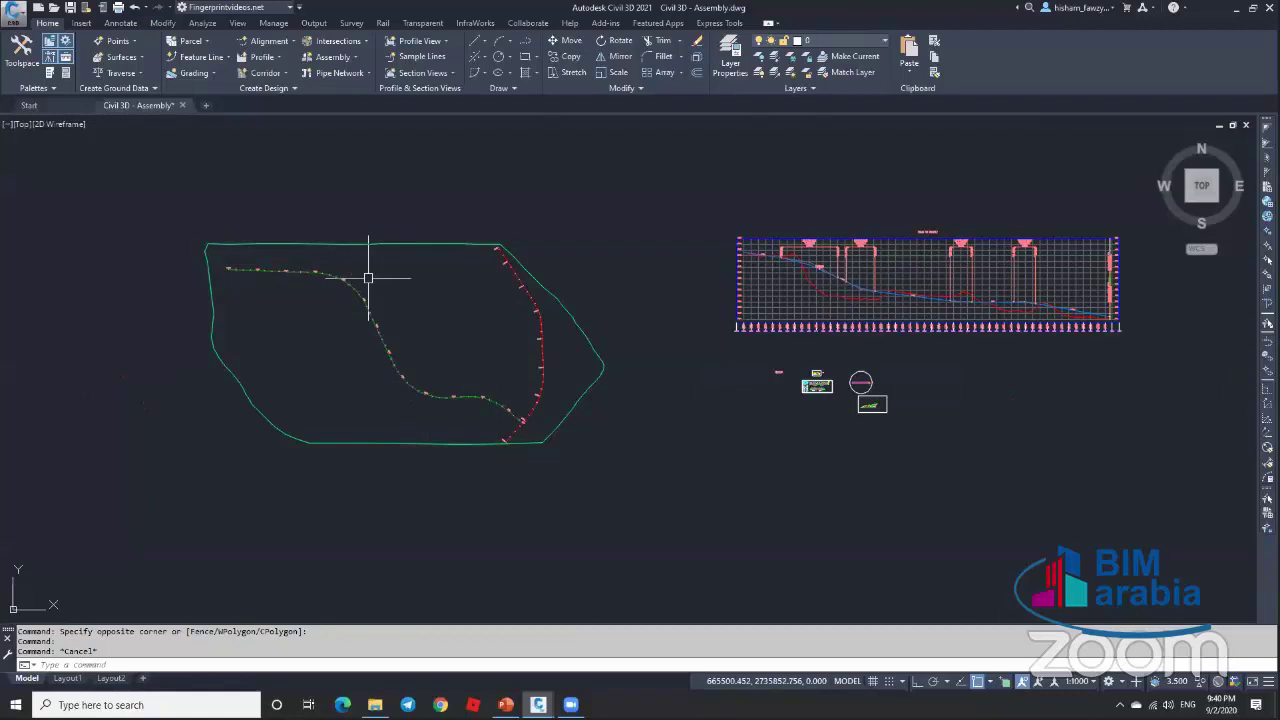
# Step: Start Corridor - R 01 using alignment ROAD 01 and profile ROAD 01-FG02
pyautogui.click(280, 73)
pyautogui.click(290, 92)
pyautogui.moveTo(678, 156); pyautogui.dragTo(596, 158)
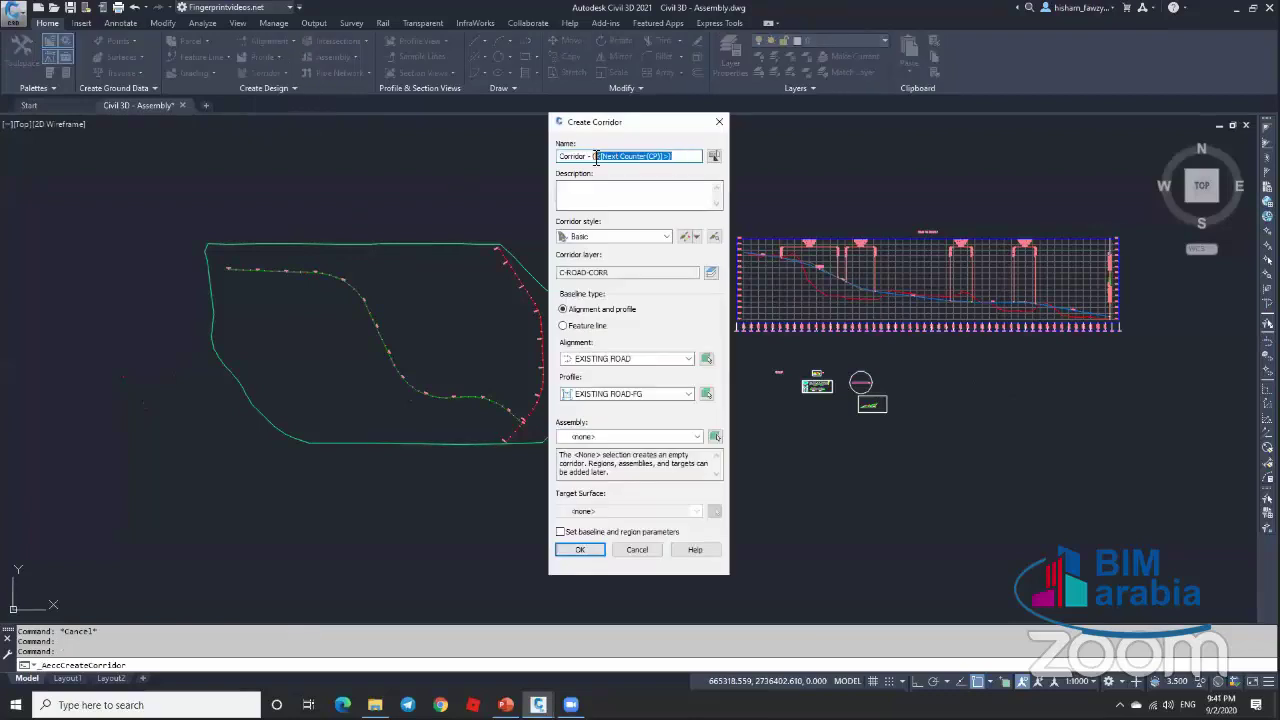
pyautogui.write('rridor - R01')
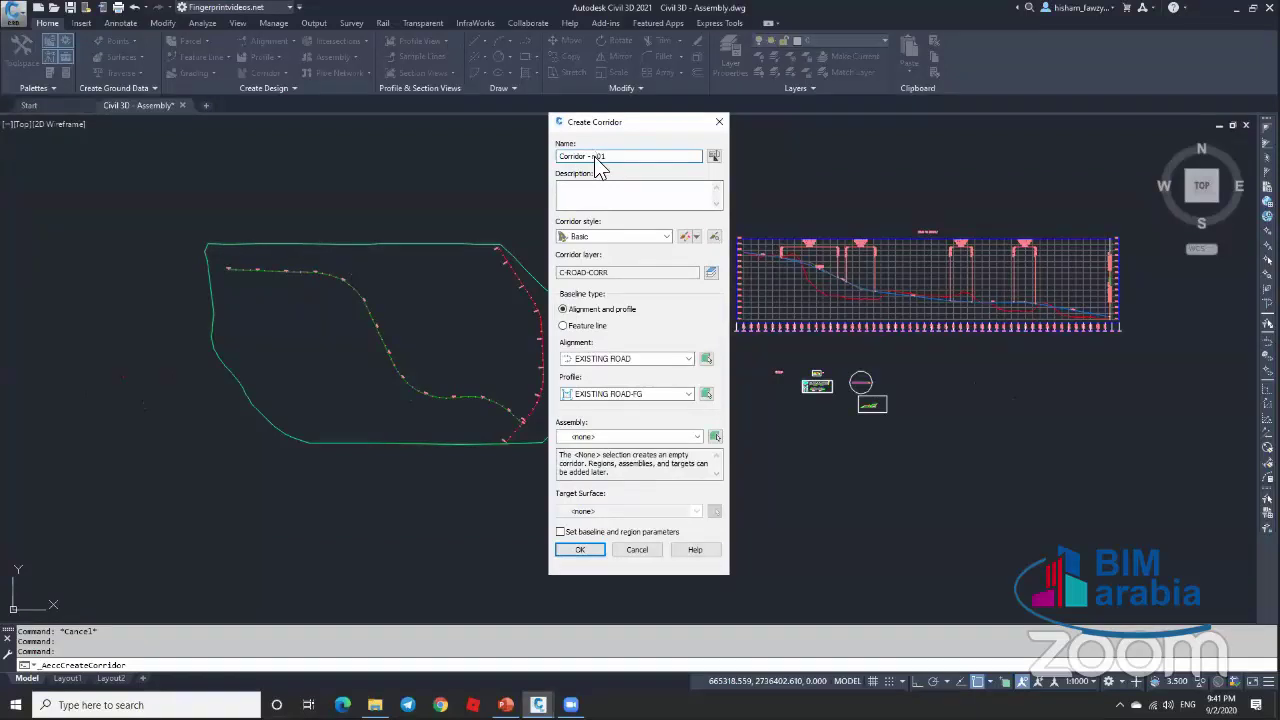
pyautogui.click(646, 358)
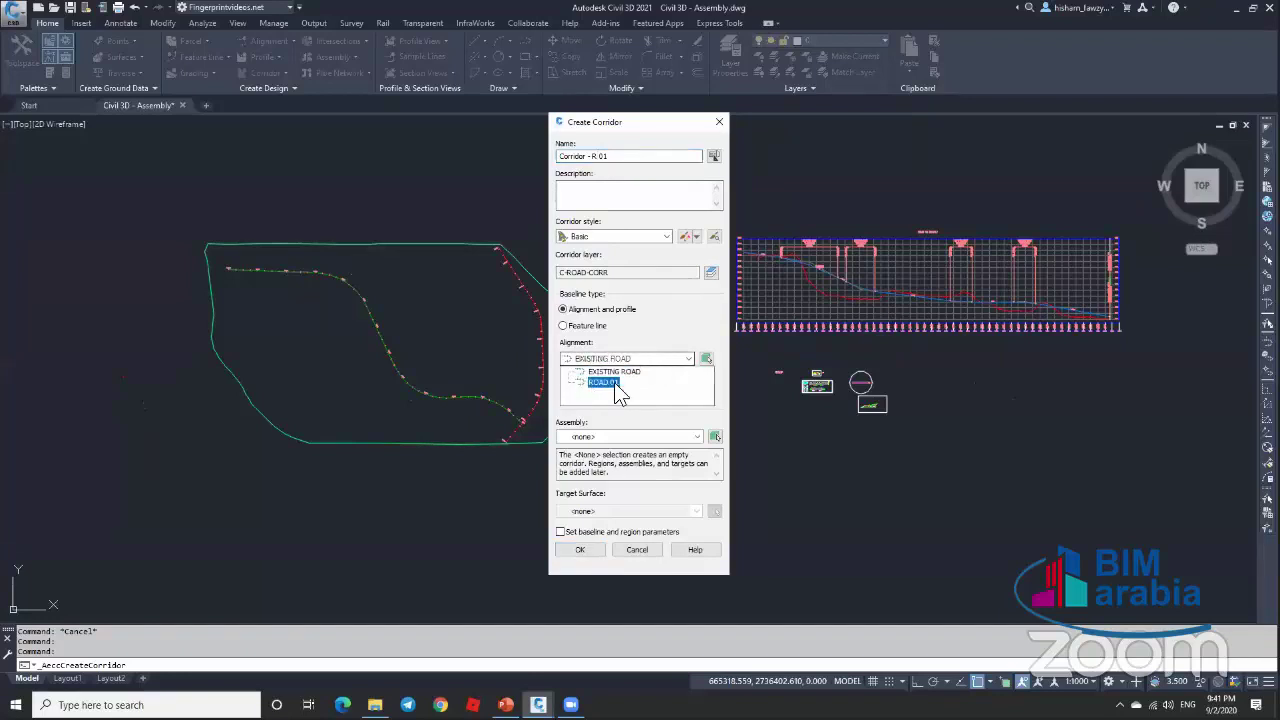
pyautogui.click(610, 383)
pyautogui.click(612, 392)
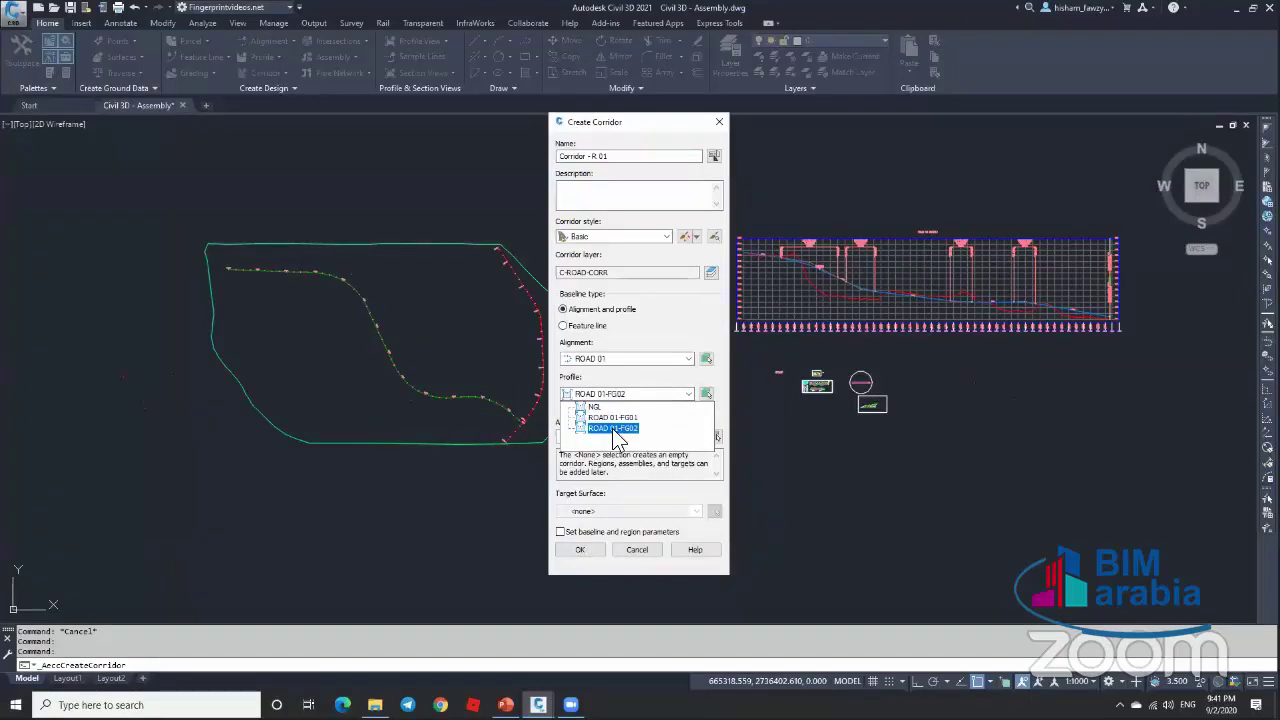
pyautogui.click(645, 429)
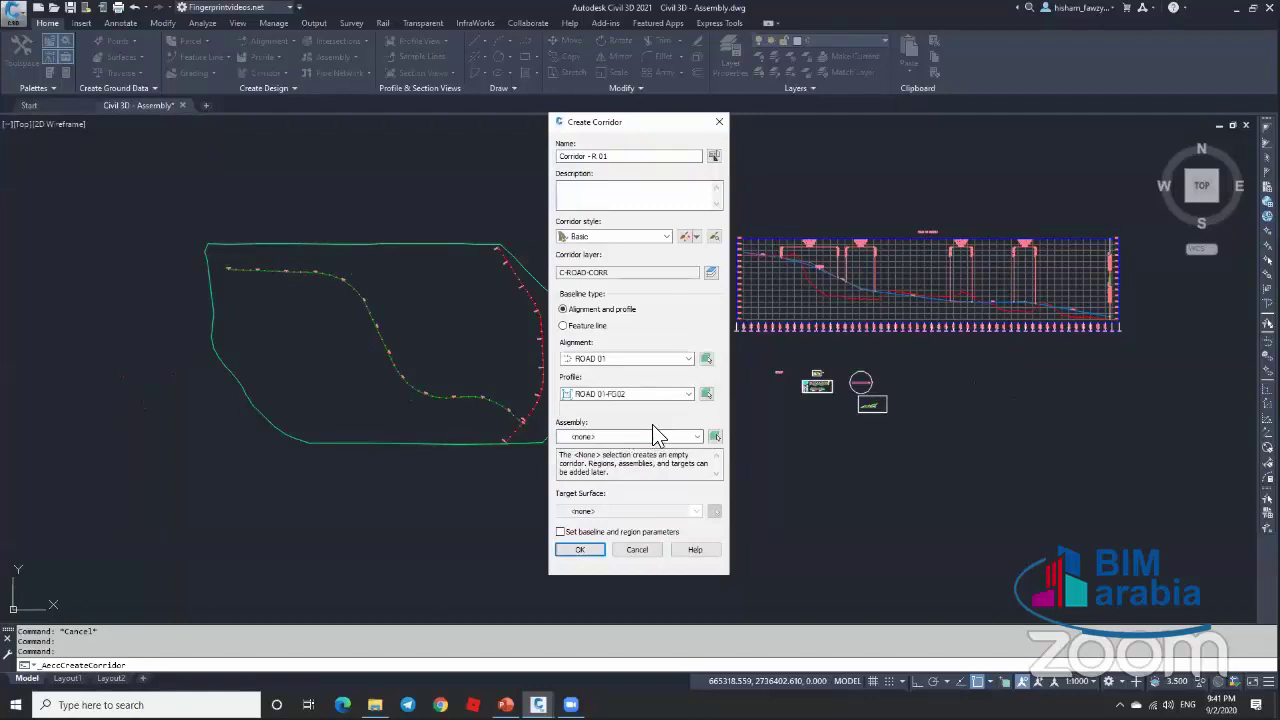
# Step: Pick the Type 01 assembly from the drawing, leave target surface as <none>, and confirm
pyautogui.click(655, 436)
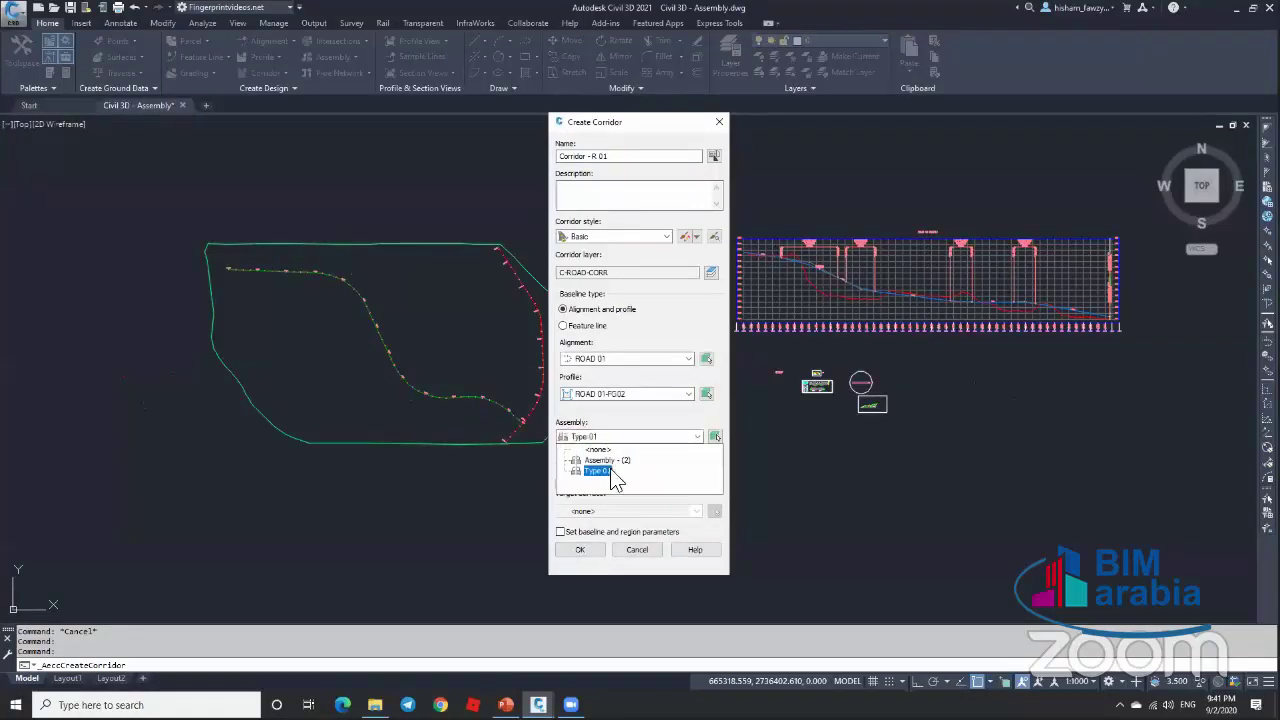
pyautogui.click(714, 438)
pyautogui.scroll(6, 790, 430)
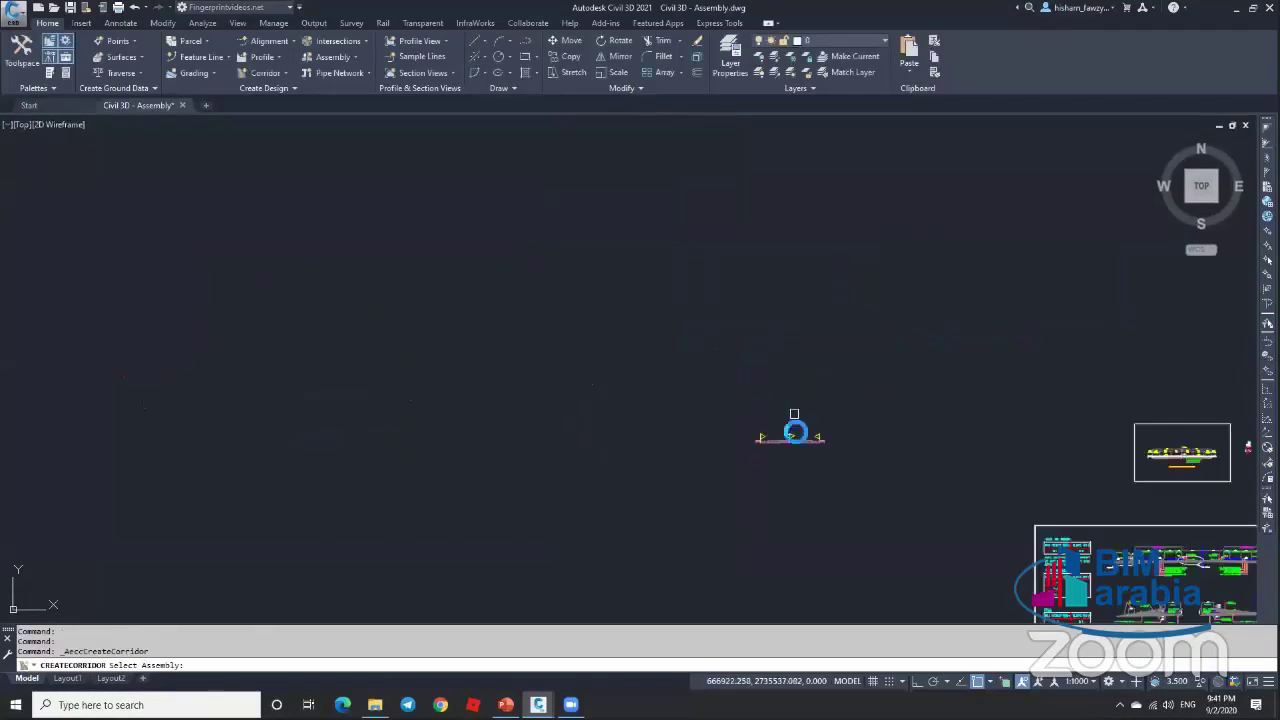
pyautogui.click(785, 488)
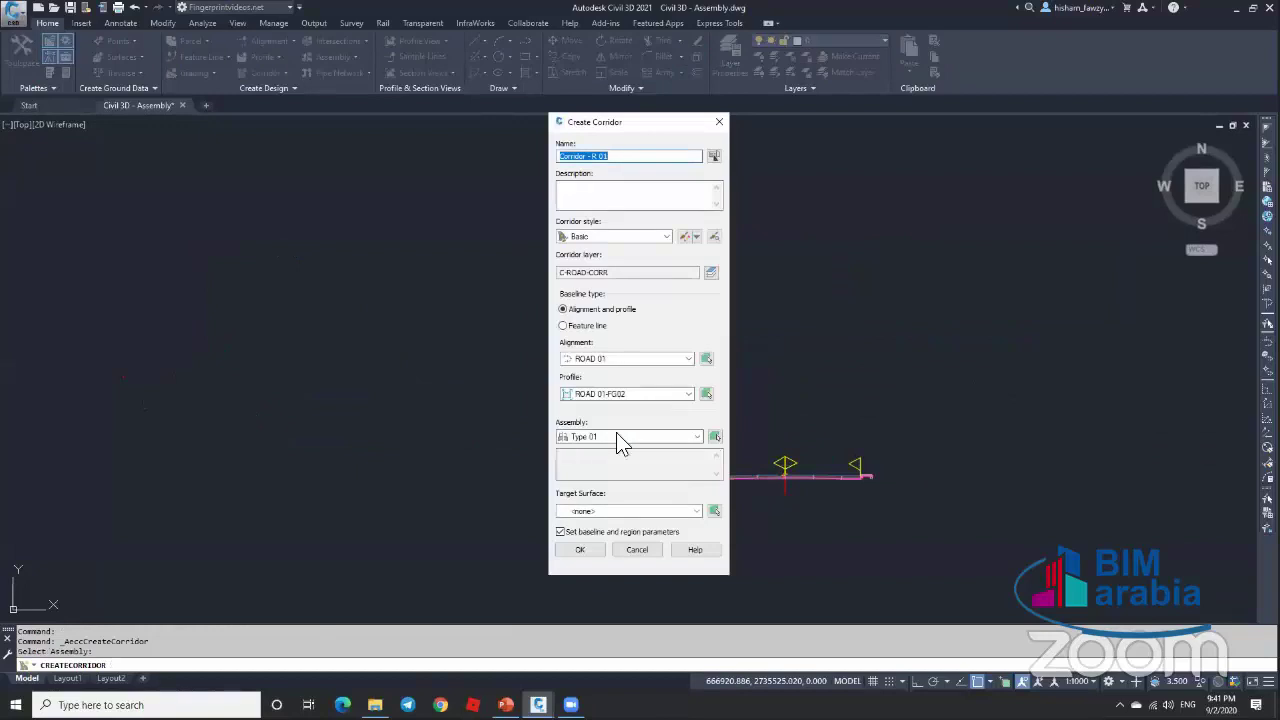
pyautogui.click(622, 510)
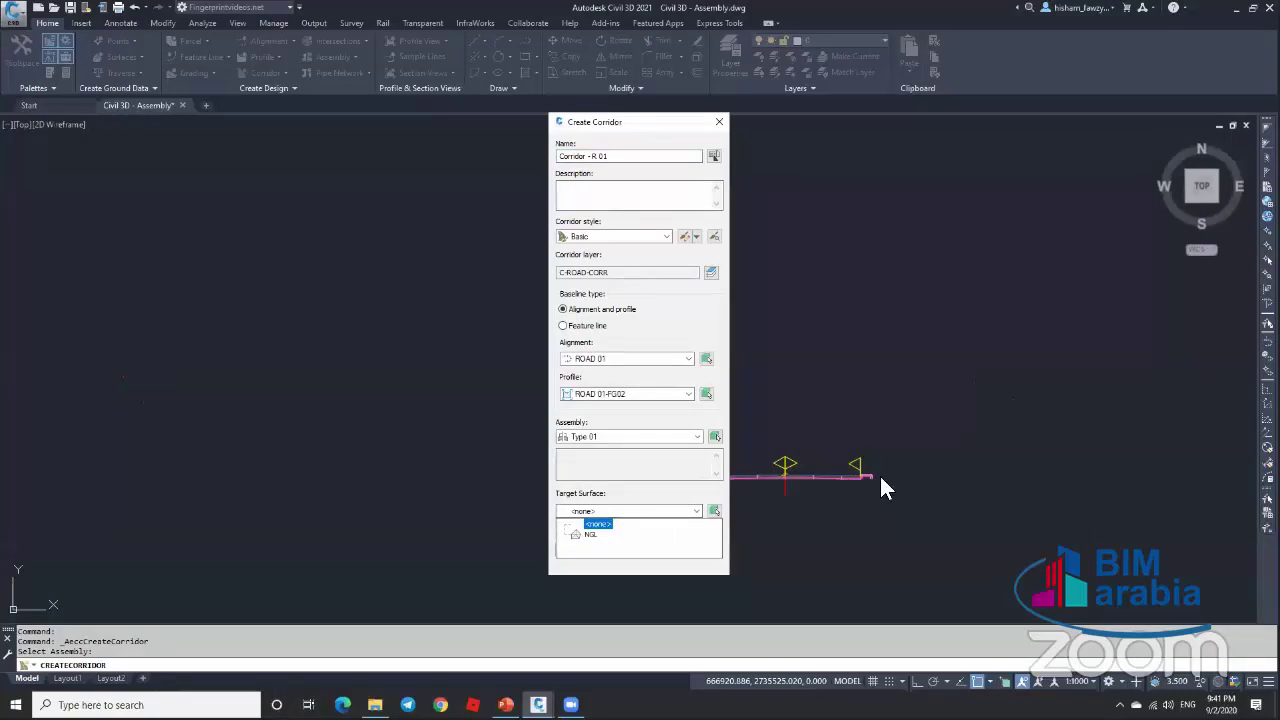
pyautogui.click(599, 524)
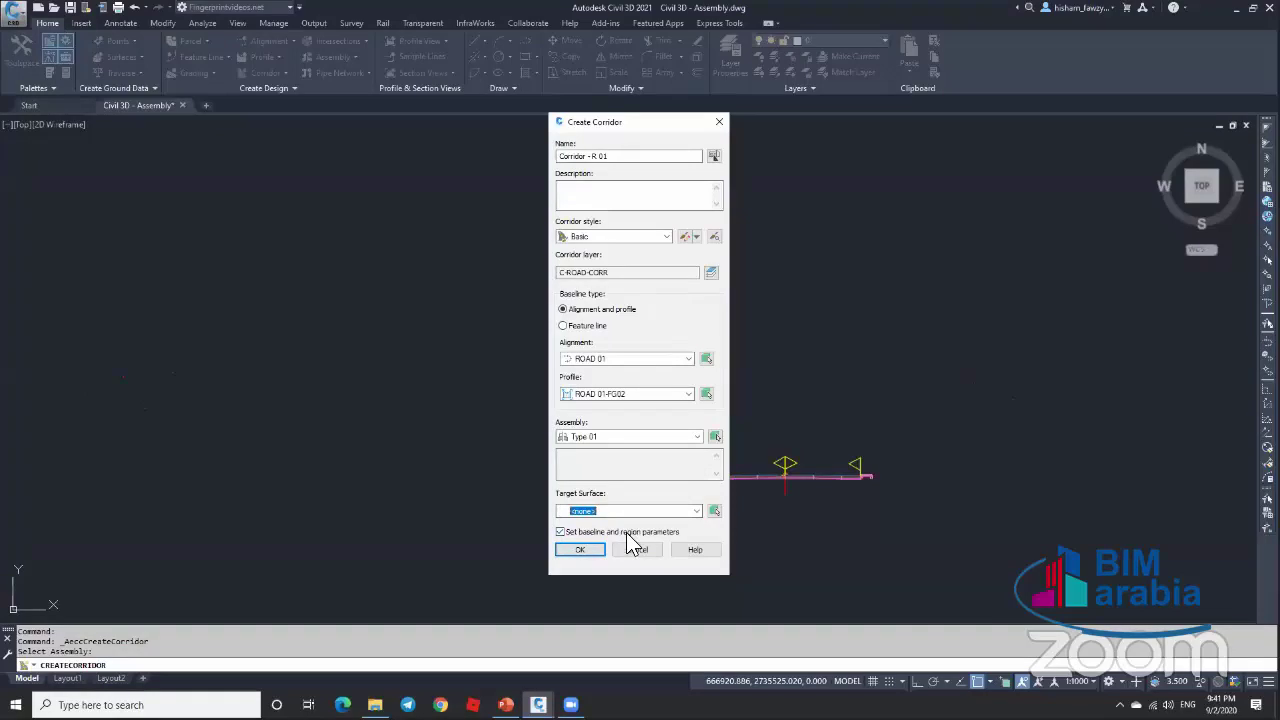
pyautogui.click(580, 549)
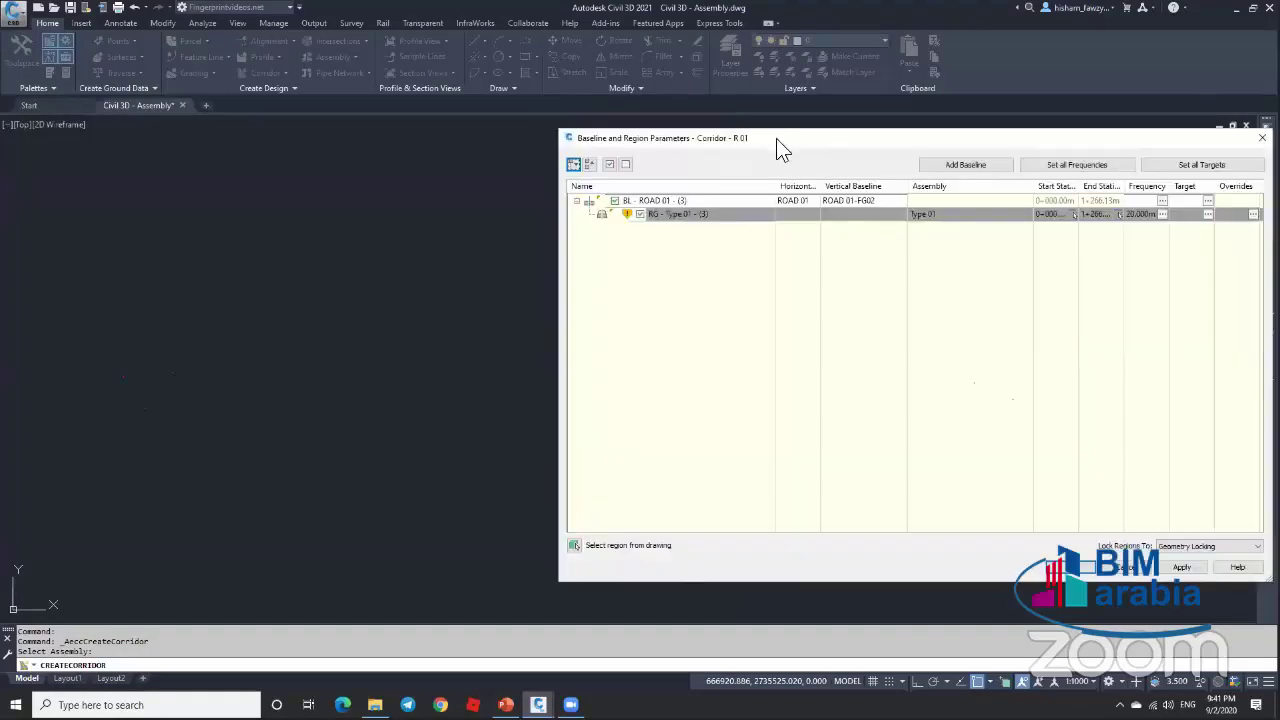
# Step: Accept the baseline and region parameters, rebuild Corridor - R 01, and zoom out to view it
pyautogui.moveTo(781, 148); pyautogui.dragTo(510, 149)
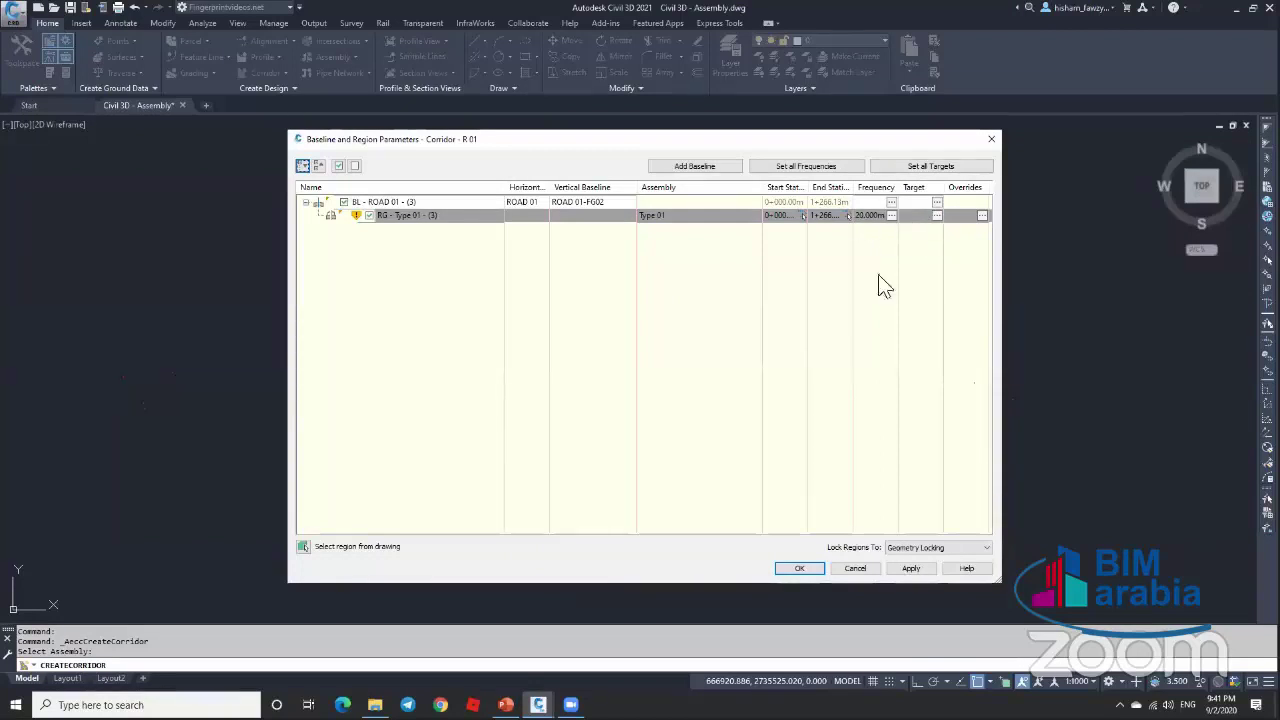
pyautogui.click(806, 566)
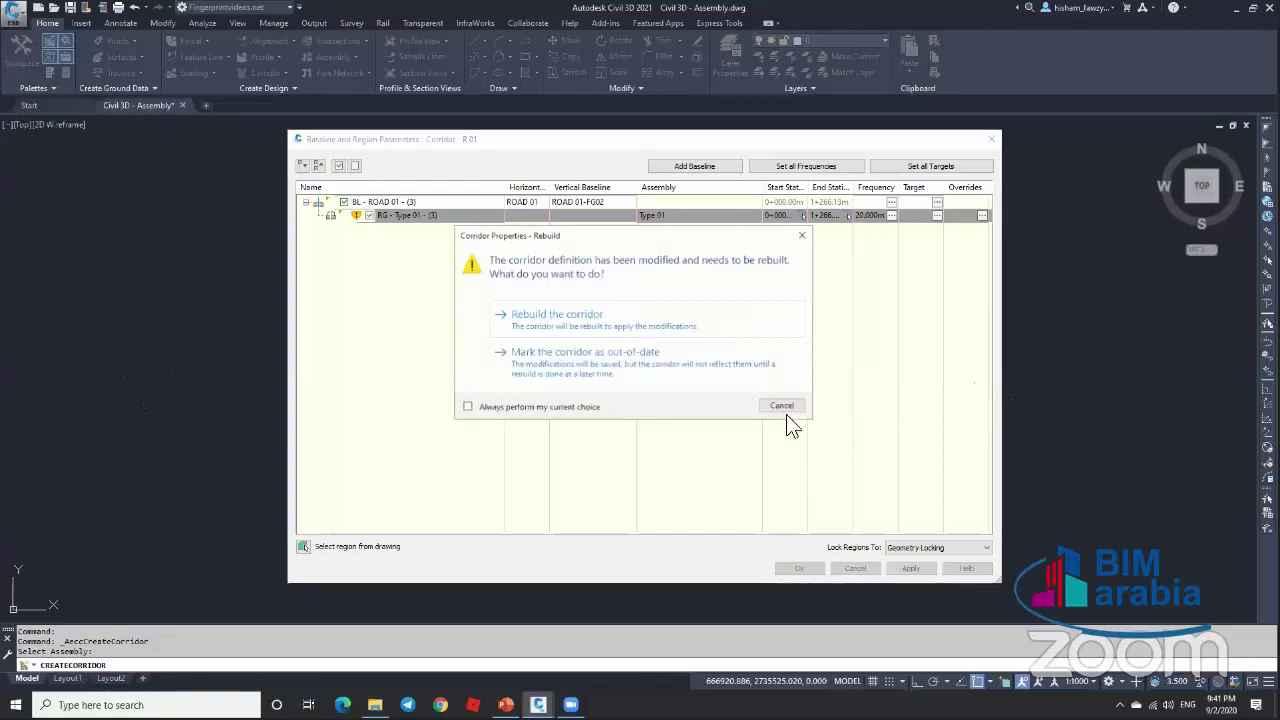
pyautogui.click(608, 316)
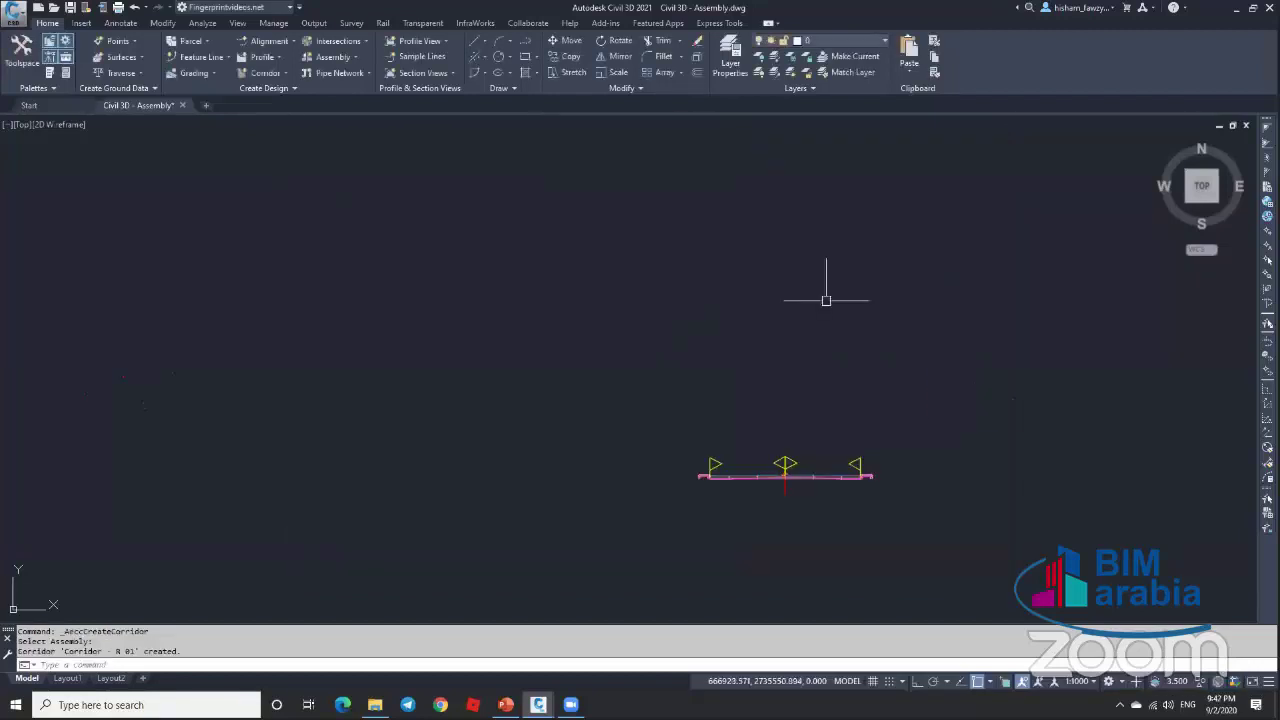
pyautogui.scroll(-5, 826, 290)
pyautogui.scroll(-2, 790, 316)
pyautogui.scroll(6, 451, 345)
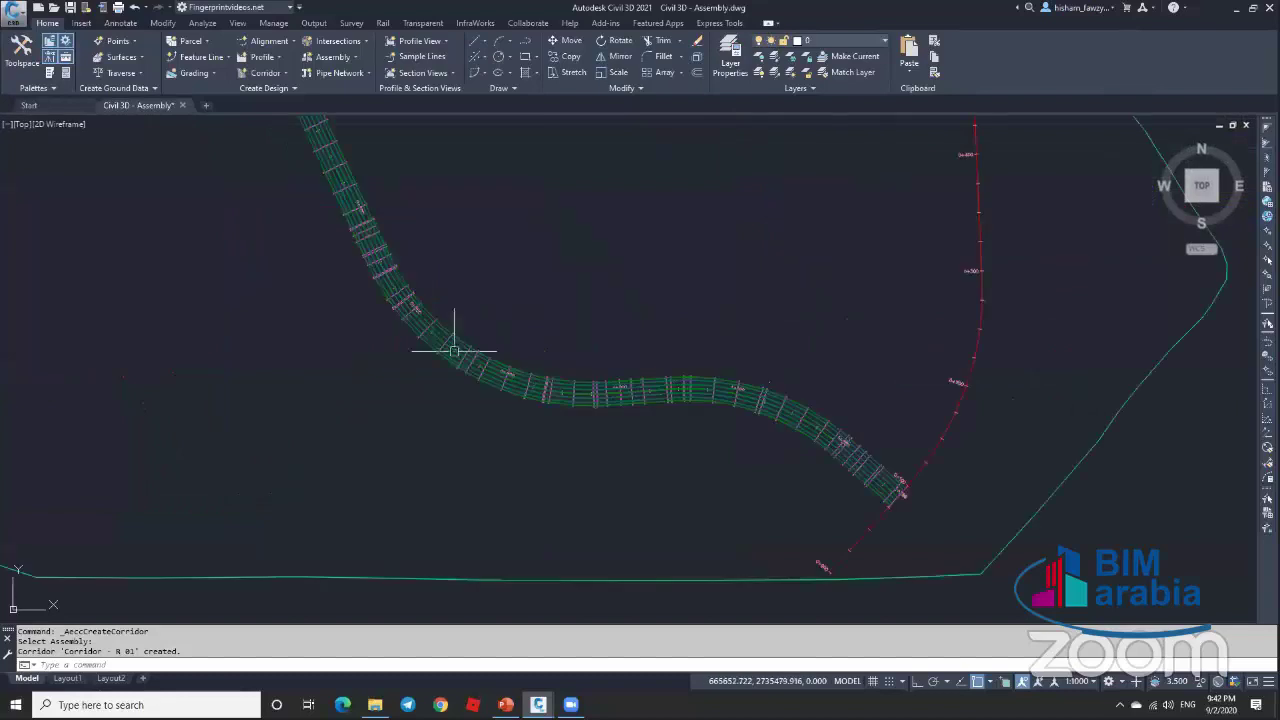
pyautogui.scroll(-5, 680, 386)
pyautogui.scroll(6, 537, 209)
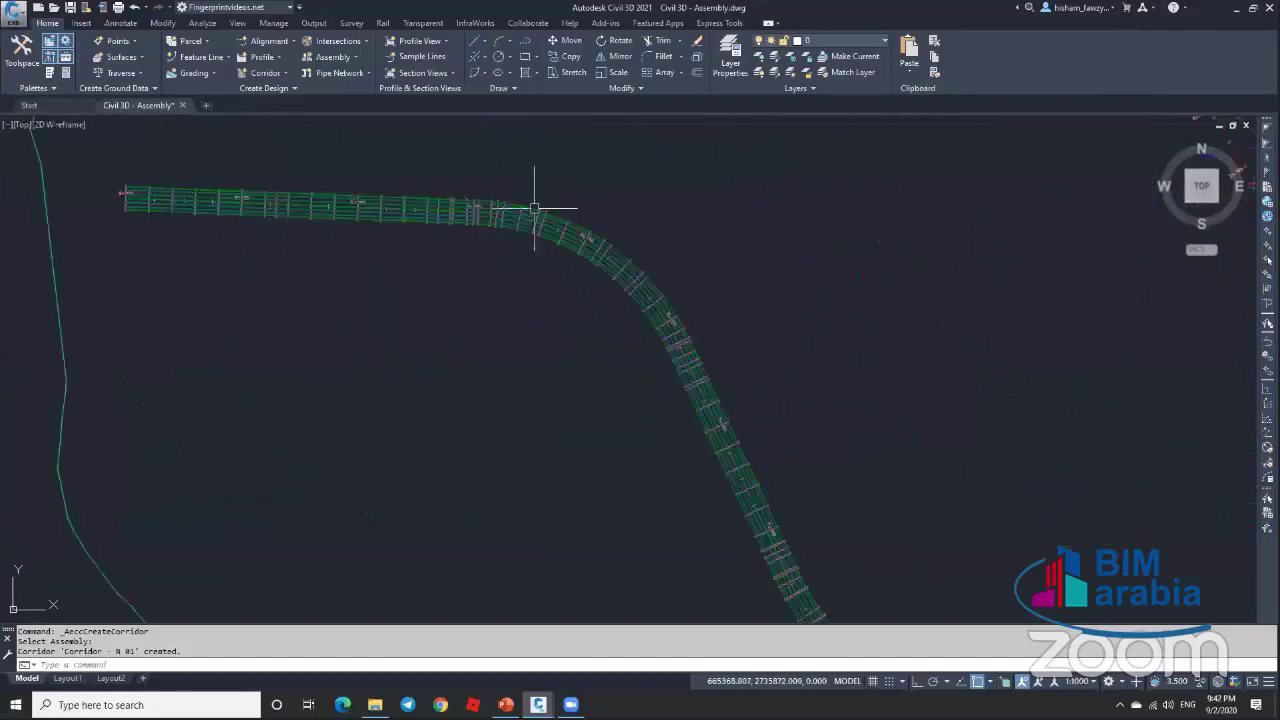
pyautogui.scroll(-5, 586, 209)
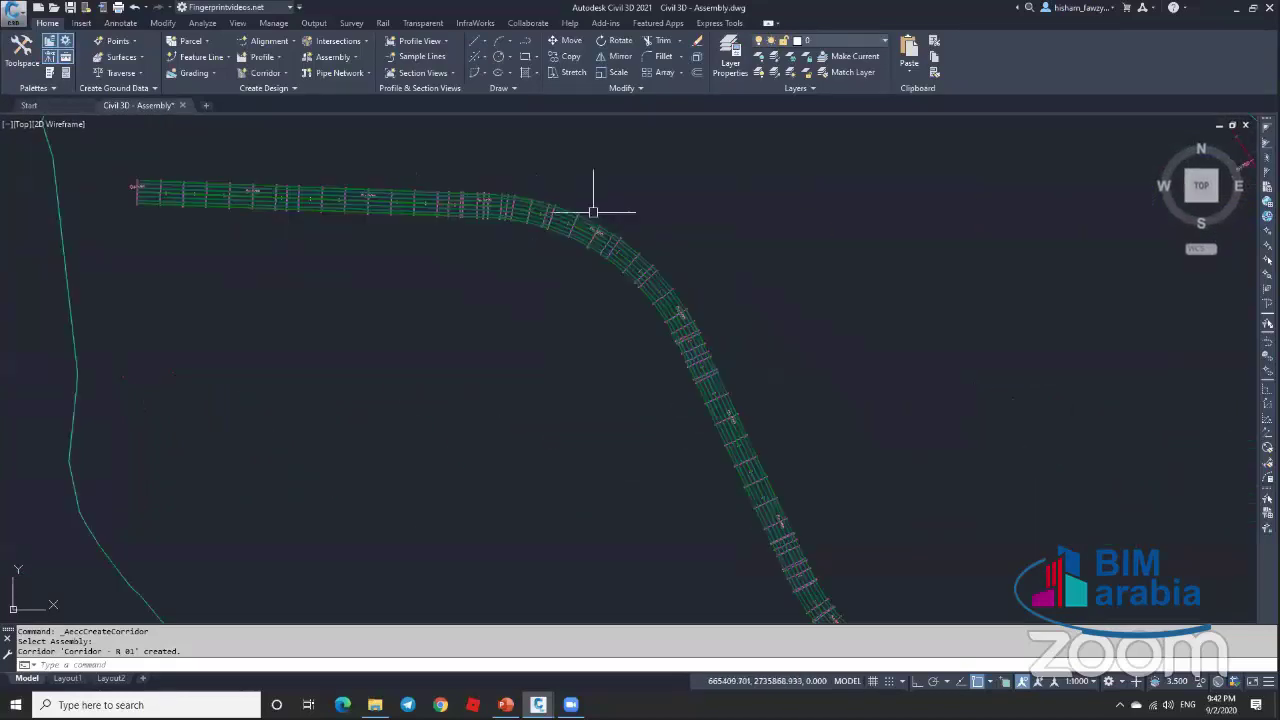
pyautogui.scroll(5, 714, 414)
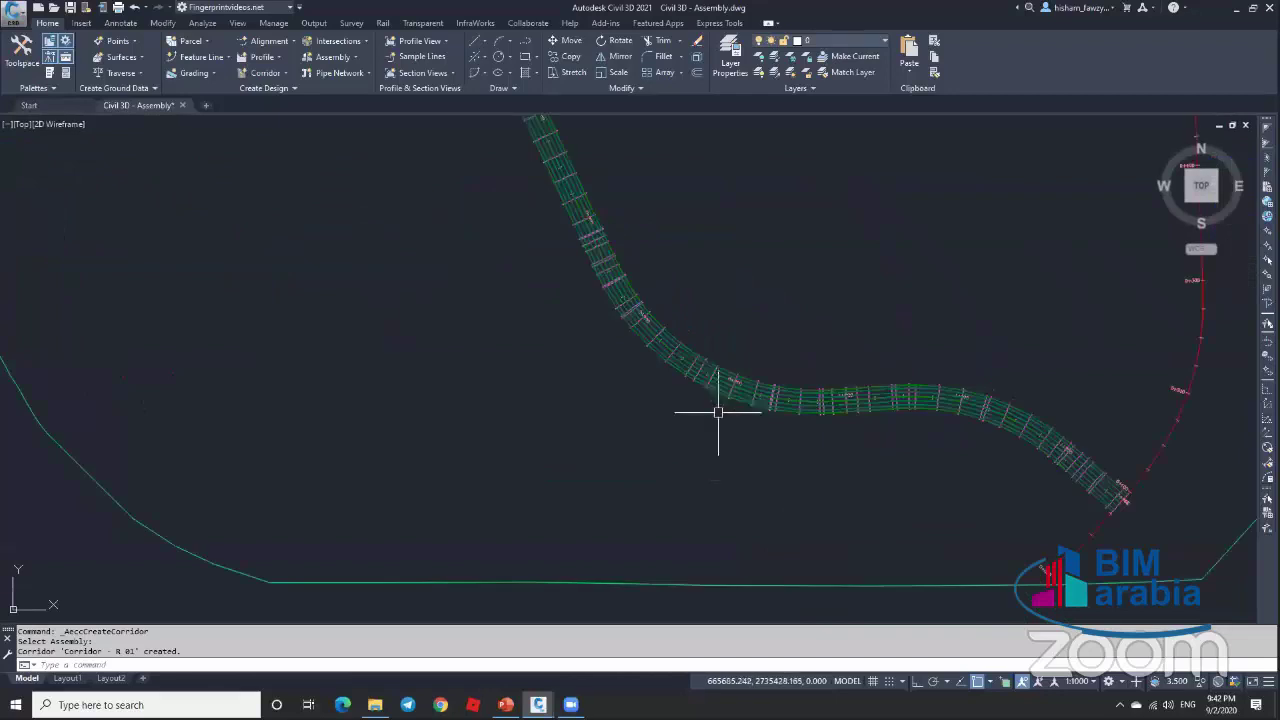
pyautogui.scroll(3, 674, 411)
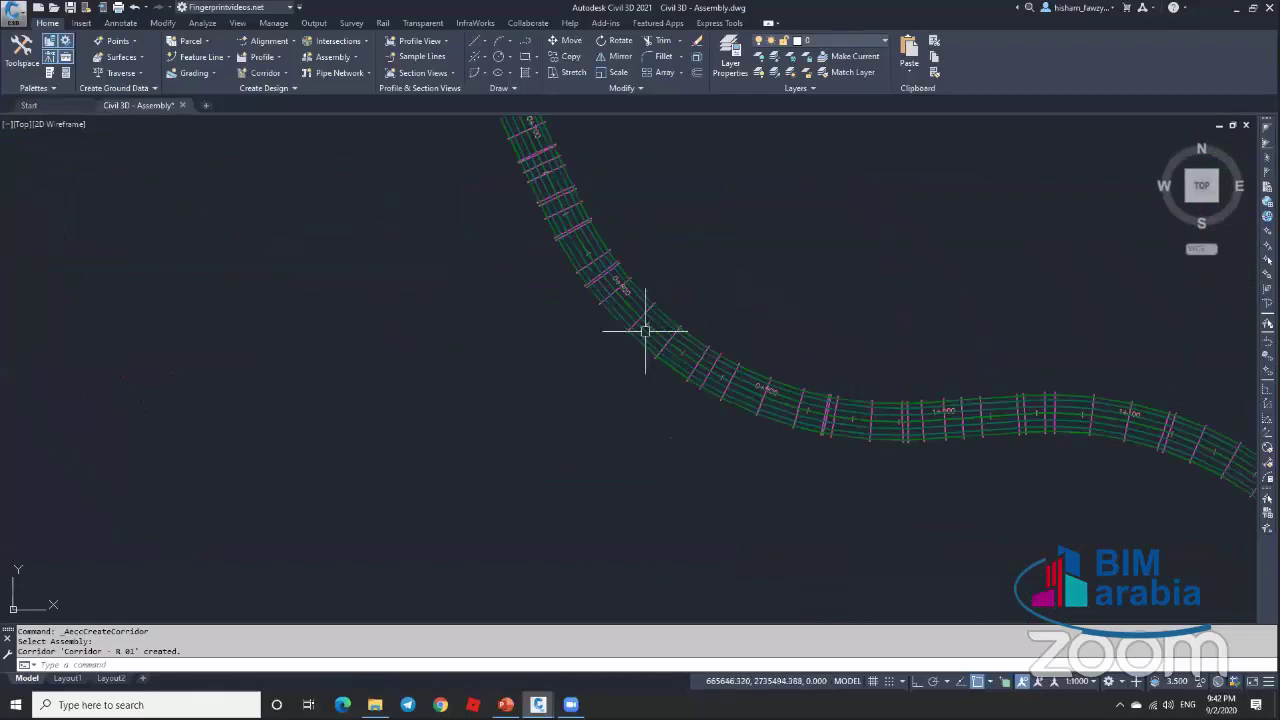
pyautogui.scroll(2, 761, 402)
# Step: Select Corridor - R 01 and launch the Section Editor
pyautogui.click(762, 400)
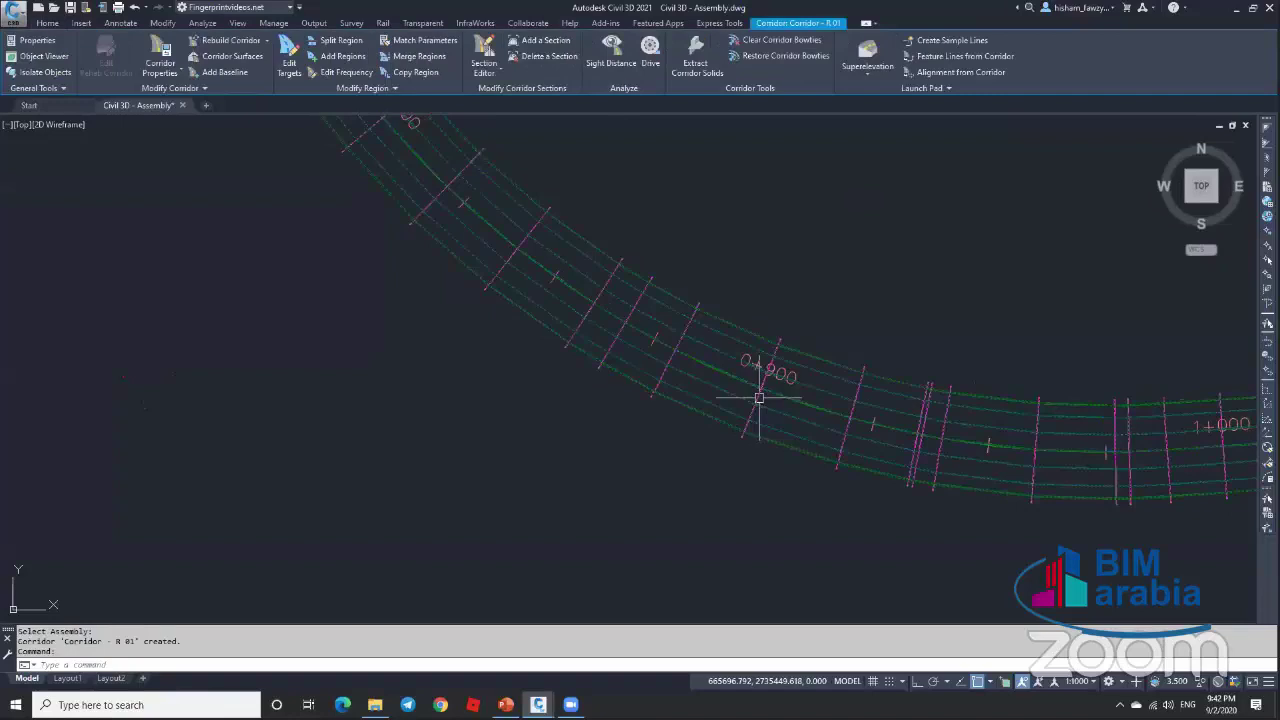
pyautogui.click(482, 42)
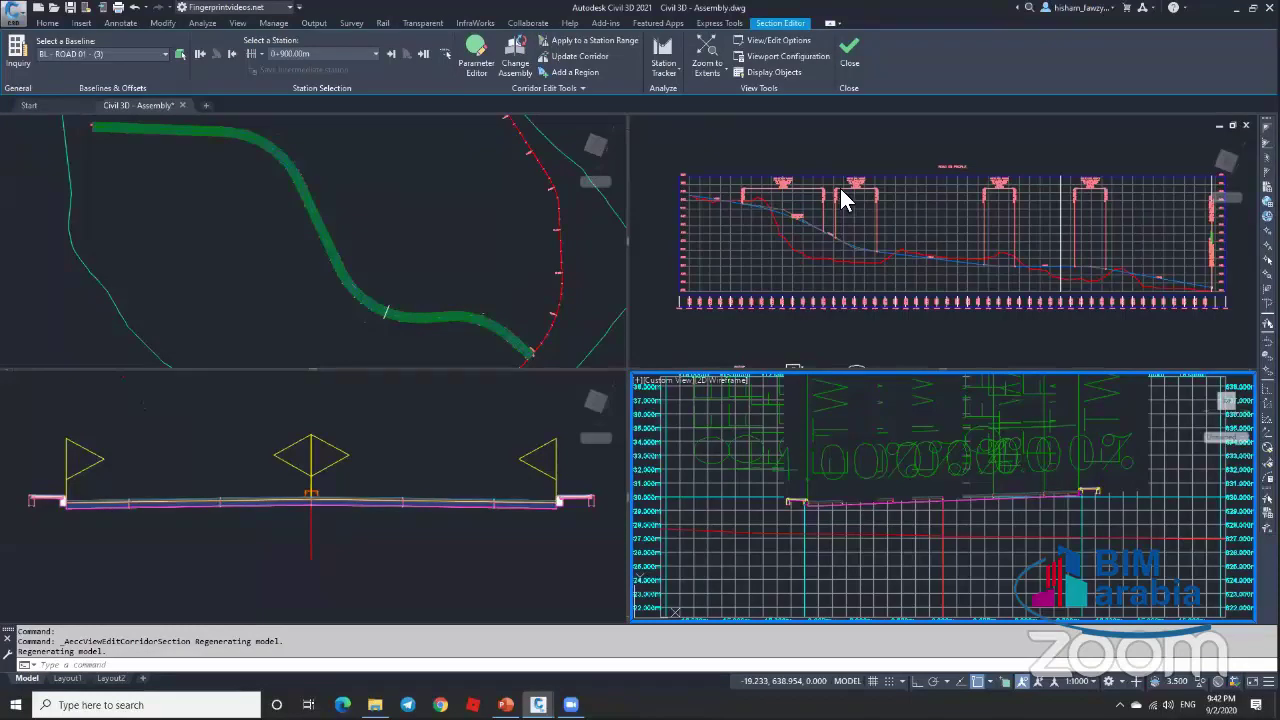
# Step: Set the viewport layout to Two: Horizontal with Viewport 2 showing the Section
pyautogui.click(778, 57)
pyautogui.click(720, 407)
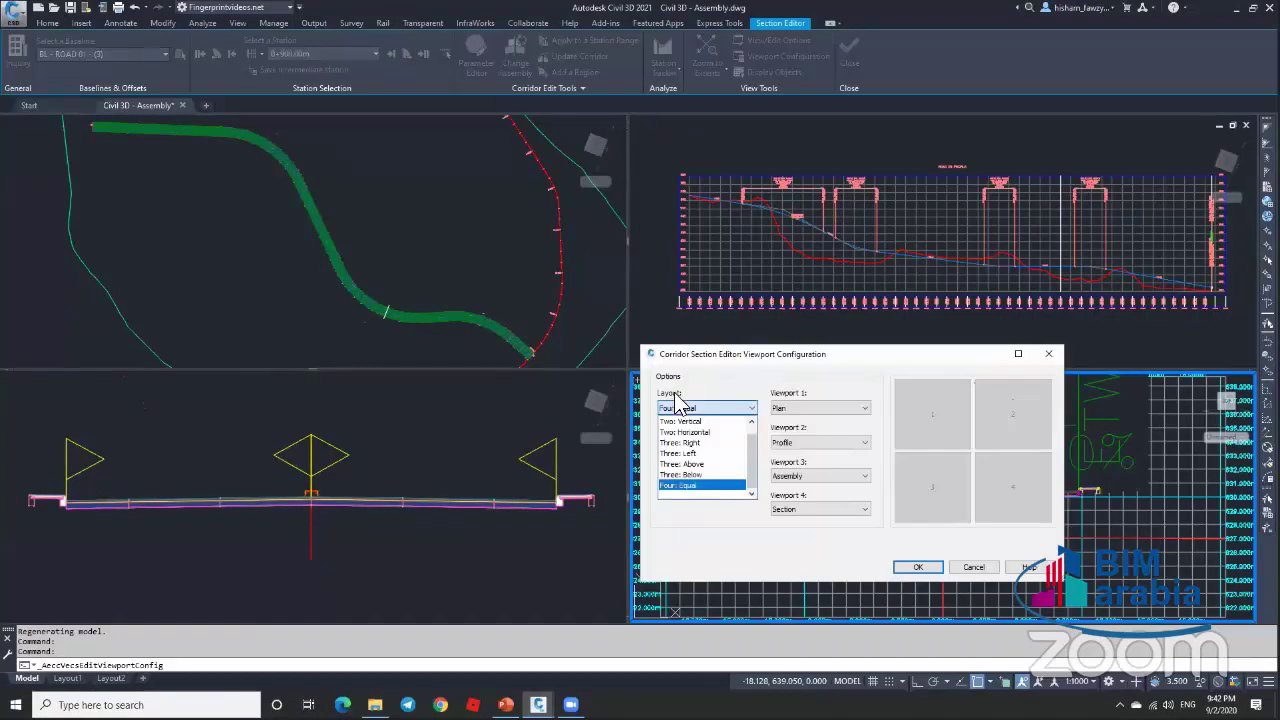
pyautogui.scroll(2, 697, 455)
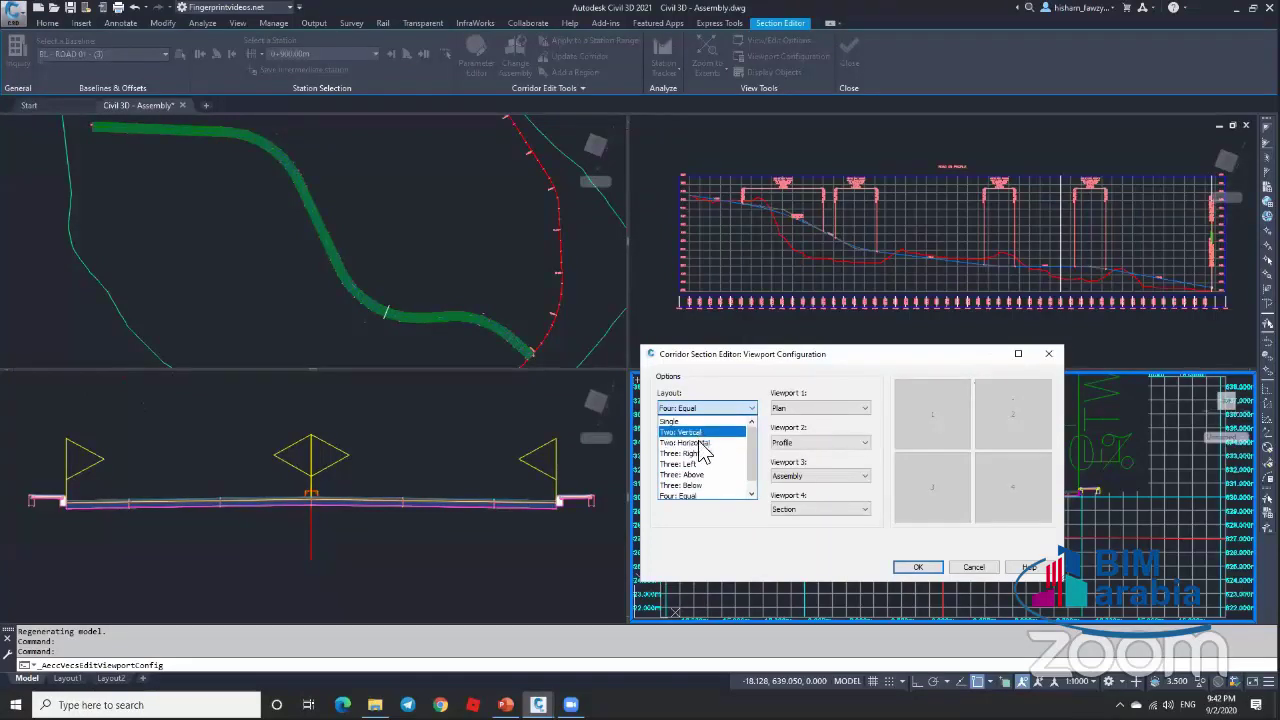
pyautogui.click(698, 443)
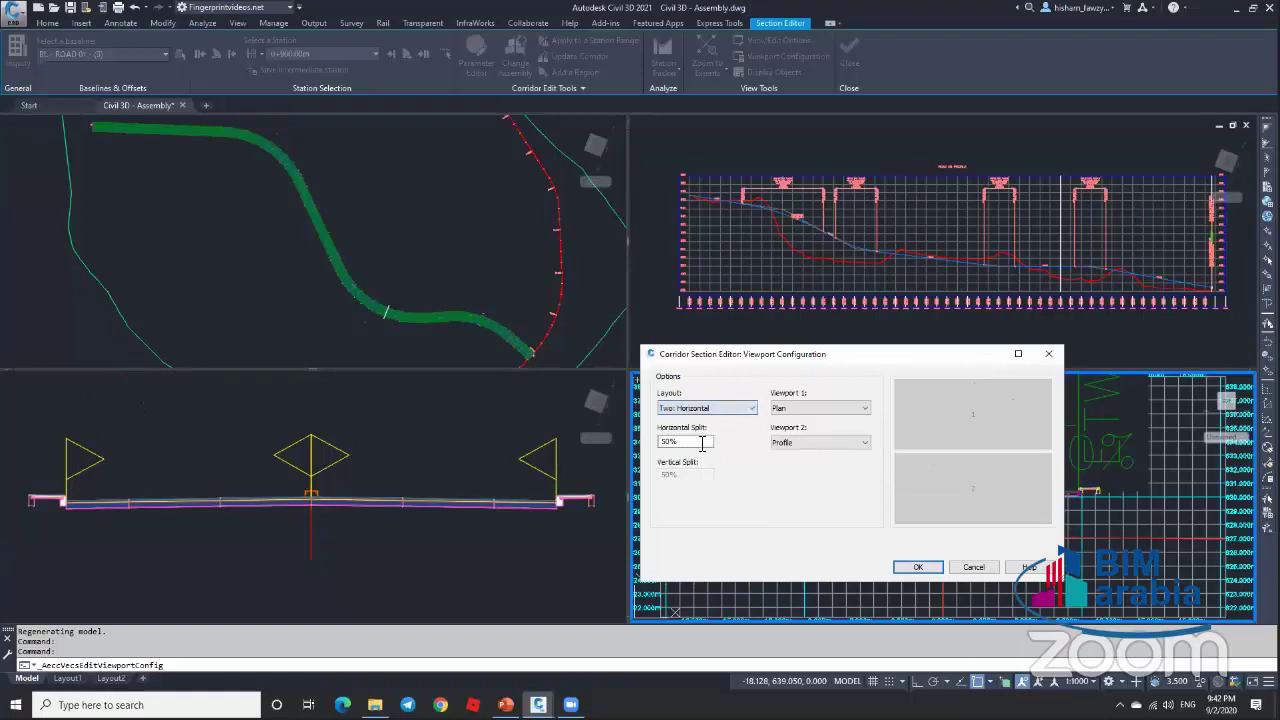
pyautogui.click(815, 442)
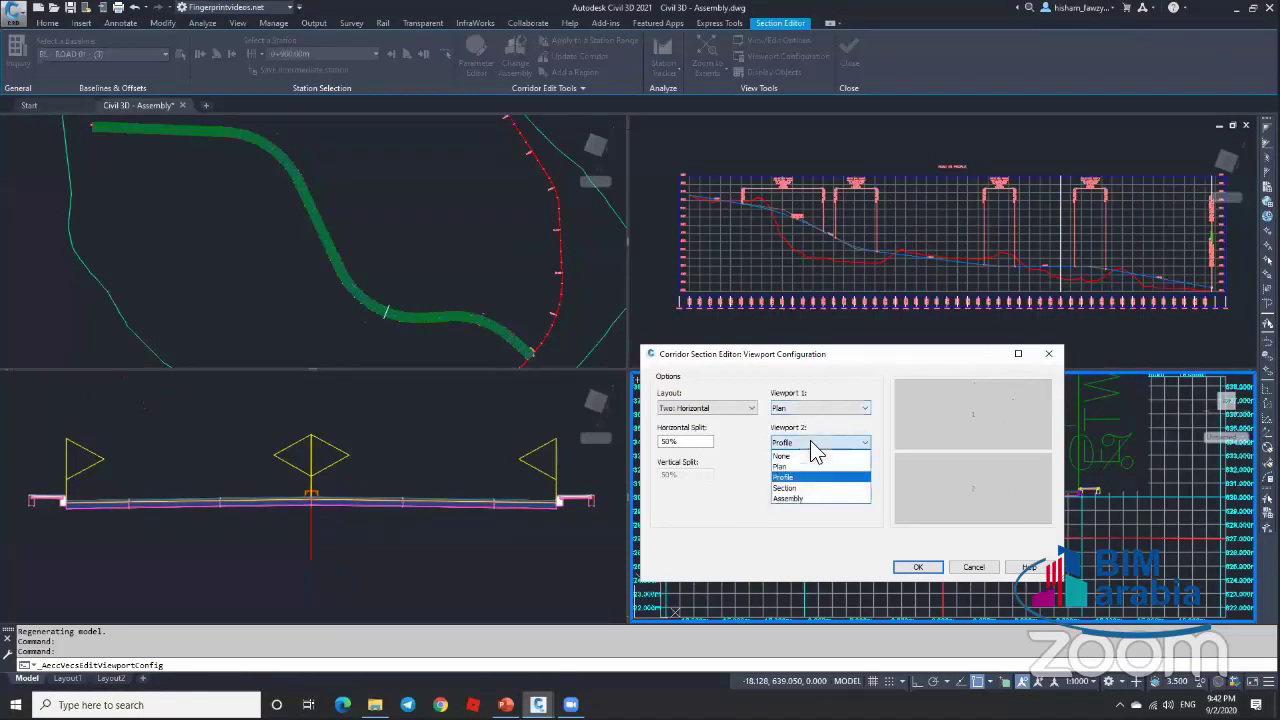
pyautogui.click(808, 498)
pyautogui.click(912, 566)
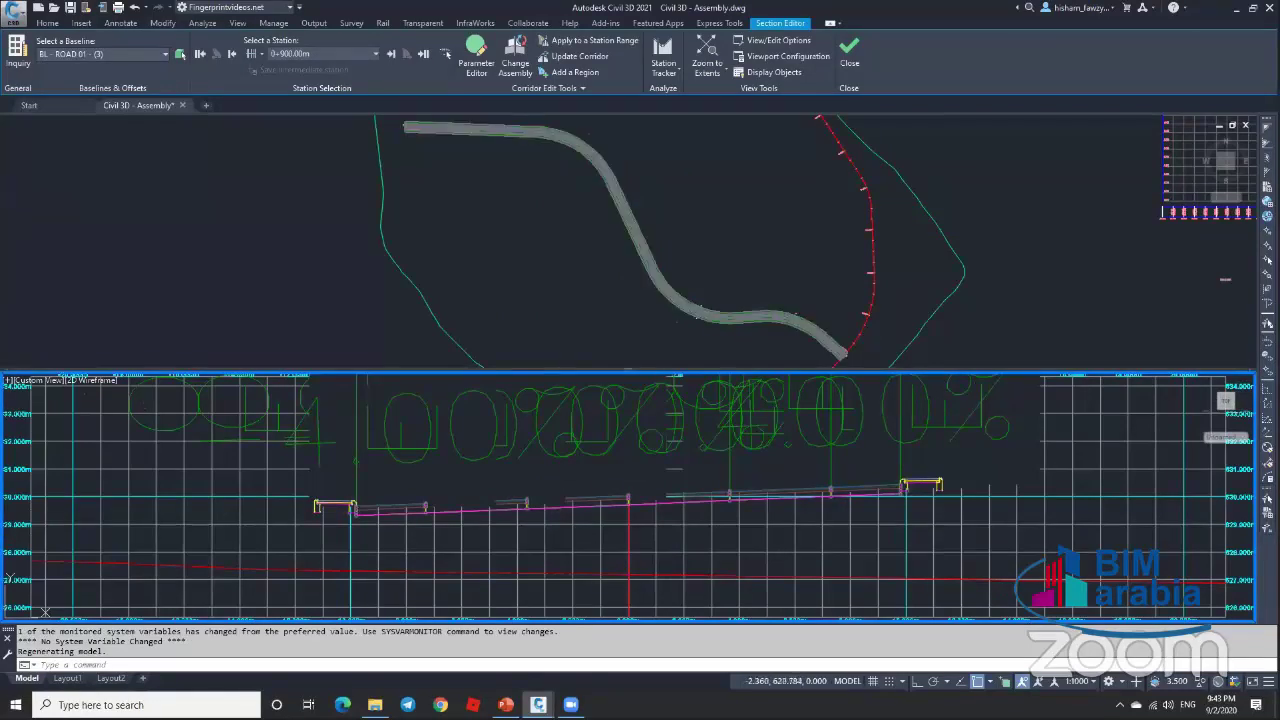
pyautogui.scroll(-4, 790, 455)
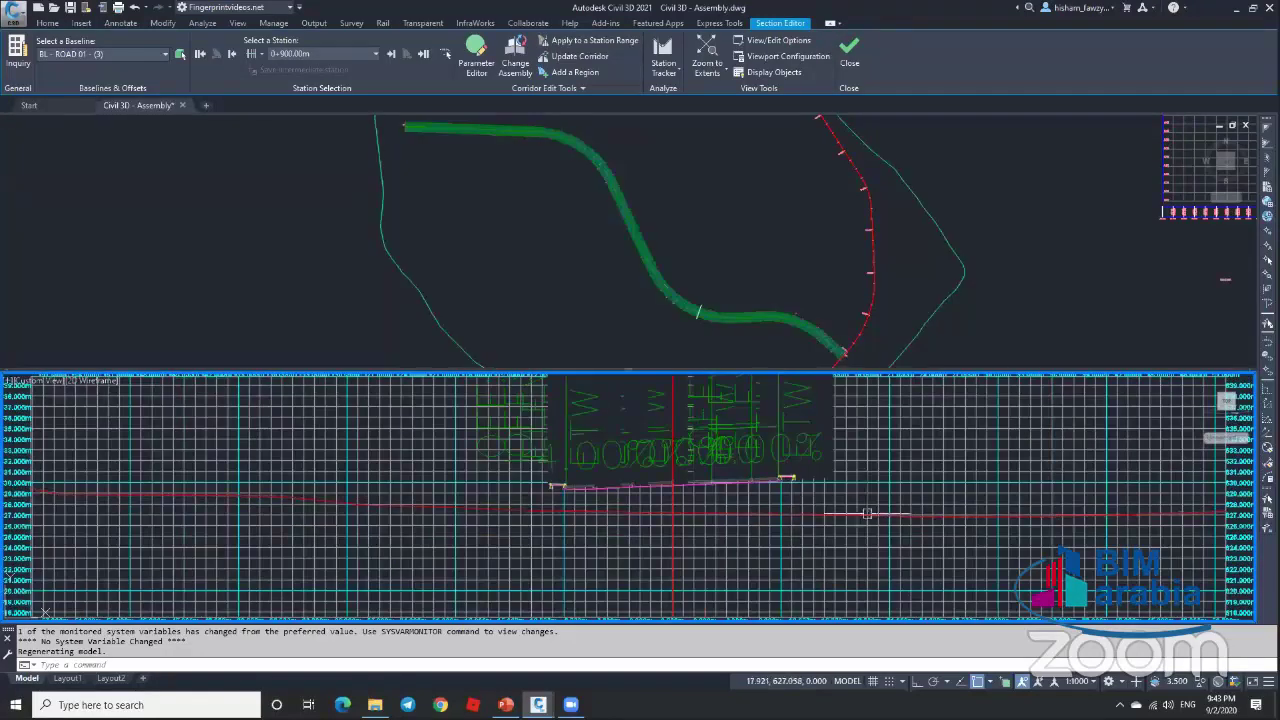
# Step: Set the Section Editor's code set style to View-Edit in the View/Edit Options
pyautogui.click(778, 42)
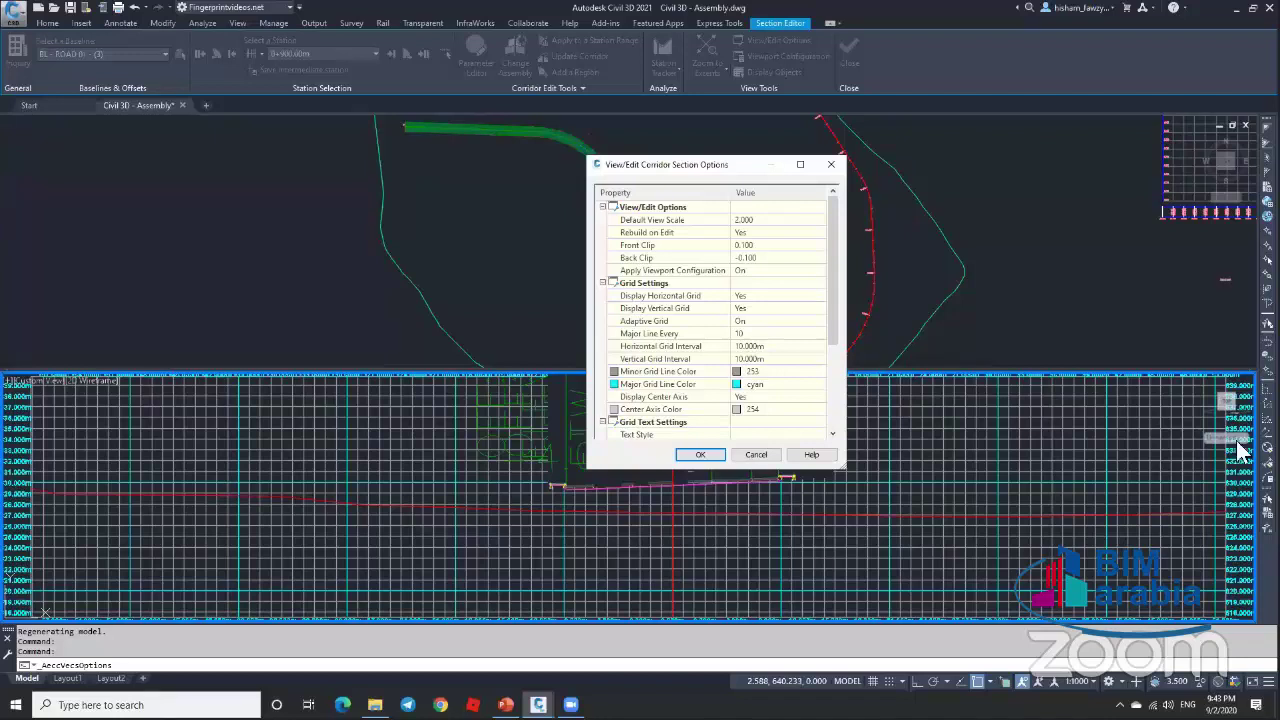
pyautogui.moveTo(830, 324); pyautogui.dragTo(828, 420)
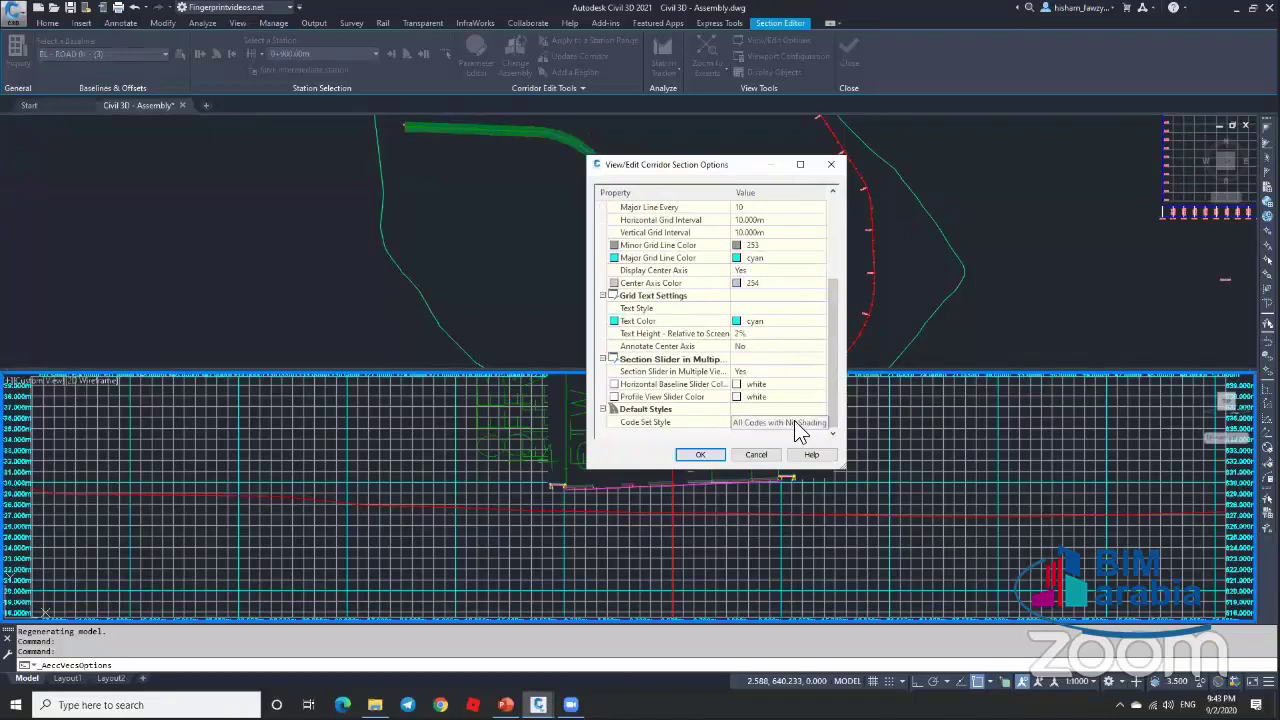
pyautogui.click(794, 420)
pyautogui.click(818, 422)
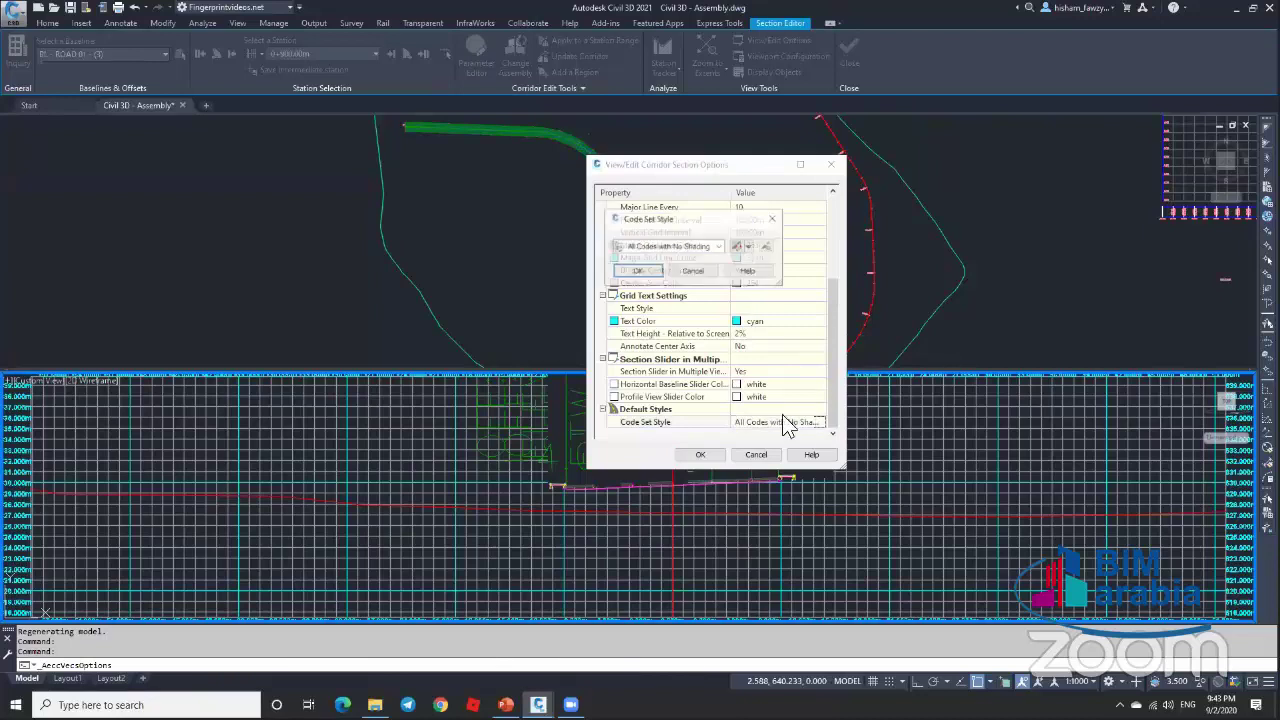
pyautogui.click(683, 247)
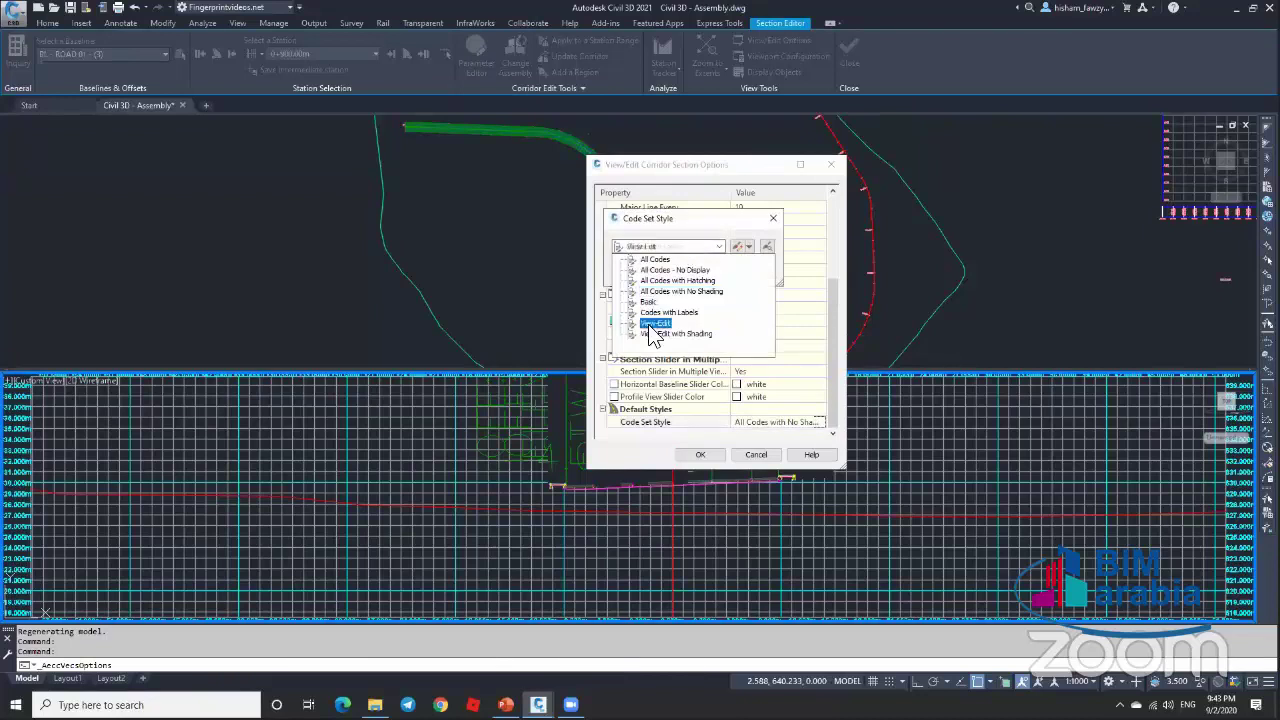
pyautogui.click(655, 328)
pyautogui.click(640, 272)
pyautogui.click(700, 454)
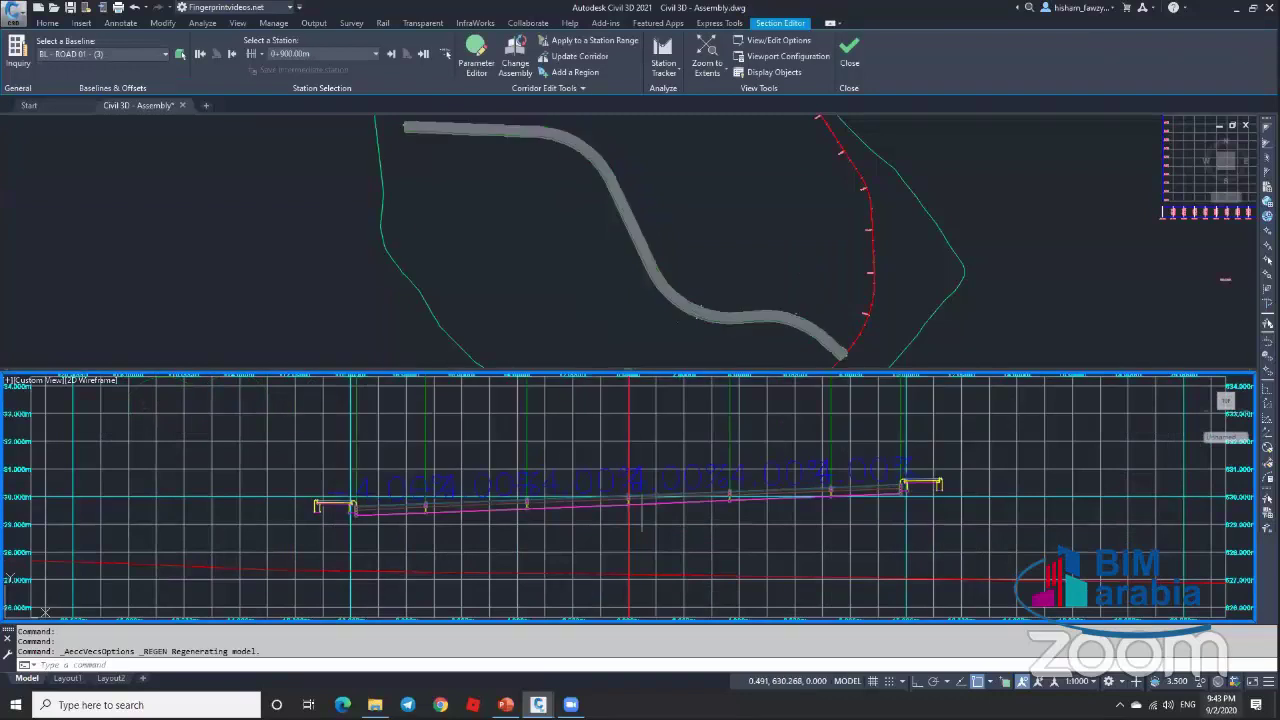
# Step: Set the annotation scale to 1:500 and pan to bring the left curb into view
pyautogui.click(1080, 681)
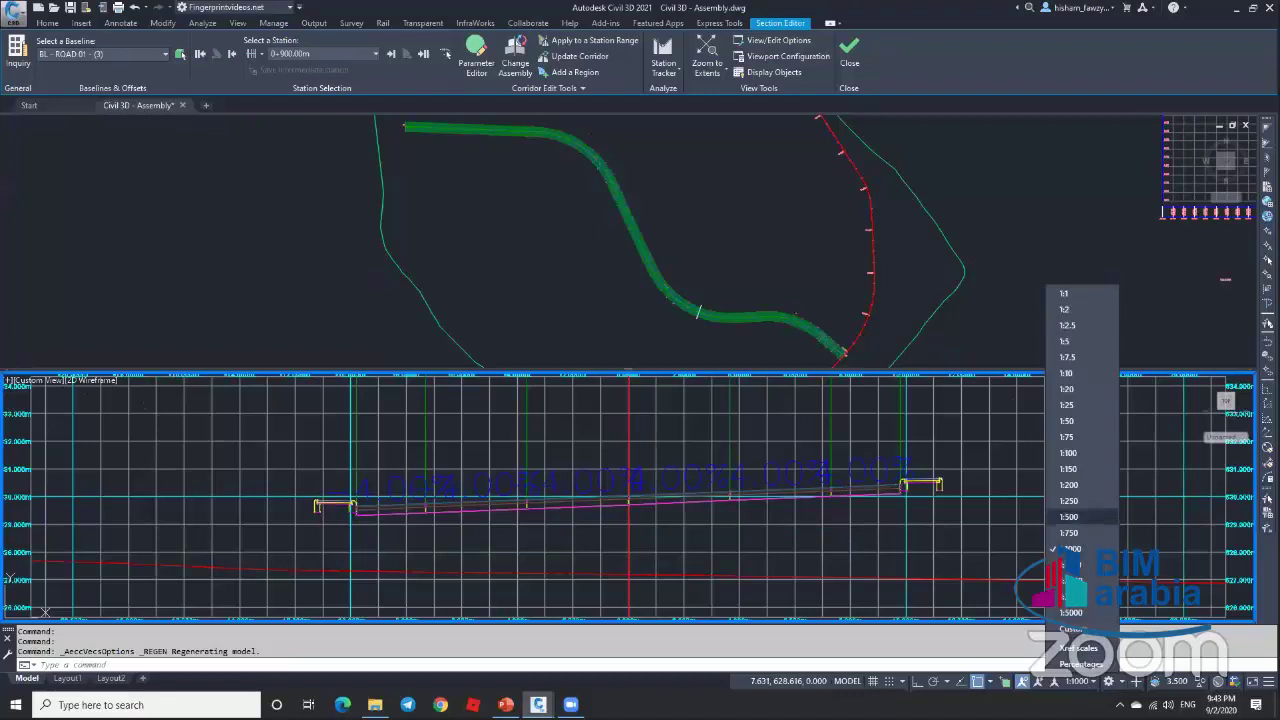
pyautogui.click(1070, 548)
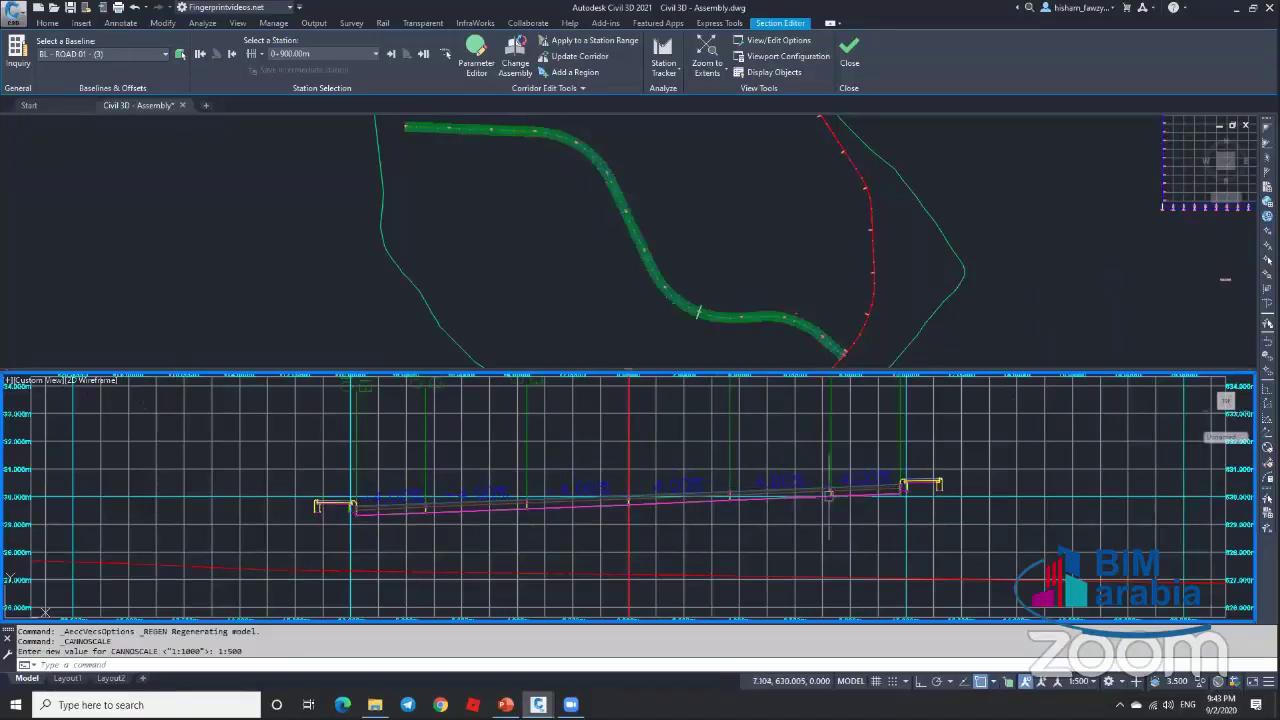
pyautogui.scroll(2, 835, 489)
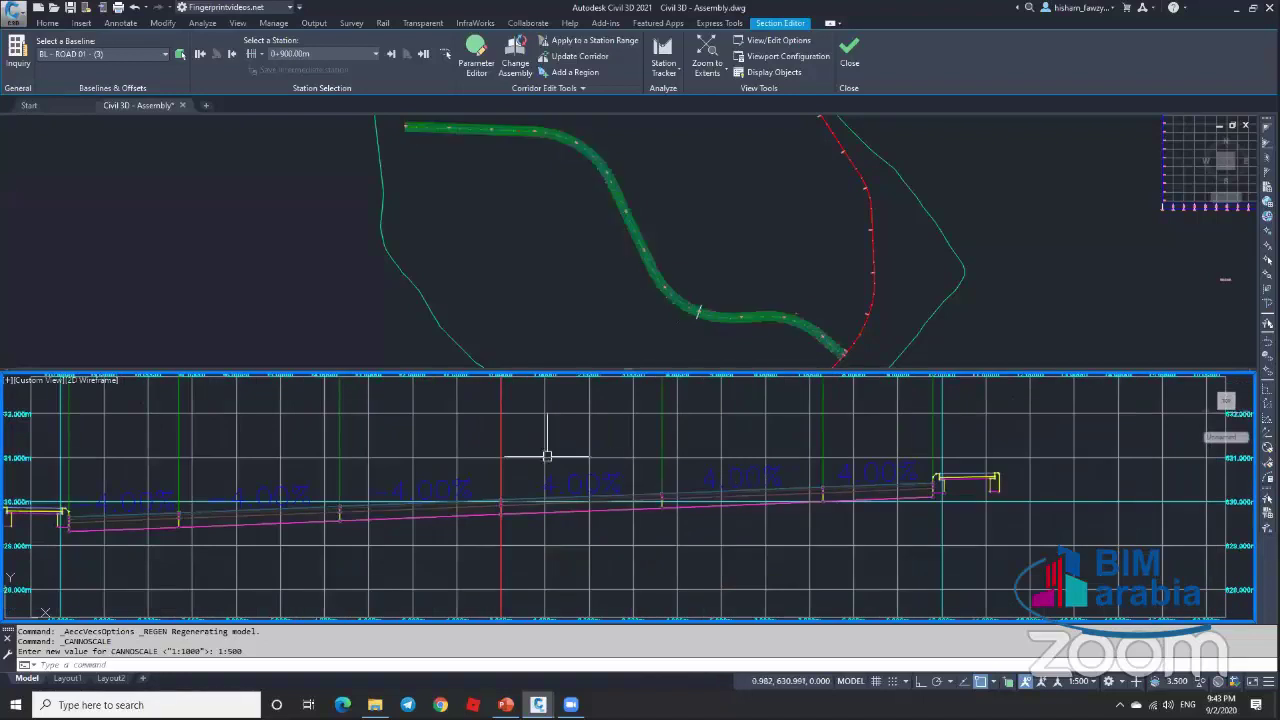
pyautogui.moveTo(543, 443); pyautogui.dragTo(819, 421, button='middle')
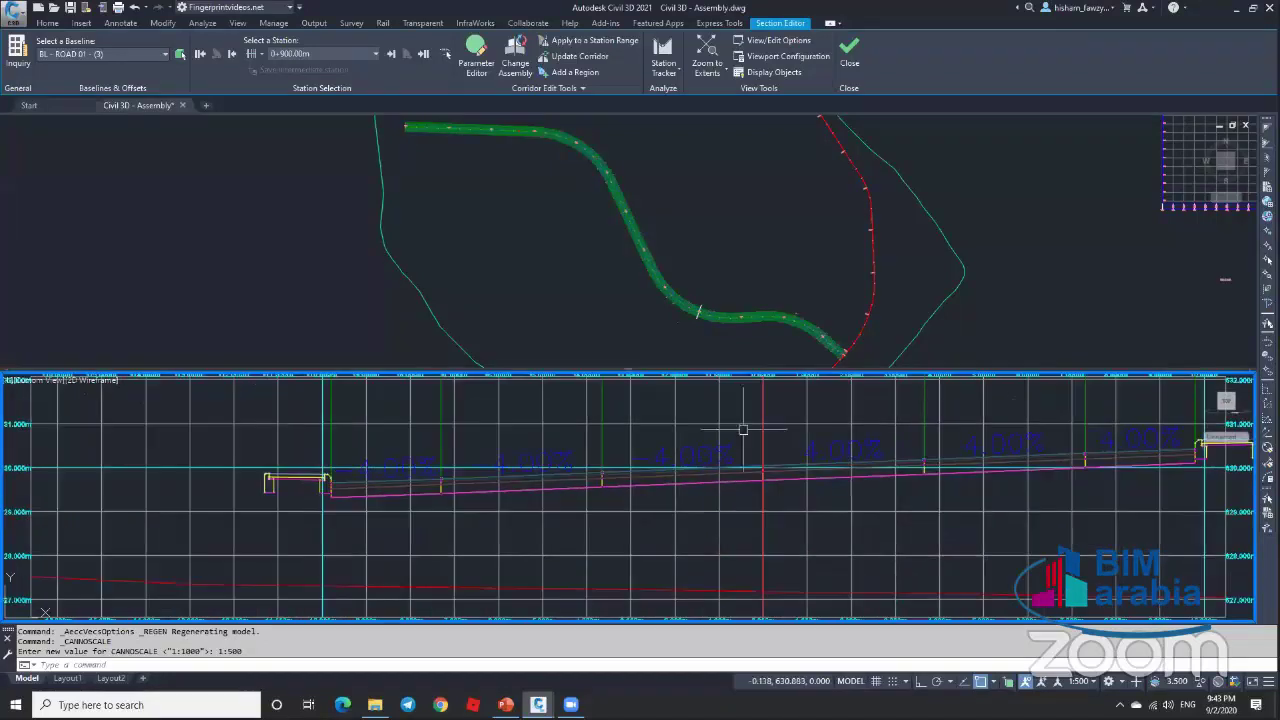
# Step: Dismiss the station list at 0+900.00 and zoom and pan around the cross-section
pyautogui.click(719, 285)
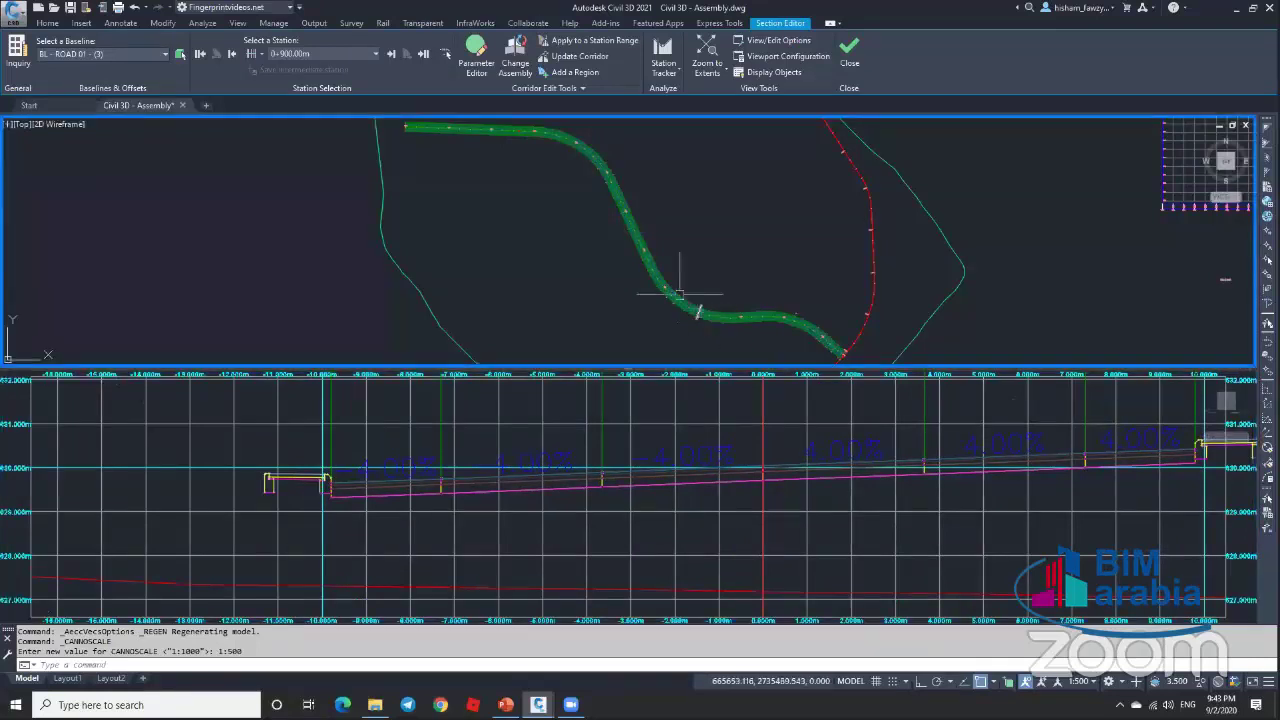
pyautogui.click(376, 53)
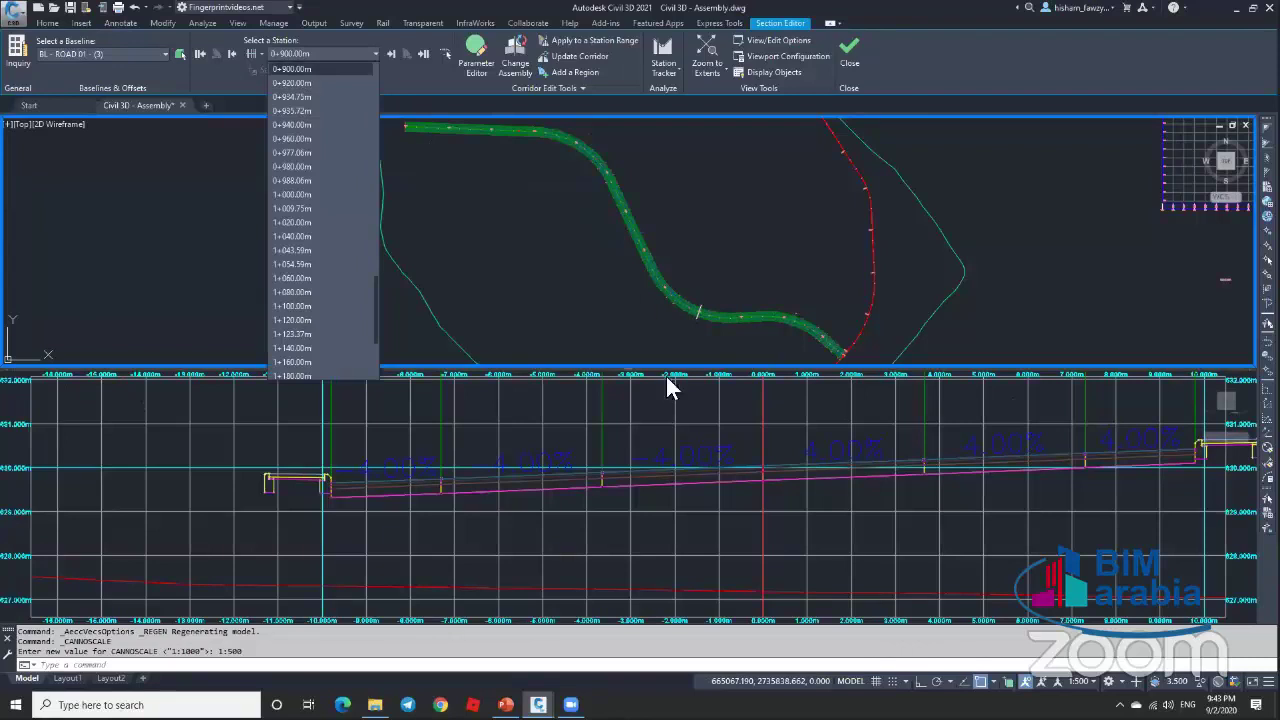
pyautogui.click(695, 431)
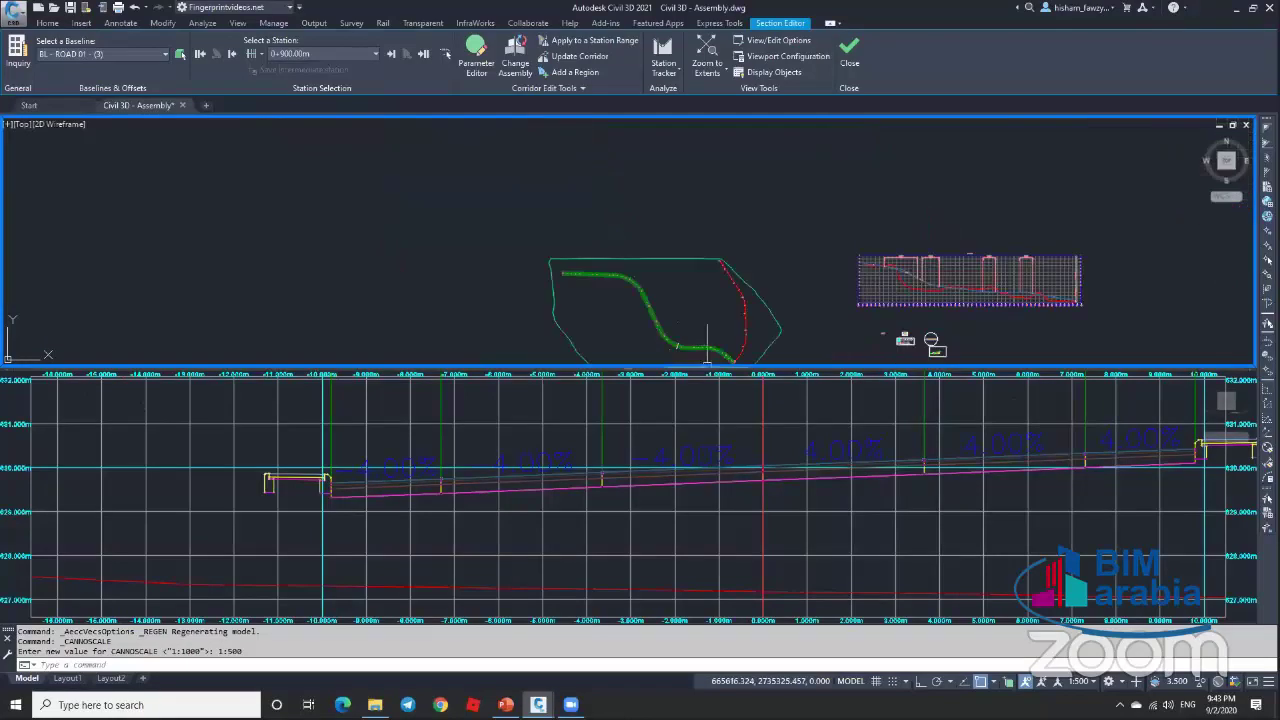
pyautogui.click(755, 232)
pyautogui.click(700, 405)
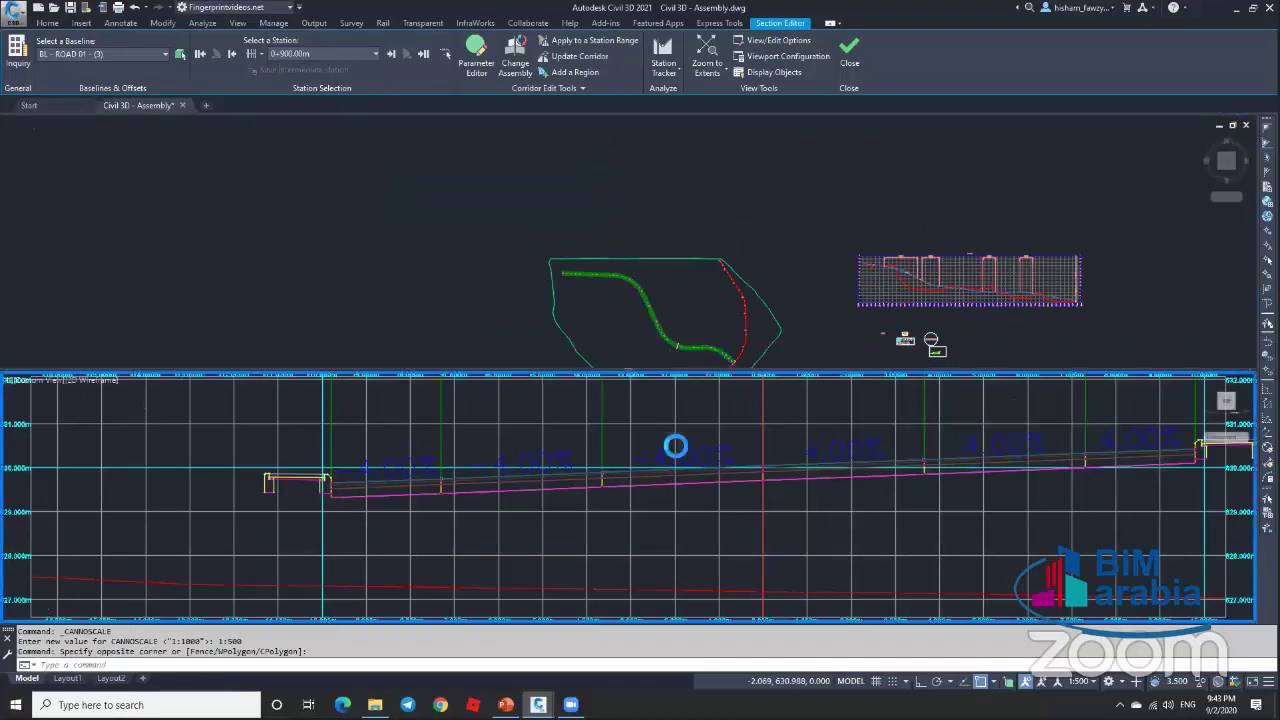
pyautogui.scroll(-2, 677, 446)
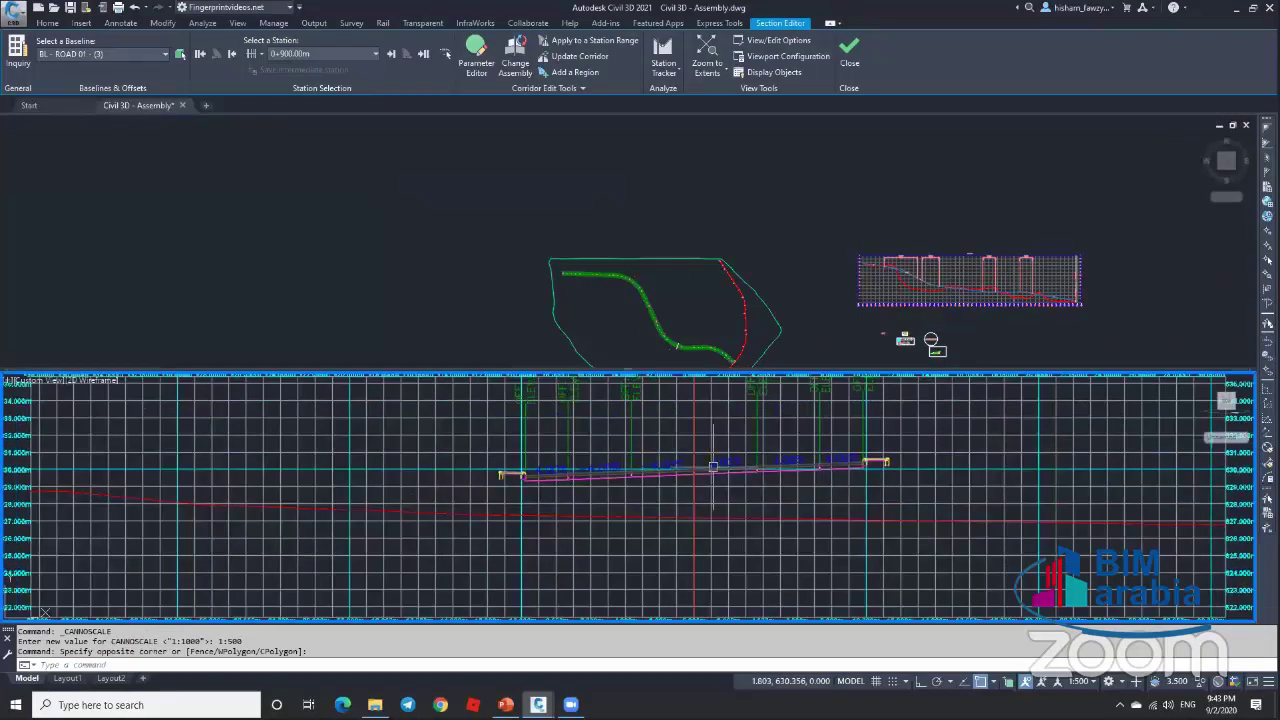
pyautogui.scroll(2, 705, 500)
pyautogui.scroll(-2, 712, 480)
pyautogui.scroll(4, 705, 545)
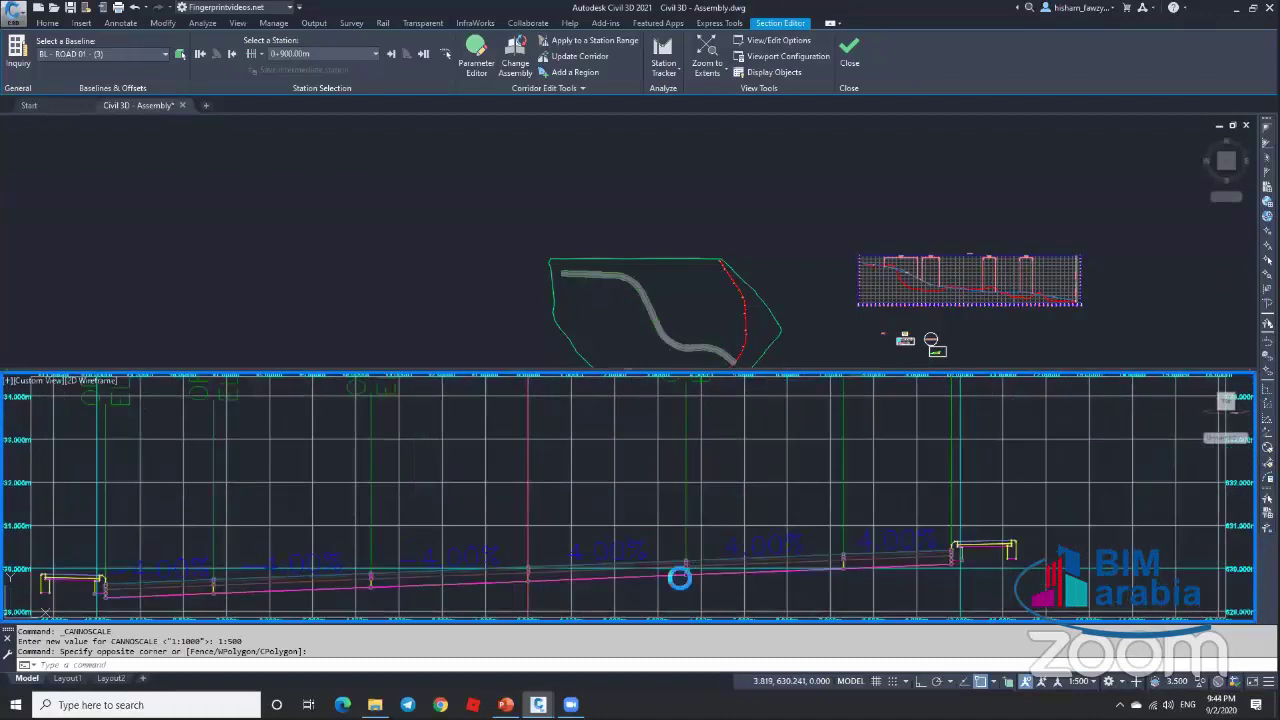
pyautogui.scroll(-2, 680, 530)
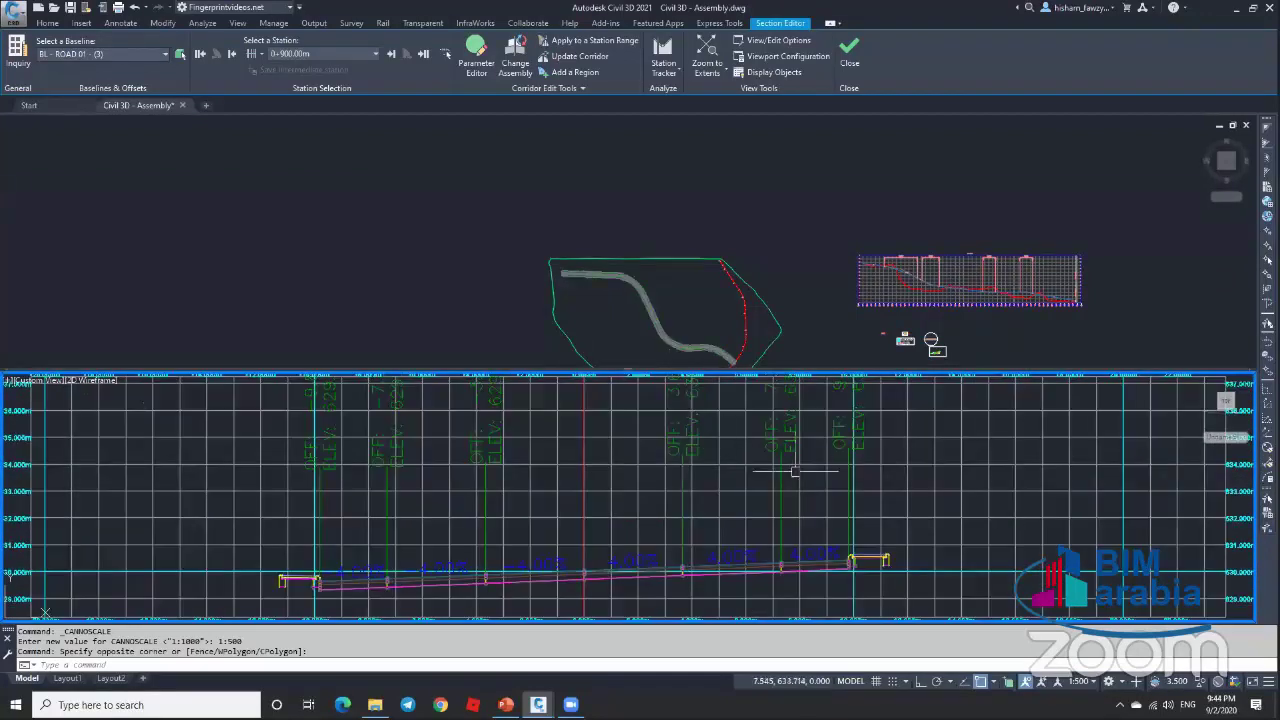
pyautogui.moveTo(686, 523); pyautogui.dragTo(755, 427, button='middle')
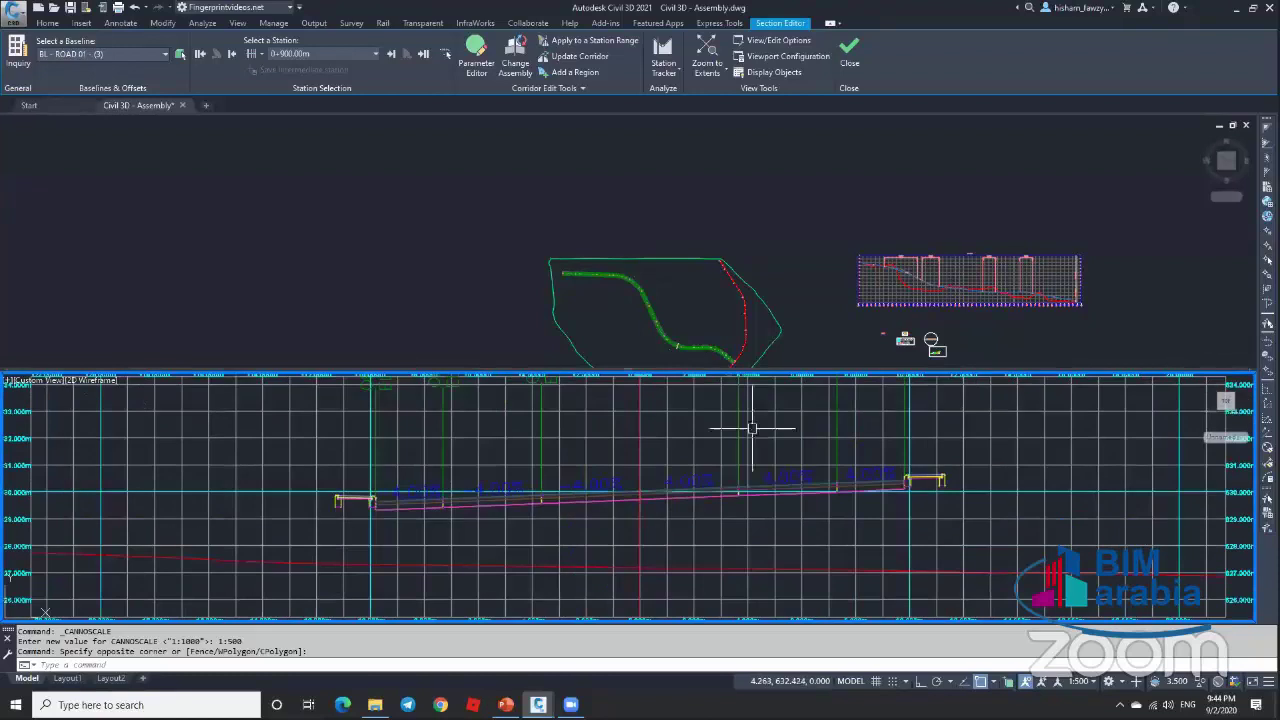
# Step: Show the corridor cross-section at station 0+600.00m and zoom the view
pyautogui.click(333, 54)
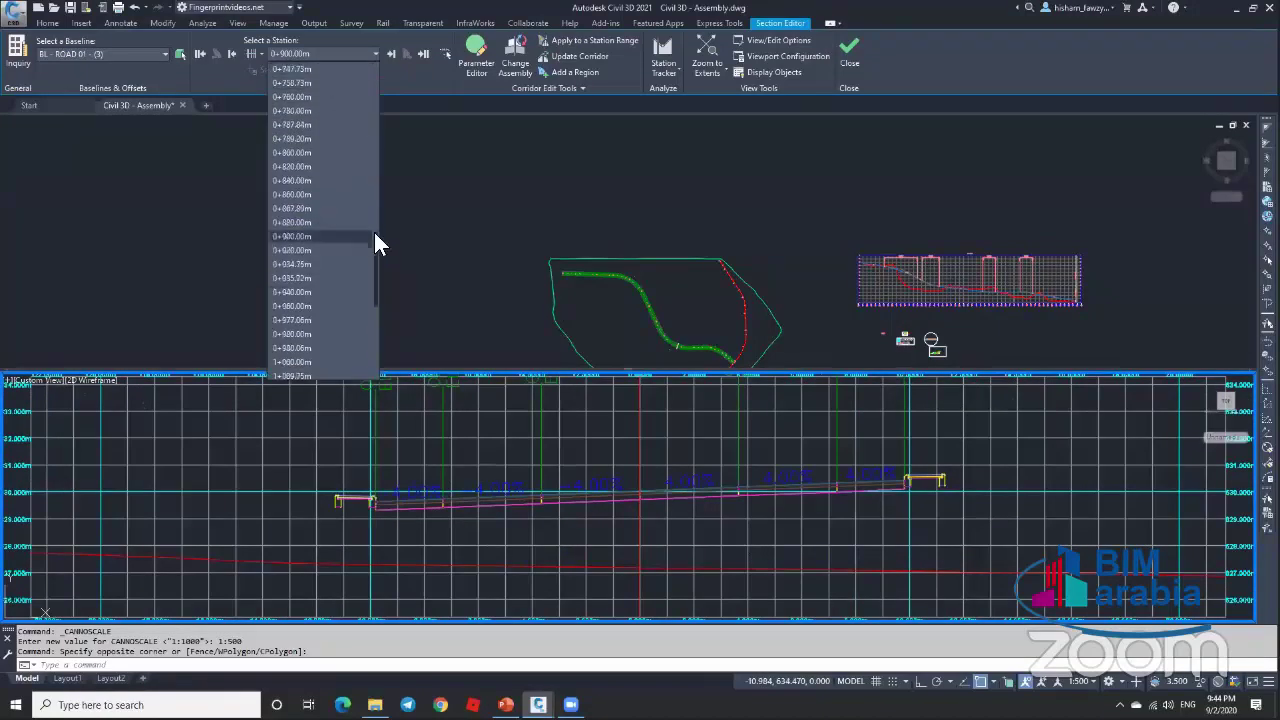
pyautogui.moveTo(375, 234); pyautogui.dragTo(302, 168)
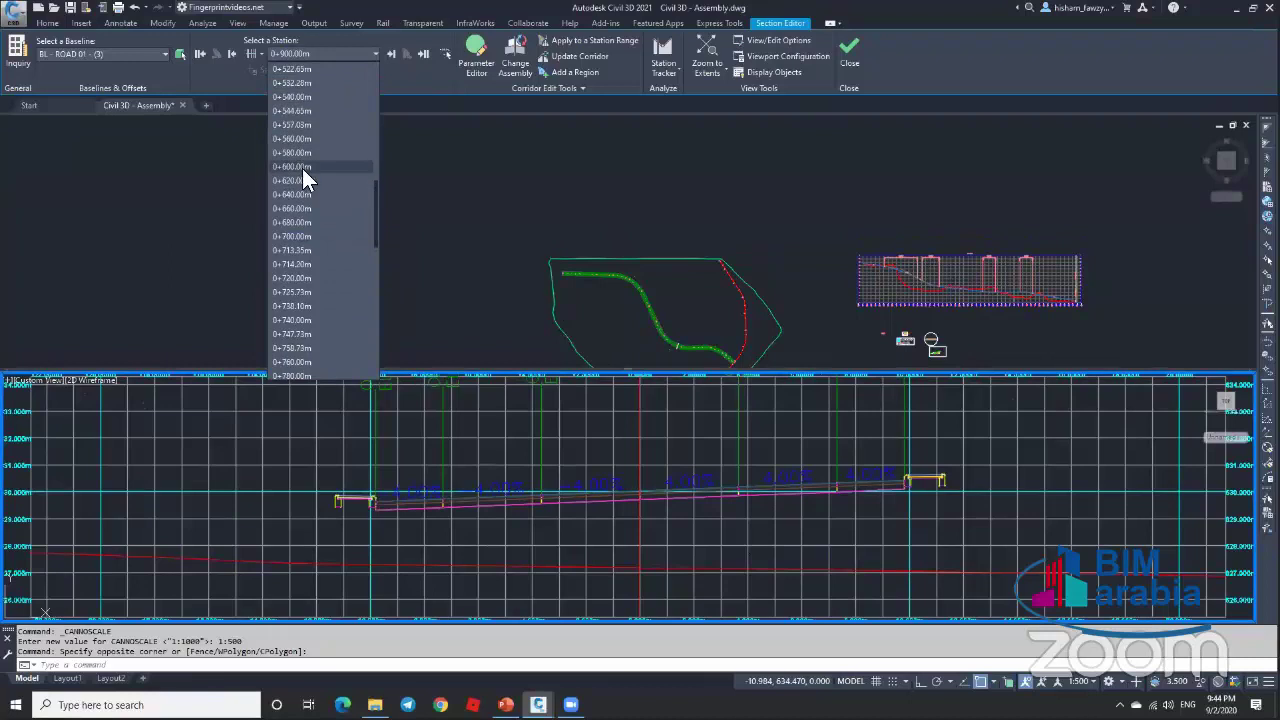
pyautogui.click(583, 273)
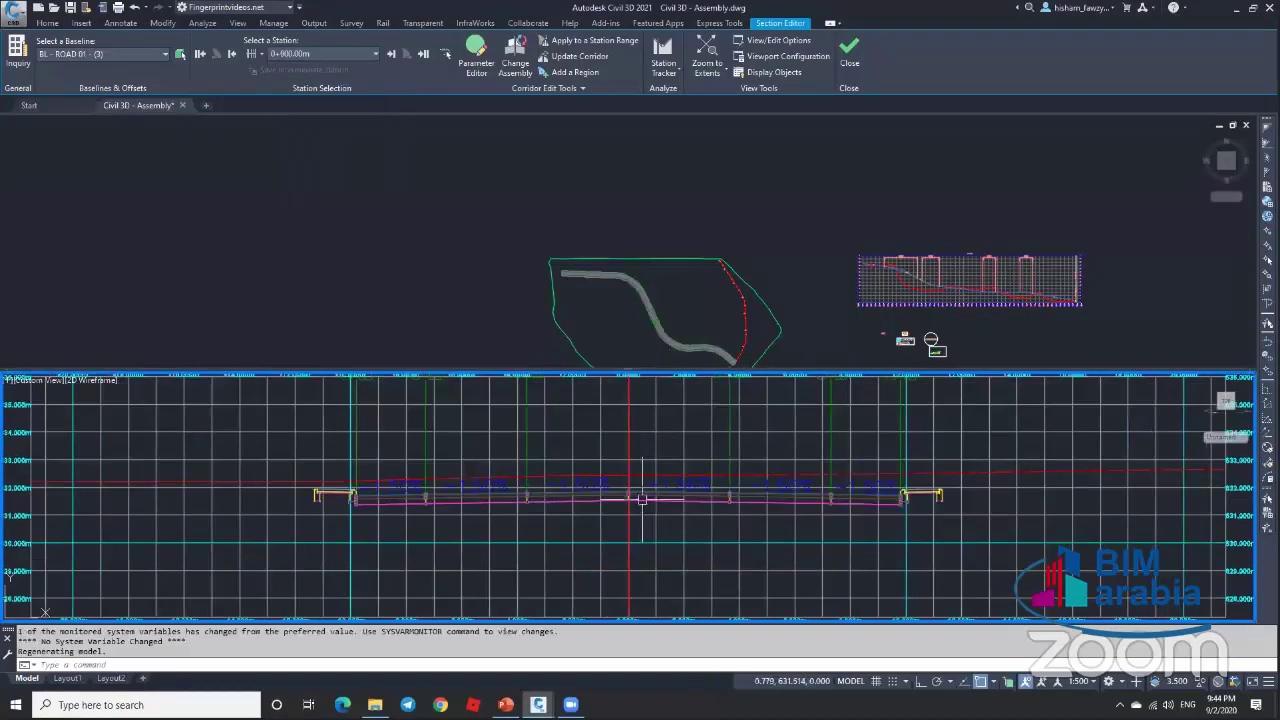
pyautogui.click(663, 309)
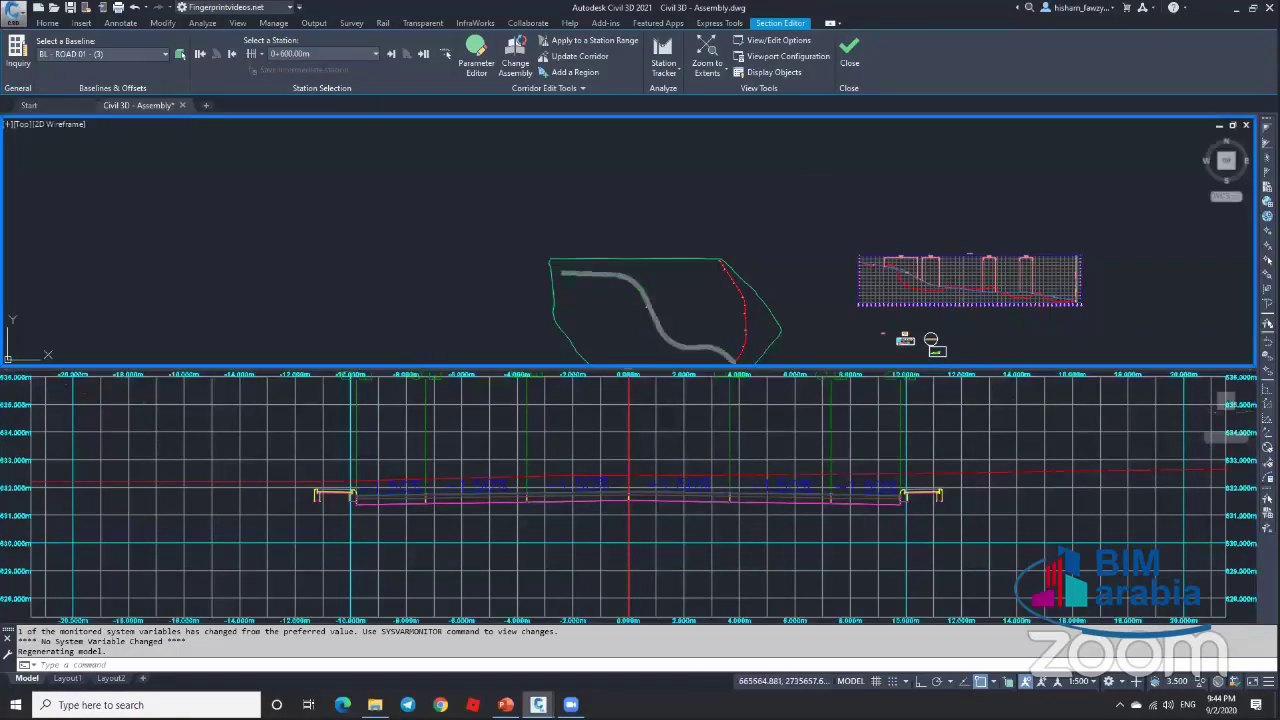
pyautogui.scroll(6, 640, 300)
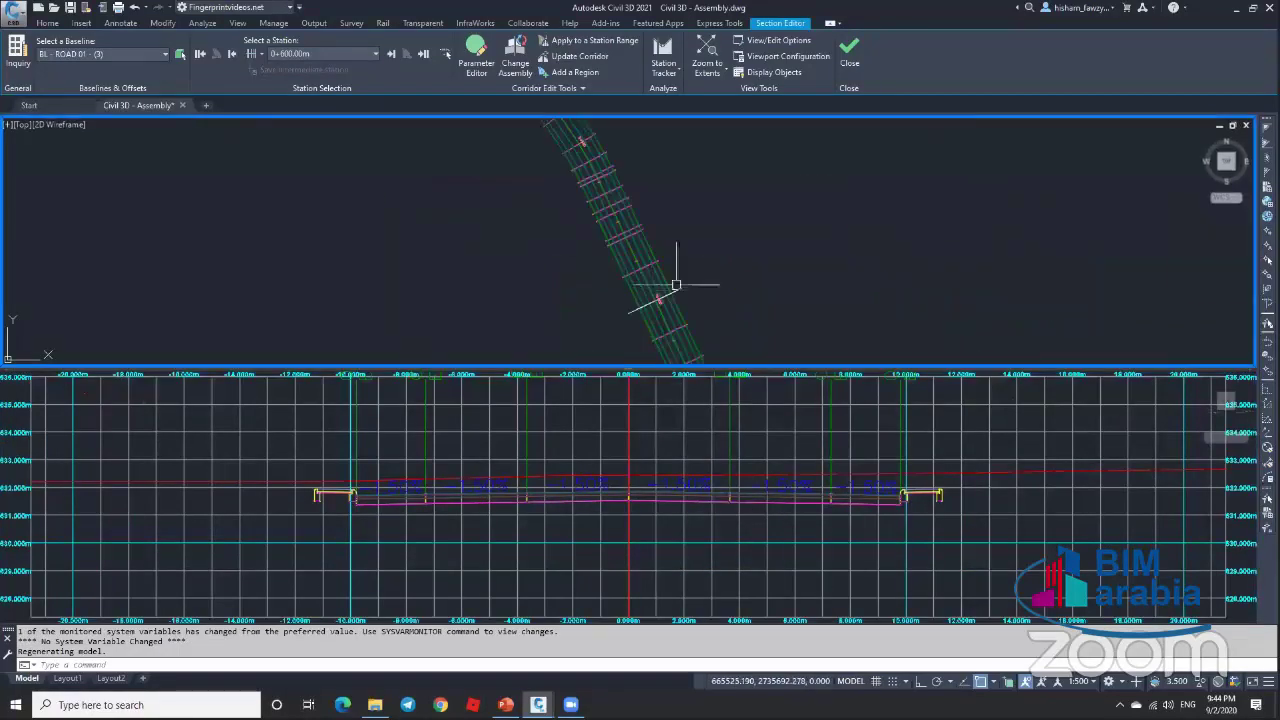
pyautogui.scroll(-5, 694, 214)
pyautogui.scroll(8, 691, 209)
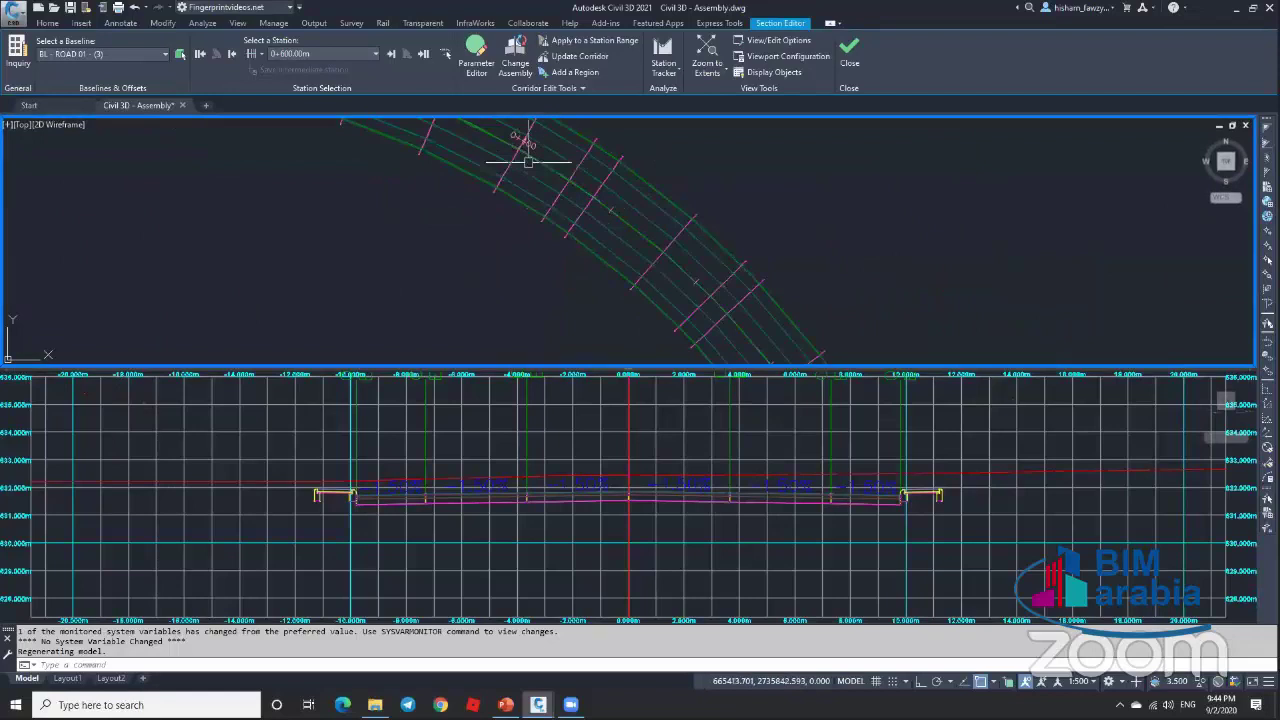
pyautogui.scroll(-3, 528, 161)
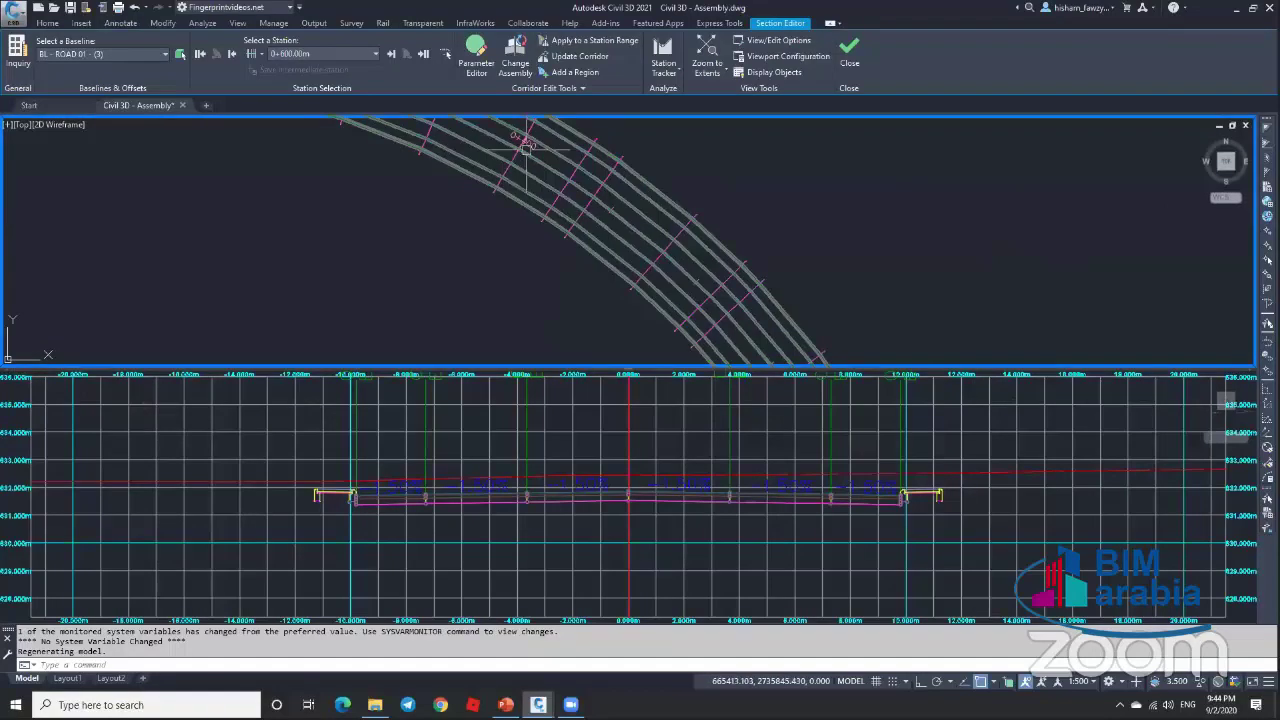
# Step: Switch to station 0+400.00m and zoom in on the curb at the section's right end
pyautogui.click(364, 56)
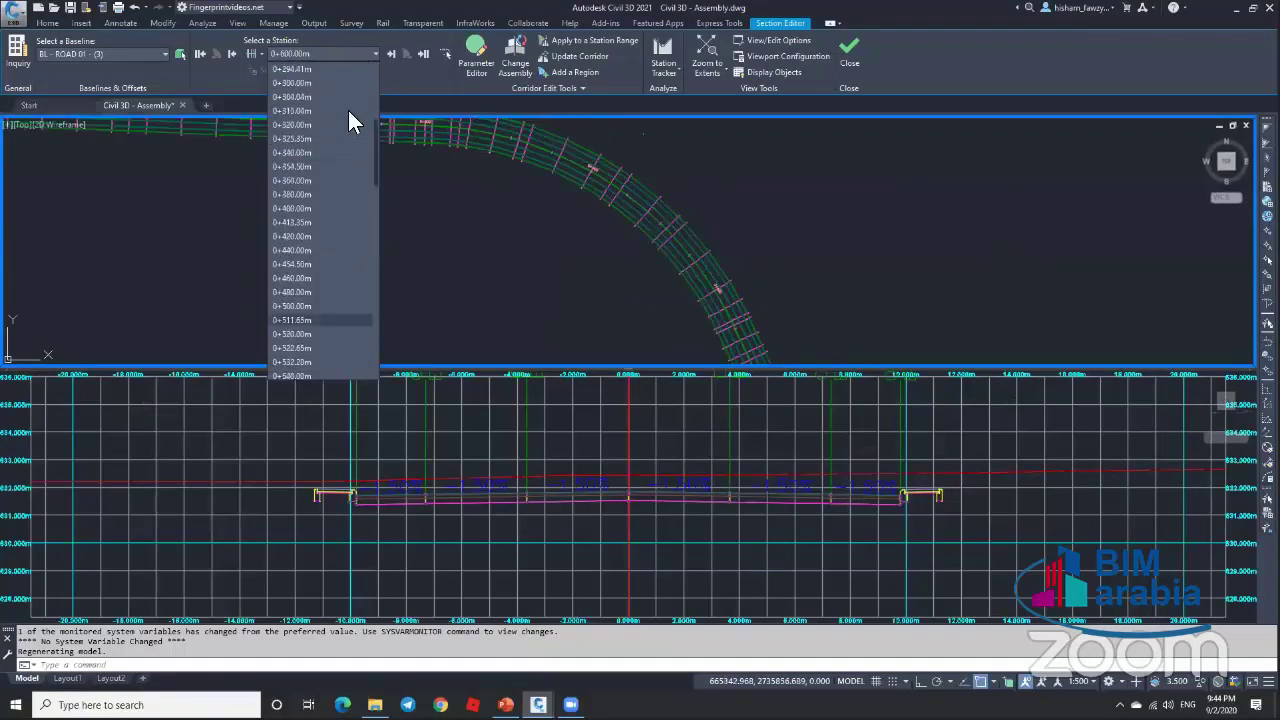
pyautogui.click(316, 208)
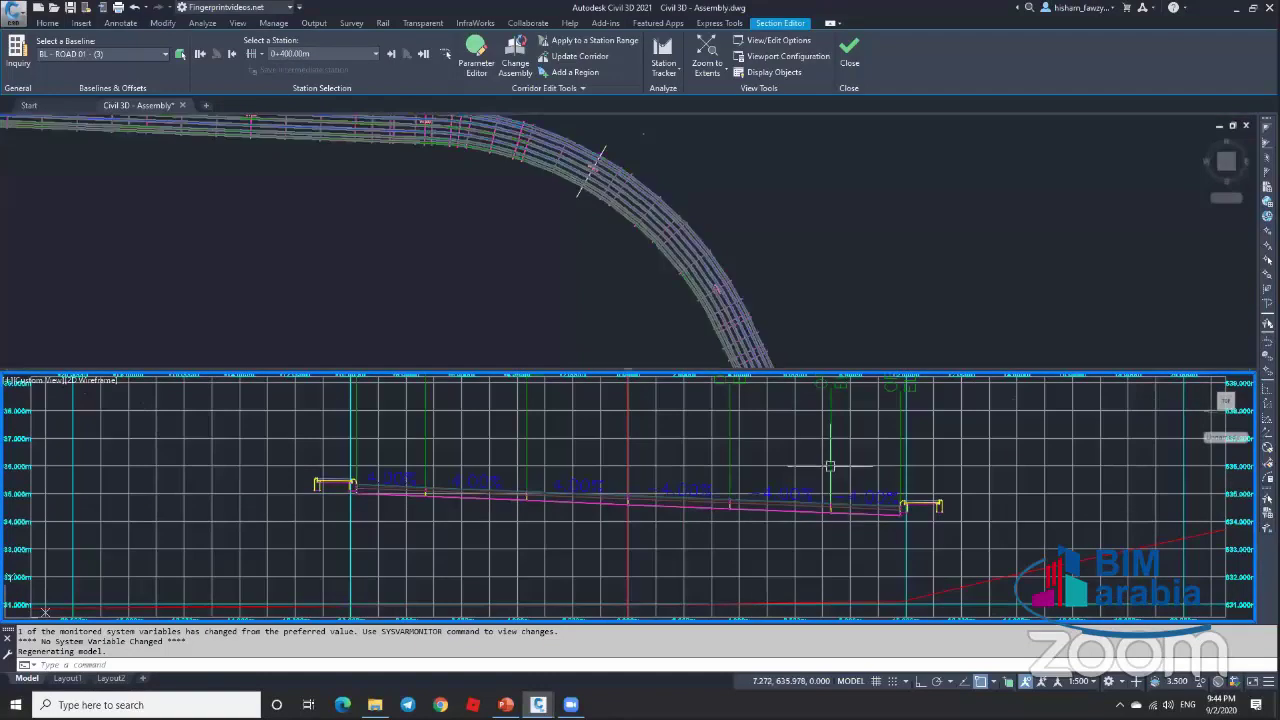
pyautogui.scroll(4, 925, 495)
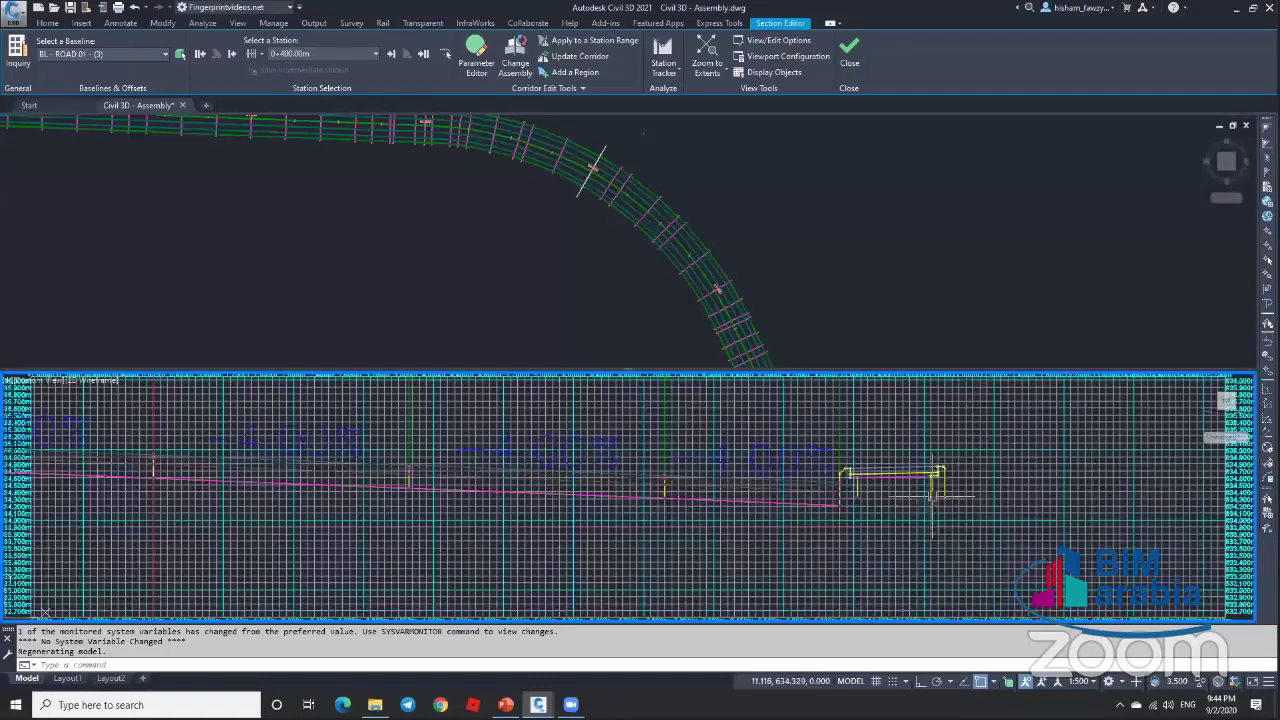
pyautogui.scroll(5, 965, 457)
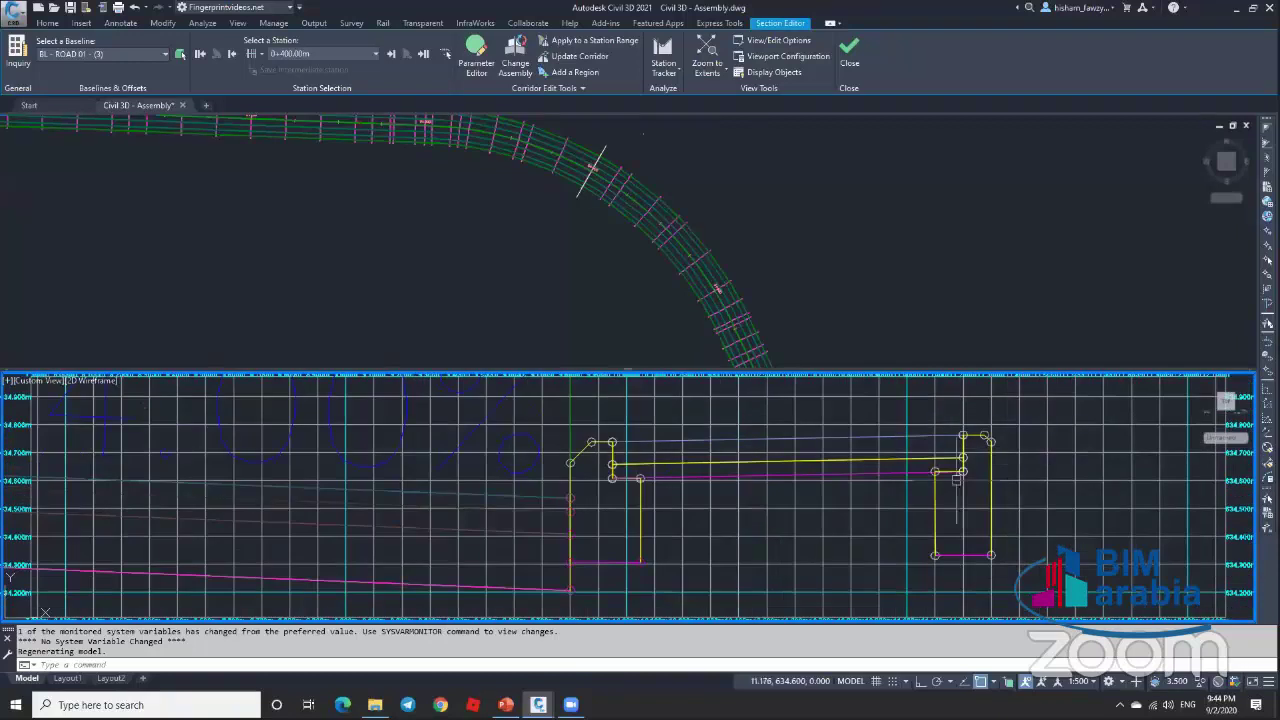
pyautogui.click(771, 257)
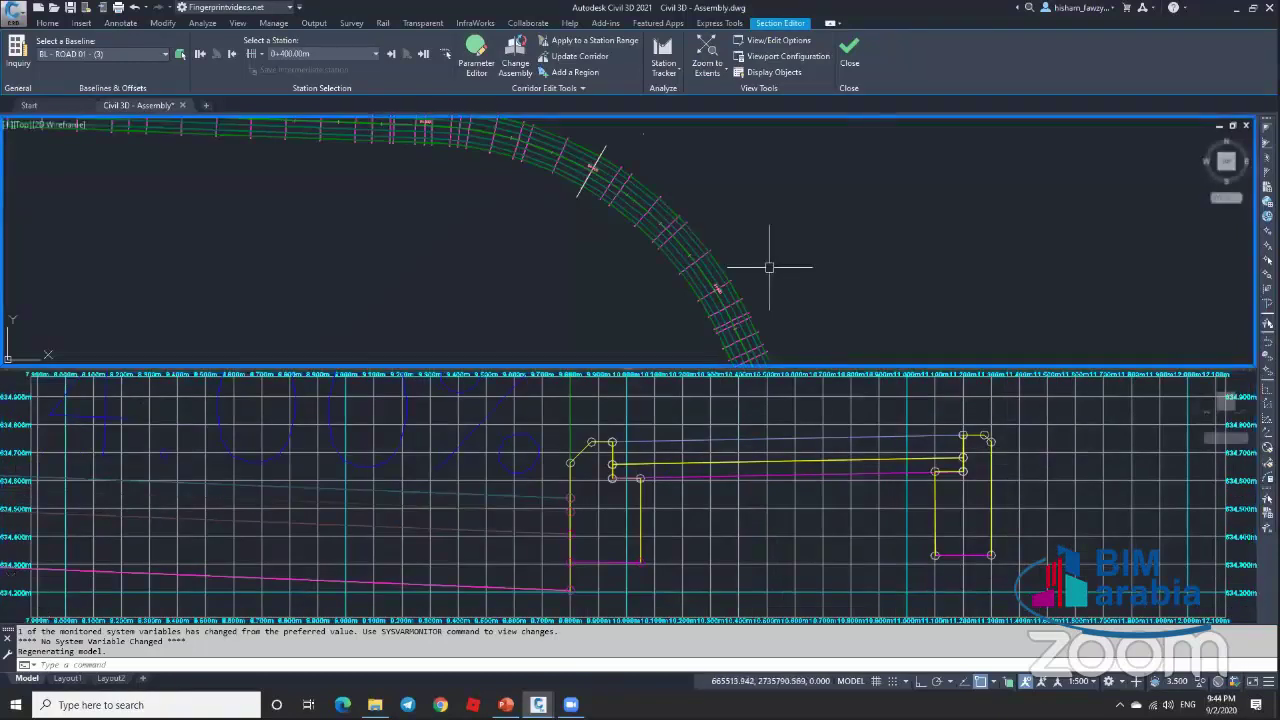
pyautogui.scroll(-5, 771, 257)
# Step: Close the Section Editor and zoom around the plan view of the corridor
pyautogui.click(851, 49)
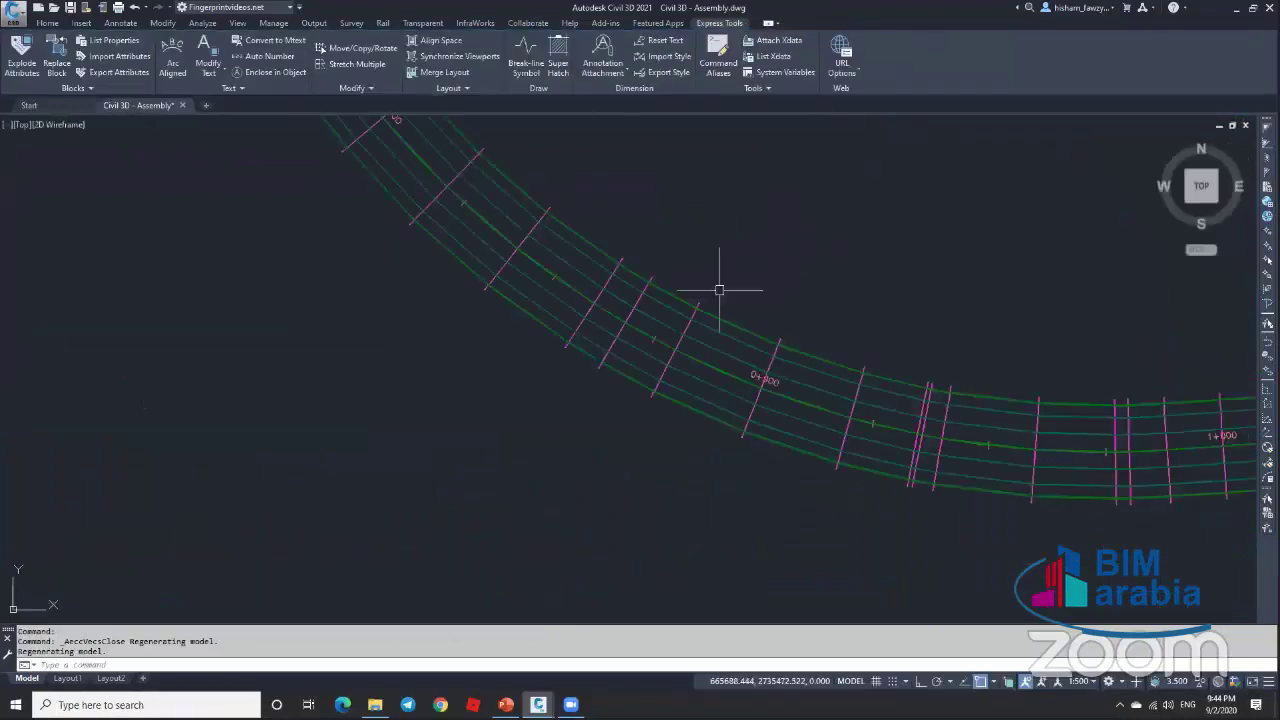
pyautogui.scroll(-3, 695, 380)
pyautogui.scroll(-3, 886, 326)
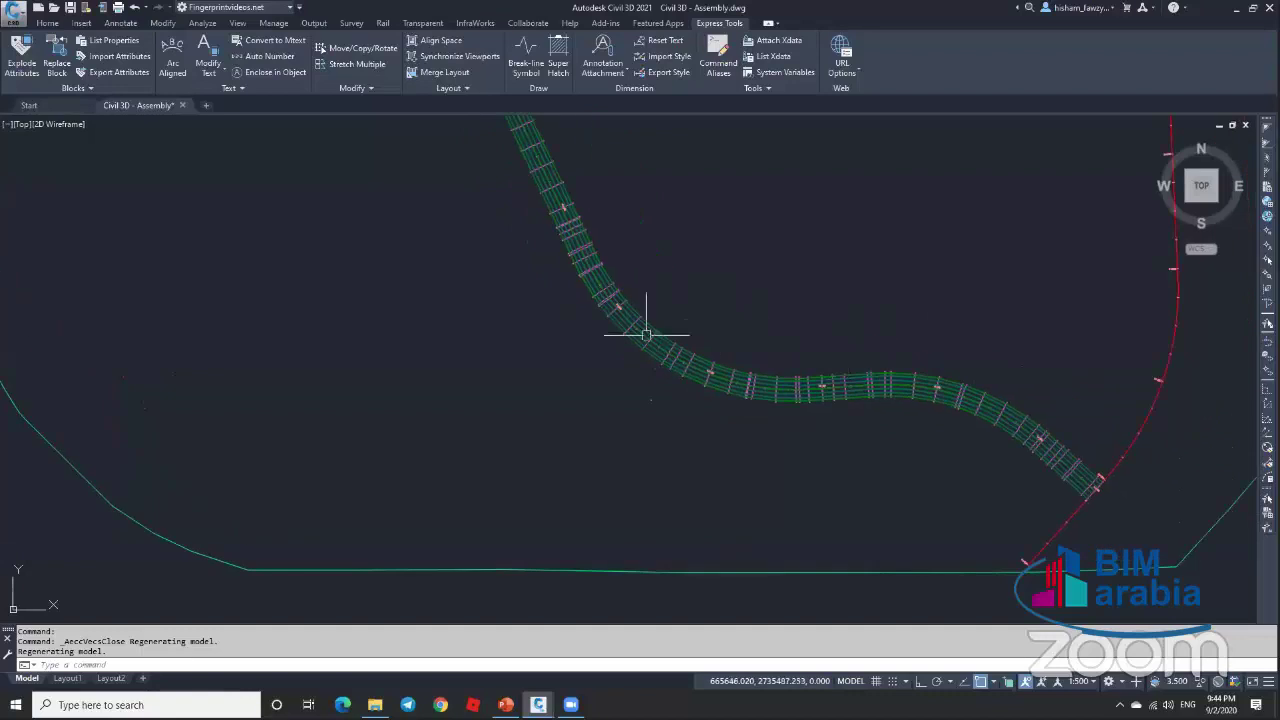
pyautogui.scroll(3, 643, 334)
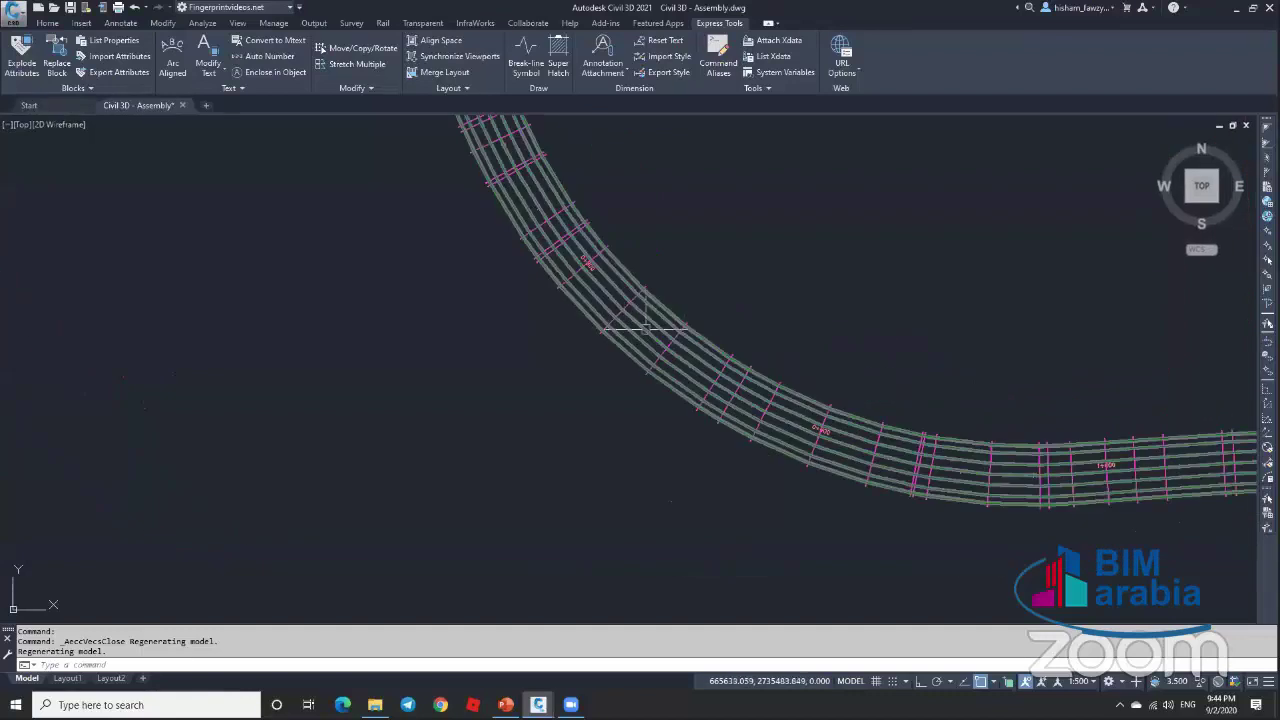
pyautogui.scroll(-5, 820, 362)
pyautogui.scroll(5, 828, 366)
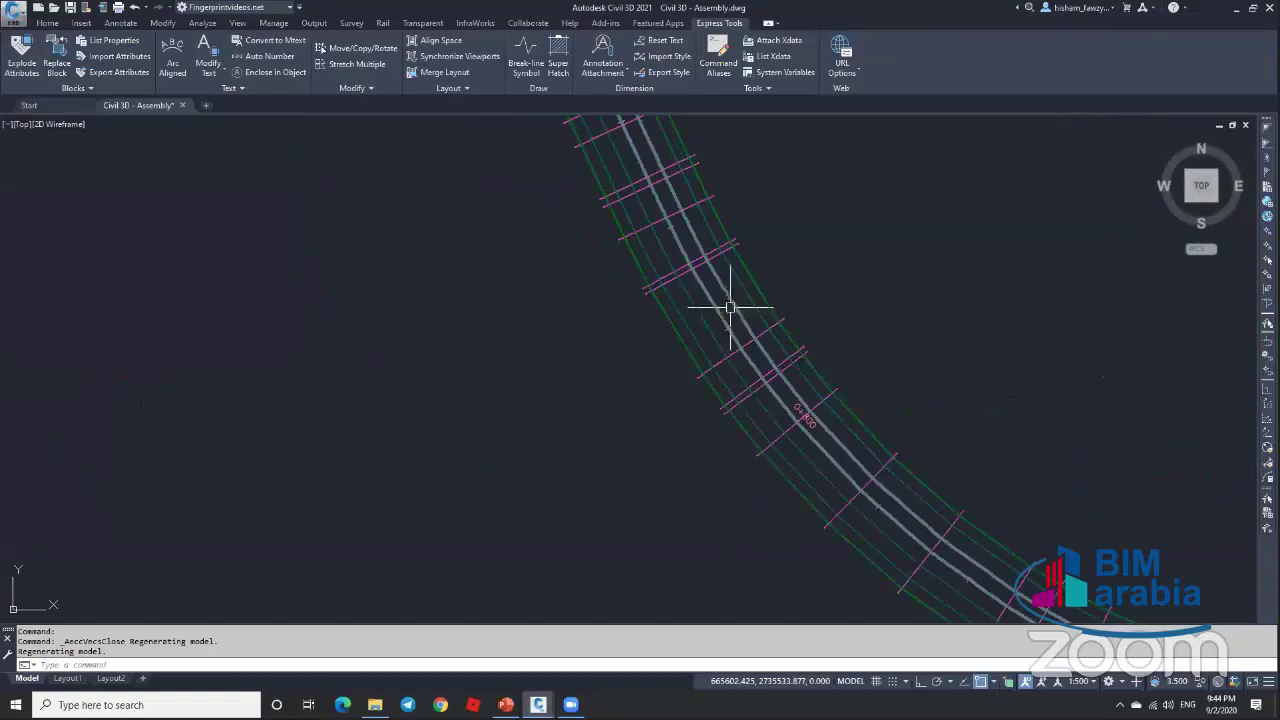
# Step: Save the drawing and reselect Corridor - R 01 in plan
pyautogui.click(813, 319)
pyautogui.scroll(-2, 730, 270)
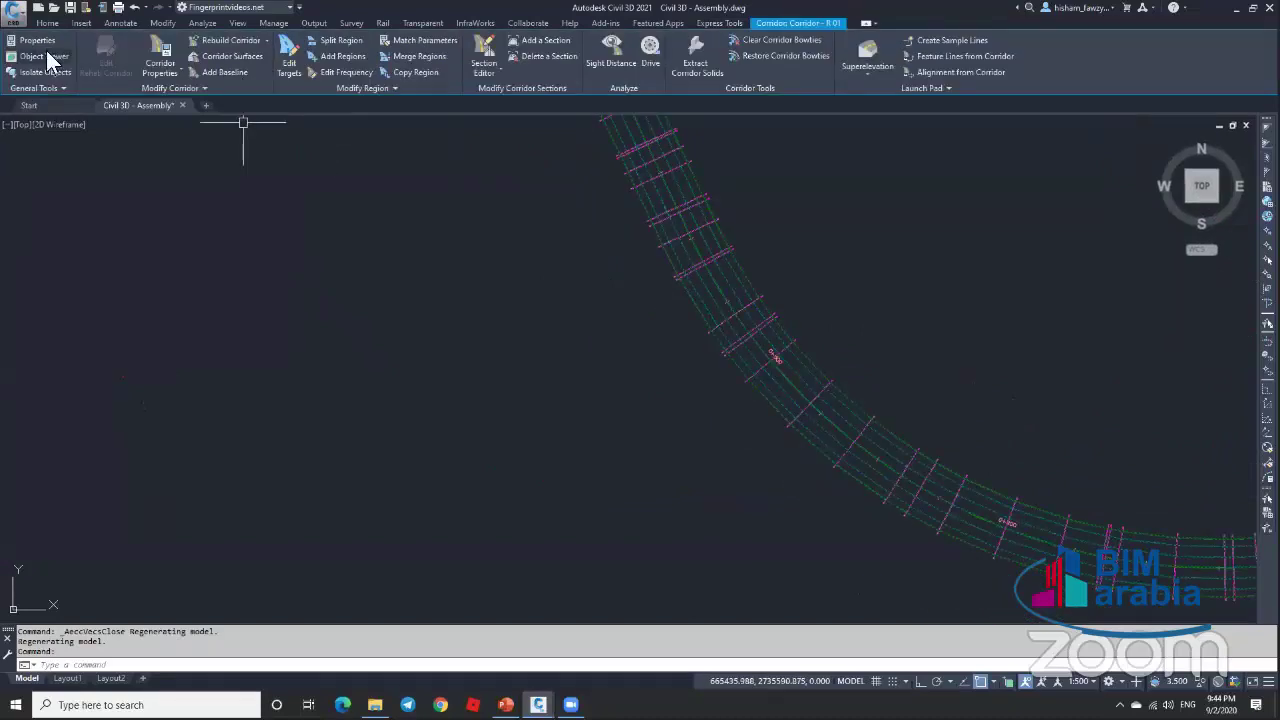
pyautogui.press('Escape')
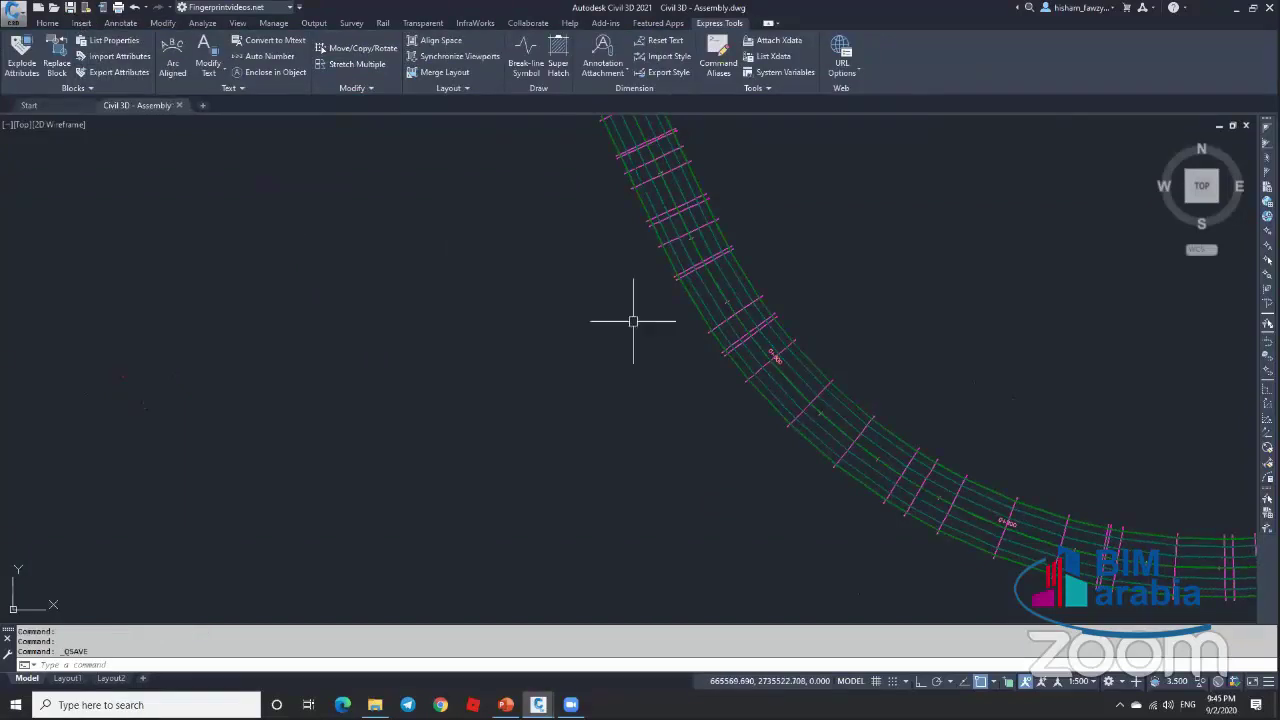
pyautogui.hotkey('ctrl', 's')
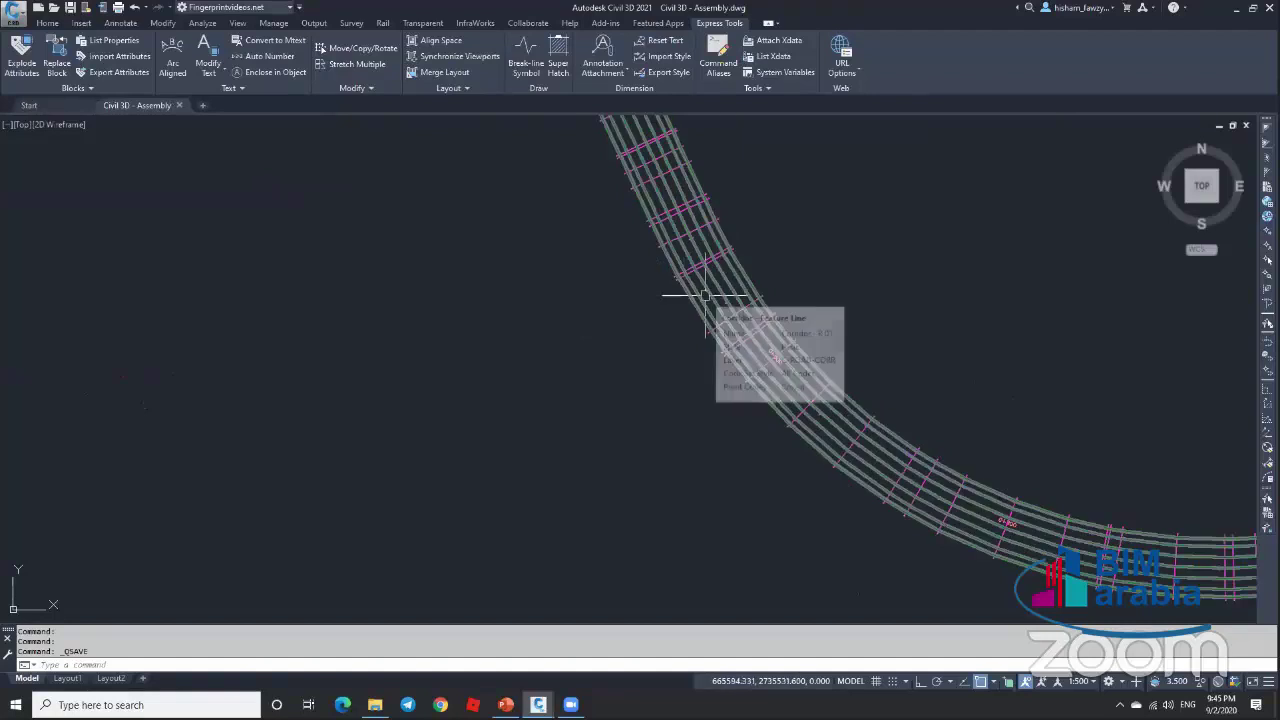
pyautogui.click(698, 298)
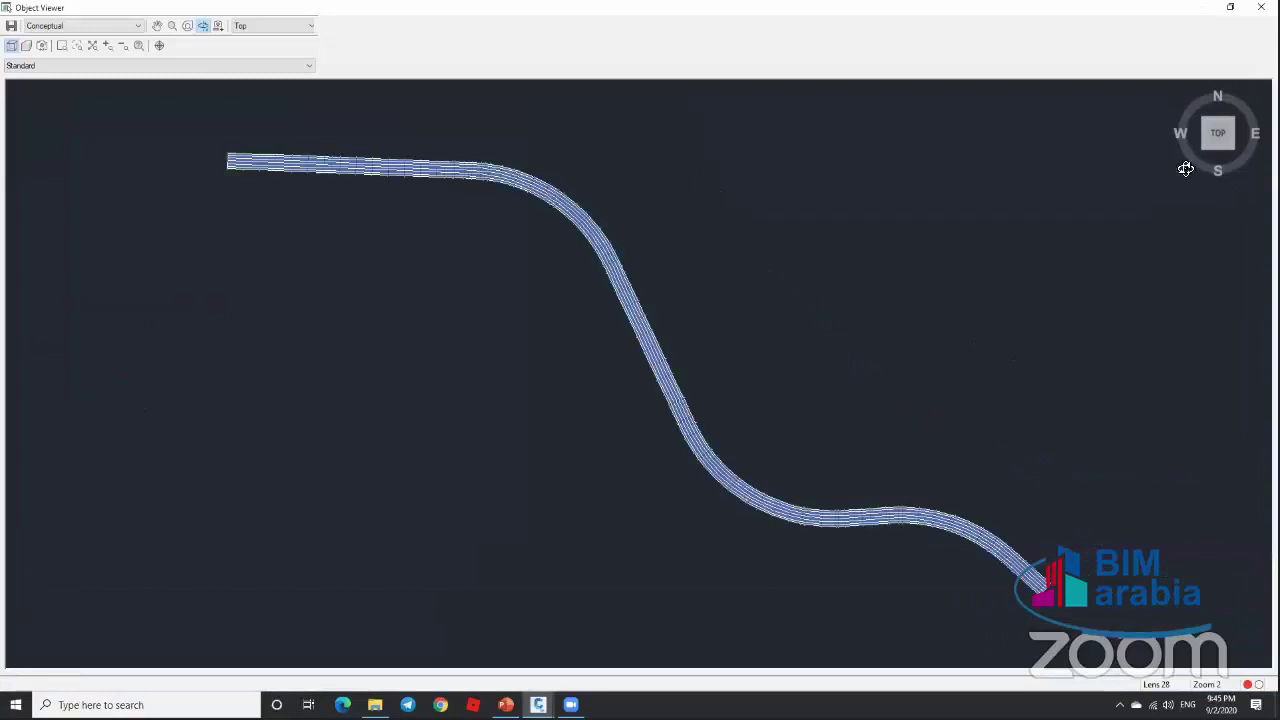
pyautogui.click(1201, 148)
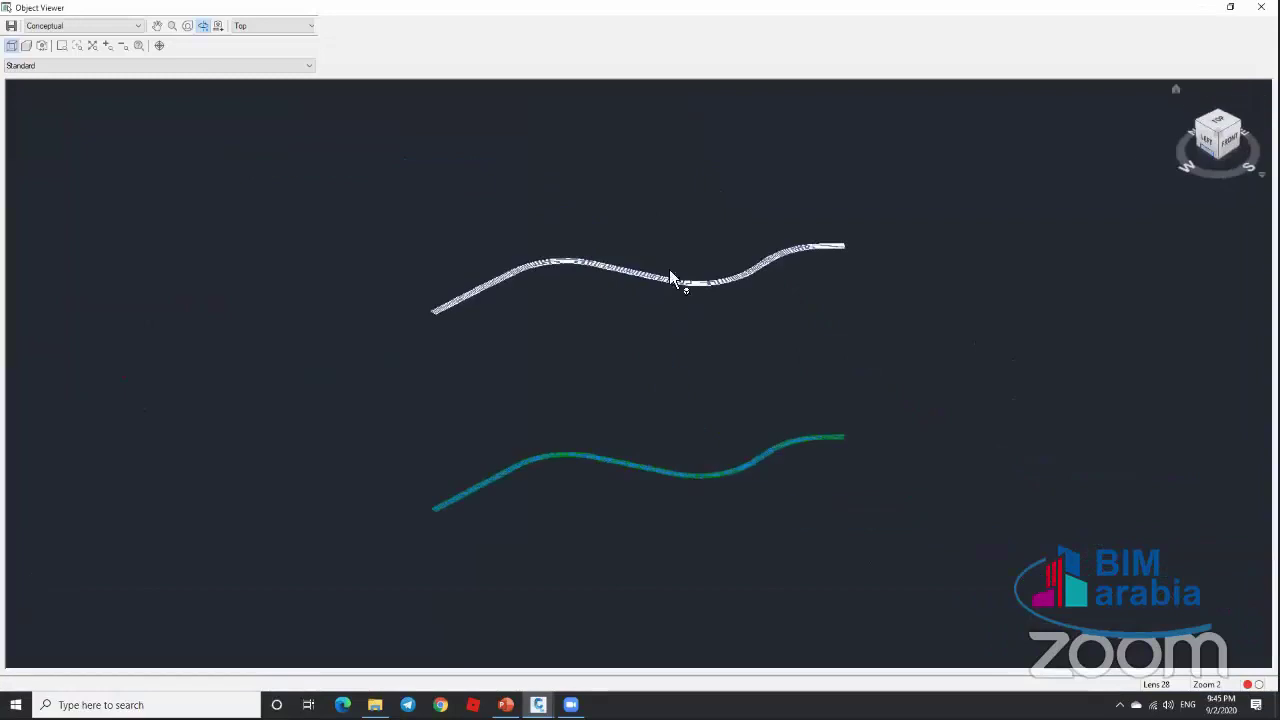
pyautogui.moveTo(669, 270); pyautogui.dragTo(918, 268)
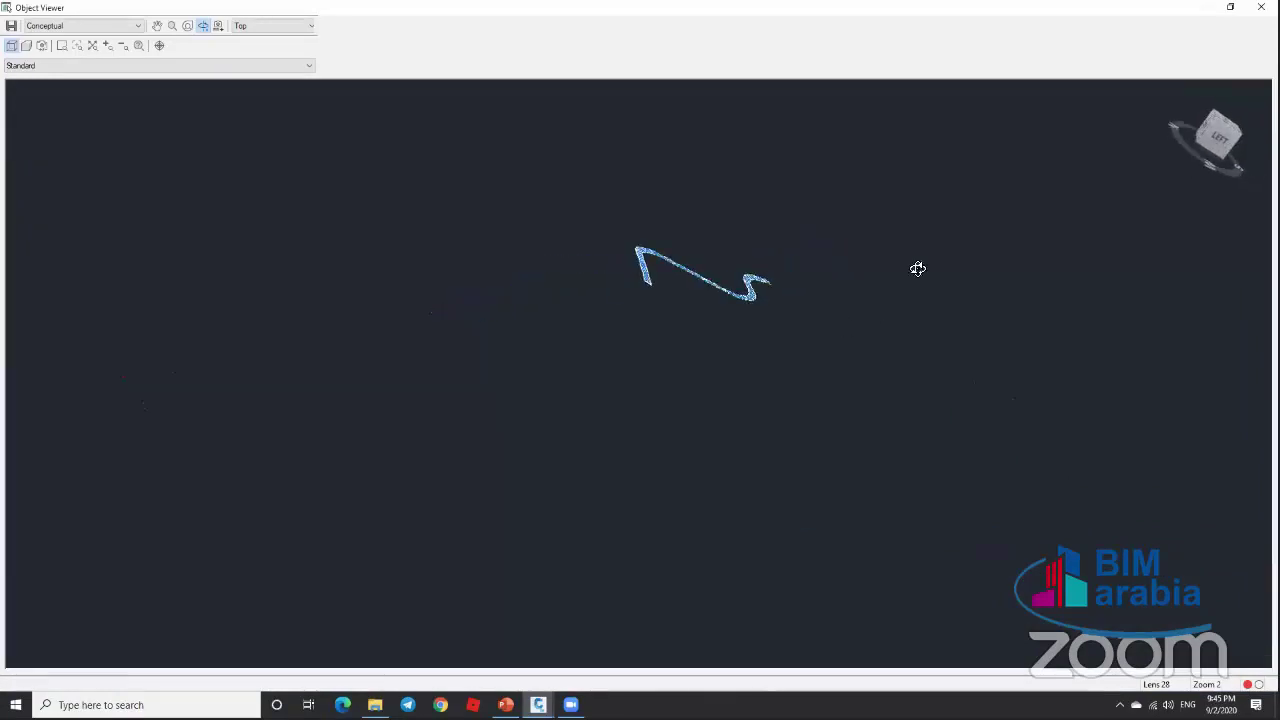
pyautogui.moveTo(760, 186); pyautogui.dragTo(700, 250)
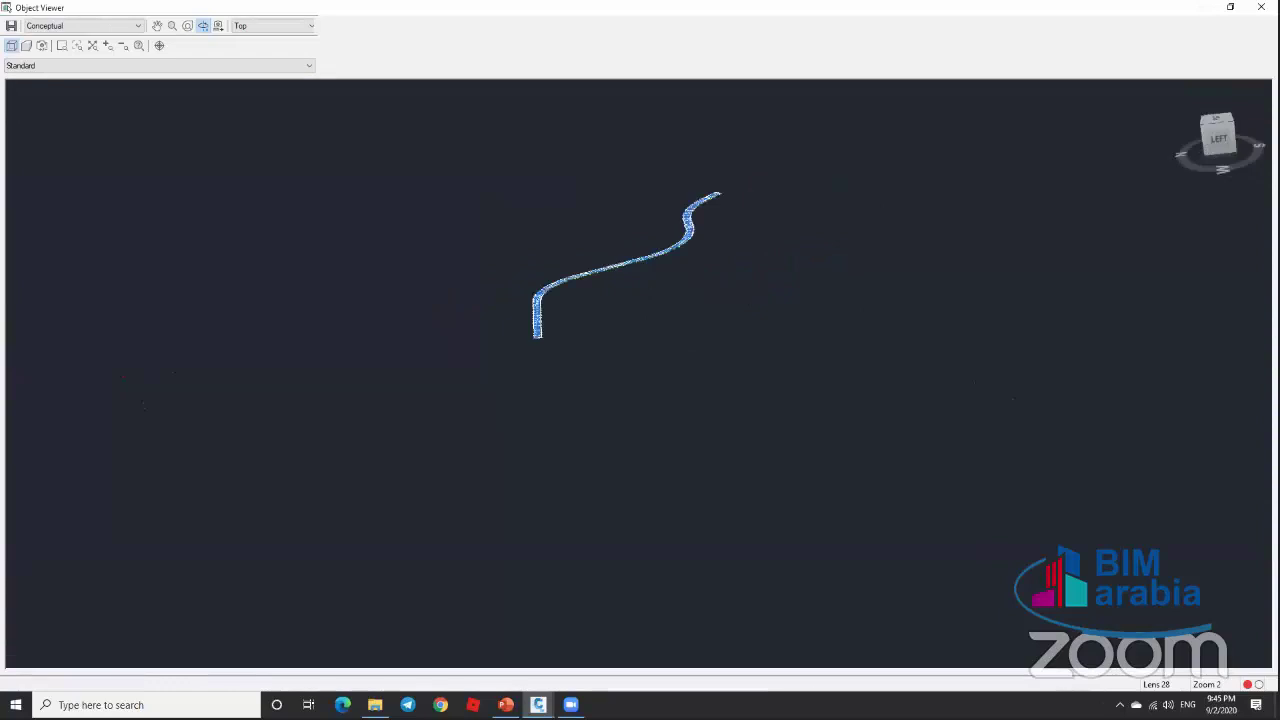
pyautogui.click(84, 26)
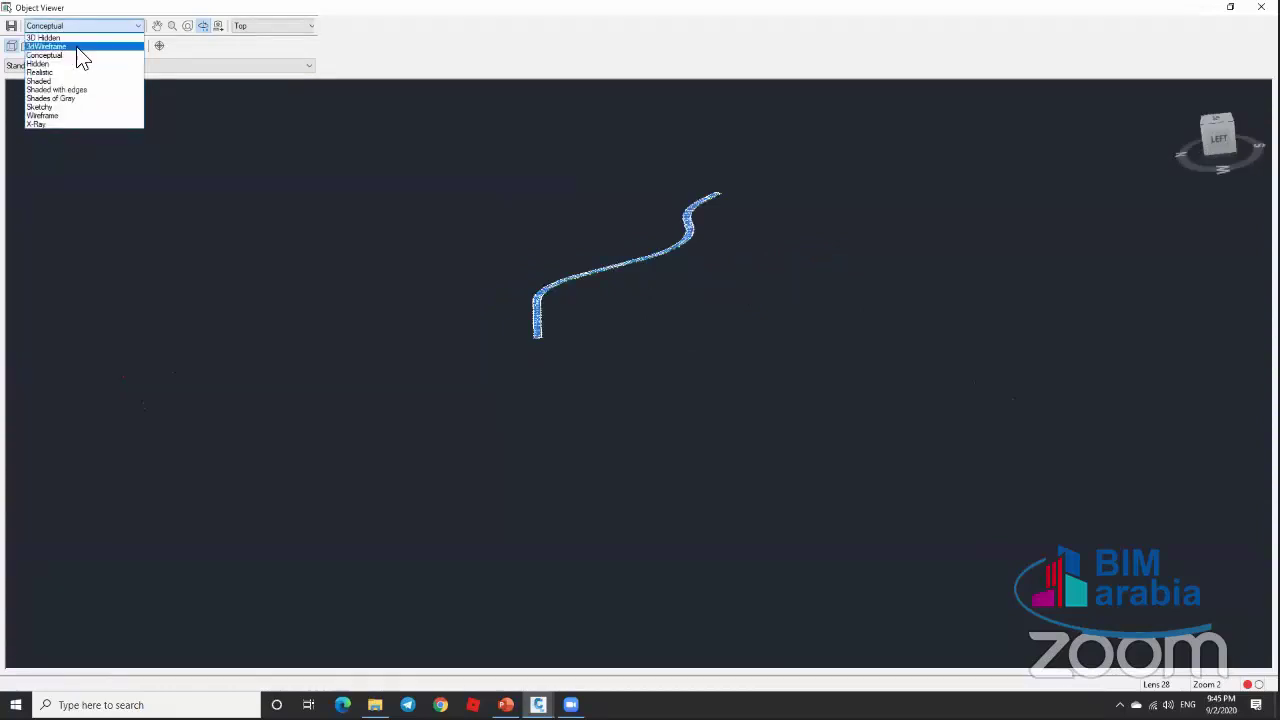
pyautogui.click(82, 47)
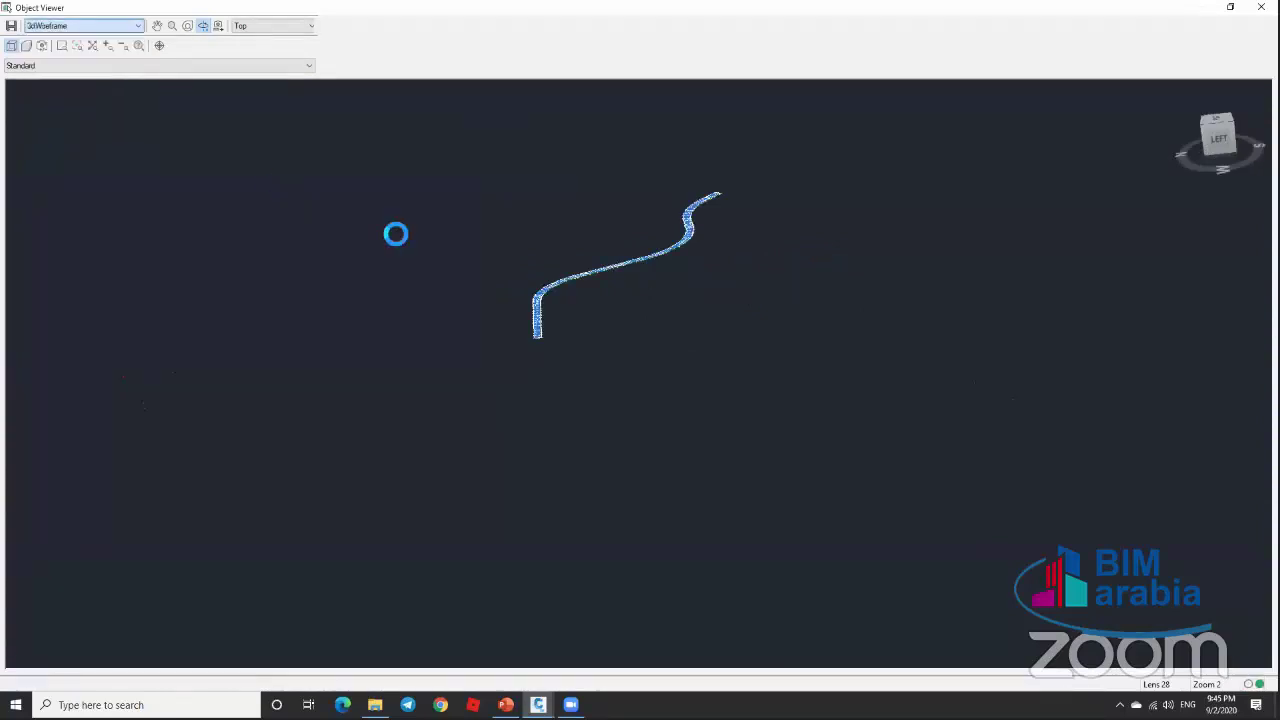
pyautogui.scroll(5, 446, 311)
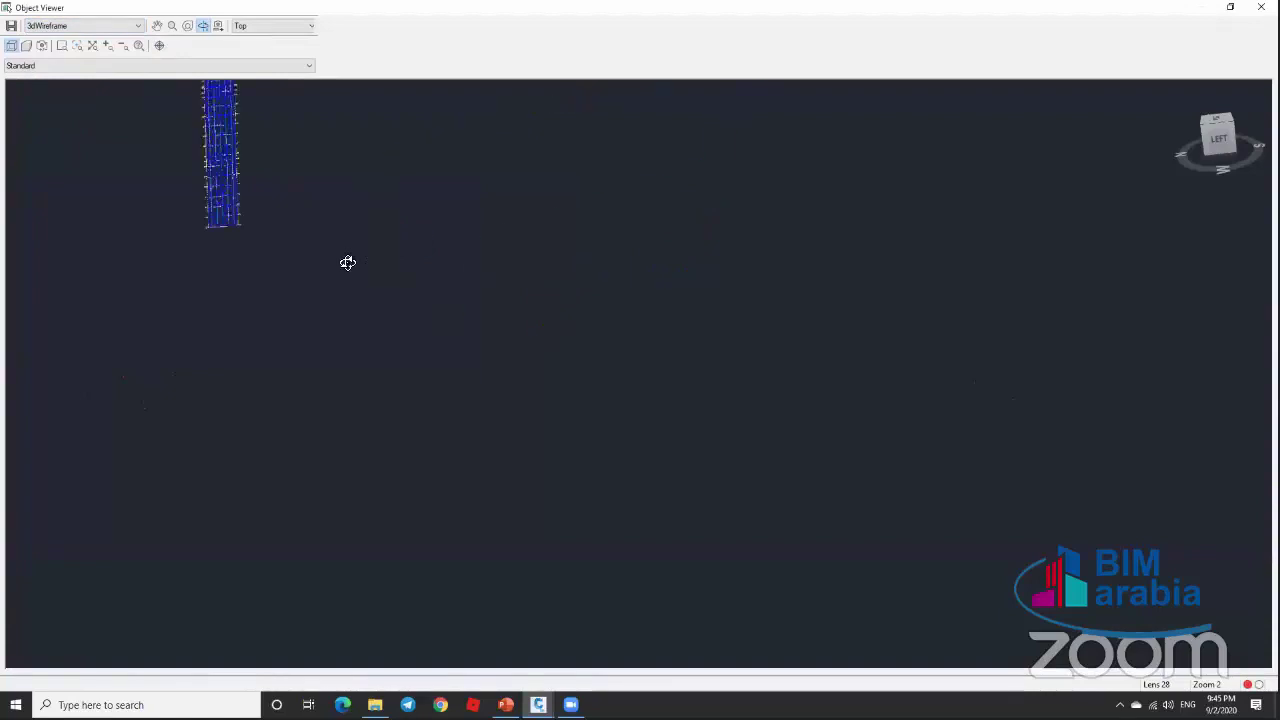
pyautogui.moveTo(347, 262); pyautogui.dragTo(809, 448, button='middle')
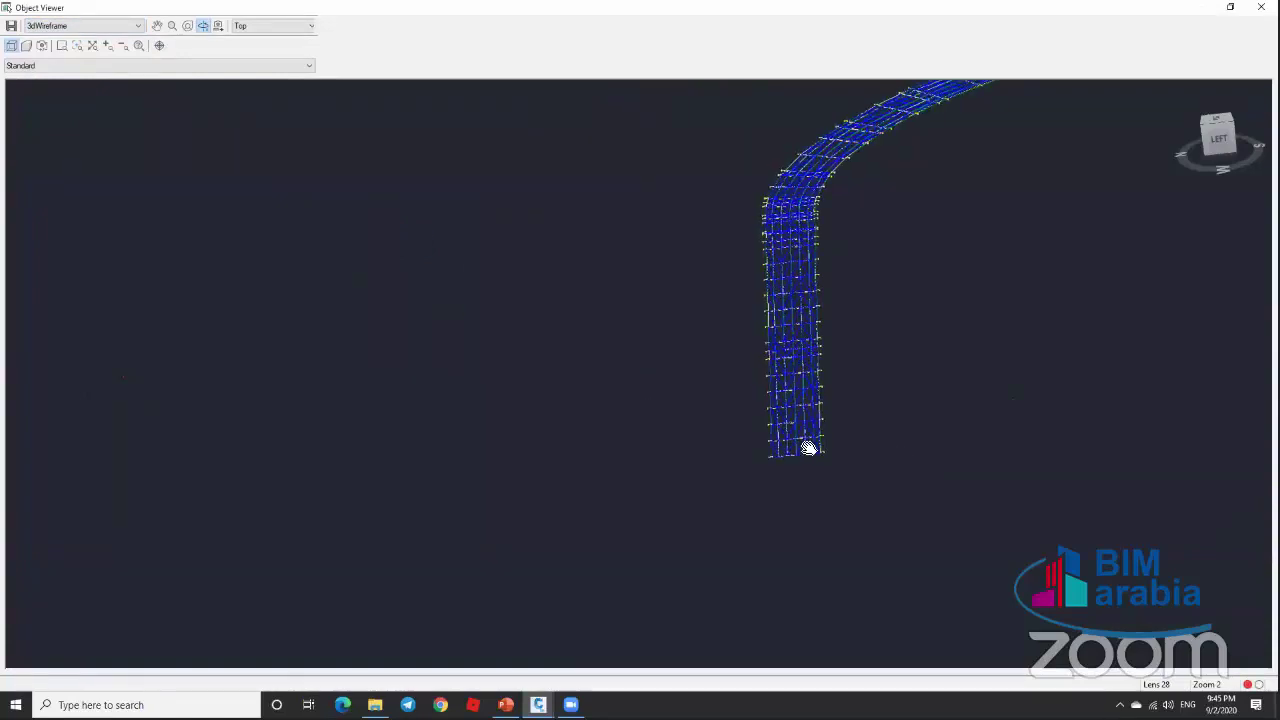
pyautogui.scroll(3, 681, 362)
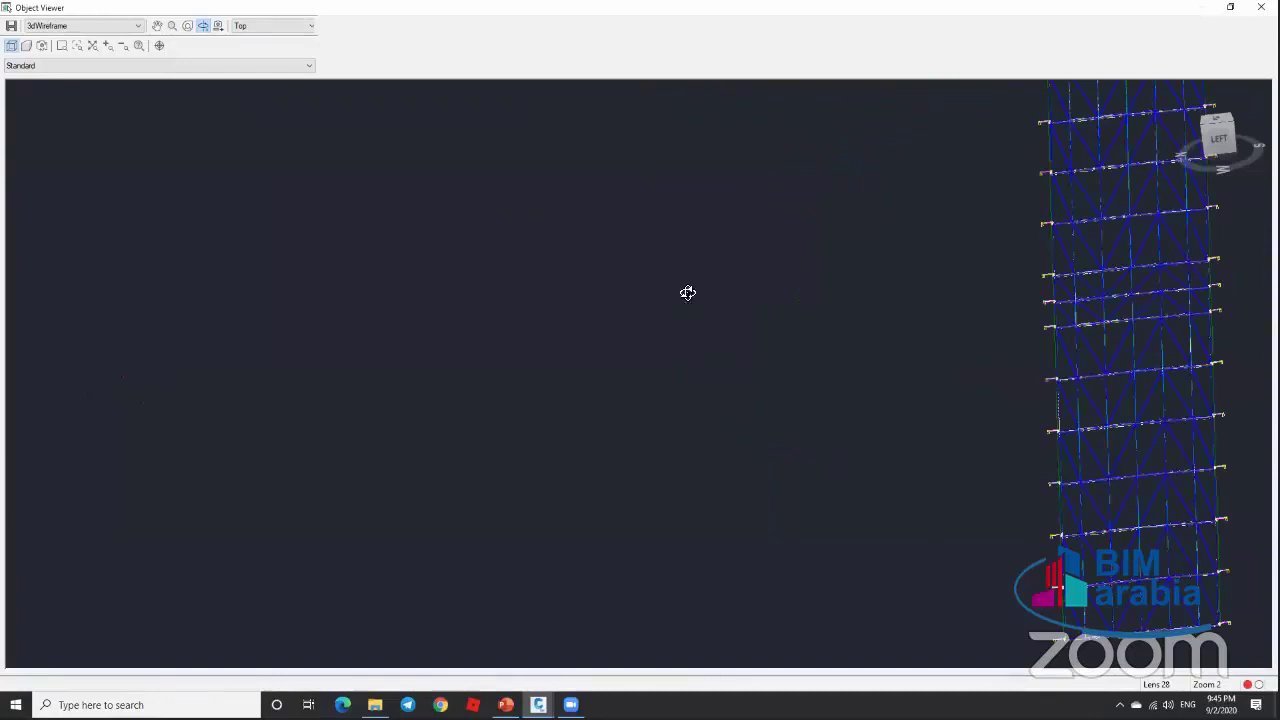
pyautogui.keyDown('shift'); pyautogui.moveTo(688, 292); pyautogui.dragTo(750, 214, button='middle'); pyautogui.keyUp('shift')
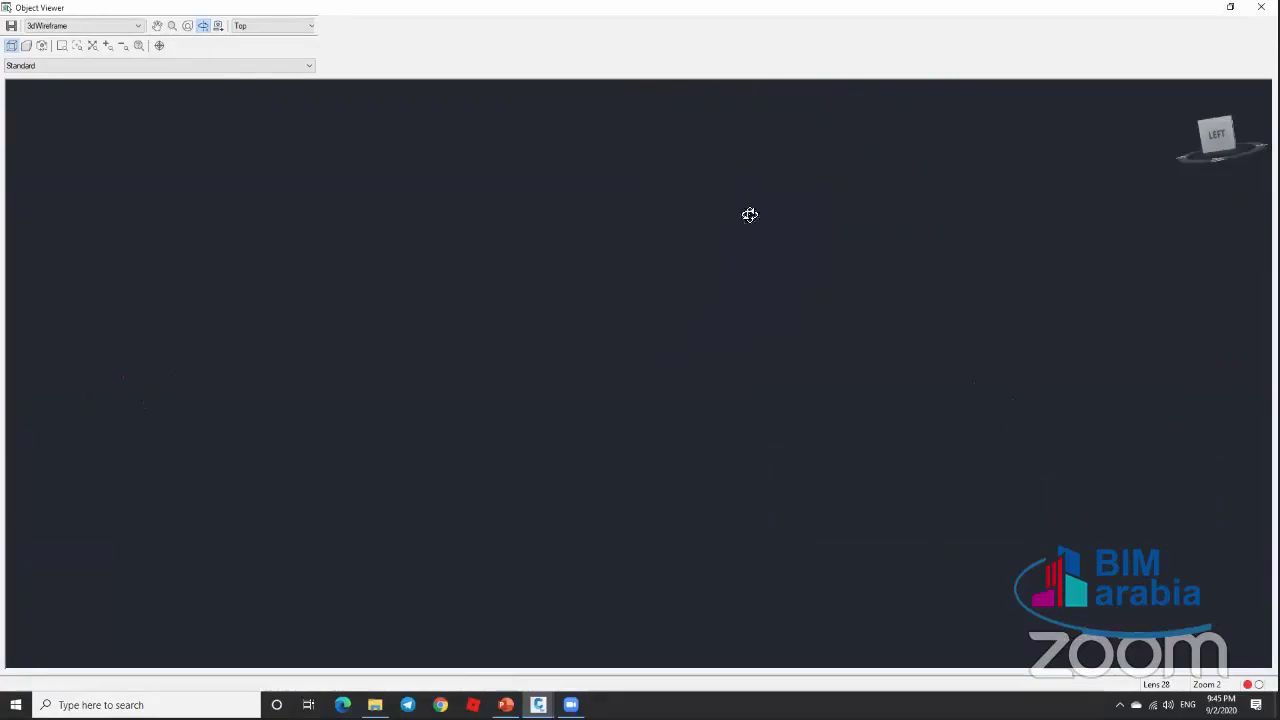
pyautogui.moveTo(717, 580); pyautogui.dragTo(662, 250, button='middle')
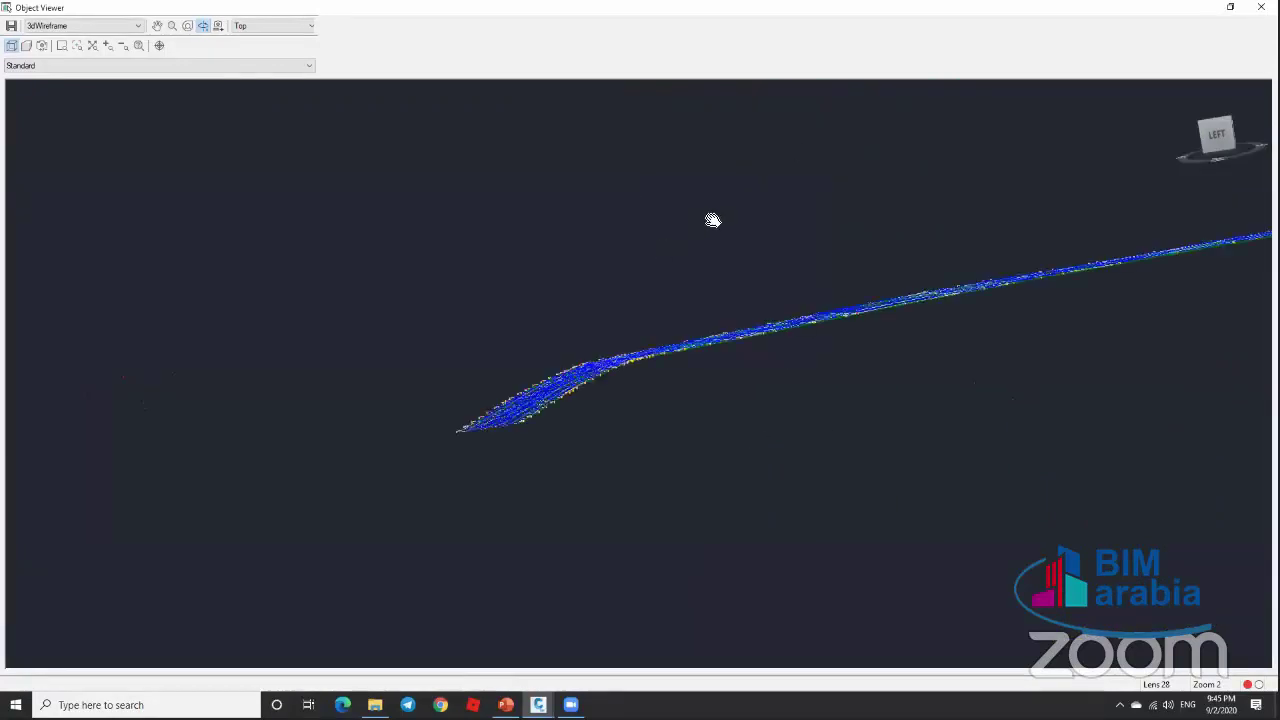
pyautogui.moveTo(568, 370); pyautogui.dragTo(668, 405, button='middle')
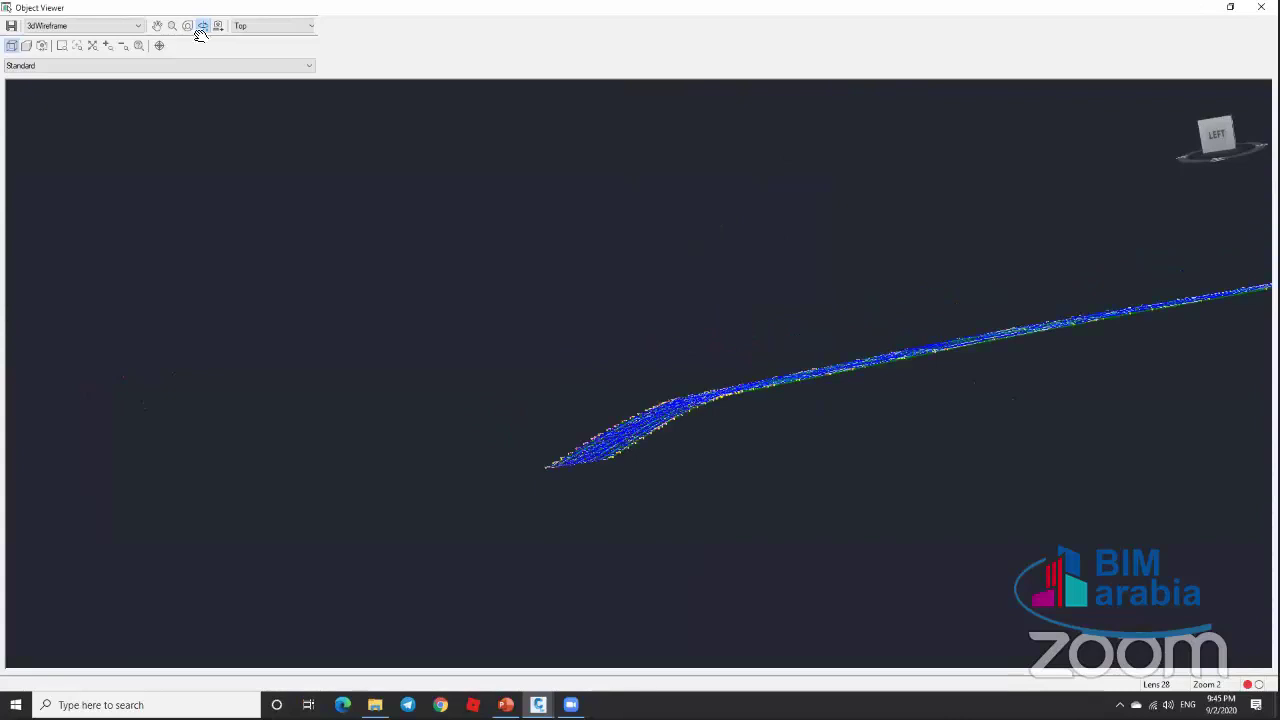
pyautogui.keyDown('shift'); pyautogui.moveTo(685, 362); pyautogui.dragTo(691, 390, button='middle'); pyautogui.keyUp('shift')
pyautogui.moveTo(546, 300); pyautogui.dragTo(588, 167, button='middle')
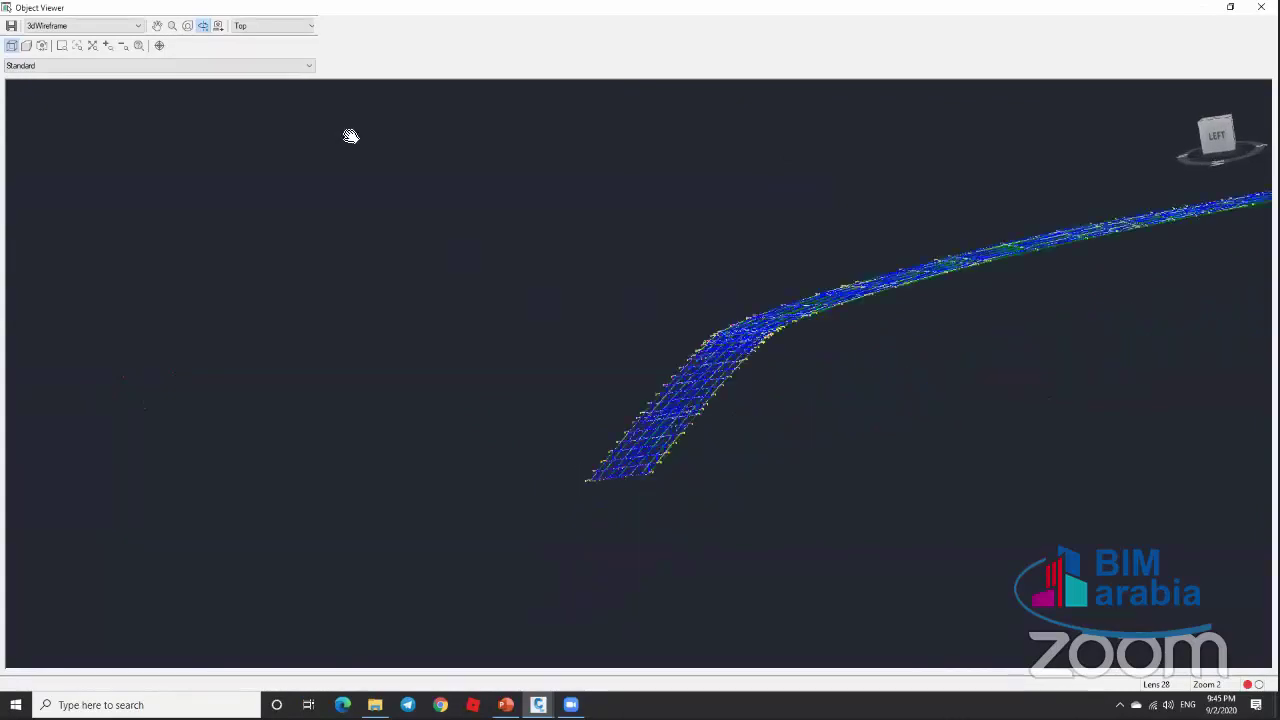
pyautogui.click(158, 26)
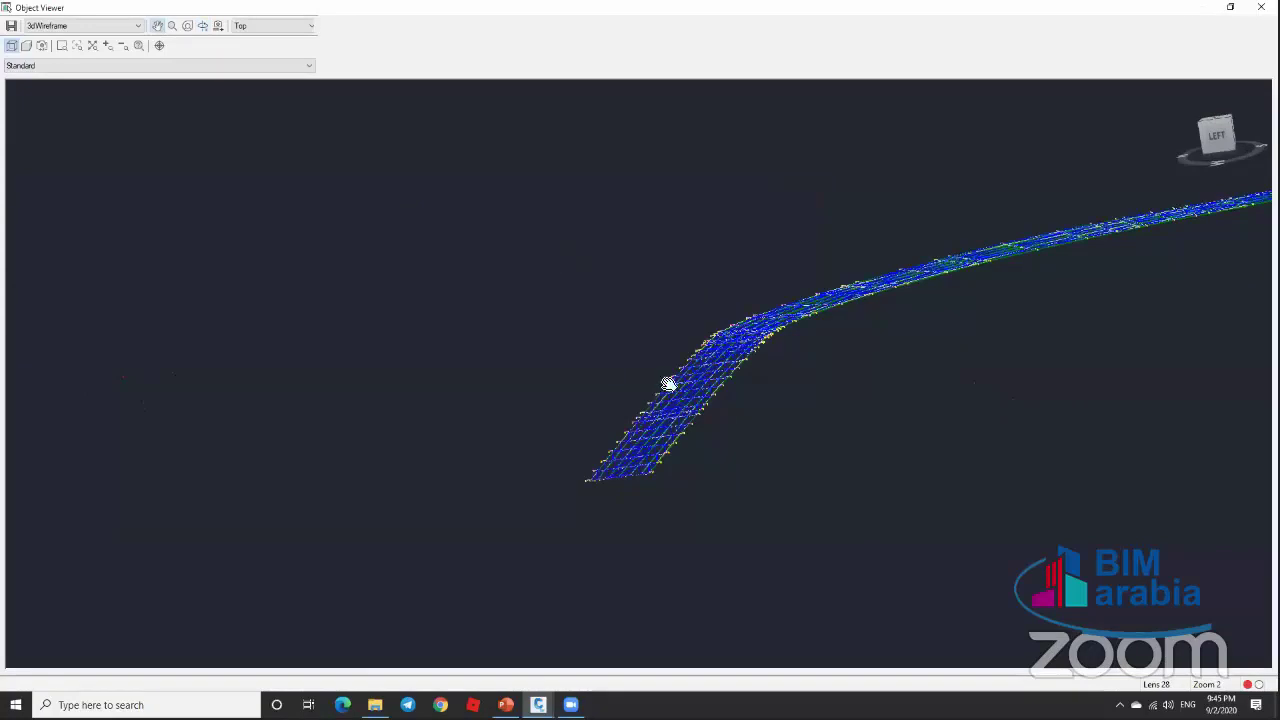
pyautogui.moveTo(668, 384); pyautogui.dragTo(652, 360)
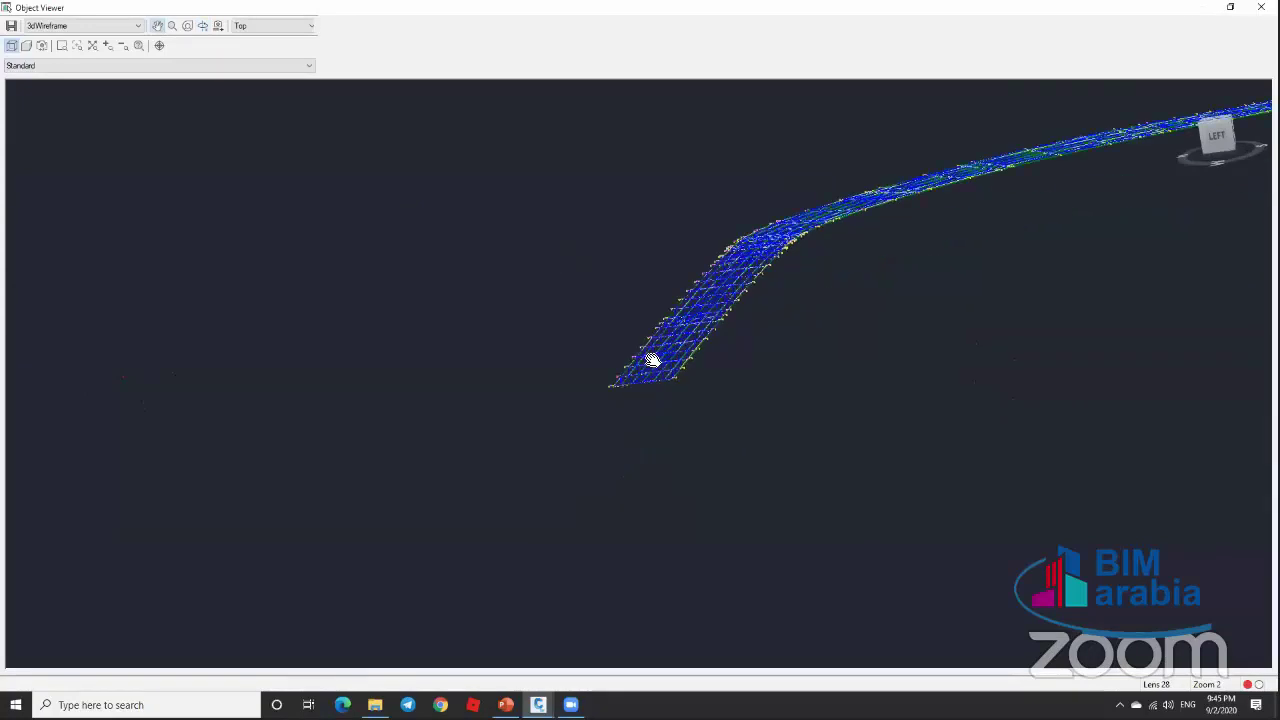
pyautogui.scroll(5, 652, 360)
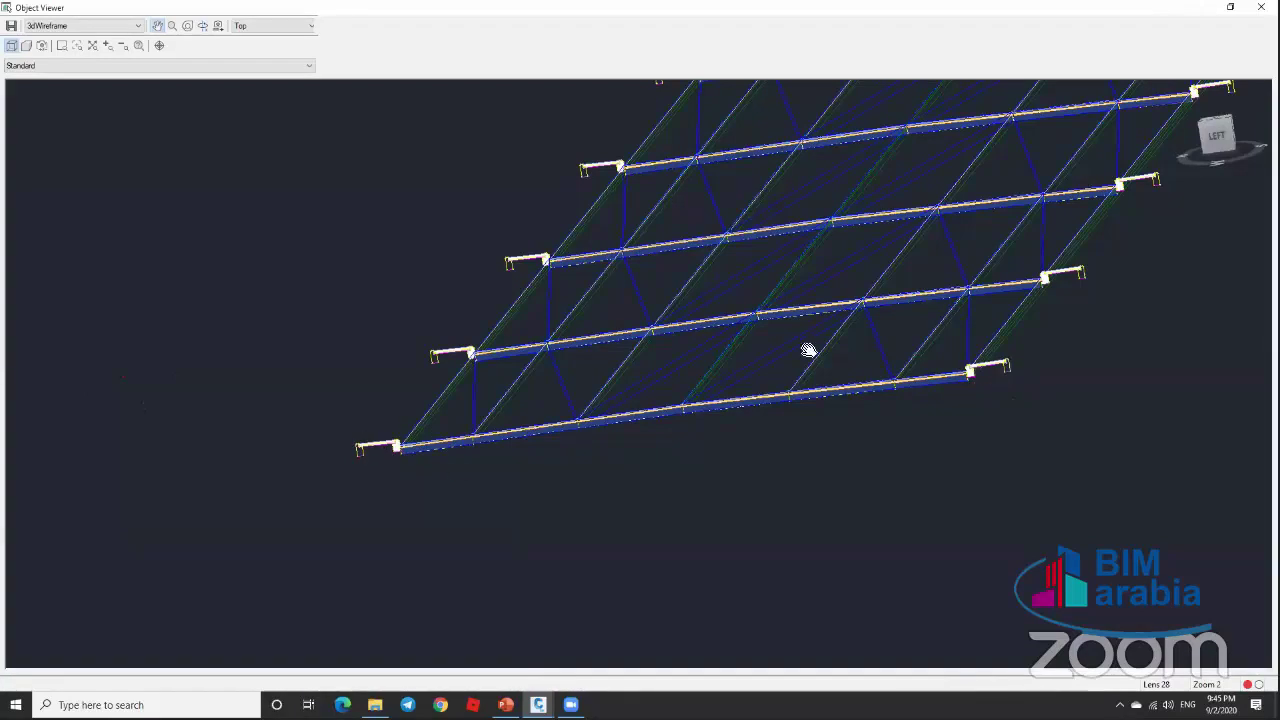
# Step: Pan along the corridor in the Object Viewer to bring more section bars into view
pyautogui.moveTo(863, 334); pyautogui.dragTo(380, 522)
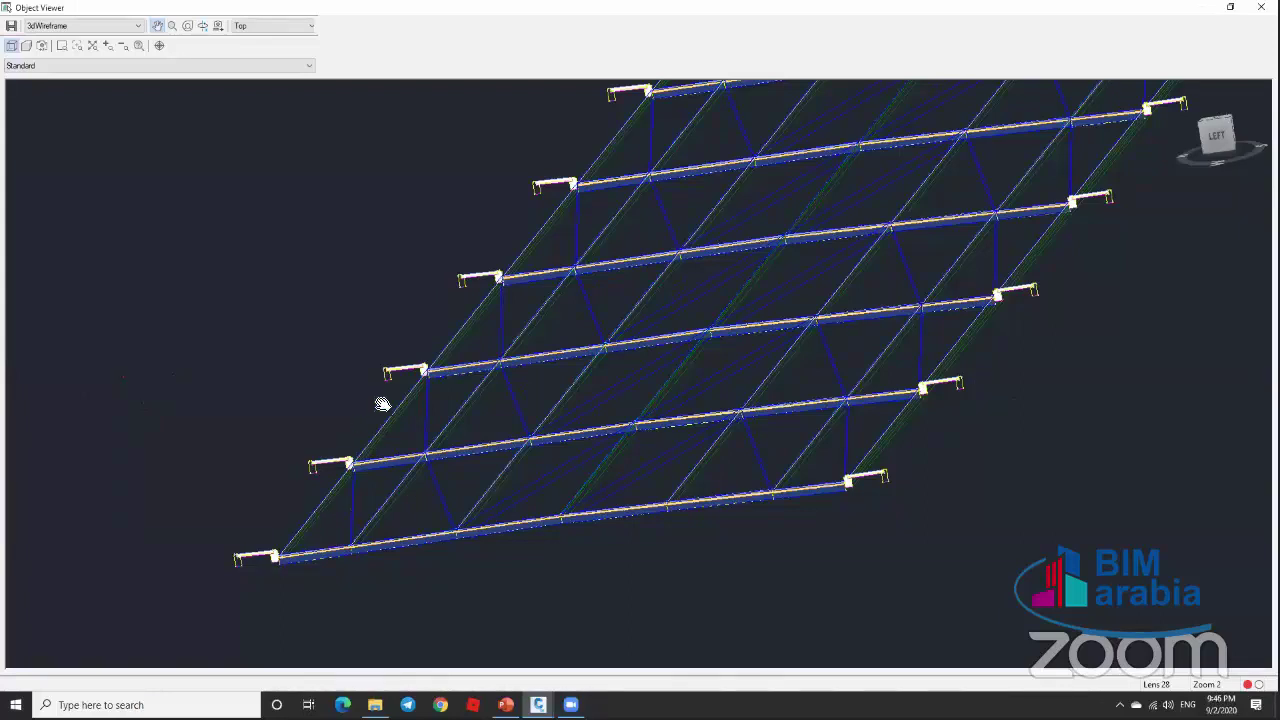
pyautogui.moveTo(382, 403); pyautogui.dragTo(494, 317)
pyautogui.moveTo(330, 510)
pyautogui.mouseDown()
pyautogui.moveTo(426, 437)
pyautogui.moveTo(410, 421)
pyautogui.mouseUp()
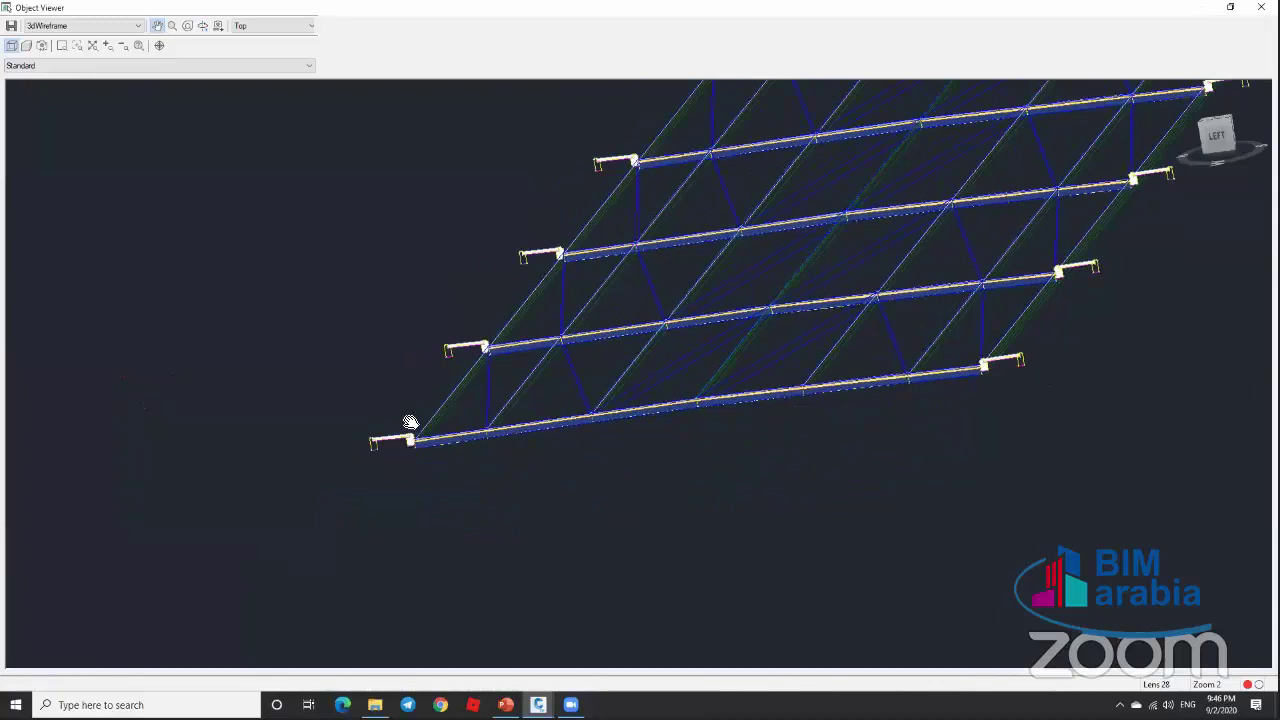
pyautogui.scroll(5, 409, 423)
pyautogui.scroll(-2, 337, 403)
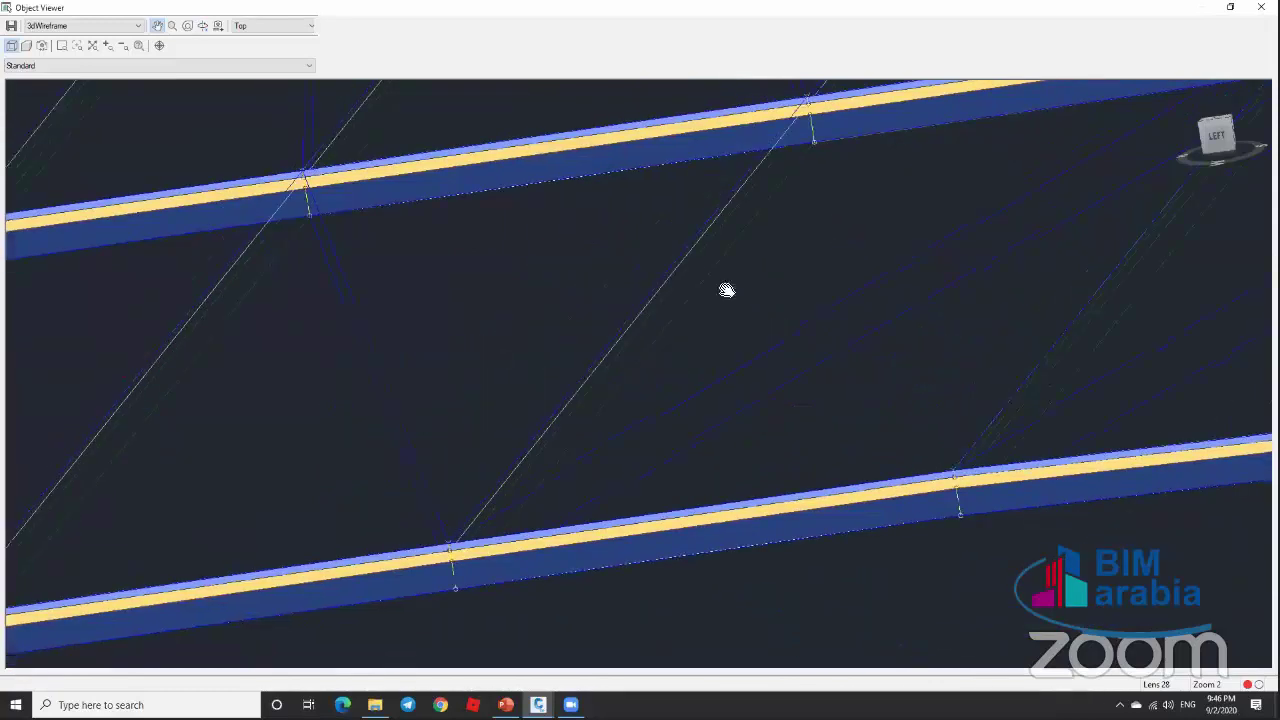
# Step: Zoom in on the white curb end piece, then close the Object Viewer
pyautogui.moveTo(727, 290); pyautogui.dragTo(251, 517)
pyautogui.scroll(2, 245, 496)
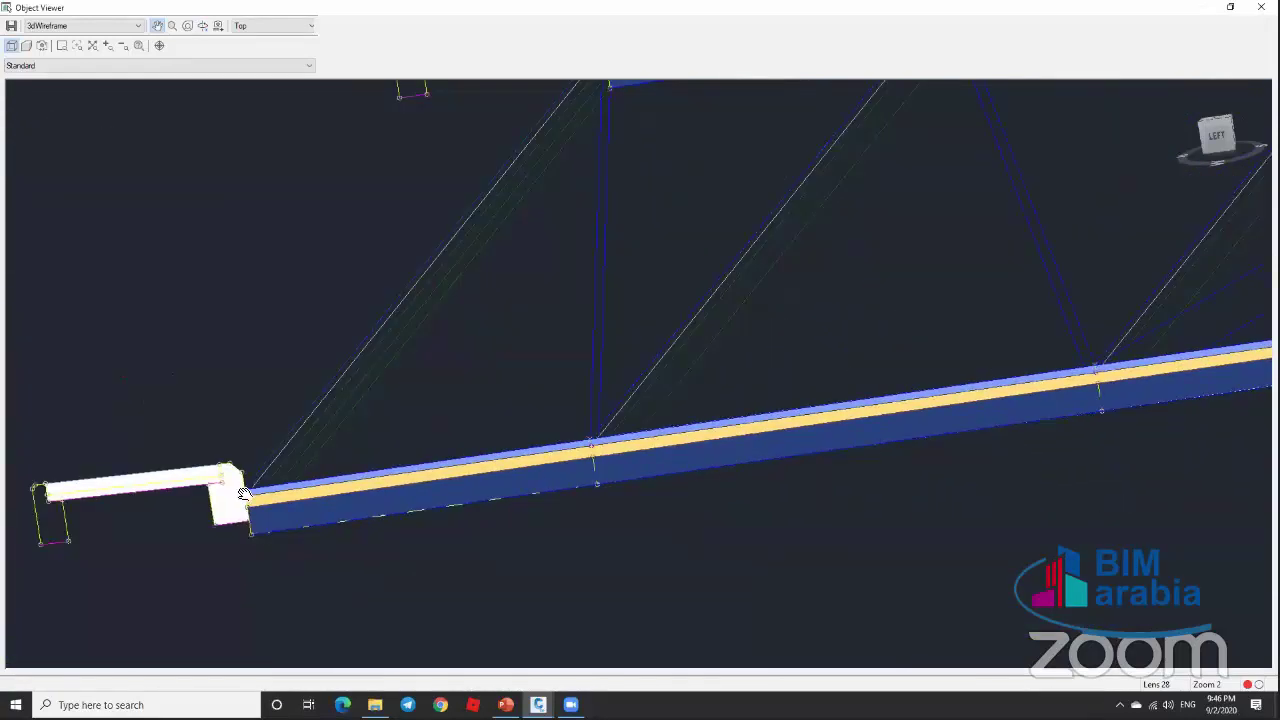
pyautogui.scroll(2, 244, 494)
pyautogui.moveTo(441, 370); pyautogui.dragTo(254, 480)
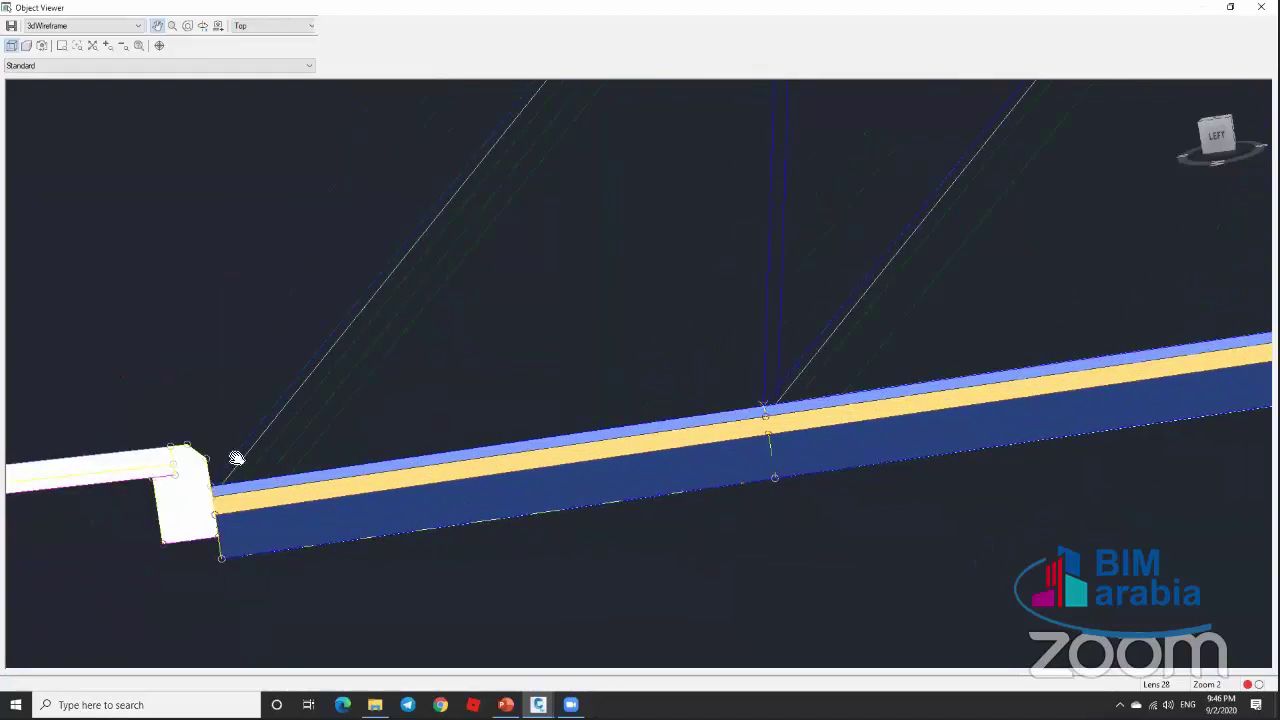
pyautogui.moveTo(344, 502); pyautogui.dragTo(616, 250)
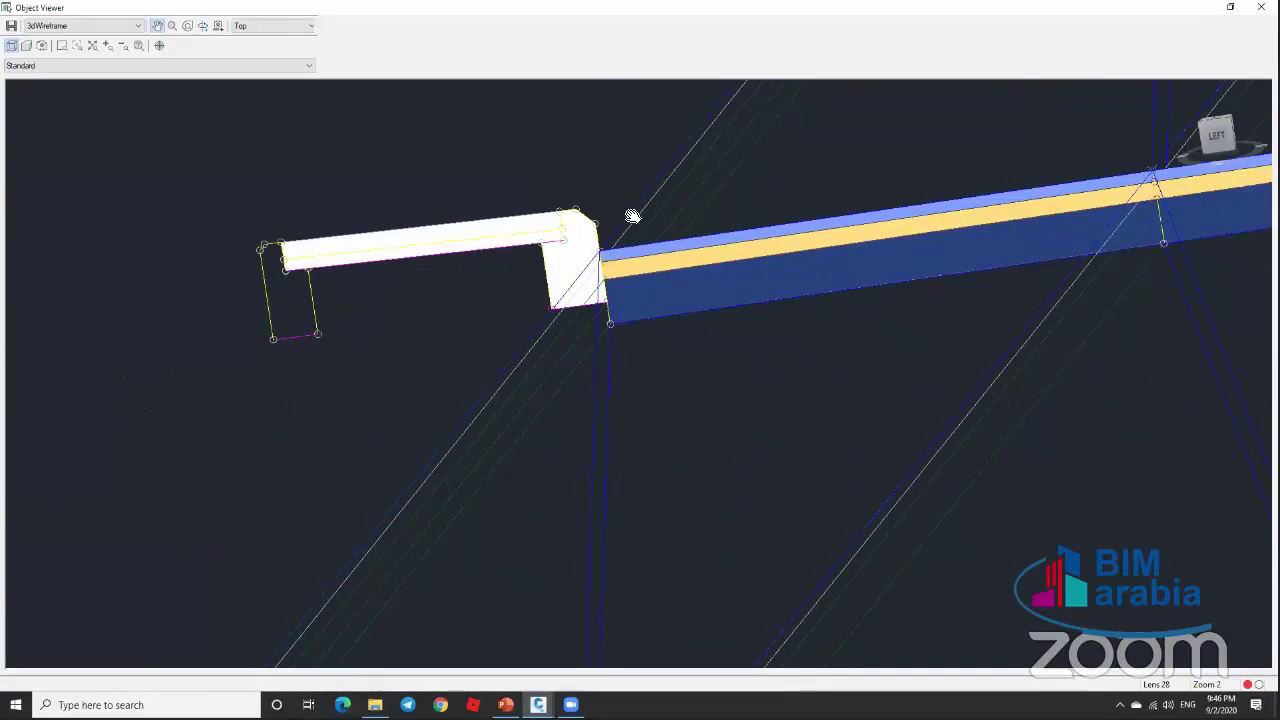
pyautogui.scroll(-4, 634, 214)
pyautogui.moveTo(737, 350); pyautogui.dragTo(637, 392)
pyautogui.scroll(-3, 637, 392)
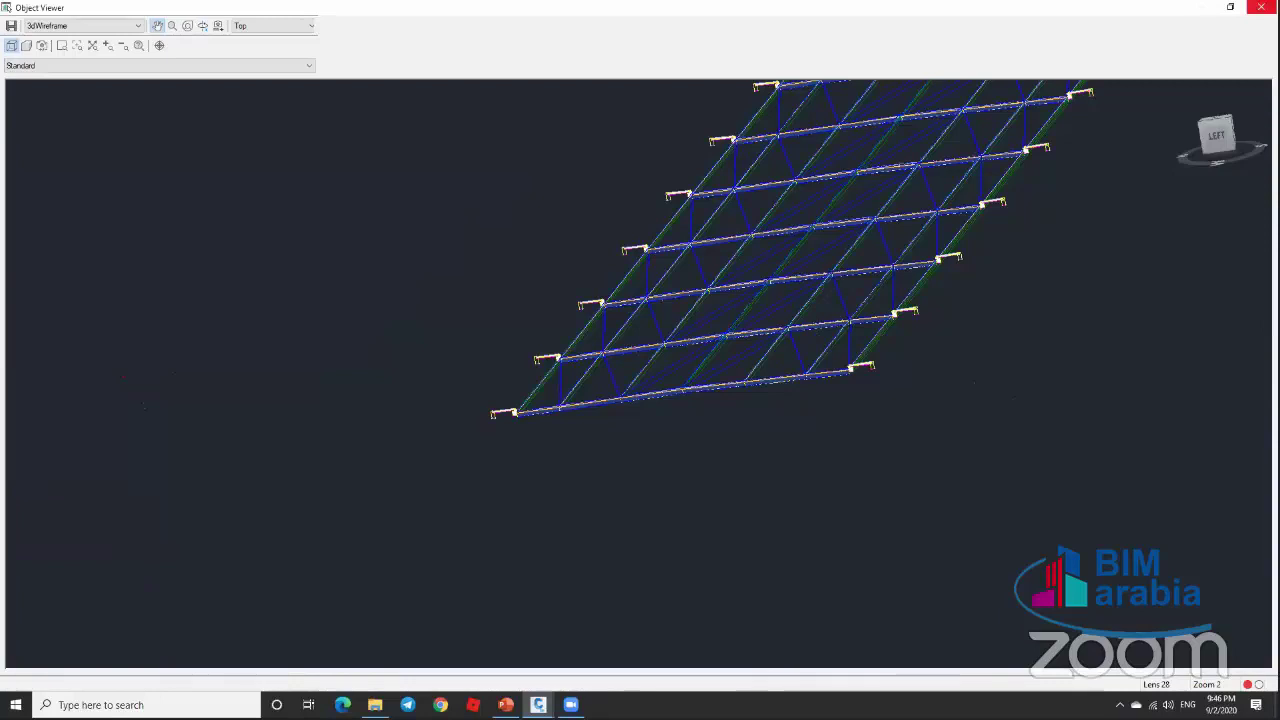
pyautogui.click(1261, 7)
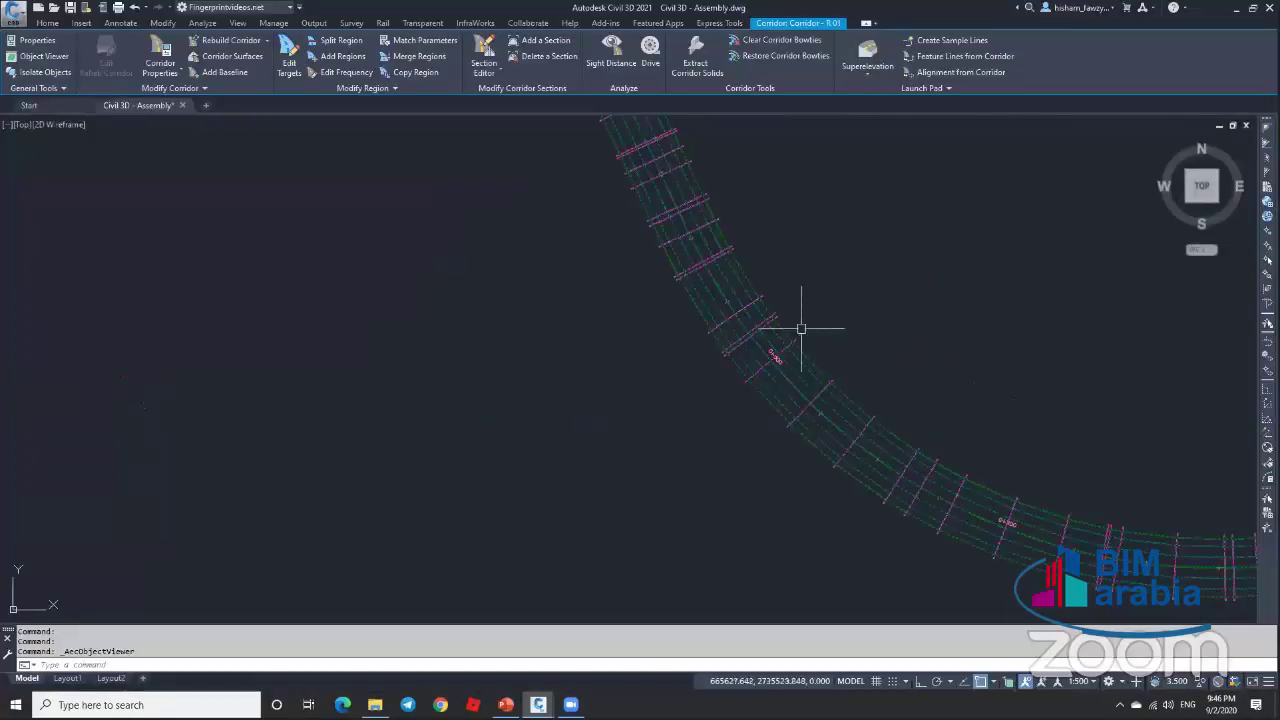
# Step: Zoom to the corridor curve, select Corridor - R 01 and start Edit Frequency
pyautogui.scroll(-3, 801, 328)
pyautogui.press('Escape')
pyautogui.scroll(4, 723, 229)
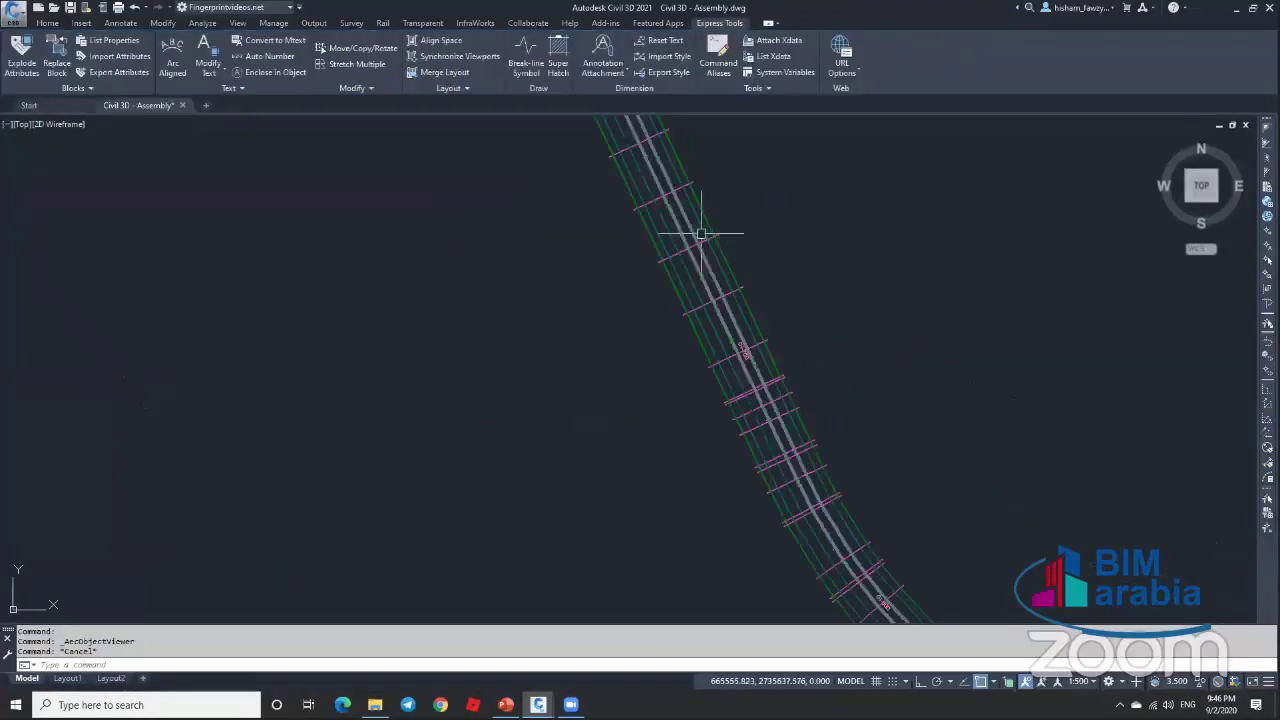
pyautogui.scroll(-3, 725, 255)
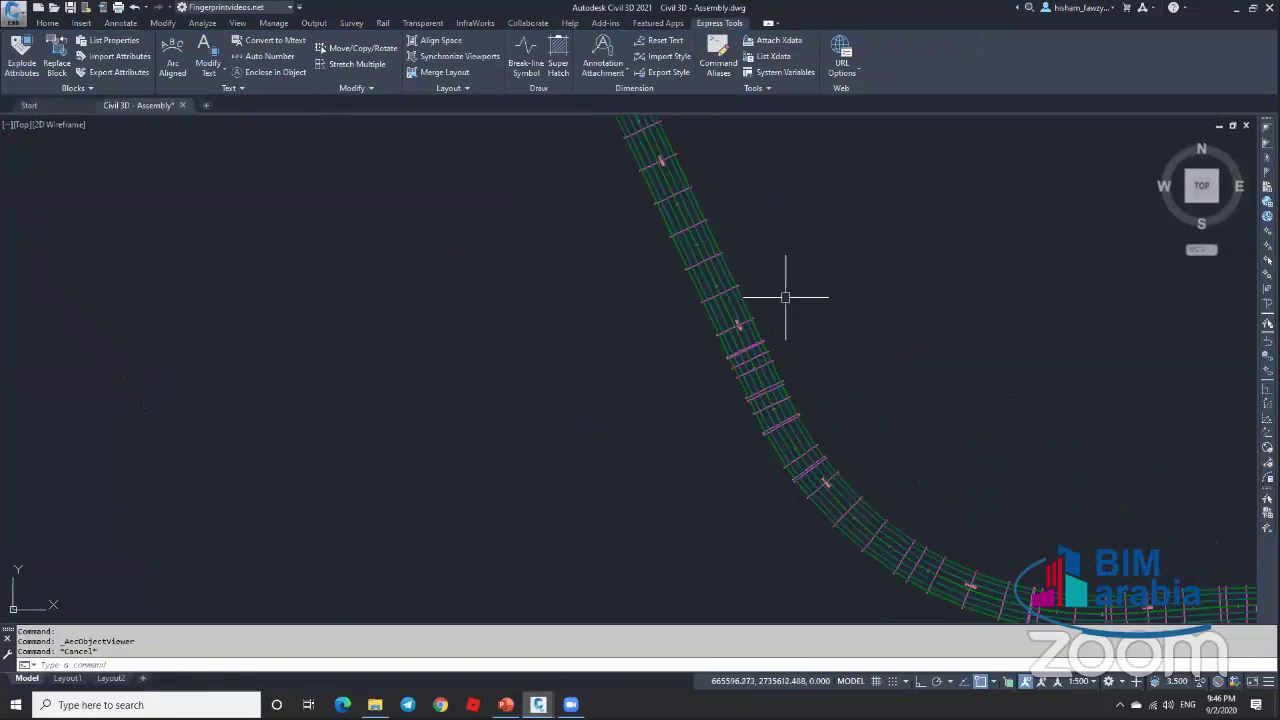
pyautogui.scroll(-2, 800, 320)
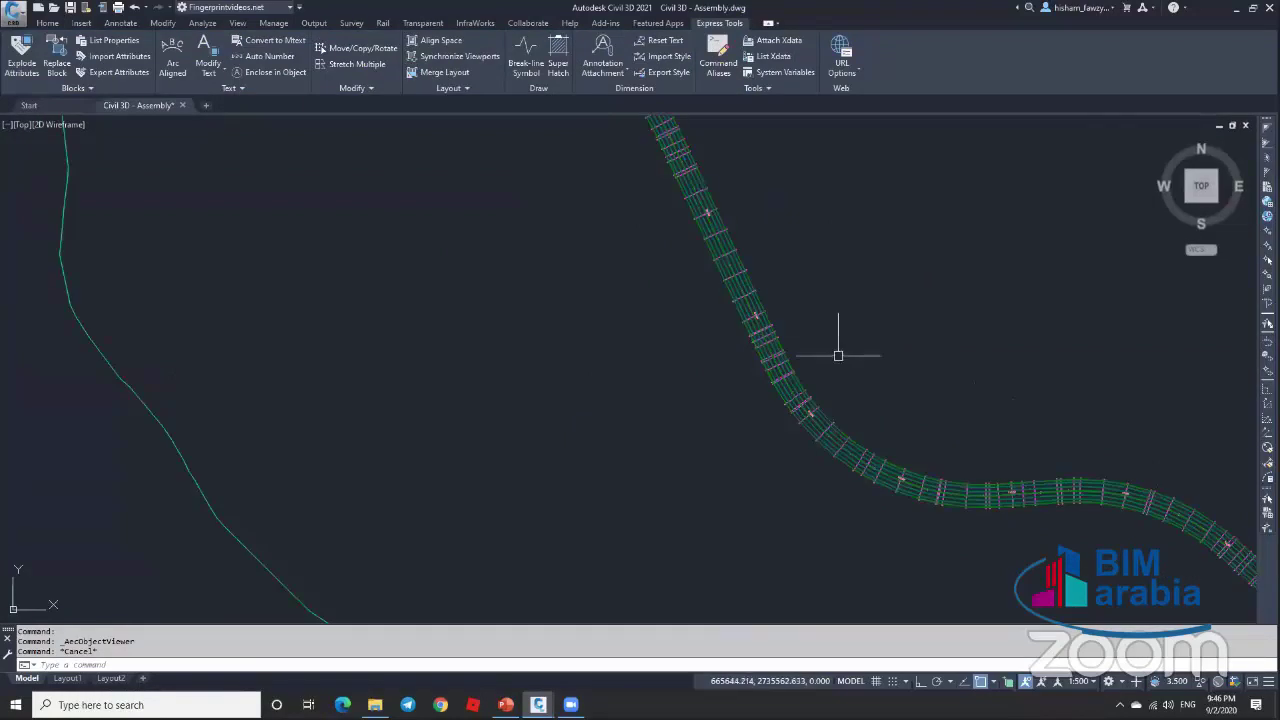
pyautogui.scroll(-5, 838, 355)
pyautogui.scroll(6, 705, 275)
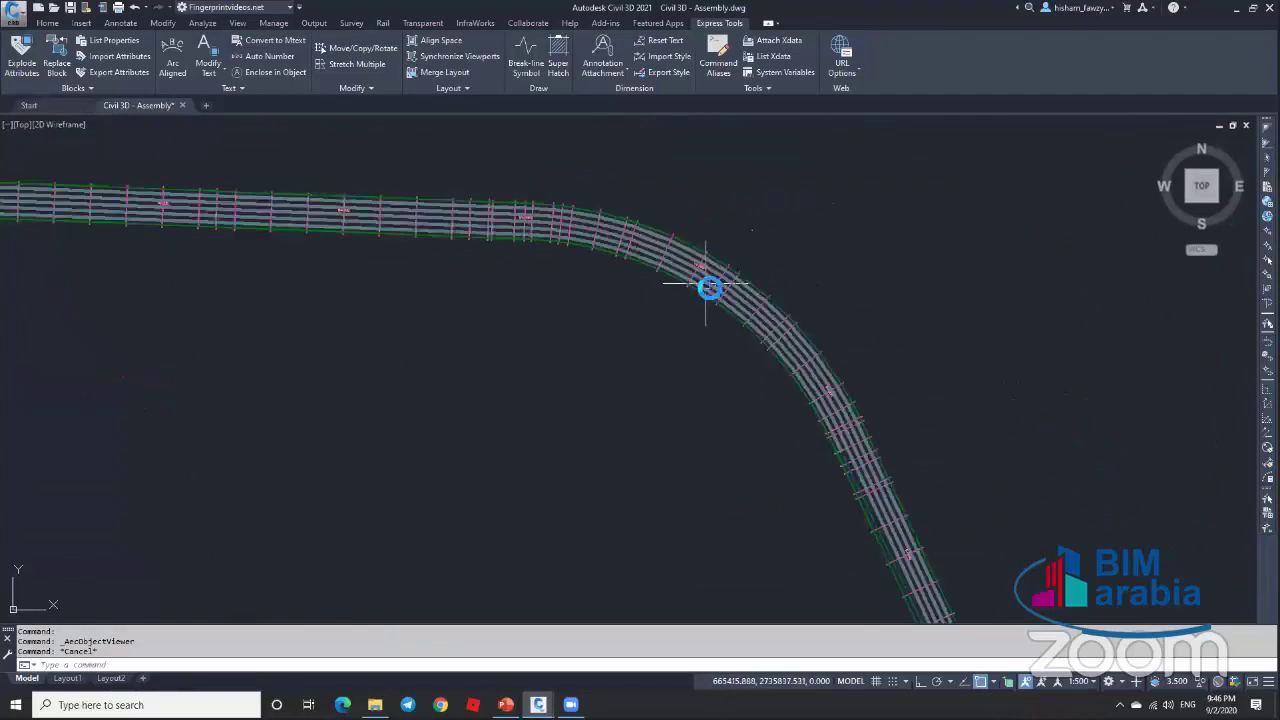
pyautogui.scroll(5, 708, 285)
pyautogui.click(613, 178)
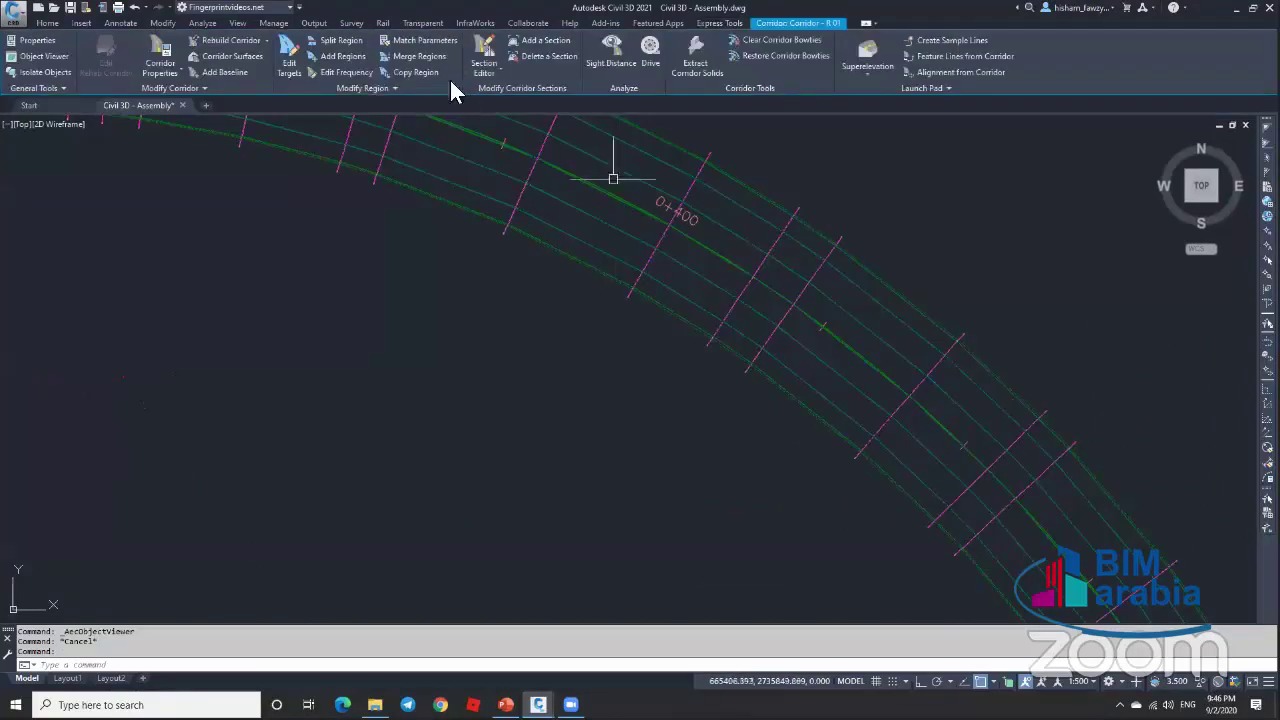
pyautogui.click(313, 71)
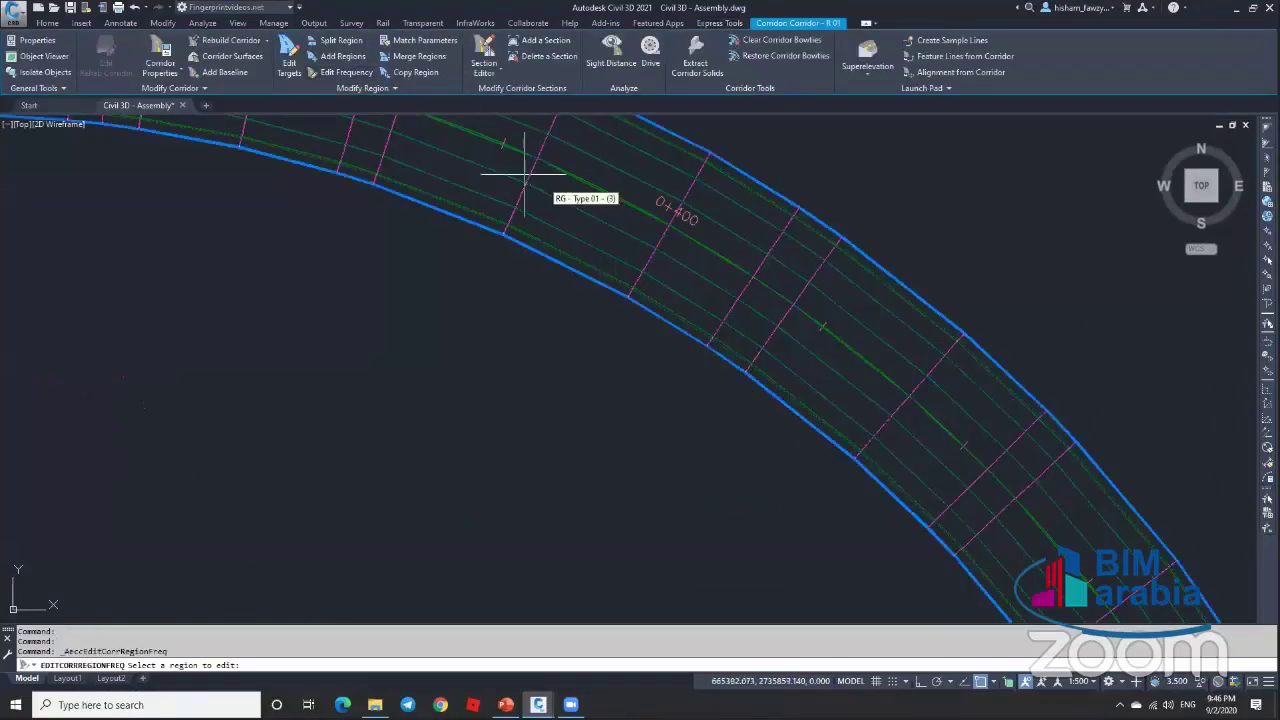
# Step: Set the curved region's curve increment to 100 and rebuild the corridor
pyautogui.click(605, 222)
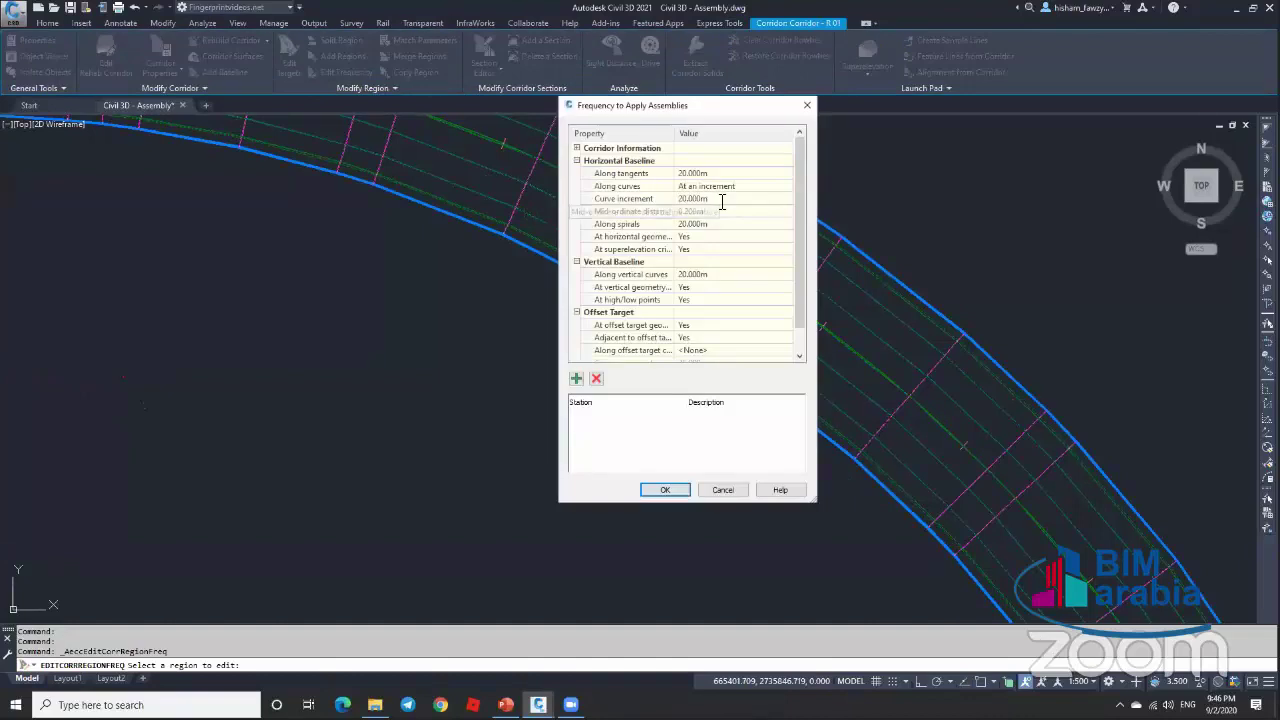
pyautogui.click(722, 200)
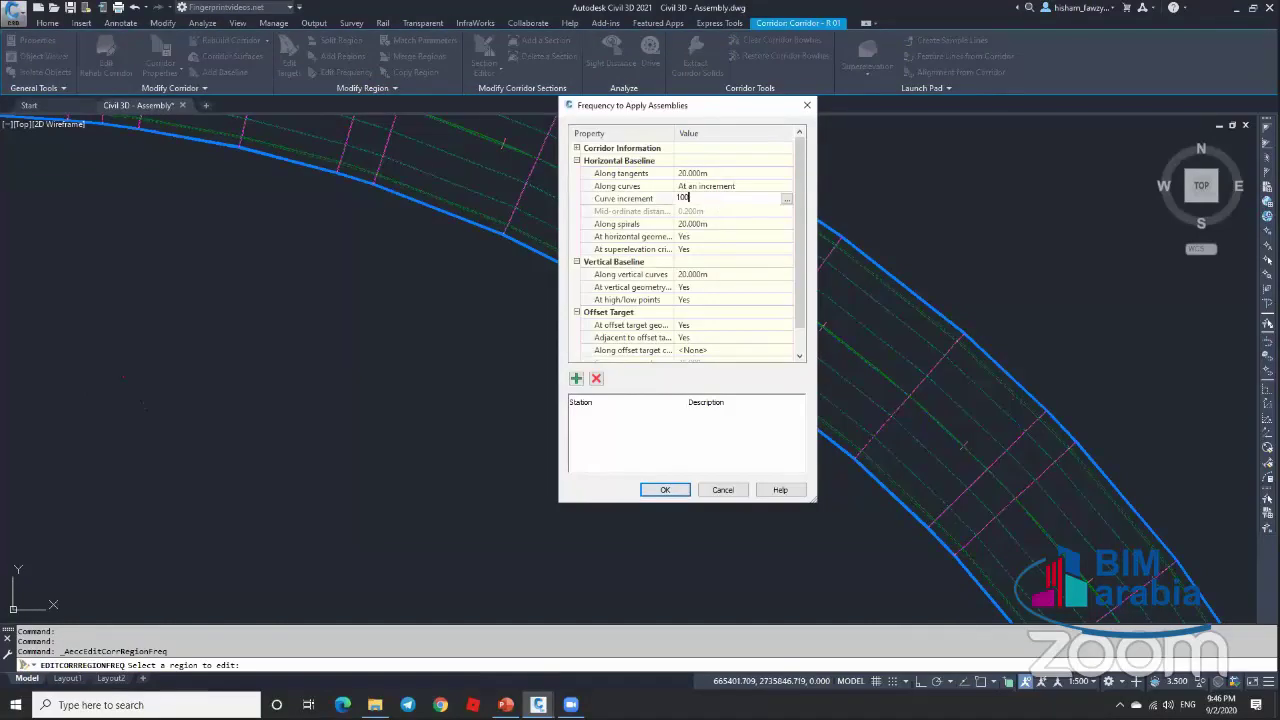
pyautogui.click(664, 490)
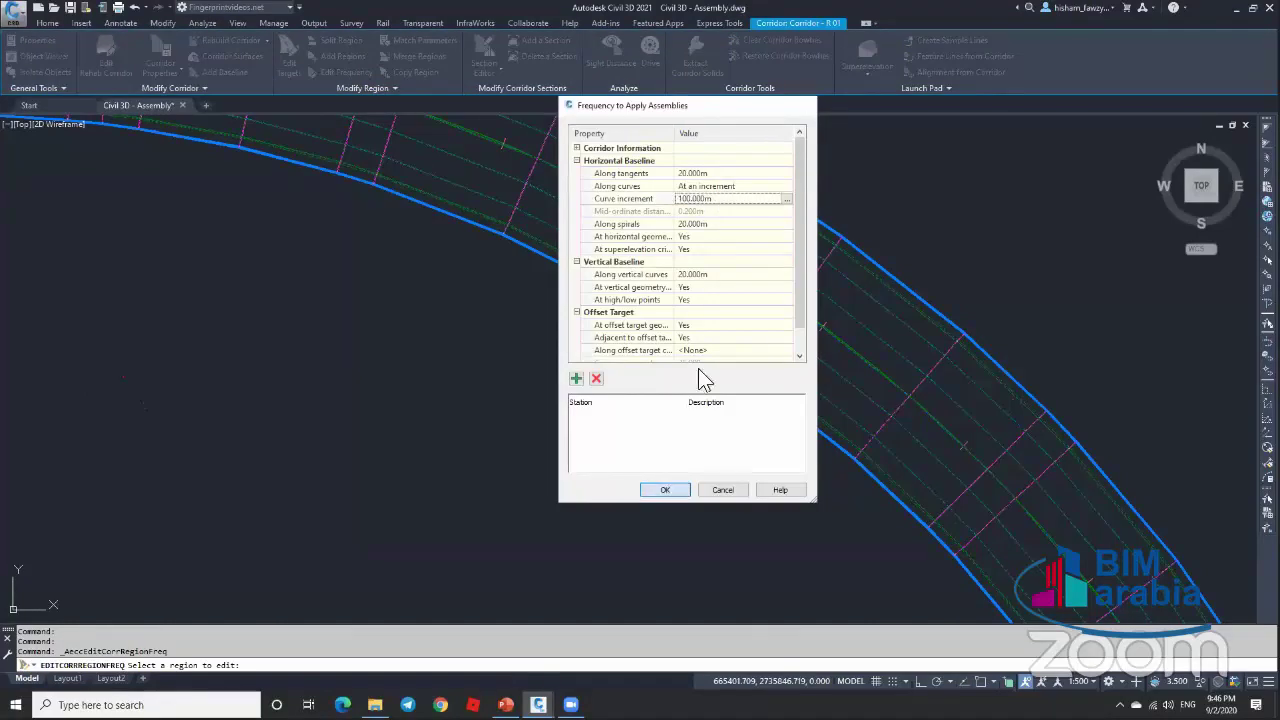
pyautogui.scroll(-3, 695, 310)
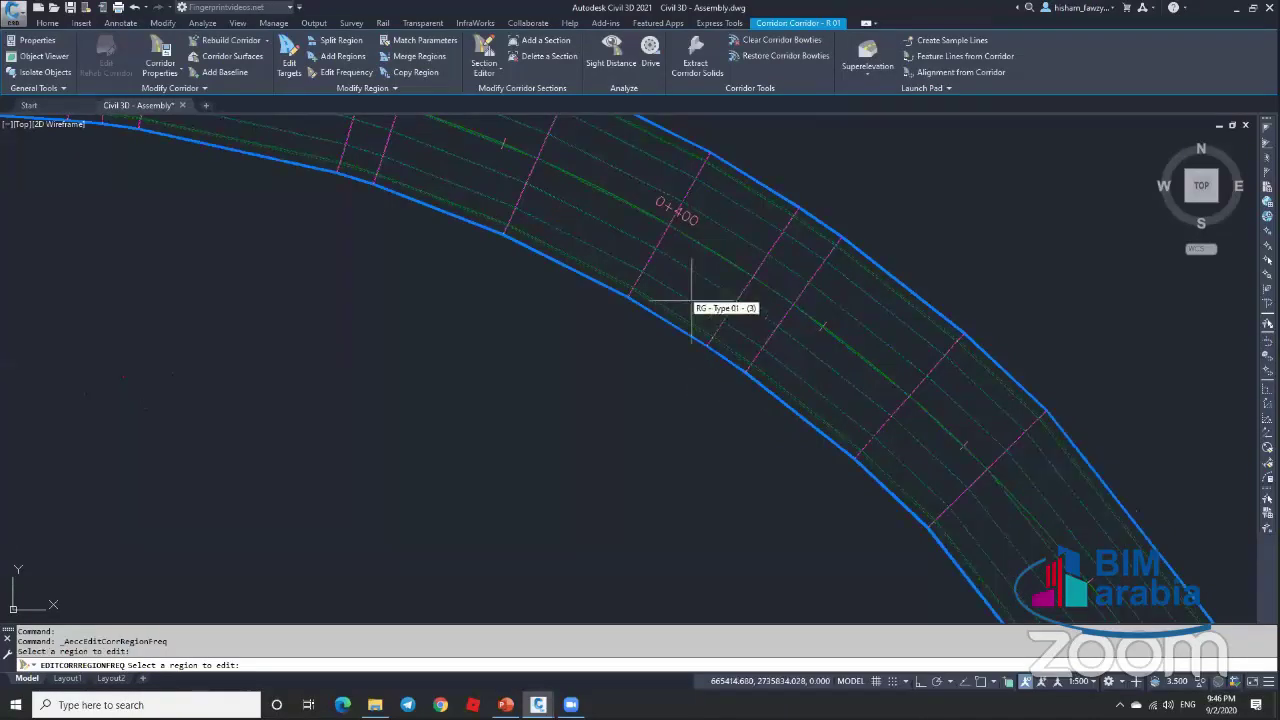
# Step: Set horizontal, superelevation, vertical, high/low and offset-target frequency options to No
pyautogui.click(720, 278)
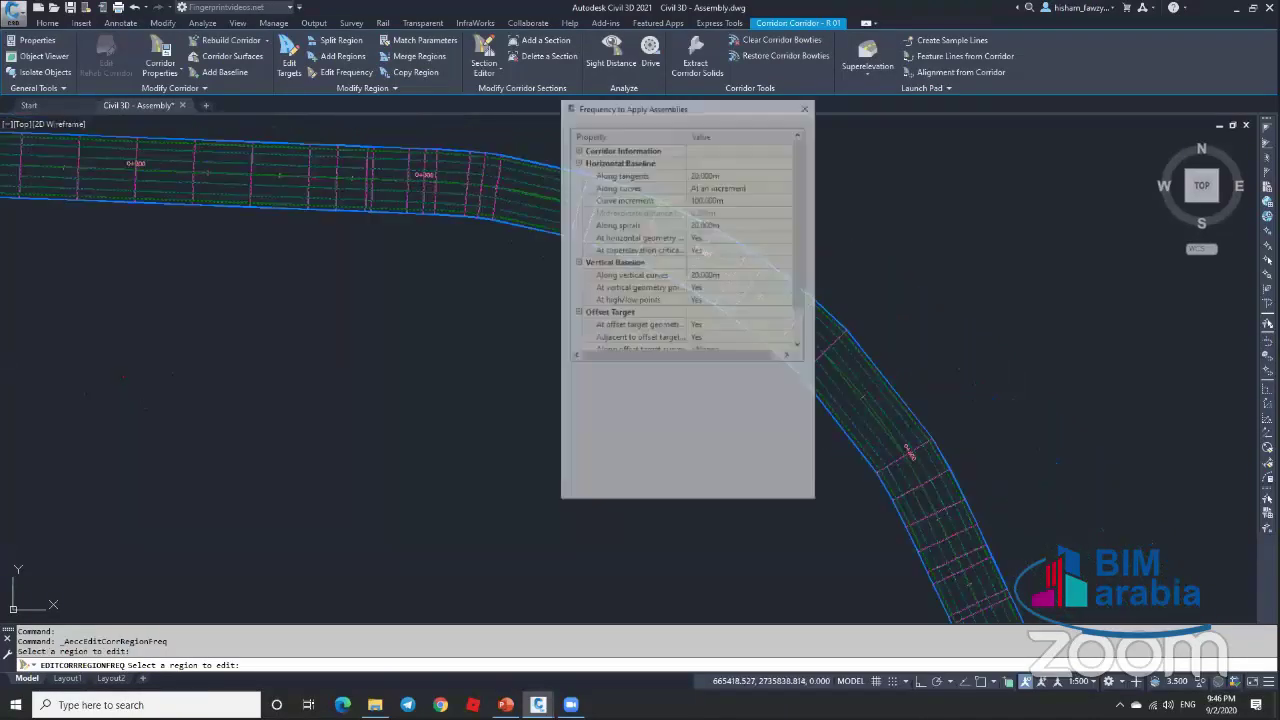
pyautogui.click(715, 237)
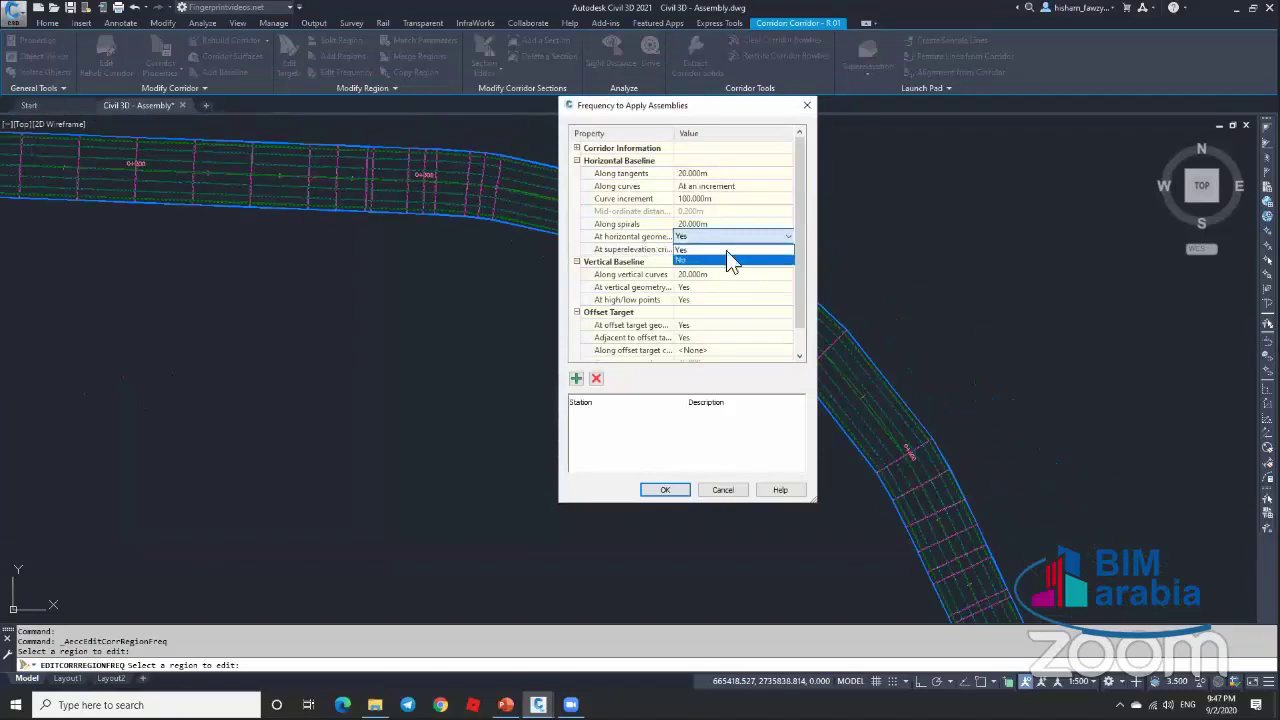
pyautogui.click(730, 263)
pyautogui.click(725, 249)
pyautogui.click(722, 276)
pyautogui.click(725, 287)
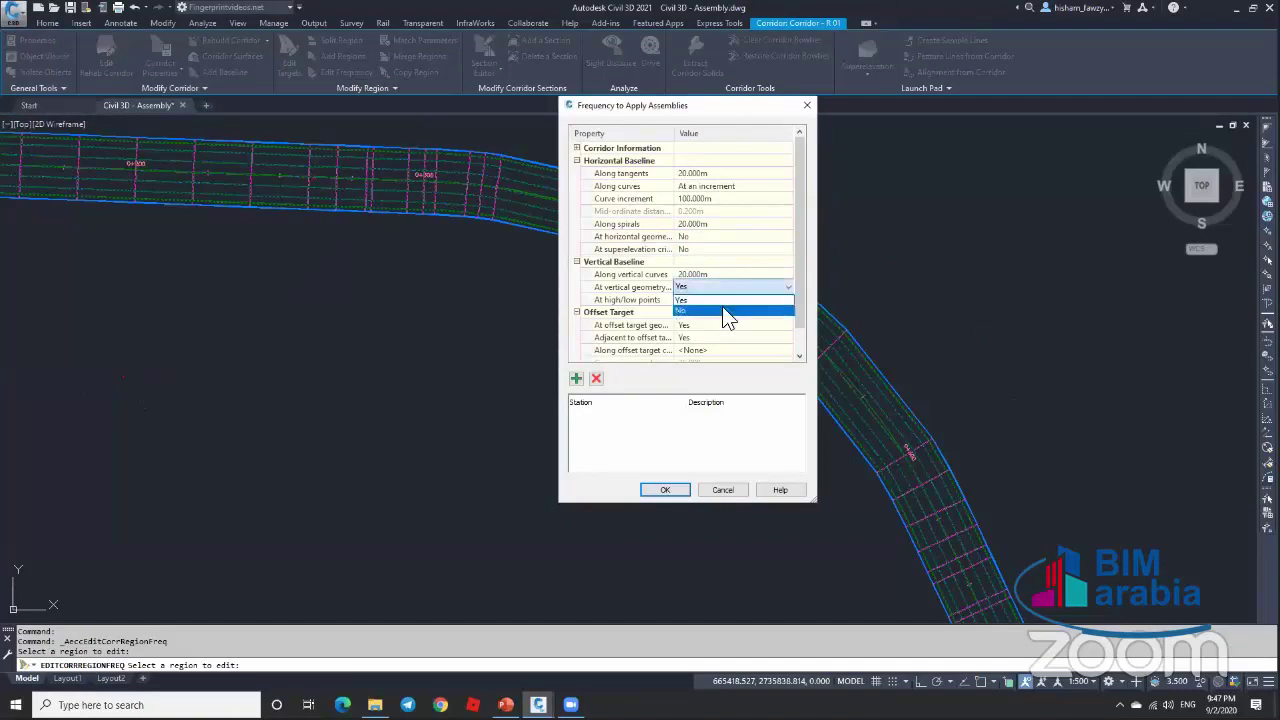
pyautogui.click(722, 308)
pyautogui.click(722, 300)
pyautogui.click(722, 322)
pyautogui.click(724, 326)
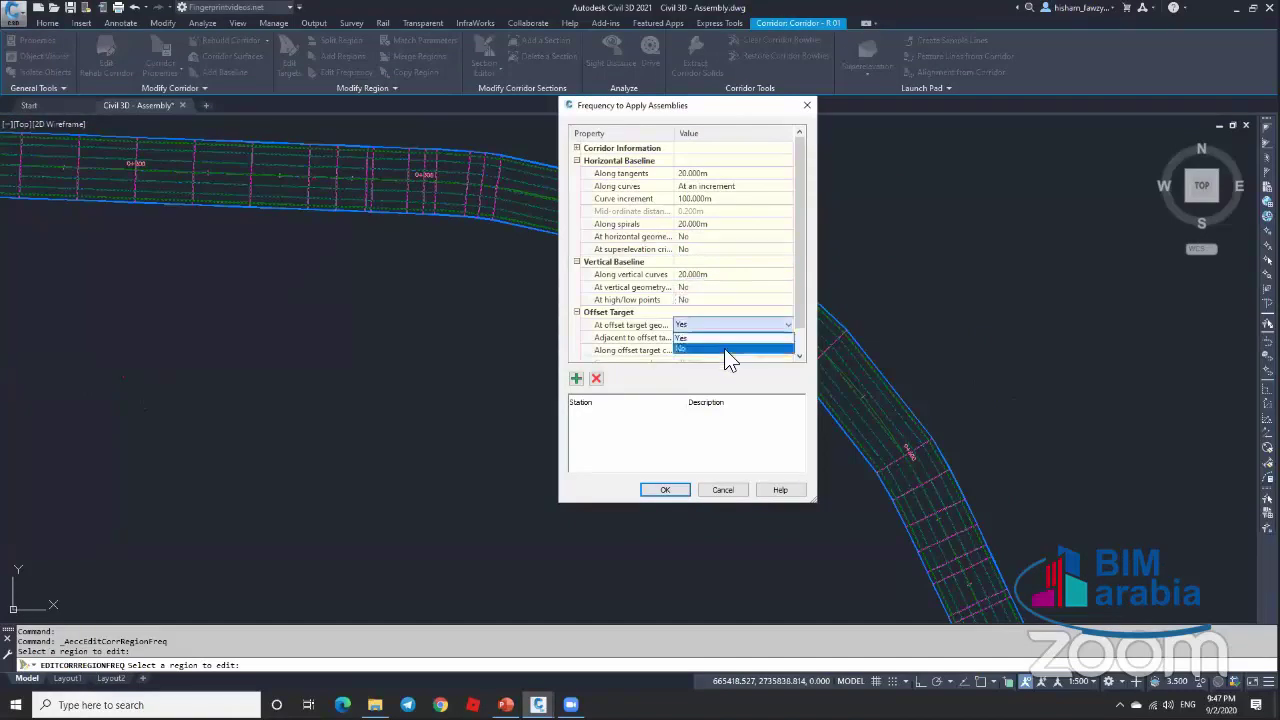
pyautogui.click(724, 348)
pyautogui.click(723, 340)
pyautogui.click(722, 360)
pyautogui.click(665, 490)
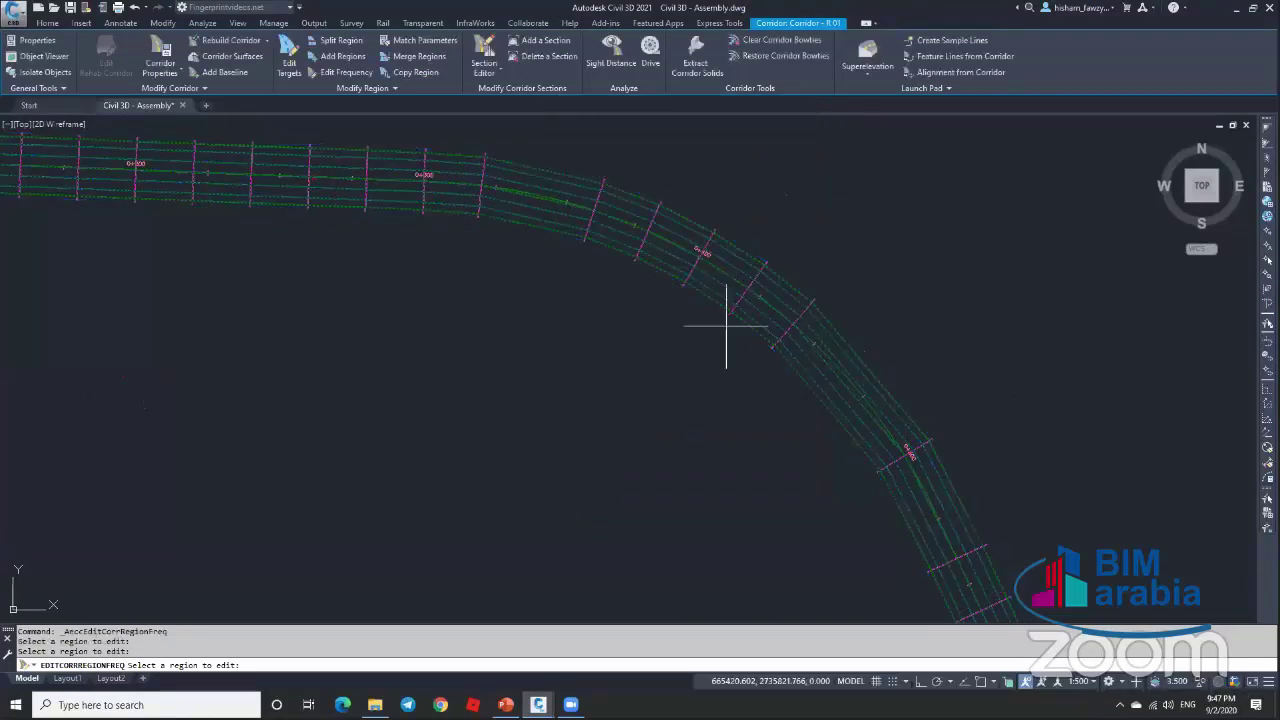
# Step: Cancel the region-edit prompt, then select and deselect the ROAD 01 alignment
pyautogui.press('Escape')
pyautogui.scroll(3, 814, 371)
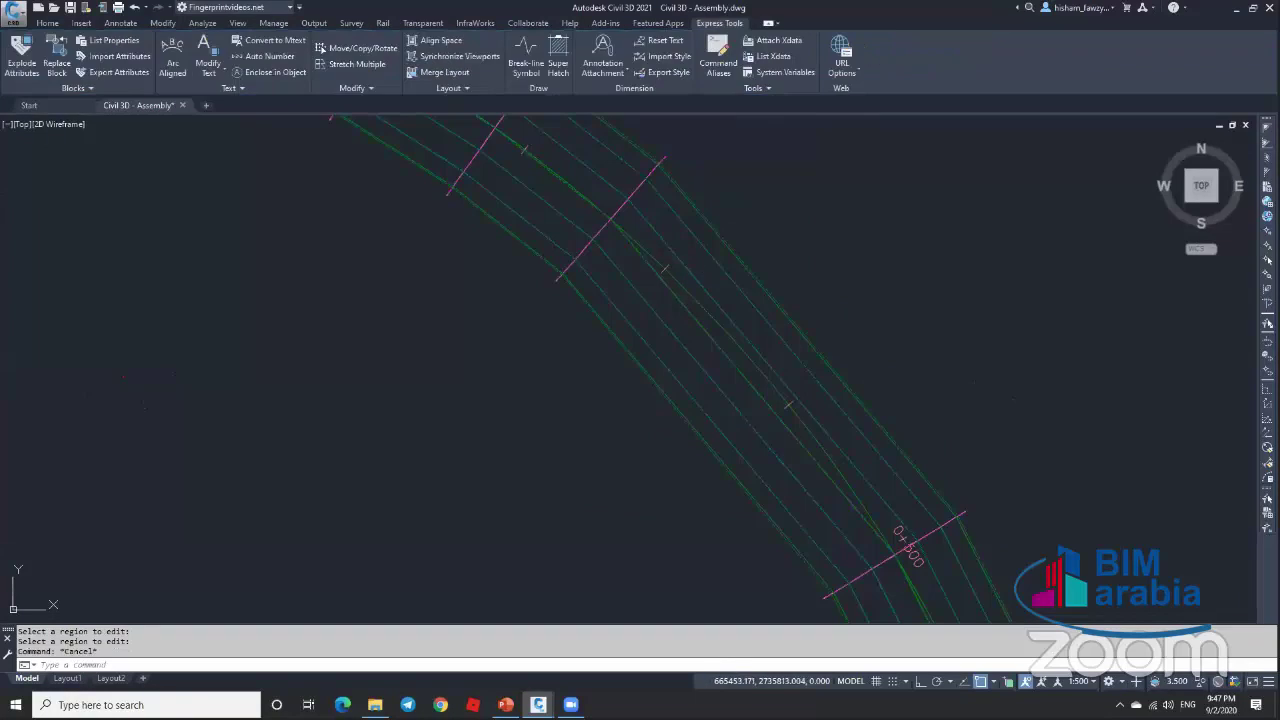
pyautogui.click(685, 297)
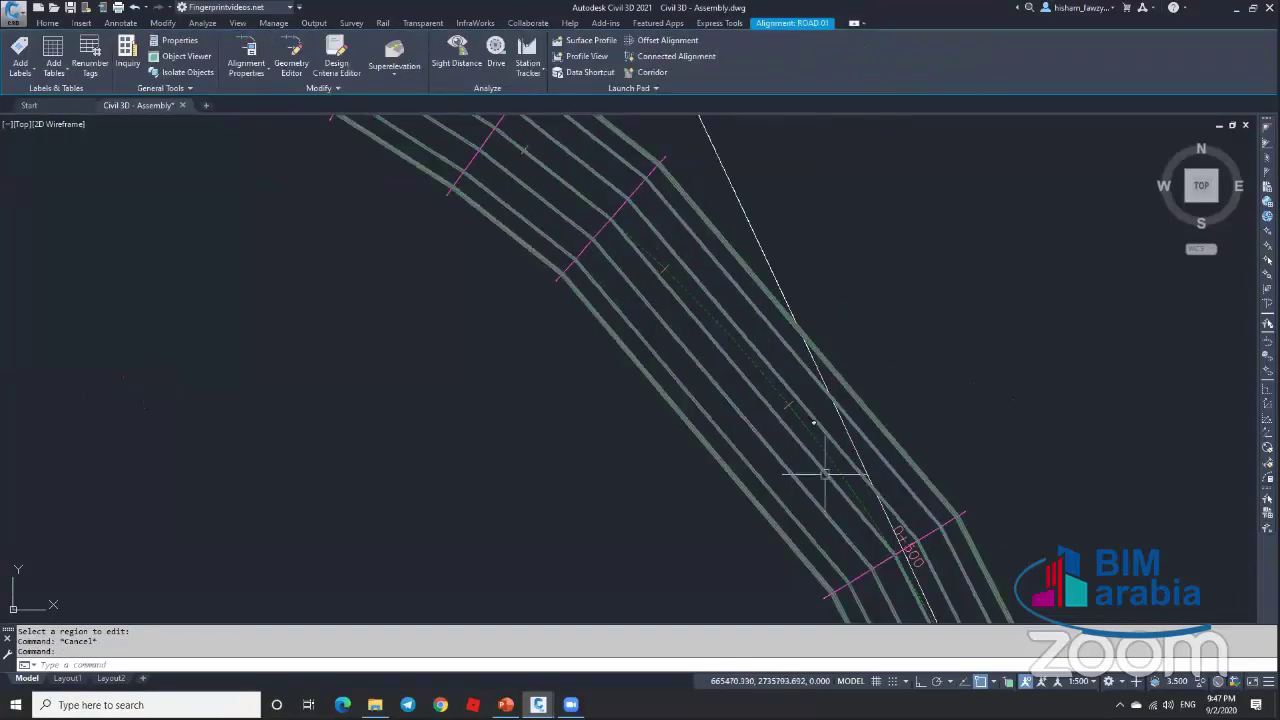
pyautogui.press('Escape')
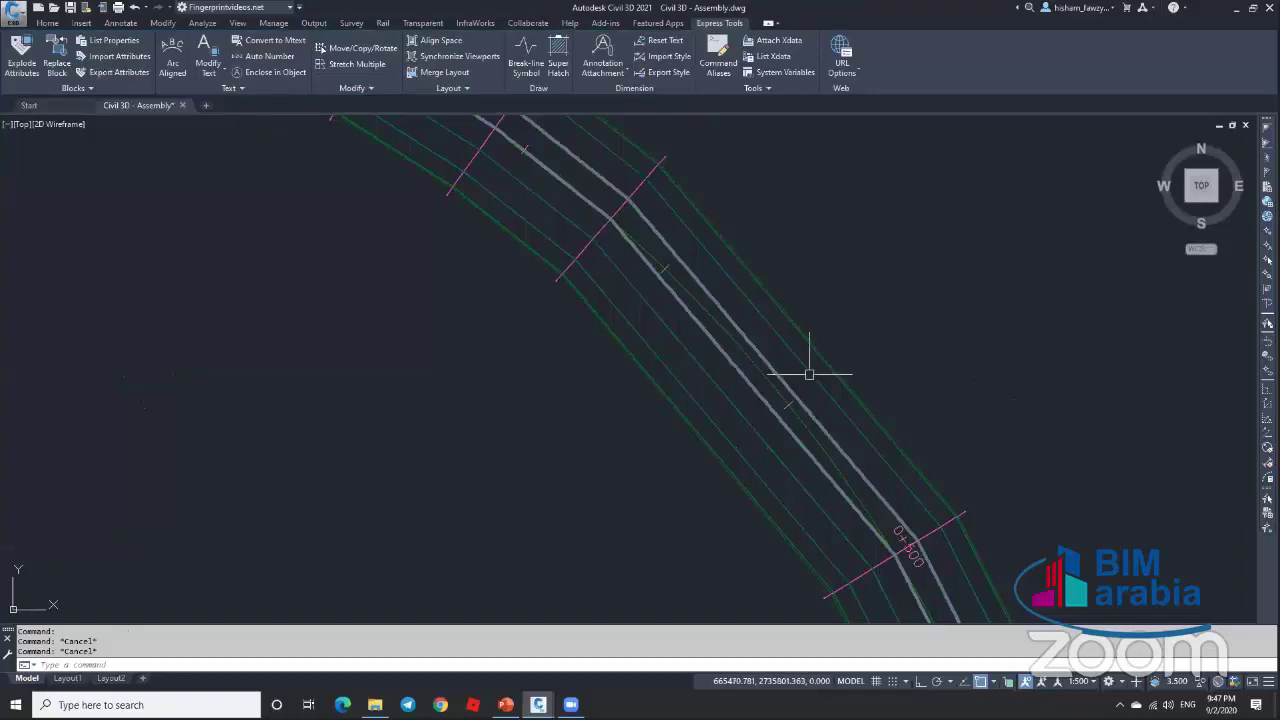
# Step: Pan and zoom along the corridor curve to inspect the sparse section lines
pyautogui.moveTo(872, 330); pyautogui.dragTo(836, 271, button='middle')
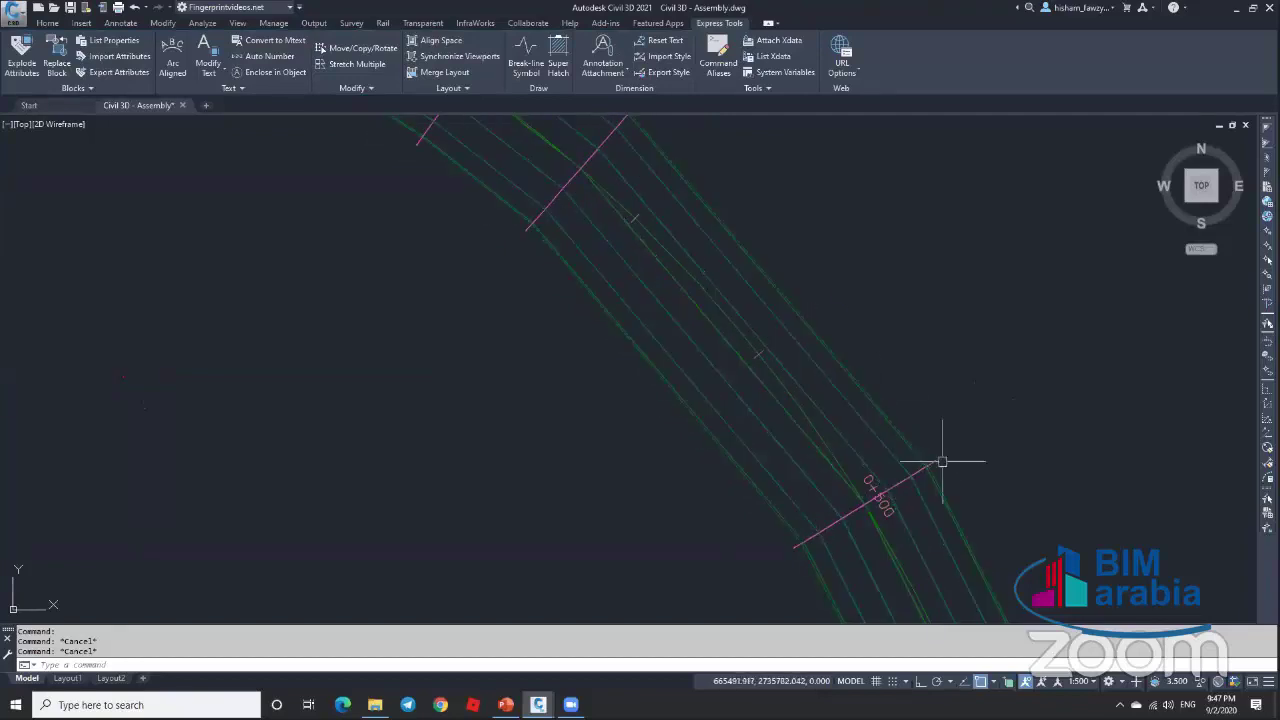
pyautogui.moveTo(804, 261); pyautogui.dragTo(802, 336, button='middle')
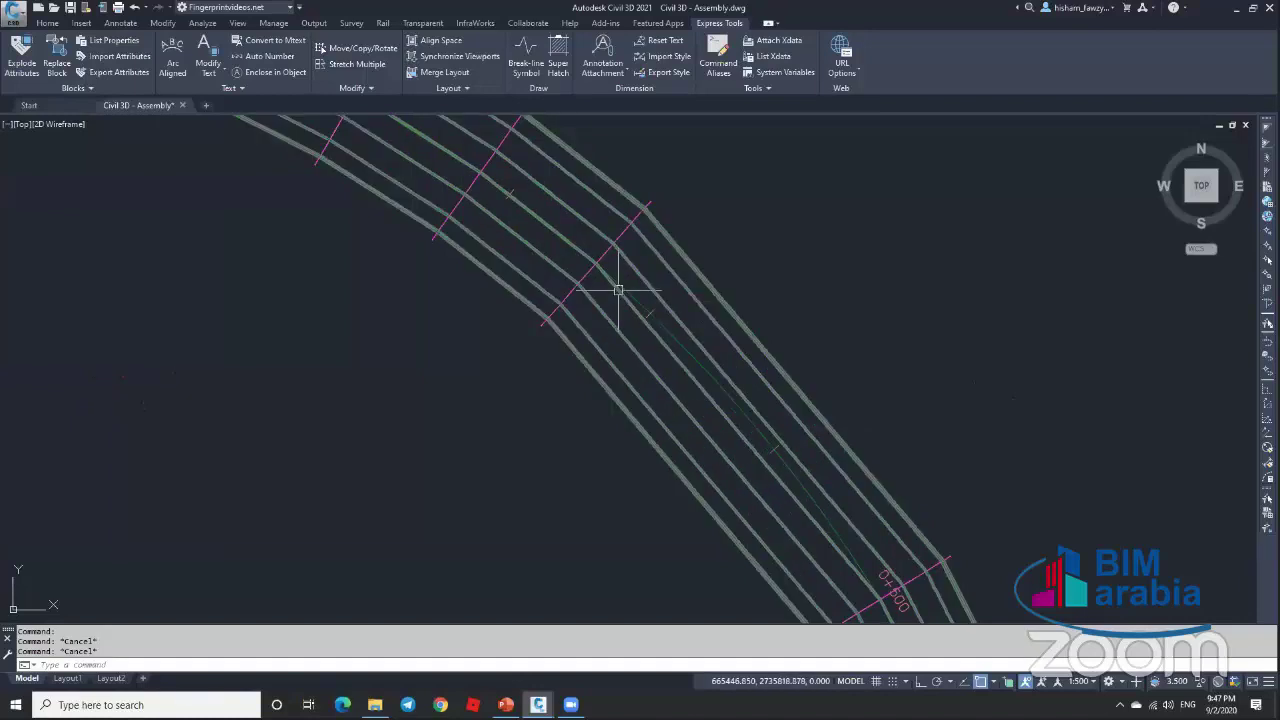
pyautogui.scroll(-3, 700, 297)
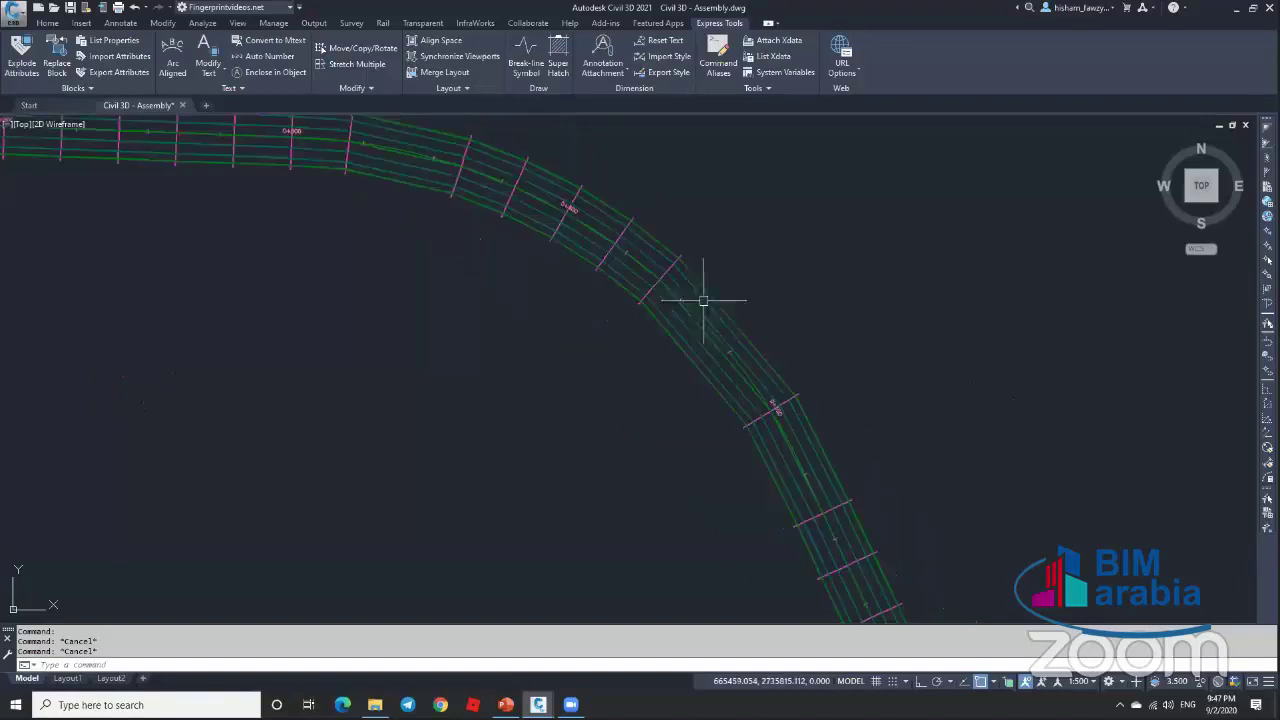
pyautogui.scroll(4, 720, 320)
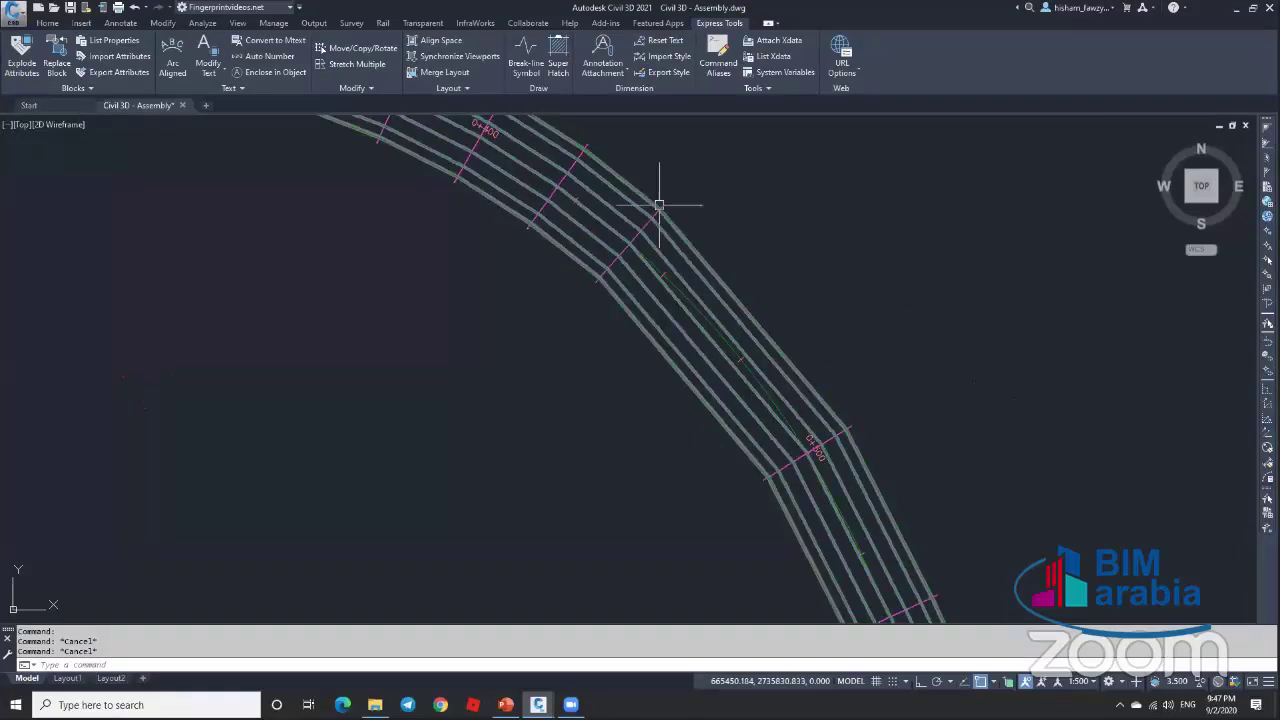
pyautogui.scroll(-2, 808, 323)
pyautogui.scroll(-2, 870, 387)
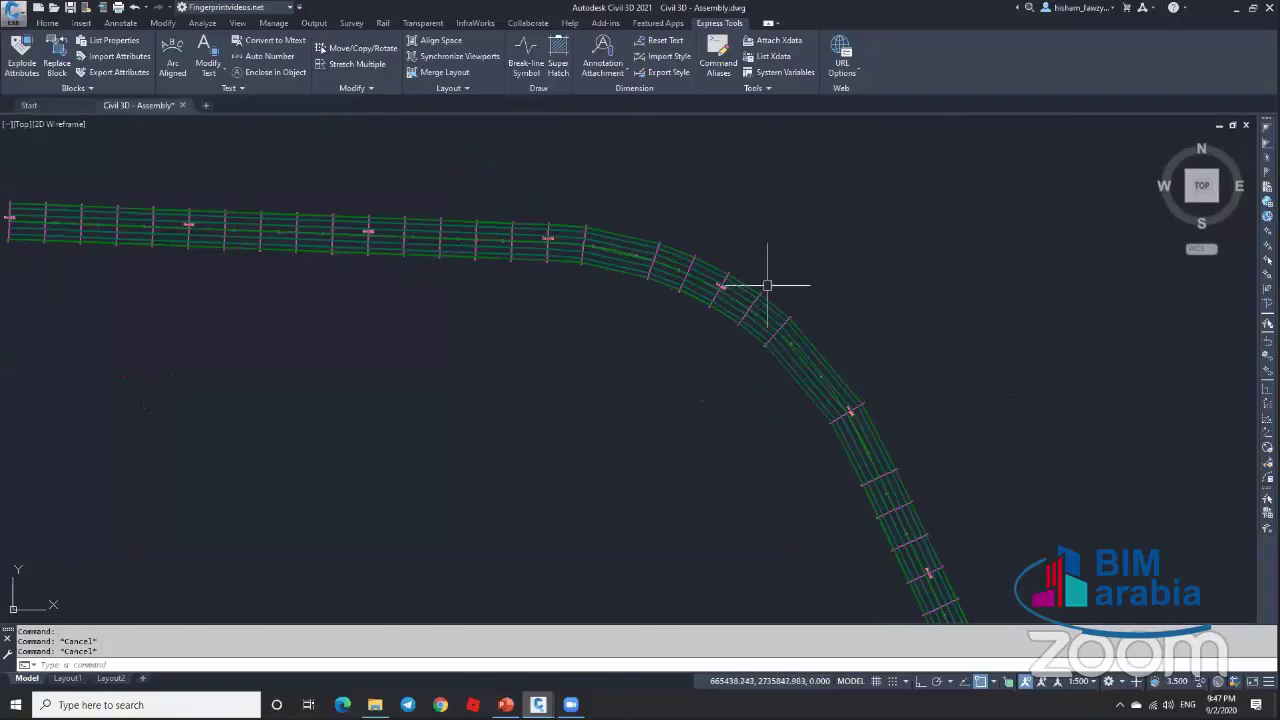
pyautogui.scroll(5, 745, 286)
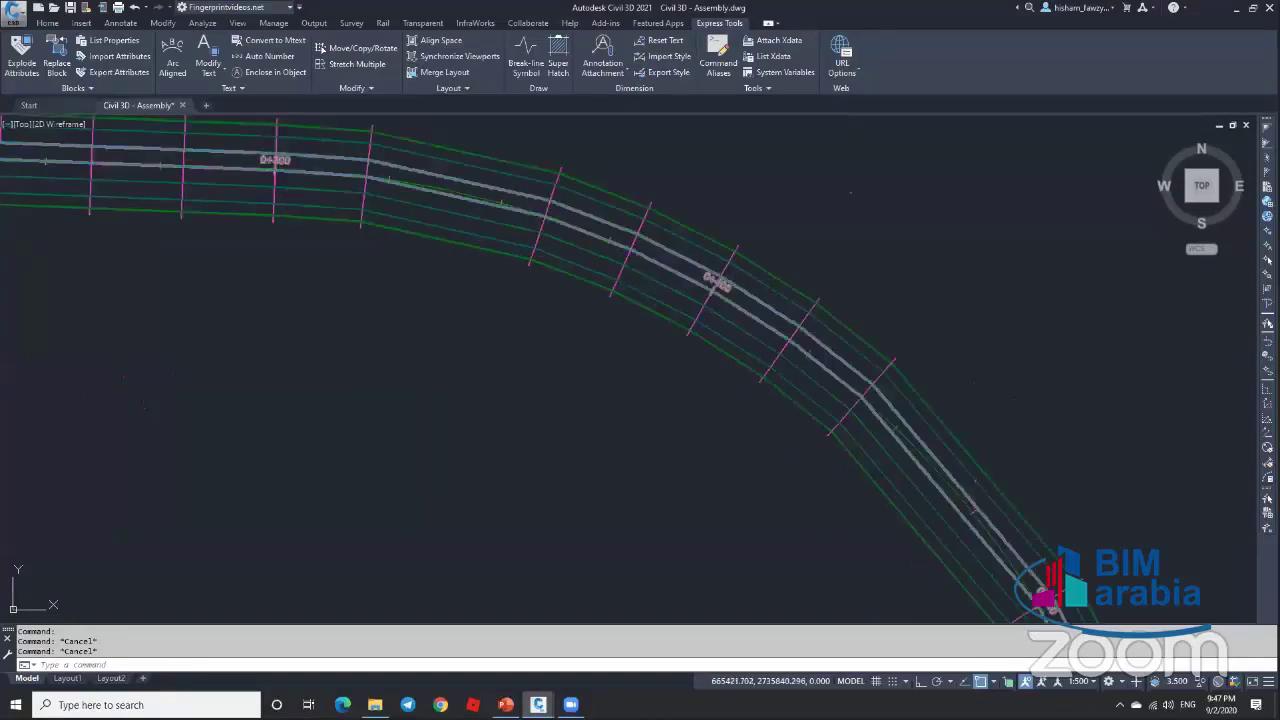
pyautogui.scroll(4, 755, 315)
pyautogui.moveTo(755, 315)
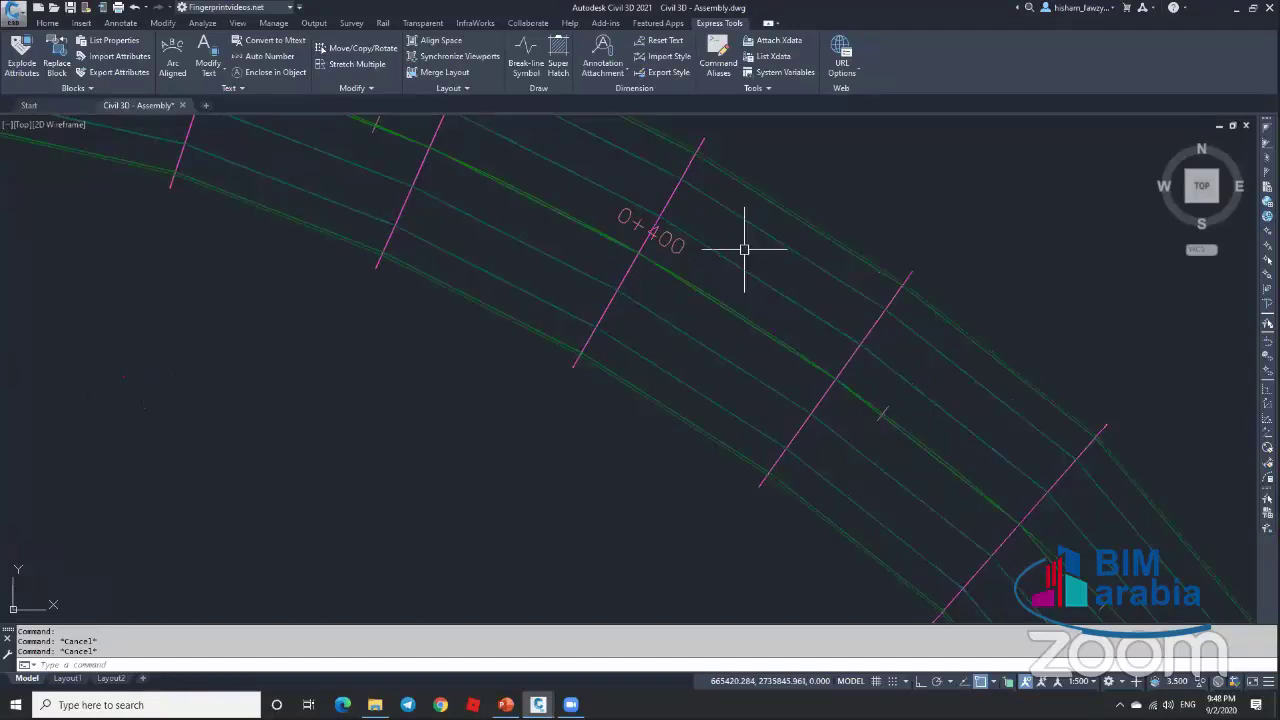
pyautogui.moveTo(744, 249)
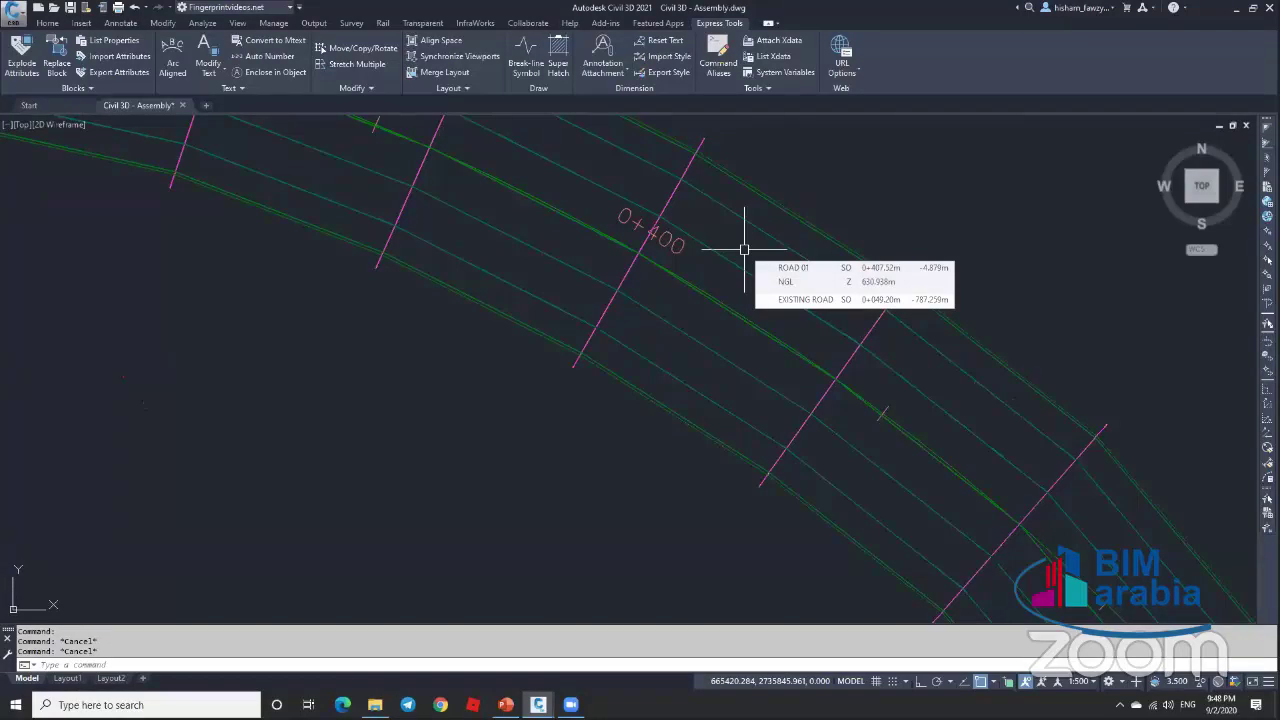
pyautogui.scroll(-4, 744, 249)
pyautogui.scroll(3, 786, 277)
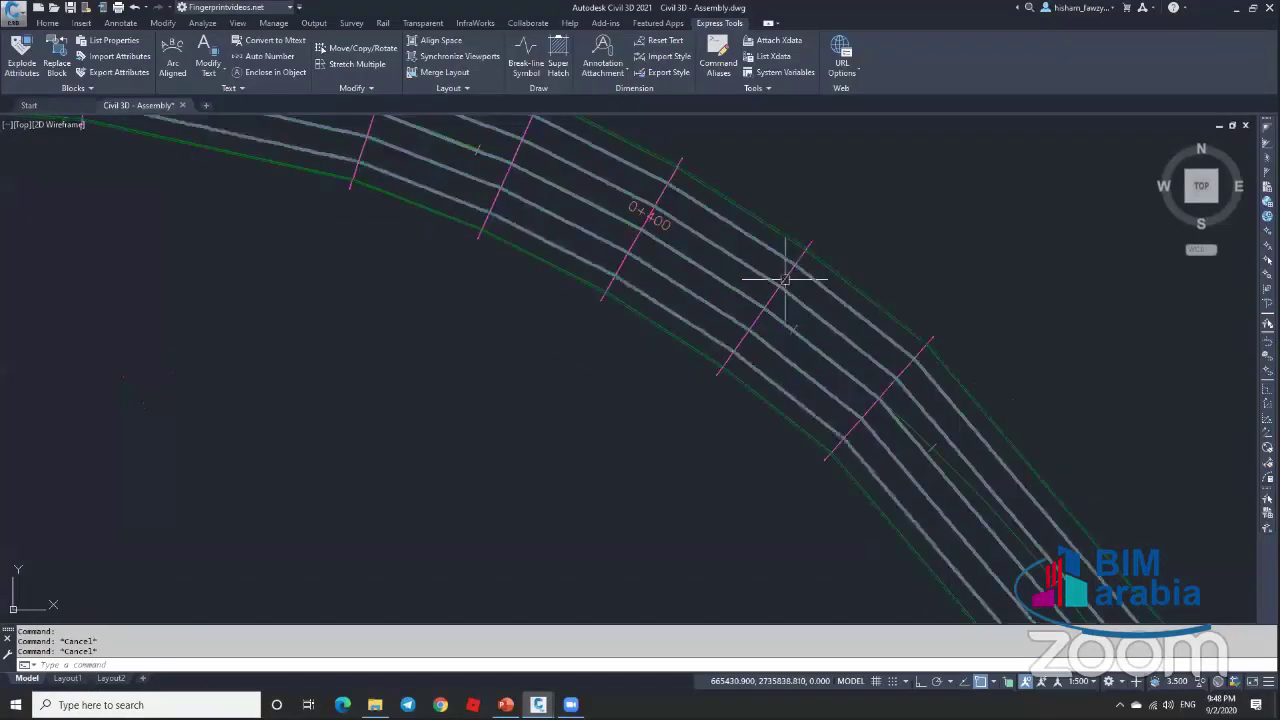
# Step: Set the region's curve increment to 5 and tangent spacing to 10, then rebuild
pyautogui.click(786, 280)
pyautogui.click(338, 72)
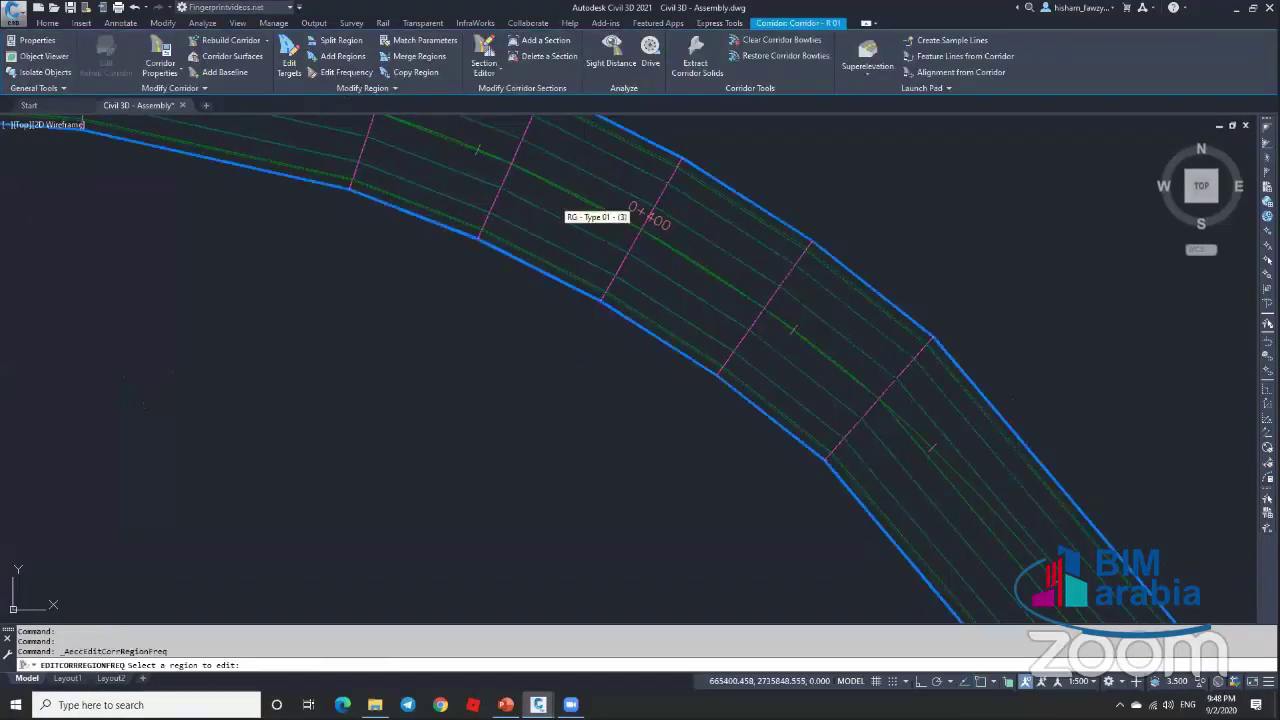
pyautogui.click(560, 209)
pyautogui.click(723, 199)
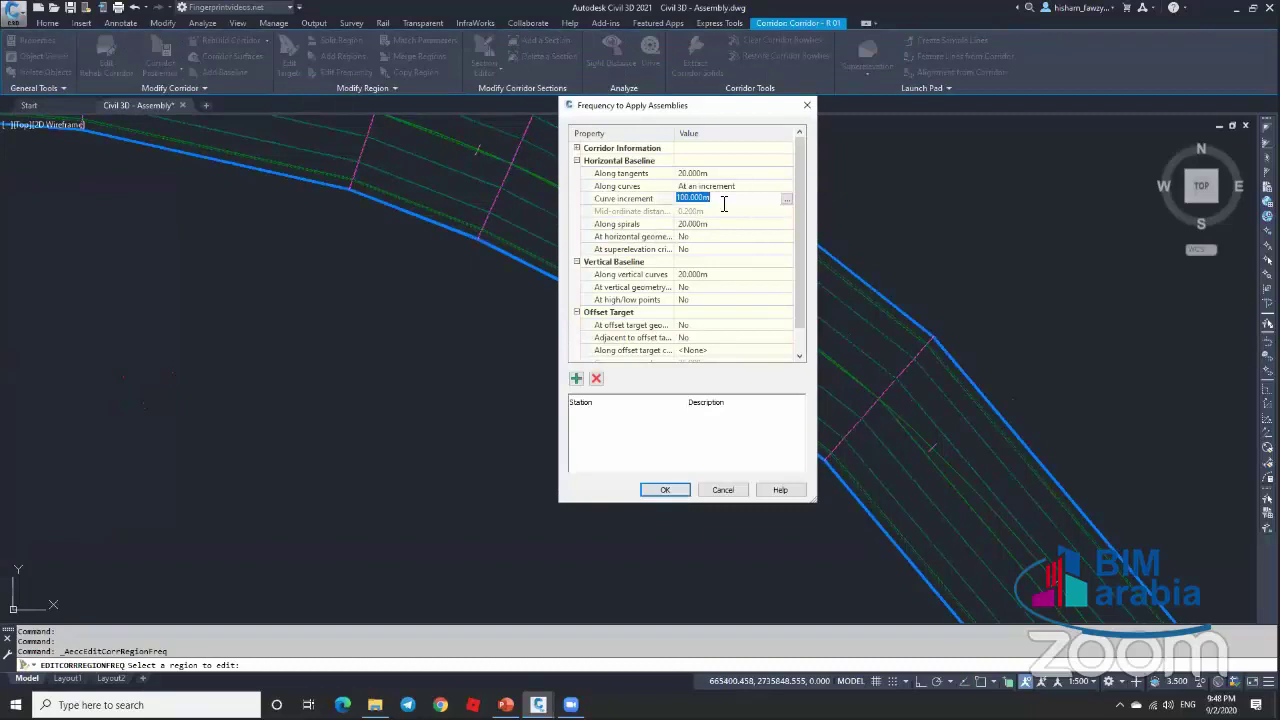
pyautogui.write('5')
pyautogui.click(733, 176)
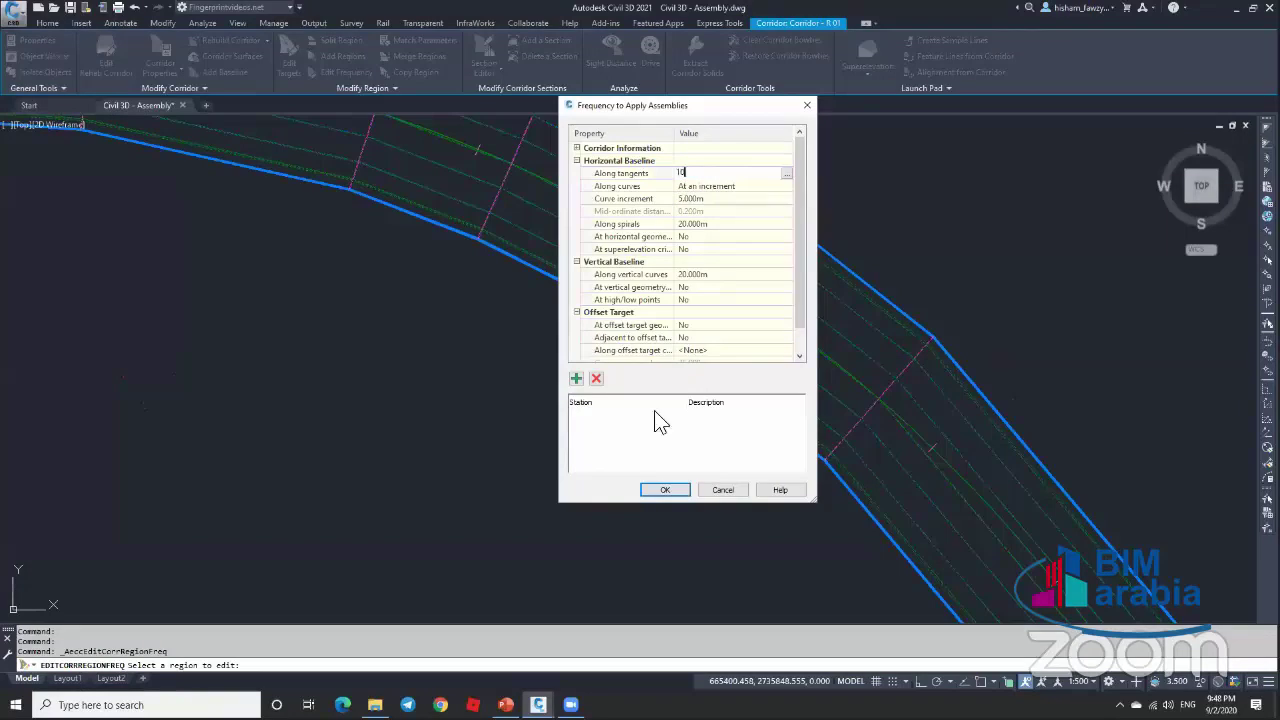
pyautogui.click(655, 490)
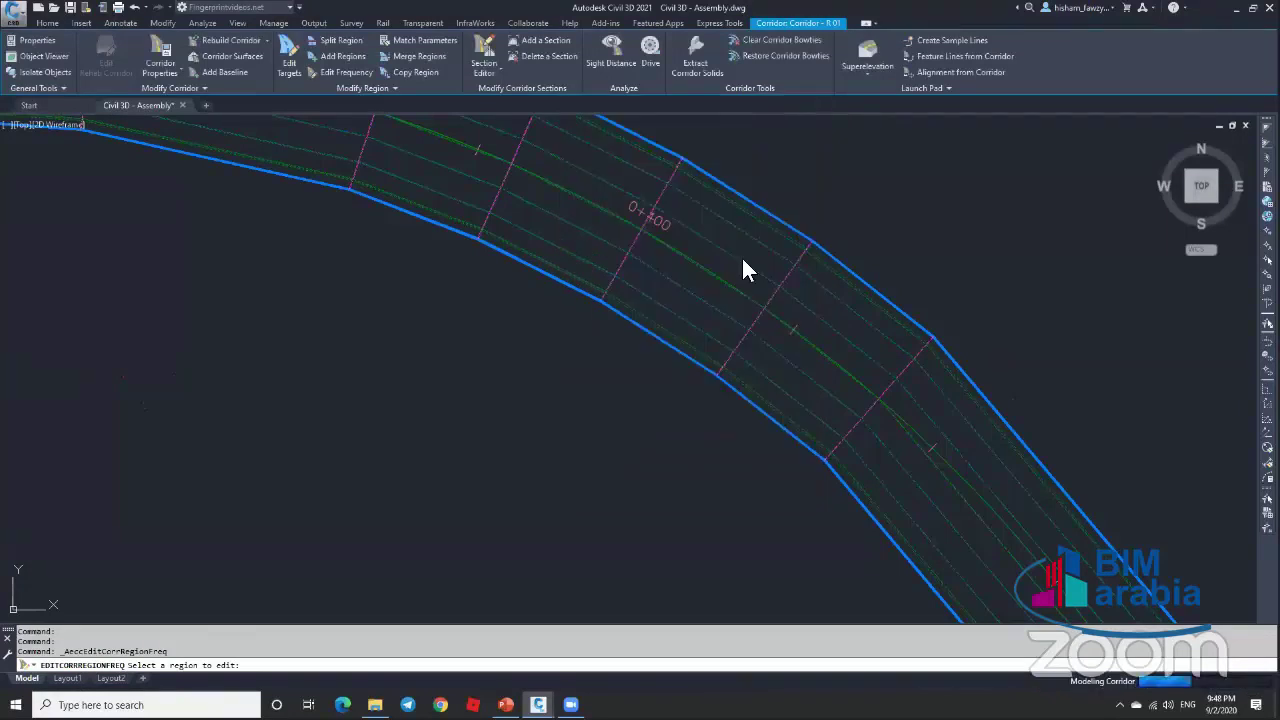
# Step: Zoom along the rebuilt corridor to review the denser section lines, then reselect it
pyautogui.scroll(-5, 723, 243)
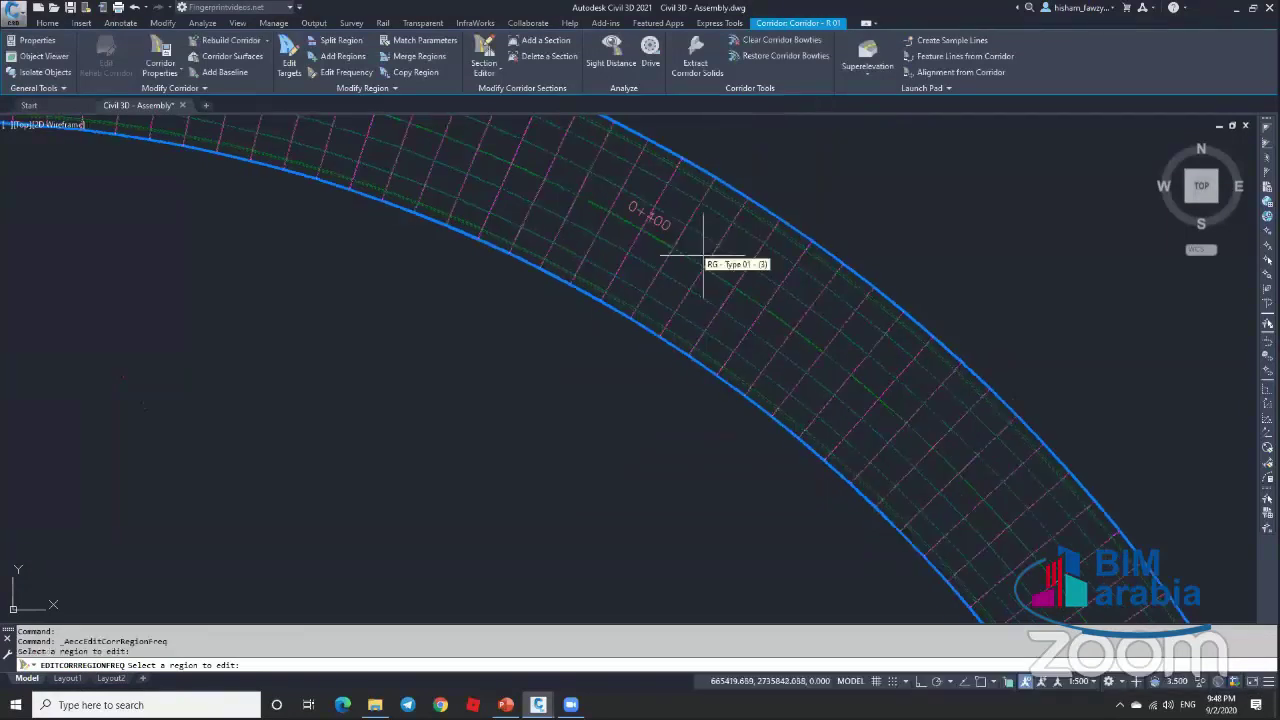
pyautogui.press('Escape')
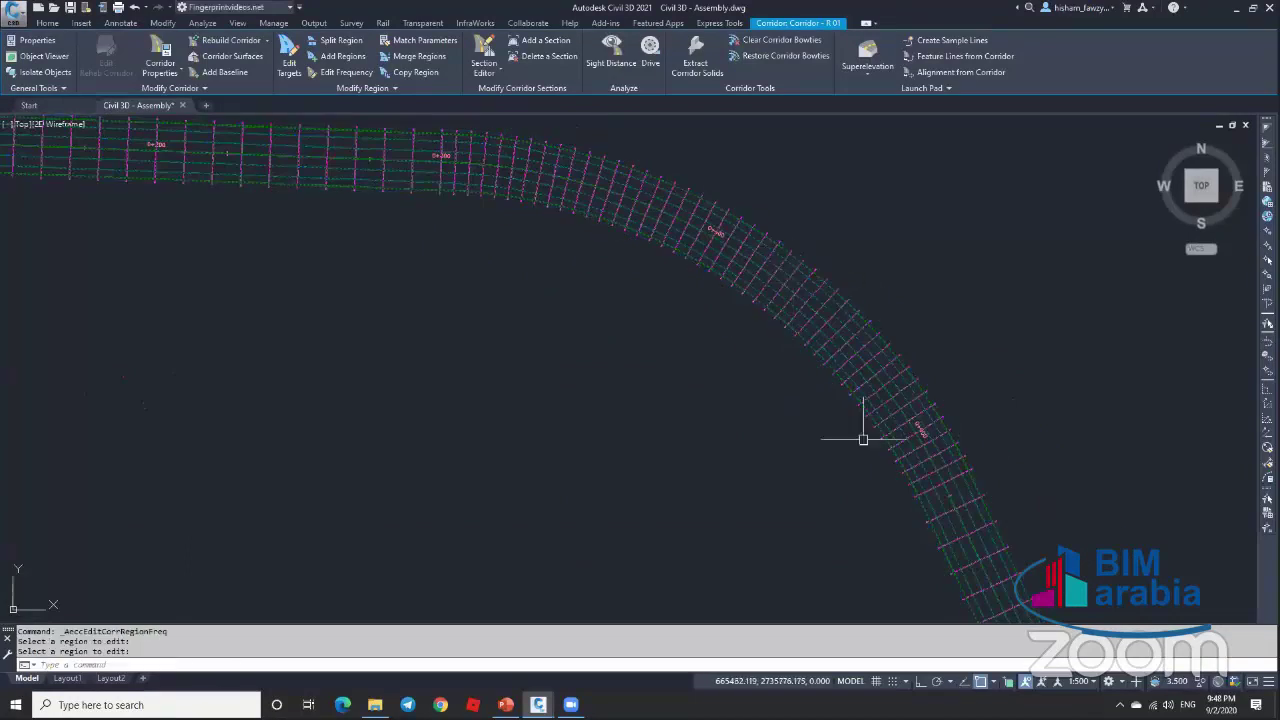
pyautogui.scroll(5, 841, 321)
pyautogui.scroll(-5, 841, 321)
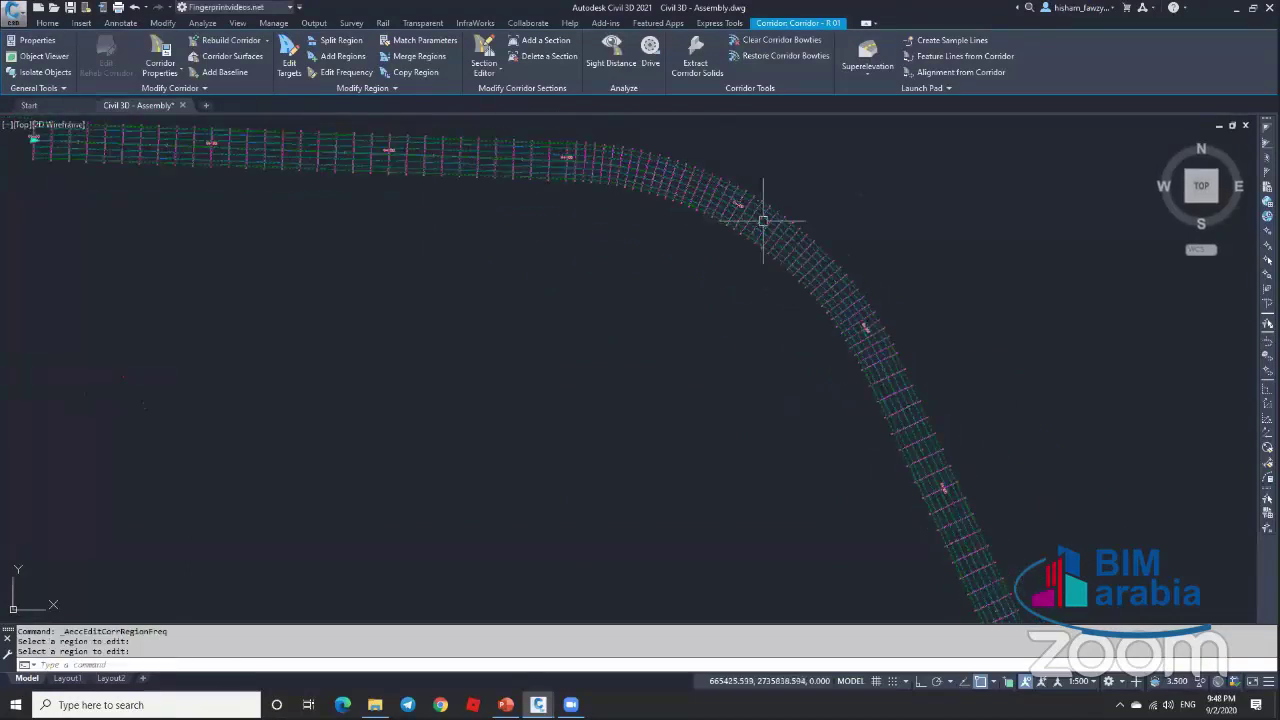
pyautogui.scroll(3, 905, 425)
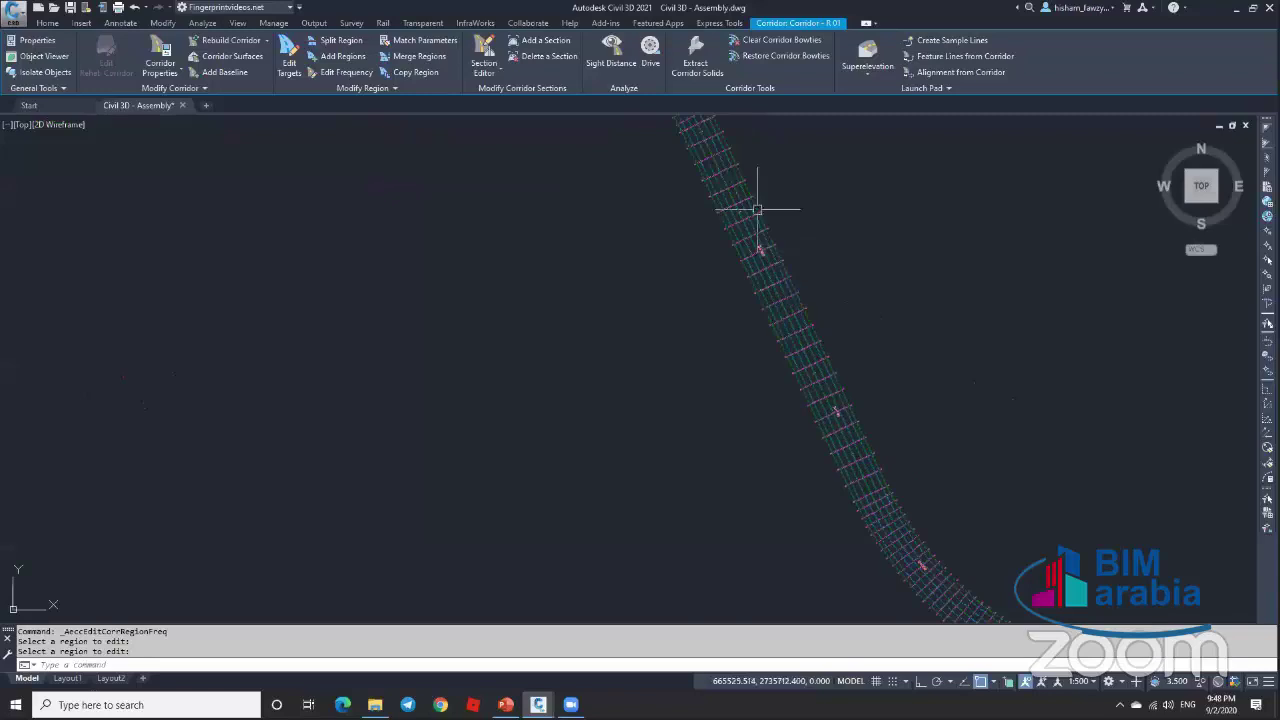
pyautogui.scroll(-5, 791, 306)
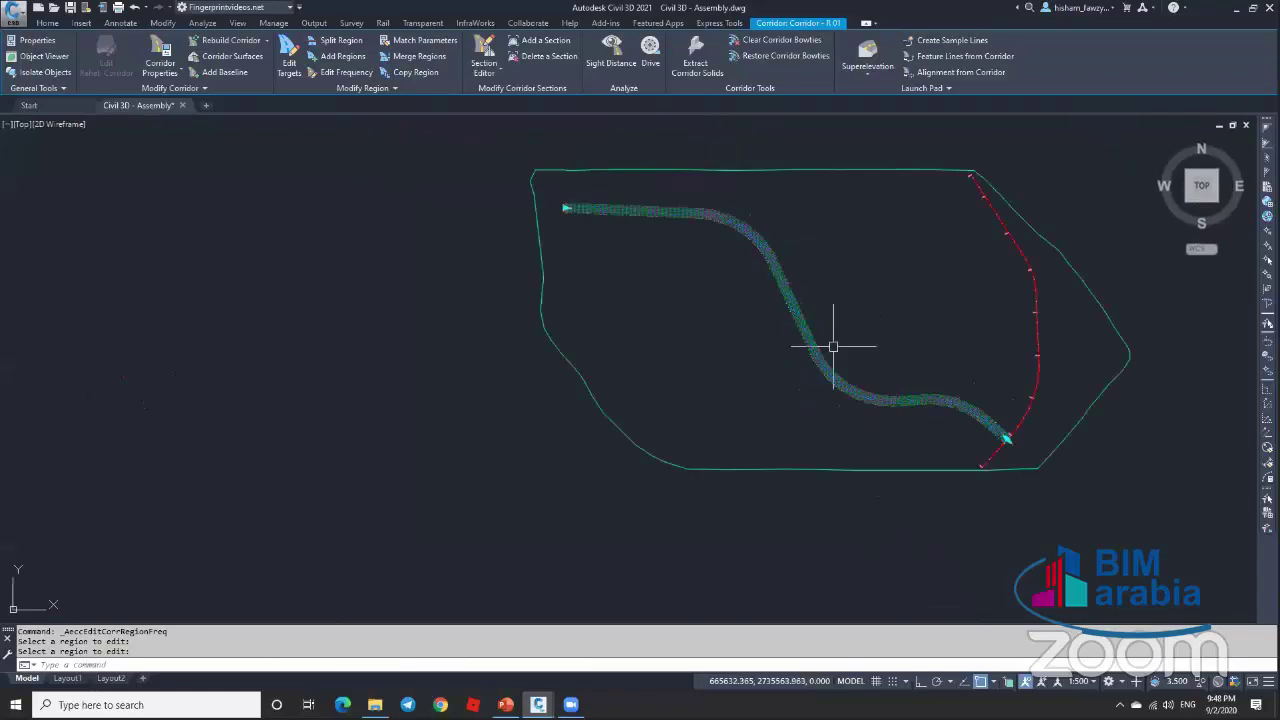
pyautogui.scroll(4, 902, 384)
pyautogui.press('Escape')
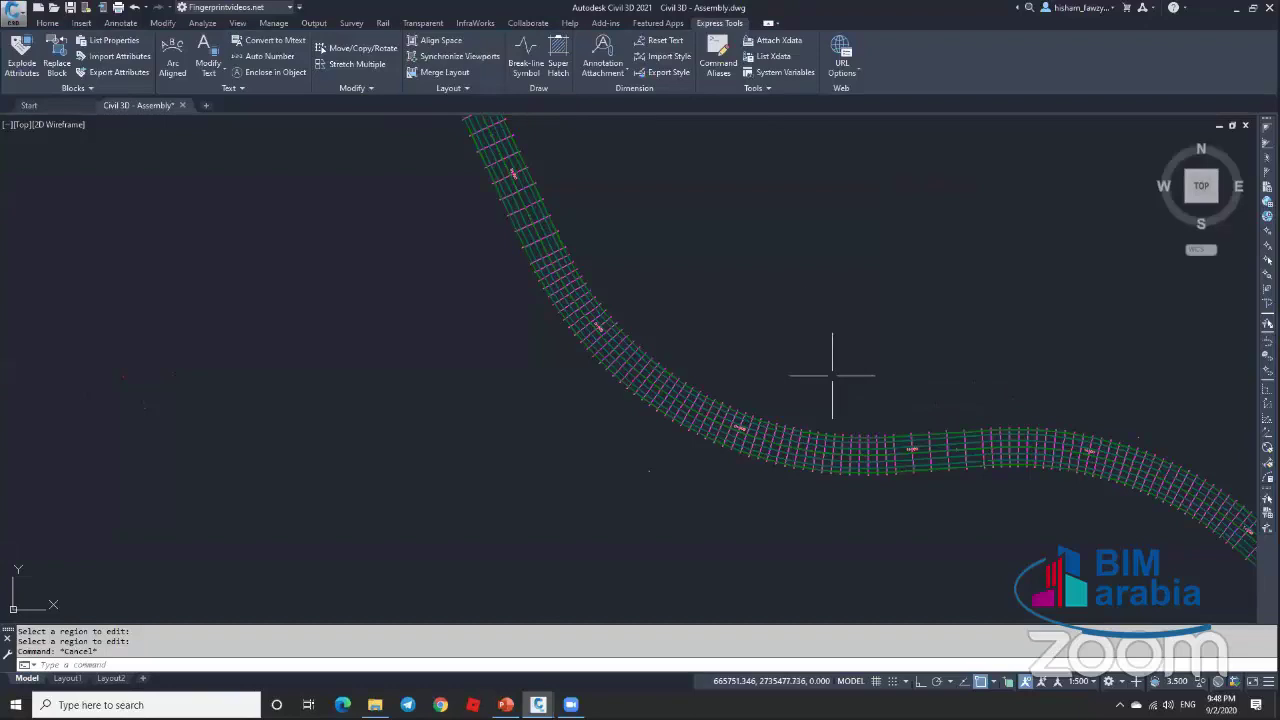
pyautogui.scroll(-3, 769, 445)
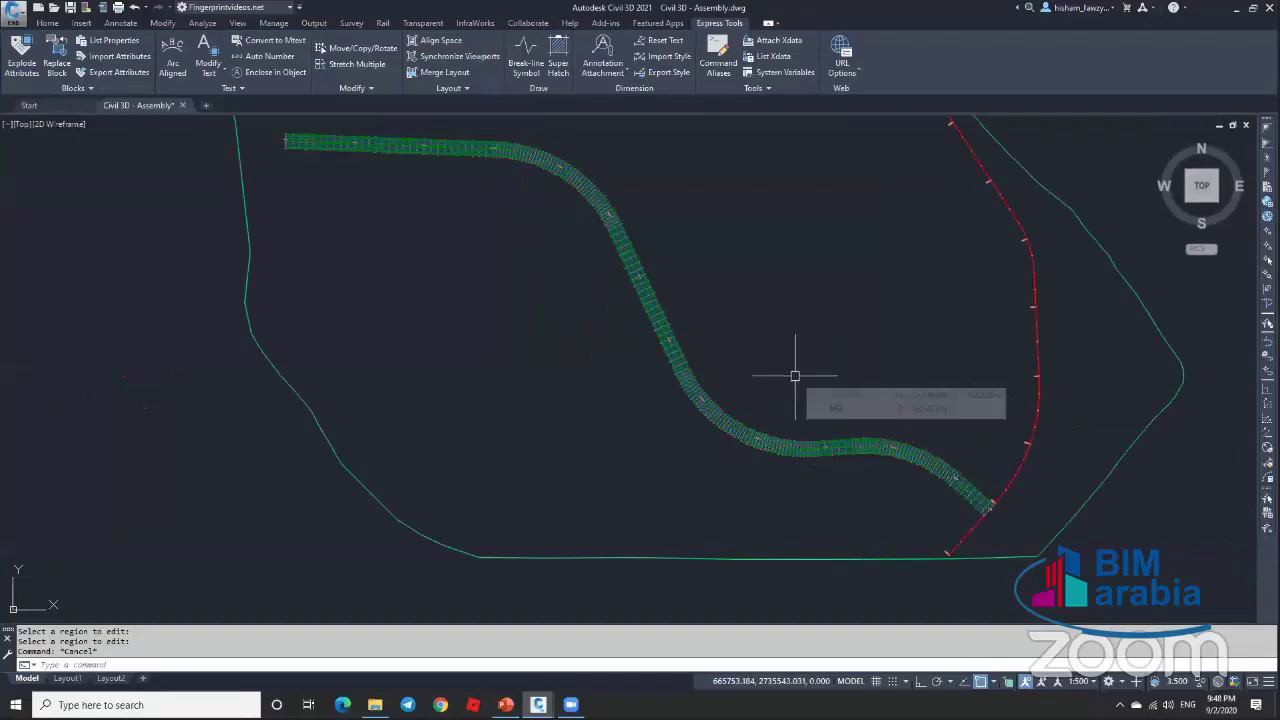
pyautogui.scroll(-2, 657, 357)
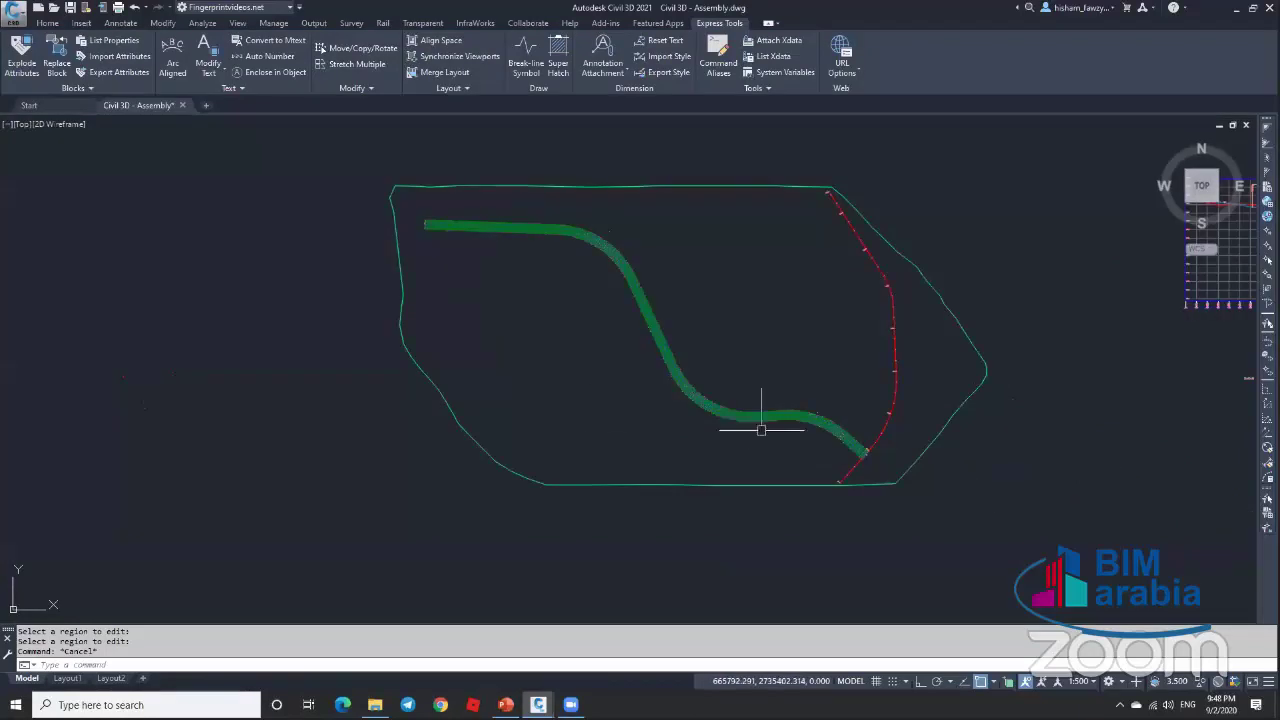
pyautogui.scroll(4, 716, 412)
pyautogui.scroll(5, 716, 412)
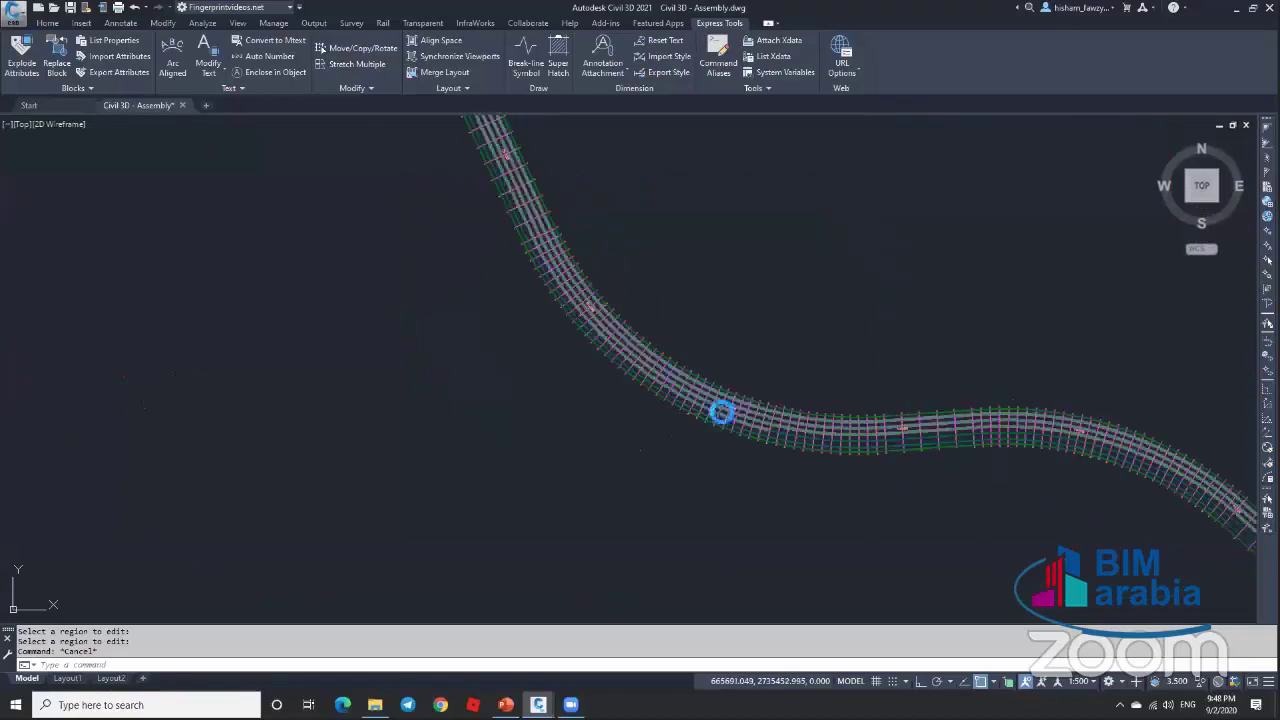
pyautogui.scroll(3, 710, 400)
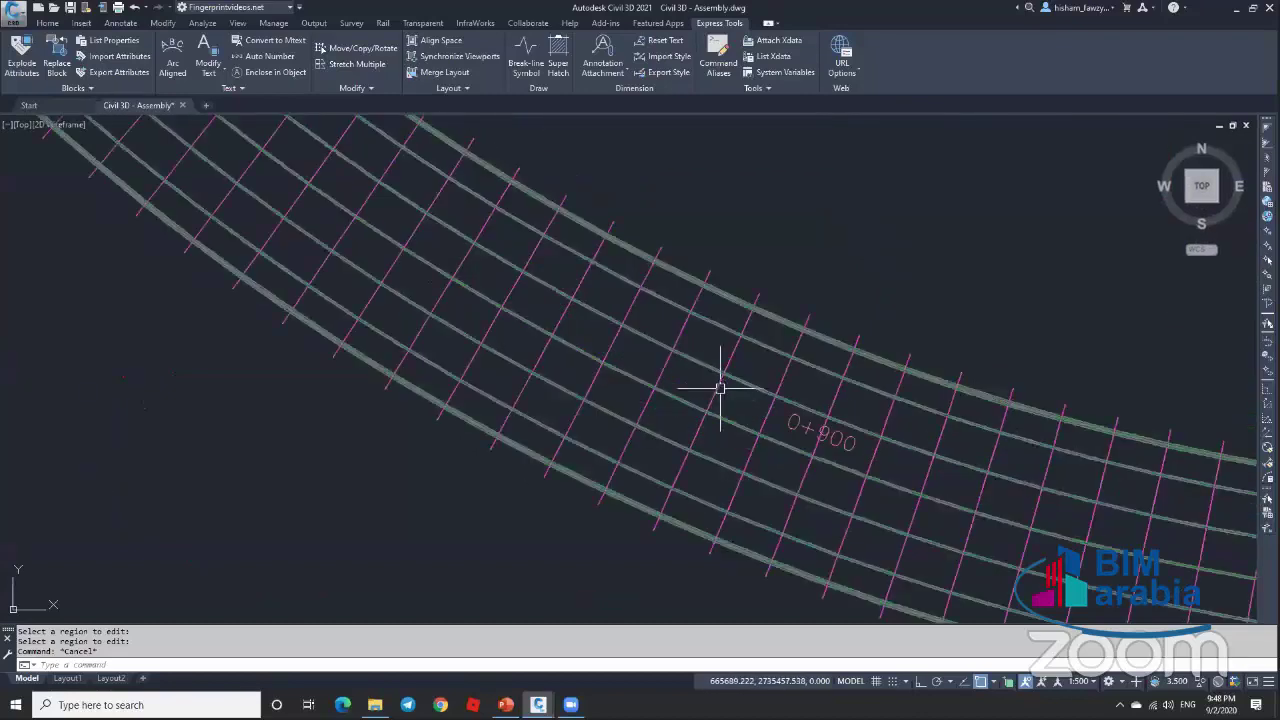
pyautogui.click(728, 398)
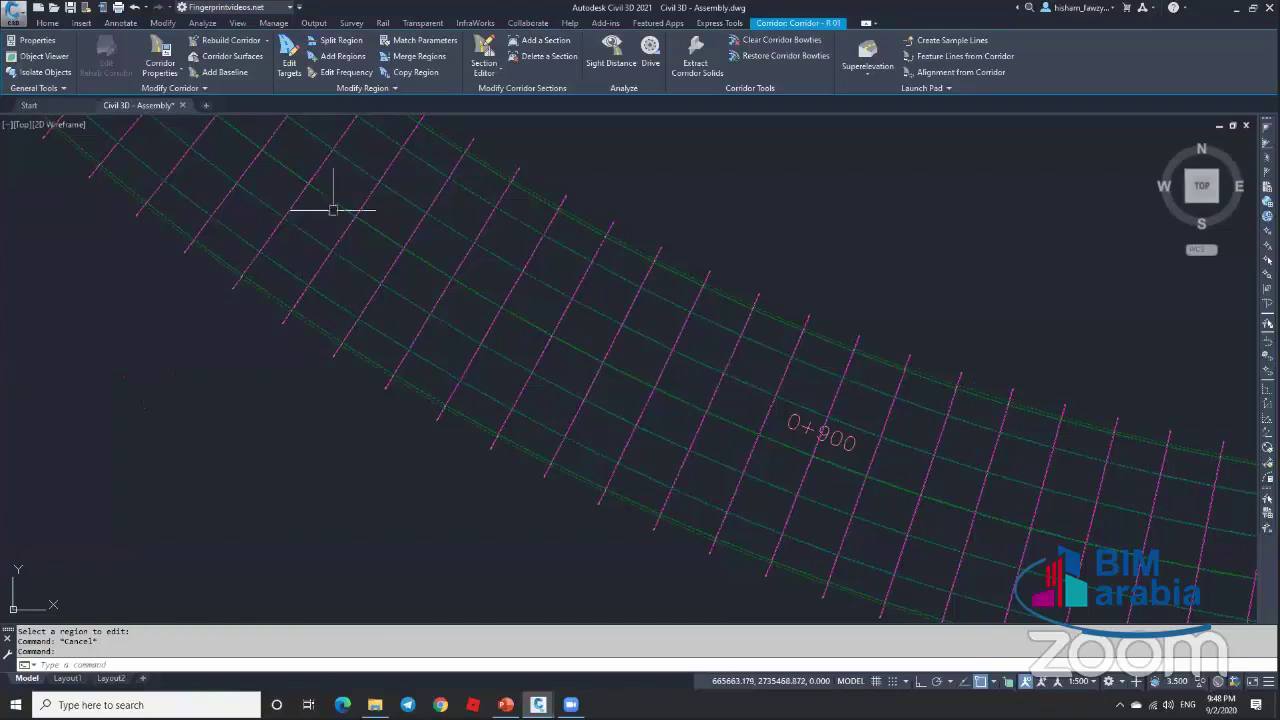
# Step: Add corridor surface 'top' using Top links with Top Links overhang correction
pyautogui.click(248, 58)
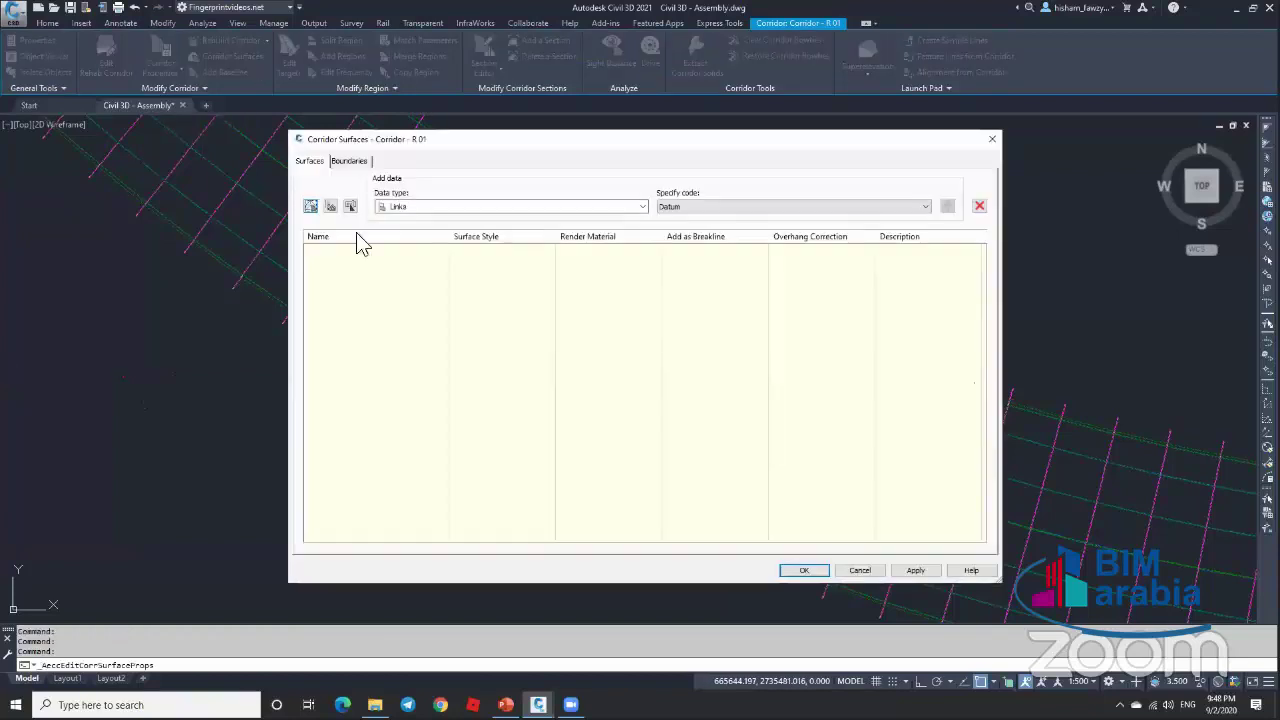
pyautogui.click(434, 251)
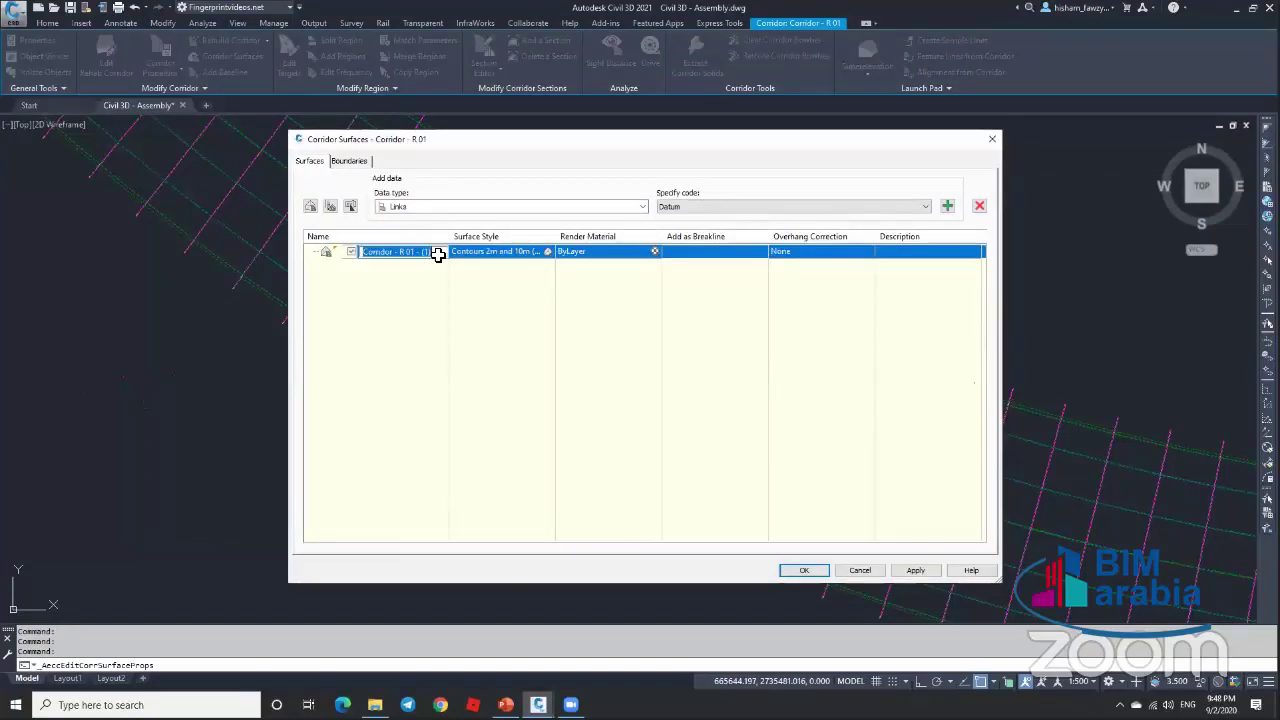
pyautogui.click(436, 252)
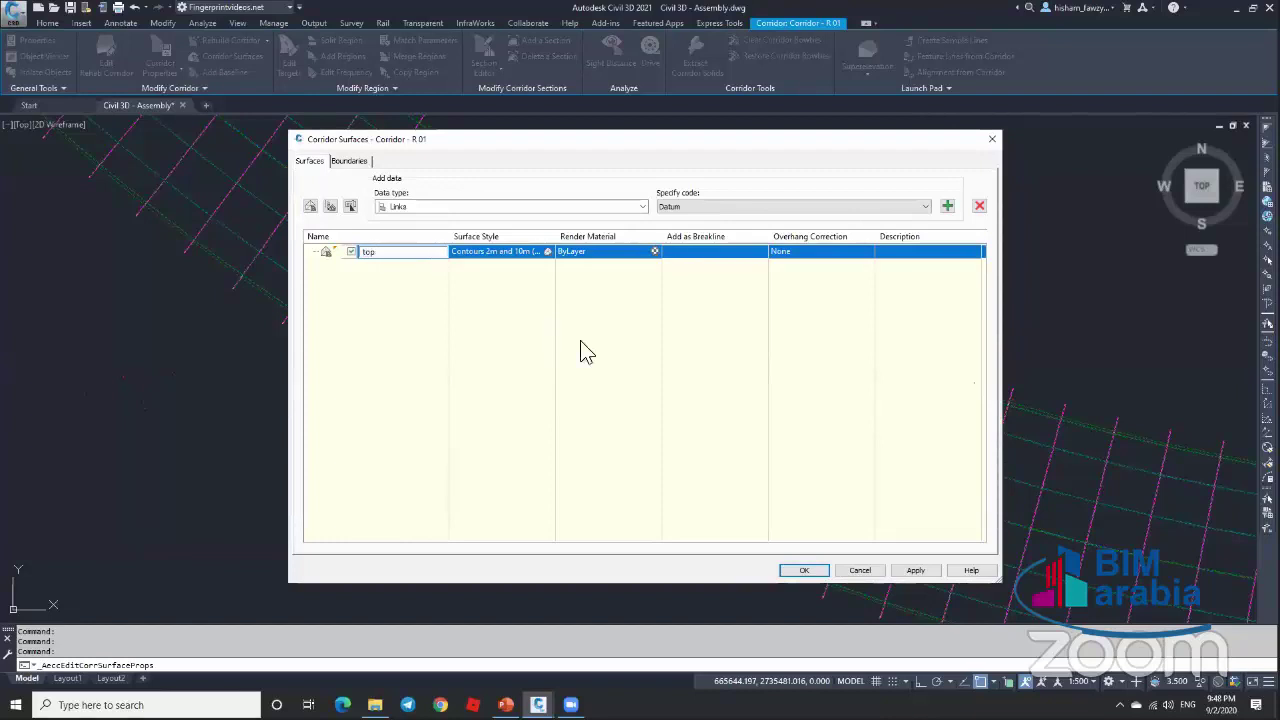
pyautogui.click(780, 208)
pyautogui.click(673, 234)
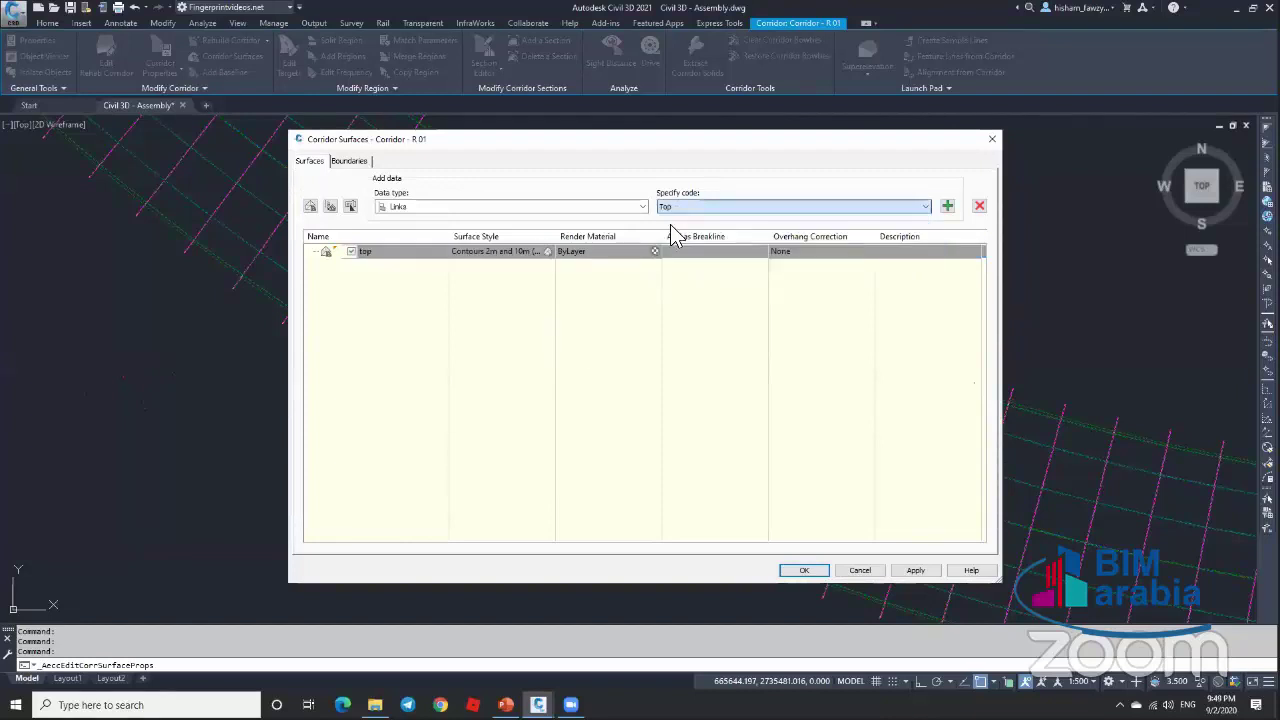
pyautogui.click(946, 207)
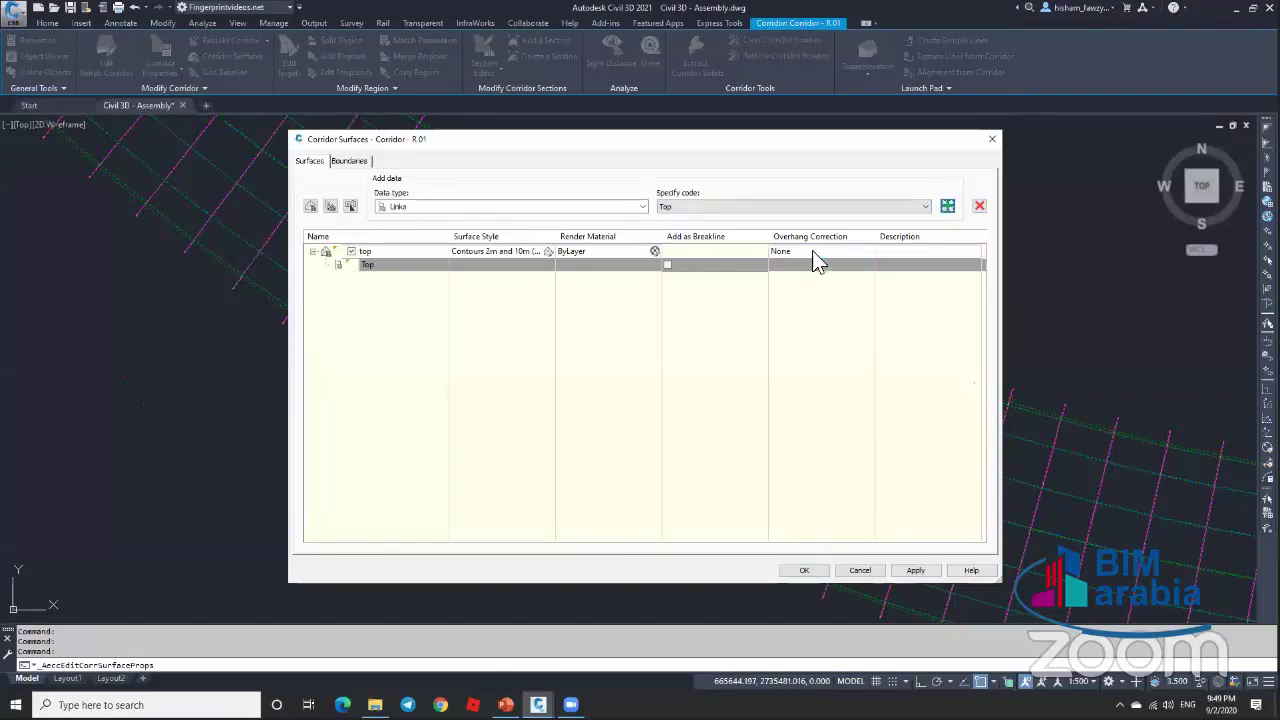
pyautogui.click(813, 252)
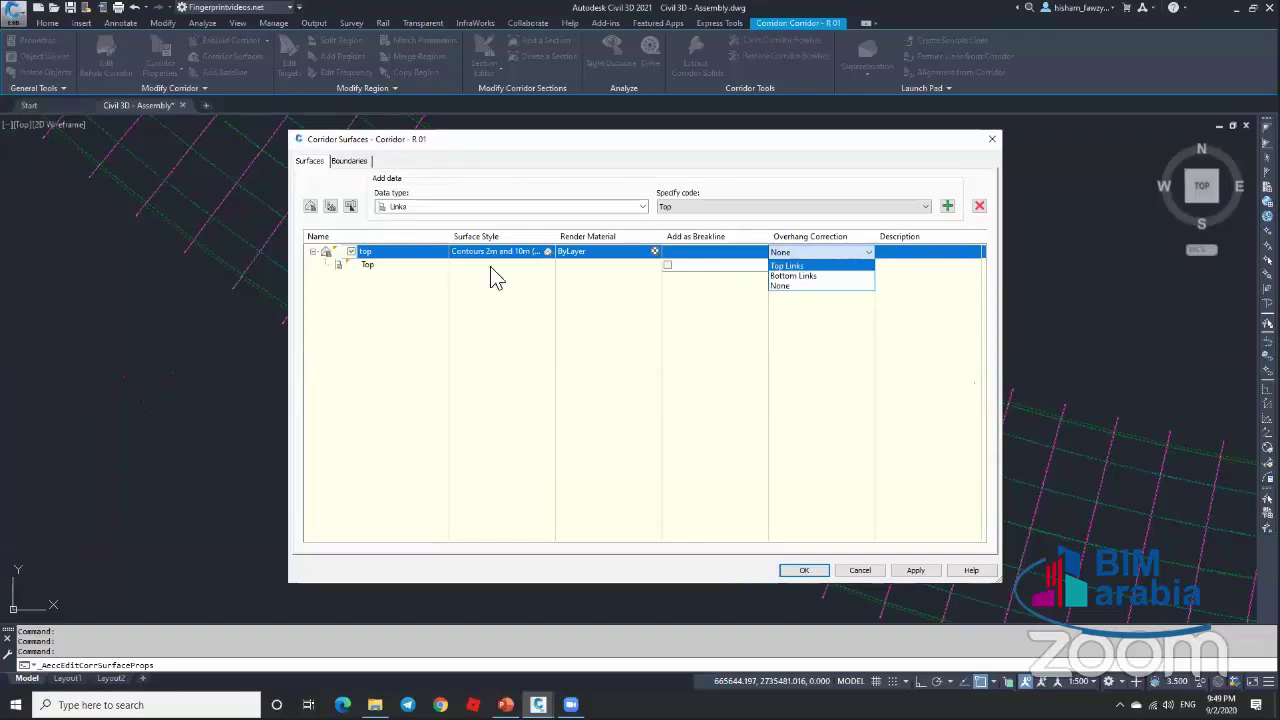
pyautogui.click(790, 266)
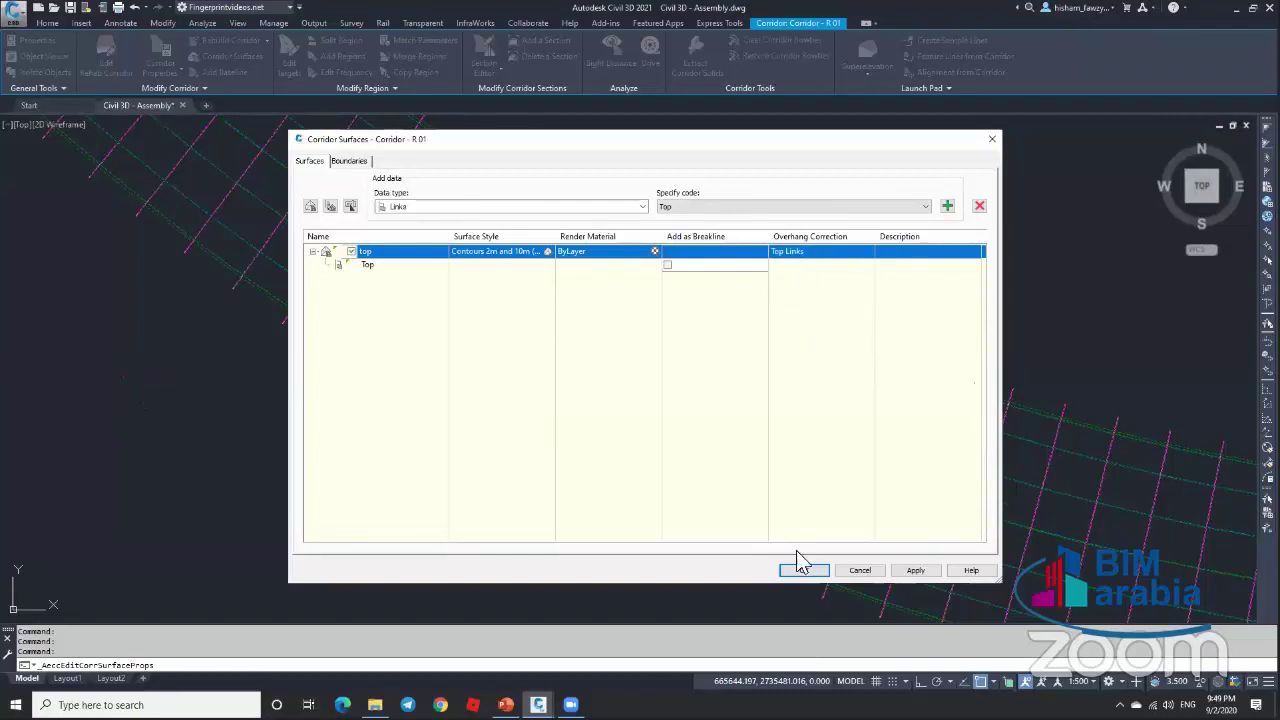
# Step: Give 'top' a Corridor Shrinkwrap outside boundary from corridor extents and rebuild the corridor
pyautogui.click(349, 161)
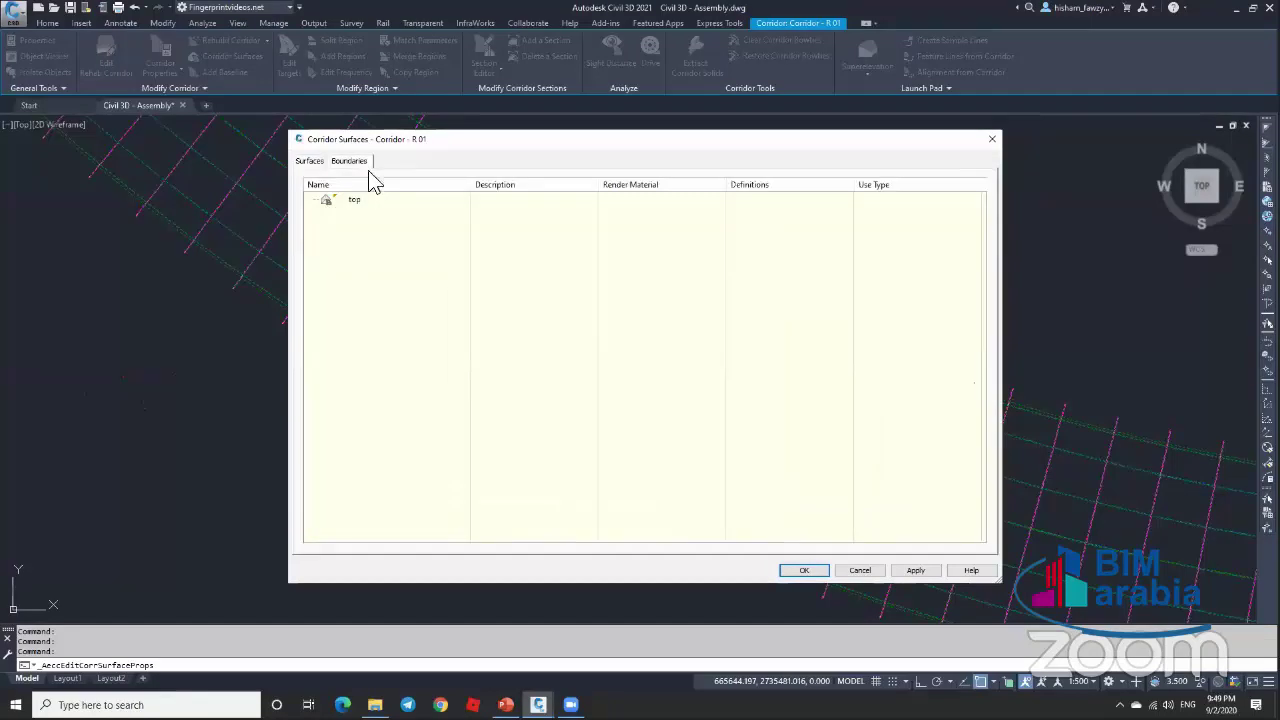
pyautogui.rightClick(394, 200)
pyautogui.click(489, 207)
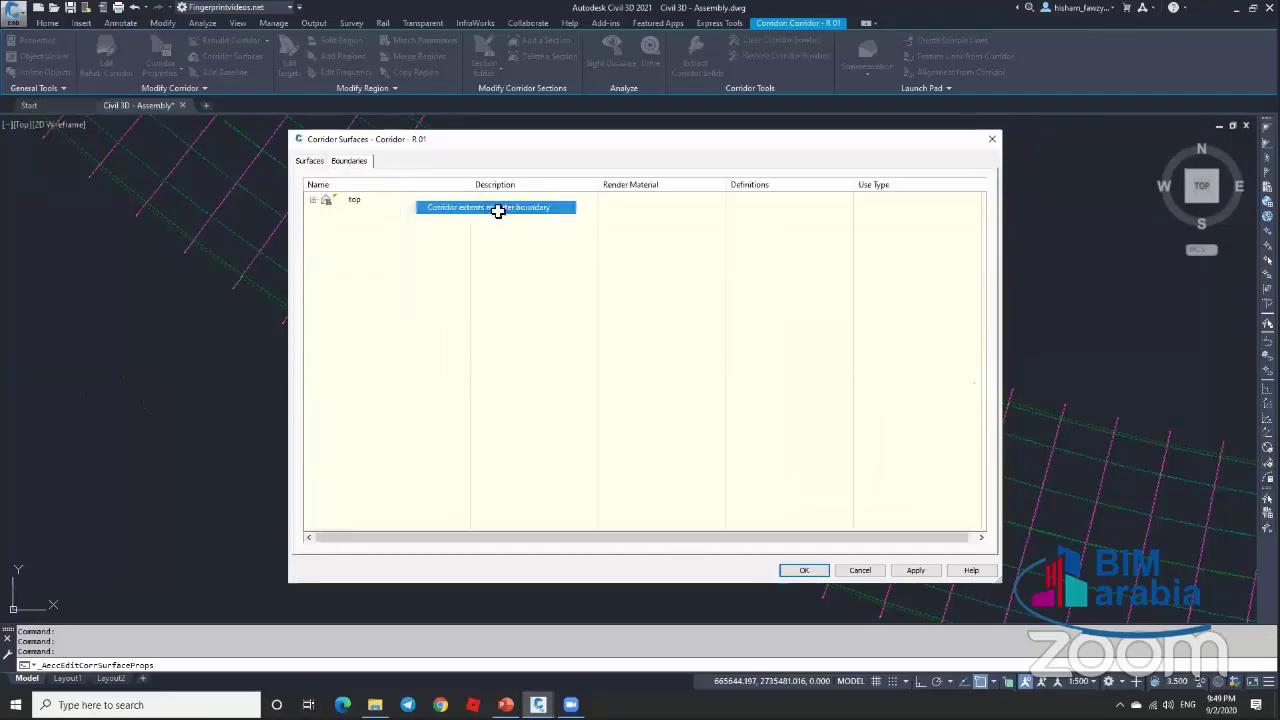
pyautogui.click(804, 572)
pyautogui.click(584, 330)
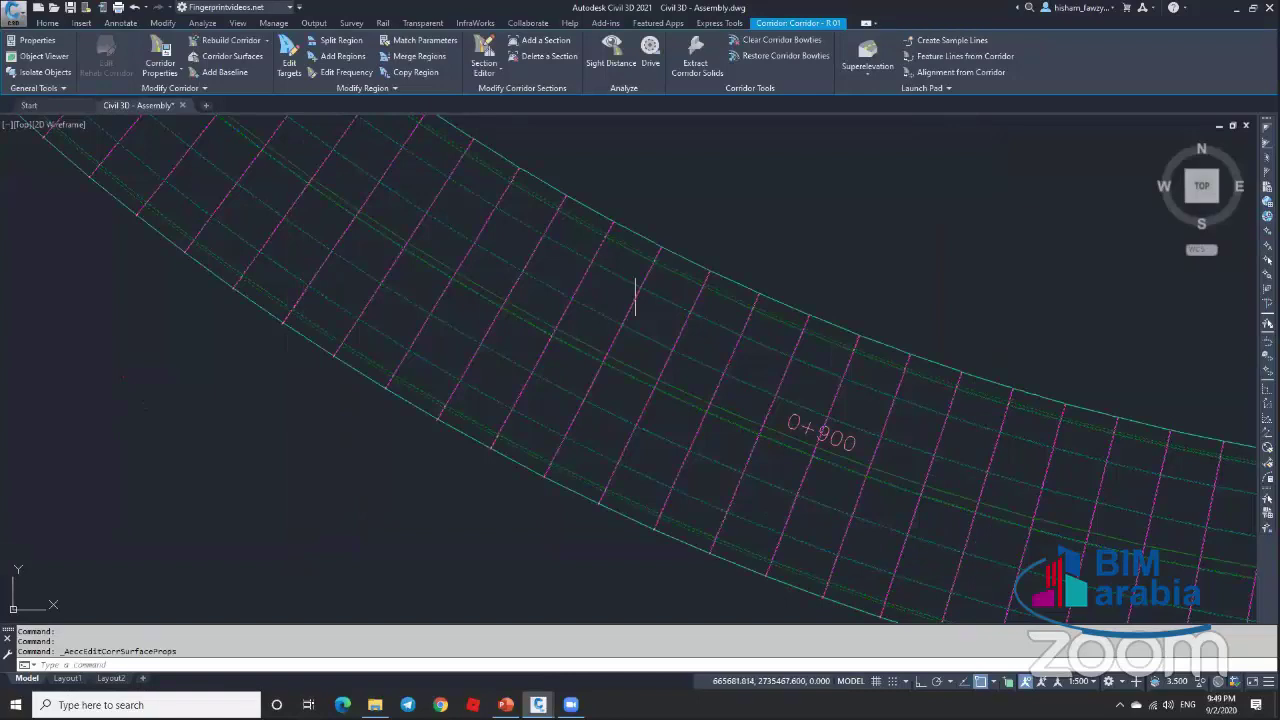
pyautogui.press('Escape')
pyautogui.click(631, 230)
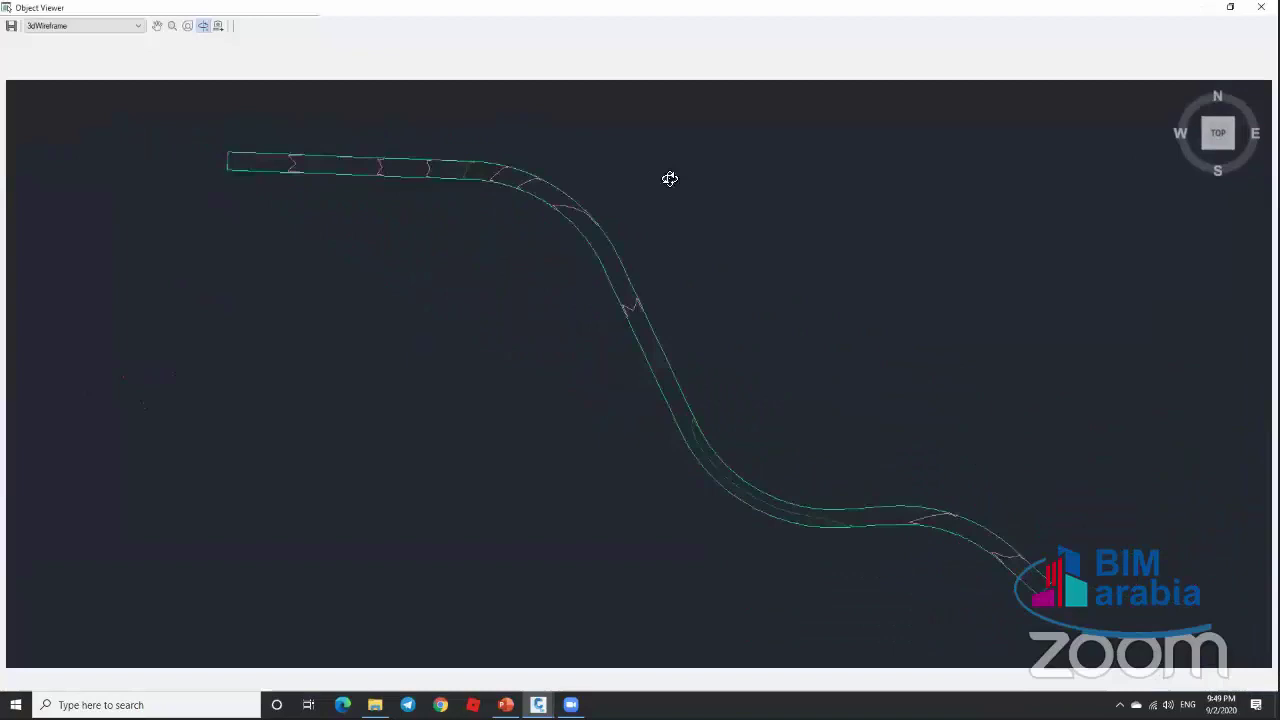
pyautogui.moveTo(669, 177); pyautogui.dragTo(837, 303)
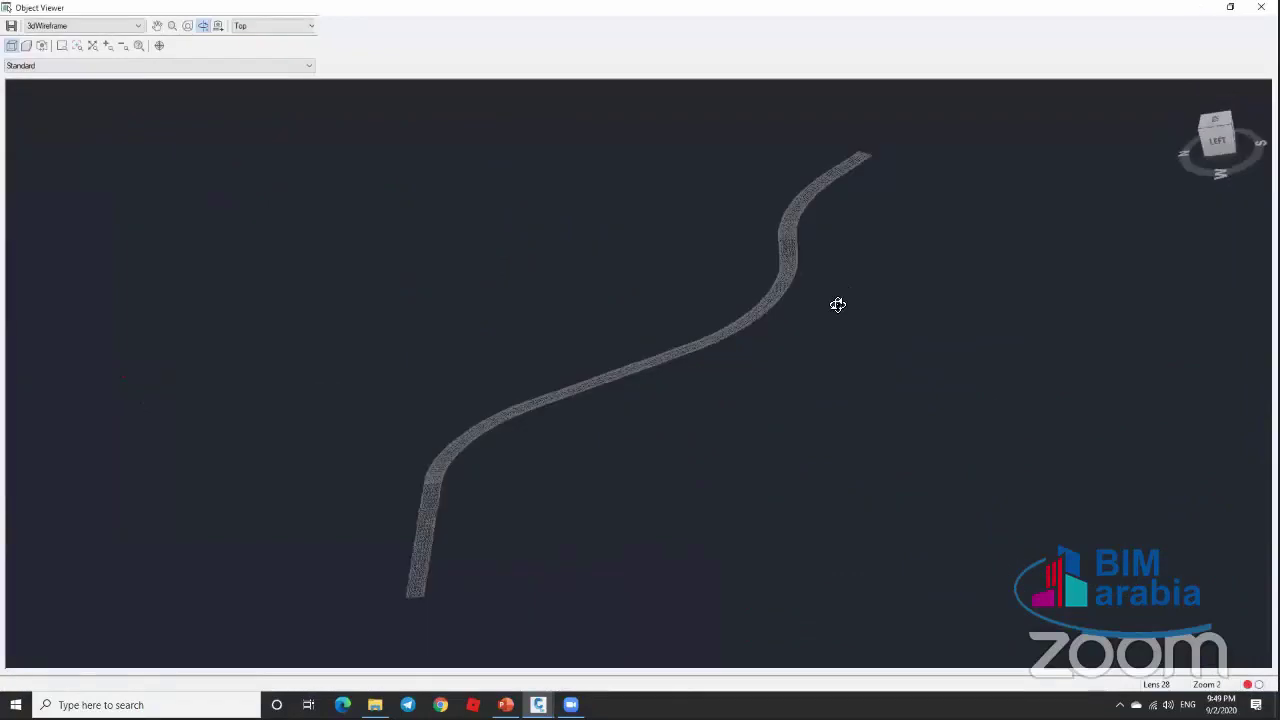
pyautogui.click(104, 25)
pyautogui.click(89, 57)
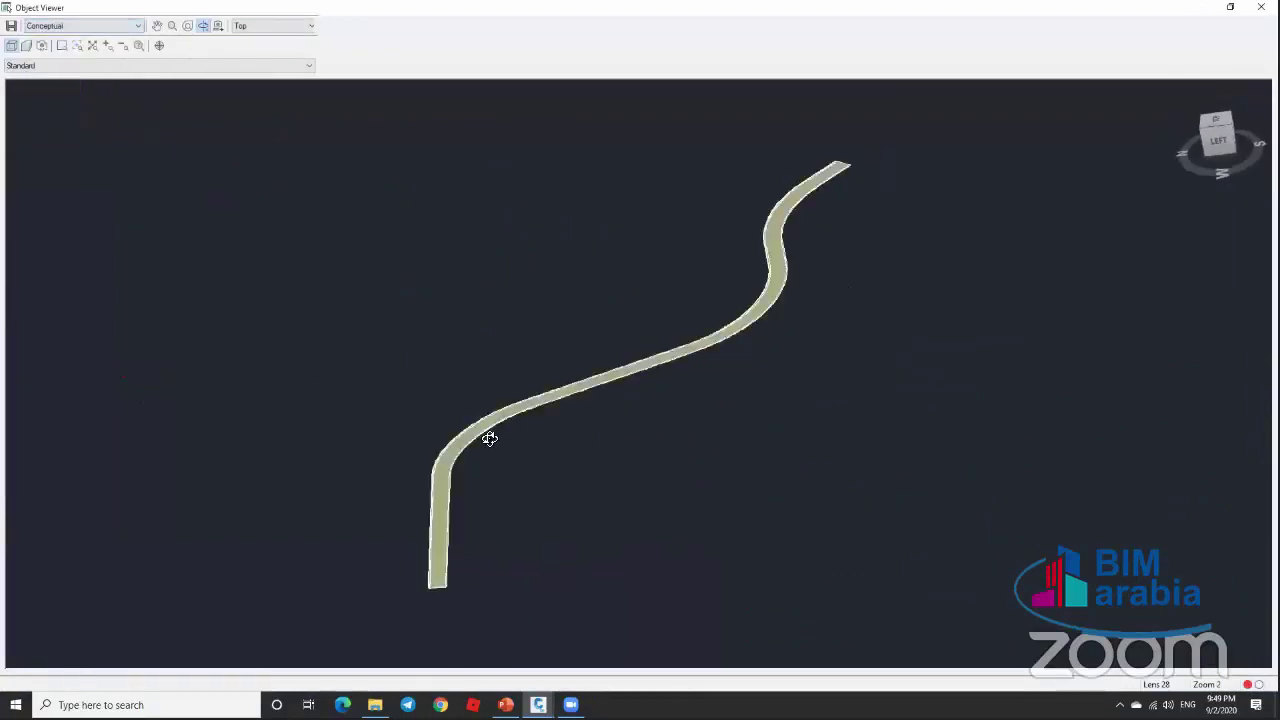
pyautogui.scroll(5, 489, 438)
pyautogui.scroll(5, 591, 206)
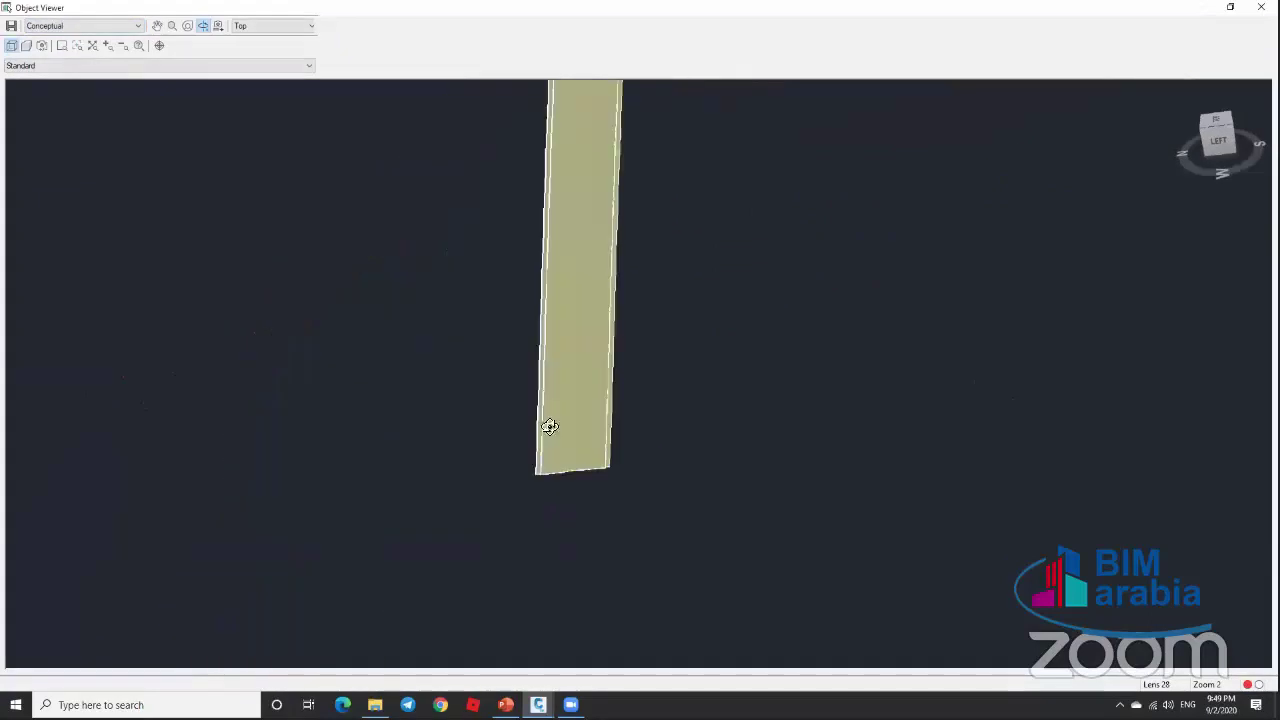
pyautogui.moveTo(615, 453); pyautogui.dragTo(667, 552)
pyautogui.scroll(10, 667, 552)
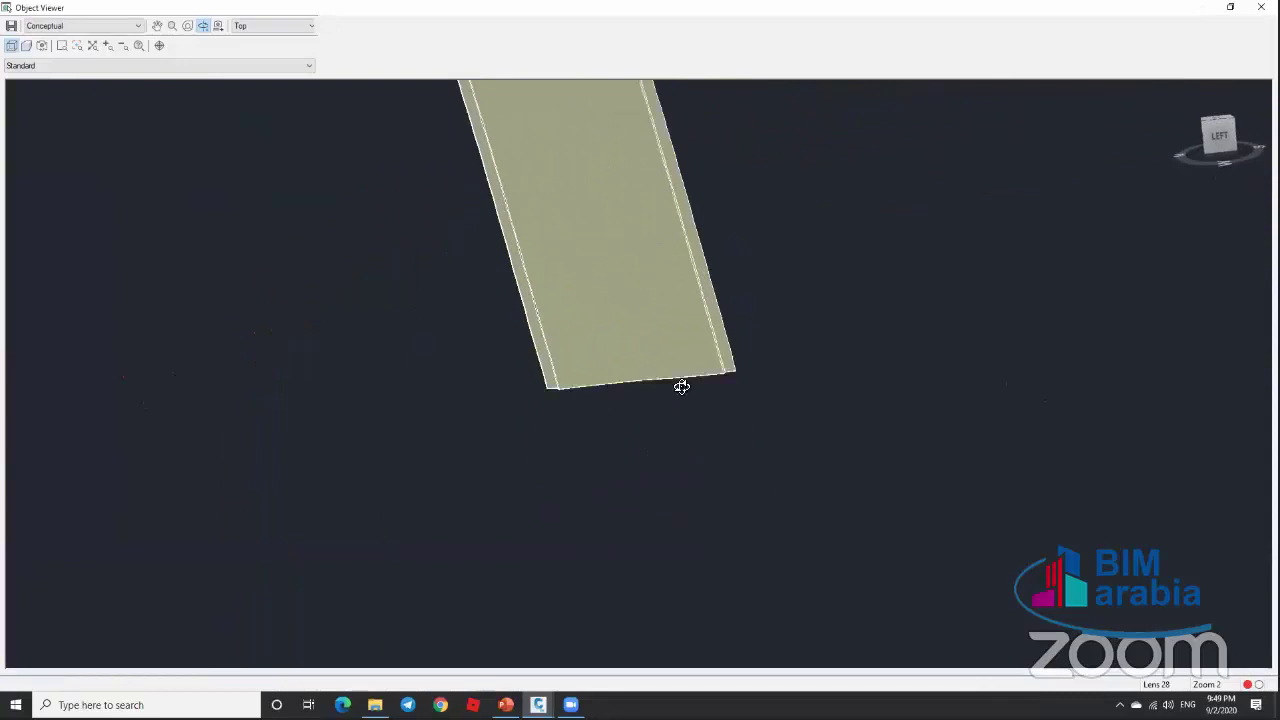
pyautogui.scroll(2, 797, 376)
pyautogui.scroll(-2, 923, 334)
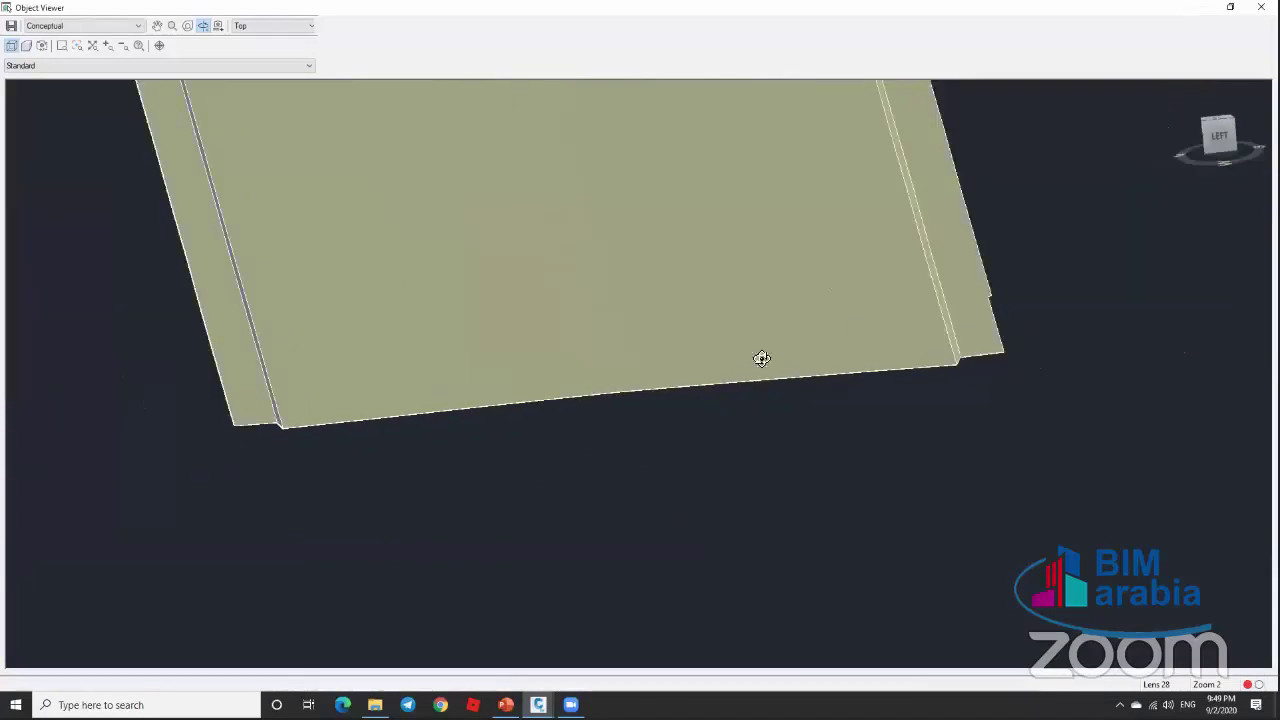
pyautogui.moveTo(421, 406); pyautogui.dragTo(489, 334)
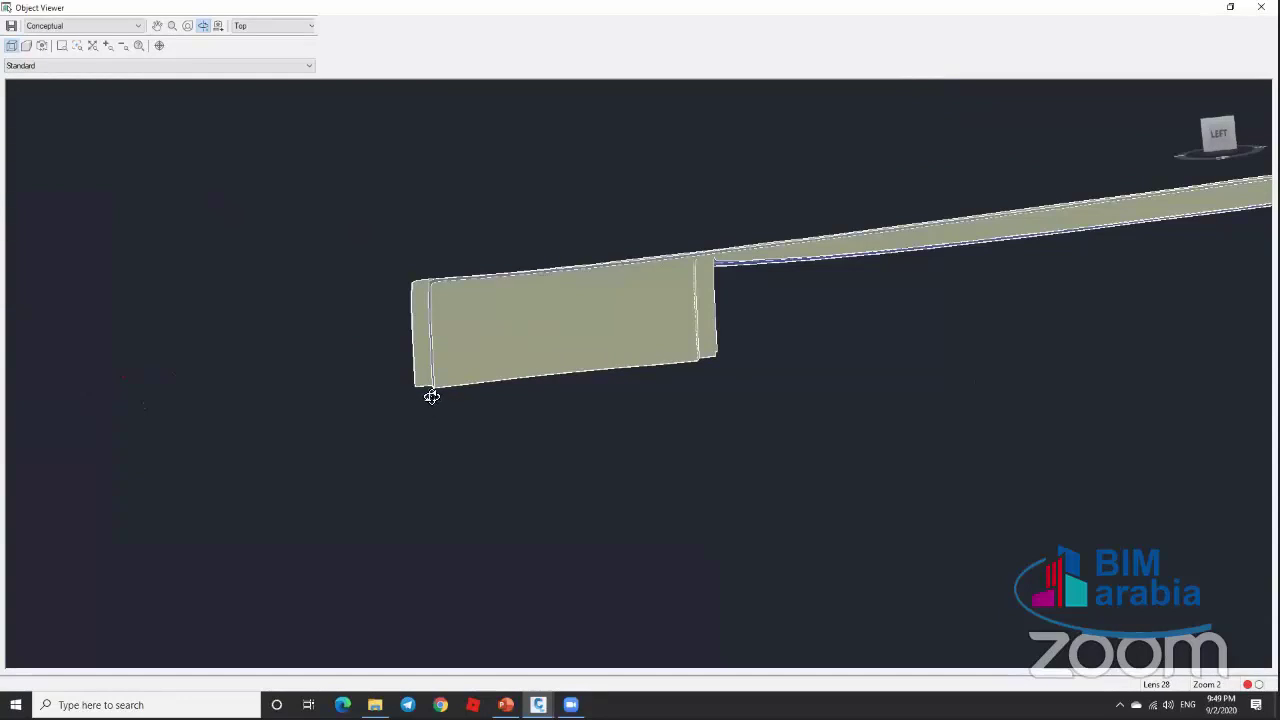
pyautogui.moveTo(449, 409); pyautogui.dragTo(567, 355)
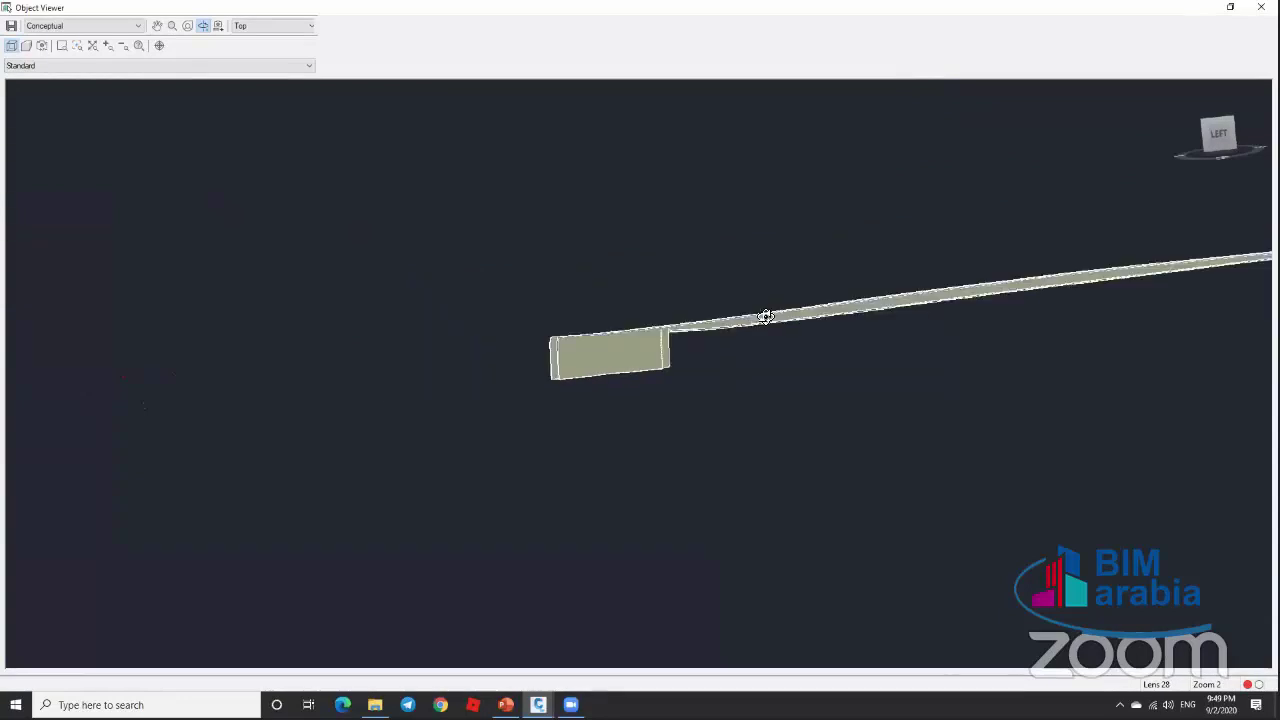
pyautogui.press('Escape')
pyautogui.scroll(-6, 686, 334)
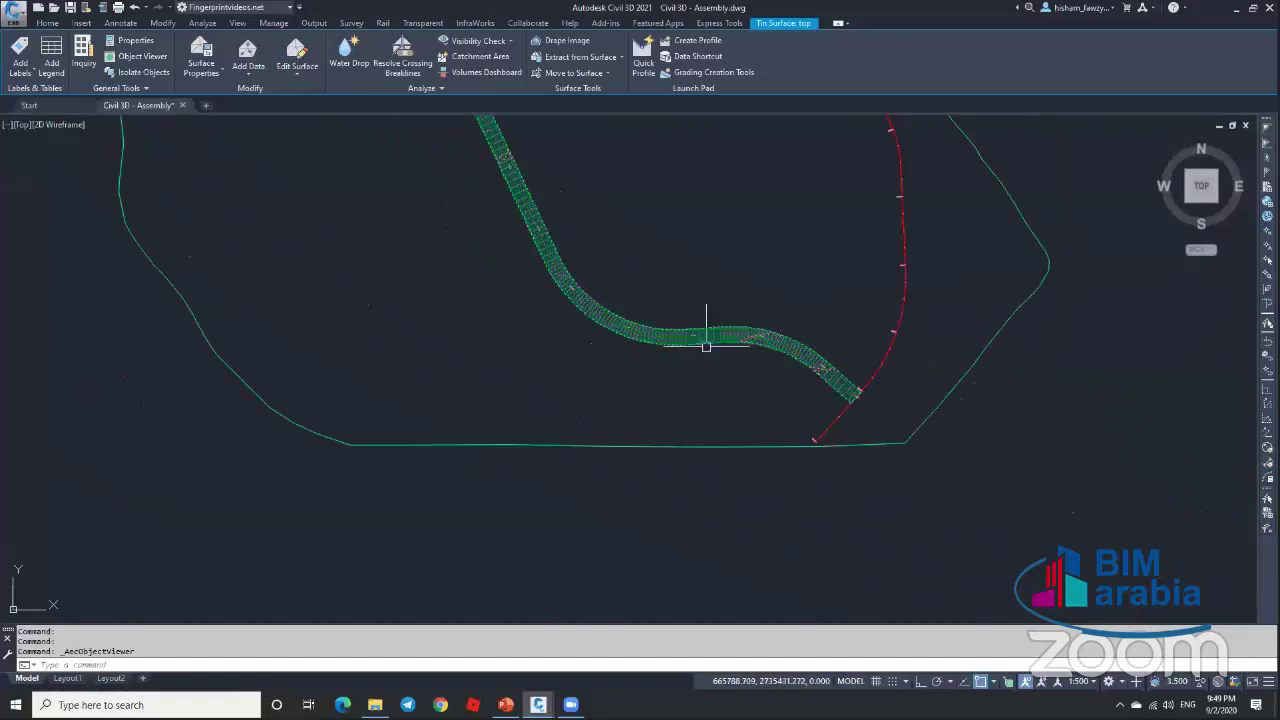
# Step: Open the corridor's Section Editor and zoom to the curb end of the section
pyautogui.press('Escape')
pyautogui.scroll(6, 723, 343)
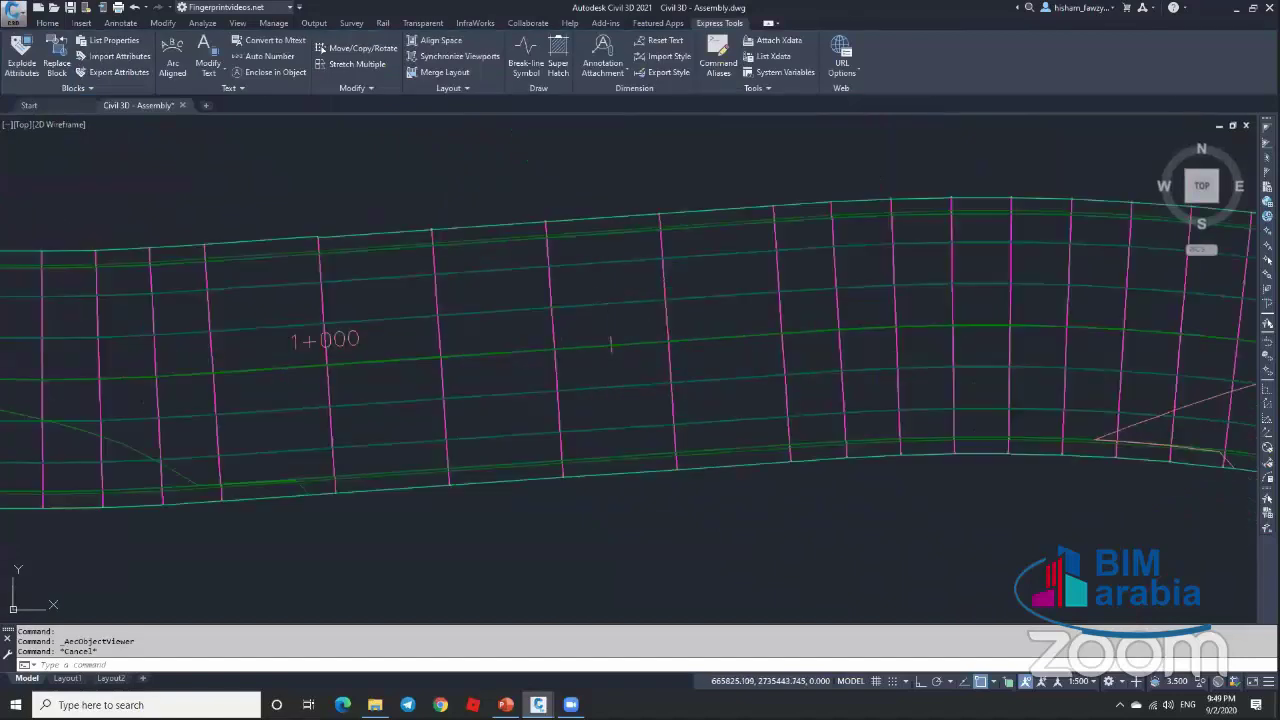
pyautogui.click(432, 238)
pyautogui.click(484, 66)
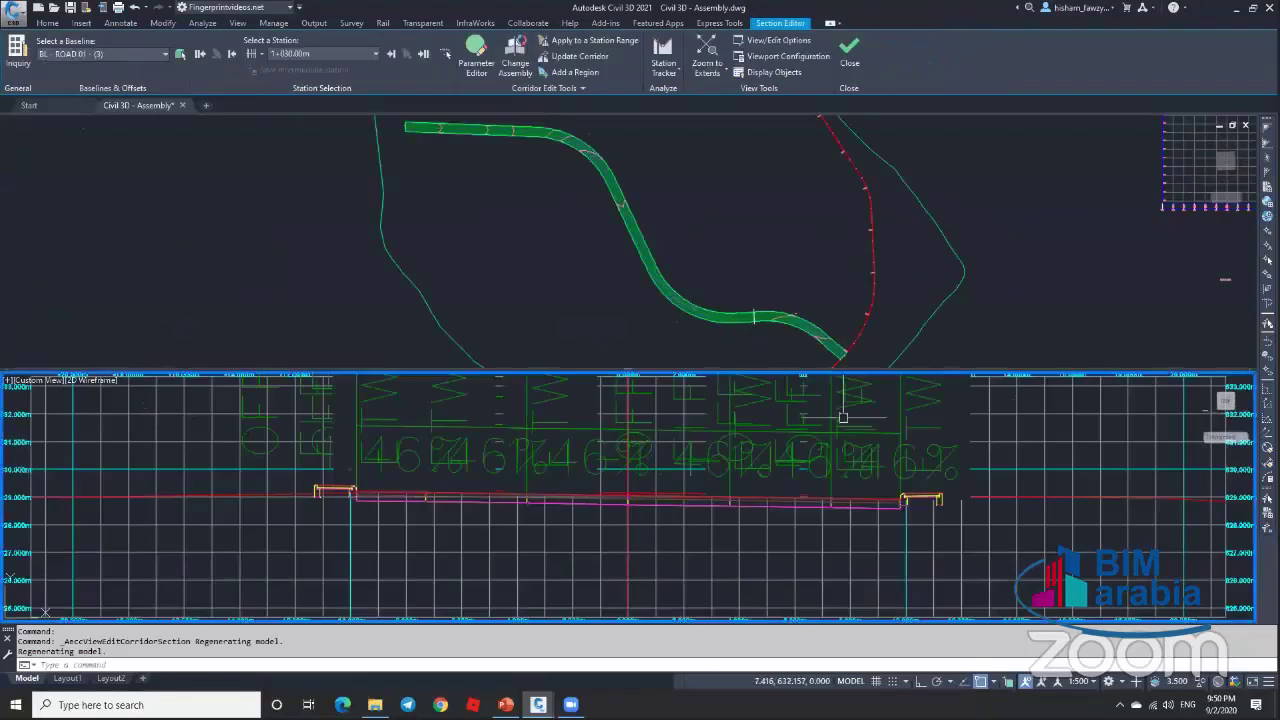
pyautogui.scroll(2, 900, 507)
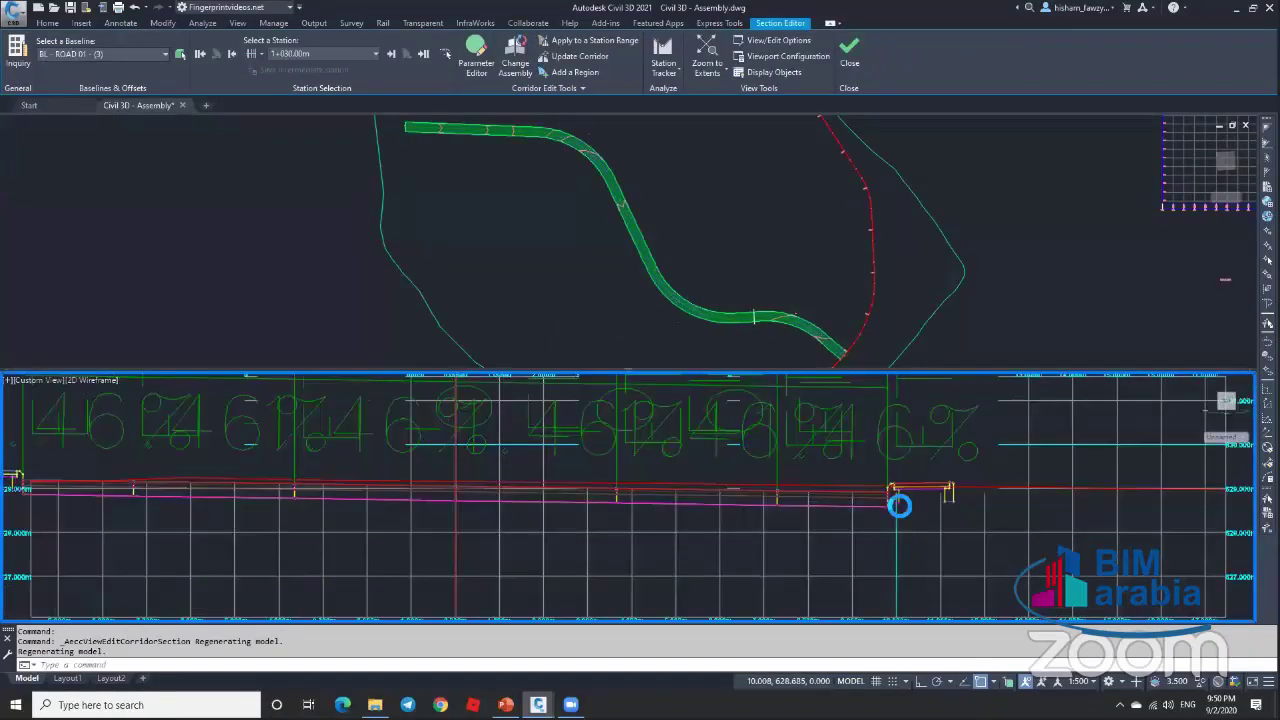
pyautogui.scroll(4, 895, 505)
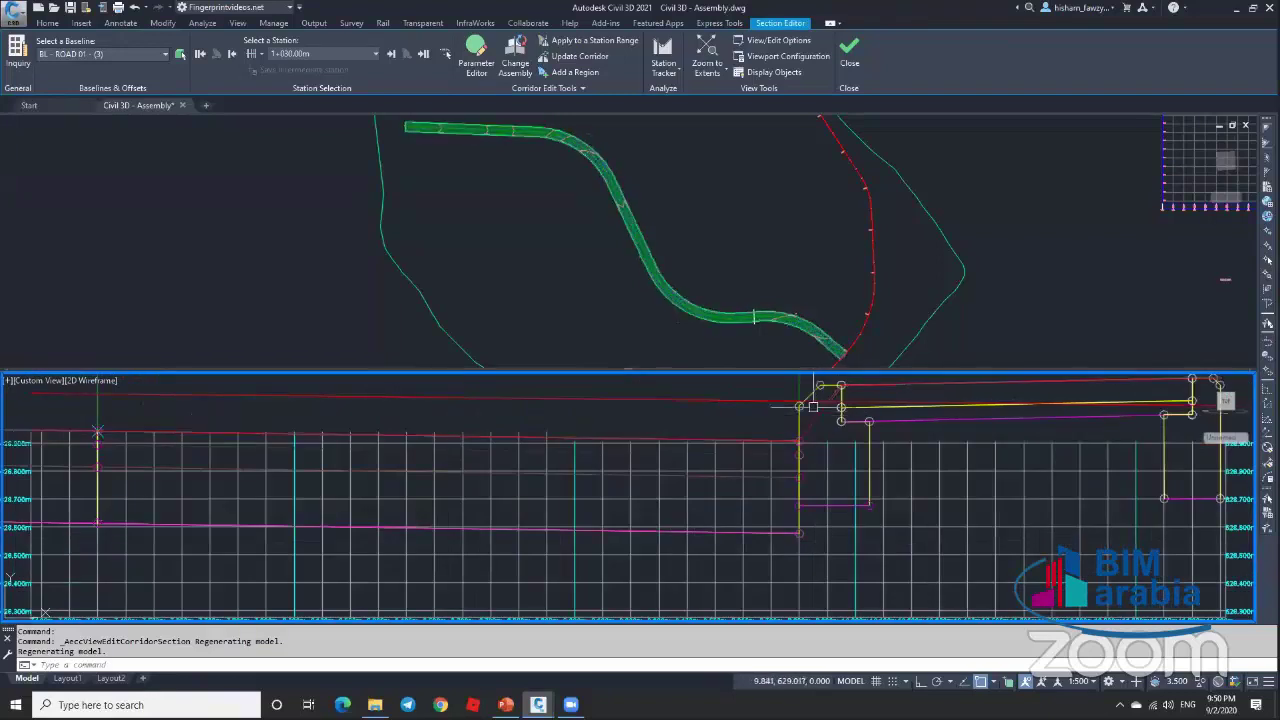
pyautogui.moveTo(806, 425); pyautogui.dragTo(719, 476, button='middle')
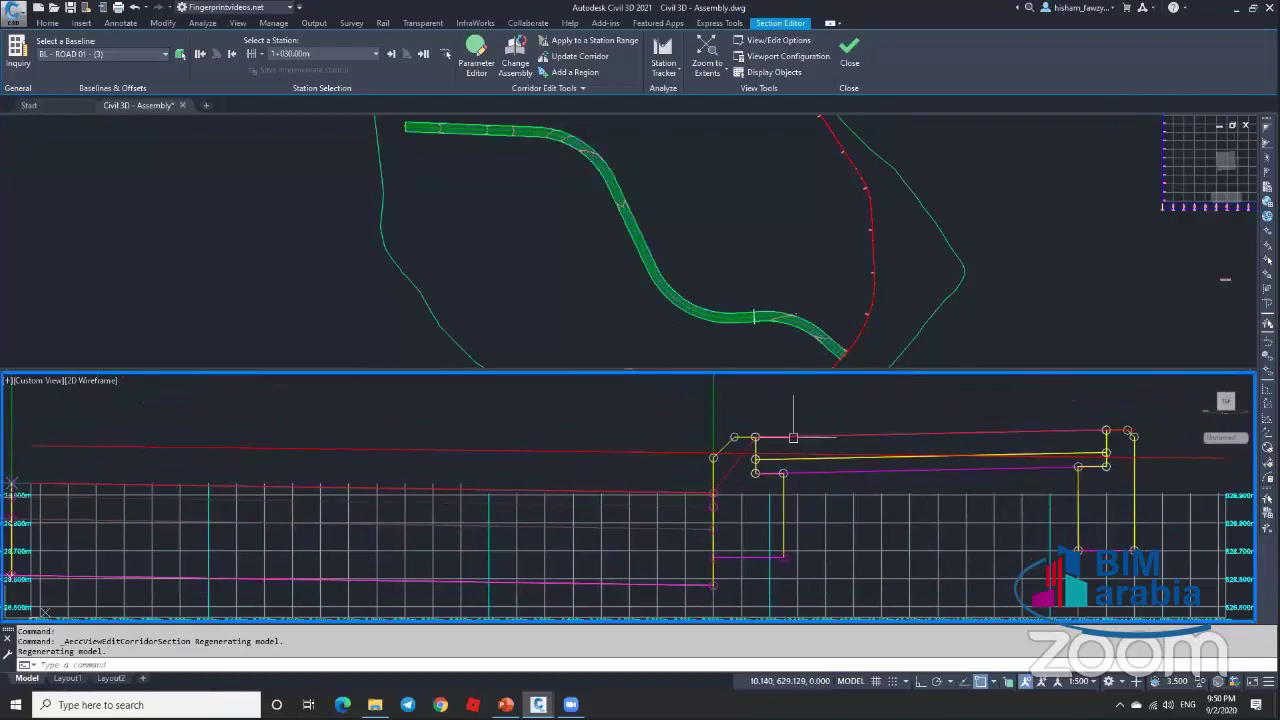
# Step: Select the vertical curb link and top links, then the top surface, to compare them
pyautogui.click(712, 462)
pyautogui.click(713, 492)
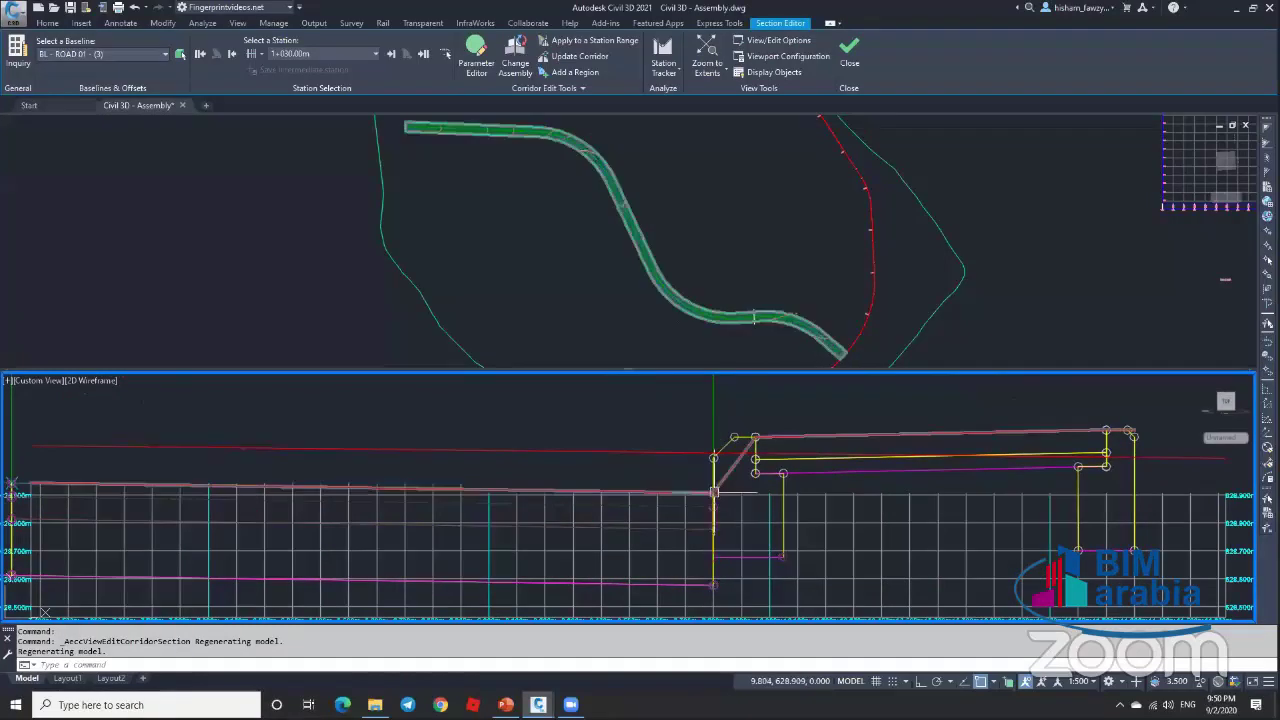
pyautogui.click(712, 458)
pyautogui.click(755, 437)
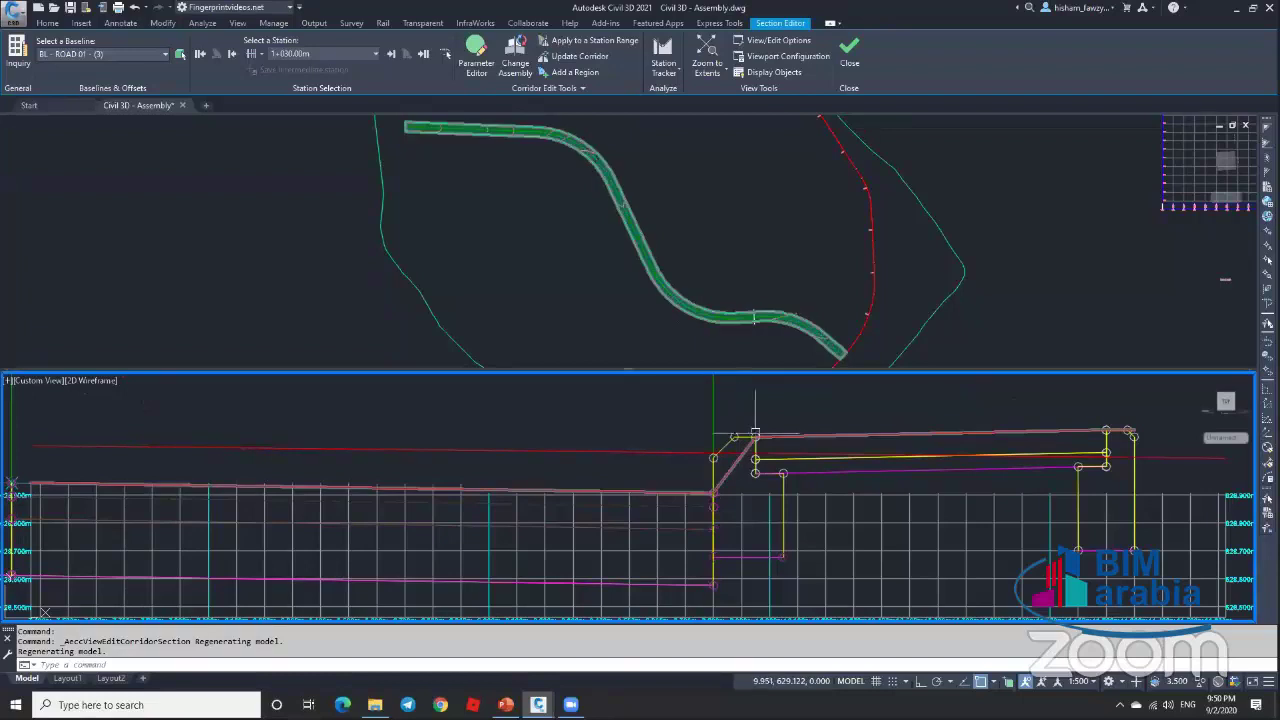
pyautogui.scroll(5, 710, 480)
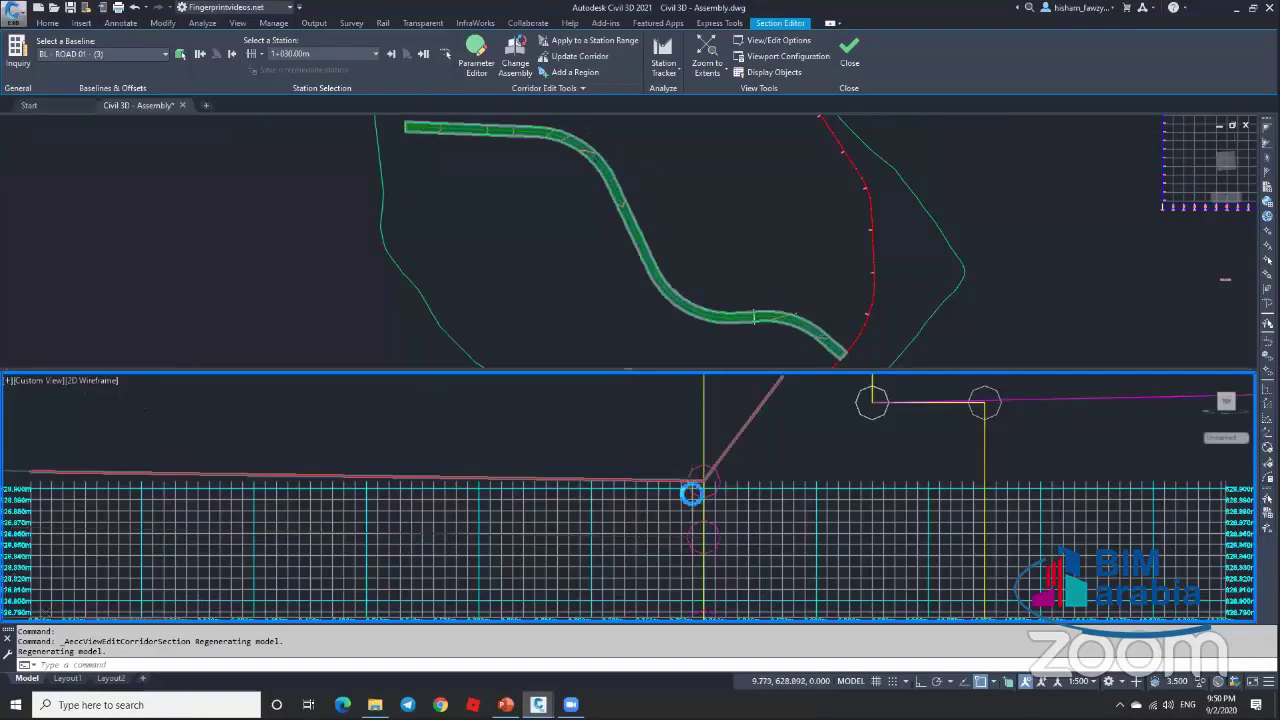
pyautogui.scroll(-3, 705, 465)
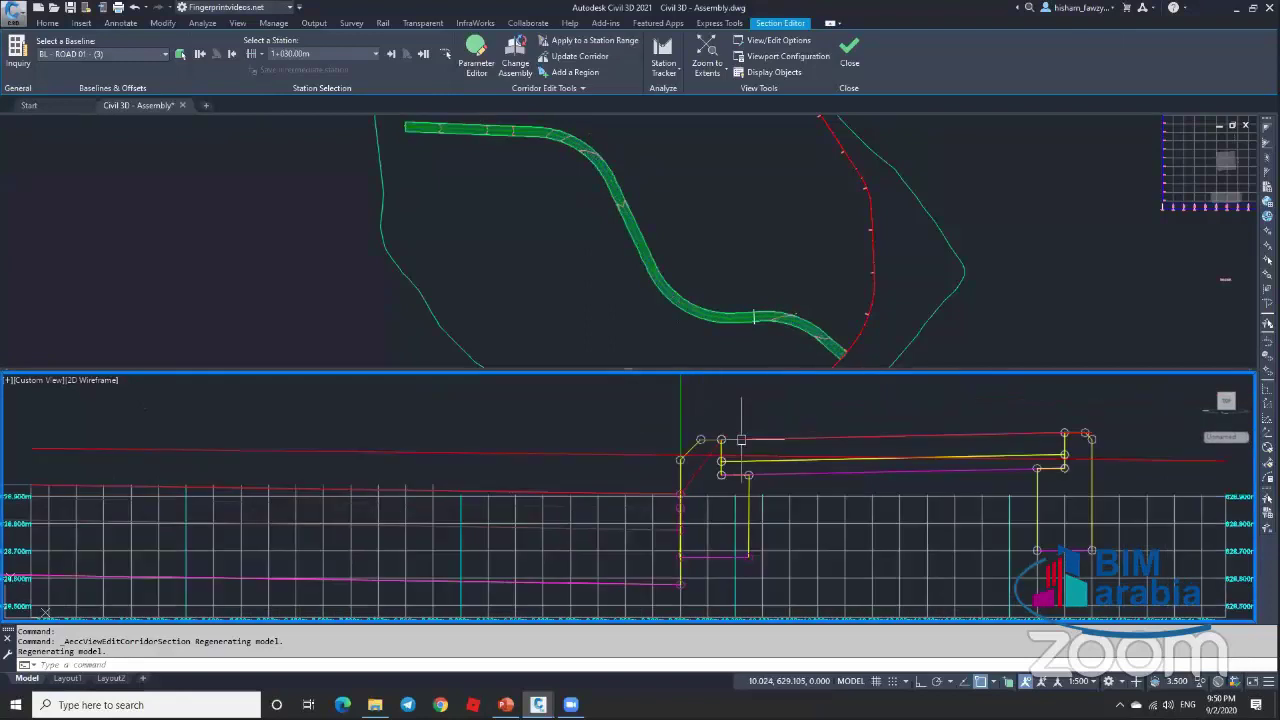
pyautogui.click(745, 440)
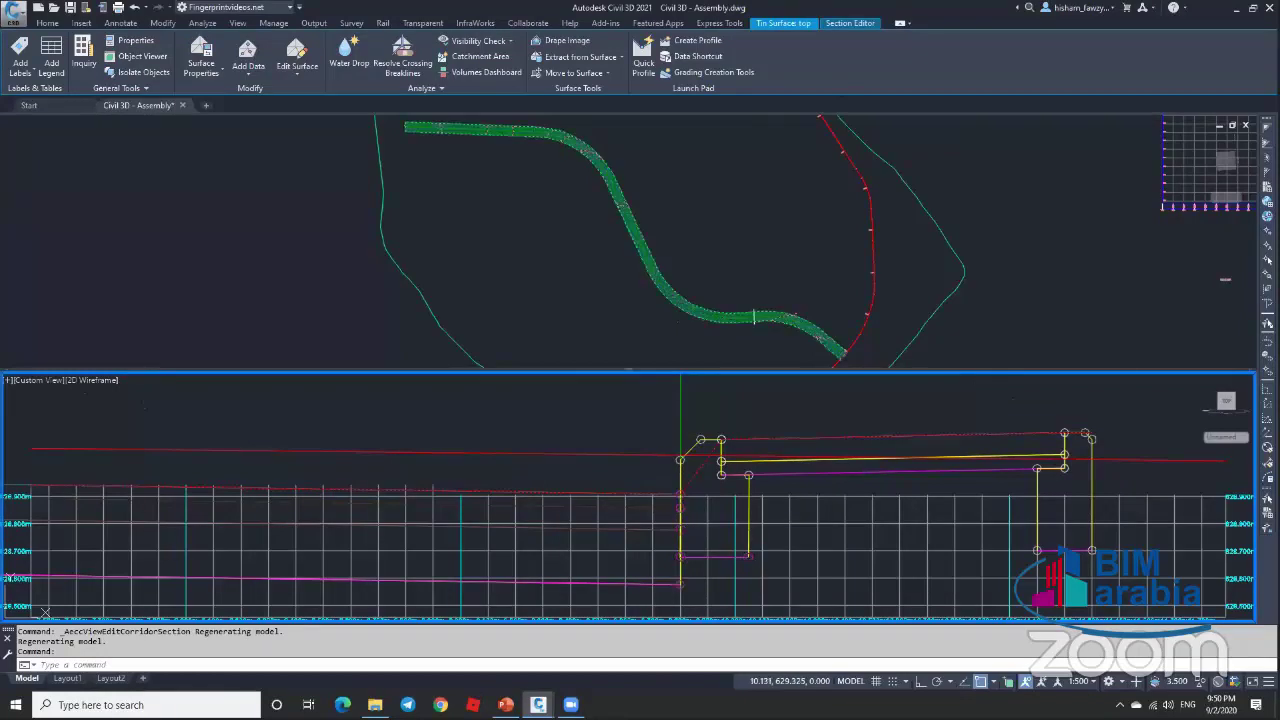
# Step: Select the Curb 01 subassembly and apply the Top code to its link
pyautogui.click(614, 229)
pyautogui.scroll(-5, 672, 235)
pyautogui.scroll(5, 749, 251)
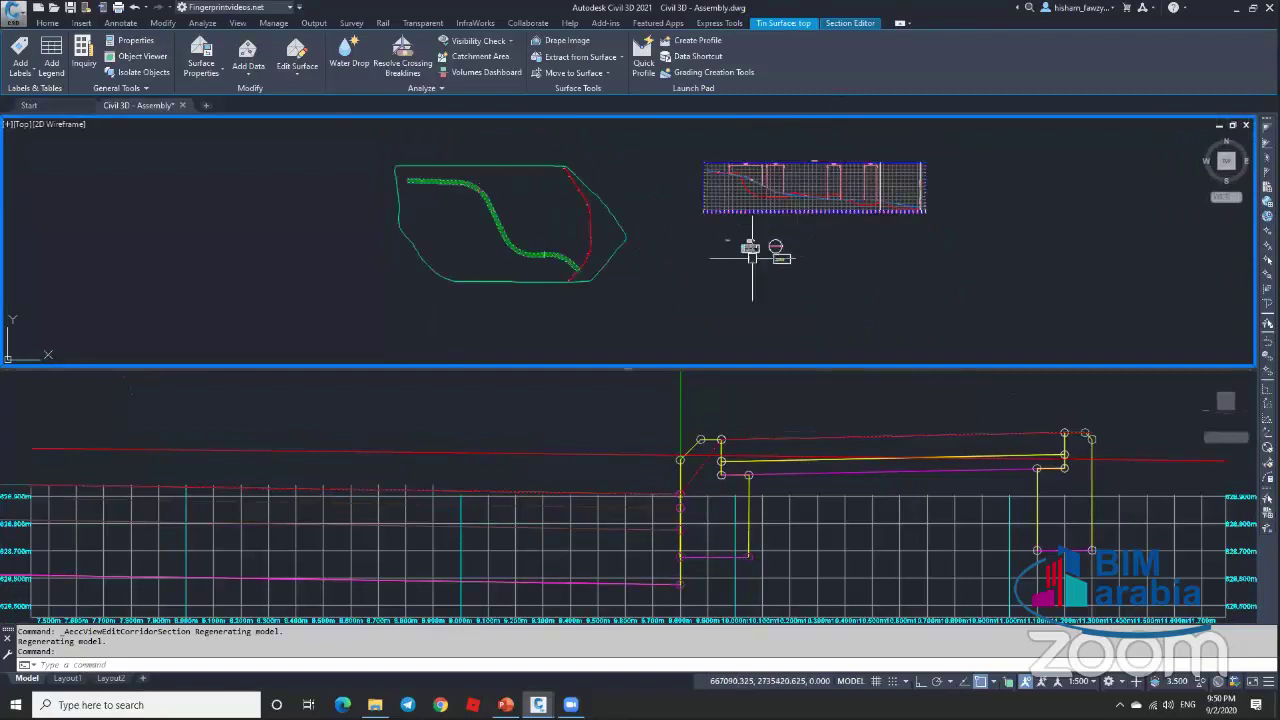
pyautogui.scroll(8, 772, 204)
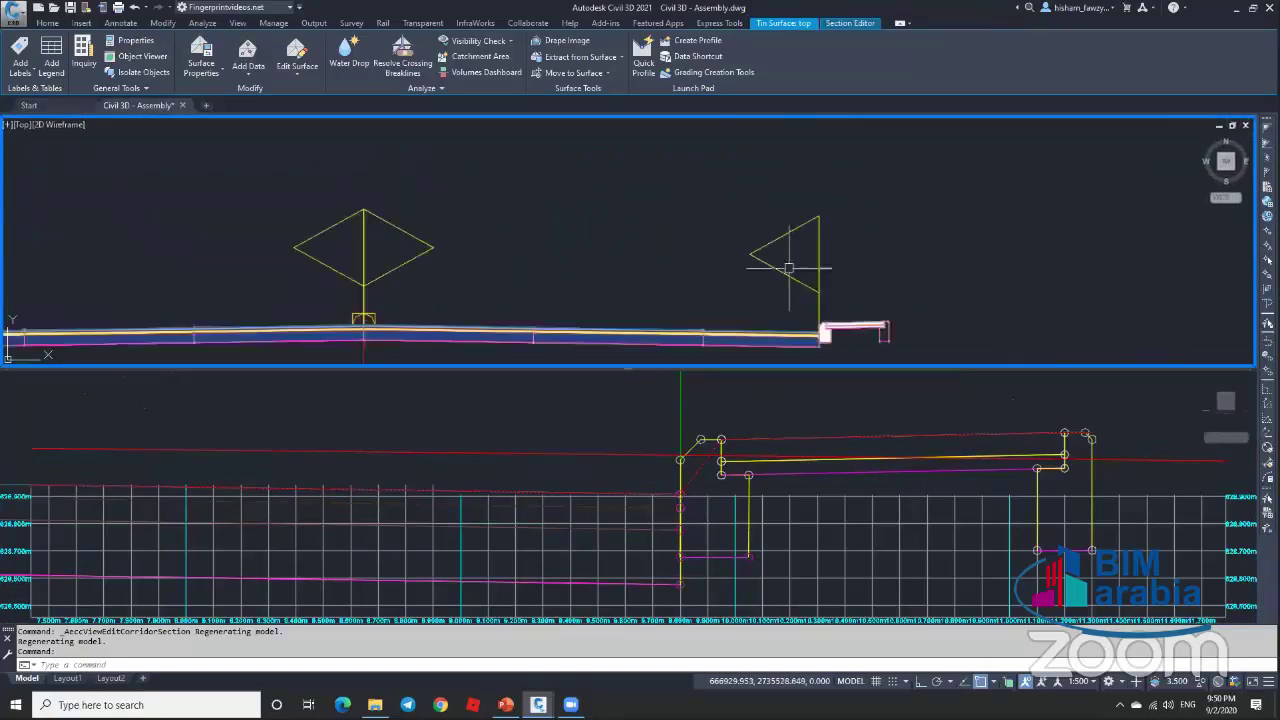
pyautogui.press('Escape')
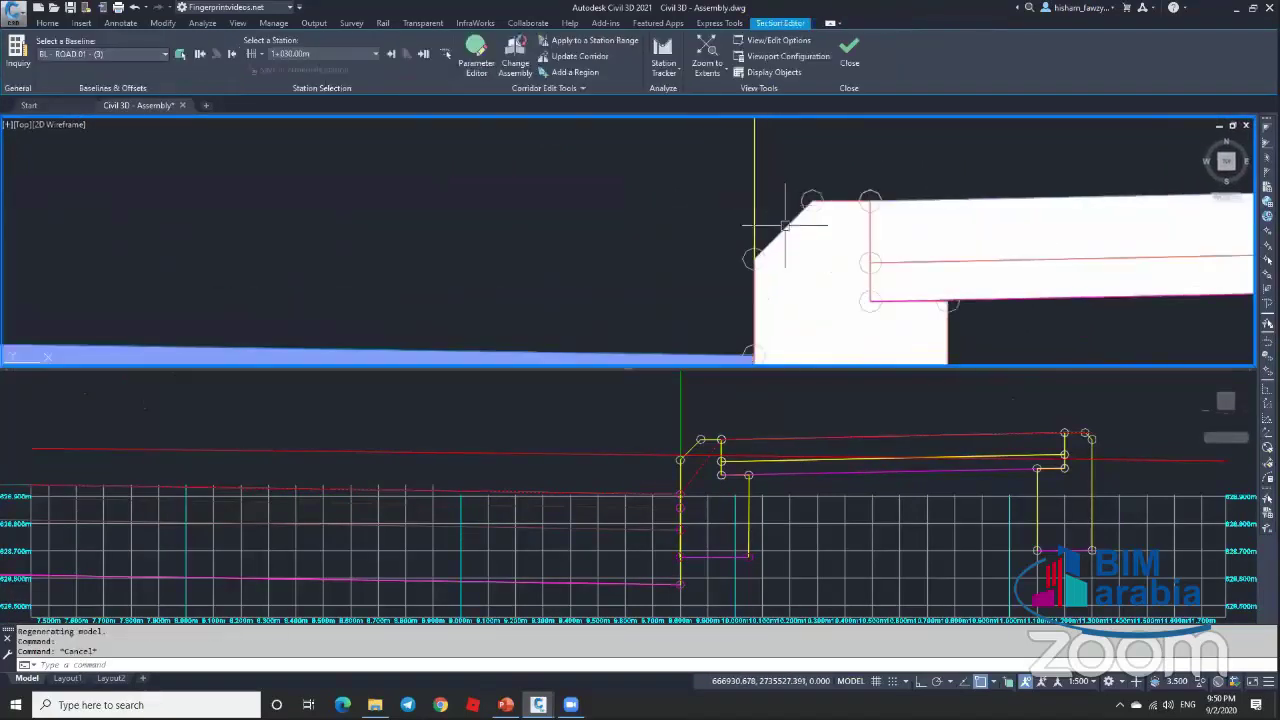
pyautogui.click(786, 214)
pyautogui.scroll(-2, 586, 157)
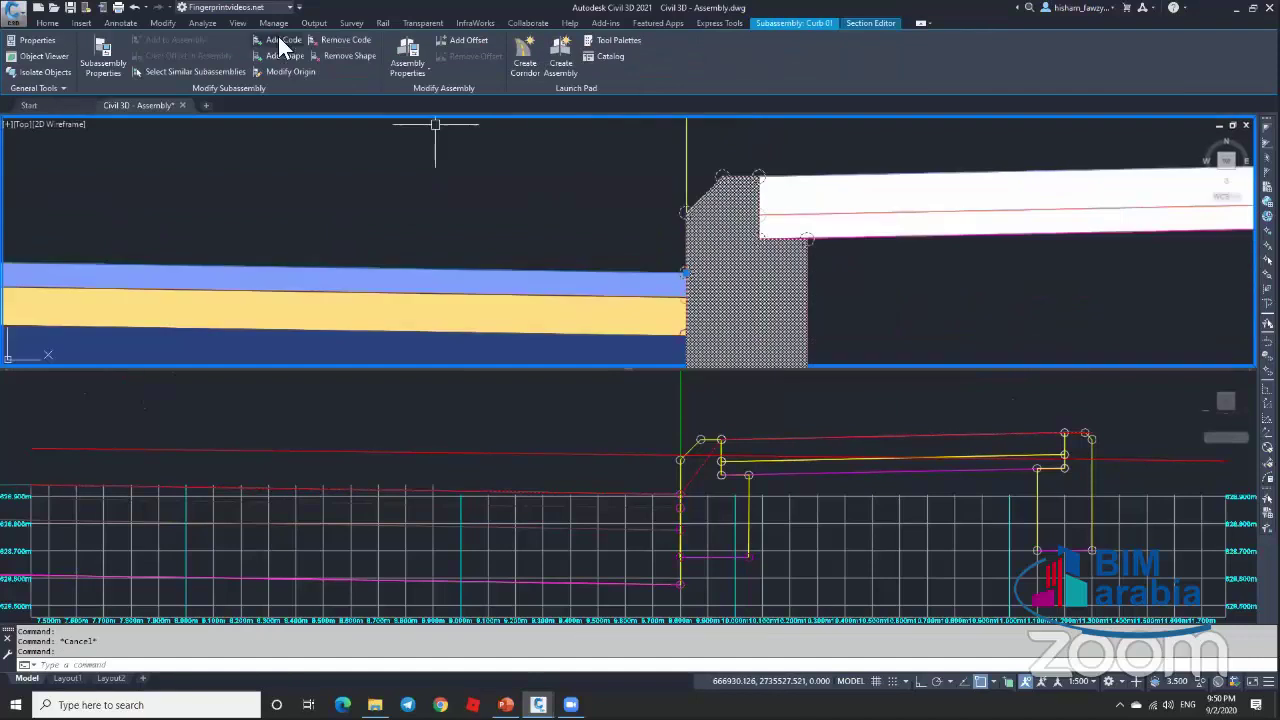
pyautogui.click(292, 40)
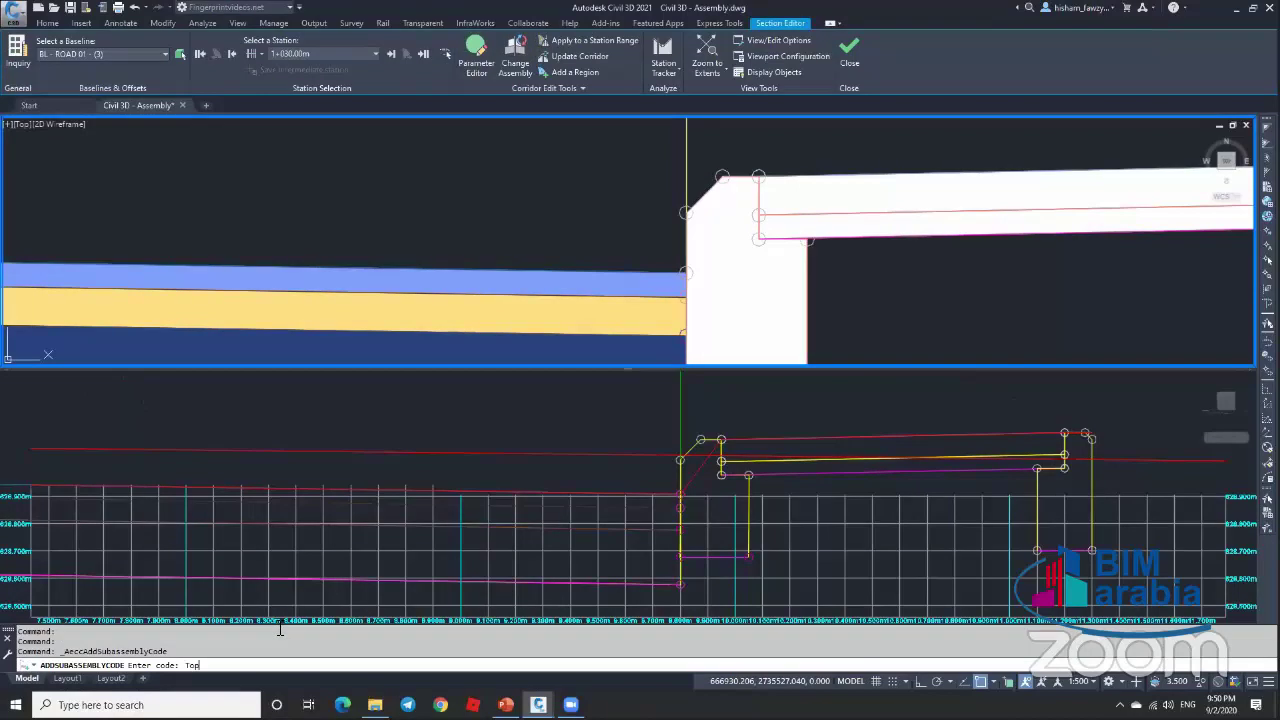
pyautogui.press('Return')
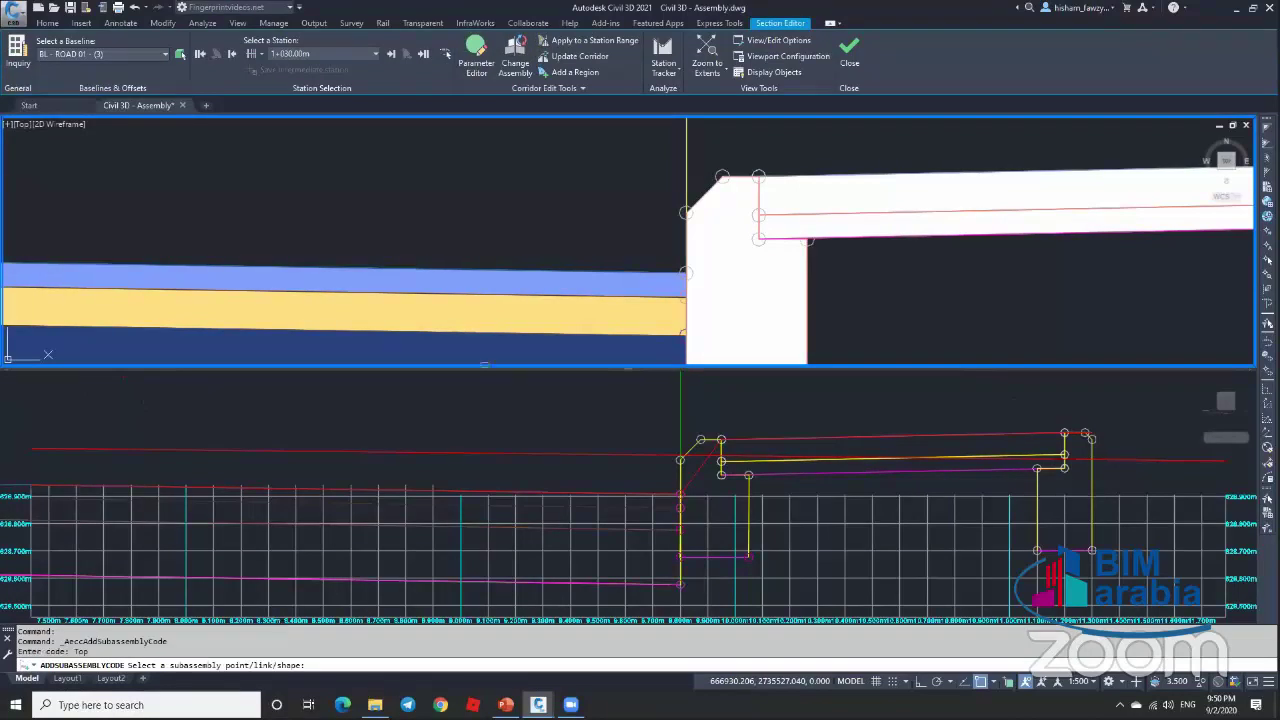
pyautogui.click(676, 210)
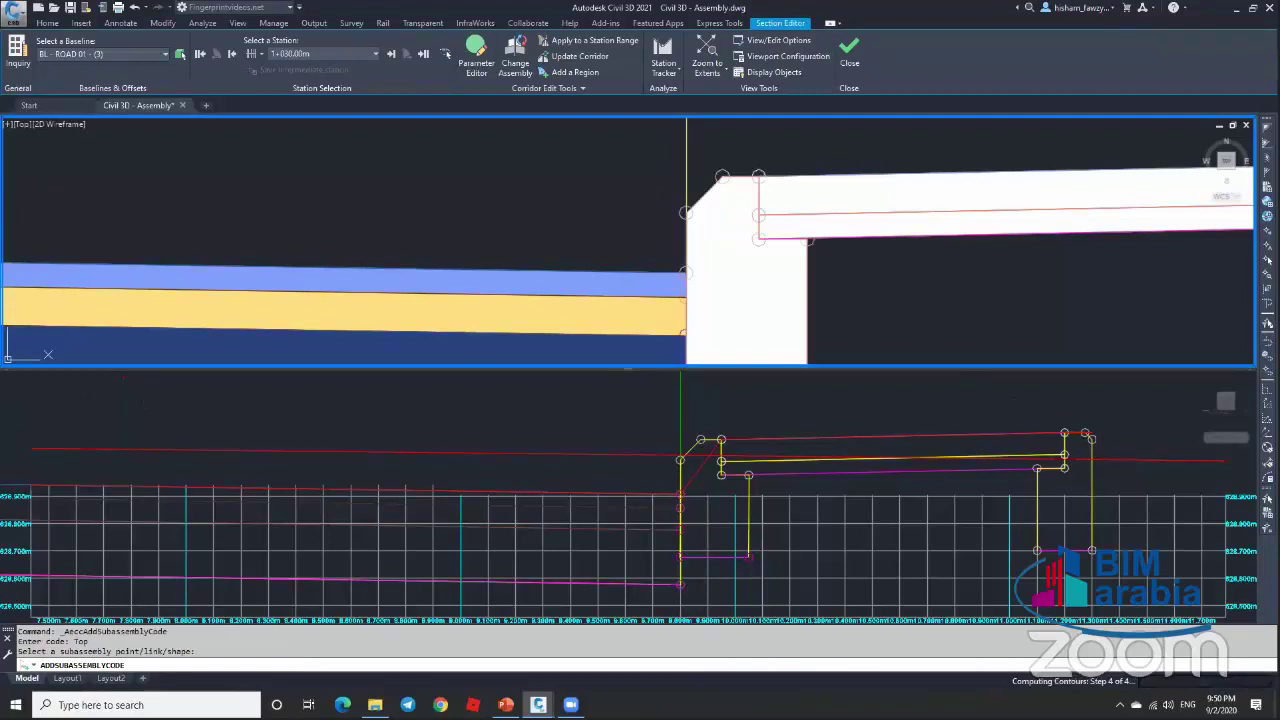
pyautogui.click(683, 251)
pyautogui.scroll(3, 683, 251)
pyautogui.press('Escape')
# Step: Bring the Curb 01 subassembly to the front with DR (DRAWORDER), Front
pyautogui.scroll(-4, 677, 206)
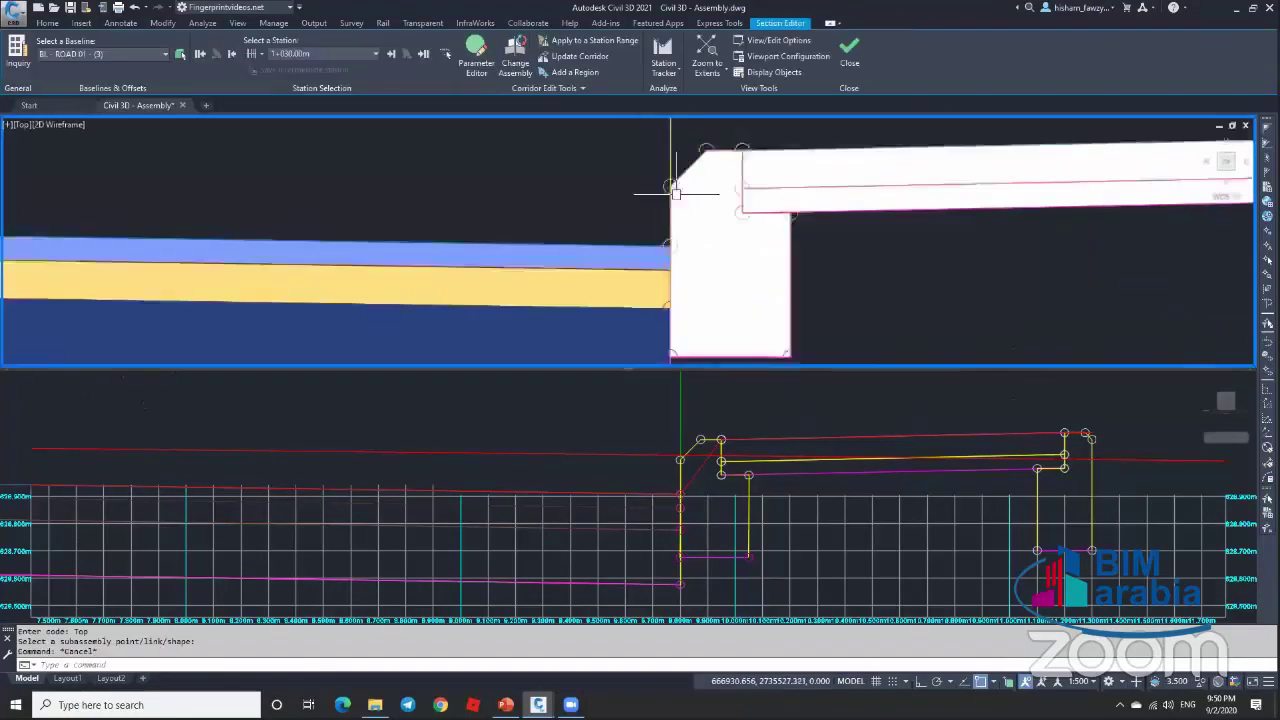
pyautogui.scroll(4, 670, 192)
pyautogui.click(660, 310)
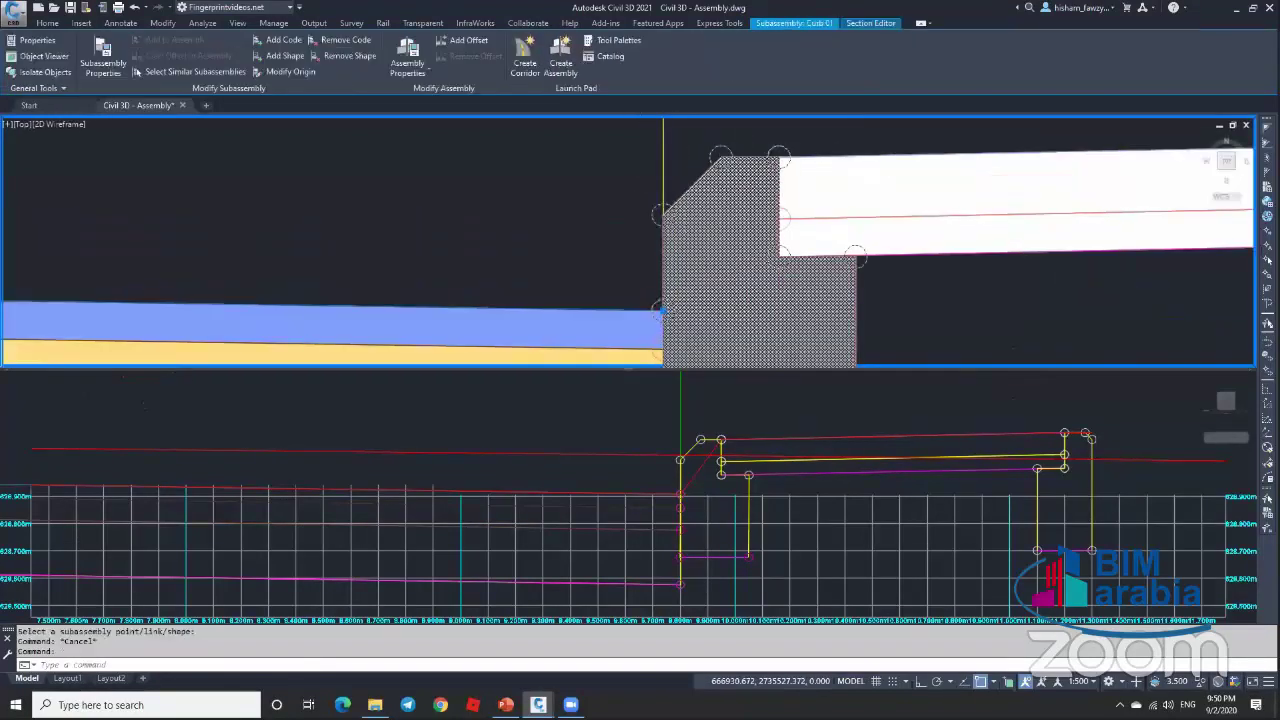
pyautogui.write('dr')
pyautogui.press('Return')
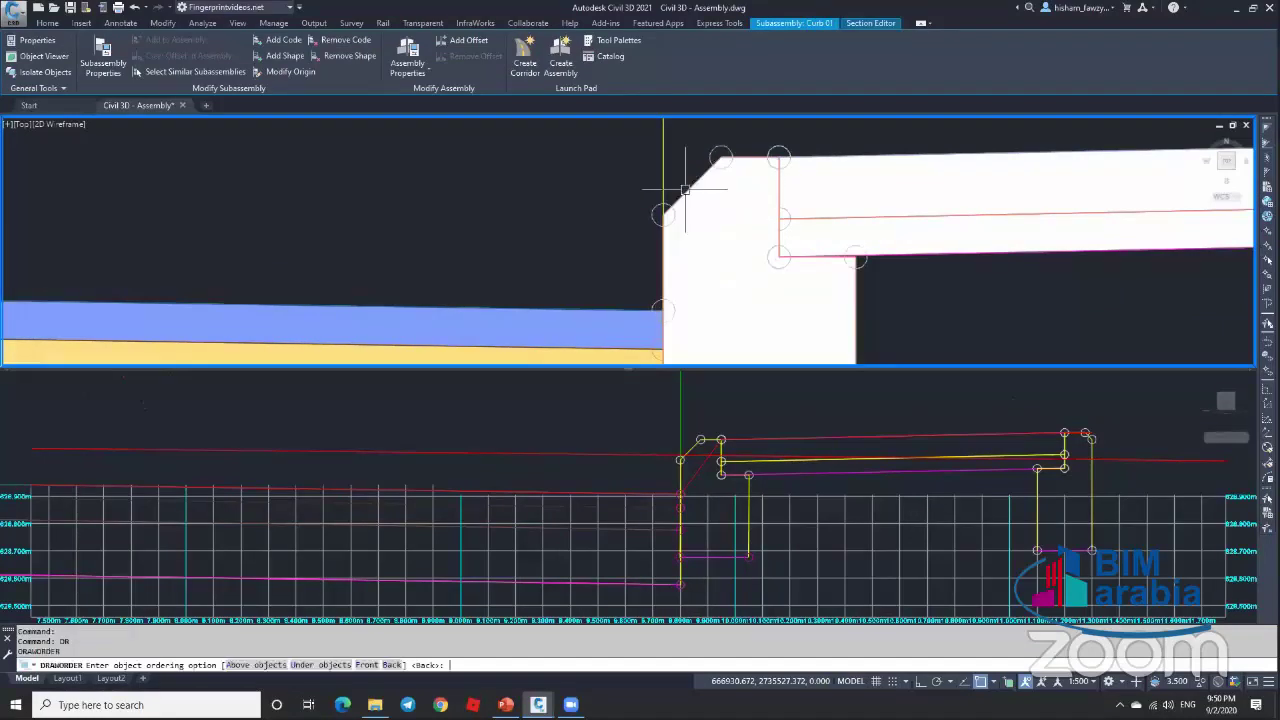
pyautogui.write('f')
pyautogui.press('Return')
pyautogui.scroll(-3, 690, 183)
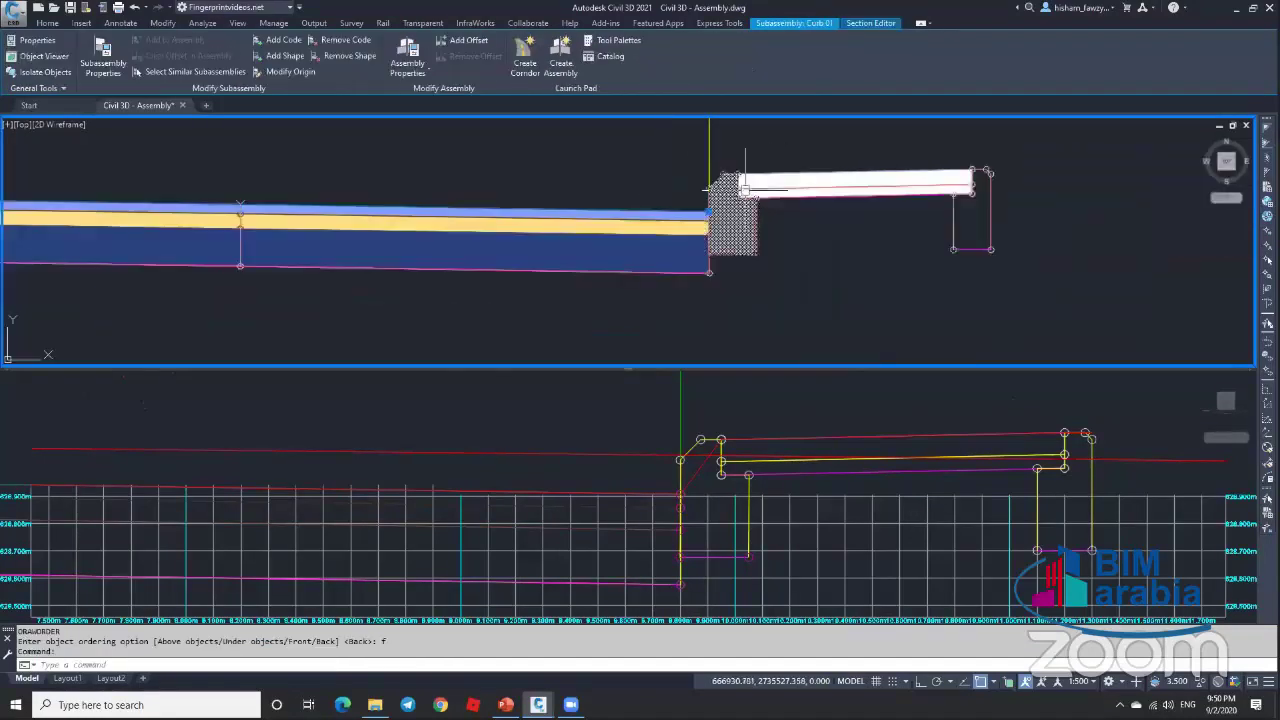
pyautogui.scroll(2, 735, 188)
pyautogui.scroll(3, 735, 188)
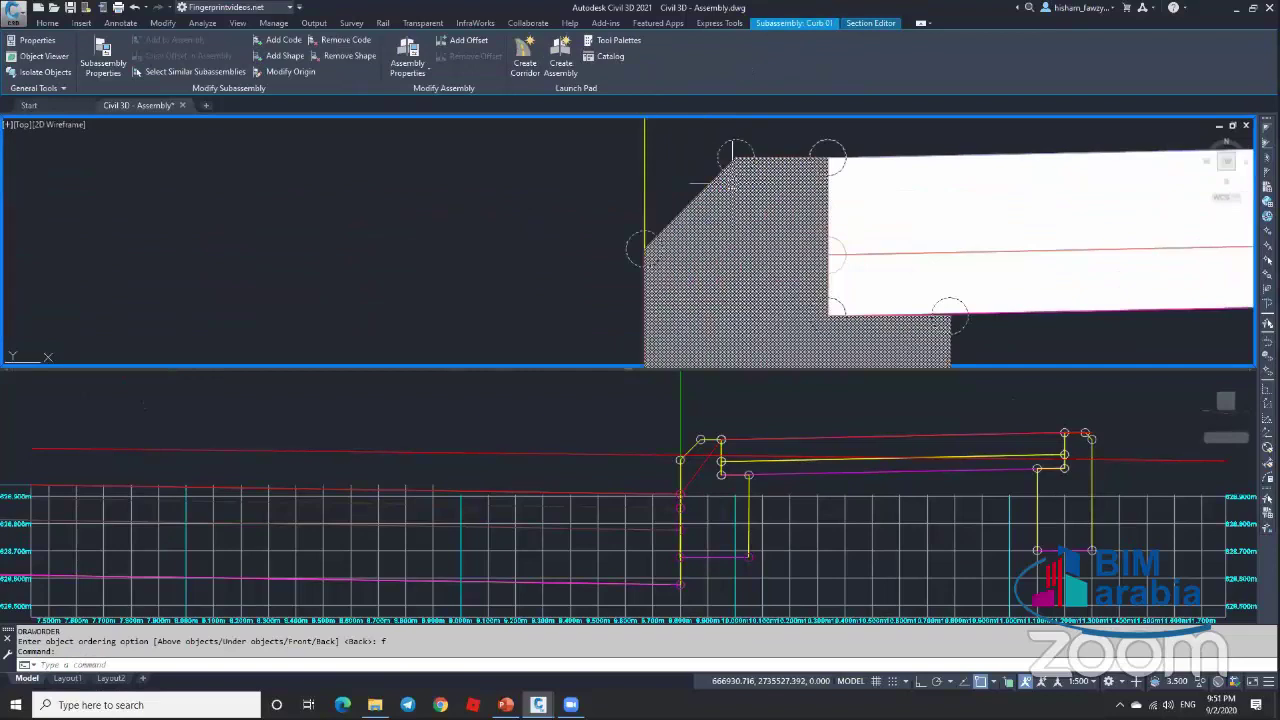
pyautogui.click(733, 178)
pyautogui.press('Escape')
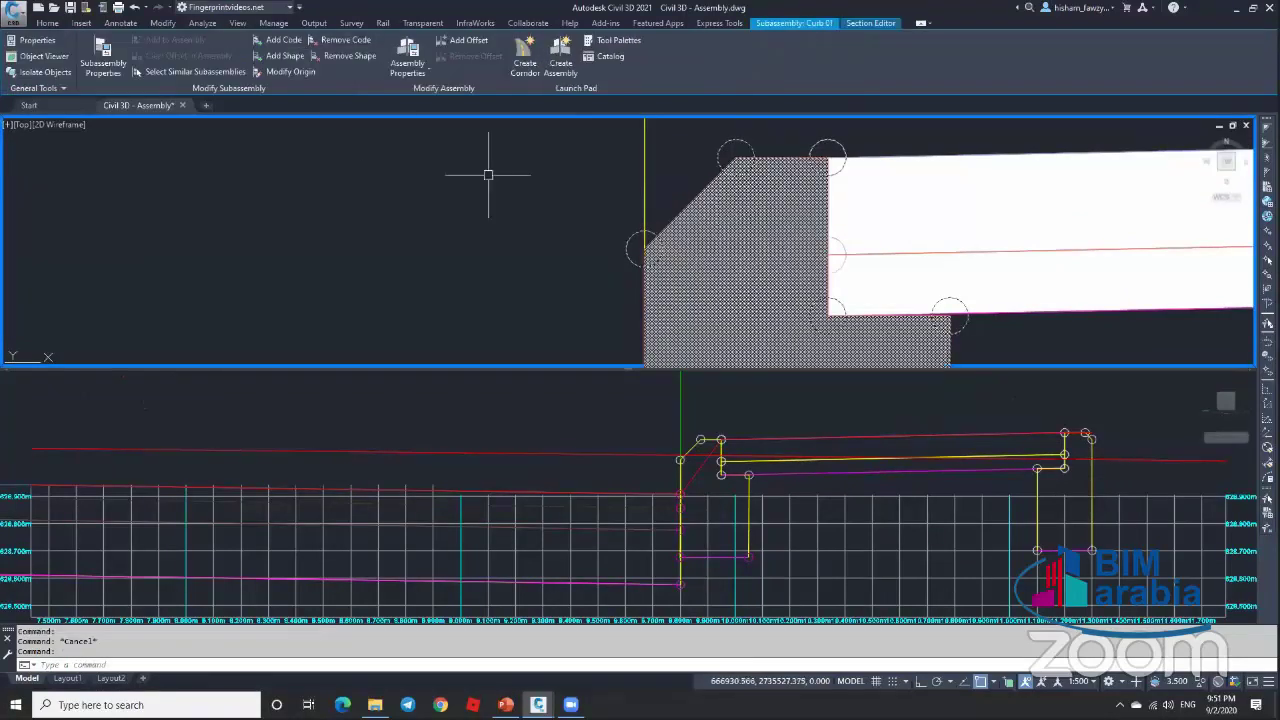
# Step: Add the Top code to the first curb's top link
pyautogui.click(291, 38)
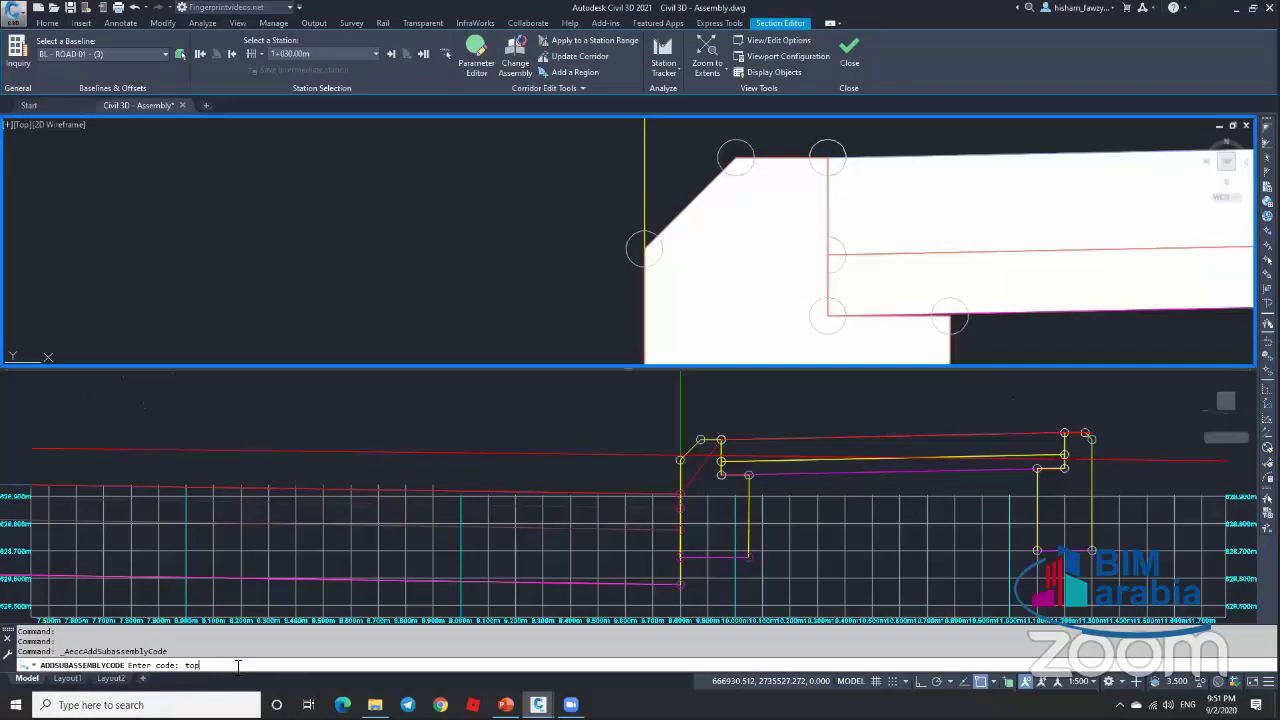
pyautogui.press('Return')
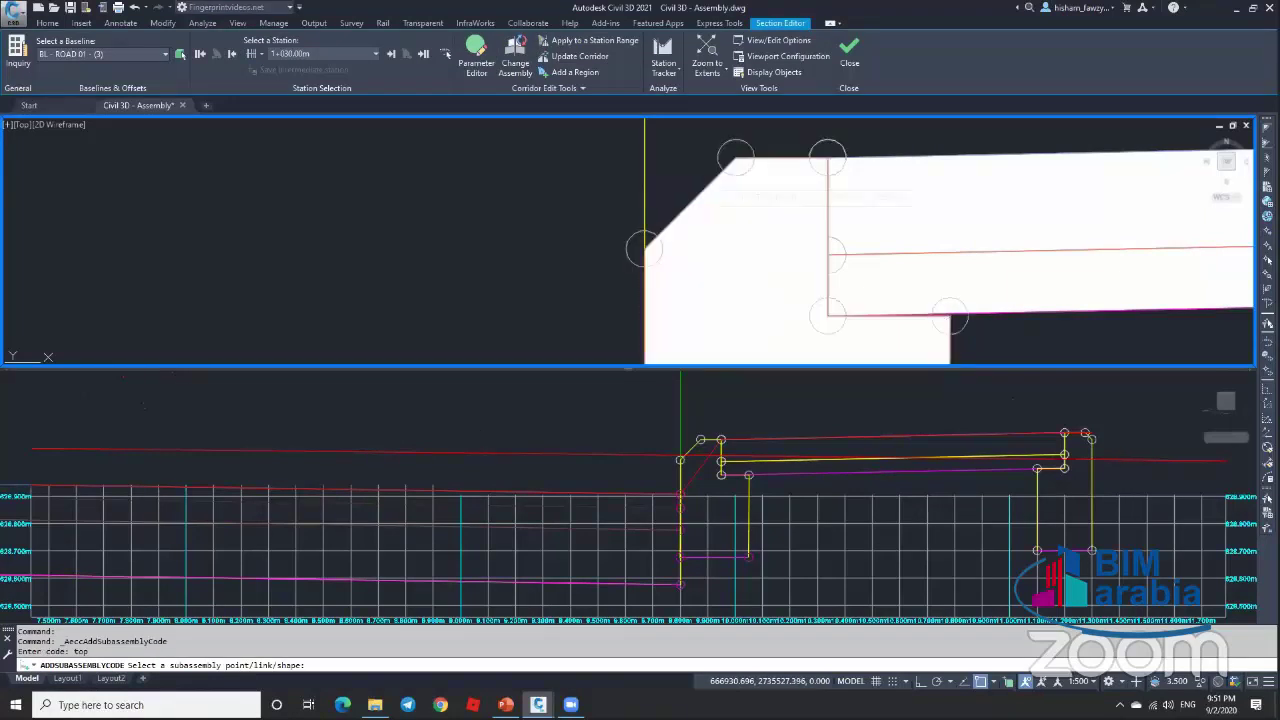
pyautogui.click(690, 197)
pyautogui.press('Escape')
pyautogui.press('Escape')
pyautogui.scroll(-6, 700, 210)
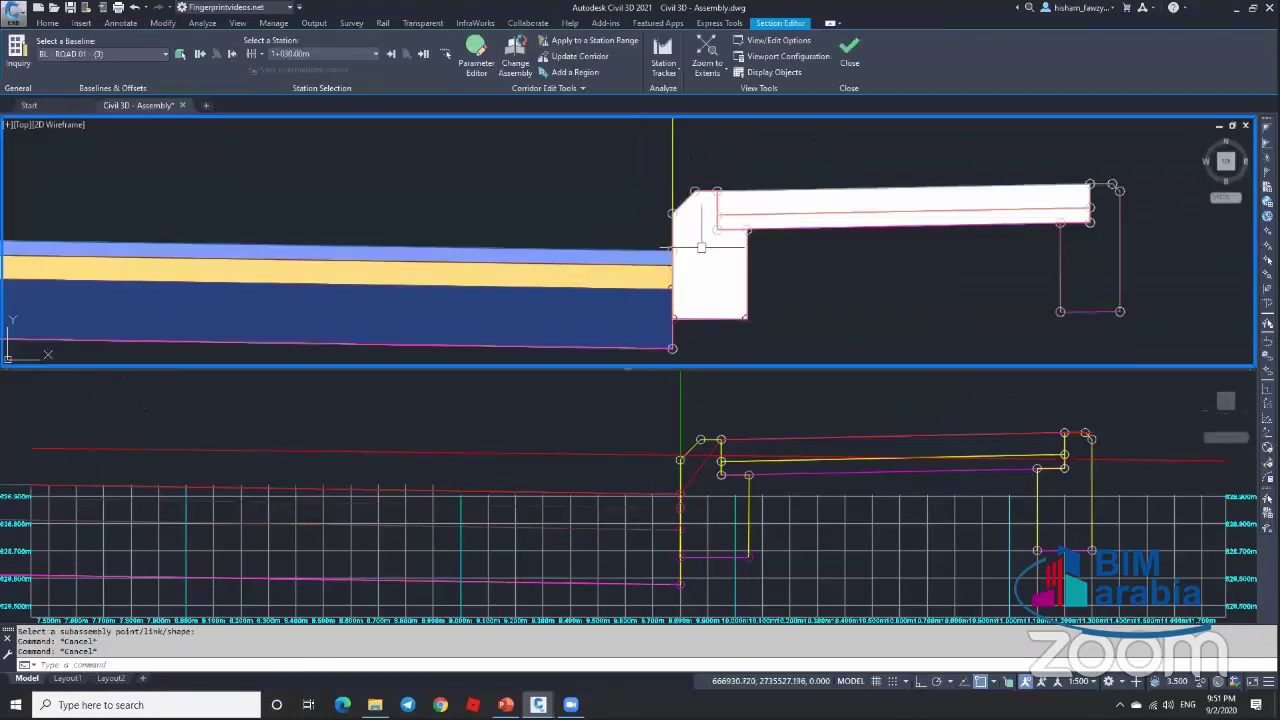
pyautogui.scroll(8, 768, 238)
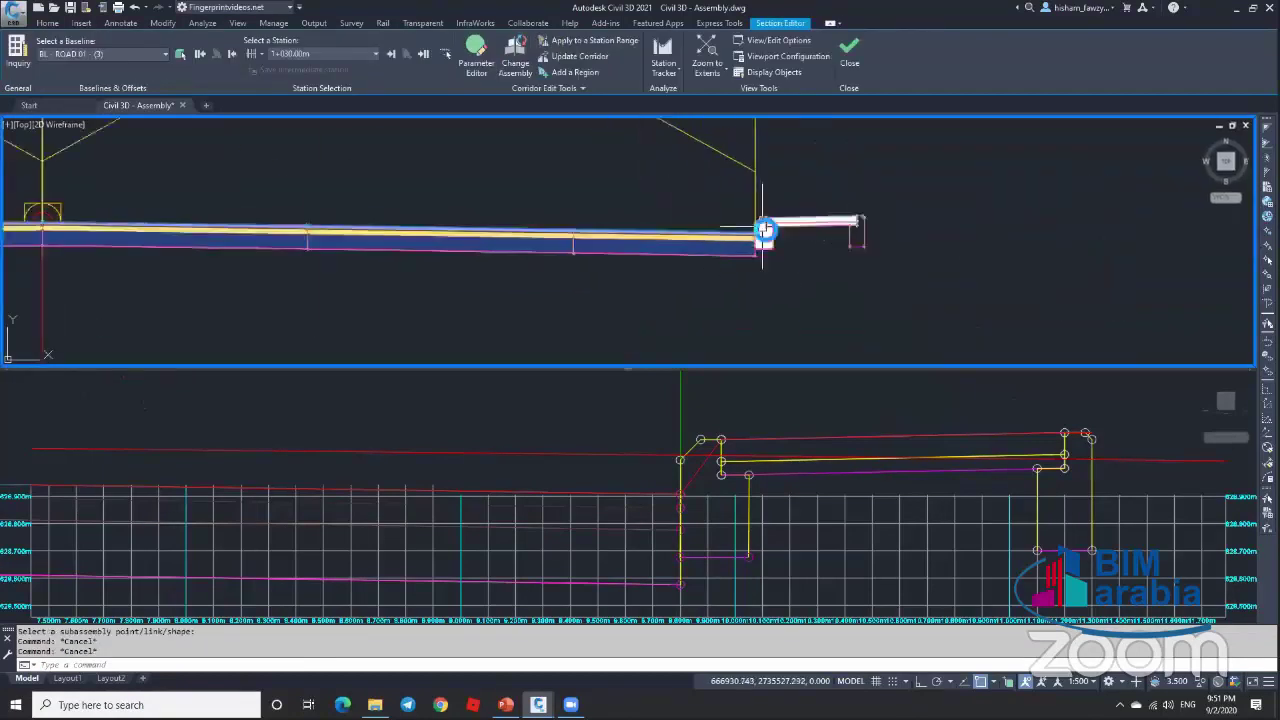
pyautogui.click(769, 210)
pyautogui.press('Escape')
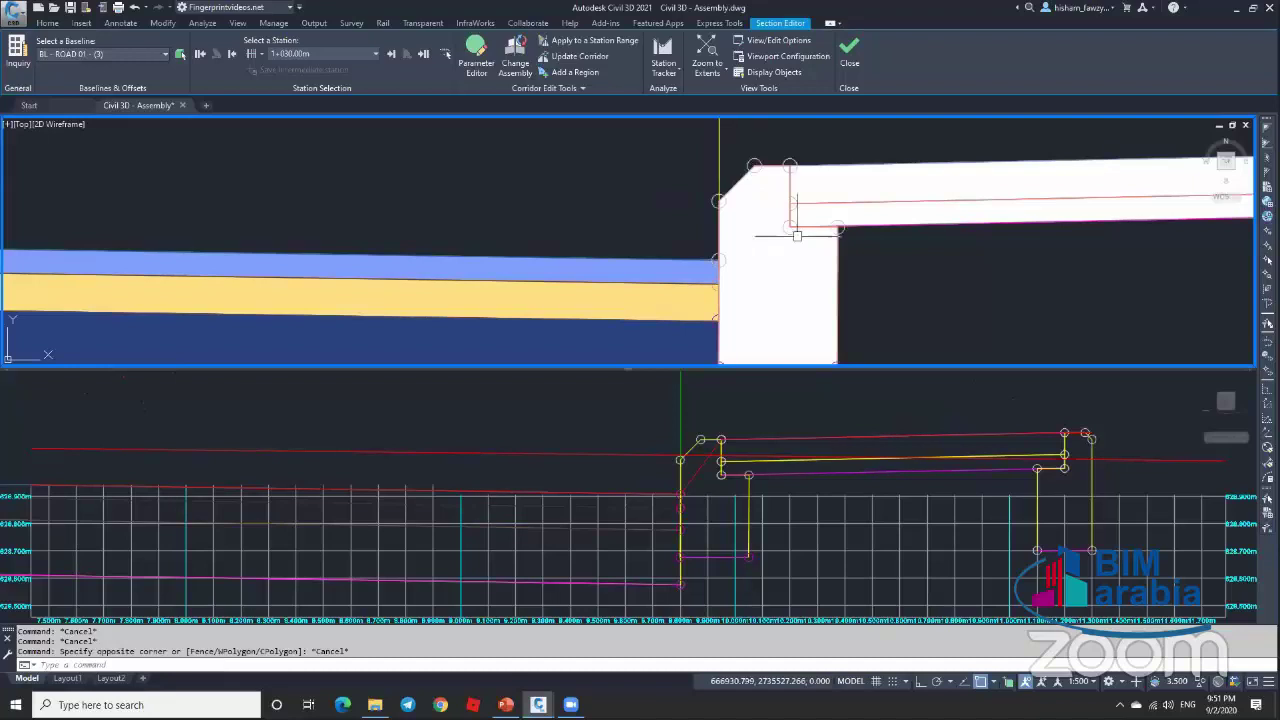
pyautogui.scroll(-6, 789, 228)
pyautogui.scroll(-3, 818, 229)
pyautogui.scroll(5, 860, 220)
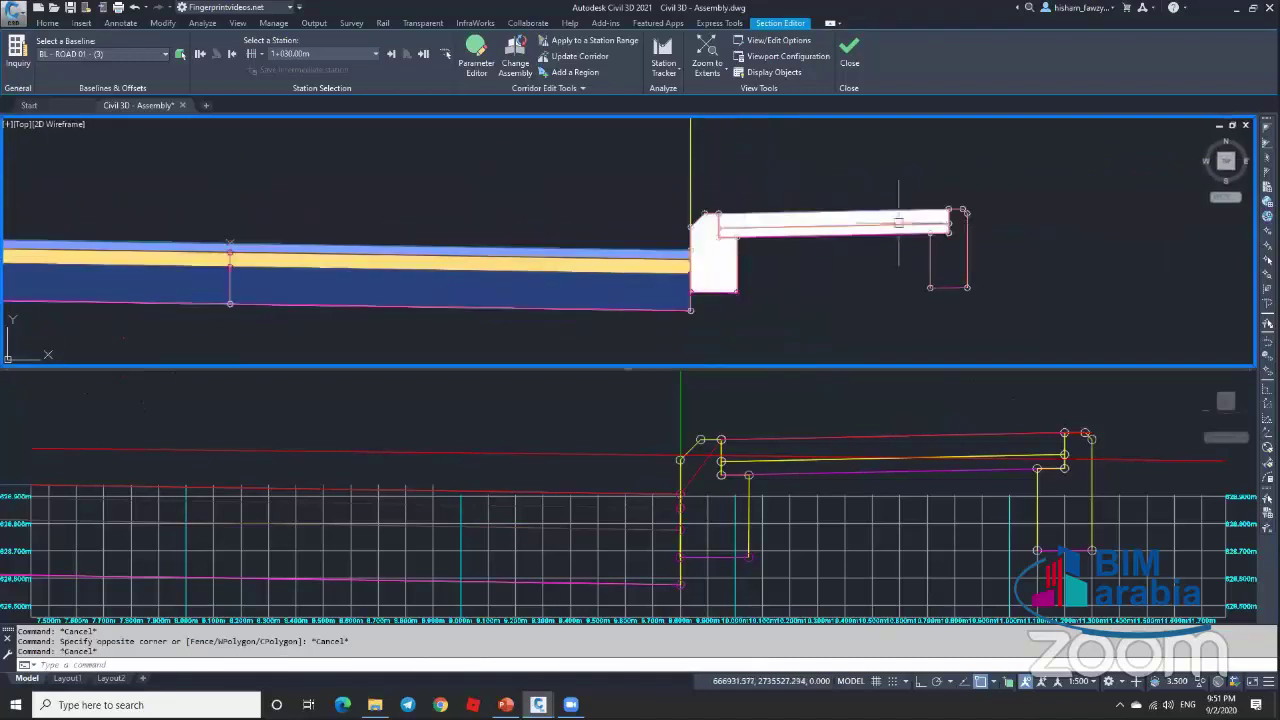
pyautogui.press('Escape')
# Step: Select the Curb 02 subassembly and give one of its links the Top code
pyautogui.click(969, 222)
pyautogui.scroll(4, 991, 200)
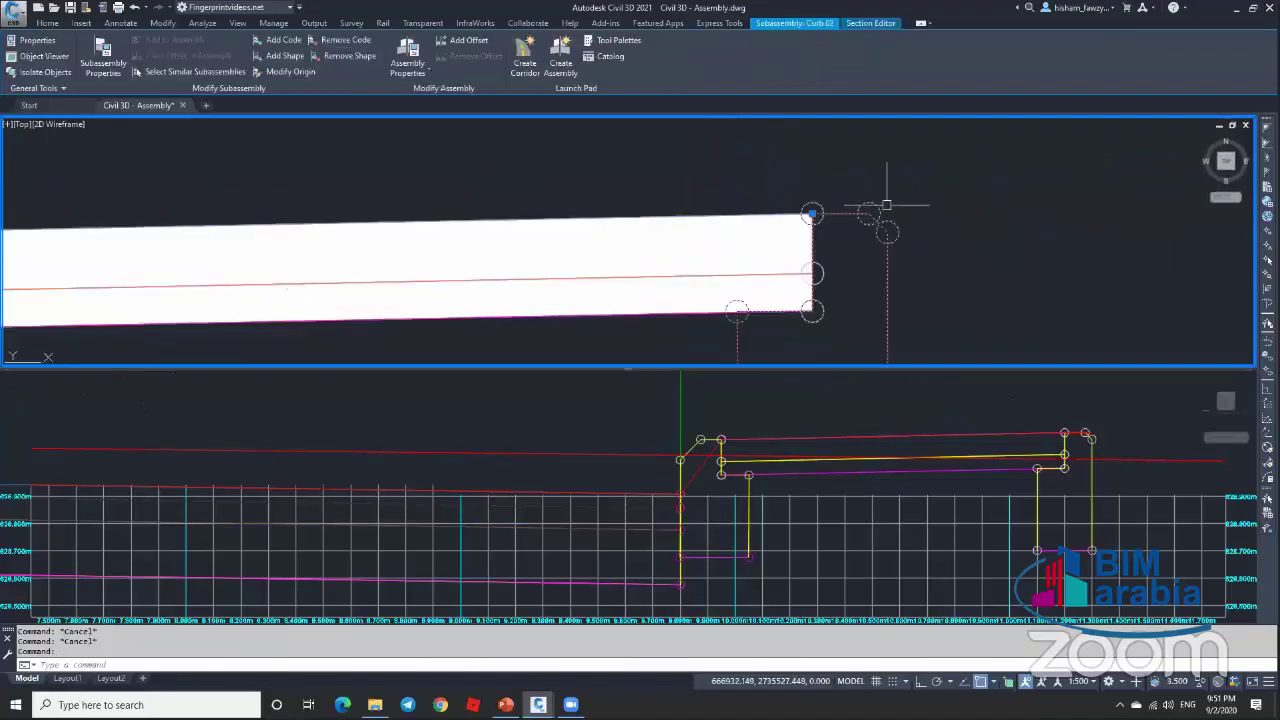
pyautogui.scroll(-3, 891, 200)
pyautogui.scroll(2, 862, 182)
pyautogui.scroll(2, 825, 179)
pyautogui.scroll(-2, 825, 179)
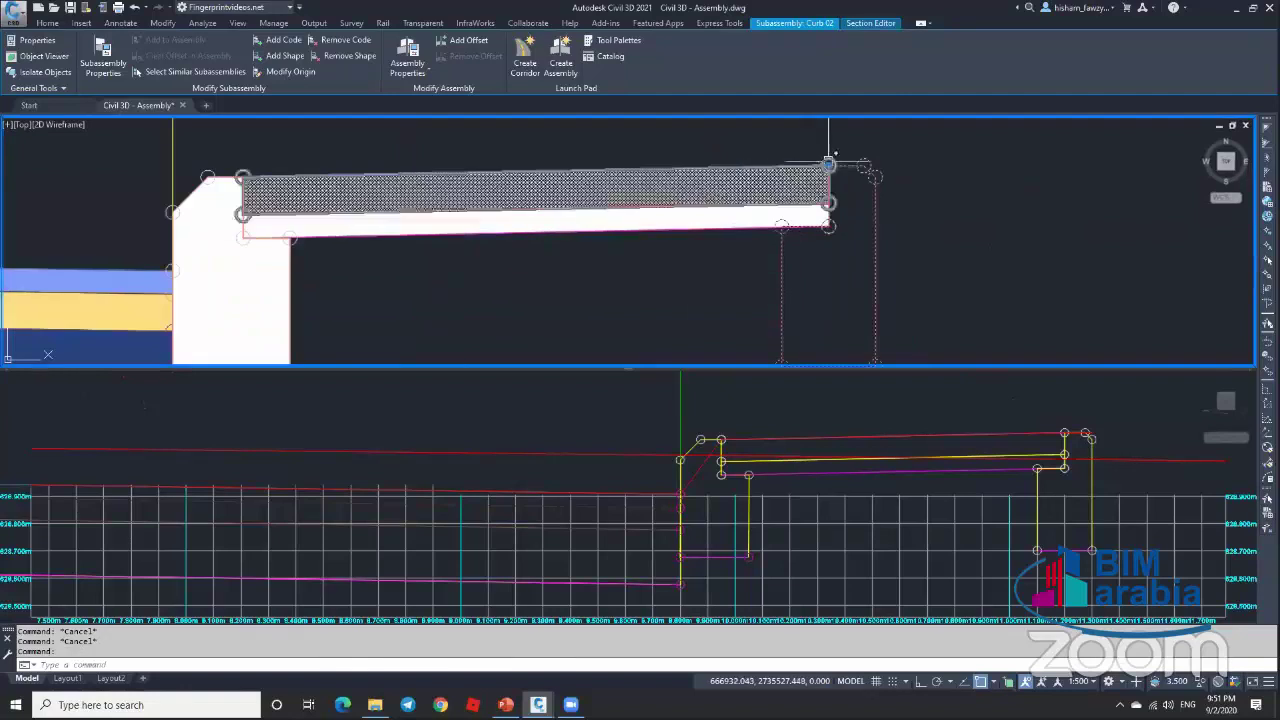
pyautogui.click(286, 38)
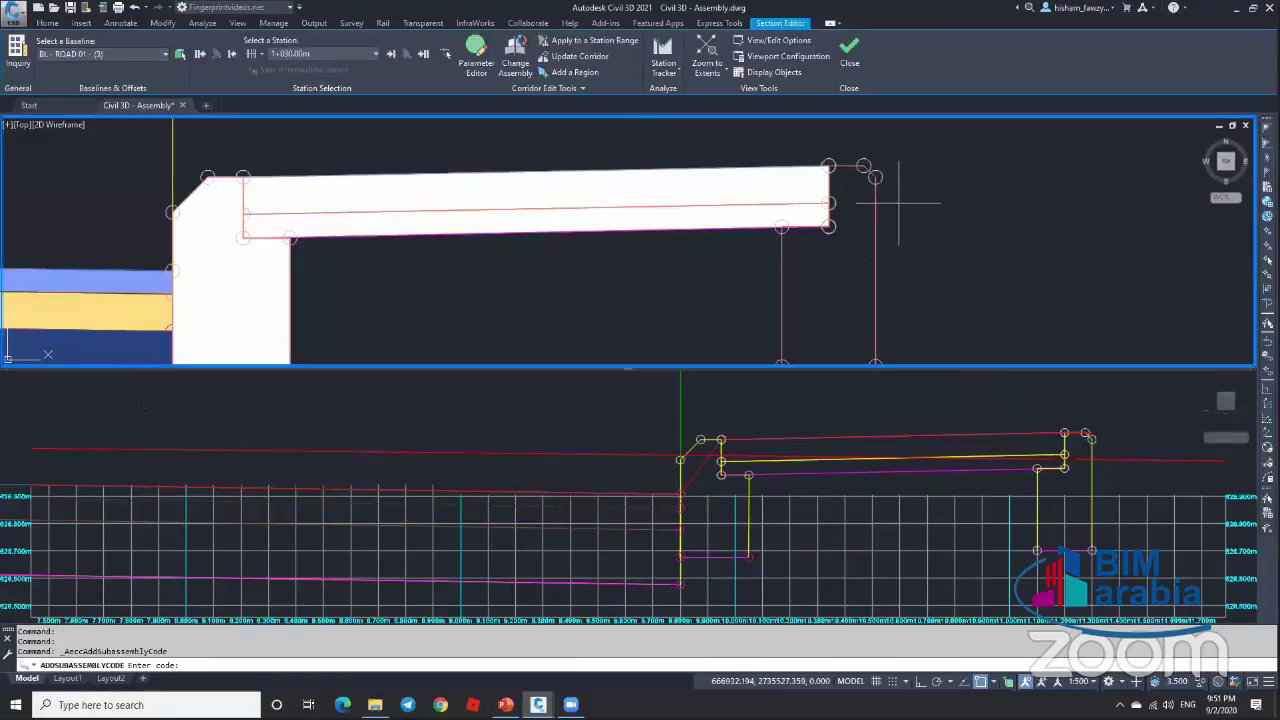
pyautogui.write('Top')
pyautogui.press('Return')
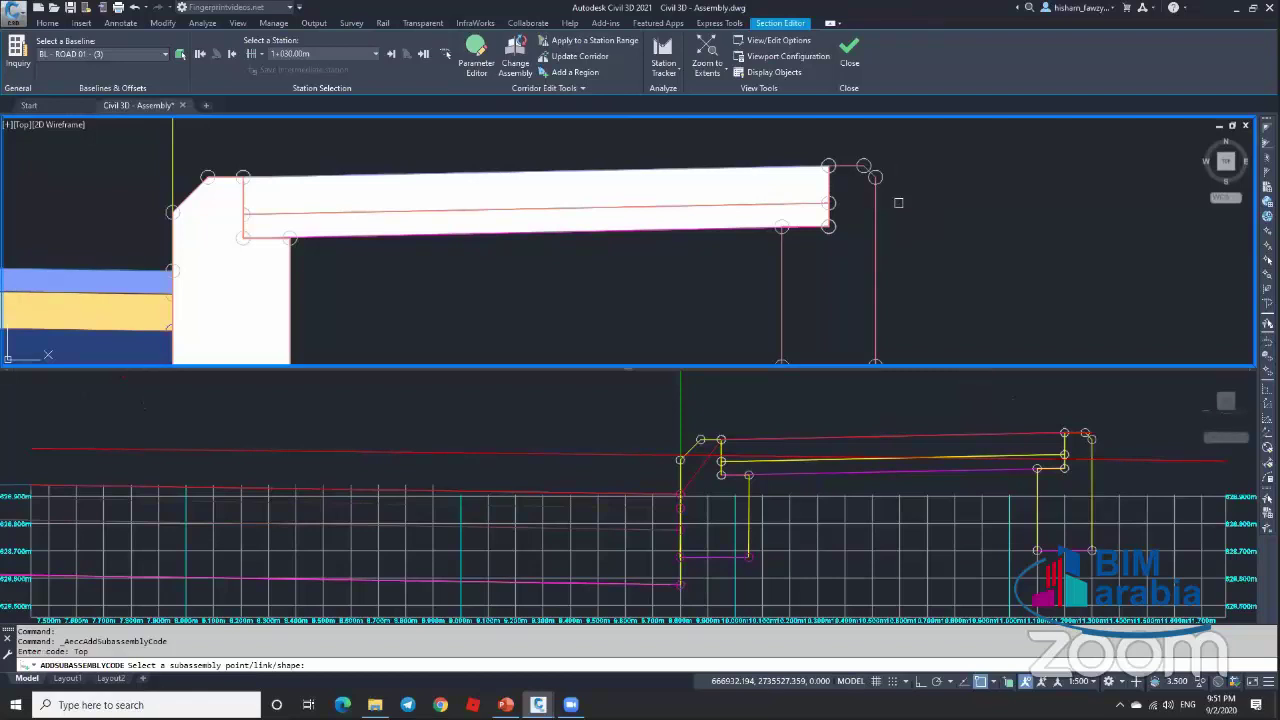
pyautogui.click(868, 195)
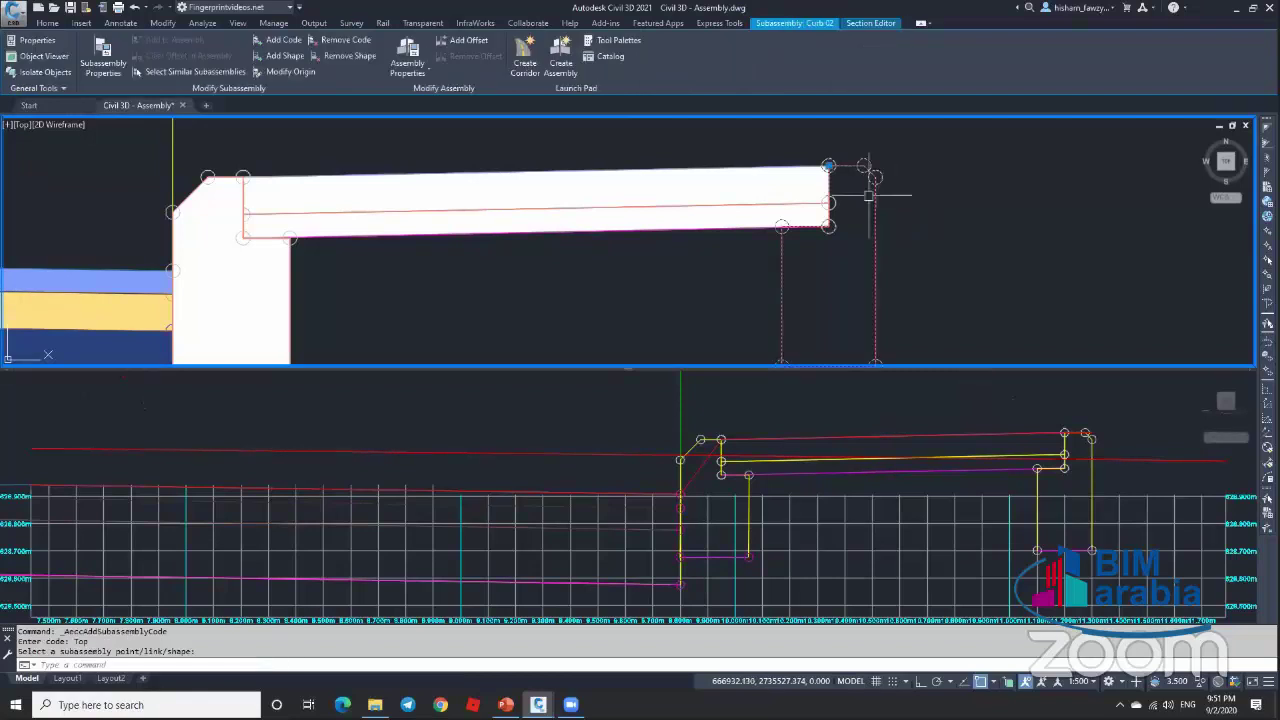
pyautogui.press('Escape')
pyautogui.scroll(4, 870, 190)
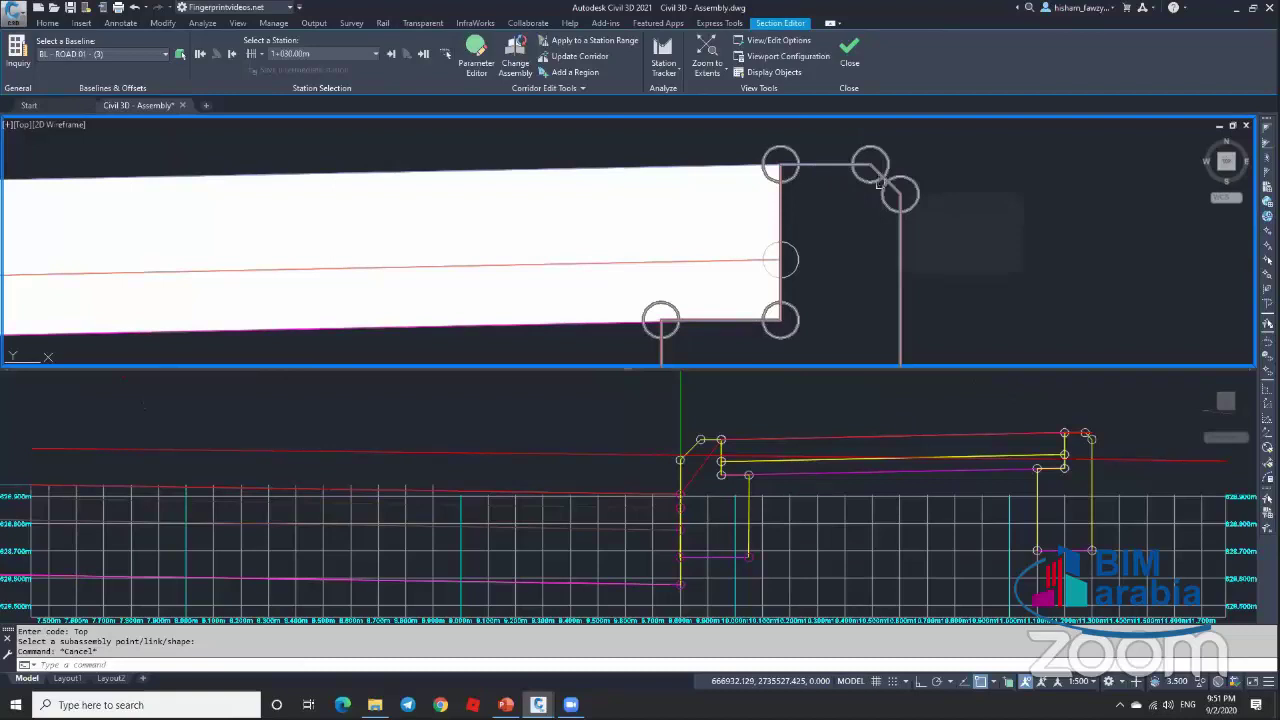
# Step: Reapply the Top code to Curb 02's top link
pyautogui.click(899, 215)
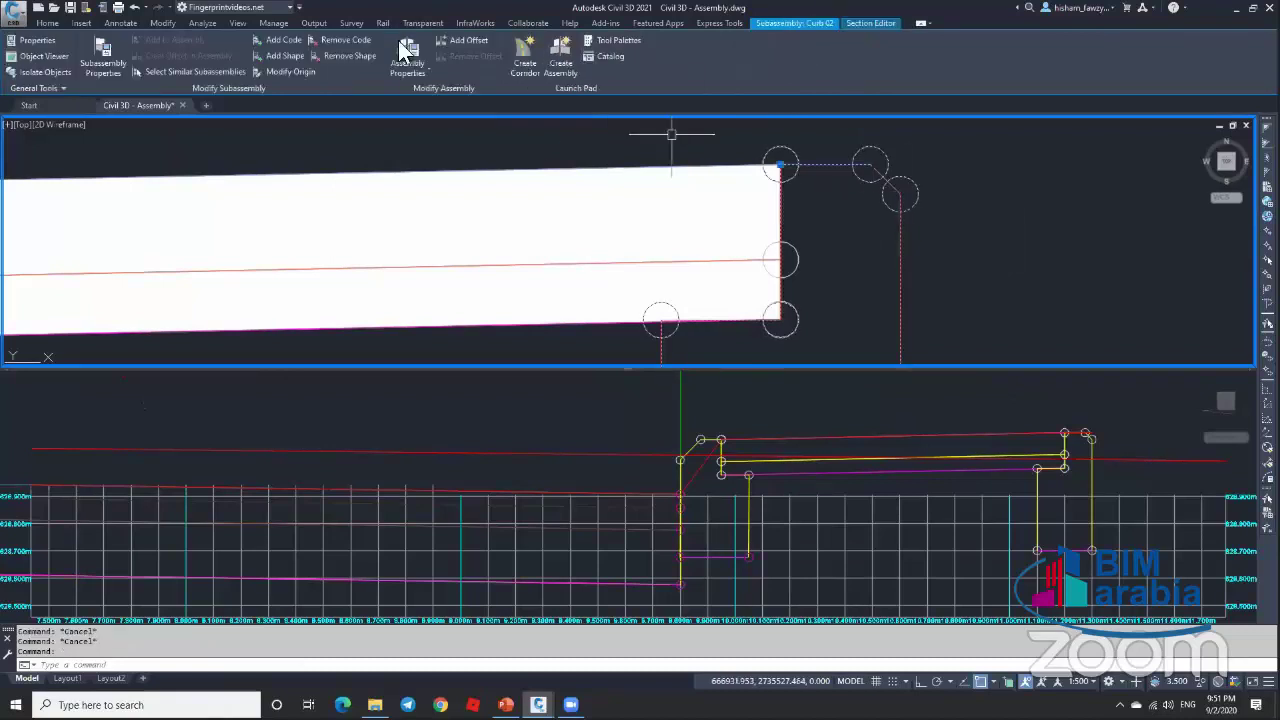
pyautogui.click(281, 40)
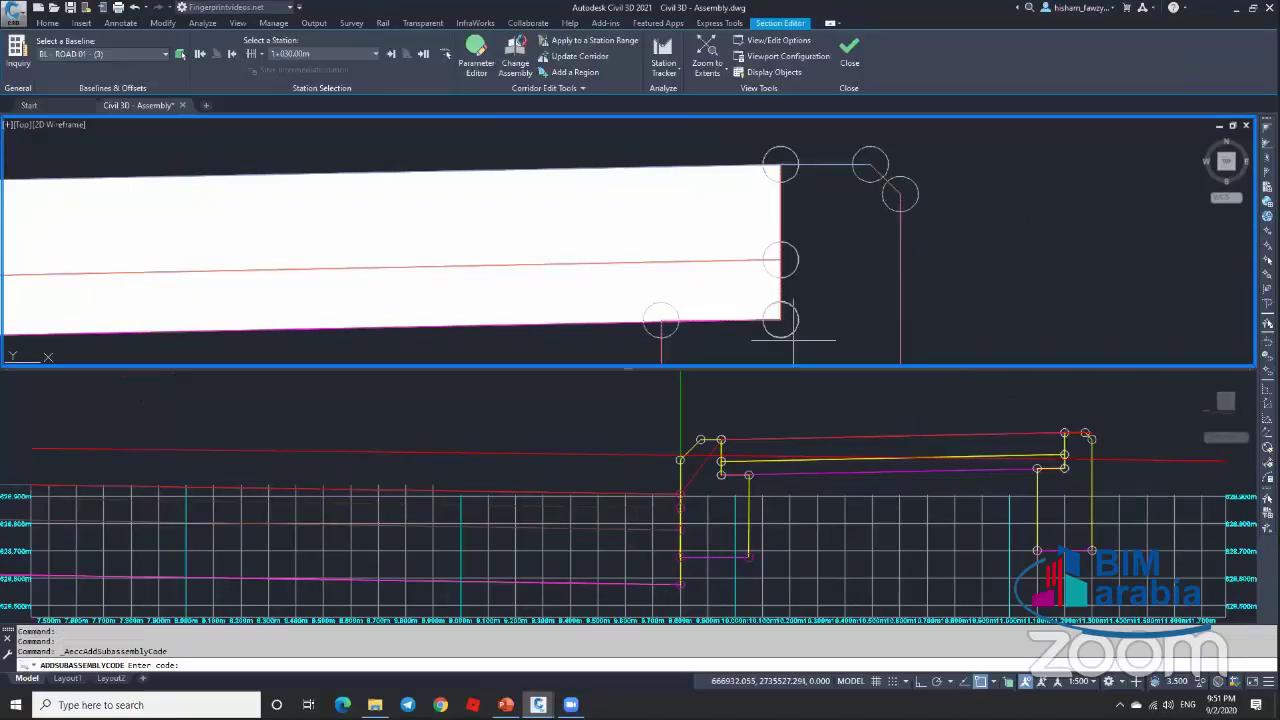
pyautogui.write('Top')
pyautogui.press('Return')
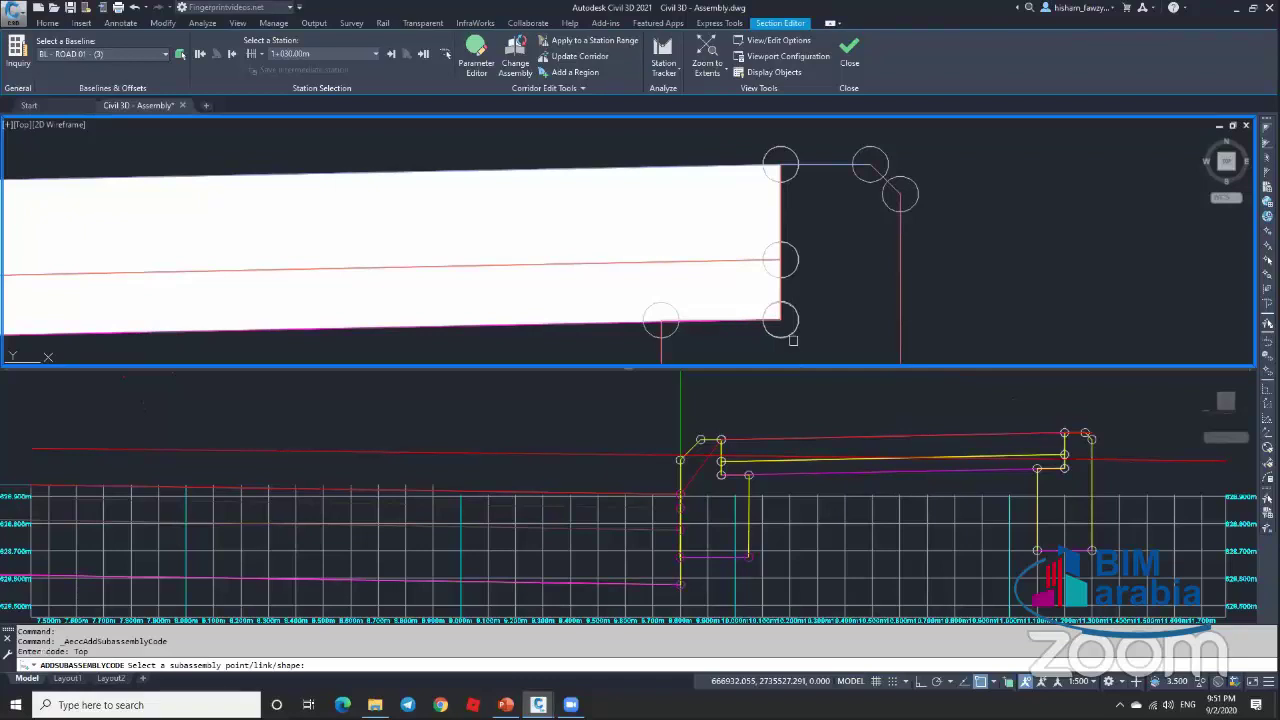
pyautogui.scroll(3, 882, 163)
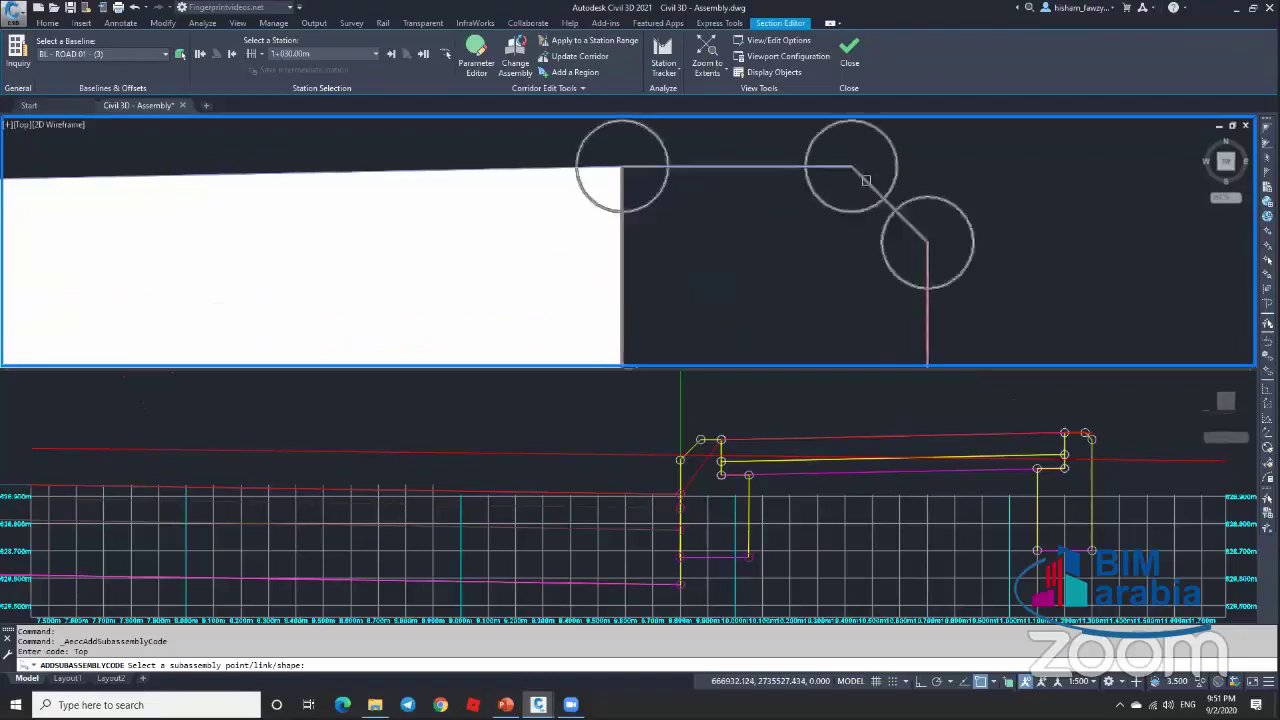
pyautogui.click(863, 189)
pyautogui.scroll(-5, 938, 202)
pyautogui.press('Escape')
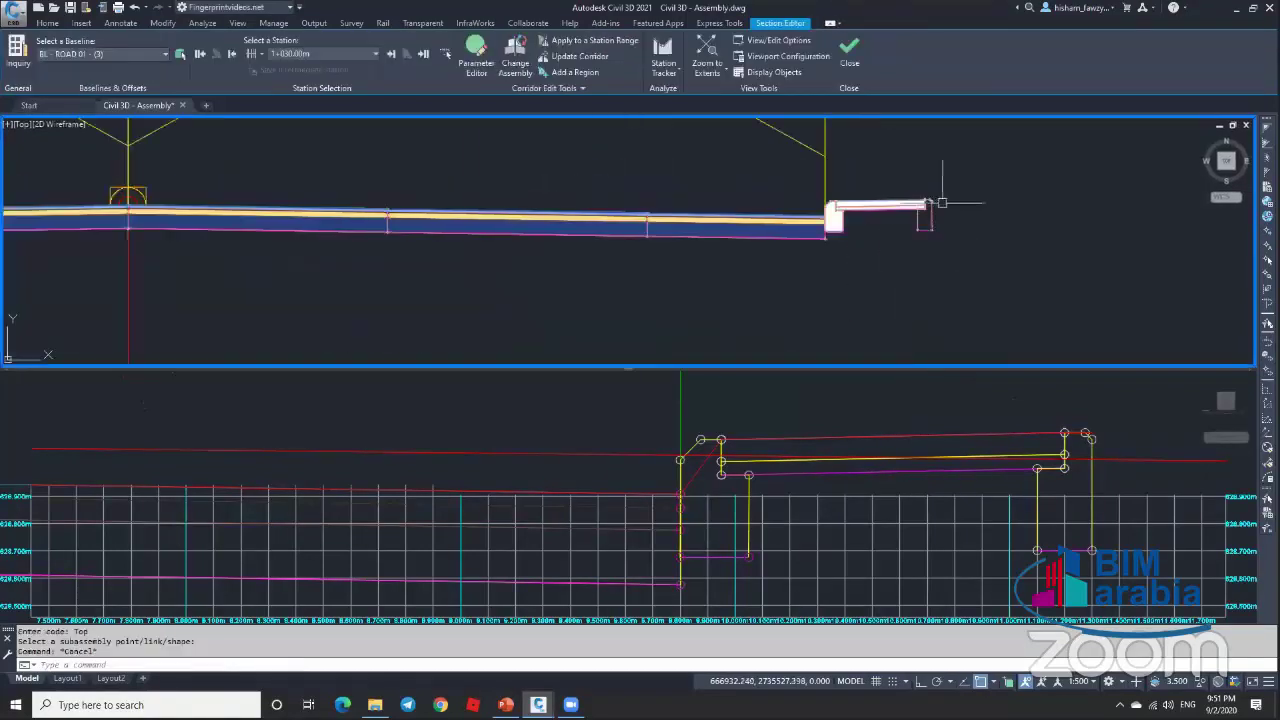
pyautogui.click(47, 23)
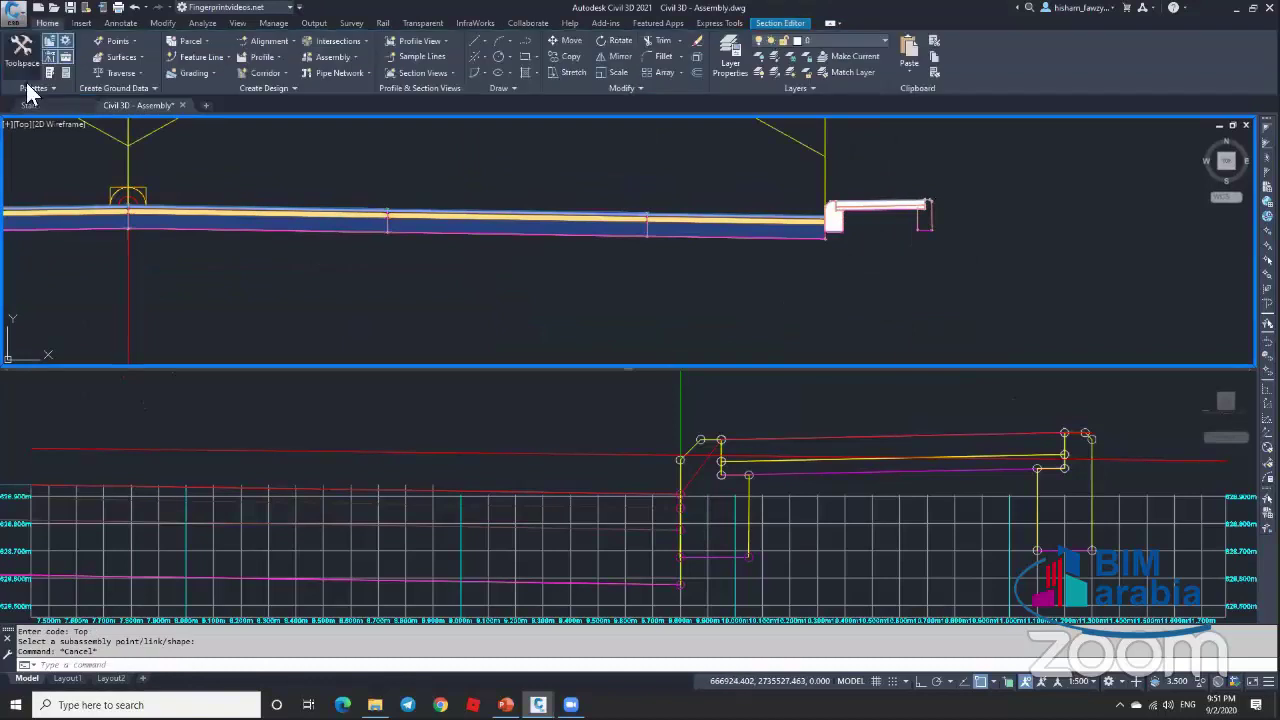
# Step: Find Corridor - R 01 under Corridors in Prospector and rebuild it
pyautogui.click(22, 48)
pyautogui.click(178, 176)
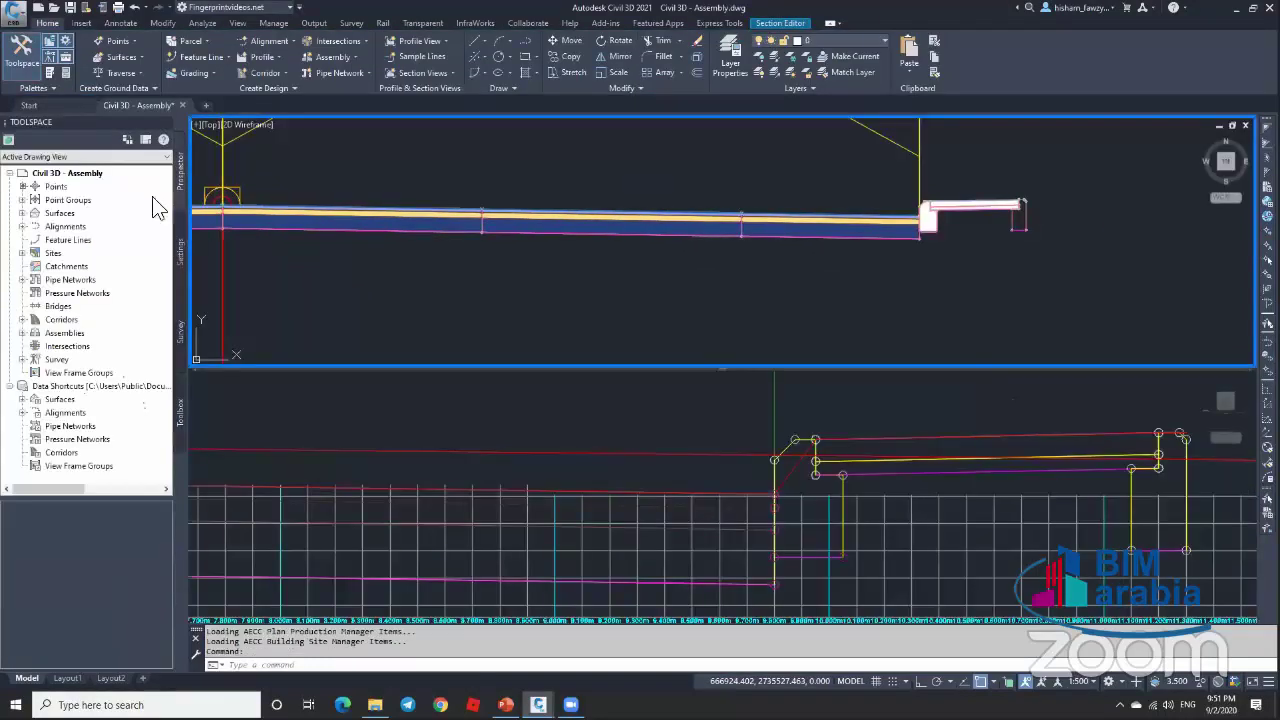
pyautogui.click(22, 319)
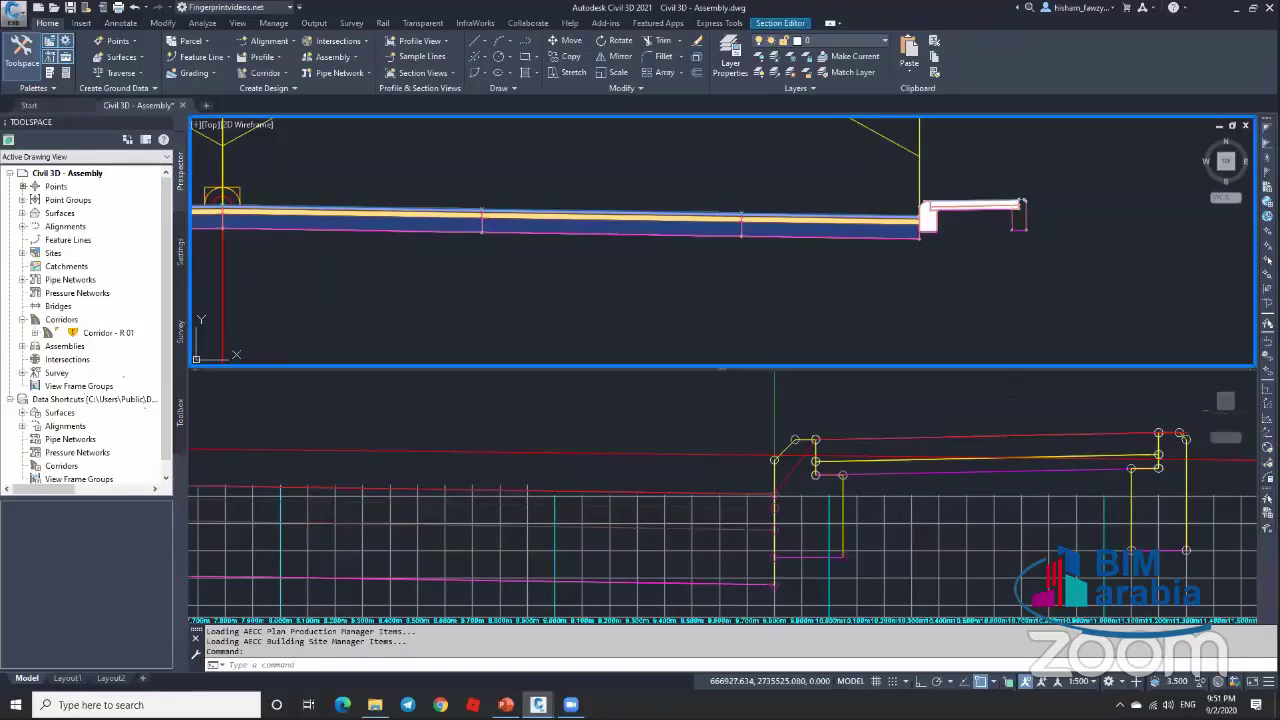
pyautogui.click(980, 434)
pyautogui.moveTo(1080, 437); pyautogui.dragTo(1028, 420, button='middle')
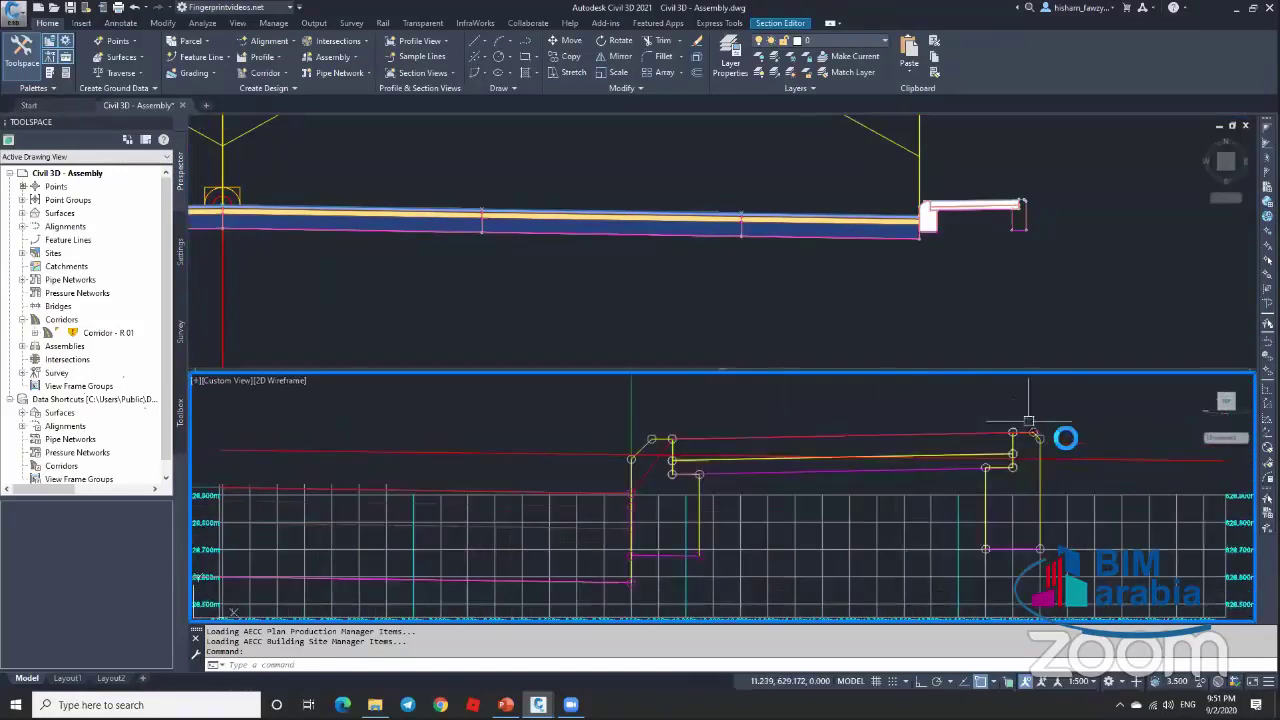
pyautogui.scroll(5, 1025, 430)
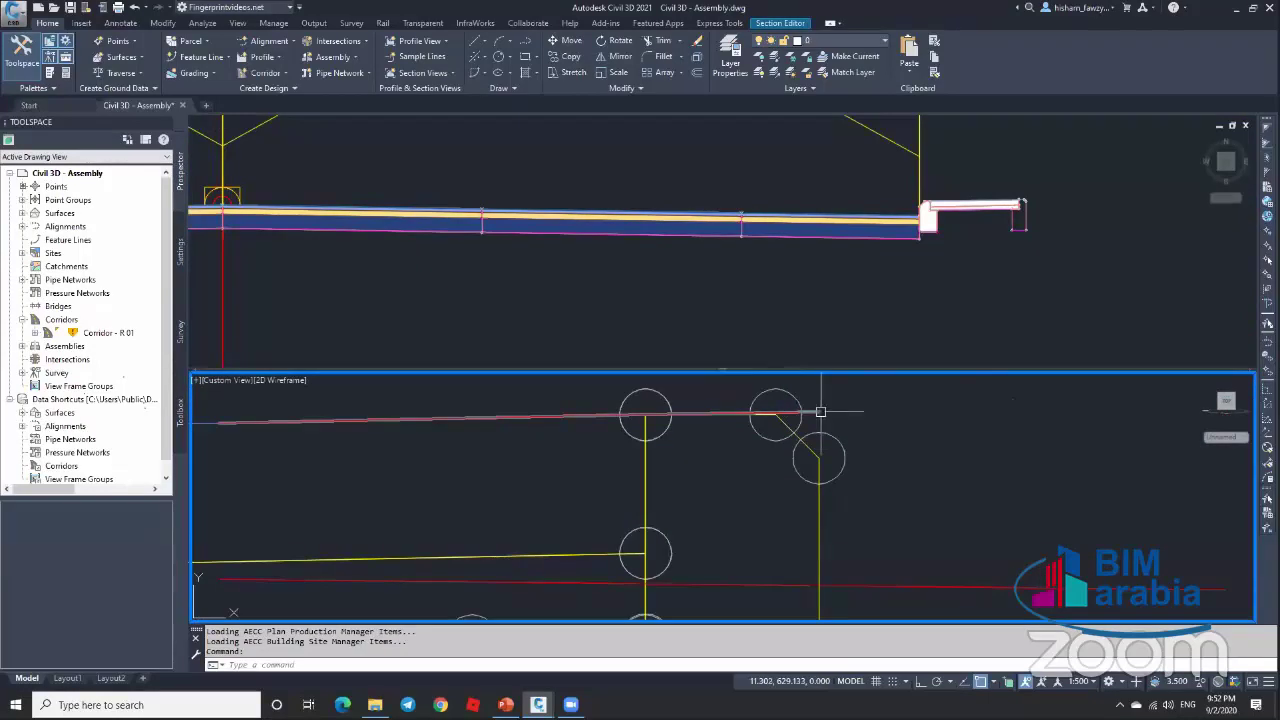
pyautogui.click(815, 412)
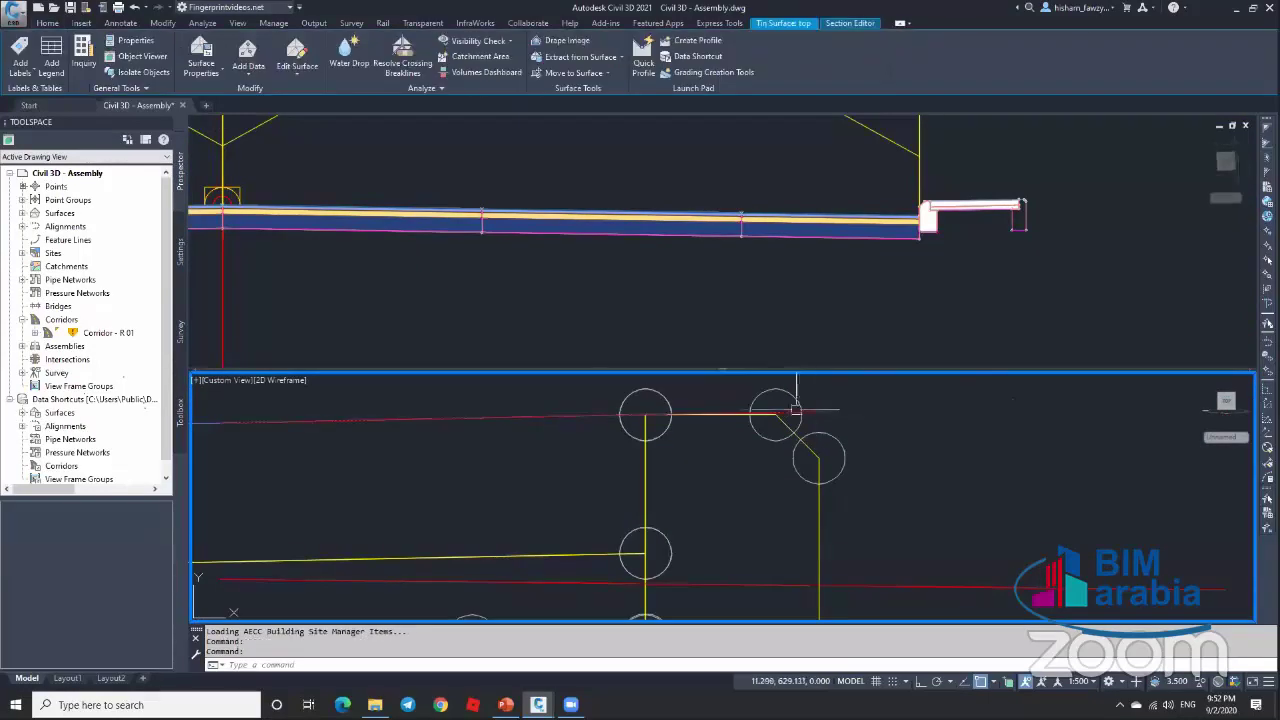
pyautogui.rightClick(140, 333)
pyautogui.click(200, 372)
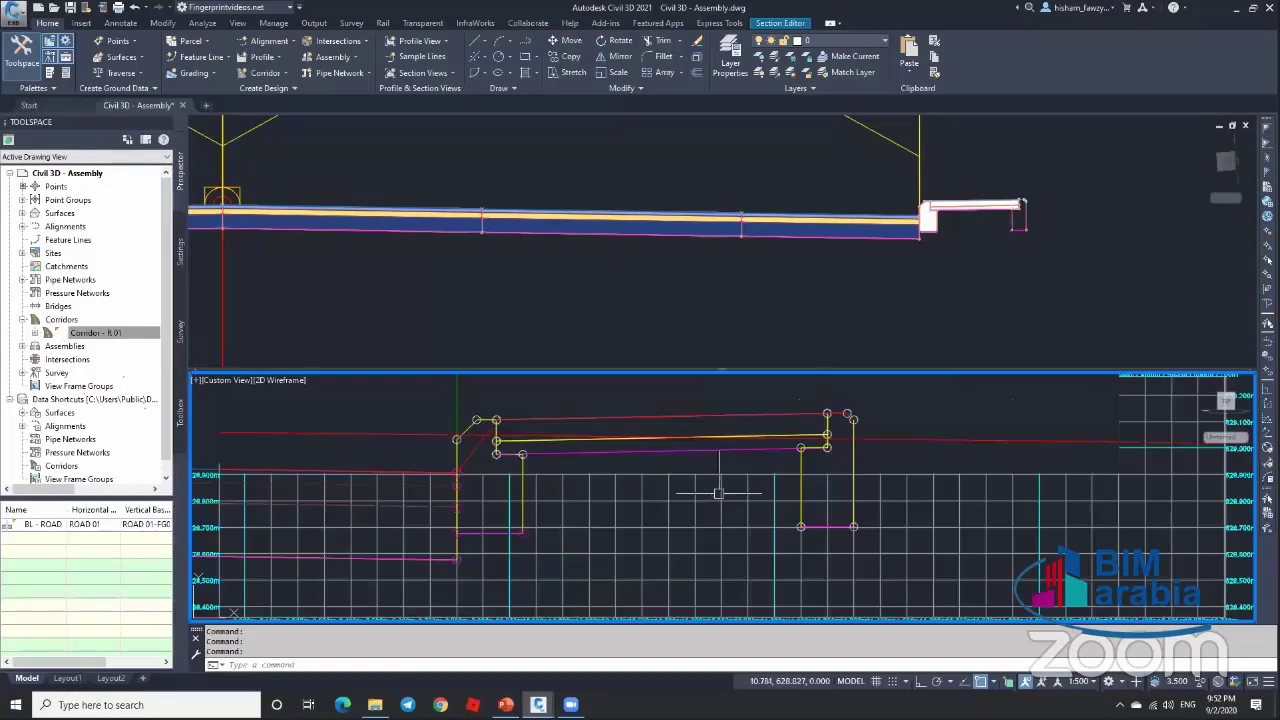
# Step: Select Corridor - R 01 in the plan view to bring up its corridor tools
pyautogui.click(545, 276)
pyautogui.scroll(-10, 571, 263)
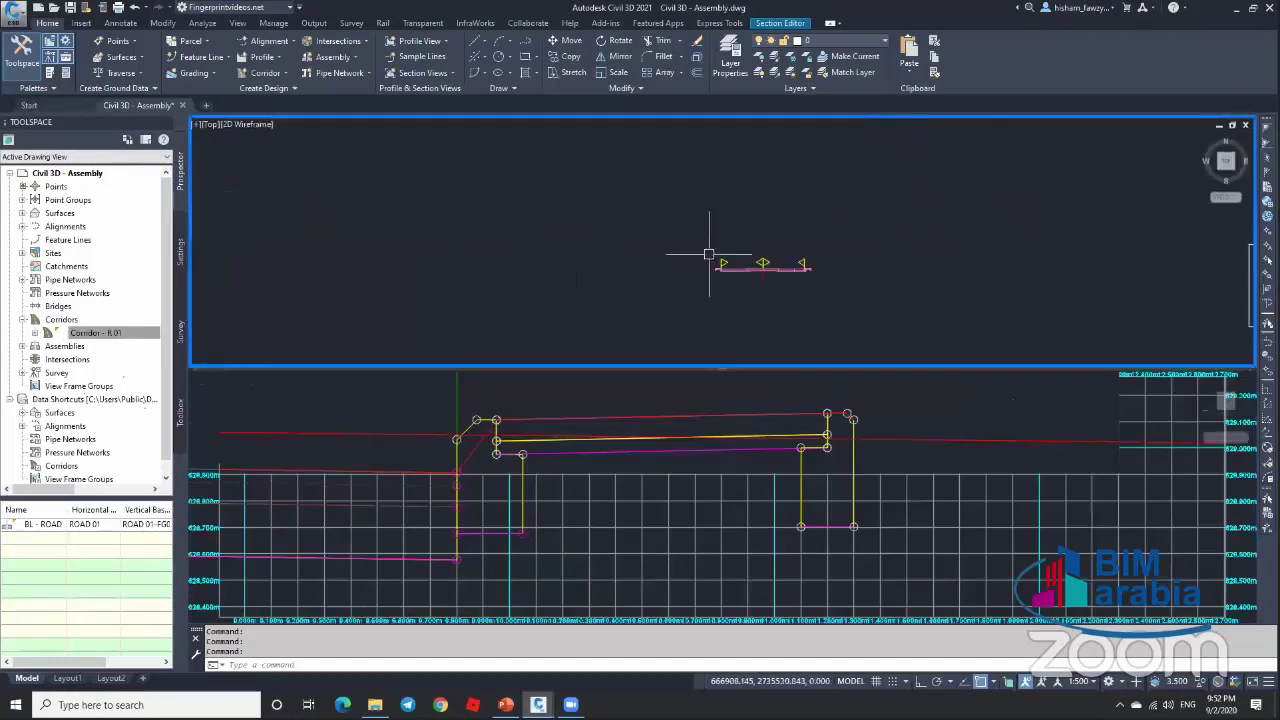
pyautogui.scroll(4, 457, 243)
pyautogui.scroll(4, 271, 294)
pyautogui.scroll(5, 352, 258)
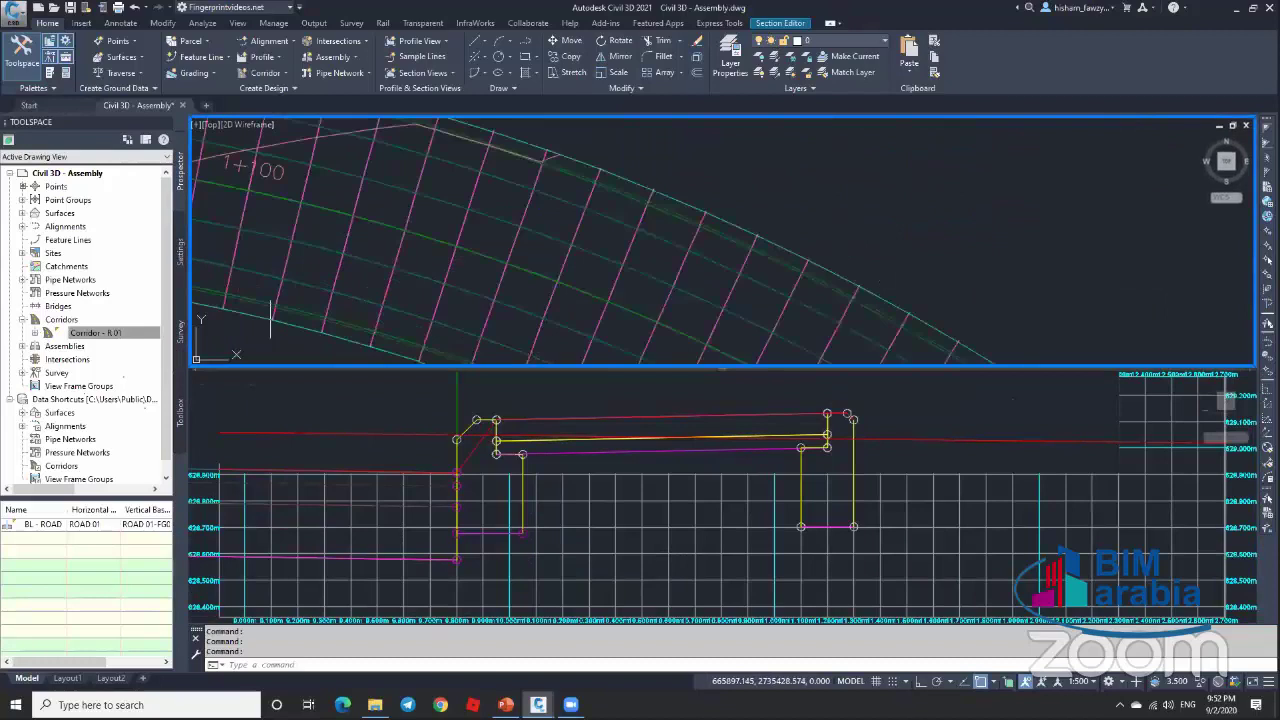
pyautogui.click(352, 258)
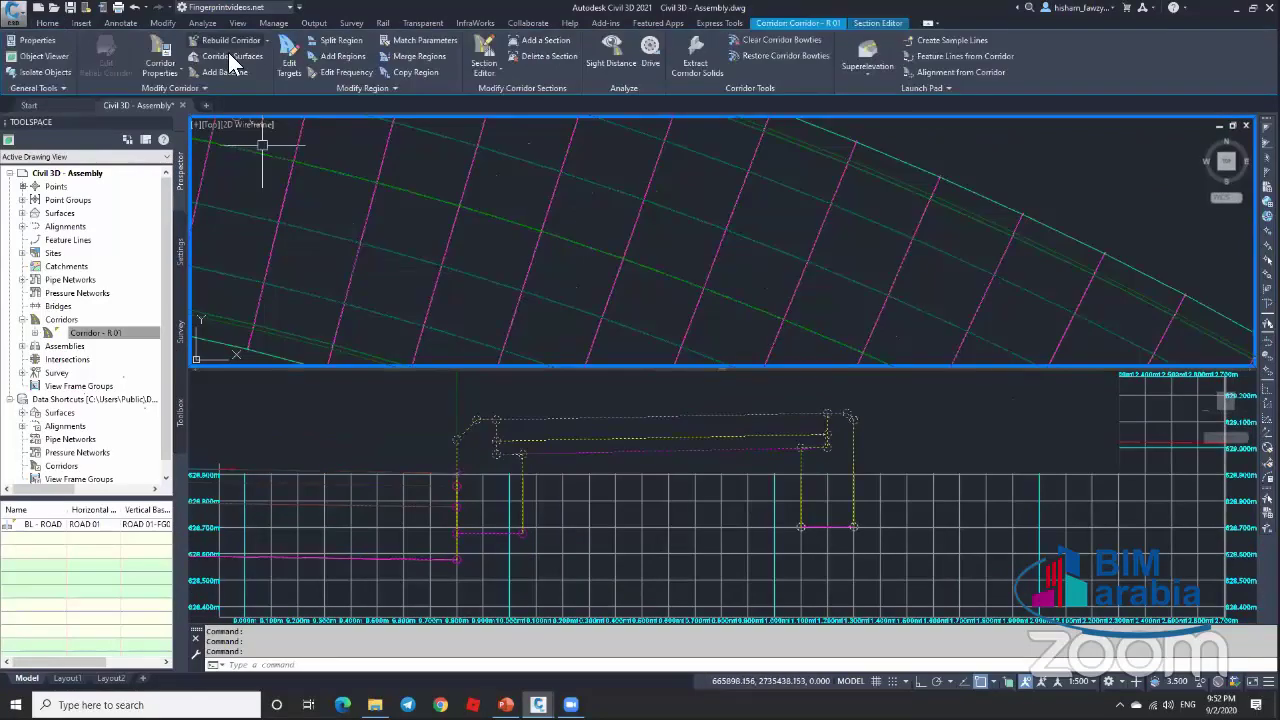
# Step: Create a 'Bottom' corridor surface from Datum links with Bottom Links overhang correction
pyautogui.click(228, 55)
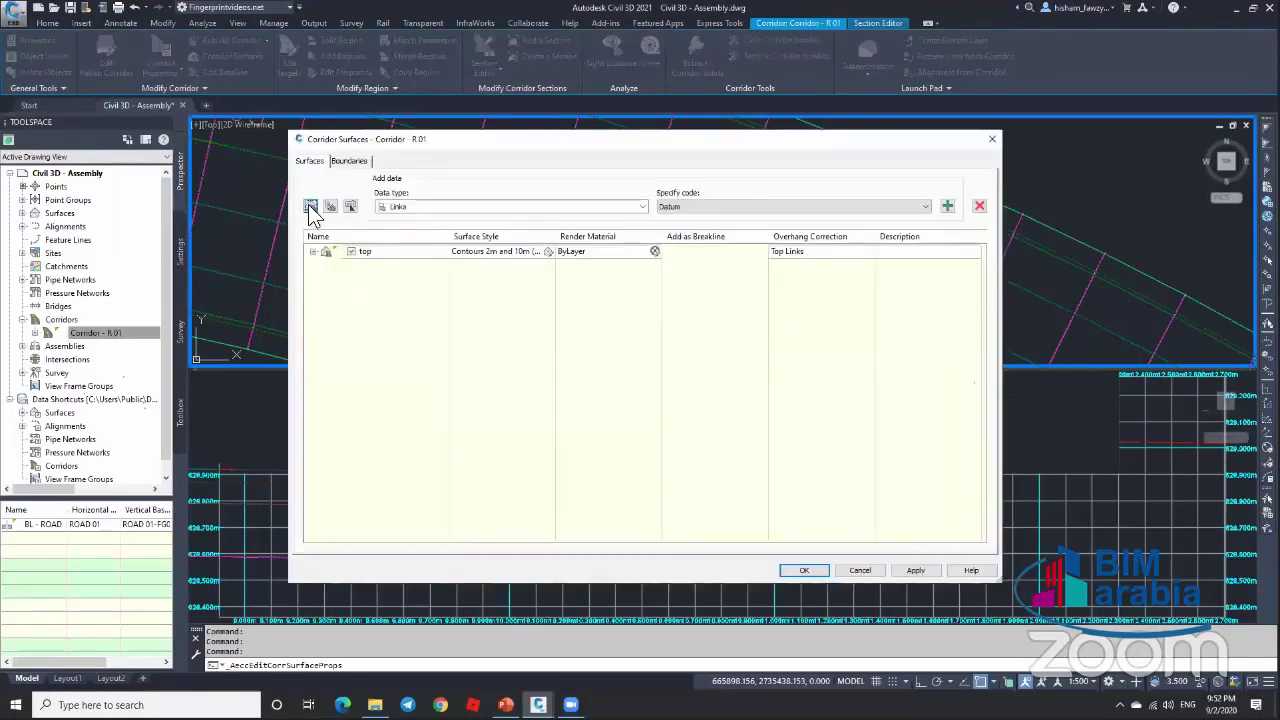
pyautogui.click(310, 206)
pyautogui.write('B')
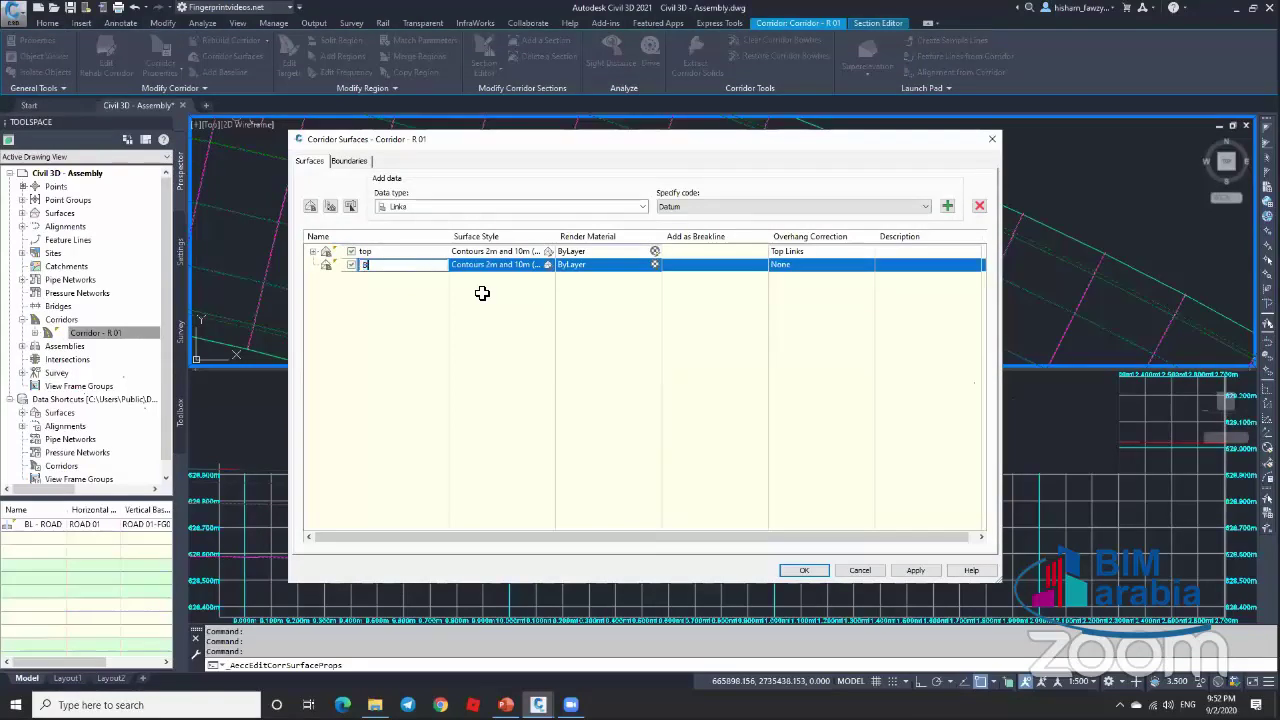
pyautogui.write('ottom')
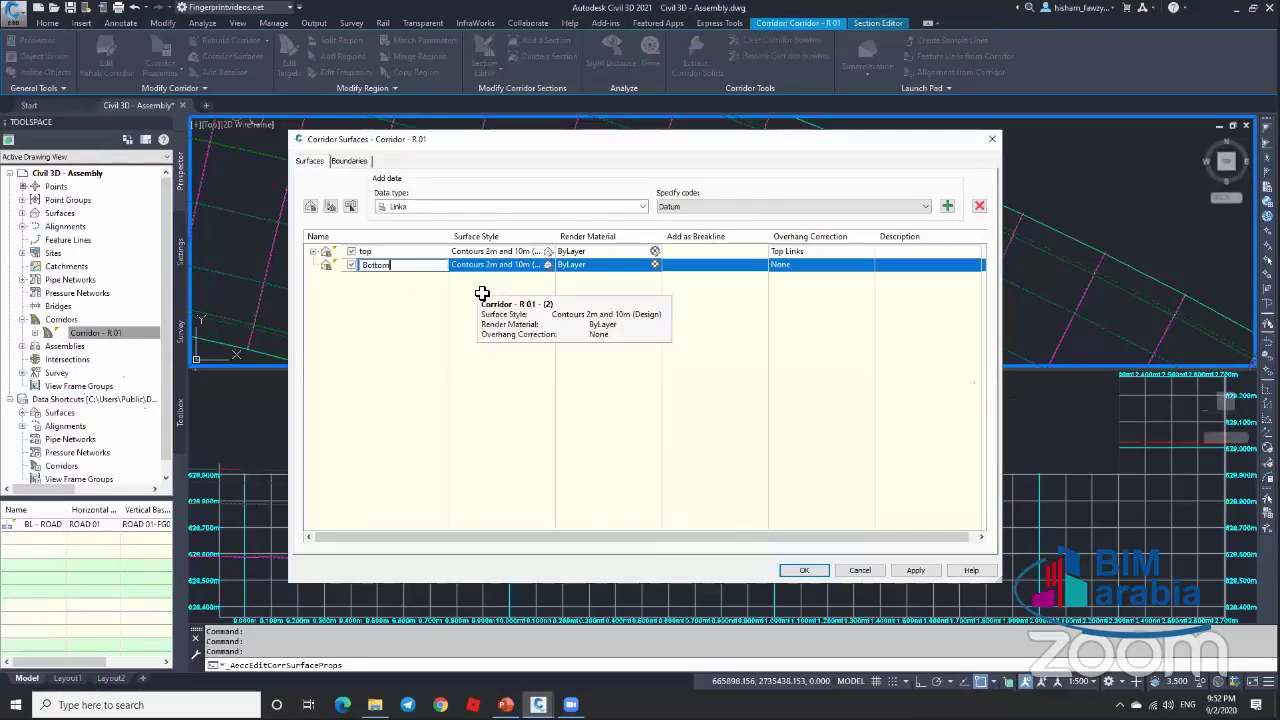
pyautogui.press('Return')
pyautogui.click(760, 206)
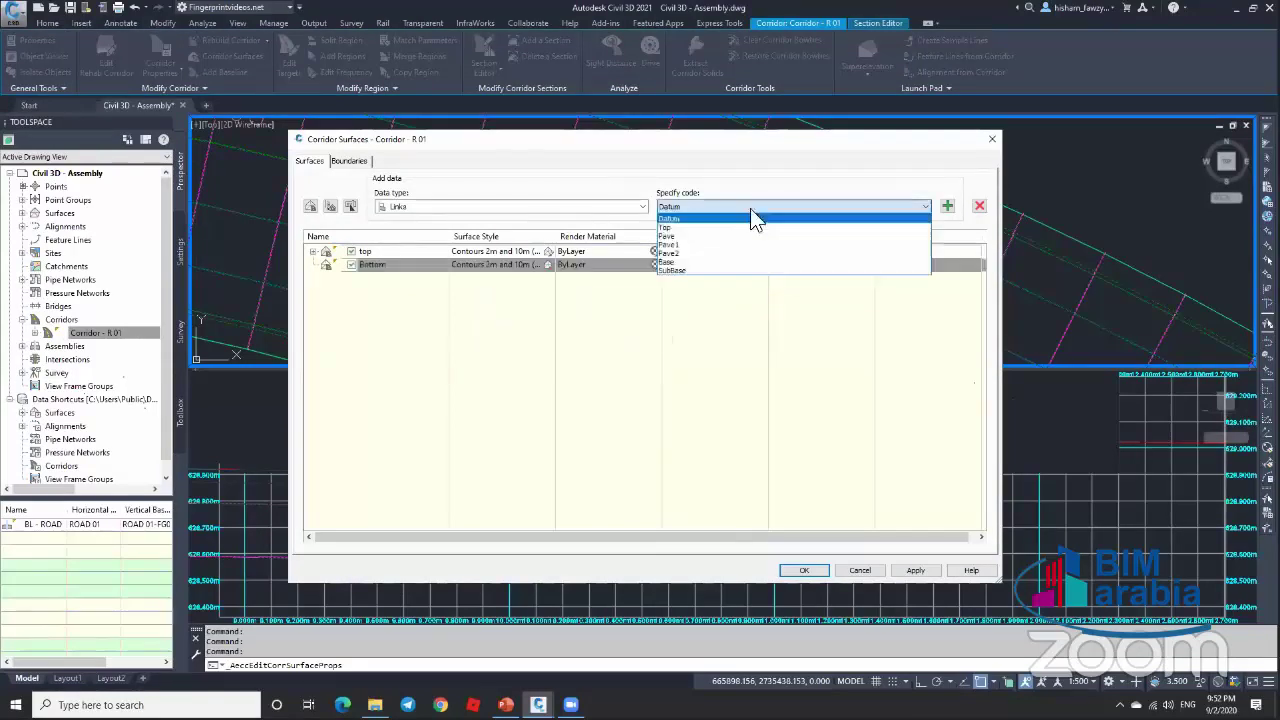
pyautogui.click(920, 208)
pyautogui.click(947, 206)
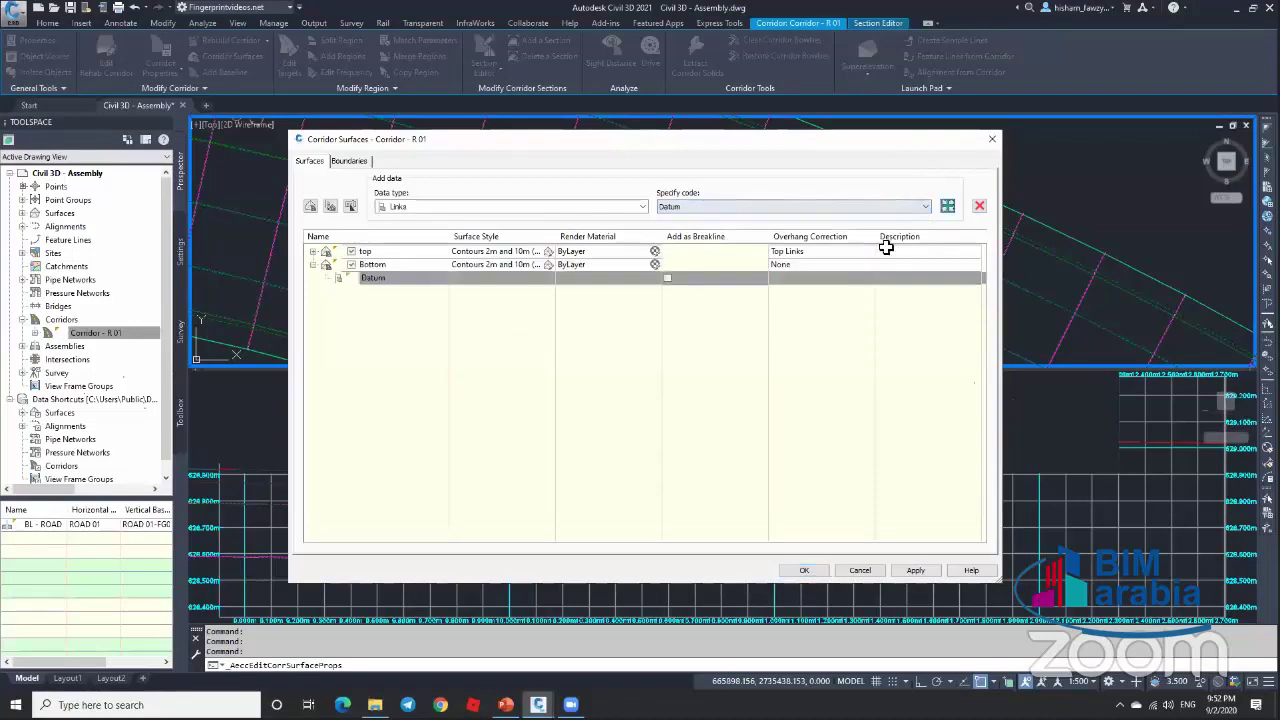
pyautogui.click(796, 264)
pyautogui.click(790, 290)
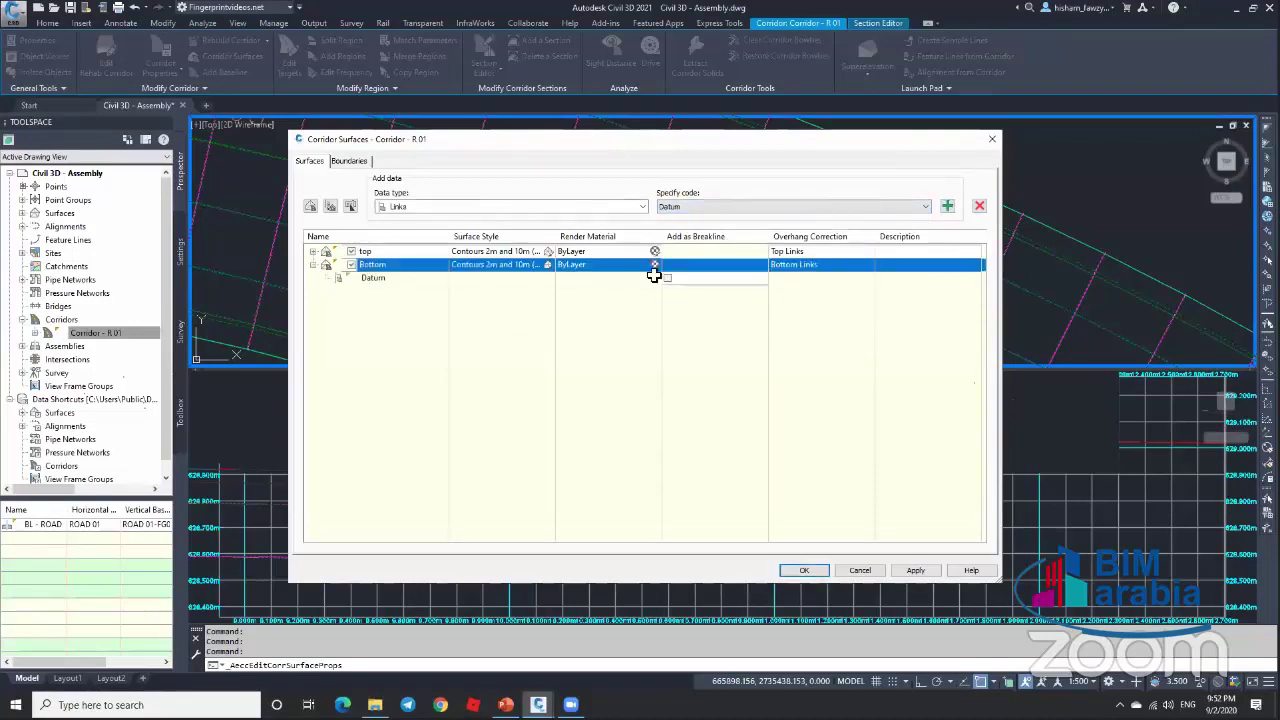
pyautogui.click(666, 278)
# Step: Give Bottom a Corridor Shrinkwrap outside boundary, apply, and rebuild the corridor
pyautogui.click(352, 161)
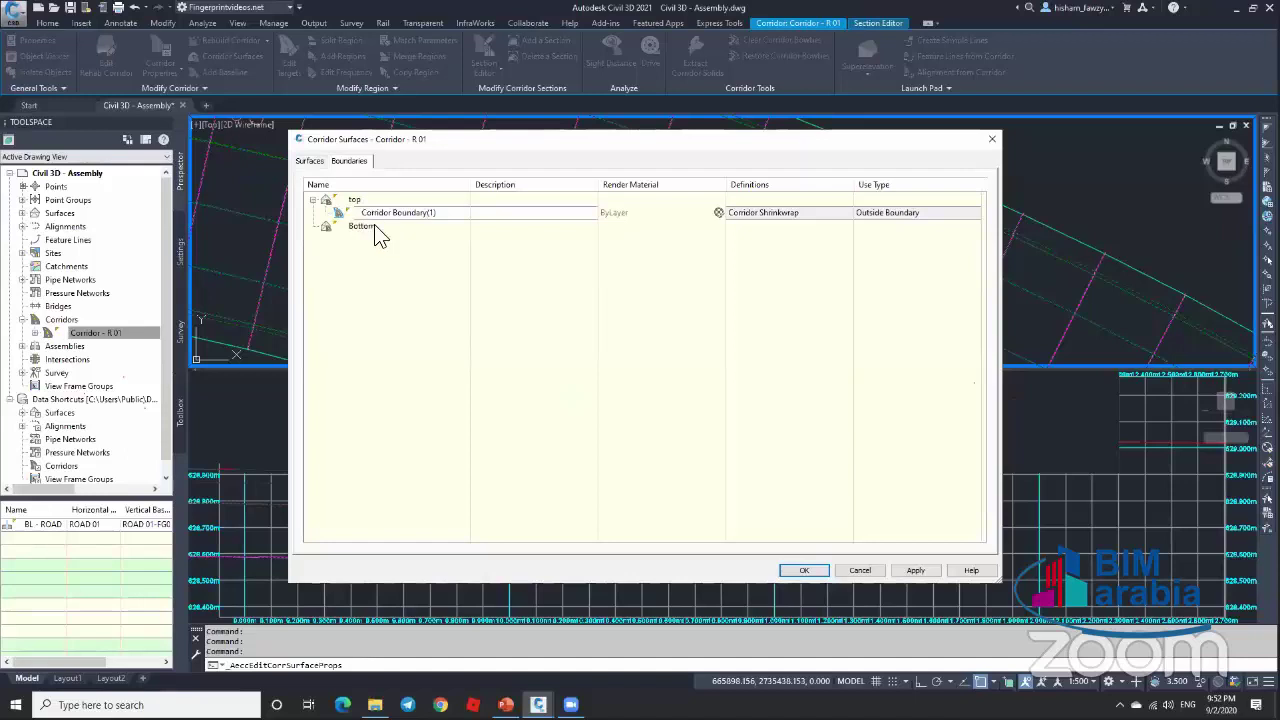
pyautogui.rightClick(378, 235)
pyautogui.click(460, 235)
pyautogui.click(808, 570)
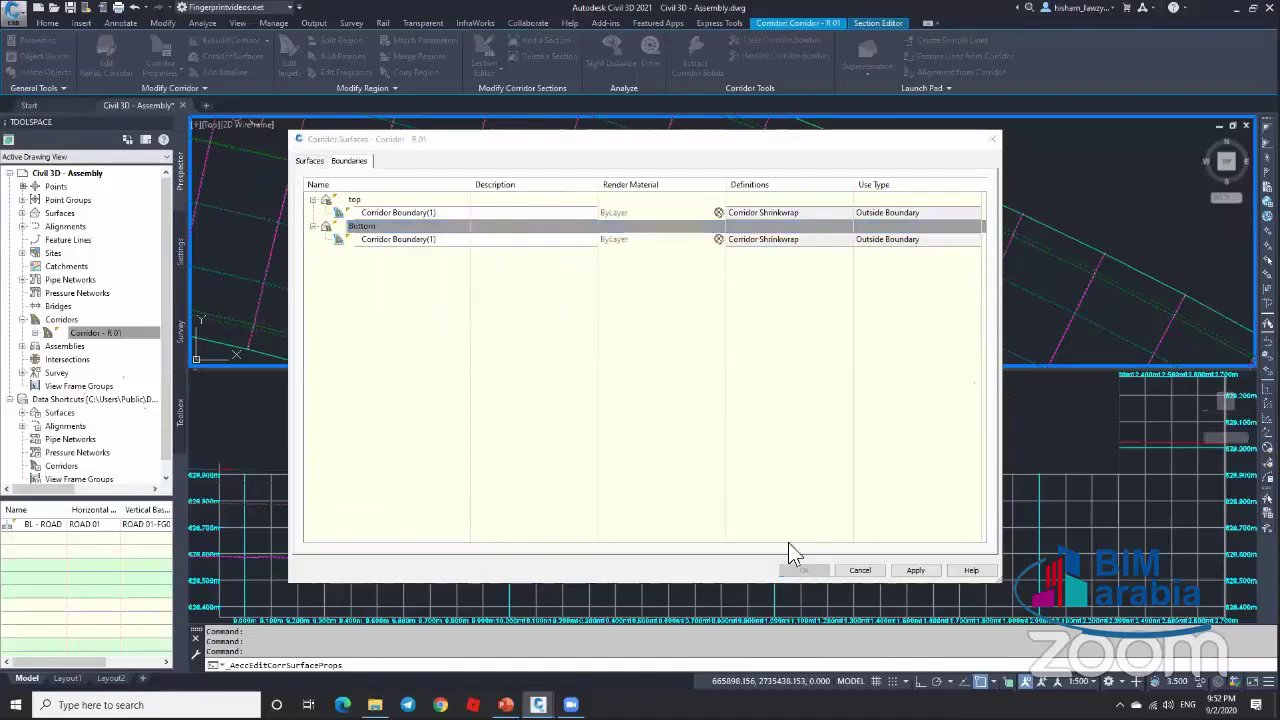
pyautogui.click(588, 302)
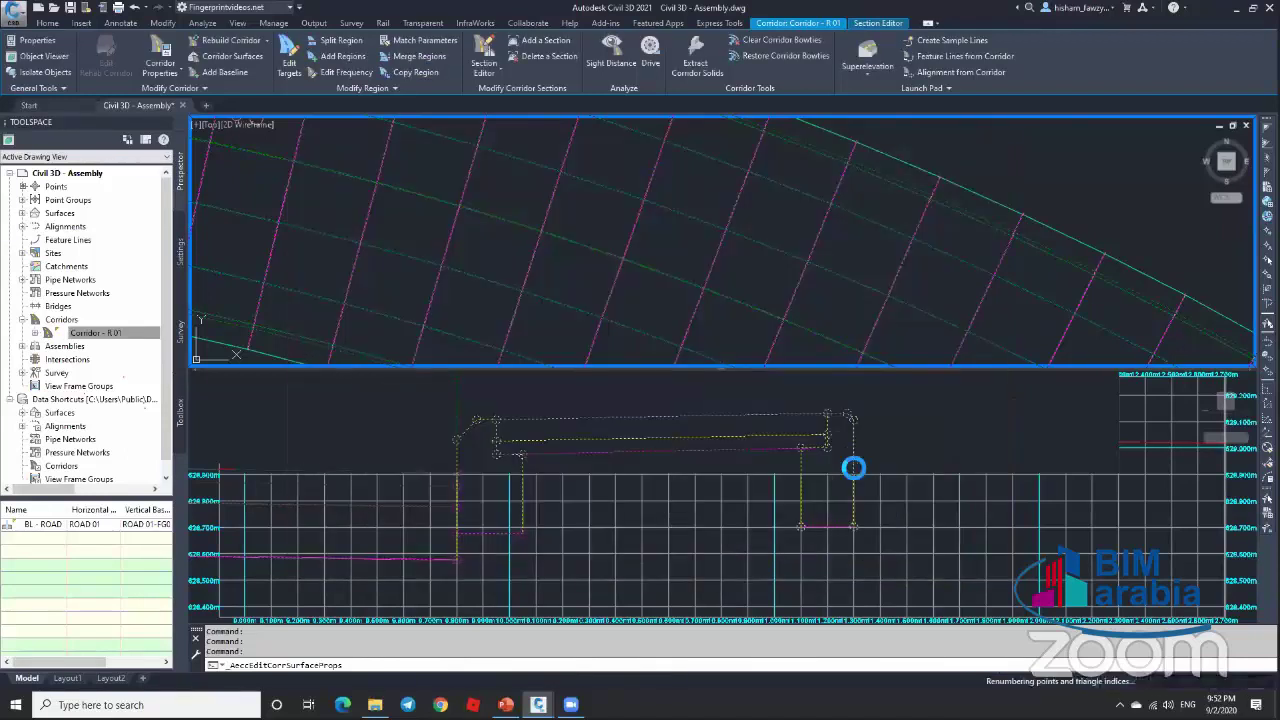
# Step: Select the Bottom surface line in section, zoom in, and drag the viewport divider up to enlarge the pane
pyautogui.click(718, 452)
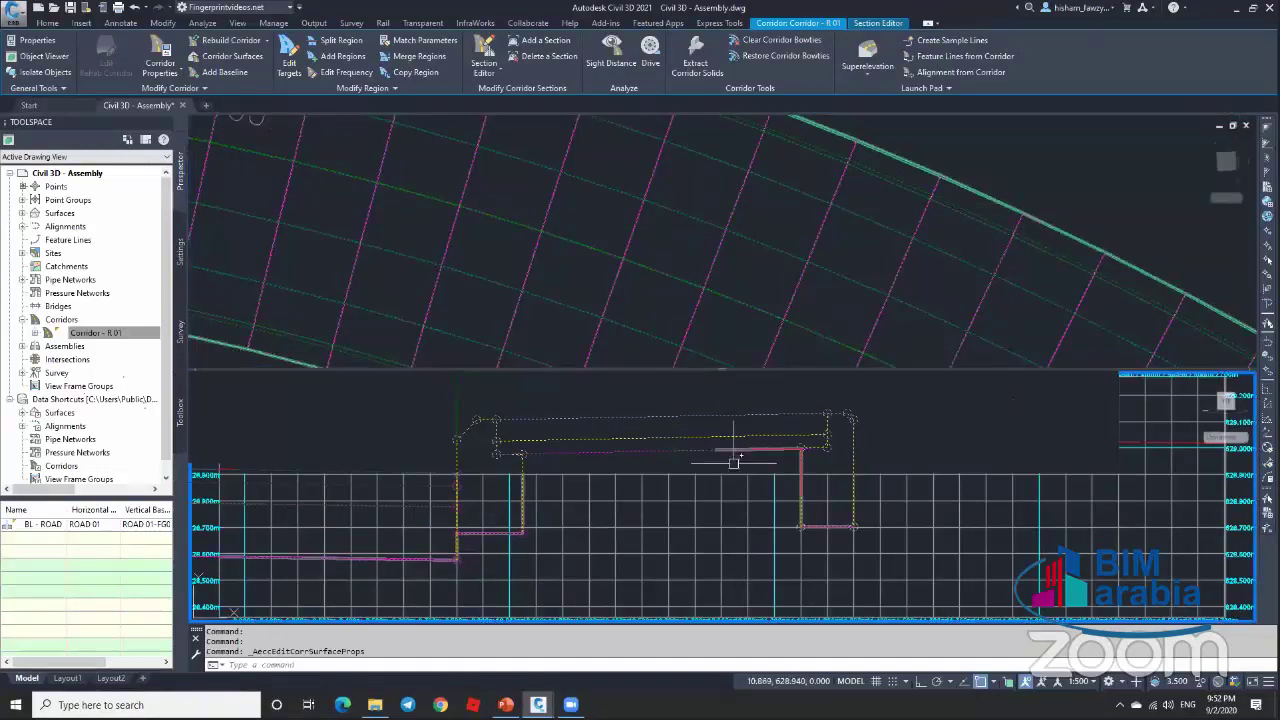
pyautogui.press('Escape')
pyautogui.click(684, 446)
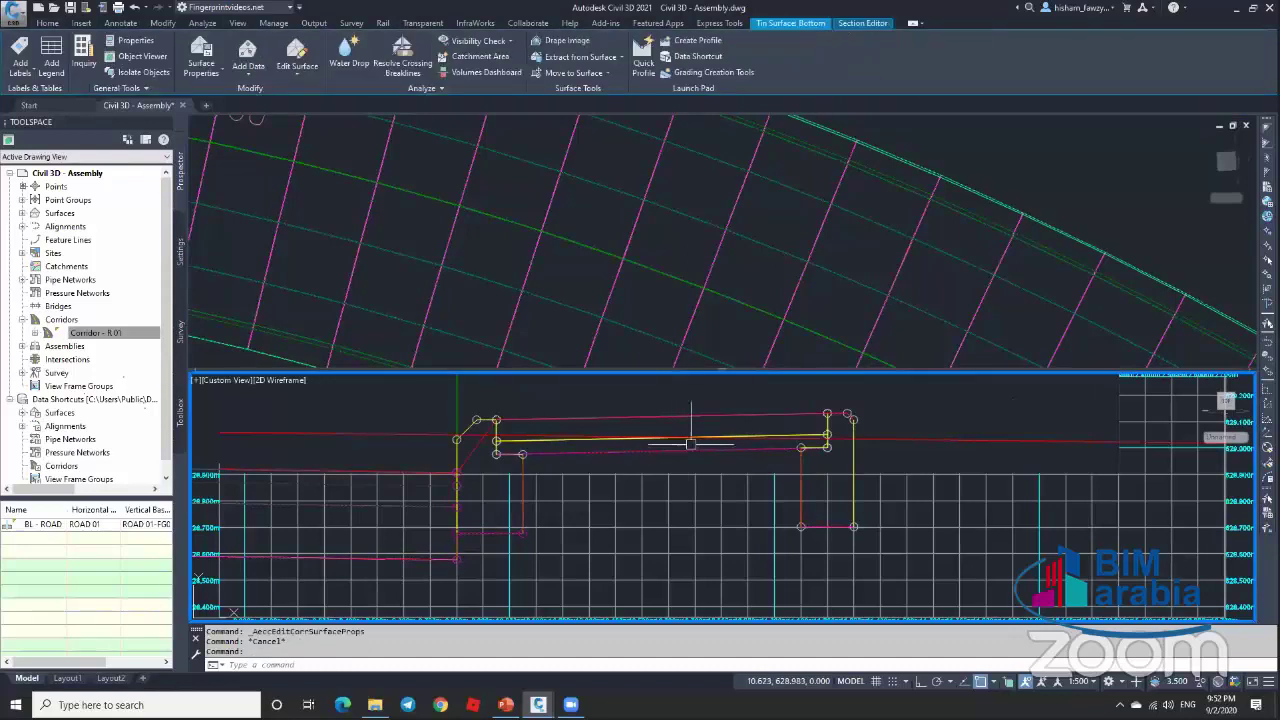
pyautogui.scroll(3, 590, 504)
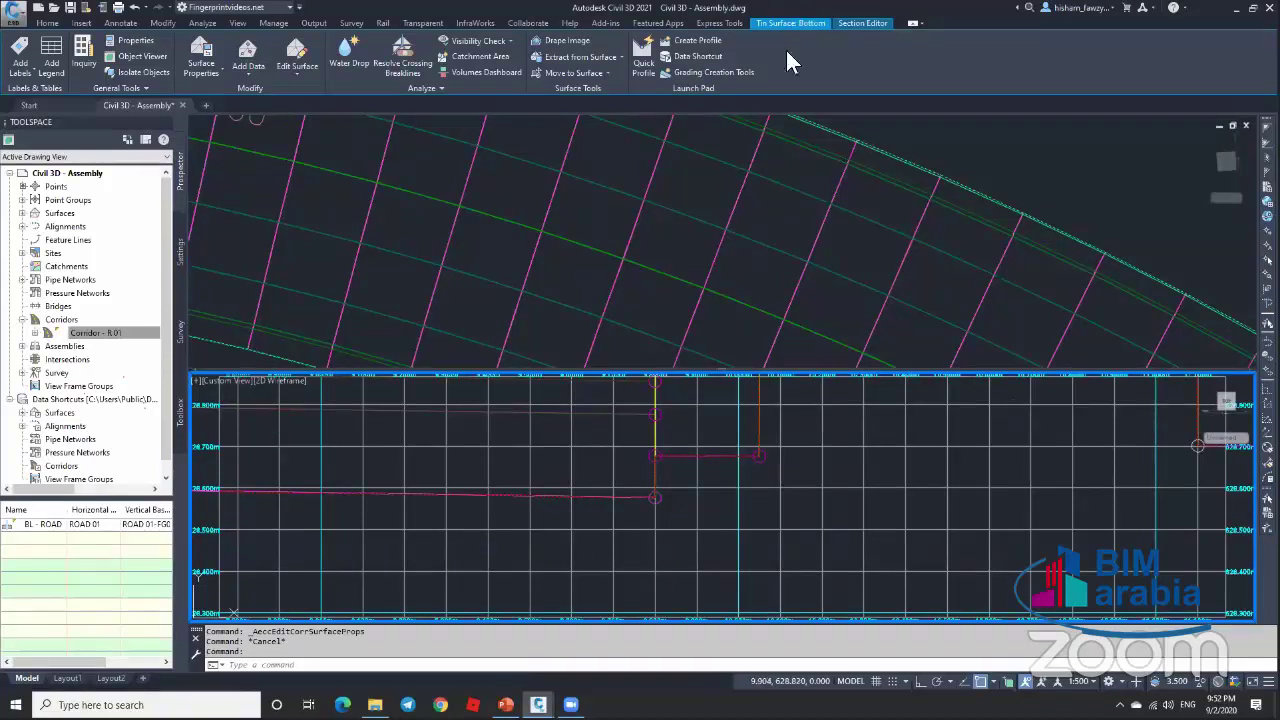
pyautogui.moveTo(725, 345); pyautogui.dragTo(714, 263)
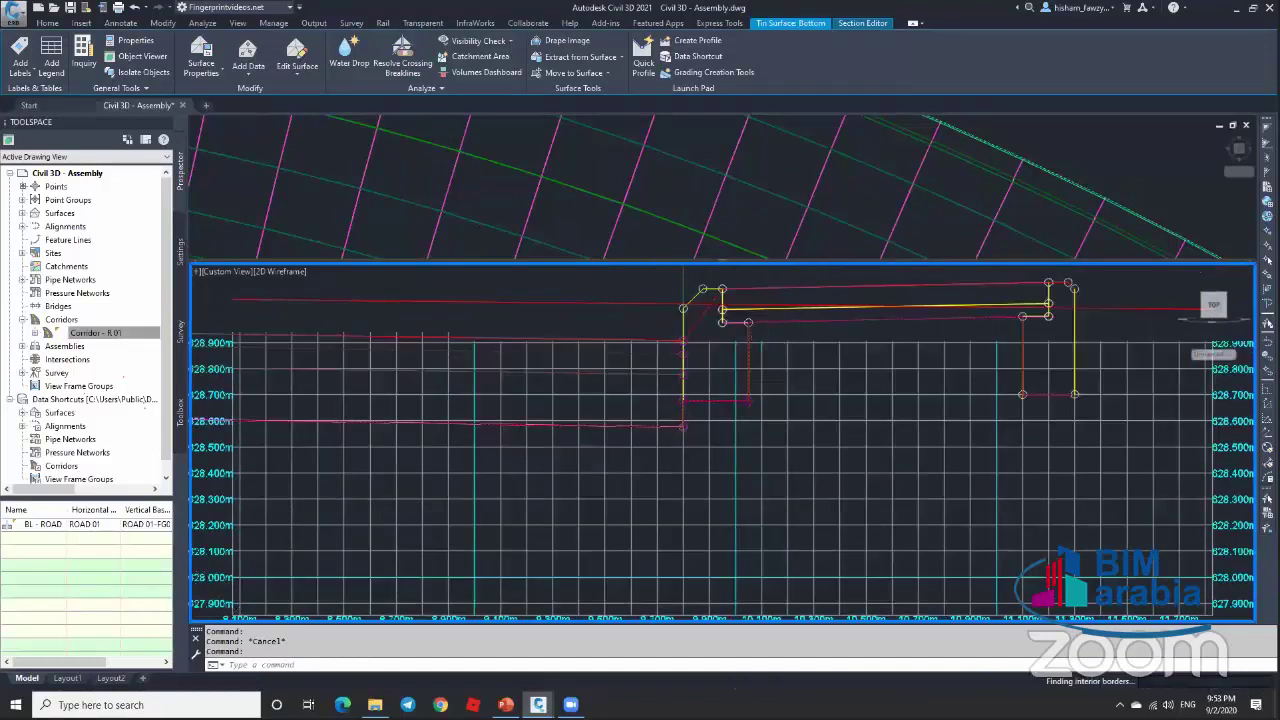
pyautogui.scroll(-2, 760, 345)
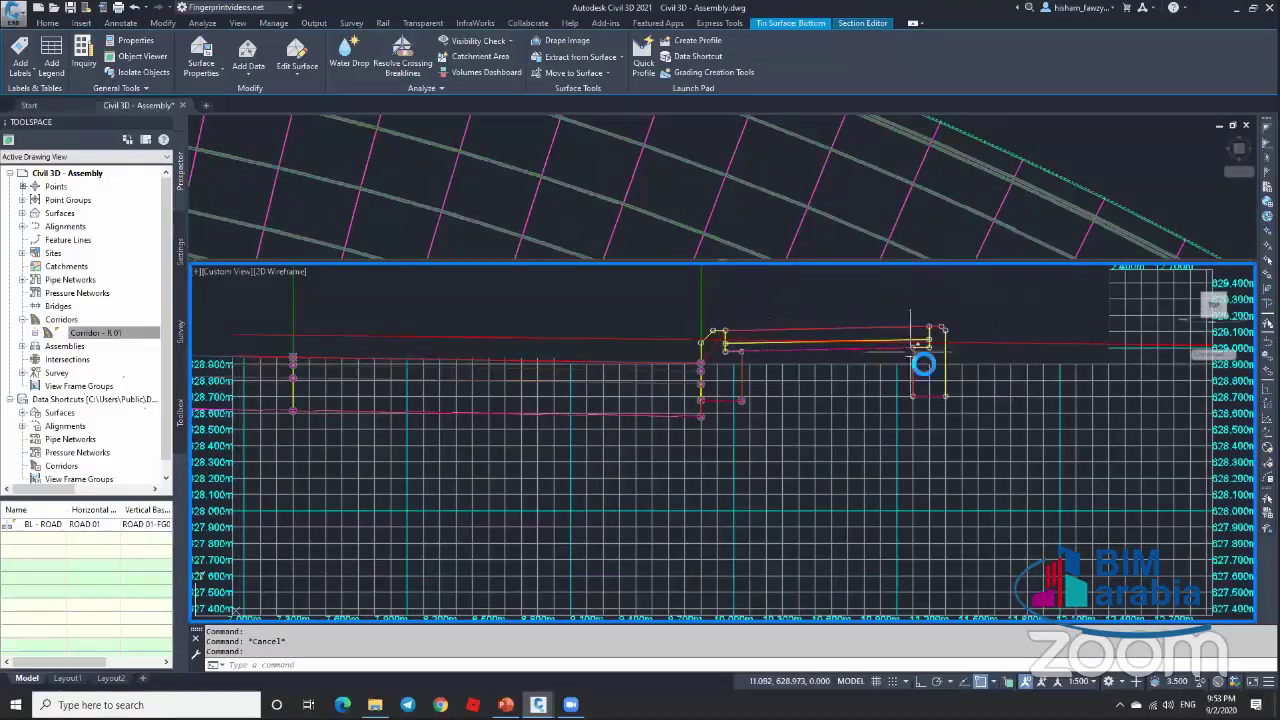
pyautogui.scroll(3, 920, 396)
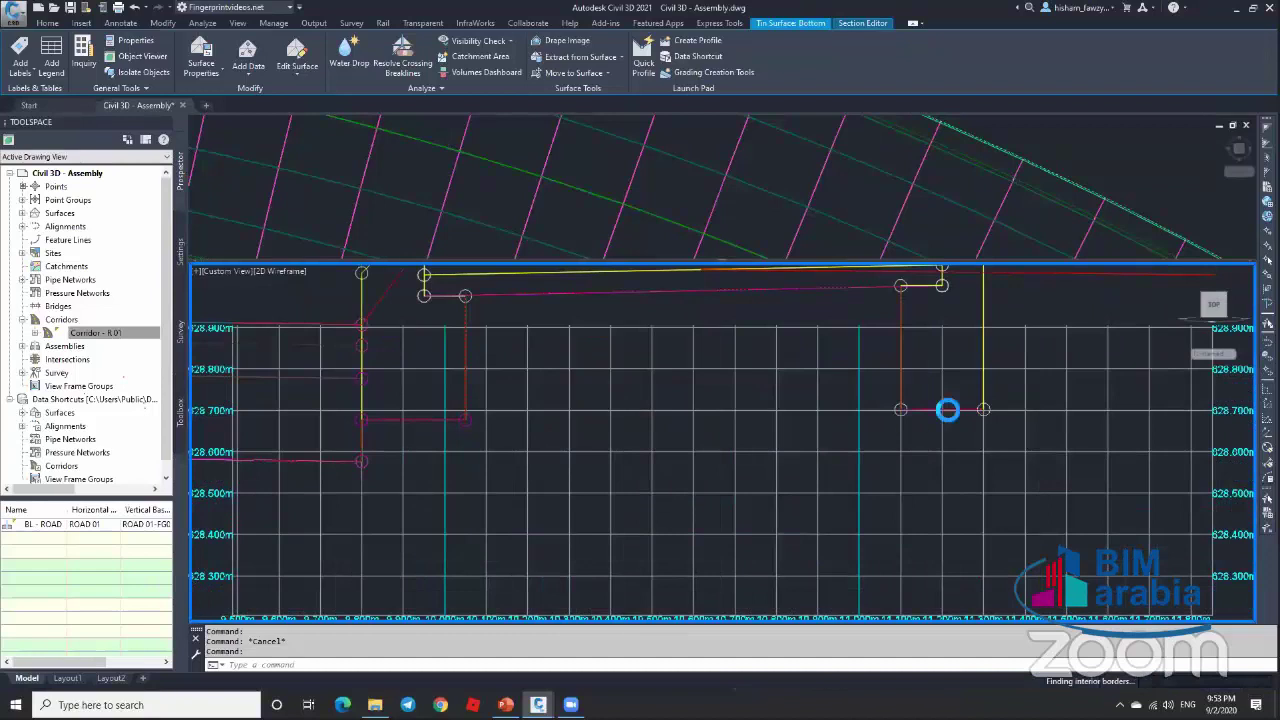
pyautogui.scroll(-2, 946, 408)
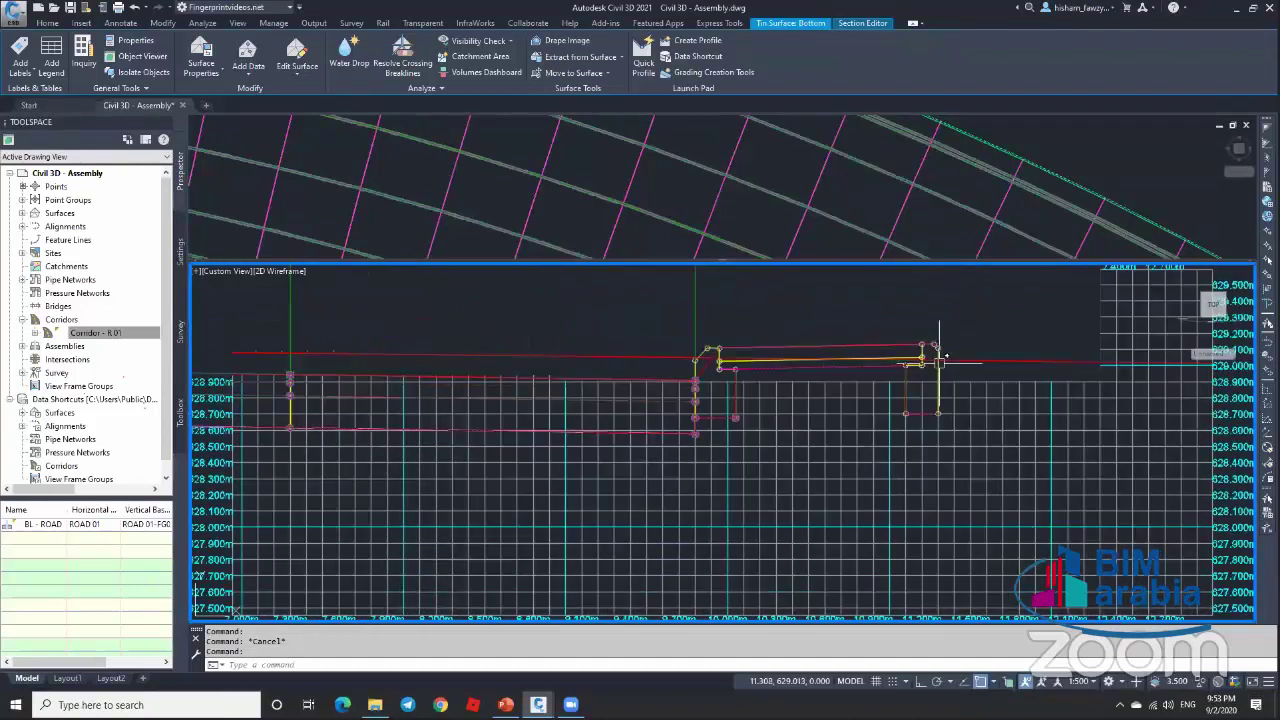
pyautogui.press('Escape')
pyautogui.scroll(-2, 870, 345)
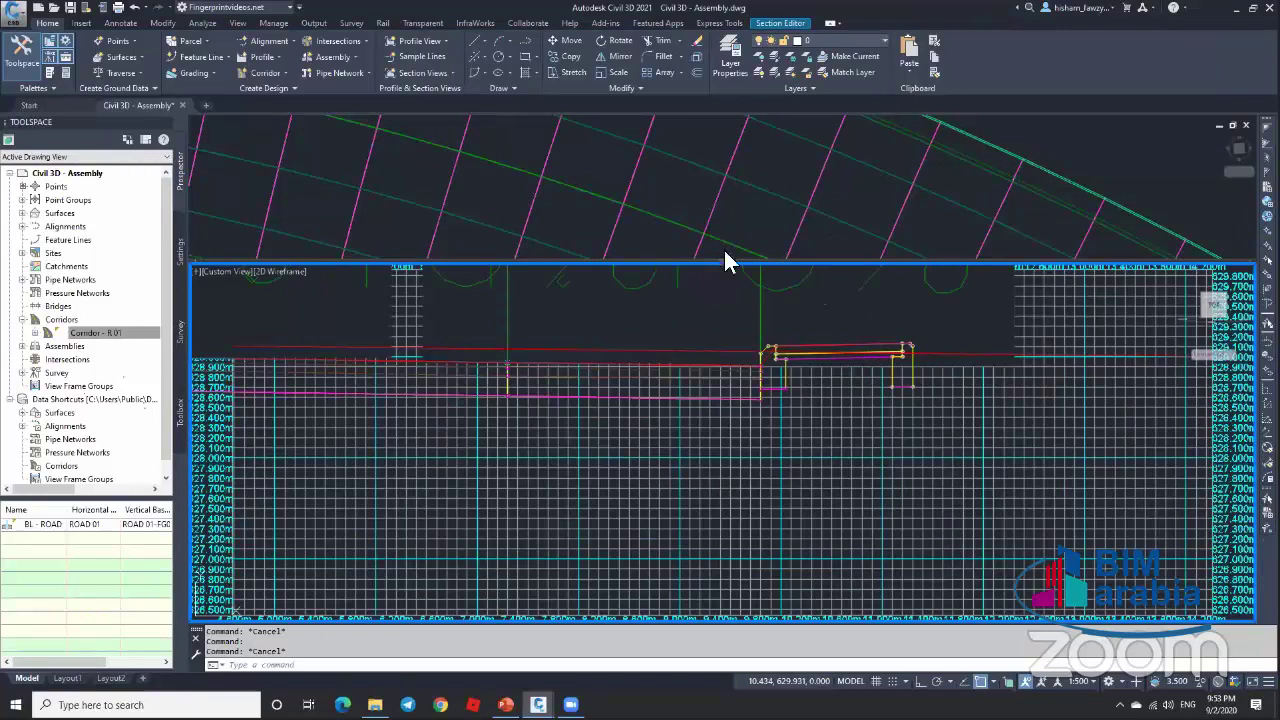
pyautogui.click(552, 200)
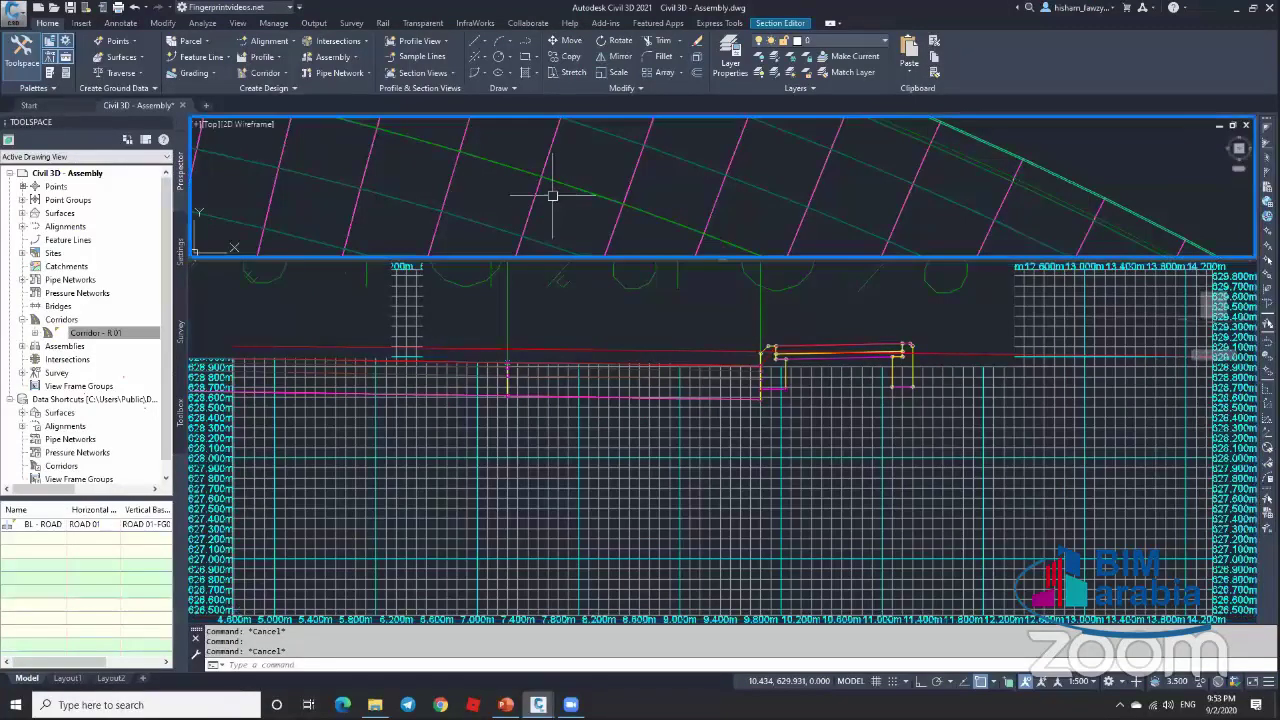
pyautogui.click(782, 22)
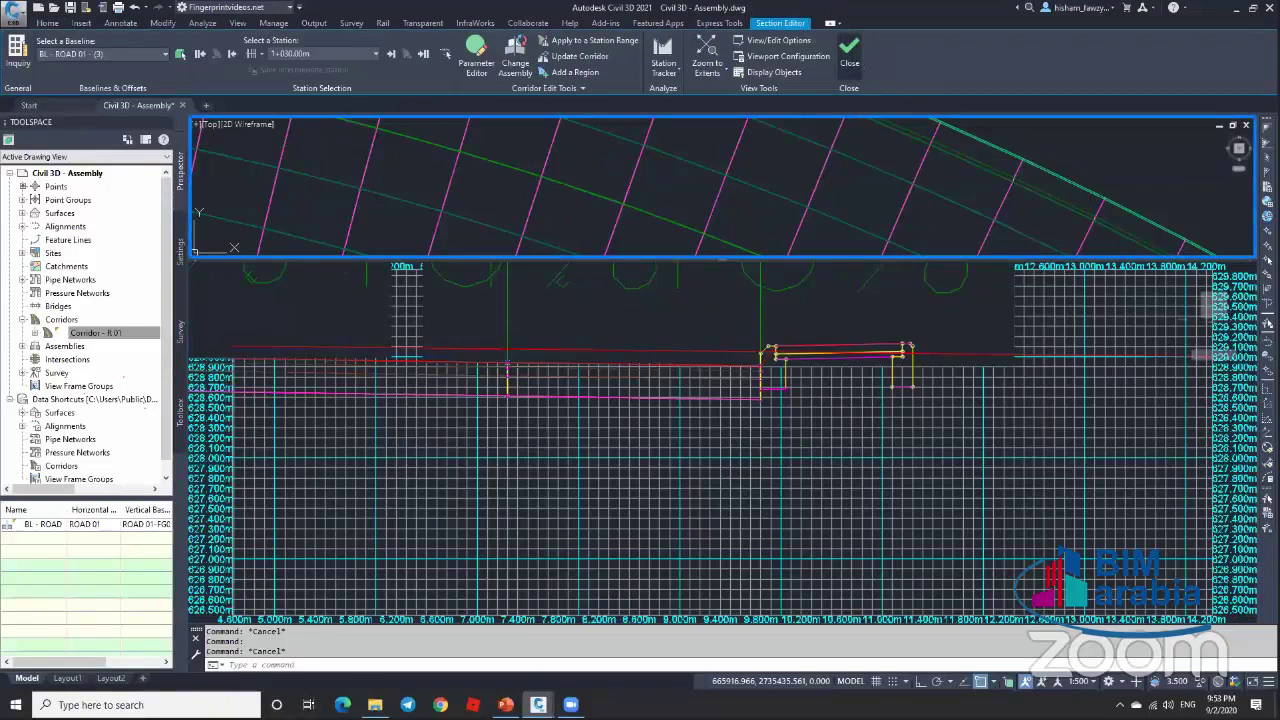
# Step: Close the Section Editor and zoom in on the assembly's curb and lane layers
pyautogui.click(849, 50)
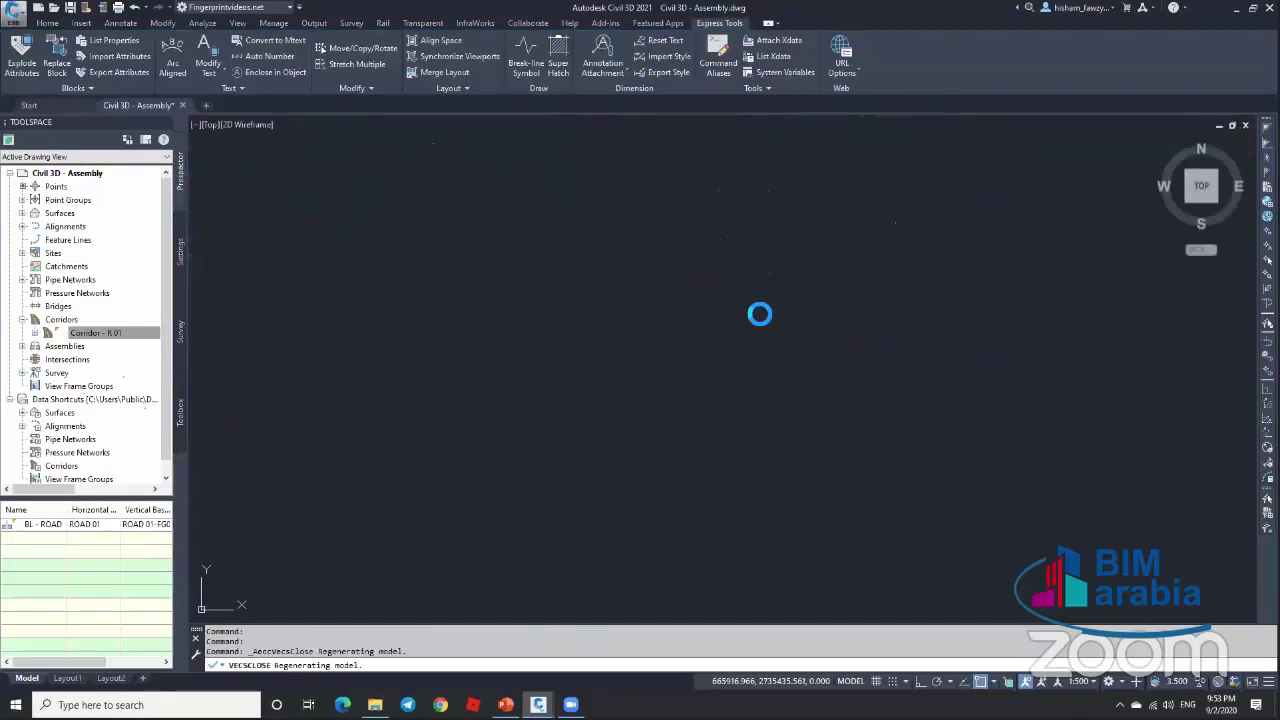
pyautogui.scroll(-3, 703, 314)
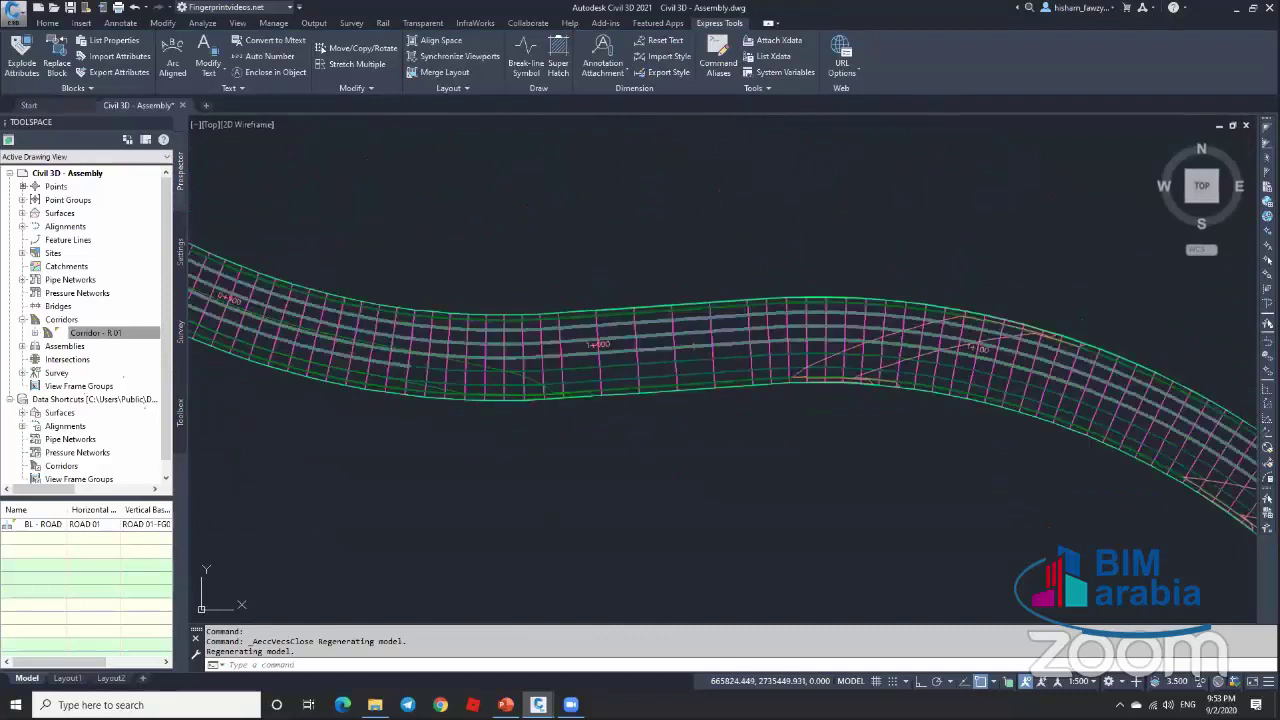
pyautogui.scroll(-5, 698, 346)
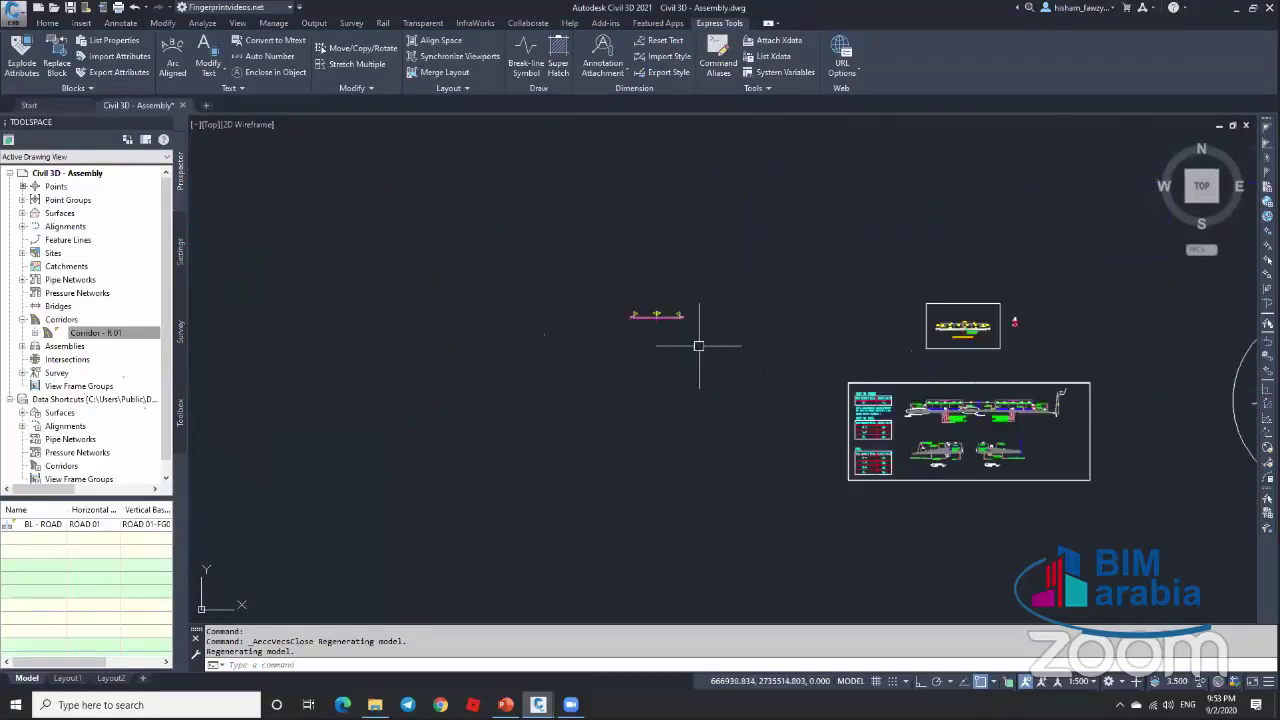
pyautogui.scroll(6, 698, 346)
pyautogui.scroll(3, 908, 339)
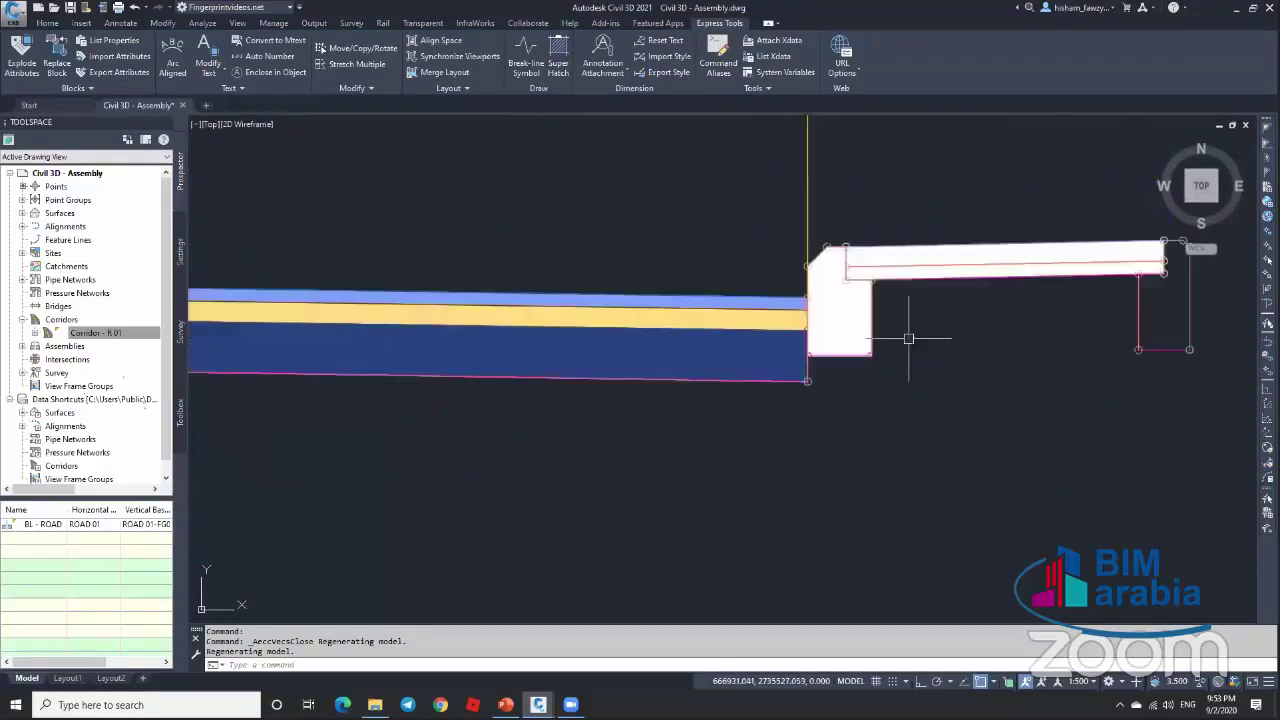
pyautogui.scroll(2, 886, 325)
pyautogui.press('Escape')
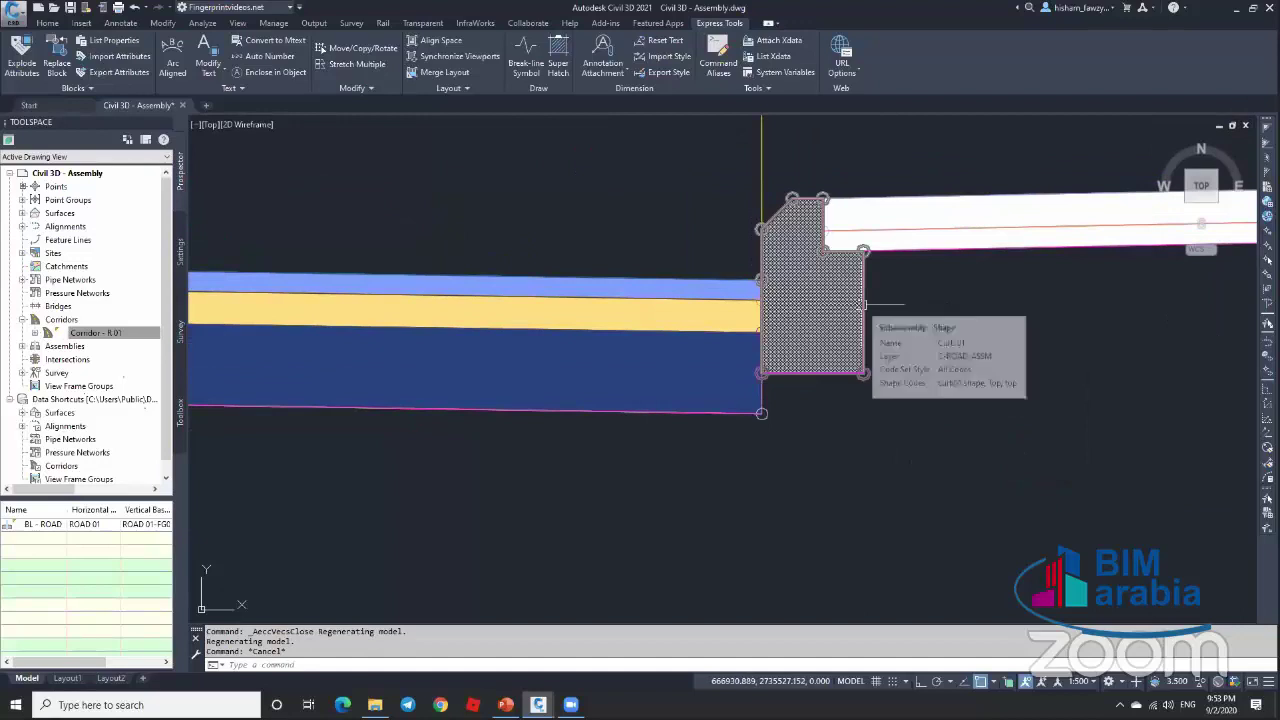
pyautogui.scroll(-3, 864, 303)
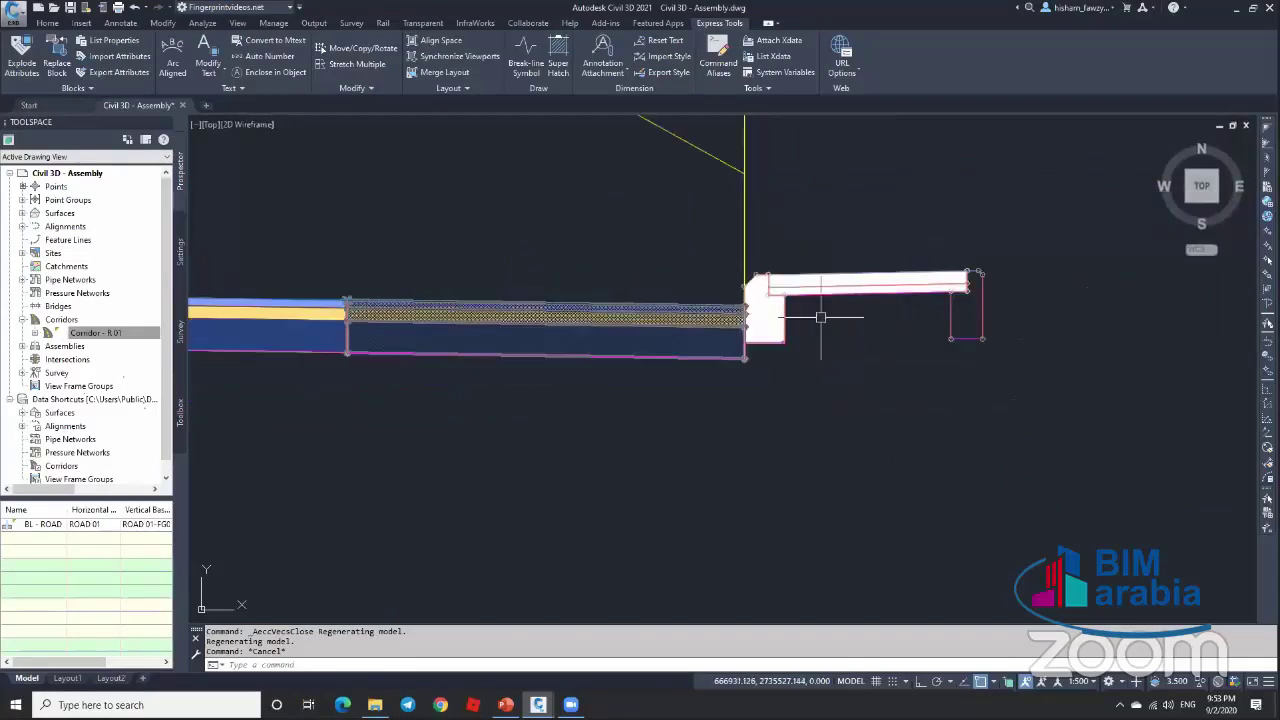
pyautogui.scroll(3, 960, 351)
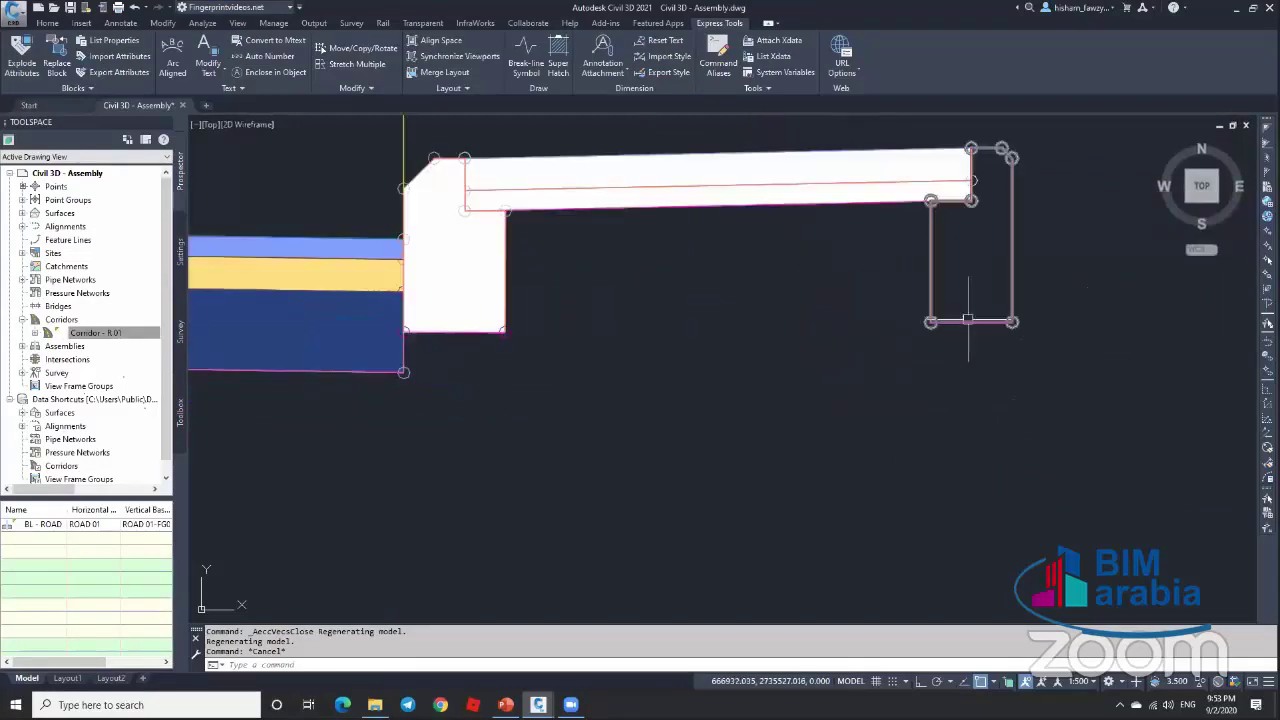
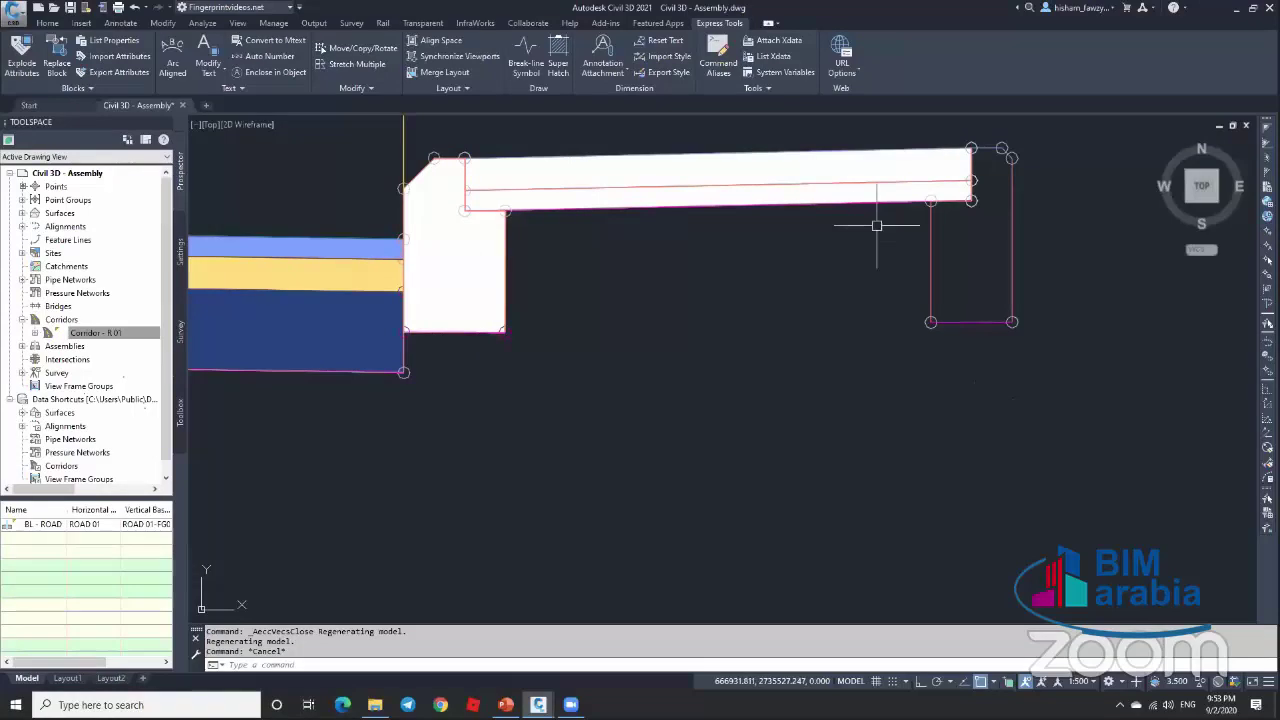
# Step: Zoom and pan over the finished assembly so all three flags are visible
pyautogui.scroll(-4, 877, 229)
pyautogui.moveTo(846, 210); pyautogui.dragTo(443, 206, button='middle')
pyautogui.scroll(-3, 643, 206)
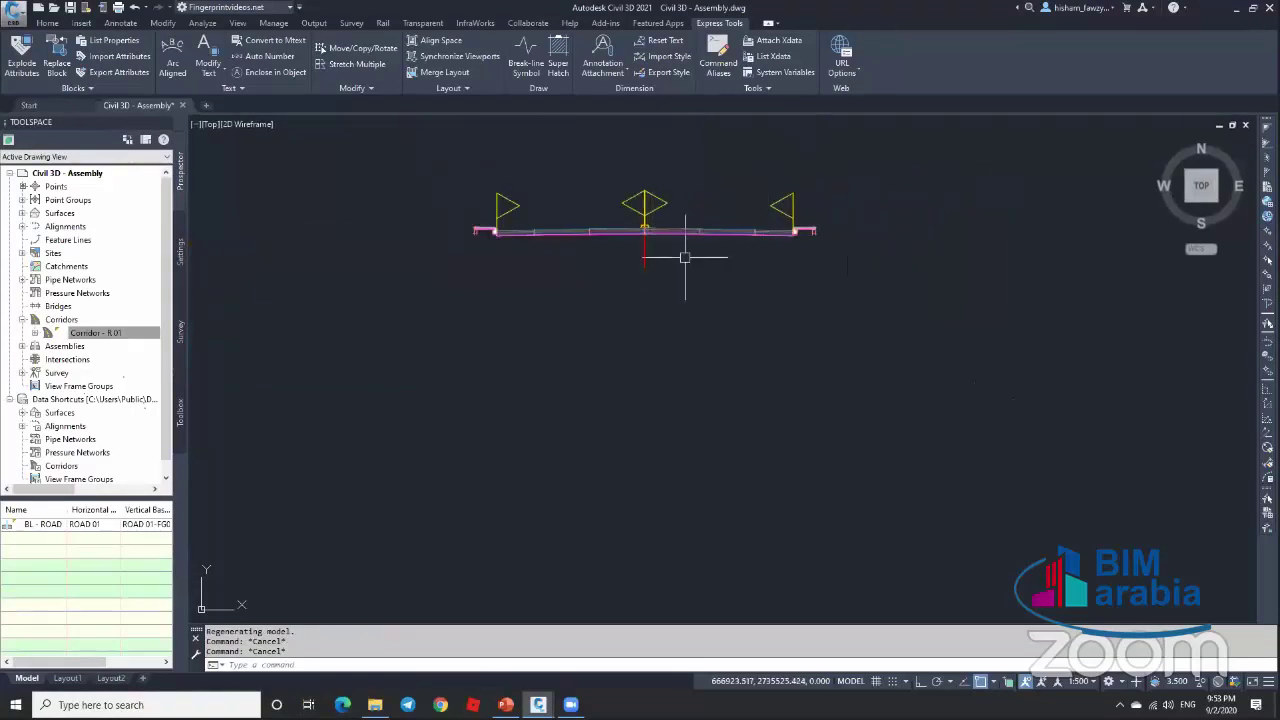
pyautogui.scroll(-1, 686, 256)
pyautogui.scroll(5, 657, 220)
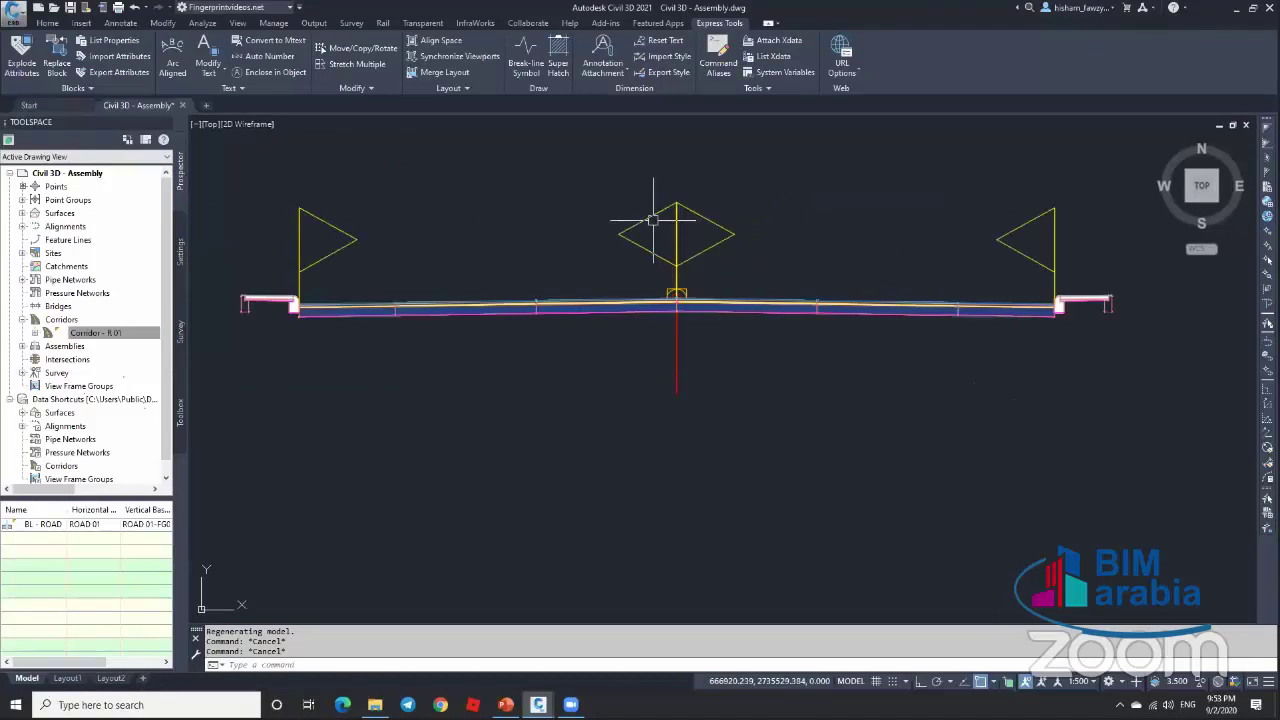
pyautogui.scroll(-5, 655, 210)
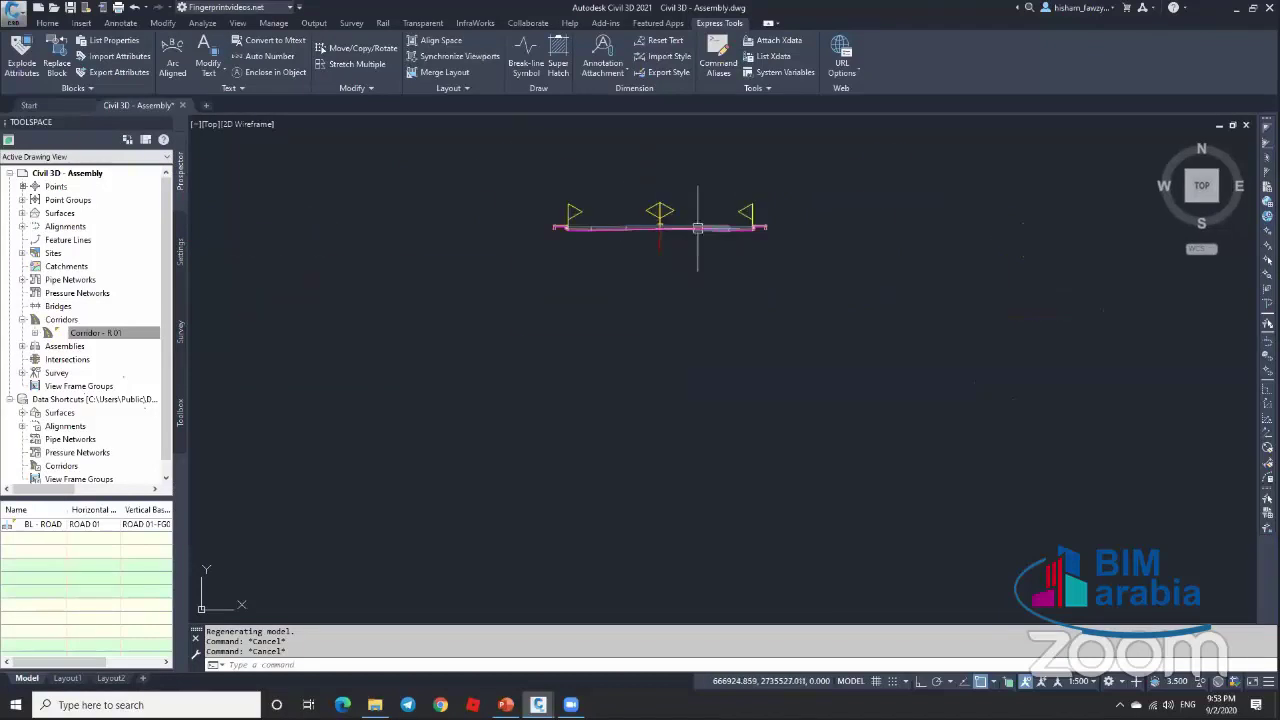
pyautogui.scroll(5, 698, 228)
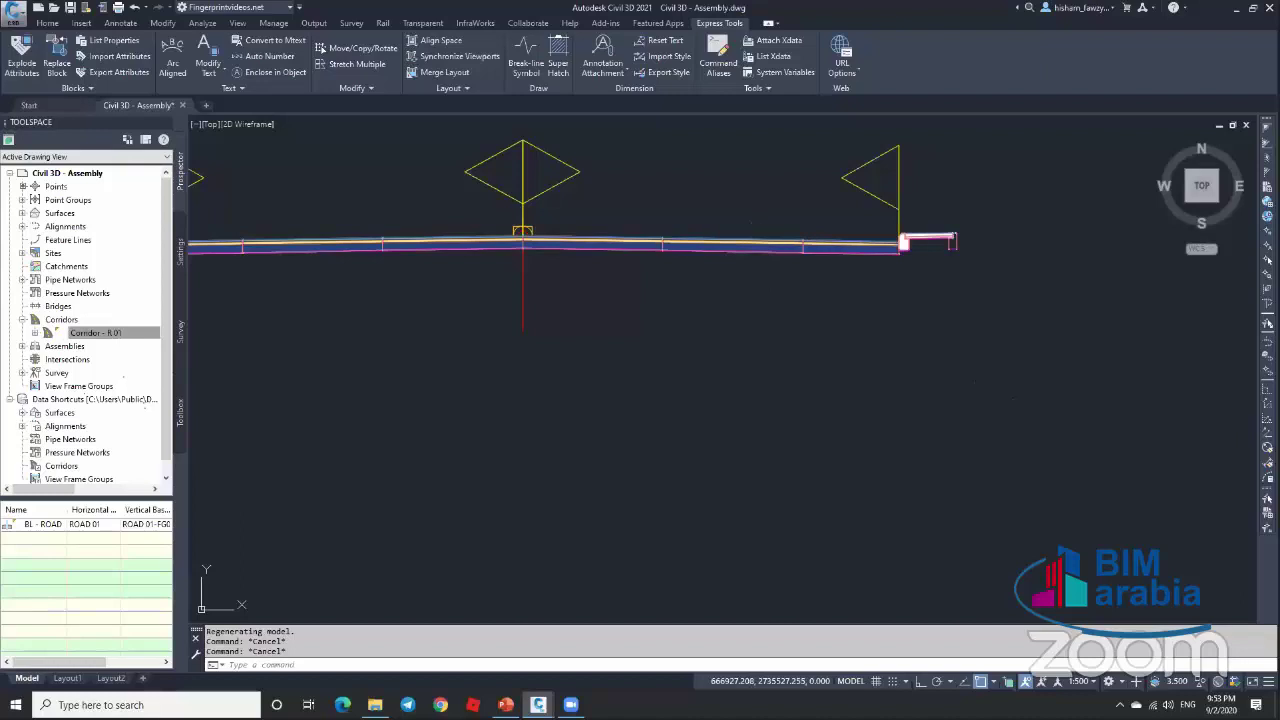
# Step: Select the right-hand LaneSuperelevationAOR lane, deselect it, and zoom out to the whole drawing
pyautogui.click(767, 241)
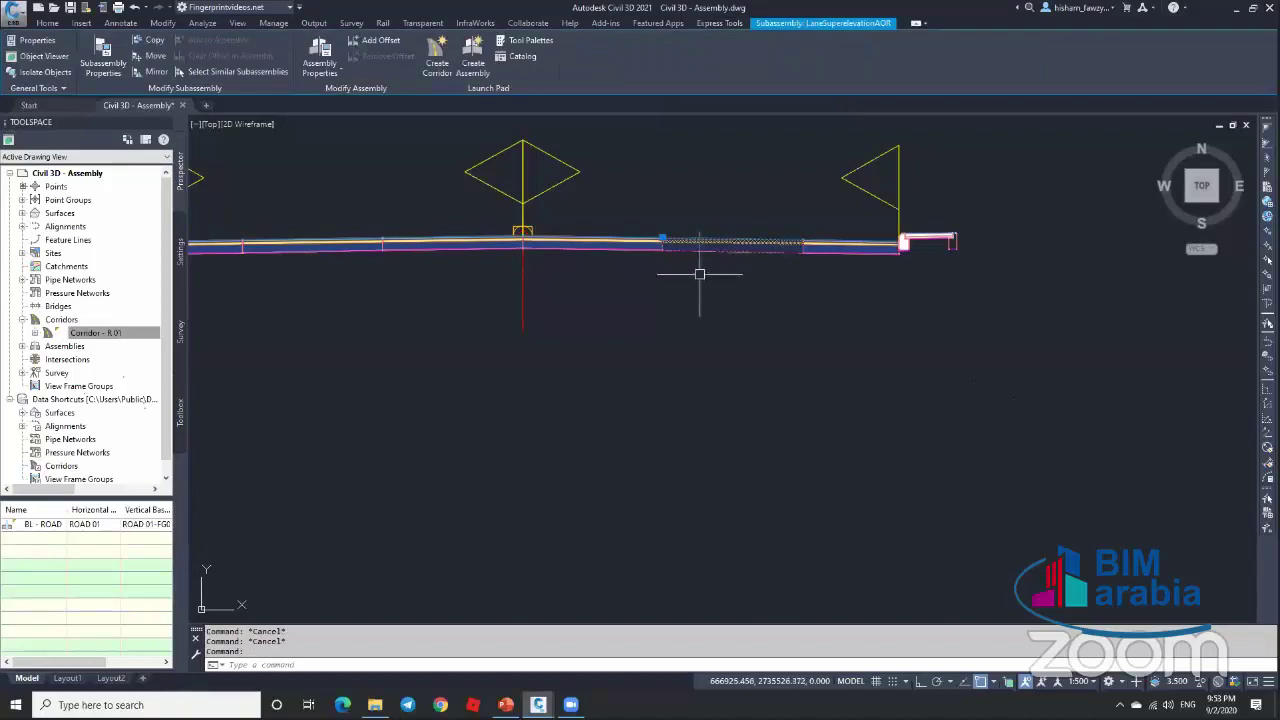
pyautogui.scroll(-5, 786, 243)
pyautogui.press('Escape')
pyautogui.scroll(-8, 742, 272)
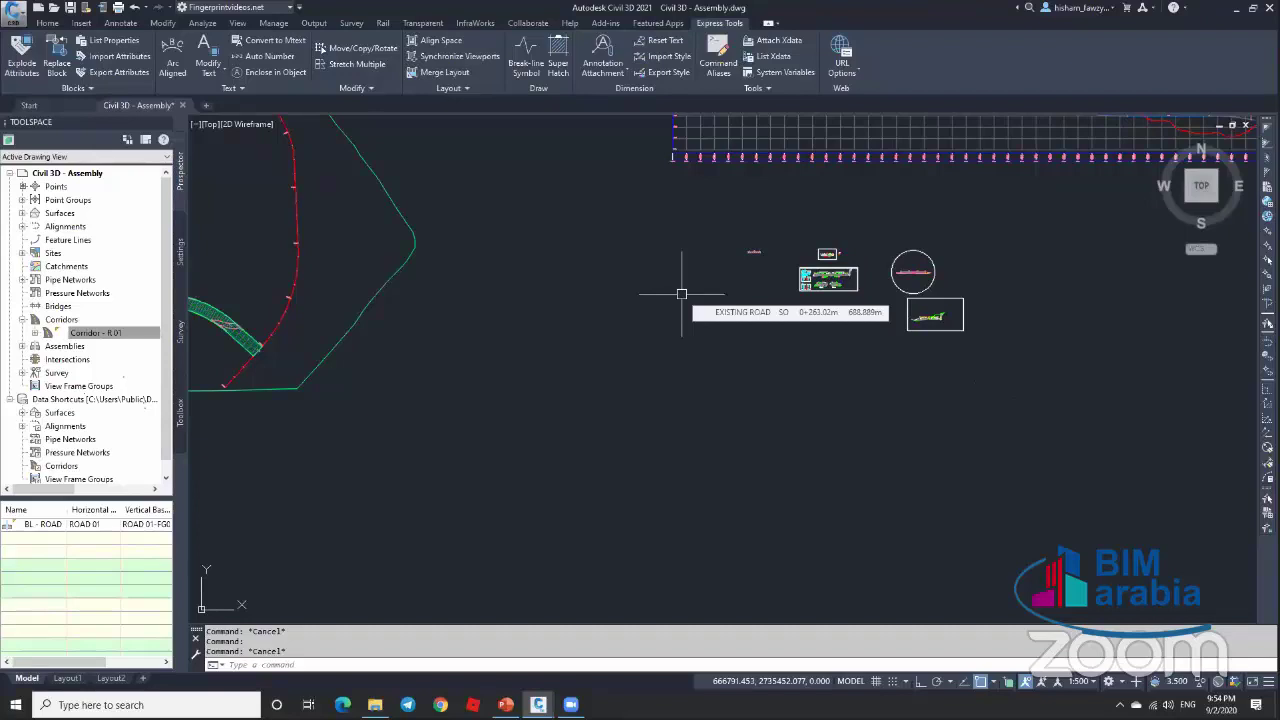
pyautogui.scroll(6, 760, 300)
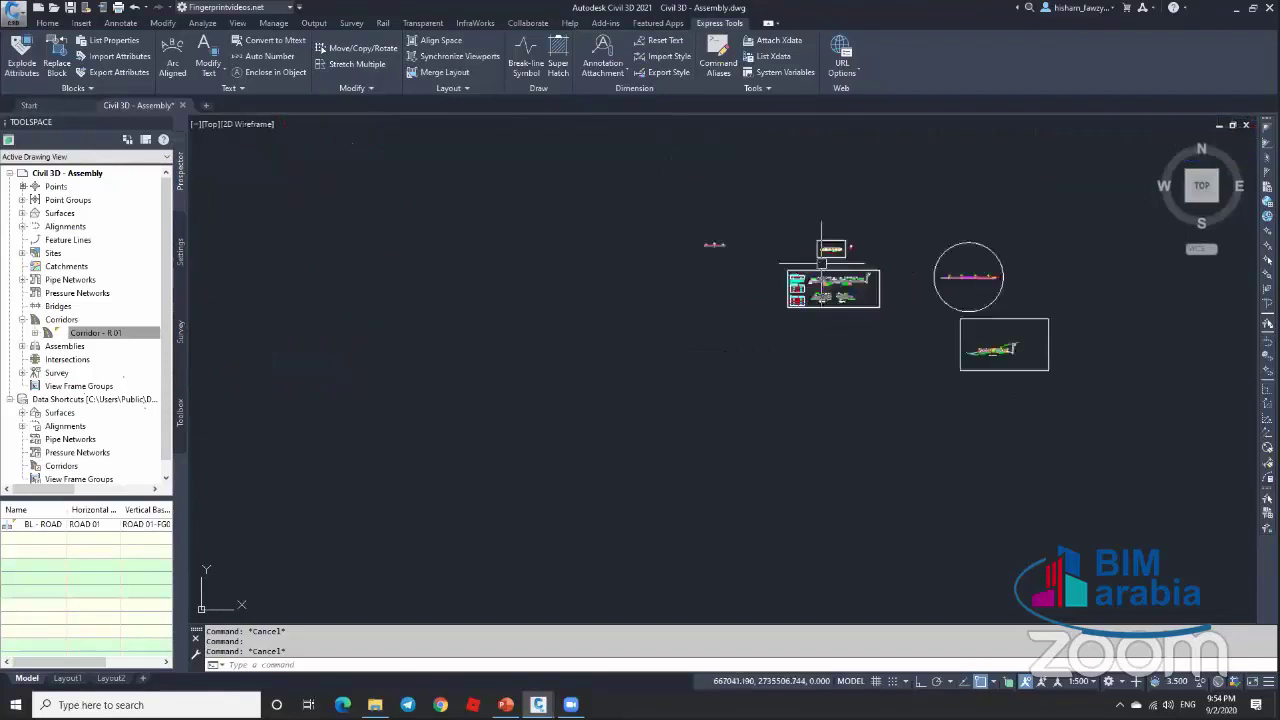
pyautogui.scroll(-8, 759, 343)
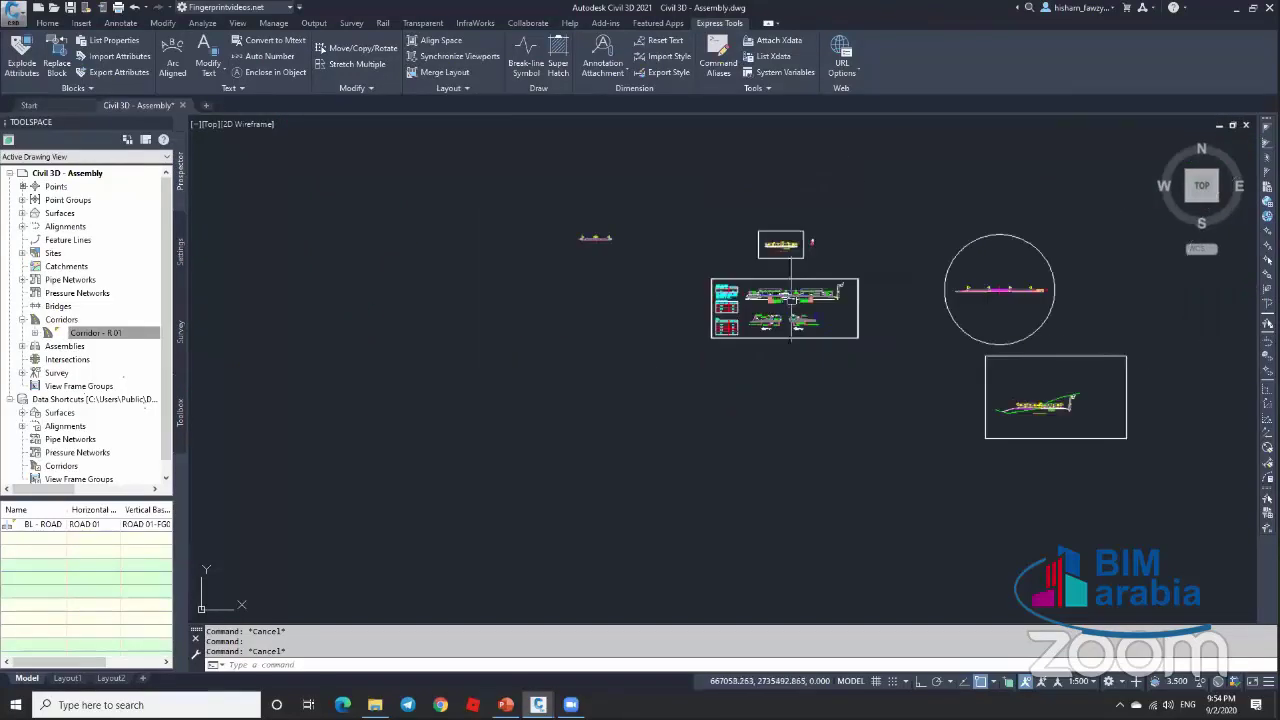
pyautogui.scroll(7, 746, 288)
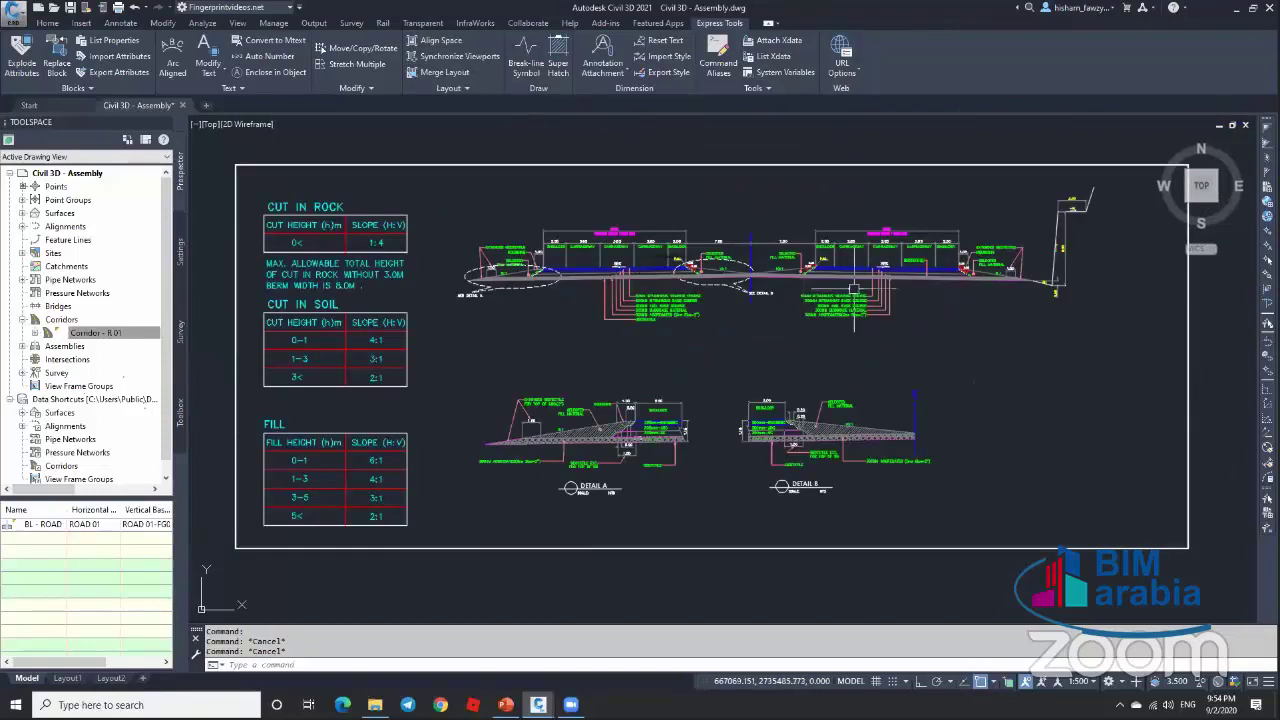
pyautogui.scroll(2, 854, 289)
pyautogui.scroll(4, 851, 252)
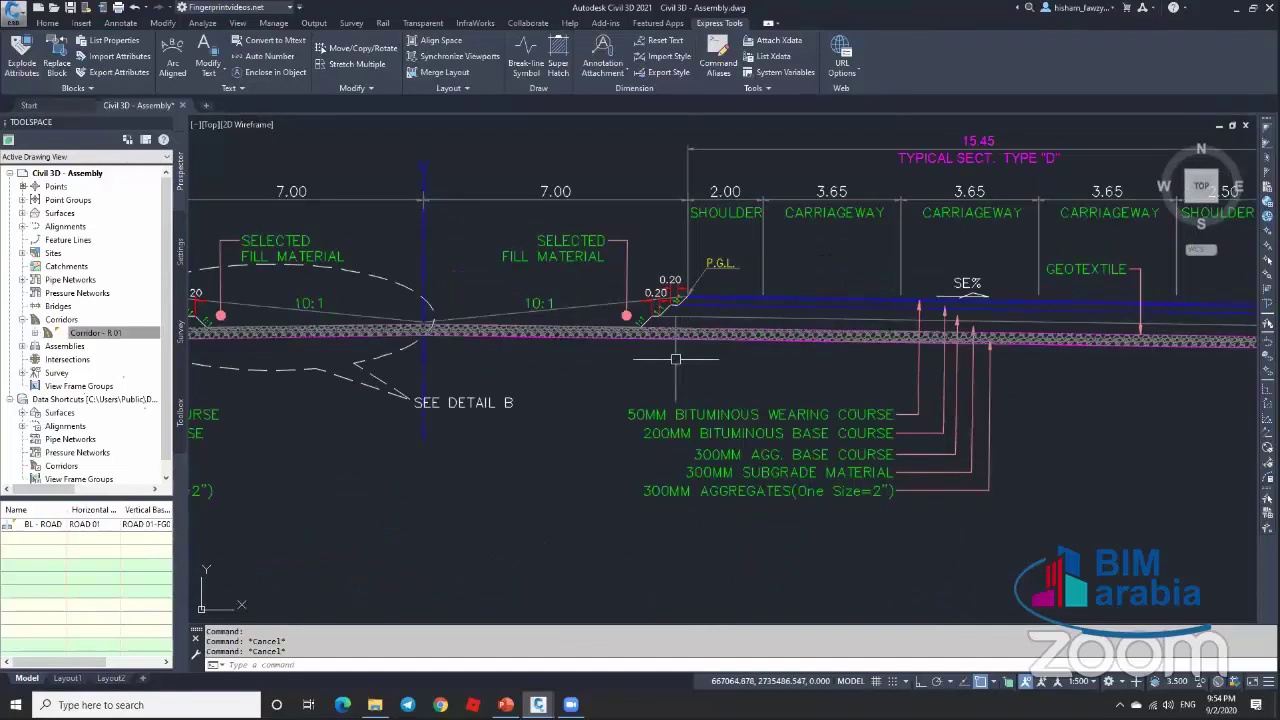
pyautogui.scroll(2, 640, 313)
pyautogui.scroll(-5, 640, 313)
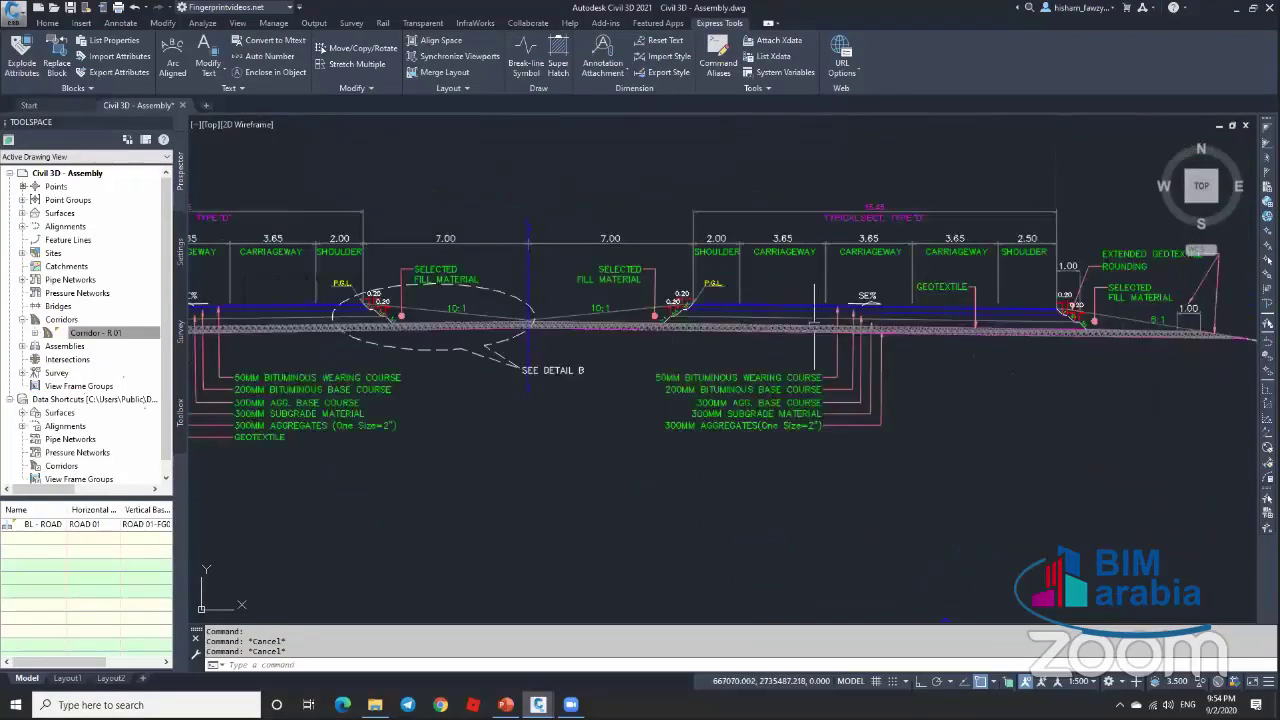
pyautogui.moveTo(640, 313); pyautogui.dragTo(608, 320, button='middle')
pyautogui.scroll(6, 765, 330)
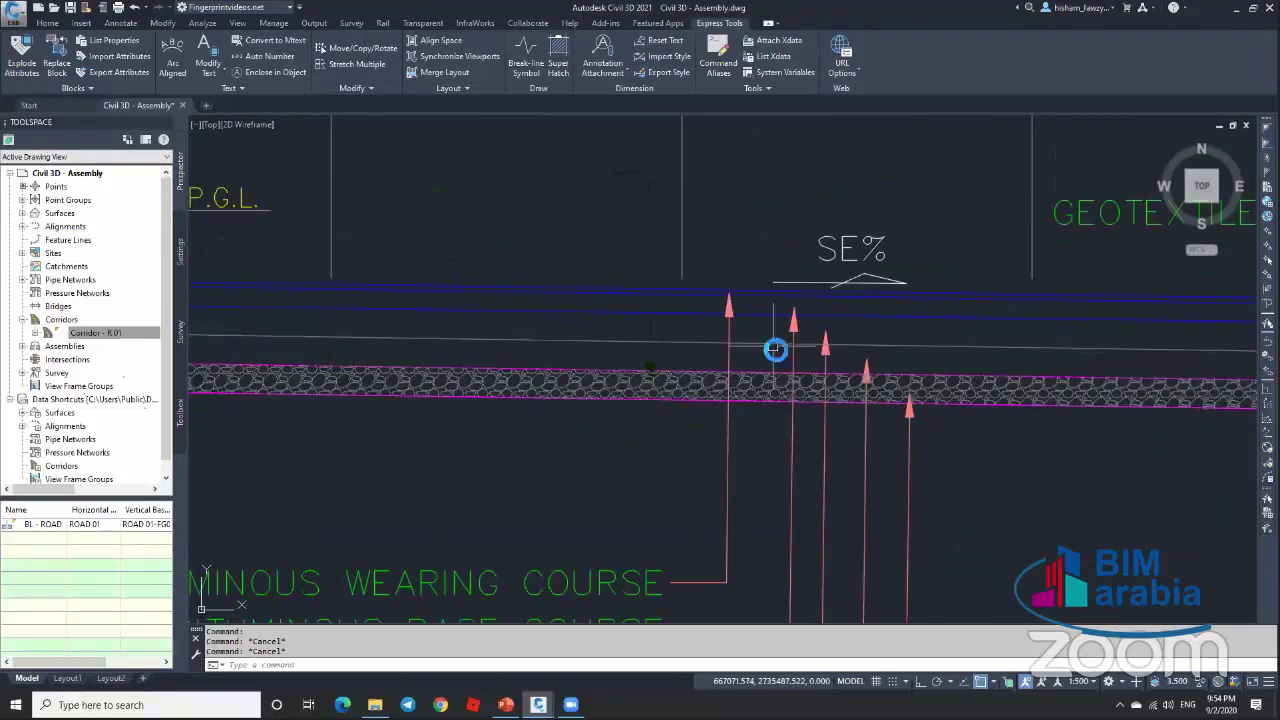
pyautogui.scroll(-5, 775, 349)
pyautogui.scroll(2, 686, 280)
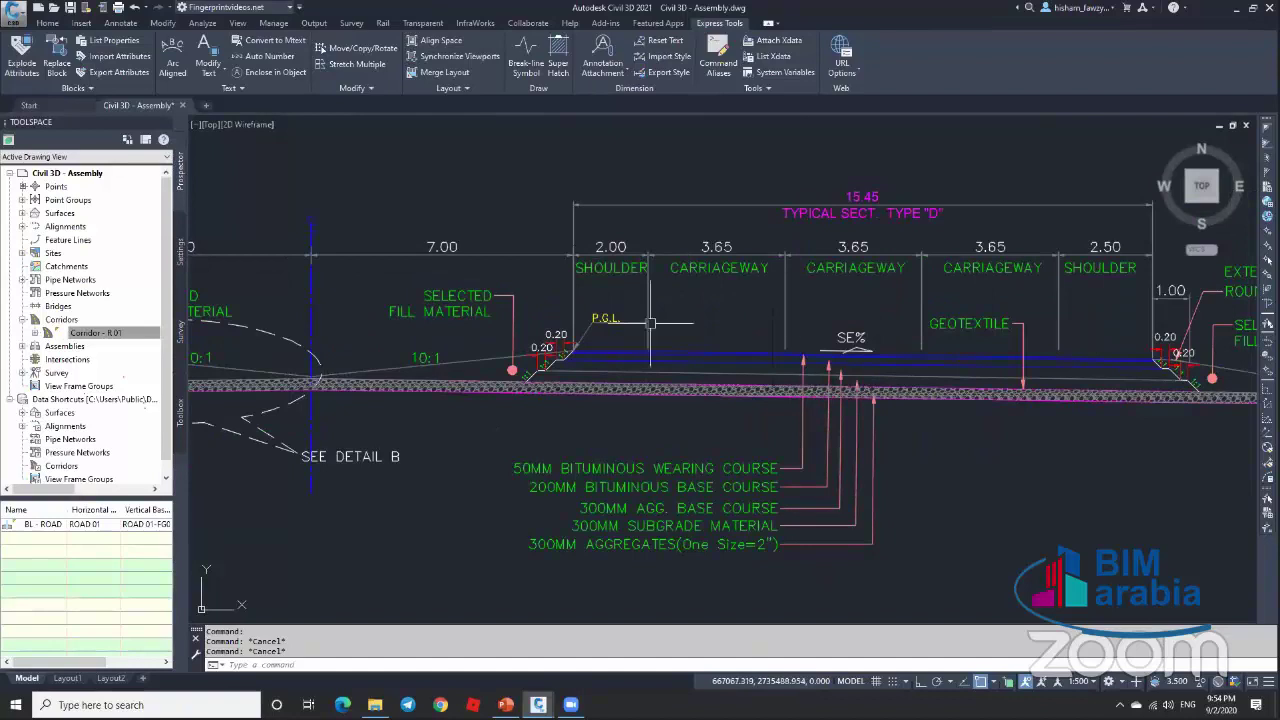
pyautogui.scroll(1, 625, 318)
pyautogui.scroll(2, 650, 300)
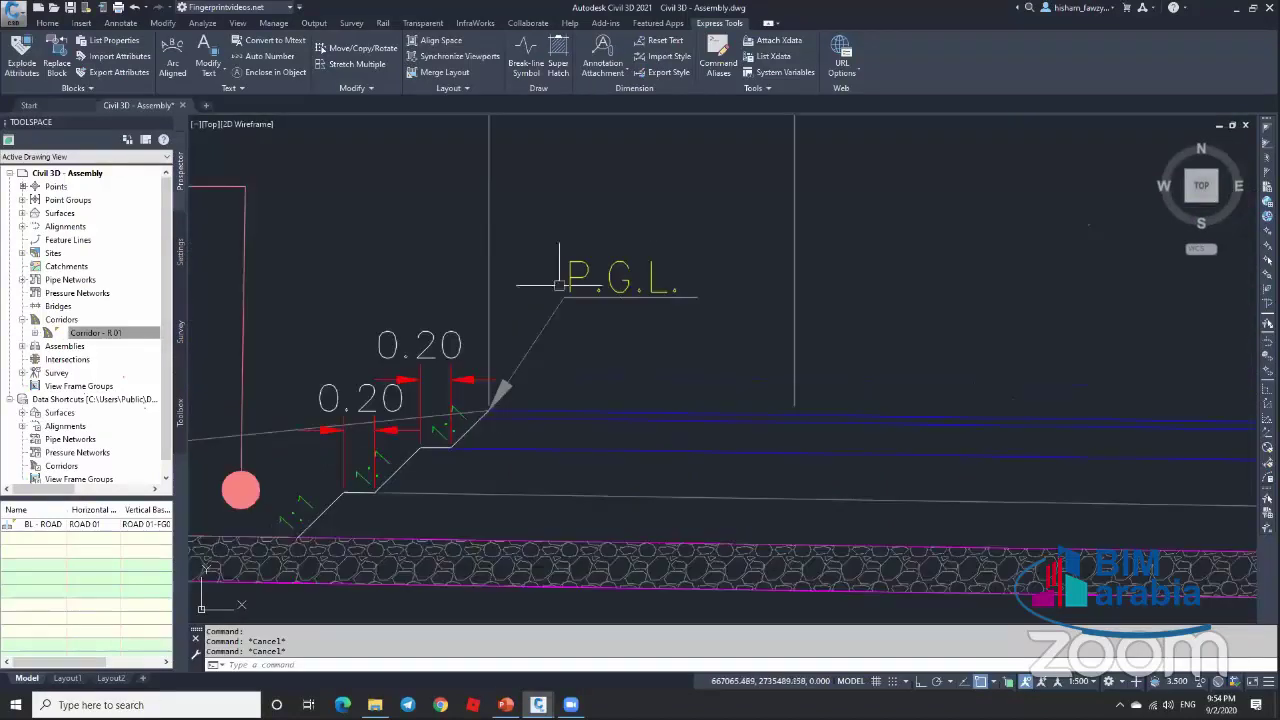
pyautogui.scroll(-1, 714, 321)
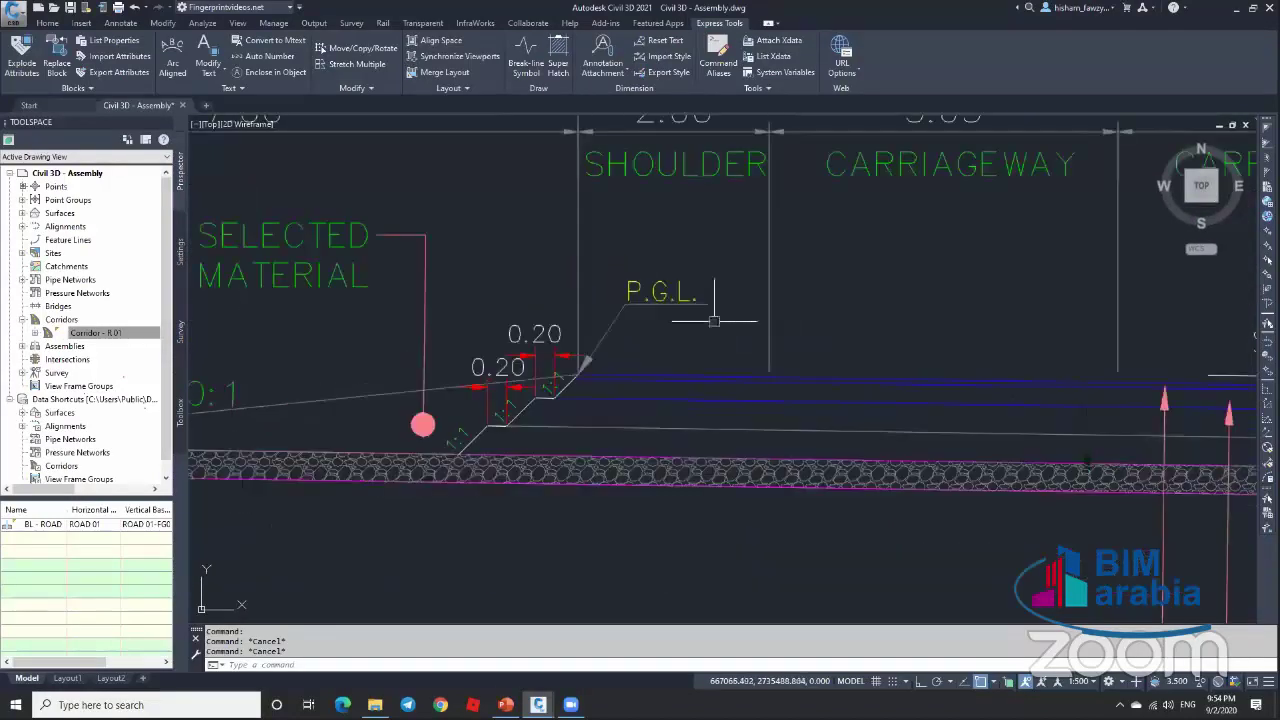
pyautogui.scroll(-4, 754, 326)
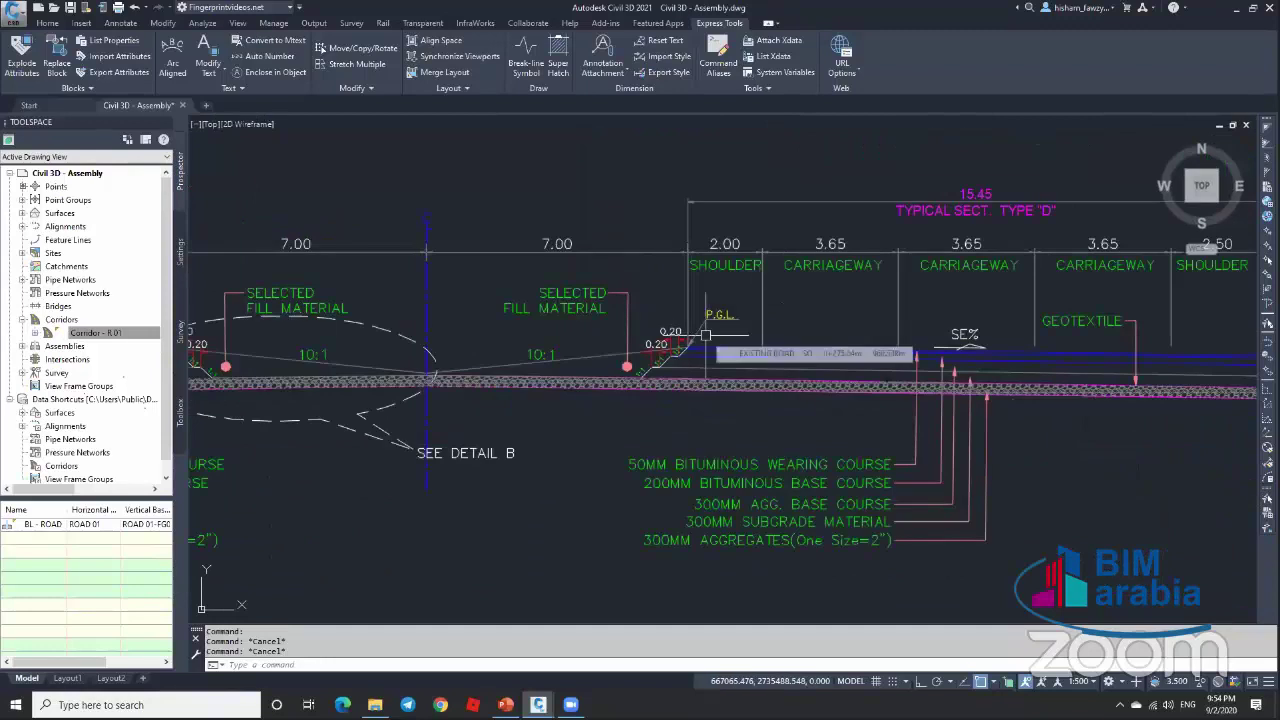
pyautogui.scroll(-8, 706, 334)
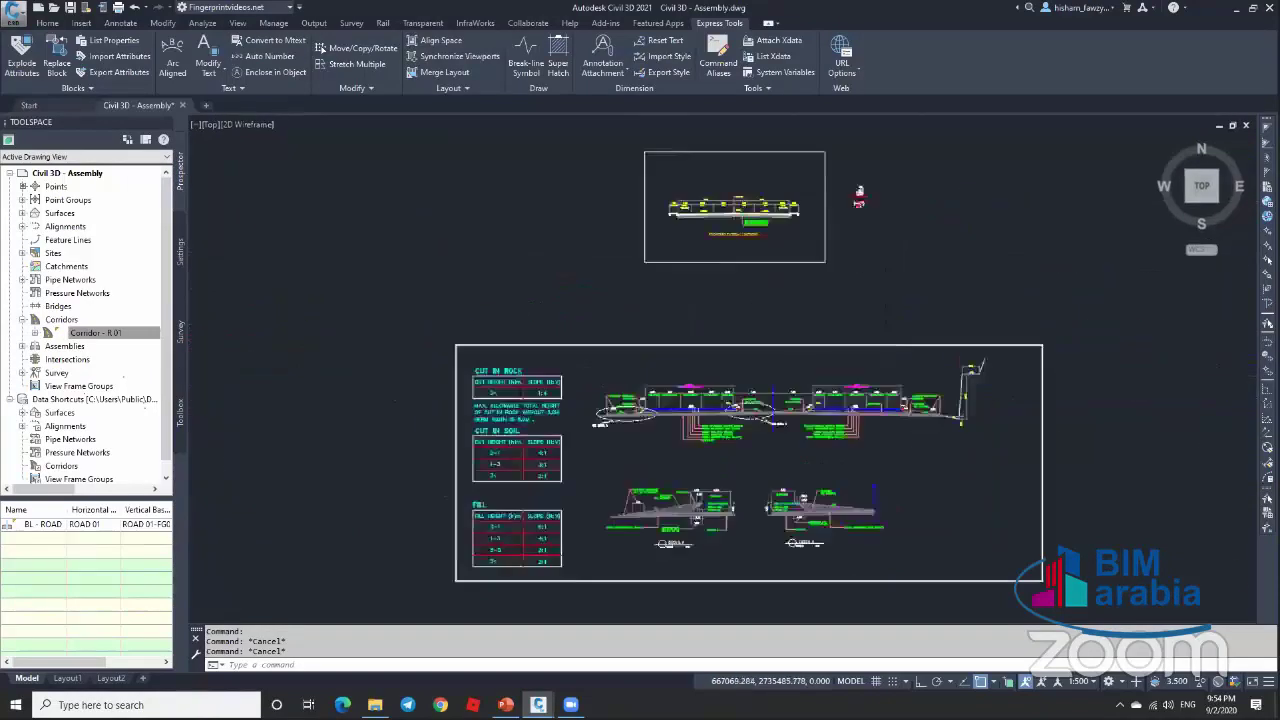
pyautogui.scroll(10, 457, 319)
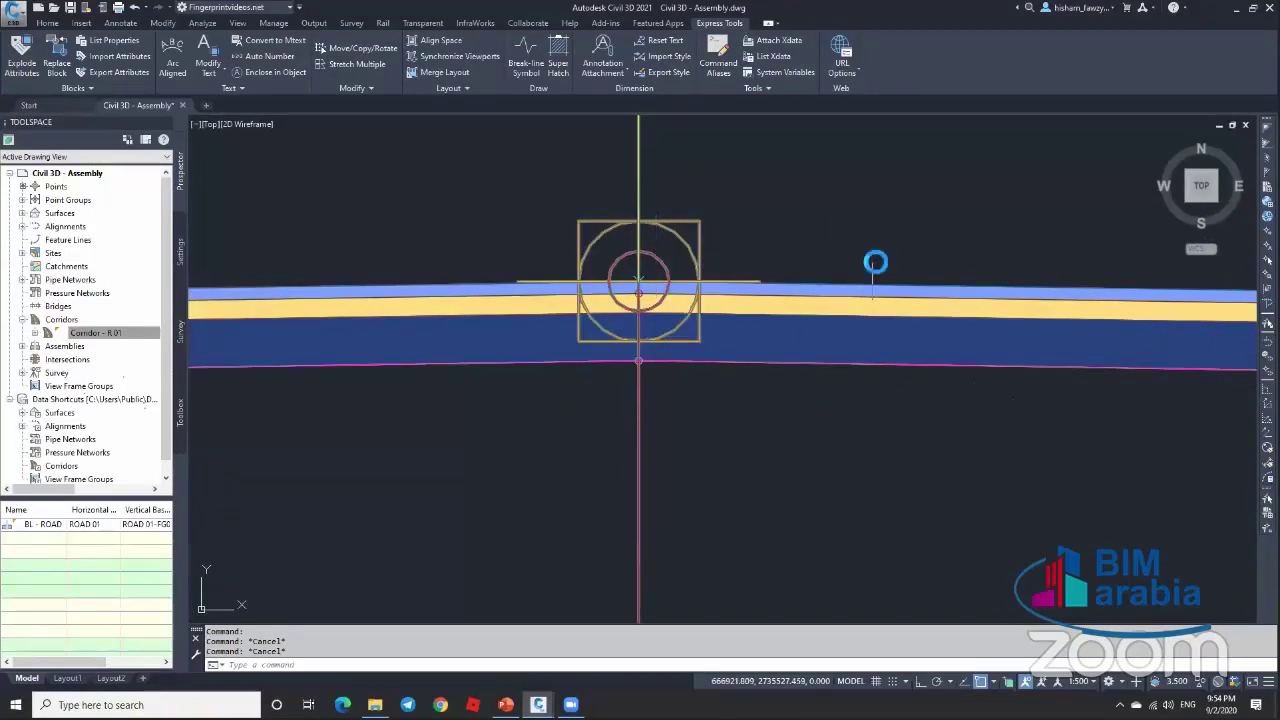
pyautogui.scroll(-5, 865, 265)
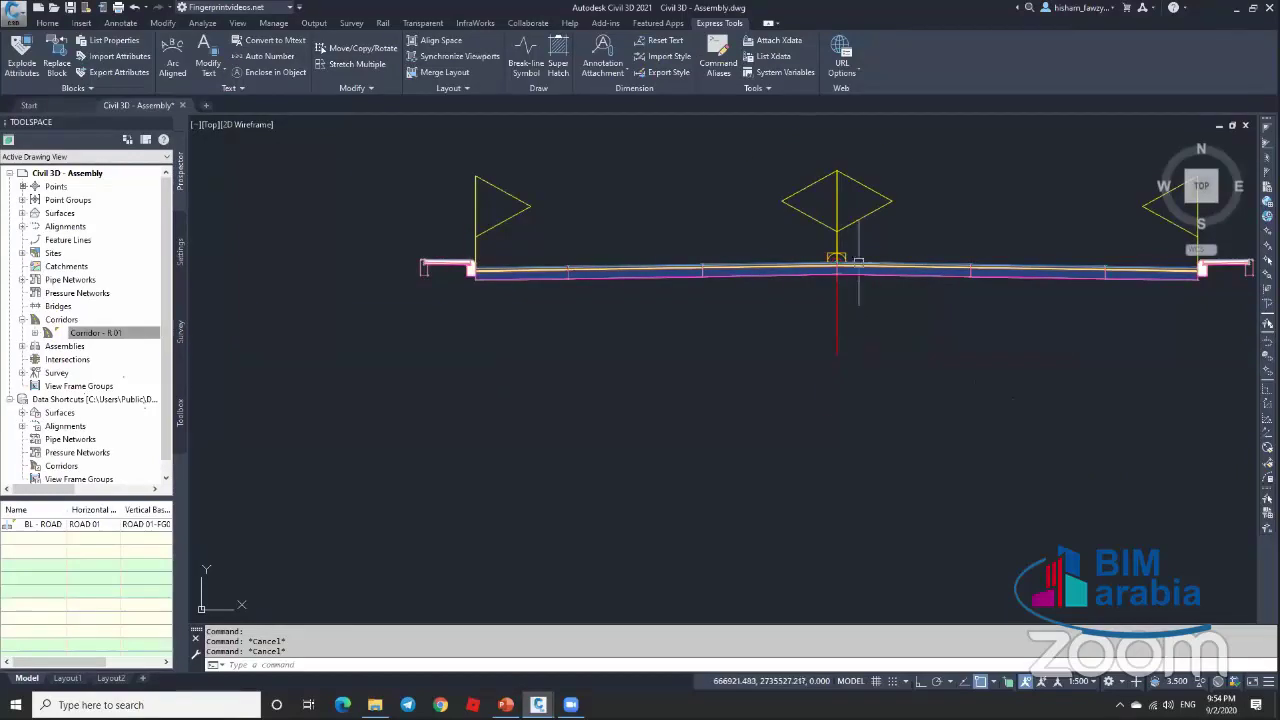
pyautogui.scroll(2, 850, 325)
pyautogui.scroll(-4, 700, 335)
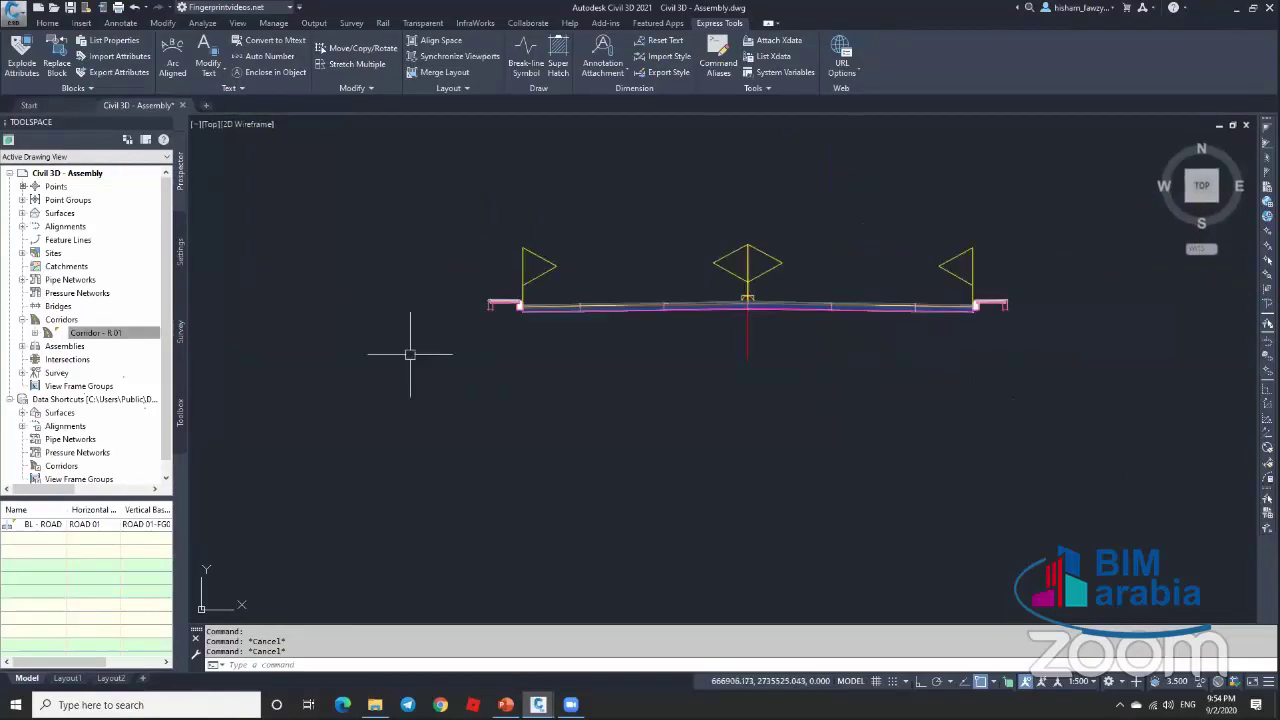
pyautogui.scroll(6, 720, 302)
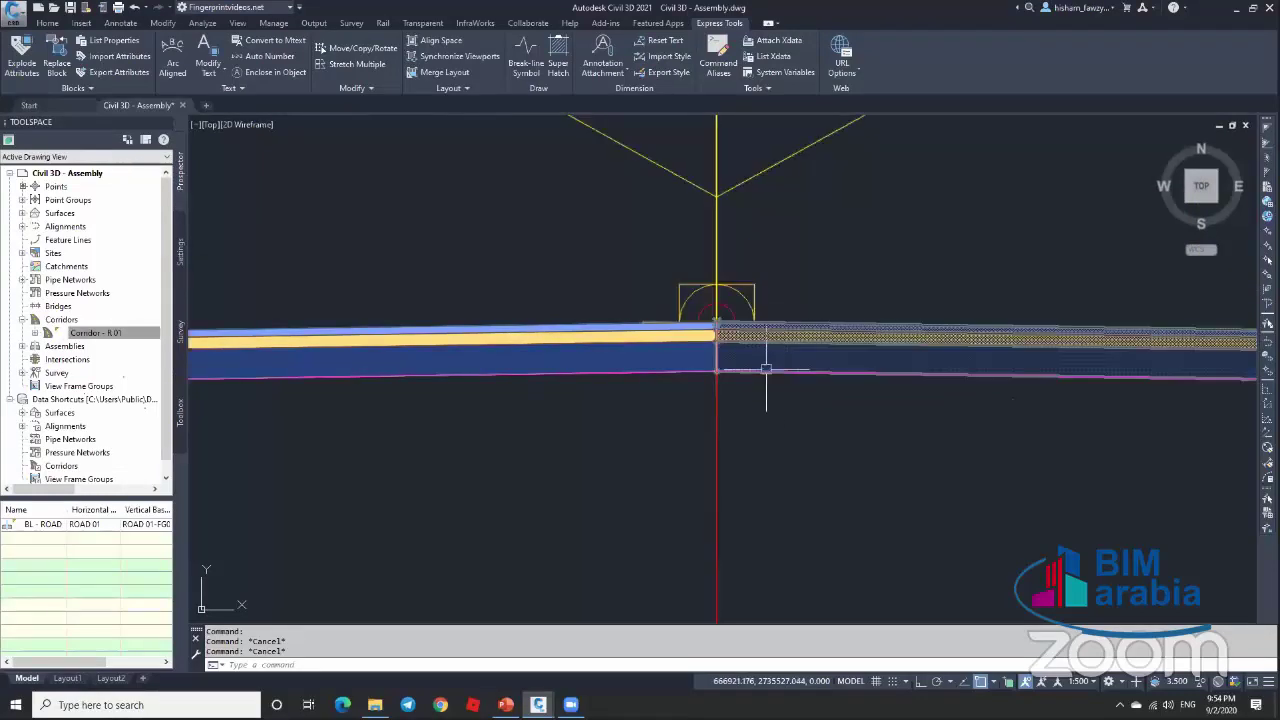
pyautogui.scroll(-8, 716, 320)
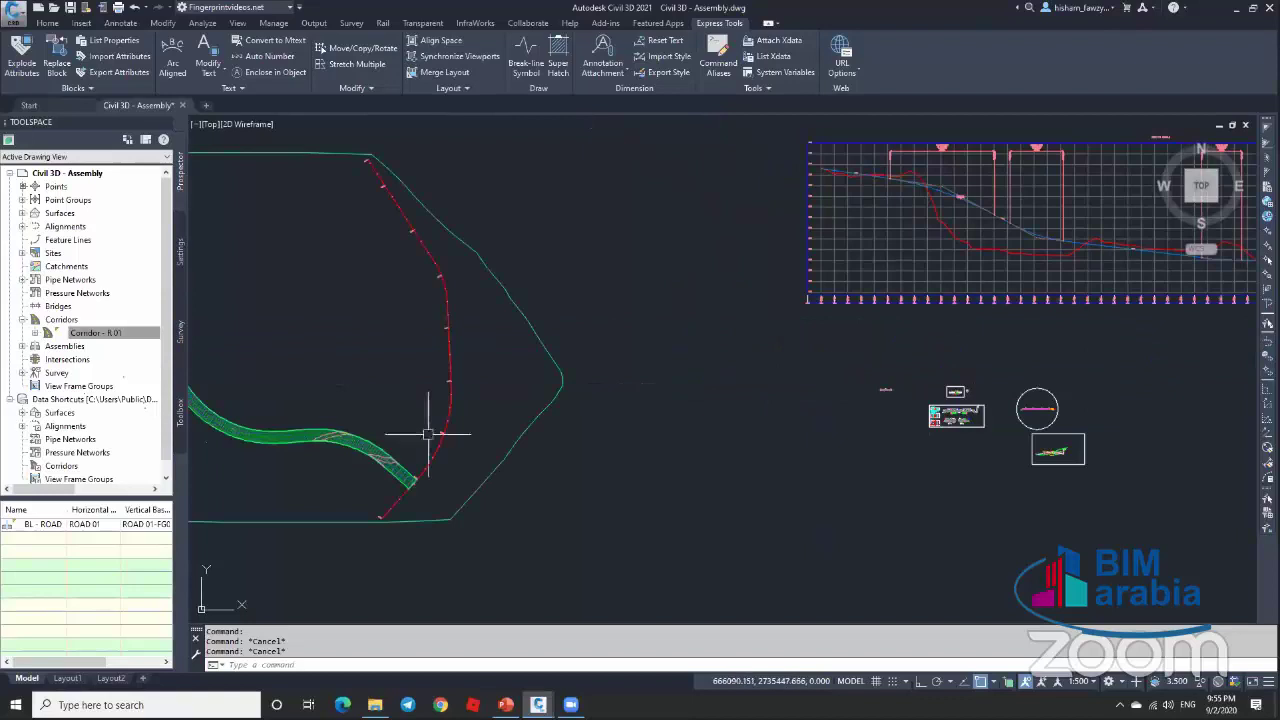
# Step: Zoom out and pan back to the assembly, clearing the centreline selection
pyautogui.scroll(4, 385, 463)
pyautogui.scroll(5, 385, 463)
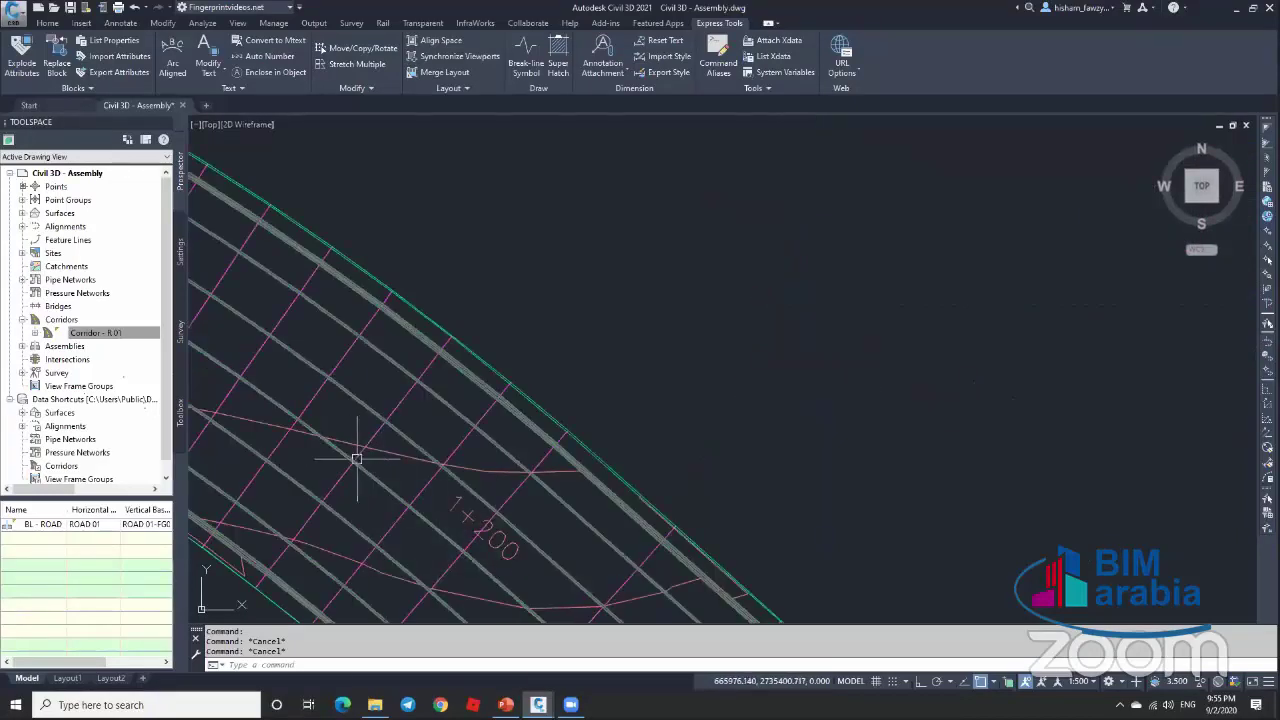
pyautogui.scroll(-5, 326, 429)
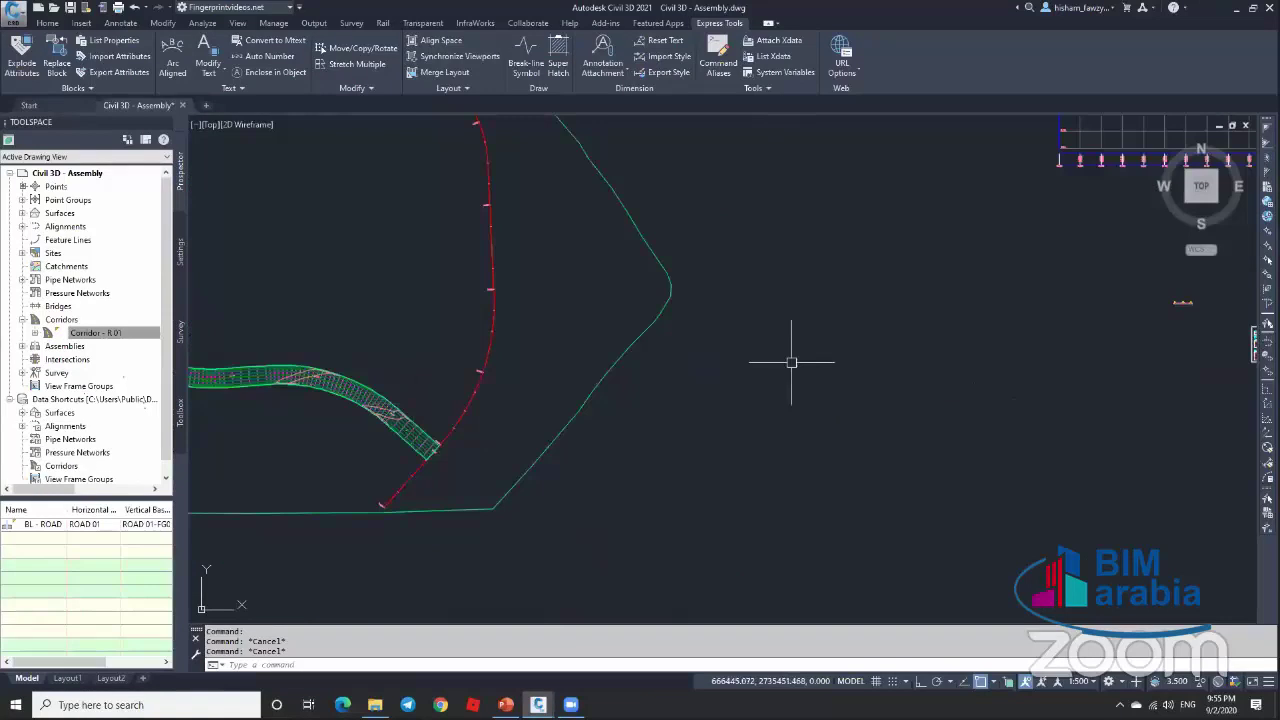
pyautogui.moveTo(1001, 326); pyautogui.dragTo(777, 334, button='middle')
pyautogui.scroll(6, 795, 331)
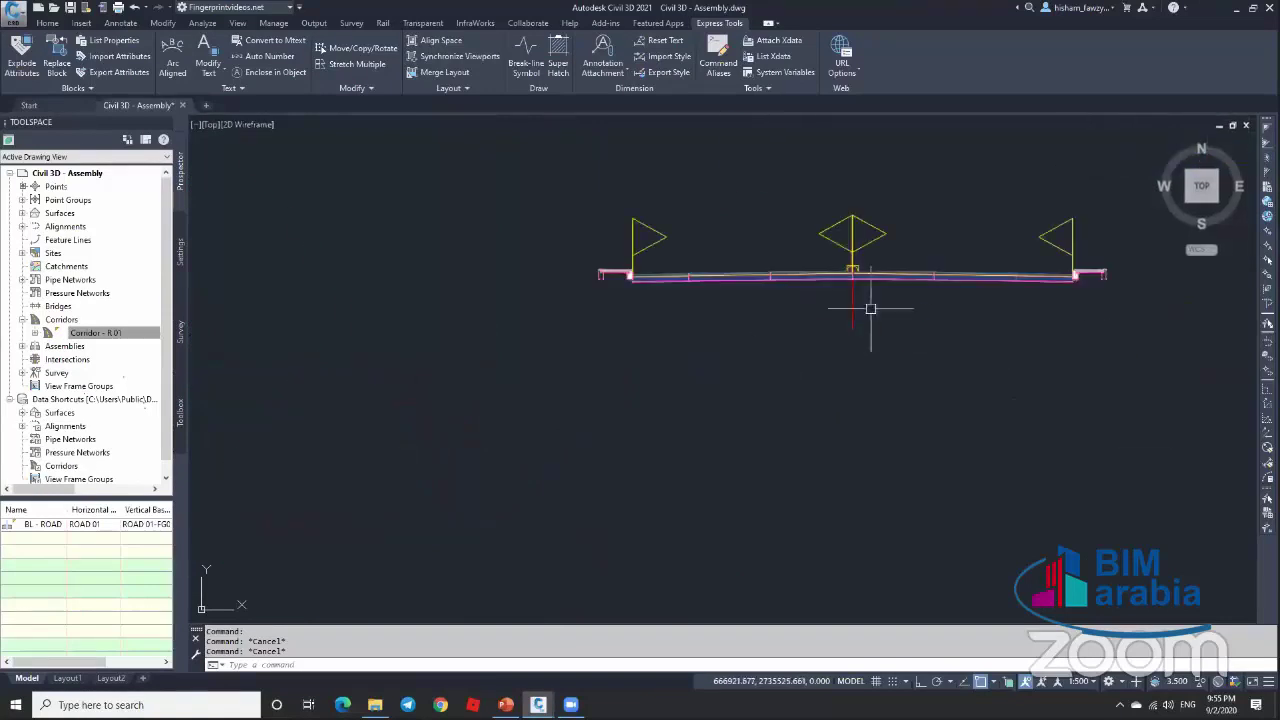
pyautogui.scroll(-6, 691, 303)
pyautogui.scroll(8, 1030, 310)
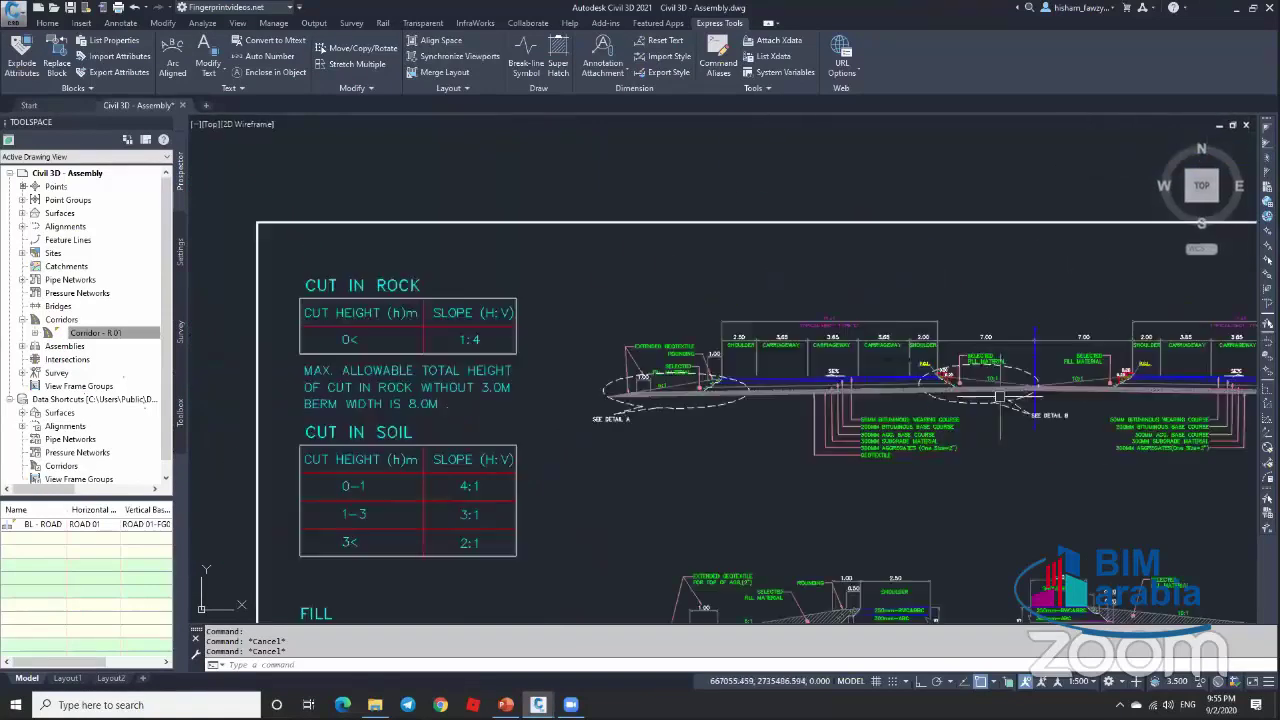
pyautogui.scroll(-4, 1012, 376)
pyautogui.scroll(2, 846, 330)
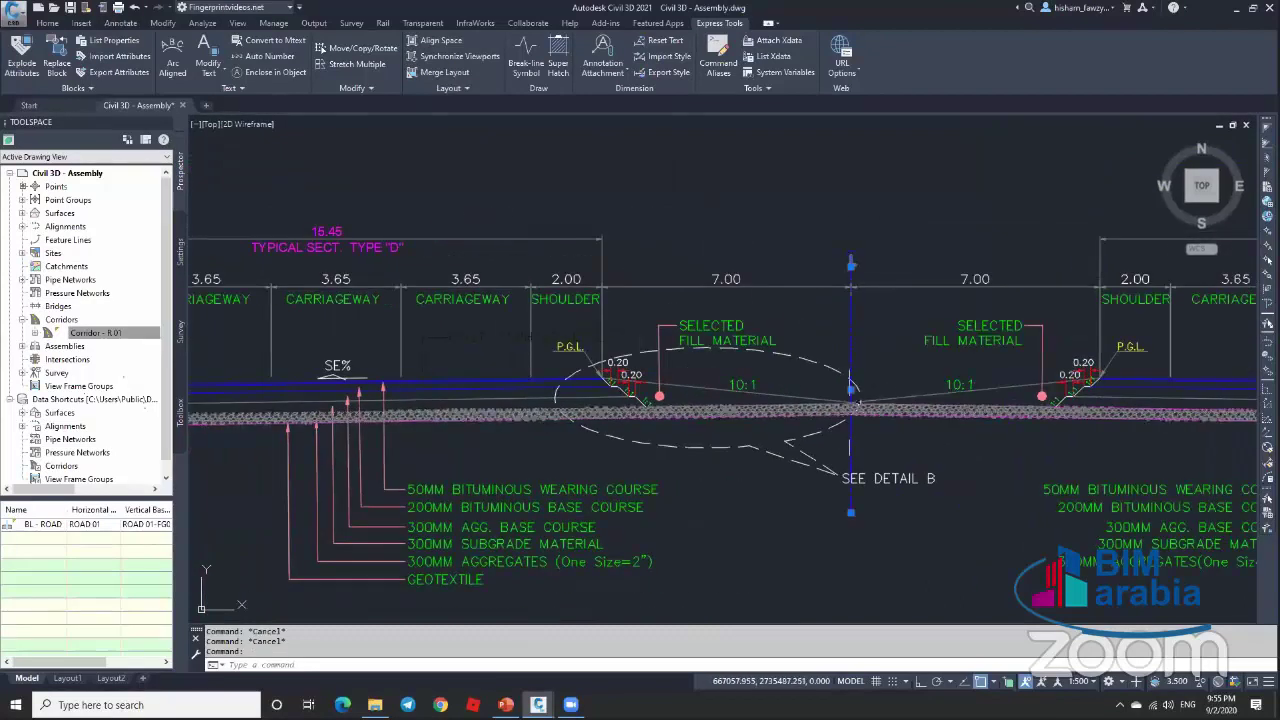
pyautogui.press('Escape')
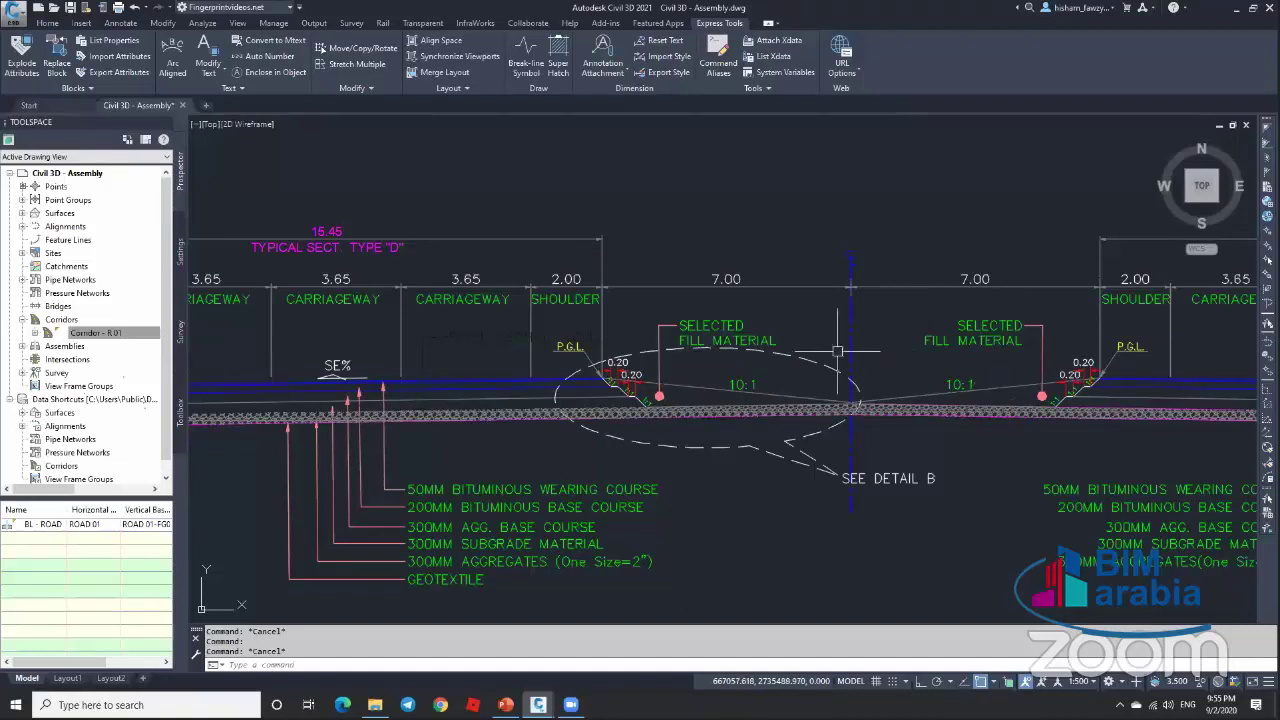
# Step: Frame the median between the 10:1 fill slopes and start a LINE there with L
pyautogui.scroll(-5, 902, 357)
pyautogui.scroll(5, 910, 367)
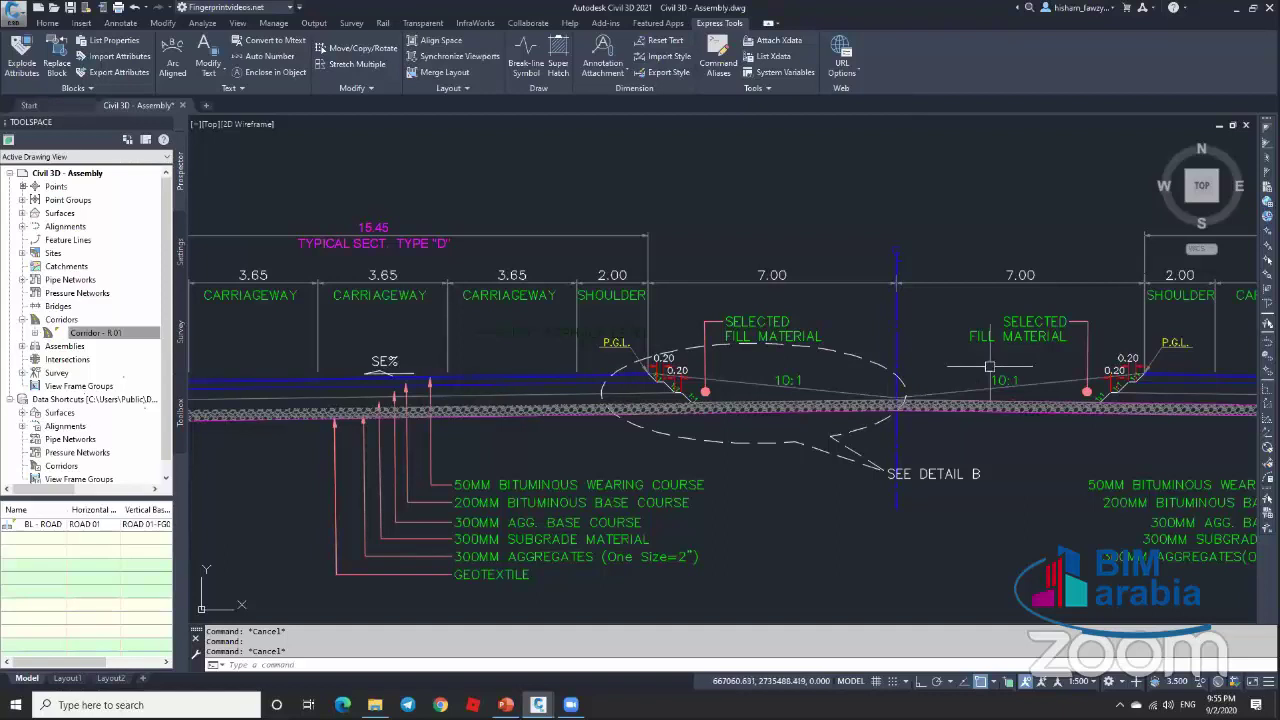
pyautogui.scroll(2, 911, 384)
pyautogui.moveTo(930, 391); pyautogui.dragTo(916, 361, button='middle')
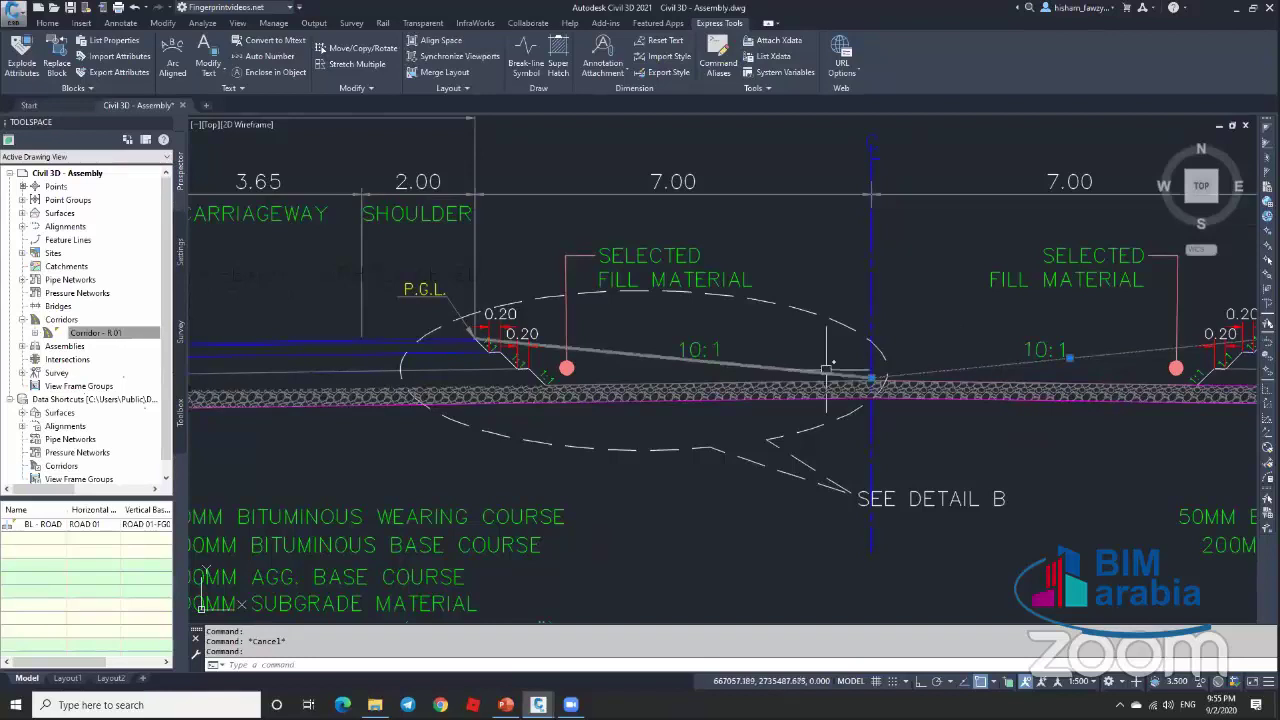
pyautogui.press('Escape')
pyautogui.scroll(5, 829, 363)
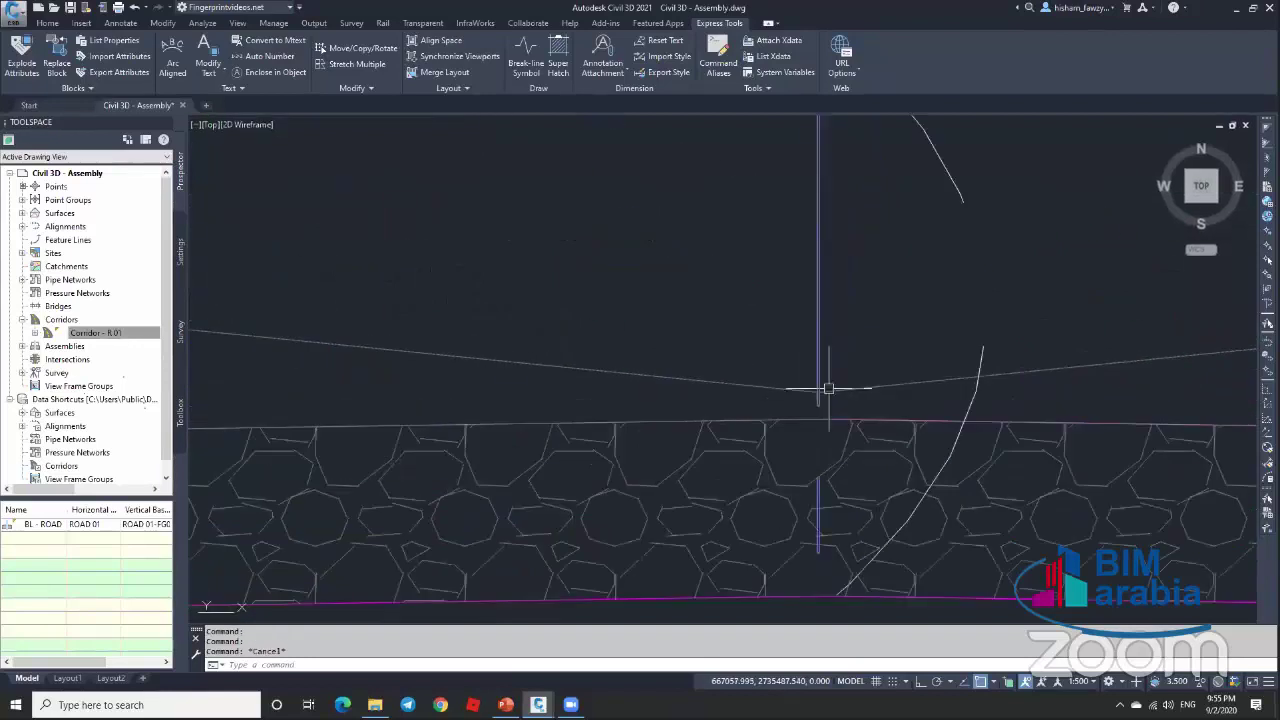
pyautogui.scroll(-2, 824, 386)
pyautogui.click(821, 383)
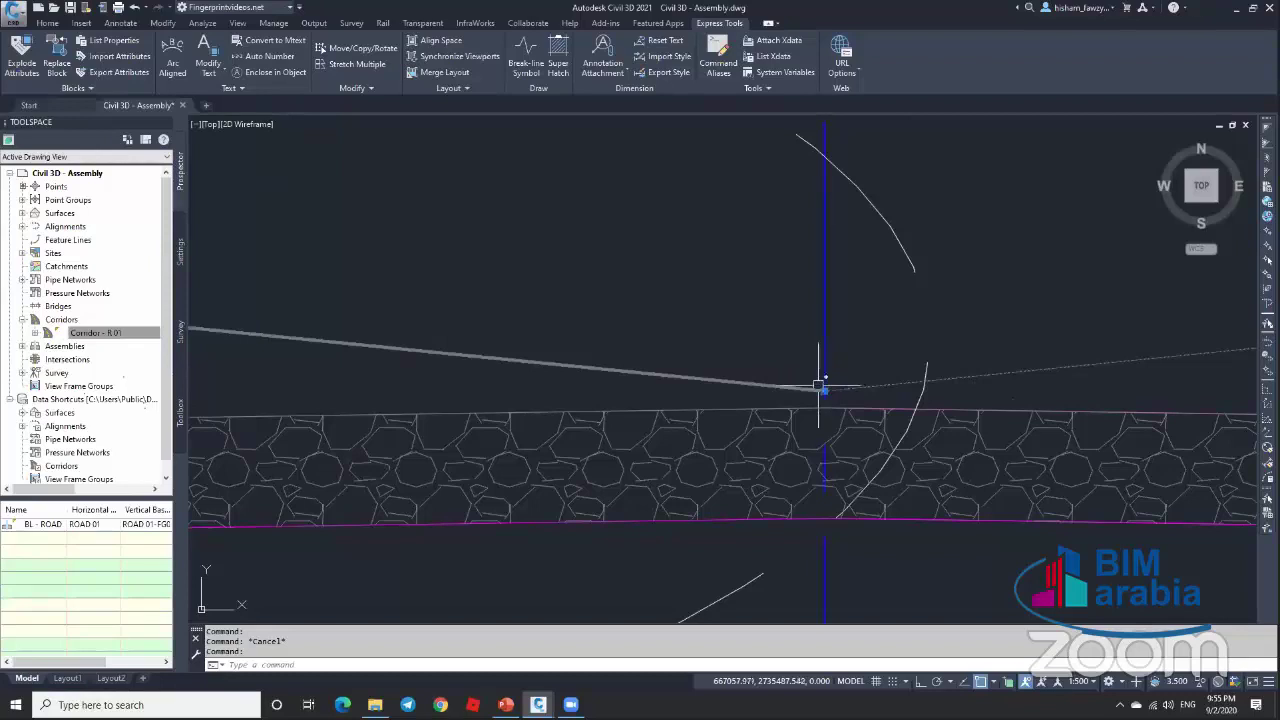
pyautogui.scroll(-4, 824, 380)
pyautogui.moveTo(943, 351); pyautogui.dragTo(844, 329, button='middle')
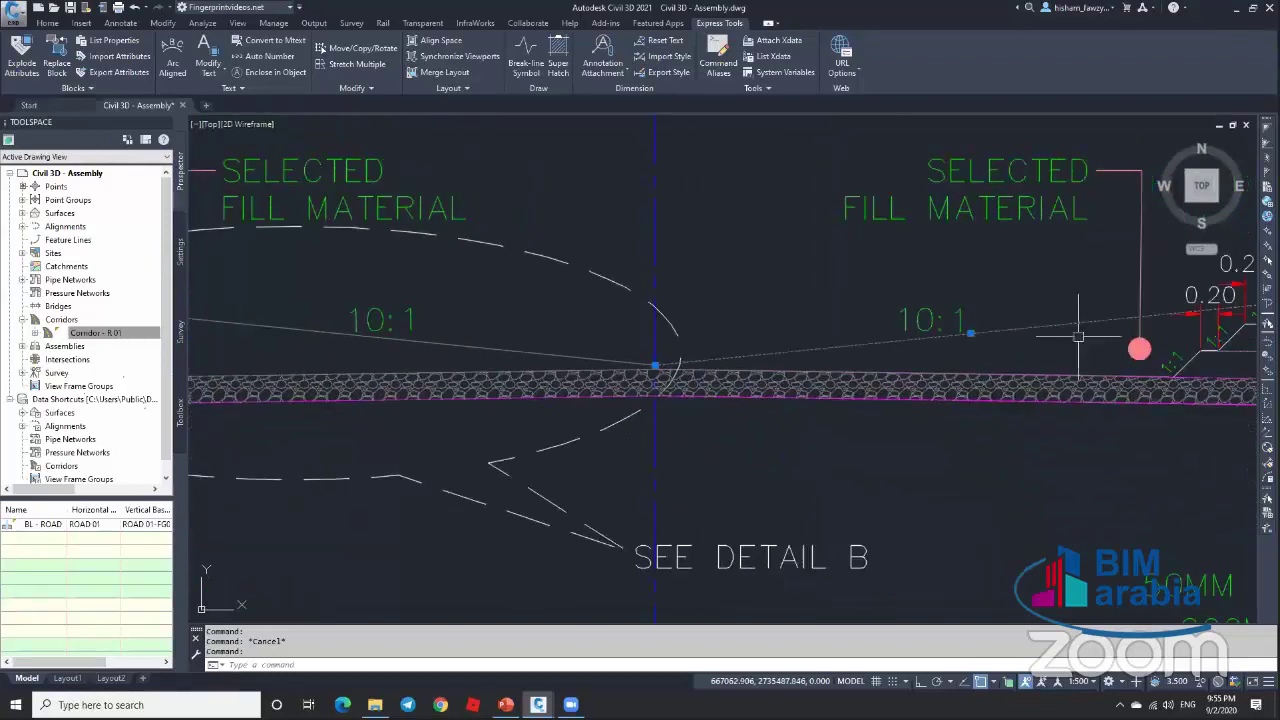
pyautogui.scroll(-2, 990, 340)
pyautogui.write('l')
pyautogui.press('Return')
pyautogui.click(1162, 315)
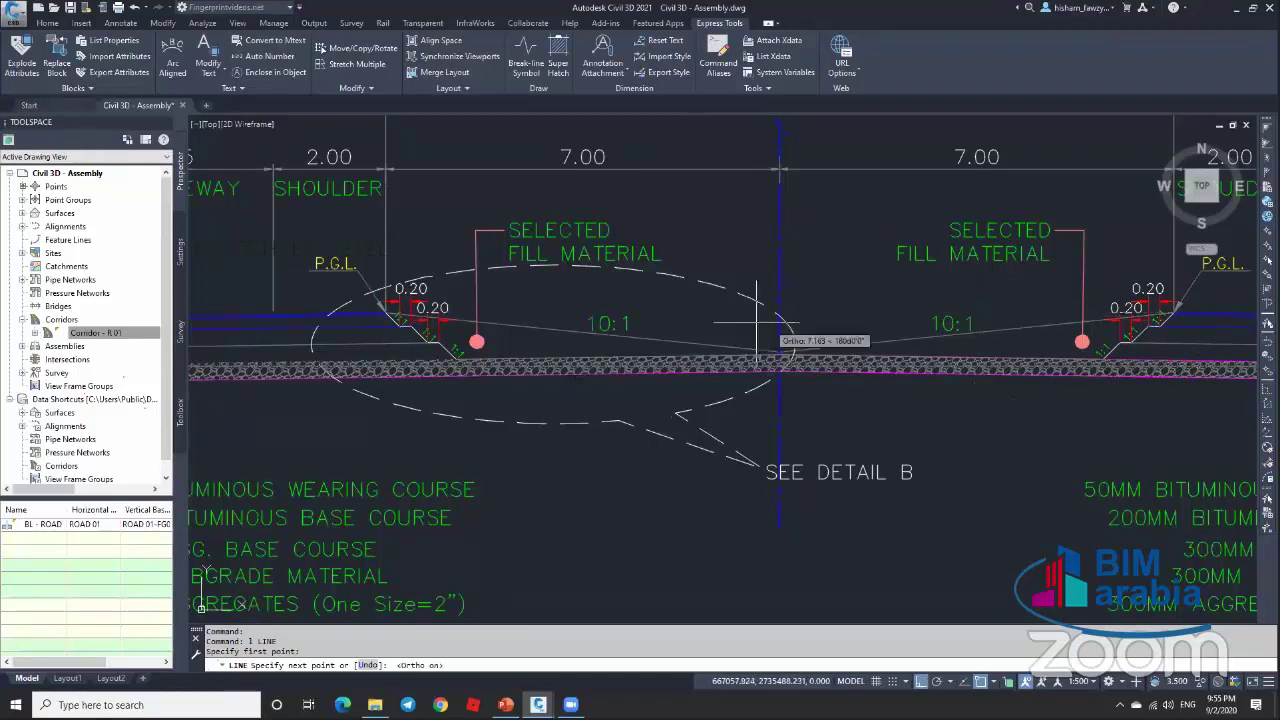
pyautogui.press('F8')
pyautogui.press('Escape')
pyautogui.scroll(4, 781, 320)
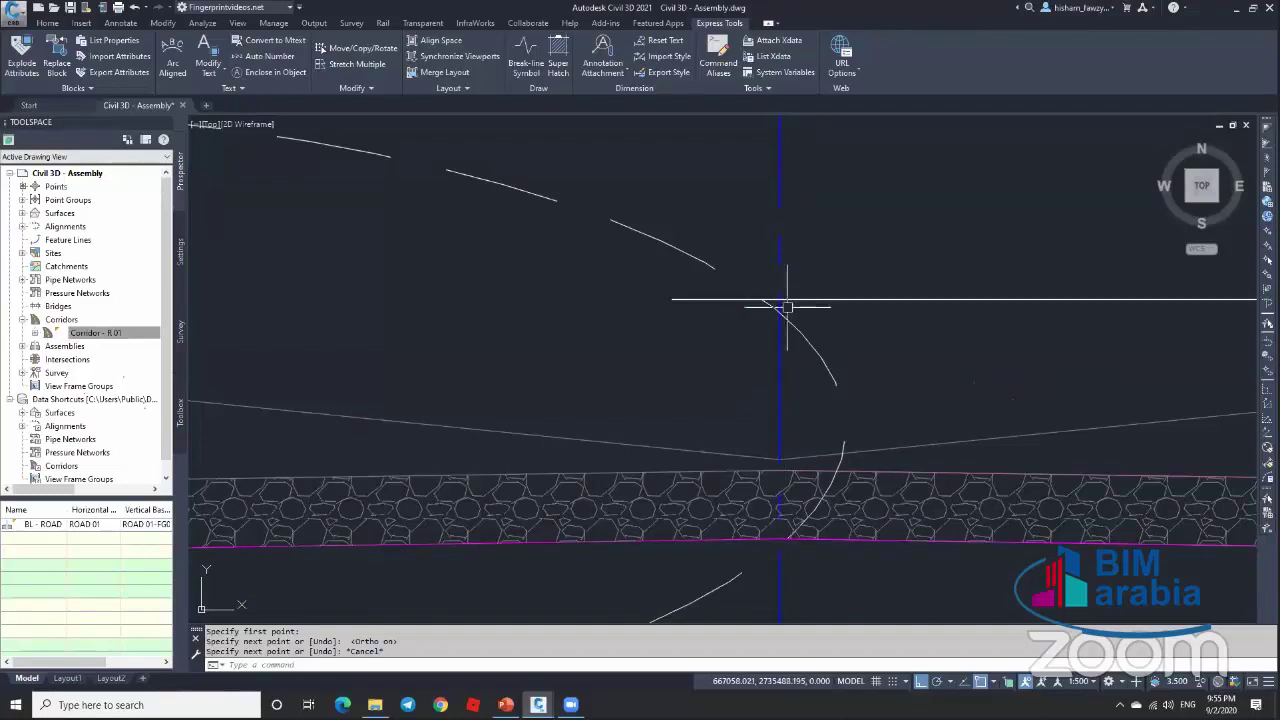
pyautogui.scroll(-3, 786, 306)
pyautogui.scroll(-4, 757, 366)
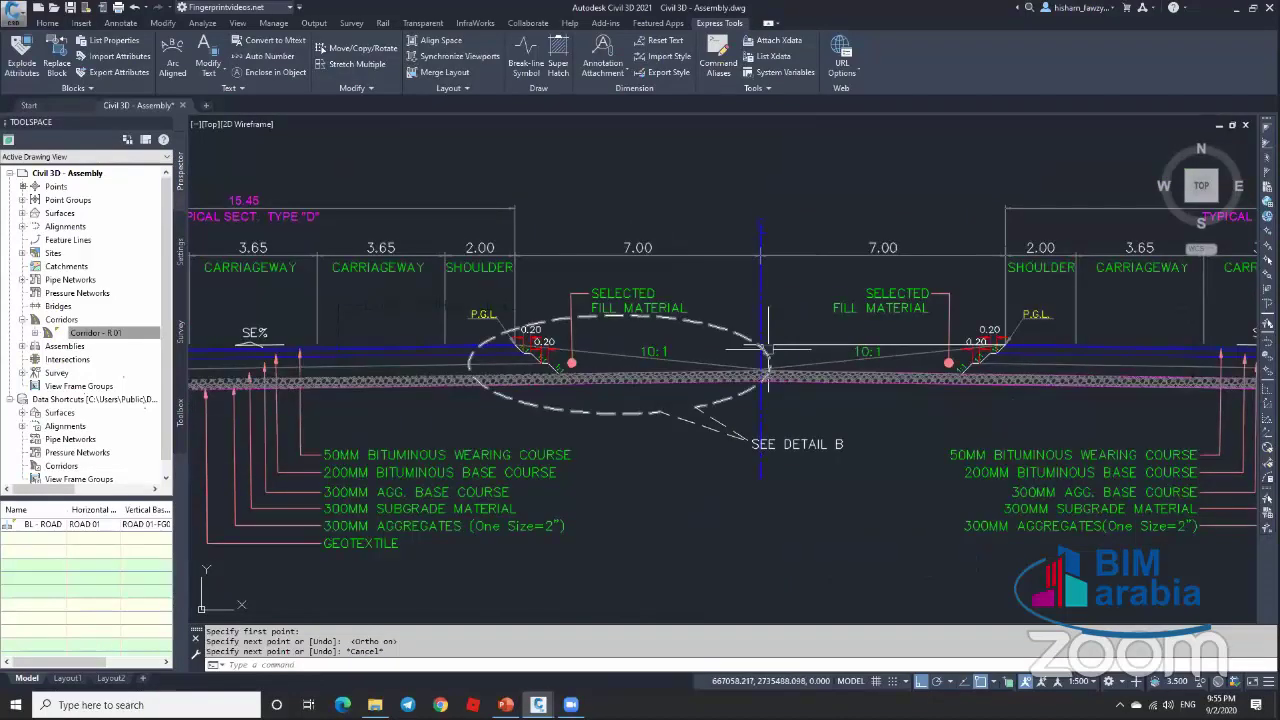
pyautogui.scroll(4, 760, 342)
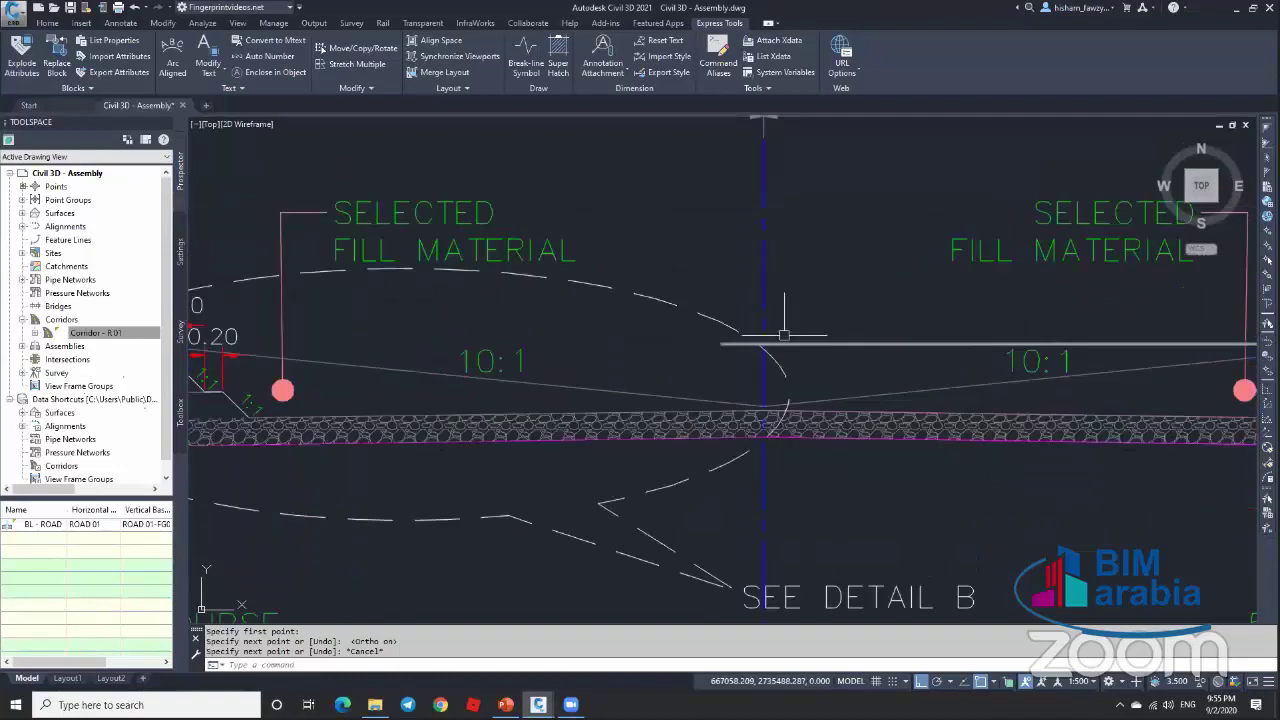
pyautogui.scroll(-4, 740, 337)
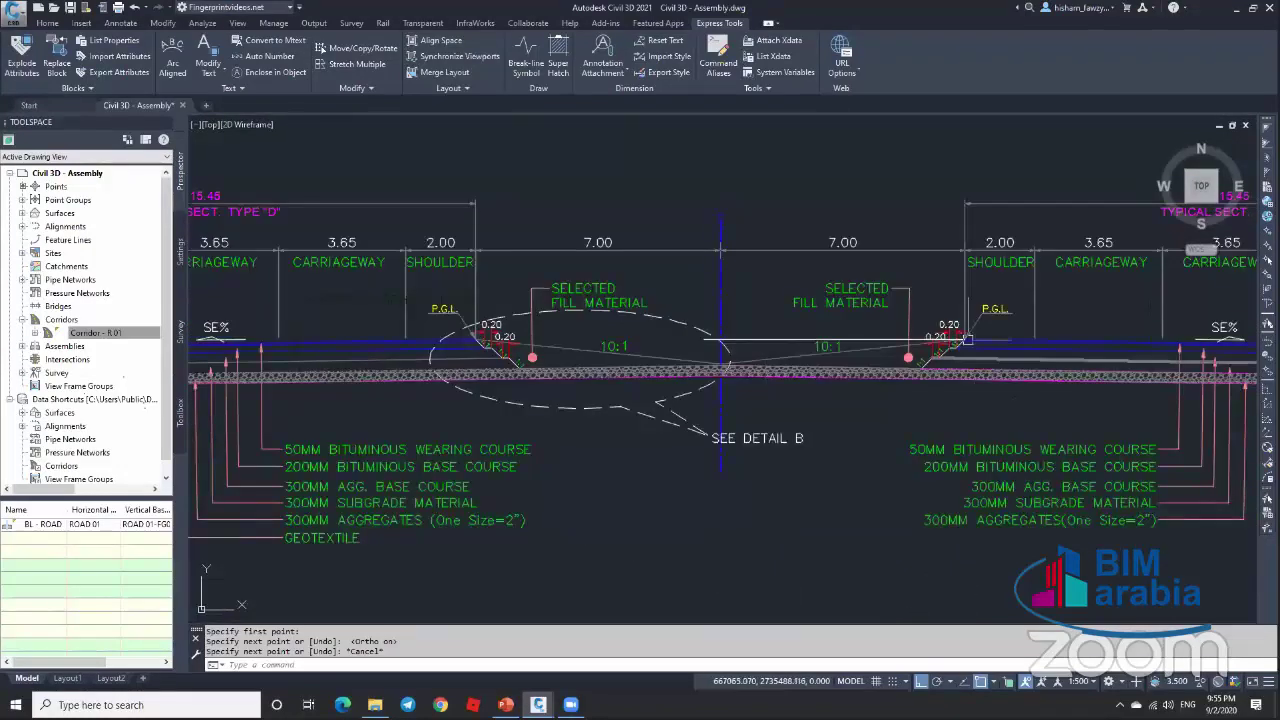
pyautogui.scroll(5, 976, 347)
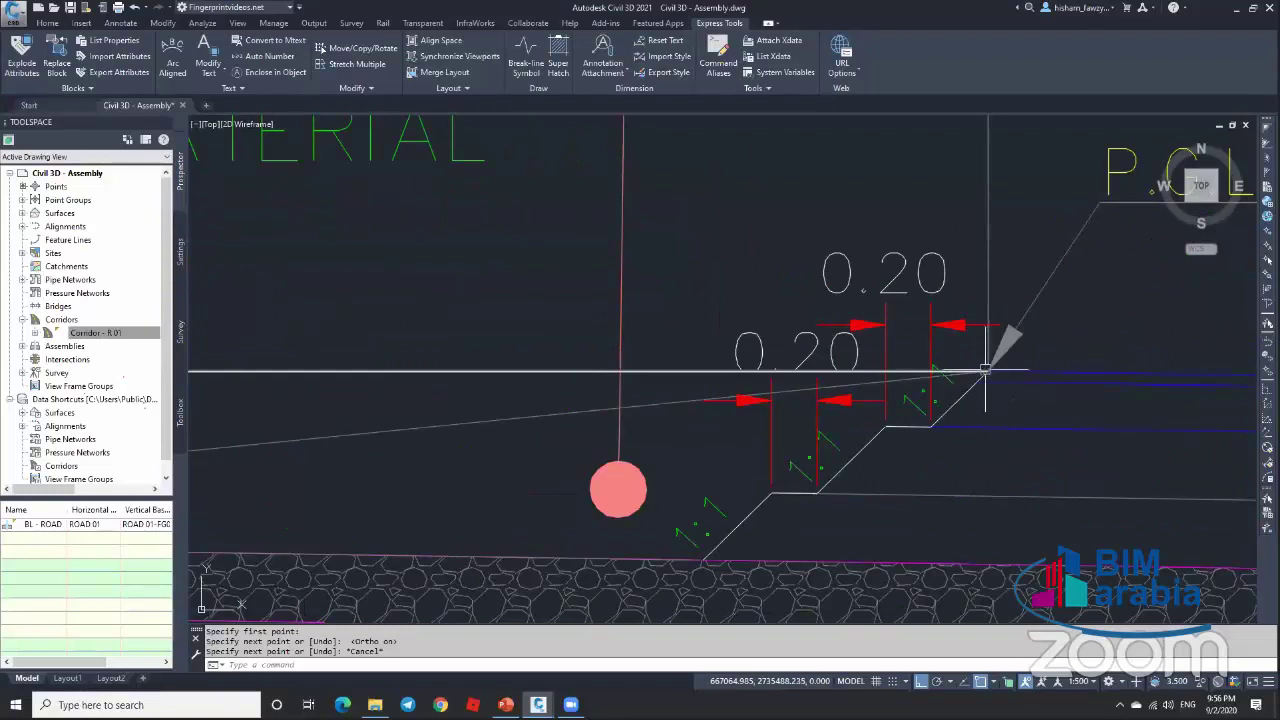
pyautogui.scroll(-5, 928, 363)
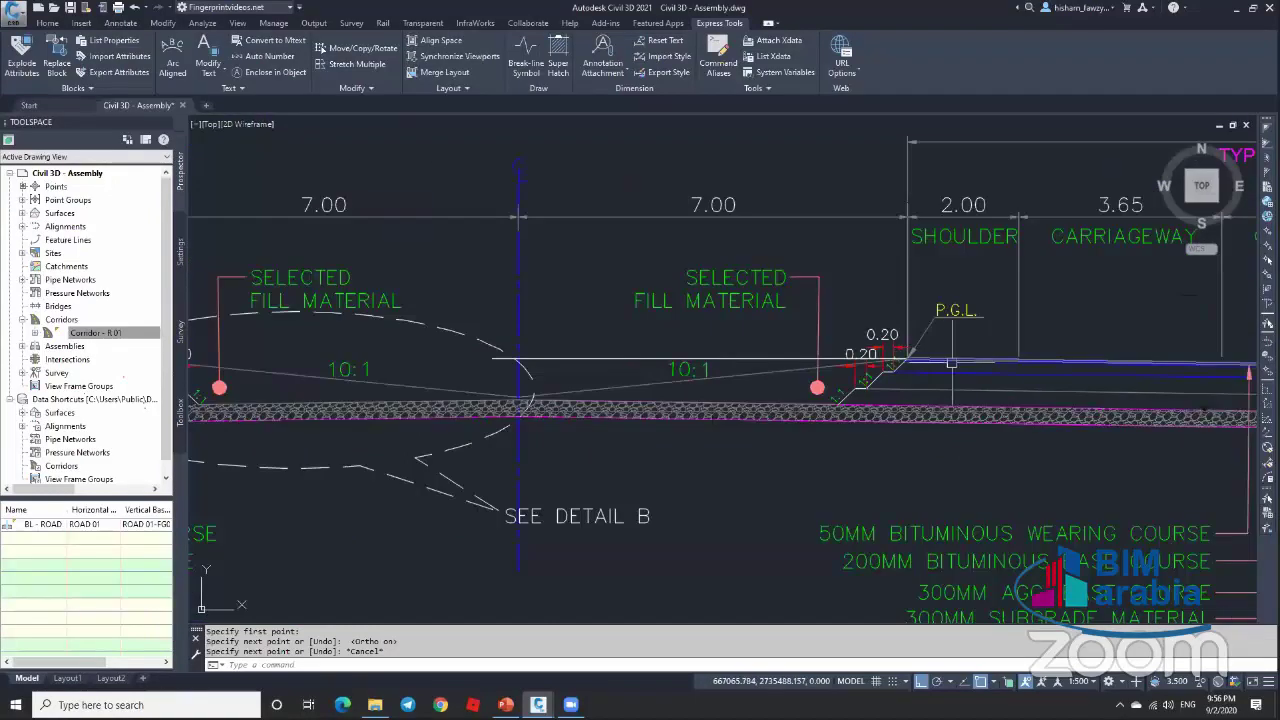
pyautogui.scroll(-2, 975, 358)
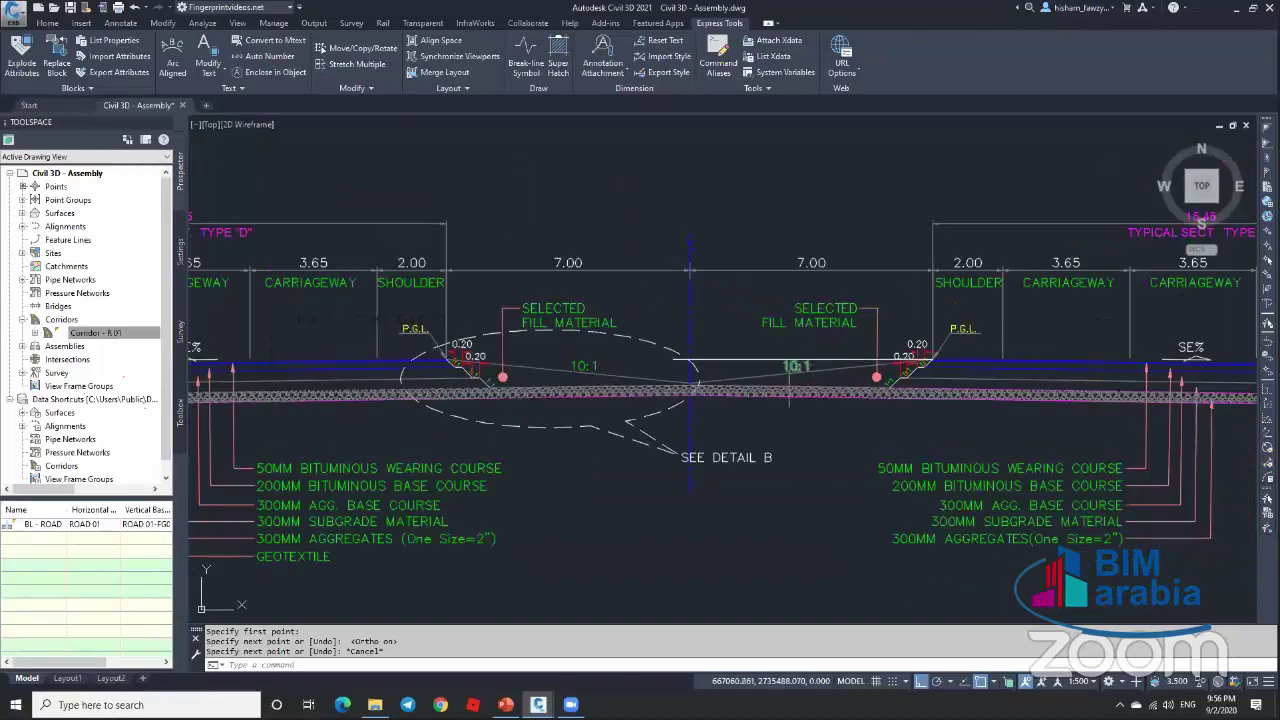
pyautogui.click(755, 350)
pyautogui.press('Delete')
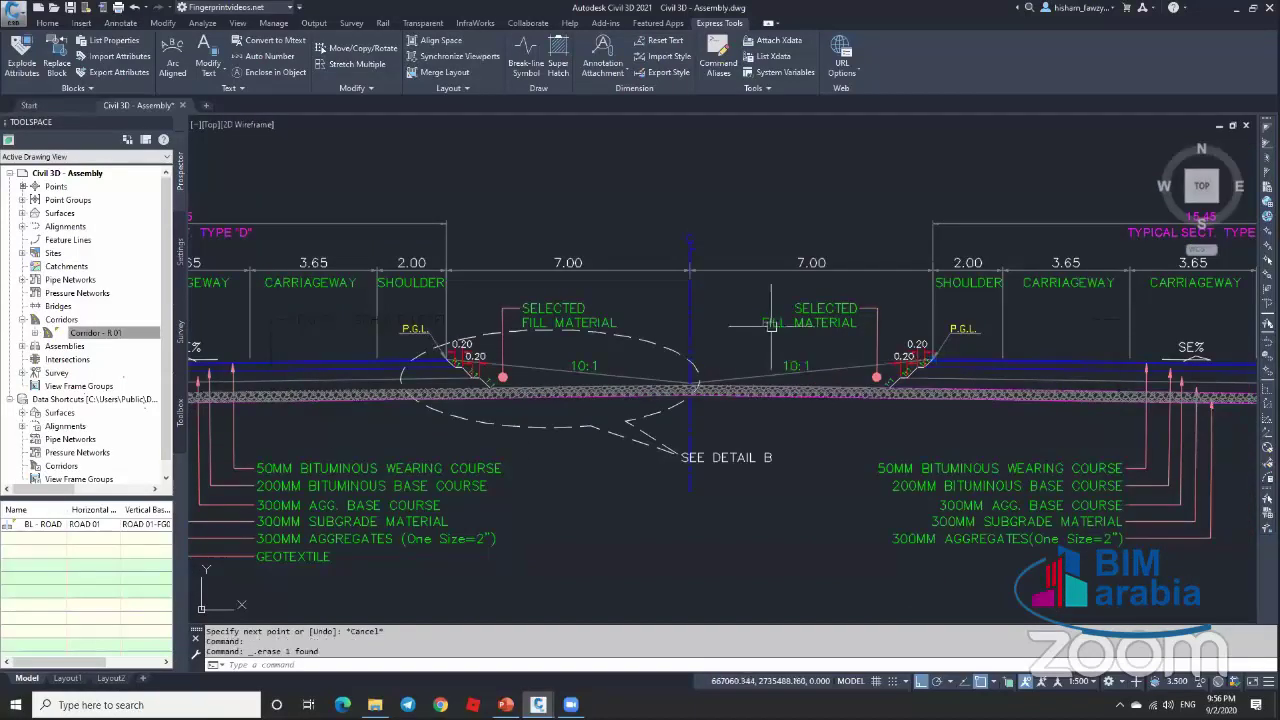
pyautogui.scroll(-3, 772, 306)
pyautogui.scroll(-6, 780, 315)
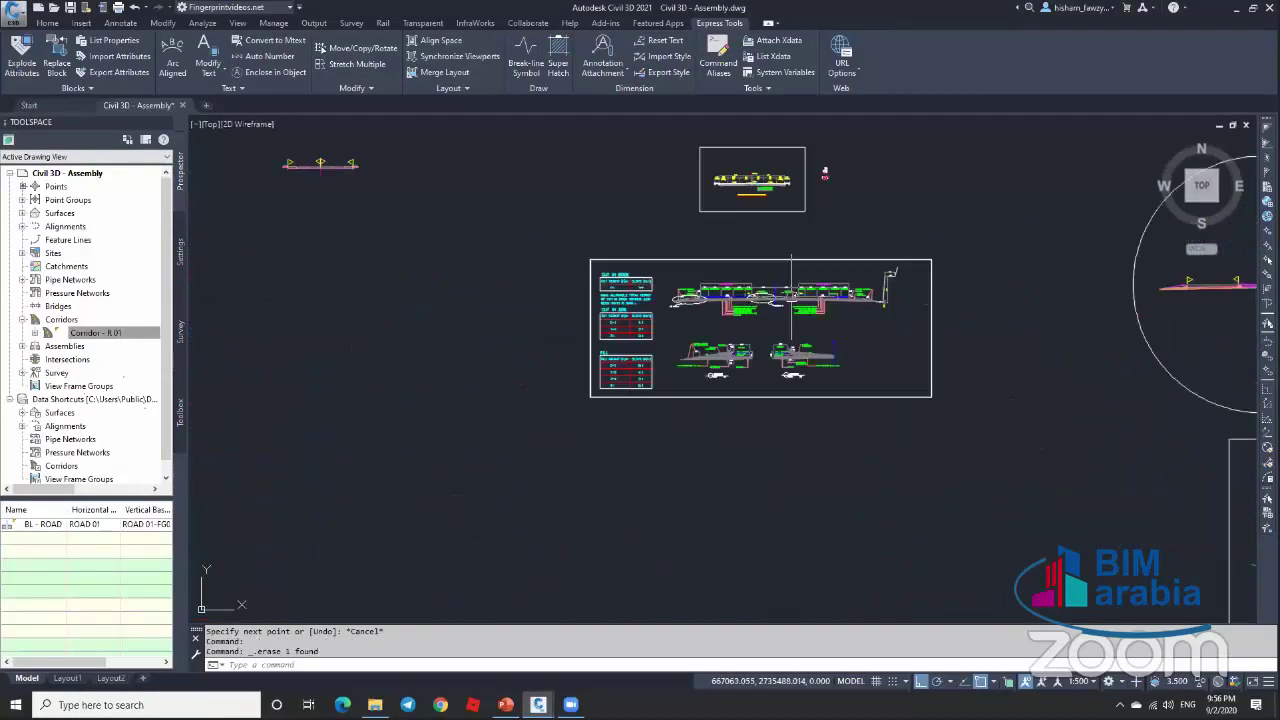
pyautogui.scroll(5, 755, 295)
pyautogui.scroll(5, 749, 291)
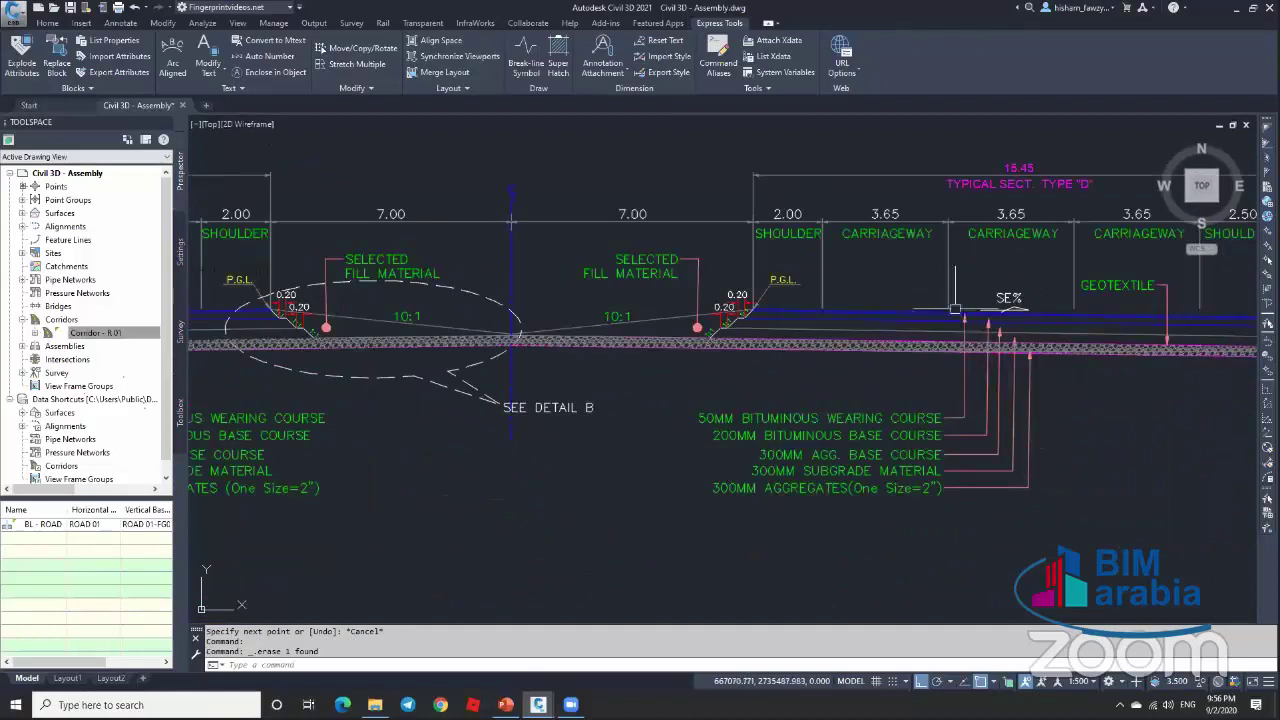
pyautogui.scroll(2, 919, 322)
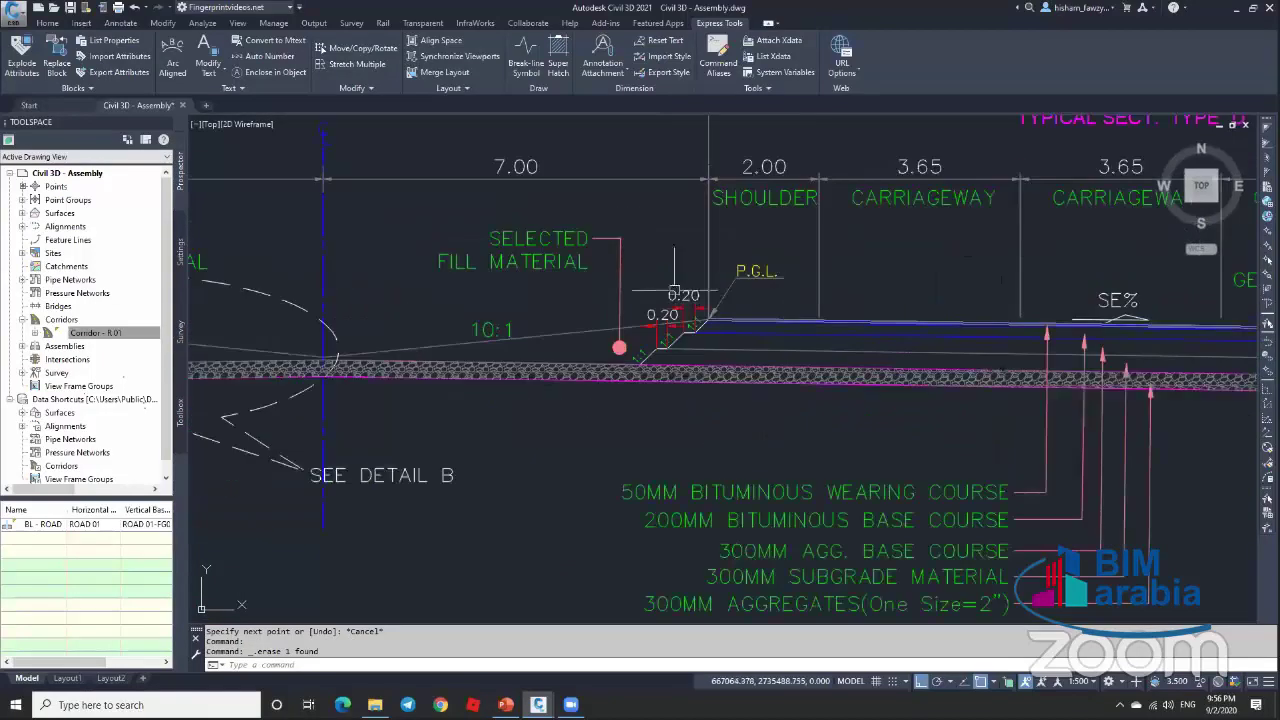
pyautogui.scroll(-2, 880, 310)
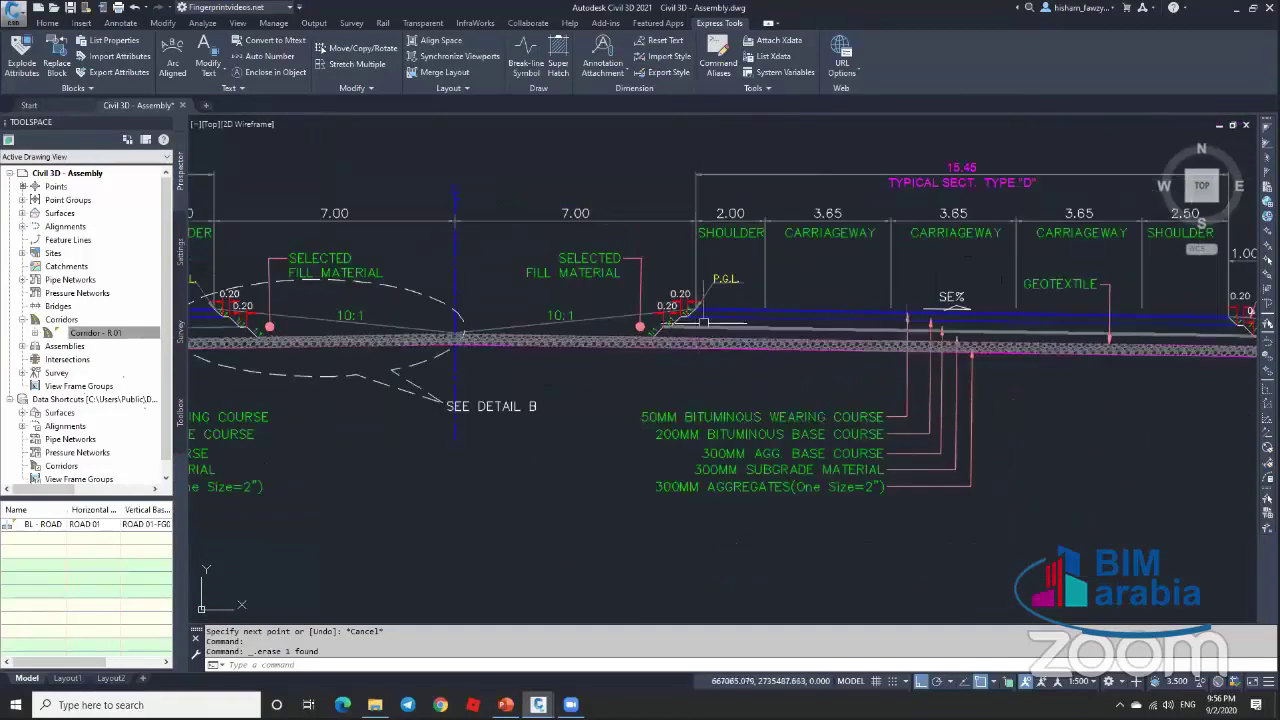
pyautogui.scroll(4, 690, 305)
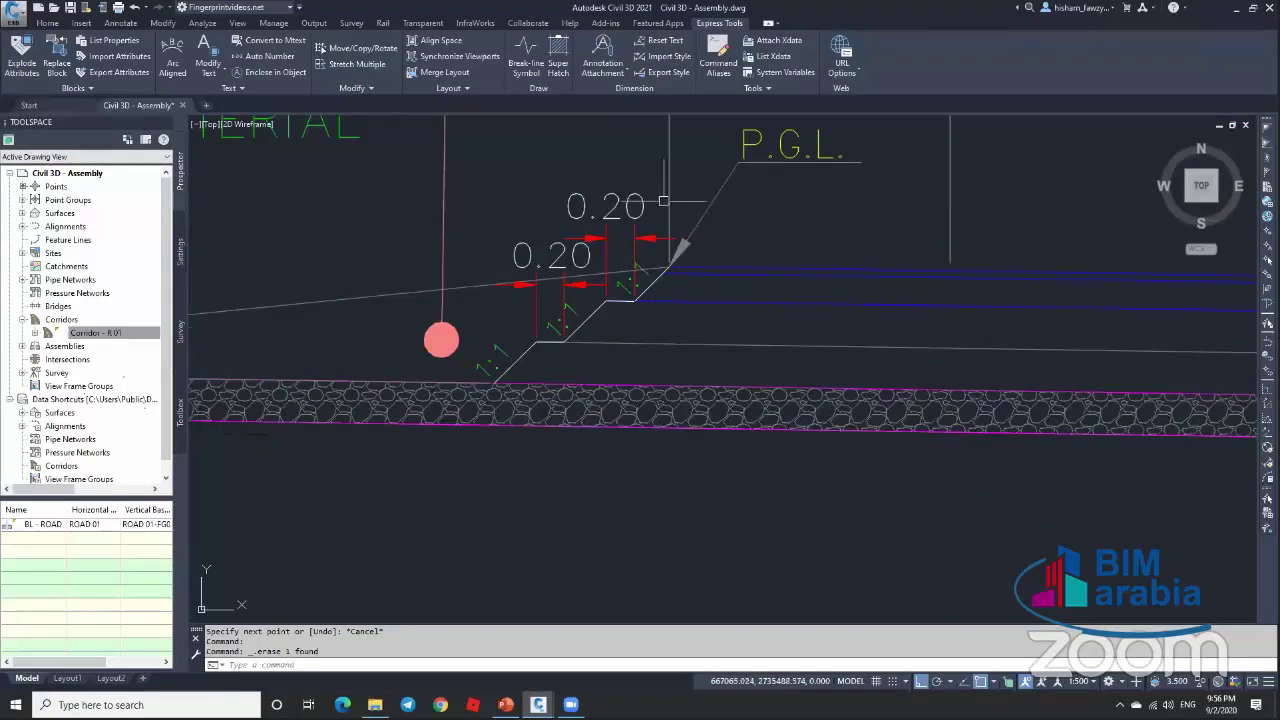
pyautogui.scroll(-4, 500, 345)
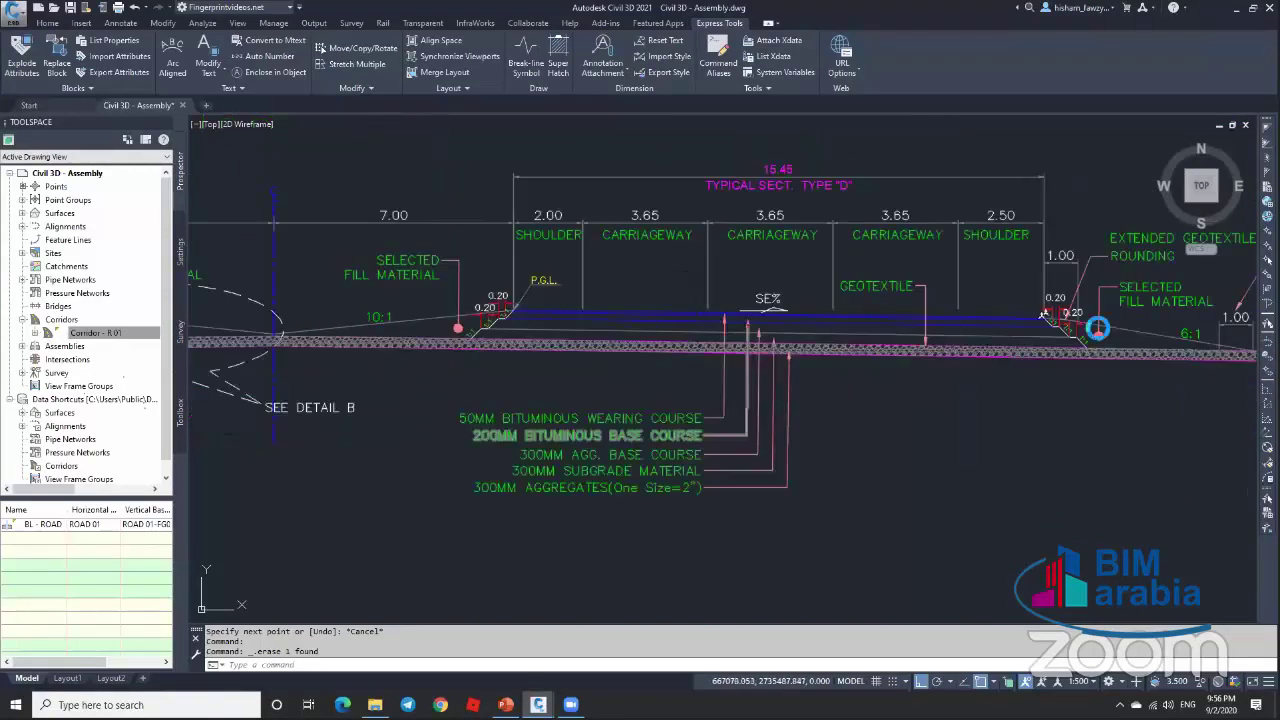
pyautogui.scroll(4, 1044, 314)
pyautogui.scroll(-2, 920, 263)
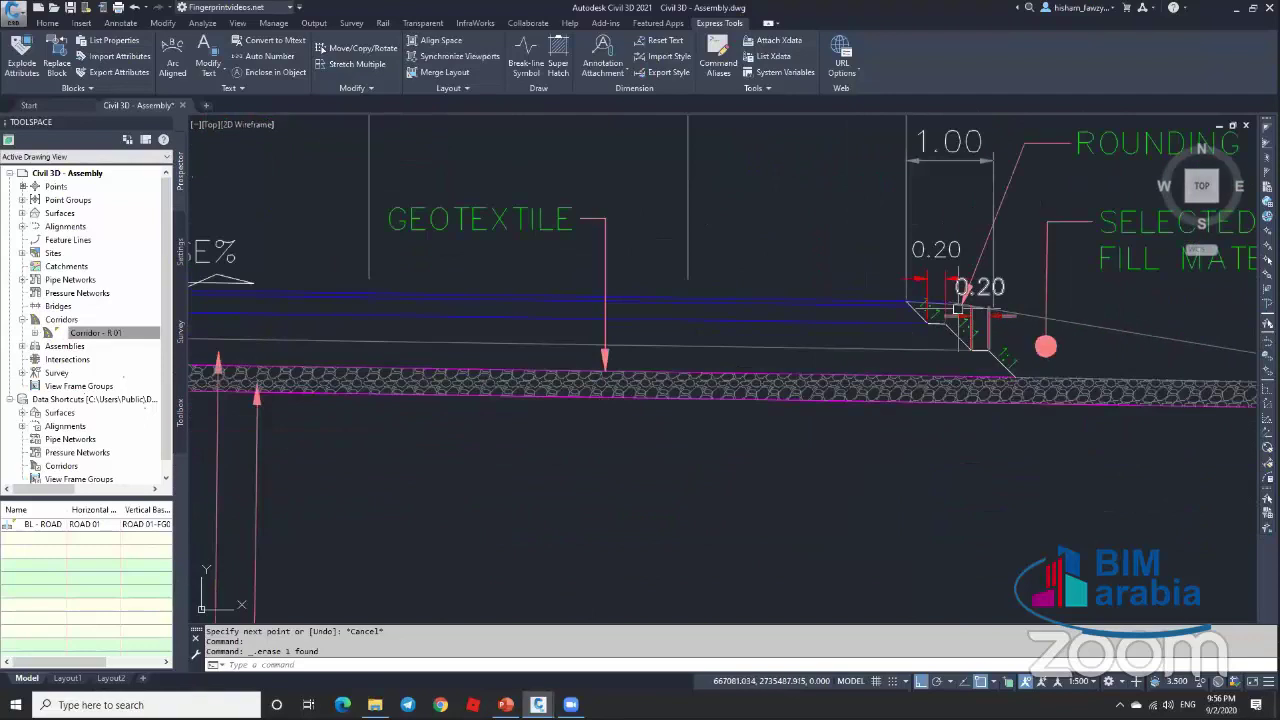
# Step: Show Tool Palettes with Ctrl+3 and open Help for LaneOutsideSuperLayerVaryingWidth on the Lanes tab
pyautogui.hotkey('ctrl', '3')
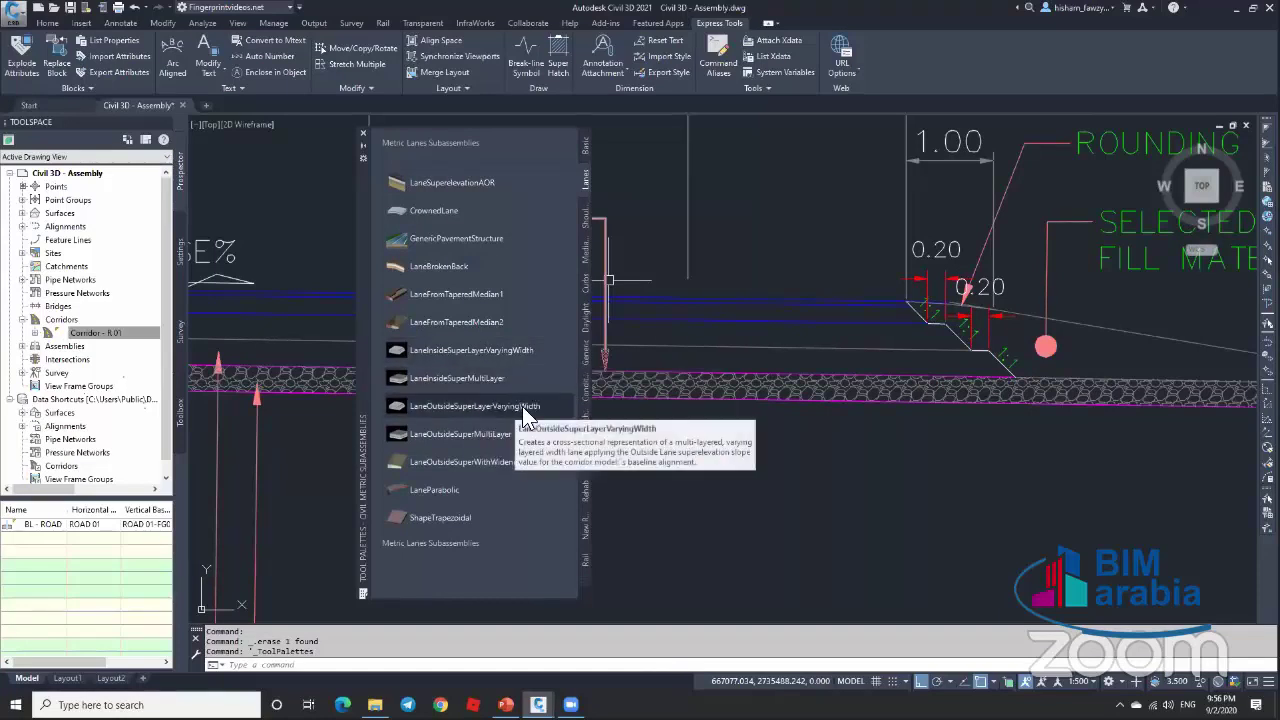
pyautogui.rightClick(548, 404)
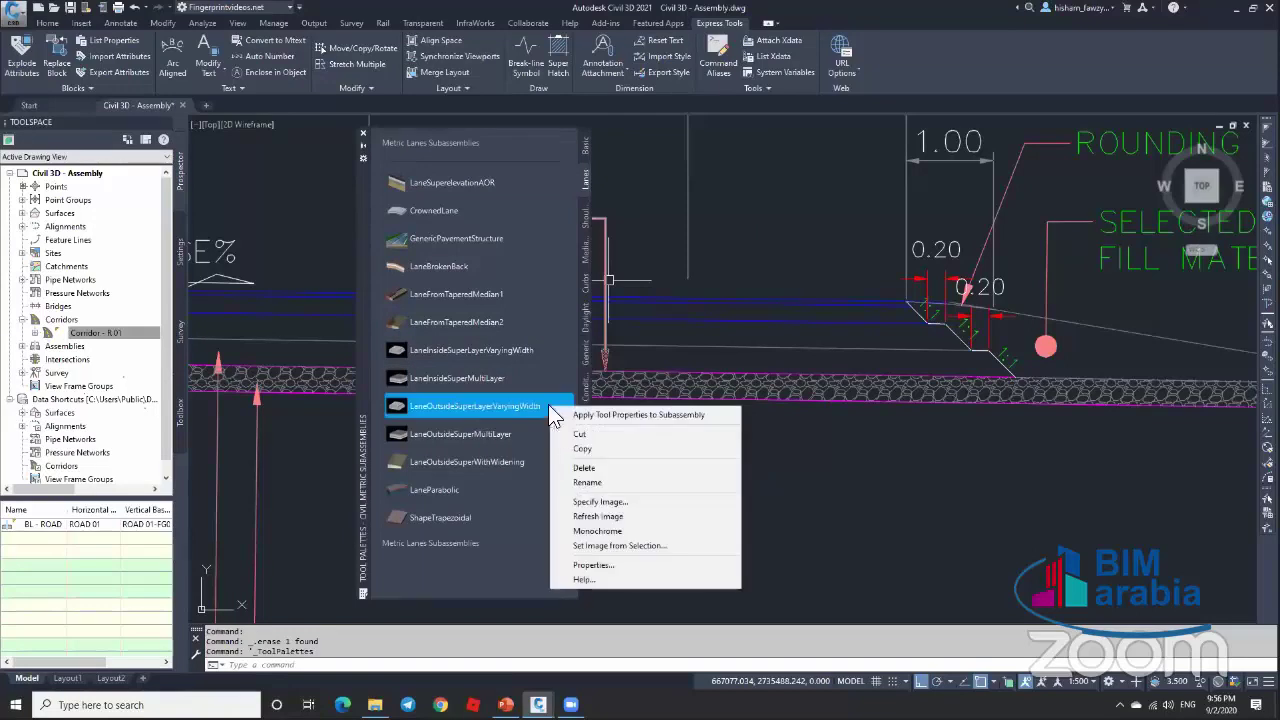
pyautogui.click(596, 579)
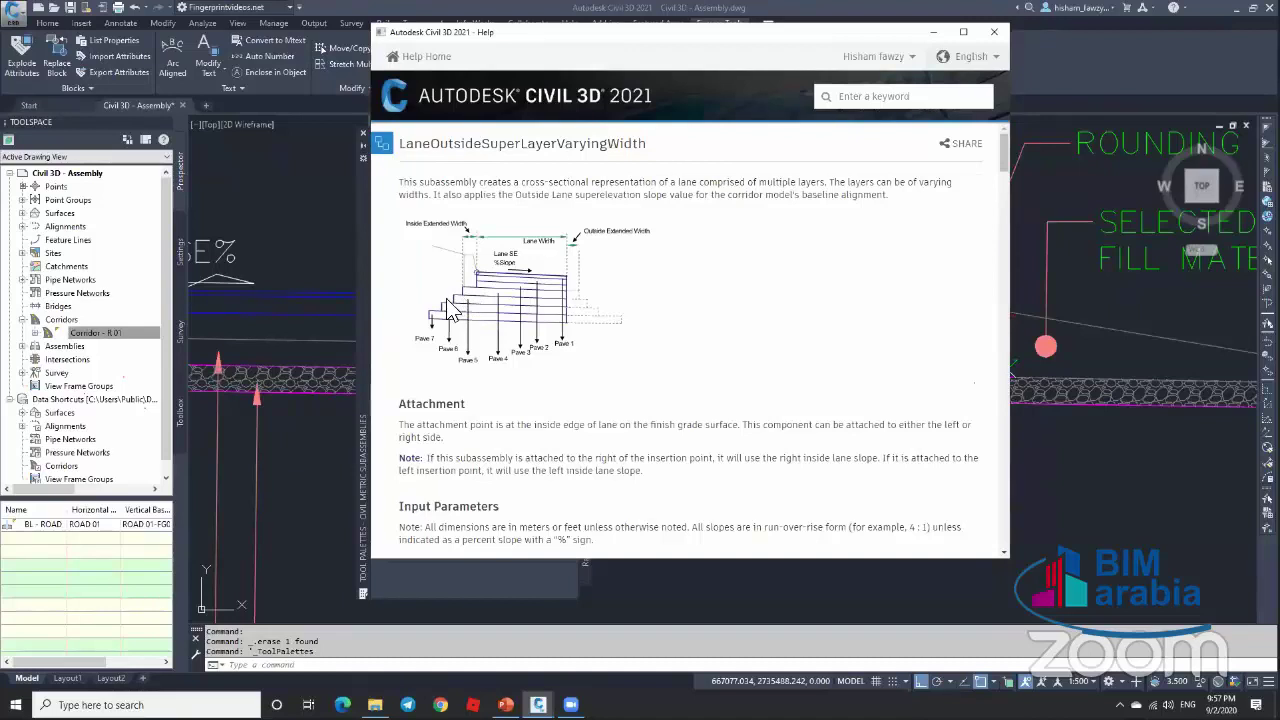
# Step: Review the Pave4–Pave6 input parameters table in Help, then close Help
pyautogui.moveTo(520, 32); pyautogui.dragTo(197, 39)
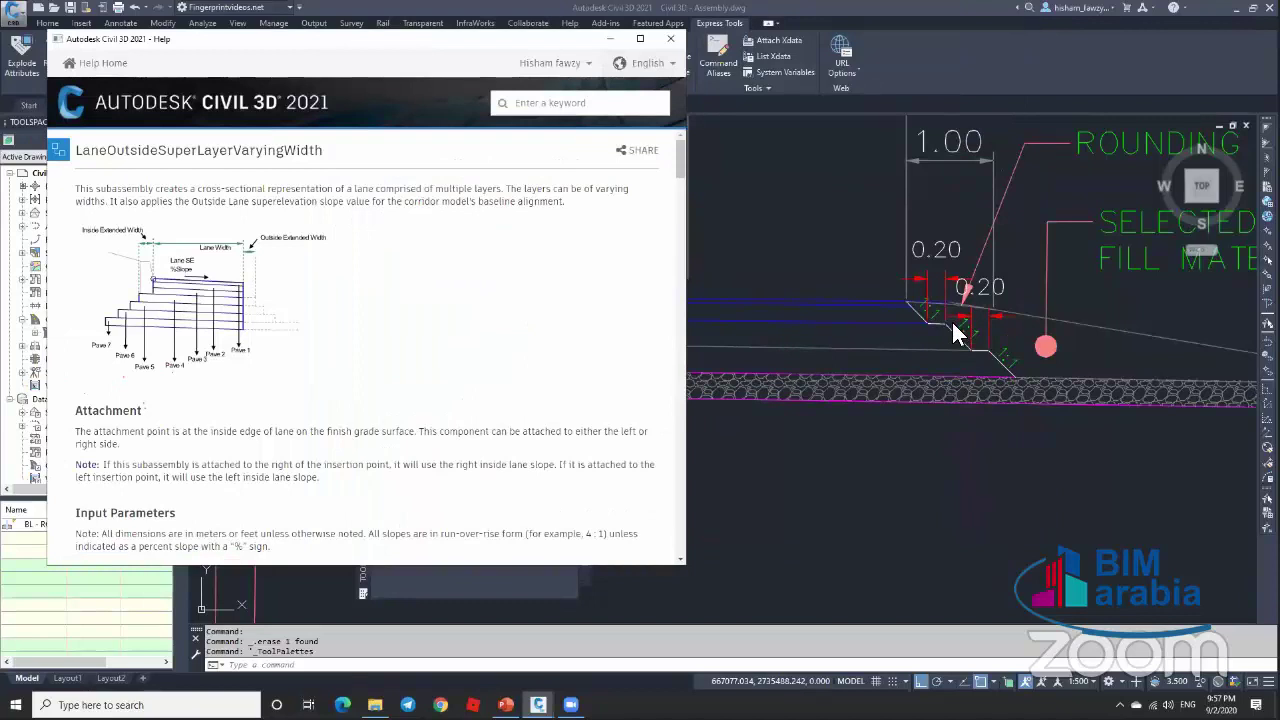
pyautogui.moveTo(486, 45); pyautogui.dragTo(849, 48)
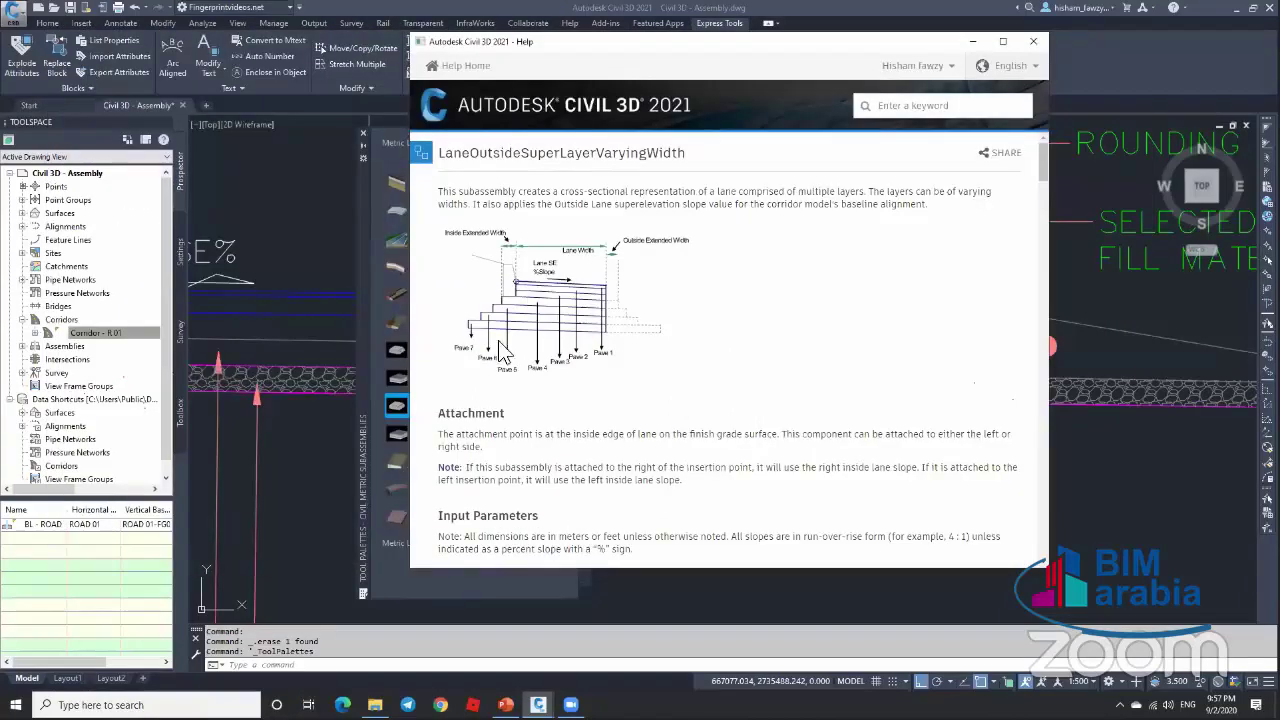
pyautogui.scroll(-15, 544, 328)
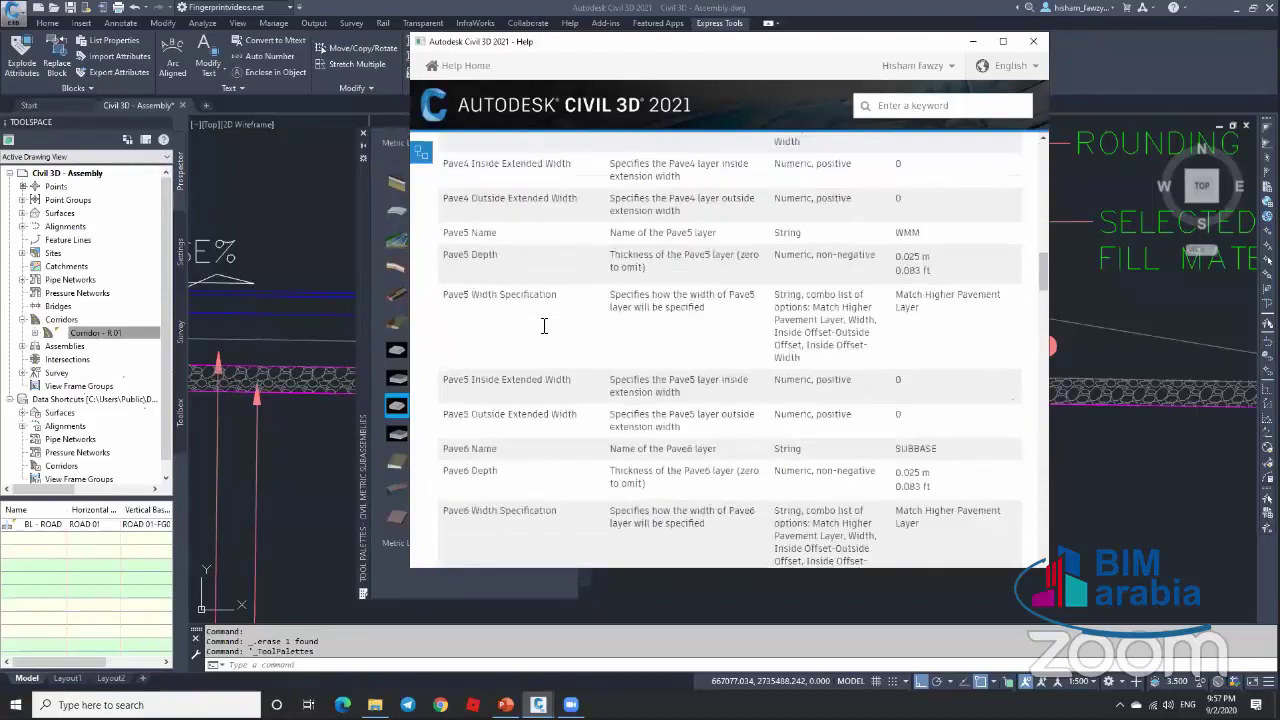
pyautogui.scroll(-10, 544, 326)
pyautogui.click(533, 310)
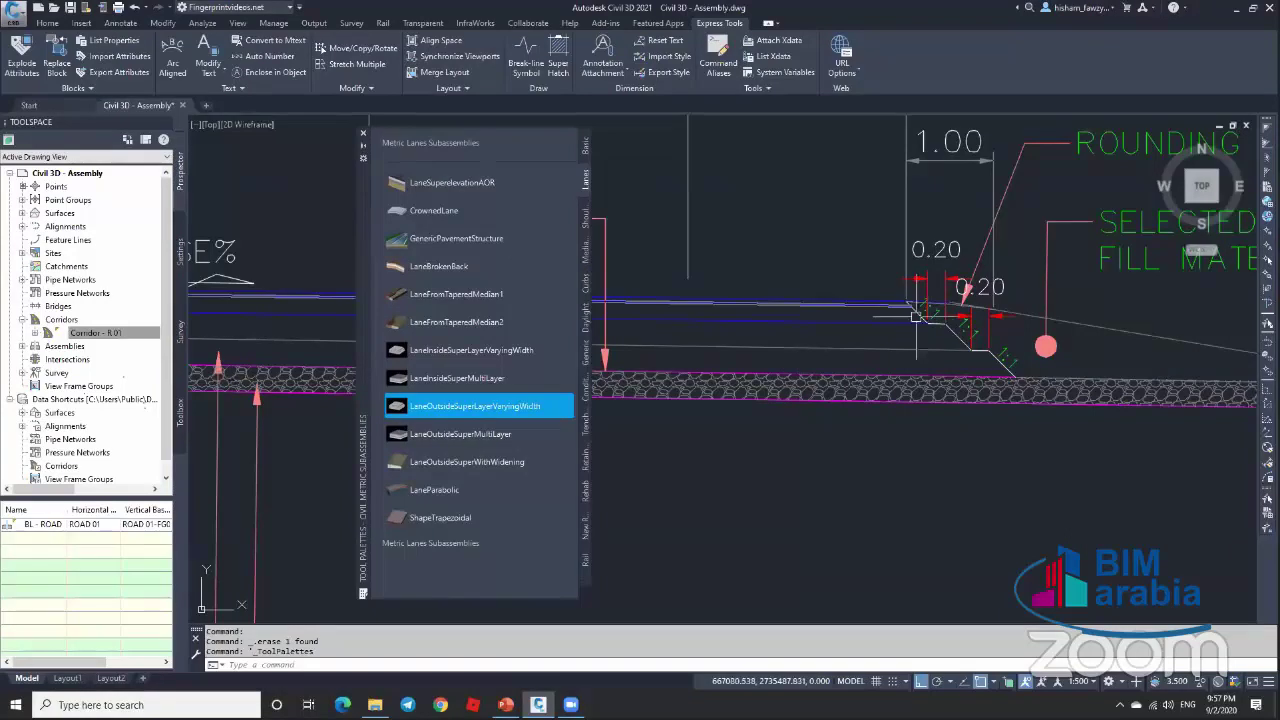
pyautogui.scroll(3, 940, 356)
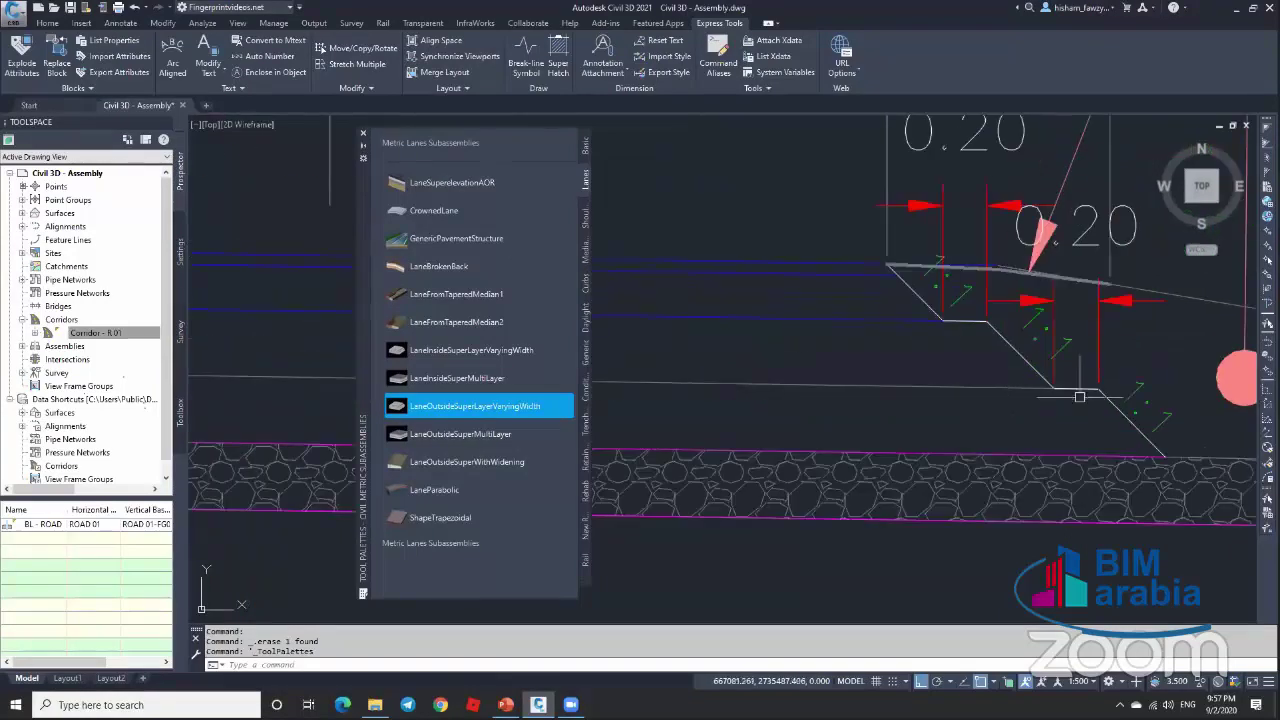
pyautogui.scroll(-2, 1079, 397)
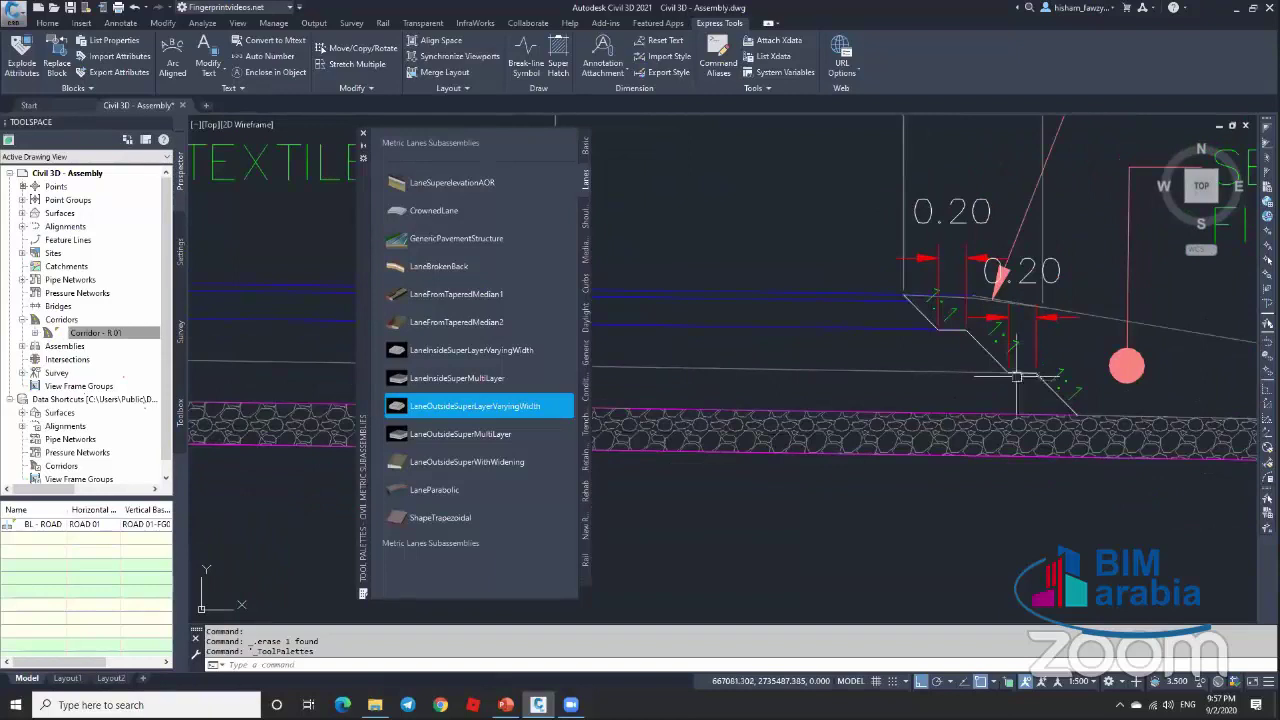
pyautogui.scroll(-8, 1016, 377)
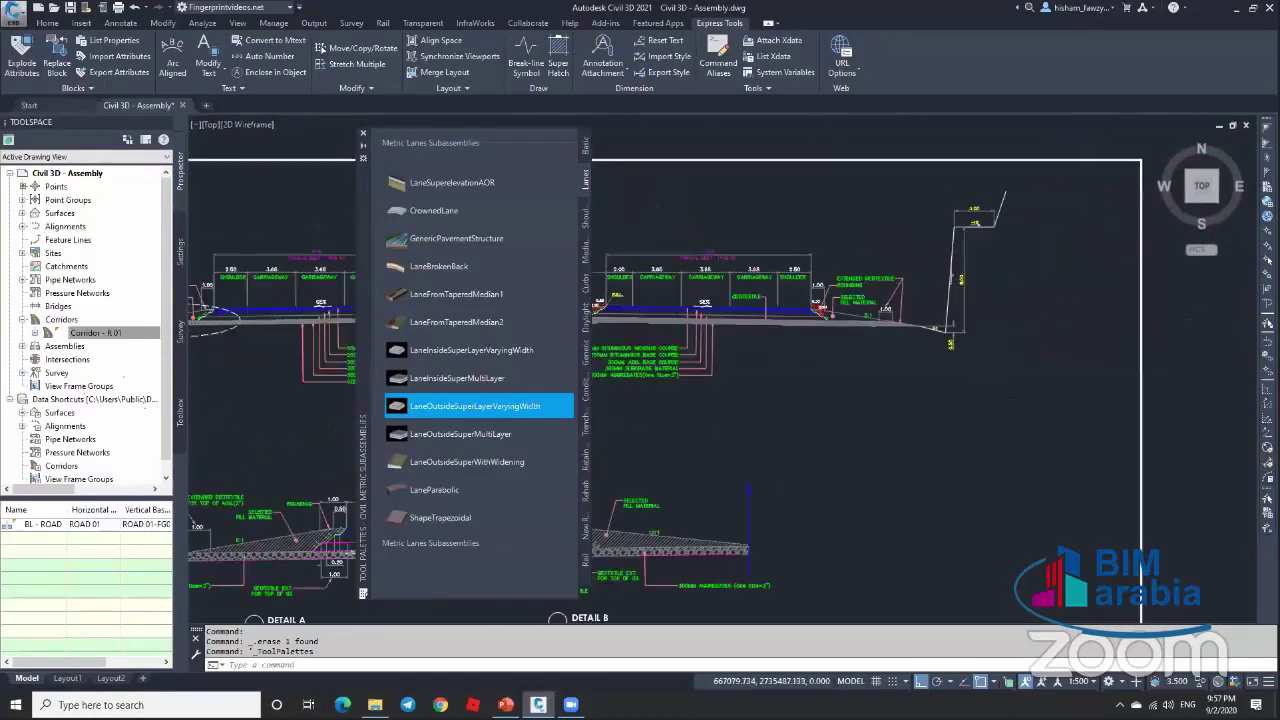
pyautogui.scroll(10, 805, 312)
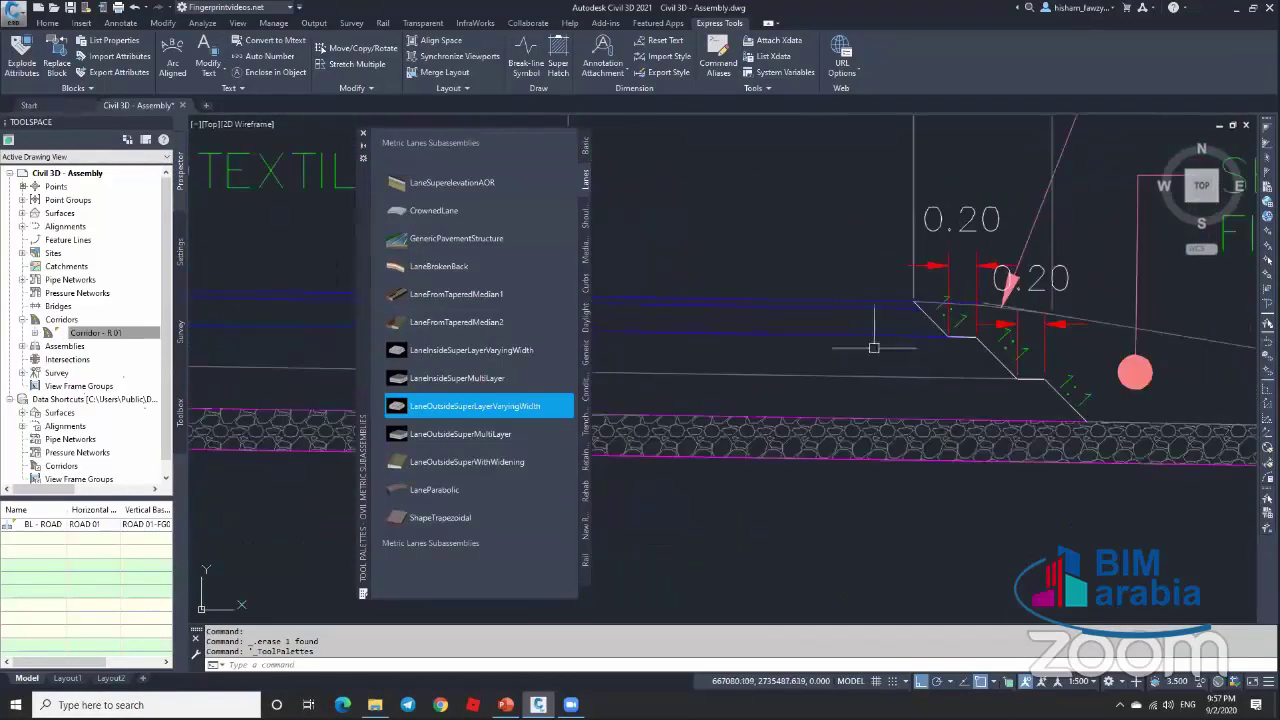
pyautogui.scroll(-3, 881, 317)
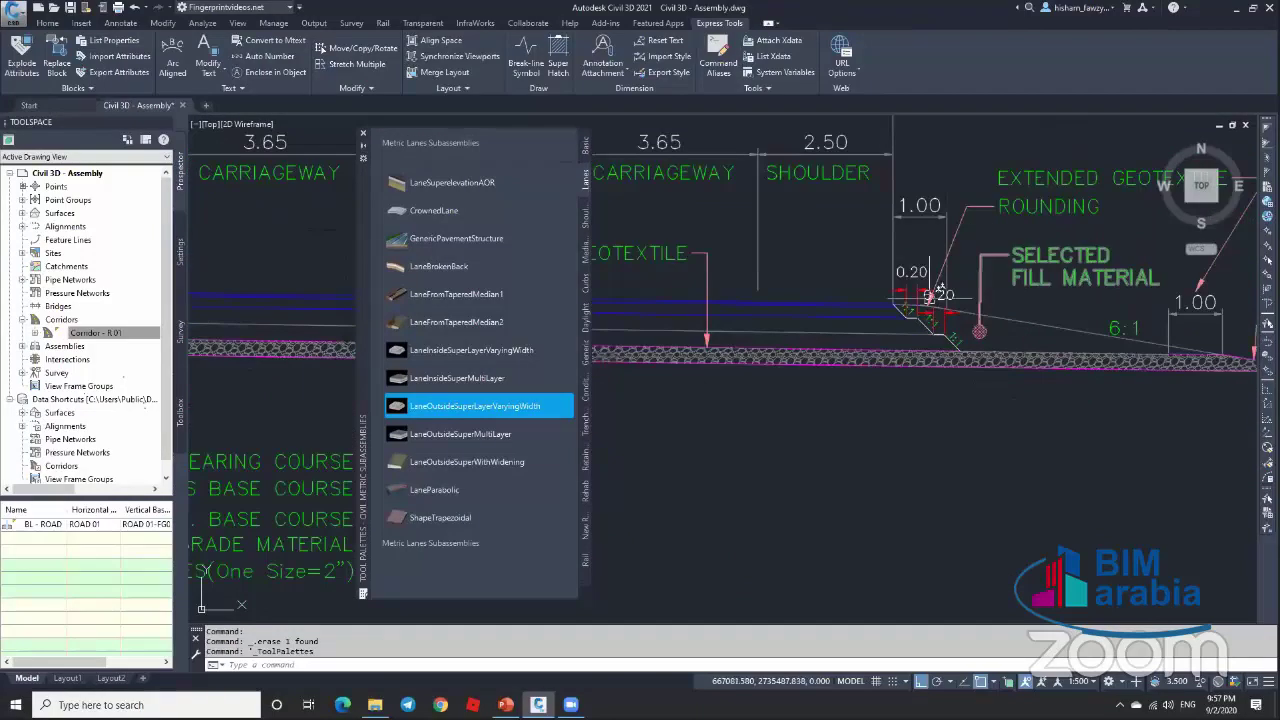
pyautogui.scroll(-2, 878, 358)
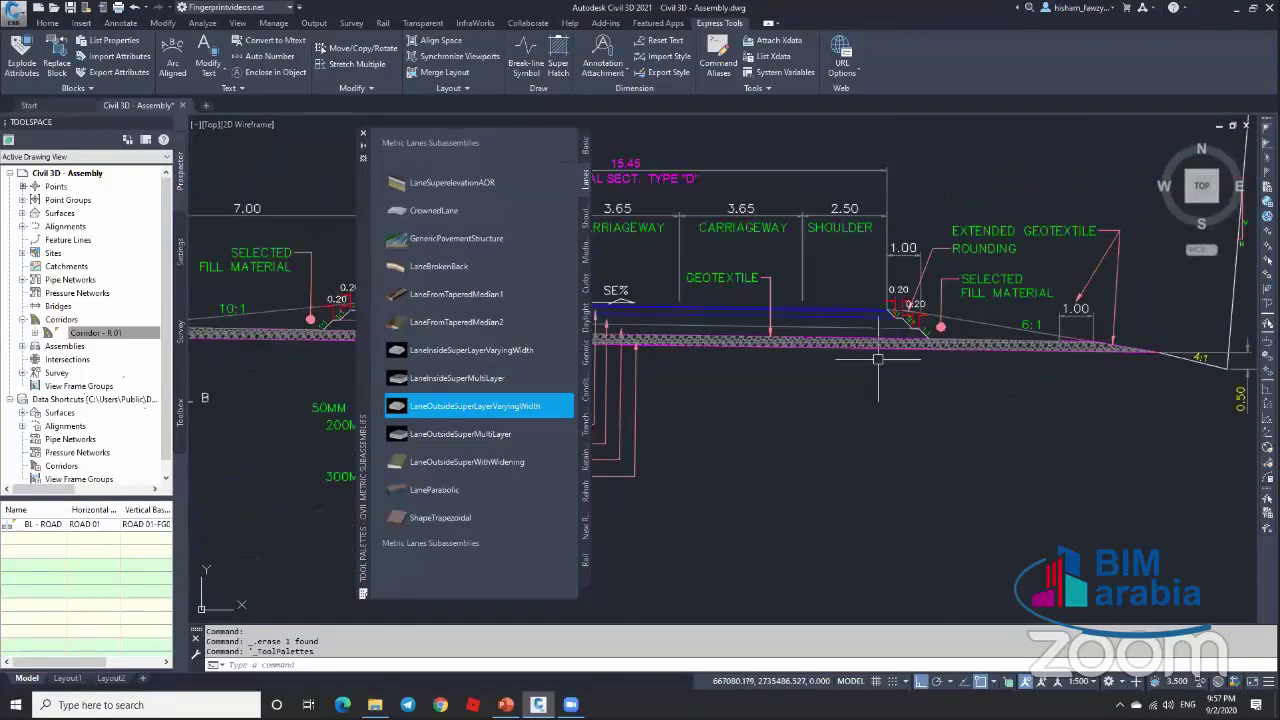
pyautogui.scroll(-3, 870, 250)
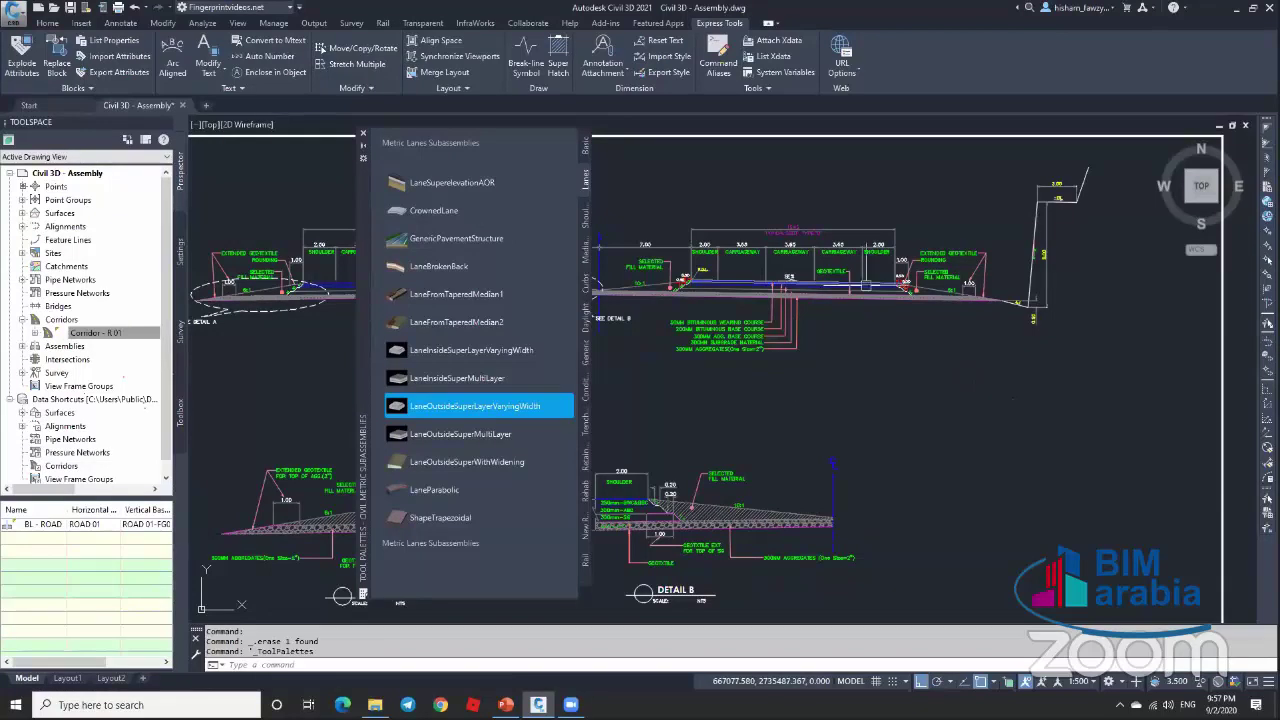
pyautogui.scroll(6, 916, 284)
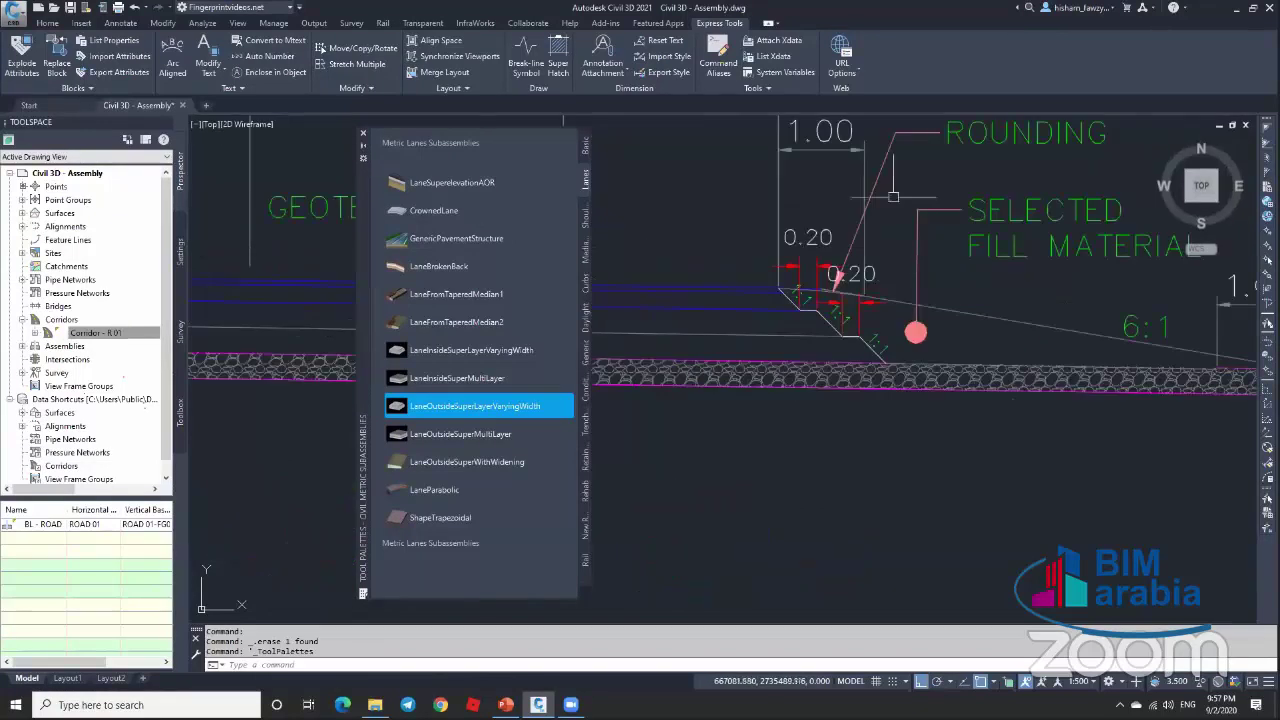
pyautogui.scroll(-8, 981, 210)
pyautogui.scroll(7, 843, 320)
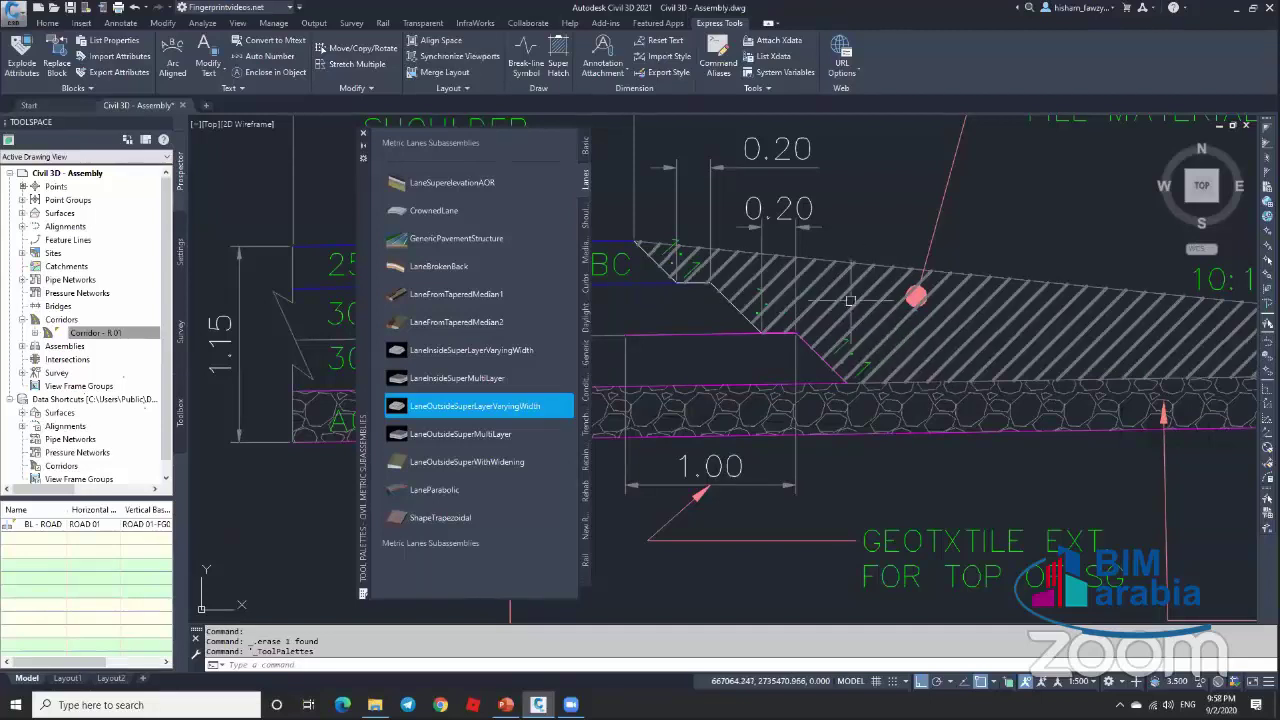
pyautogui.scroll(2, 659, 250)
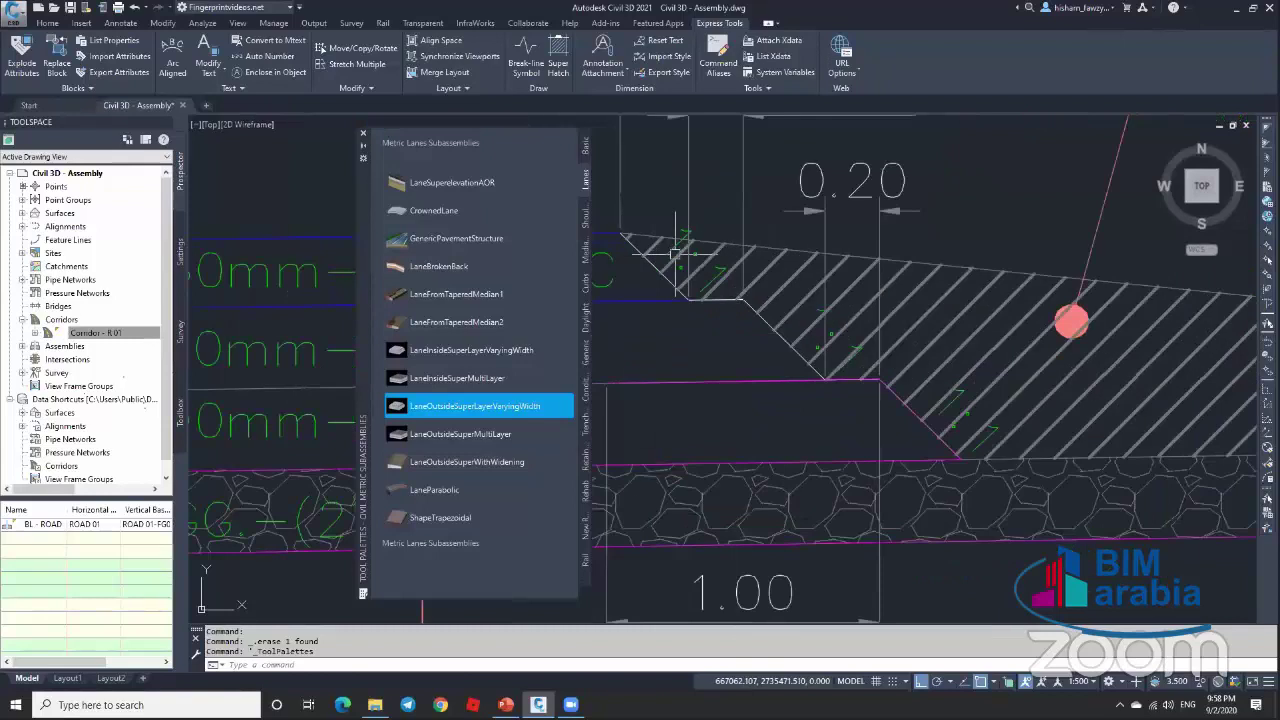
pyautogui.write('l PLINE')
pyautogui.press('Return')
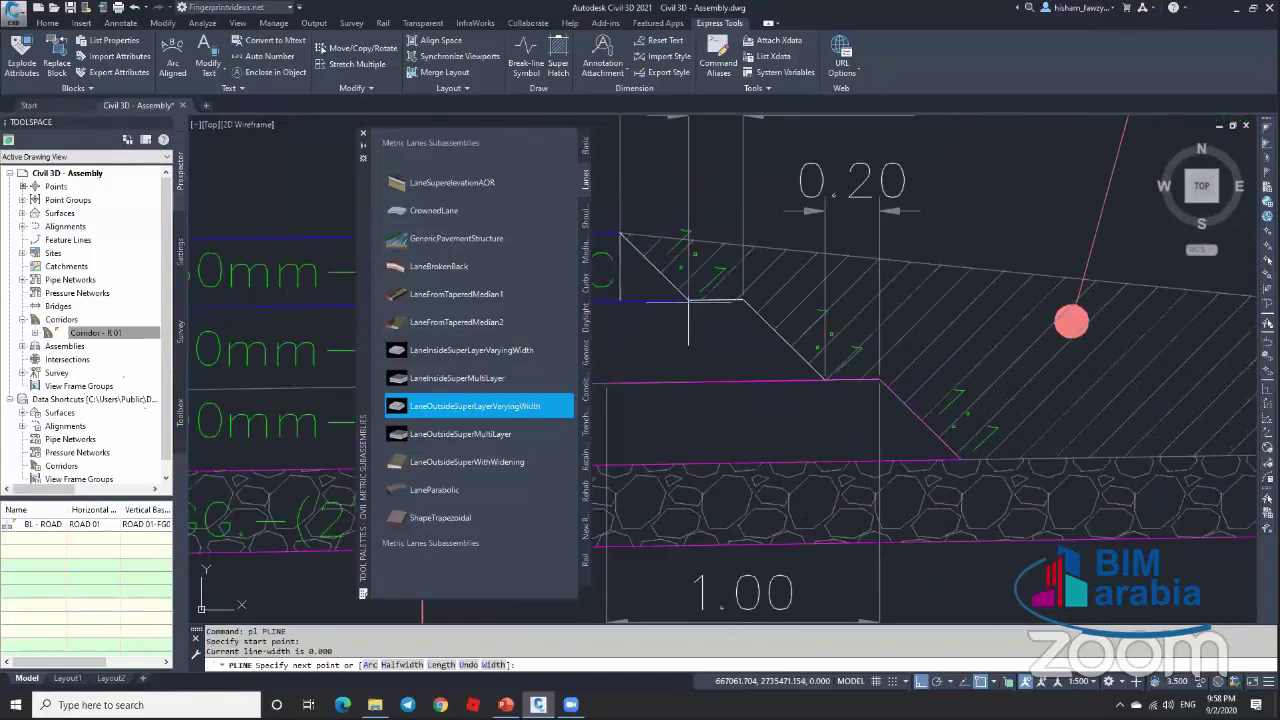
pyautogui.click(741, 299)
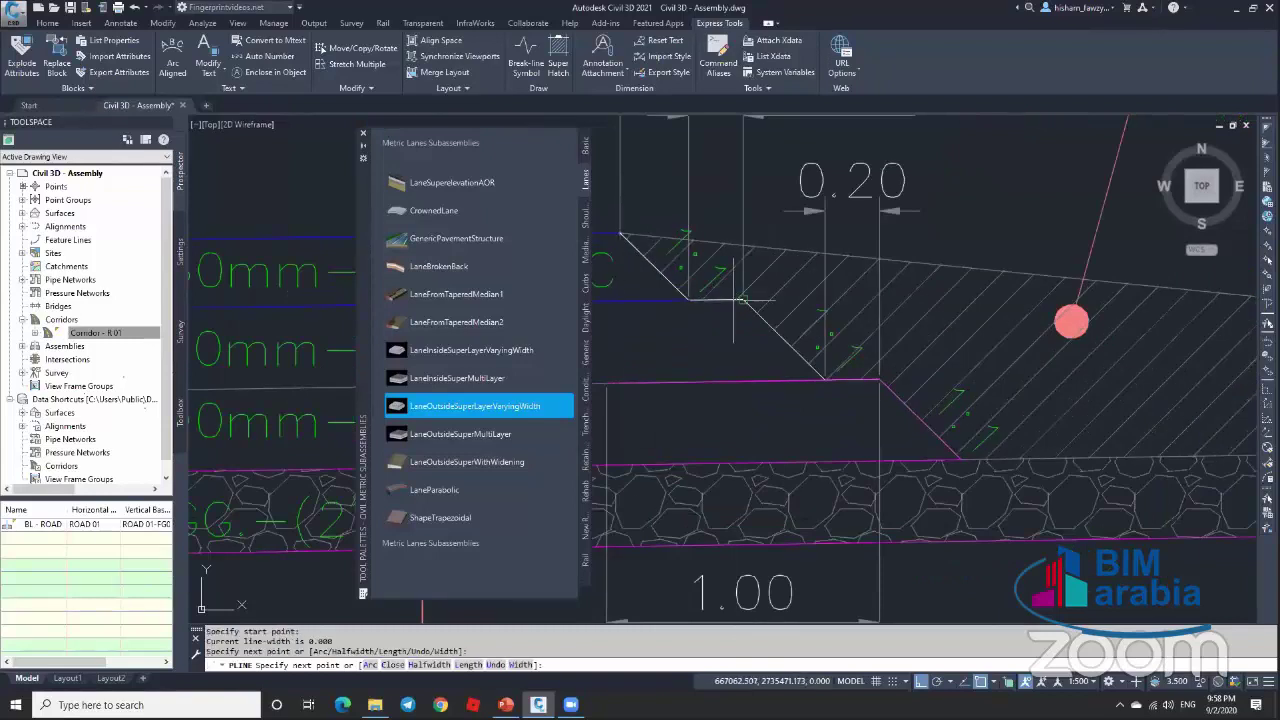
pyautogui.click(825, 379)
pyautogui.click(880, 380)
pyautogui.scroll(-3, 860, 430)
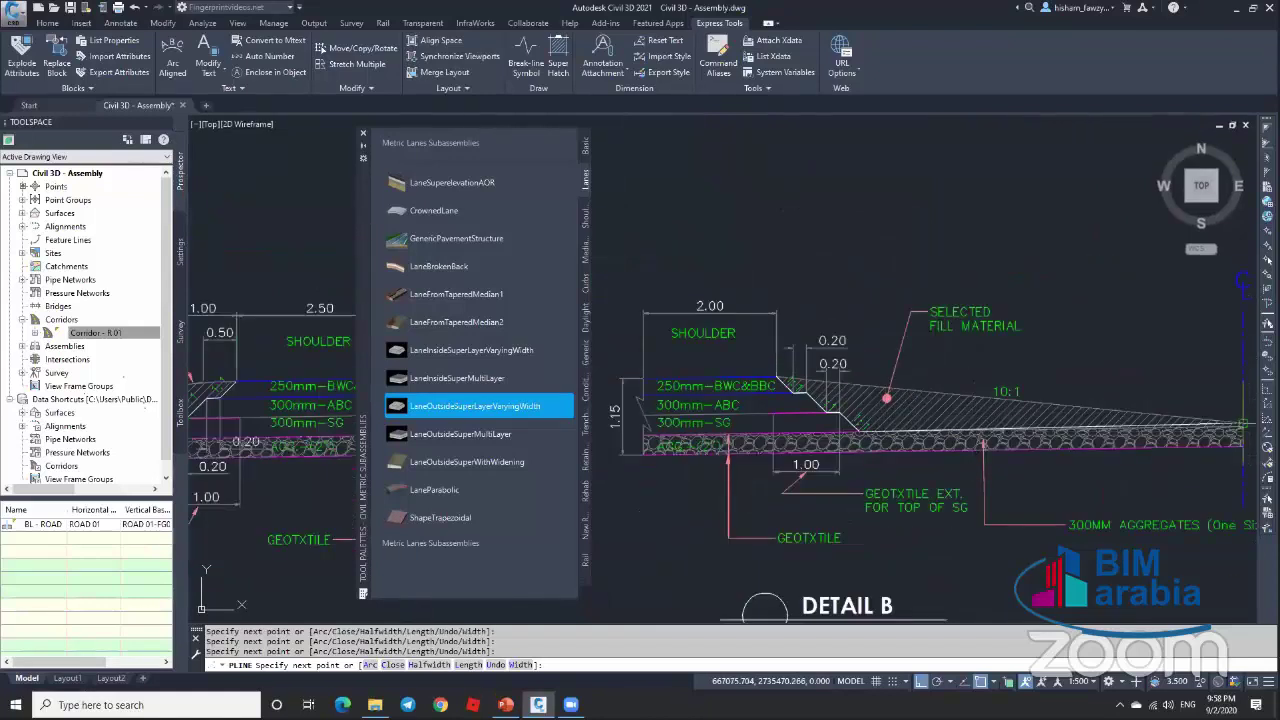
pyautogui.scroll(3, 1235, 430)
pyautogui.press('Escape')
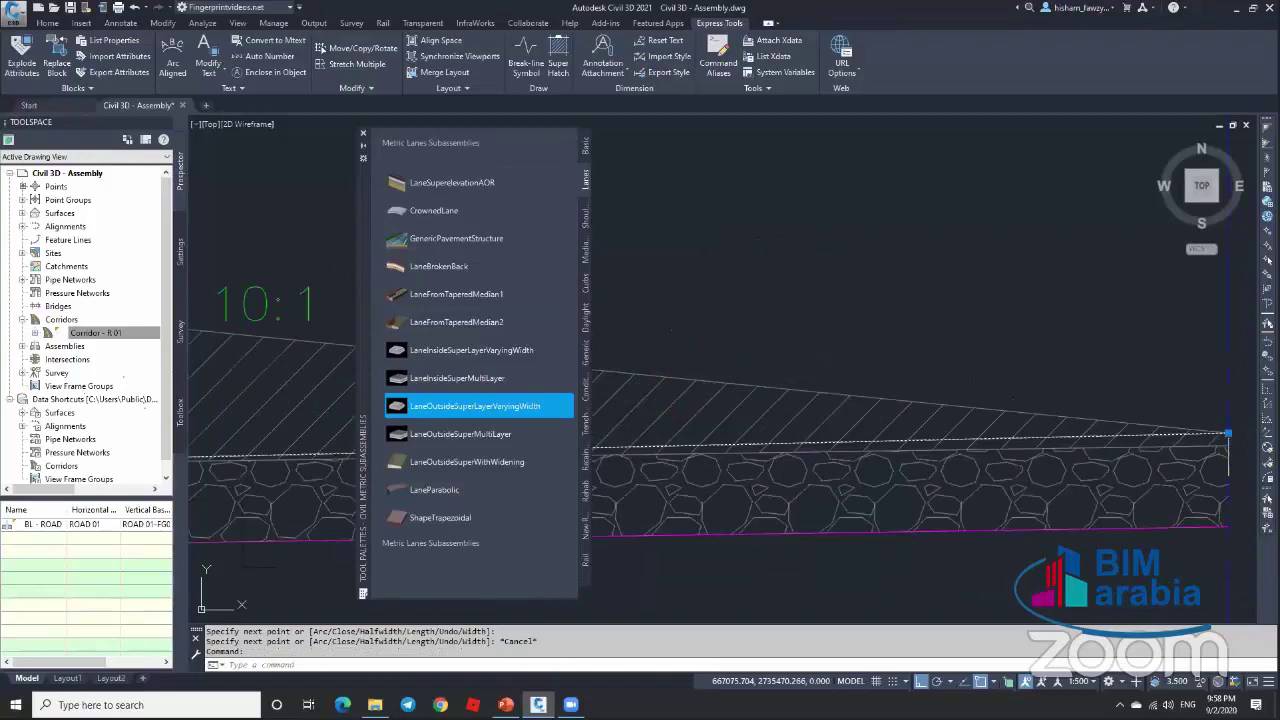
pyautogui.click(1228, 434)
pyautogui.scroll(-2, 1226, 438)
pyautogui.press('Escape')
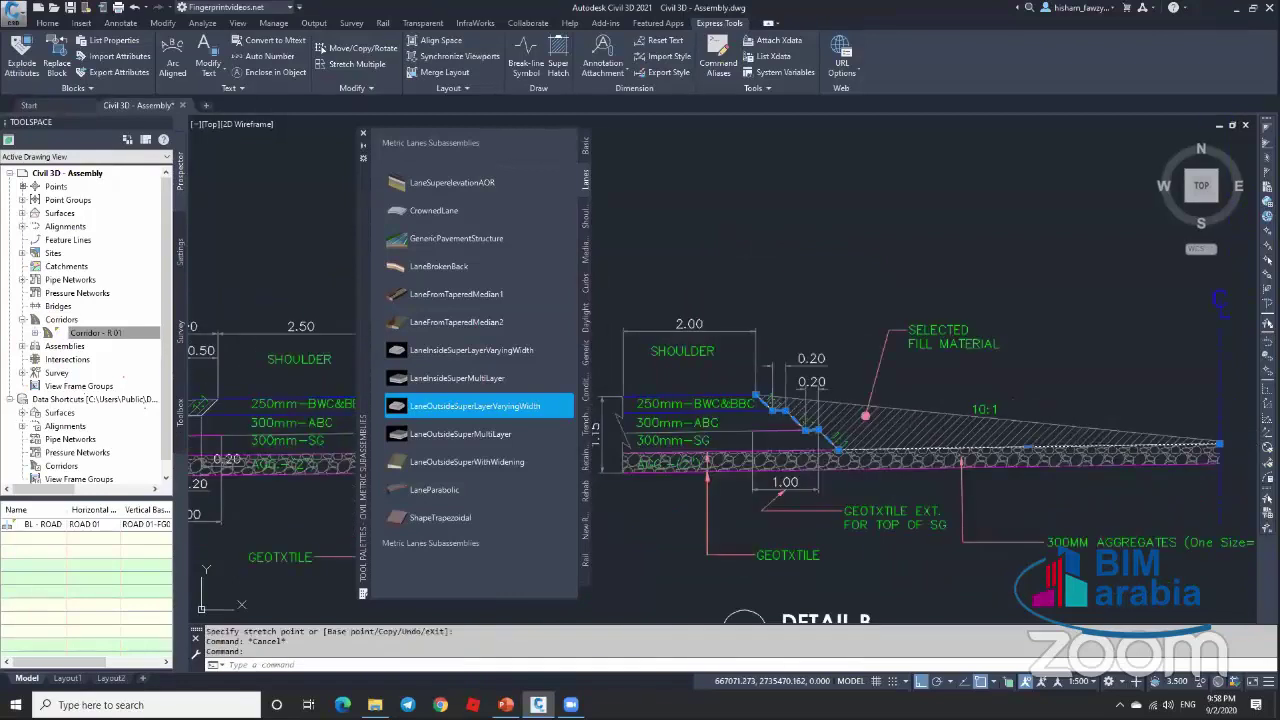
pyautogui.doubleClick(1073, 443)
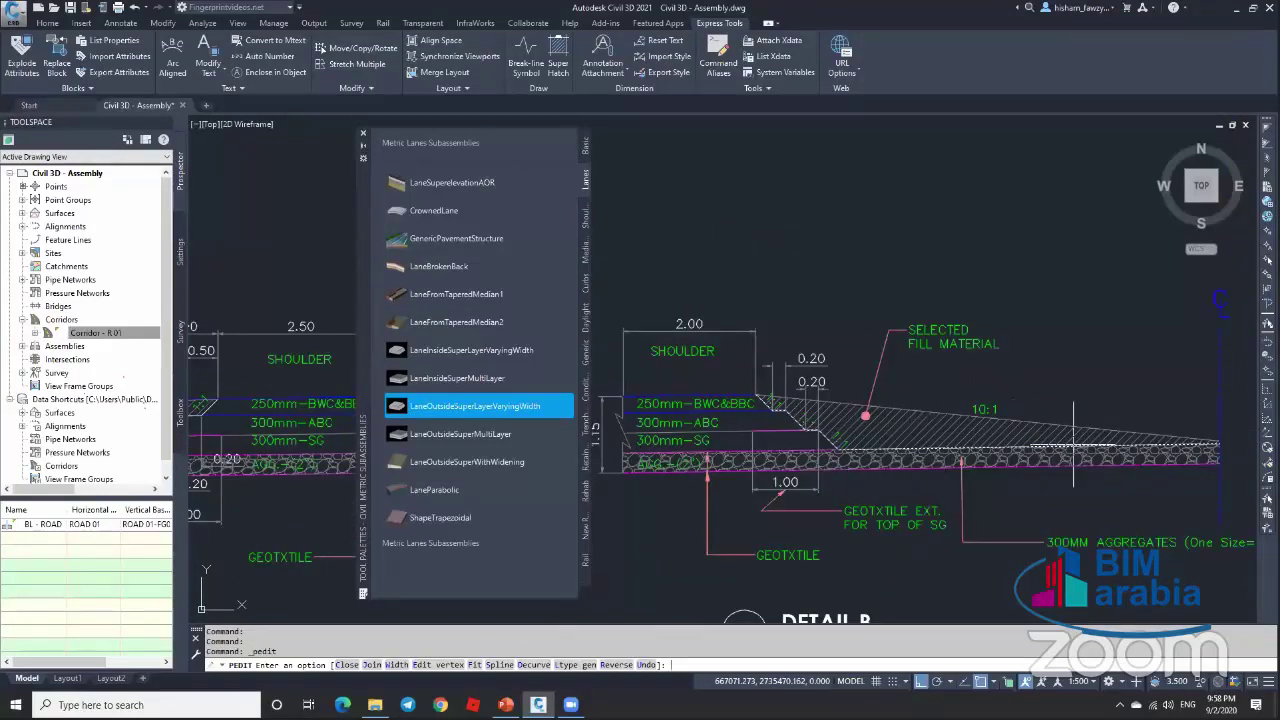
pyautogui.write('w')
pyautogui.press('Return')
pyautogui.write('.1')
pyautogui.press('Return')
pyautogui.press('Escape')
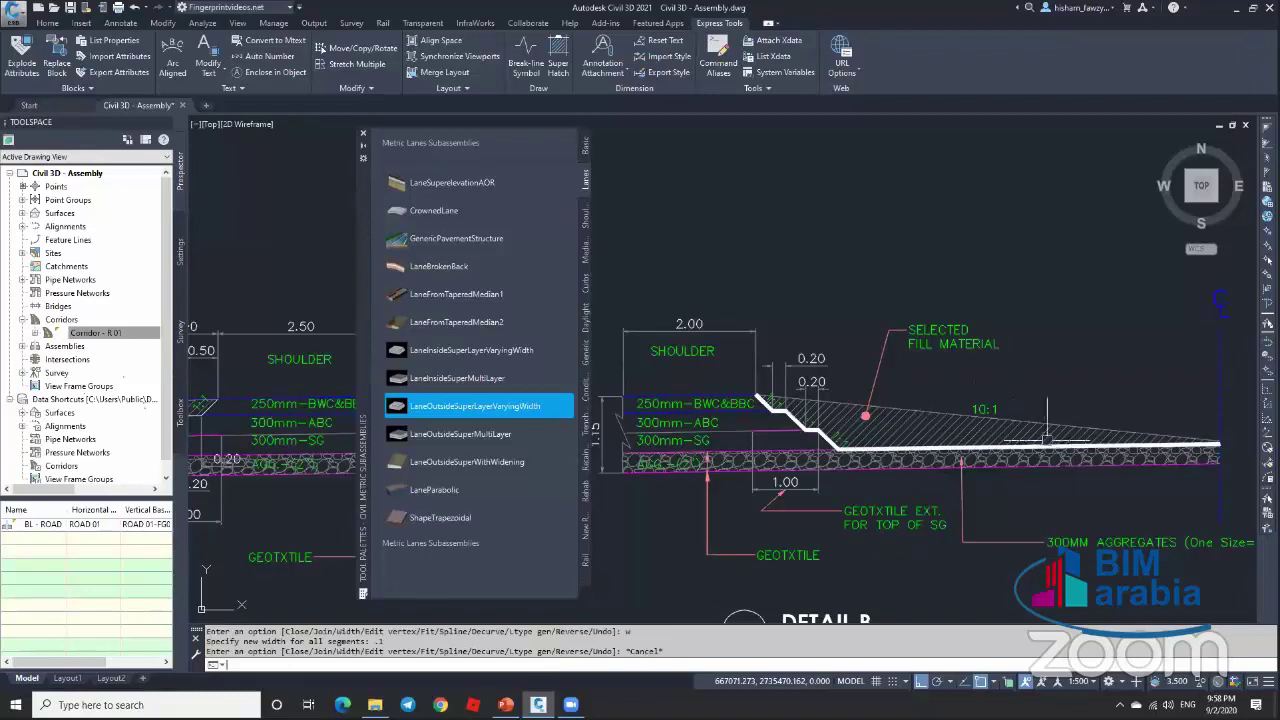
pyautogui.scroll(2, 775, 411)
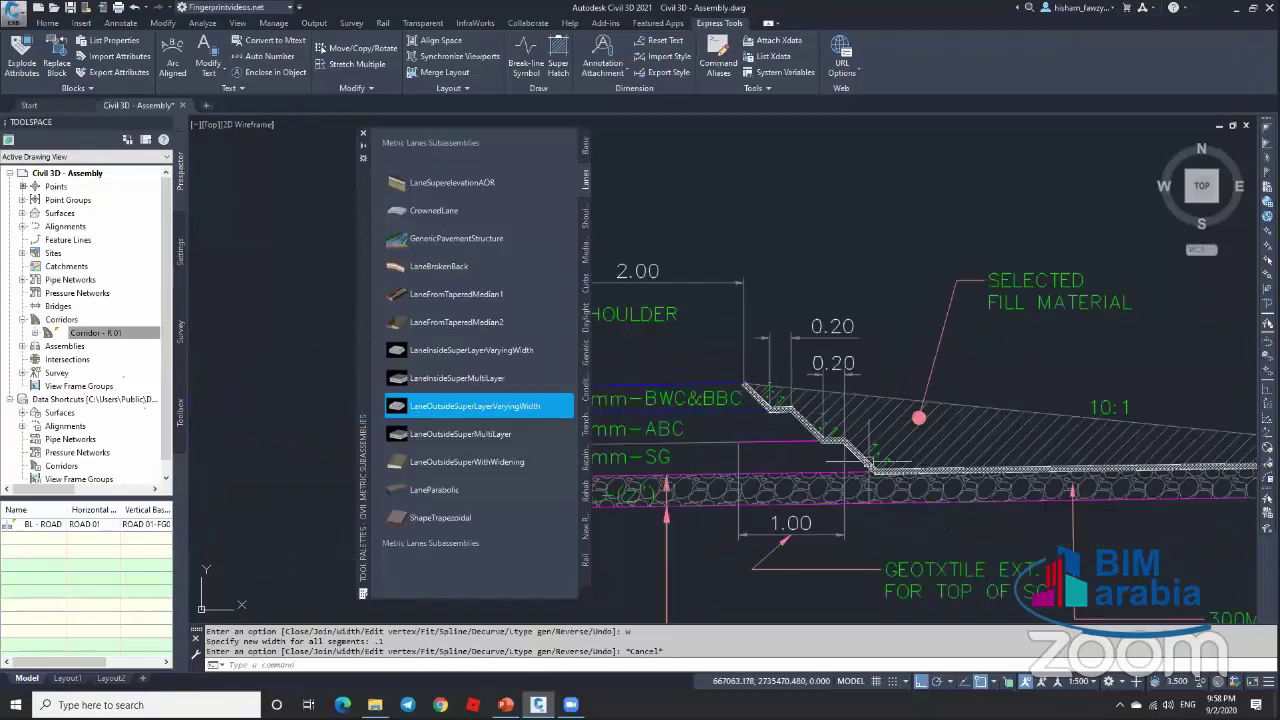
pyautogui.scroll(-2, 850, 458)
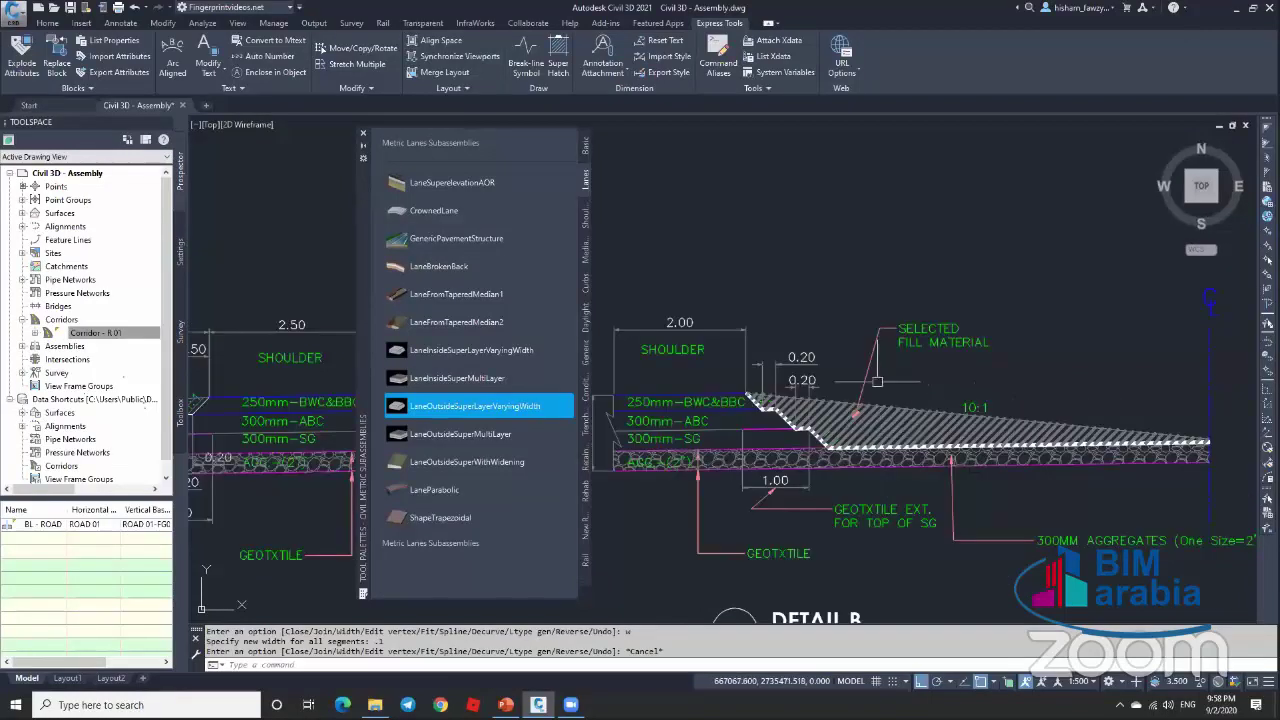
pyautogui.press('Escape')
pyautogui.scroll(3, 890, 442)
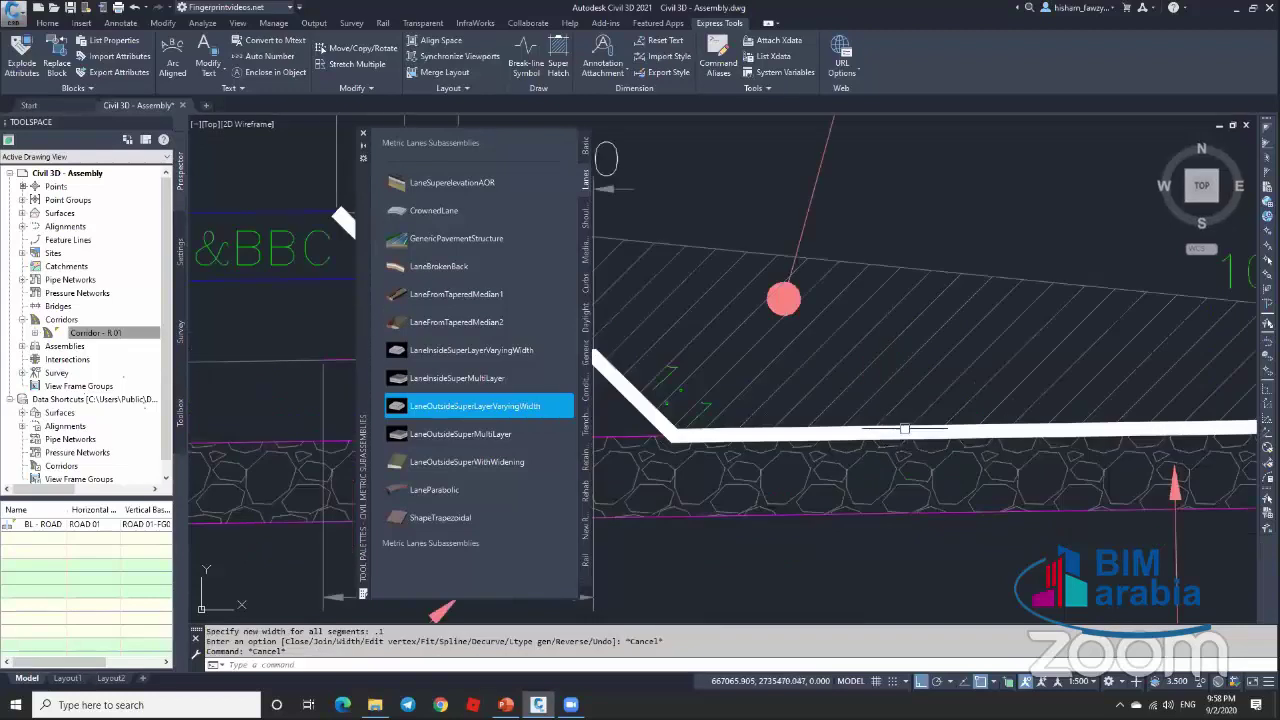
pyautogui.click(904, 428)
pyautogui.write('e')
pyautogui.press('Return')
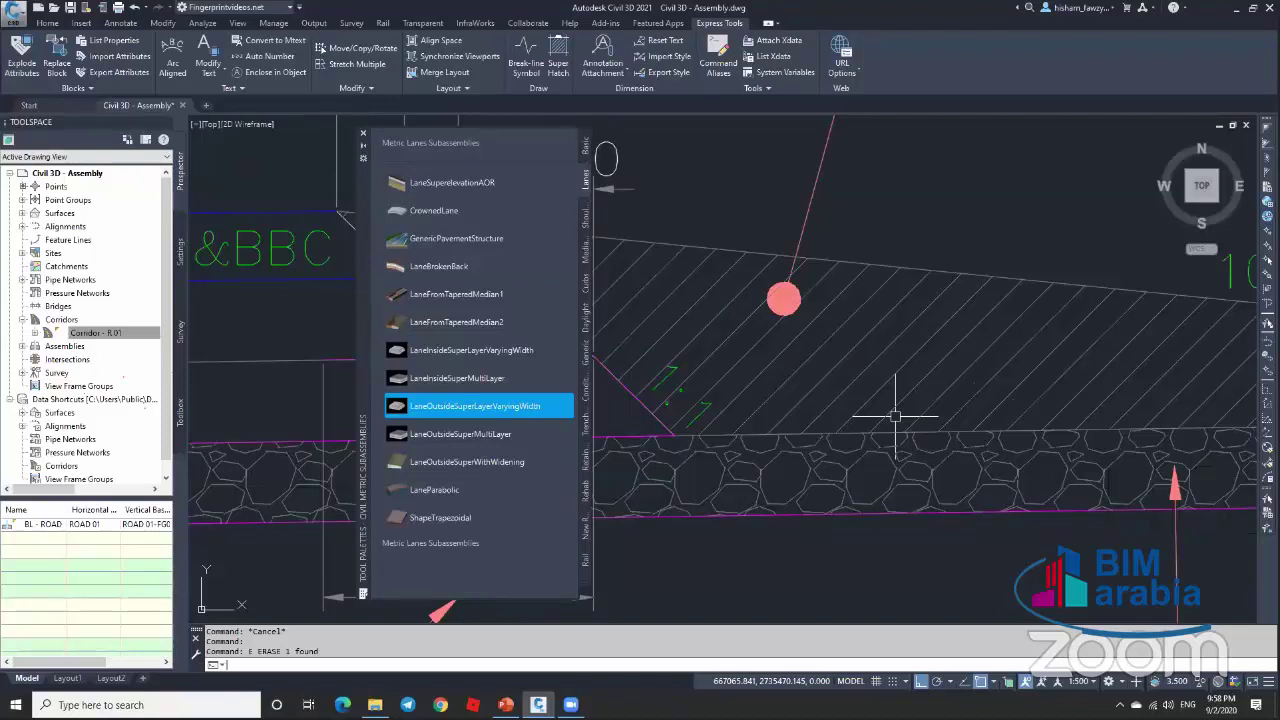
# Step: Zoom and pan across the right side of the typical section Type D detail
pyautogui.scroll(-2, 810, 372)
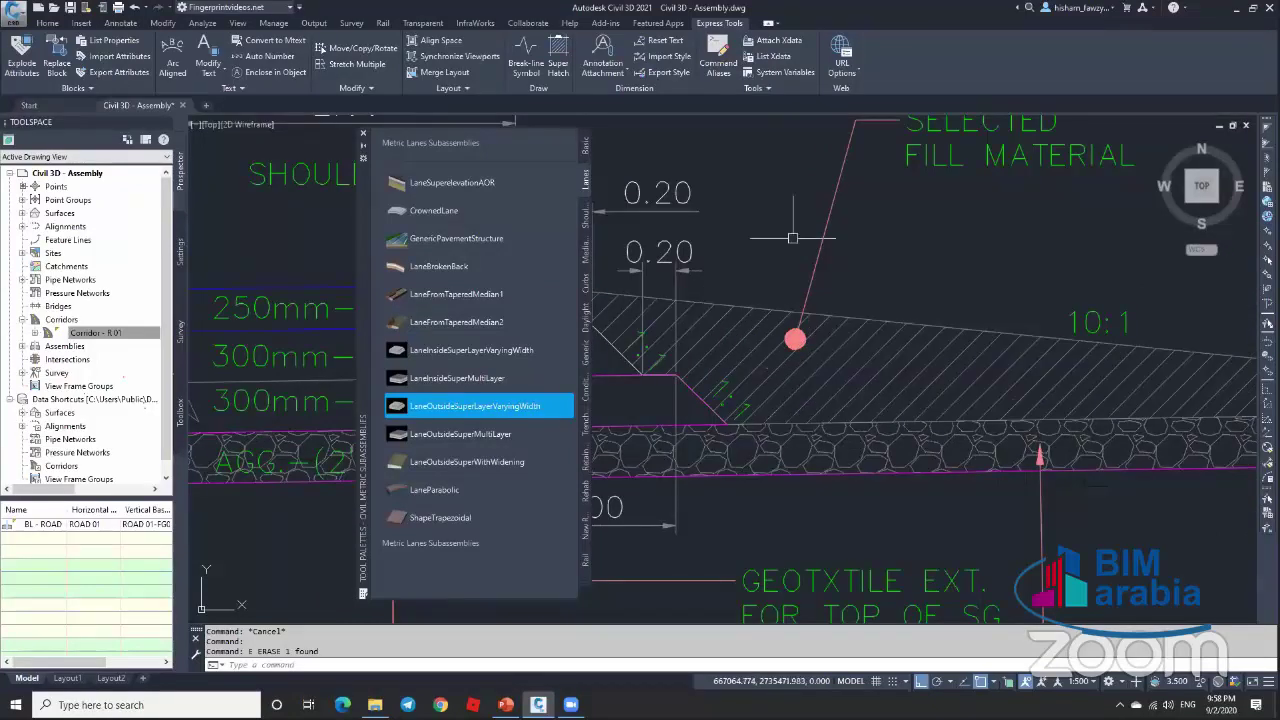
pyautogui.scroll(-5, 793, 238)
pyautogui.scroll(4, 953, 218)
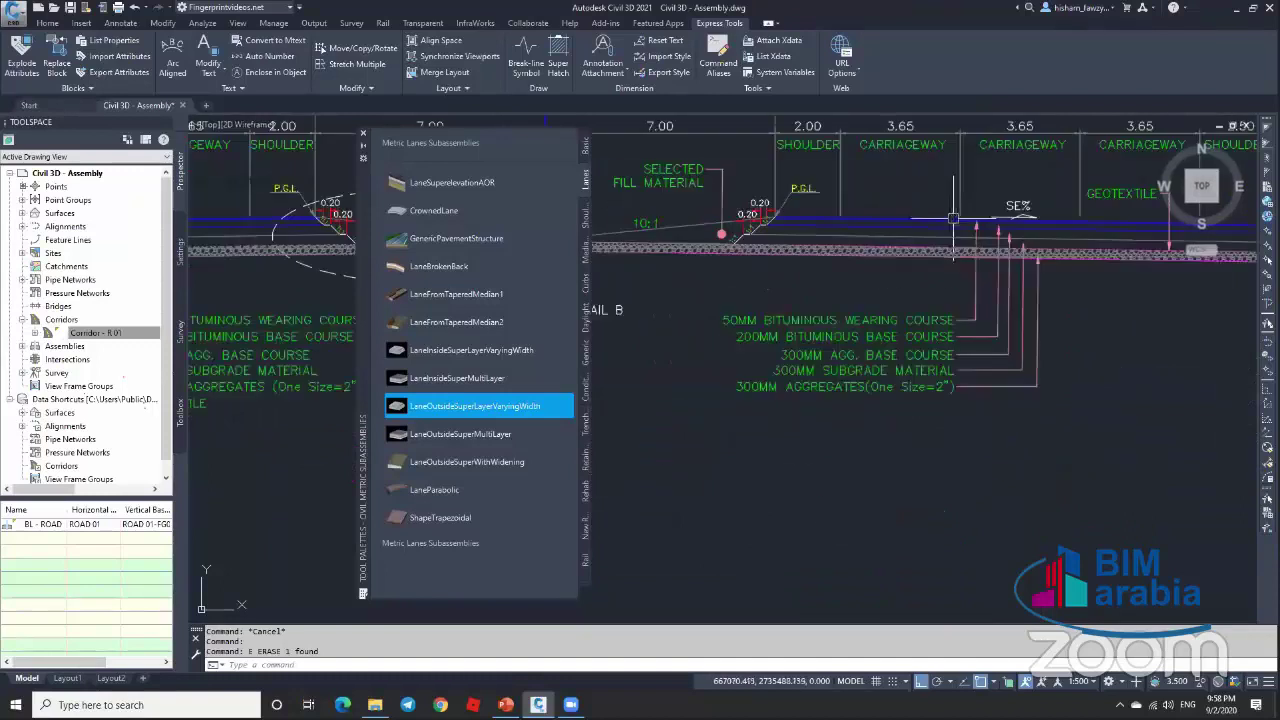
pyautogui.scroll(-3, 953, 218)
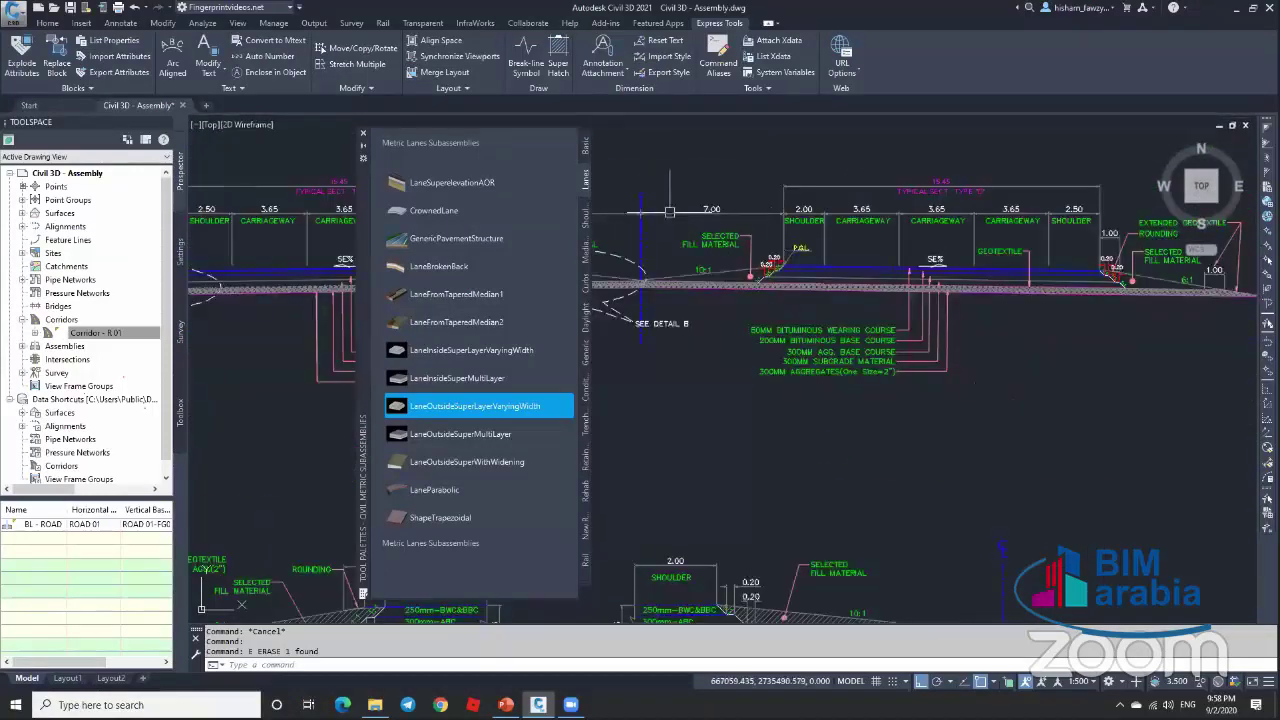
pyautogui.scroll(2, 670, 212)
pyautogui.moveTo(931, 240); pyautogui.dragTo(757, 247, button='middle')
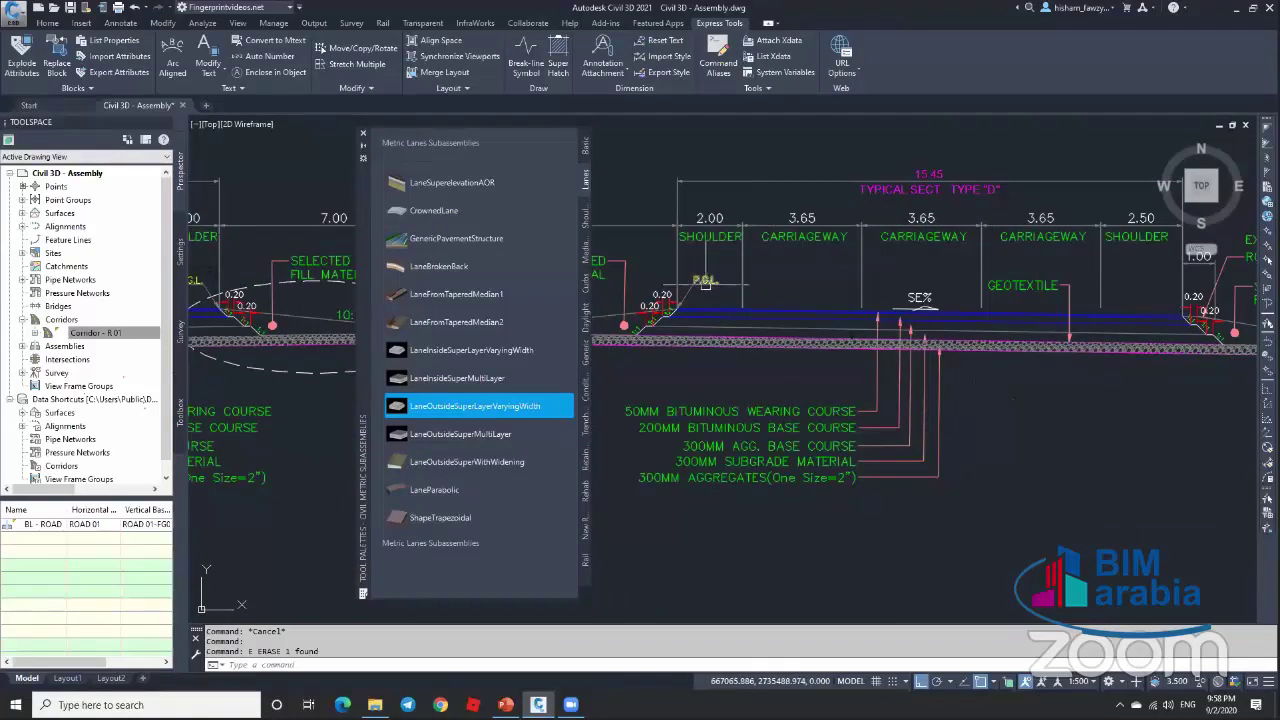
pyautogui.scroll(3, 820, 260)
pyautogui.scroll(-3, 878, 290)
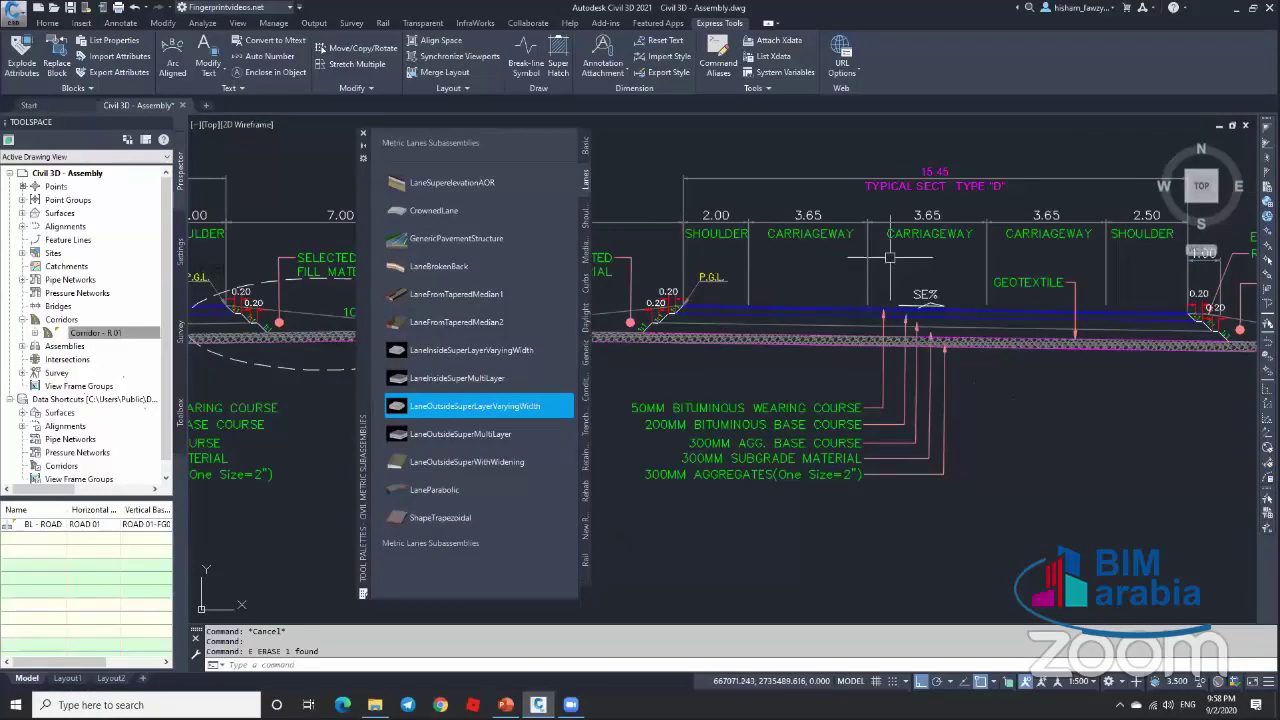
pyautogui.scroll(-2, 744, 223)
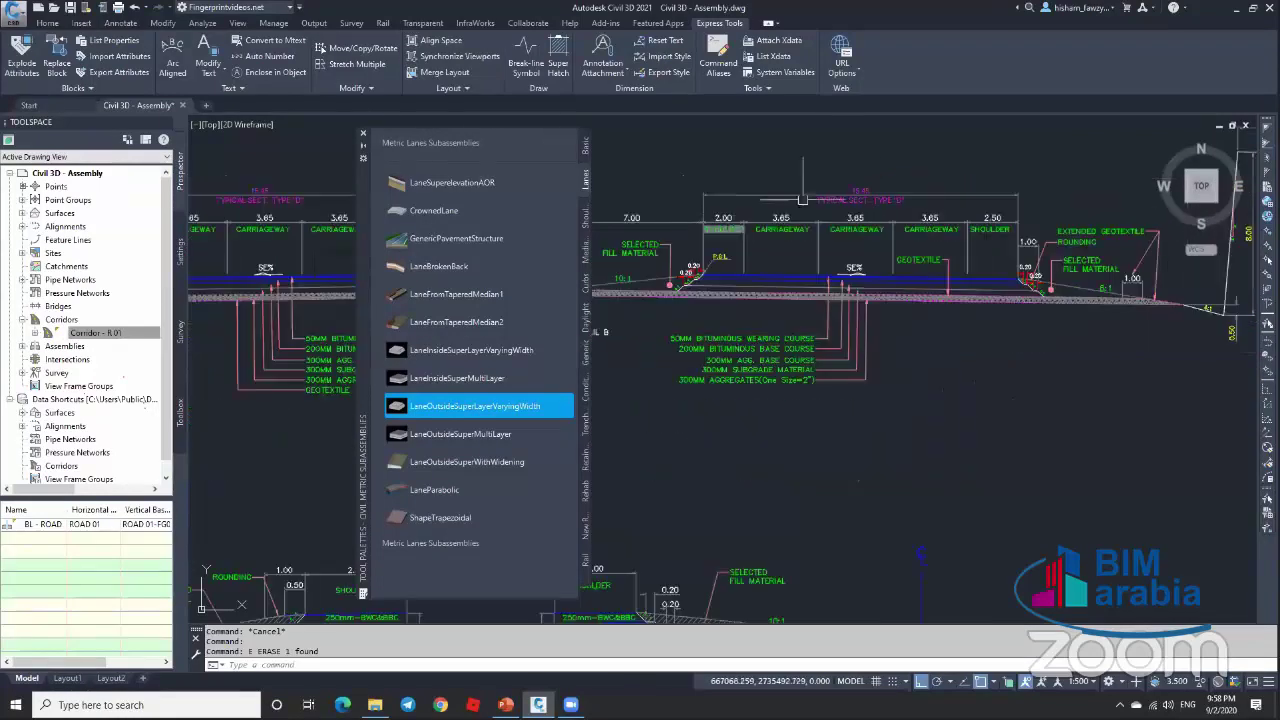
pyautogui.scroll(2, 780, 202)
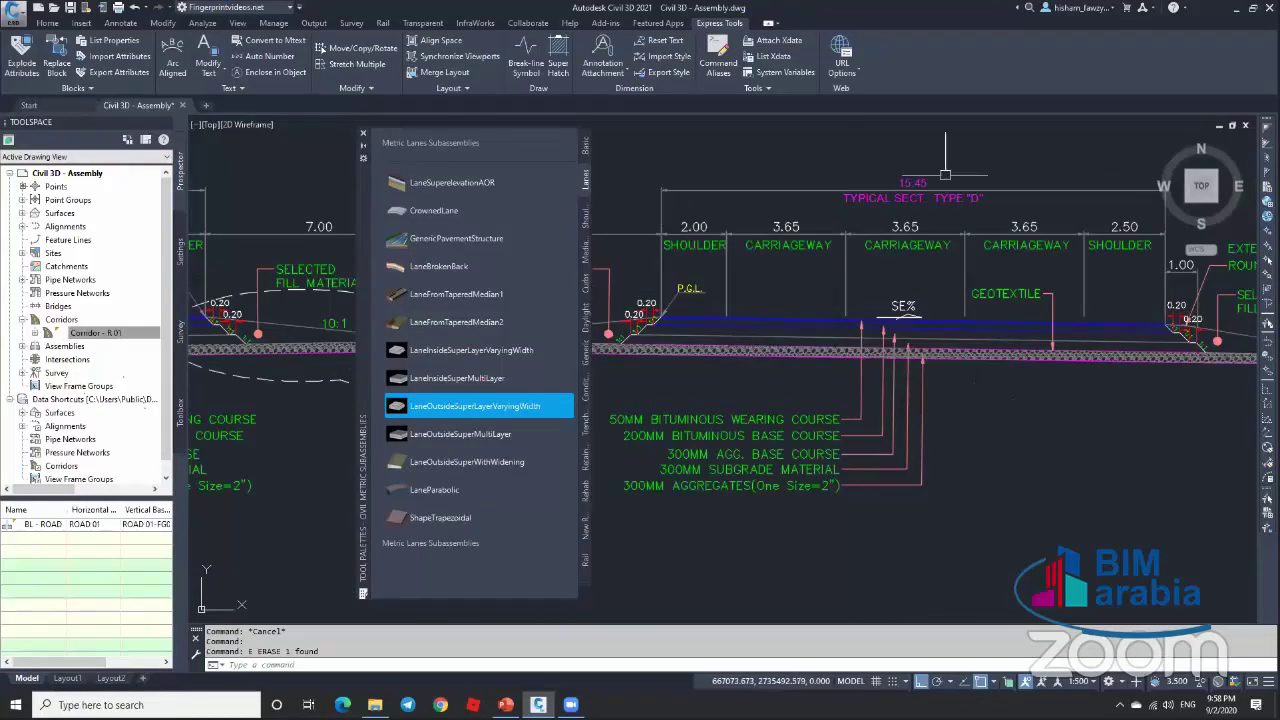
pyautogui.scroll(-4, 1000, 200)
pyautogui.scroll(2, 967, 203)
pyautogui.scroll(5, 930, 244)
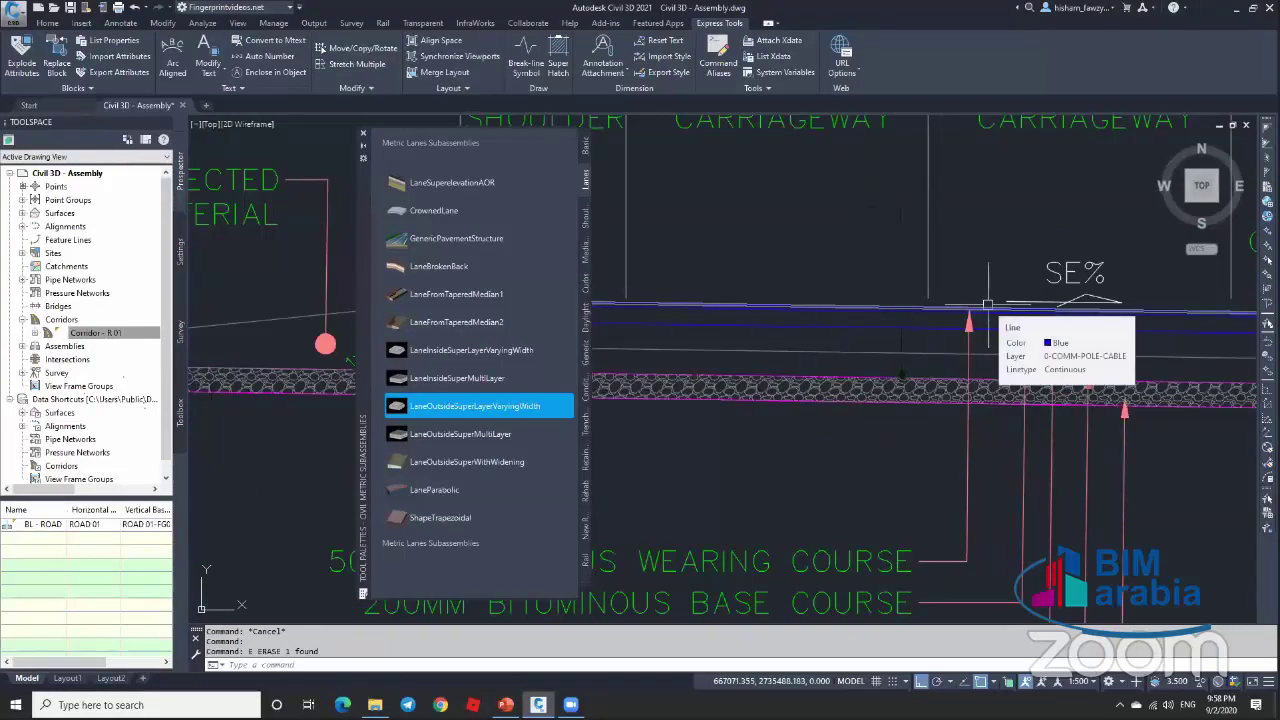
pyautogui.scroll(-3, 995, 304)
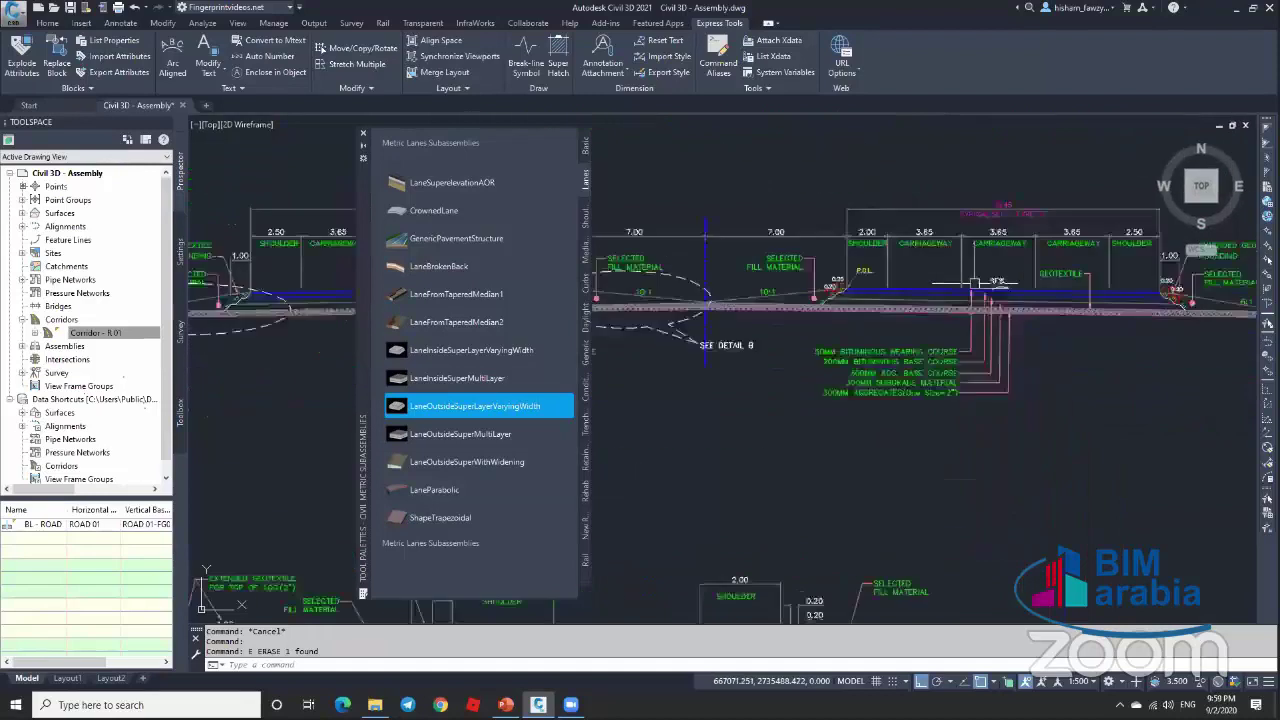
pyautogui.scroll(4, 845, 305)
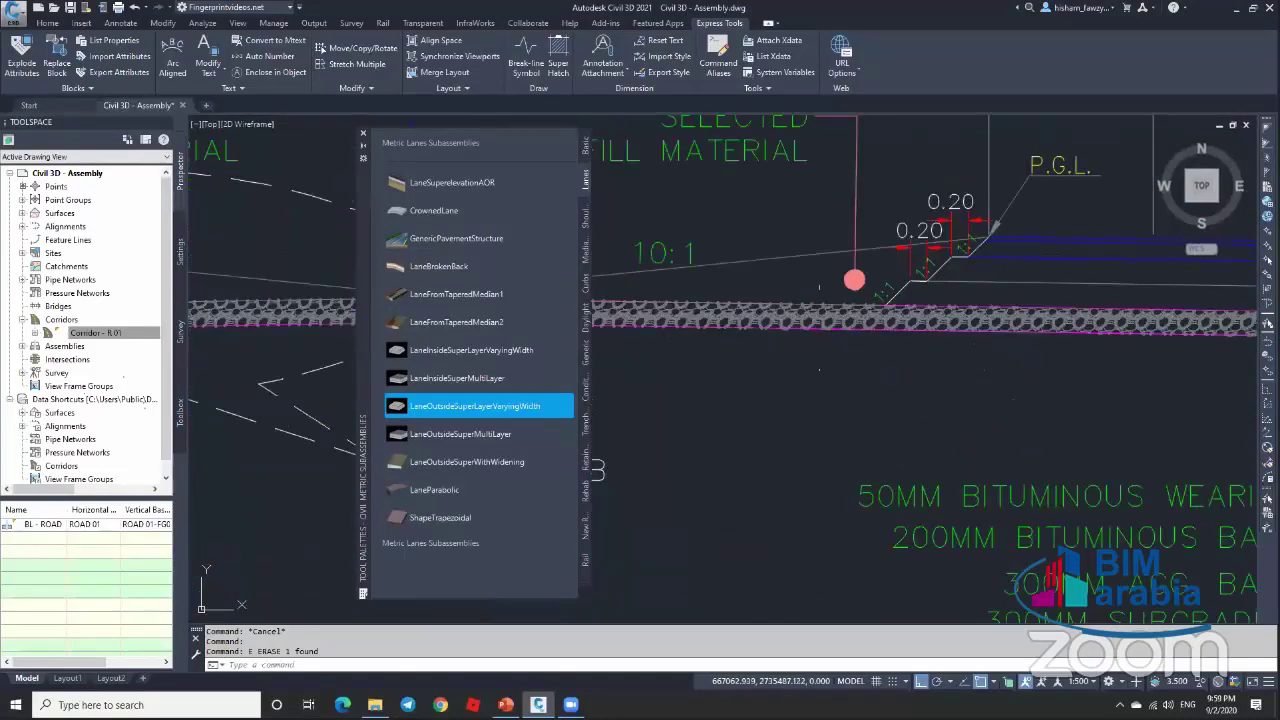
pyautogui.scroll(-5, 858, 326)
pyautogui.scroll(3, 892, 412)
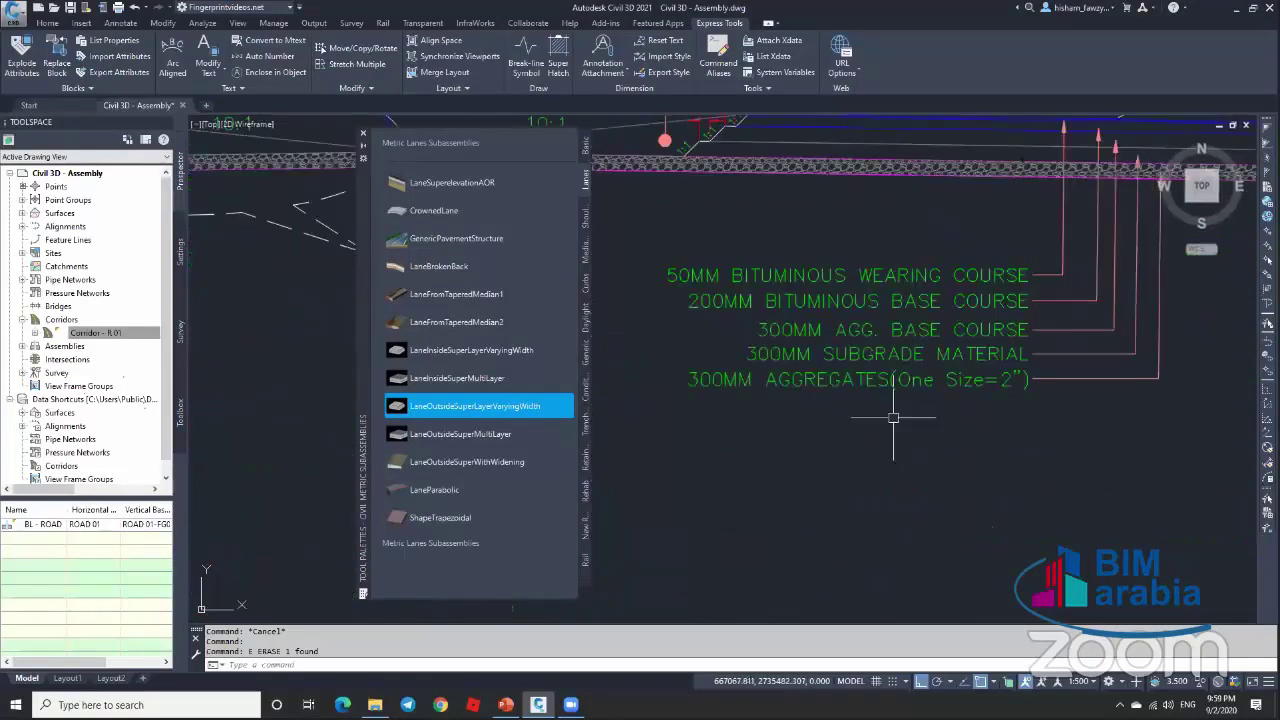
pyautogui.scroll(-4, 830, 375)
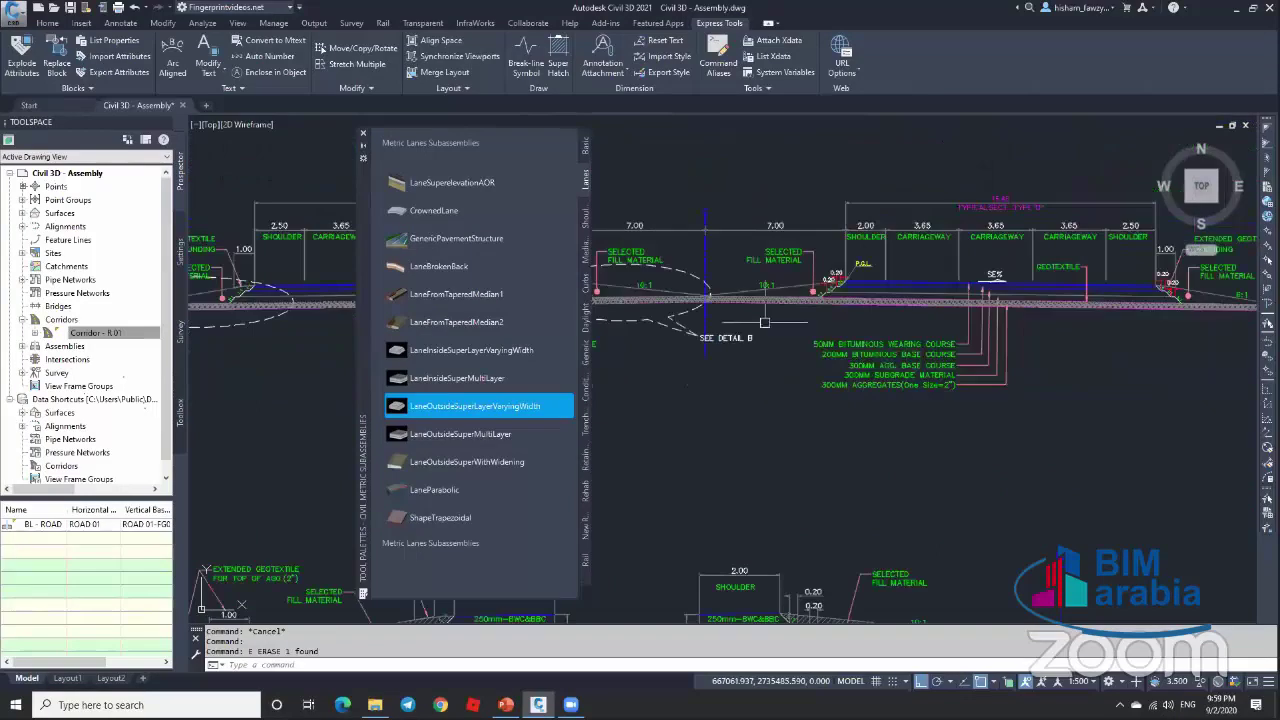
pyautogui.scroll(4, 697, 306)
pyautogui.scroll(-5, 727, 340)
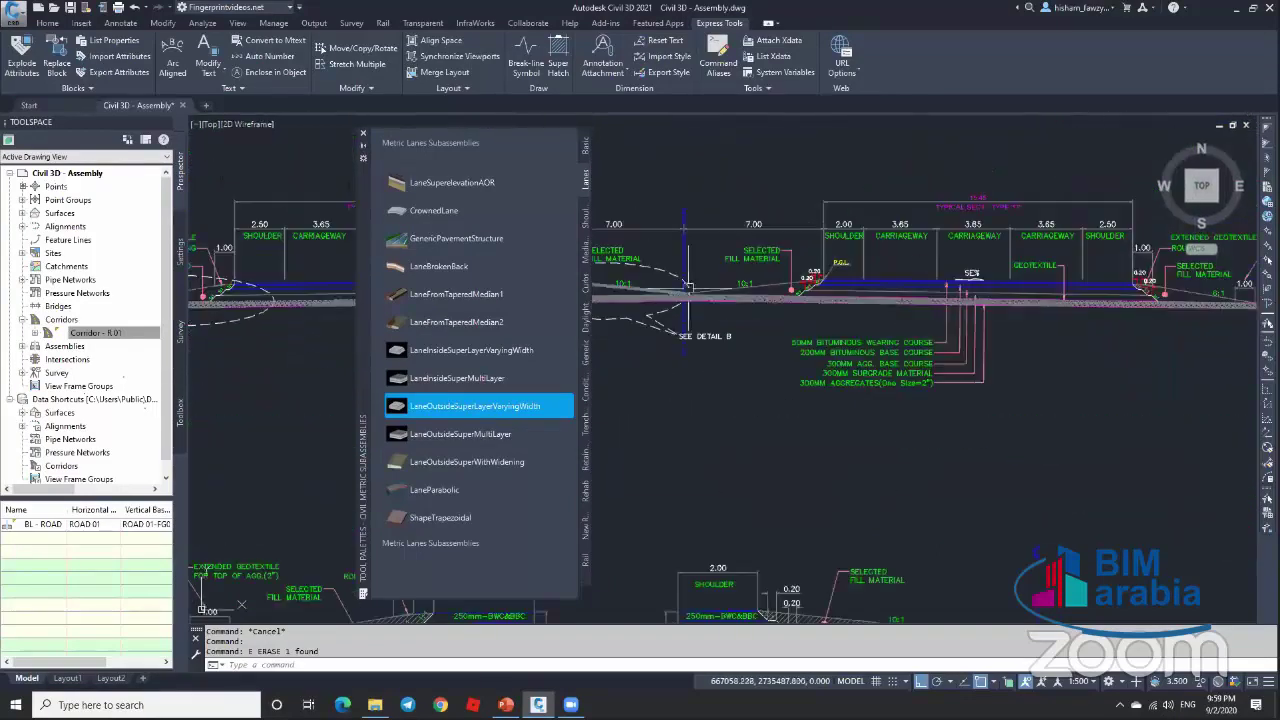
pyautogui.scroll(-2, 969, 310)
pyautogui.scroll(4, 969, 310)
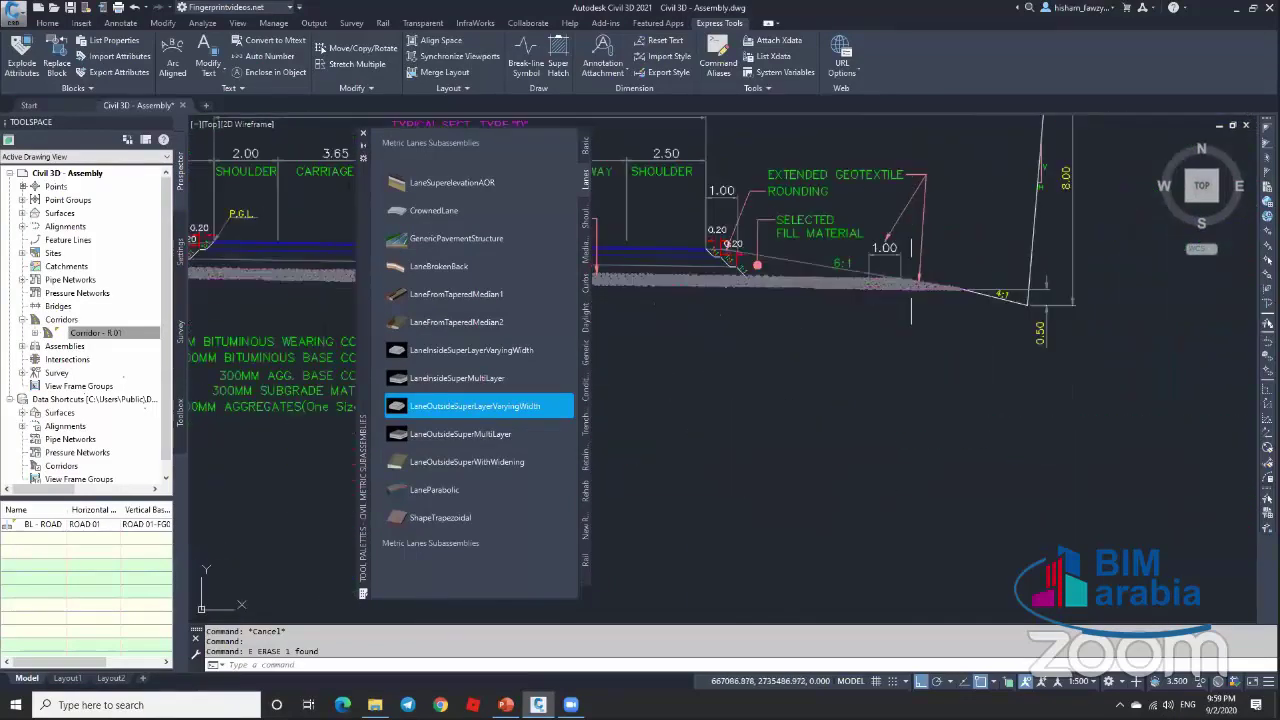
pyautogui.scroll(-3, 943, 307)
# Step: Pan left and zoom in on the slope tables beside the section
pyautogui.moveTo(857, 304); pyautogui.dragTo(990, 290, button='middle')
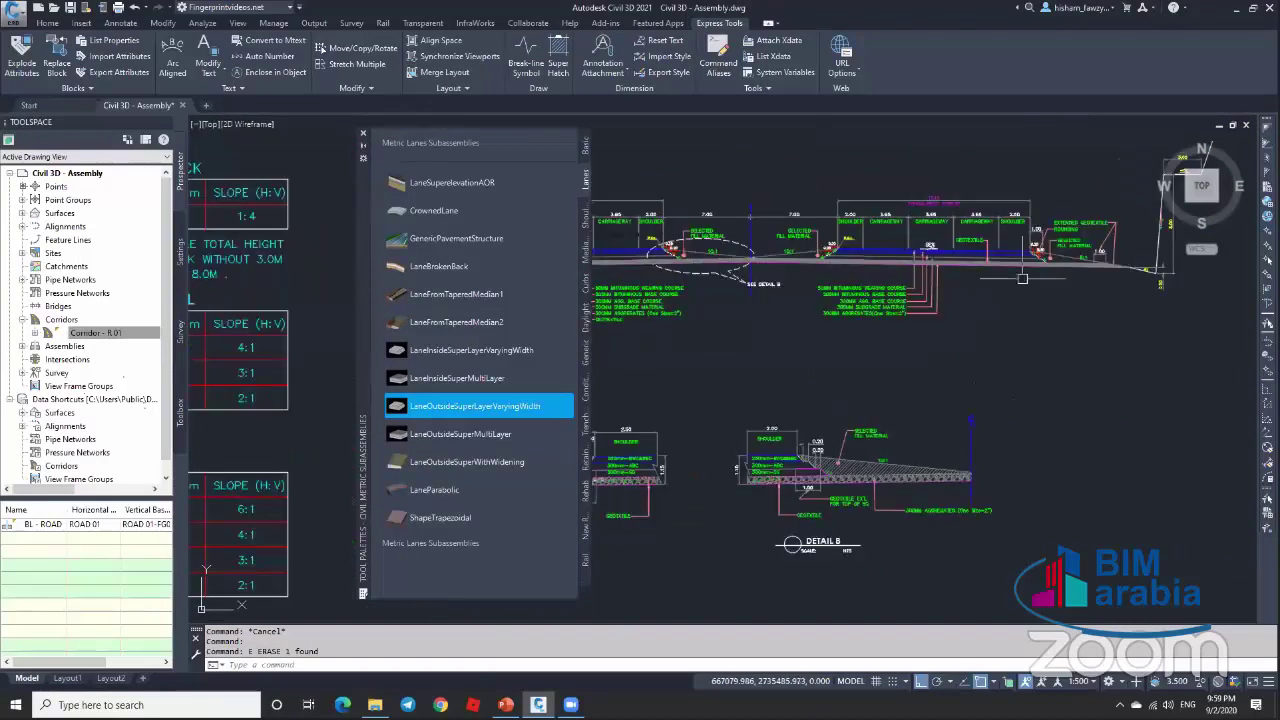
pyautogui.scroll(2, 806, 230)
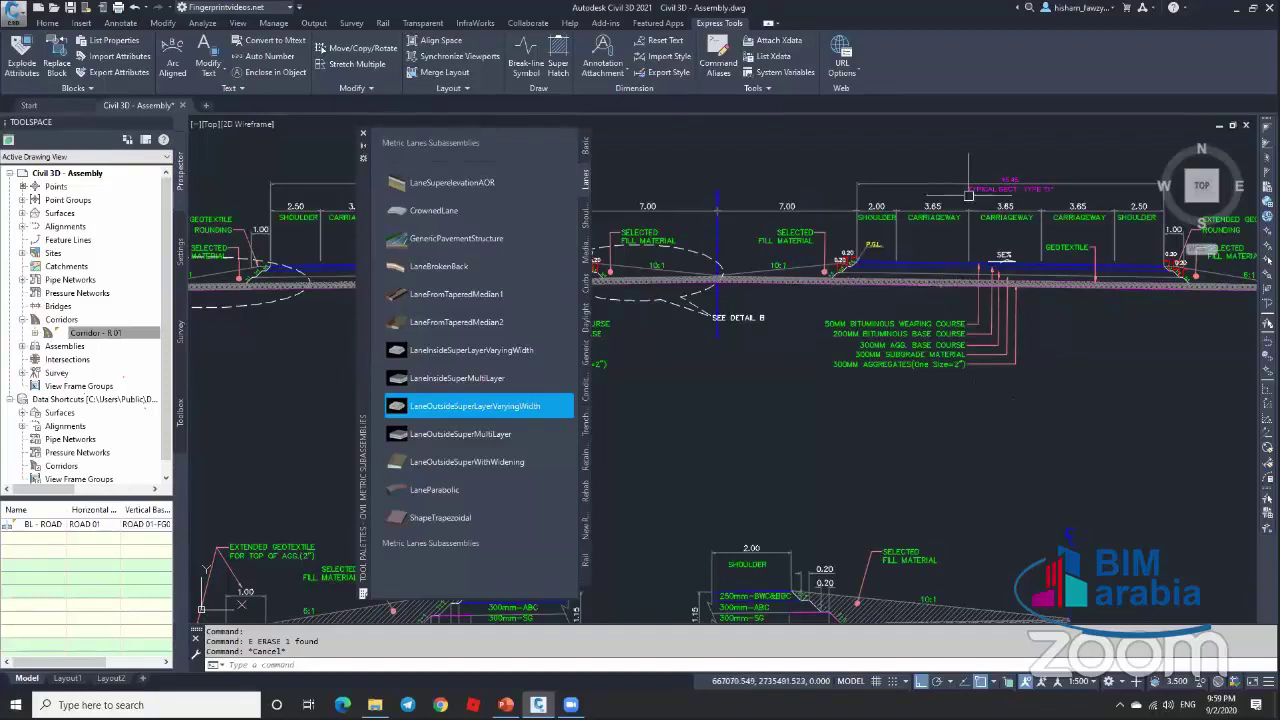
pyautogui.scroll(2, 968, 195)
pyautogui.scroll(-2, 963, 196)
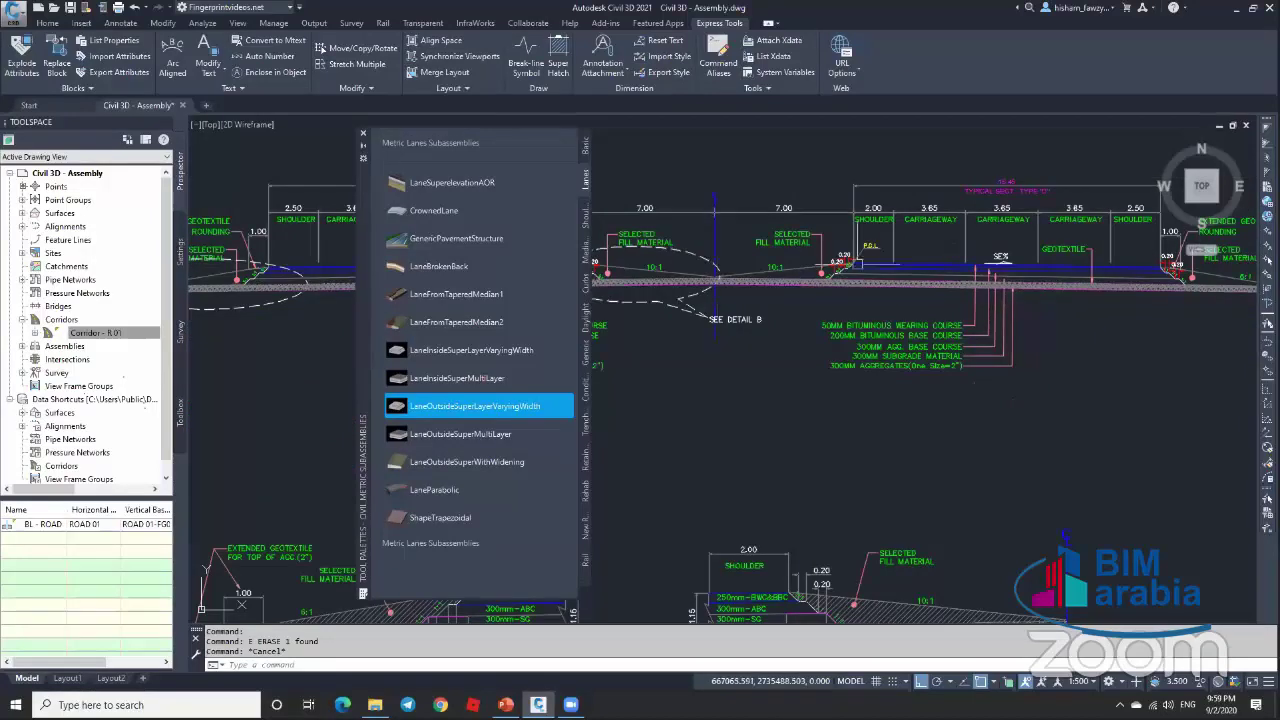
pyautogui.scroll(-6, 940, 197)
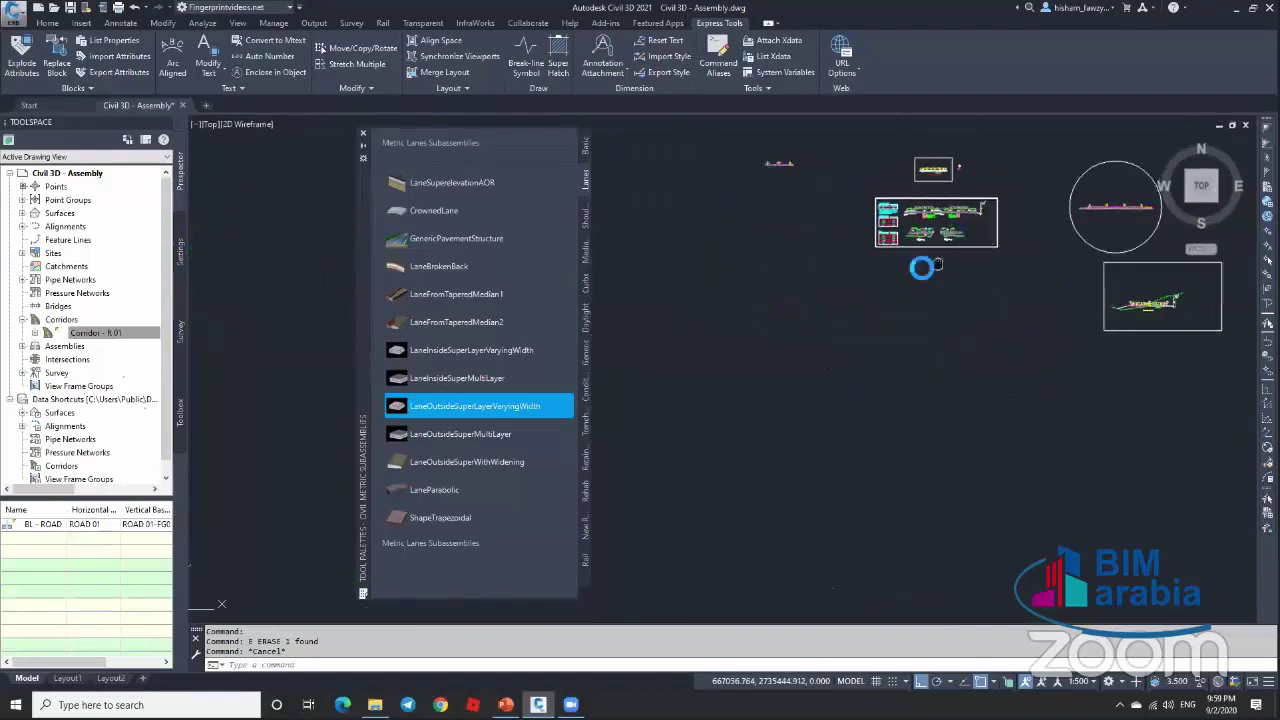
pyautogui.scroll(2, 915, 257)
pyautogui.scroll(15, 255, 40)
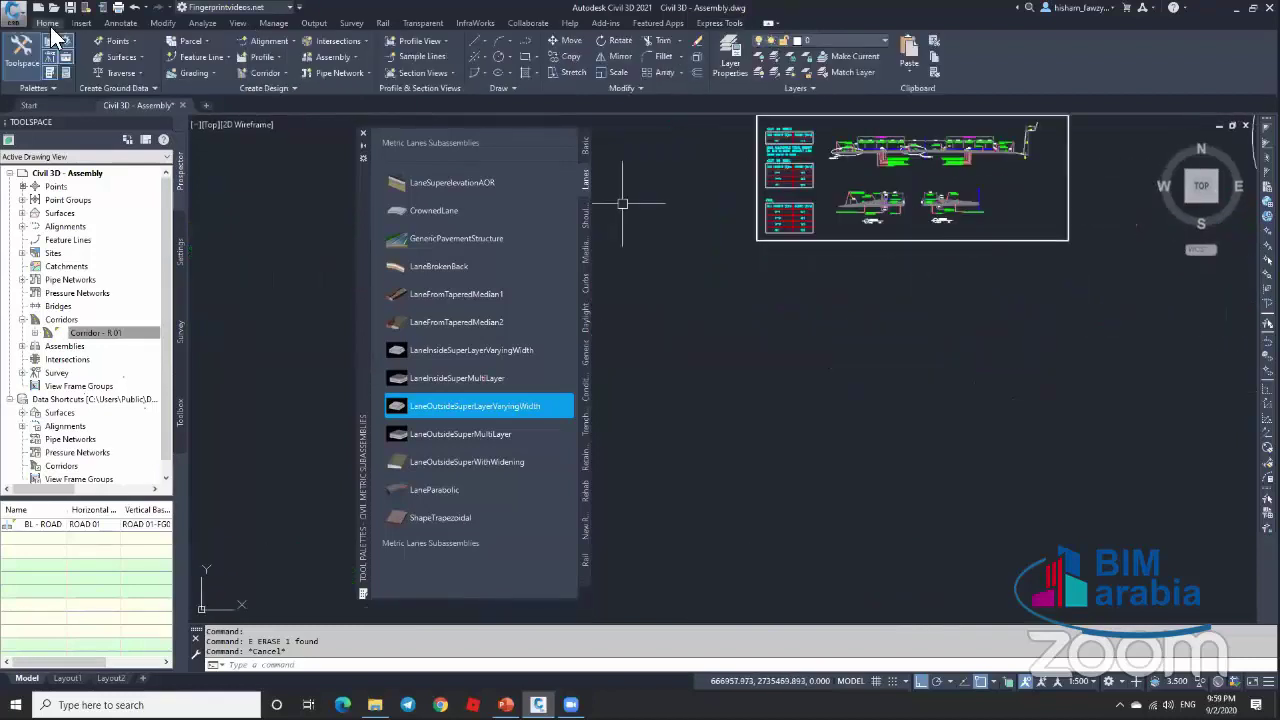
# Step: Create a new assembly named Type 01 and place its baseline in model space
pyautogui.click(327, 57)
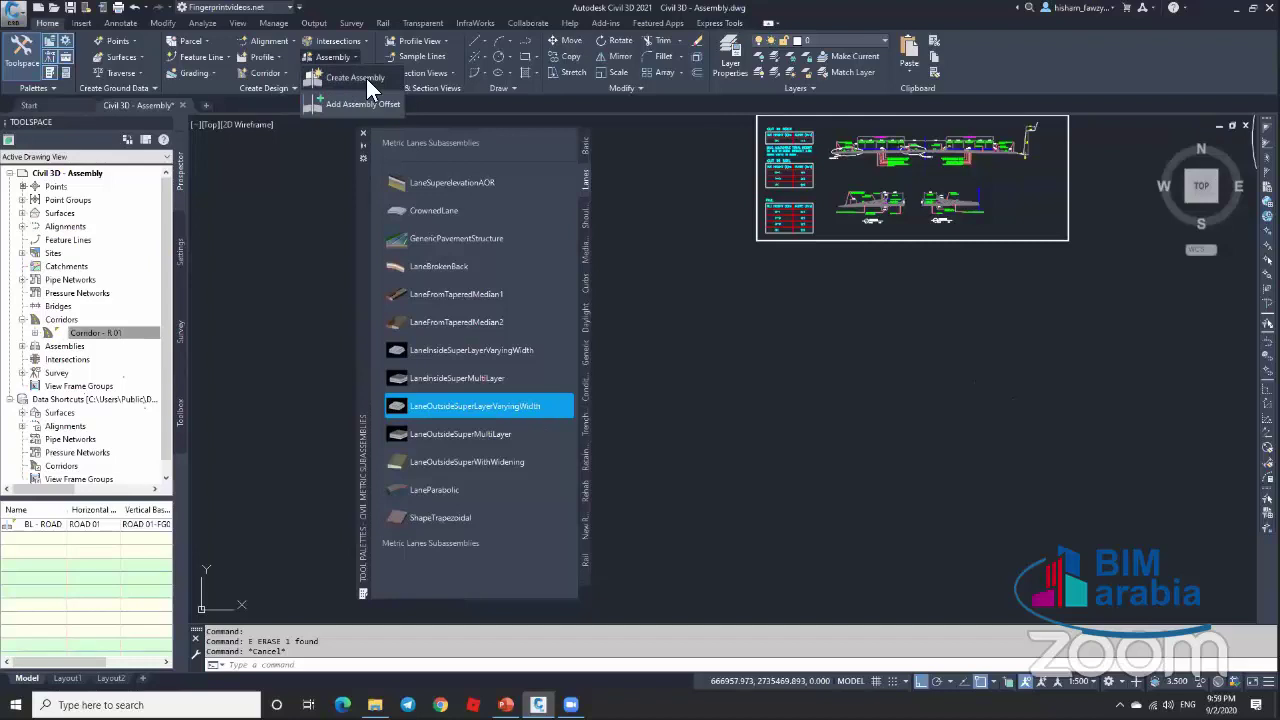
pyautogui.click(366, 78)
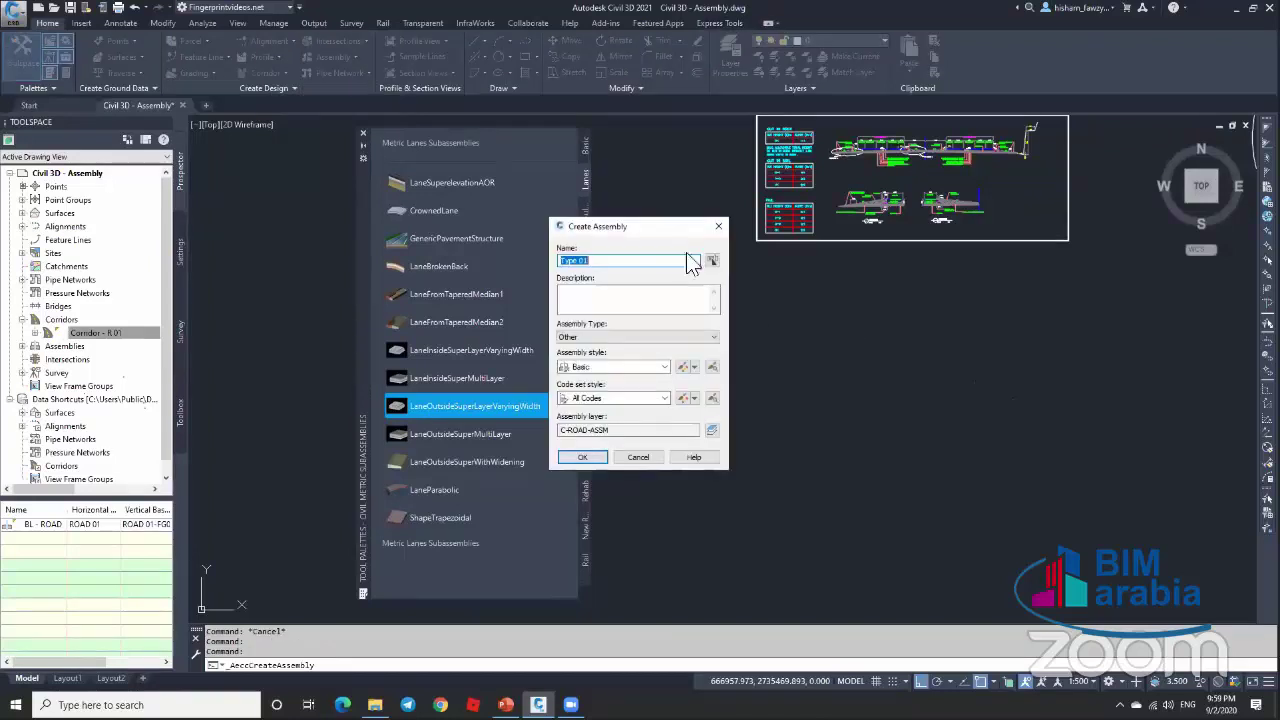
pyautogui.click(636, 262)
pyautogui.click(582, 457)
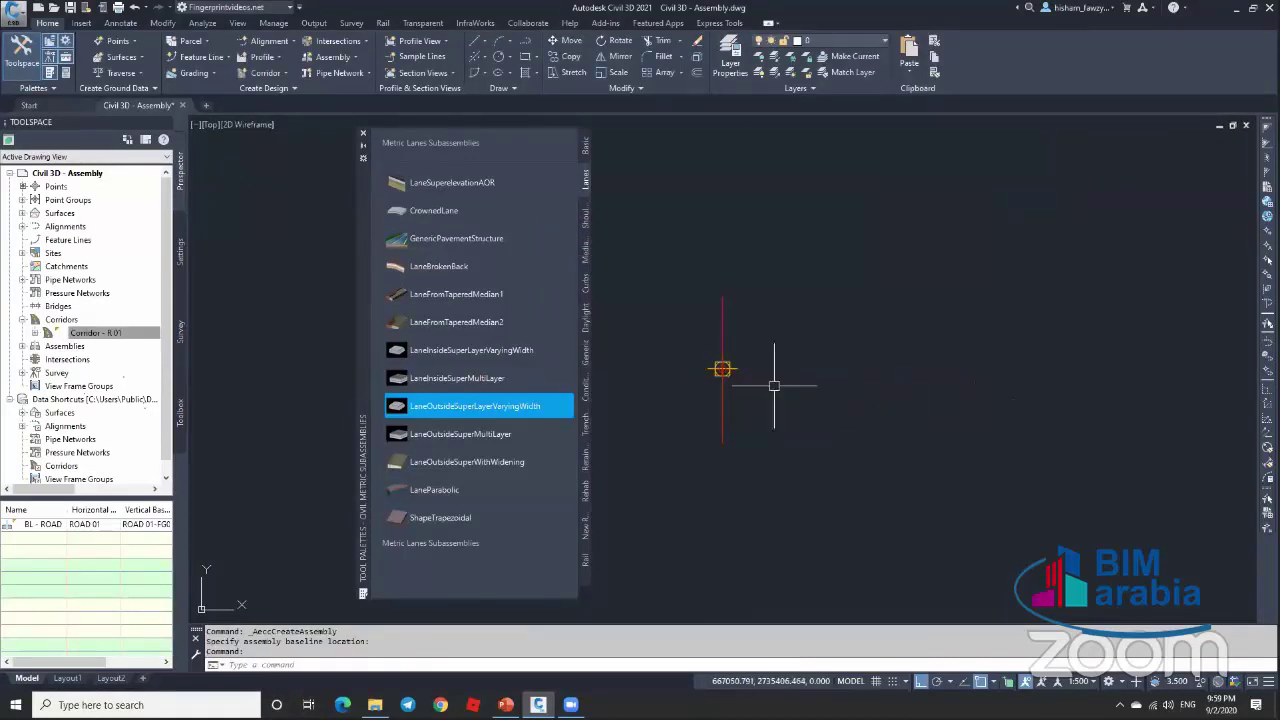
pyautogui.scroll(-8, 812, 320)
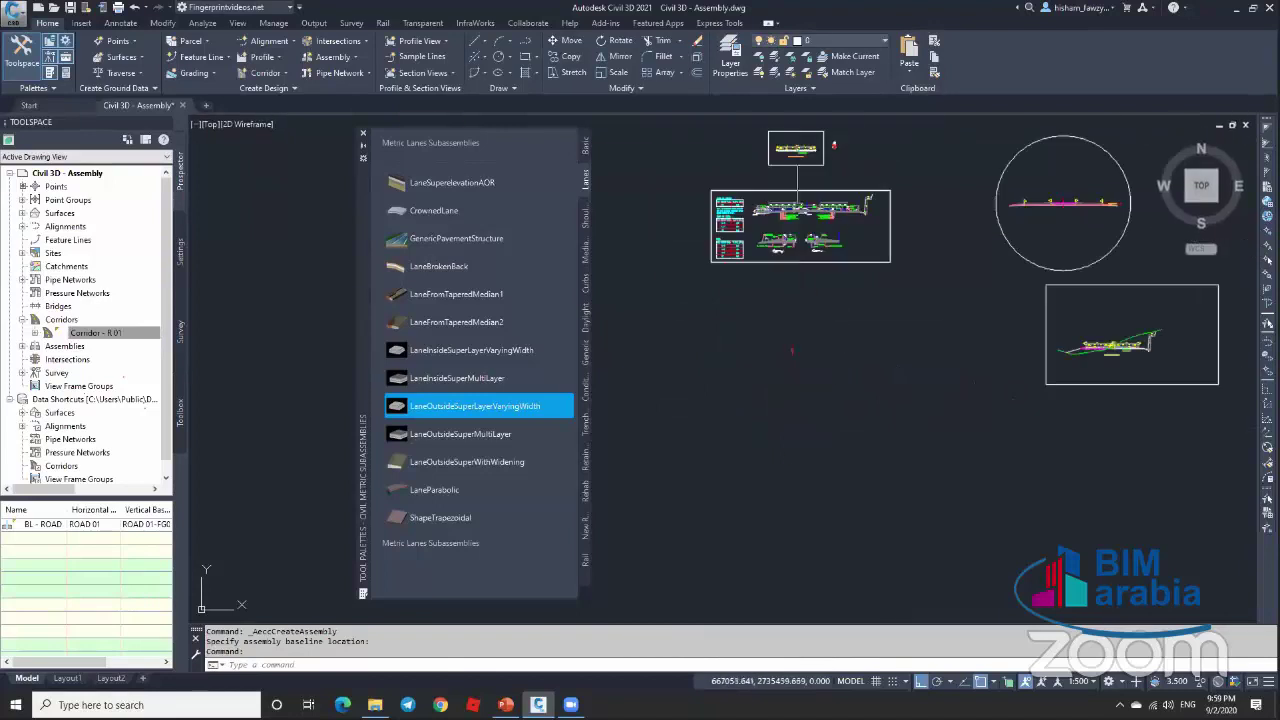
pyautogui.scroll(5, 802, 241)
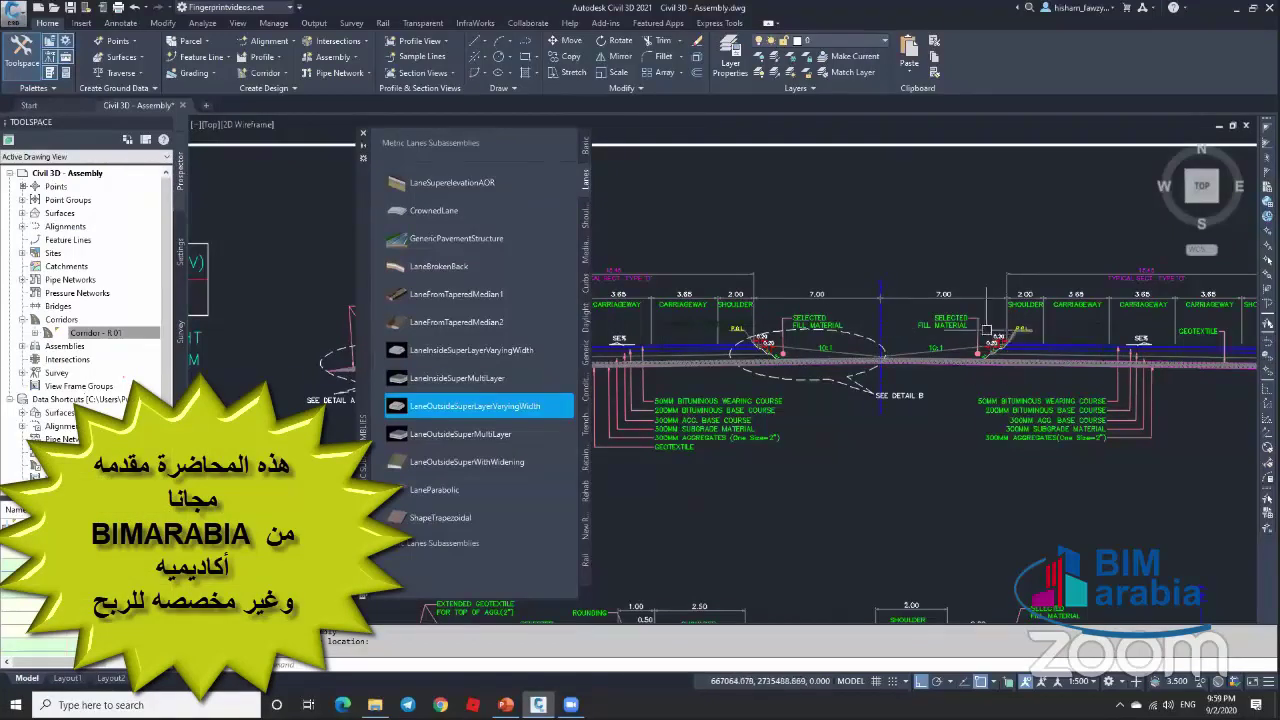
# Step: Switch the Civil Metric Subassemblies palette to the Generic tab
pyautogui.click(584, 353)
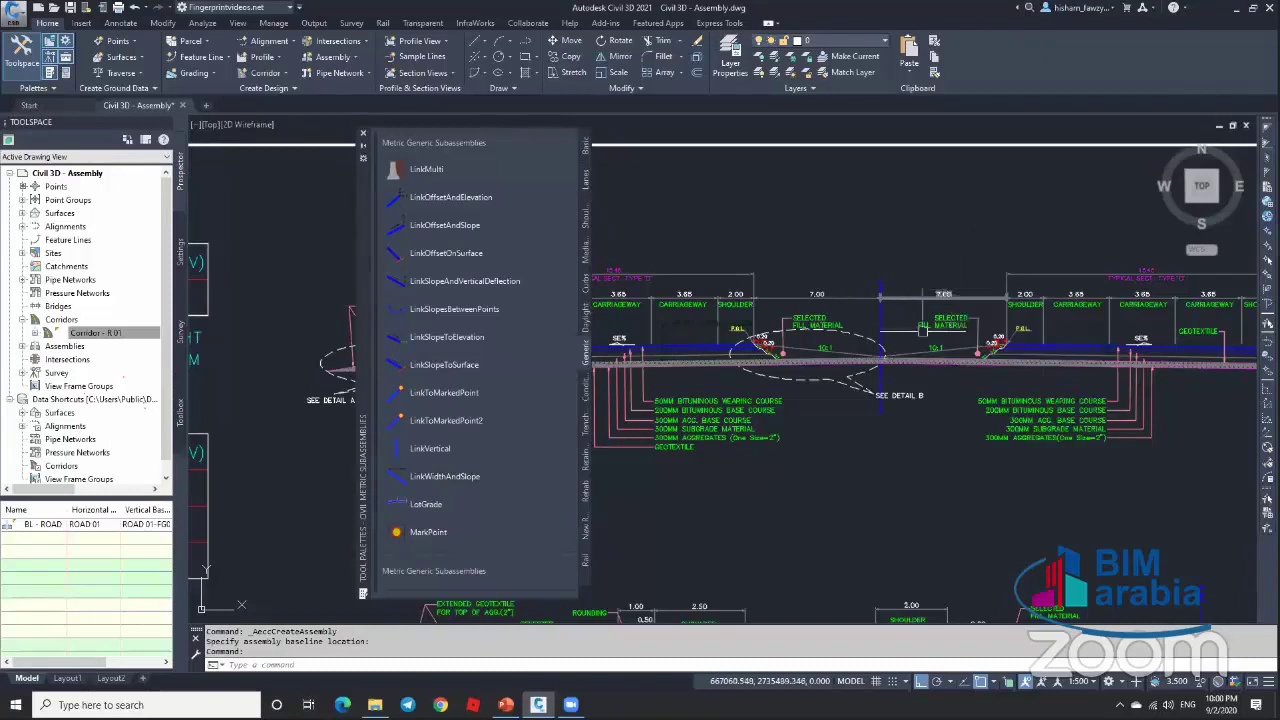
# Step: Pick LinkWidthAndSlope and set its Width to 7 and Slope to 0 in Properties
pyautogui.click(490, 483)
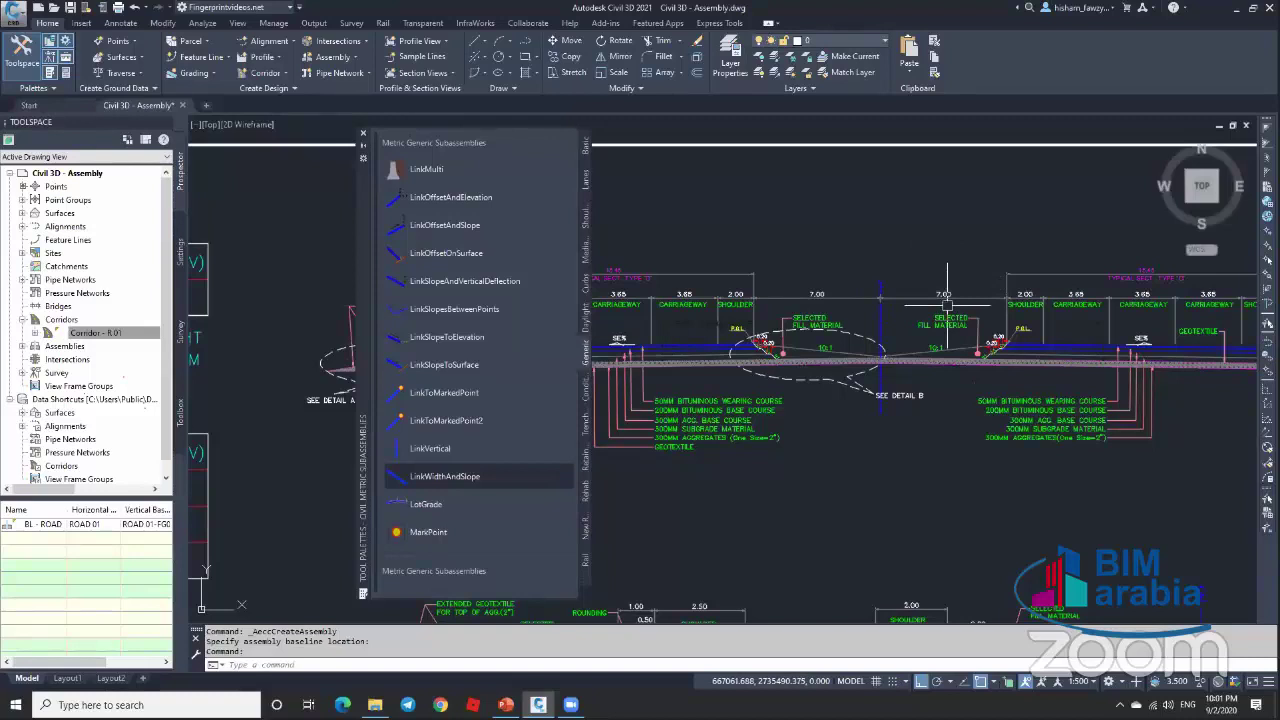
pyautogui.click(446, 476)
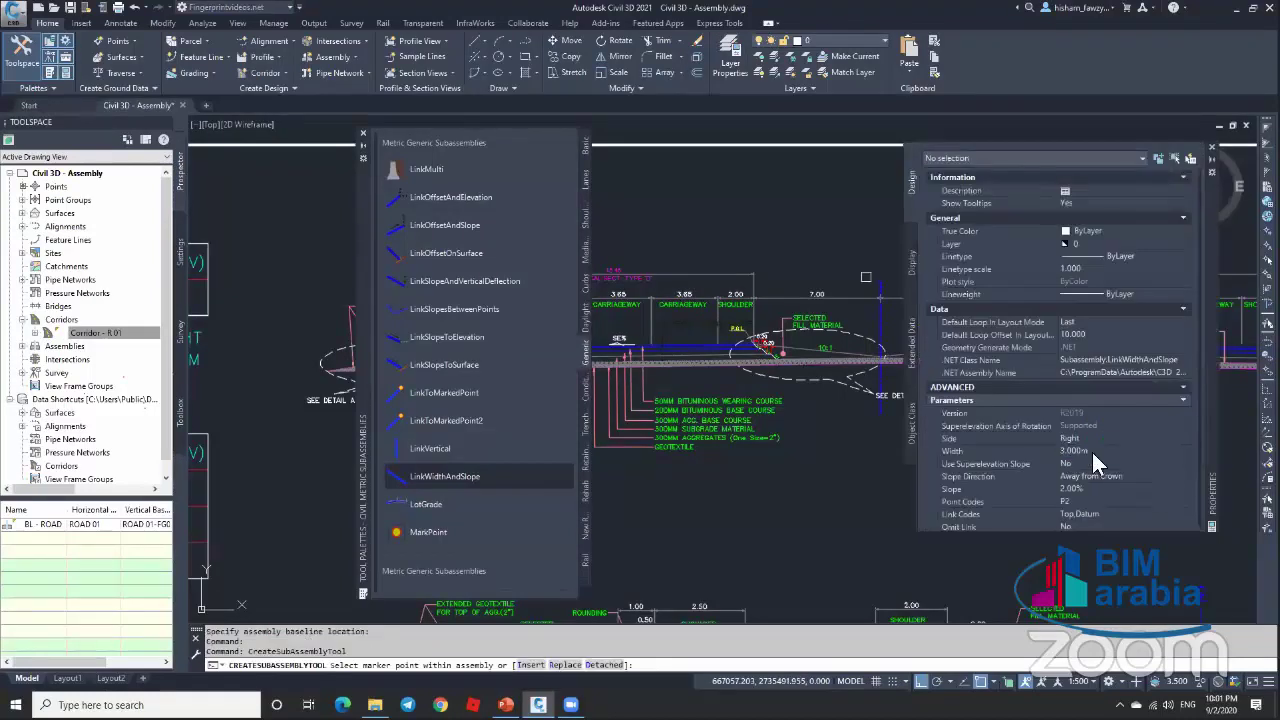
pyautogui.click(1094, 456)
pyautogui.write('7')
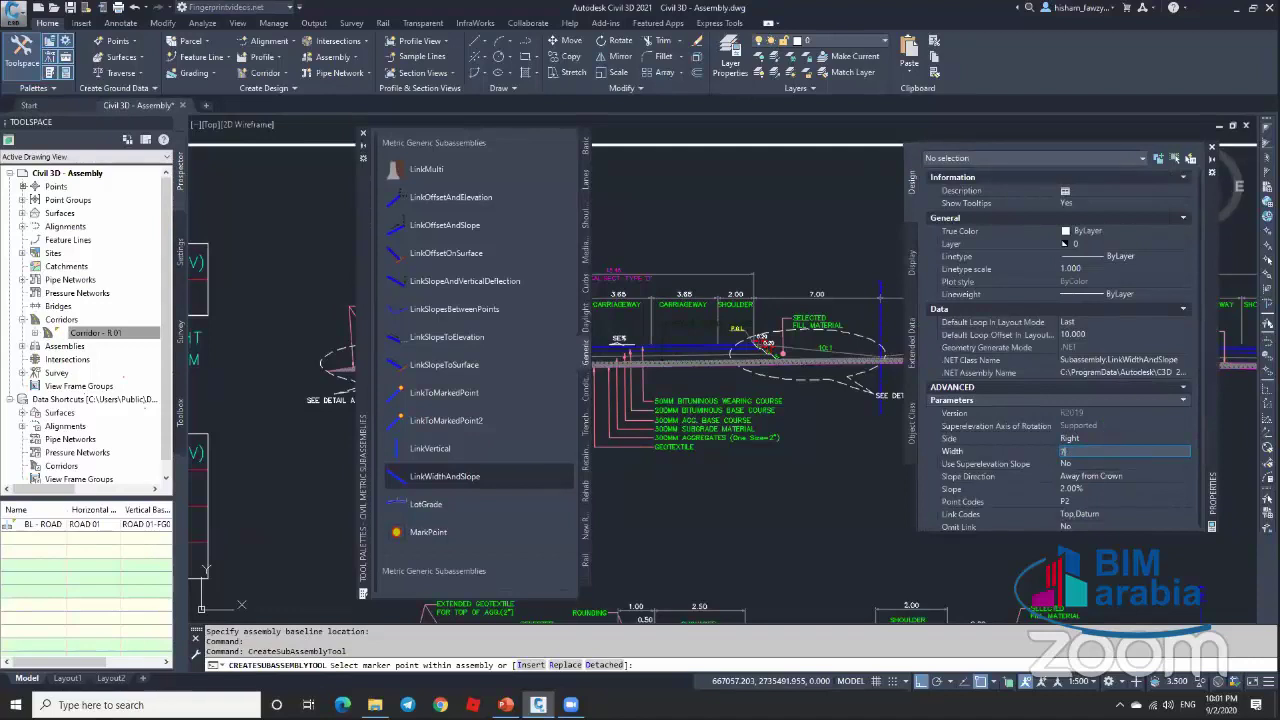
pyautogui.click(1110, 489)
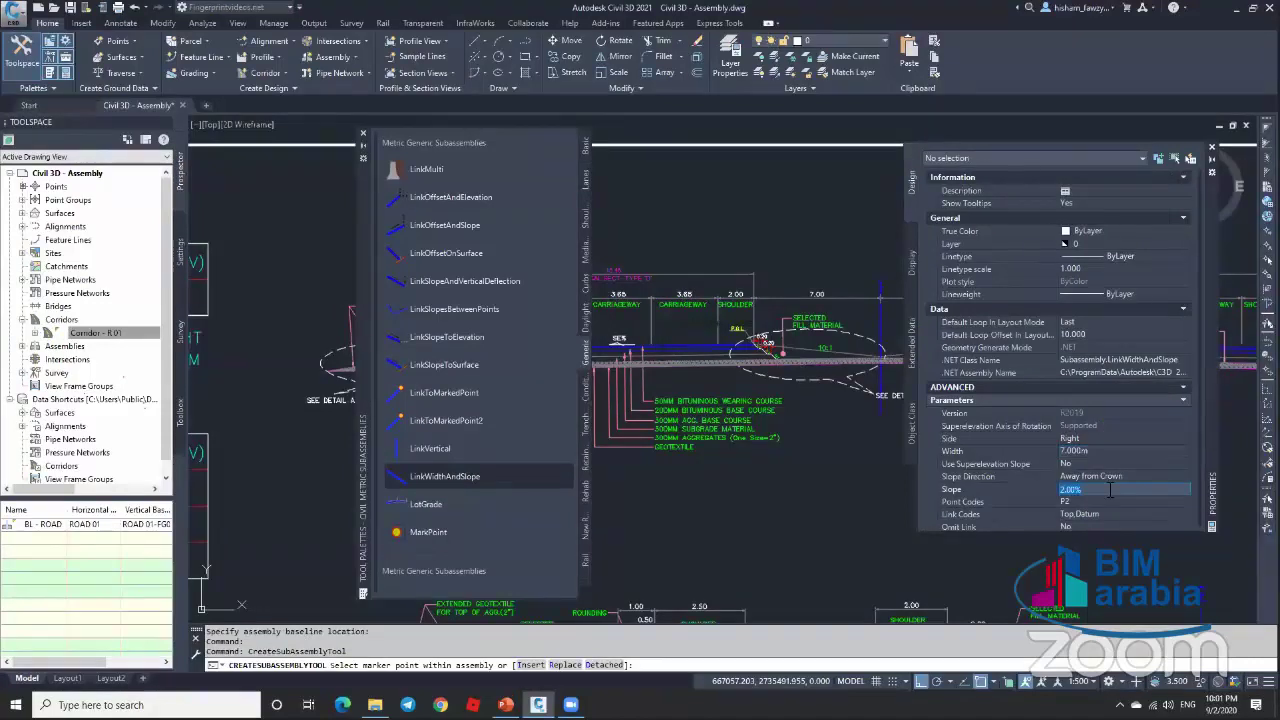
pyautogui.write('-')
pyautogui.click(1092, 514)
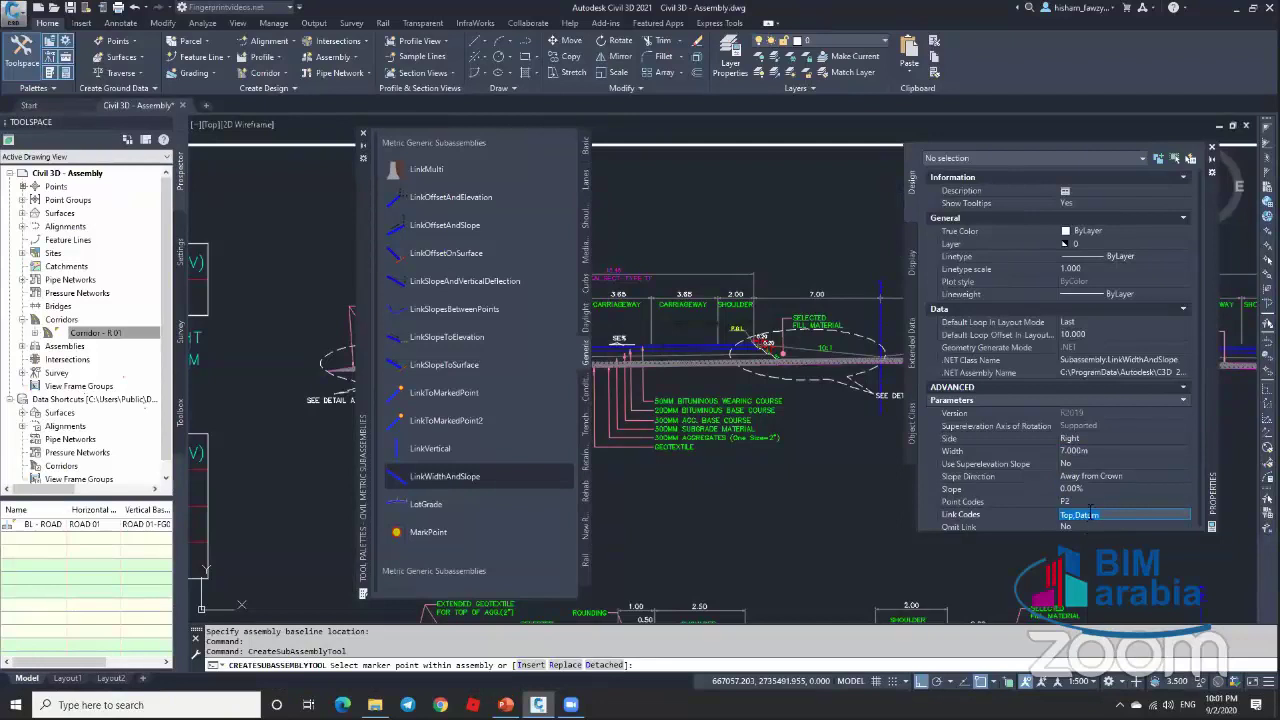
# Step: Attach the 7 m link to the right of the assembly baseline marker and finish placement
pyautogui.scroll(-1, 1030, 470)
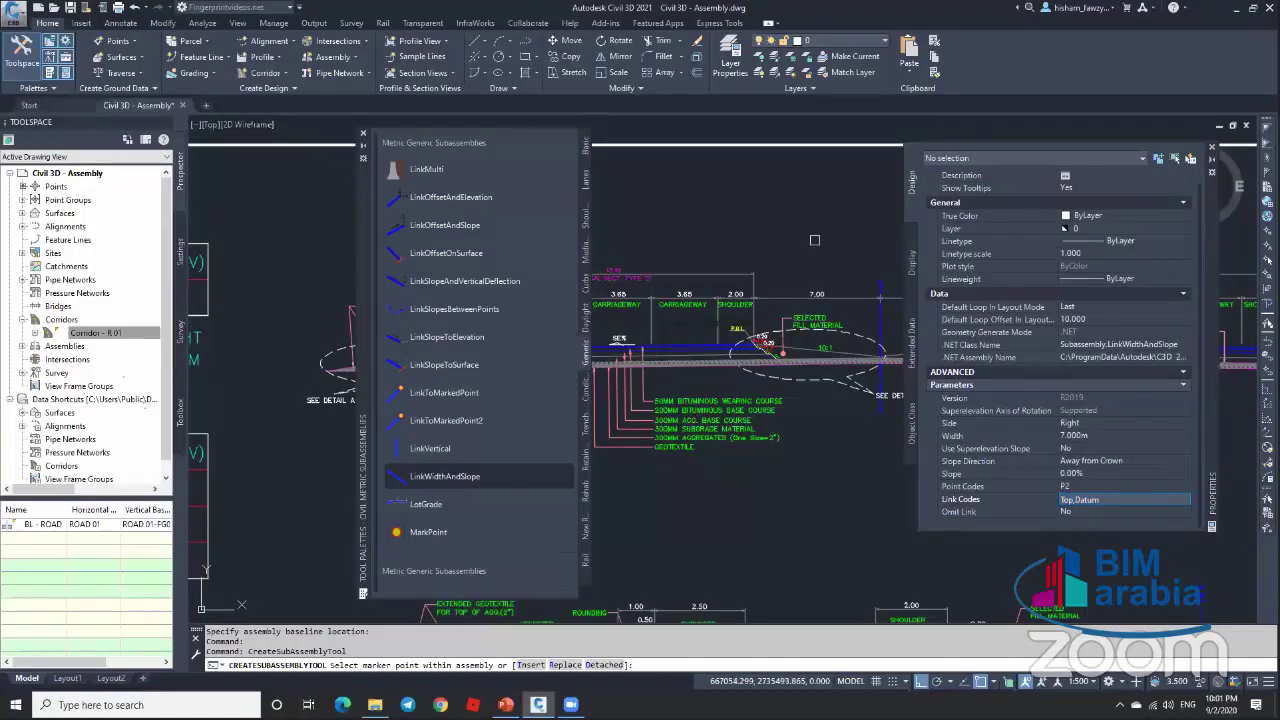
pyautogui.scroll(-6, 814, 240)
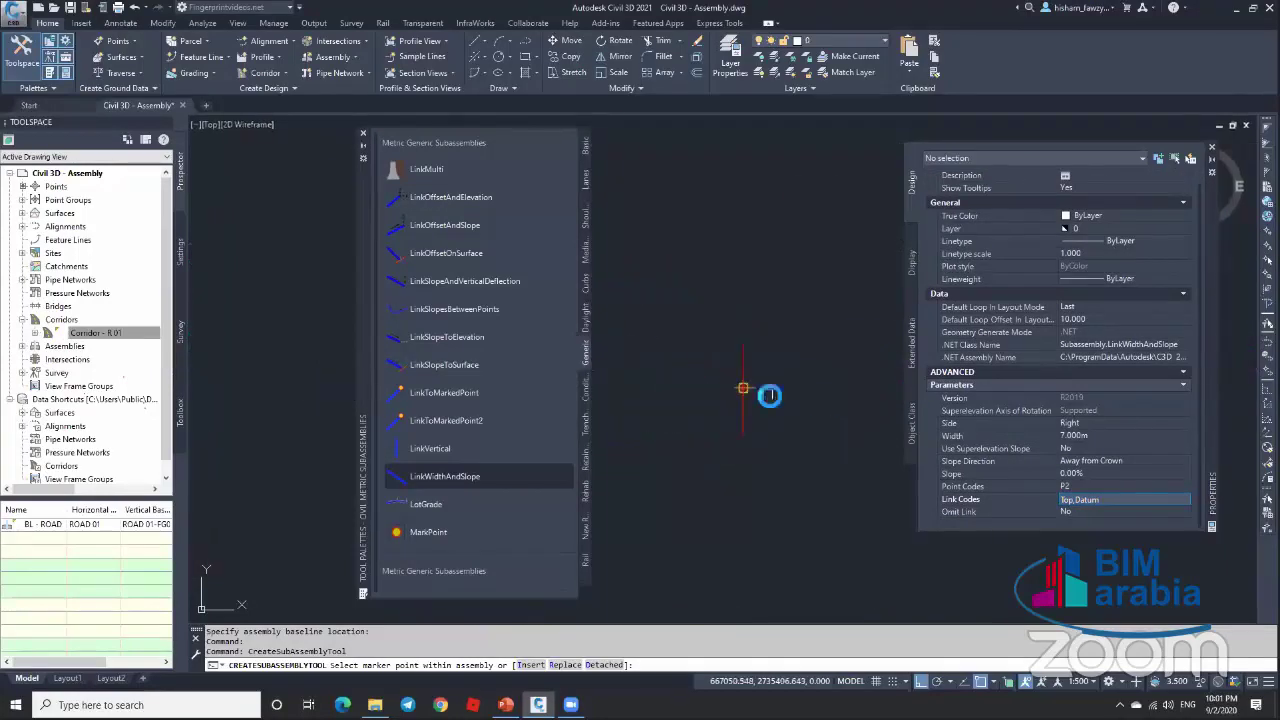
pyautogui.scroll(3, 740, 388)
pyautogui.click(623, 371)
pyautogui.scroll(-2, 690, 372)
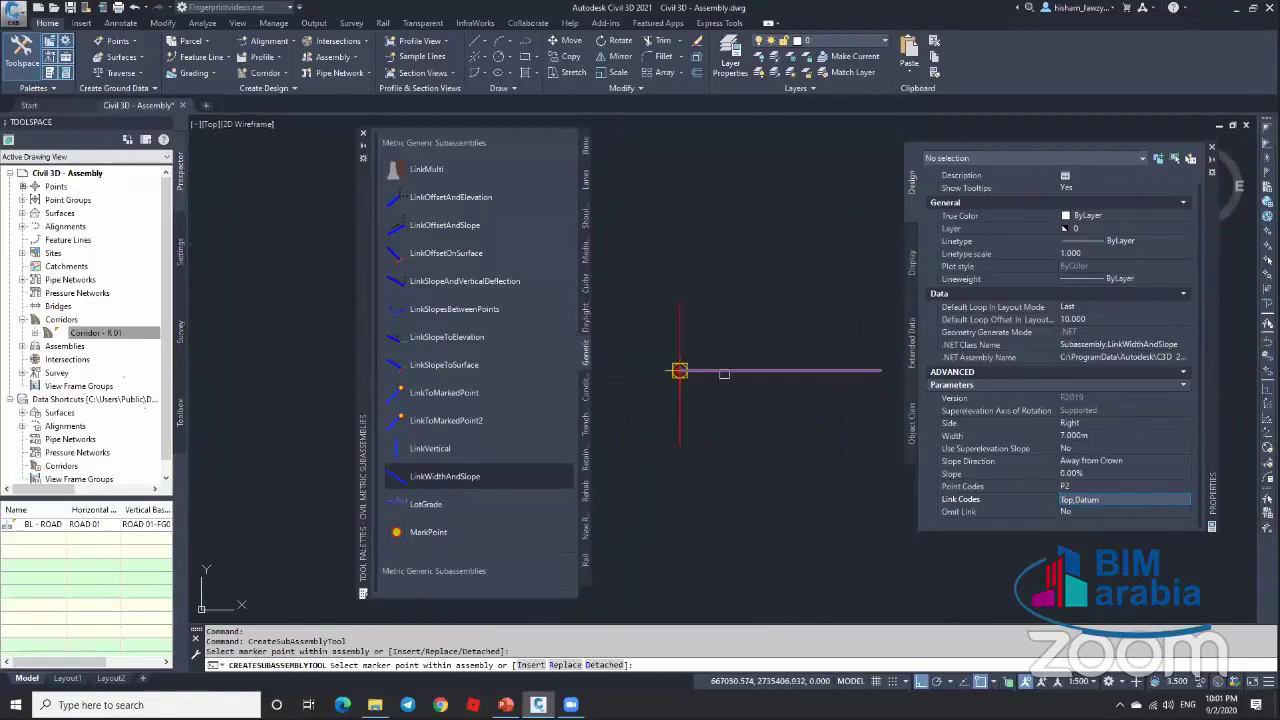
pyautogui.press('Escape')
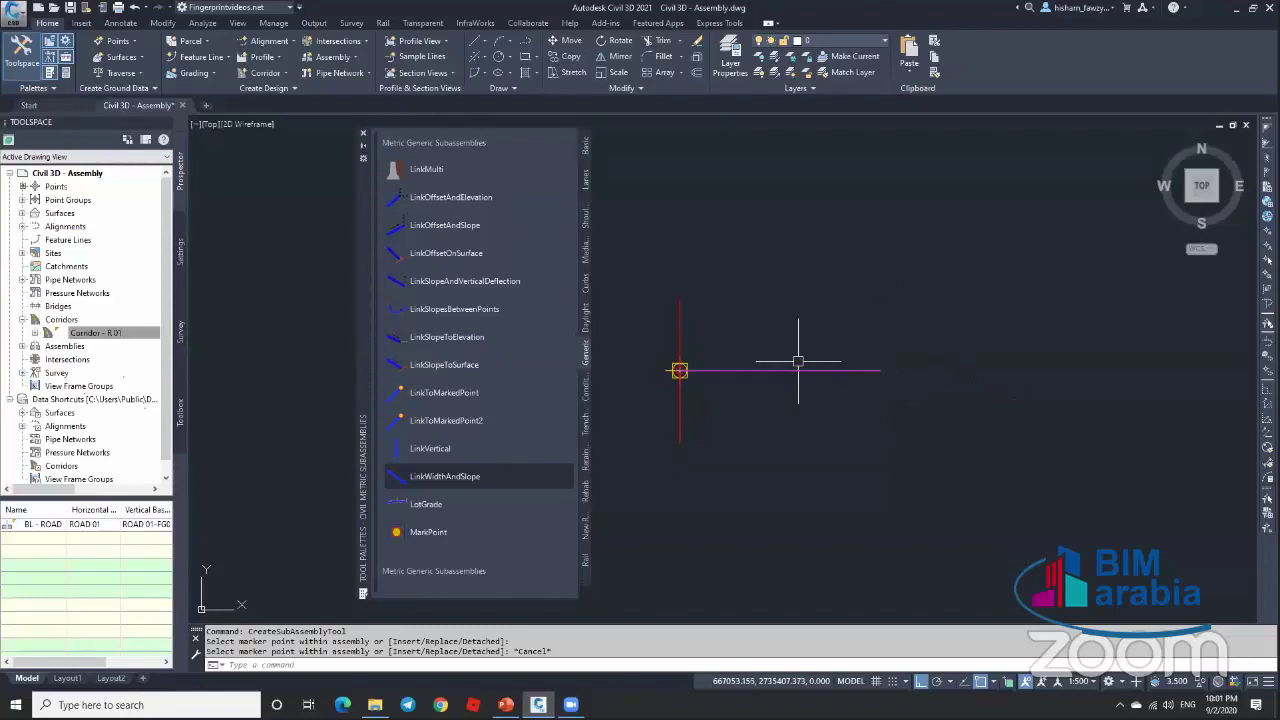
pyautogui.scroll(-4, 798, 361)
# Step: Close Toolspace and move the subassembly palette left to widen the drawing area
pyautogui.scroll(-5, 903, 249)
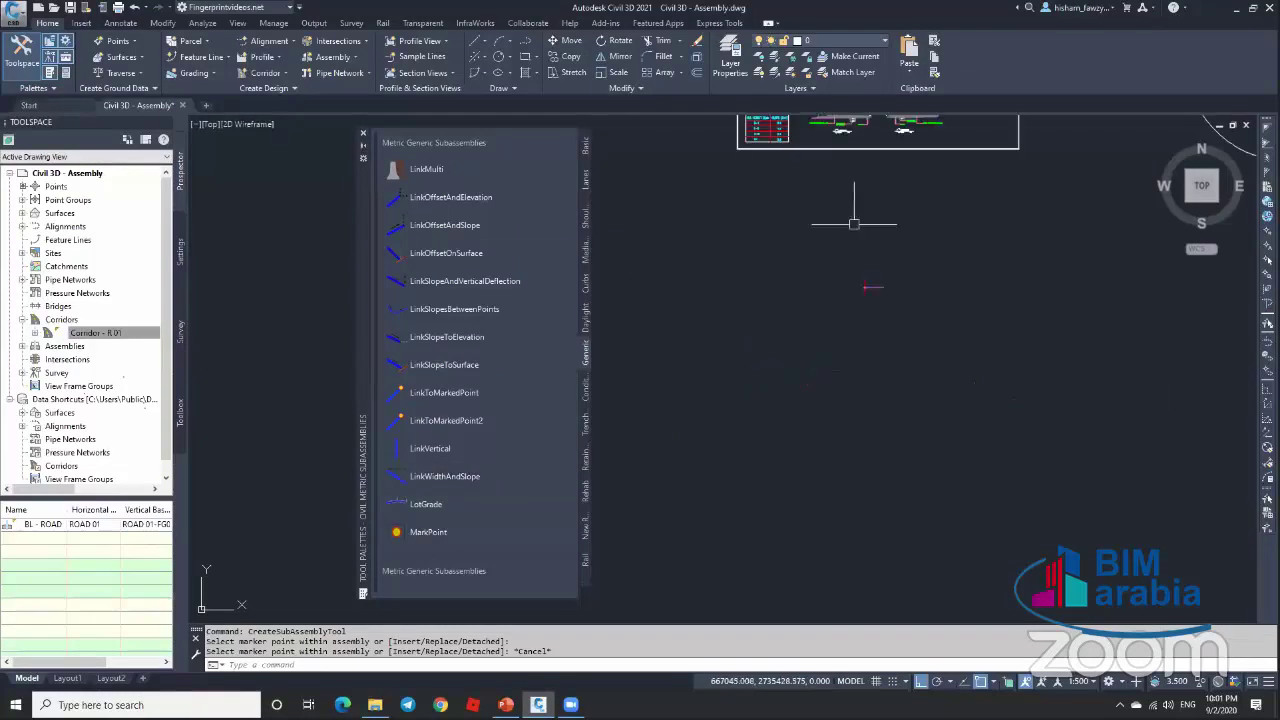
pyautogui.click(162, 122)
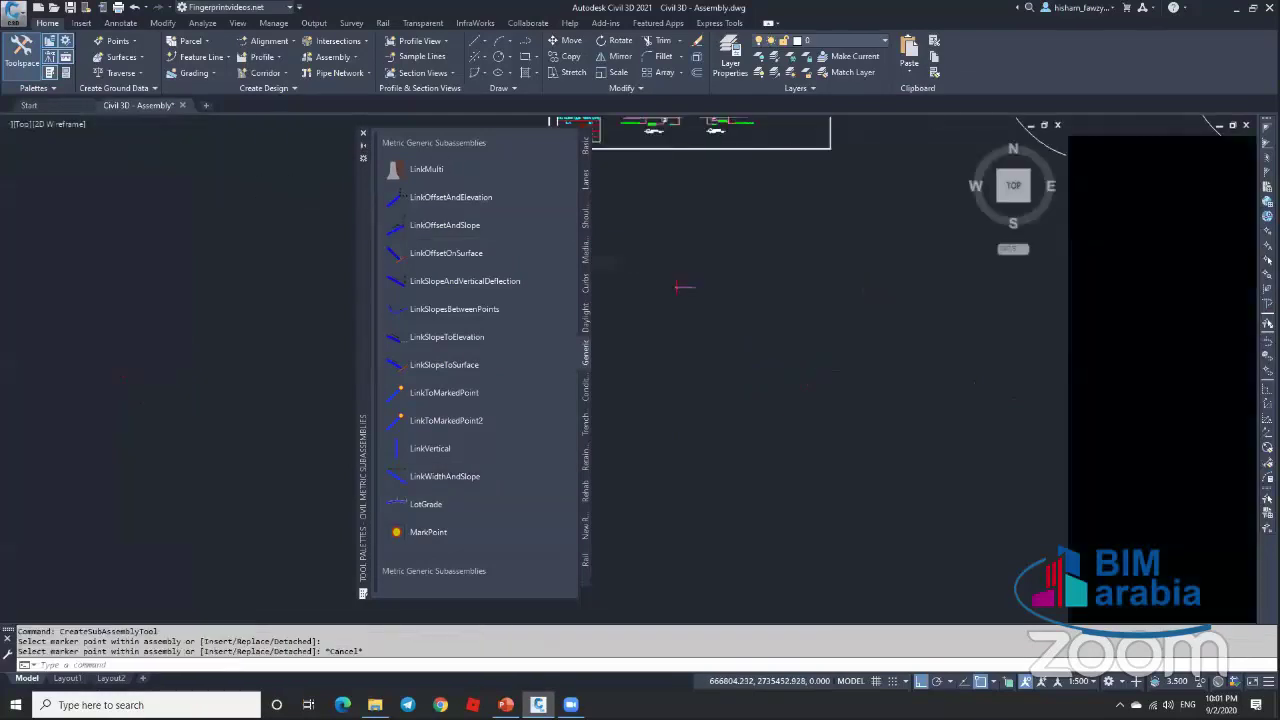
pyautogui.moveTo(356, 218); pyautogui.dragTo(168, 213)
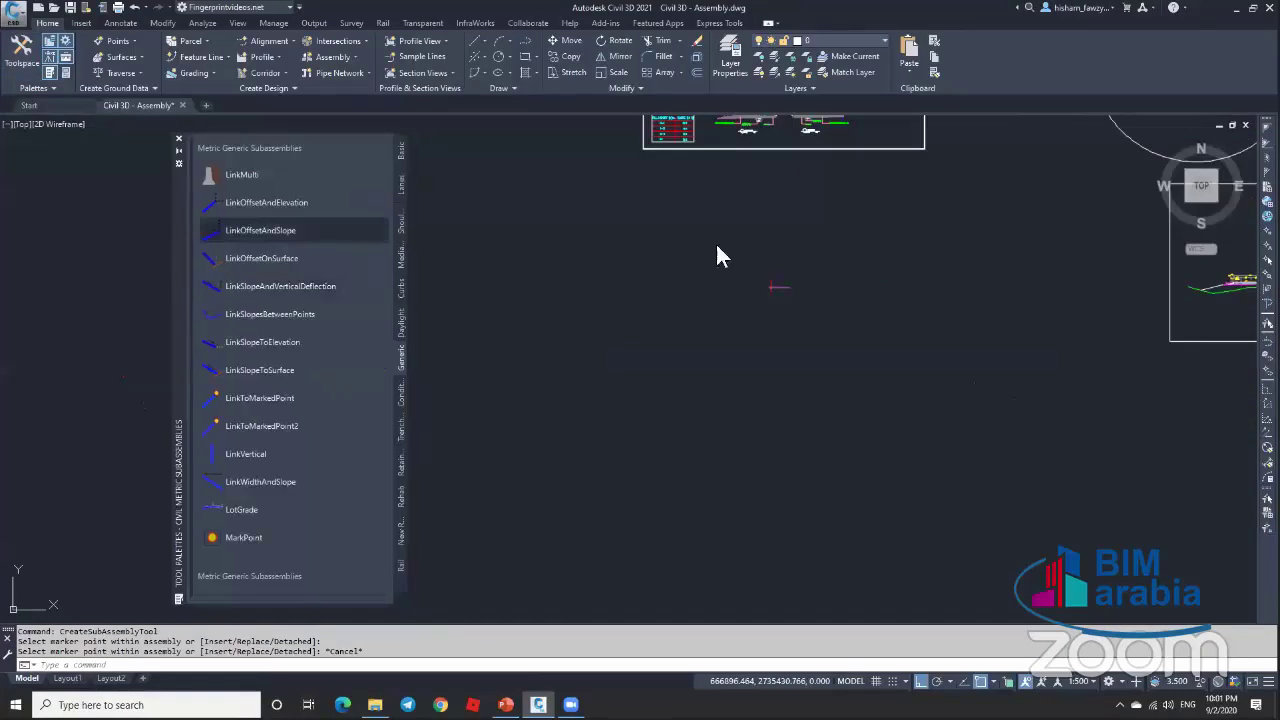
pyautogui.click(772, 205)
pyautogui.moveTo(766, 194); pyautogui.dragTo(785, 209, button='middle')
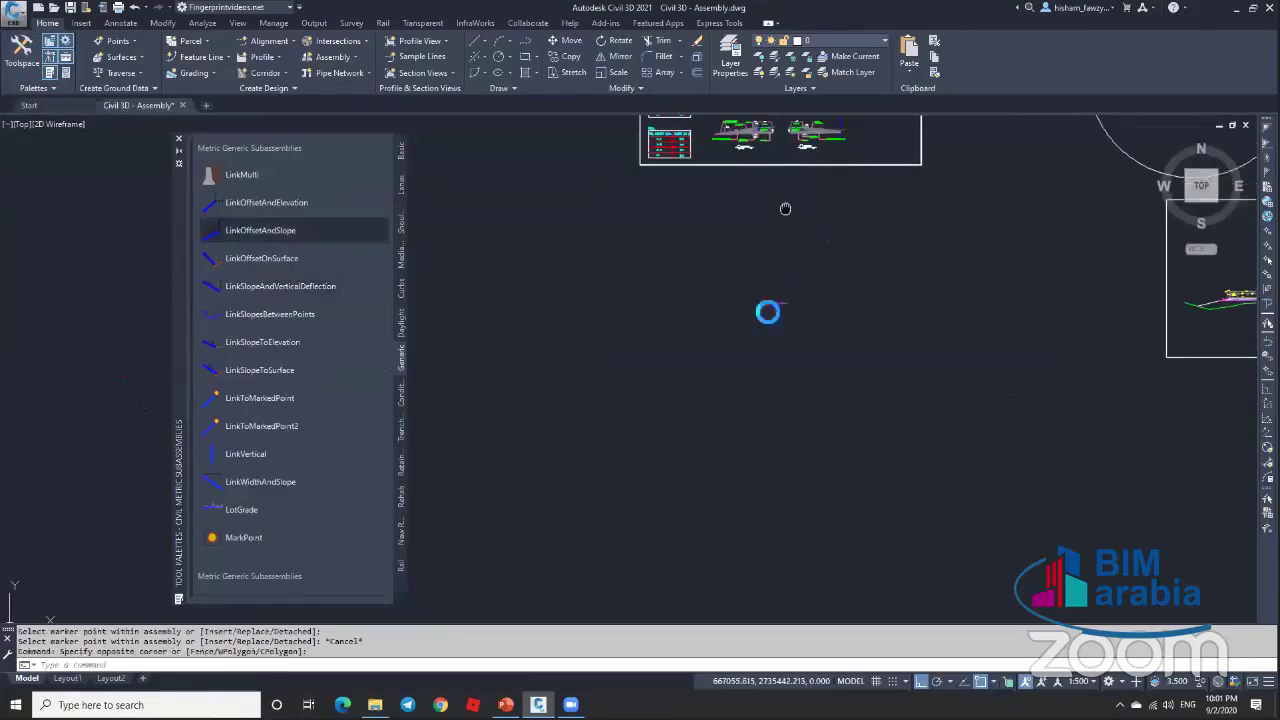
pyautogui.scroll(-2, 760, 300)
pyautogui.scroll(1, 734, 371)
# Step: Split the view into Two: Horizontal viewports and frame the typical section in the top one
pyautogui.click(237, 22)
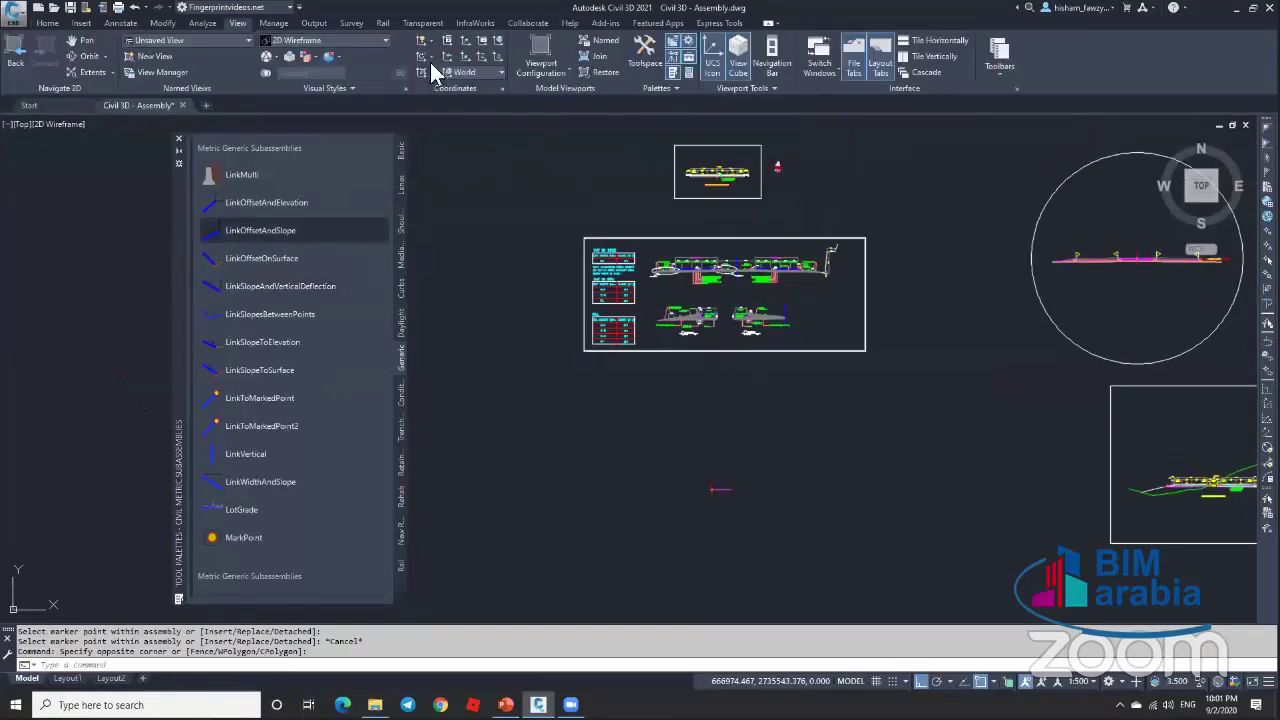
pyautogui.click(550, 70)
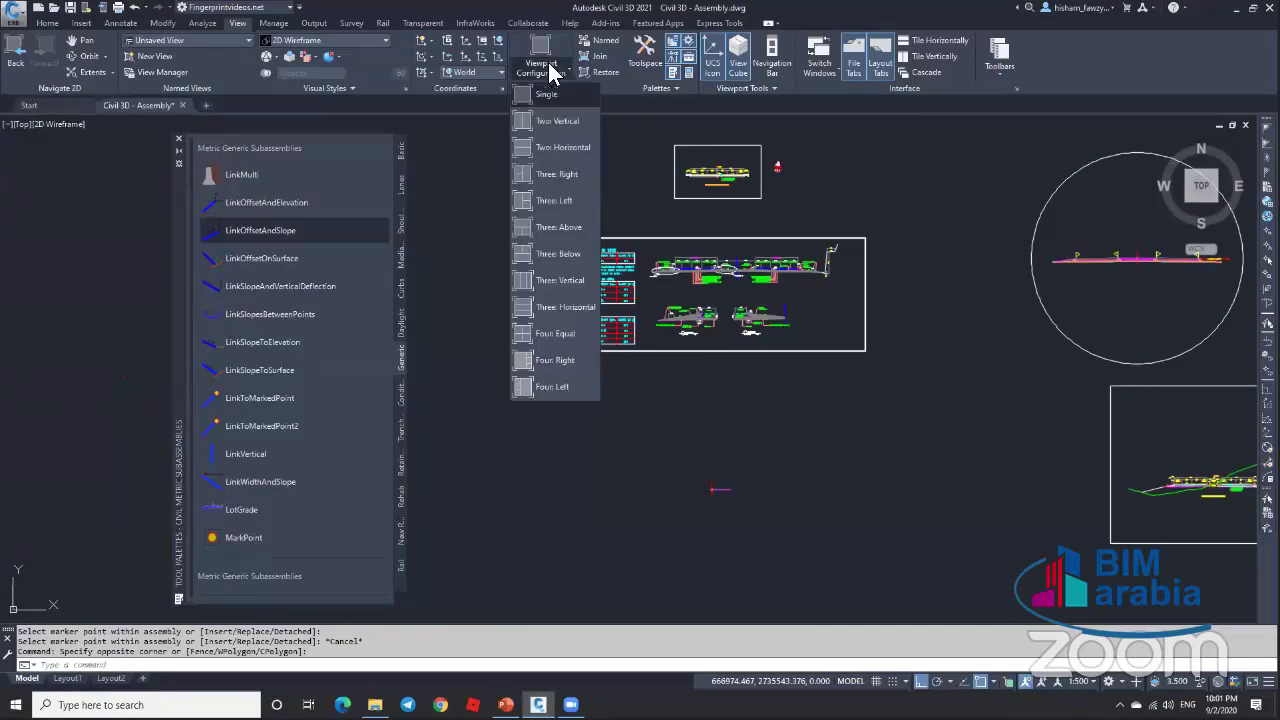
pyautogui.click(560, 147)
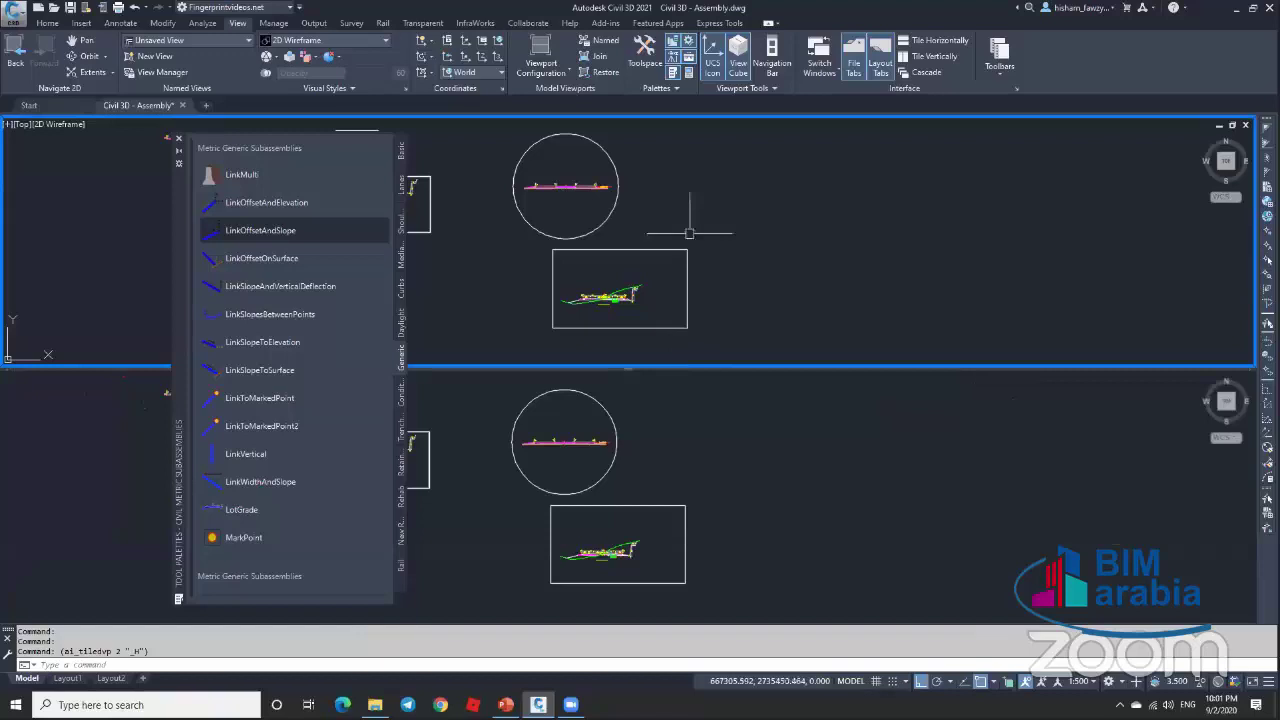
pyautogui.moveTo(686, 214); pyautogui.dragTo(786, 280, button='middle')
pyautogui.scroll(2, 655, 260)
pyautogui.moveTo(655, 260)
pyautogui.mouseDown(button='middle')
pyautogui.moveTo(940, 228)
pyautogui.moveTo(749, 294)
pyautogui.mouseUp(button='middle')
pyautogui.scroll(5, 798, 190)
pyautogui.moveTo(865, 298); pyautogui.dragTo(747, 279, button='middle')
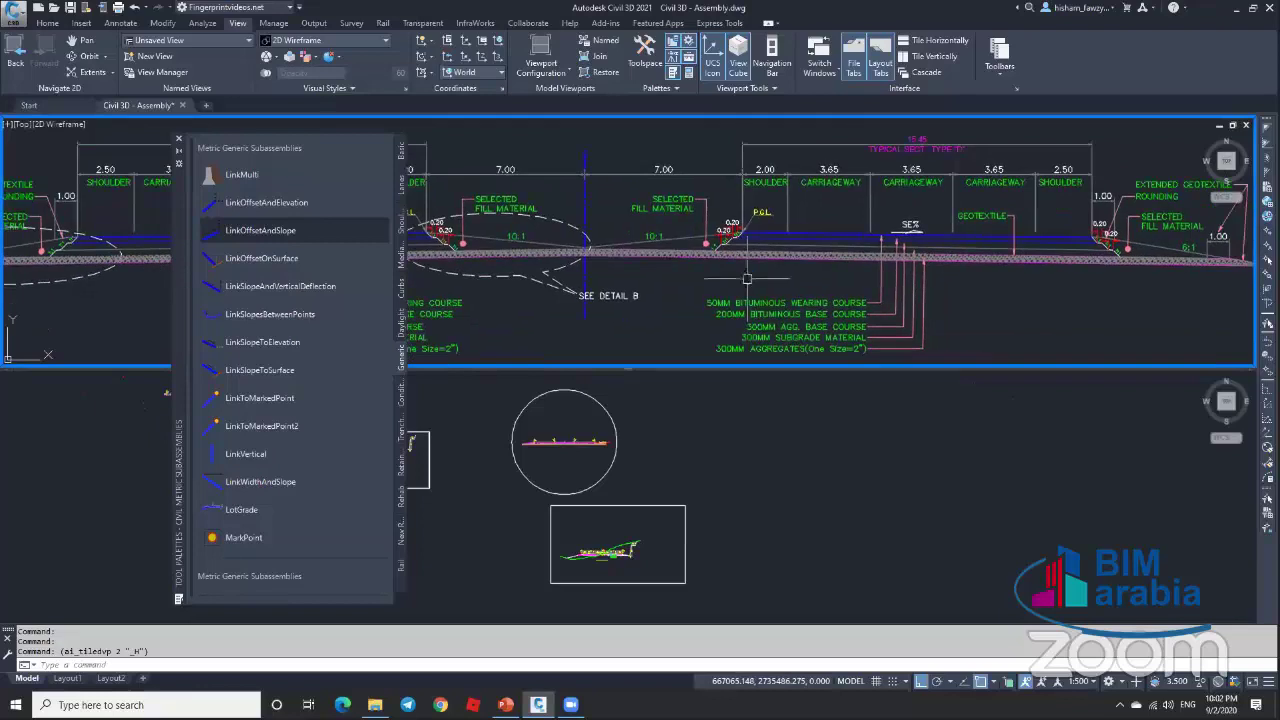
# Step: Center the new assembly in the bottom viewport, then make the top viewport active again
pyautogui.click(752, 505)
pyautogui.moveTo(686, 443); pyautogui.dragTo(767, 405, button='middle')
pyautogui.scroll(5, 745, 403)
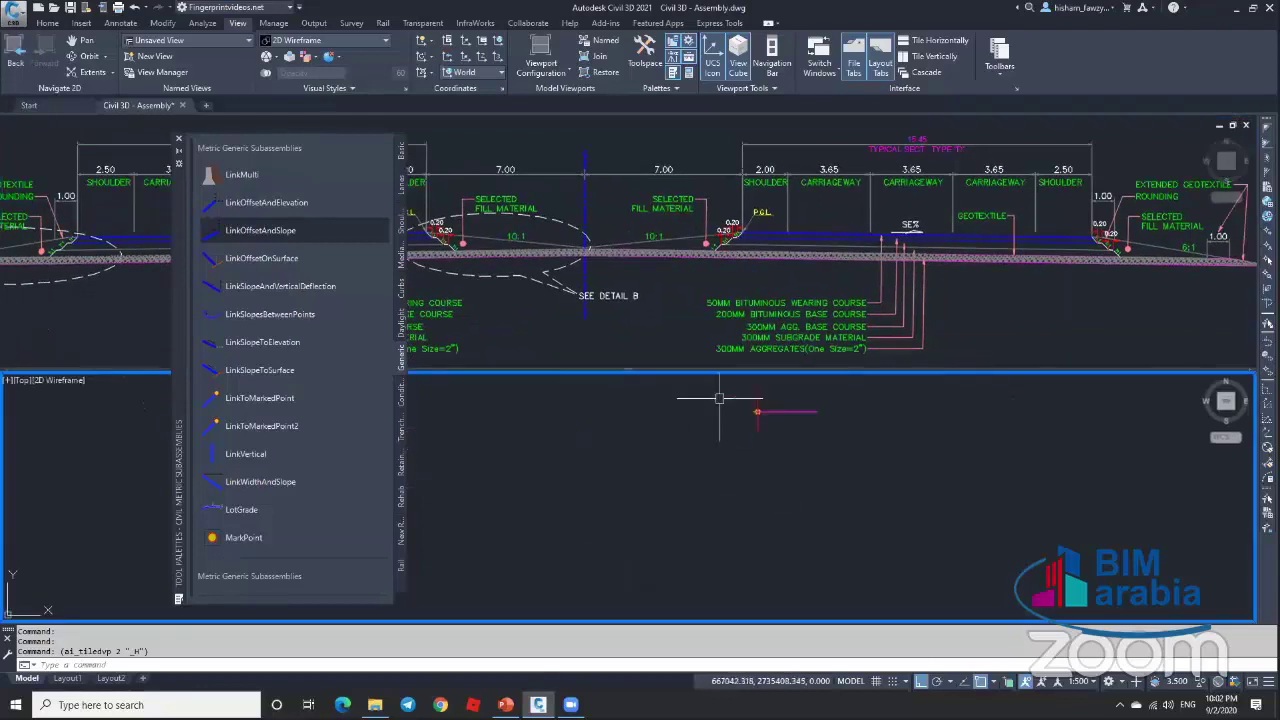
pyautogui.moveTo(671, 429); pyautogui.dragTo(680, 471, button='middle')
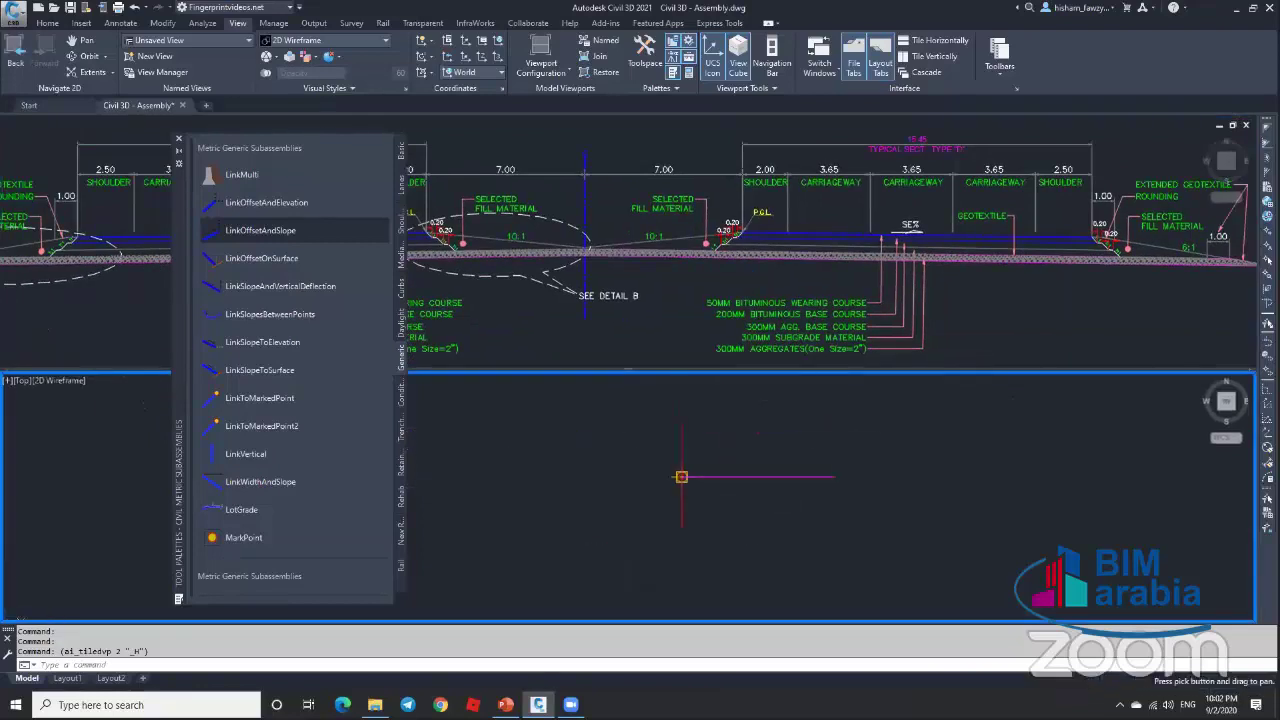
pyautogui.click(771, 198)
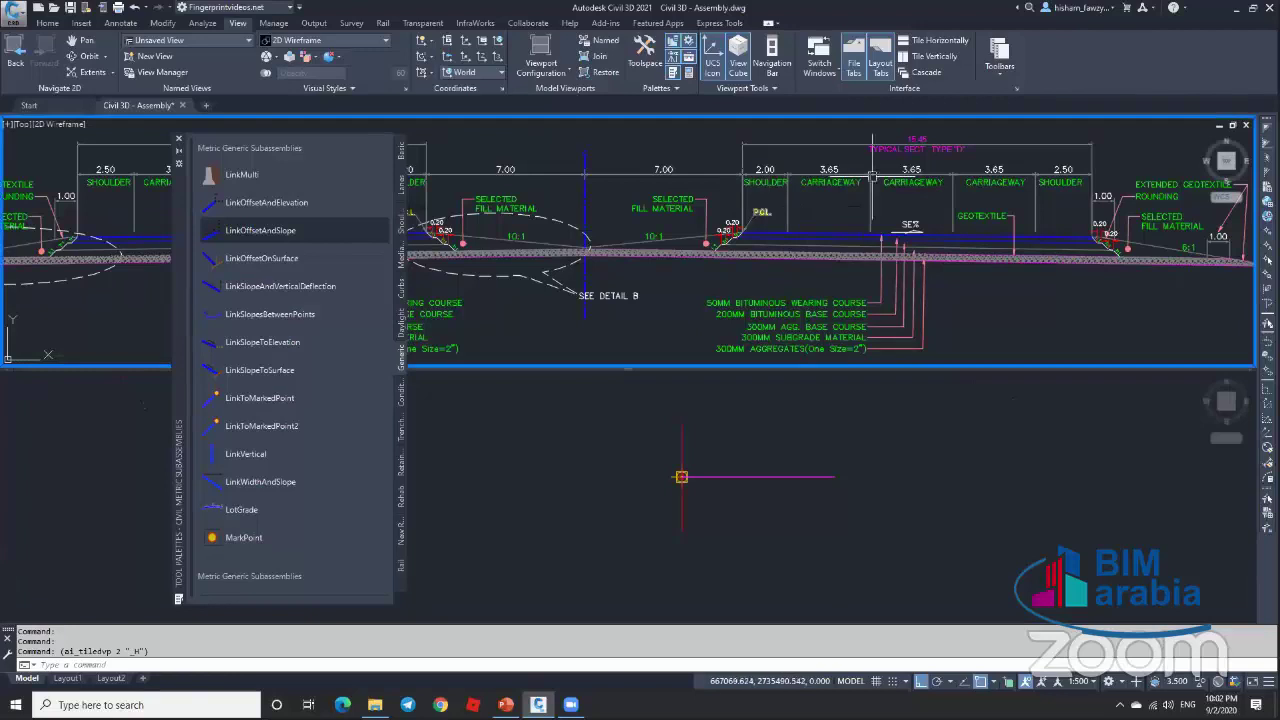
pyautogui.scroll(4, 918, 140)
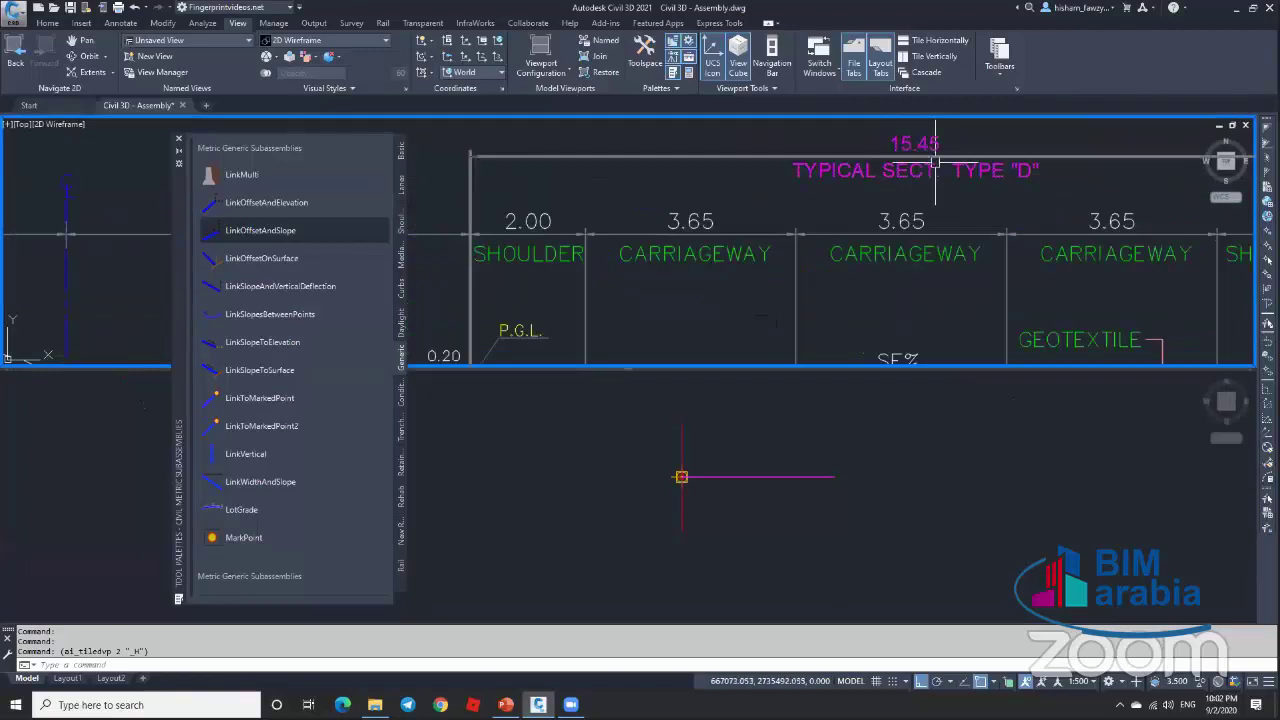
pyautogui.scroll(-4, 751, 174)
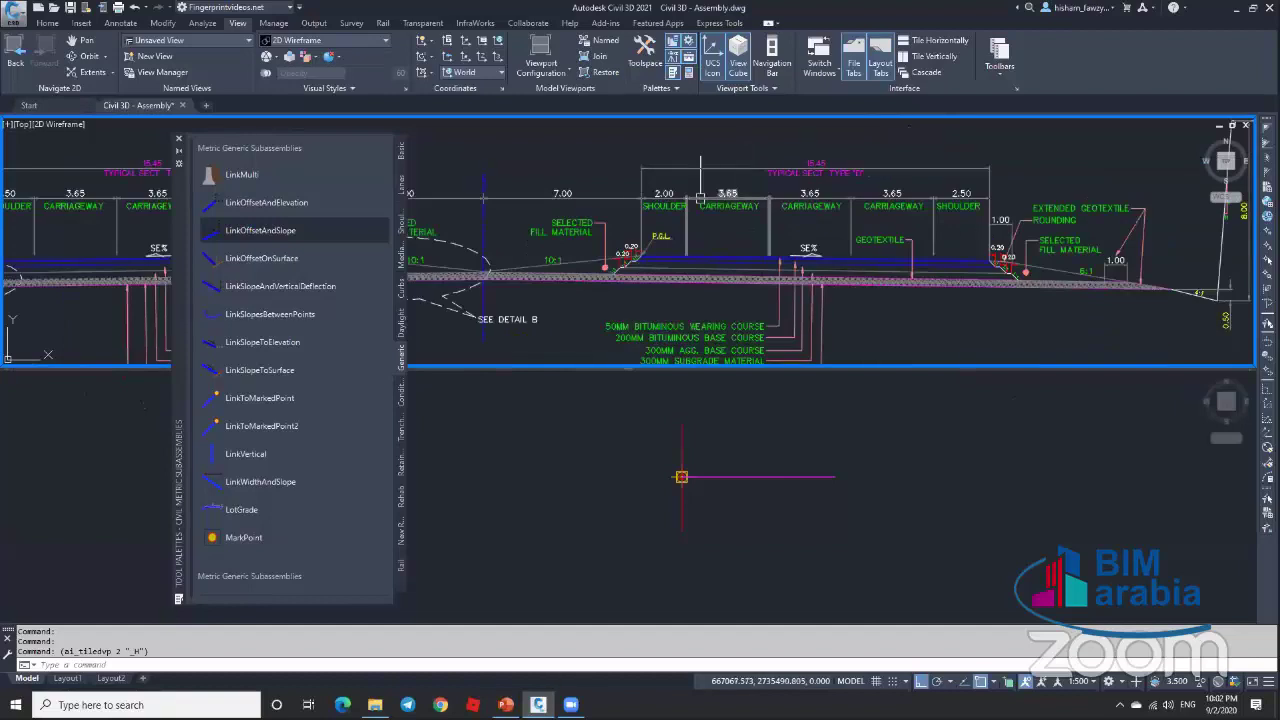
# Step: Choose LaneSuperelevationAOR from the Lanes tab and set its width to 15.45 m
pyautogui.click(400, 180)
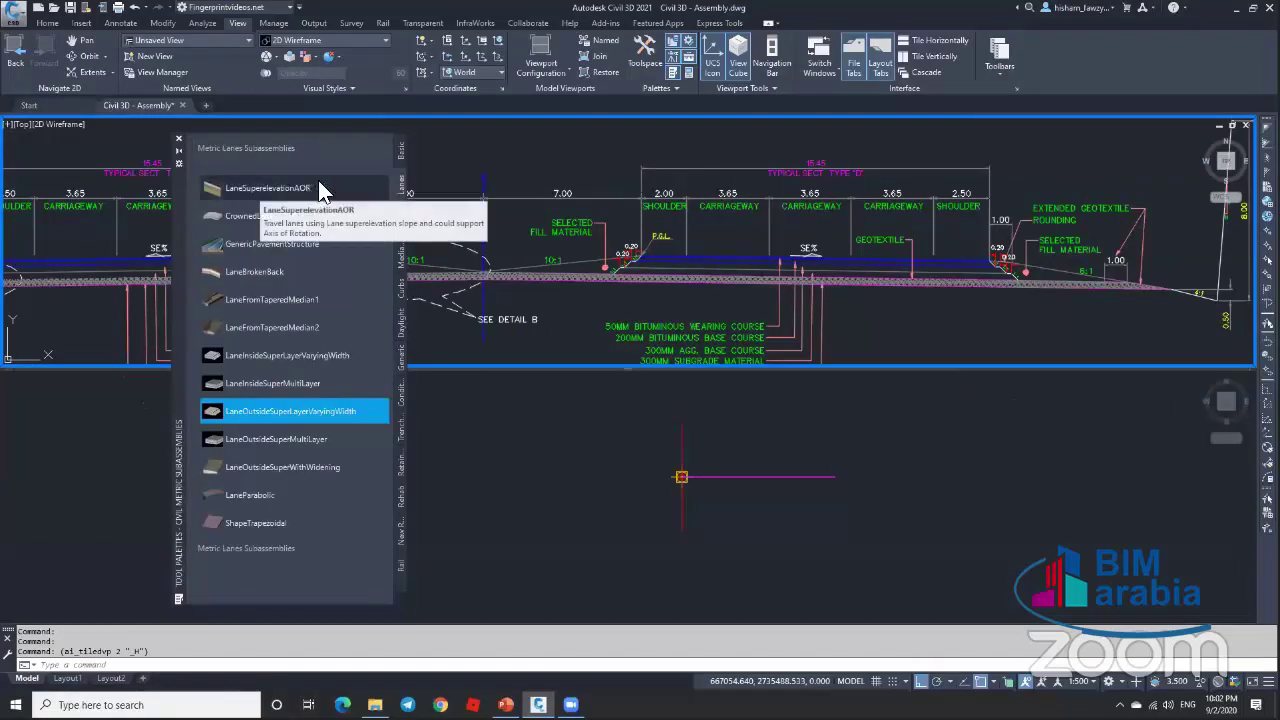
pyautogui.click(290, 188)
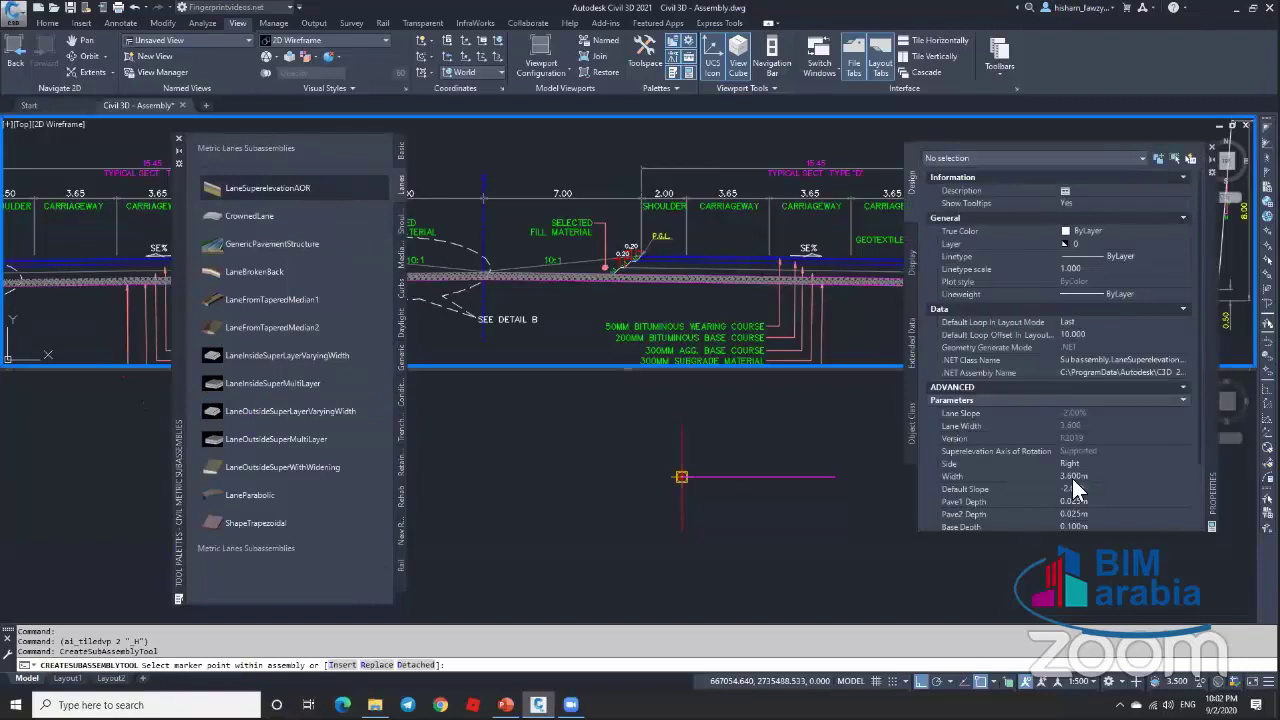
pyautogui.click(1073, 477)
pyautogui.write('15')
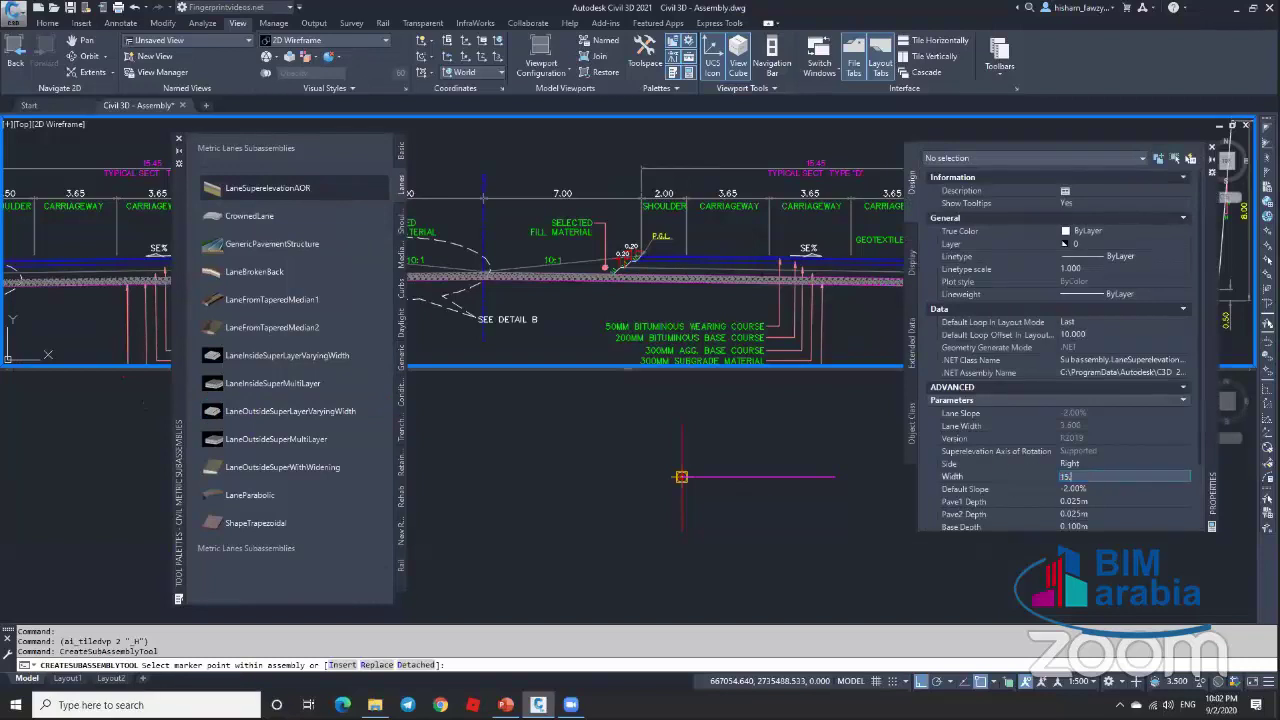
pyautogui.write('.45')
pyautogui.click(1093, 488)
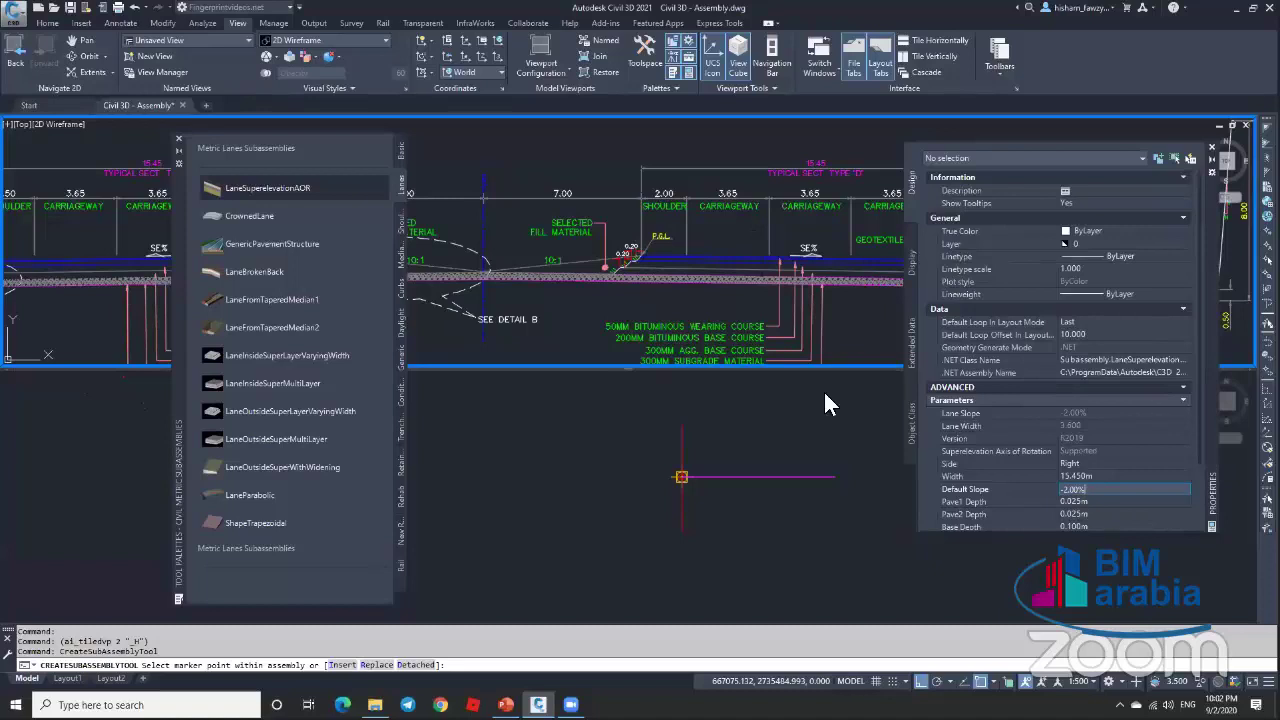
# Step: Set Pave1 depth 0.05, Pave2 0.2 and Base 0.3, then attach the lane at the assembly marker
pyautogui.moveTo(737, 310); pyautogui.dragTo(714, 265, button='middle')
pyautogui.click(1096, 502)
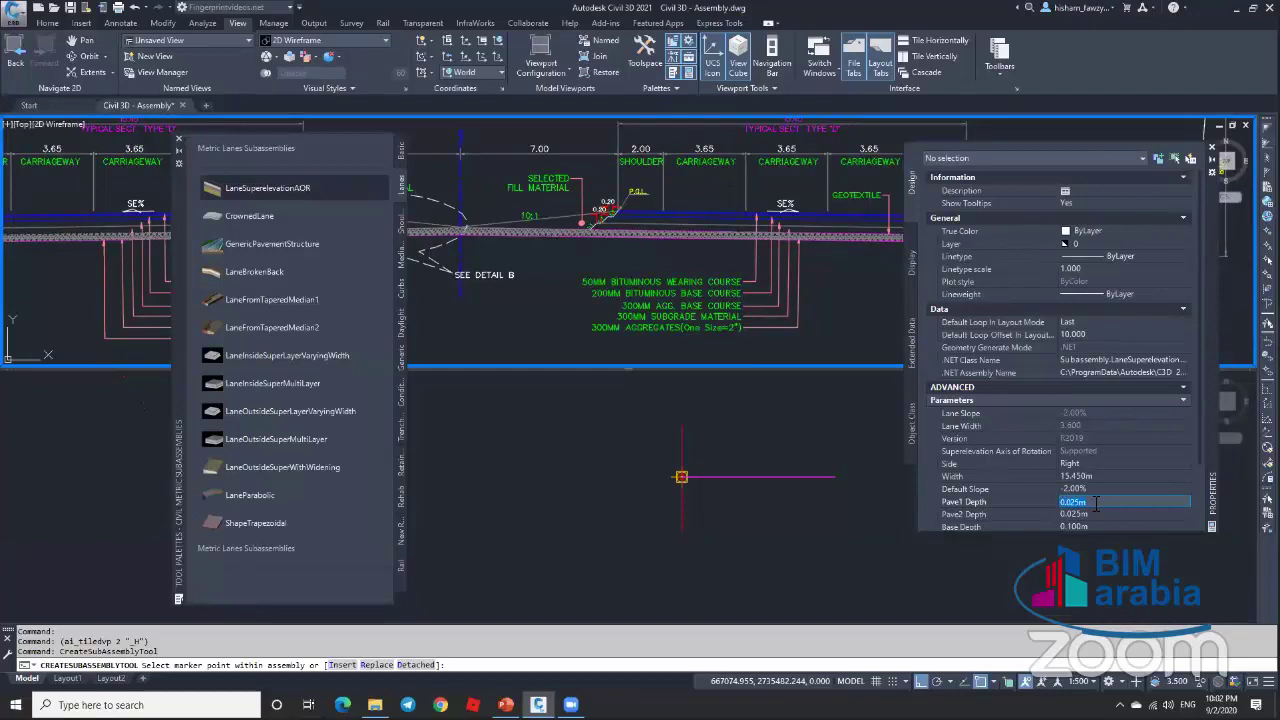
pyautogui.write('5')
pyautogui.click(1098, 514)
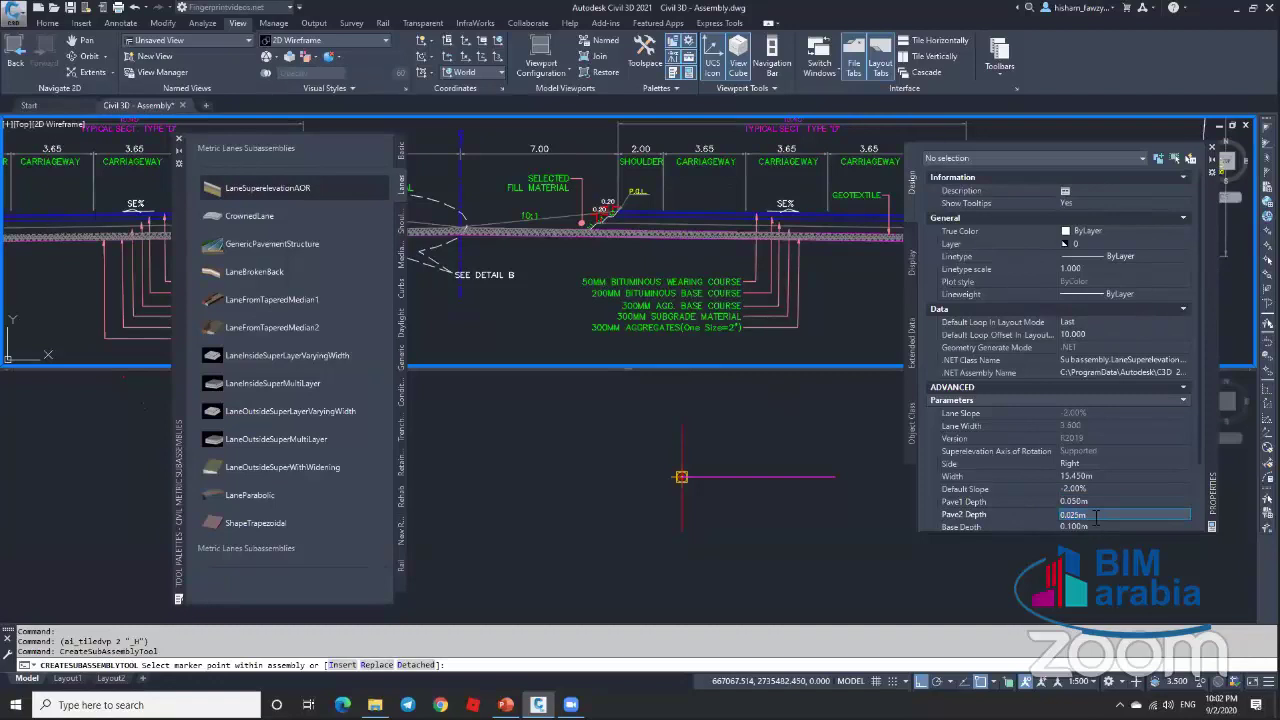
pyautogui.write('.2')
pyautogui.press('Return')
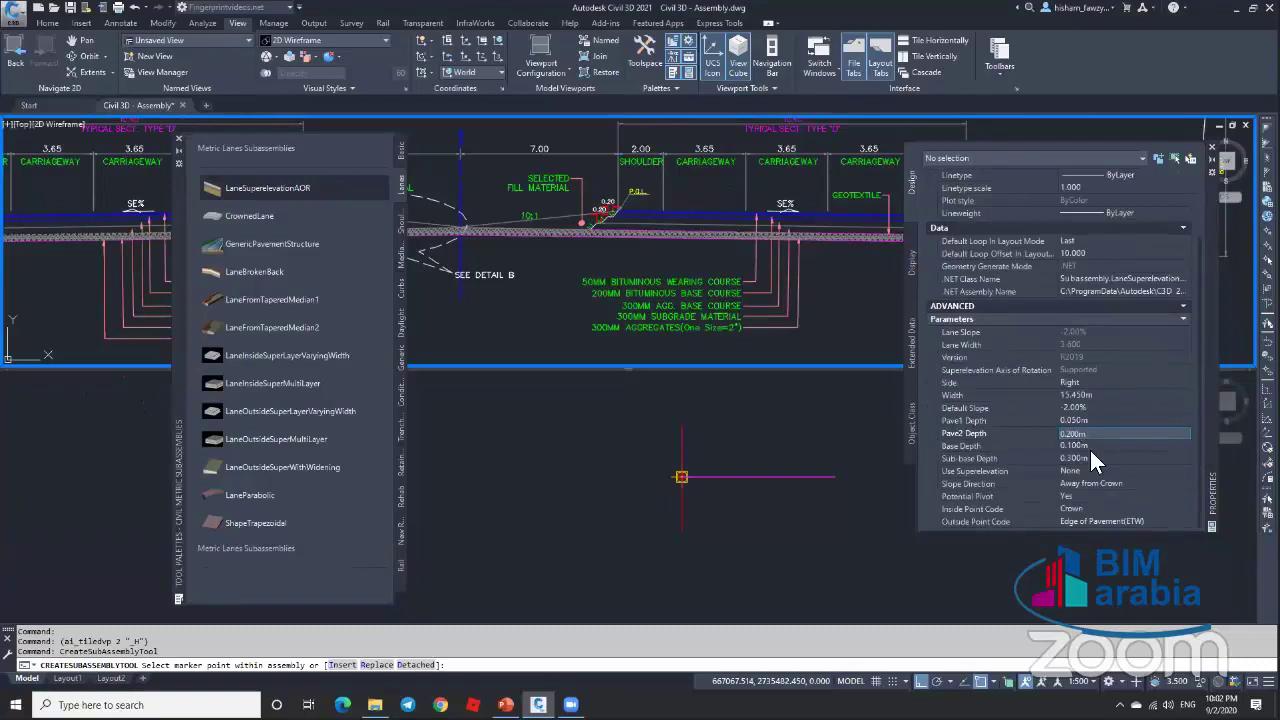
pyautogui.click(1095, 446)
pyautogui.write('.3')
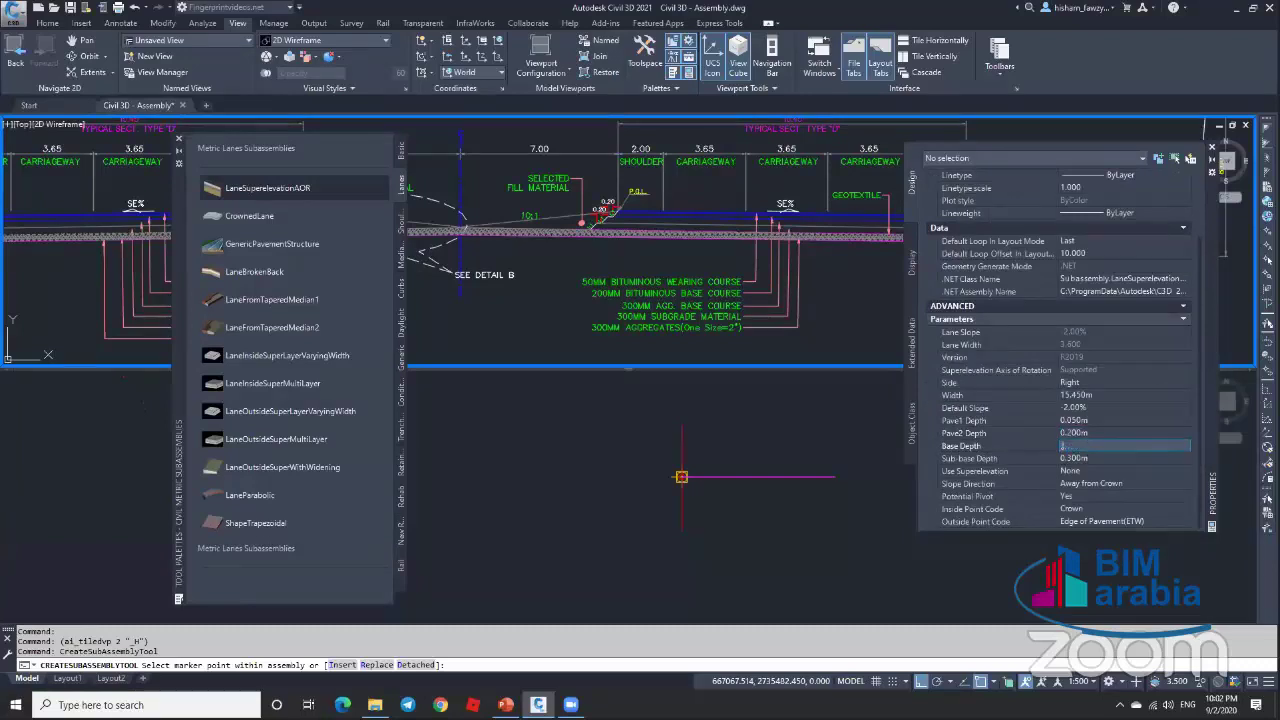
pyautogui.press('Return')
pyautogui.click(1106, 458)
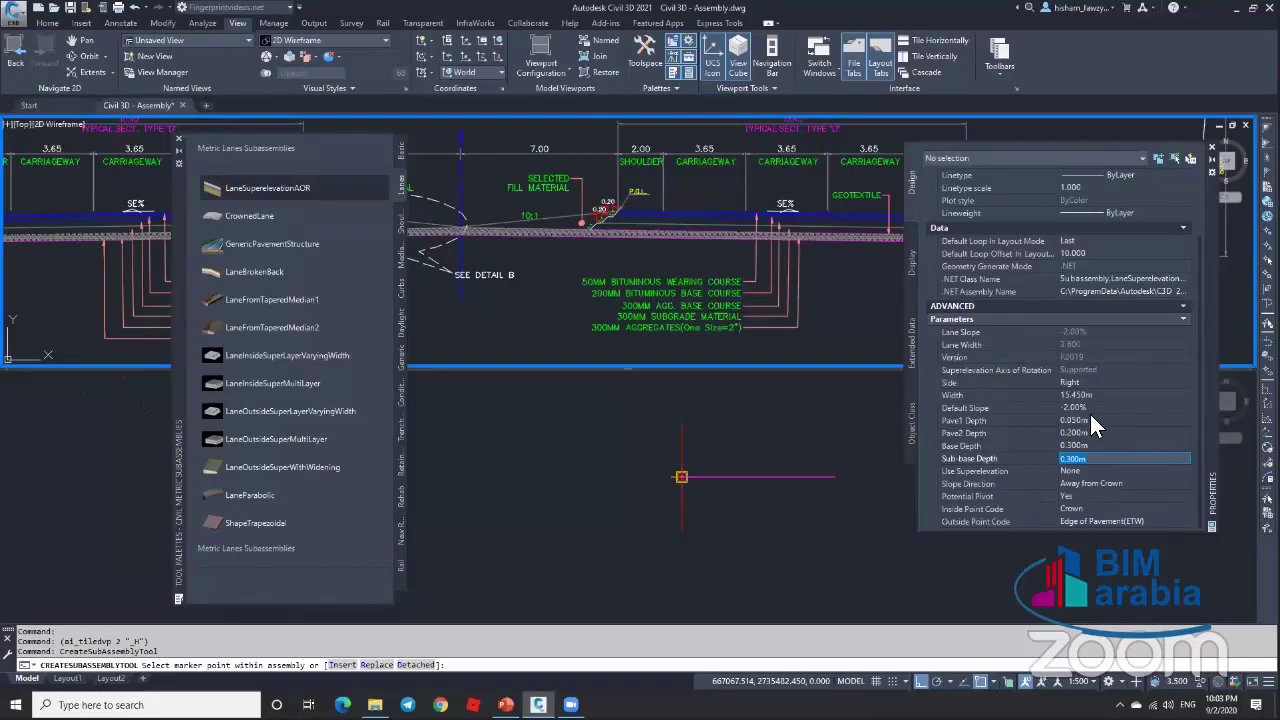
pyautogui.click(815, 481)
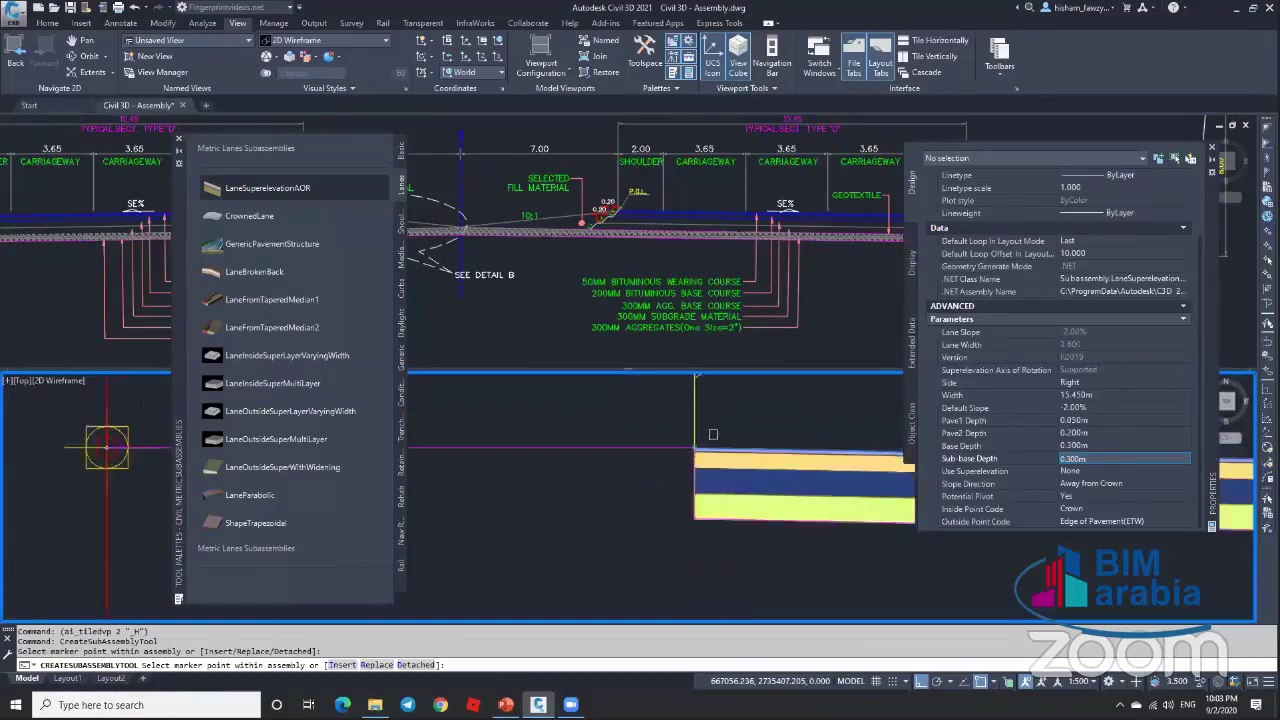
pyautogui.press('Escape')
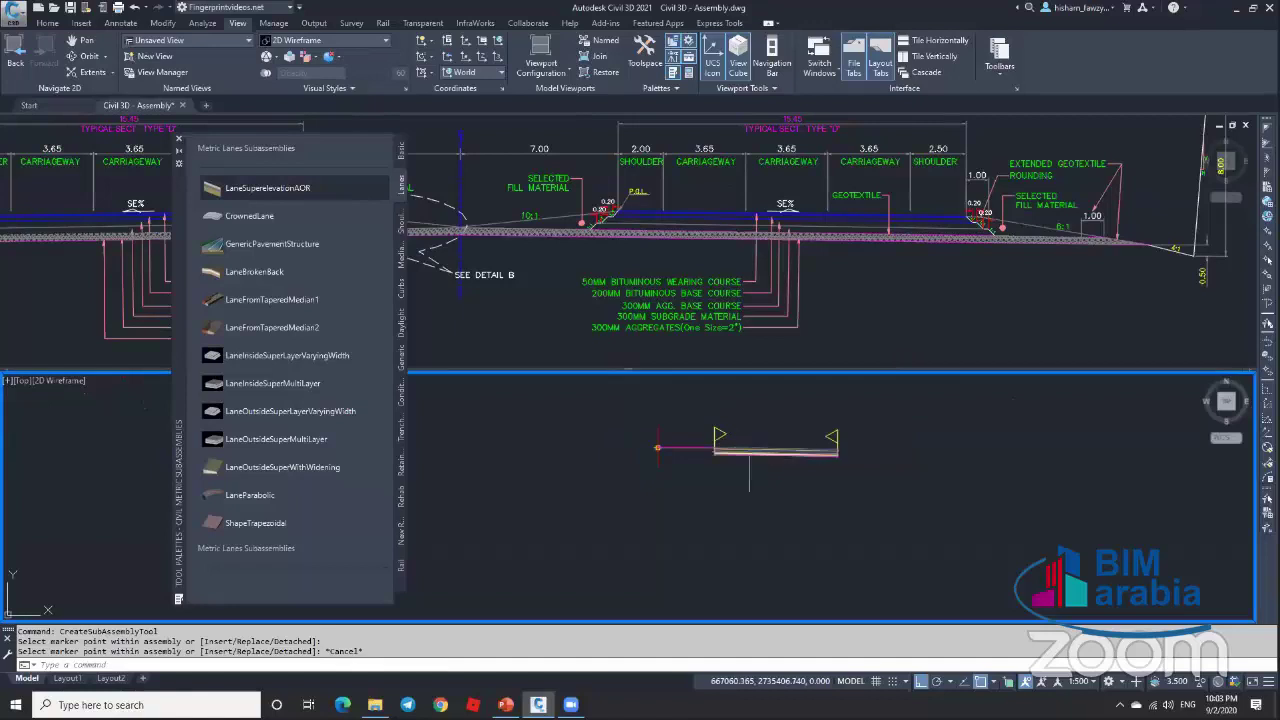
pyautogui.click(952, 272)
pyautogui.scroll(5, 982, 221)
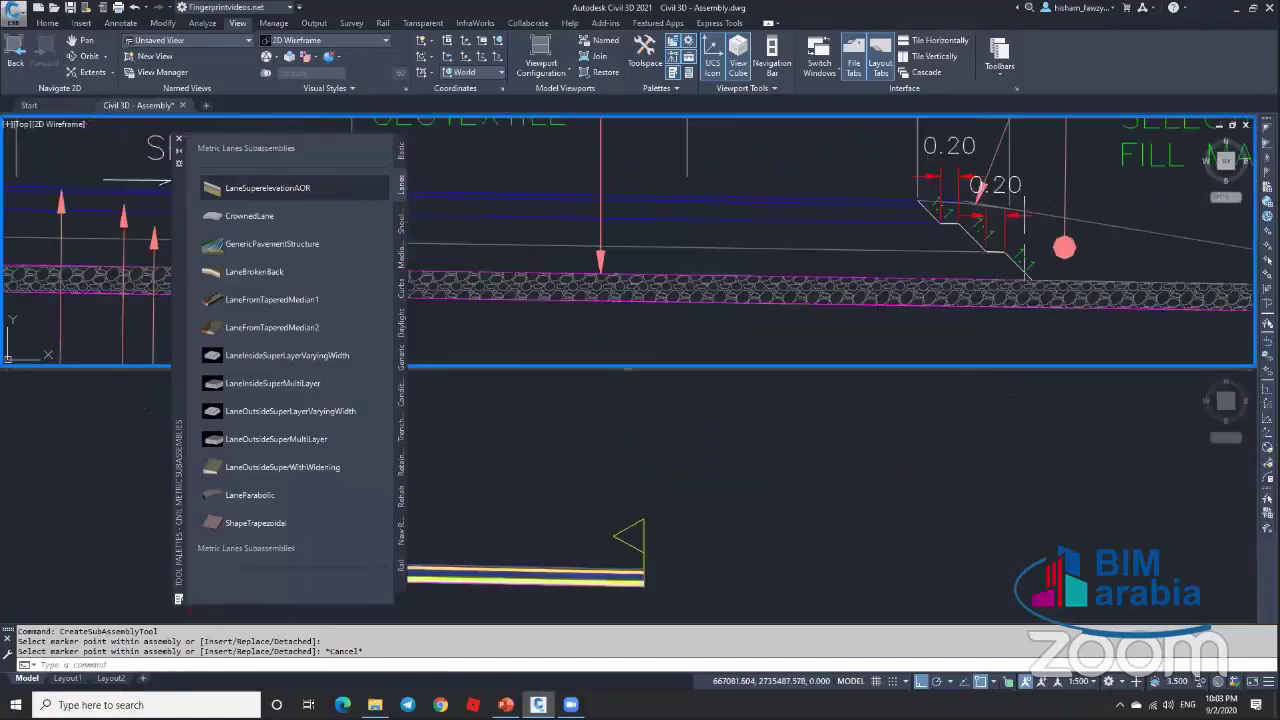
pyautogui.scroll(-8, 980, 186)
pyautogui.scroll(6, 825, 226)
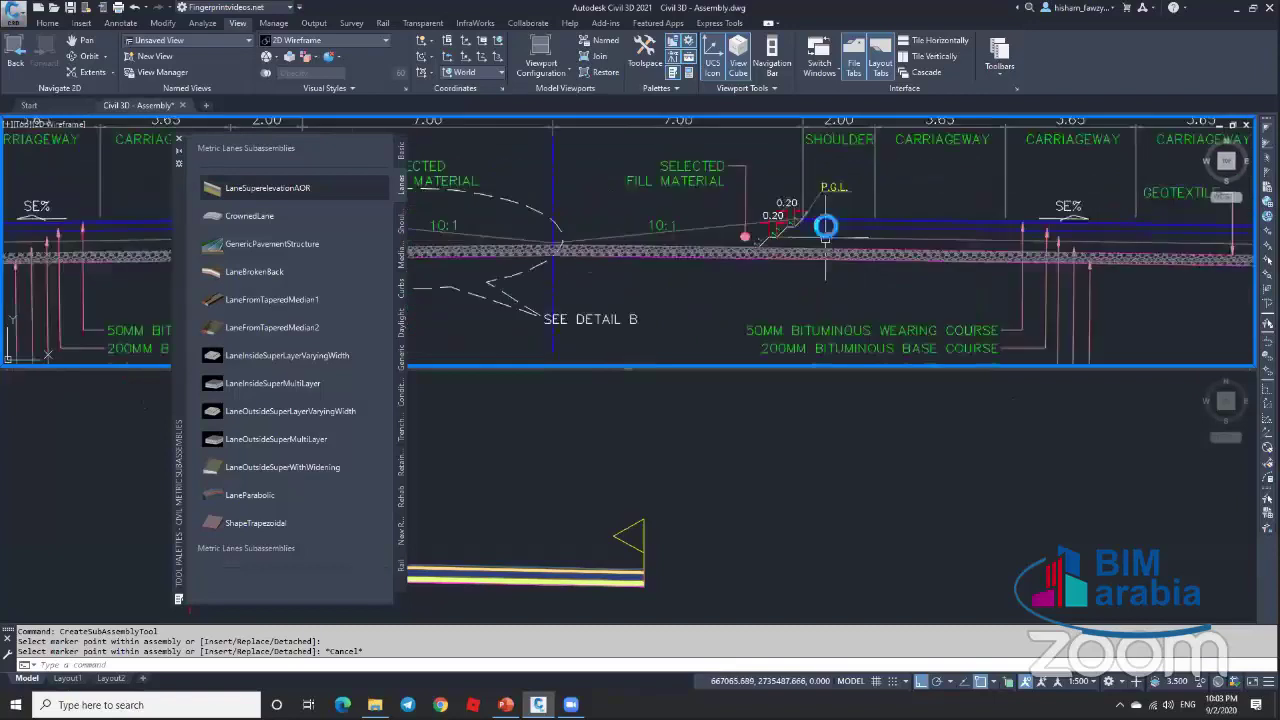
pyautogui.scroll(2, 825, 226)
pyautogui.scroll(-2, 766, 263)
pyautogui.click(737, 432)
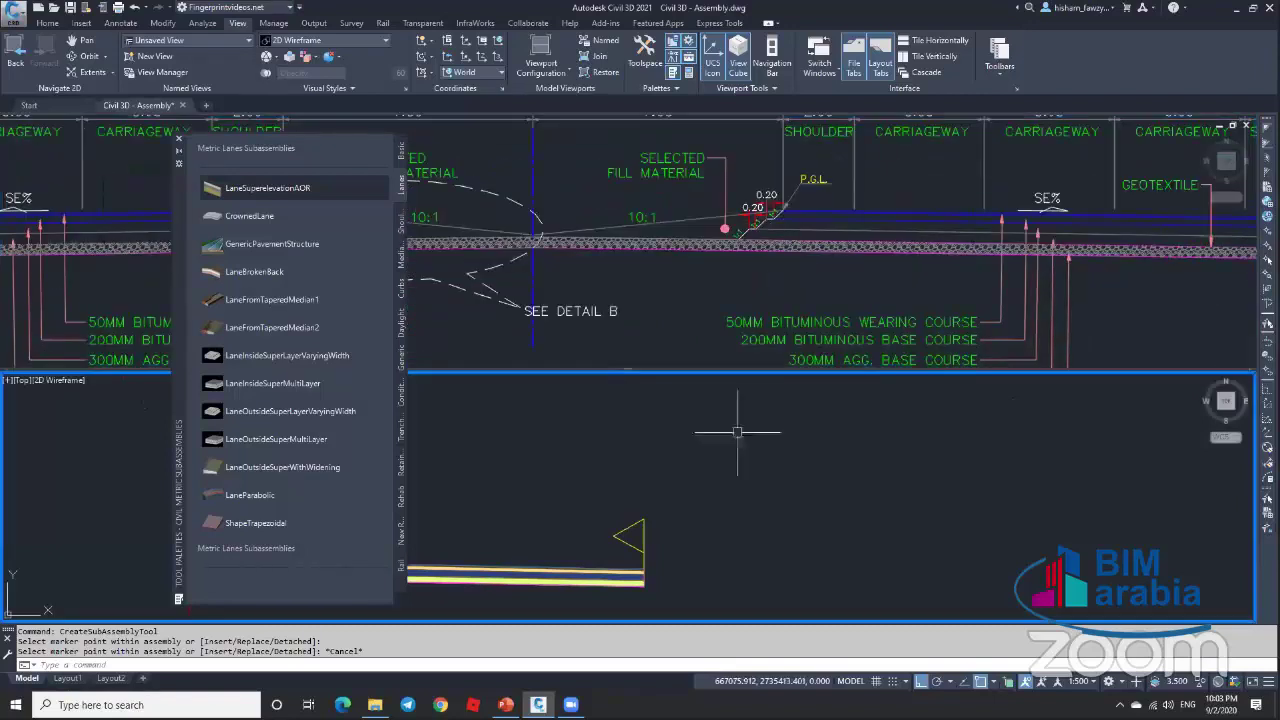
pyautogui.scroll(-1, 760, 440)
pyautogui.scroll(6, 771, 440)
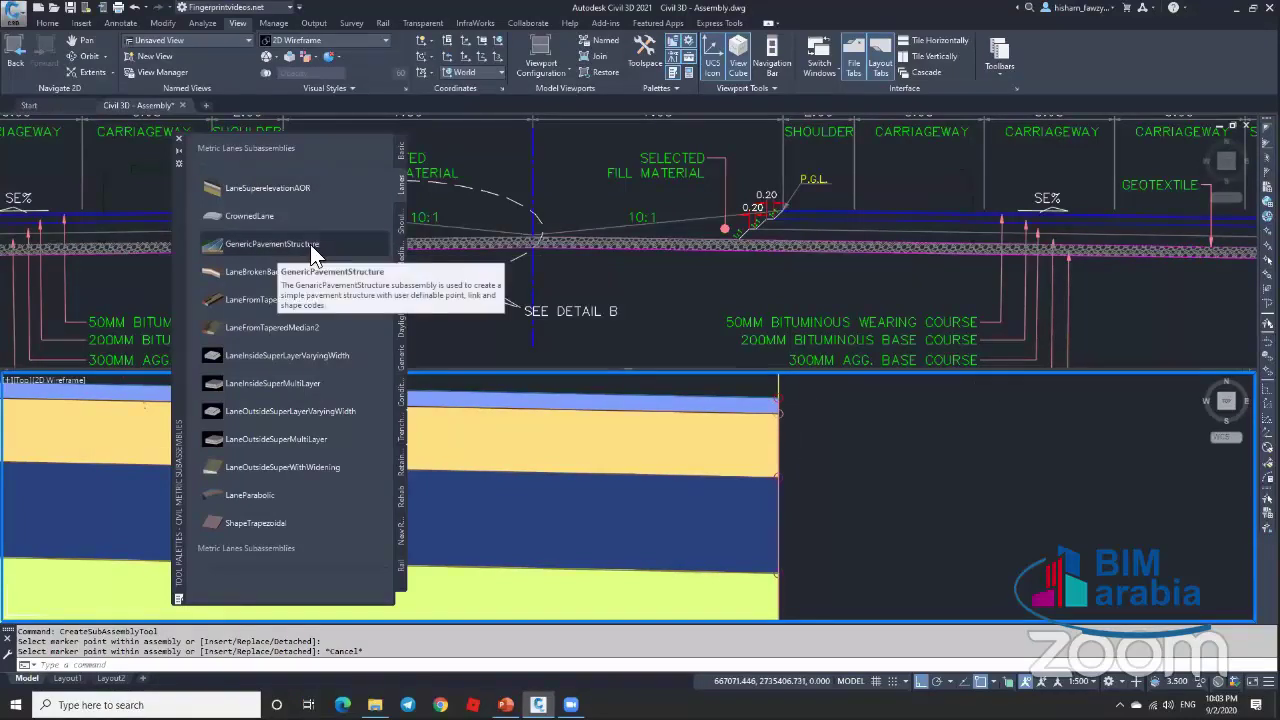
# Step: Start a GenericPavementStructure subassembly with Width 1 and Shift Width 0
pyautogui.click(310, 244)
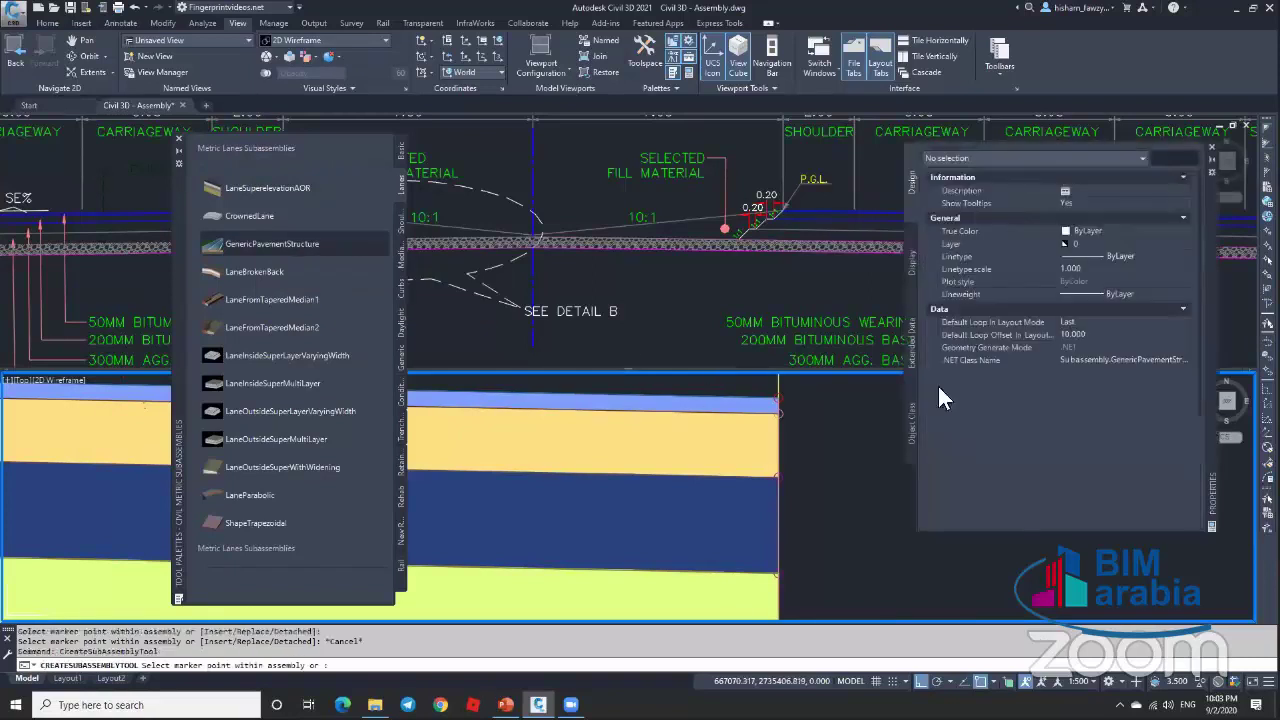
pyautogui.click(1103, 489)
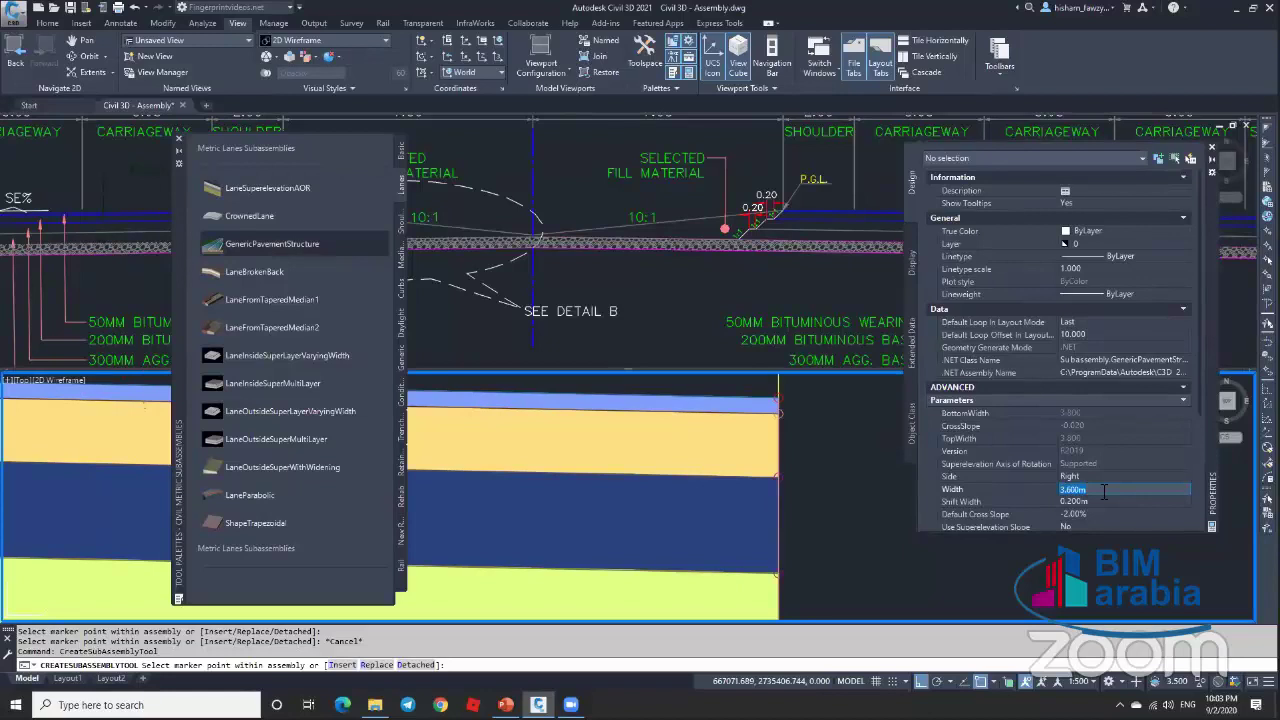
pyautogui.write('1')
pyautogui.click(1095, 502)
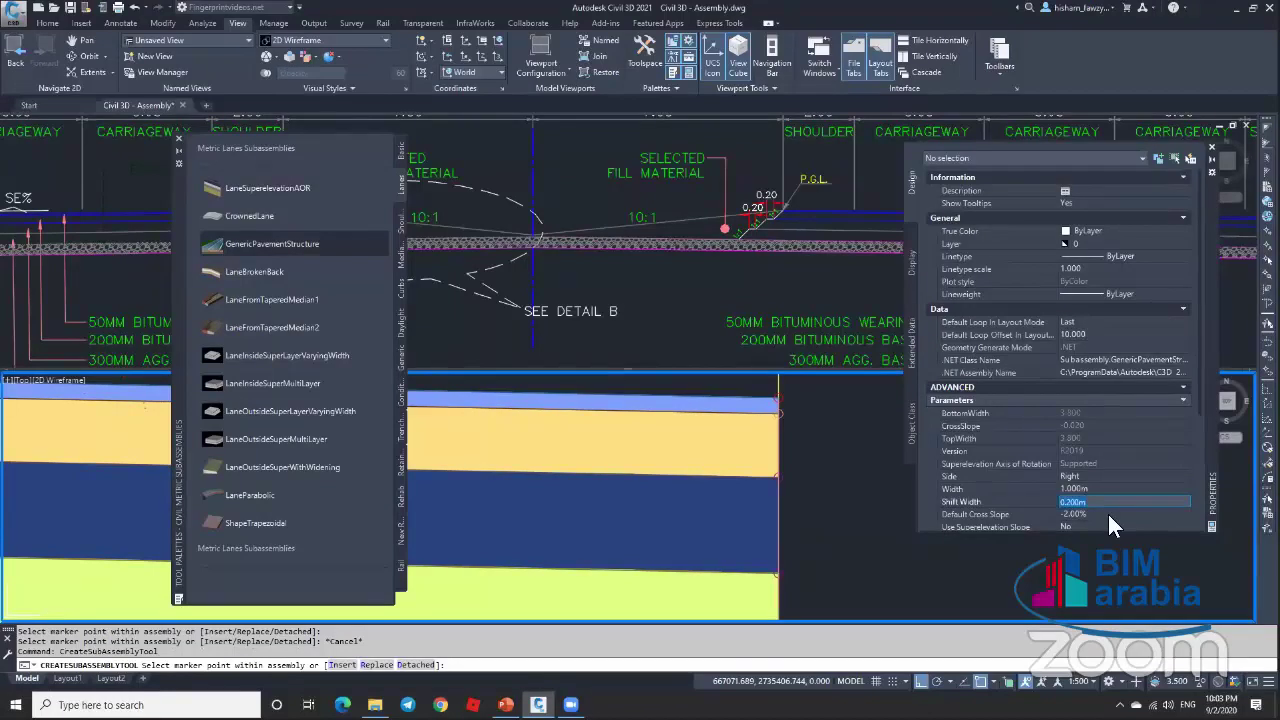
pyautogui.write('0')
pyautogui.click(1086, 514)
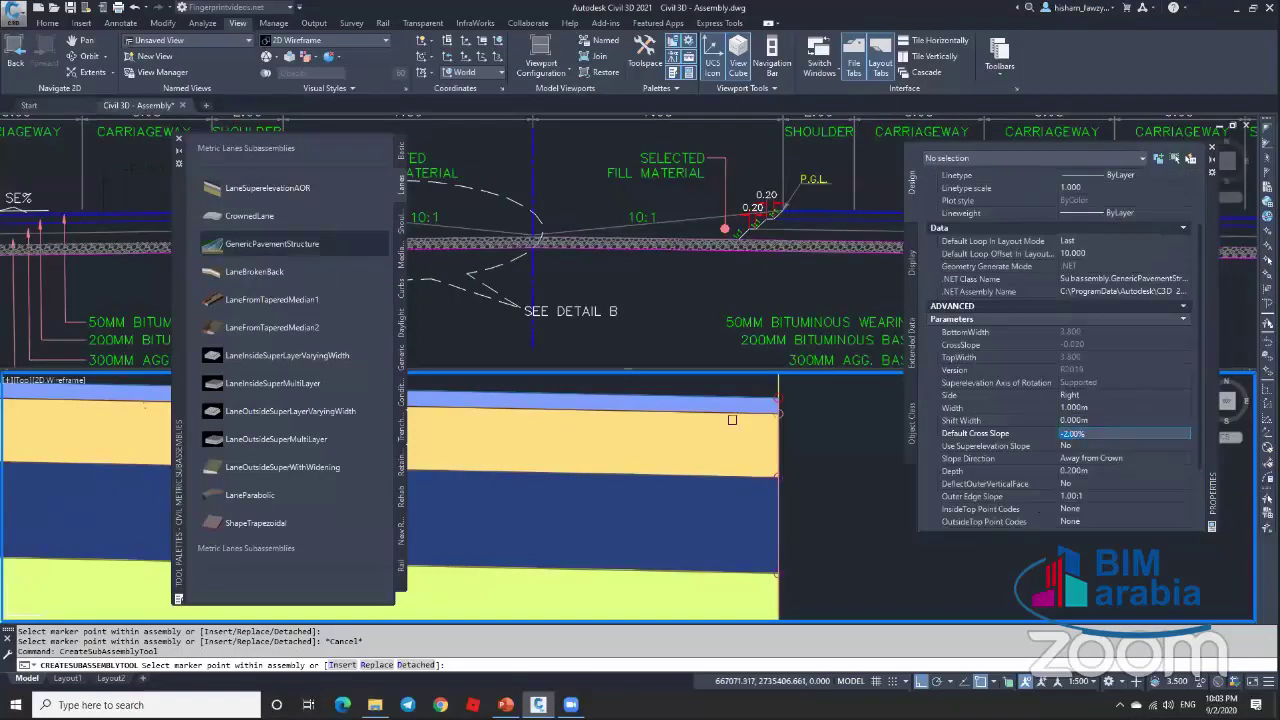
# Step: Set the layer's Depth to 0.050 m and DeflectOuterVerticalFace to Yes
pyautogui.click(1096, 470)
pyautogui.press('BackSpace')
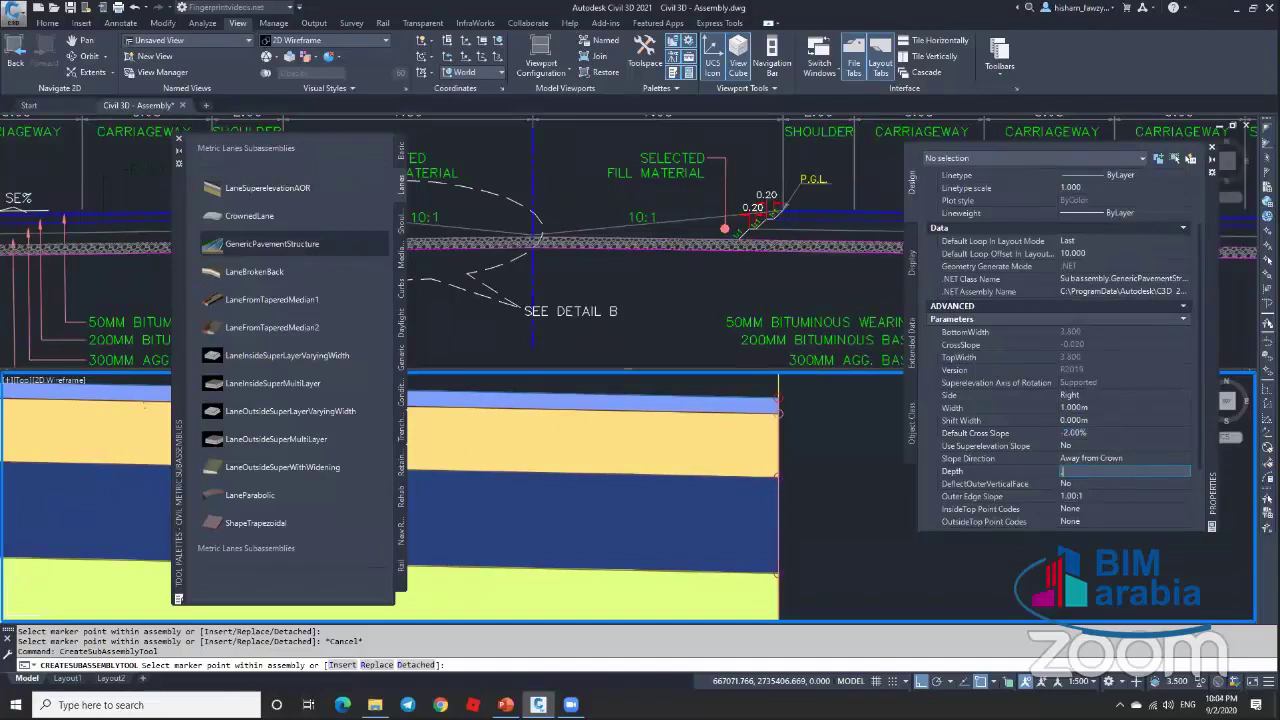
pyautogui.press('Tab')
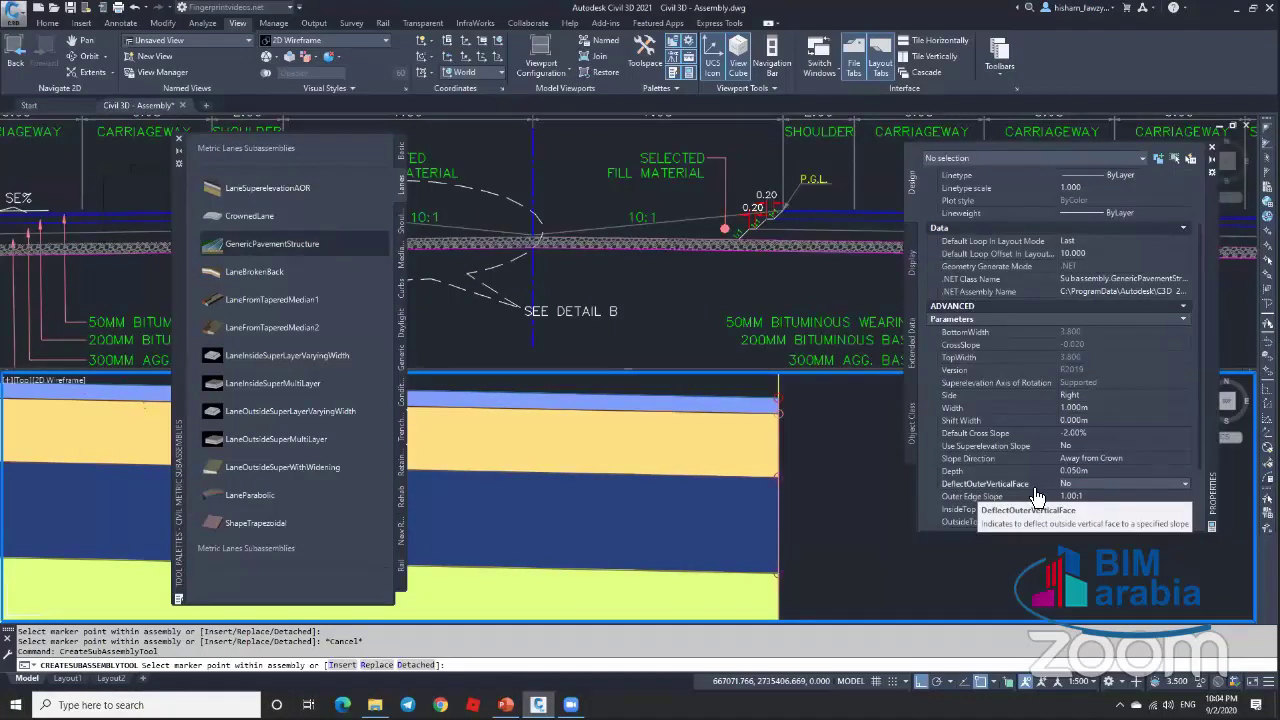
pyautogui.click(1092, 484)
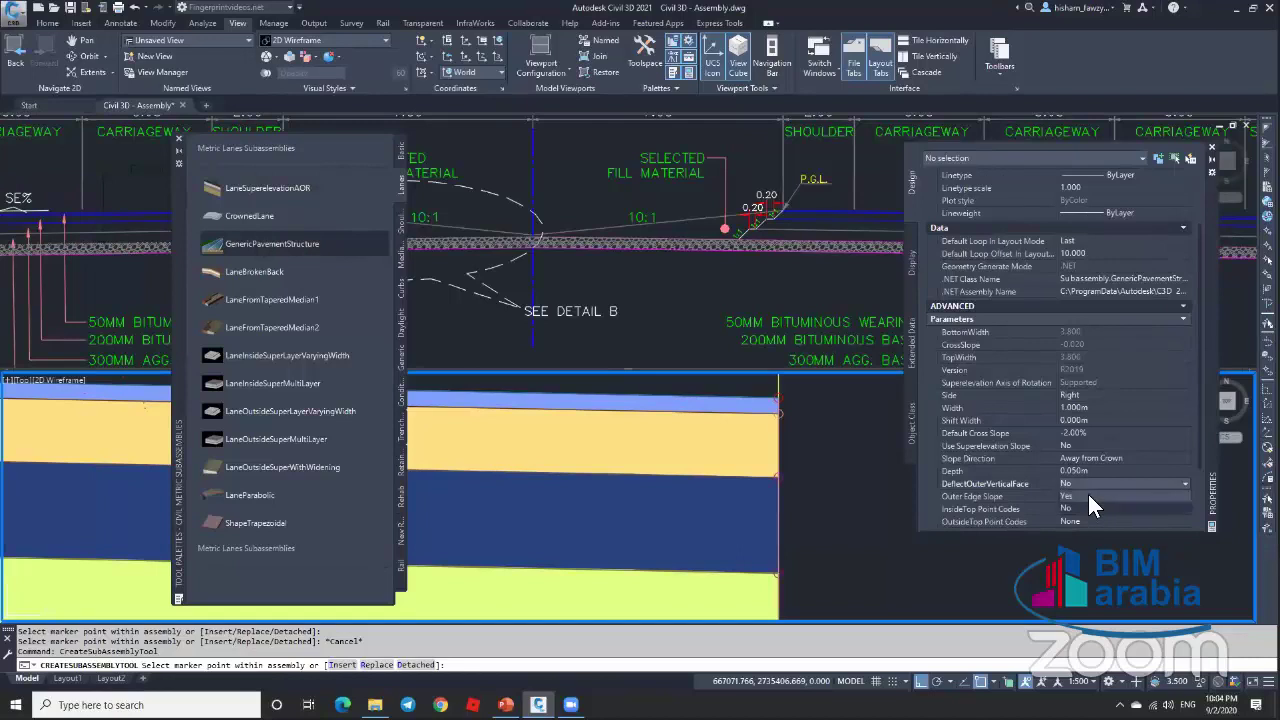
pyautogui.click(1072, 496)
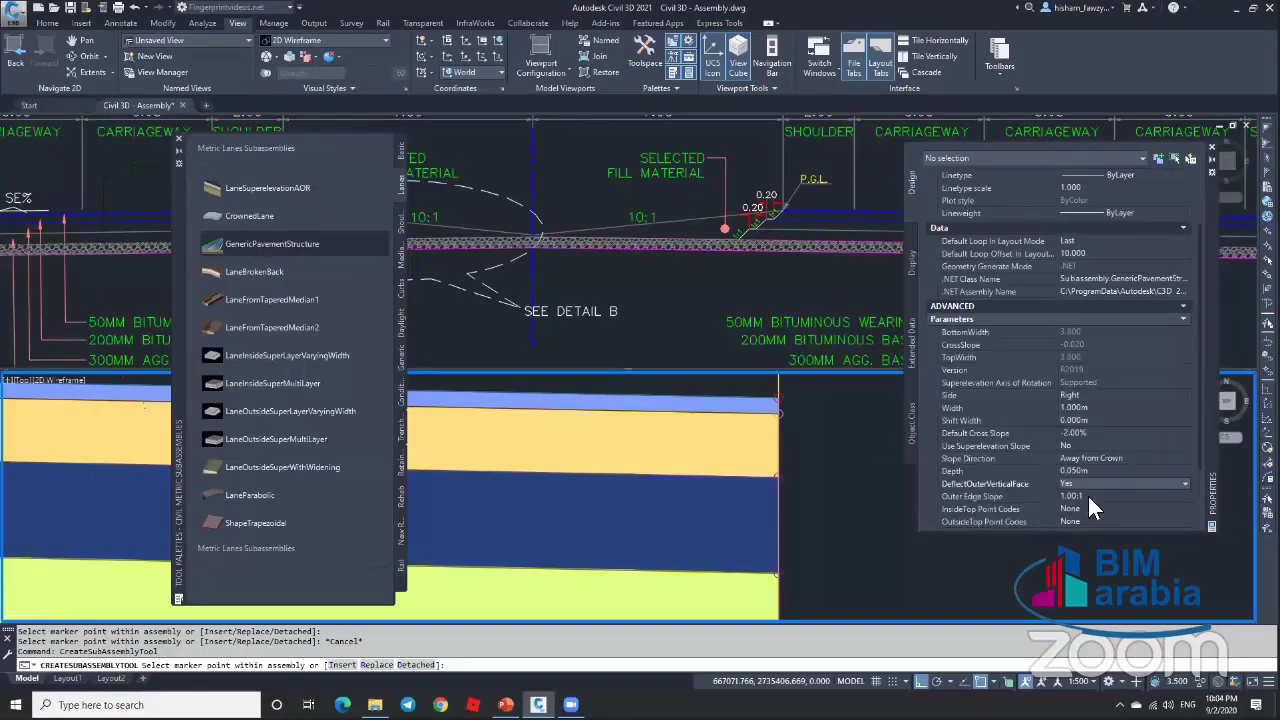
pyautogui.scroll(-2, 798, 454)
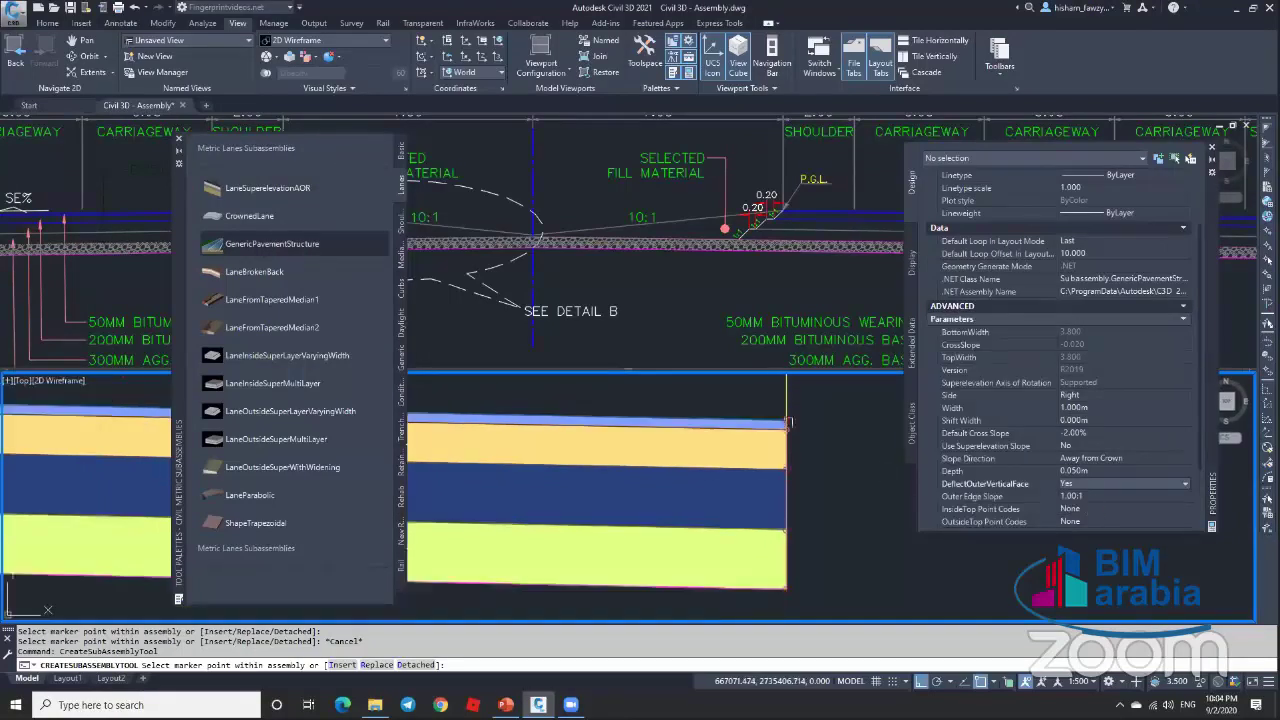
pyautogui.scroll(1, 775, 422)
pyautogui.scroll(1, 735, 440)
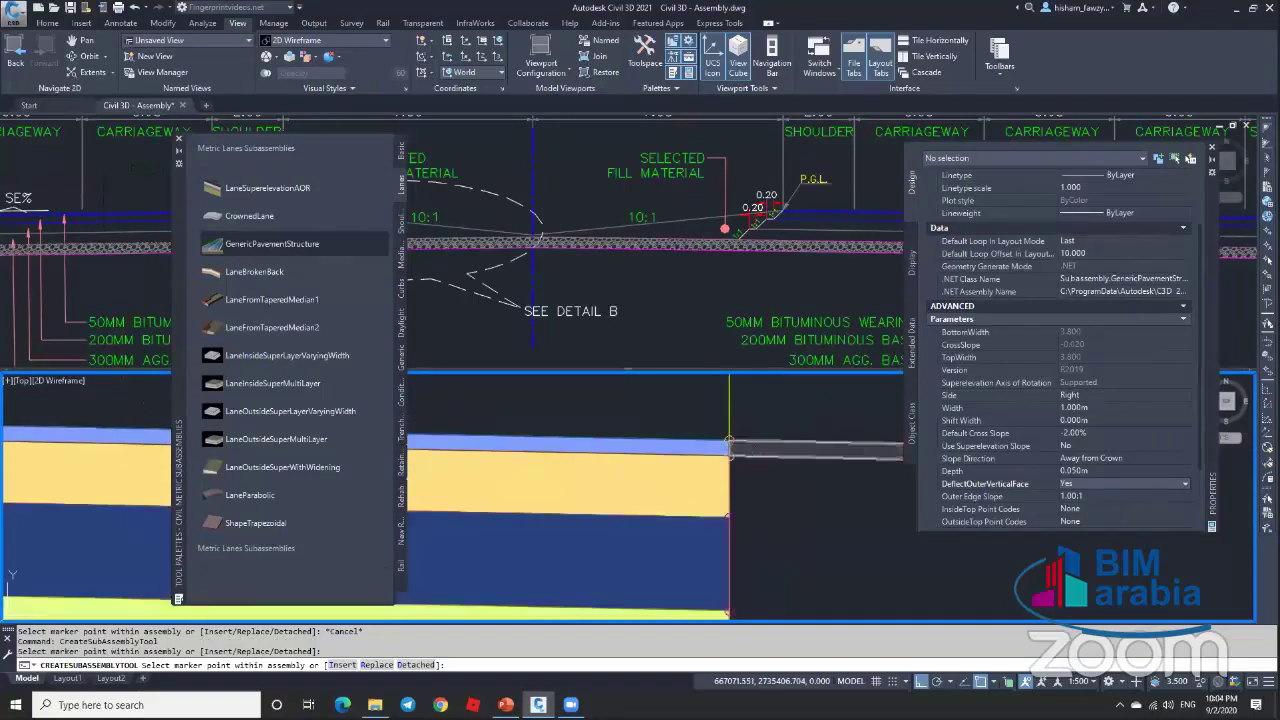
# Step: End placement, check the typical section, and select the new 1.000 m GenericPavementStructure layer
pyautogui.press('Escape')
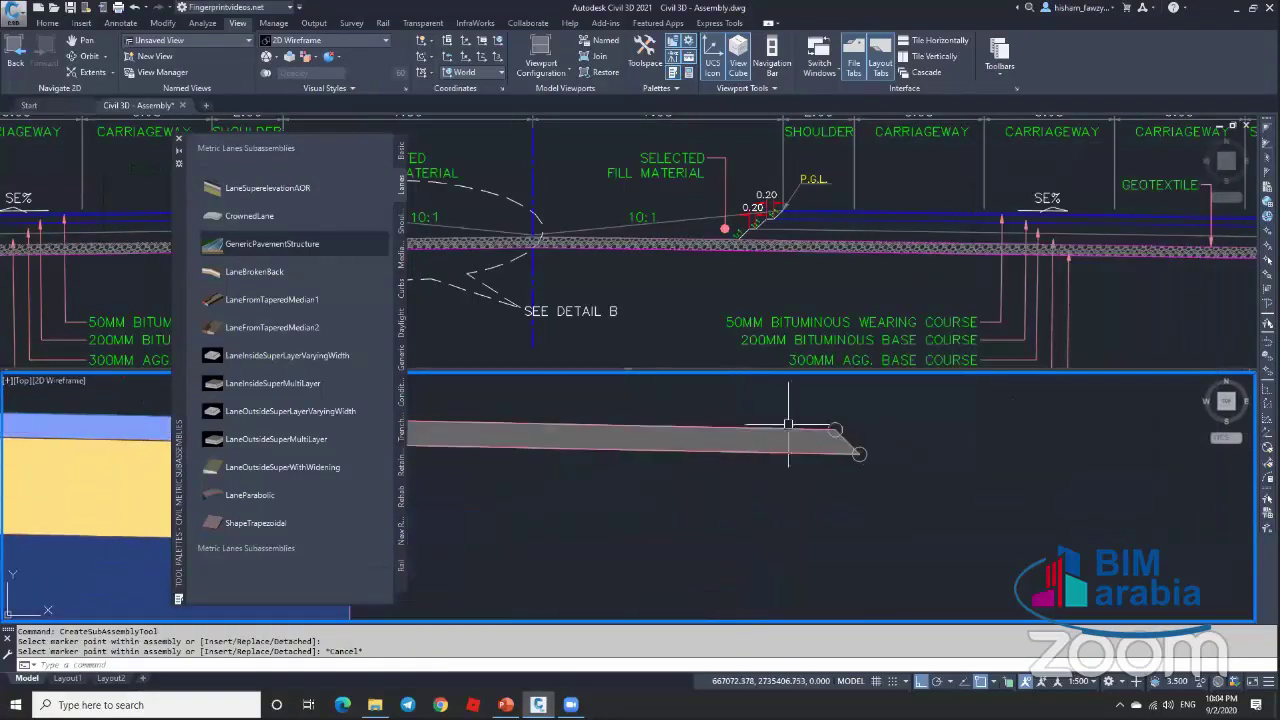
pyautogui.scroll(-2, 740, 434)
pyautogui.scroll(1, 712, 432)
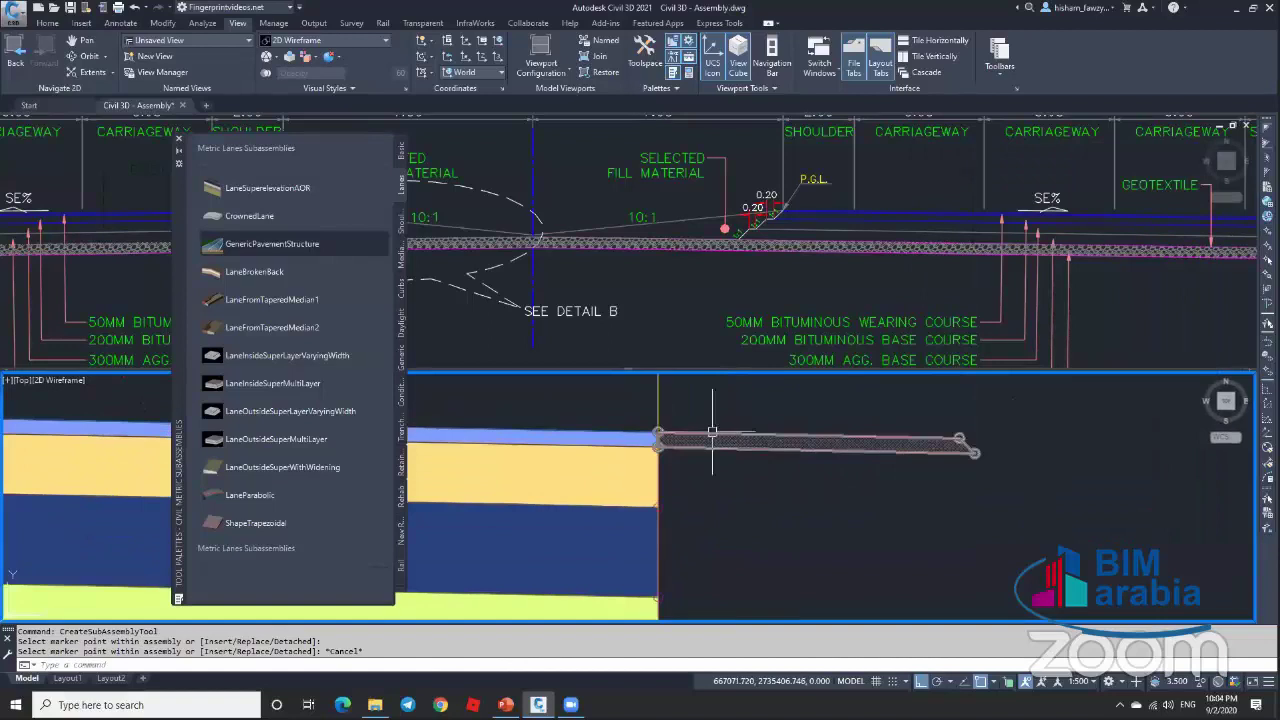
pyautogui.click(737, 280)
pyautogui.scroll(-2, 660, 290)
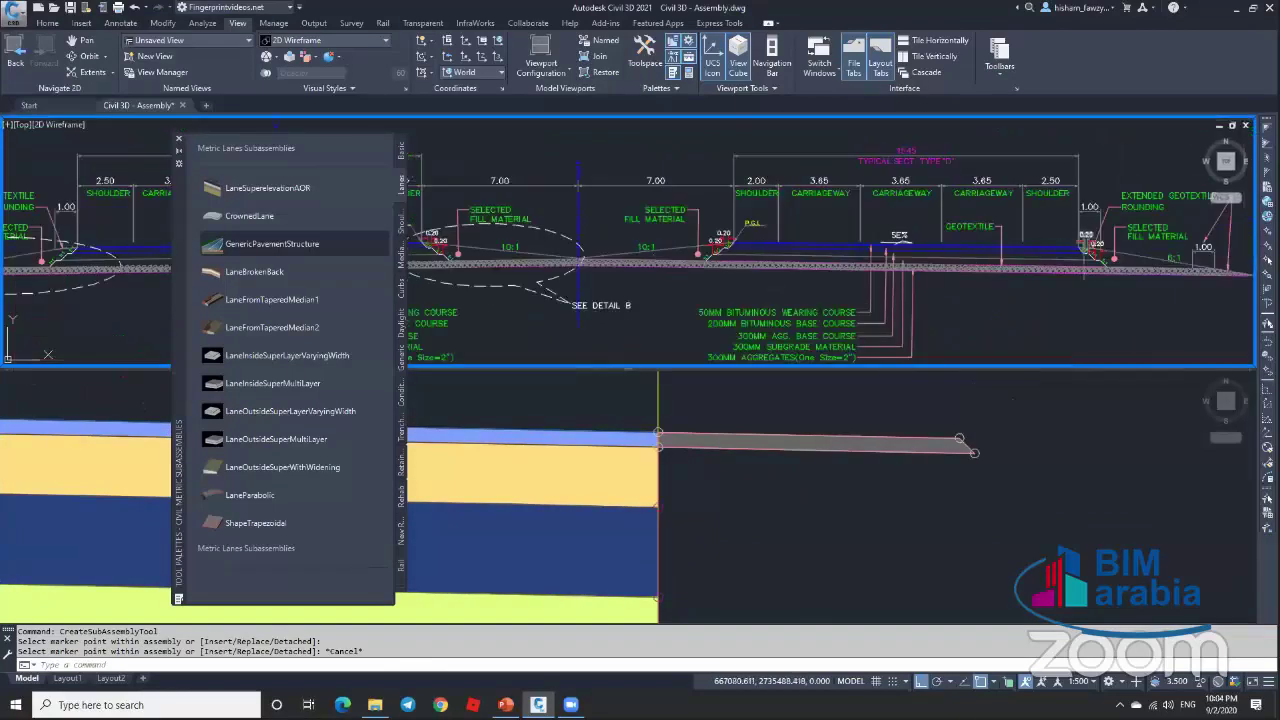
pyautogui.scroll(6, 1085, 262)
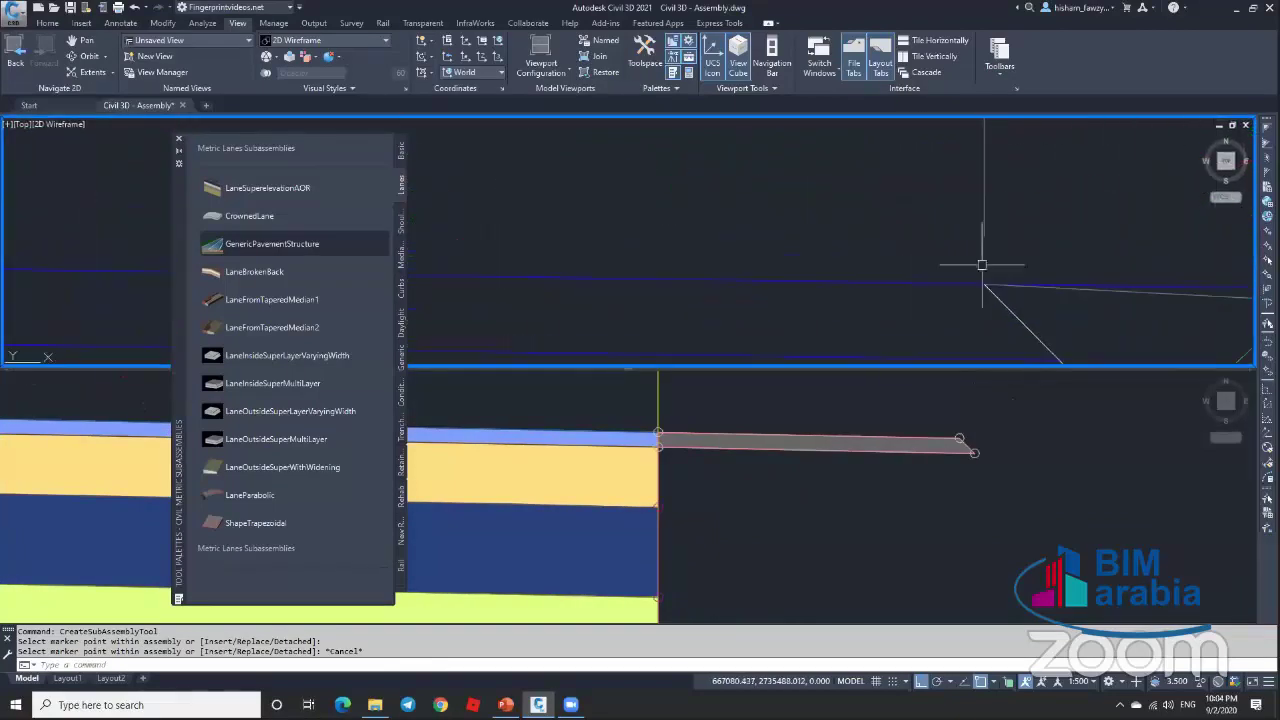
pyautogui.scroll(-6, 981, 265)
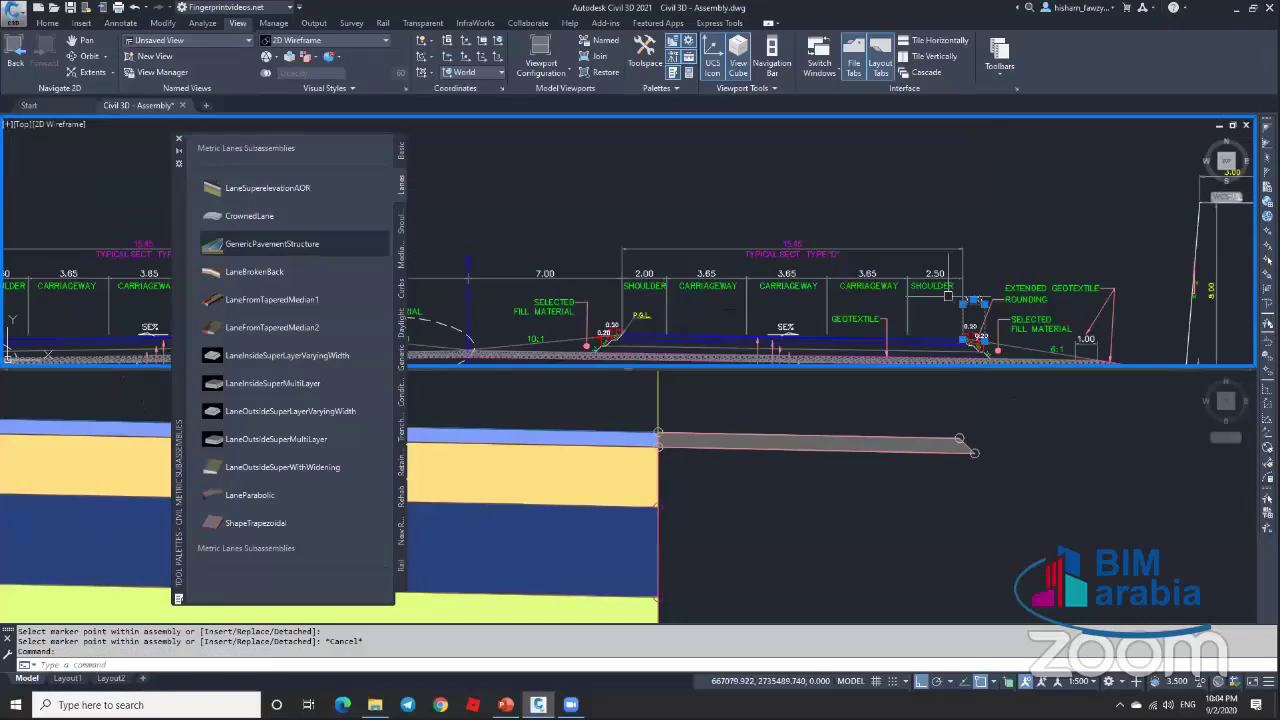
pyautogui.scroll(6, 948, 296)
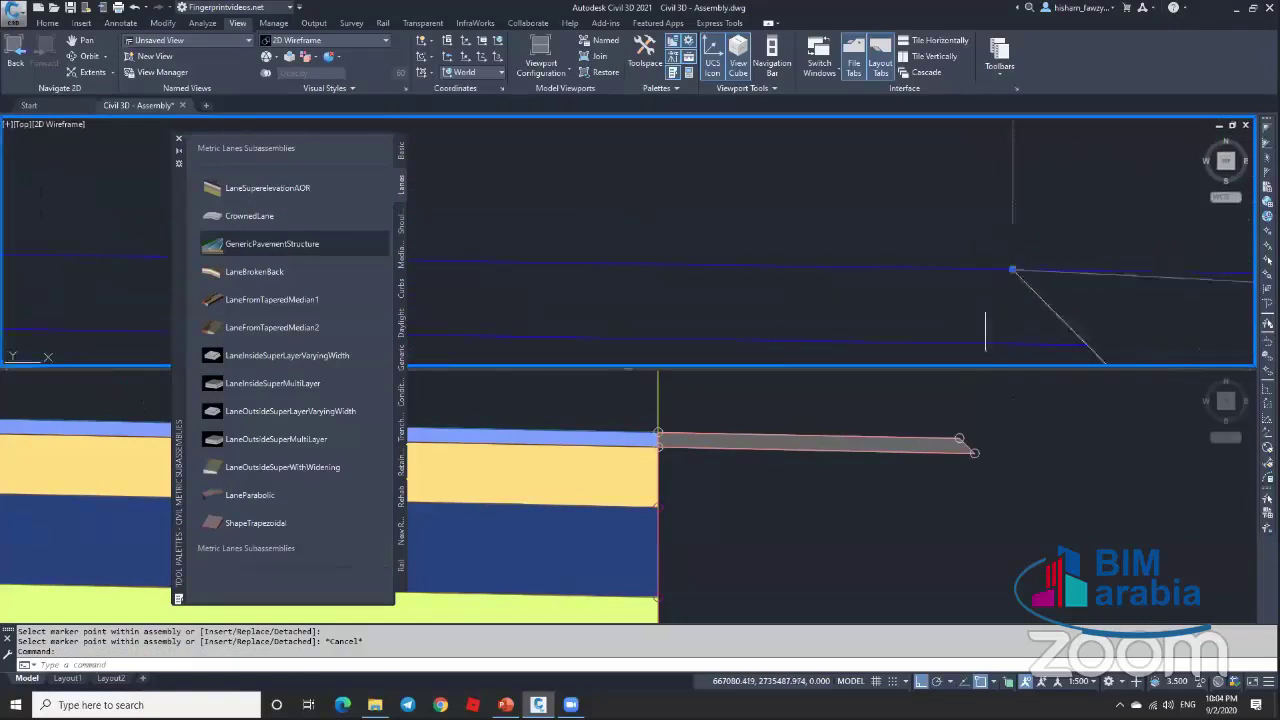
pyautogui.scroll(-5, 893, 262)
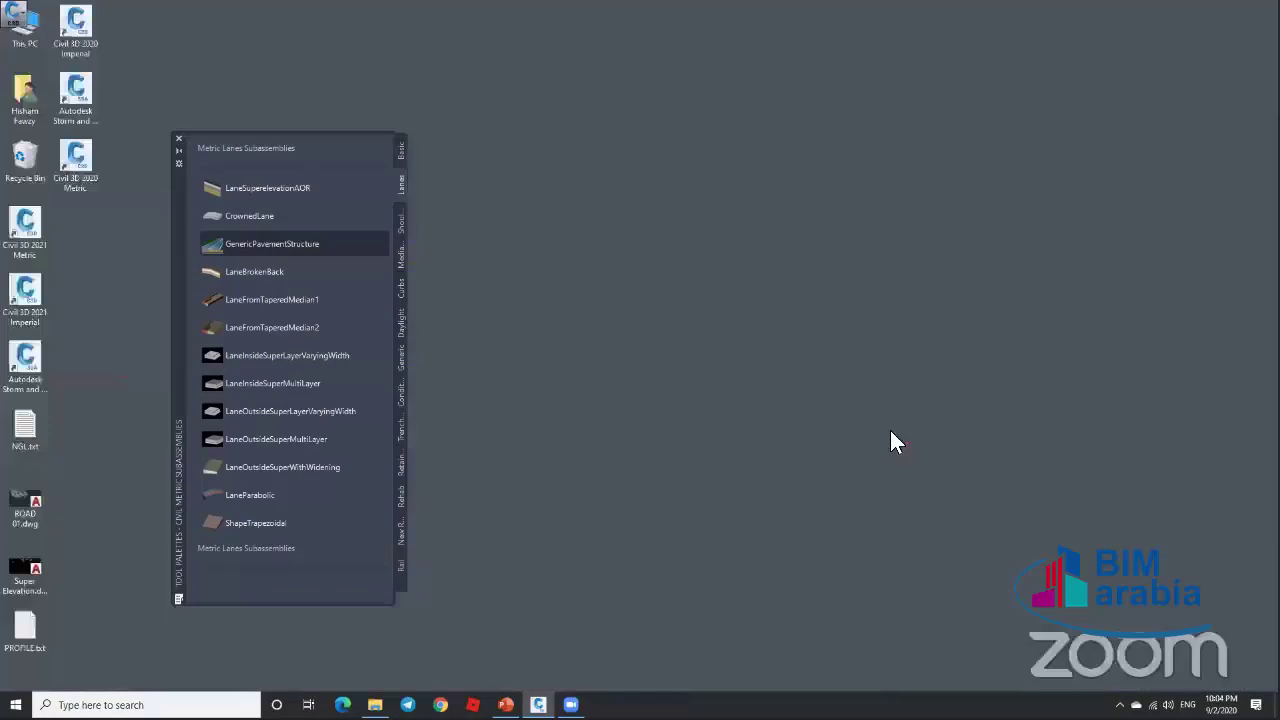
pyautogui.click(894, 489)
# Step: Open the edge layer's properties and try setting its Width to 0
pyautogui.click(960, 447)
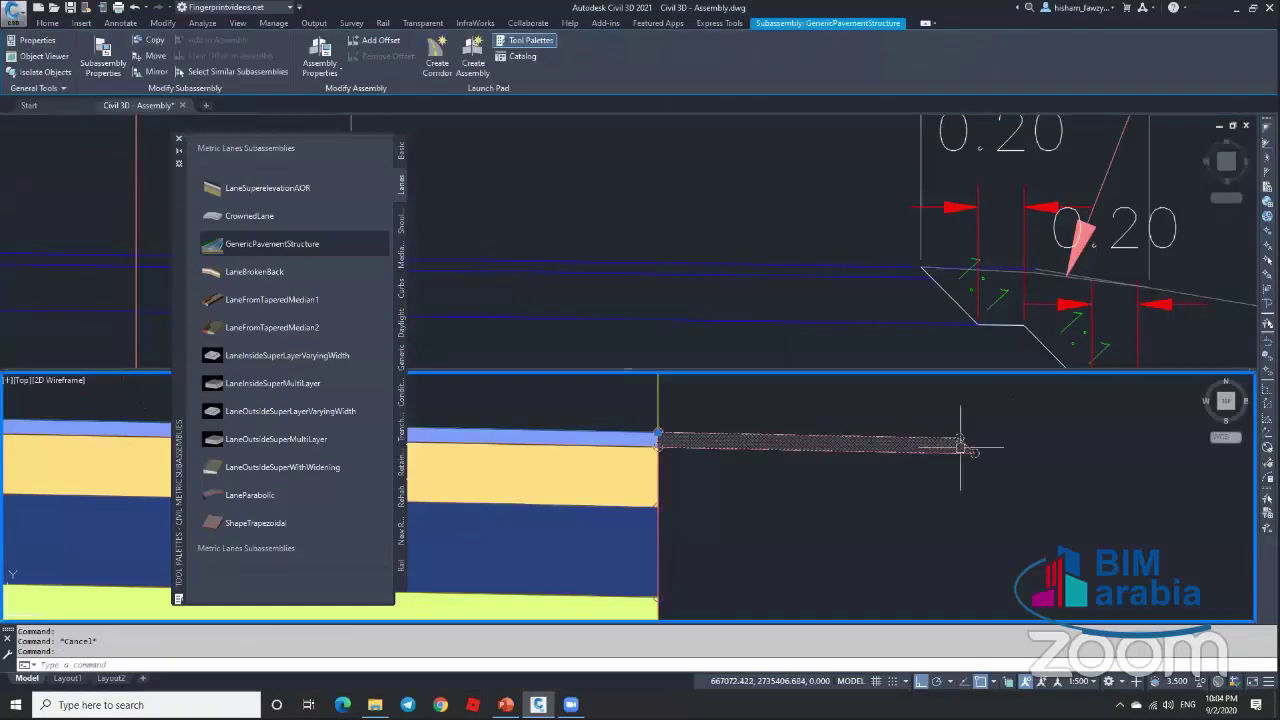
pyautogui.scroll(3, 990, 450)
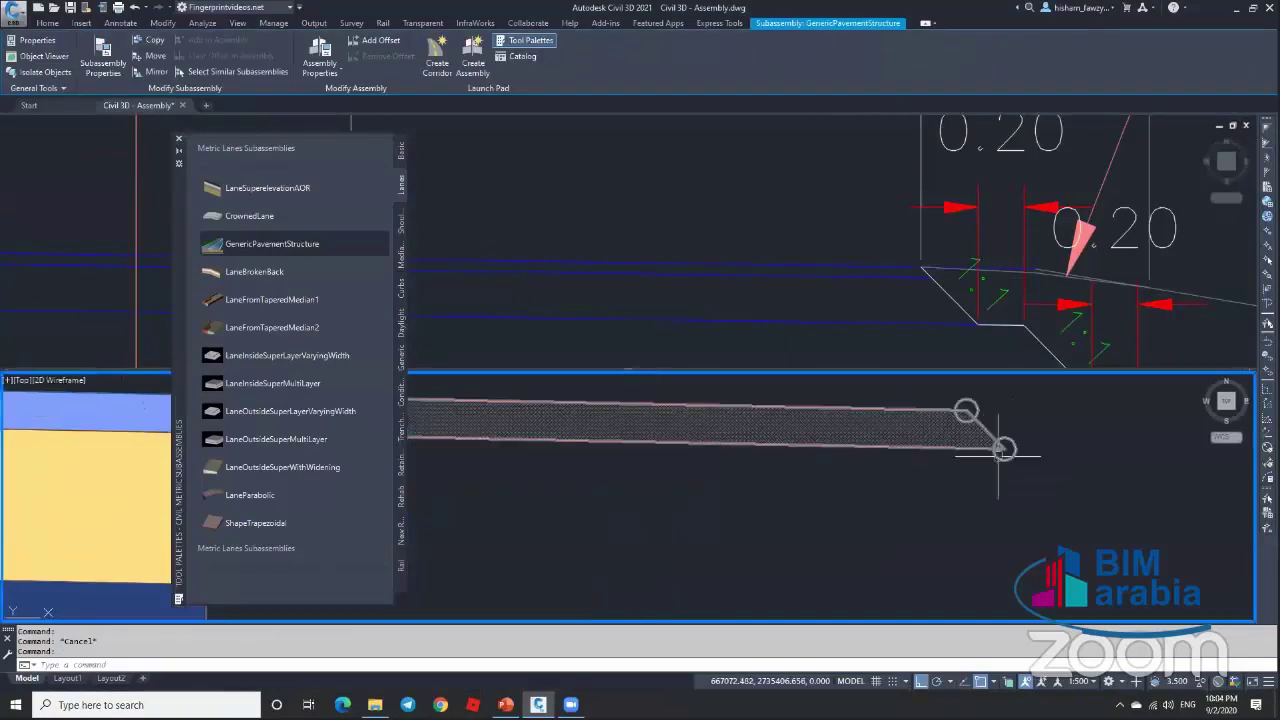
pyautogui.hotkey('ctrl', '1')
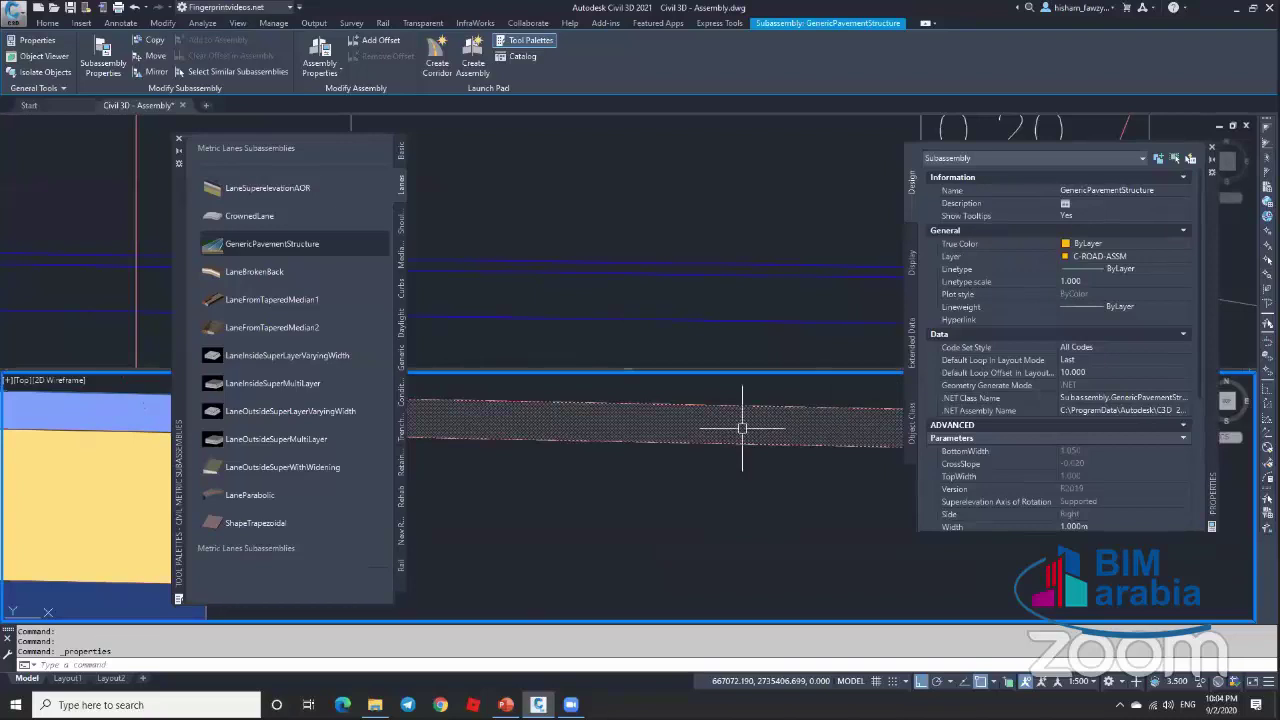
pyautogui.scroll(-4, 743, 428)
pyautogui.scroll(-2, 1094, 484)
pyautogui.click(1092, 445)
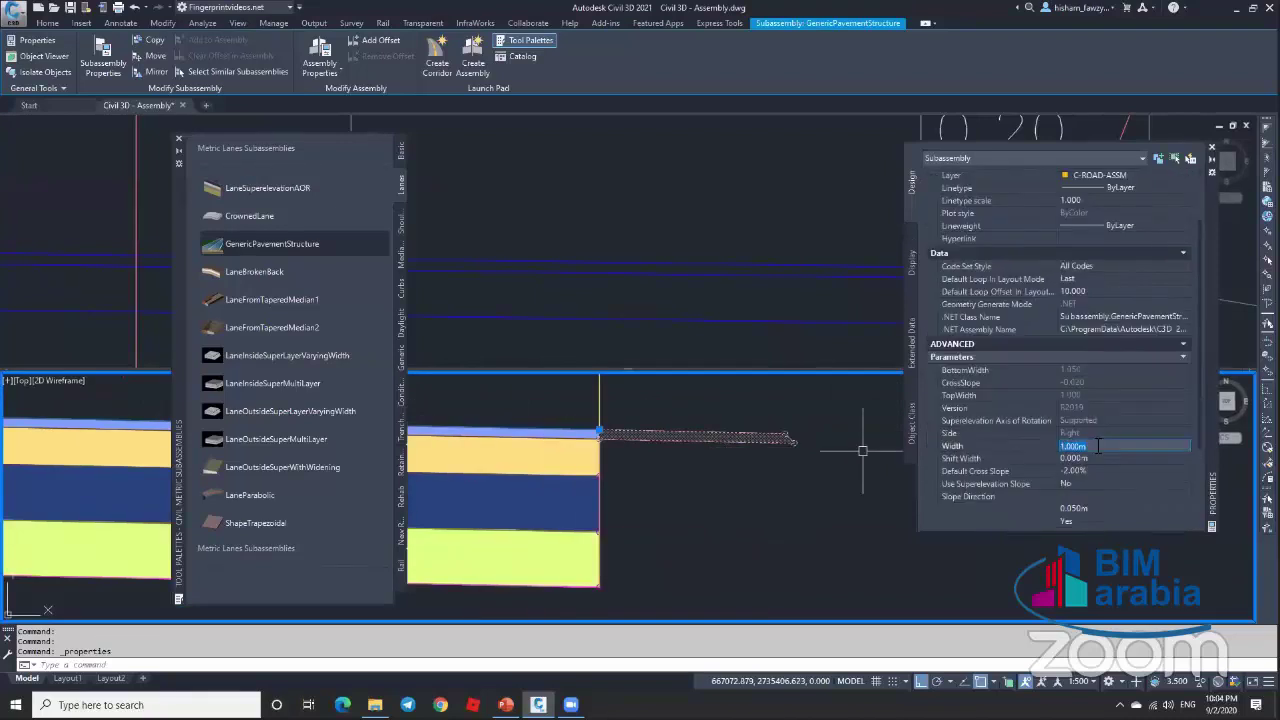
pyautogui.write('0')
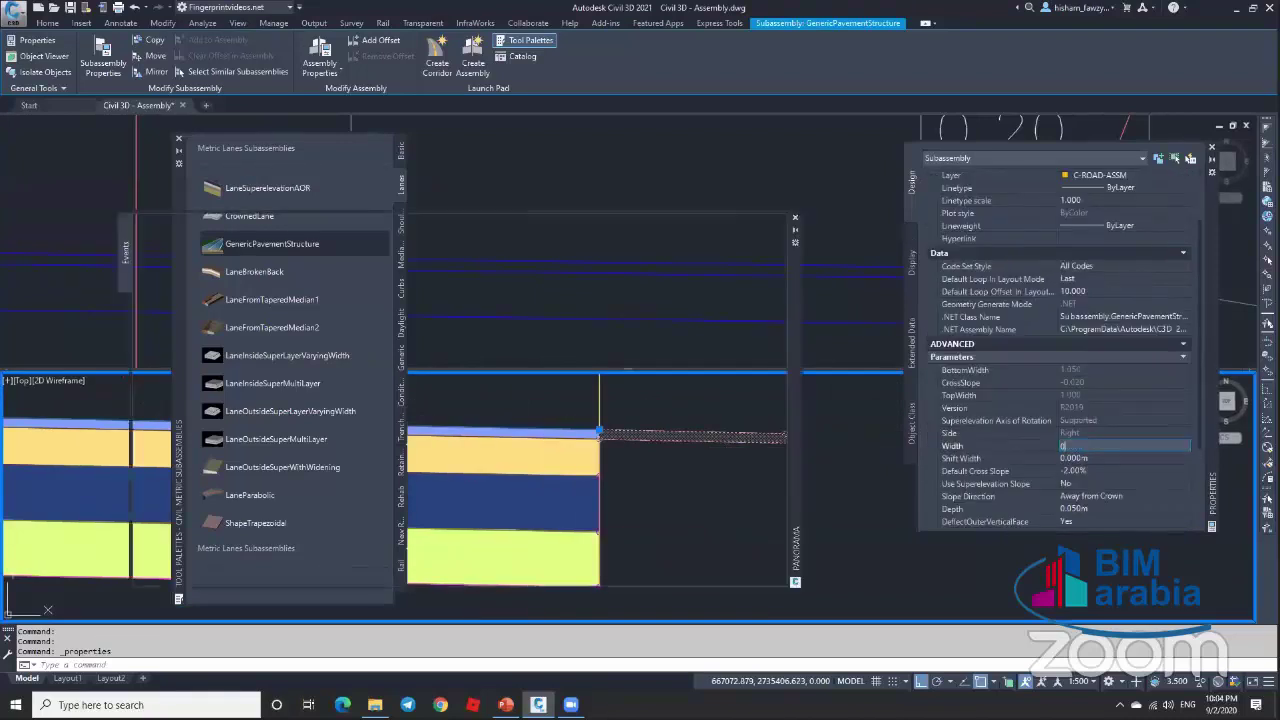
pyautogui.press('Tab')
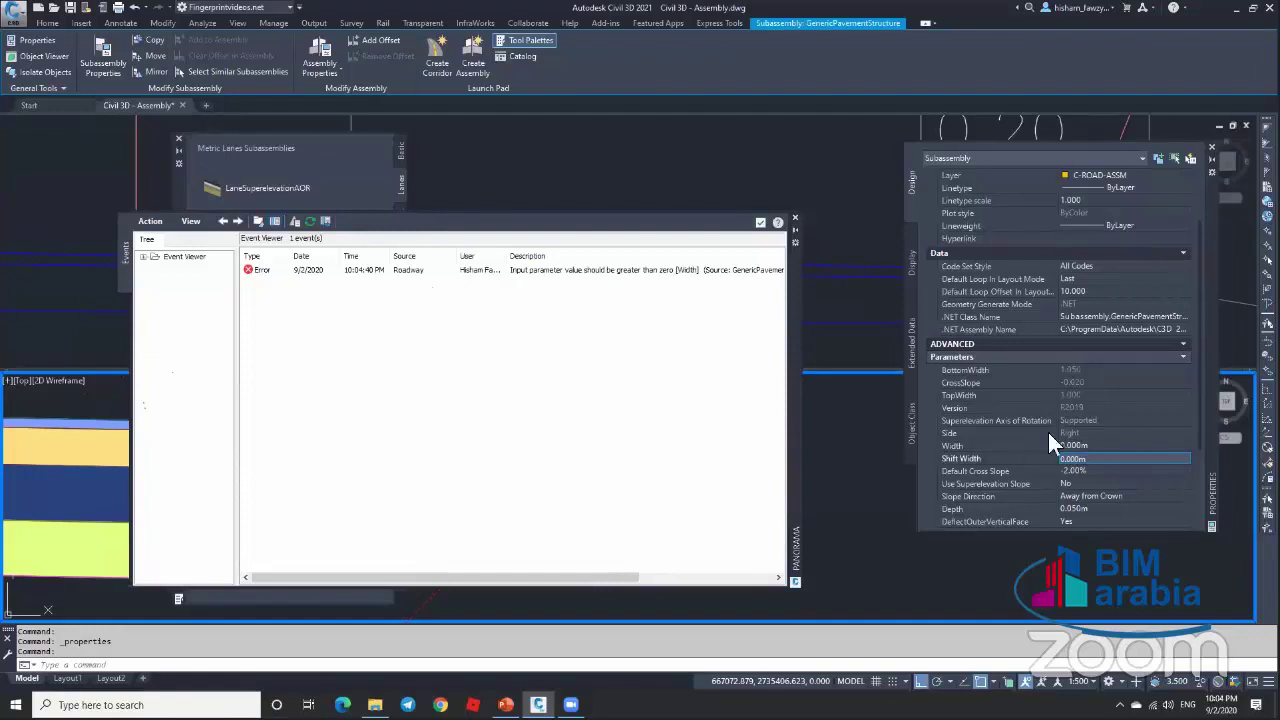
# Step: Enter a Width of 0.0001 instead, close the zero-width error, and deselect
pyautogui.click(1098, 447)
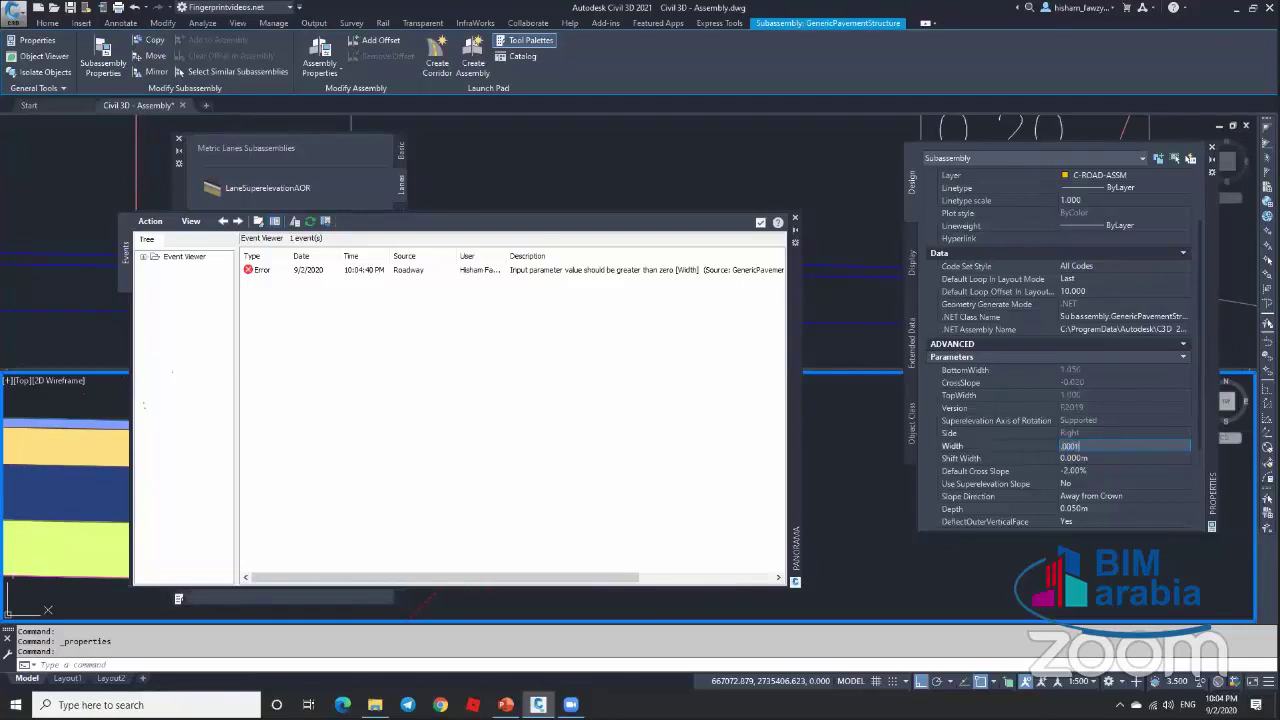
pyautogui.write('.0001')
pyautogui.click(1100, 458)
pyautogui.click(778, 223)
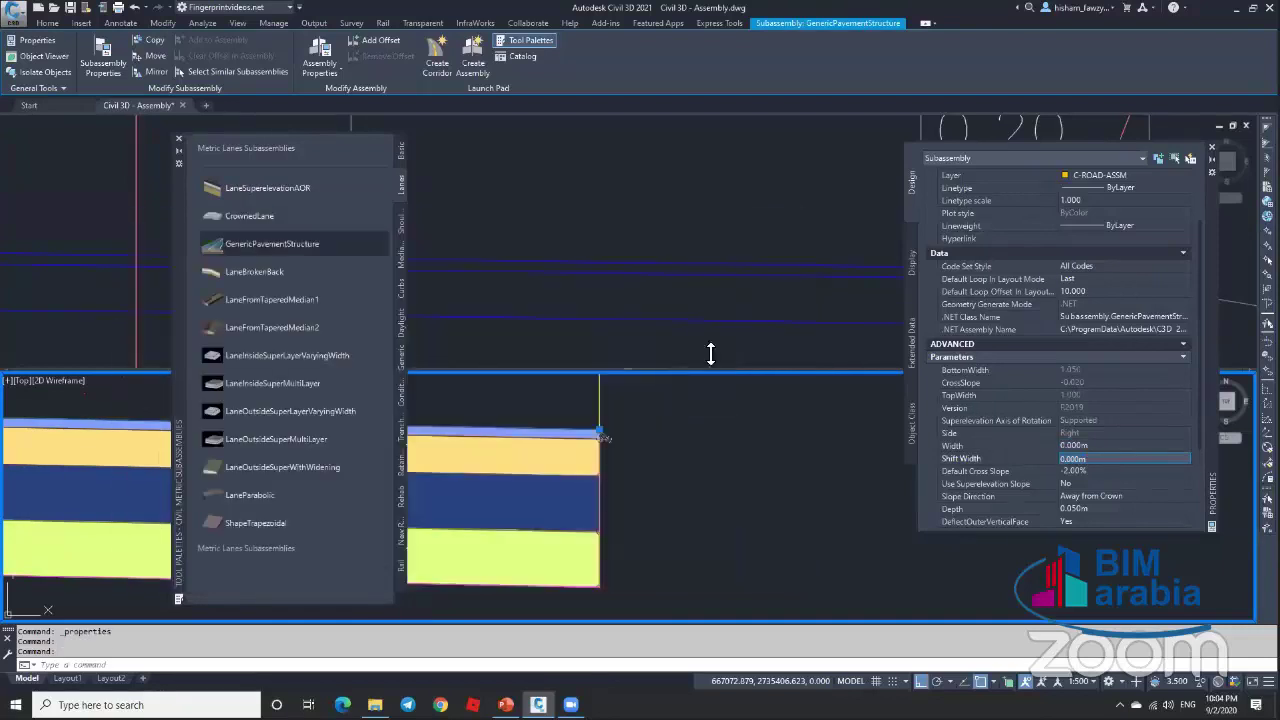
pyautogui.scroll(2, 595, 435)
pyautogui.scroll(3, 720, 449)
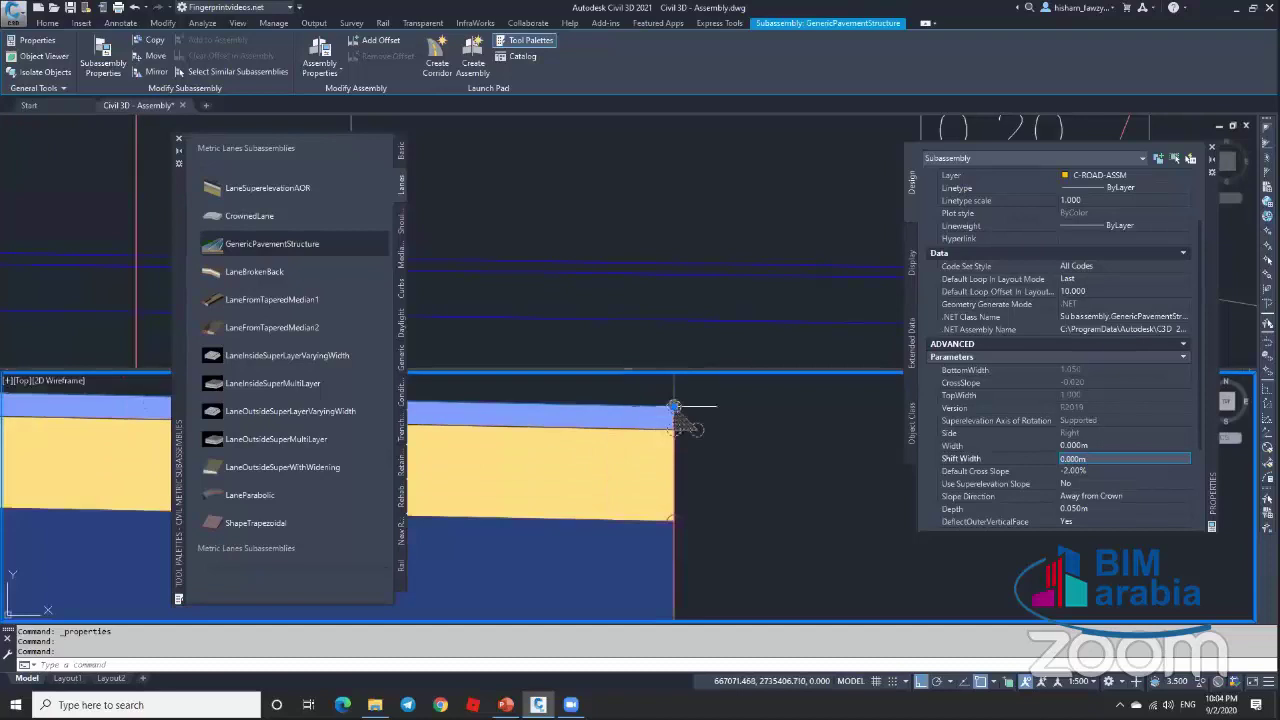
pyautogui.press('Escape')
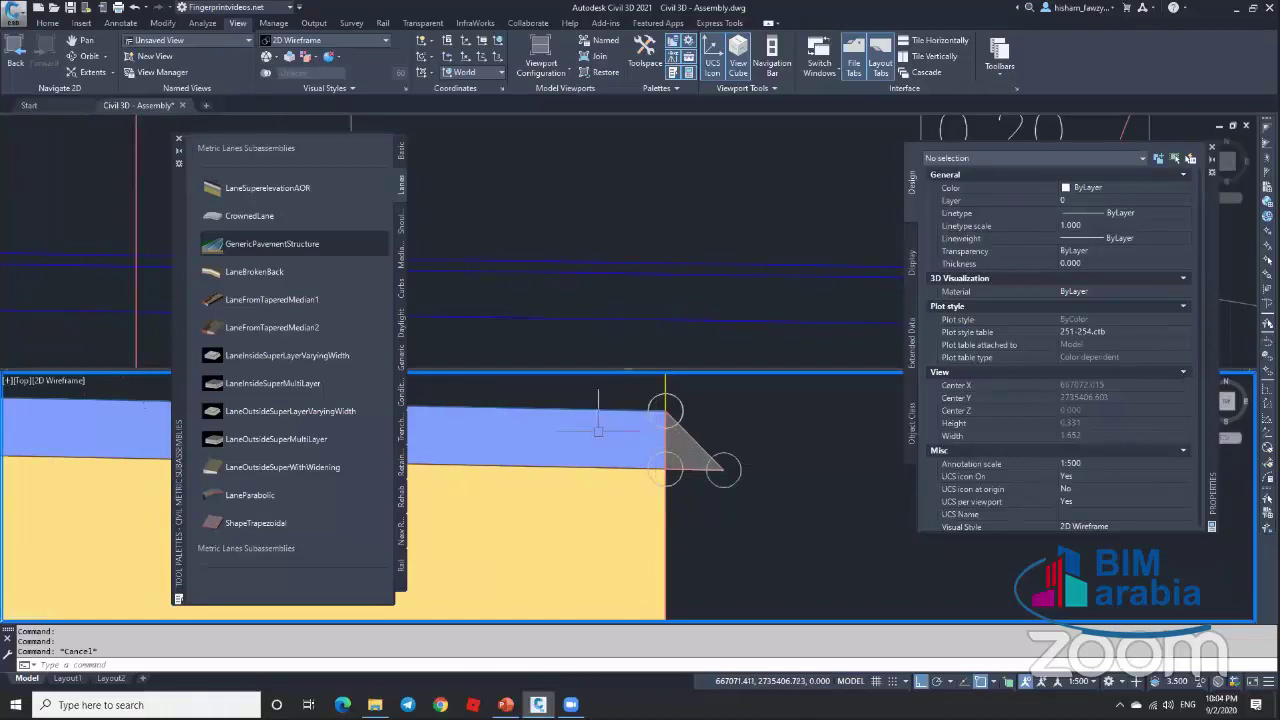
pyautogui.scroll(-3, 650, 425)
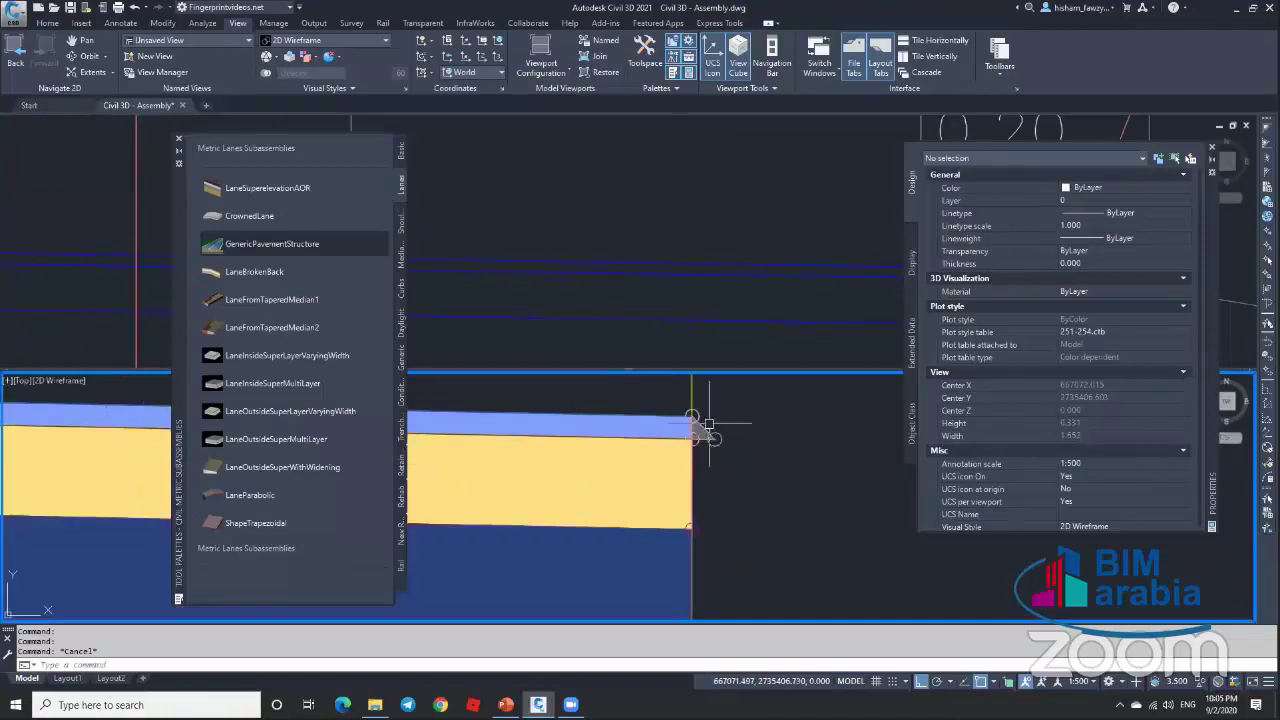
pyautogui.scroll(2, 671, 430)
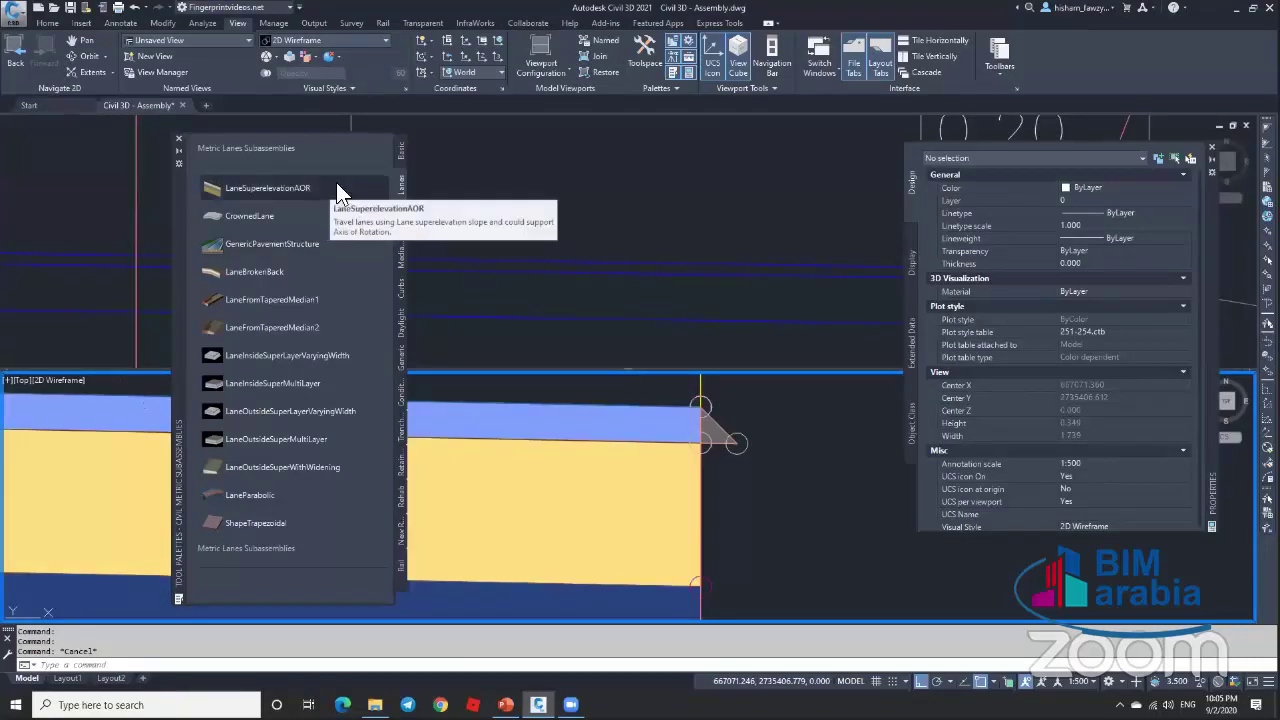
# Step: Copy the Pave1 shape code from the LaneSuperelevationAOR help page
pyautogui.rightClick(336, 185)
pyautogui.click(360, 358)
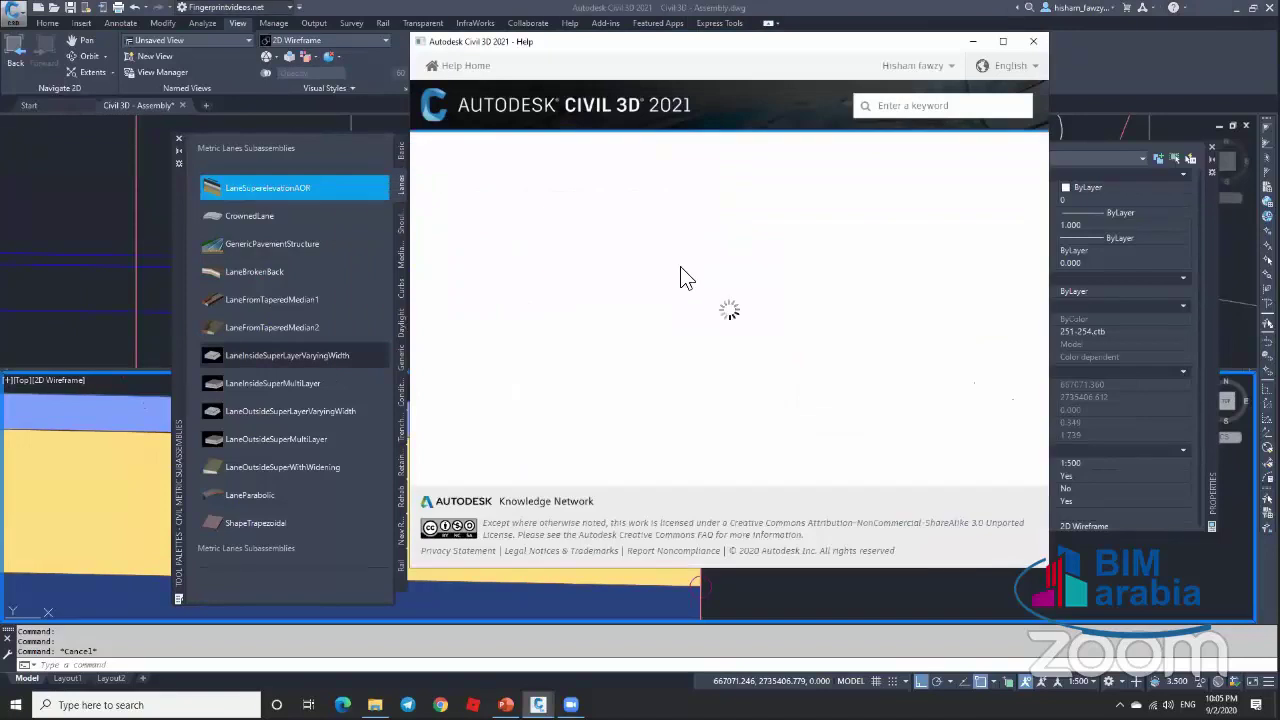
pyautogui.scroll(-20, 700, 318)
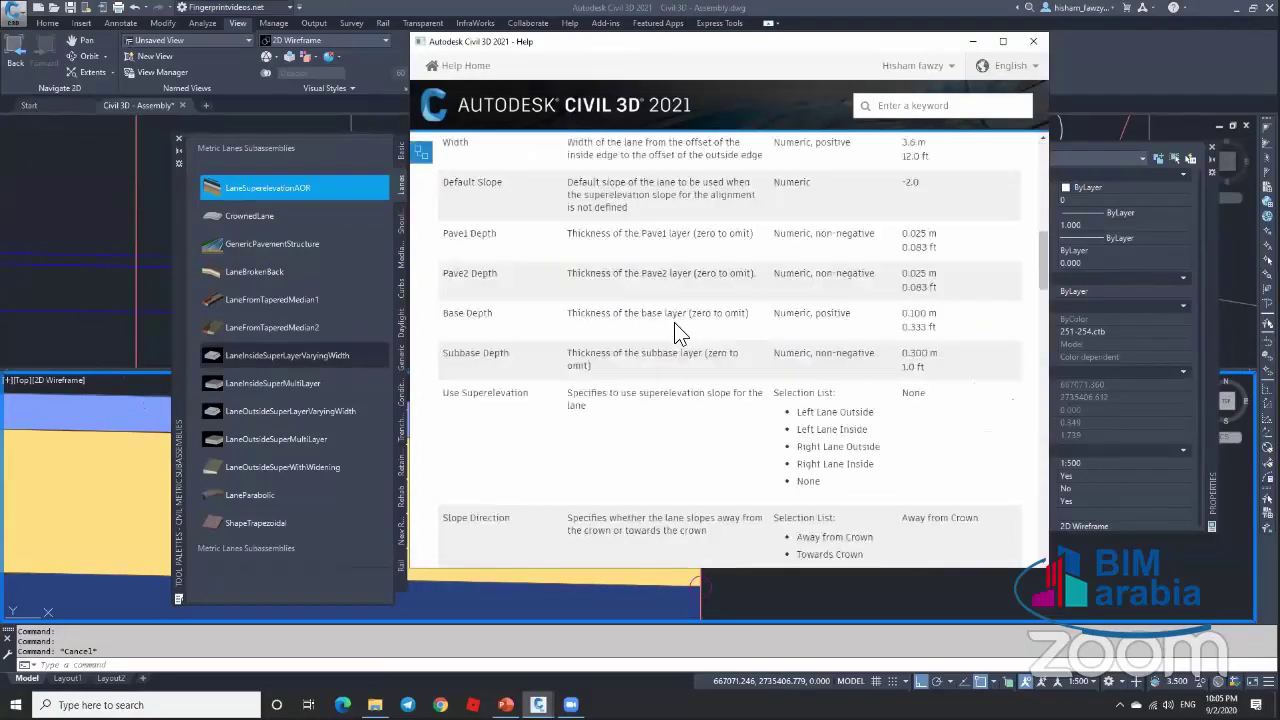
pyautogui.scroll(-20, 675, 328)
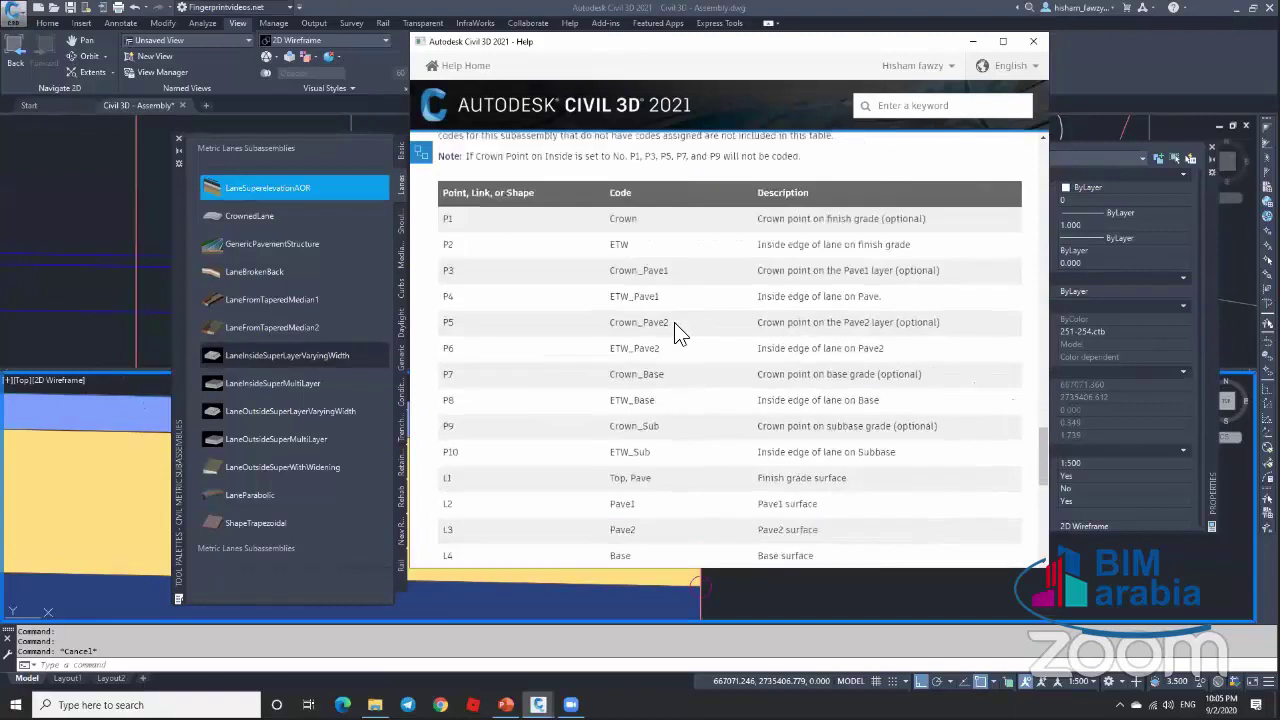
pyautogui.scroll(1, 620, 305)
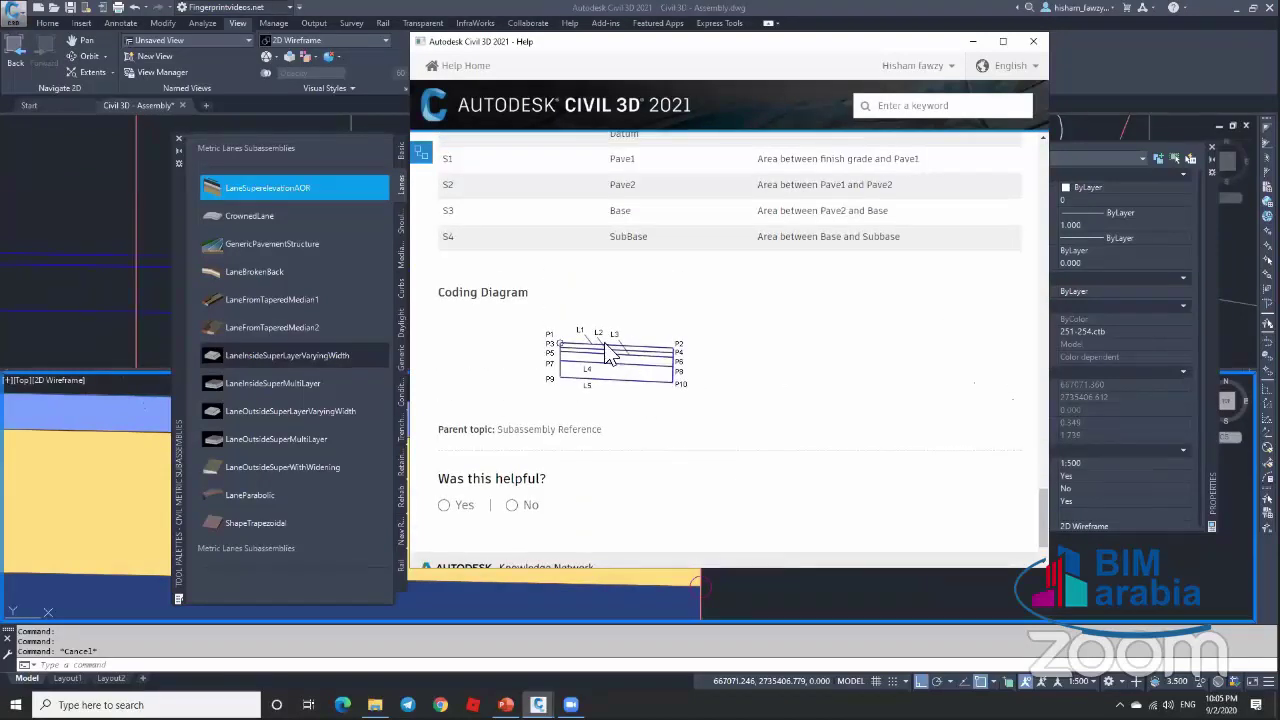
pyautogui.scroll(3, 640, 368)
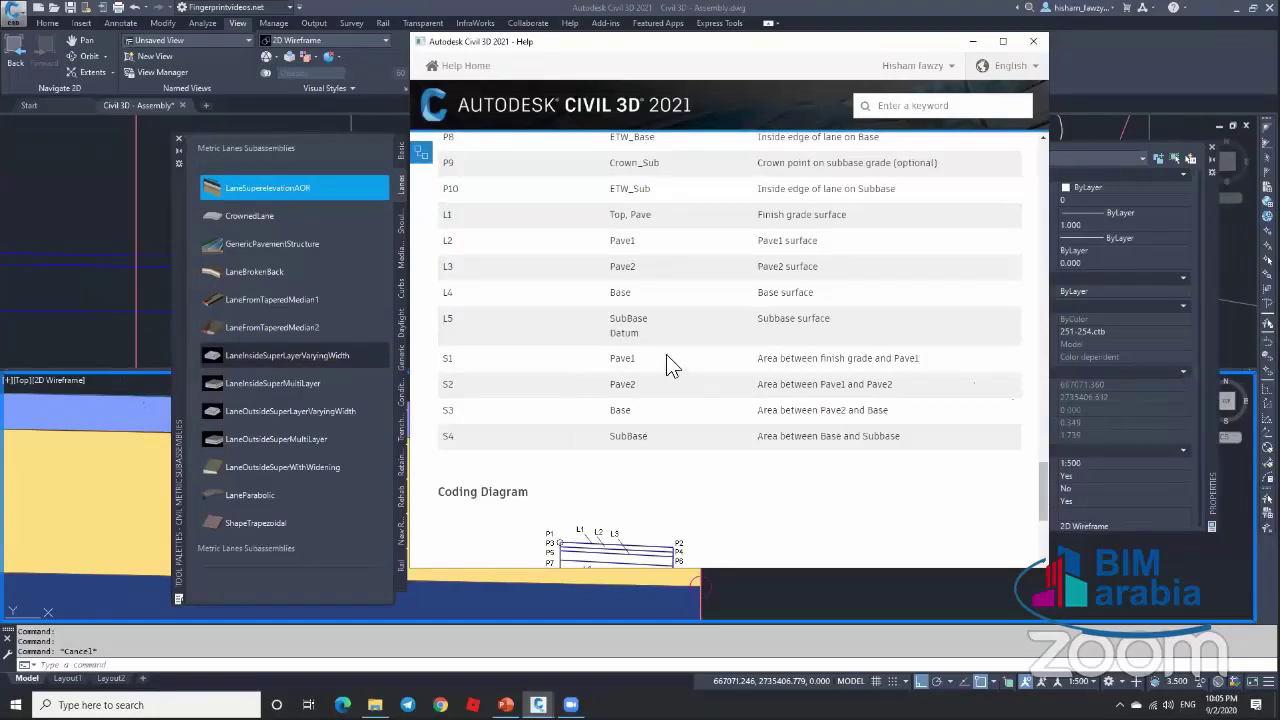
pyautogui.doubleClick(640, 365)
pyautogui.hotkey('ctrl', 'c')
pyautogui.click(1116, 514)
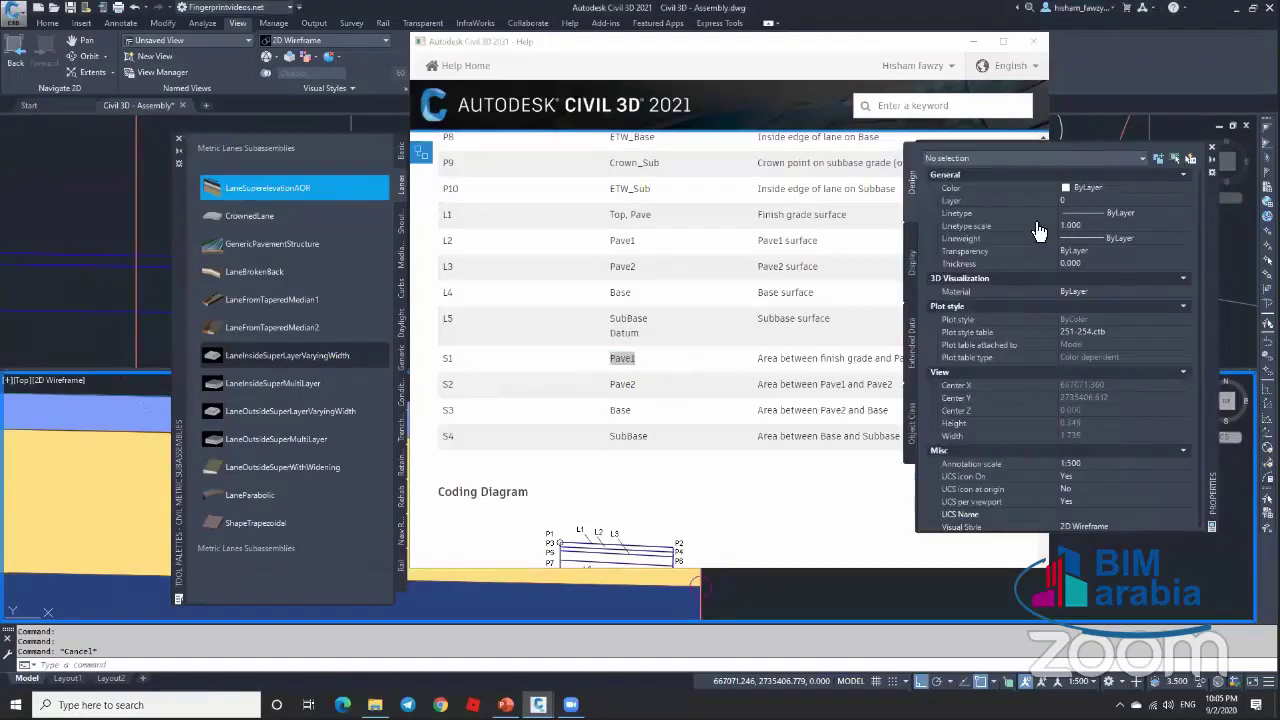
pyautogui.click(973, 41)
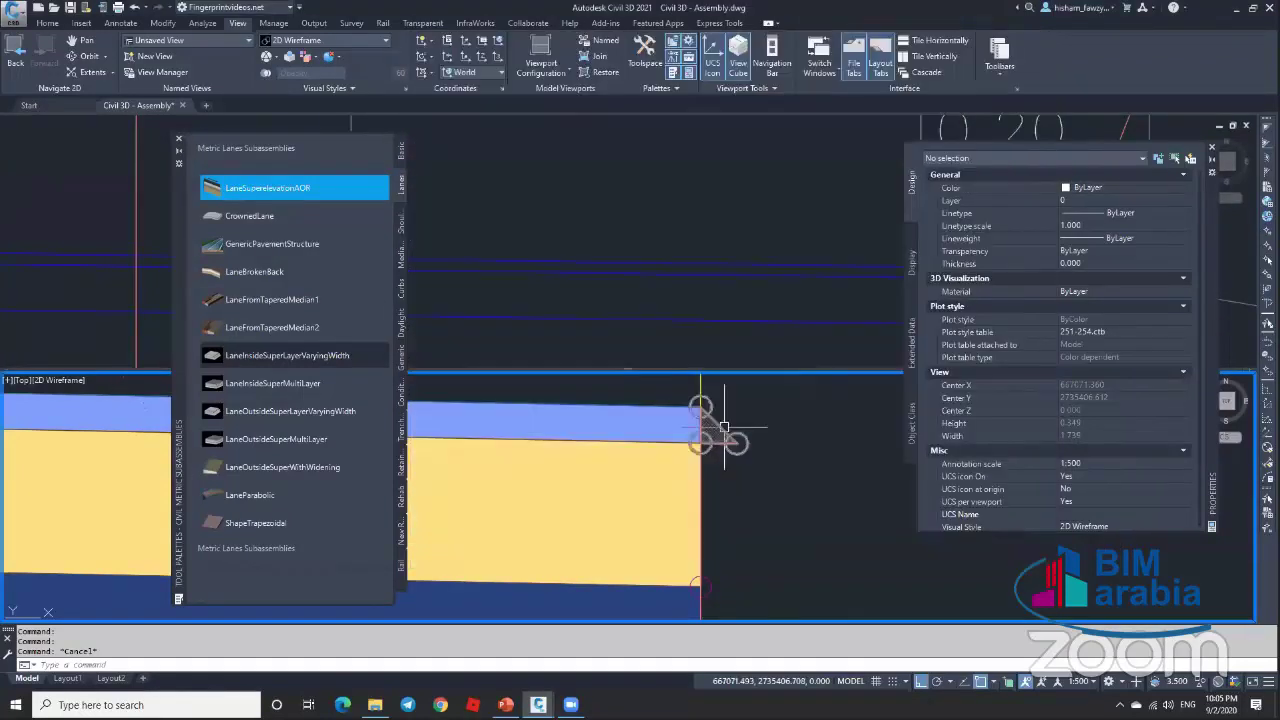
# Step: Paste Pave1 into the GenericPavementStructure edge layer's Shape Codes property
pyautogui.click(717, 422)
pyautogui.scroll(-4, 1088, 480)
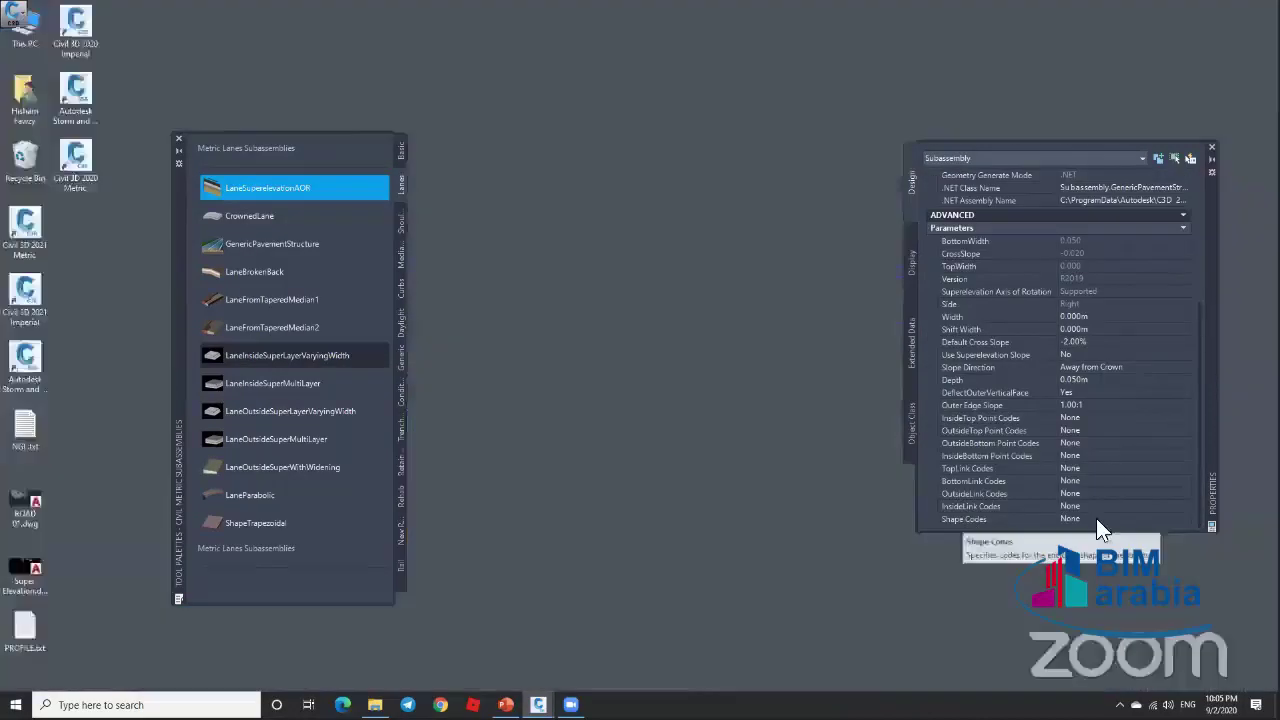
pyautogui.click(1092, 520)
pyautogui.rightClick(1092, 520)
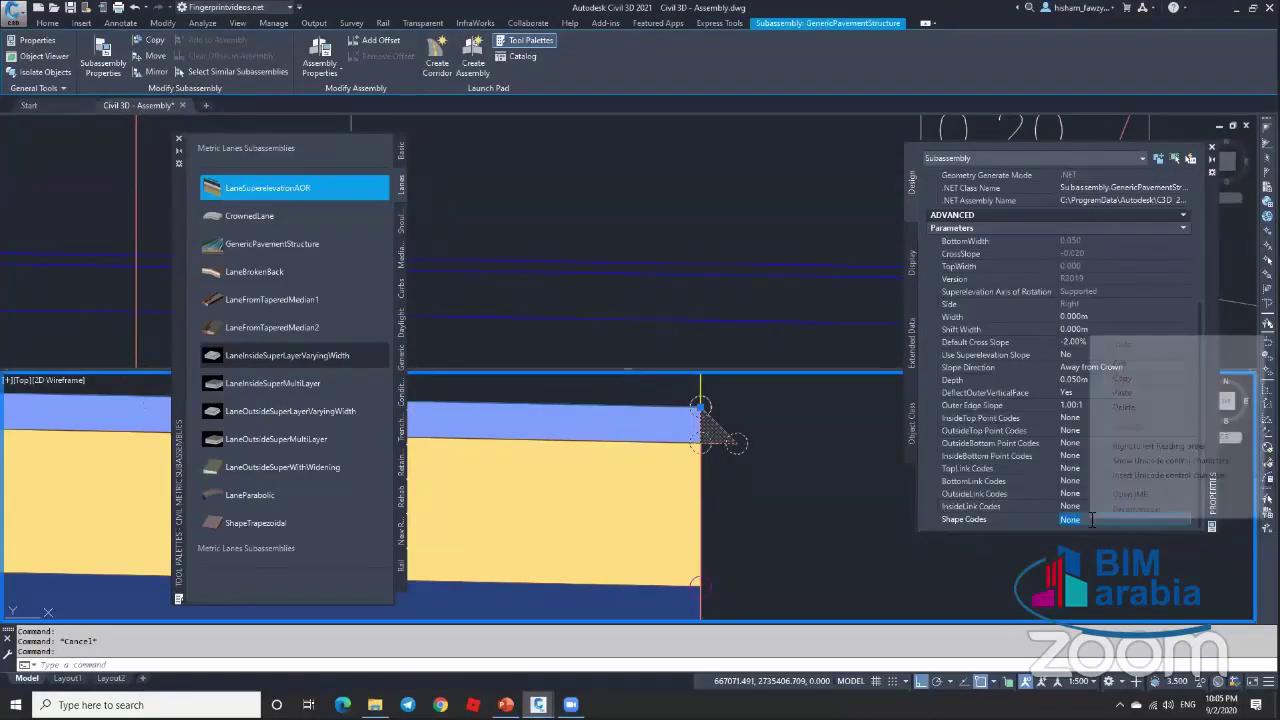
pyautogui.click(1122, 392)
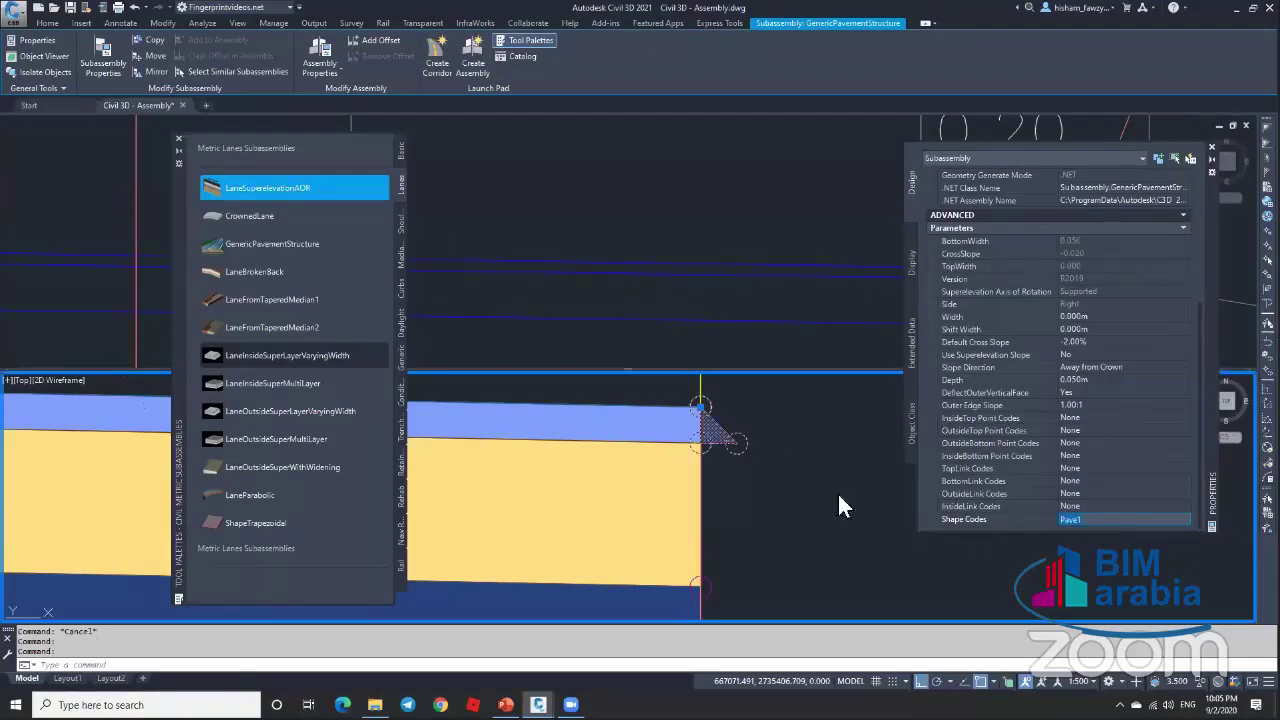
pyautogui.press('Escape')
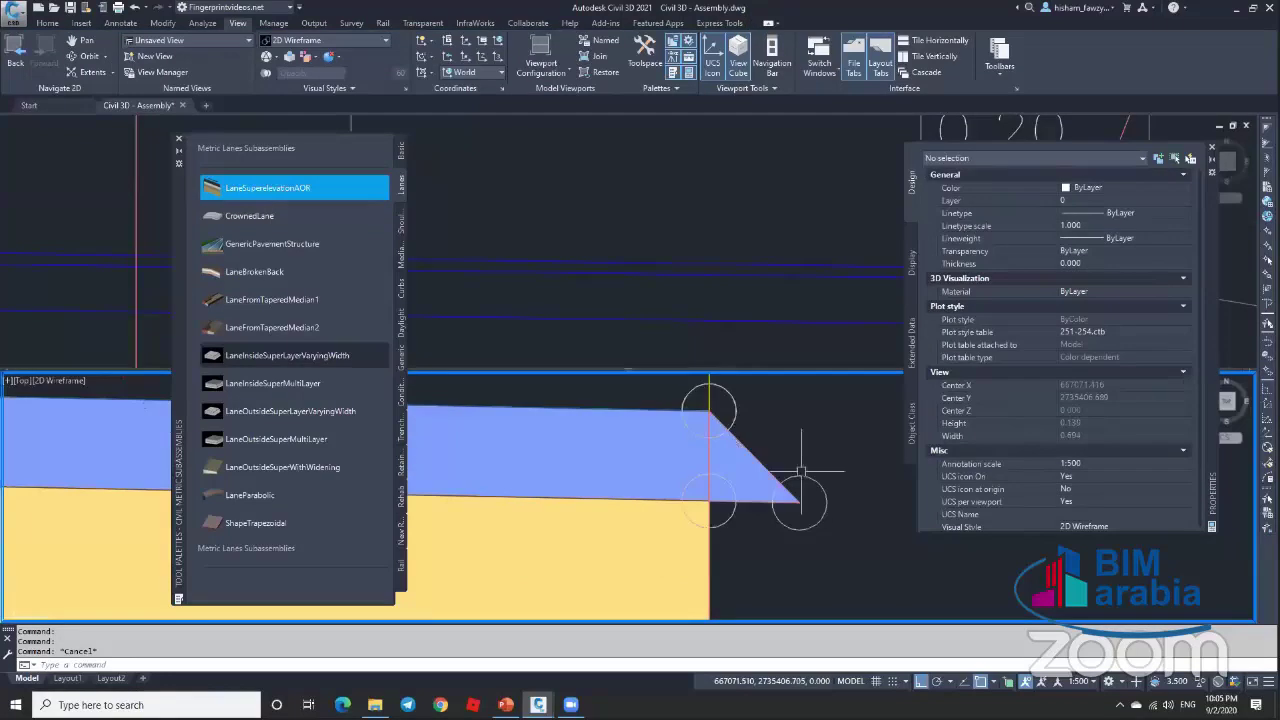
pyautogui.scroll(-3, 760, 468)
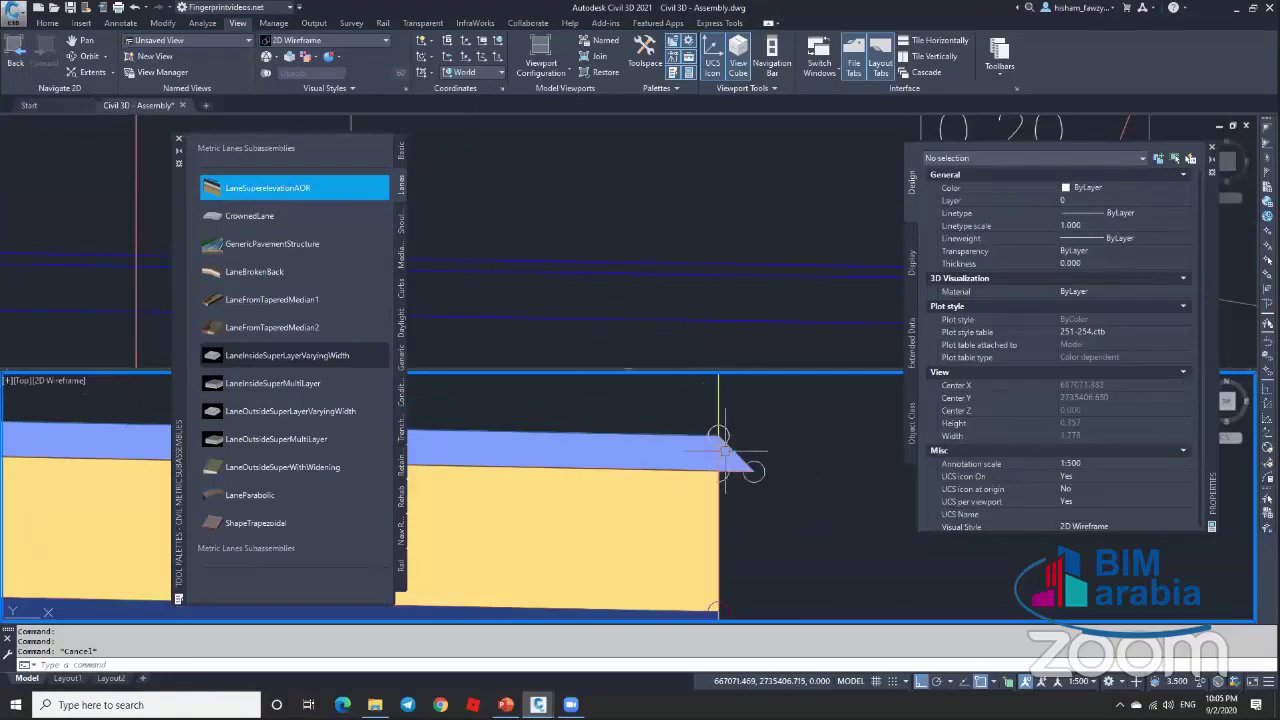
pyautogui.scroll(-3, 740, 470)
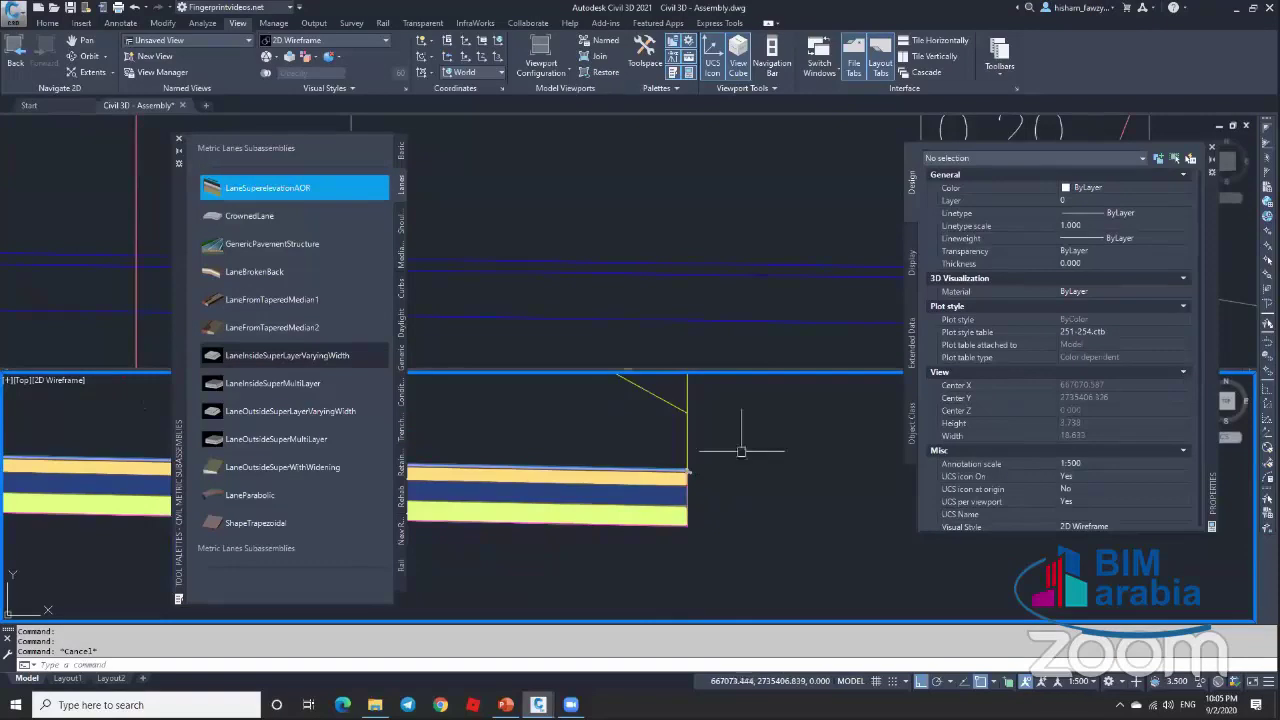
pyautogui.scroll(2, 675, 476)
pyautogui.scroll(3, 700, 452)
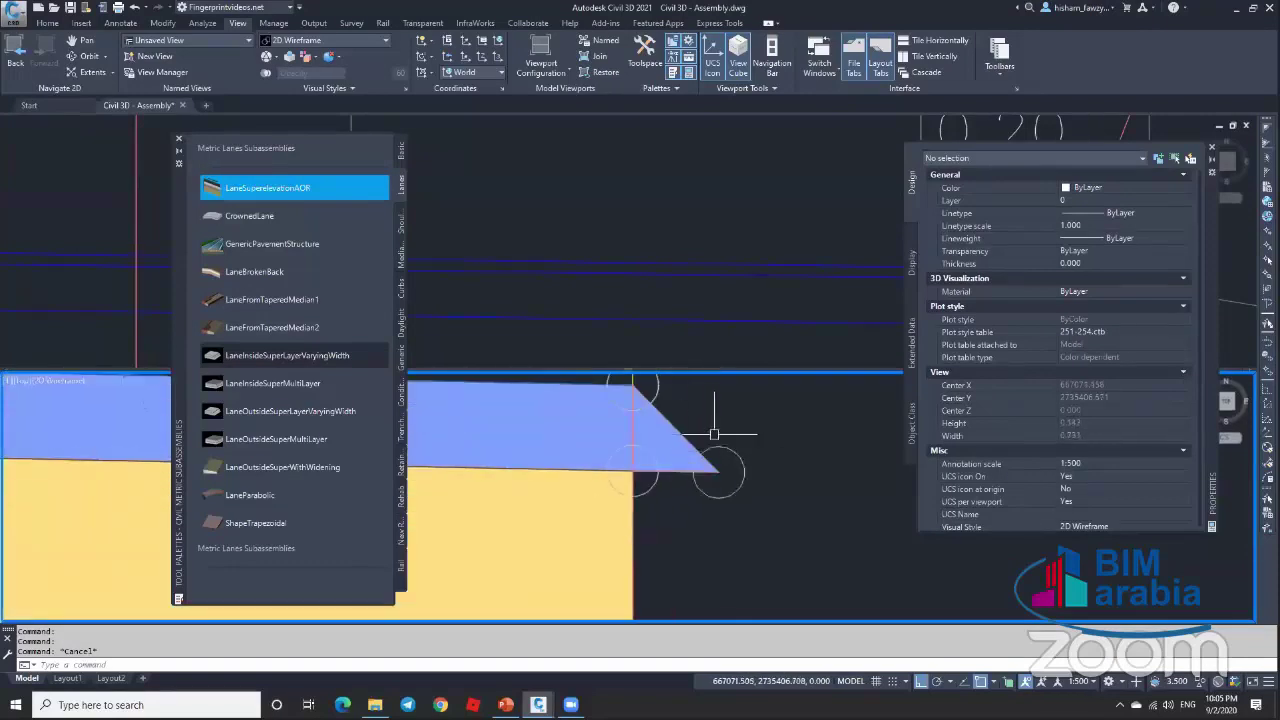
pyautogui.scroll(-2, 705, 440)
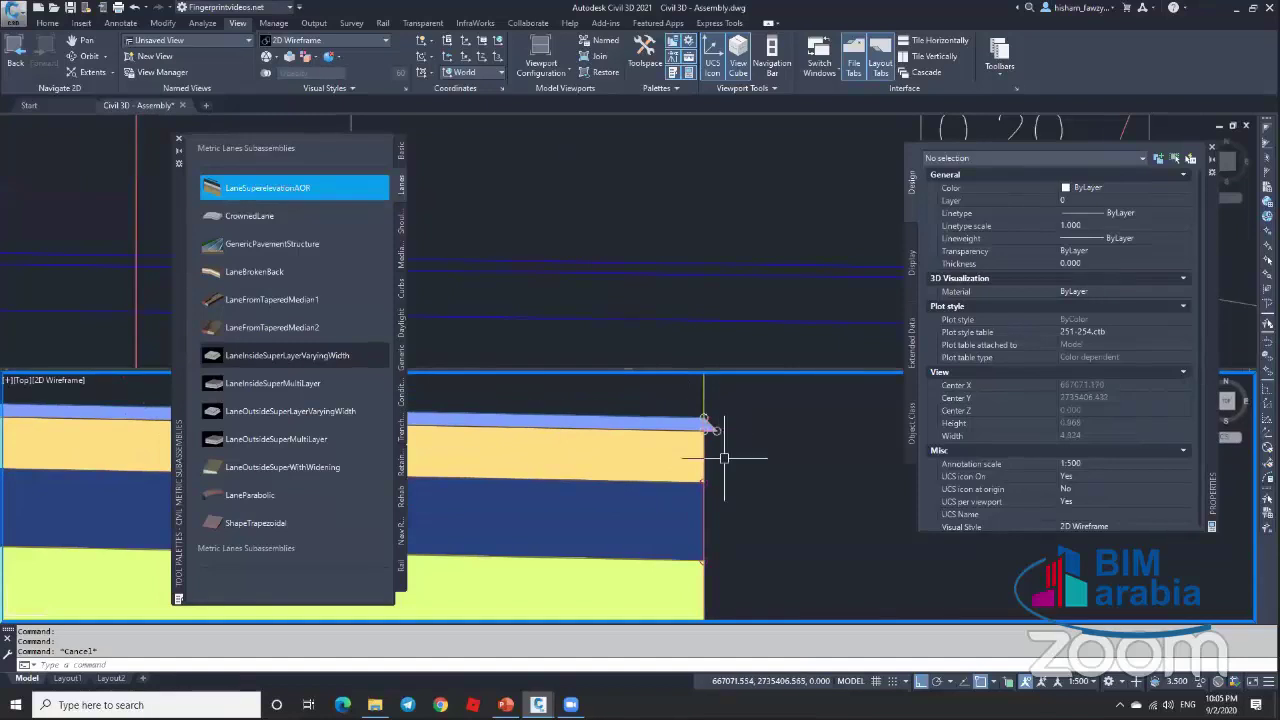
pyautogui.scroll(2, 712, 424)
pyautogui.click(690, 410)
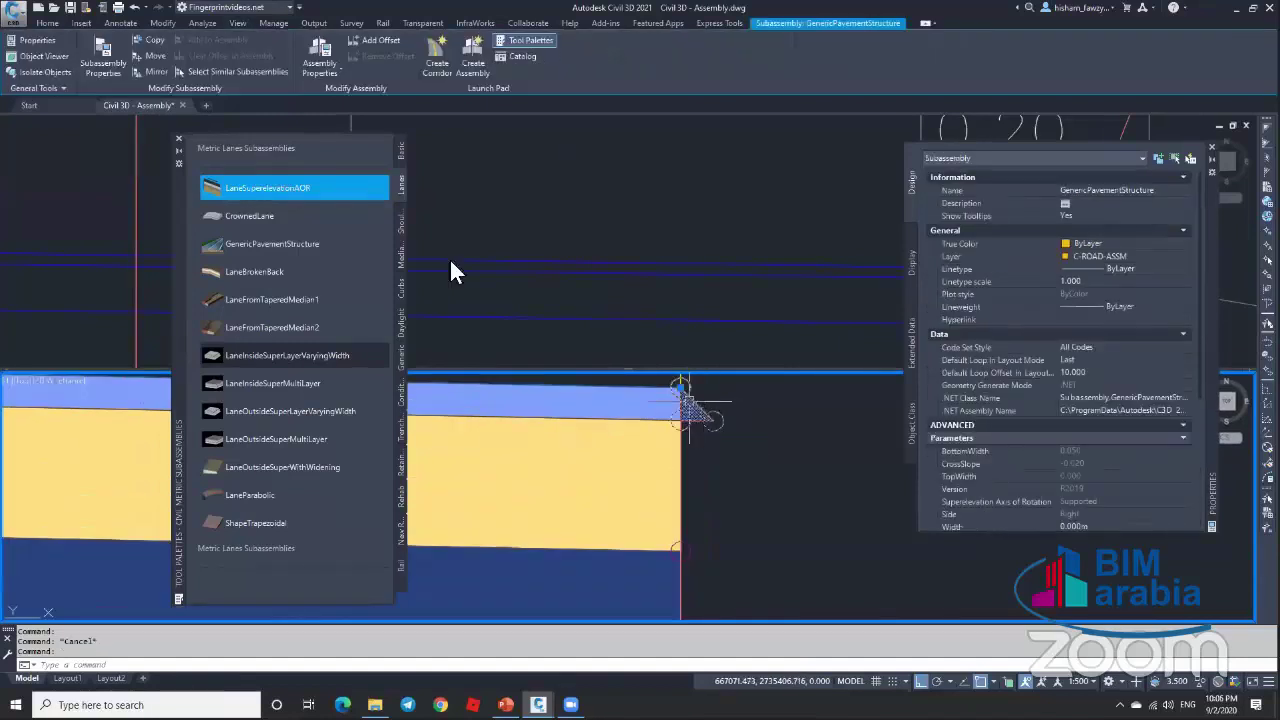
# Step: Copy the edge layer to the lower edge point and select the copy
pyautogui.click(158, 40)
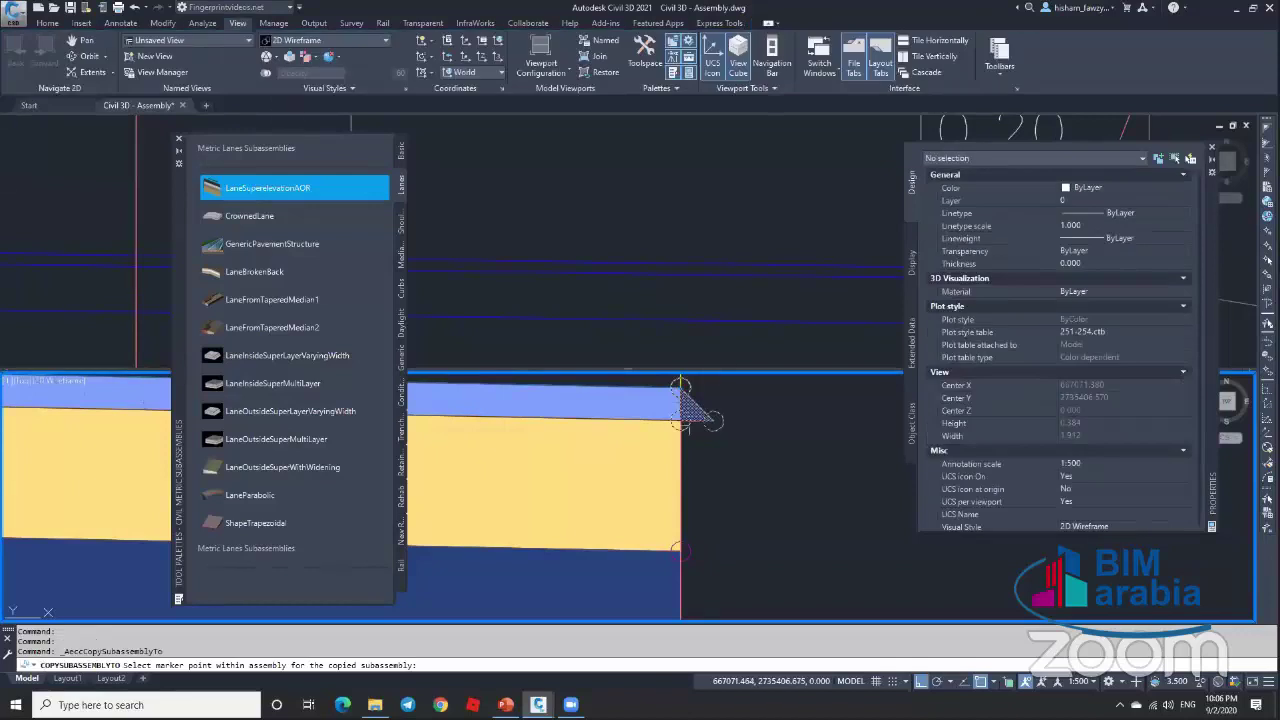
pyautogui.click(686, 425)
pyautogui.press('Escape')
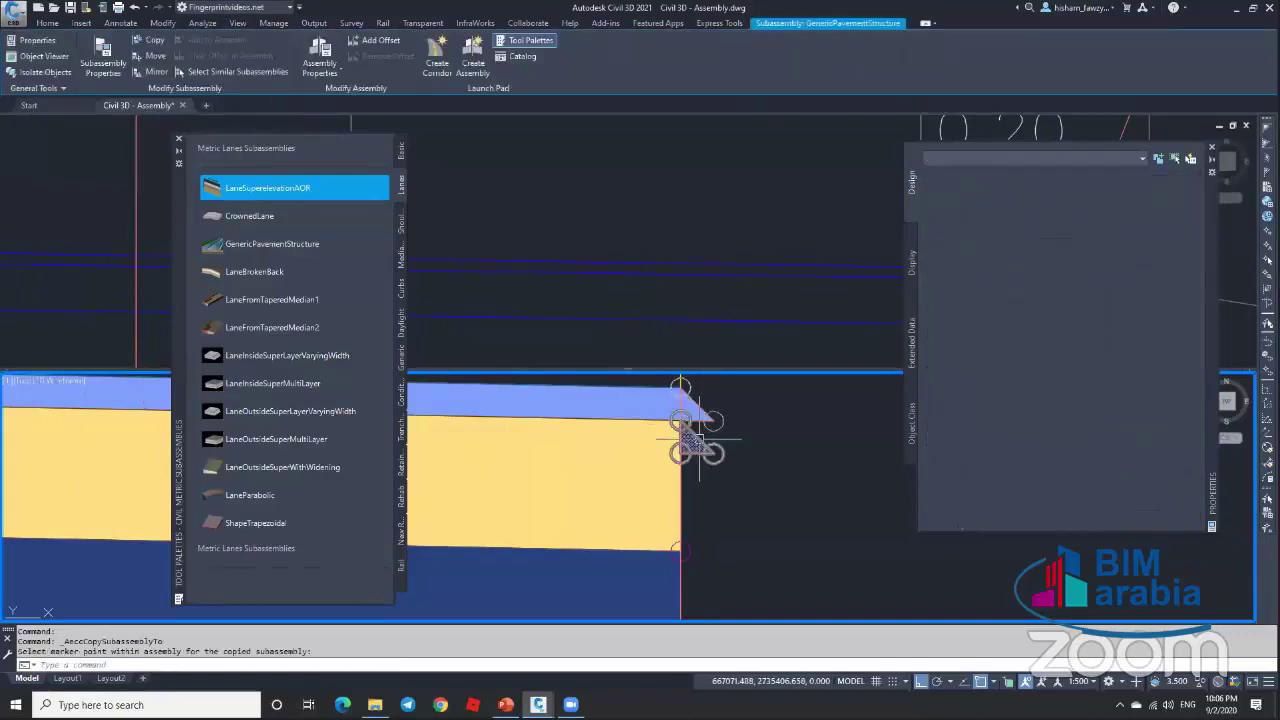
pyautogui.click(657, 257)
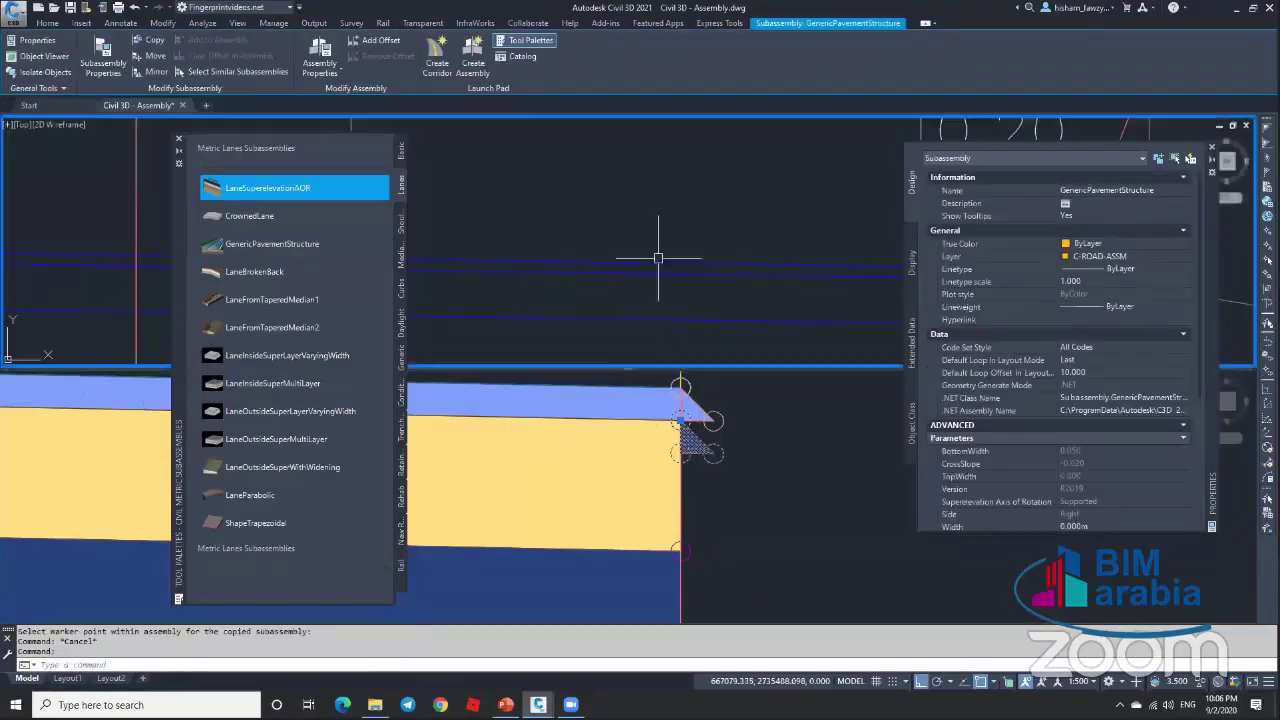
pyautogui.scroll(5, 658, 297)
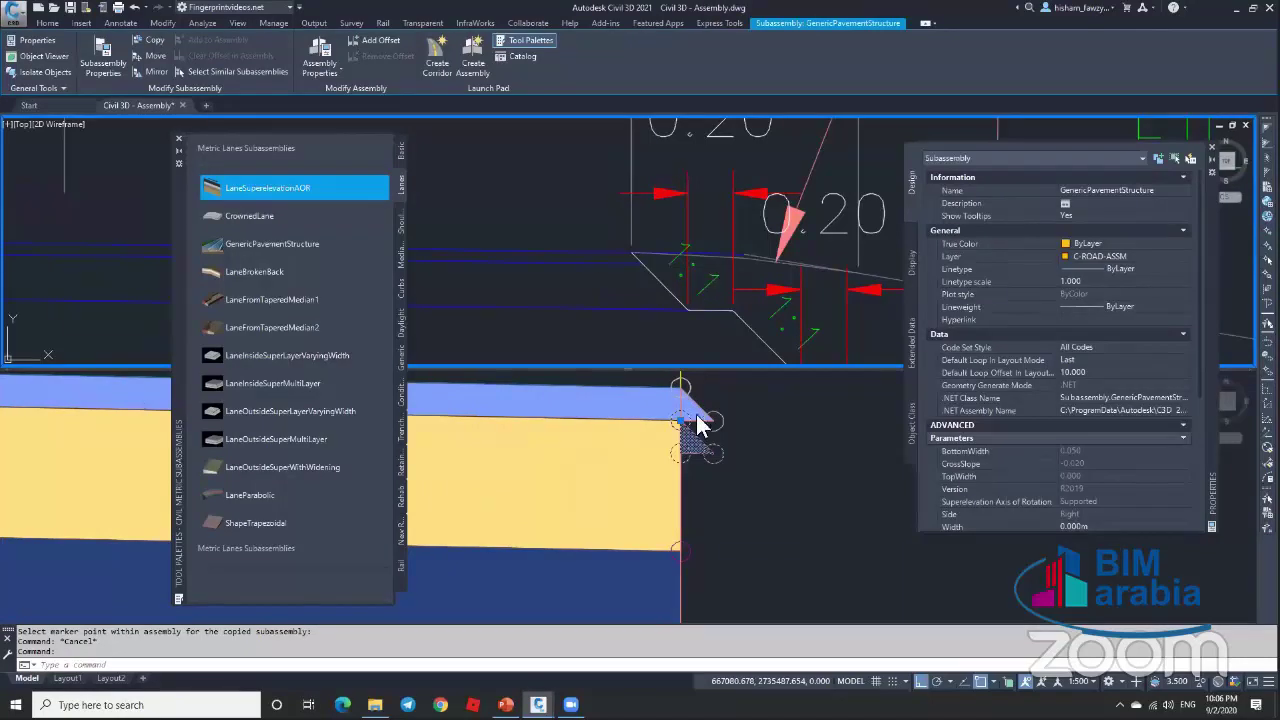
pyautogui.scroll(2, 631, 258)
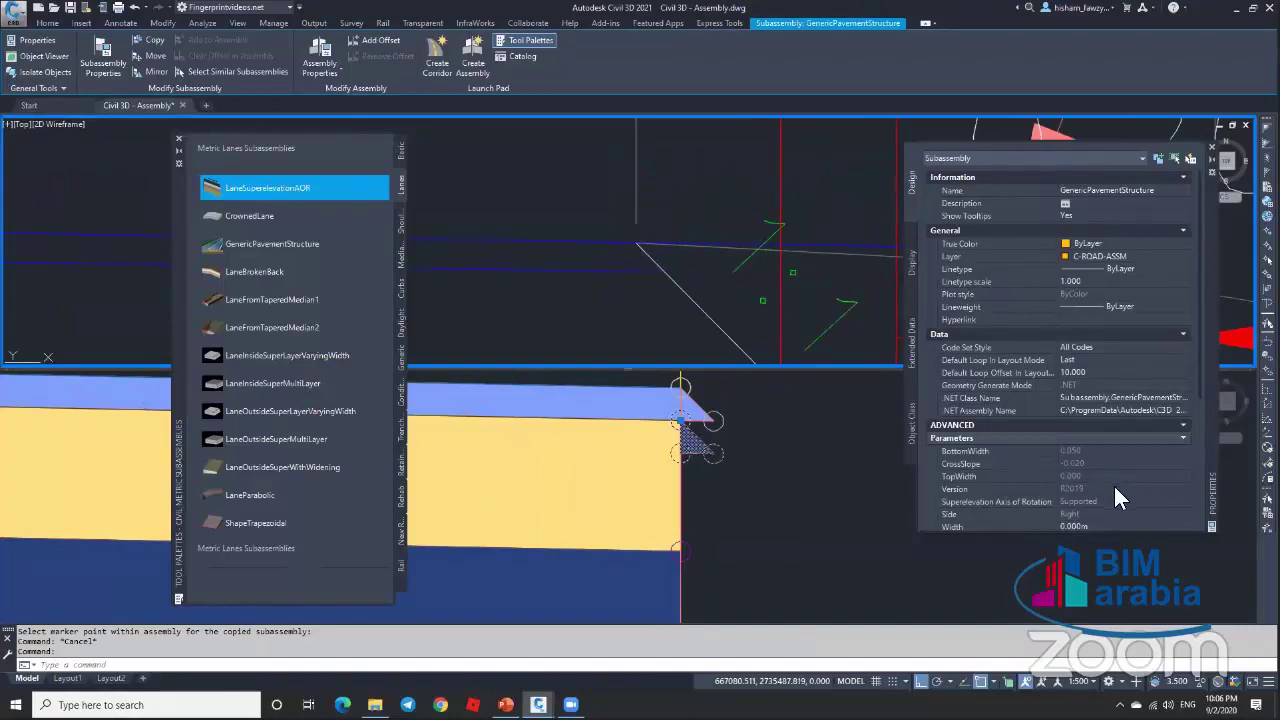
pyautogui.scroll(-3, 1113, 483)
# Step: Set the copied layer's Width to 0.050 m and Depth to 0.200 m
pyautogui.click(1092, 372)
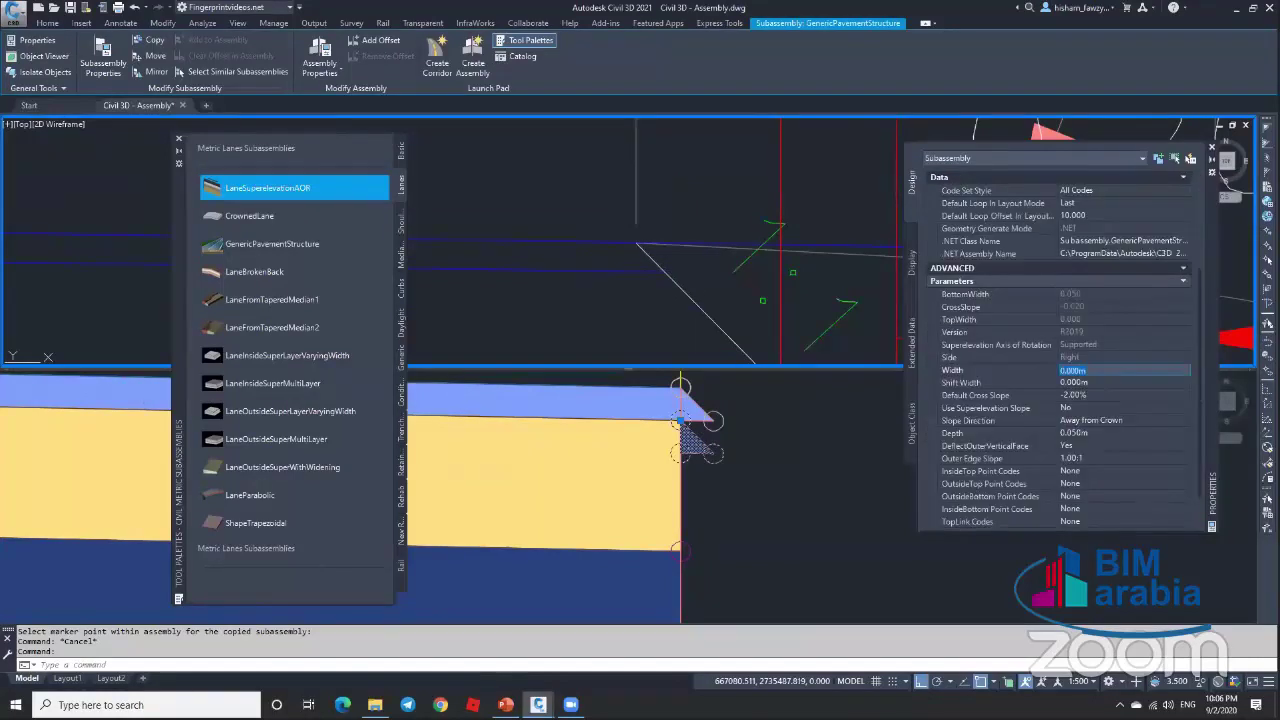
pyautogui.write('.05')
pyautogui.press('Tab')
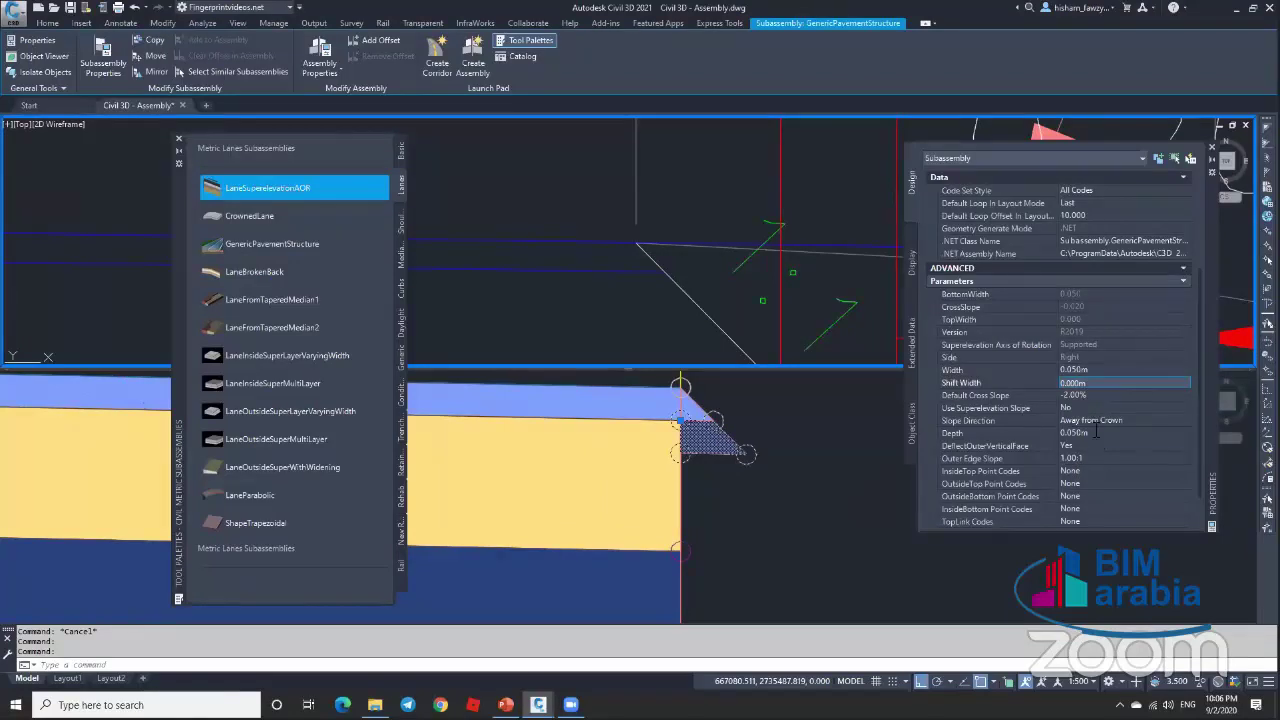
pyautogui.click(1094, 432)
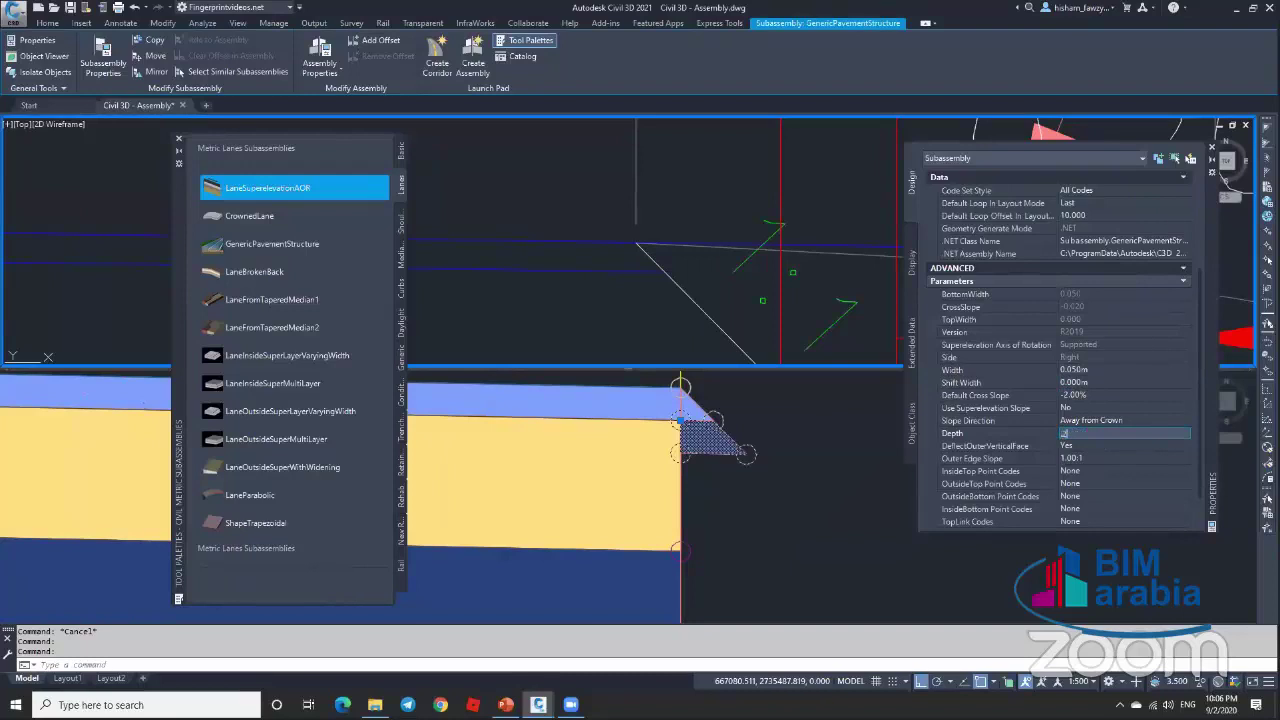
pyautogui.write('.2')
pyautogui.press('Return')
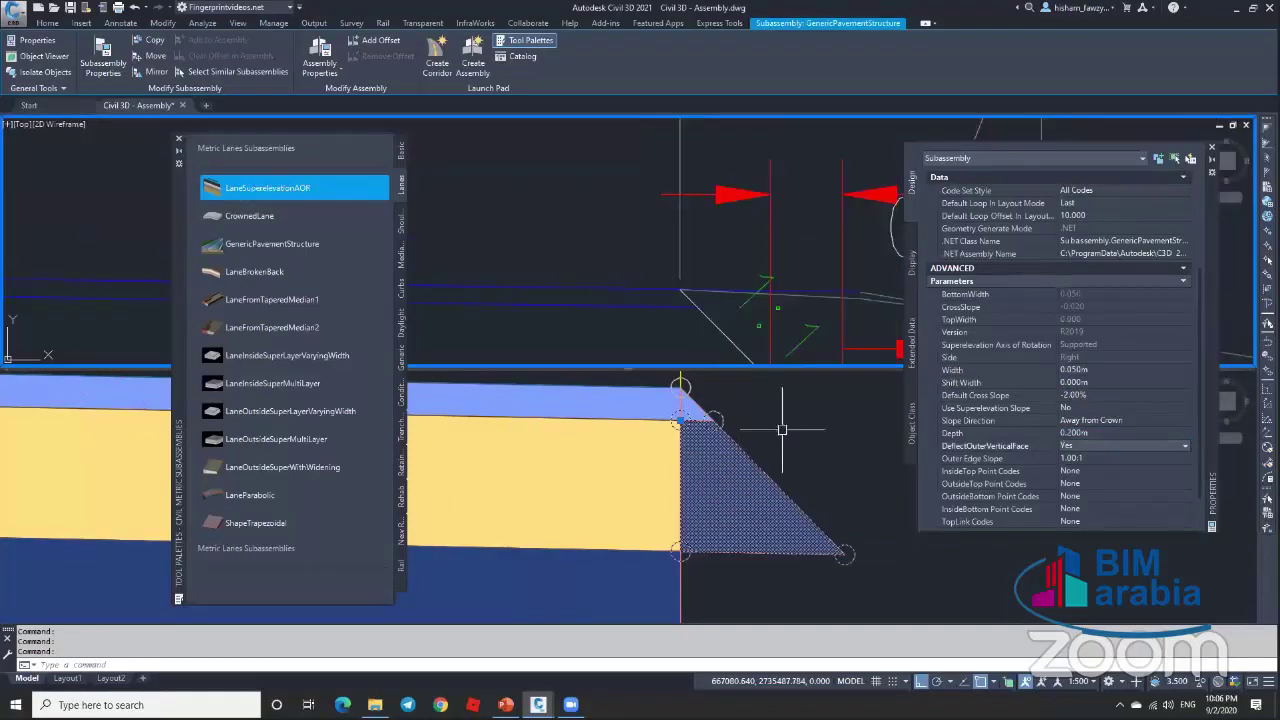
pyautogui.scroll(2, 722, 302)
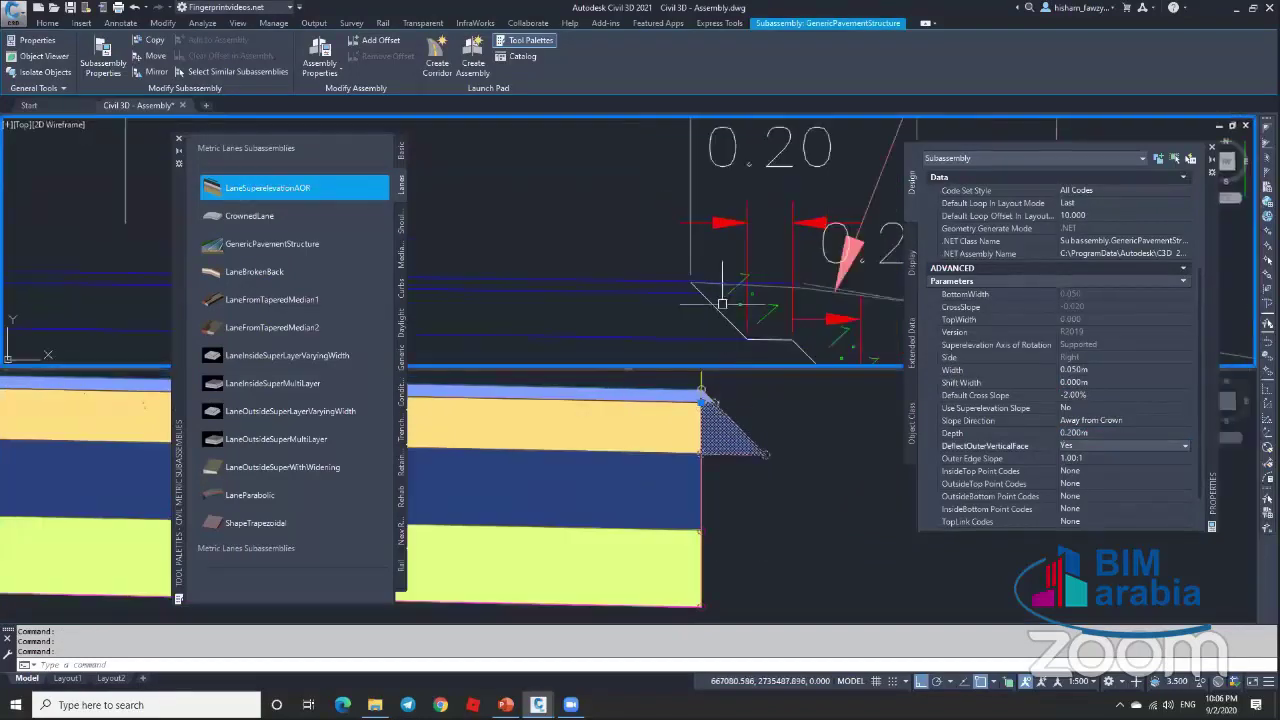
pyautogui.moveTo(722, 302); pyautogui.dragTo(672, 215, button='middle')
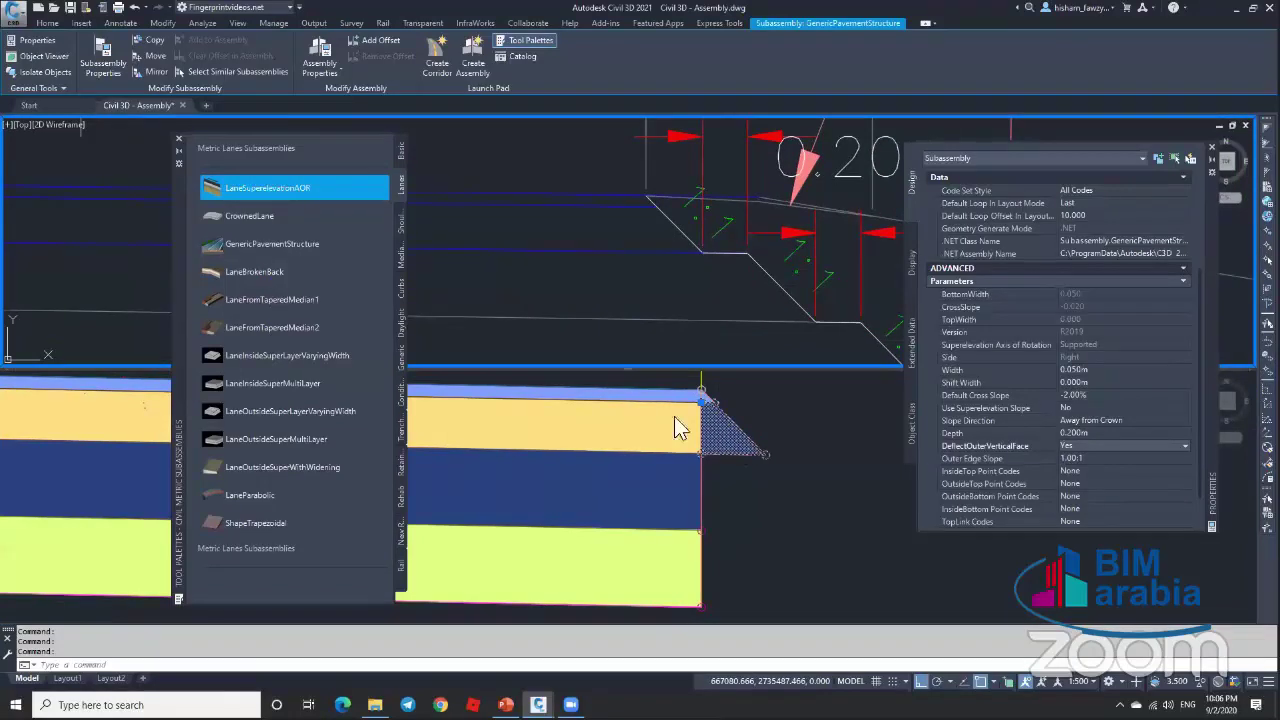
# Step: Copy Pave2 from the help coding table and apply it as the layer's shape code
pyautogui.press('F1')
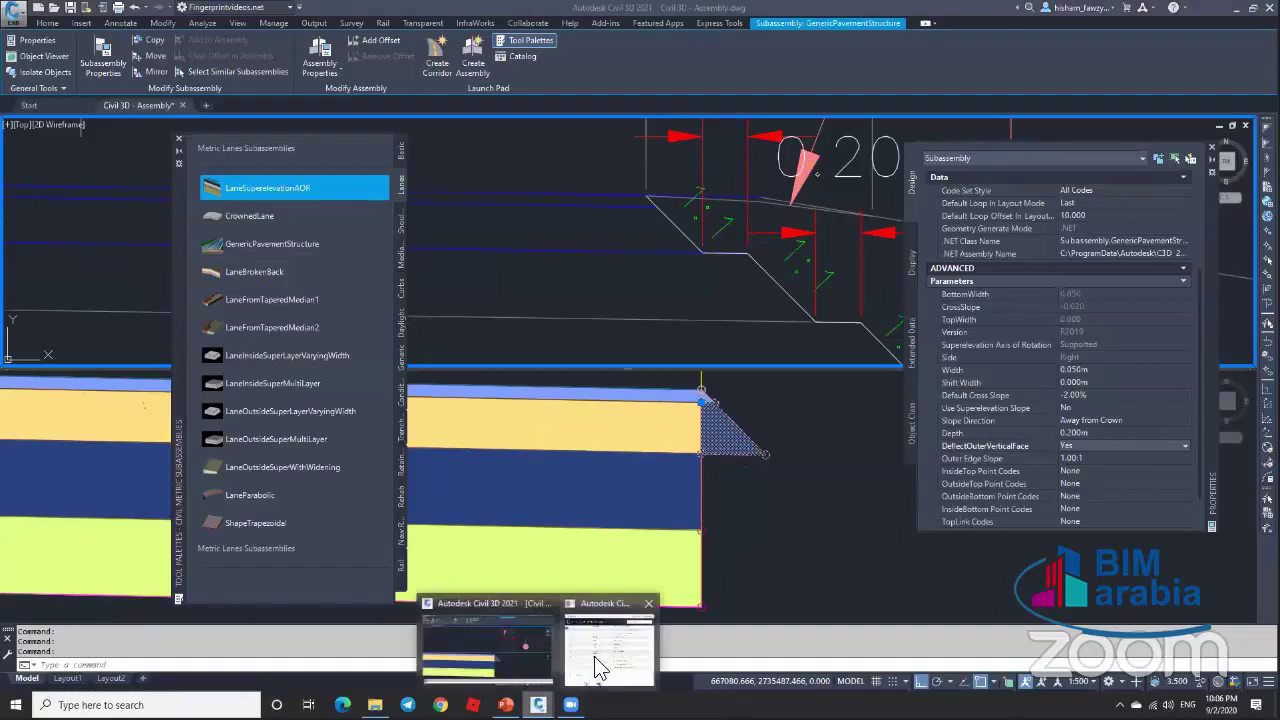
pyautogui.click(594, 656)
pyautogui.doubleClick(622, 384)
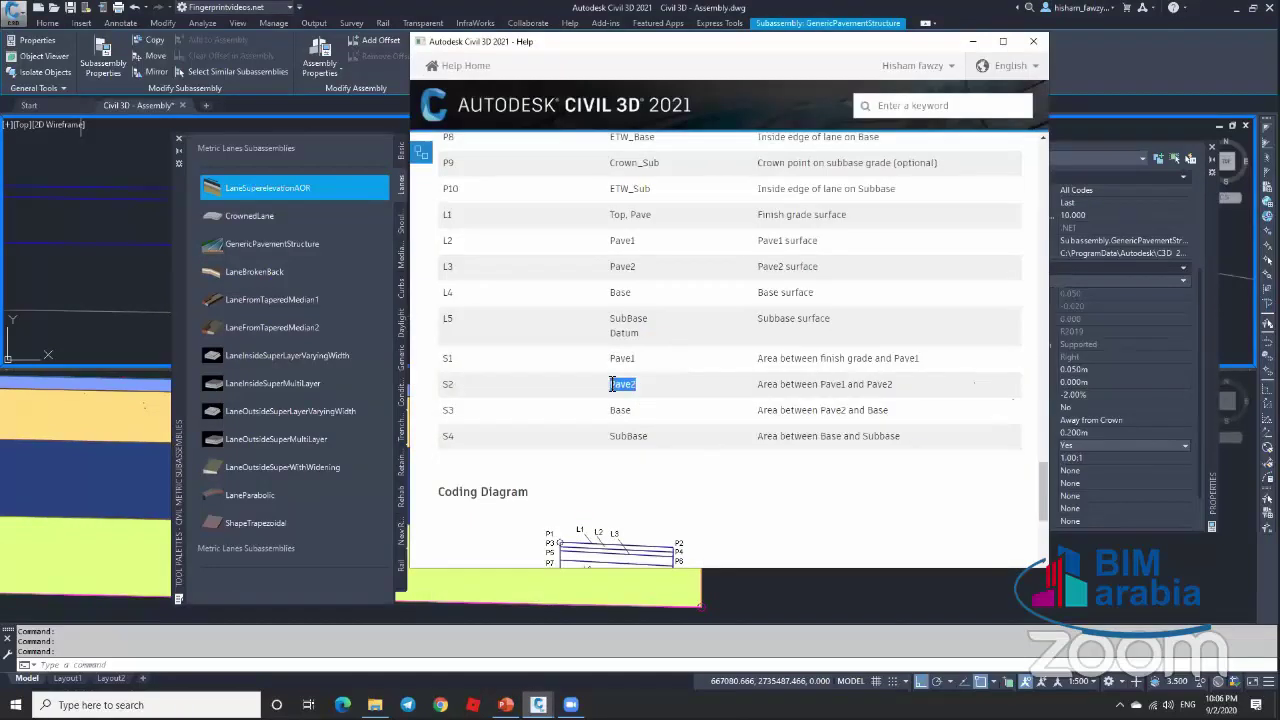
pyautogui.rightClick(626, 390)
pyautogui.click(973, 41)
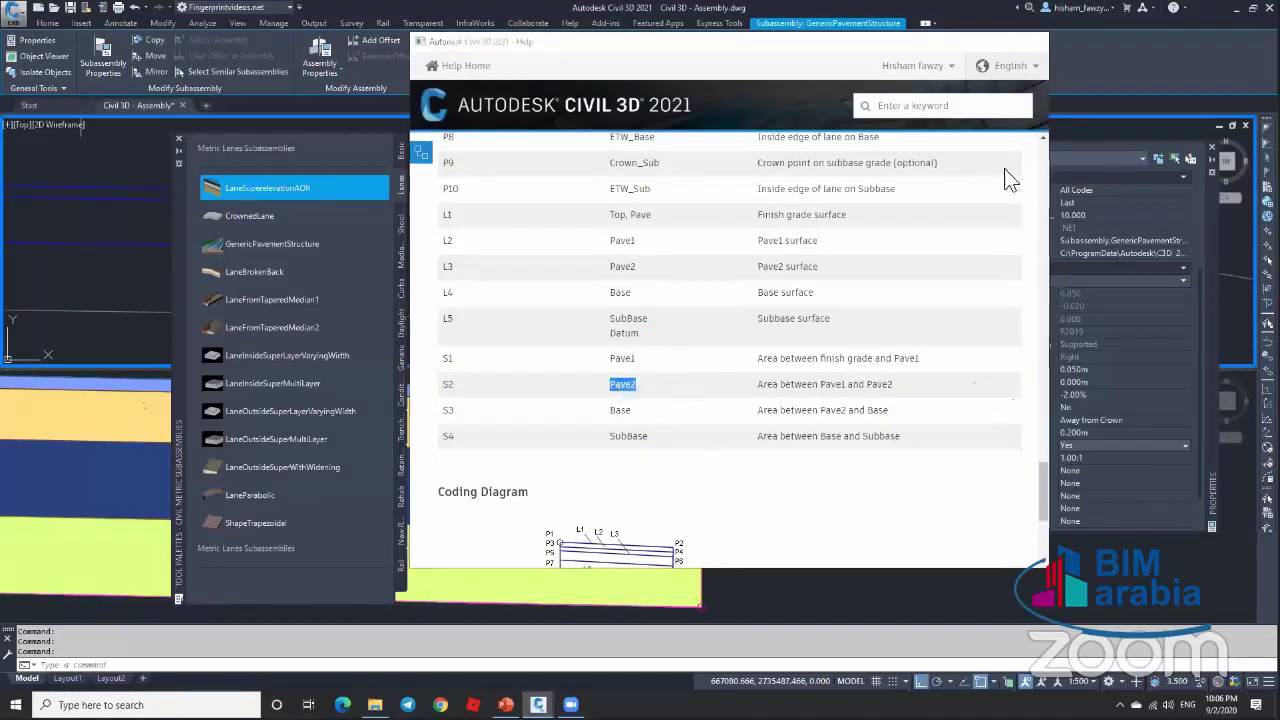
pyautogui.scroll(-1, 1096, 516)
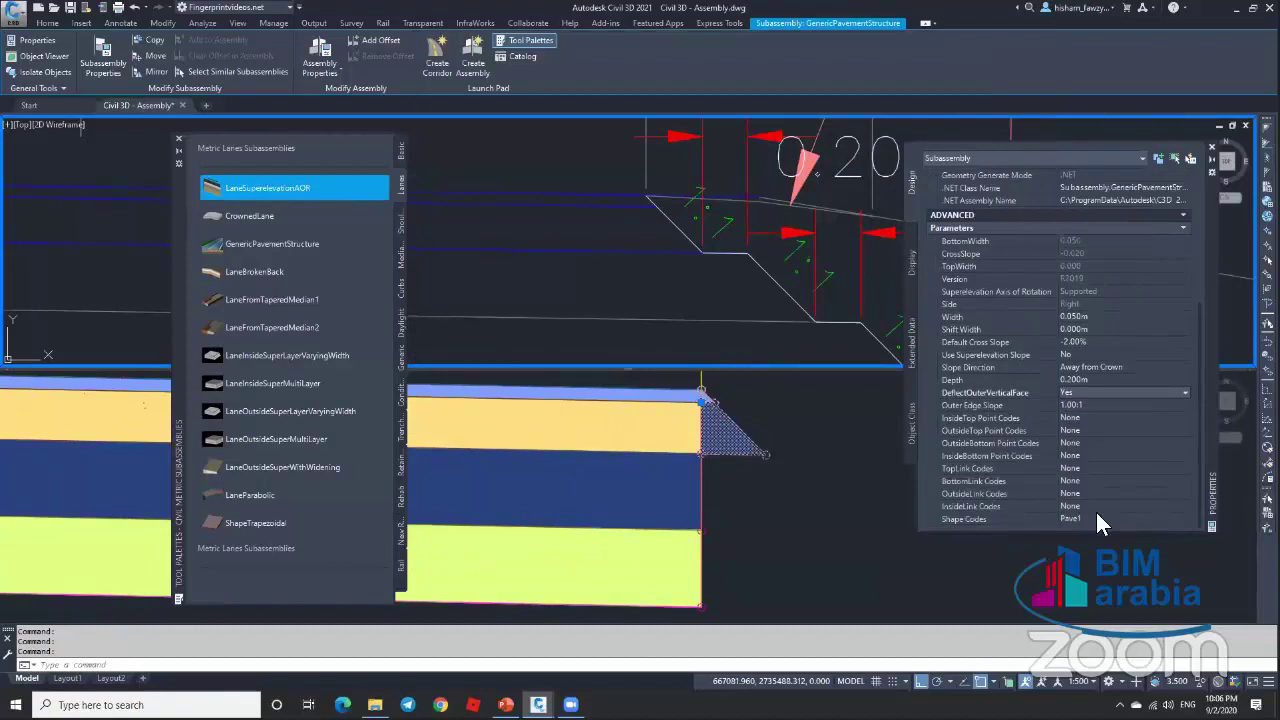
pyautogui.click(1100, 519)
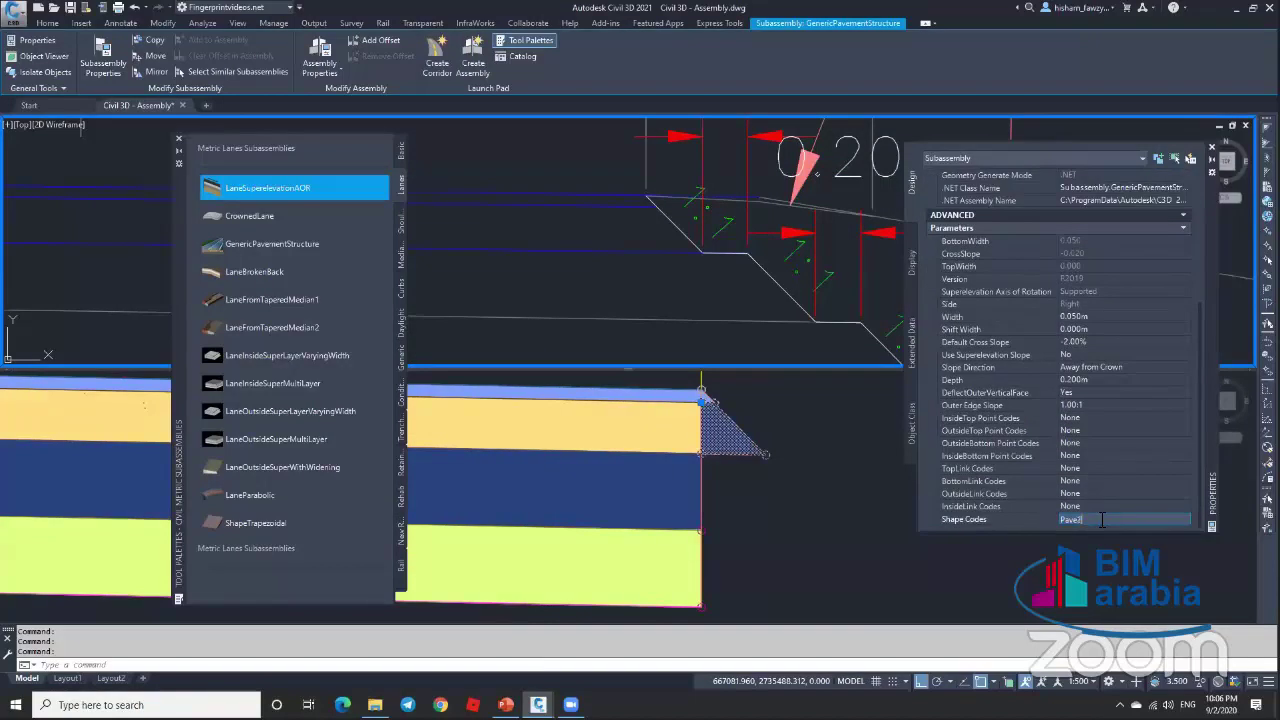
pyautogui.press('Return')
pyautogui.press('Escape')
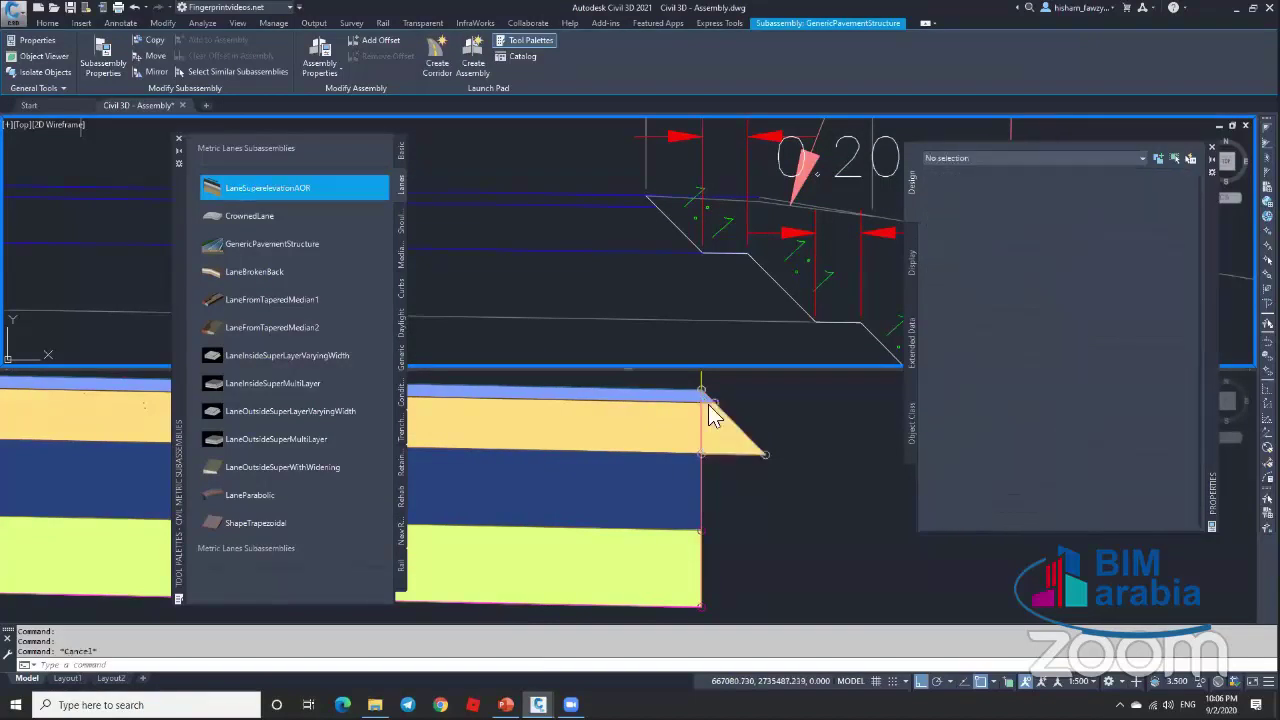
pyautogui.click(738, 438)
# Step: Copy the edge triangle subassembly to the lower marker point
pyautogui.click(738, 438)
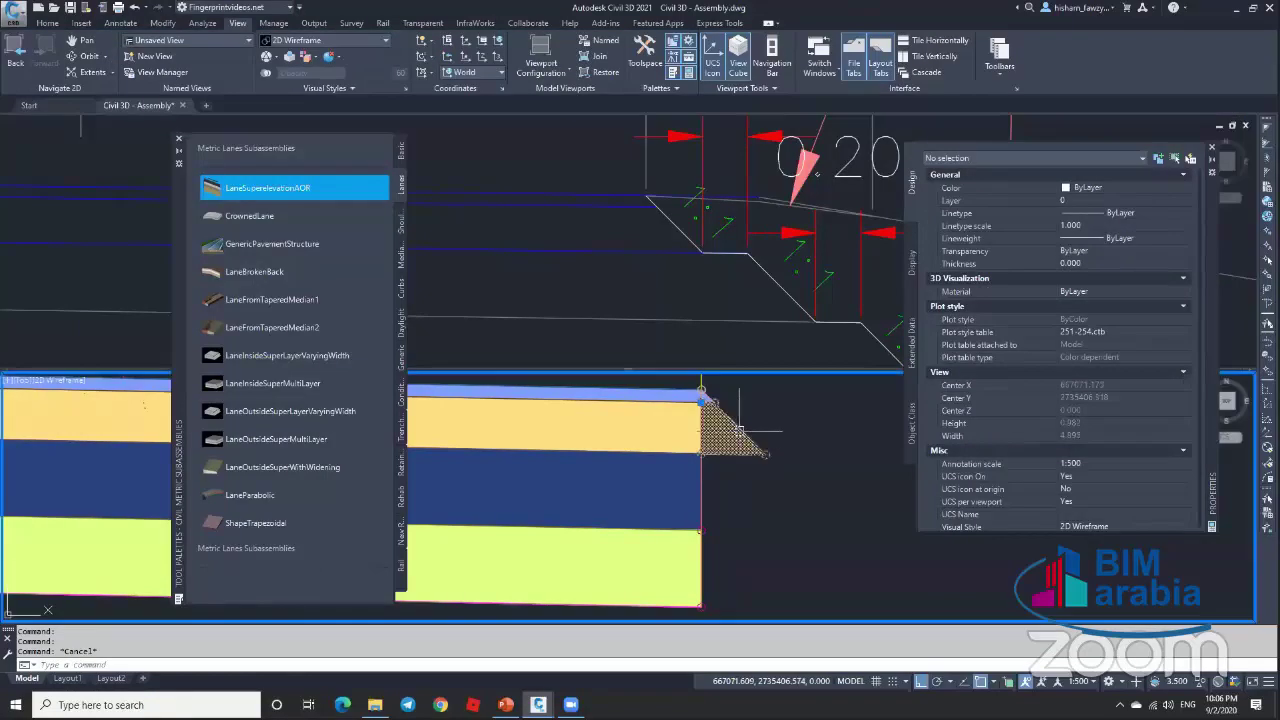
pyautogui.click(150, 42)
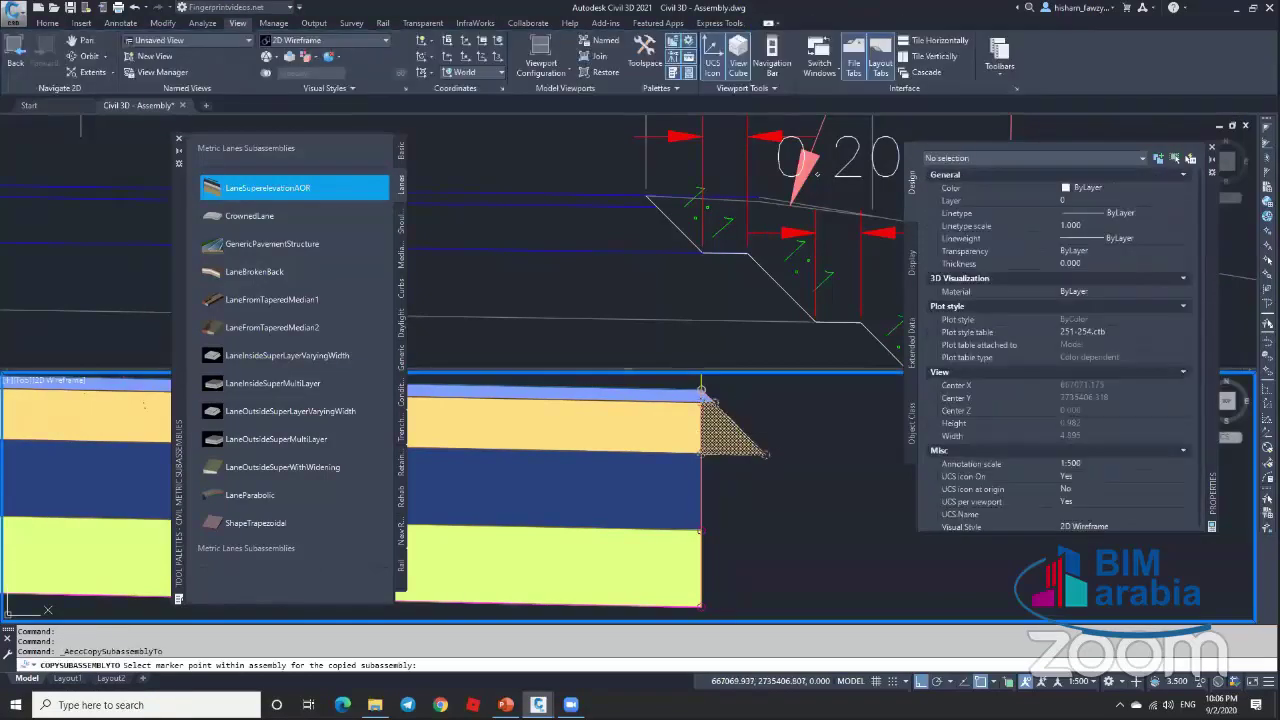
pyautogui.click(703, 455)
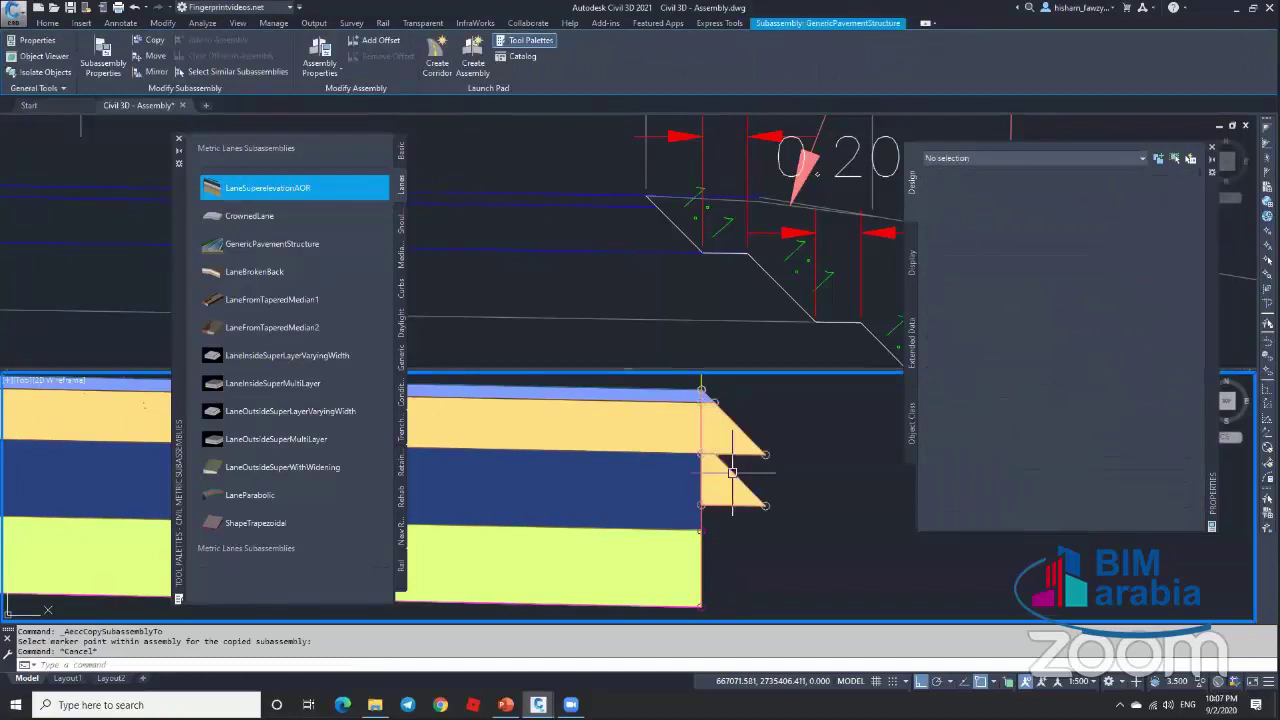
pyautogui.press('Escape')
# Step: Measure the 0.25 gap with a temporary DIMLINEAR dimension, then delete it
pyautogui.click(733, 470)
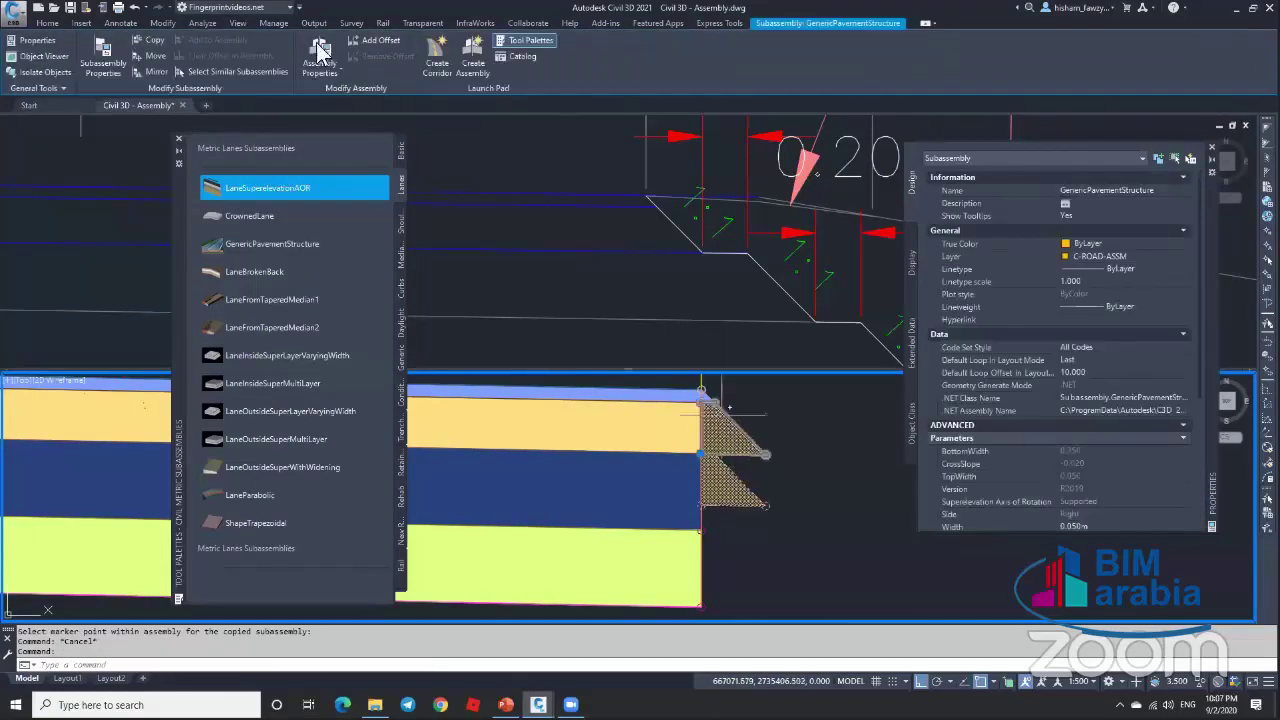
pyautogui.click(120, 22)
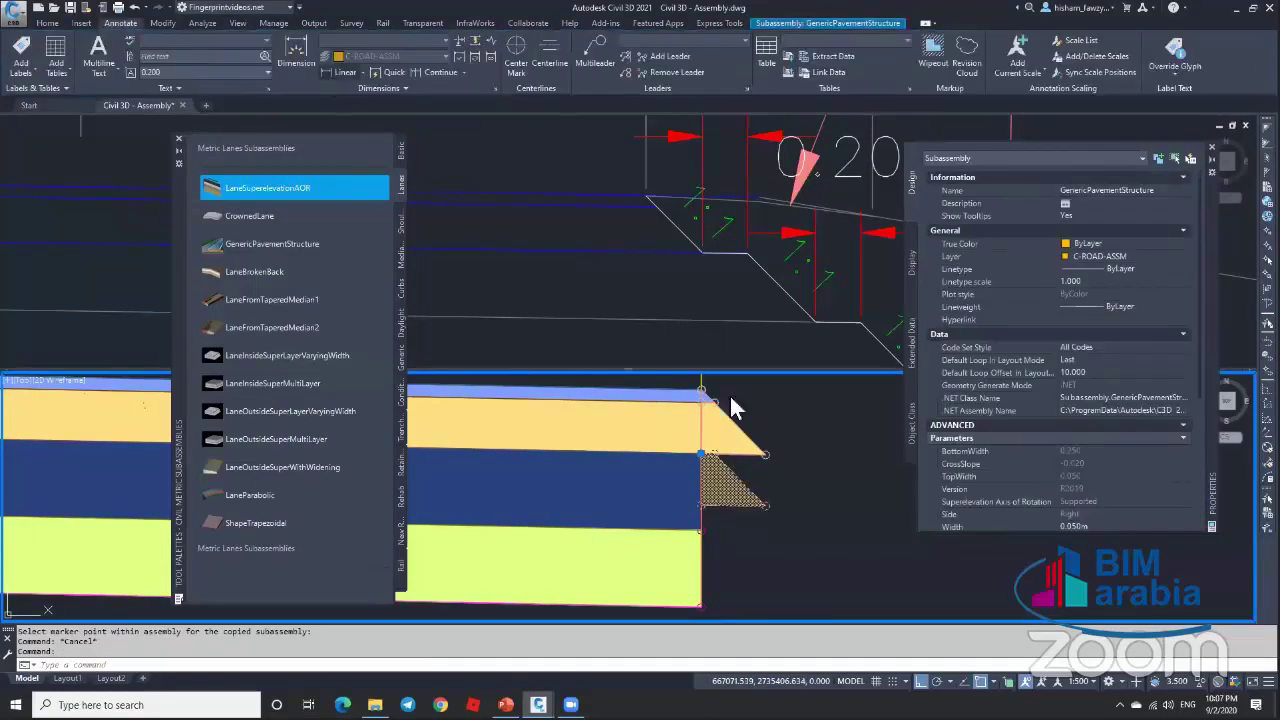
pyautogui.write('dli')
pyautogui.press('Return')
pyautogui.click(703, 455)
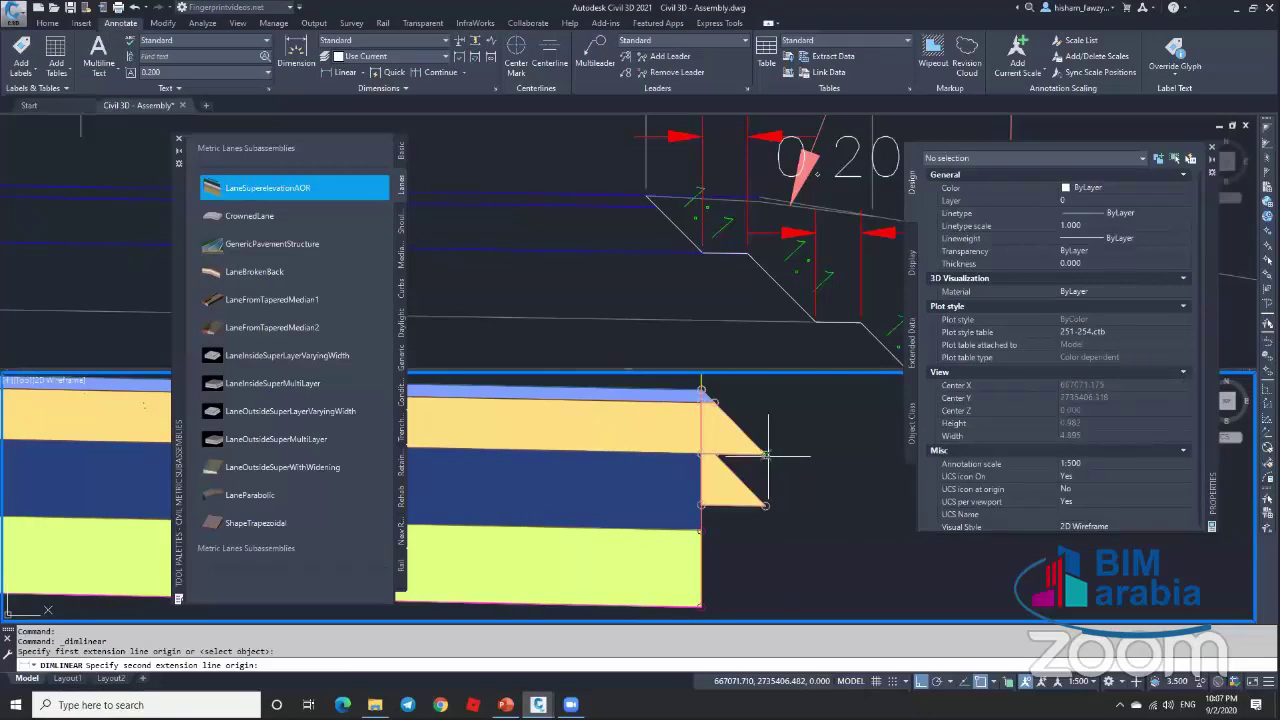
pyautogui.click(766, 455)
pyautogui.moveTo(774, 451); pyautogui.dragTo(712, 437, button='middle')
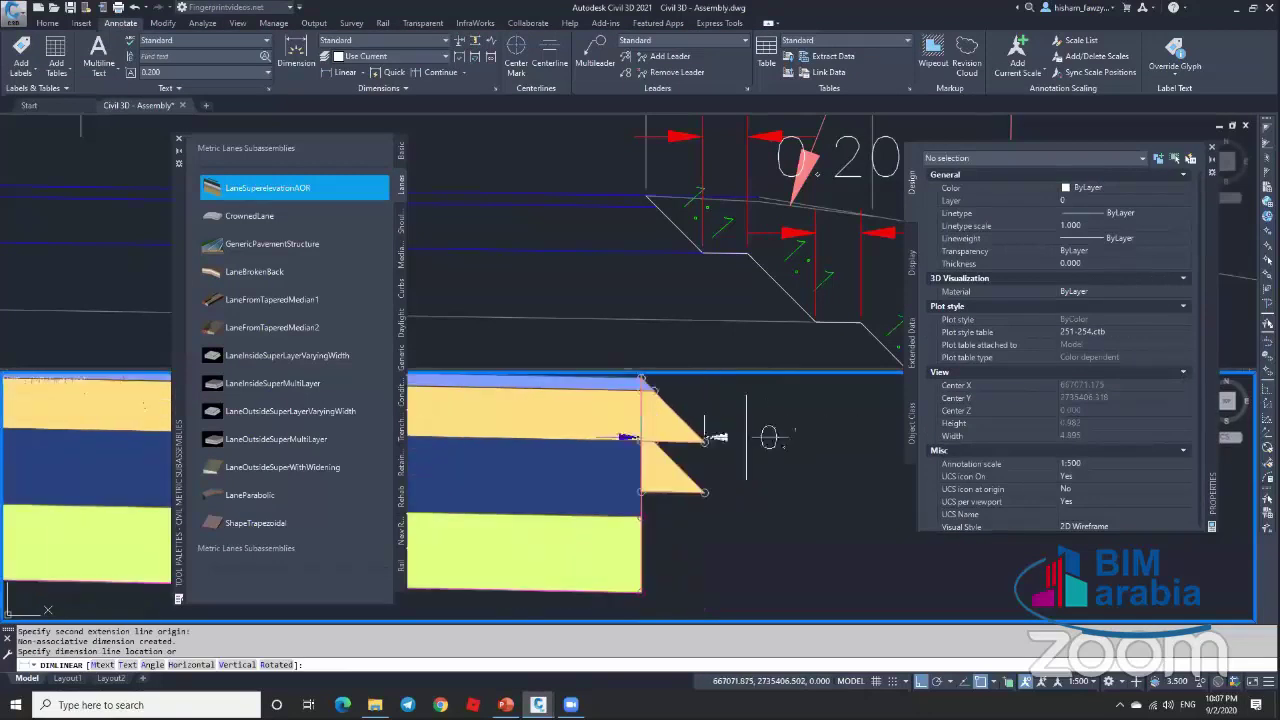
pyautogui.click(708, 428)
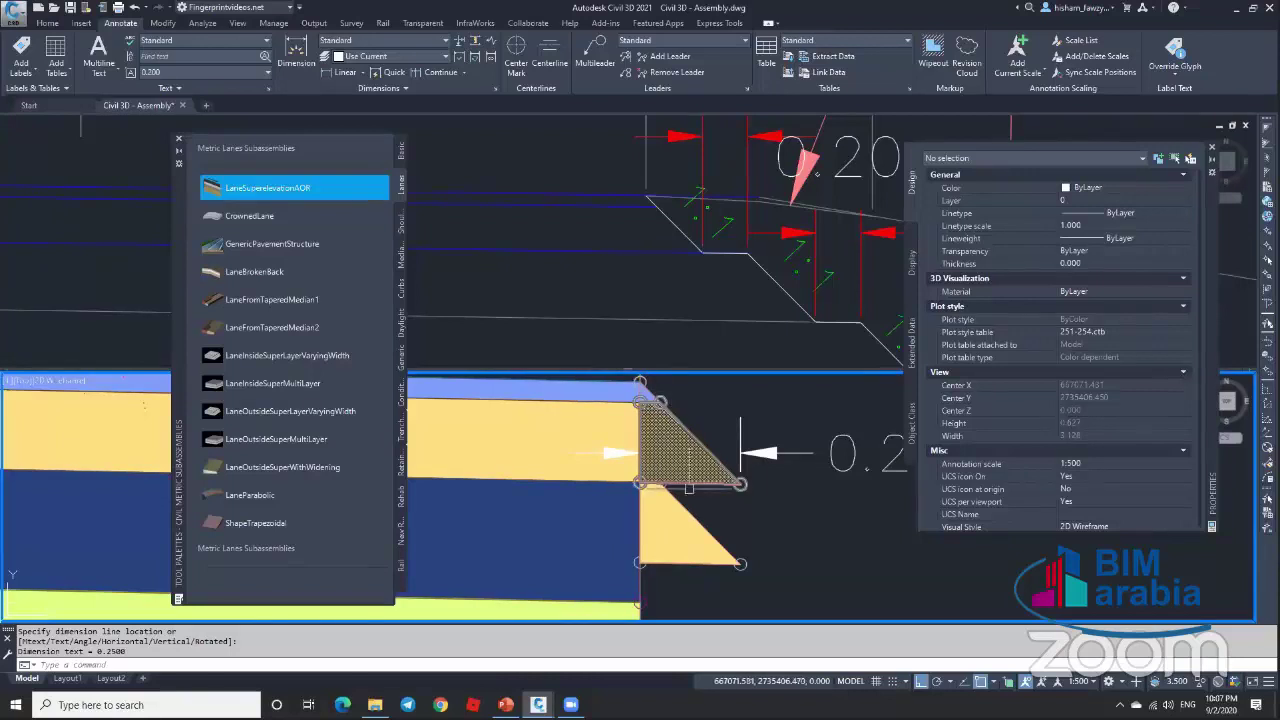
pyautogui.click(763, 455)
pyautogui.press('Delete')
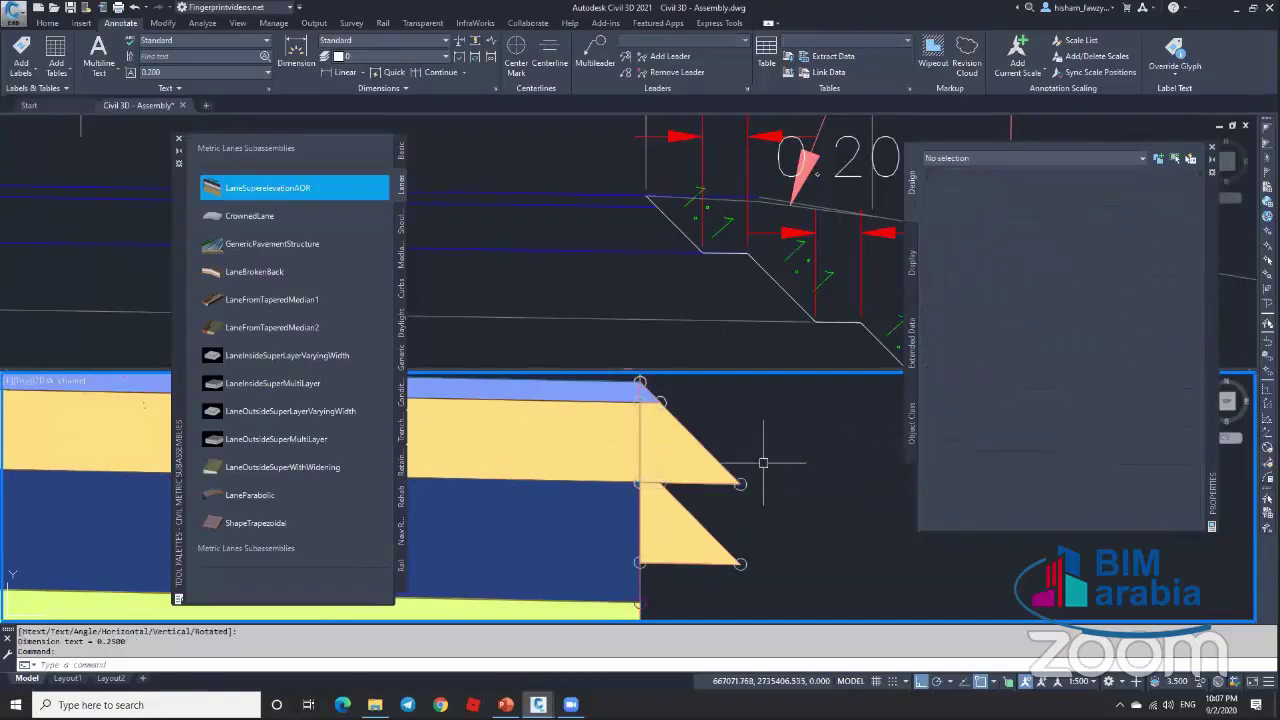
# Step: Set the lower copy's Width to 0.250 m and Depth to 0.300 m
pyautogui.click(690, 525)
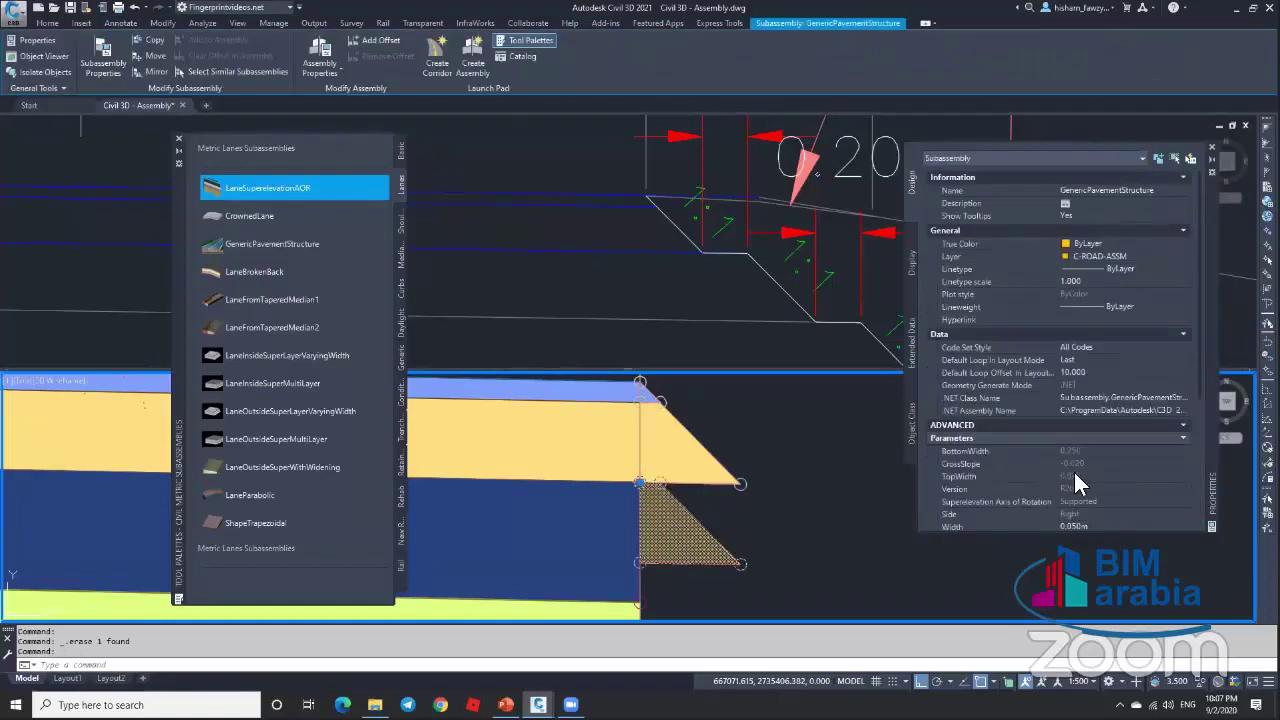
pyautogui.scroll(-3, 1076, 473)
pyautogui.click(1088, 370)
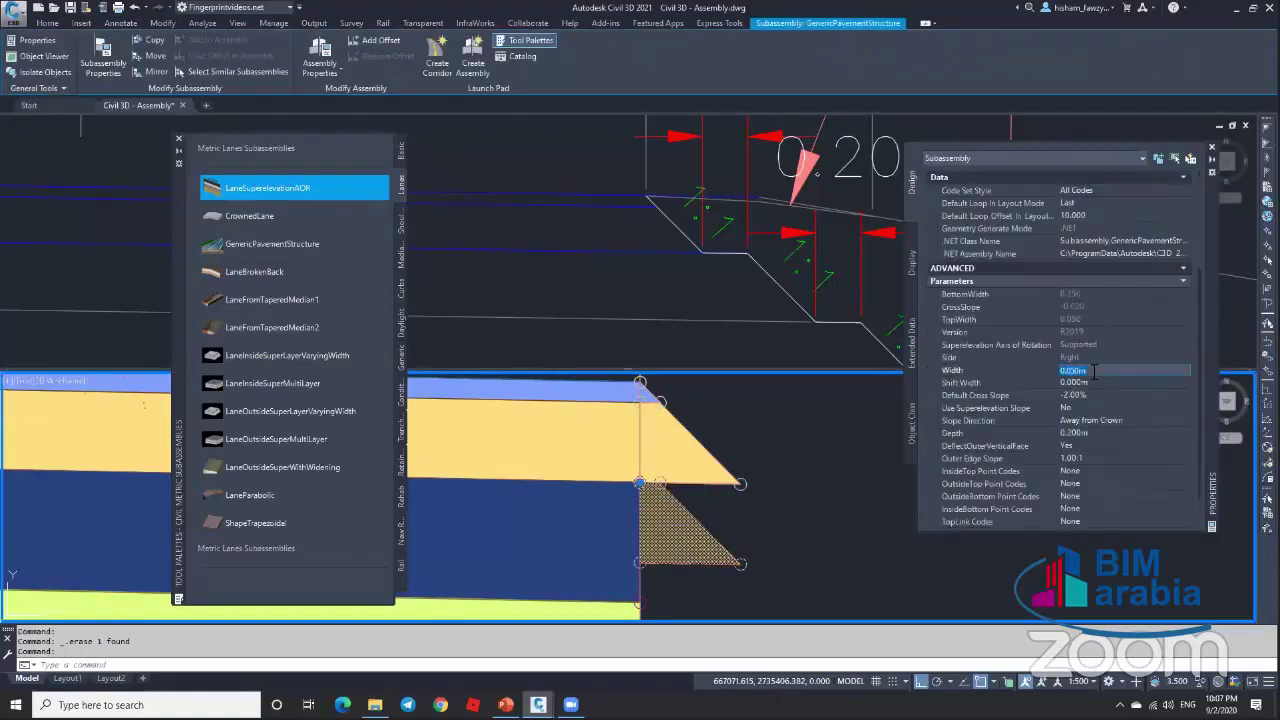
pyautogui.write('25')
pyautogui.press('Tab')
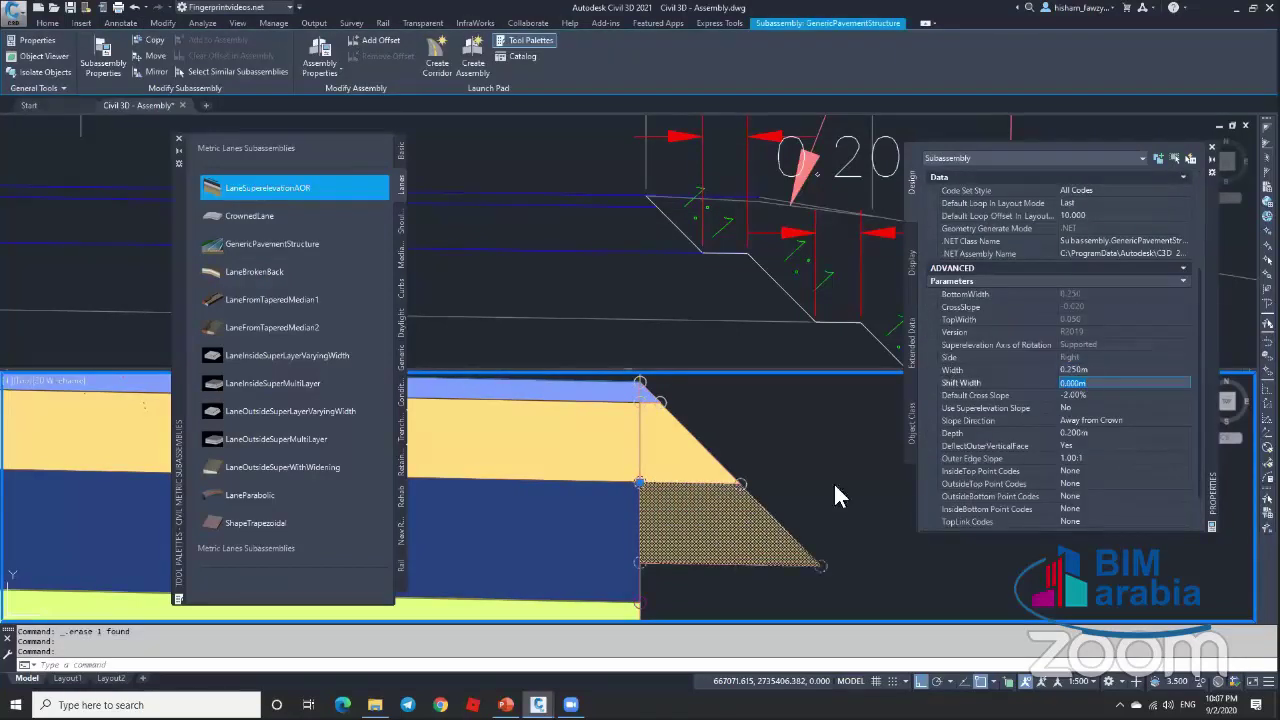
pyautogui.click(1088, 432)
pyautogui.write('3')
pyautogui.press('Tab')
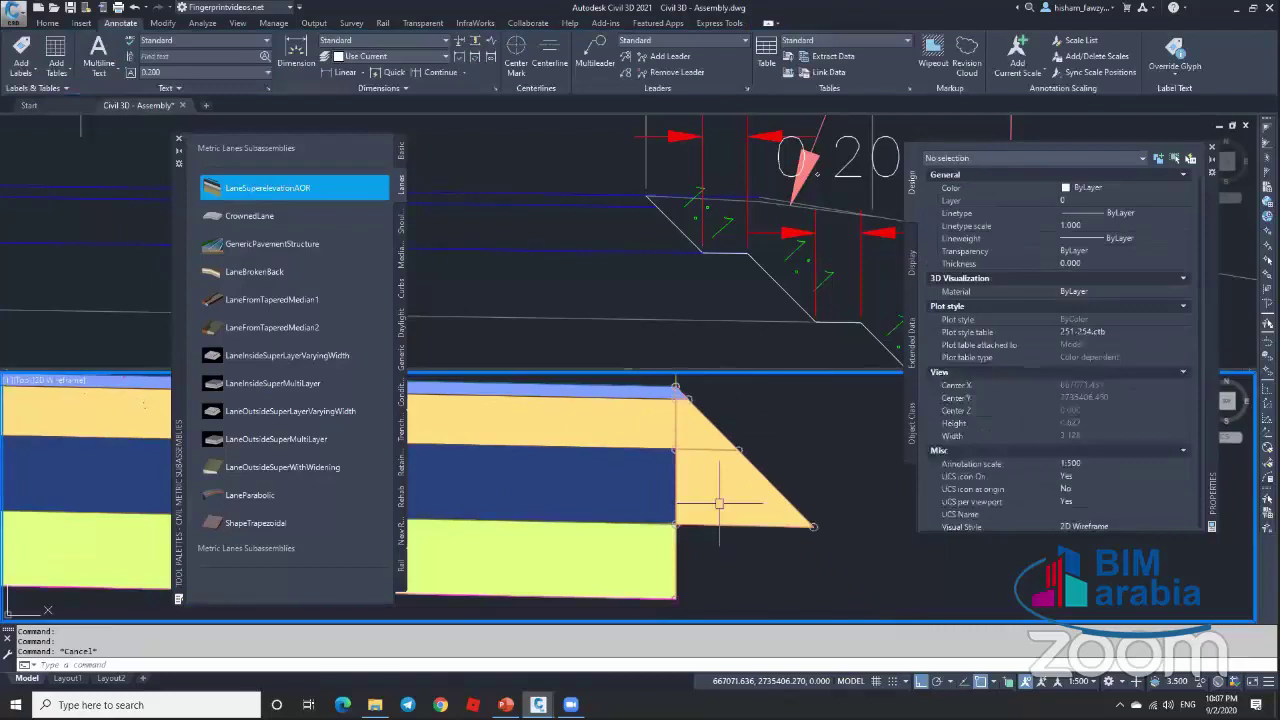
pyautogui.press('Escape')
# Step: Erase the copied Pave2 text from the lower copy's Shape Codes
pyautogui.moveTo(538, 704)
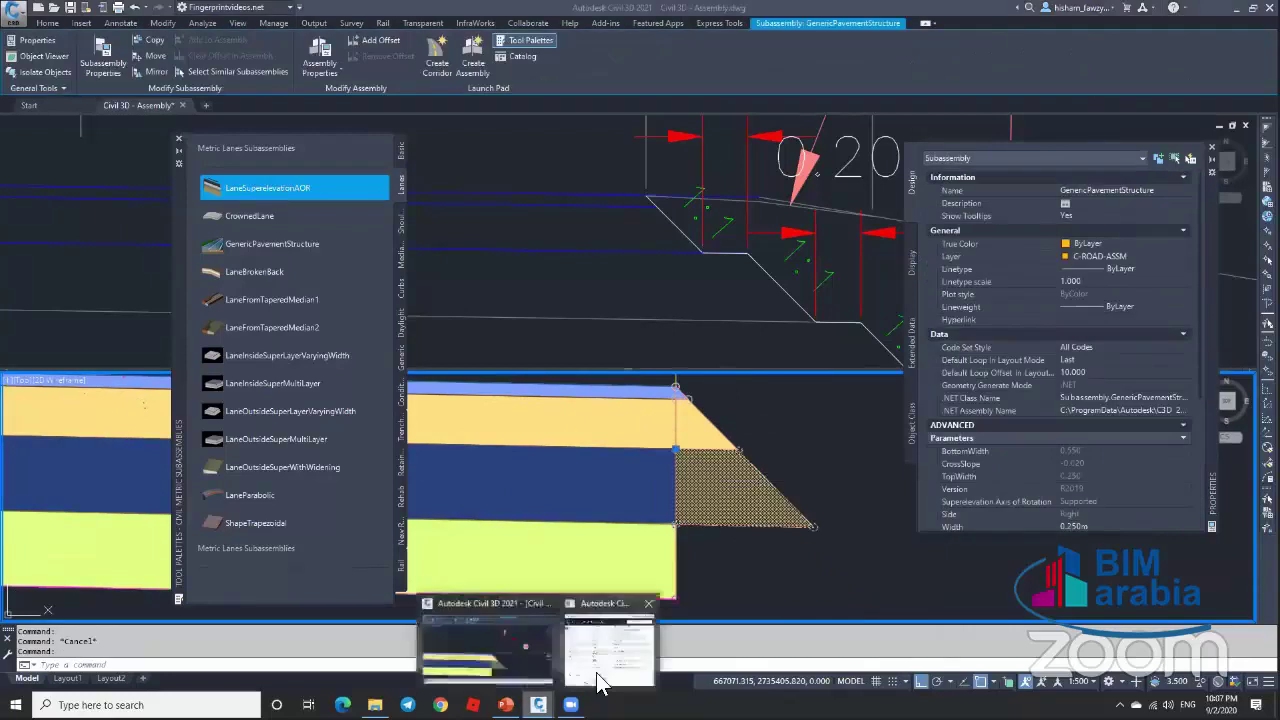
pyautogui.click(605, 650)
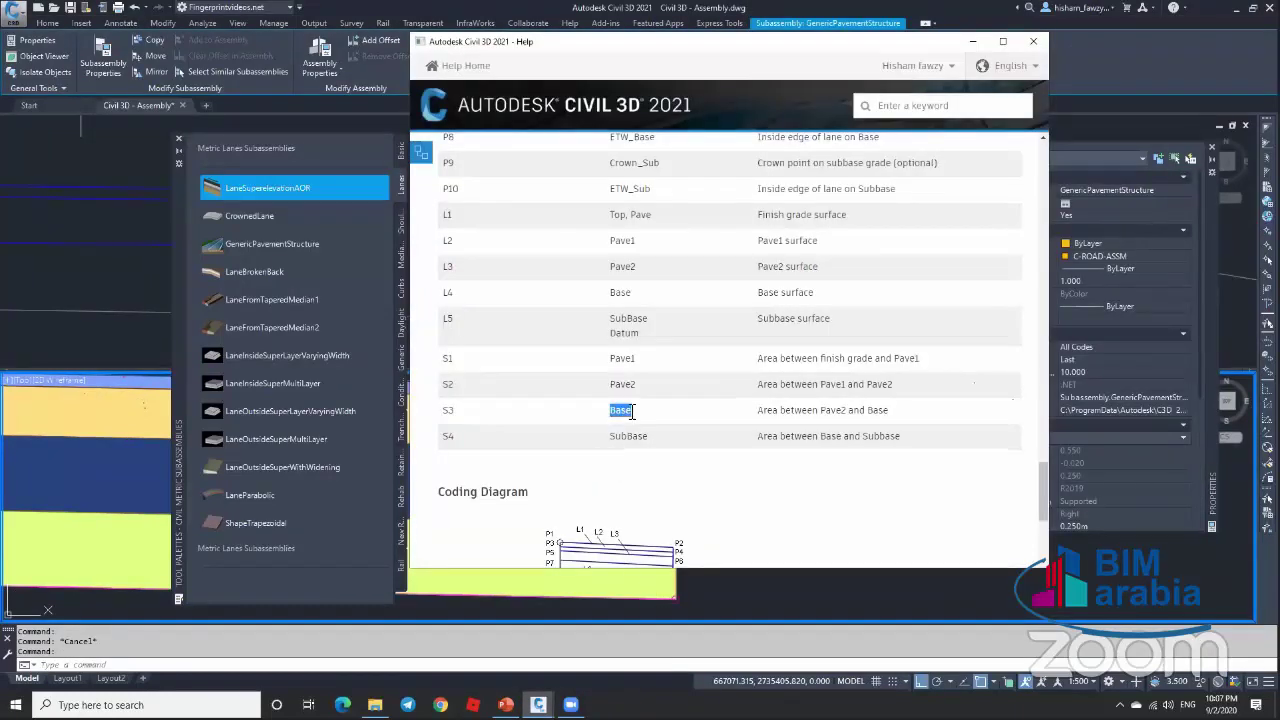
pyautogui.click(1144, 502)
pyautogui.scroll(-5, 1110, 480)
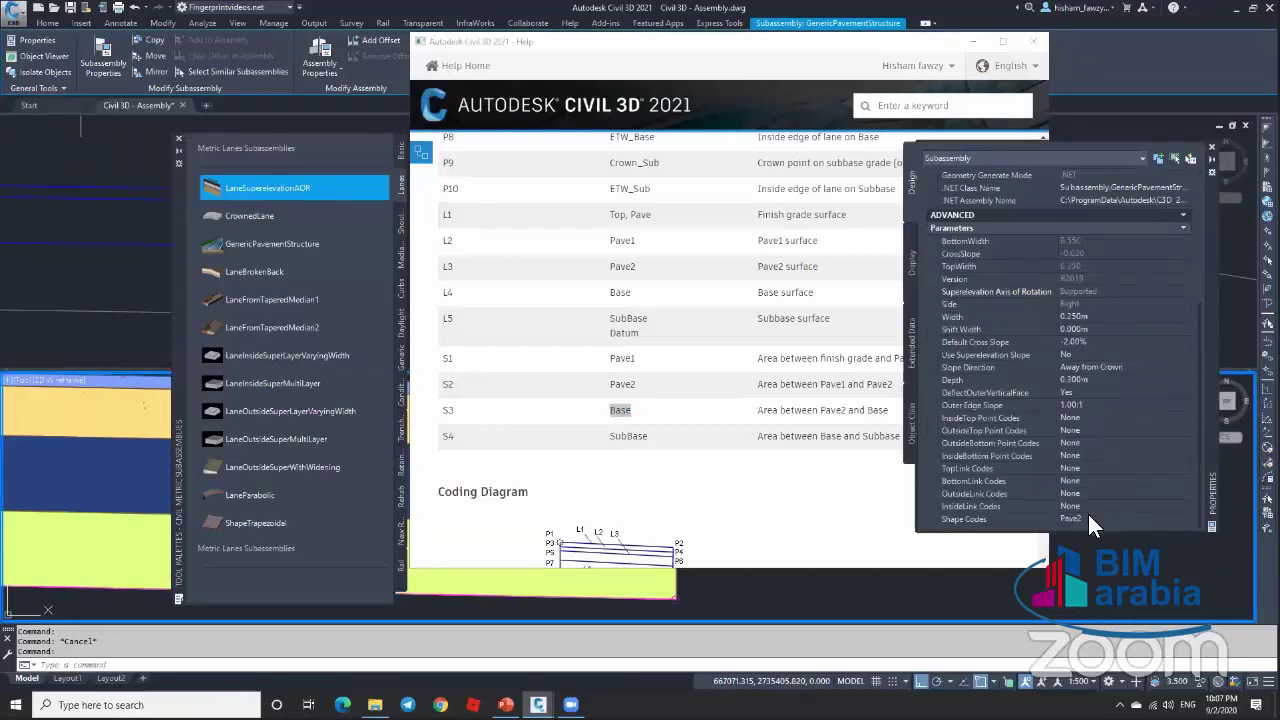
pyautogui.click(1092, 519)
pyautogui.press('BackSpace')
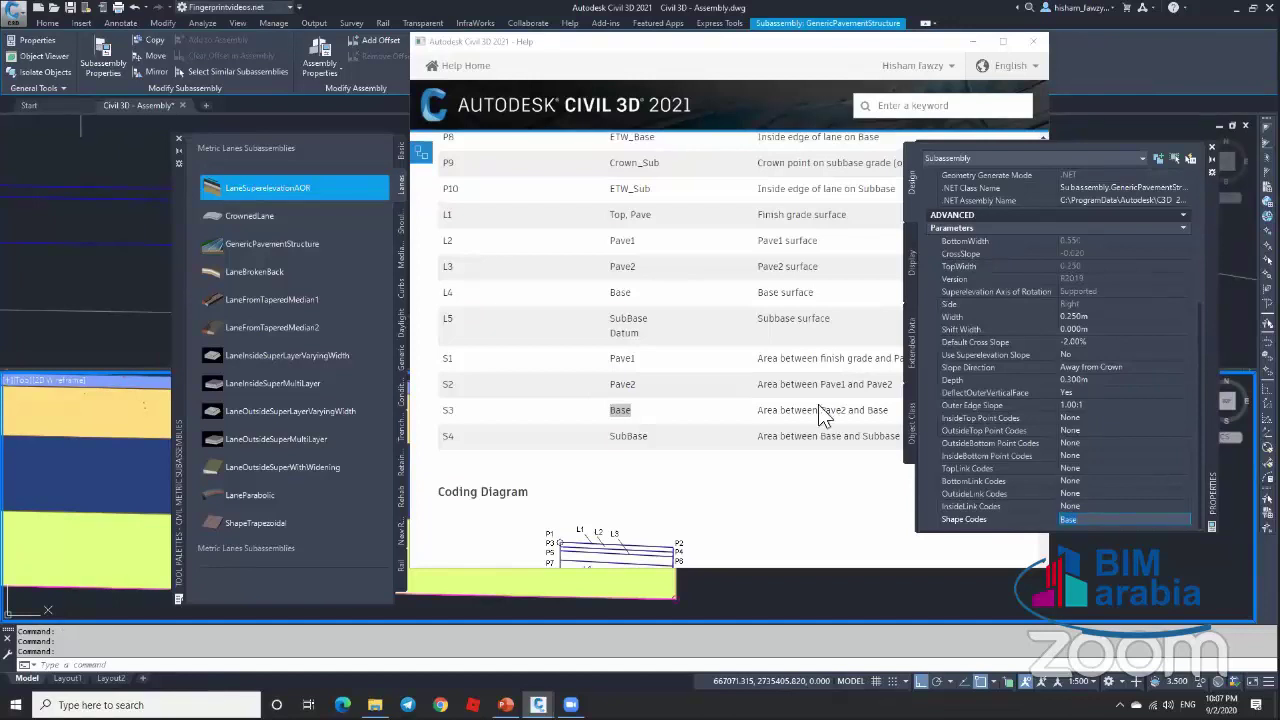
# Step: Close Help and reselect the pavement structure subassembly after cancelling a copy
pyautogui.click(971, 41)
pyautogui.press('Escape')
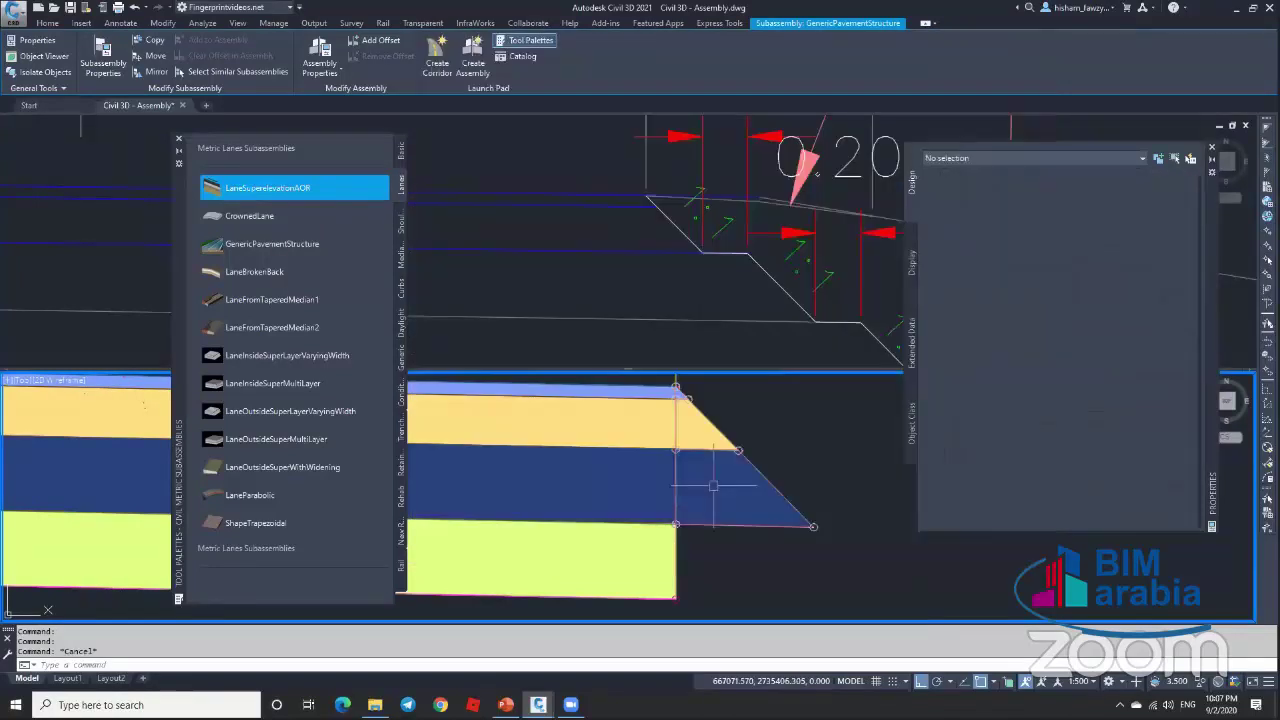
pyautogui.click(721, 425)
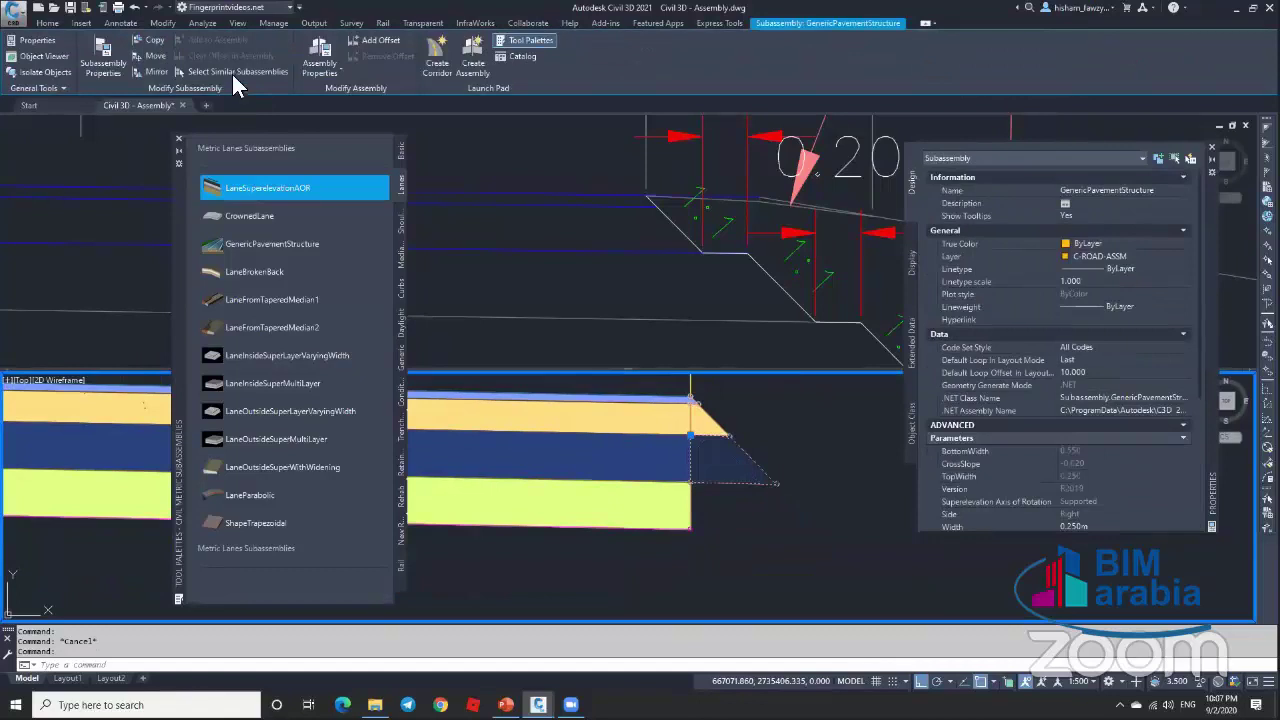
pyautogui.click(152, 42)
pyautogui.scroll(4, 706, 497)
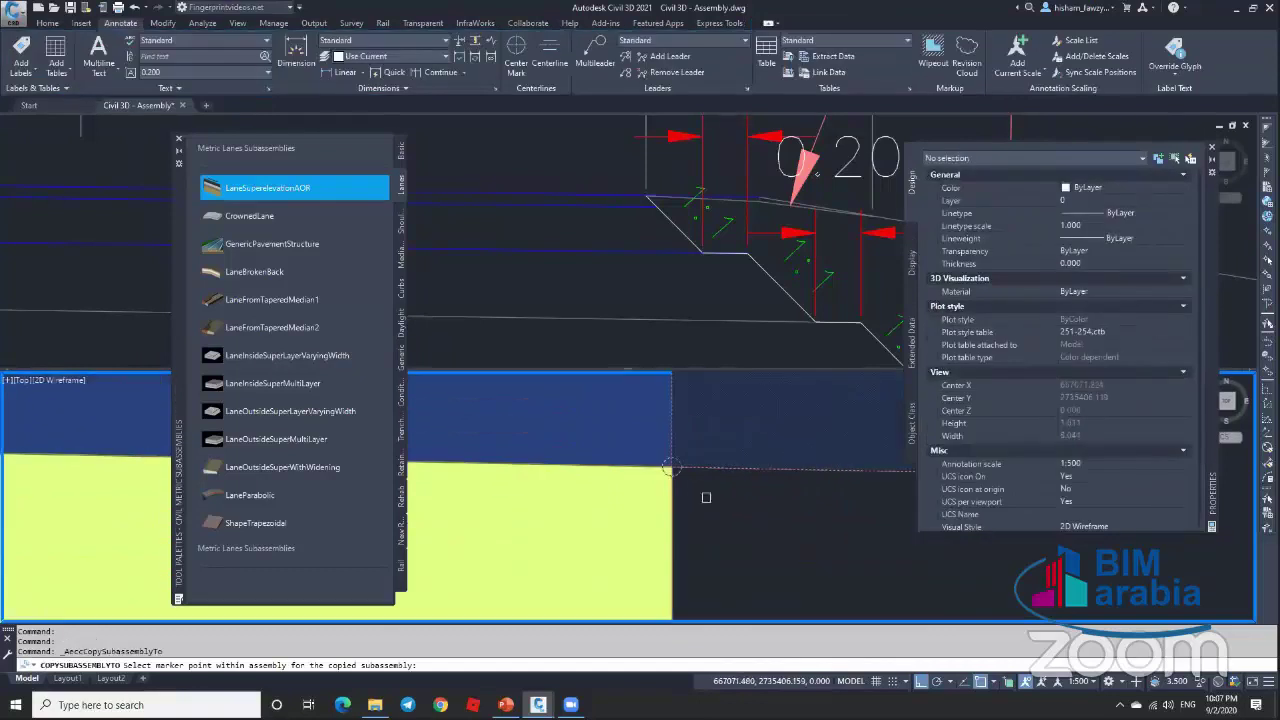
pyautogui.press('Escape')
pyautogui.scroll(-2, 671, 467)
pyautogui.click(769, 466)
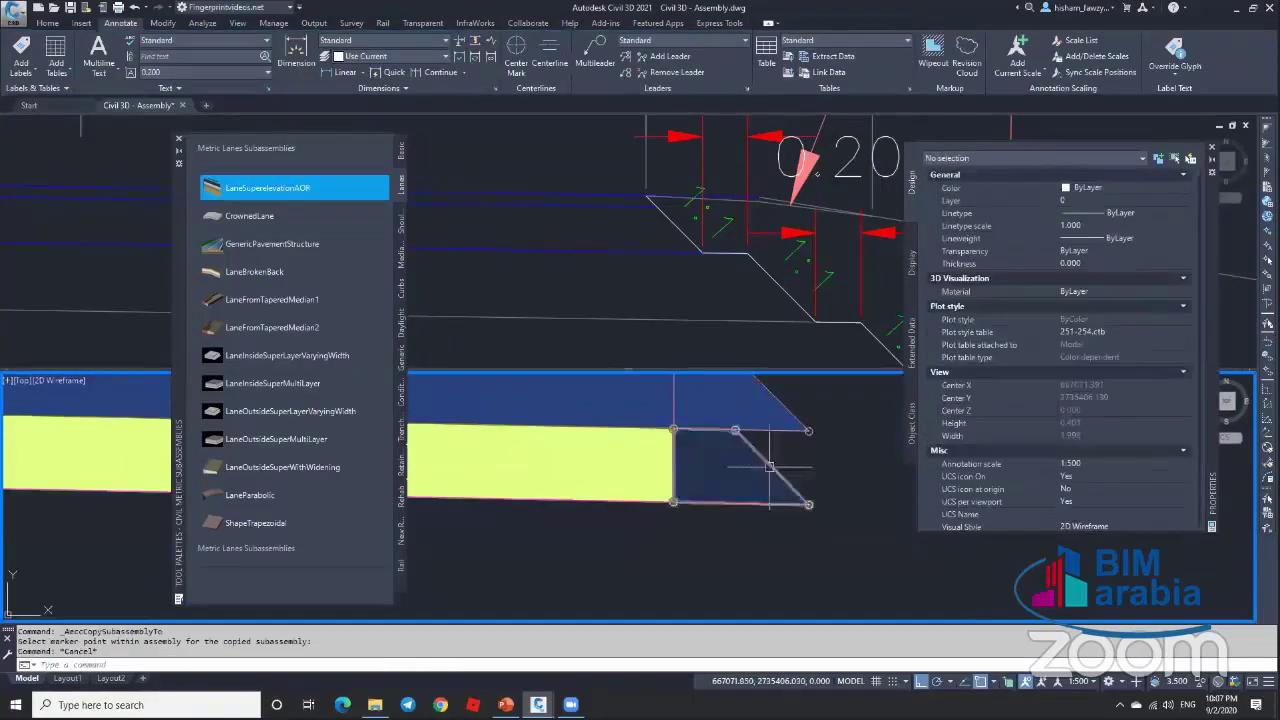
pyautogui.scroll(-2, 728, 540)
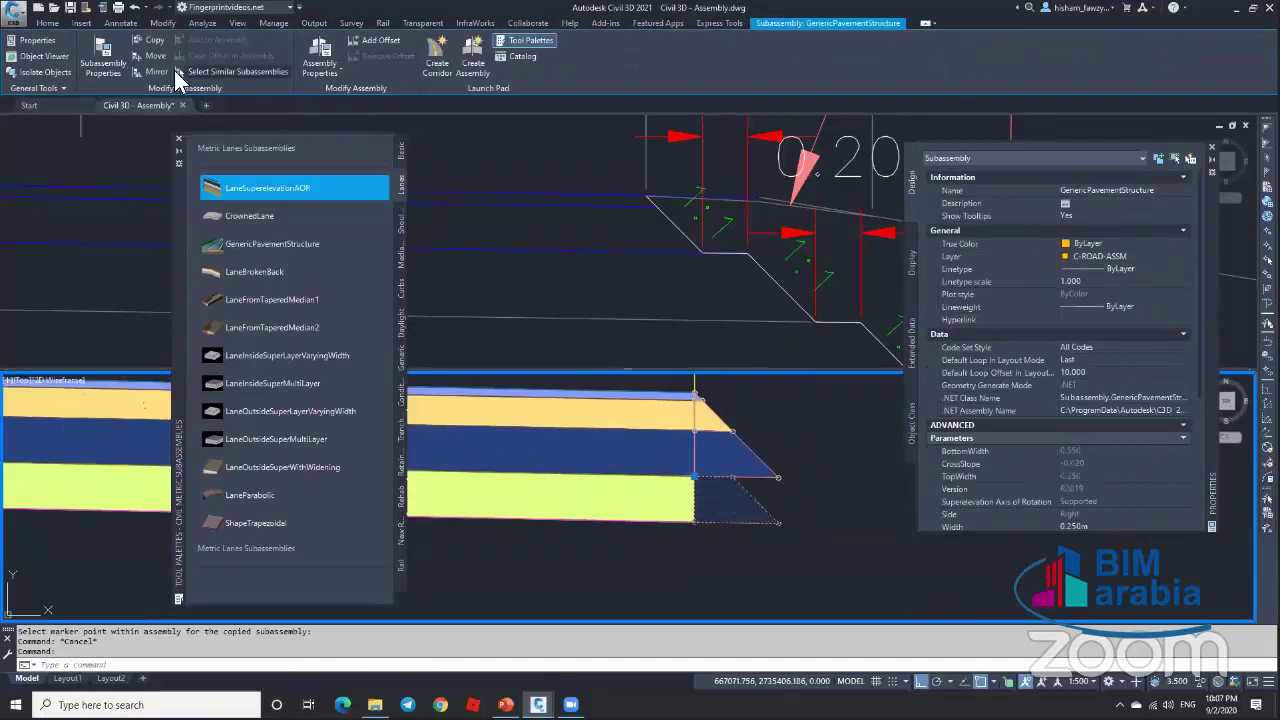
# Step: Measure the upper pavement layer with a linear dimension, reading 0.556
pyautogui.click(121, 23)
pyautogui.click(346, 73)
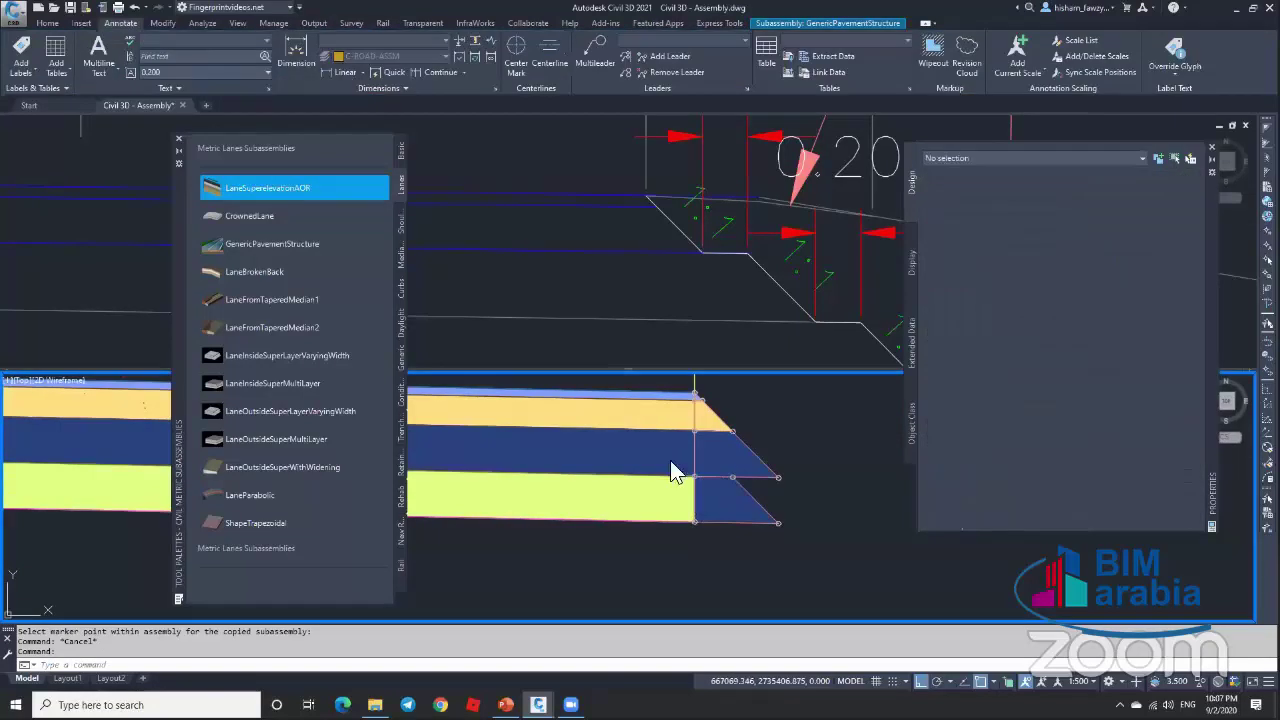
pyautogui.click(694, 476)
pyautogui.click(778, 477)
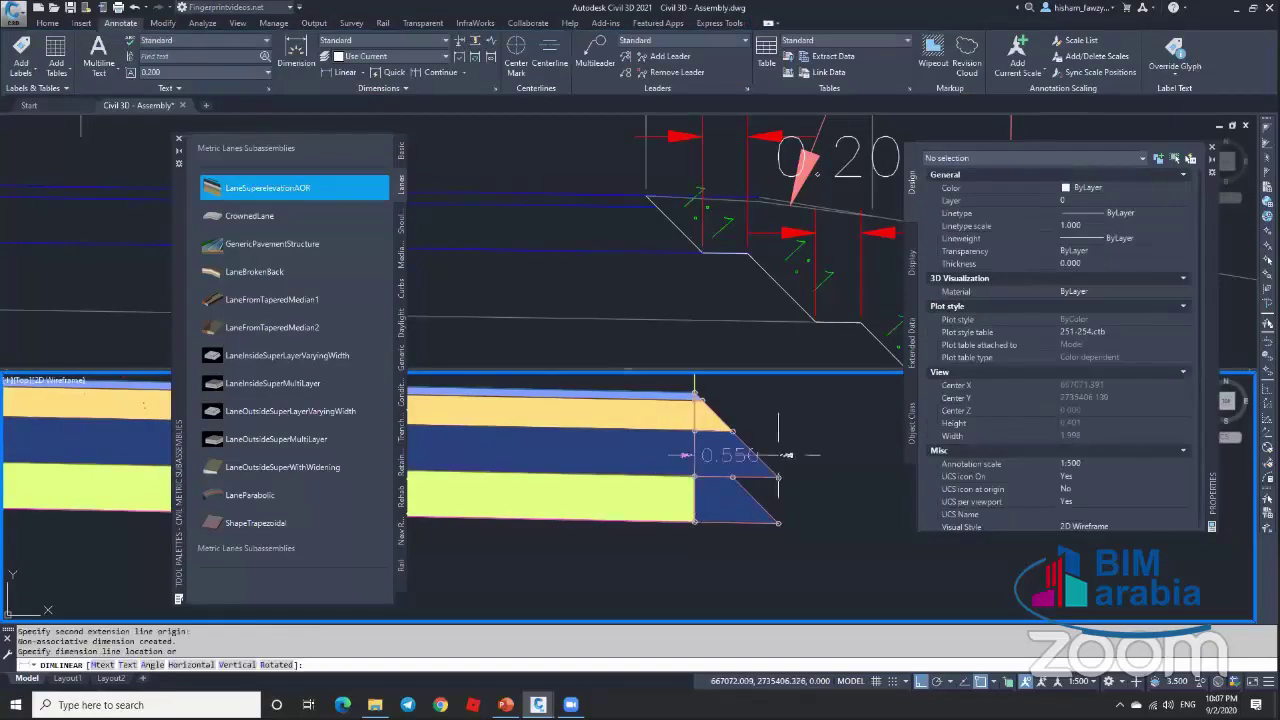
pyautogui.press('Escape')
pyautogui.press('Escape')
# Step: Set the lower pavement structure's Width to 0.55 m
pyautogui.click(747, 498)
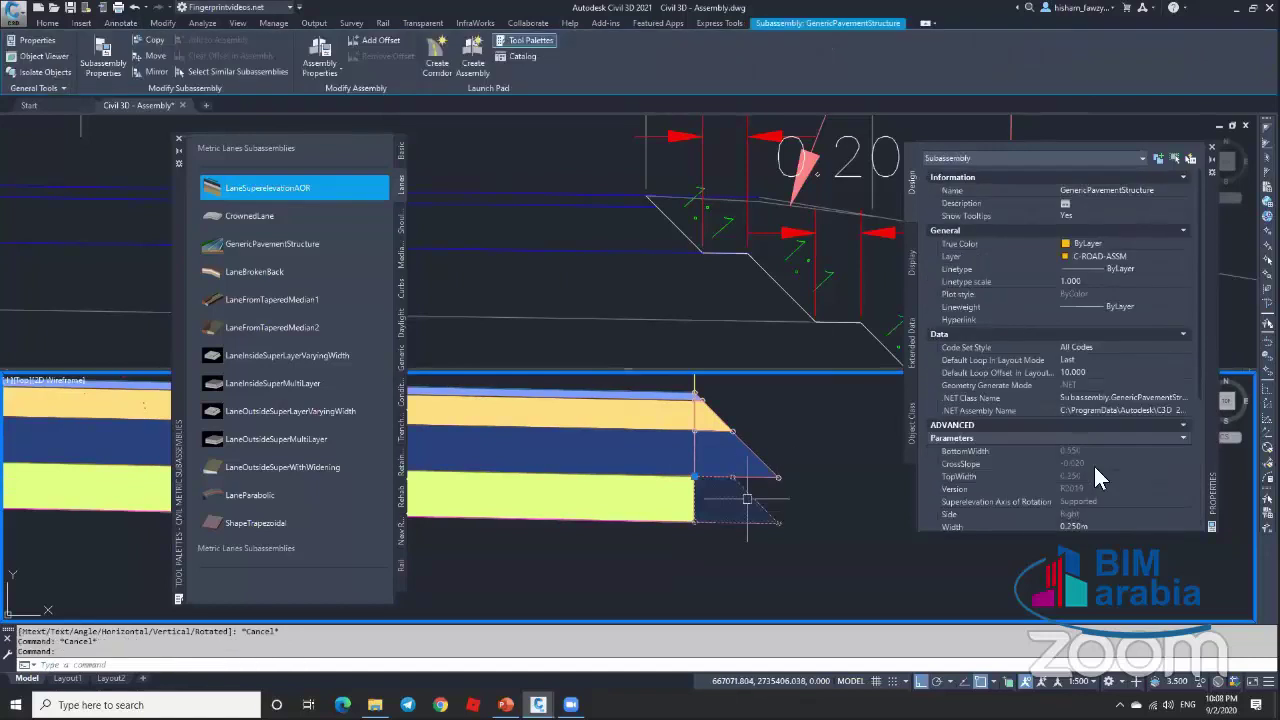
pyautogui.scroll(-4, 1090, 440)
pyautogui.click(1083, 369)
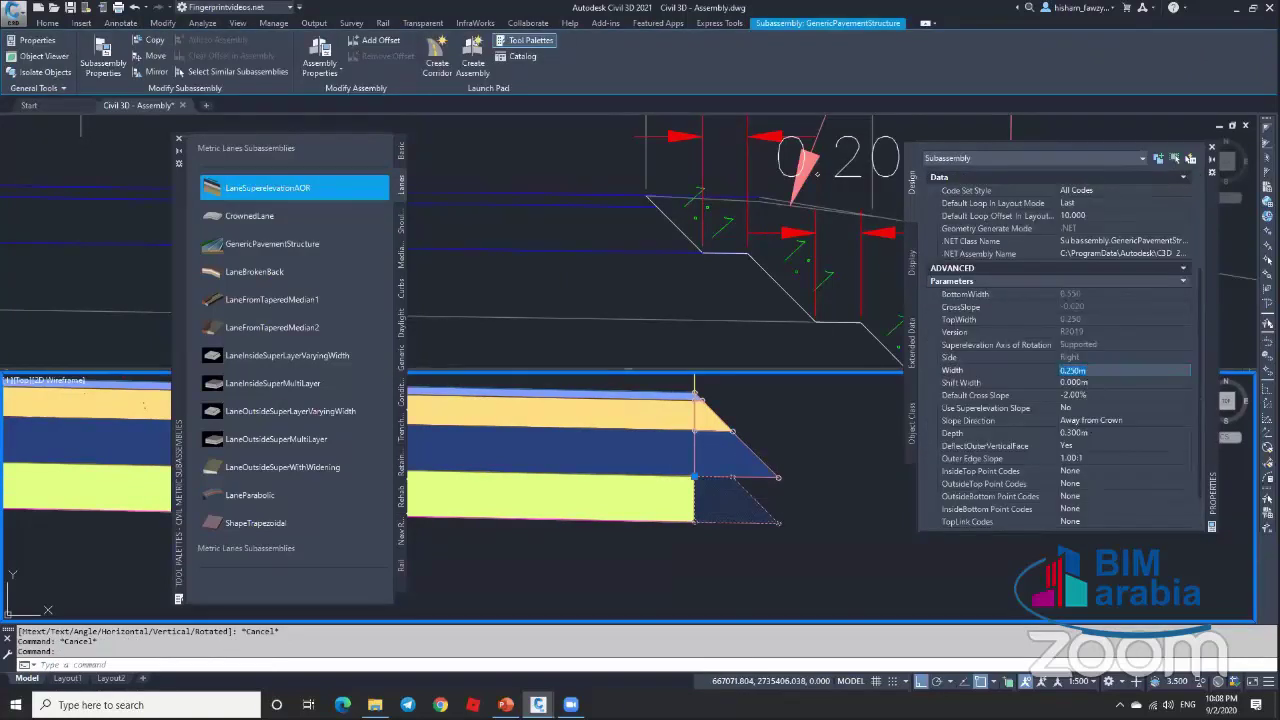
pyautogui.write('.55')
pyautogui.press('Tab')
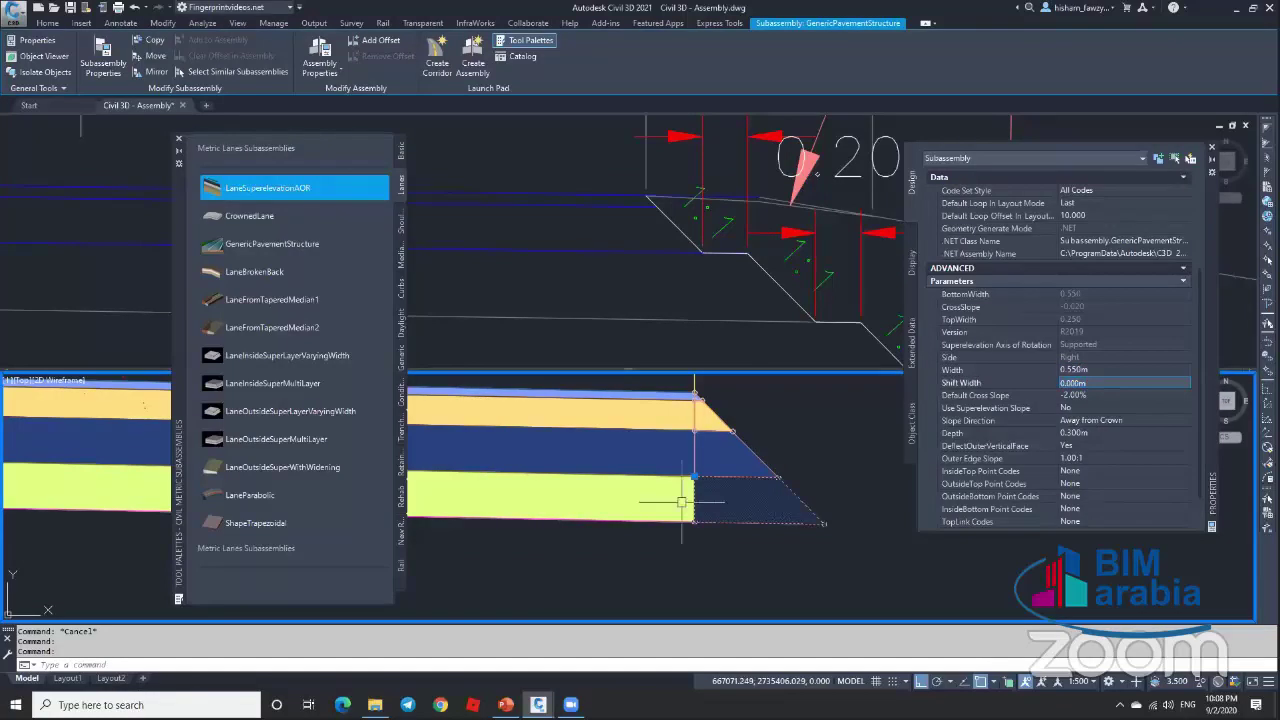
# Step: Replace the lower pavement's Shape Codes with 'SubBase' copied from Help, then close Help
pyautogui.click(600, 655)
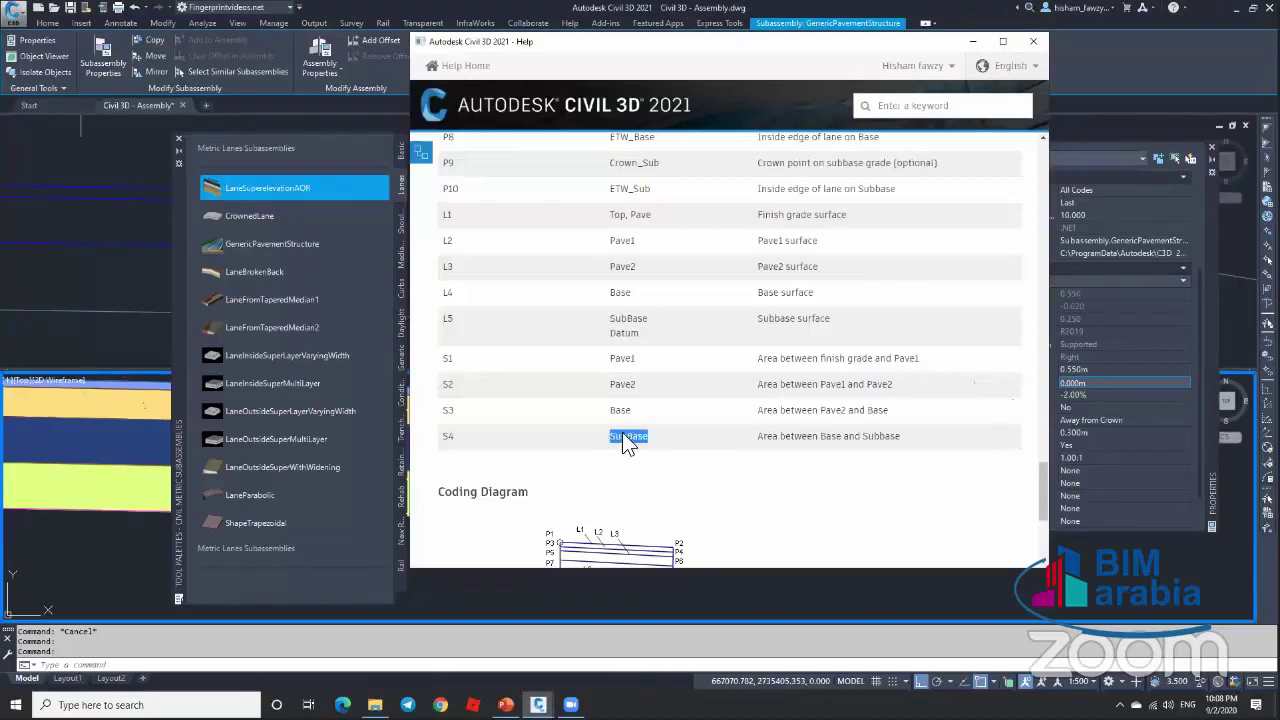
pyautogui.click(655, 443)
pyautogui.click(1129, 489)
pyautogui.scroll(-3, 1129, 489)
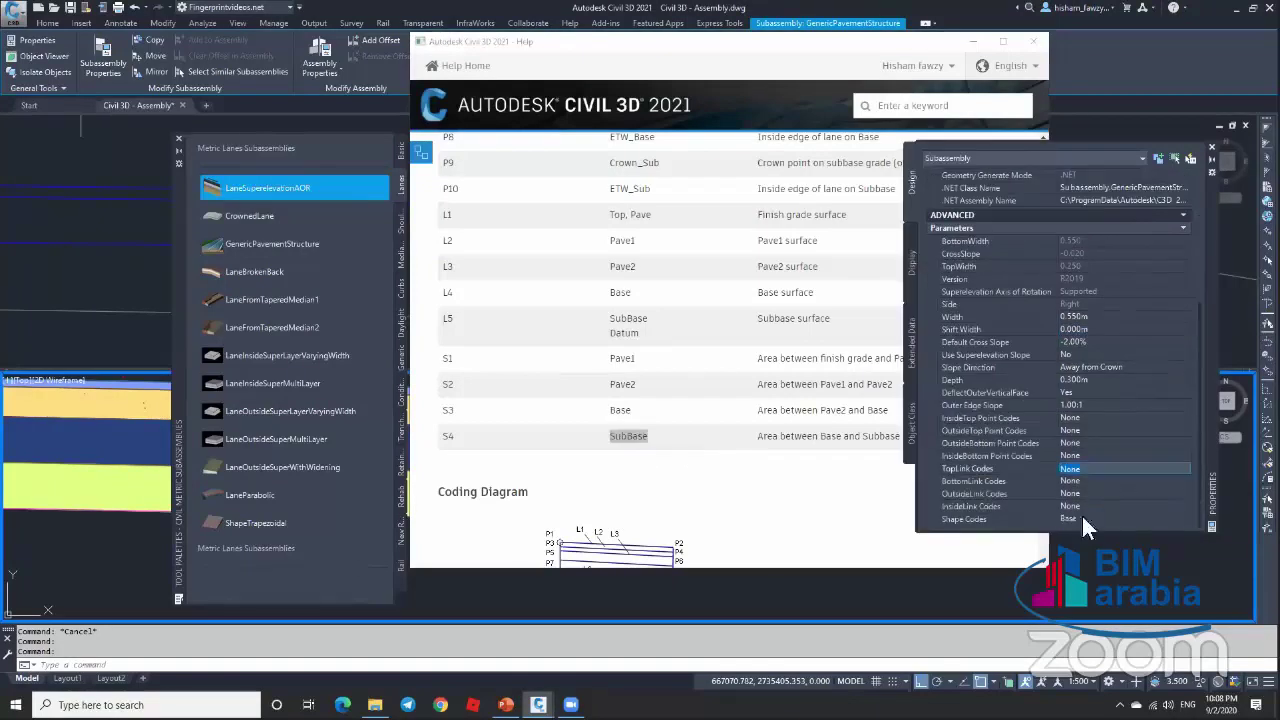
pyautogui.click(1082, 516)
pyautogui.rightClick(1088, 519)
pyautogui.click(1115, 404)
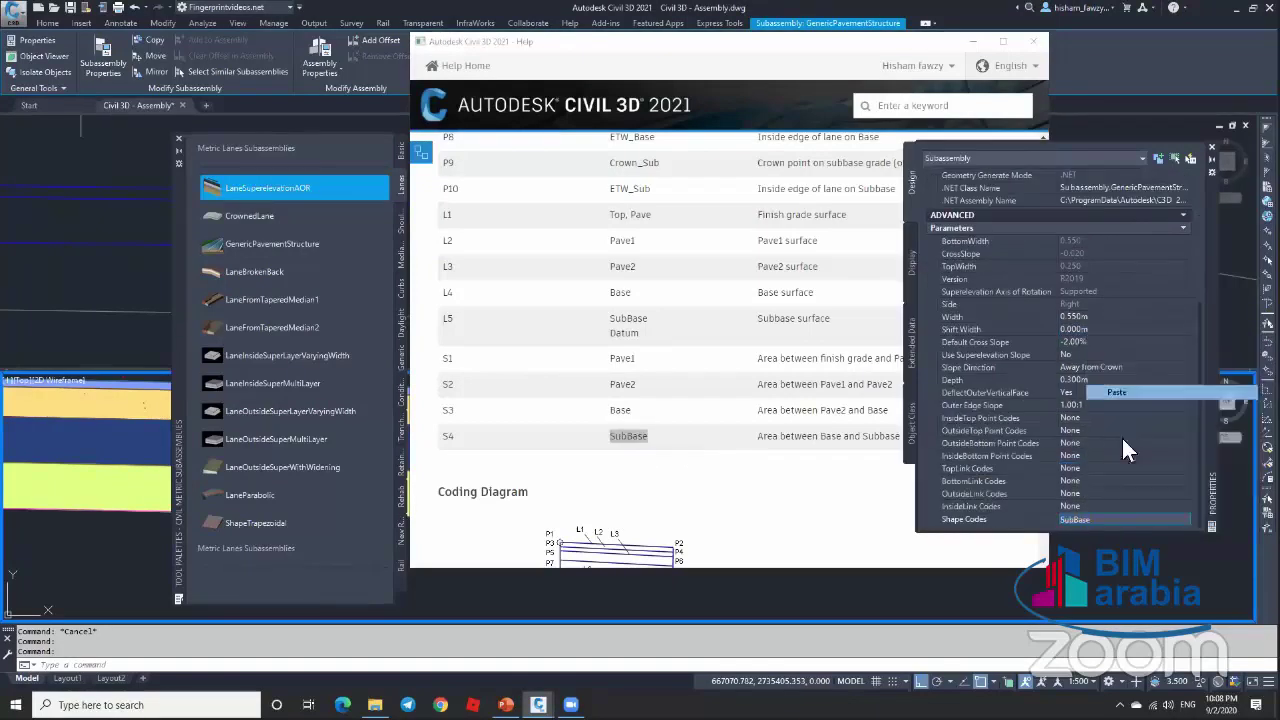
pyautogui.press('Return')
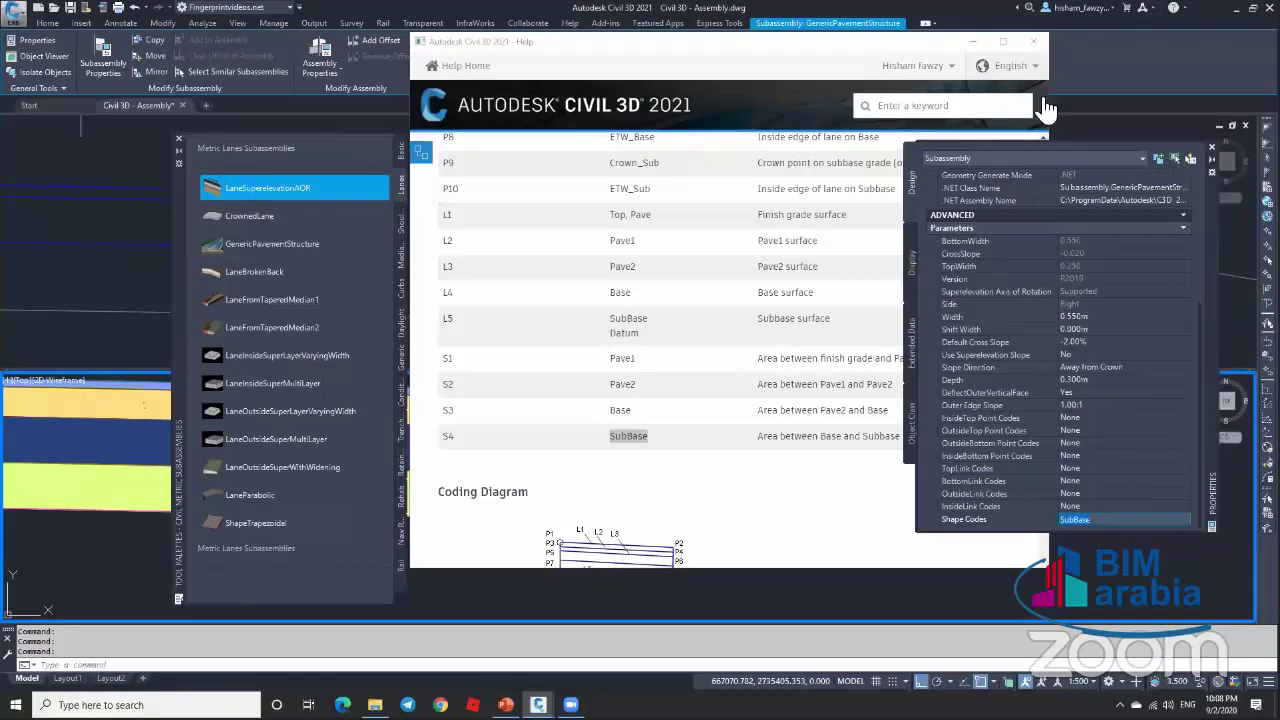
pyautogui.click(1034, 43)
pyautogui.press('Escape')
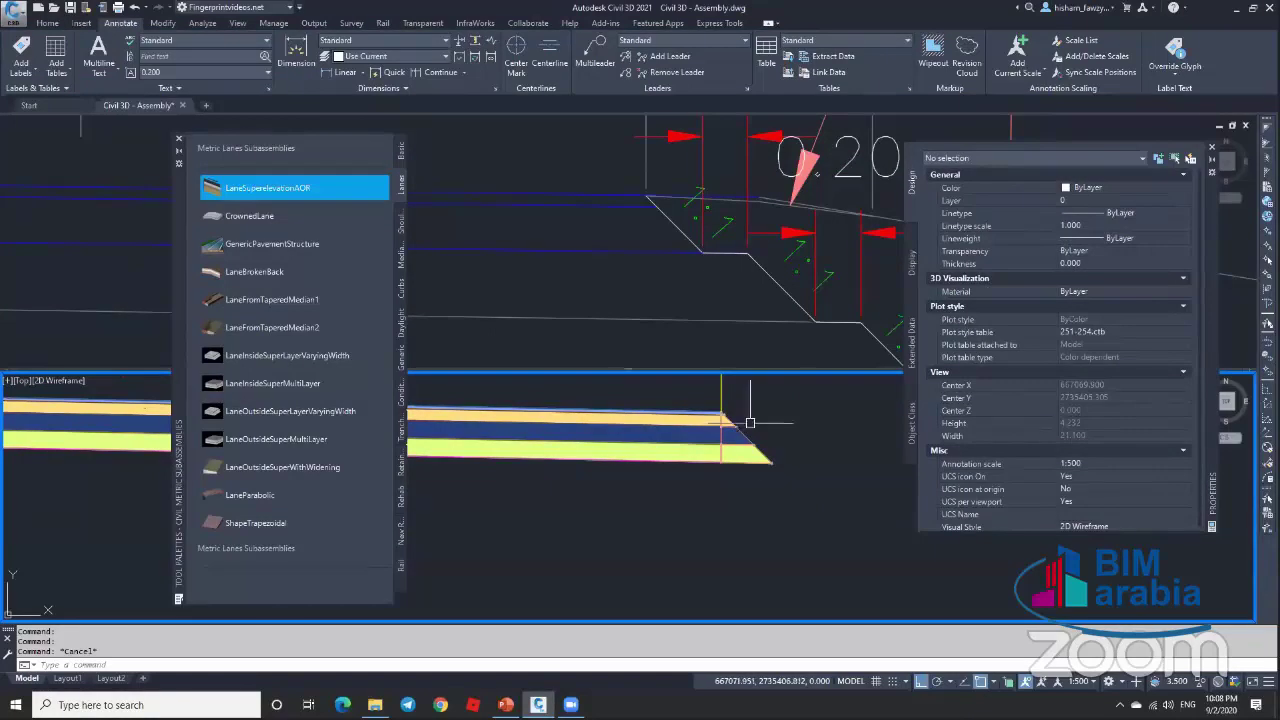
# Step: Pan the upper viewport down and left to frame the lane edge
pyautogui.click(701, 247)
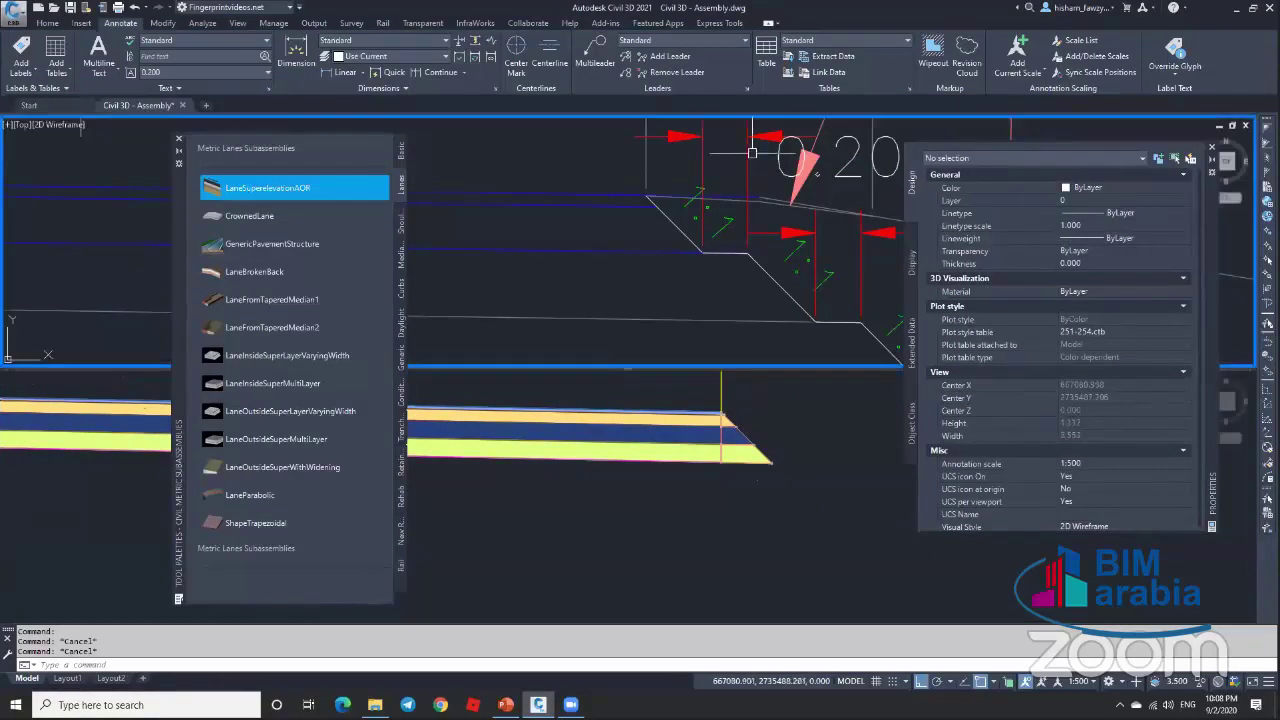
pyautogui.click(749, 437)
pyautogui.click(731, 306)
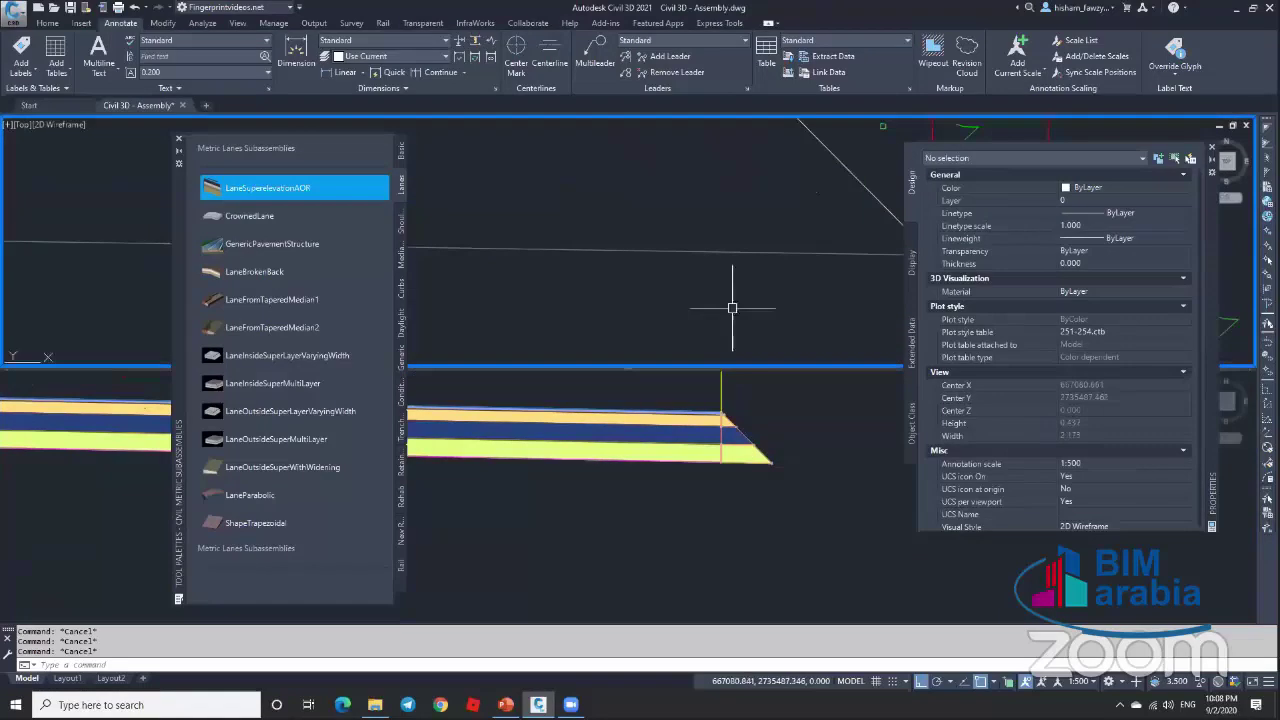
pyautogui.moveTo(725, 297); pyautogui.dragTo(683, 337, button='middle')
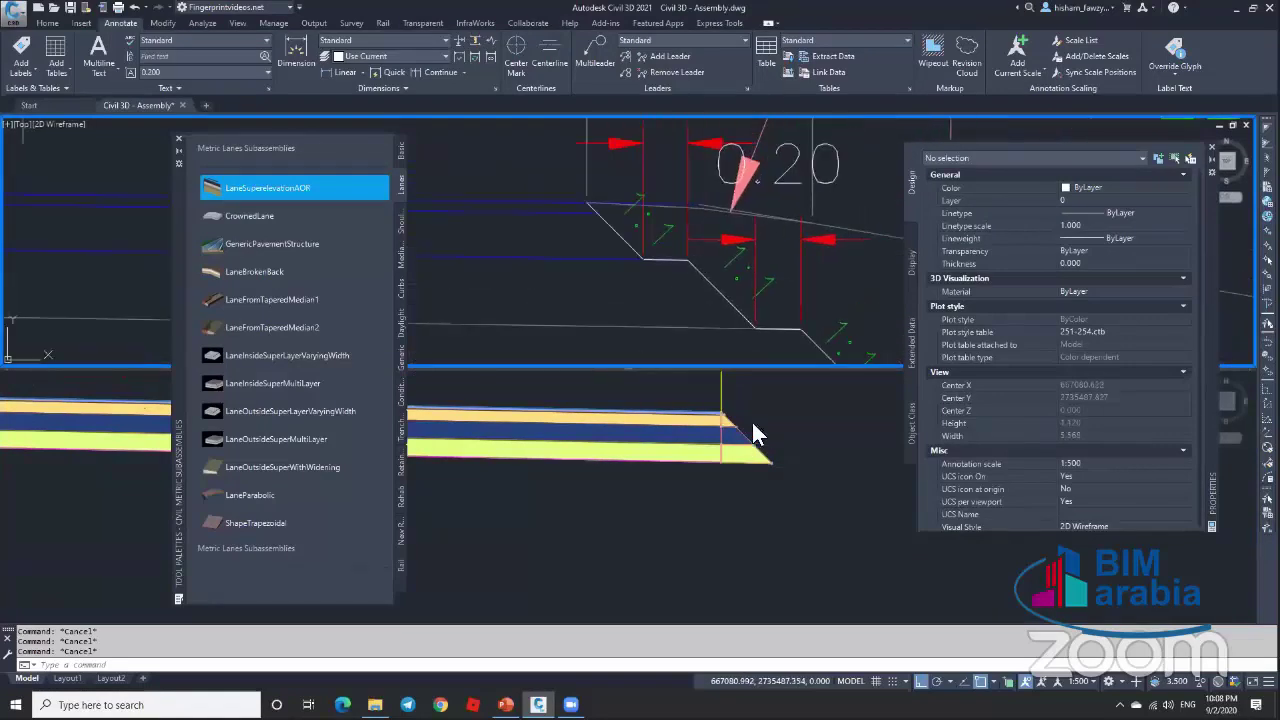
pyautogui.click(755, 433)
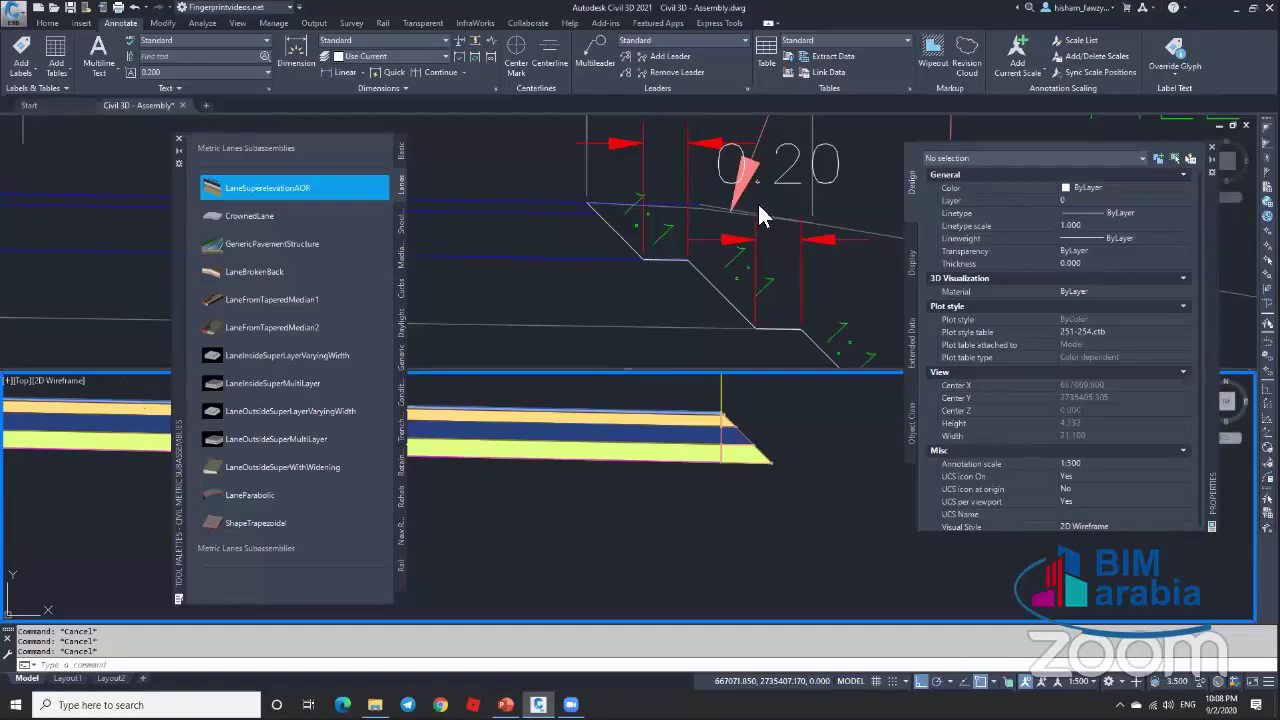
pyautogui.scroll(-5, 758, 208)
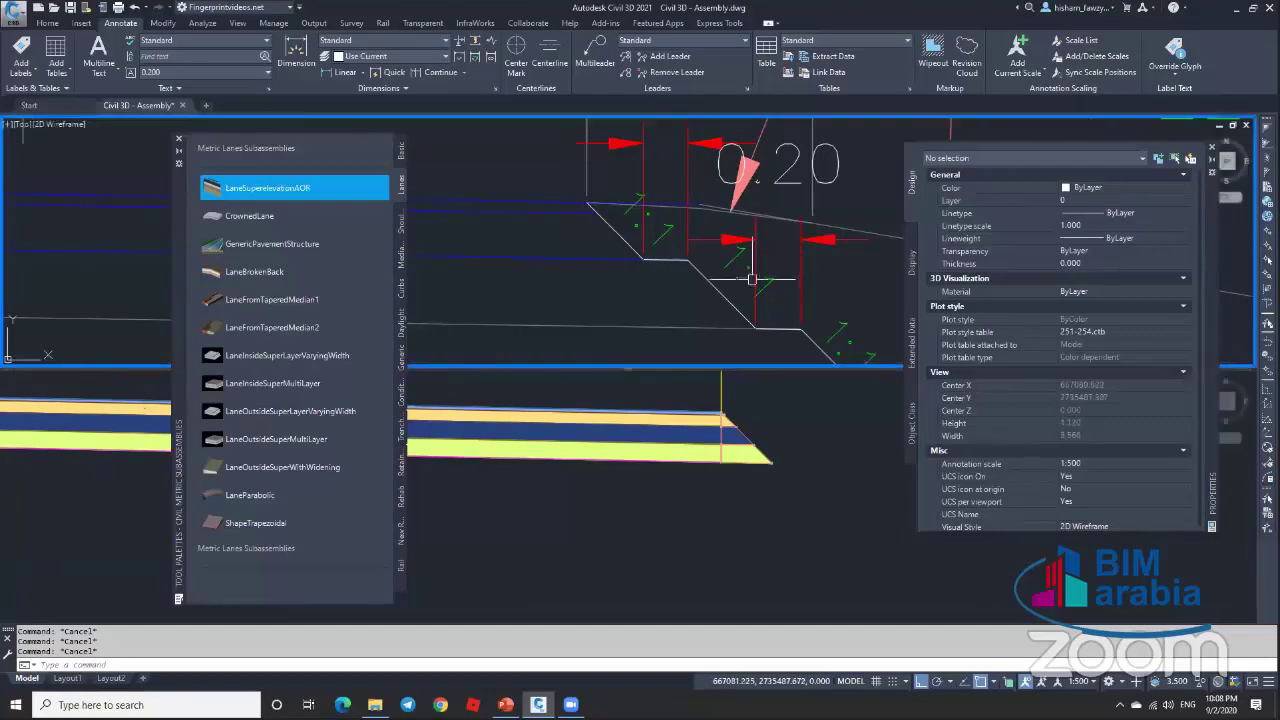
pyautogui.click(775, 412)
# Step: Change the lane-edge pavement structure's Width from 0.250 m to 0.45 m
pyautogui.click(762, 443)
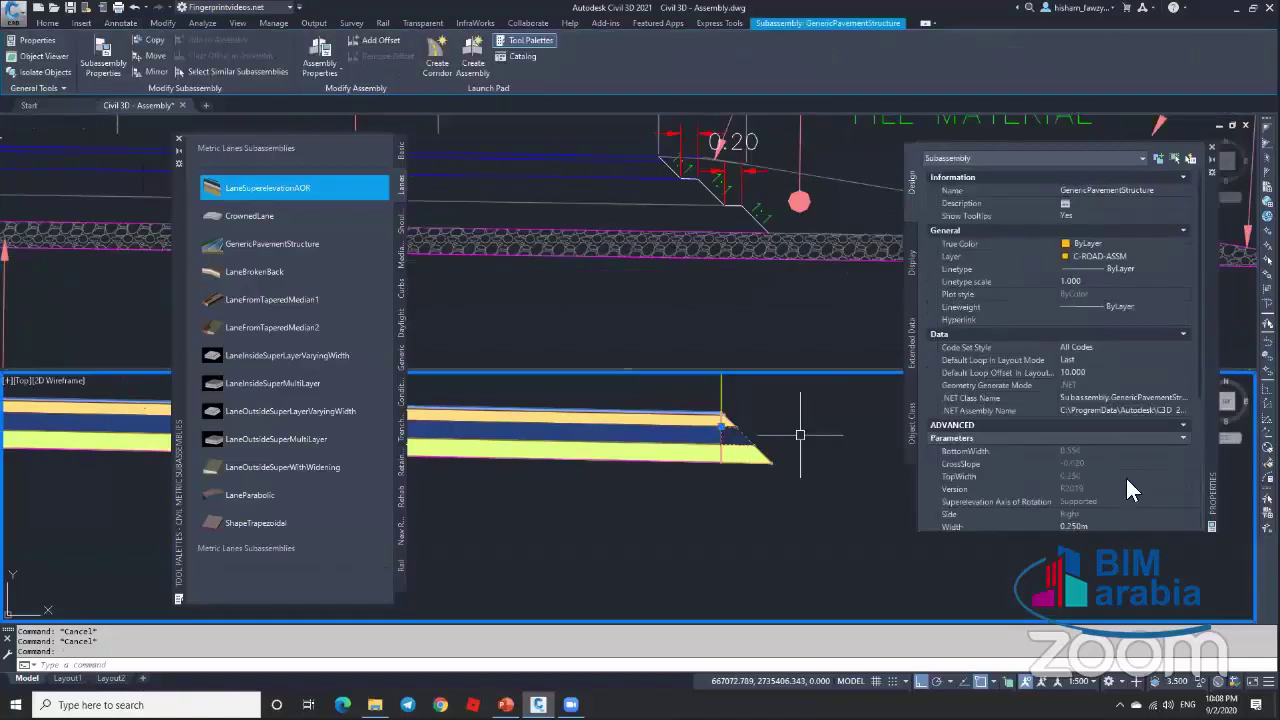
pyautogui.scroll(-3, 1068, 437)
pyautogui.click(1082, 446)
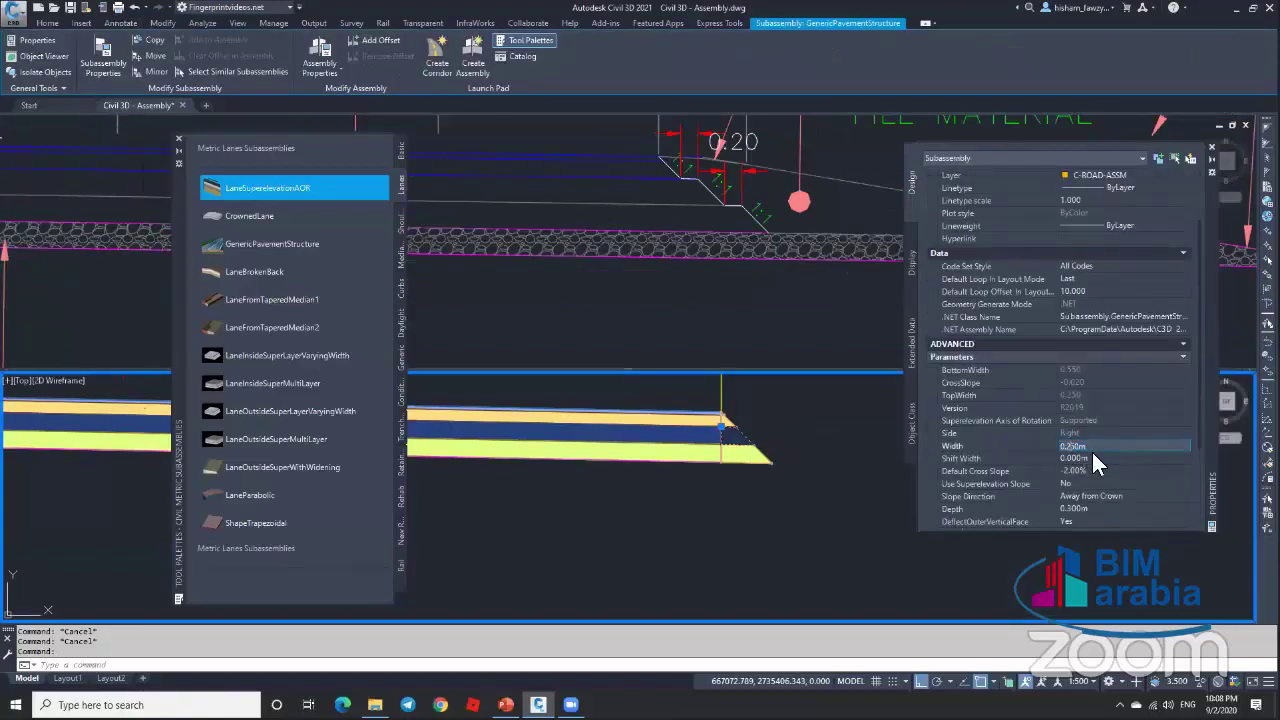
pyautogui.write('0.45')
pyautogui.press('Return')
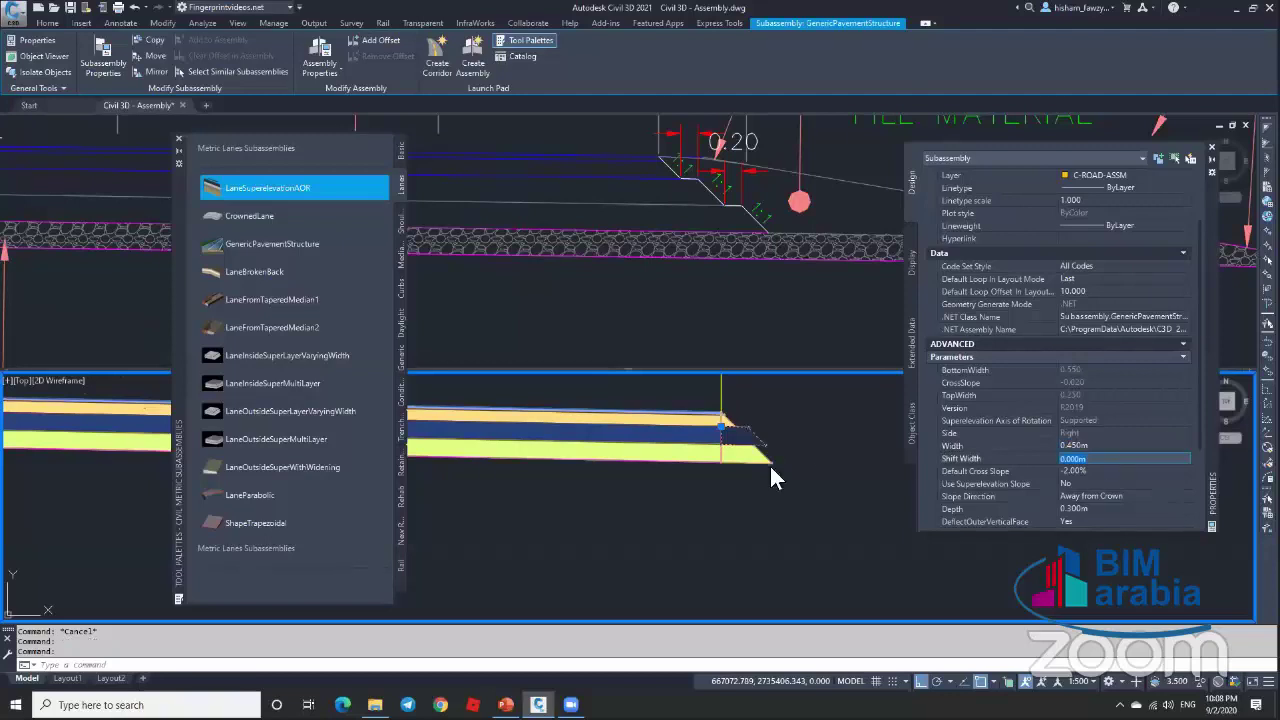
pyautogui.press('Escape')
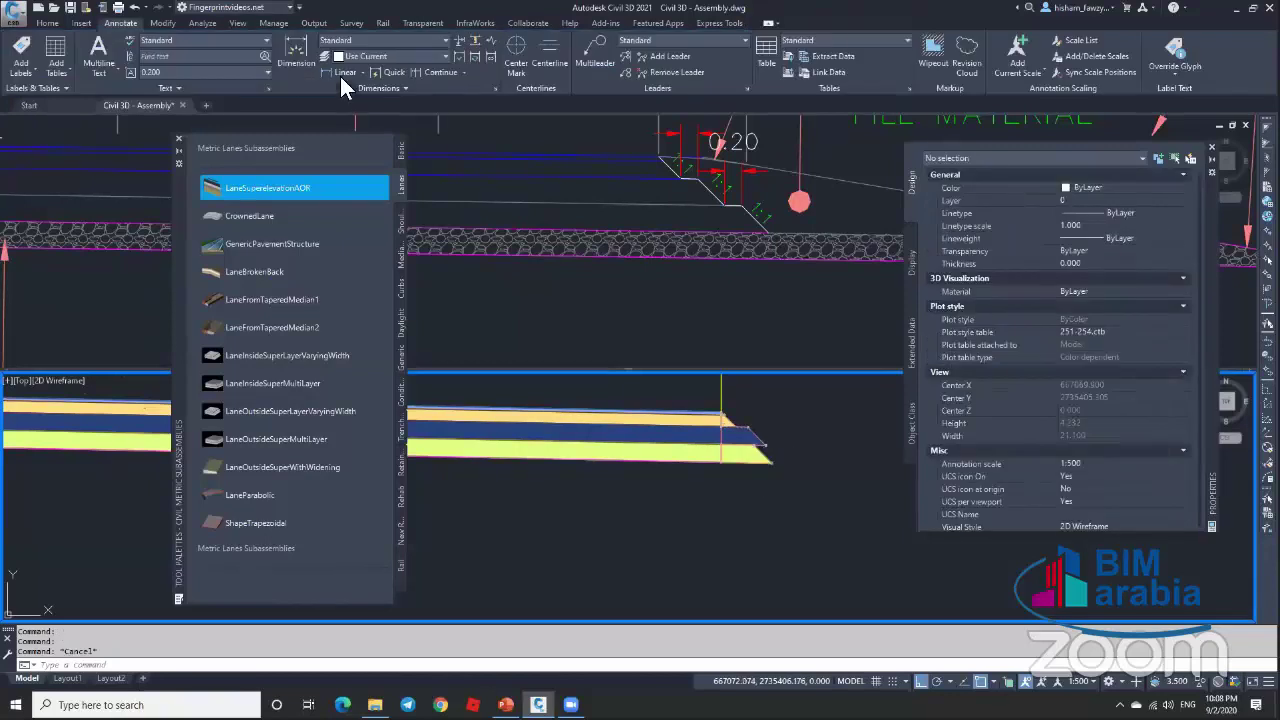
pyautogui.click(340, 76)
pyautogui.click(765, 446)
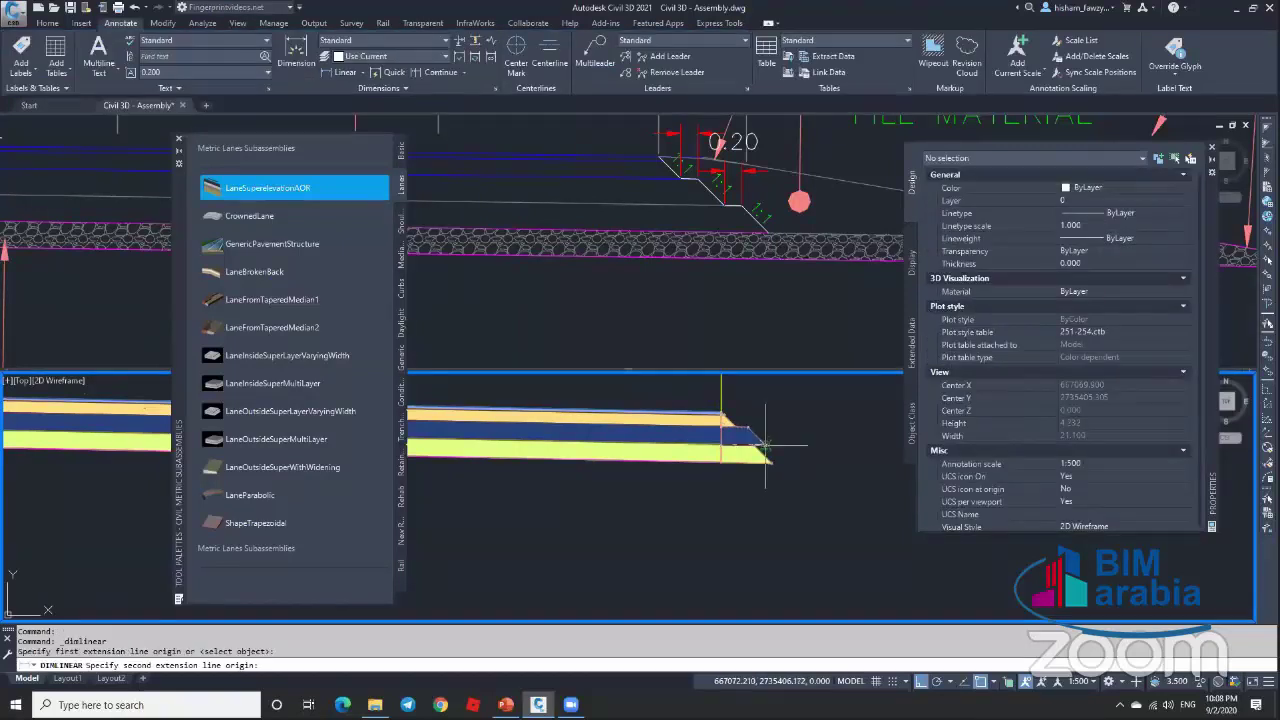
pyautogui.click(765, 430)
pyautogui.scroll(3, 765, 418)
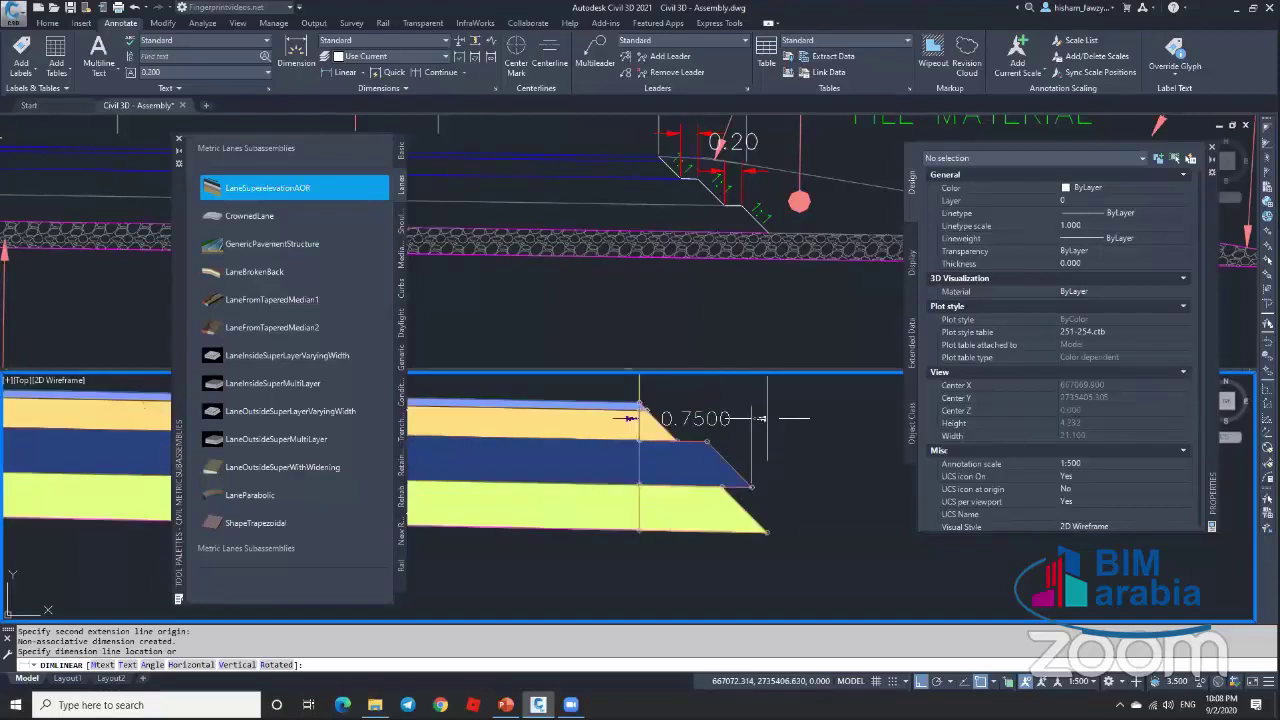
pyautogui.press('Escape')
pyautogui.press('Escape')
pyautogui.click(735, 505)
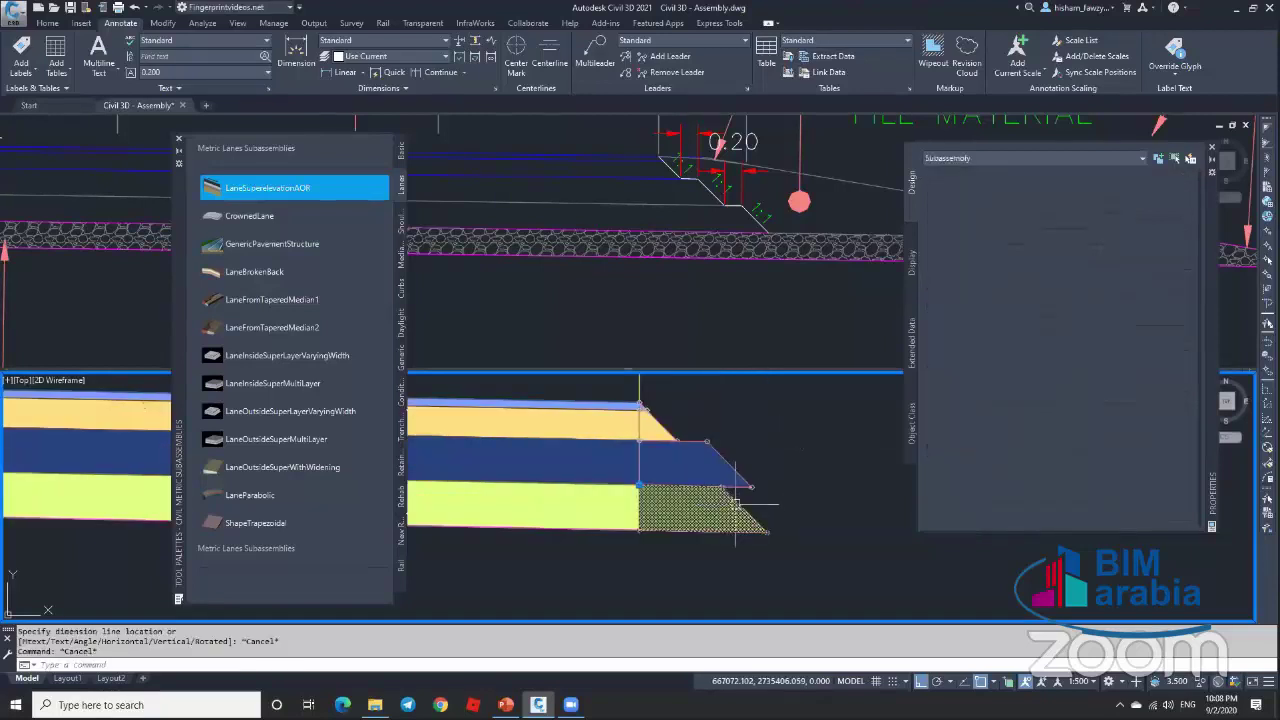
pyautogui.scroll(-3, 1084, 504)
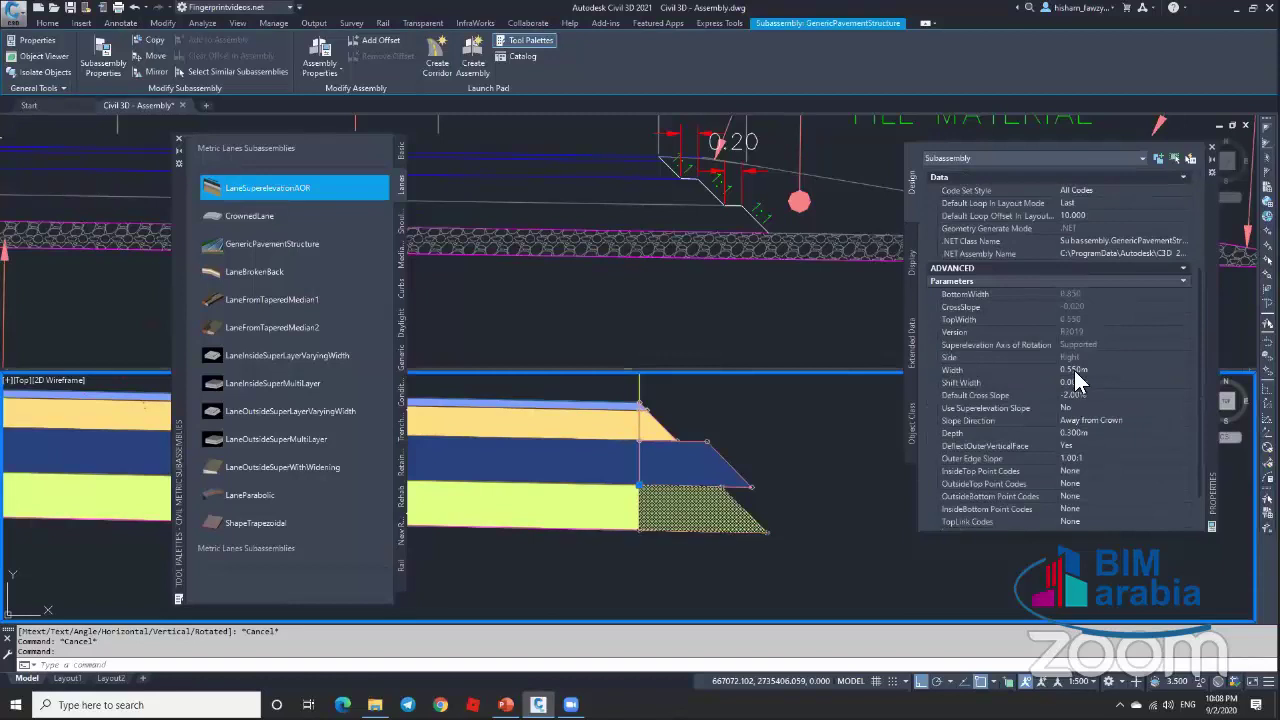
pyautogui.click(1075, 371)
pyautogui.write('.95')
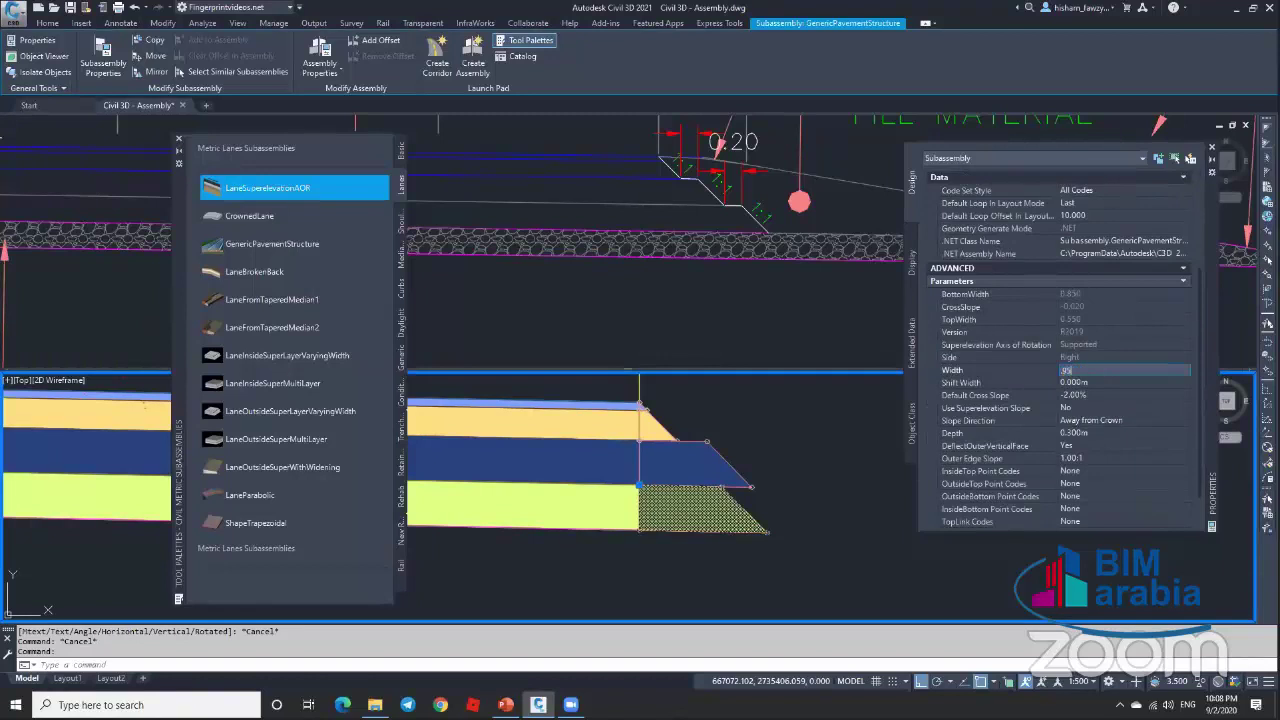
pyautogui.press('Return')
pyautogui.press('Escape')
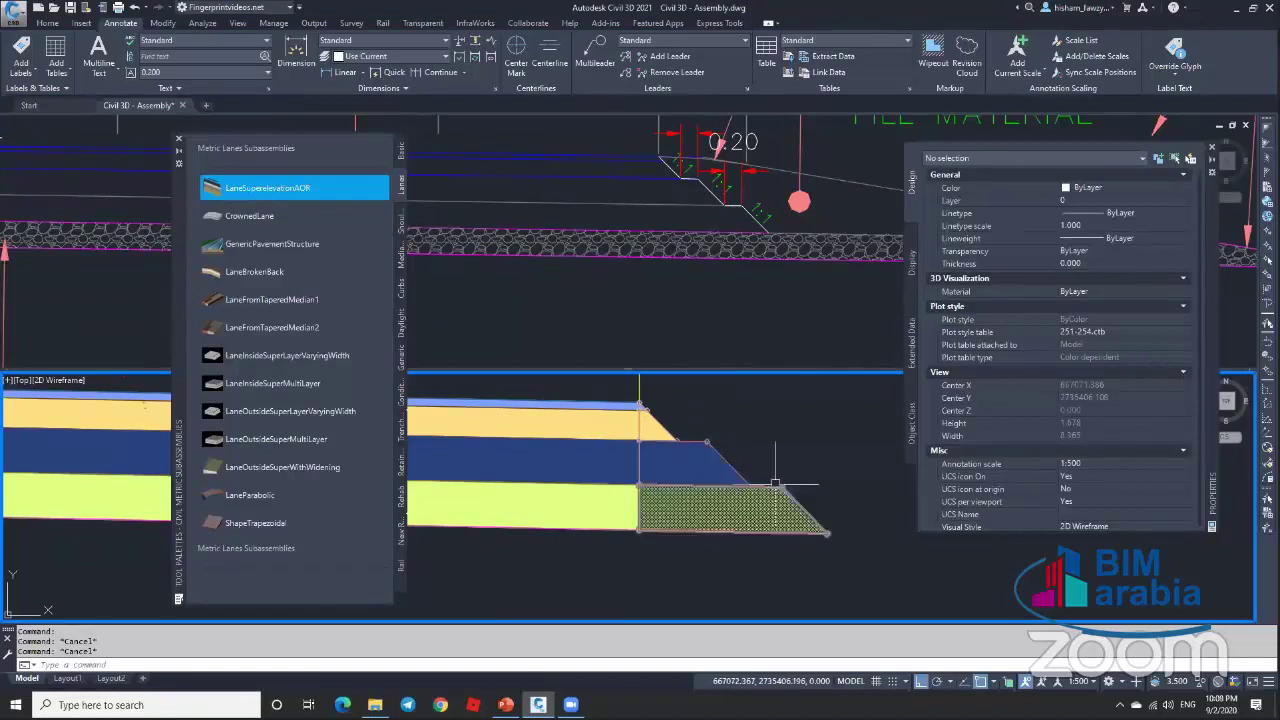
pyautogui.scroll(-2, 778, 470)
pyautogui.scroll(-2, 767, 442)
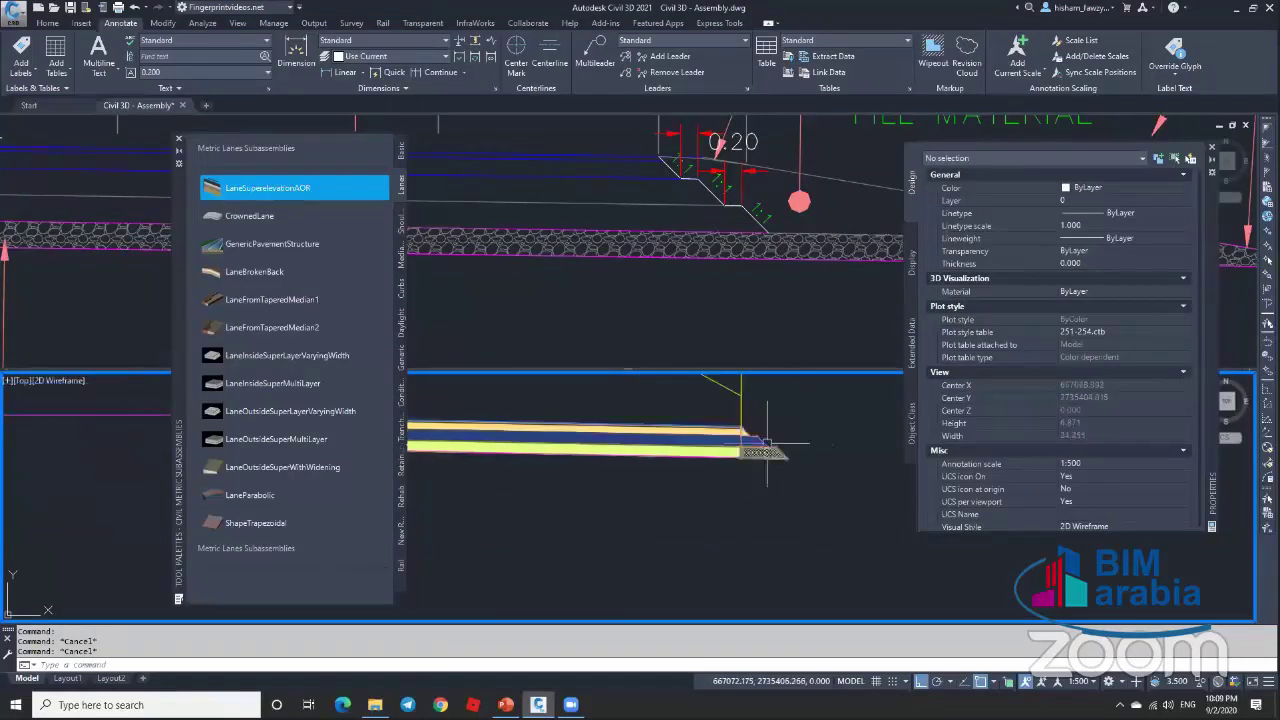
pyautogui.scroll(2, 767, 442)
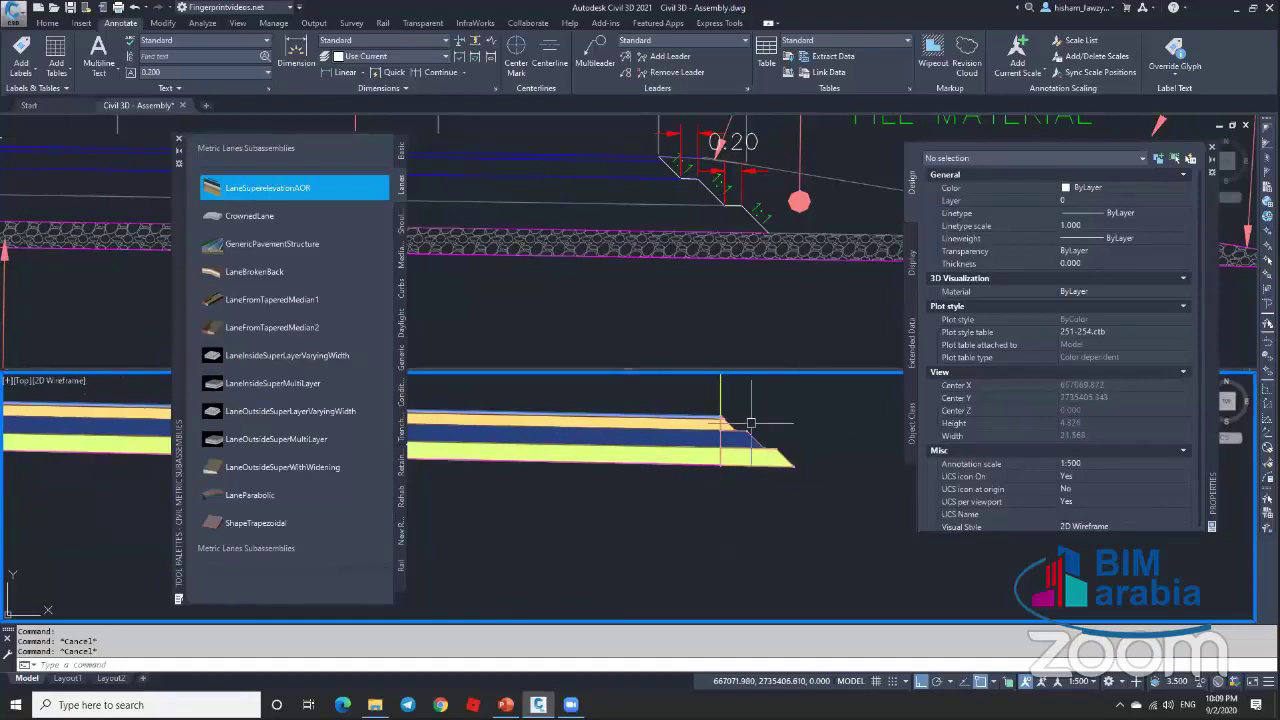
pyautogui.scroll(-5, 780, 430)
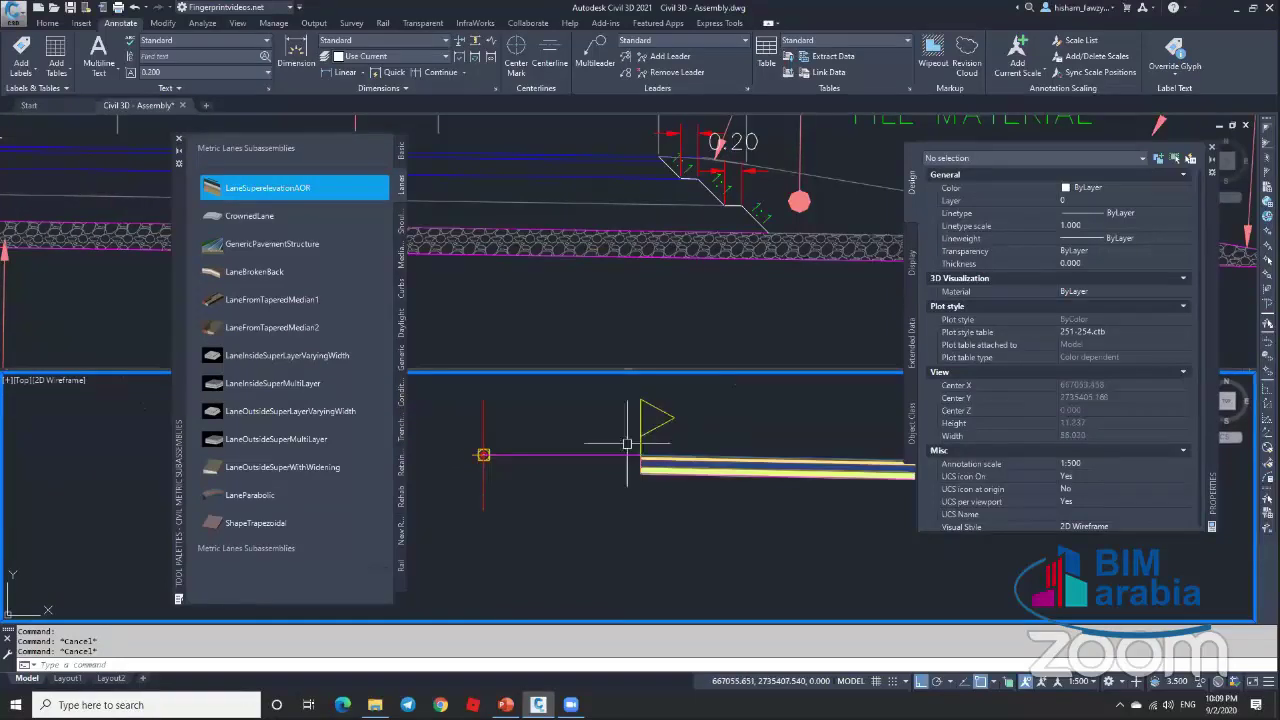
pyautogui.scroll(-2, 600, 423)
pyautogui.scroll(4, 757, 425)
# Step: Mirror the four lane subassemblies about the assembly marker and select a mirrored copy
pyautogui.click(735, 410)
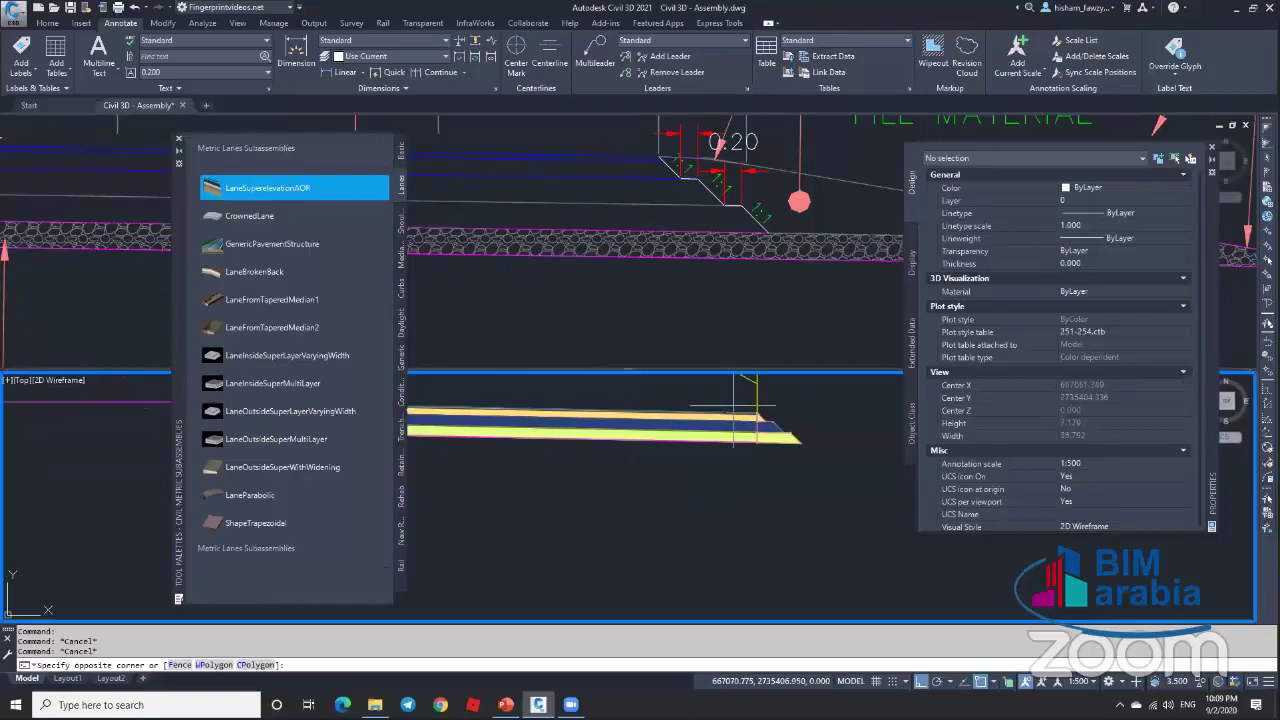
pyautogui.click(825, 468)
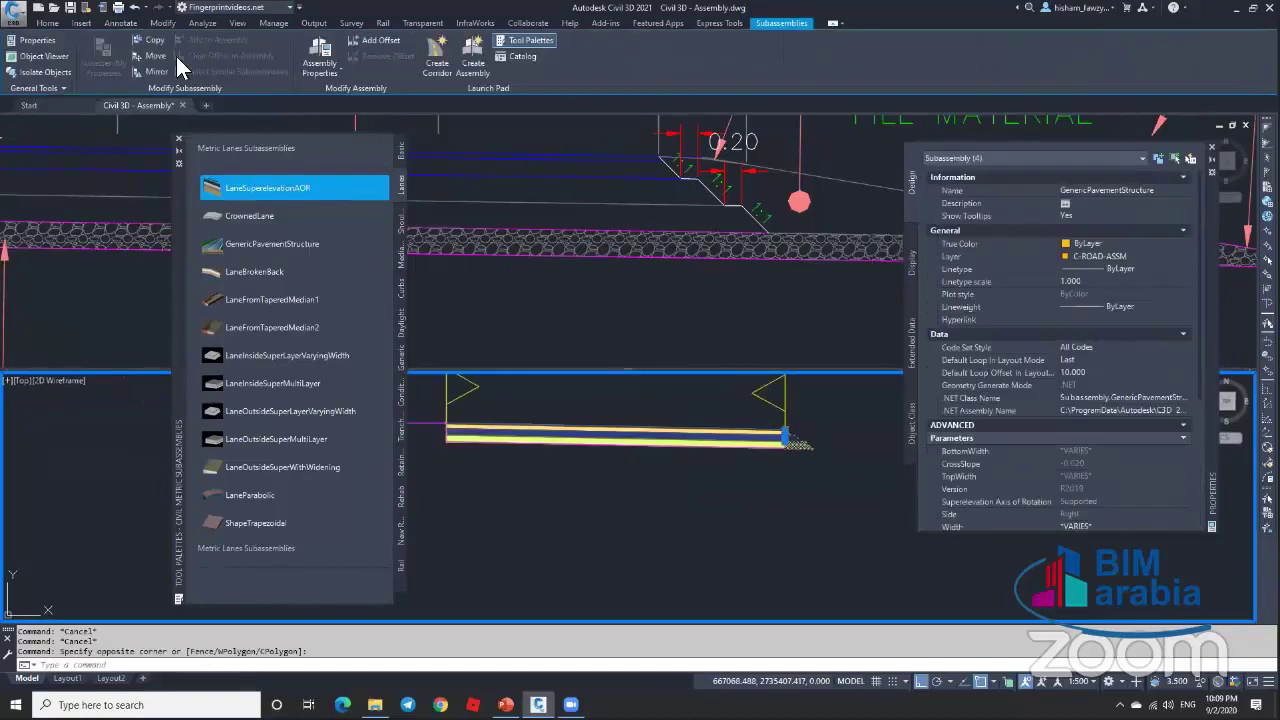
pyautogui.click(155, 73)
pyautogui.scroll(5, 464, 414)
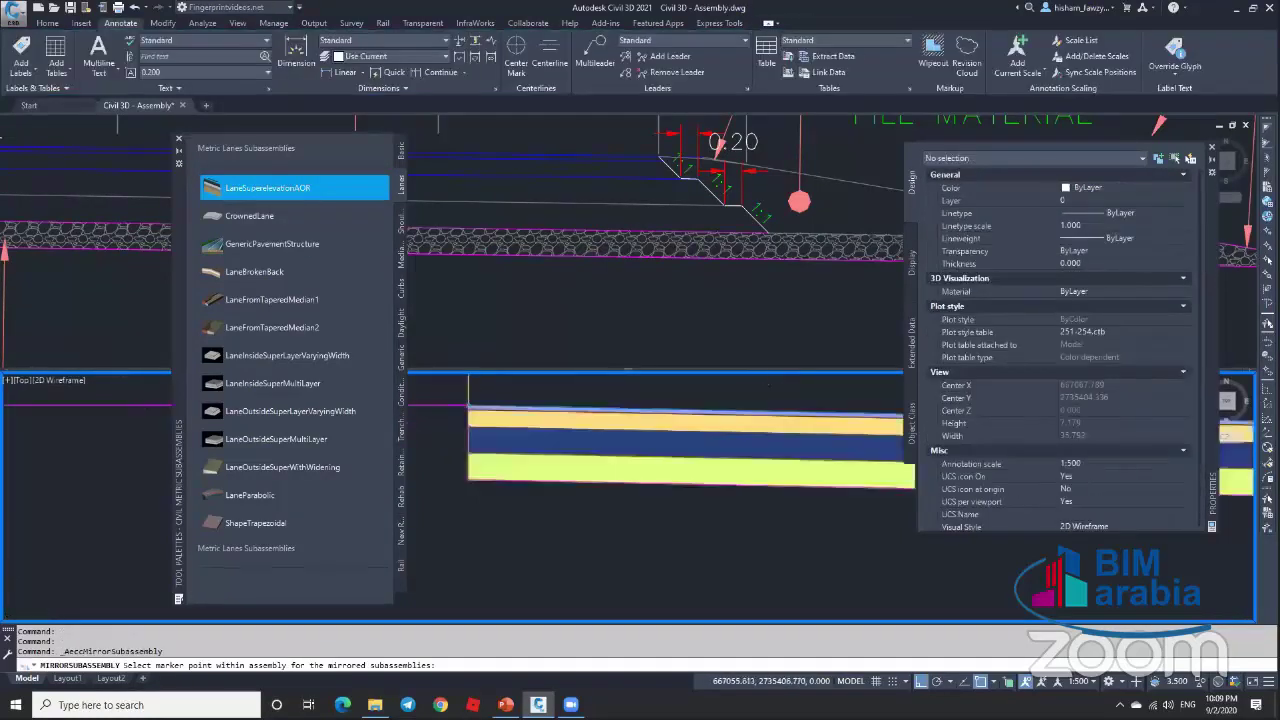
pyautogui.scroll(5, 558, 430)
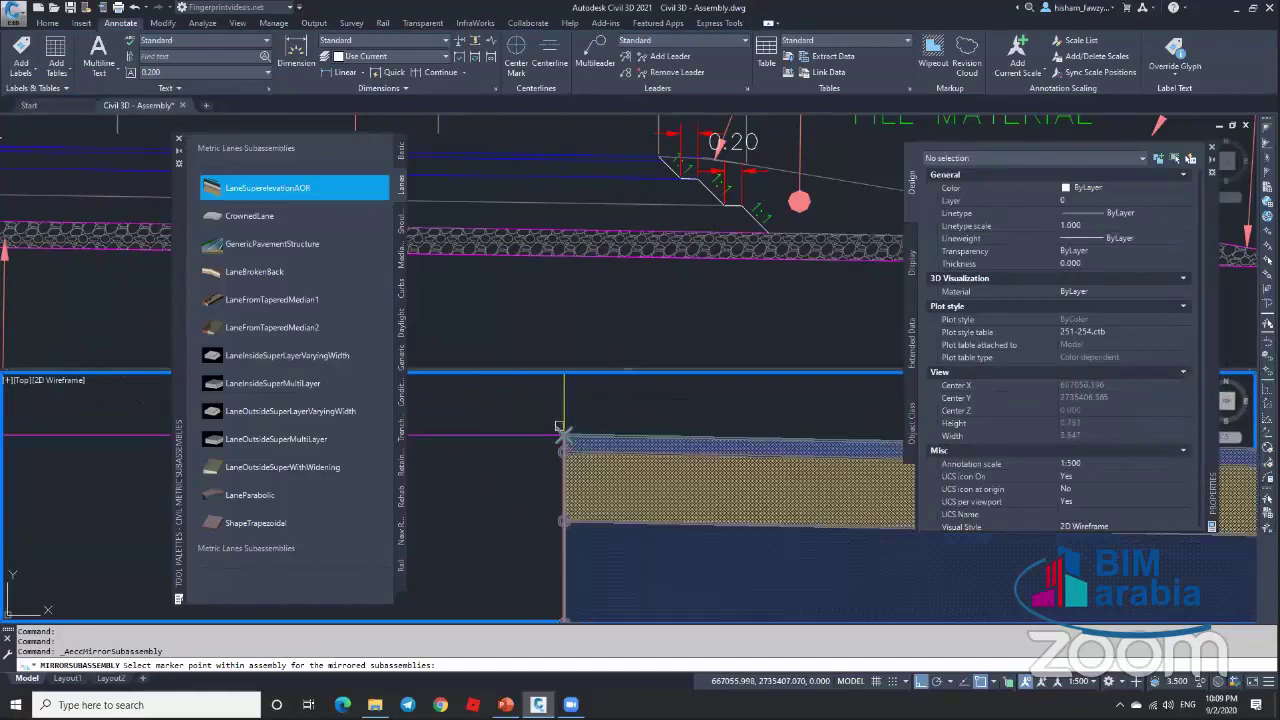
pyautogui.scroll(1, 558, 430)
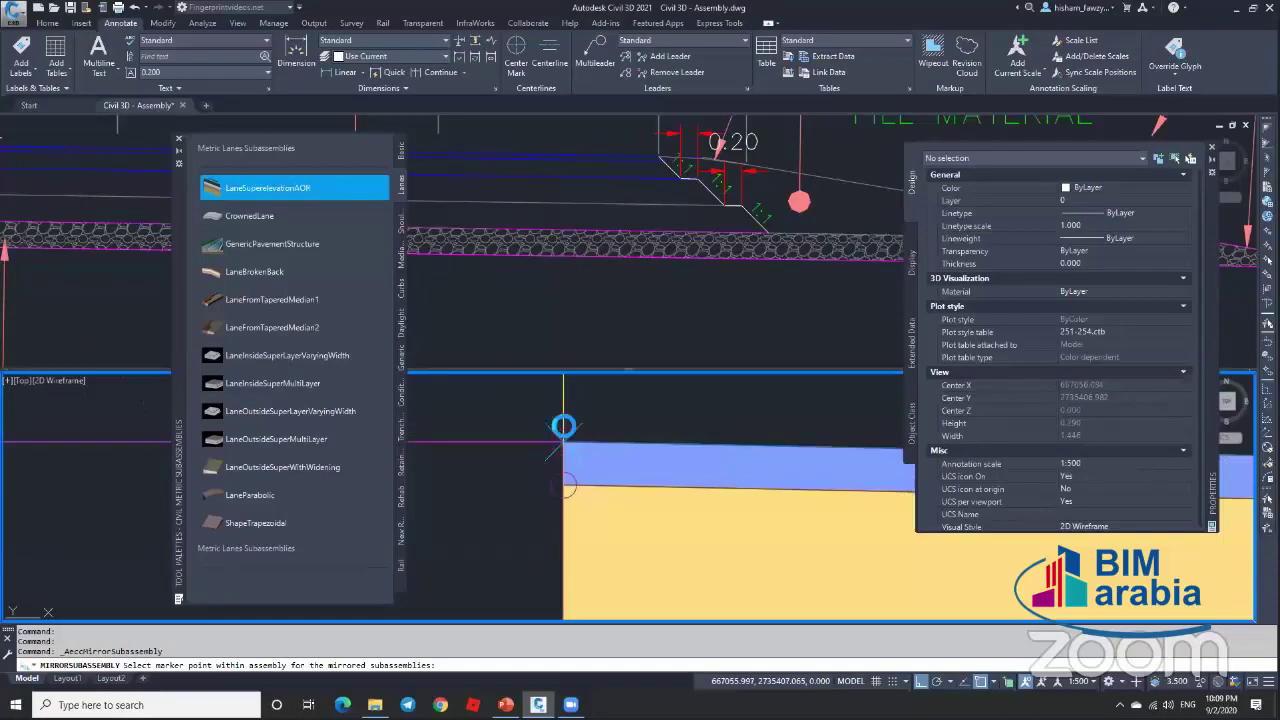
pyautogui.click(563, 432)
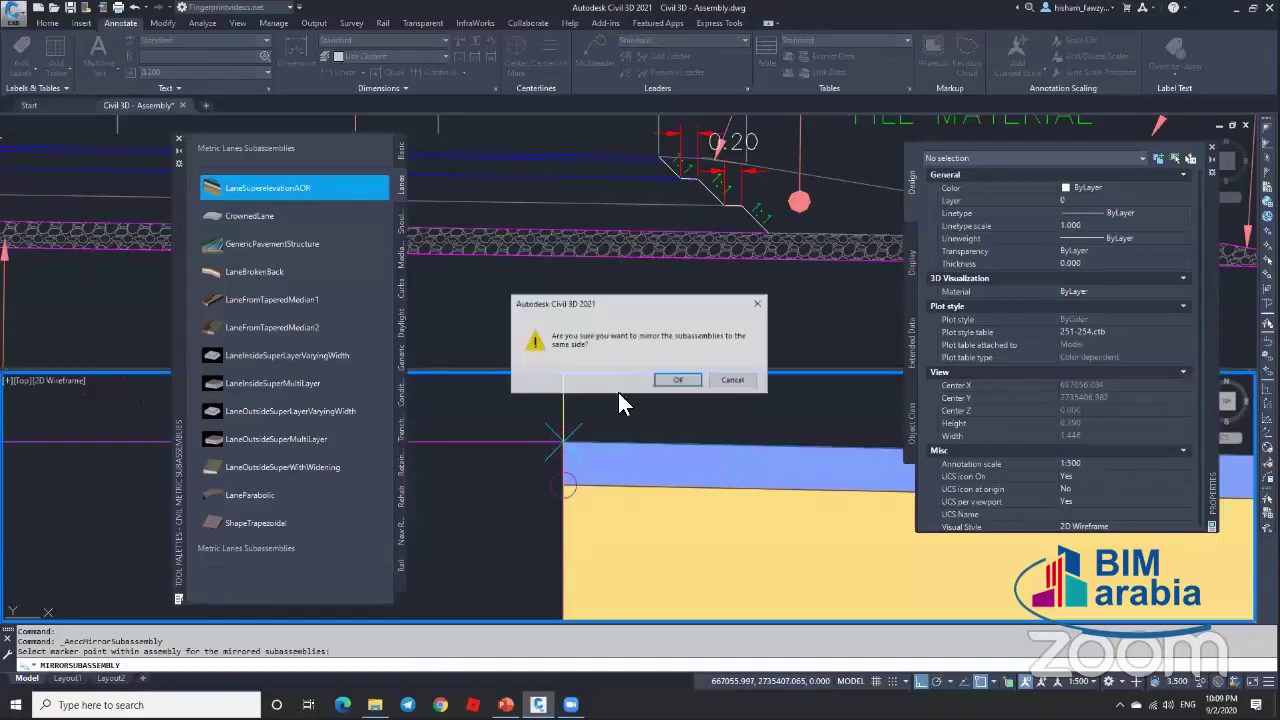
pyautogui.click(678, 382)
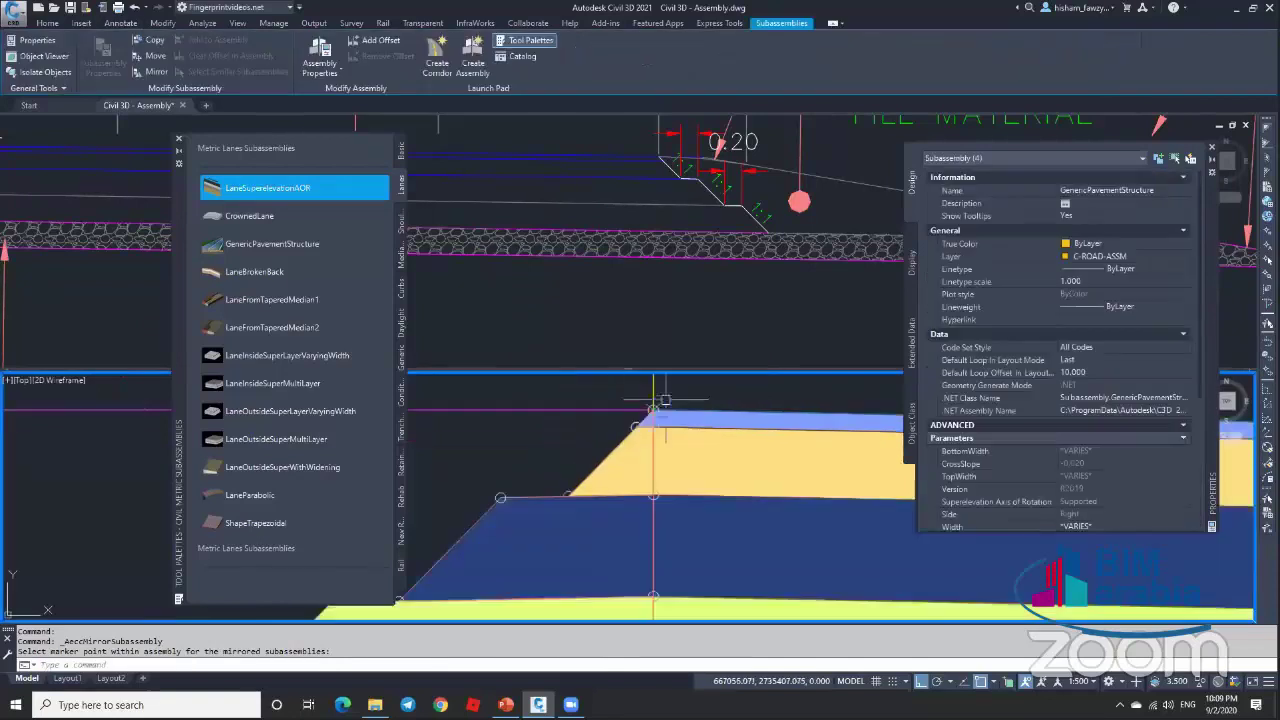
pyautogui.scroll(-4, 665, 400)
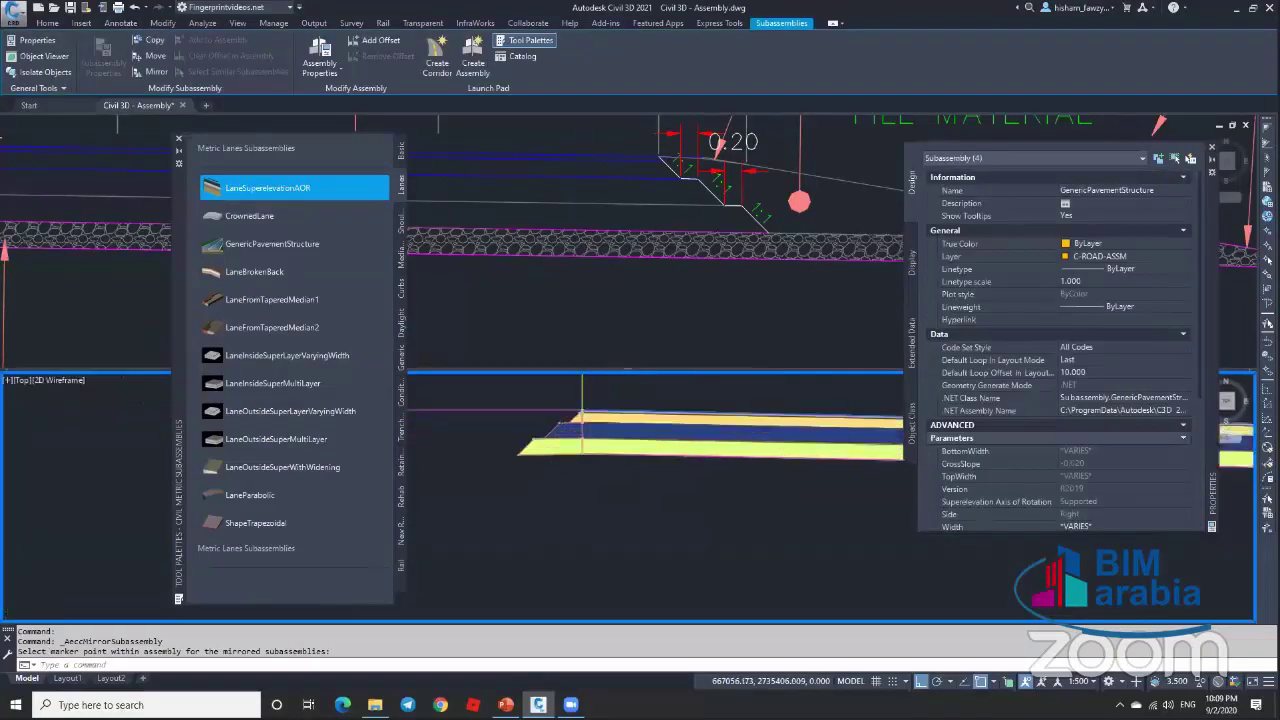
pyautogui.click(536, 432)
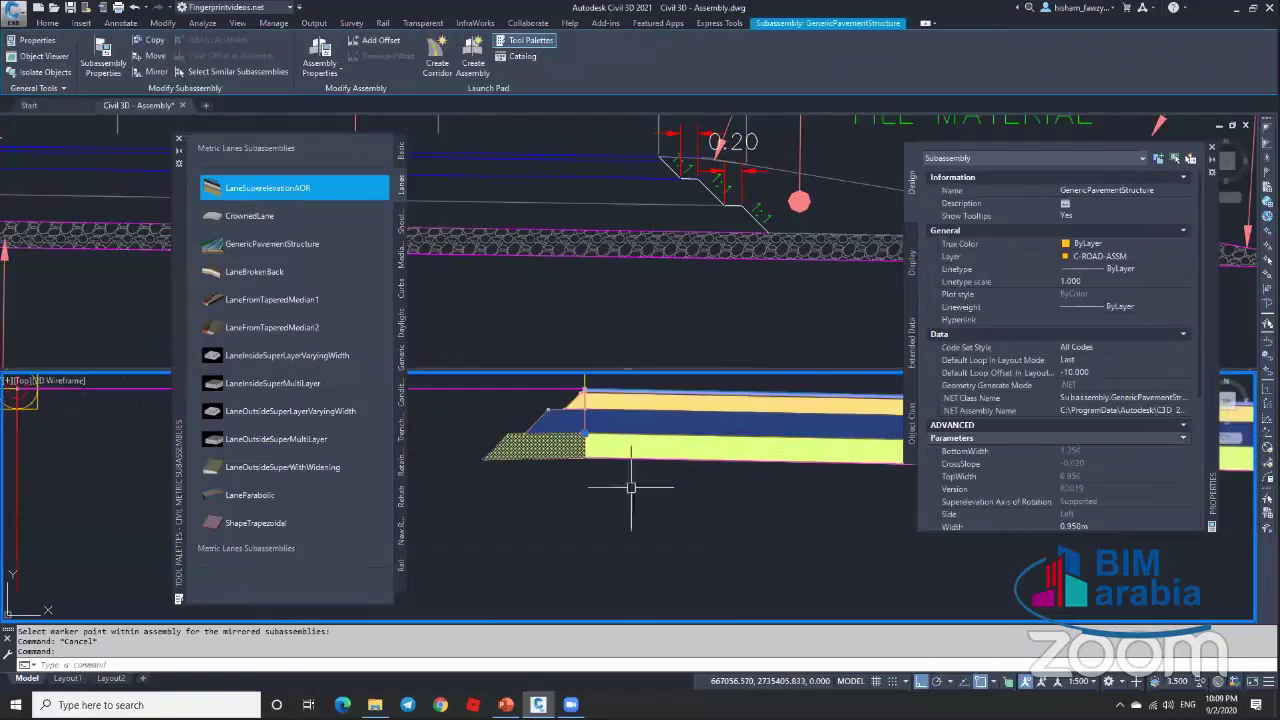
# Step: Set Slope Direction of the four mirrored left-side pavement structures to Towards Crown
pyautogui.scroll(-4, 1070, 458)
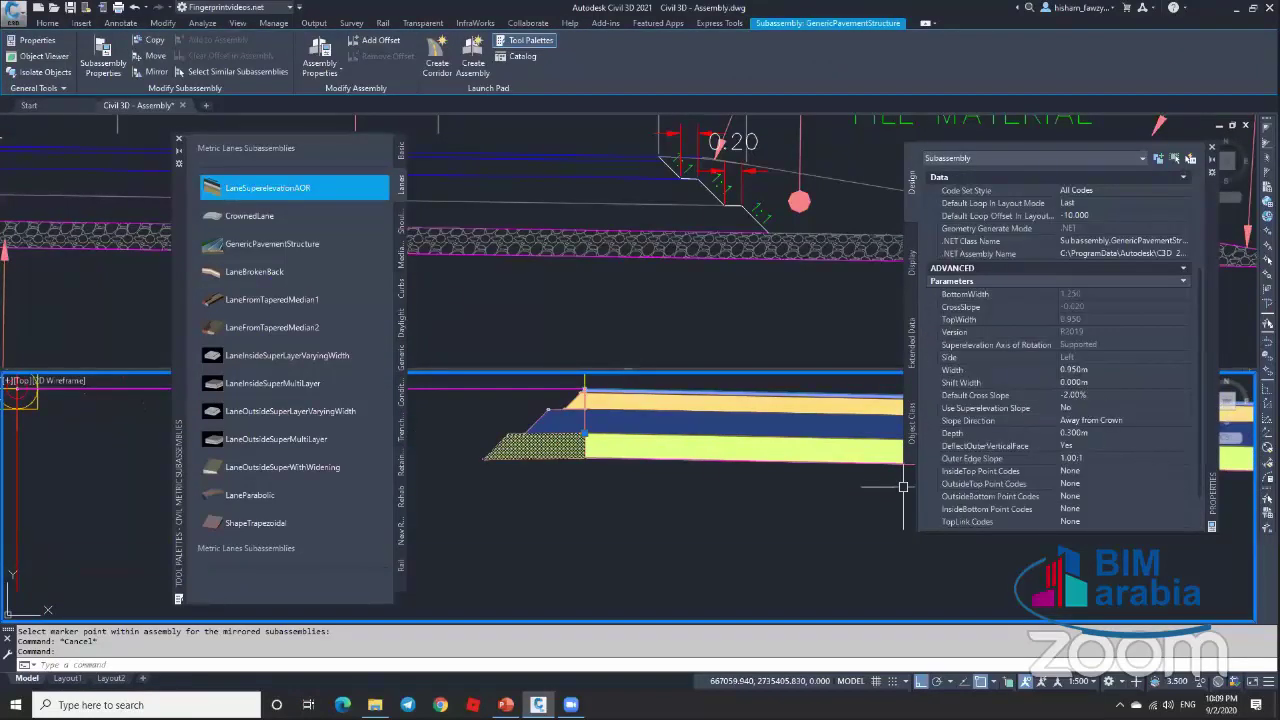
pyautogui.press('Escape')
pyautogui.click(480, 523)
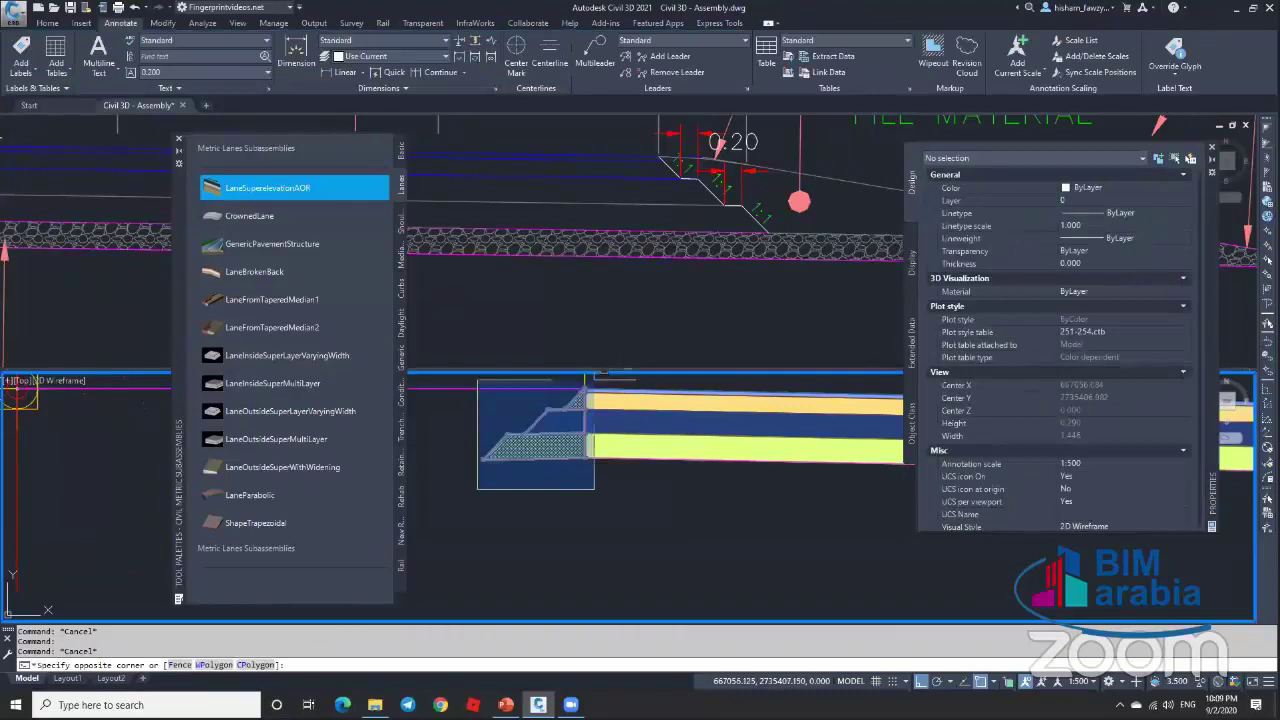
pyautogui.click(592, 378)
pyautogui.scroll(-4, 1120, 455)
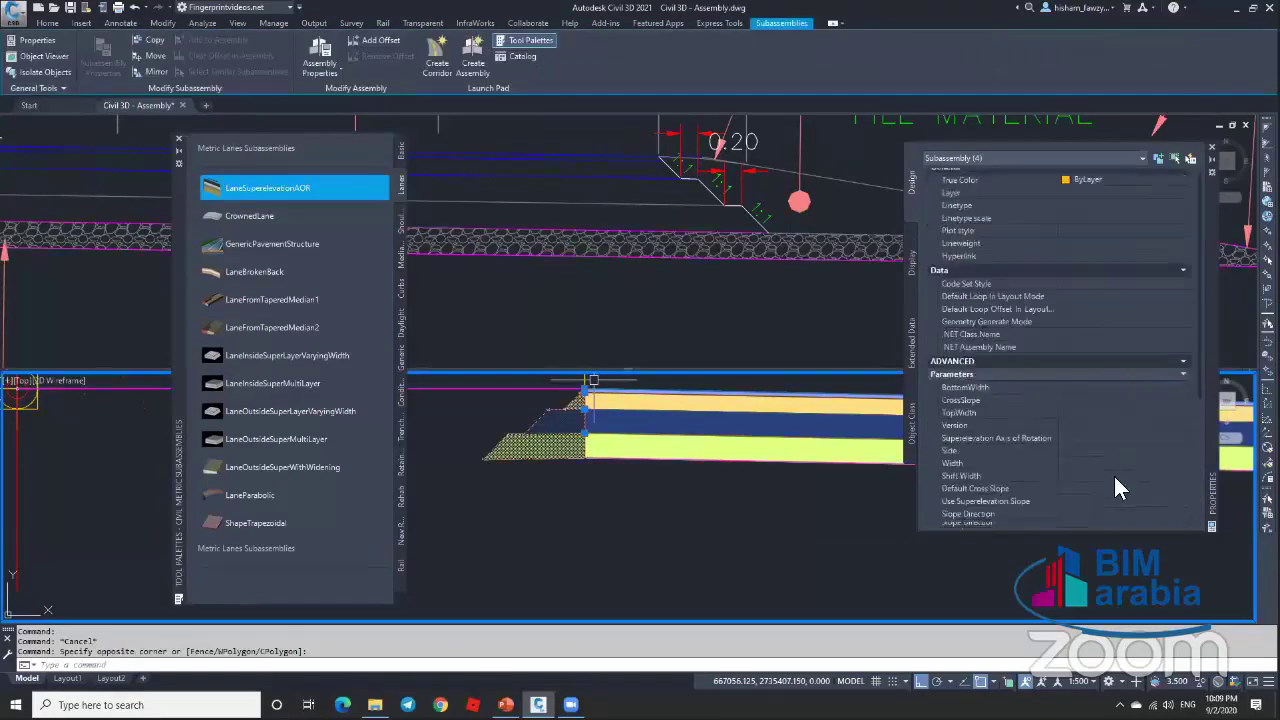
pyautogui.click(1132, 420)
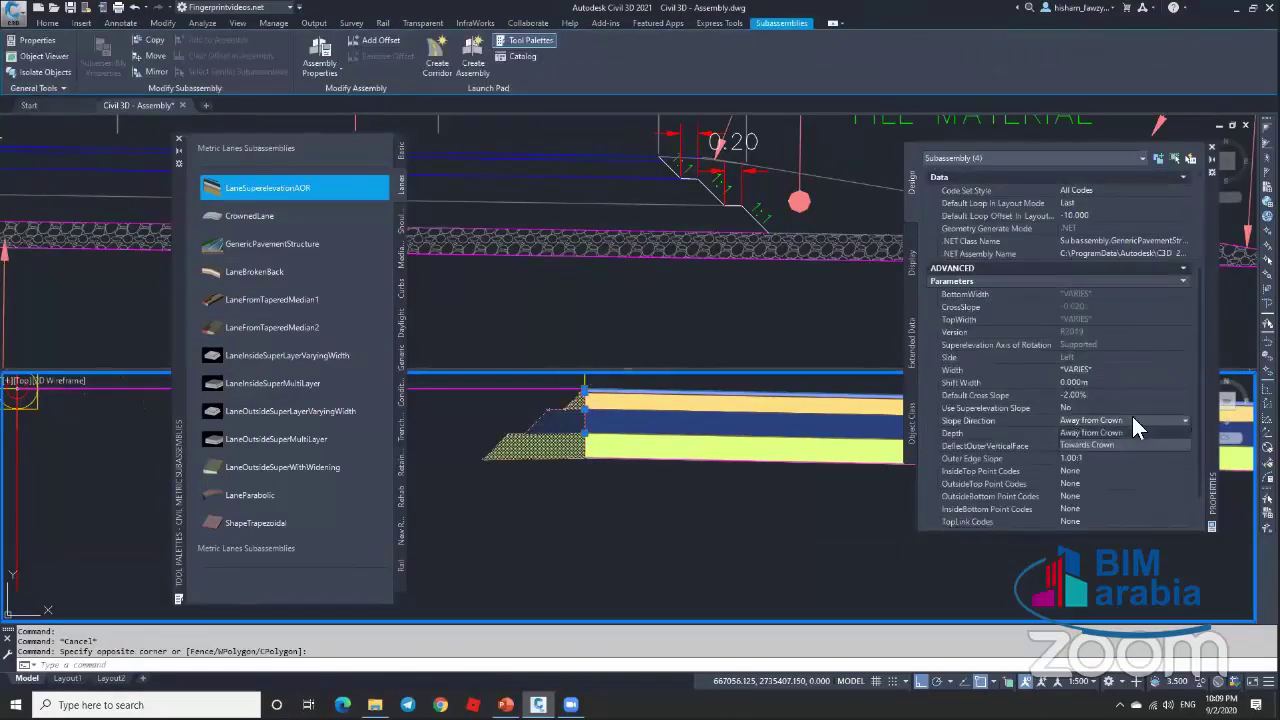
pyautogui.click(1120, 445)
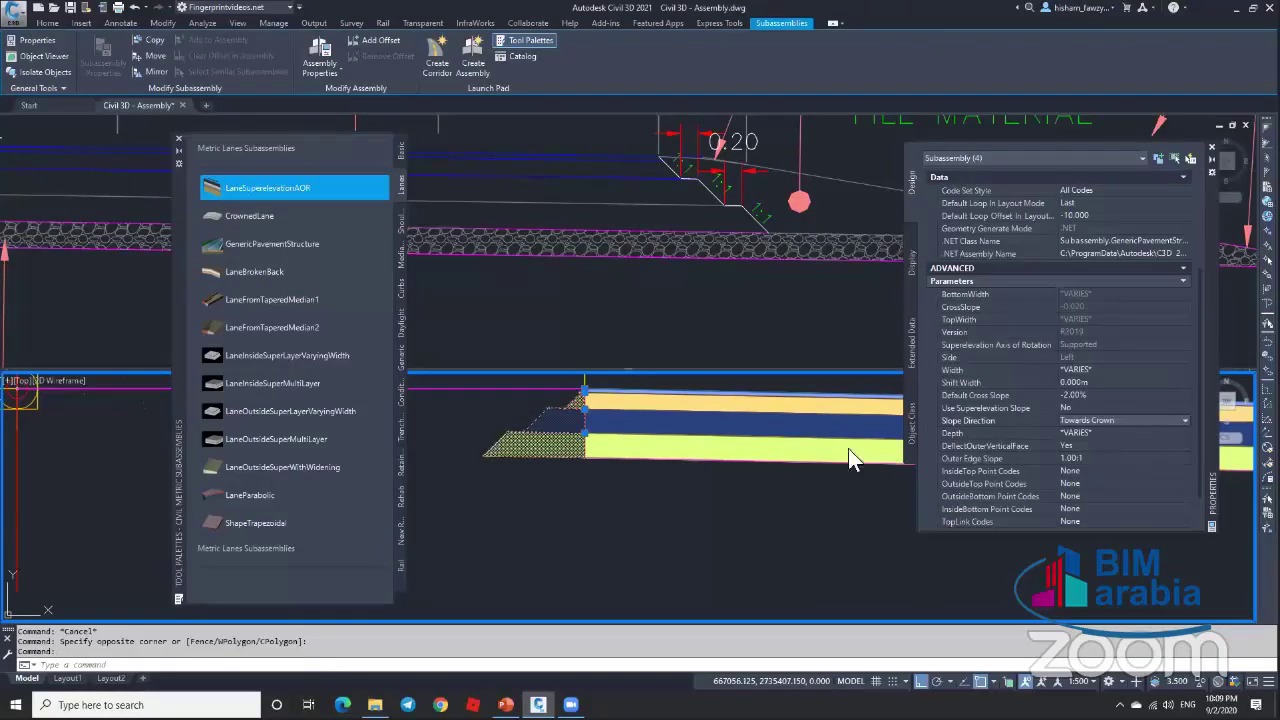
pyautogui.press('Escape')
pyautogui.scroll(2, 505, 447)
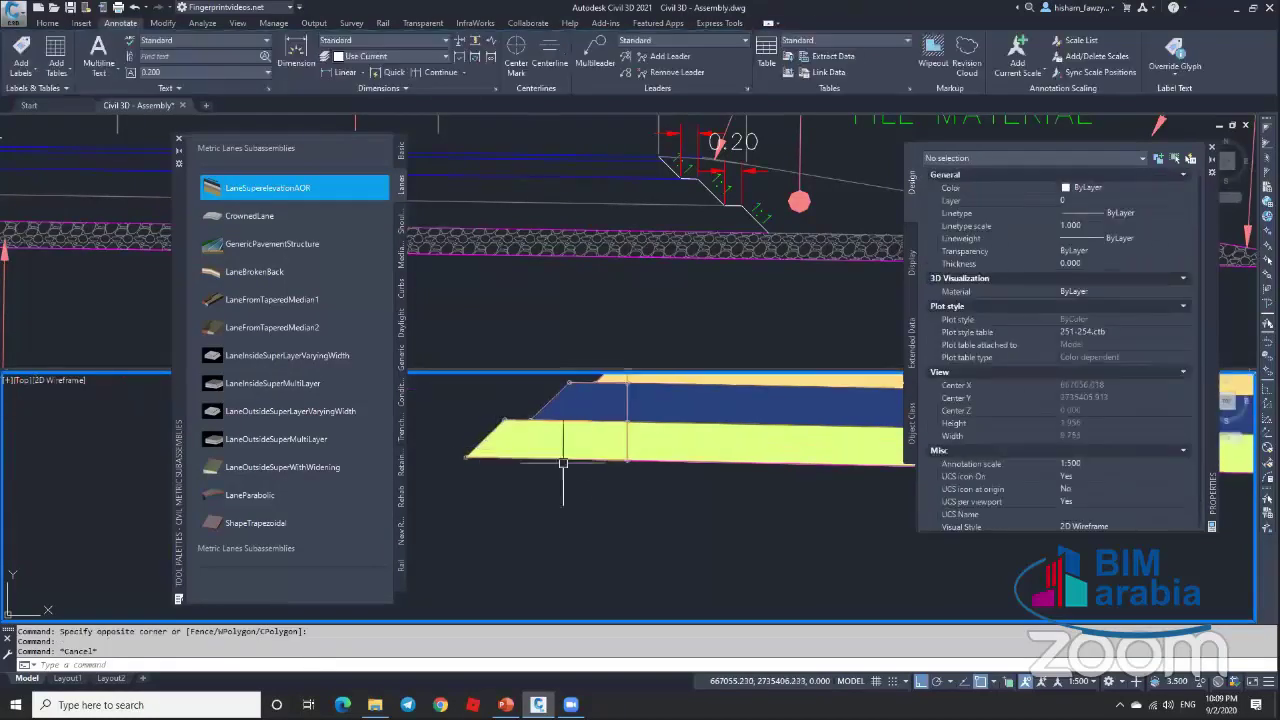
pyautogui.write('l')
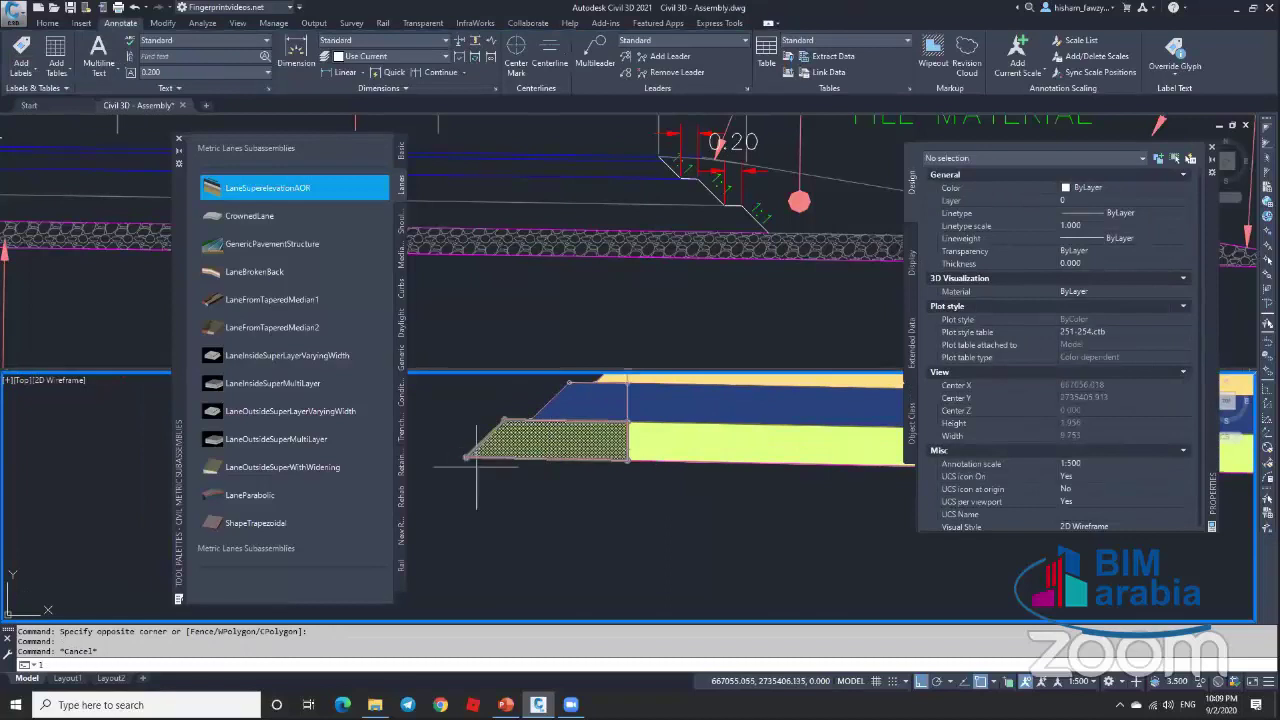
pyautogui.press('Return')
pyautogui.scroll(-2, 470, 440)
pyautogui.click(442, 424)
pyautogui.click(620, 425)
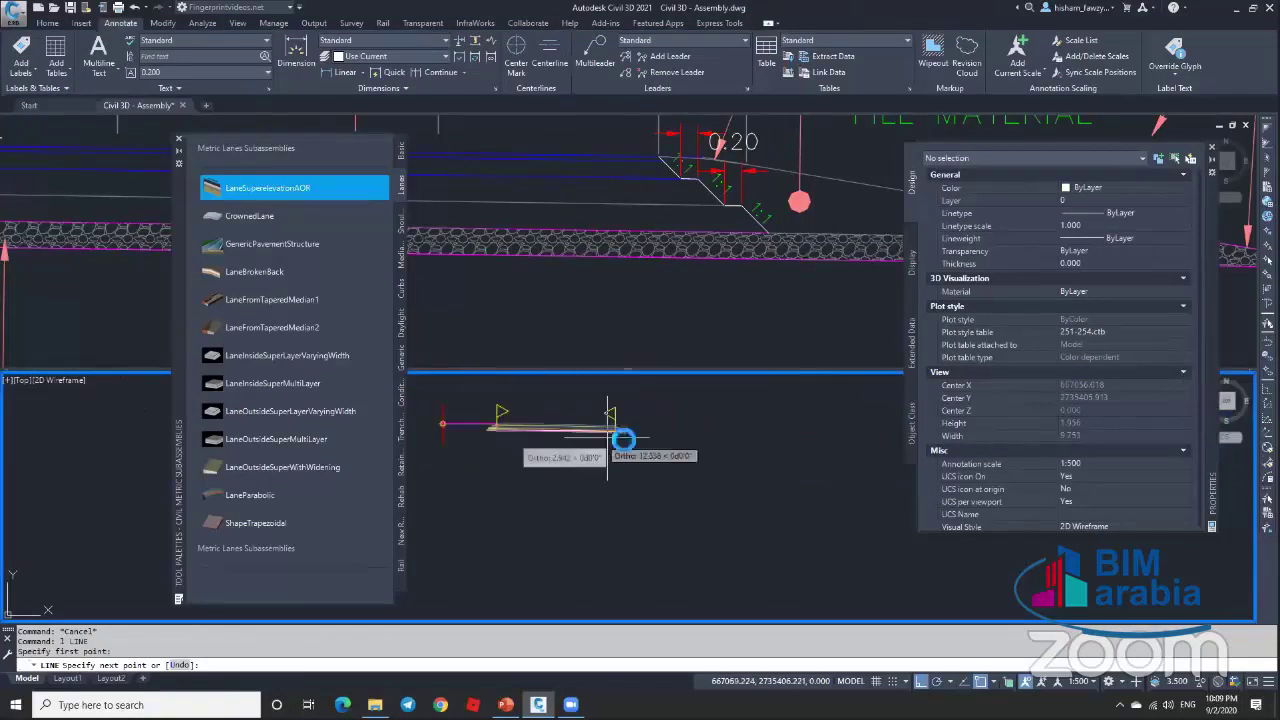
pyautogui.scroll(3, 620, 440)
pyautogui.press('Escape')
pyautogui.scroll(3, 600, 428)
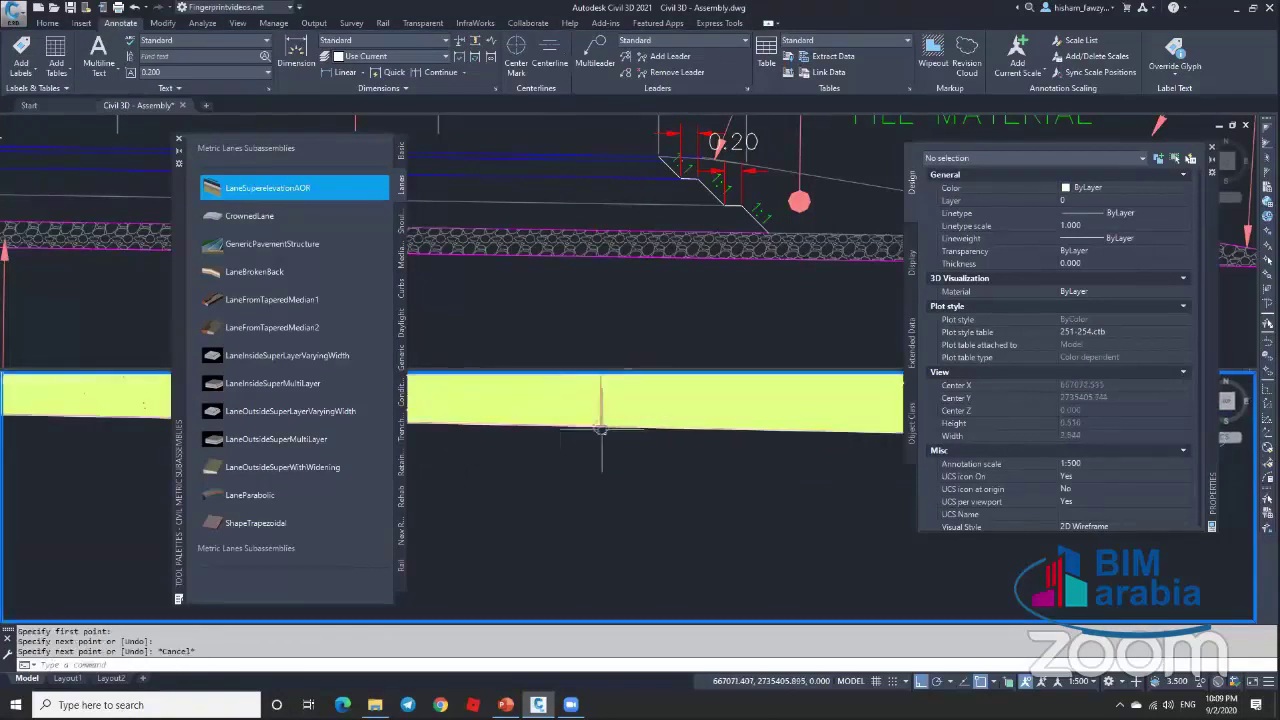
pyautogui.click(578, 410)
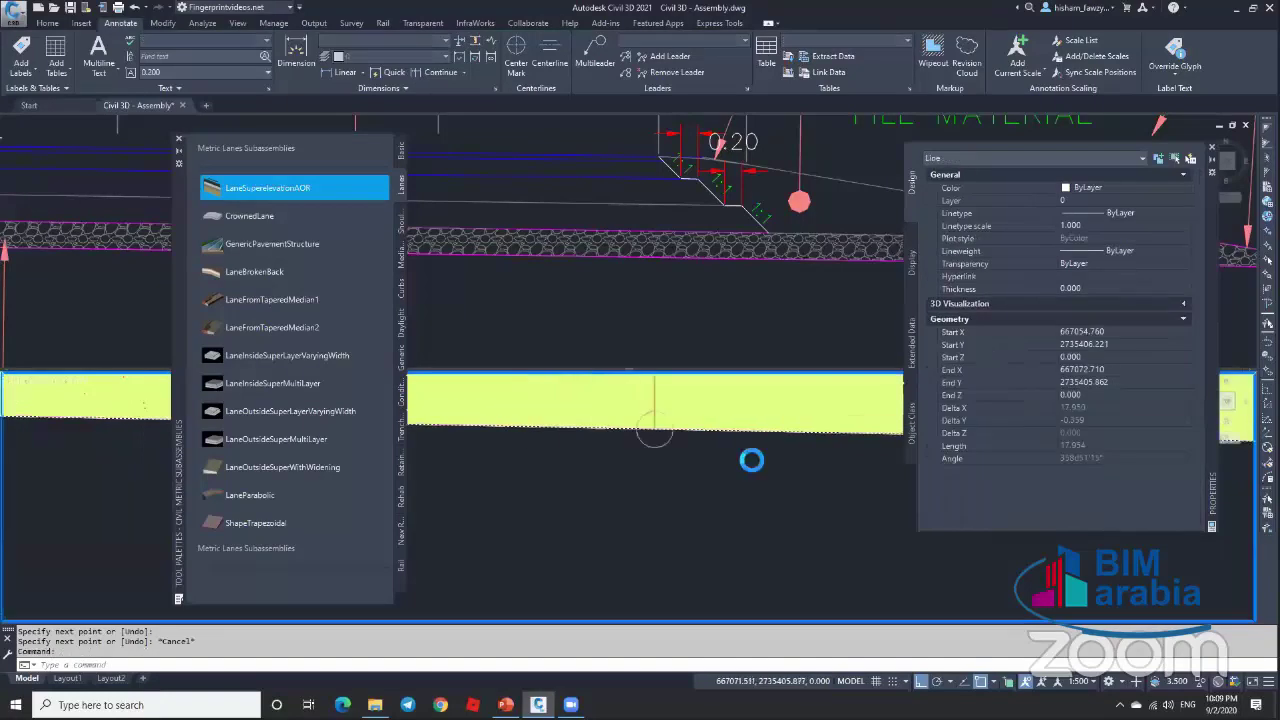
pyautogui.scroll(-2, 690, 460)
pyautogui.scroll(-2, 679, 470)
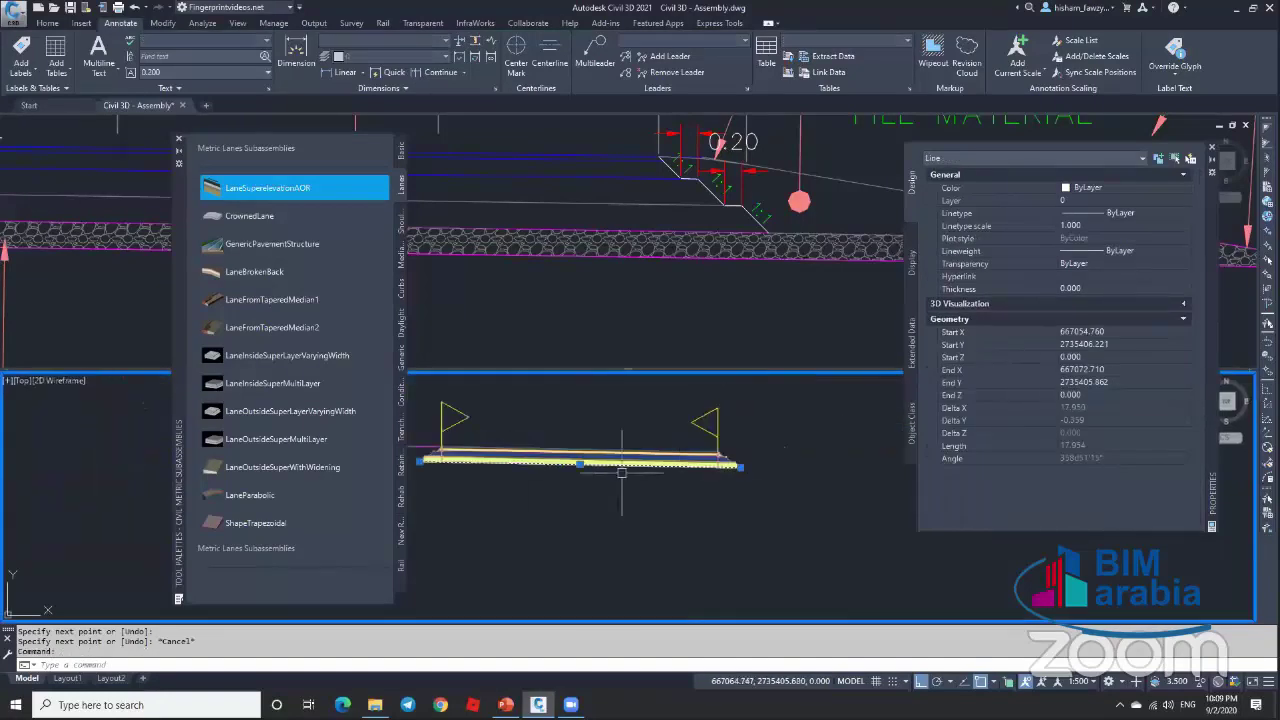
pyautogui.press('Escape')
pyautogui.write('e')
pyautogui.press('Return')
pyautogui.click(576, 466)
pyautogui.press('Return')
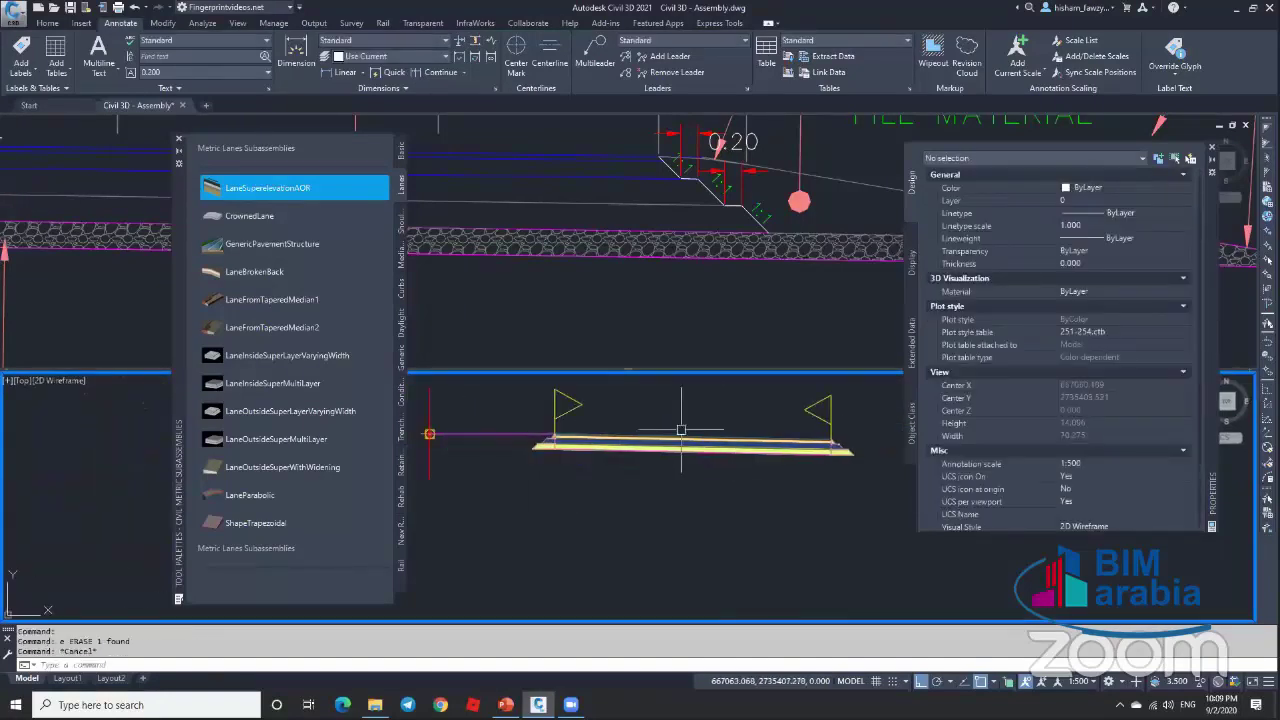
pyautogui.press('Escape')
pyautogui.click(666, 297)
pyautogui.scroll(-5, 767, 314)
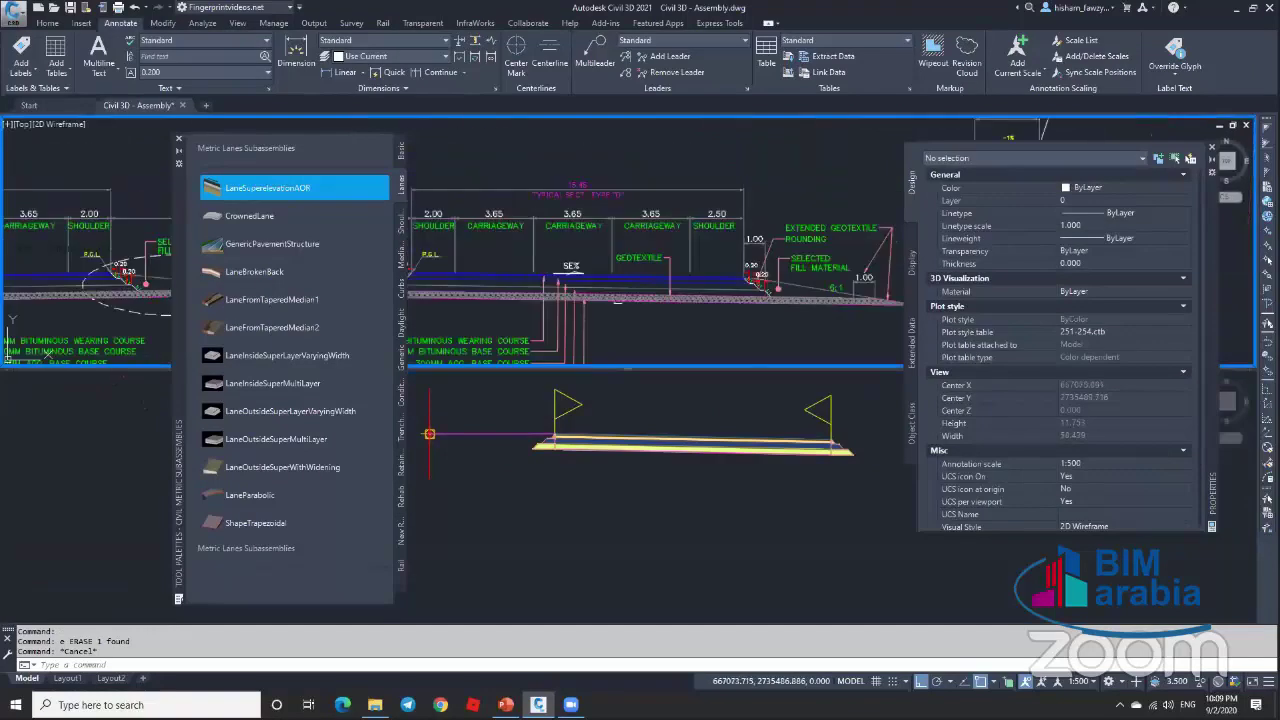
pyautogui.scroll(4, 540, 300)
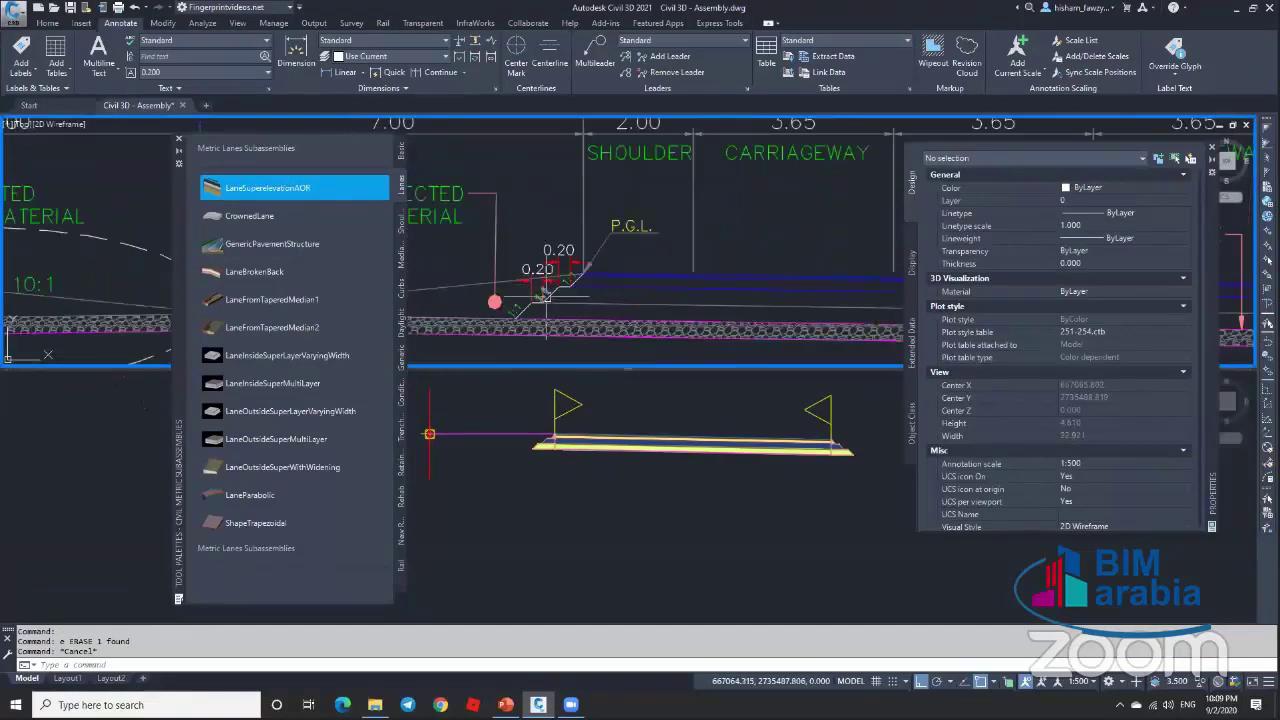
pyautogui.scroll(-5, 545, 296)
pyautogui.scroll(5, 609, 308)
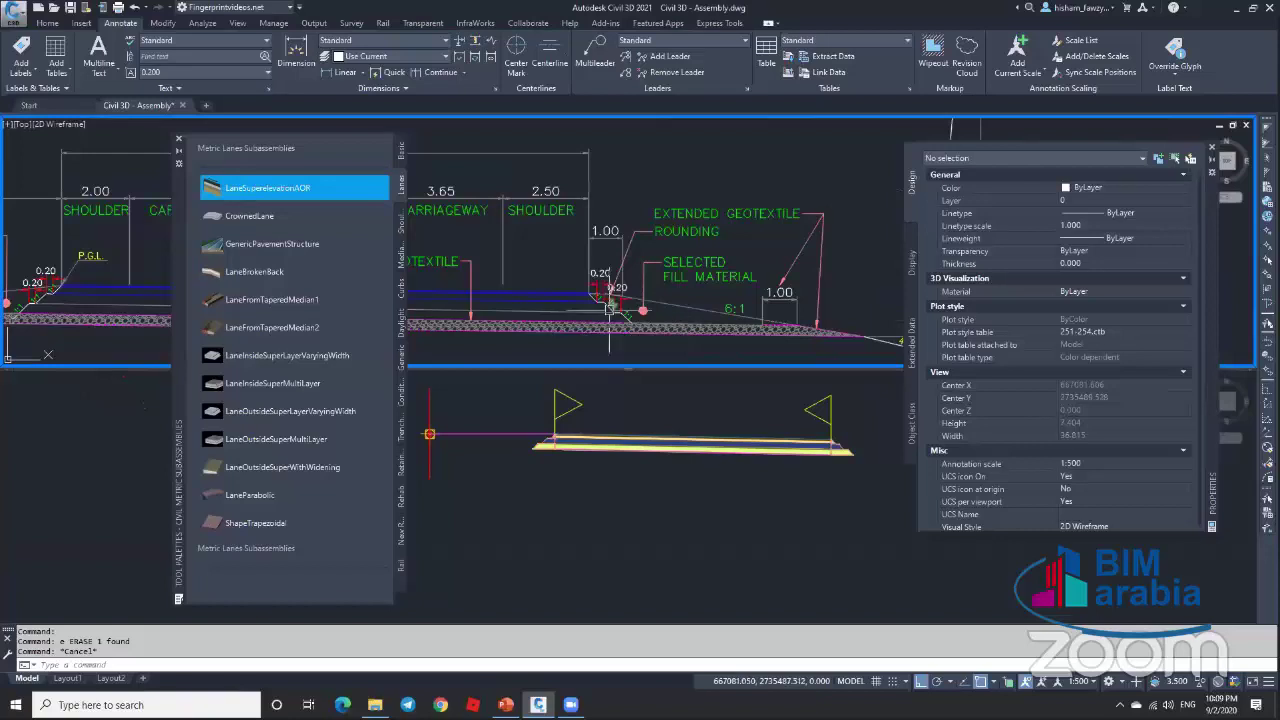
pyautogui.scroll(3, 612, 295)
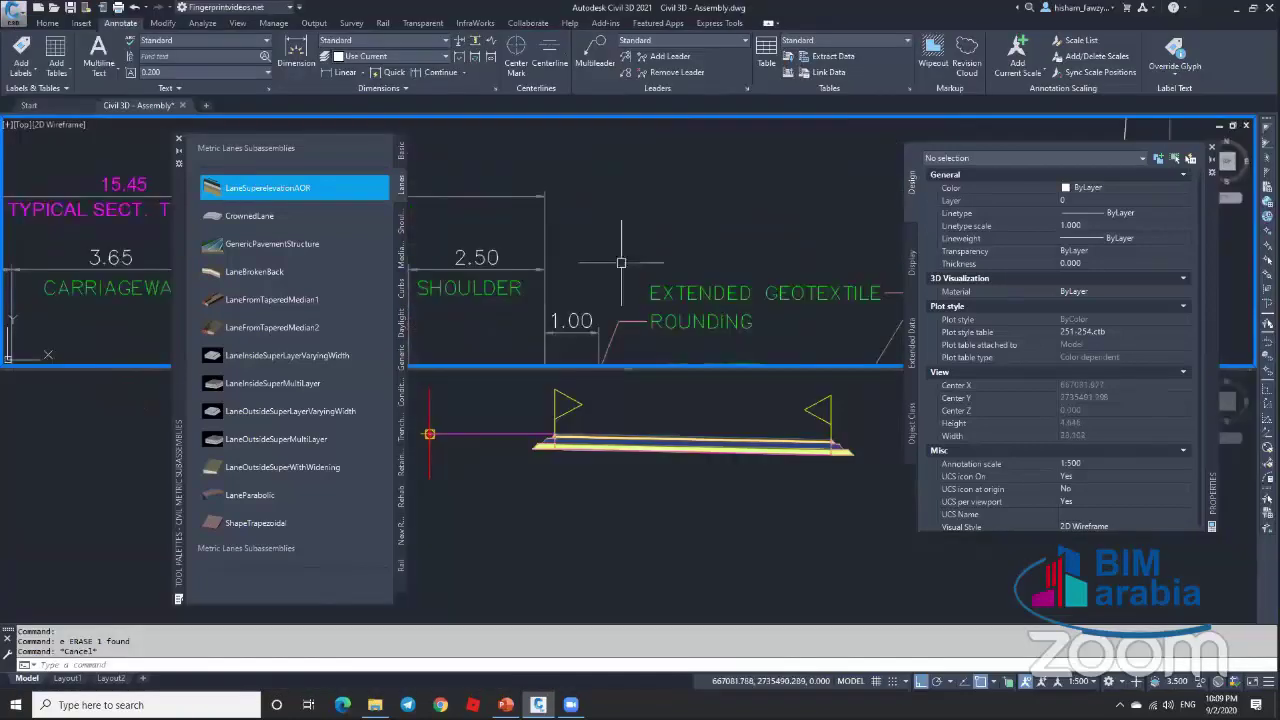
pyautogui.moveTo(621, 263); pyautogui.dragTo(660, 170, button='middle')
pyautogui.scroll(5, 677, 292)
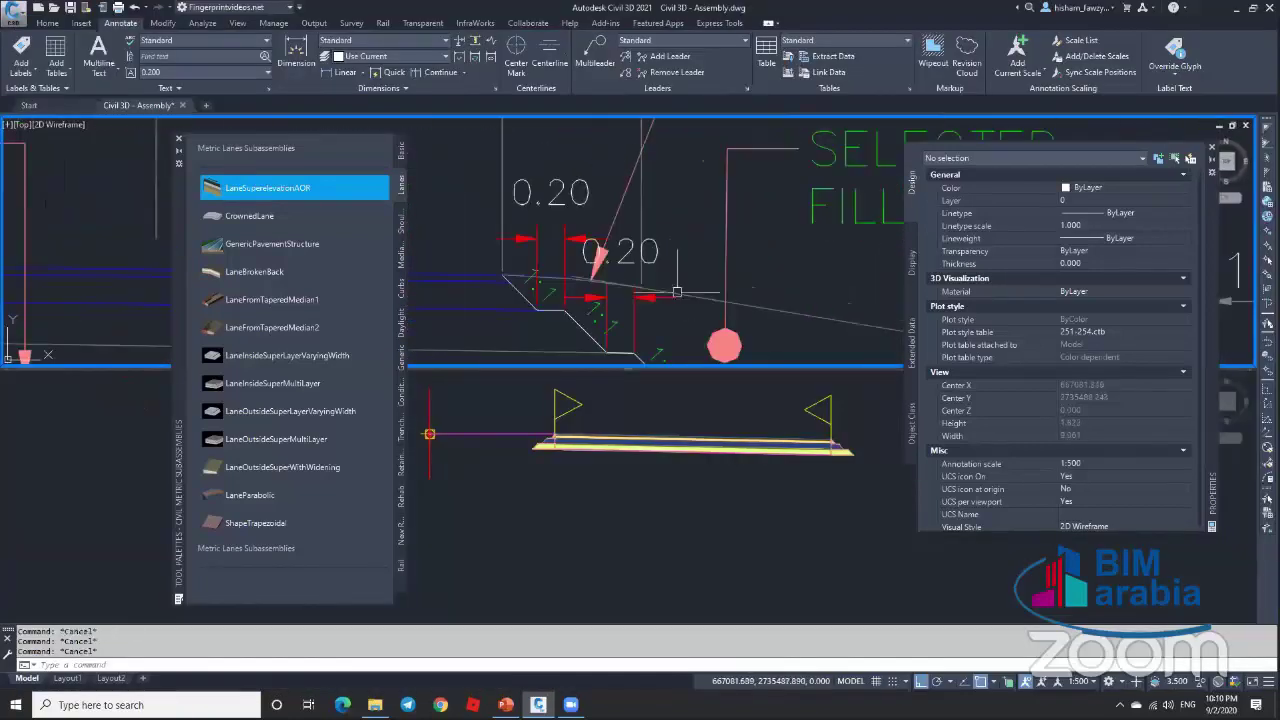
pyautogui.scroll(4, 590, 284)
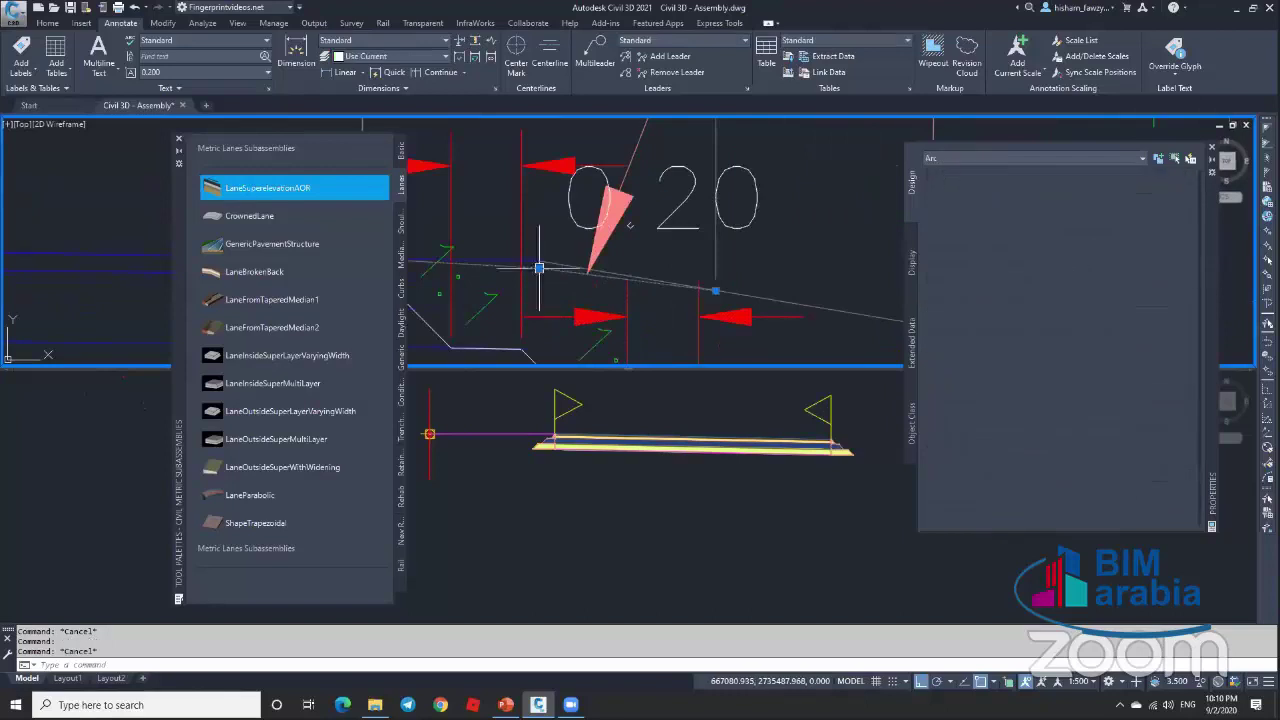
pyautogui.scroll(-3, 539, 268)
pyautogui.scroll(1, 645, 290)
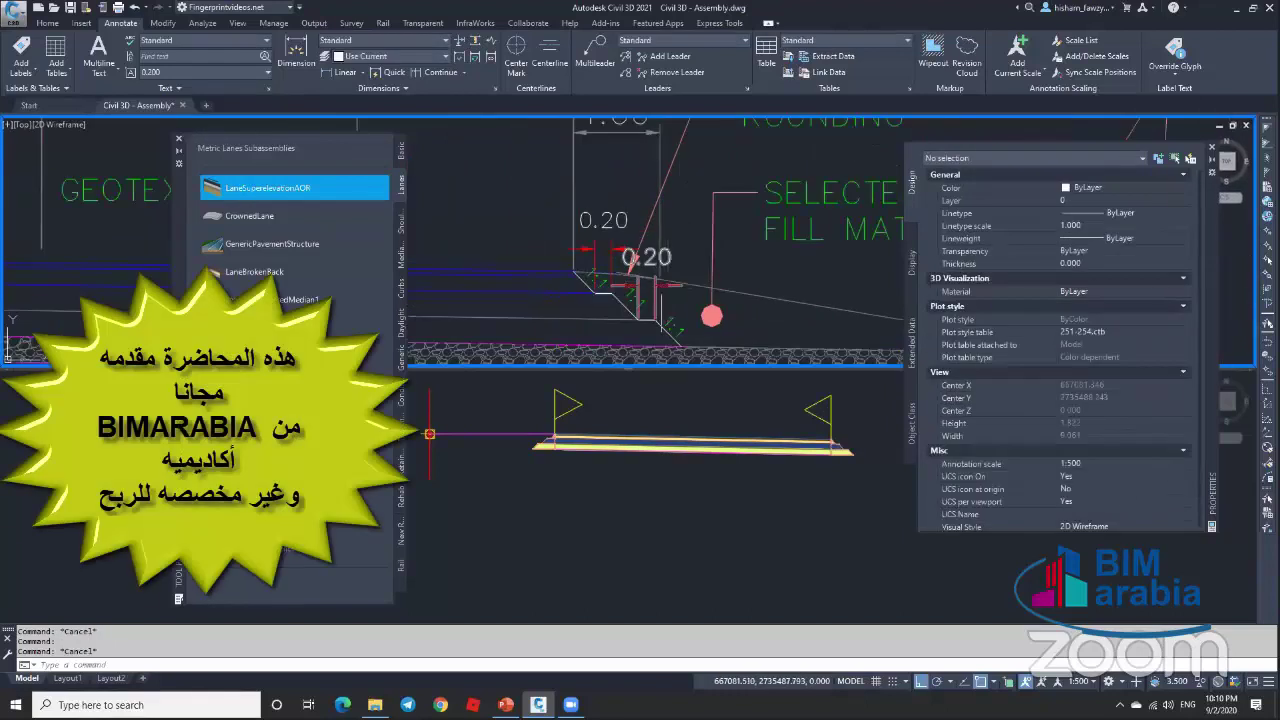
pyautogui.scroll(-3, 645, 285)
# Step: Pick the LinkWidthAndSlope subassembly from the generic subassemblies palette
pyautogui.click(847, 428)
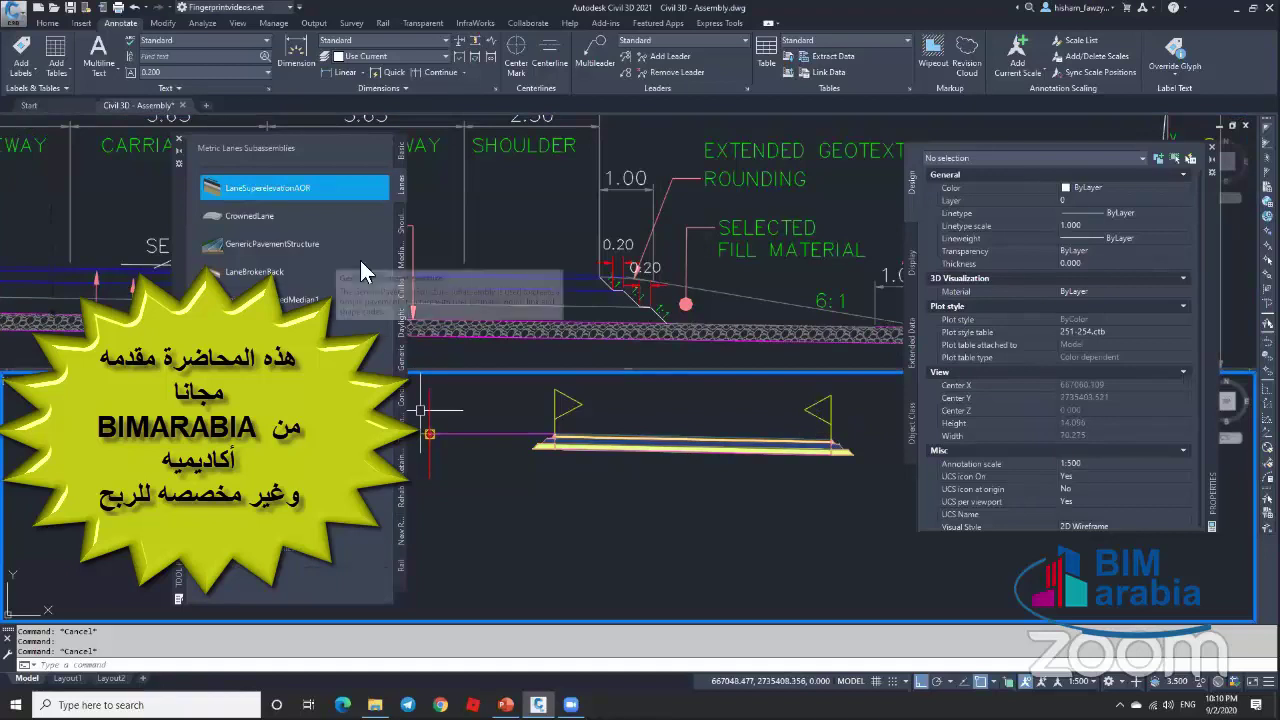
pyautogui.click(401, 358)
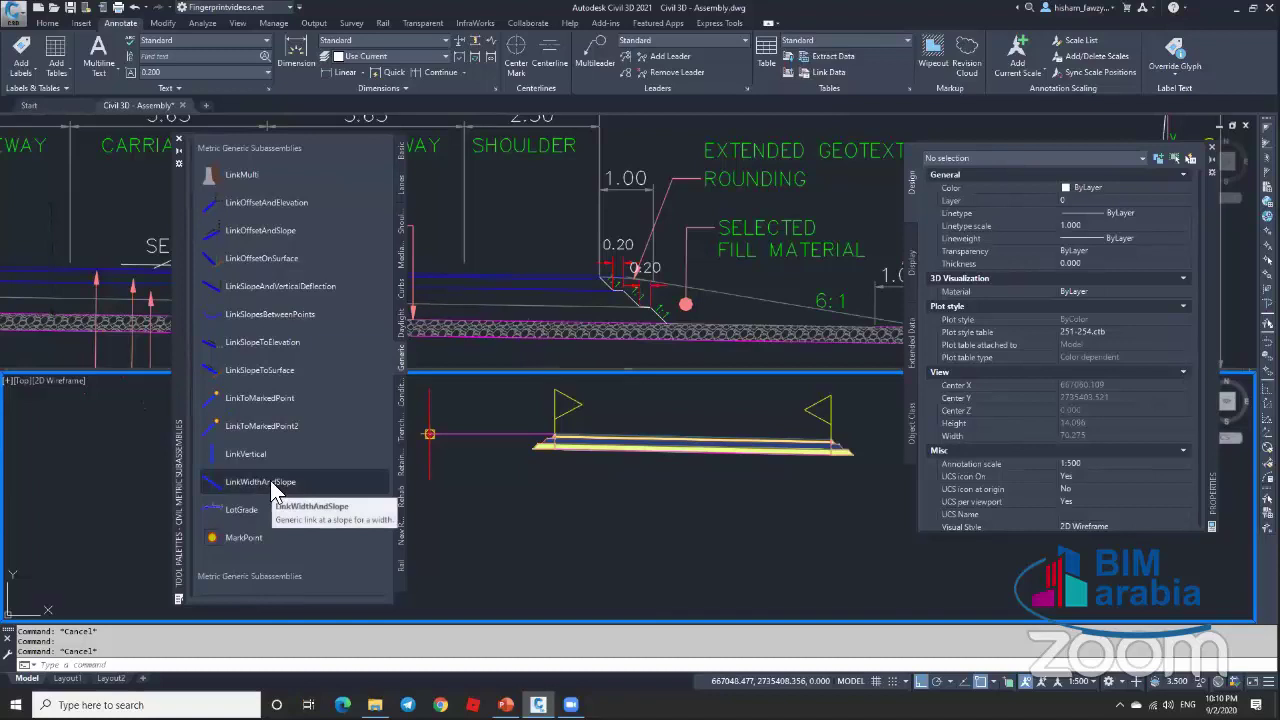
pyautogui.click(272, 484)
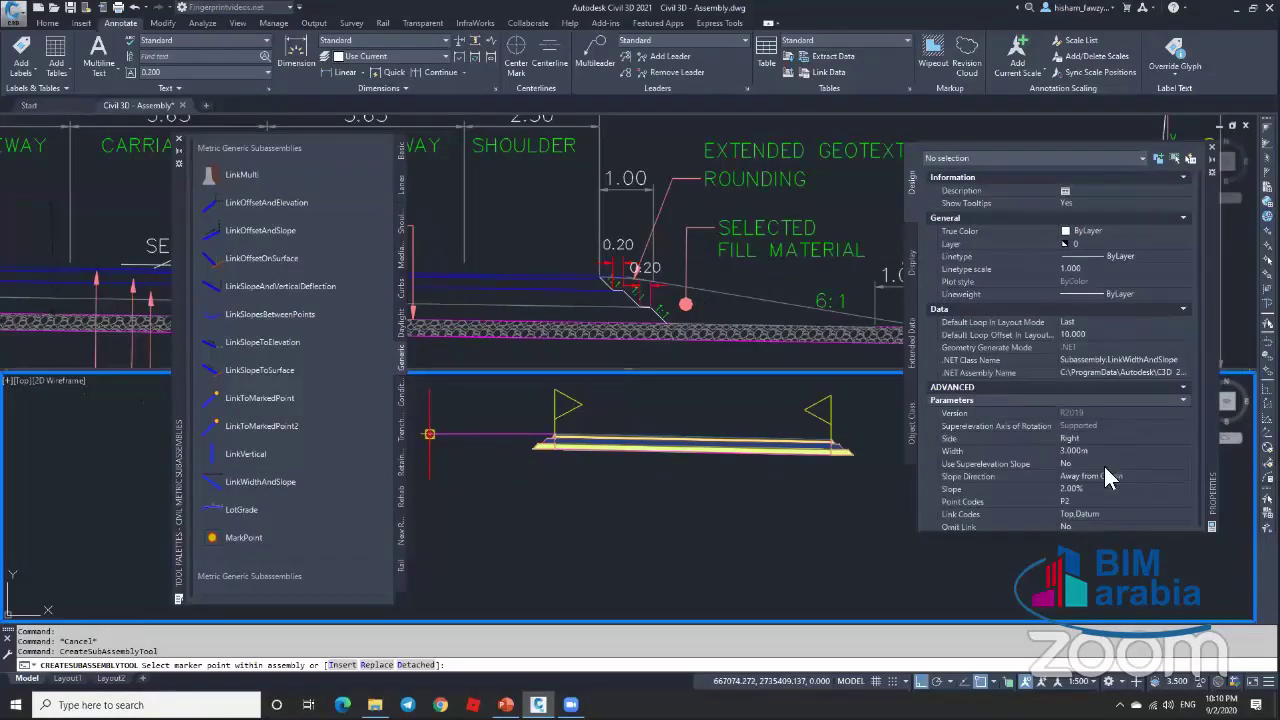
# Step: Set the link to 1.000 m width and -2.00% slope, then cancel the insertion
pyautogui.click(1118, 452)
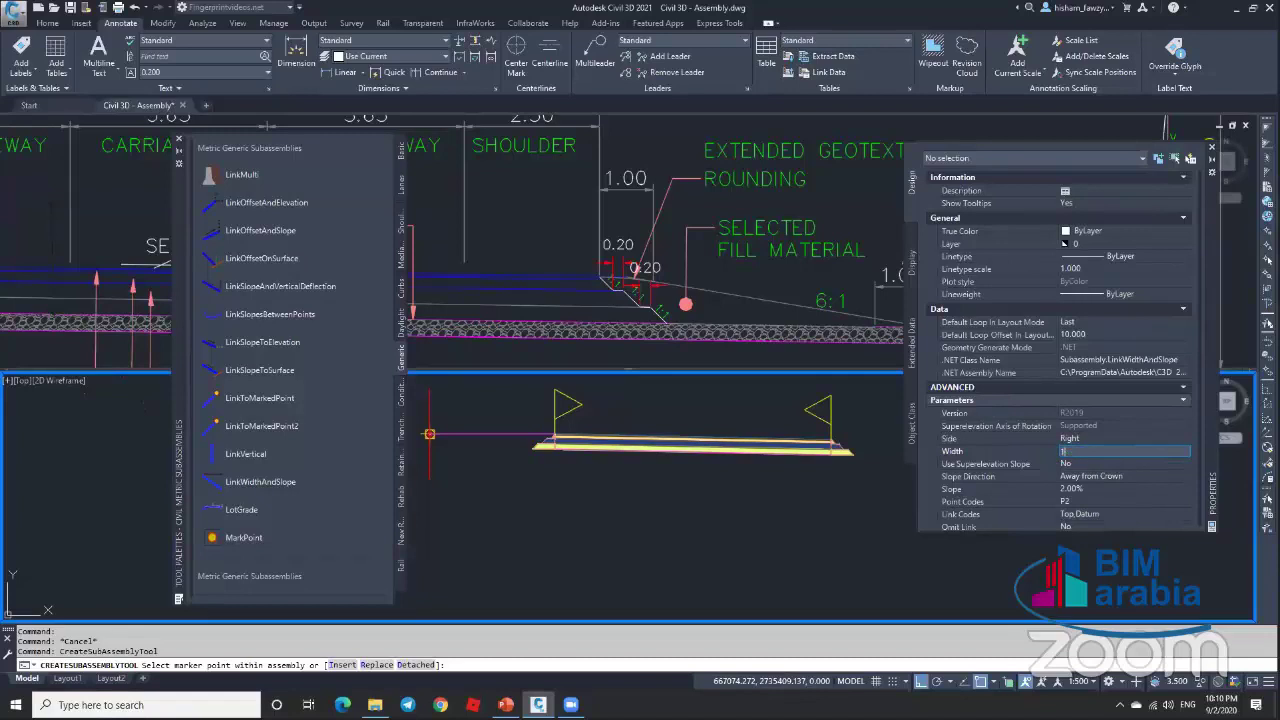
pyautogui.press('Return')
pyautogui.click(1098, 489)
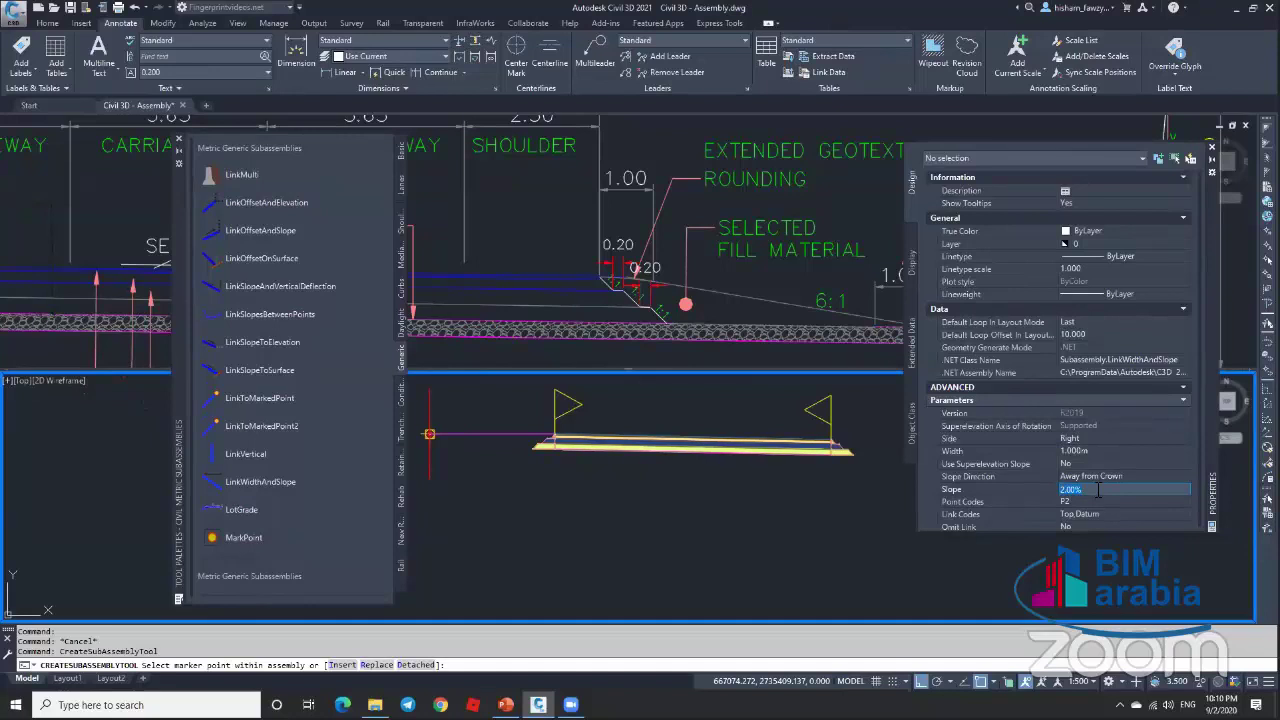
pyautogui.write('-2')
pyautogui.press('Return')
pyautogui.scroll(5, 790, 430)
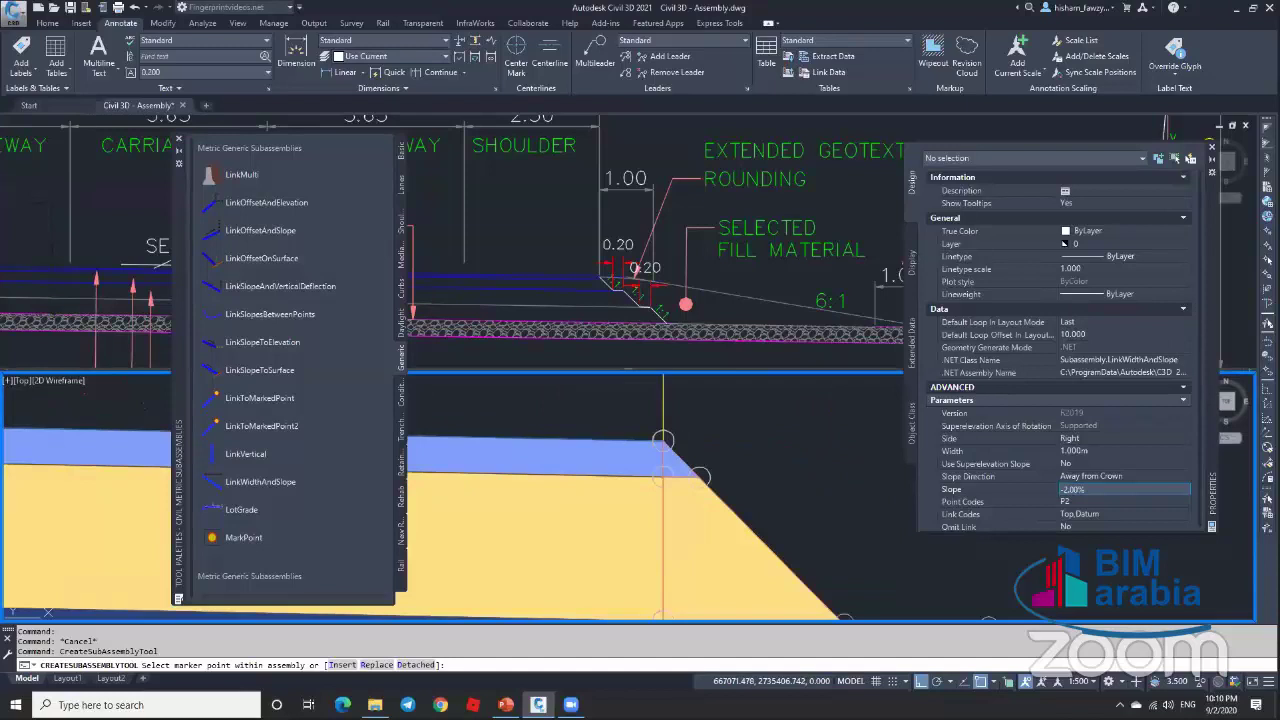
pyautogui.scroll(-4, 700, 478)
pyautogui.press('Escape')
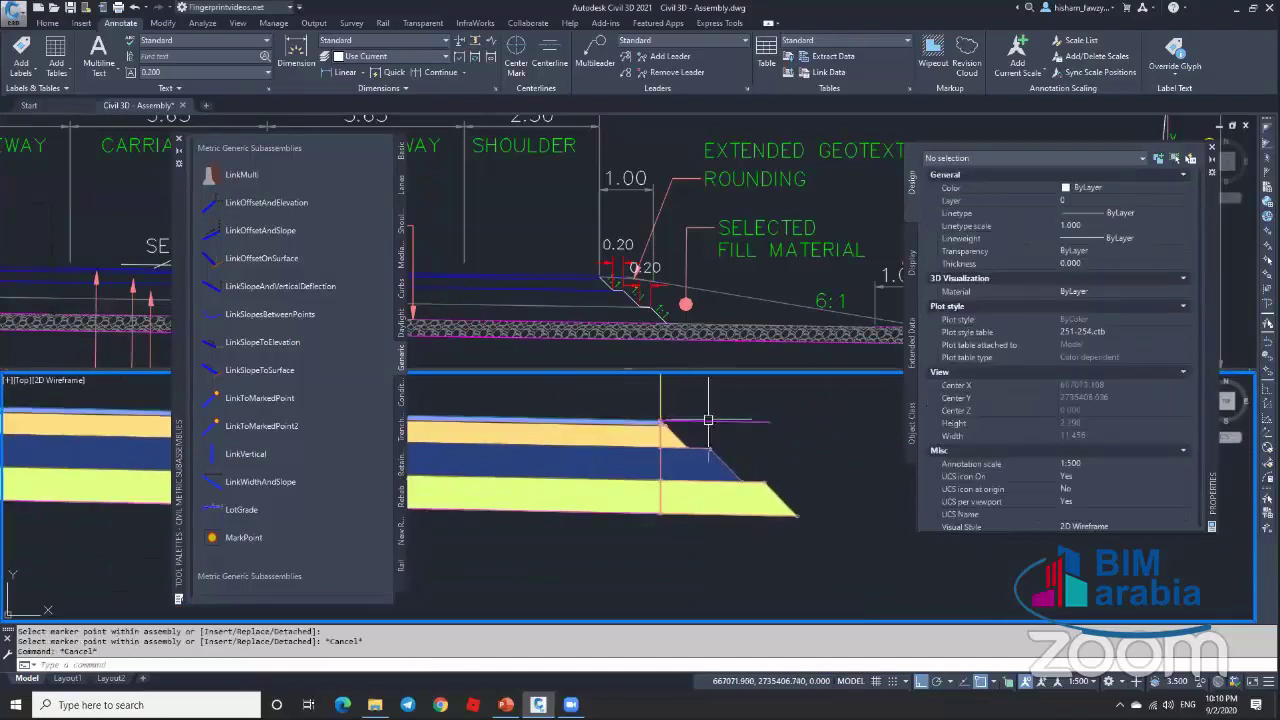
# Step: Inspect the sloped 7.00 m, 10:1 dashed median line in the reference section
pyautogui.click(770, 290)
pyautogui.press('Escape')
pyautogui.scroll(-1, 750, 280)
pyautogui.scroll(4, 744, 277)
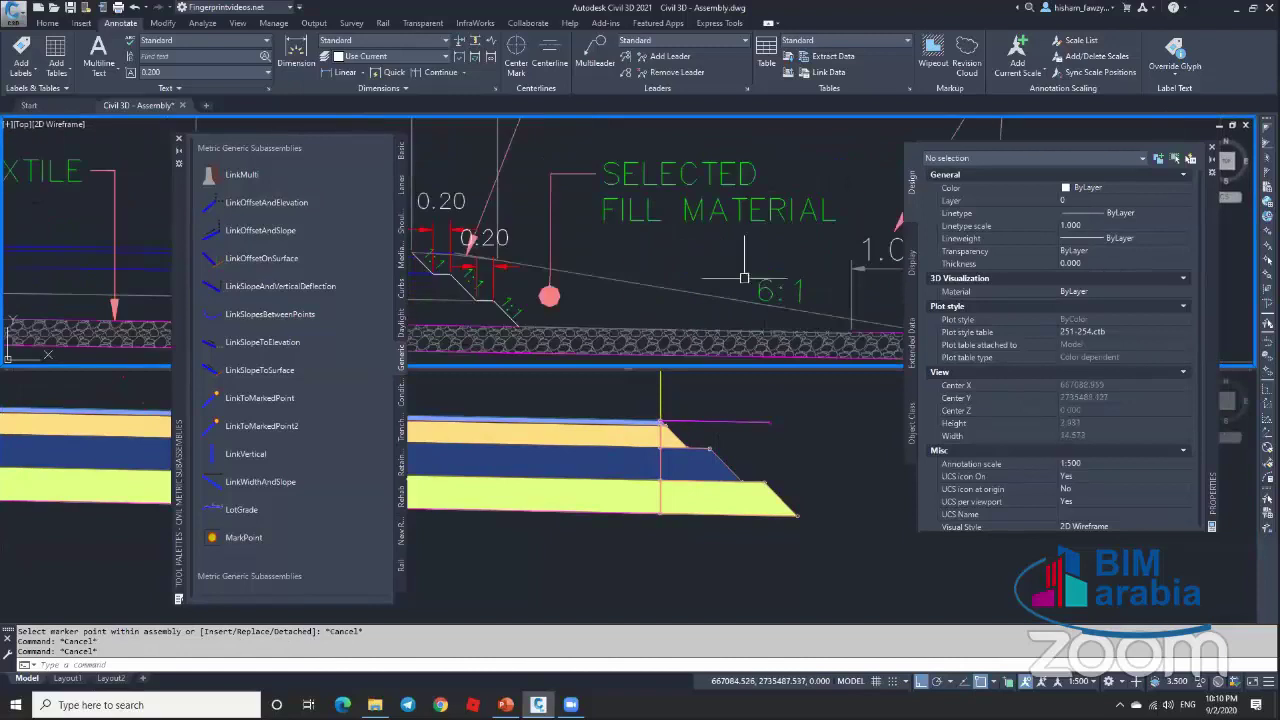
pyautogui.scroll(-3, 744, 277)
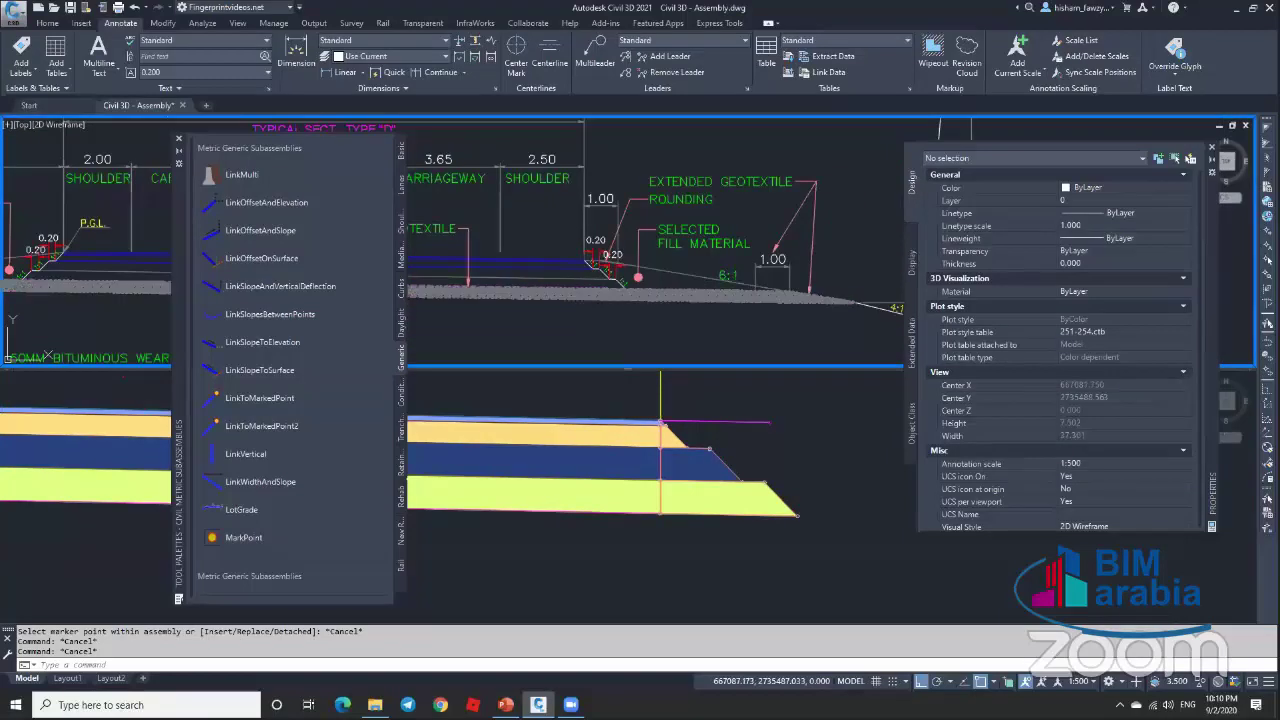
pyautogui.click(809, 449)
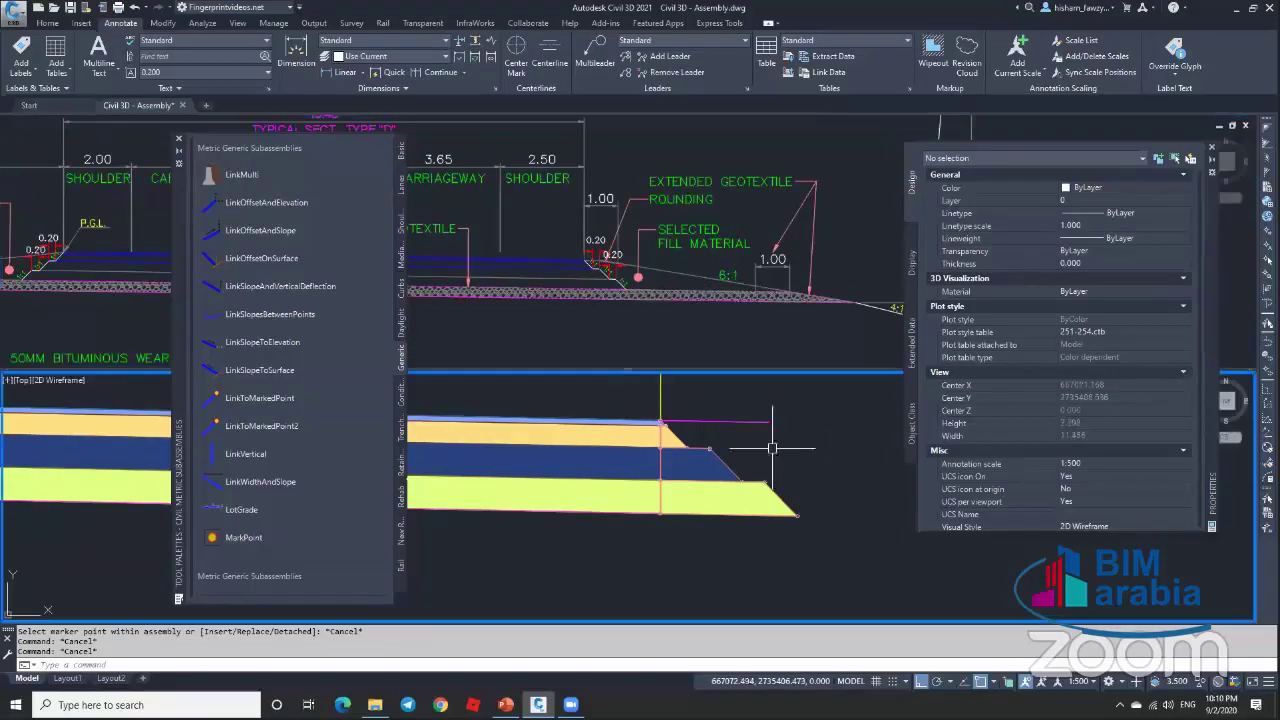
pyautogui.click(835, 308)
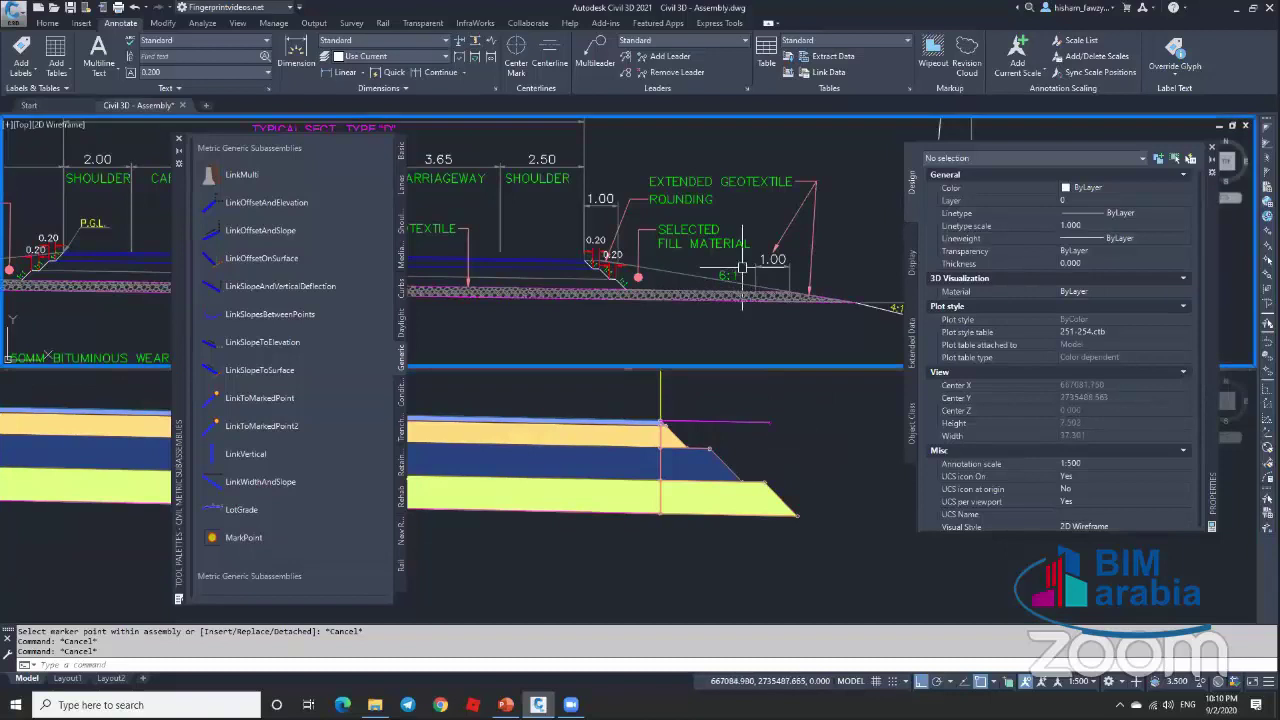
pyautogui.click(667, 283)
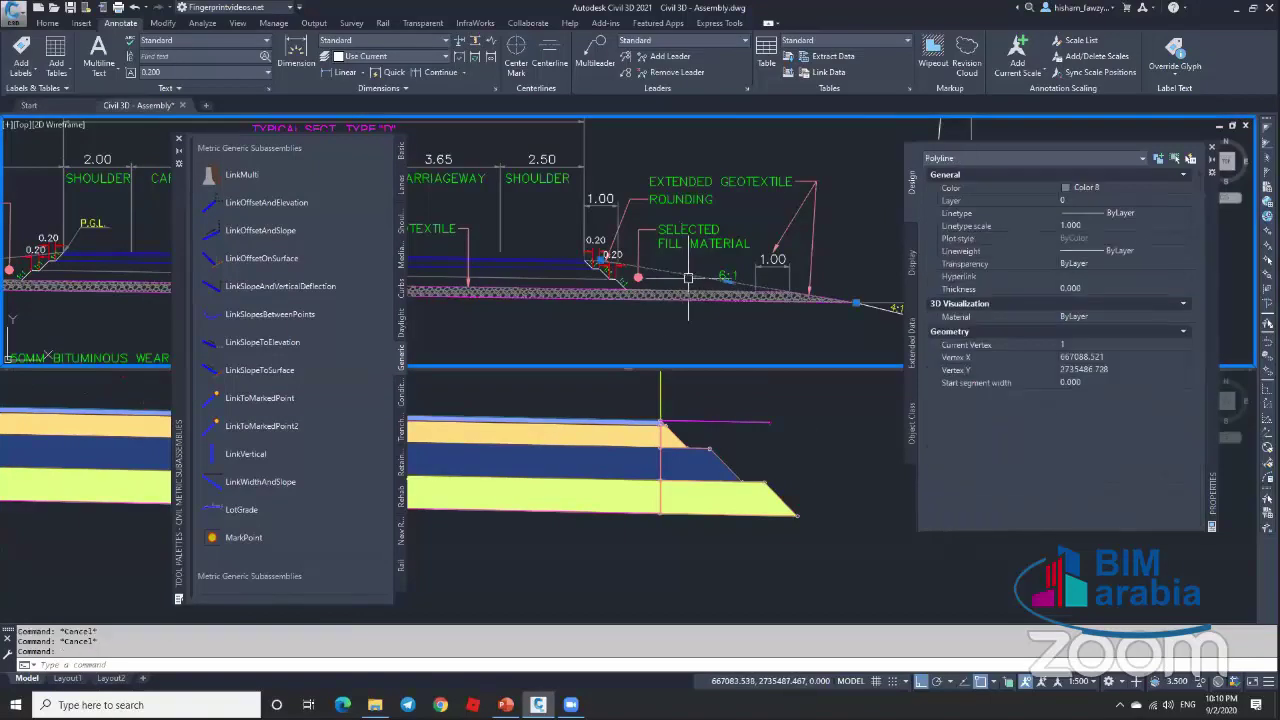
pyautogui.scroll(-3, 770, 295)
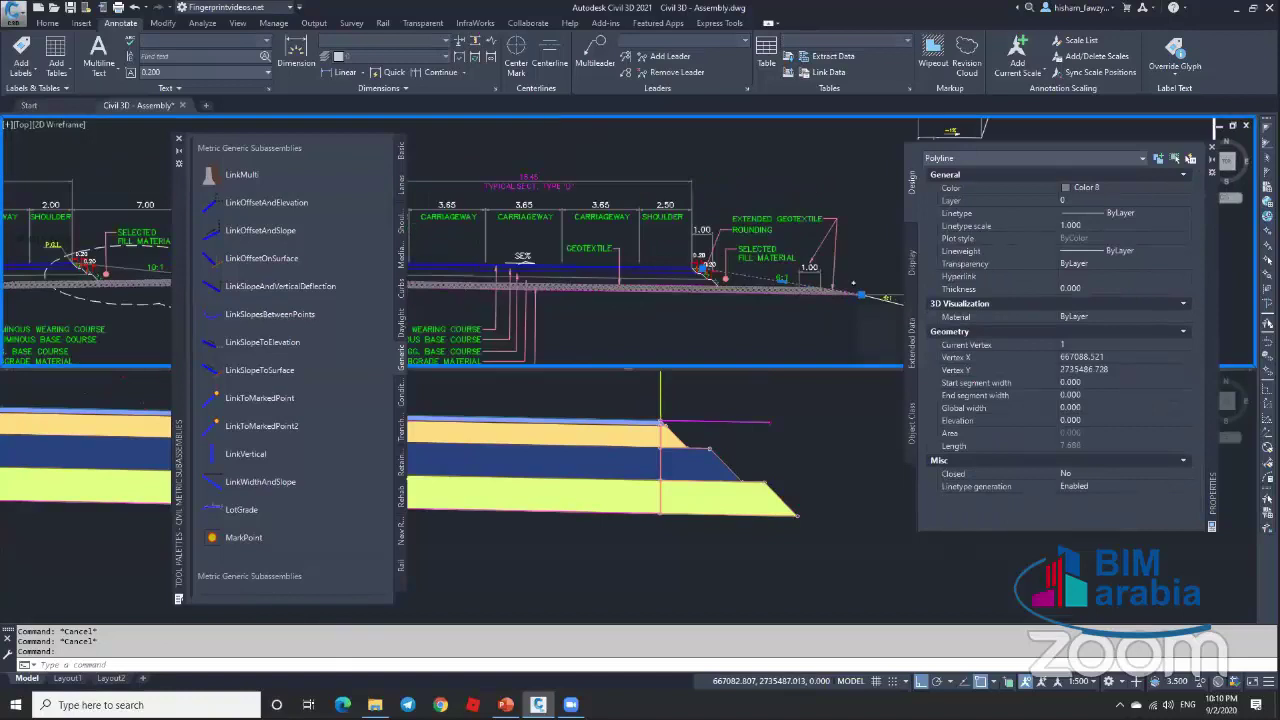
pyautogui.press('Escape')
# Step: Close the Properties and Tool Palettes panels and save the drawing
pyautogui.click(775, 425)
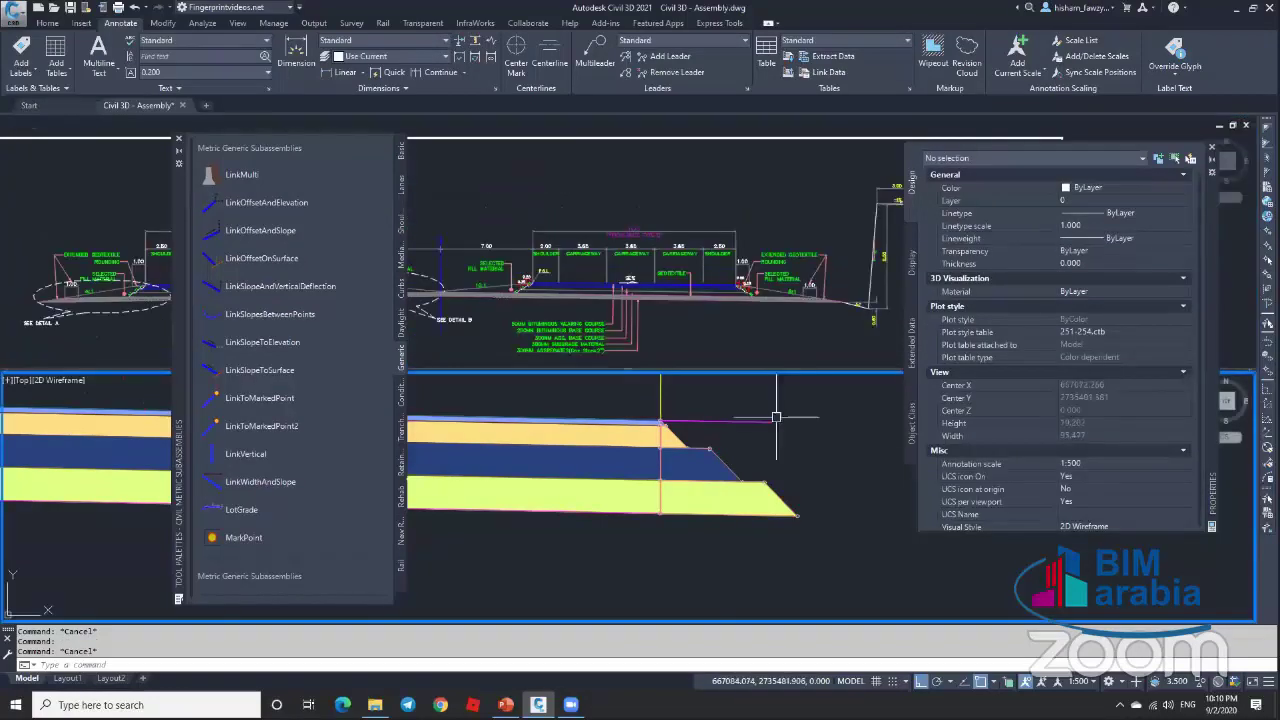
pyautogui.click(709, 309)
pyautogui.scroll(2, 711, 300)
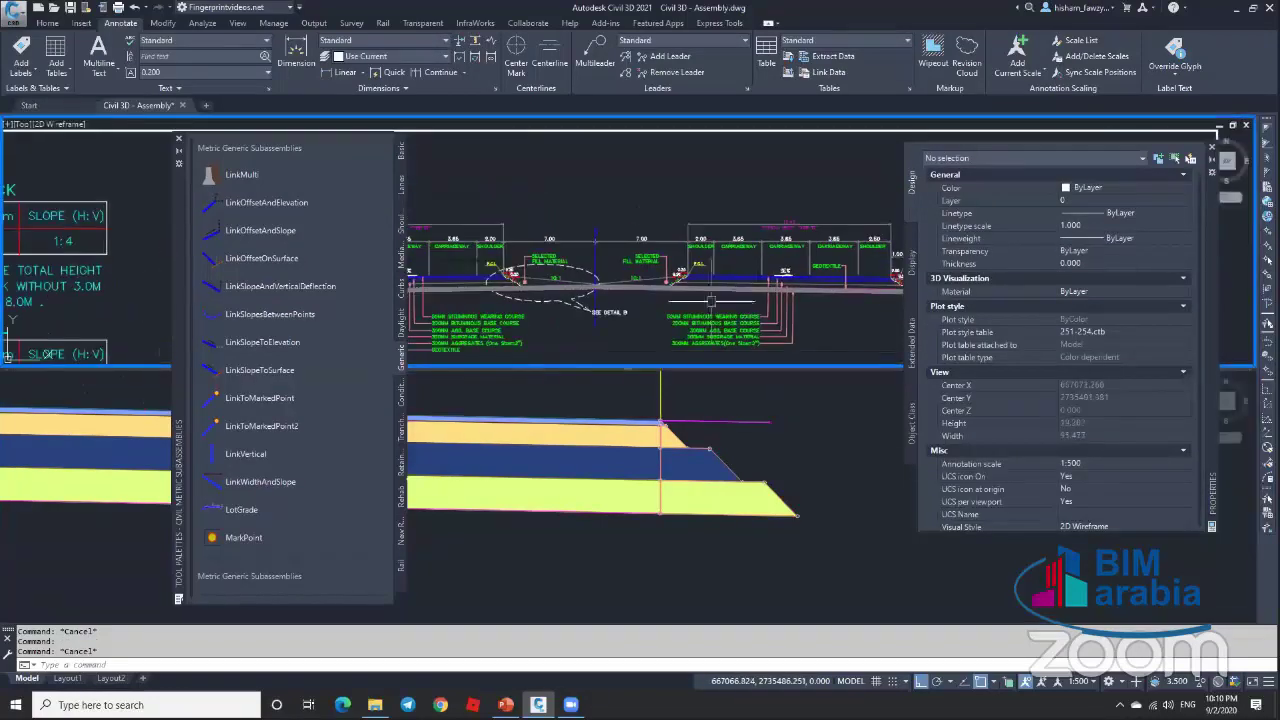
pyautogui.scroll(1, 680, 305)
pyautogui.scroll(1, 678, 307)
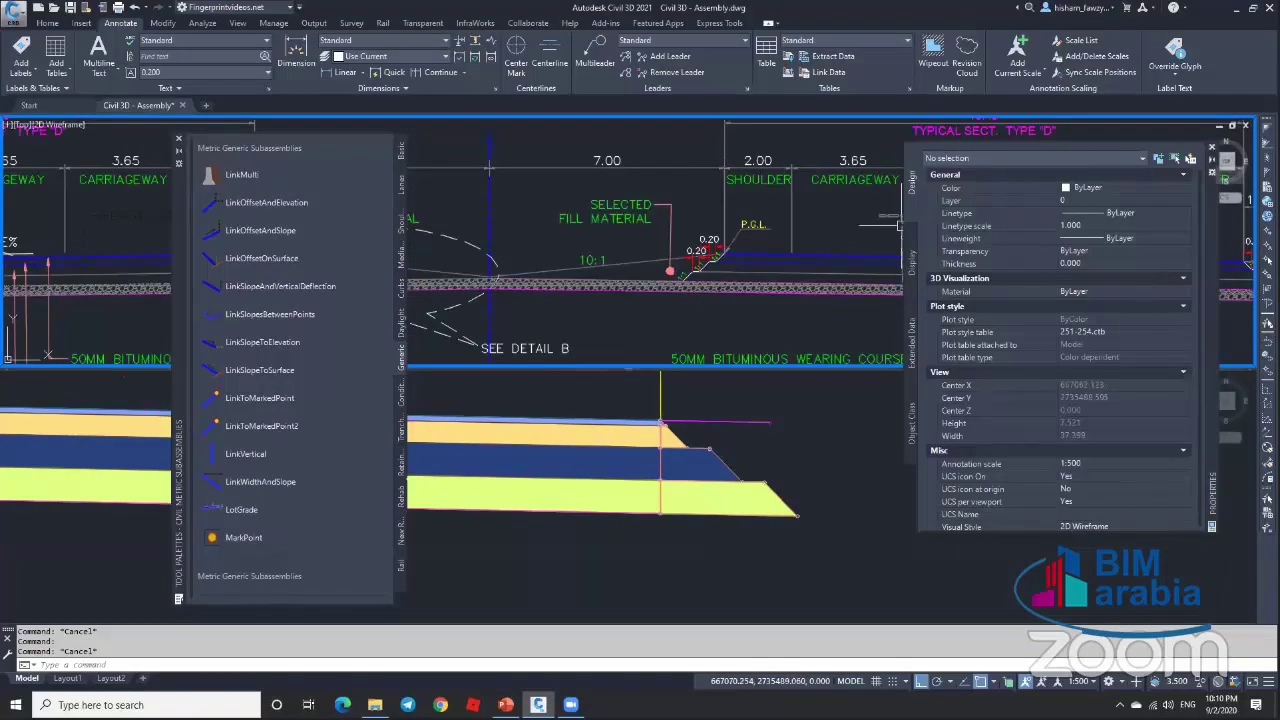
pyautogui.click(1212, 149)
pyautogui.click(178, 138)
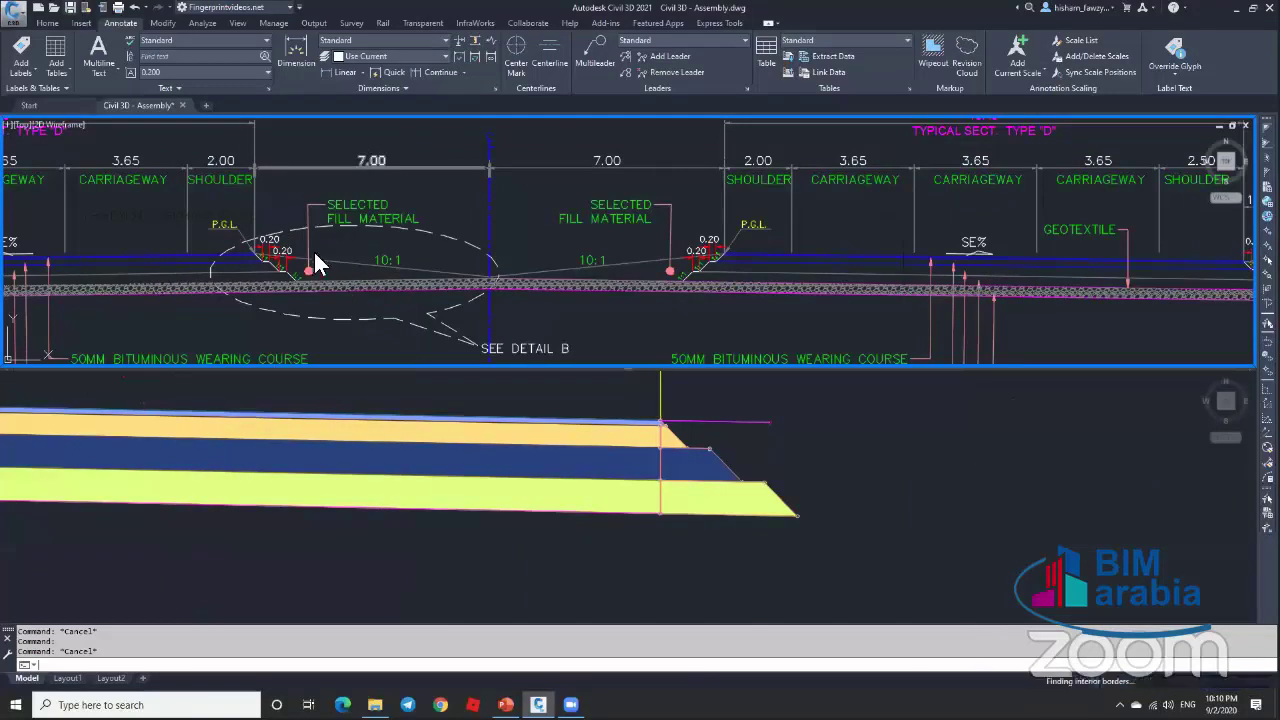
pyautogui.hotkey('ctrl', 's')
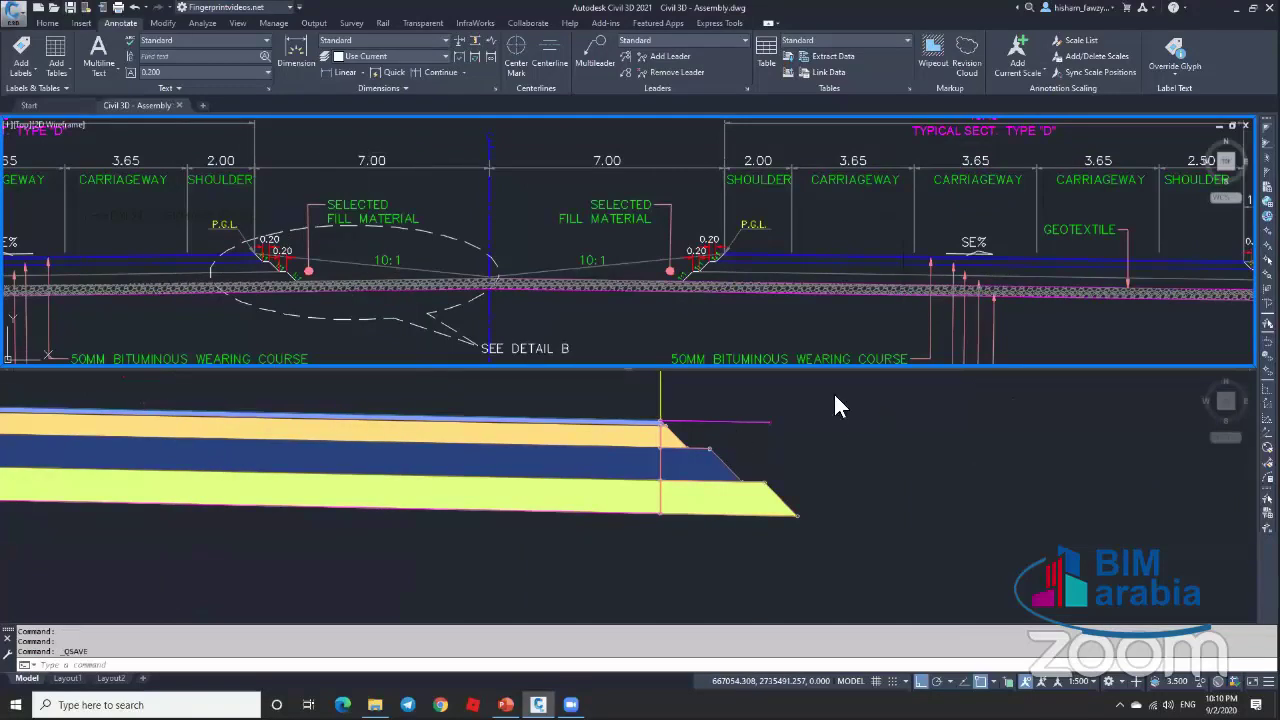
# Step: Select the sloped end piece of the pavement layers in the assembly view
pyautogui.click(781, 325)
pyautogui.scroll(6, 672, 271)
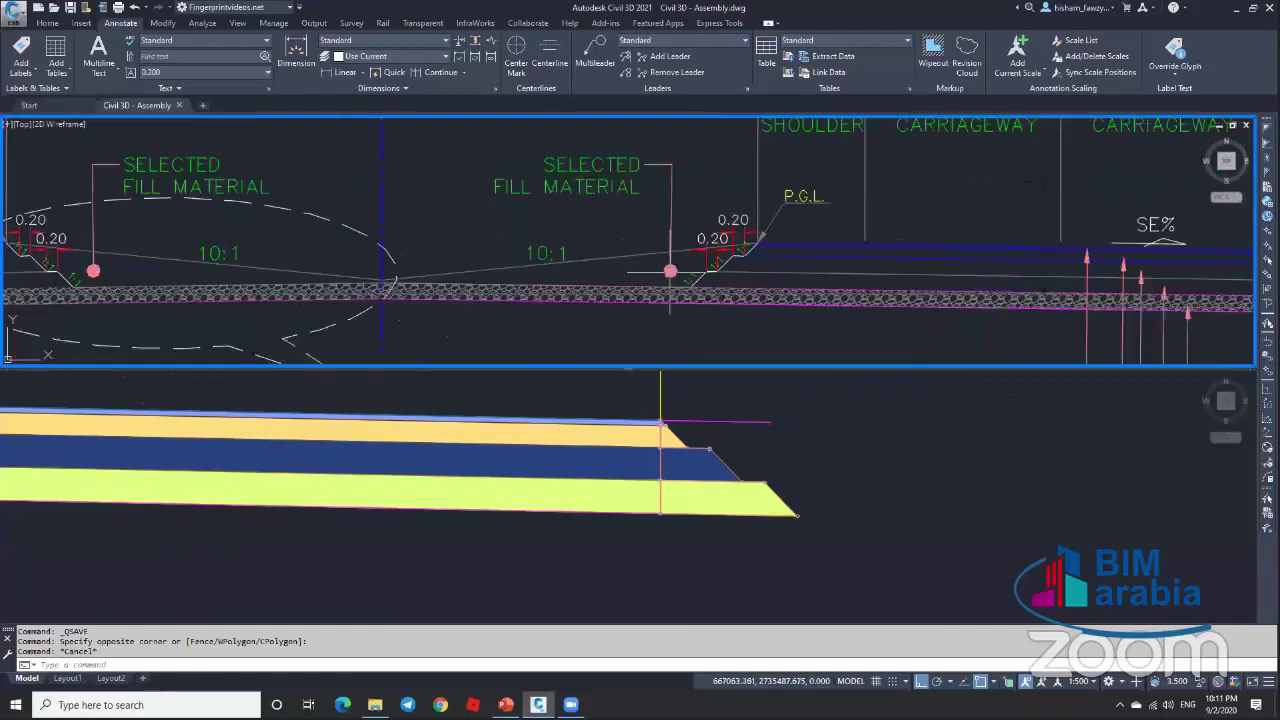
pyautogui.press('Escape')
pyautogui.scroll(-5, 672, 271)
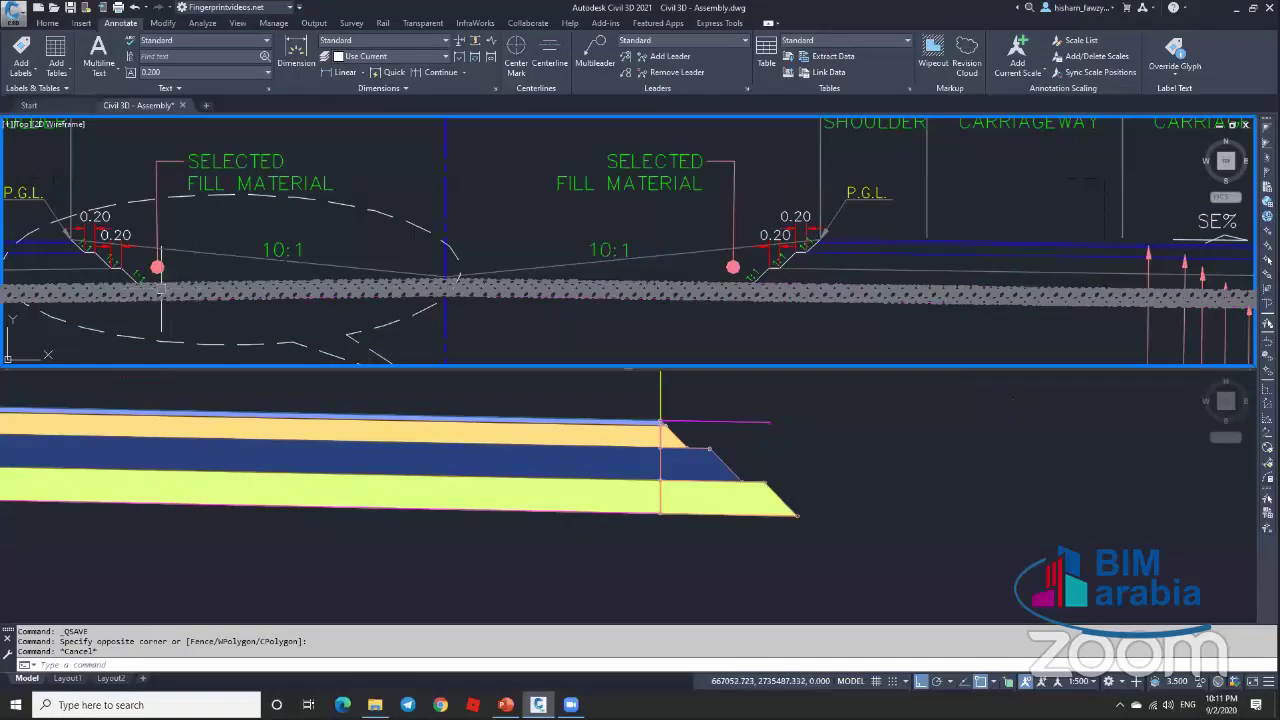
pyautogui.scroll(-2, 790, 290)
pyautogui.click(829, 414)
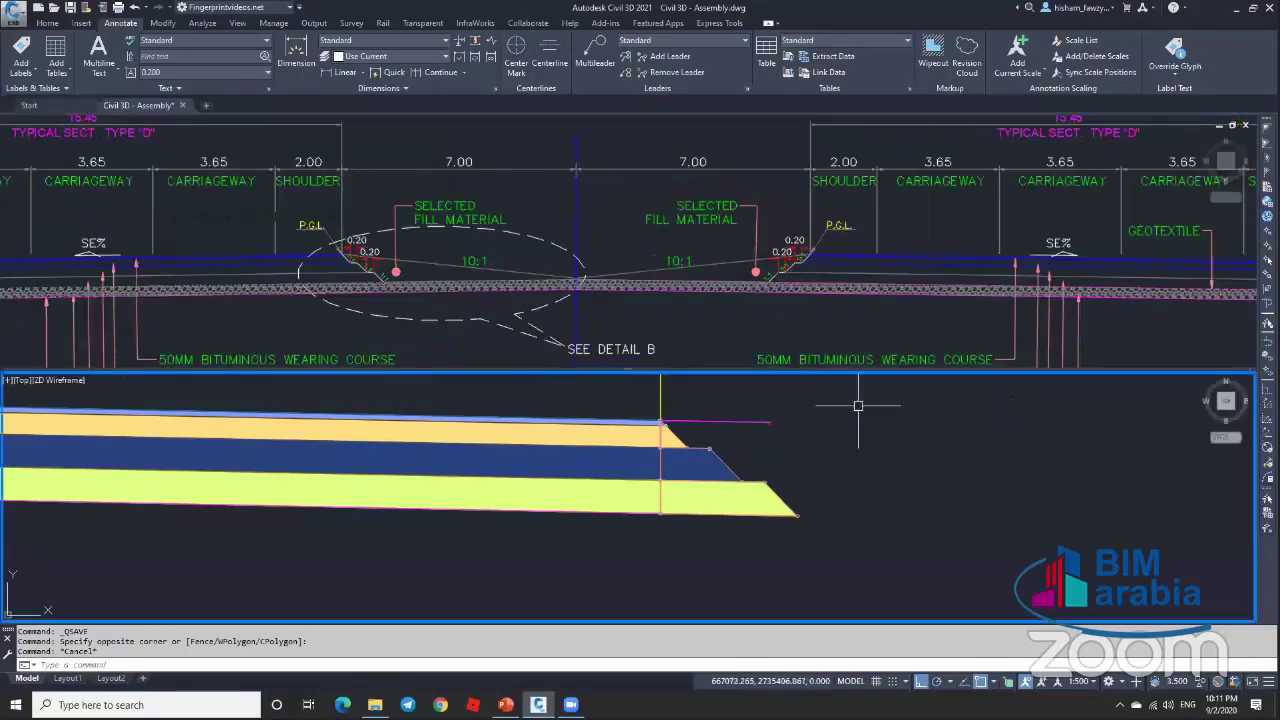
pyautogui.scroll(-5, 903, 425)
pyautogui.scroll(5, 560, 451)
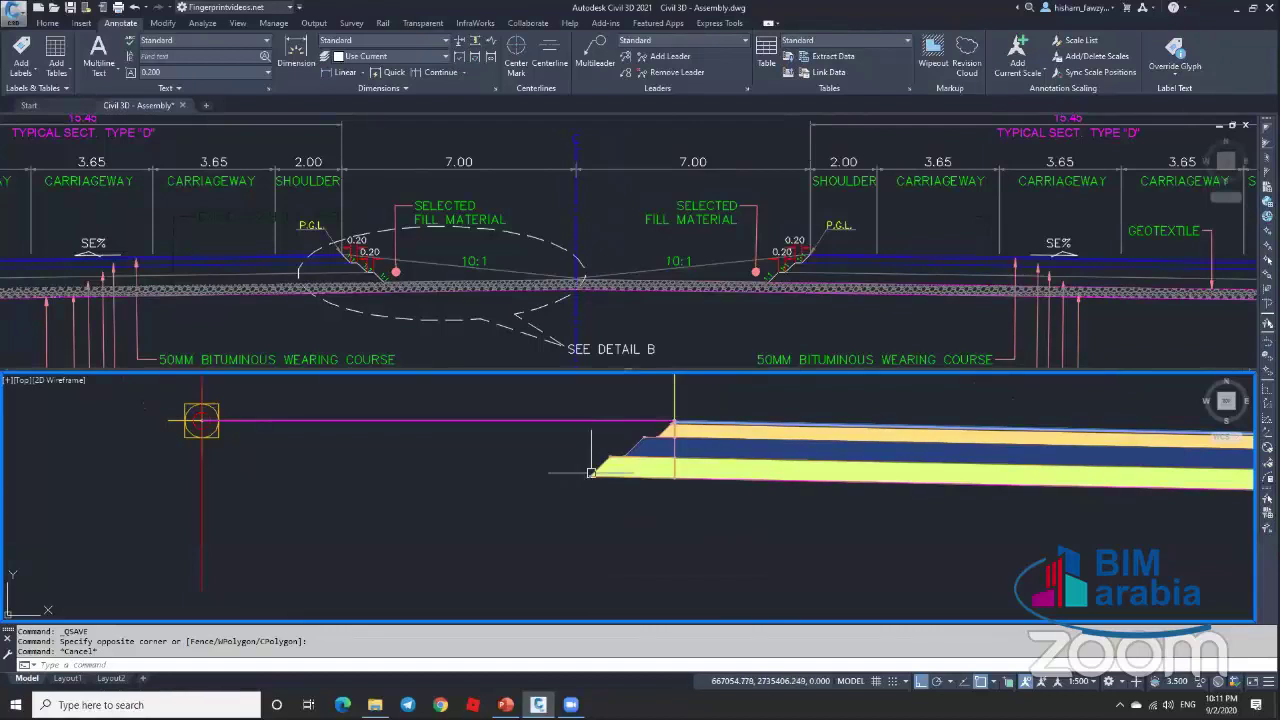
pyautogui.click(593, 470)
# Step: Measure the 5.7500 m span from the yellow strip's end, then erase the dimension
pyautogui.hotkey('ctrl', '3')
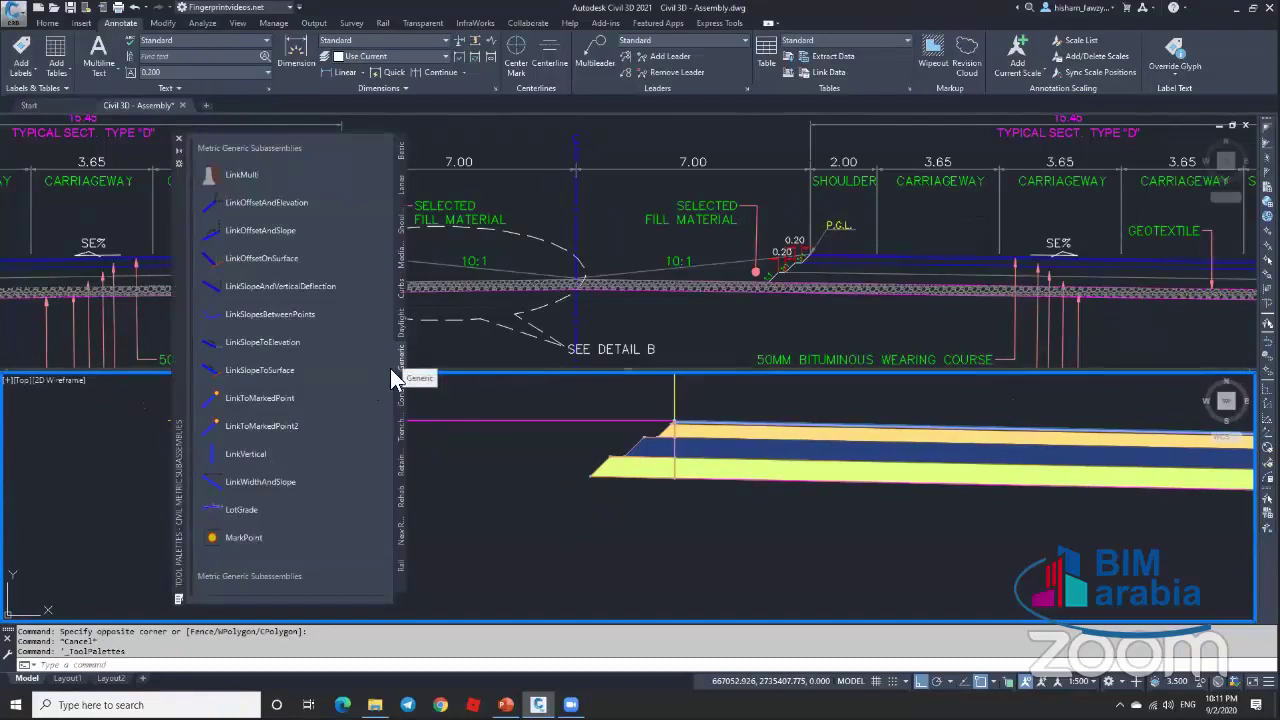
pyautogui.click(292, 481)
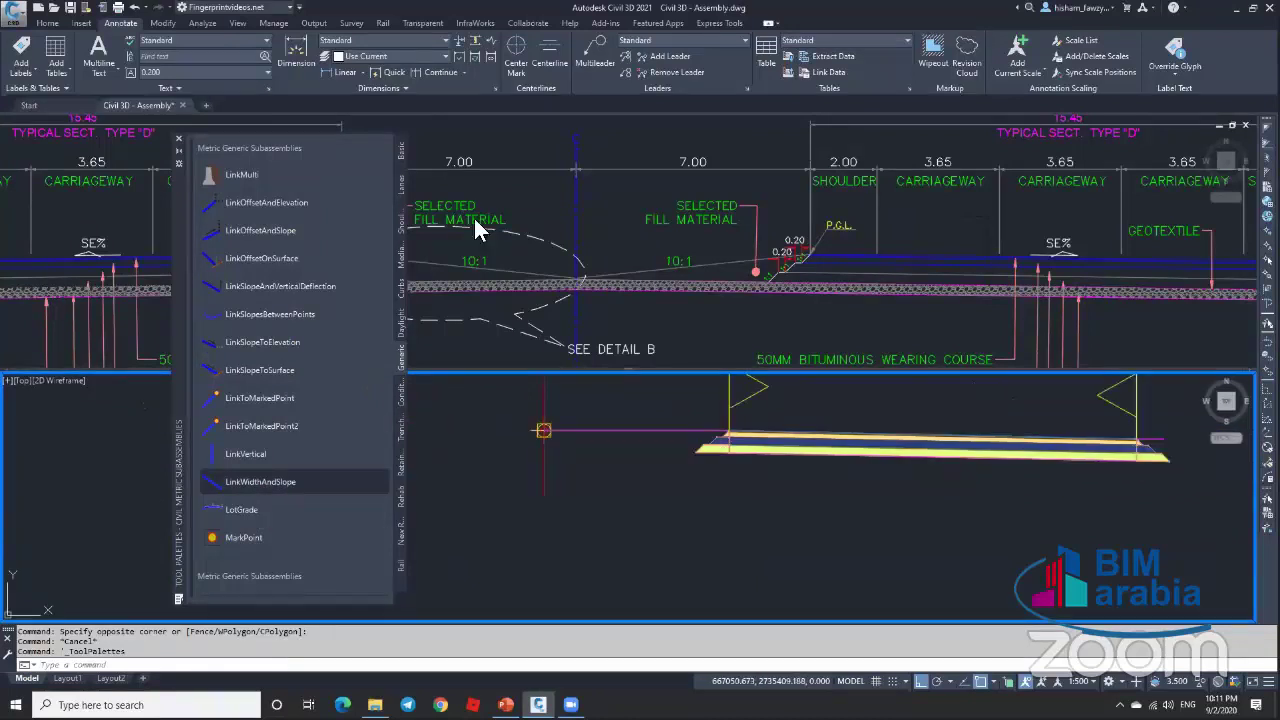
pyautogui.click(345, 72)
pyautogui.click(697, 452)
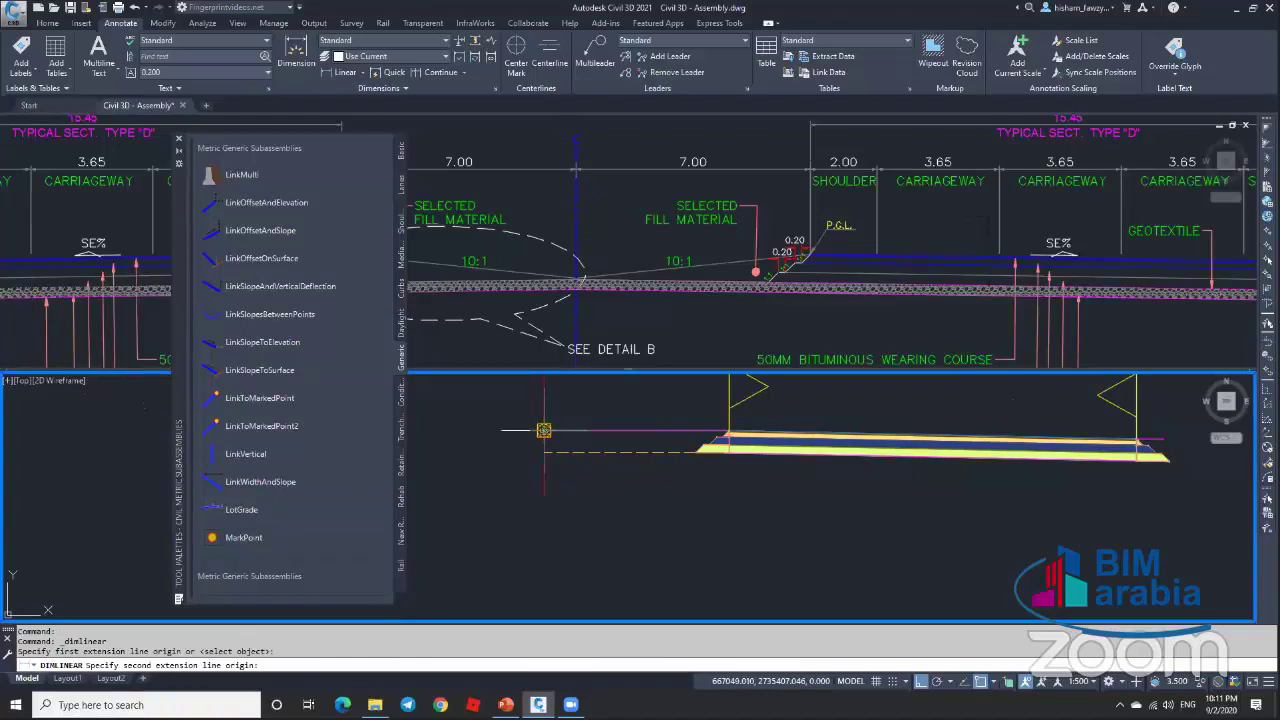
pyautogui.click(543, 430)
pyautogui.scroll(5, 581, 455)
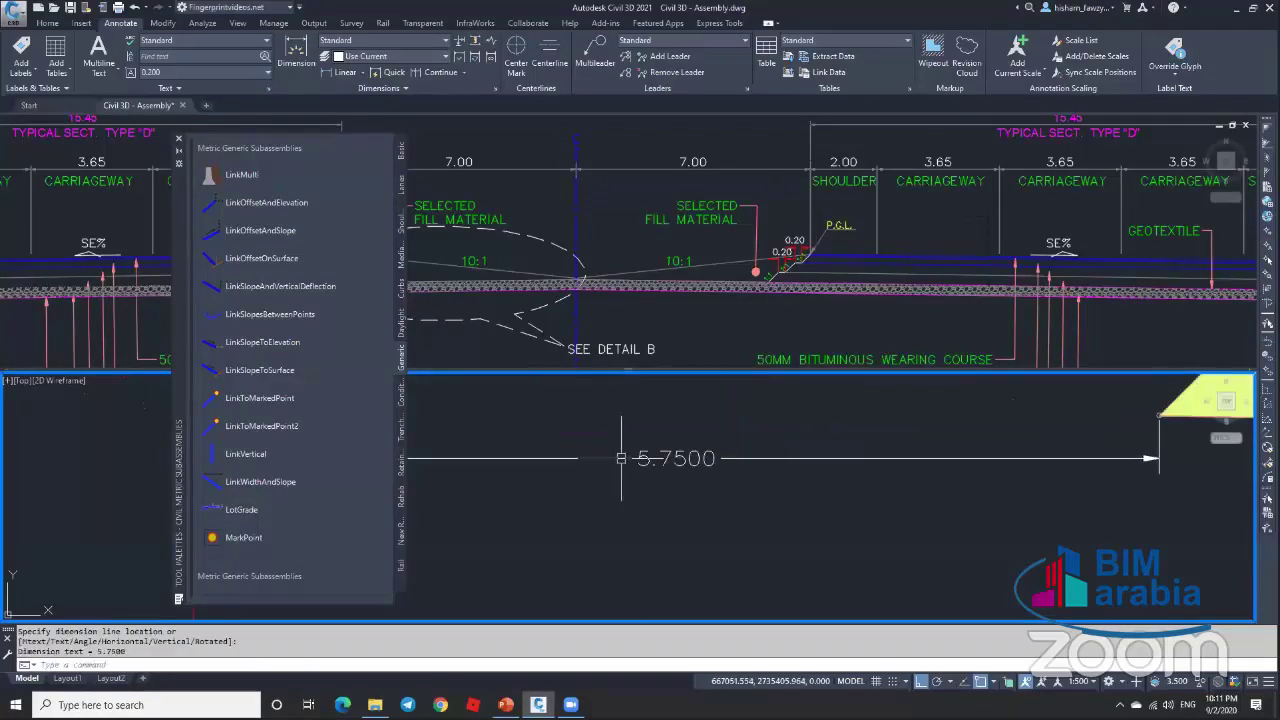
pyautogui.click(742, 458)
pyautogui.press('Delete')
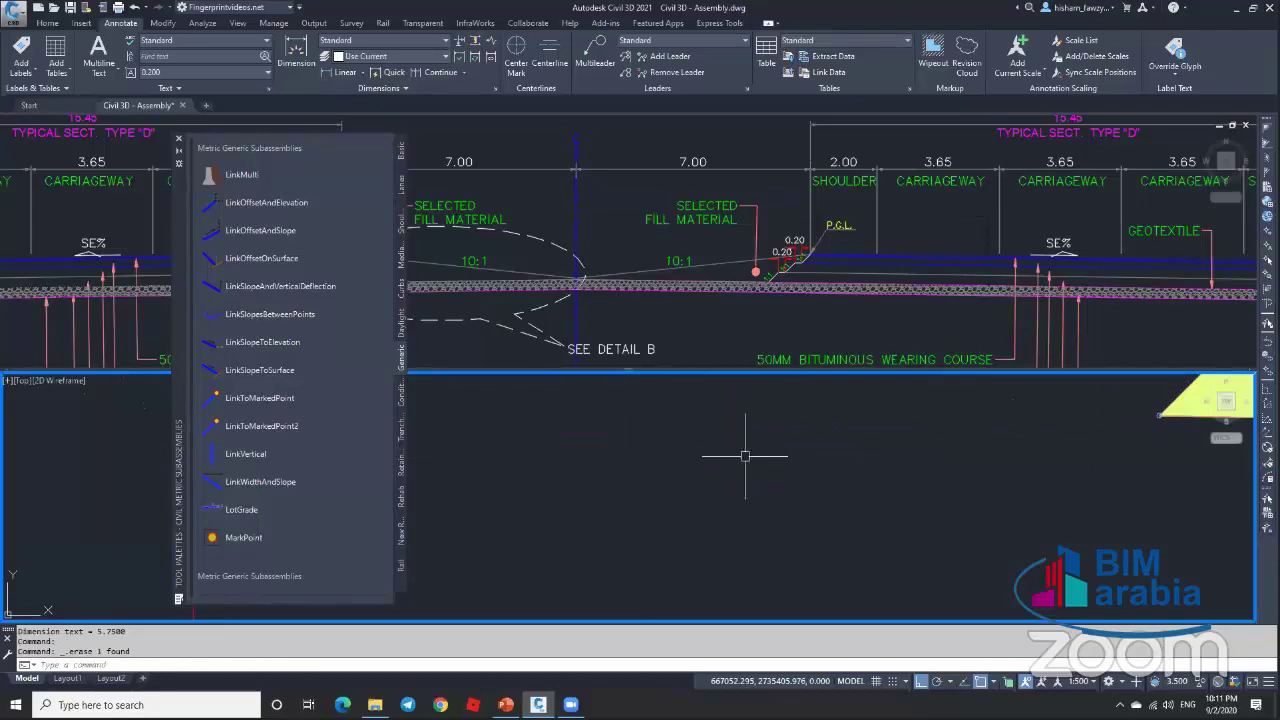
# Step: Add a LinkWidthAndSlope link 5.75 m wide at -2.00% sloping towards crown
pyautogui.scroll(-3, 651, 414)
pyautogui.scroll(3, 930, 418)
pyautogui.scroll(2, 928, 418)
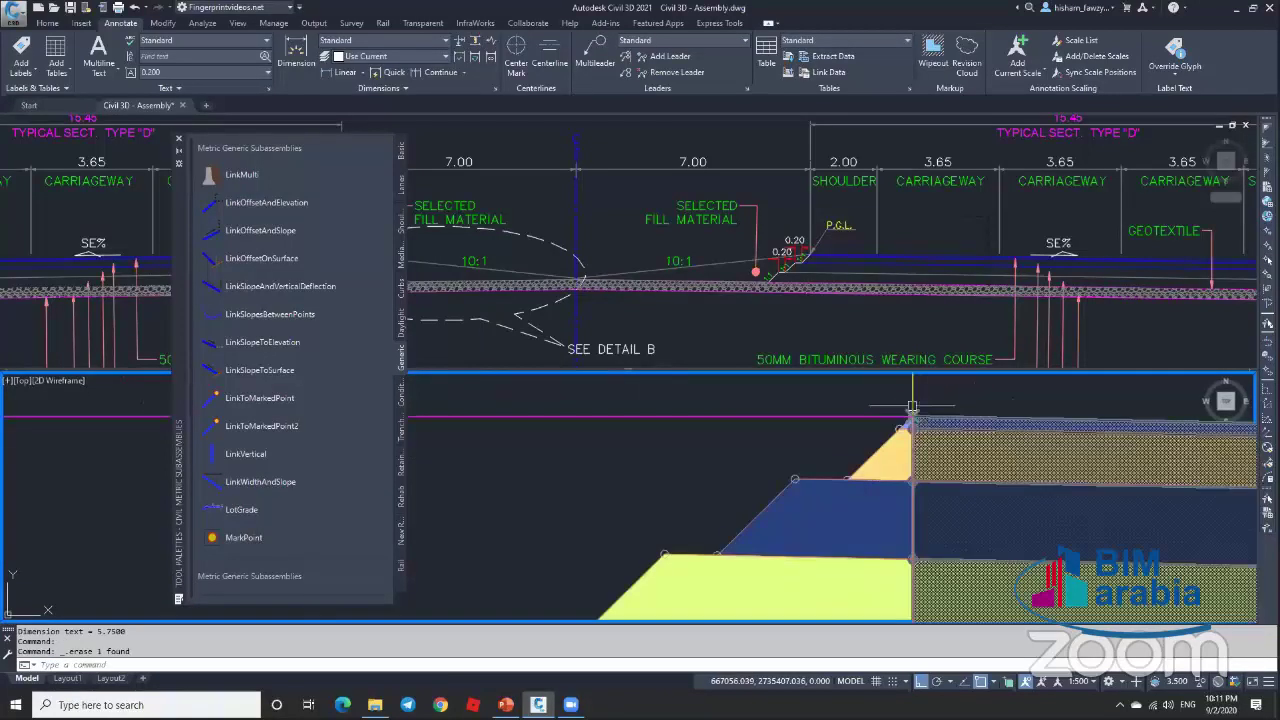
pyautogui.scroll(-4, 914, 424)
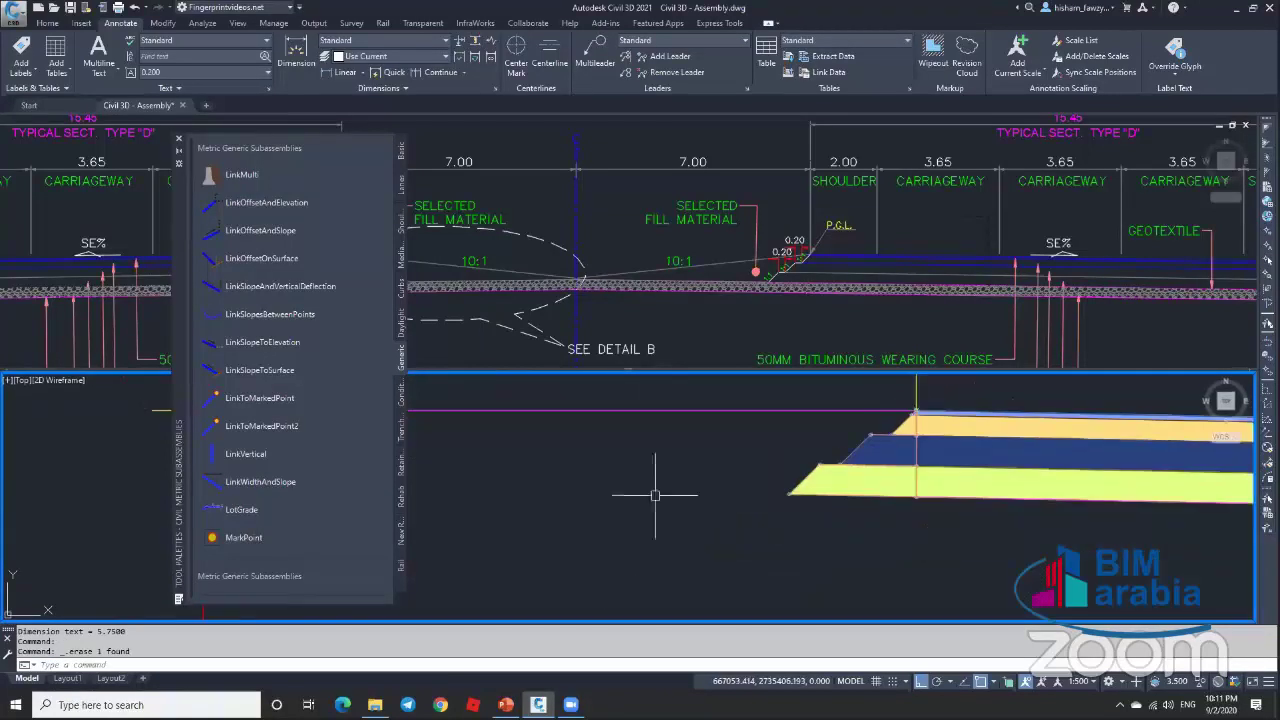
pyautogui.scroll(-4, 700, 480)
pyautogui.scroll(2, 735, 462)
pyautogui.click(265, 482)
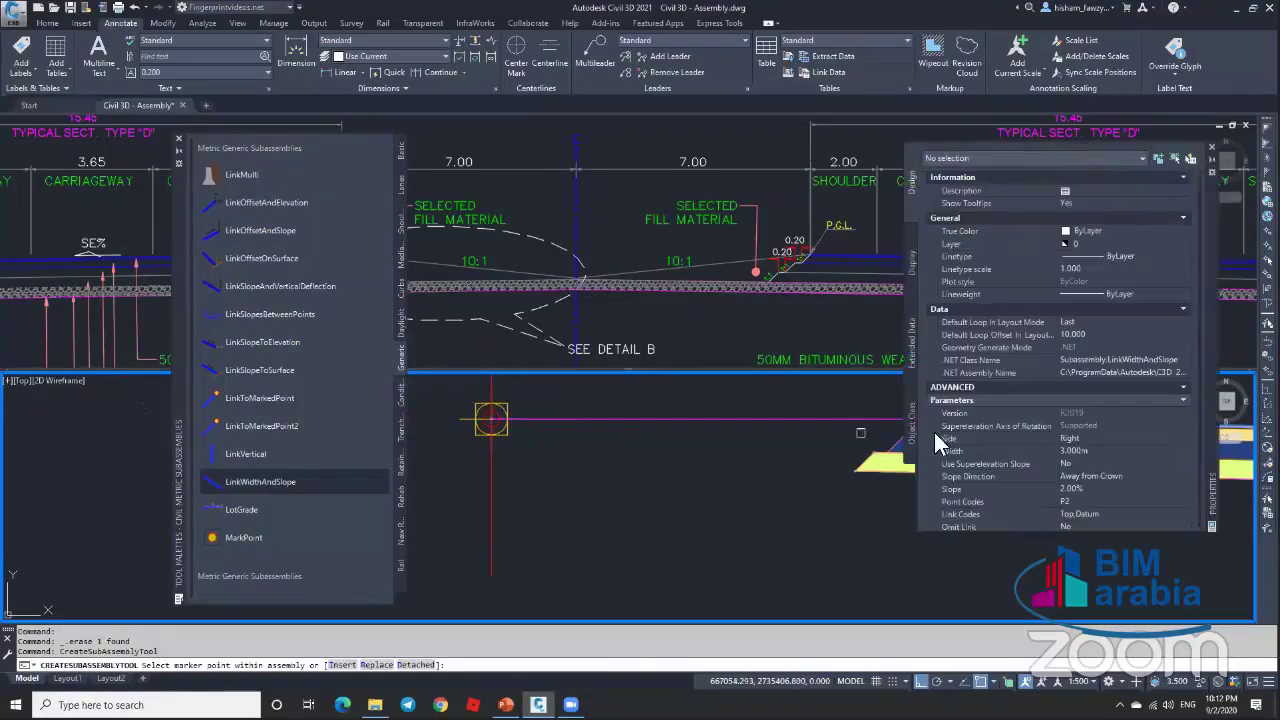
pyautogui.click(1095, 450)
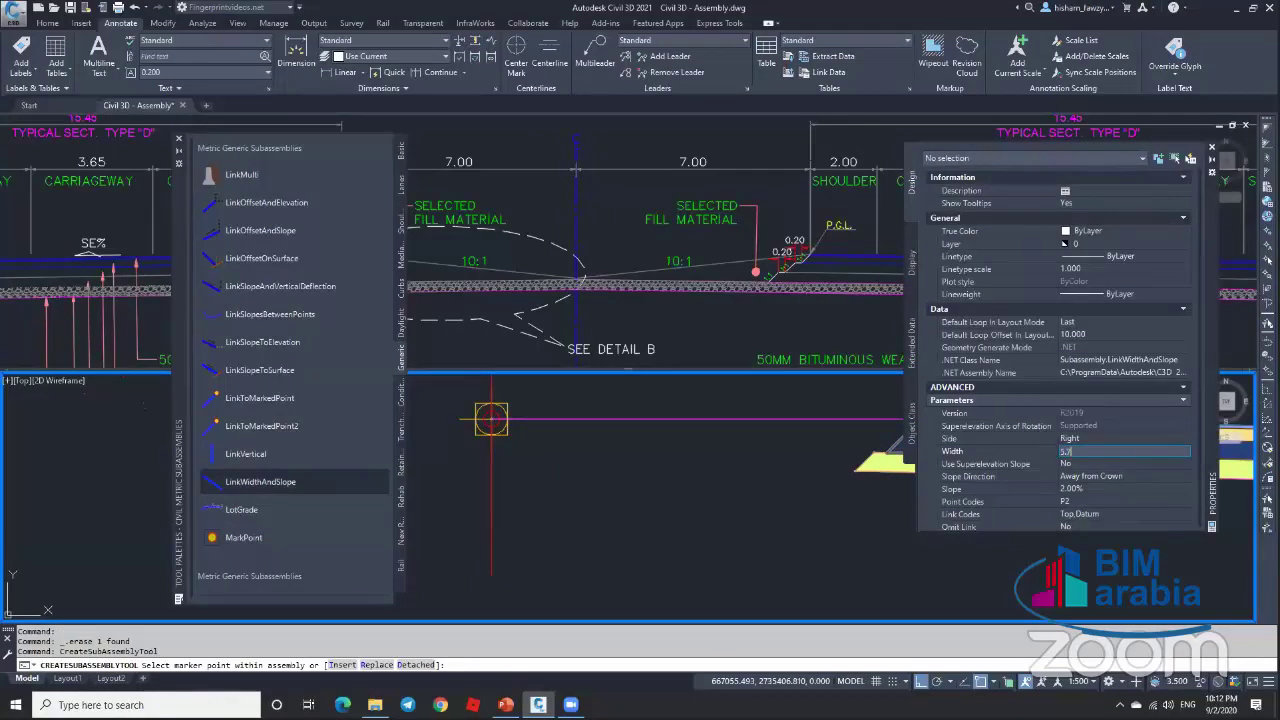
pyautogui.write('5.75')
pyautogui.click(1144, 476)
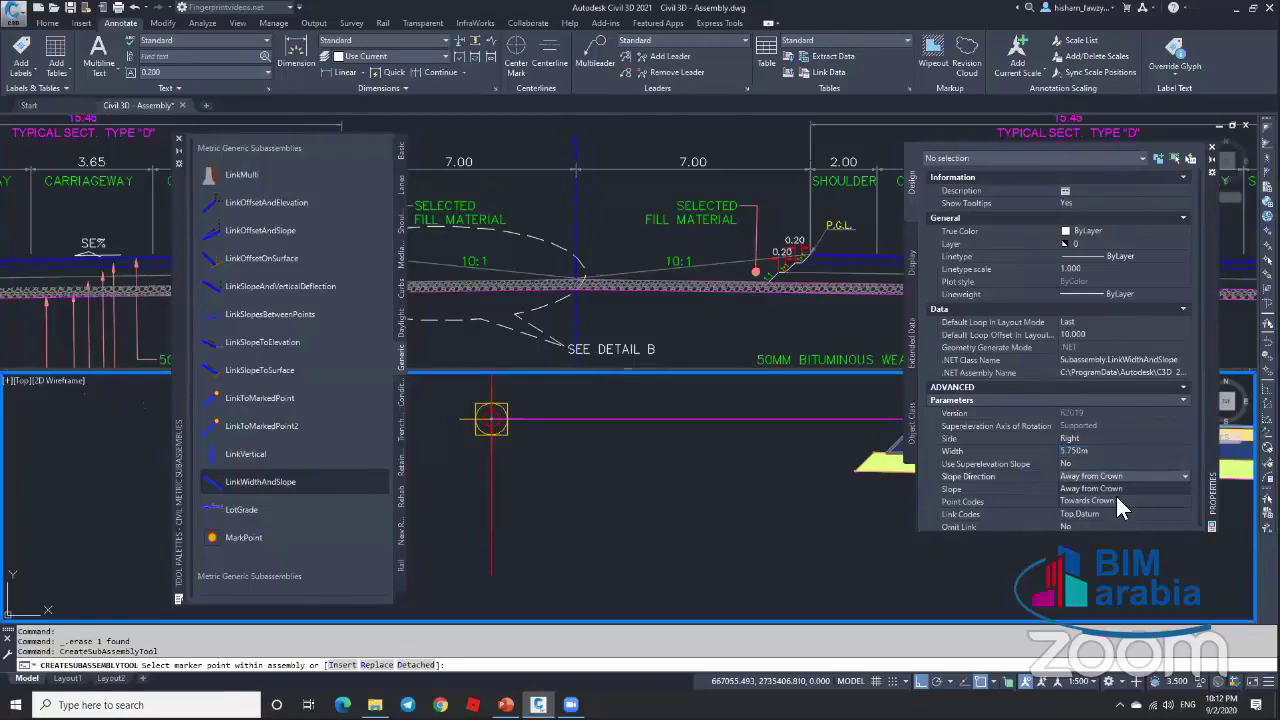
pyautogui.click(1116, 500)
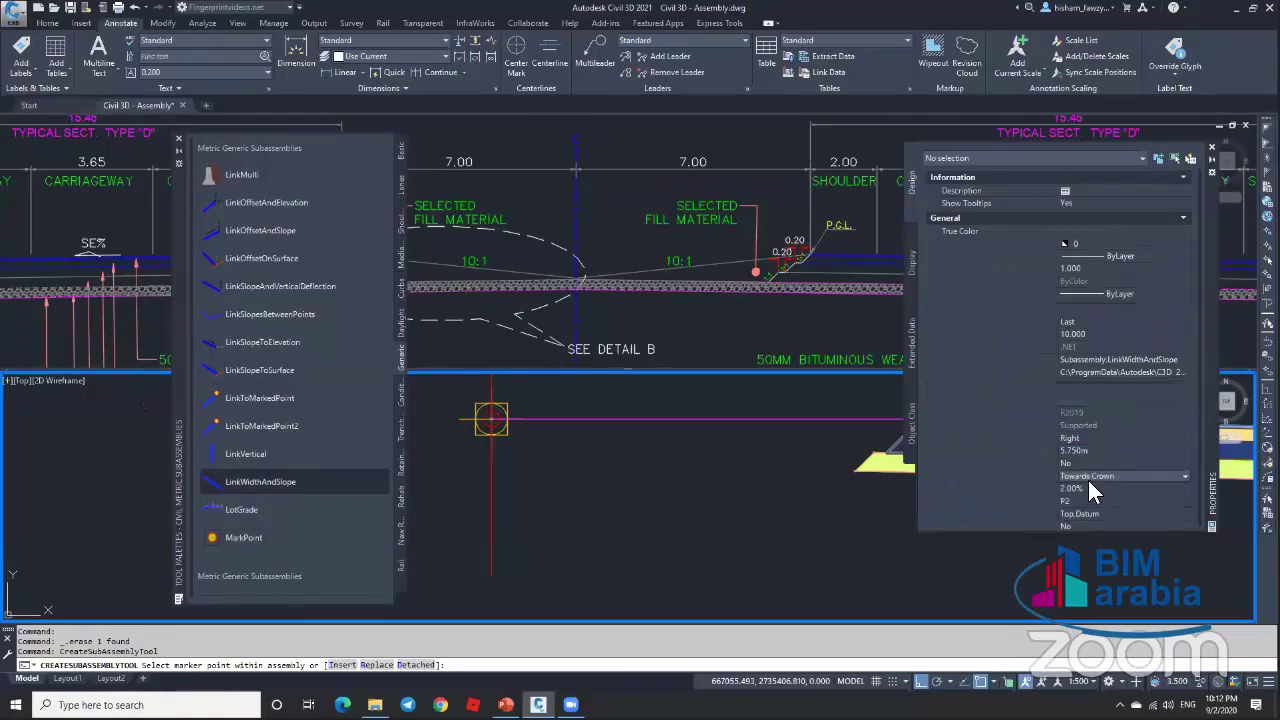
pyautogui.click(1100, 489)
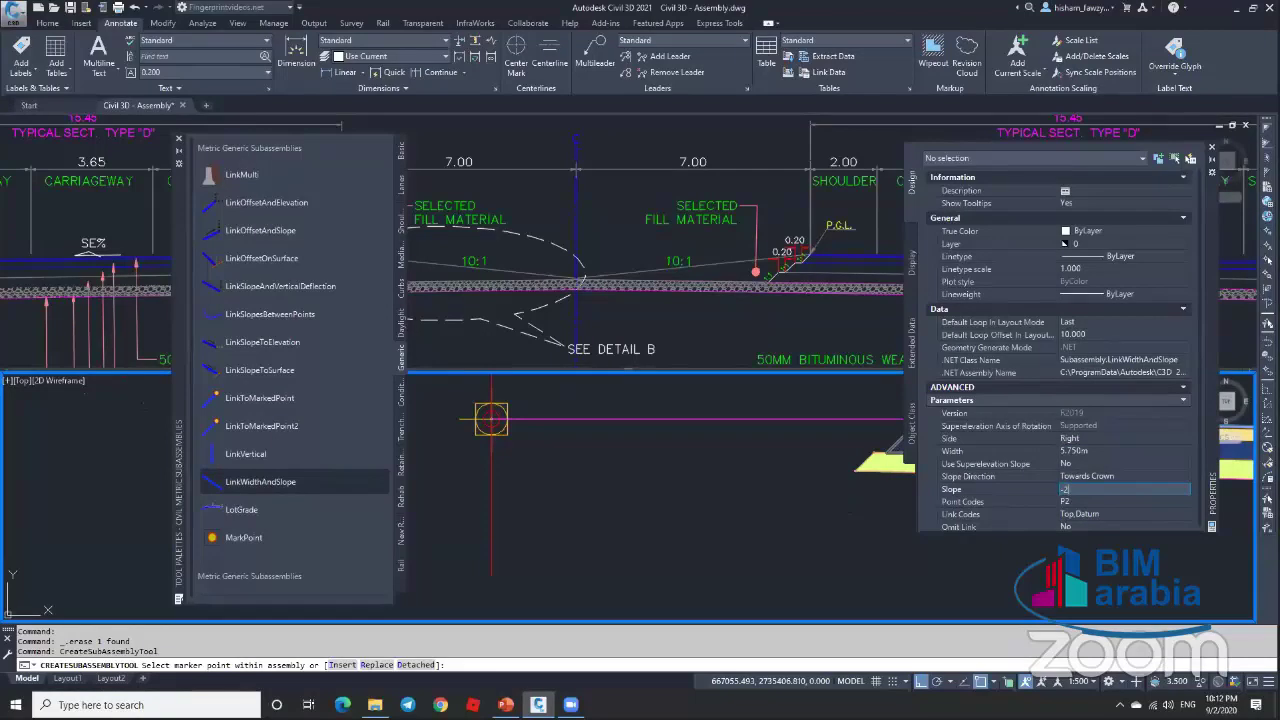
pyautogui.press('Return')
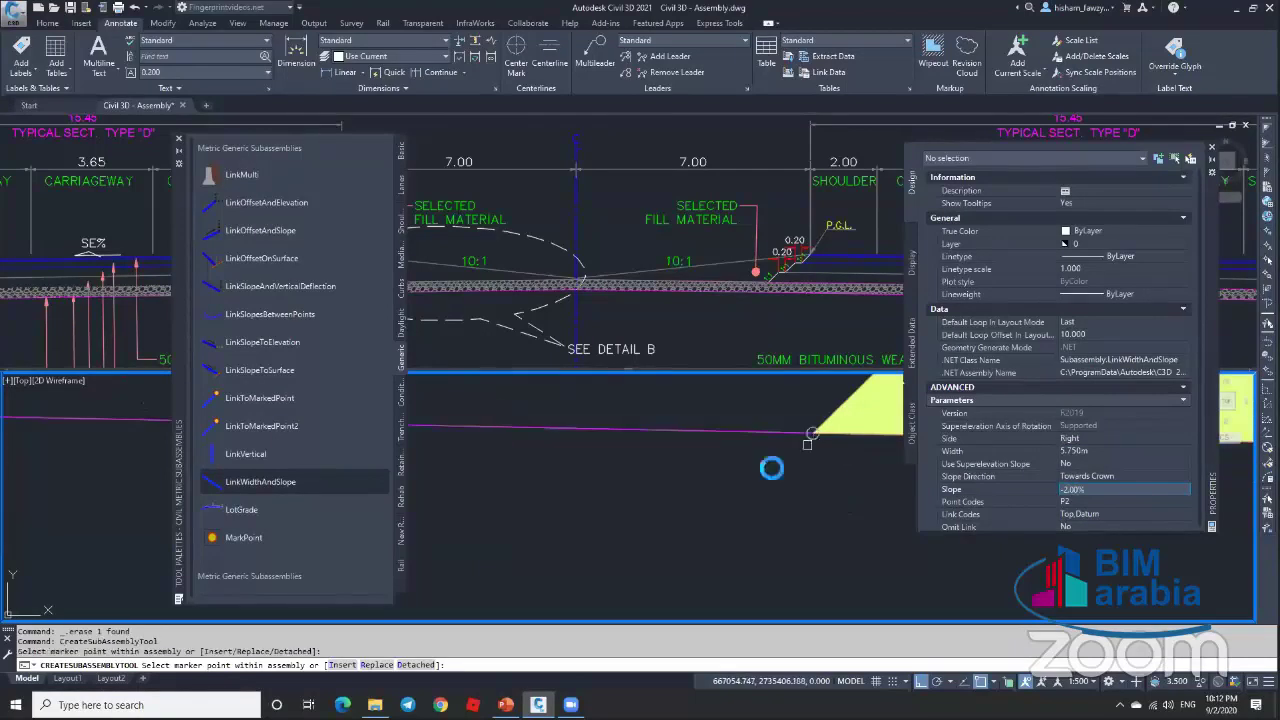
pyautogui.scroll(-2, 765, 465)
pyautogui.press('Escape')
pyautogui.press('Escape')
# Step: Select the left LinkWidthAndSlope link and show its properties to edit its name
pyautogui.moveTo(743, 459); pyautogui.dragTo(777, 443, button='middle')
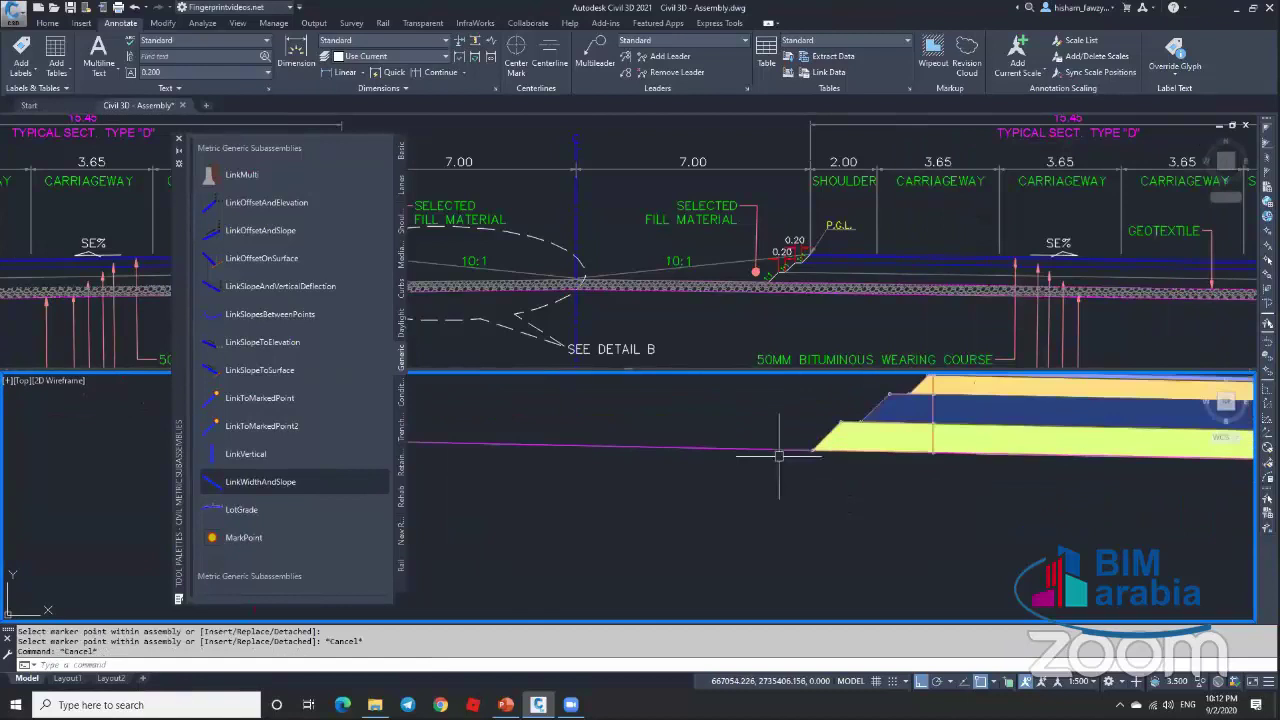
pyautogui.click(807, 441)
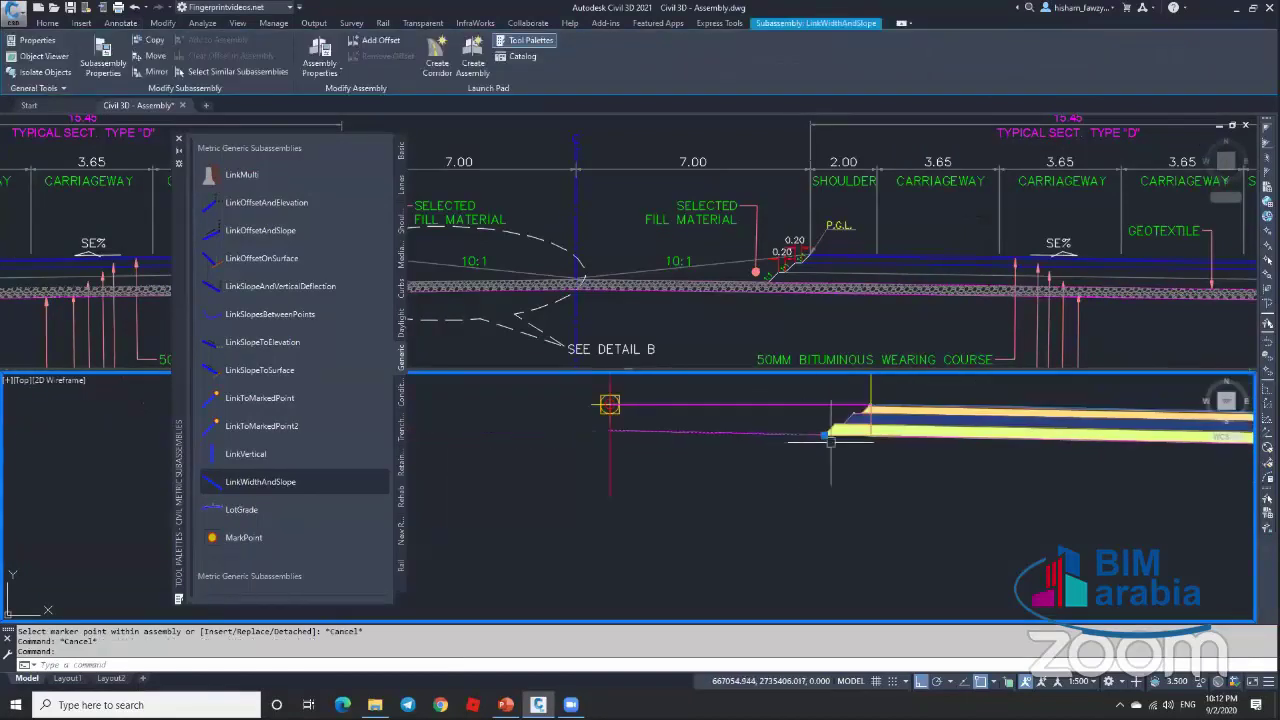
pyautogui.scroll(2, 614, 428)
pyautogui.scroll(-3, 661, 430)
pyautogui.scroll(2, 646, 423)
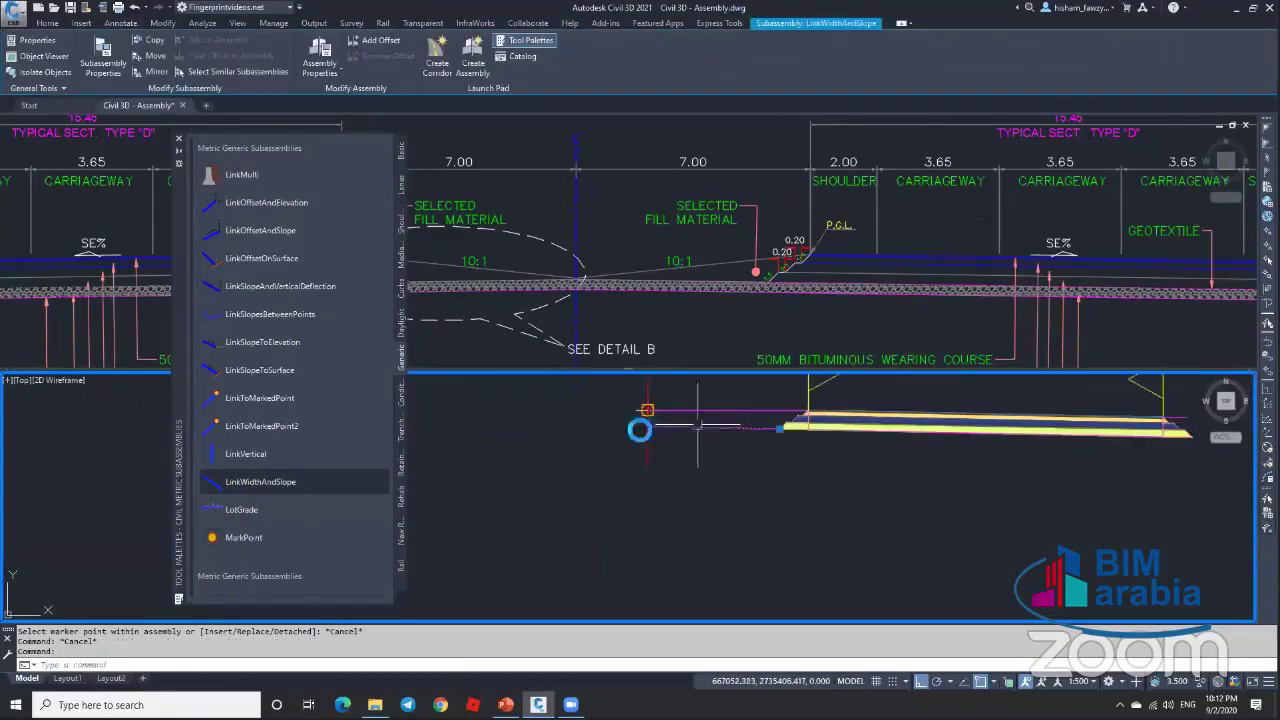
pyautogui.scroll(-1, 642, 426)
pyautogui.press('Escape')
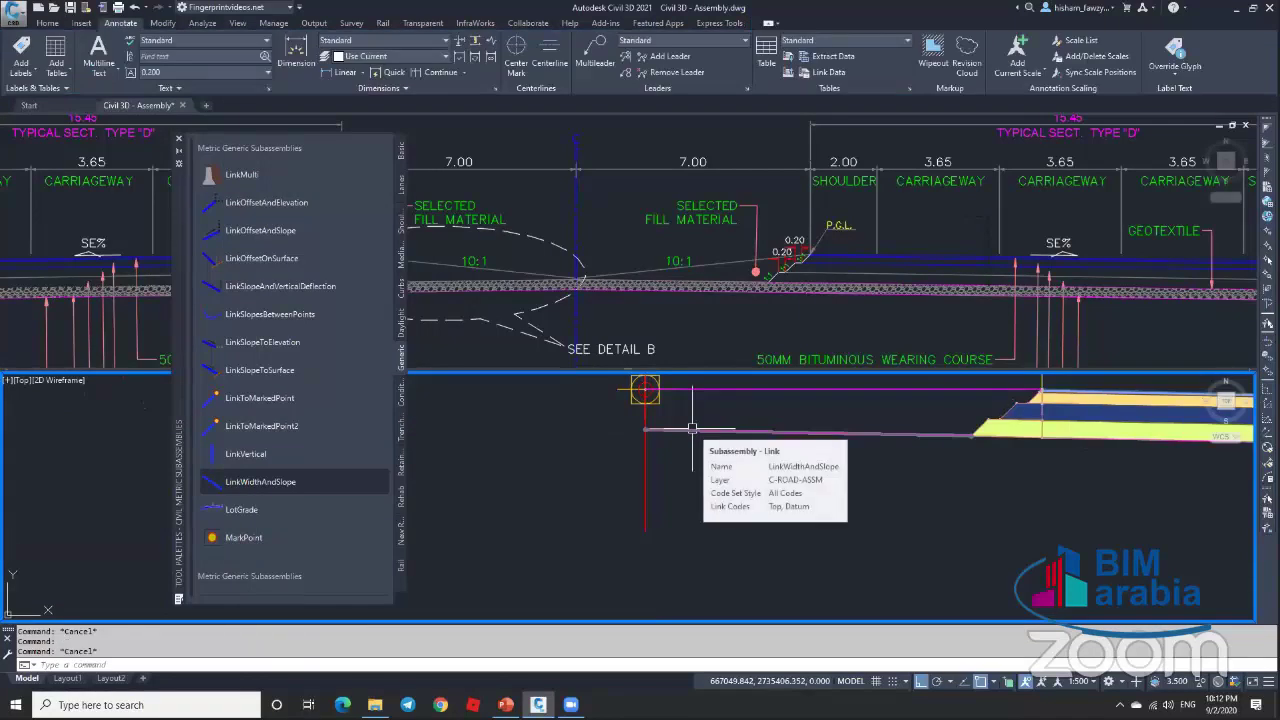
pyautogui.click(692, 428)
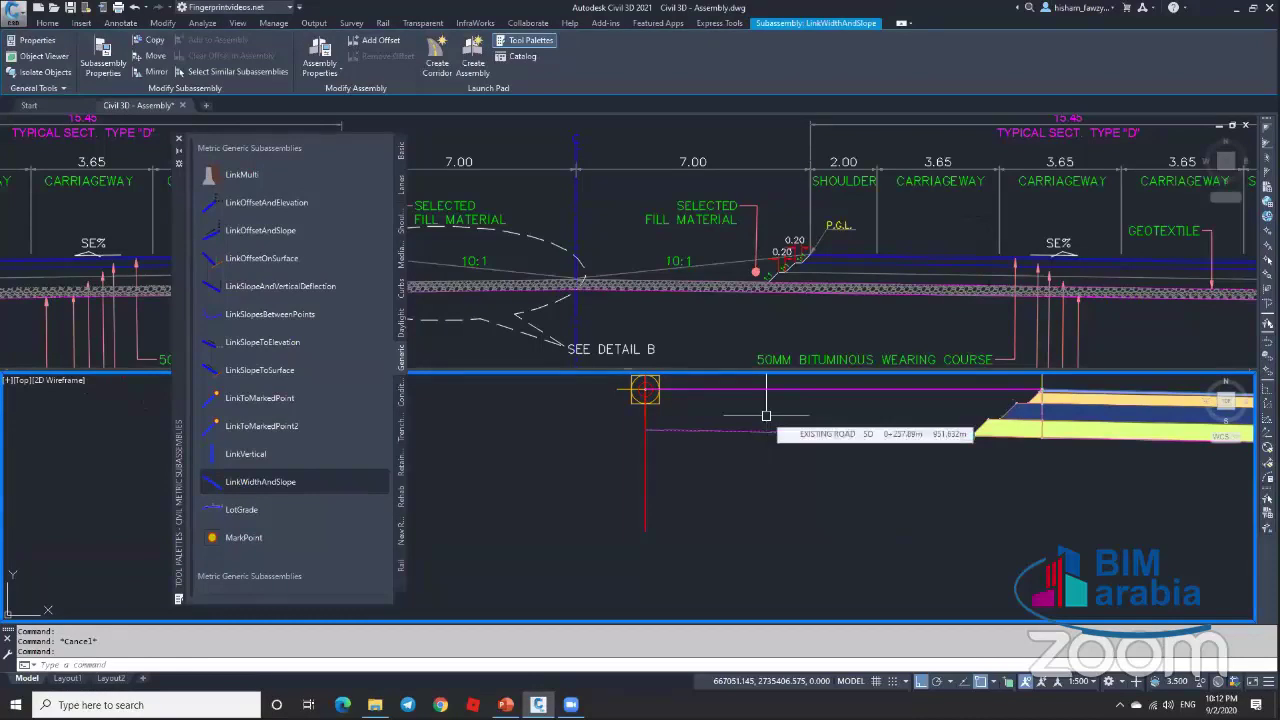
pyautogui.hotkey('ctrl', '1')
pyautogui.click(1128, 190)
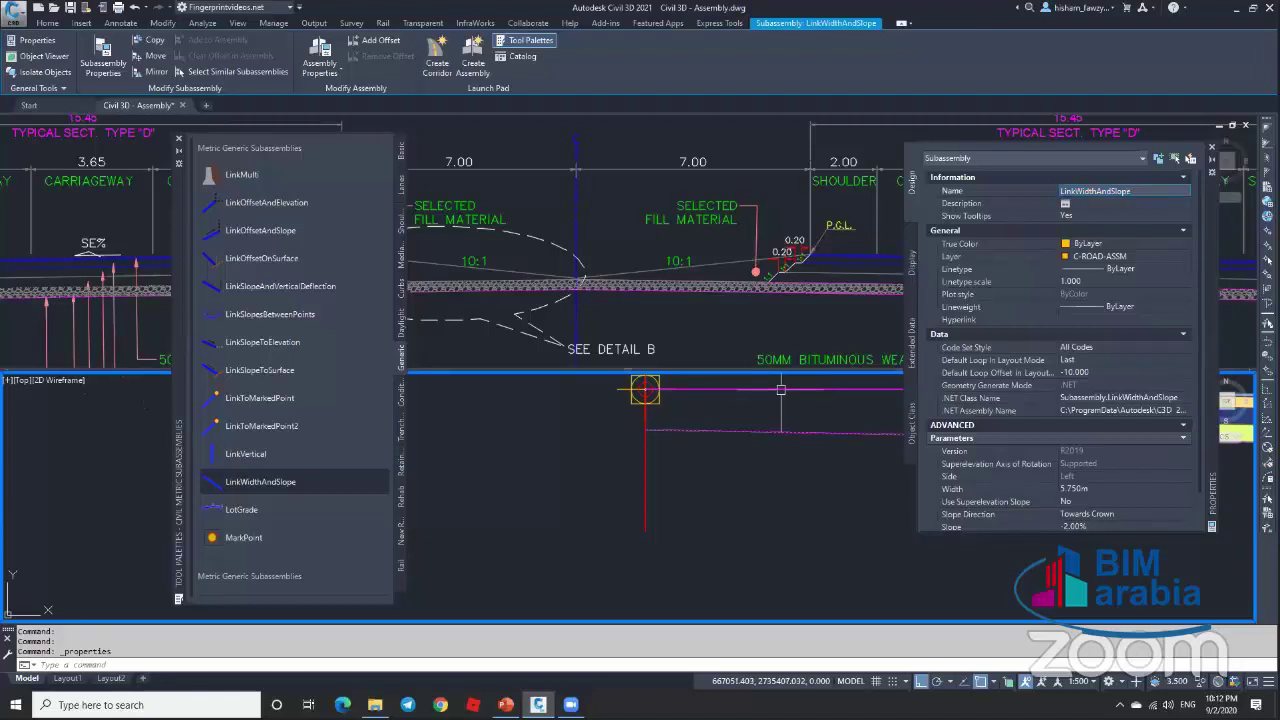
# Step: Rename the 7 m right-side link to 'Link Profile'
pyautogui.press('Escape')
pyautogui.click(860, 387)
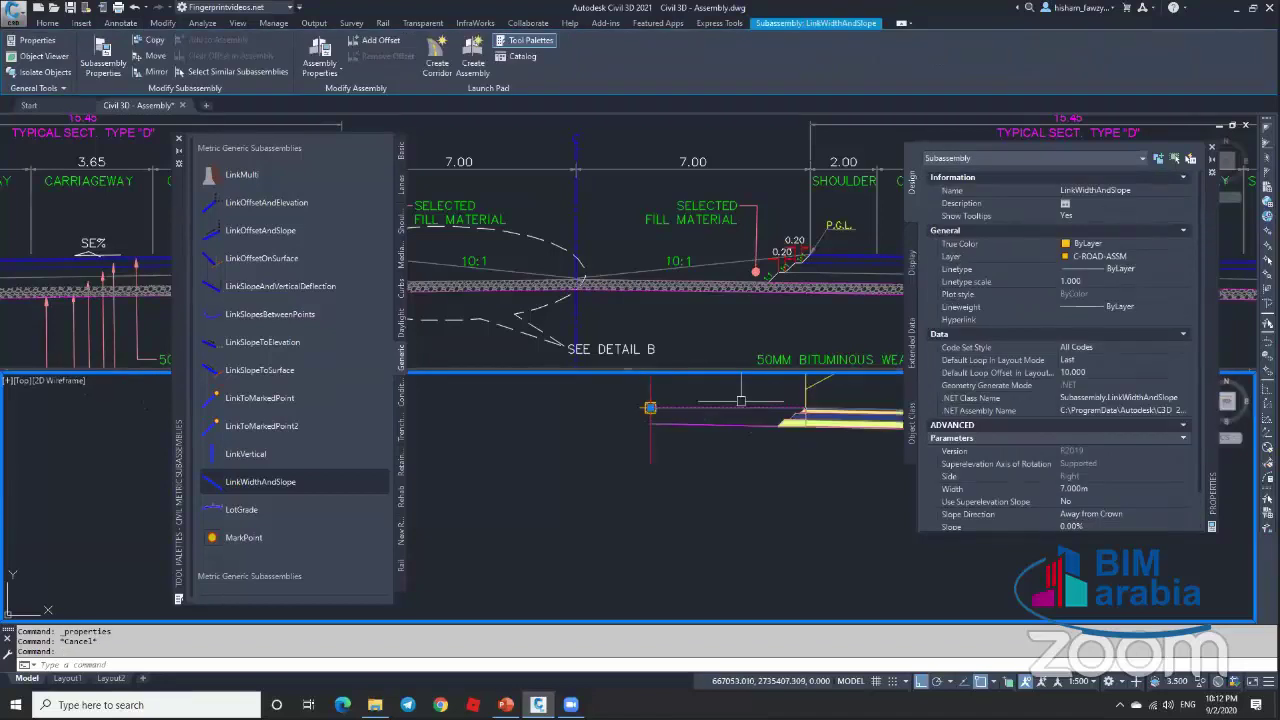
pyautogui.scroll(-2, 741, 428)
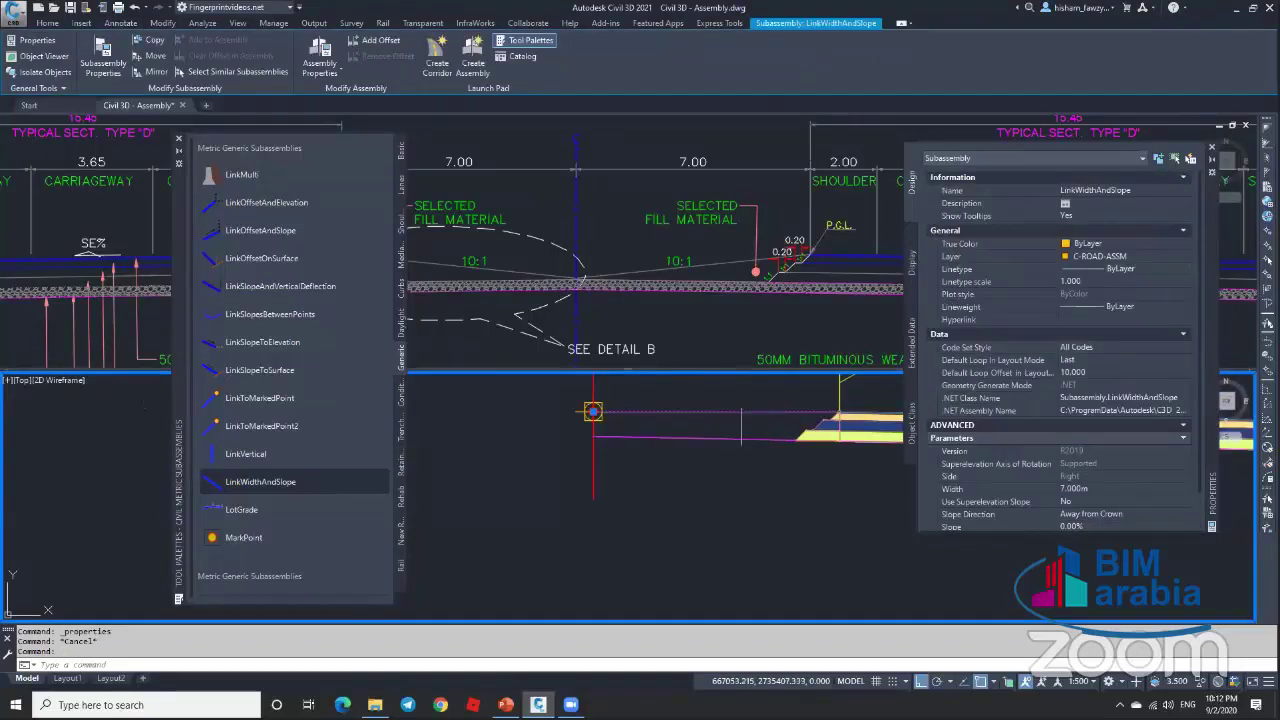
pyautogui.click(1156, 191)
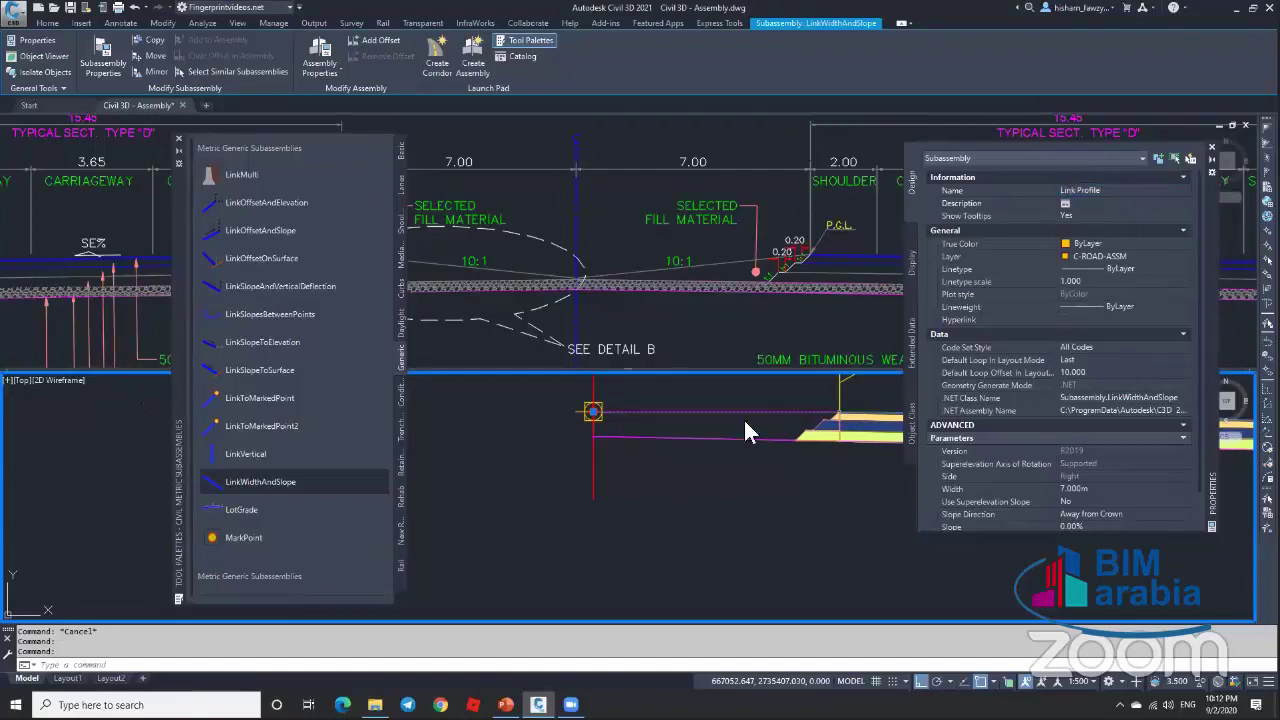
pyautogui.press('Escape')
# Step: Rename the 5.750 m left-side link from LinkWidthAndSlope to 'LinkBottomLayer'
pyautogui.click(710, 437)
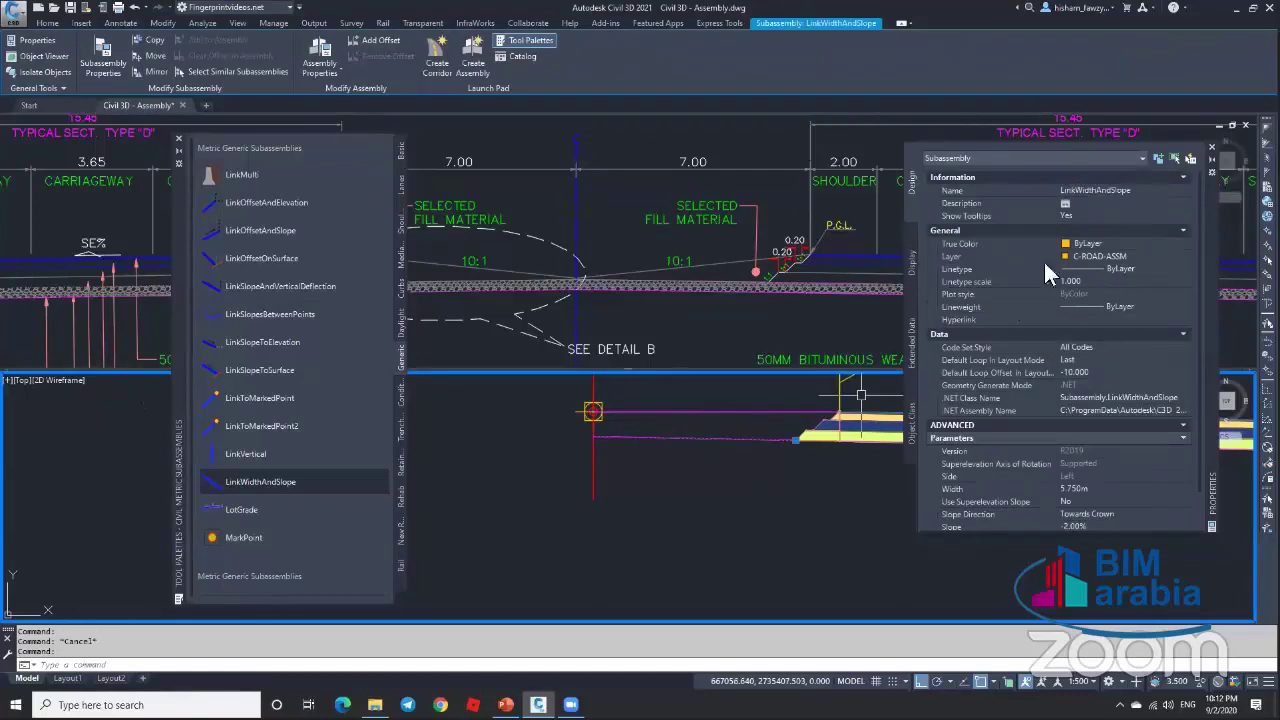
pyautogui.click(1139, 191)
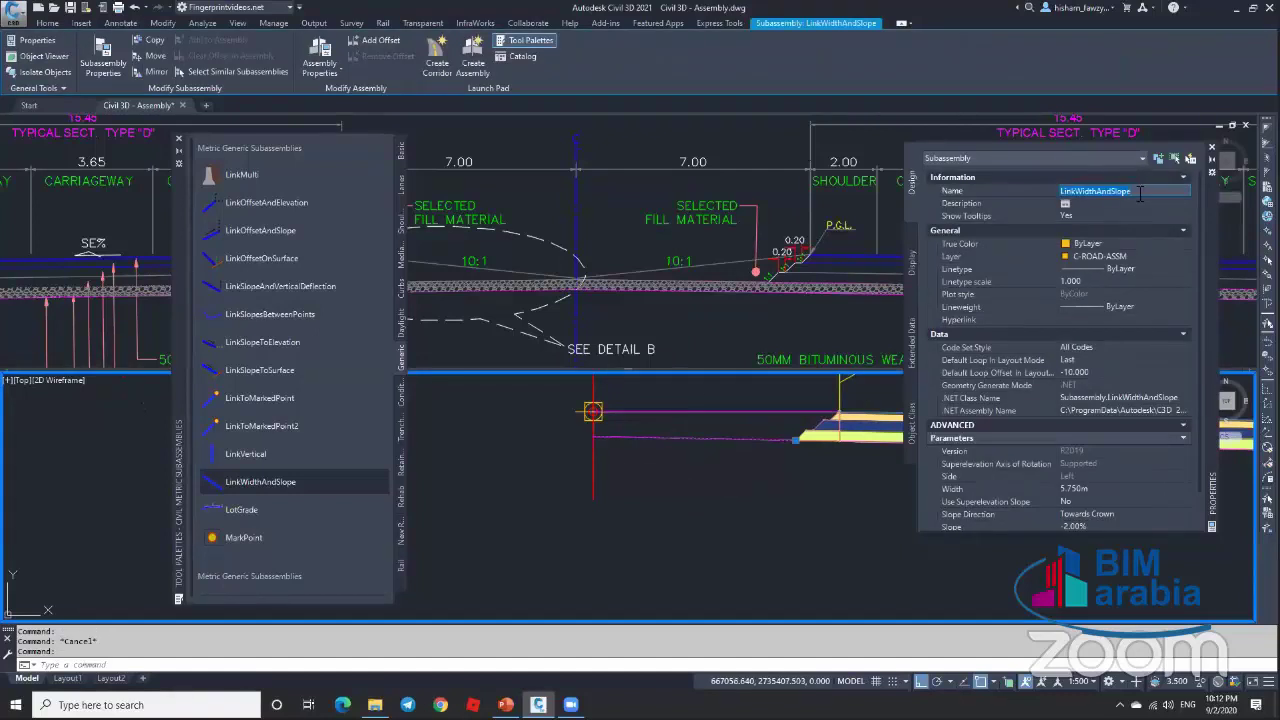
pyautogui.doubleClick(1080, 192)
pyautogui.press('Return')
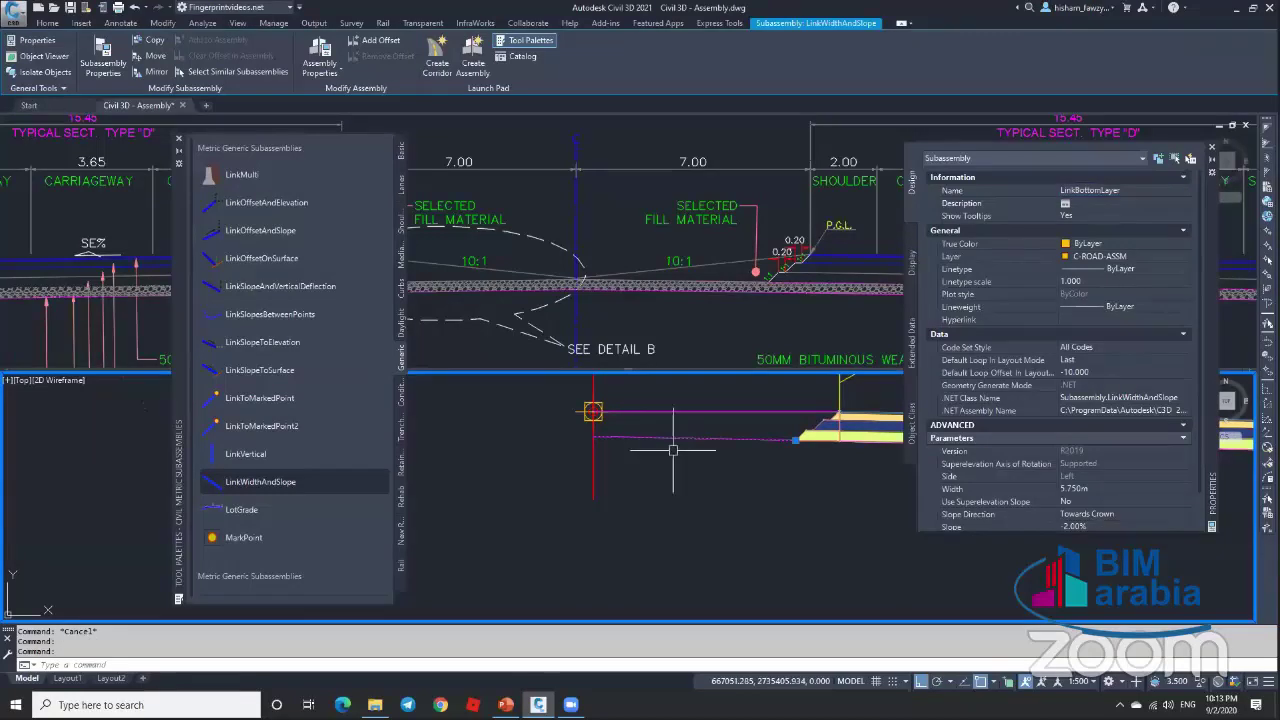
pyautogui.press('Escape')
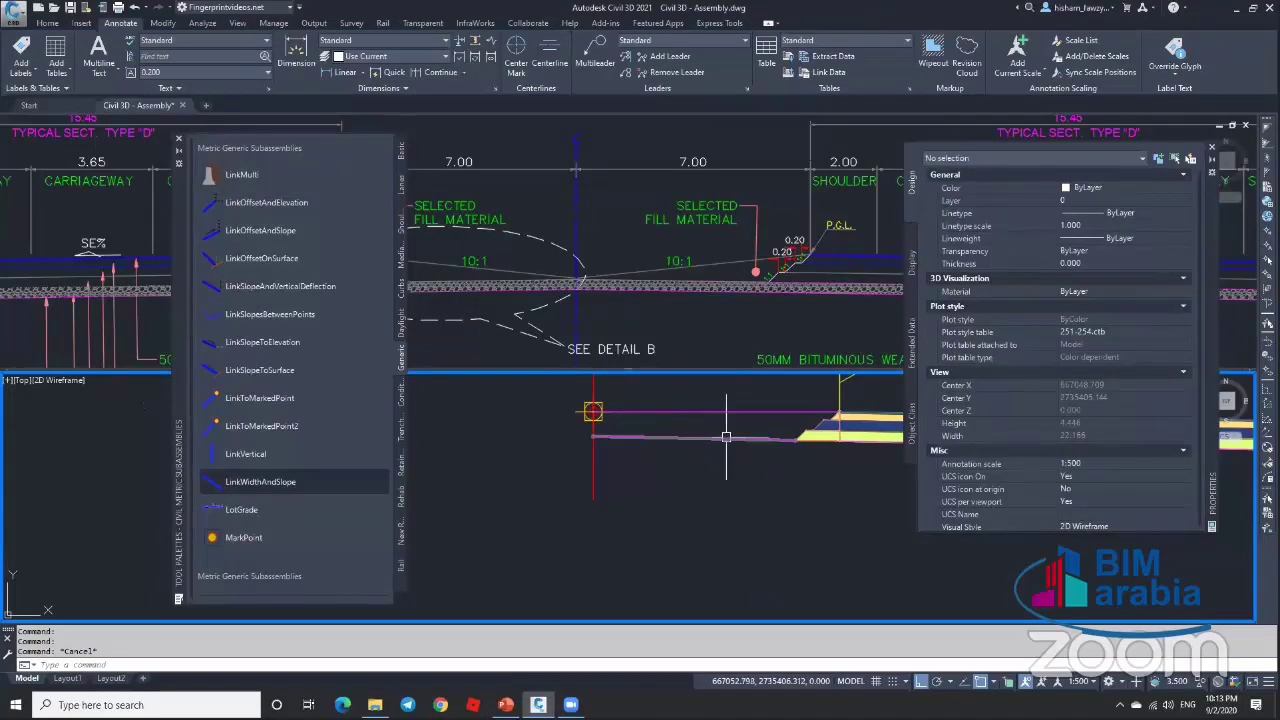
pyautogui.scroll(-2, 675, 430)
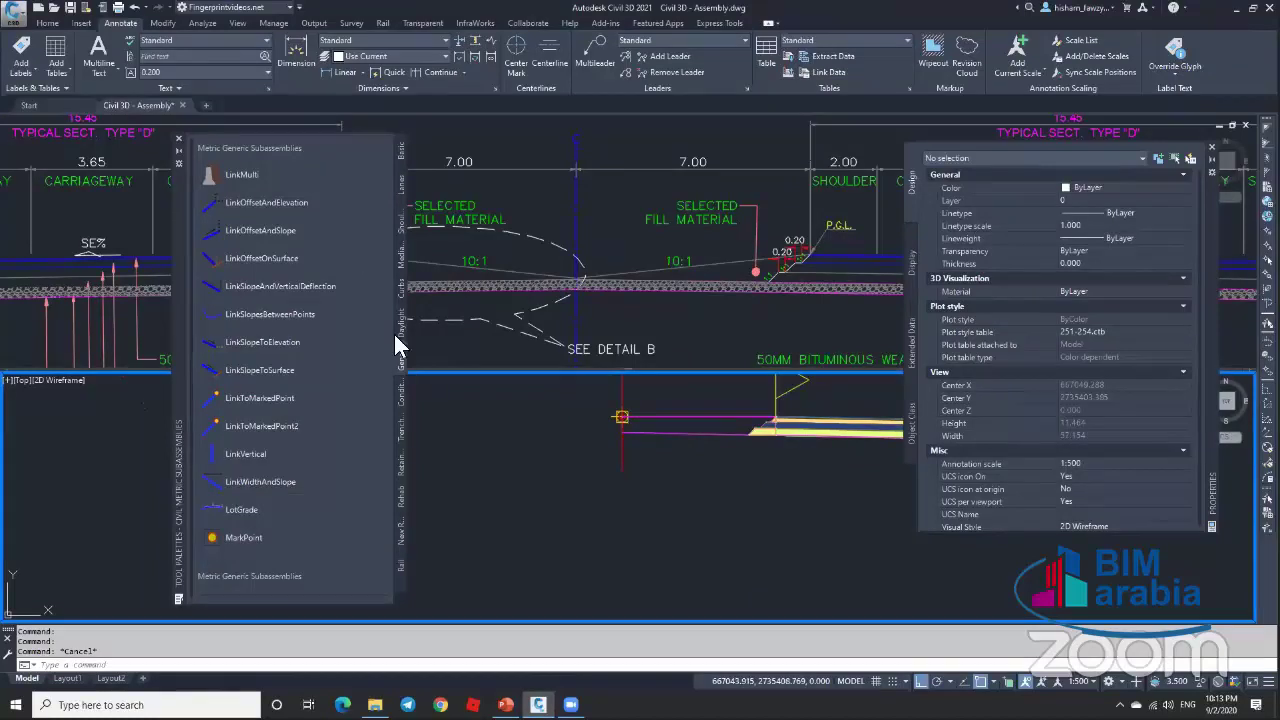
pyautogui.click(594, 291)
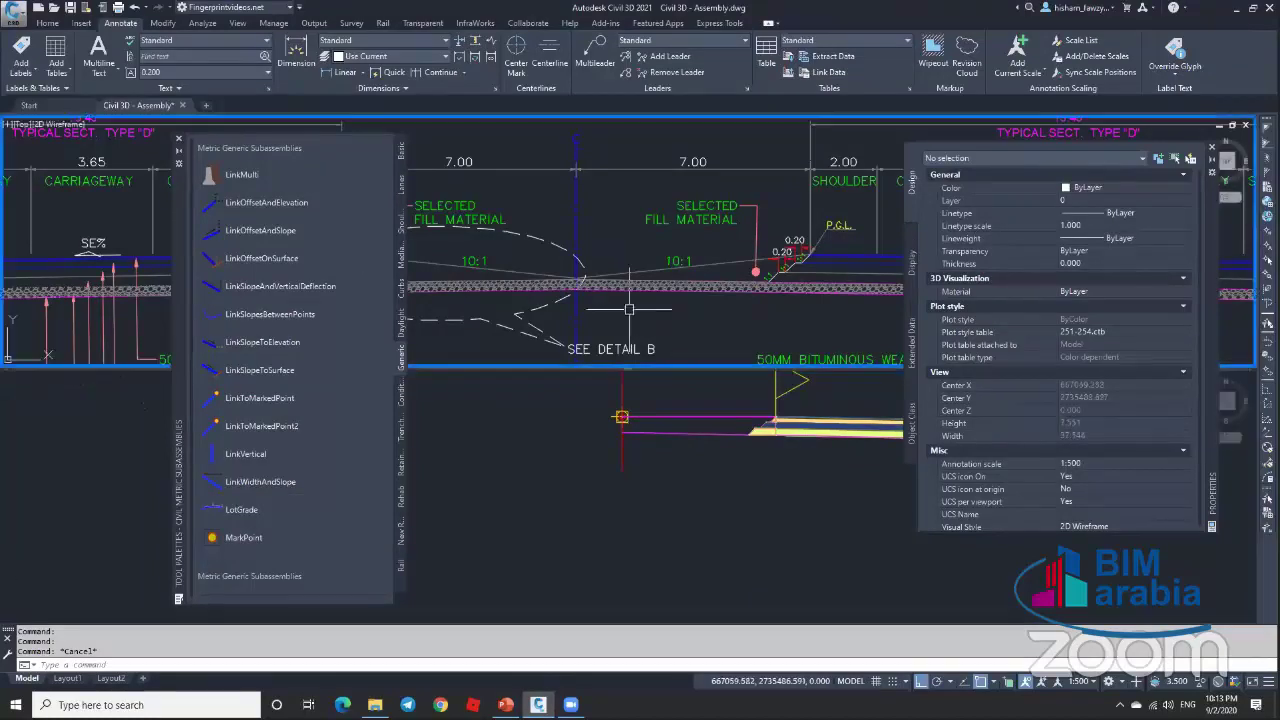
pyautogui.click(700, 478)
pyautogui.scroll(-2, 708, 491)
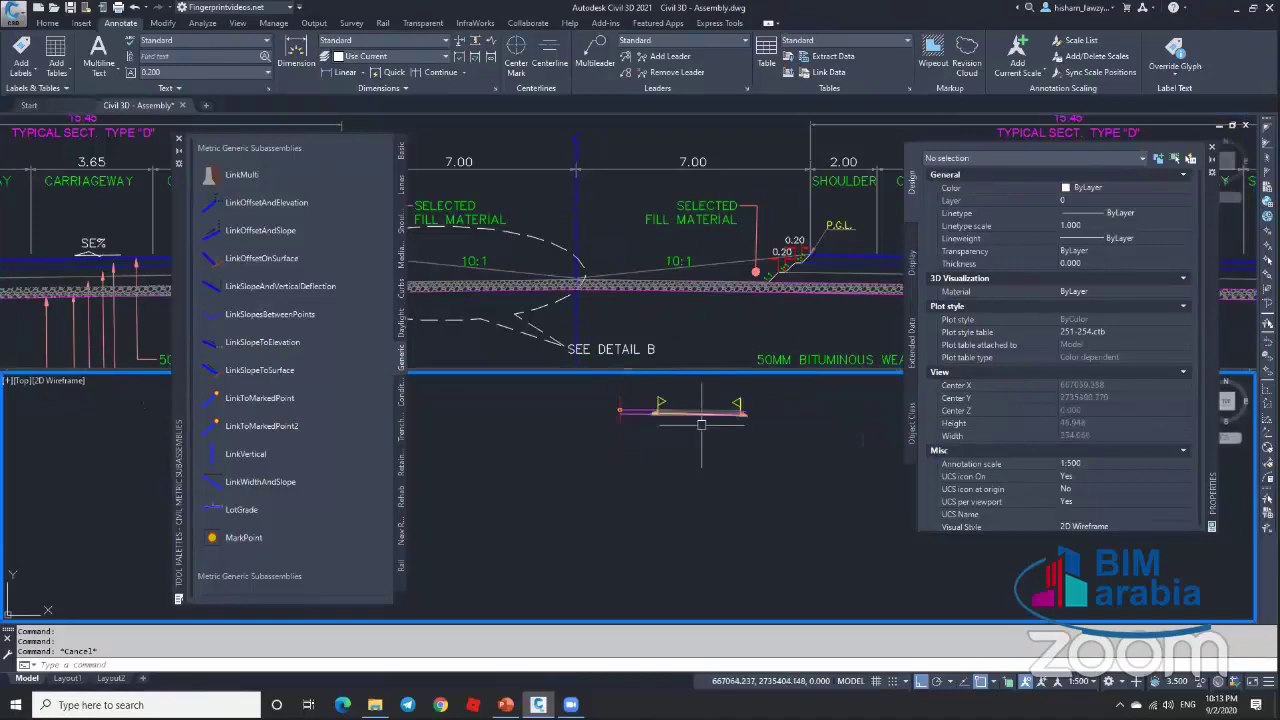
pyautogui.click(801, 320)
pyautogui.scroll(-3, 608, 294)
pyautogui.scroll(3, 760, 300)
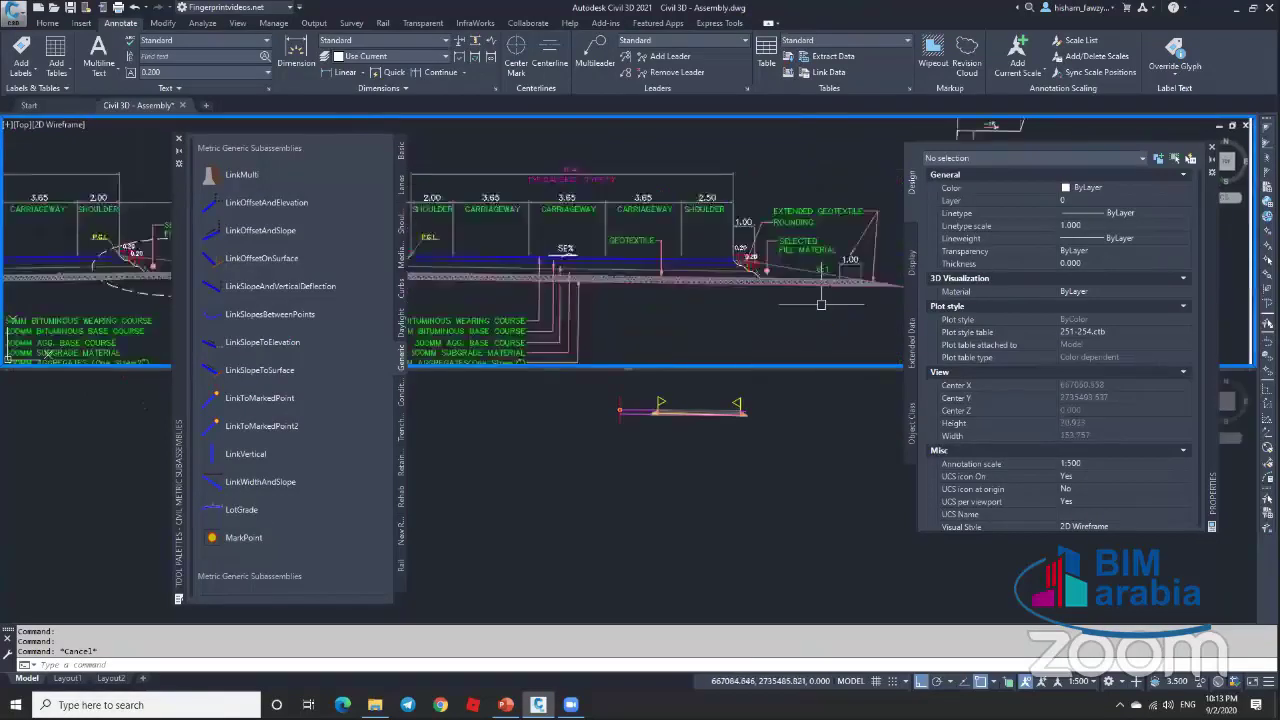
pyautogui.moveTo(688, 233); pyautogui.dragTo(689, 310, button='middle')
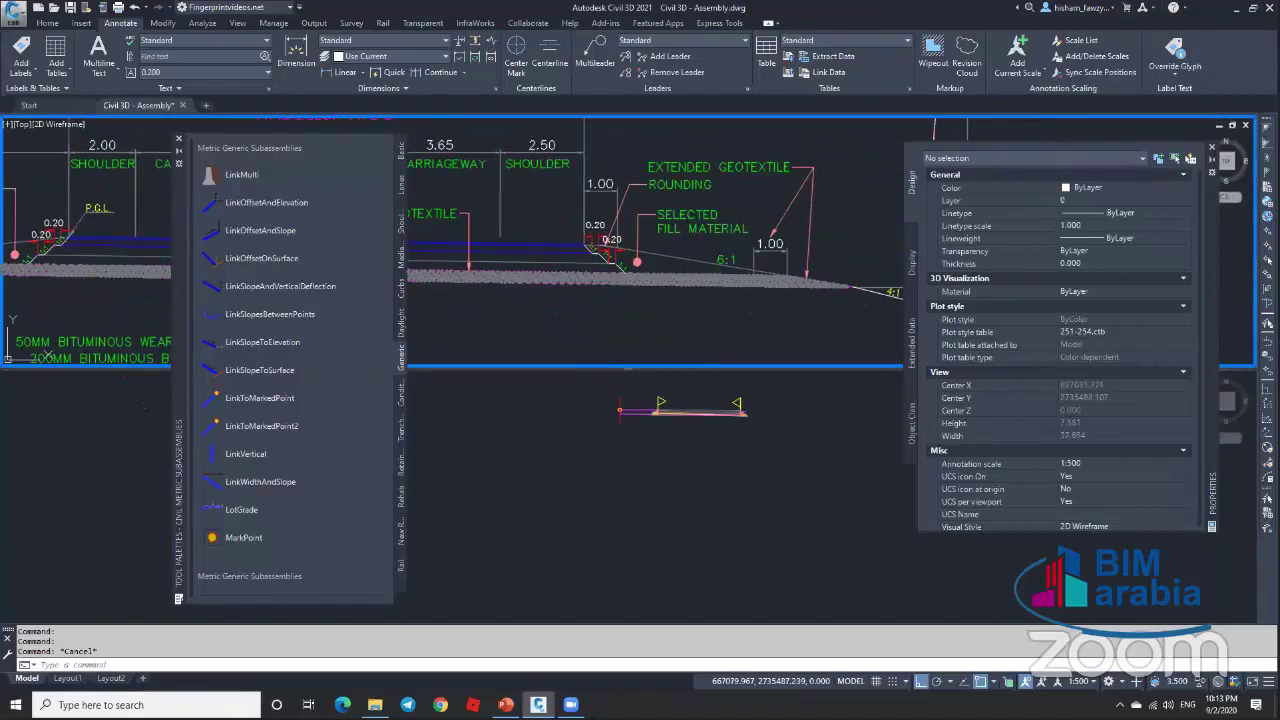
pyautogui.scroll(2, 757, 260)
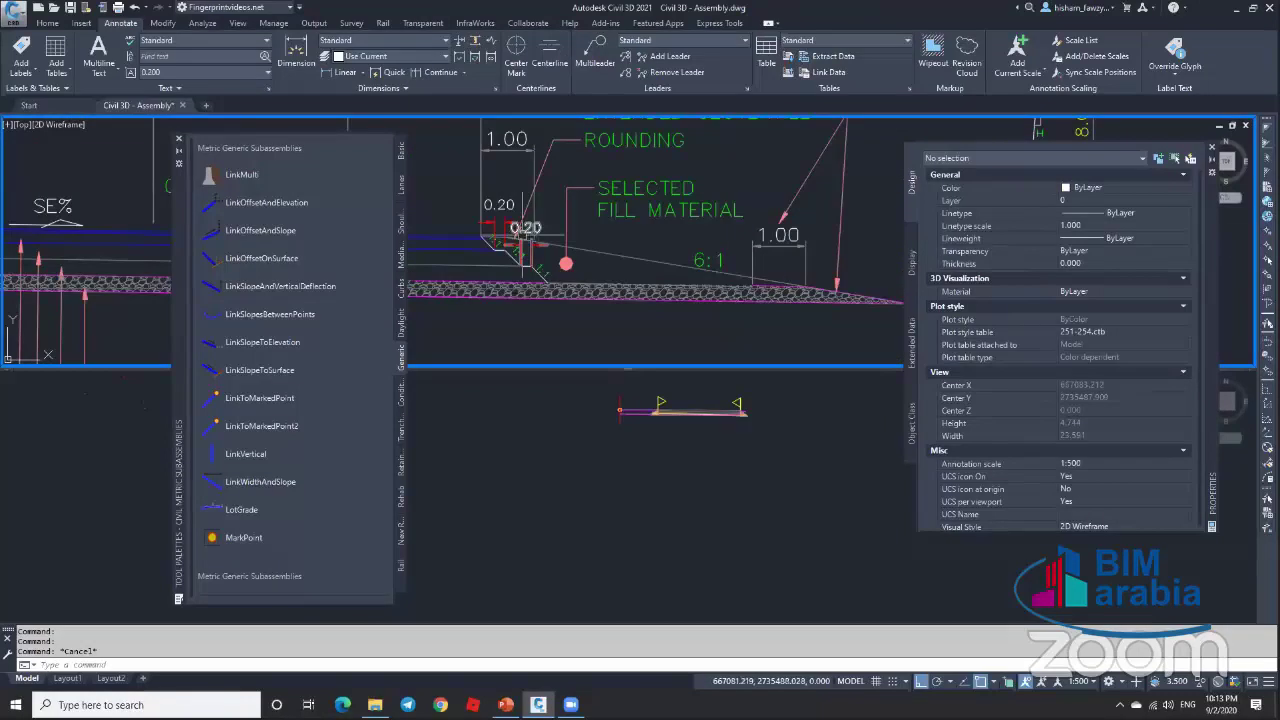
pyautogui.scroll(2, 815, 282)
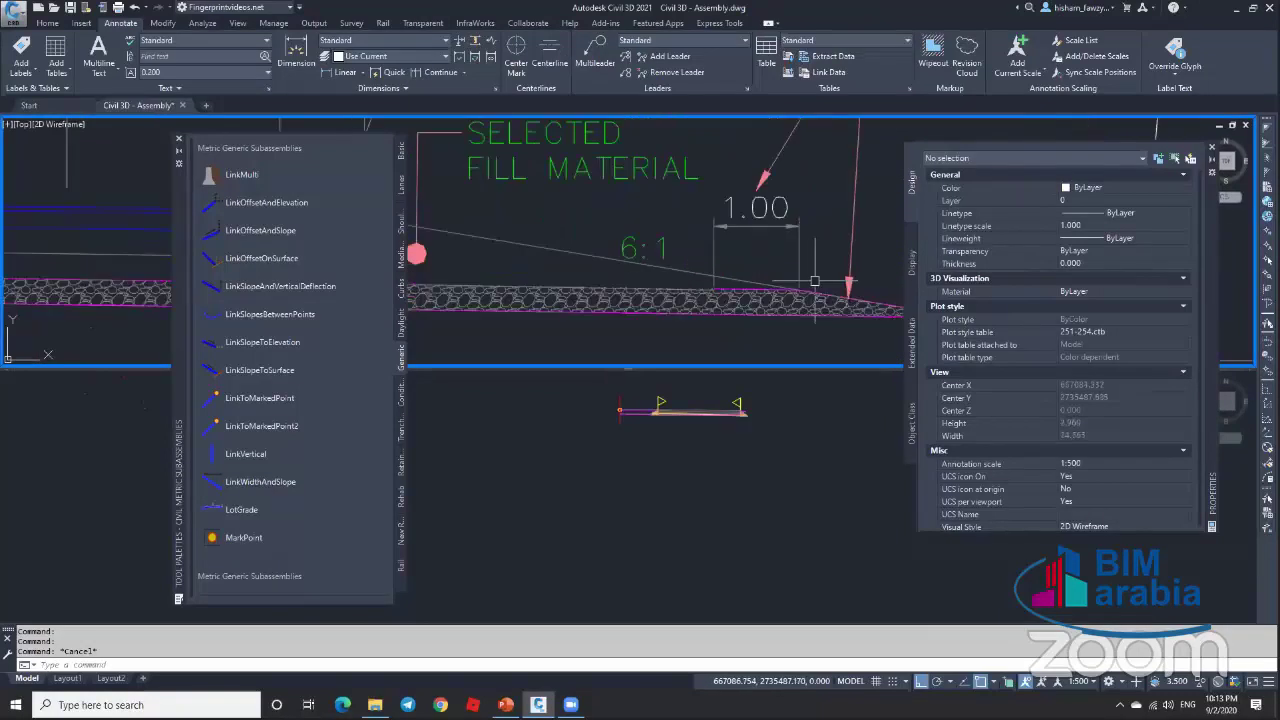
pyautogui.scroll(3, 816, 285)
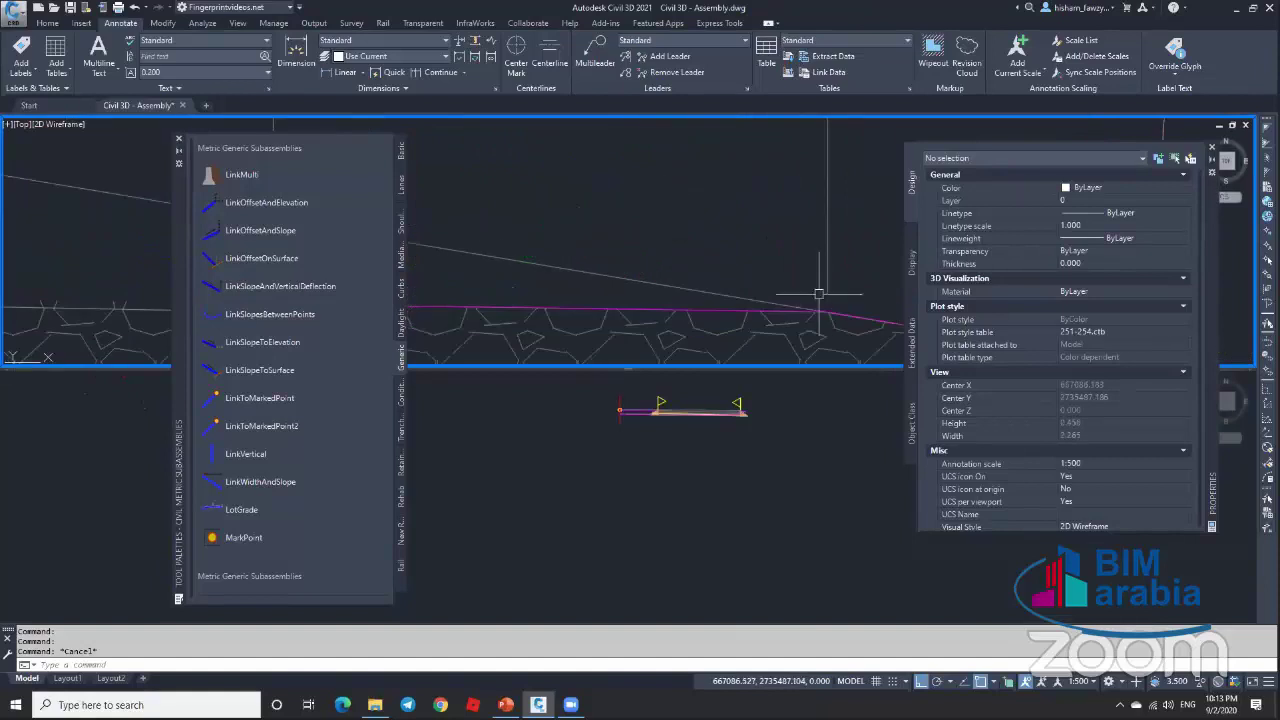
pyautogui.scroll(-4, 830, 290)
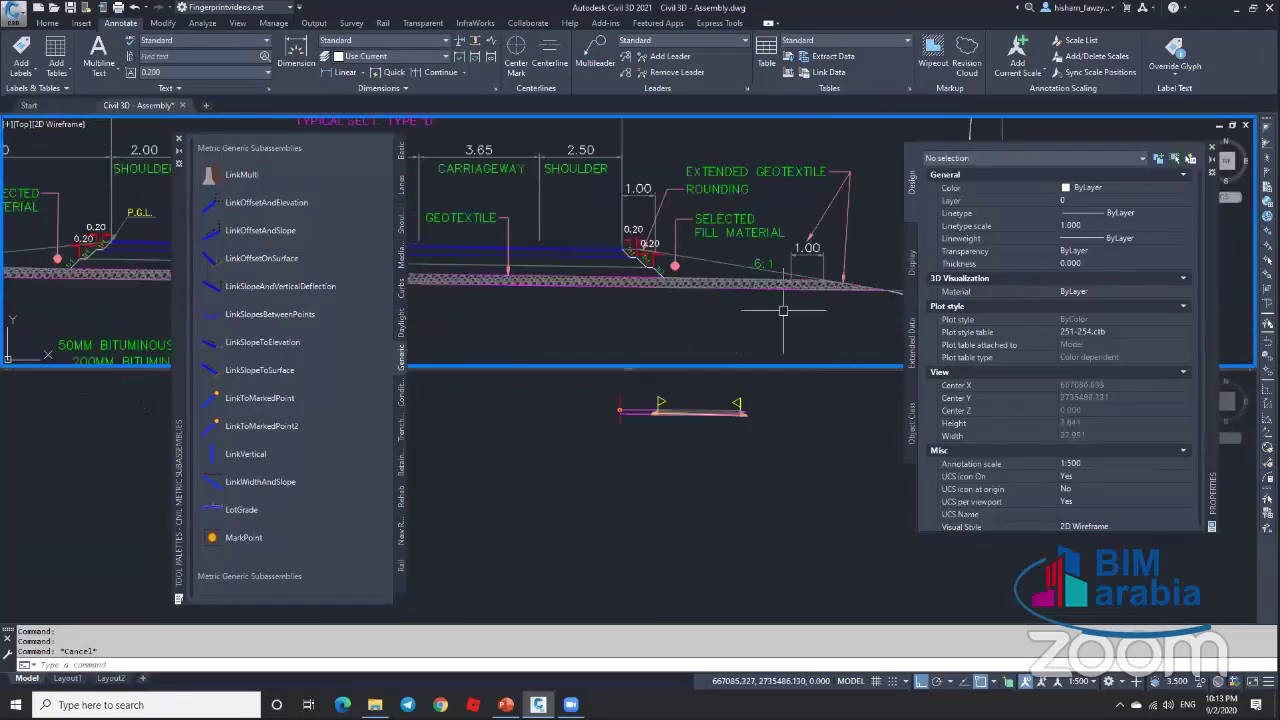
pyautogui.scroll(-3, 783, 311)
pyautogui.scroll(2, 780, 300)
pyautogui.scroll(-2, 743, 338)
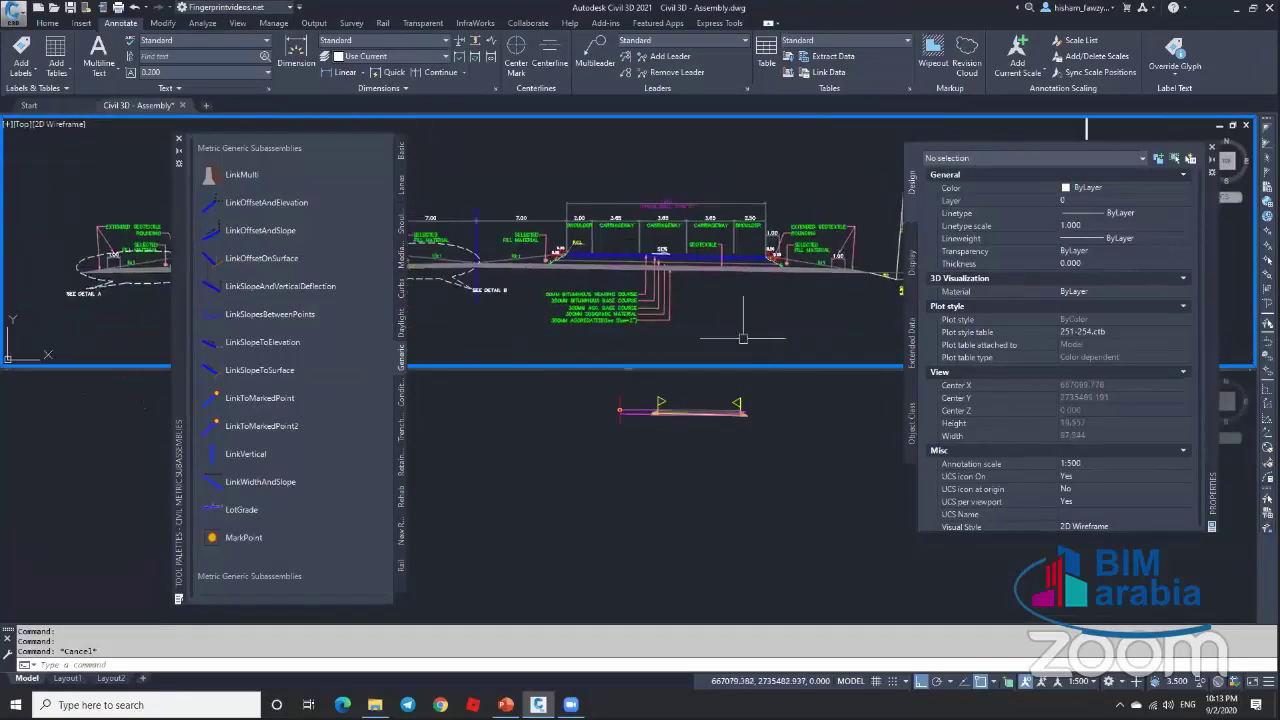
pyautogui.scroll(3, 746, 410)
pyautogui.click(774, 406)
pyautogui.scroll(2, 750, 412)
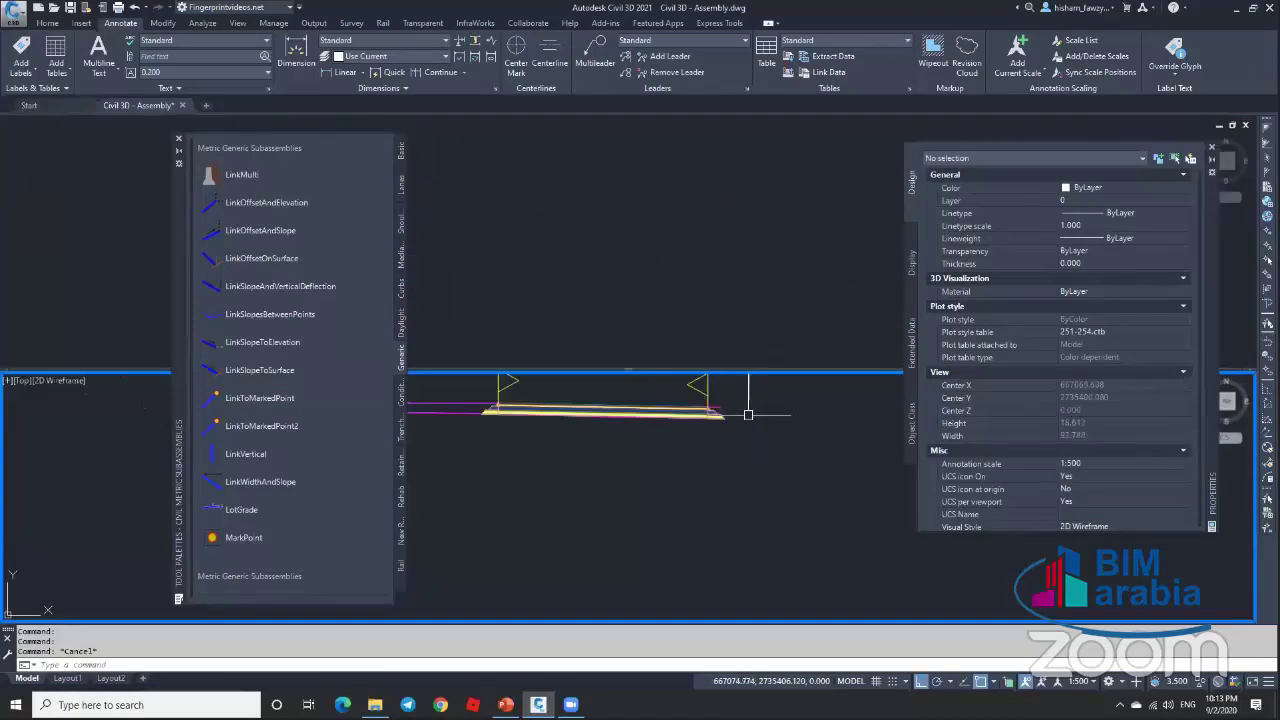
pyautogui.scroll(3, 748, 413)
pyautogui.write('pl')
pyautogui.press('Return')
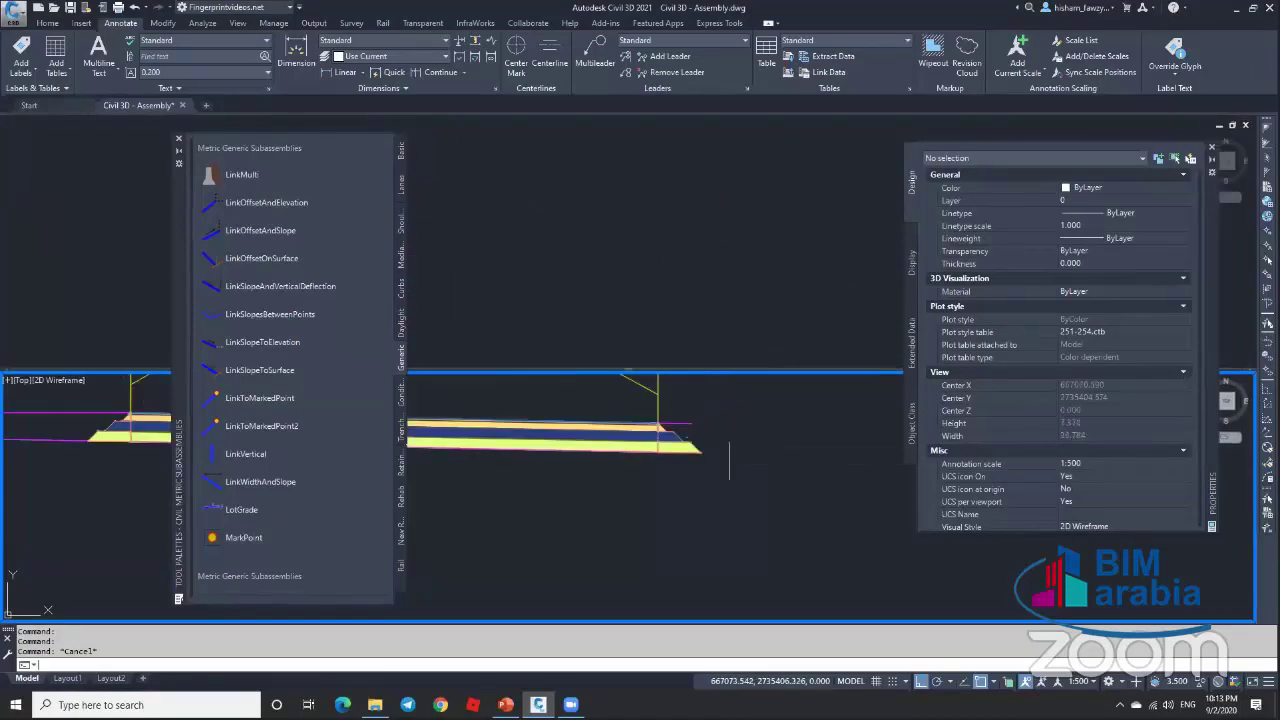
pyautogui.click(695, 423)
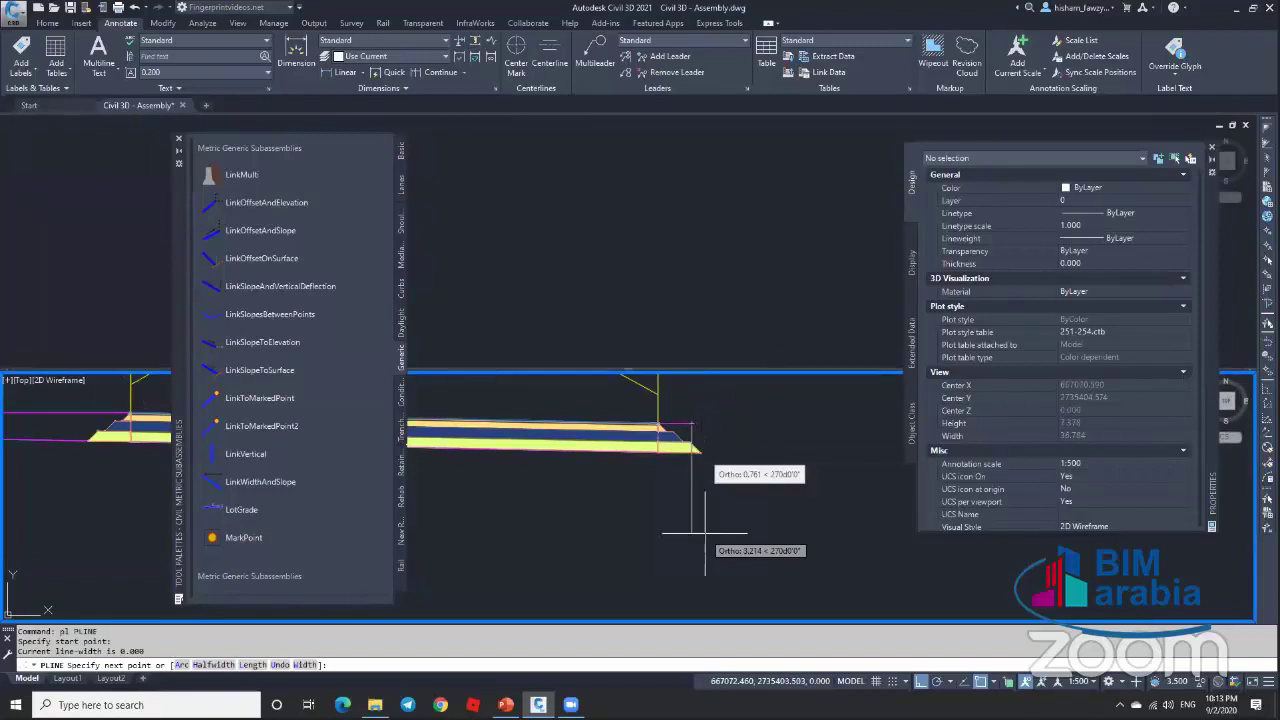
pyautogui.write('1')
pyautogui.press('Return')
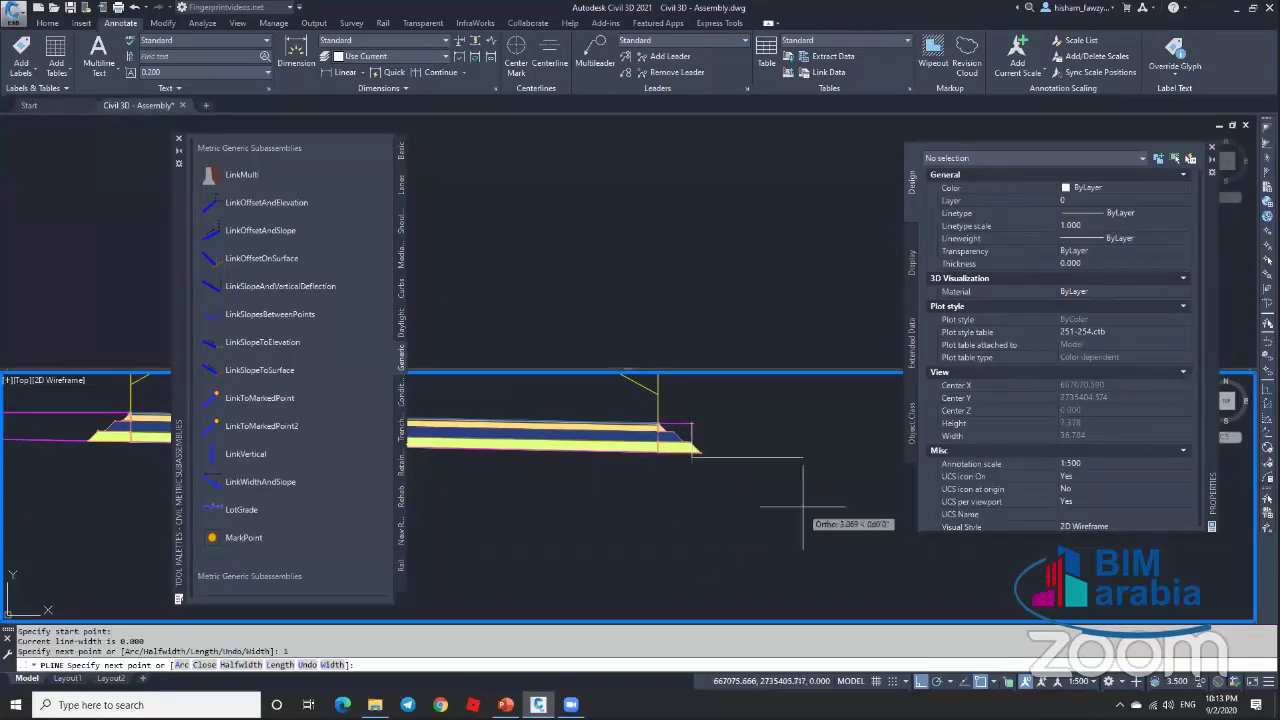
pyautogui.write('6')
pyautogui.press('Return')
pyautogui.press('Escape')
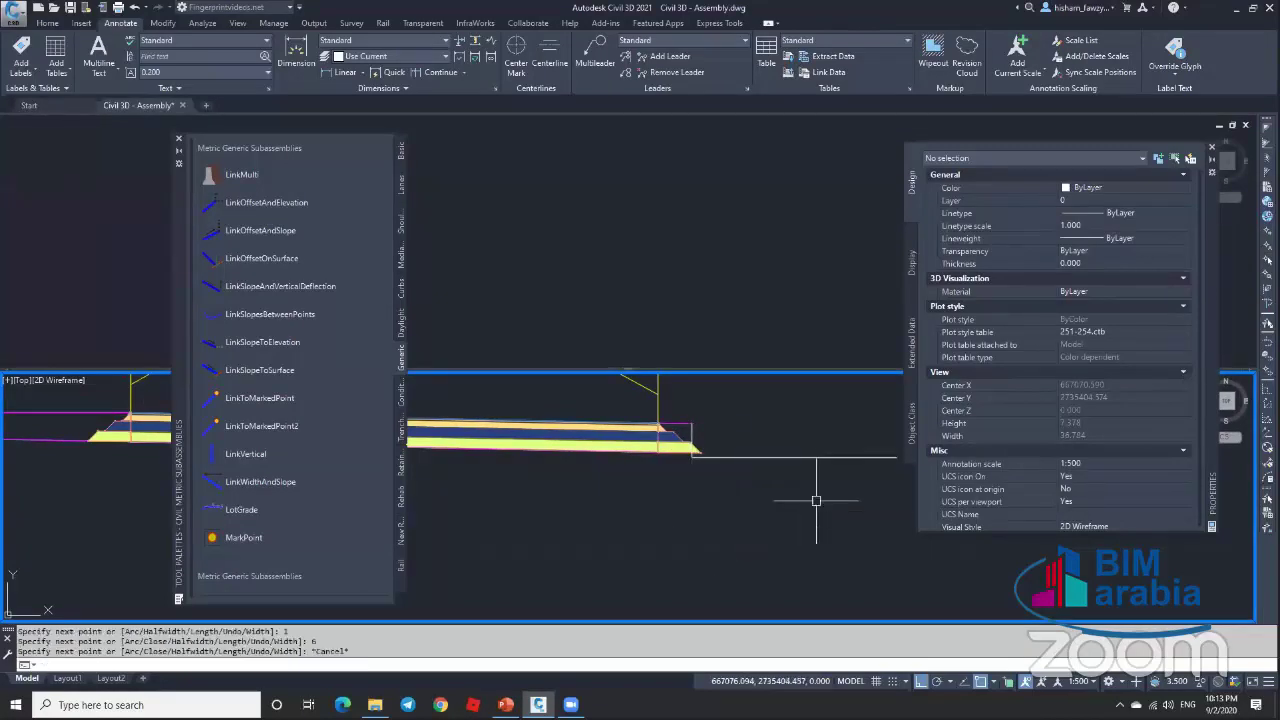
pyautogui.press('Return')
pyautogui.click(692, 424)
pyautogui.scroll(-2, 692, 424)
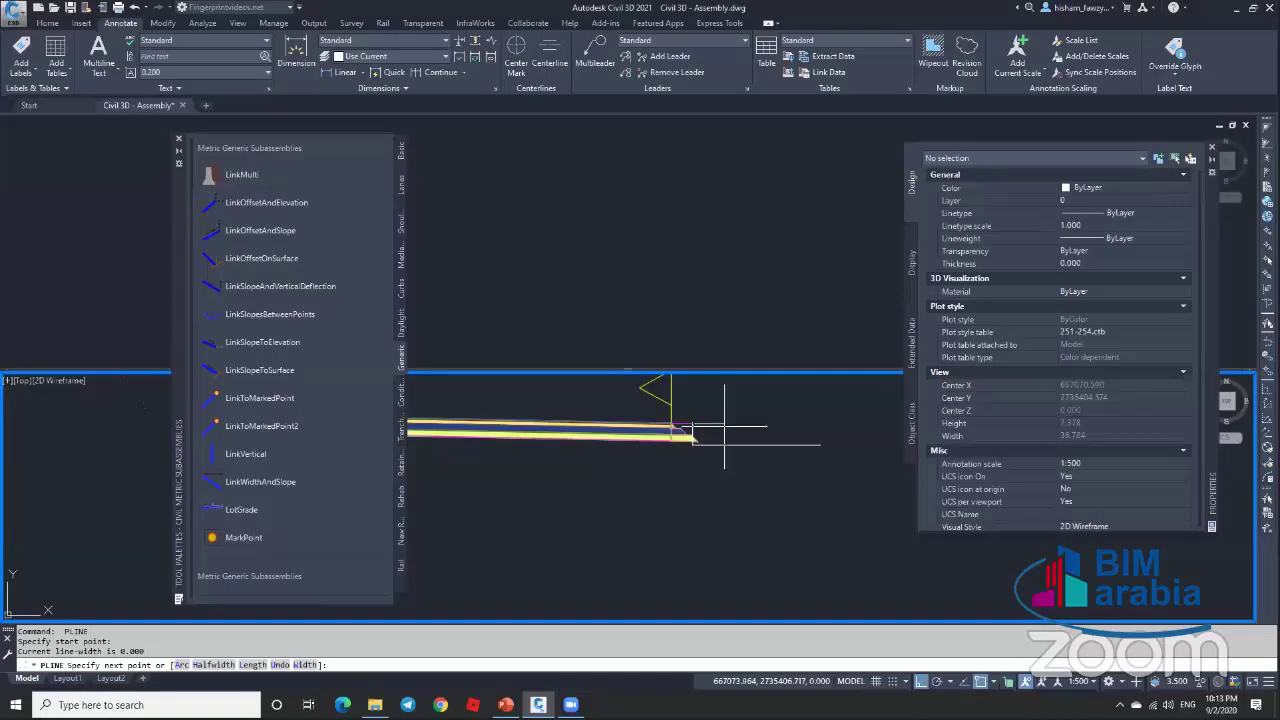
pyautogui.click(818, 445)
pyautogui.press('Escape')
pyautogui.click(795, 445)
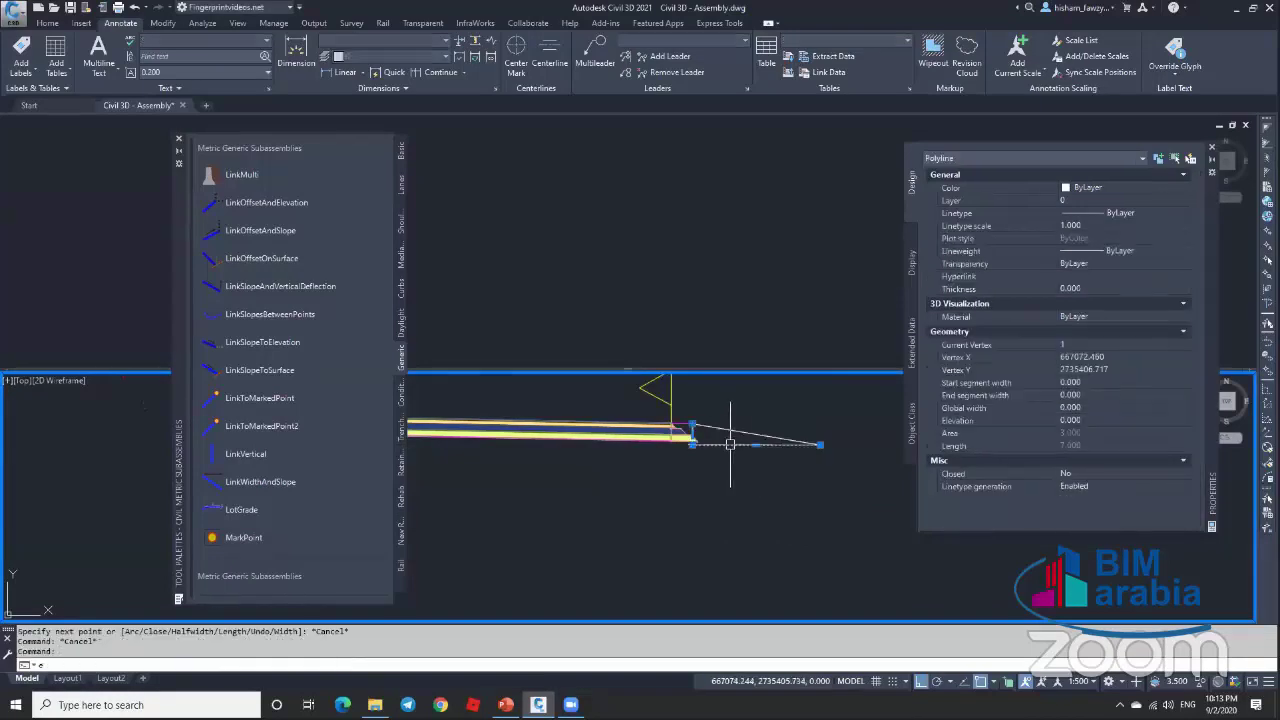
pyautogui.write('e')
pyautogui.press('Return')
pyautogui.scroll(-1, 749, 437)
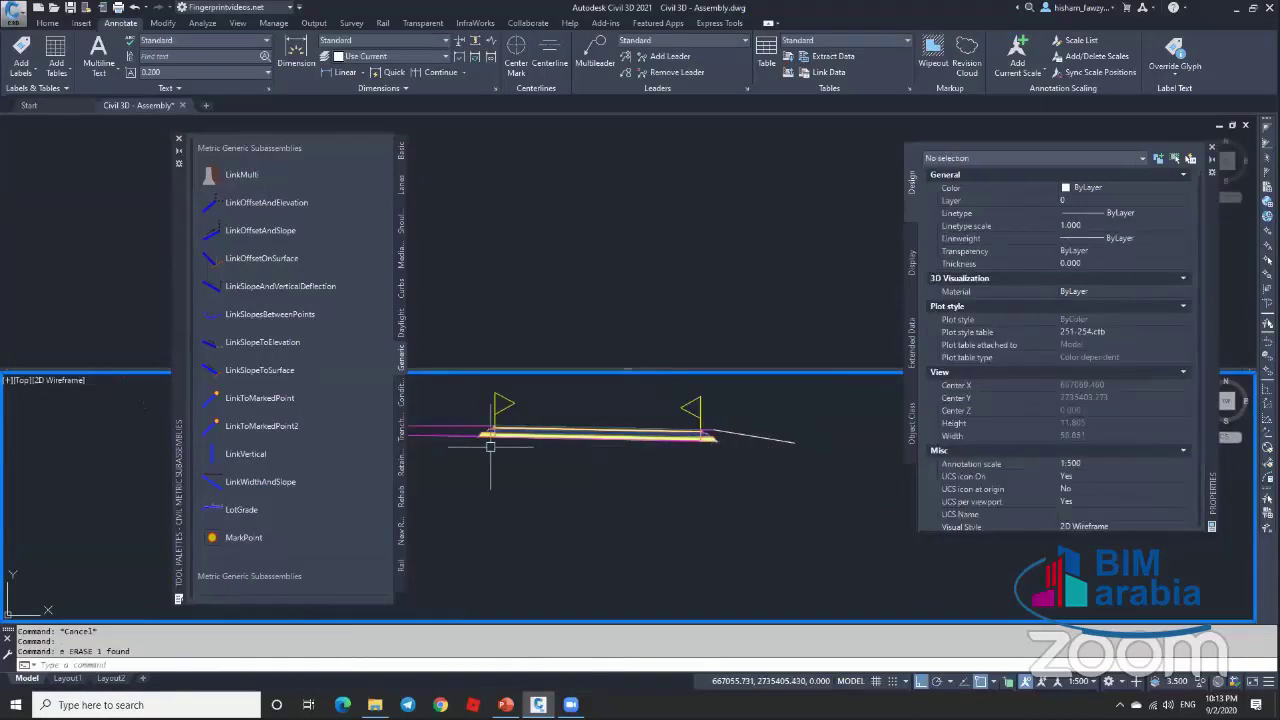
pyautogui.press('Escape')
pyautogui.write('l')
pyautogui.press('Return')
pyautogui.moveTo(400, 427); pyautogui.dragTo(493, 420, button='middle')
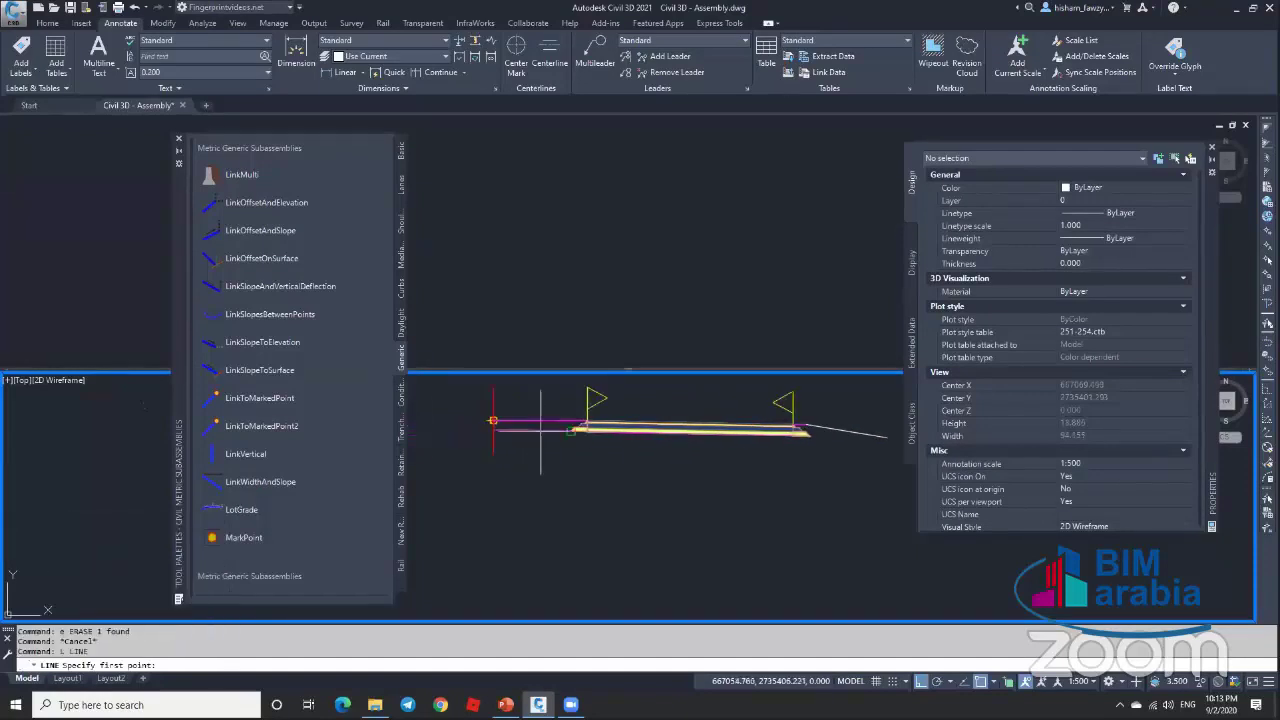
pyautogui.click(493, 420)
pyautogui.scroll(5, 773, 431)
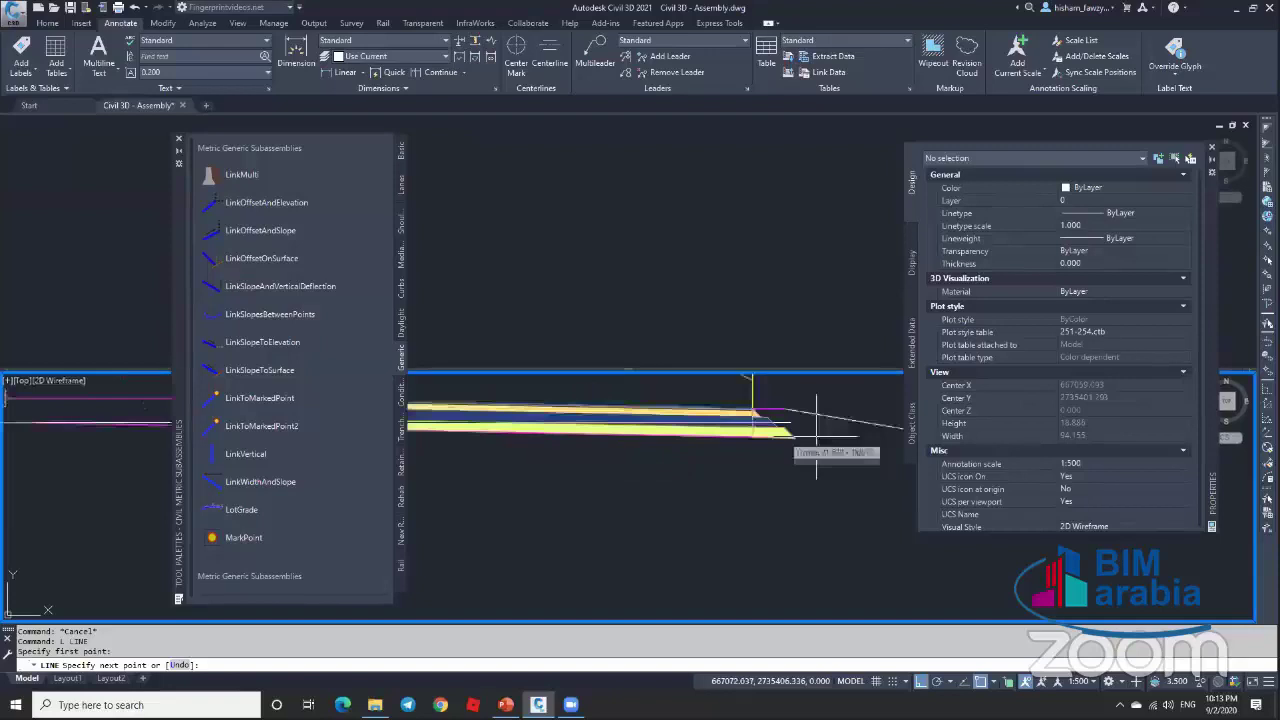
pyautogui.press('Escape')
pyautogui.scroll(-1, 723, 438)
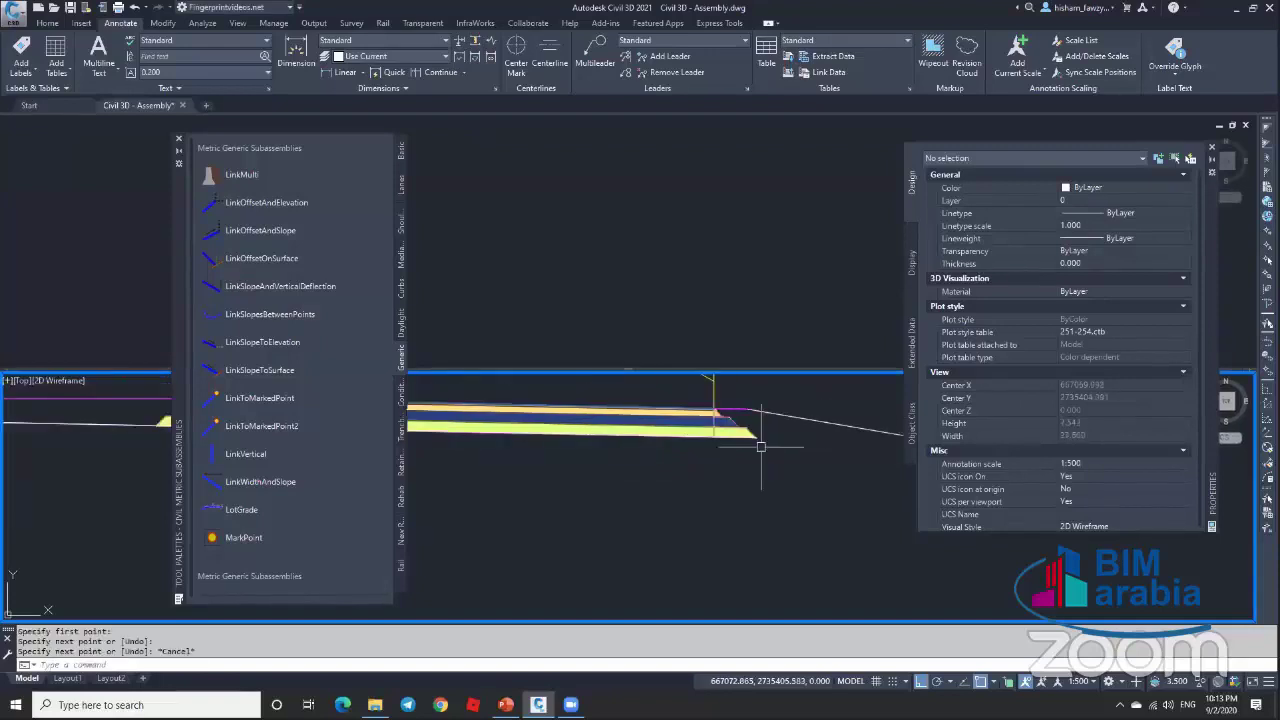
pyautogui.write('ex')
pyautogui.press('Return')
pyautogui.click(760, 447)
pyautogui.press('Escape')
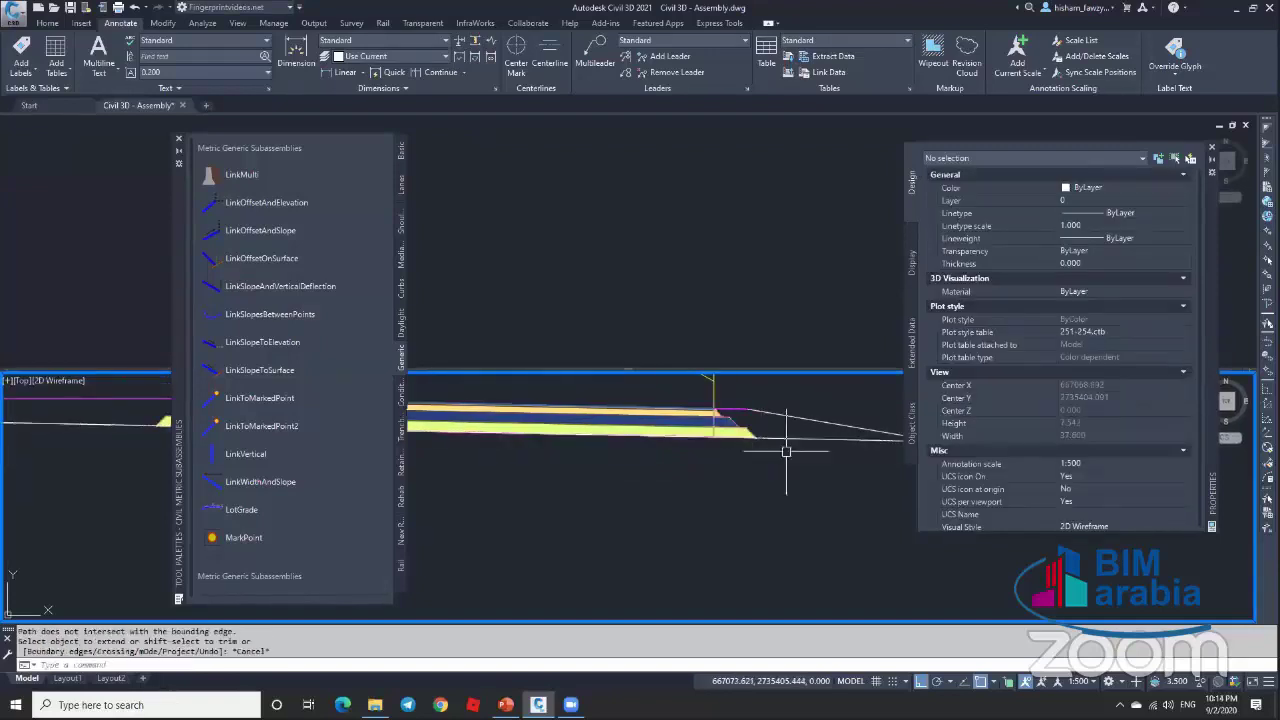
pyautogui.scroll(-1, 800, 448)
pyautogui.scroll(6, 825, 445)
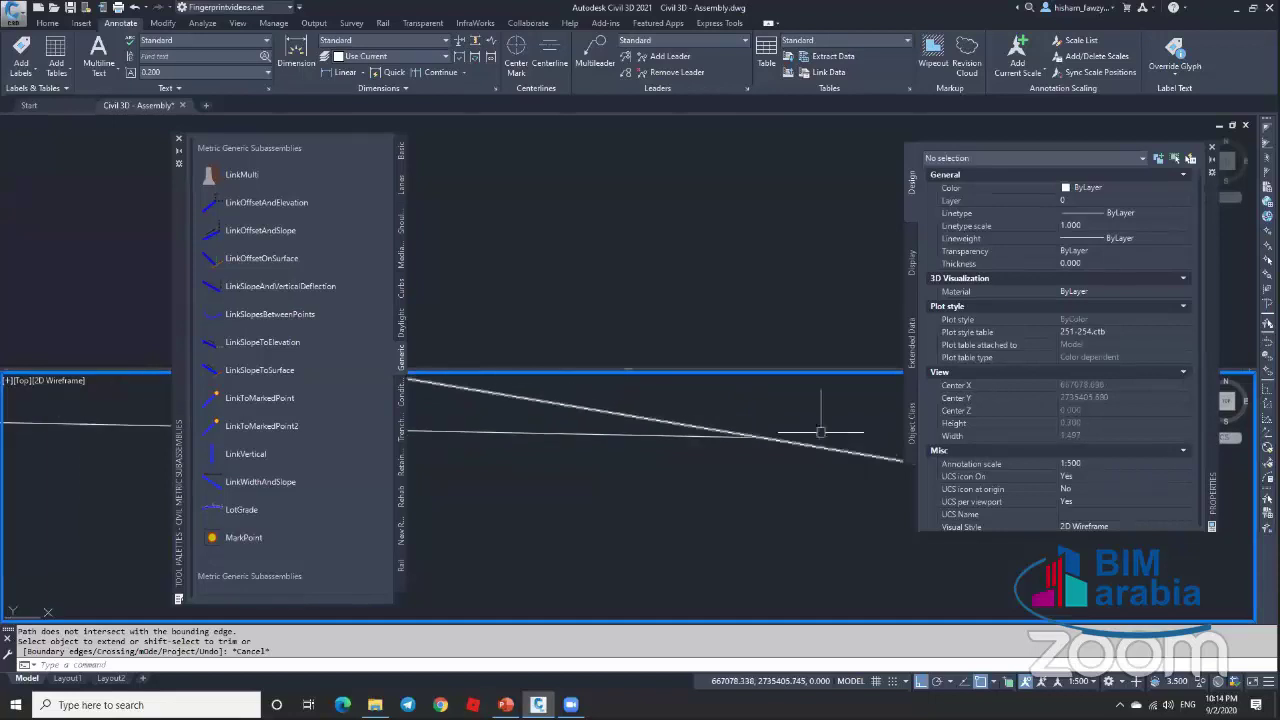
pyautogui.click(737, 433)
pyautogui.scroll(-2, 740, 433)
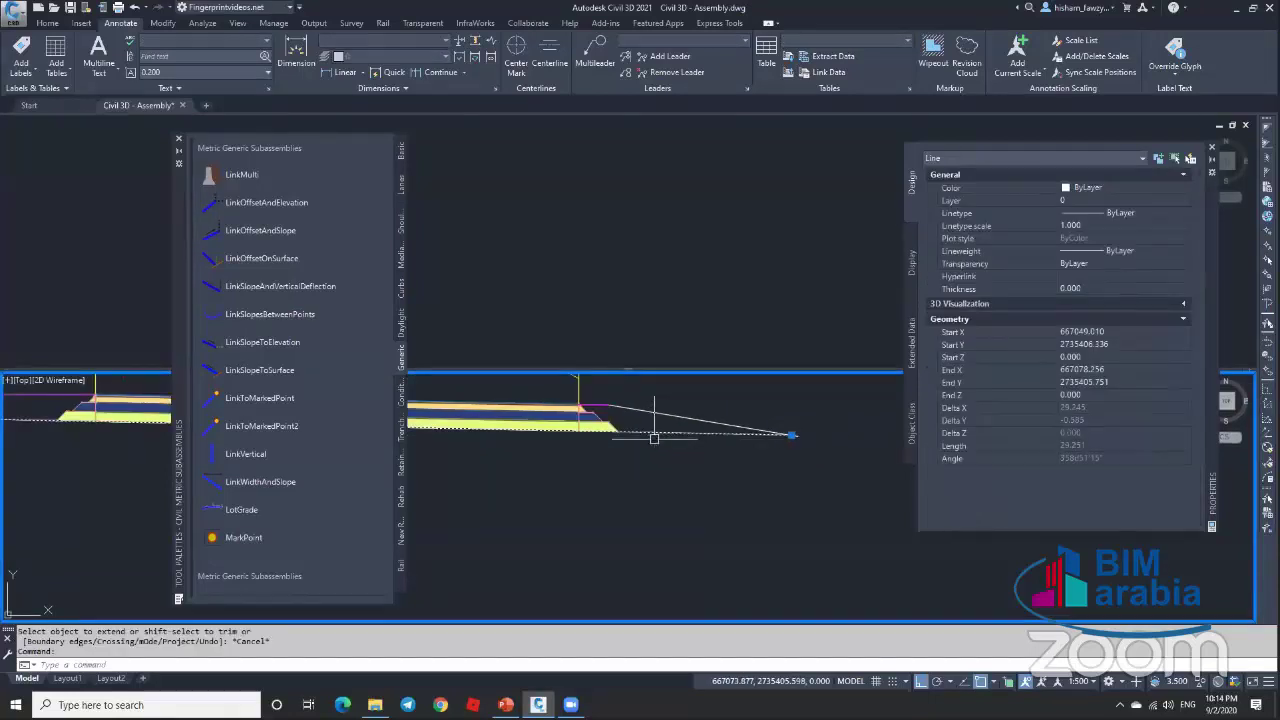
pyautogui.press('Escape')
pyautogui.press('Escape')
pyautogui.scroll(2, 752, 436)
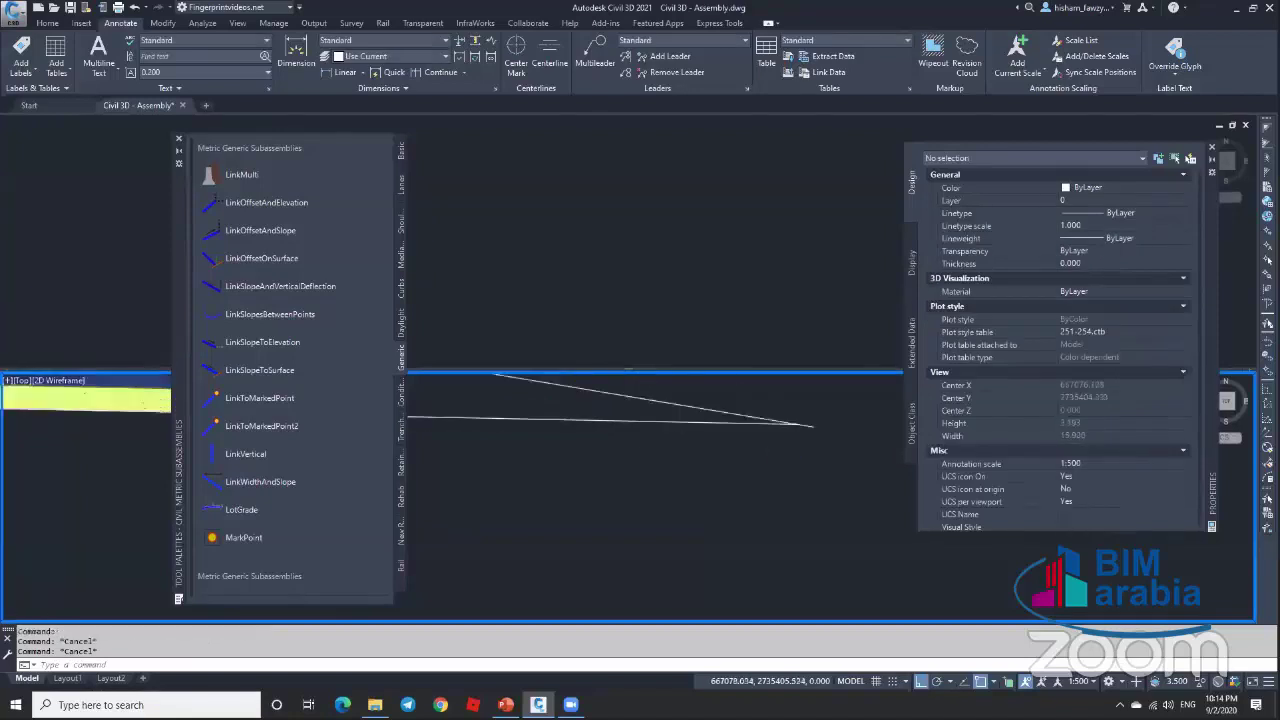
pyautogui.scroll(-1, 763, 414)
pyautogui.click(763, 414)
pyautogui.scroll(-1, 803, 413)
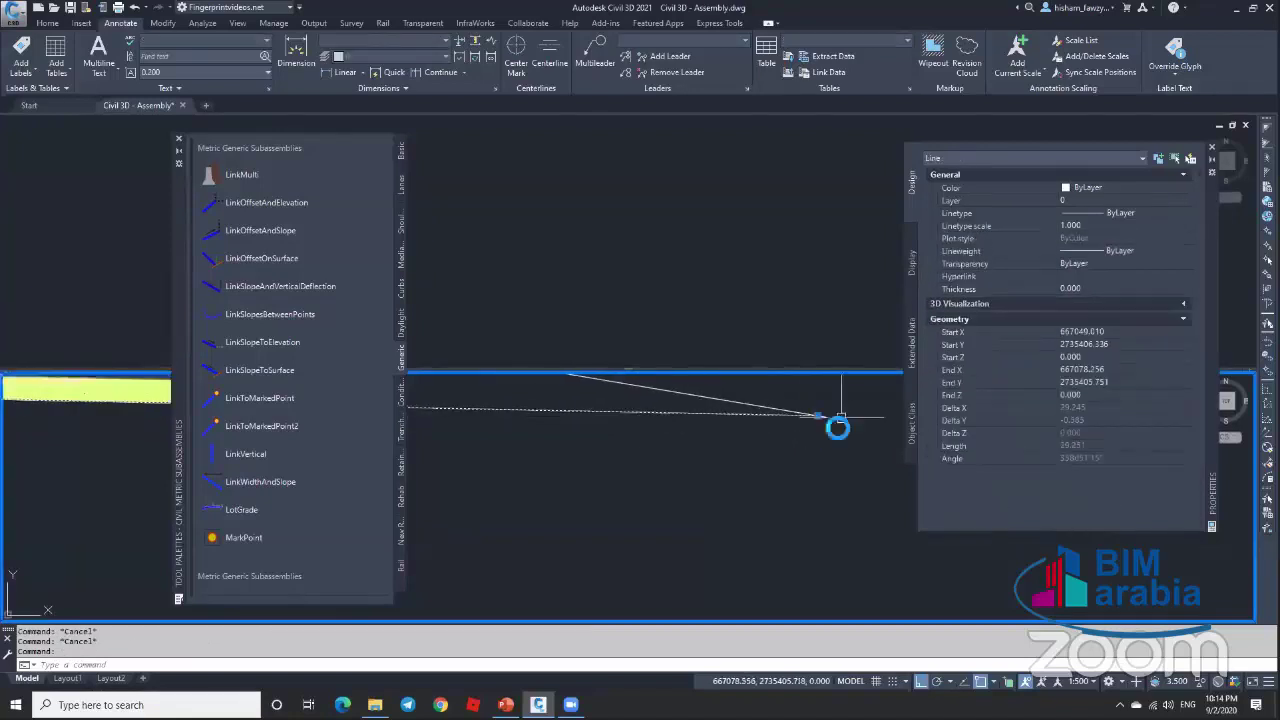
pyautogui.click(684, 393)
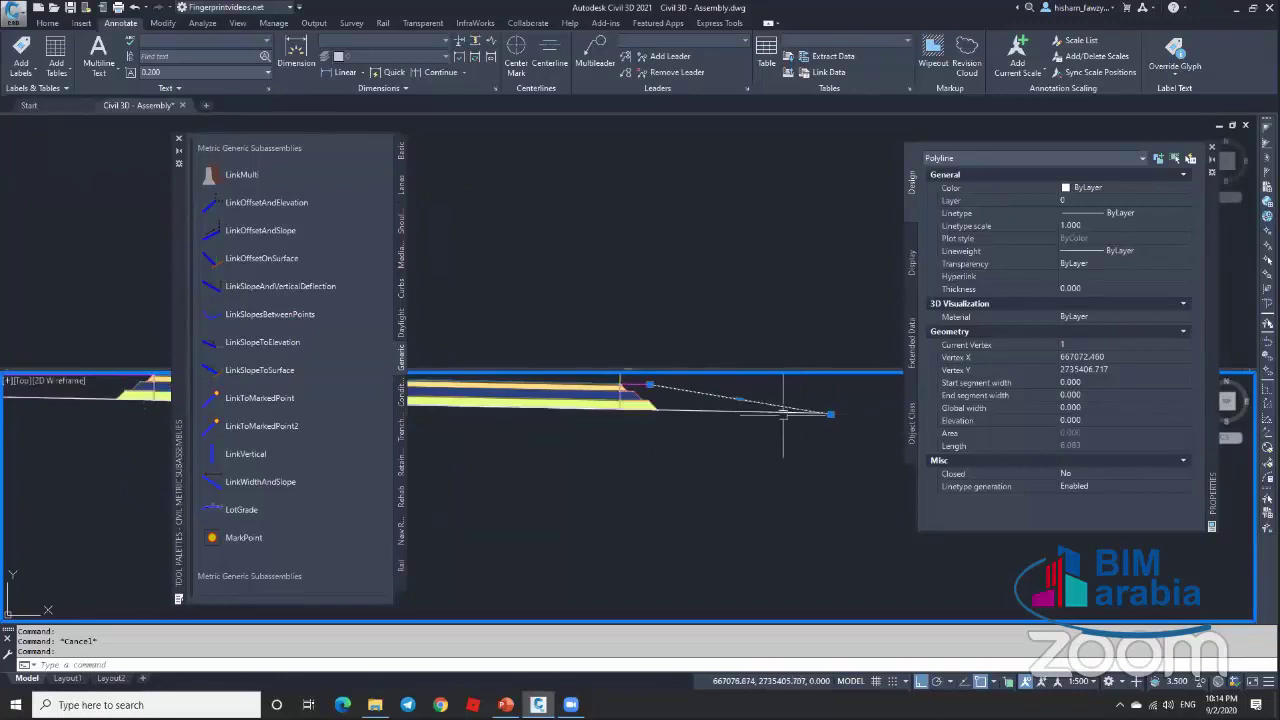
pyautogui.click(723, 411)
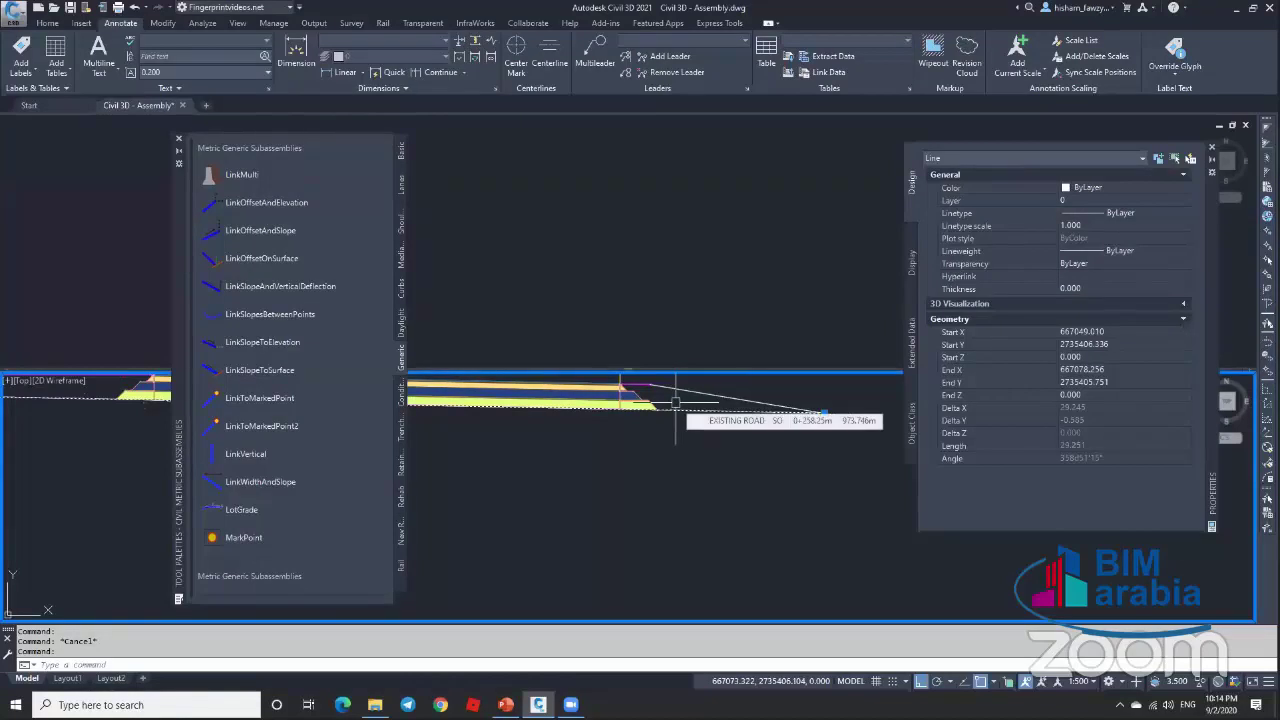
pyautogui.scroll(3, 676, 404)
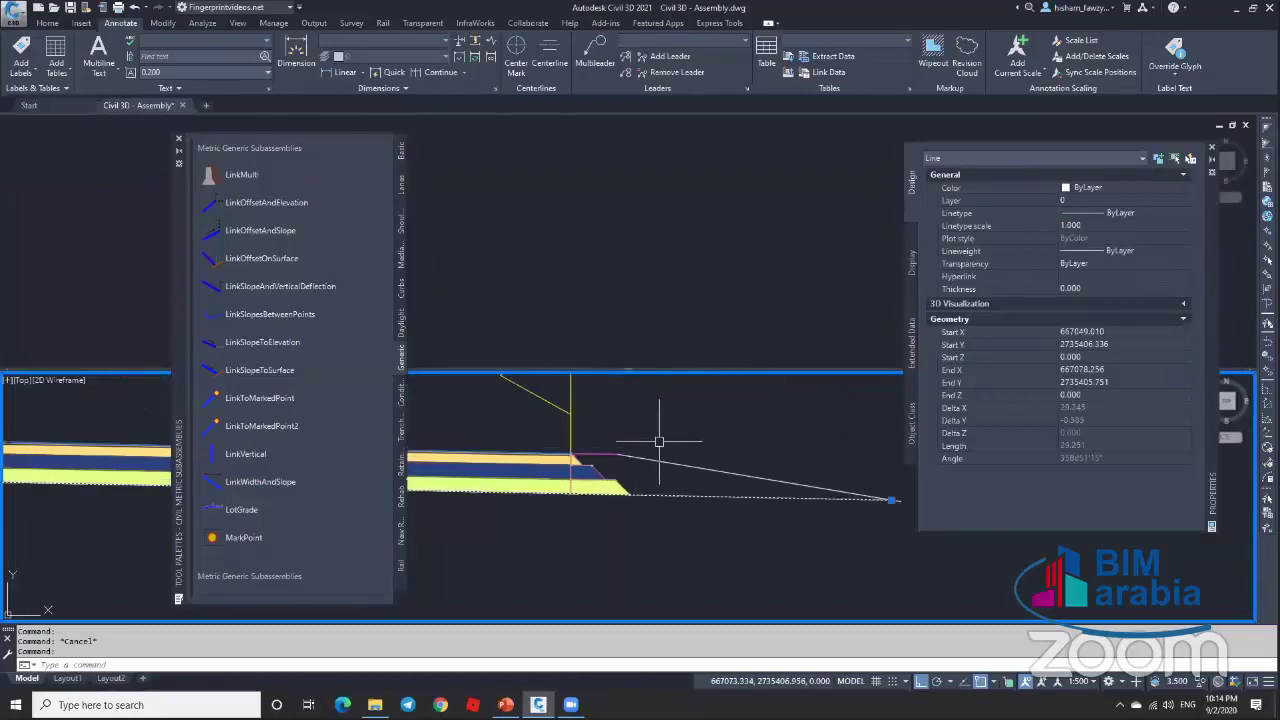
pyautogui.click(681, 350)
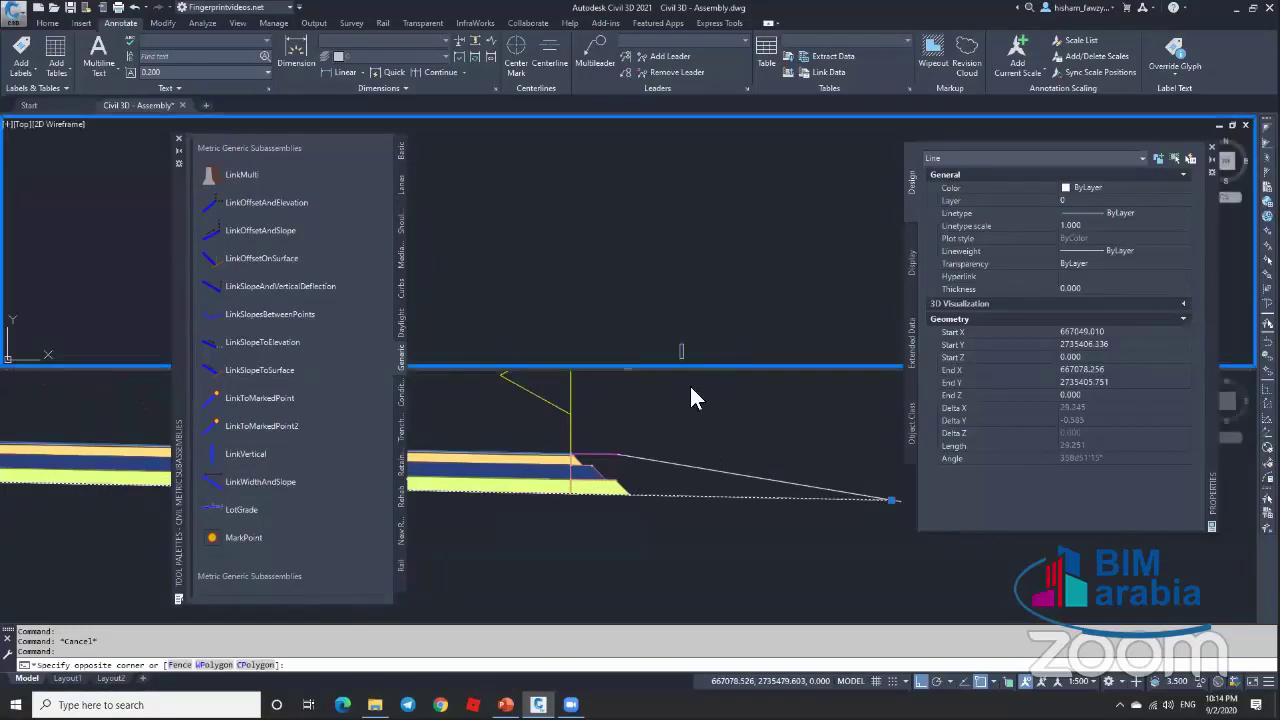
# Step: Switch the View tab's Viewport Configuration to Single, merging the two stacked views
pyautogui.click(48, 23)
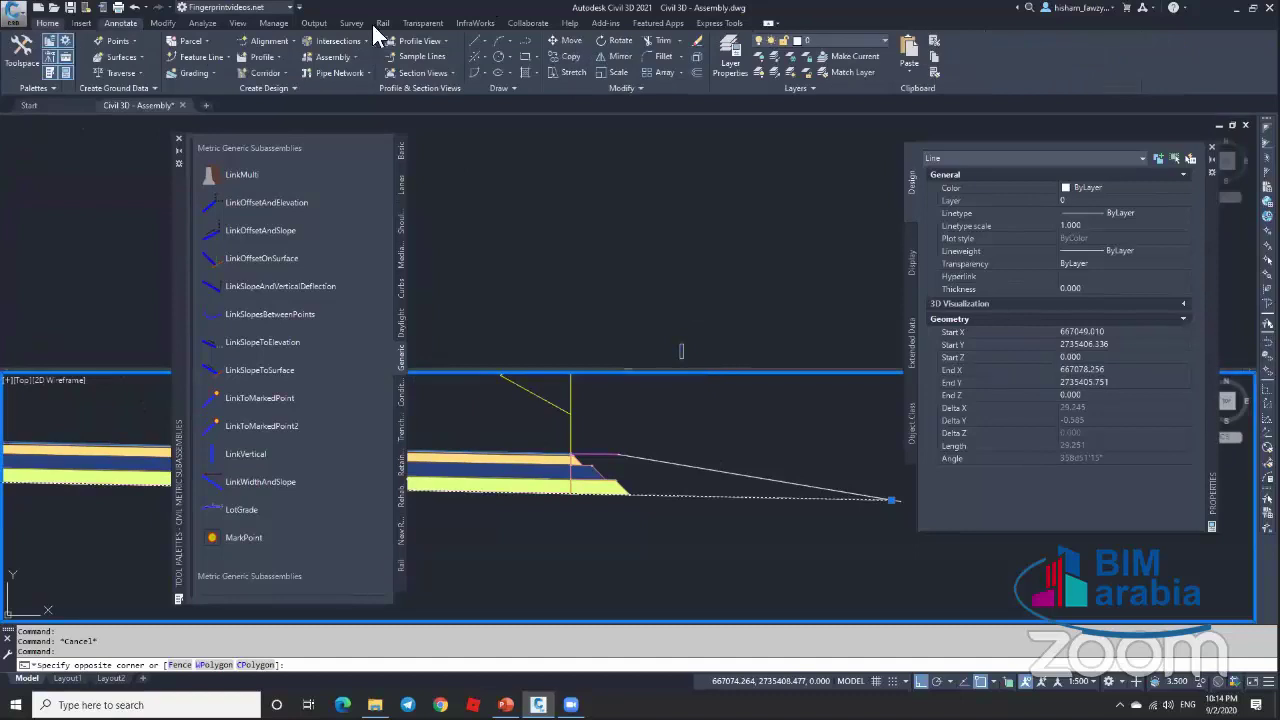
pyautogui.click(238, 23)
pyautogui.press('Escape')
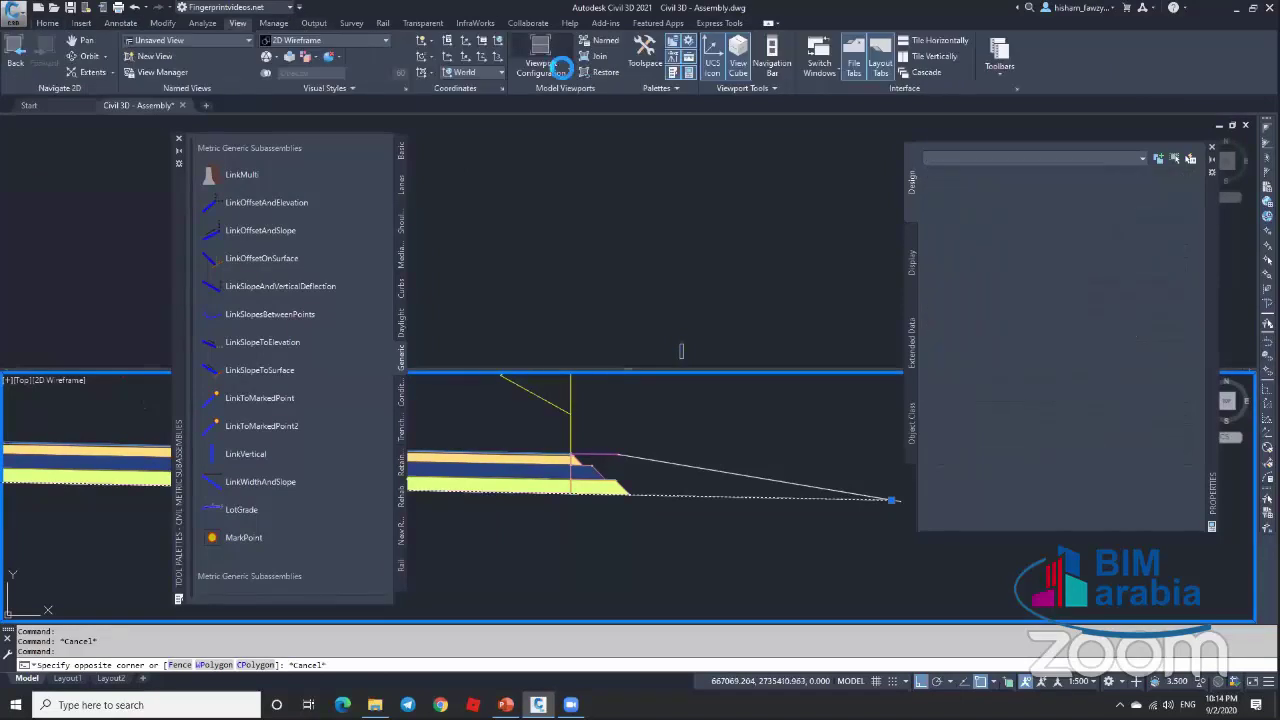
pyautogui.click(544, 66)
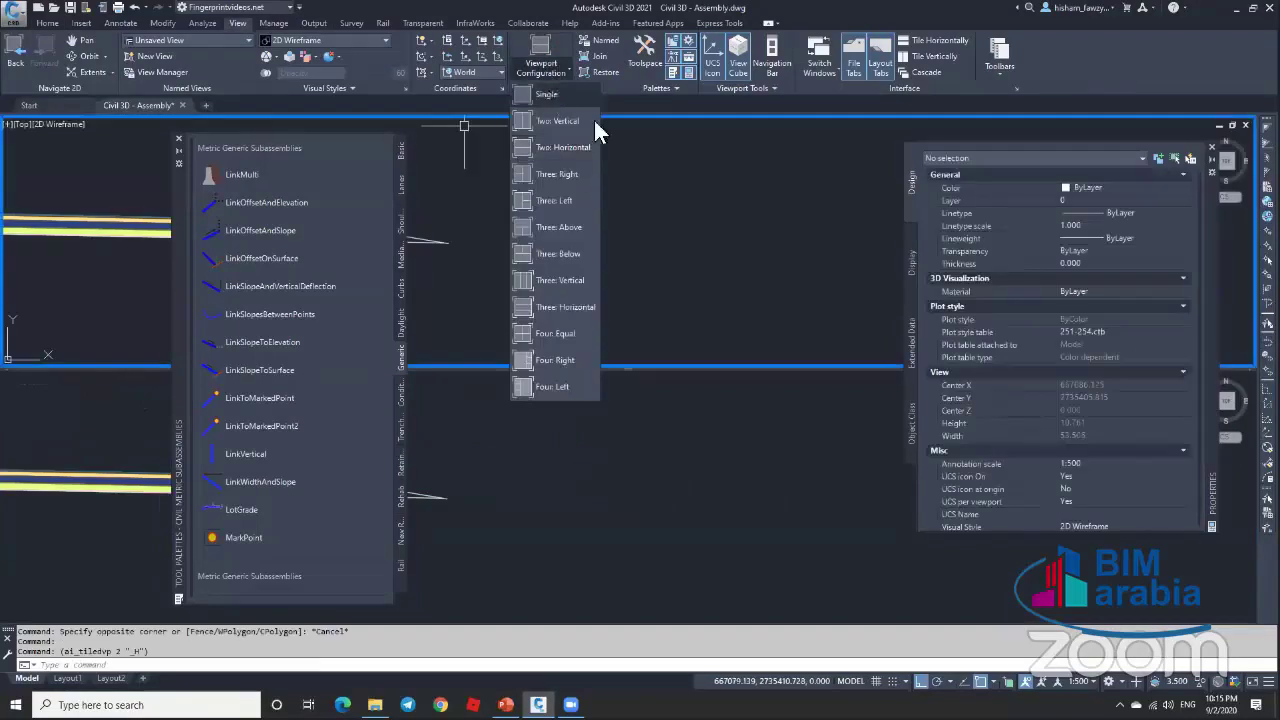
pyautogui.click(594, 122)
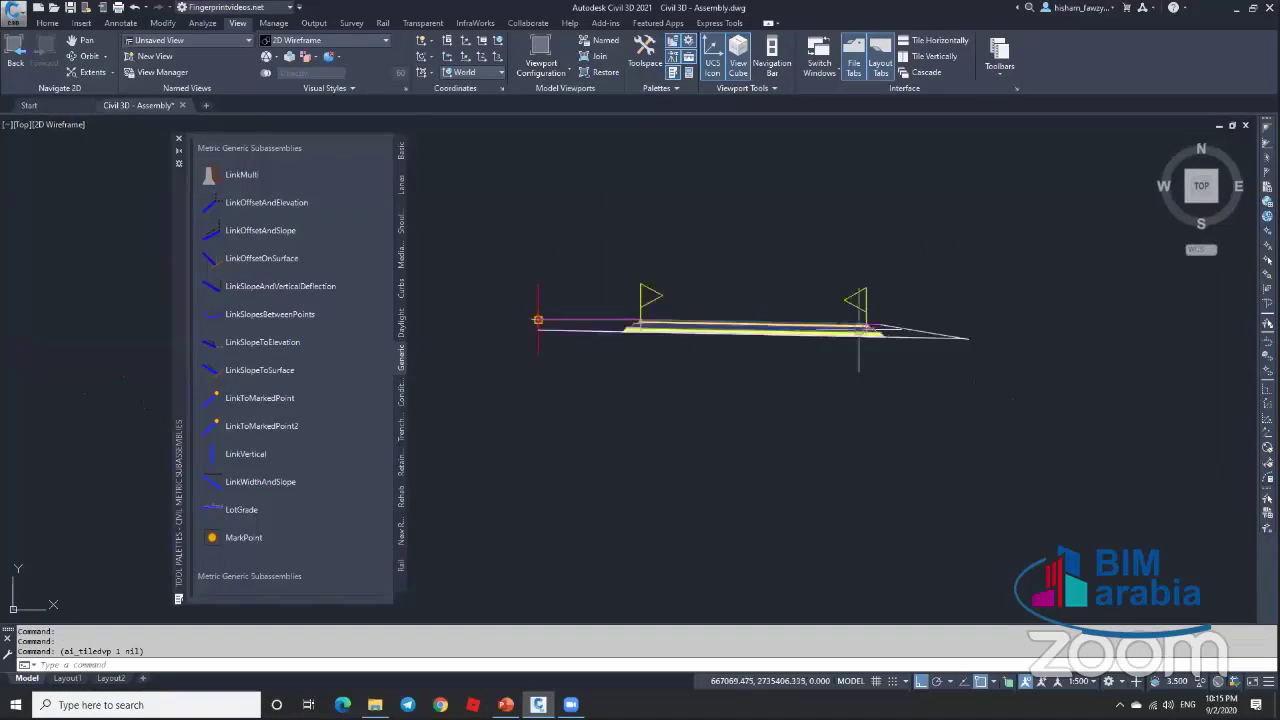
pyautogui.scroll(8, 860, 328)
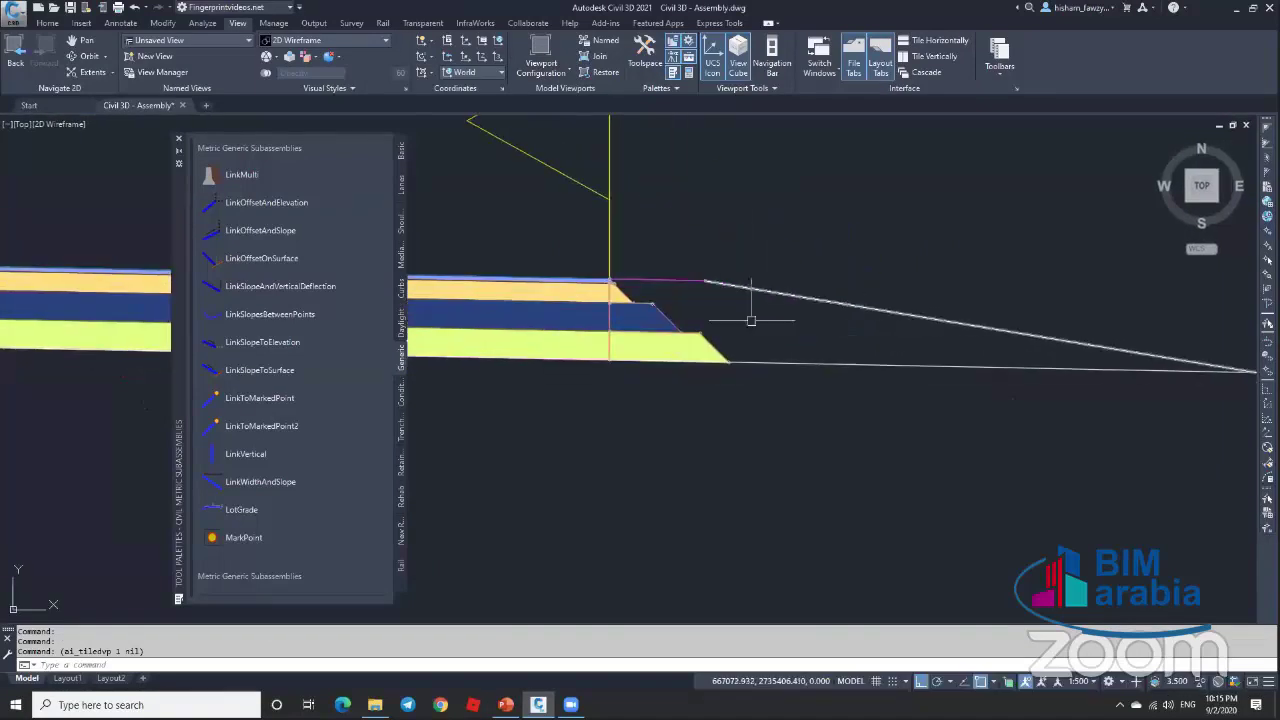
pyautogui.press('Escape')
pyautogui.scroll(-3, 722, 356)
pyautogui.scroll(5, 933, 365)
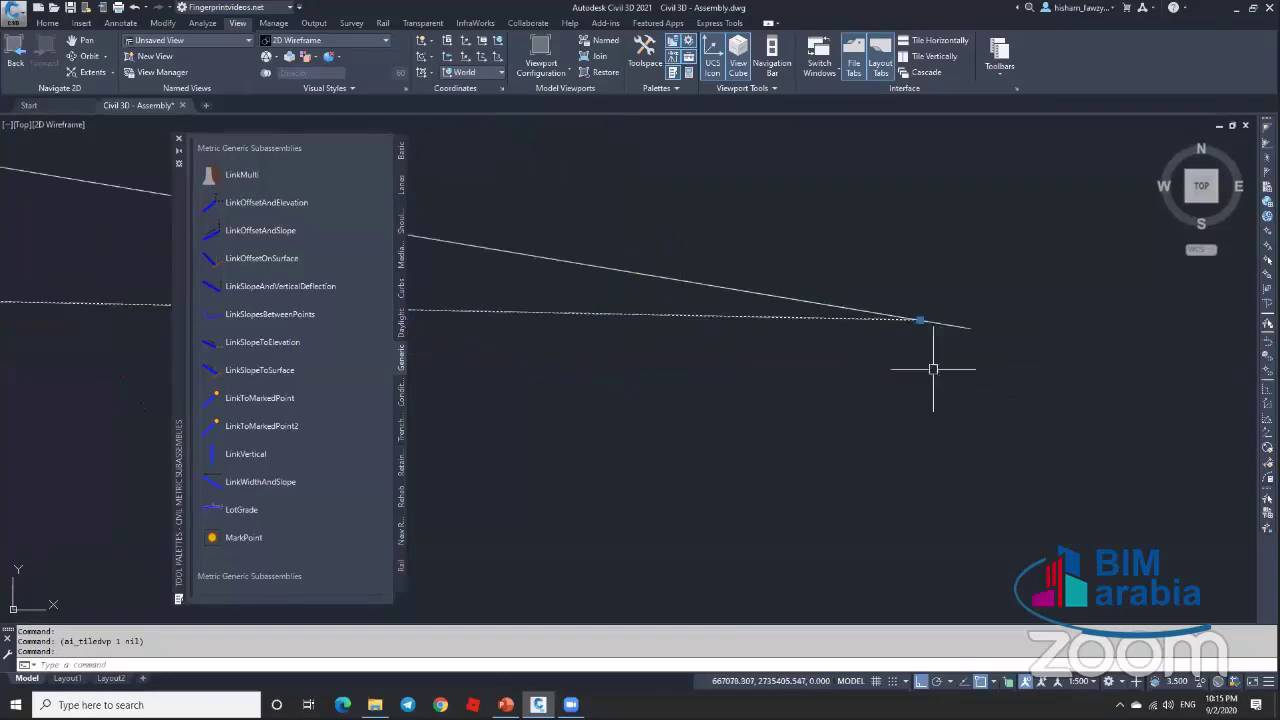
pyautogui.moveTo(933, 369); pyautogui.dragTo(920, 312, button='middle')
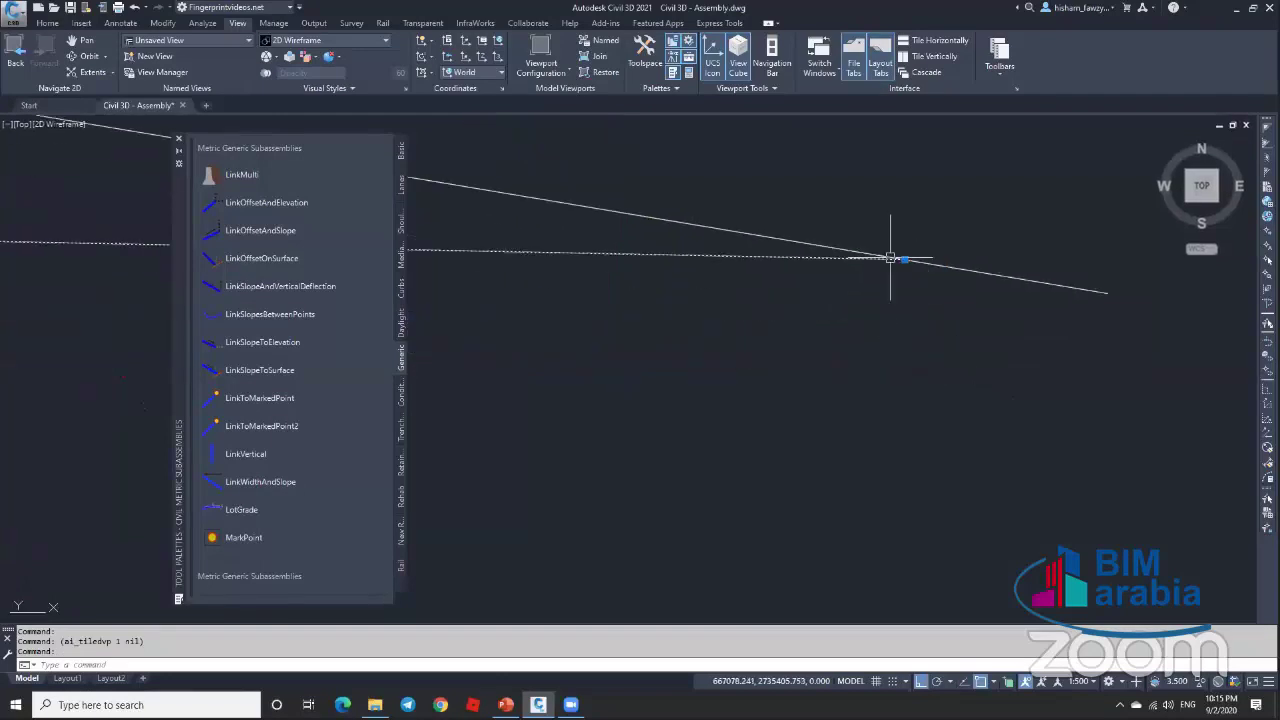
pyautogui.scroll(-3, 880, 283)
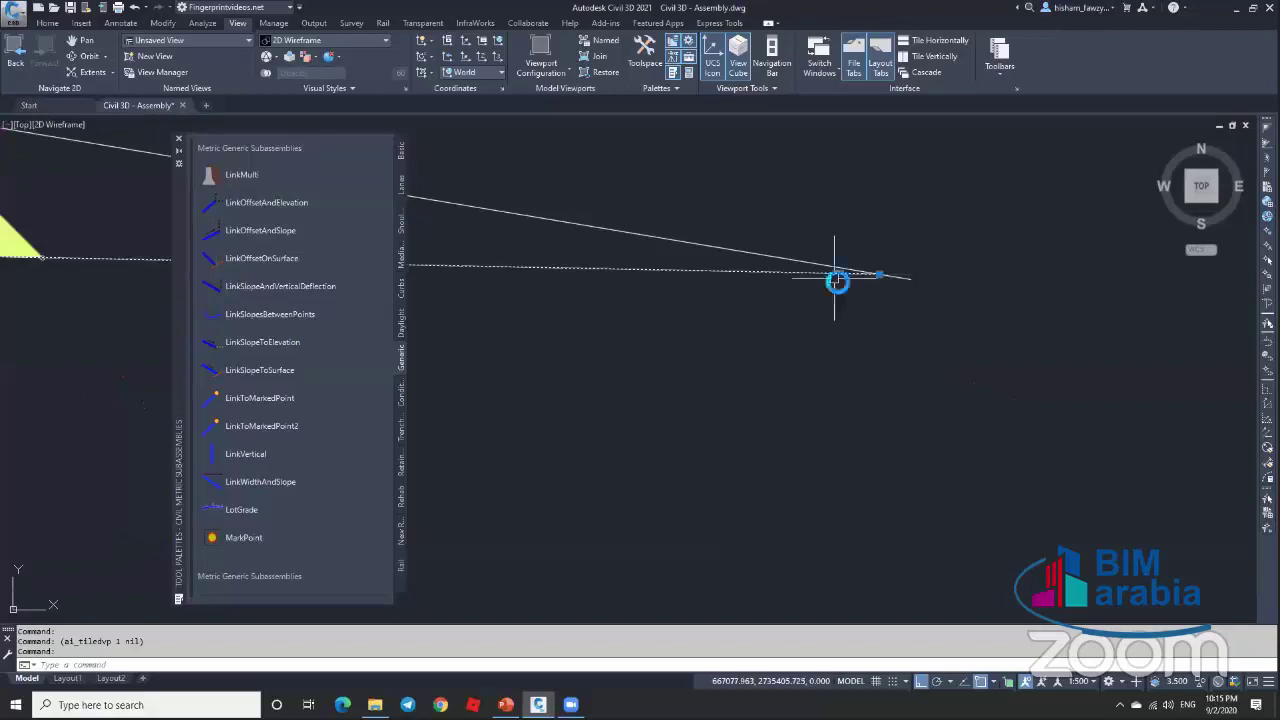
pyautogui.press('Escape')
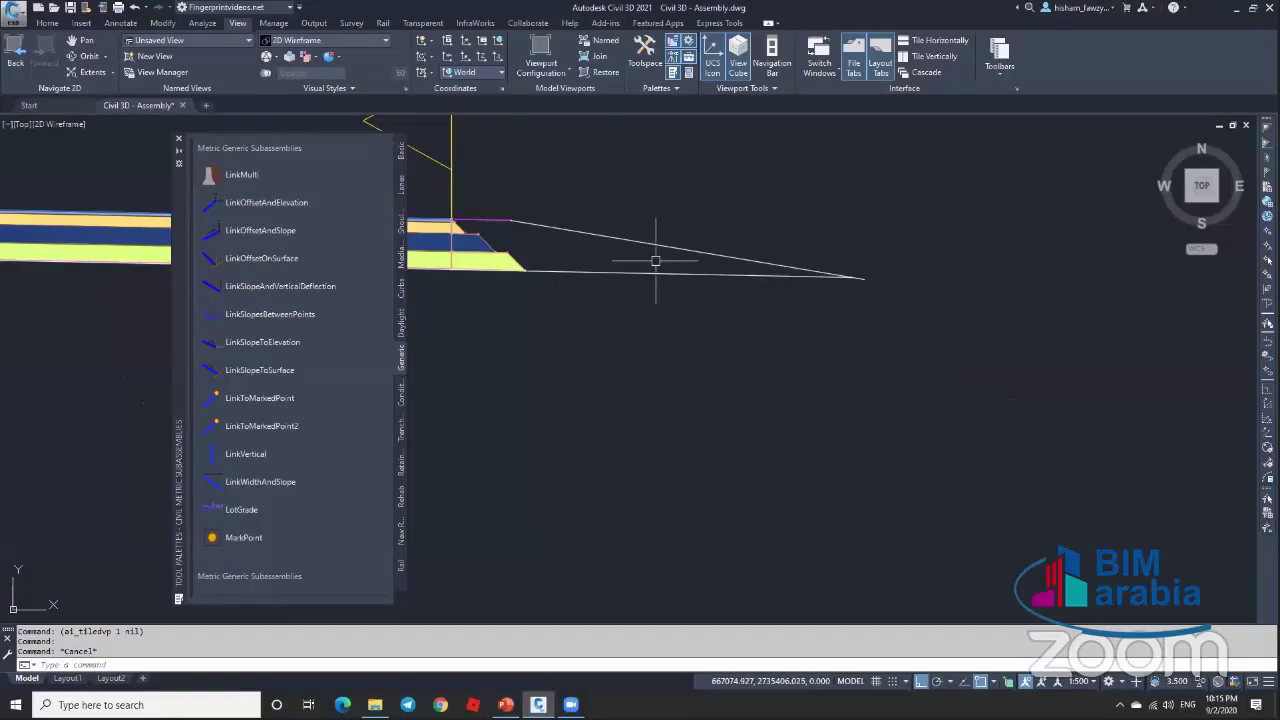
pyautogui.click(795, 268)
pyautogui.scroll(-3, 795, 268)
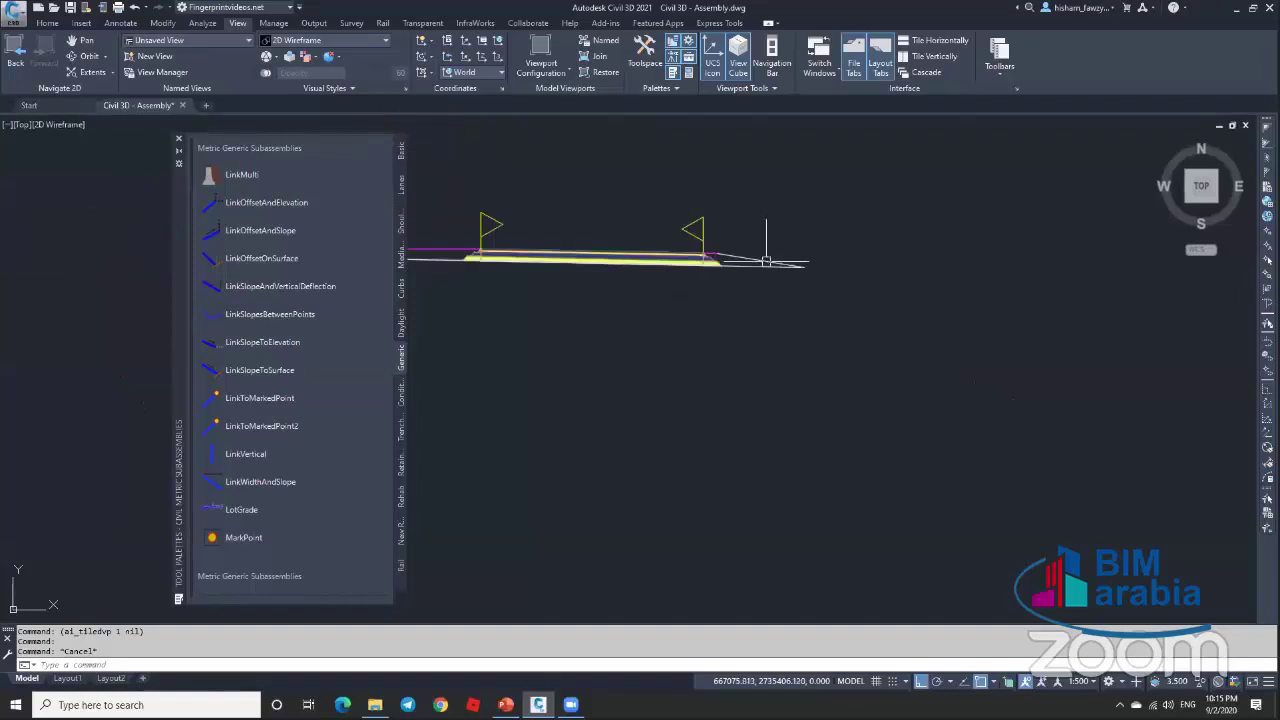
pyautogui.press('Escape')
pyautogui.scroll(-4, 777, 272)
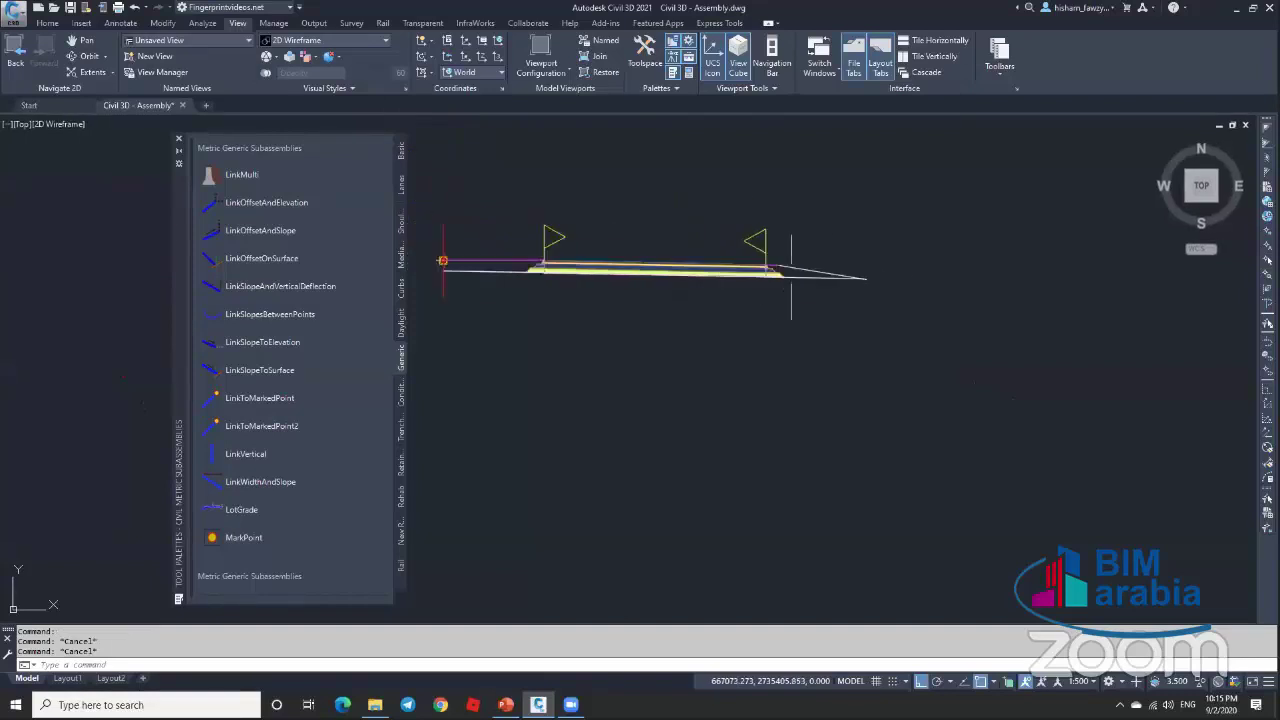
pyautogui.scroll(4, 563, 251)
pyautogui.click(565, 254)
pyautogui.scroll(-2, 618, 279)
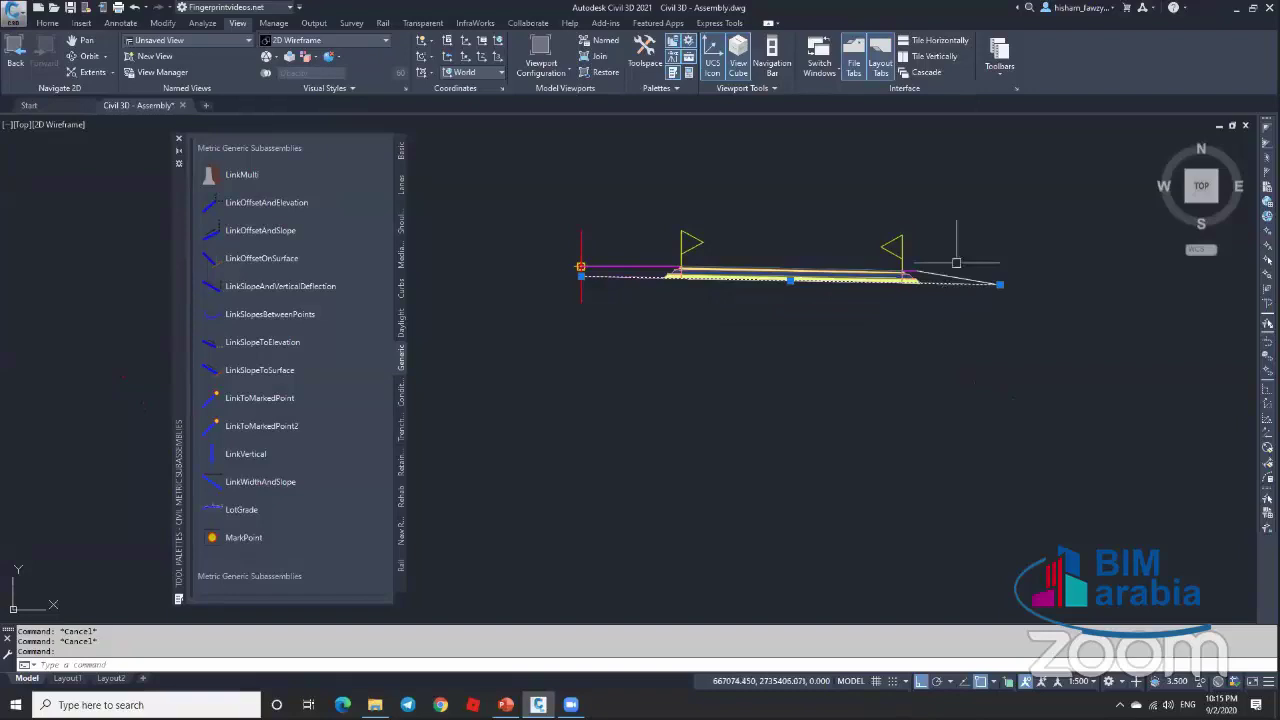
pyautogui.scroll(4, 956, 262)
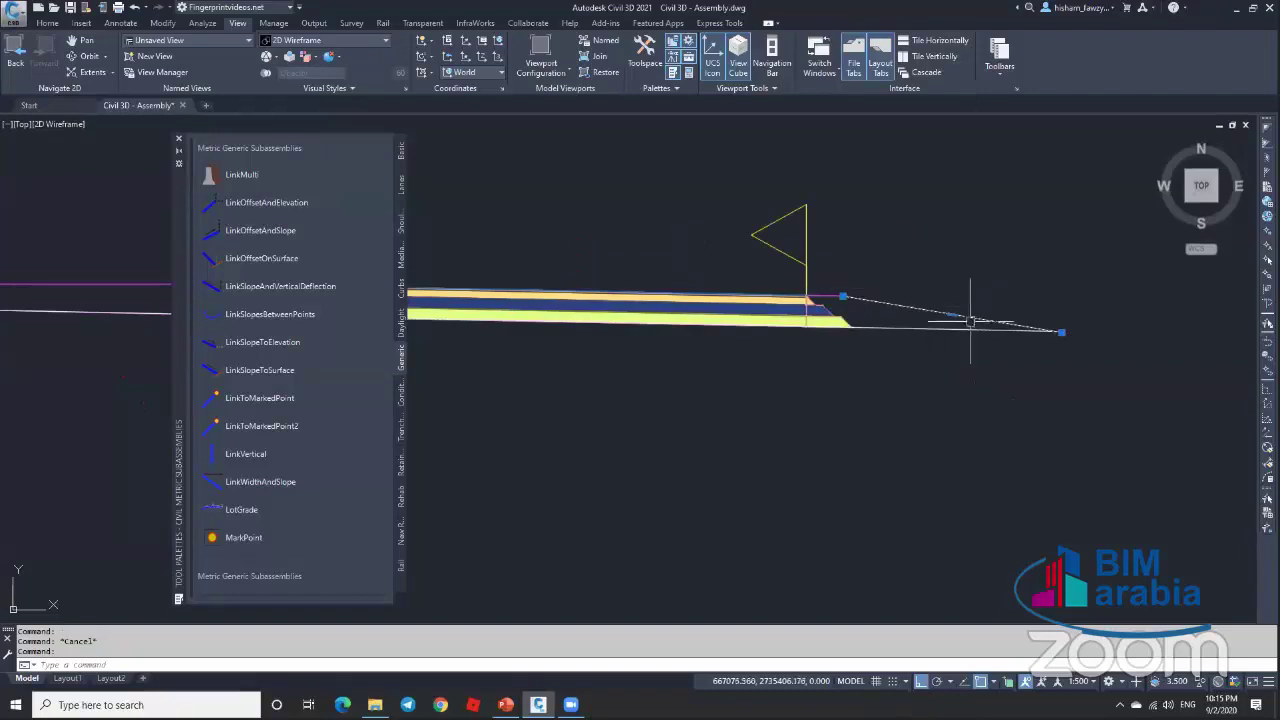
pyautogui.scroll(4, 1057, 323)
pyautogui.press('Escape')
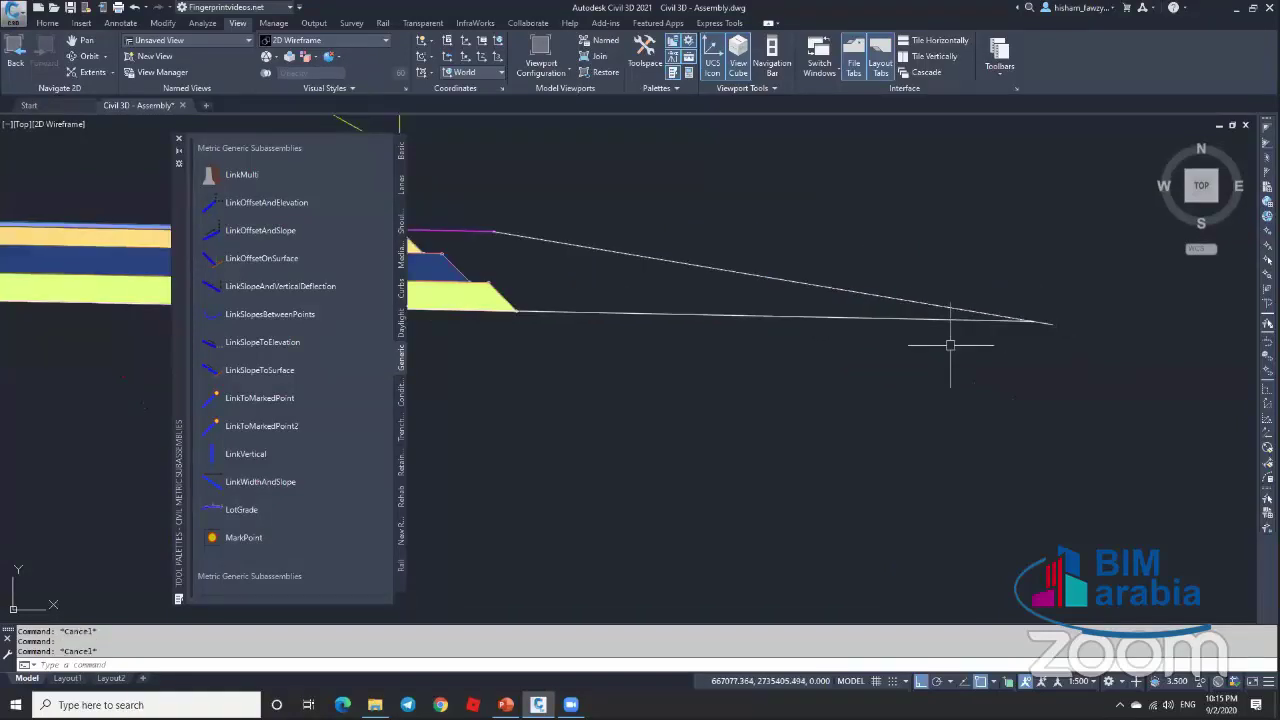
pyautogui.scroll(-2, 928, 314)
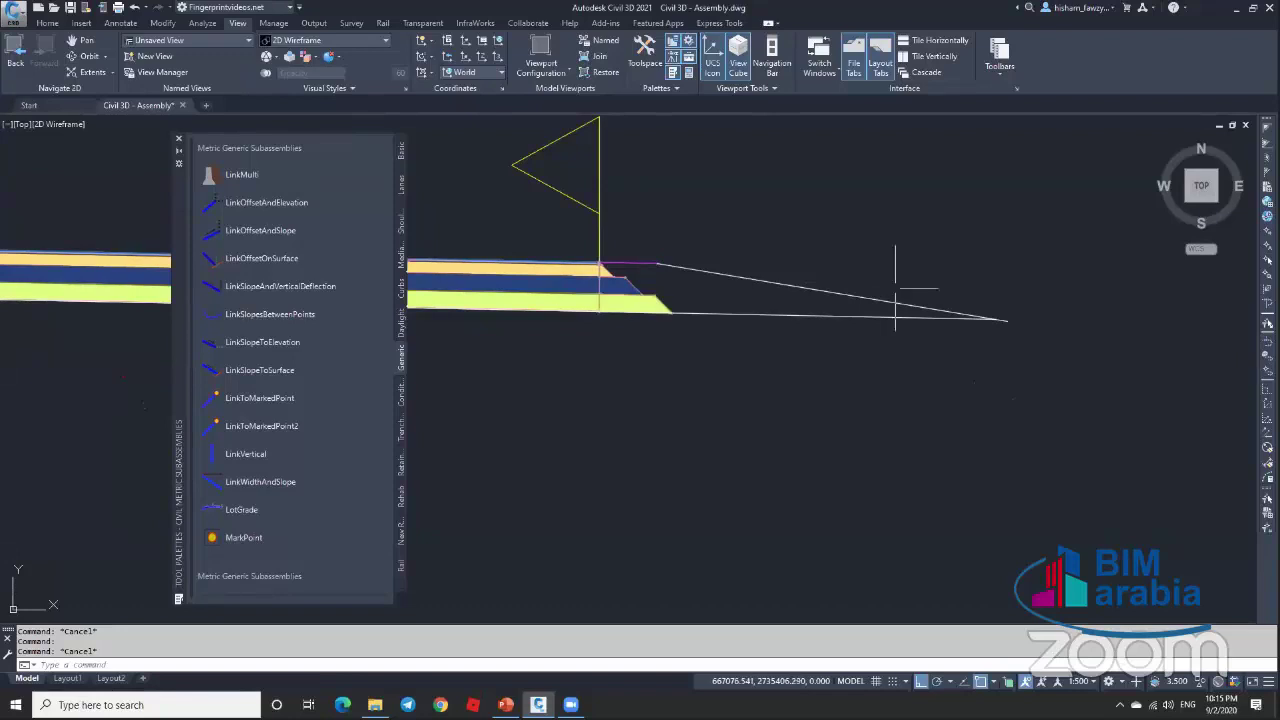
pyautogui.click(868, 220)
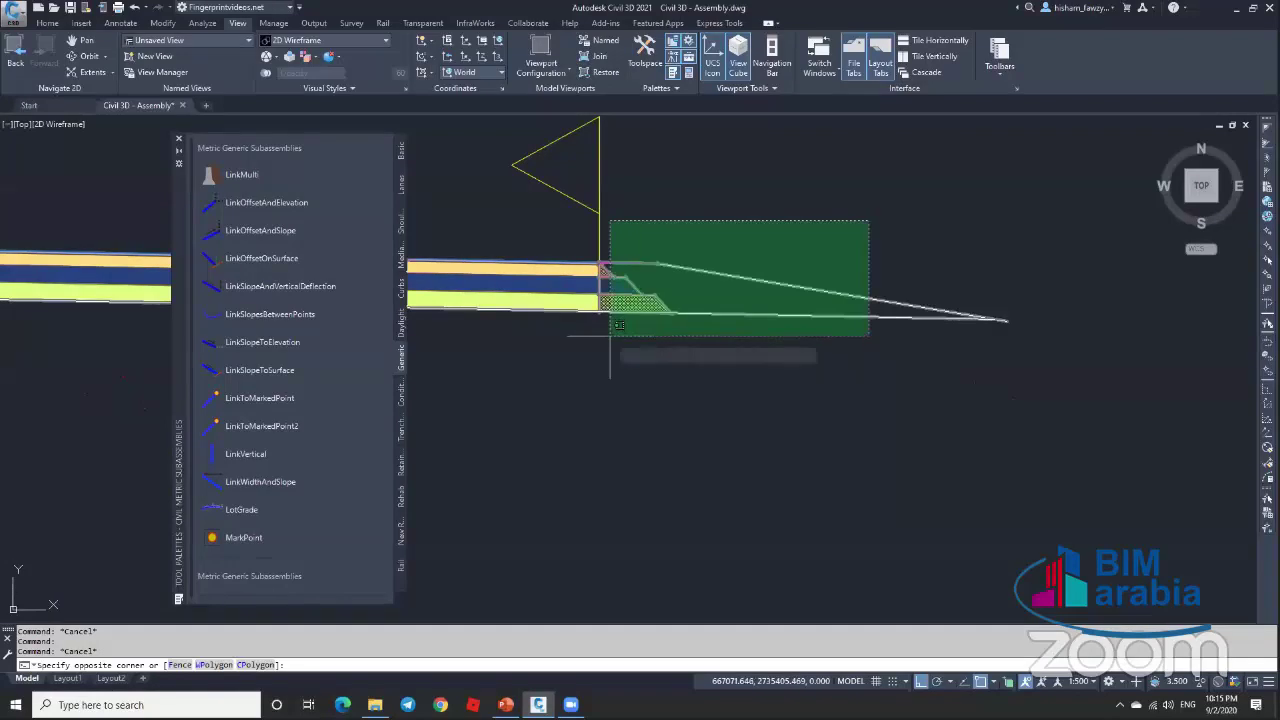
pyautogui.click(610, 335)
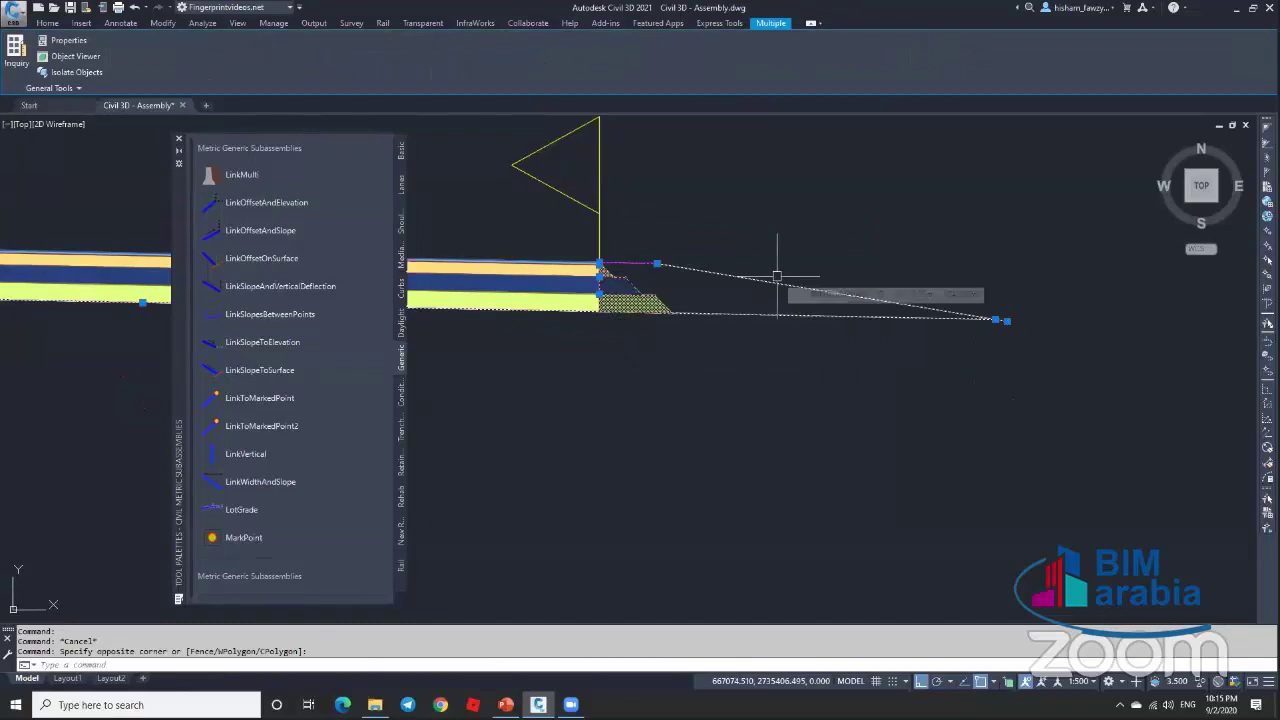
pyautogui.press('Escape')
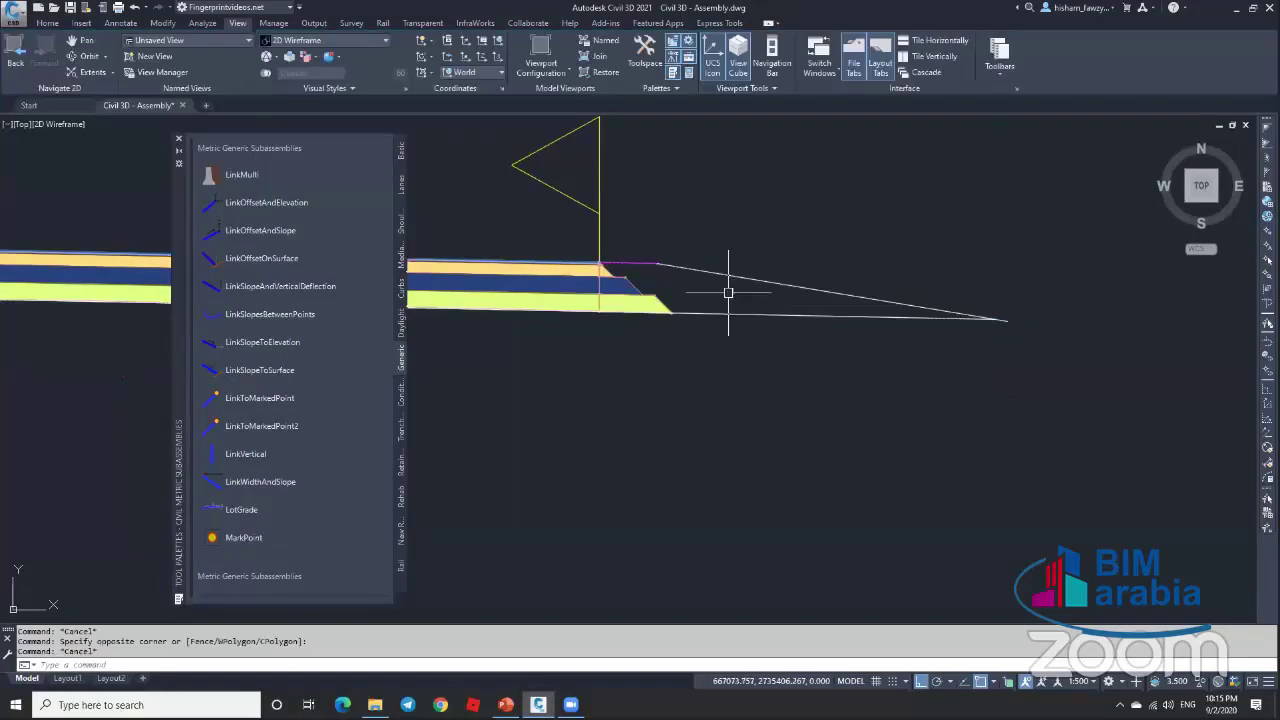
pyautogui.click(828, 295)
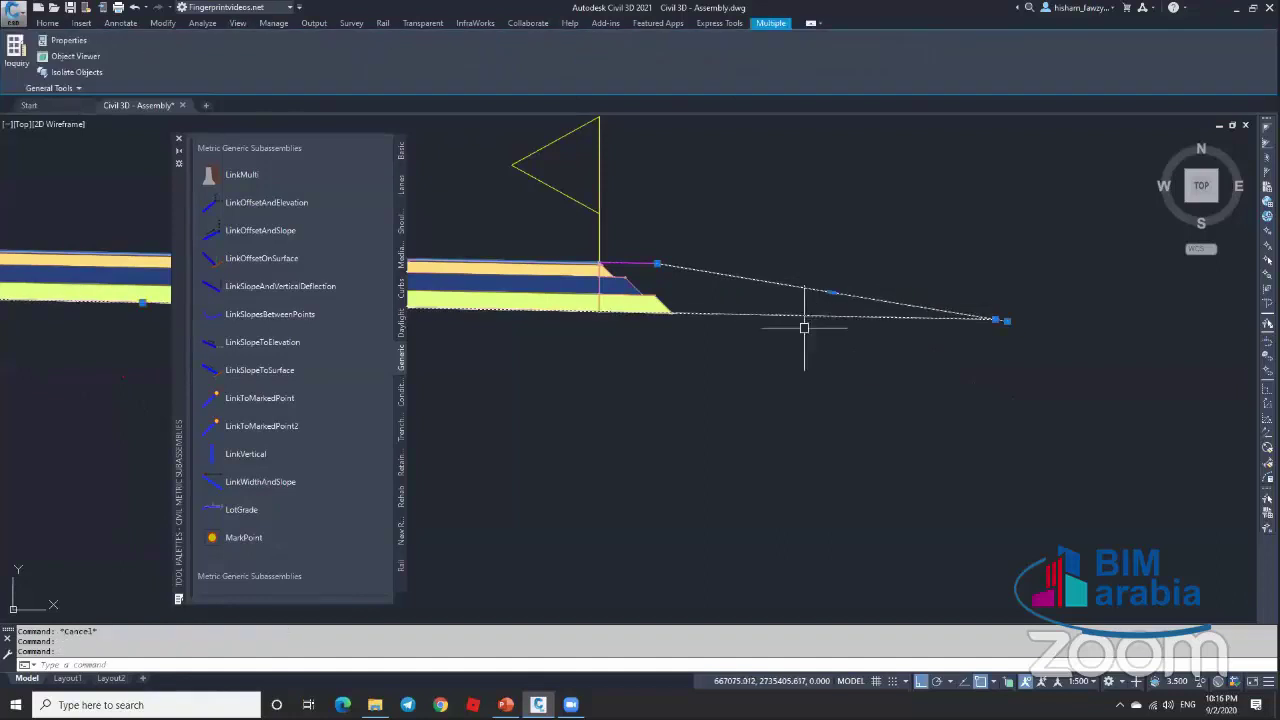
pyautogui.press('Escape')
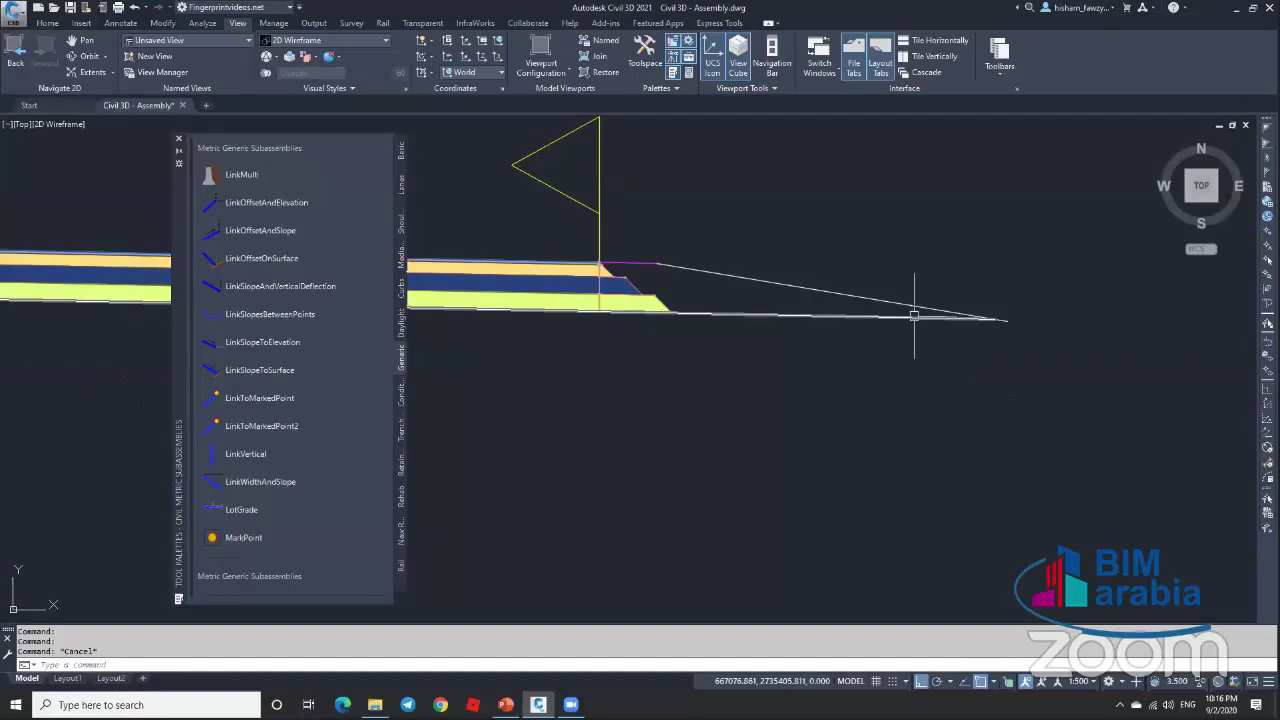
pyautogui.press('Escape')
pyautogui.click(834, 292)
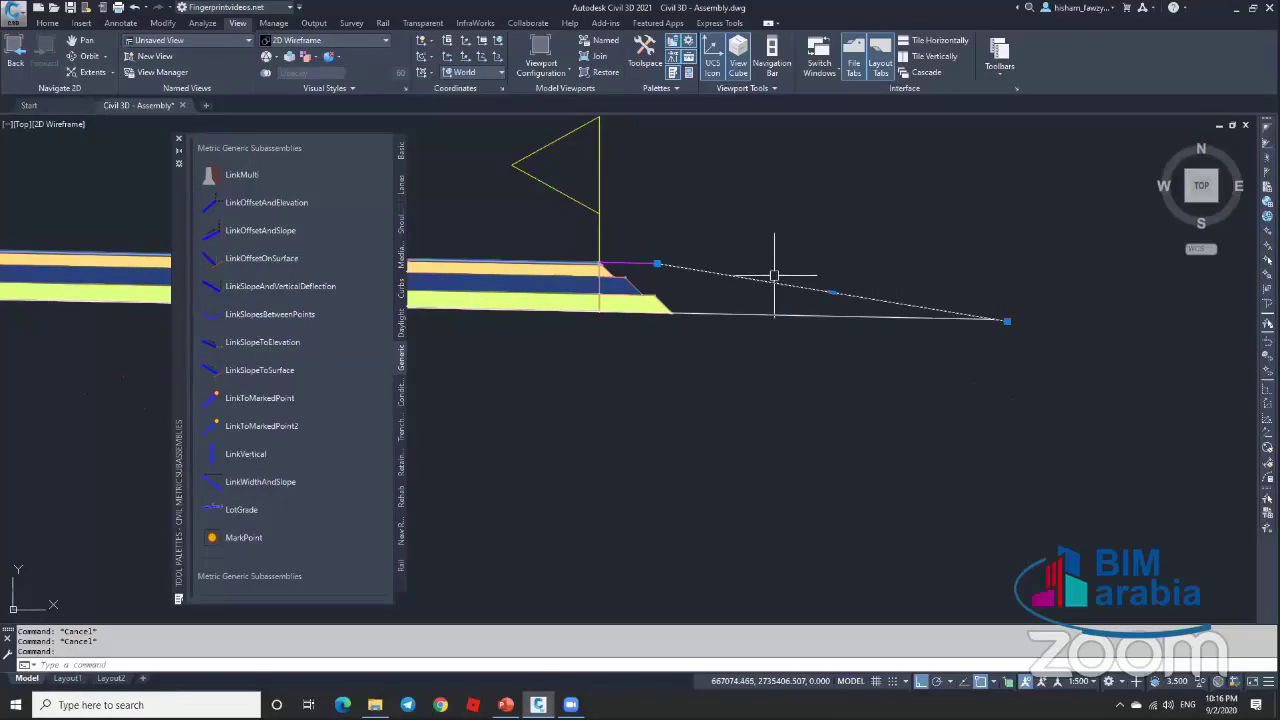
pyautogui.press('Escape')
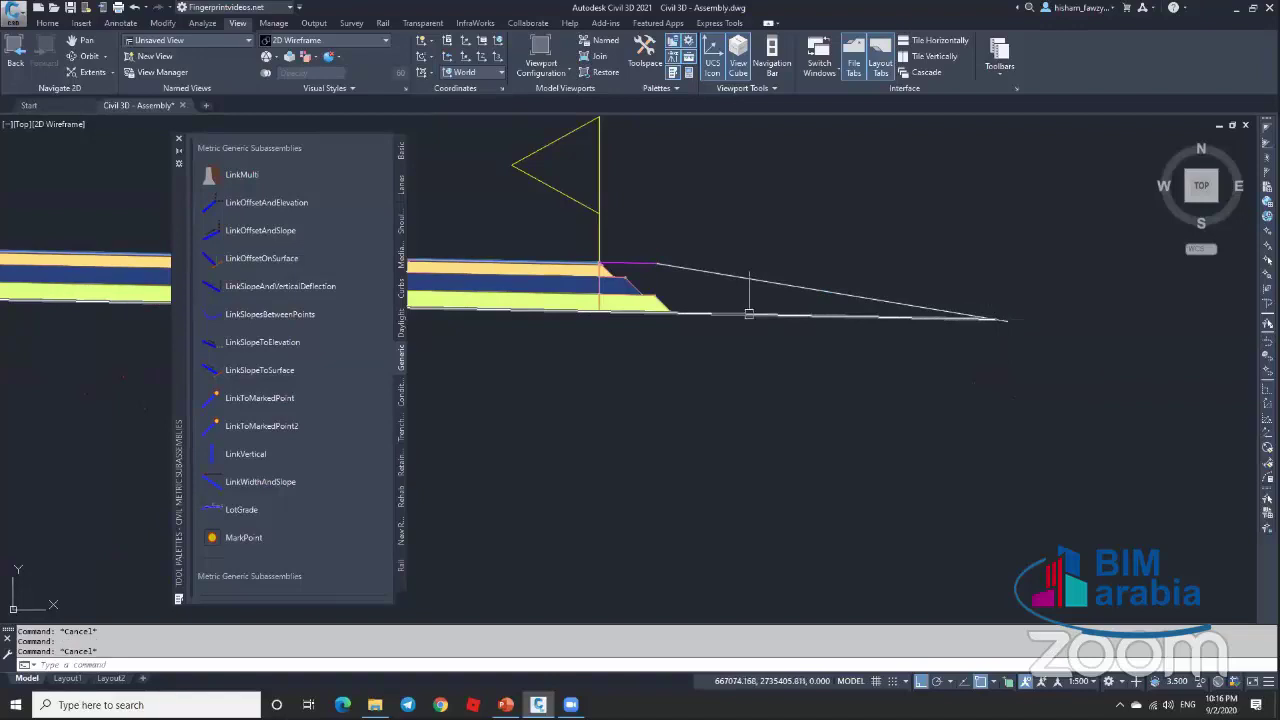
pyautogui.scroll(4, 704, 293)
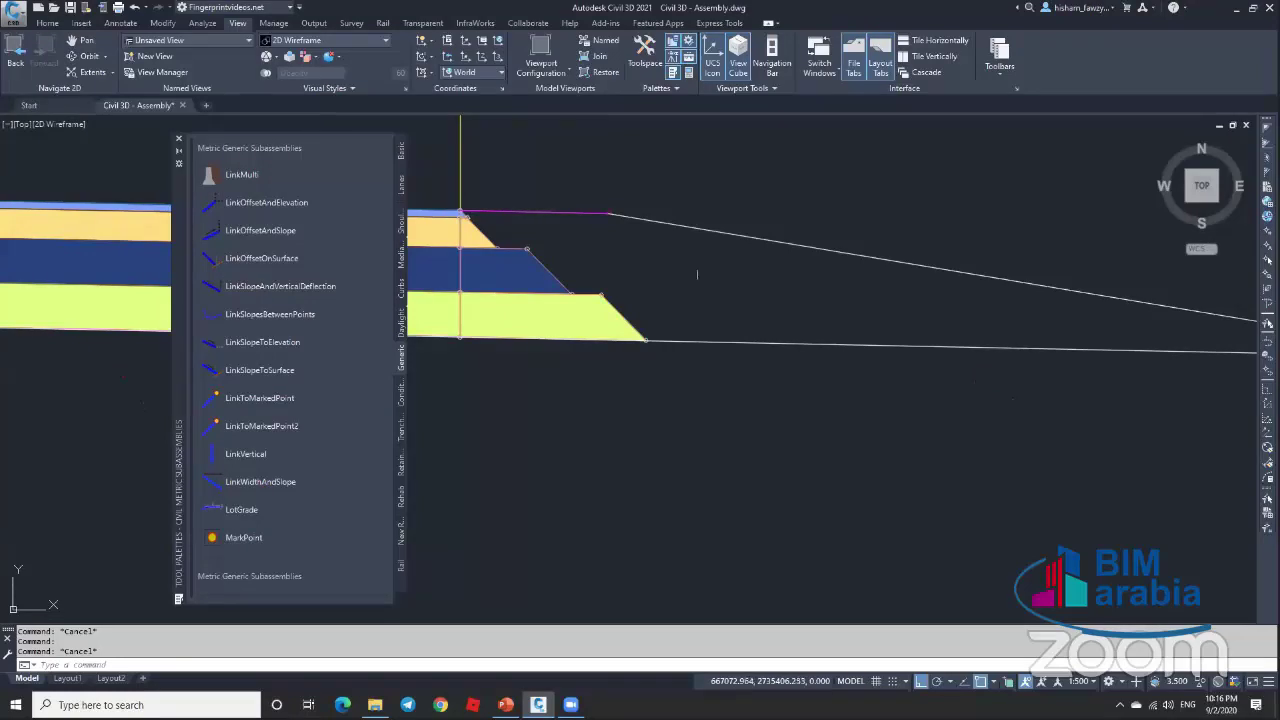
pyautogui.scroll(-5, 723, 271)
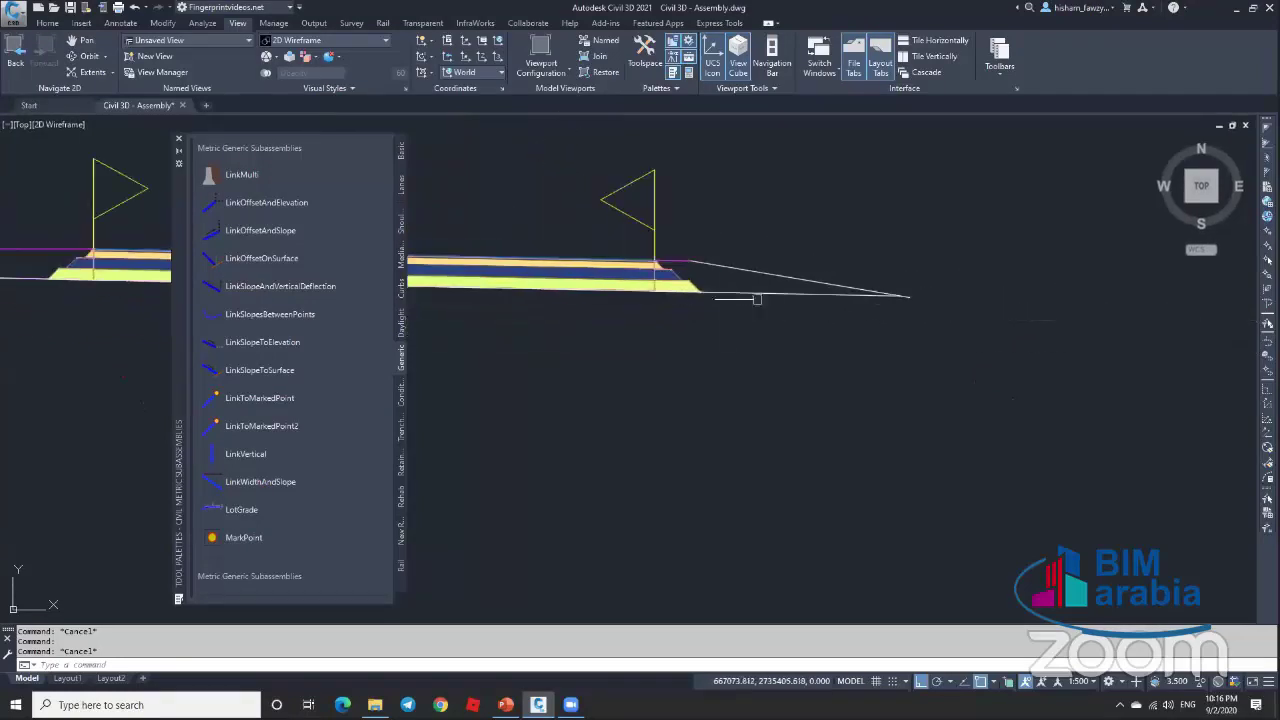
pyautogui.scroll(-3, 785, 300)
pyautogui.click(786, 303)
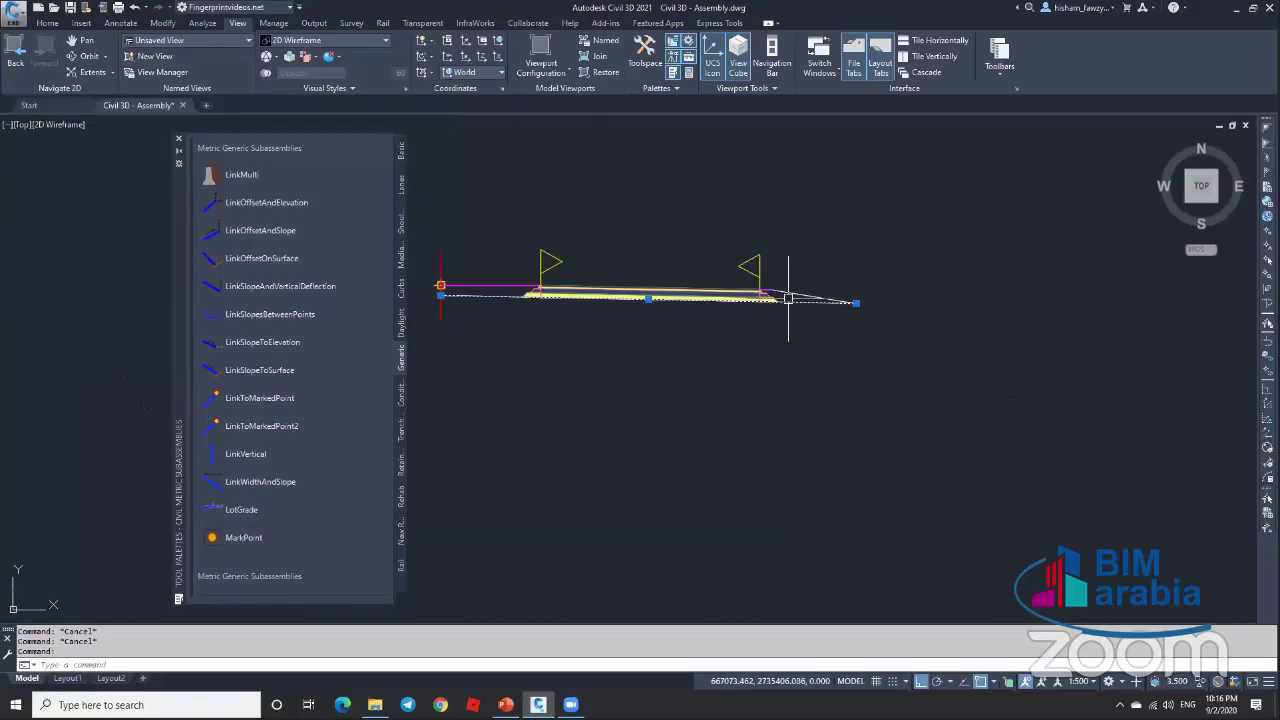
pyautogui.write('l')
pyautogui.press('BackSpace')
pyautogui.click(47, 22)
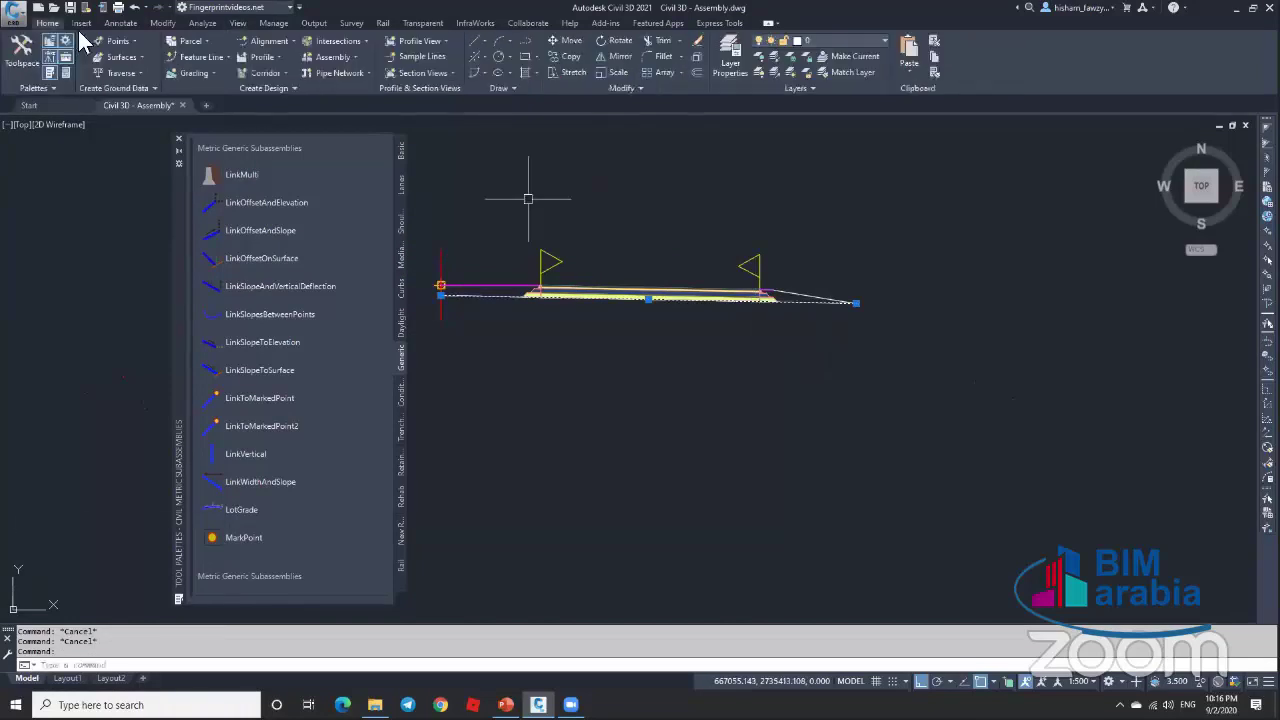
pyautogui.click(123, 23)
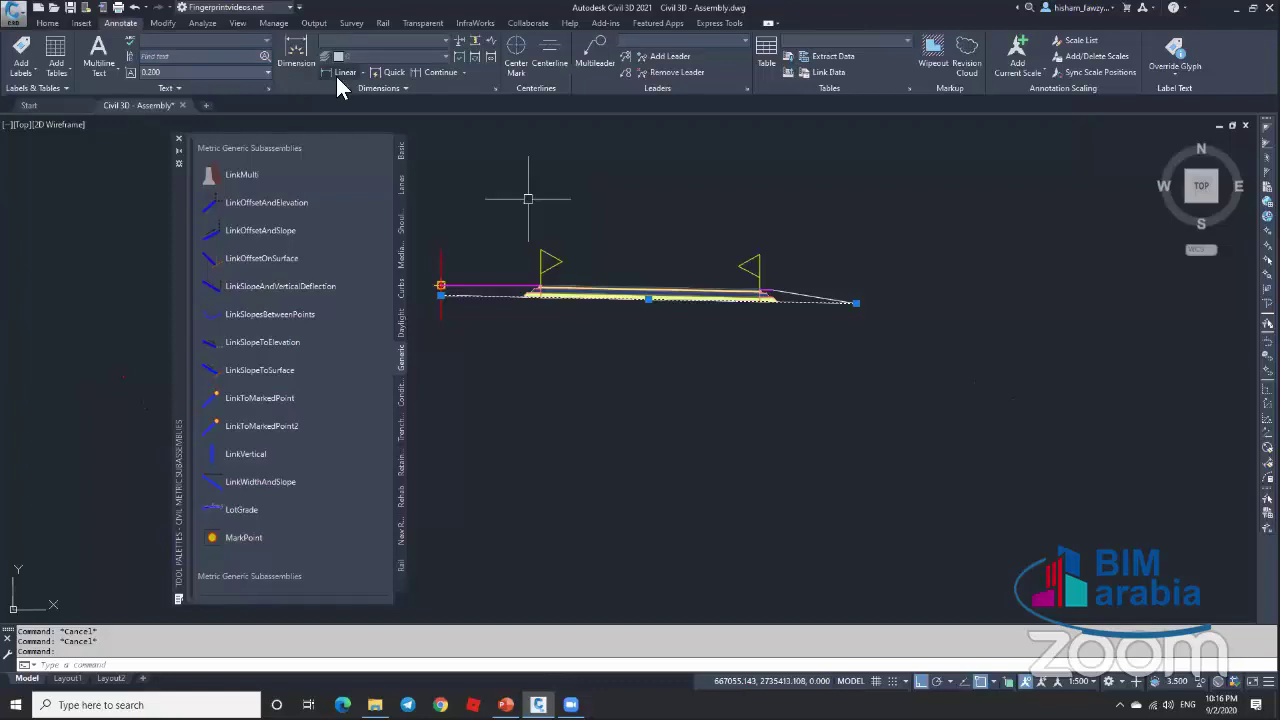
pyautogui.click(296, 52)
pyautogui.press('Return')
pyautogui.click(795, 298)
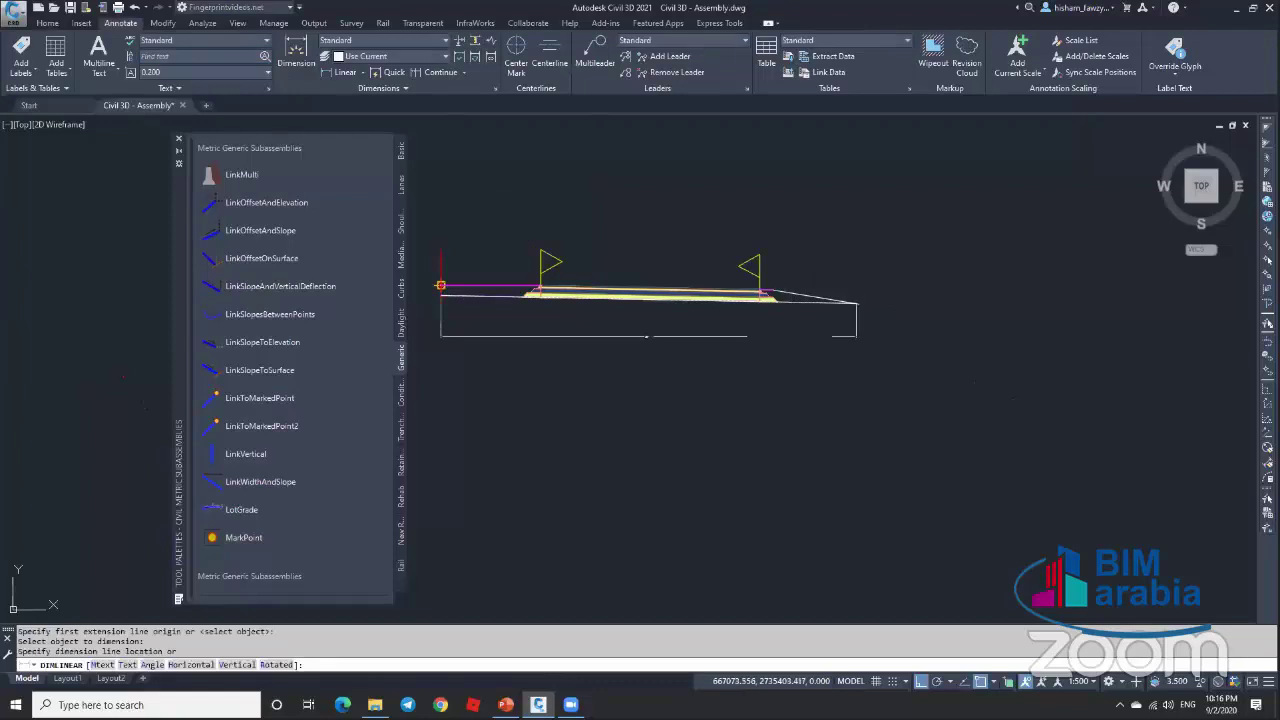
pyautogui.click(643, 337)
pyautogui.scroll(5, 654, 337)
pyautogui.scroll(2, 618, 345)
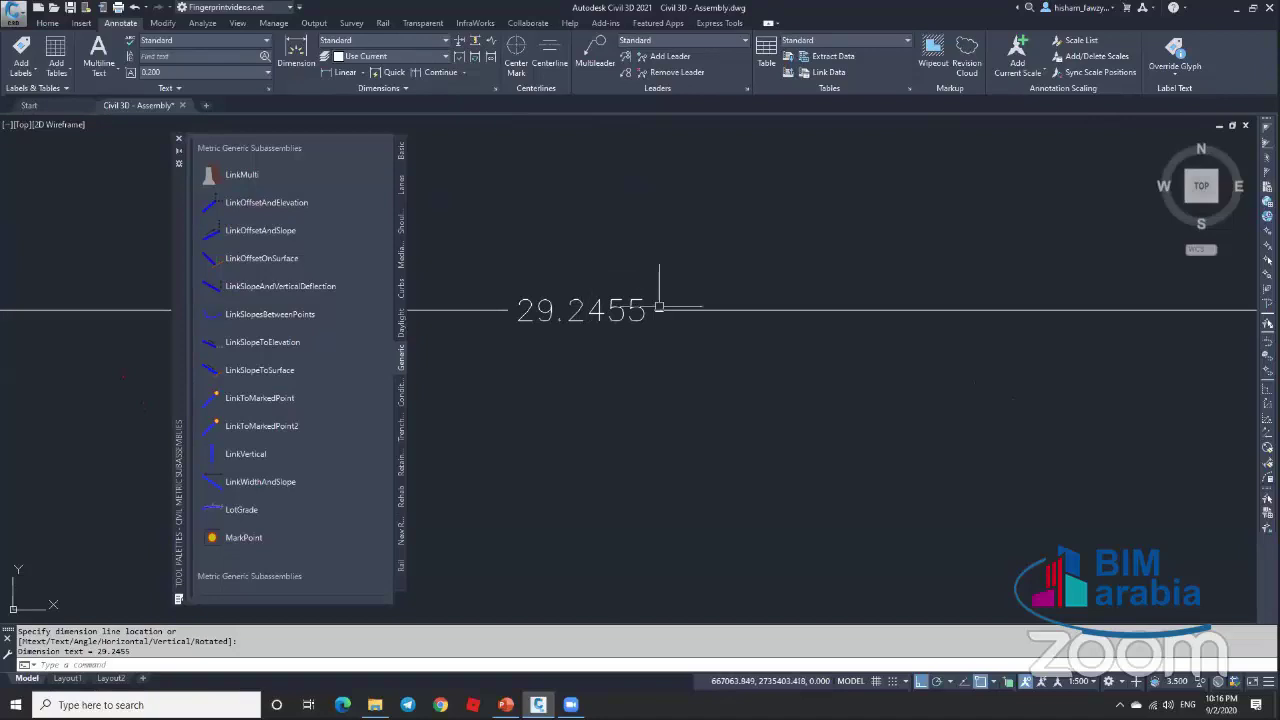
pyautogui.click(795, 289)
pyautogui.click(737, 342)
pyautogui.press('Delete')
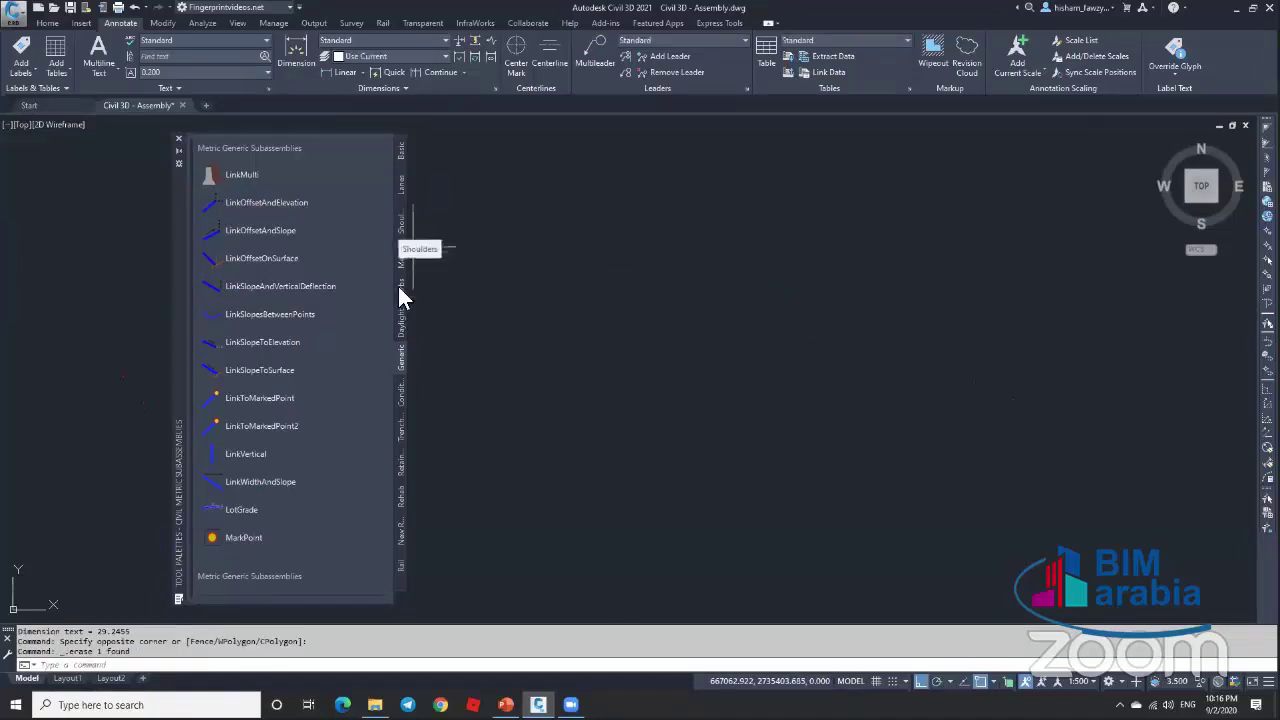
# Step: Pick GenericPavementStructure from the Lanes palette and set Width 29.245 and Shift Width 0
pyautogui.click(401, 195)
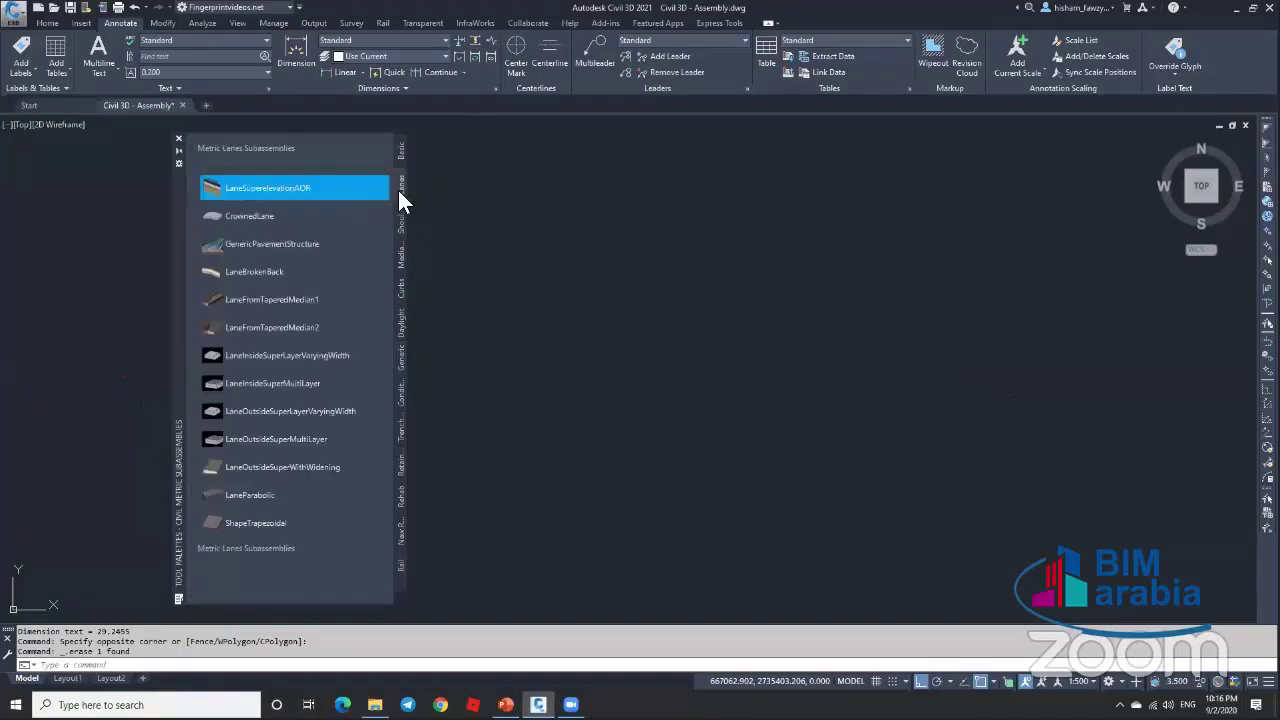
pyautogui.click(320, 244)
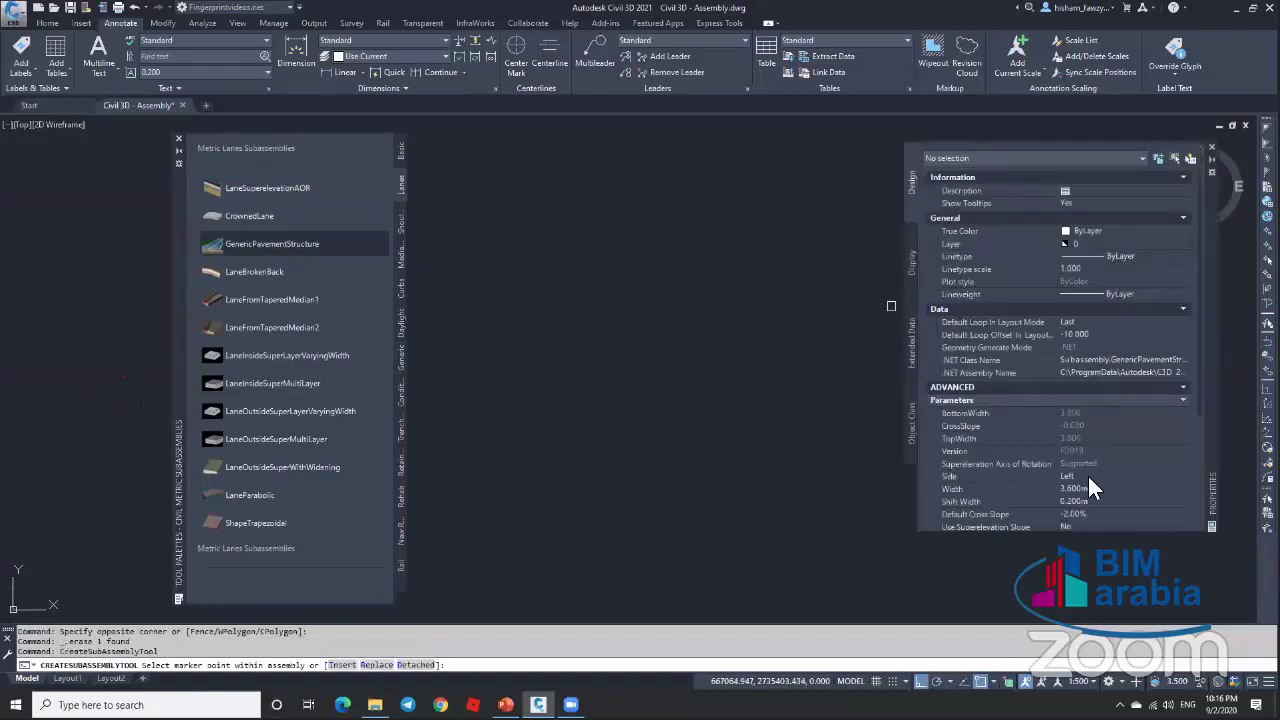
pyautogui.click(1092, 488)
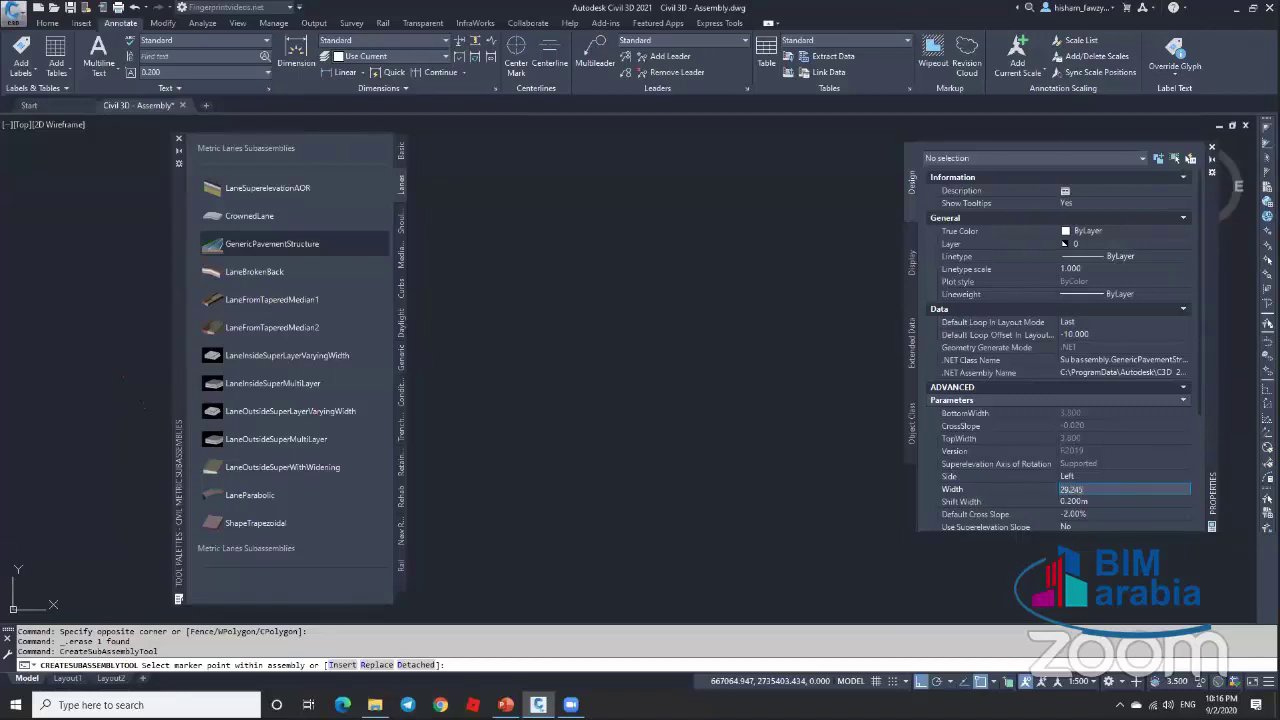
pyautogui.write('29.245')
pyautogui.click(1094, 503)
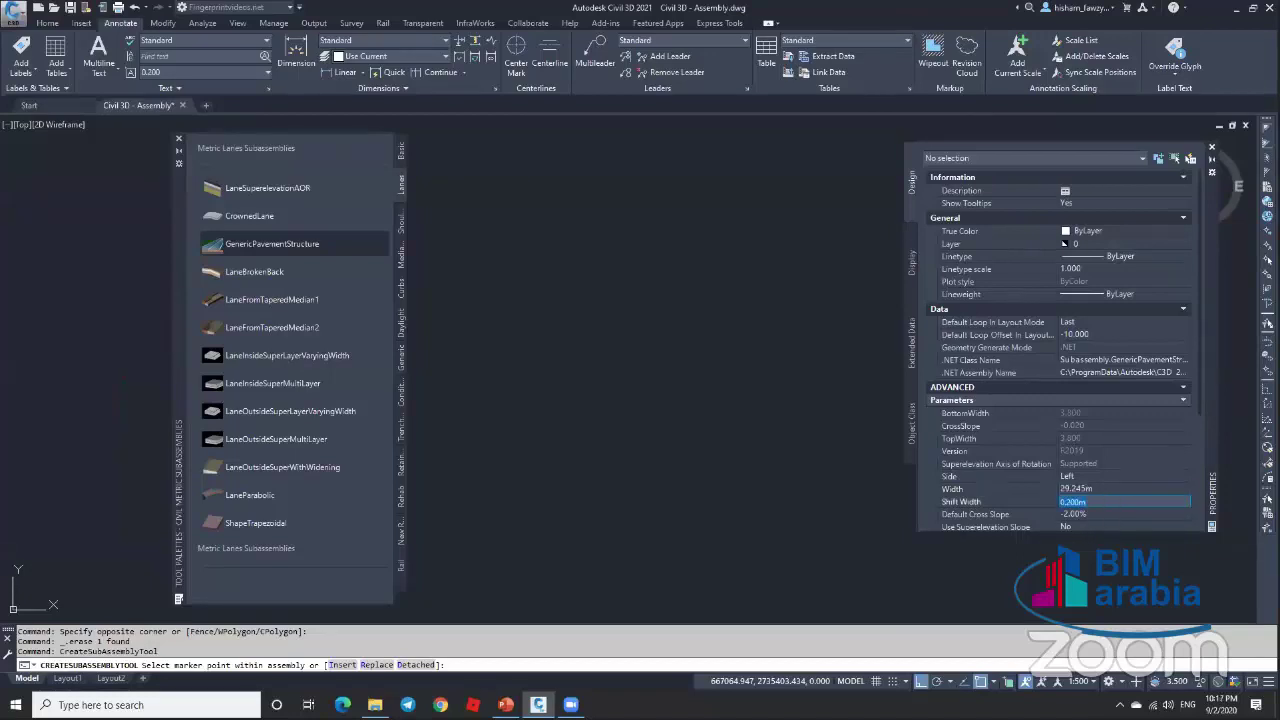
pyautogui.write('0')
pyautogui.click(1112, 512)
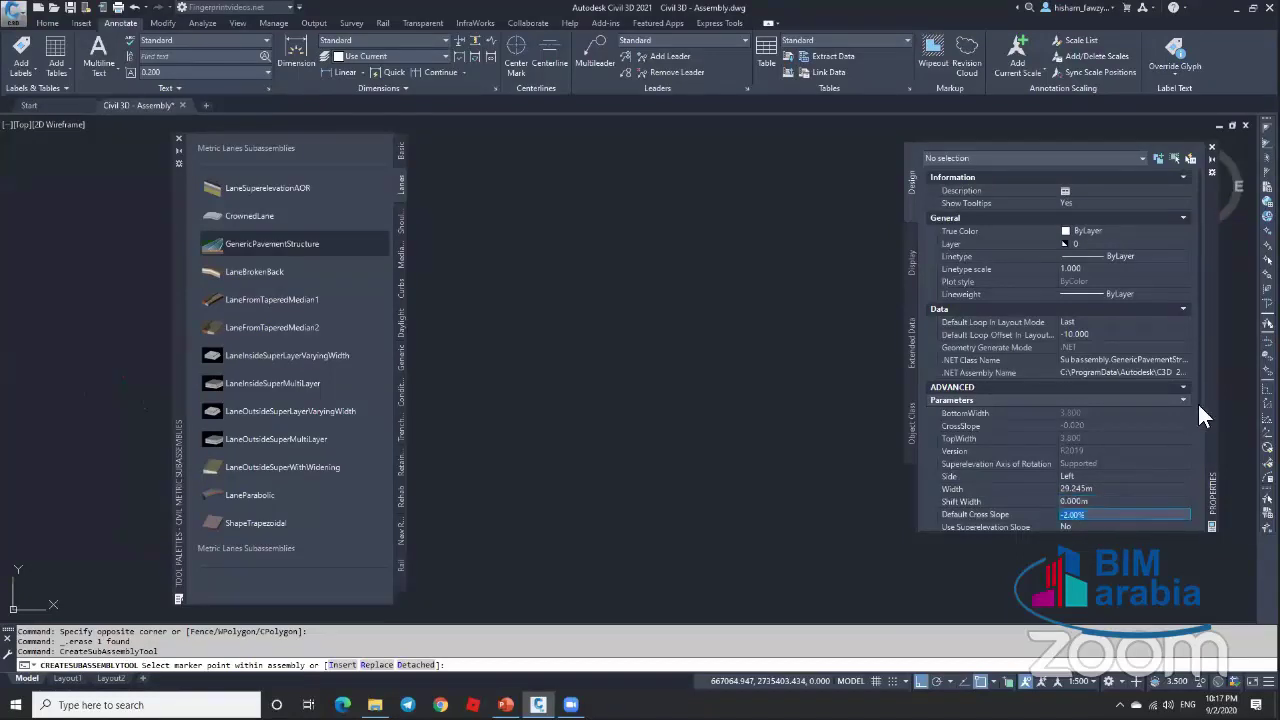
# Step: Set DeflectOuterVerticalFace Yes, Outer Edge Slope 6:1, Shape Codes SubBase and BottomLink Codes Datum
pyautogui.moveTo(1199, 405); pyautogui.dragTo(1199, 520)
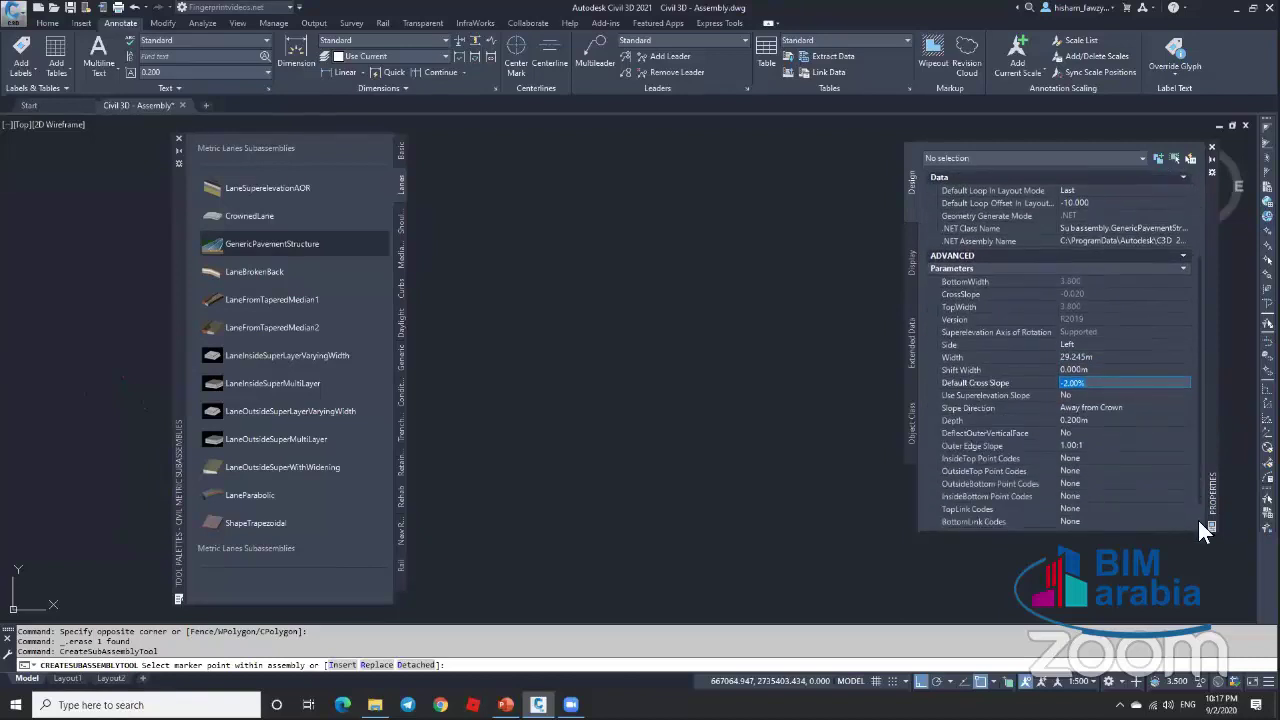
pyautogui.click(1098, 432)
pyautogui.click(1098, 432)
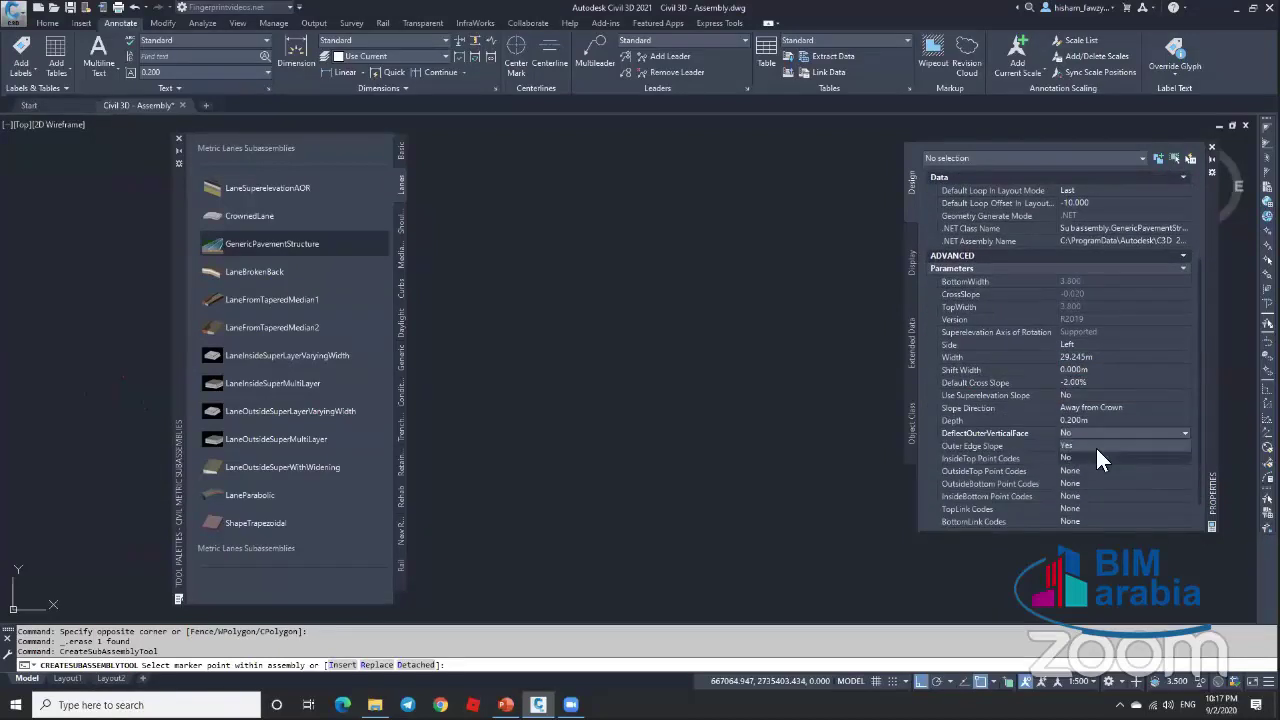
pyautogui.click(1106, 444)
pyautogui.click(1108, 446)
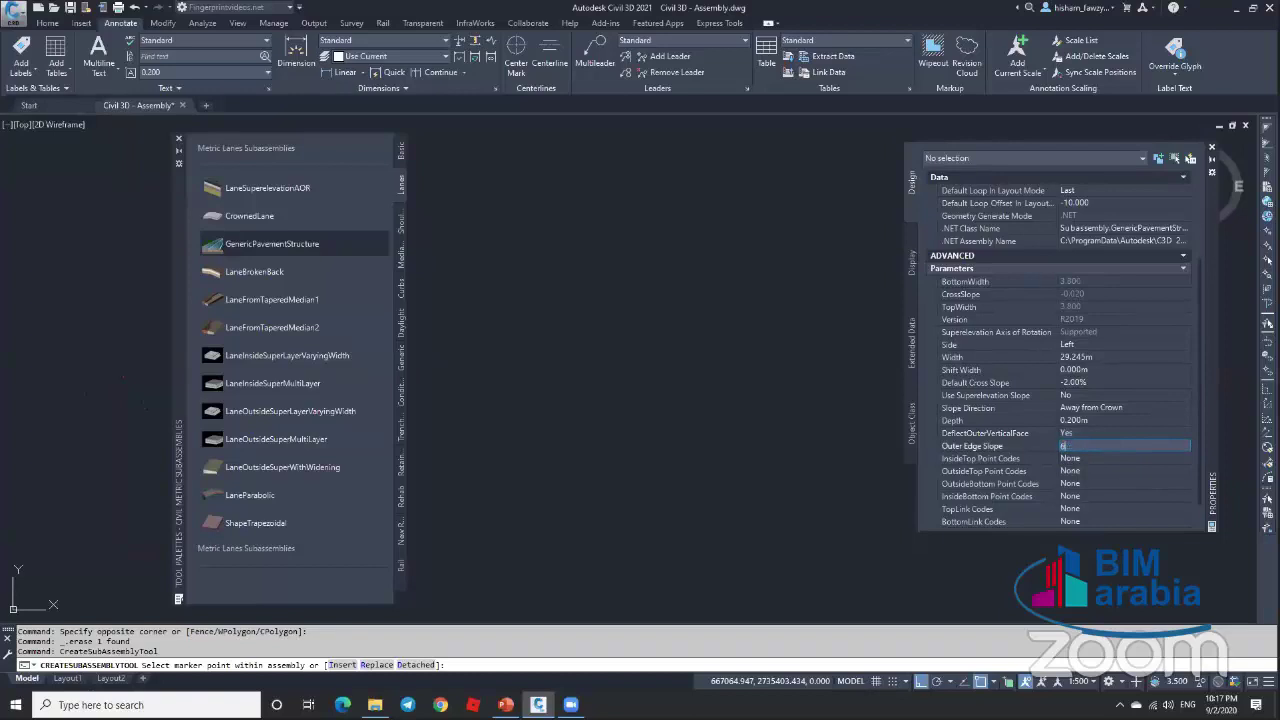
pyautogui.write('6')
pyautogui.press('Tab')
pyautogui.scroll(-1, 1055, 472)
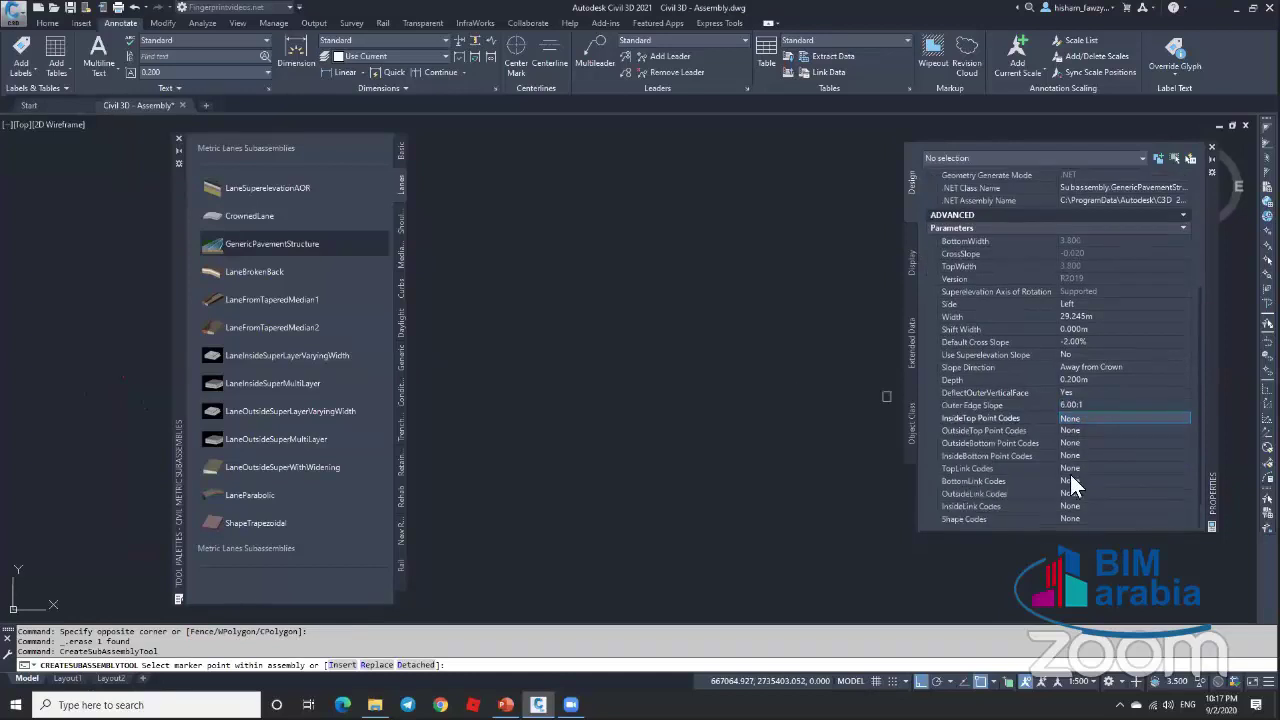
pyautogui.click(1102, 518)
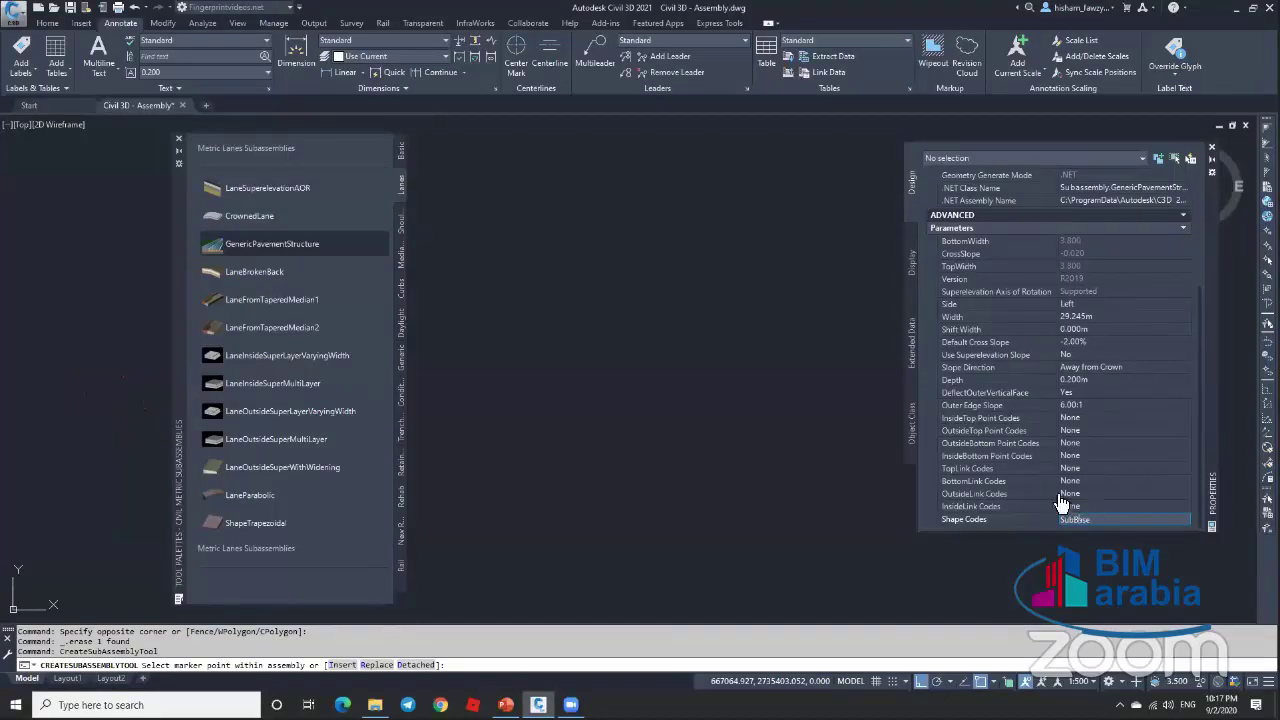
pyautogui.click(1092, 481)
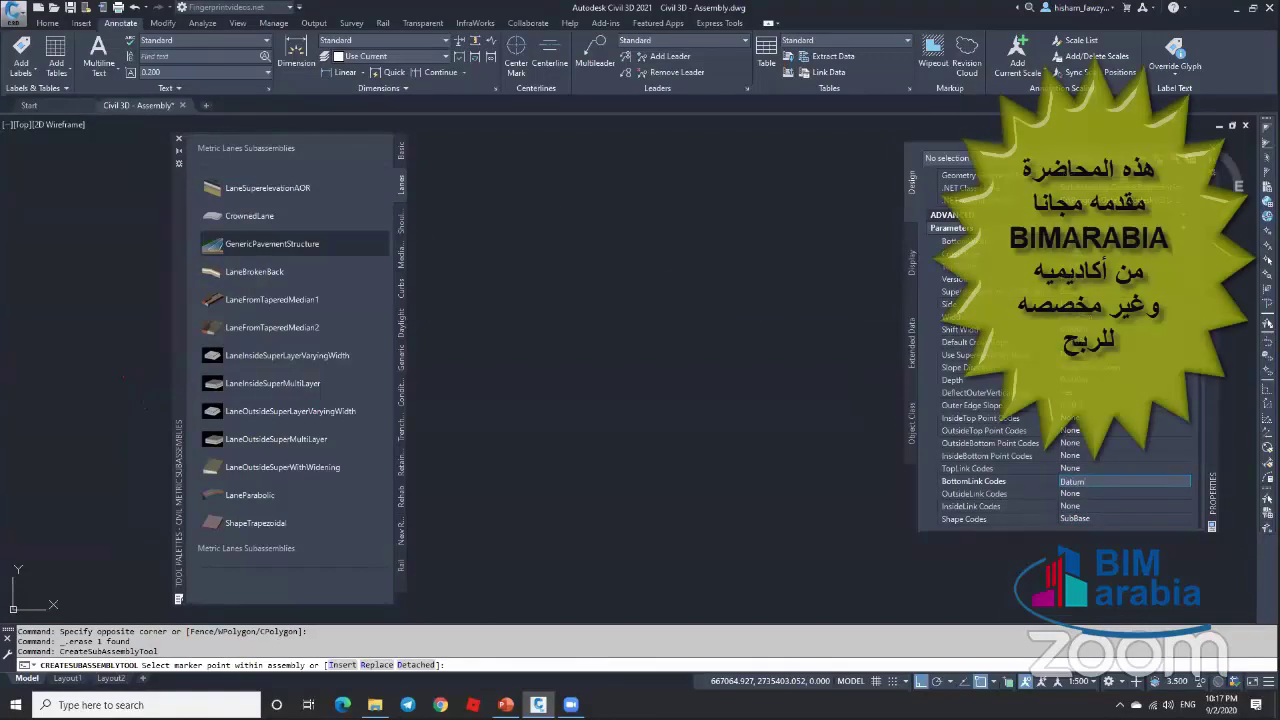
pyautogui.scroll(6, 437, 349)
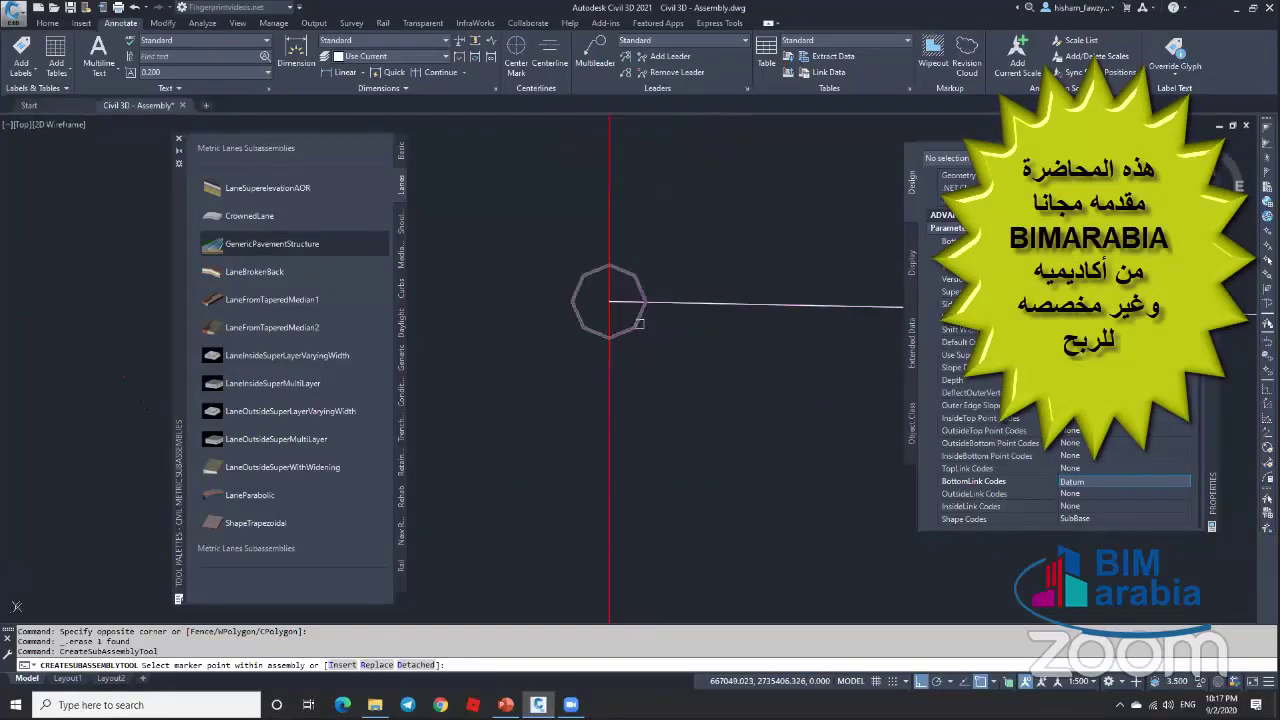
# Step: Mirror the pavement subassembly onto the right side and delete the left copy
pyautogui.press('Escape')
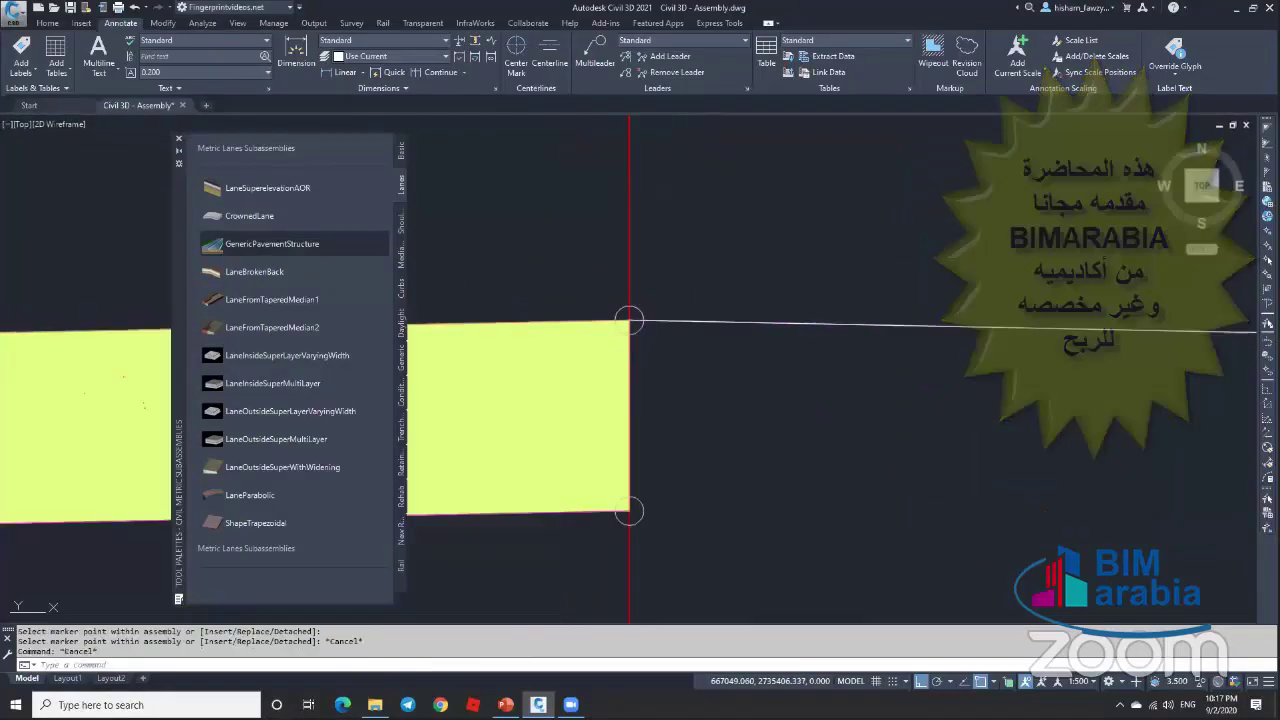
pyautogui.scroll(-3, 731, 349)
pyautogui.click(650, 365)
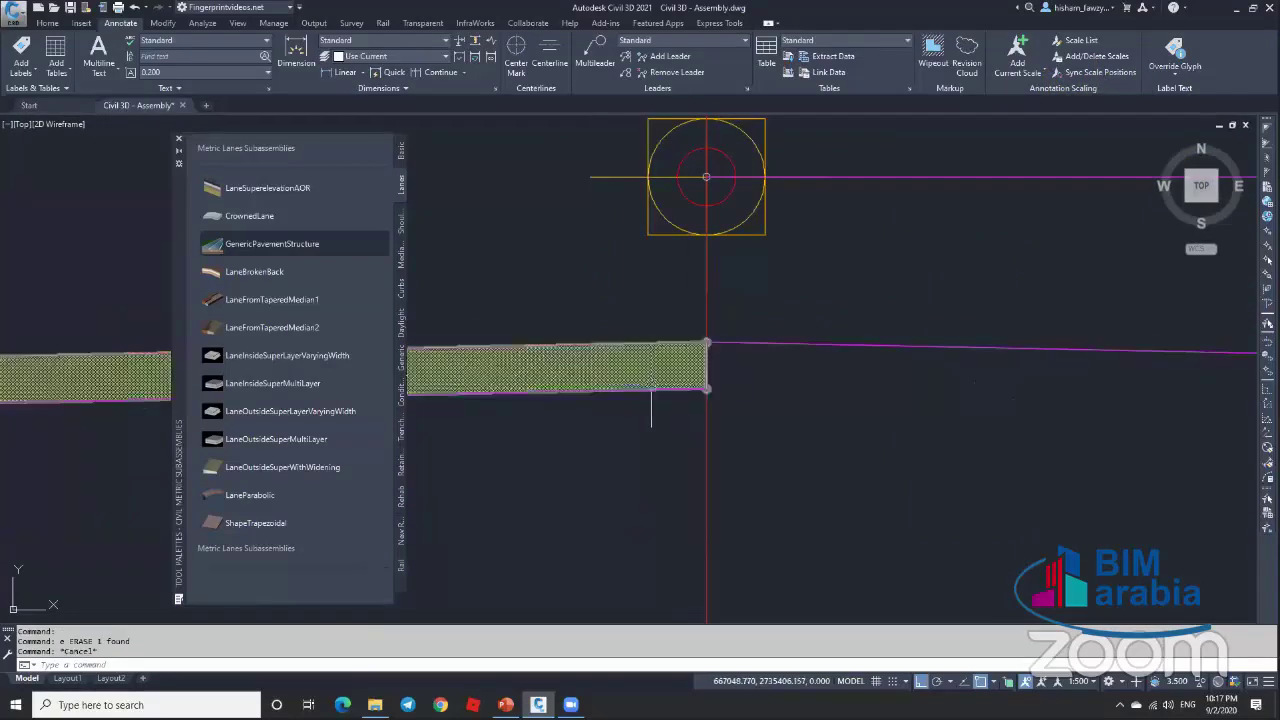
pyautogui.hotkey('ctrl', '1')
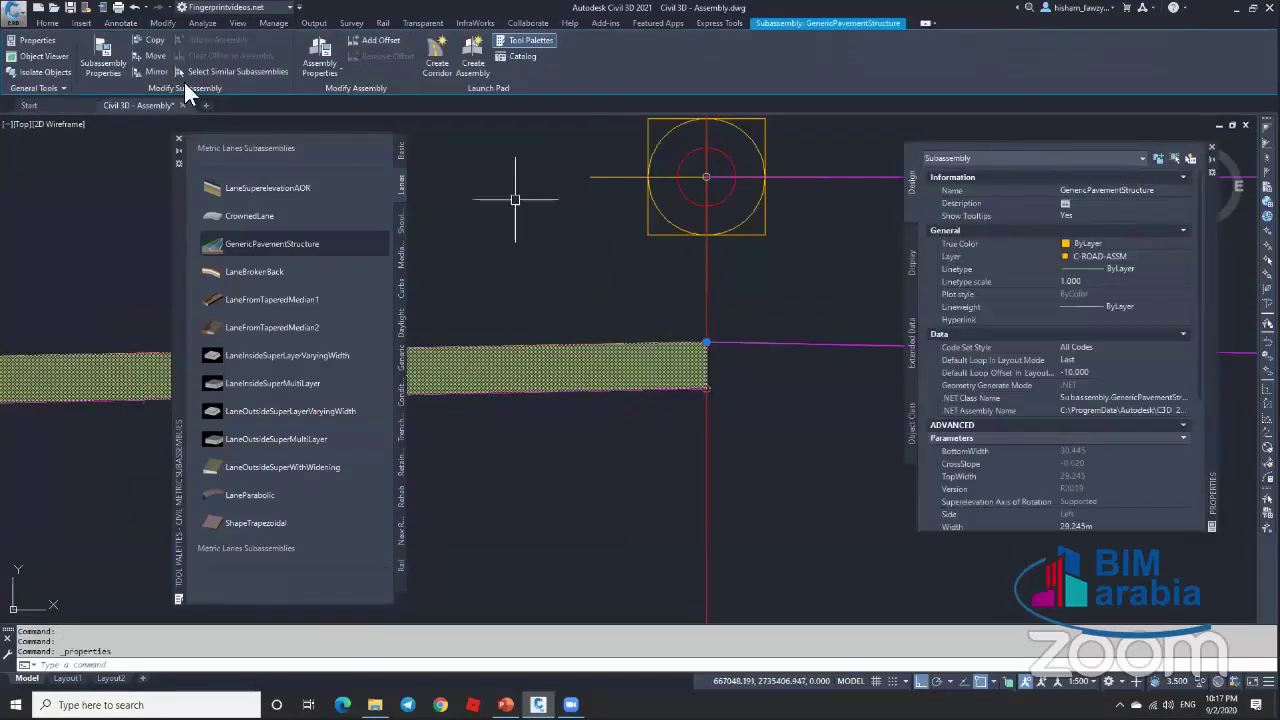
pyautogui.click(158, 72)
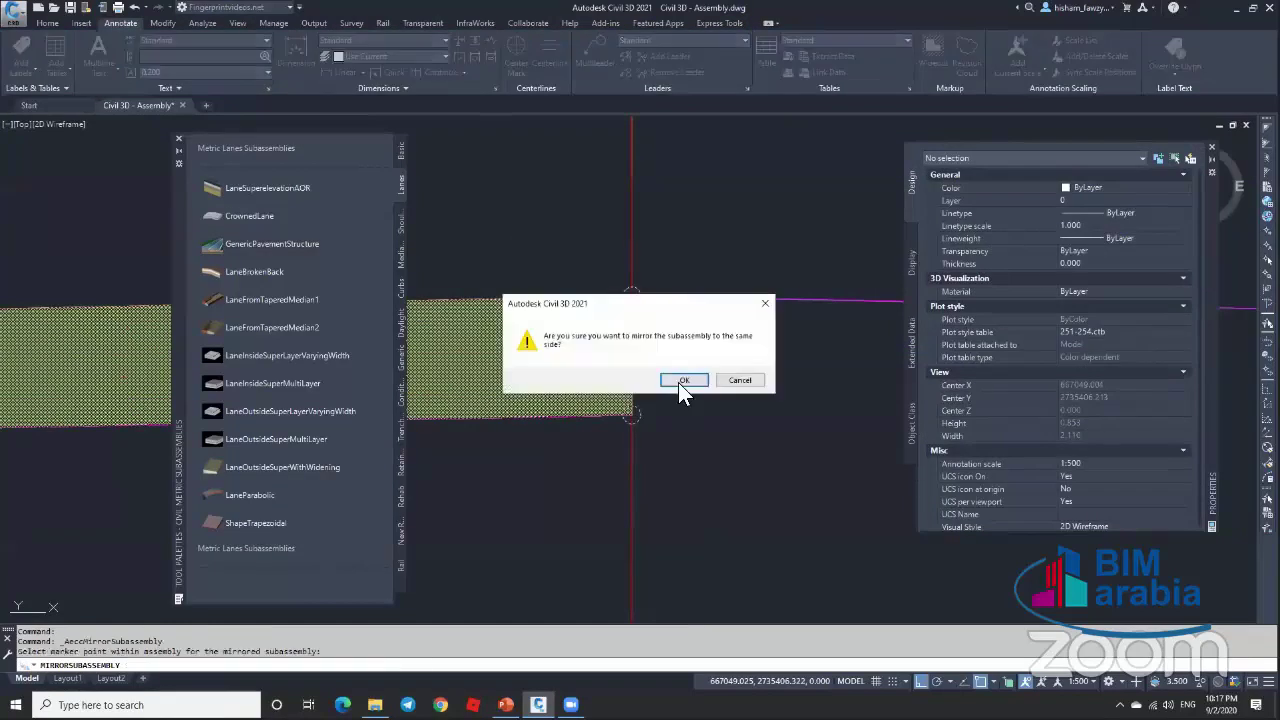
pyautogui.click(678, 382)
pyautogui.press('Escape')
pyautogui.press('Escape')
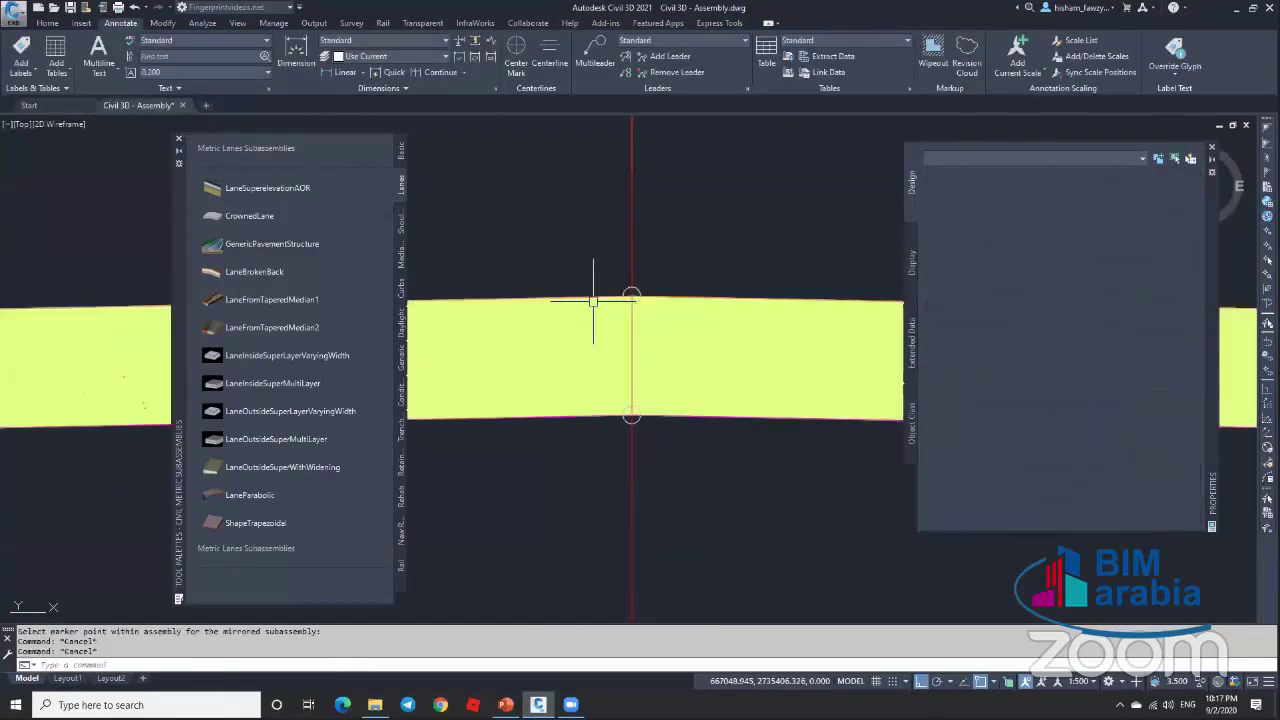
pyautogui.click(593, 301)
pyautogui.press('Delete')
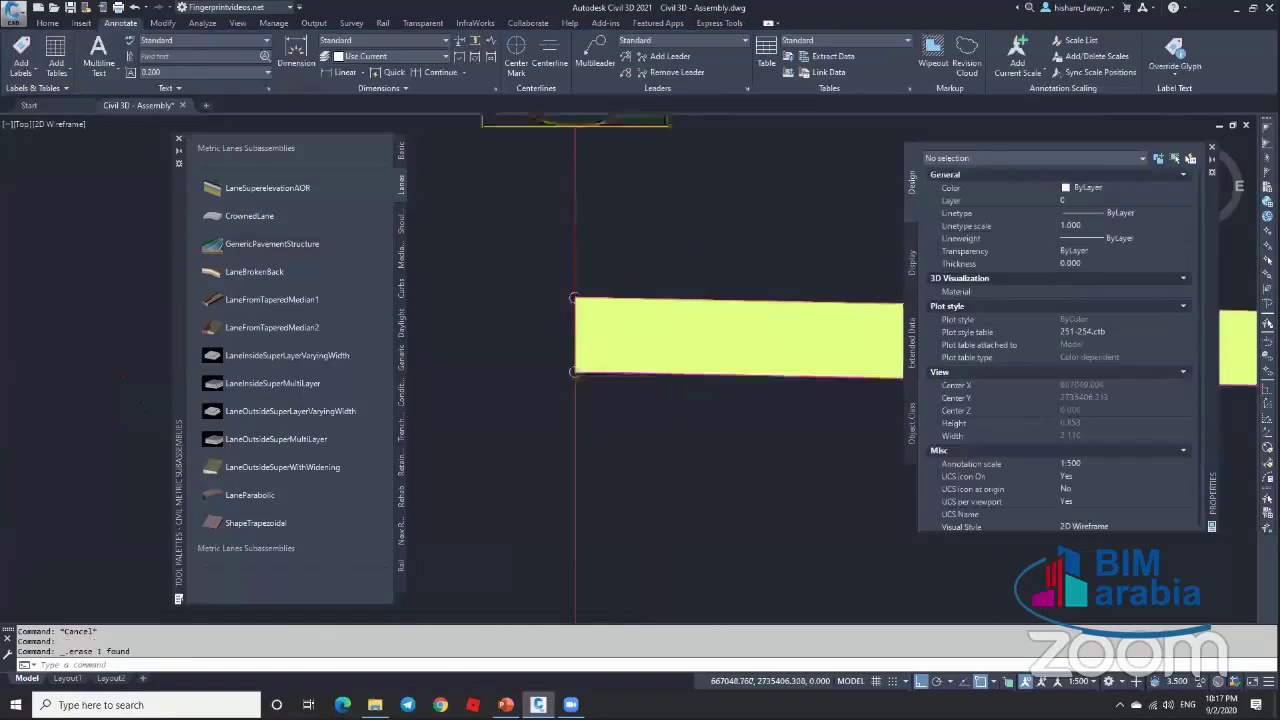
# Step: Lengthen the sloped guide line from its end grip past the pavement's pointed end
pyautogui.scroll(5, 680, 298)
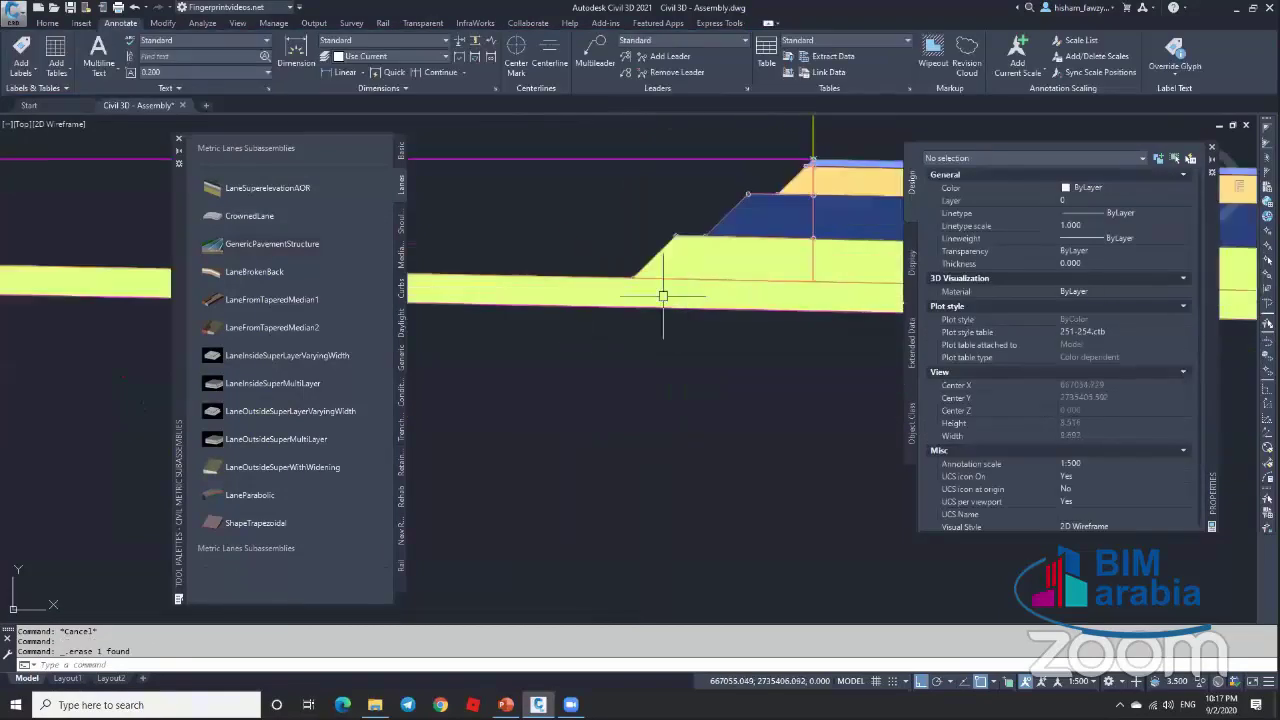
pyautogui.scroll(-2, 600, 294)
pyautogui.scroll(-3, 603, 300)
pyautogui.scroll(4, 829, 280)
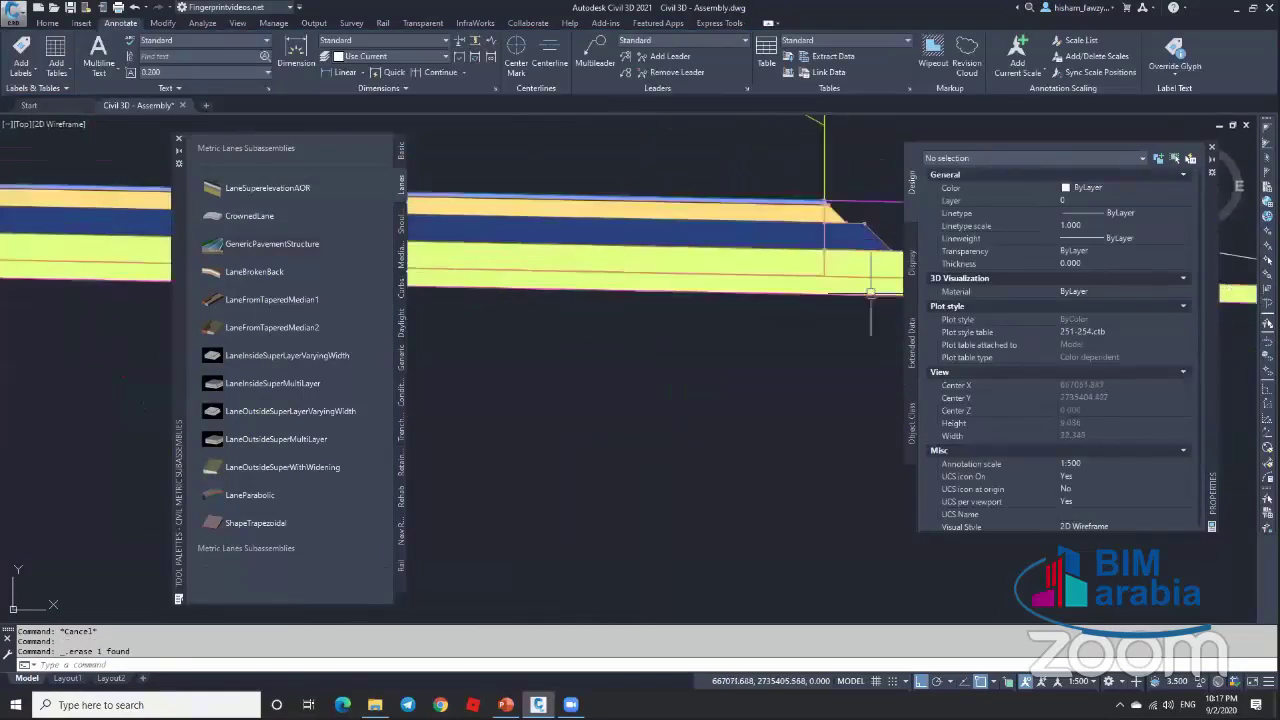
pyautogui.scroll(-2, 845, 265)
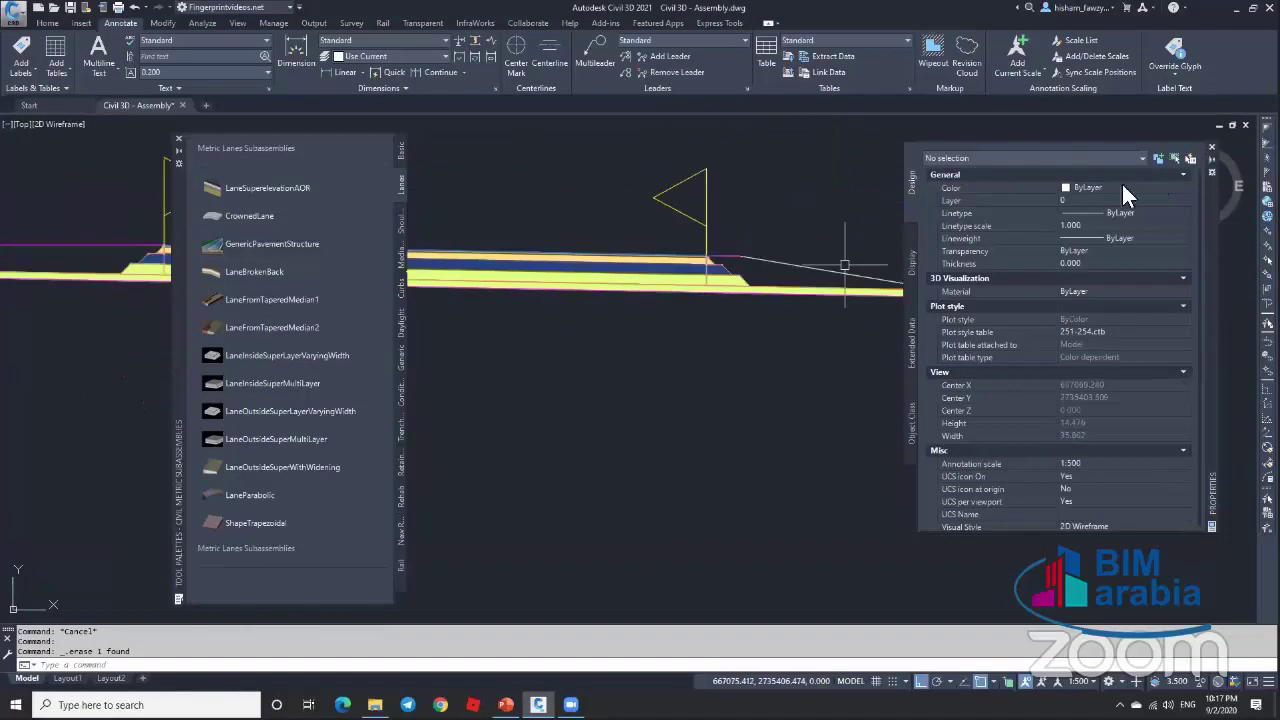
pyautogui.scroll(5, 886, 286)
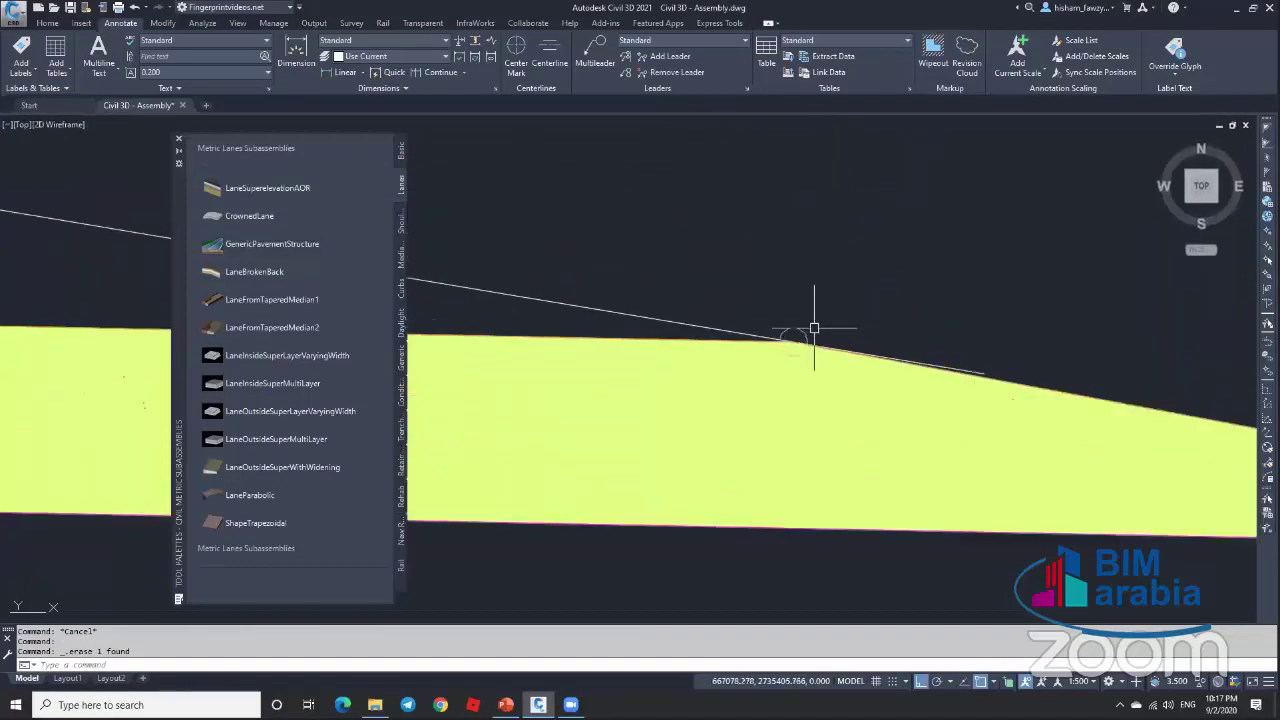
pyautogui.scroll(6, 775, 337)
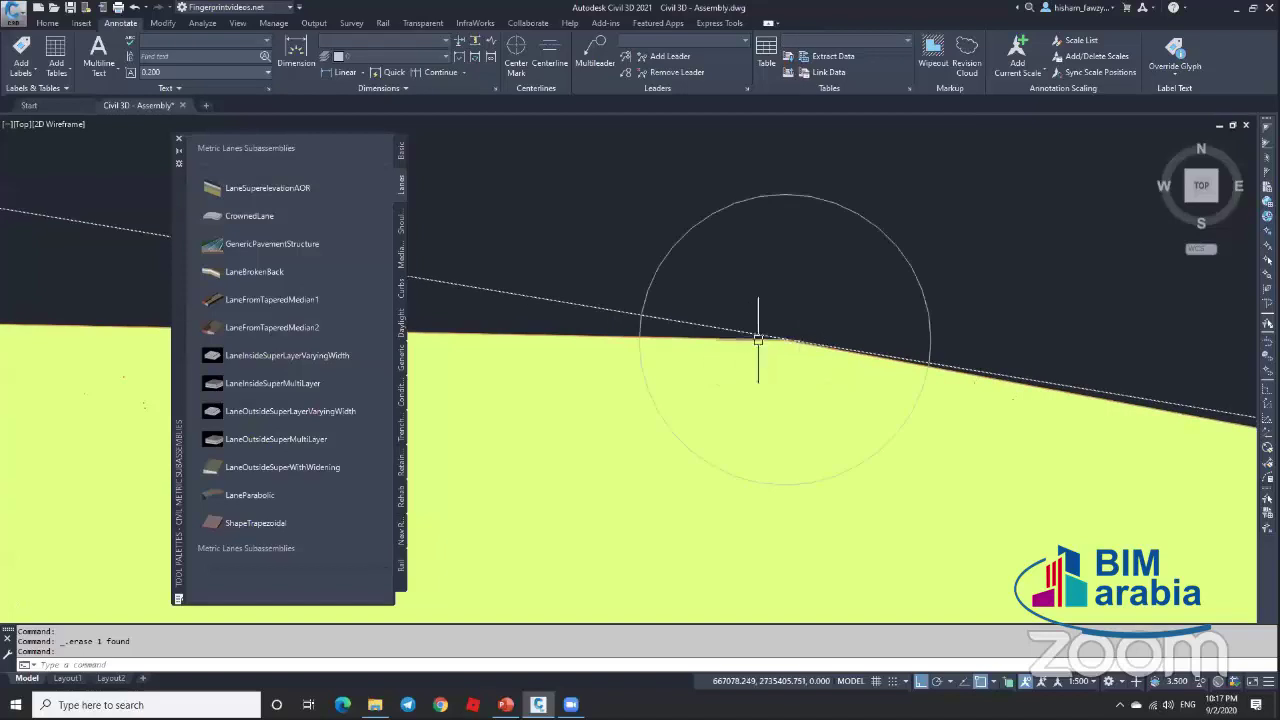
pyautogui.scroll(-4, 780, 330)
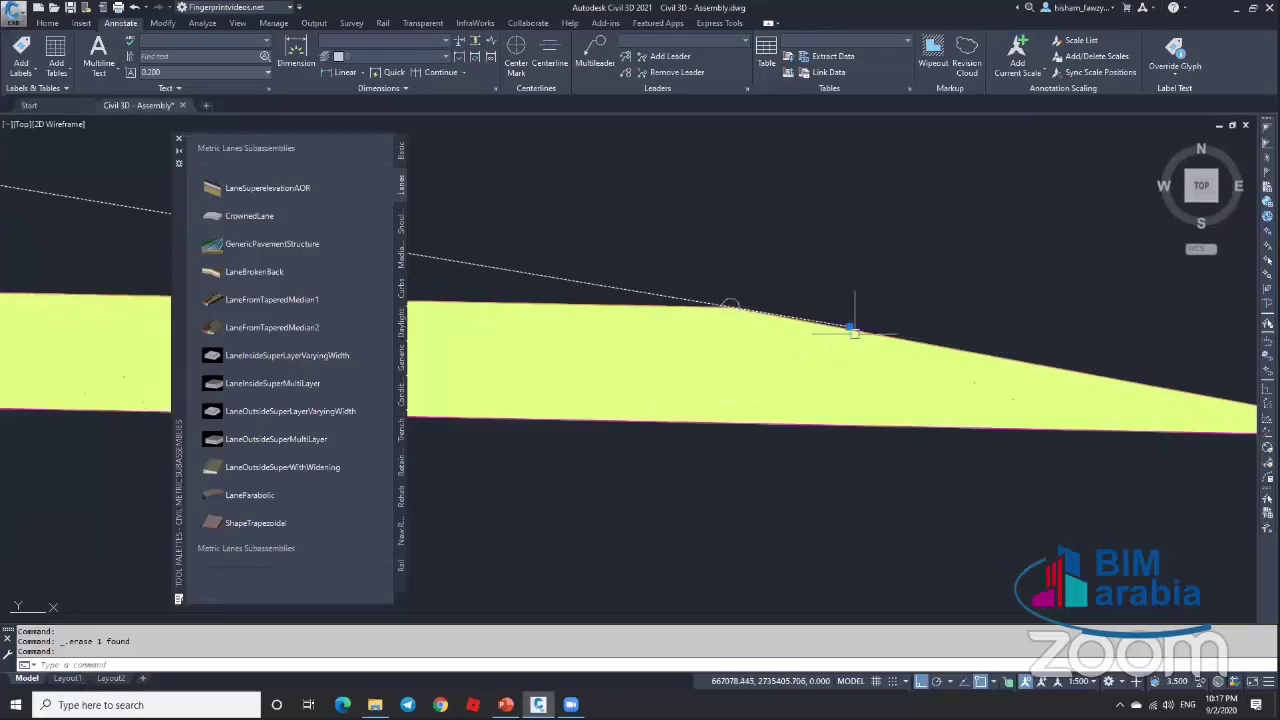
pyautogui.scroll(-3, 840, 322)
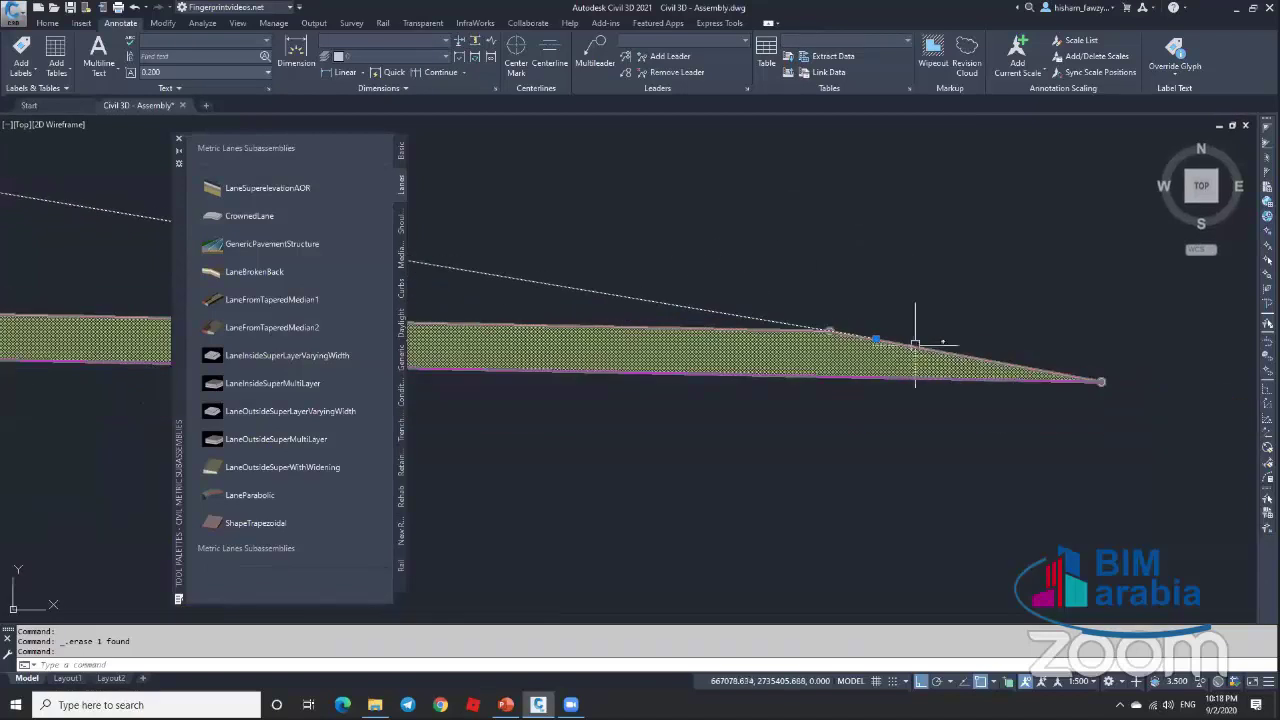
pyautogui.scroll(-3, 826, 325)
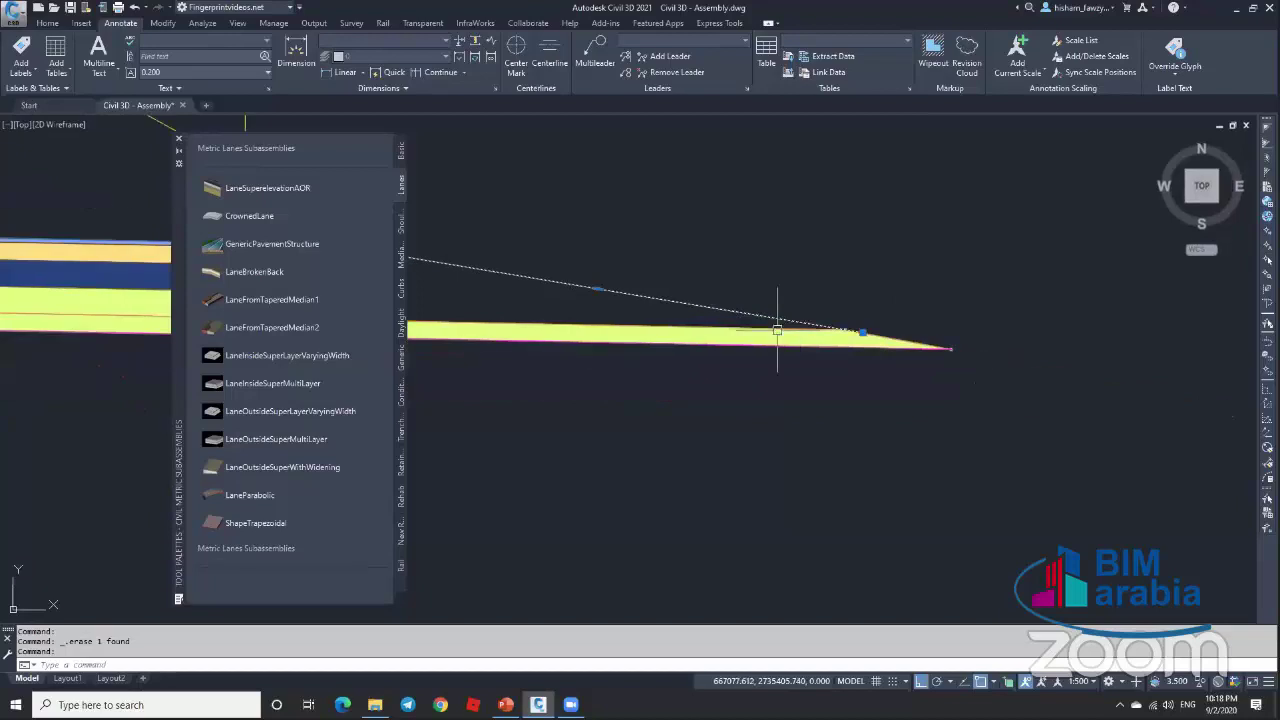
pyautogui.press('Escape')
pyautogui.click(717, 312)
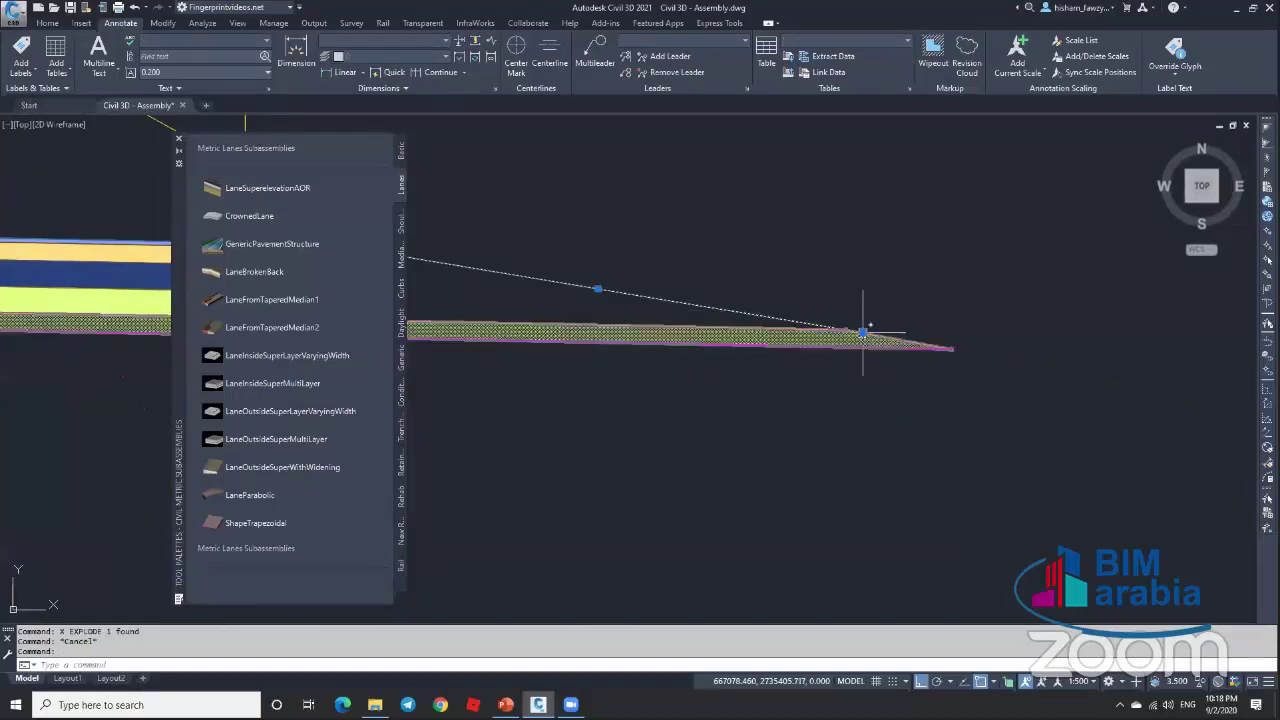
pyautogui.moveTo(862, 333)
pyautogui.click(906, 374)
pyautogui.click(1006, 389)
pyautogui.press('Escape')
pyautogui.scroll(3, 971, 357)
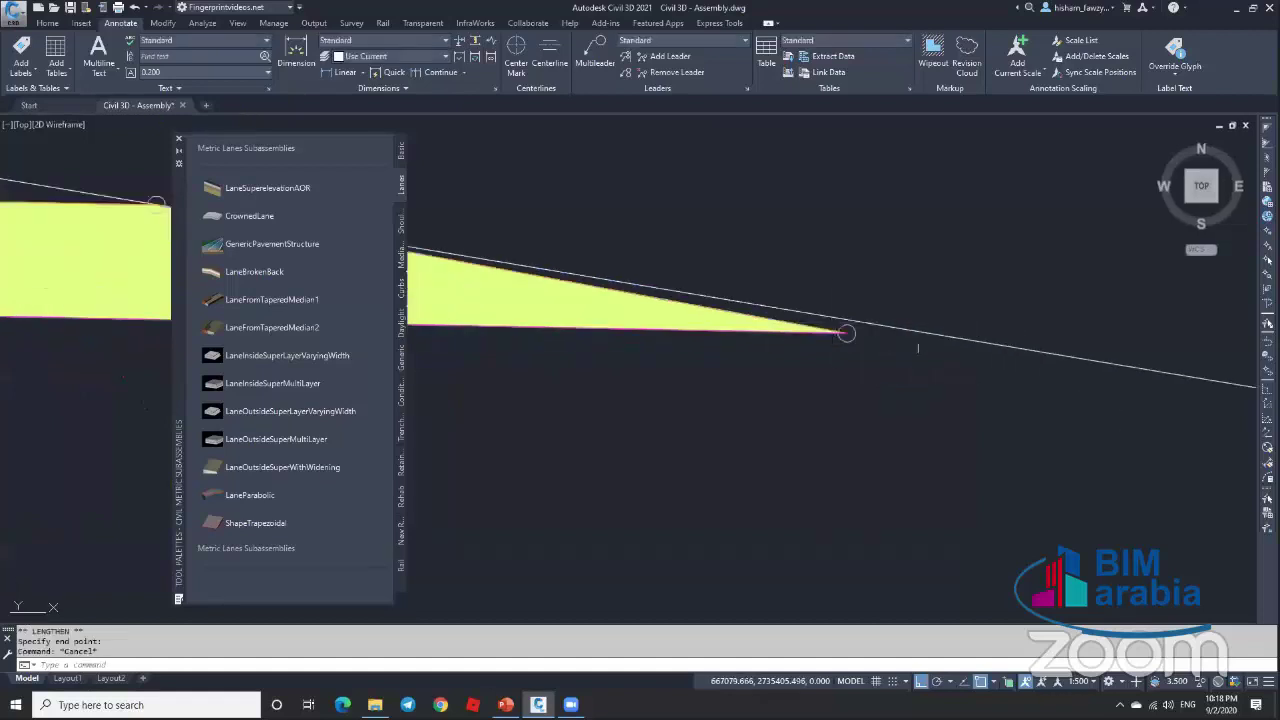
pyautogui.doubleClick(739, 317)
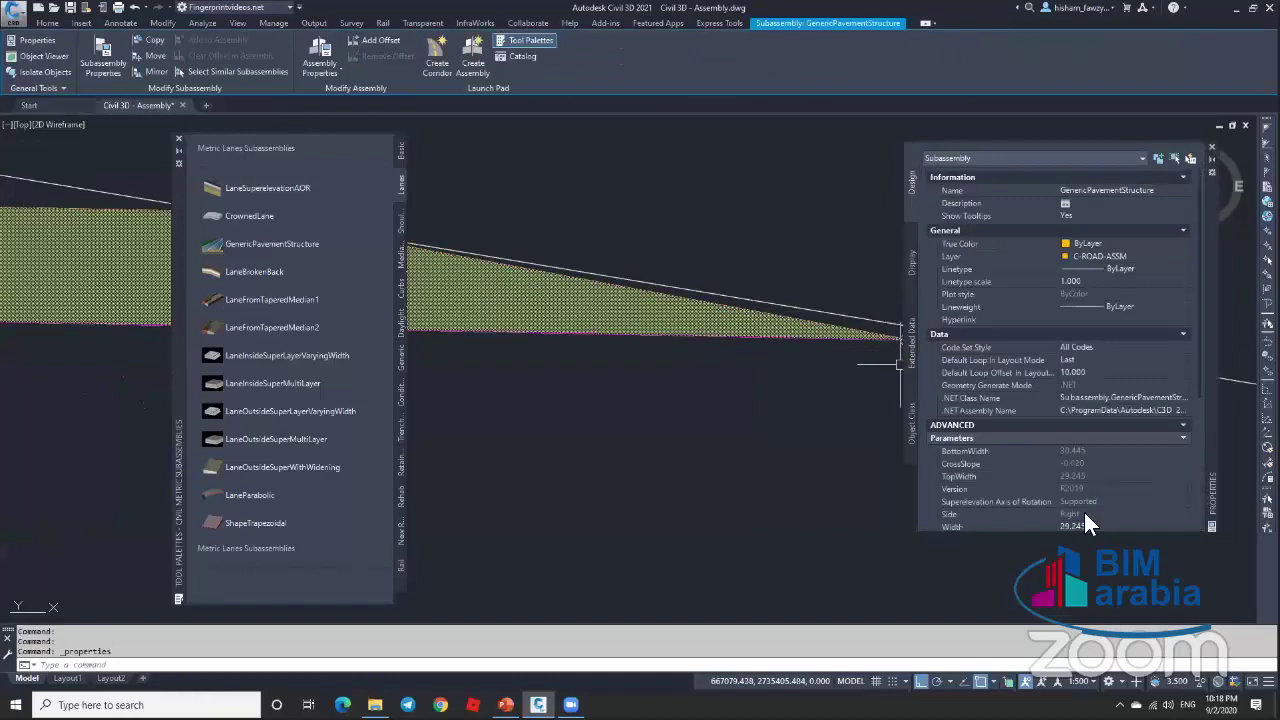
# Step: Erase the sloped guide line over the subbase with the E command
pyautogui.scroll(-5, 1084, 517)
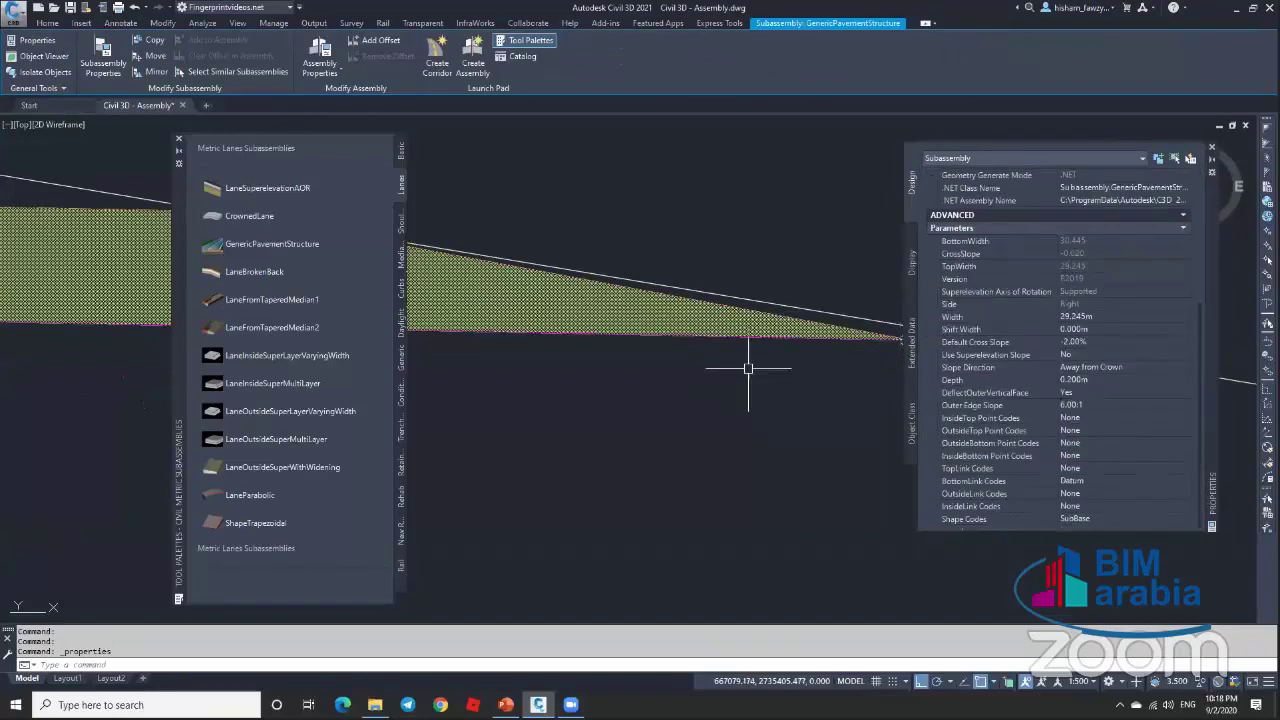
pyautogui.press('Escape')
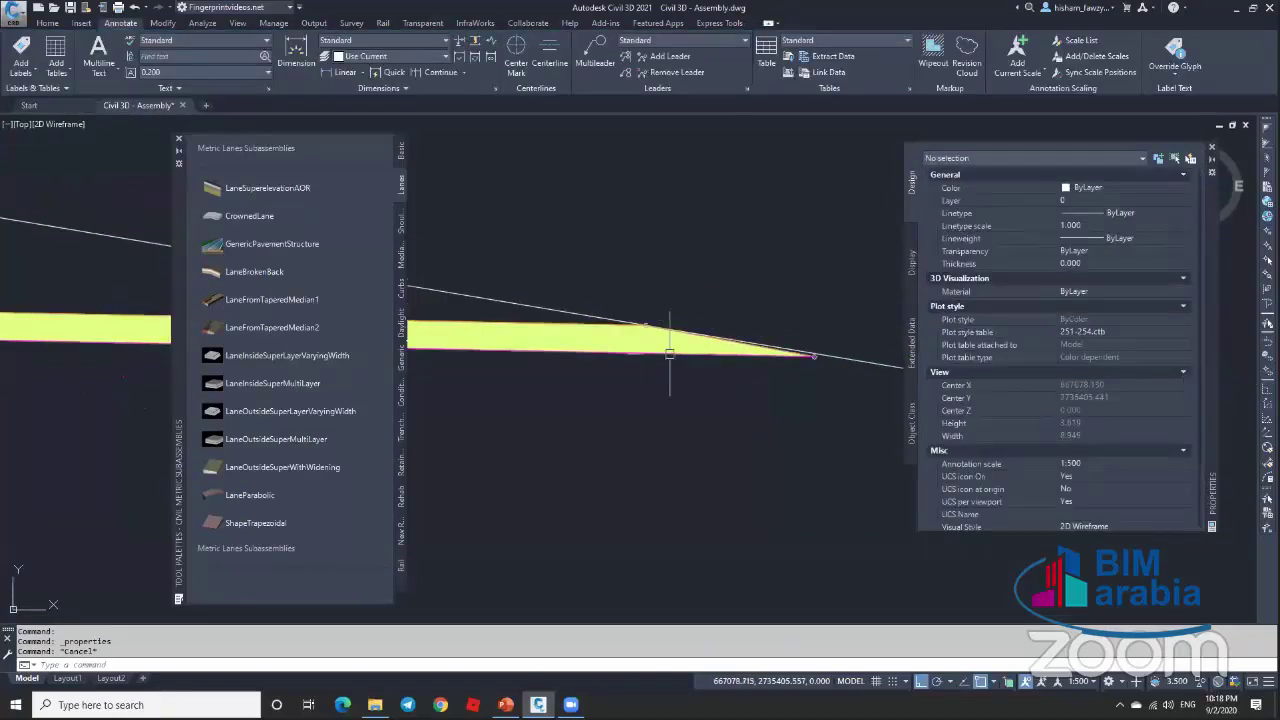
pyautogui.moveTo(709, 350)
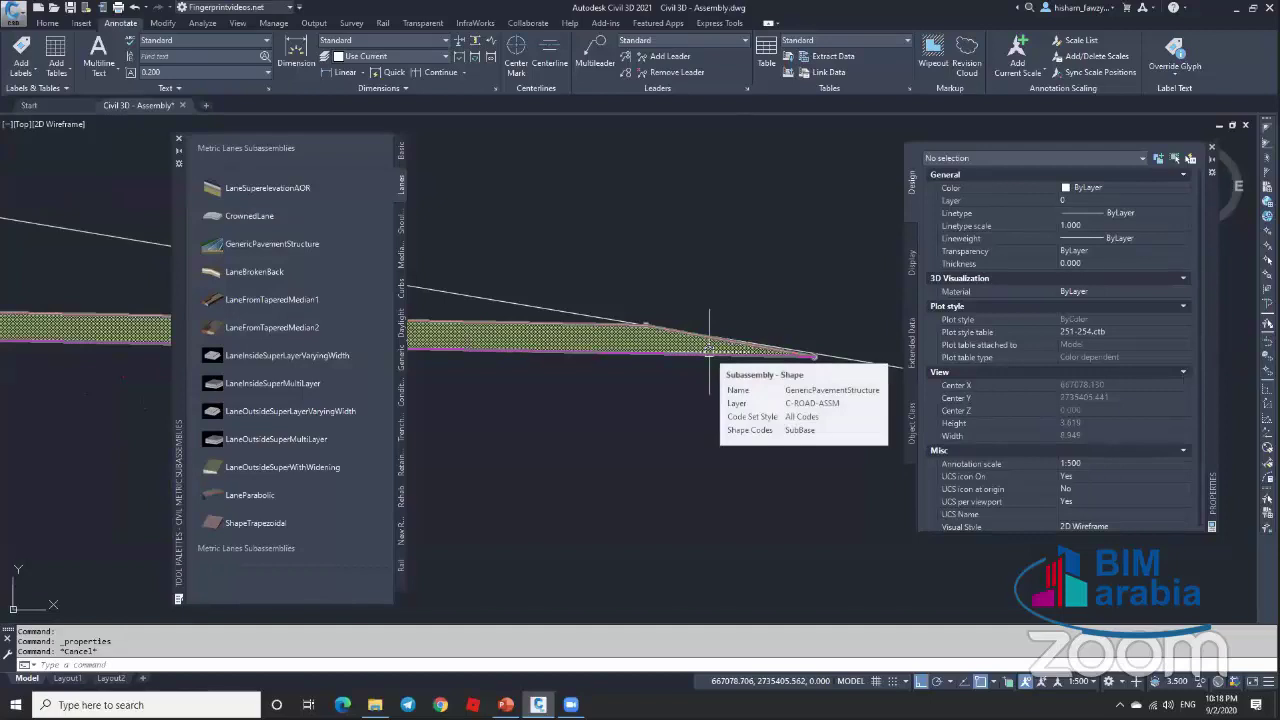
pyautogui.scroll(-6, 709, 350)
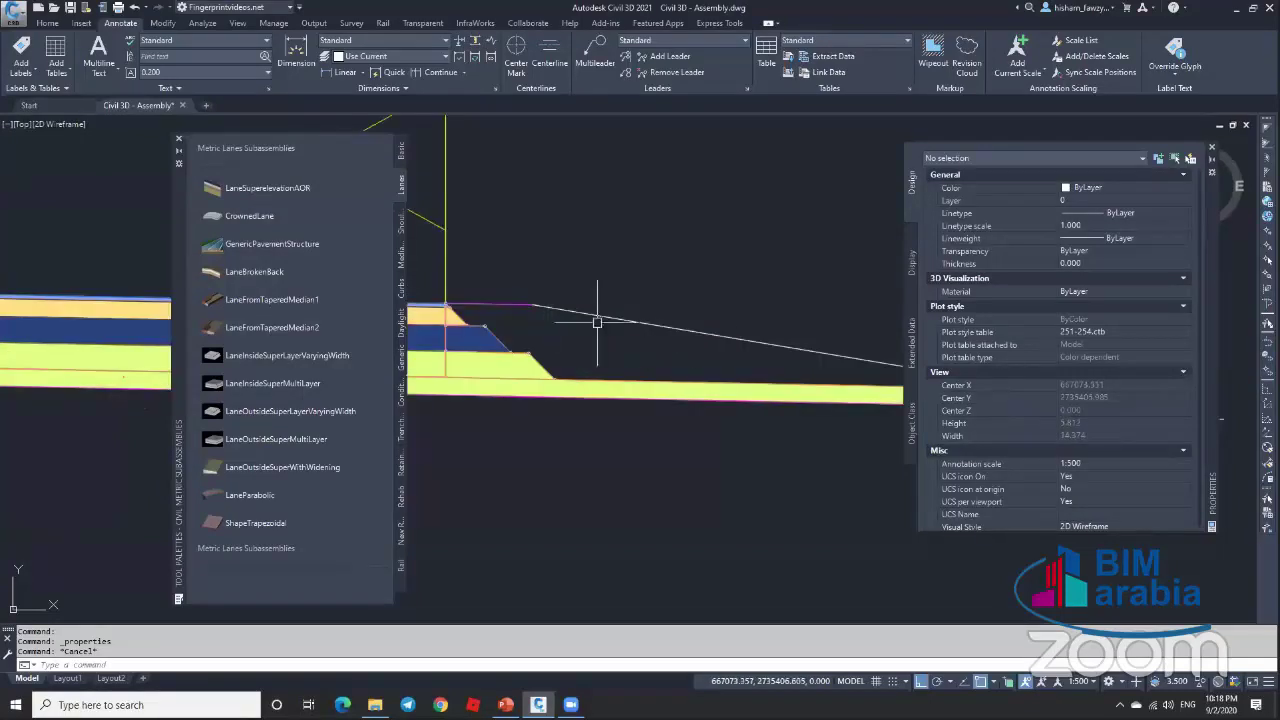
pyautogui.scroll(6, 690, 330)
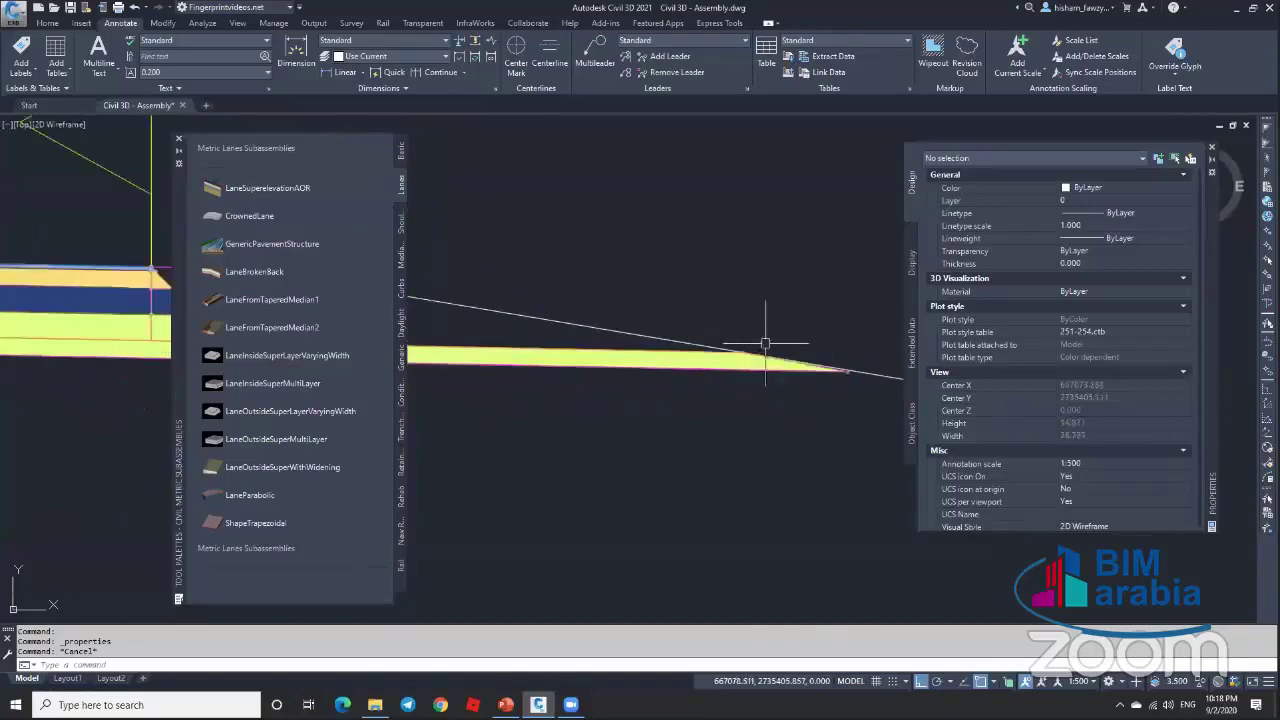
pyautogui.scroll(-2, 743, 368)
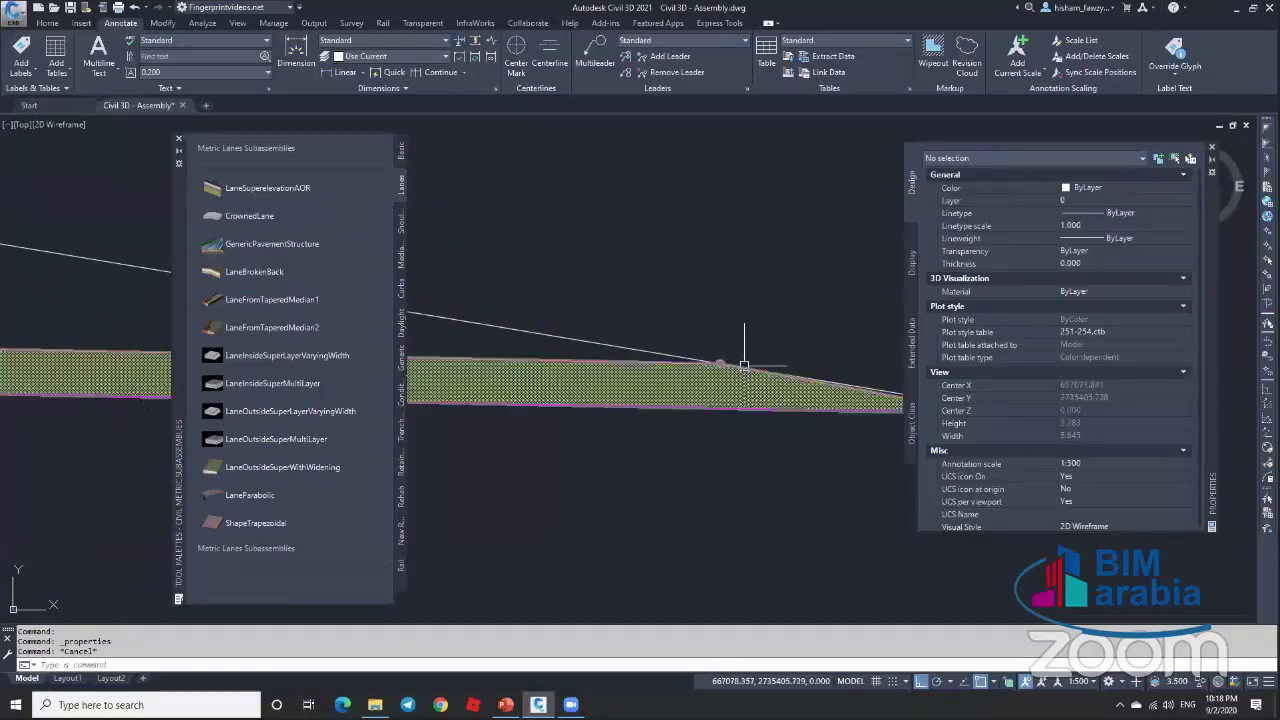
pyautogui.click(673, 353)
pyautogui.scroll(-2, 675, 351)
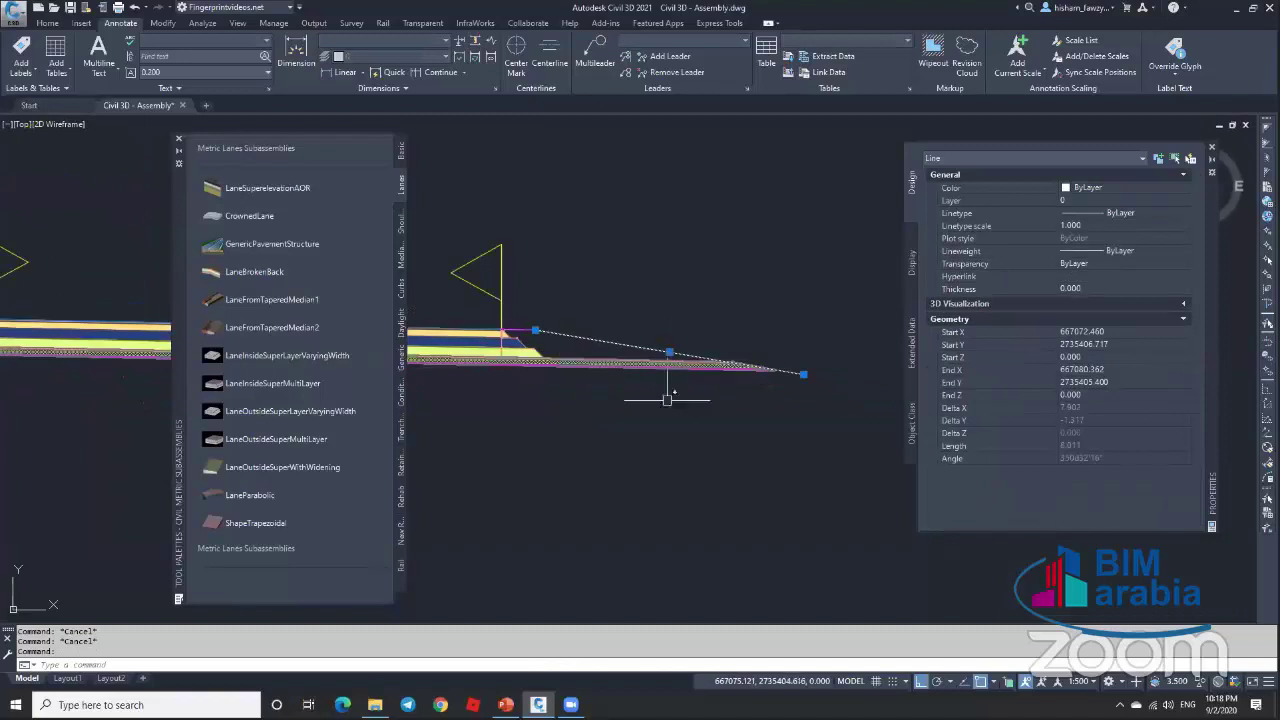
pyautogui.write('e')
pyautogui.press('Return')
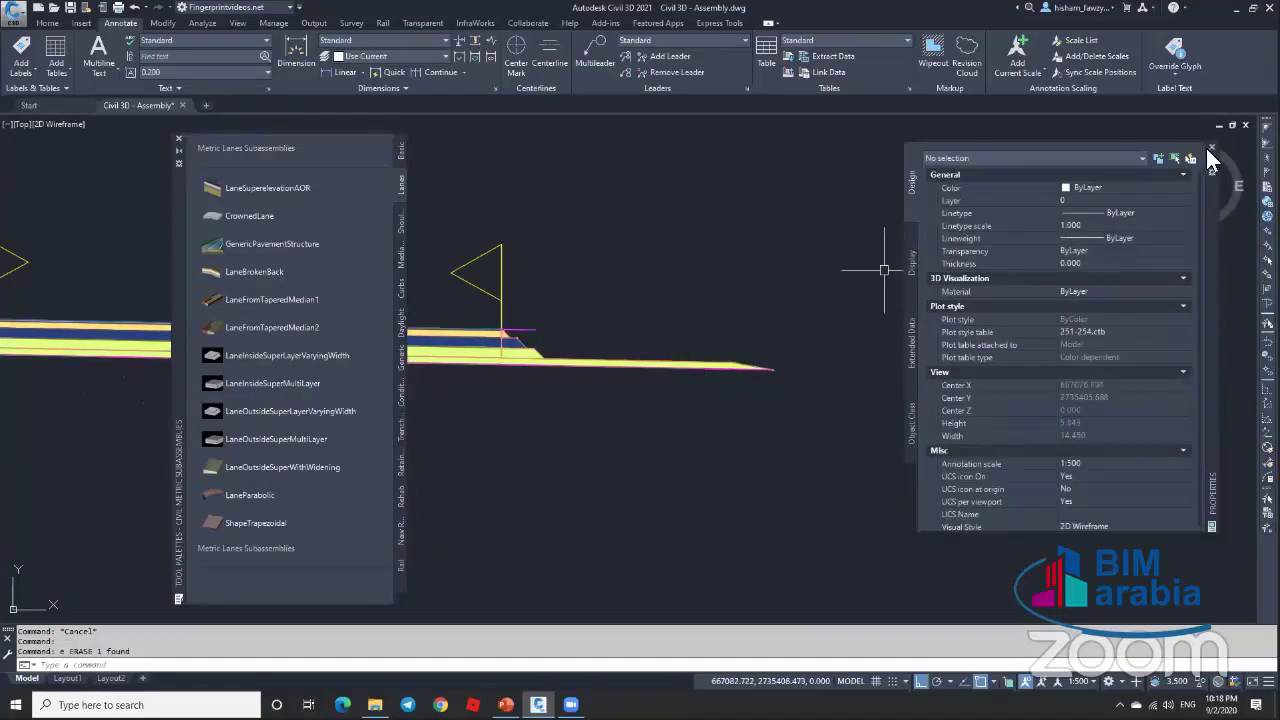
# Step: Close the Properties panel and show the Metric Generic Subassemblies palette
pyautogui.hotkey('ctrl', '1')
pyautogui.scroll(4, 600, 310)
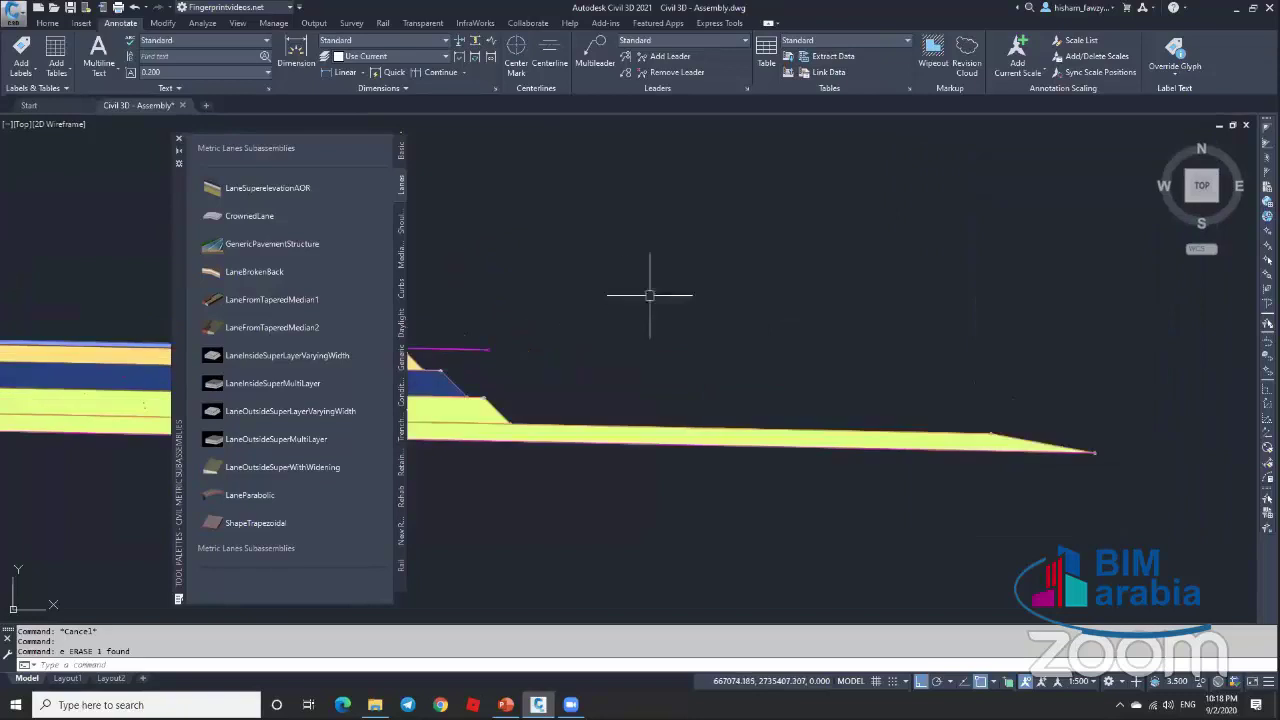
pyautogui.scroll(1, 663, 292)
pyautogui.scroll(6, 1100, 375)
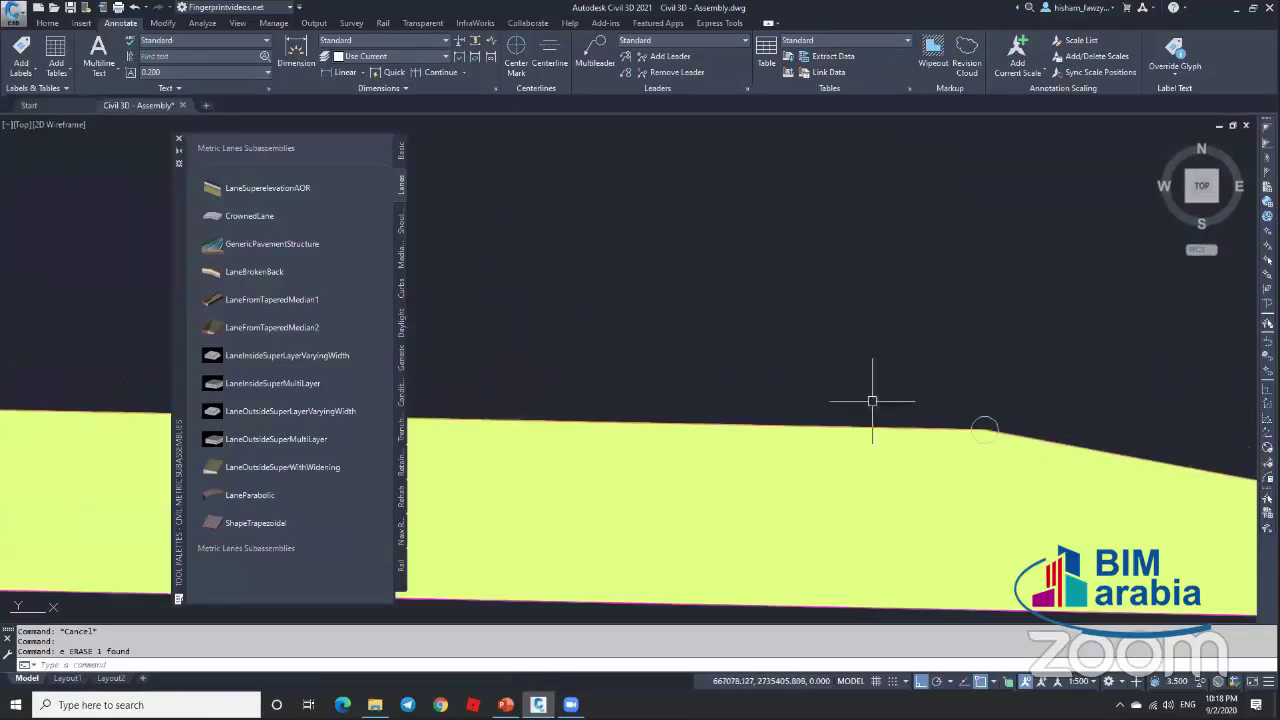
pyautogui.scroll(-5, 1040, 370)
pyautogui.scroll(6, 851, 309)
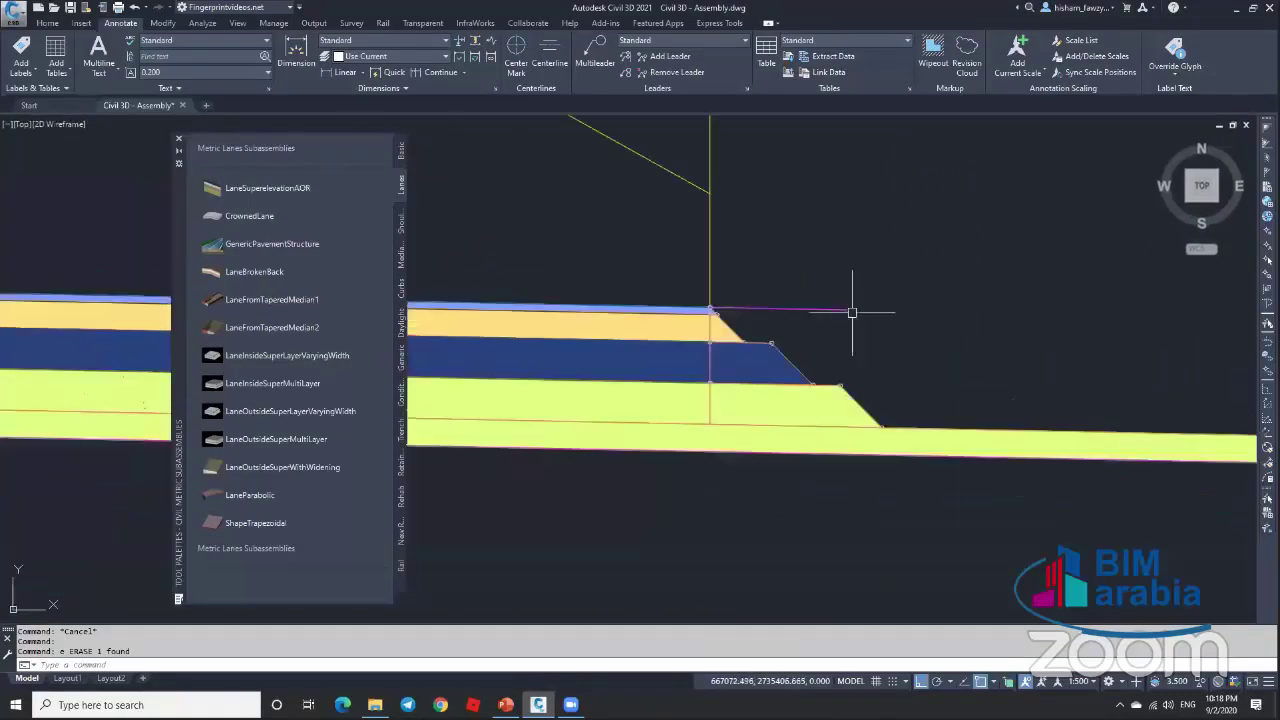
pyautogui.scroll(-3, 781, 302)
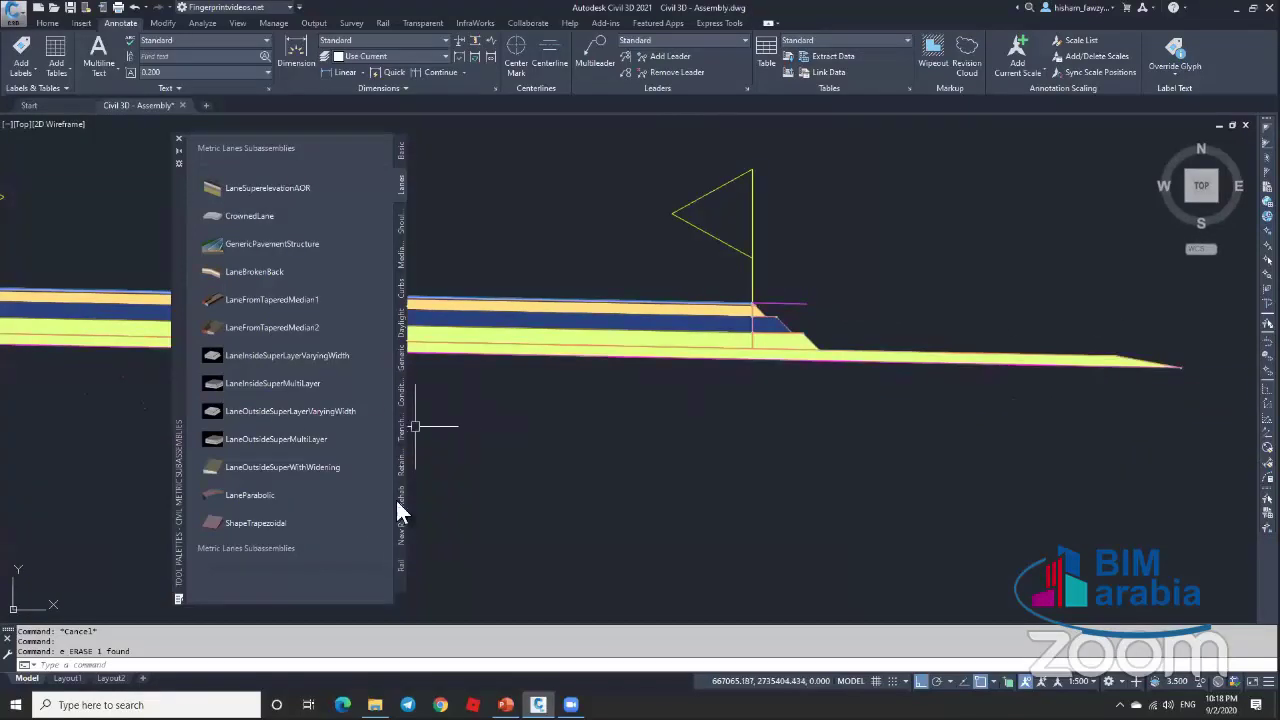
pyautogui.click(400, 352)
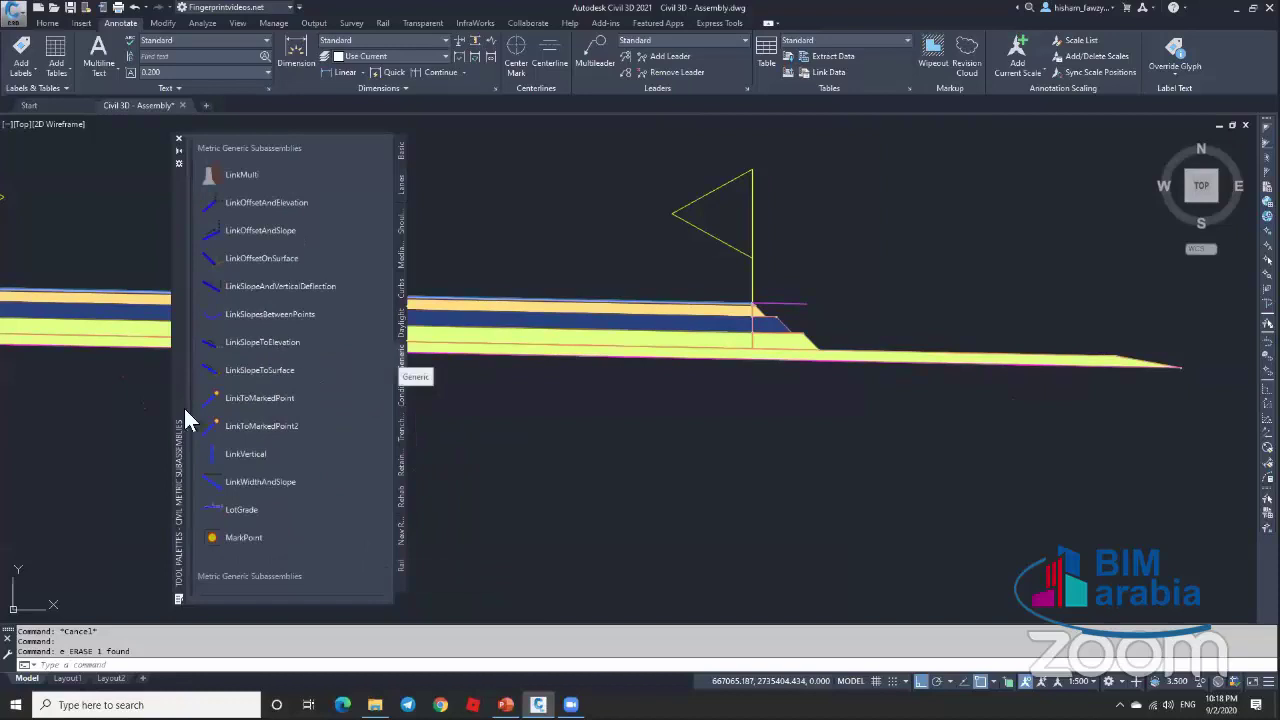
# Step: Pick MarkPoint from the Generic palette and set its Point Name to BottomLayerPoint
pyautogui.click(258, 536)
pyautogui.click(1082, 425)
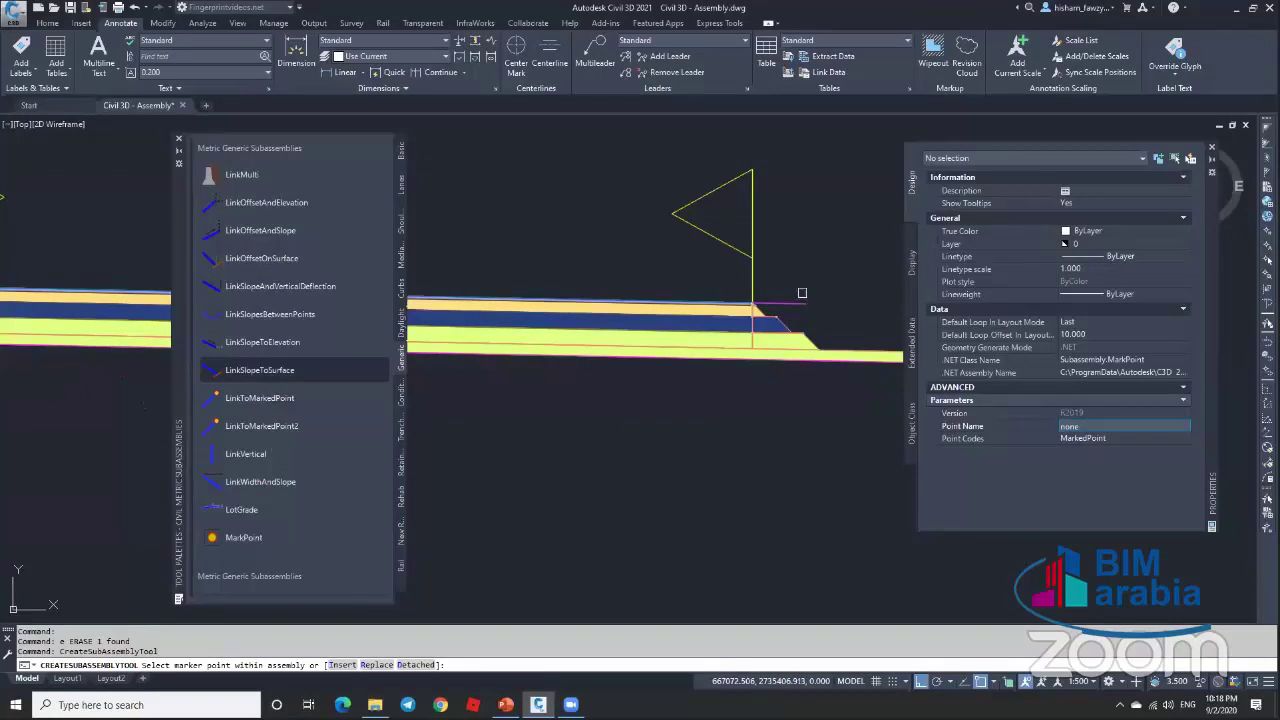
pyautogui.scroll(-3, 657, 297)
pyautogui.scroll(3, 786, 306)
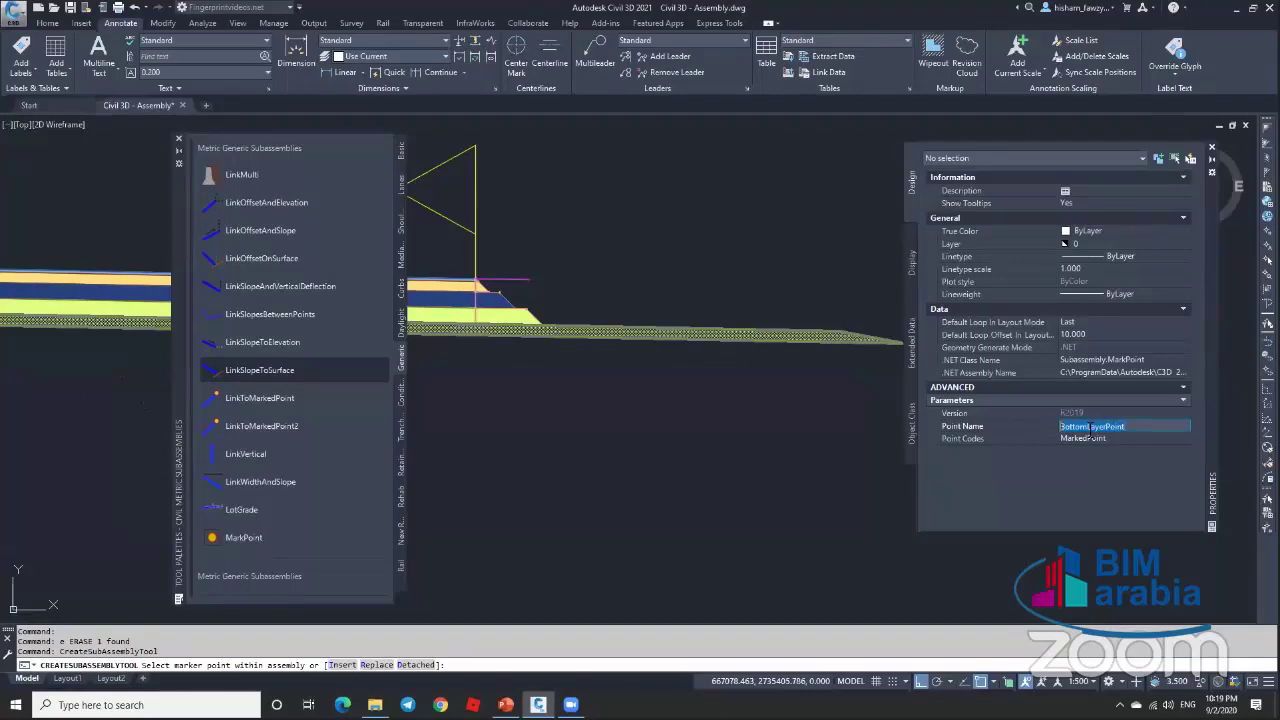
pyautogui.rightClick(1088, 432)
pyautogui.click(1125, 468)
pyautogui.scroll(5, 852, 328)
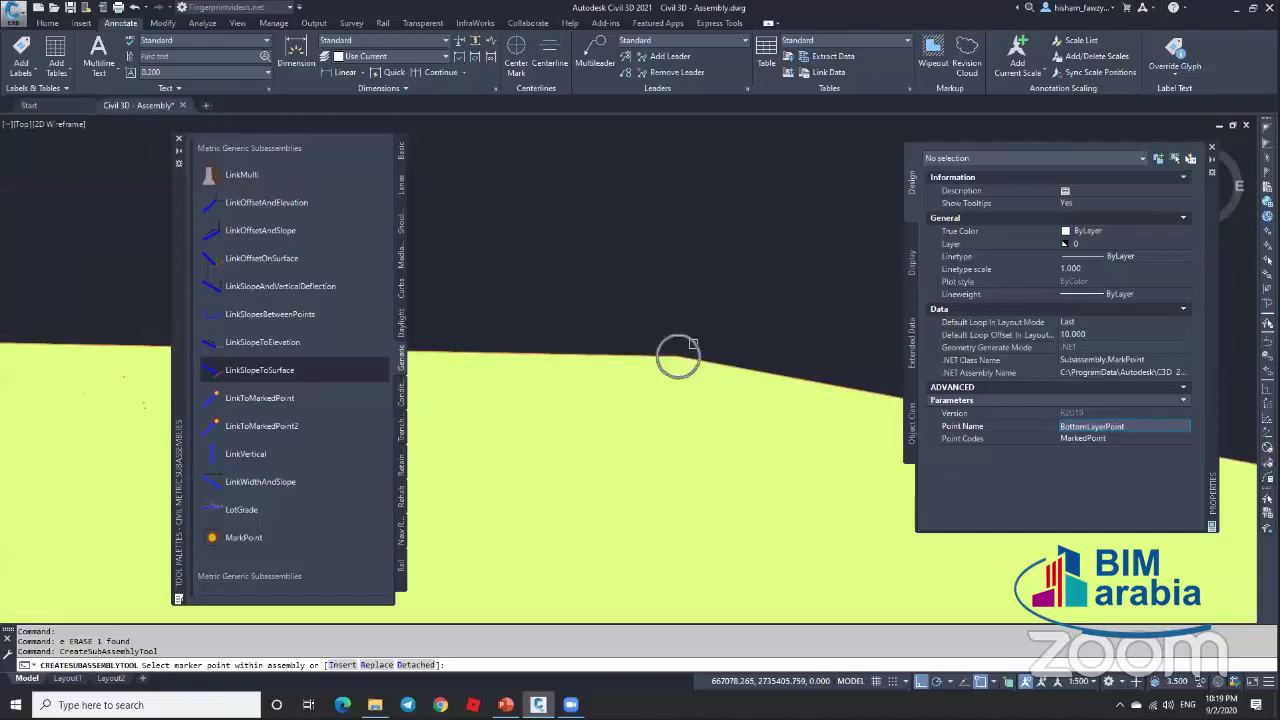
pyautogui.scroll(-3, 700, 352)
pyautogui.press('Escape')
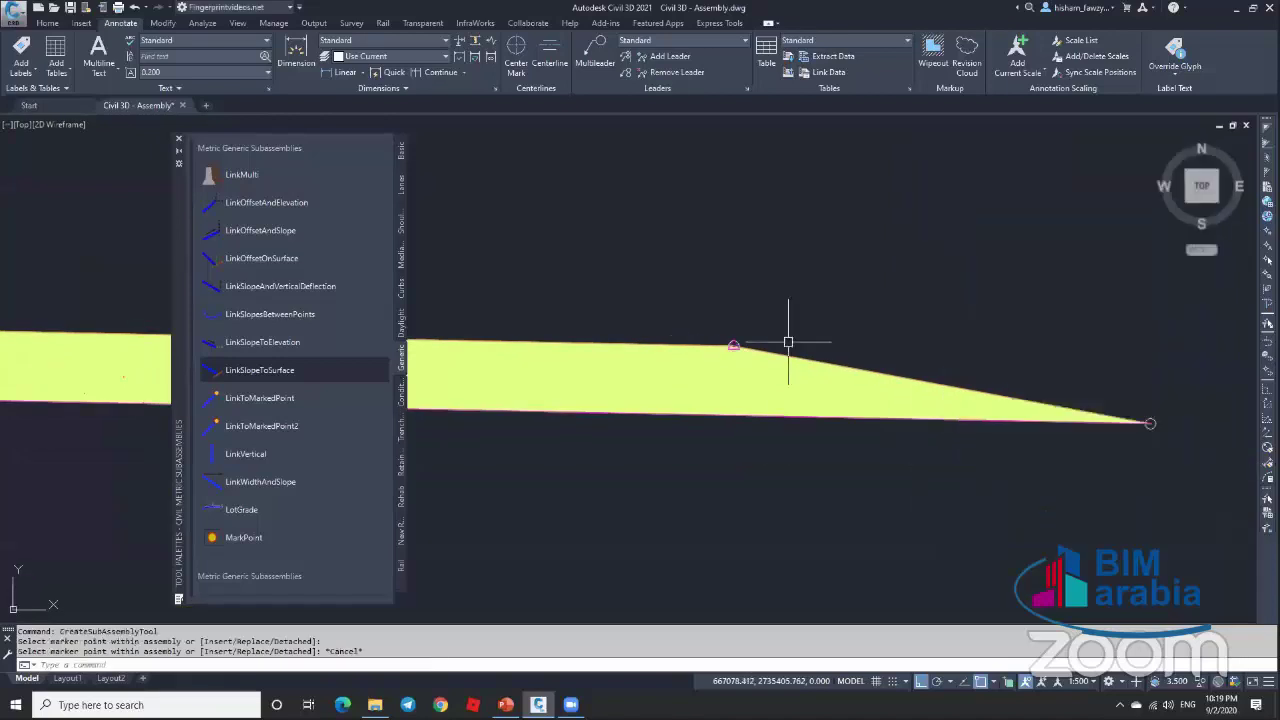
pyautogui.scroll(-3, 960, 328)
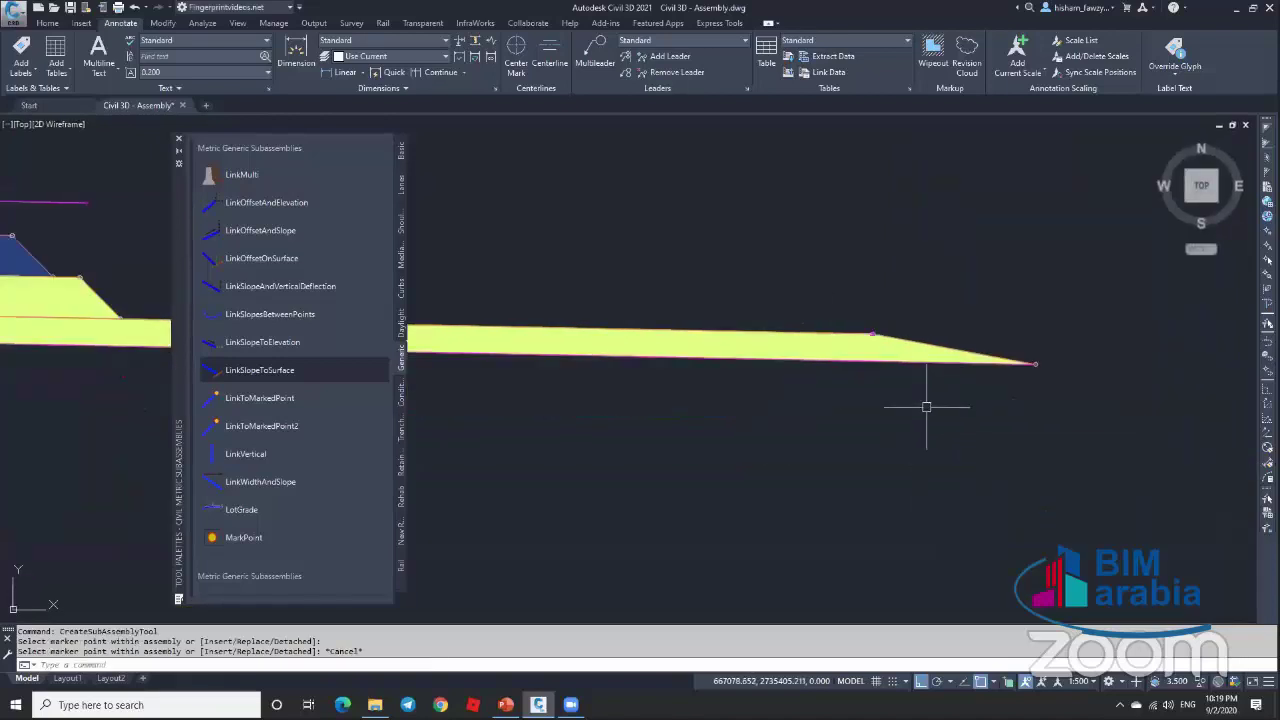
pyautogui.scroll(-3, 980, 378)
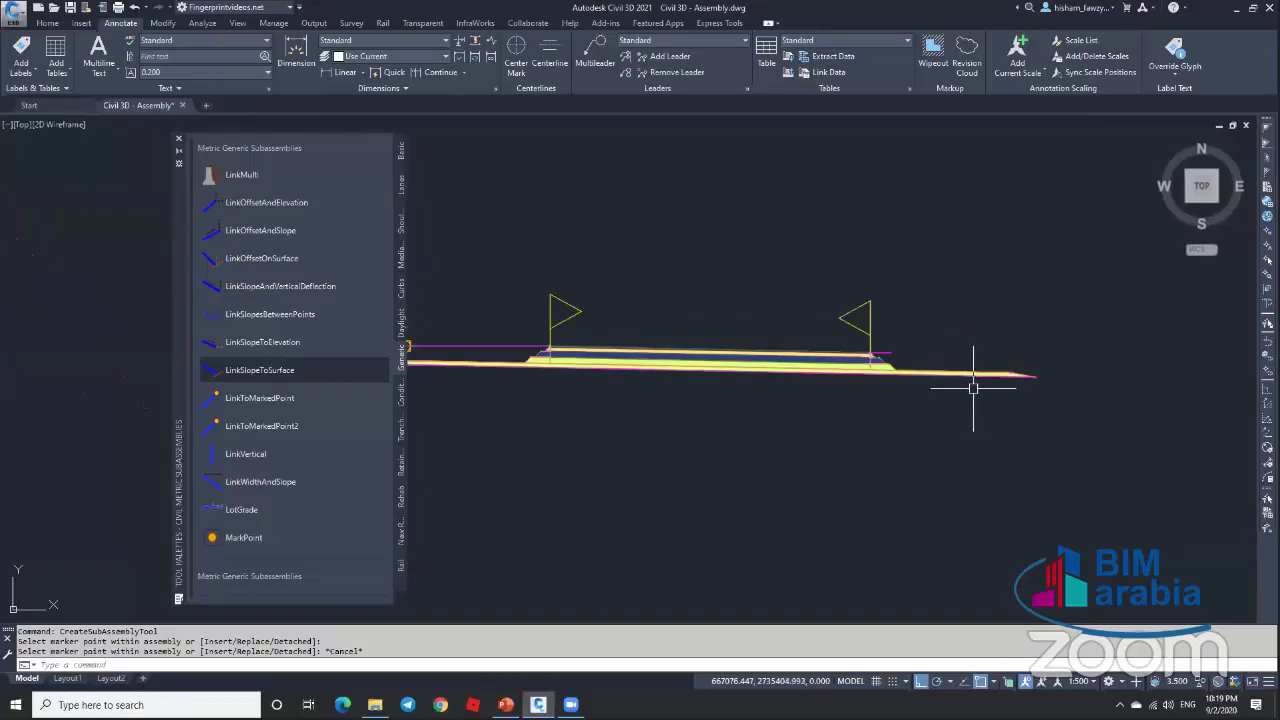
pyautogui.scroll(-3, 868, 379)
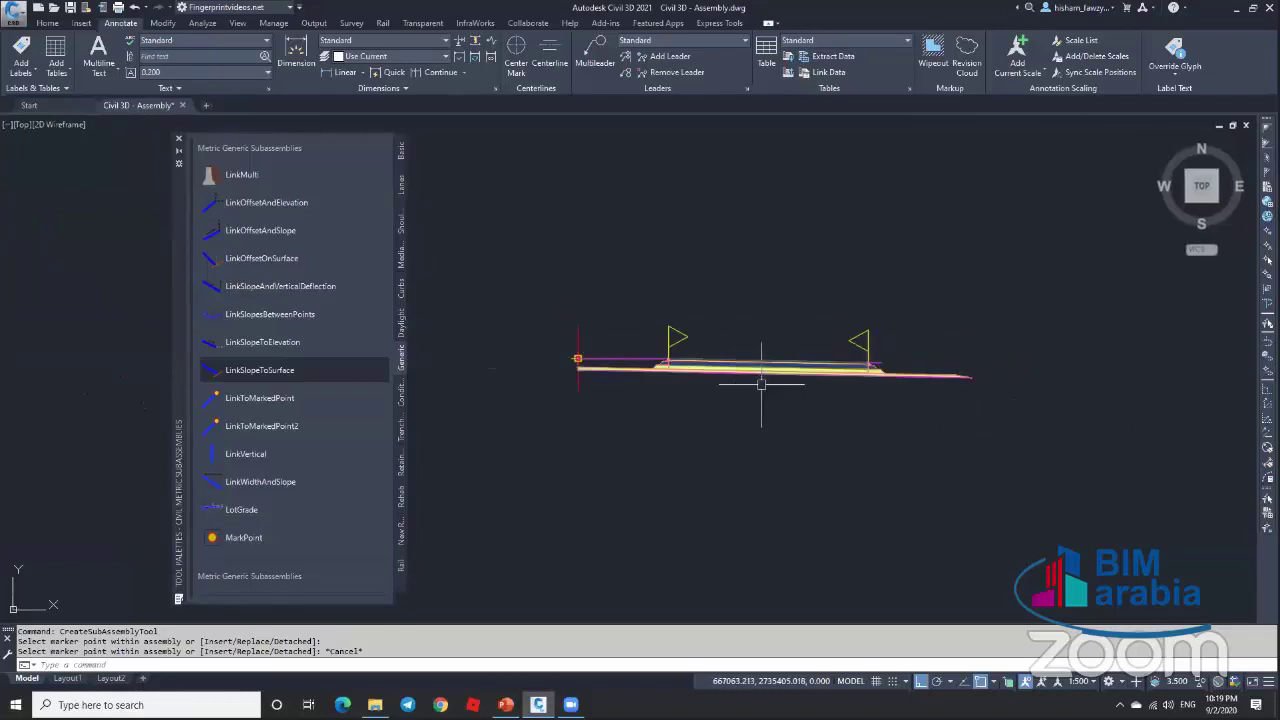
pyautogui.scroll(3, 615, 368)
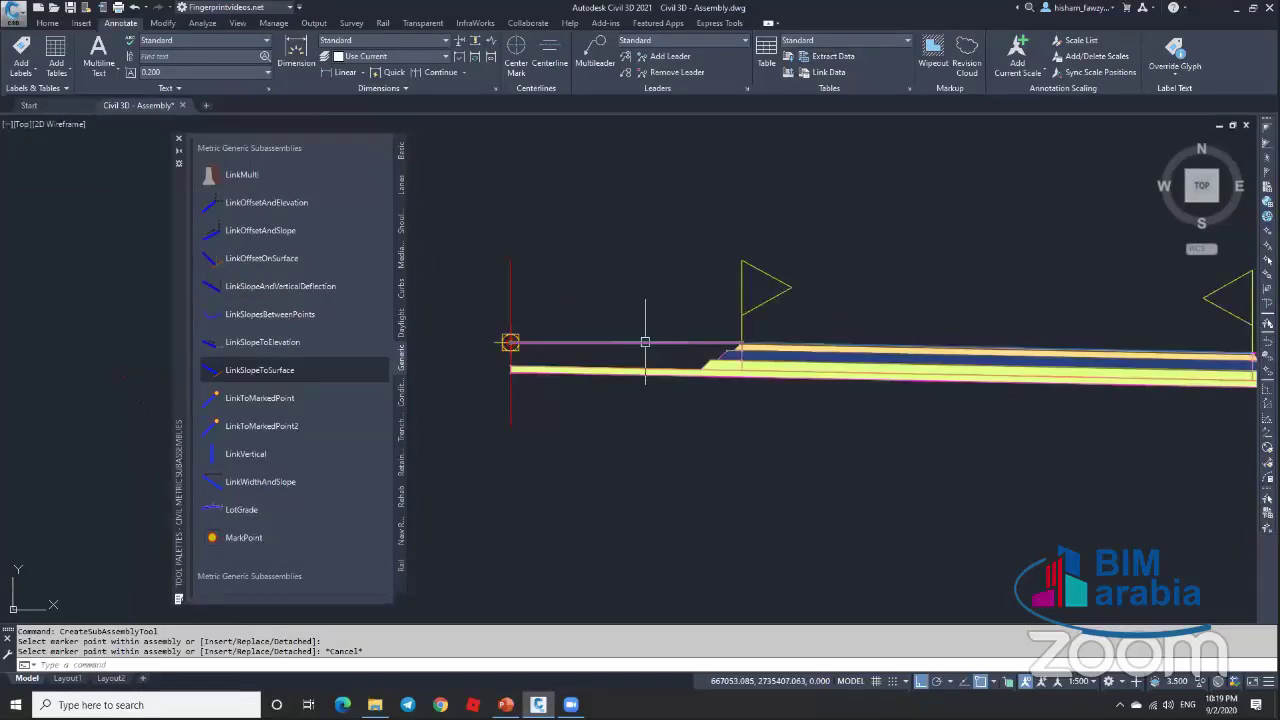
pyautogui.scroll(2, 512, 343)
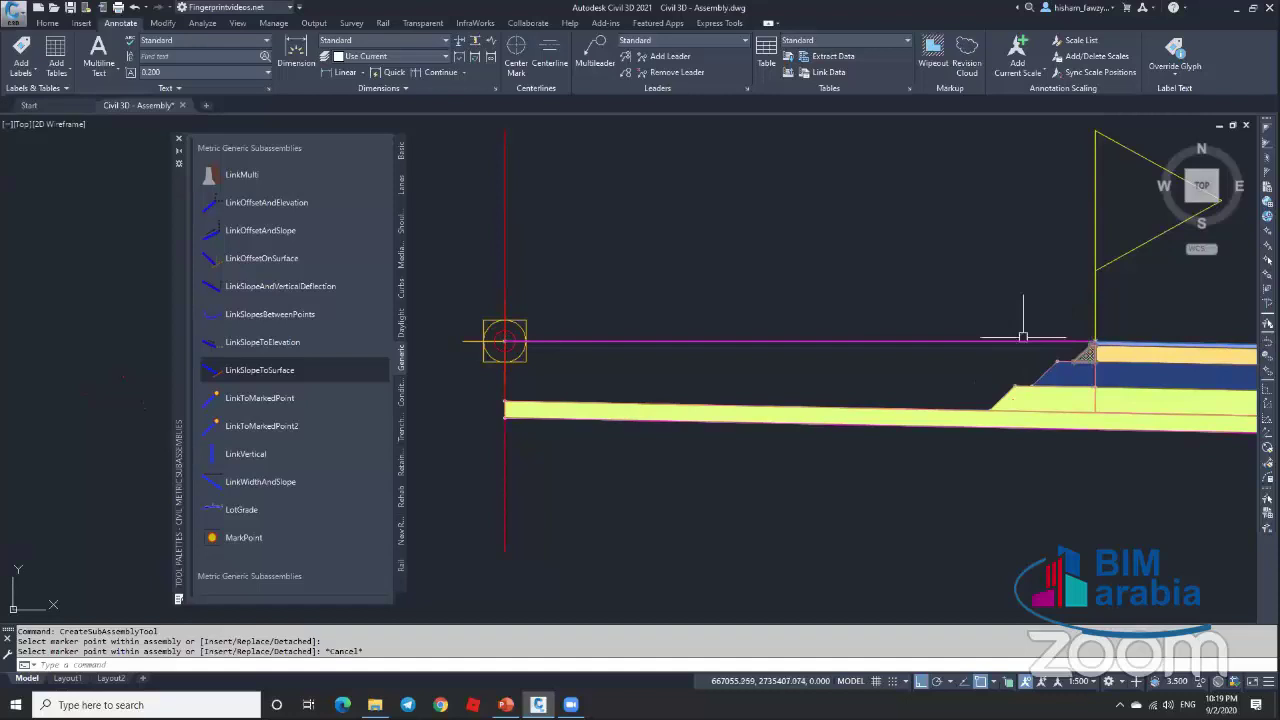
pyautogui.moveTo(1023, 337)
pyautogui.mouseDown(button='middle')
pyautogui.moveTo(886, 297)
pyautogui.moveTo(749, 294)
pyautogui.mouseUp(button='middle')
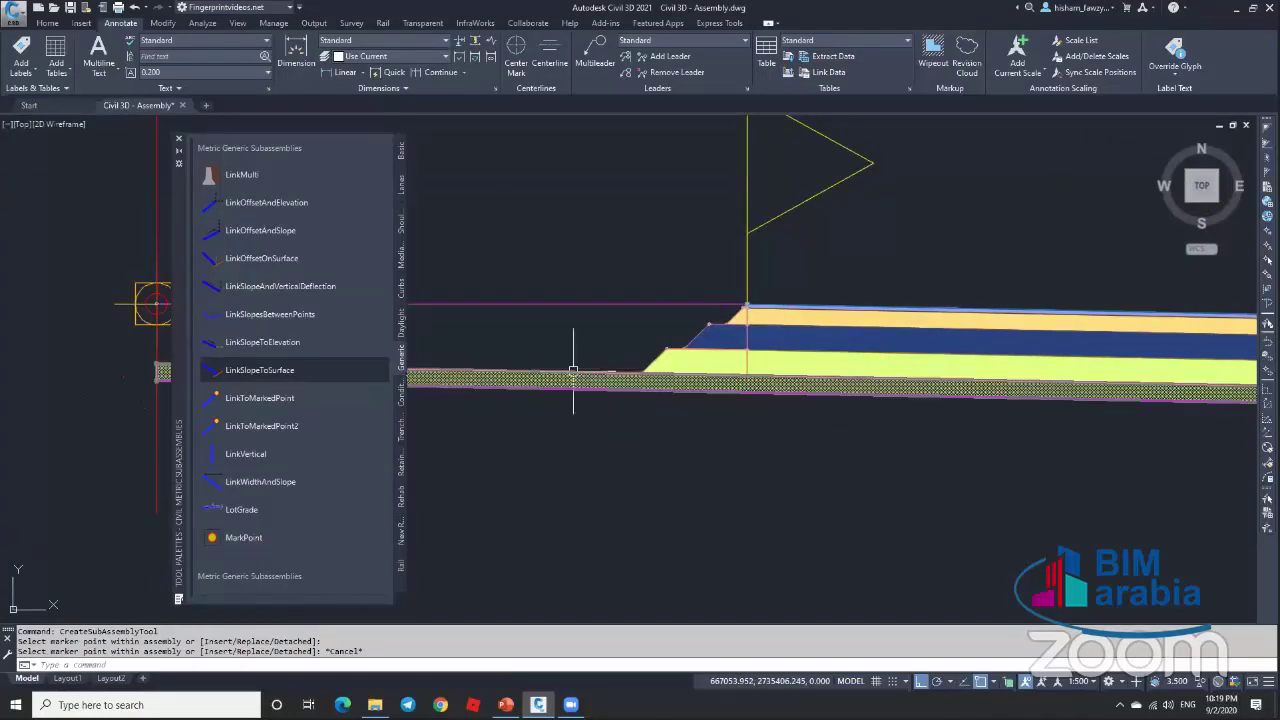
pyautogui.scroll(-3, 574, 398)
pyautogui.scroll(-2, 564, 364)
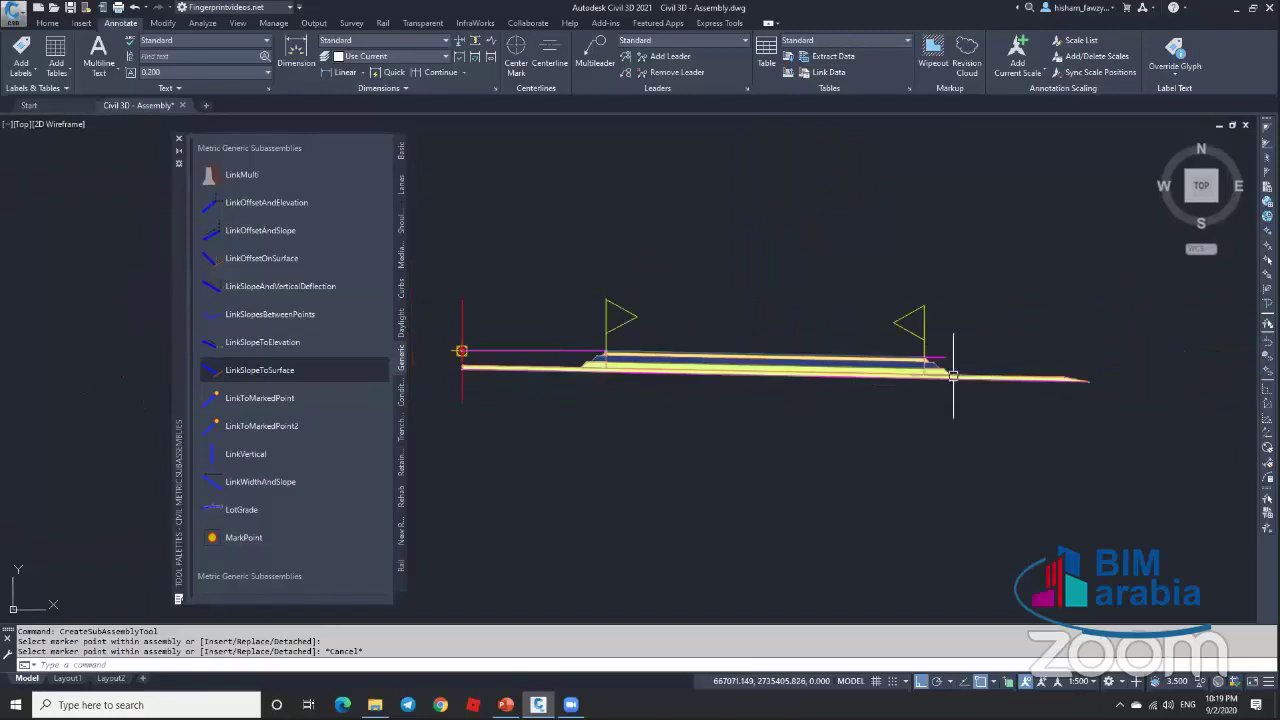
pyautogui.scroll(2, 911, 357)
pyautogui.scroll(5, 905, 360)
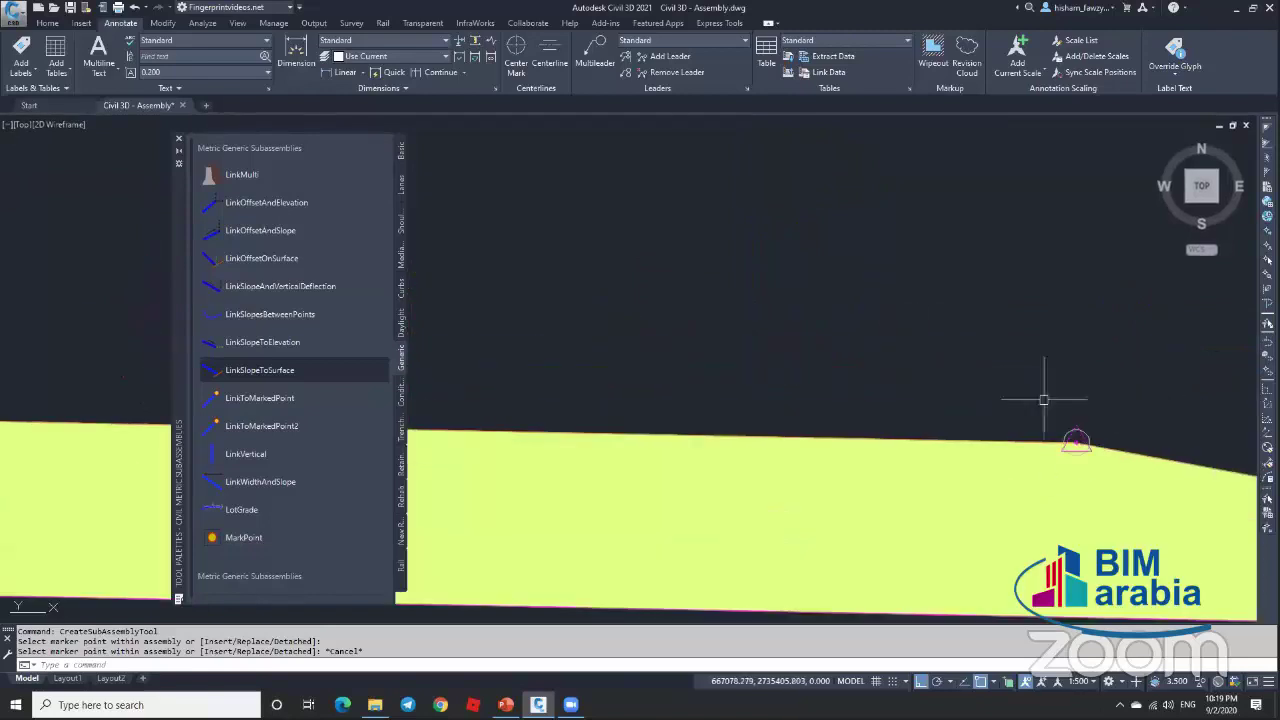
pyautogui.scroll(-3, 1068, 395)
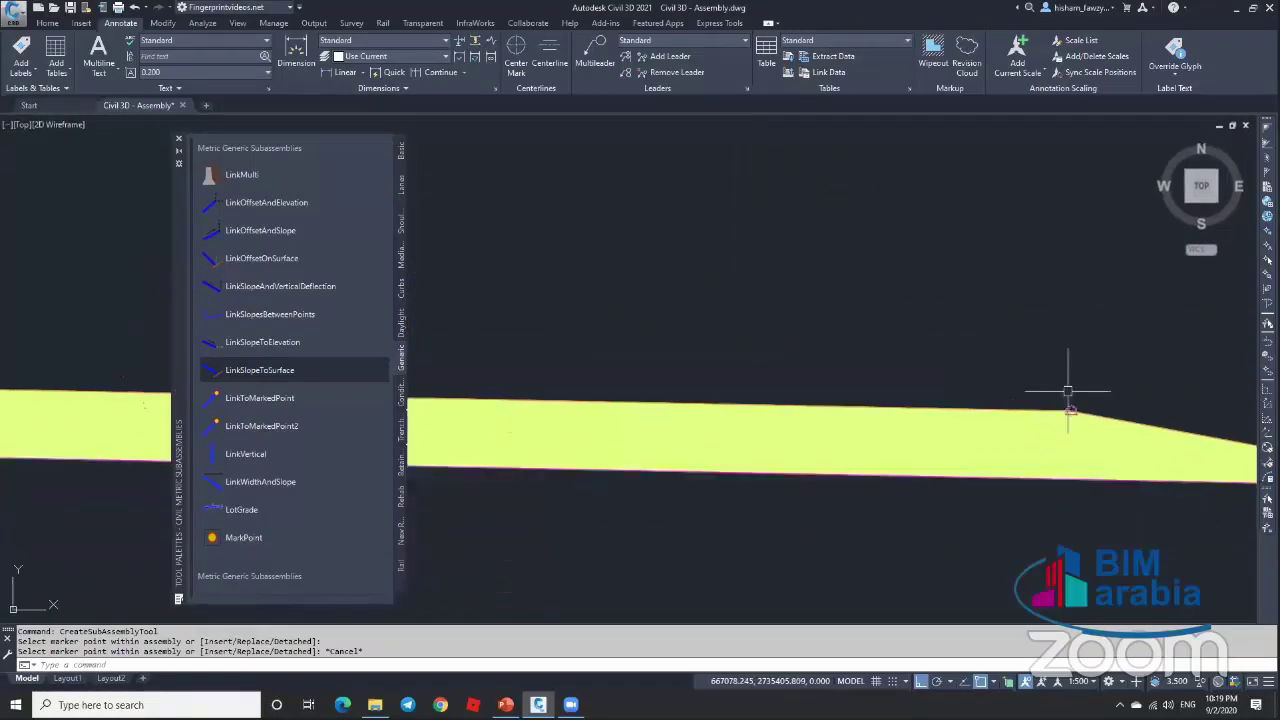
pyautogui.scroll(2, 1050, 395)
pyautogui.scroll(-2, 850, 380)
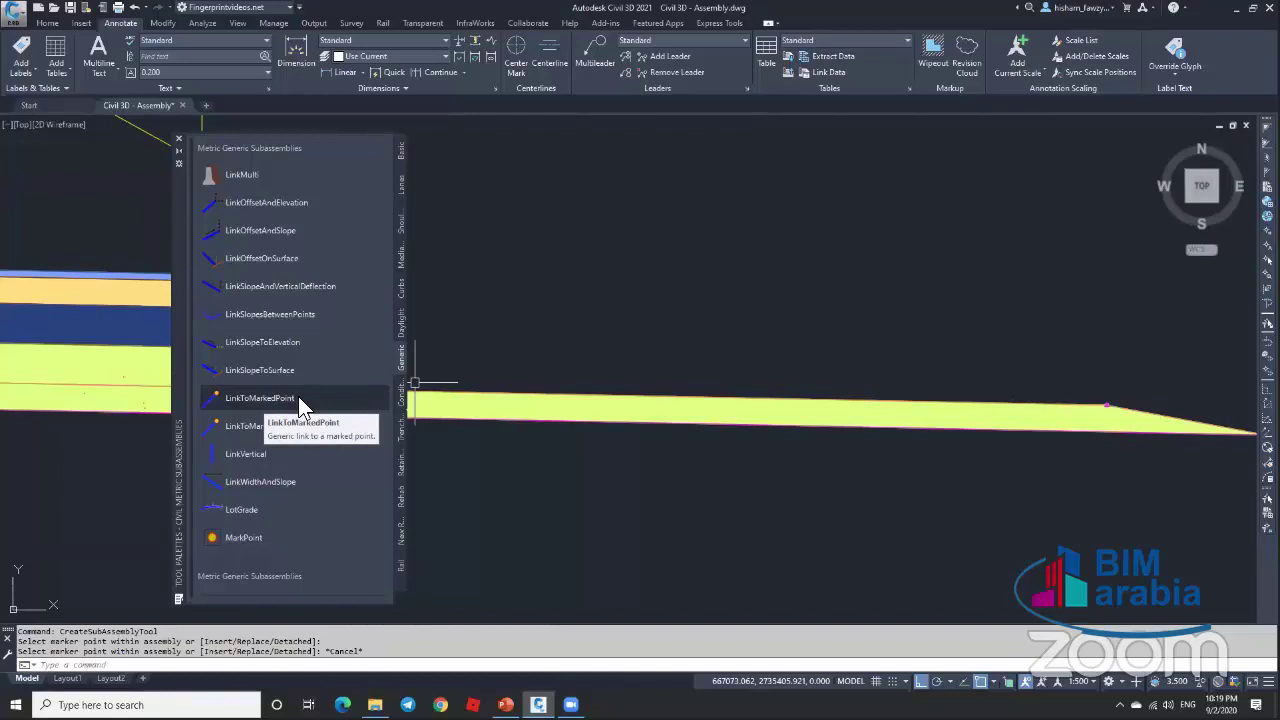
# Step: Pick LinkToMarkedPoint from the Generic palette and set Marked Point Name to BottomLayerPoint
pyautogui.scroll(1, 1113, 397)
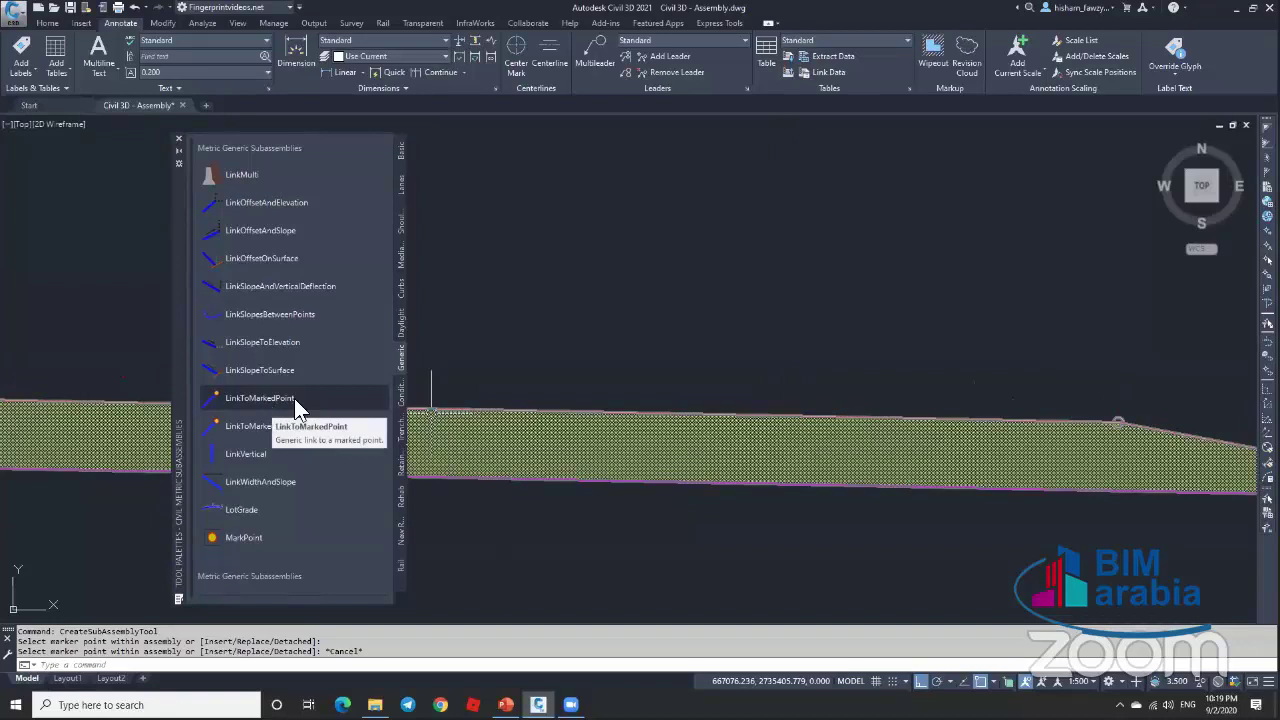
pyautogui.moveTo(1141, 425)
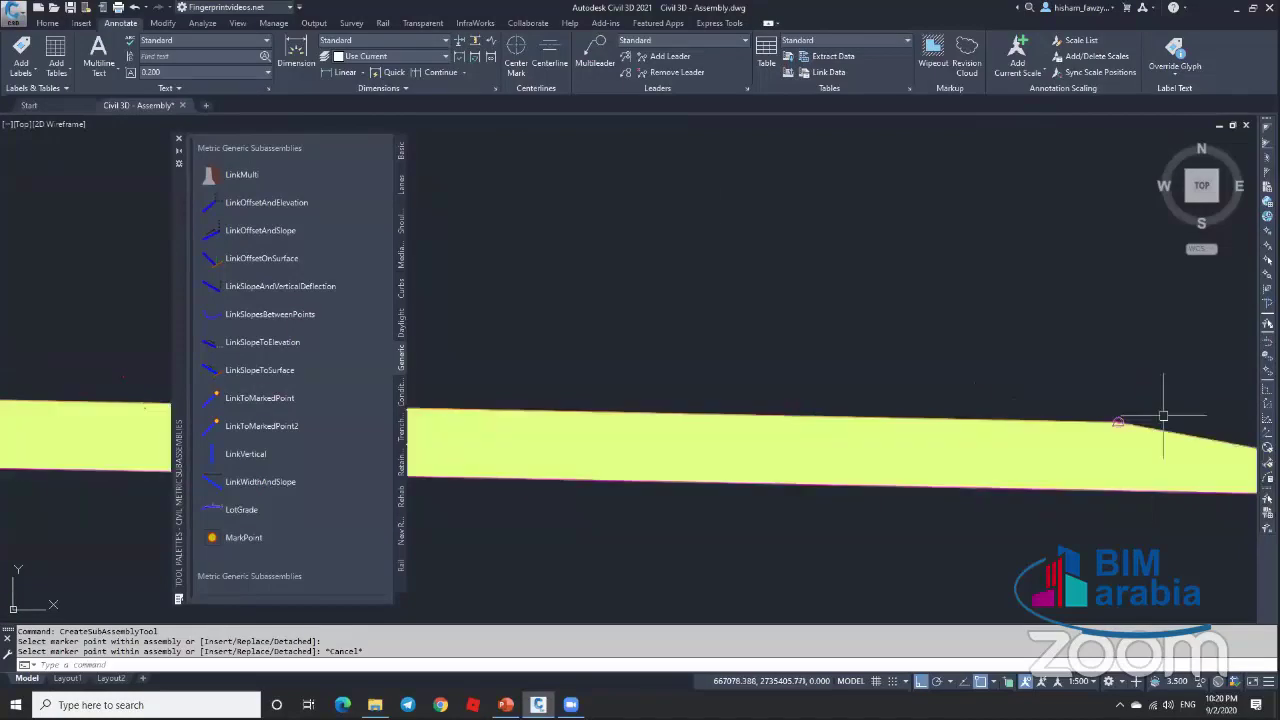
pyautogui.scroll(-3, 886, 300)
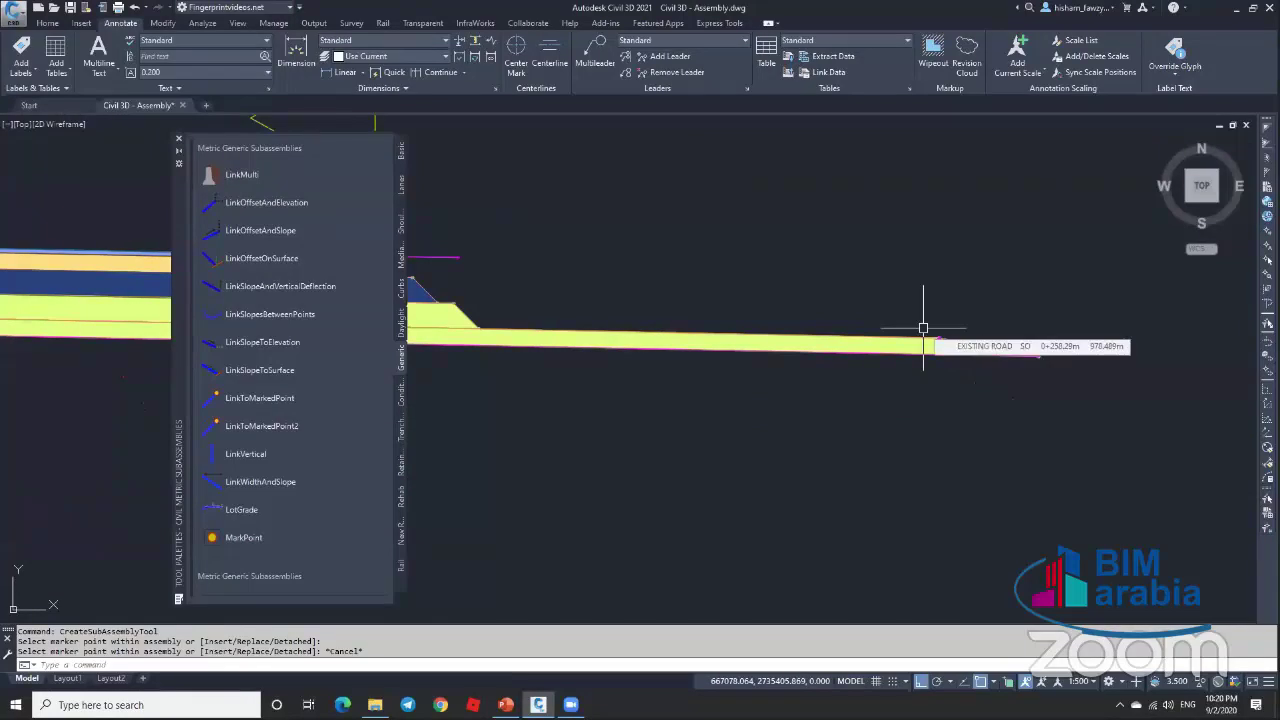
pyautogui.scroll(8, 930, 325)
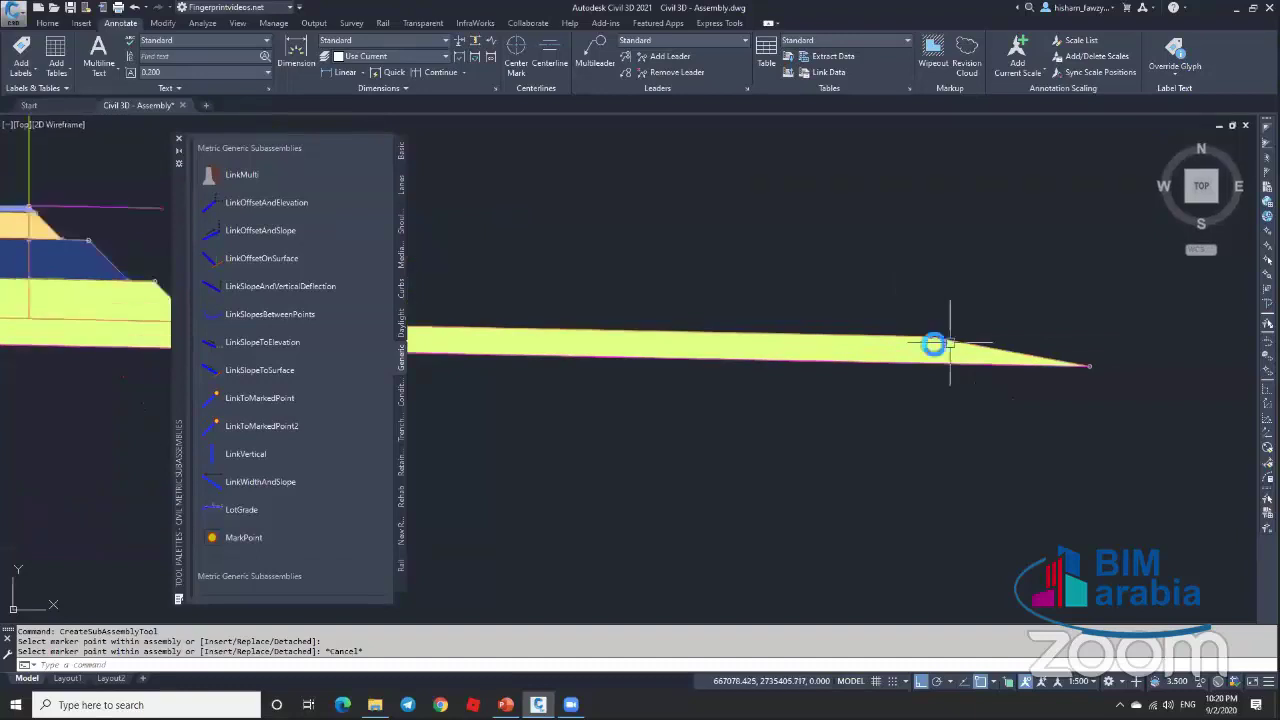
pyautogui.scroll(-5, 1000, 314)
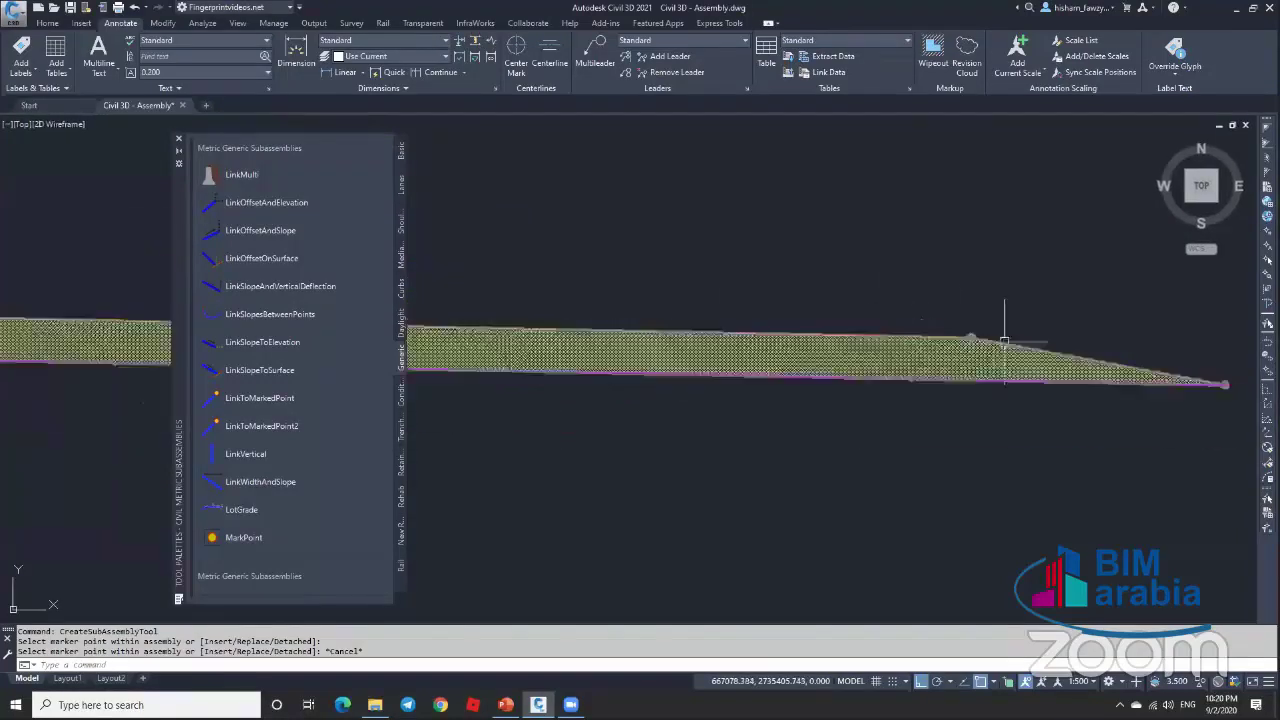
pyautogui.click(300, 397)
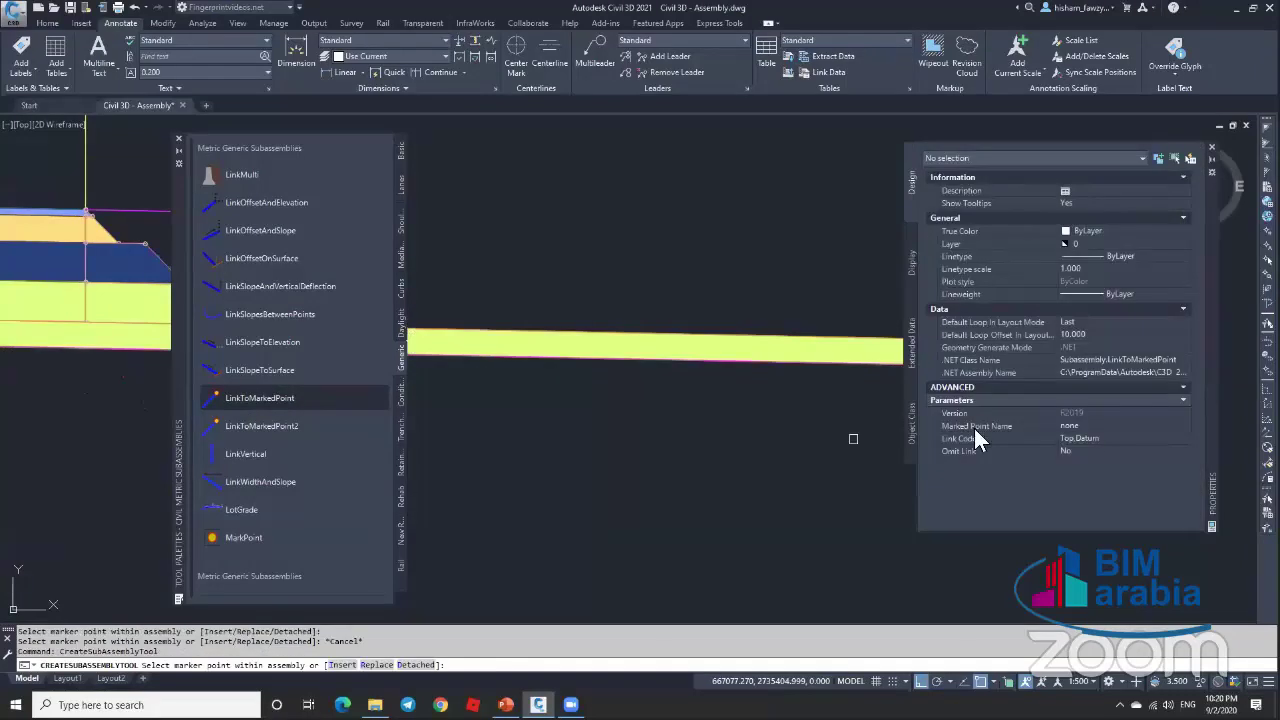
pyautogui.click(1094, 427)
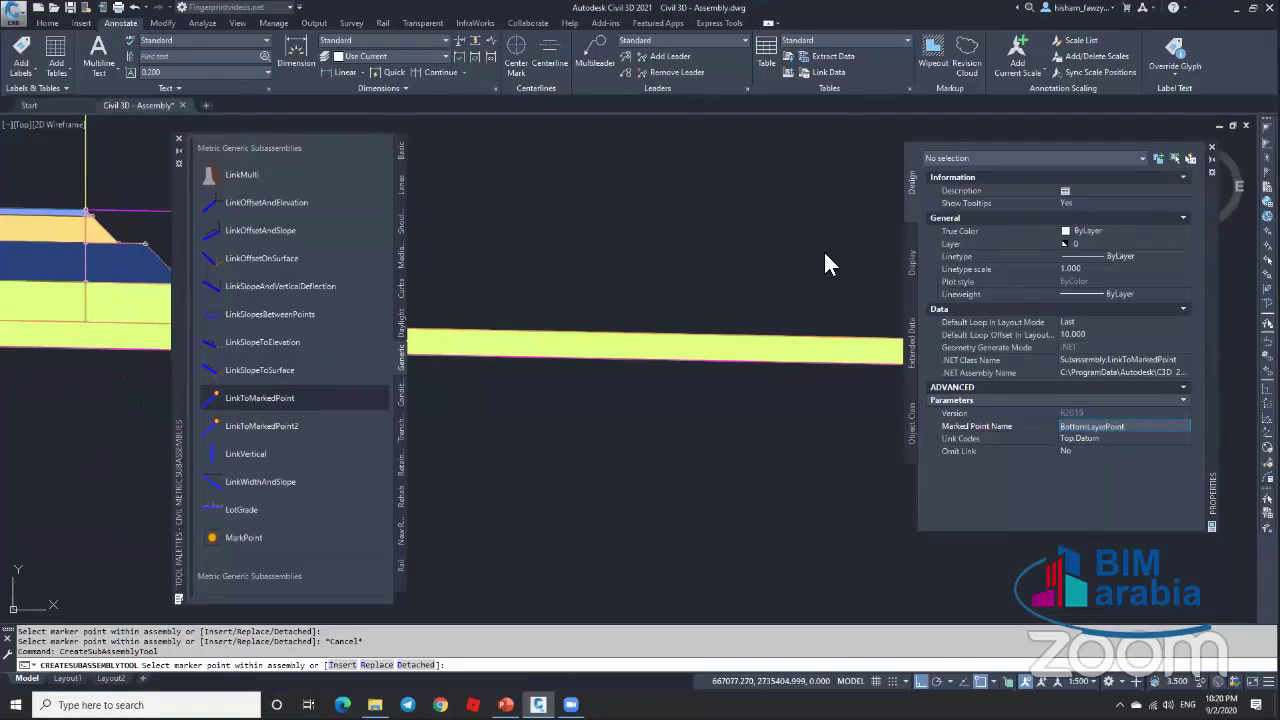
pyautogui.scroll(-3, 825, 263)
pyautogui.scroll(6, 770, 302)
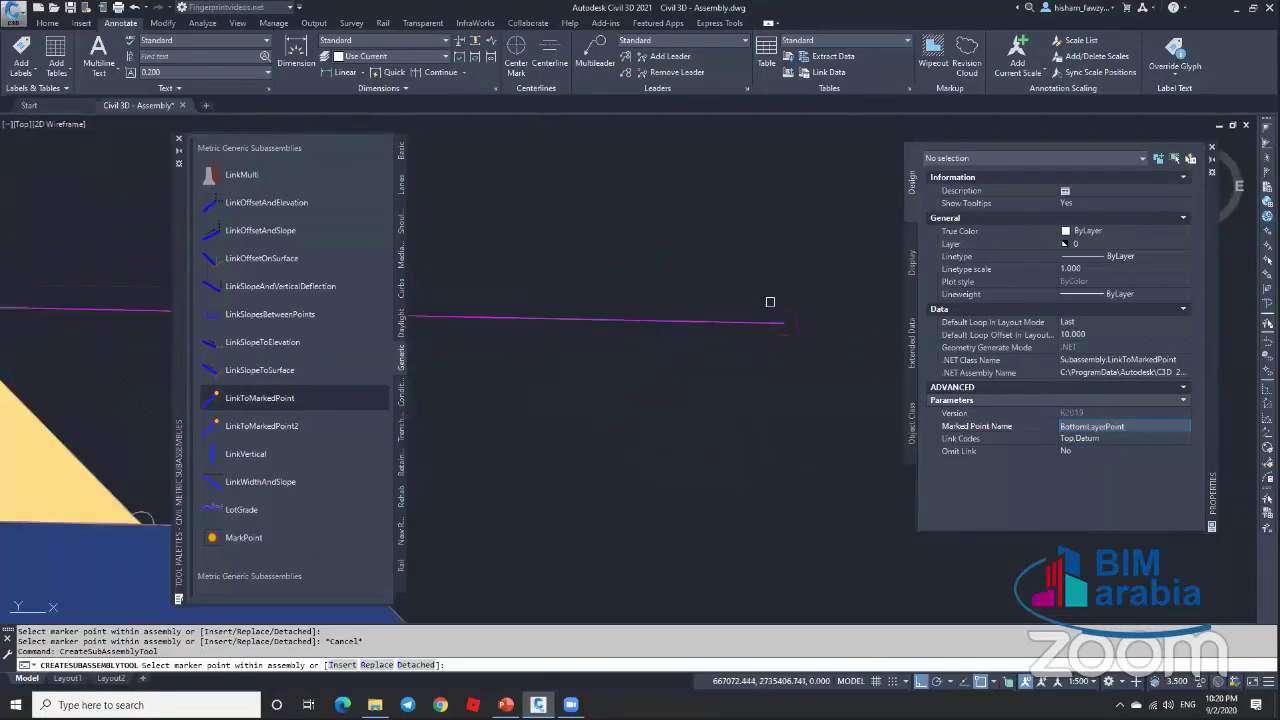
pyautogui.scroll(-5, 784, 317)
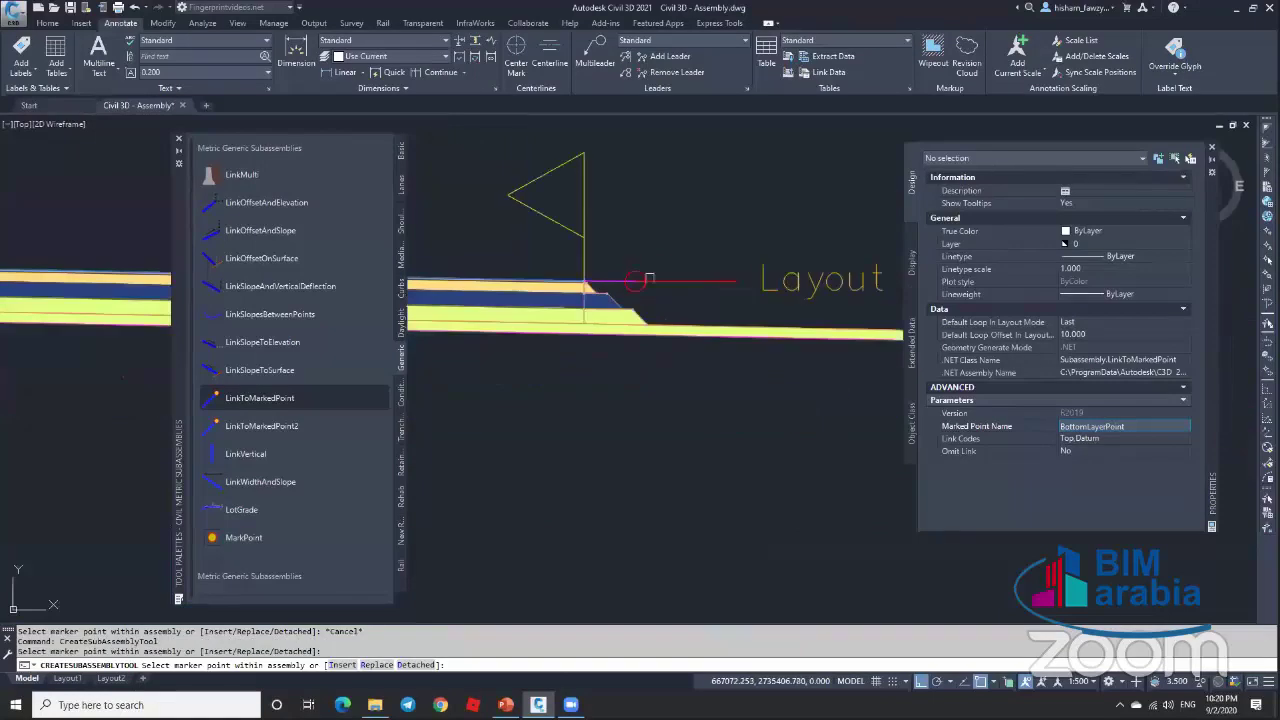
# Step: Cancel the LinkToMarkedPoint placement, close Tool Palettes, and zoom to the full layered assembly
pyautogui.scroll(-3, 770, 285)
pyautogui.press('Escape')
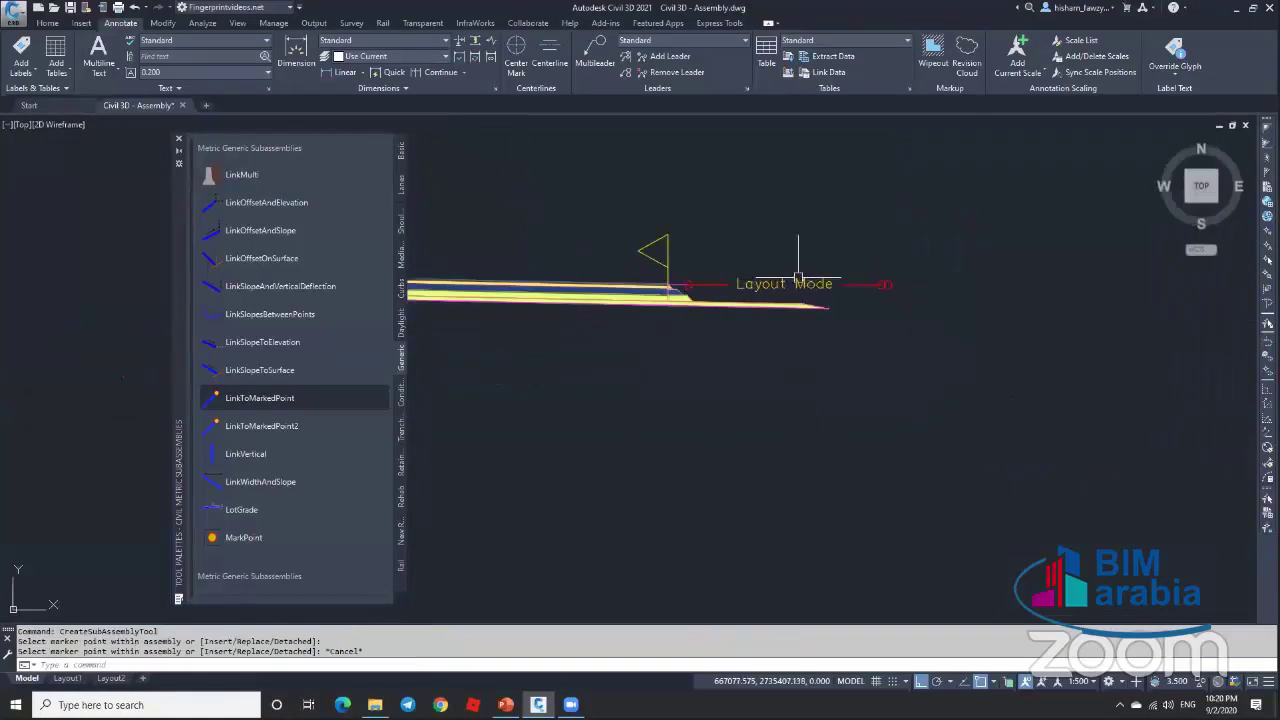
pyautogui.click(178, 139)
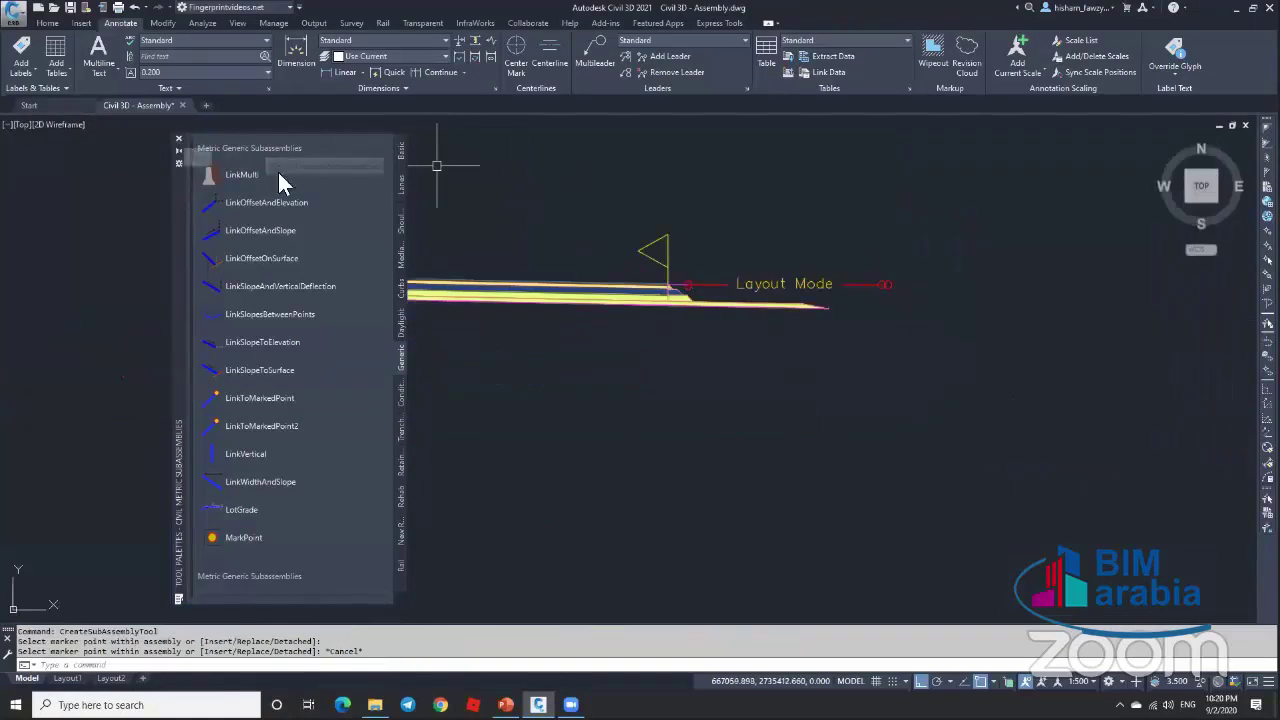
pyautogui.press('Escape')
pyautogui.scroll(-10, 740, 312)
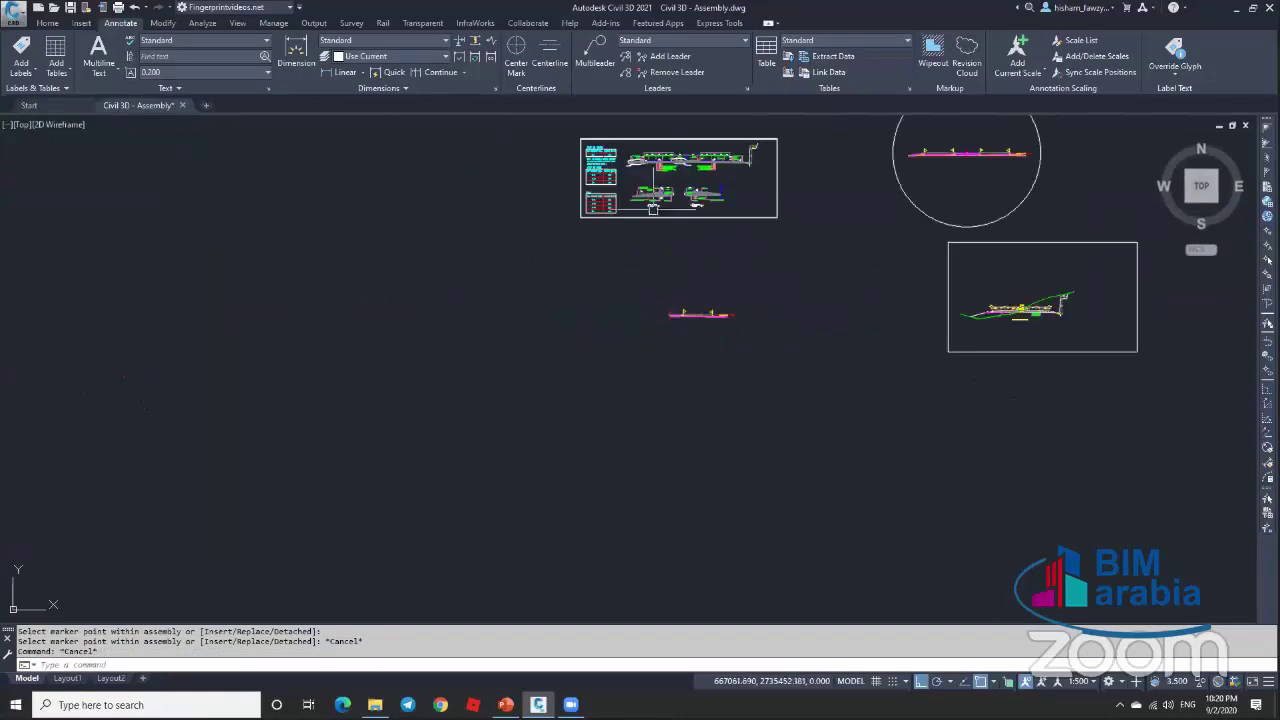
pyautogui.scroll(-2, 751, 329)
pyautogui.scroll(6, 733, 343)
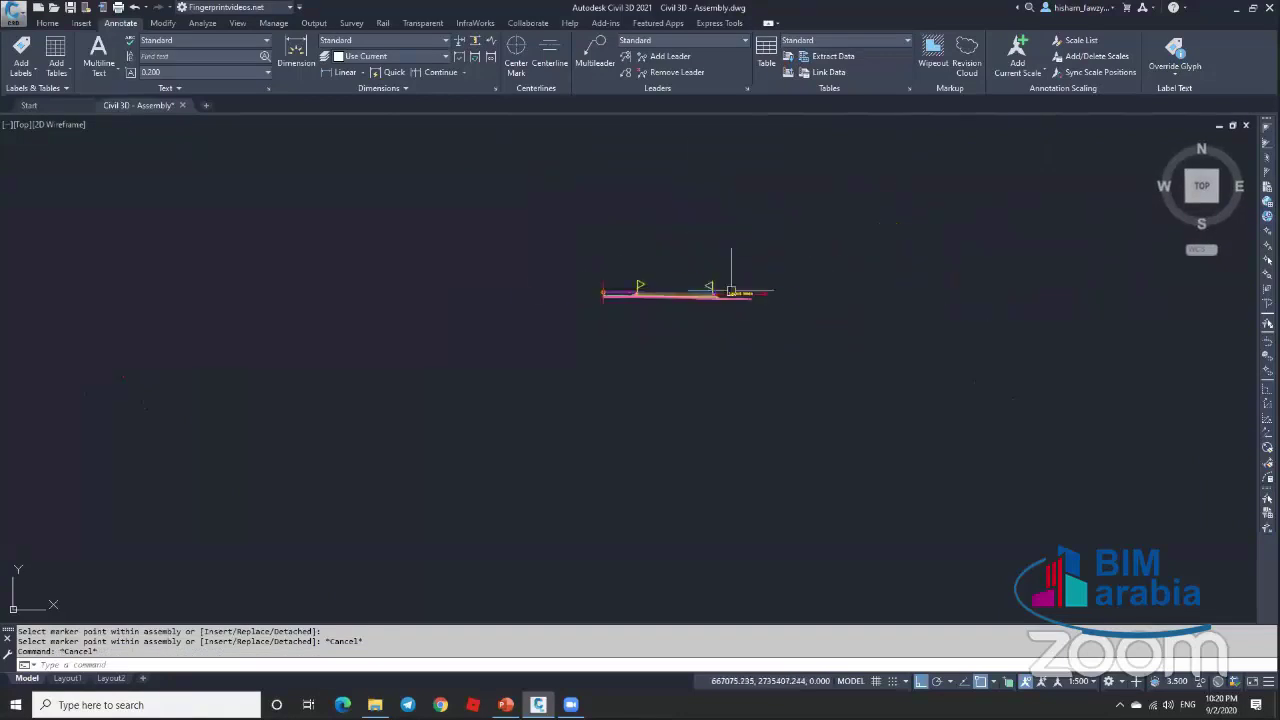
pyautogui.scroll(6, 680, 285)
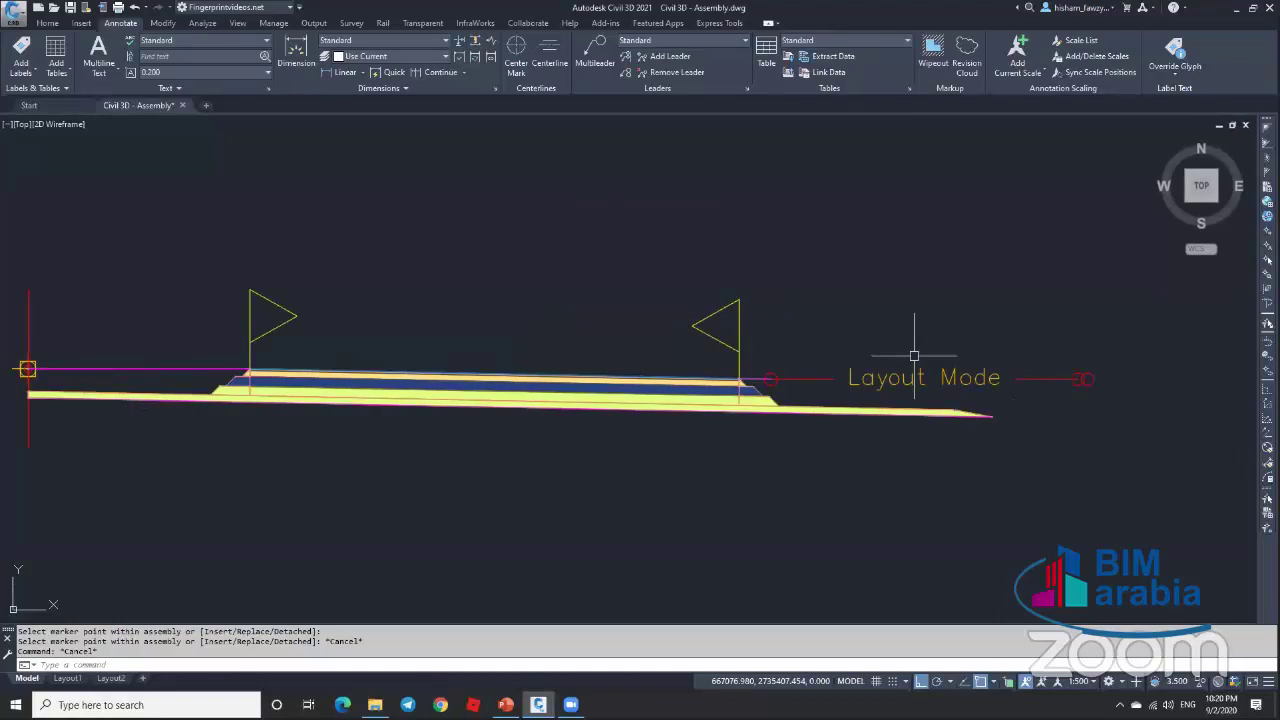
pyautogui.scroll(-2, 897, 329)
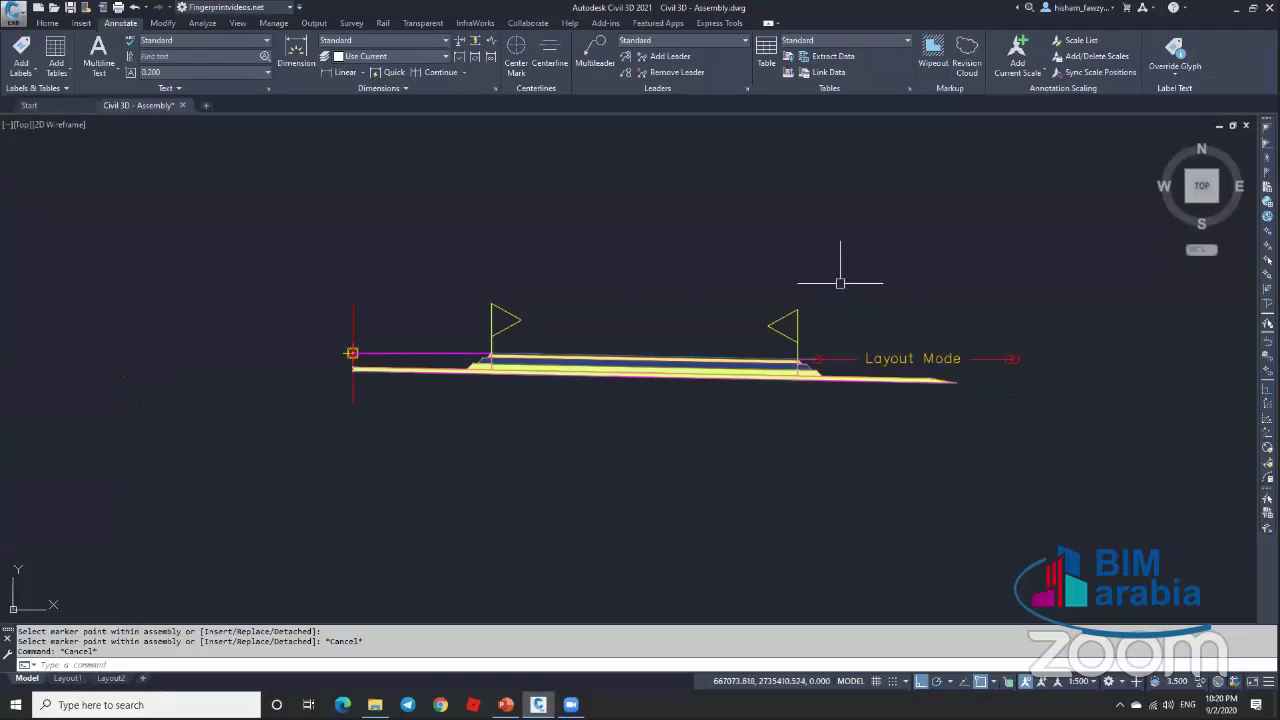
pyautogui.scroll(8, 843, 300)
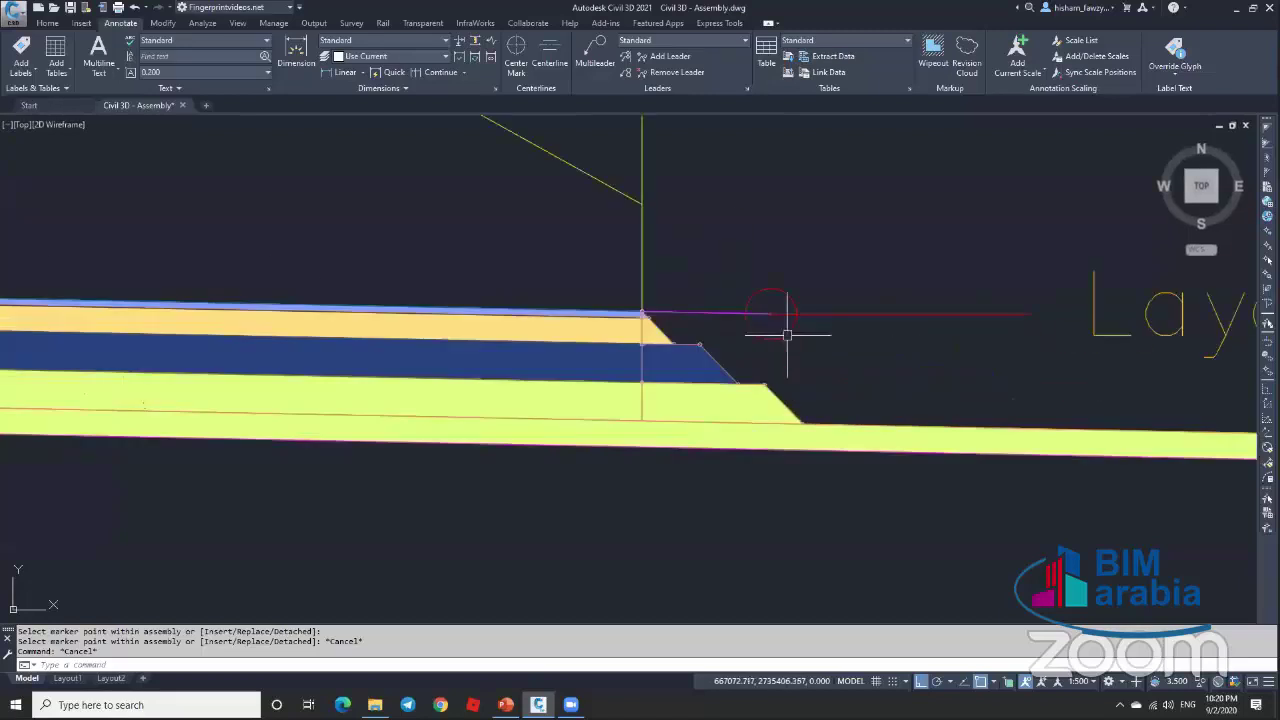
pyautogui.scroll(-5, 1029, 371)
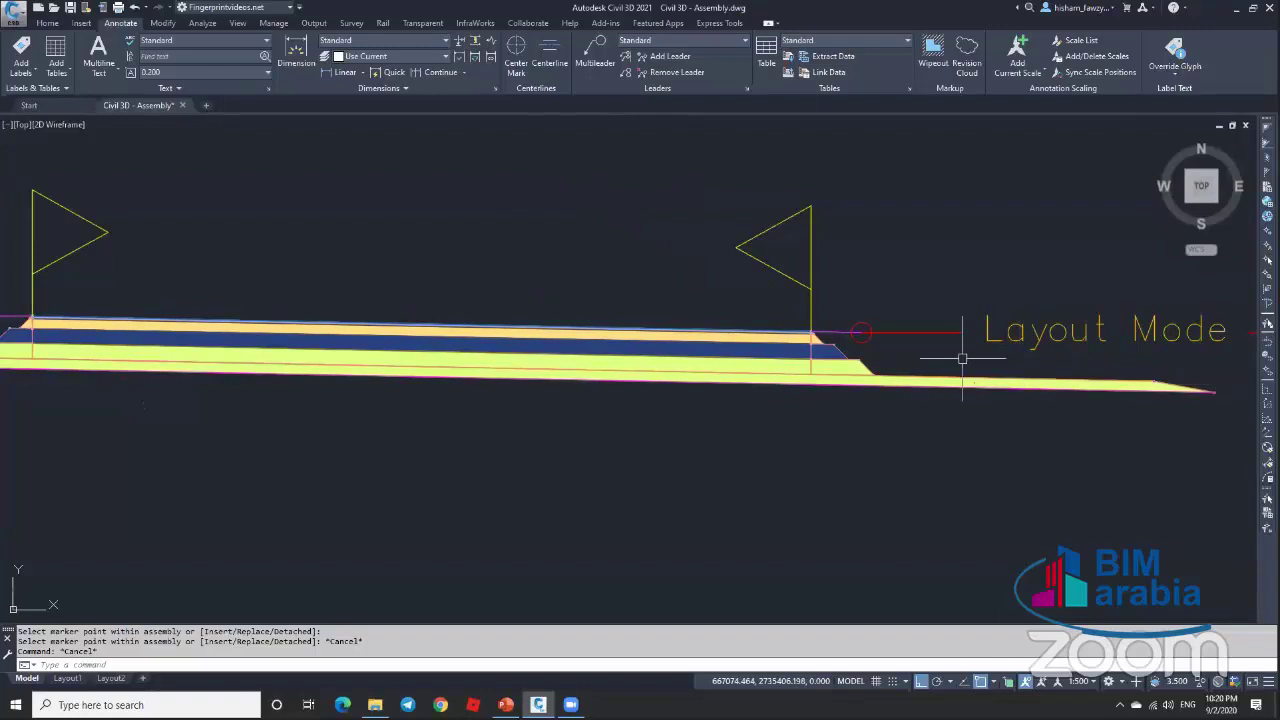
pyautogui.scroll(-2, 1043, 327)
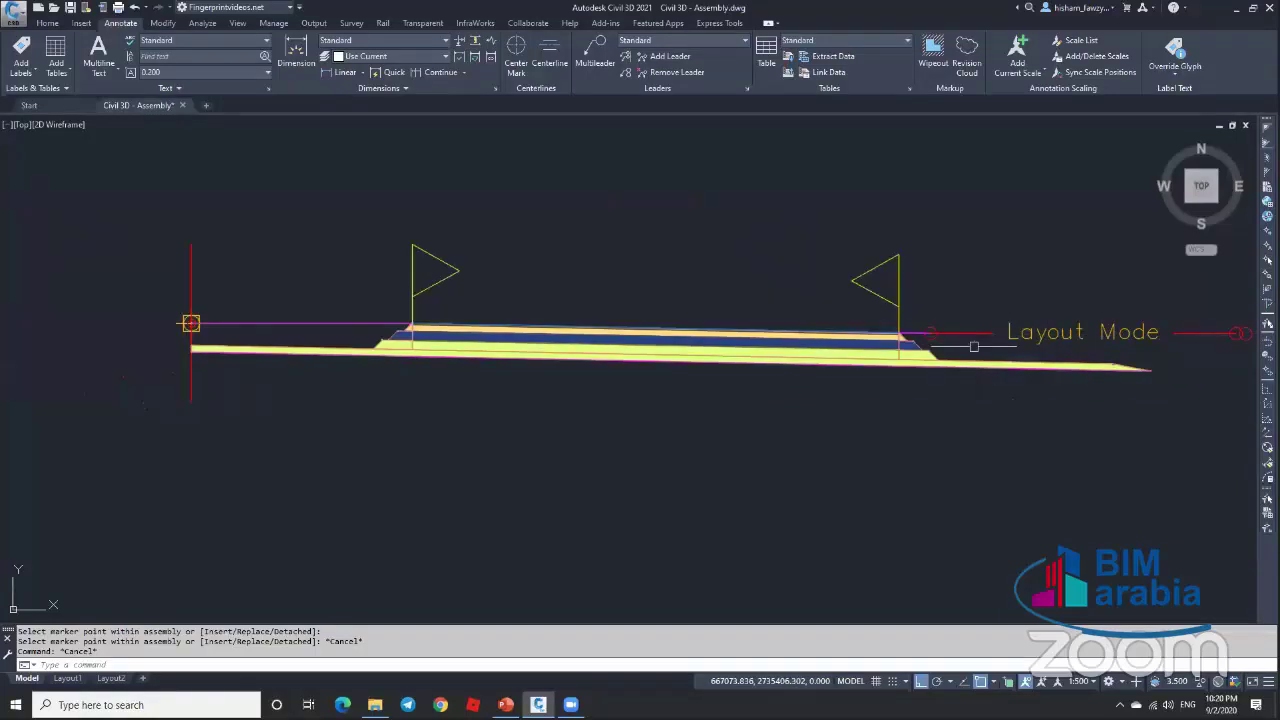
pyautogui.scroll(-2, 974, 347)
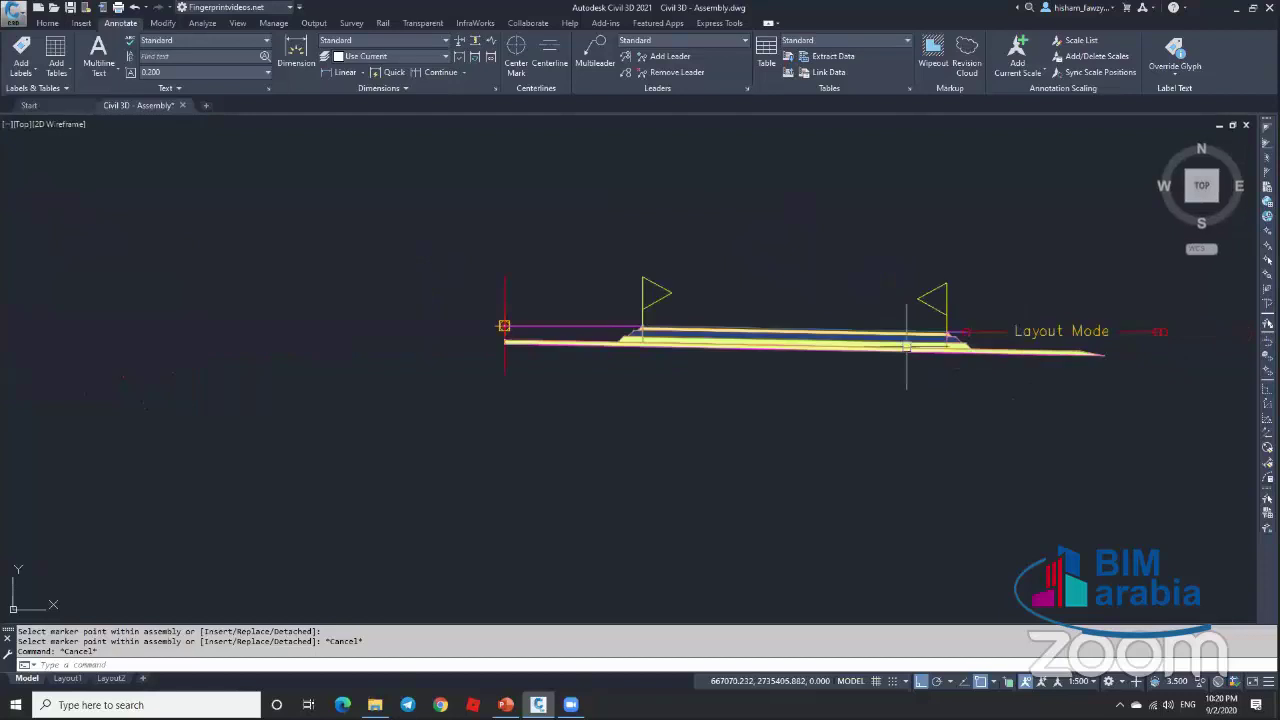
pyautogui.scroll(-3, 845, 375)
pyautogui.moveTo(850, 368); pyautogui.dragTo(835, 490, button='middle')
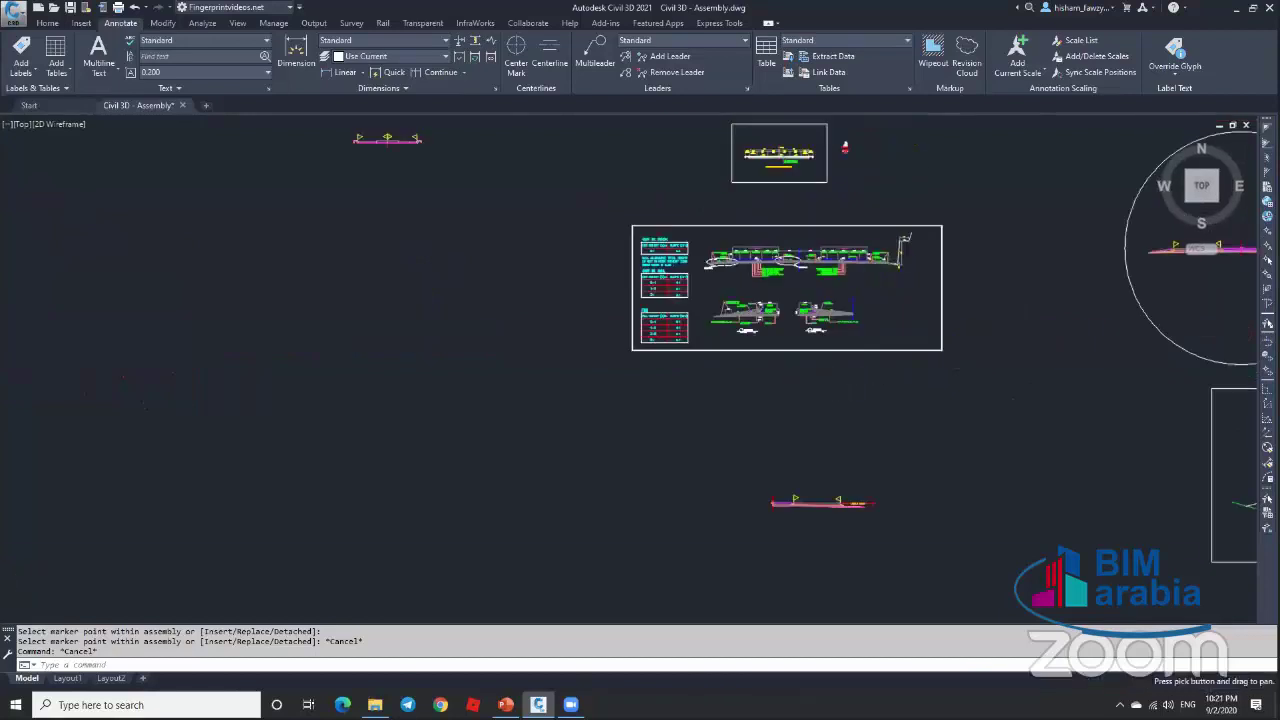
pyautogui.scroll(5, 990, 240)
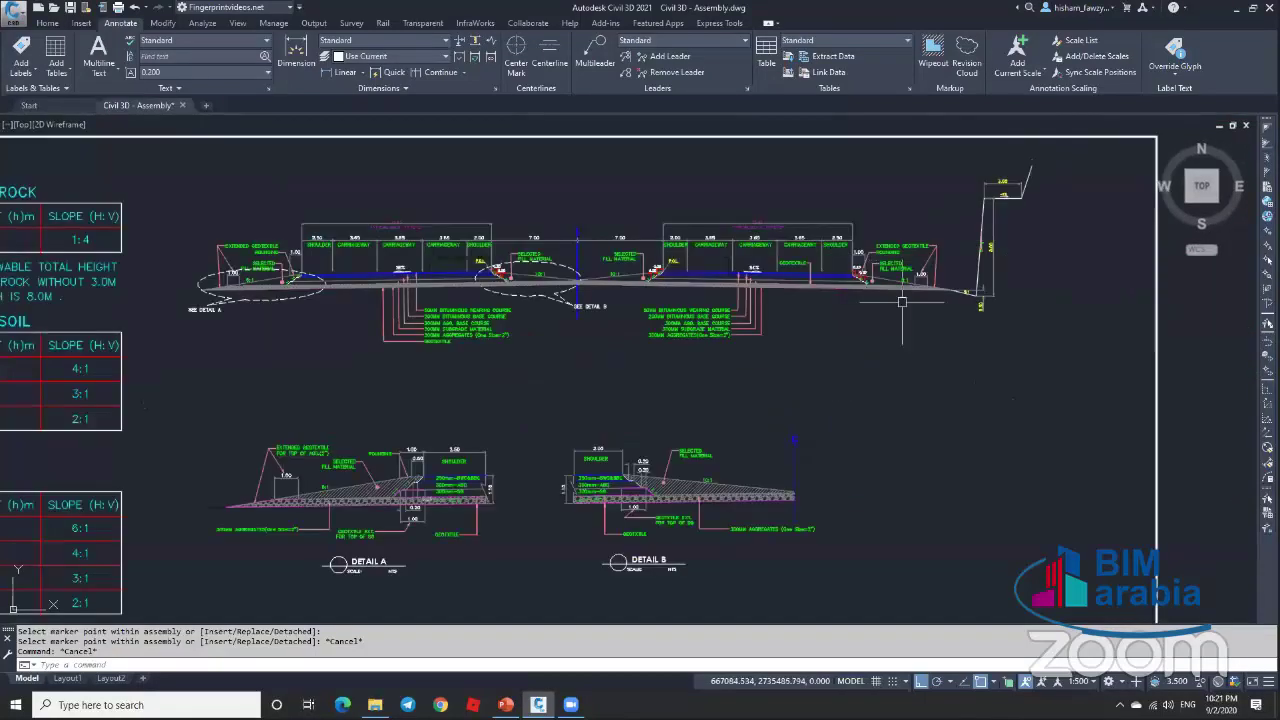
pyautogui.scroll(8, 600, 277)
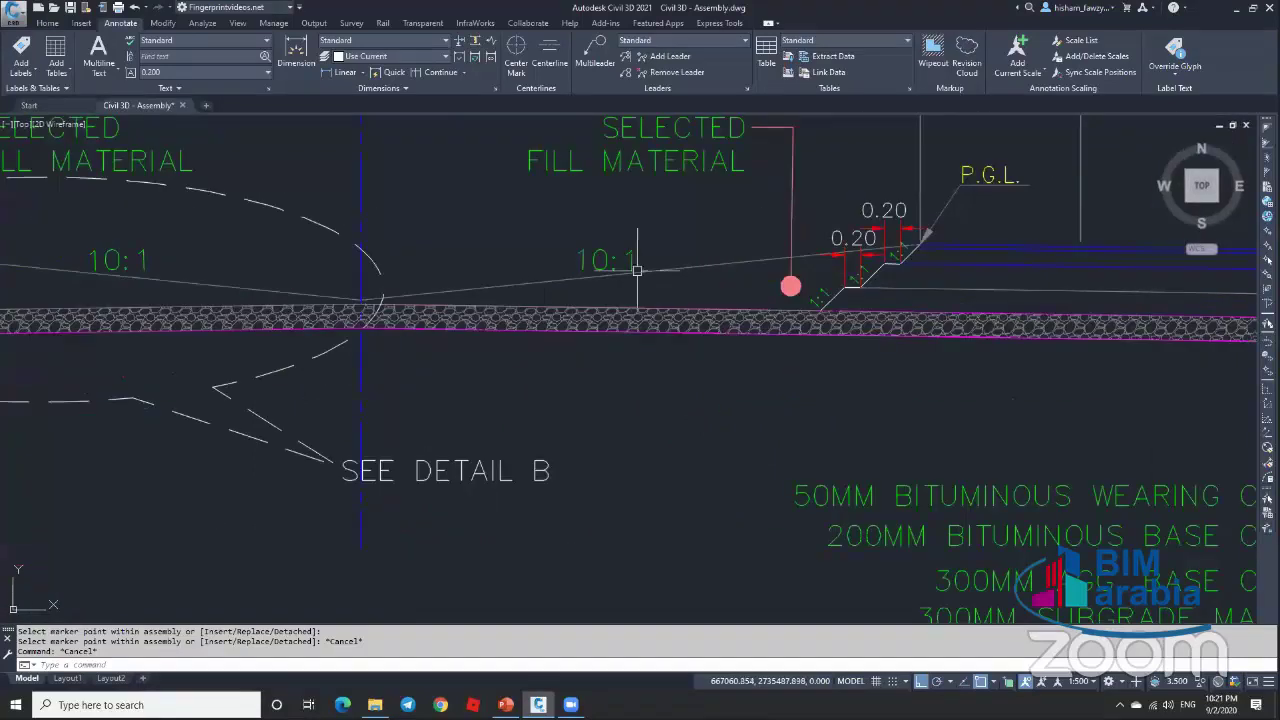
pyautogui.scroll(-6, 915, 240)
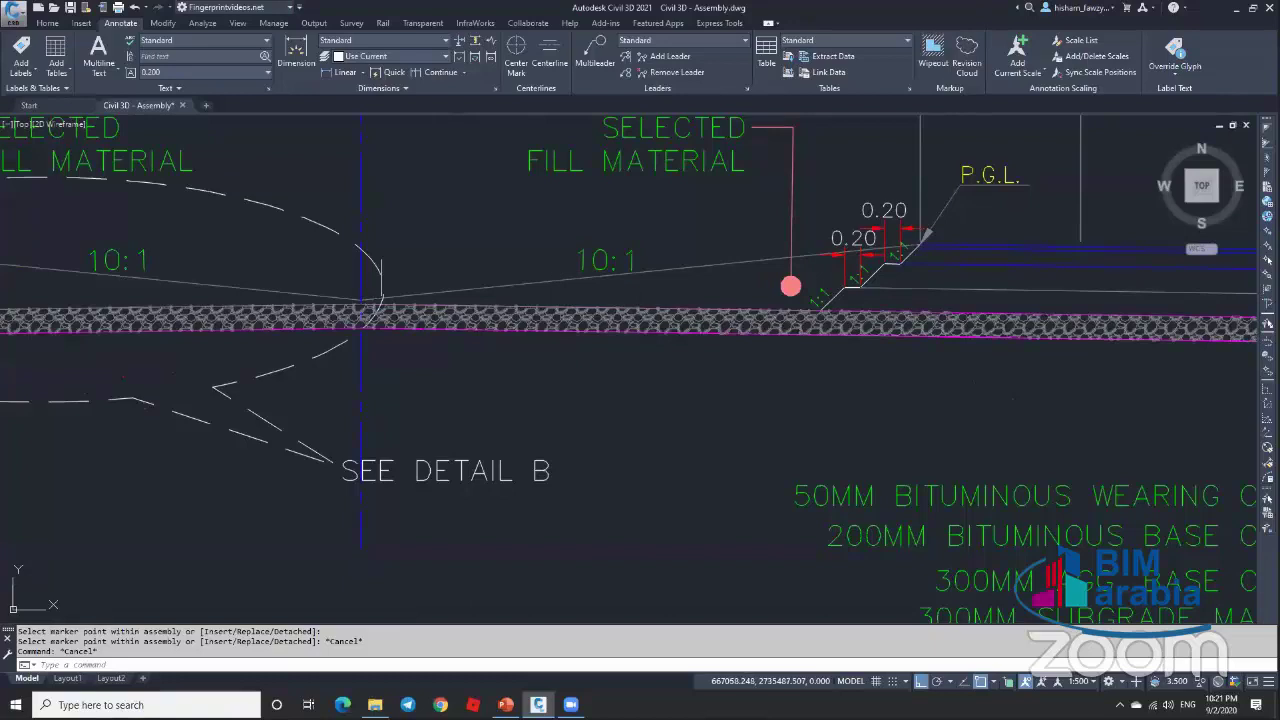
pyautogui.scroll(-8, 740, 300)
pyautogui.scroll(10, 726, 363)
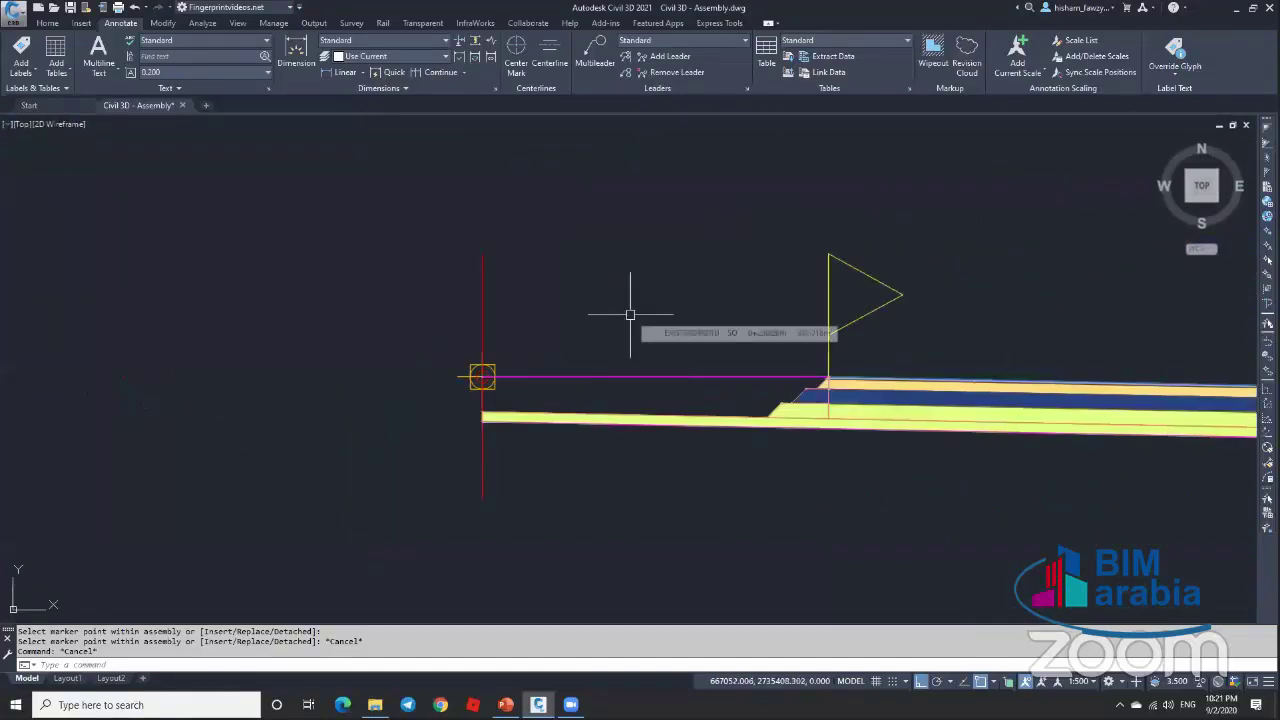
# Step: Pick LinkWidthAndSlope and set Width 7 m and Slope -10%, choosing its side and slope direction
pyautogui.hotkey('ctrl', '3')
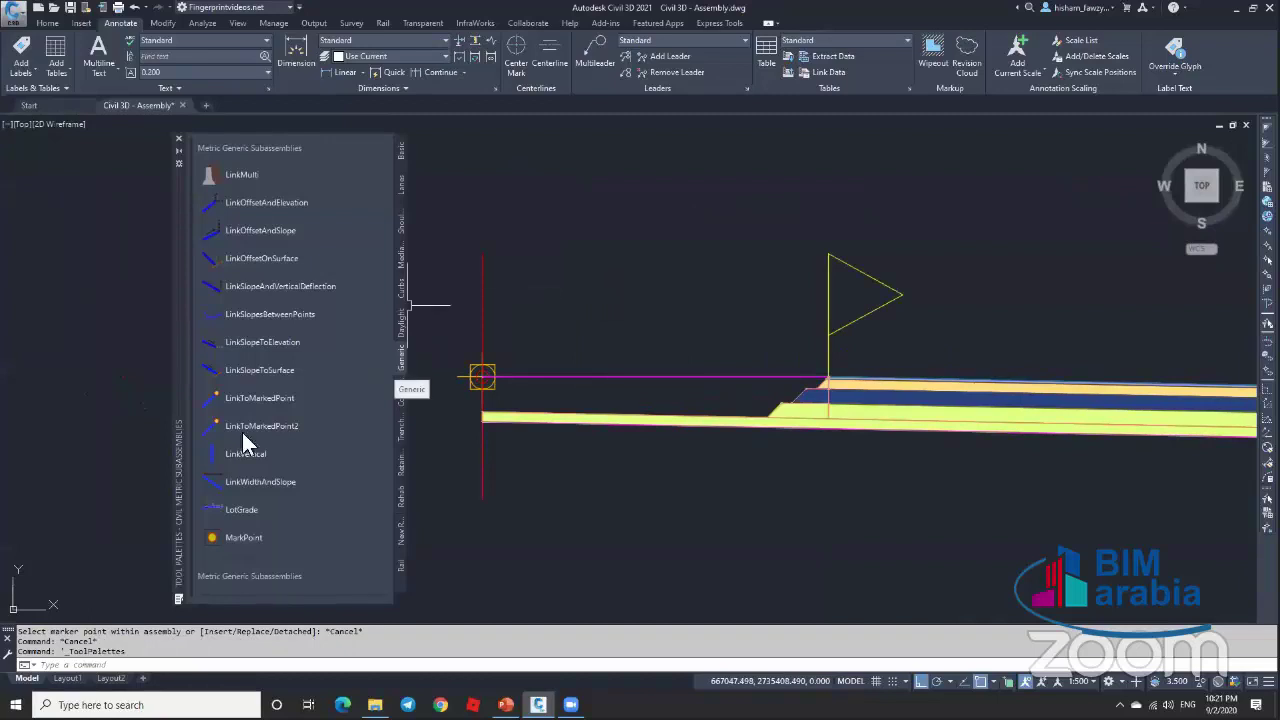
pyautogui.click(285, 484)
pyautogui.click(1118, 452)
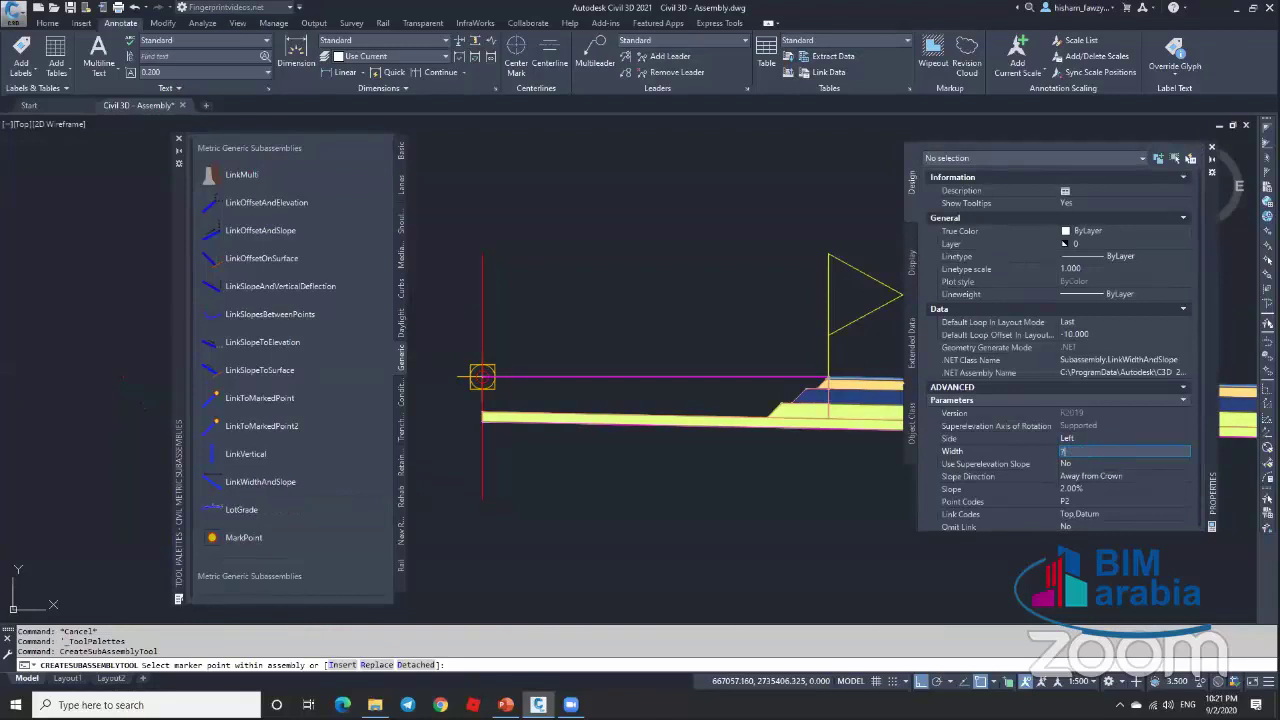
pyautogui.write('7')
pyautogui.click(1092, 488)
pyautogui.write('10')
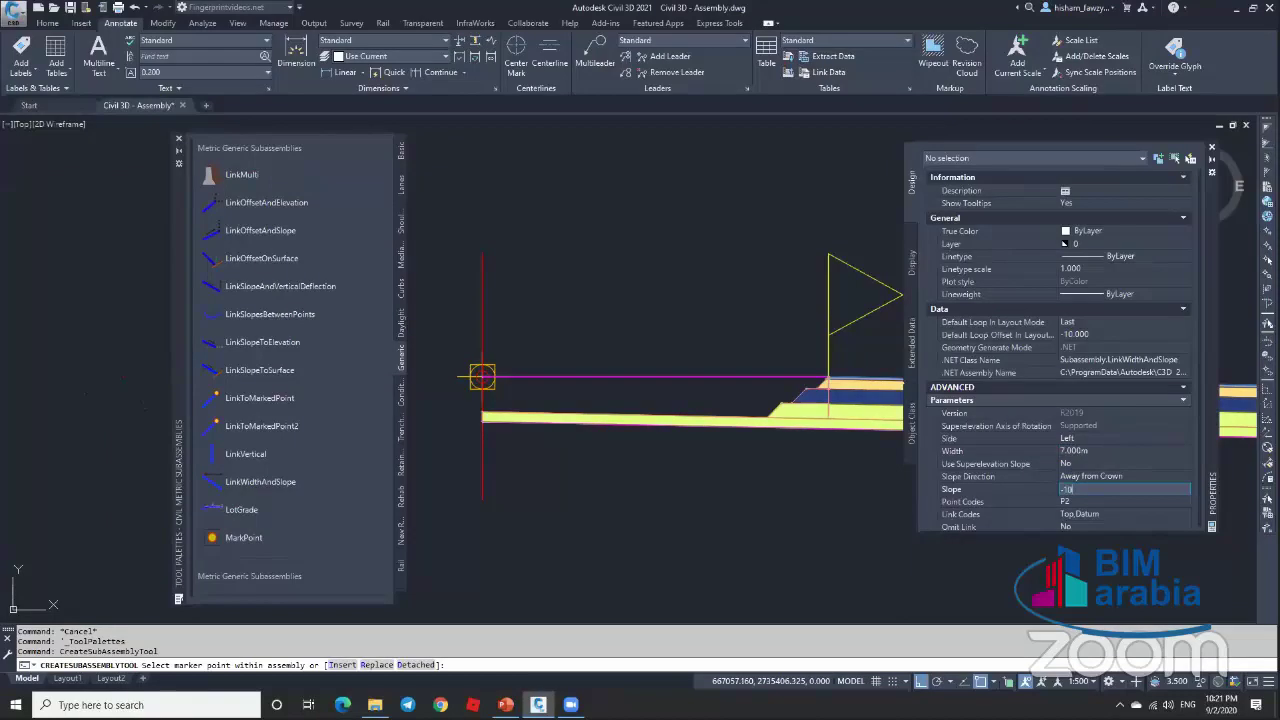
pyautogui.press('Return')
pyautogui.scroll(-1, 1095, 485)
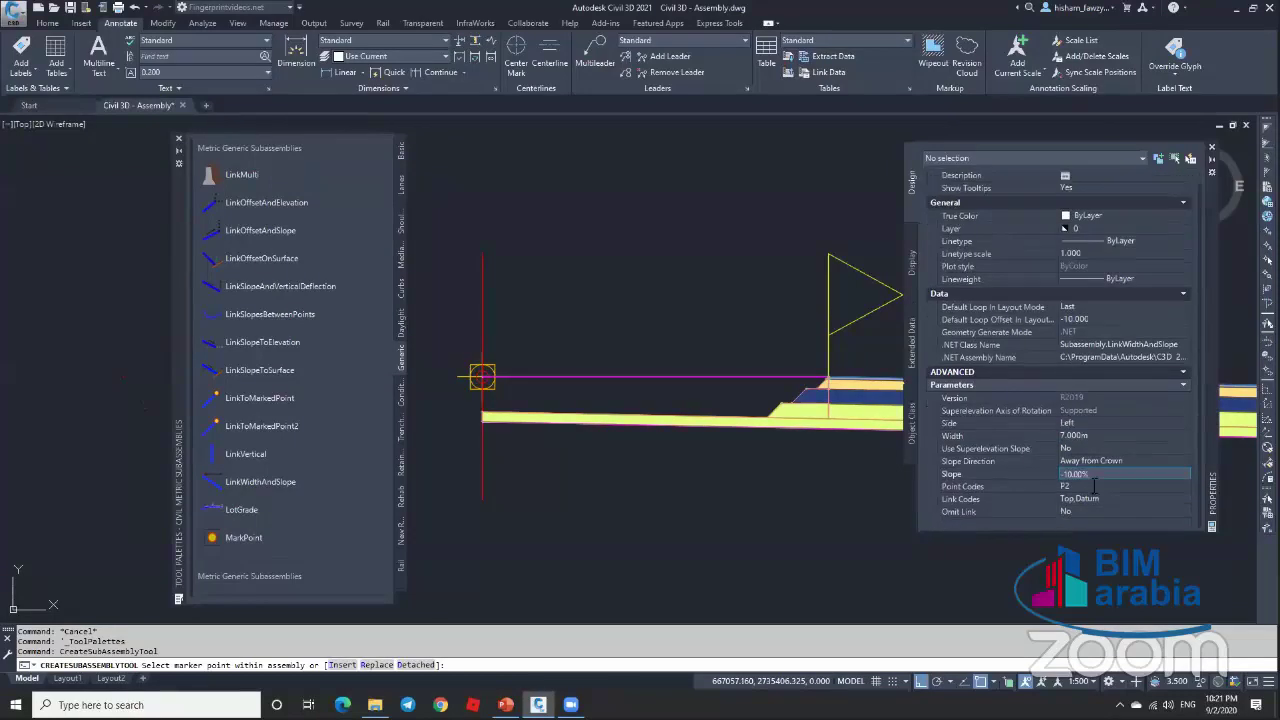
pyautogui.click(1114, 422)
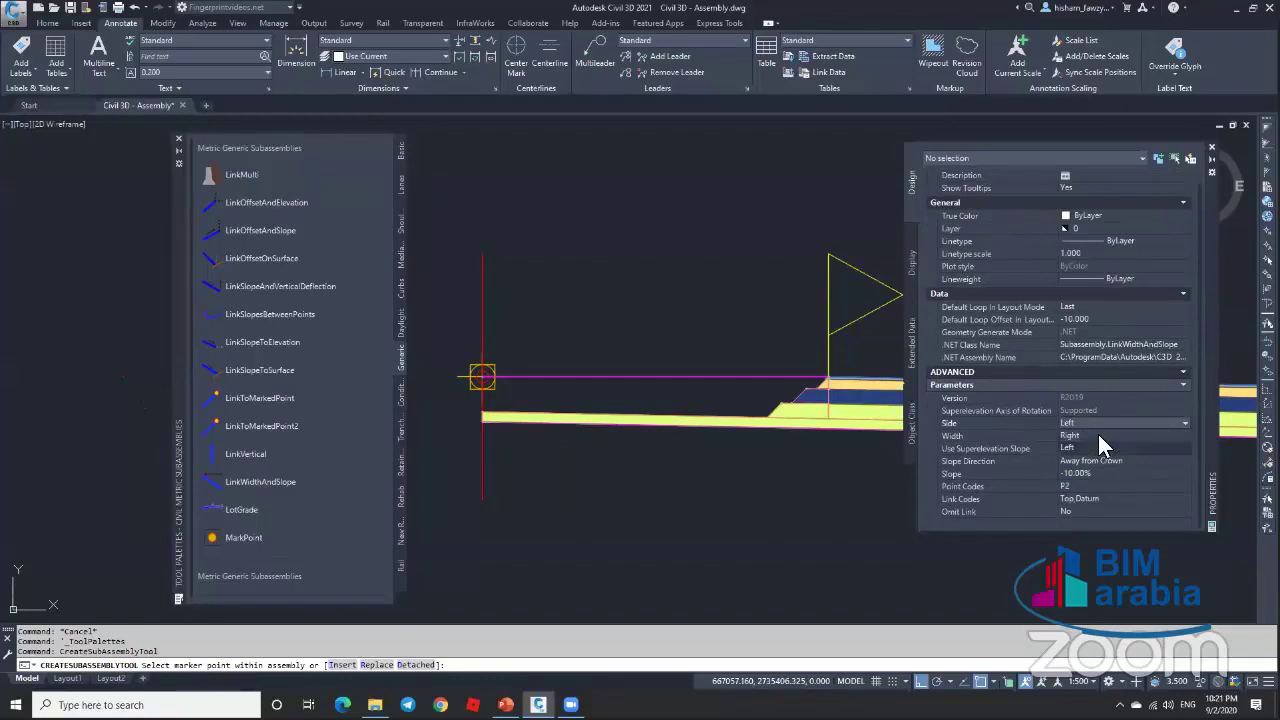
pyautogui.click(1097, 447)
pyautogui.click(1129, 462)
pyautogui.click(1116, 484)
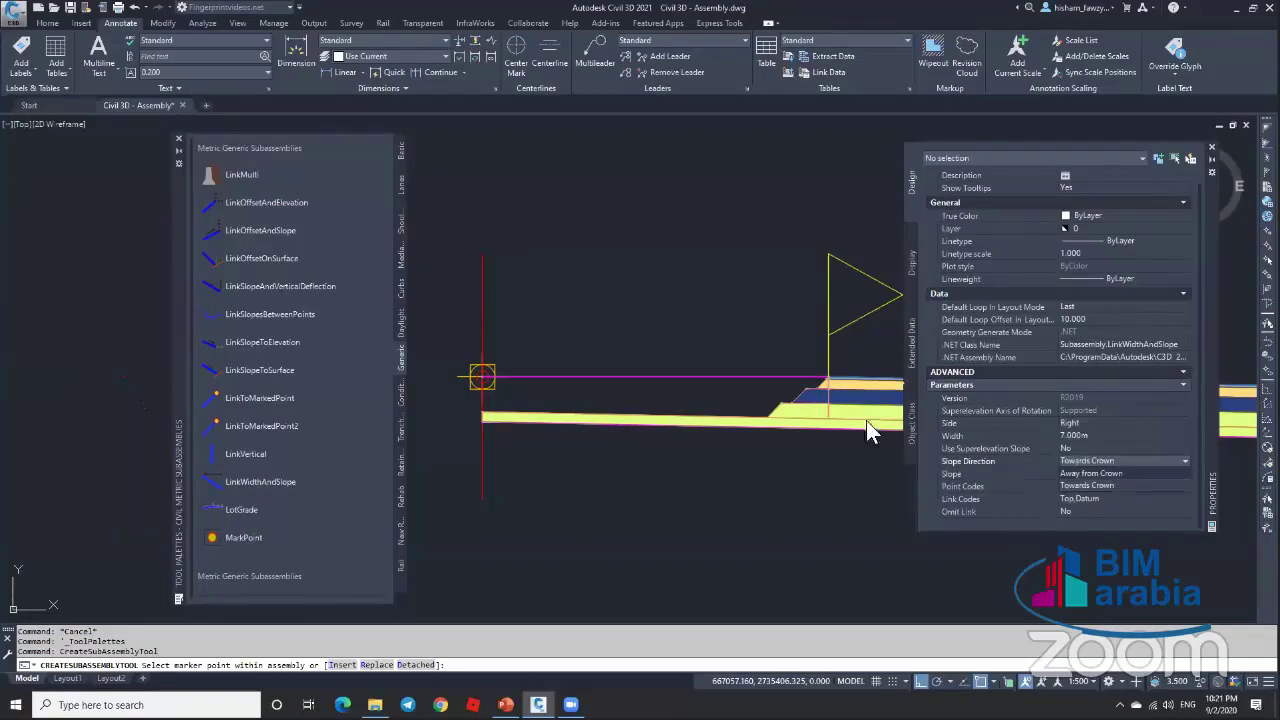
pyautogui.scroll(10, 819, 377)
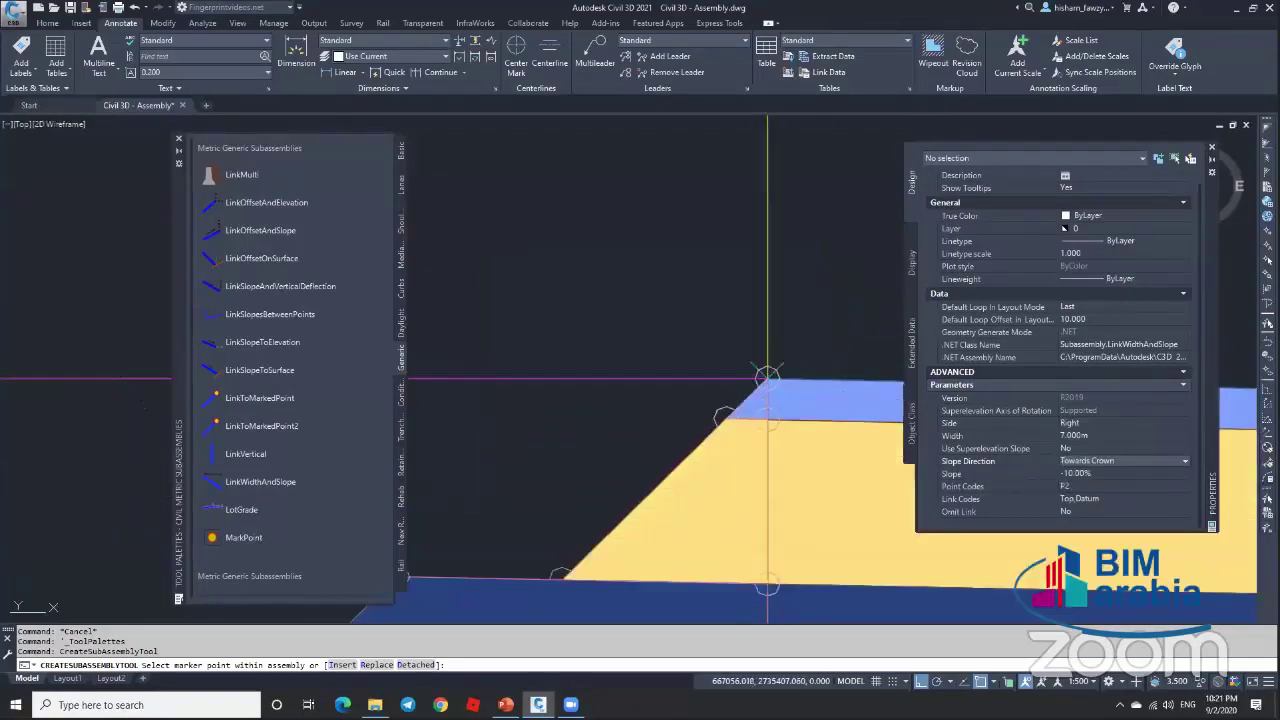
# Step: Place the link at the assembly's marker point and change its Slope Direction to Away from Crown
pyautogui.click(767, 377)
pyautogui.scroll(-3, 766, 360)
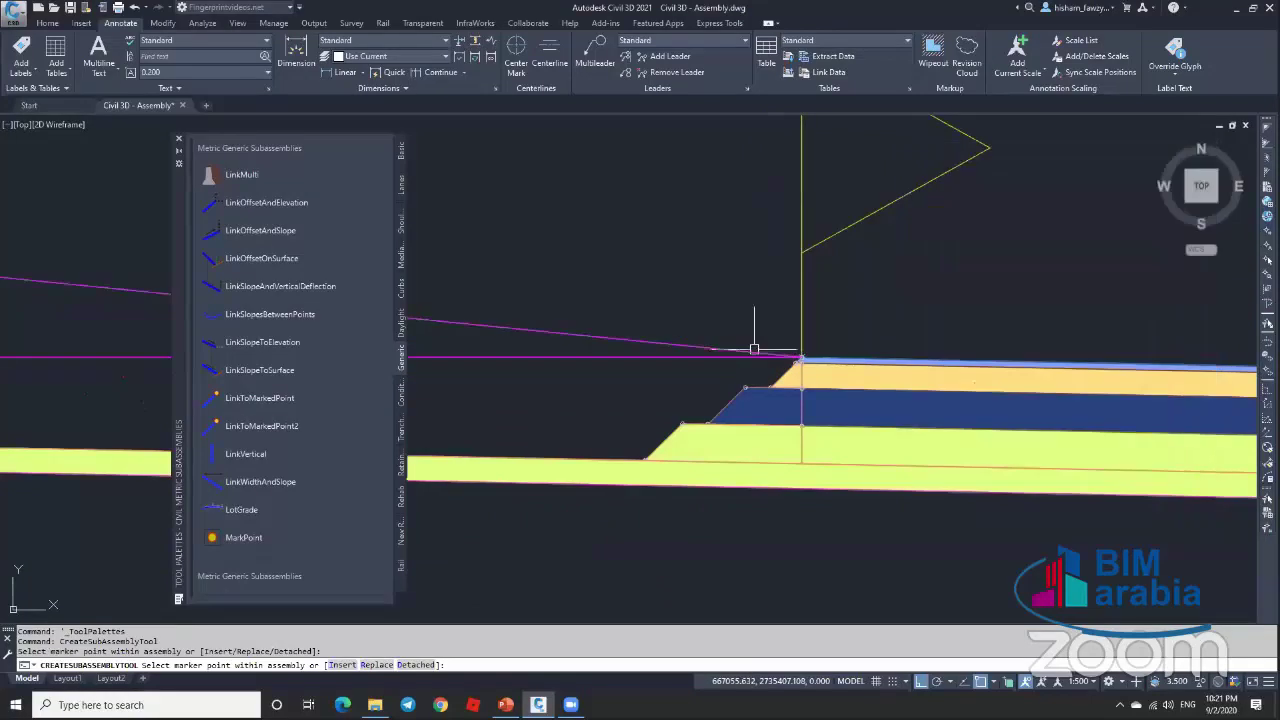
pyautogui.press('Escape')
pyautogui.click(754, 346)
pyautogui.scroll(-8, 850, 350)
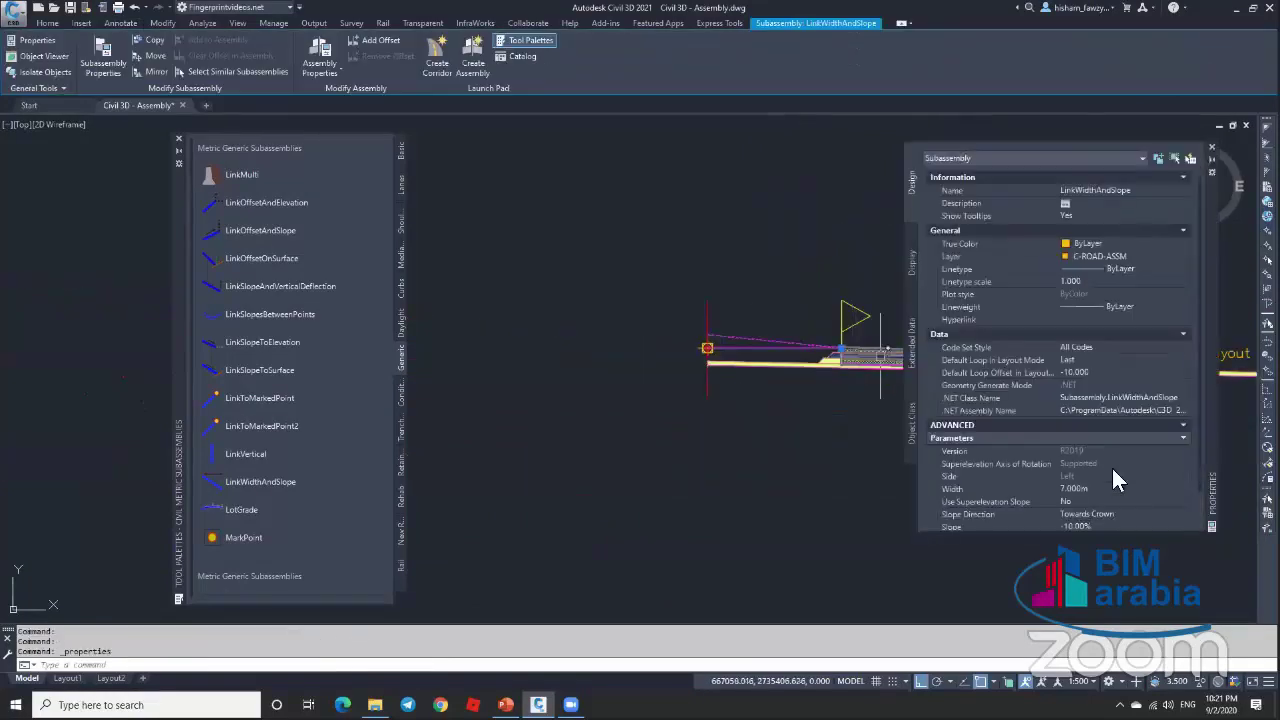
pyautogui.click(1126, 514)
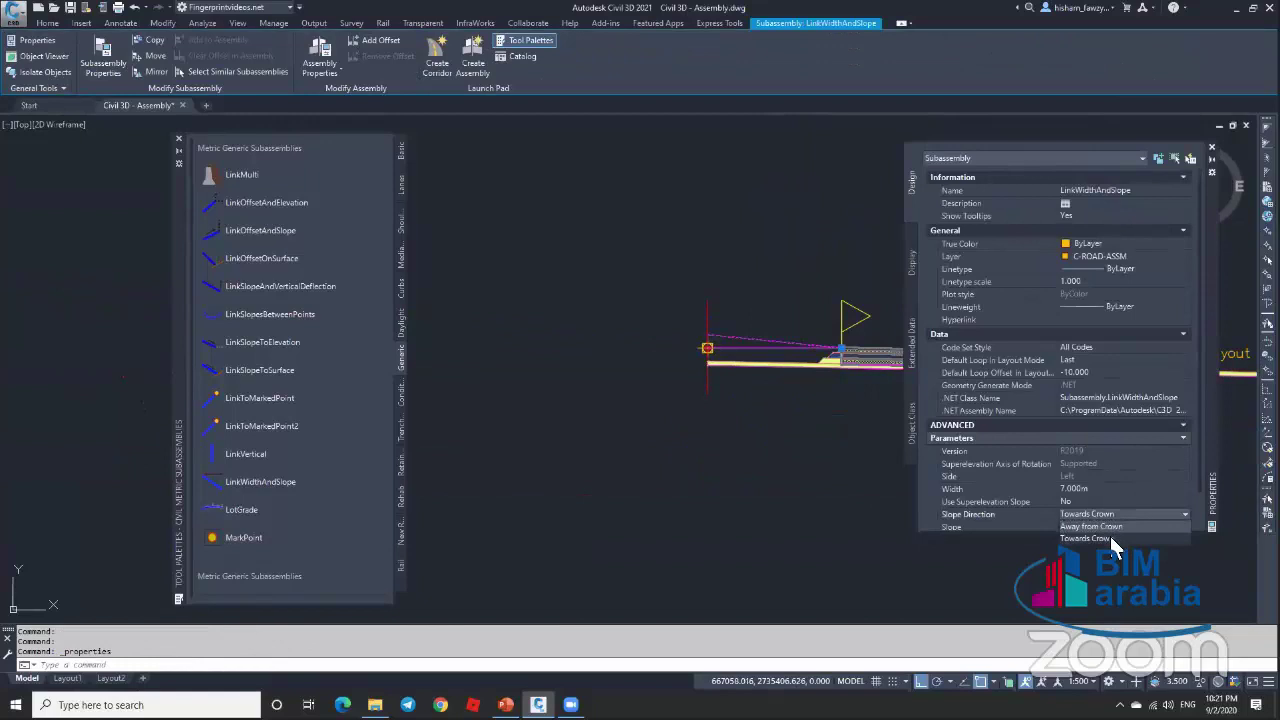
pyautogui.click(1110, 526)
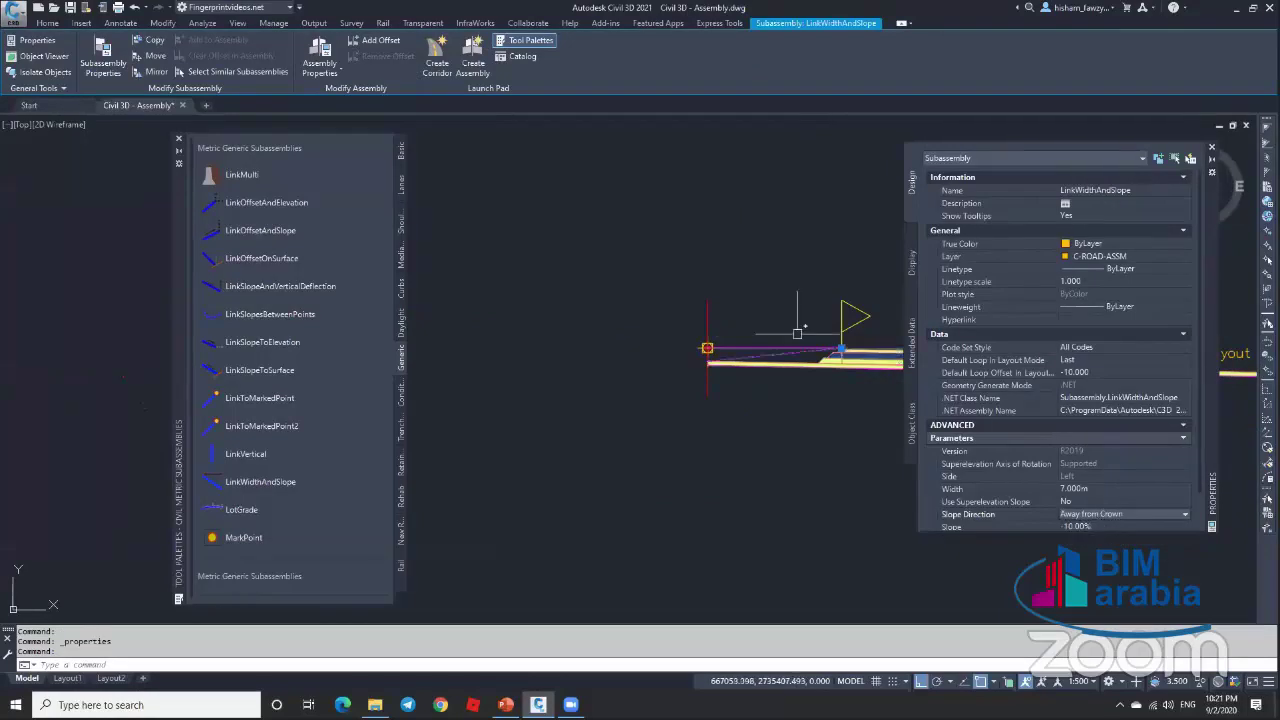
pyautogui.click(1211, 147)
pyautogui.scroll(4, 815, 350)
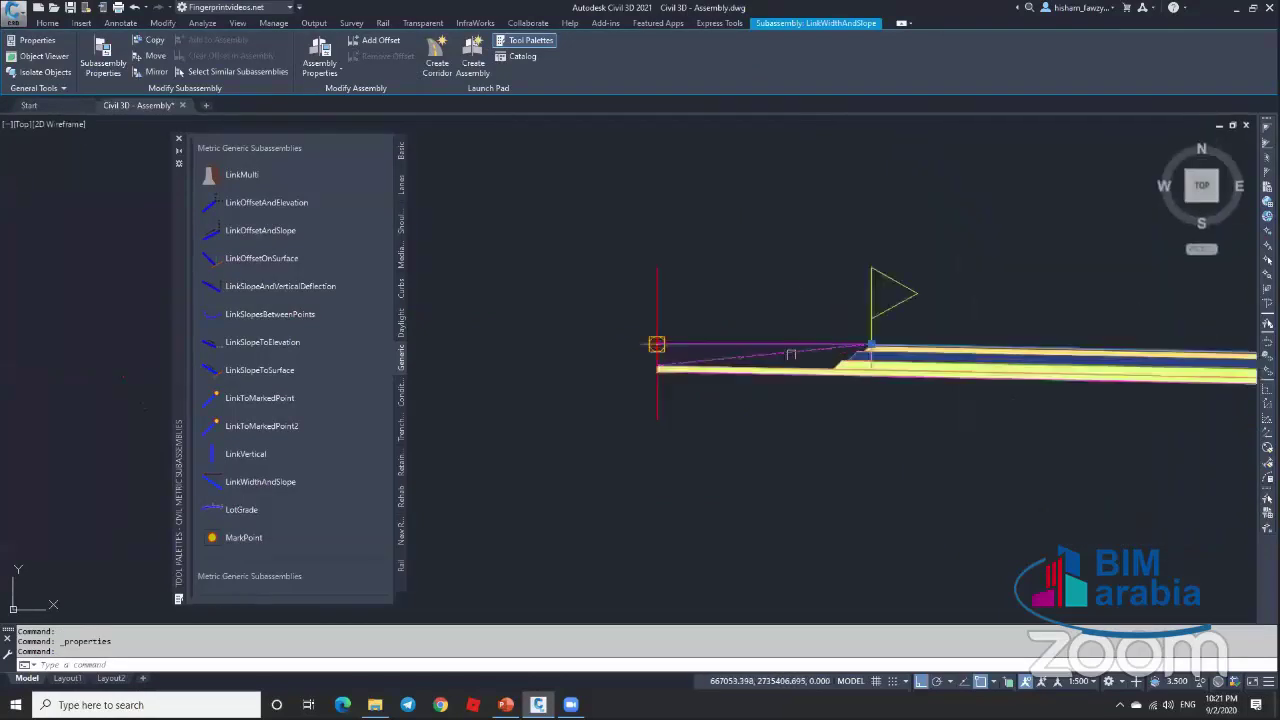
pyautogui.press('Escape')
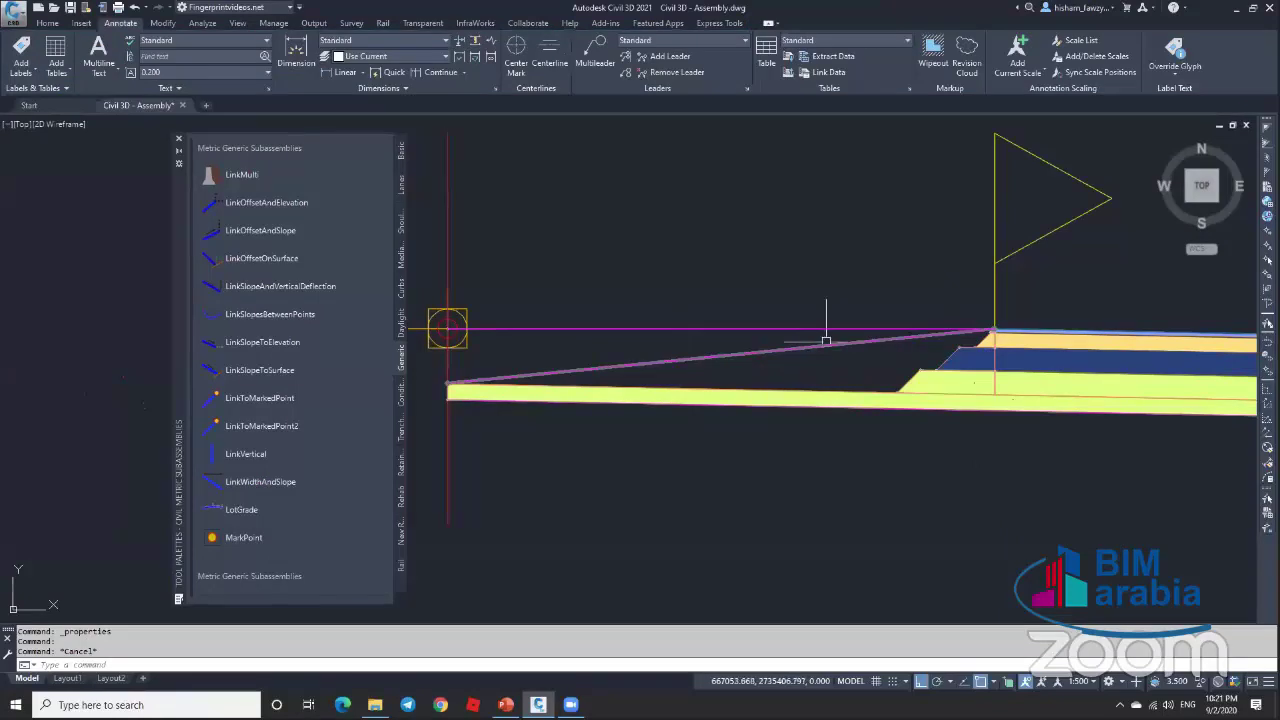
# Step: Clear the current selection and close the subassembly Tool Palettes
pyautogui.scroll(8, 447, 330)
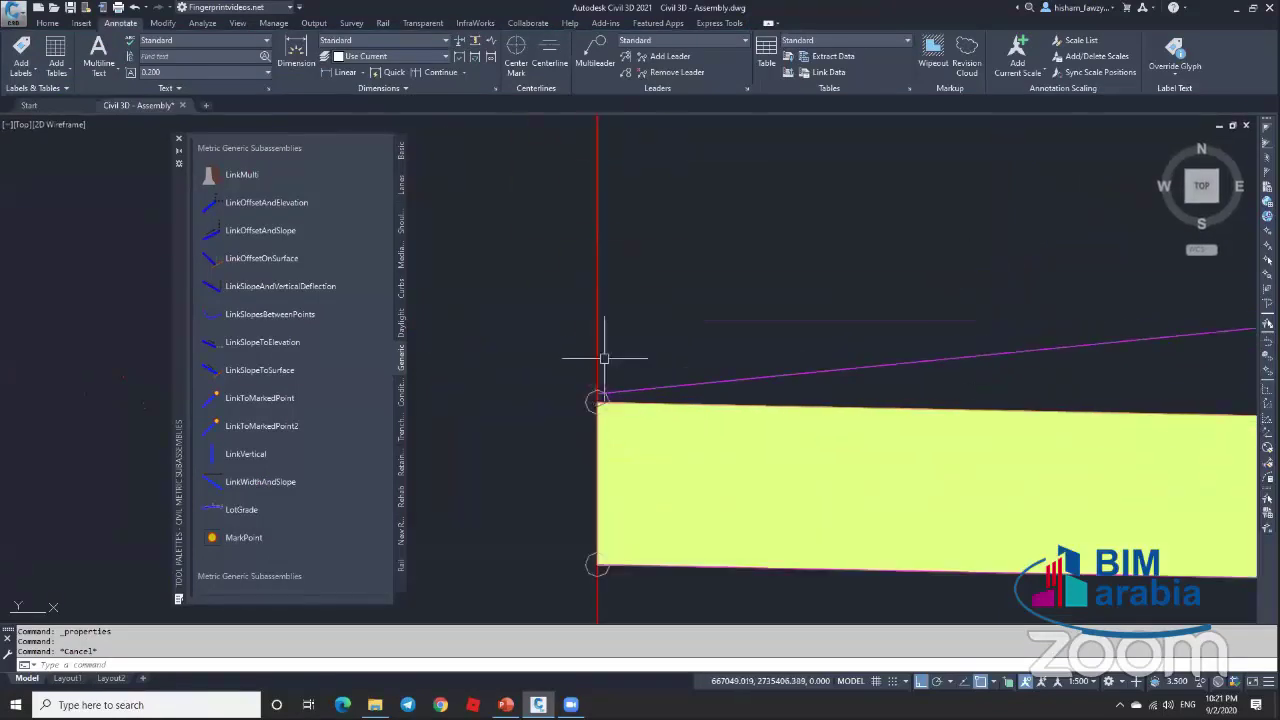
pyautogui.scroll(-4, 597, 383)
pyautogui.press('Escape')
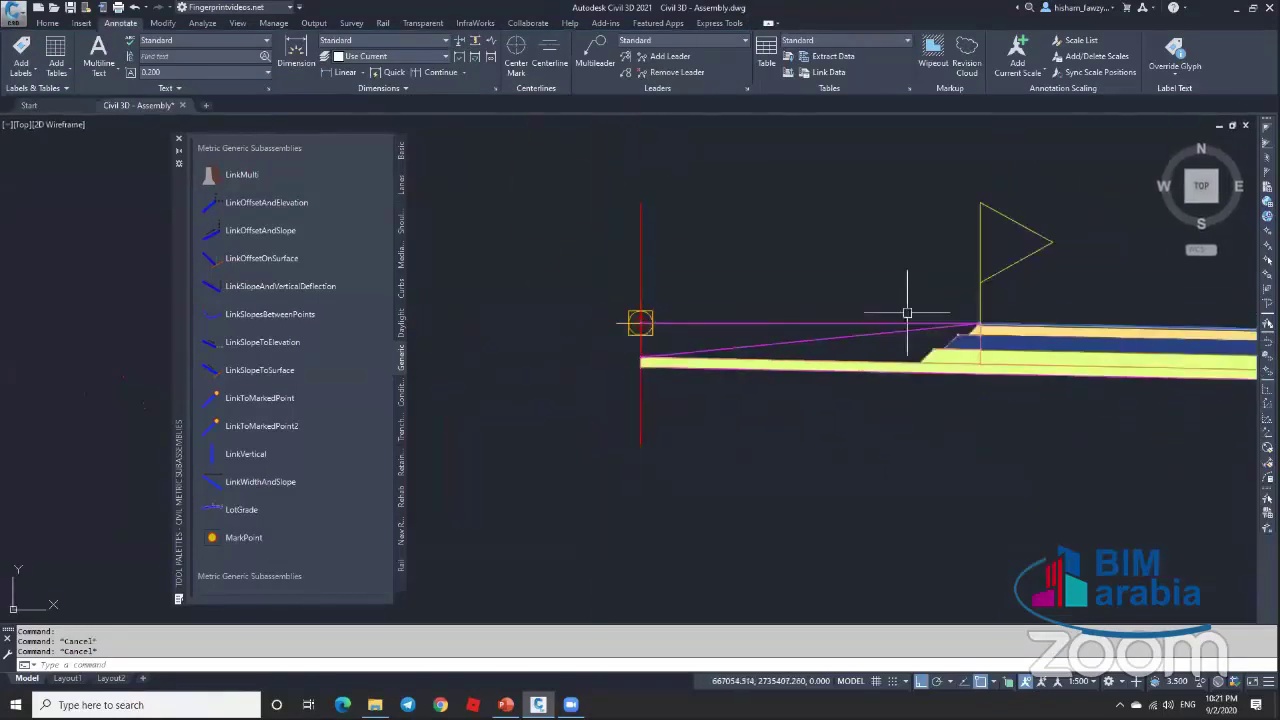
pyautogui.moveTo(707, 321)
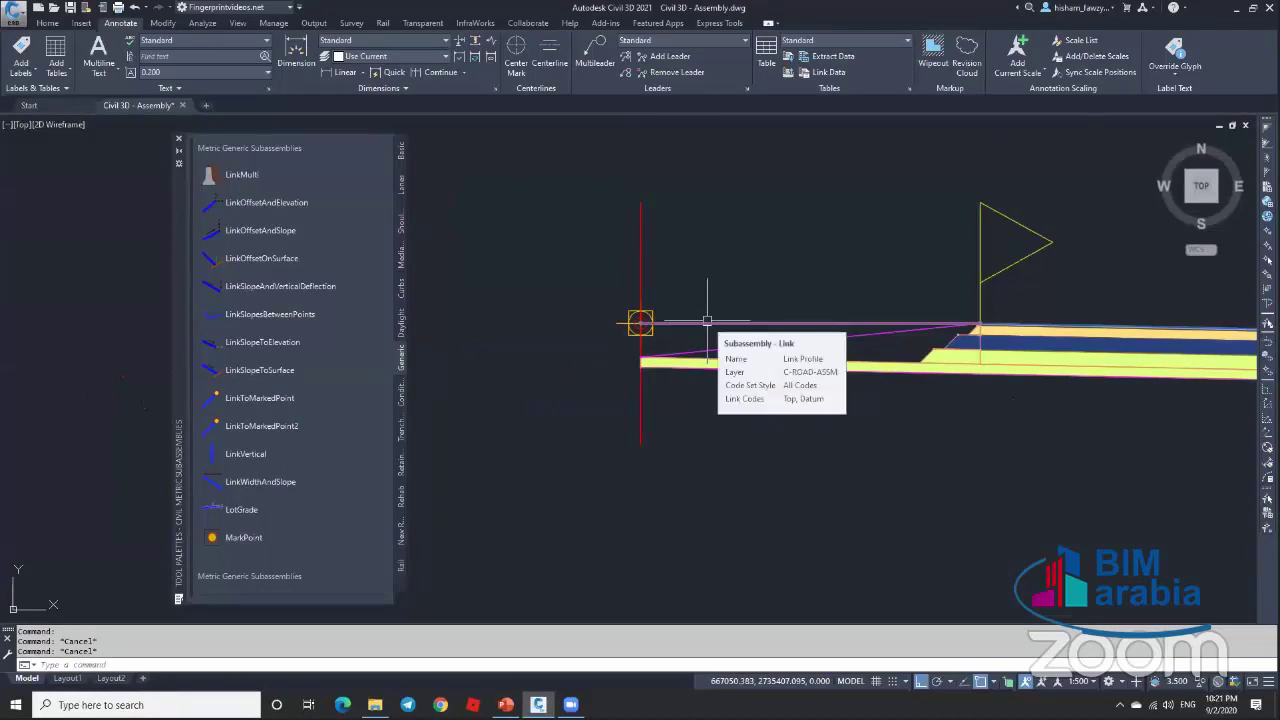
pyautogui.scroll(1, 900, 357)
pyautogui.scroll(-3, 710, 329)
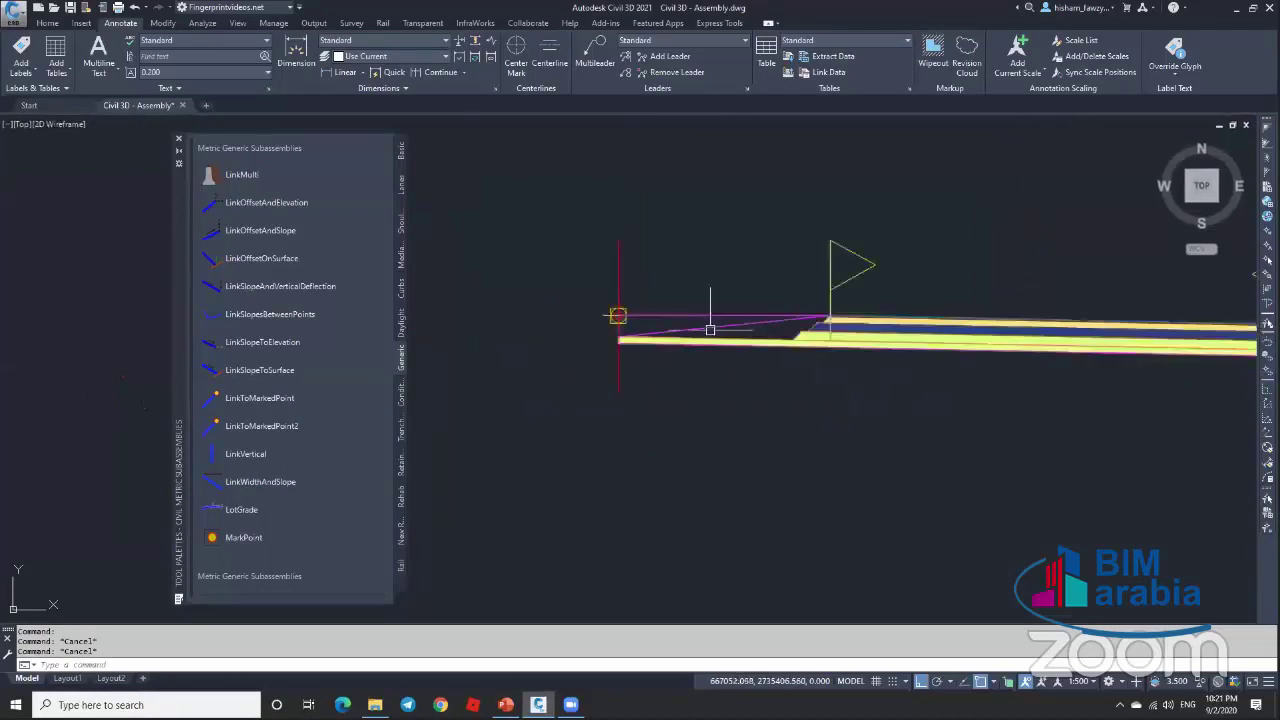
pyautogui.scroll(-5, 715, 329)
pyautogui.scroll(4, 860, 330)
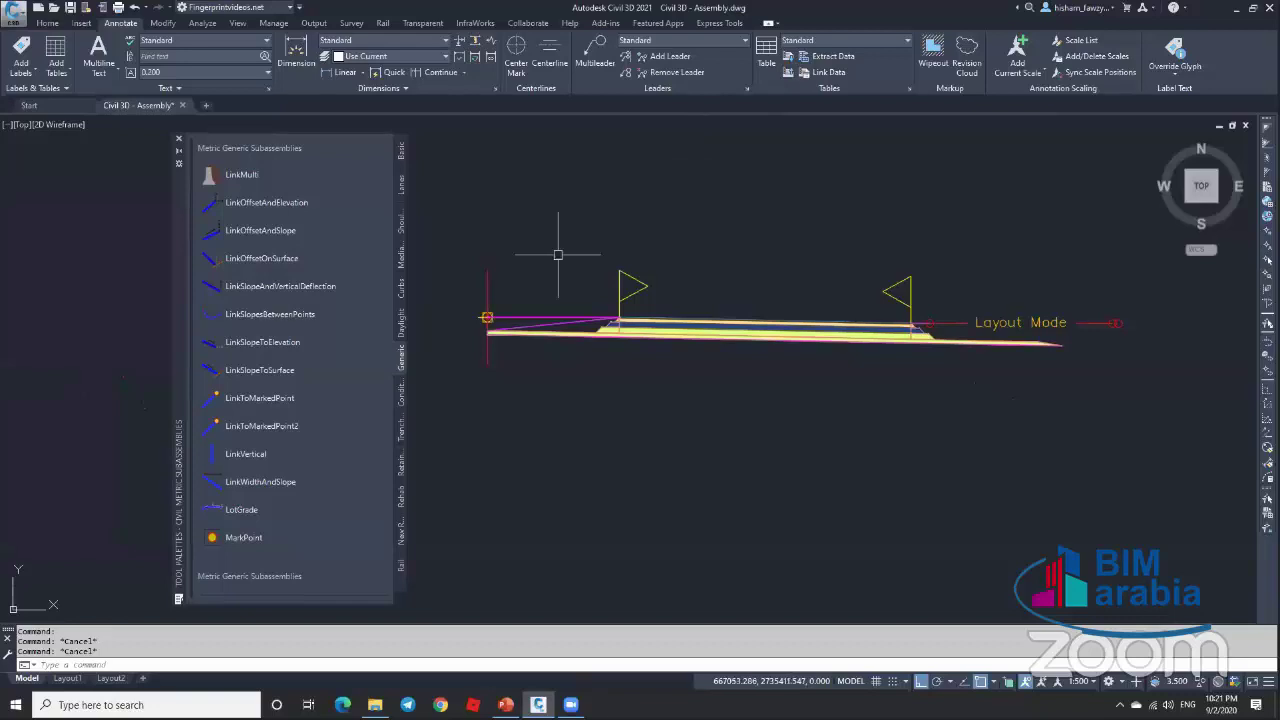
pyautogui.click(183, 147)
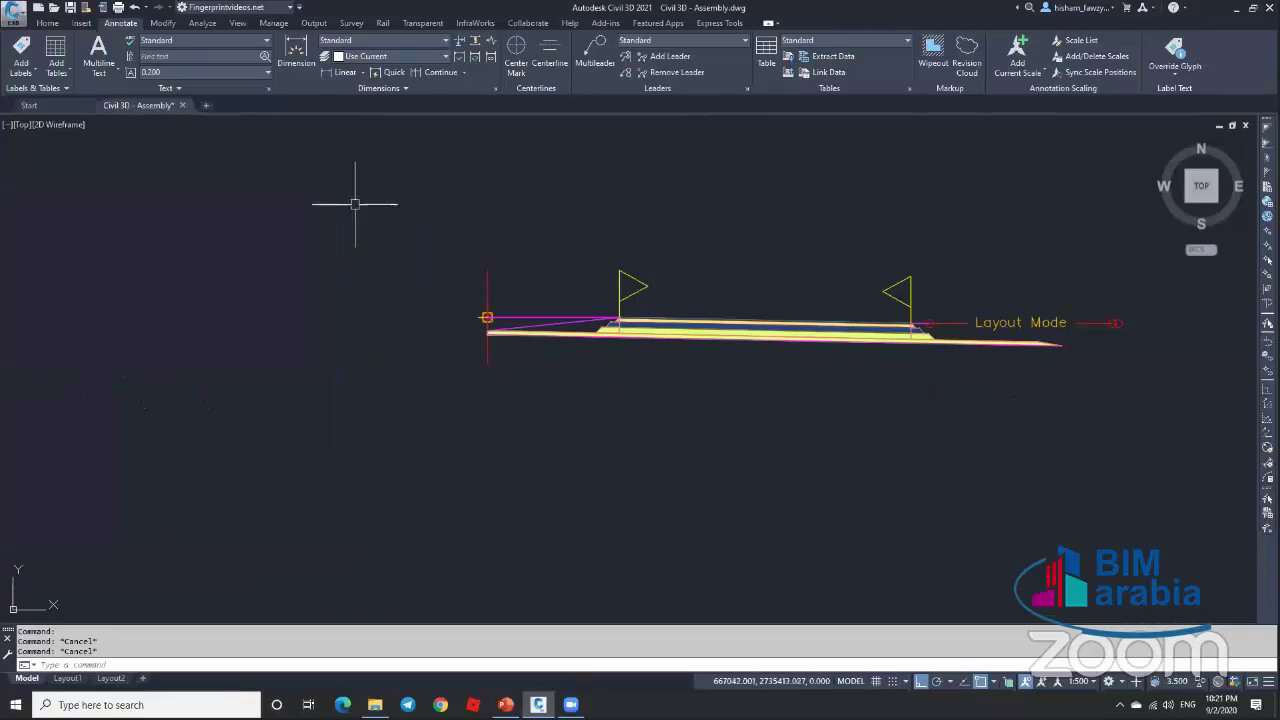
# Step: In Properties, change the 7 m, -10% LinkWidthAndSlope link's name to 'Median', then close Properties
pyautogui.click(516, 316)
pyautogui.scroll(3, 552, 328)
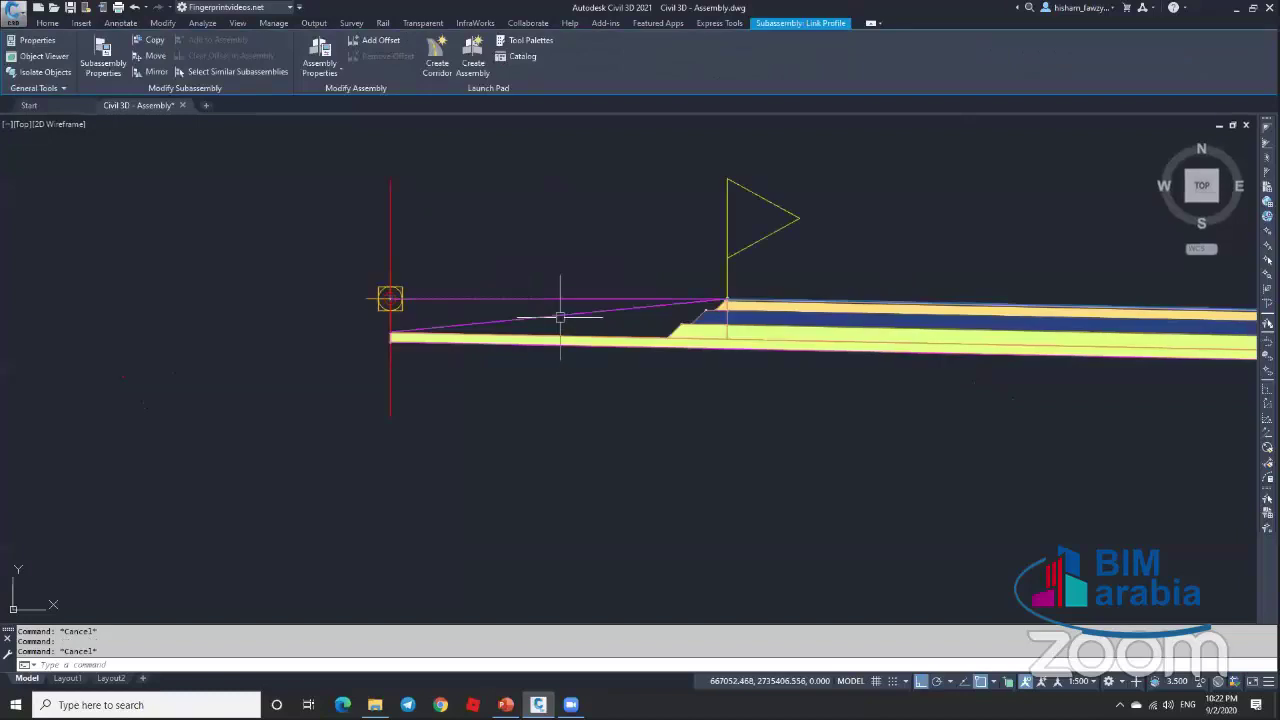
pyautogui.doubleClick(648, 317)
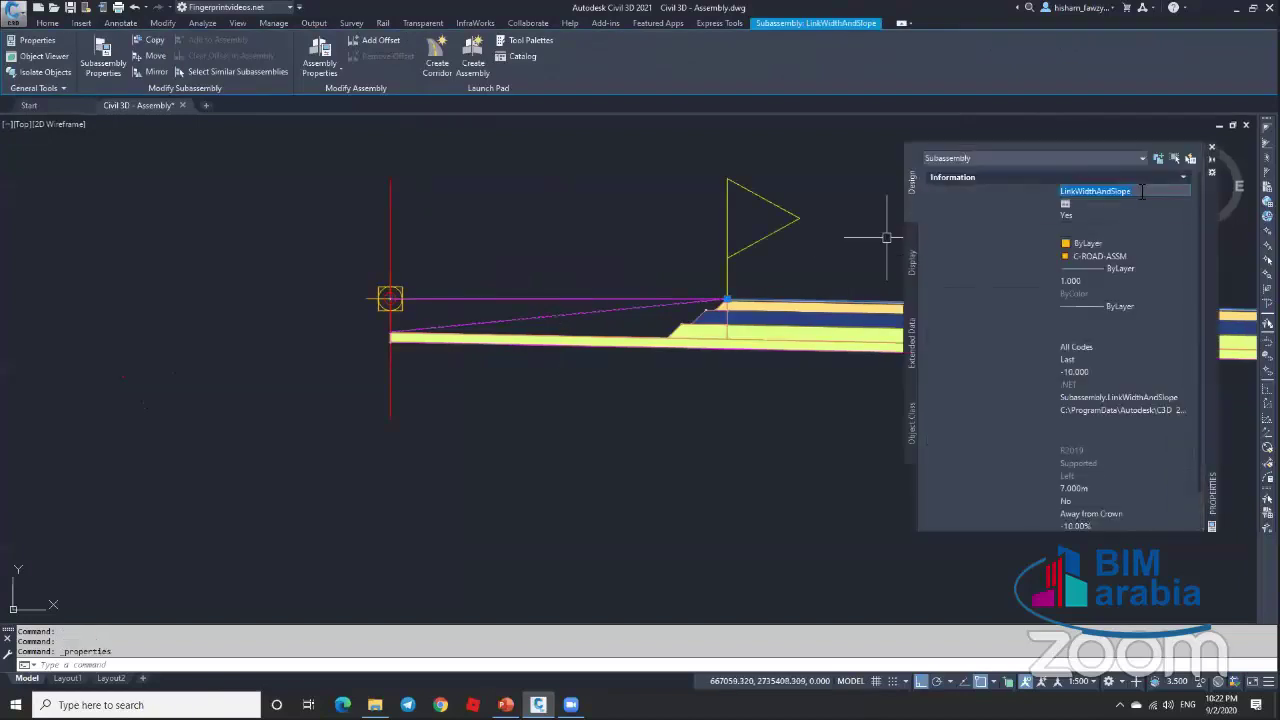
pyautogui.click(1141, 191)
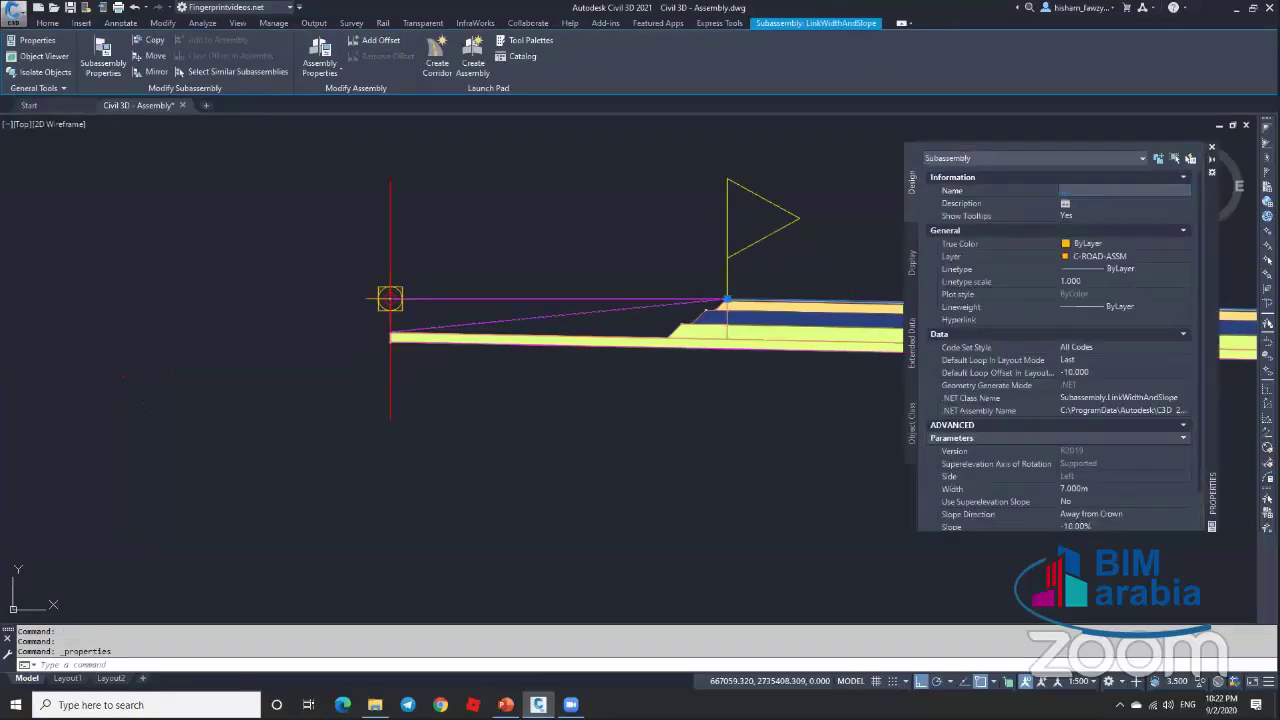
pyautogui.write('l-10')
pyautogui.press('Escape')
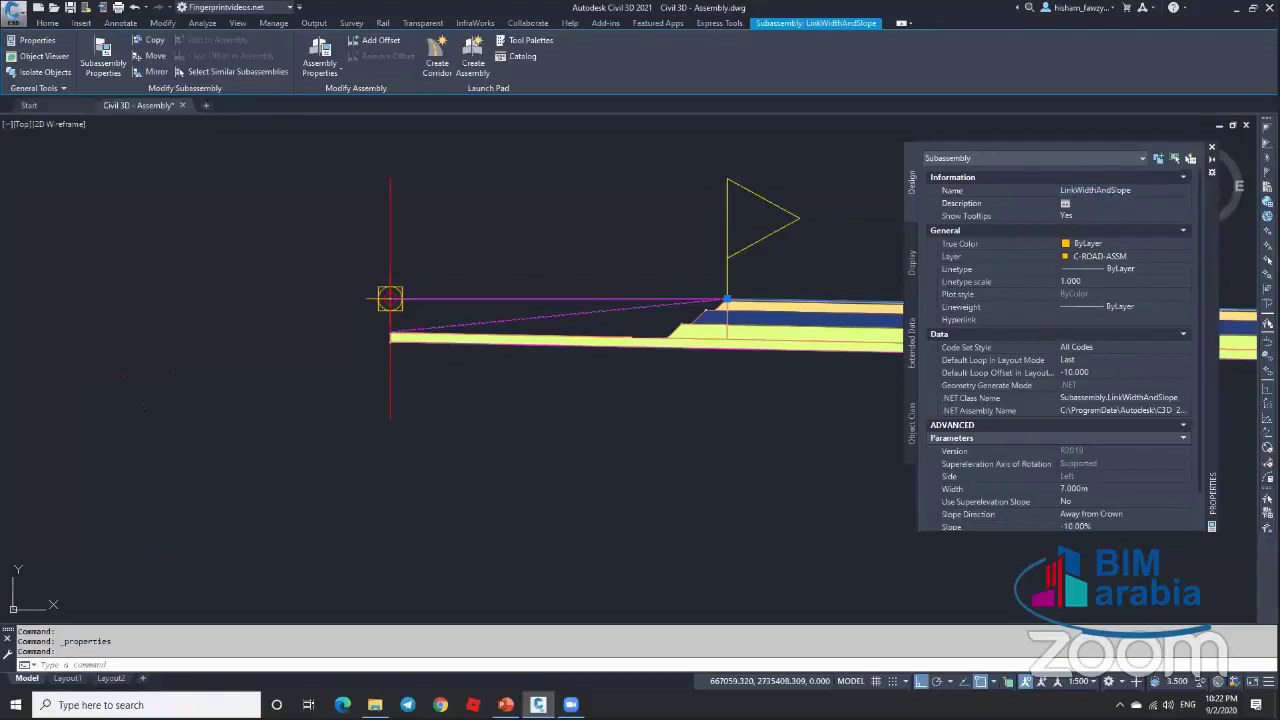
pyautogui.click(1141, 191)
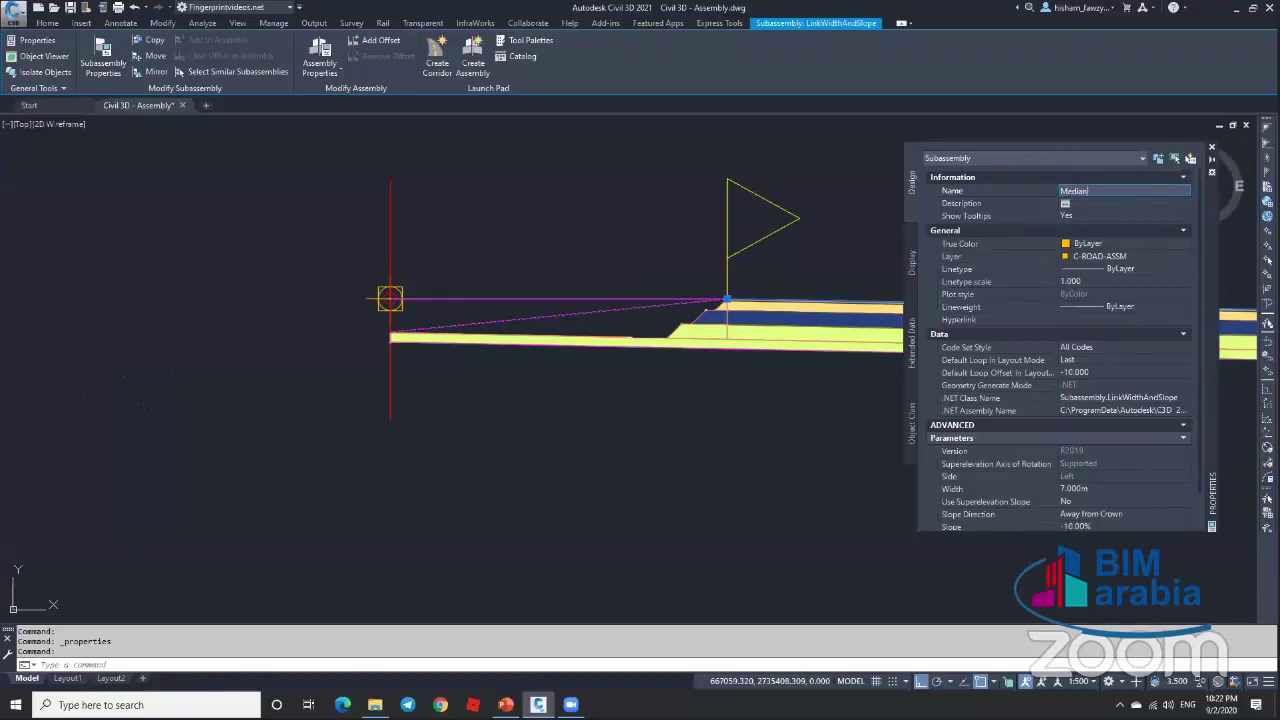
pyautogui.write('Median')
pyautogui.press('Return')
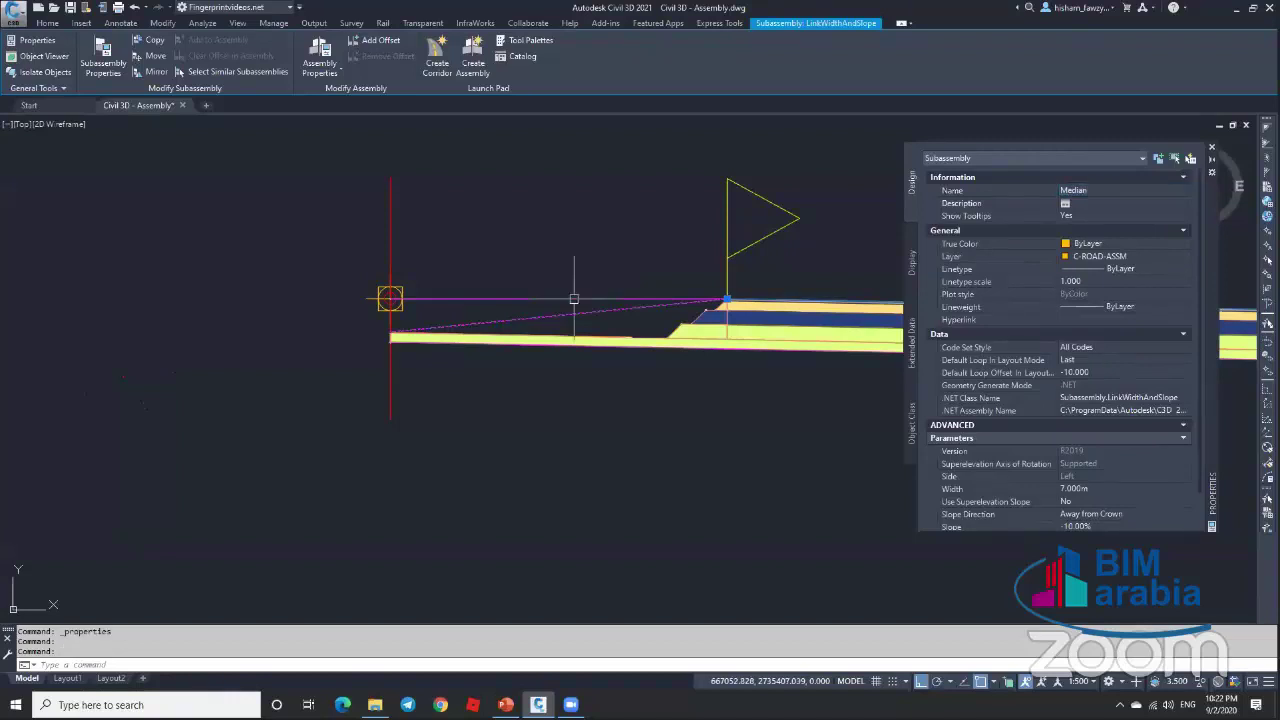
pyautogui.press('Escape')
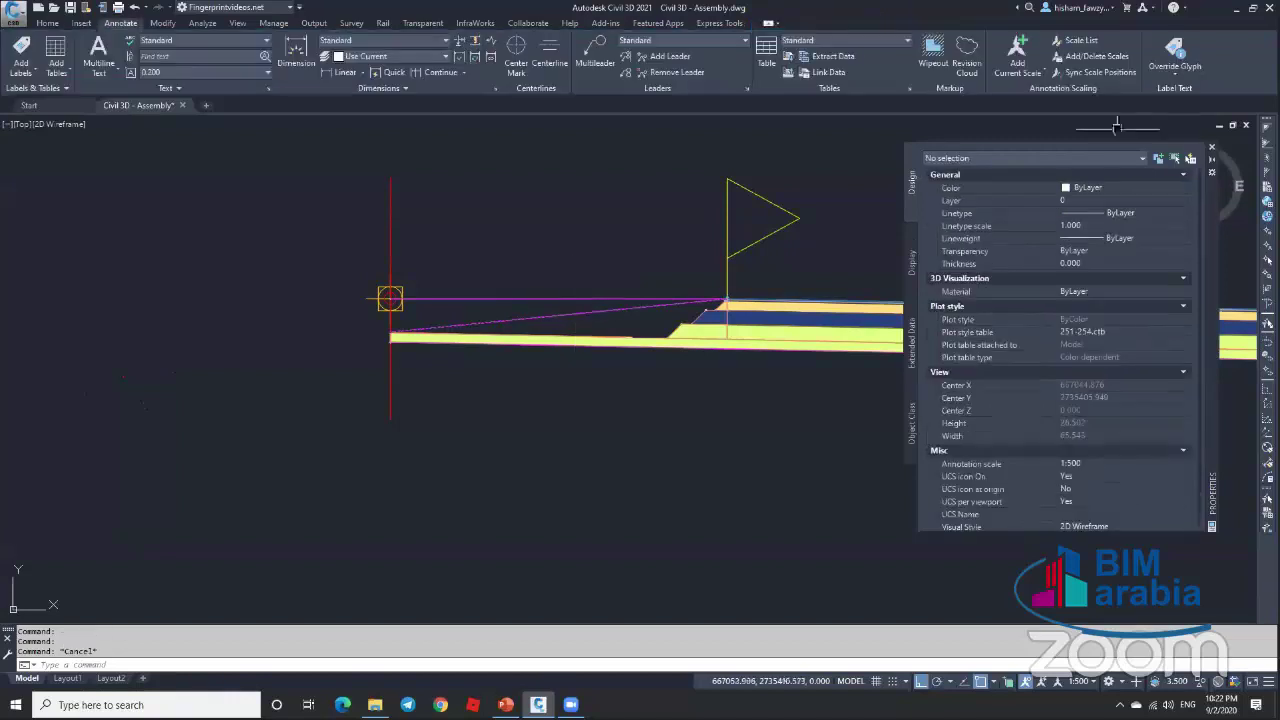
pyautogui.click(1211, 150)
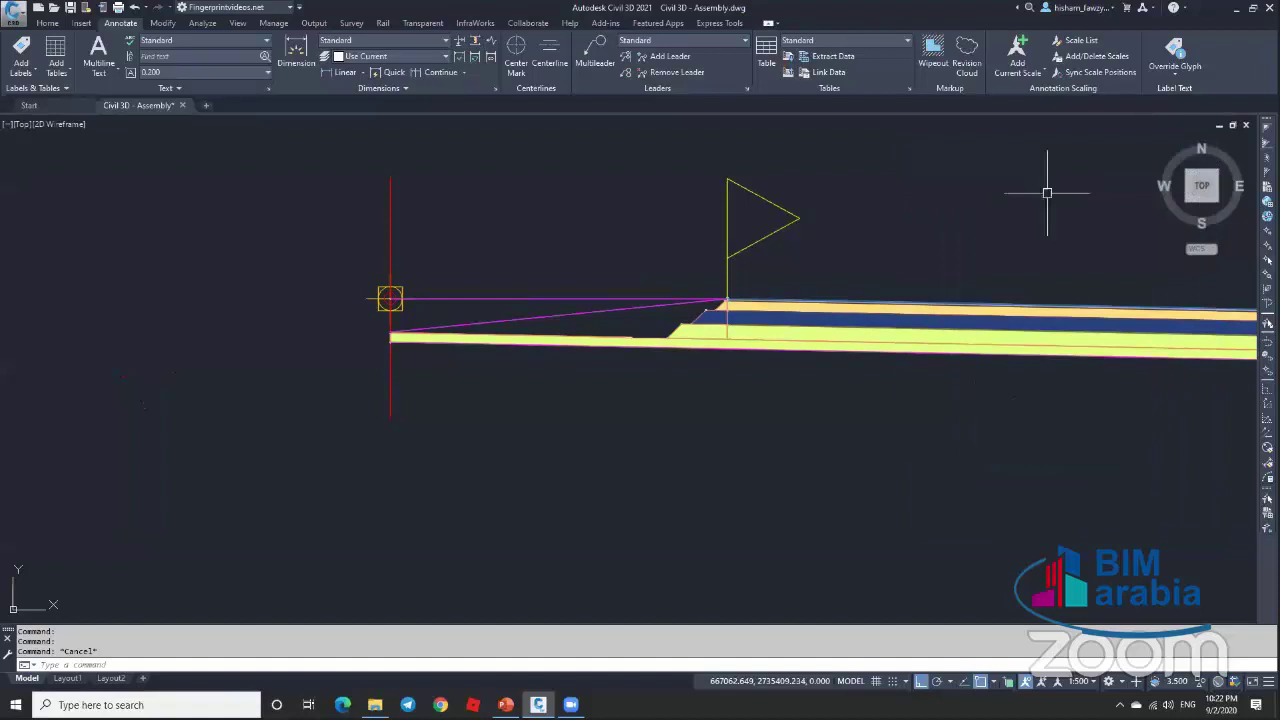
pyautogui.click(560, 297)
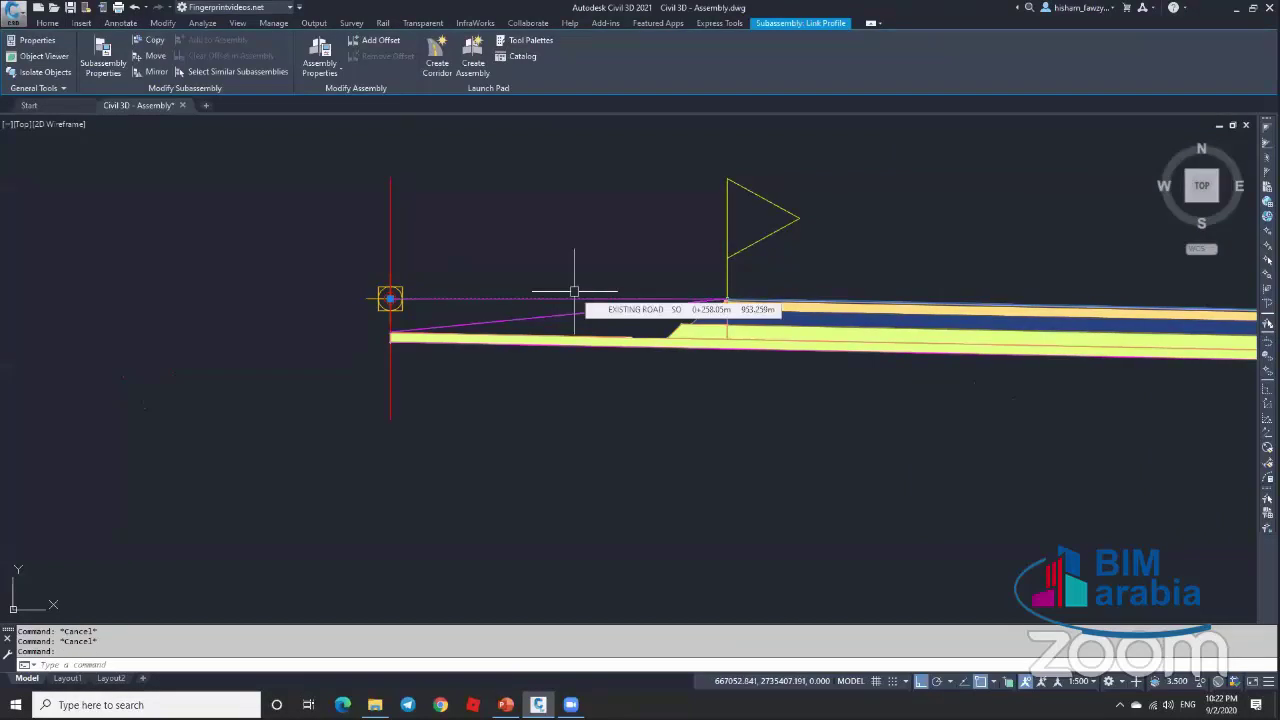
pyautogui.scroll(-5, 608, 358)
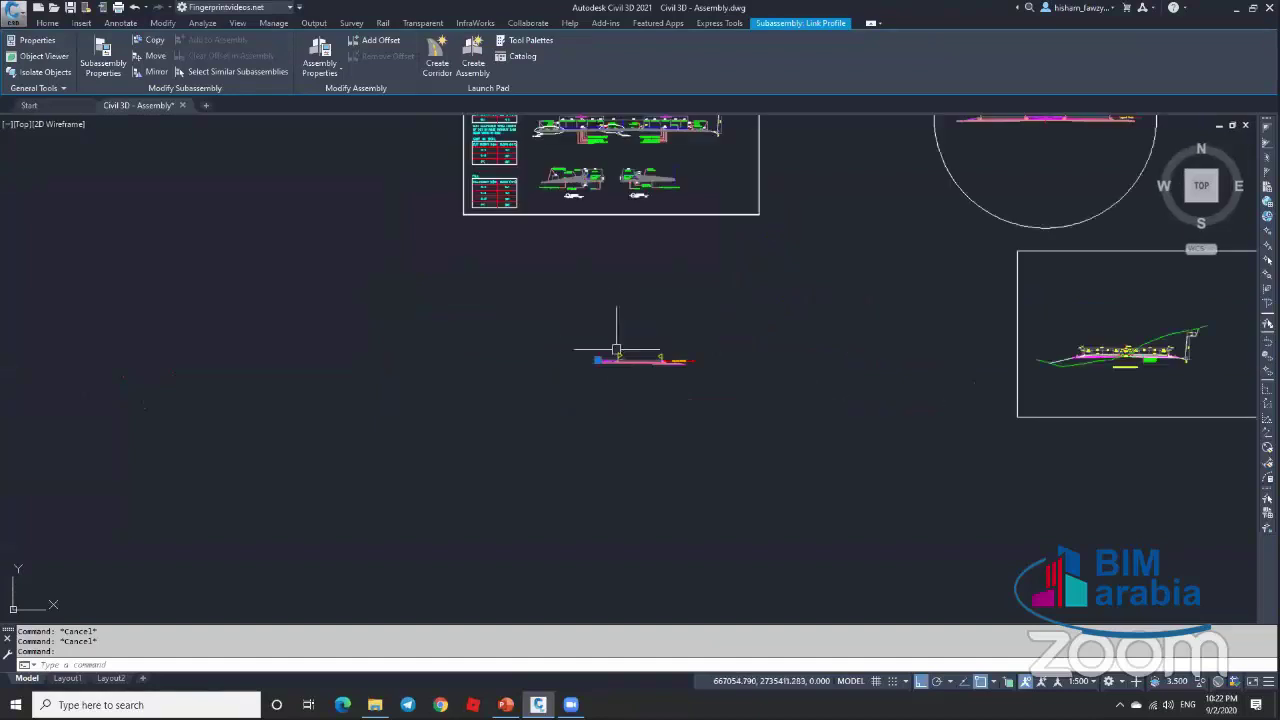
pyautogui.scroll(8, 598, 200)
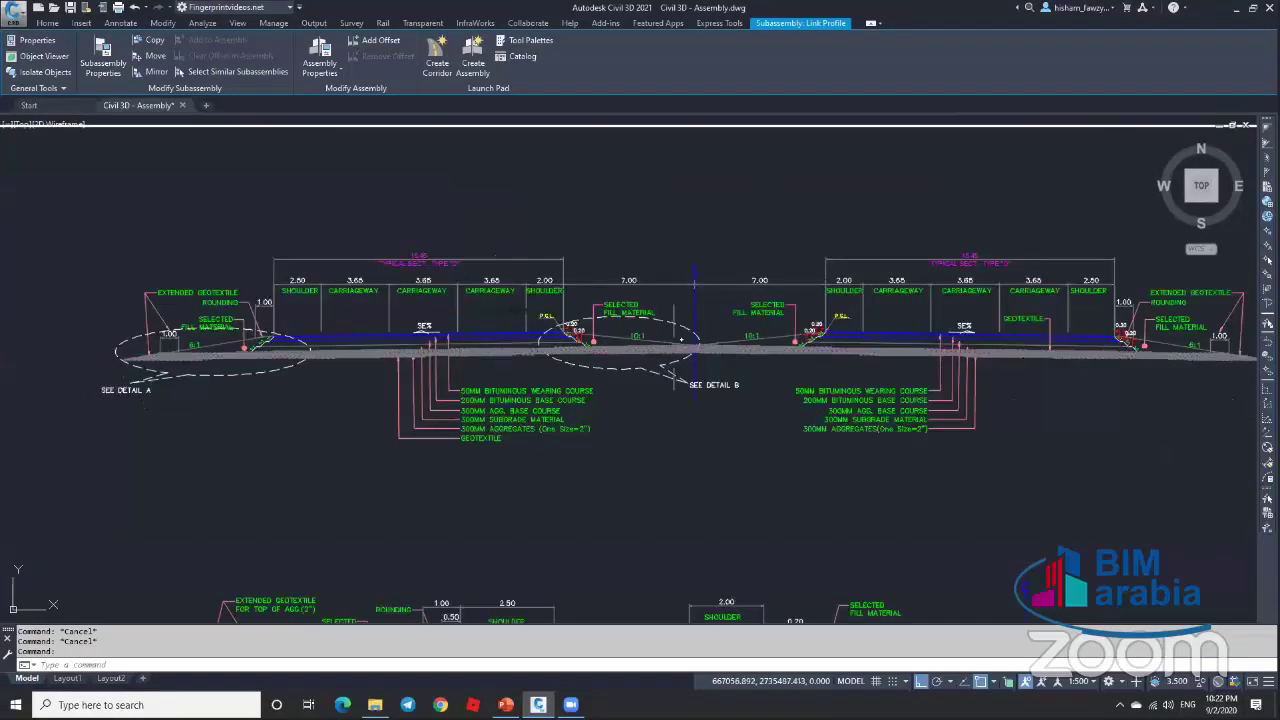
pyautogui.scroll(1, 697, 313)
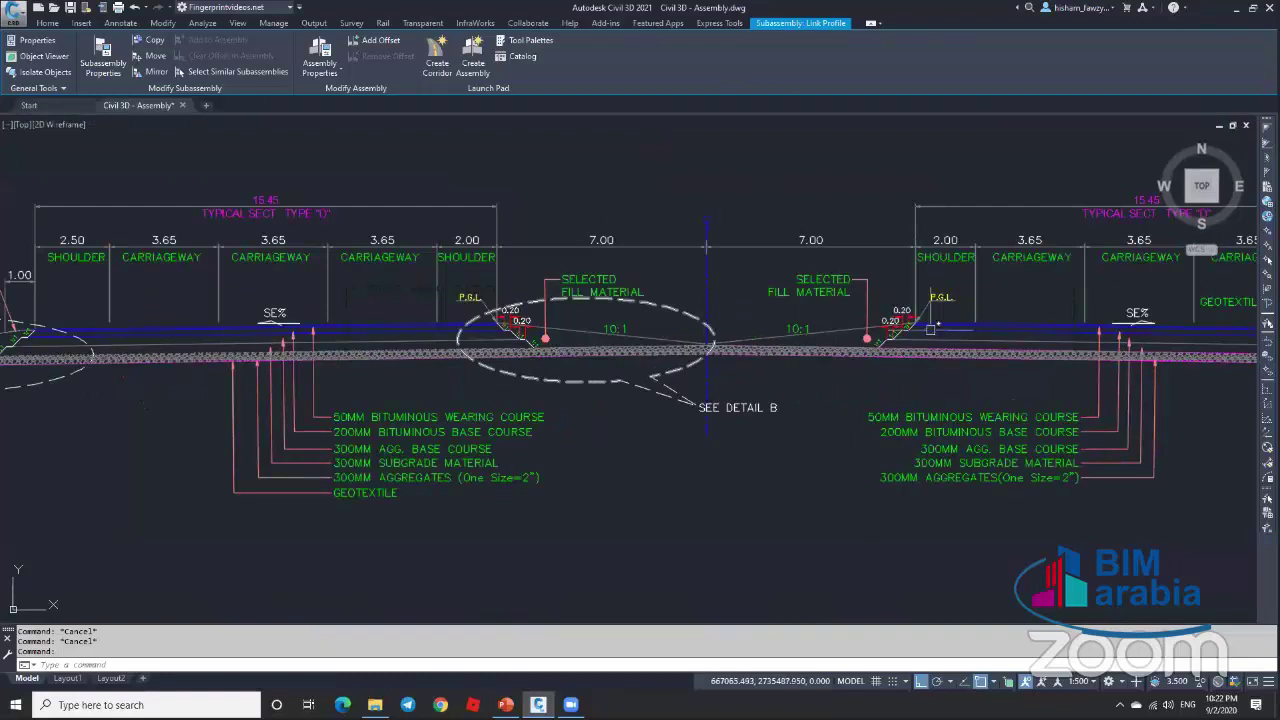
pyautogui.scroll(-8, 698, 228)
pyautogui.moveTo(690, 615); pyautogui.dragTo(683, 390, button='middle')
pyautogui.scroll(5, 700, 345)
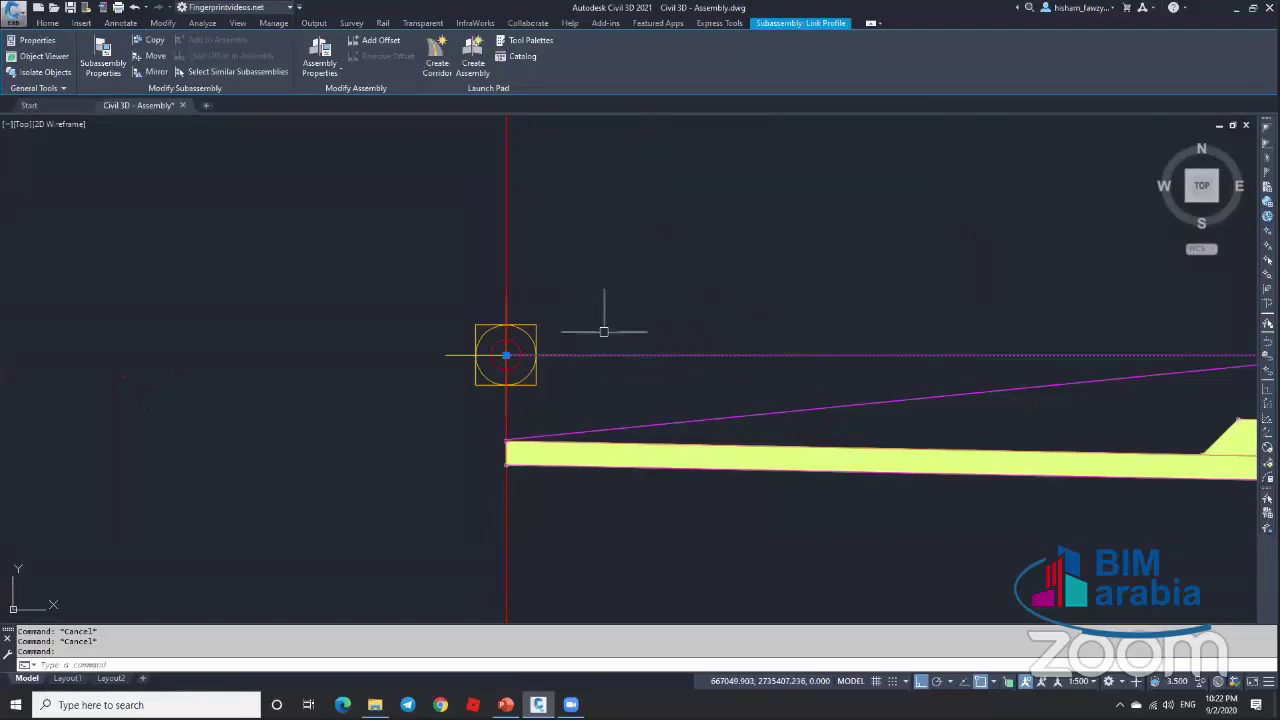
pyautogui.scroll(-2, 605, 333)
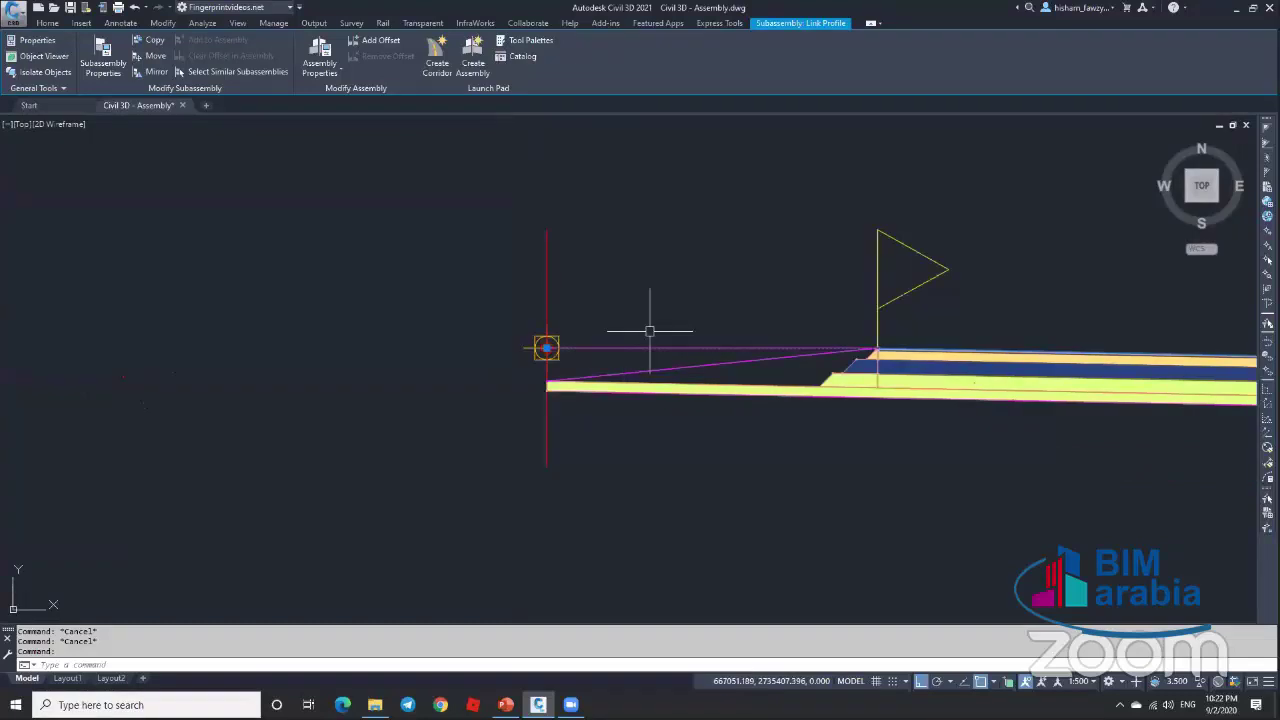
pyautogui.moveTo(650, 331)
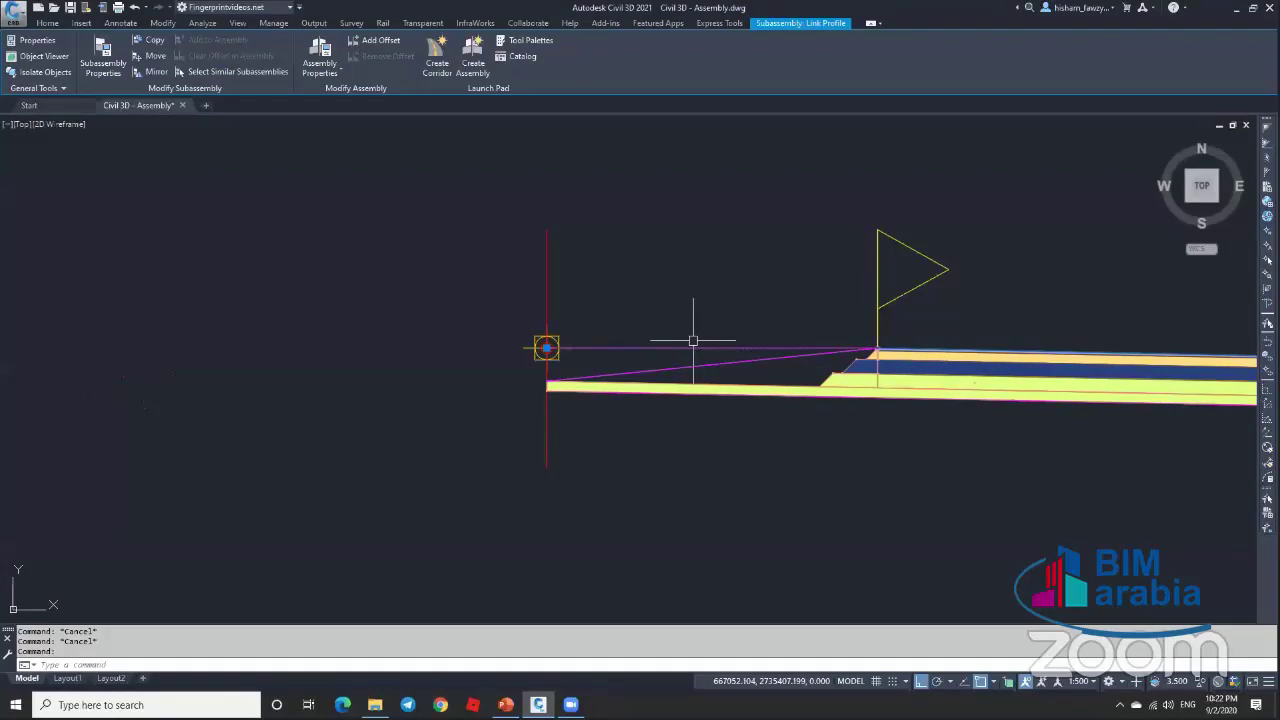
# Step: Set Omit Link to Yes on the Link Profile subassembly, then close the Properties palette
pyautogui.doubleClick(693, 341)
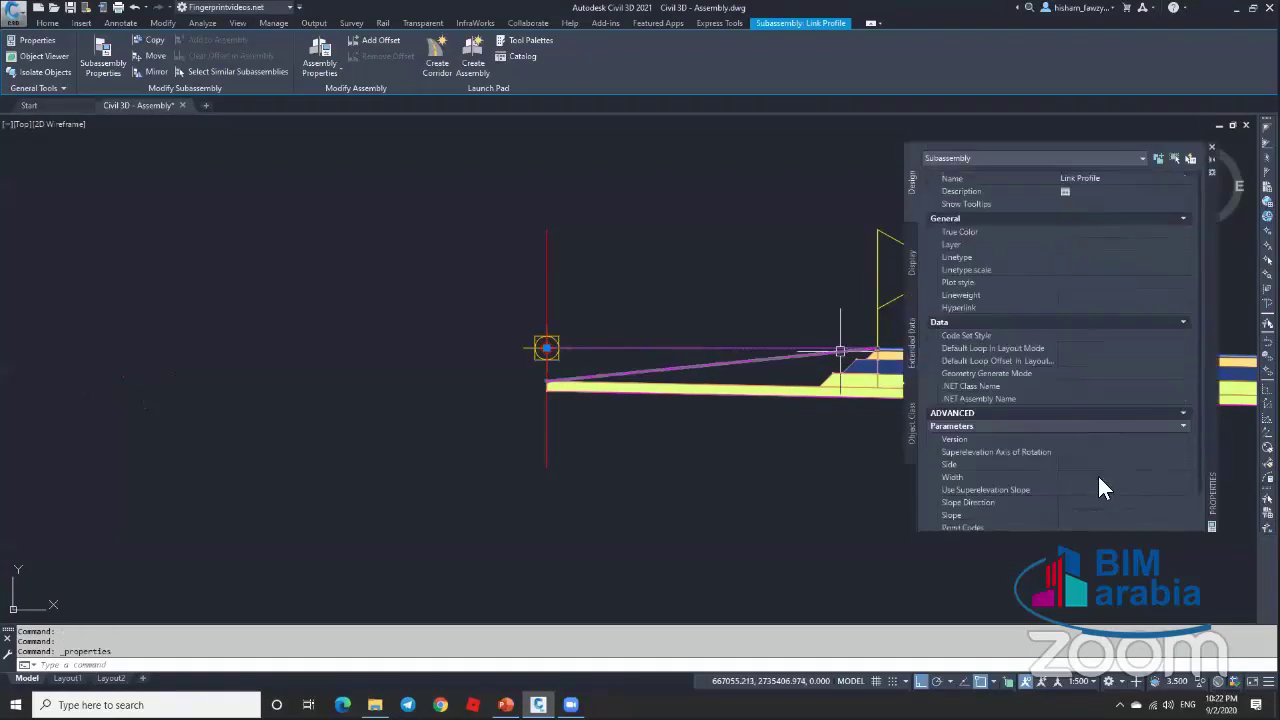
pyautogui.click(1092, 523)
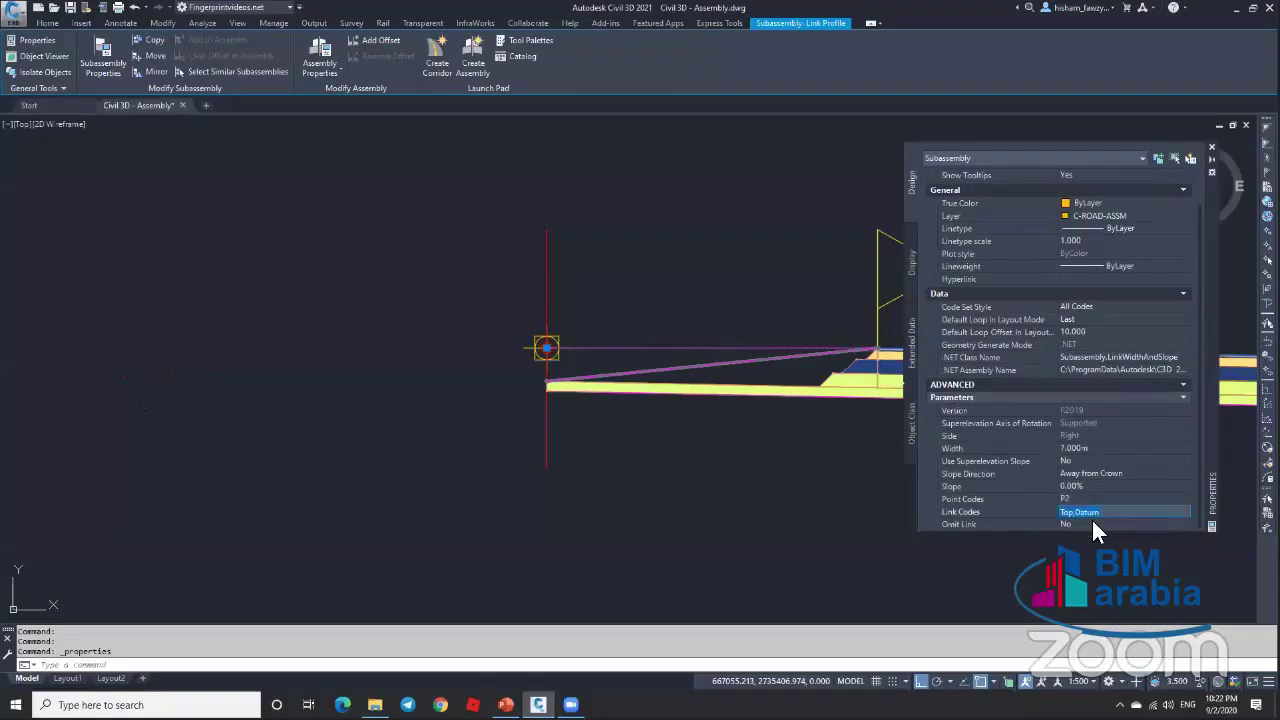
pyautogui.click(1096, 524)
pyautogui.click(1078, 536)
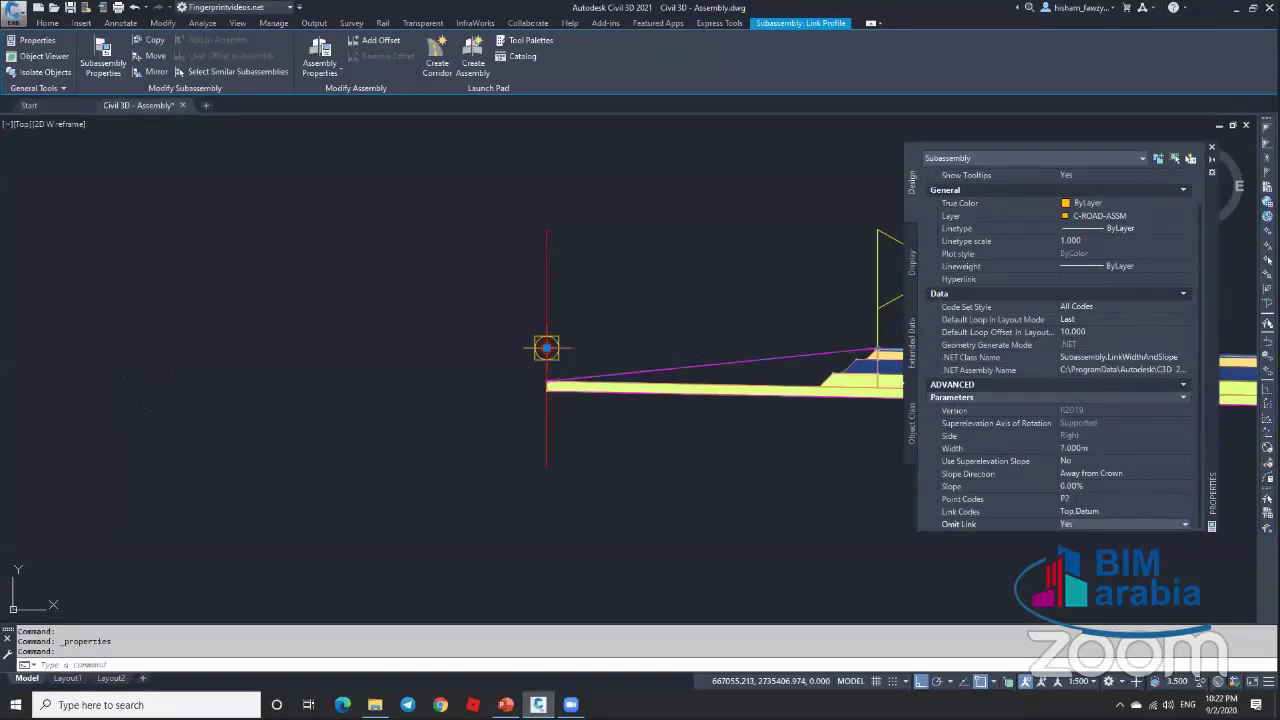
pyautogui.press('Escape')
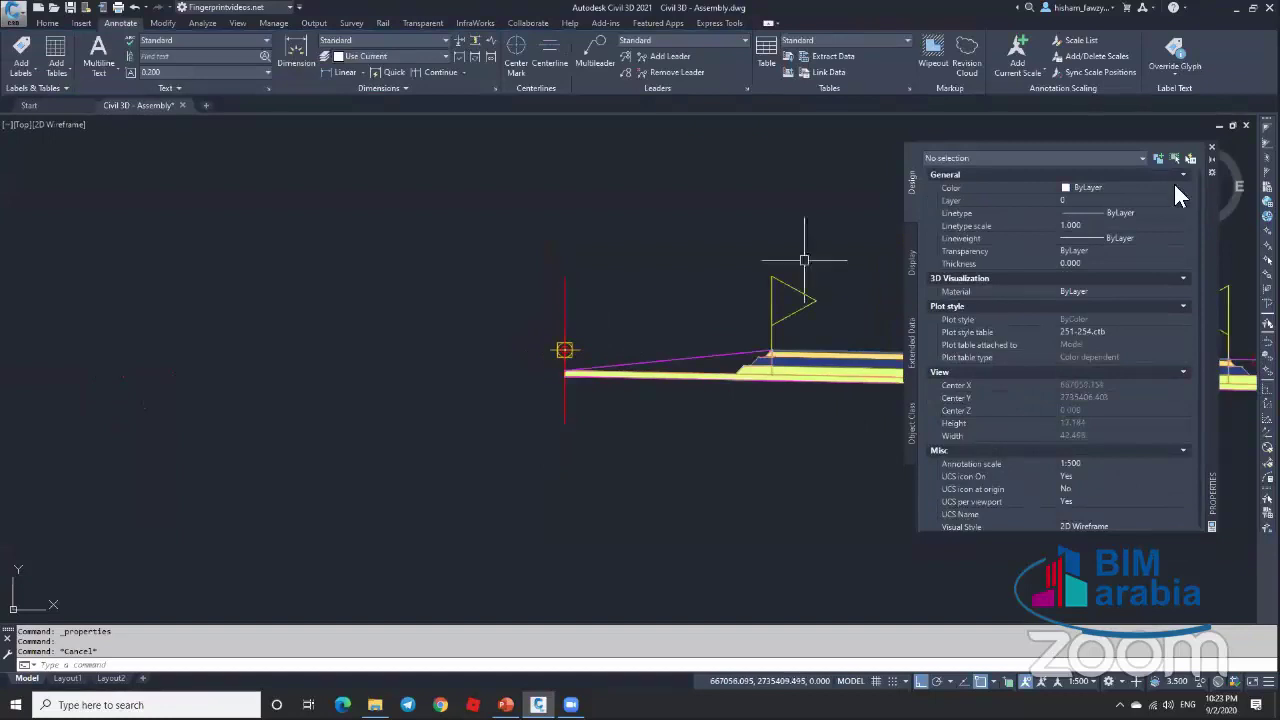
pyautogui.hotkey('ctrl', '1')
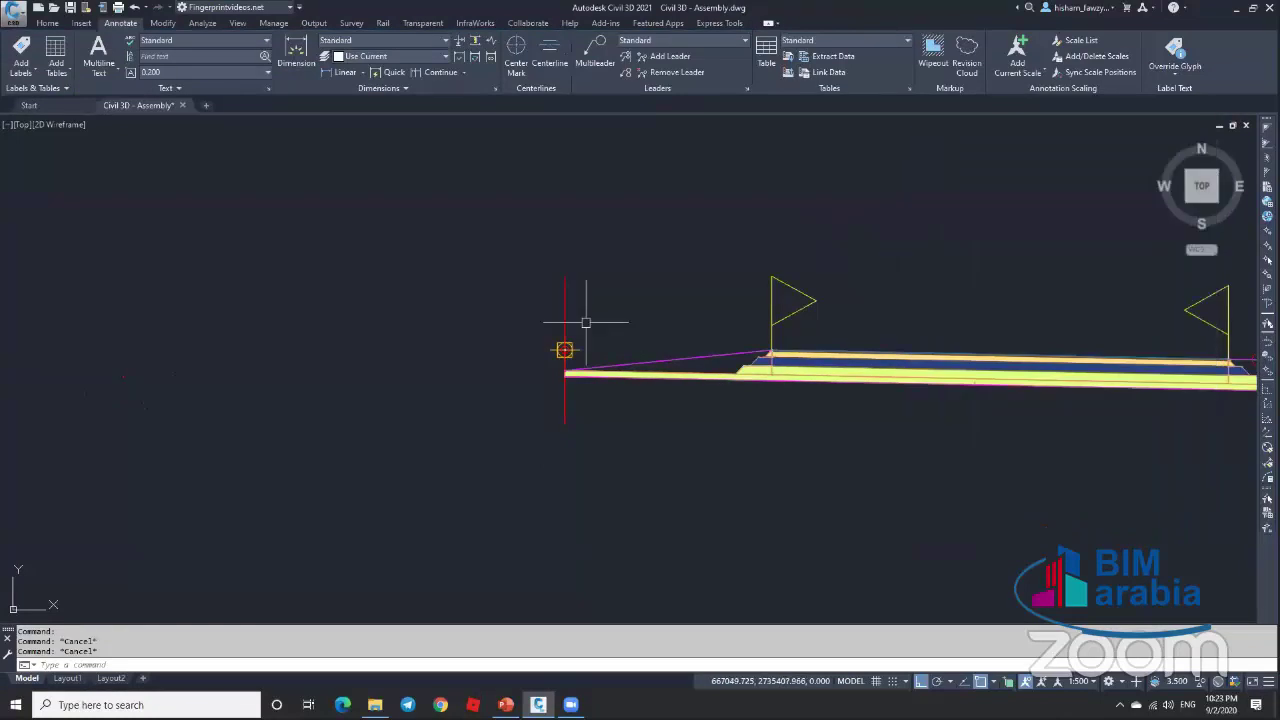
pyautogui.scroll(-2, 590, 340)
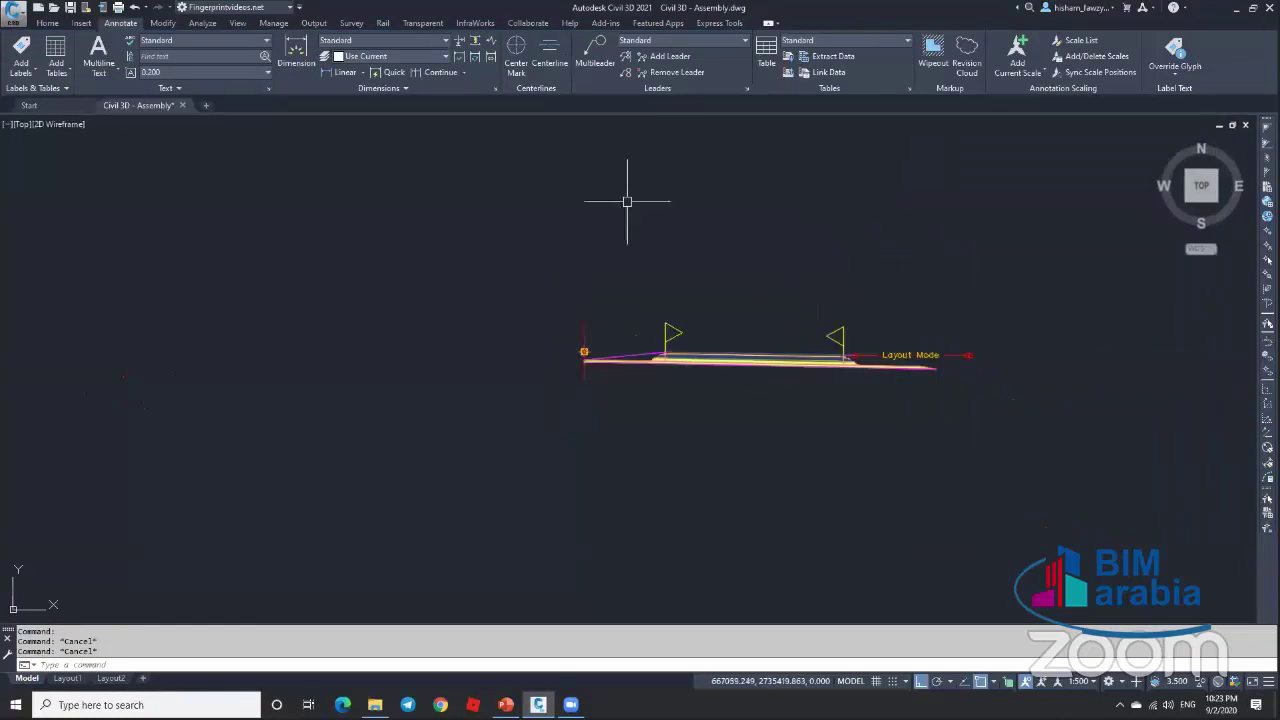
pyautogui.scroll(1, 596, 322)
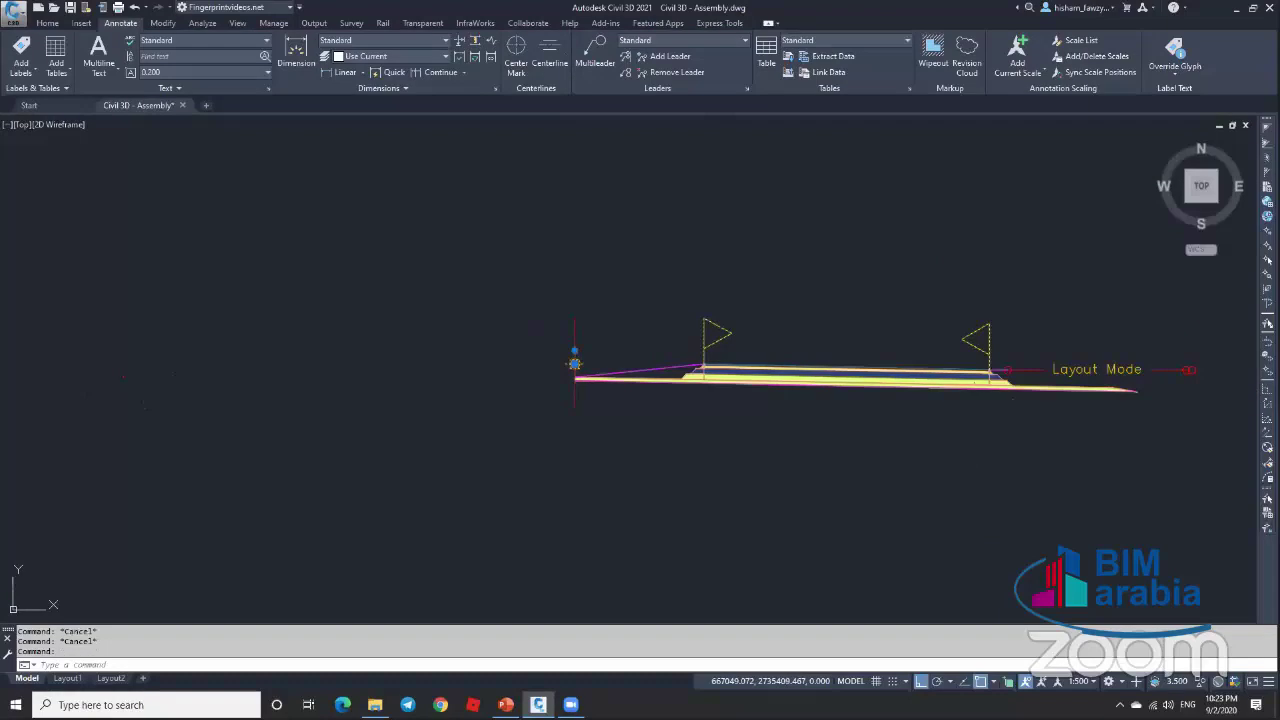
pyautogui.click(576, 335)
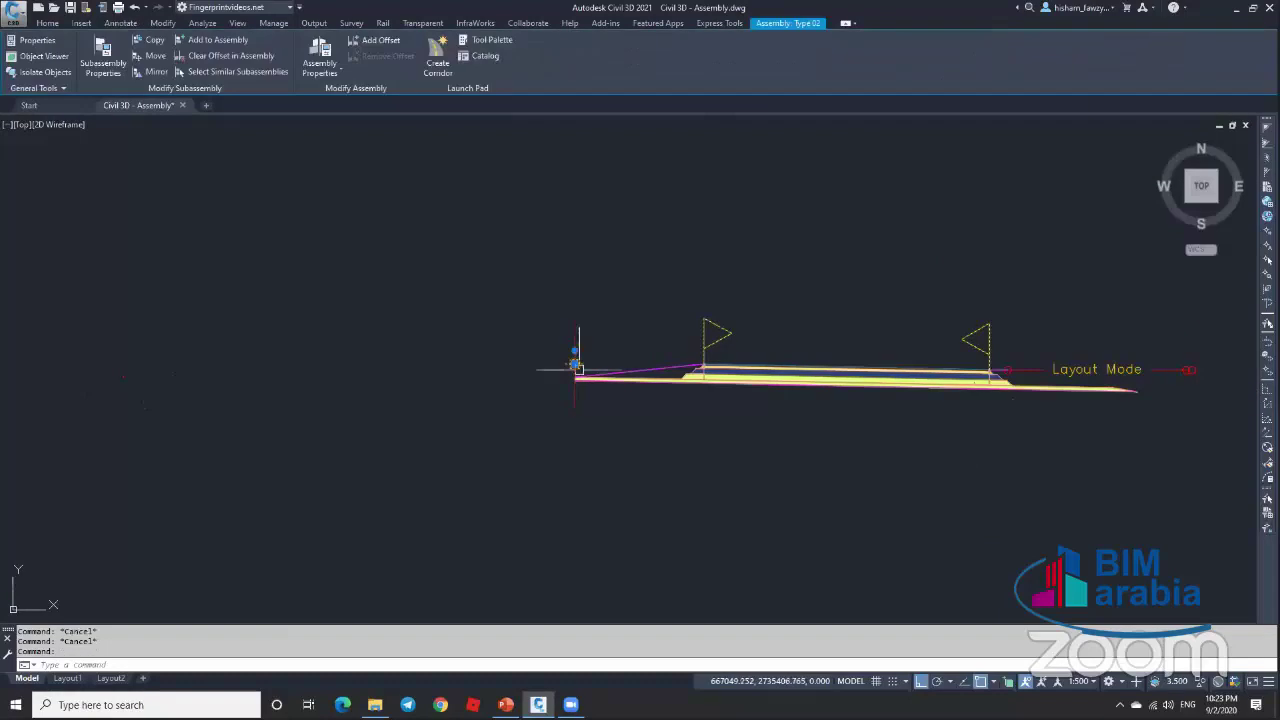
pyautogui.click(318, 55)
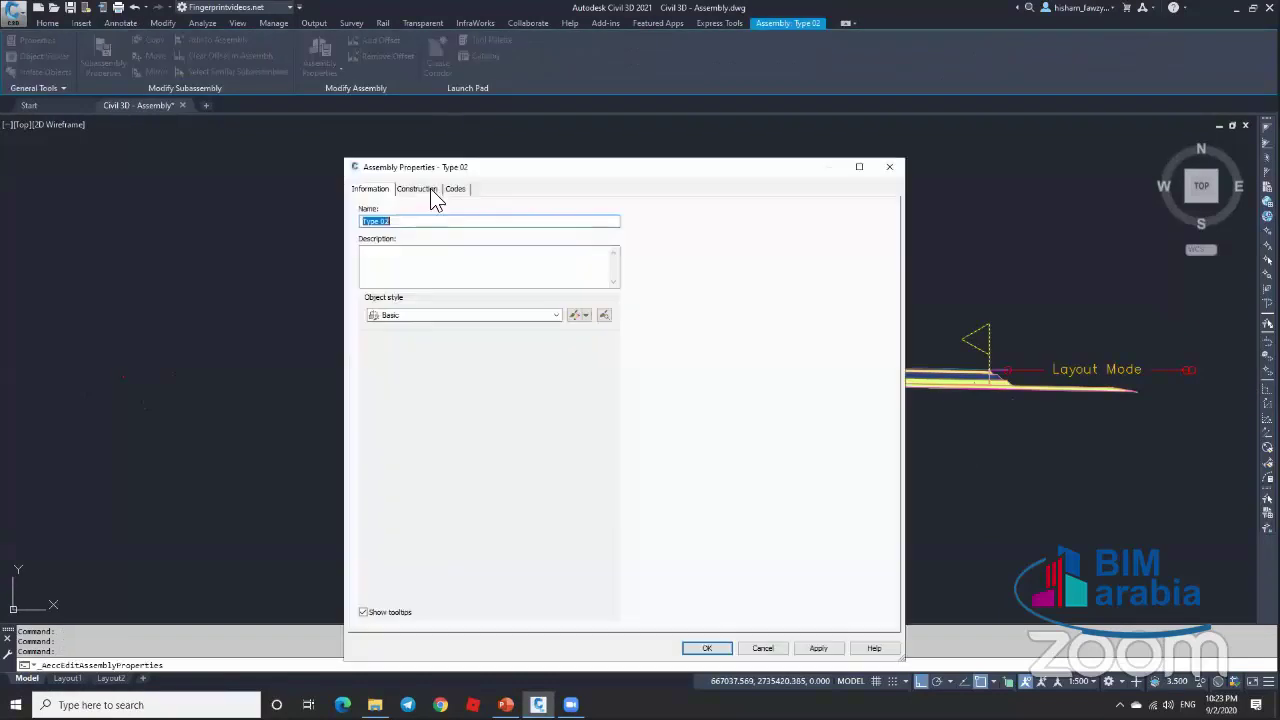
pyautogui.click(430, 190)
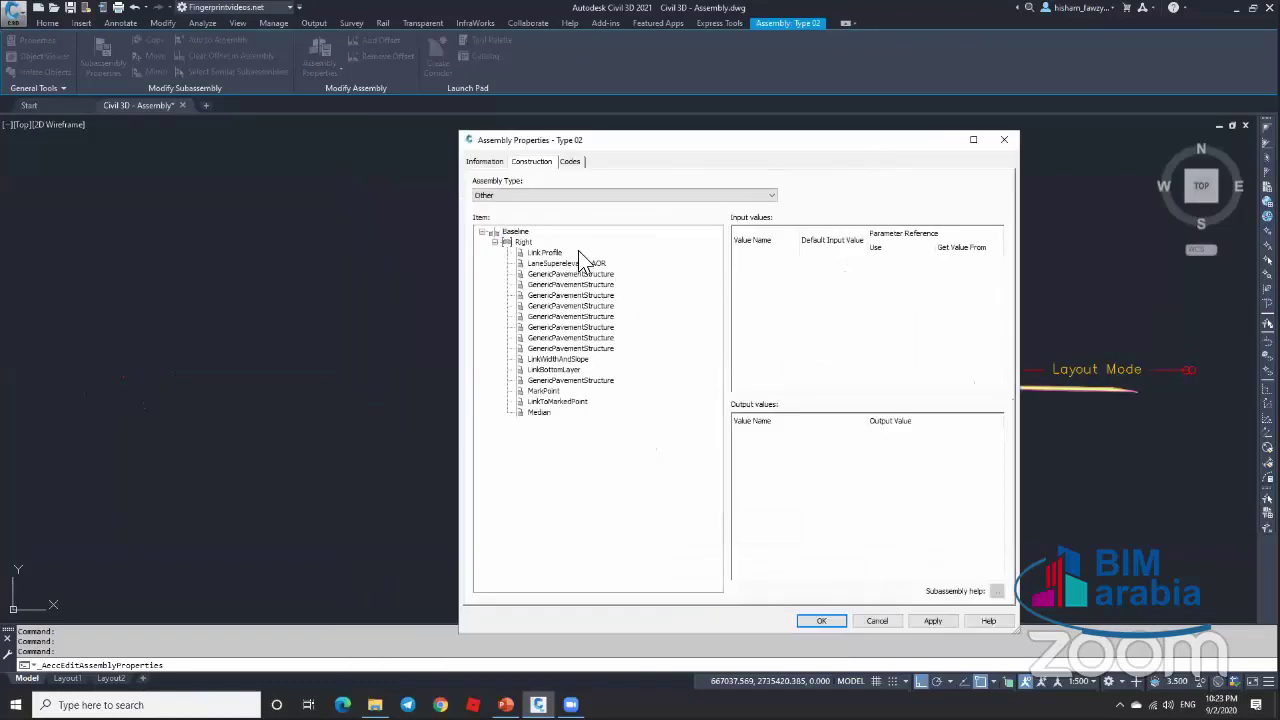
pyautogui.click(545, 253)
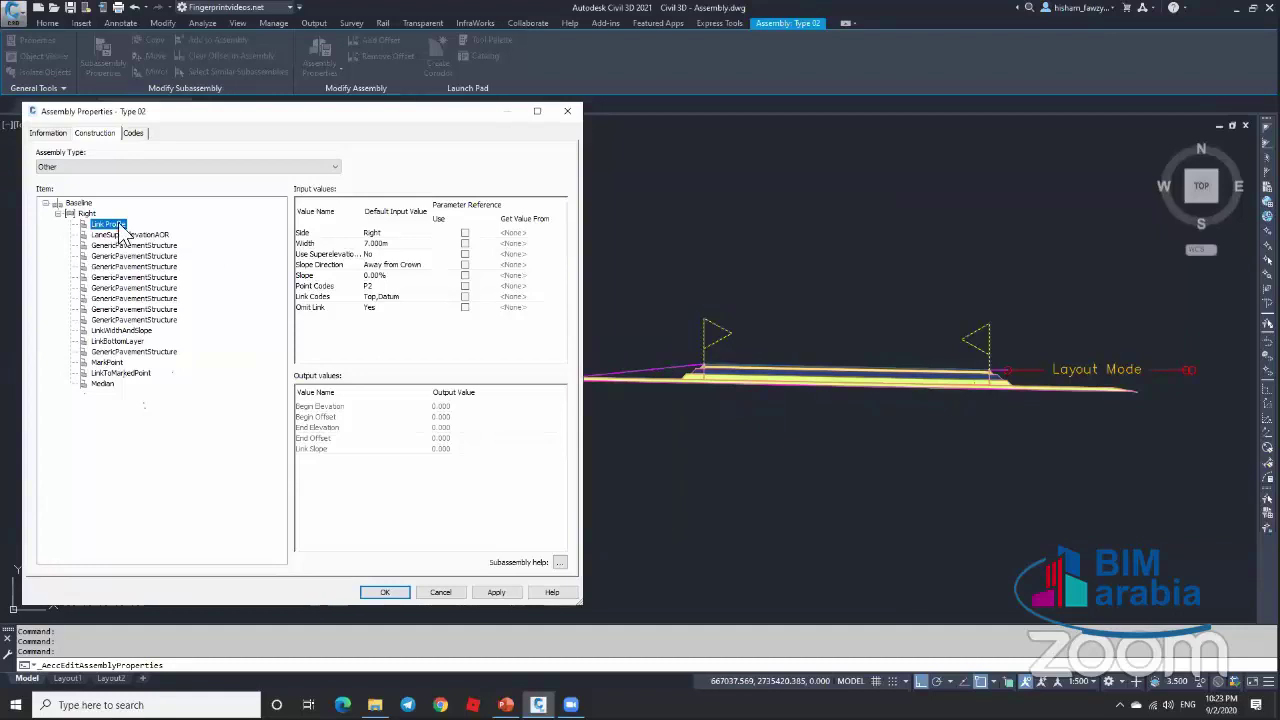
pyautogui.click(379, 308)
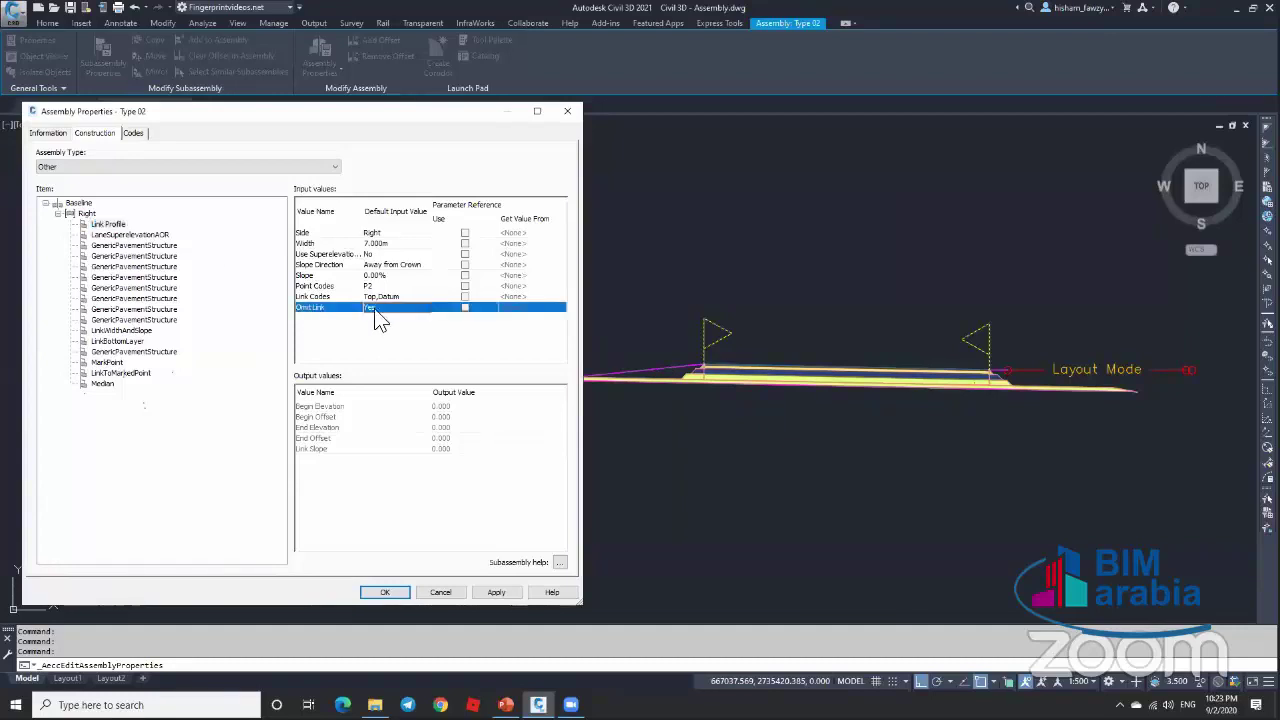
pyautogui.click(396, 312)
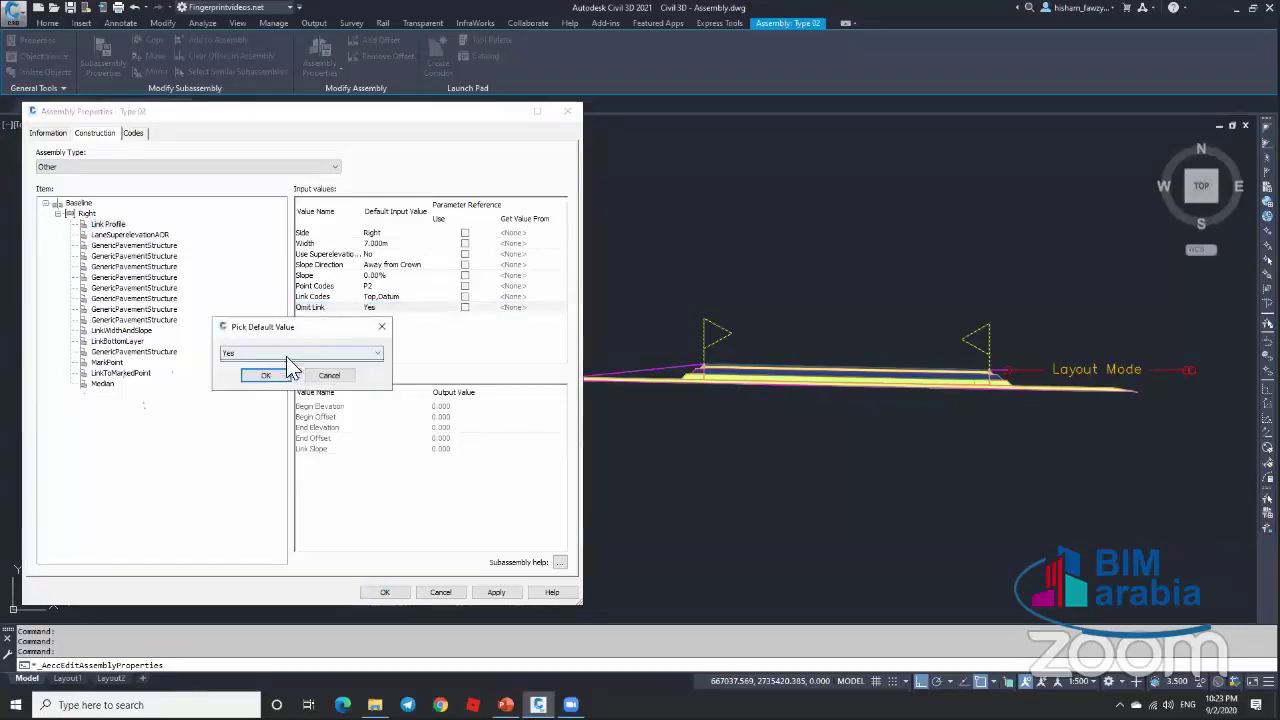
pyautogui.click(300, 353)
pyautogui.click(245, 372)
pyautogui.click(272, 378)
pyautogui.click(514, 592)
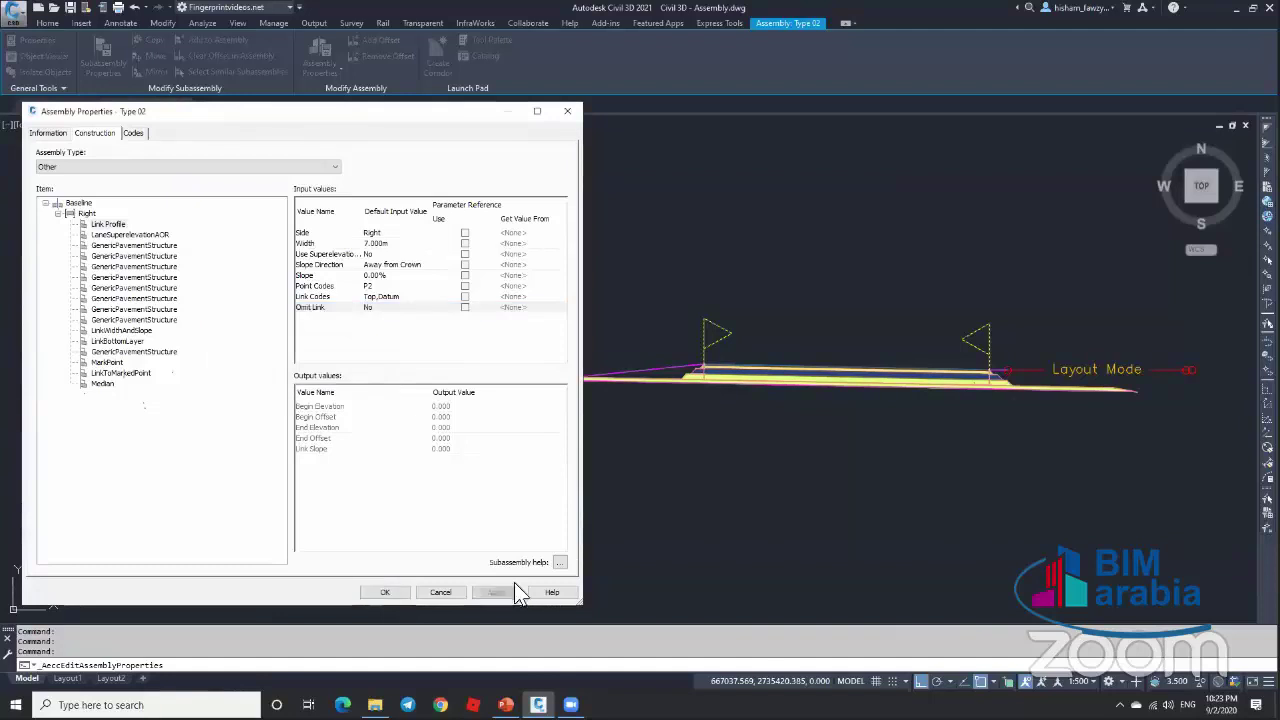
pyautogui.click(402, 307)
pyautogui.click(312, 350)
pyautogui.click(284, 361)
pyautogui.click(276, 381)
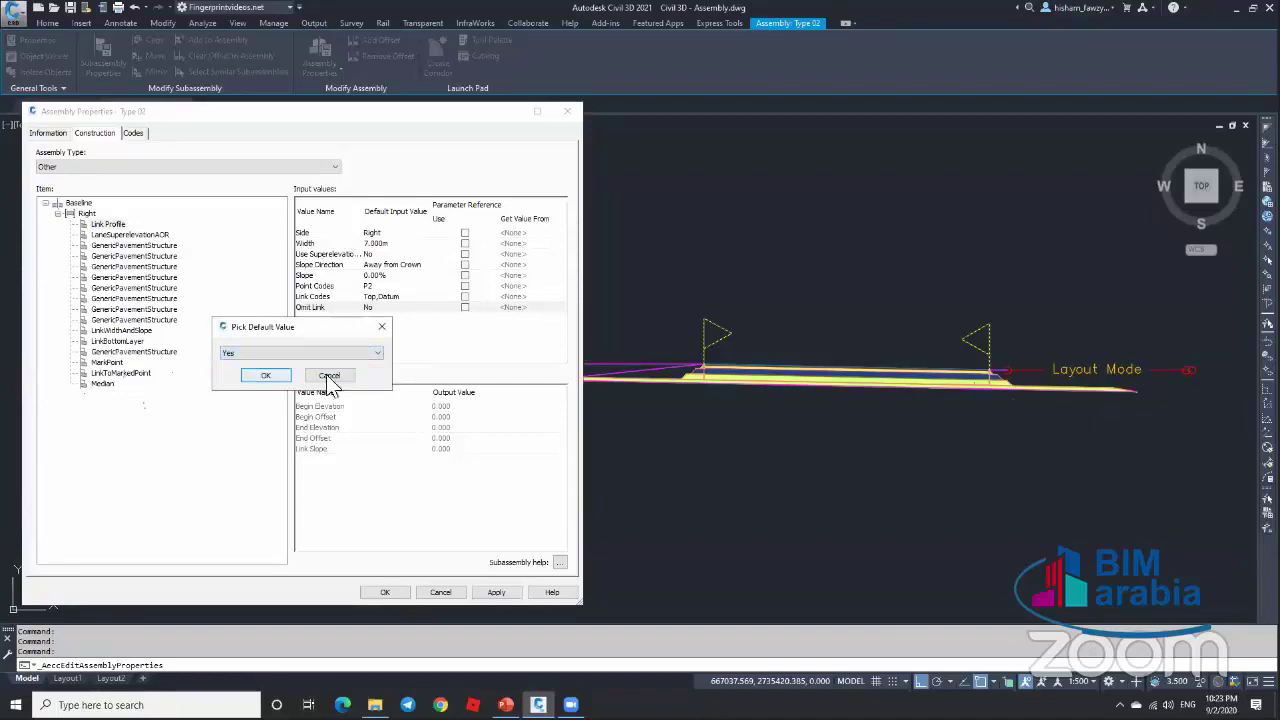
pyautogui.click(130, 234)
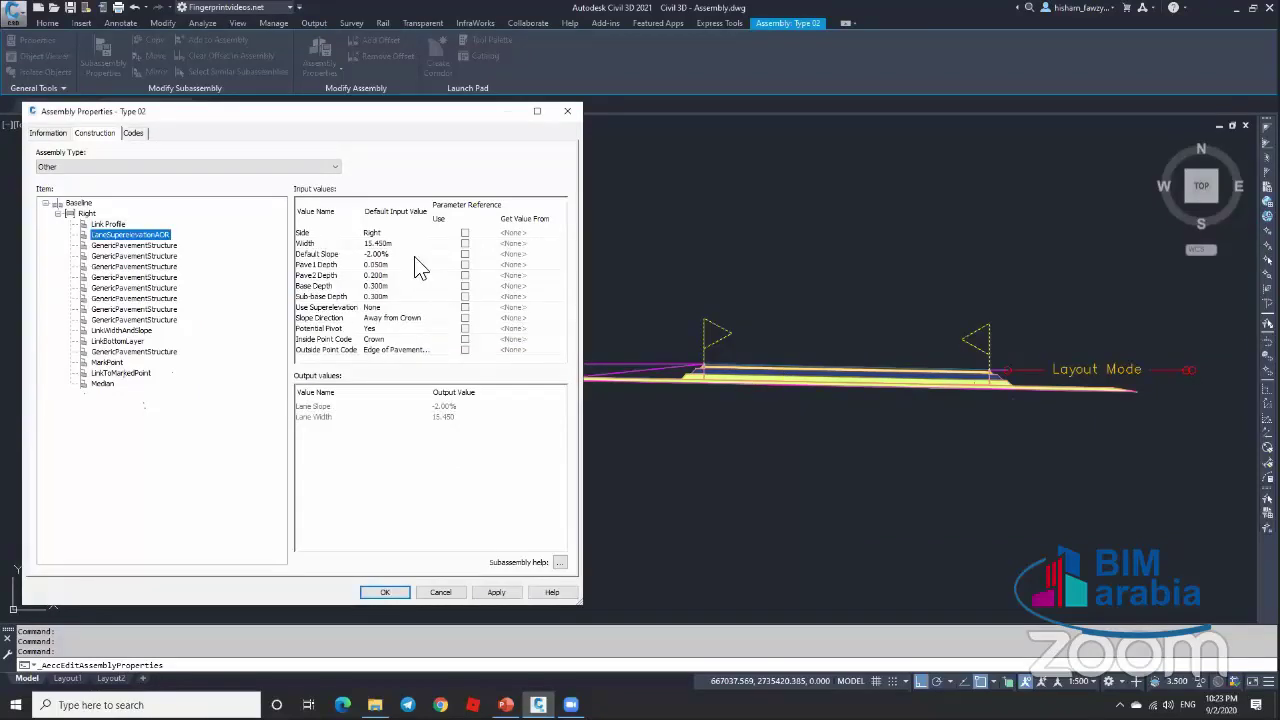
pyautogui.click(165, 245)
pyautogui.click(166, 256)
pyautogui.click(166, 266)
pyautogui.click(166, 277)
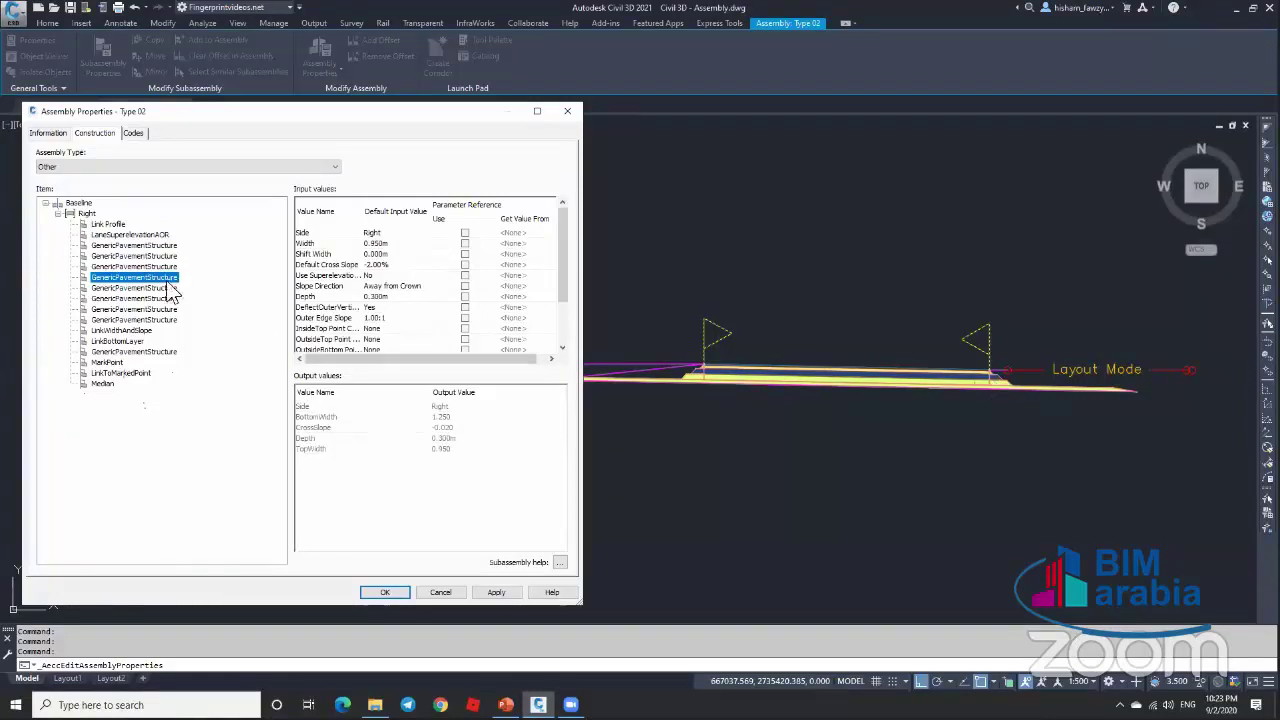
pyautogui.click(130, 330)
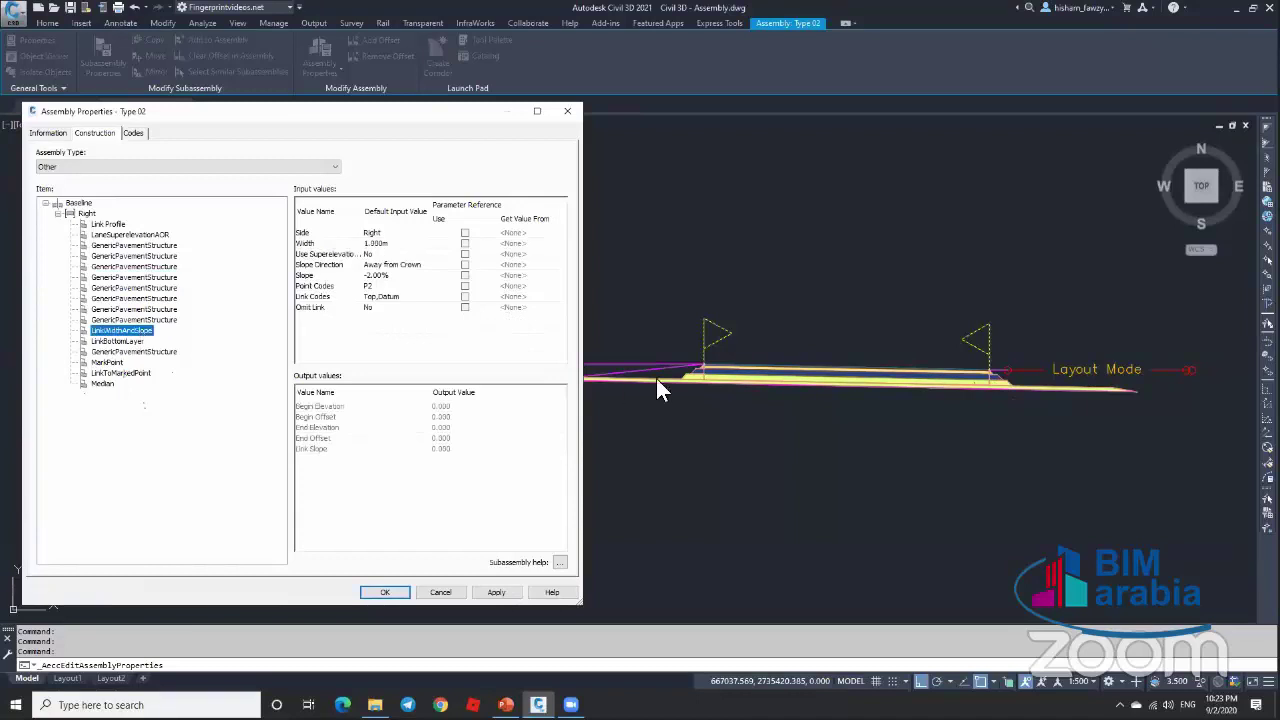
pyautogui.click(140, 345)
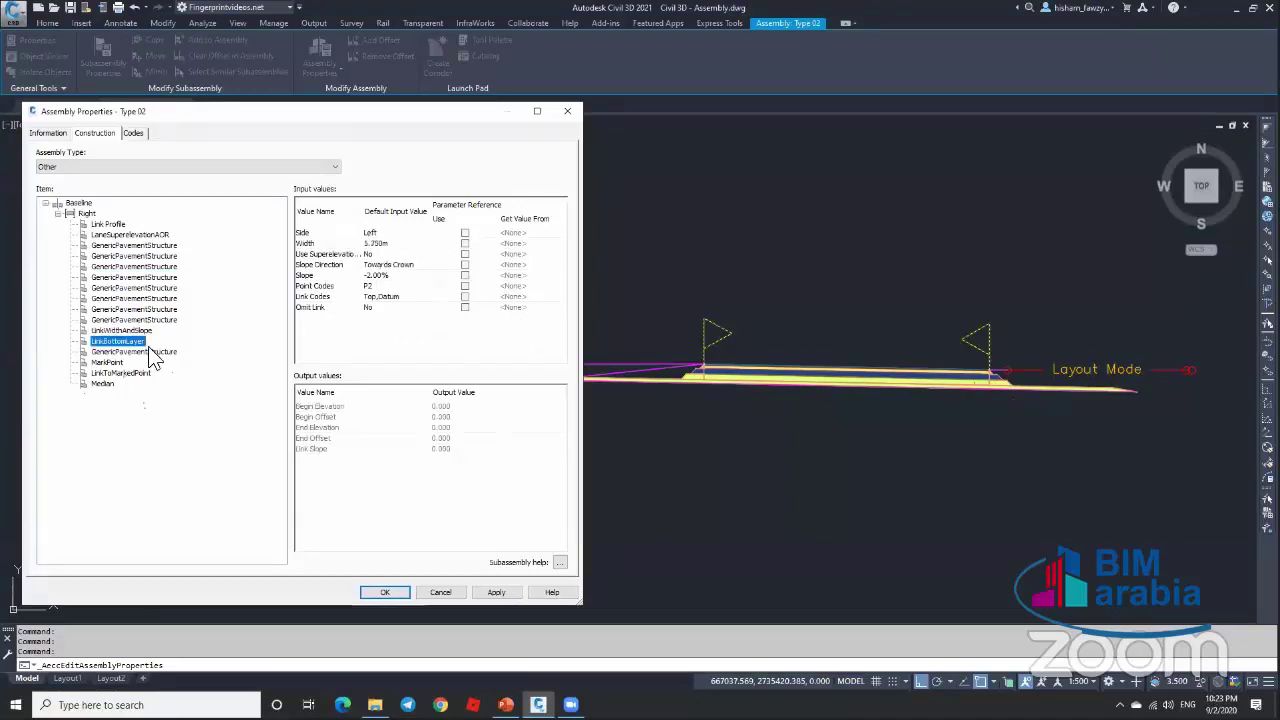
pyautogui.click(165, 353)
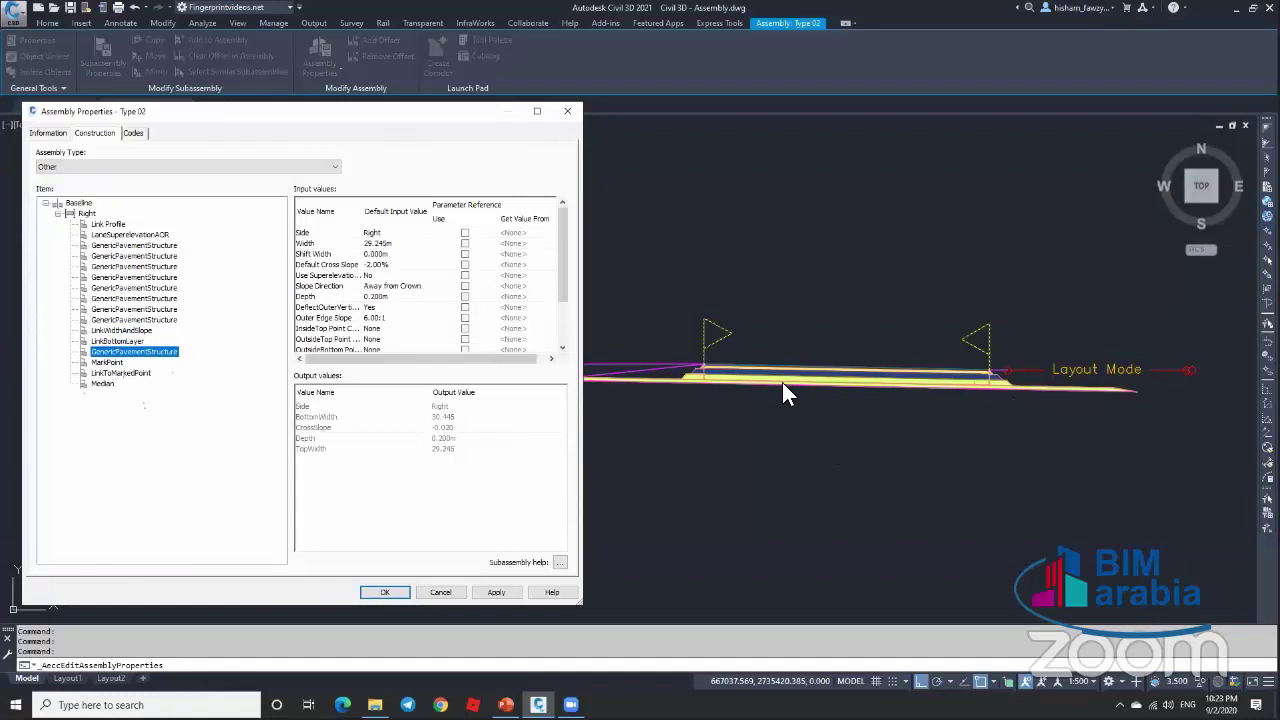
pyautogui.click(118, 363)
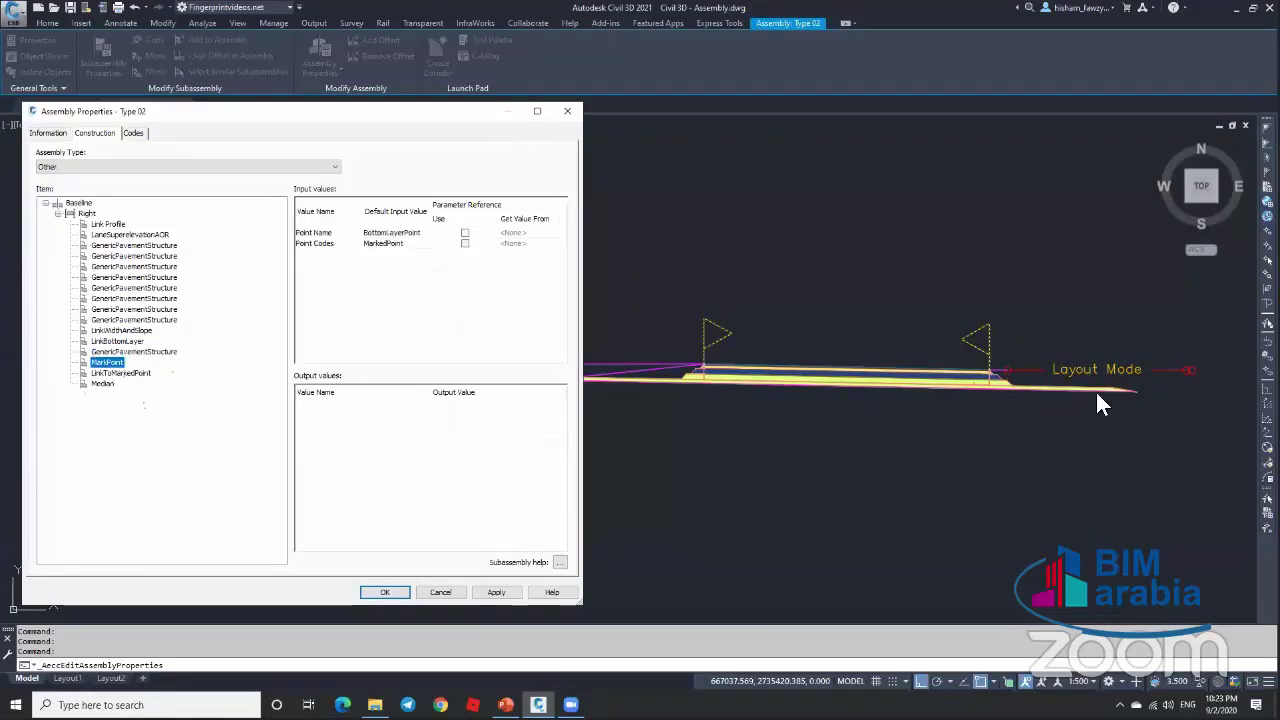
pyautogui.click(125, 373)
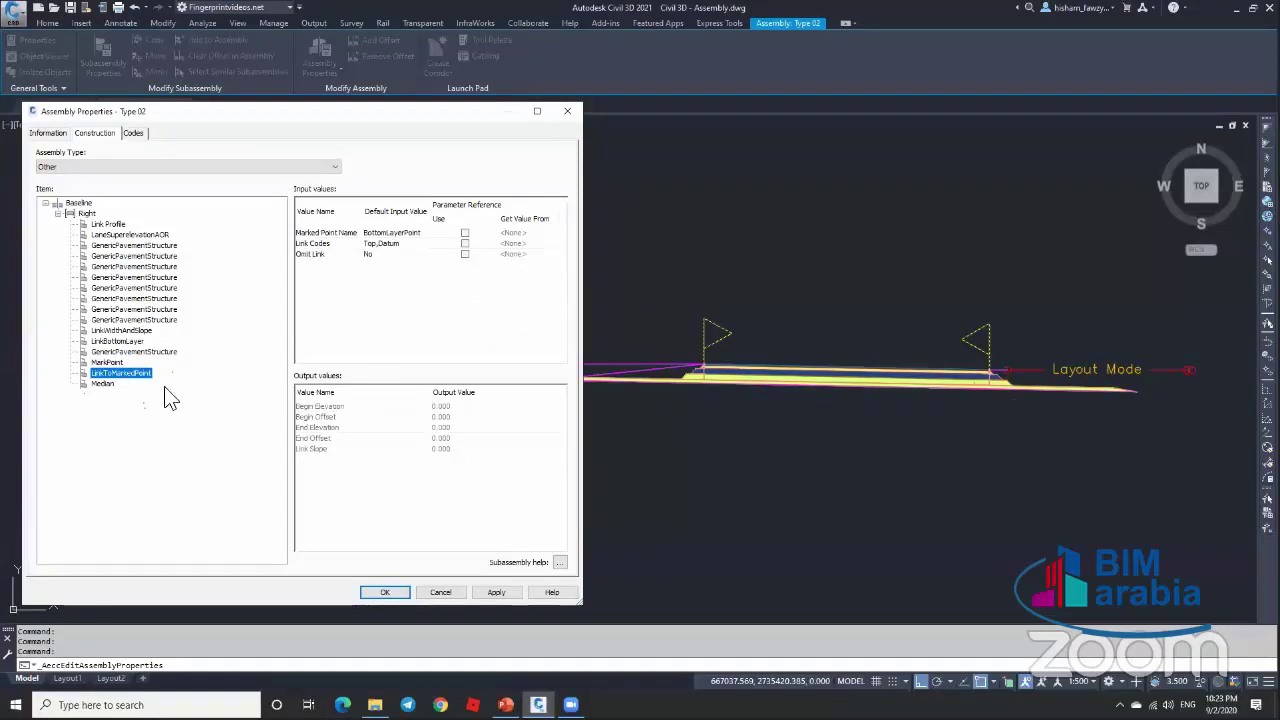
pyautogui.click(104, 384)
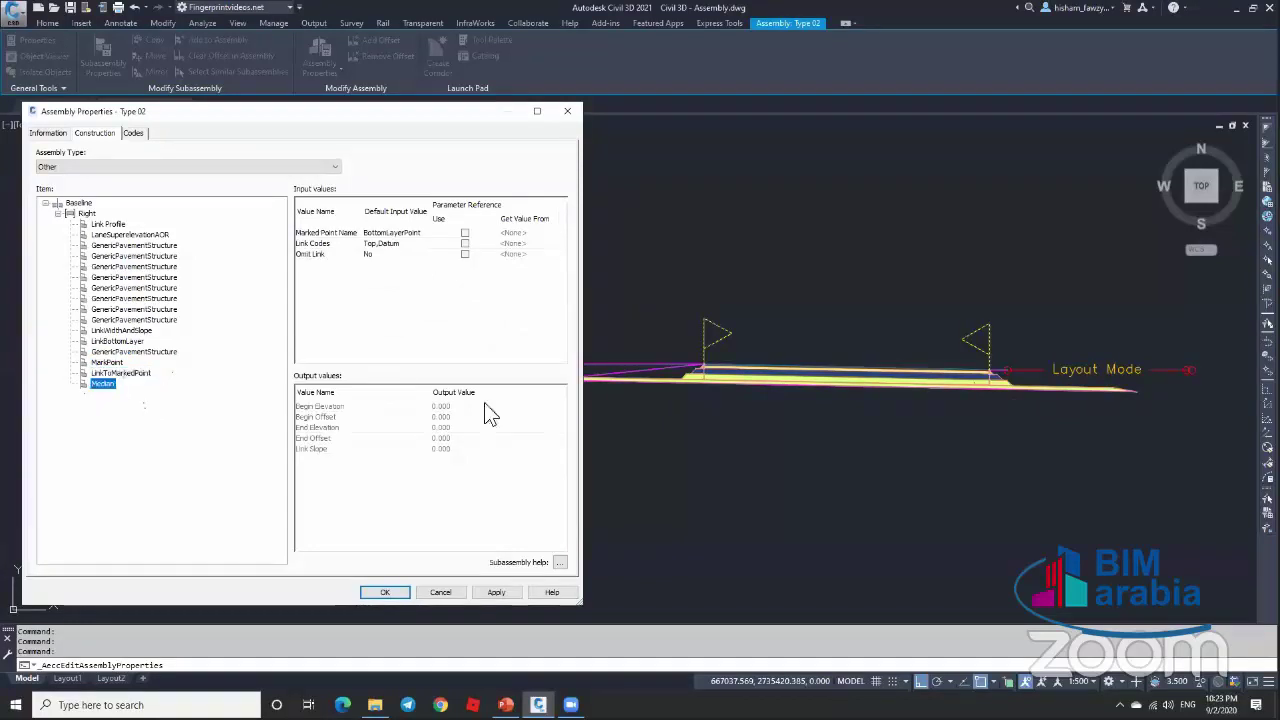
pyautogui.click(390, 593)
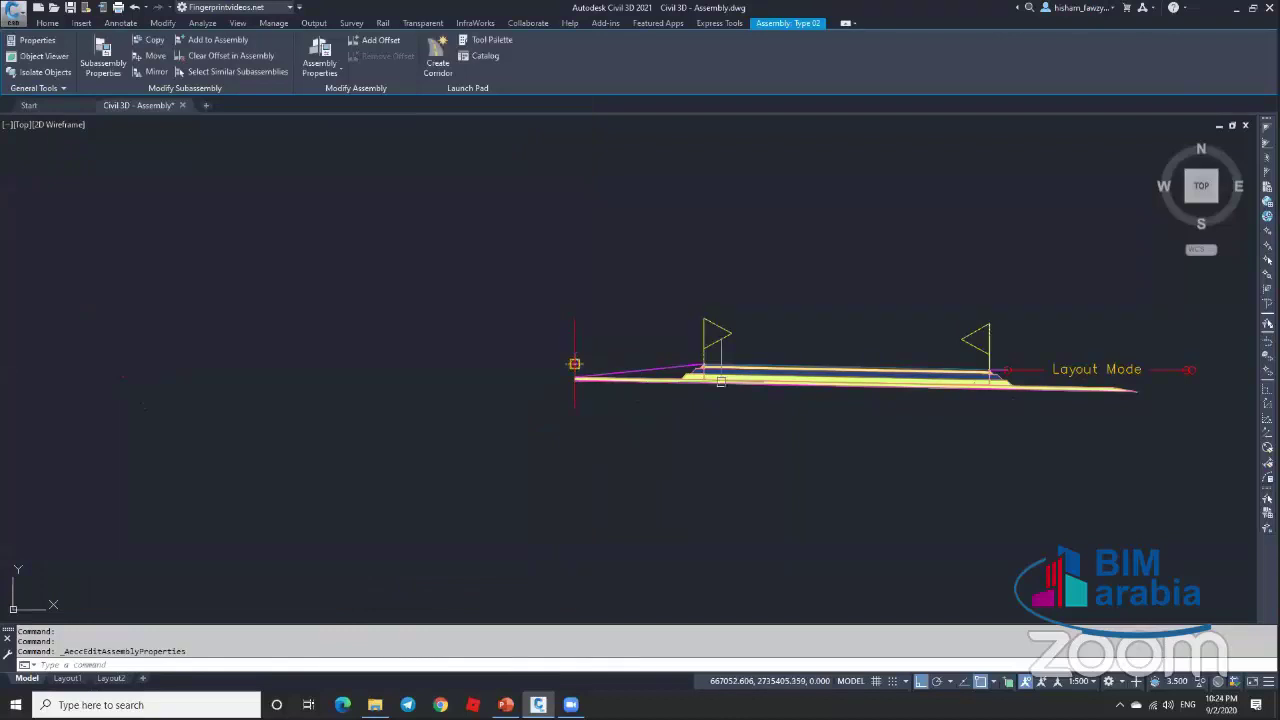
# Step: Cancel and undo the stray mirror of the Median subassembly, then select the Type 02 assembly
pyautogui.press('Escape')
pyautogui.press('Escape')
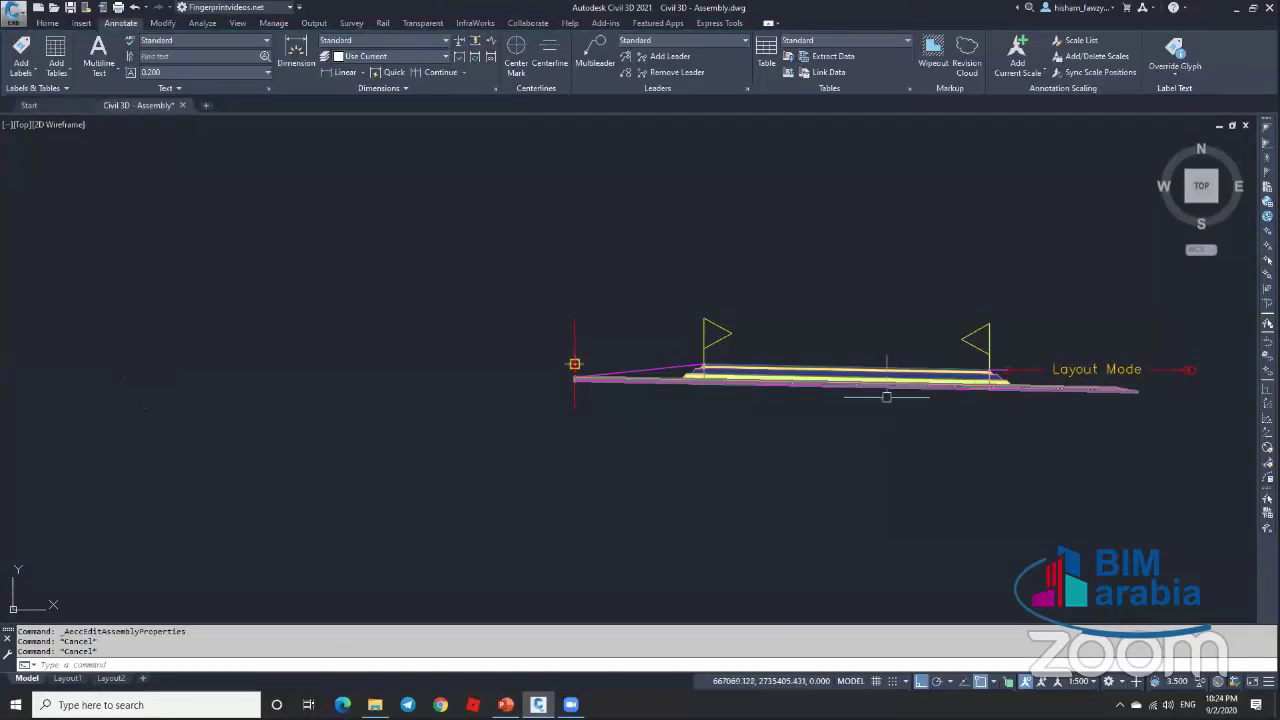
pyautogui.click(654, 381)
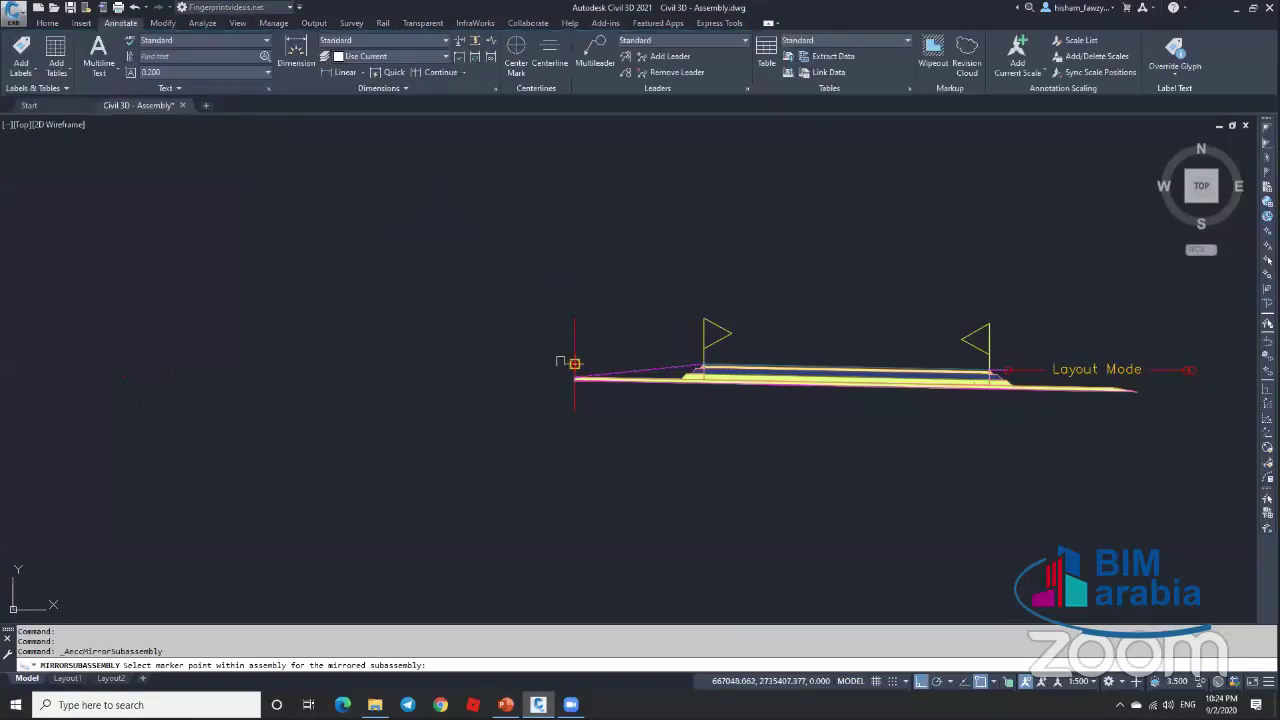
pyautogui.scroll(5, 570, 362)
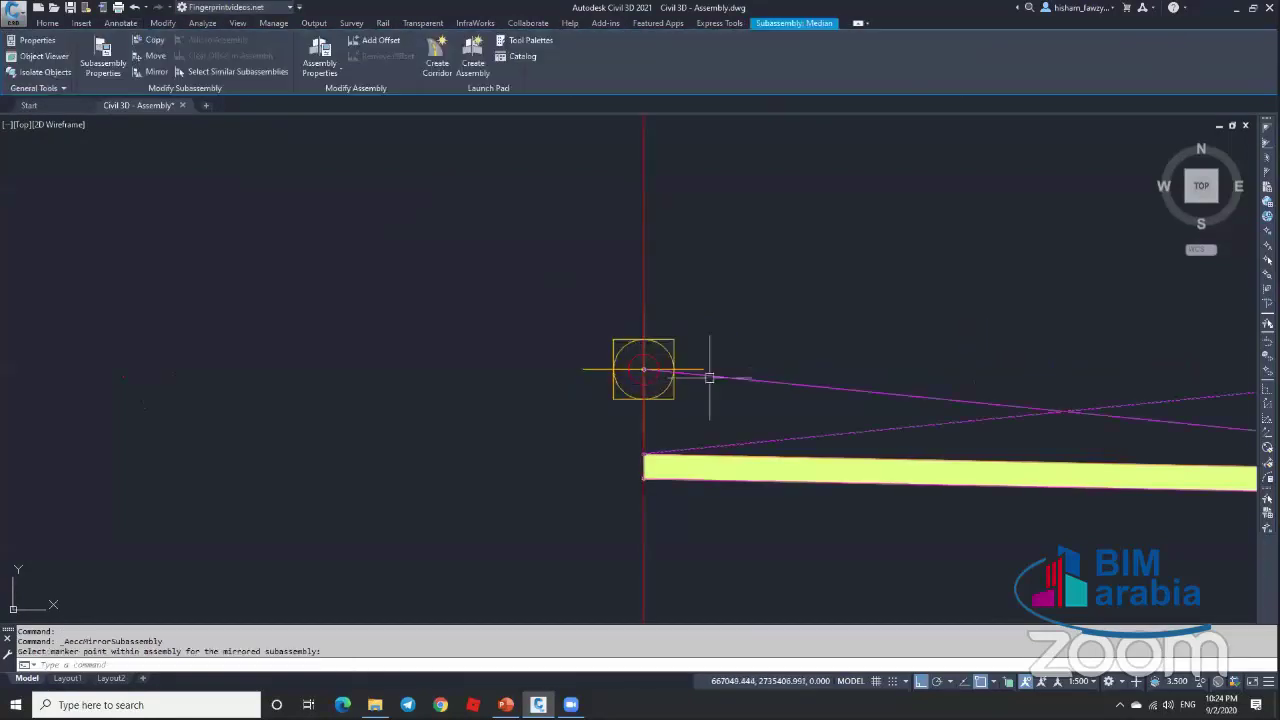
pyautogui.press('Escape')
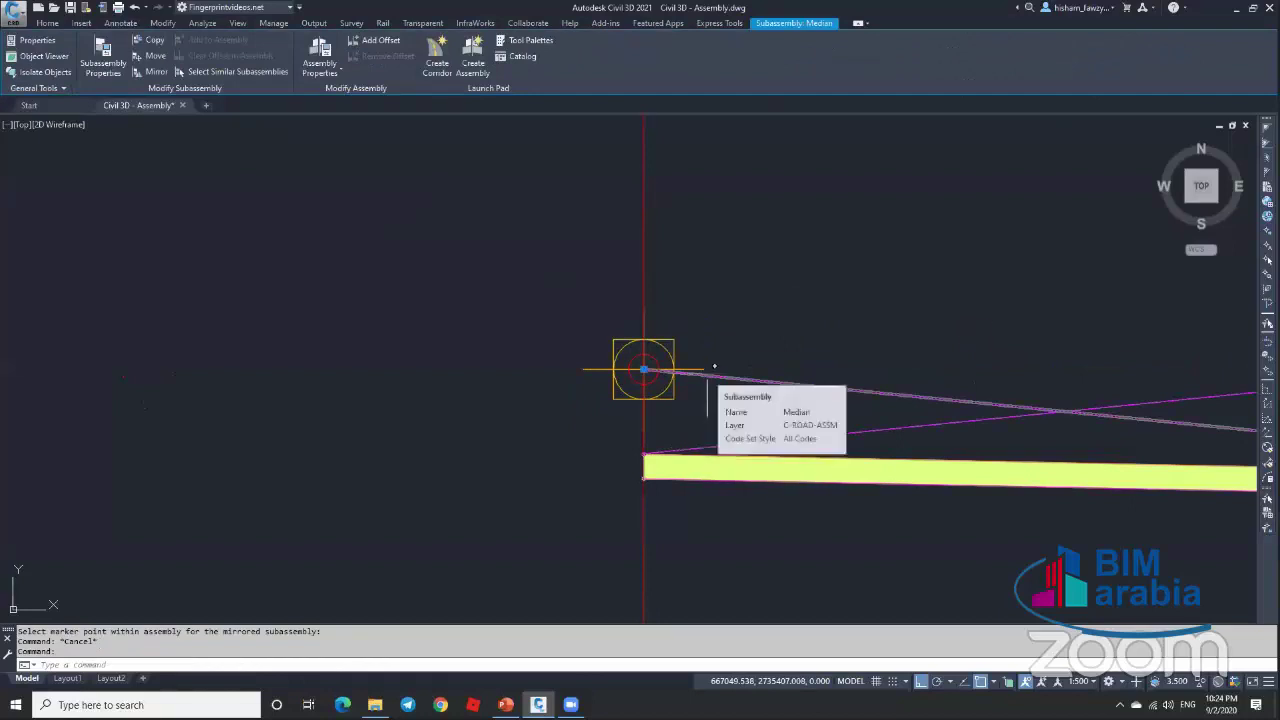
pyautogui.hotkey('ctrl', 'z')
pyautogui.press('Escape')
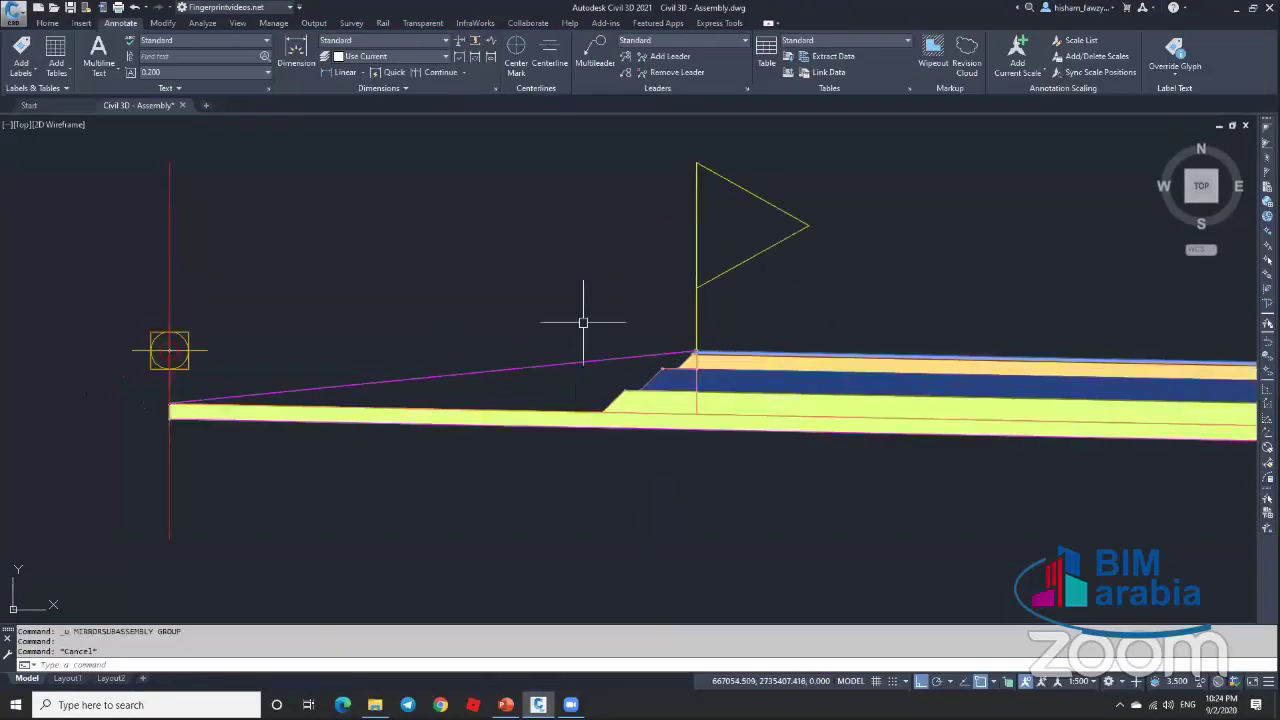
pyautogui.click(169, 349)
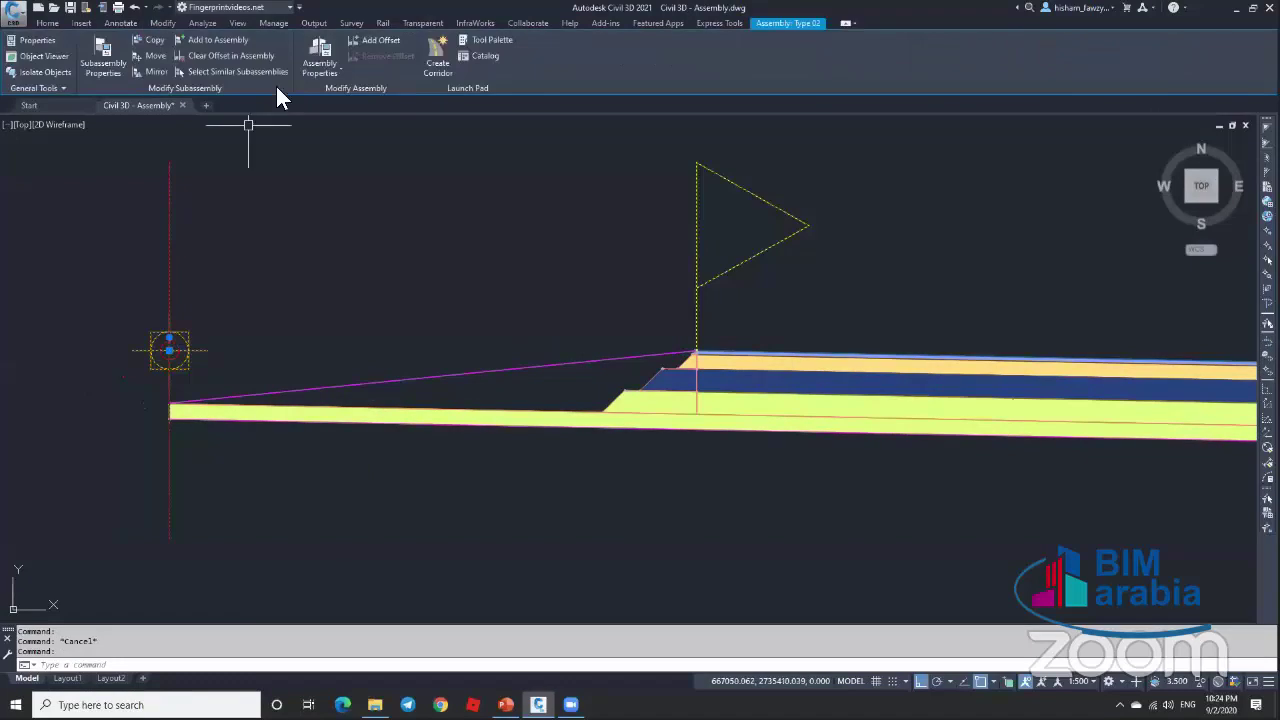
# Step: In Type 02 Assembly Properties, change Link Profile's Omit Link default to No and apply
pyautogui.click(320, 58)
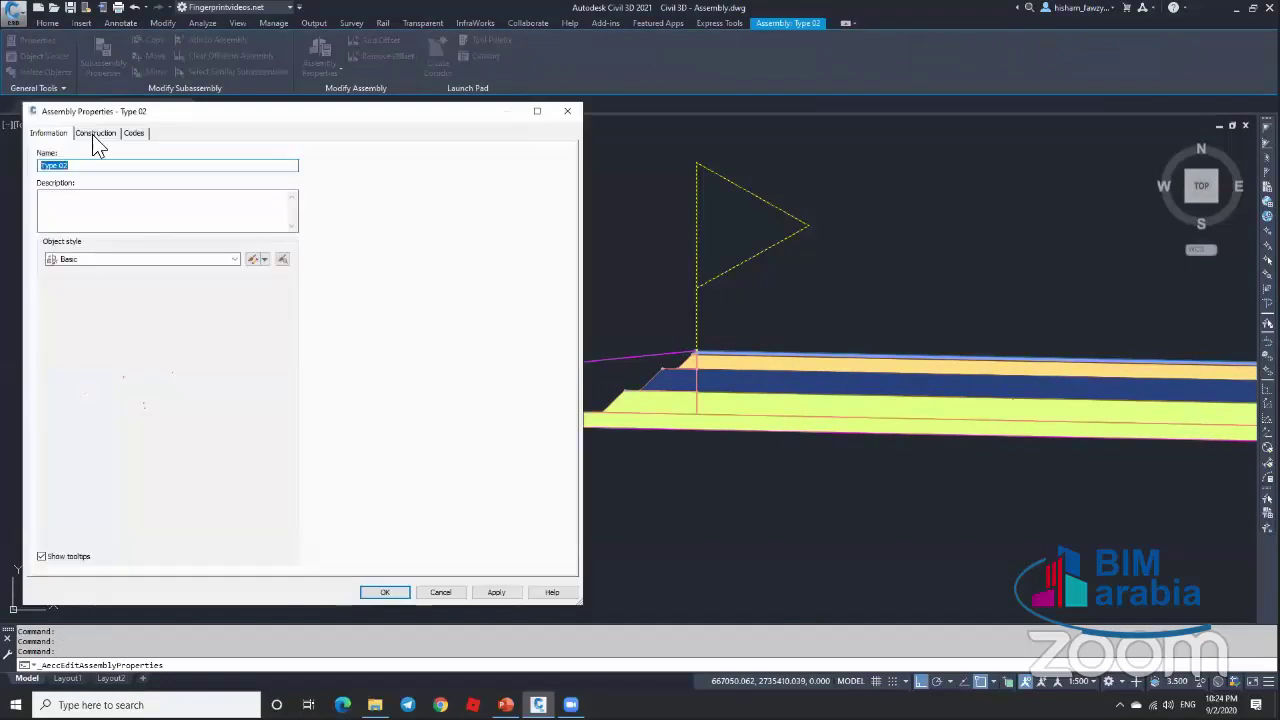
pyautogui.click(94, 133)
pyautogui.click(108, 224)
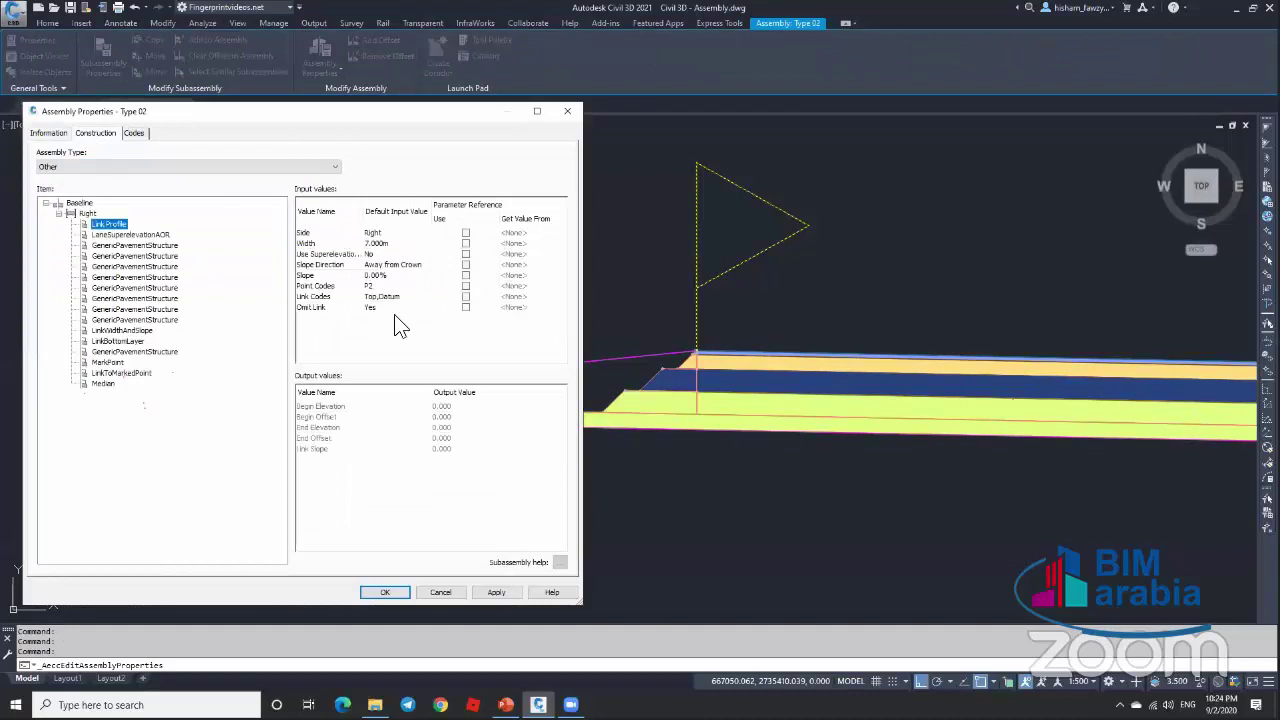
pyautogui.click(370, 307)
pyautogui.click(370, 307)
pyautogui.click(265, 353)
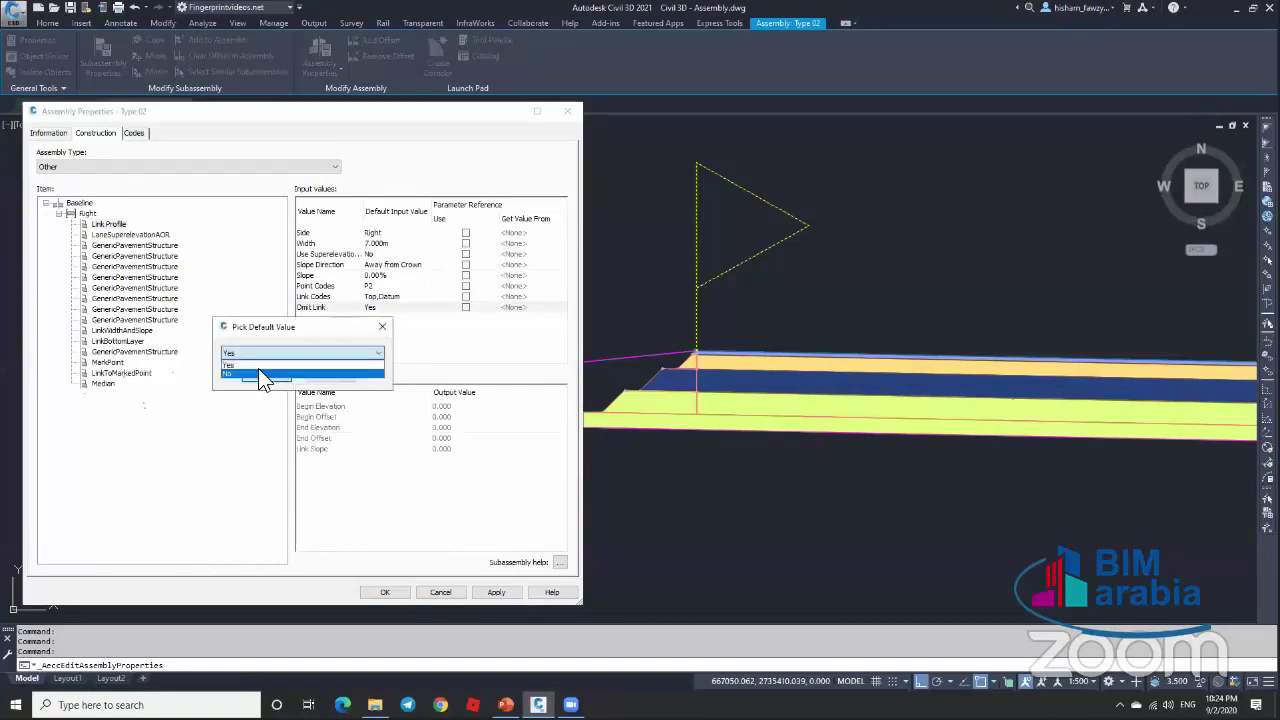
pyautogui.click(258, 364)
pyautogui.click(265, 377)
pyautogui.click(384, 592)
pyautogui.scroll(-2, 580, 358)
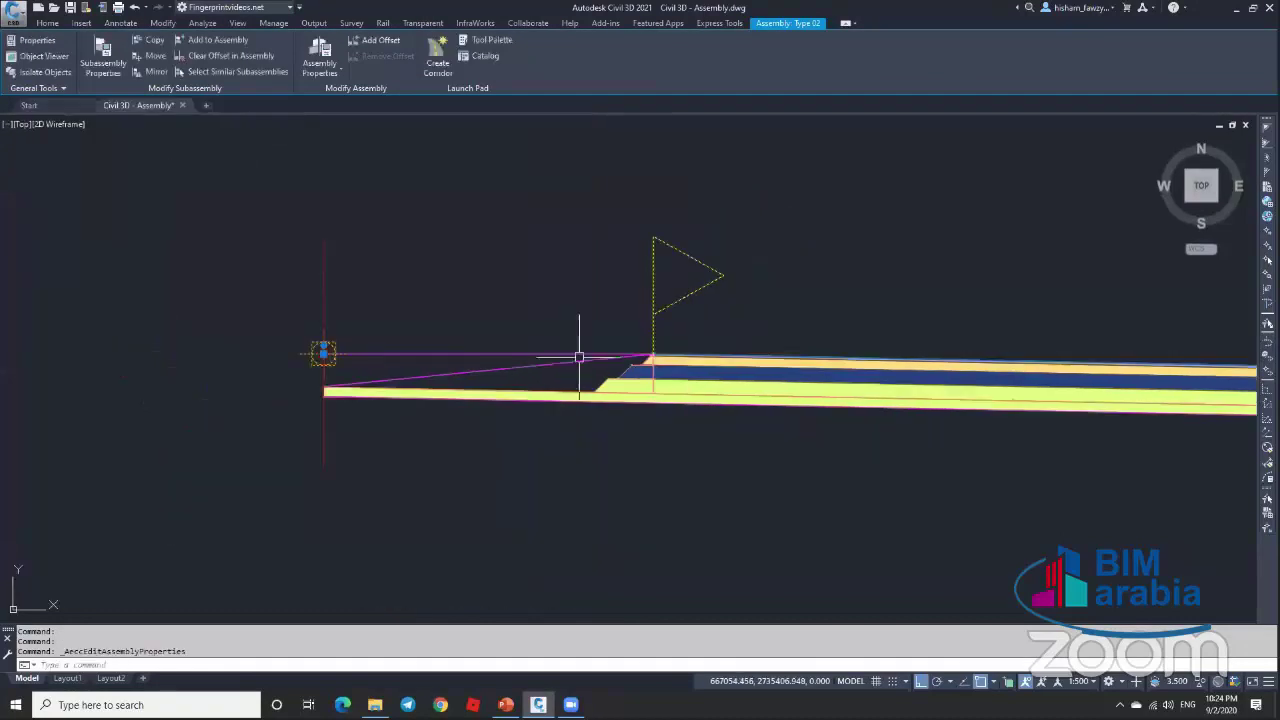
pyautogui.press('Escape')
pyautogui.click(652, 360)
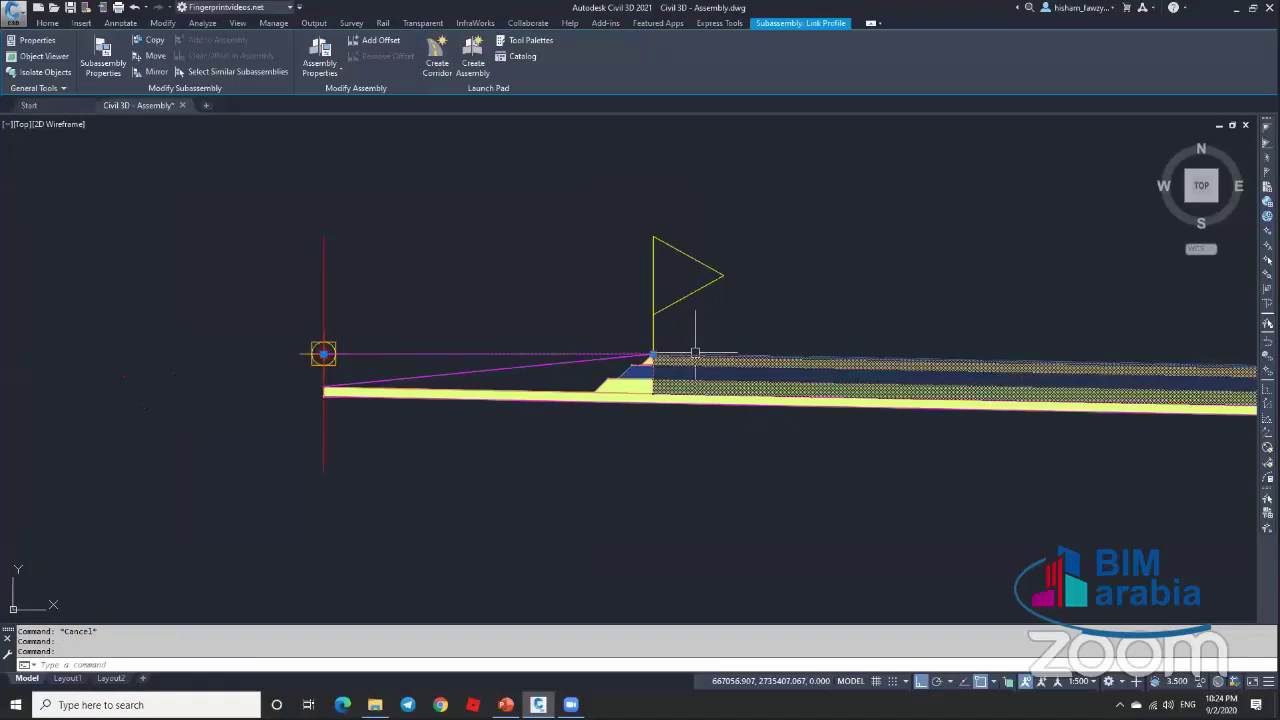
# Step: Select the LaneSuperelevationAOR lane and an adjacent subassembly for mirroring
pyautogui.scroll(1, 650, 352)
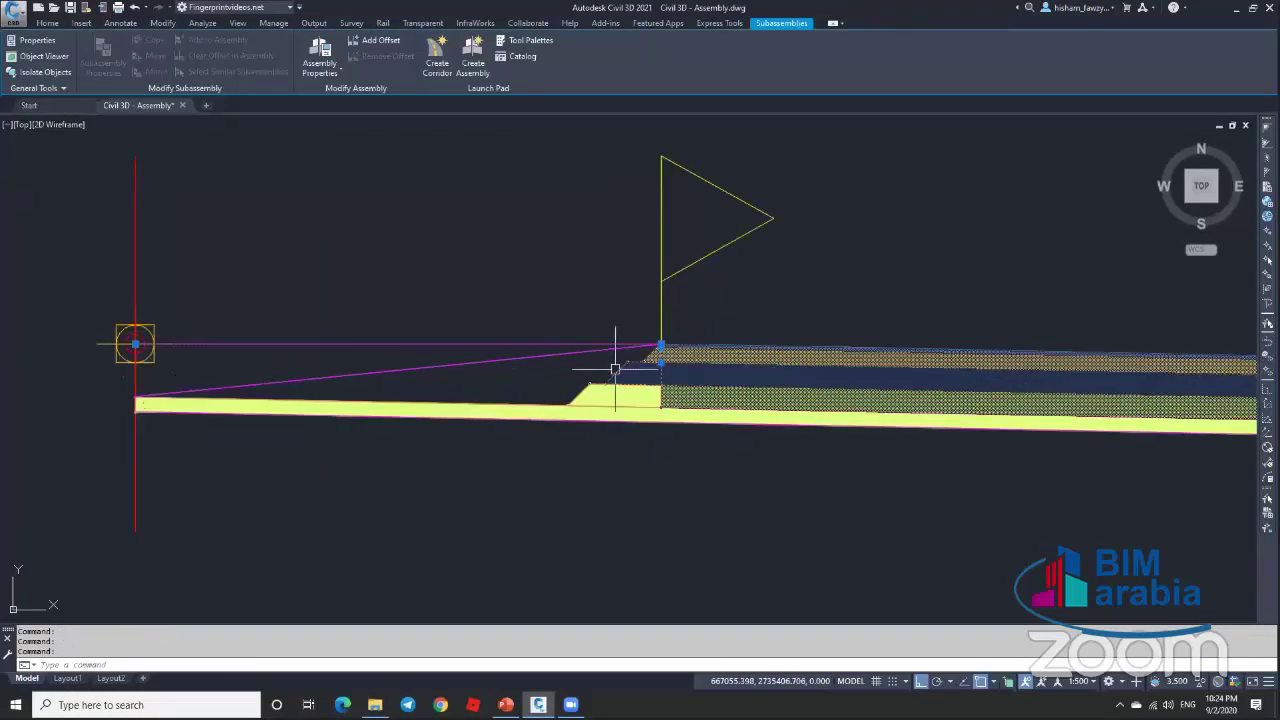
pyautogui.click(577, 390)
pyautogui.press('Escape')
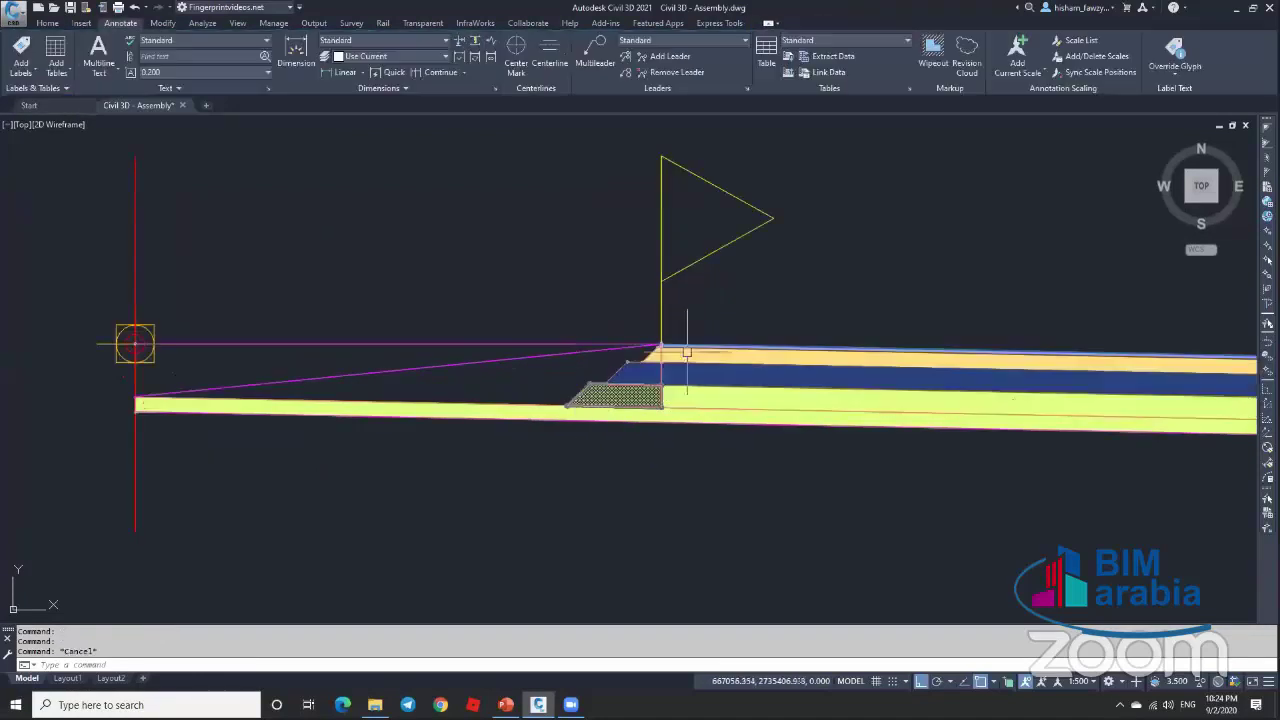
pyautogui.click(678, 360)
pyautogui.click(590, 344)
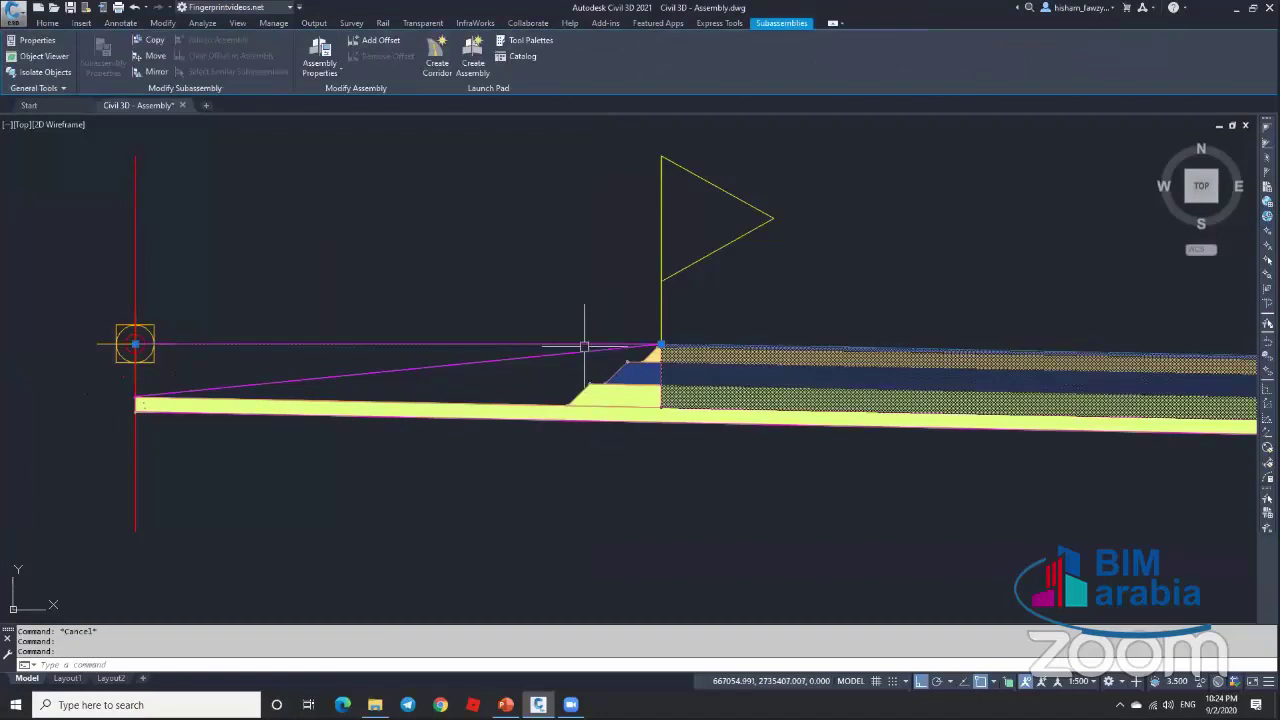
pyautogui.click(168, 72)
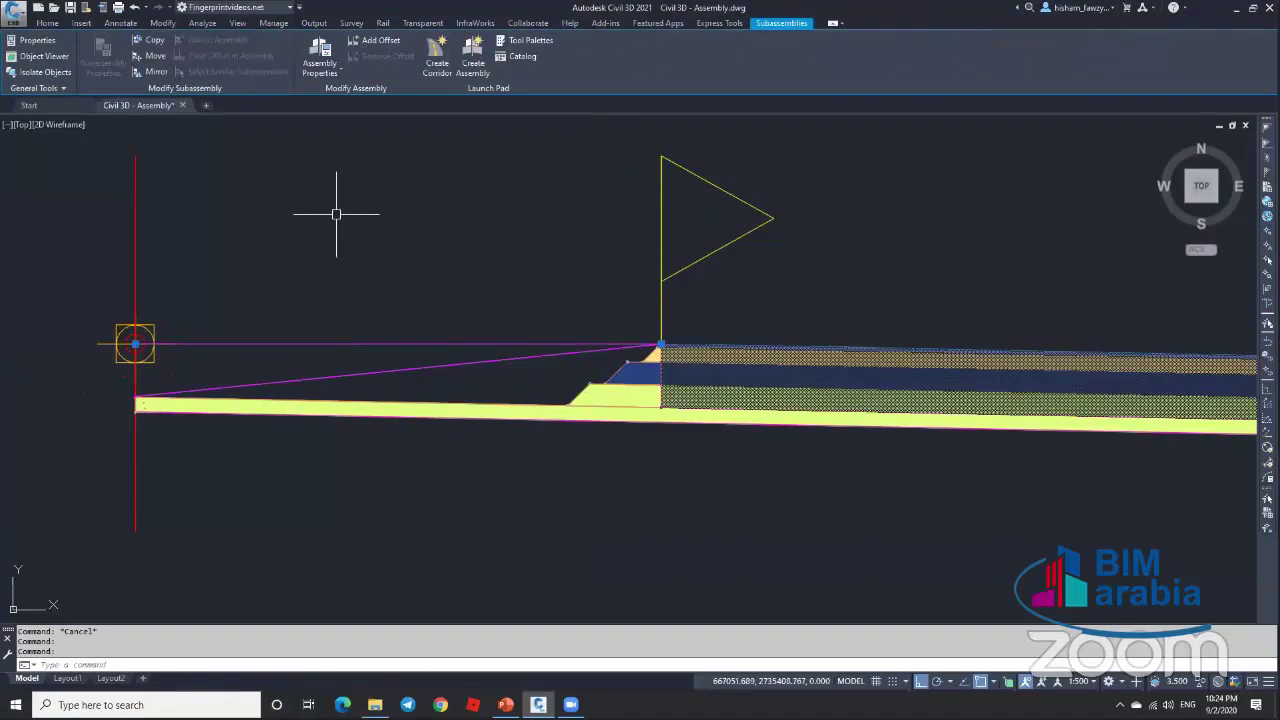
# Step: Window-select the upper shoulder pieces, the blue shoulder shape and the lower green shape
pyautogui.scroll(-4, 450, 232)
pyautogui.scroll(10, 757, 253)
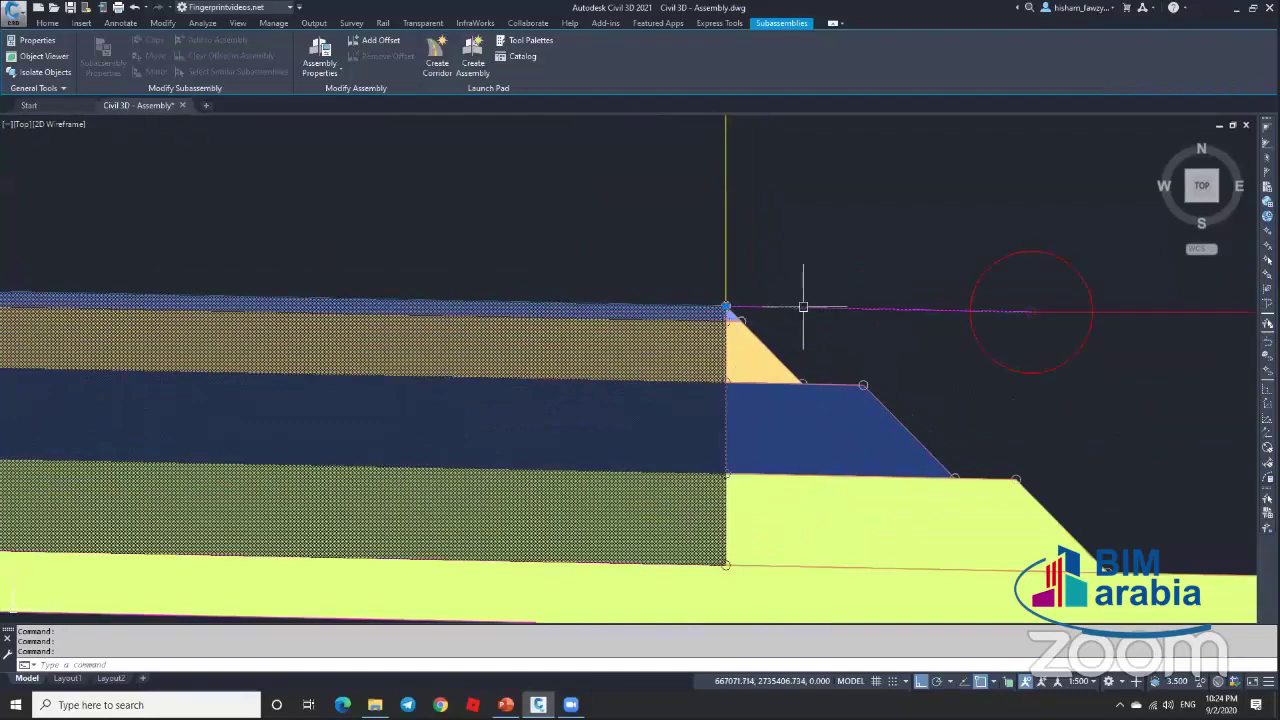
pyautogui.click(757, 316)
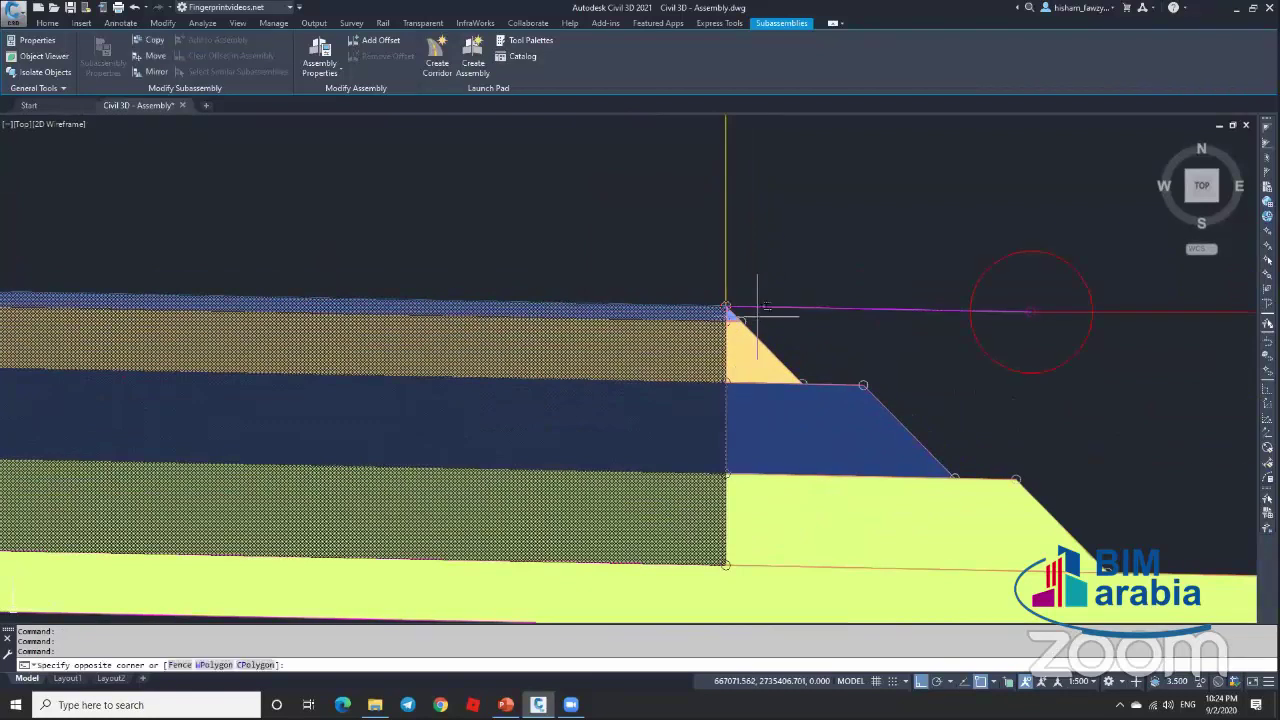
pyautogui.click(898, 375)
pyautogui.click(908, 434)
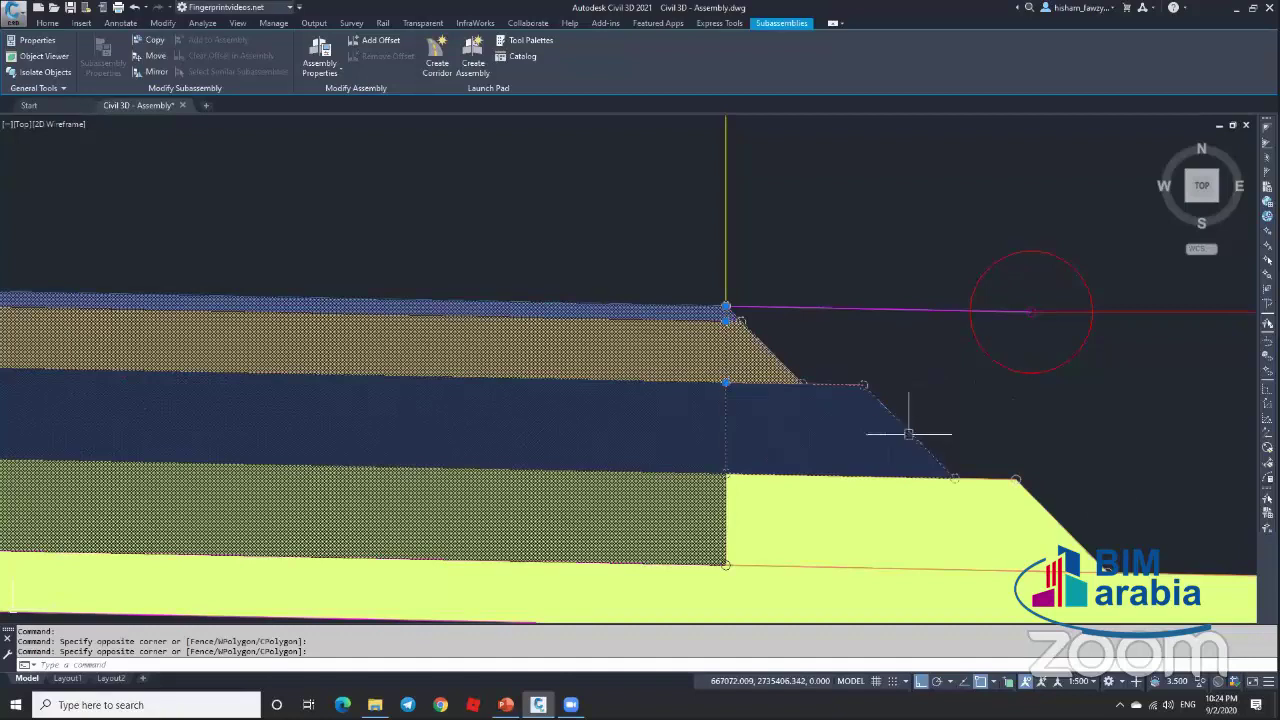
pyautogui.click(1066, 467)
pyautogui.click(1058, 515)
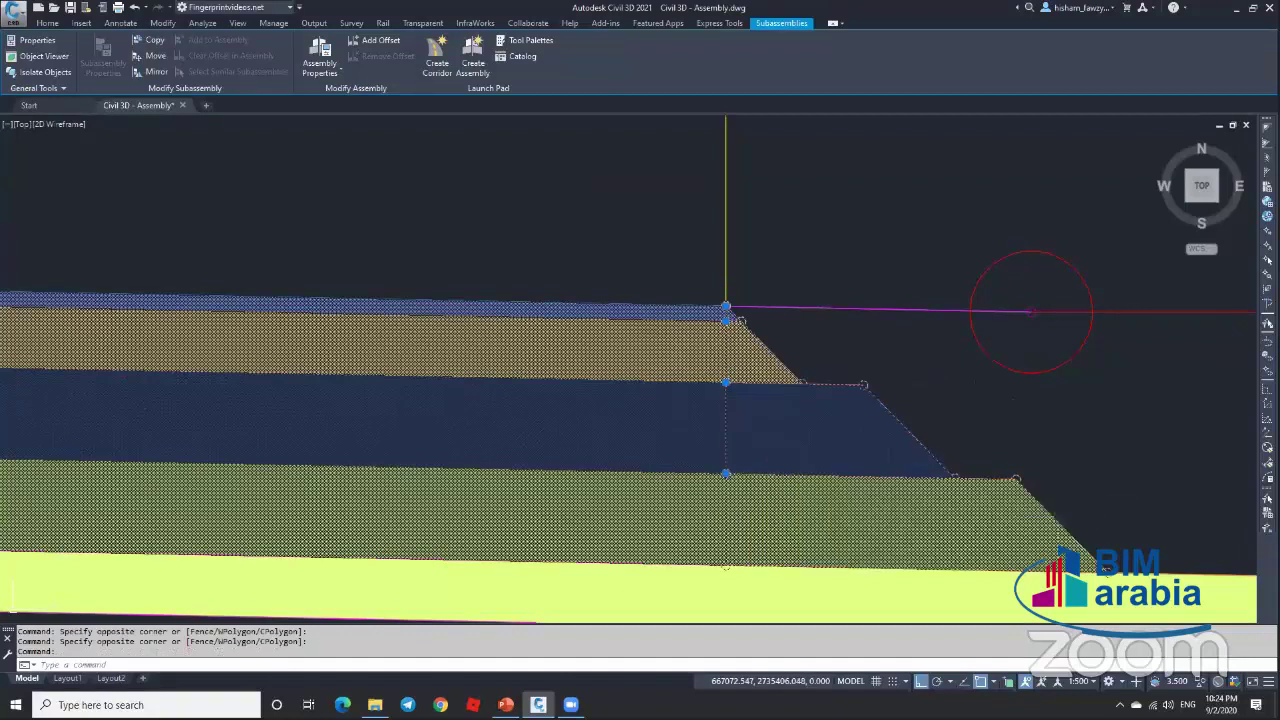
pyautogui.scroll(-2, 1062, 498)
pyautogui.press('Escape')
# Step: Select the lower pavement strip subassembly and start the Mirror command
pyautogui.scroll(-4, 1062, 500)
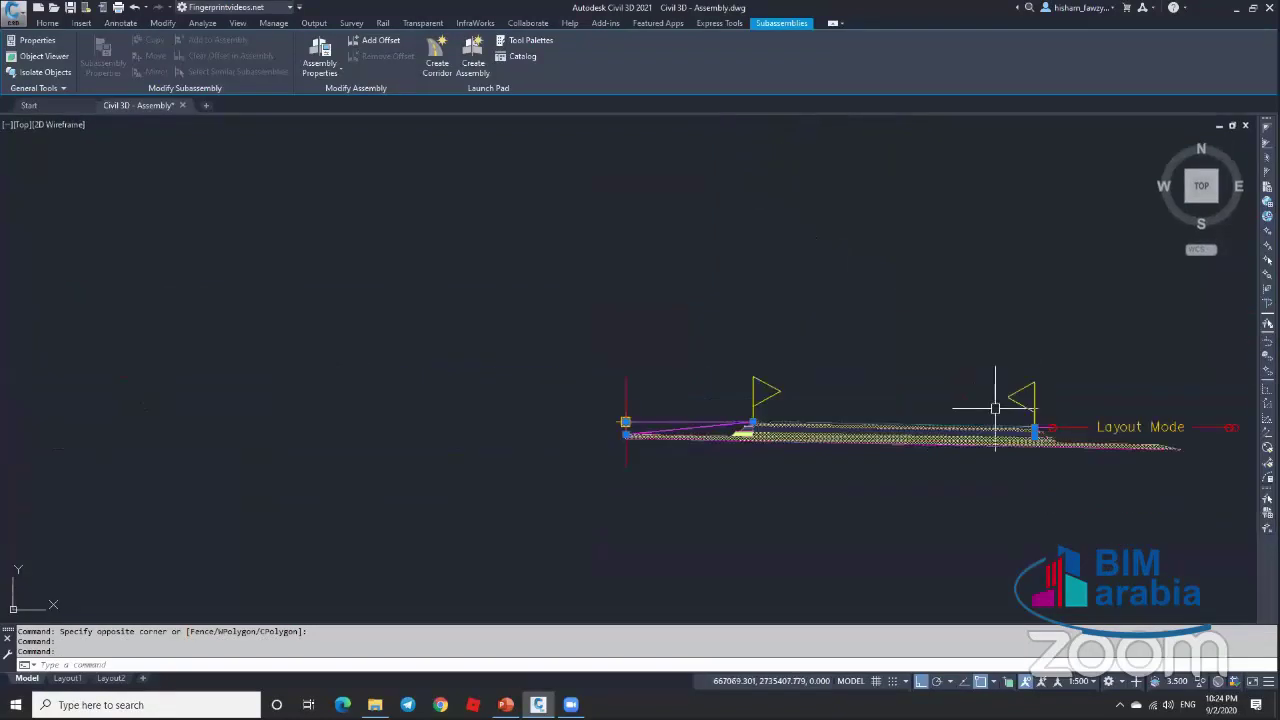
pyautogui.scroll(3, 755, 426)
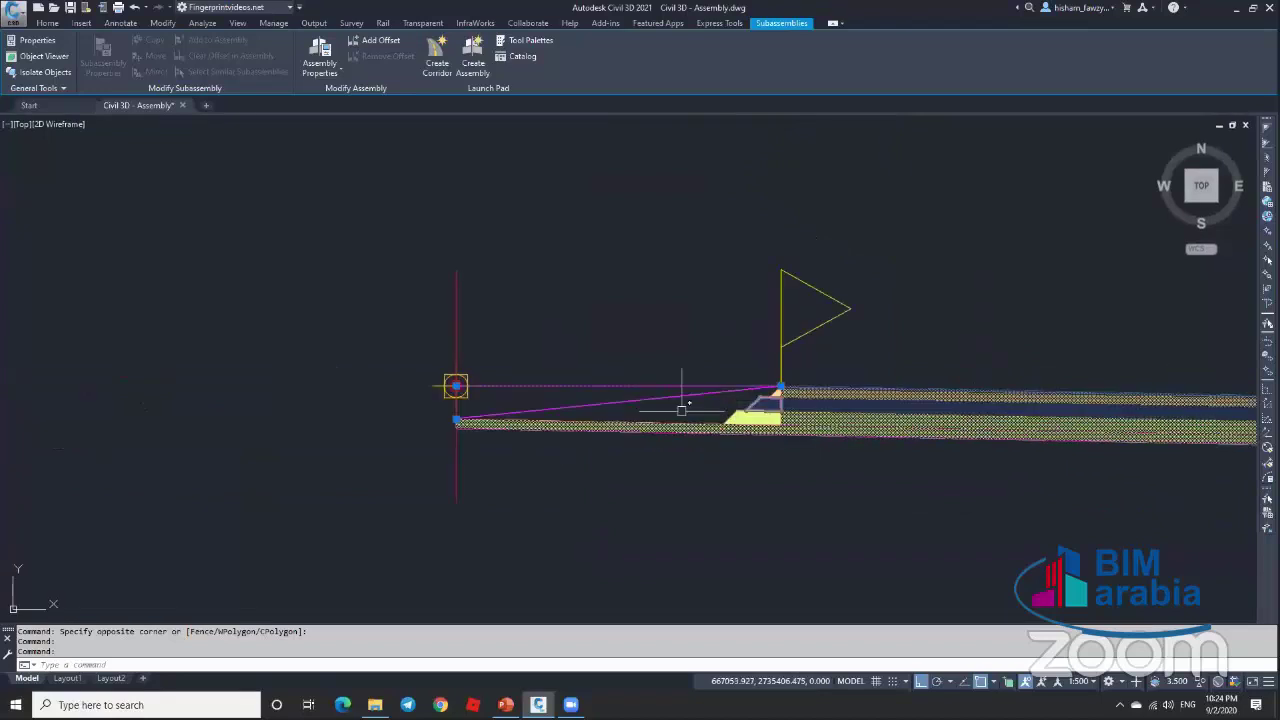
pyautogui.press('Escape')
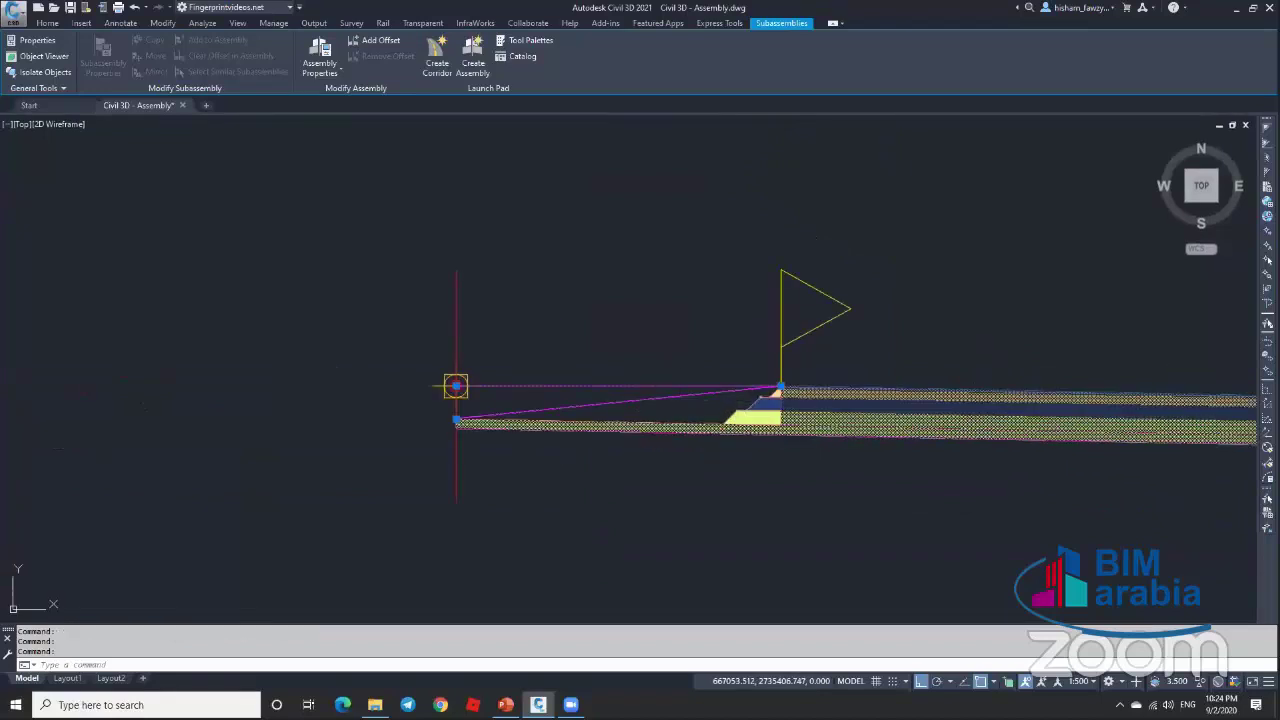
pyautogui.click(644, 423)
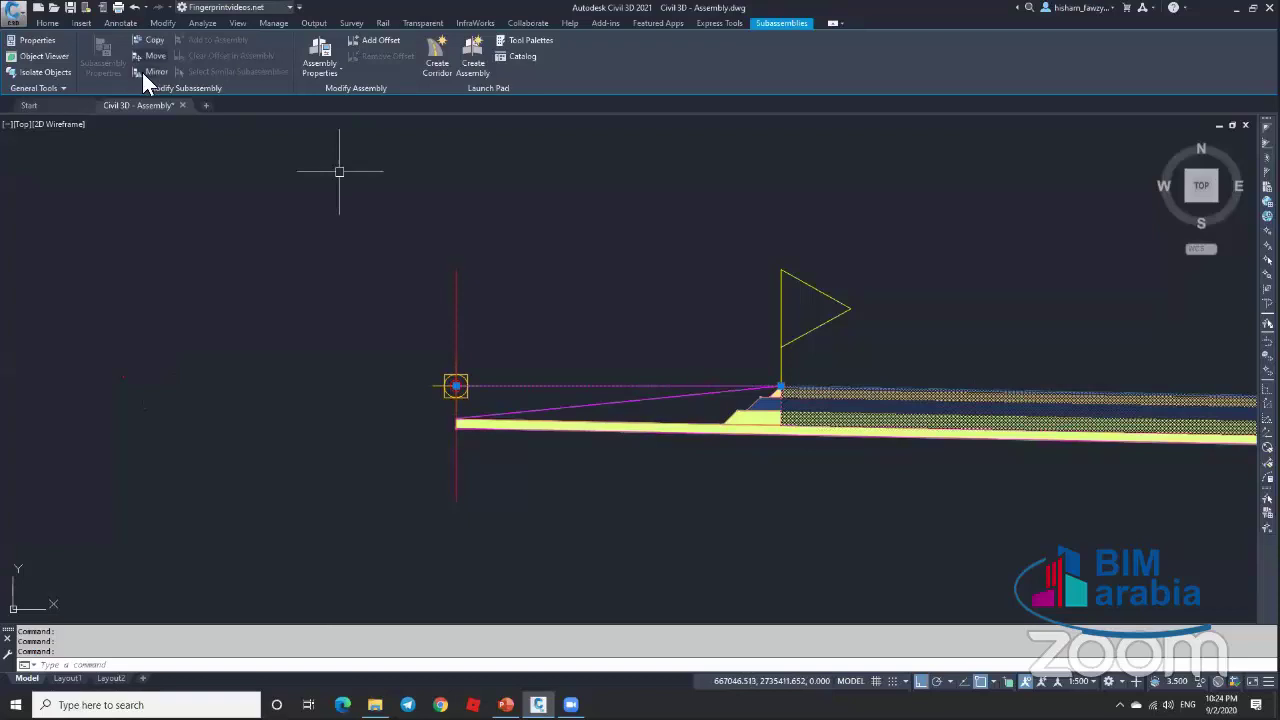
pyautogui.click(142, 72)
# Step: Place the mirrored lane subassemblies at the marker point on the left side
pyautogui.scroll(3, 452, 384)
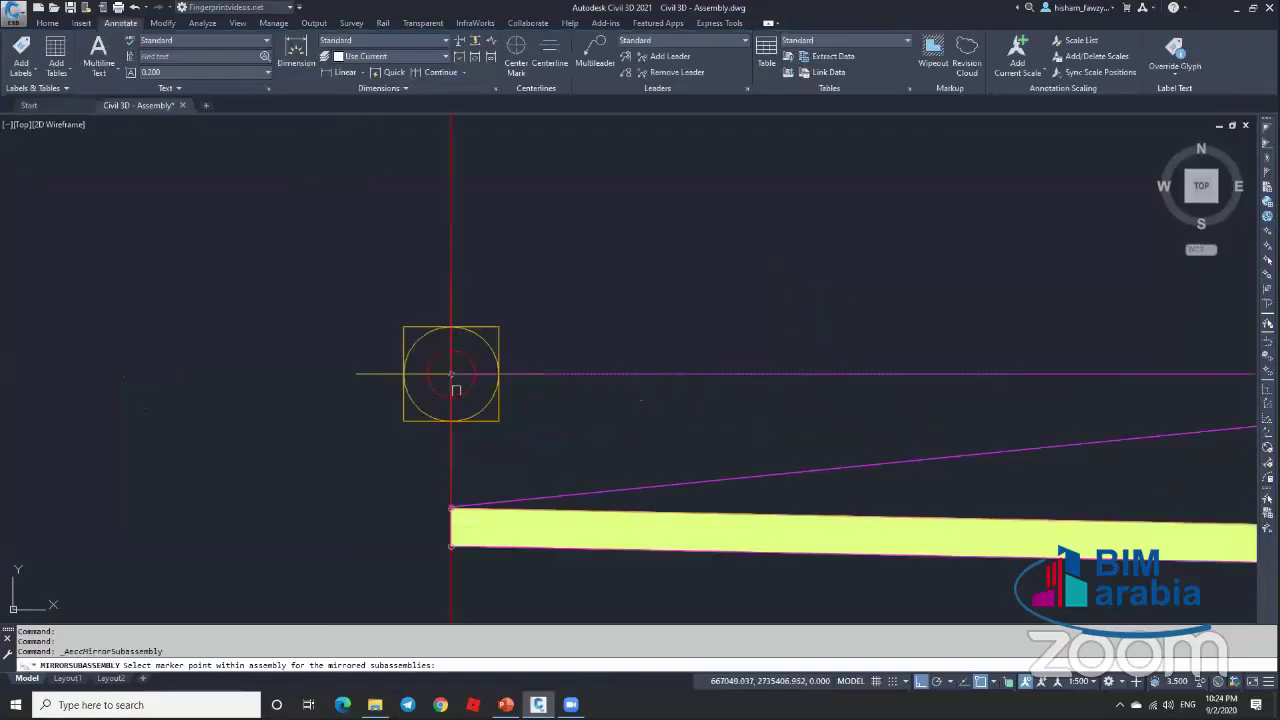
pyautogui.click(451, 374)
pyautogui.scroll(-3, 723, 288)
pyautogui.scroll(2, 590, 305)
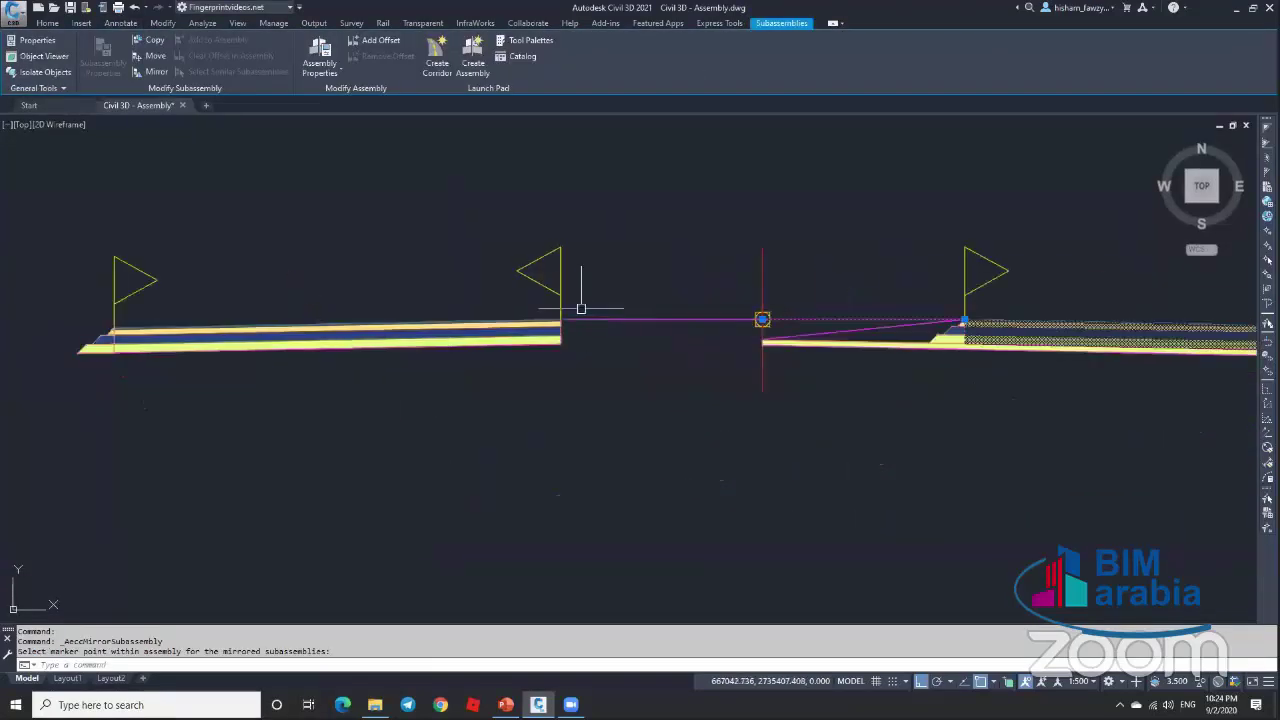
pyautogui.press('Escape')
pyautogui.press('Escape')
# Step: Mirror the GenericPavementStructure and daylight slope subassemblies across the marker point
pyautogui.scroll(3, 932, 341)
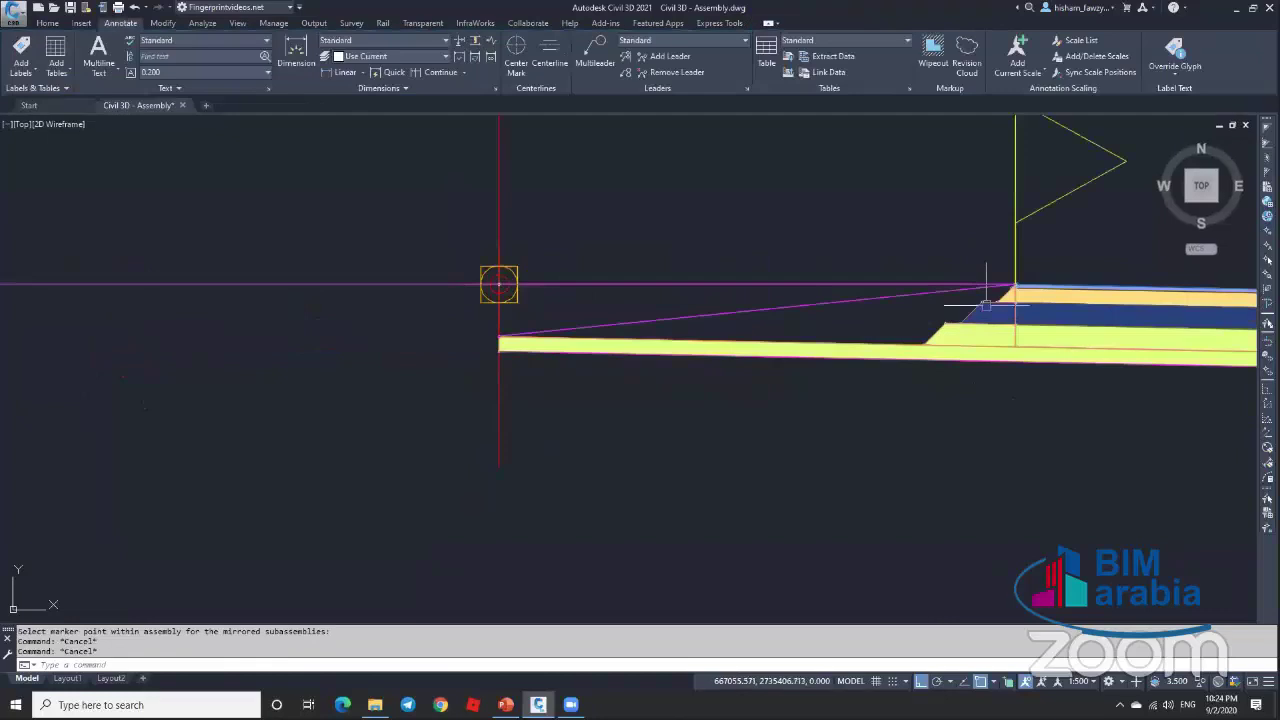
pyautogui.click(991, 298)
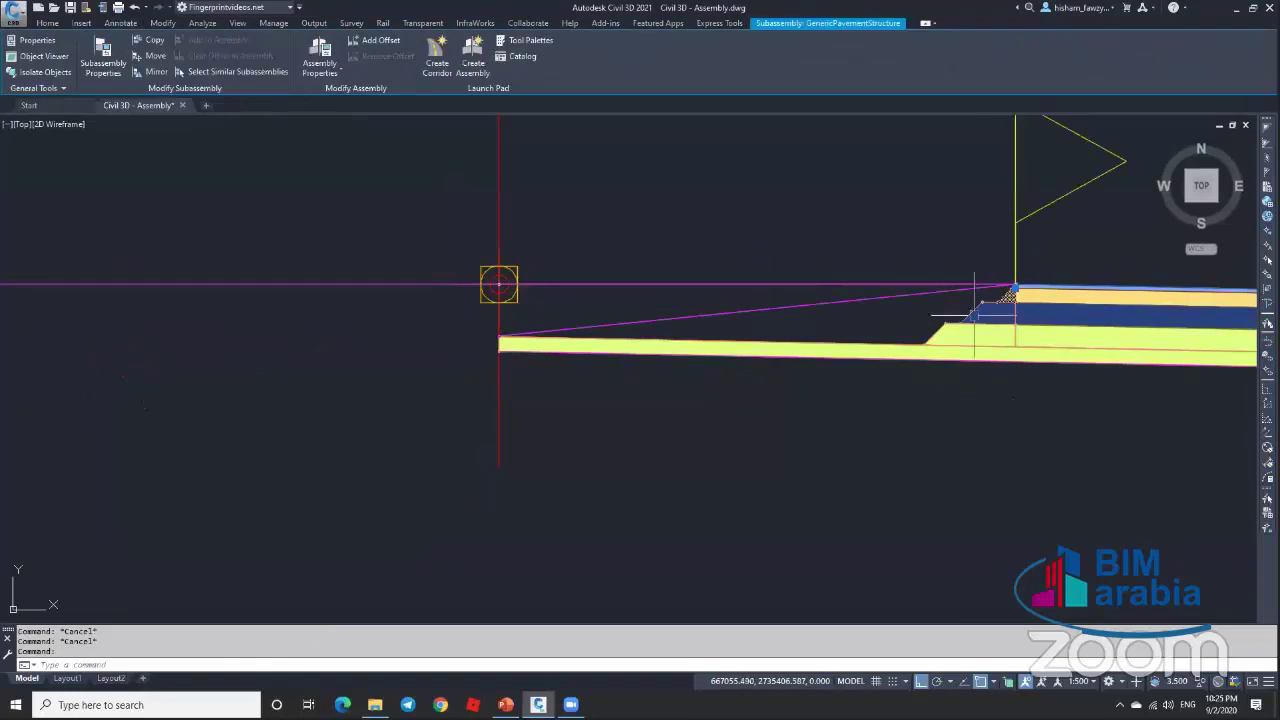
pyautogui.click(943, 337)
pyautogui.scroll(2, 1024, 298)
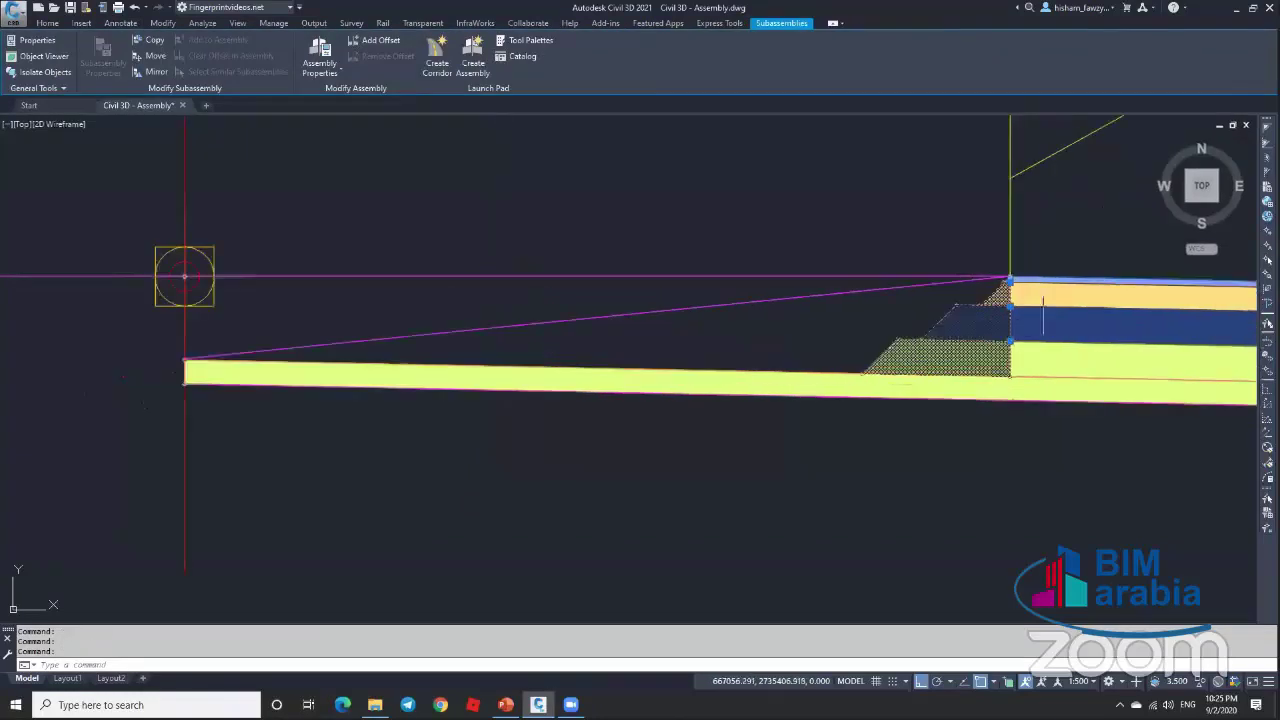
pyautogui.scroll(5, 1012, 279)
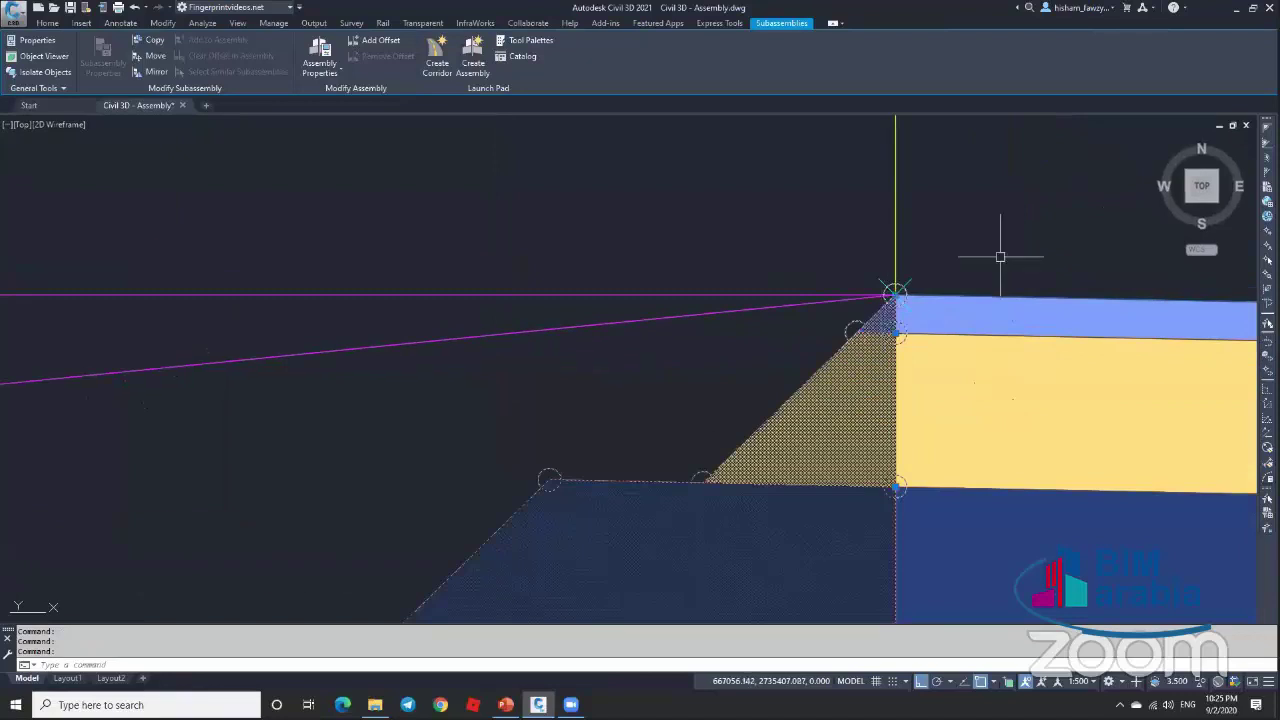
pyautogui.scroll(-6, 809, 271)
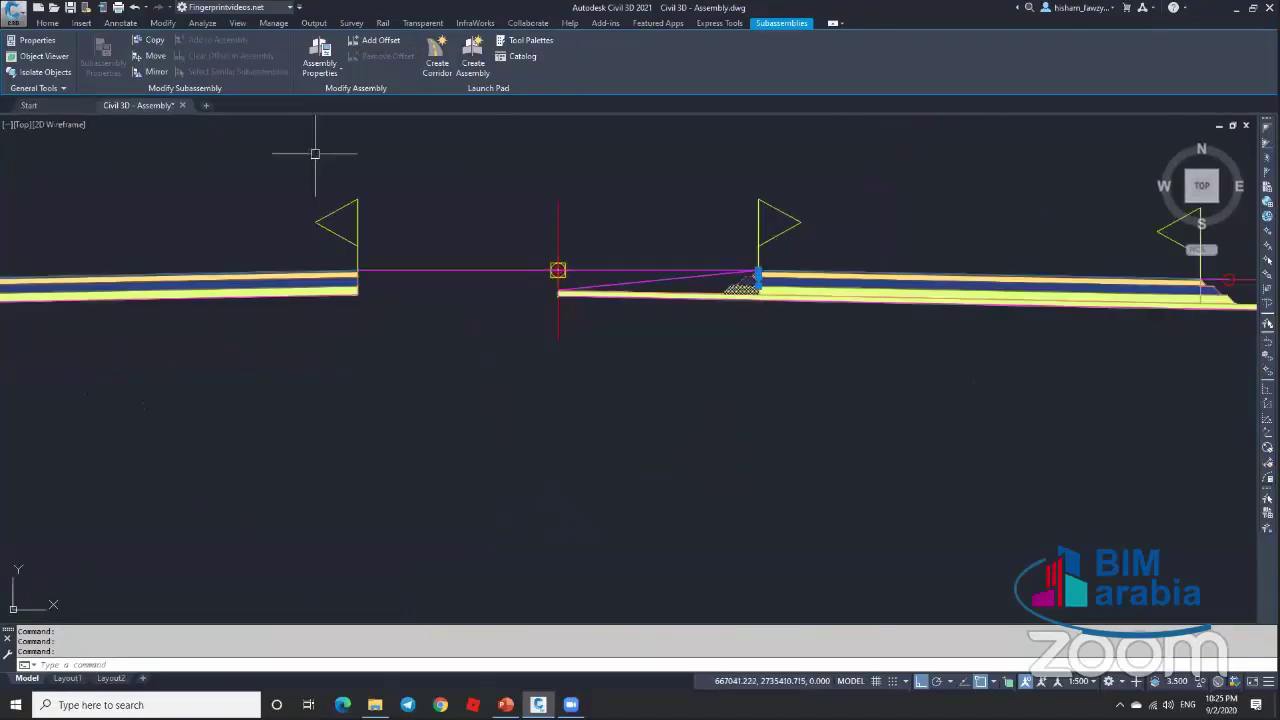
pyautogui.click(157, 71)
pyautogui.scroll(5, 343, 234)
pyautogui.scroll(4, 343, 234)
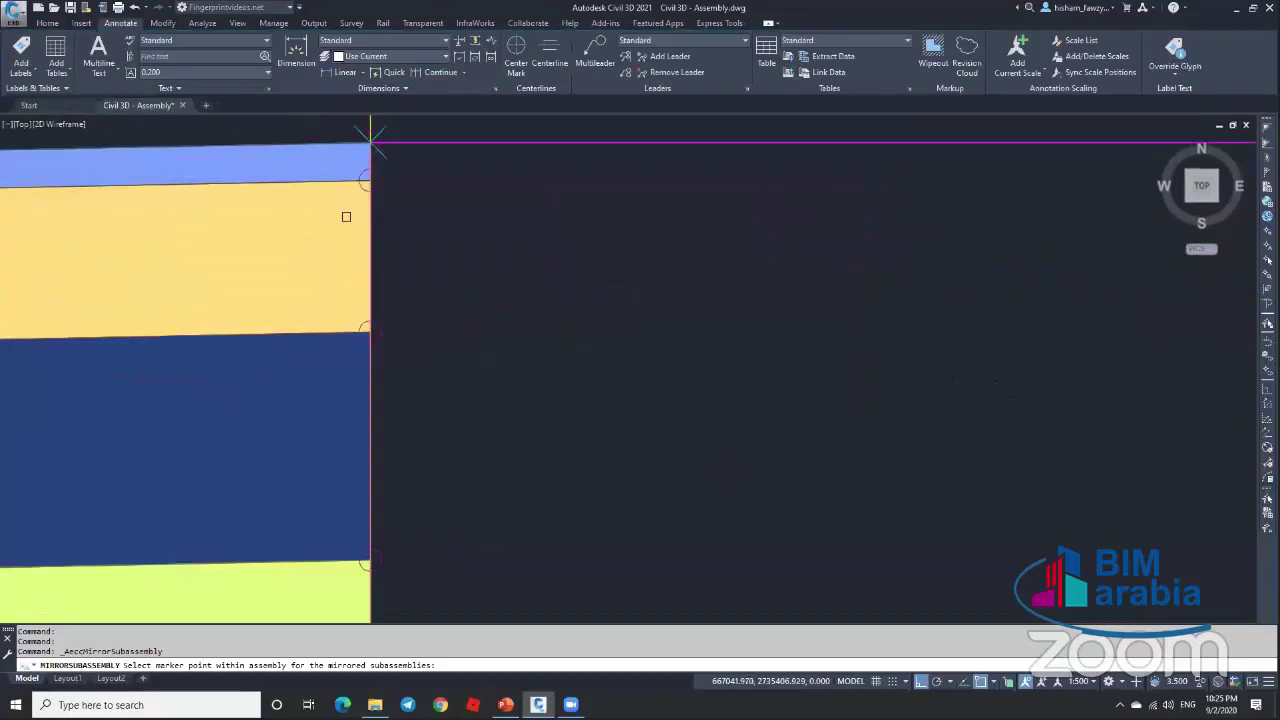
pyautogui.click(383, 149)
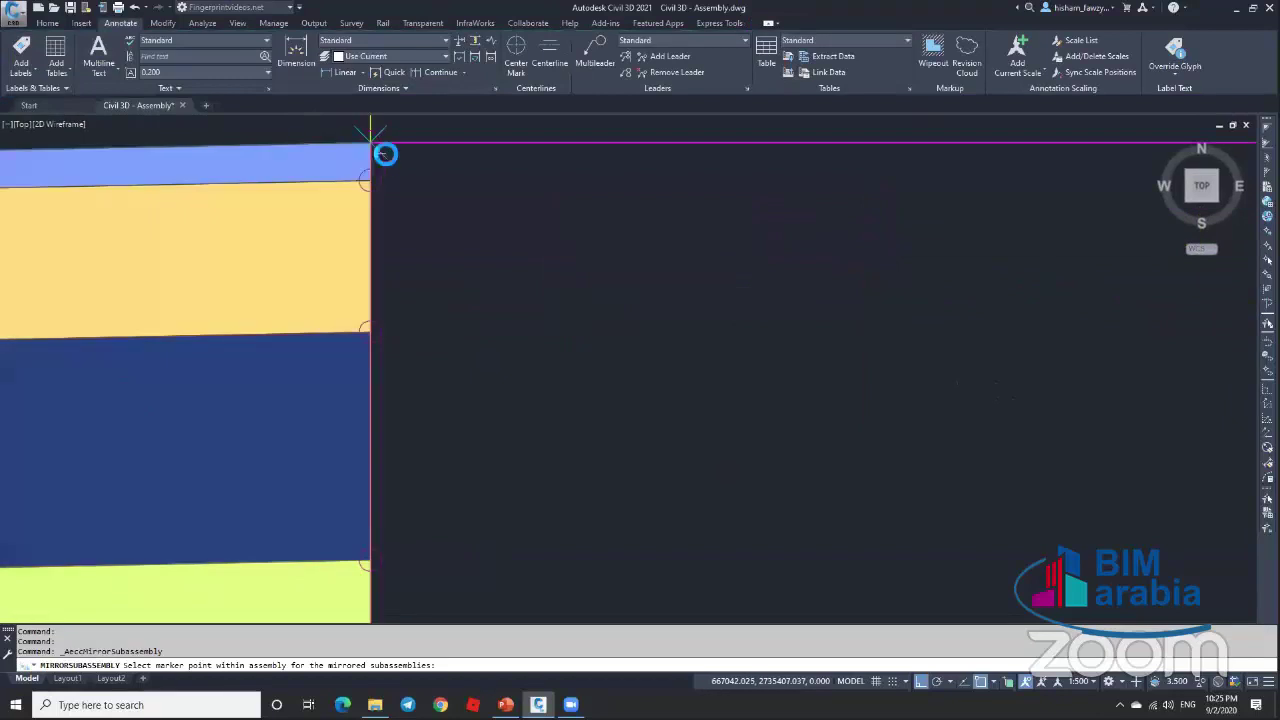
pyautogui.click(674, 383)
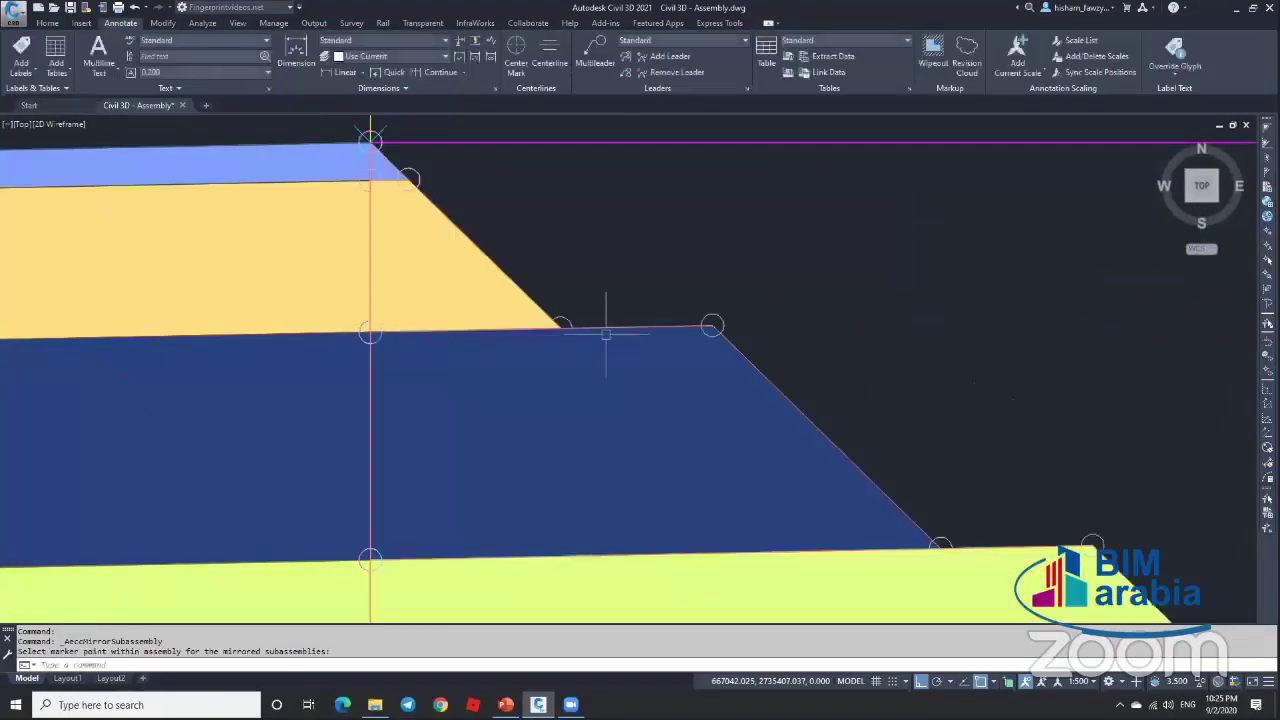
pyautogui.scroll(-10, 610, 320)
pyautogui.press('Escape')
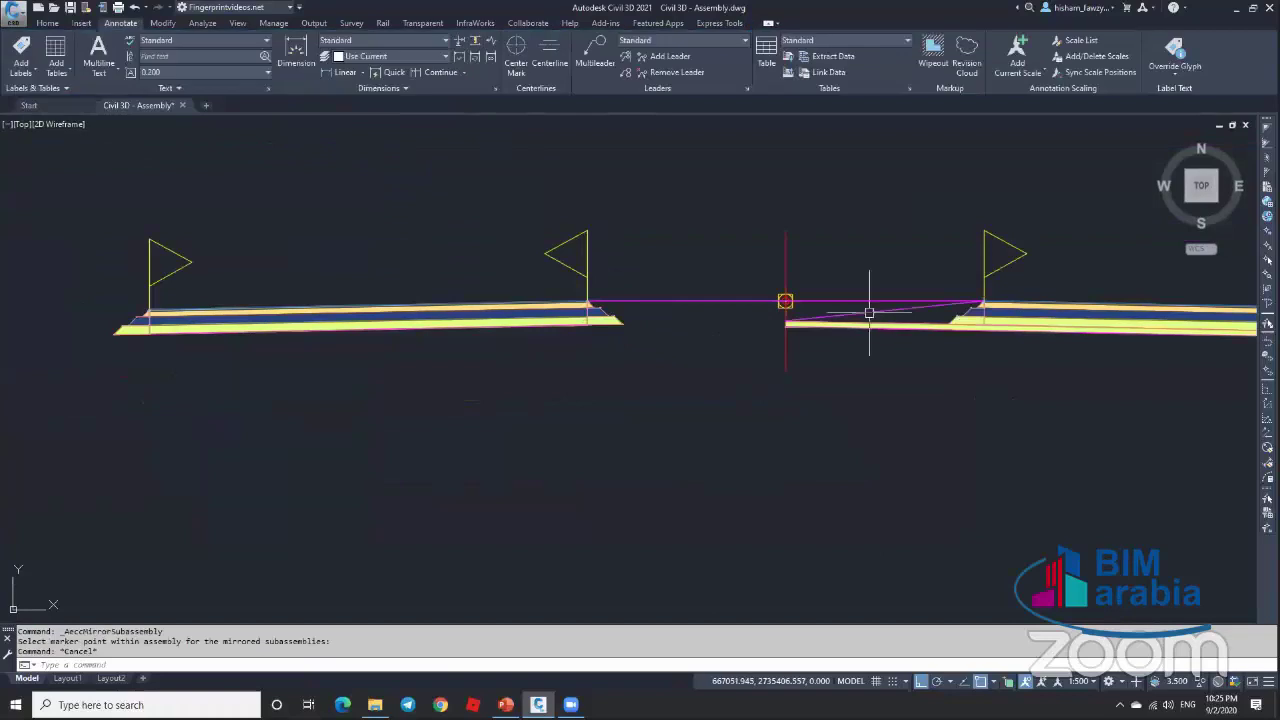
# Step: Select the Median, right pavement and link subassemblies, abandoning a first mirror attempt
pyautogui.scroll(2, 868, 310)
pyautogui.click(832, 332)
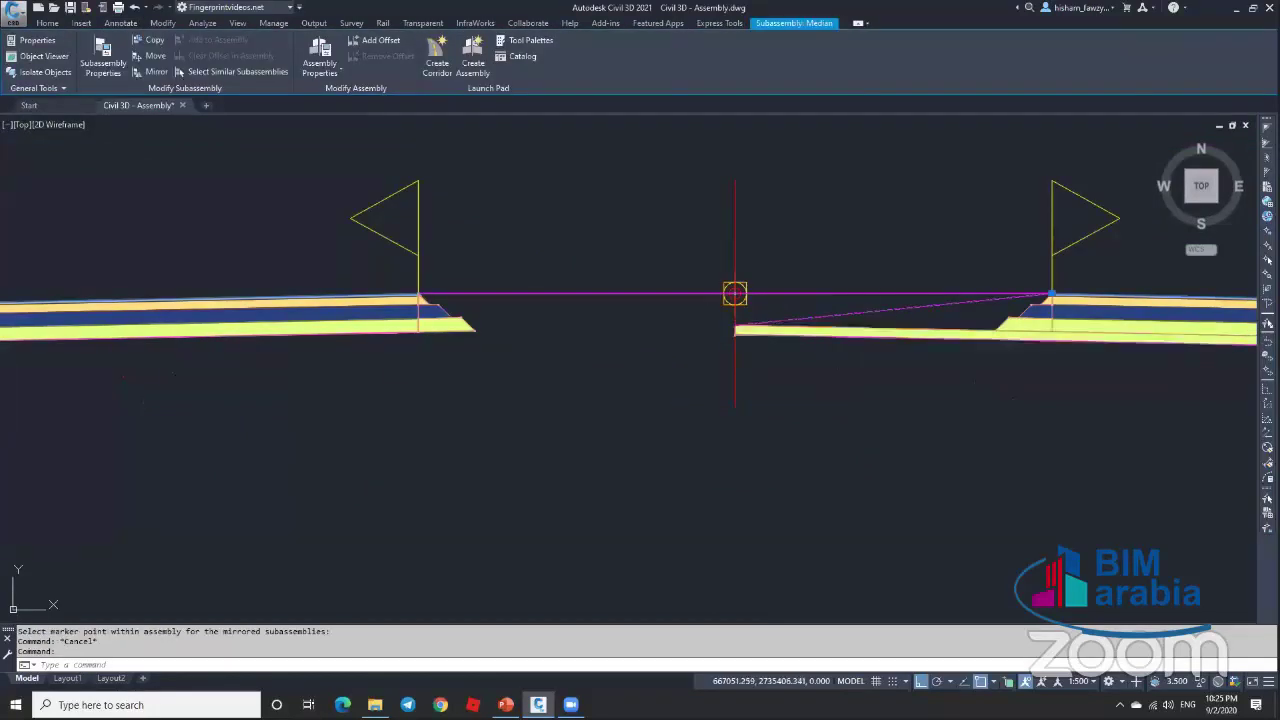
pyautogui.click(871, 337)
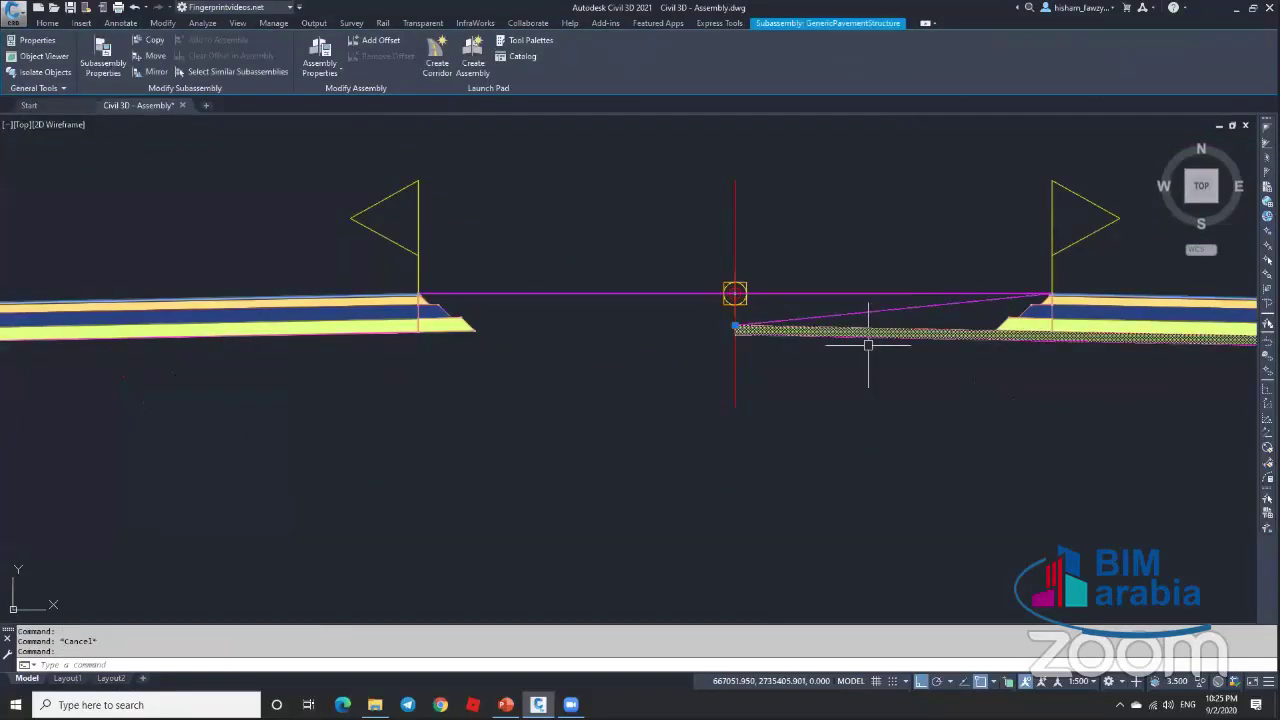
pyautogui.press('Return')
pyautogui.press('Return')
pyautogui.click(913, 326)
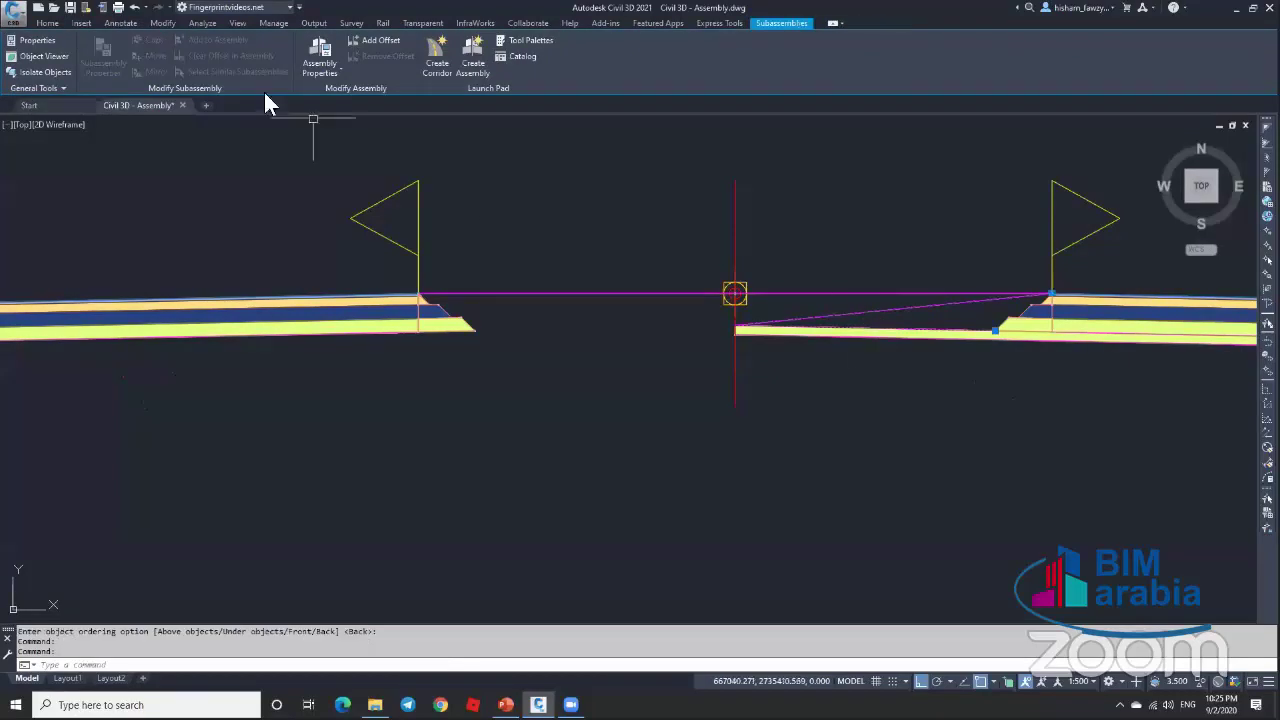
pyautogui.press('Escape')
pyautogui.click(864, 330)
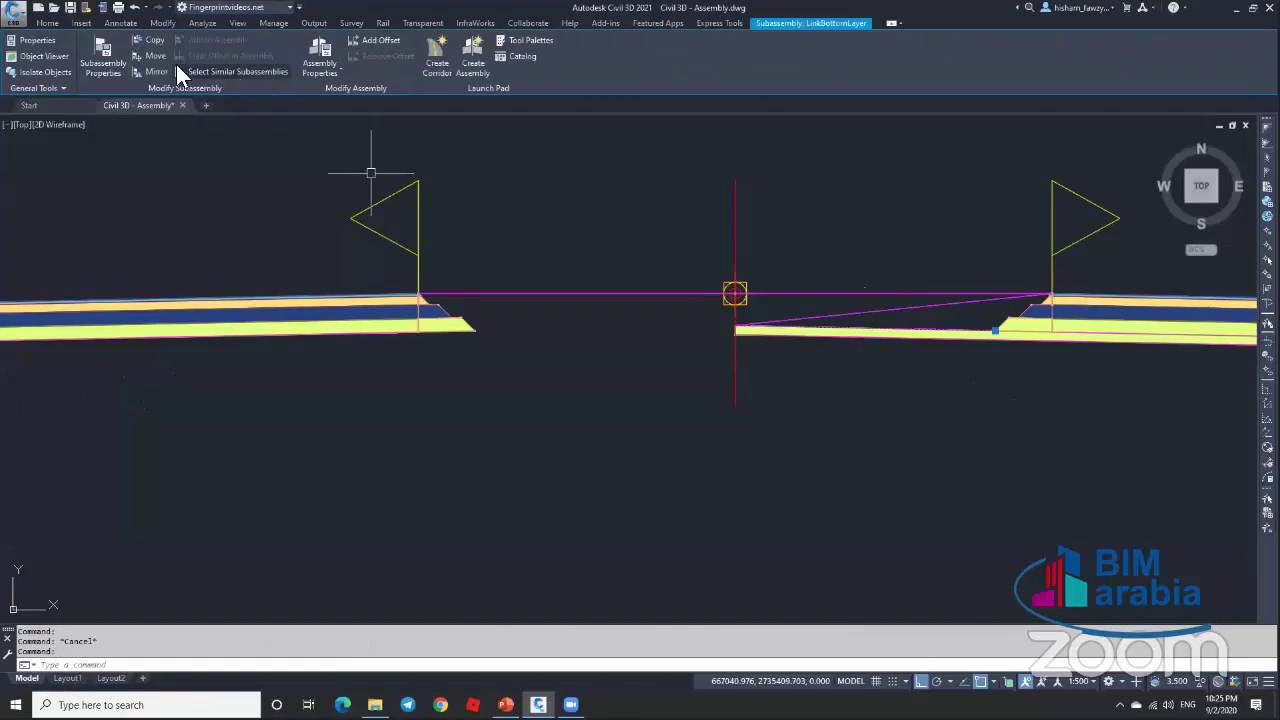
pyautogui.click(150, 72)
pyautogui.scroll(6, 476, 330)
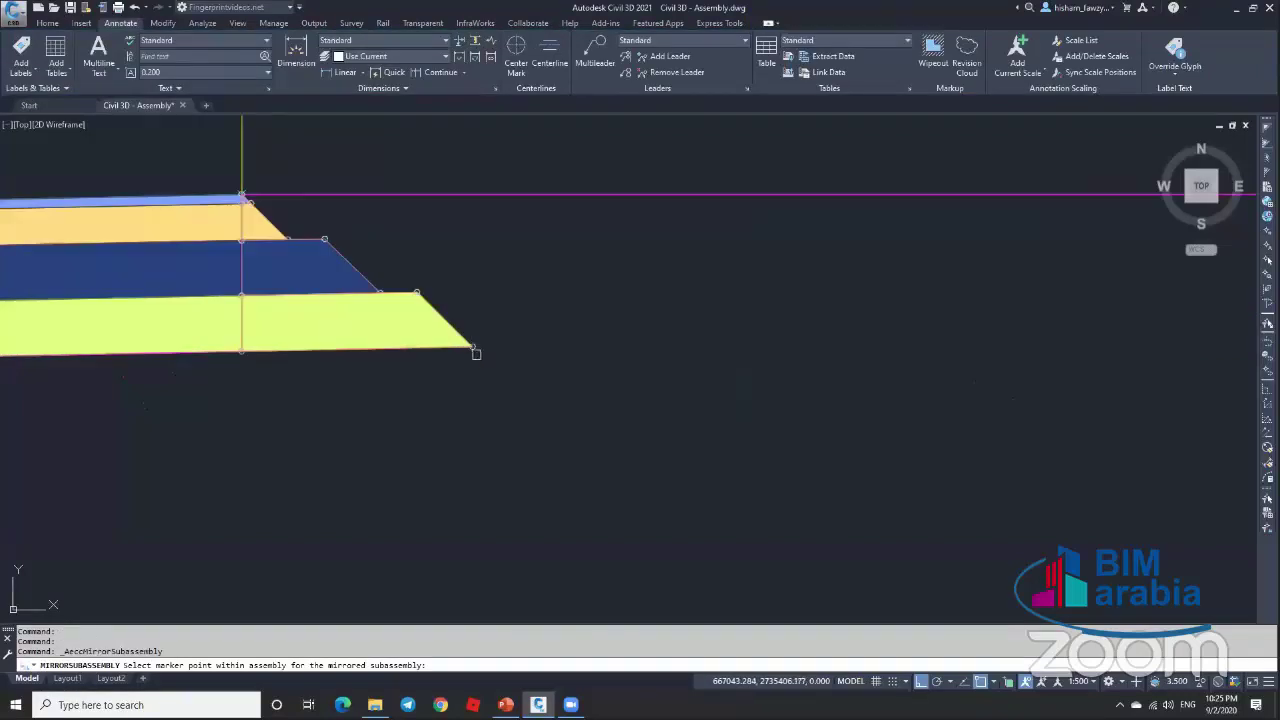
pyautogui.scroll(-8, 476, 335)
pyautogui.press('Escape')
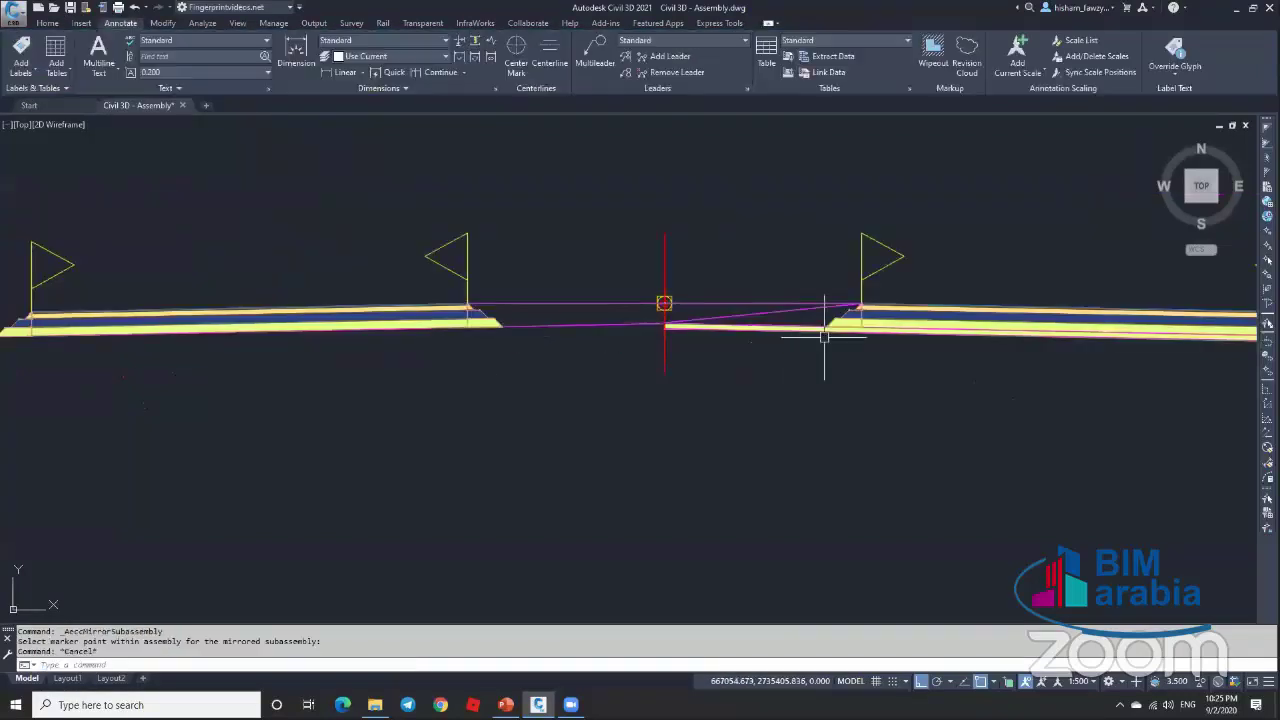
# Step: Mirror the link subassembly across the assembly's centre marker point
pyautogui.click(160, 72)
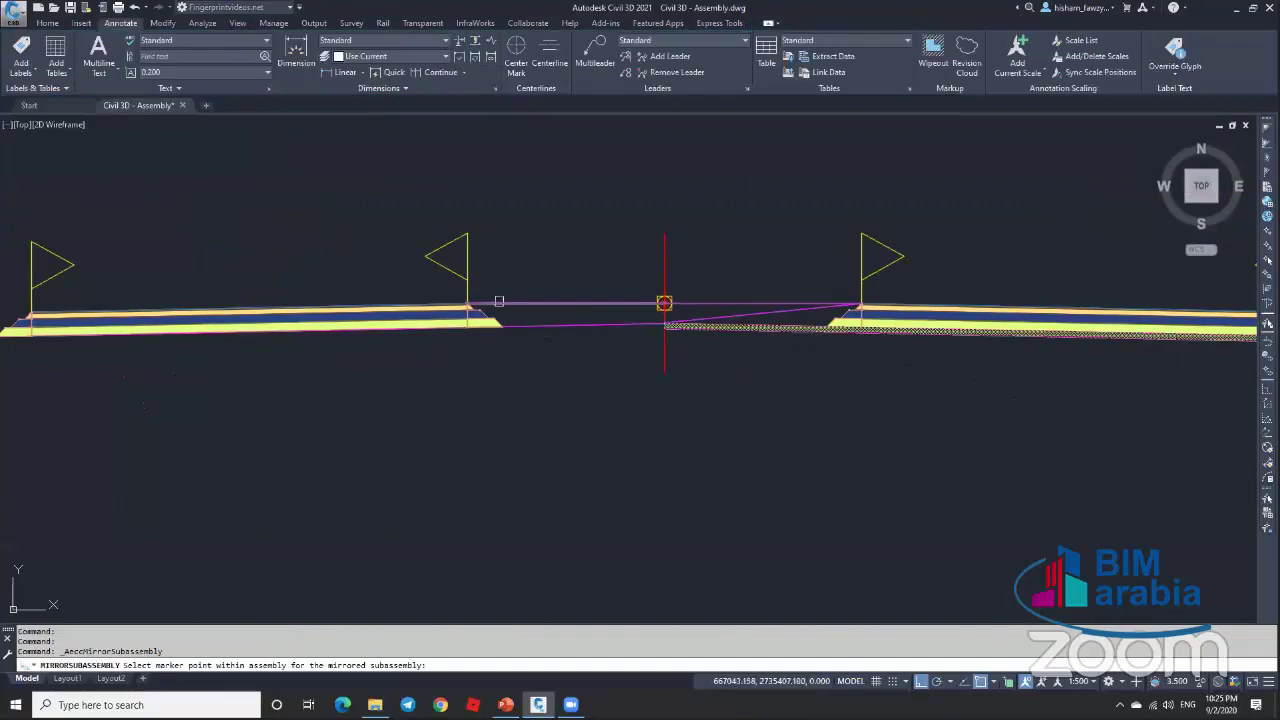
pyautogui.scroll(2, 635, 322)
pyautogui.scroll(4, 683, 288)
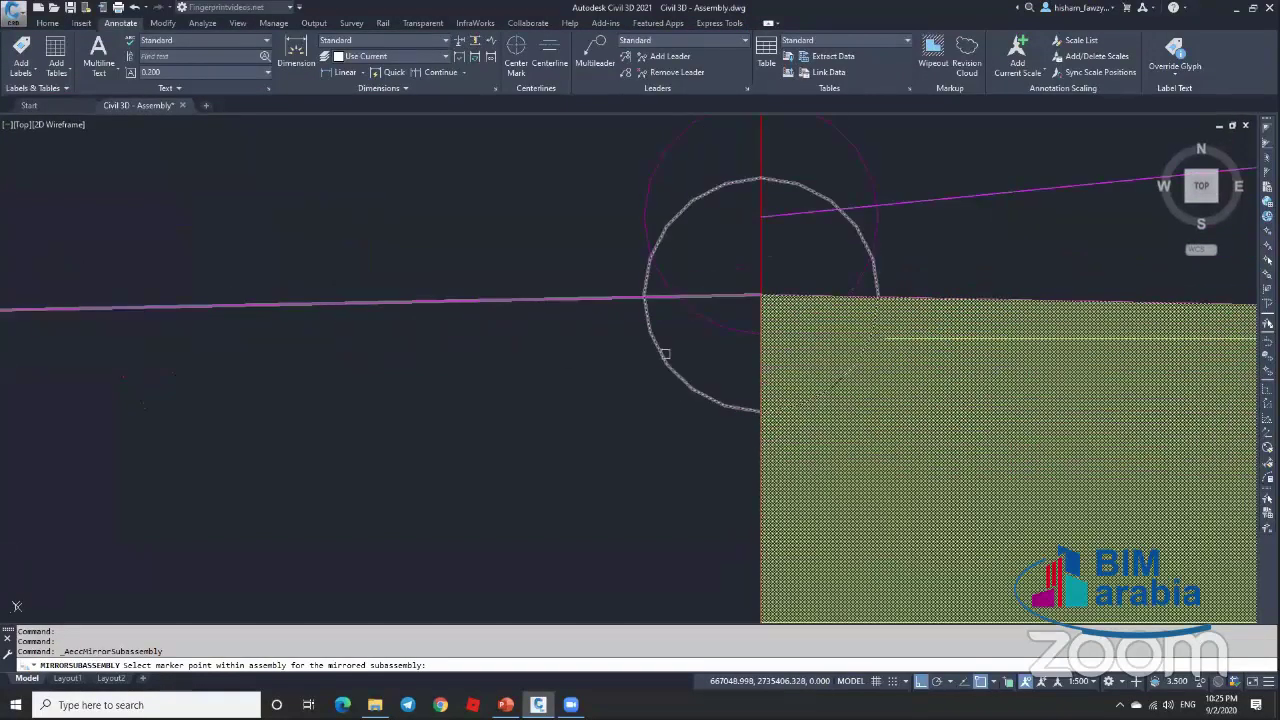
pyautogui.click(697, 314)
pyautogui.click(737, 377)
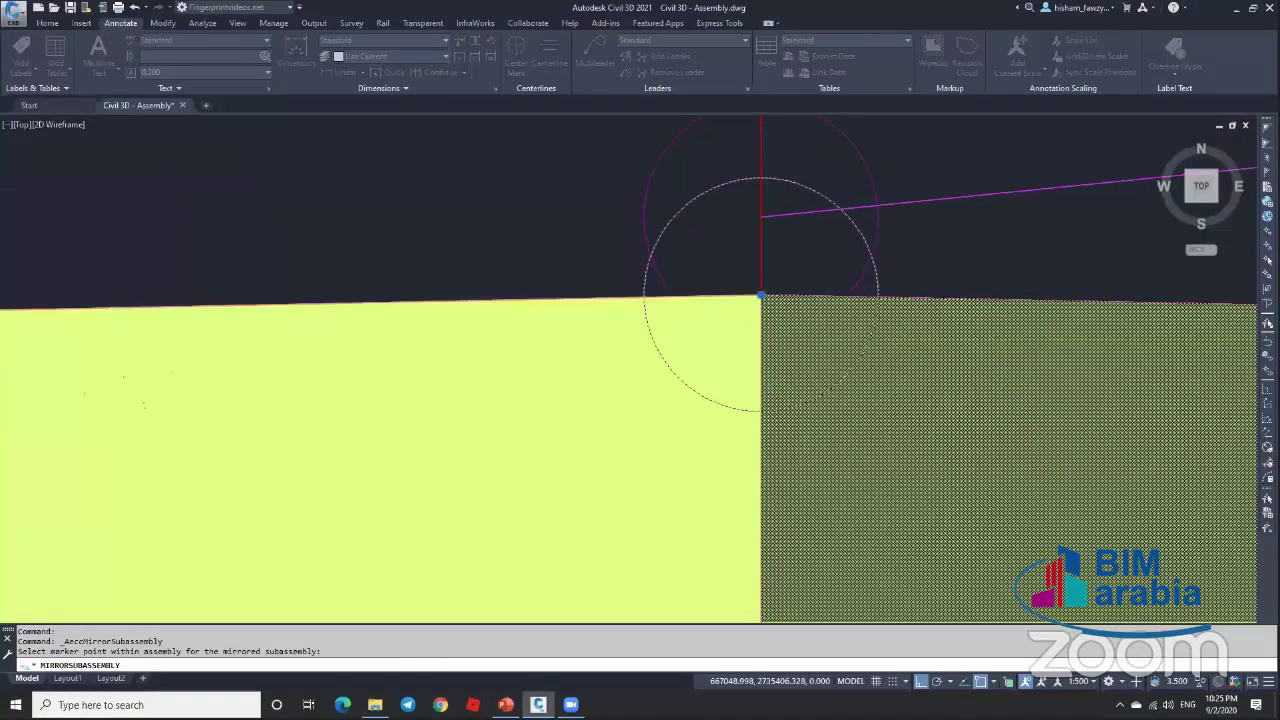
pyautogui.scroll(-1, 702, 280)
pyautogui.scroll(-3, 718, 288)
pyautogui.press('Escape')
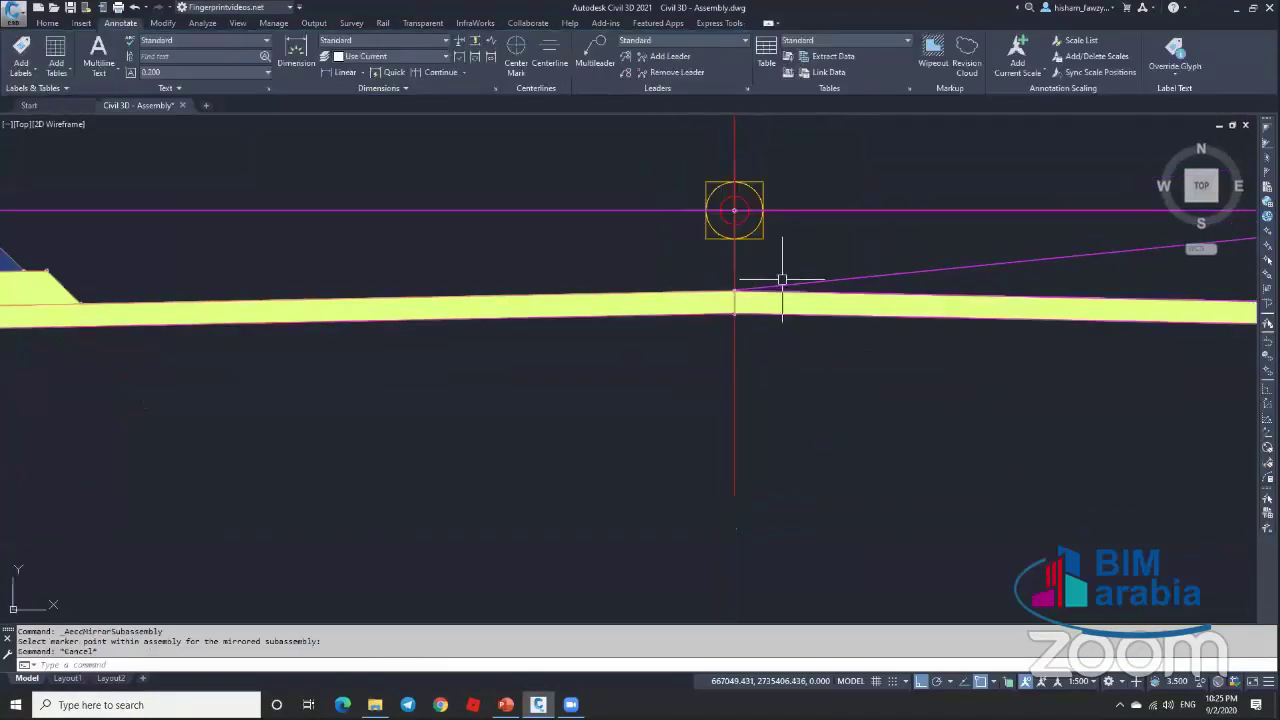
# Step: Window-select the median subassembly, then cancel its mirror
pyautogui.click(780, 287)
pyautogui.click(829, 284)
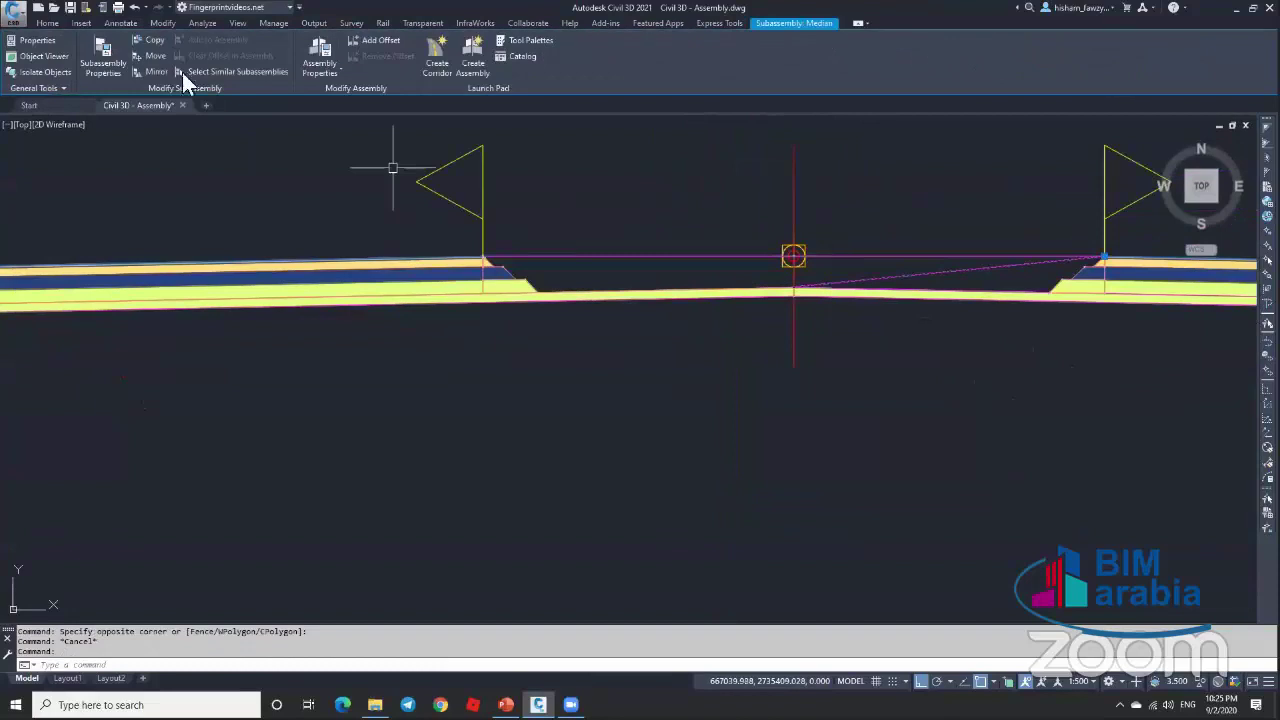
pyautogui.click(155, 72)
pyautogui.scroll(6, 495, 270)
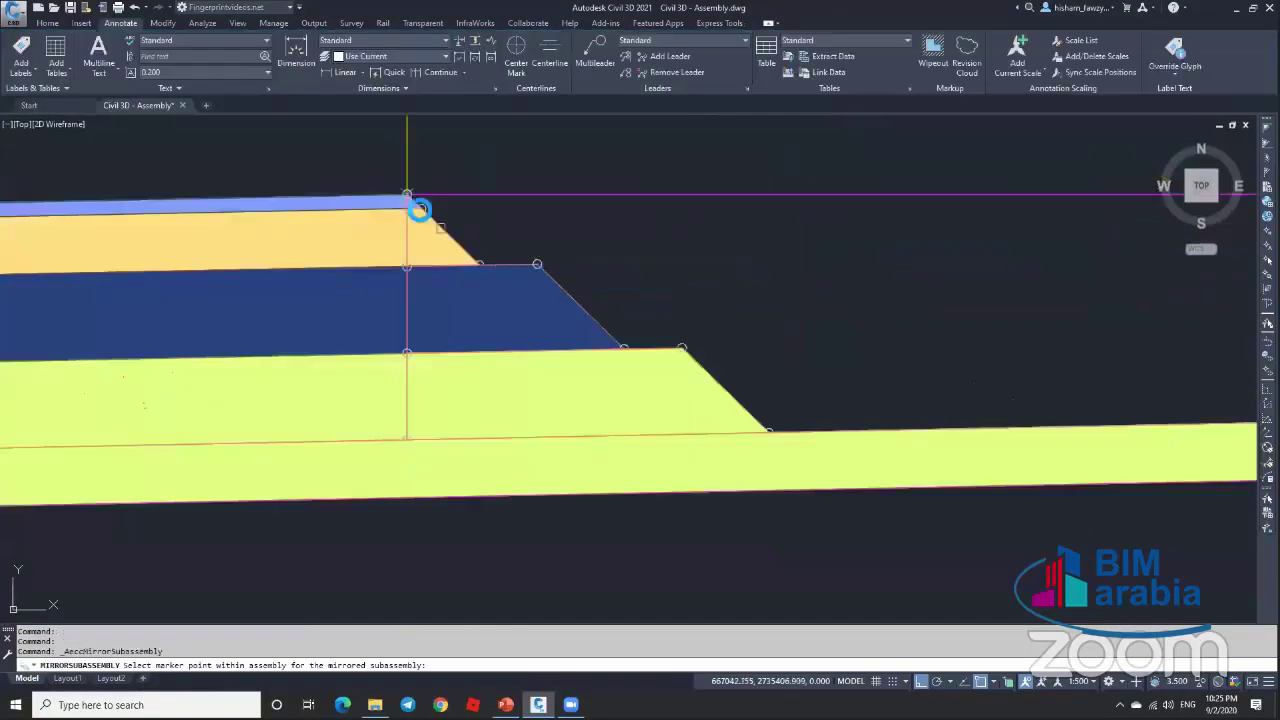
pyautogui.press('Escape')
# Step: Zoom around the assembly to inspect its mirrored sides, briefly selecting one subassembly
pyautogui.scroll(-6, 600, 225)
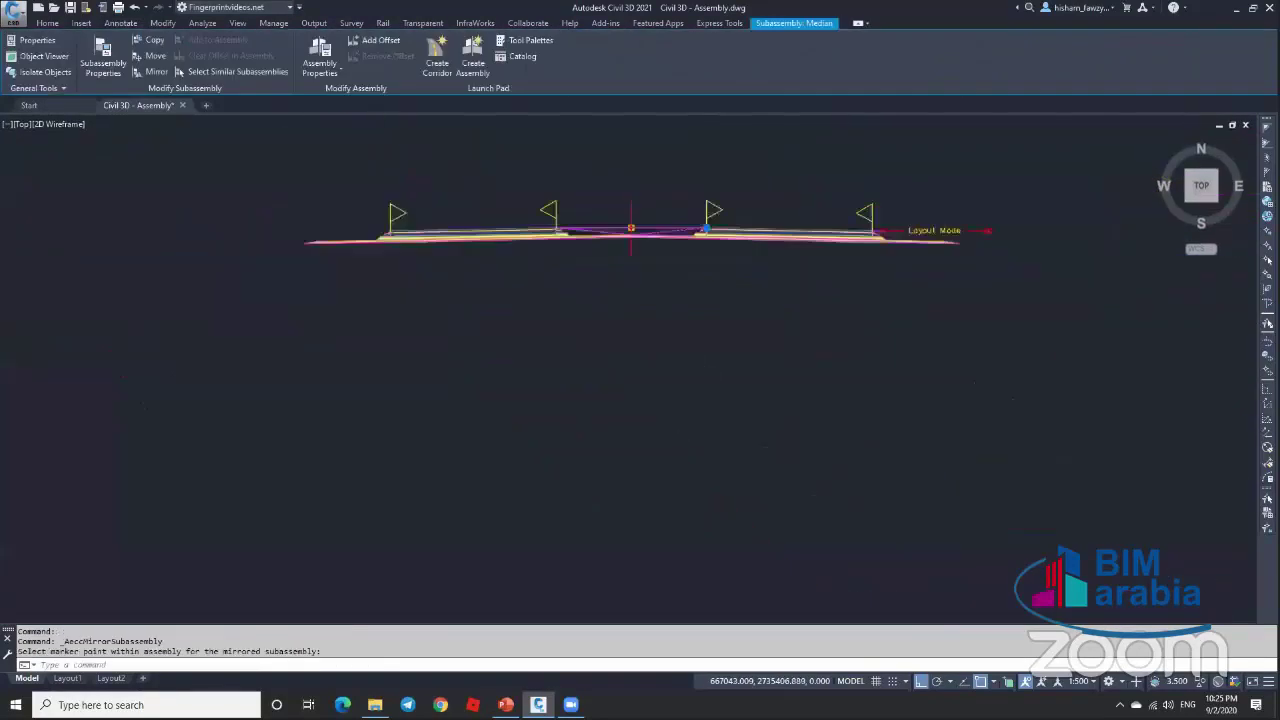
pyautogui.press('Escape')
pyautogui.scroll(6, 780, 246)
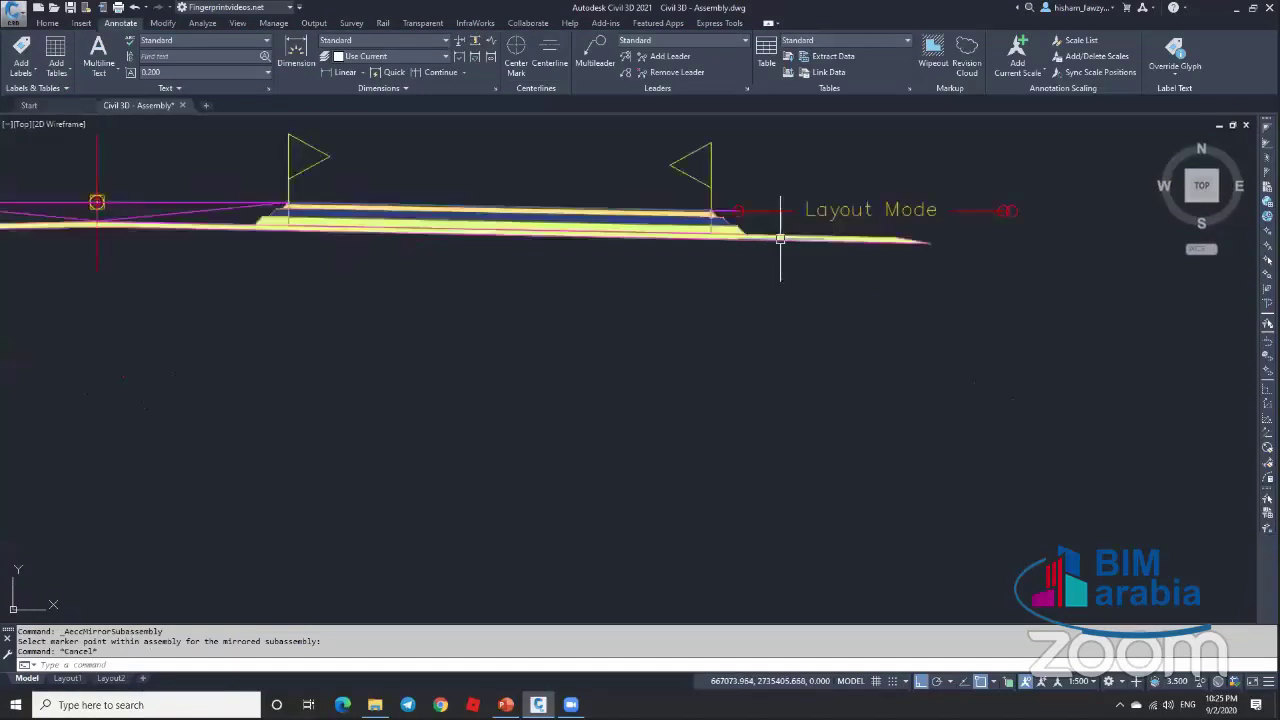
pyautogui.scroll(-8, 609, 251)
pyautogui.scroll(4, 599, 249)
pyautogui.scroll(5, 599, 249)
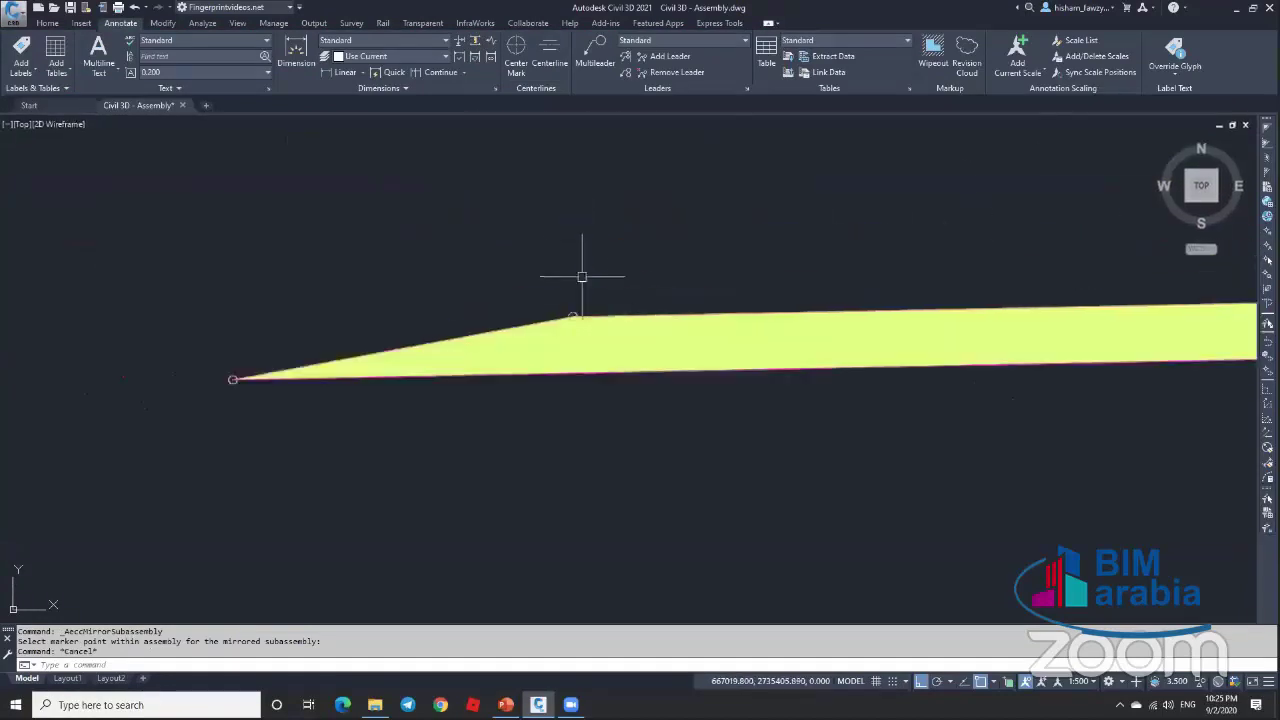
pyautogui.scroll(-8, 583, 277)
pyautogui.scroll(8, 668, 284)
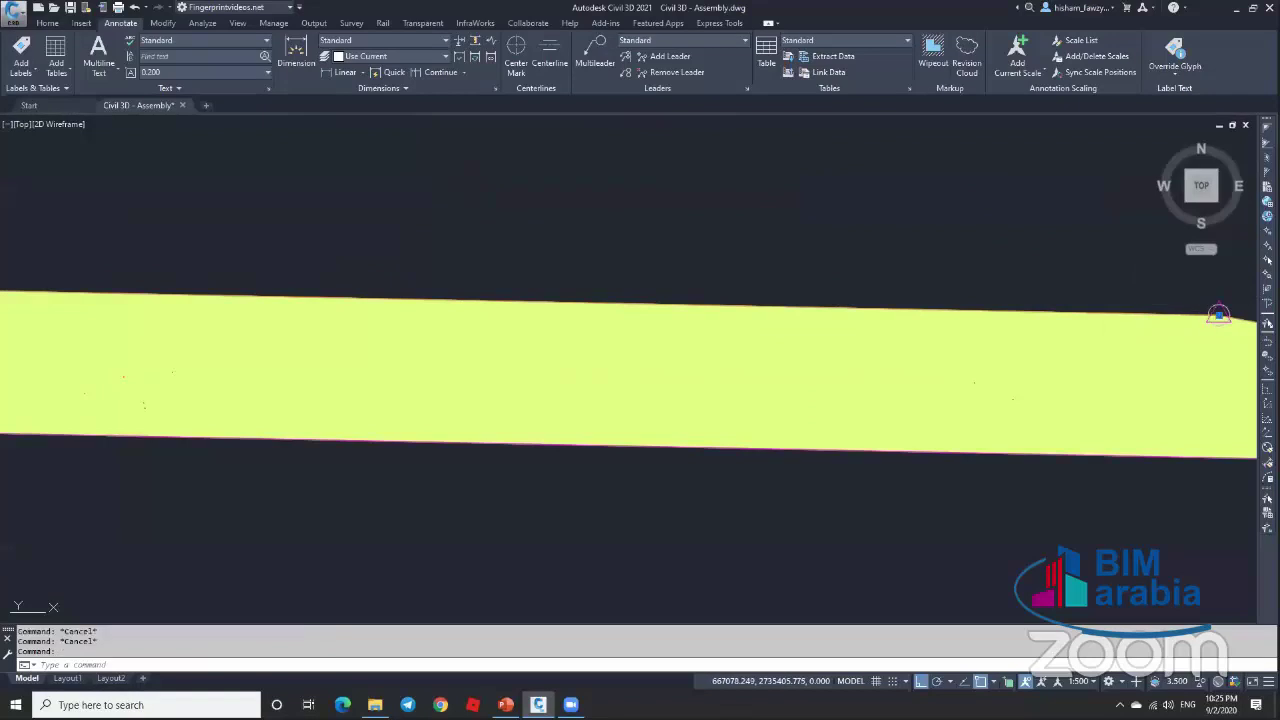
pyautogui.click(1218, 312)
pyautogui.scroll(-7, 1006, 266)
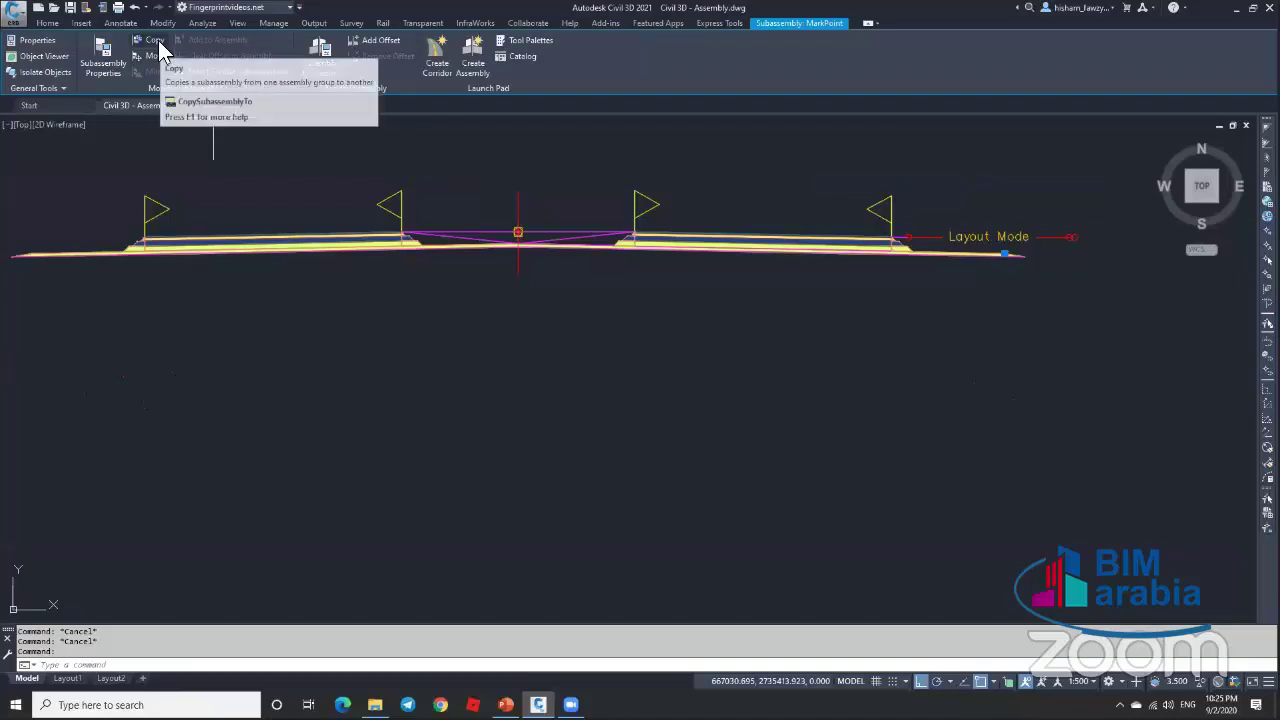
pyautogui.press('Escape')
pyautogui.scroll(-2, 602, 221)
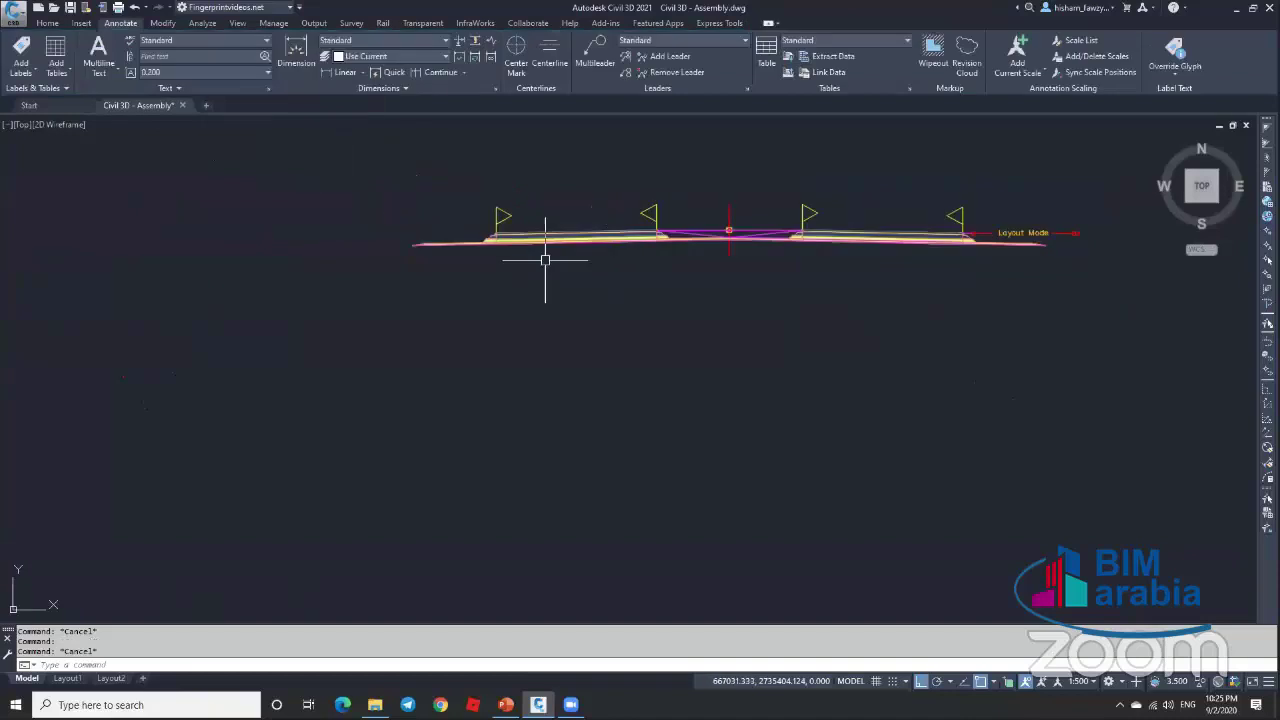
pyautogui.scroll(10, 1053, 245)
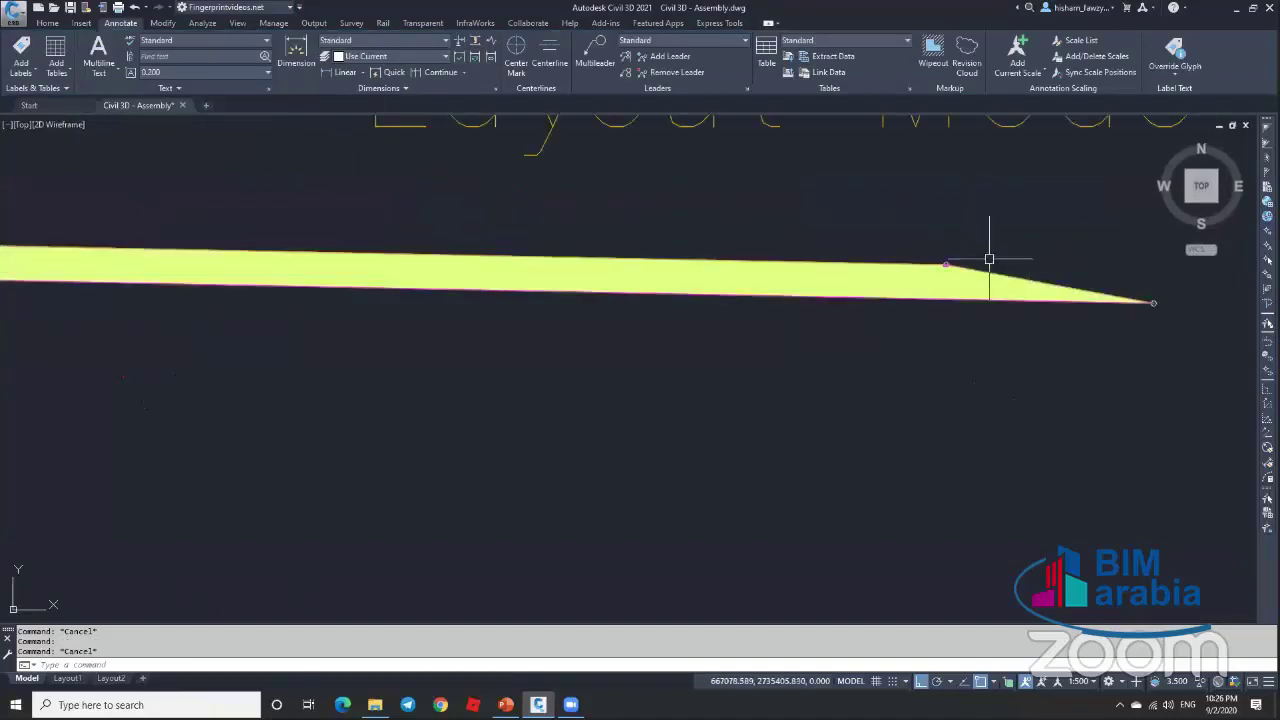
pyautogui.scroll(-8, 965, 272)
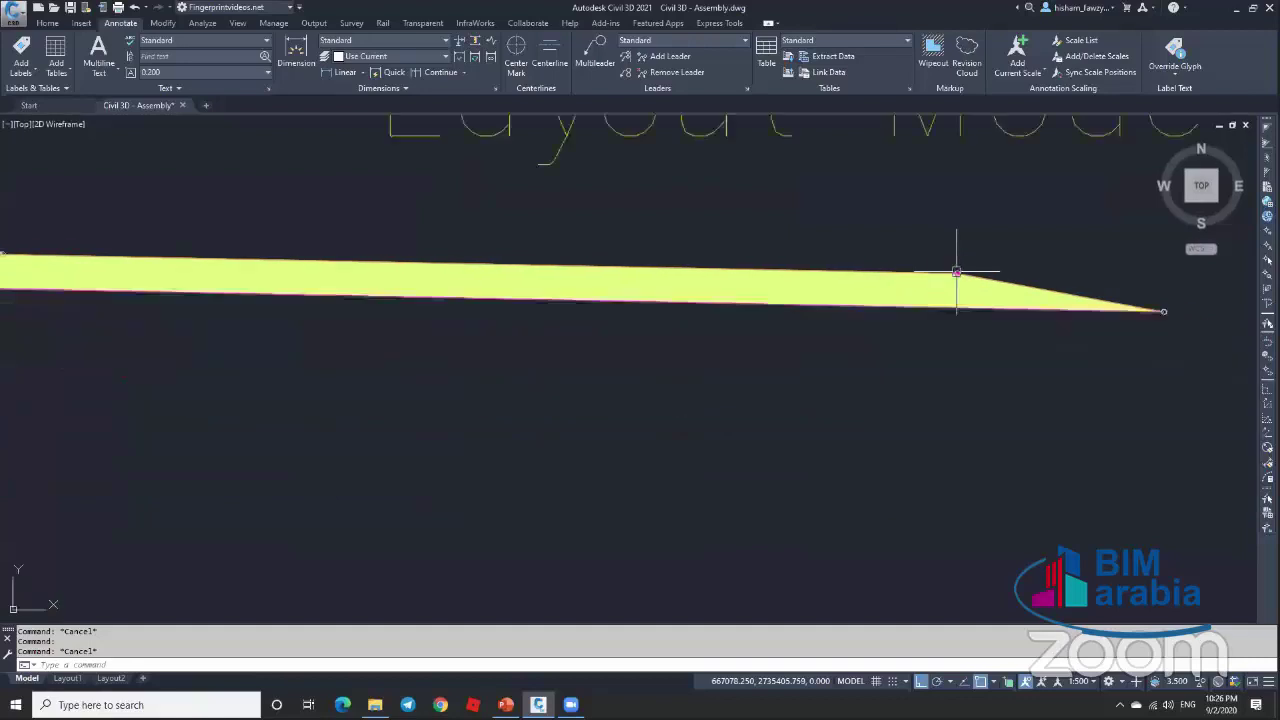
pyautogui.scroll(-2, 973, 277)
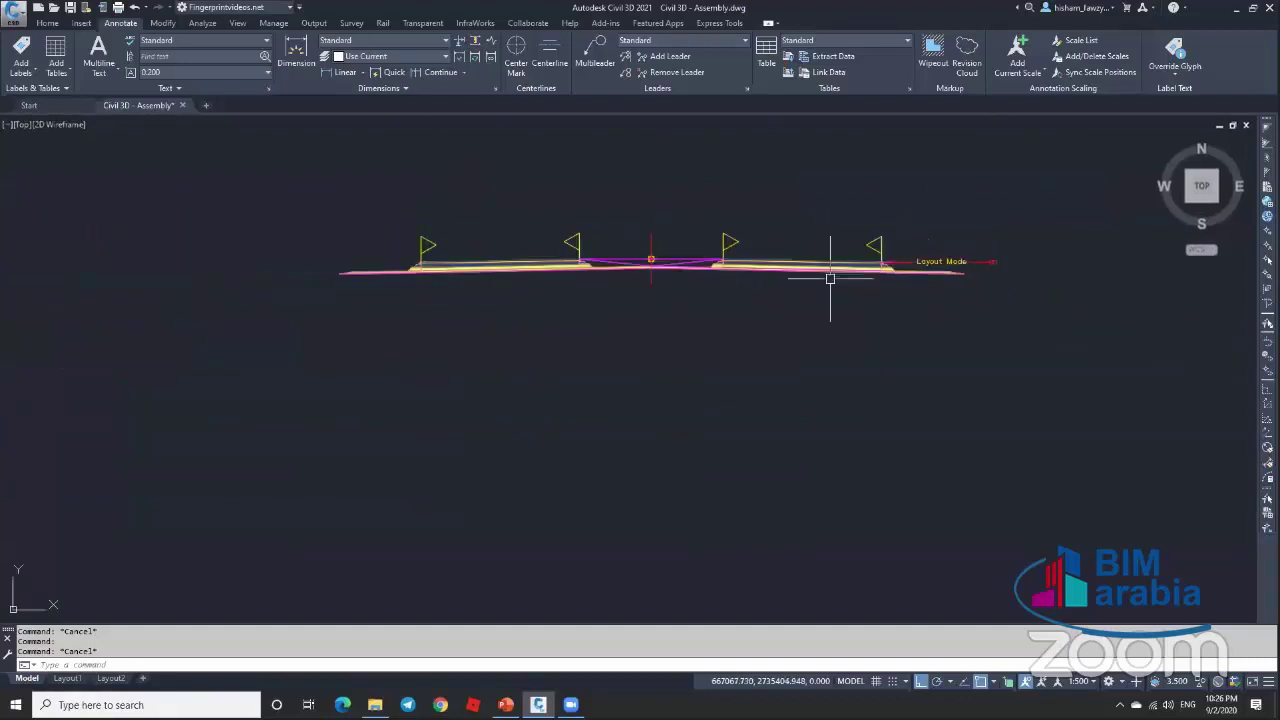
pyautogui.hotkey('ctrl', '3')
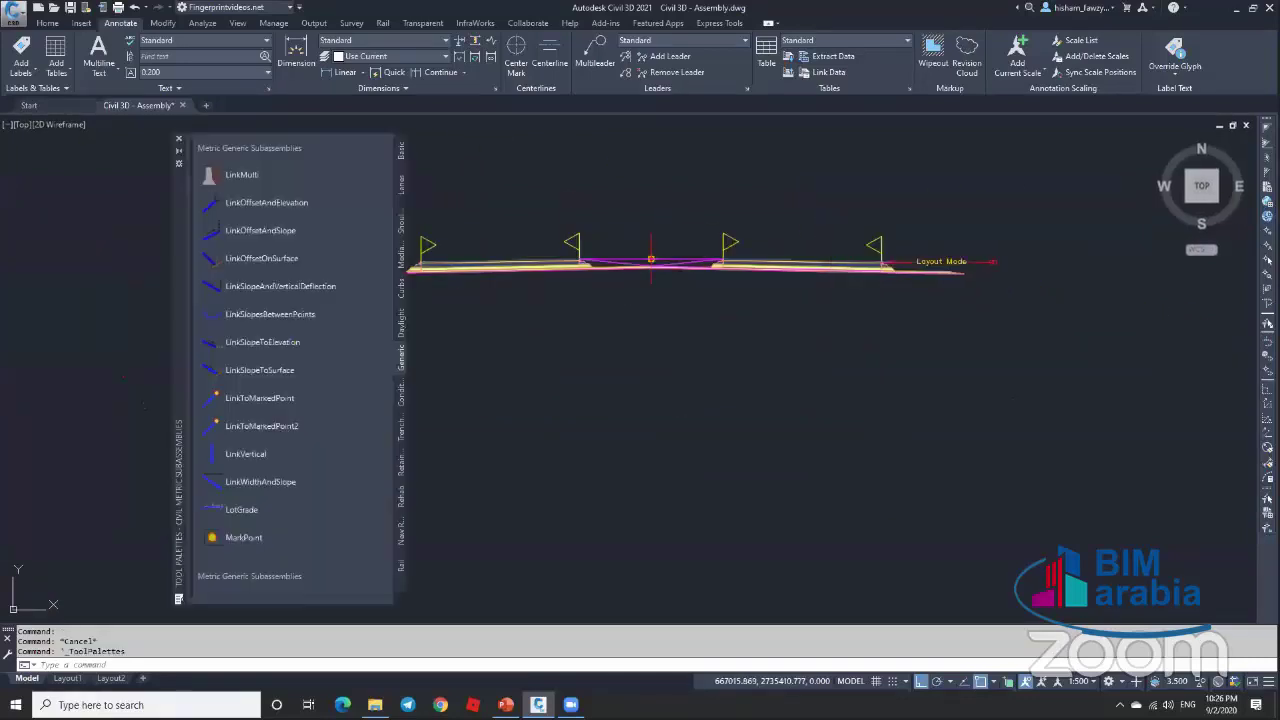
pyautogui.scroll(-2, 756, 360)
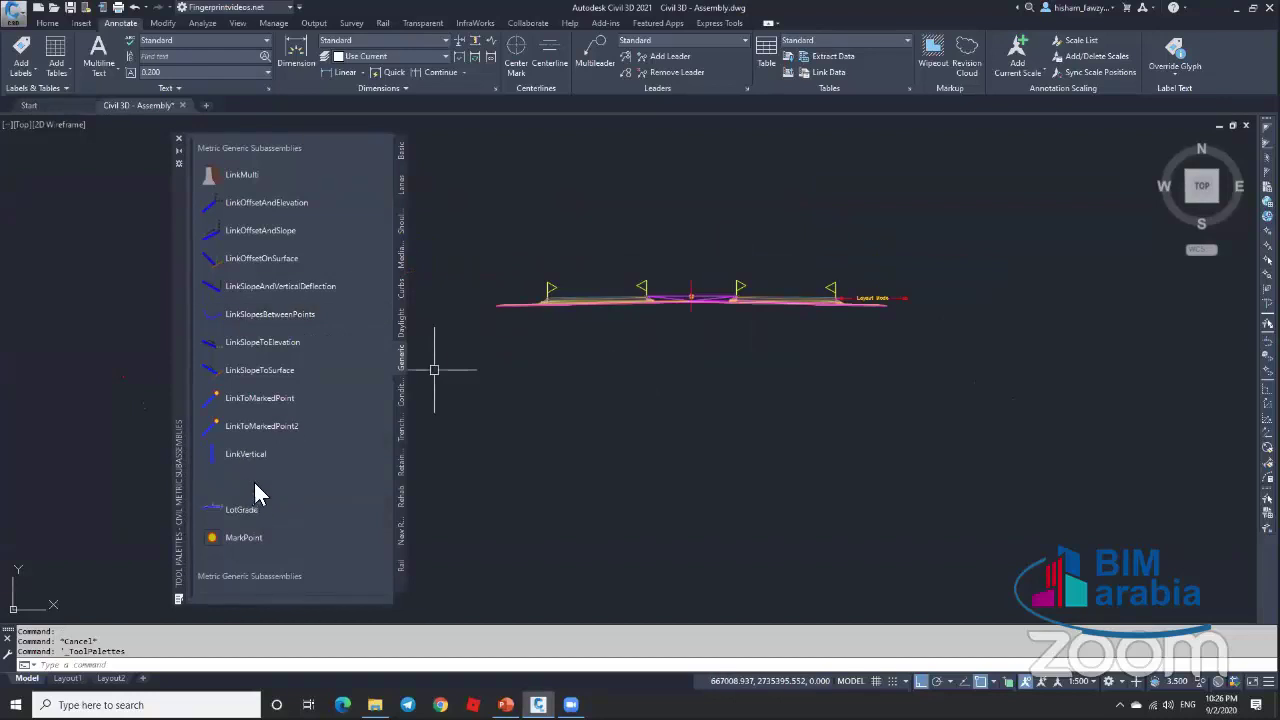
pyautogui.click(243, 538)
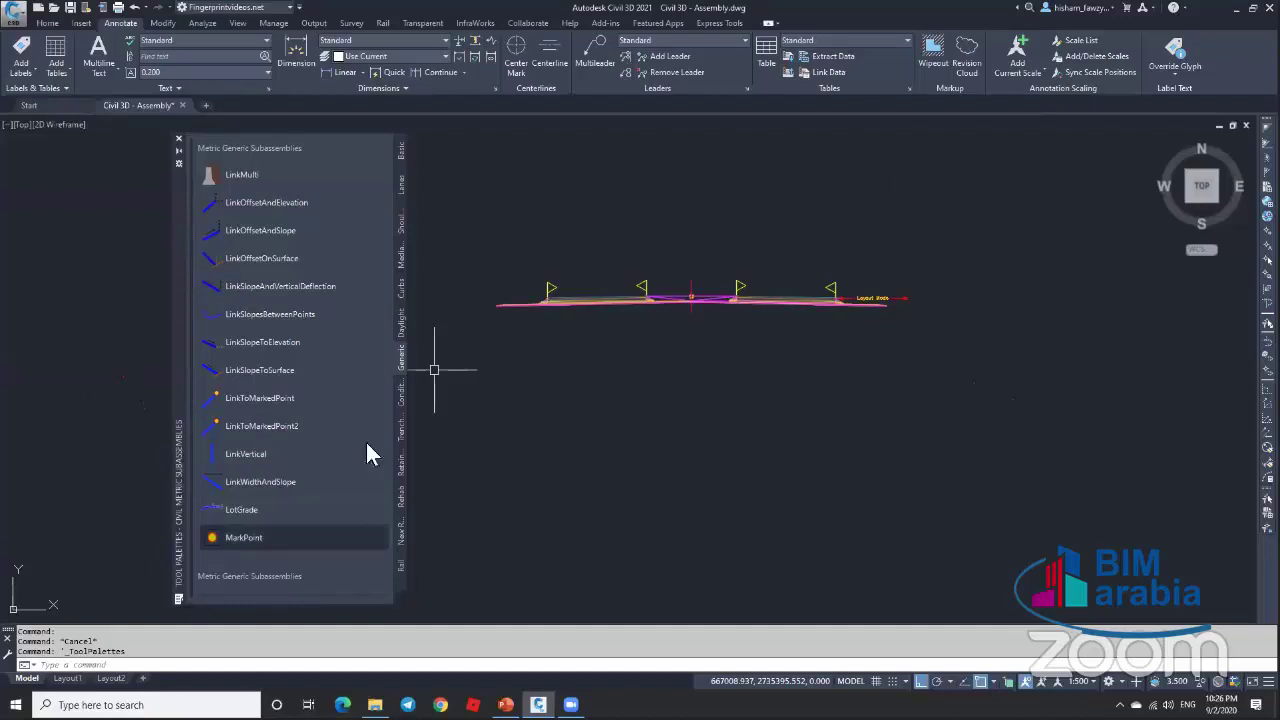
pyautogui.click(1096, 427)
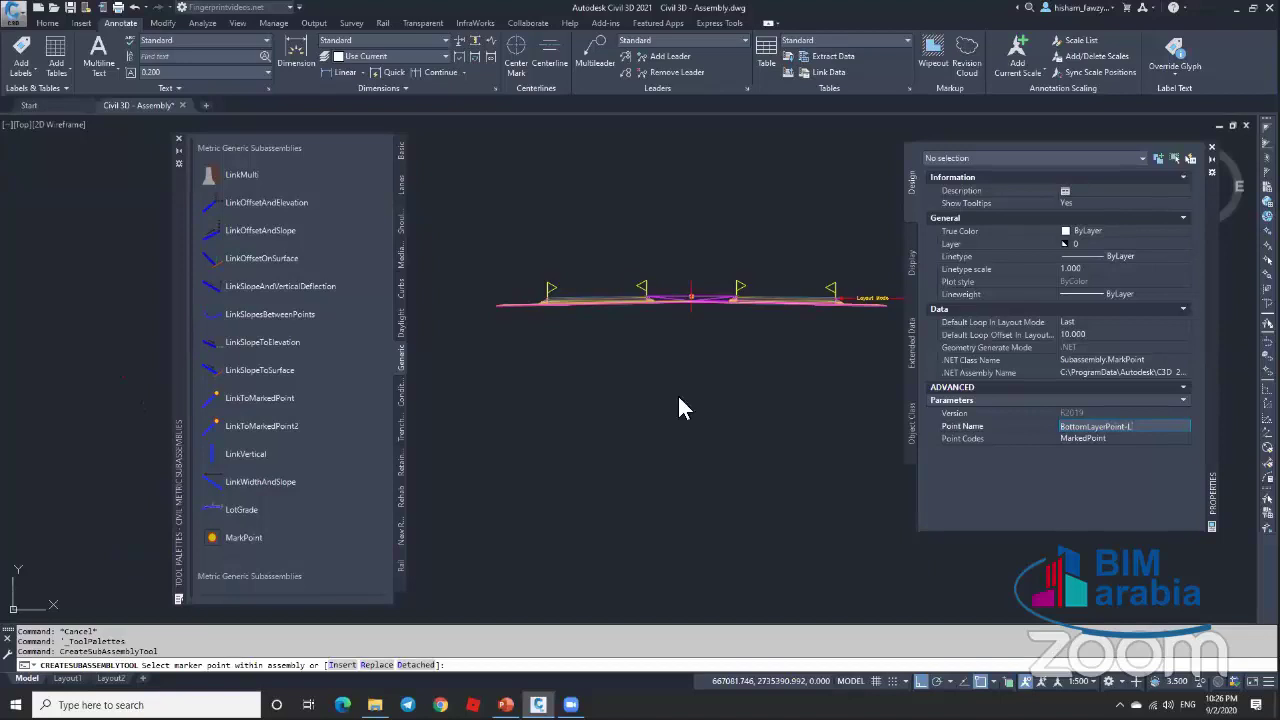
pyautogui.press('Return')
pyautogui.scroll(10, 691, 297)
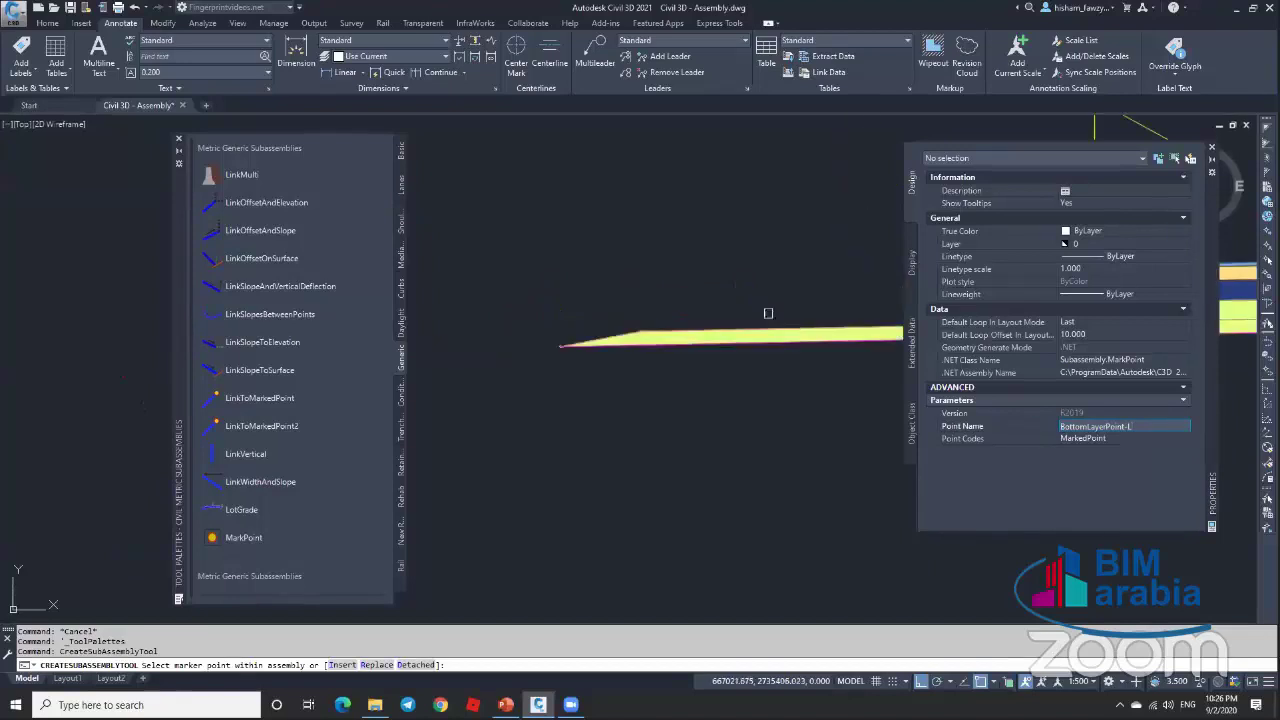
pyautogui.scroll(3, 647, 329)
pyautogui.scroll(-6, 728, 320)
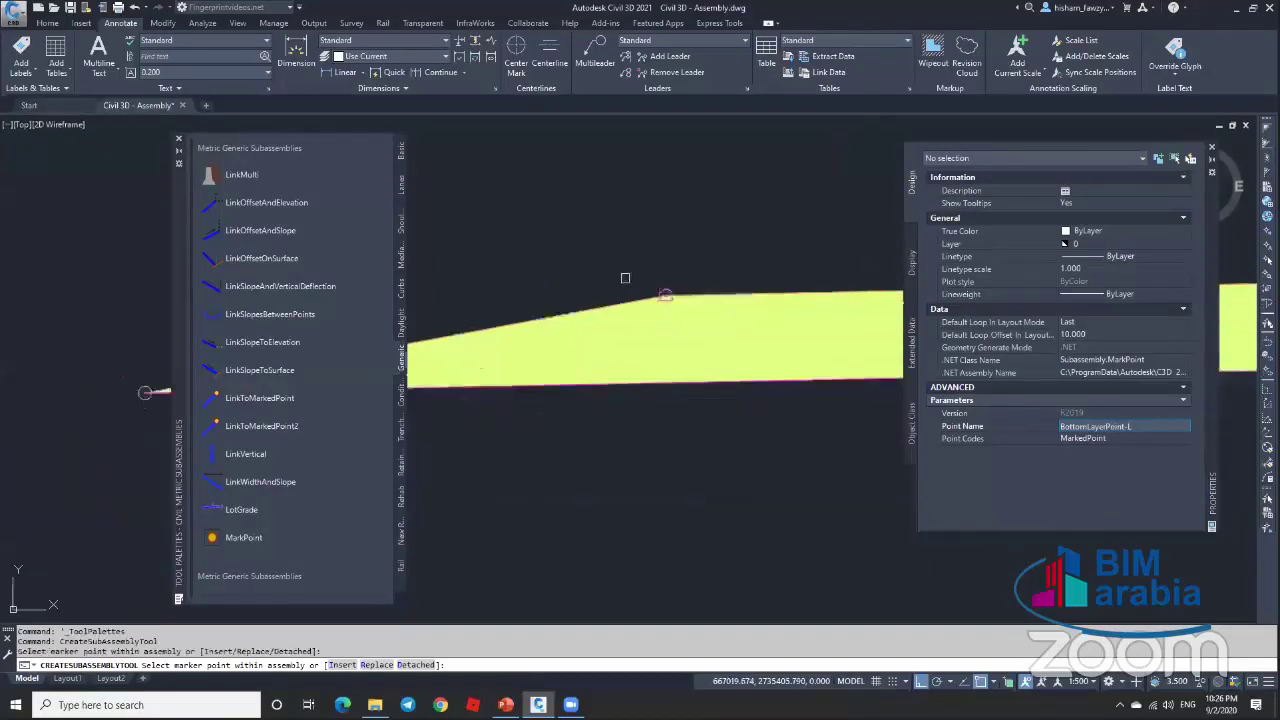
pyautogui.press('Escape')
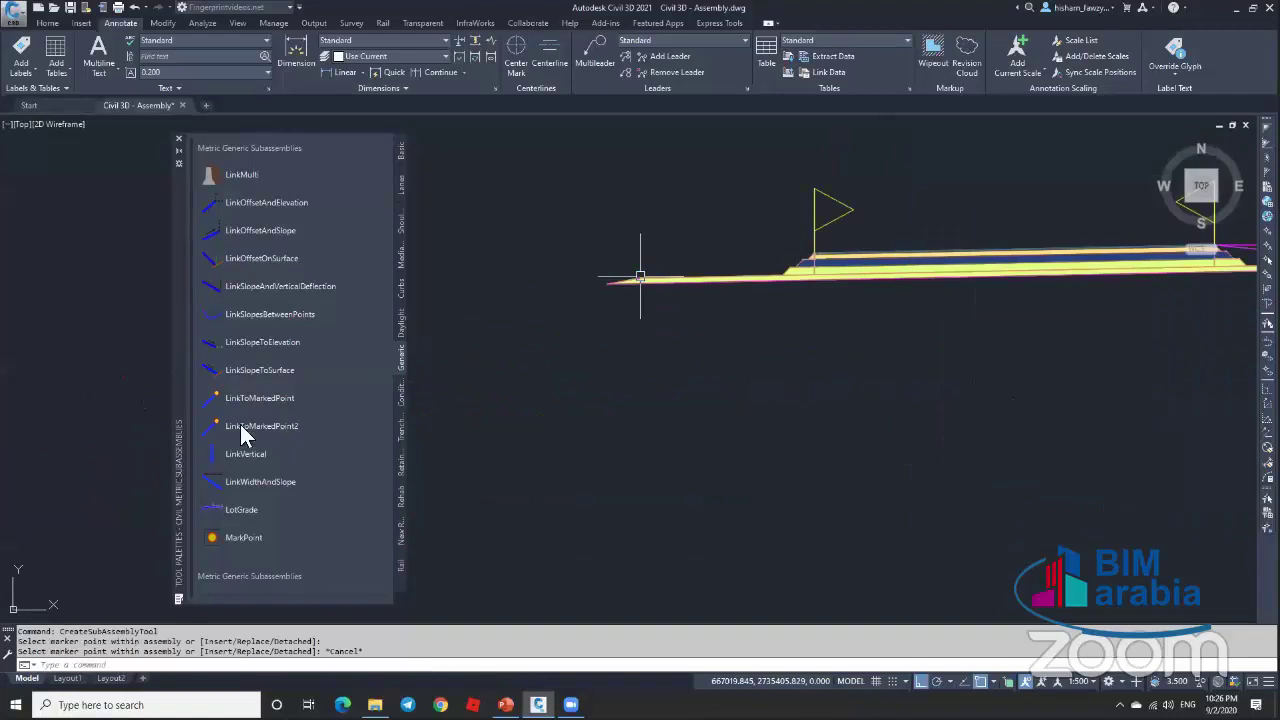
# Step: Begin adding a LinkToMarkedPoint subassembly and edit its marked point name, then cancel
pyautogui.click(316, 402)
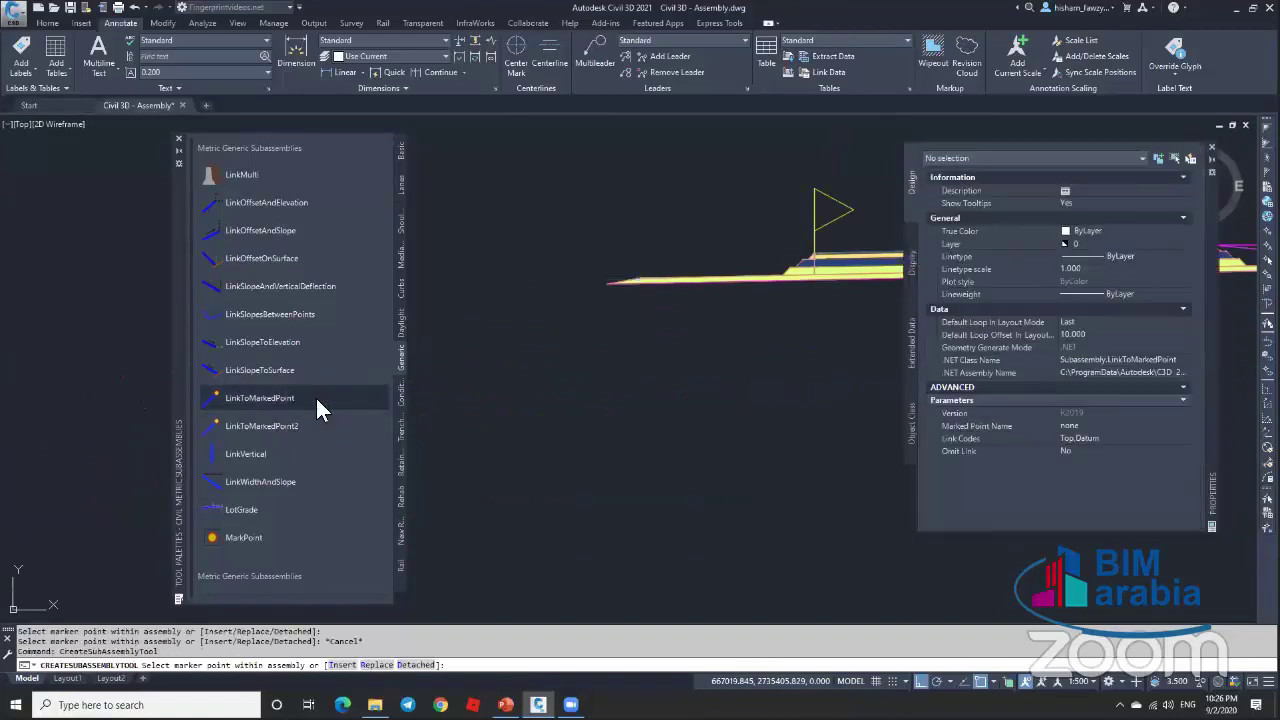
pyautogui.click(1108, 428)
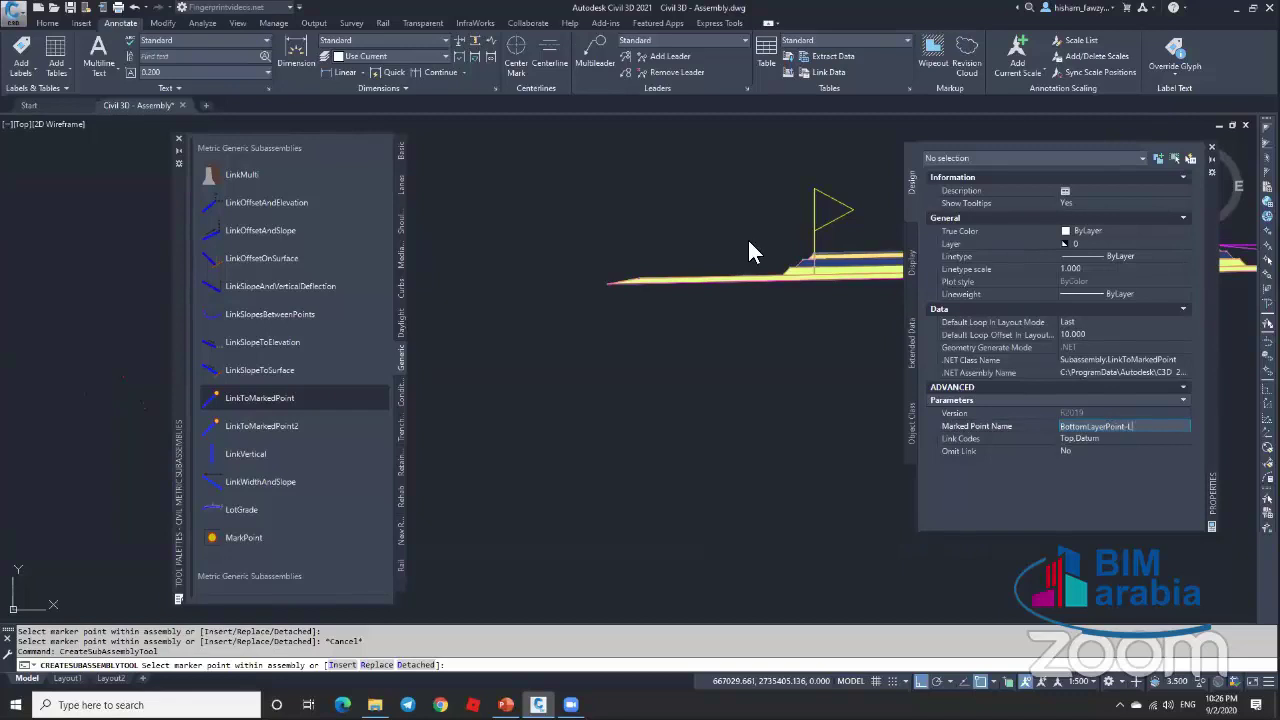
pyautogui.scroll(4, 803, 250)
pyautogui.scroll(-4, 667, 259)
pyautogui.press('Escape')
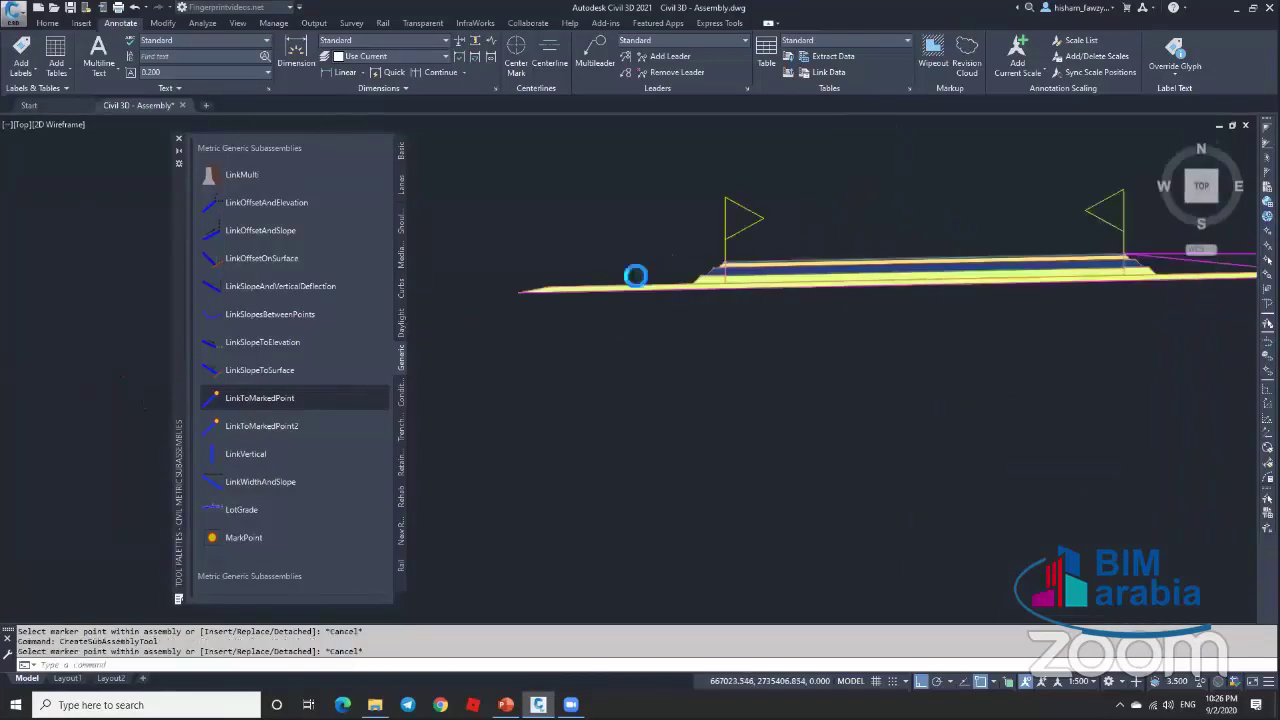
pyautogui.scroll(-3, 829, 268)
pyautogui.scroll(5, 808, 270)
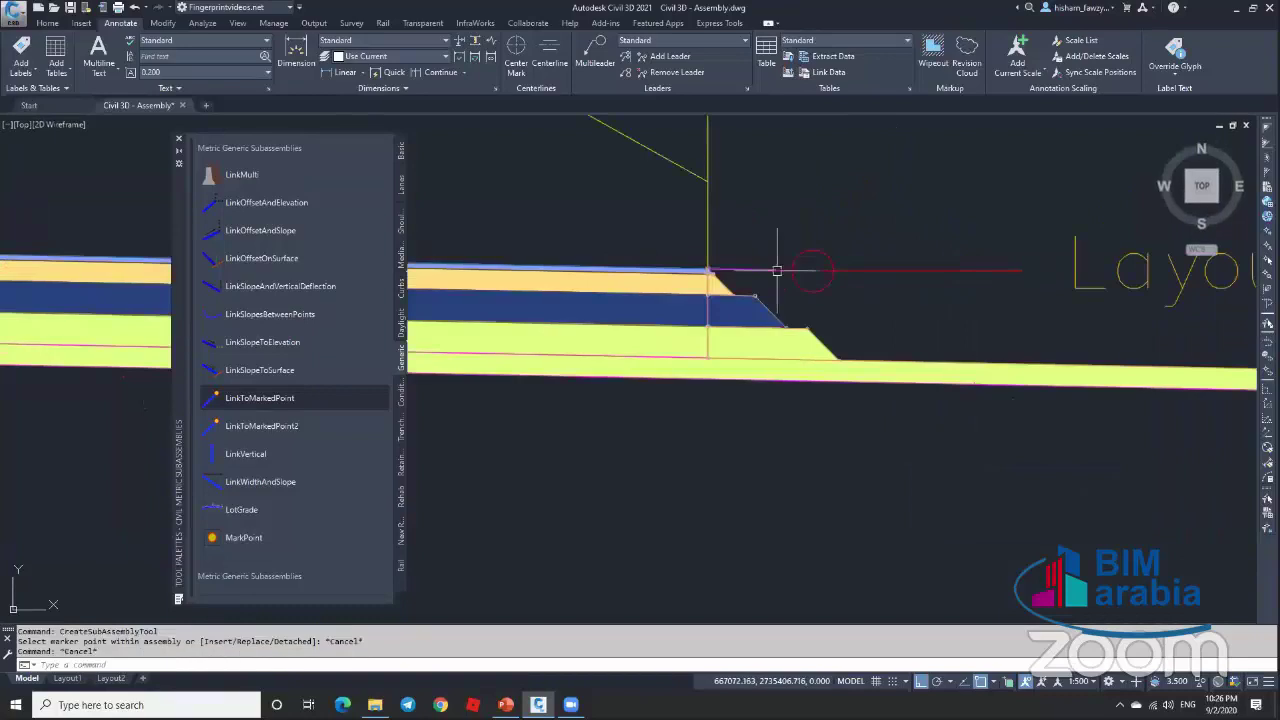
# Step: Select a LinkWidthAndSlope subassembly and abandon a mirror attempt
pyautogui.click(777, 271)
pyautogui.scroll(-4, 777, 271)
pyautogui.scroll(3, 666, 243)
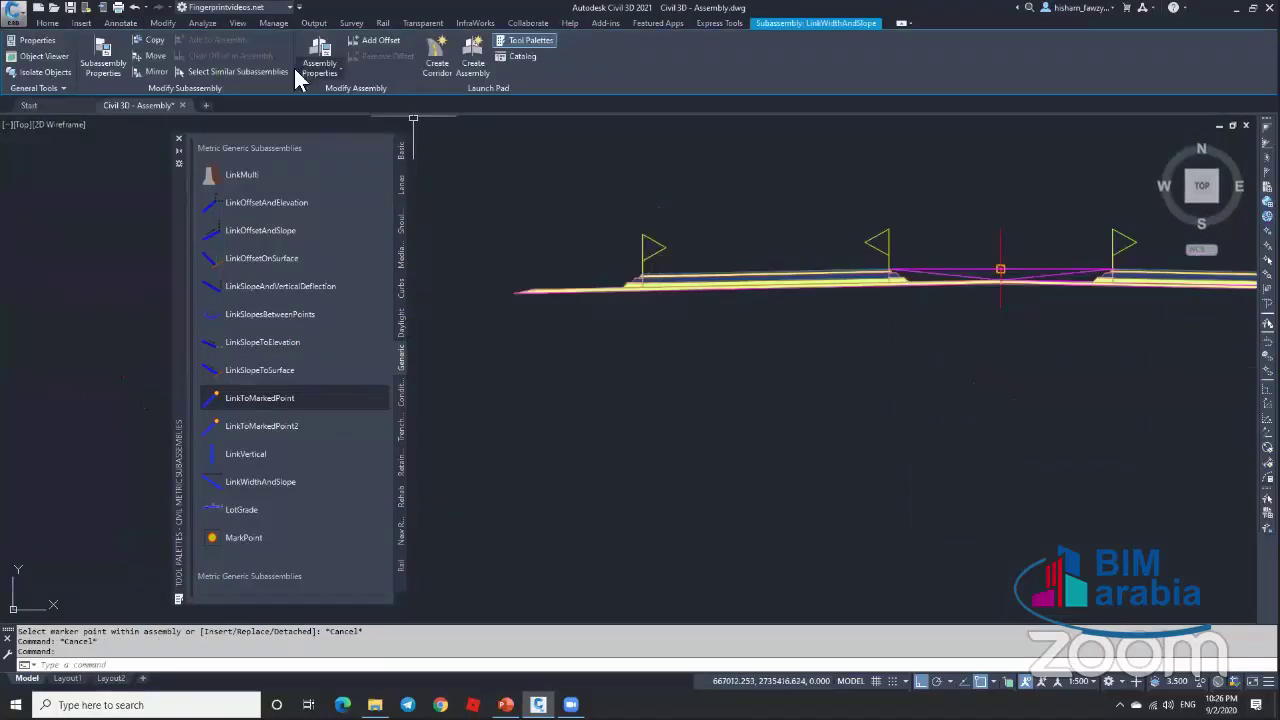
pyautogui.click(152, 72)
pyautogui.scroll(6, 481, 200)
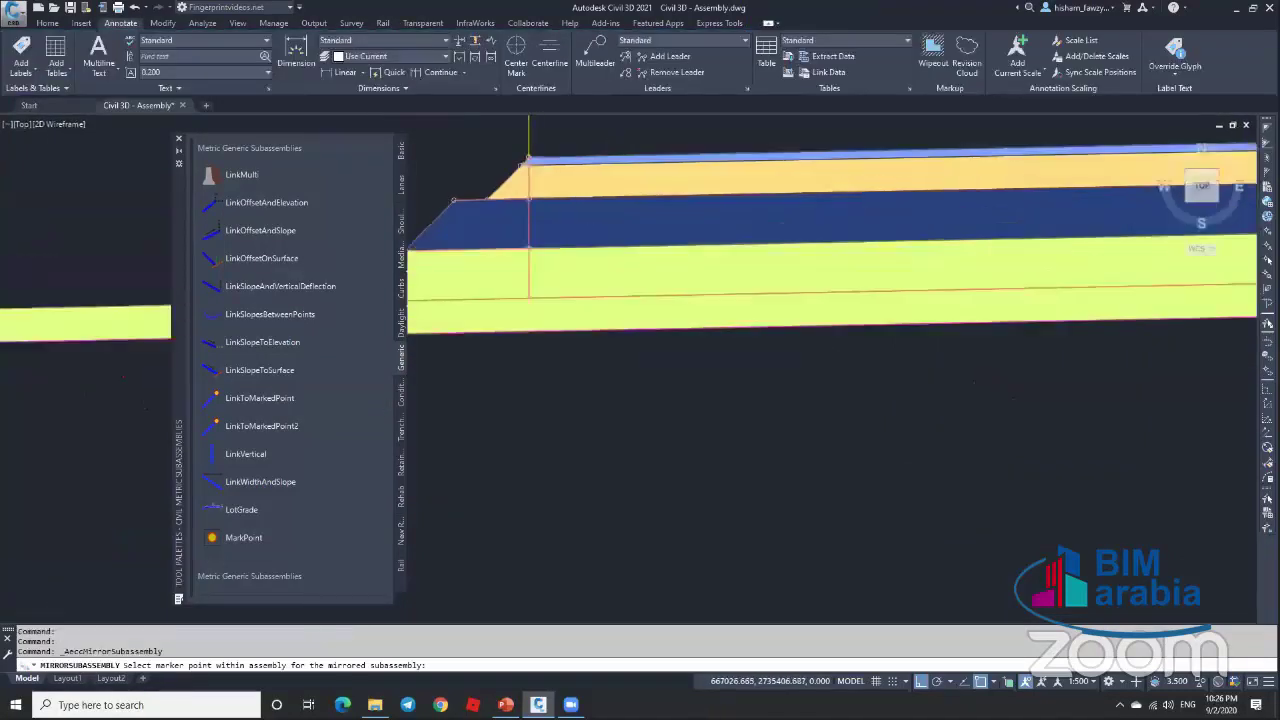
pyautogui.press('Escape')
pyautogui.scroll(-6, 849, 243)
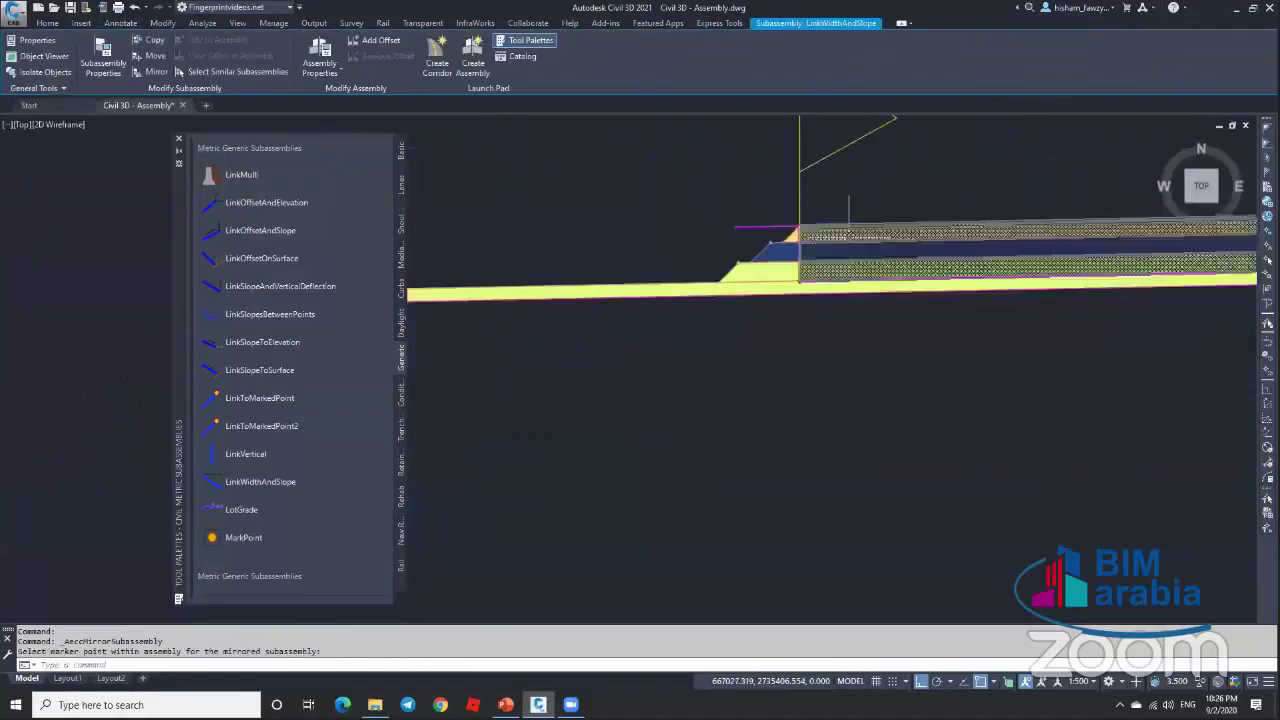
# Step: Retry adding a LinkToMarkedPoint subassembly, editing its marked point name before cancelling
pyautogui.click(275, 400)
pyautogui.click(1092, 427)
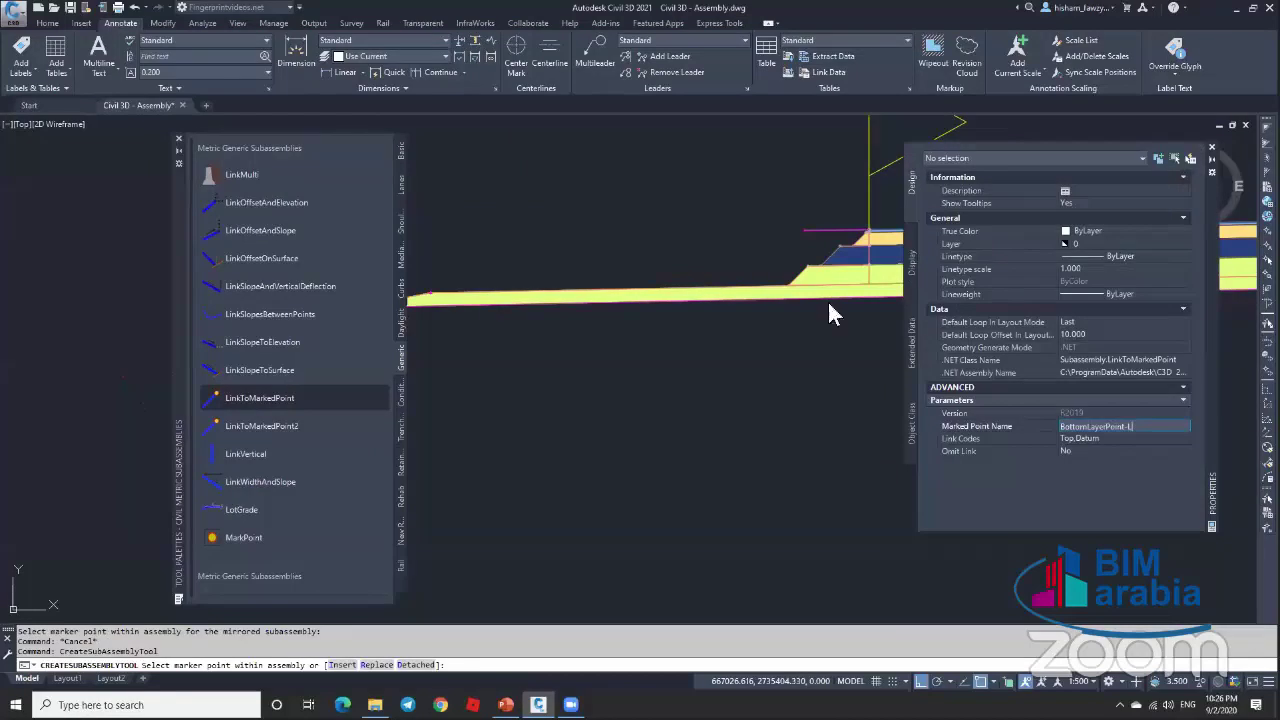
pyautogui.scroll(3, 824, 250)
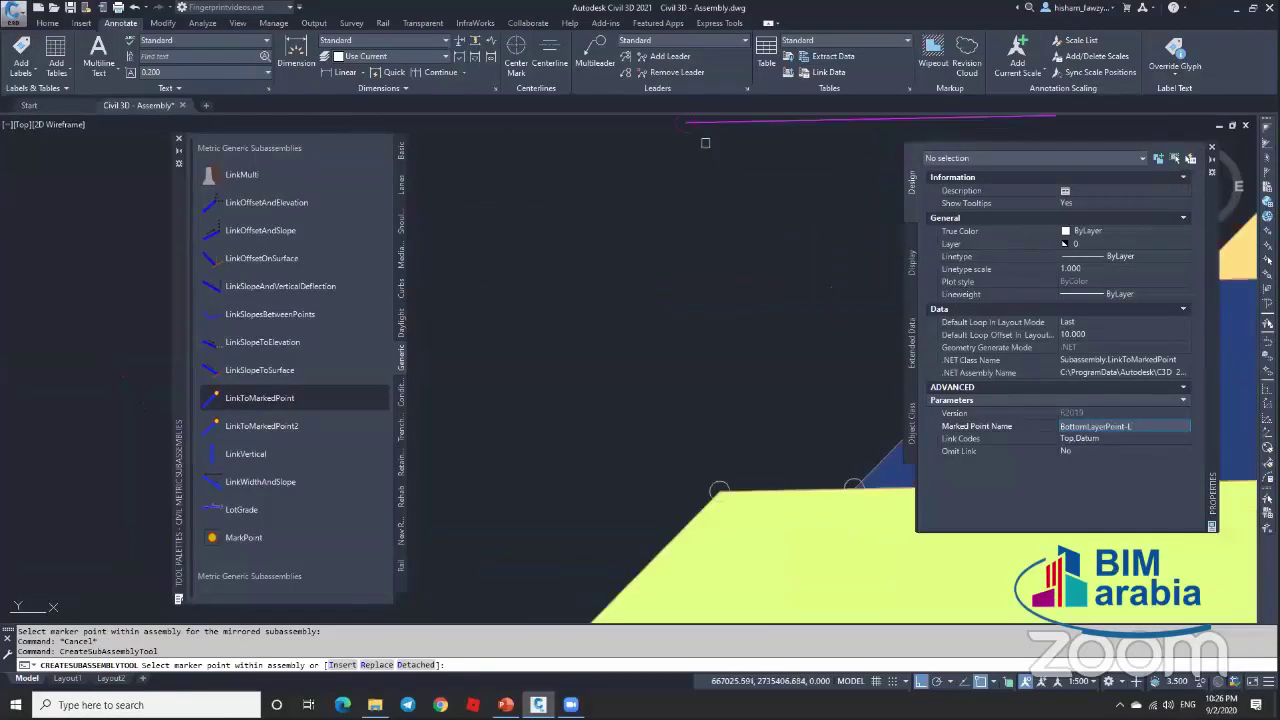
pyautogui.scroll(-3, 710, 200)
pyautogui.press('Escape')
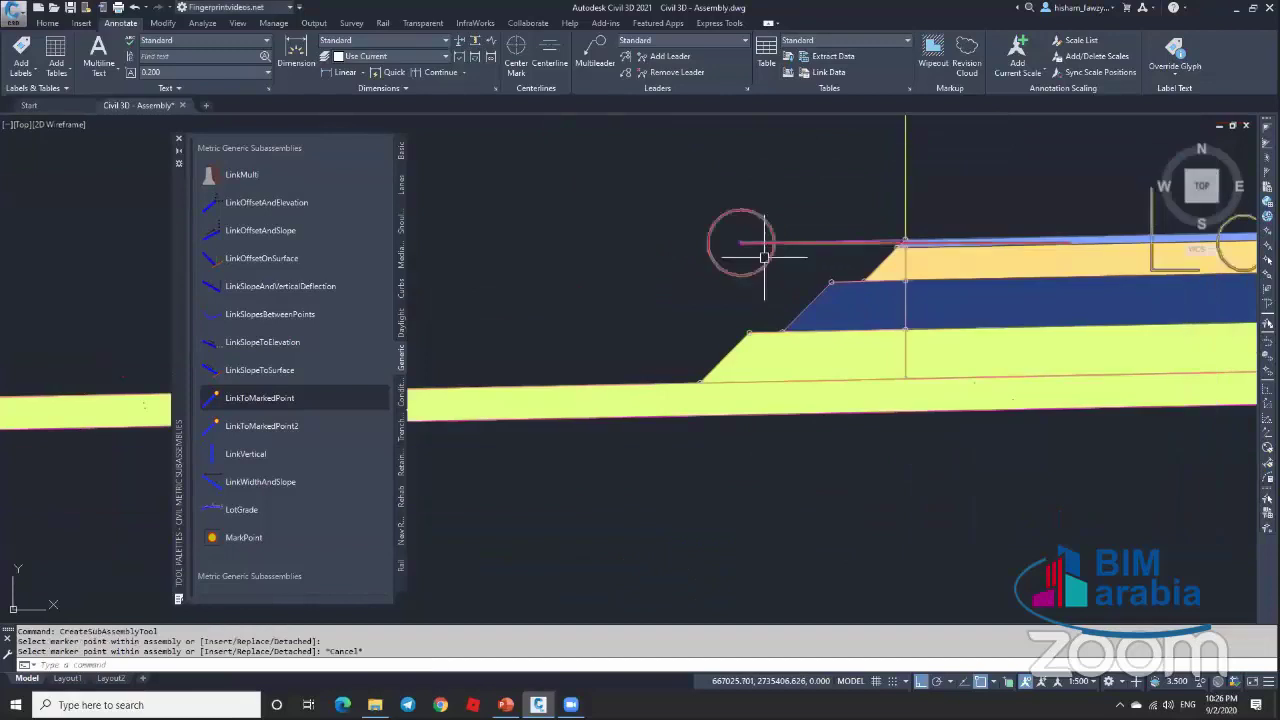
# Step: Set the LinkToMarkedPoint link's Default Loop Offset to -10, then delete the link
pyautogui.click(764, 246)
pyautogui.hotkey('ctrl', '1')
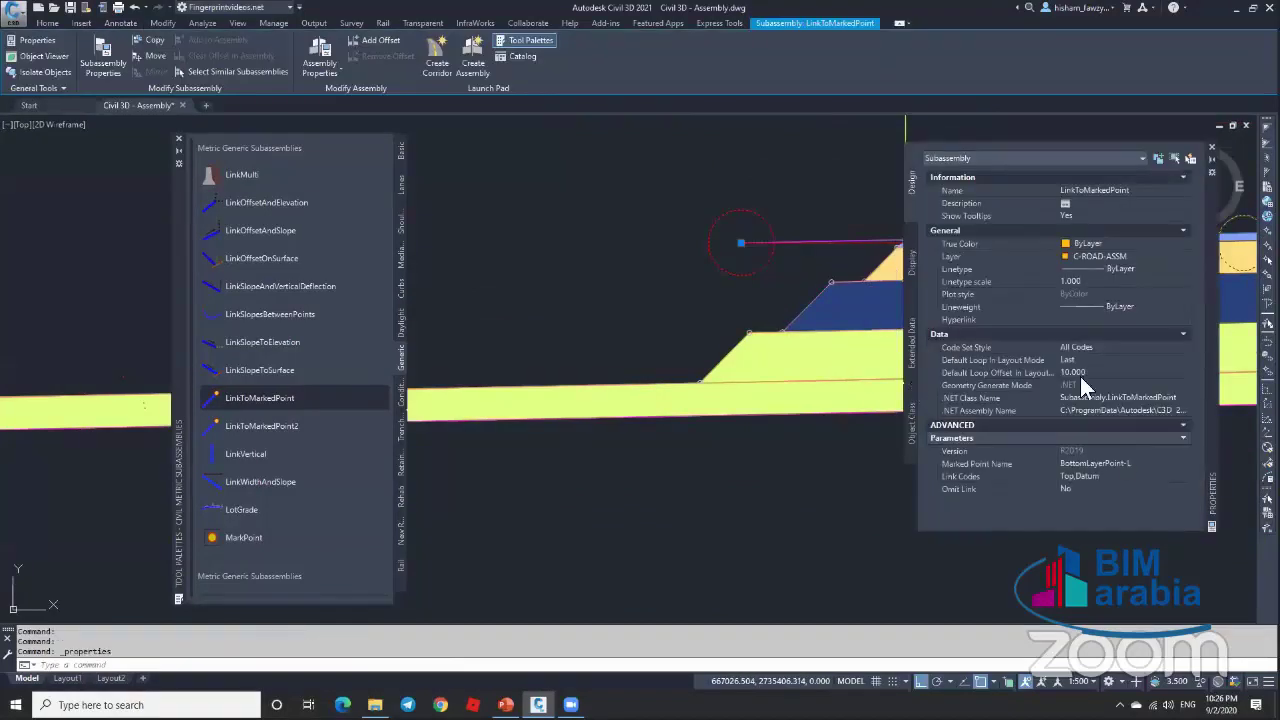
pyautogui.click(1108, 373)
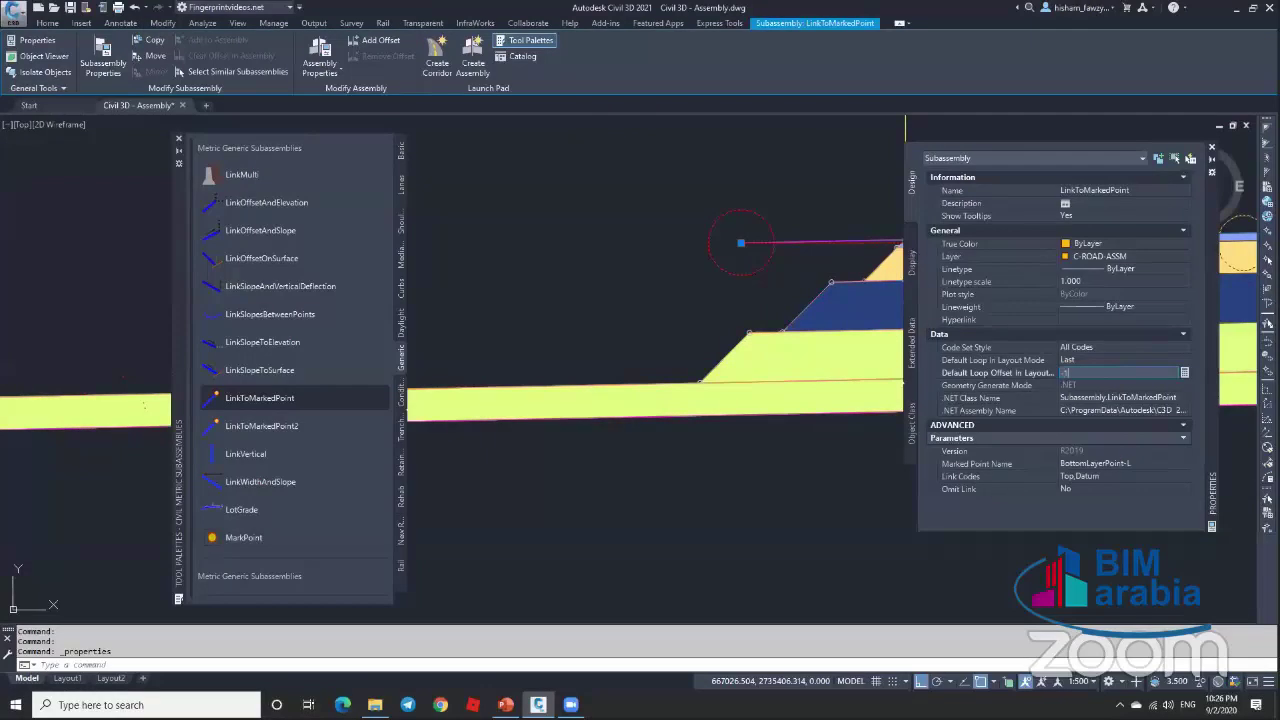
pyautogui.doubleClick(1094, 372)
pyautogui.press('Escape')
pyautogui.press('Escape')
pyautogui.click(775, 268)
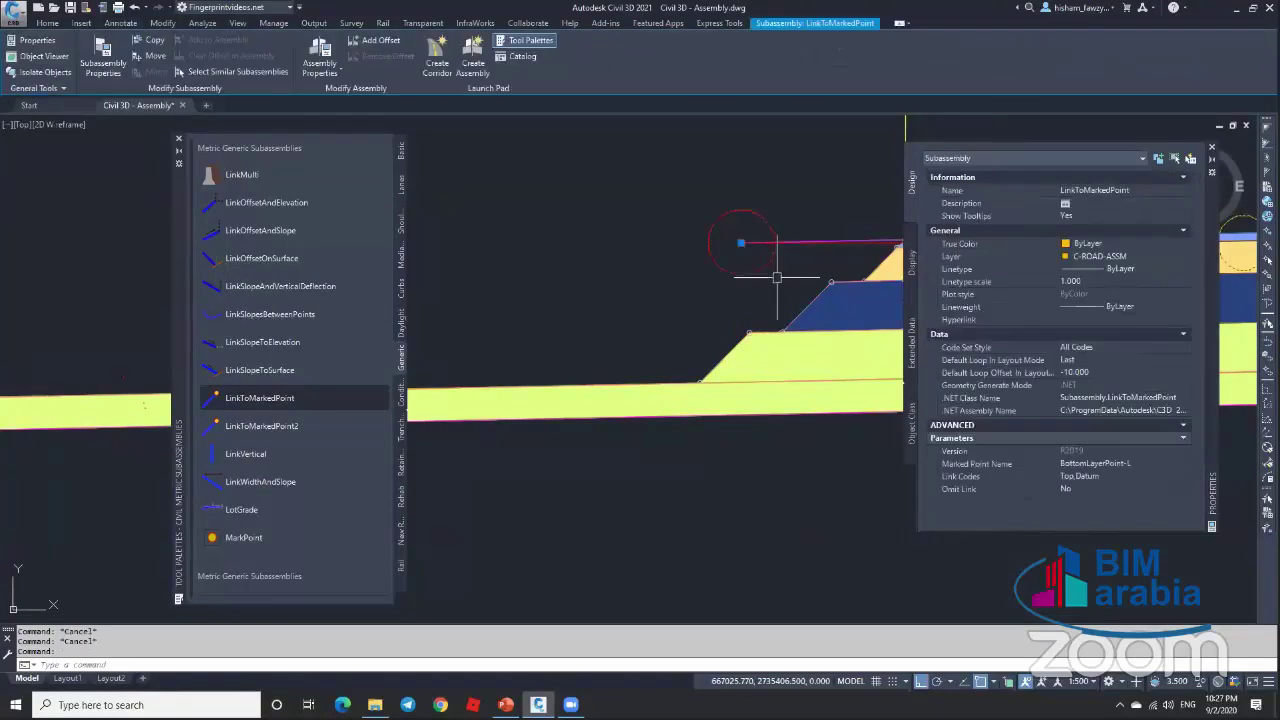
pyautogui.press('Delete')
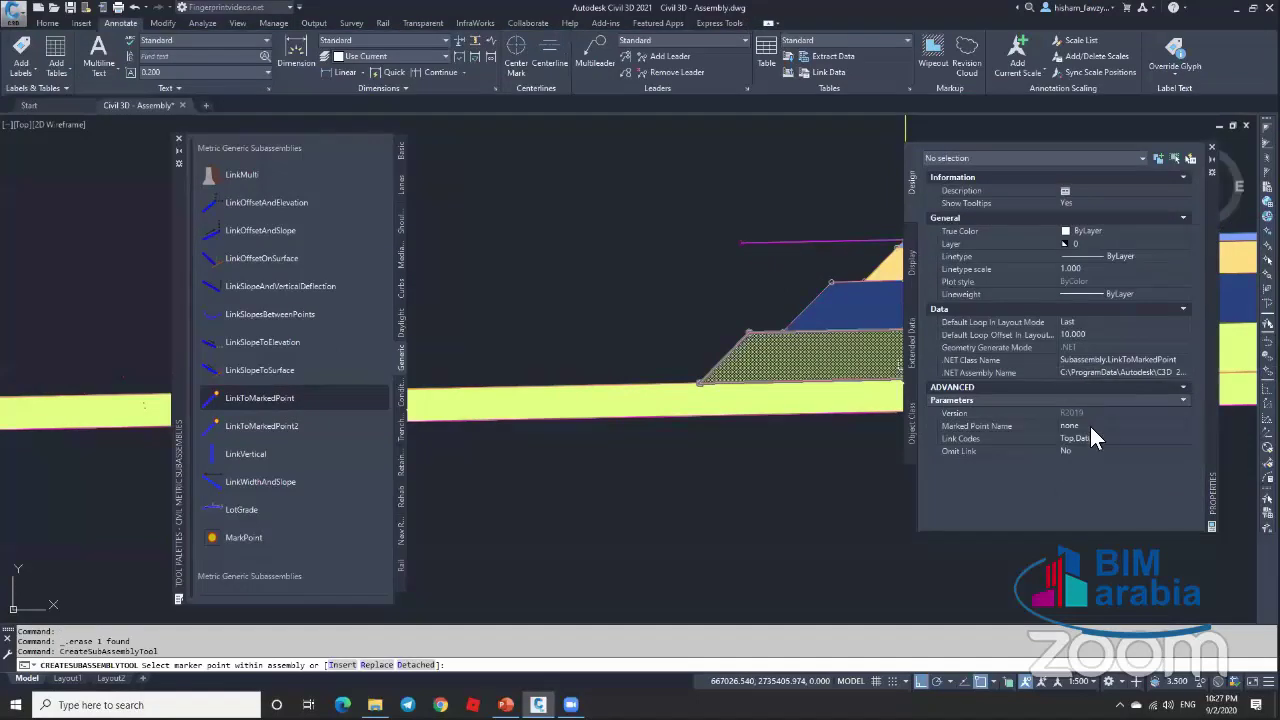
# Step: Try editing the LinkToMarkedPoint properties, including the Default Loop In Layout Mode setting
pyautogui.click(1116, 426)
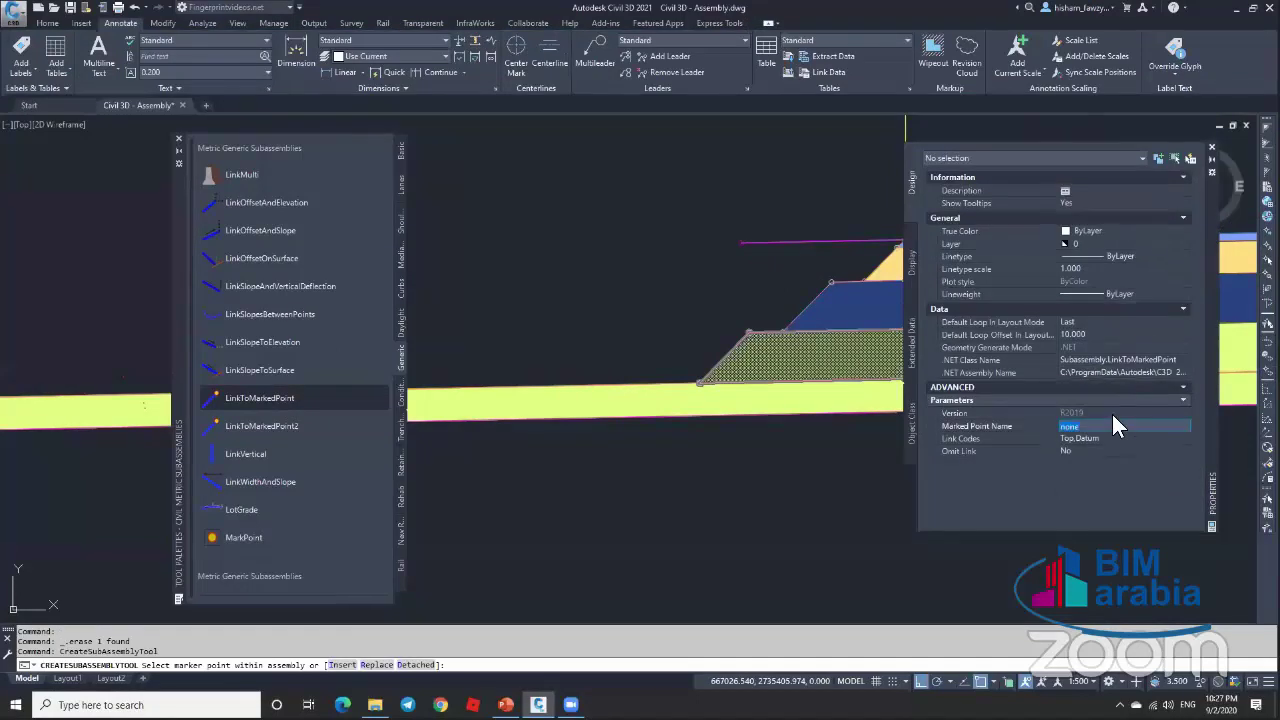
pyautogui.click(1104, 322)
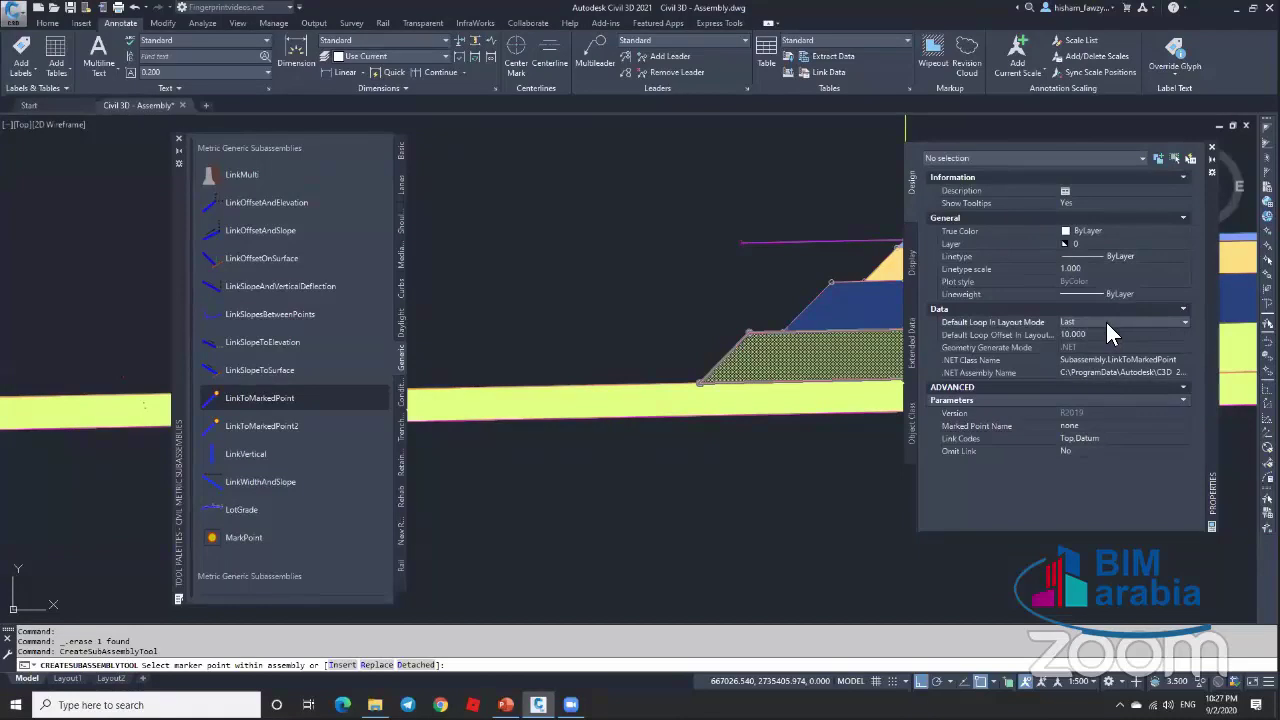
pyautogui.click(1096, 428)
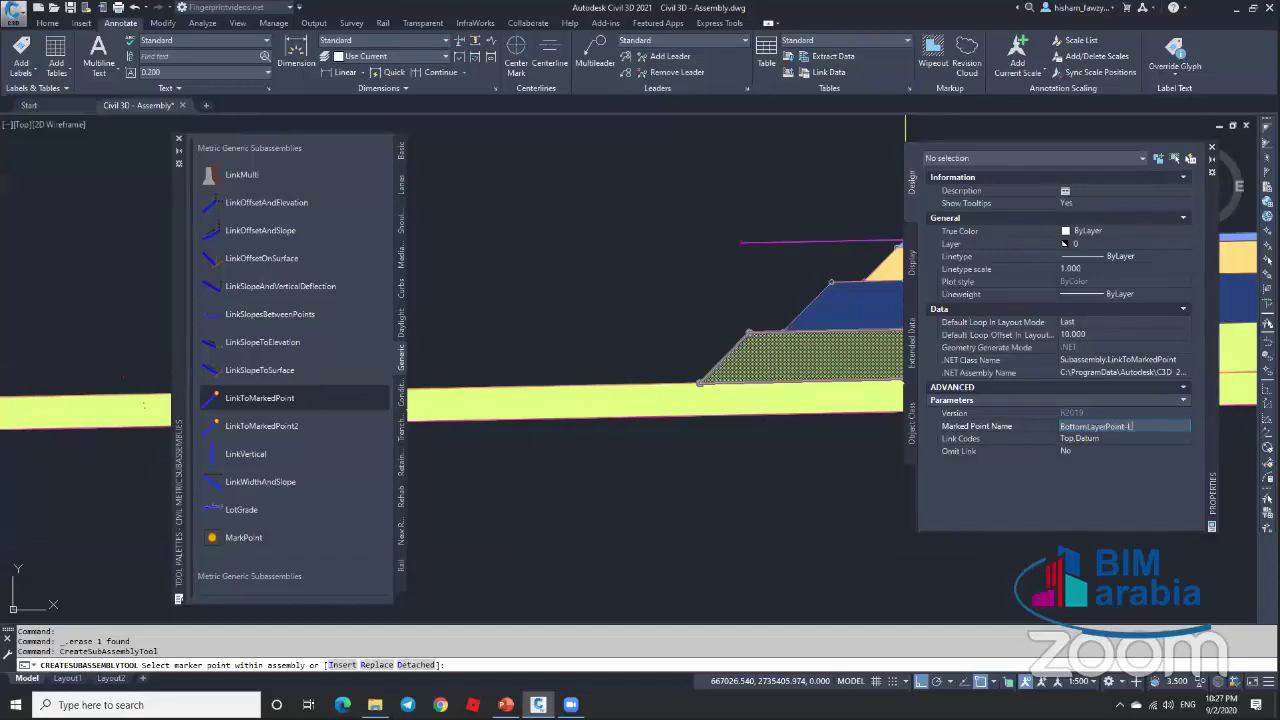
pyautogui.scroll(2, 746, 229)
pyautogui.click(732, 263)
pyautogui.scroll(-2, 650, 262)
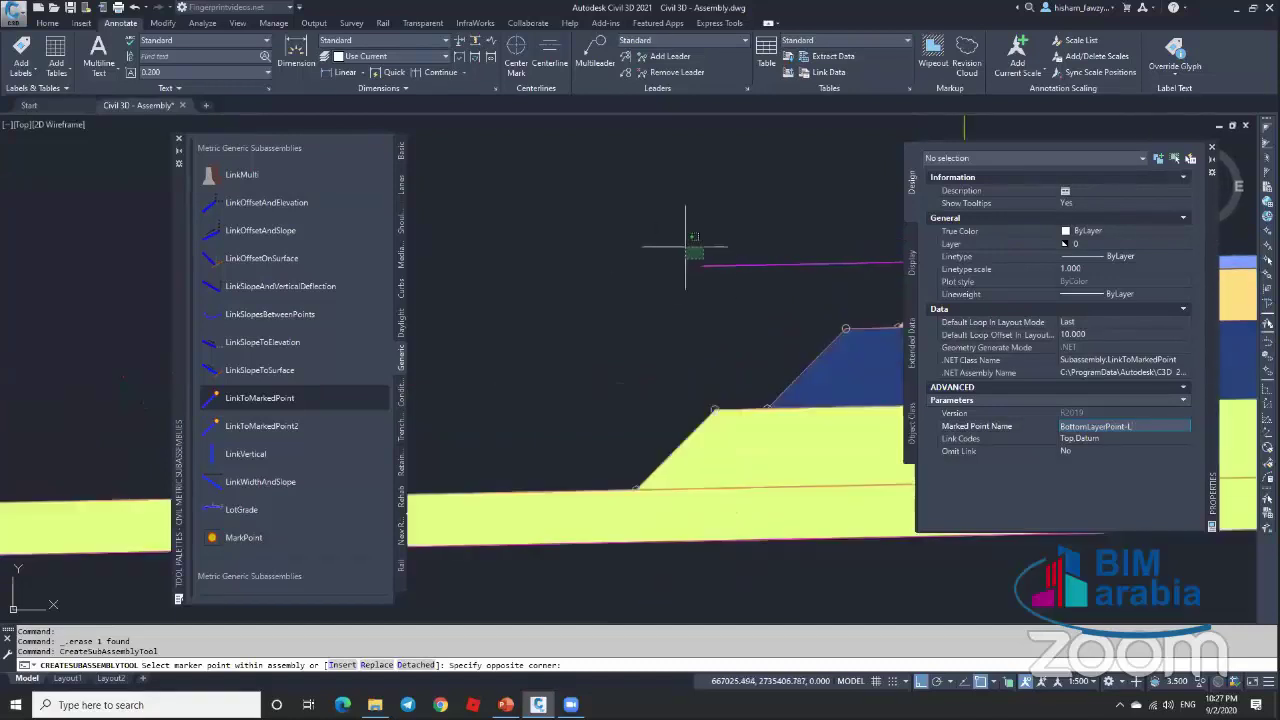
pyautogui.click(690, 252)
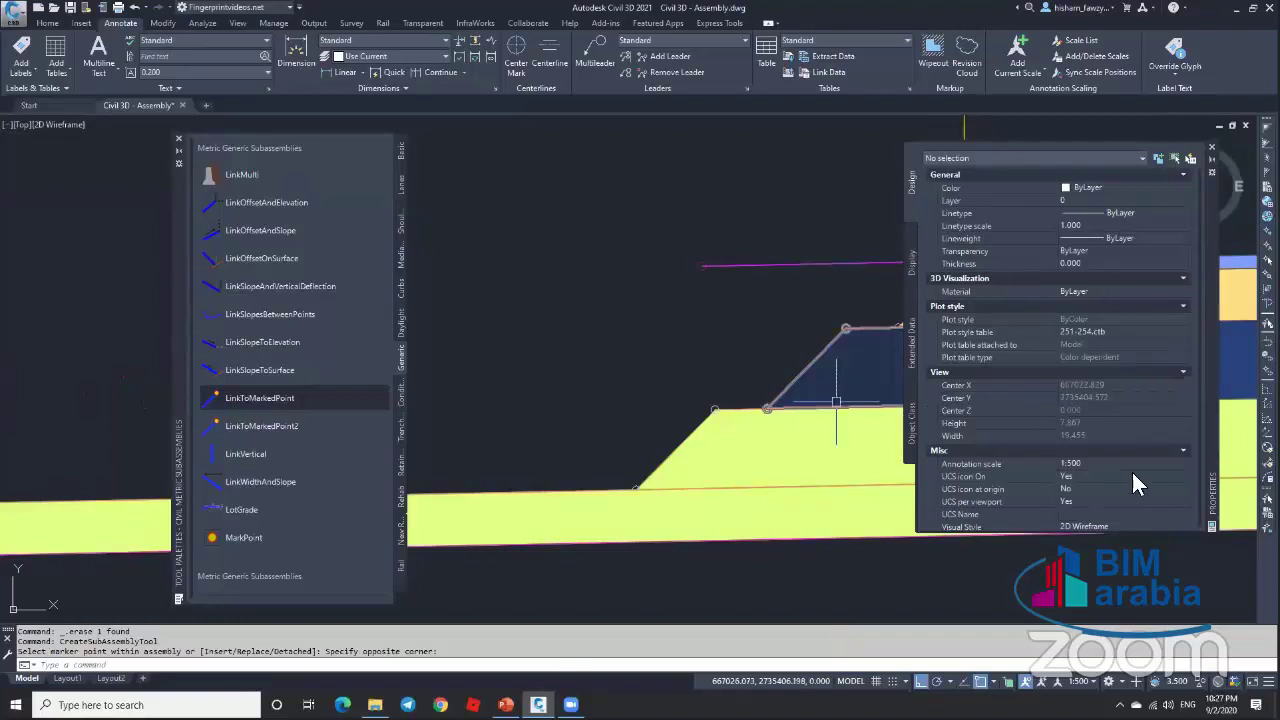
# Step: Re-pick LinkToMarkedPoint, enter Marked Point Name 'BottomLayerPoint-L', then cancel placing it
pyautogui.click(305, 405)
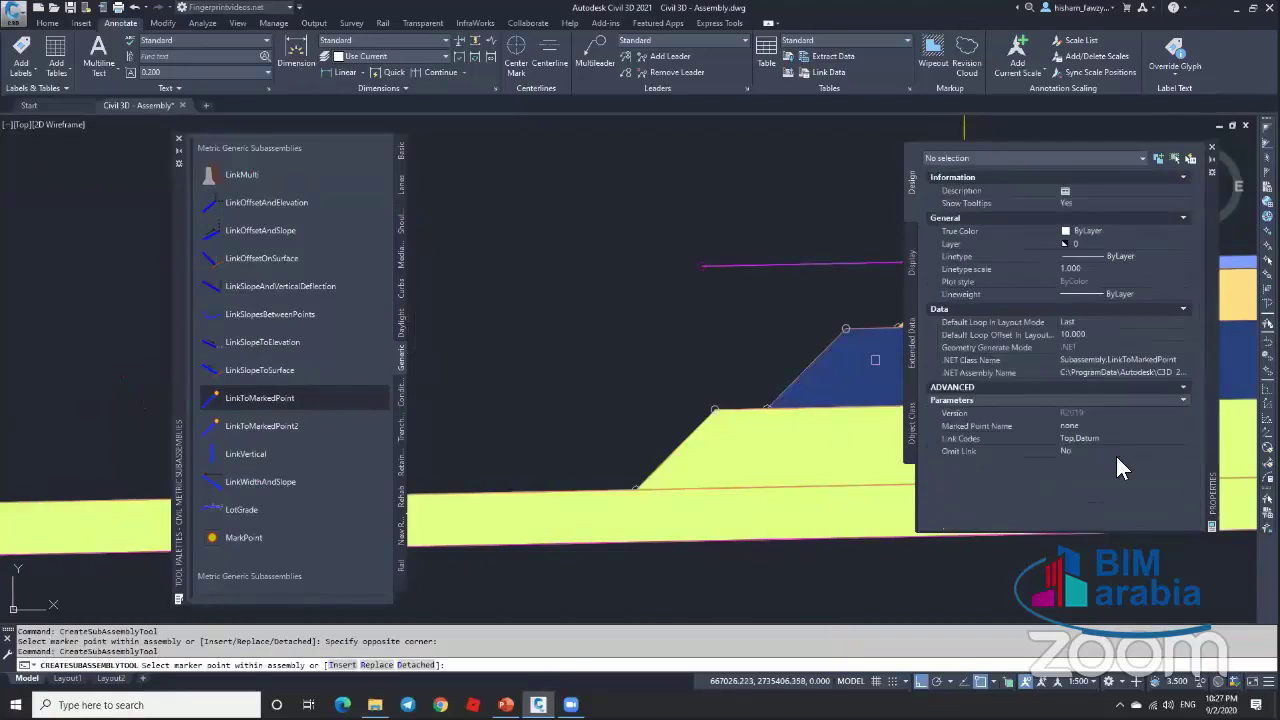
pyautogui.click(1108, 425)
pyautogui.write('BottomLayerPoint-L')
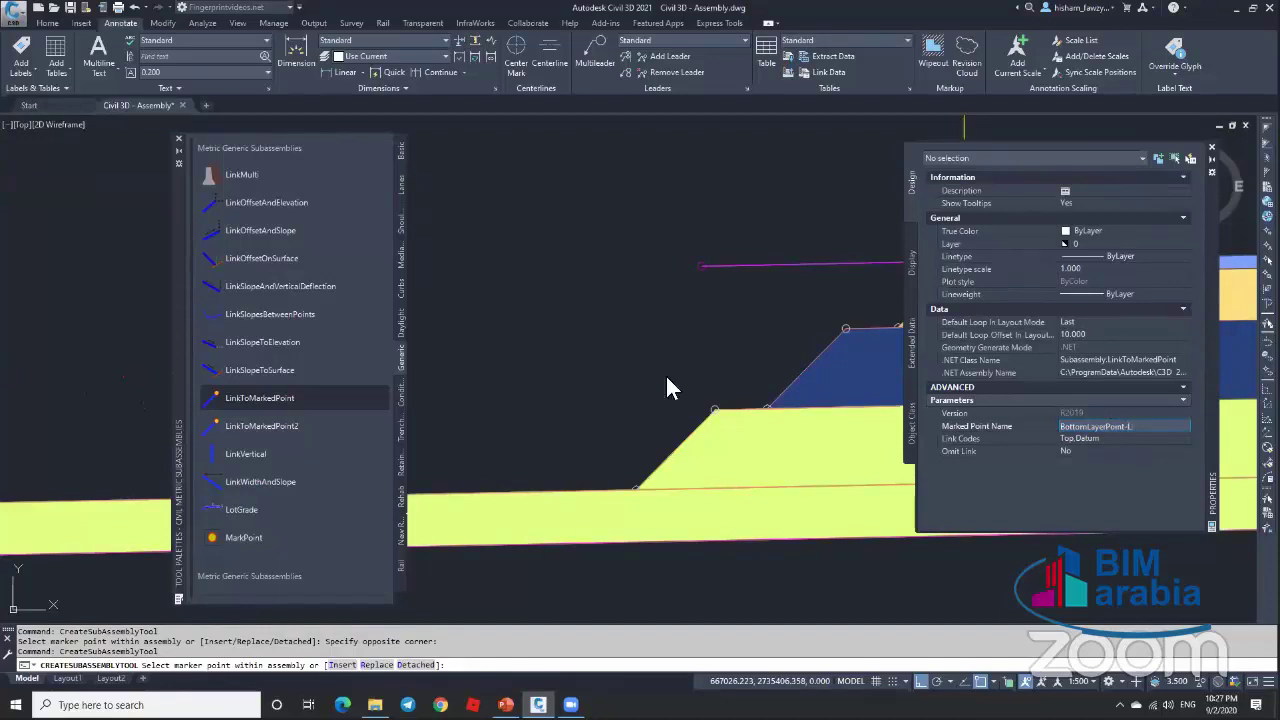
pyautogui.moveTo(675, 292); pyautogui.dragTo(771, 224, button='middle')
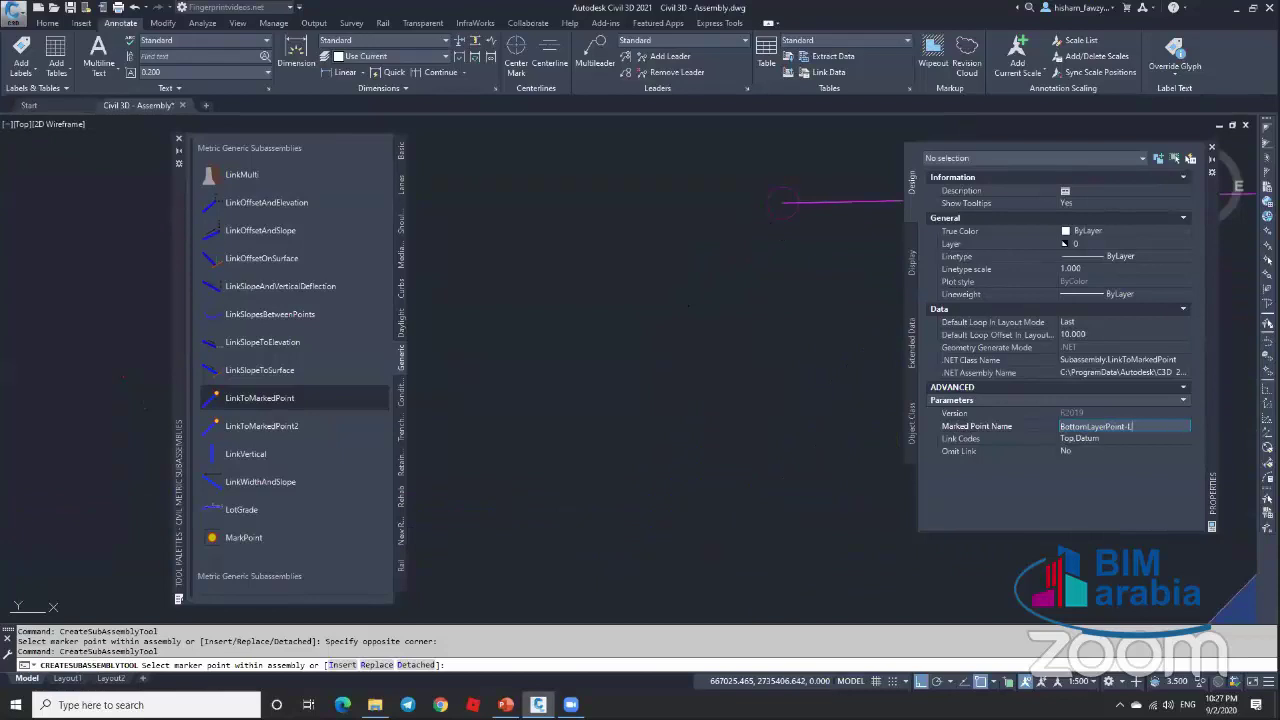
pyautogui.press('Escape')
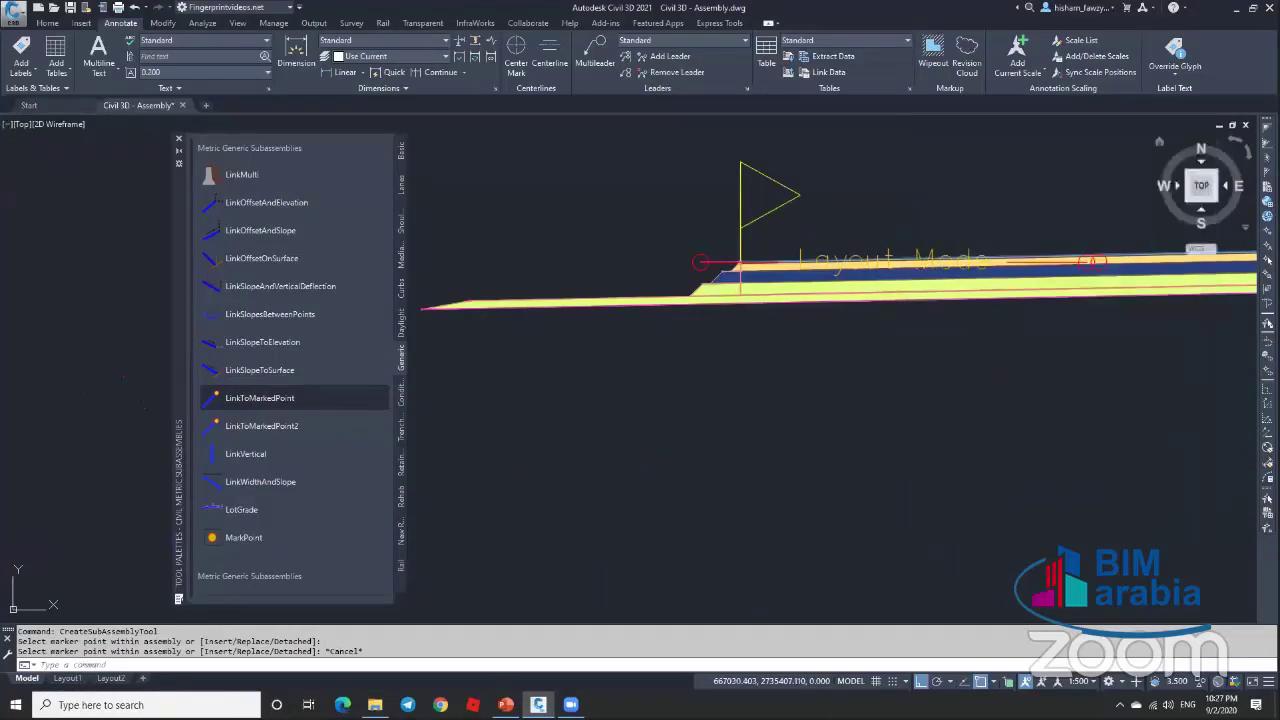
# Step: Close the subassembly Tool Palettes catalogue
pyautogui.click(178, 138)
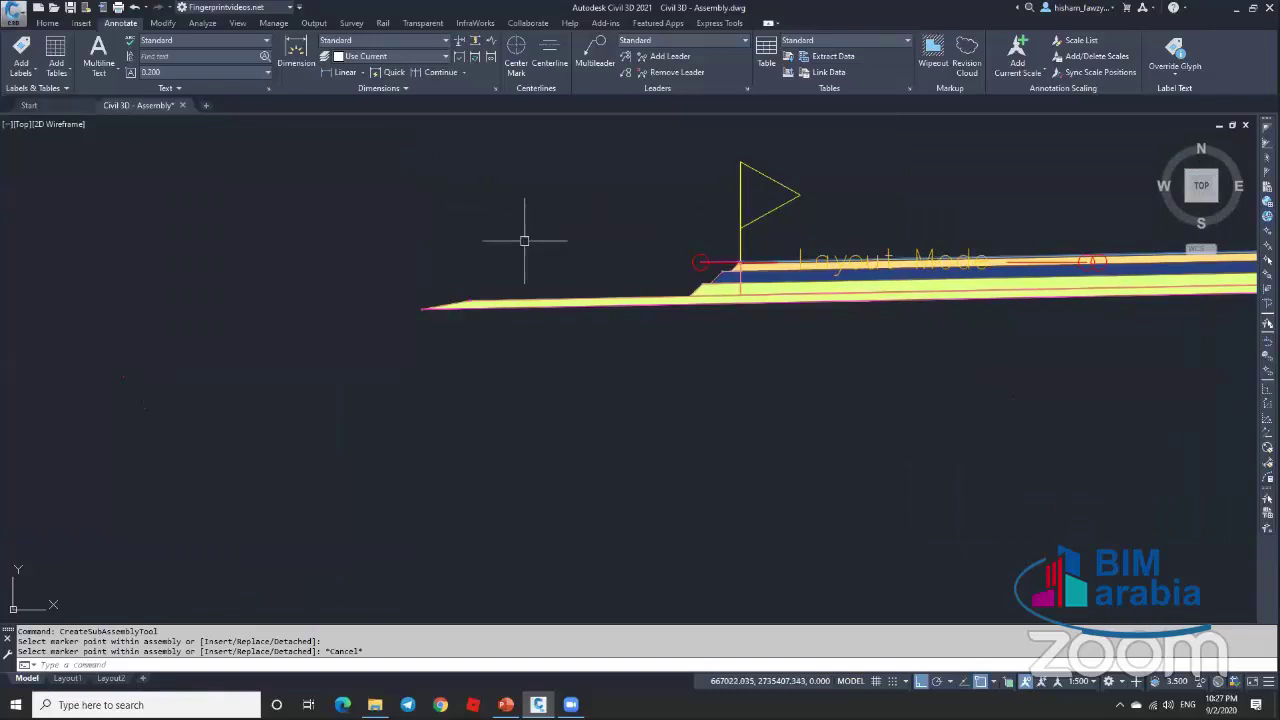
pyautogui.scroll(-3, 530, 265)
pyautogui.scroll(6, 880, 285)
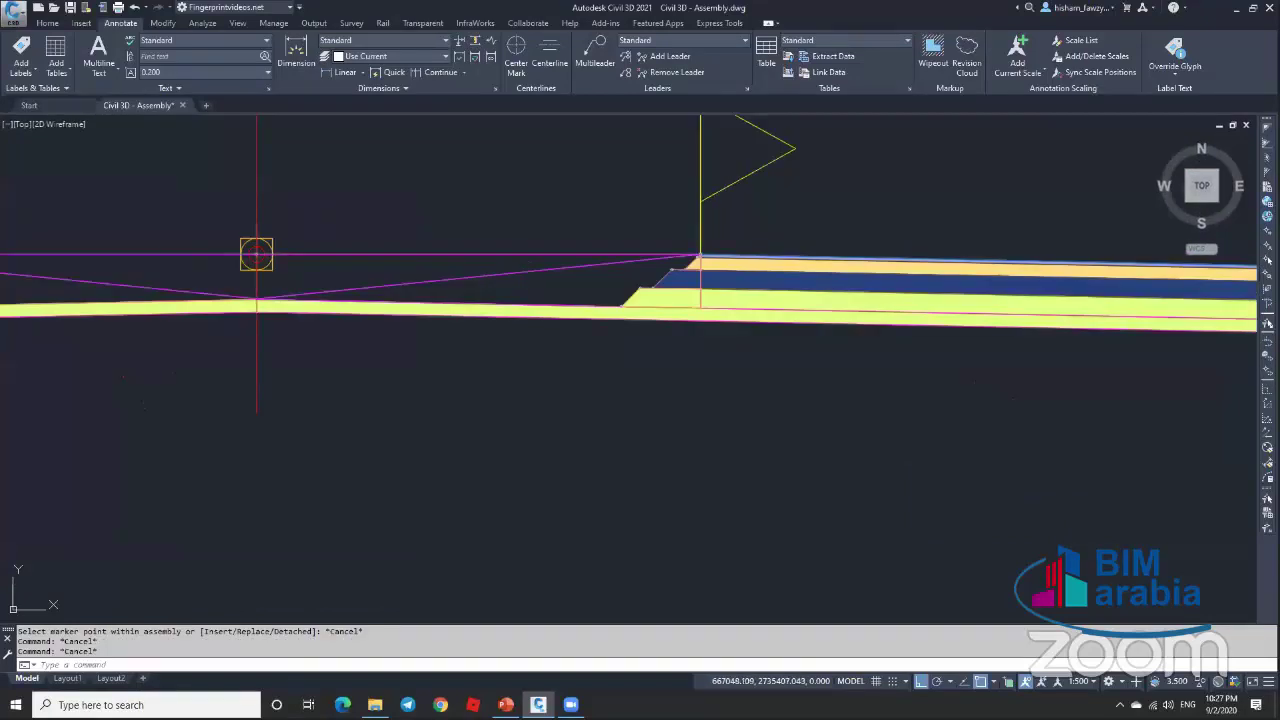
# Step: Review the Link Profile subassembly's parameters in Properties, then close the palette and zoom out
pyautogui.click(200, 254)
pyautogui.hotkey('ctrl', '1')
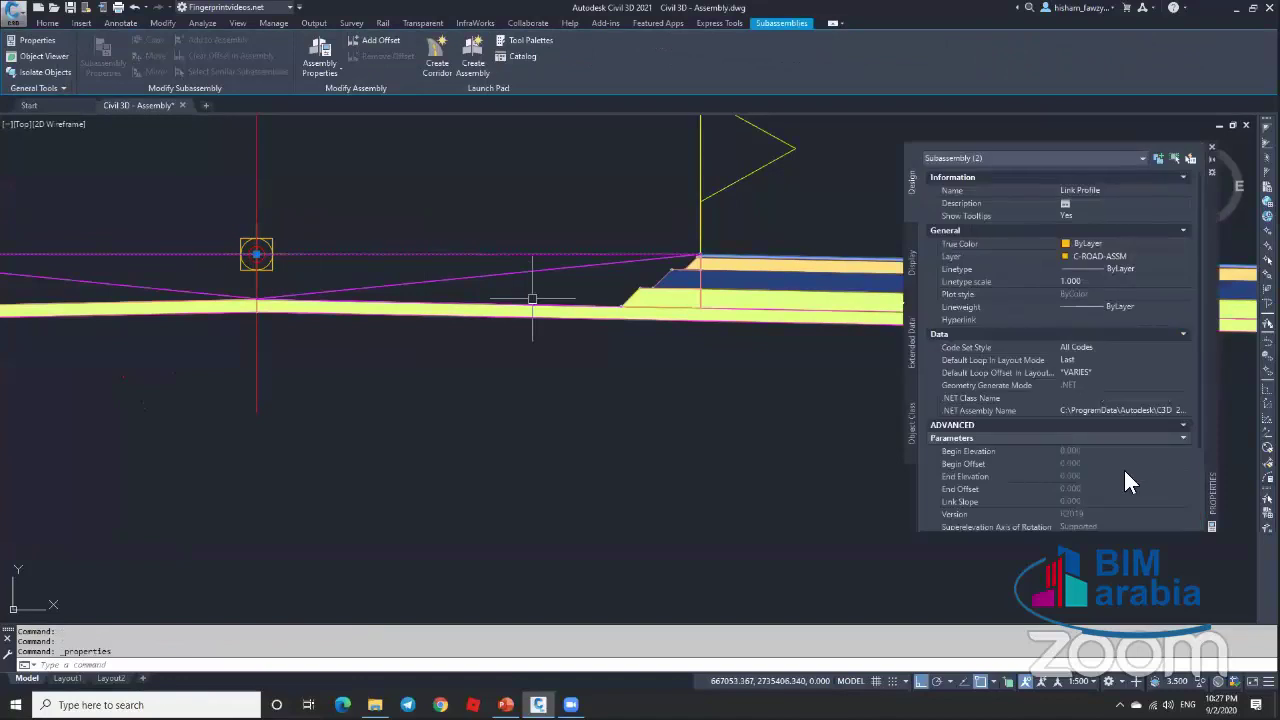
pyautogui.scroll(-3, 1126, 476)
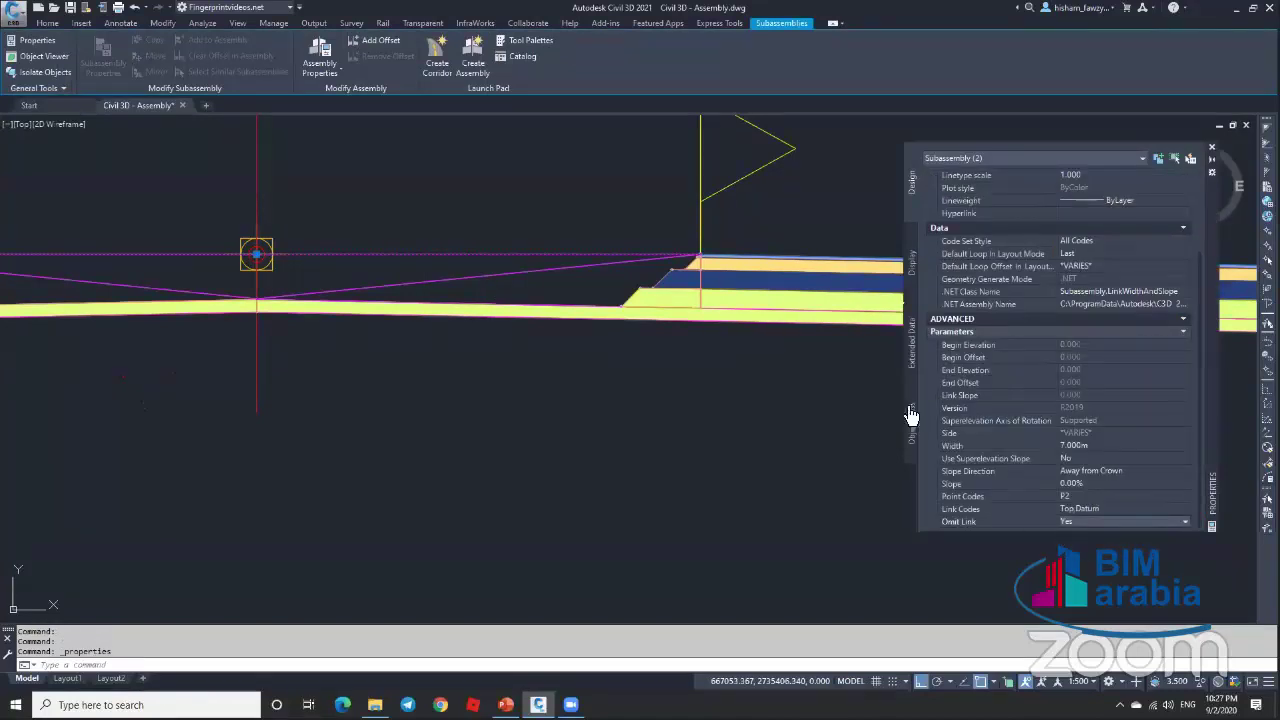
pyautogui.press('Escape')
pyautogui.click(1211, 147)
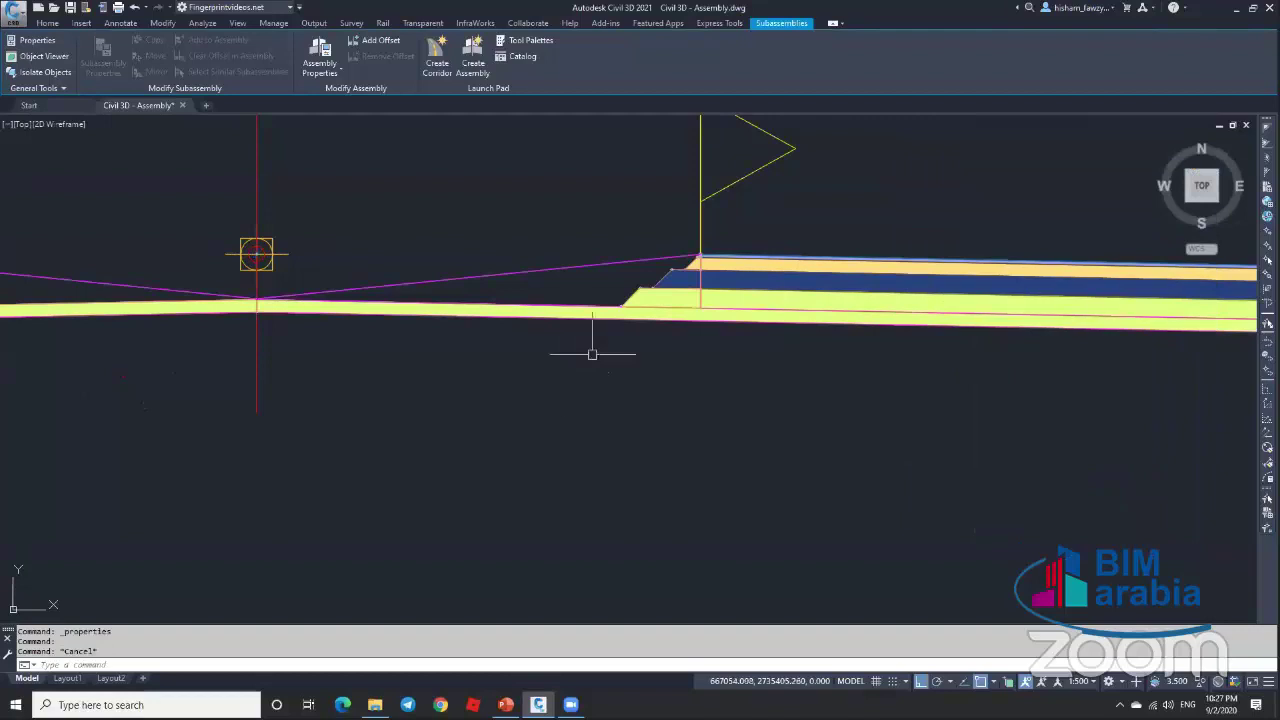
pyautogui.press('Escape')
pyautogui.scroll(-2, 663, 300)
pyautogui.scroll(5, 677, 266)
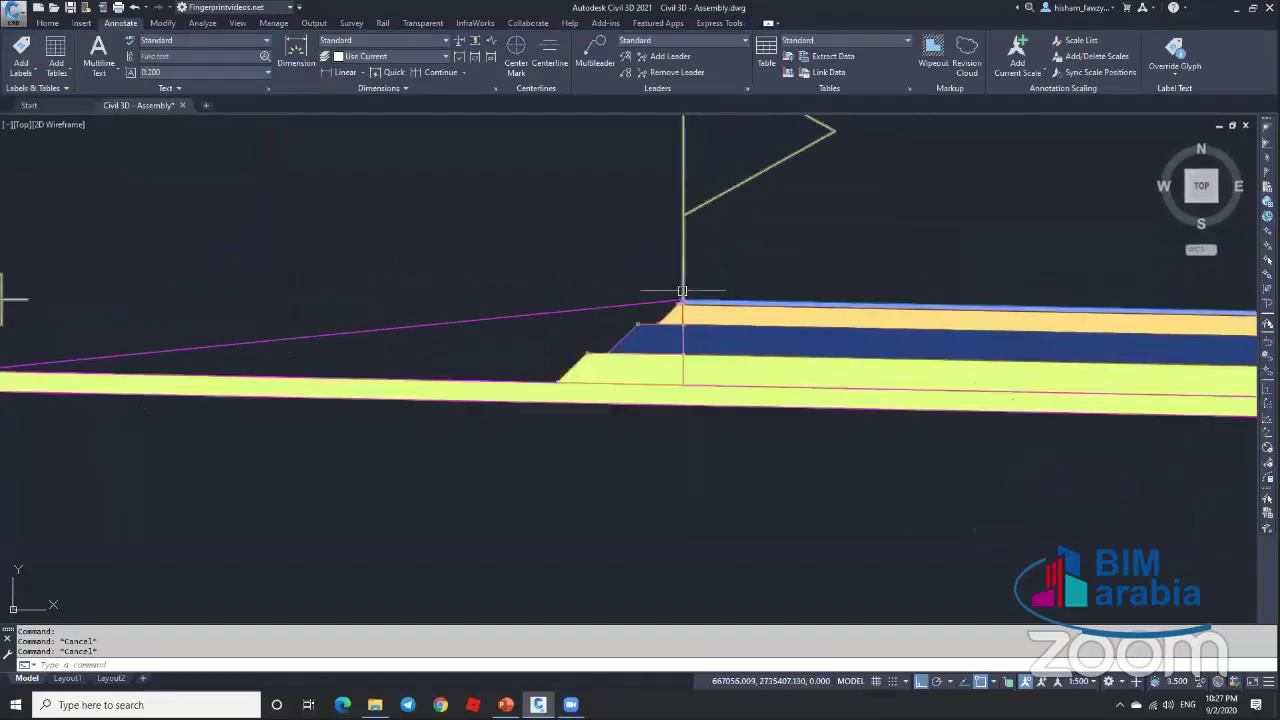
pyautogui.scroll(-2, 682, 291)
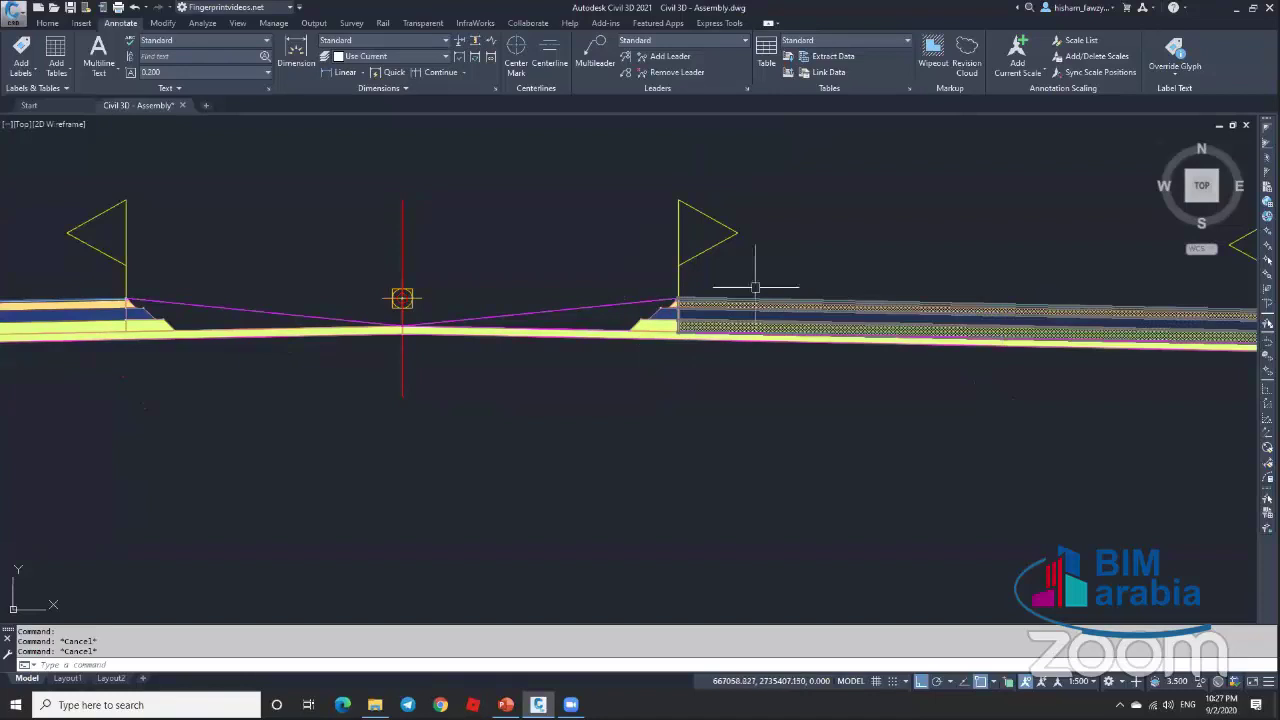
pyautogui.scroll(-2, 498, 304)
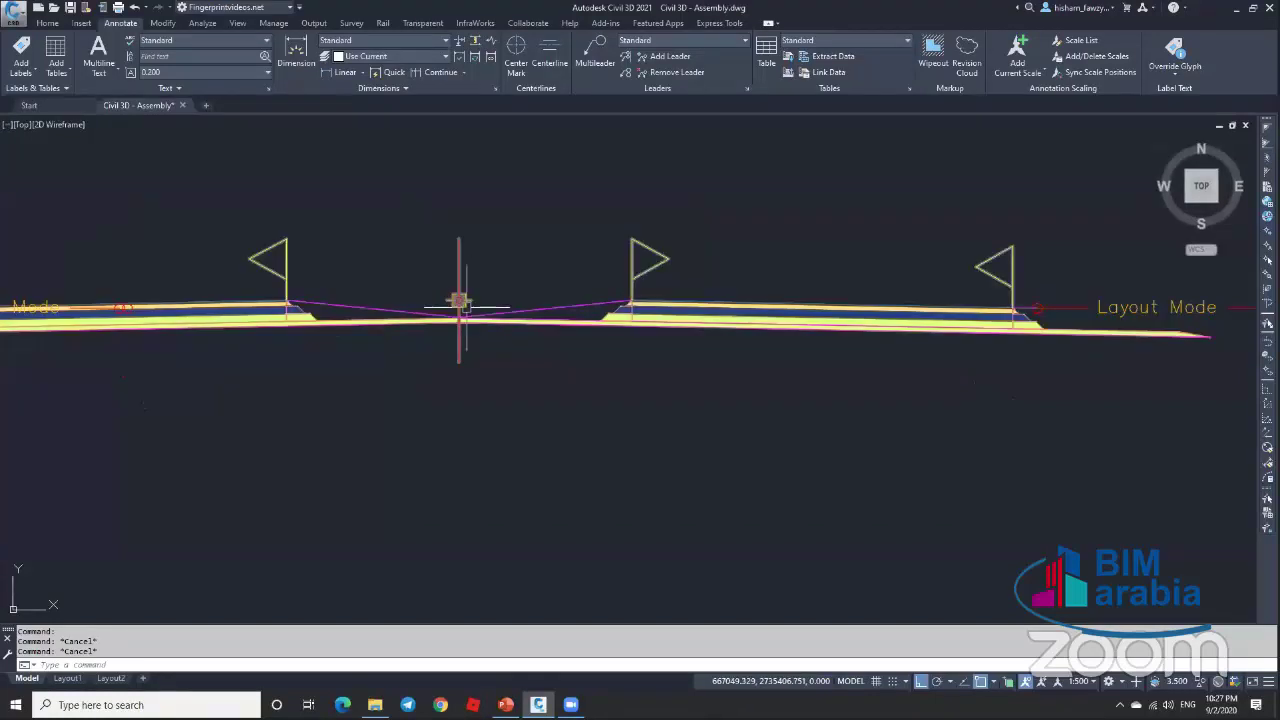
pyautogui.scroll(4, 466, 286)
pyautogui.scroll(-10, 640, 290)
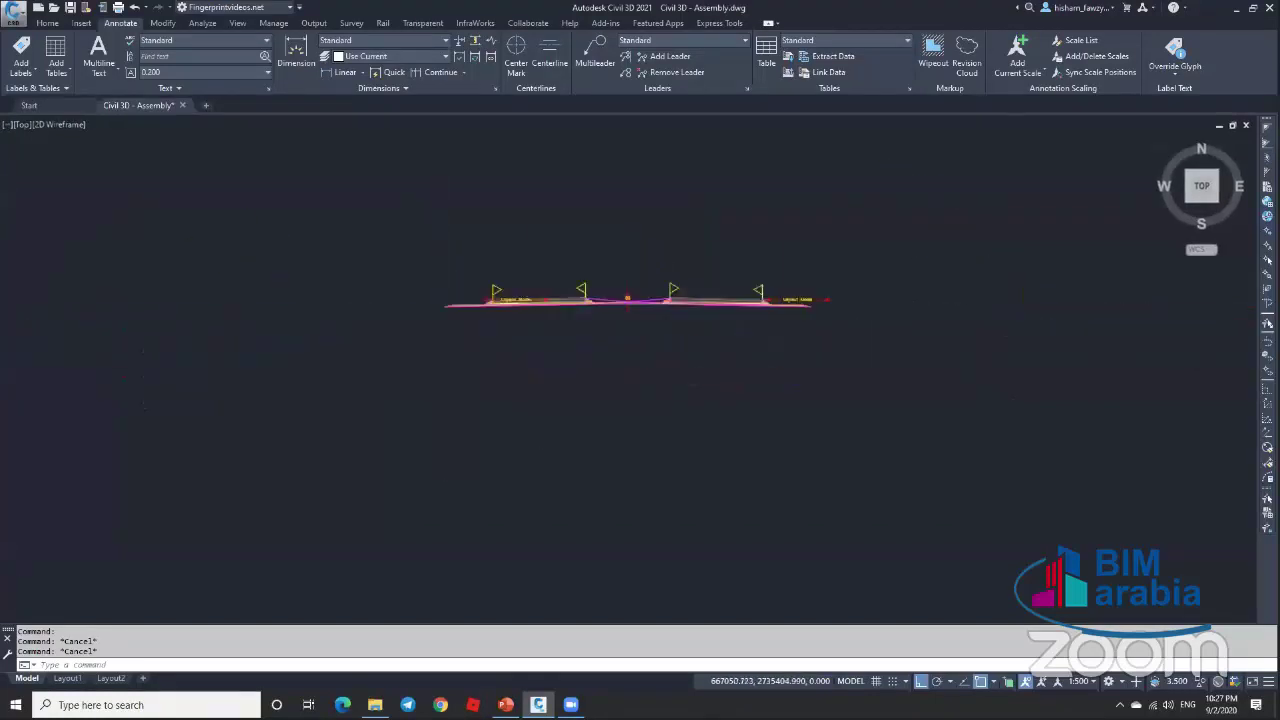
# Step: Delete the existing corridor R 01
pyautogui.scroll(8, 180, 297)
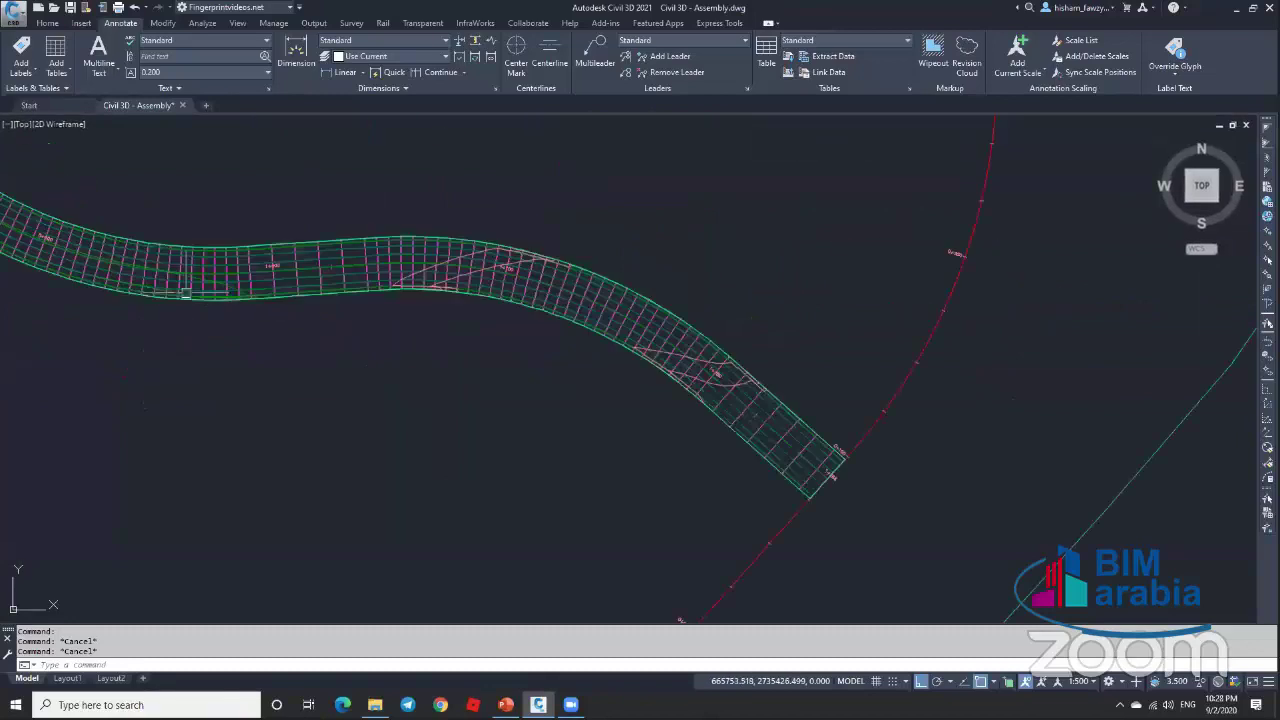
pyautogui.click(374, 288)
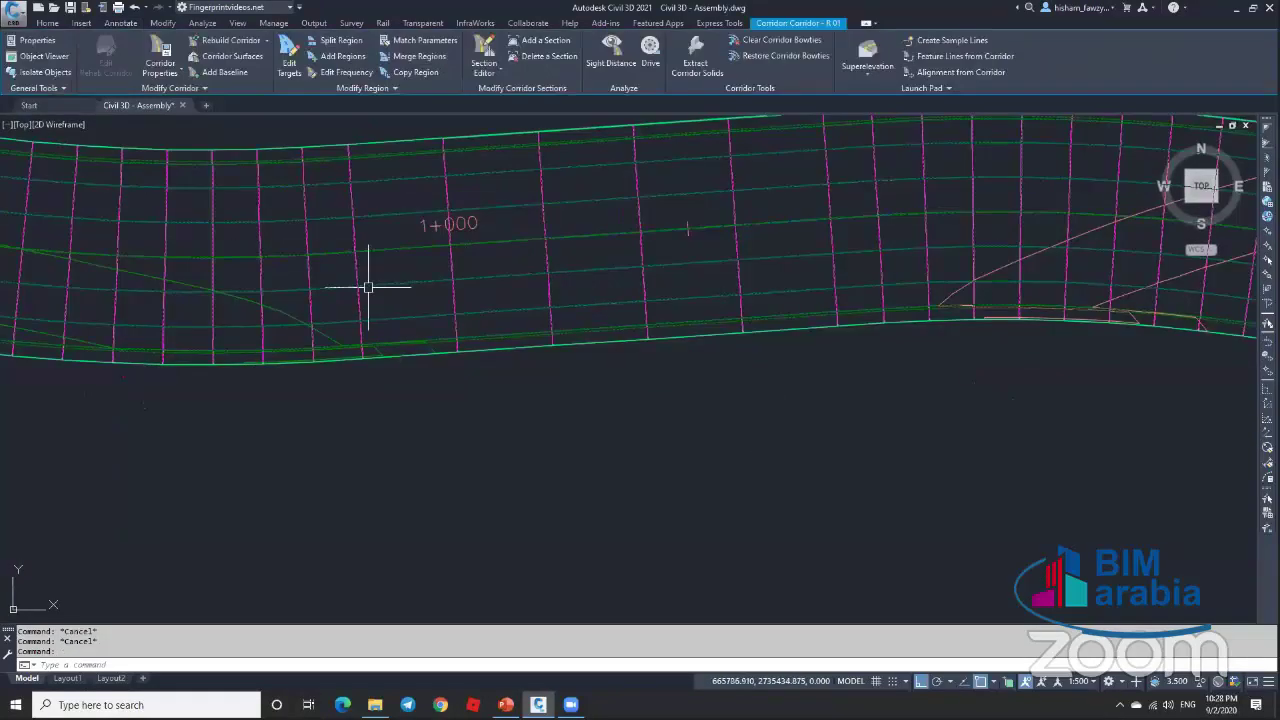
pyautogui.press('Delete')
pyautogui.scroll(-5, 514, 272)
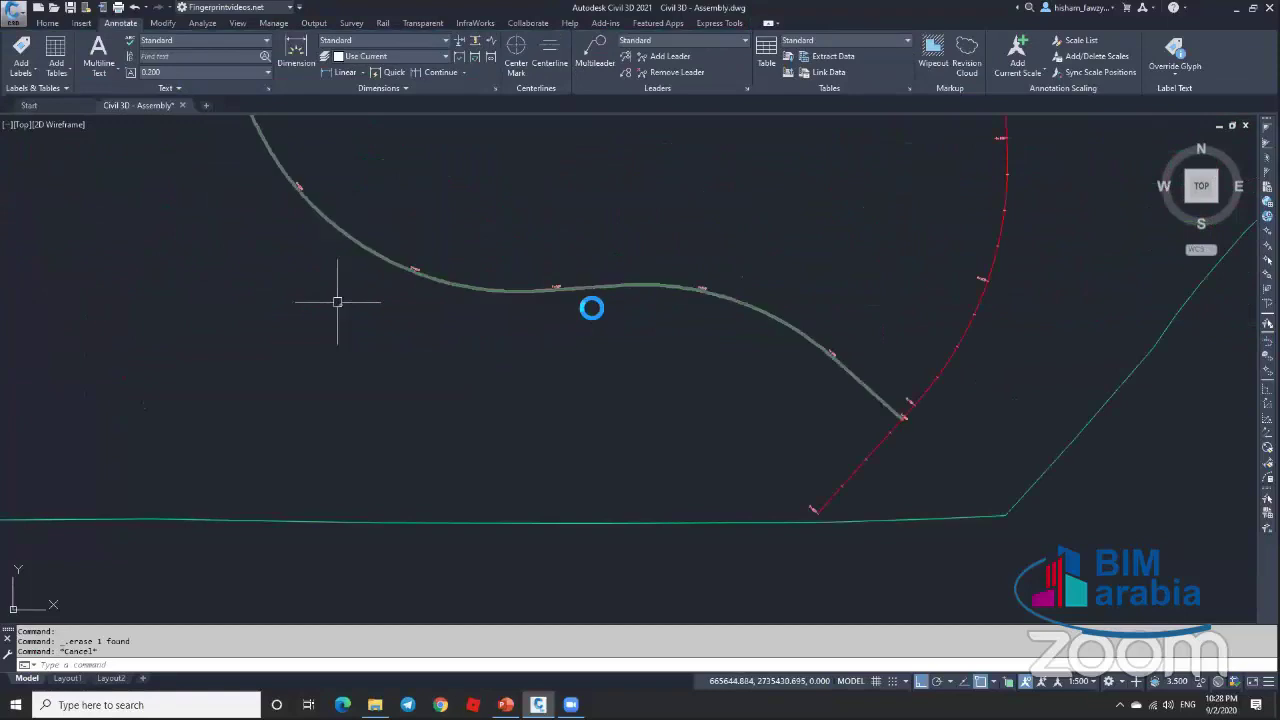
# Step: Review the ROAD 01 alignment's superelevation table in the Tabular Editor, then close it
pyautogui.click(340, 235)
pyautogui.click(400, 68)
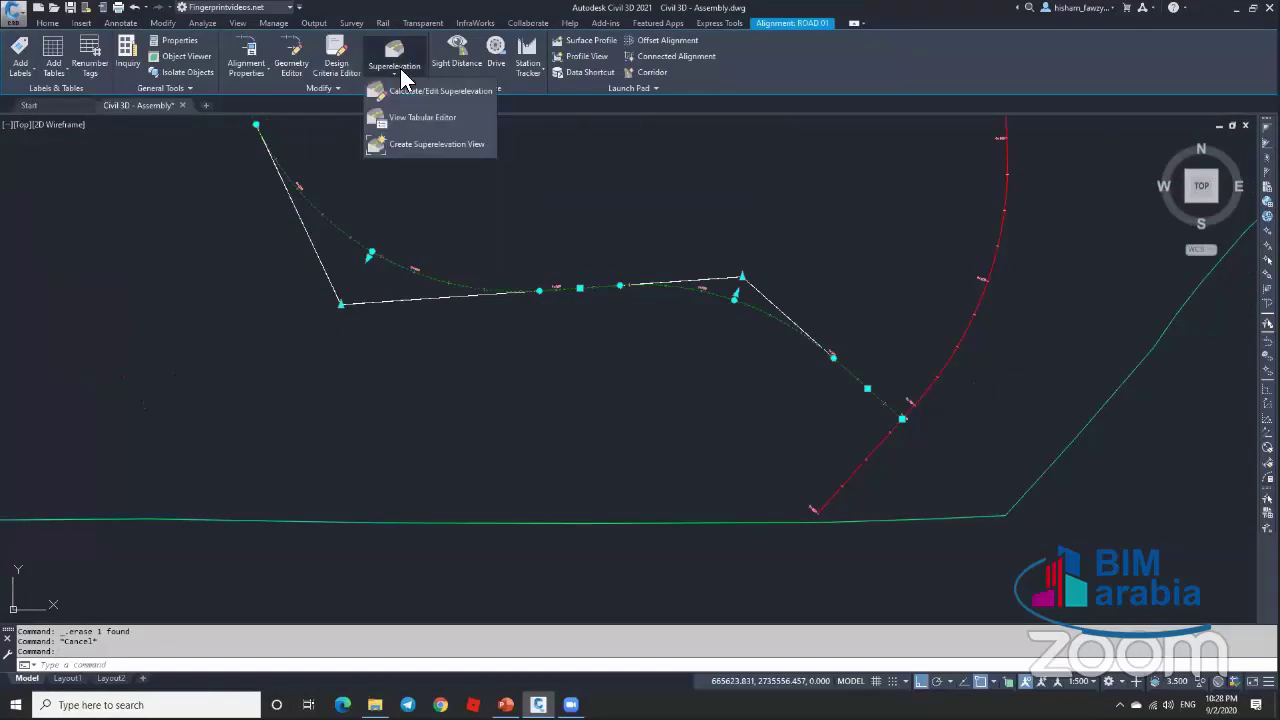
pyautogui.click(420, 116)
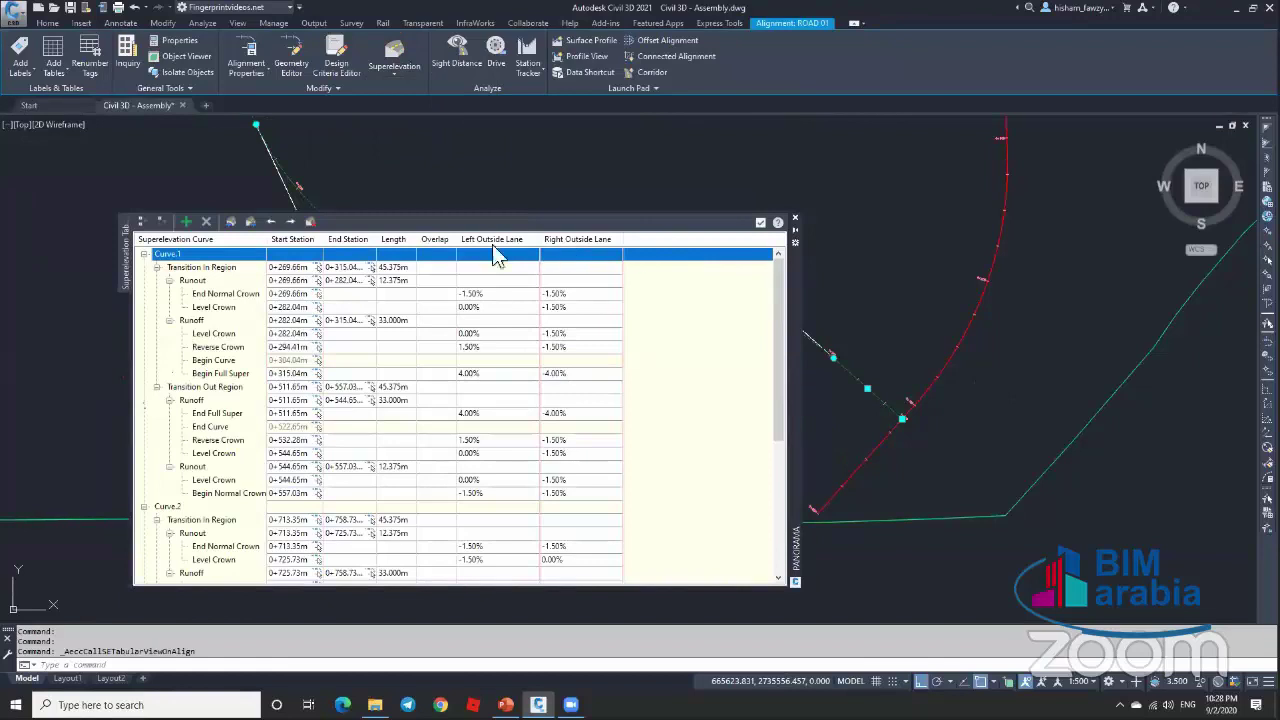
pyautogui.click(760, 224)
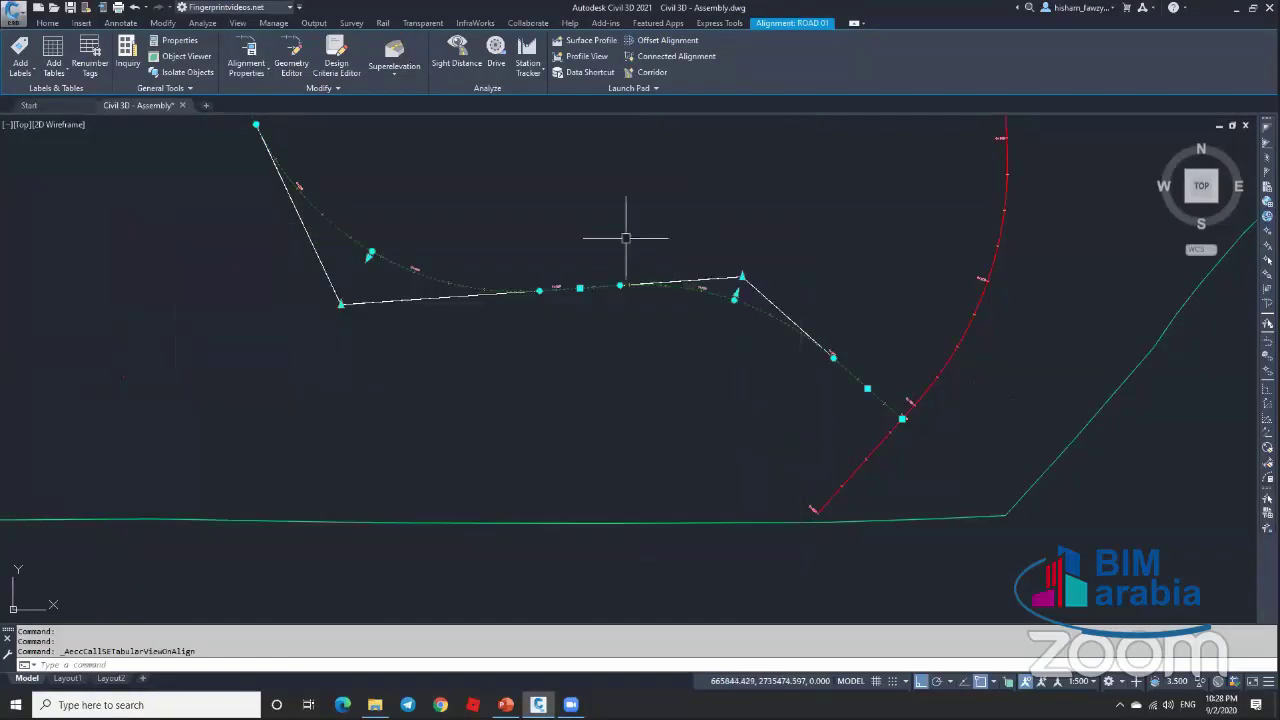
pyautogui.press('Escape')
pyautogui.scroll(-5, 560, 270)
# Step: Window-select subassemblies at the assembly's right end and show their properties
pyautogui.scroll(6, 810, 268)
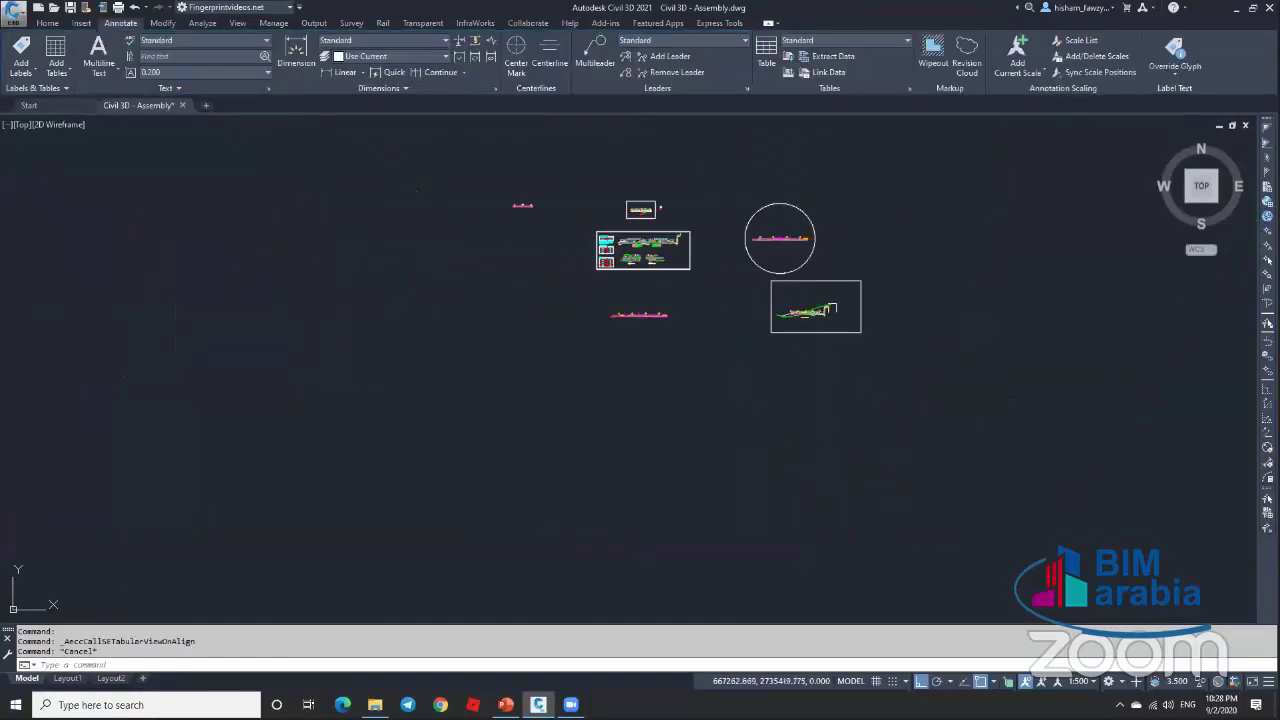
pyautogui.scroll(12, 640, 315)
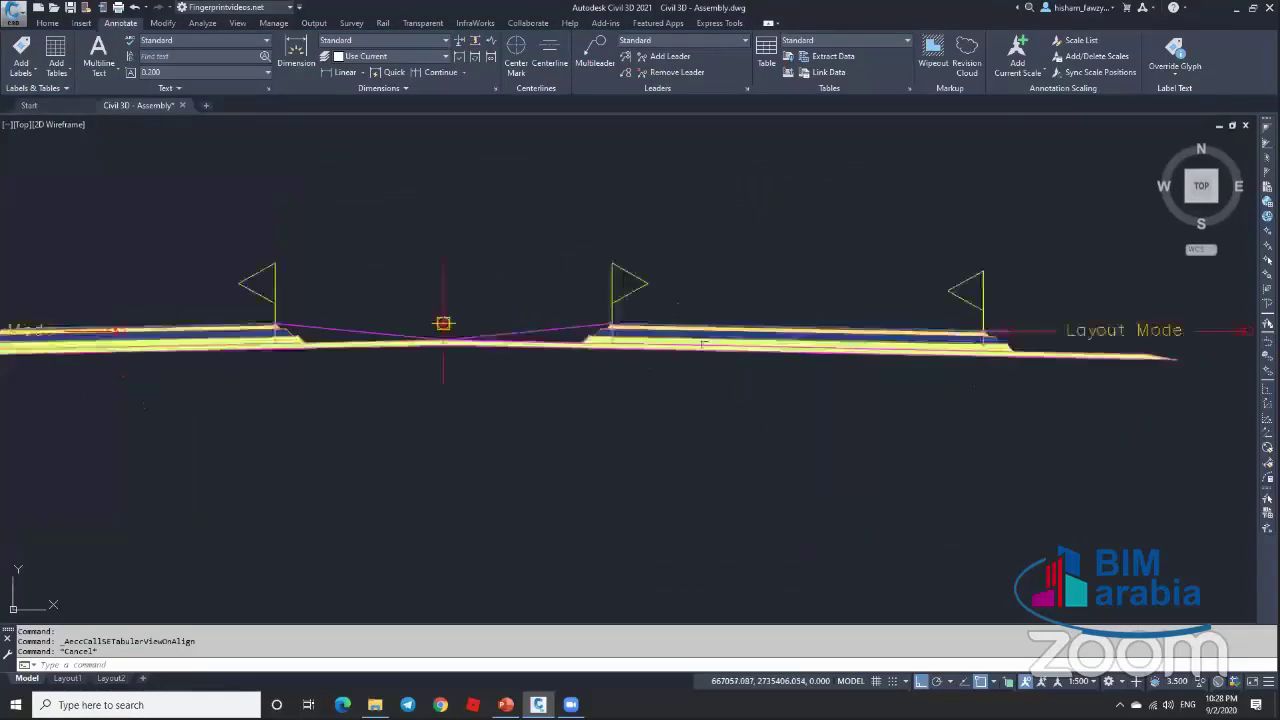
pyautogui.click(489, 277)
pyautogui.click(666, 391)
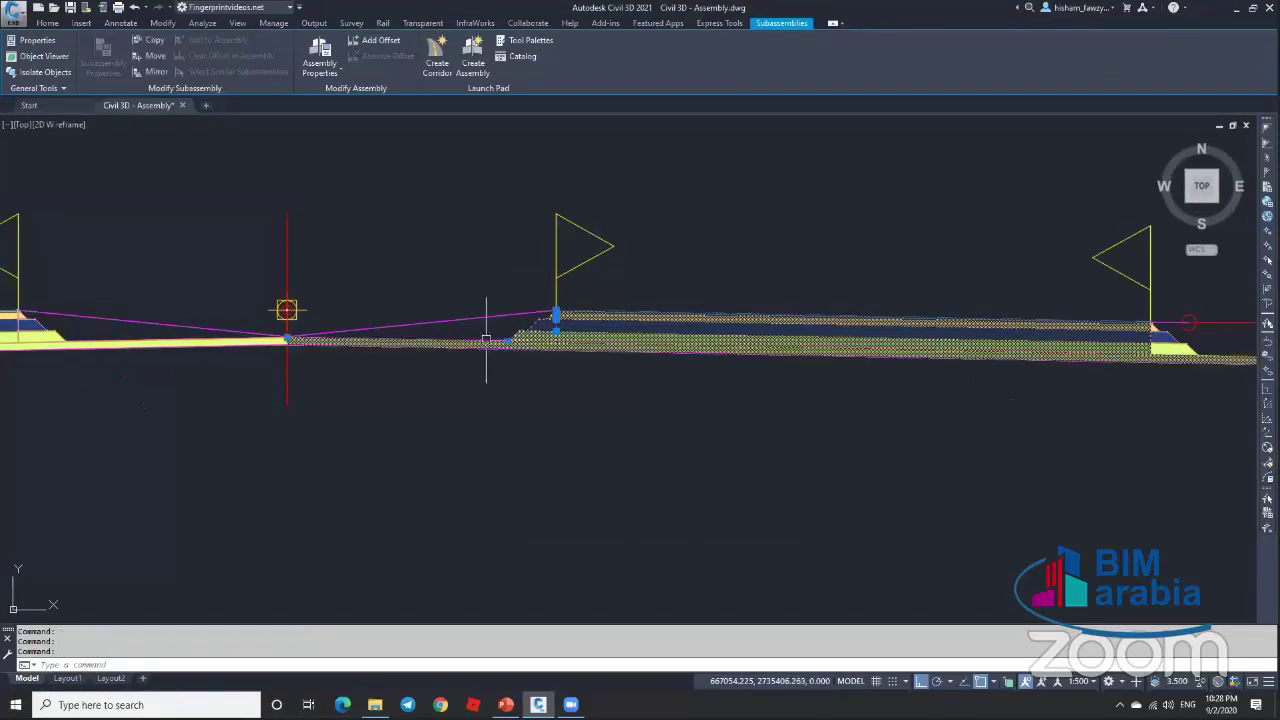
pyautogui.scroll(-2, 485, 345)
pyautogui.scroll(5, 860, 345)
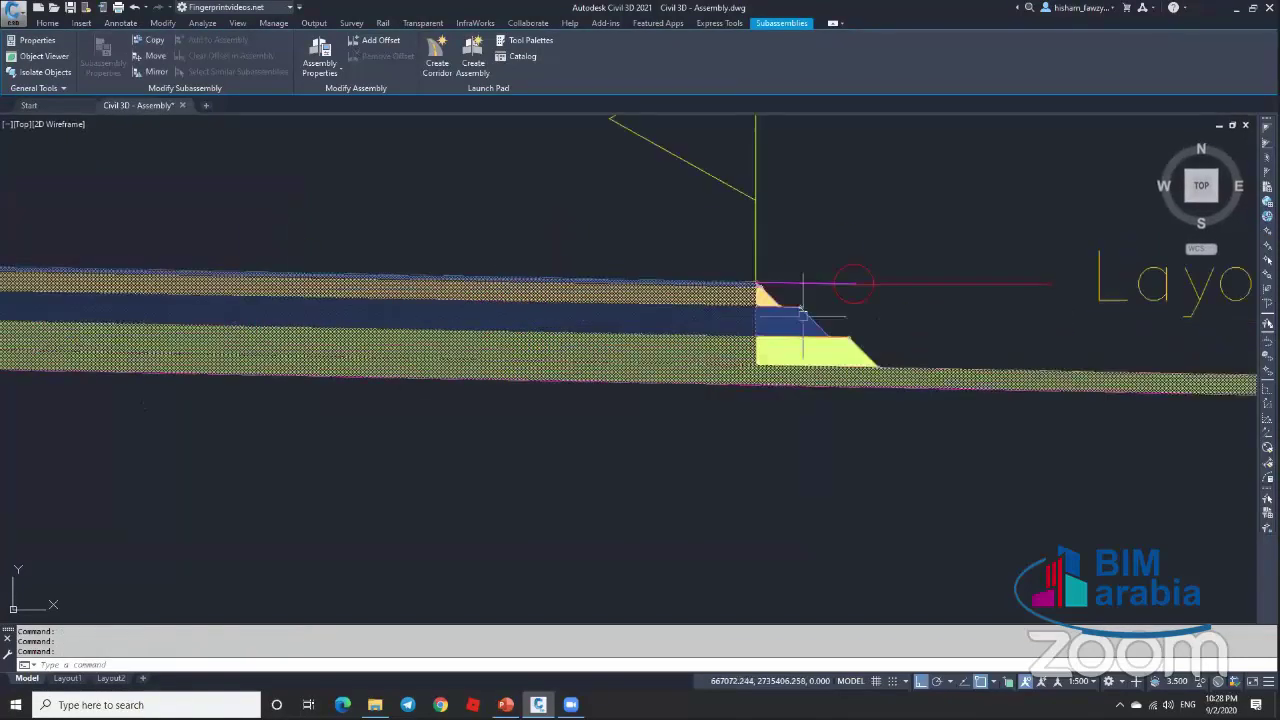
pyautogui.click(706, 258)
pyautogui.click(842, 400)
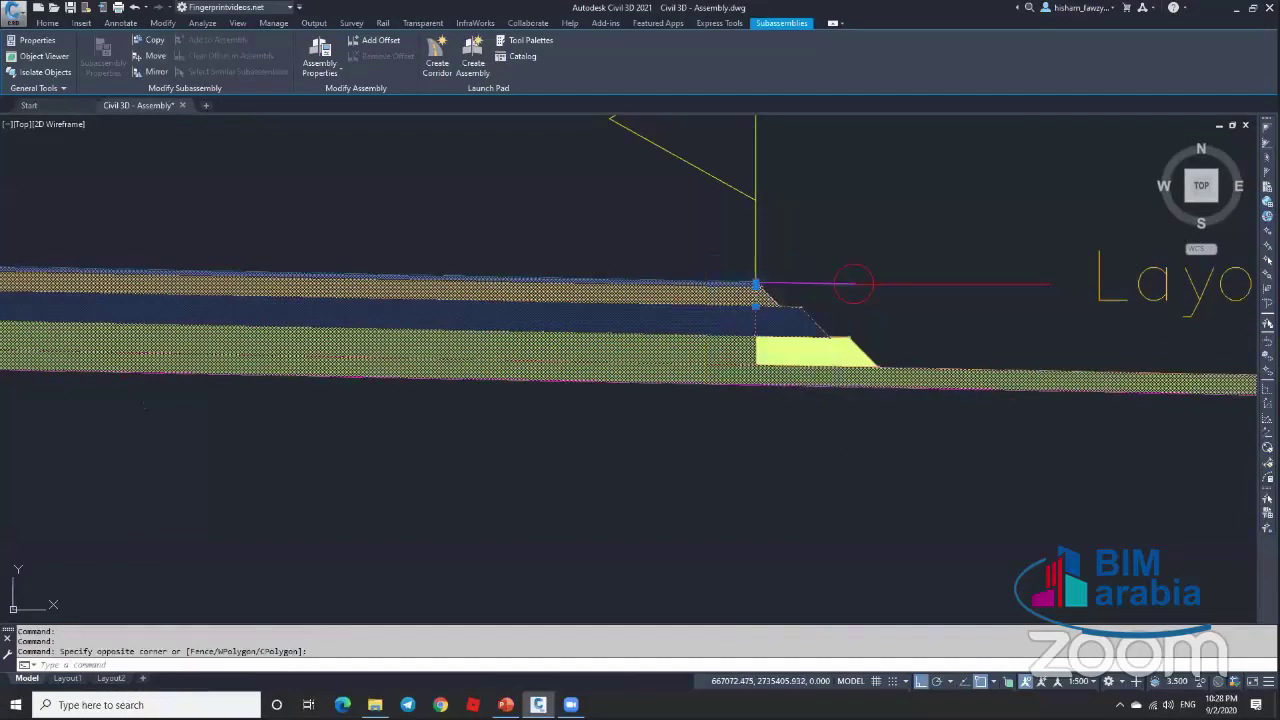
pyautogui.hotkey('ctrl', '1')
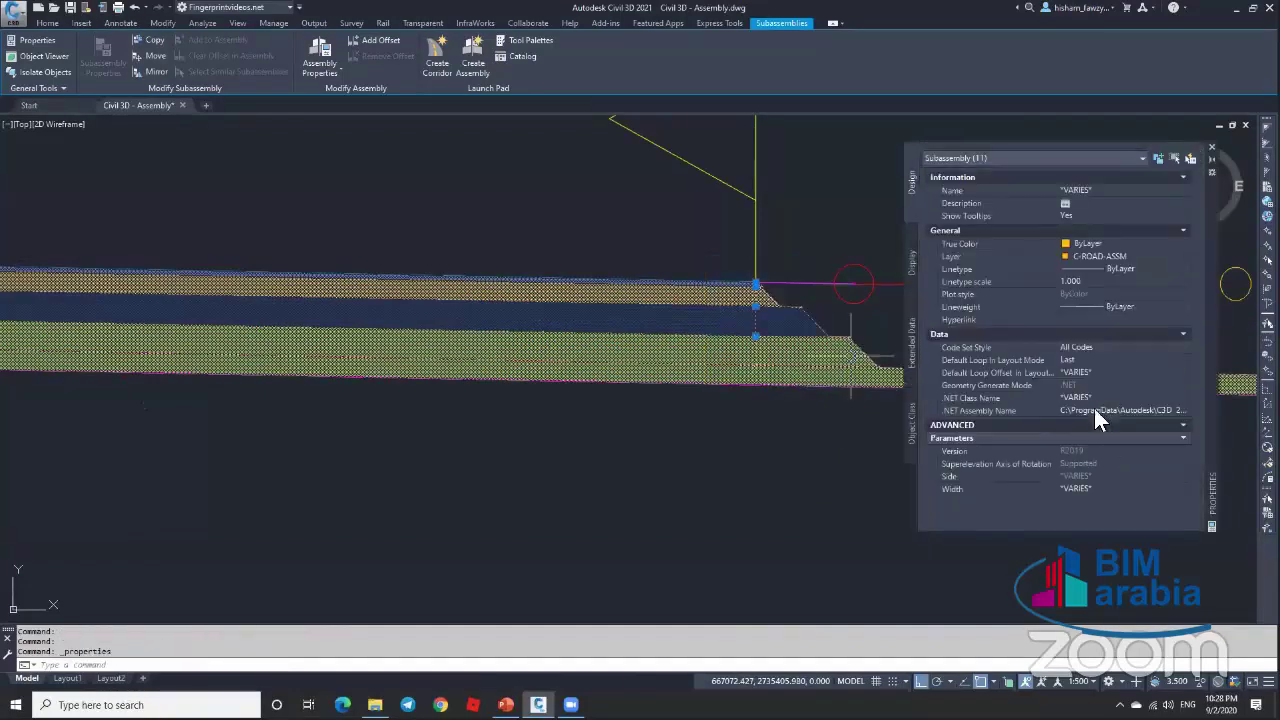
pyautogui.press('Escape')
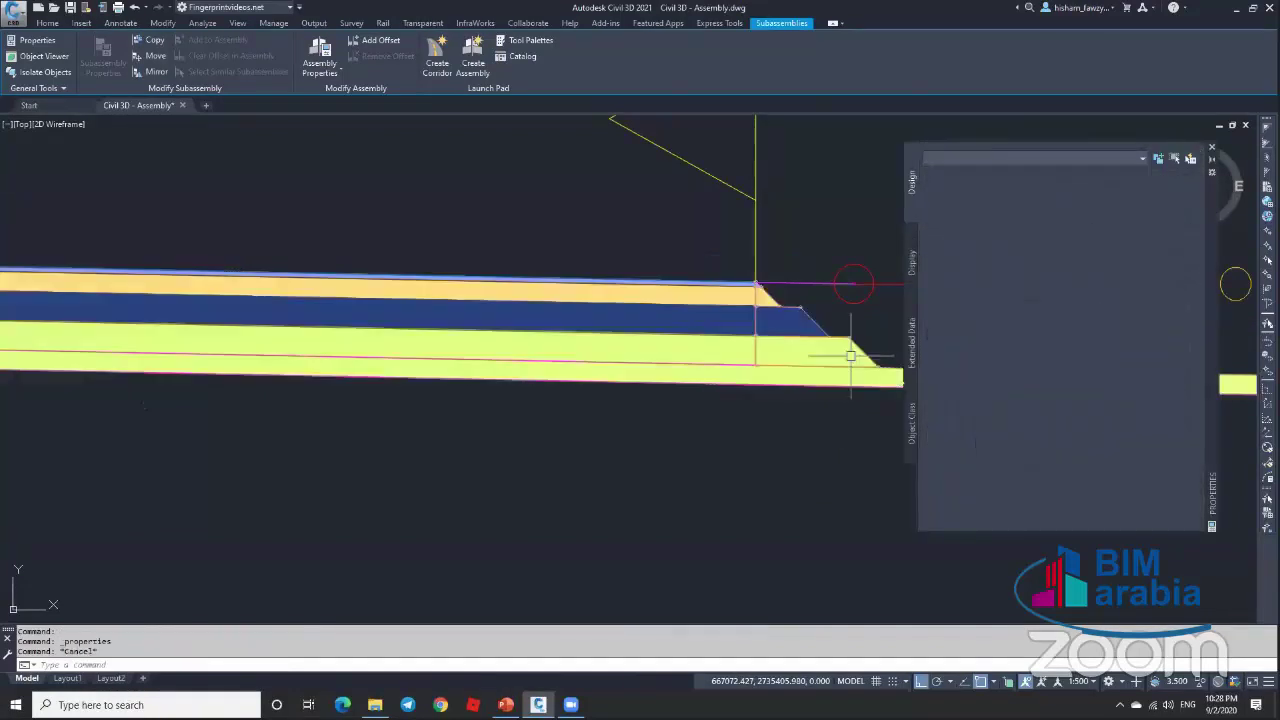
pyautogui.click(621, 246)
pyautogui.click(570, 397)
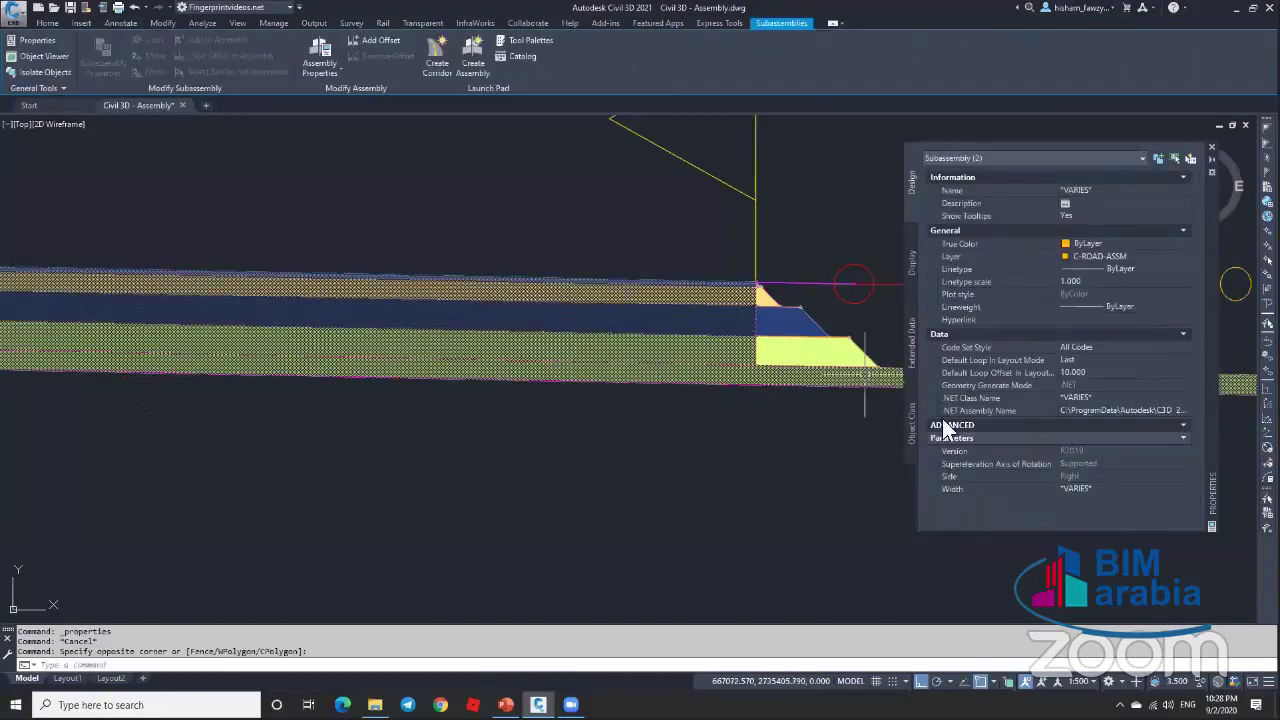
pyautogui.press('Escape')
# Step: Set the right-end lane subassembly's Use Superelevation to Right Lane Outside
pyautogui.click(709, 251)
pyautogui.click(663, 330)
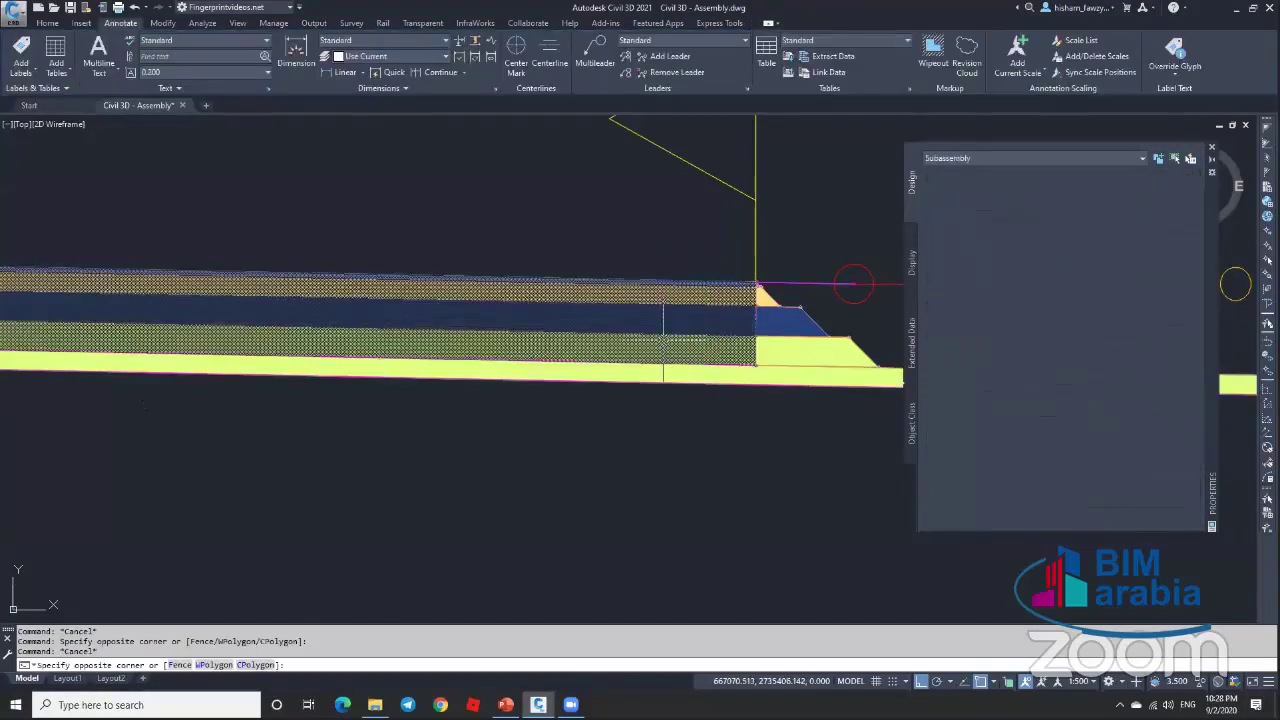
pyautogui.scroll(-5, 1127, 471)
pyautogui.click(1114, 470)
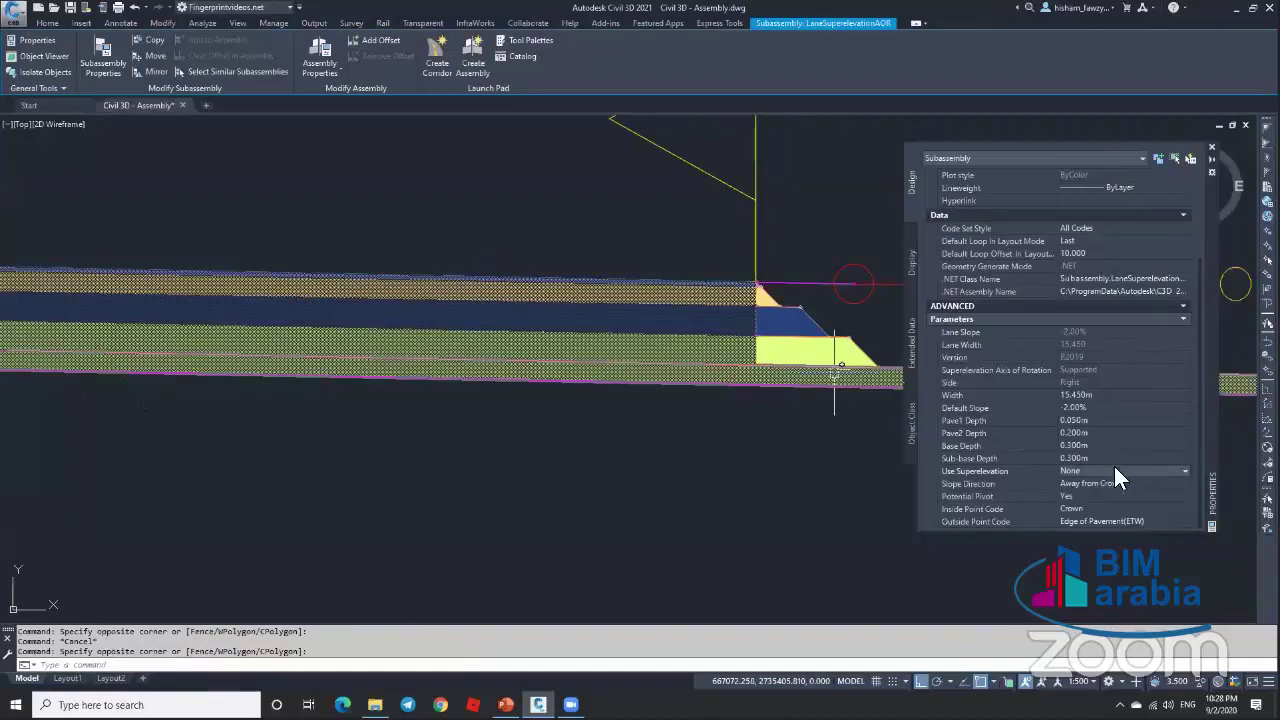
pyautogui.click(1114, 470)
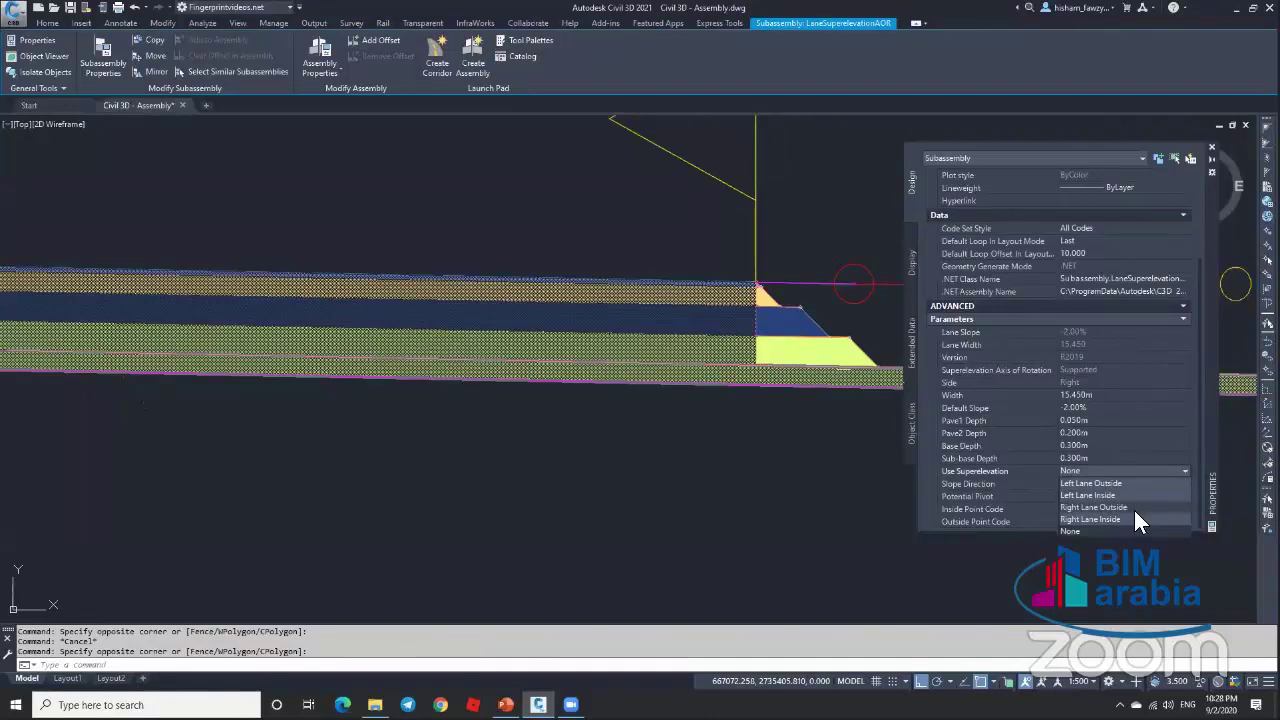
pyautogui.click(1126, 515)
pyautogui.press('Escape')
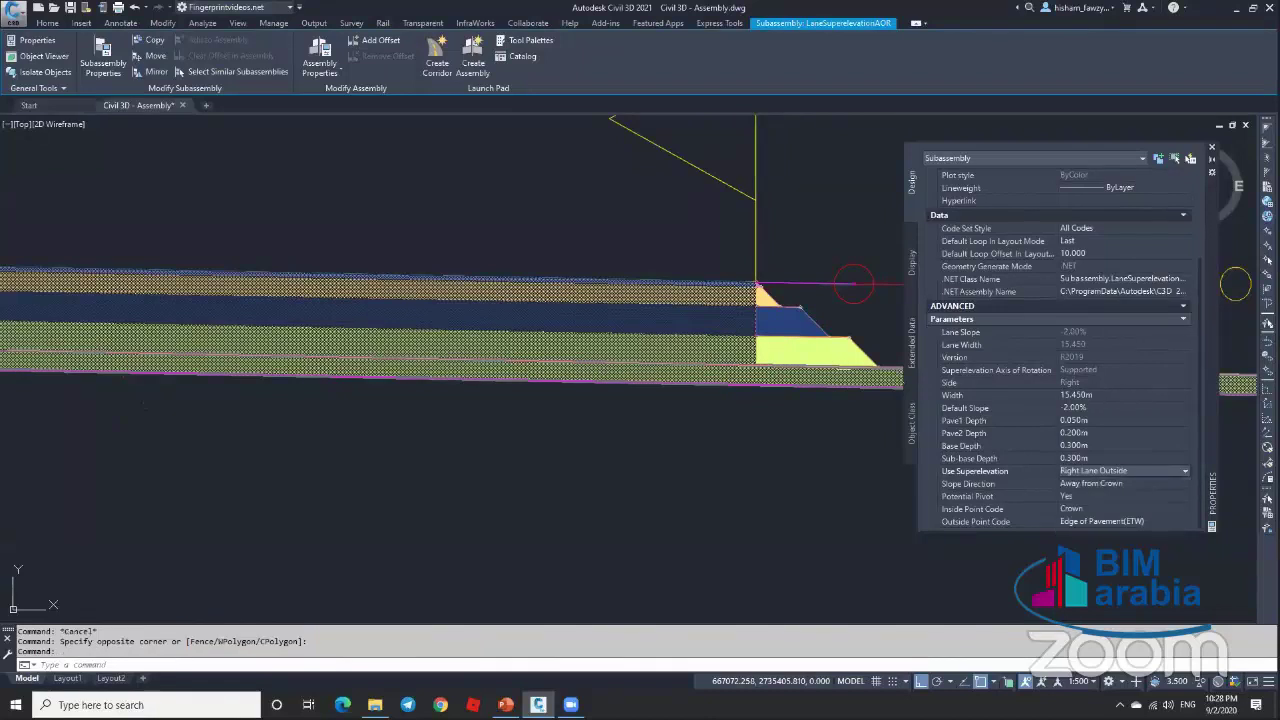
pyautogui.click(755, 281)
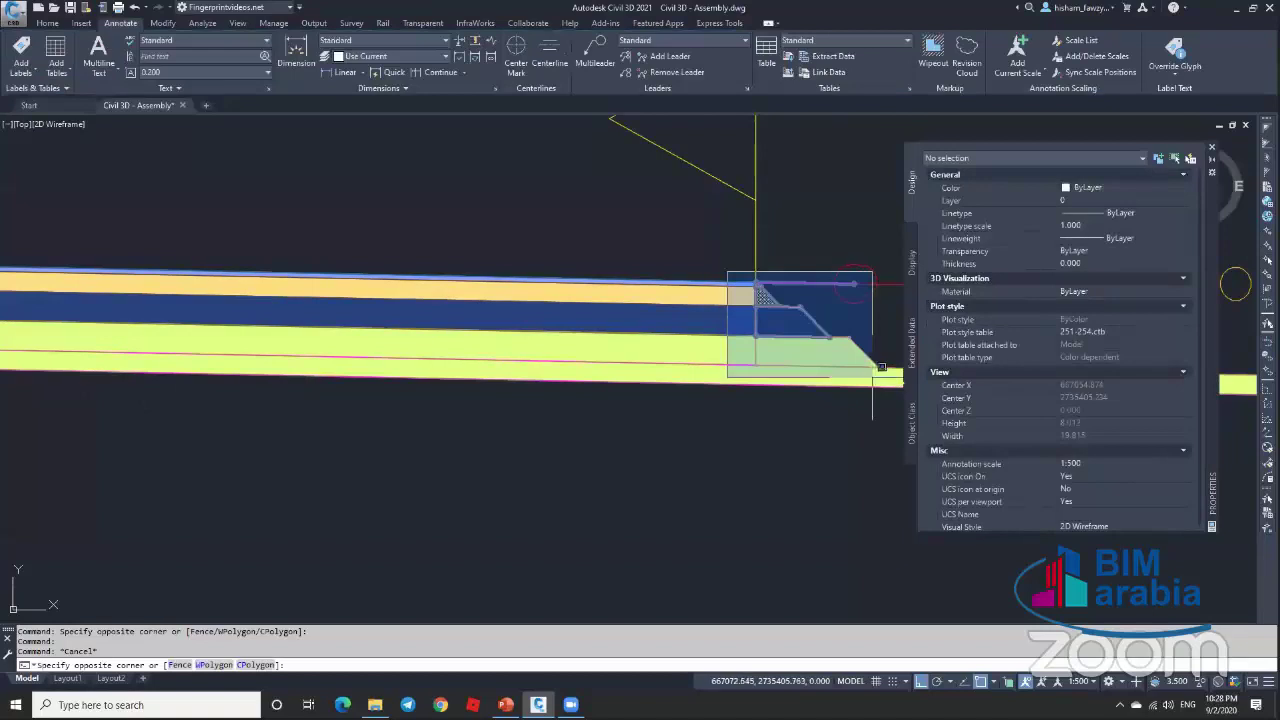
# Step: Set the four right-end subassemblies' Use Superelevation Slope to Right Outside Lane
pyautogui.click(843, 366)
pyautogui.click(840, 379)
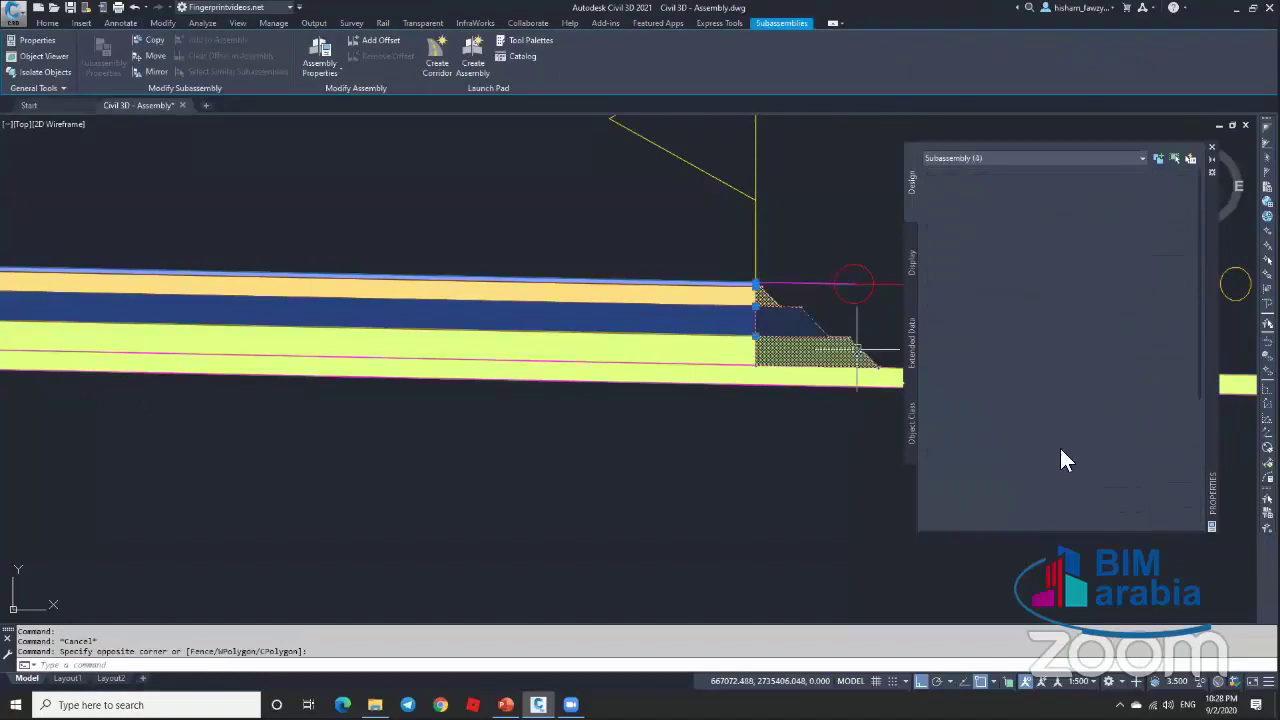
pyautogui.scroll(-10, 1080, 460)
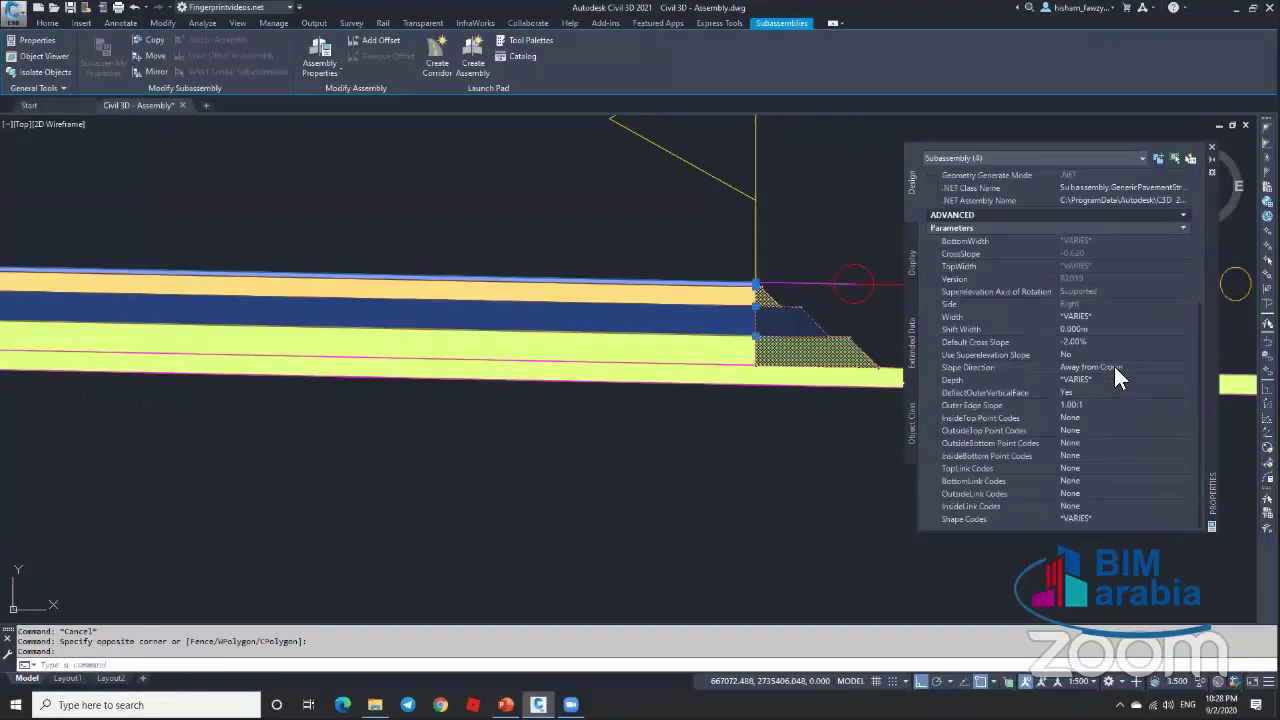
pyautogui.click(1112, 352)
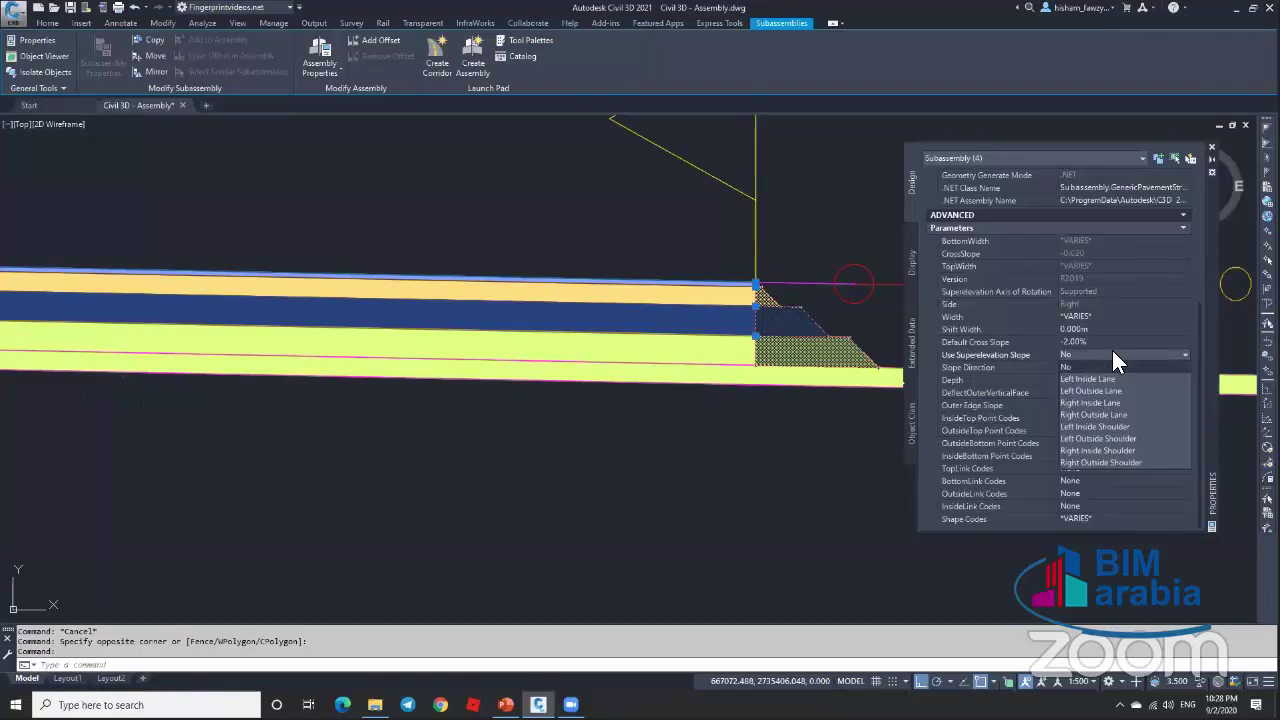
pyautogui.click(1126, 414)
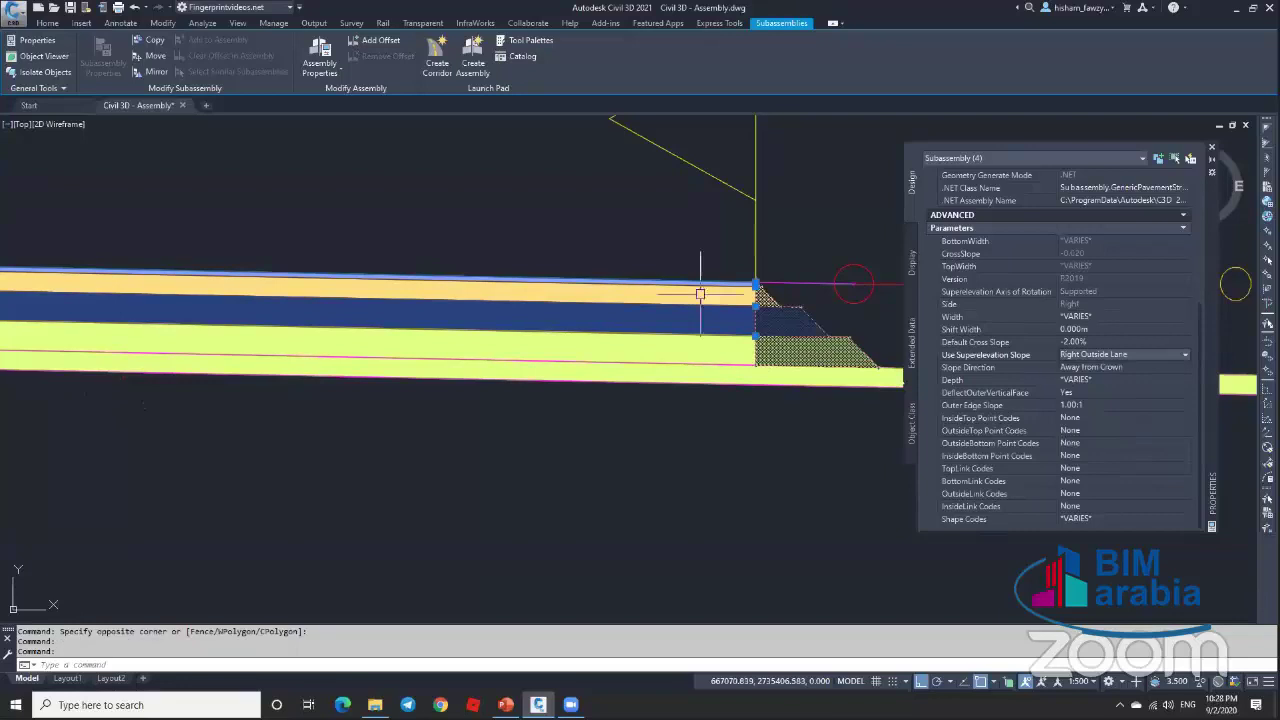
pyautogui.scroll(-5, 700, 294)
pyautogui.press('Escape')
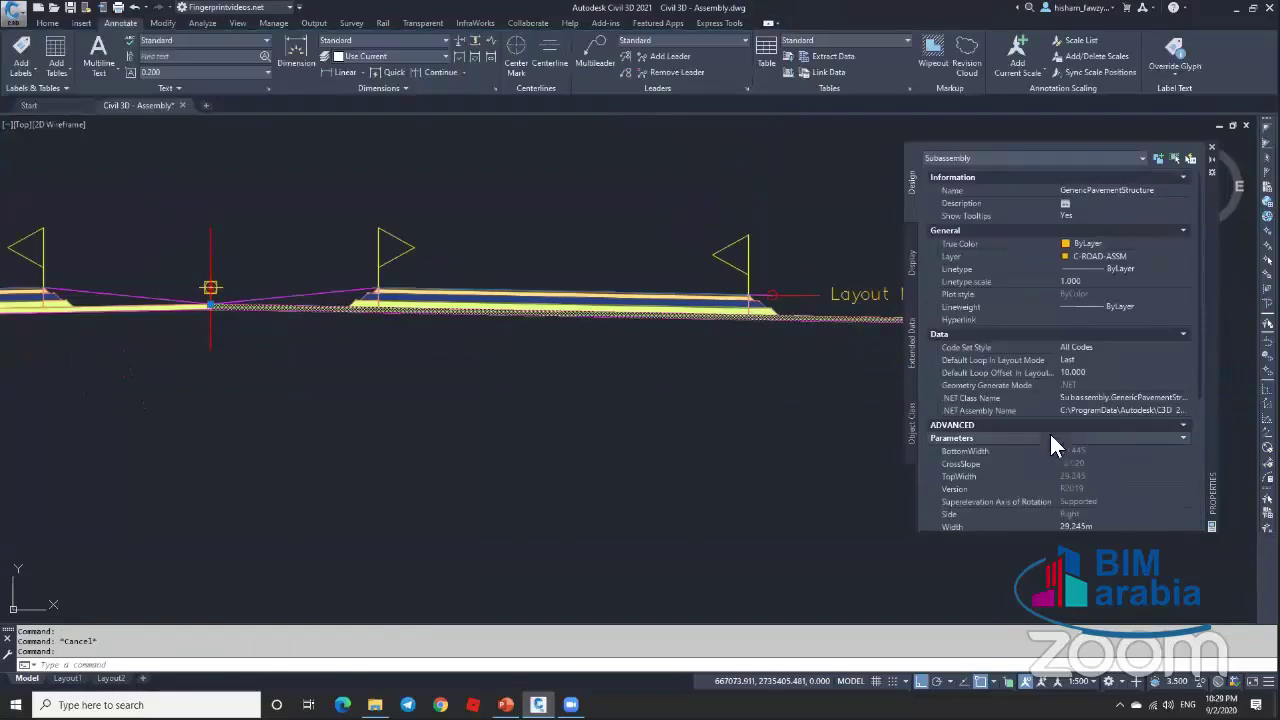
# Step: Make the GenericPavementStructure subassembly follow Right Outside Lane superelevation slope
pyautogui.scroll(-3, 1126, 486)
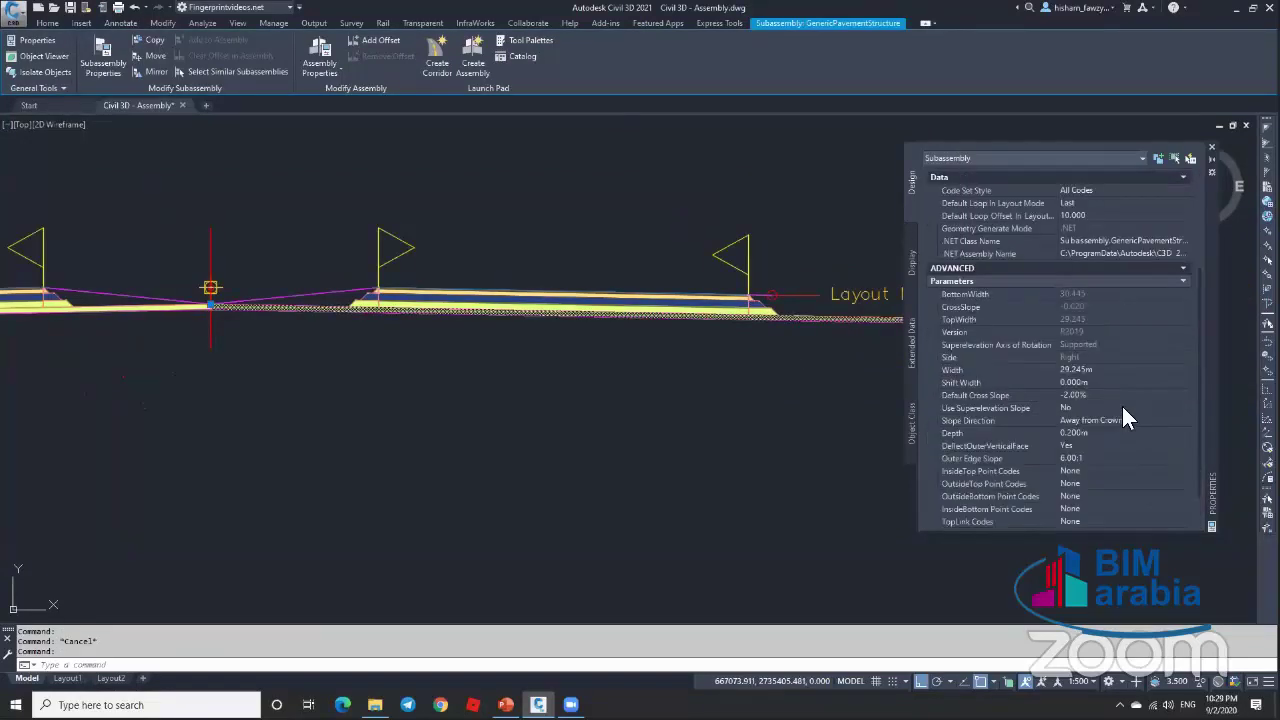
pyautogui.click(1122, 407)
pyautogui.click(1130, 467)
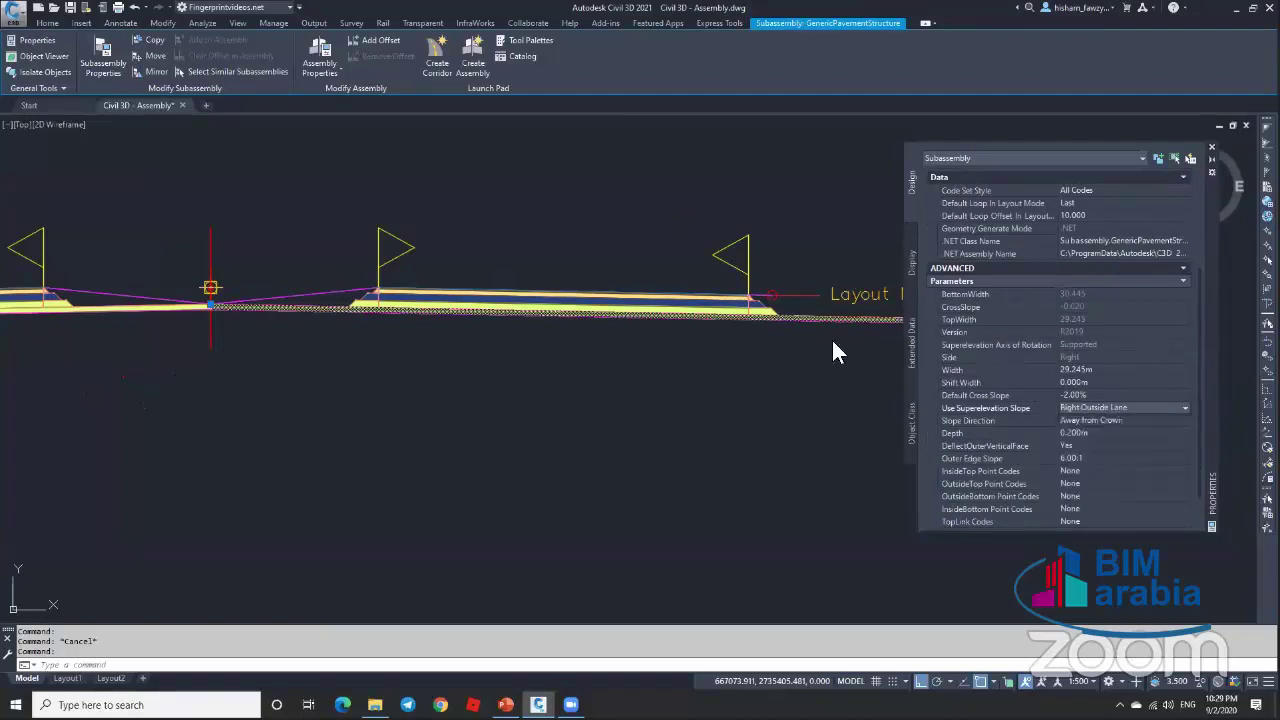
pyautogui.press('Escape')
pyautogui.scroll(2, 283, 316)
pyautogui.scroll(1, 283, 316)
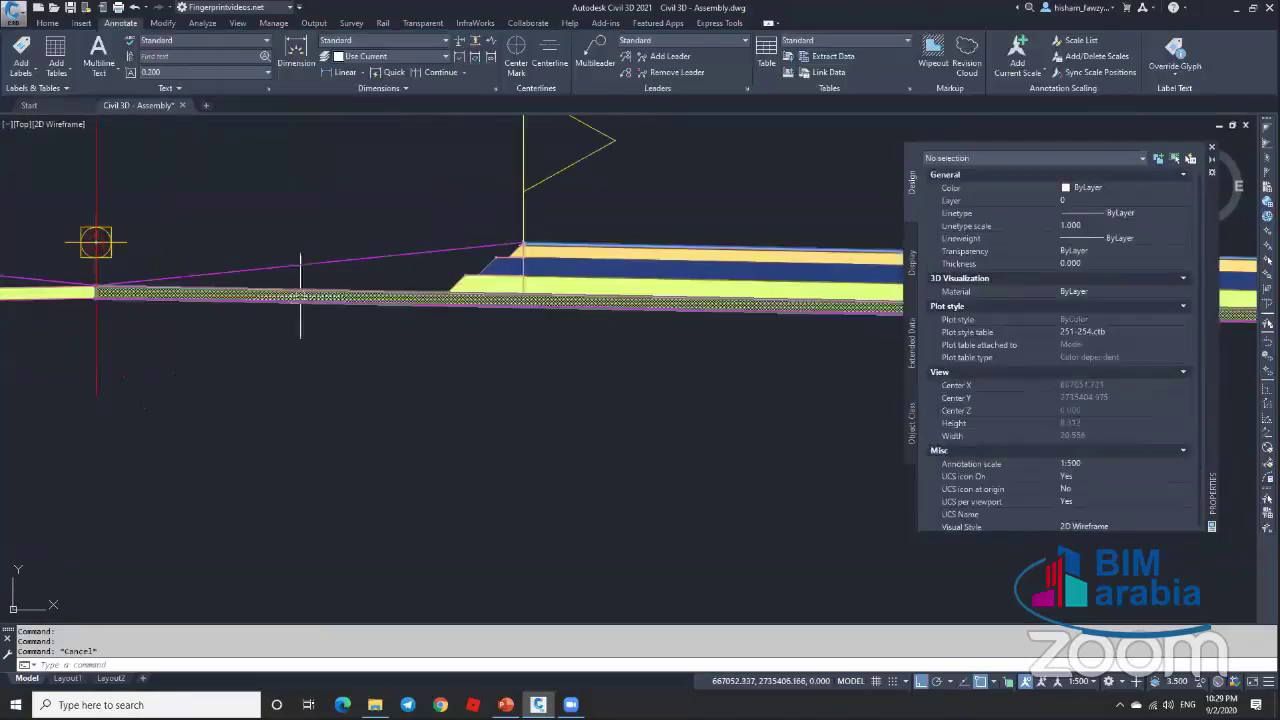
# Step: Set the LinkBottomLayer subassembly's superelevation slope to Right Outside Lane
pyautogui.click(308, 288)
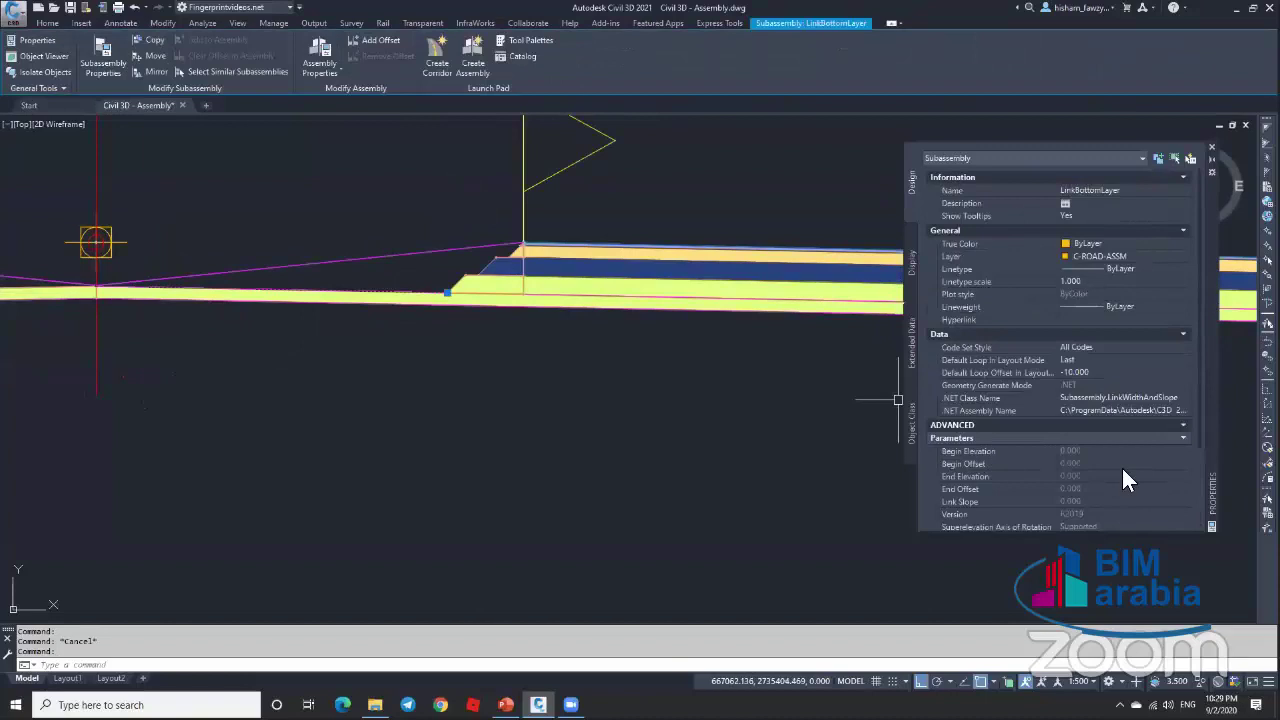
pyautogui.scroll(-3, 1124, 480)
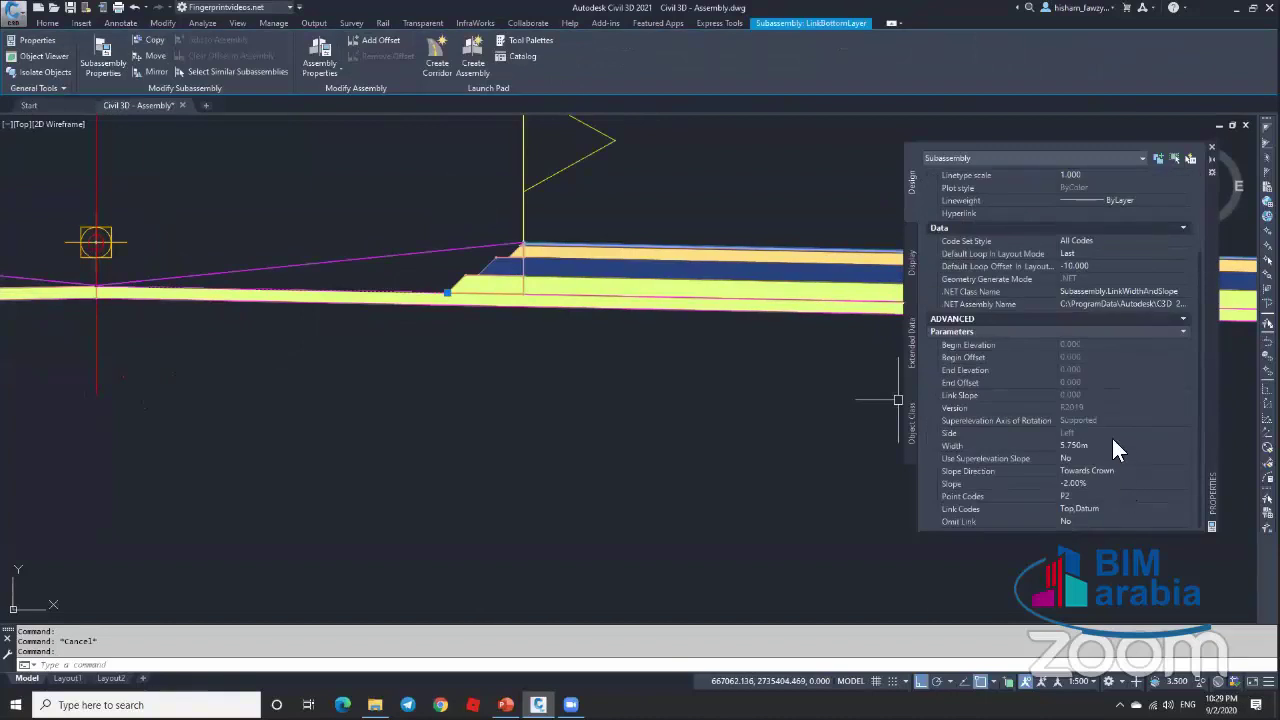
pyautogui.click(1134, 458)
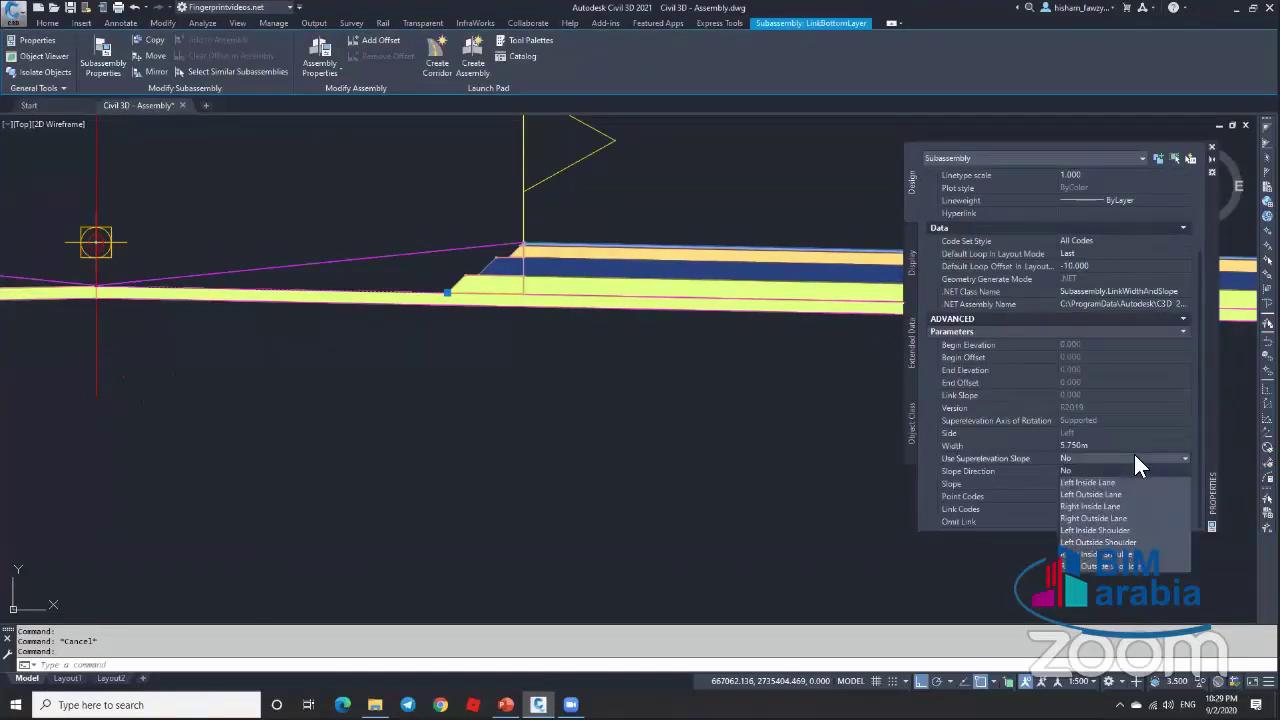
pyautogui.click(1128, 516)
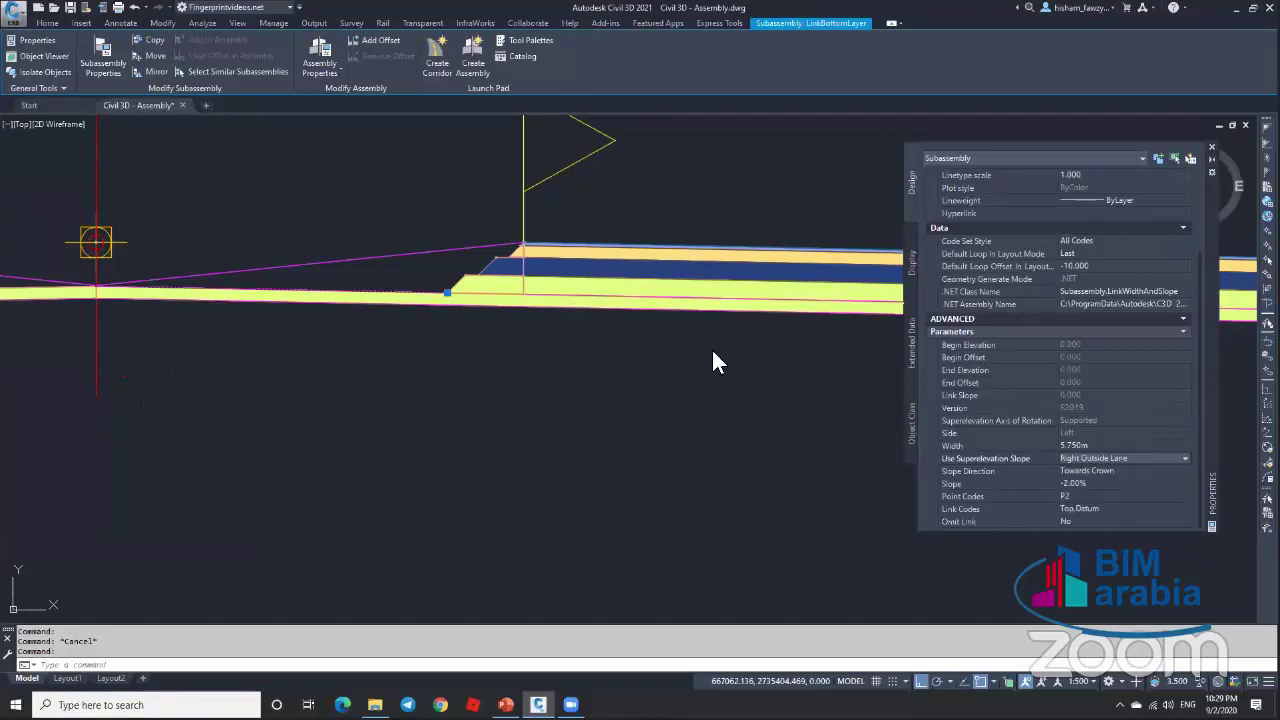
pyautogui.scroll(-5, 474, 302)
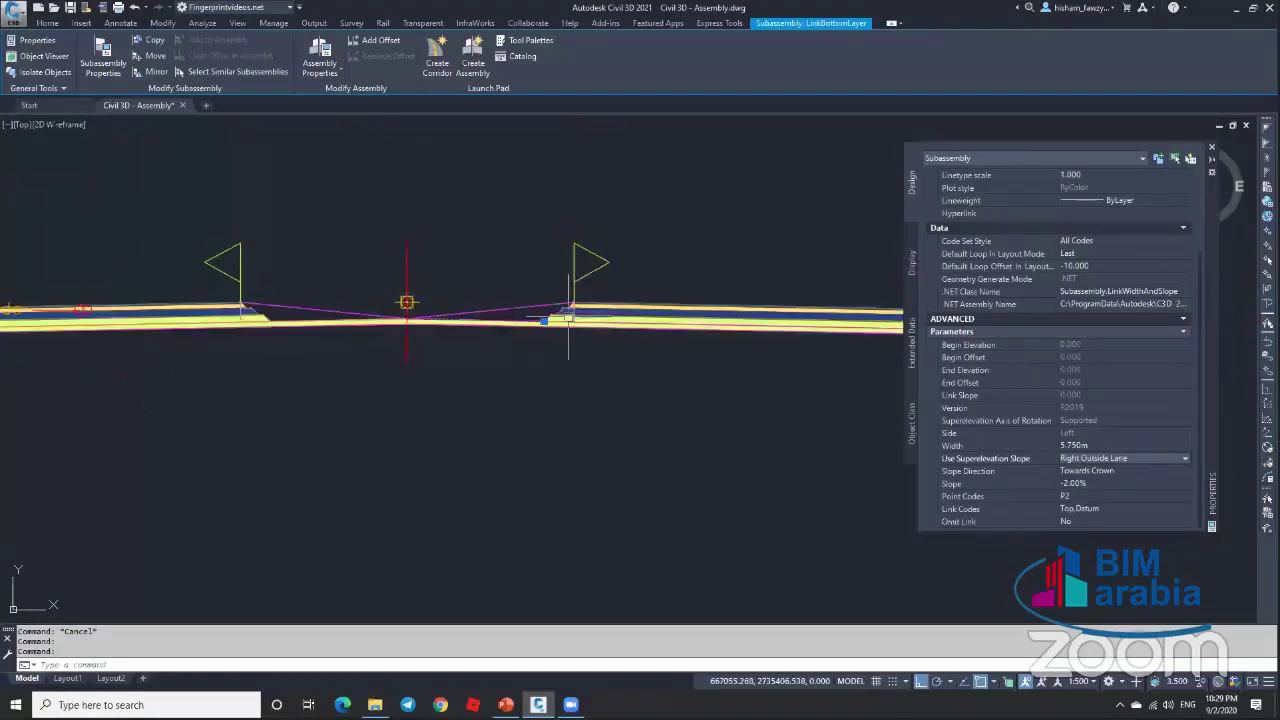
pyautogui.scroll(5, 529, 290)
pyautogui.press('Escape')
# Step: Set the left-side subassemblies to Right Outside Lane slope and close Properties
pyautogui.click(486, 257)
pyautogui.click(594, 351)
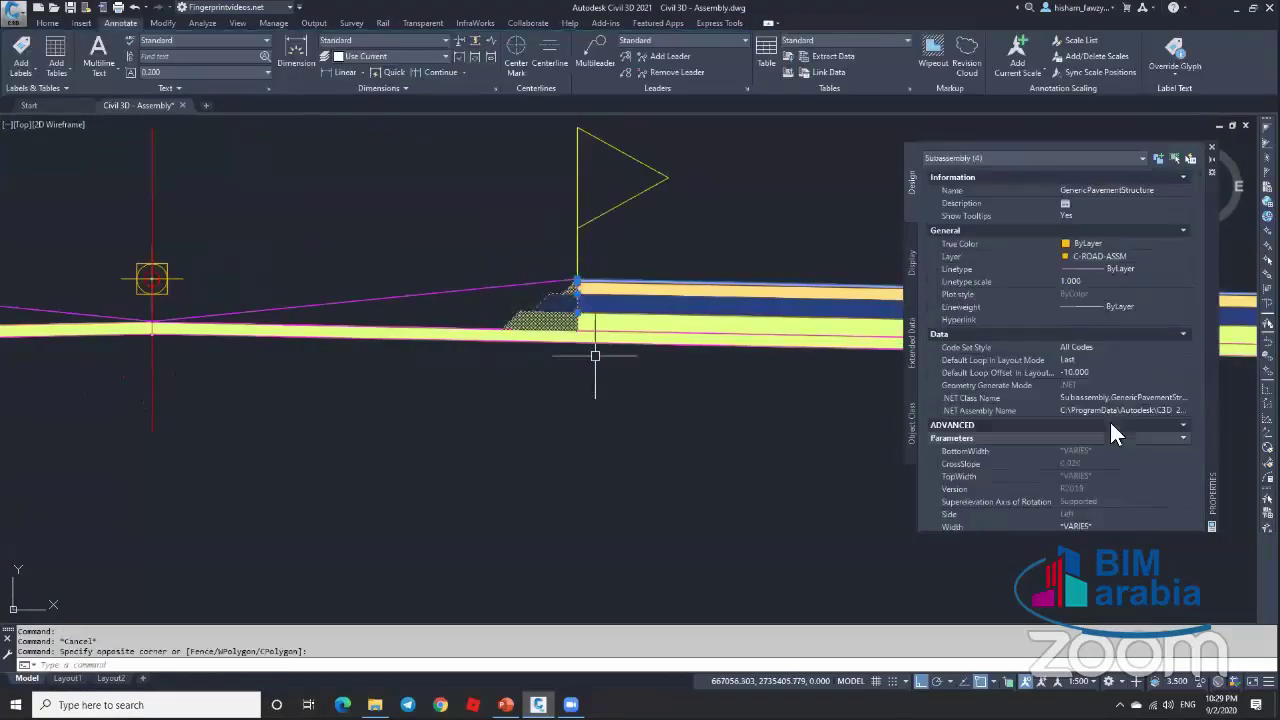
pyautogui.scroll(-5, 1108, 472)
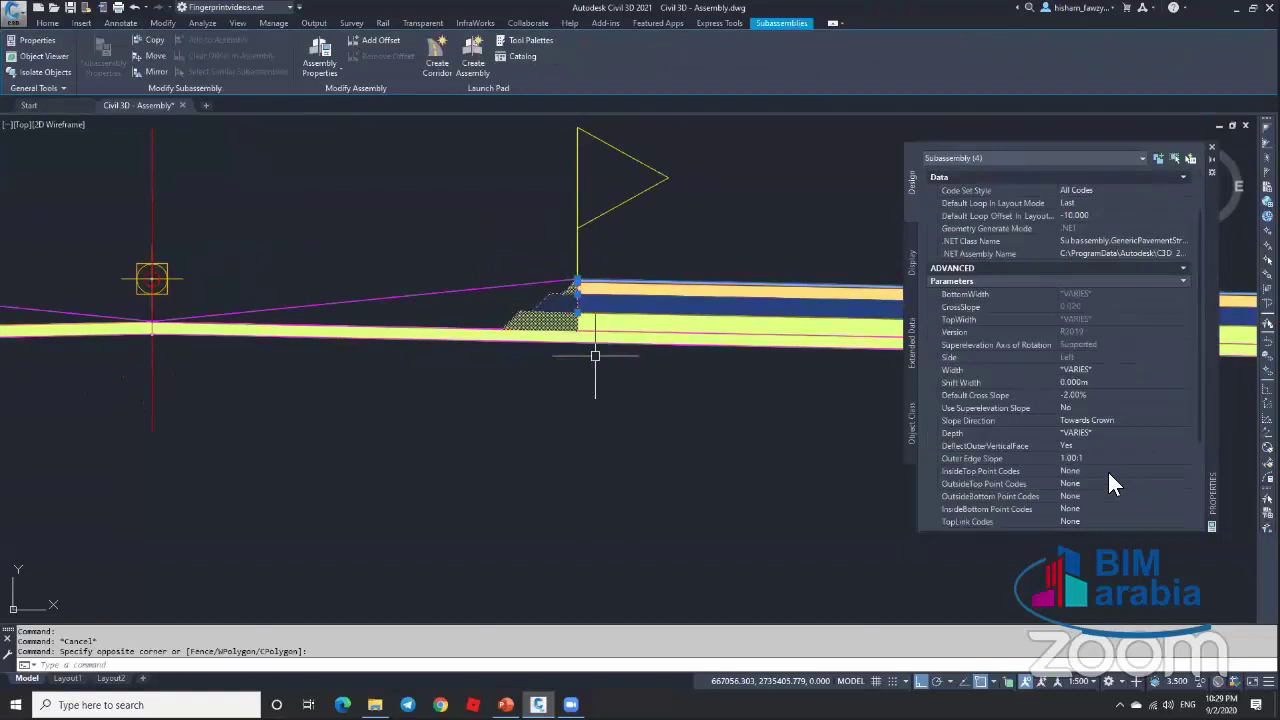
pyautogui.click(1118, 404)
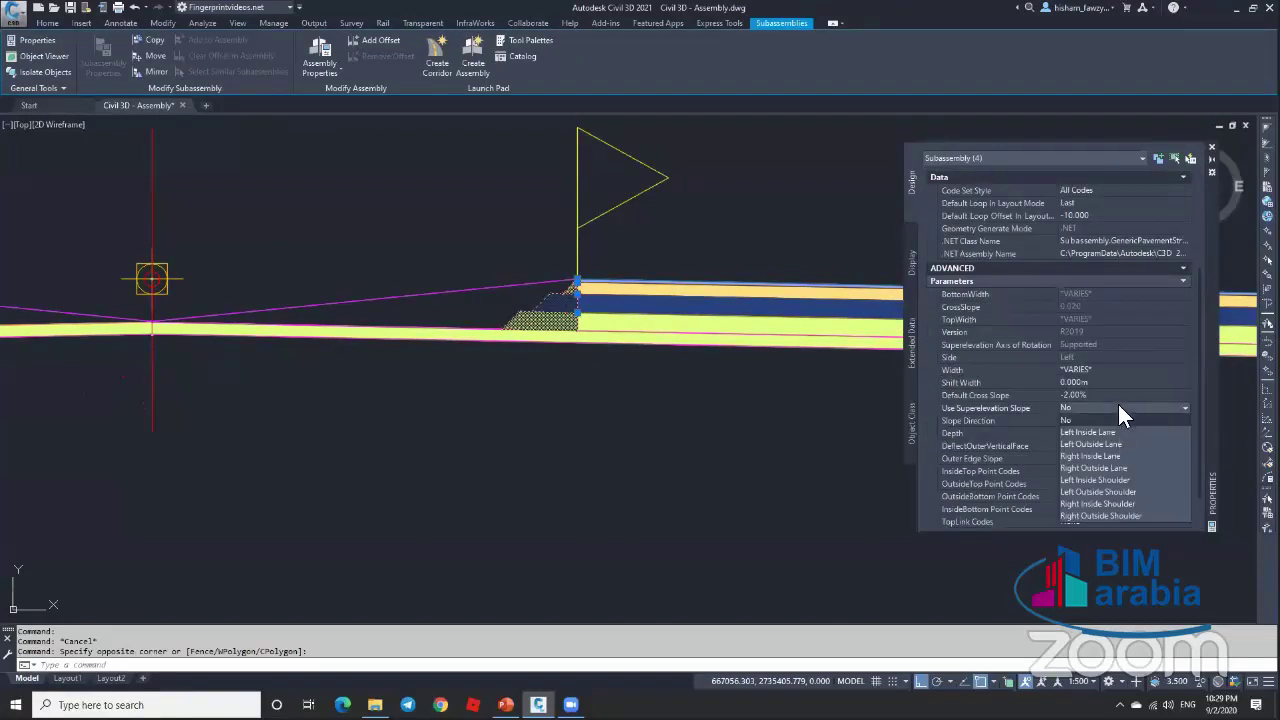
pyautogui.click(1118, 468)
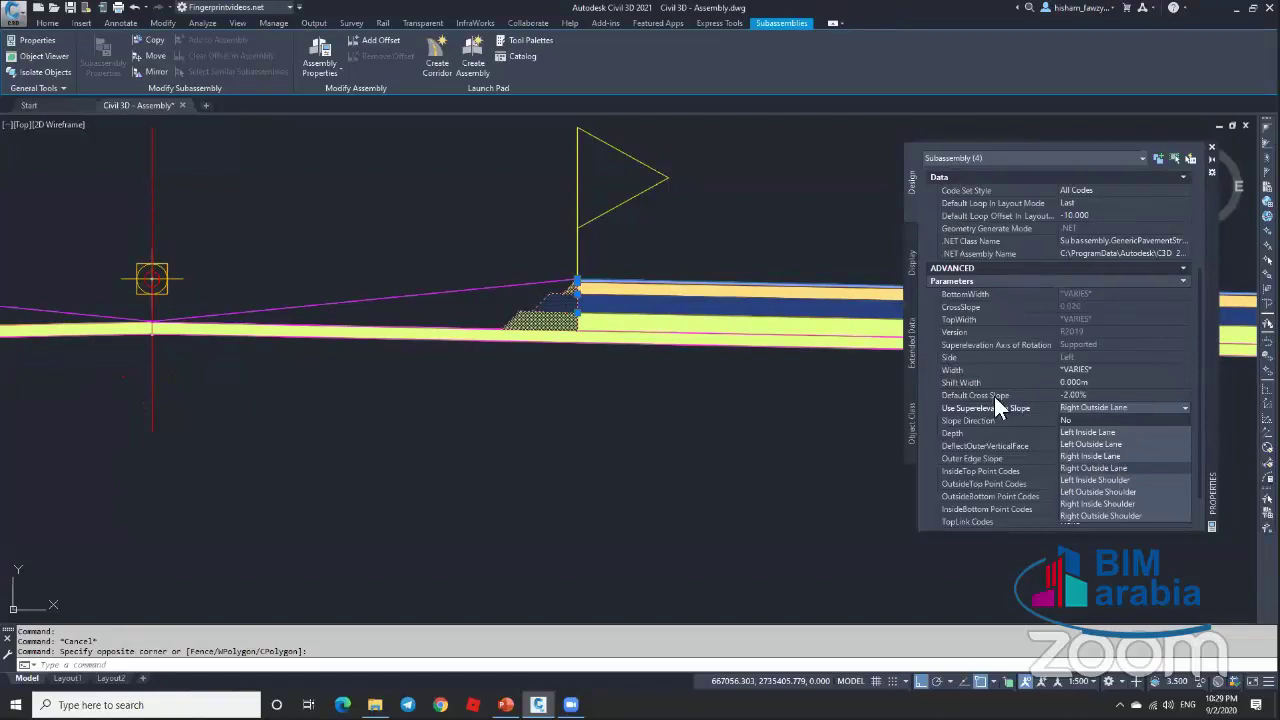
pyautogui.click(1211, 151)
pyautogui.scroll(-5, 857, 229)
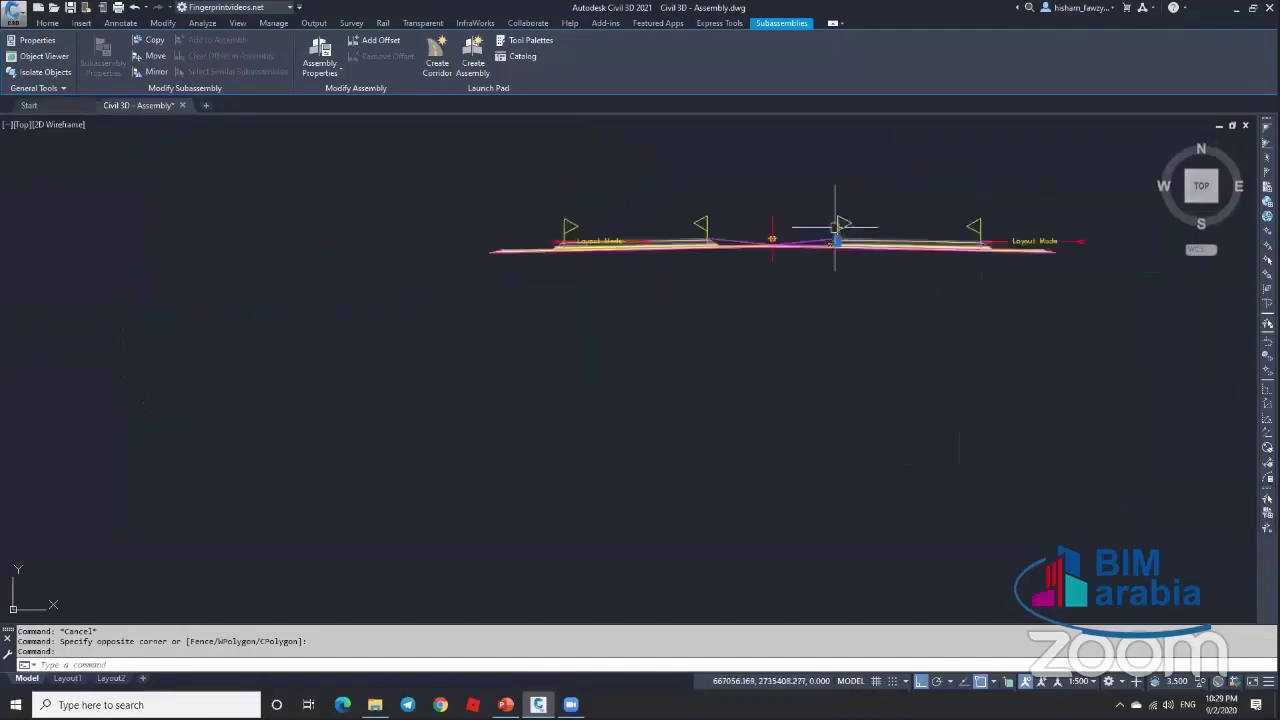
pyautogui.scroll(-4, 835, 229)
pyautogui.press('Escape')
pyautogui.scroll(4, 860, 229)
pyautogui.scroll(-2, 703, 230)
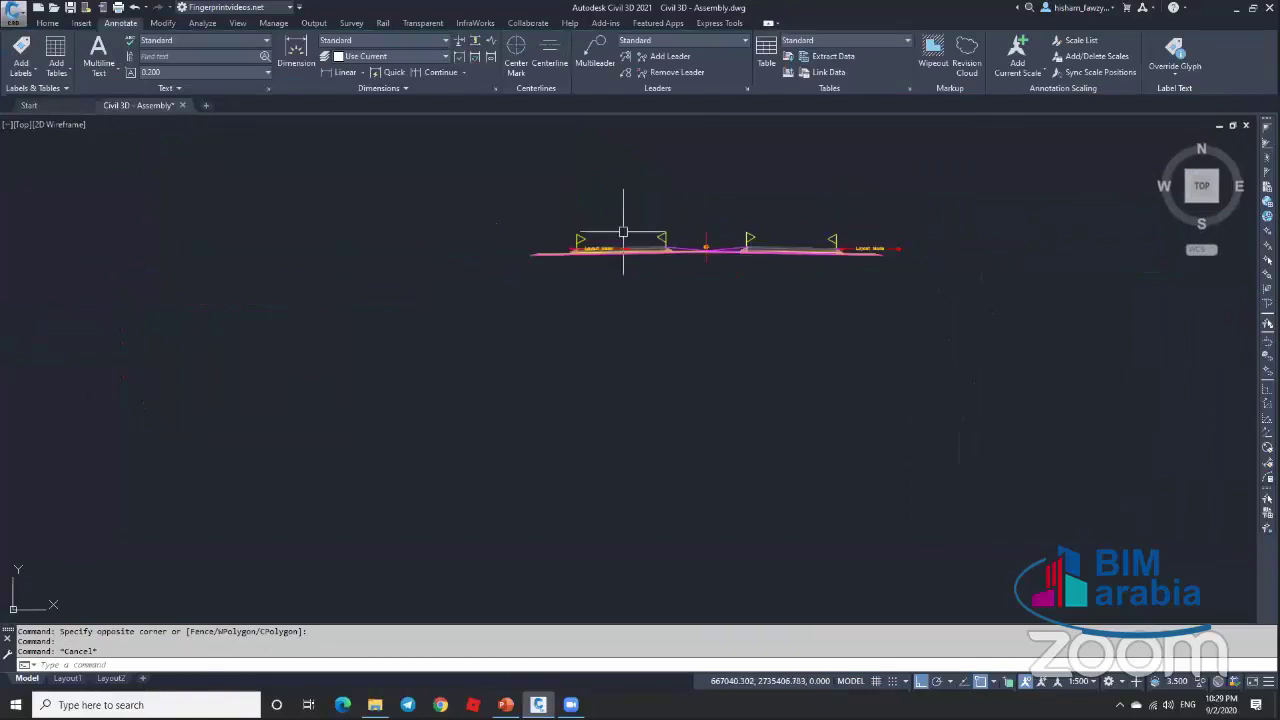
pyautogui.scroll(-5, 686, 230)
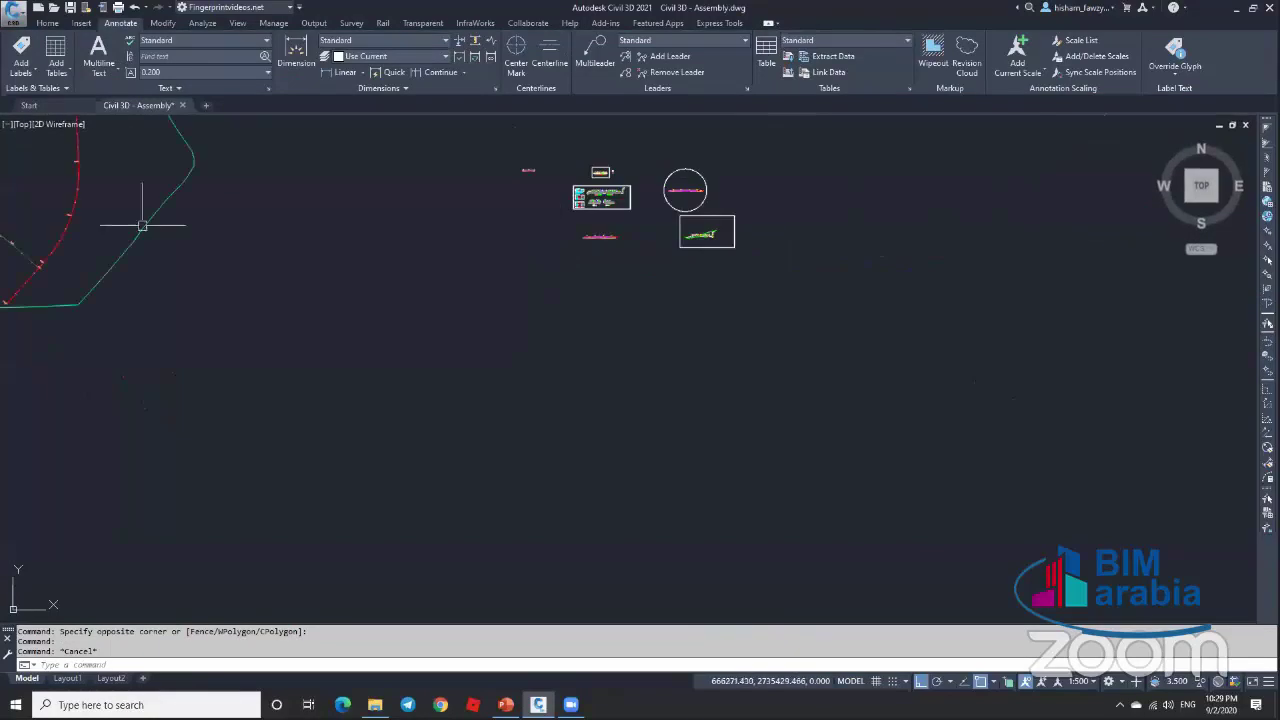
# Step: Create corridor R 01 on ROAD 01, profile ROAD 01-FG02, assembly Type 02, no target surface
pyautogui.click(48, 22)
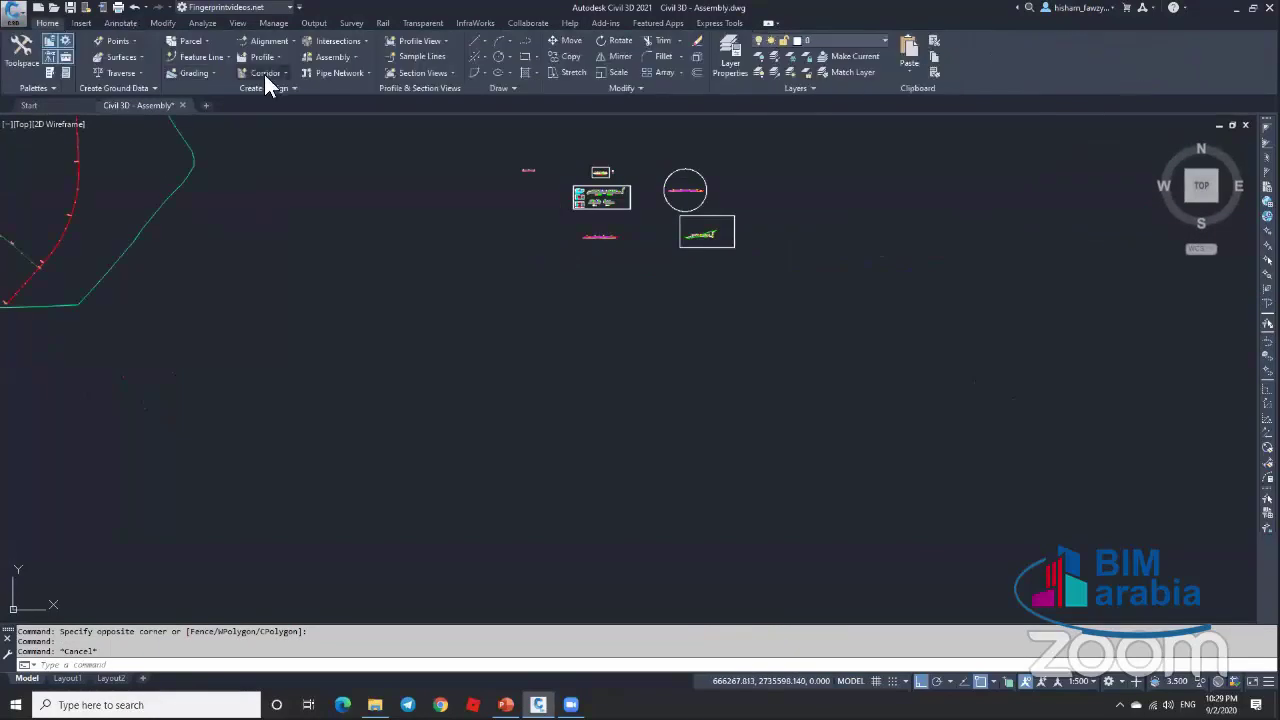
pyautogui.click(264, 74)
pyautogui.click(278, 90)
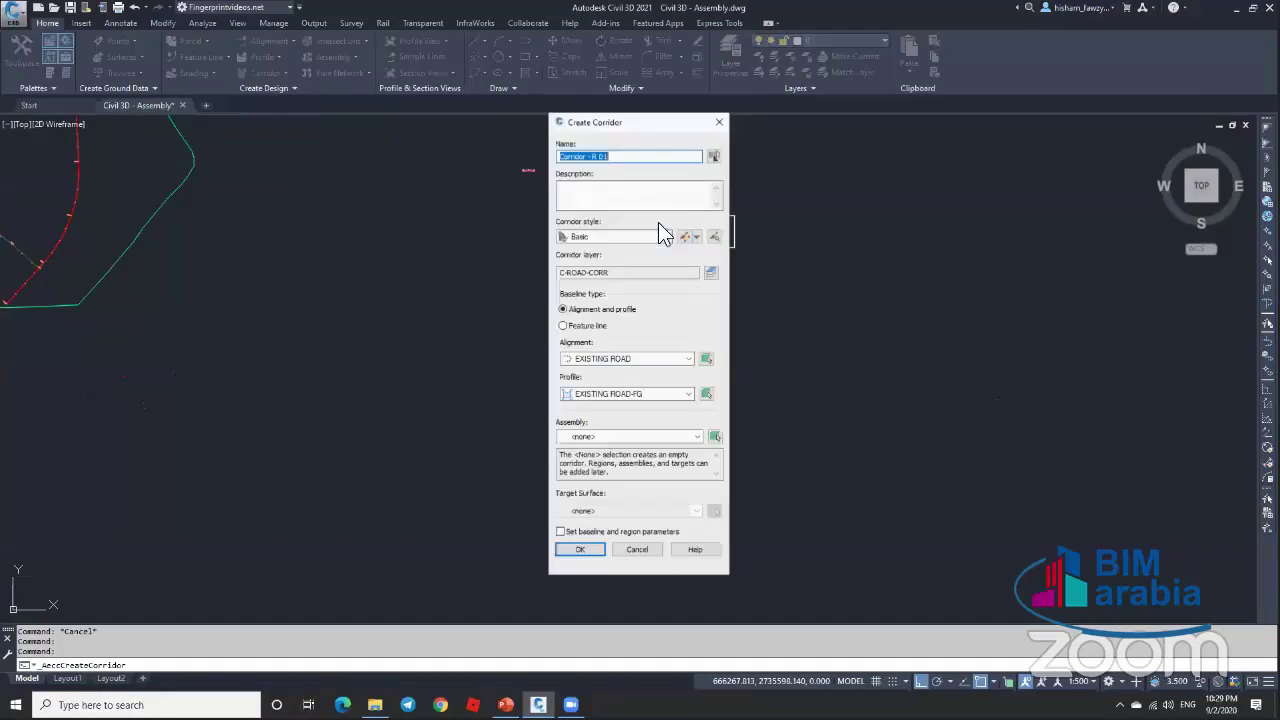
pyautogui.click(629, 360)
pyautogui.click(614, 376)
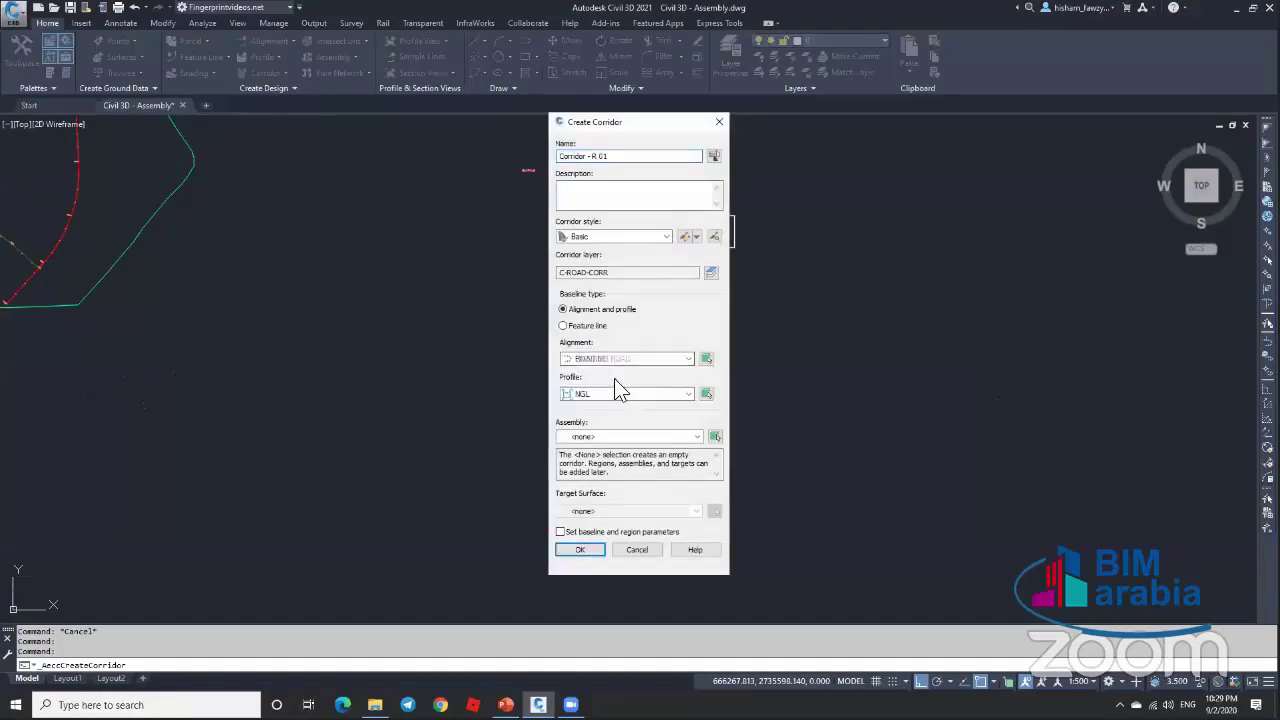
pyautogui.click(618, 392)
pyautogui.click(614, 422)
pyautogui.click(622, 437)
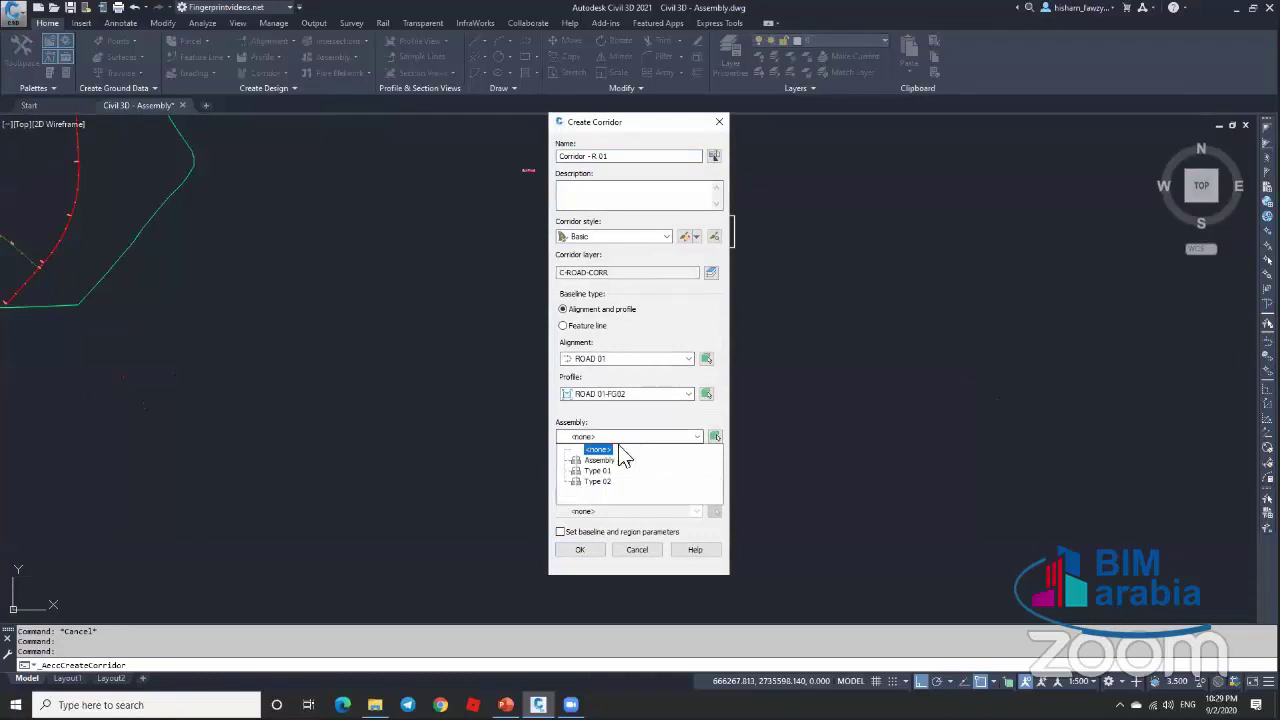
pyautogui.click(598, 481)
pyautogui.click(597, 518)
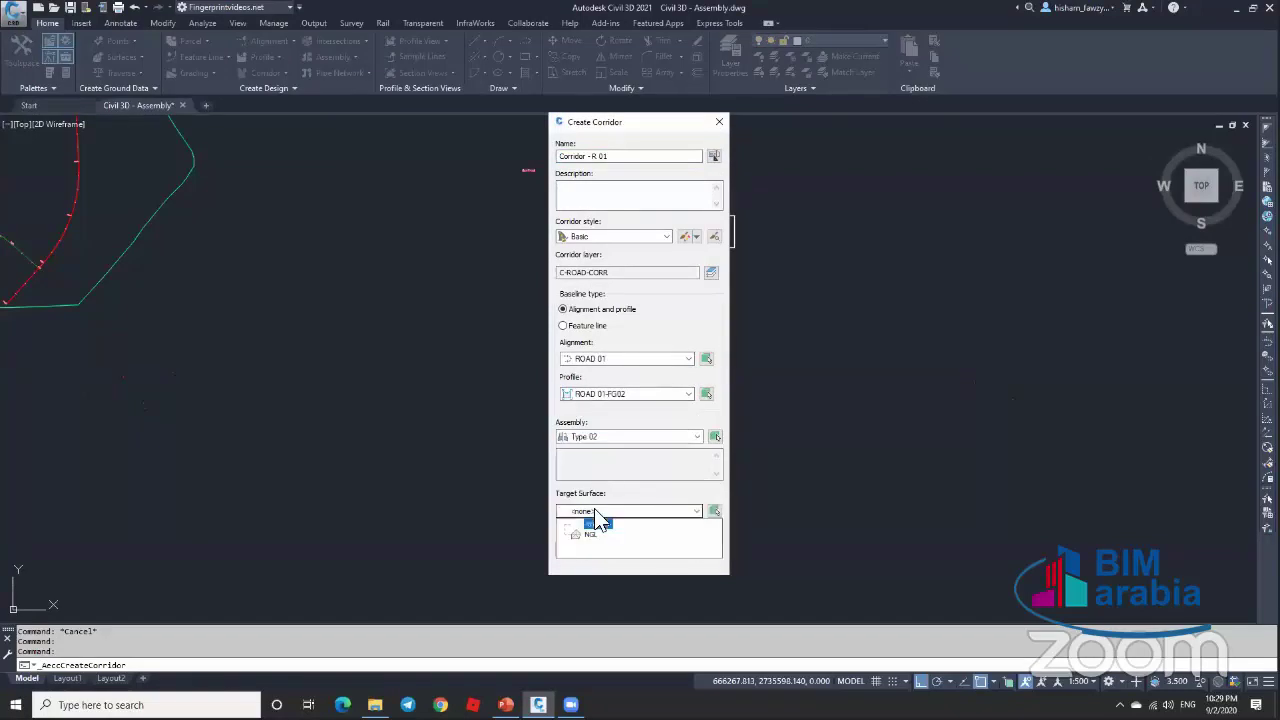
pyautogui.click(590, 526)
pyautogui.click(583, 549)
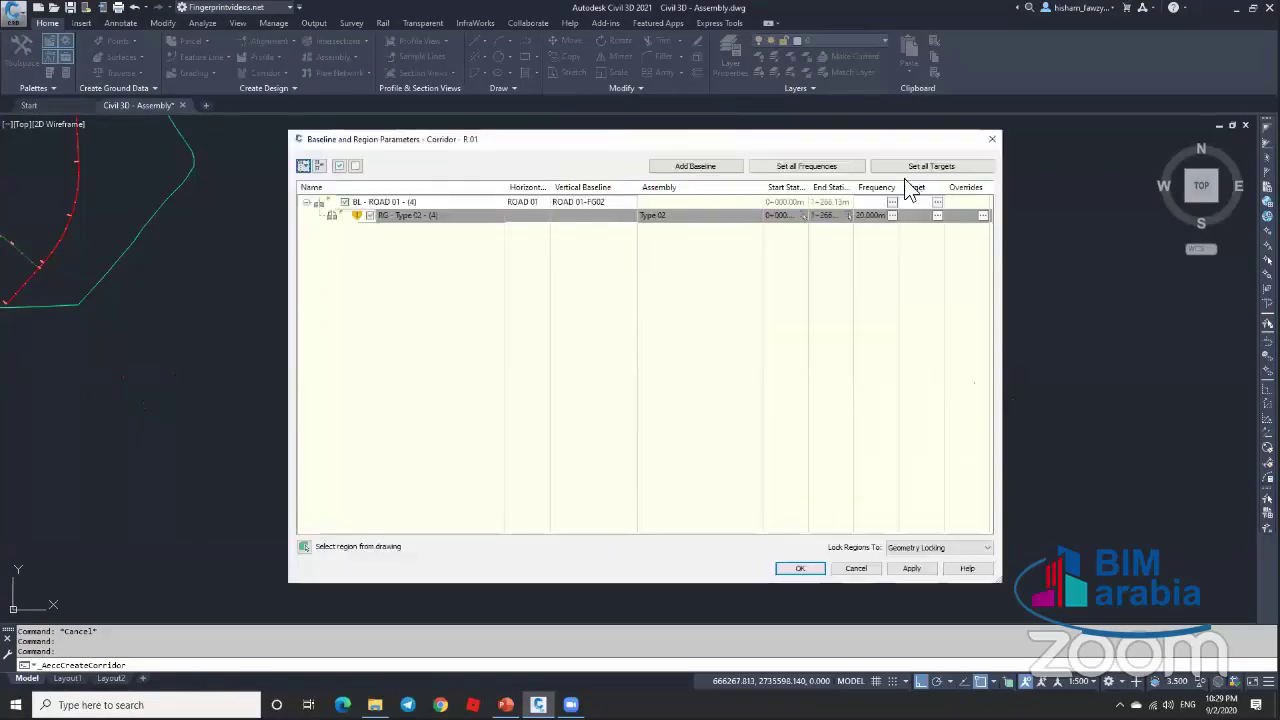
# Step: Turn off extra sections at geometry, superelevation, high/low and offset target points
pyautogui.click(894, 203)
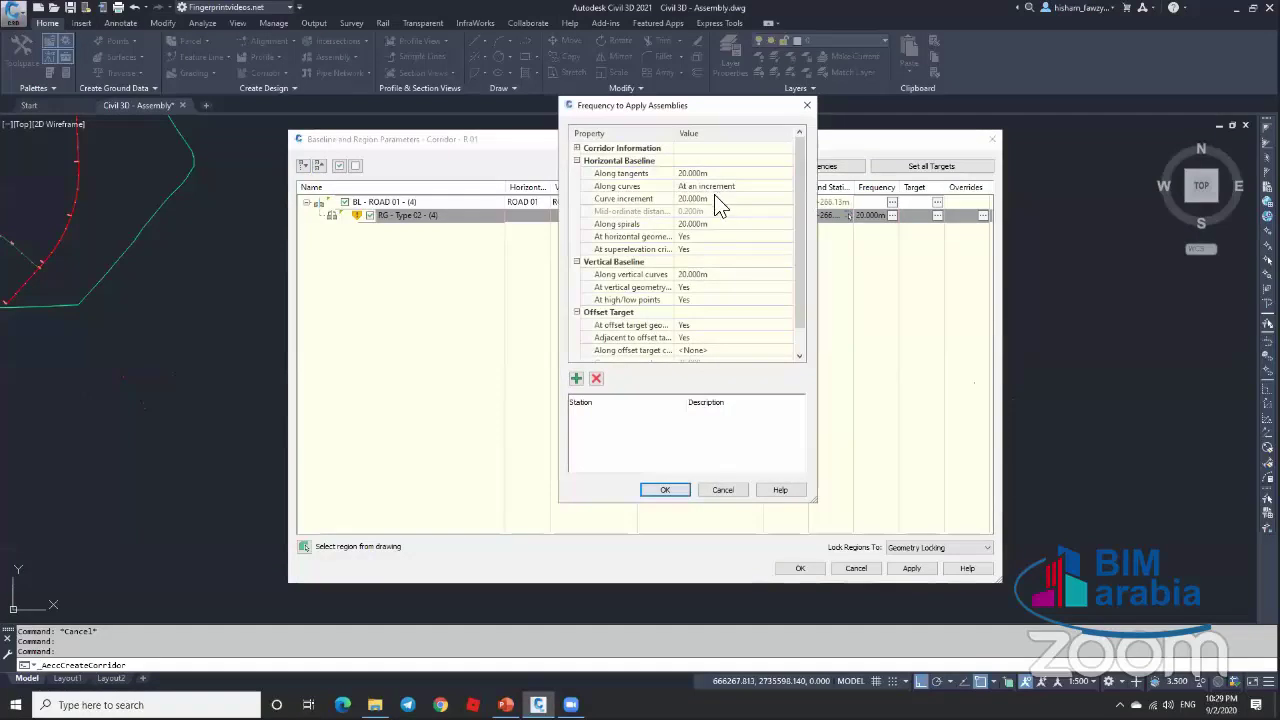
pyautogui.click(706, 236)
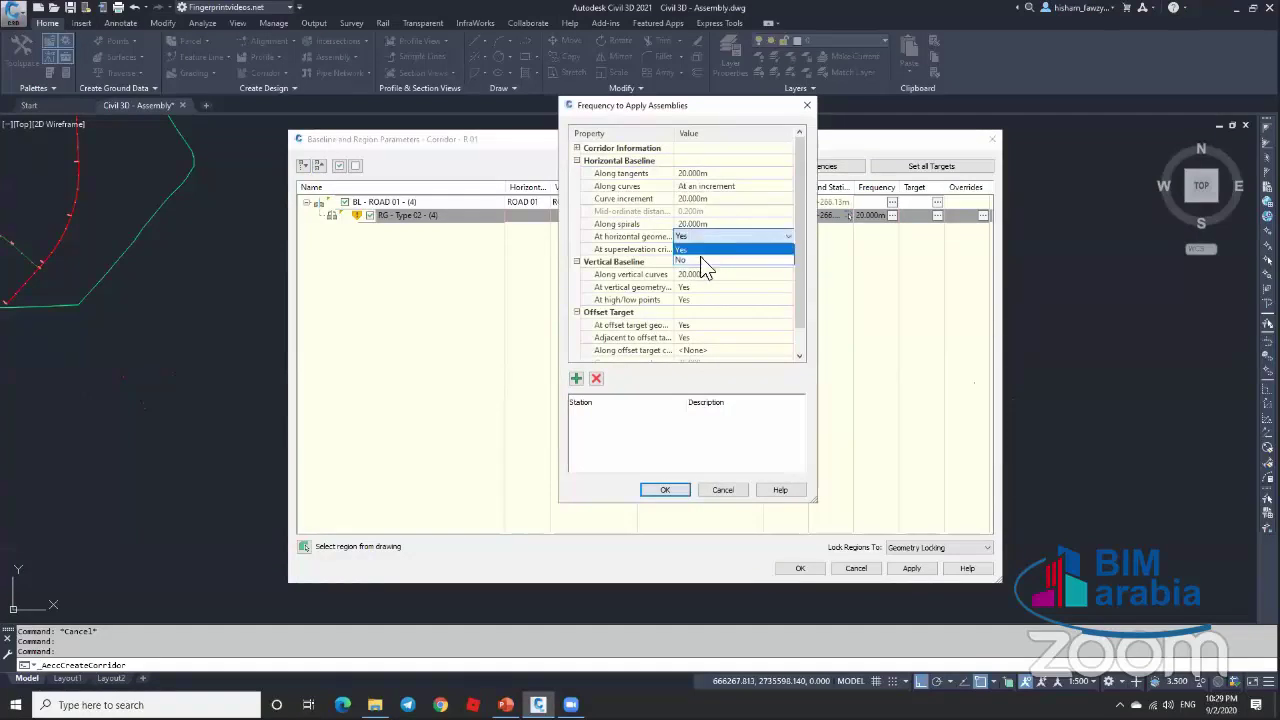
pyautogui.click(706, 261)
pyautogui.click(706, 249)
pyautogui.click(704, 274)
pyautogui.click(714, 287)
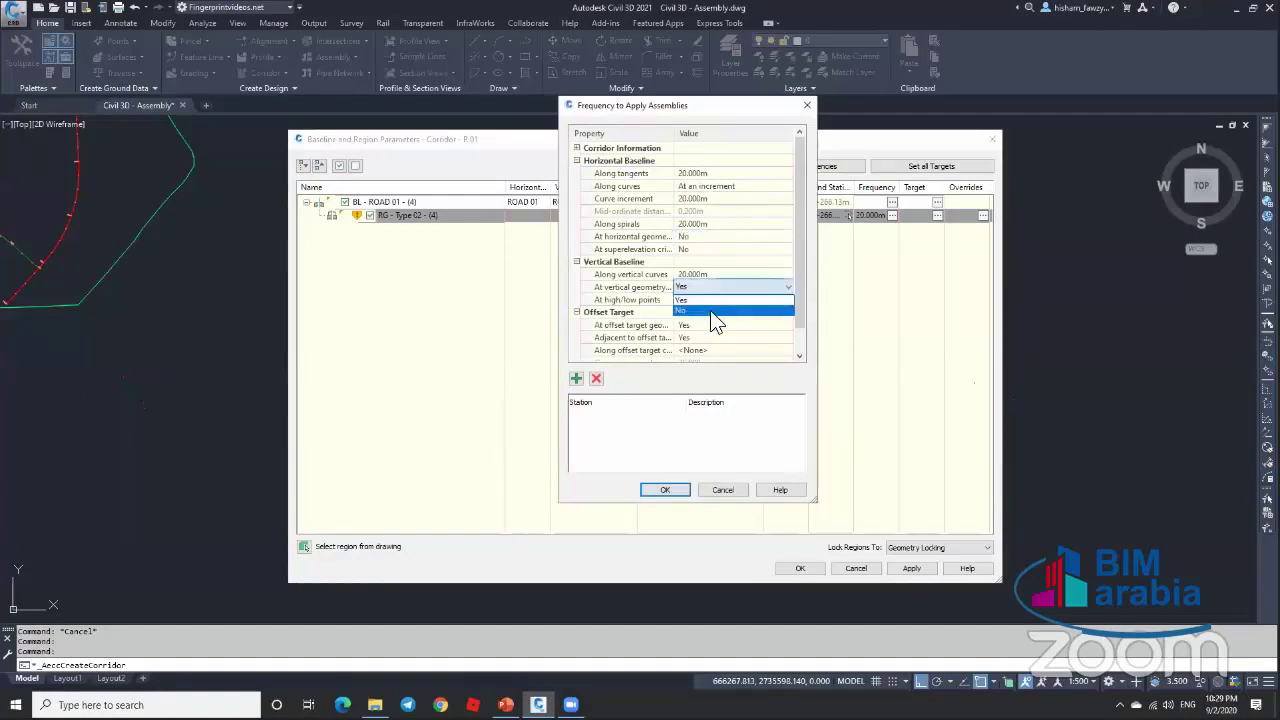
pyautogui.click(714, 312)
pyautogui.click(724, 300)
pyautogui.click(712, 323)
pyautogui.click(712, 325)
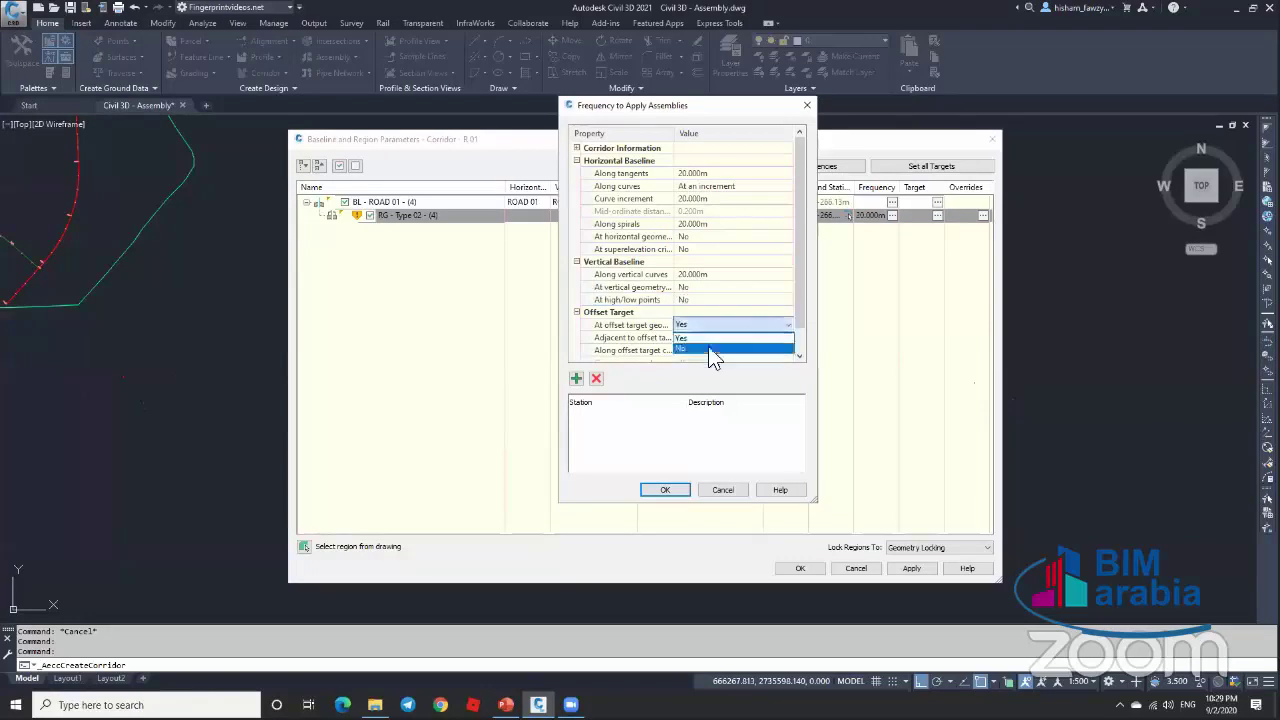
pyautogui.click(710, 350)
pyautogui.click(707, 337)
pyautogui.click(706, 358)
# Step: Set the along-tangents frequency to 10 m, confirm, and rebuild the corridor
pyautogui.click(720, 176)
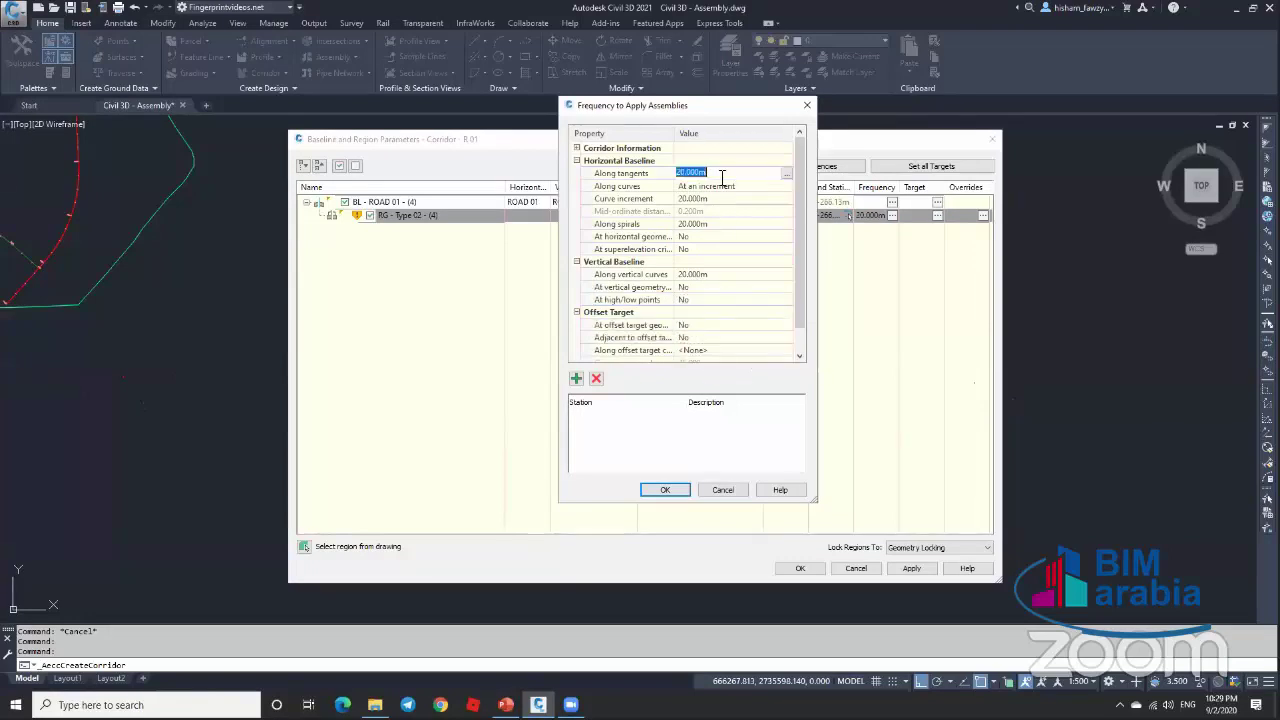
pyautogui.write('10')
pyautogui.press('Return')
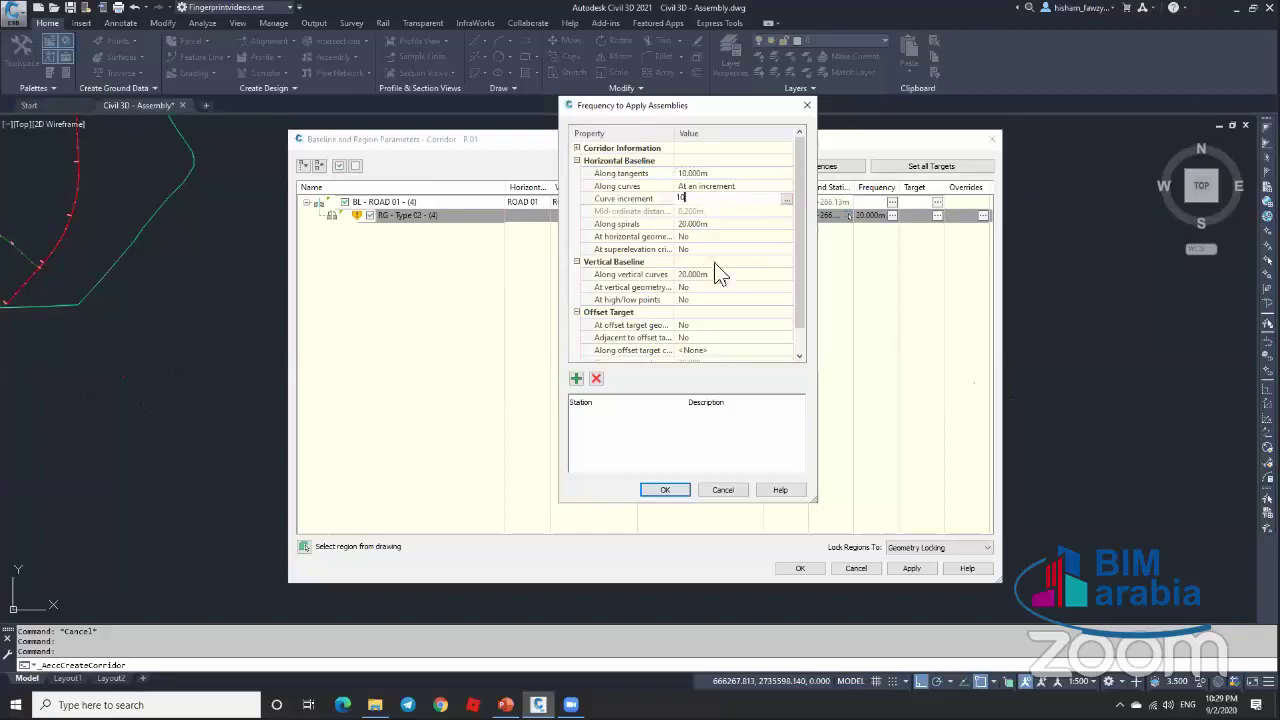
pyautogui.click(665, 489)
pyautogui.click(795, 567)
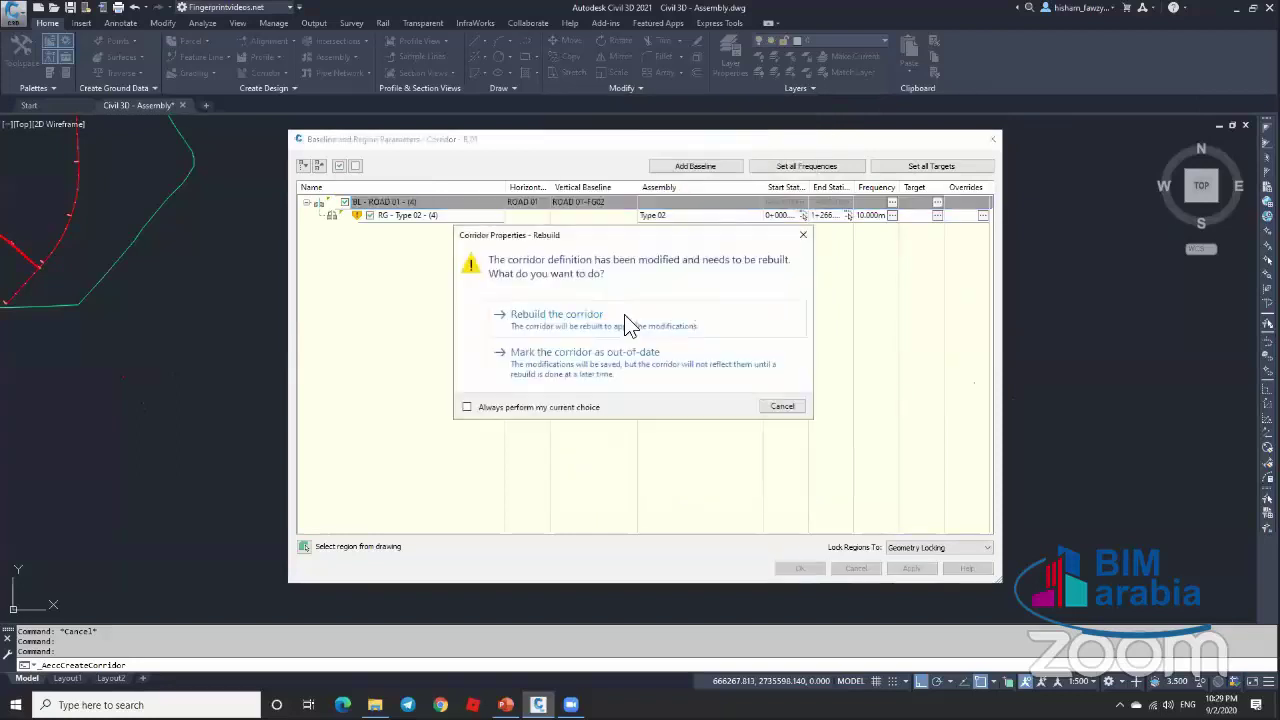
pyautogui.click(623, 322)
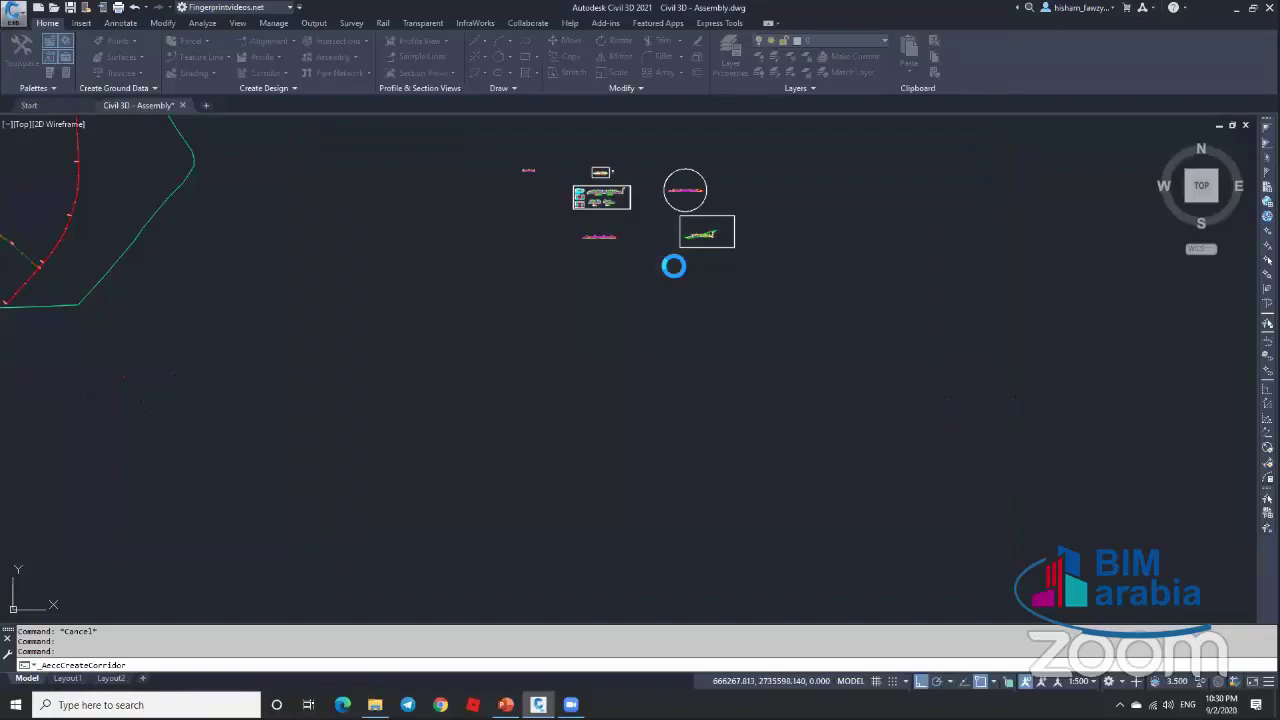
pyautogui.scroll(-3, 671, 254)
pyautogui.scroll(8, 620, 277)
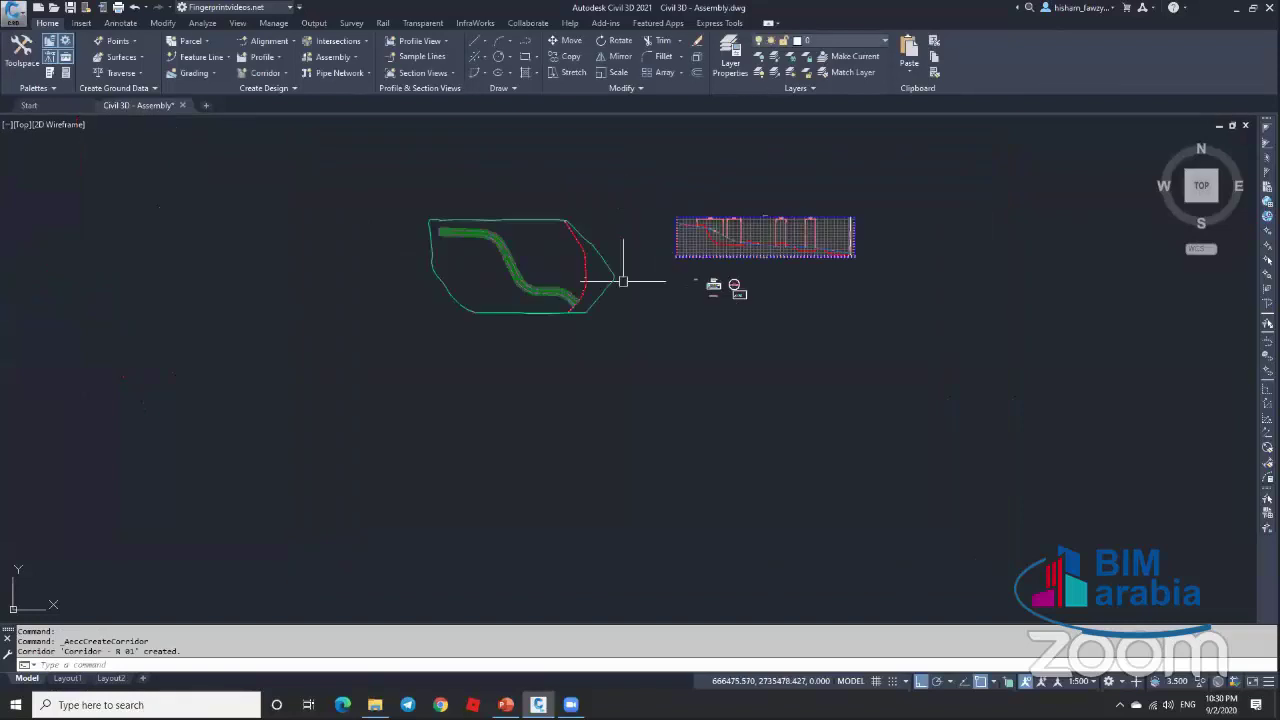
pyautogui.scroll(-2, 614, 286)
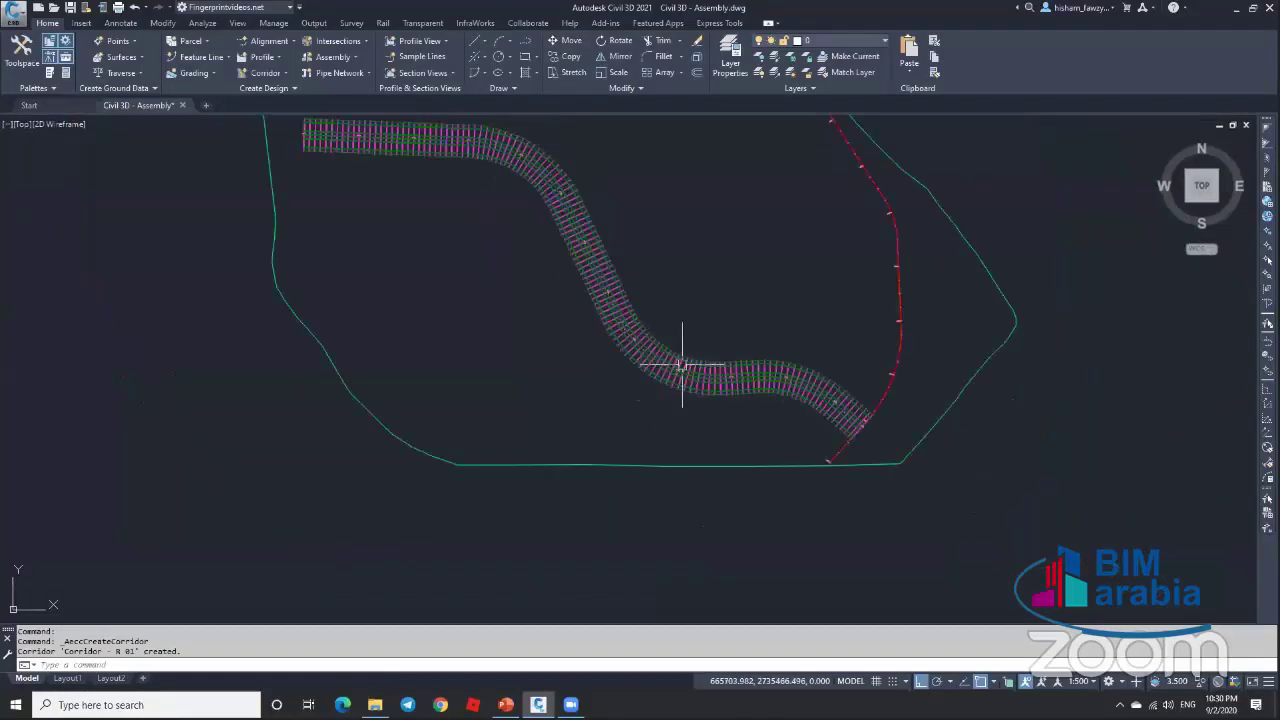
pyautogui.scroll(5, 680, 366)
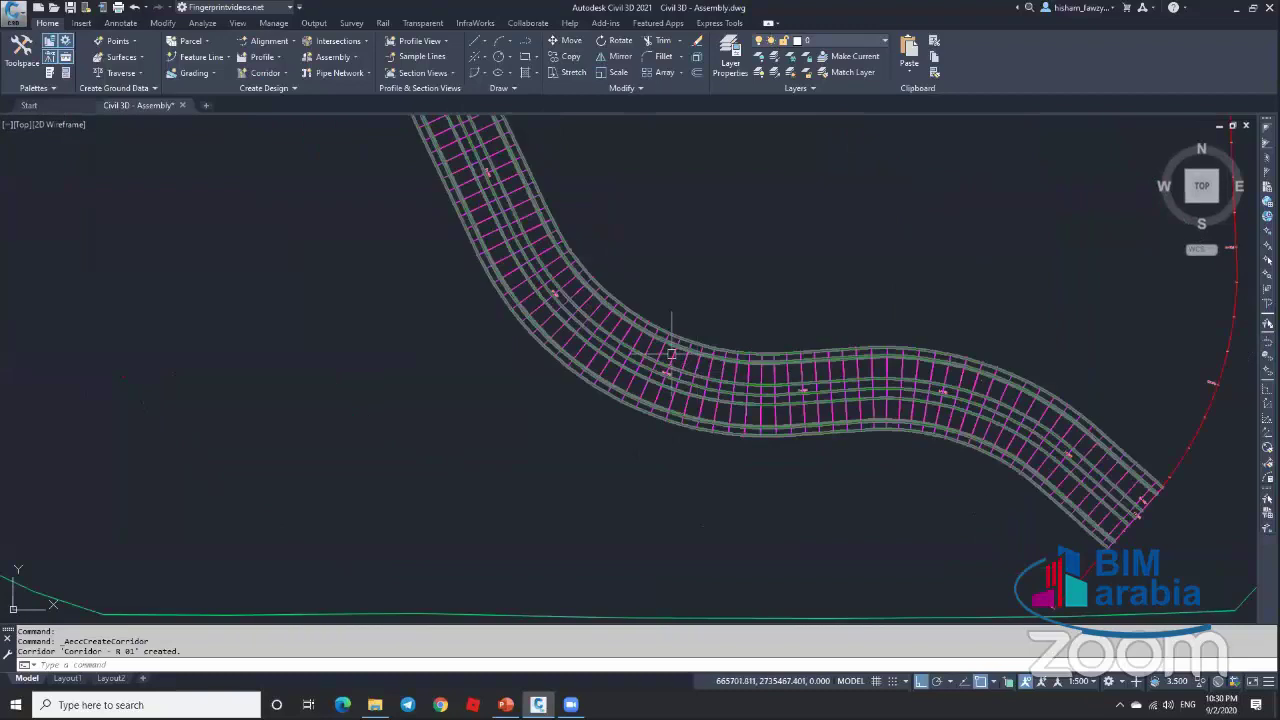
pyautogui.press('Escape')
pyautogui.click(671, 356)
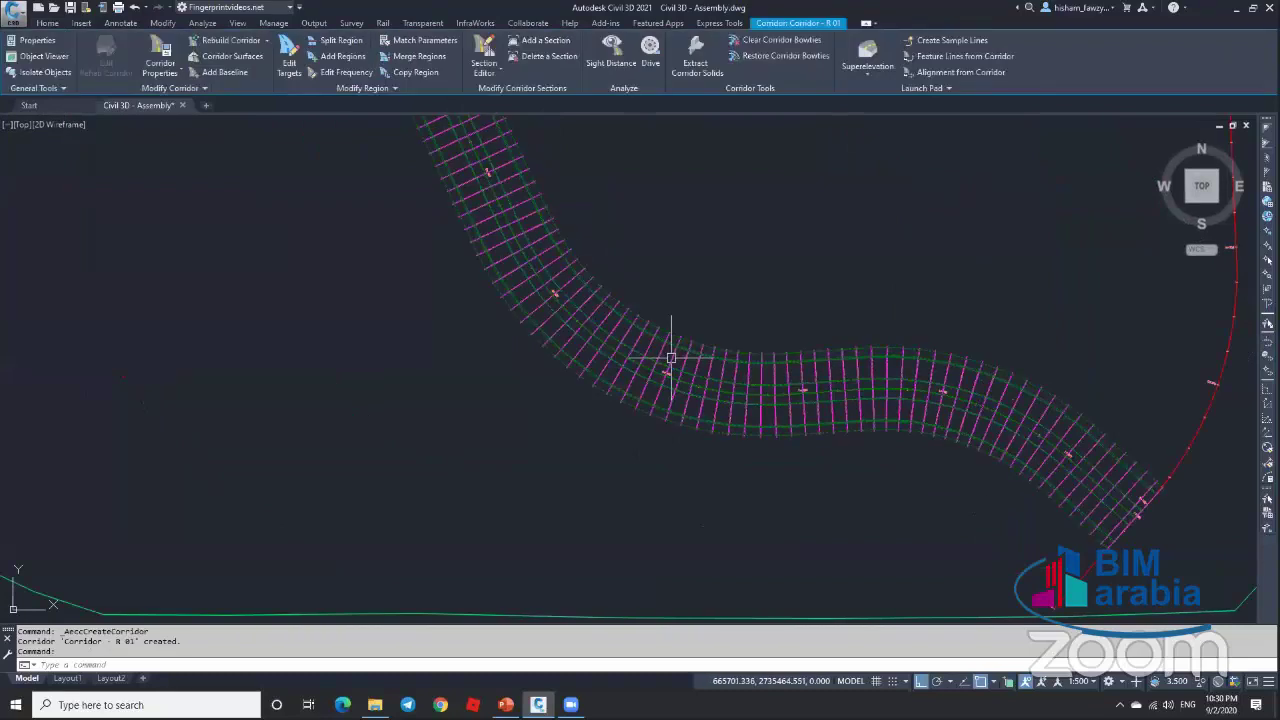
pyautogui.press('Escape')
pyautogui.click(671, 356)
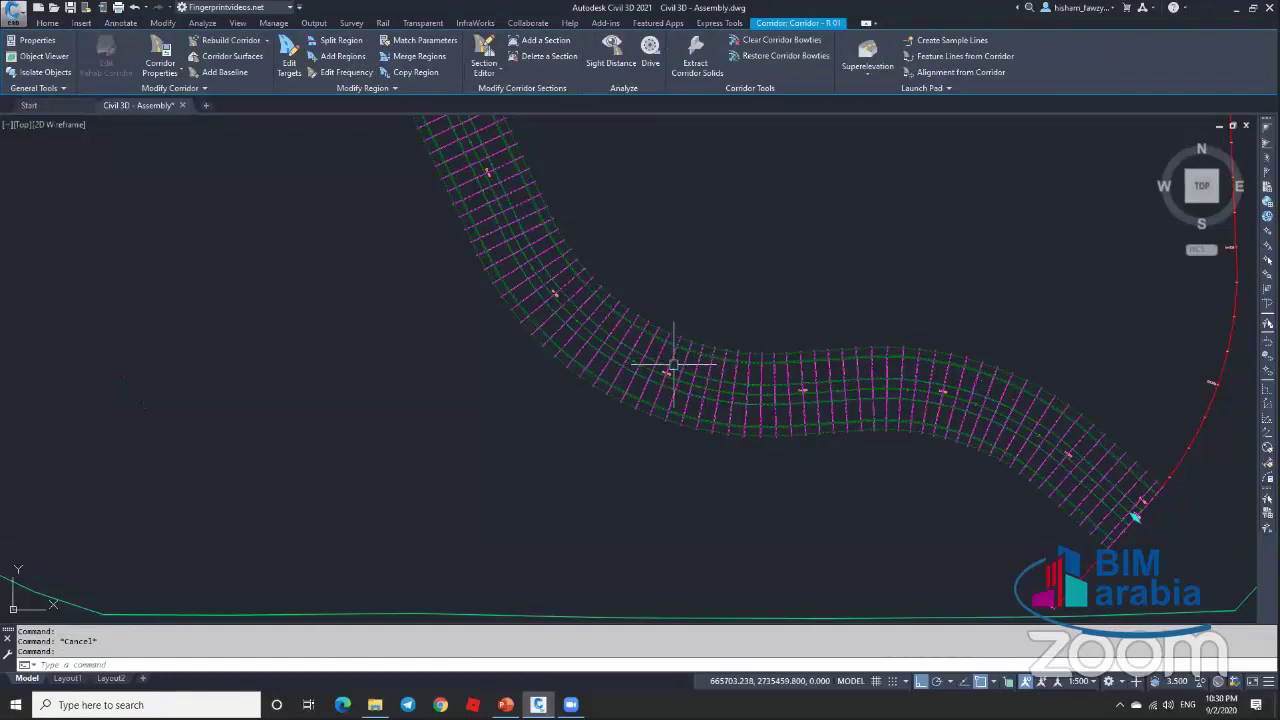
pyautogui.click(960, 357)
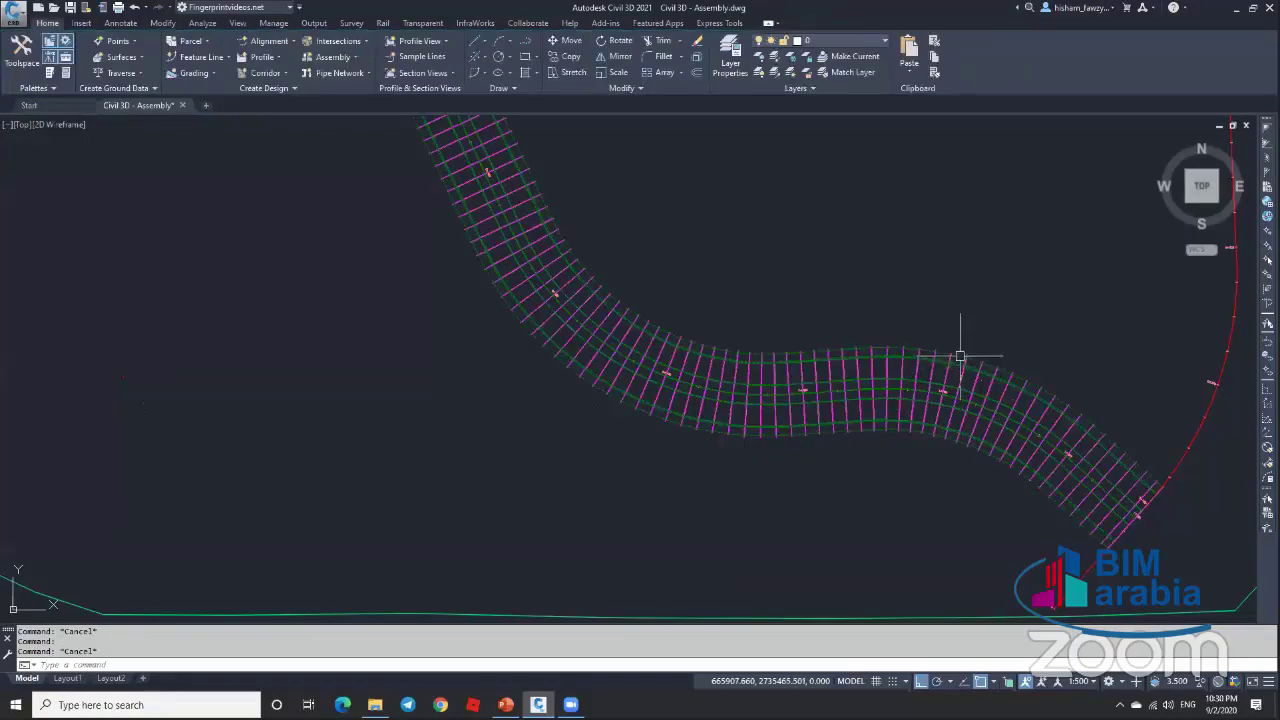
pyautogui.scroll(6, 957, 364)
pyautogui.press('Escape')
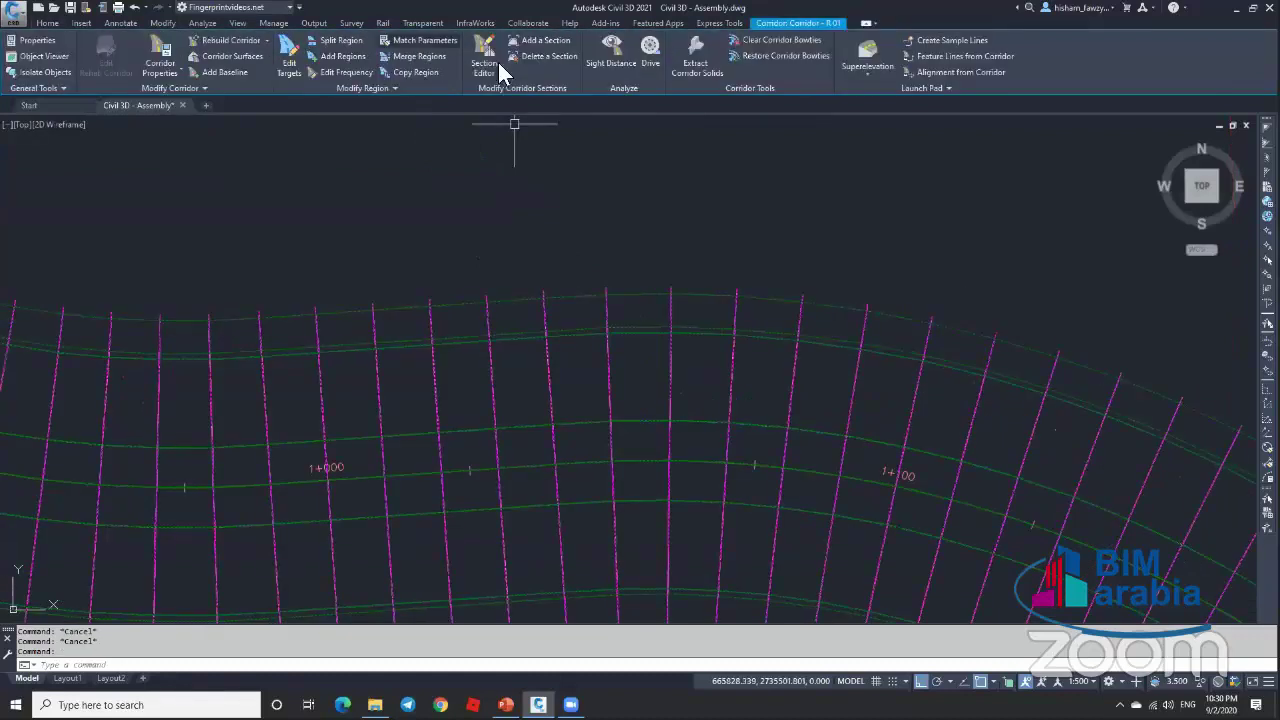
pyautogui.scroll(-2, 864, 206)
pyautogui.scroll(-2, 480, 257)
pyautogui.scroll(1, 429, 251)
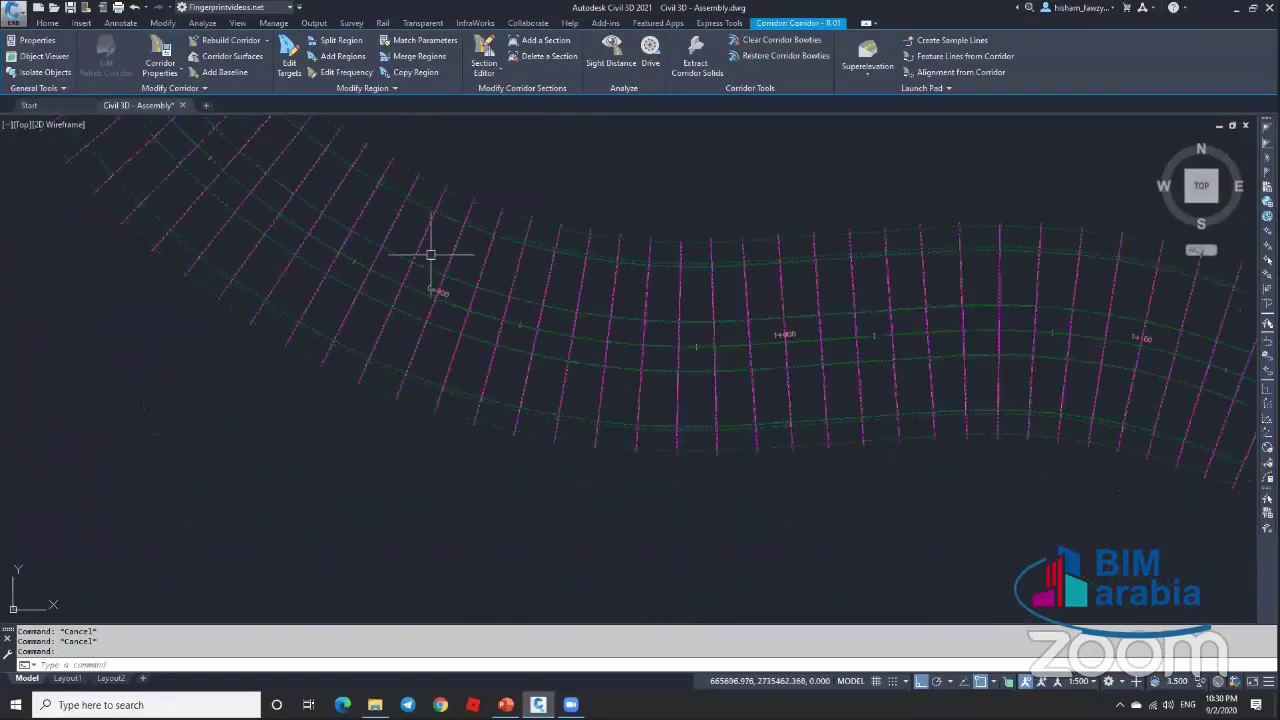
pyautogui.press('Escape')
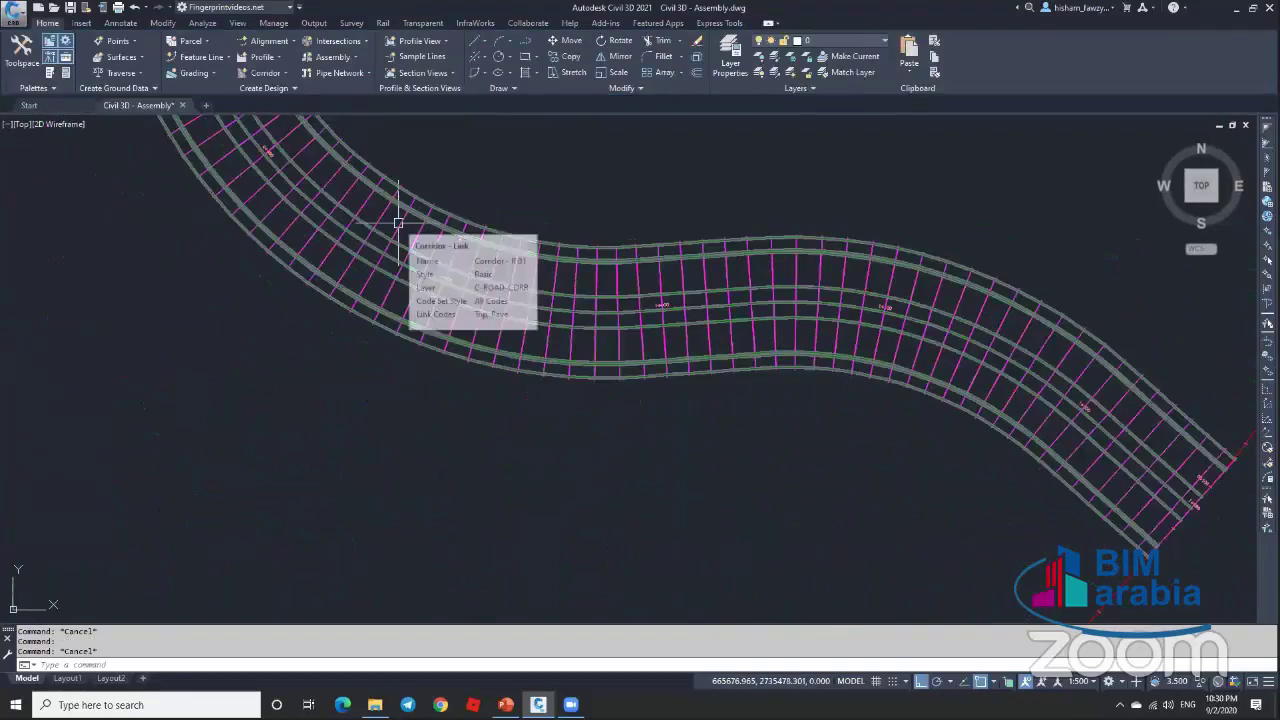
pyautogui.click(405, 215)
# Step: Open corridor R 01 in the Section Editor, enlarge the section viewport, and zoom to the Type 02 assembly
pyautogui.click(484, 55)
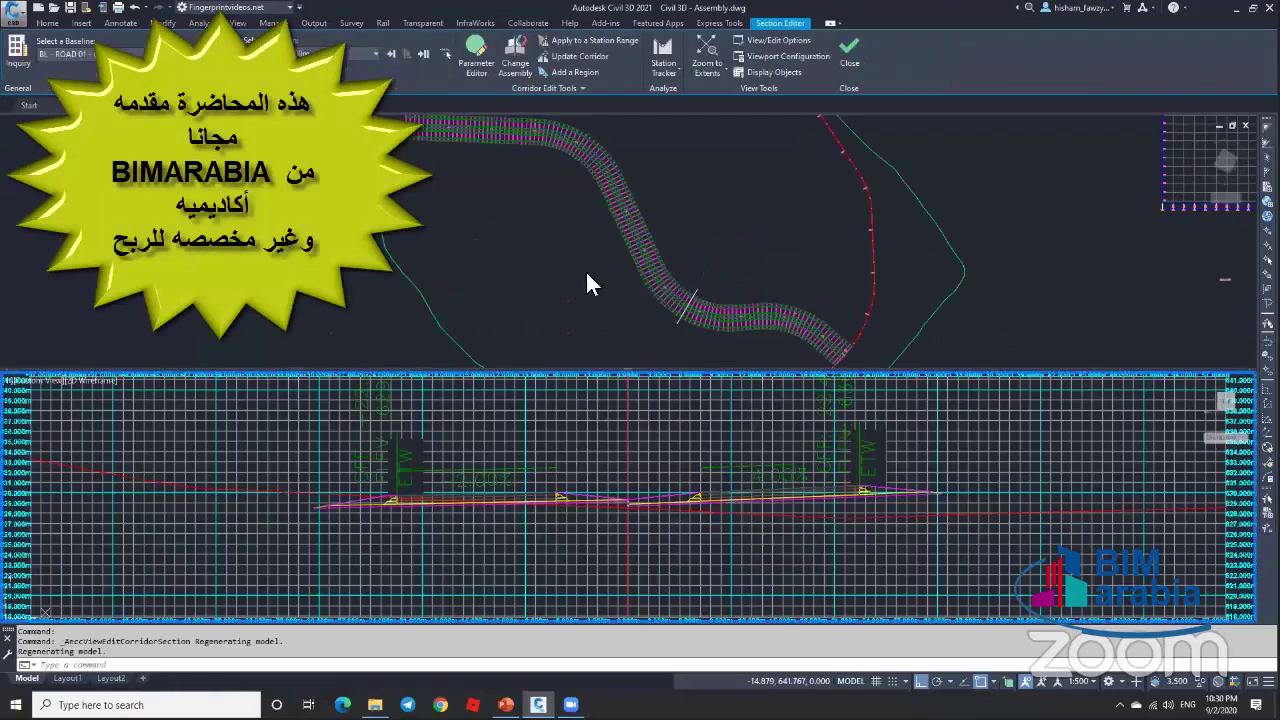
pyautogui.moveTo(628, 371); pyautogui.dragTo(635, 258)
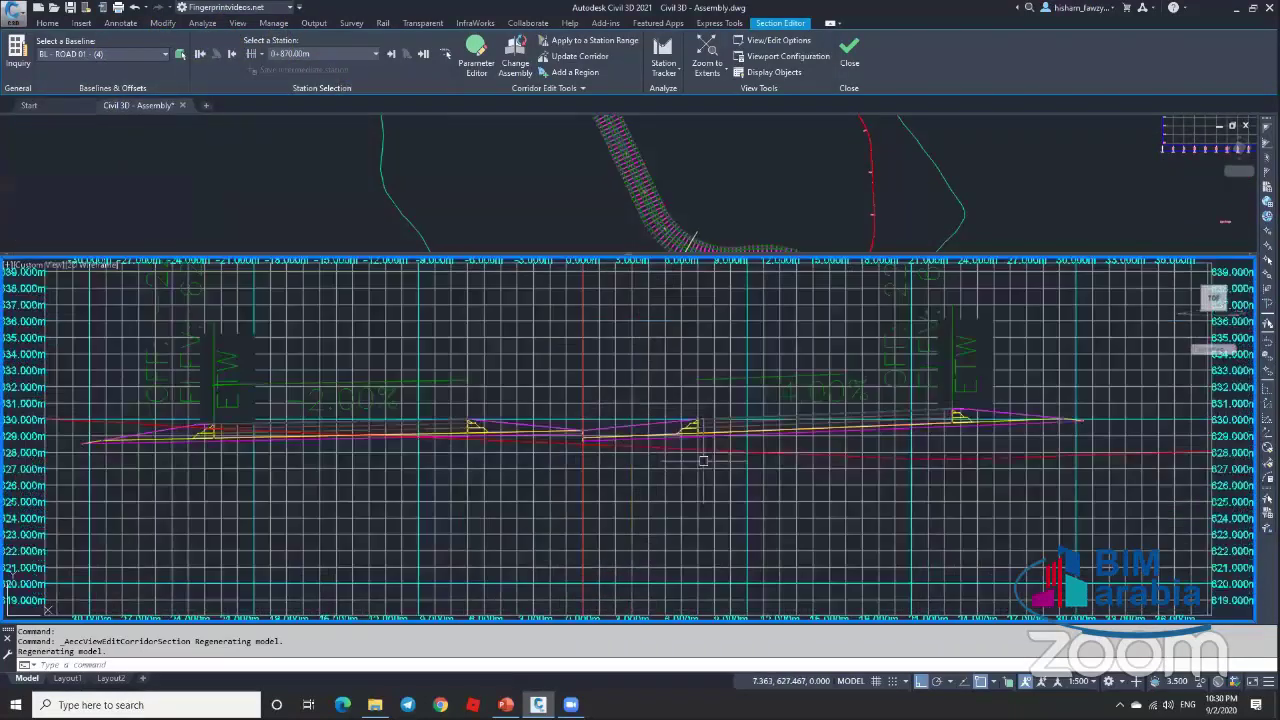
pyautogui.scroll(4, 684, 450)
pyautogui.scroll(3, 684, 445)
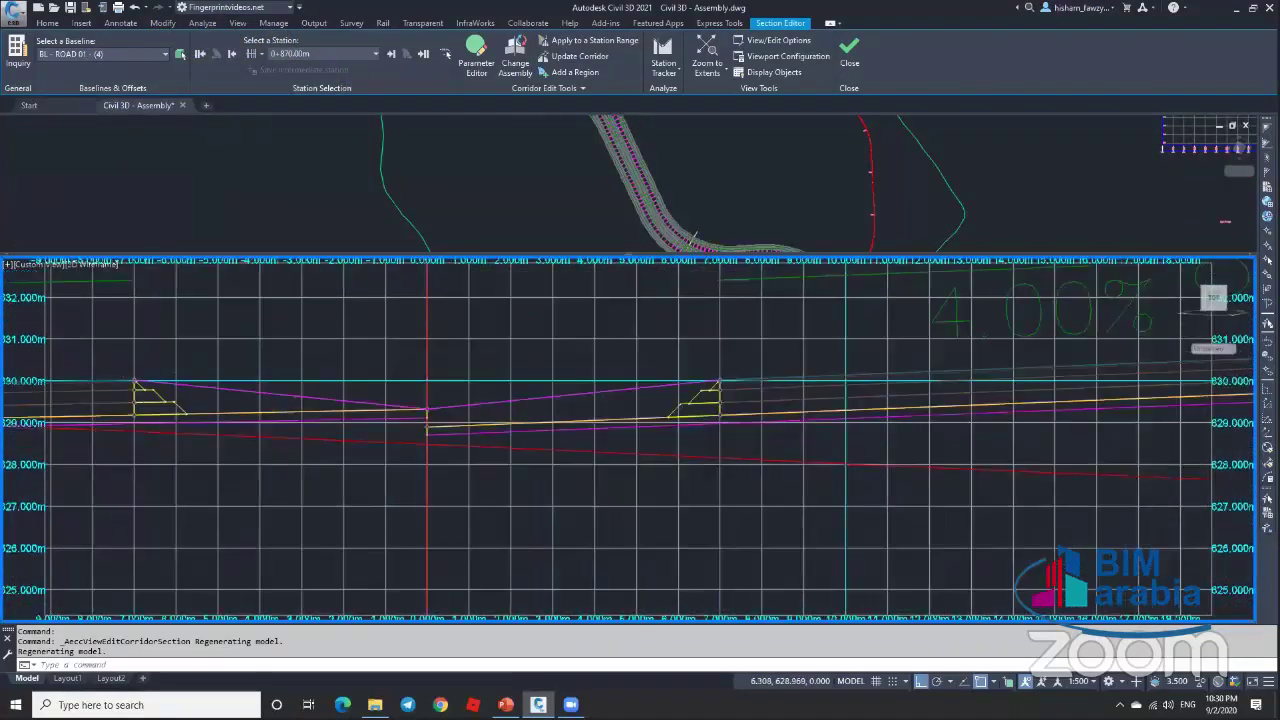
pyautogui.scroll(3, 692, 408)
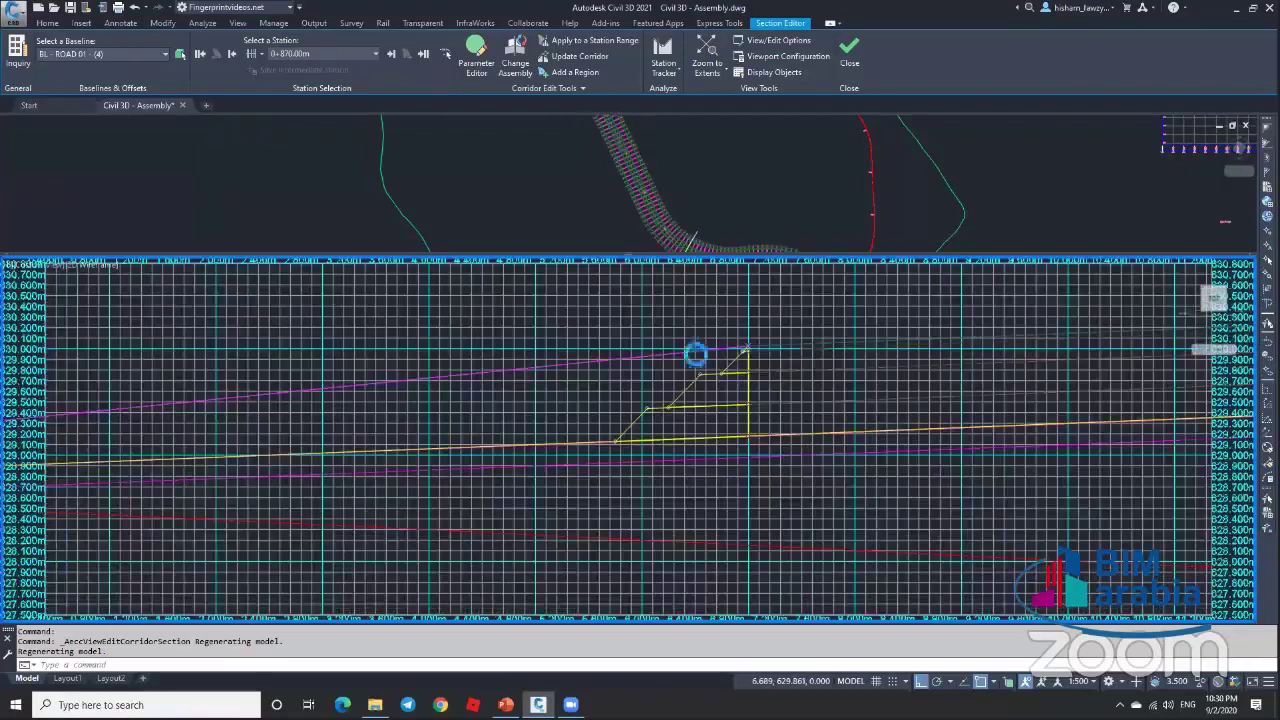
pyautogui.scroll(-3, 696, 355)
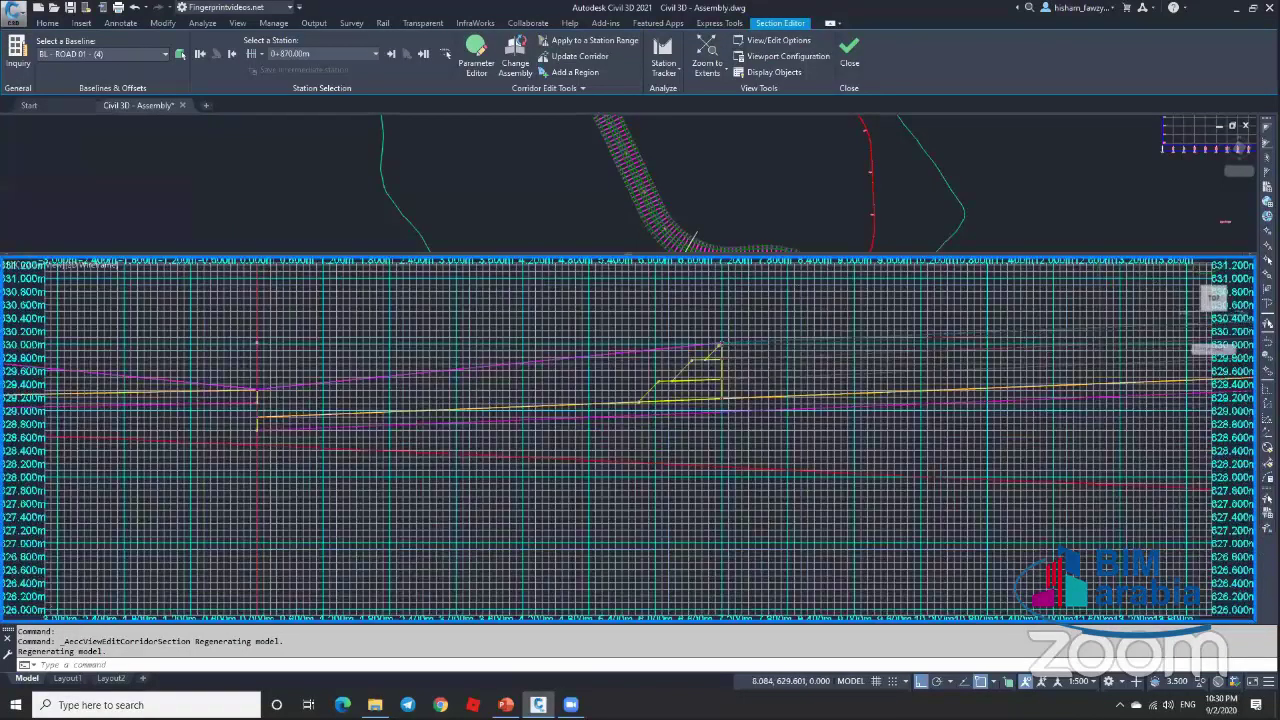
pyautogui.scroll(-3, 718, 345)
pyautogui.moveTo(786, 380); pyautogui.dragTo(739, 379, button='middle')
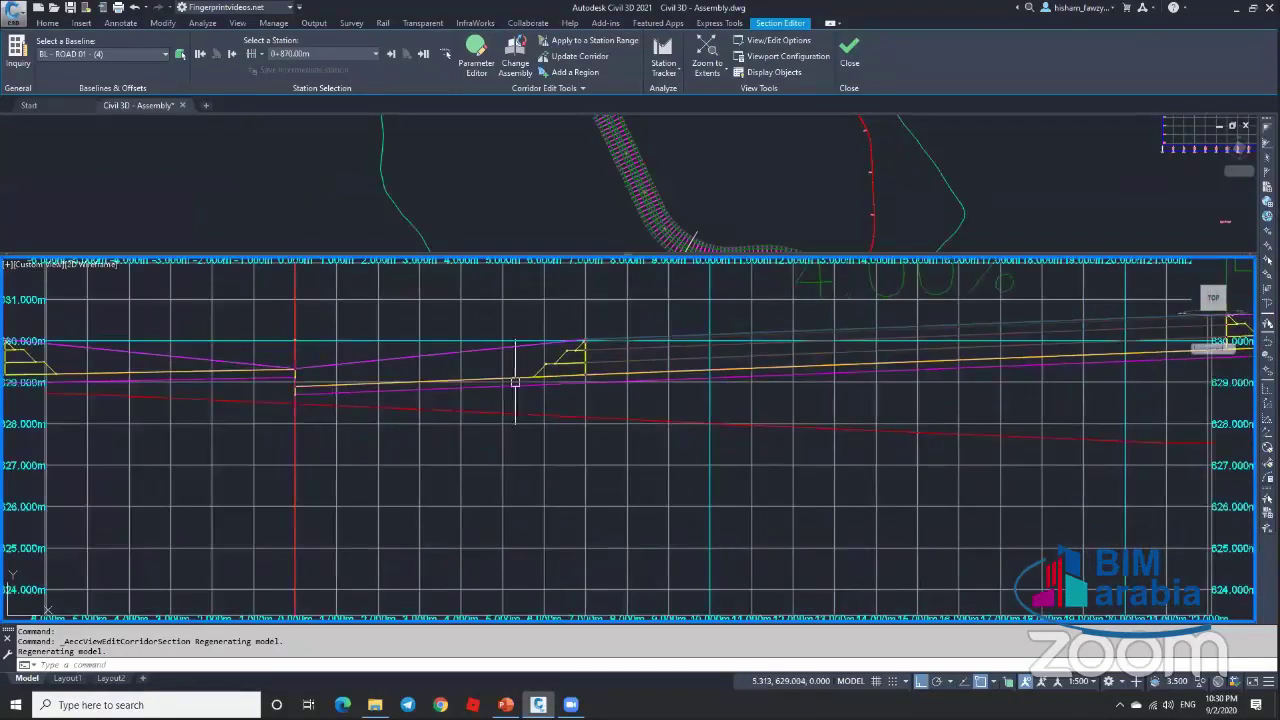
pyautogui.scroll(4, 294, 396)
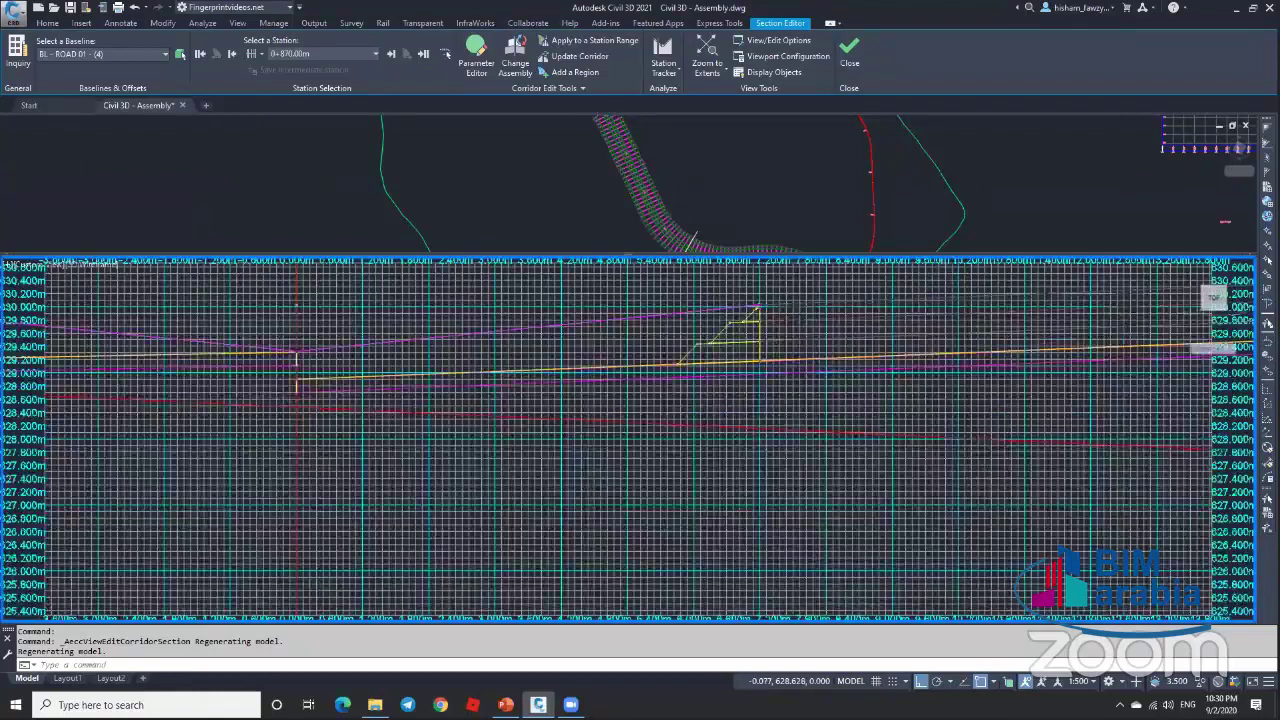
pyautogui.scroll(-4, 298, 383)
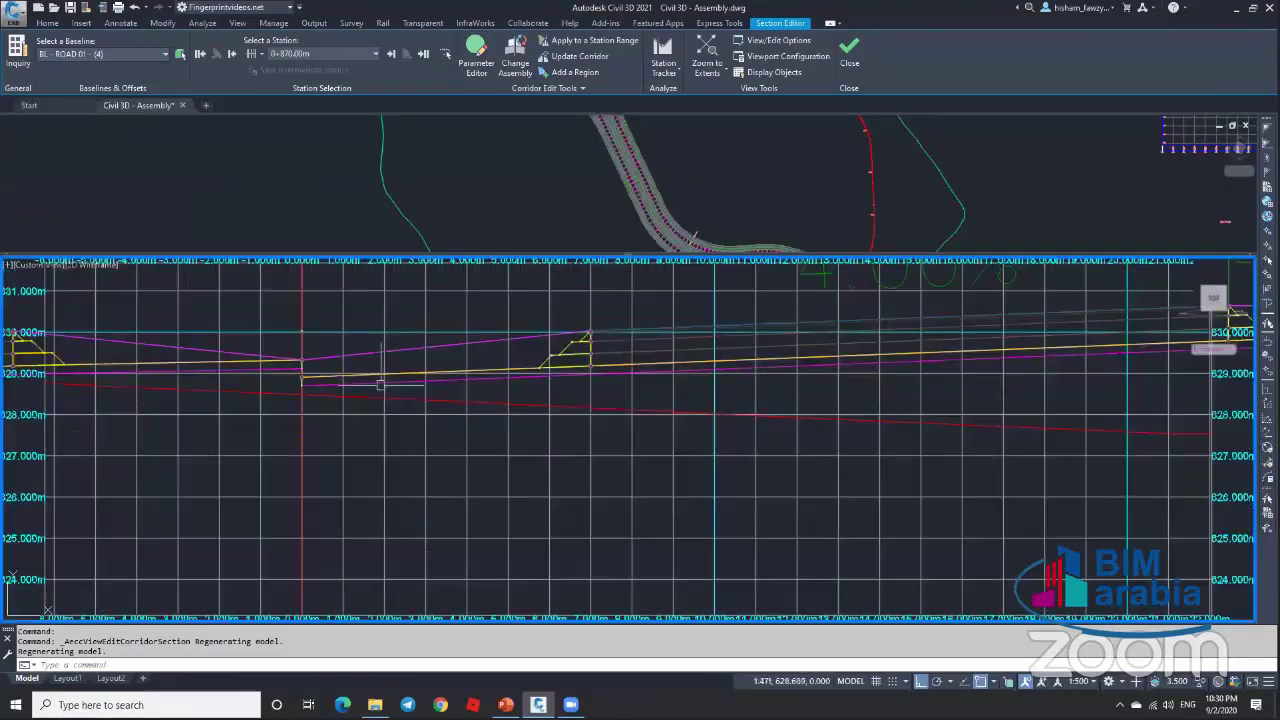
# Step: Change the corridor section Code Set Style to All Codes and close the section options
pyautogui.click(768, 40)
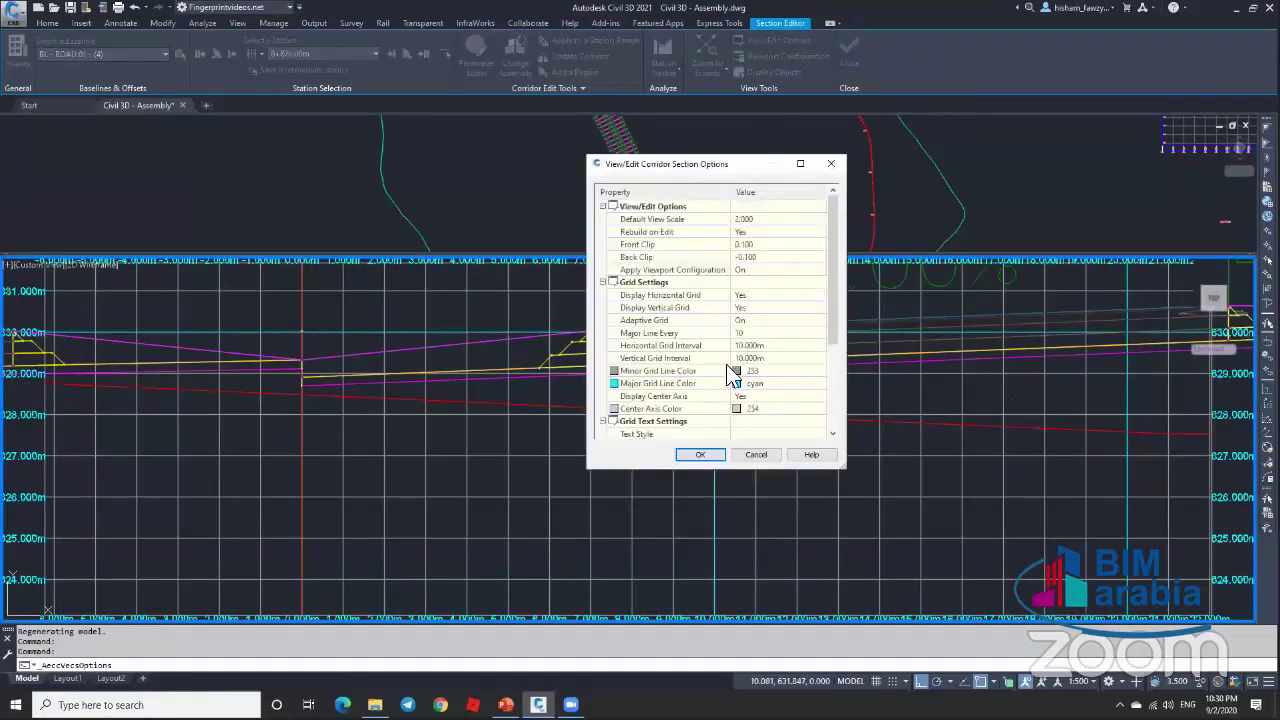
pyautogui.scroll(-5, 726, 364)
pyautogui.click(821, 421)
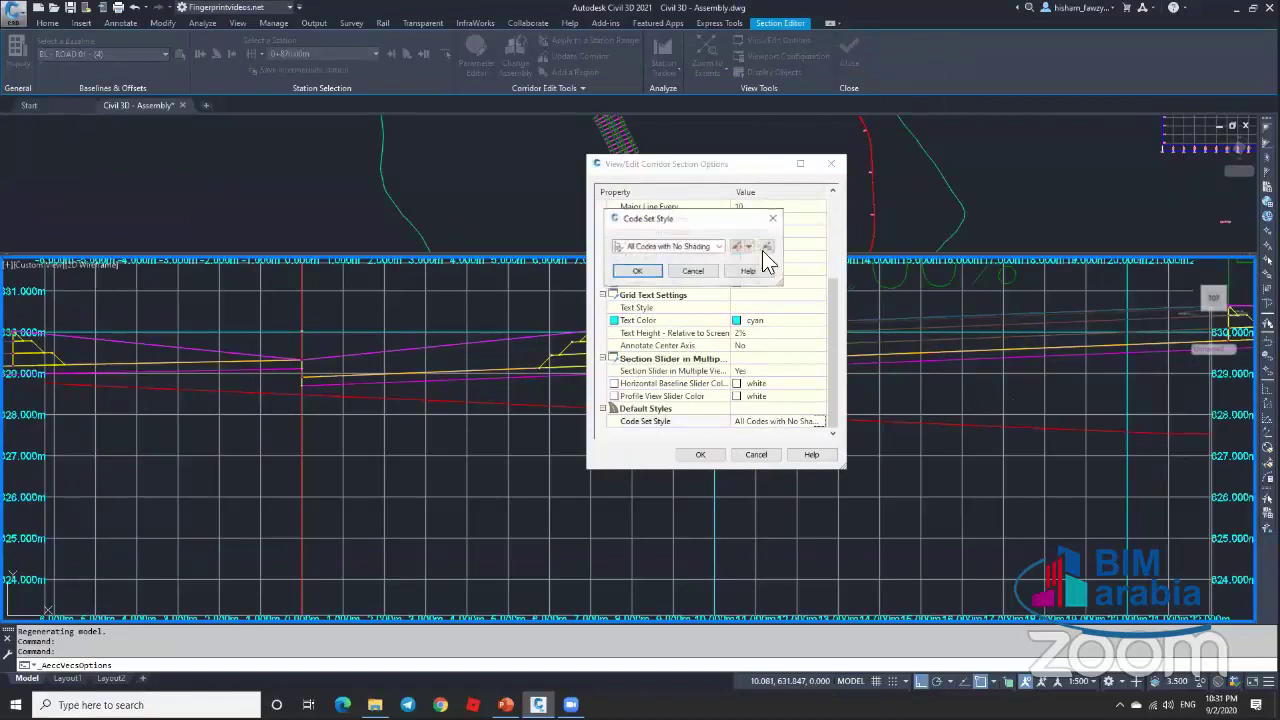
pyautogui.click(705, 247)
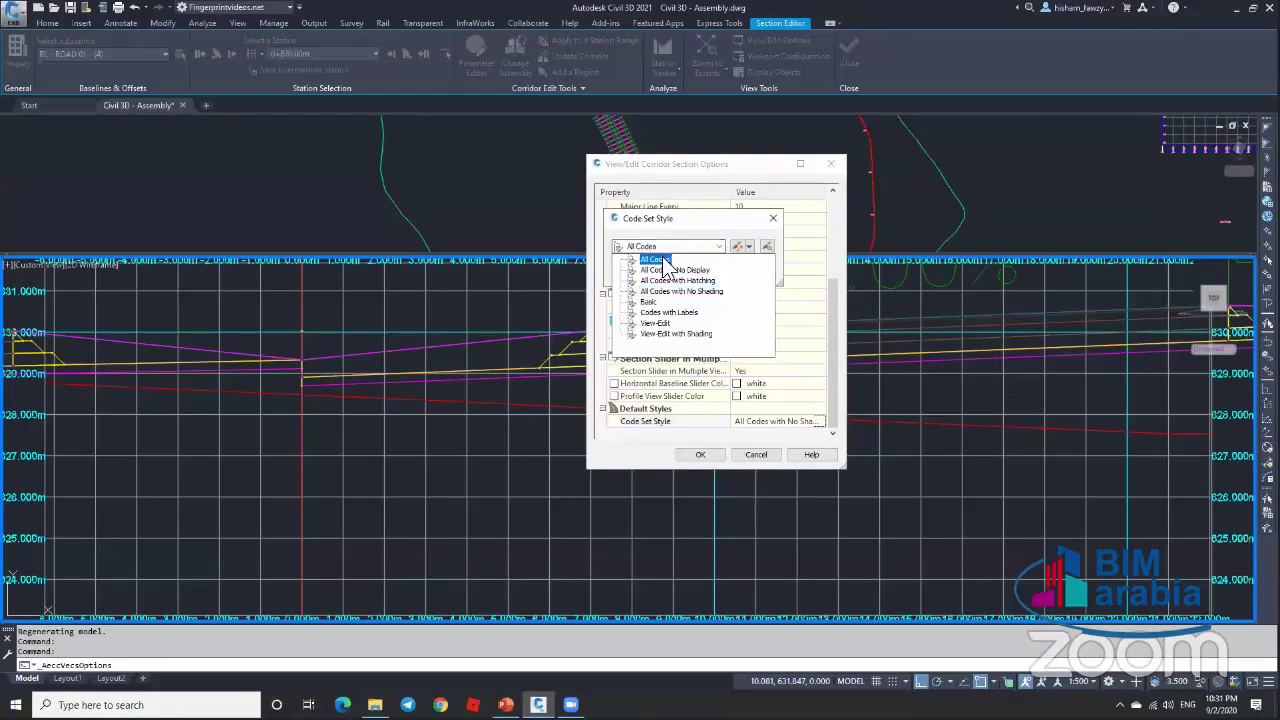
pyautogui.click(662, 259)
pyautogui.click(660, 272)
pyautogui.click(703, 454)
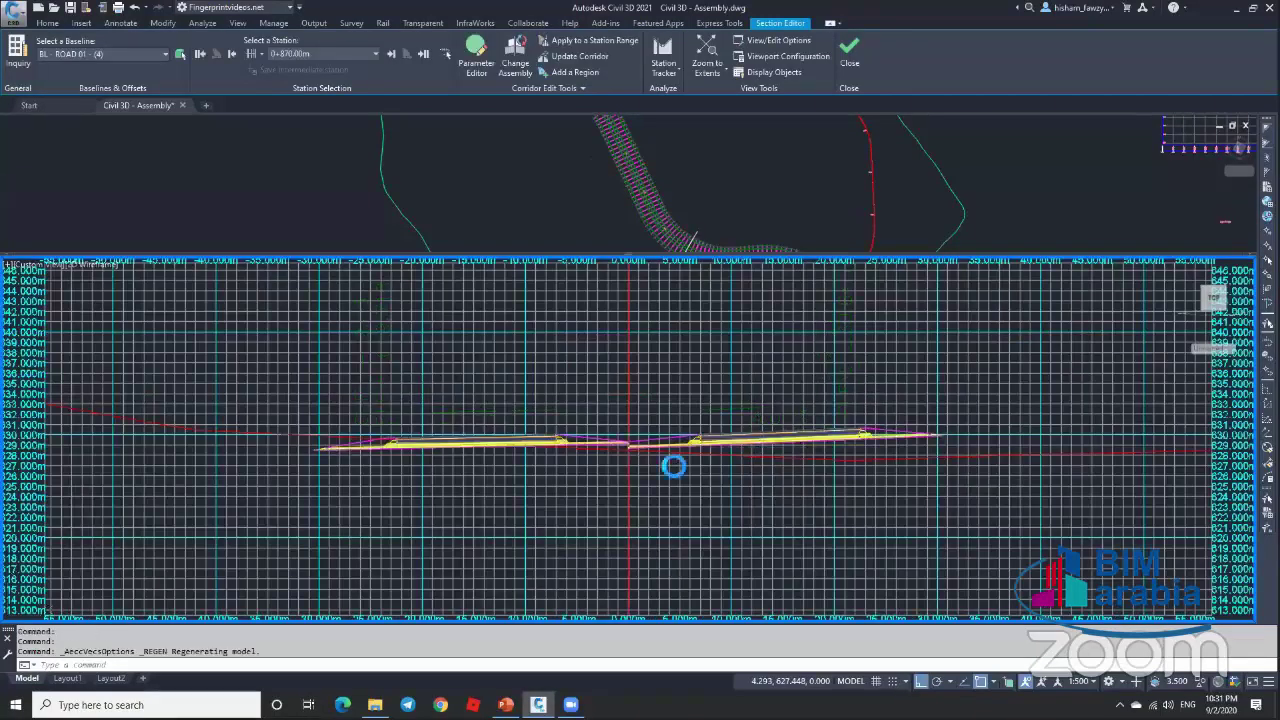
pyautogui.scroll(4, 700, 440)
pyautogui.scroll(2, 708, 425)
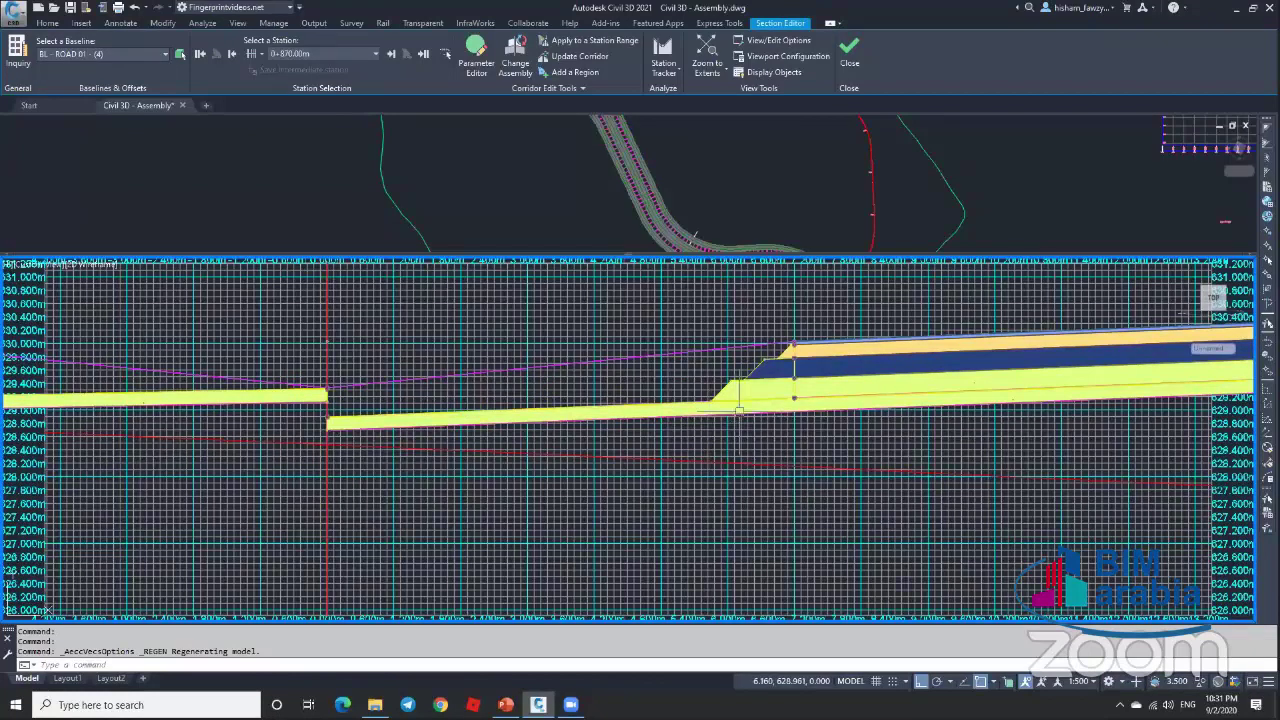
pyautogui.moveTo(540, 443); pyautogui.dragTo(160, 440, button='middle')
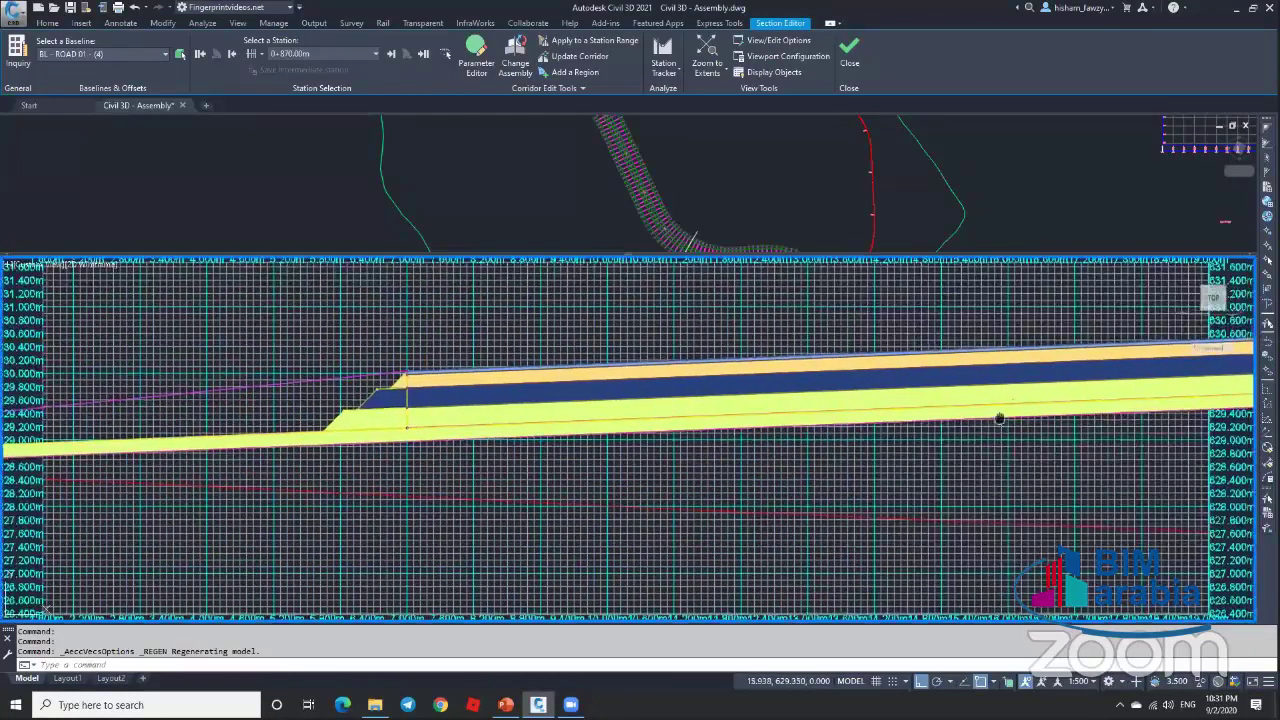
pyautogui.moveTo(1000, 418); pyautogui.dragTo(903, 400, button='middle')
pyautogui.moveTo(1023, 380); pyautogui.dragTo(763, 400, button='middle')
pyautogui.scroll(2, 810, 390)
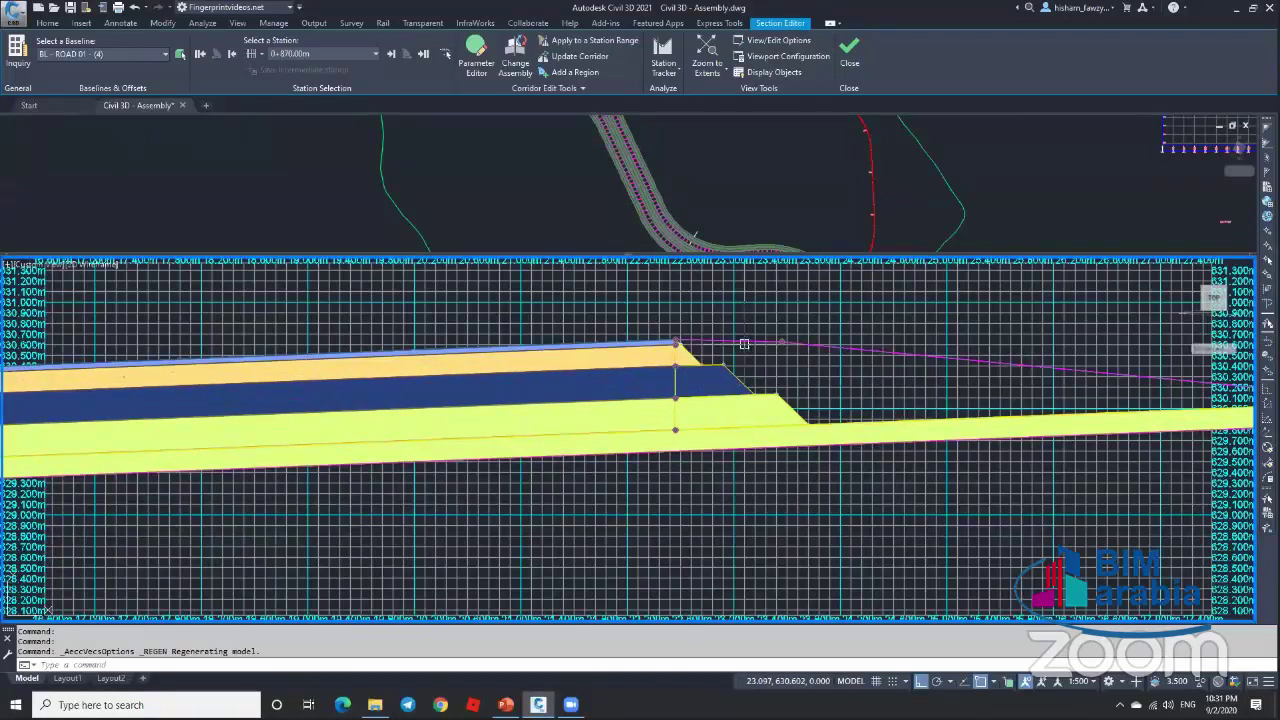
pyautogui.scroll(-3, 720, 369)
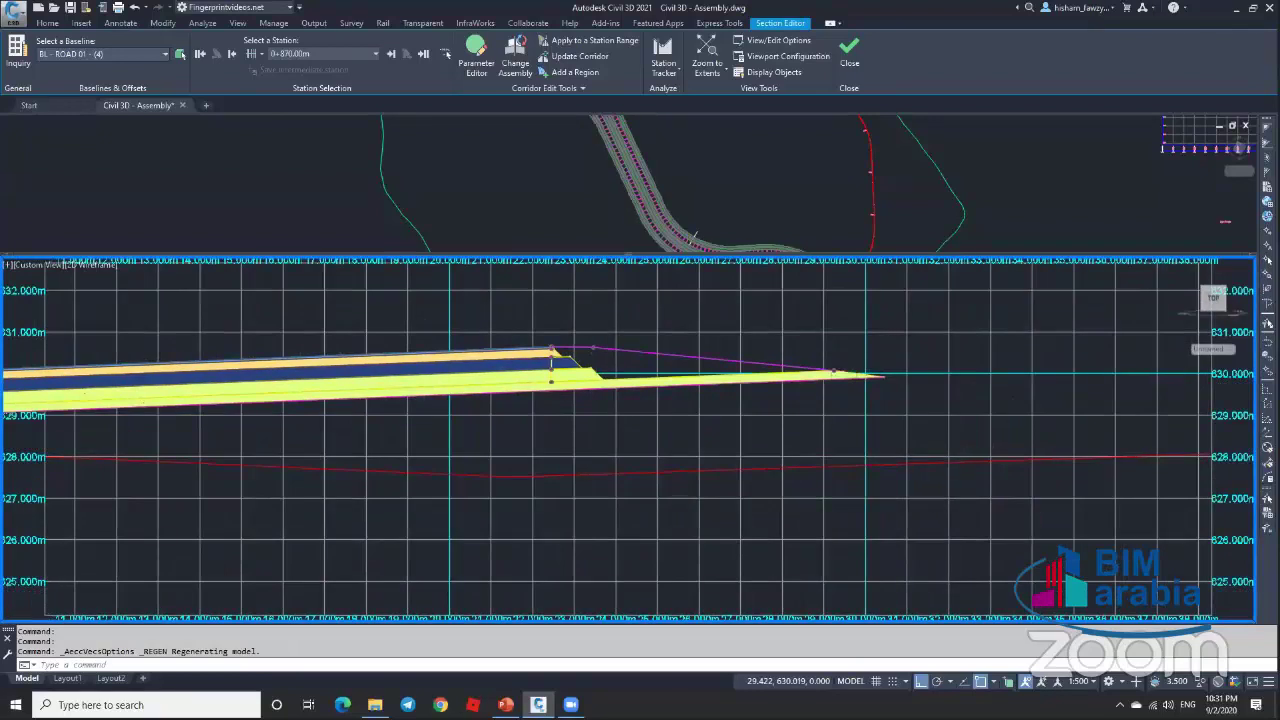
pyautogui.scroll(3, 810, 367)
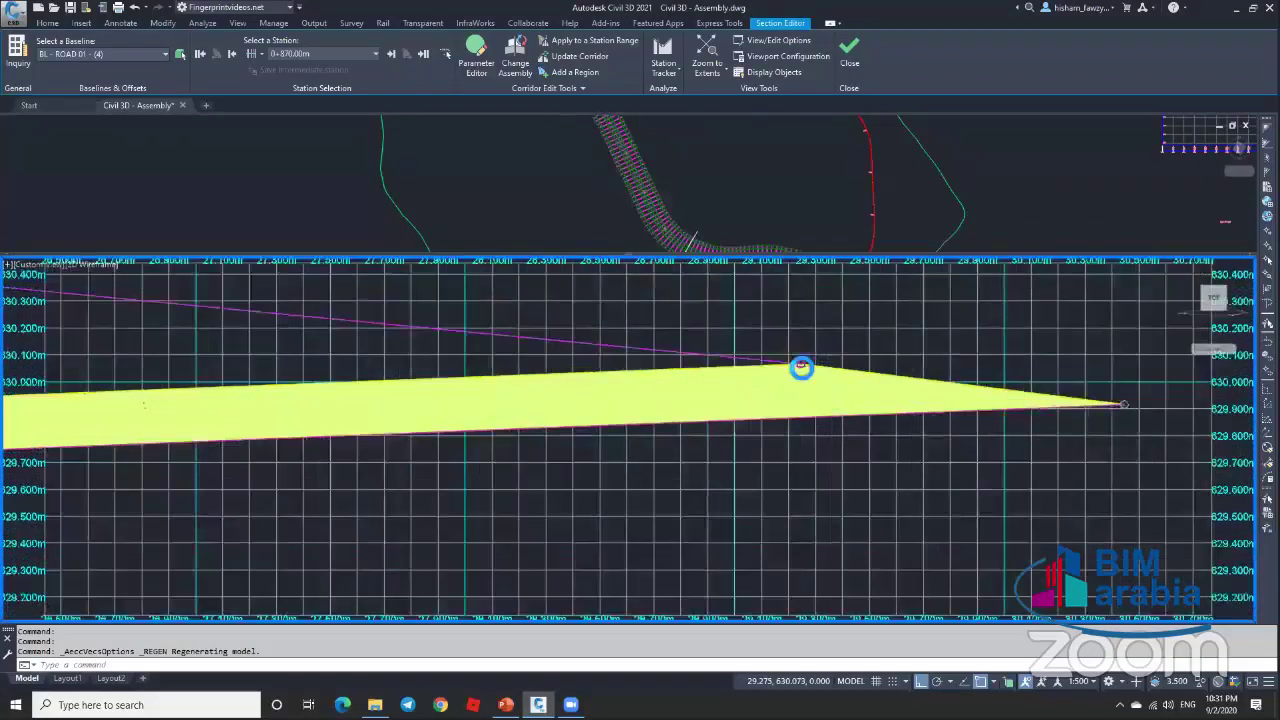
pyautogui.scroll(5, 801, 367)
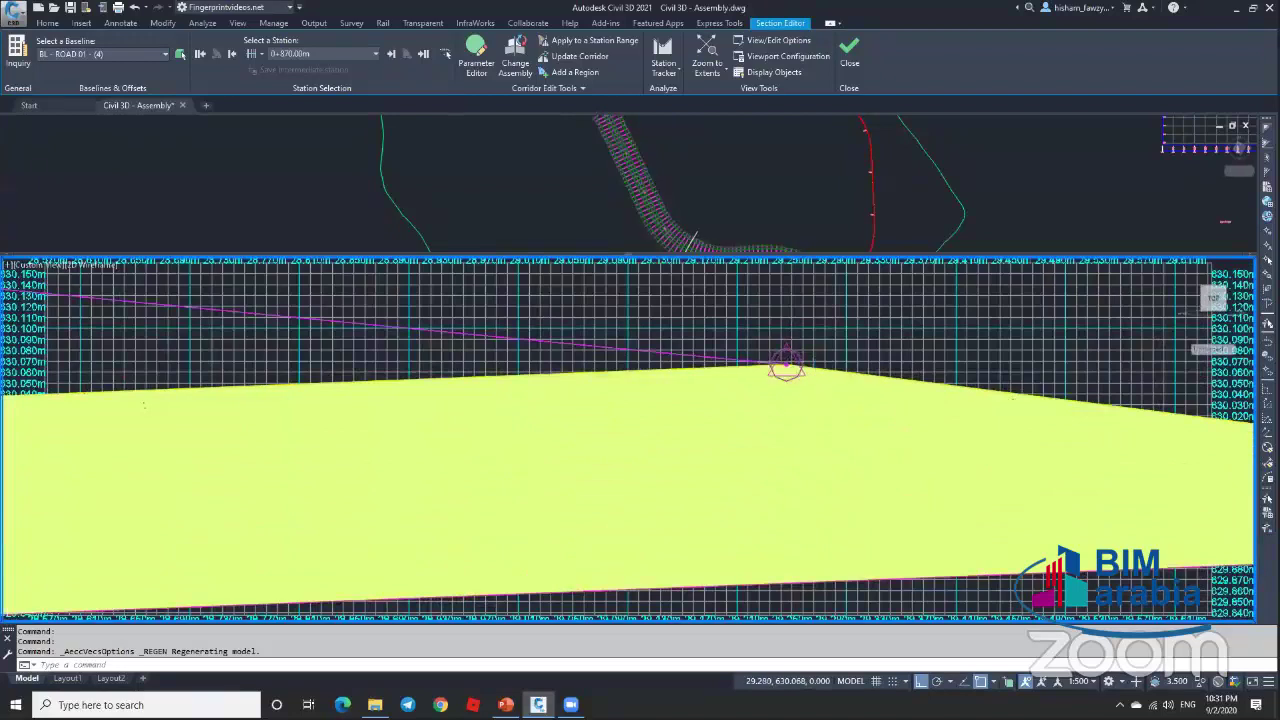
pyautogui.scroll(-8, 790, 366)
pyautogui.scroll(-5, 795, 360)
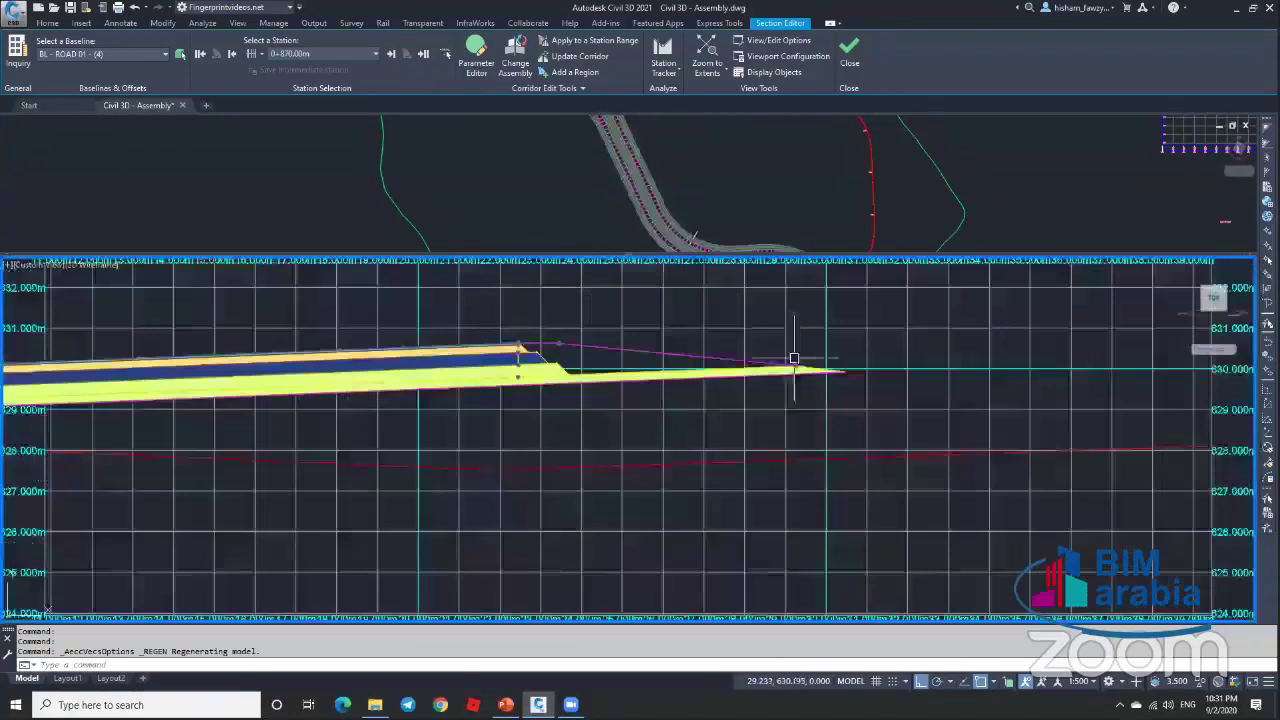
pyautogui.moveTo(694, 357); pyautogui.dragTo(792, 353, button='middle')
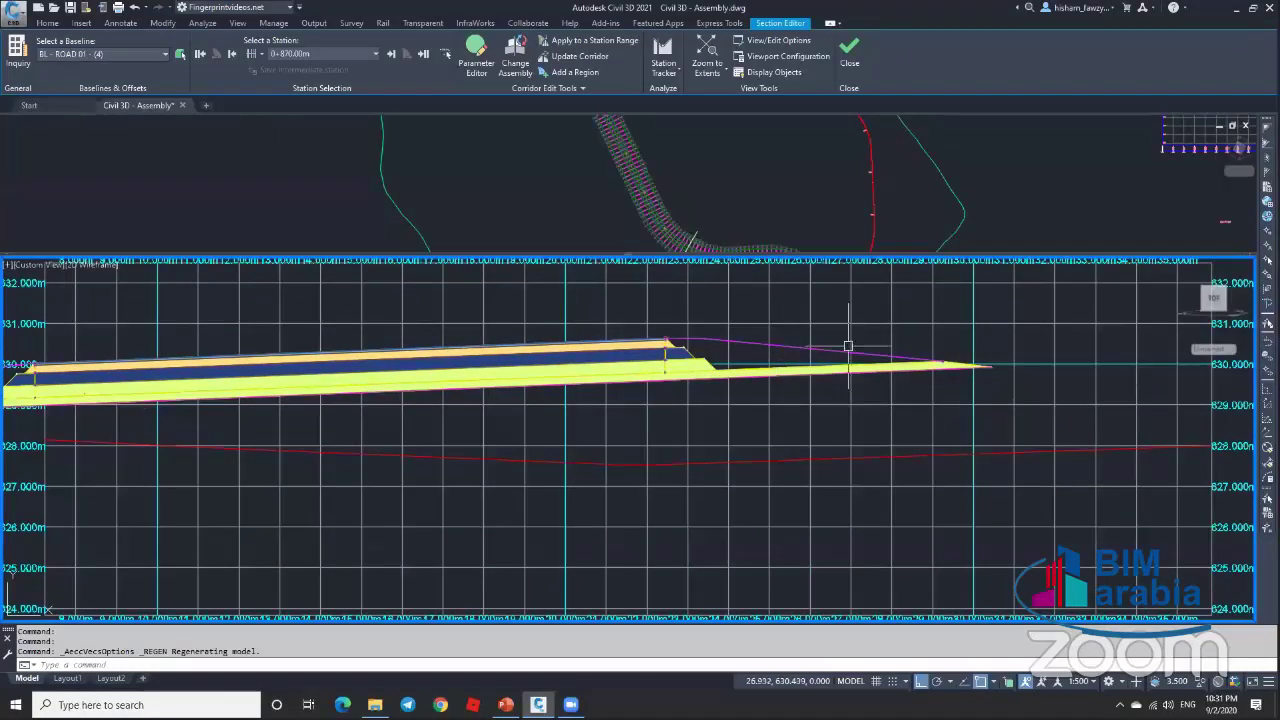
pyautogui.scroll(-4, 945, 354)
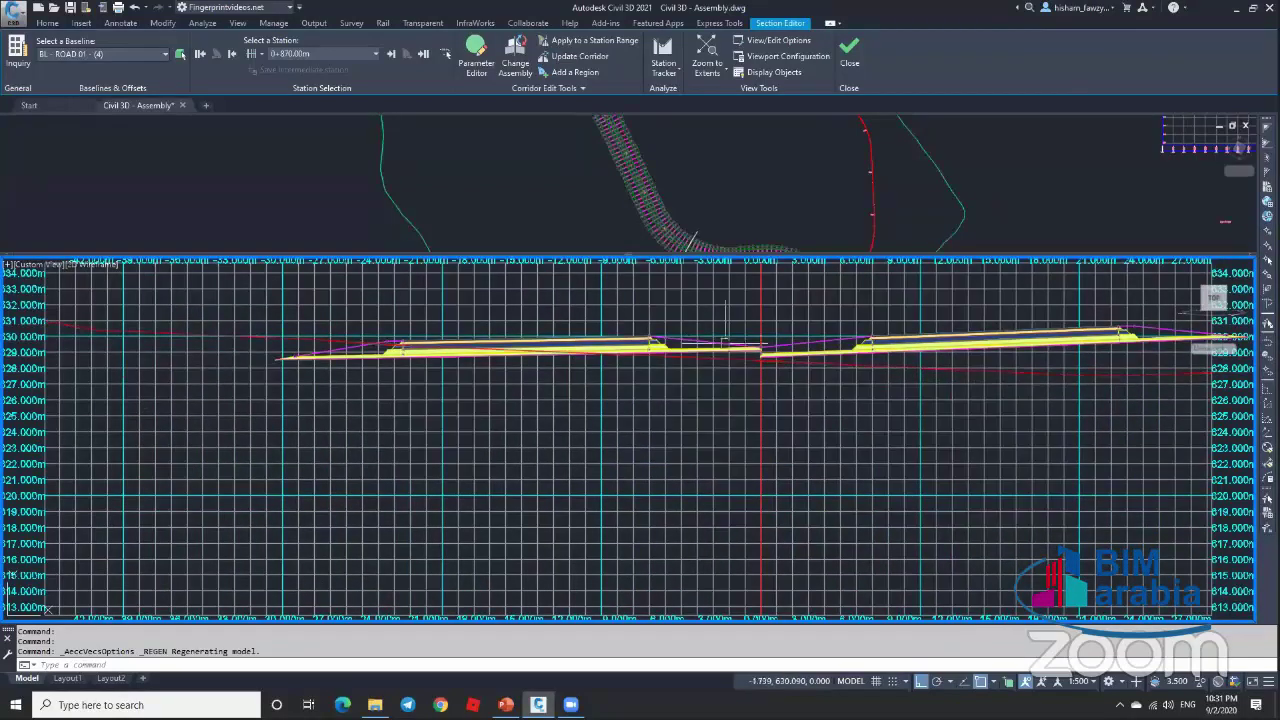
pyautogui.scroll(2, 714, 357)
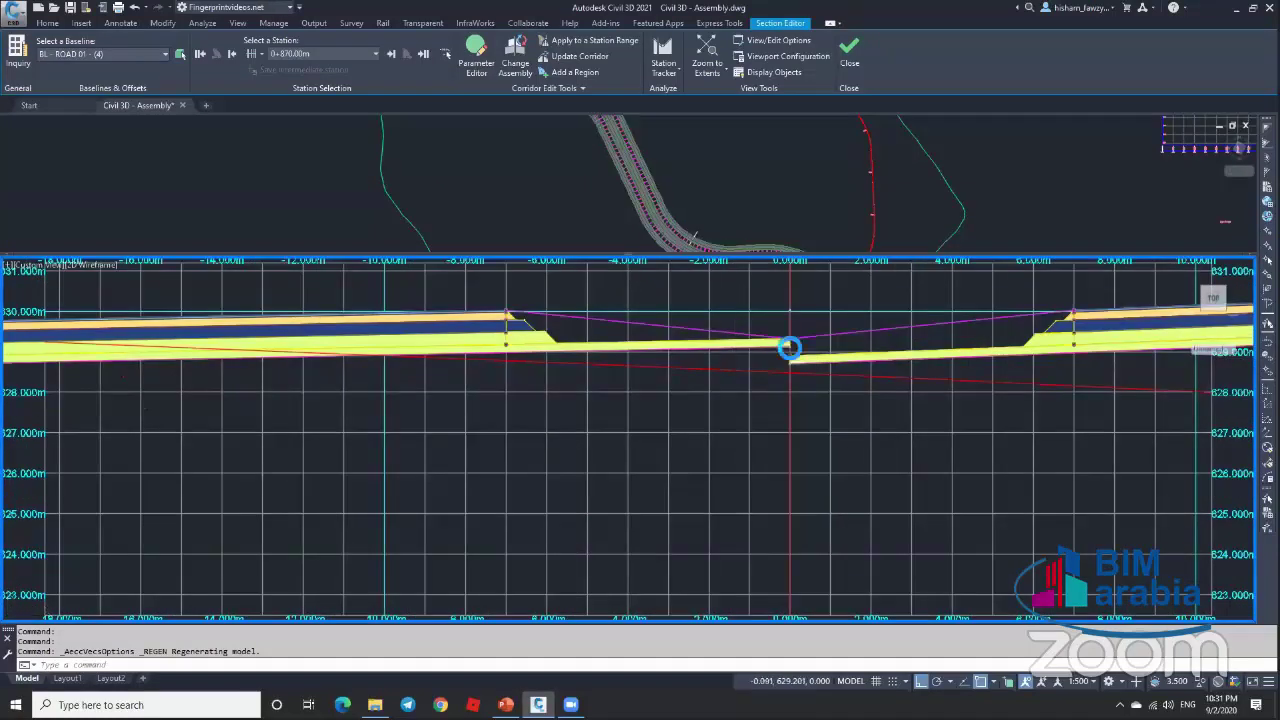
pyautogui.moveTo(620, 369); pyautogui.dragTo(719, 369, button='middle')
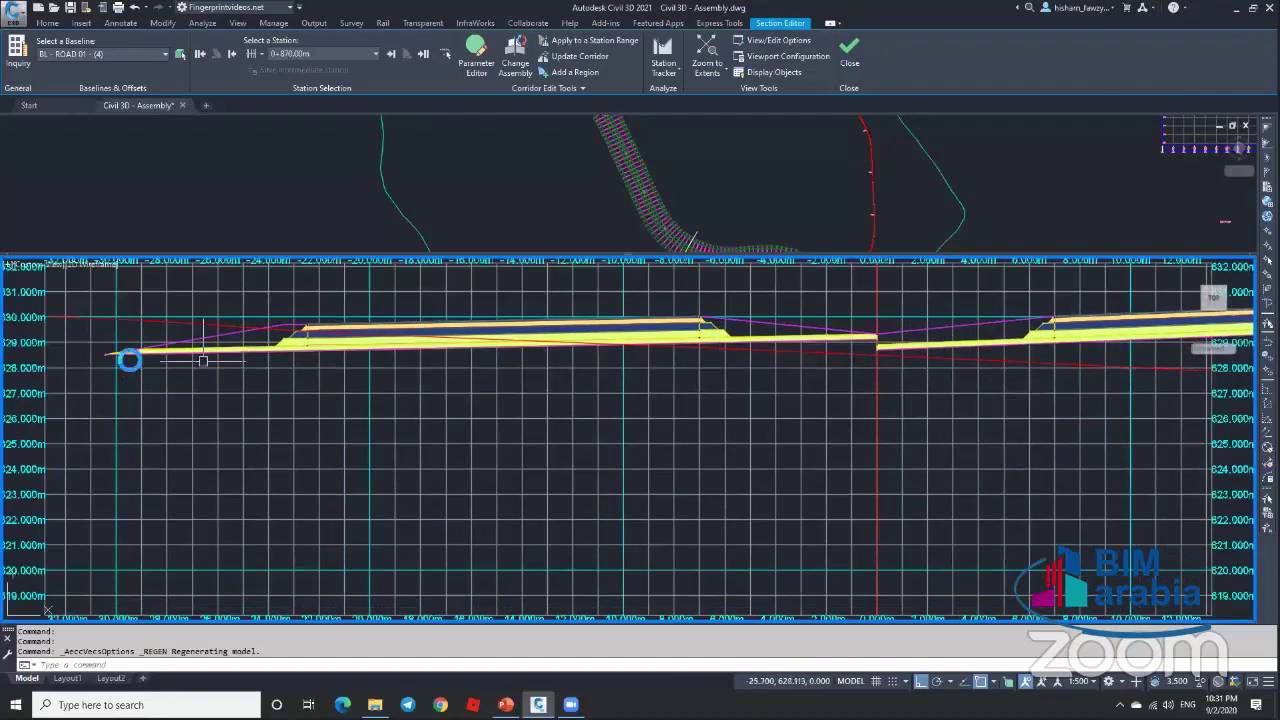
pyautogui.scroll(3, 141, 341)
pyautogui.scroll(3, 141, 341)
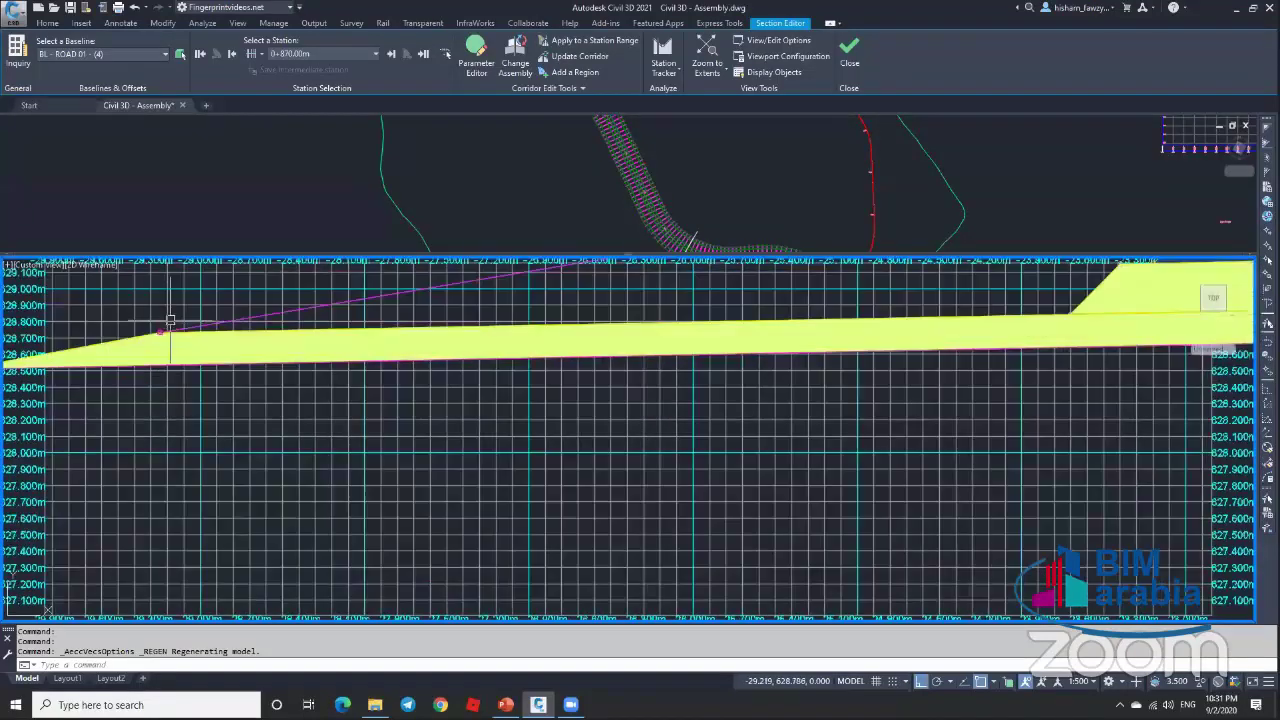
pyautogui.scroll(-2, 225, 395)
pyautogui.scroll(-4, 689, 371)
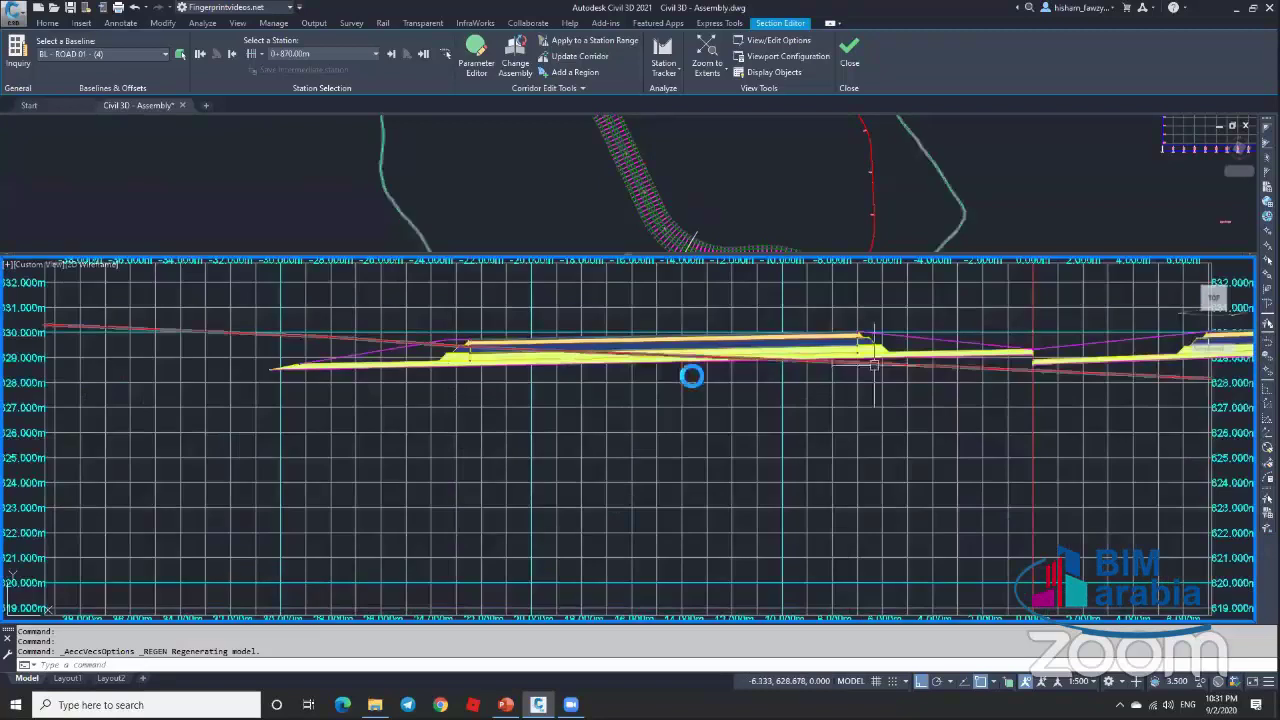
pyautogui.scroll(1, 689, 371)
pyautogui.scroll(1, 846, 363)
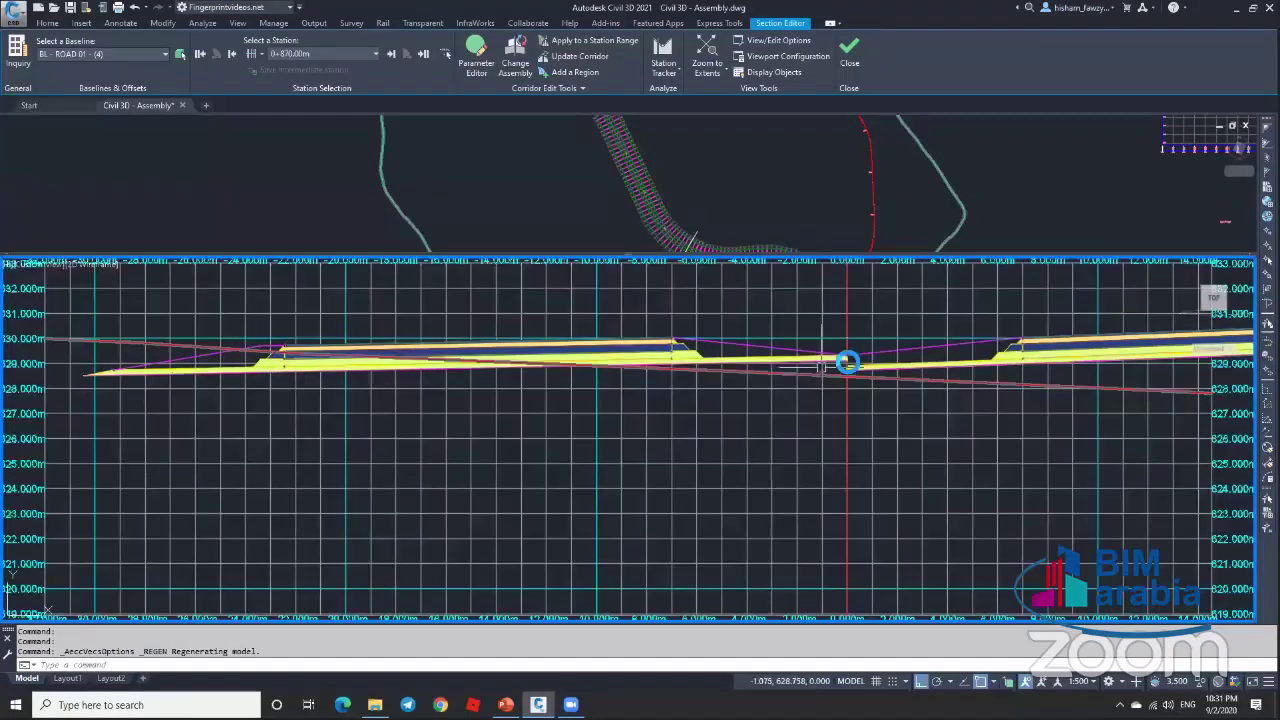
pyautogui.scroll(3, 846, 363)
pyautogui.scroll(-2, 798, 390)
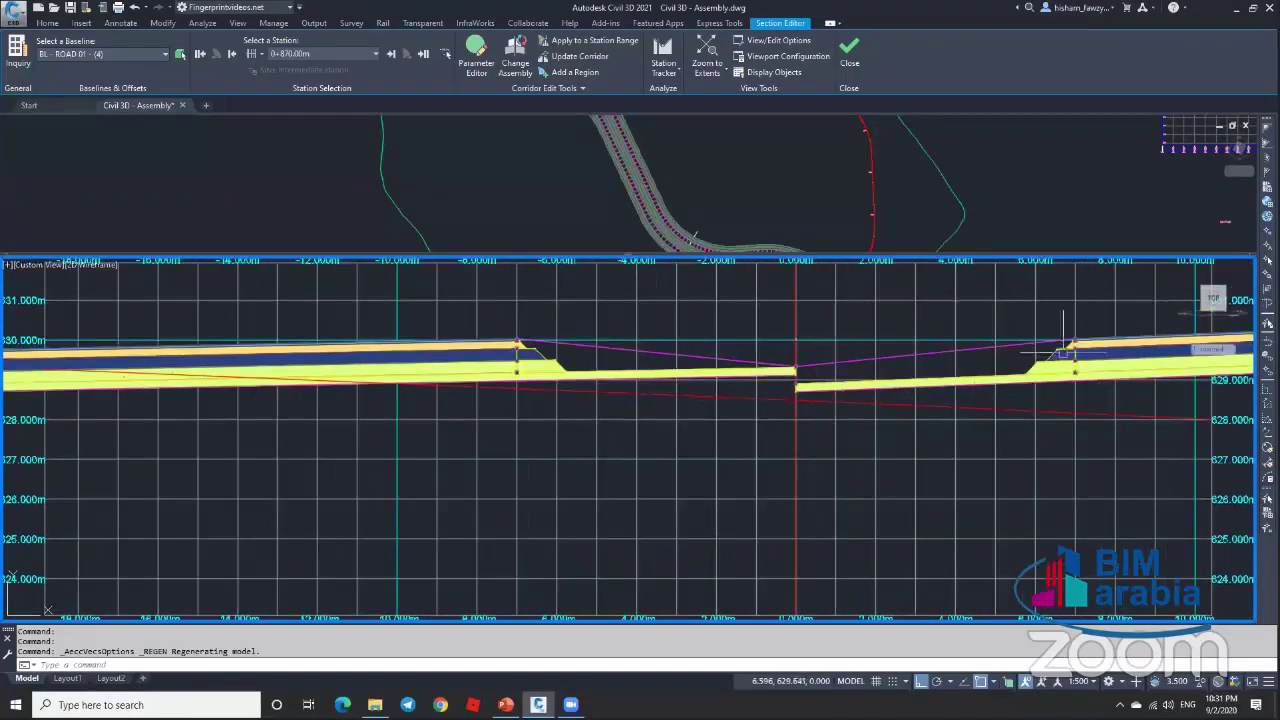
pyautogui.scroll(5, 1075, 342)
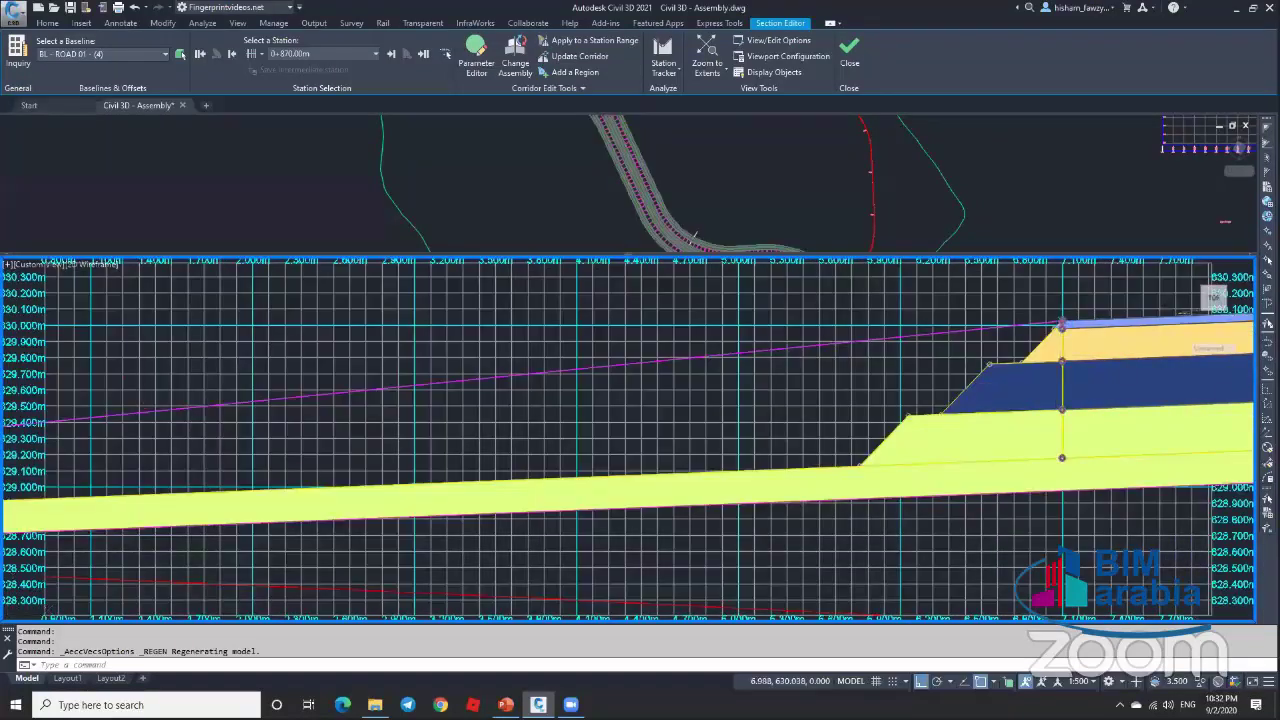
pyautogui.scroll(-1, 1062, 325)
pyautogui.scroll(-4, 1058, 322)
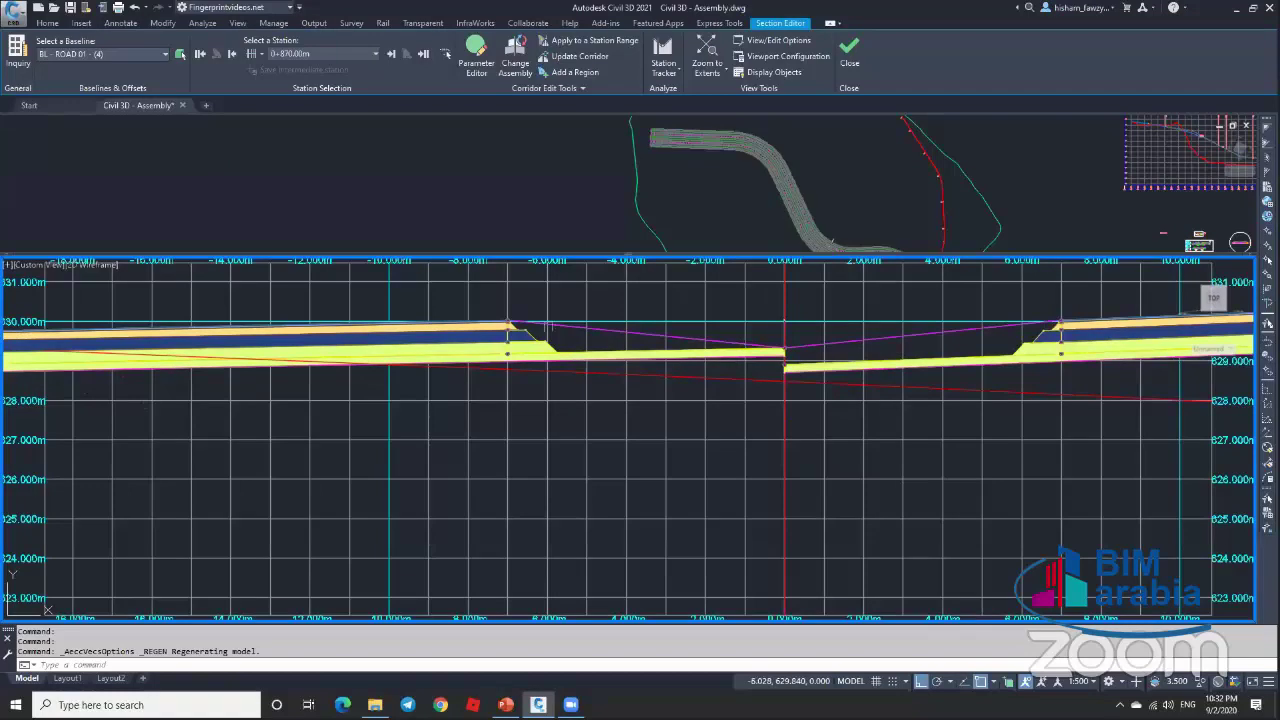
# Step: Zoom out on the plan view of corridor R 01 and its section lines
pyautogui.scroll(-2, 610, 327)
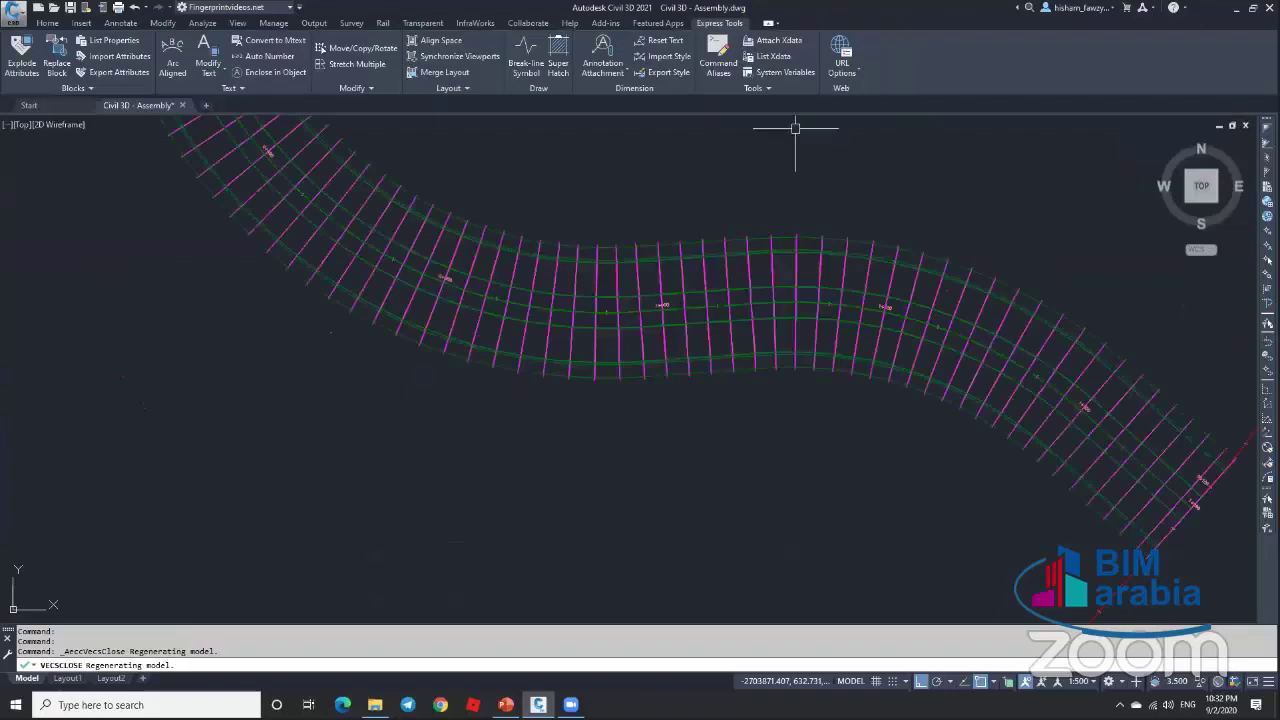
# Step: Set the left LaneSuperelevationAOR lane's Use Superelevation to Left Lane Outside
pyautogui.scroll(-6, 614, 337)
pyautogui.scroll(4, 860, 325)
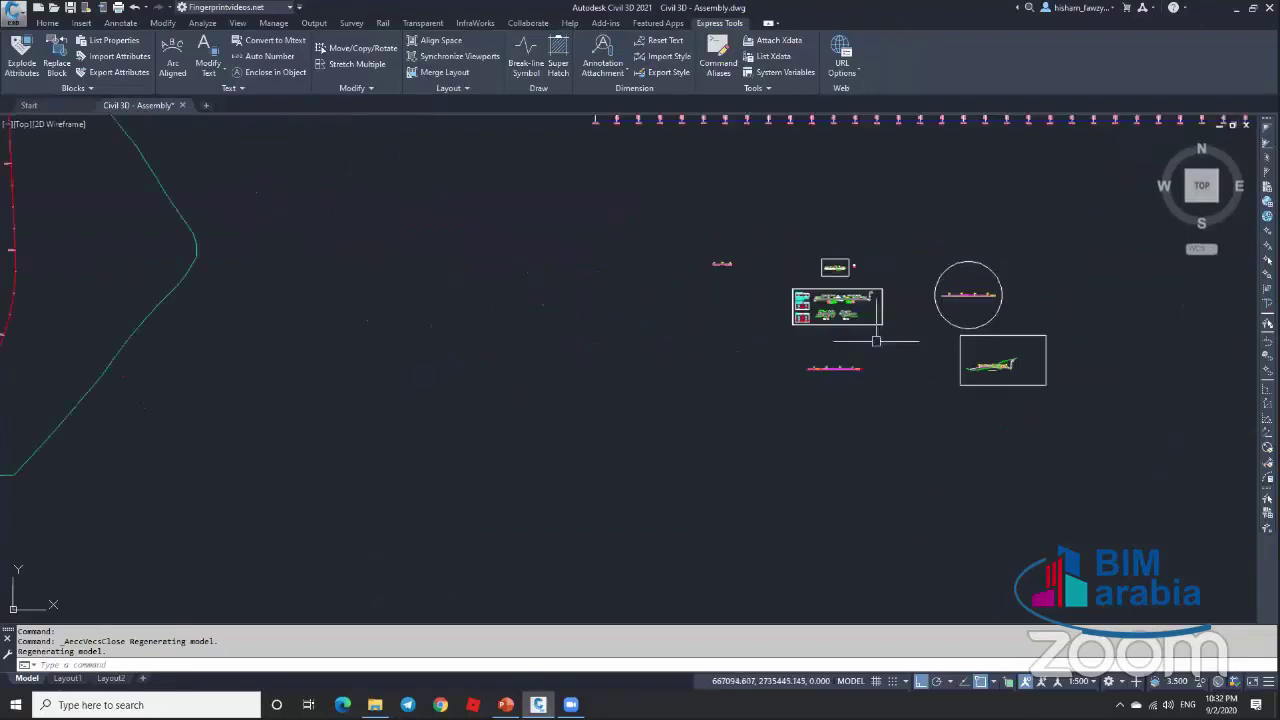
pyautogui.scroll(5, 975, 292)
pyautogui.scroll(-3, 666, 277)
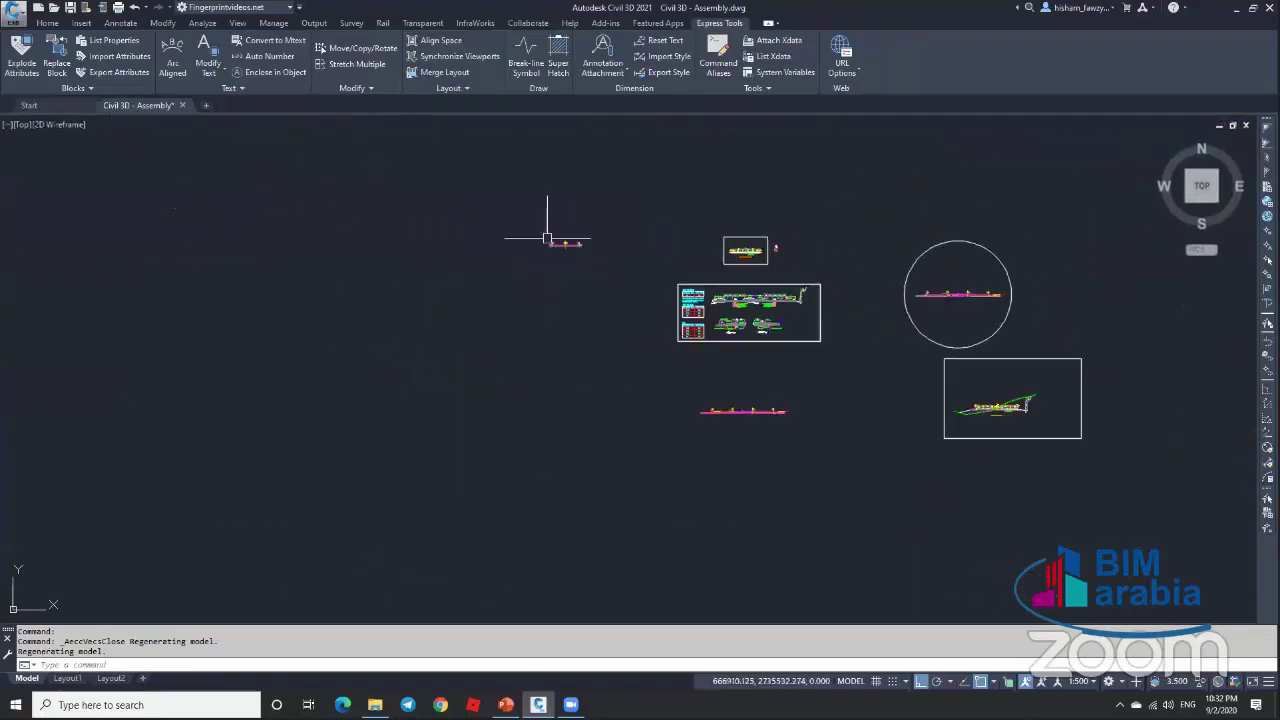
pyautogui.scroll(5, 547, 238)
pyautogui.scroll(-3, 711, 286)
pyautogui.scroll(7, 890, 505)
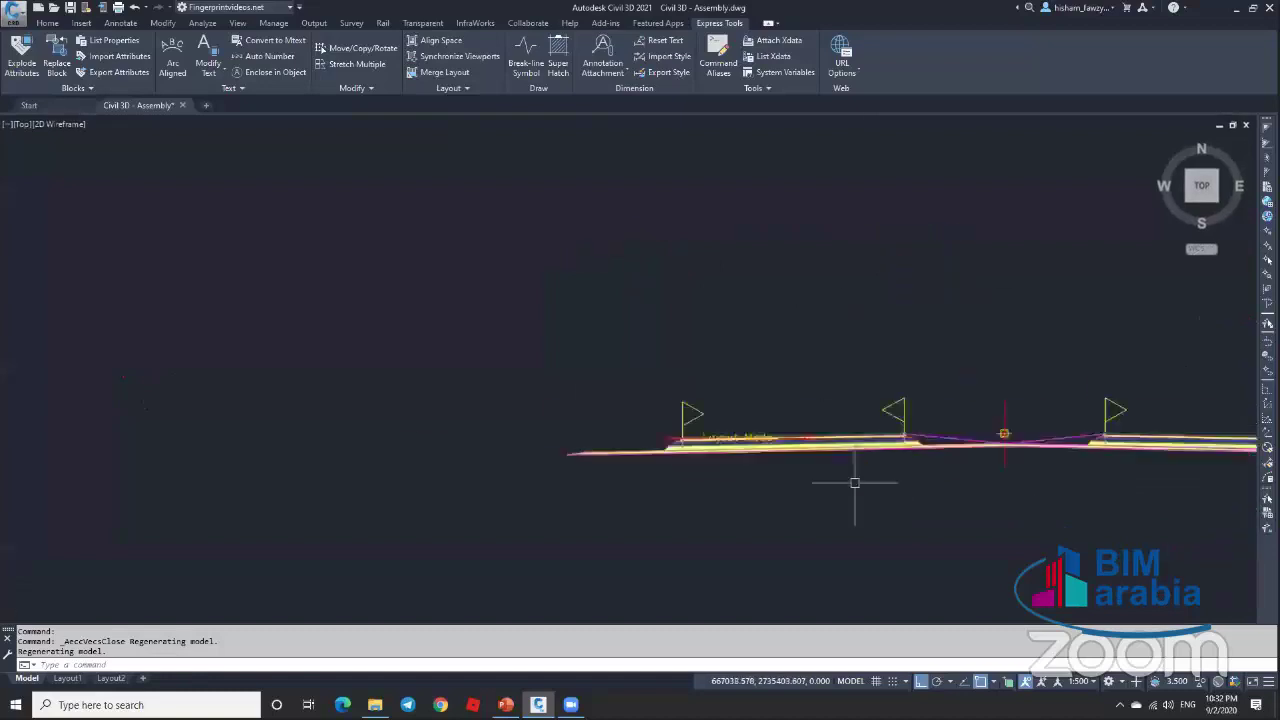
pyautogui.scroll(2, 854, 483)
pyautogui.scroll(3, 640, 410)
pyautogui.press('Escape')
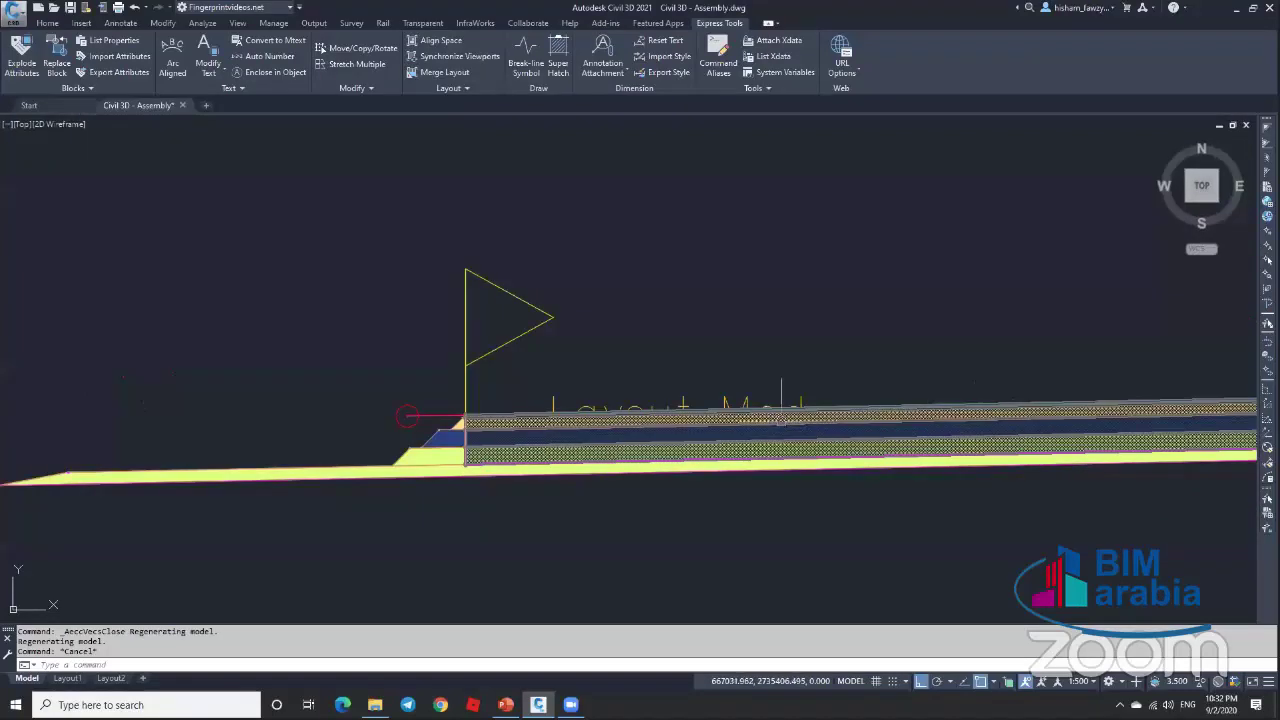
pyautogui.scroll(-5, 770, 390)
pyautogui.scroll(2, 918, 363)
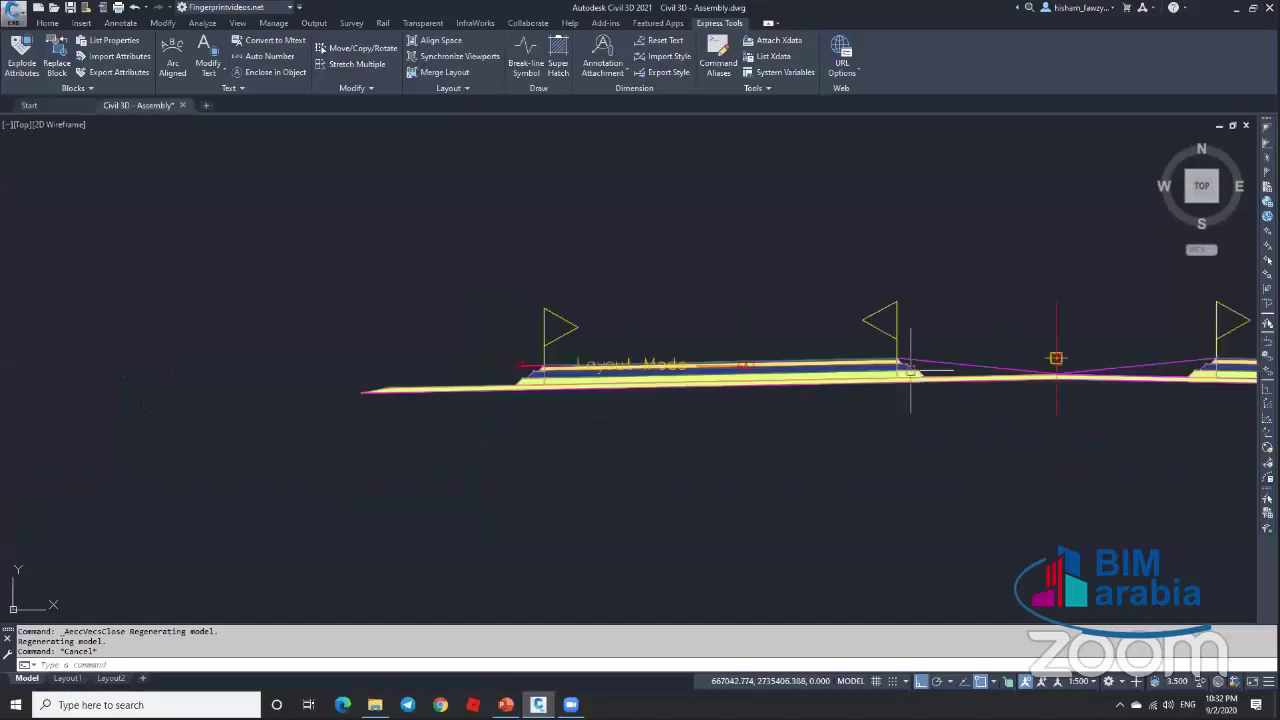
pyautogui.scroll(2, 910, 370)
pyautogui.click(815, 330)
pyautogui.click(872, 346)
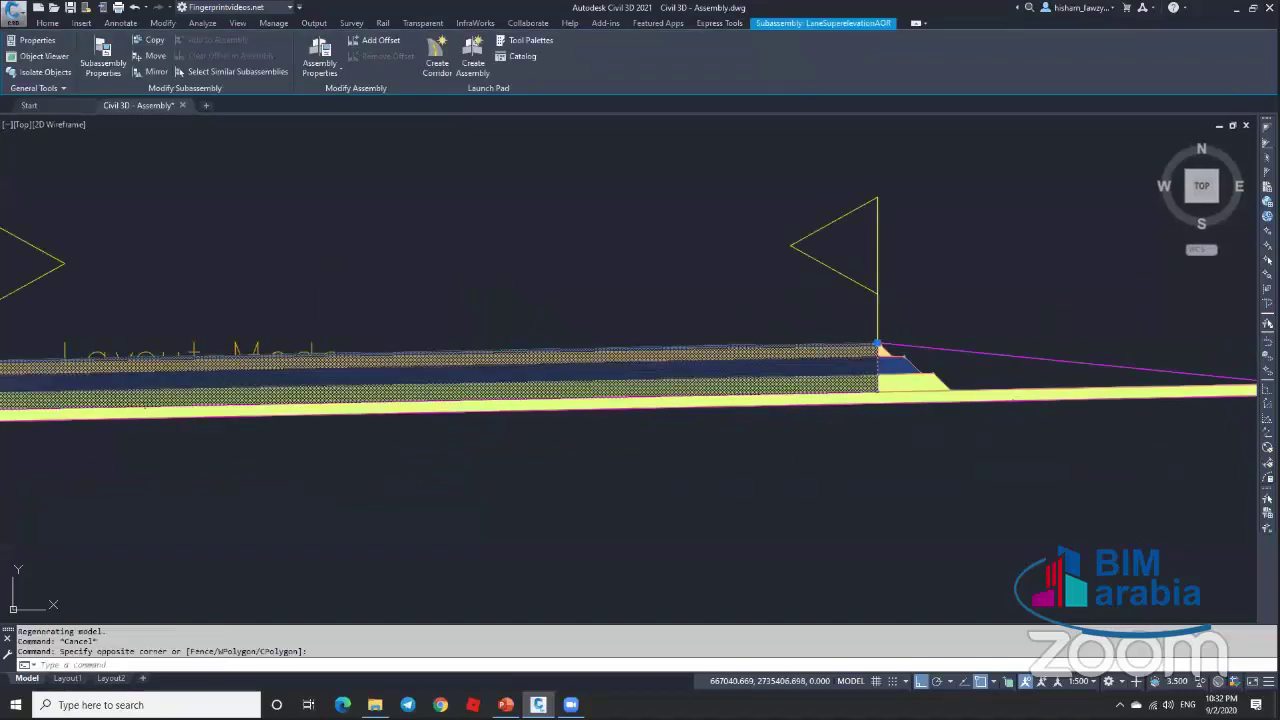
pyautogui.hotkey('ctrl', '1')
pyautogui.scroll(-3, 1124, 470)
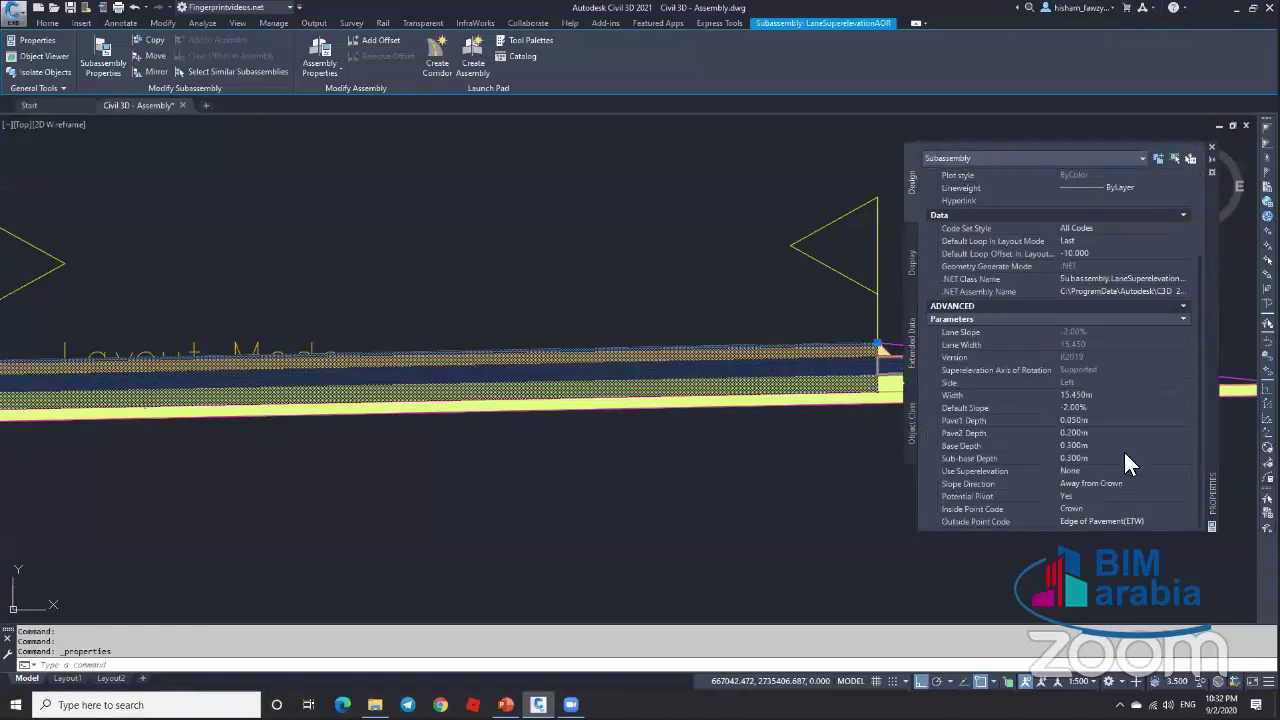
pyautogui.click(1138, 470)
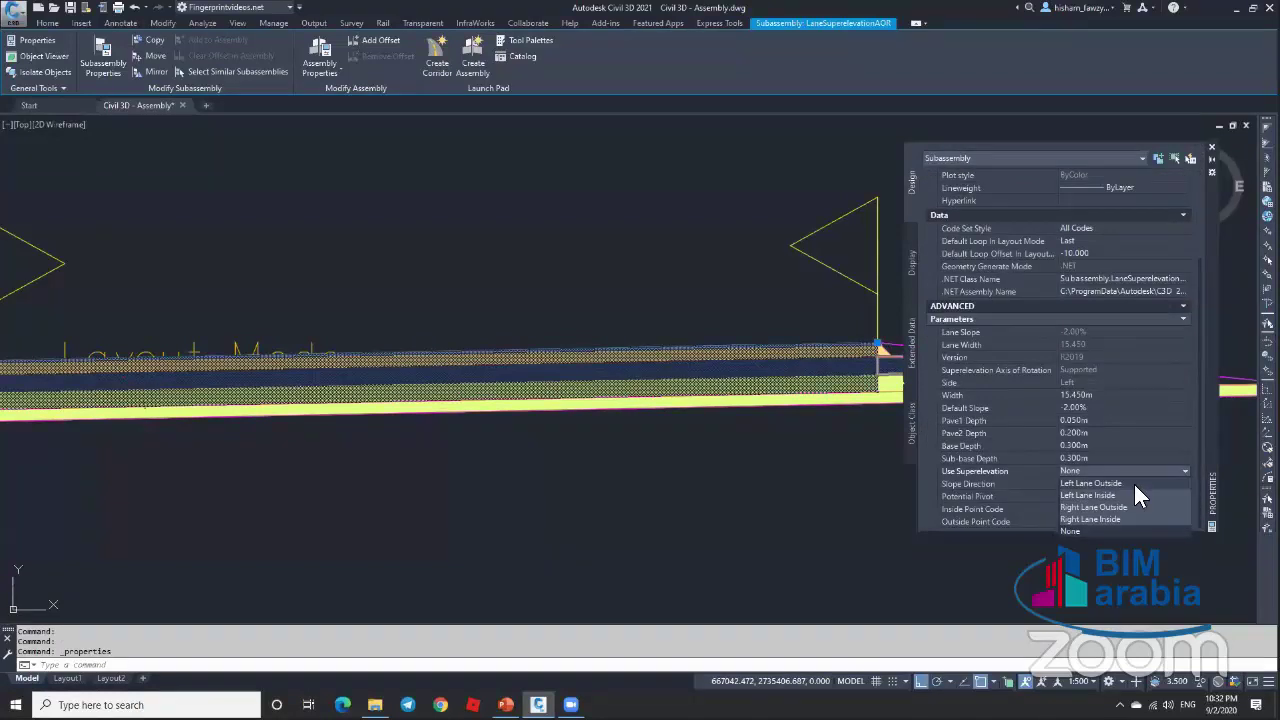
pyautogui.click(1120, 483)
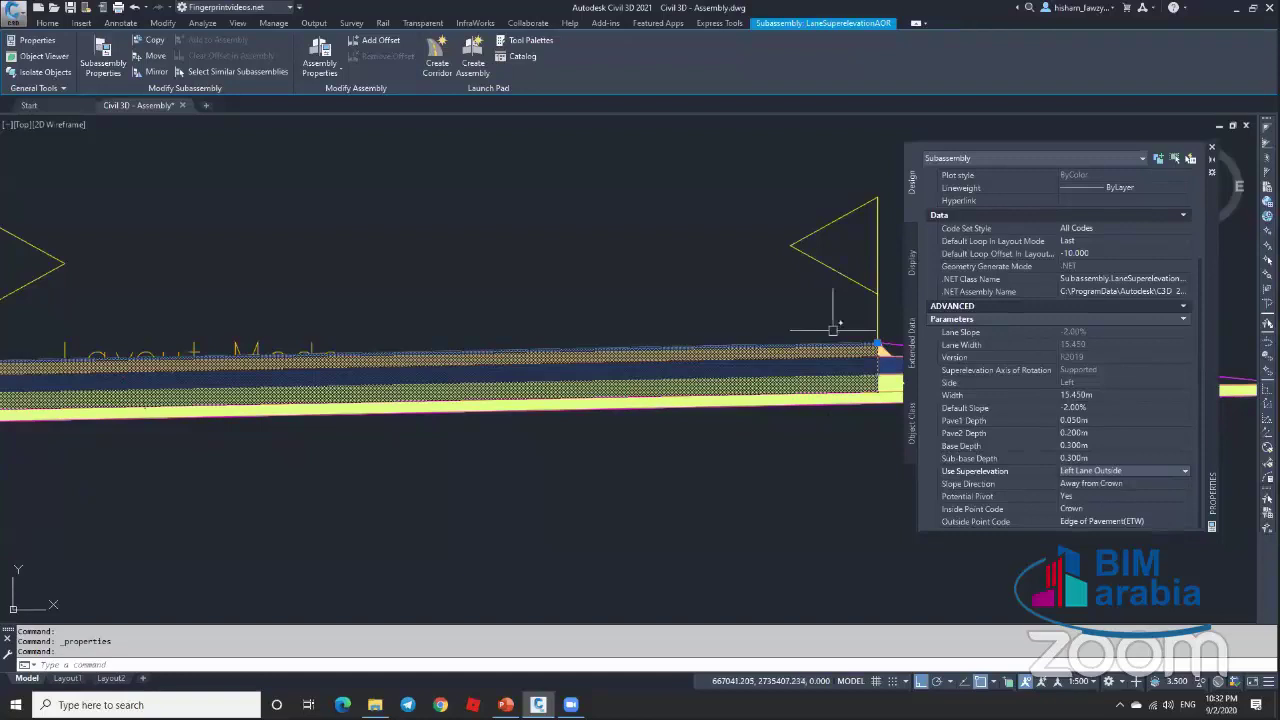
# Step: Pan to the shoulder subassemblies and start a window selection around them
pyautogui.moveTo(838, 323); pyautogui.dragTo(603, 309, button='middle')
pyautogui.press('Escape')
pyautogui.click(601, 304)
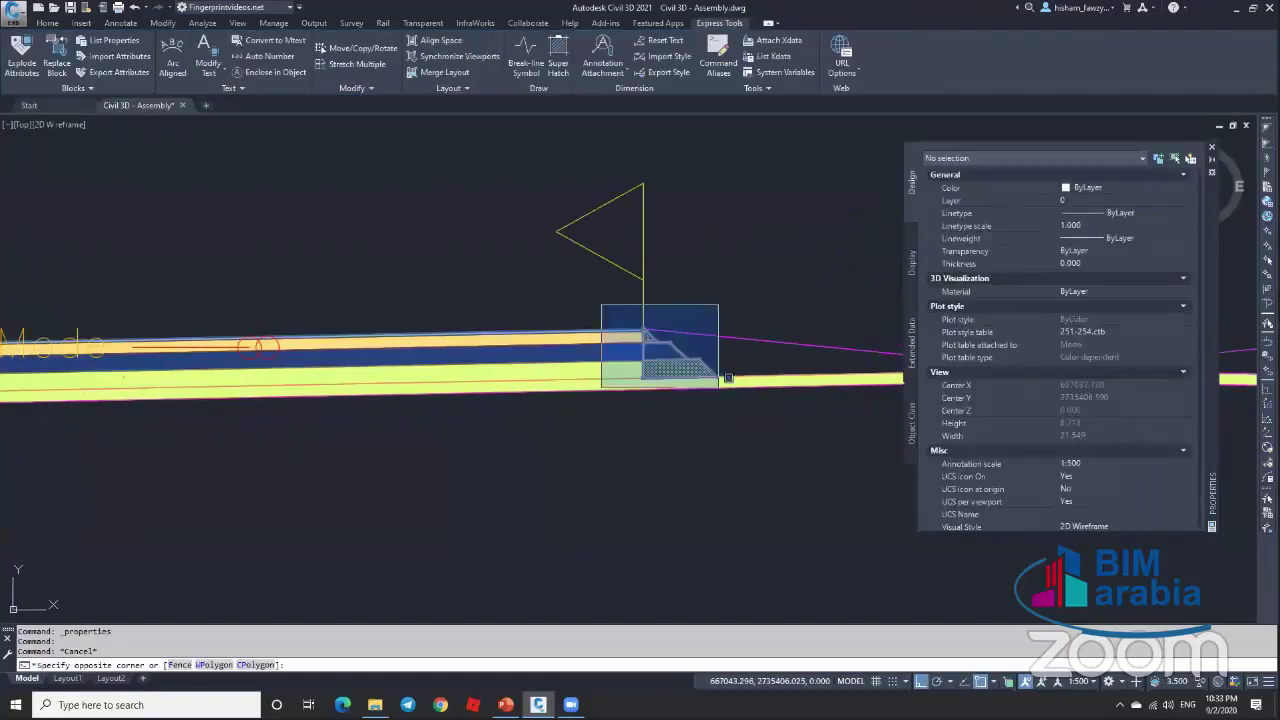
# Step: Set Use Superelevation Slope to Left Outside Lane for the windowed pavement pieces and right lane
pyautogui.click(729, 378)
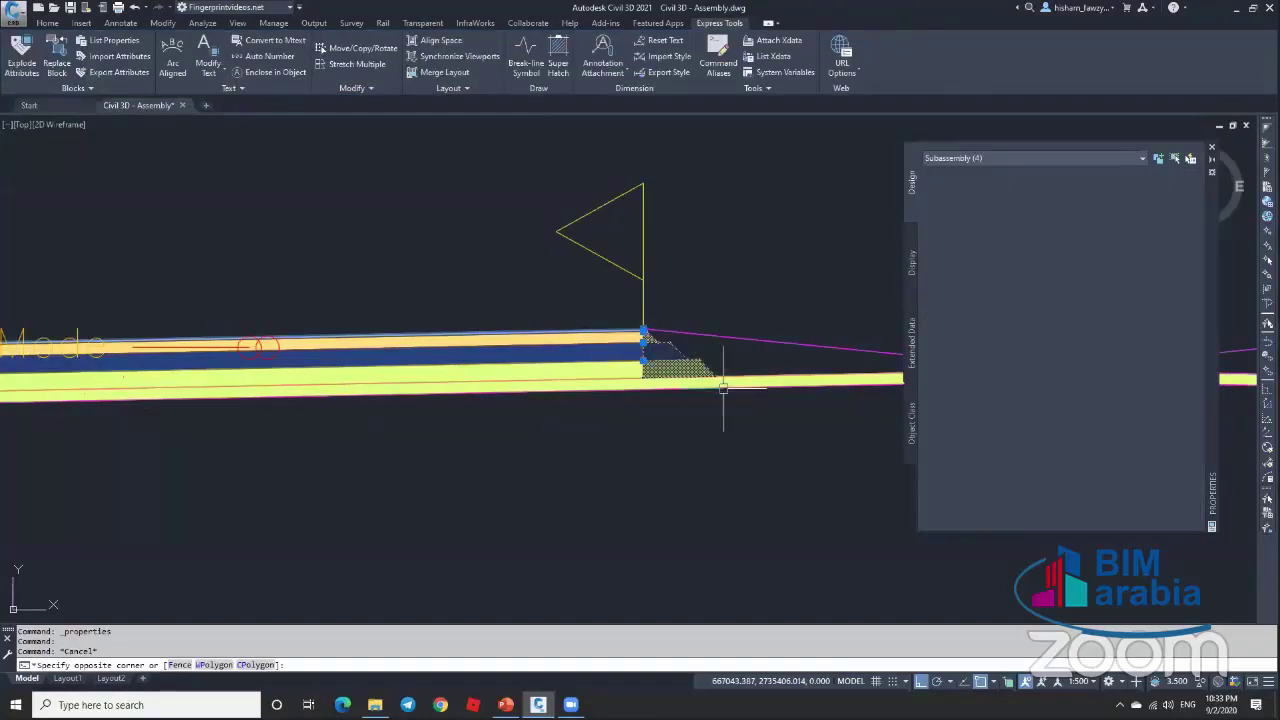
pyautogui.click(820, 380)
pyautogui.scroll(-5, 1060, 415)
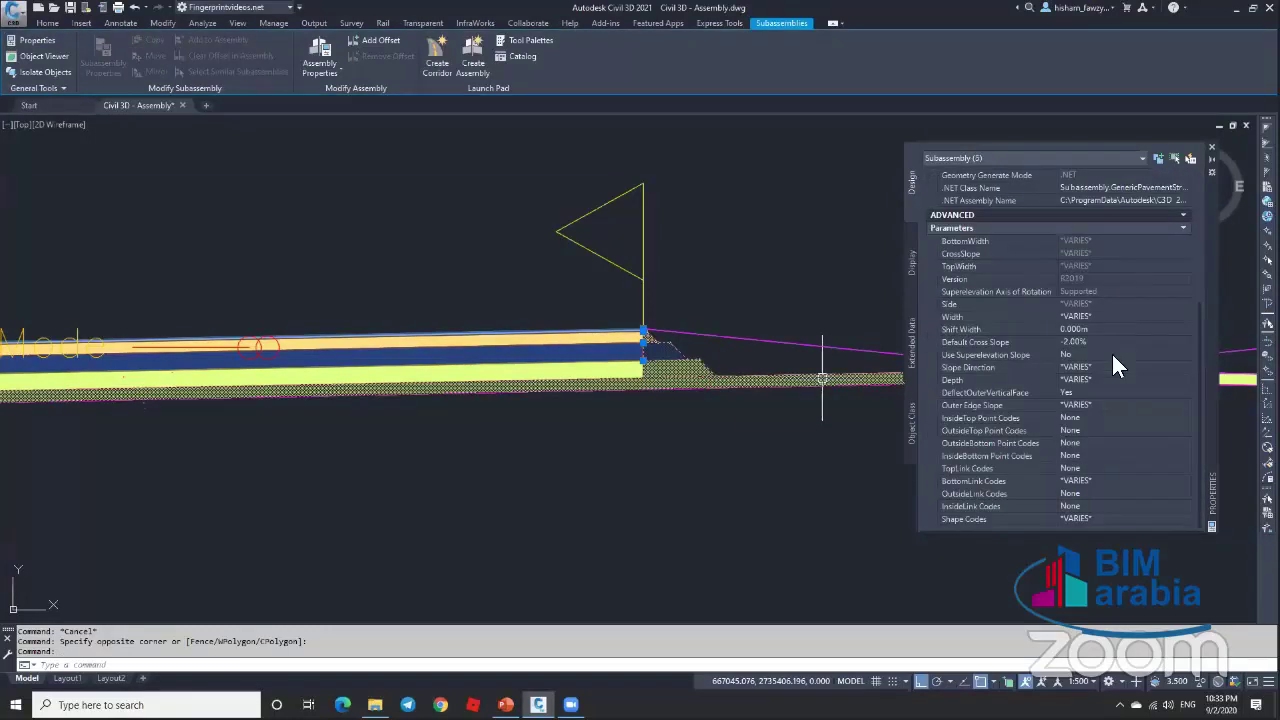
pyautogui.click(1112, 354)
pyautogui.click(1110, 390)
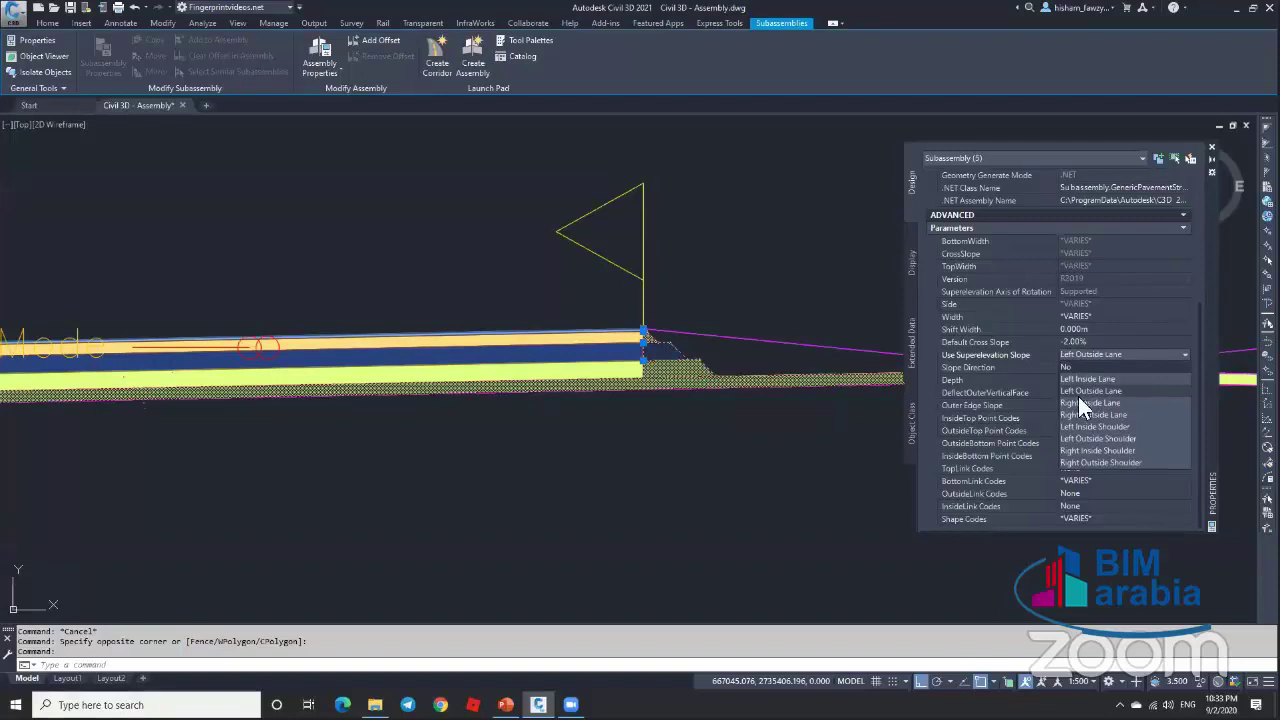
pyautogui.press('Escape')
# Step: Send the left GenericPavementStructure subassembly to the back with DRAWORDER (DR)
pyautogui.click(810, 372)
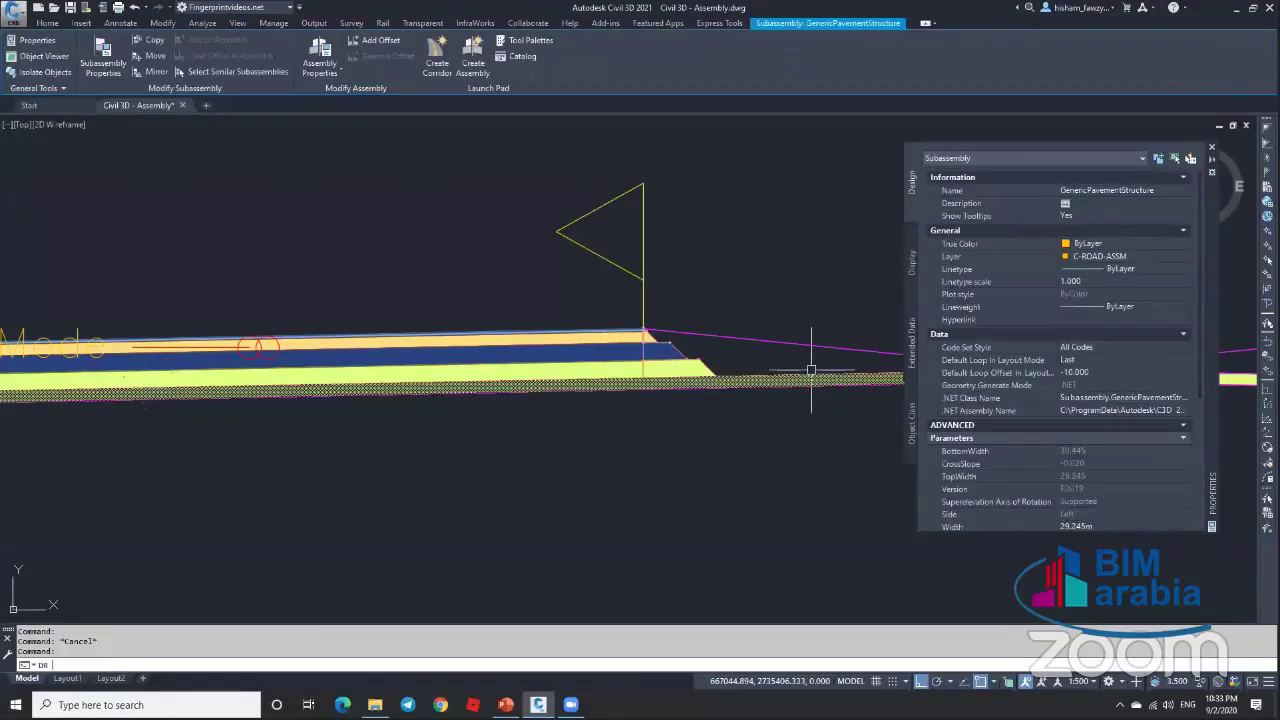
pyautogui.write('DR')
pyautogui.press('Return')
pyautogui.press('Escape')
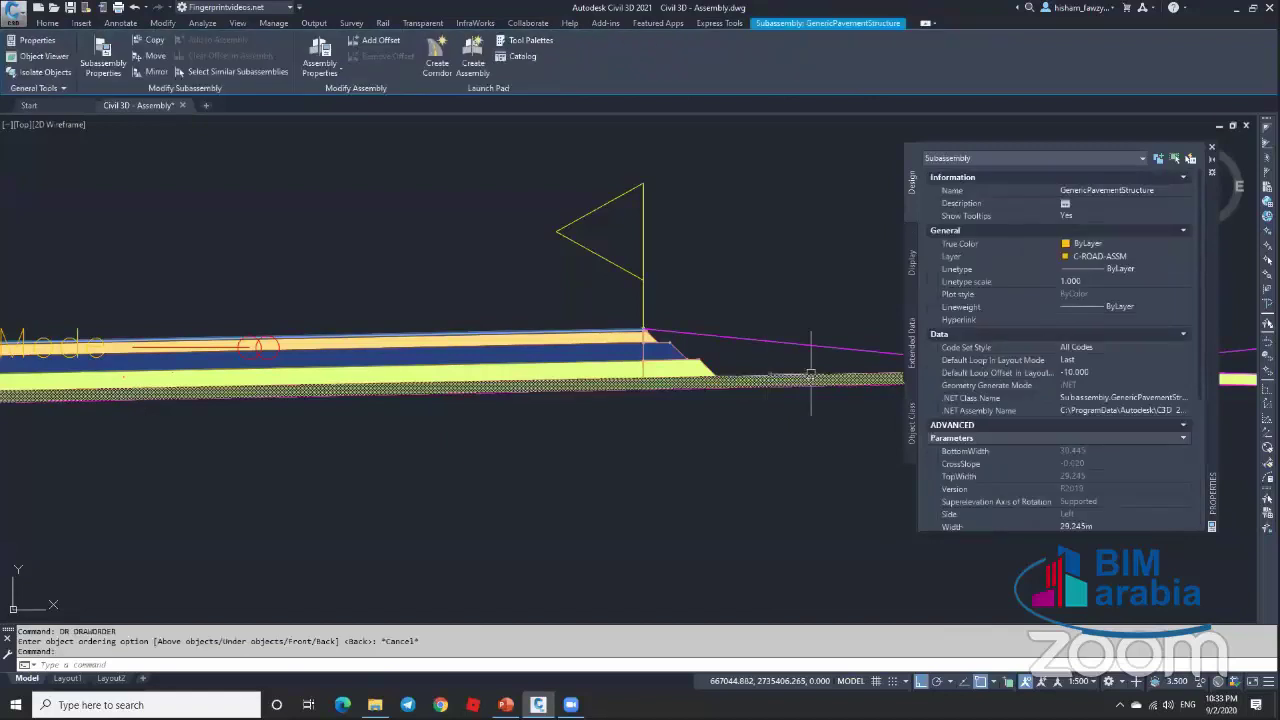
pyautogui.press('Escape')
pyautogui.moveTo(810, 372); pyautogui.dragTo(609, 371, button='middle')
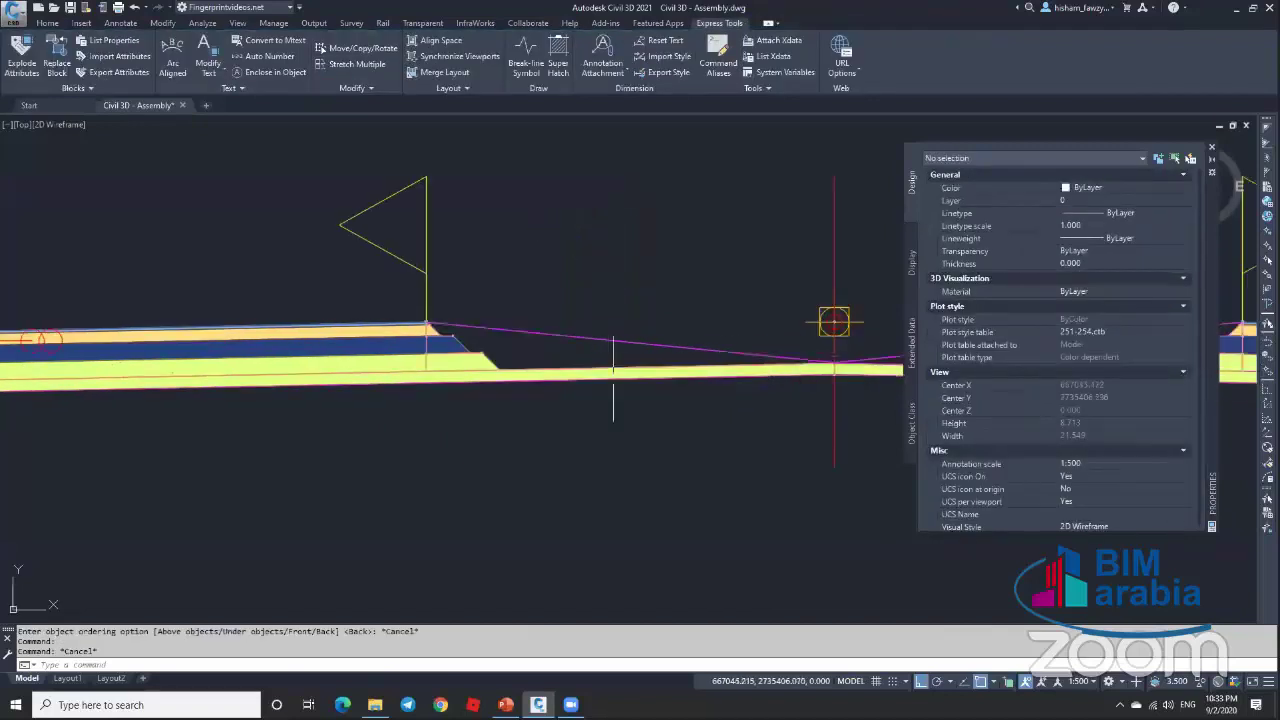
pyautogui.click(674, 365)
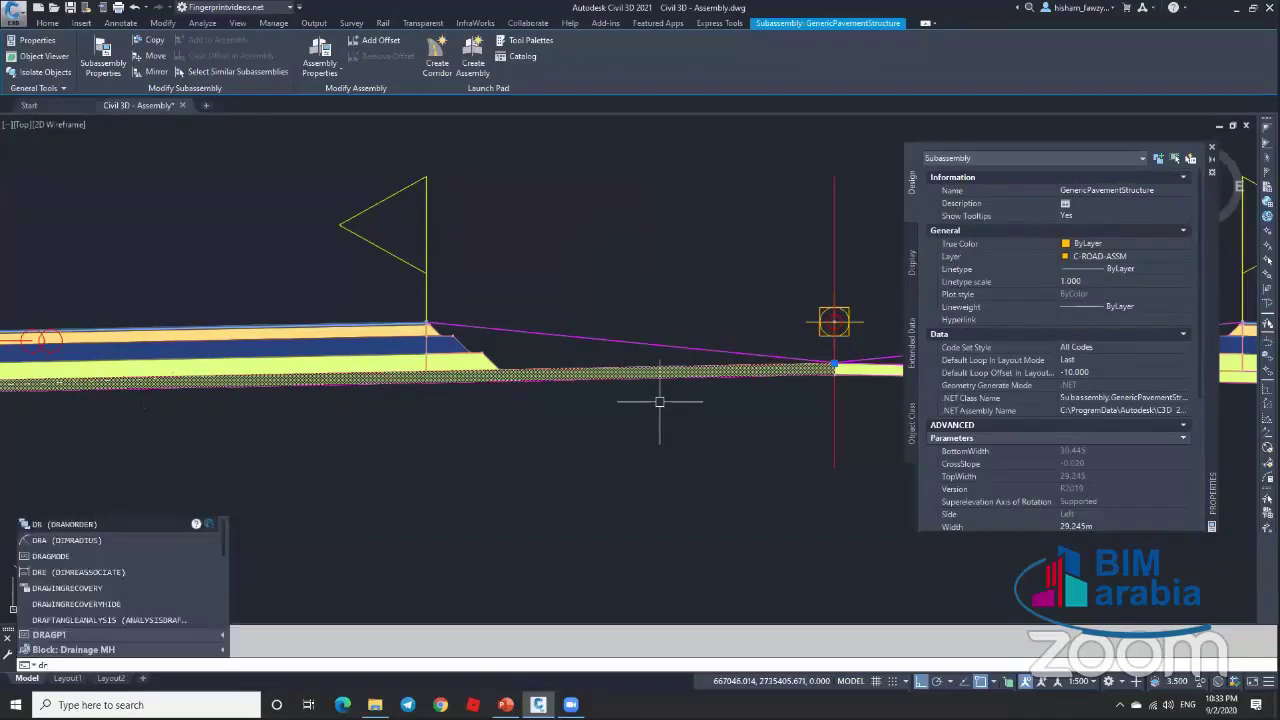
pyautogui.press('Return')
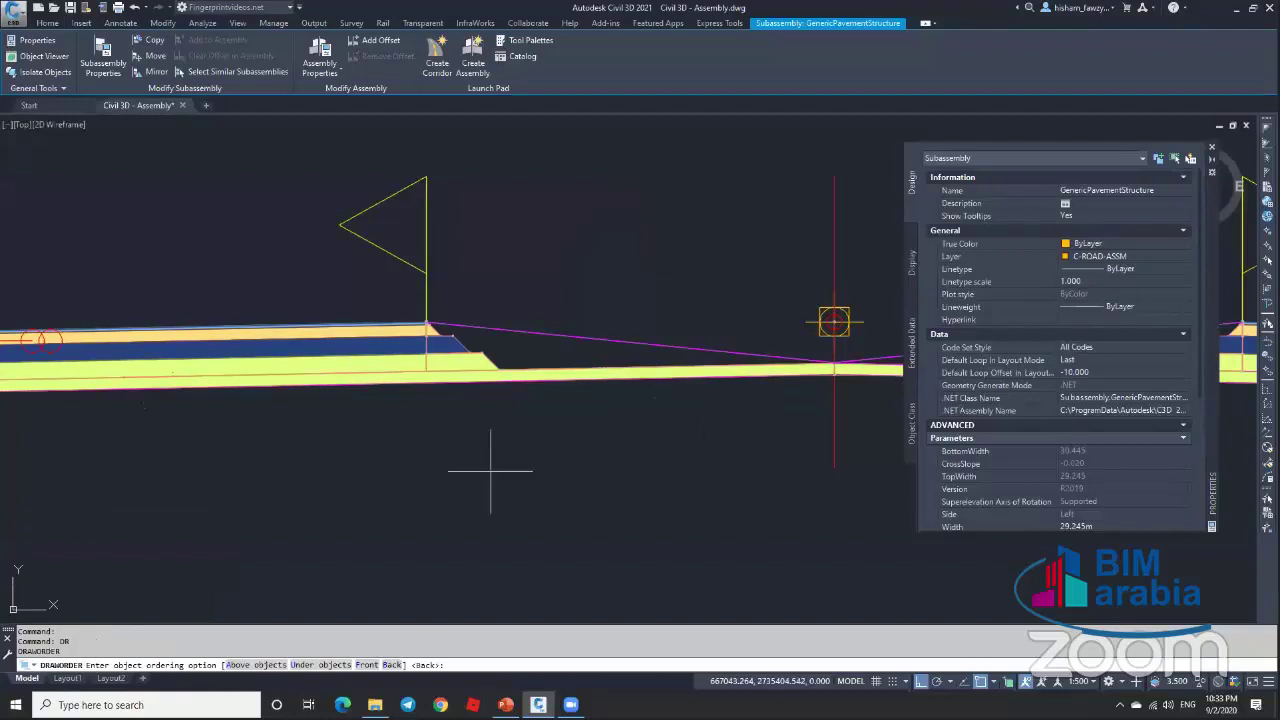
pyautogui.click(429, 664)
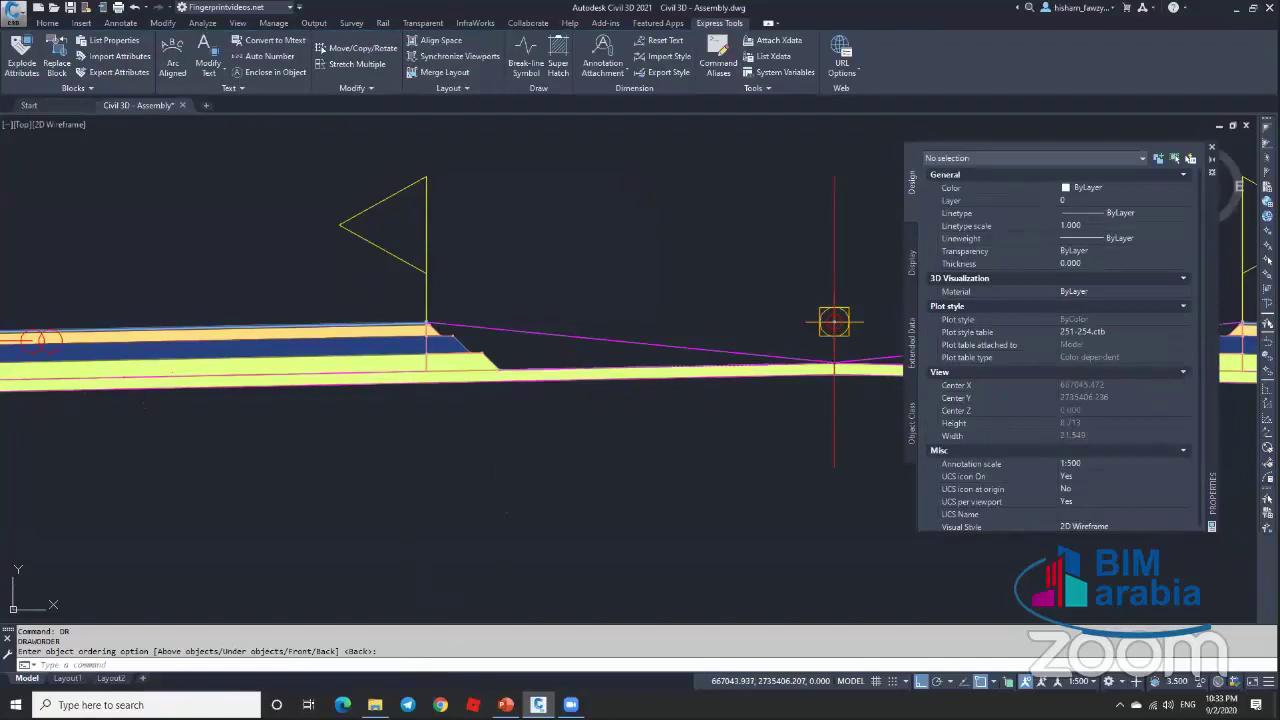
pyautogui.press('Return')
pyautogui.click(463, 363)
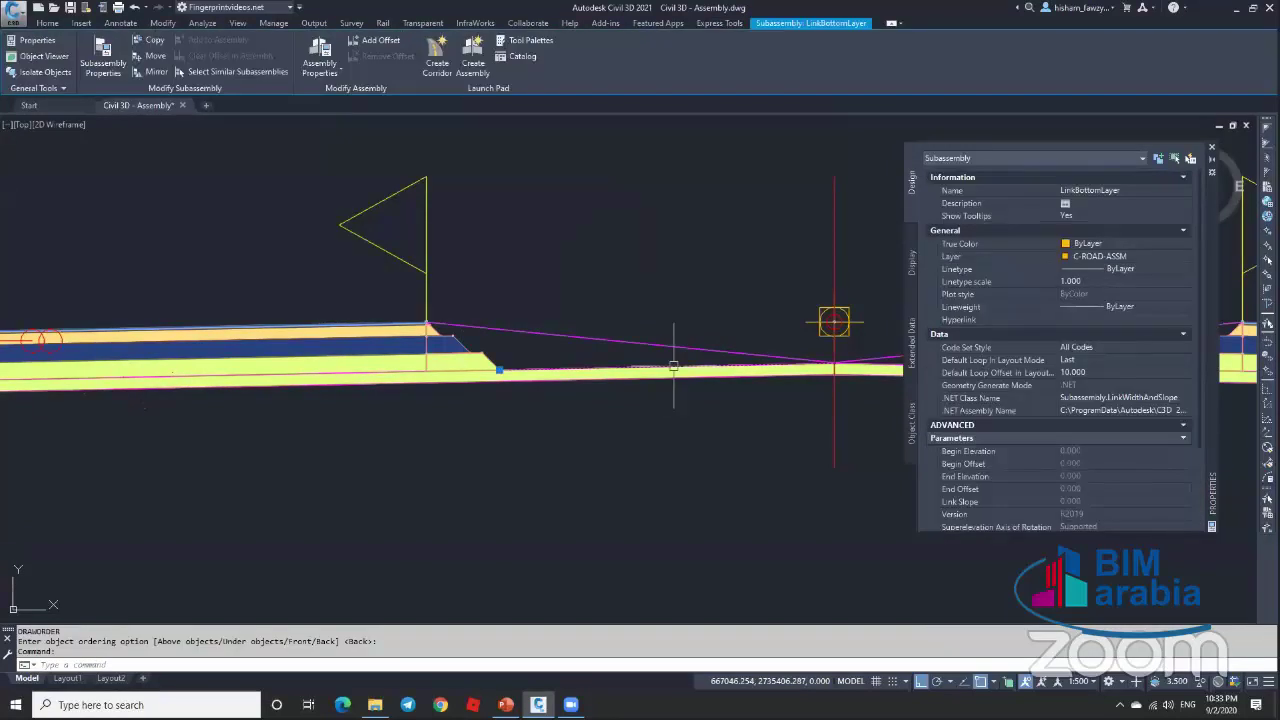
# Step: Set the LinkBottomLayer link's Use Superelevation Slope to Left Outside Lane
pyautogui.rightClick(673, 366)
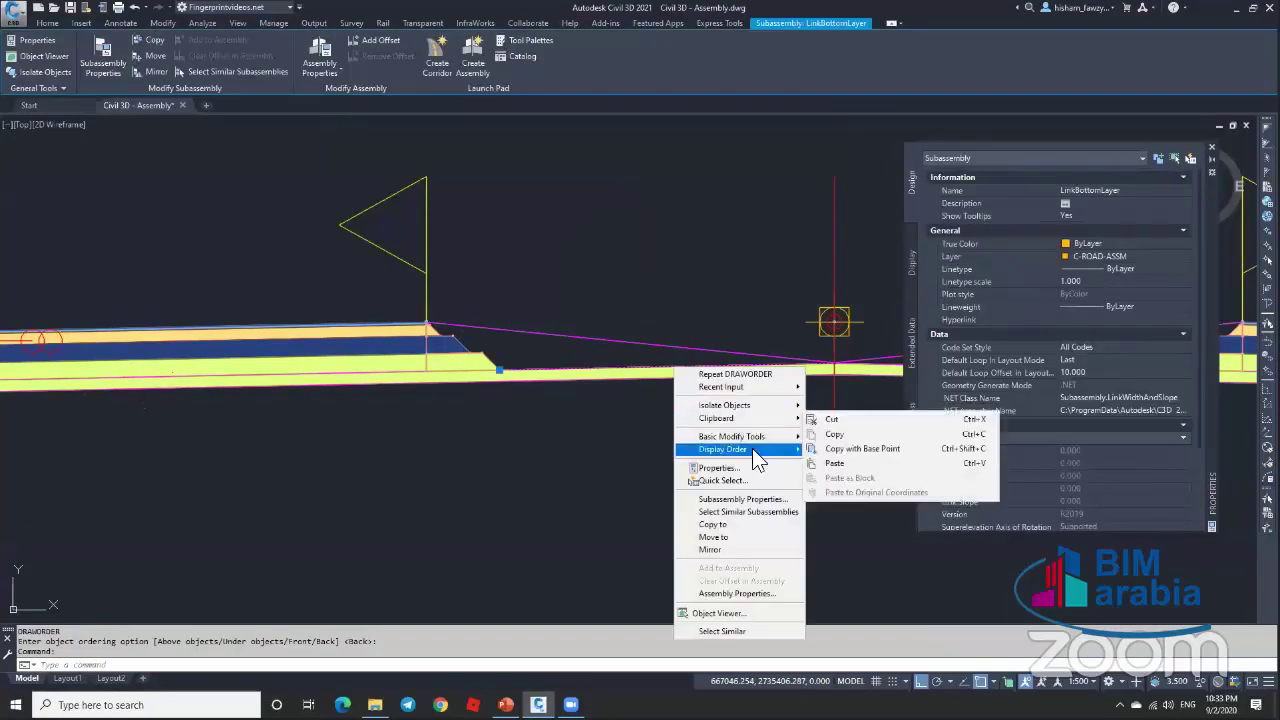
pyautogui.moveTo(760, 449)
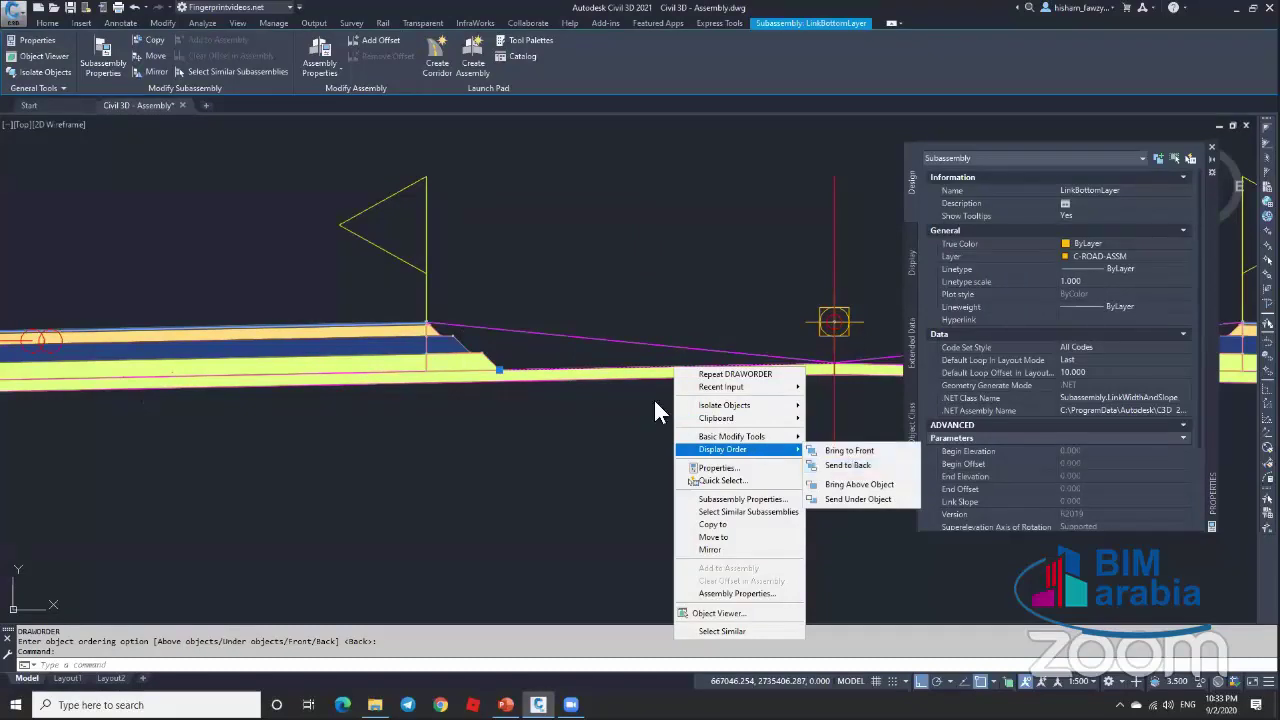
pyautogui.click(648, 437)
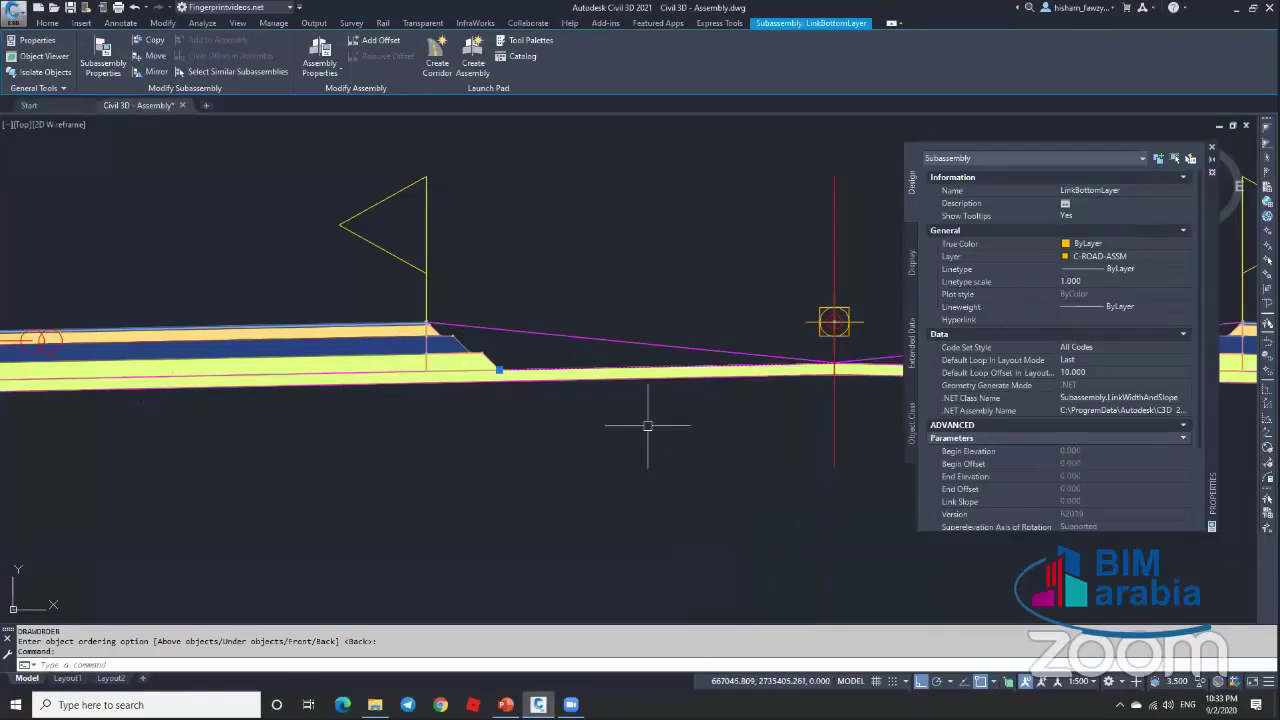
pyautogui.press('Escape')
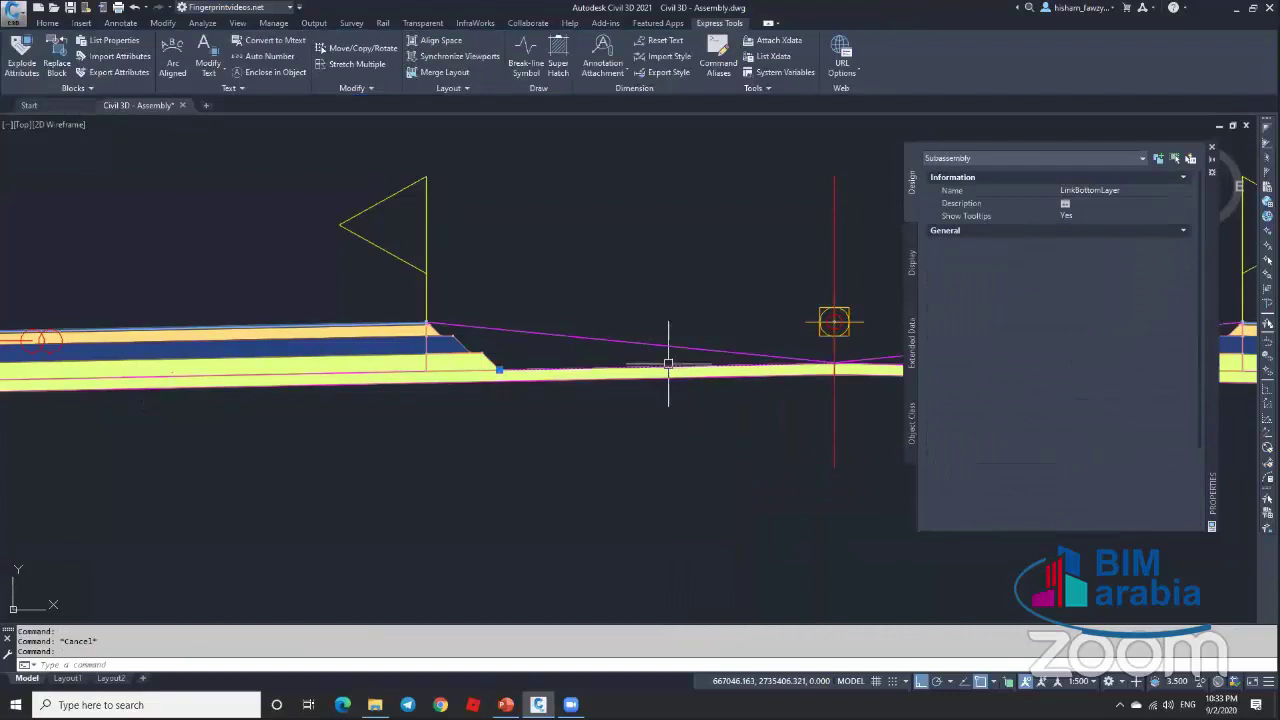
pyautogui.click(668, 363)
pyautogui.scroll(-3, 1085, 403)
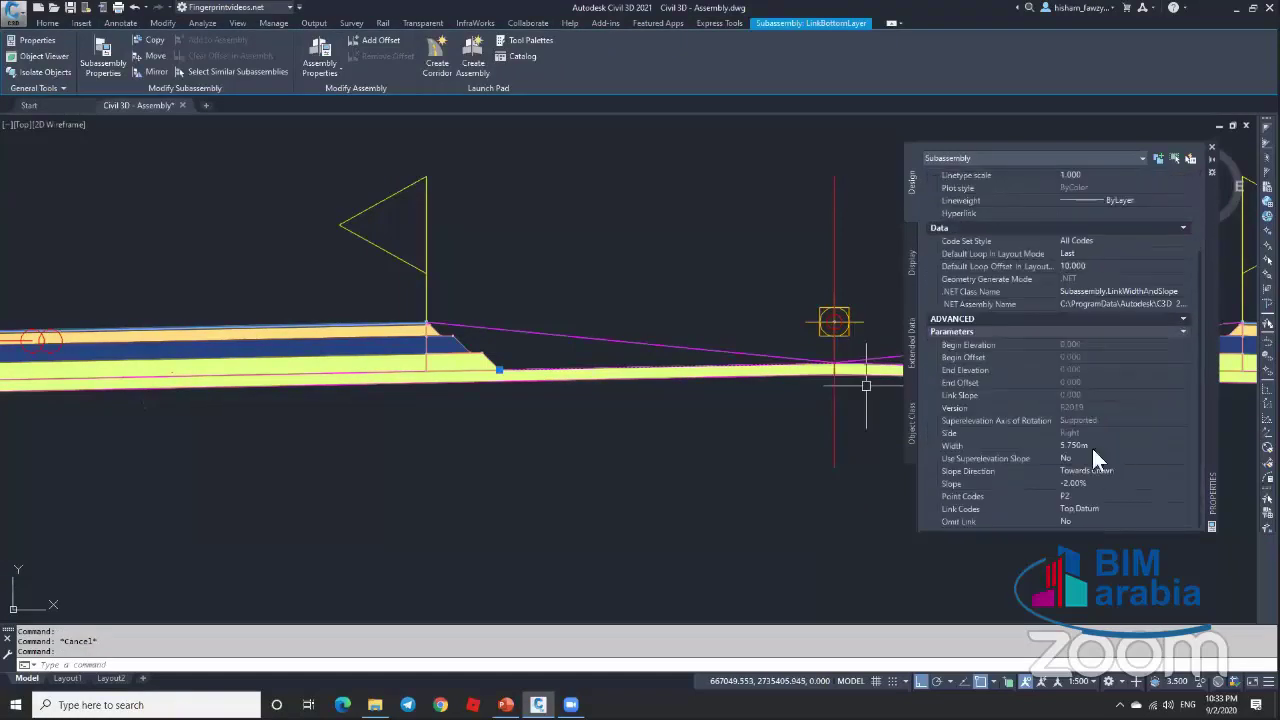
pyautogui.click(1118, 457)
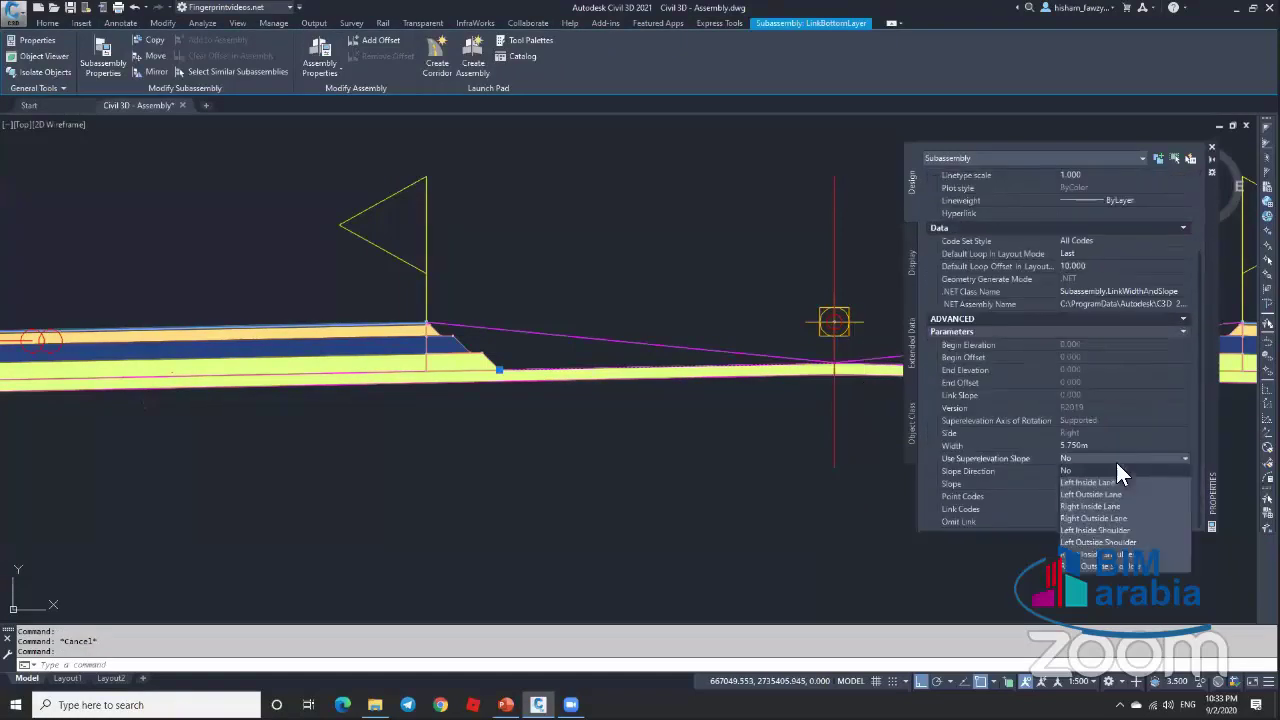
pyautogui.click(1126, 494)
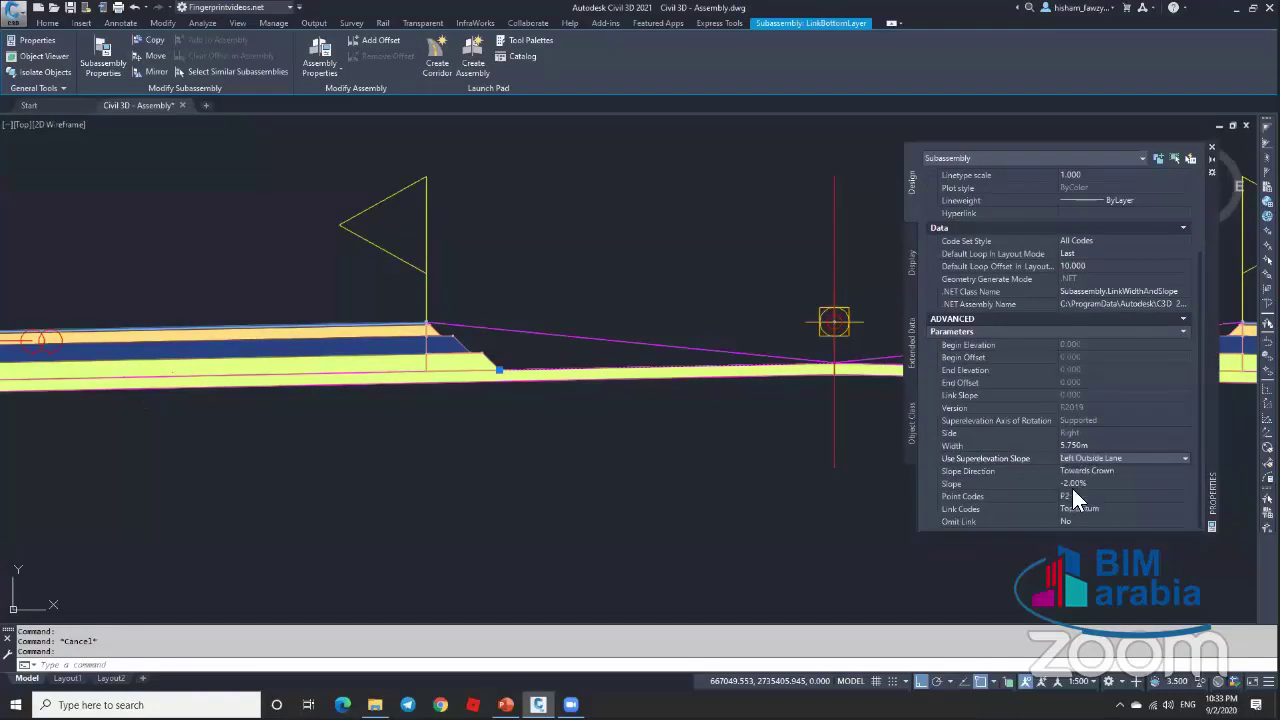
pyautogui.press('Escape')
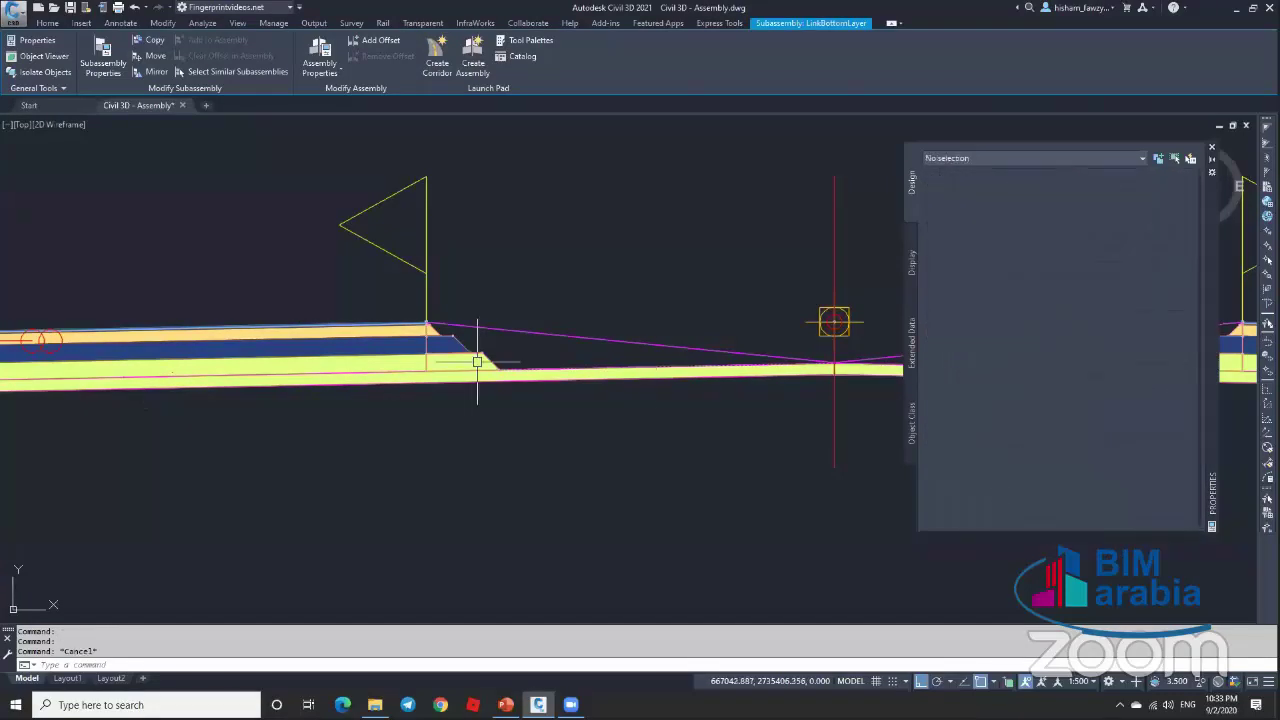
# Step: Inspect the lane superelevation subassembly's properties and zoom in on the left pavement layers
pyautogui.scroll(-3, 670, 280)
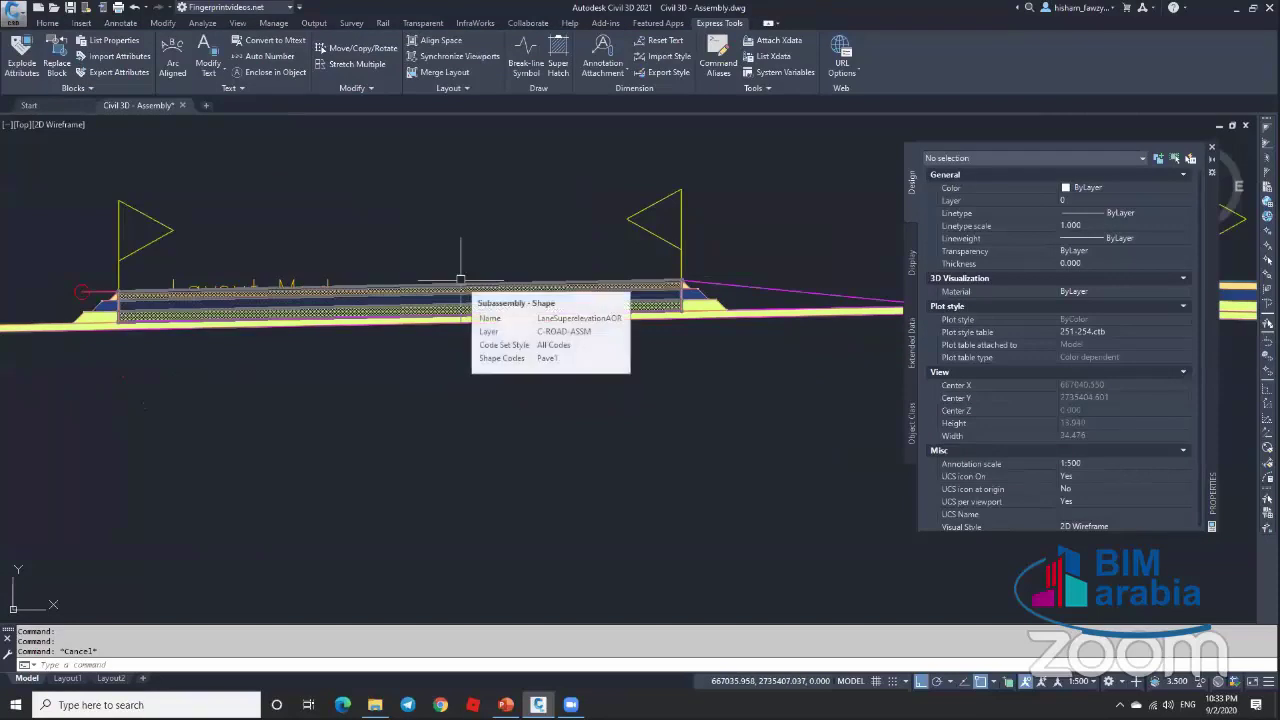
pyautogui.click(676, 286)
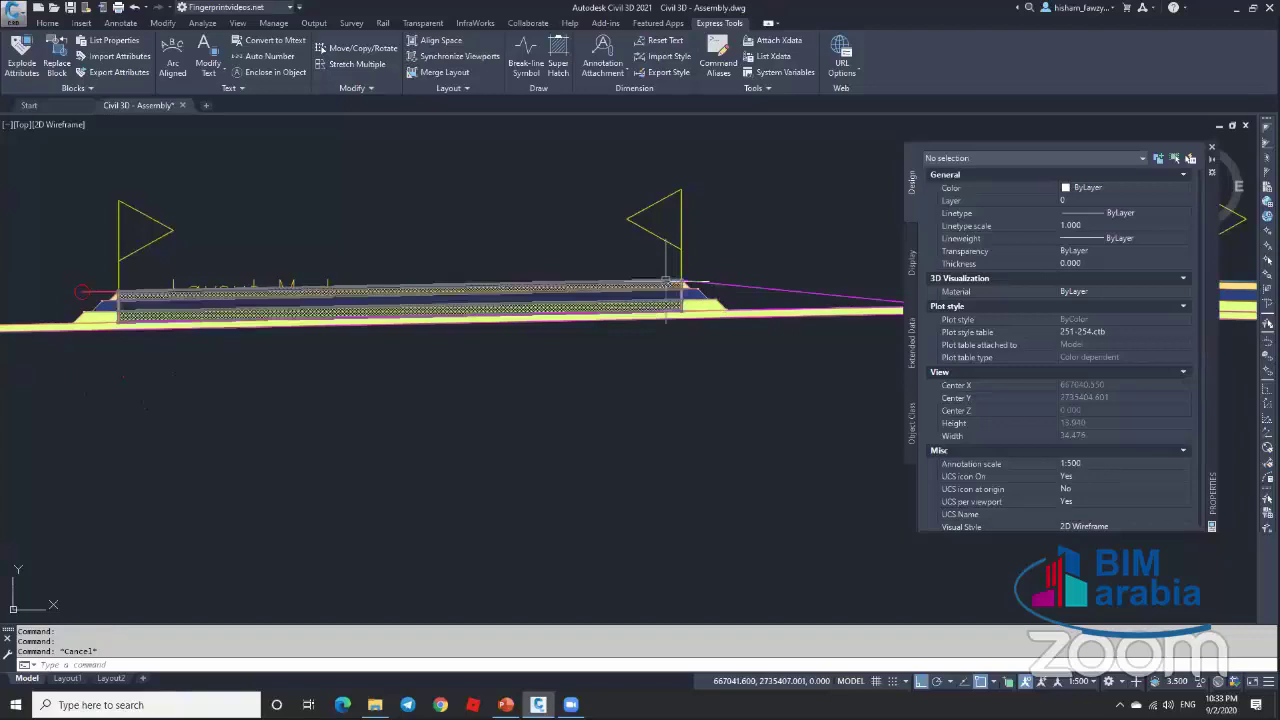
pyautogui.scroll(-3, 1095, 465)
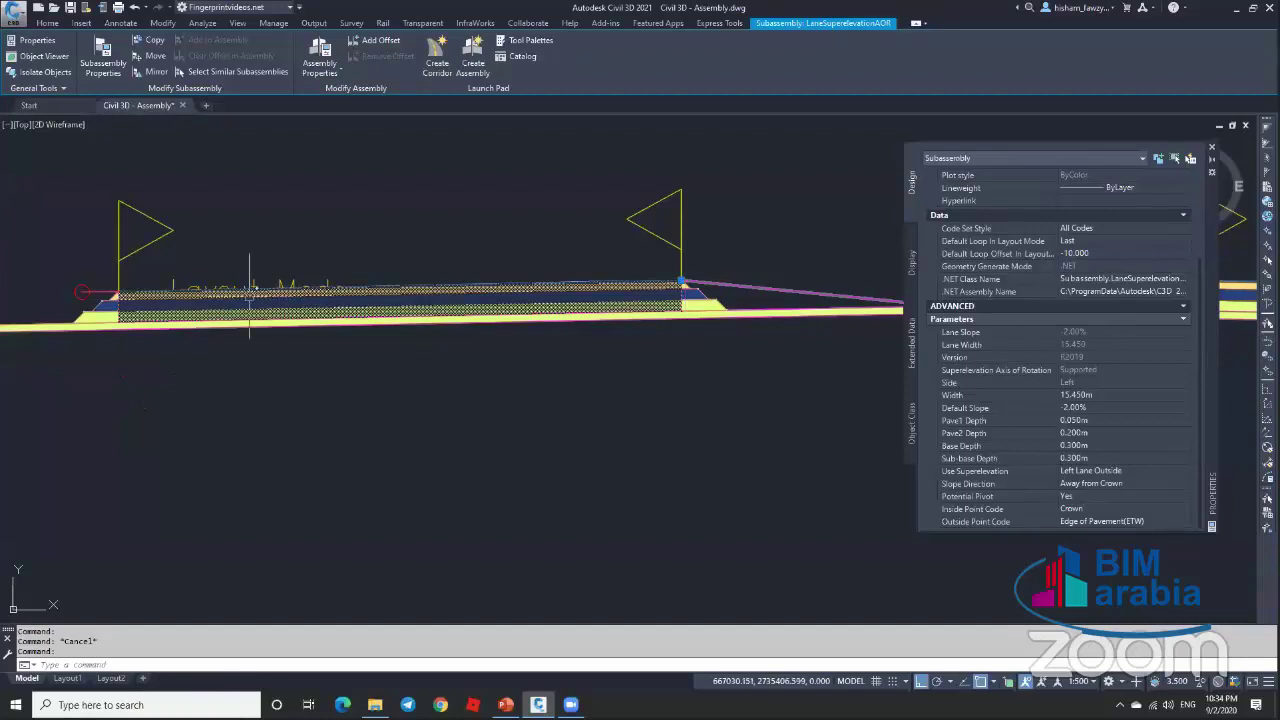
pyautogui.press('Escape')
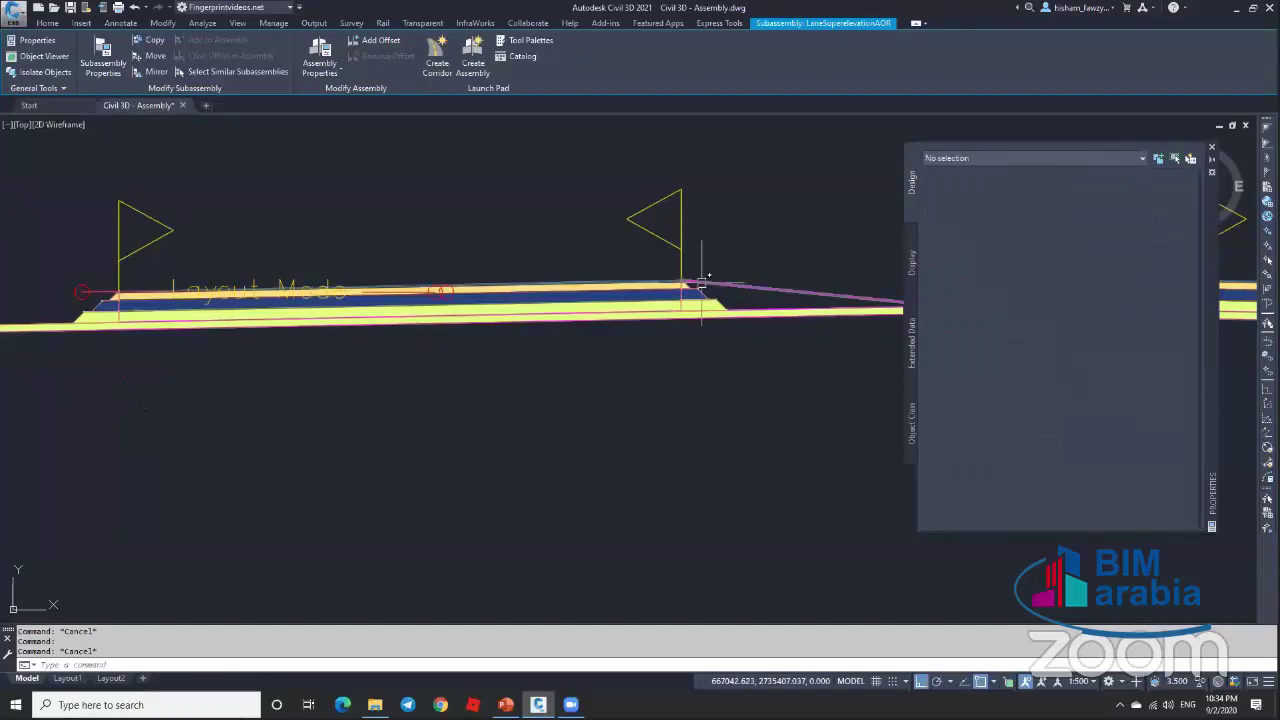
pyautogui.scroll(2, 688, 284)
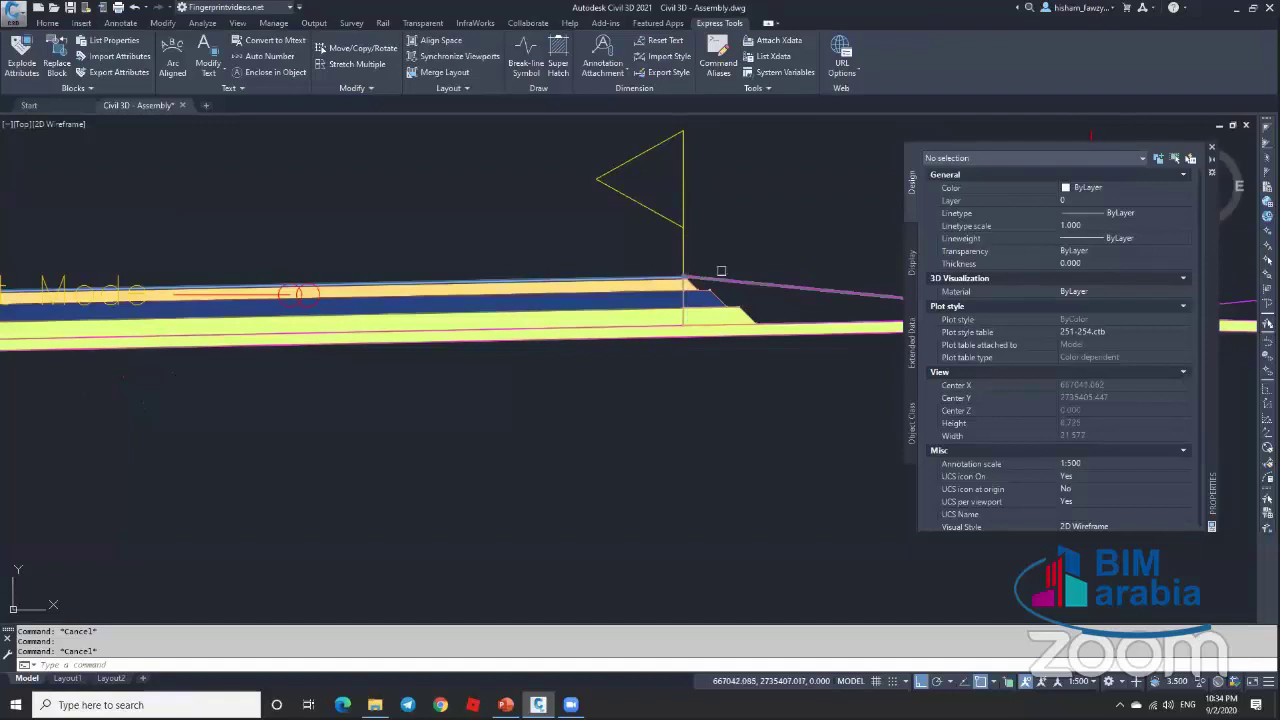
pyautogui.scroll(4, 693, 290)
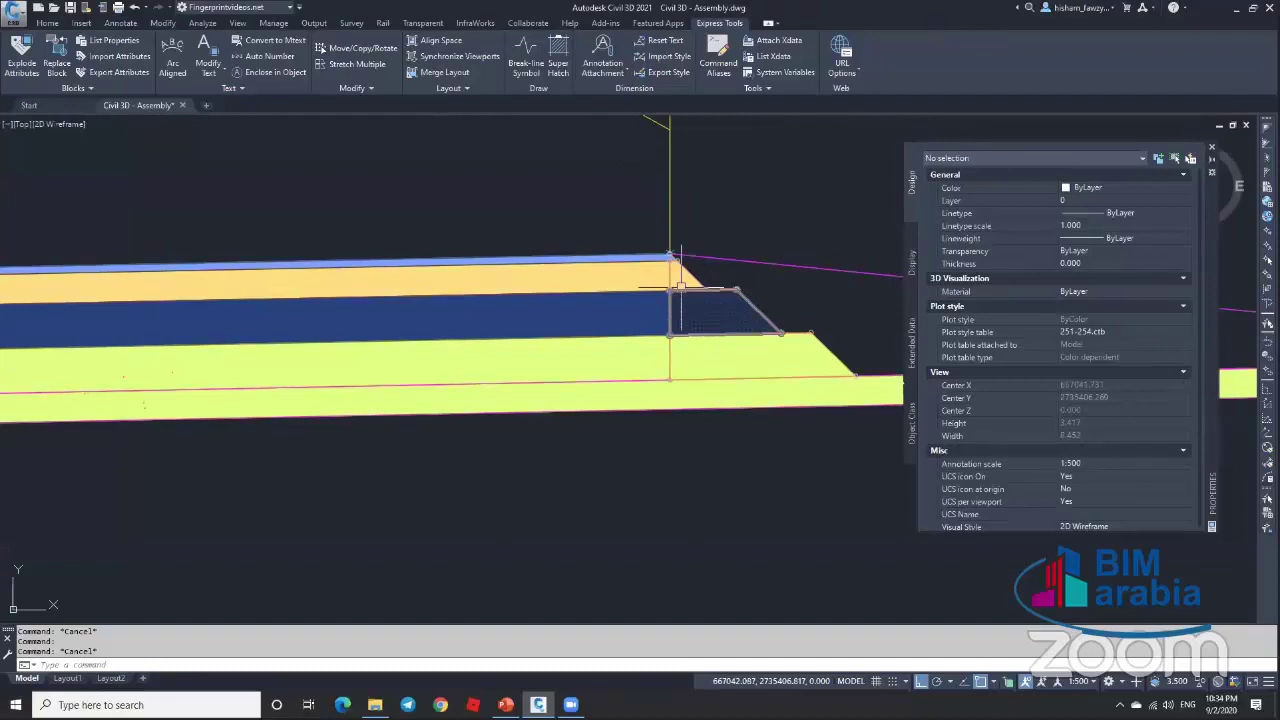
# Step: Select and inspect the left pavement subassemblies near the shoulder edge
pyautogui.click(680, 288)
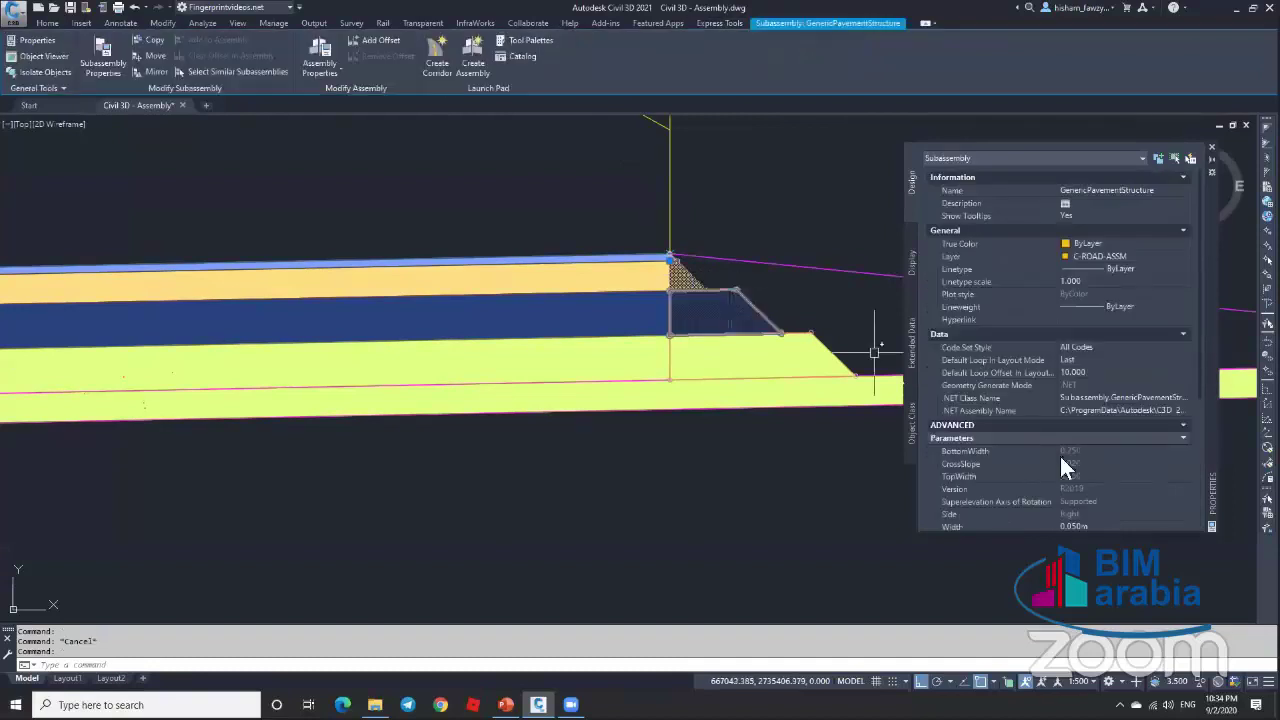
pyautogui.scroll(-5, 1060, 456)
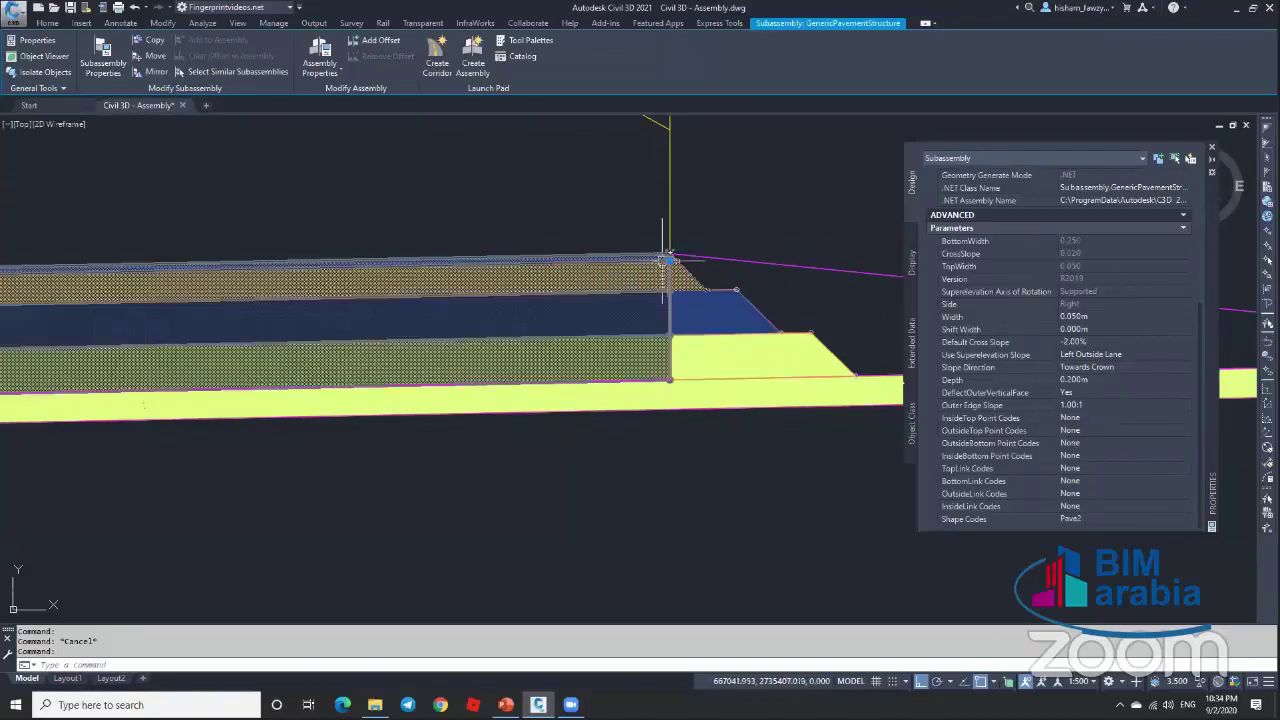
pyautogui.press('Escape')
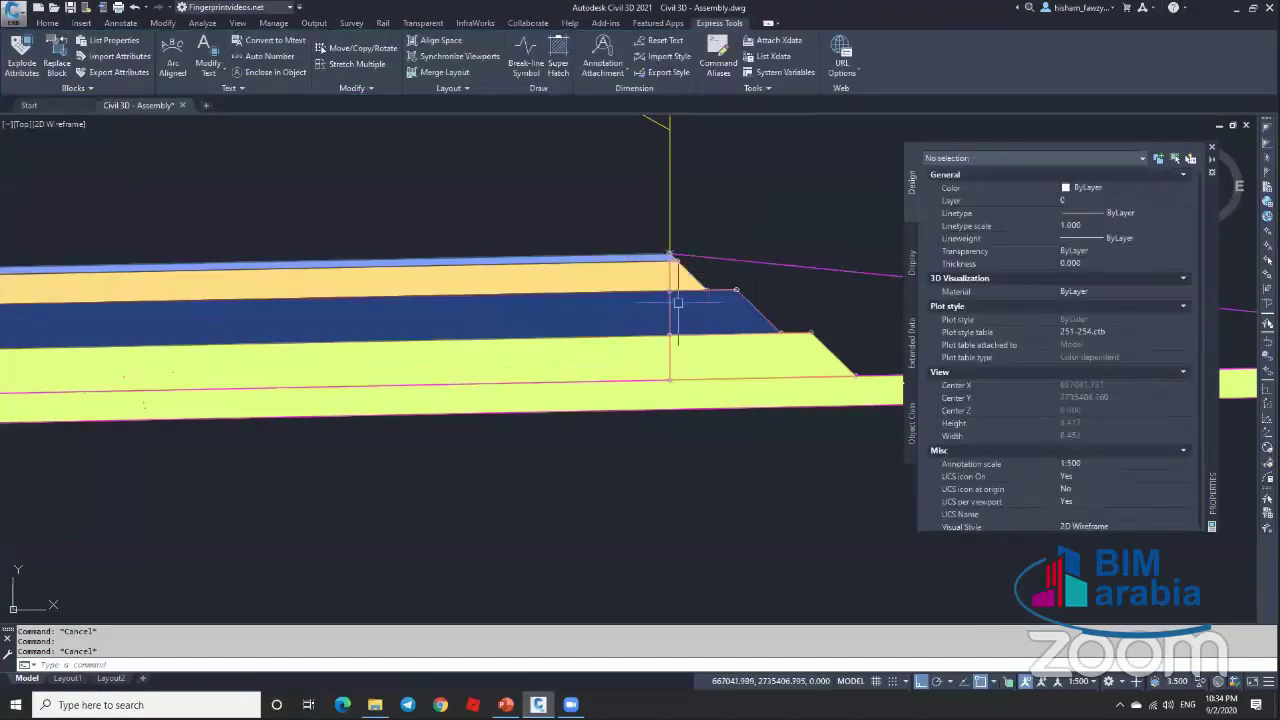
pyautogui.scroll(-2, 682, 280)
pyautogui.click(682, 280)
pyautogui.click(651, 279)
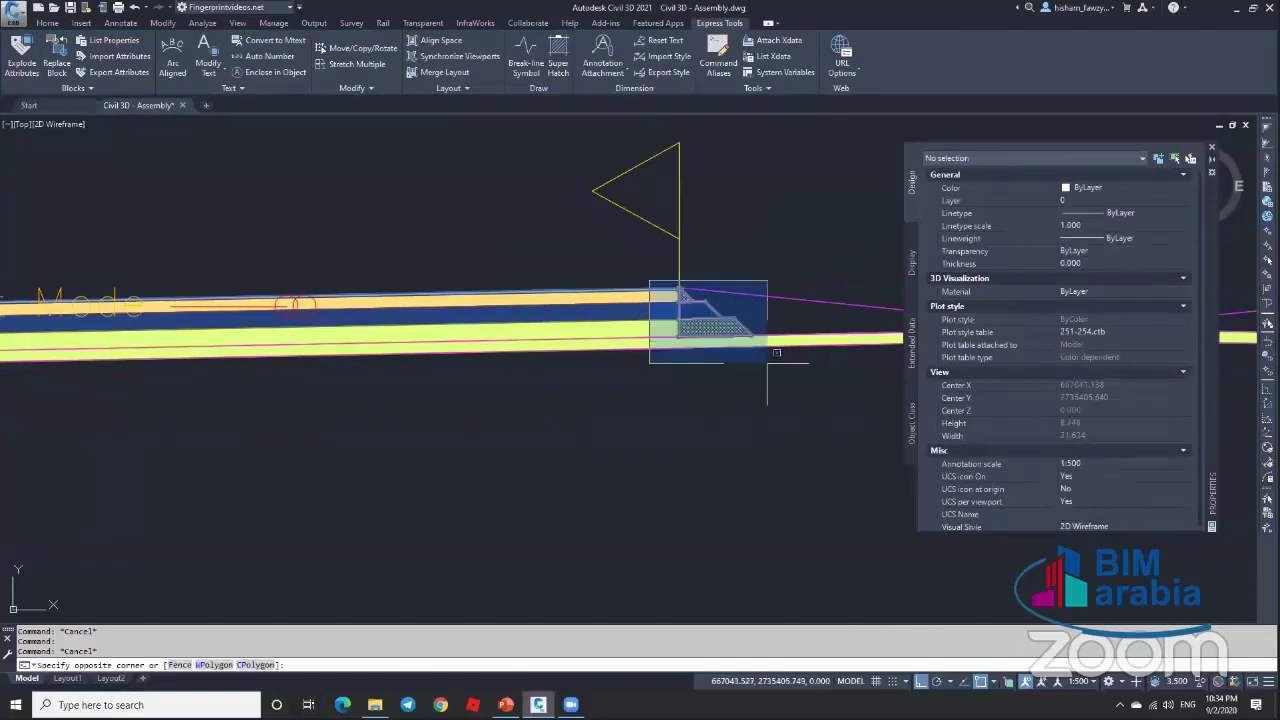
pyautogui.press('Escape')
pyautogui.scroll(-2, 697, 300)
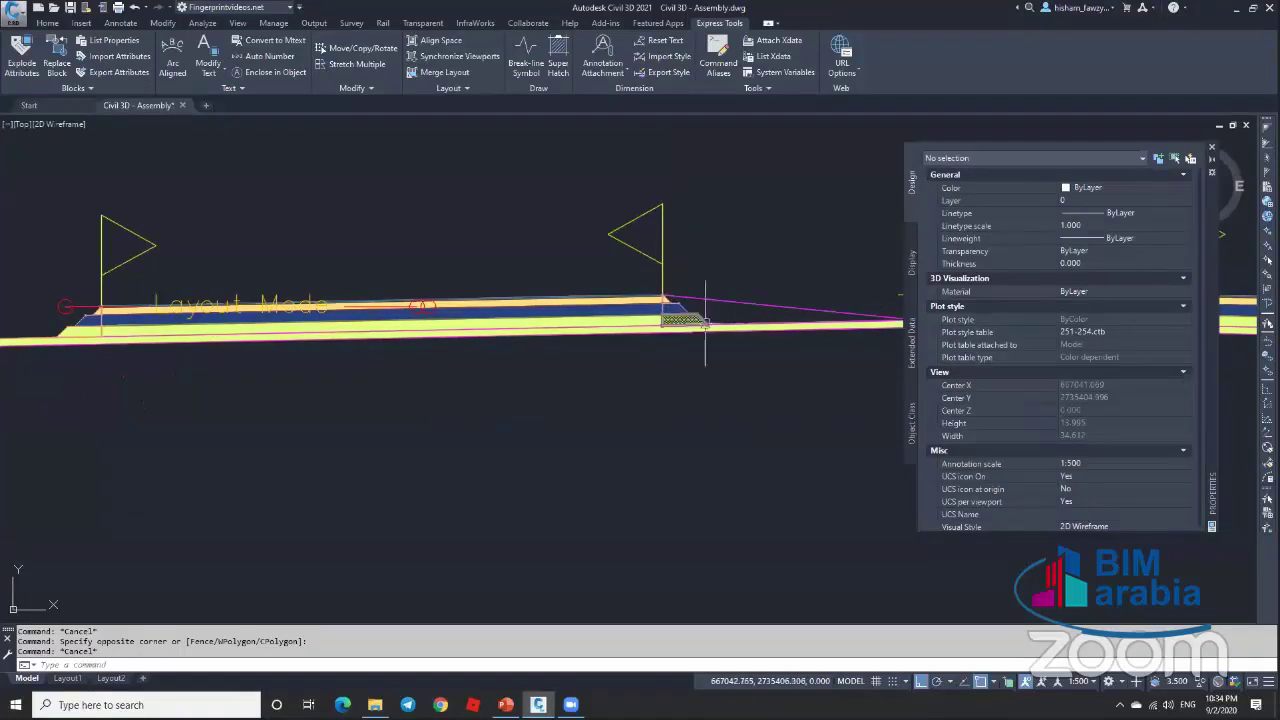
pyautogui.click(766, 335)
pyautogui.press('Escape')
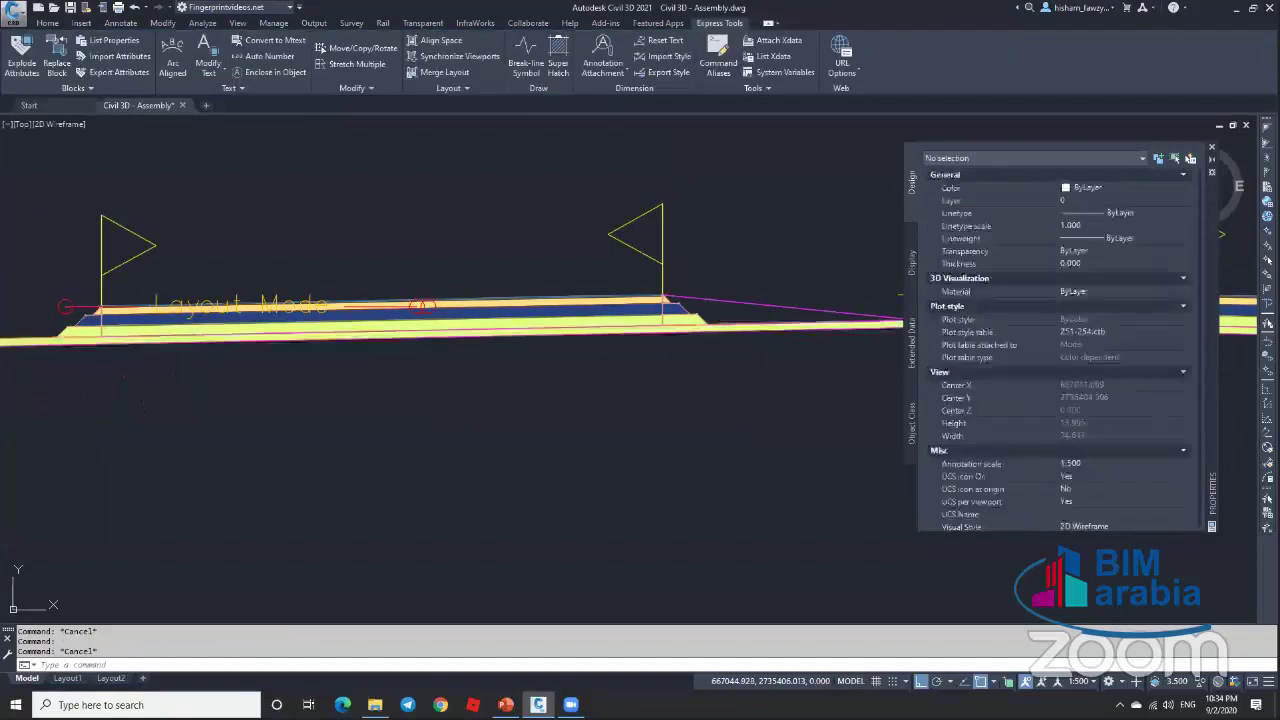
# Step: Set the left GenericPavementStructure's Slope Direction to Away from Crown
pyautogui.click(862, 330)
pyautogui.scroll(-3, 1106, 480)
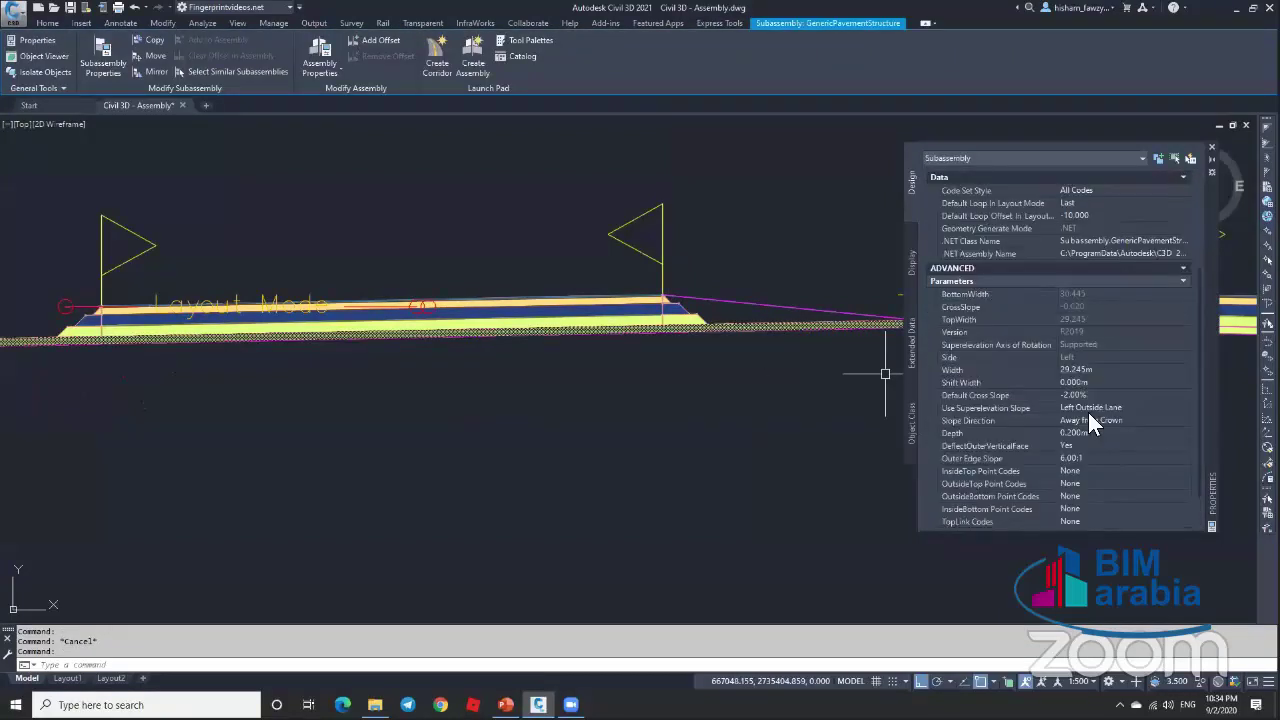
pyautogui.click(1136, 419)
pyautogui.click(1136, 419)
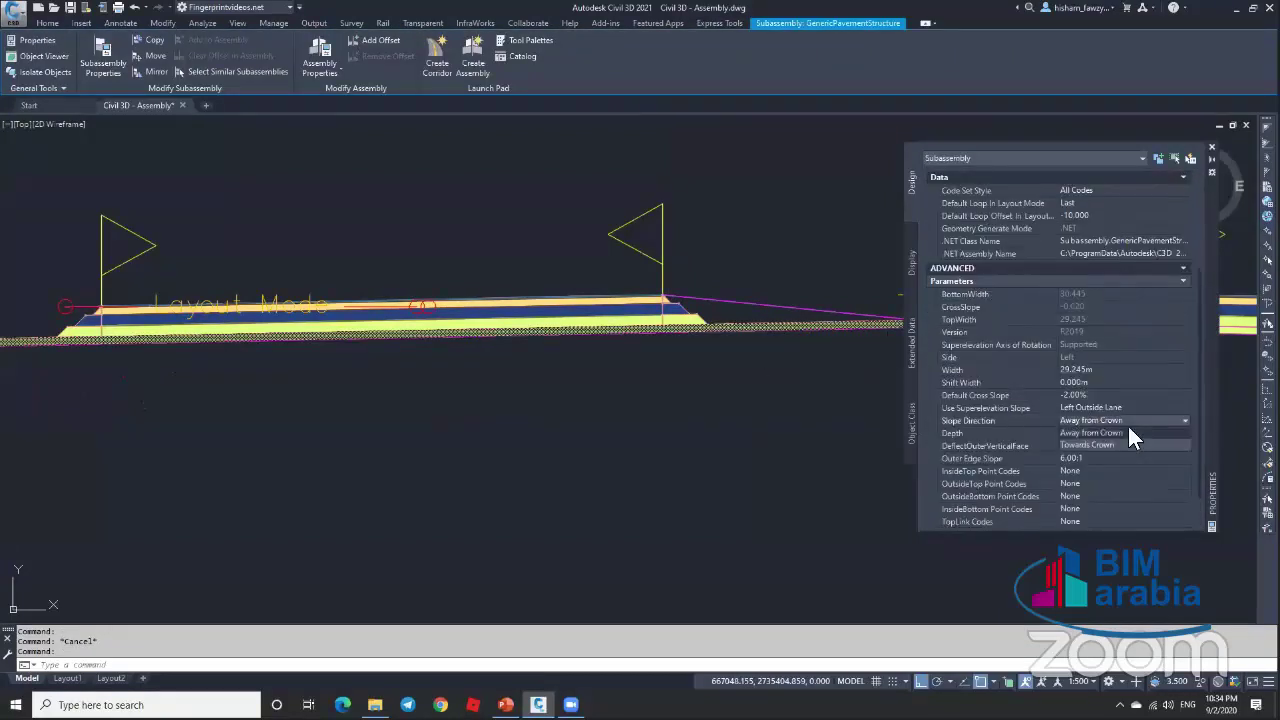
pyautogui.click(1114, 444)
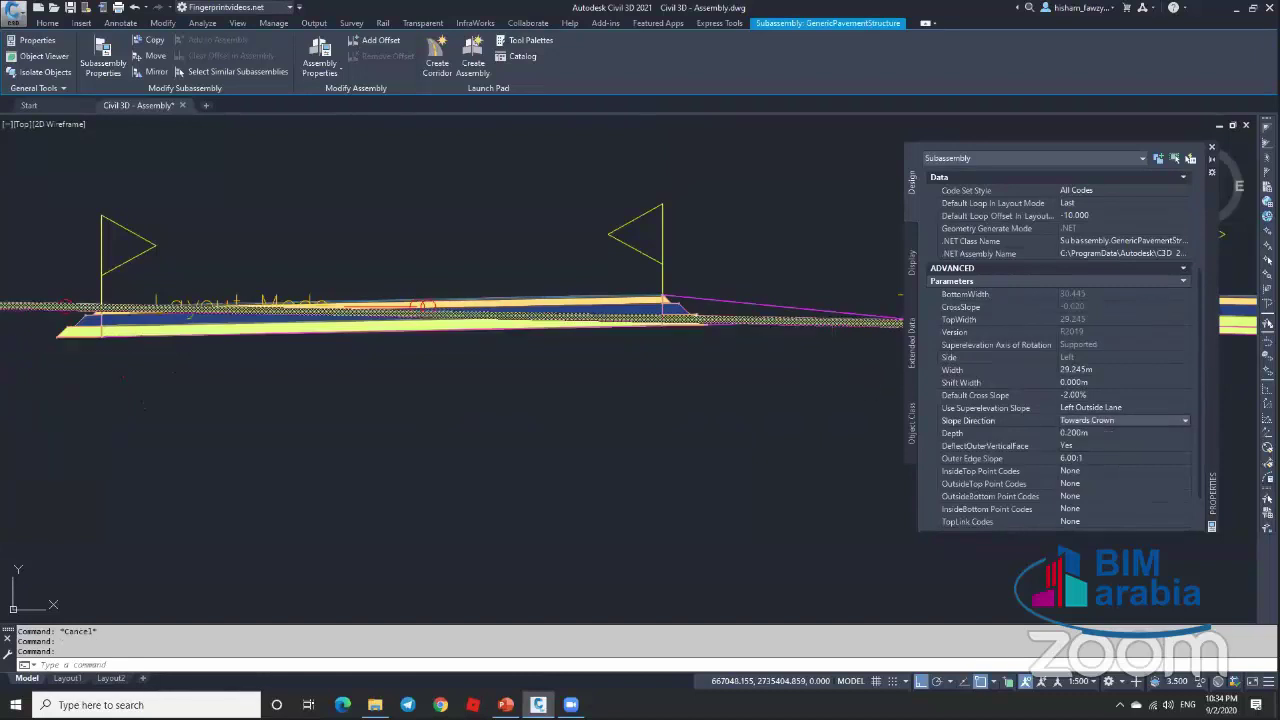
pyautogui.click(1124, 420)
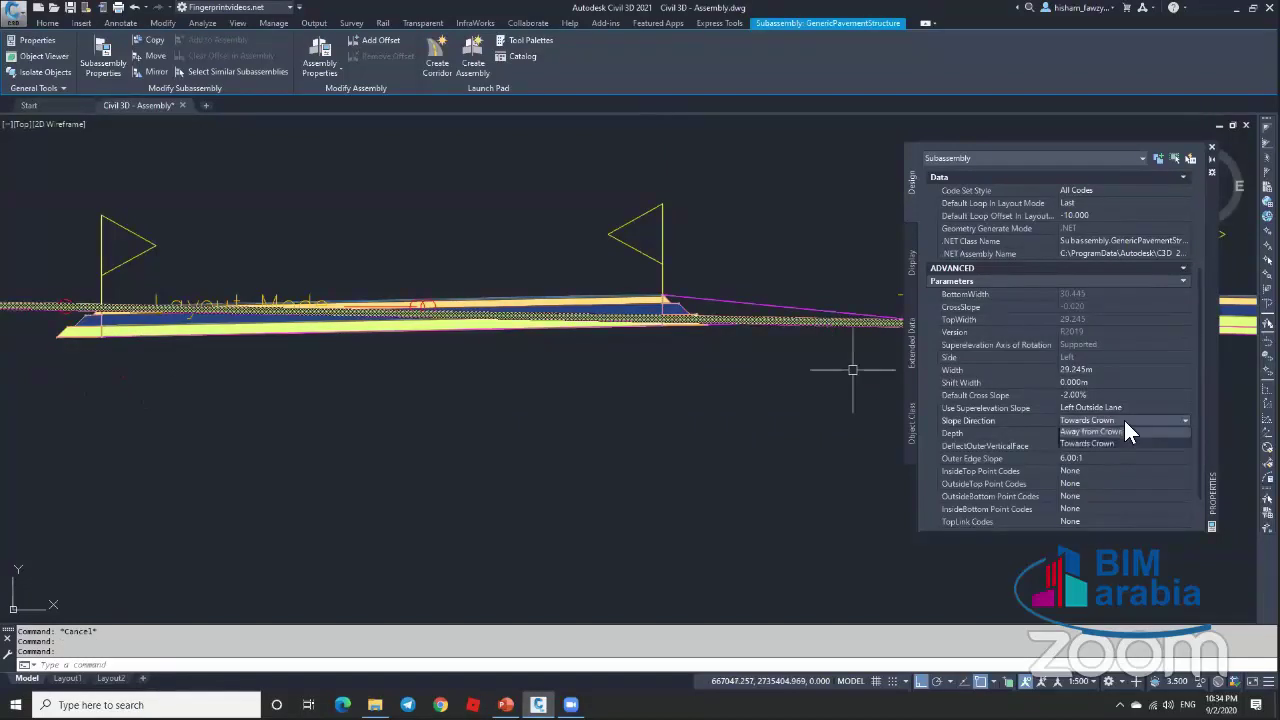
pyautogui.click(1126, 431)
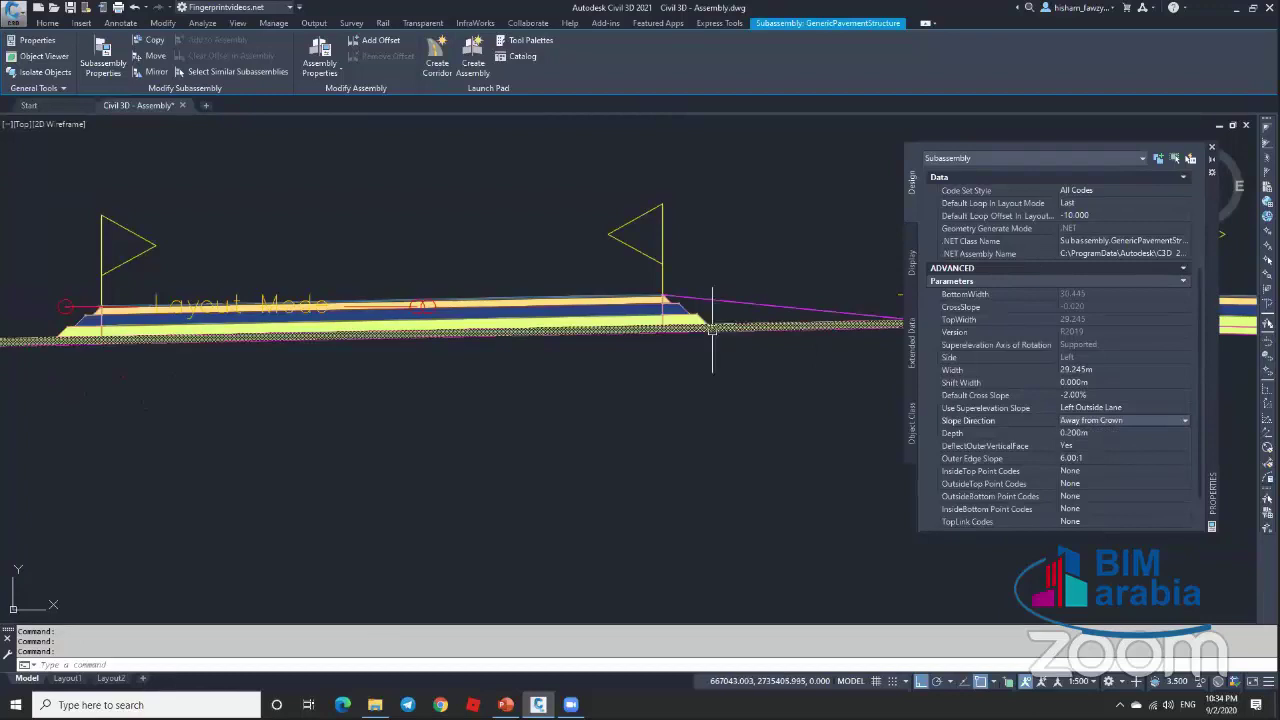
pyautogui.press('Escape')
# Step: Review the assembly's pavement layers stepping down at the outer edge
pyautogui.scroll(5, 826, 300)
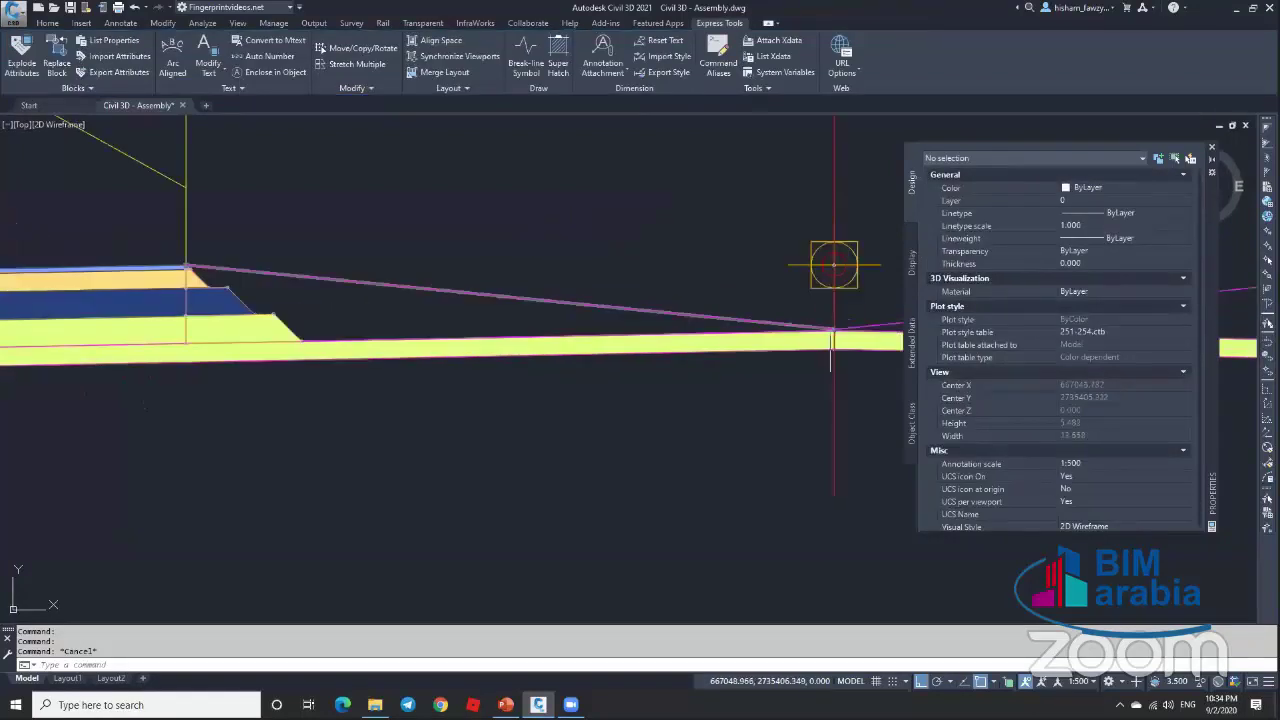
pyautogui.click(760, 345)
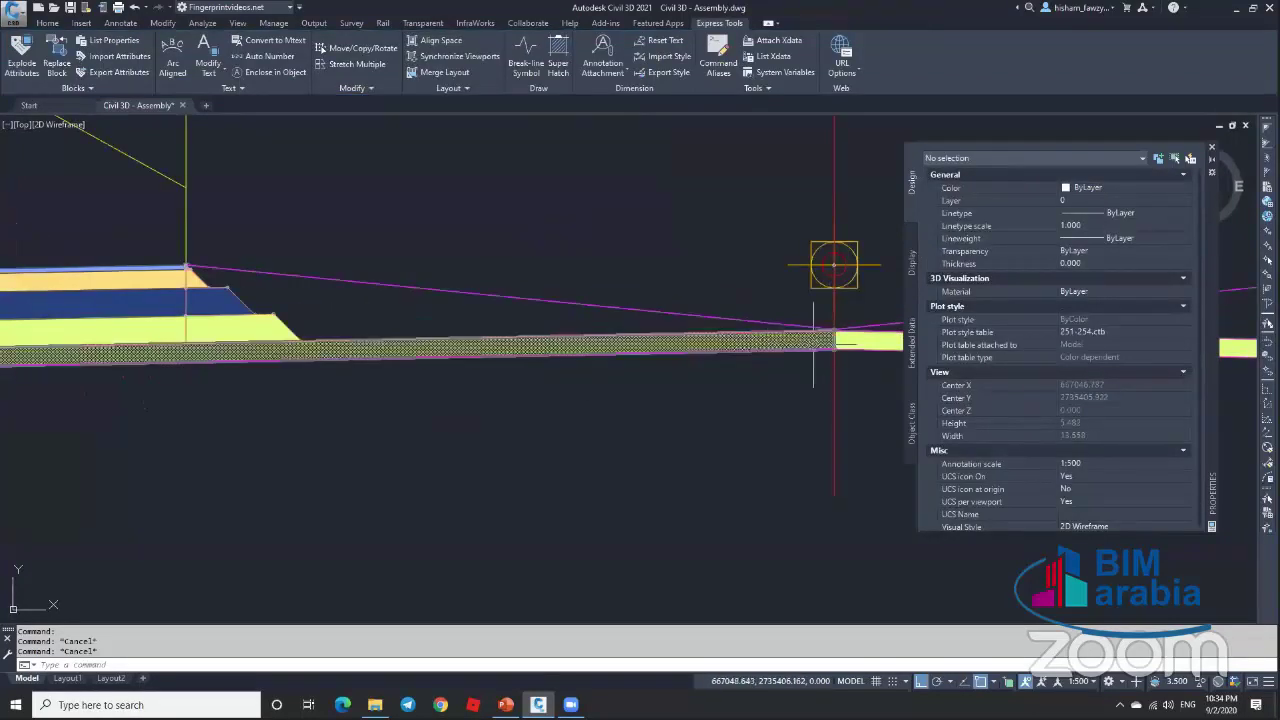
pyautogui.press('Escape')
pyautogui.scroll(-3, 831, 334)
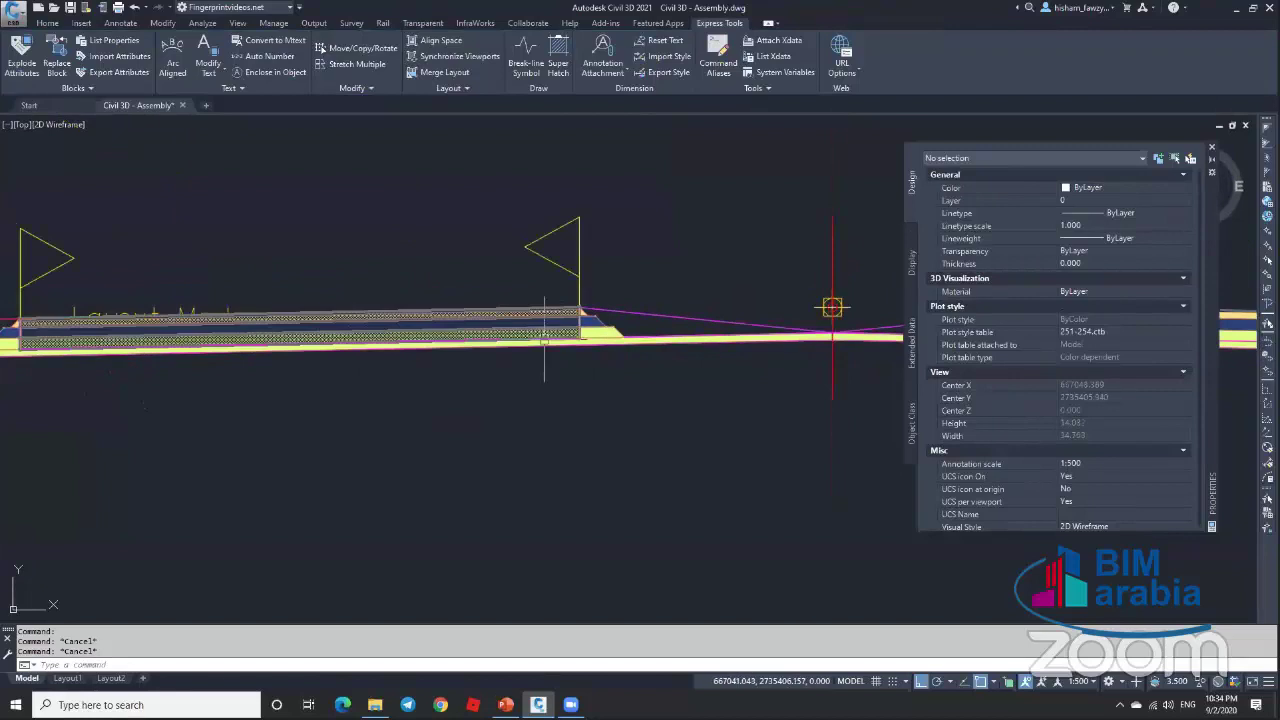
pyautogui.scroll(2, 628, 340)
pyautogui.click(652, 334)
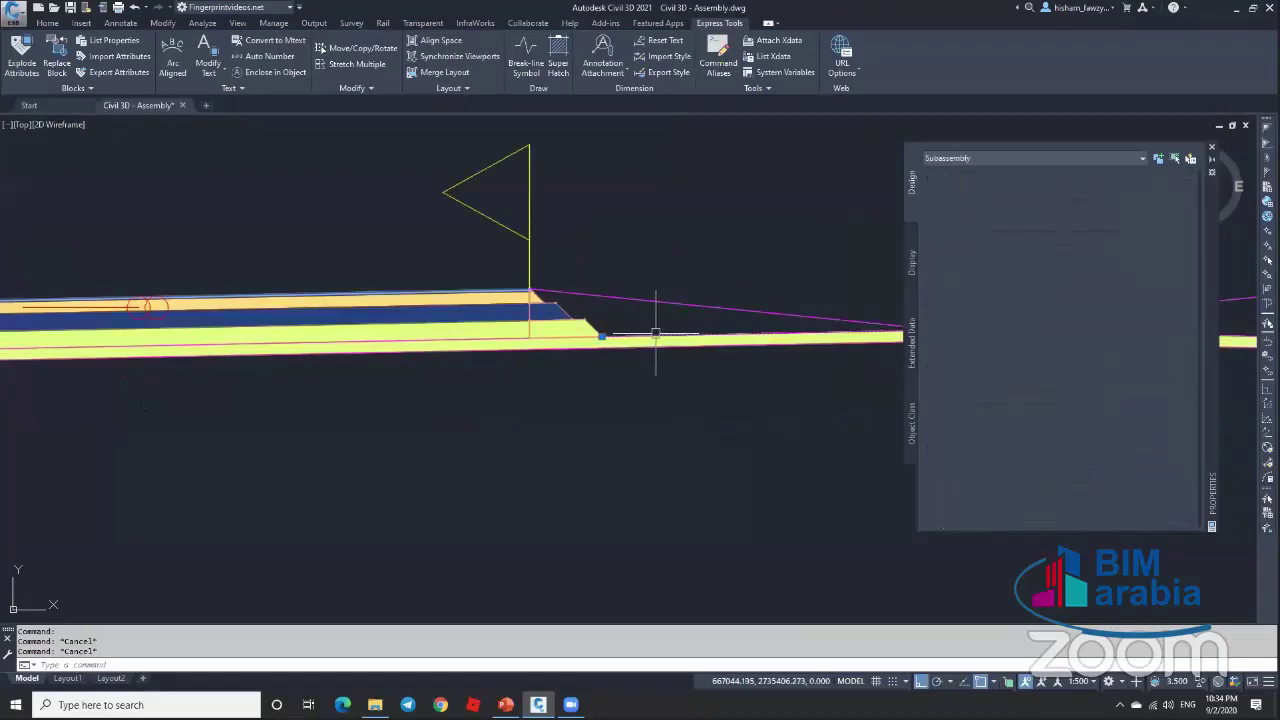
pyautogui.scroll(5, 609, 332)
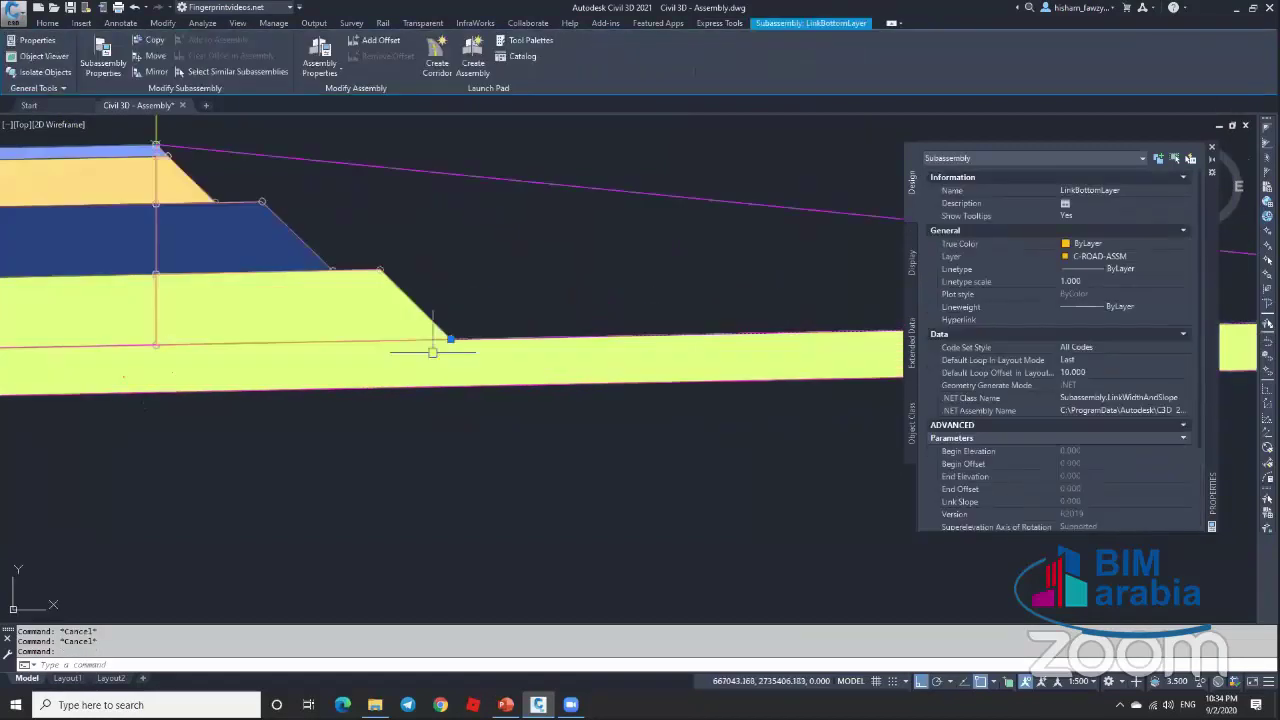
pyautogui.scroll(-3, 400, 328)
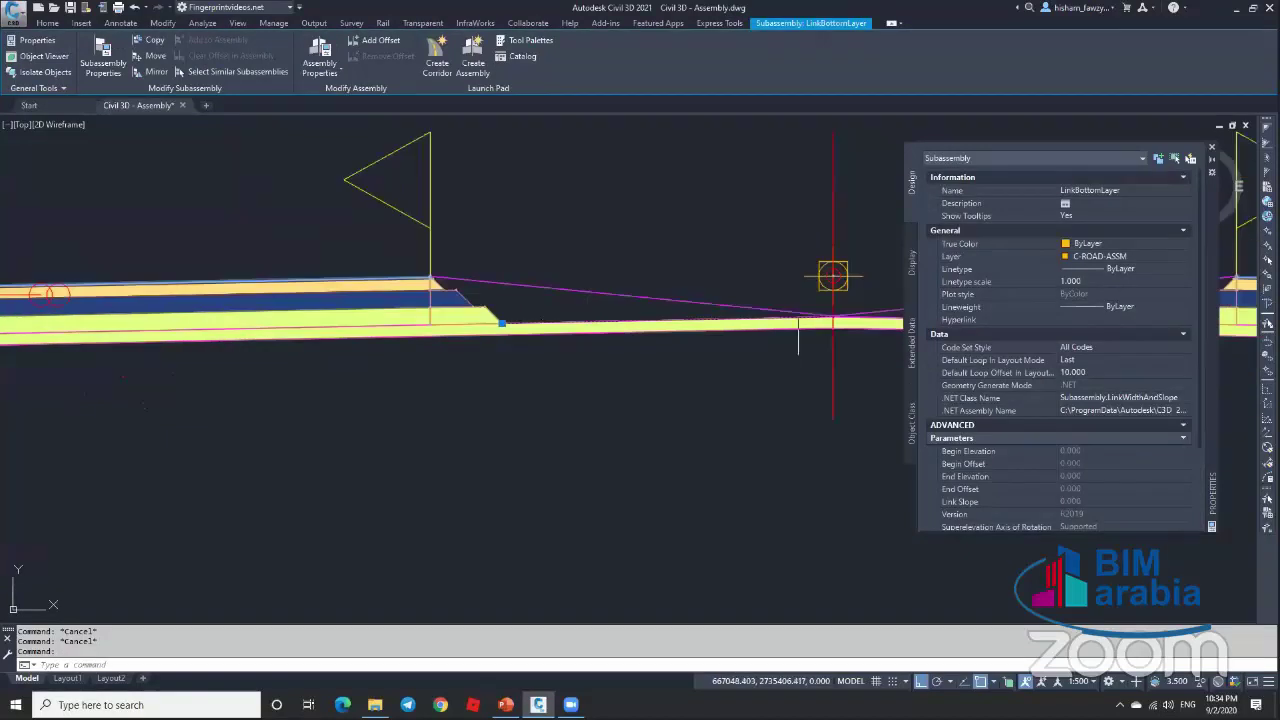
pyautogui.scroll(-3, 1110, 468)
pyautogui.click(1120, 470)
pyautogui.click(1126, 468)
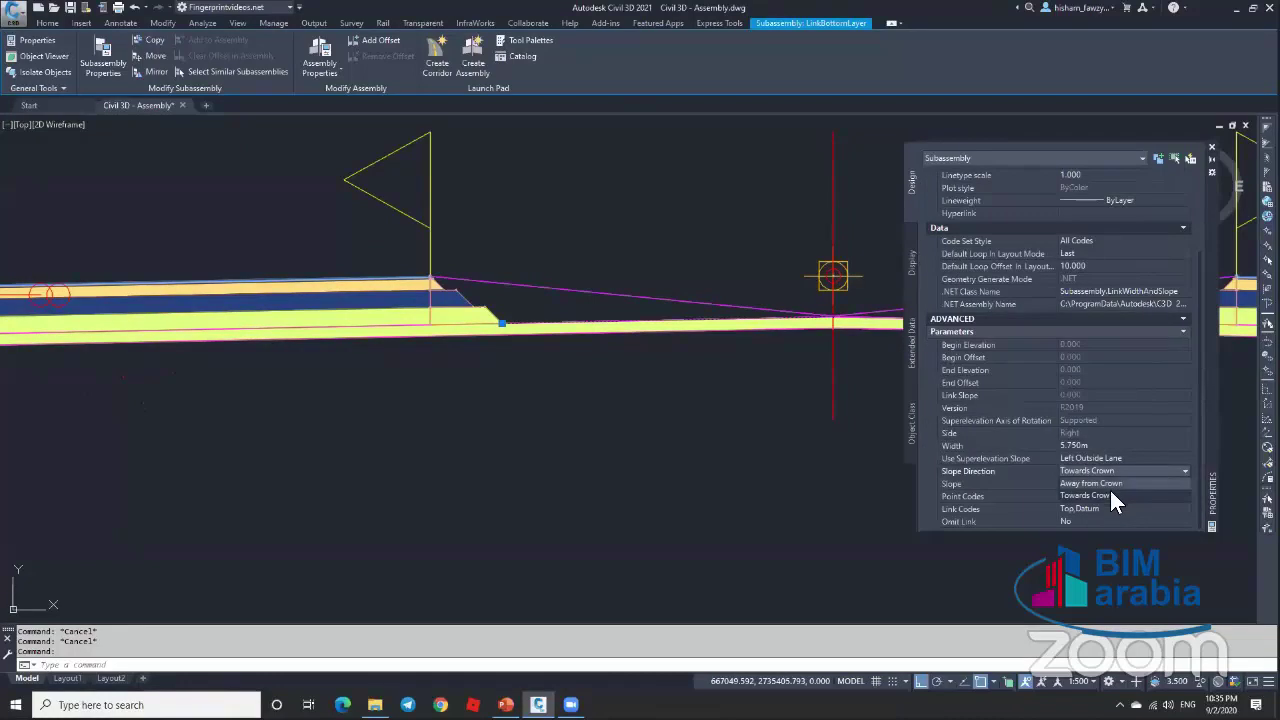
pyautogui.click(1100, 495)
pyautogui.press('Escape')
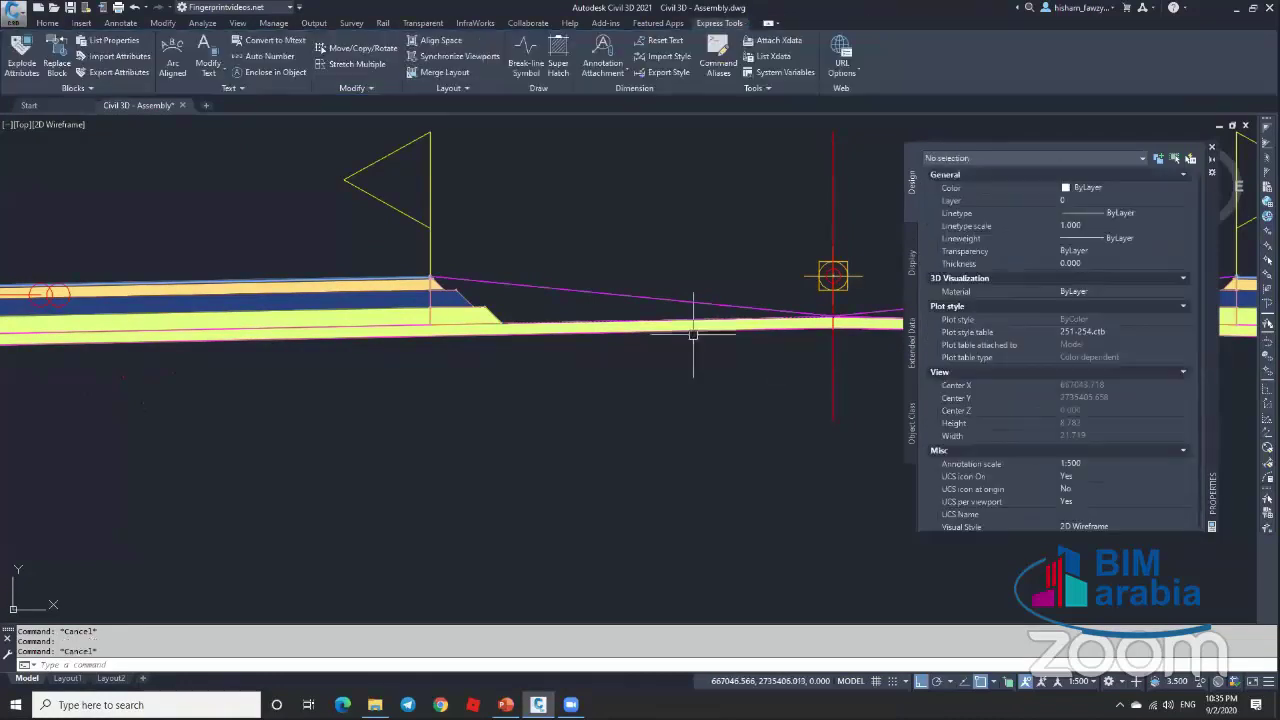
pyautogui.scroll(-5, 693, 333)
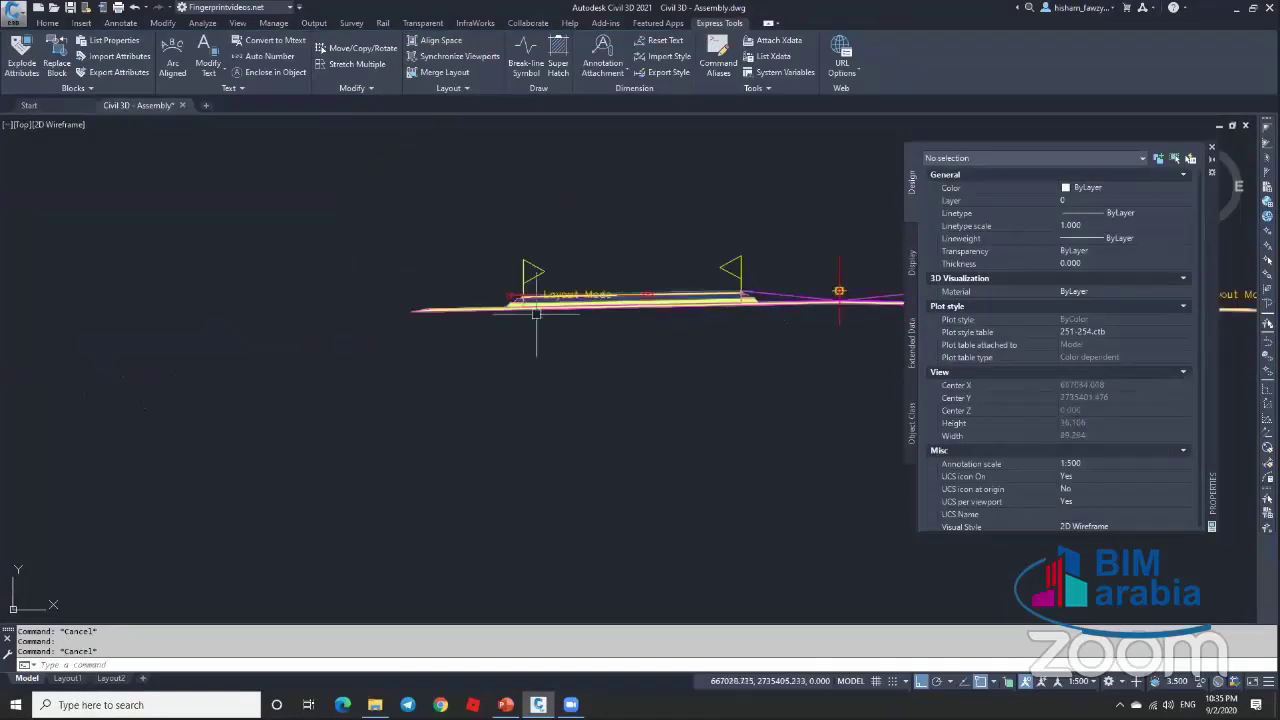
pyautogui.scroll(5, 536, 313)
# Step: Window-select the four pavement subassemblies at the assembly's left edge
pyautogui.click(494, 232)
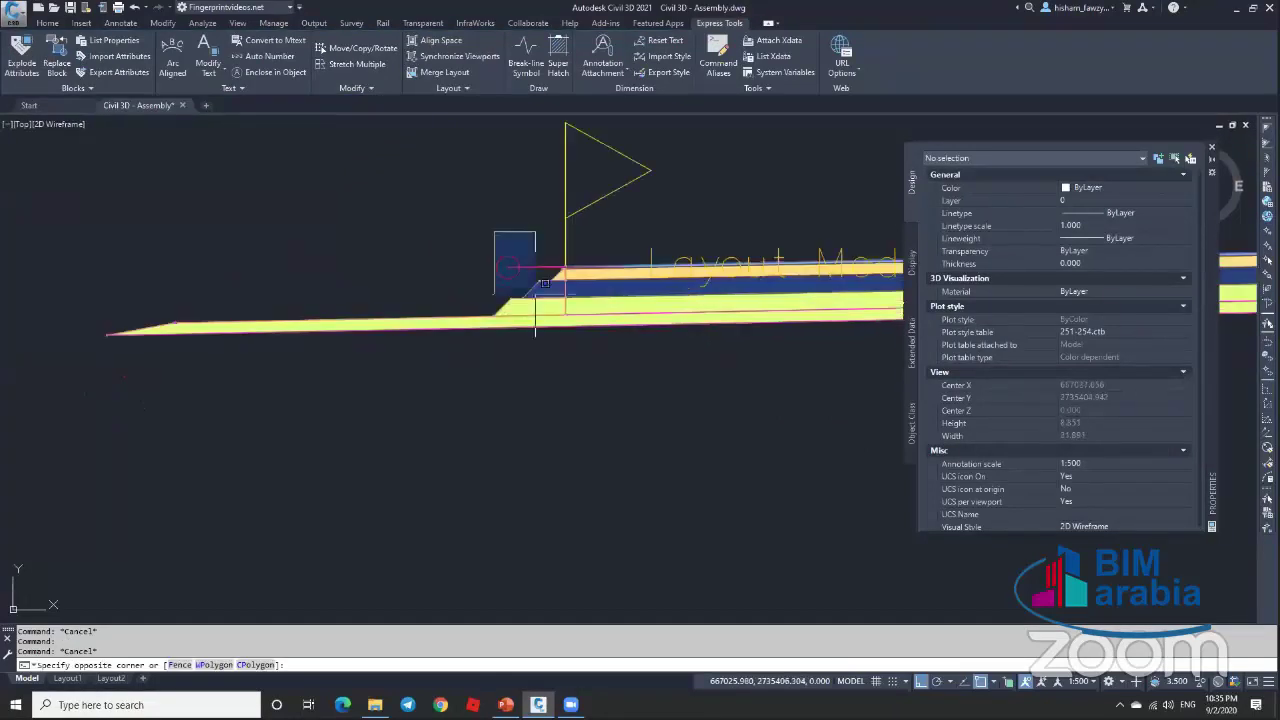
pyautogui.press('Escape')
pyautogui.click(481, 354)
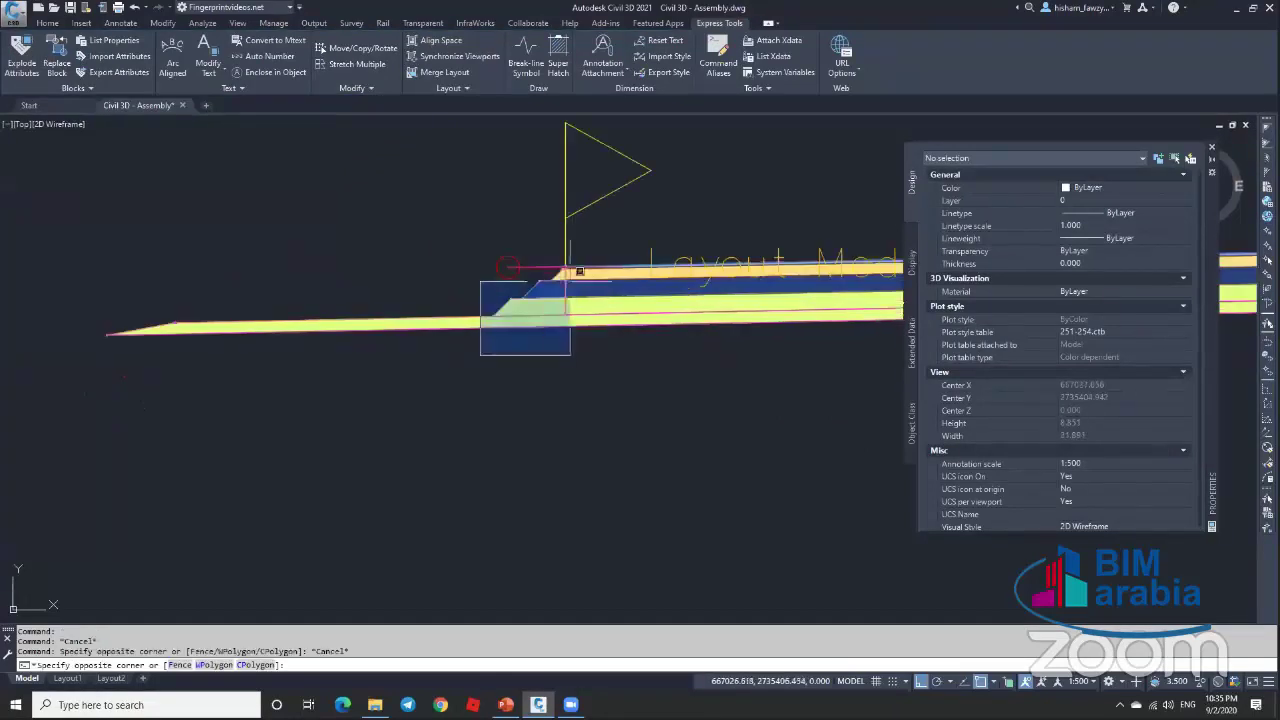
pyautogui.click(570, 282)
pyautogui.scroll(3, 544, 258)
pyautogui.click(529, 250)
pyautogui.click(657, 362)
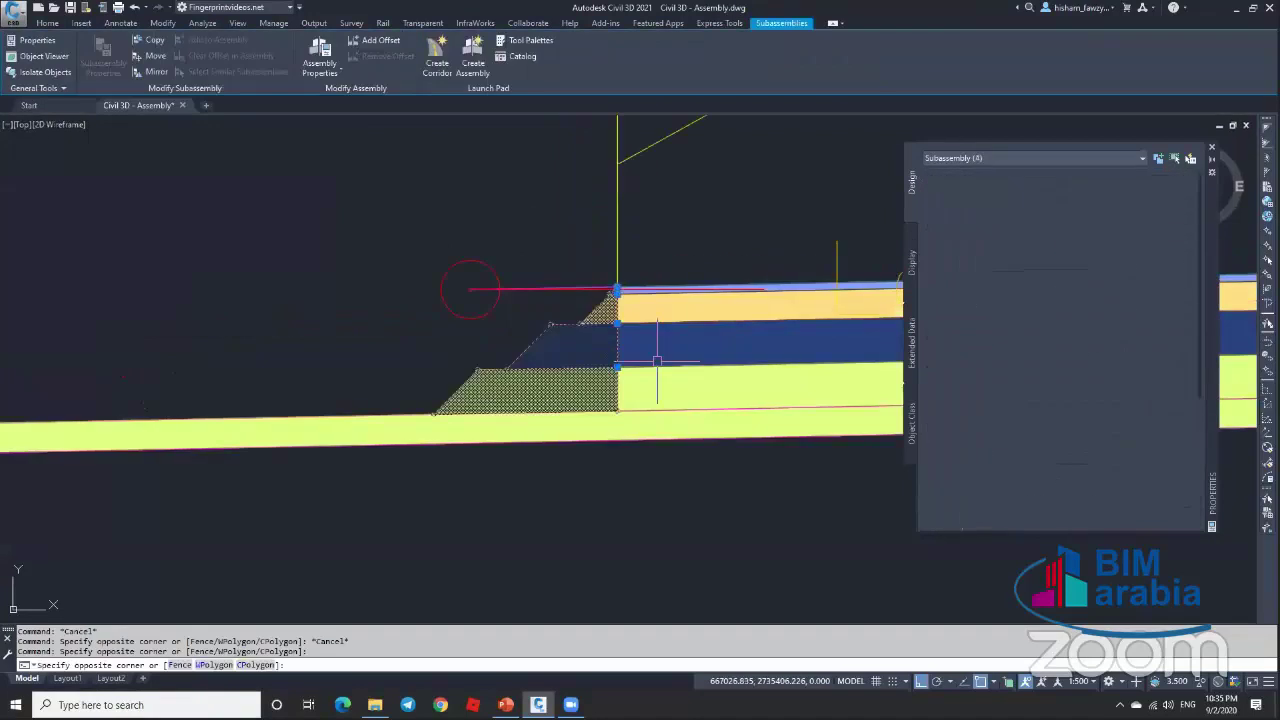
# Step: Set their Use Superelevation Slope to Left Outside Shoulder
pyautogui.scroll(-5, 1103, 455)
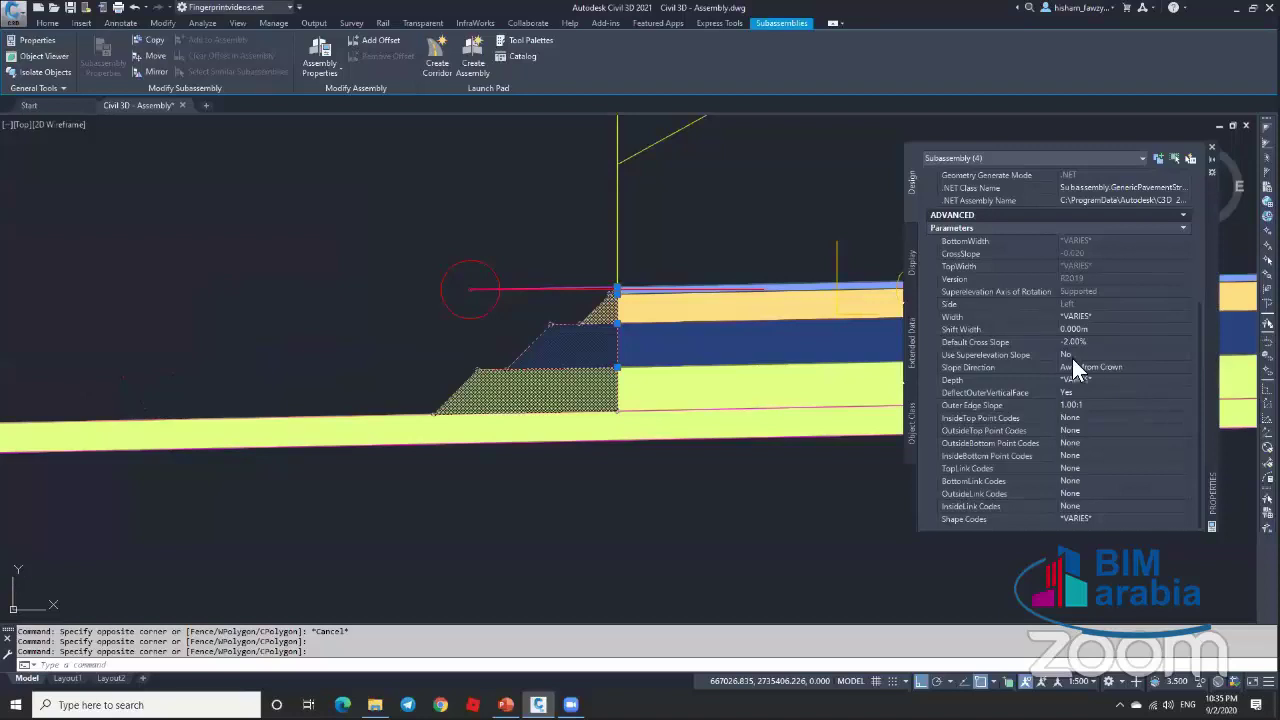
pyautogui.click(1106, 354)
pyautogui.click(1106, 354)
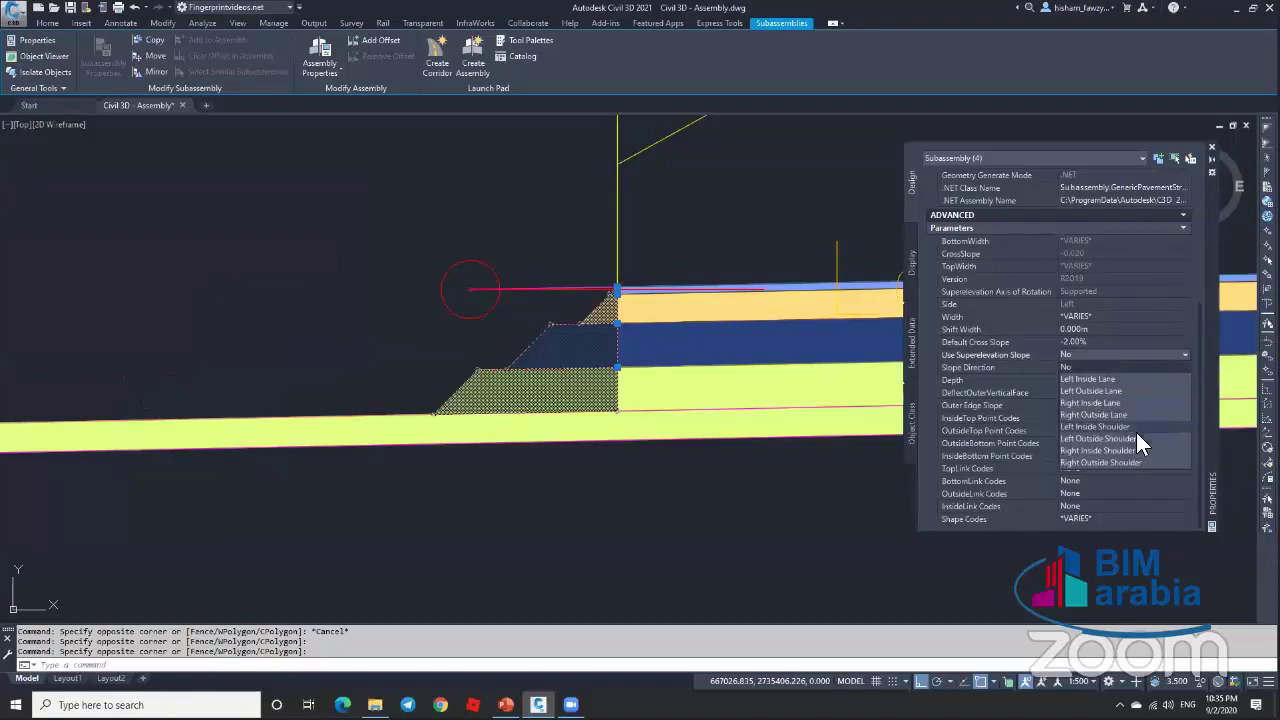
pyautogui.click(1136, 438)
pyautogui.click(1150, 354)
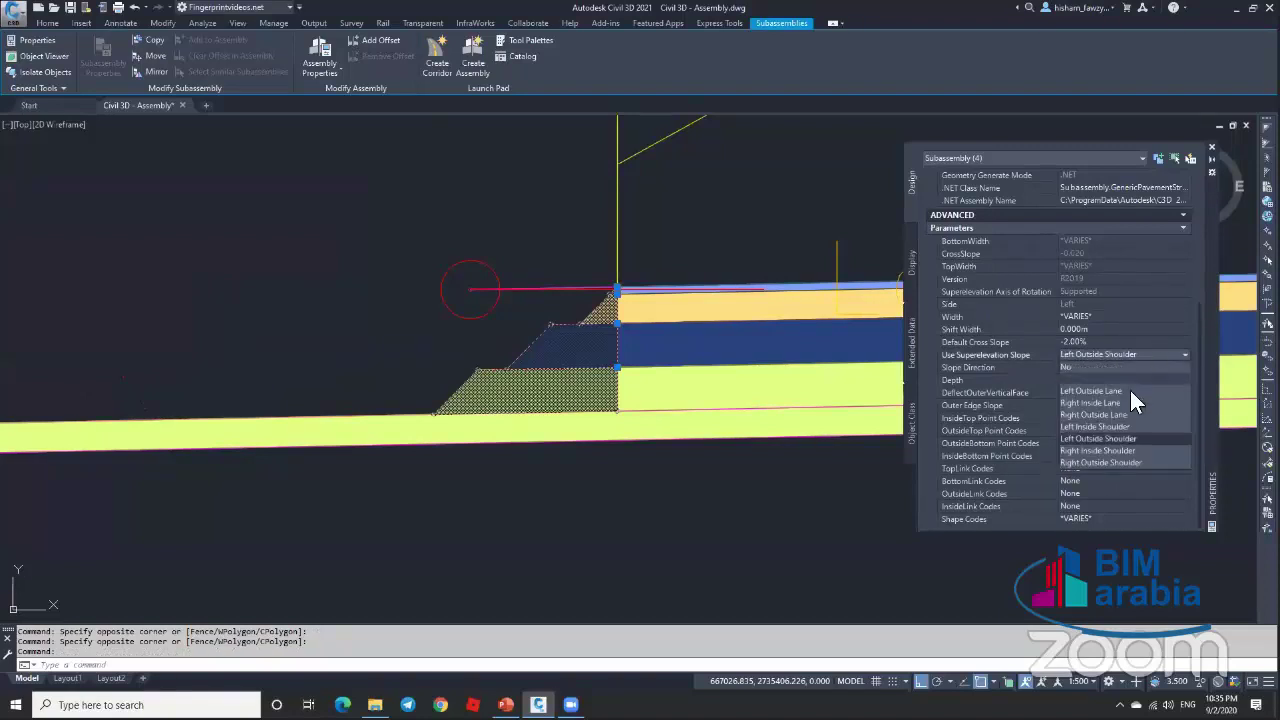
pyautogui.press('Escape')
pyautogui.press('Escape')
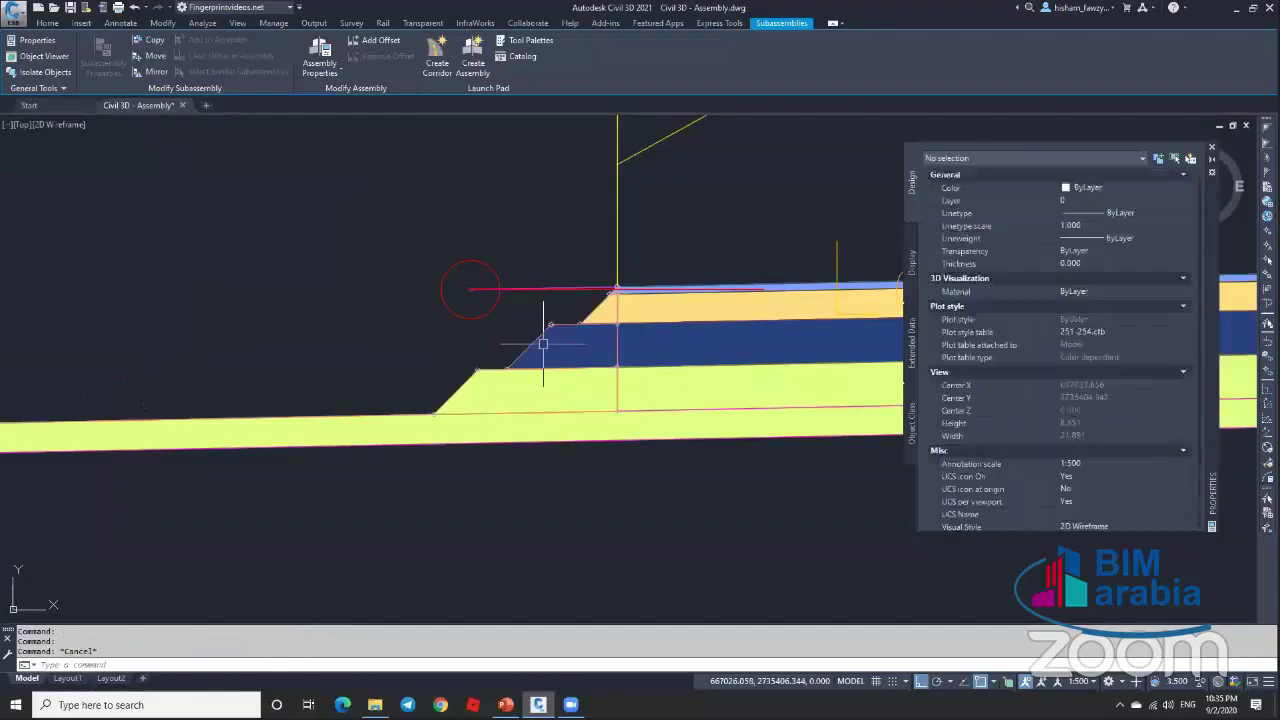
pyautogui.scroll(-2, 663, 271)
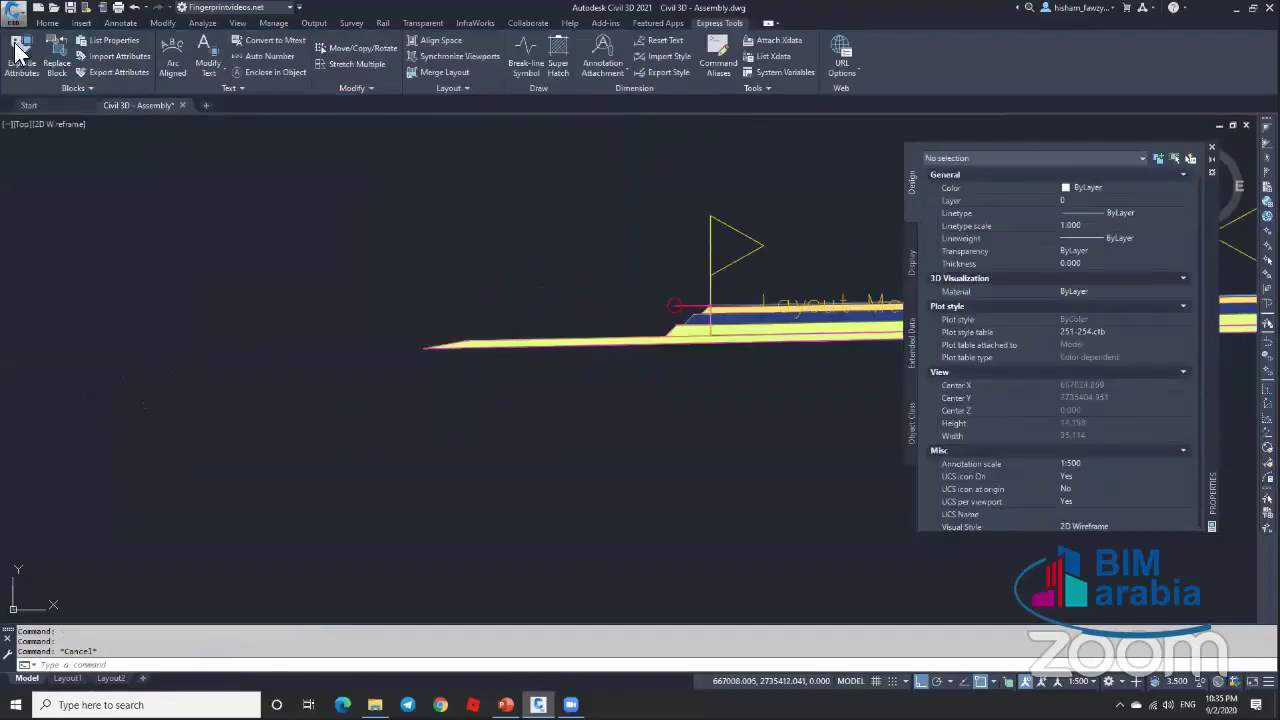
# Step: Rebuild corridor 'R 01' from Prospector's Corridors list and zoom to it
pyautogui.click(47, 22)
pyautogui.click(21, 50)
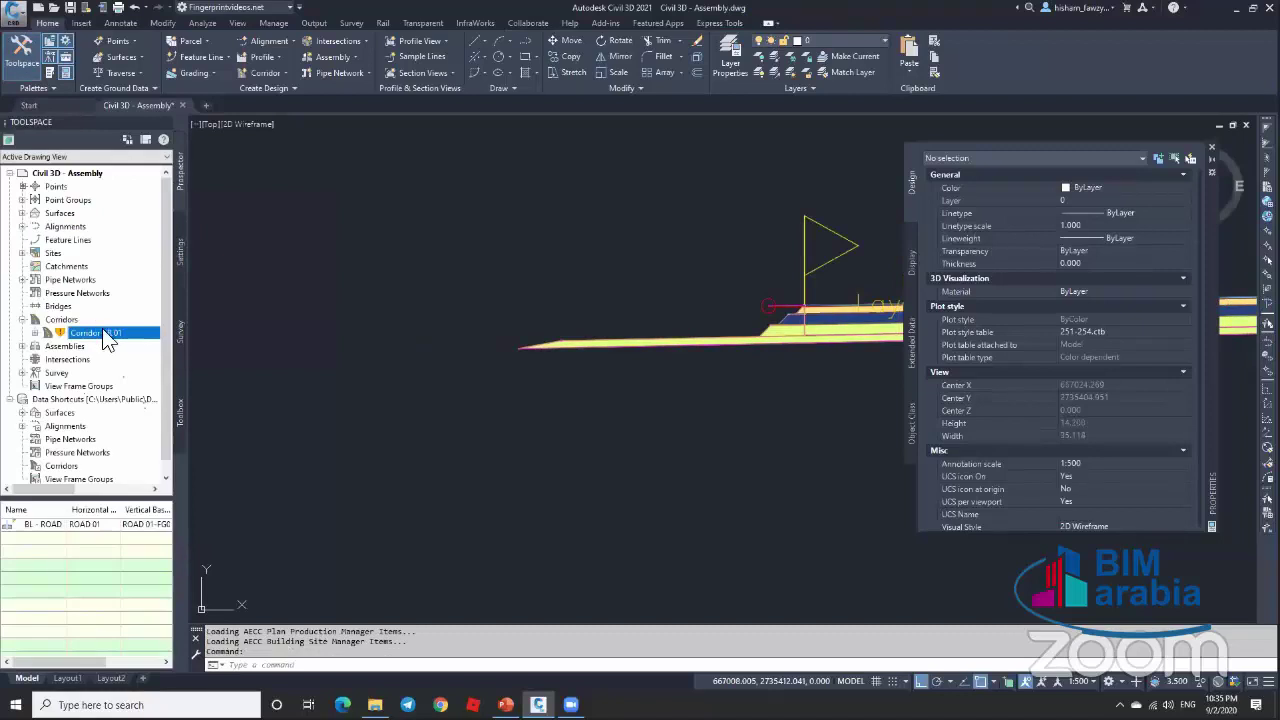
pyautogui.rightClick(128, 335)
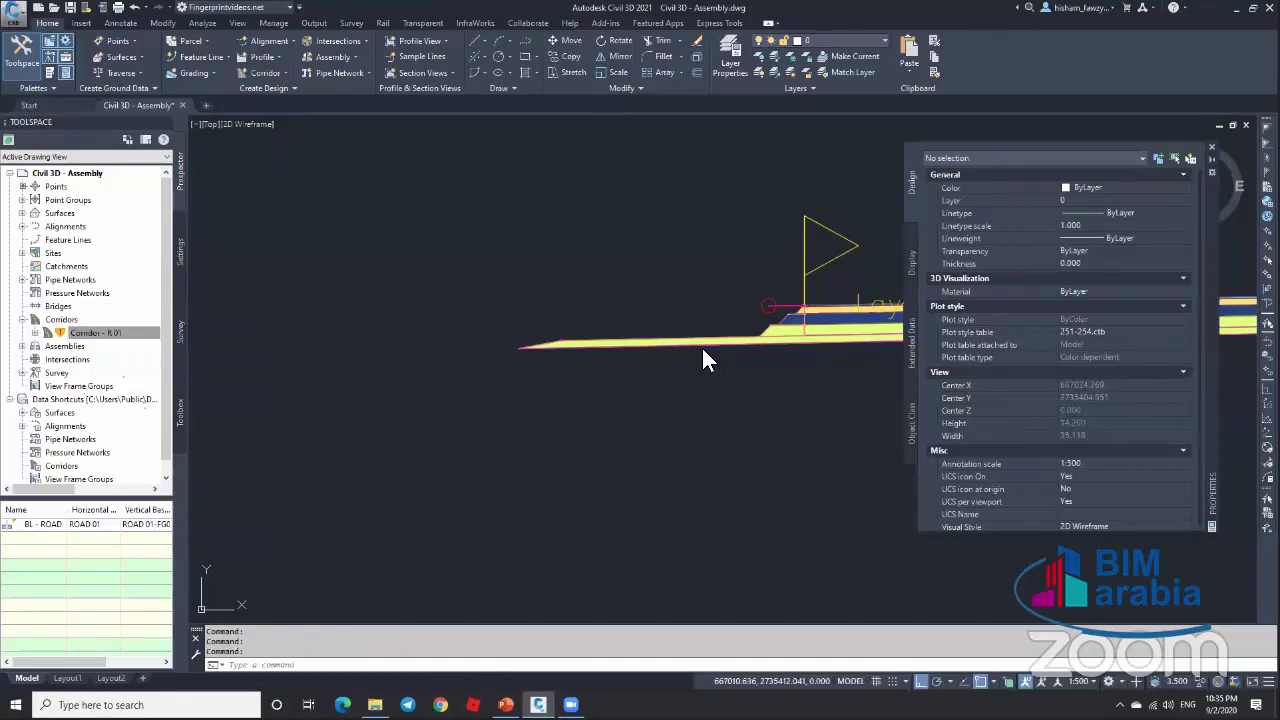
pyautogui.scroll(-2, 742, 237)
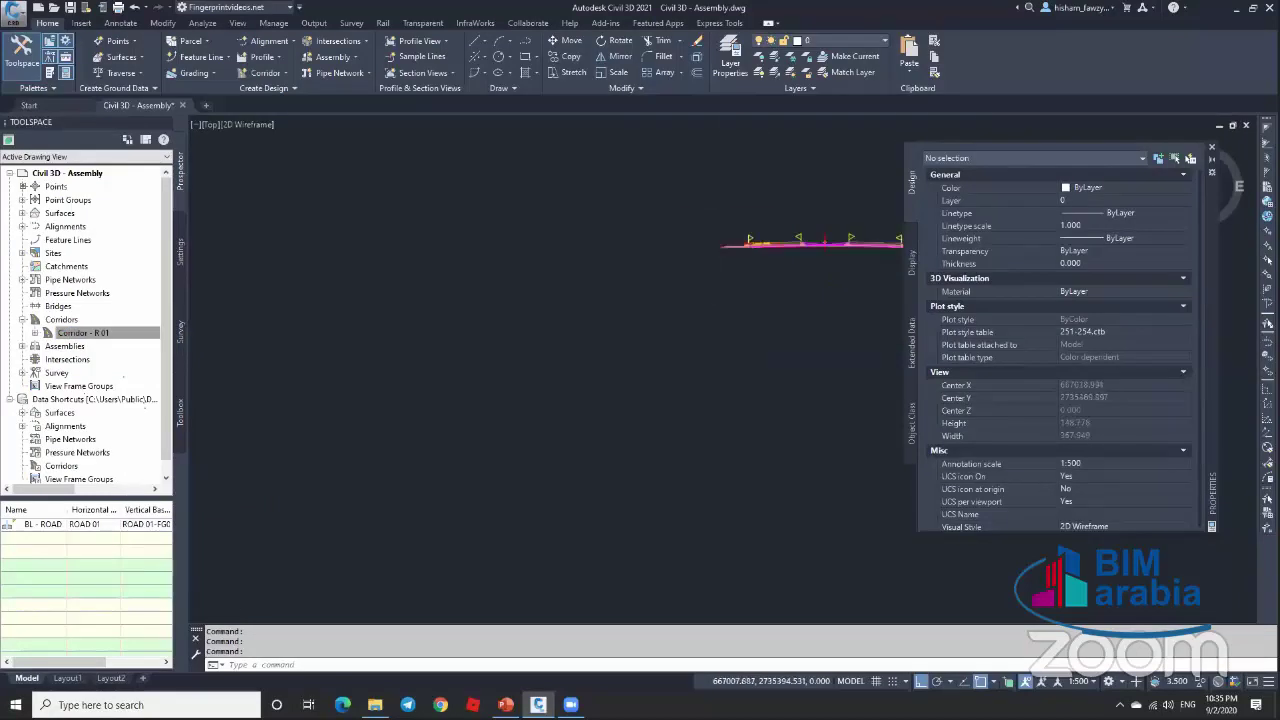
pyautogui.scroll(5, 700, 277)
pyautogui.scroll(2, 456, 297)
pyautogui.scroll(5, 580, 262)
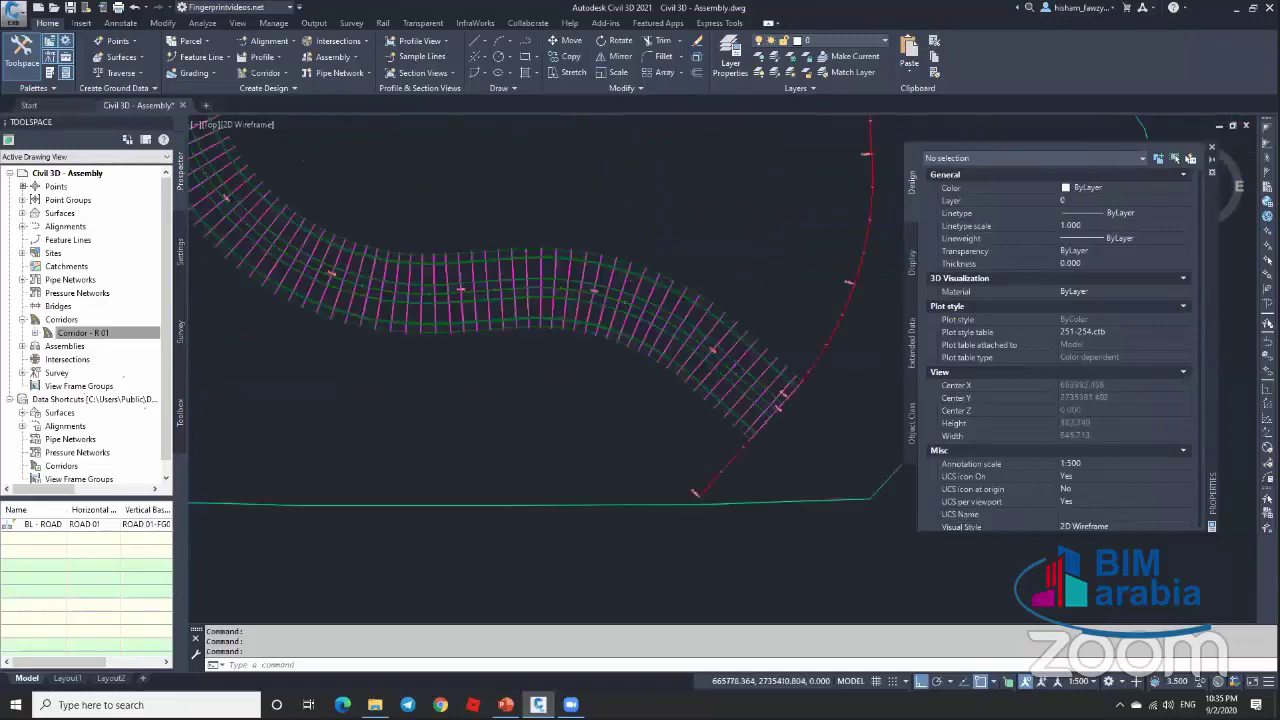
pyautogui.scroll(-2, 579, 262)
pyautogui.scroll(3, 579, 260)
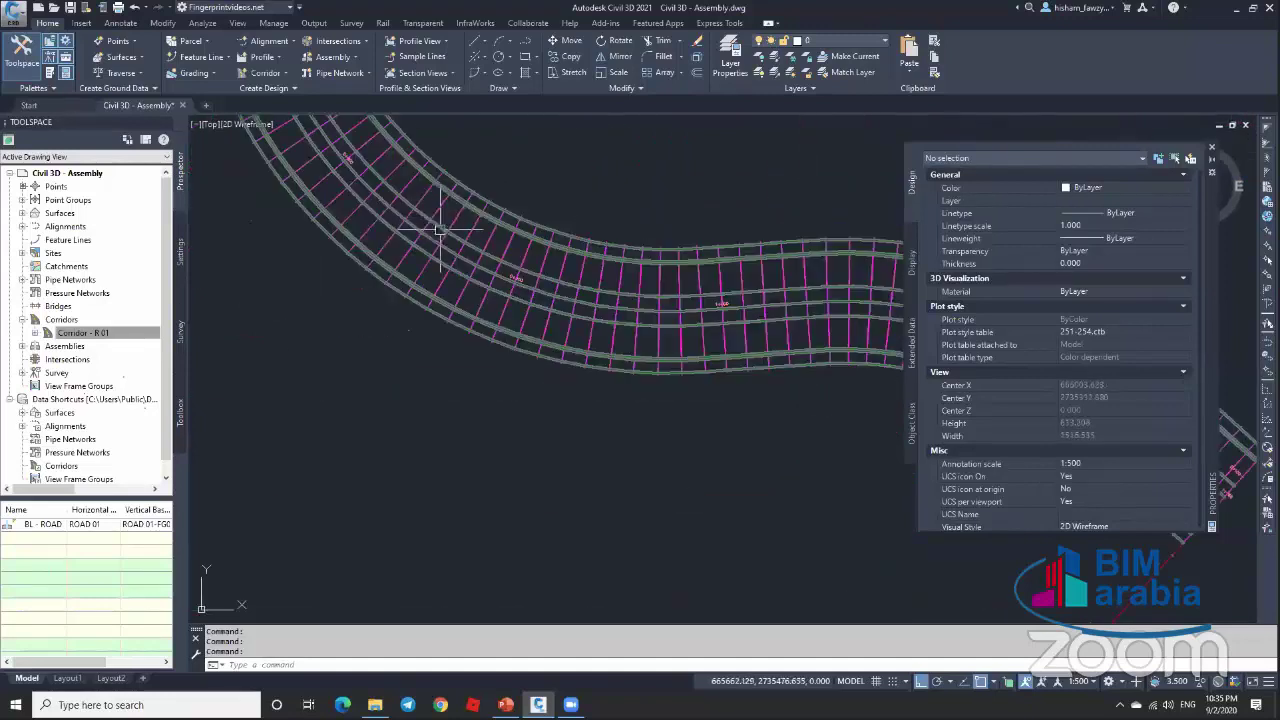
# Step: Select corridor R 01 and zoom into its Section Editor cross-section at station 0+850.00m
pyautogui.click(429, 209)
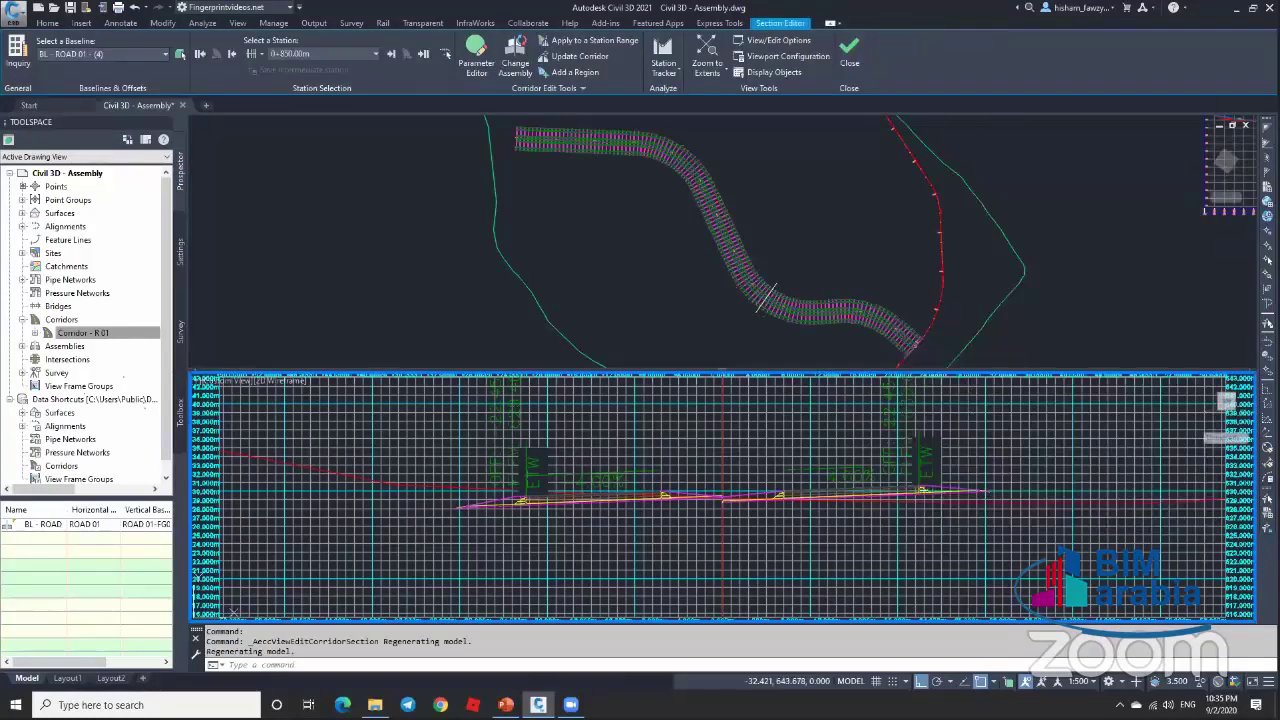
pyautogui.scroll(4, 678, 445)
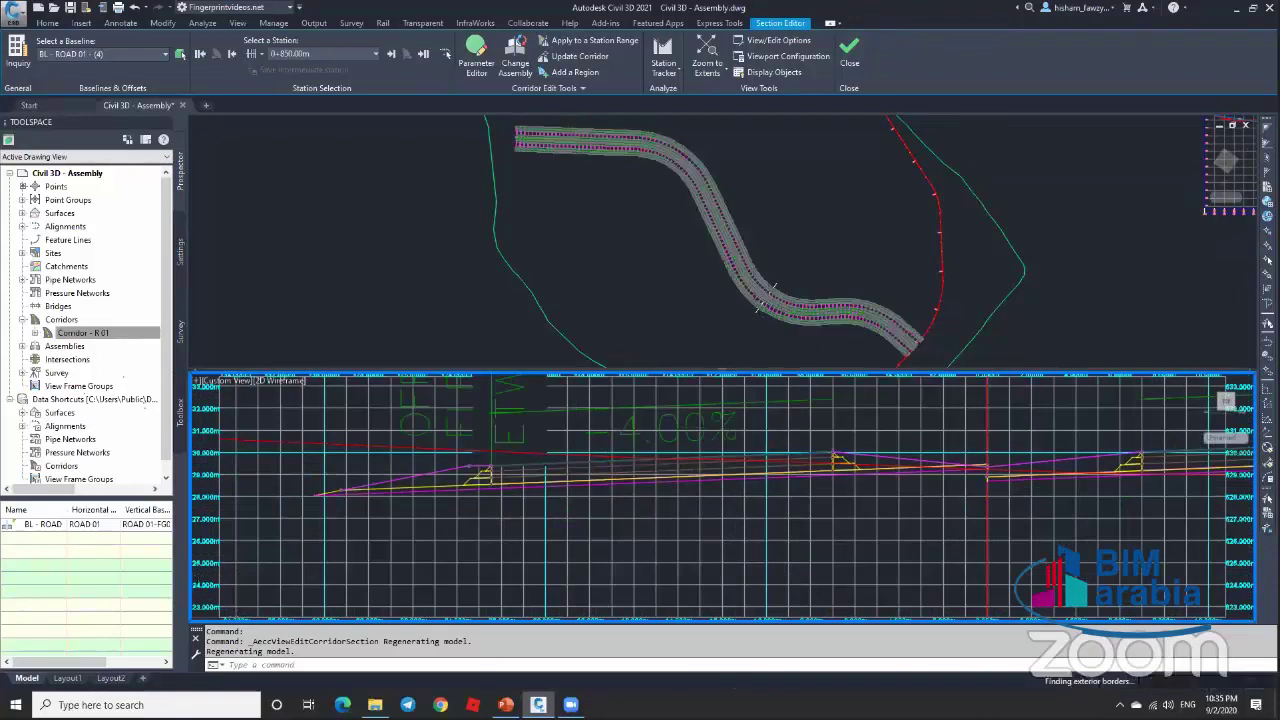
pyautogui.scroll(3, 978, 478)
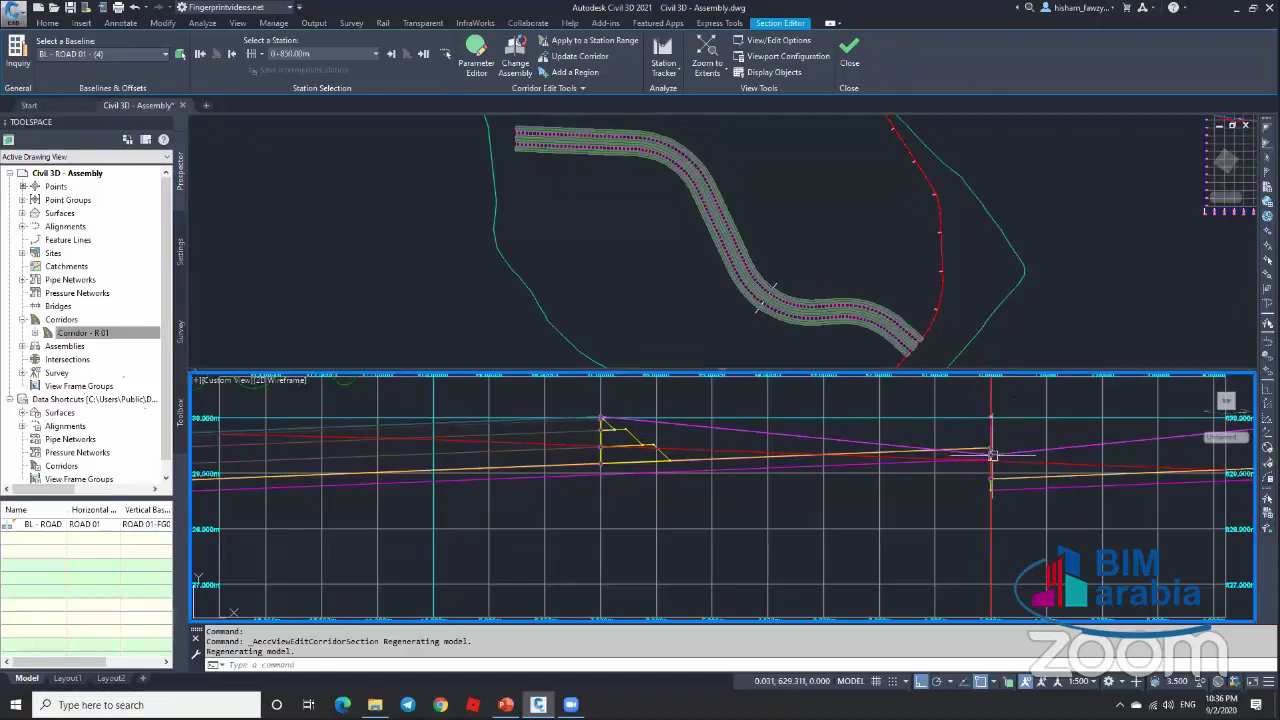
pyautogui.scroll(4, 992, 455)
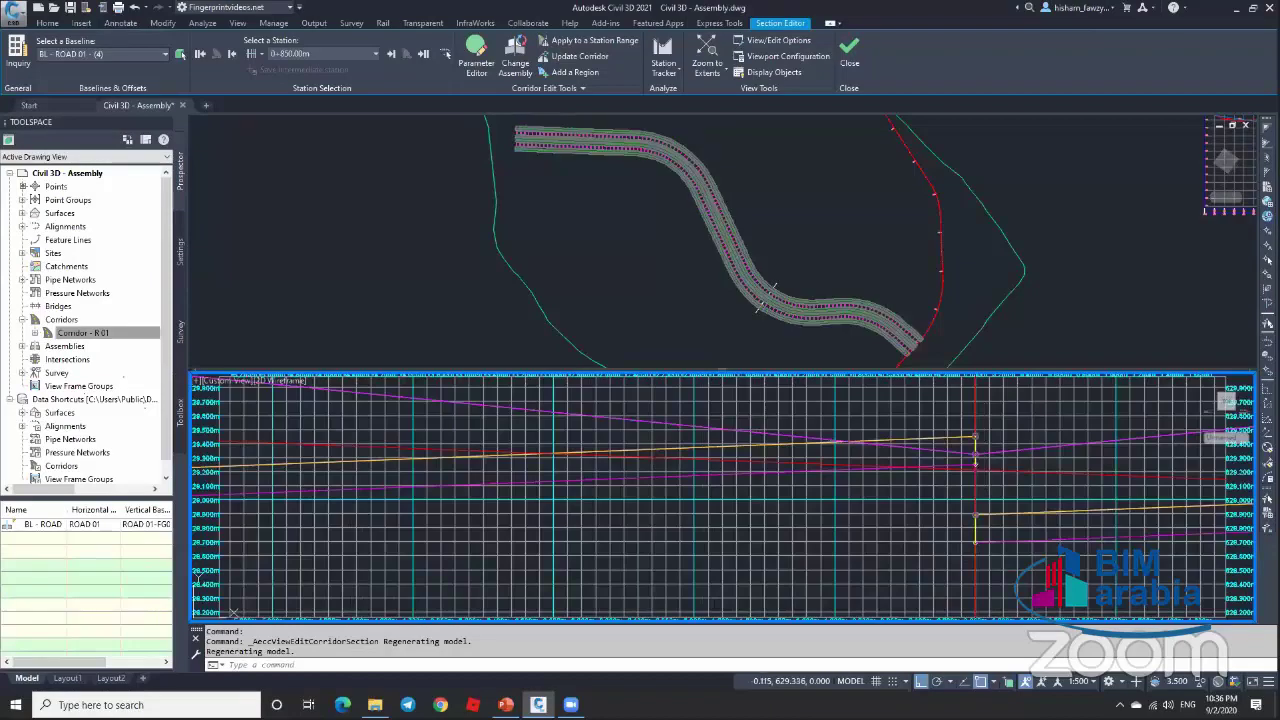
pyautogui.scroll(-3, 880, 464)
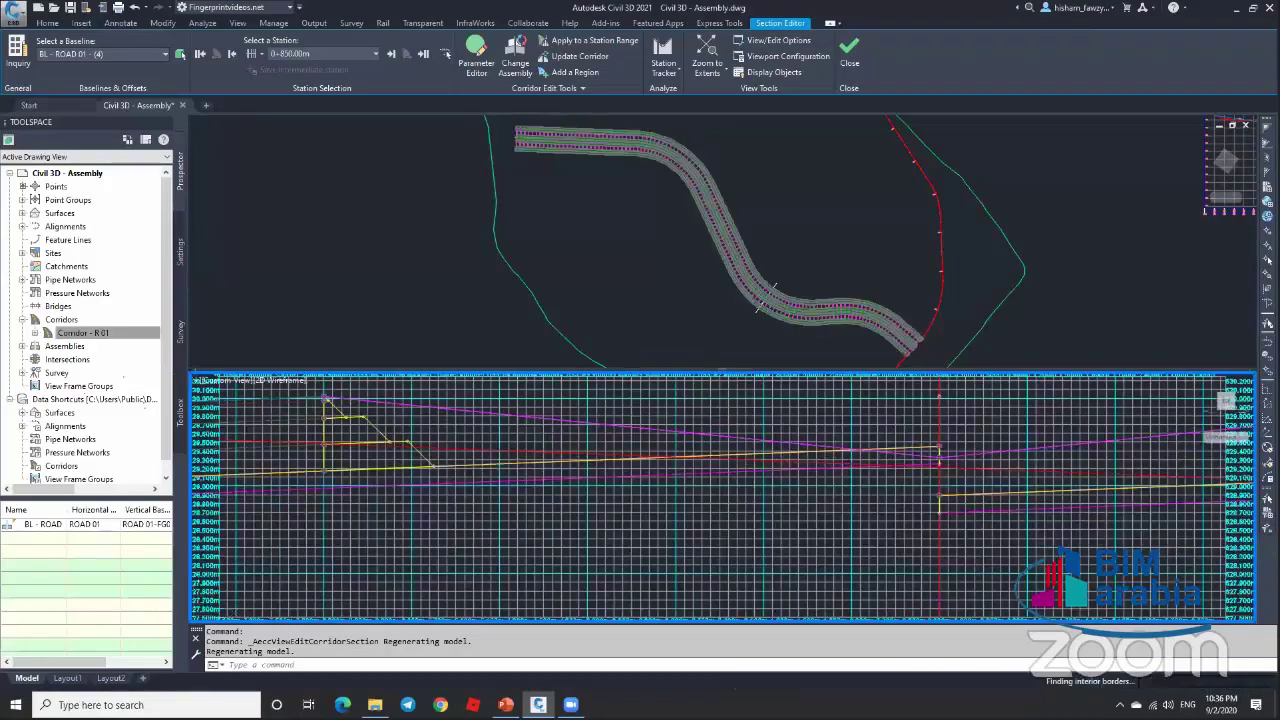
pyautogui.scroll(-2, 914, 450)
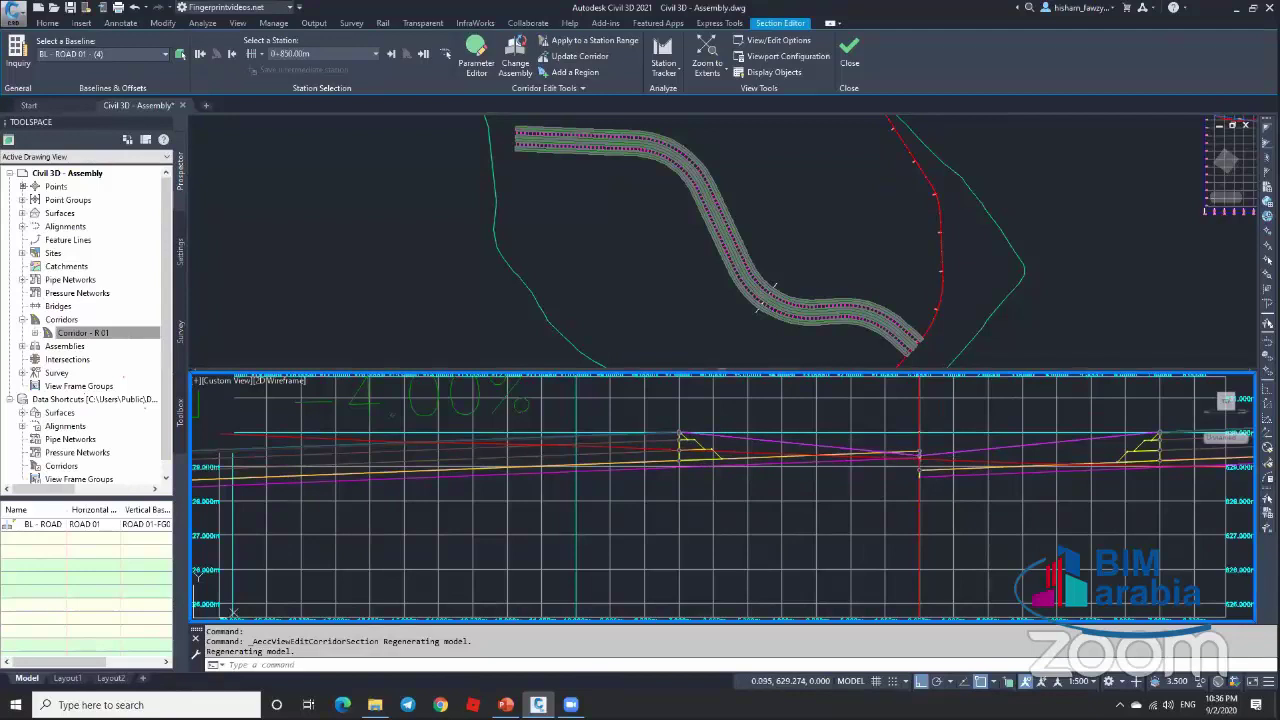
pyautogui.moveTo(918, 457)
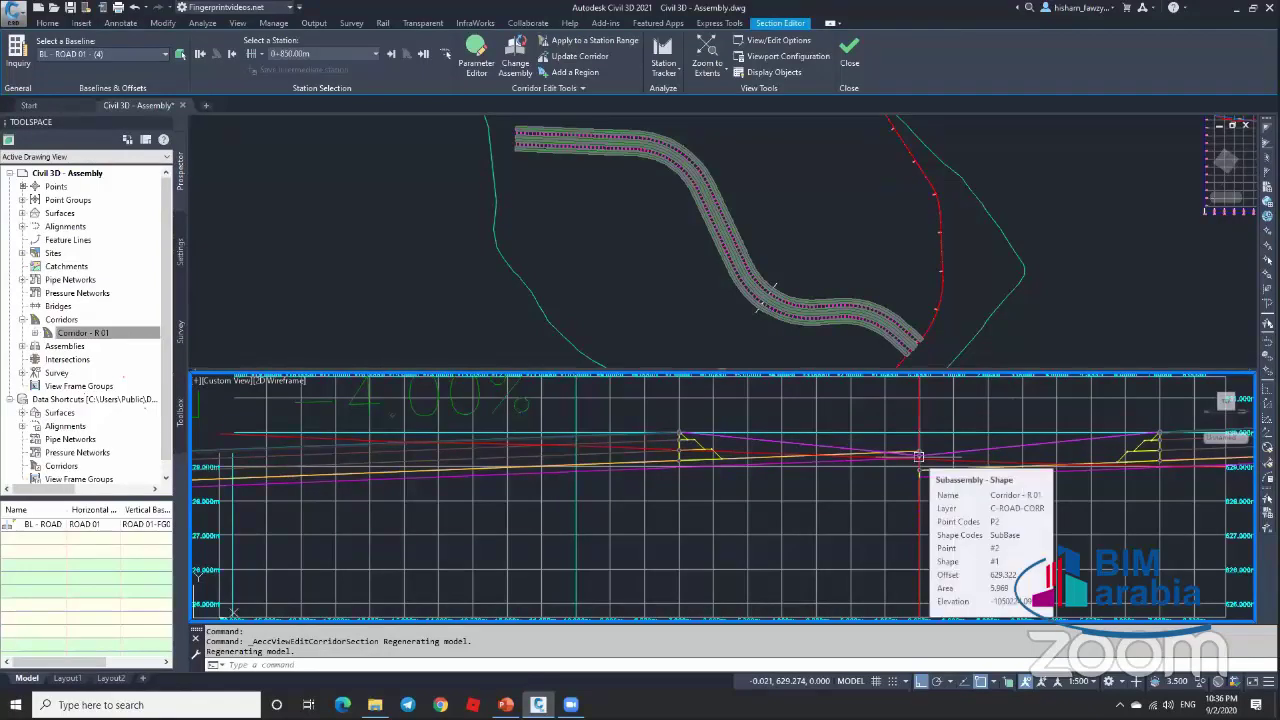
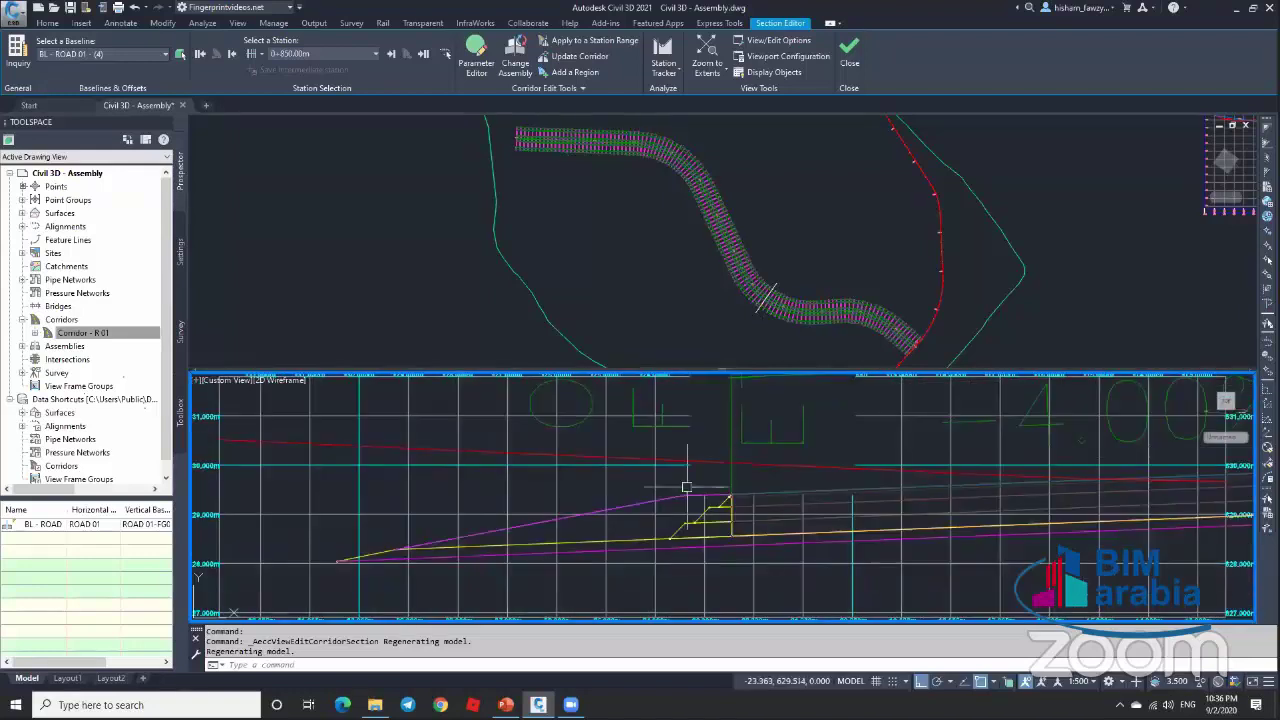
# Step: Update the ROAD 01 corridor with the edited section and close the Section Editor back to plan
pyautogui.click(391, 549)
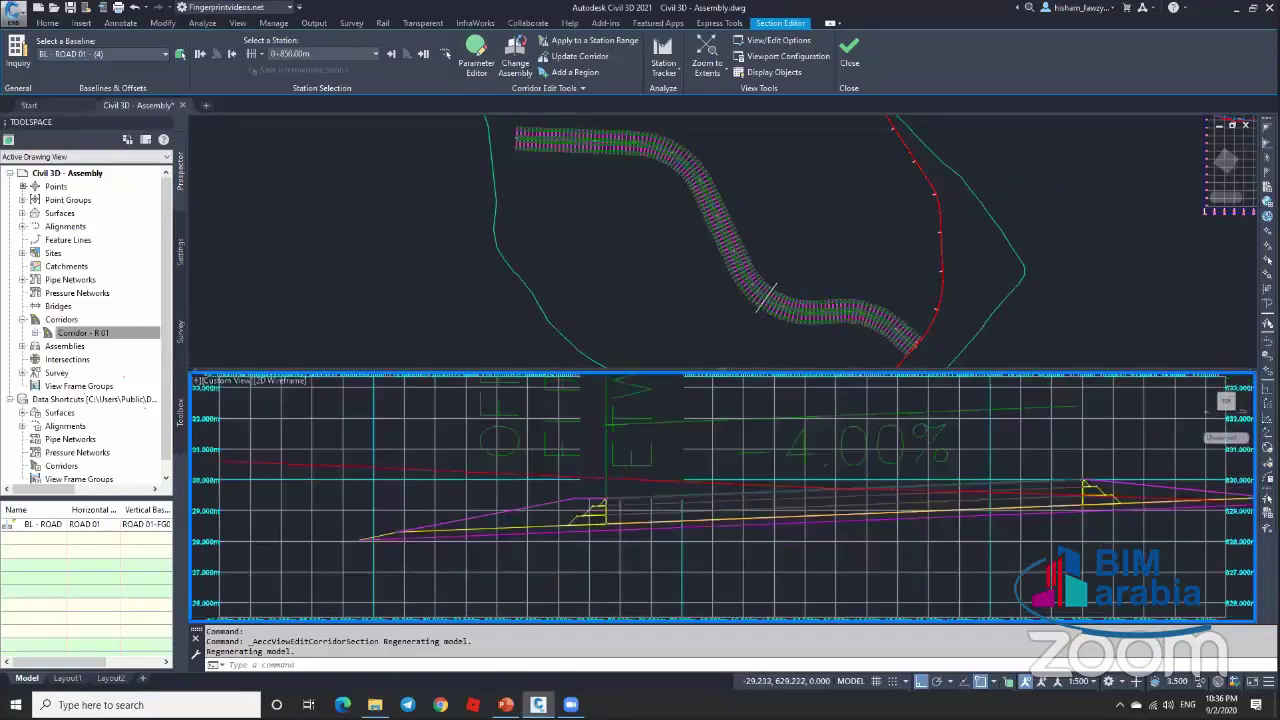
pyautogui.scroll(-5, 651, 523)
pyautogui.scroll(5, 898, 514)
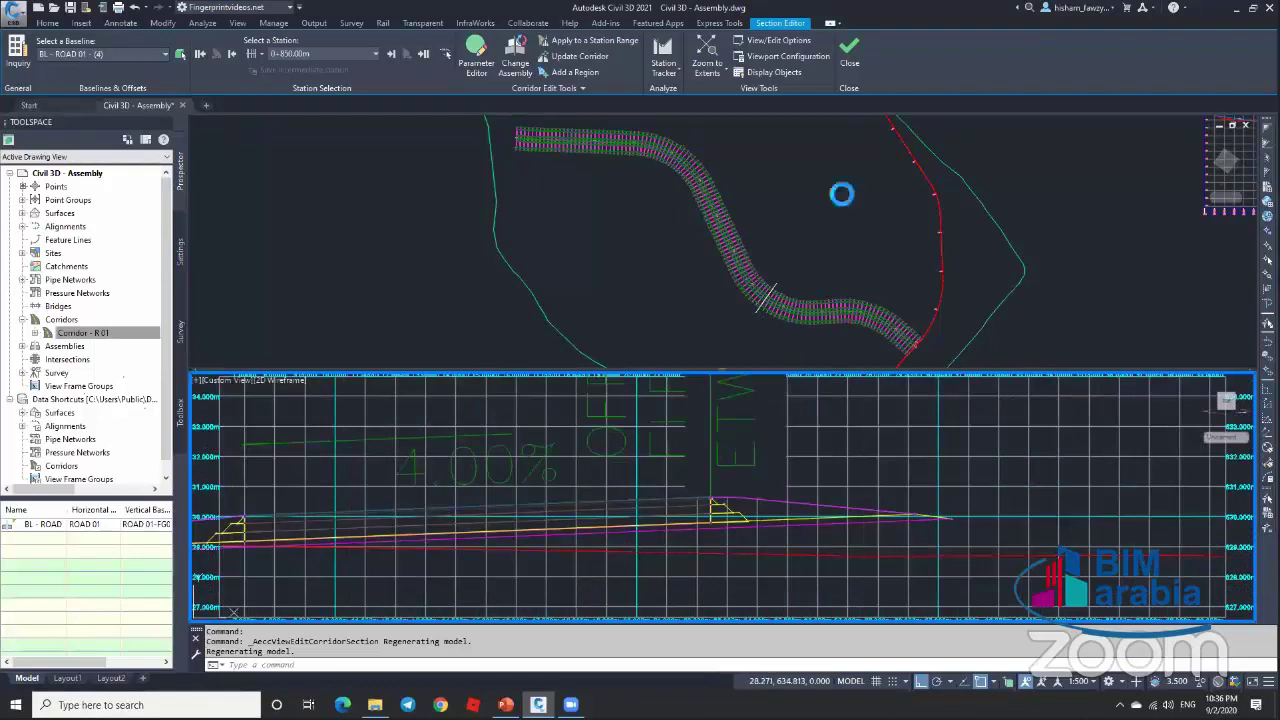
pyautogui.click(853, 48)
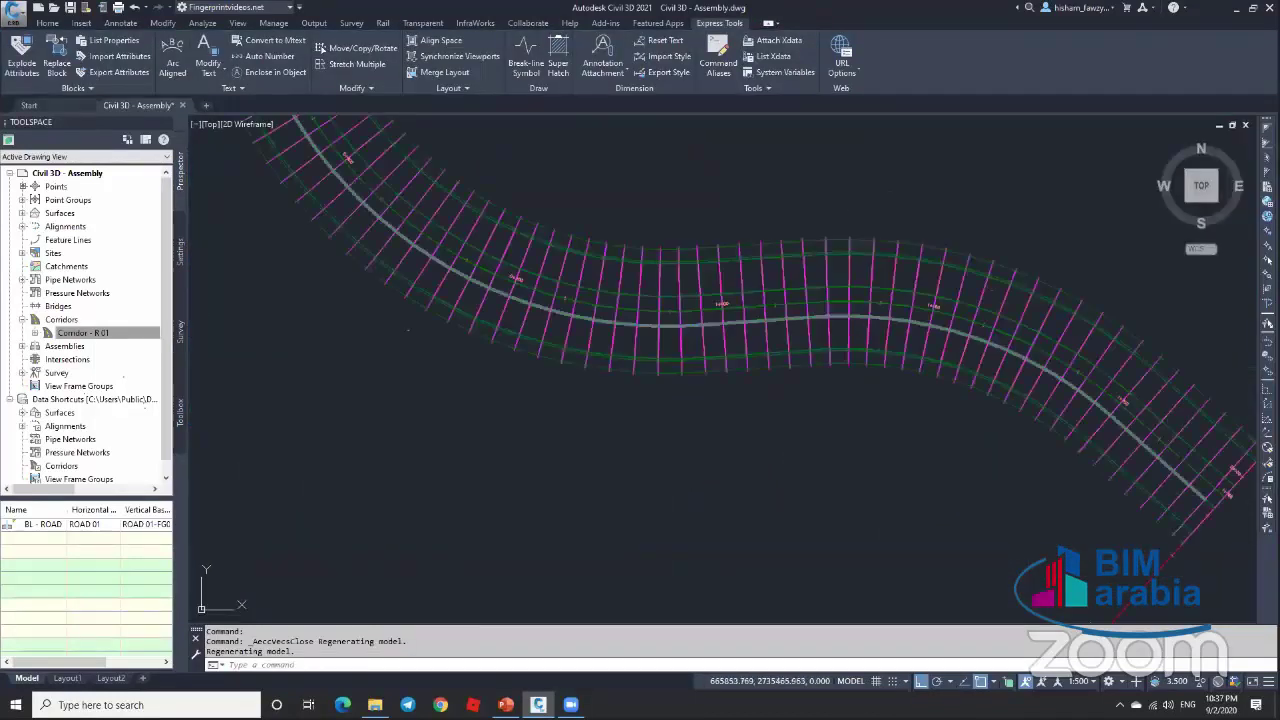
pyautogui.scroll(3, 751, 296)
pyautogui.scroll(2, 751, 296)
# Step: Add a corridor surface named Top from Top links, with Top Links overhang correction and a corridor boundary, then rebuild
pyautogui.click(651, 294)
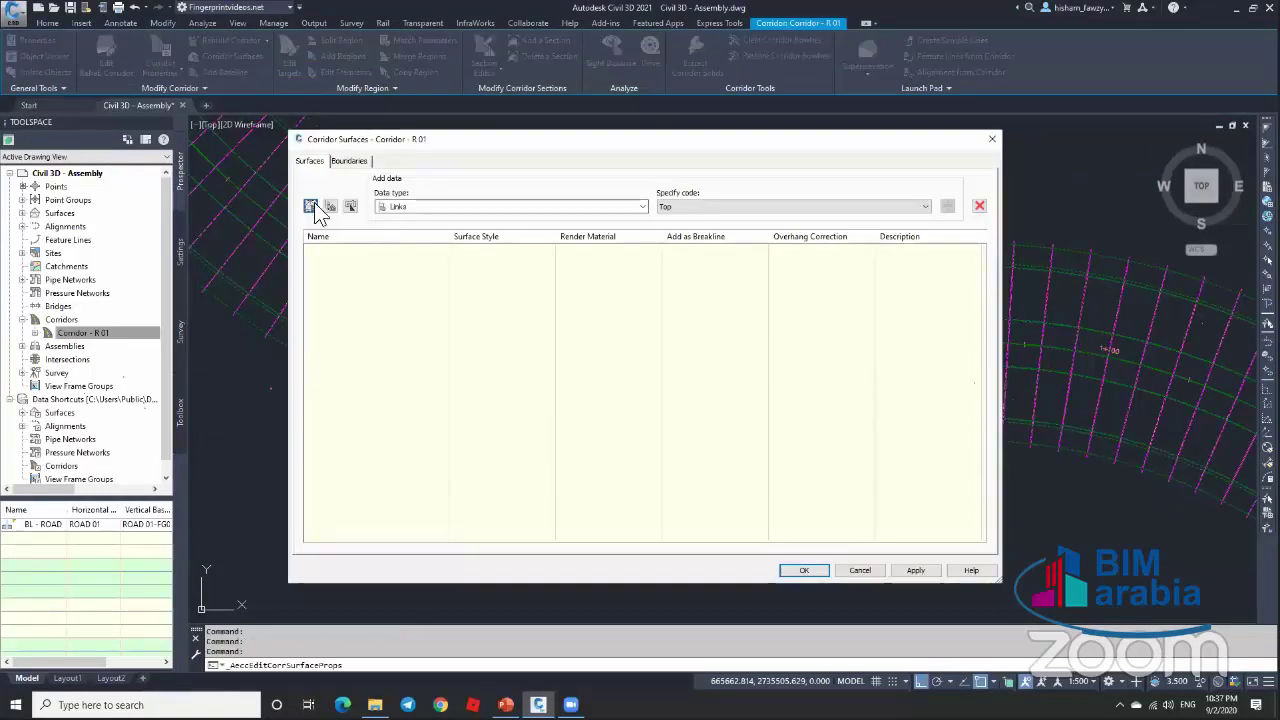
pyautogui.click(310, 206)
pyautogui.click(412, 253)
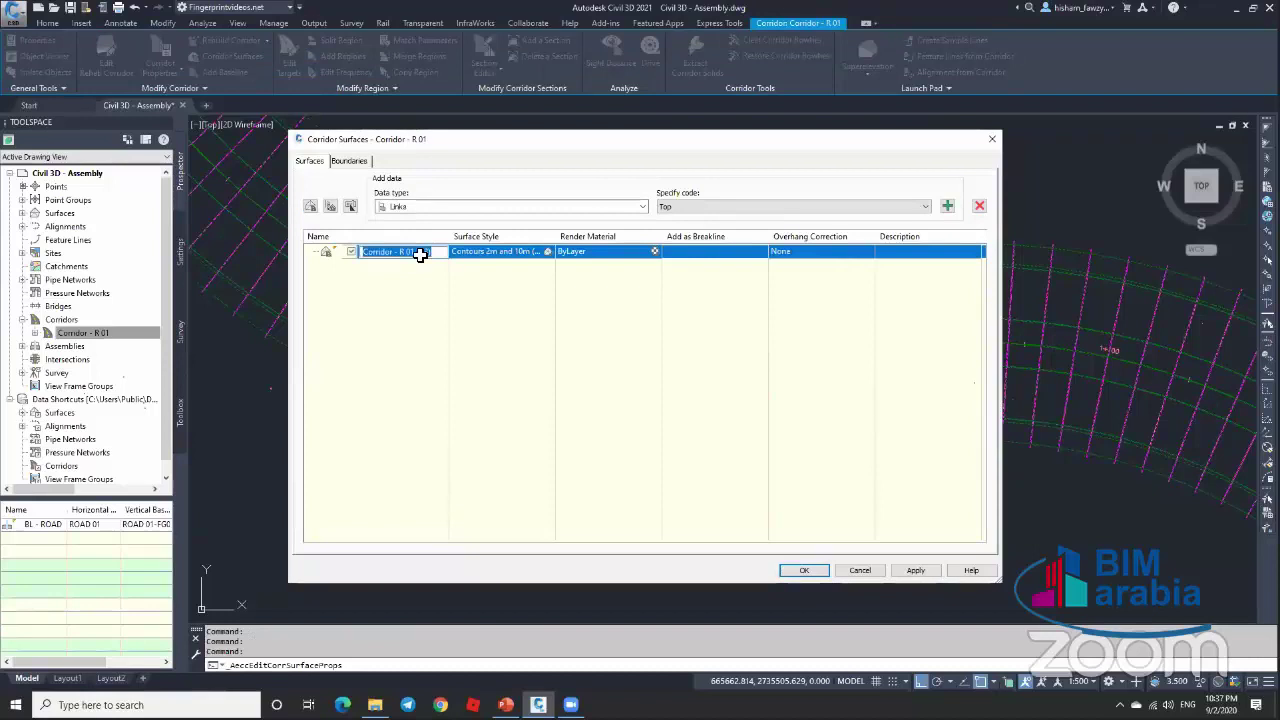
pyautogui.press('Return')
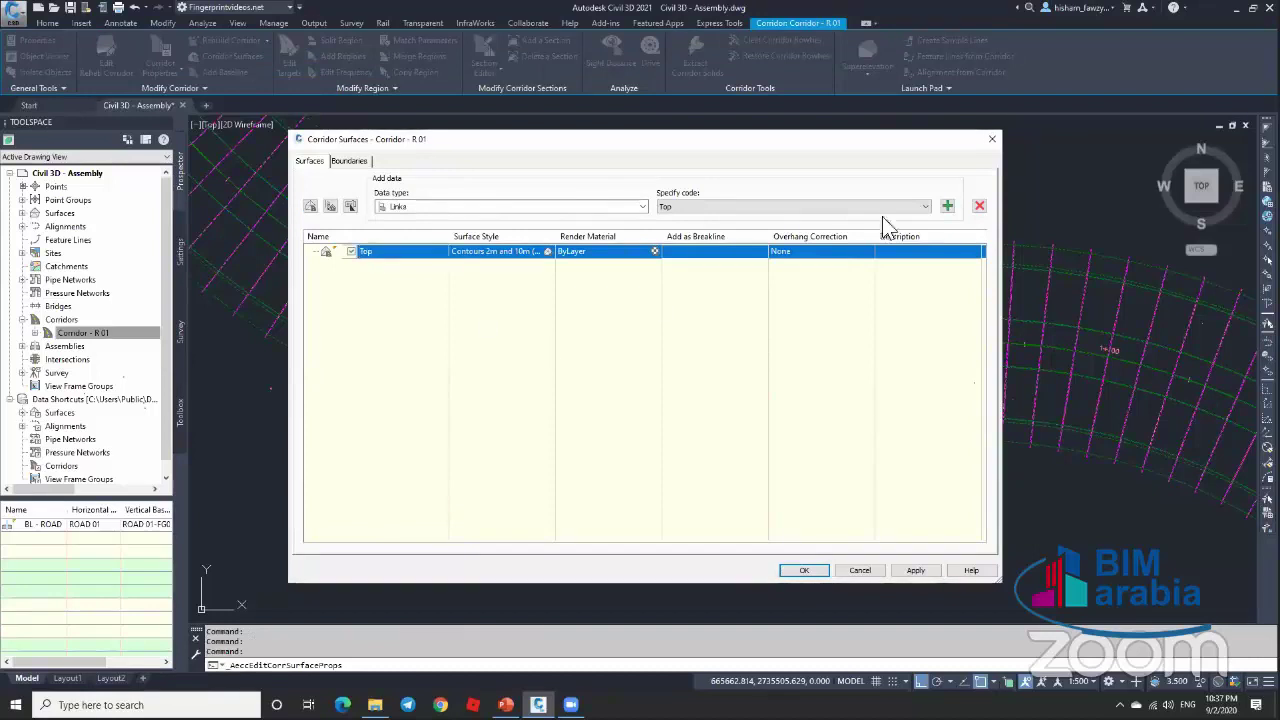
pyautogui.click(948, 207)
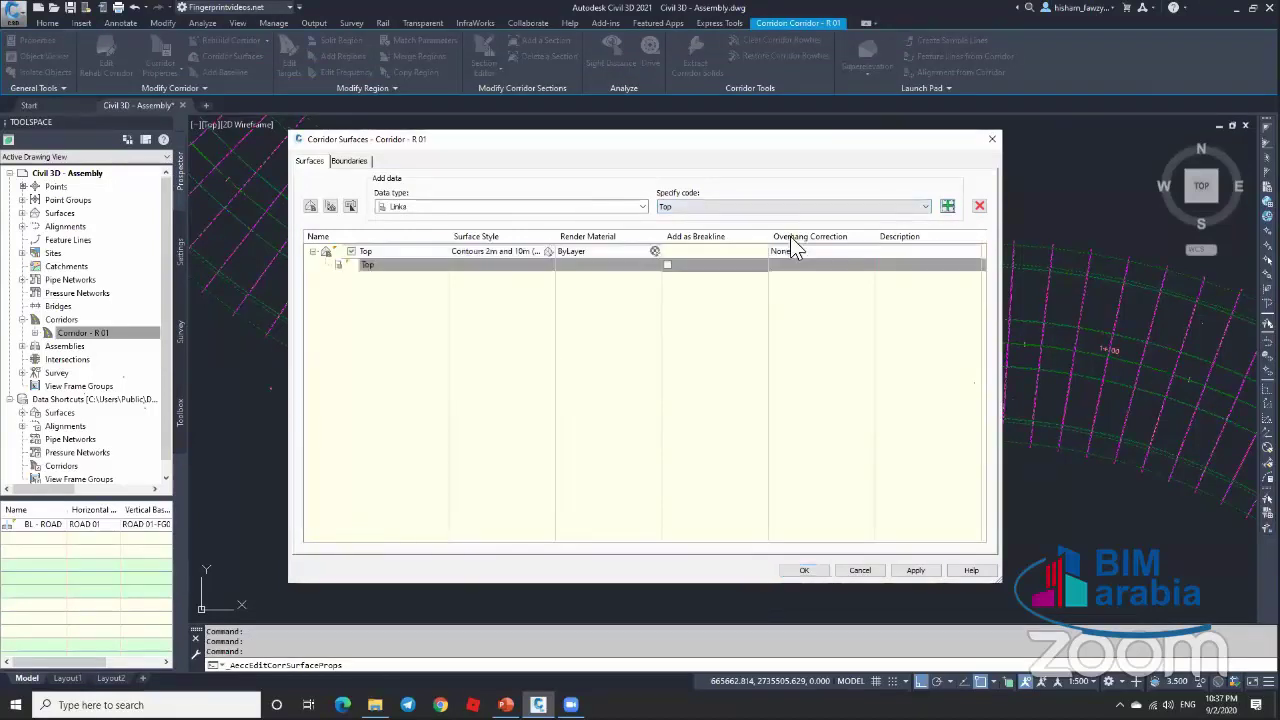
pyautogui.click(810, 253)
pyautogui.click(808, 265)
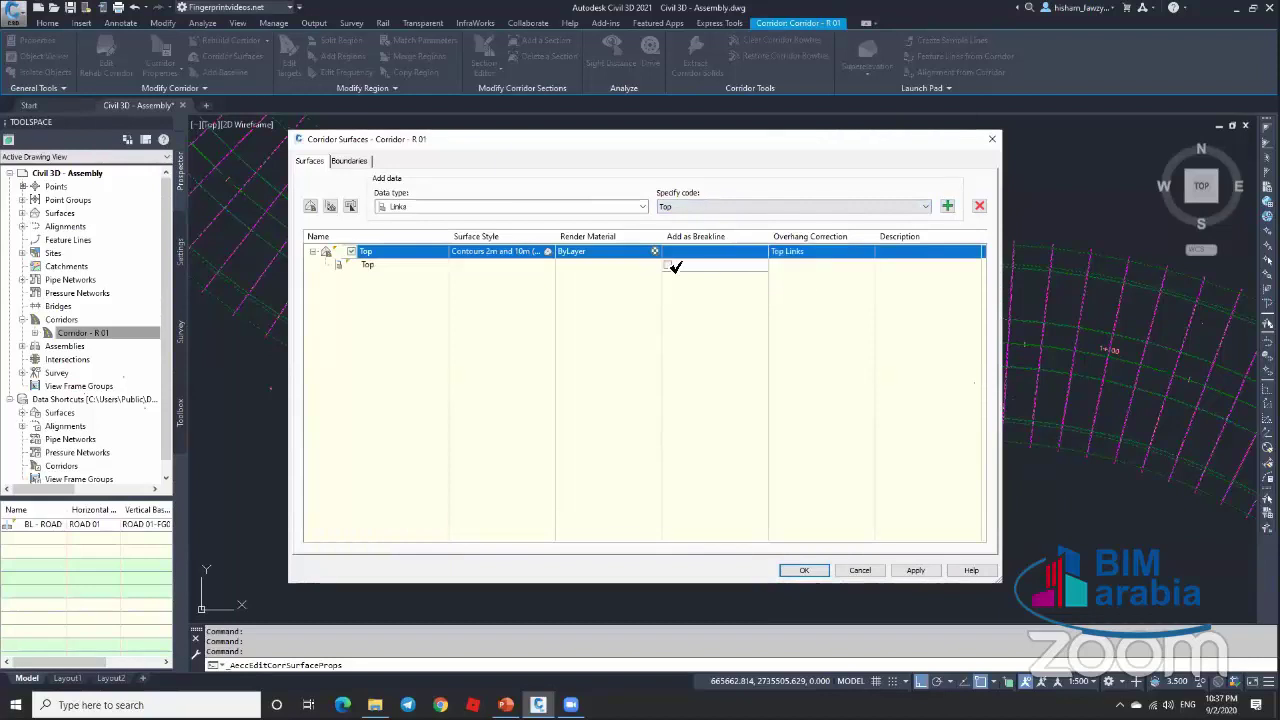
pyautogui.click(350, 161)
pyautogui.click(423, 210)
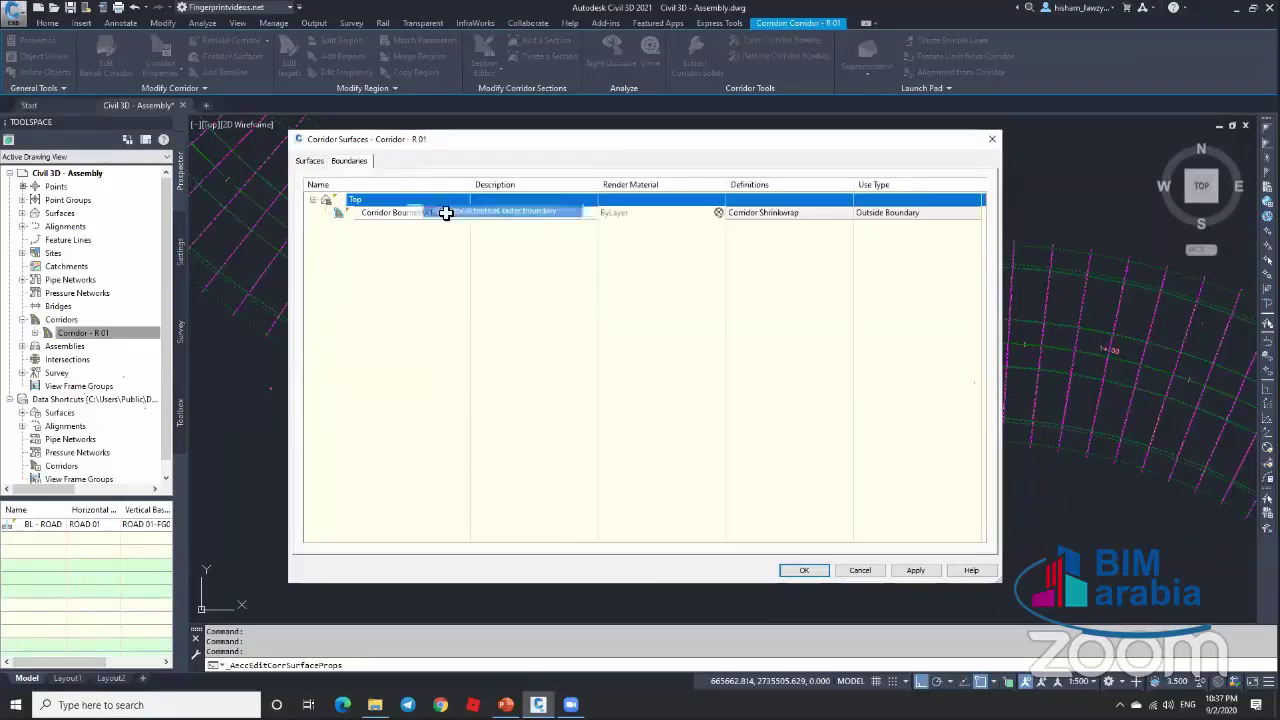
pyautogui.click(802, 569)
pyautogui.click(620, 330)
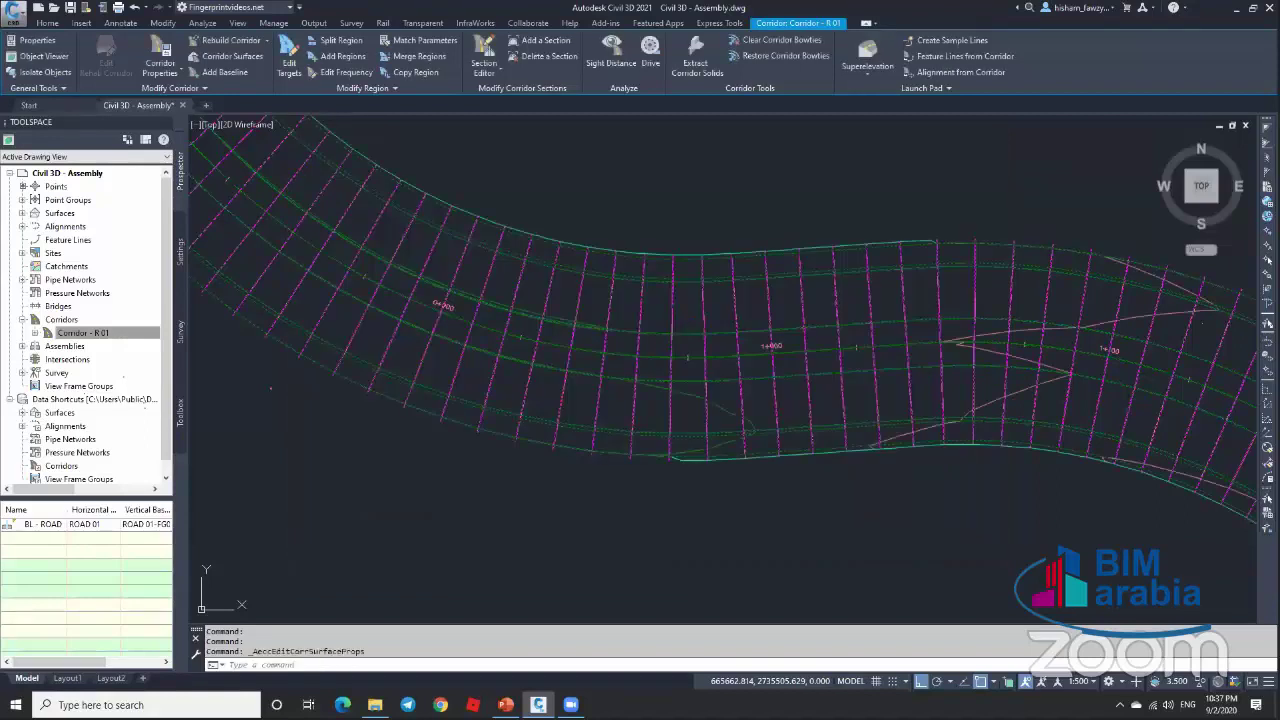
# Step: Inspect the Top surface in the 3D Object Viewer from several orbit angles, then return to plan
pyautogui.press('Escape')
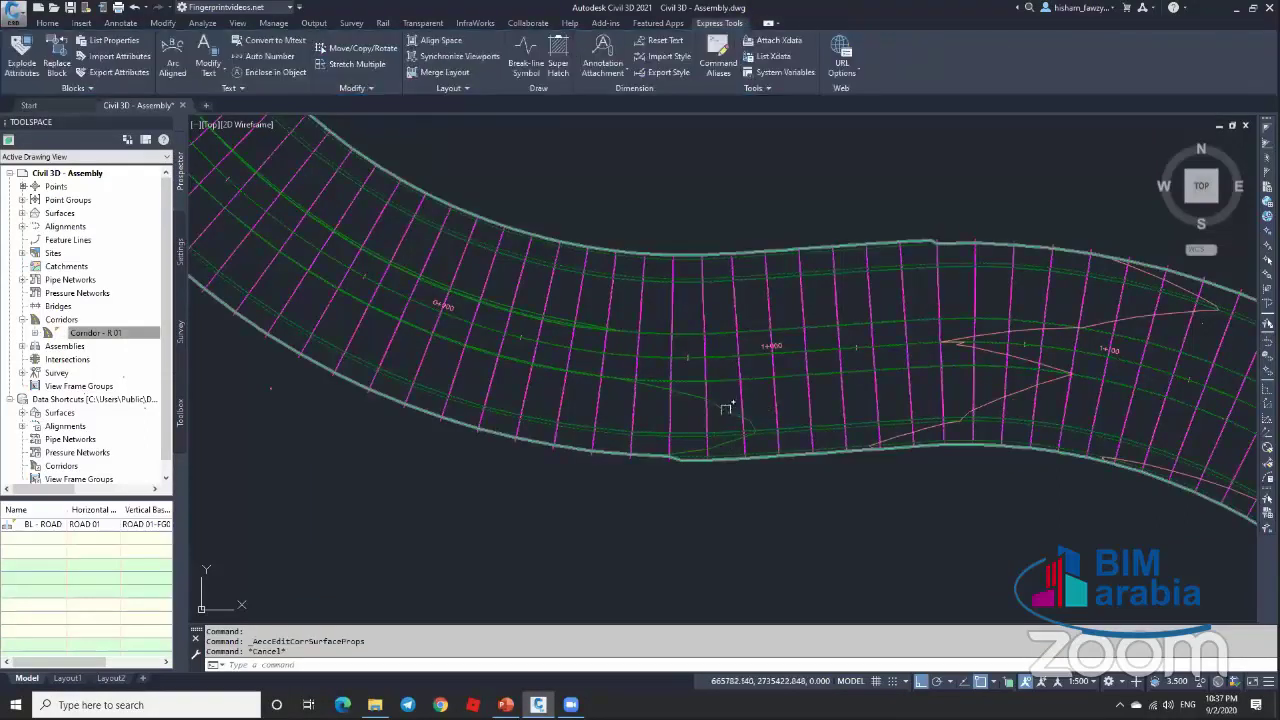
pyautogui.click(727, 408)
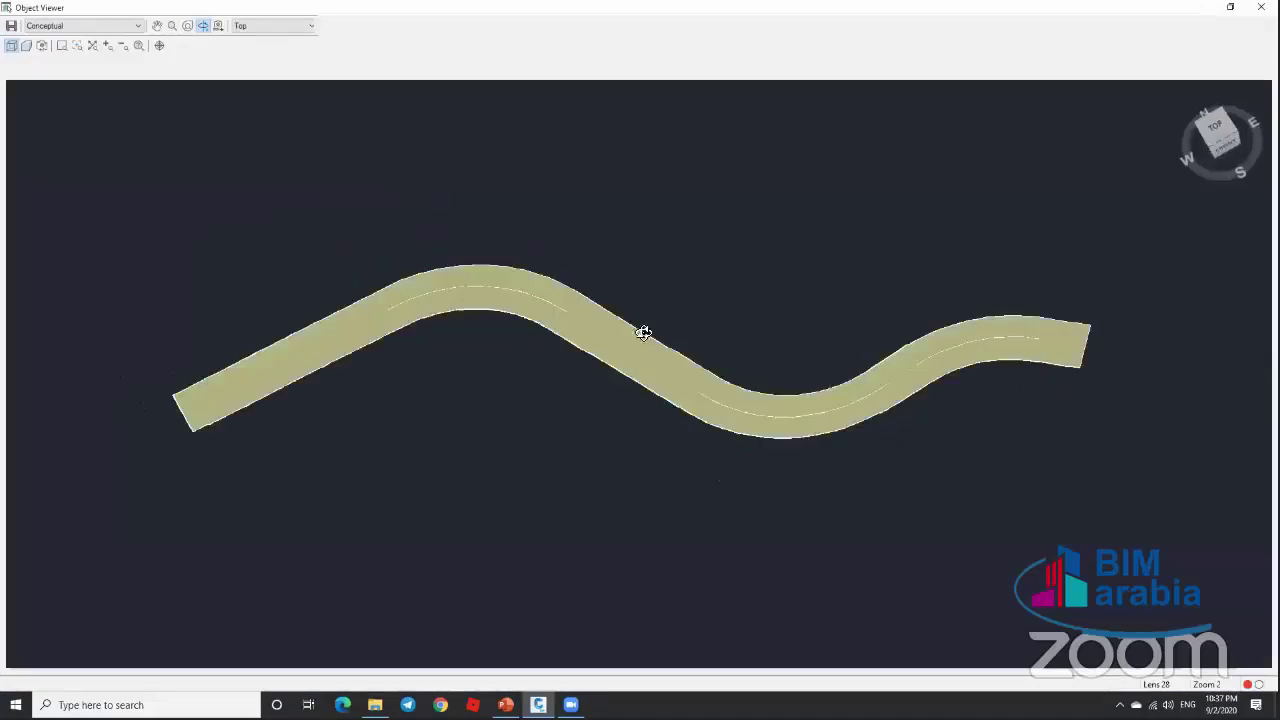
pyautogui.moveTo(643, 333); pyautogui.dragTo(666, 385)
pyautogui.scroll(-3, 632, 358)
pyautogui.scroll(8, 606, 366)
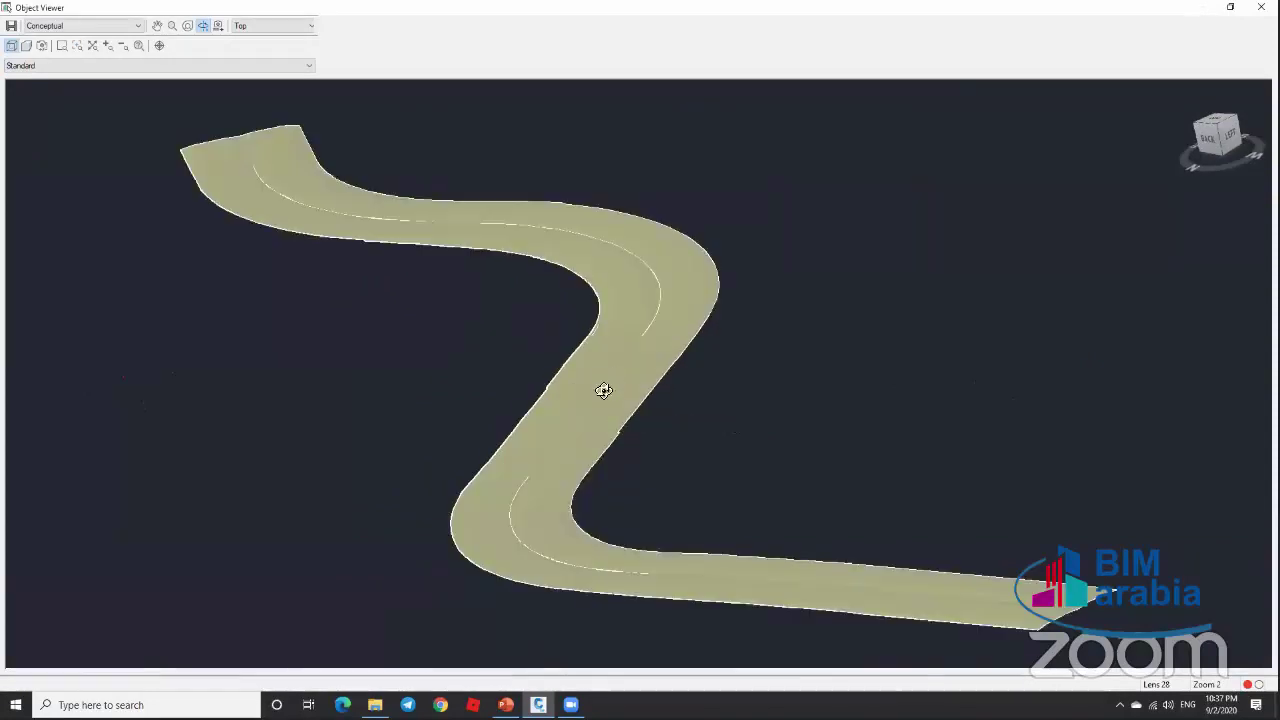
pyautogui.moveTo(642, 342); pyautogui.dragTo(610, 378)
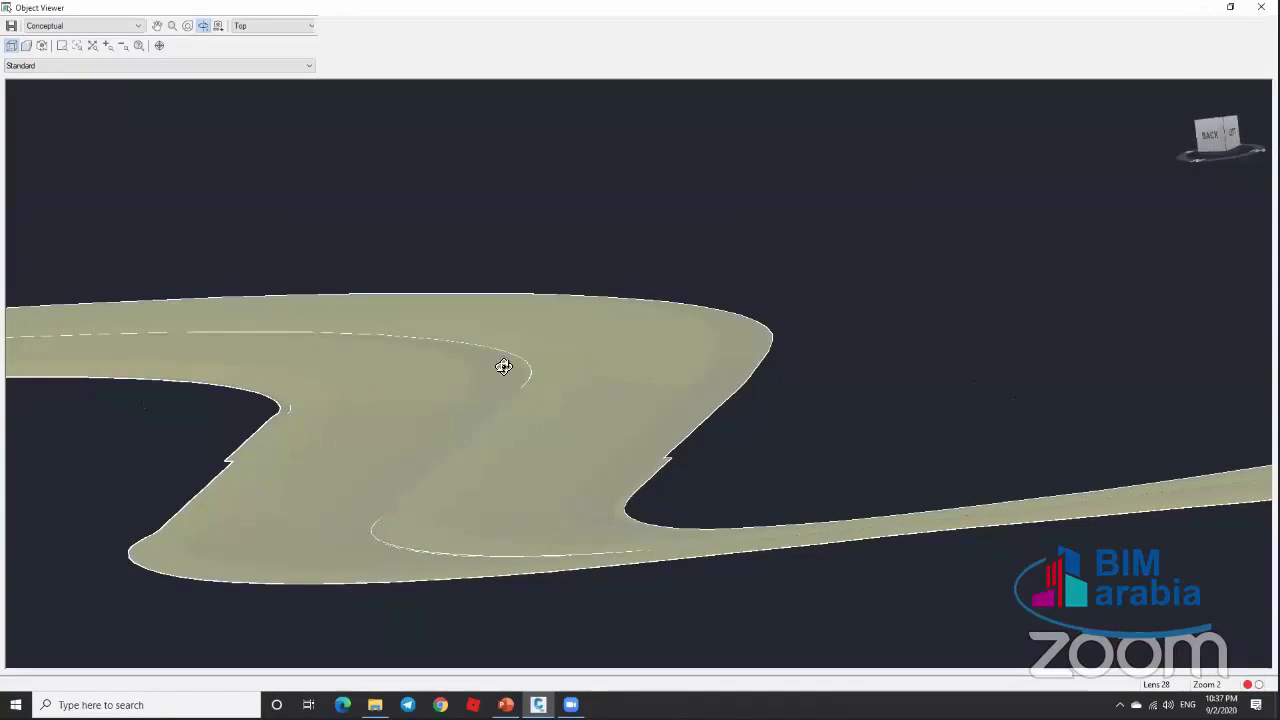
pyautogui.scroll(2, 482, 380)
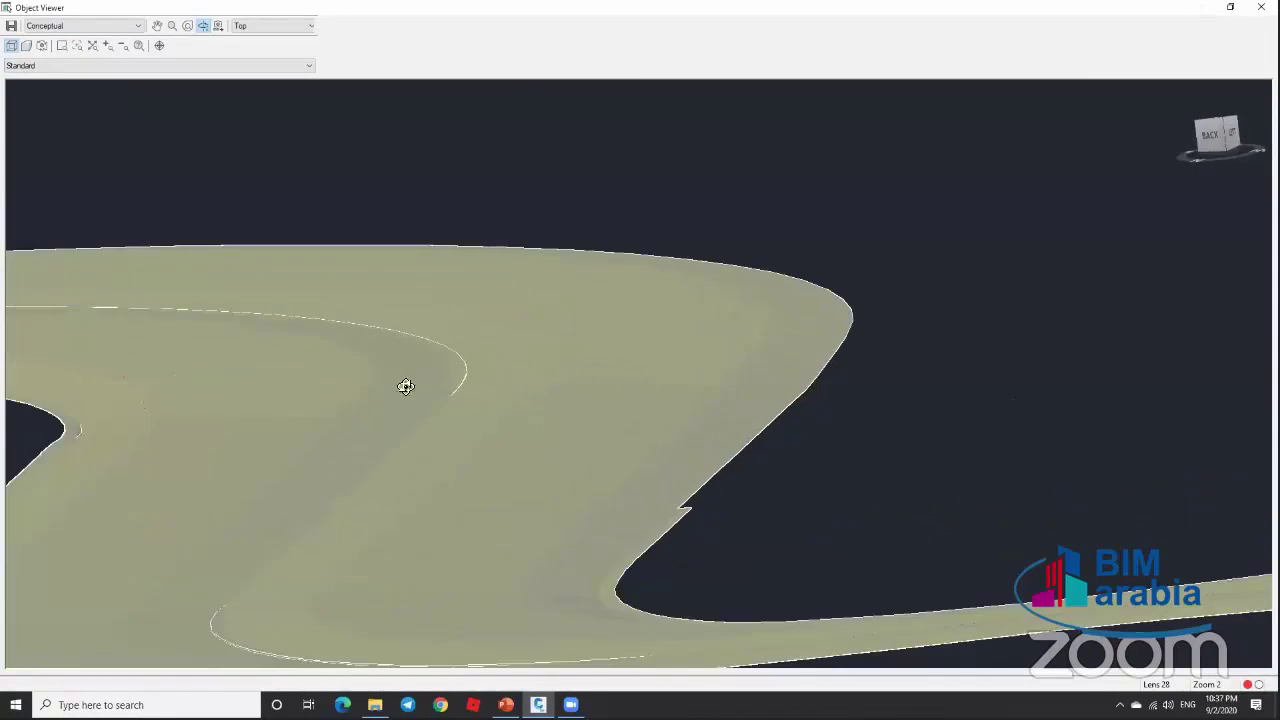
pyautogui.scroll(-5, 590, 352)
pyautogui.moveTo(680, 457); pyautogui.dragTo(814, 397)
pyautogui.press('Escape')
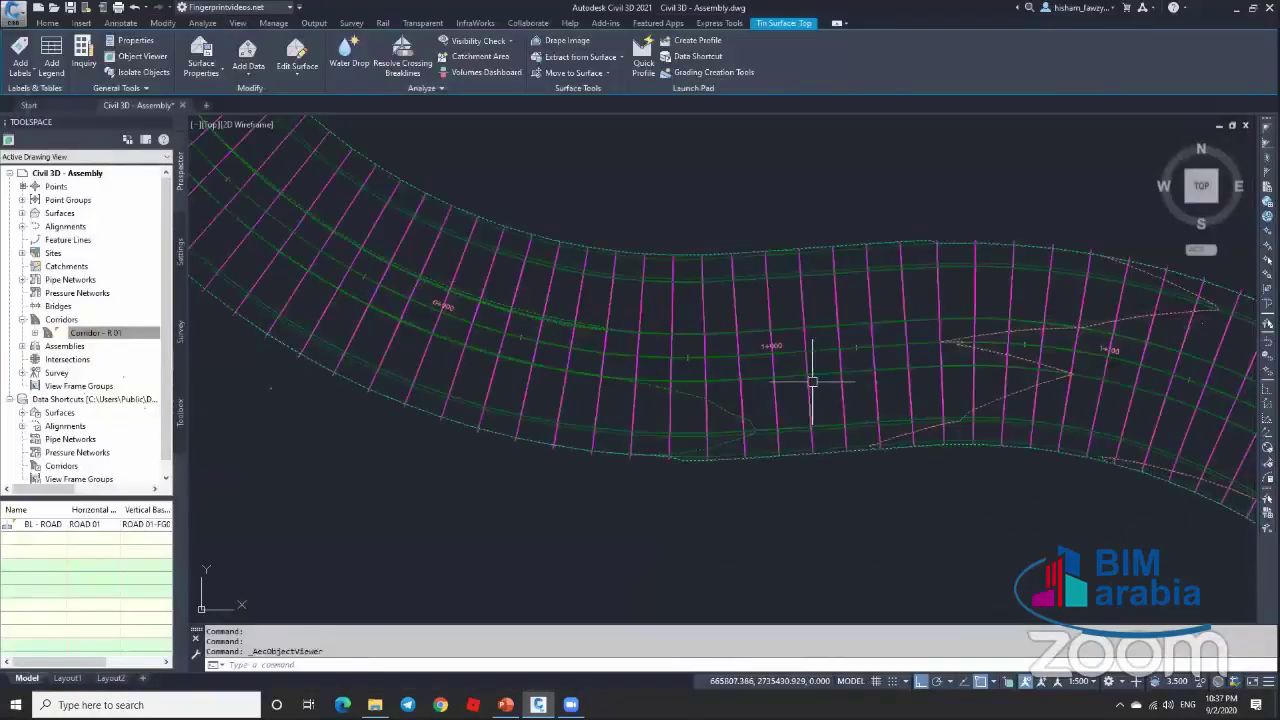
# Step: Add a Bottom surface from Datum links with Bottom Links overhang correction, using Datum as a breakline
pyautogui.press('Escape')
pyautogui.scroll(-5, 787, 355)
pyautogui.scroll(3, 800, 345)
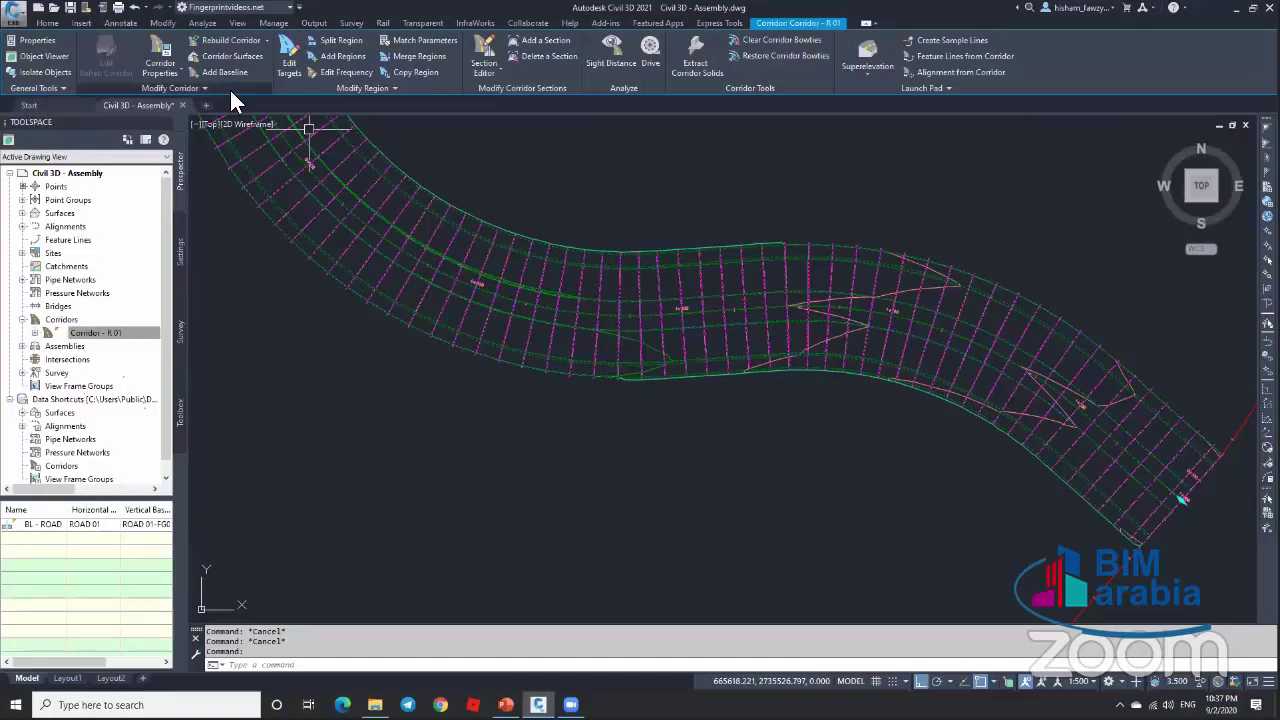
pyautogui.click(214, 56)
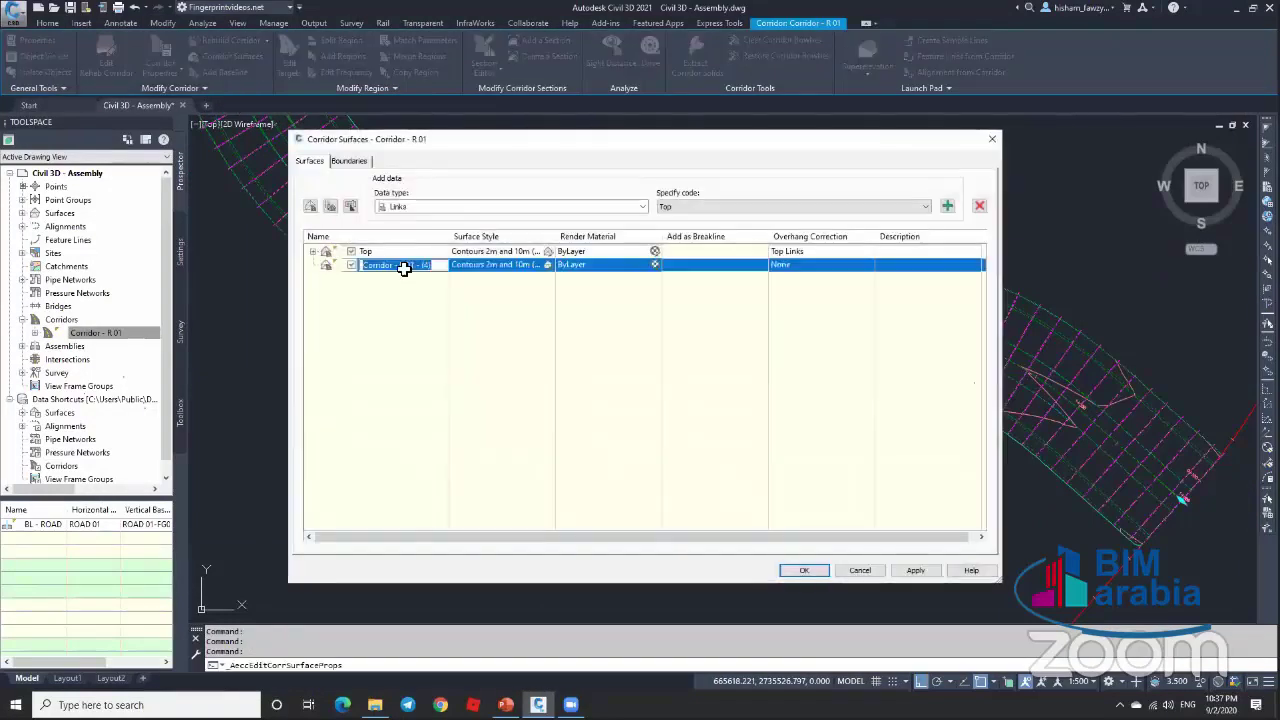
pyautogui.click(862, 206)
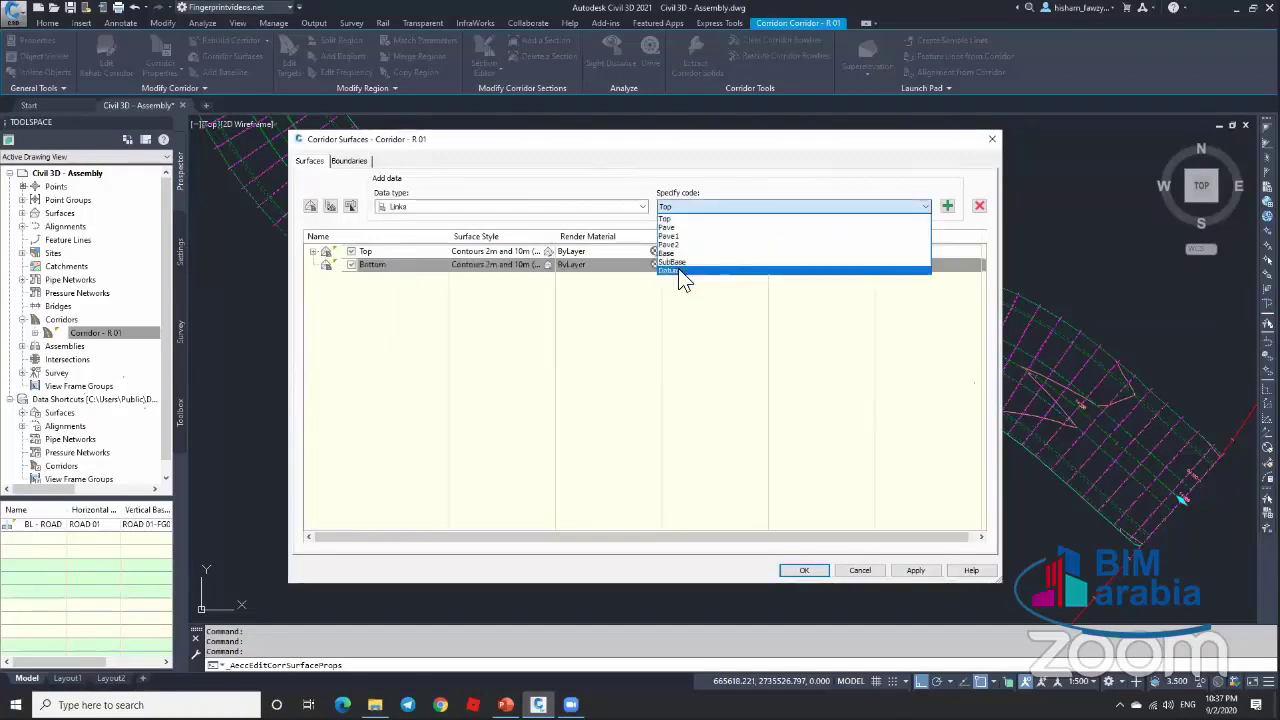
pyautogui.click(680, 271)
pyautogui.click(947, 208)
pyautogui.click(796, 264)
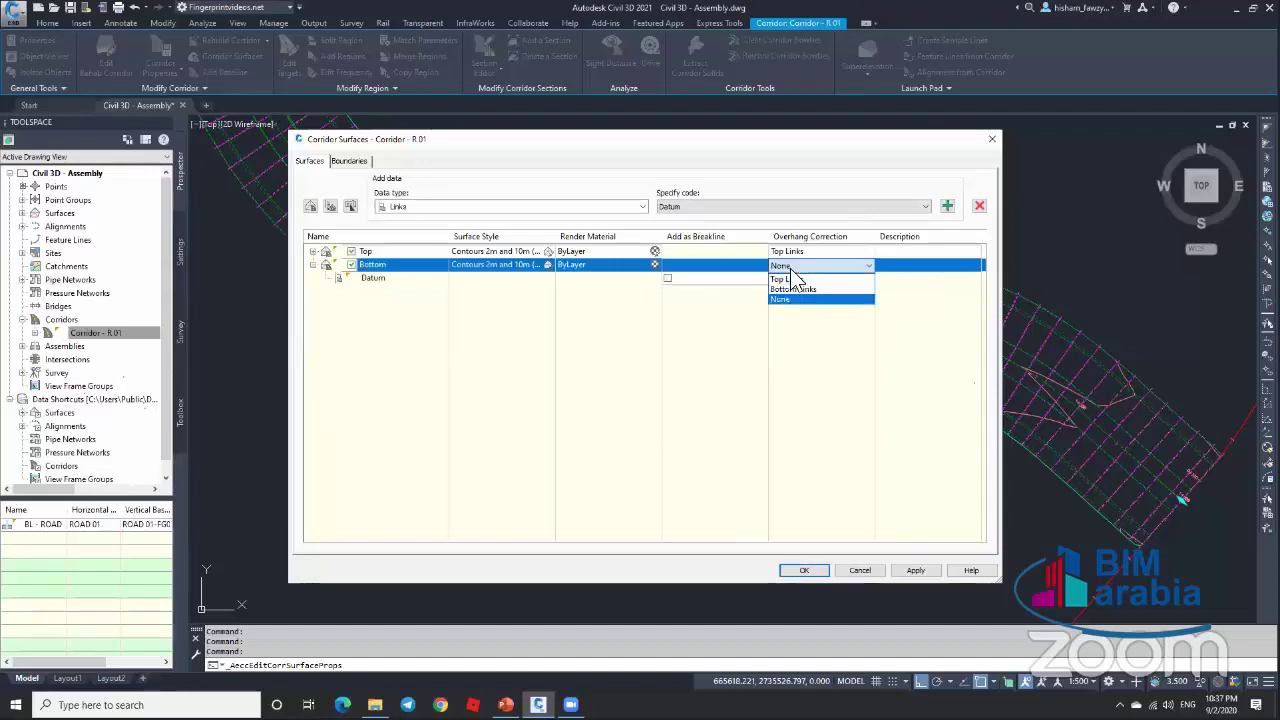
pyautogui.click(797, 290)
pyautogui.click(797, 266)
pyautogui.click(798, 302)
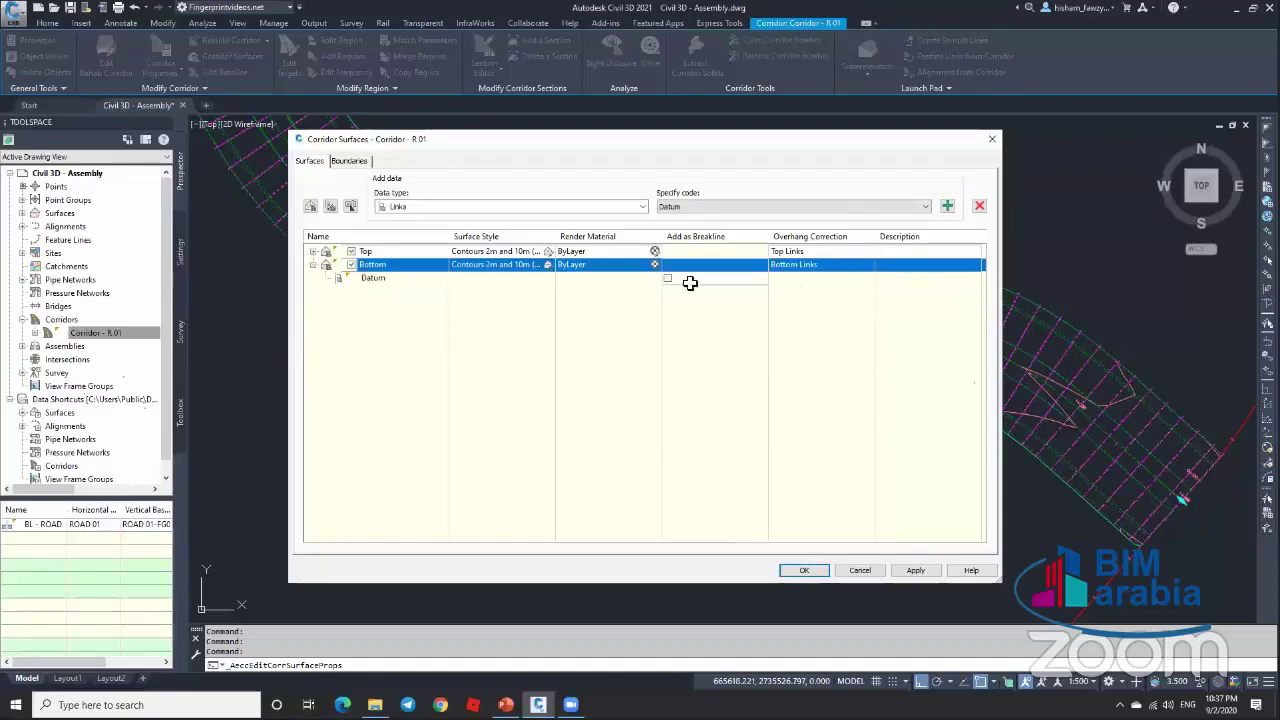
pyautogui.click(668, 278)
# Step: Give the Bottom surface a Corridor Shrinkwrap boundary, confirm, and rebuild the corridor
pyautogui.click(350, 161)
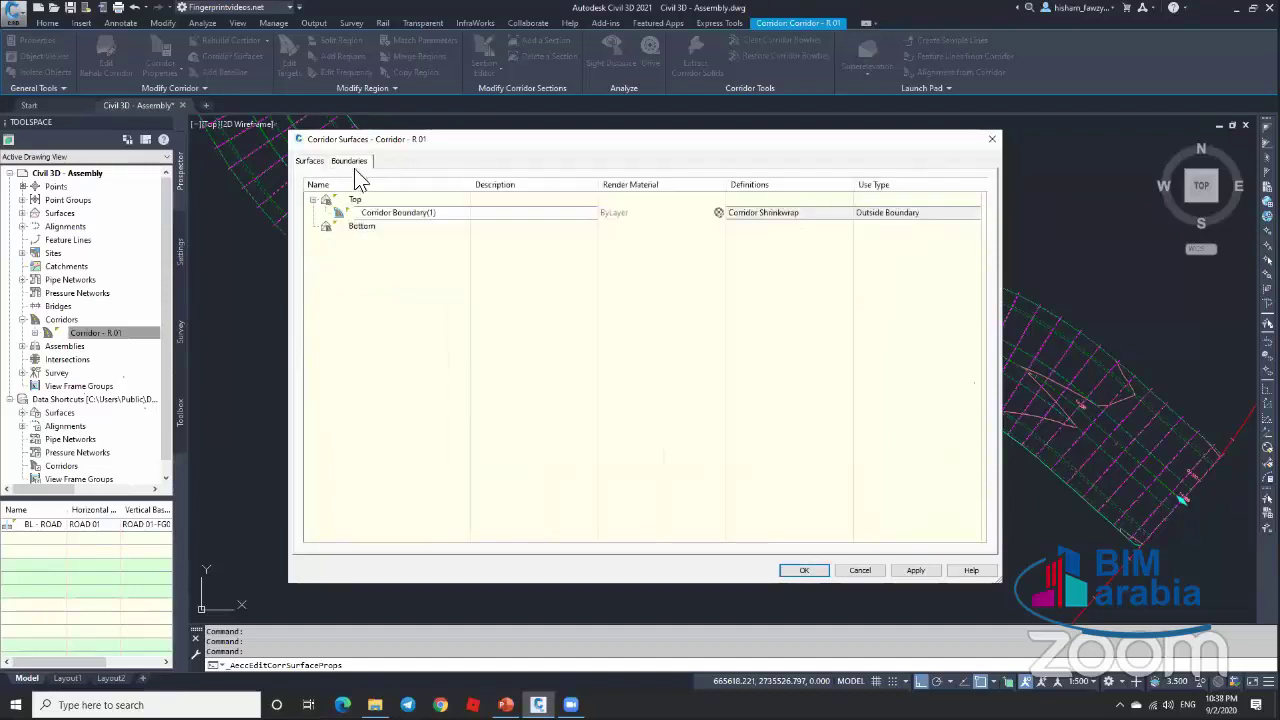
pyautogui.rightClick(368, 226)
pyautogui.click(560, 250)
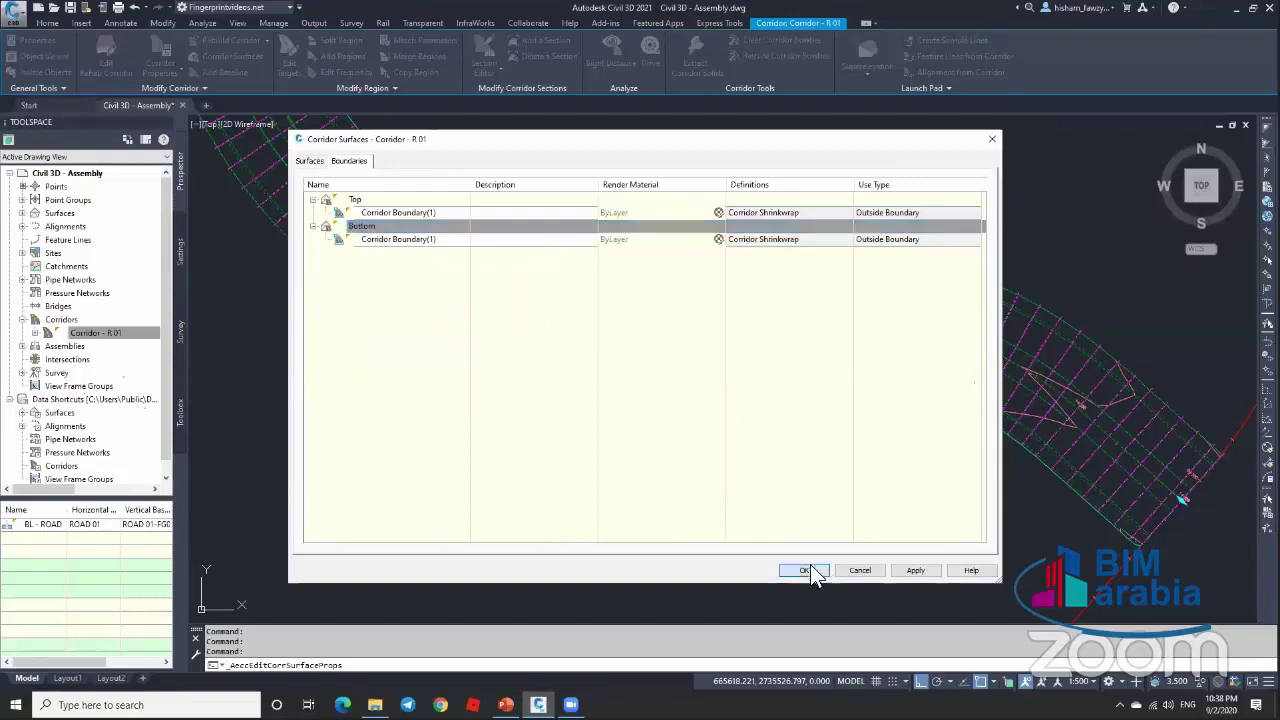
pyautogui.click(806, 570)
pyautogui.click(636, 327)
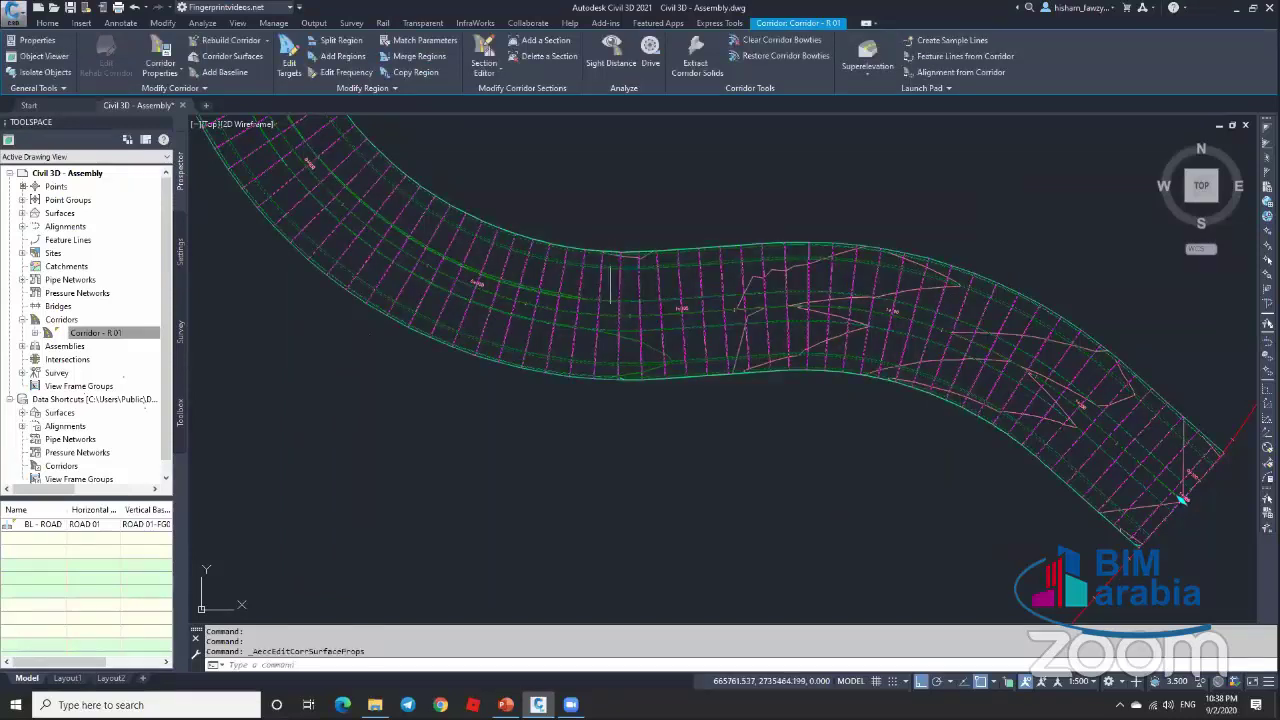
# Step: Orbit the Bottom surface in the 3D Object Viewer from front, side and top views, then return to plan
pyautogui.scroll(6, 657, 251)
pyautogui.click(663, 258)
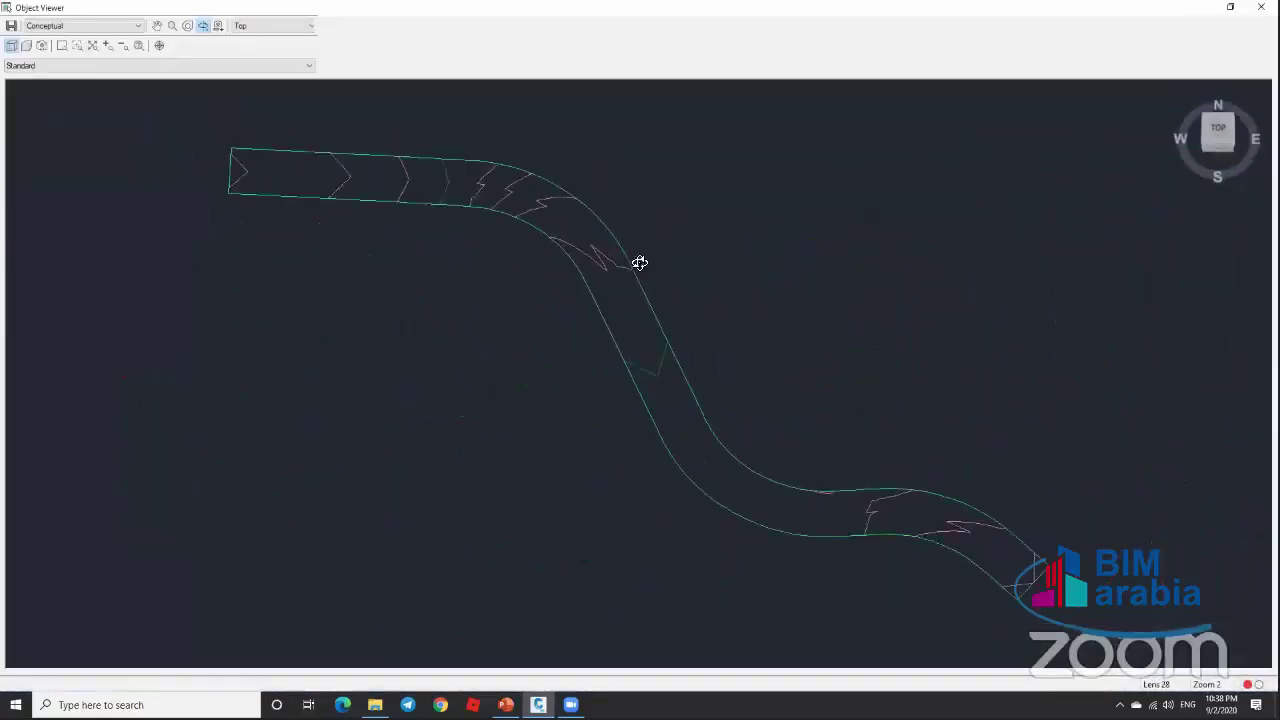
pyautogui.moveTo(637, 263); pyautogui.dragTo(566, 346)
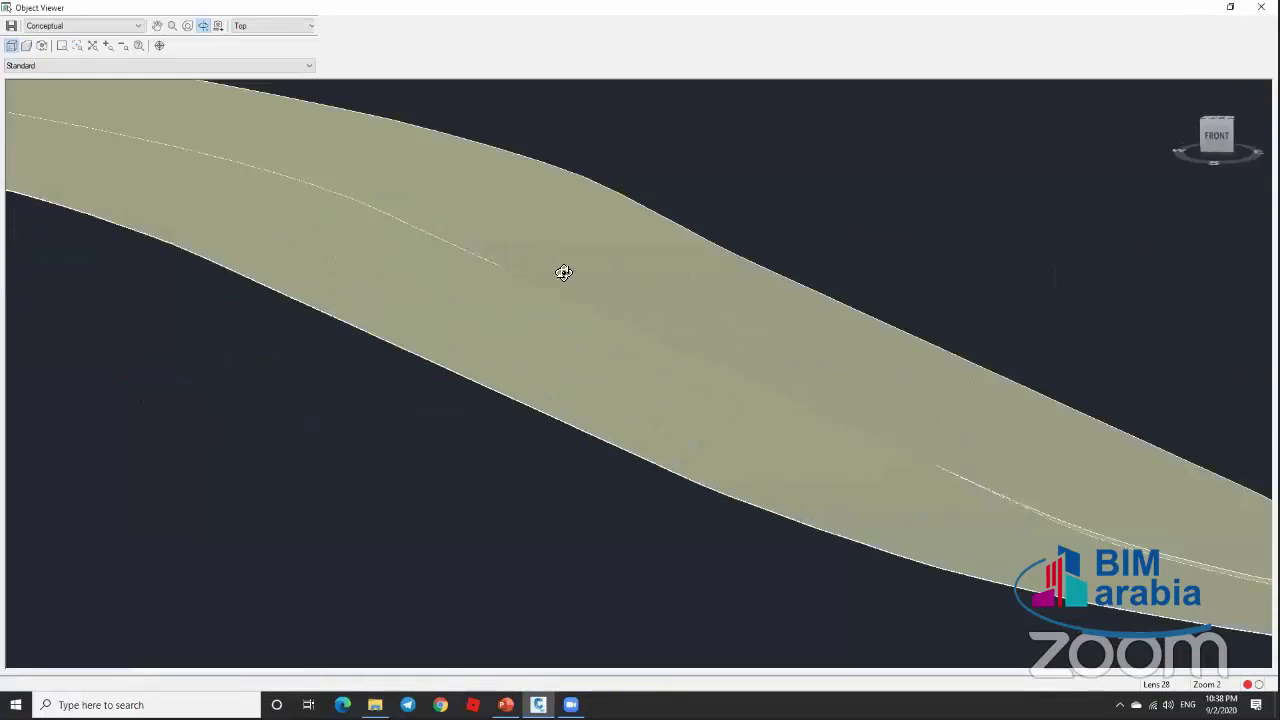
pyautogui.scroll(-5, 614, 306)
pyautogui.moveTo(612, 432); pyautogui.dragTo(566, 403)
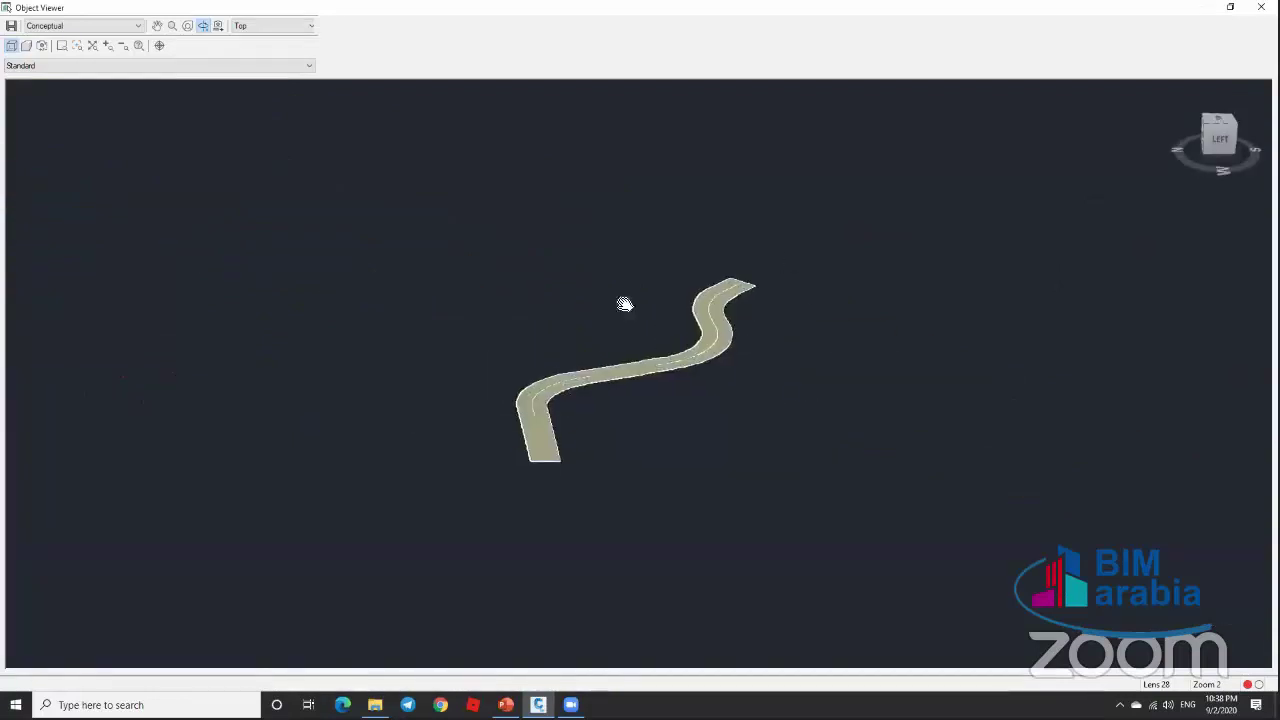
pyautogui.moveTo(623, 303); pyautogui.dragTo(668, 214)
pyautogui.press('Escape')
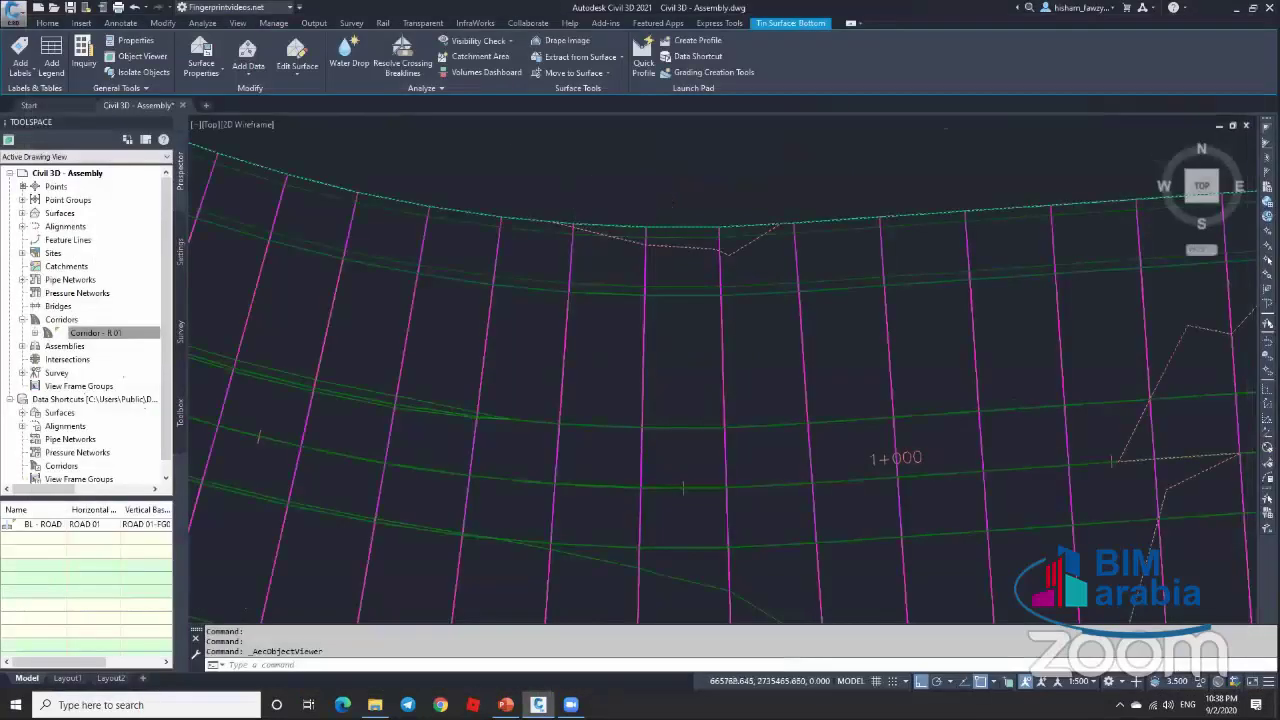
pyautogui.scroll(-5, 672, 297)
pyautogui.press('Escape')
# Step: Select the corridor and change its draw order with DR
pyautogui.scroll(4, 629, 186)
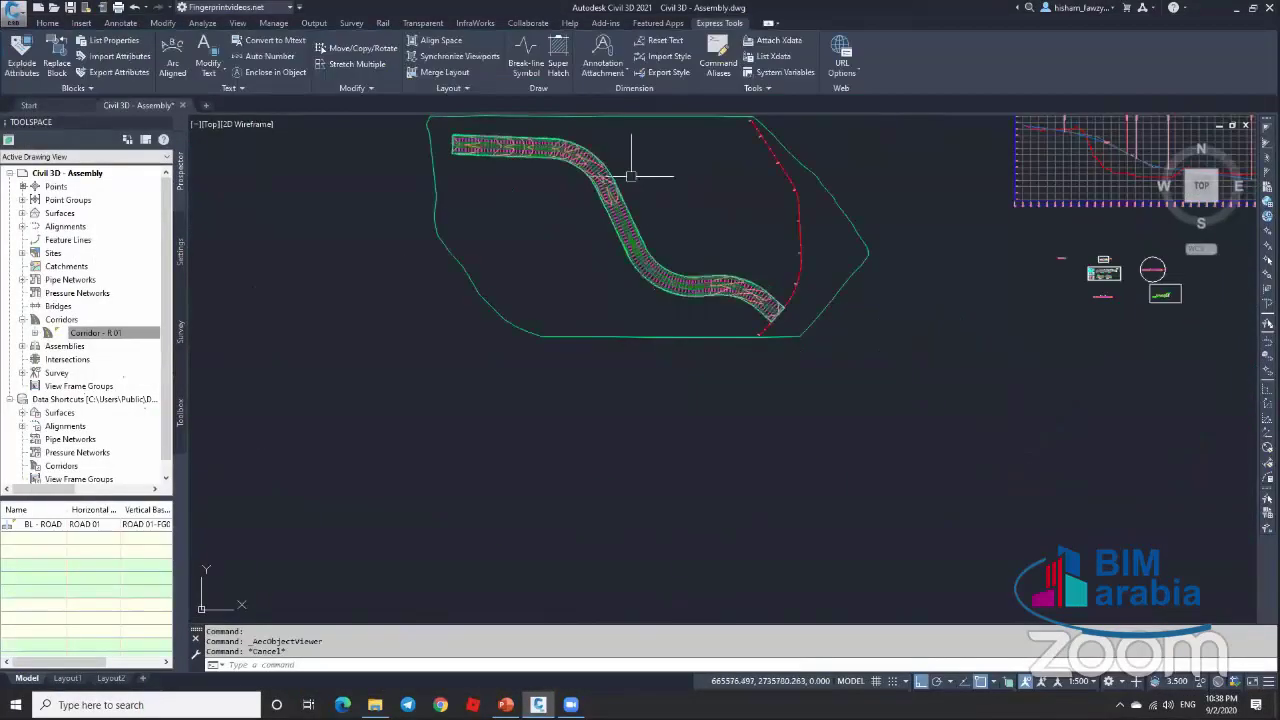
pyautogui.scroll(5, 591, 220)
pyautogui.press('Escape')
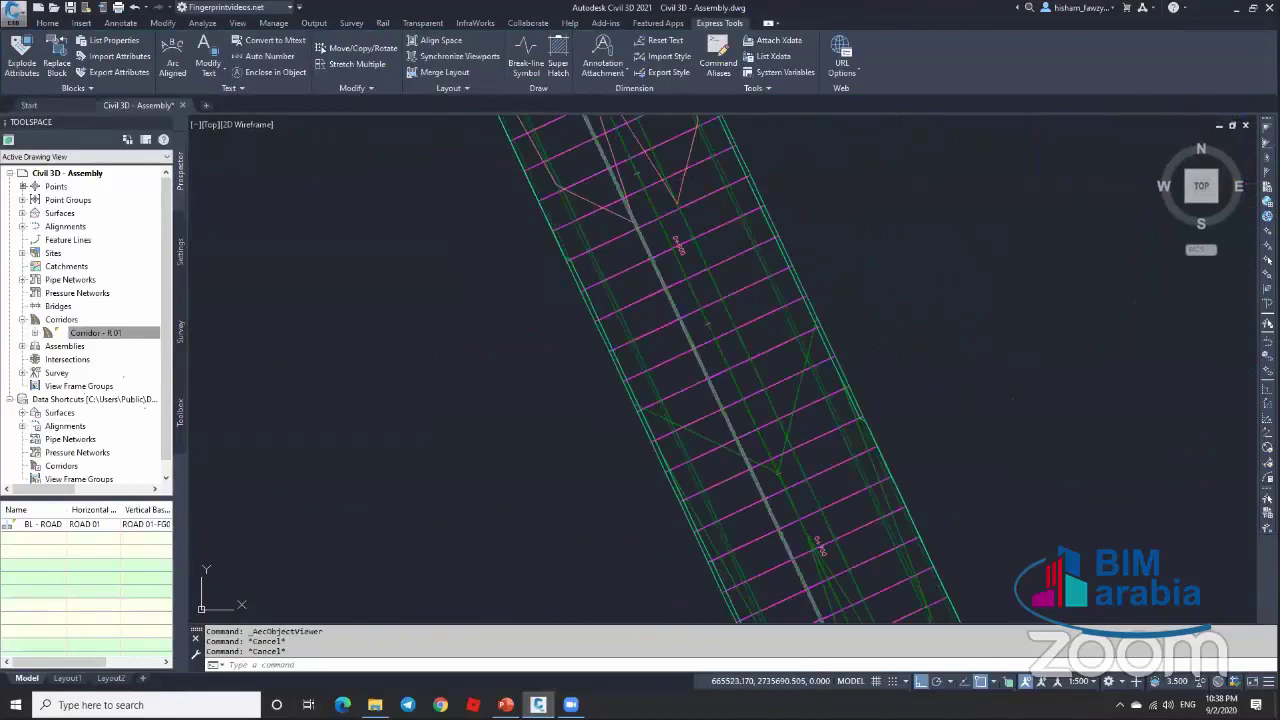
pyautogui.click(707, 322)
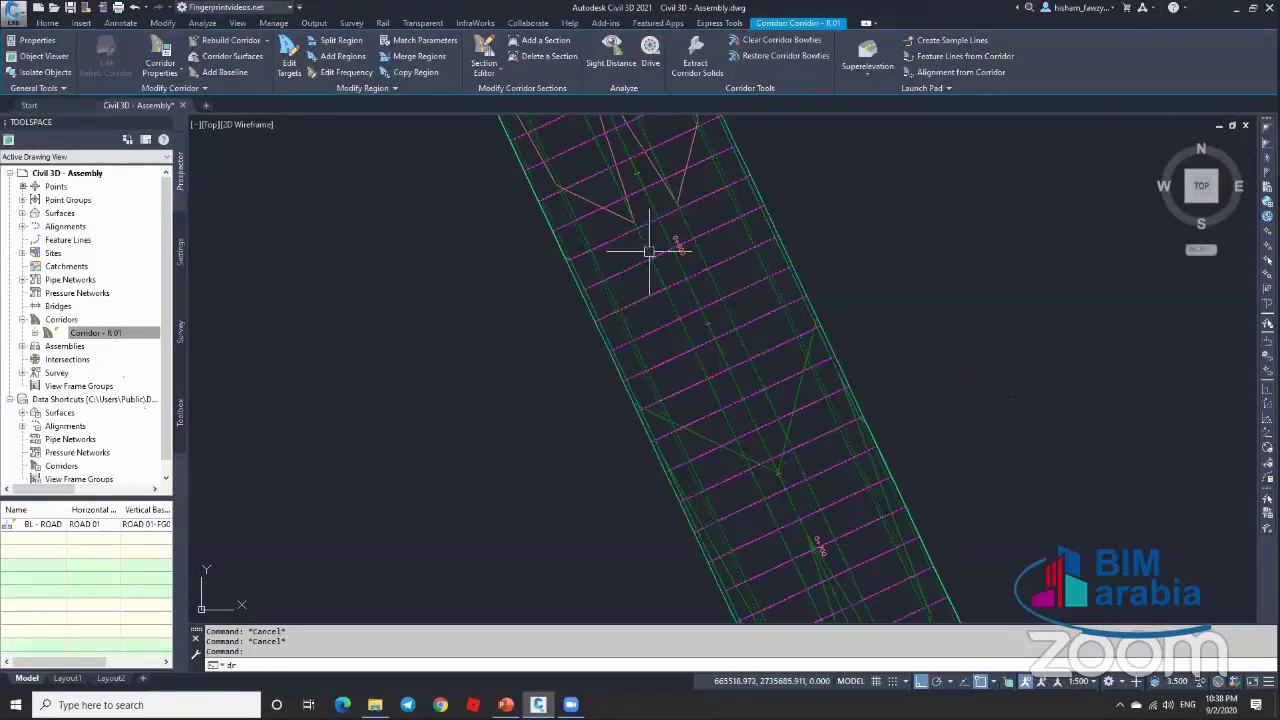
pyautogui.write('dr')
pyautogui.press('Return')
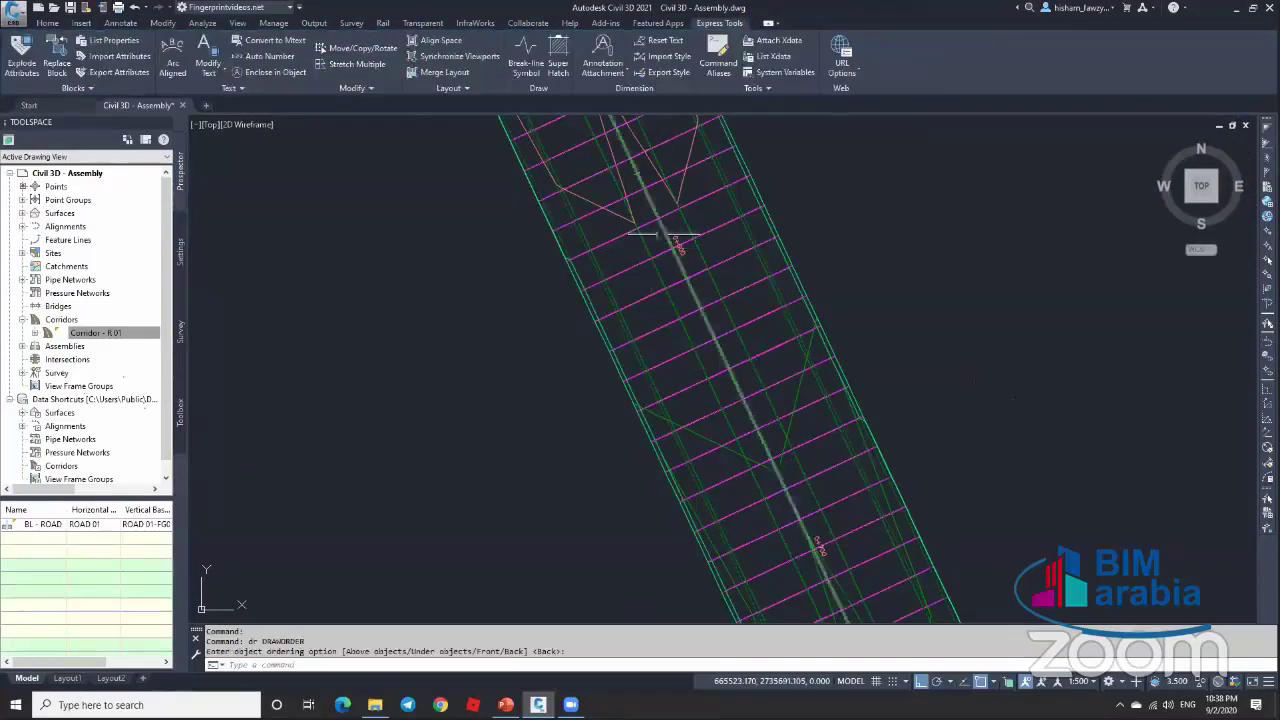
# Step: Start sample lines on ROAD 01 and set the Corridor - R.01 Top section style to Finished Ground
pyautogui.click(48, 23)
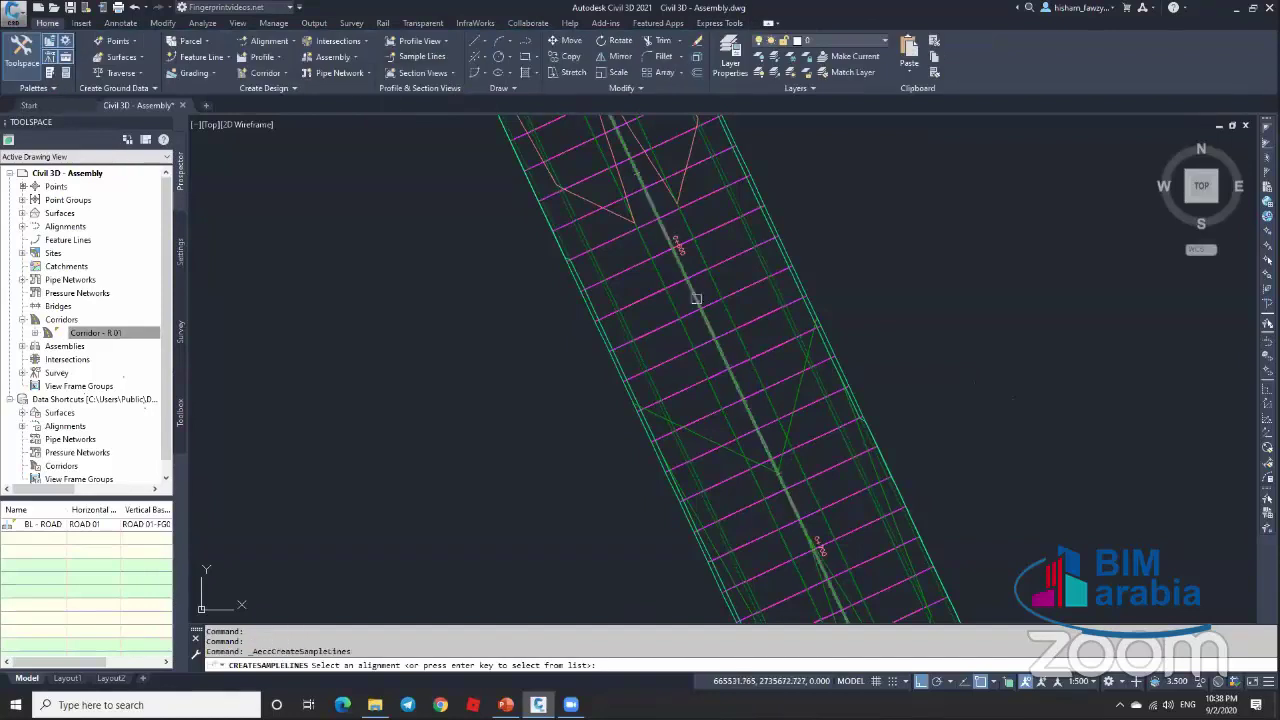
pyautogui.click(422, 56)
pyautogui.click(676, 250)
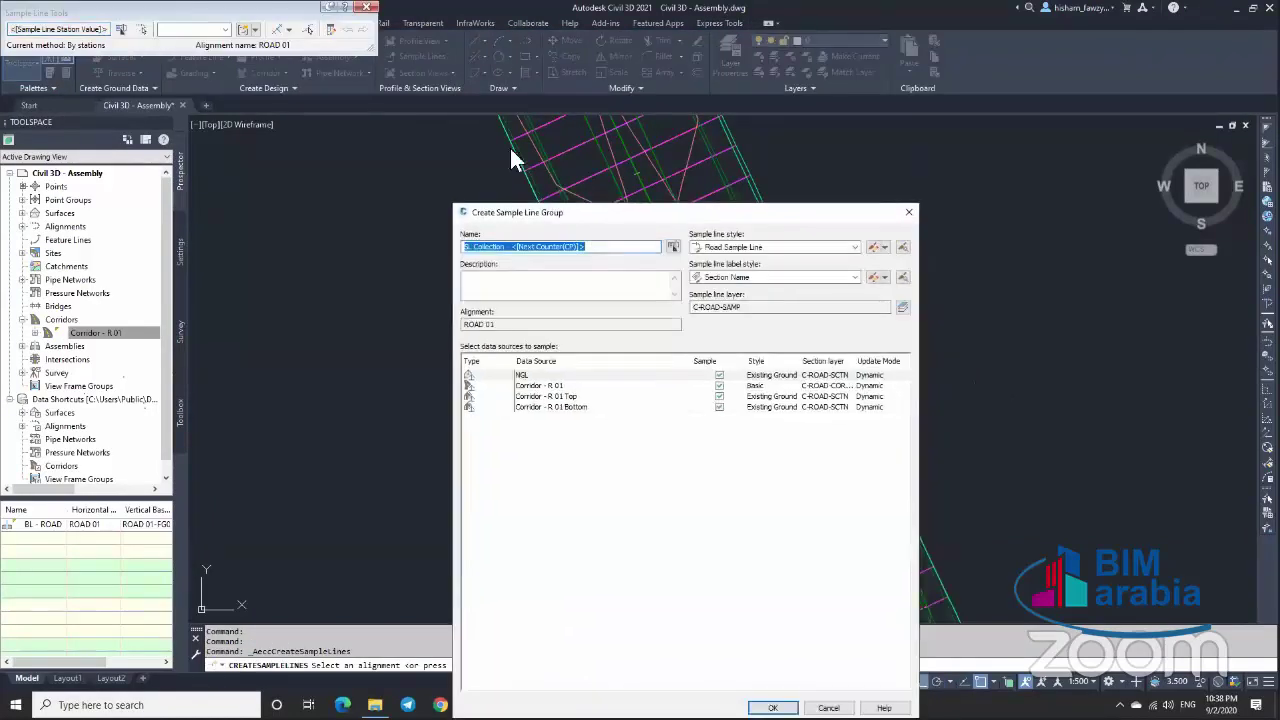
pyautogui.click(706, 297)
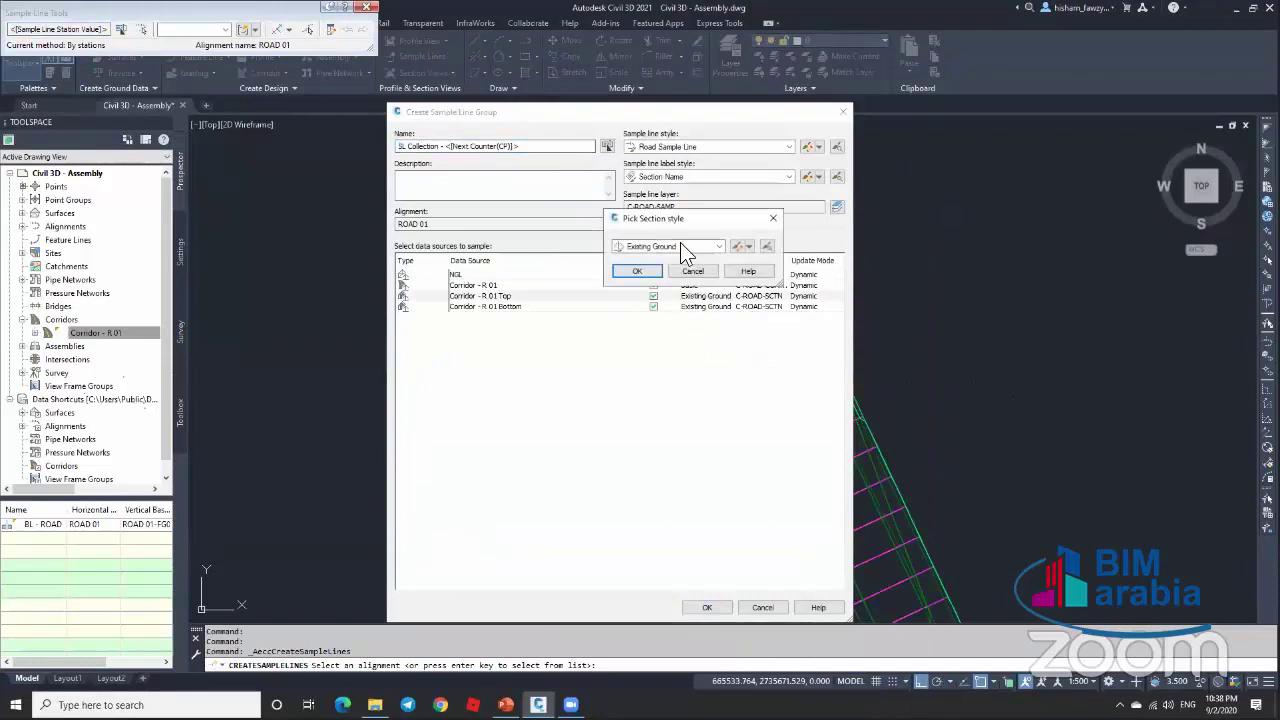
pyautogui.click(680, 246)
pyautogui.click(666, 265)
pyautogui.click(637, 271)
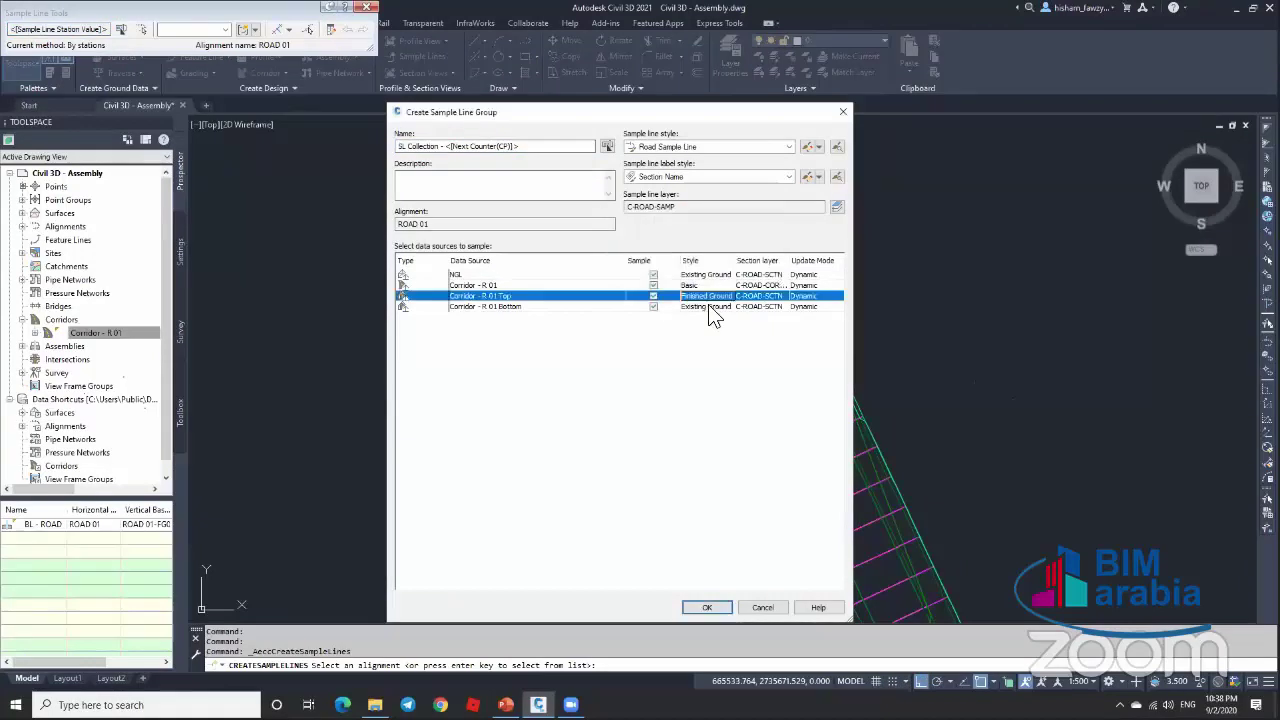
# Step: Set Corridor - R.01 Bottom to Finished Ground and its code set to All Codes, then create the group
pyautogui.click(706, 306)
pyautogui.click(660, 247)
pyautogui.click(665, 270)
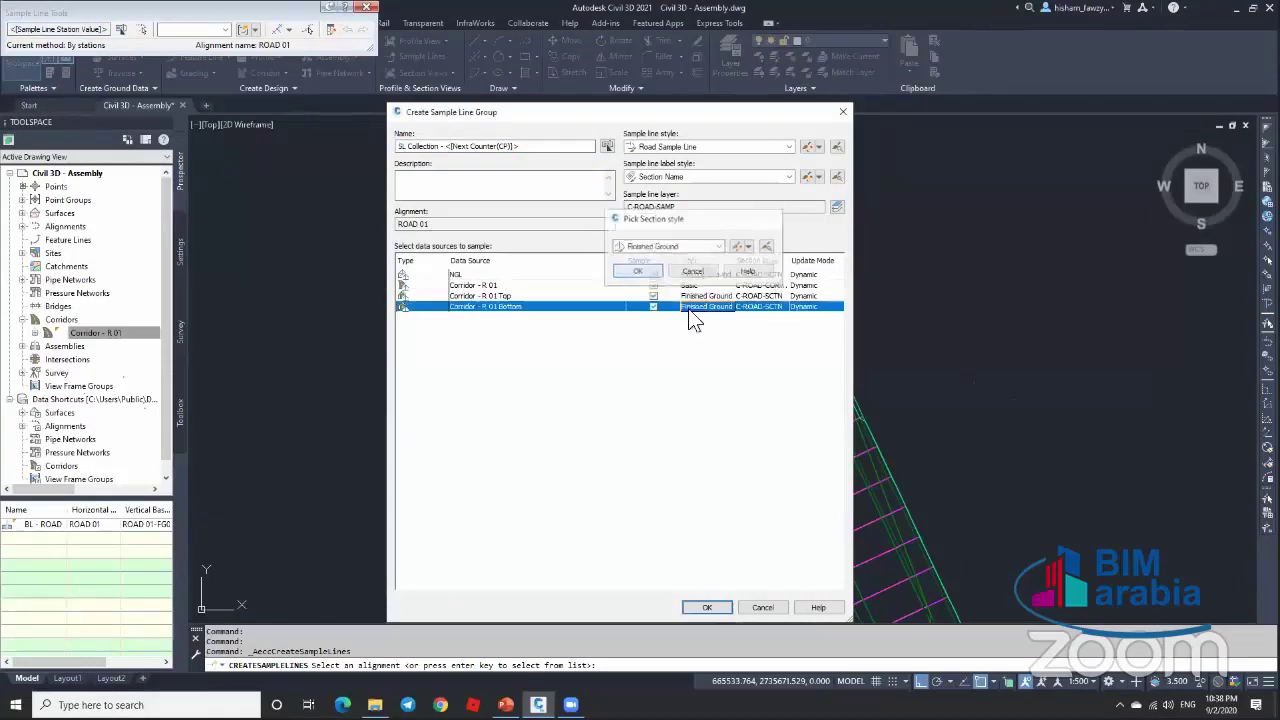
pyautogui.click(645, 280)
pyautogui.click(697, 285)
pyautogui.click(662, 246)
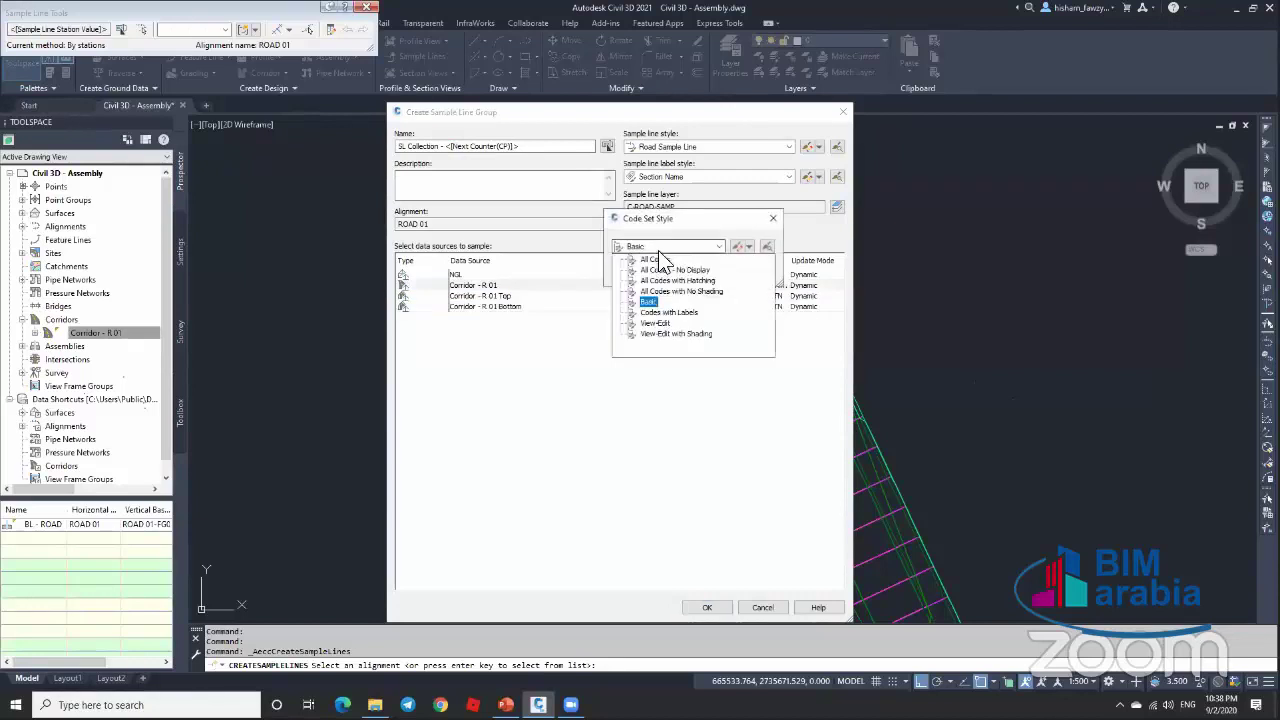
pyautogui.click(652, 263)
pyautogui.click(656, 271)
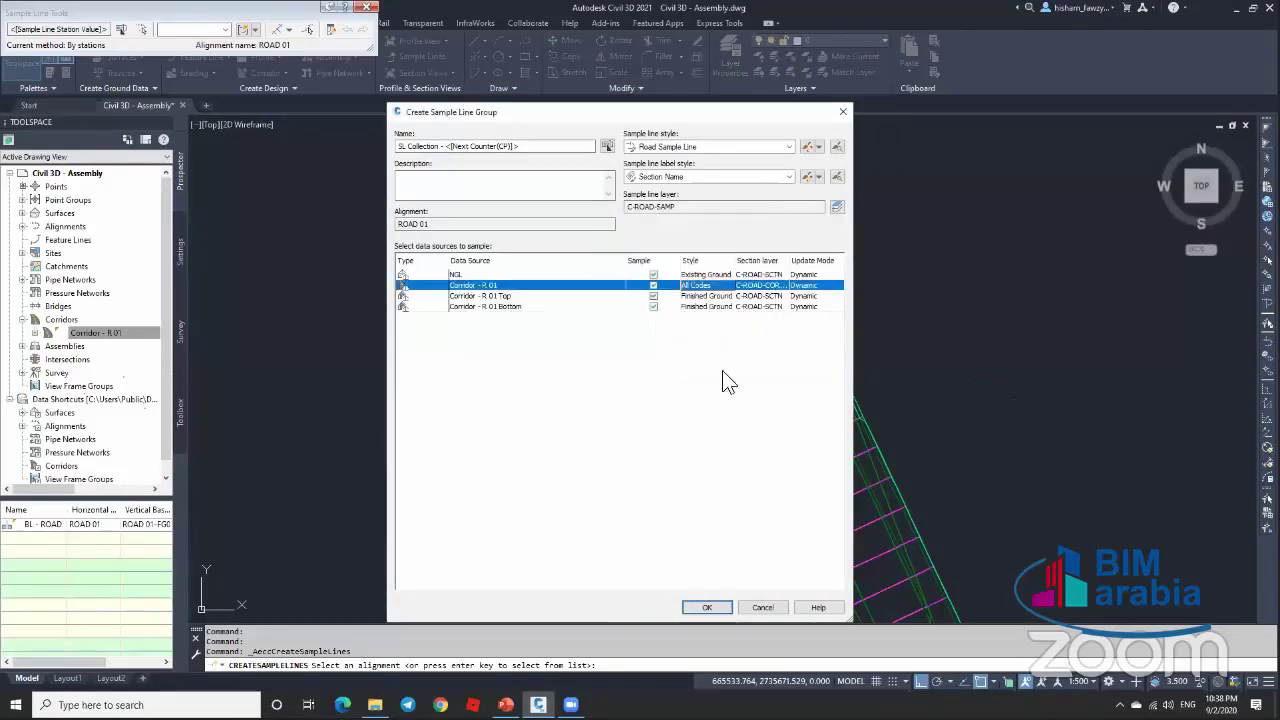
pyautogui.click(710, 606)
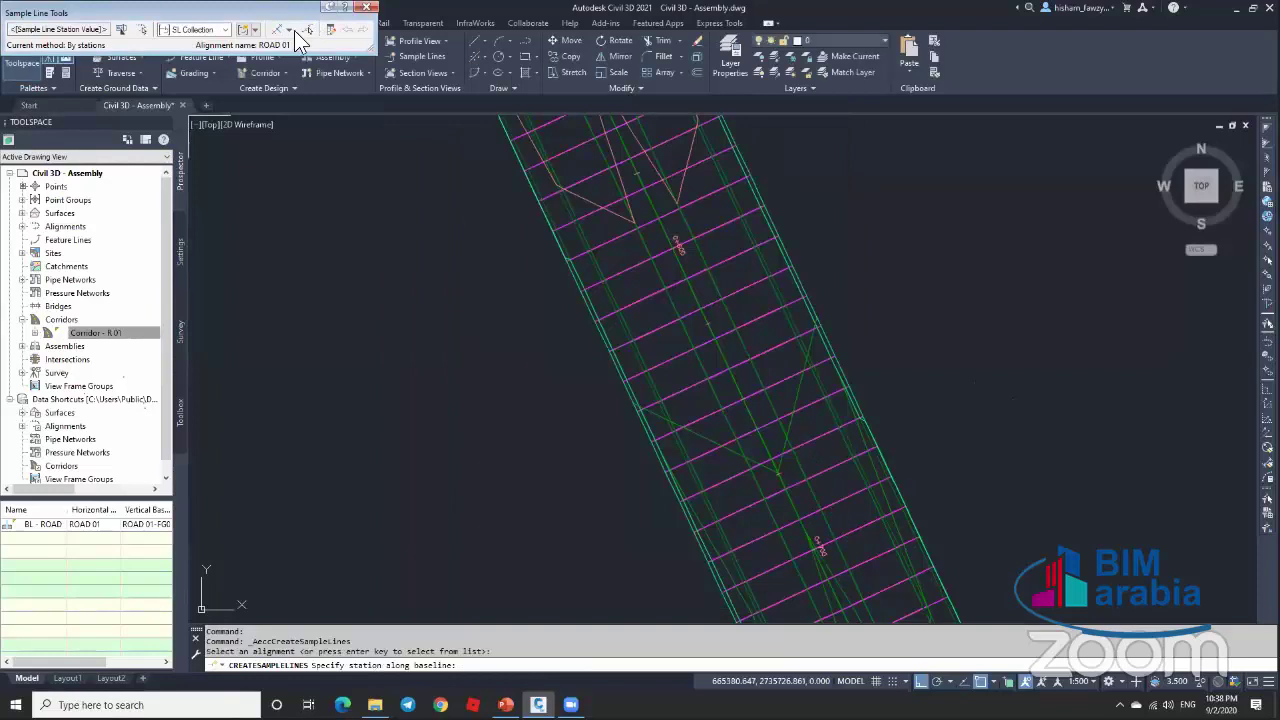
# Step: Place sample lines by range of stations with 50 m left and right swaths and 50 m increments
pyautogui.click(289, 30)
pyautogui.click(315, 44)
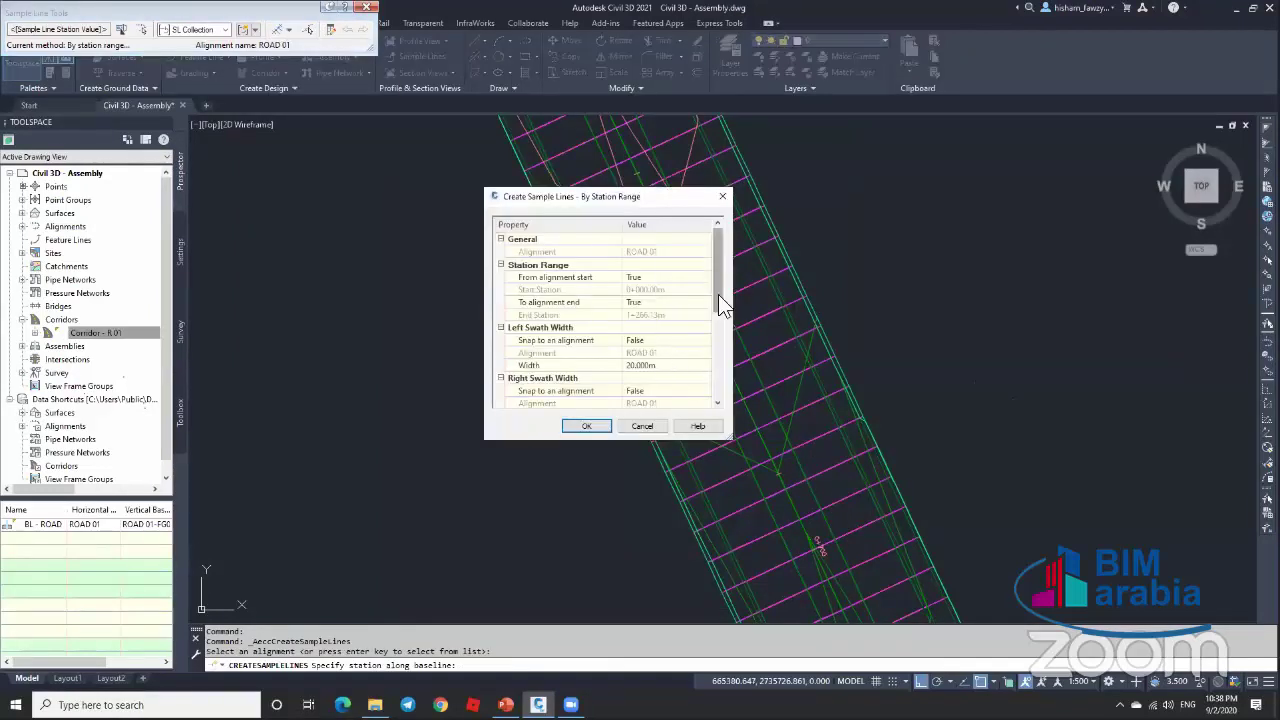
pyautogui.scroll(-1, 718, 294)
pyautogui.click(665, 340)
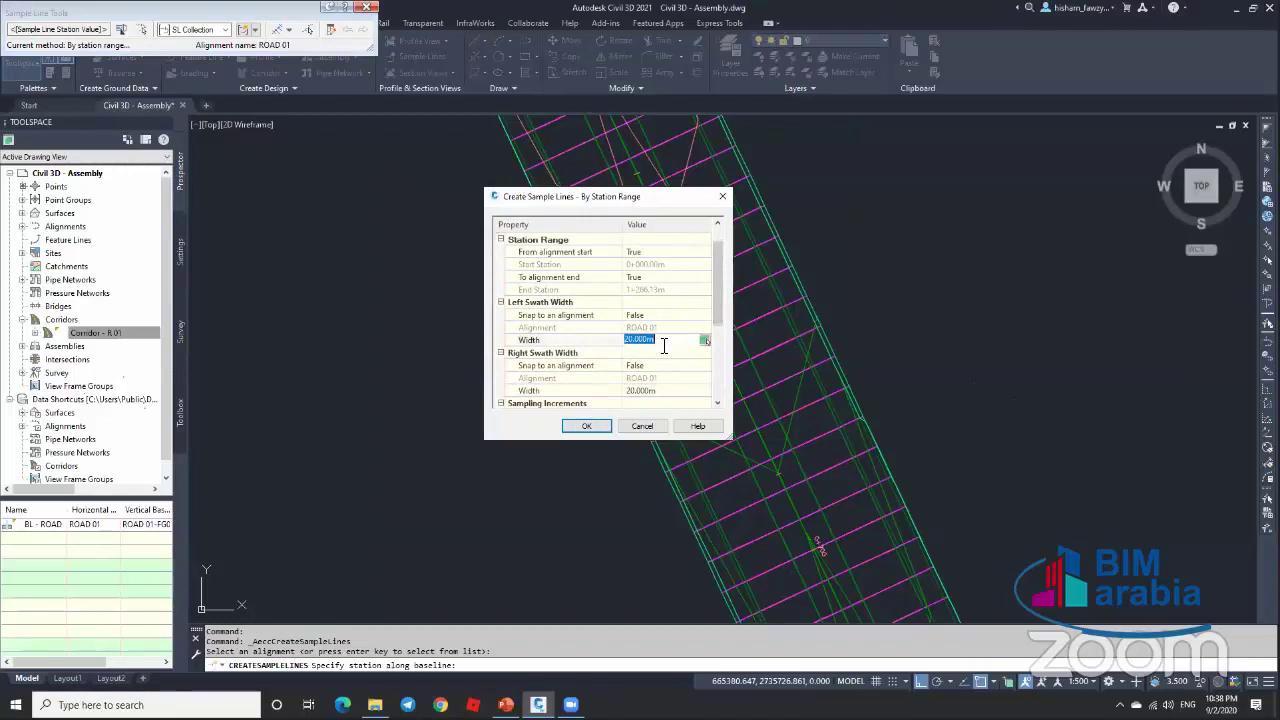
pyautogui.write('50')
pyautogui.click(652, 390)
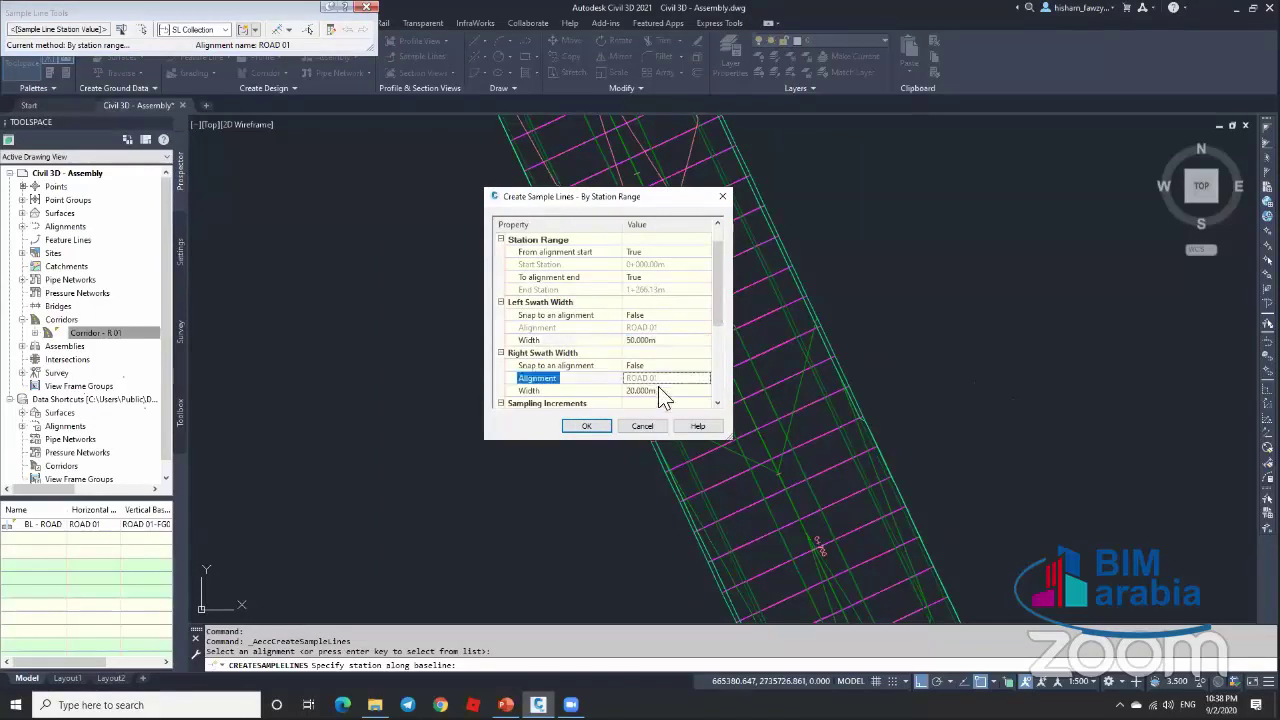
pyautogui.write('50')
pyautogui.moveTo(718, 318); pyautogui.dragTo(714, 356)
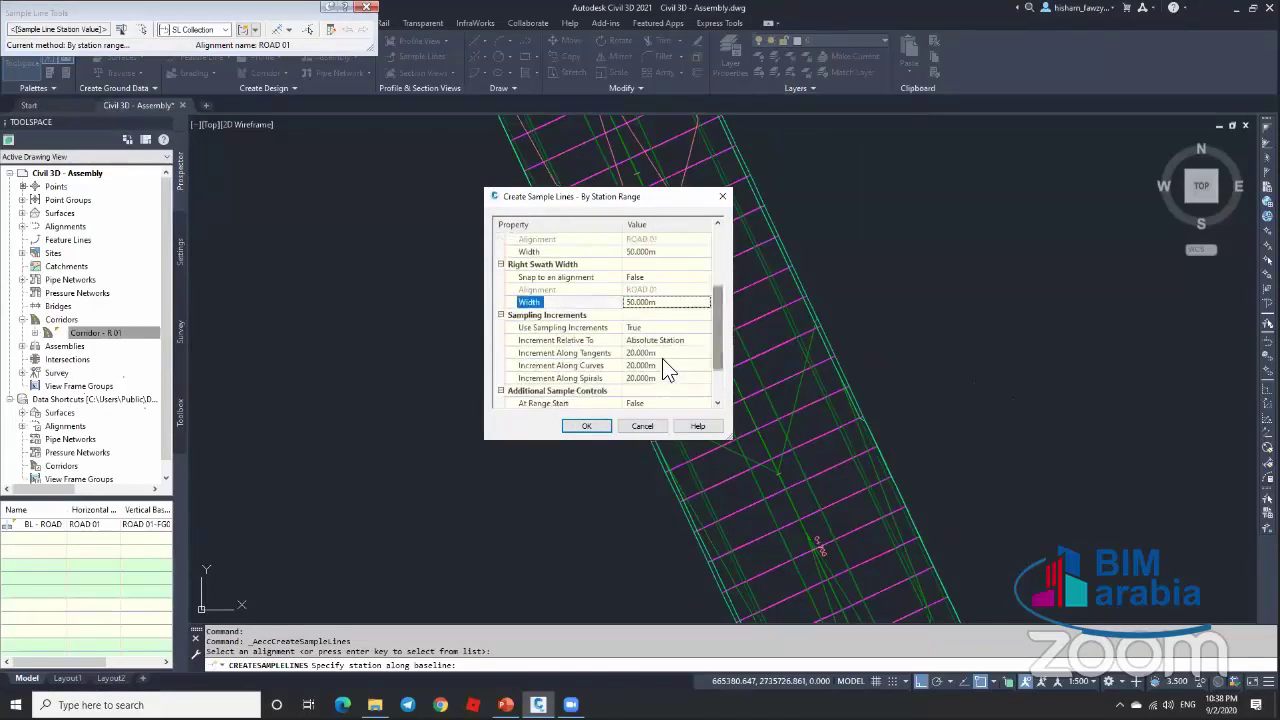
pyautogui.click(668, 353)
pyautogui.click(665, 365)
pyautogui.write('50')
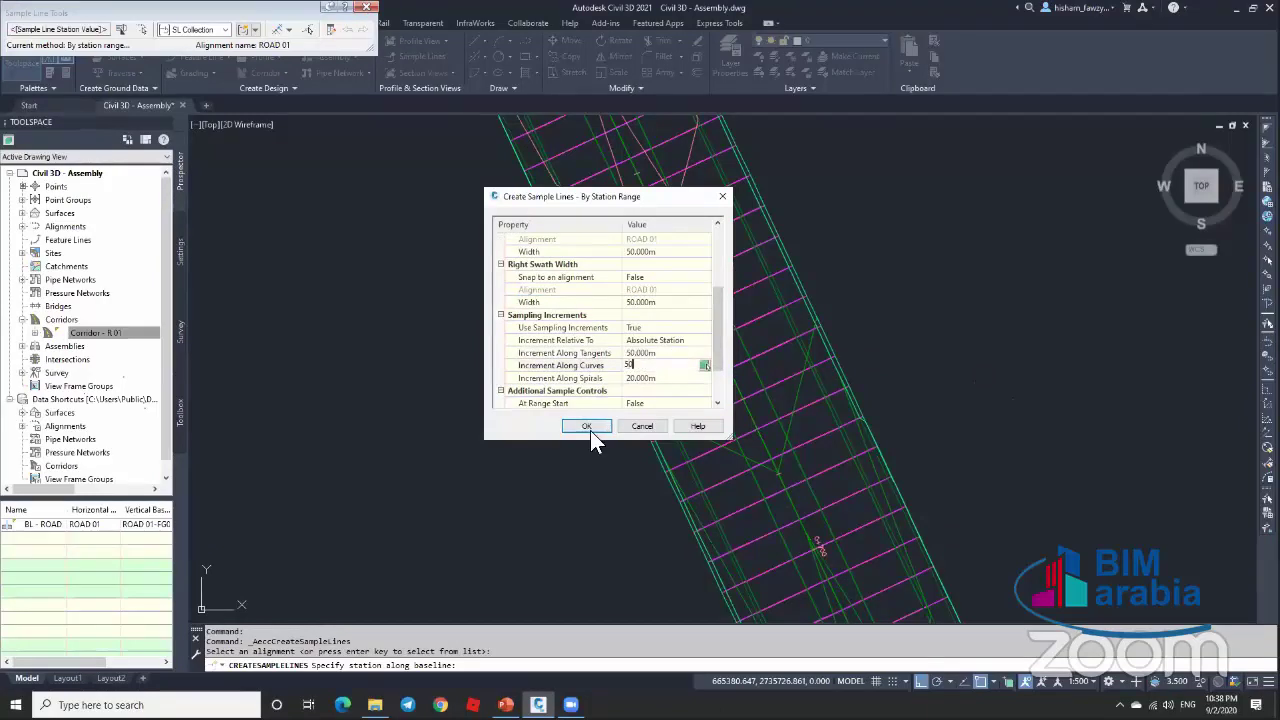
pyautogui.click(587, 426)
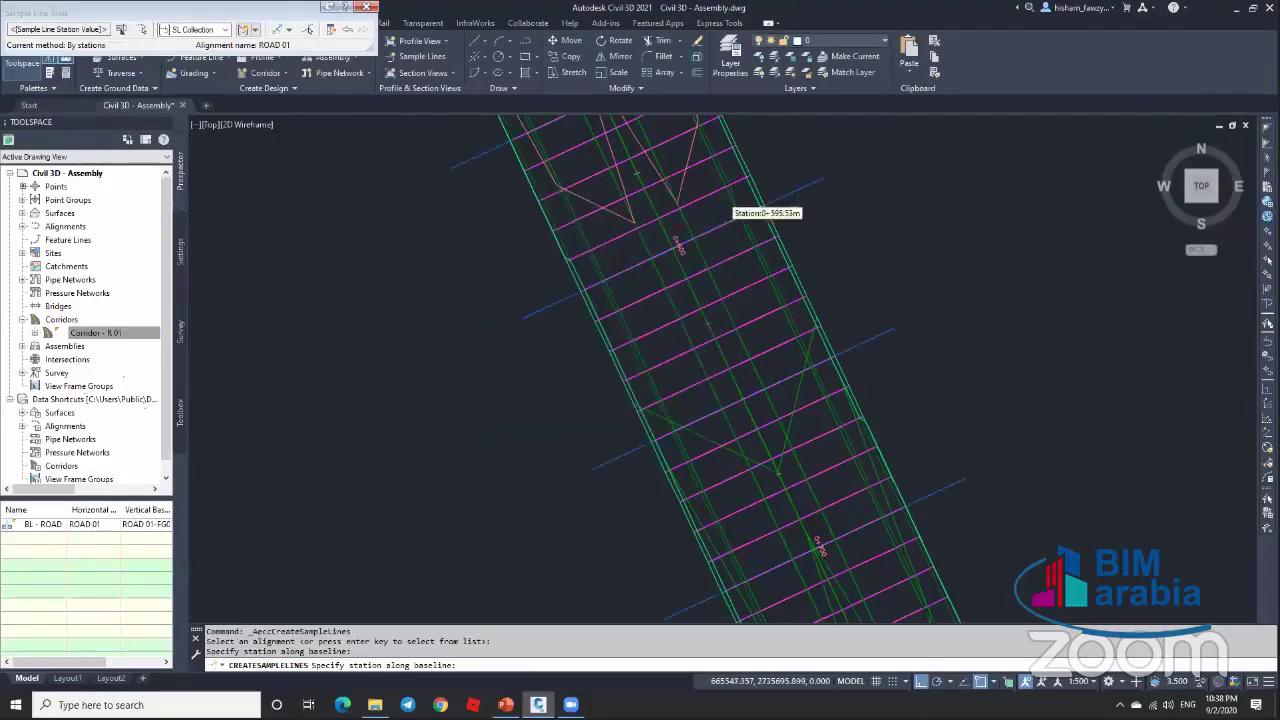
pyautogui.scroll(-5, 777, 255)
pyautogui.press('Return')
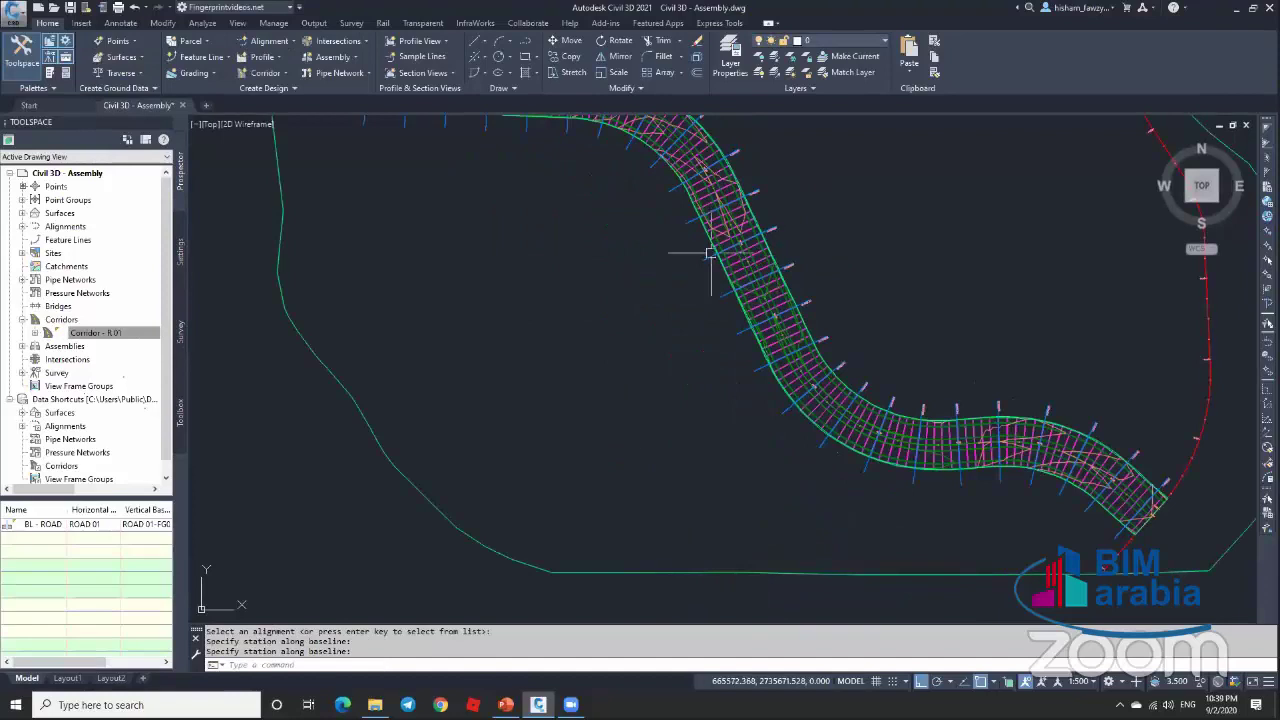
# Step: Create multiple section views for the ROAD 01 sample lines with Draft placement, positioned below the corridor
pyautogui.scroll(3, 709, 253)
pyautogui.press('Escape')
pyautogui.click(703, 262)
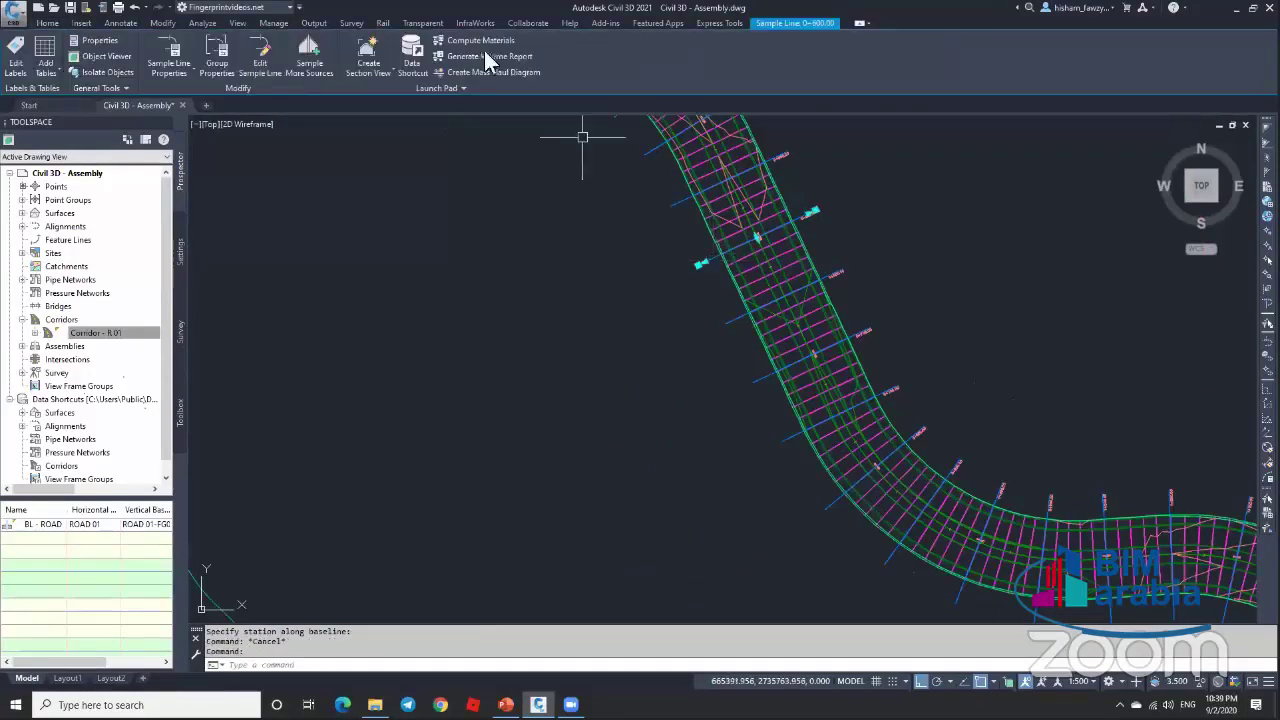
pyautogui.click(368, 70)
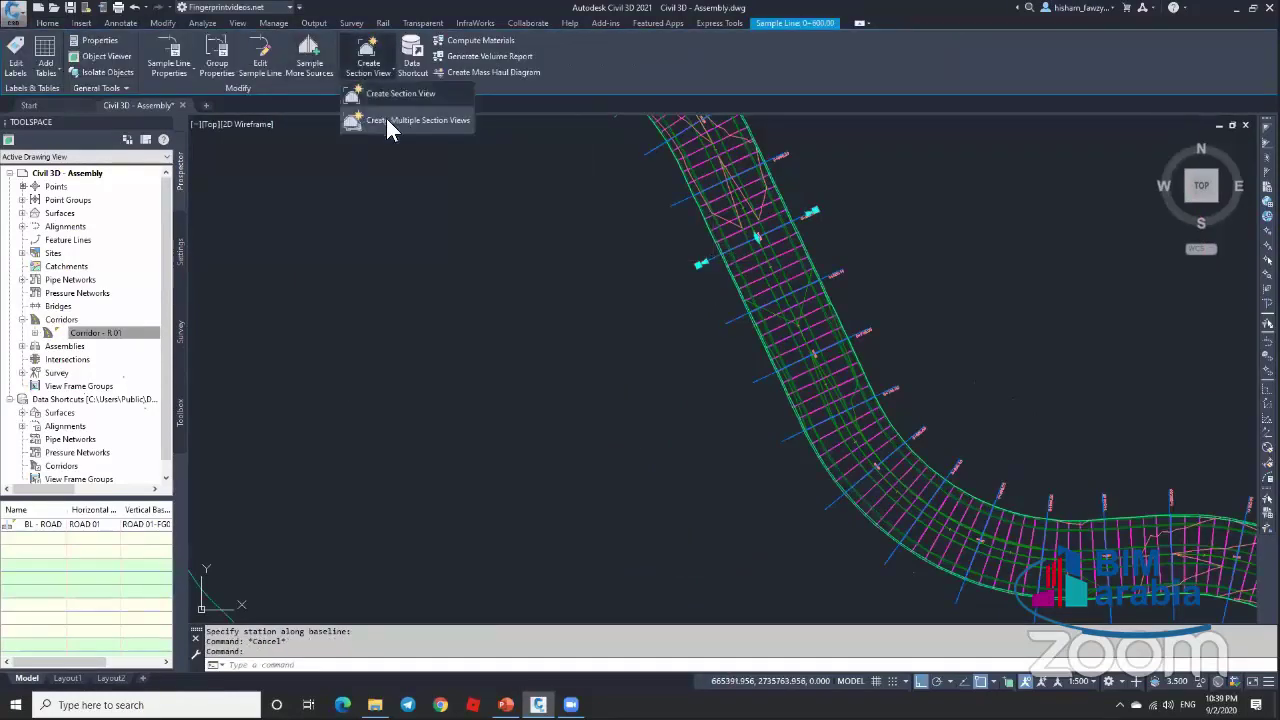
pyautogui.click(386, 118)
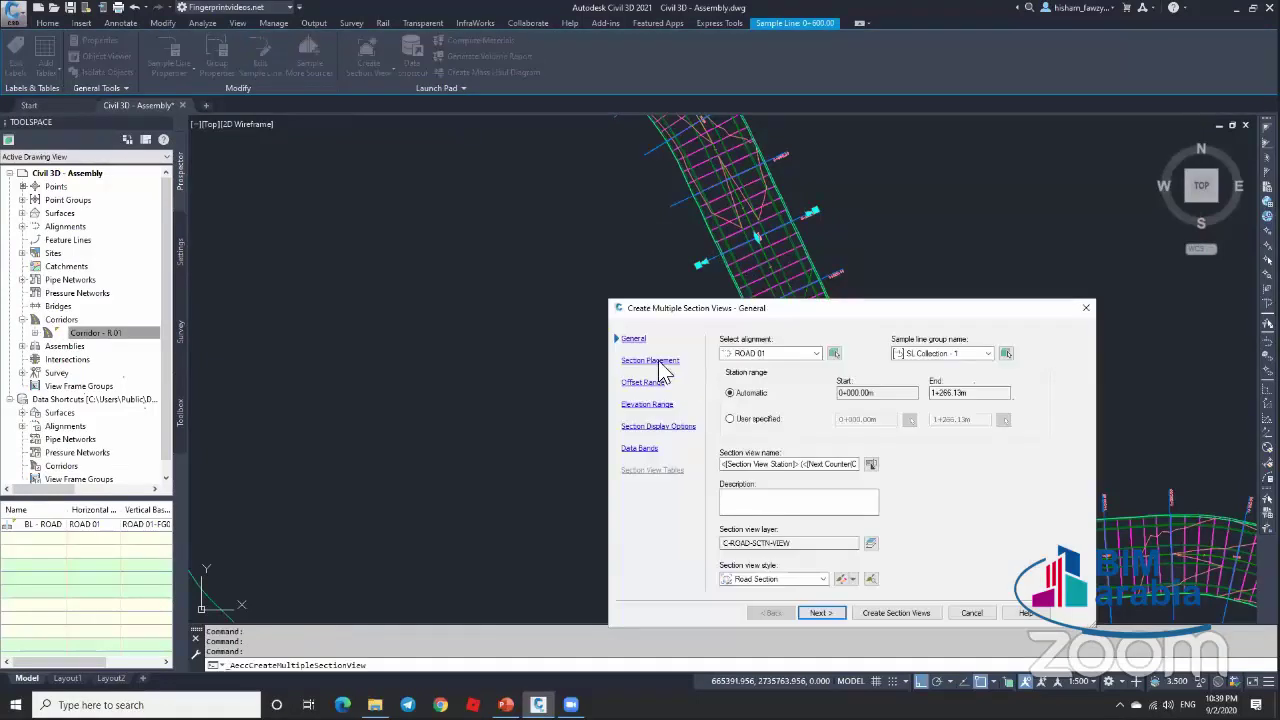
pyautogui.click(660, 363)
pyautogui.click(731, 421)
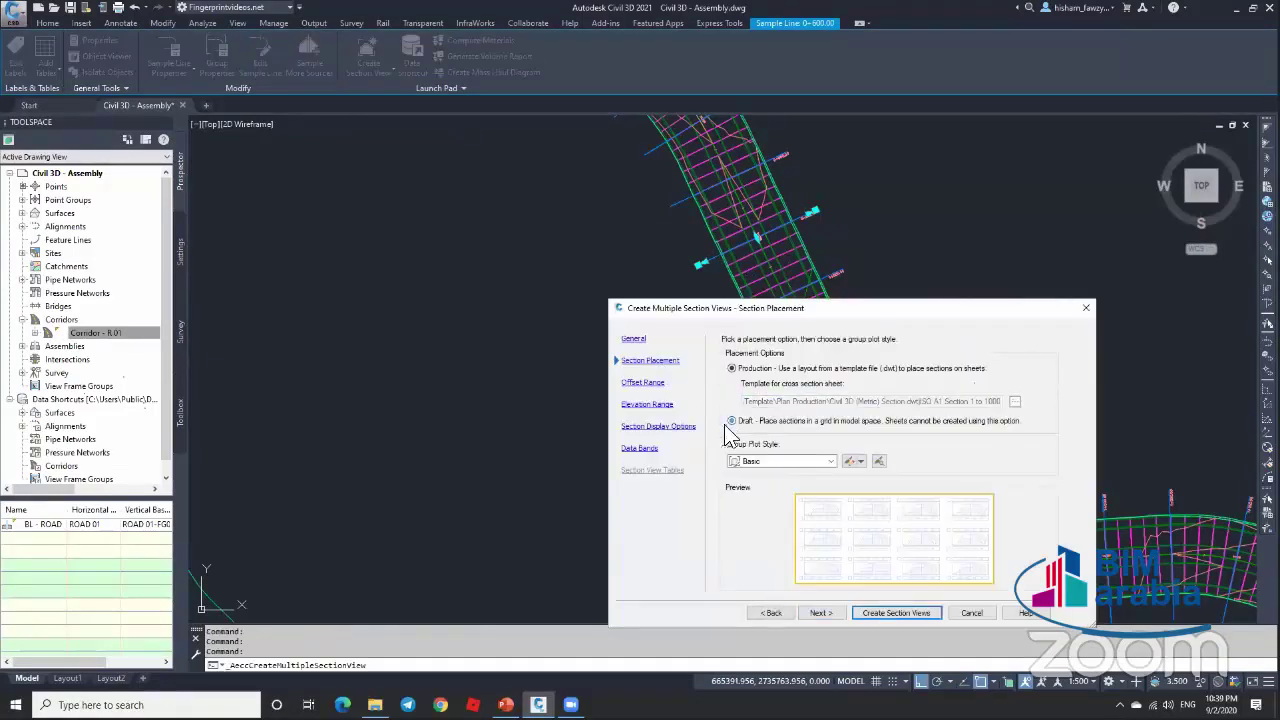
pyautogui.press('Return')
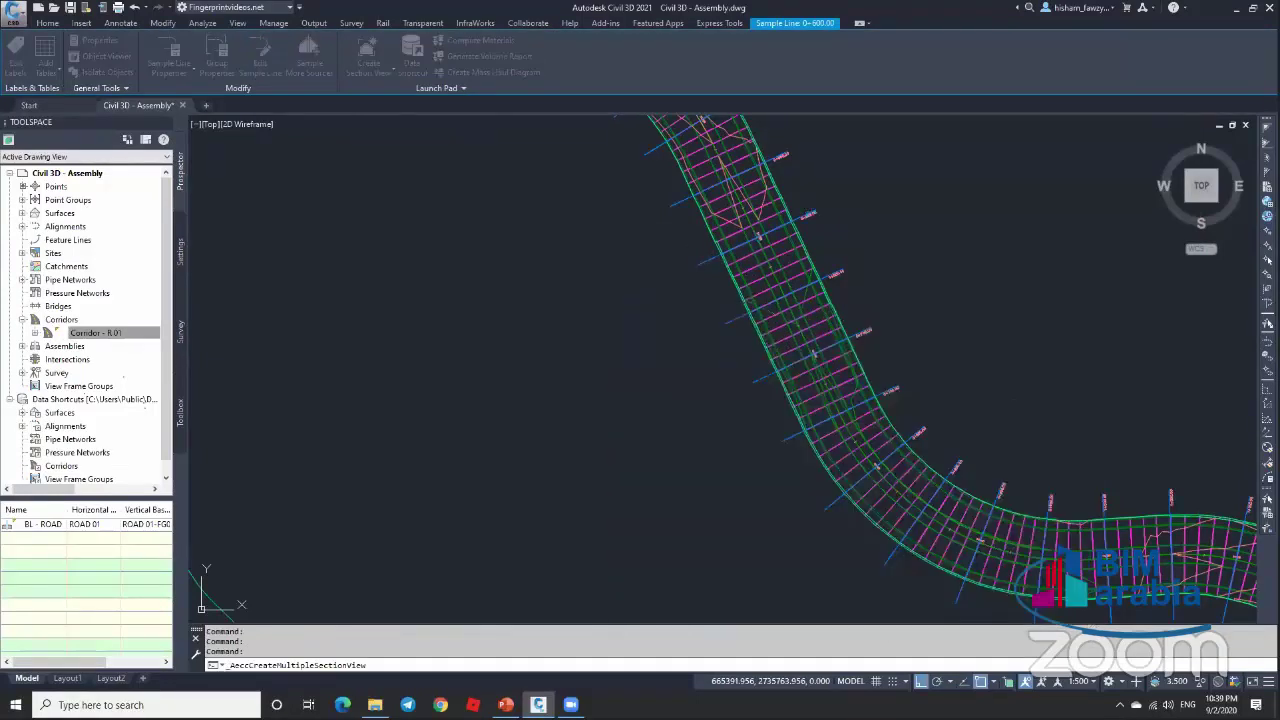
pyautogui.scroll(-5, 862, 214)
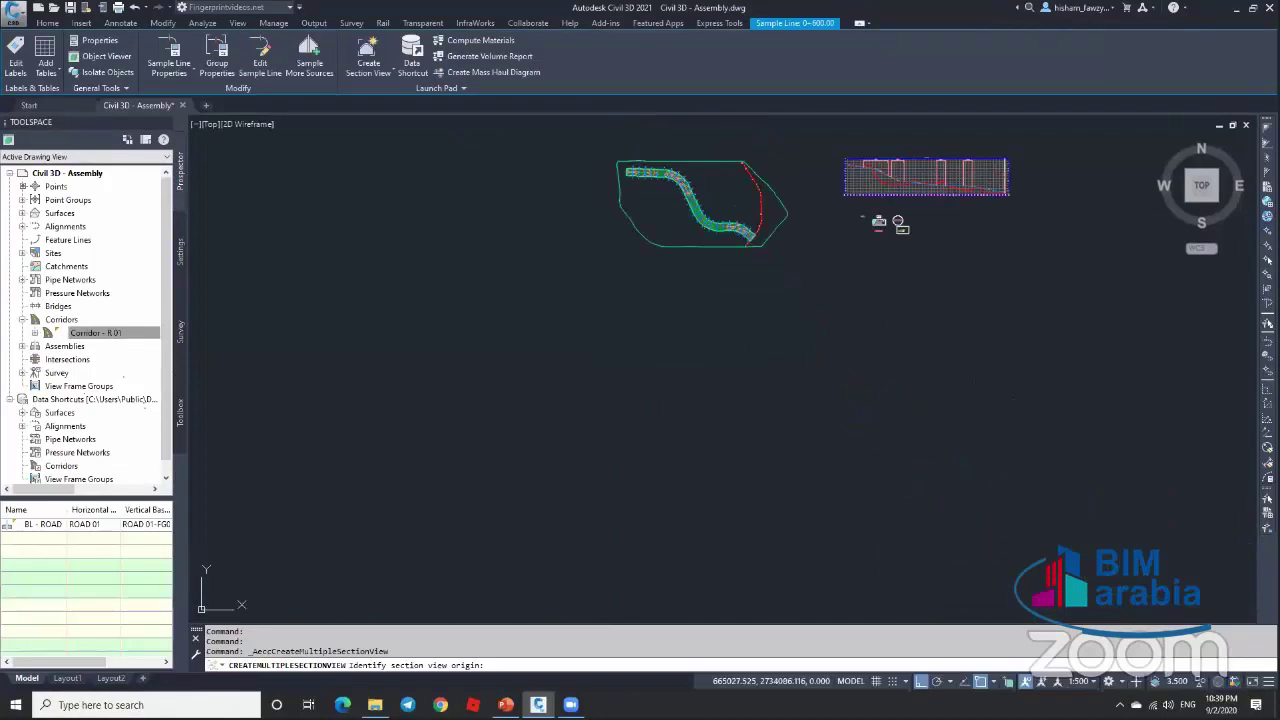
pyautogui.click(649, 313)
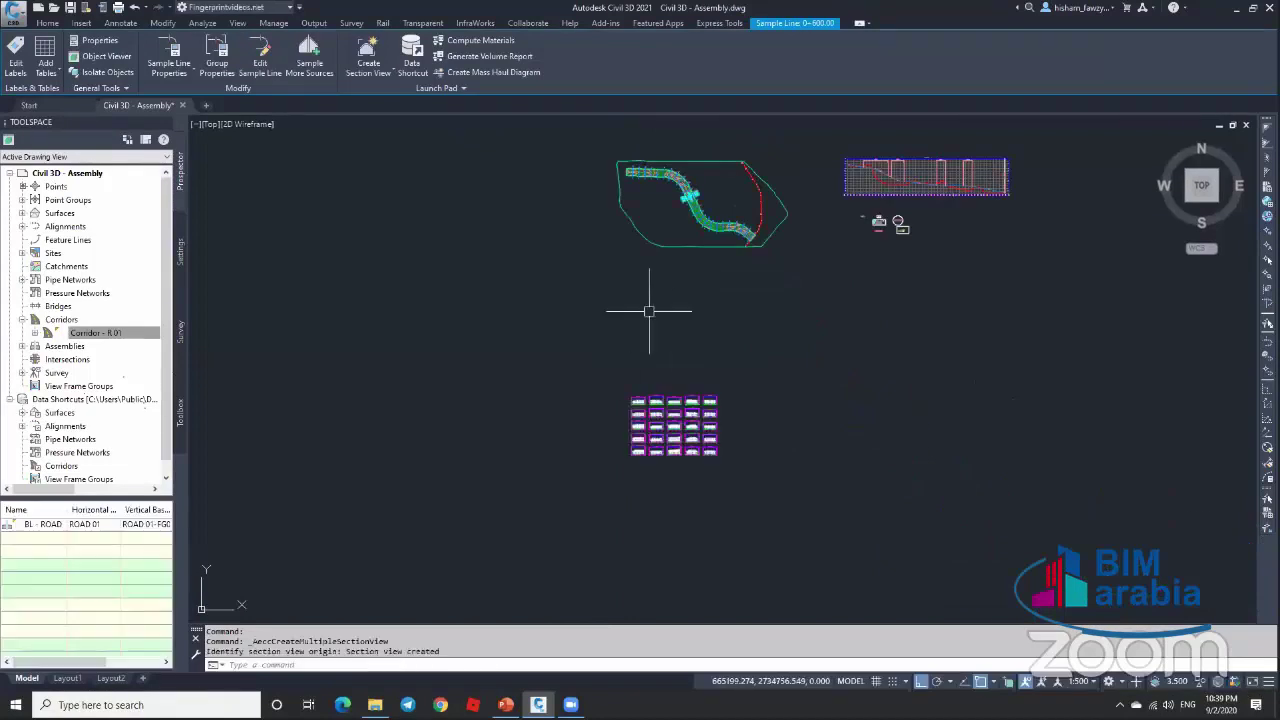
pyautogui.press('Escape')
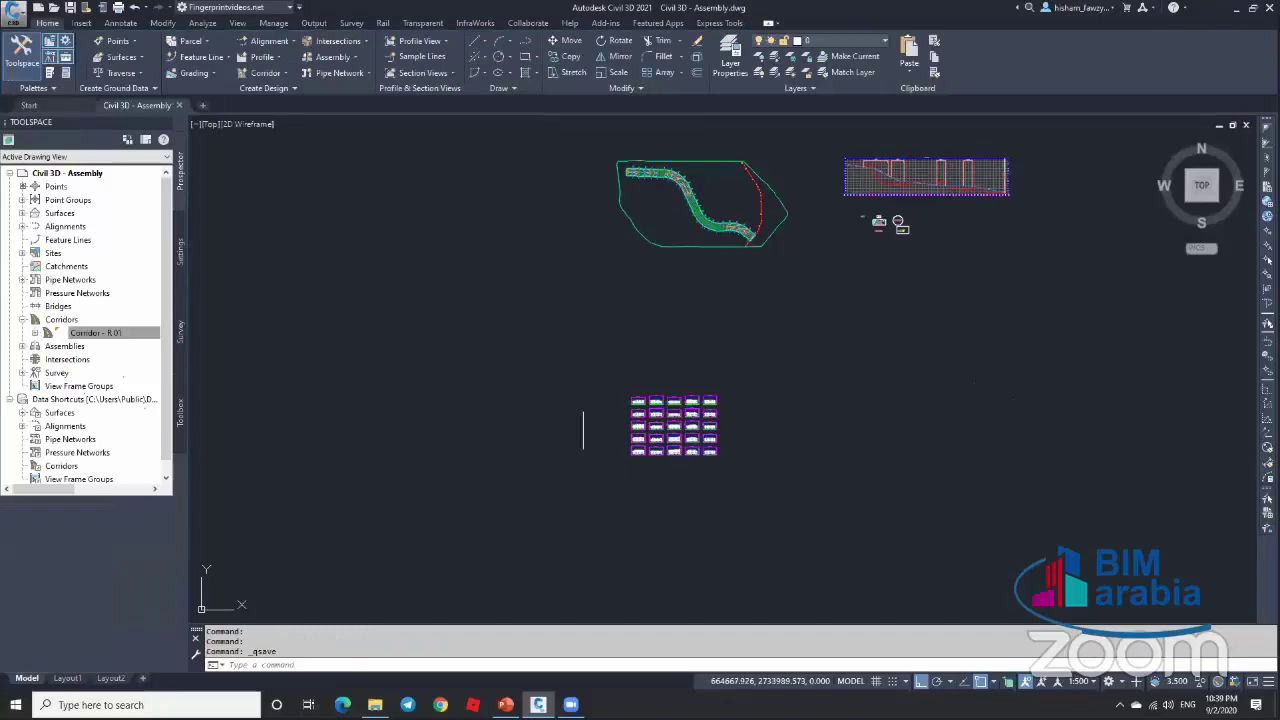
pyautogui.scroll(8, 652, 400)
pyautogui.hotkey('ctrl', 's')
pyautogui.scroll(10, 744, 461)
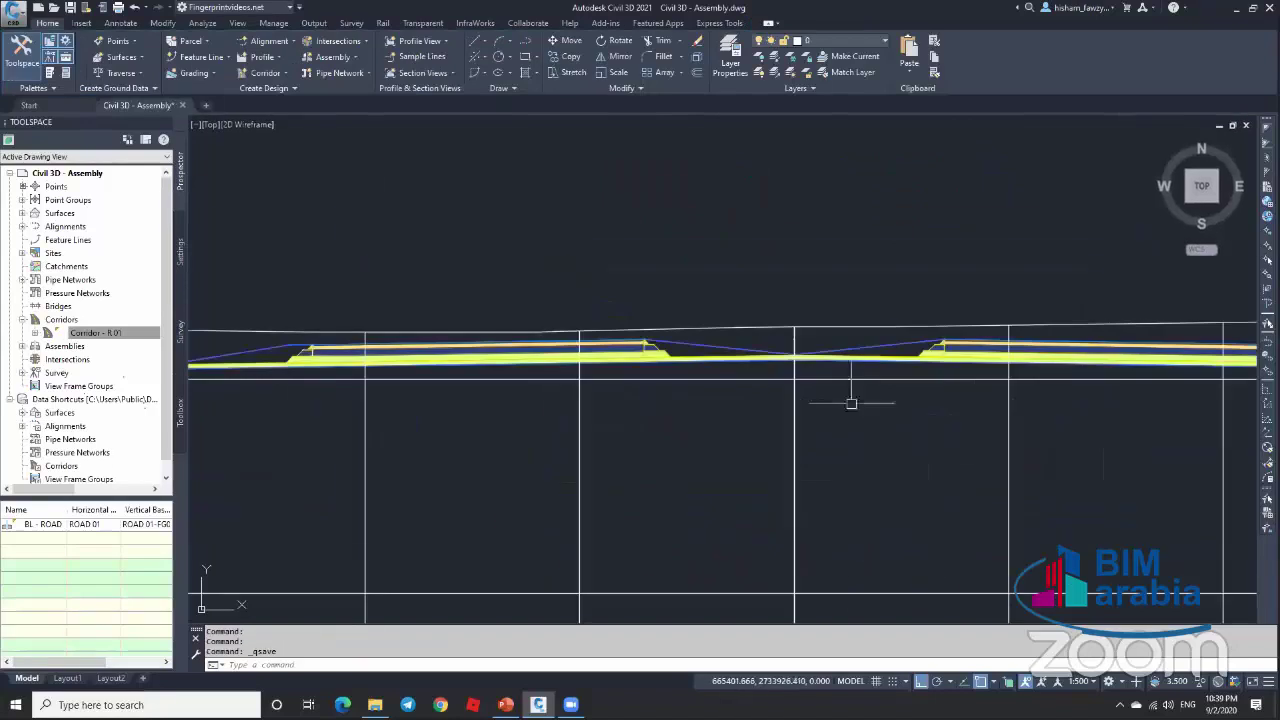
pyautogui.scroll(-3, 800, 340)
pyautogui.click(735, 335)
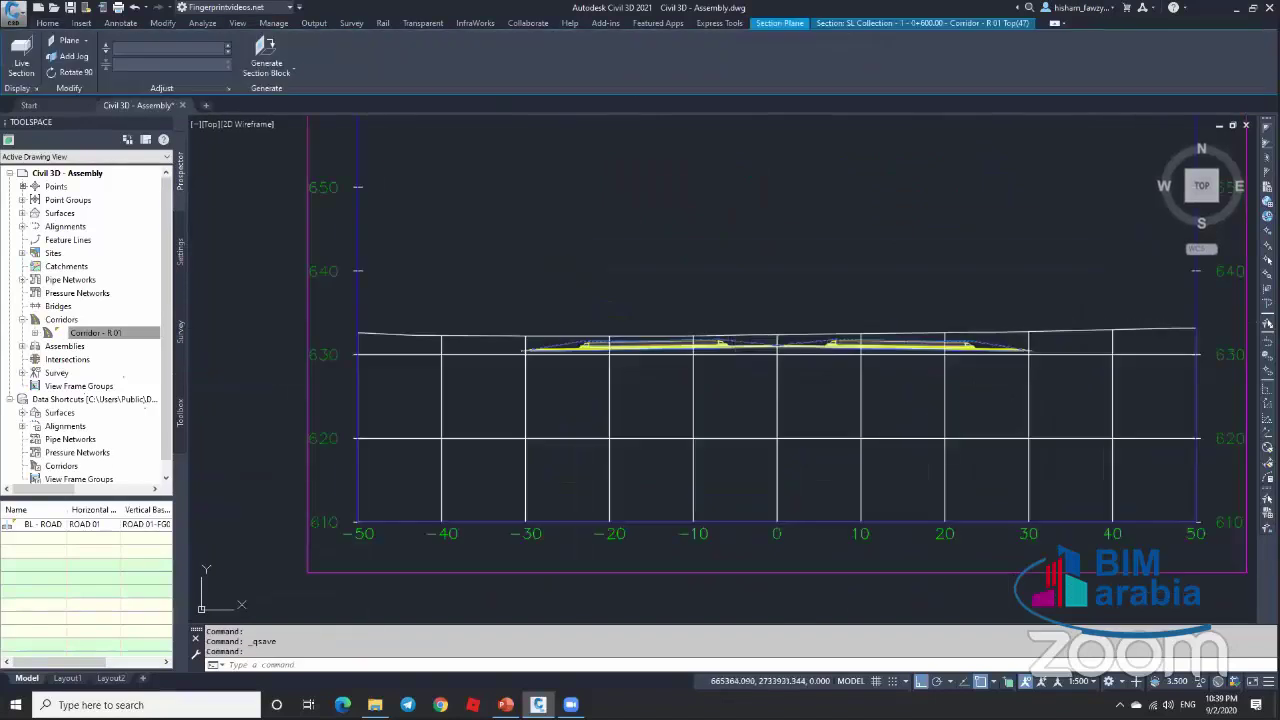
pyautogui.scroll(8, 500, 340)
pyautogui.scroll(5, 657, 432)
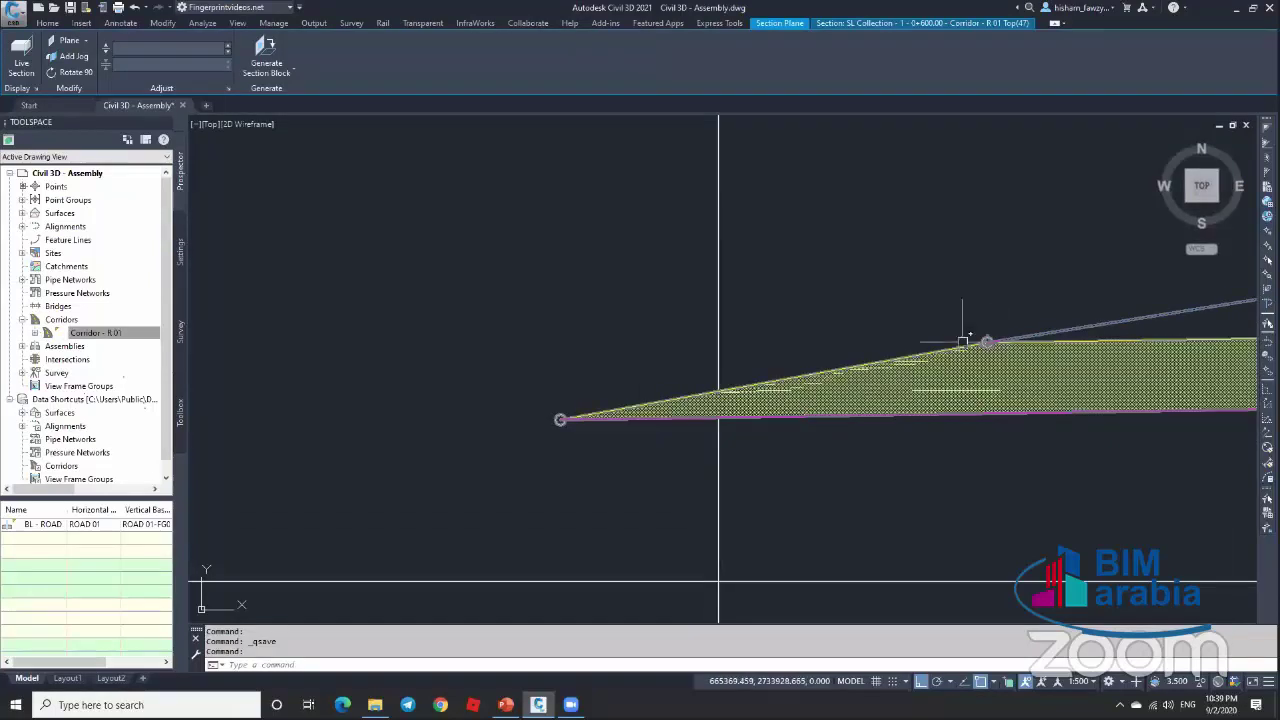
pyautogui.scroll(2, 990, 327)
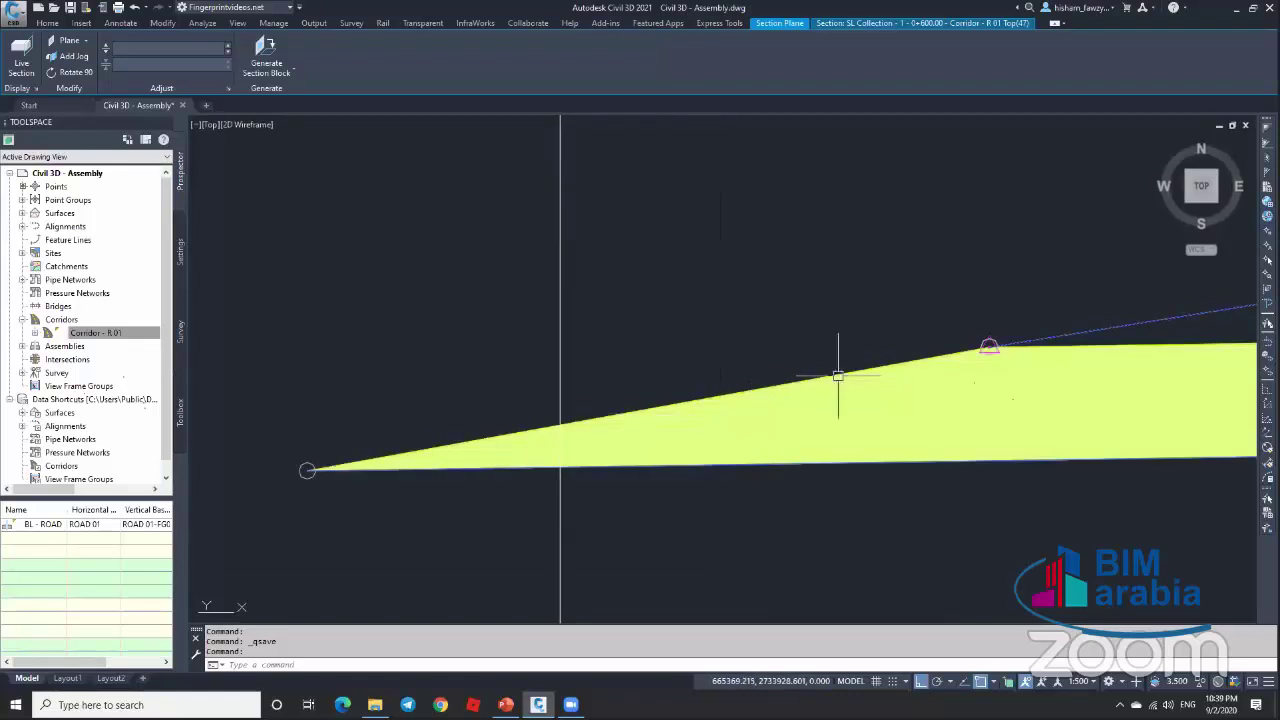
pyautogui.scroll(-2, 837, 343)
pyautogui.scroll(1, 723, 346)
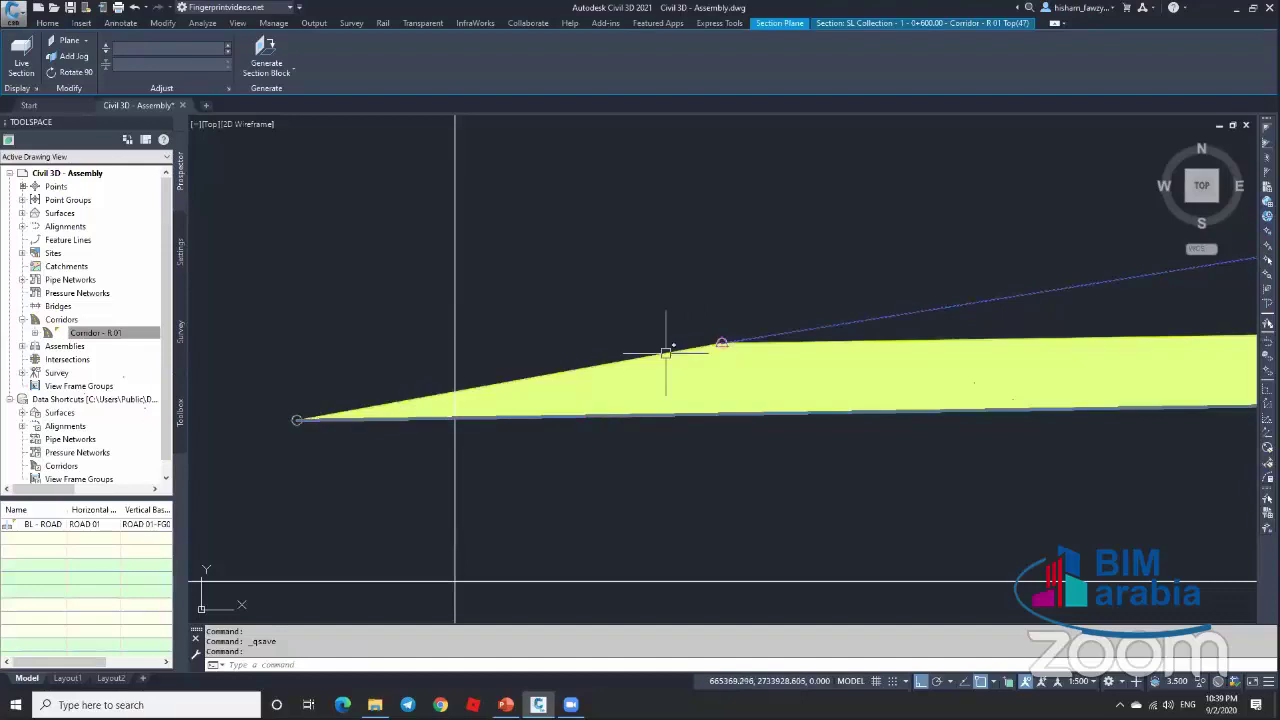
pyautogui.scroll(-3, 660, 360)
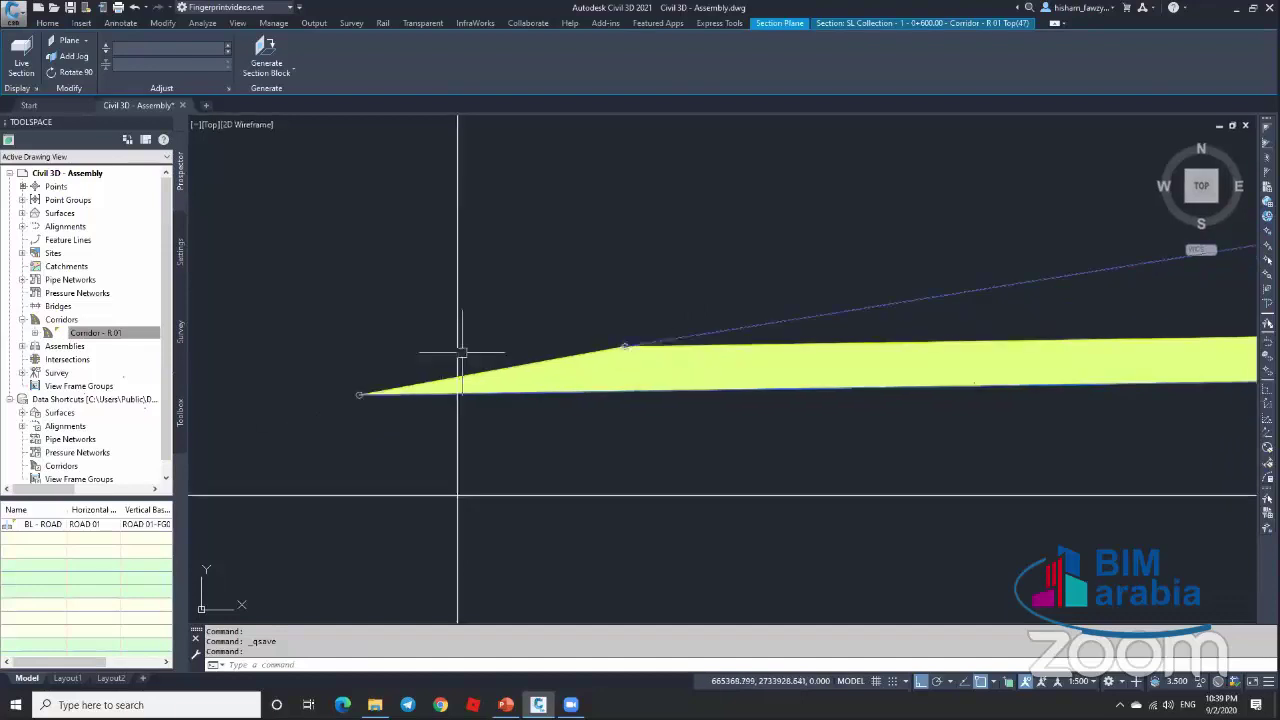
pyautogui.scroll(5, 543, 386)
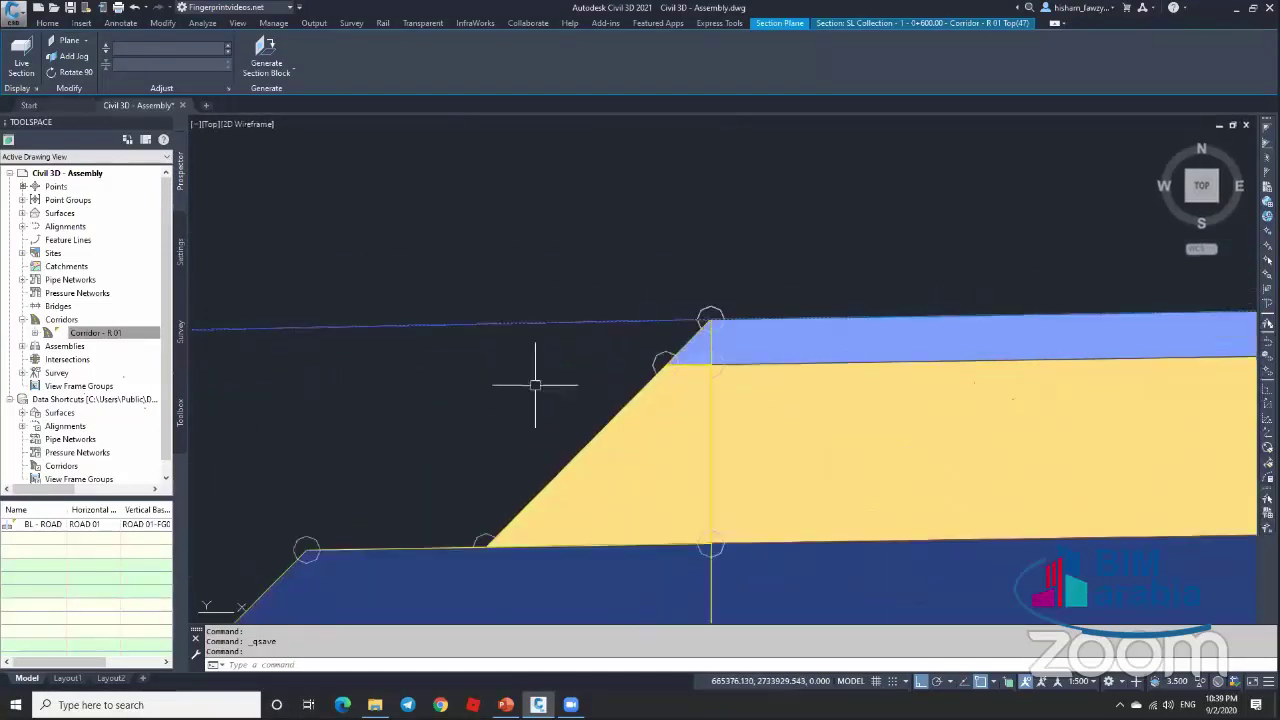
pyautogui.scroll(-4, 262, 329)
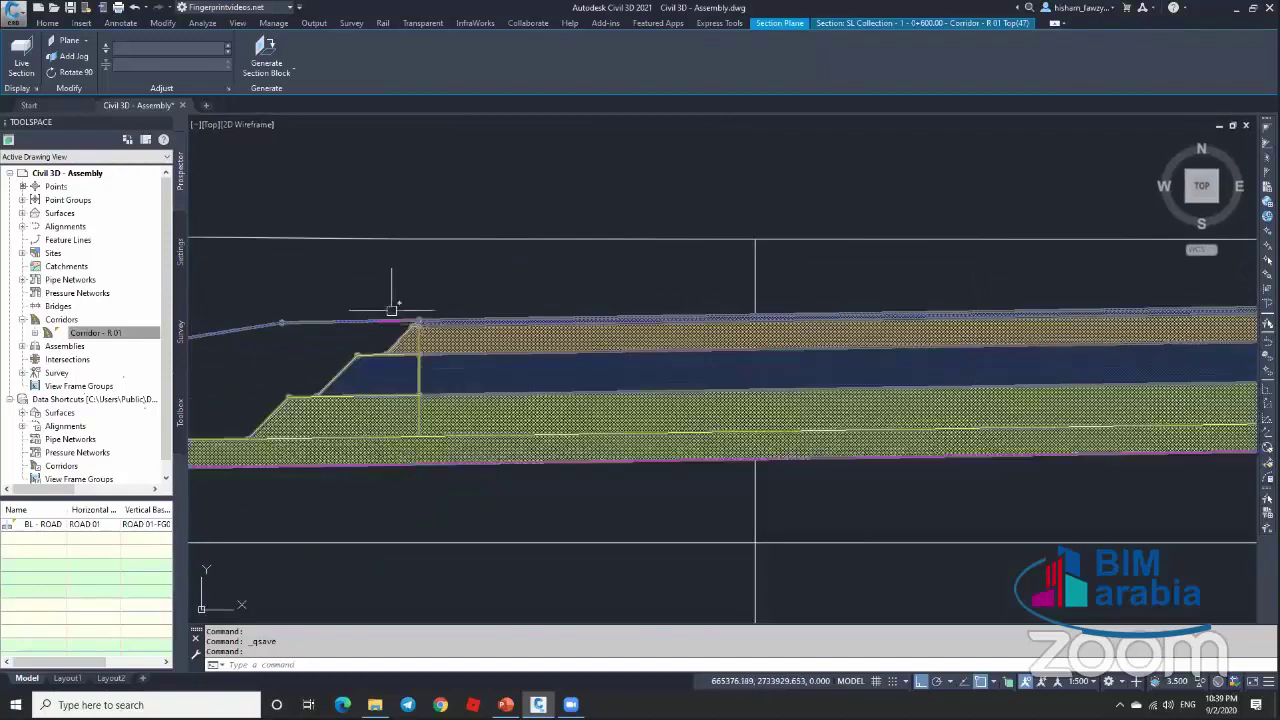
pyautogui.scroll(-2, 394, 294)
pyautogui.scroll(5, 695, 305)
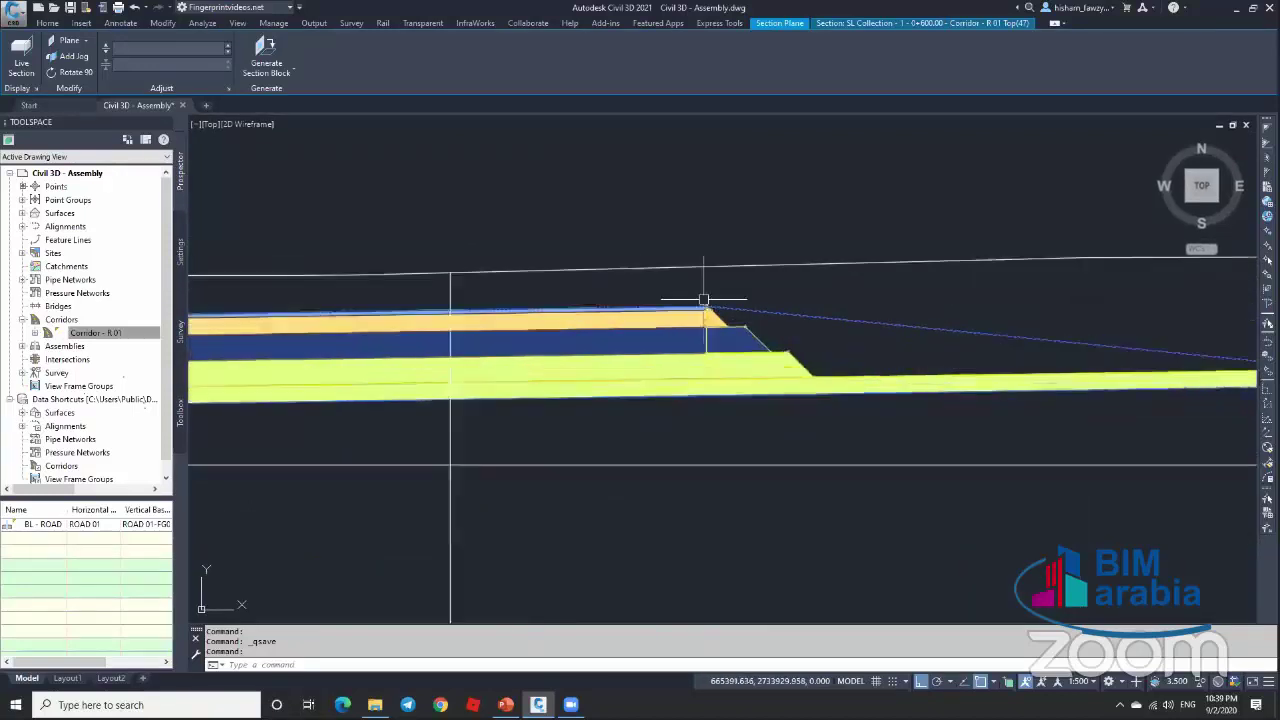
pyautogui.scroll(-4, 695, 305)
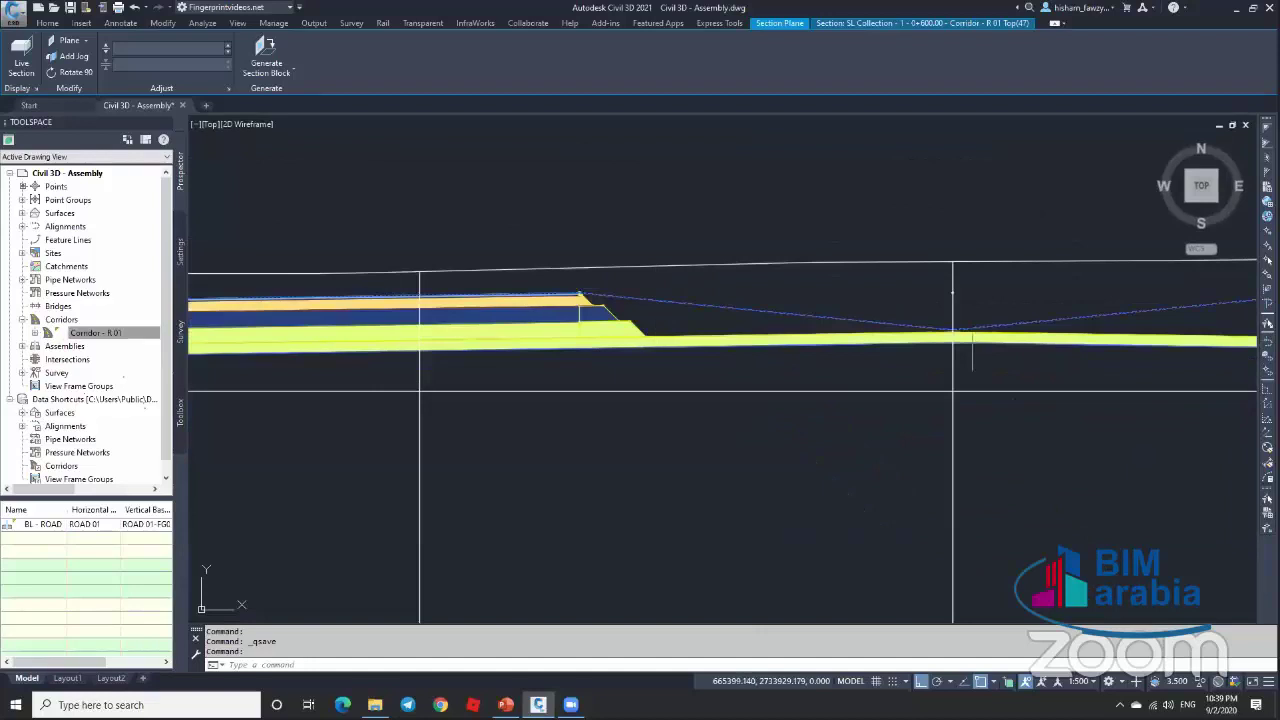
pyautogui.scroll(3, 849, 346)
pyautogui.scroll(-1, 712, 345)
pyautogui.scroll(-3, 712, 345)
pyautogui.scroll(2, 609, 294)
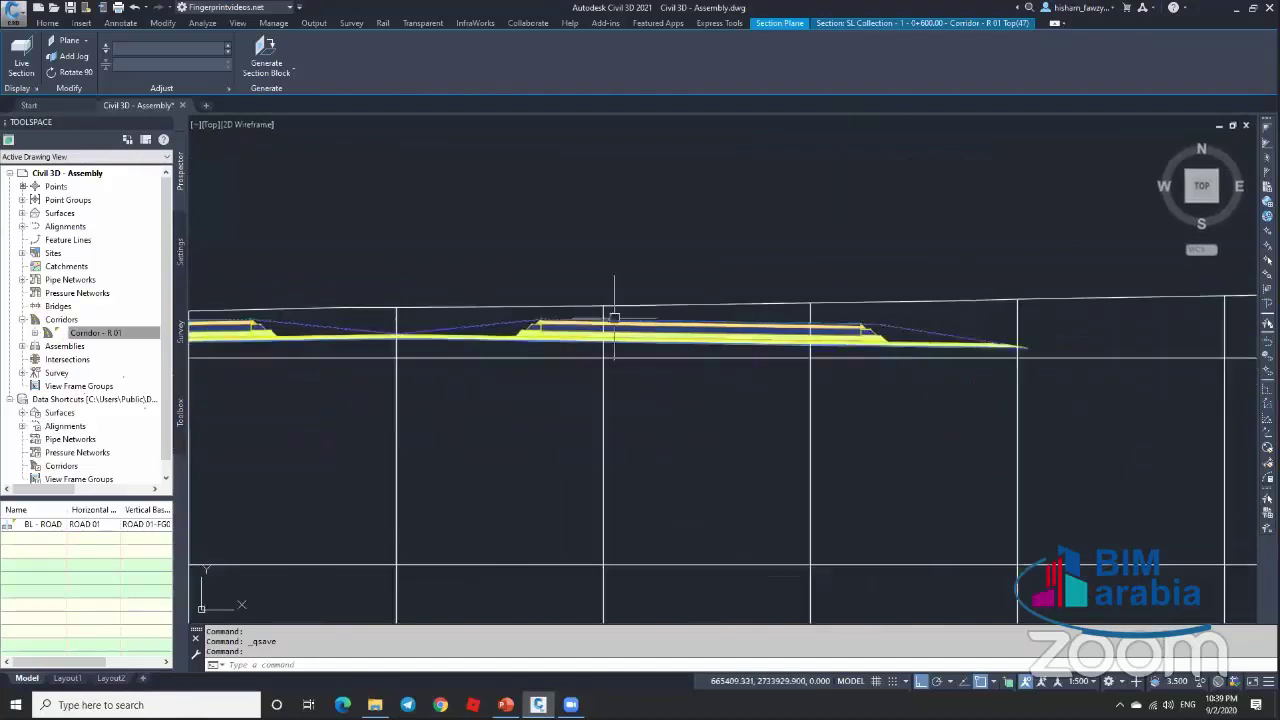
pyautogui.scroll(2, 943, 342)
pyautogui.scroll(-1, 1008, 355)
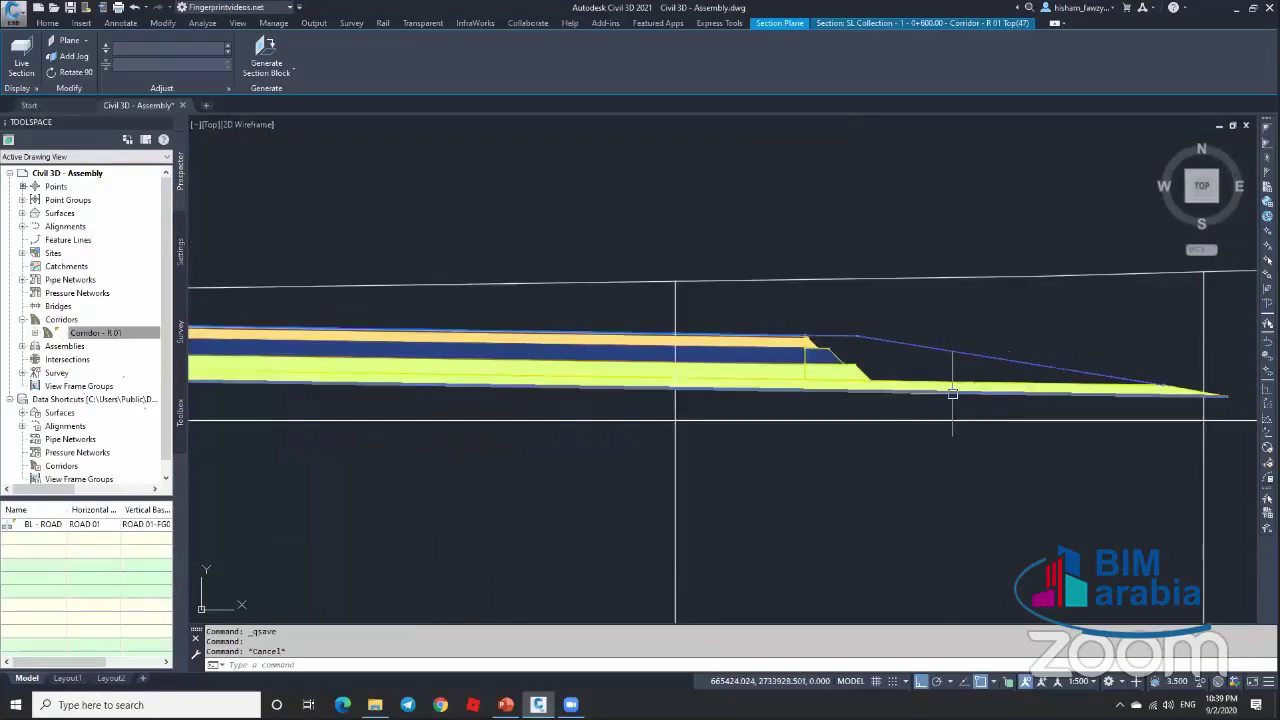
pyautogui.click(1047, 401)
pyautogui.scroll(1, 1240, 400)
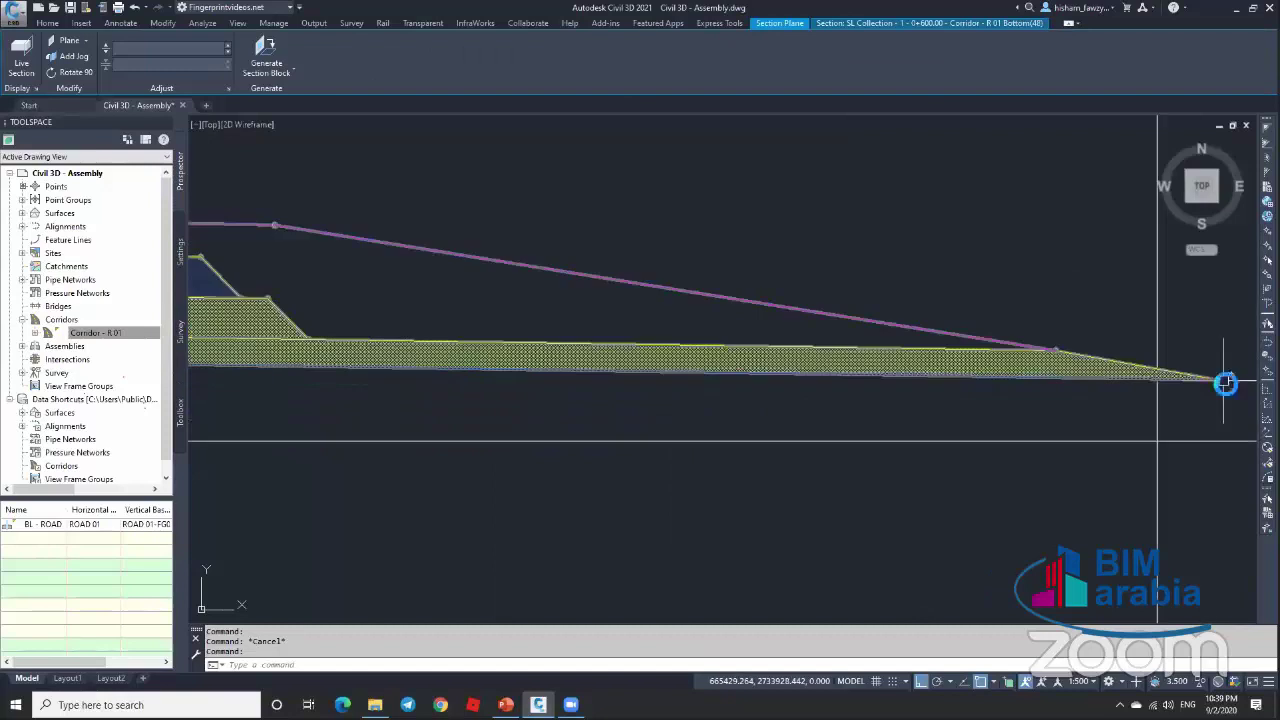
pyautogui.scroll(-2, 1228, 380)
pyautogui.scroll(-1, 546, 360)
pyautogui.scroll(2, 517, 351)
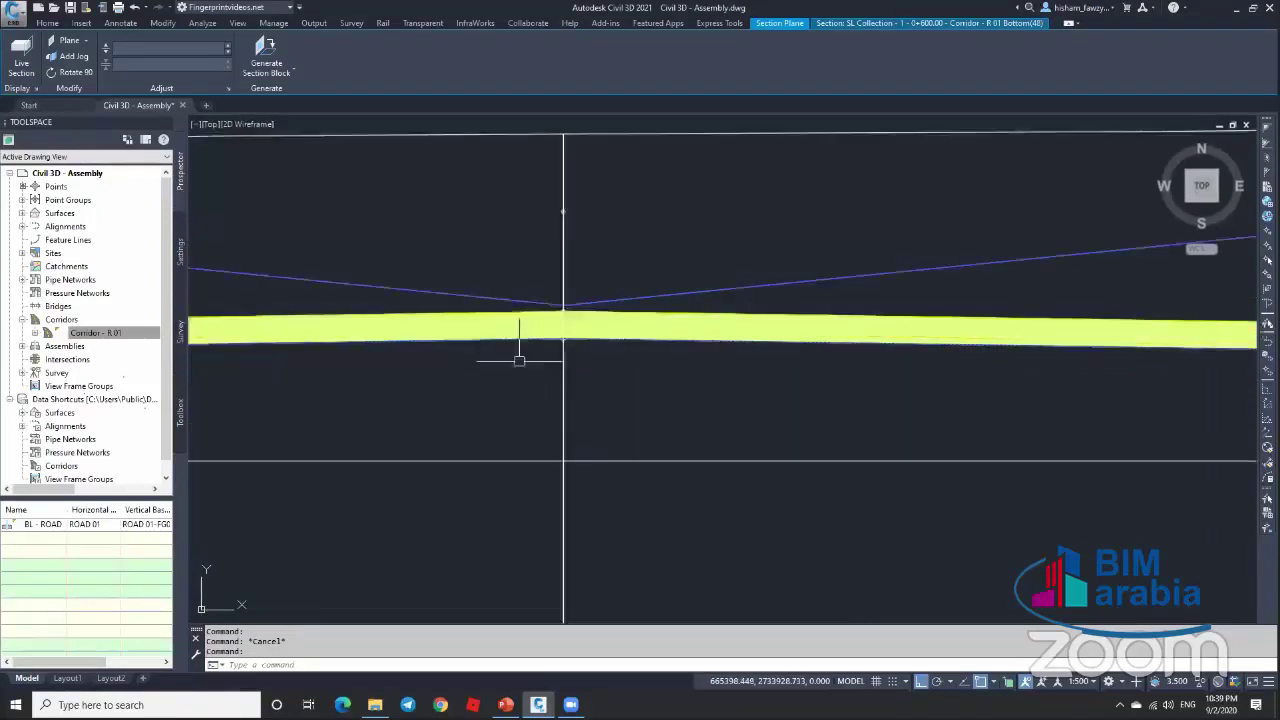
pyautogui.scroll(-3, 794, 306)
pyautogui.scroll(-5, 765, 320)
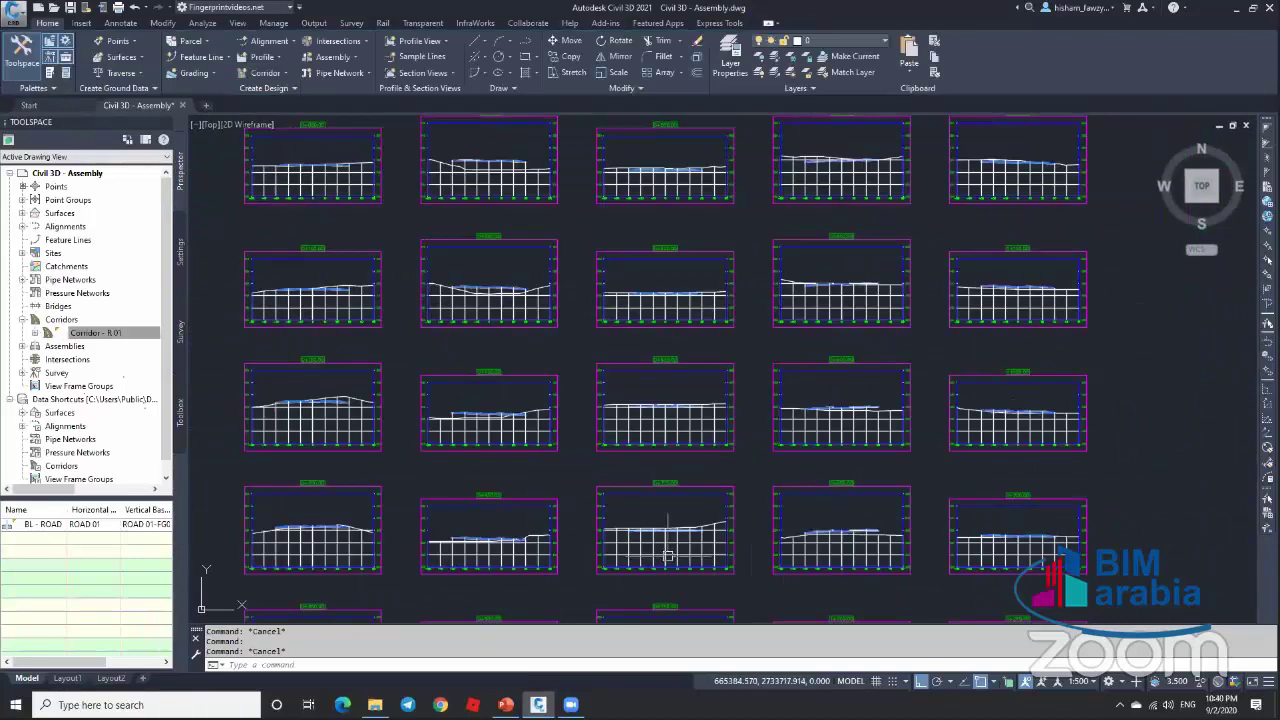
pyautogui.scroll(5, 670, 450)
pyautogui.scroll(-5, 722, 405)
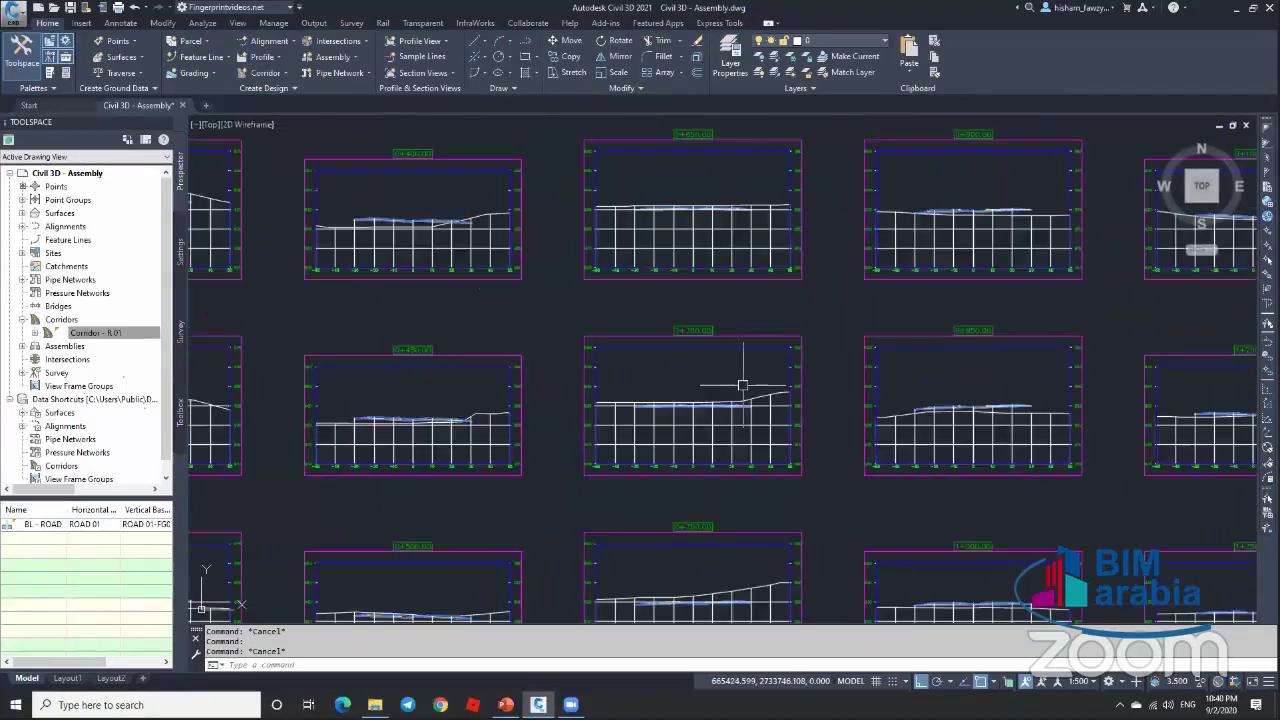
pyautogui.scroll(-5, 743, 385)
pyautogui.scroll(6, 755, 260)
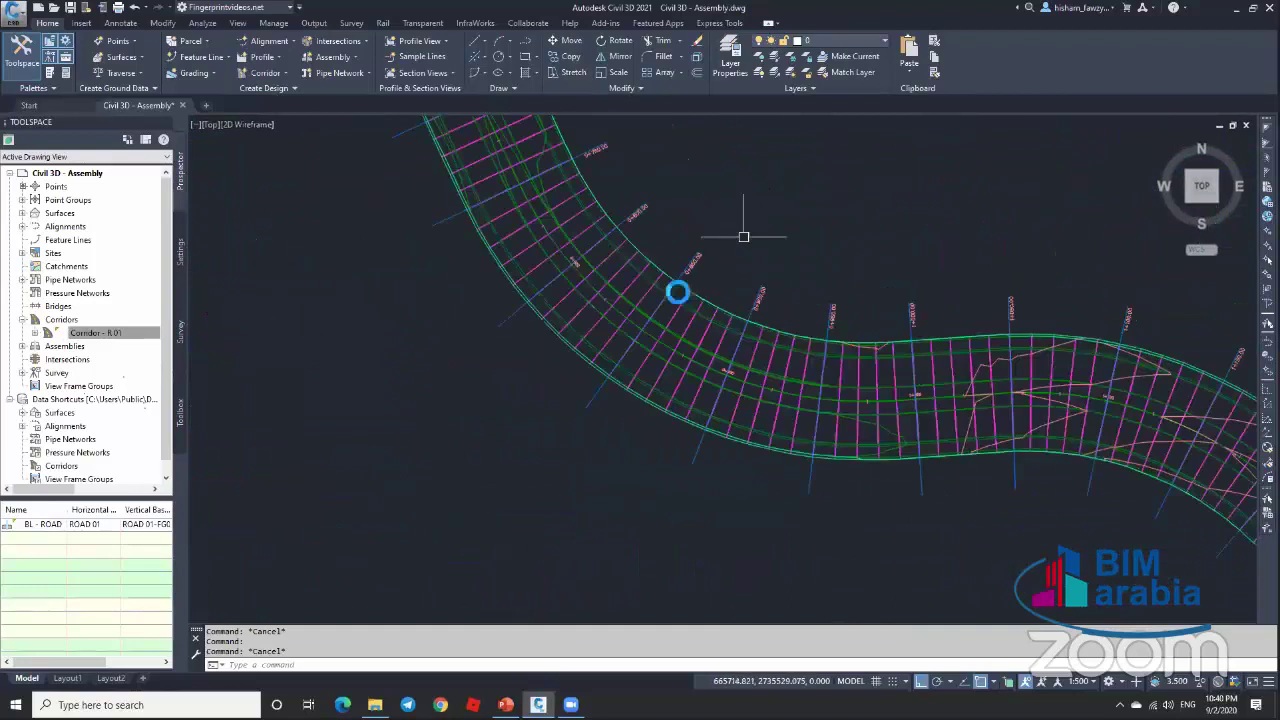
pyautogui.scroll(3, 706, 260)
pyautogui.scroll(-8, 690, 380)
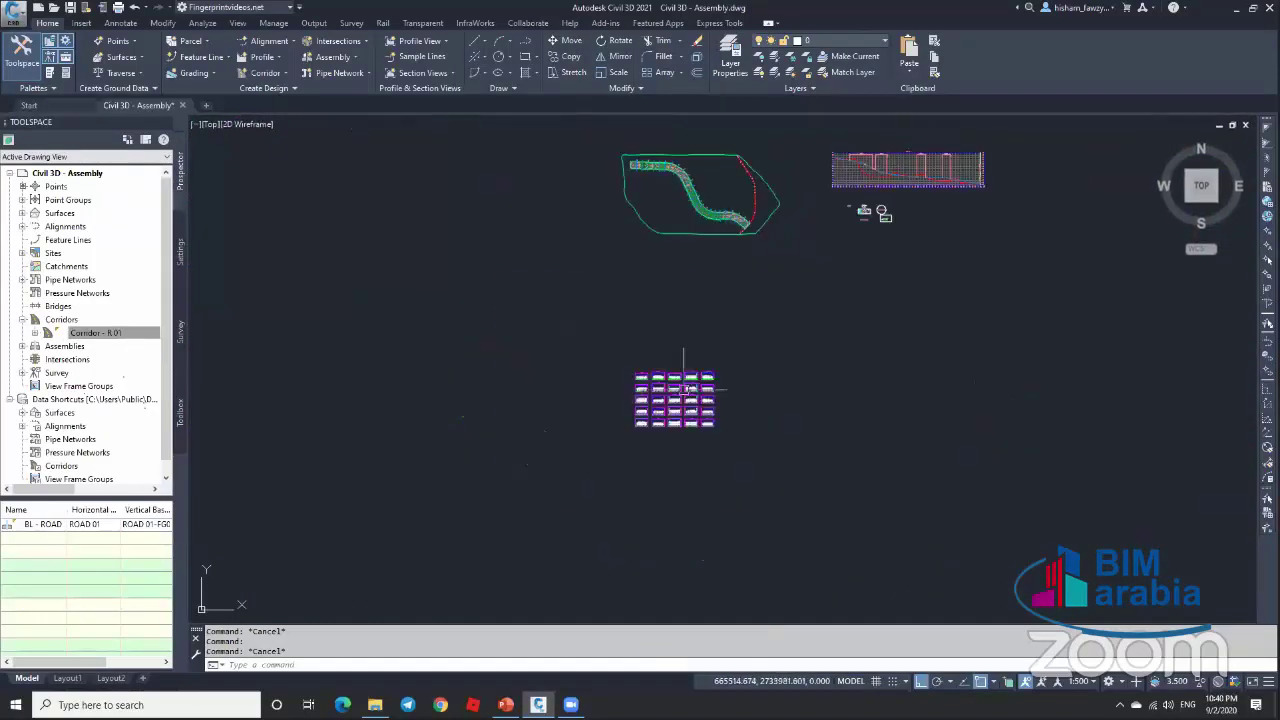
pyautogui.scroll(10, 684, 390)
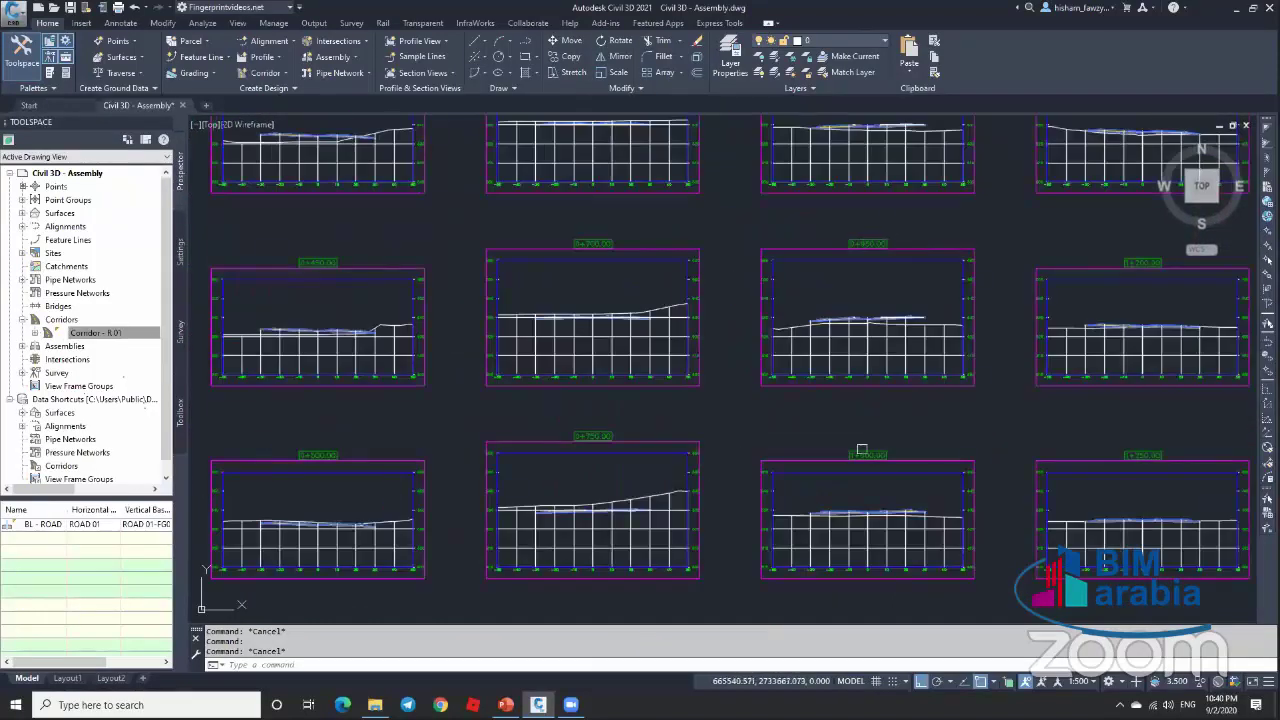
pyautogui.scroll(-2, 861, 451)
pyautogui.scroll(6, 800, 277)
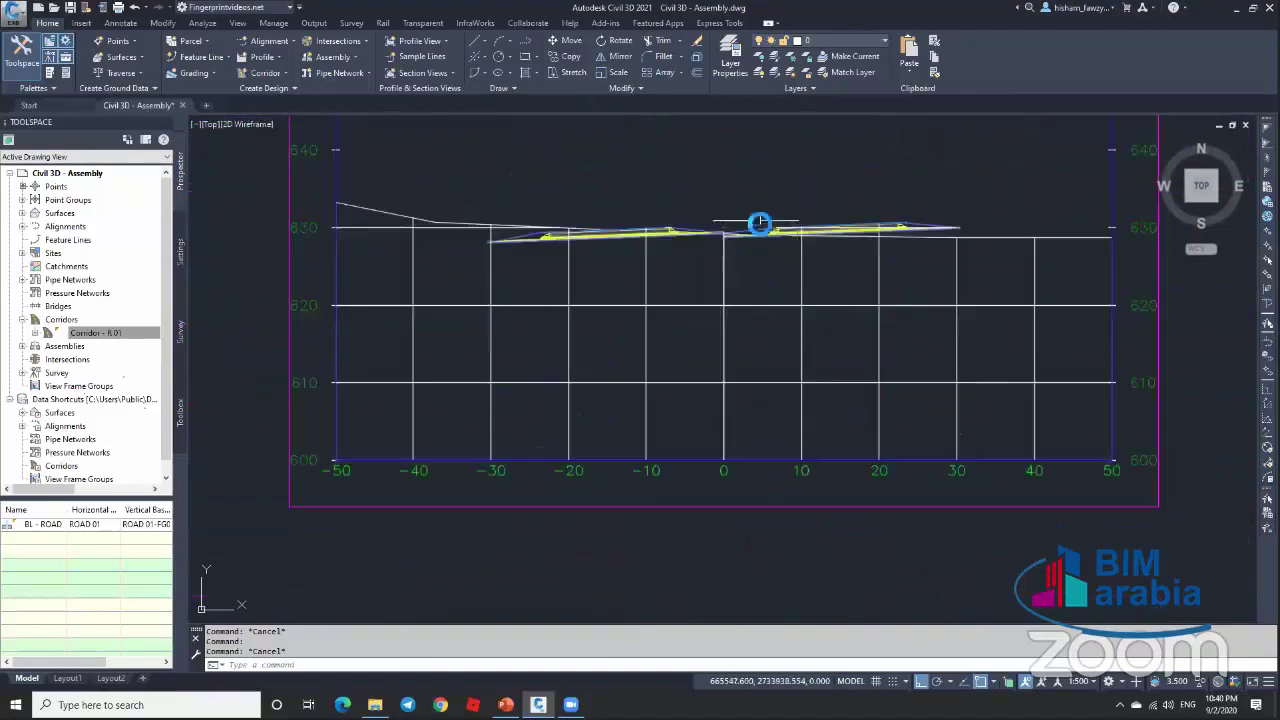
pyautogui.scroll(6, 760, 223)
pyautogui.scroll(1, 917, 273)
pyautogui.scroll(6, 584, 340)
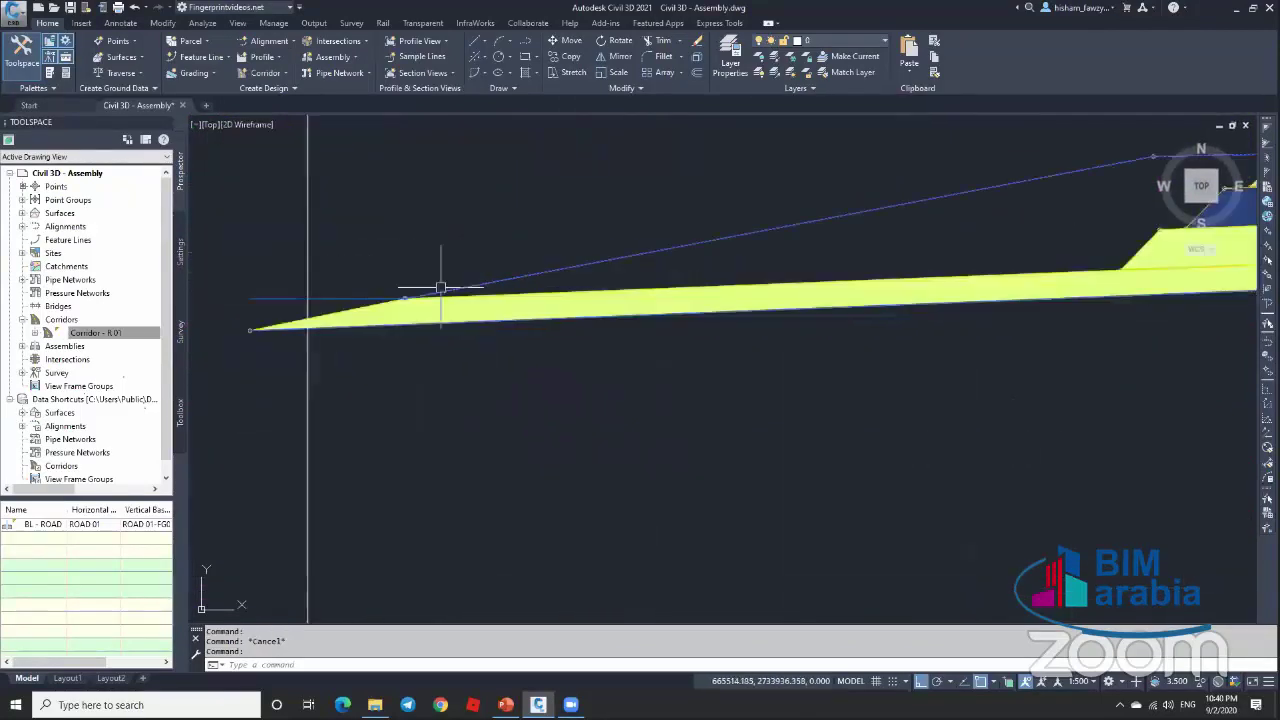
pyautogui.click(392, 291)
pyautogui.press('Escape')
pyautogui.scroll(-4, 575, 300)
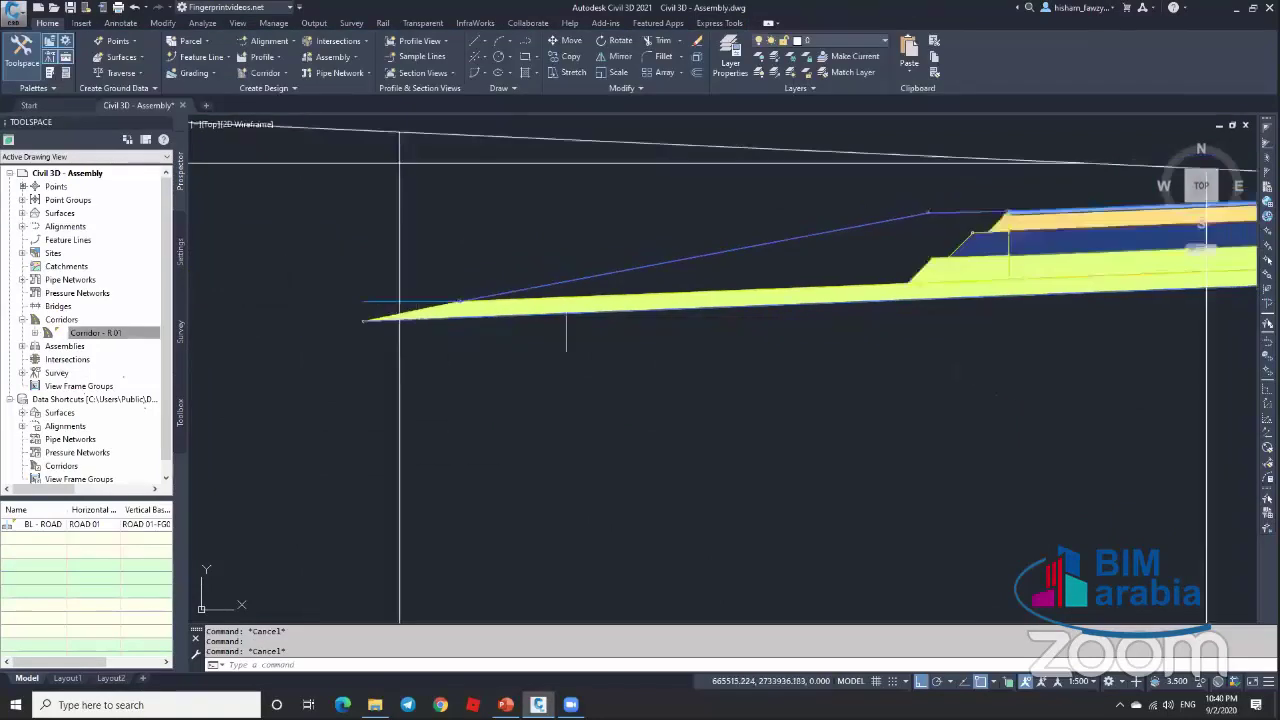
pyautogui.click(600, 293)
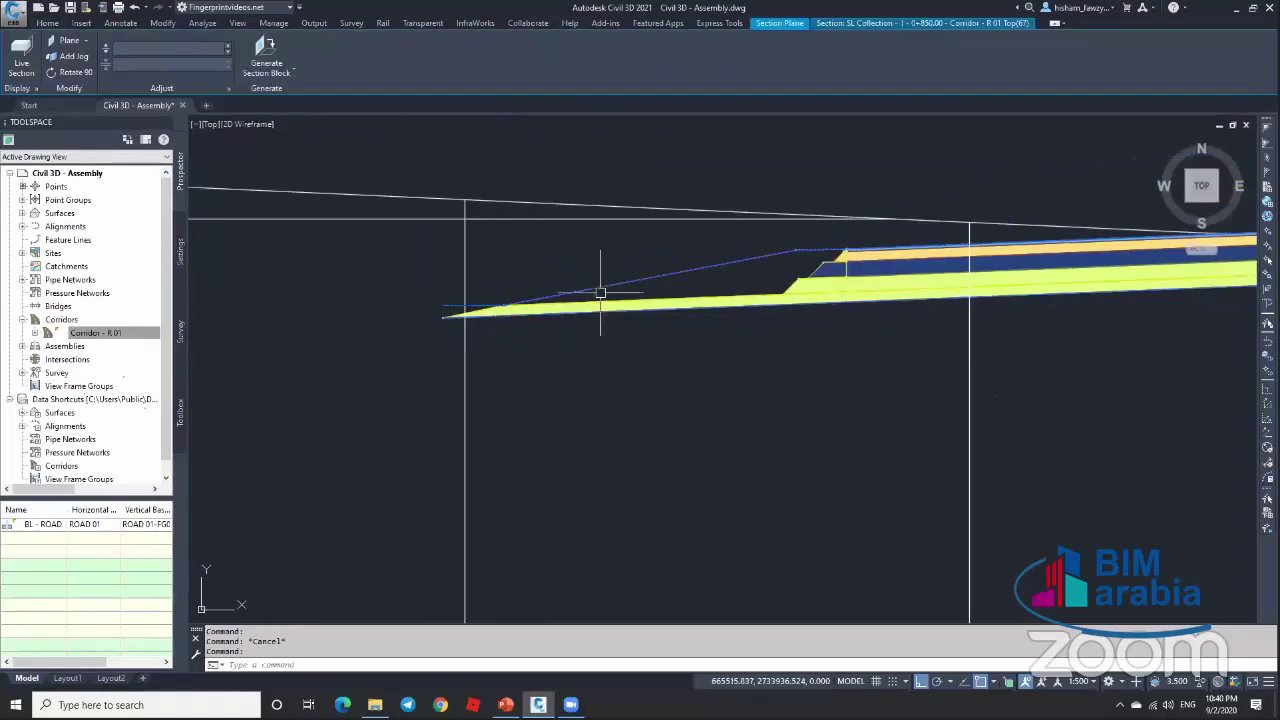
pyautogui.scroll(4, 505, 294)
pyautogui.press('Escape')
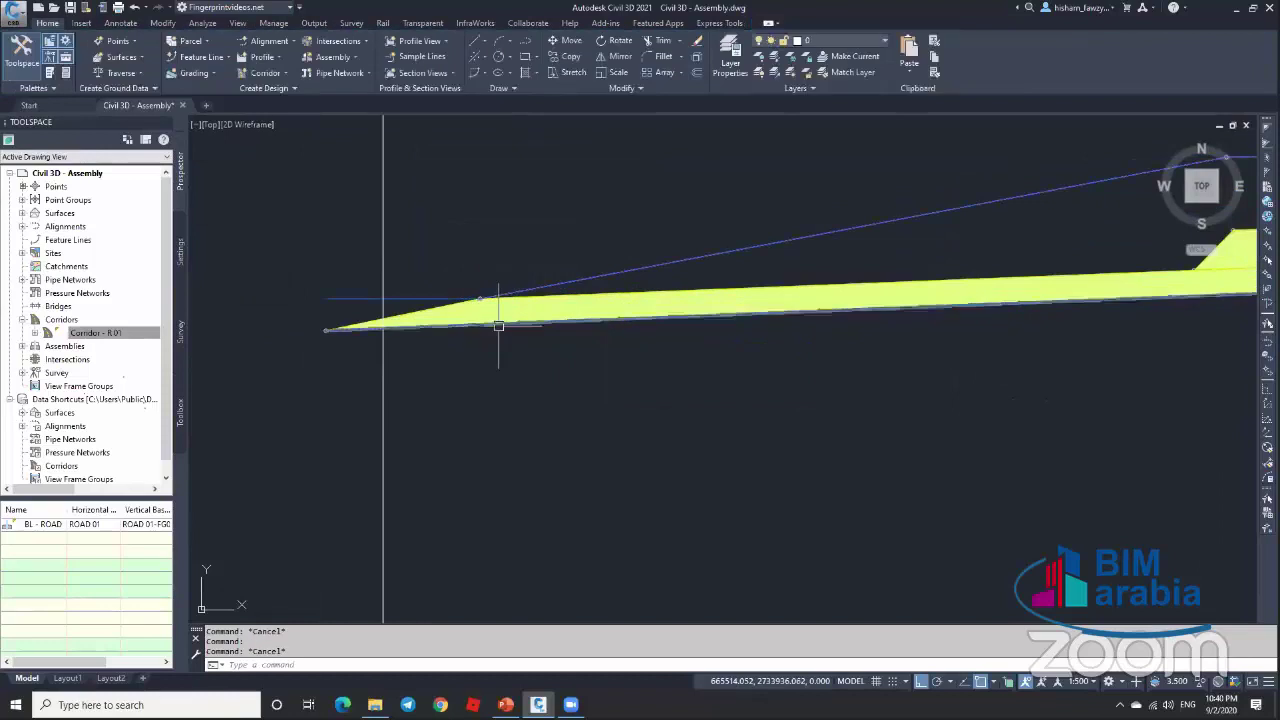
pyautogui.click(457, 297)
pyautogui.press('Escape')
pyautogui.click(430, 300)
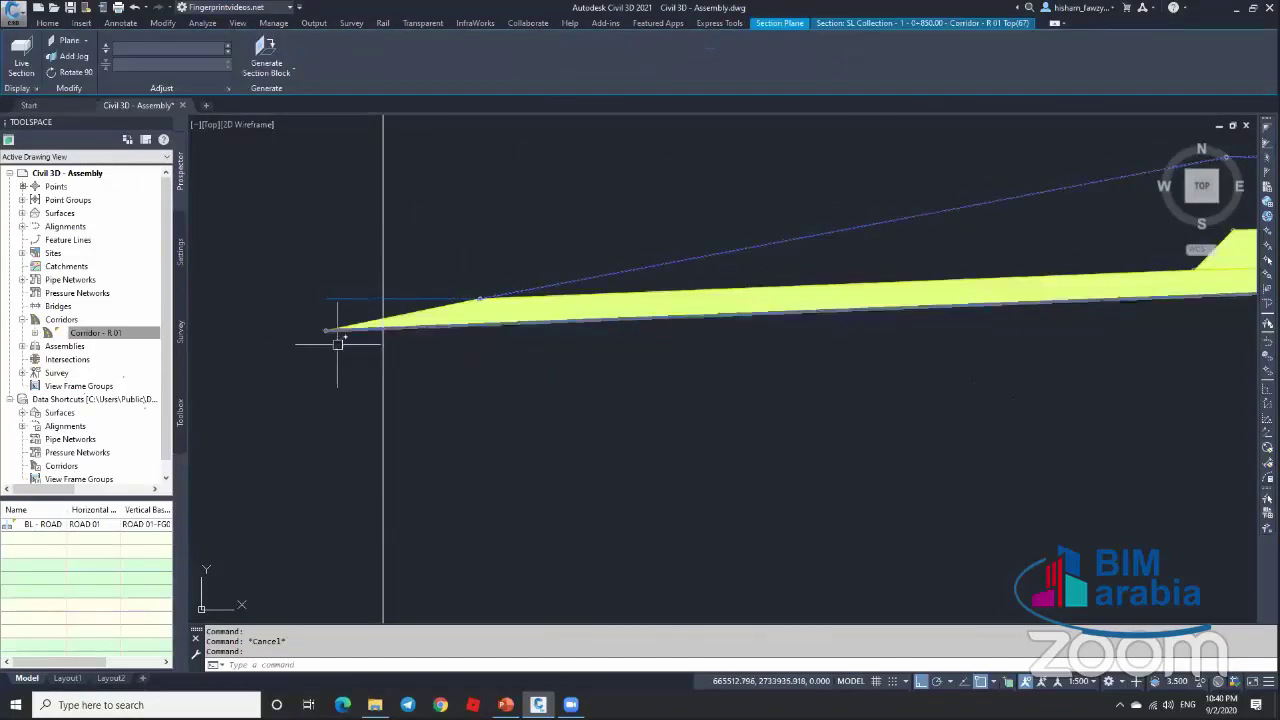
pyautogui.scroll(-3, 407, 315)
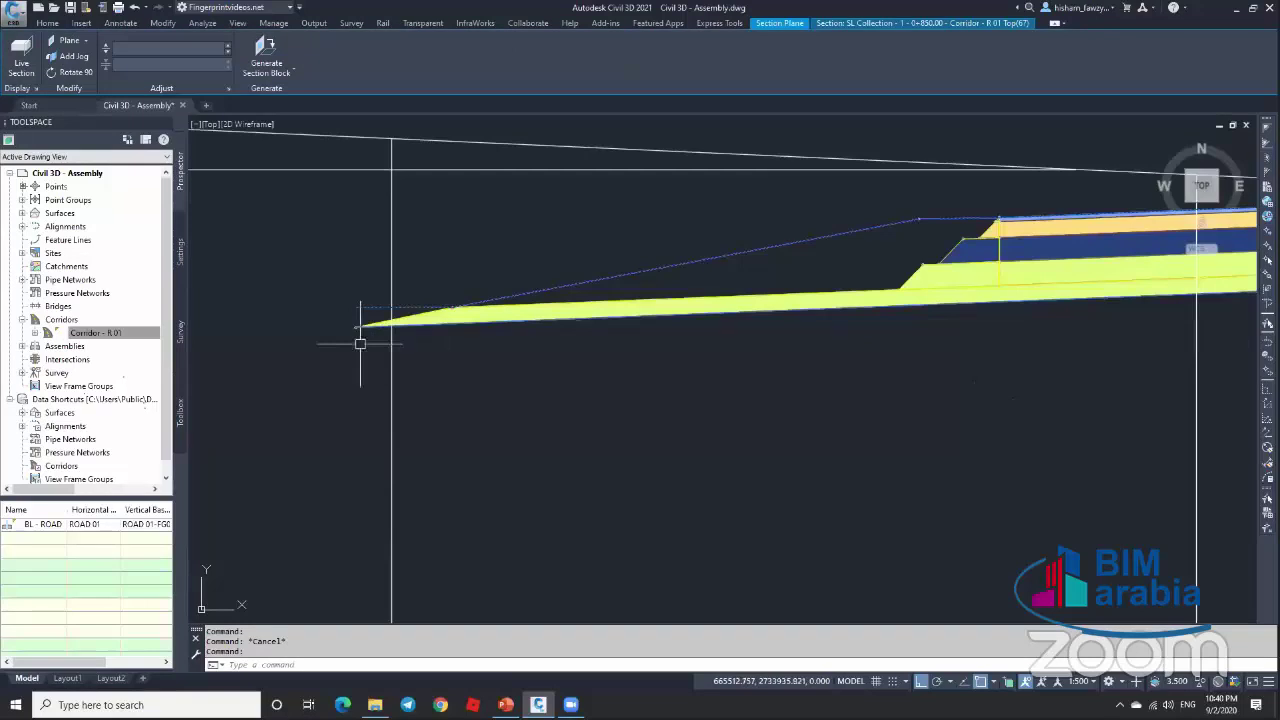
pyautogui.scroll(-2, 554, 279)
pyautogui.scroll(-3, 549, 251)
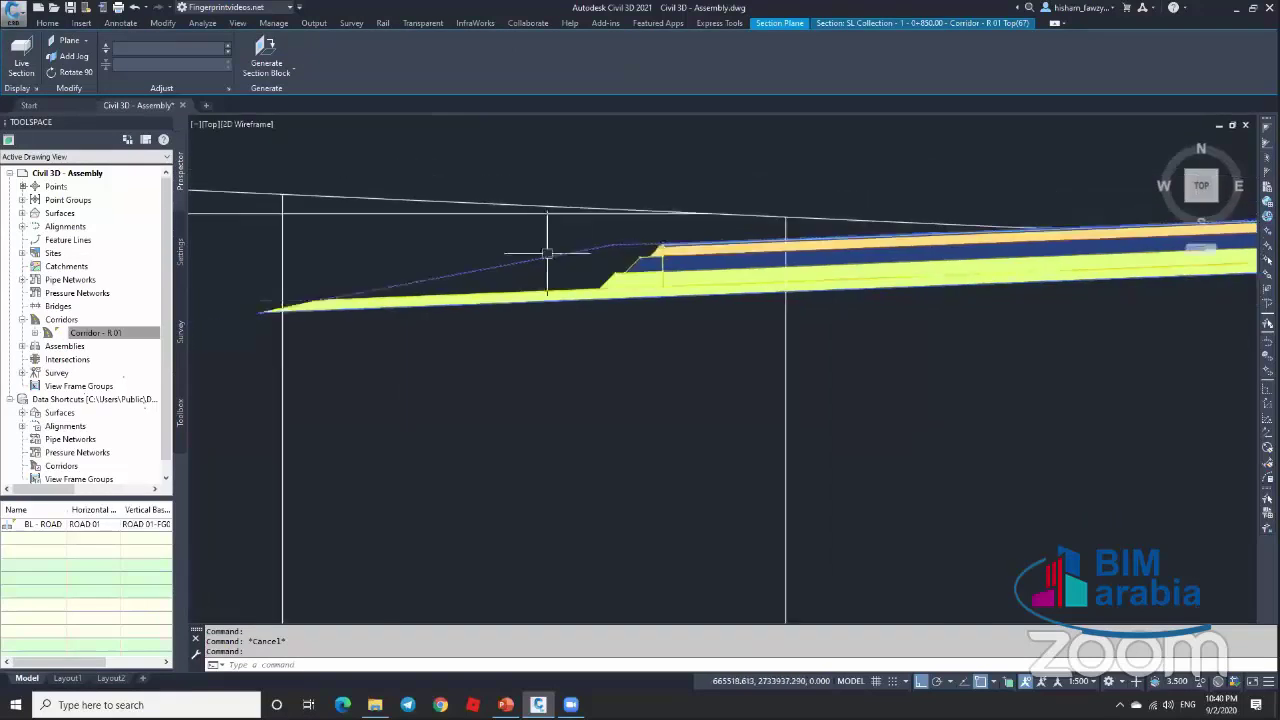
pyautogui.scroll(6, 869, 237)
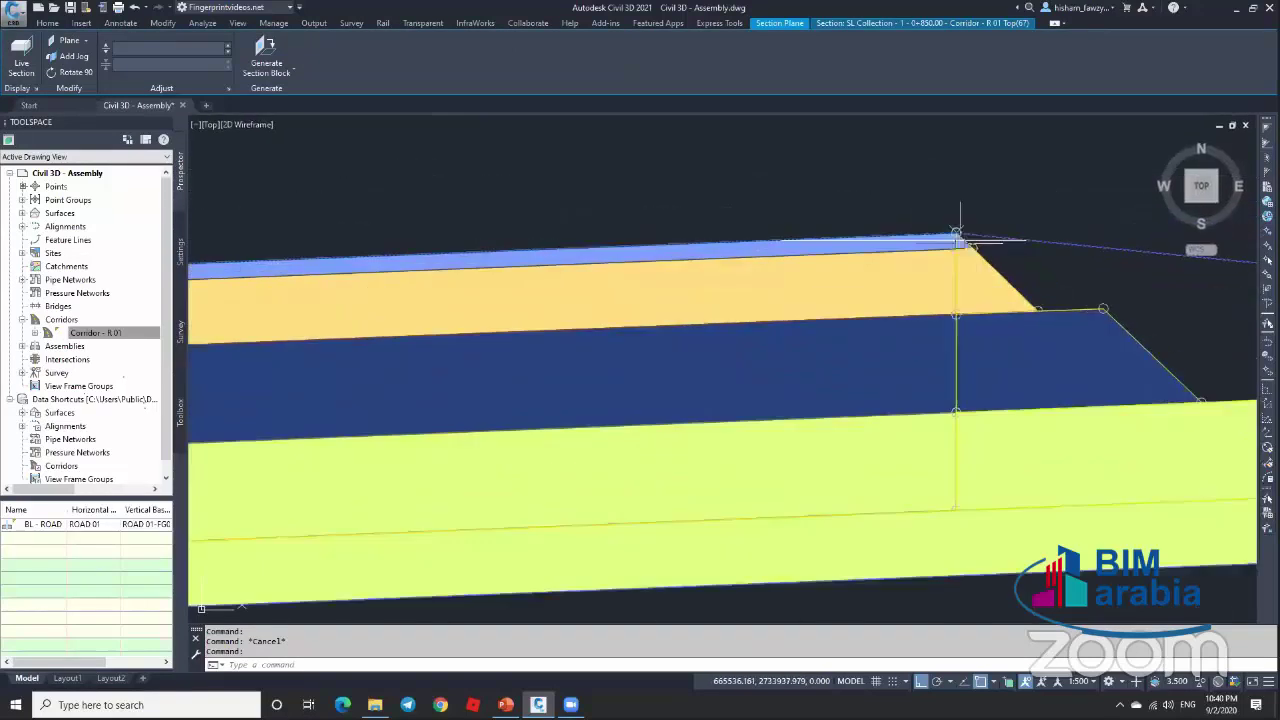
pyautogui.scroll(-4, 871, 222)
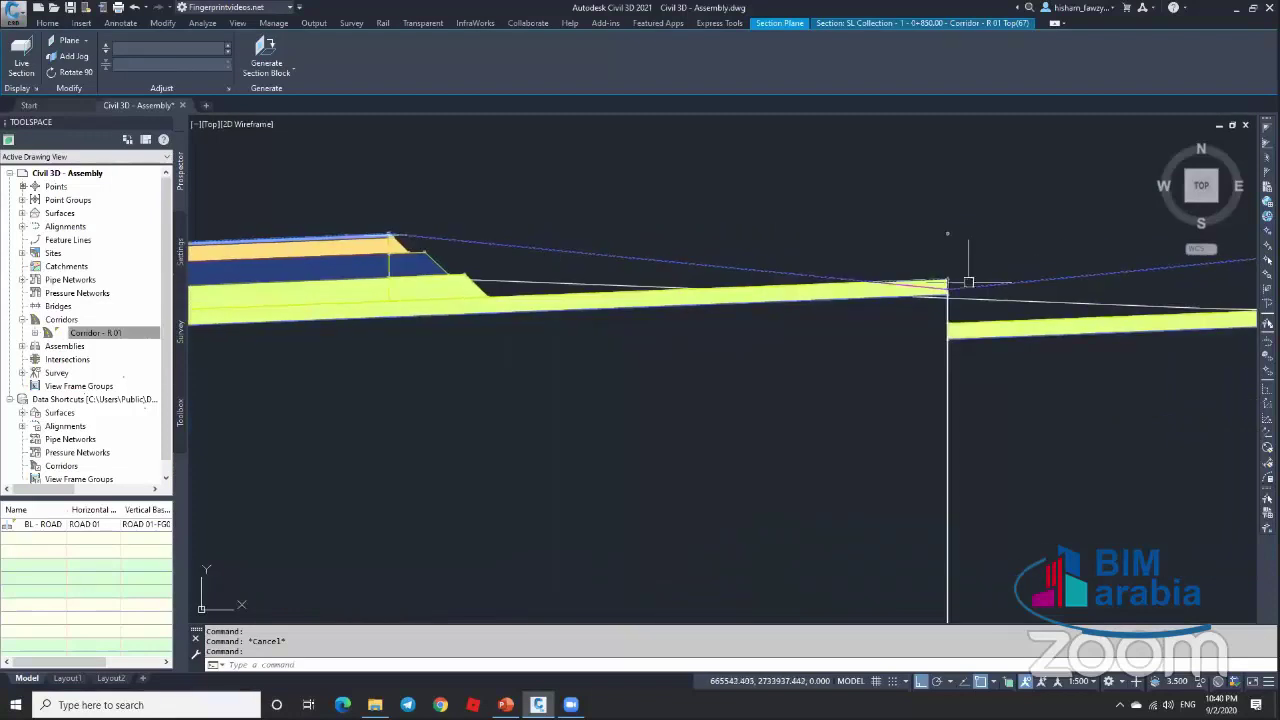
pyautogui.scroll(-2, 908, 277)
pyautogui.press('Escape')
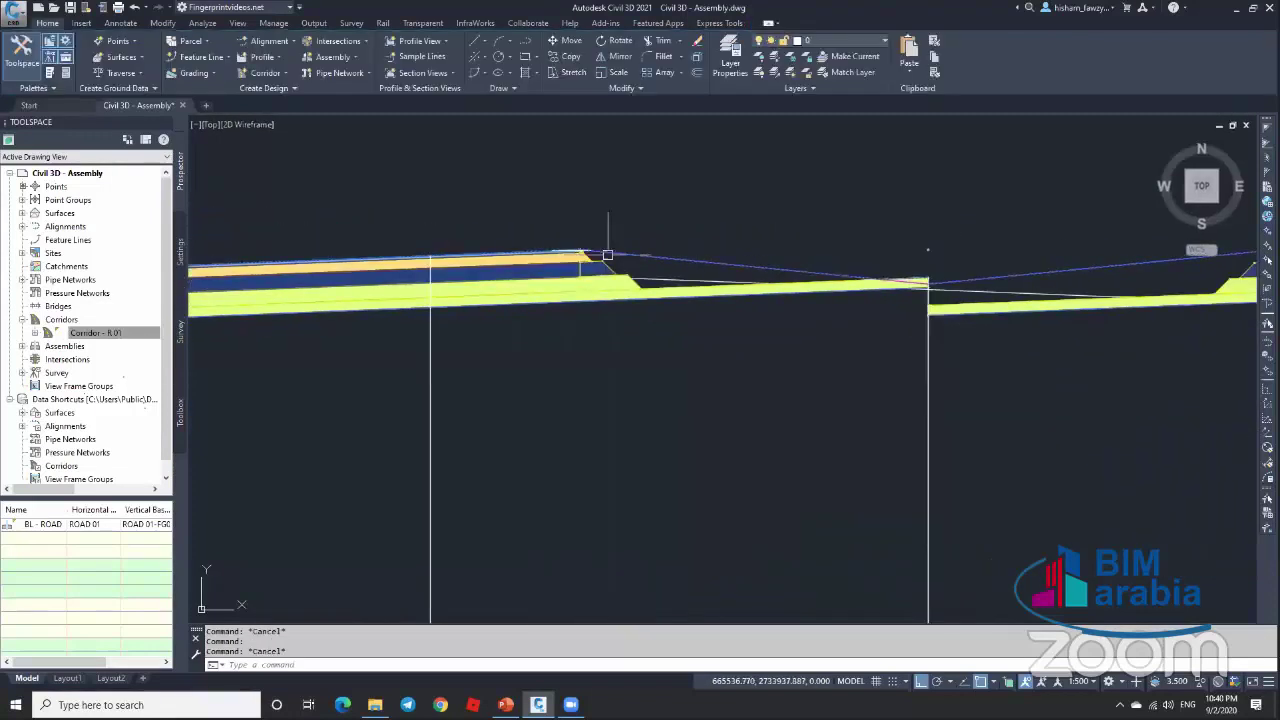
pyautogui.scroll(2, 607, 255)
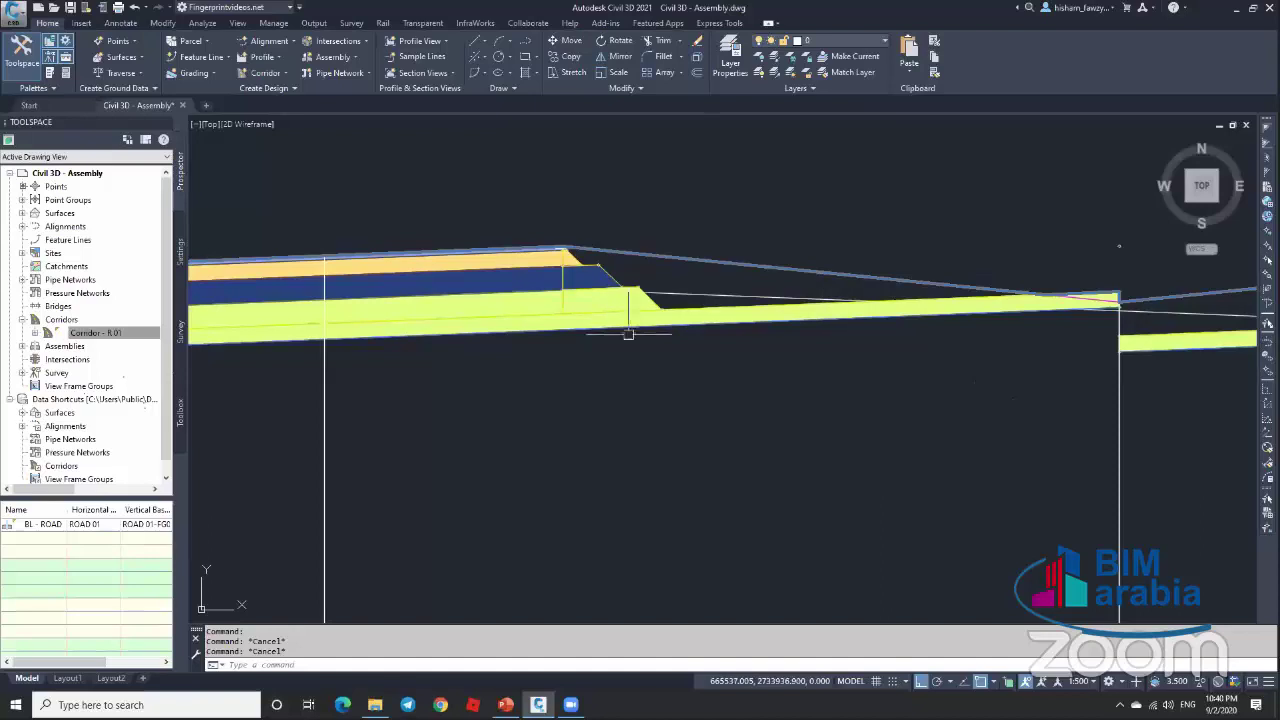
pyautogui.scroll(2, 1094, 307)
pyautogui.scroll(2, 1094, 307)
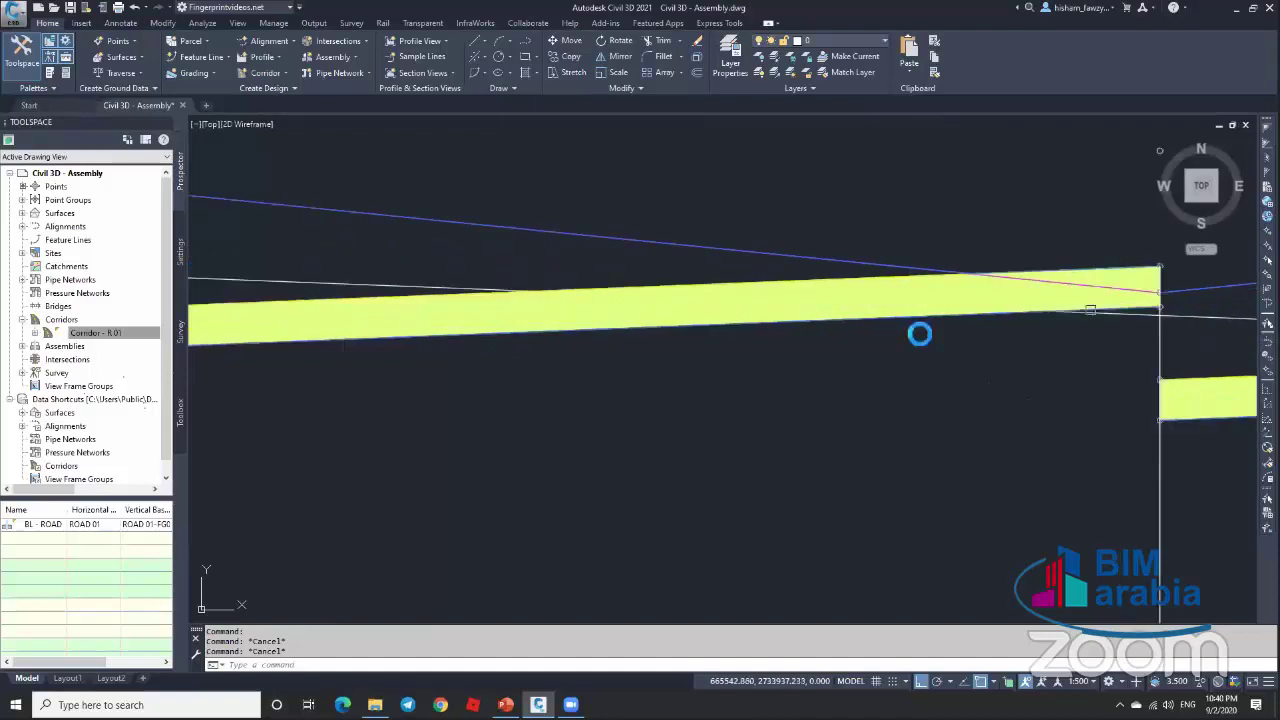
pyautogui.scroll(-3, 1050, 285)
pyautogui.scroll(4, 600, 290)
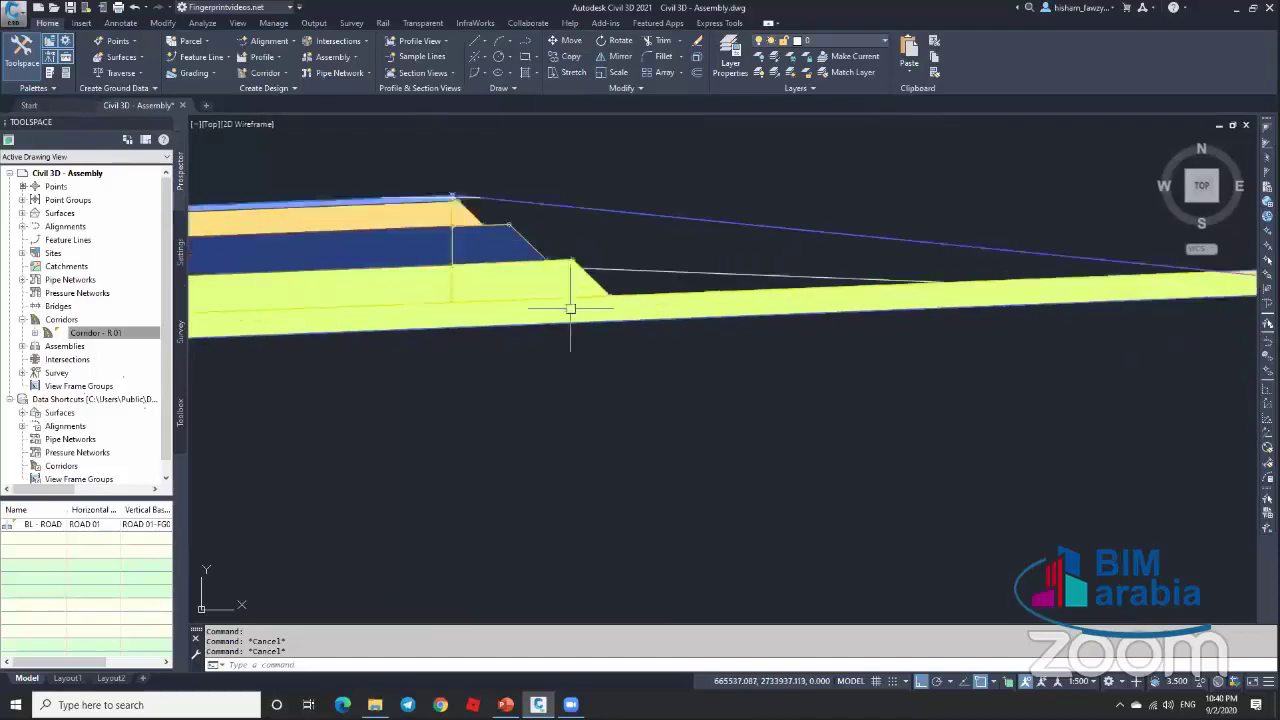
pyautogui.click(685, 297)
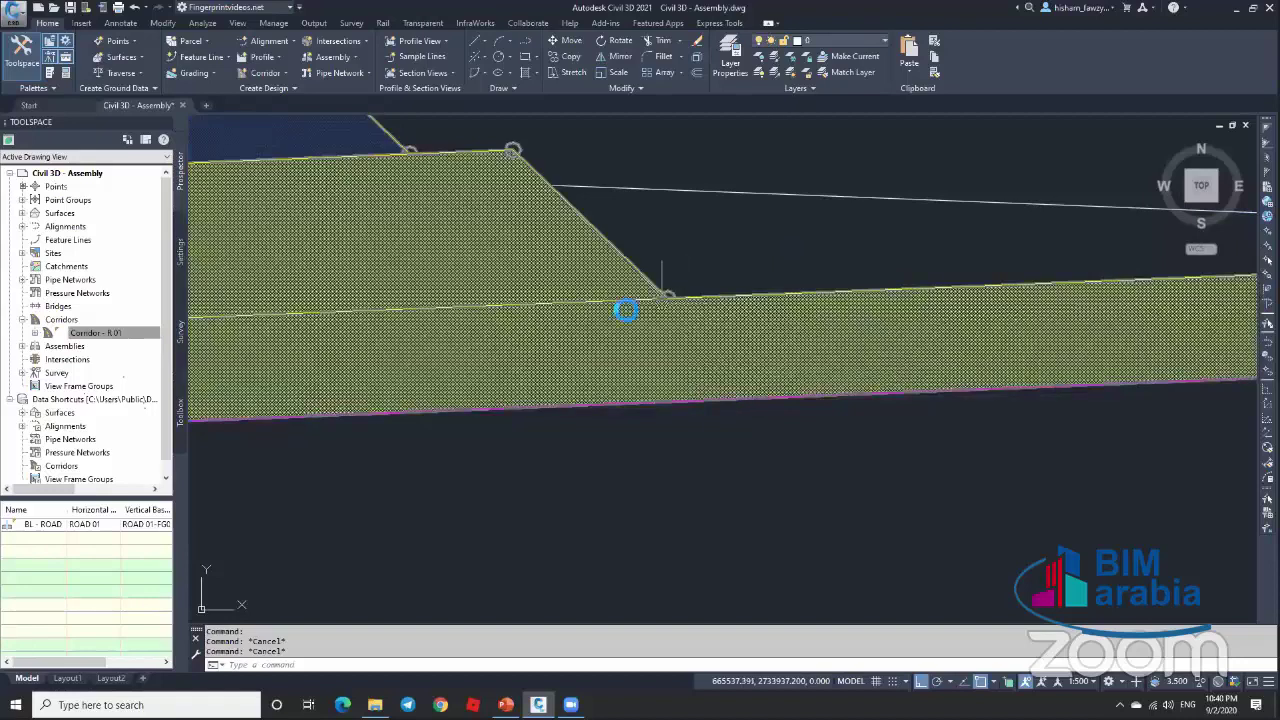
pyautogui.scroll(-2, 735, 316)
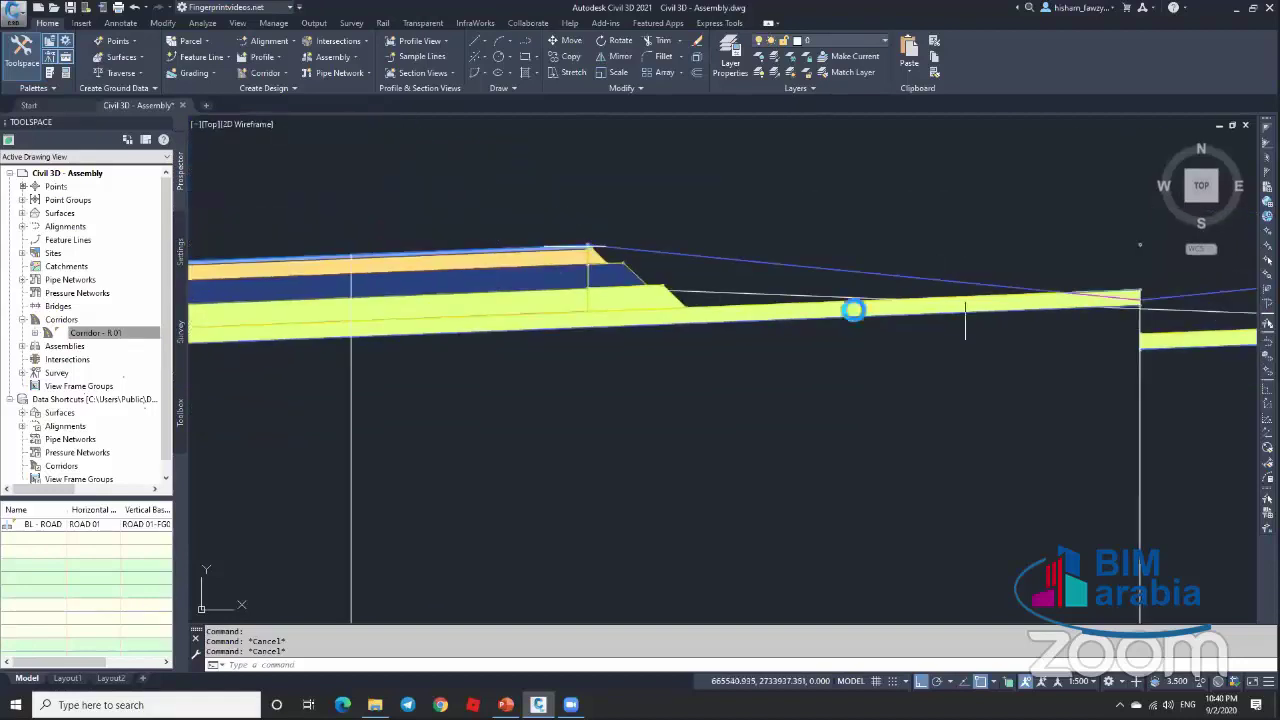
pyautogui.moveTo(965, 320); pyautogui.dragTo(603, 357, button='middle')
pyautogui.click(563, 318)
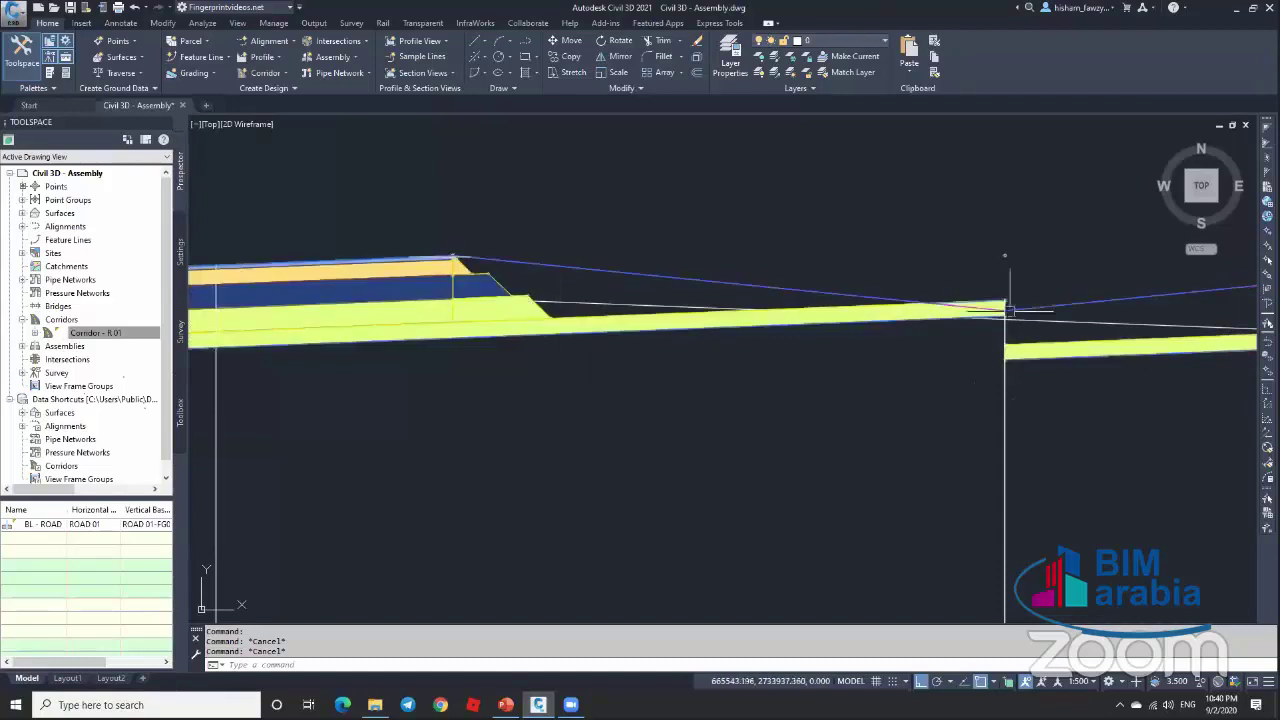
pyautogui.scroll(3, 1005, 310)
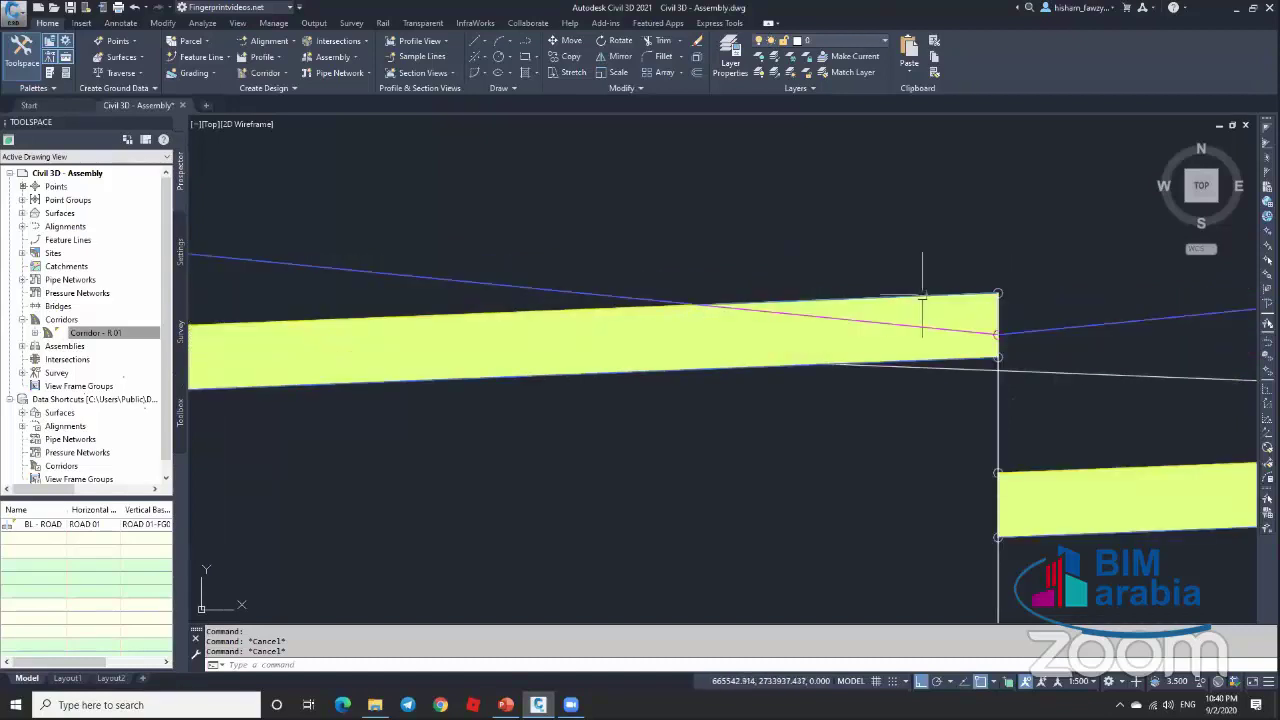
pyautogui.click(690, 305)
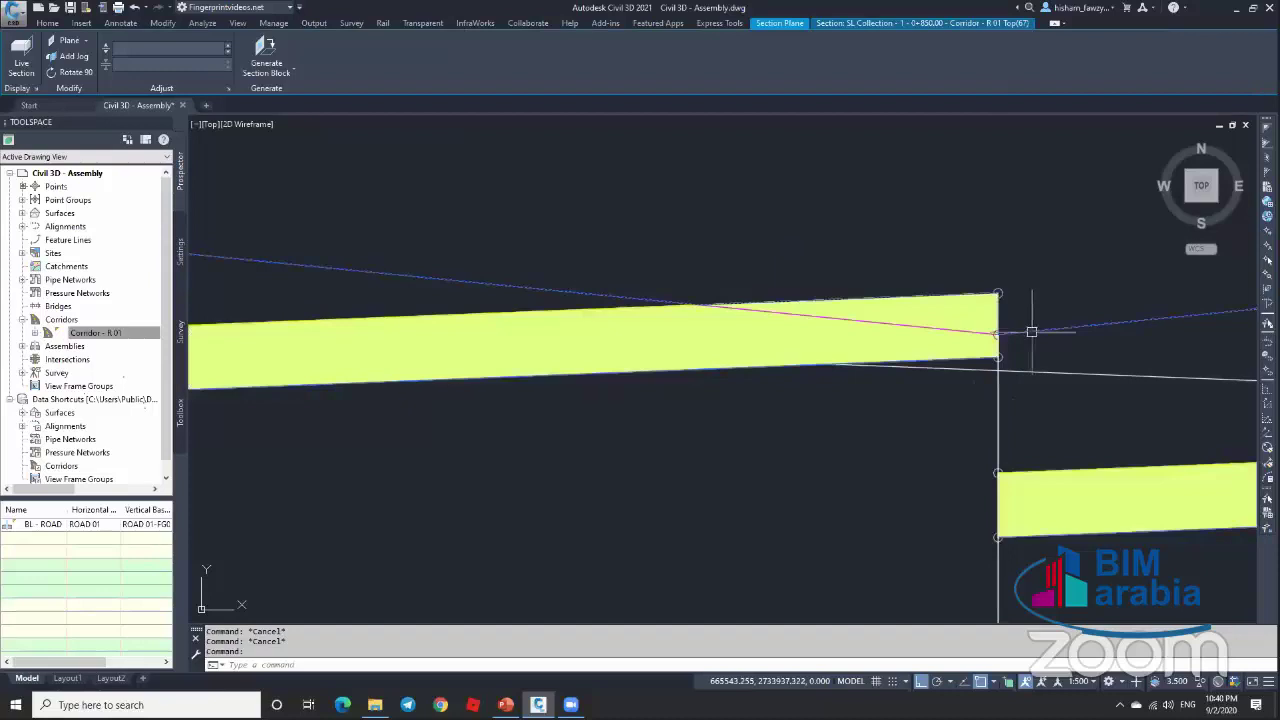
pyautogui.press('Escape')
pyautogui.scroll(-2, 1000, 320)
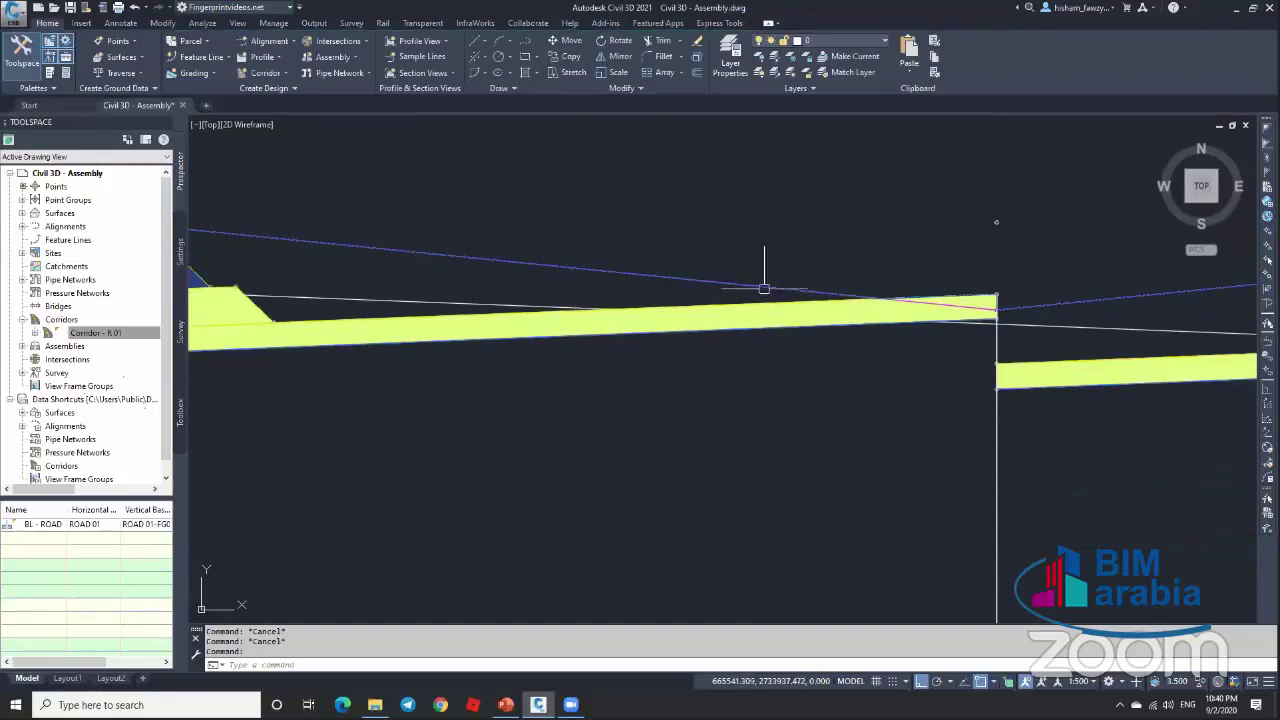
pyautogui.click(764, 289)
pyautogui.moveTo(840, 295); pyautogui.dragTo(731, 286)
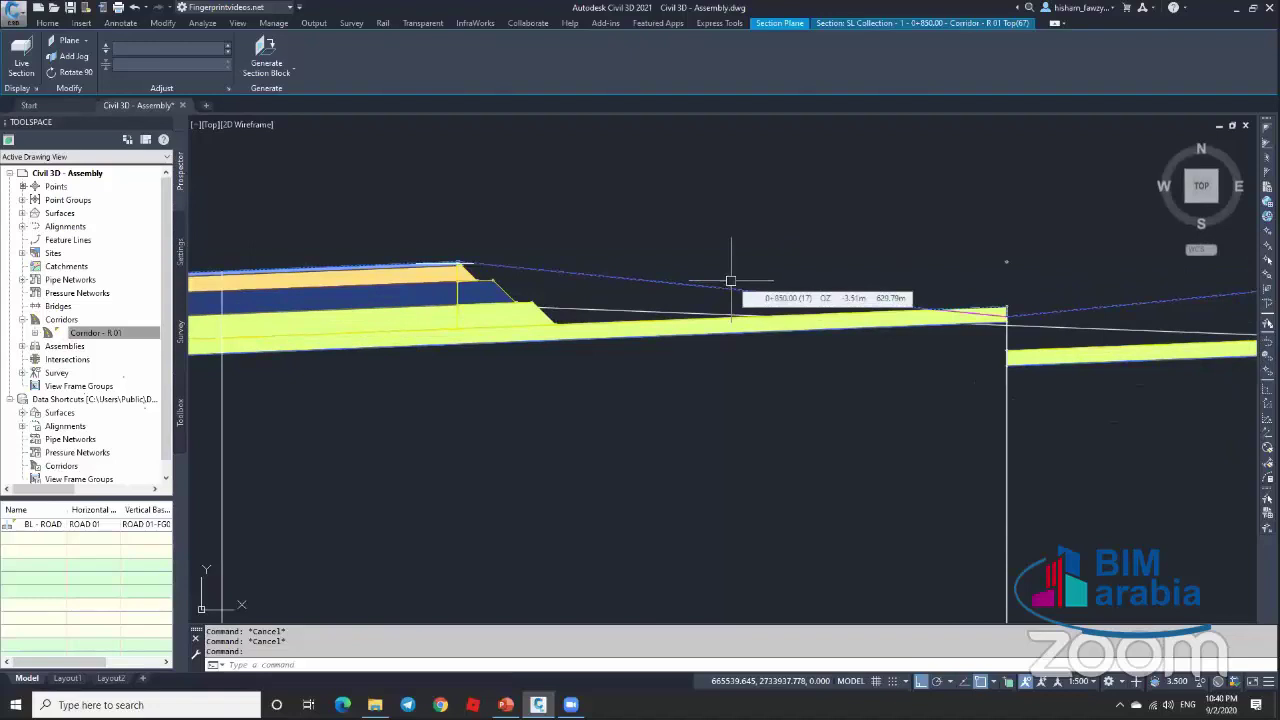
pyautogui.press('Escape')
pyautogui.moveTo(988, 320); pyautogui.dragTo(770, 310, button='middle')
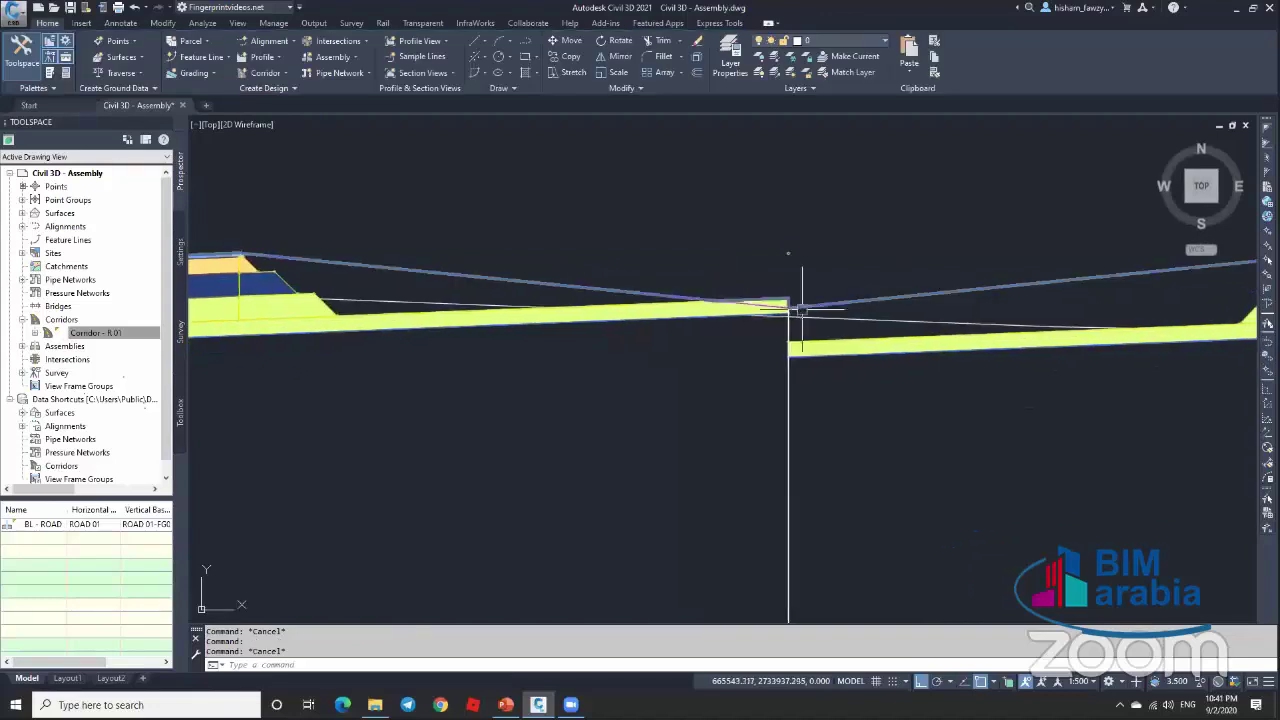
pyautogui.scroll(-2, 770, 310)
pyautogui.scroll(2, 721, 303)
pyautogui.scroll(2, 721, 303)
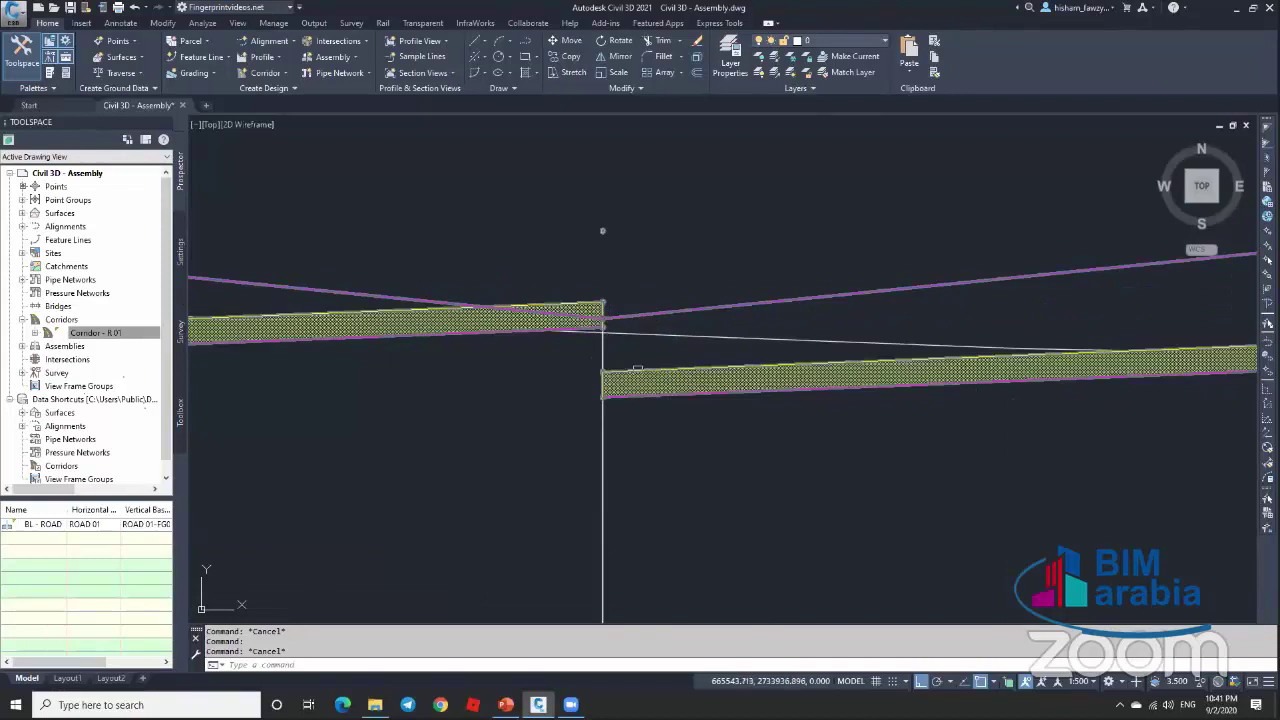
pyautogui.click(542, 340)
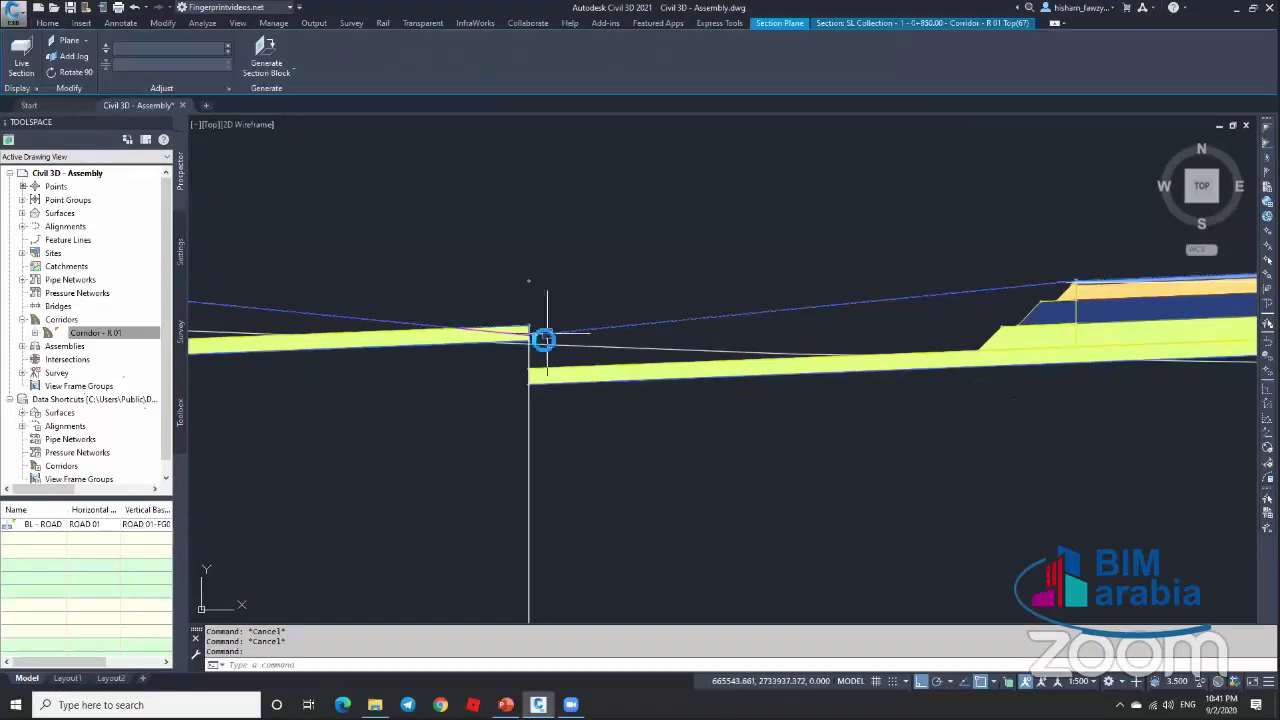
pyautogui.press('Escape')
pyautogui.scroll(4, 800, 298)
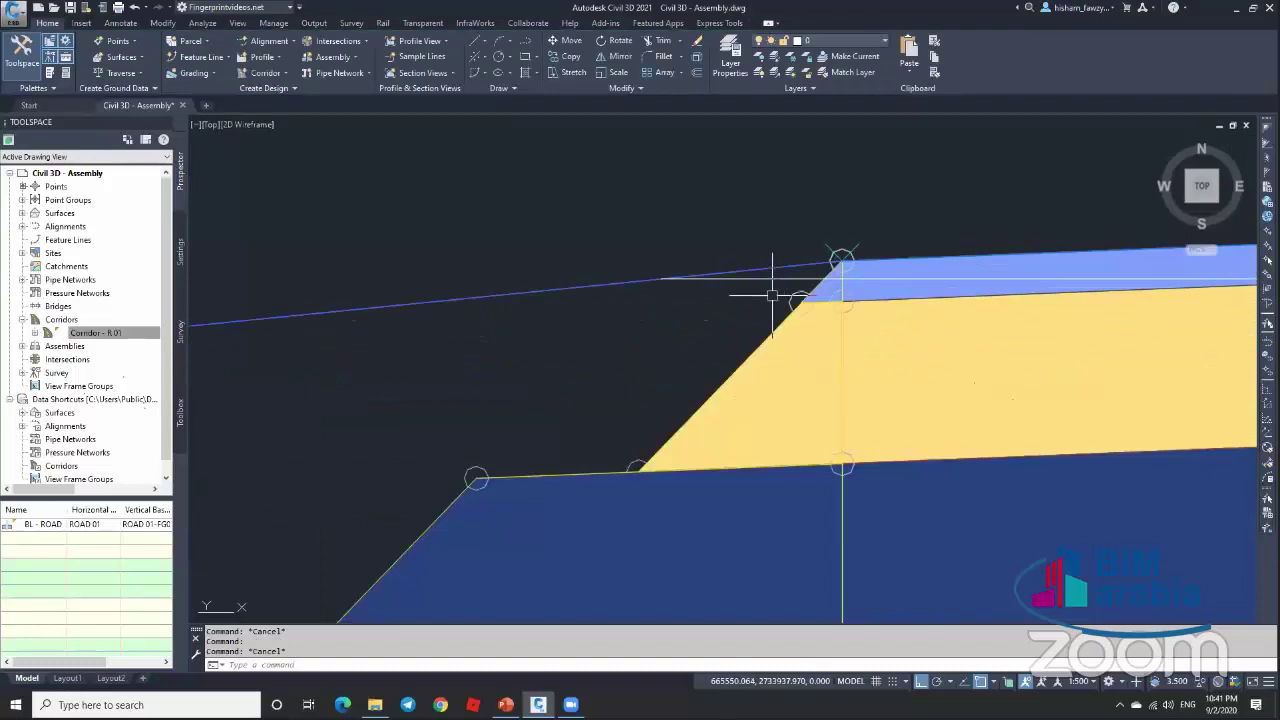
pyautogui.scroll(-6, 818, 270)
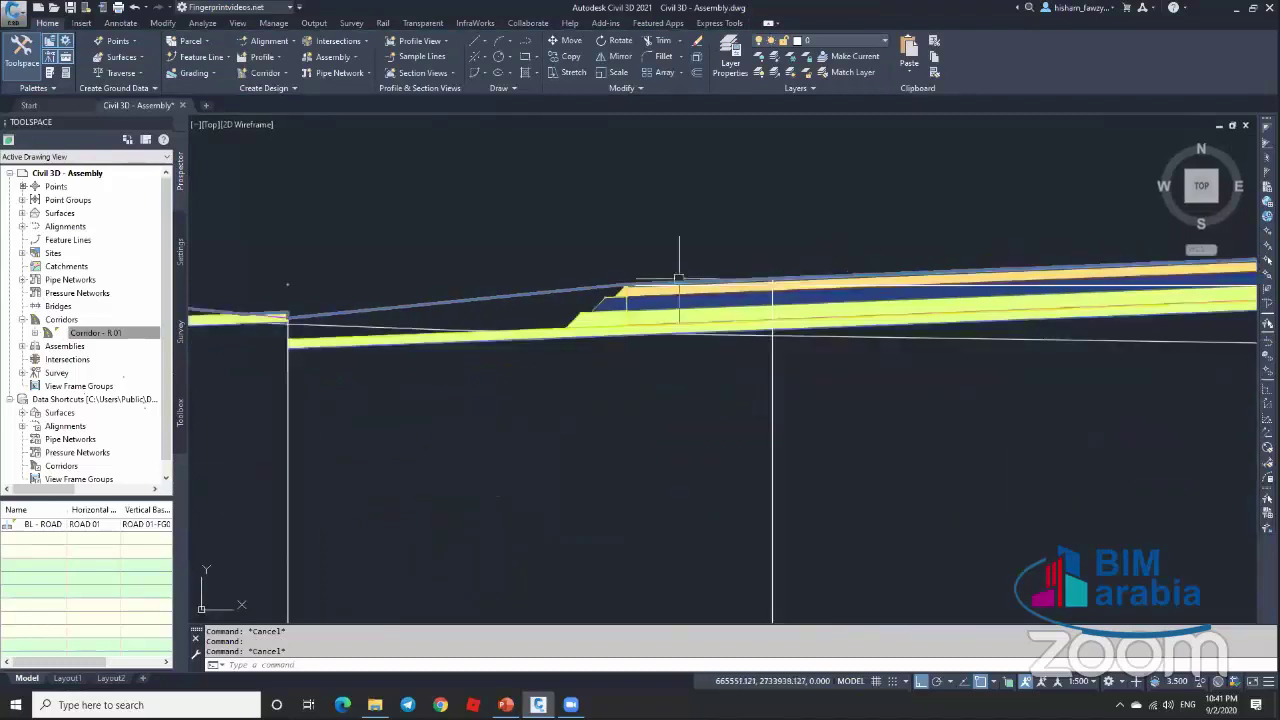
pyautogui.moveTo(466, 287)
pyautogui.mouseDown(button='middle')
pyautogui.moveTo(606, 287)
pyautogui.moveTo(480, 287)
pyautogui.mouseUp(button='middle')
pyautogui.scroll(2, 920, 275)
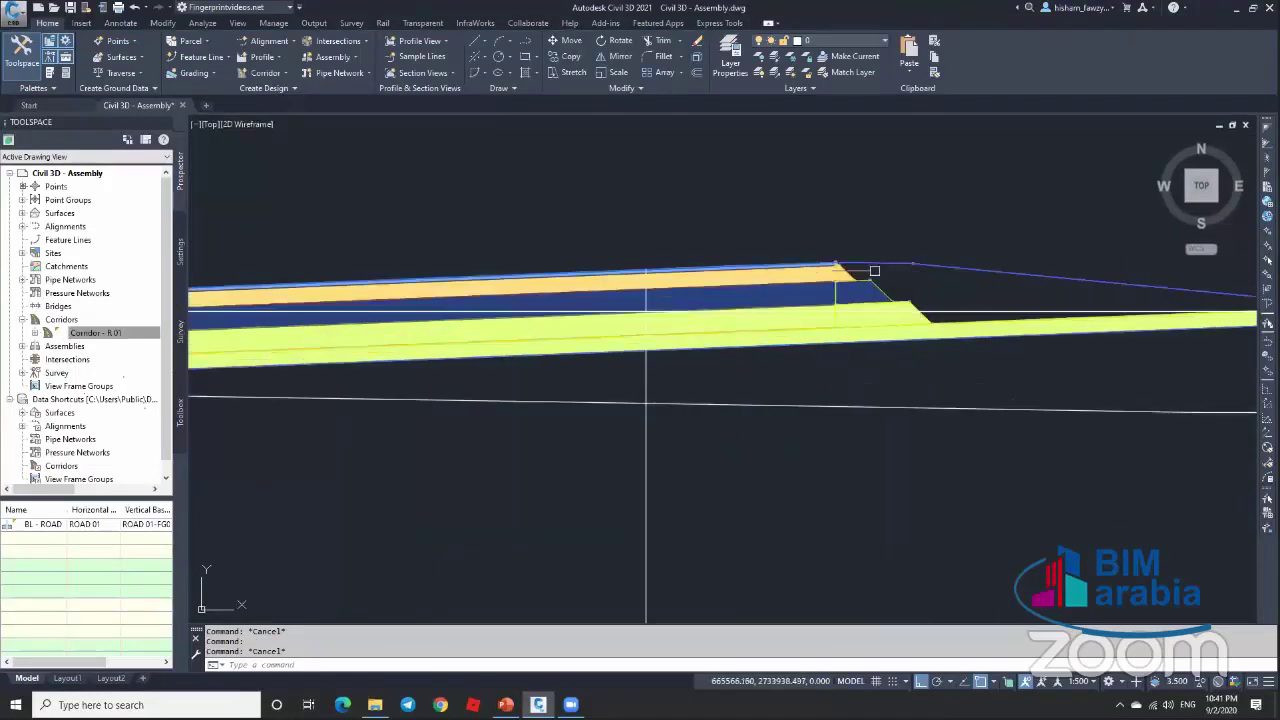
pyautogui.scroll(-3, 874, 271)
pyautogui.scroll(4, 930, 280)
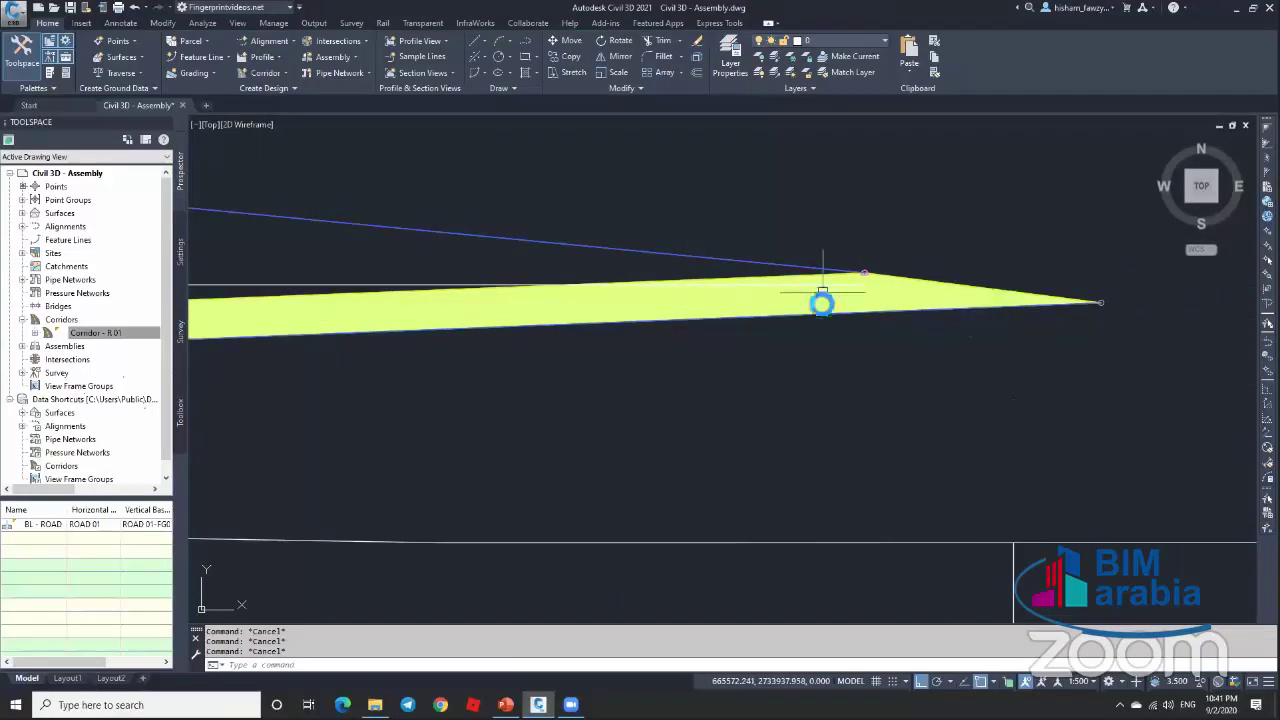
pyautogui.scroll(-8, 822, 300)
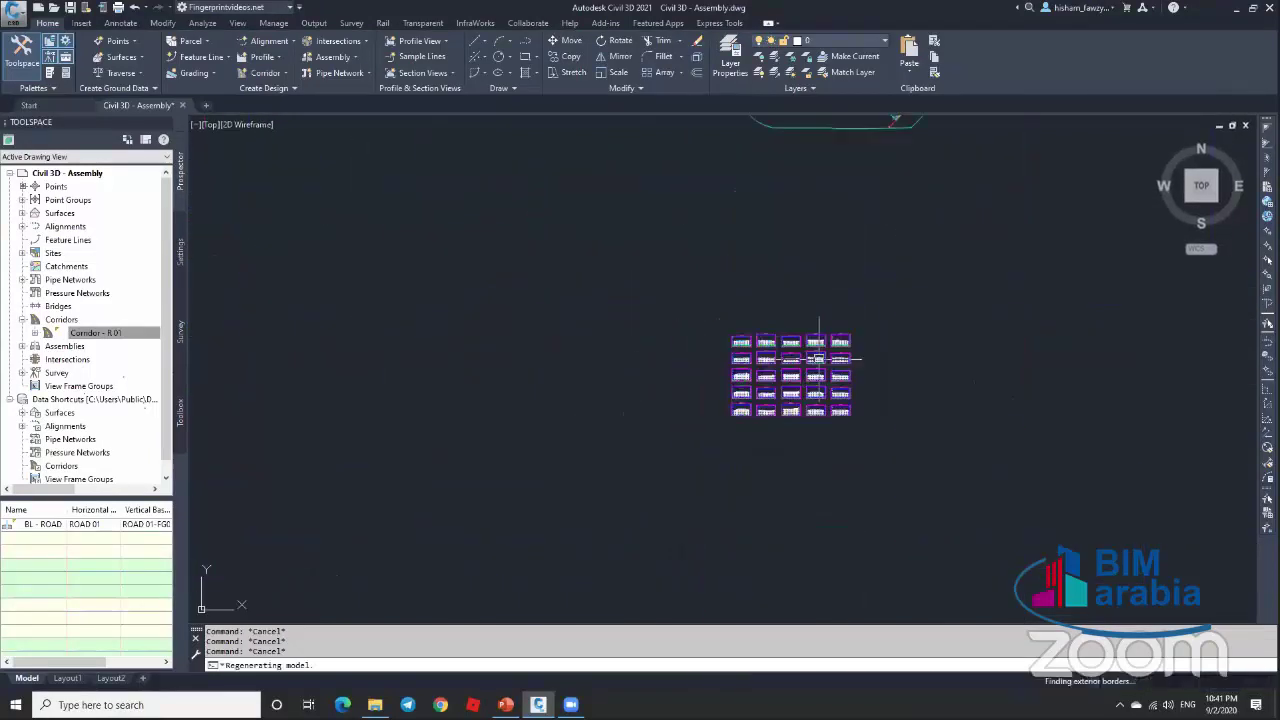
# Step: Open the right pavement subassembly's properties, set OutsideTop Point Codes to Top, then undo it
pyautogui.scroll(-1, 943, 205)
pyautogui.scroll(4, 943, 212)
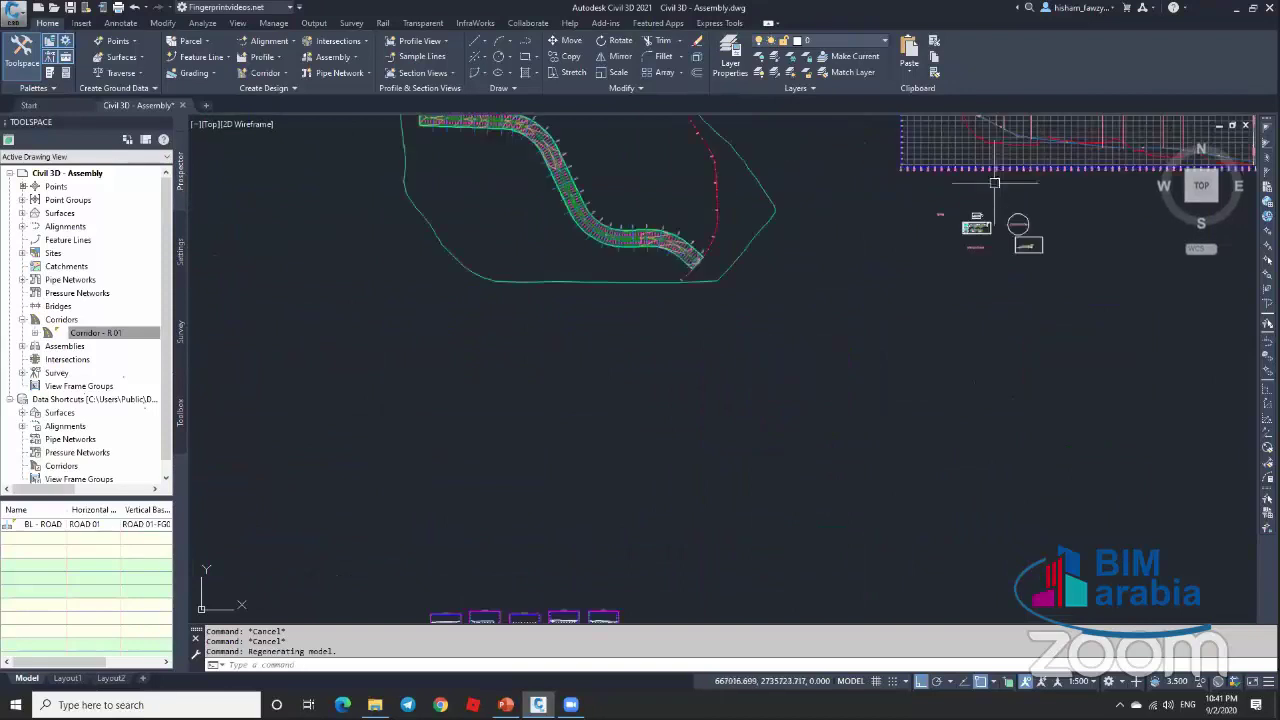
pyautogui.scroll(4, 900, 240)
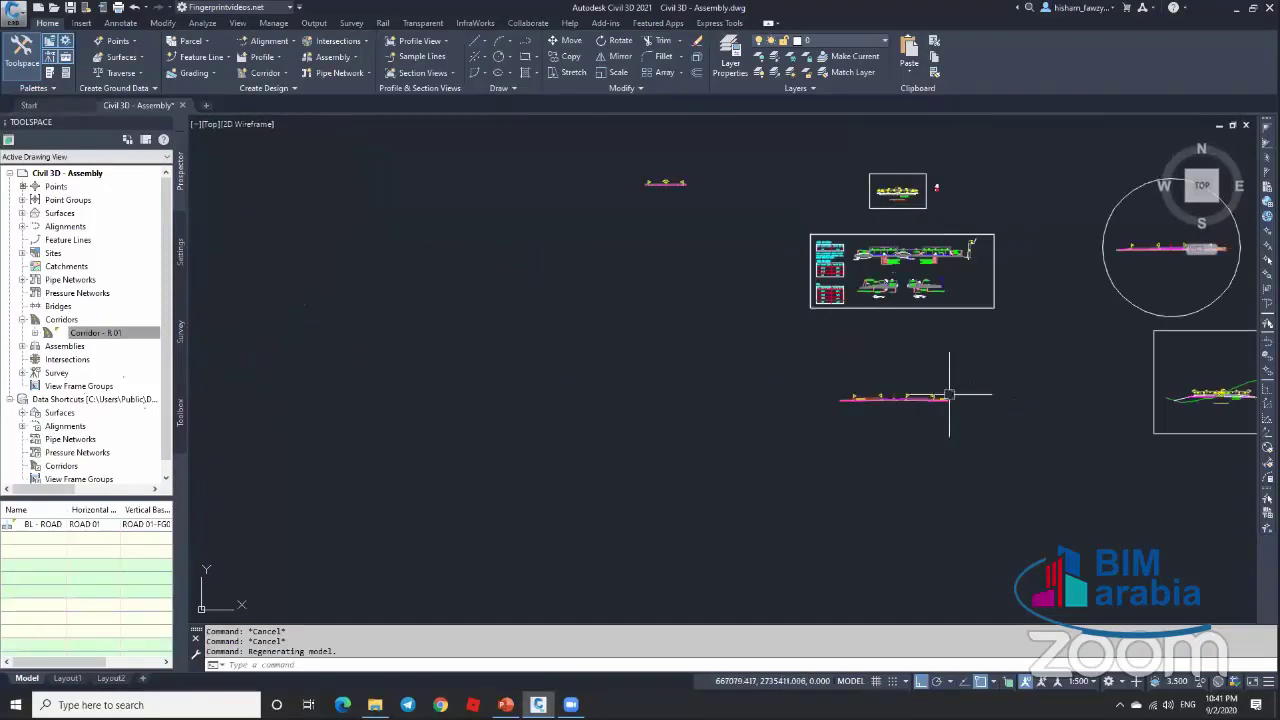
pyautogui.scroll(8, 949, 396)
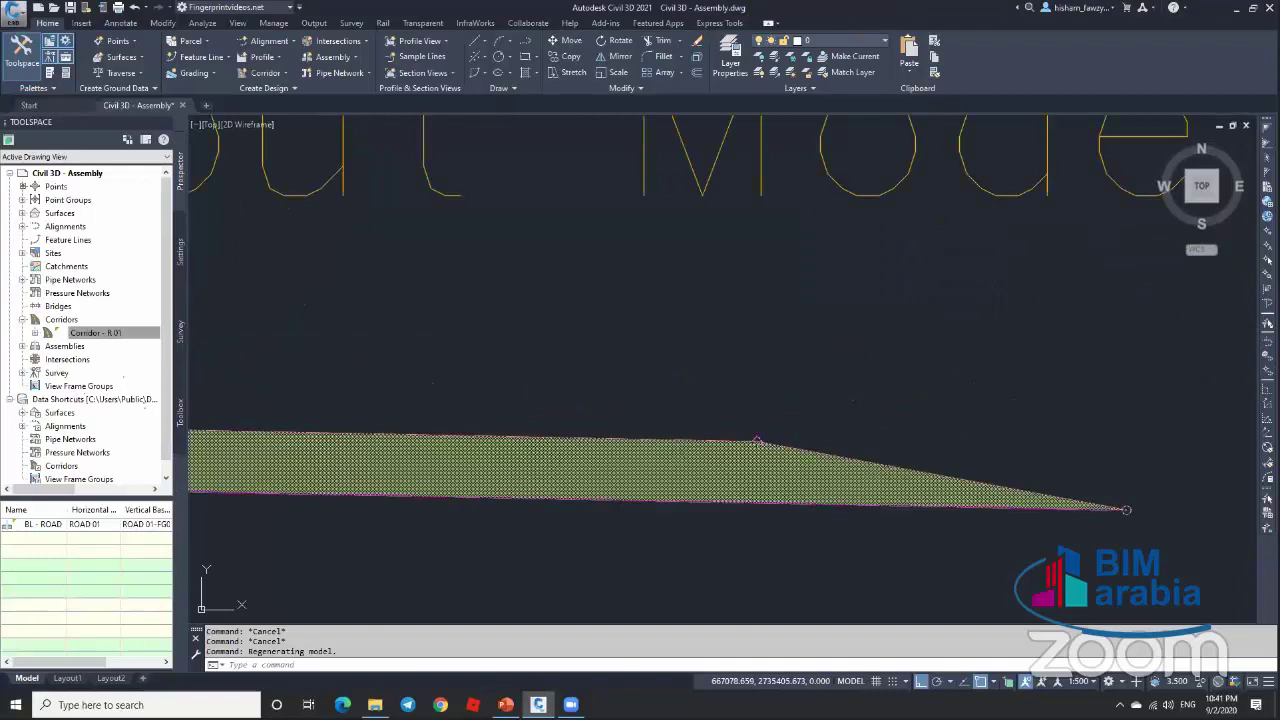
pyautogui.click(900, 475)
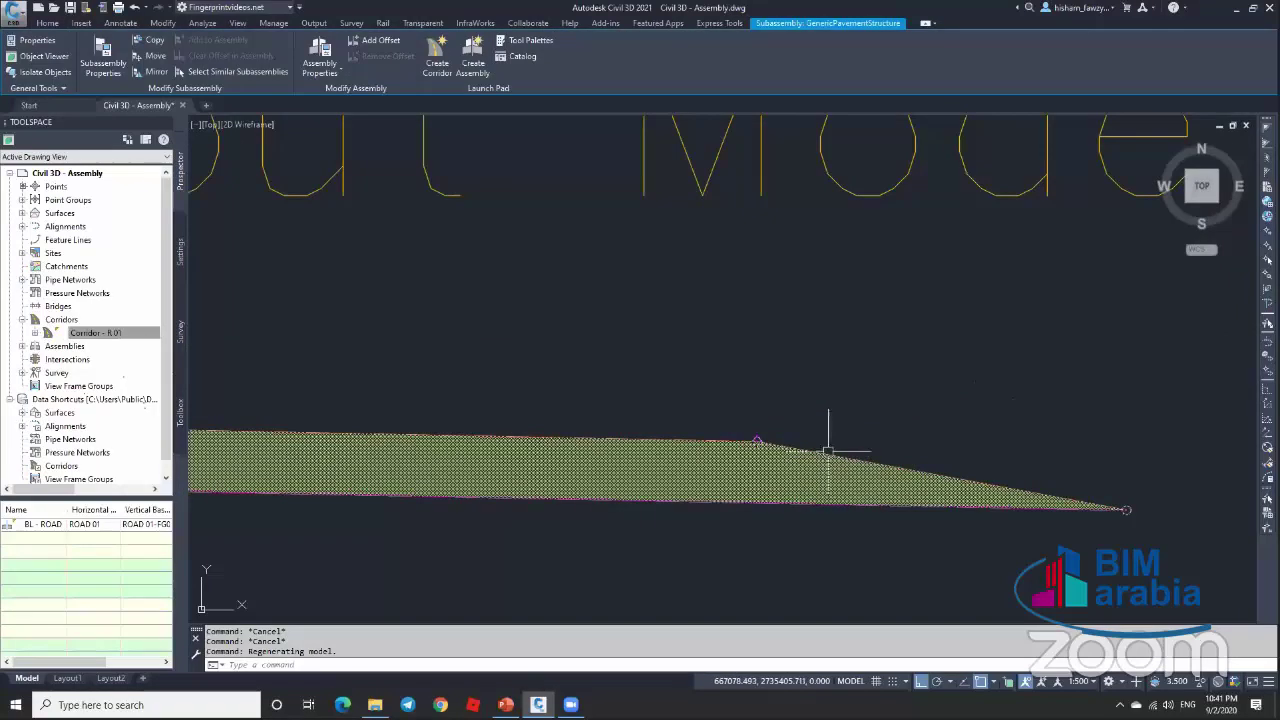
pyautogui.doubleClick(892, 460)
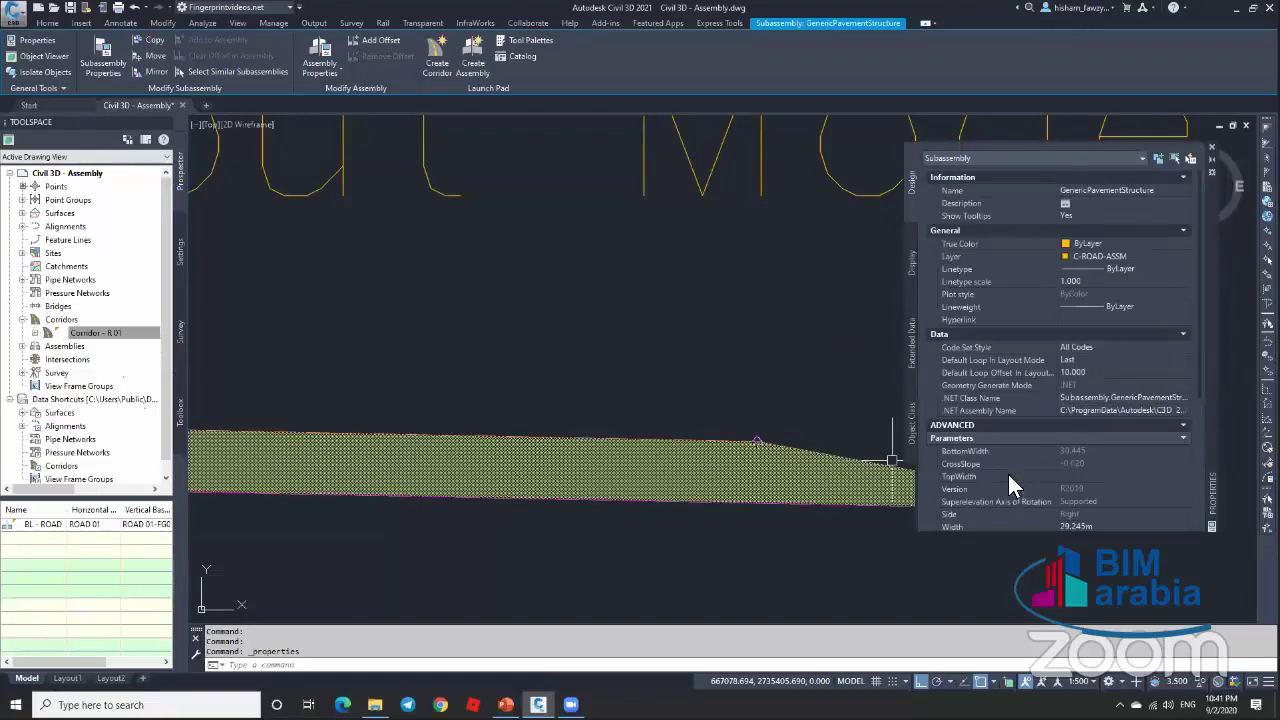
pyautogui.scroll(-5, 1007, 471)
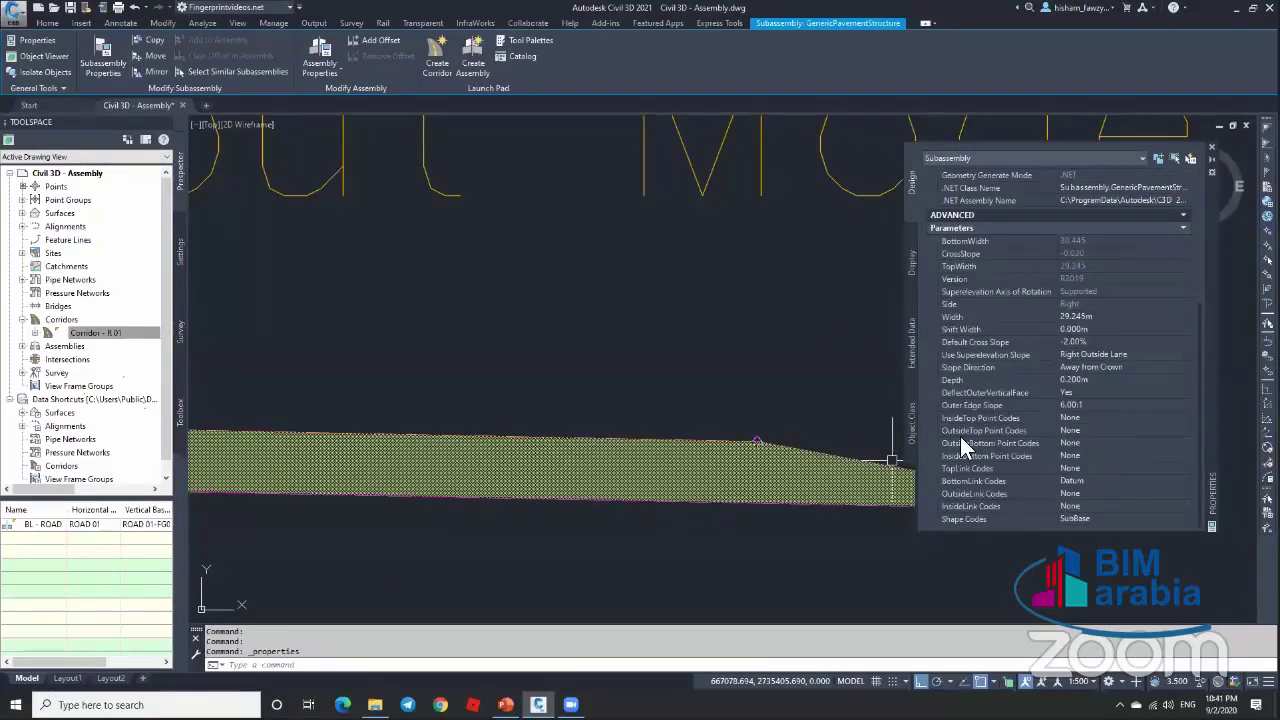
pyautogui.click(1098, 431)
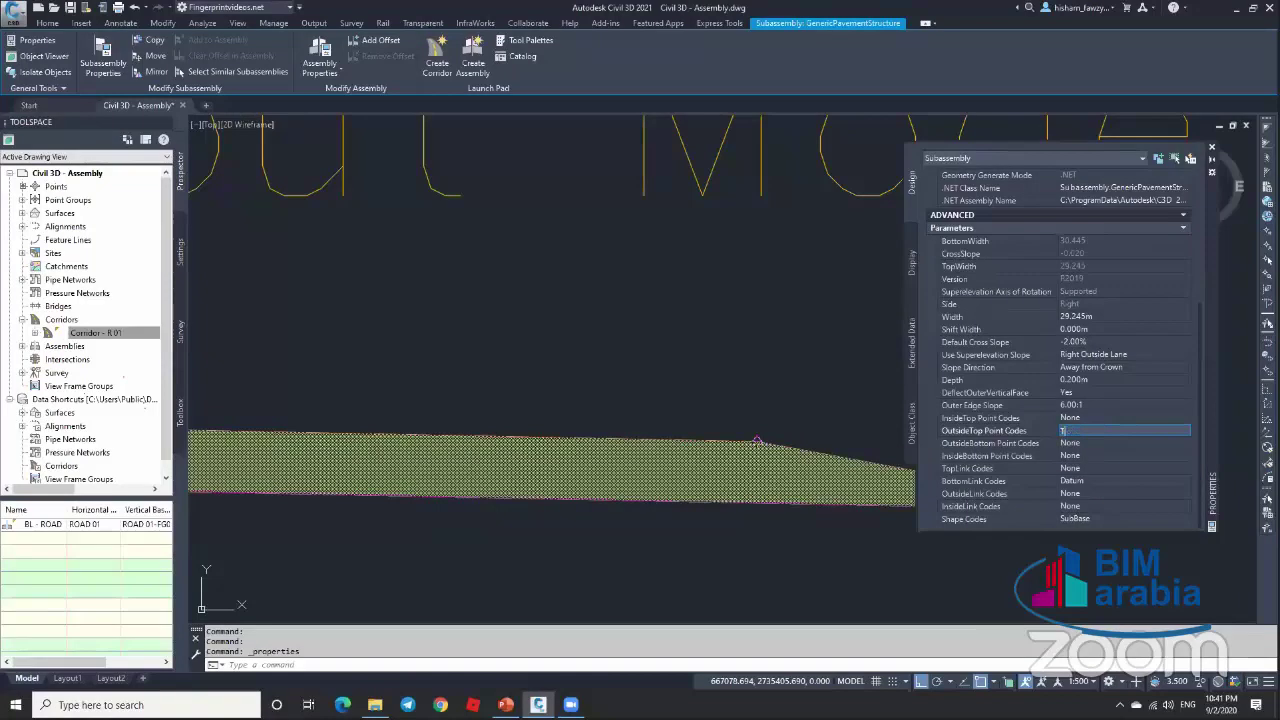
pyautogui.press('Return')
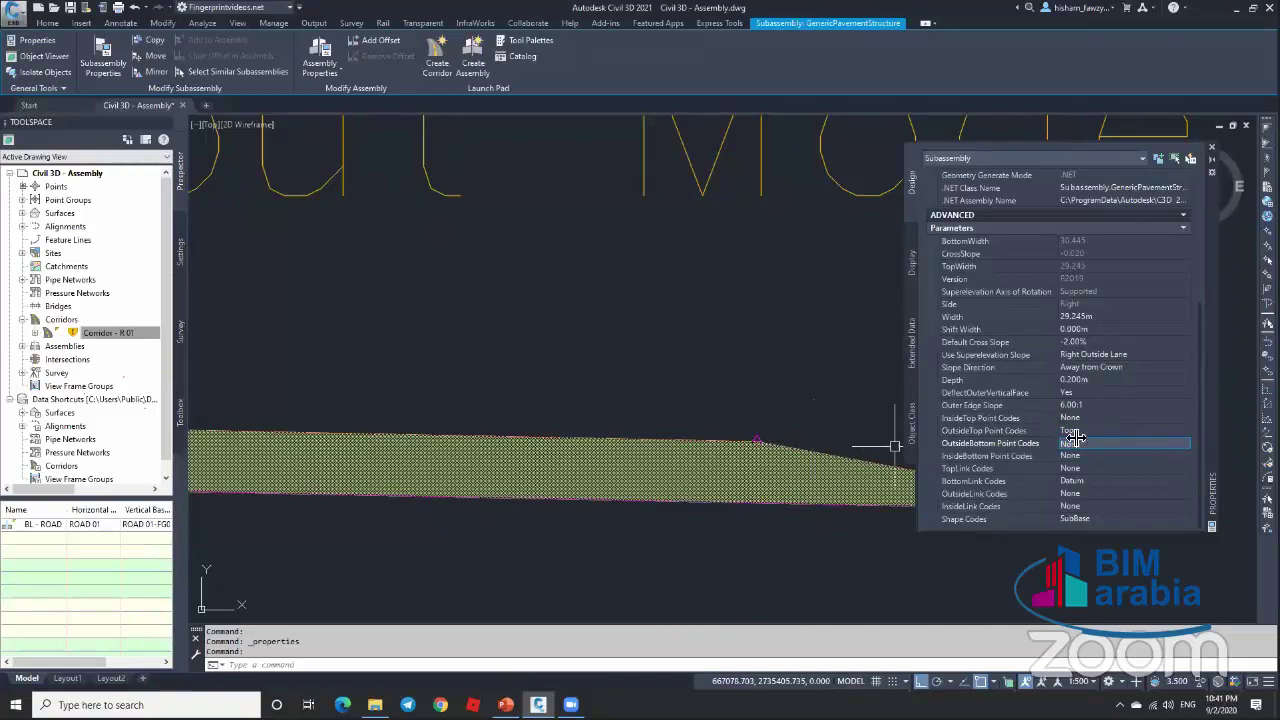
pyautogui.hotkey('ctrl', 'z')
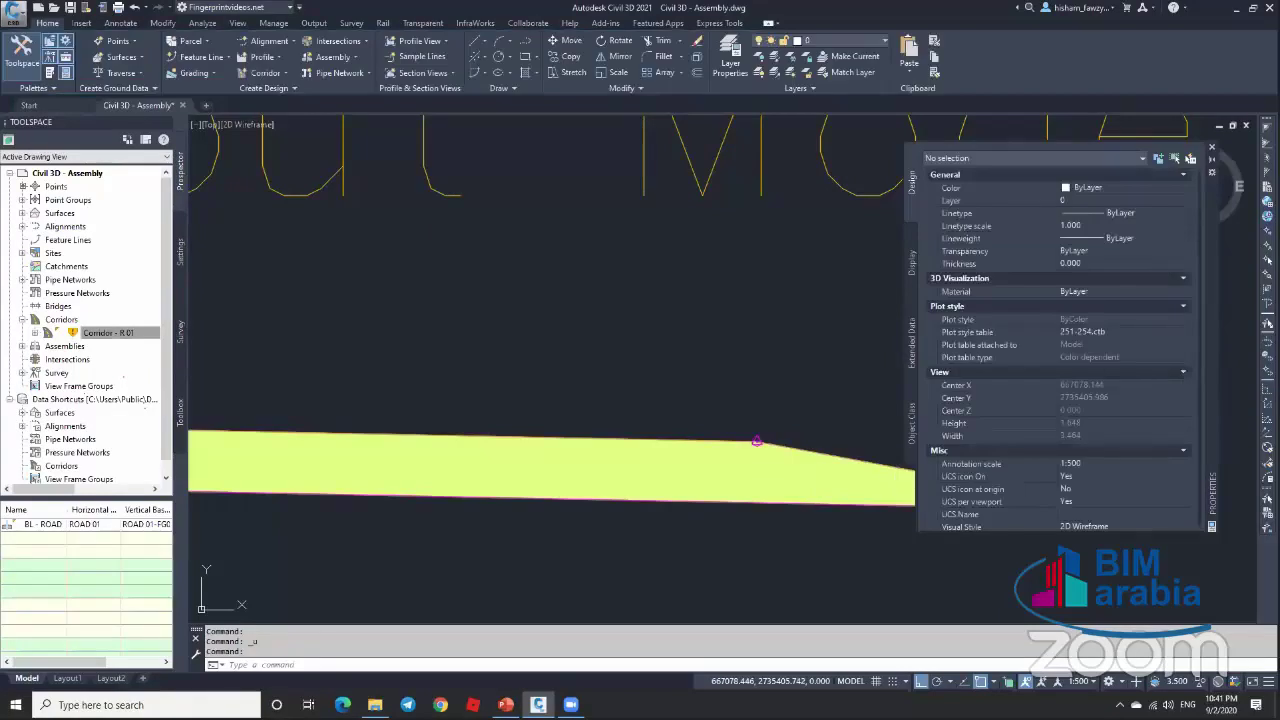
# Step: Set the right GenericPavementStructure subassembly's OutsideLink Codes to Top
pyautogui.click(790, 460)
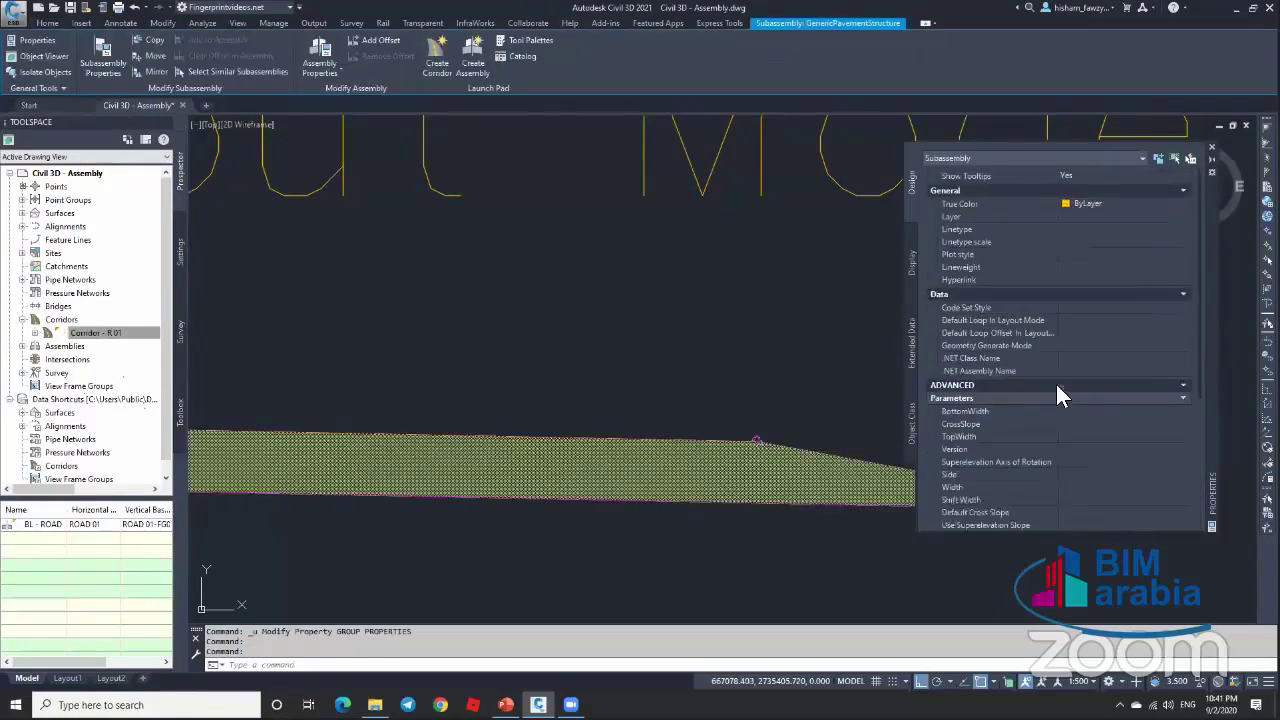
pyautogui.scroll(-5, 1060, 395)
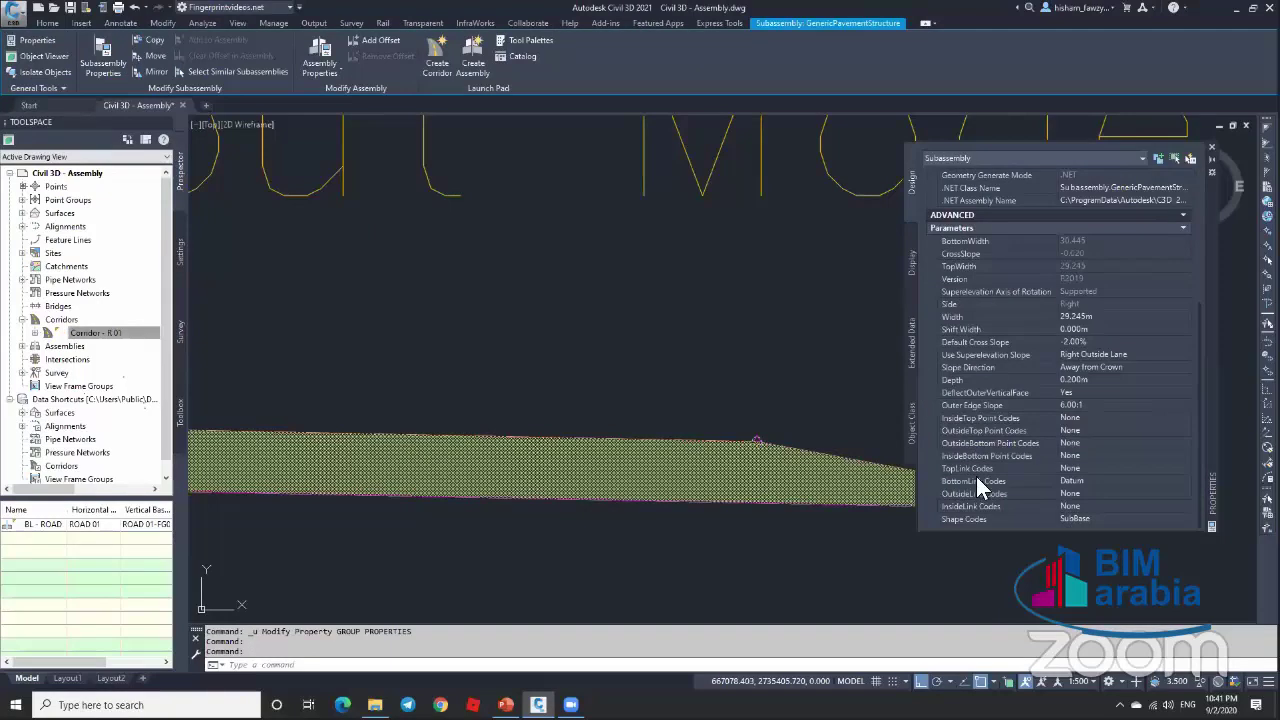
pyautogui.click(1072, 494)
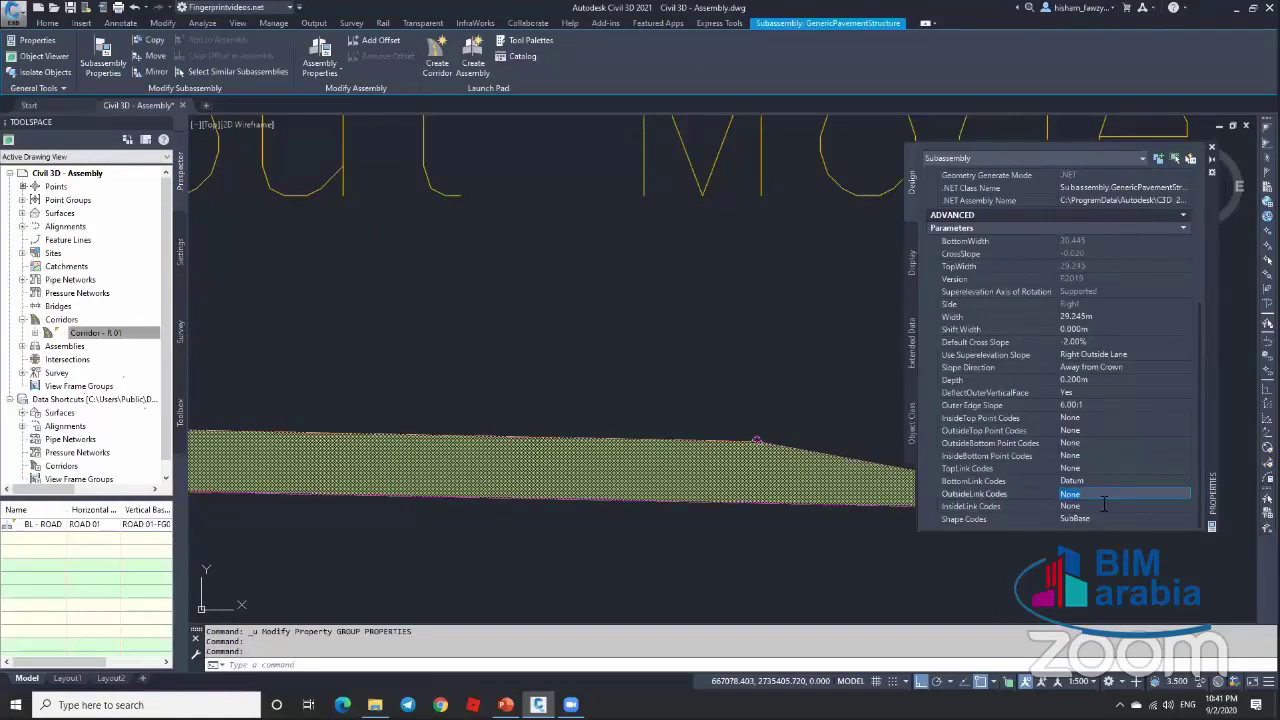
pyautogui.write('Top')
pyautogui.press('Return')
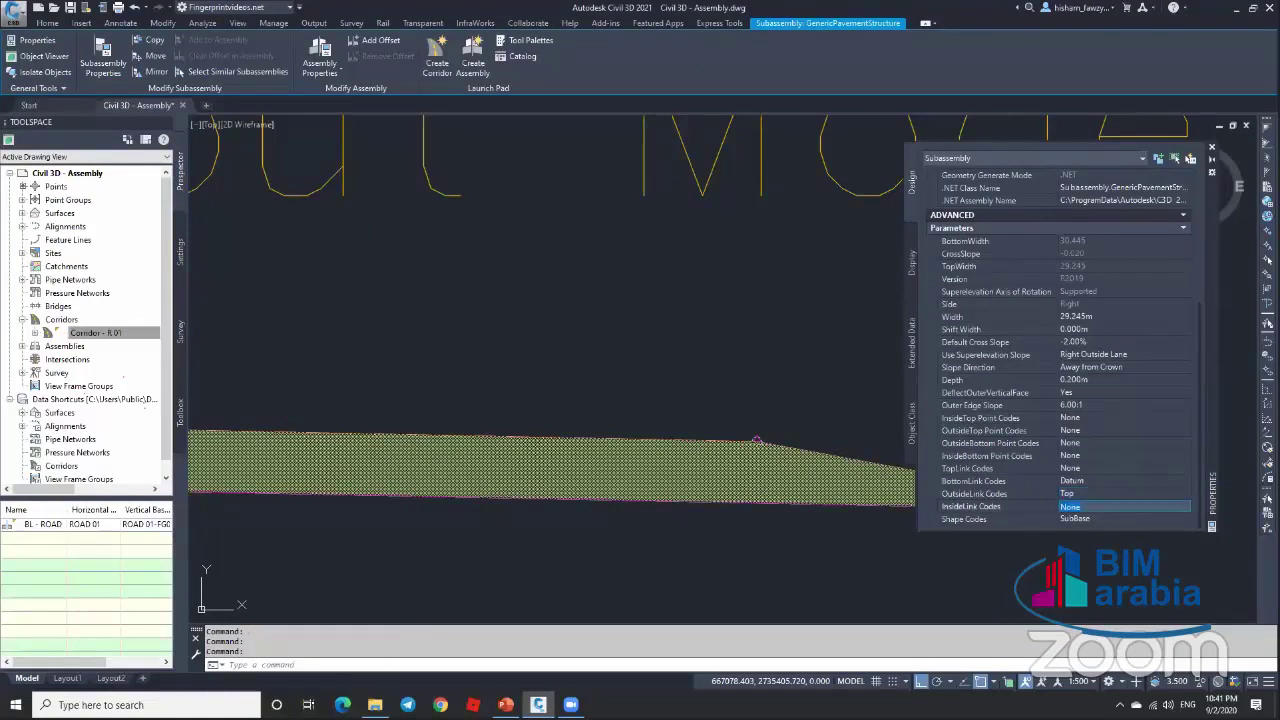
pyautogui.press('Escape')
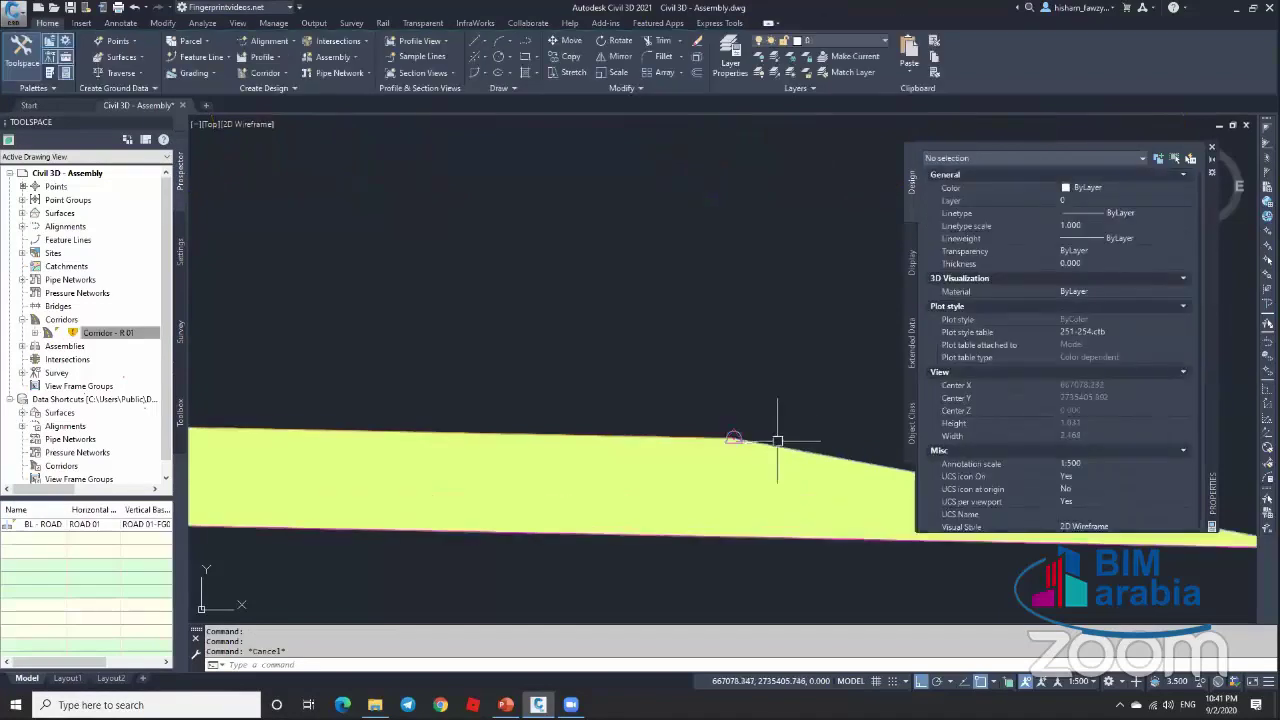
pyautogui.scroll(-5, 737, 434)
pyautogui.press('Escape')
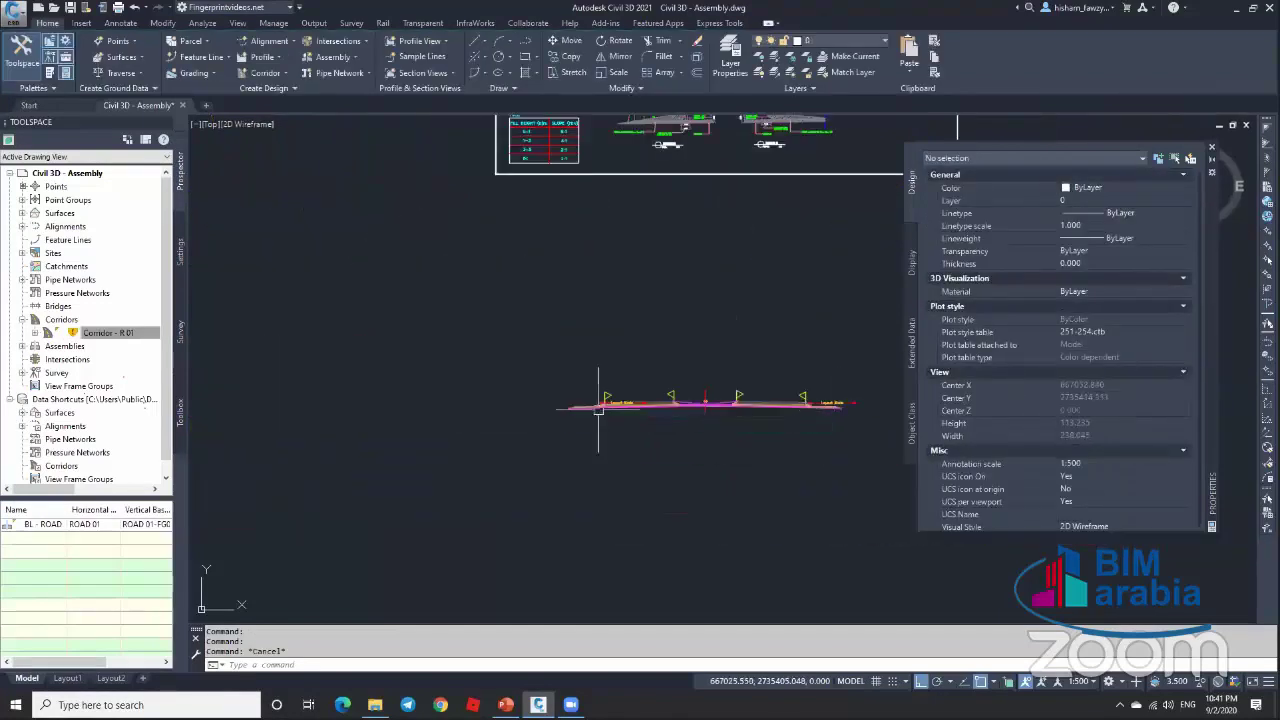
pyautogui.scroll(8, 560, 405)
# Step: Set the left GenericPavementStructure's OutsideLink Codes to Top and rebuild Corridor - R.01 from Prospector
pyautogui.click(548, 422)
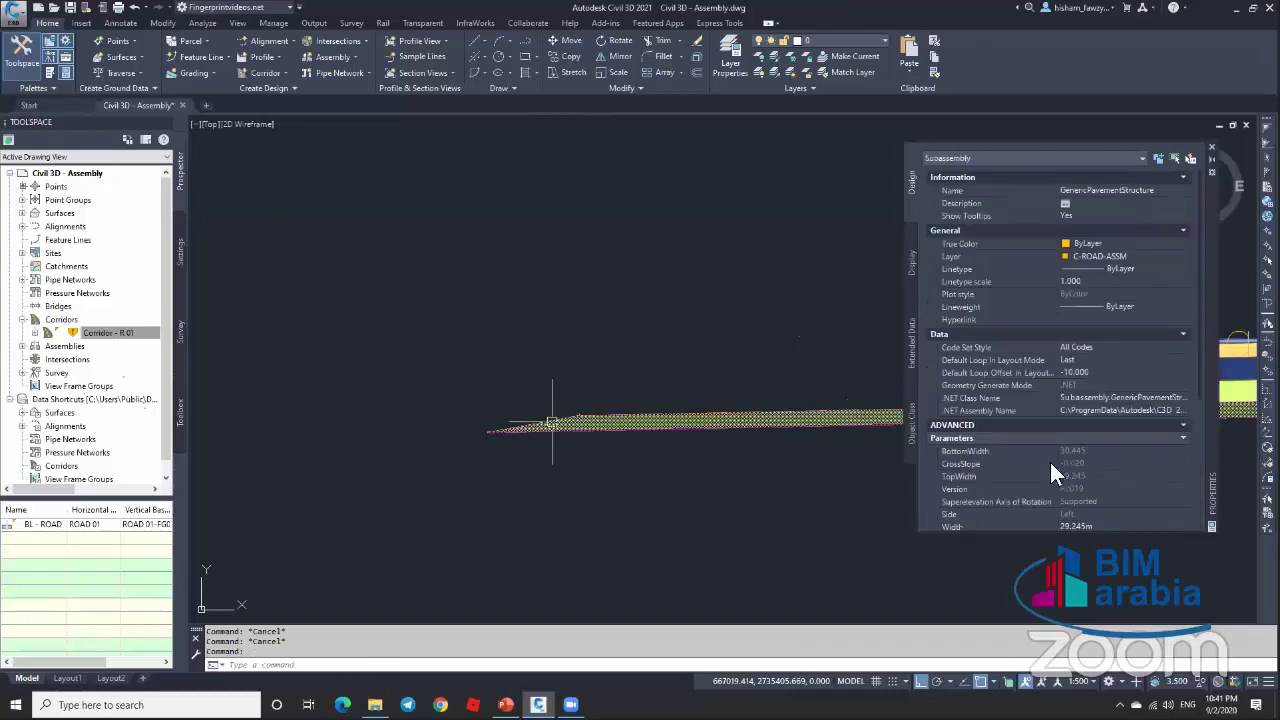
pyautogui.scroll(-10, 1050, 466)
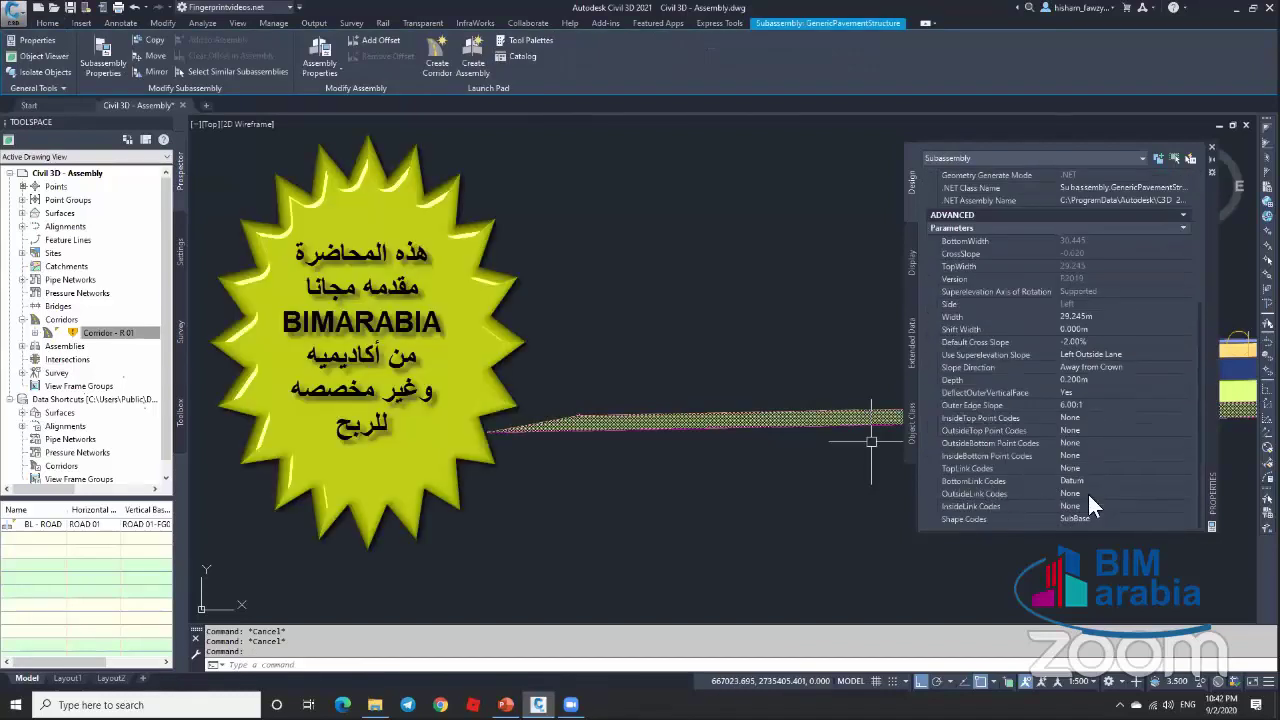
pyautogui.click(1089, 494)
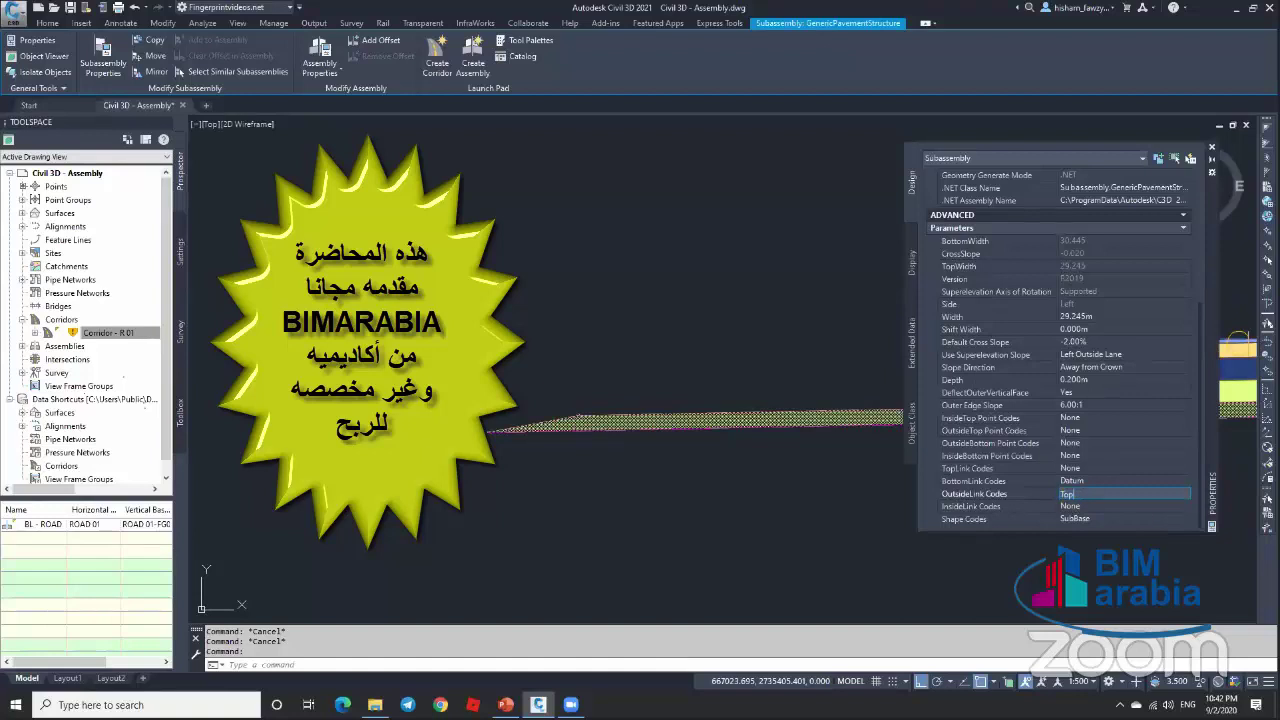
pyautogui.write('Top')
pyautogui.press('Return')
pyautogui.press('Escape')
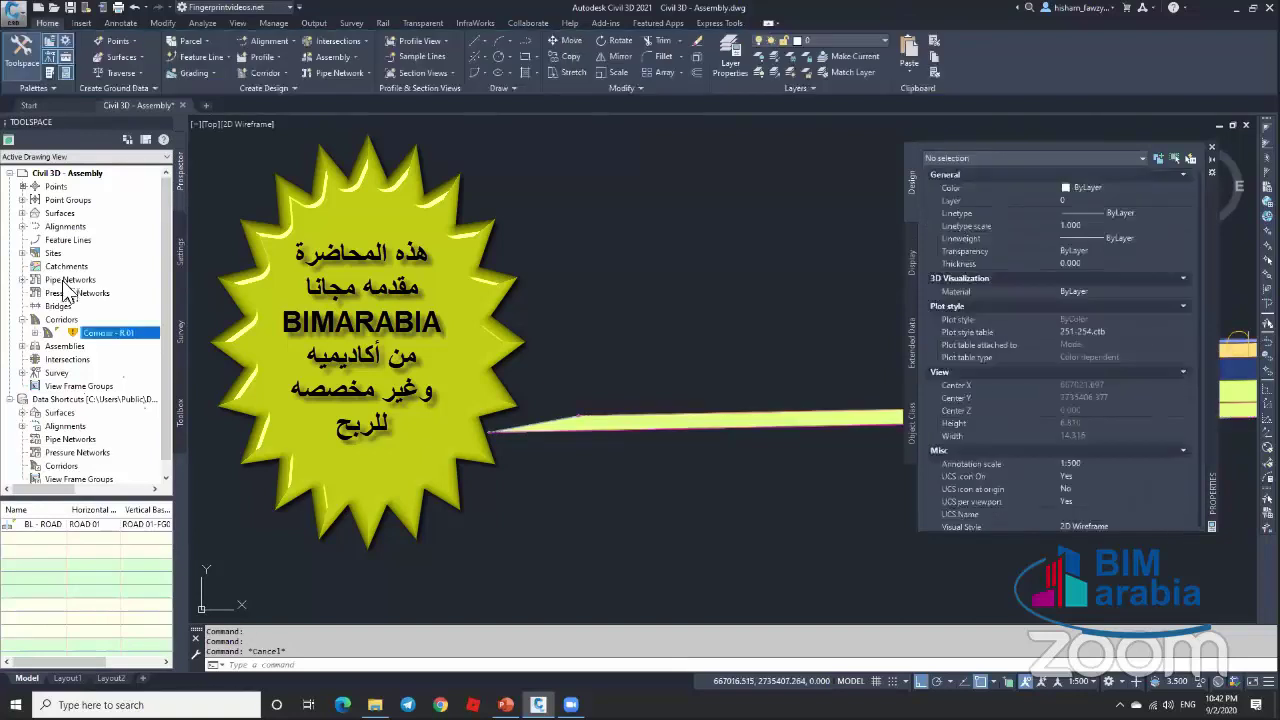
pyautogui.rightClick(113, 340)
pyautogui.click(170, 385)
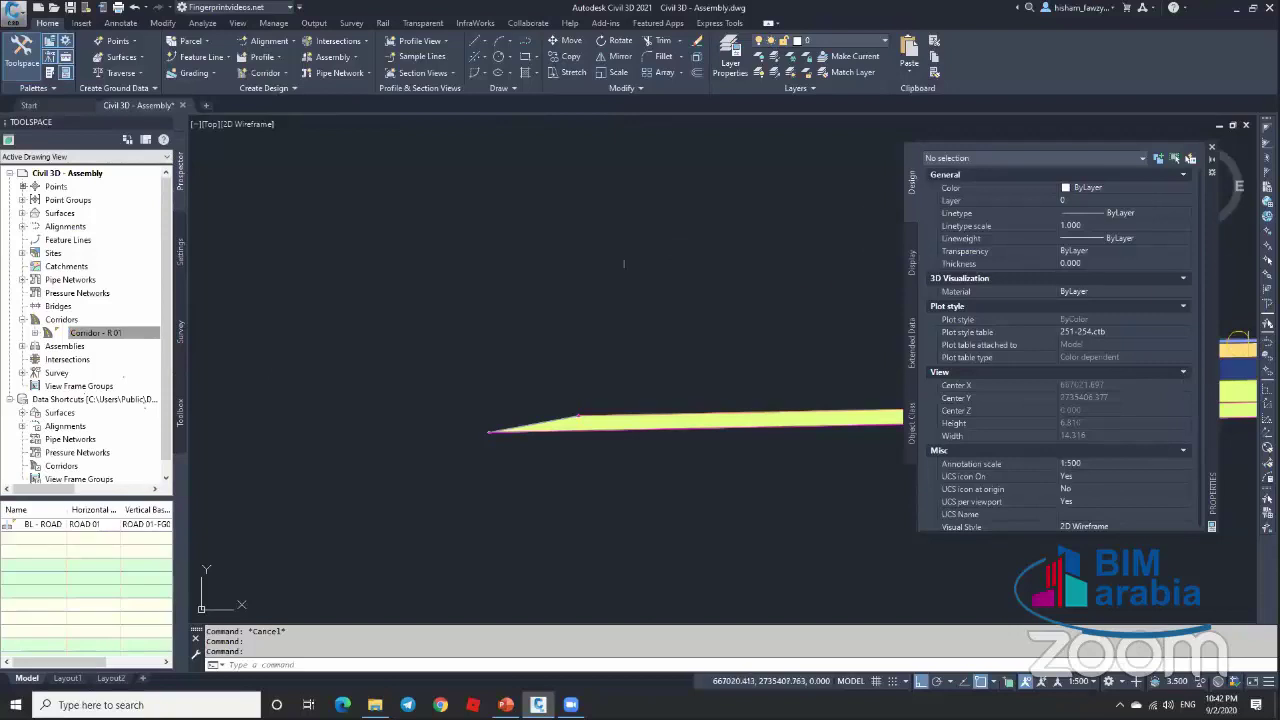
# Step: Zoom in and select the corridor section's yellow strip to inspect it
pyautogui.scroll(-8, 737, 223)
pyautogui.scroll(-2, 694, 257)
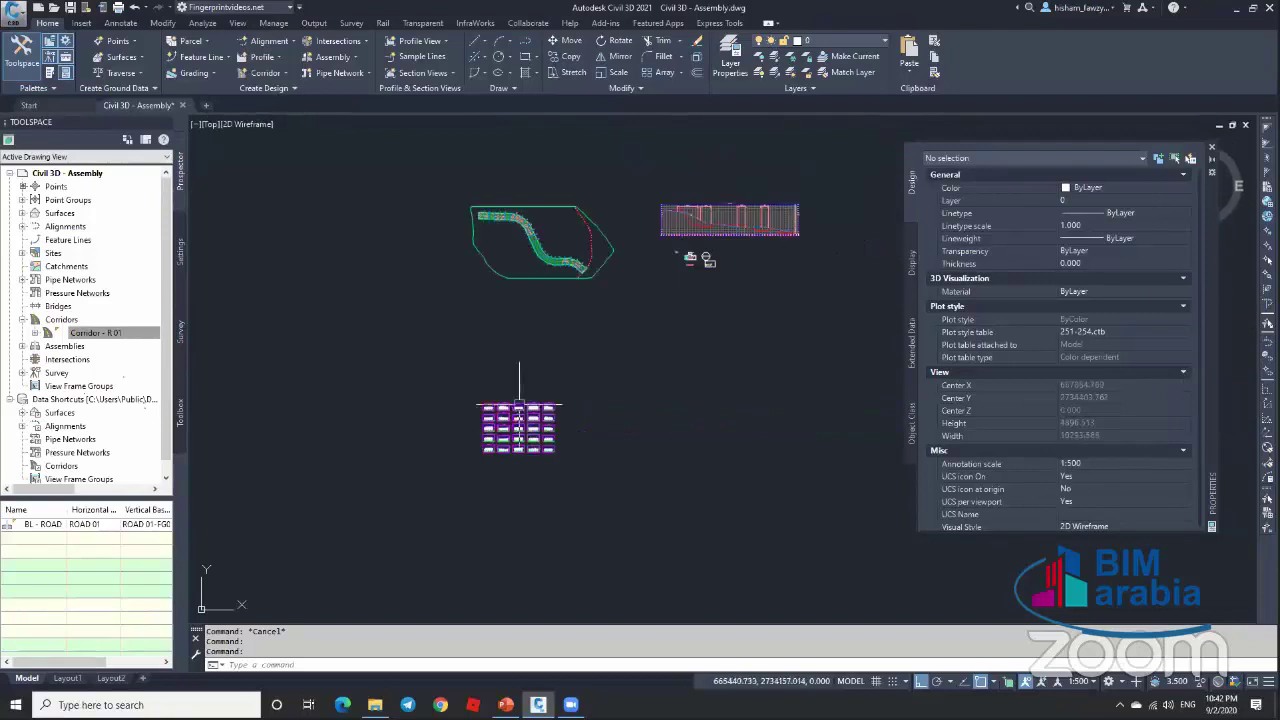
pyautogui.scroll(2, 509, 371)
pyautogui.scroll(5, 663, 383)
pyautogui.scroll(4, 663, 375)
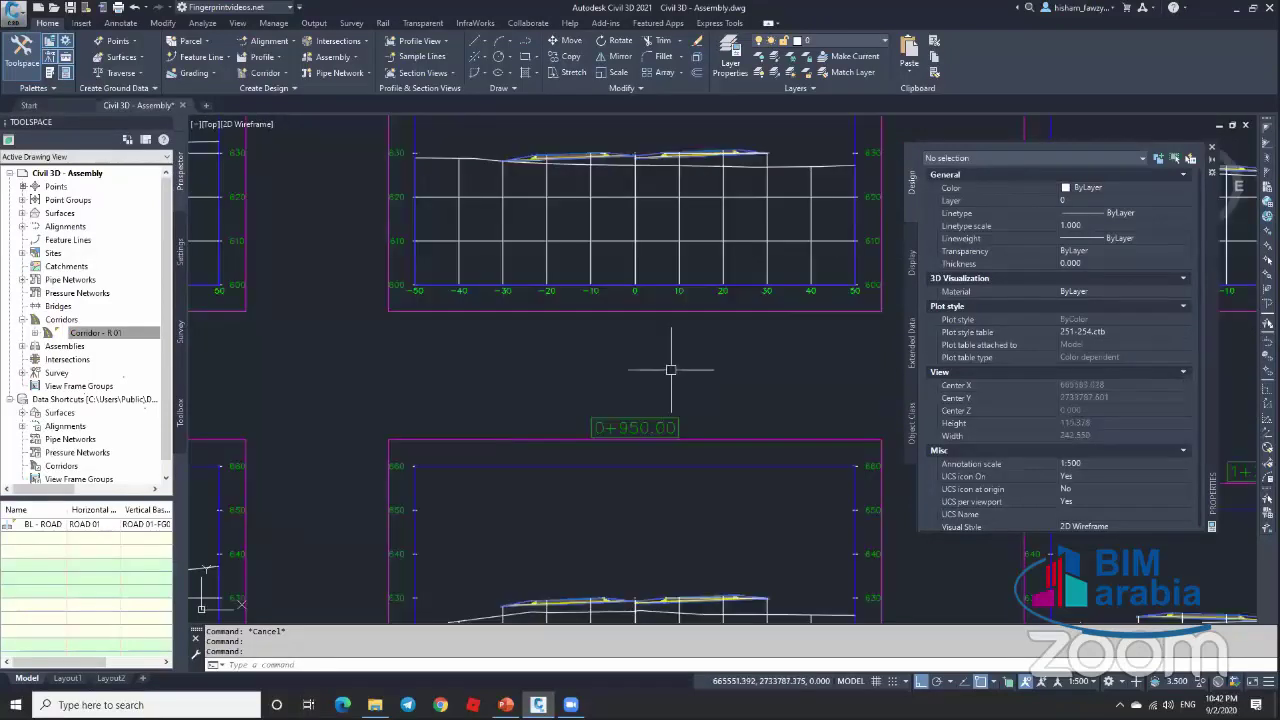
pyautogui.scroll(-3, 670, 371)
pyautogui.scroll(8, 457, 480)
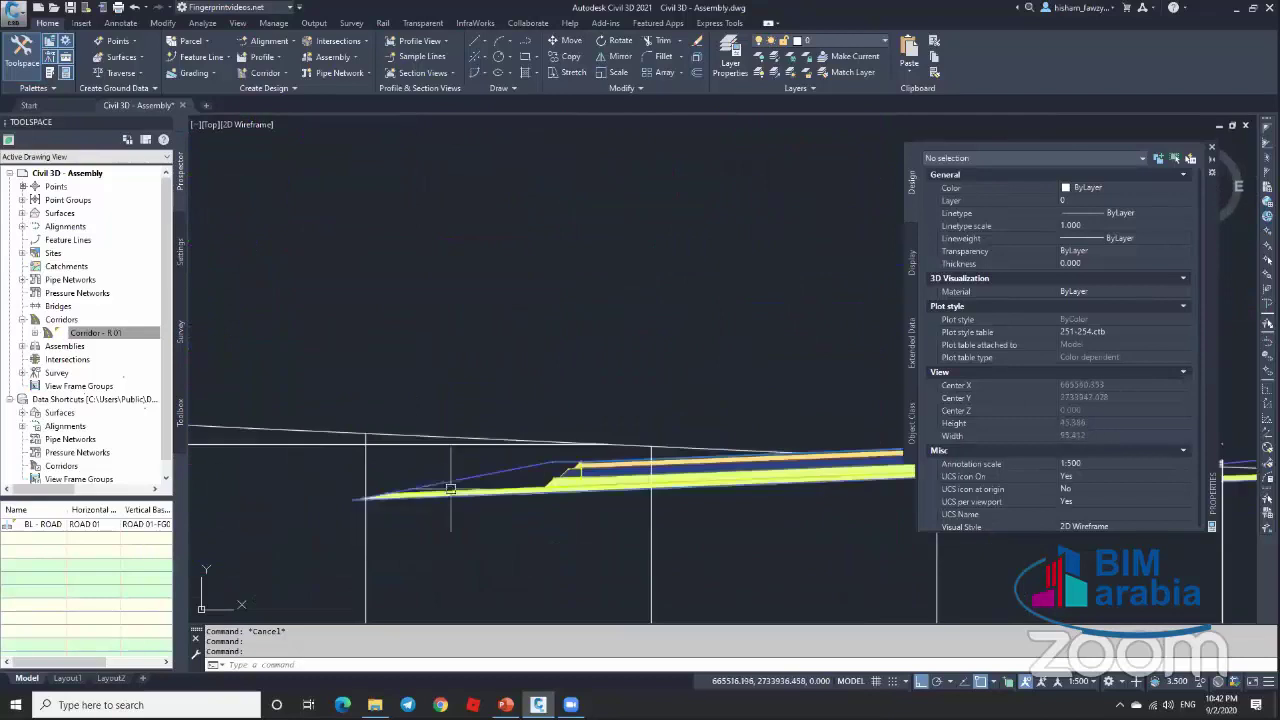
pyautogui.scroll(3, 565, 435)
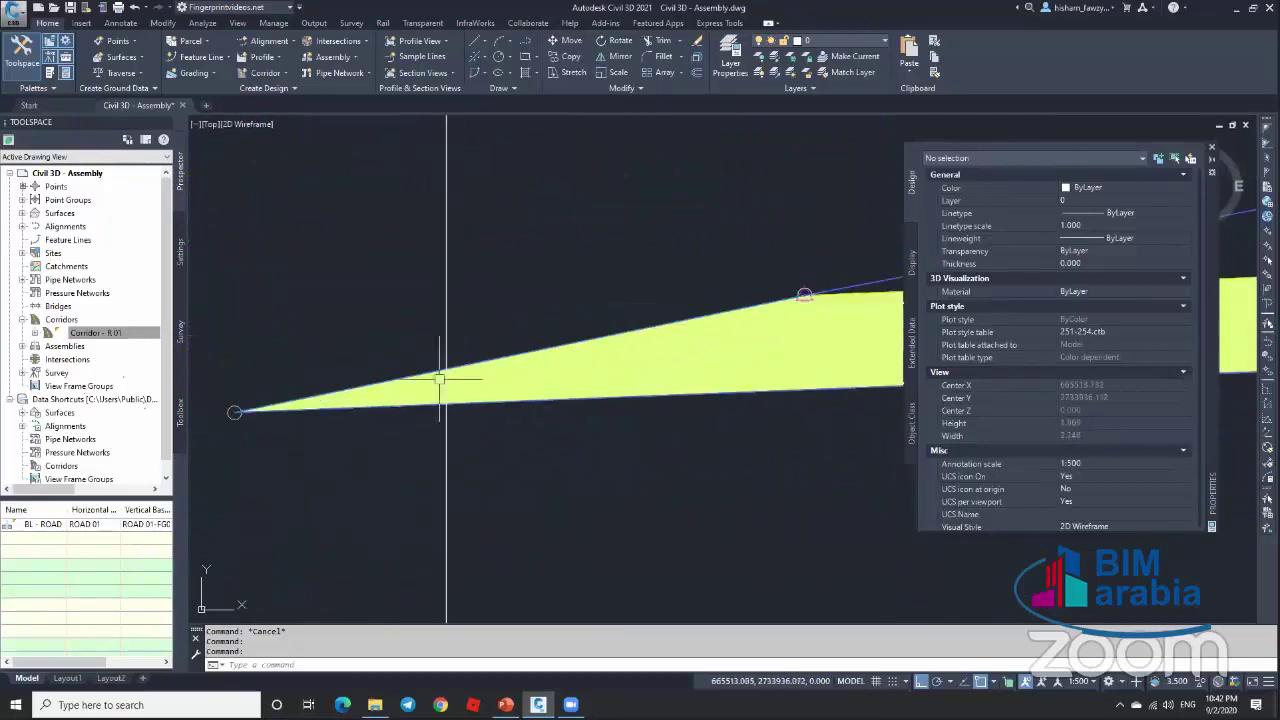
pyautogui.click(443, 377)
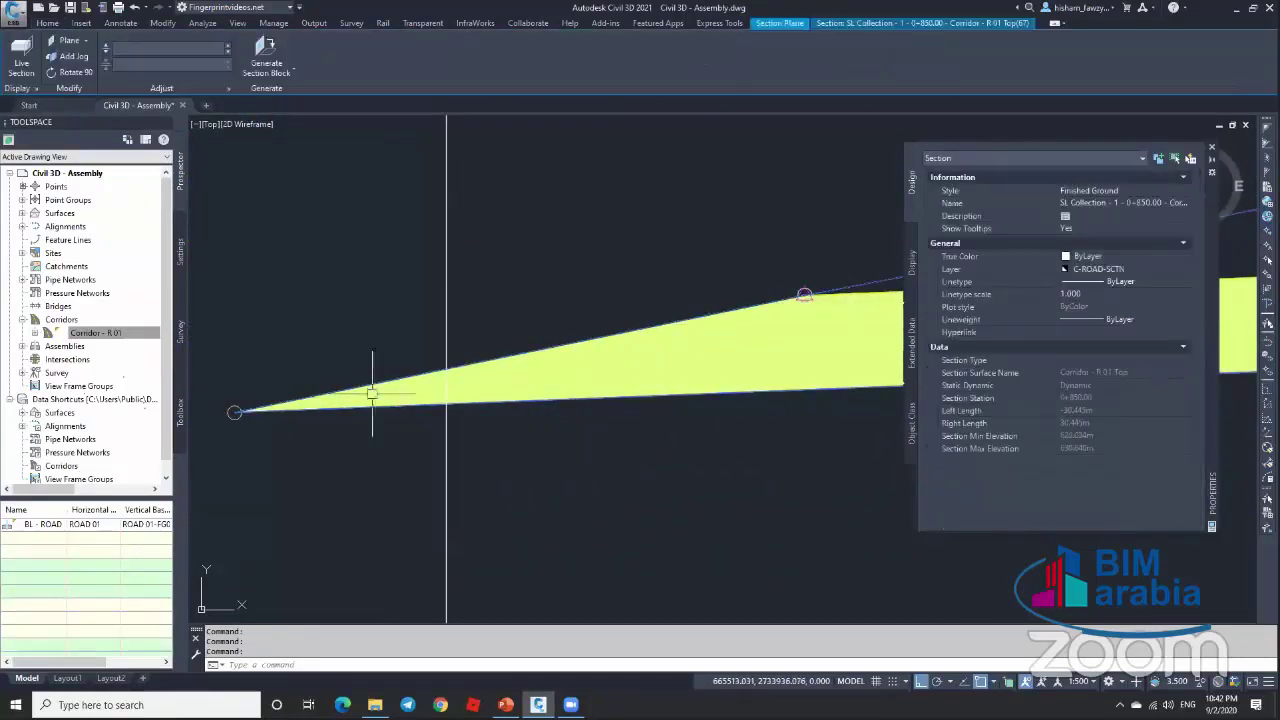
pyautogui.scroll(-5, 247, 374)
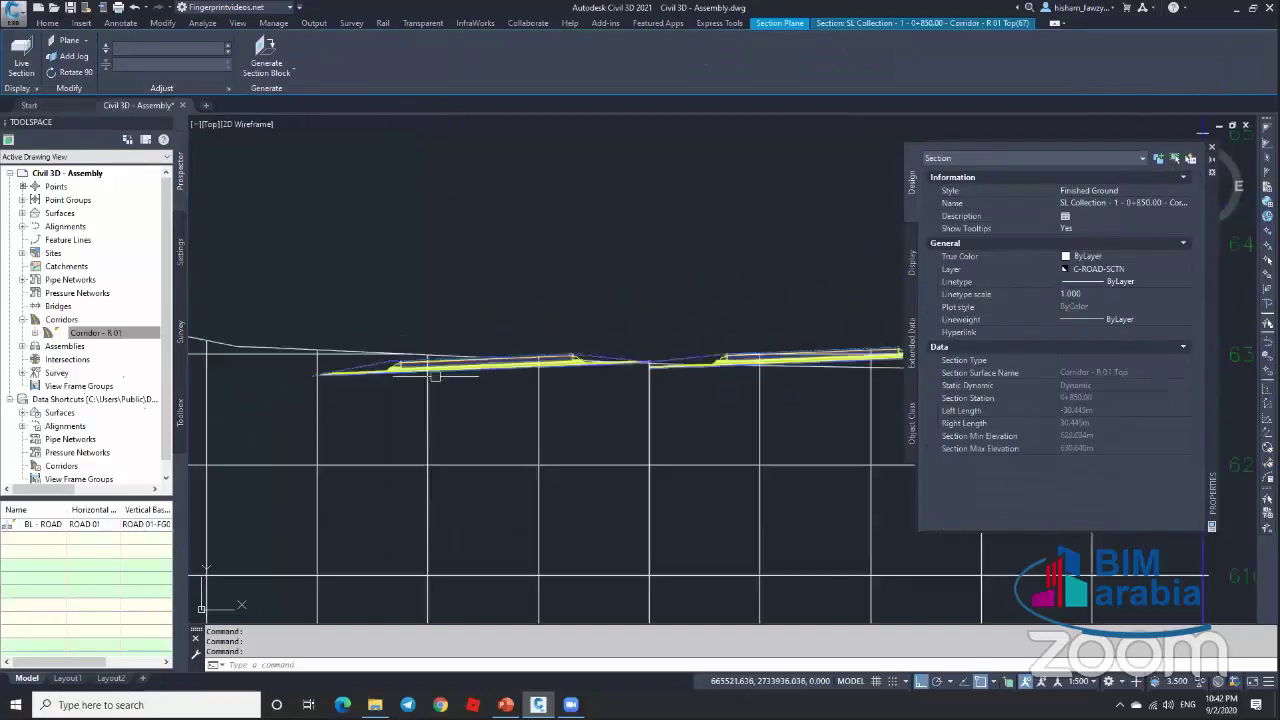
pyautogui.scroll(-2, 563, 356)
pyautogui.scroll(5, 857, 357)
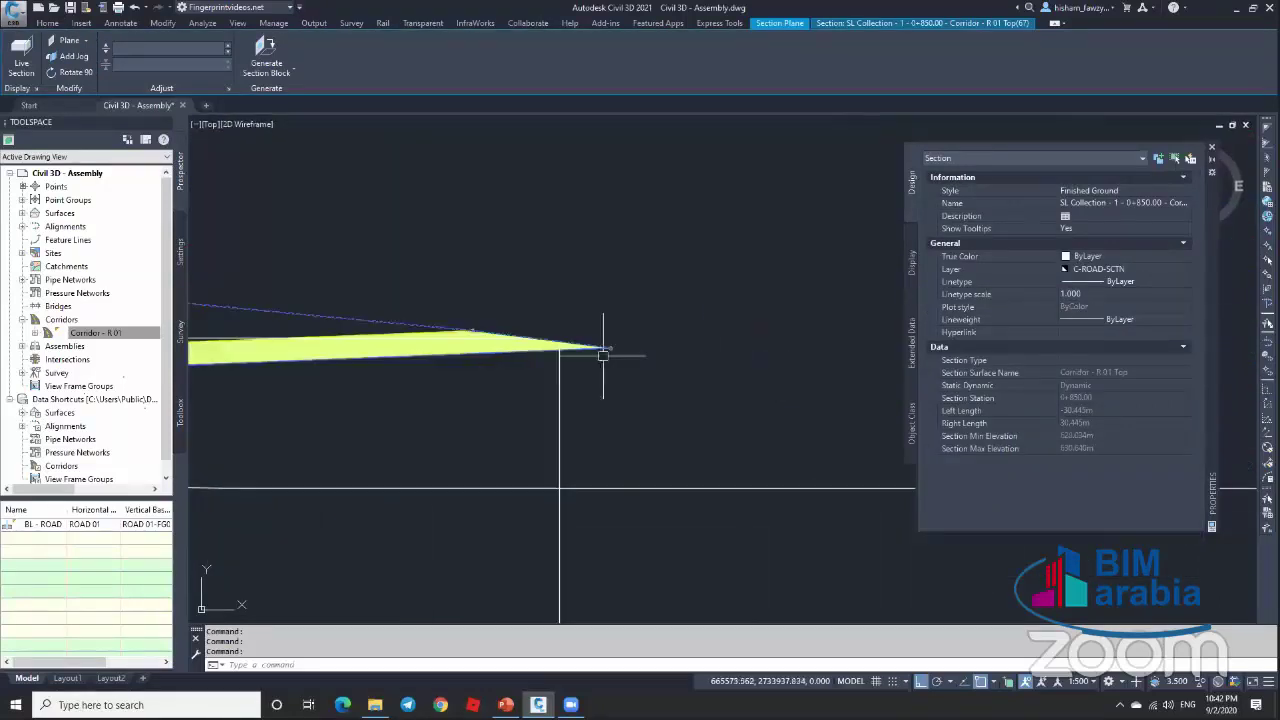
pyautogui.scroll(2, 610, 345)
pyautogui.scroll(-3, 680, 334)
# Step: Deselect the corridor section and close its Properties palette
pyautogui.press('Escape')
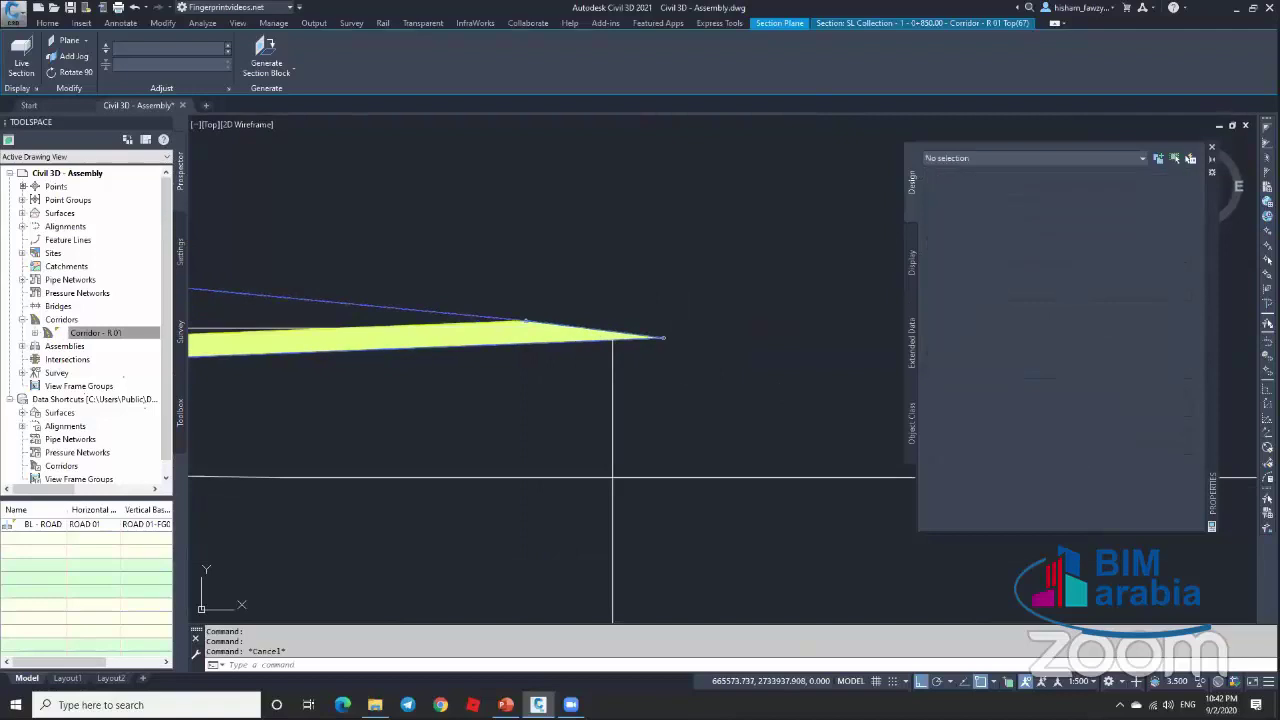
pyautogui.click(1212, 149)
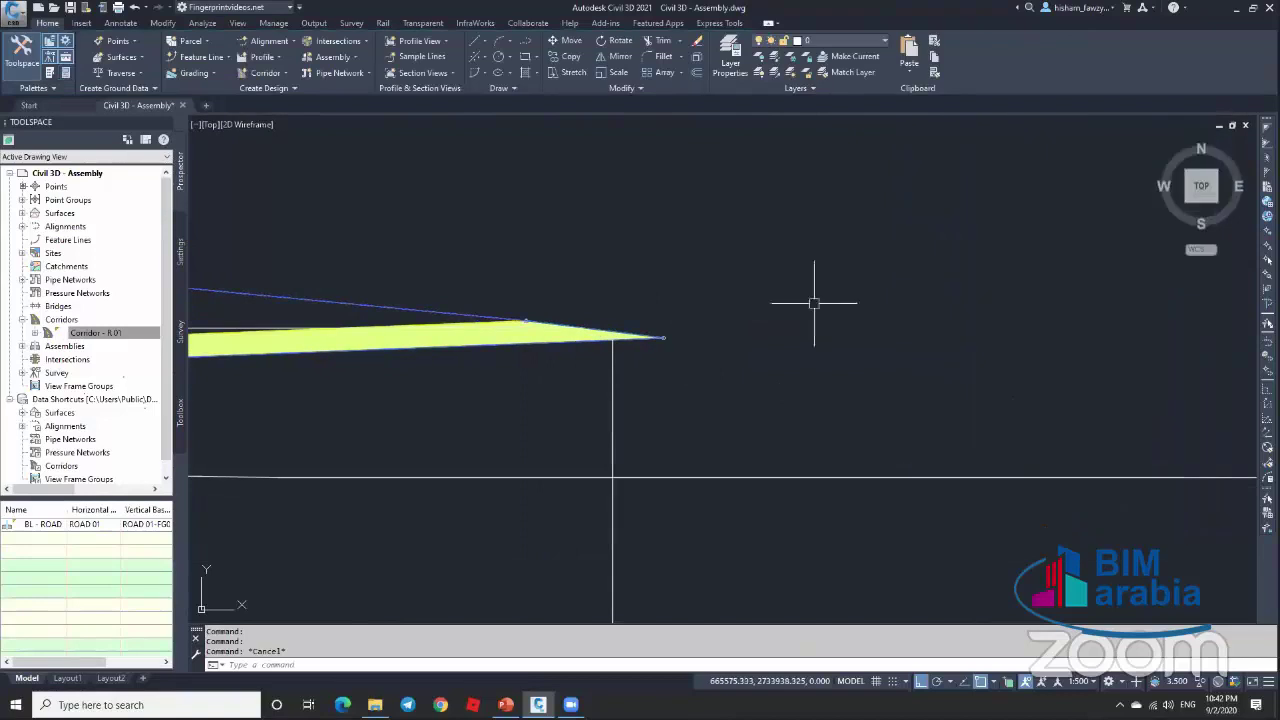
pyautogui.scroll(-2, 660, 350)
pyautogui.scroll(2, 600, 330)
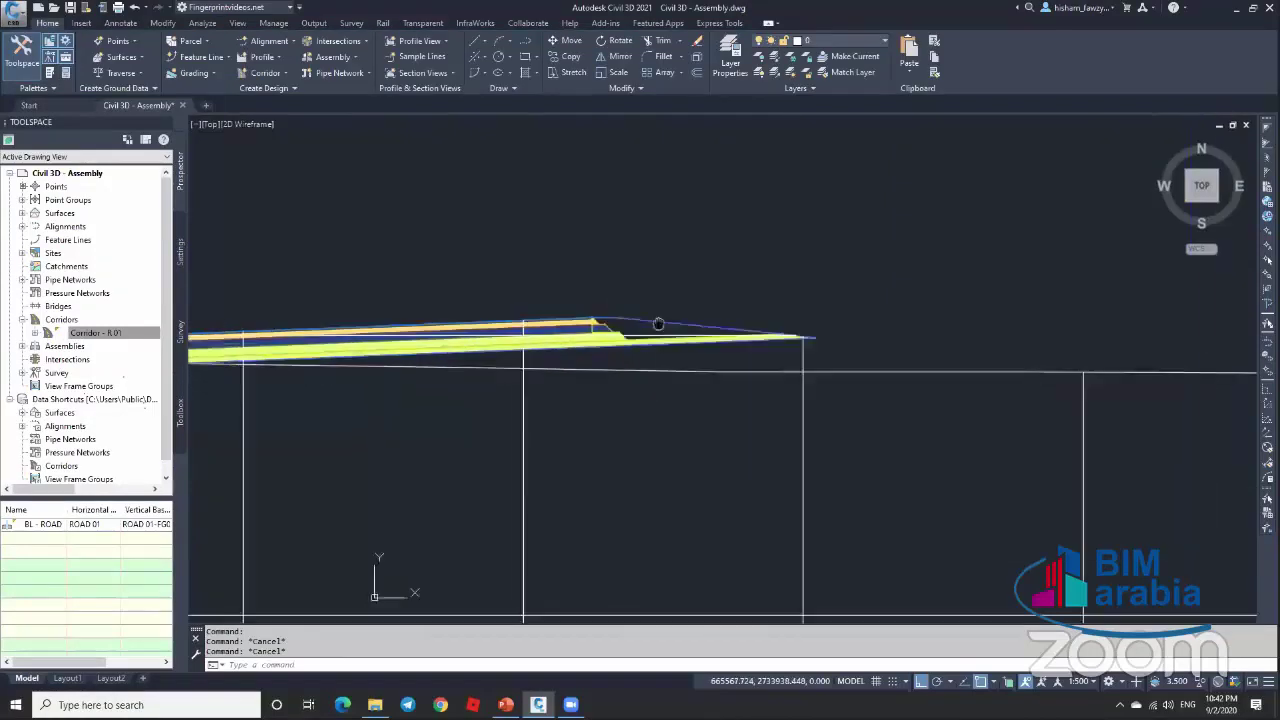
pyautogui.scroll(3, 637, 333)
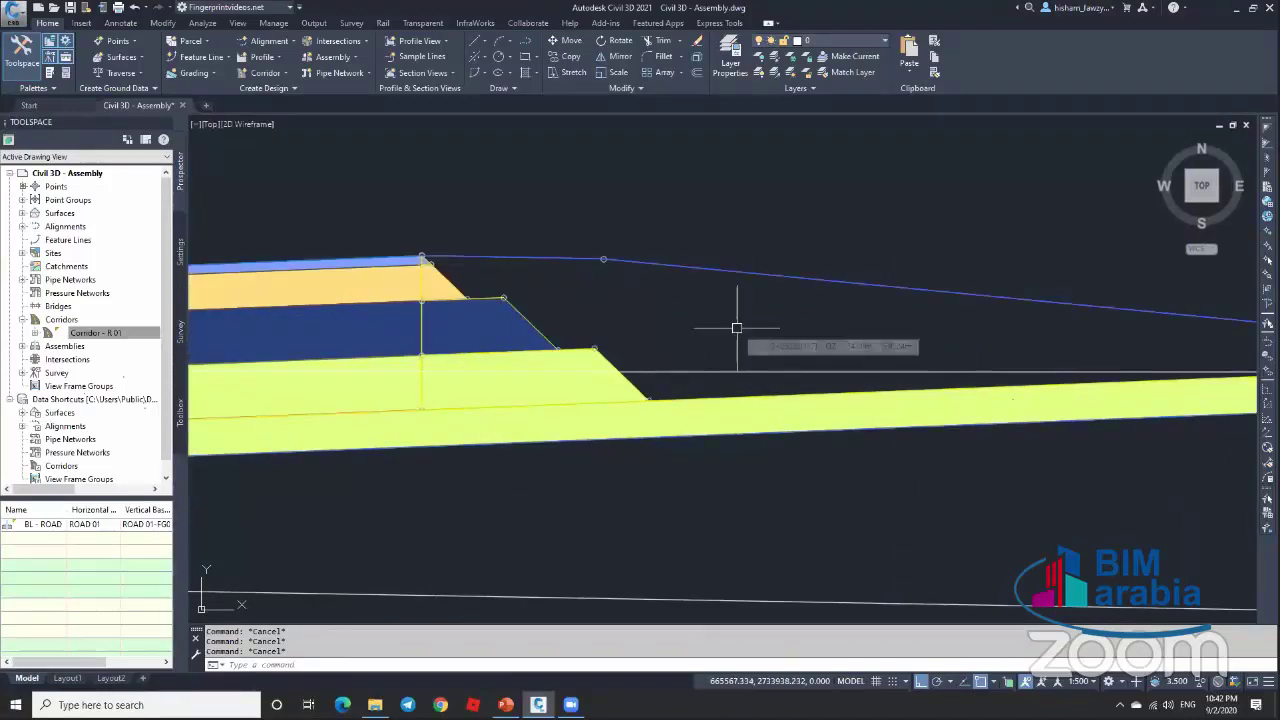
pyautogui.scroll(-5, 634, 340)
pyautogui.scroll(3, 715, 315)
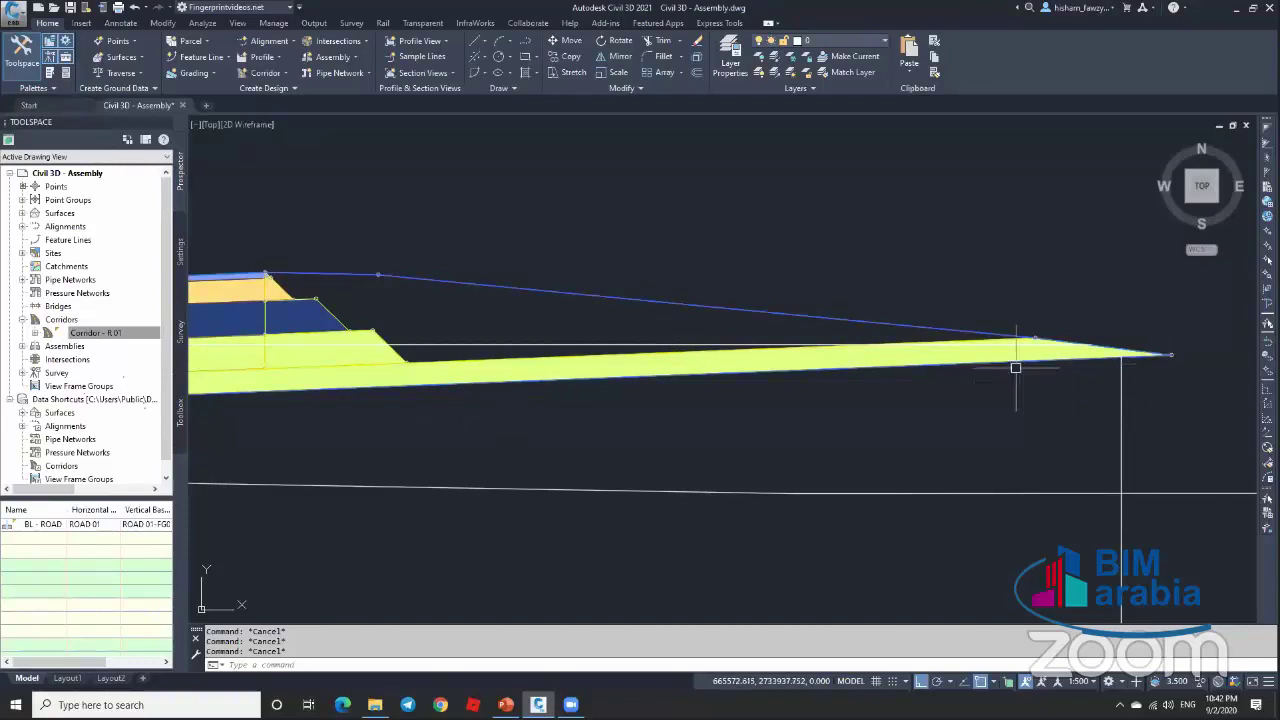
# Step: Zoom to the road assembly's outer pavement edge and start a line with L
pyautogui.scroll(-2, 812, 368)
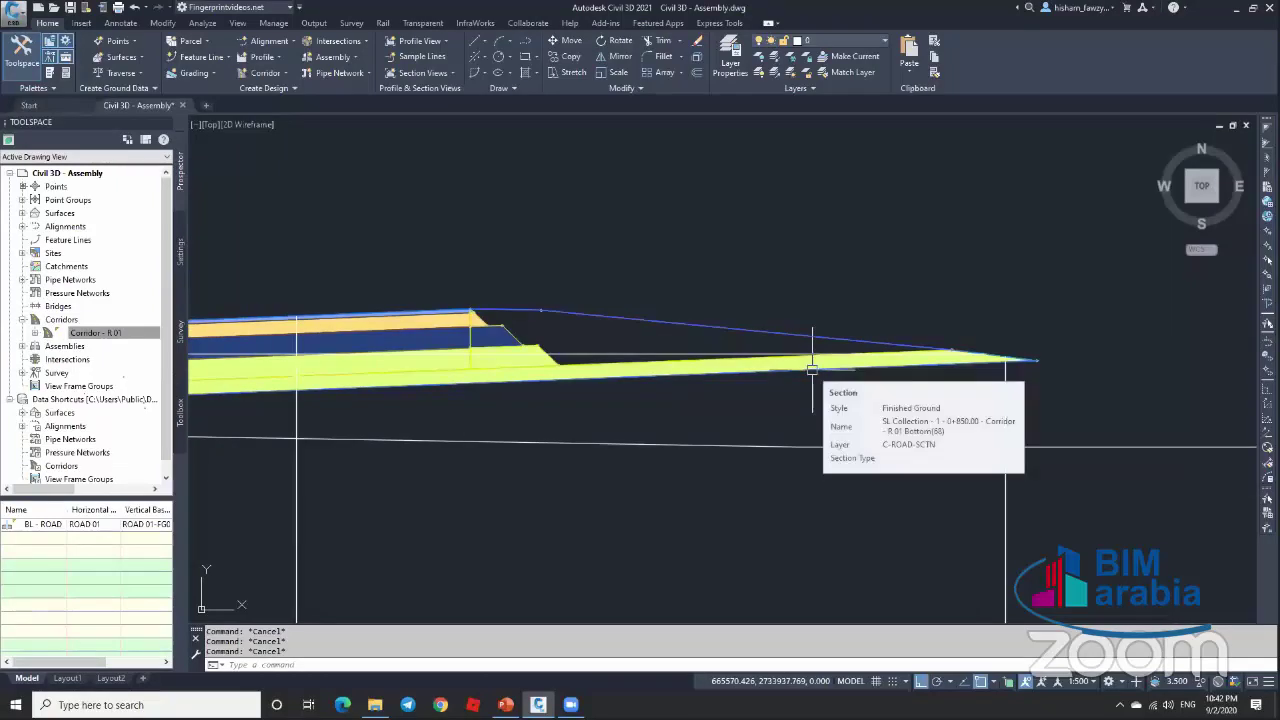
pyautogui.scroll(-5, 626, 229)
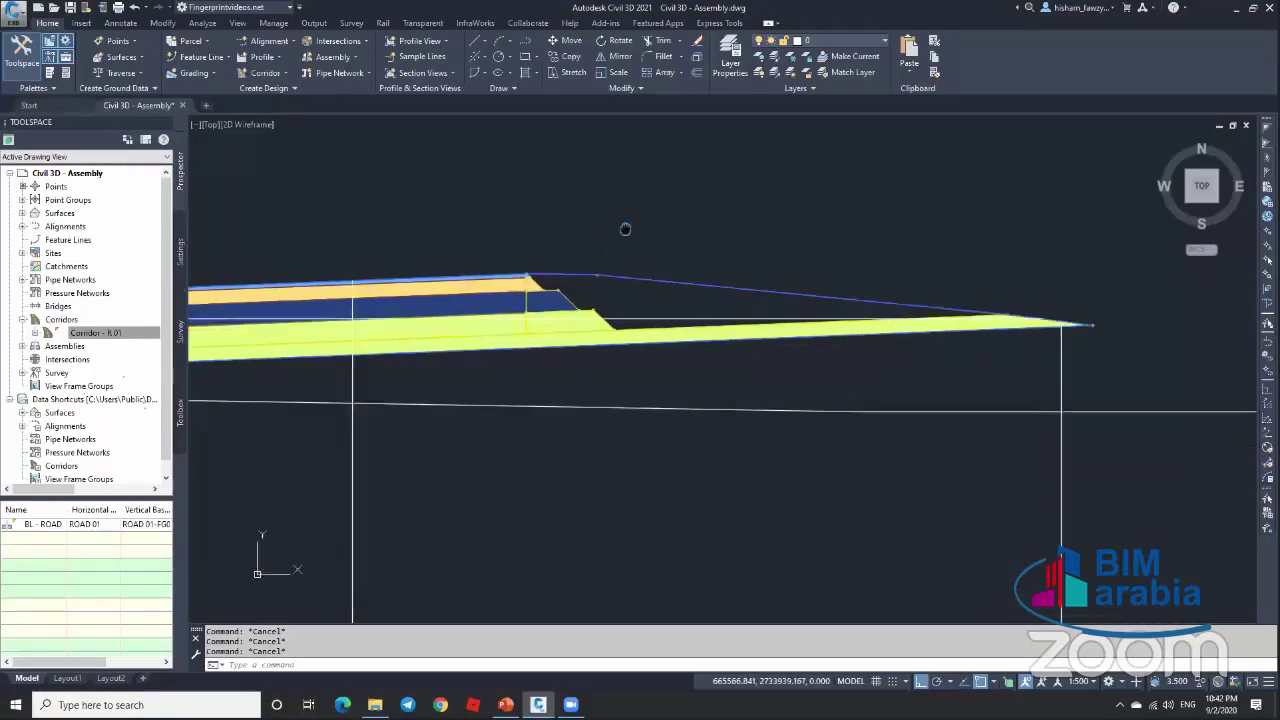
pyautogui.scroll(-3, 851, 343)
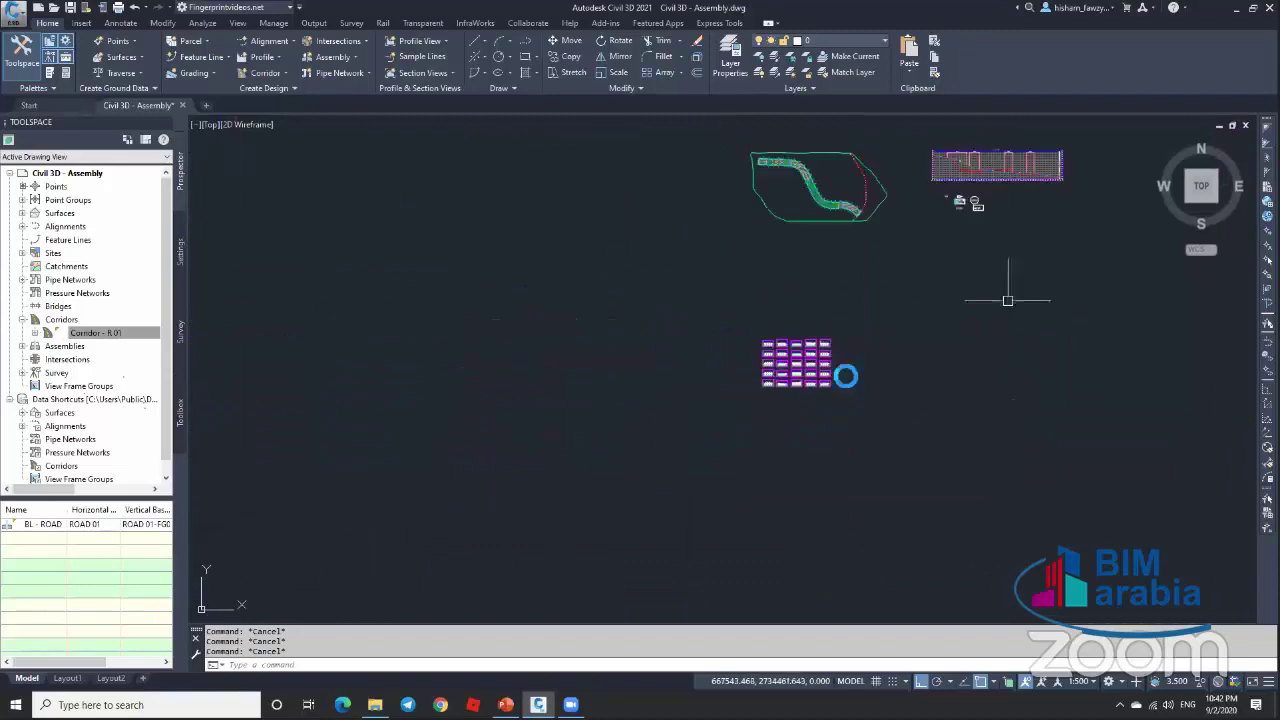
pyautogui.scroll(5, 809, 280)
pyautogui.scroll(5, 668, 255)
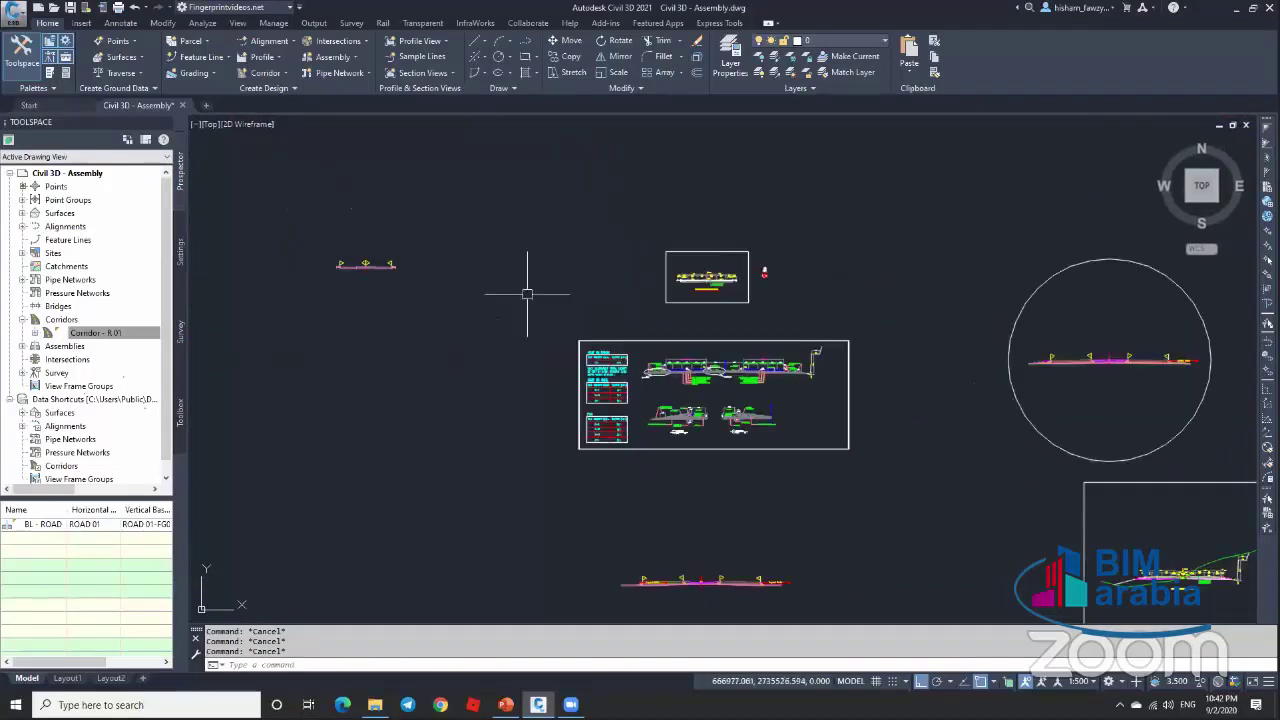
pyautogui.scroll(6, 749, 449)
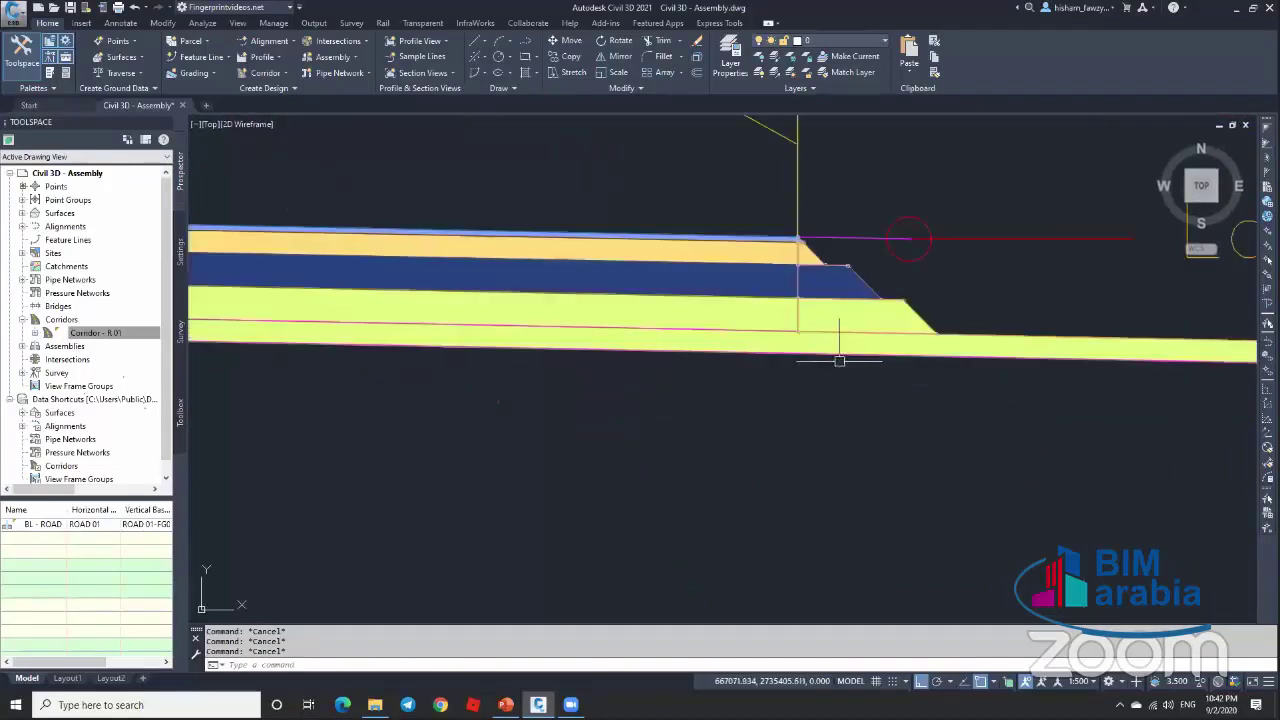
pyautogui.write('l')
pyautogui.press('Return')
pyautogui.click(798, 238)
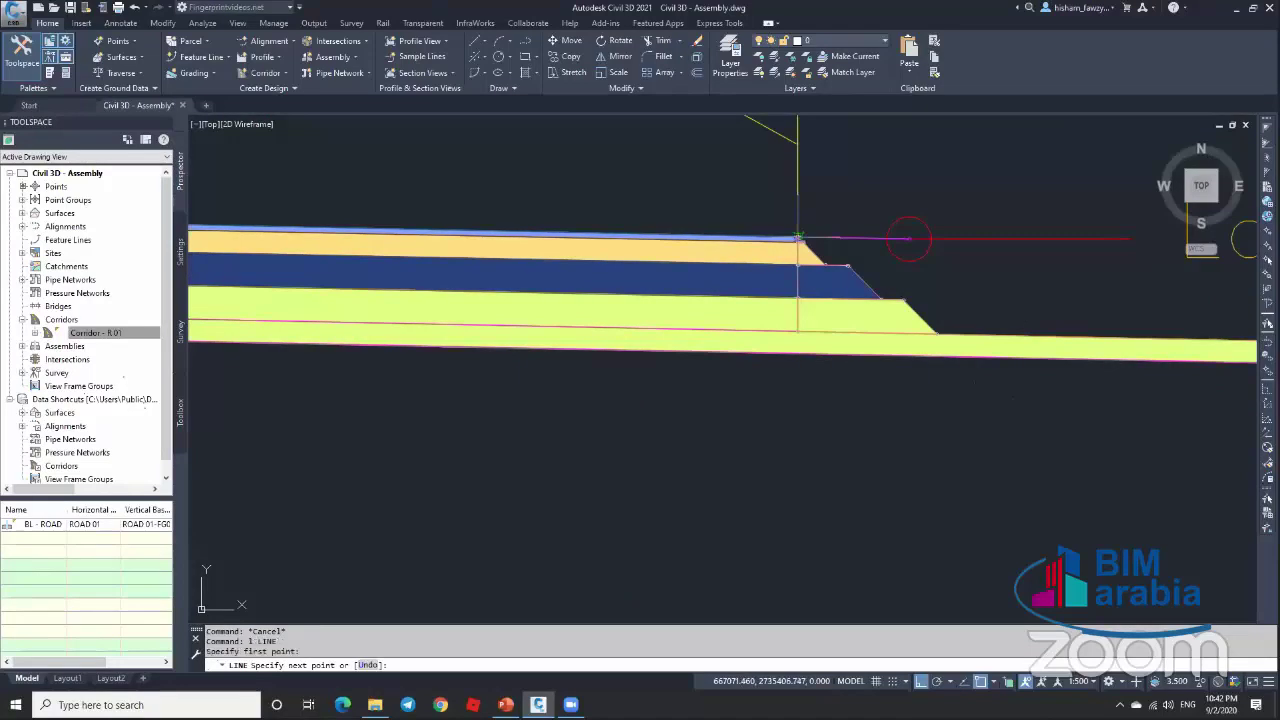
pyautogui.click(812, 538)
pyautogui.scroll(-3, 745, 425)
pyautogui.press('Escape')
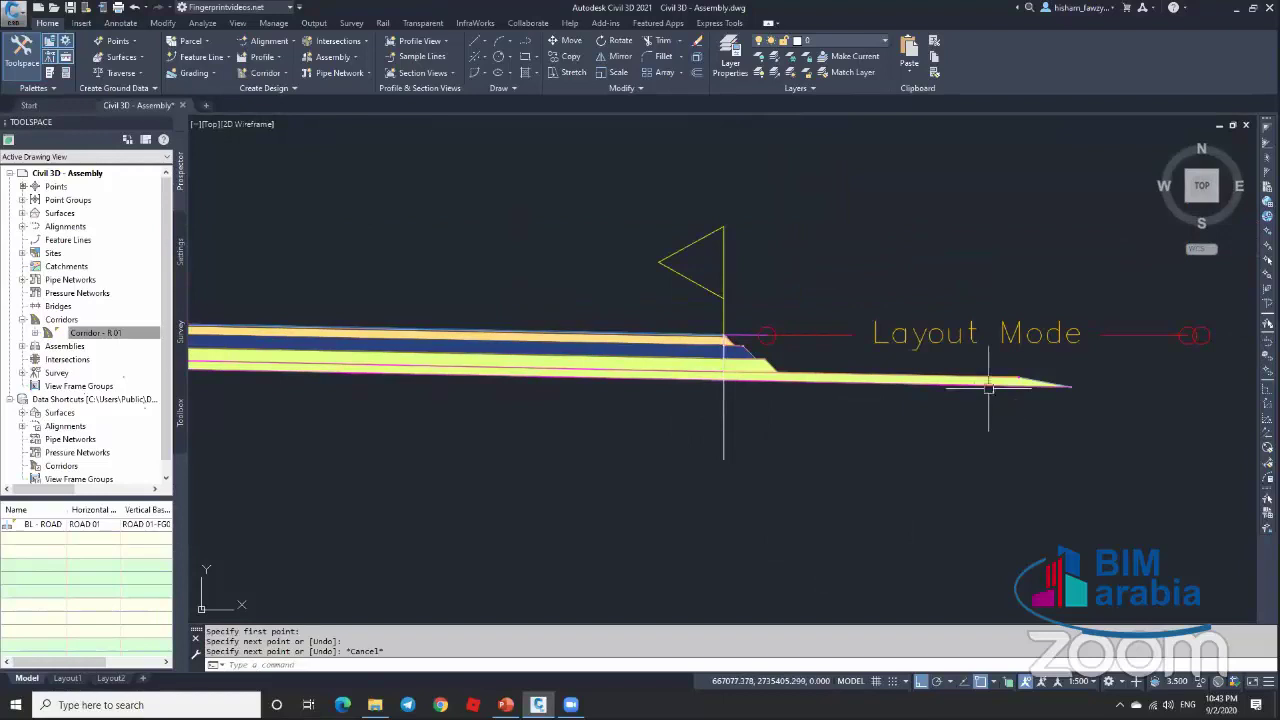
pyautogui.scroll(-2, 988, 388)
pyautogui.scroll(6, 717, 340)
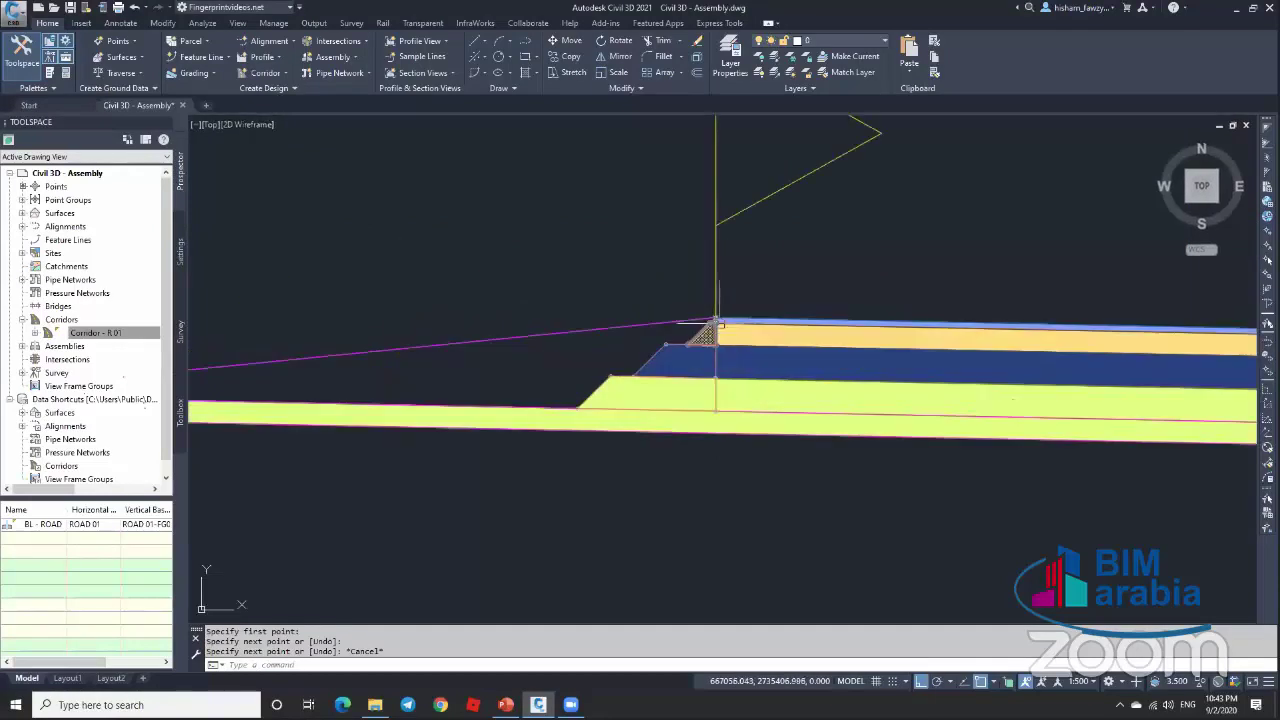
pyautogui.write('l')
pyautogui.press('Return')
pyautogui.click(717, 322)
pyautogui.scroll(-3, 717, 322)
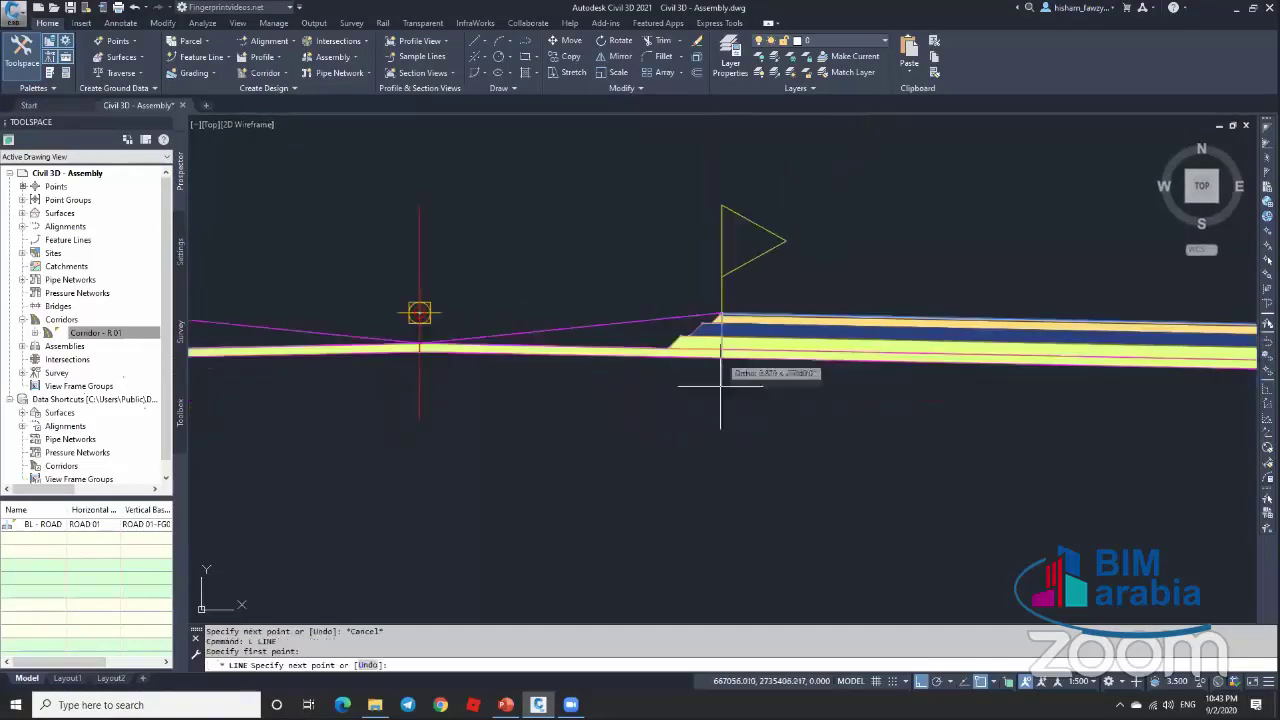
pyautogui.press('Escape')
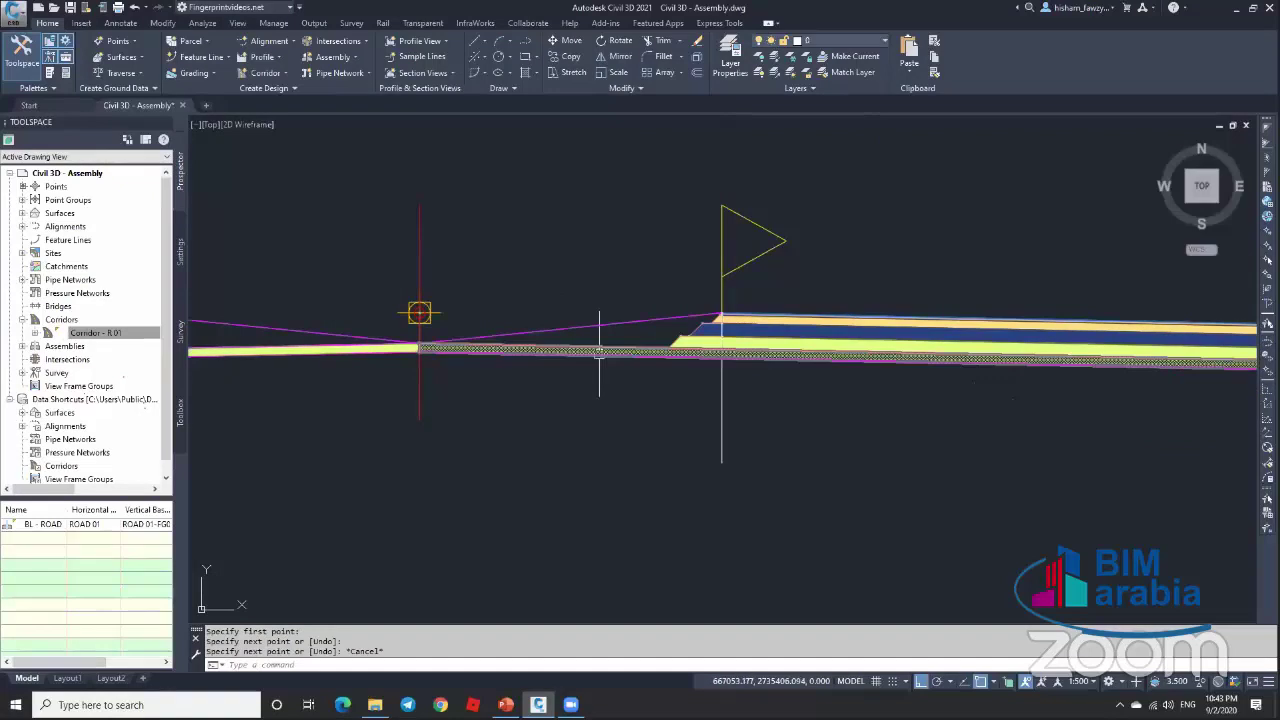
pyautogui.press('Escape')
pyautogui.scroll(-2, 636, 350)
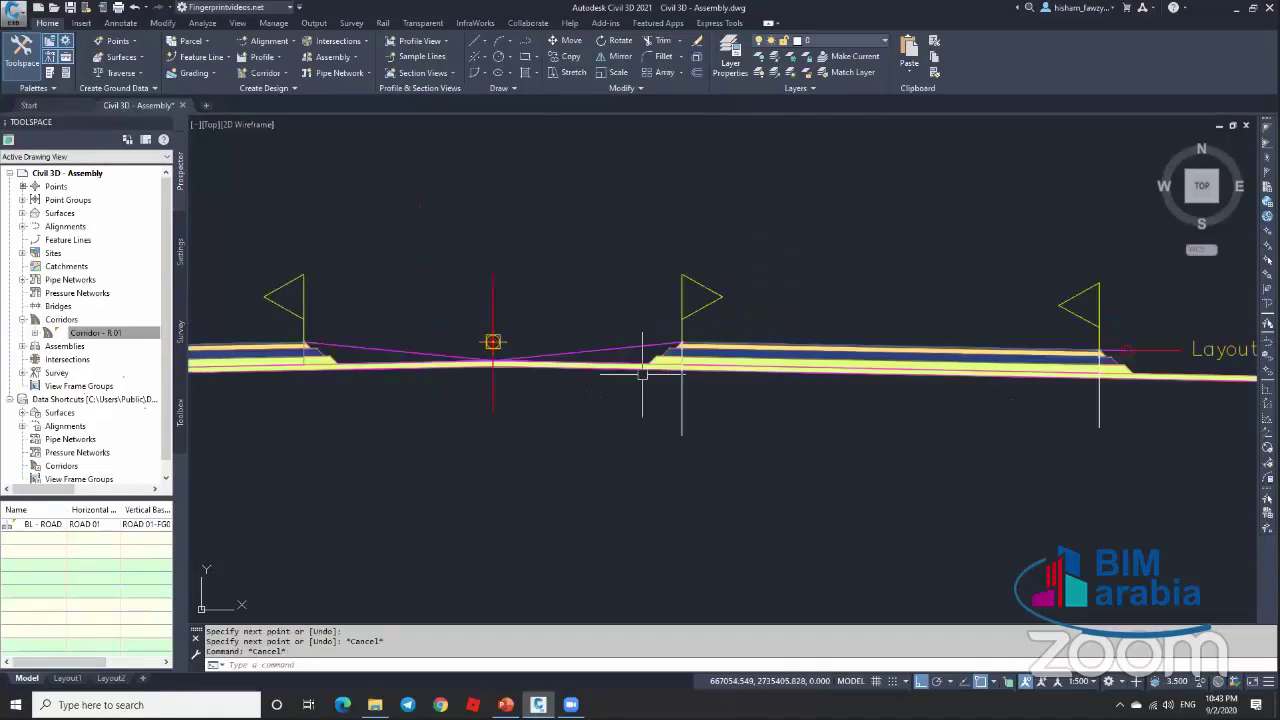
pyautogui.scroll(4, 576, 353)
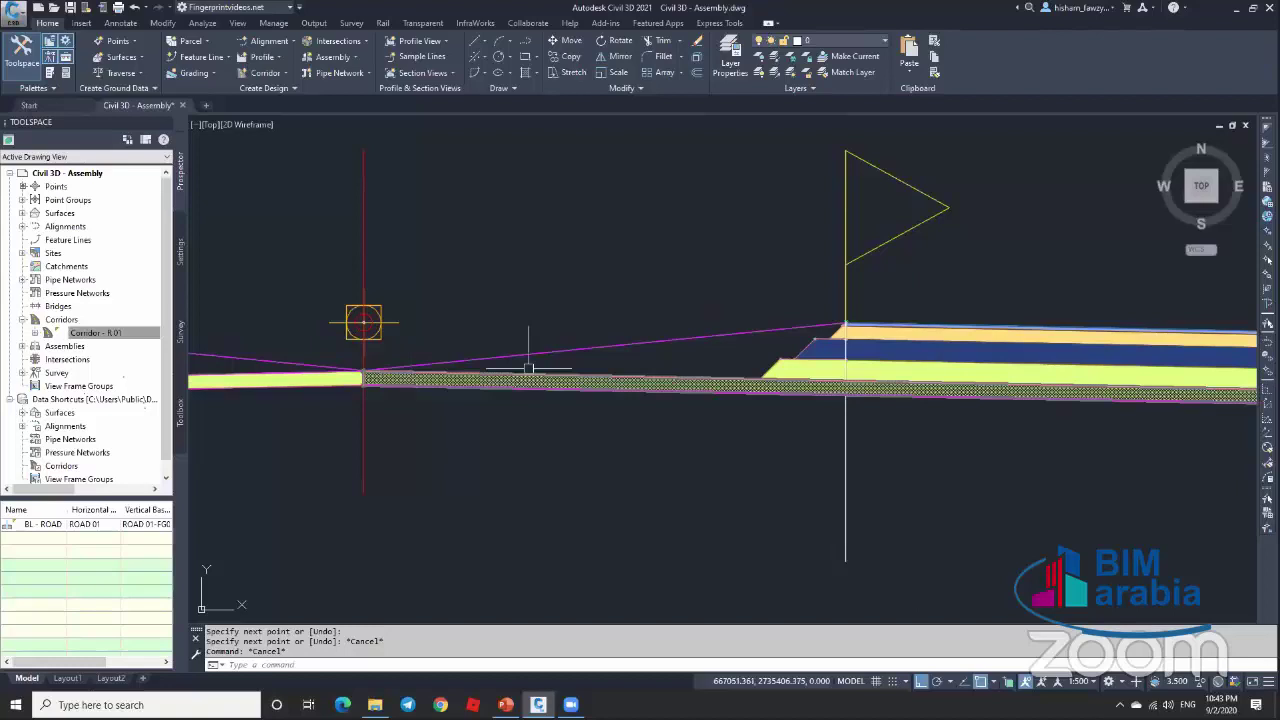
pyautogui.scroll(3, 600, 360)
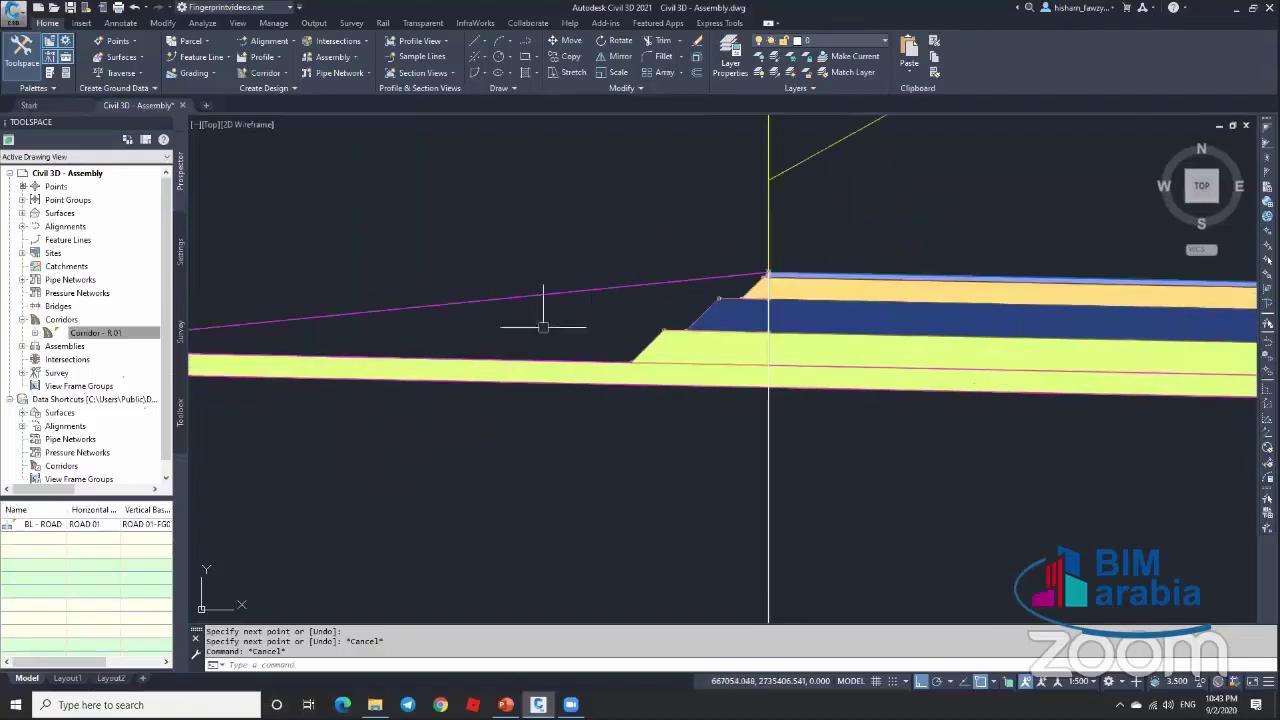
pyautogui.scroll(-2, 590, 334)
pyautogui.scroll(5, 620, 334)
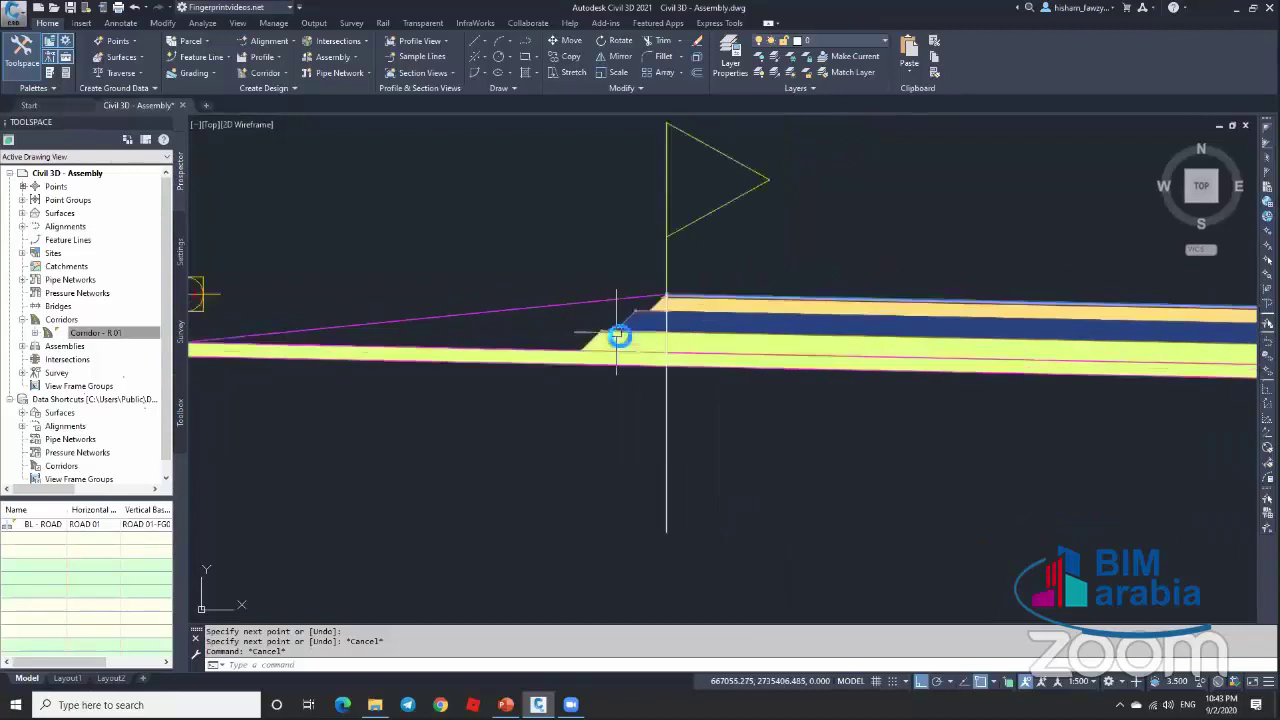
pyautogui.scroll(2, 691, 308)
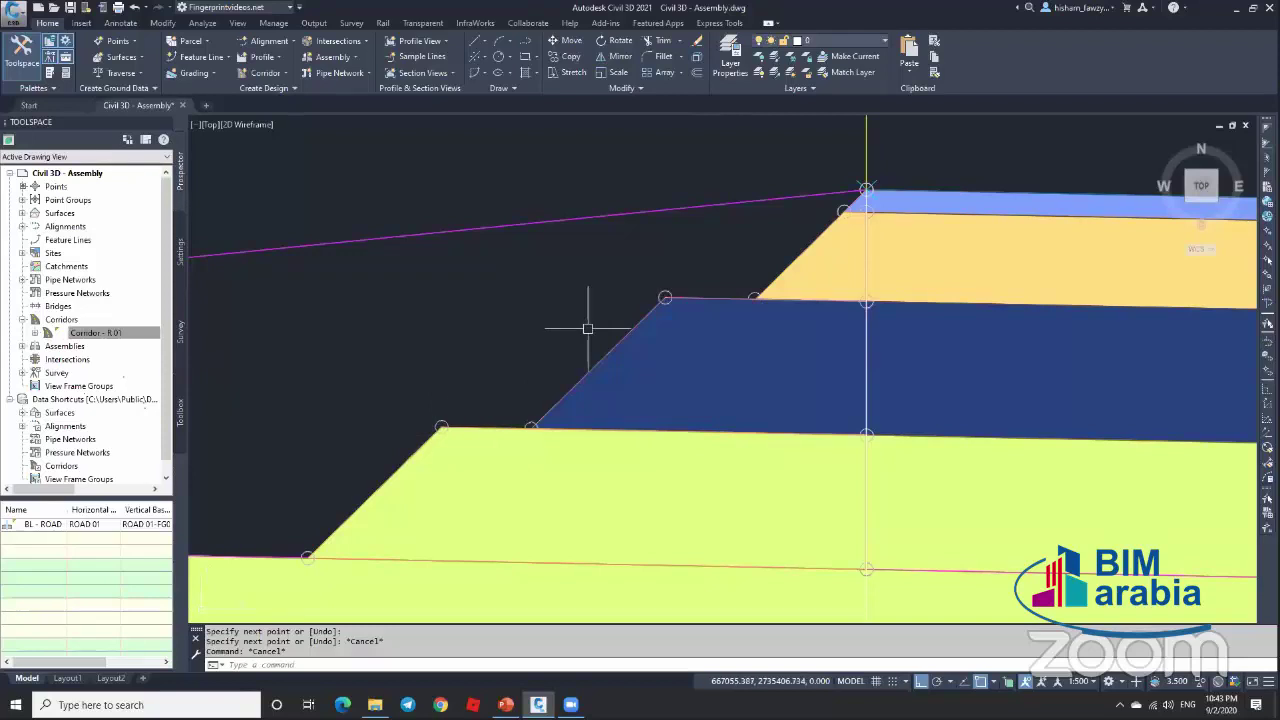
pyautogui.scroll(-6, 606, 309)
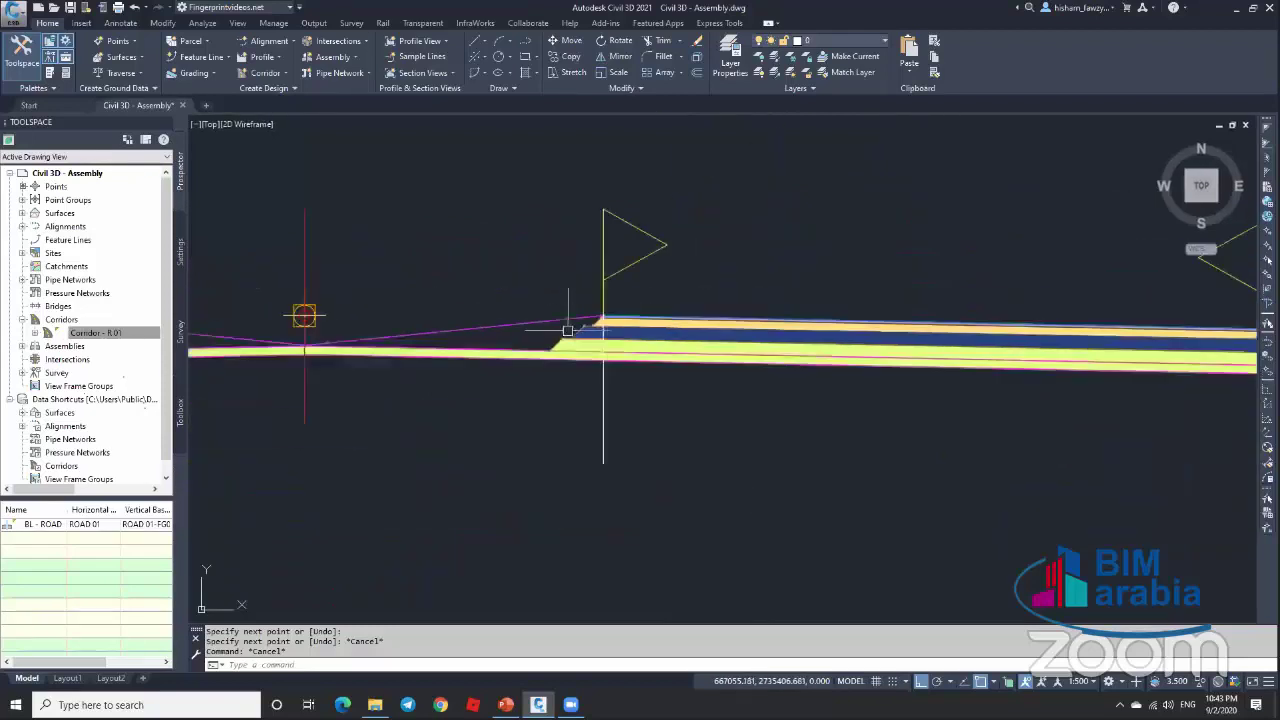
pyautogui.scroll(4, 880, 331)
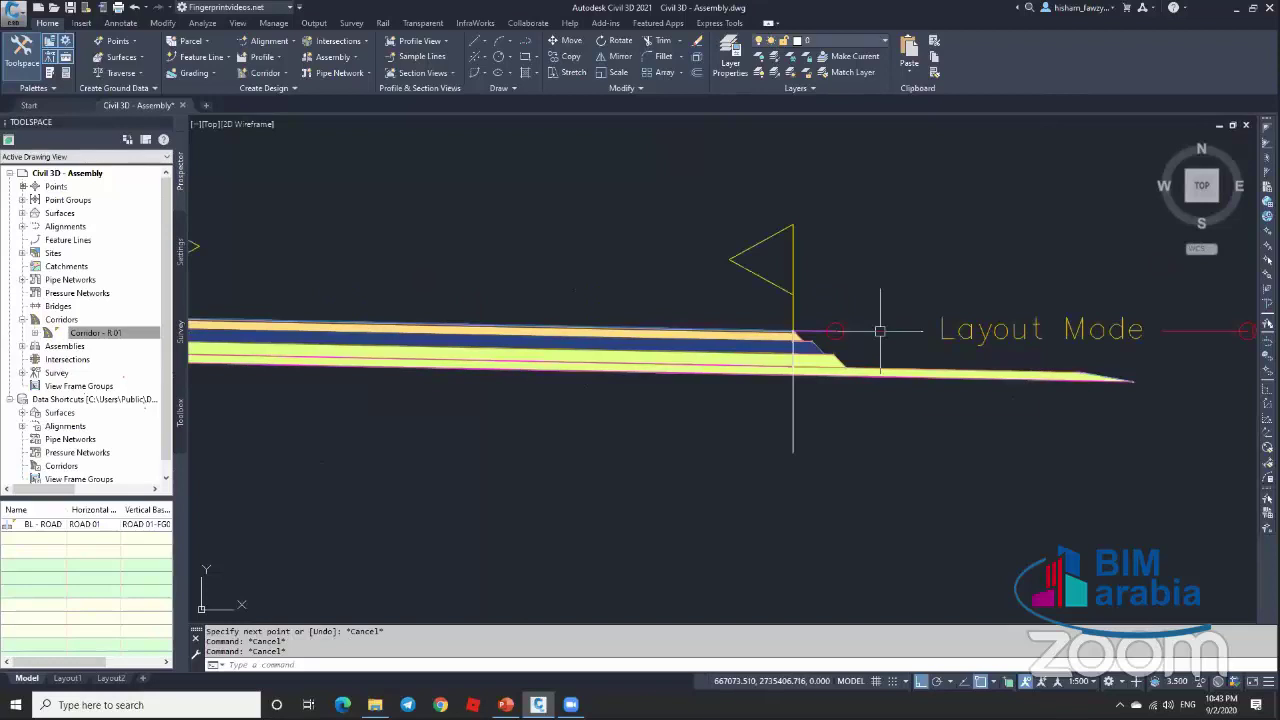
pyautogui.moveTo(880, 331)
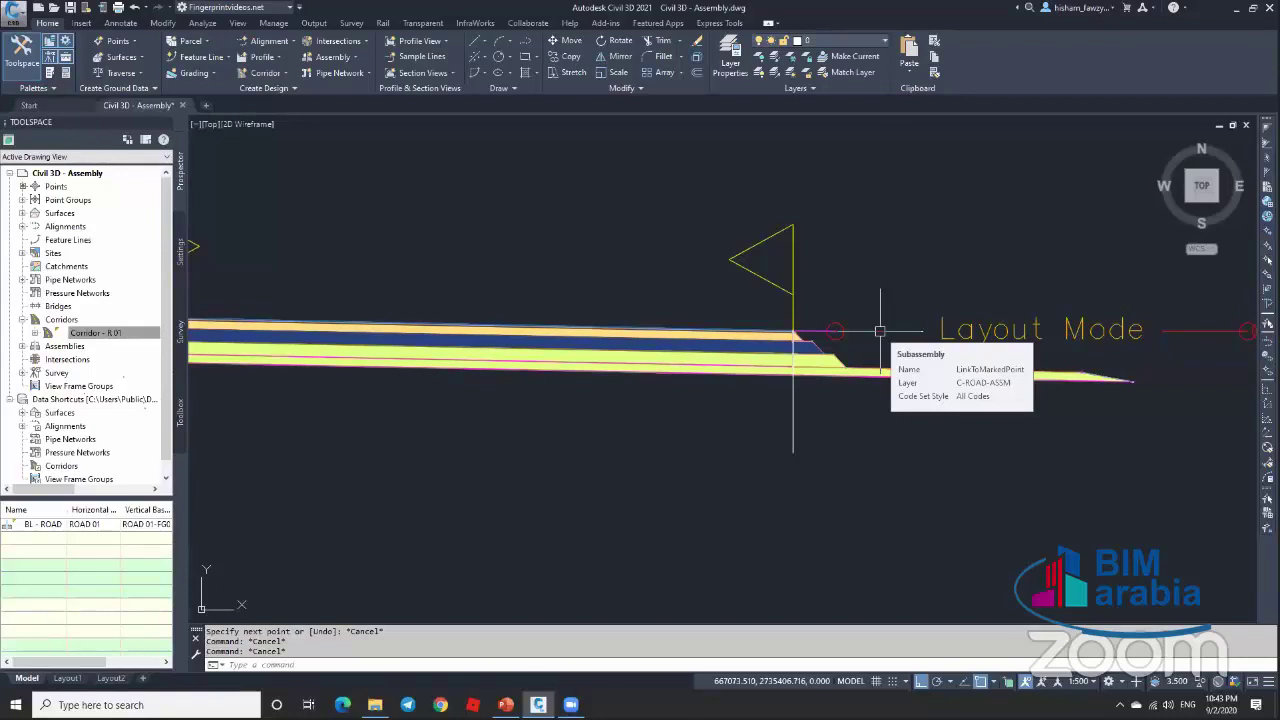
pyautogui.scroll(-2, 958, 297)
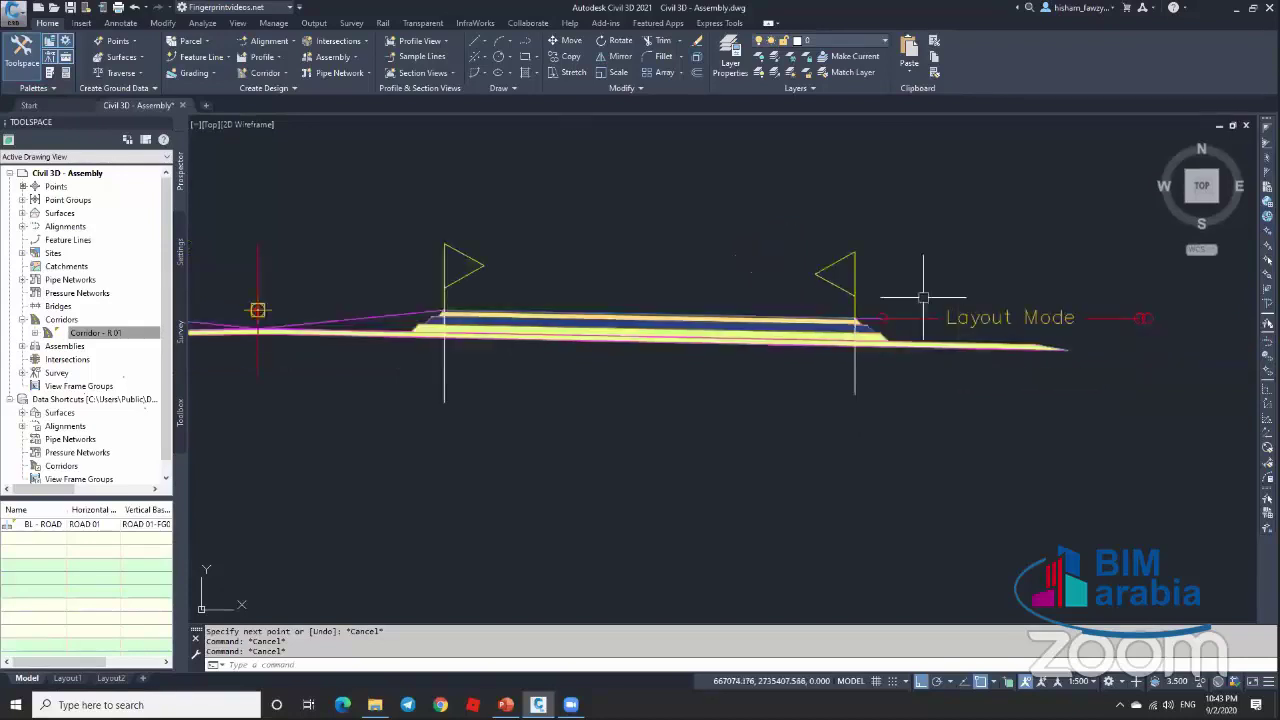
pyautogui.scroll(-3, 923, 297)
pyautogui.scroll(-2, 722, 350)
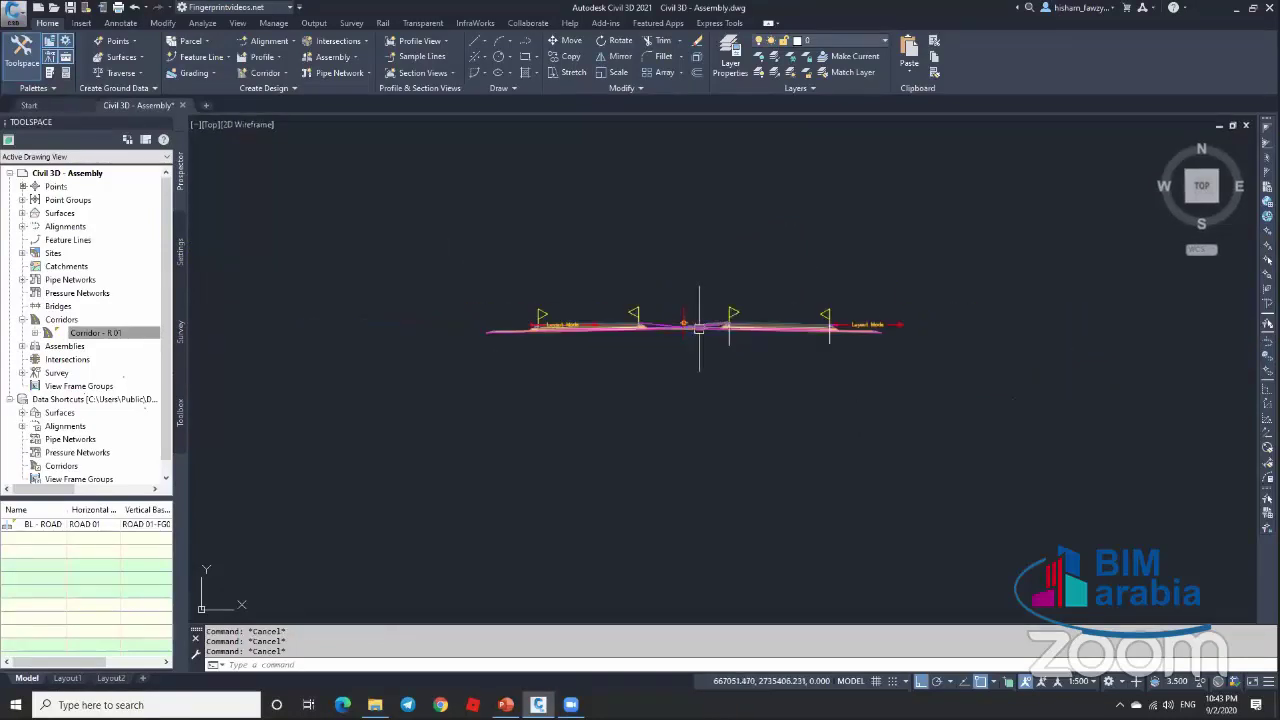
pyautogui.scroll(-4, 699, 328)
pyautogui.scroll(5, 666, 280)
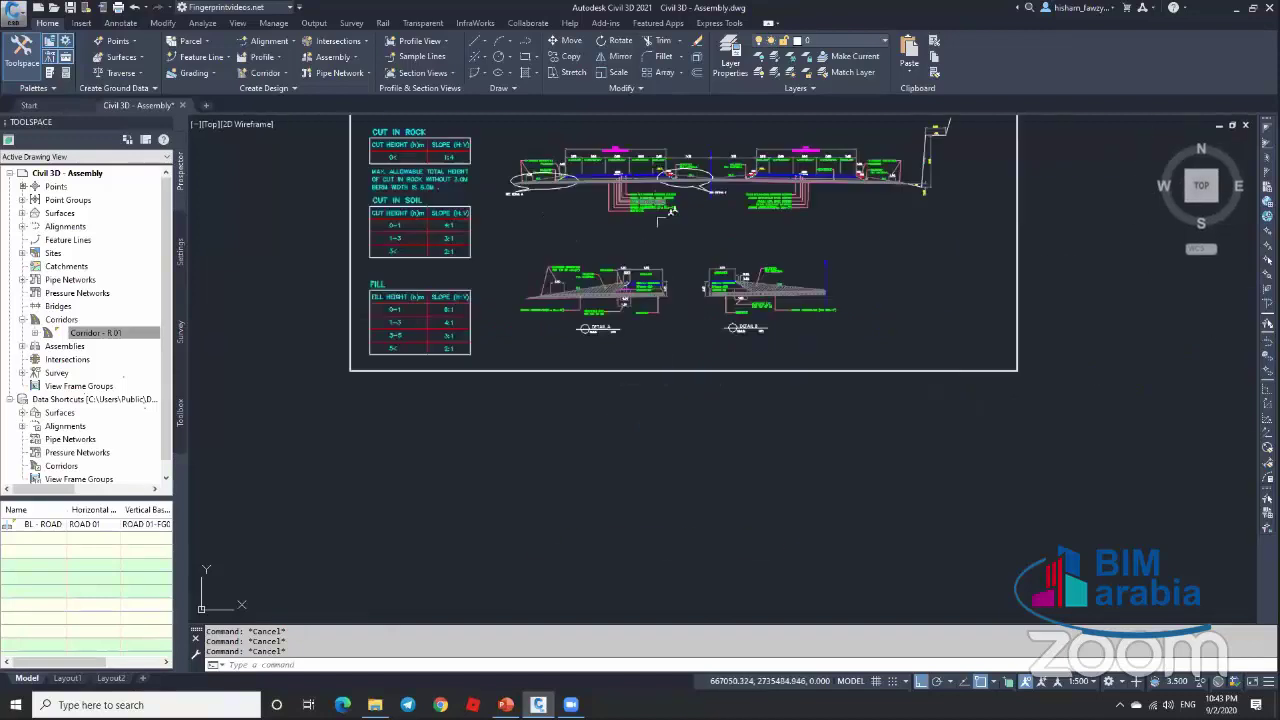
pyautogui.scroll(-3, 670, 215)
pyautogui.scroll(4, 690, 320)
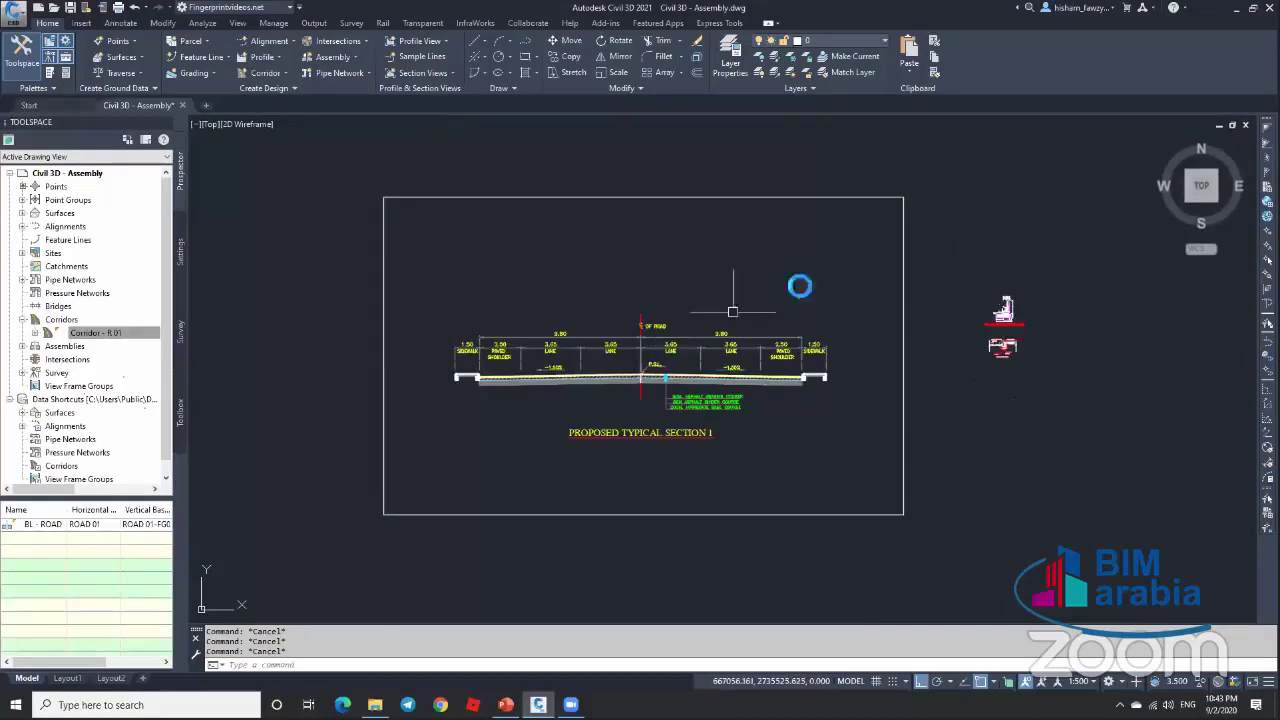
pyautogui.scroll(-8, 805, 283)
pyautogui.moveTo(805, 363); pyautogui.dragTo(799, 311, button='middle')
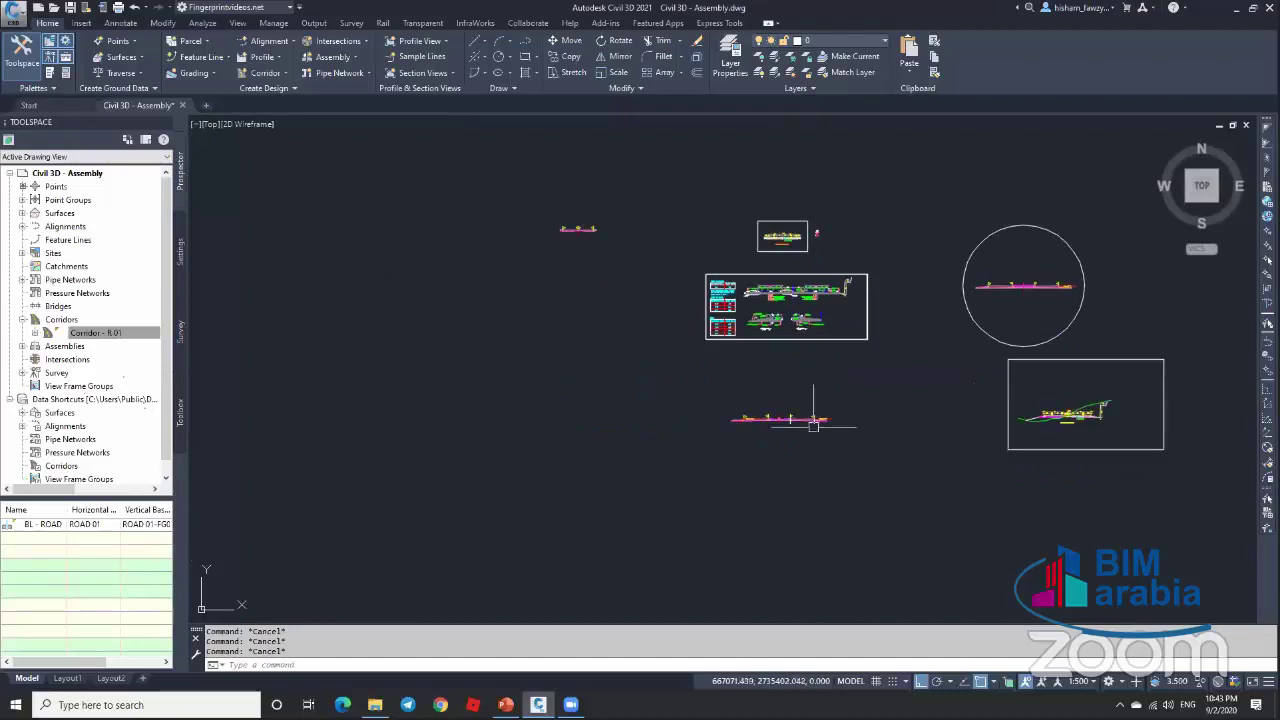
pyautogui.scroll(3, 819, 431)
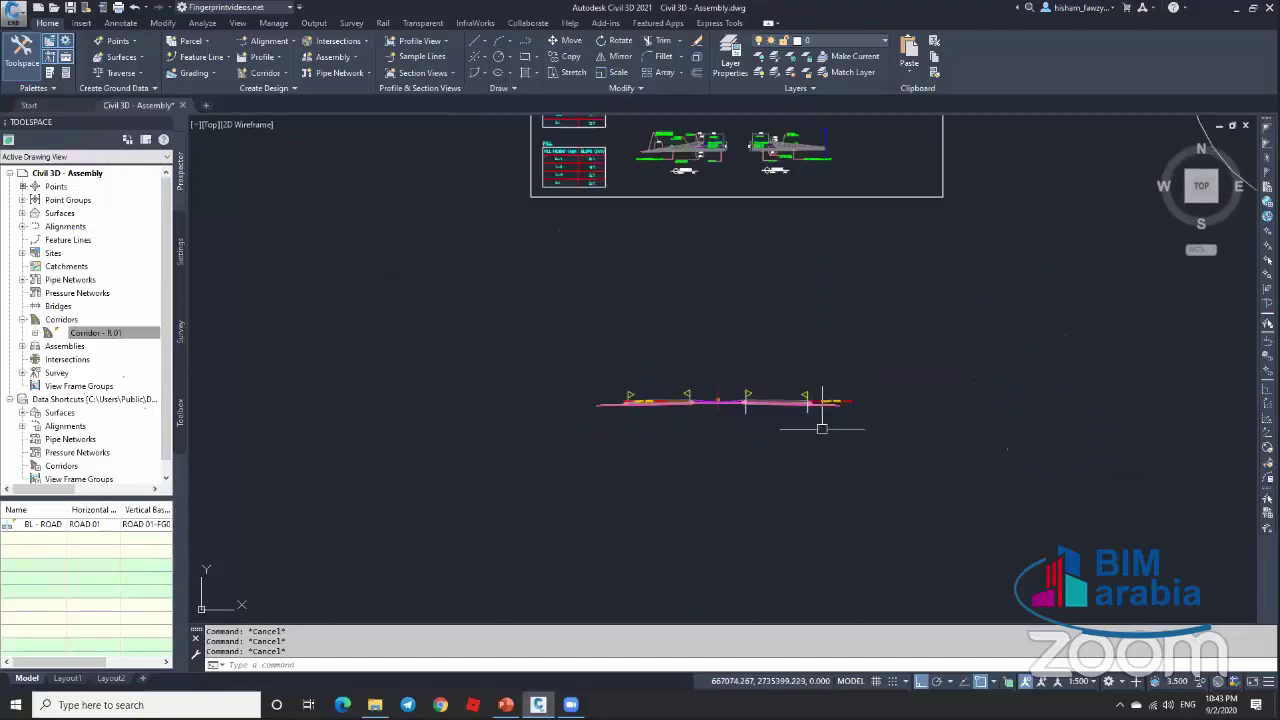
pyautogui.scroll(-1, 842, 423)
pyautogui.scroll(-2, 828, 386)
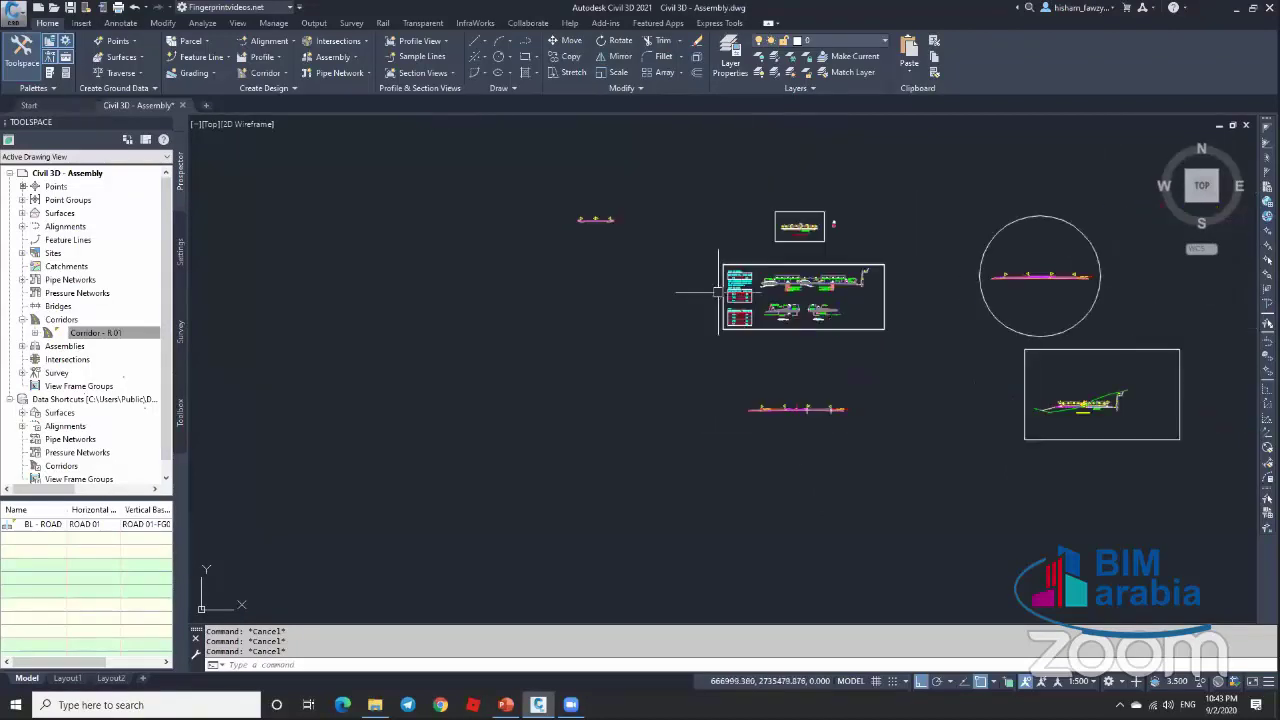
pyautogui.scroll(5, 718, 300)
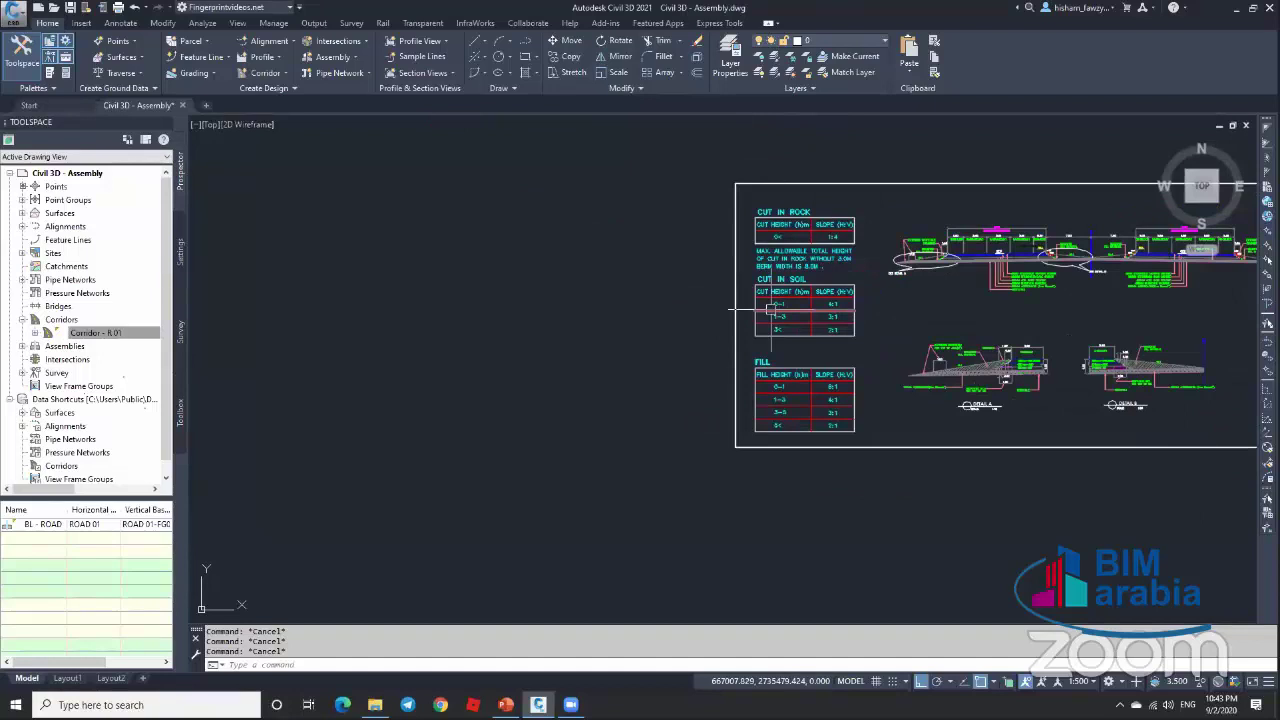
pyautogui.scroll(-3, 745, 316)
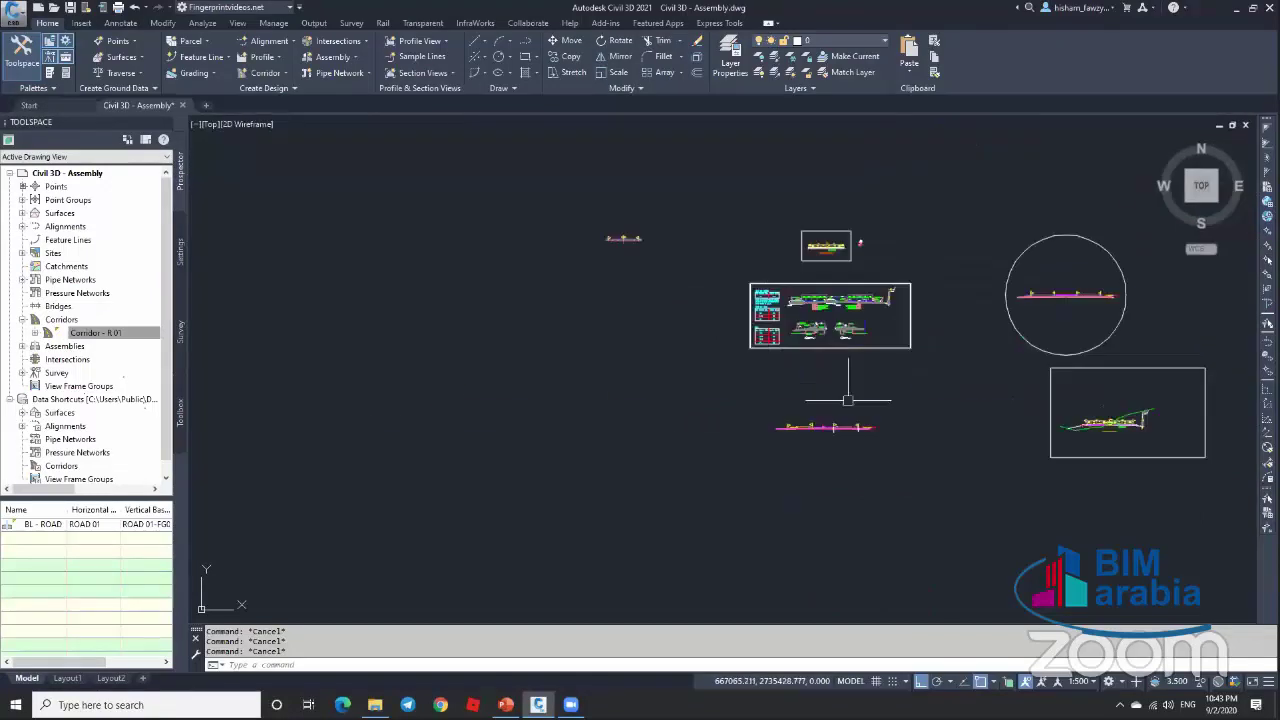
pyautogui.scroll(8, 943, 425)
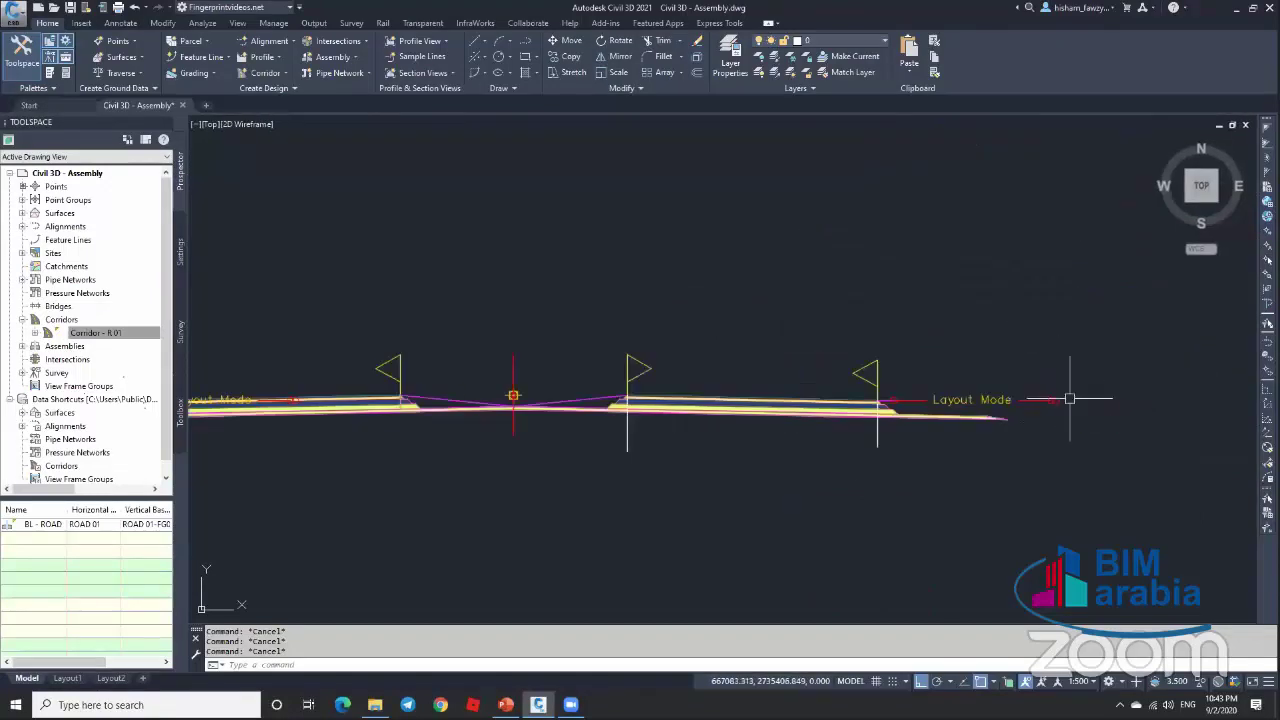
pyautogui.scroll(4, 1011, 408)
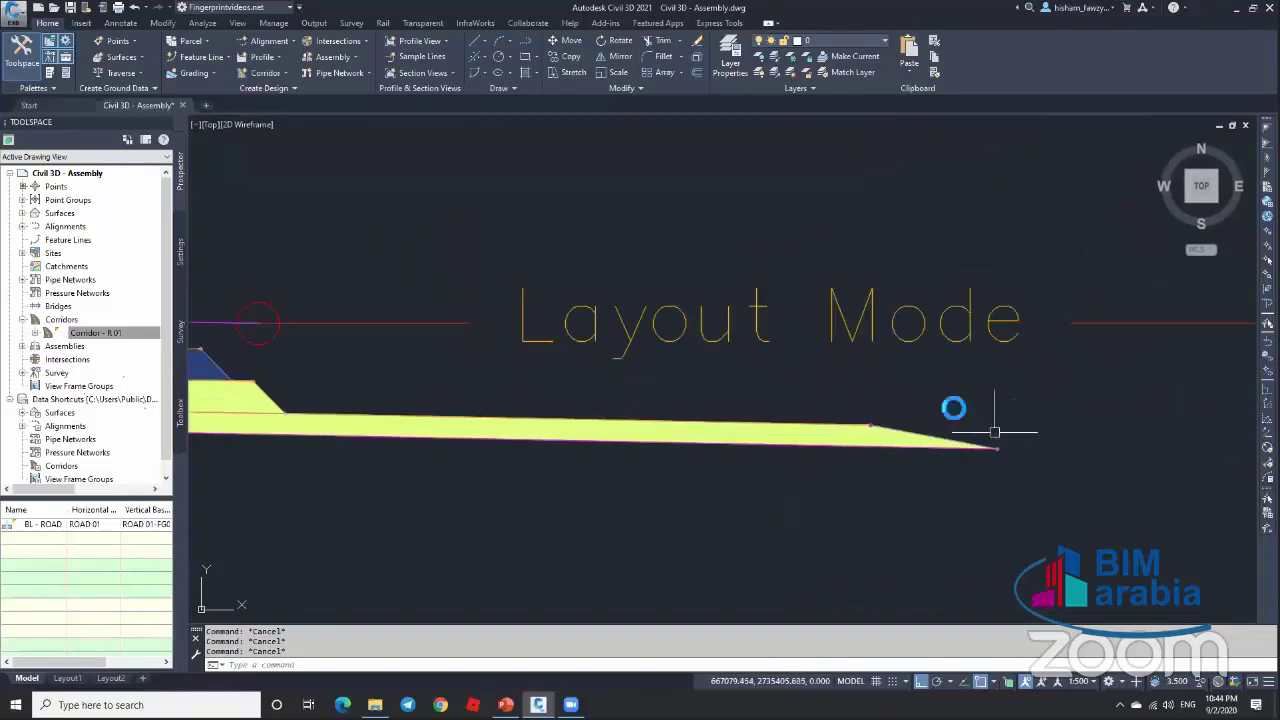
pyautogui.scroll(-1, 977, 431)
pyautogui.scroll(4, 977, 431)
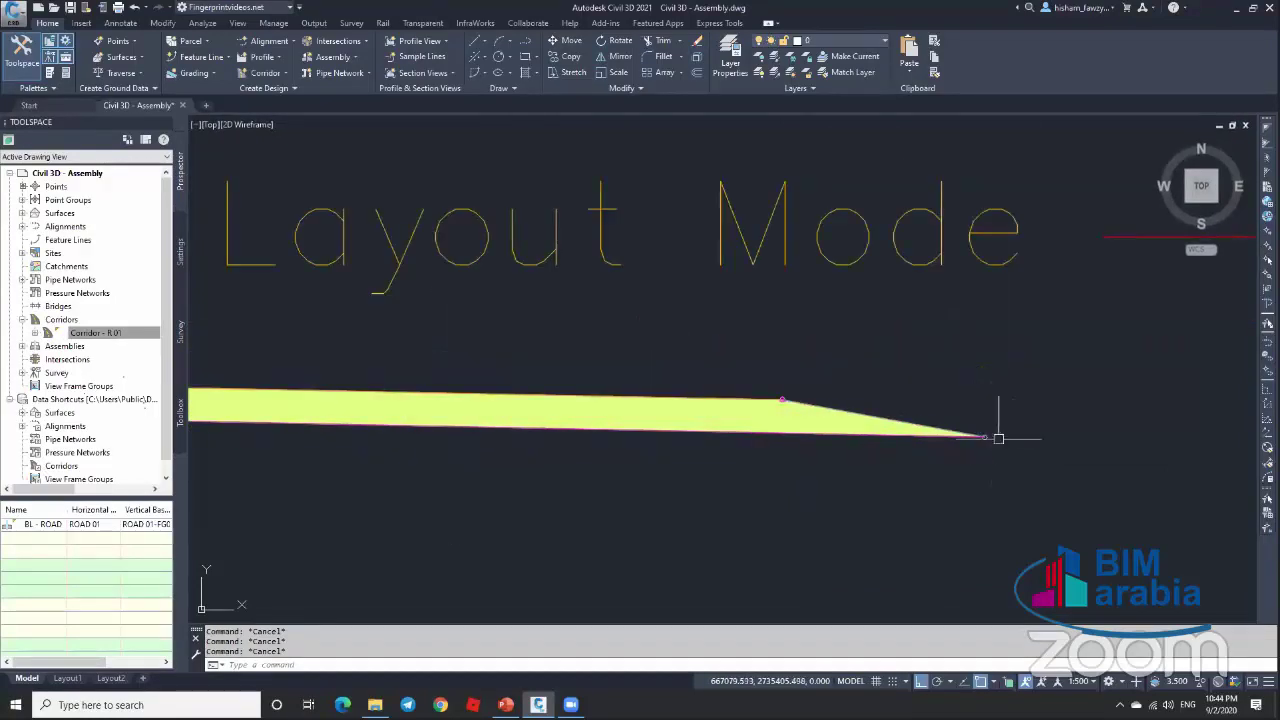
pyautogui.scroll(-5, 928, 393)
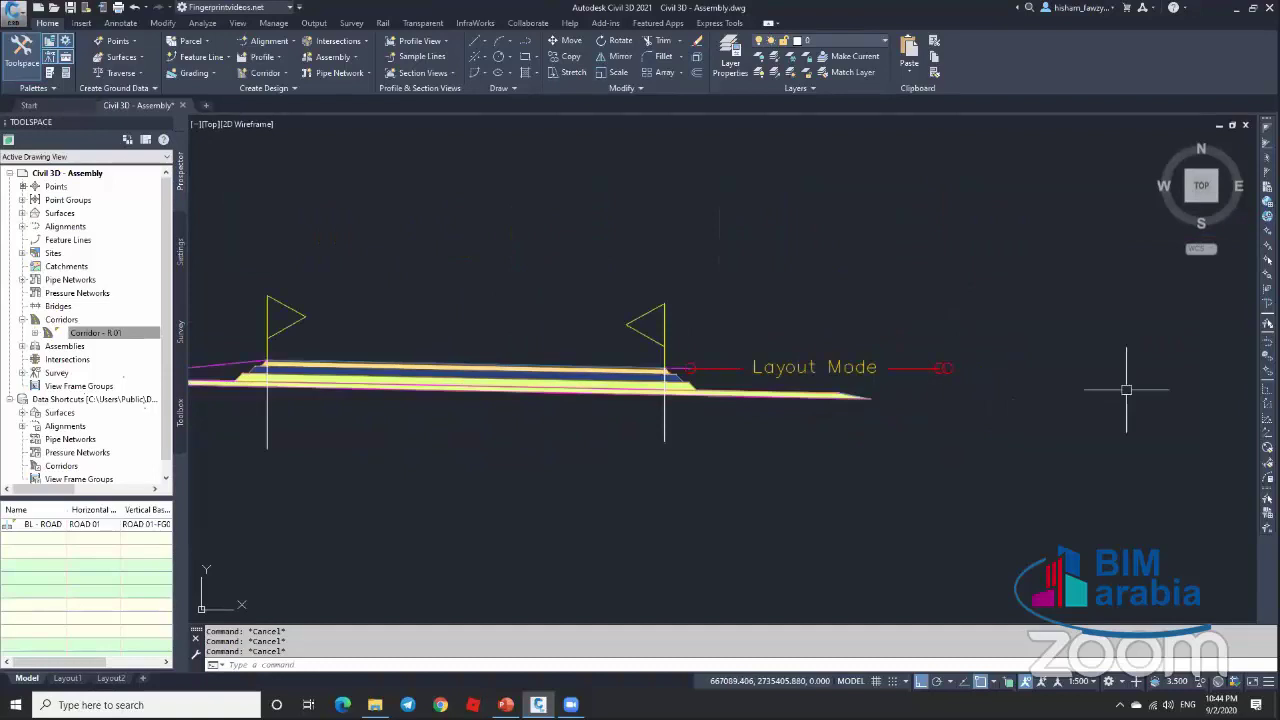
pyautogui.scroll(-2, 1003, 406)
pyautogui.scroll(4, 894, 400)
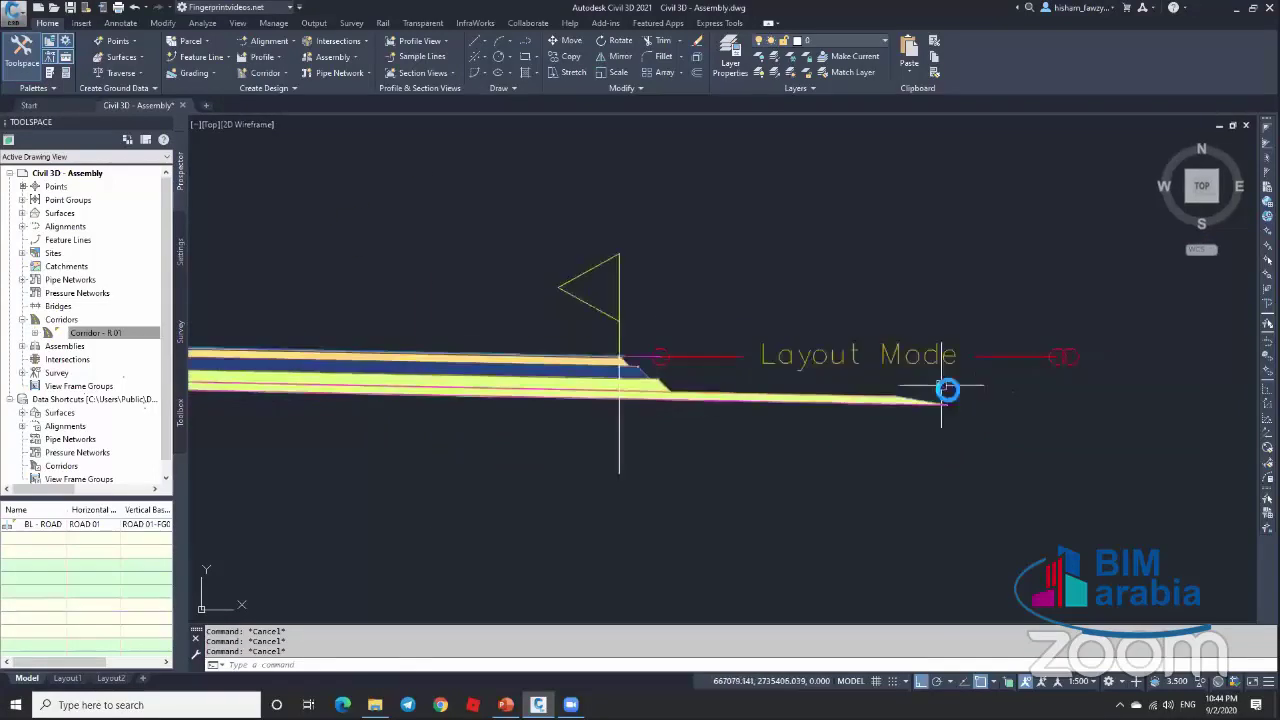
pyautogui.scroll(-6, 940, 389)
pyautogui.scroll(-2, 940, 389)
pyautogui.write('l')
pyautogui.press('Return')
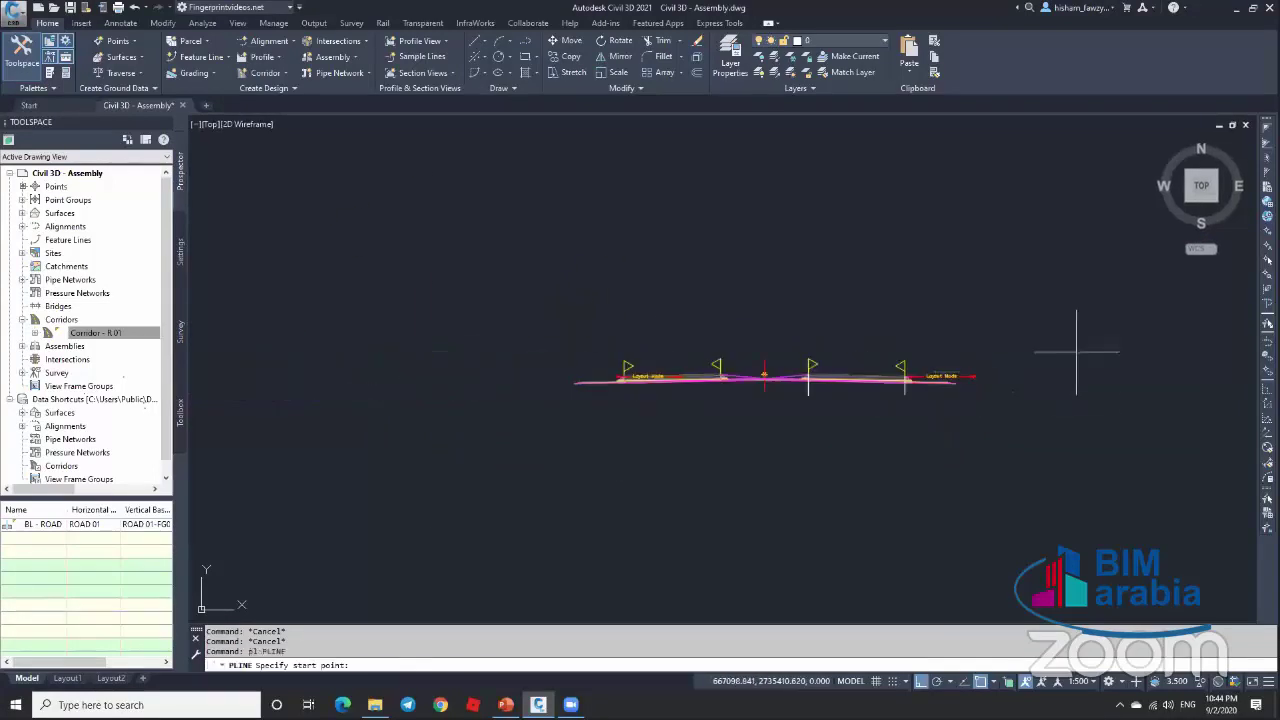
pyautogui.click(1077, 351)
pyautogui.click(958, 433)
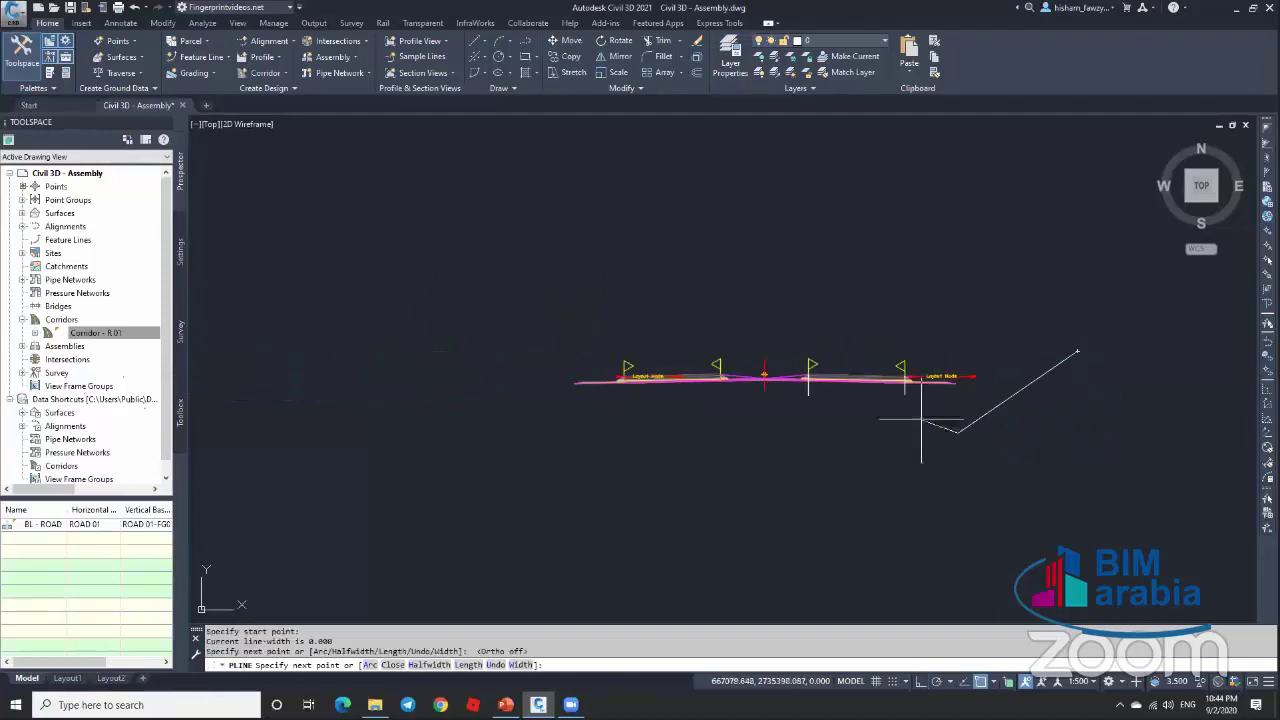
pyautogui.click(862, 404)
pyautogui.click(785, 441)
pyautogui.click(755, 440)
pyautogui.click(710, 415)
pyautogui.click(660, 405)
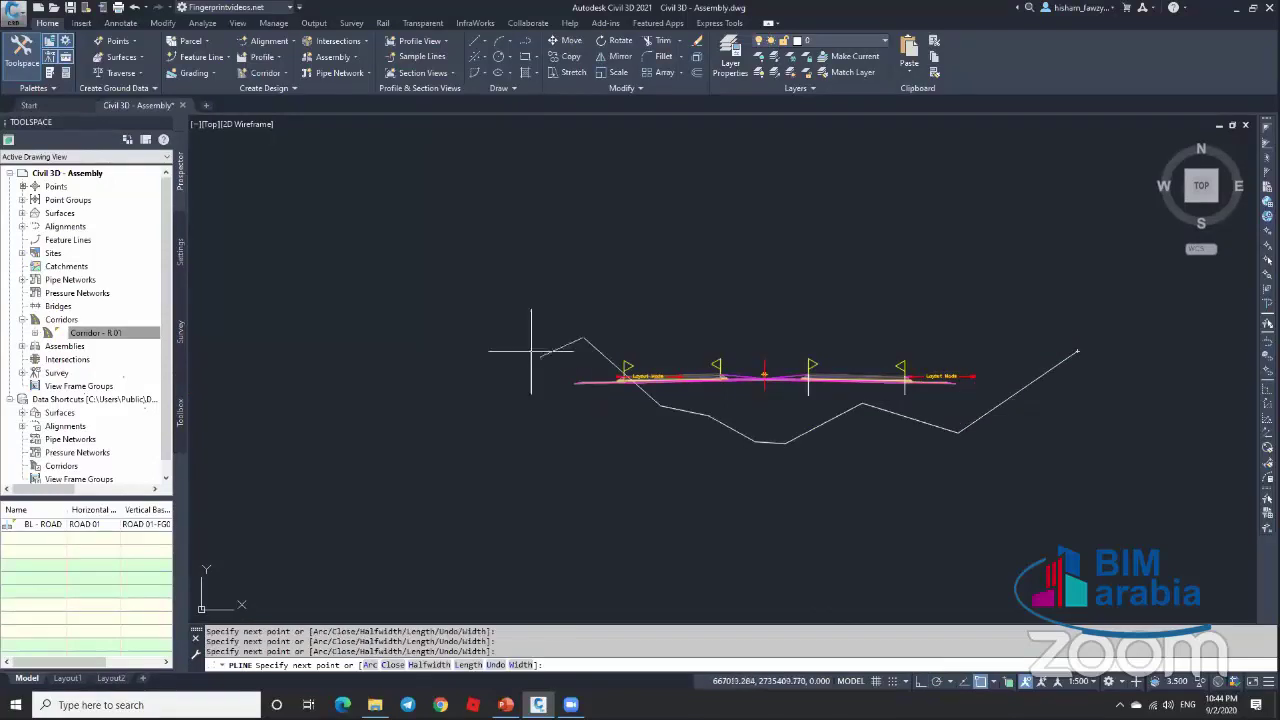
pyautogui.press('Escape')
pyautogui.scroll(5, 963, 382)
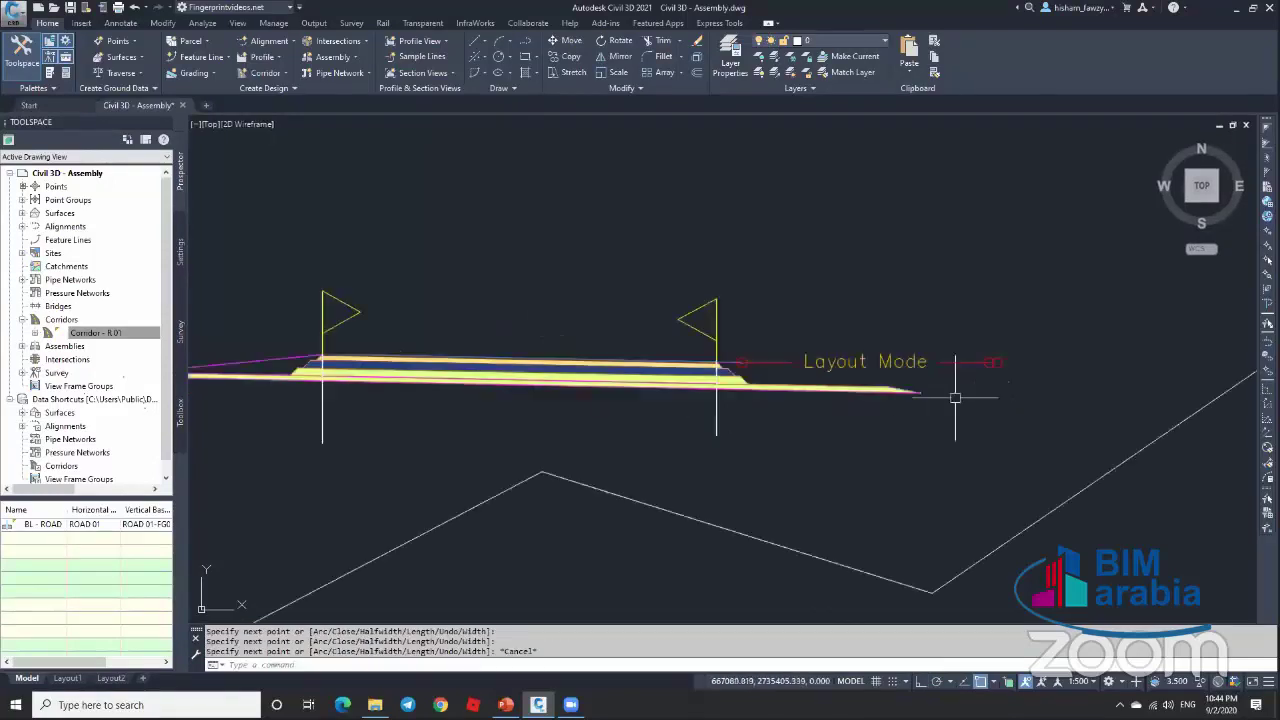
pyautogui.write('l')
pyautogui.press('Return')
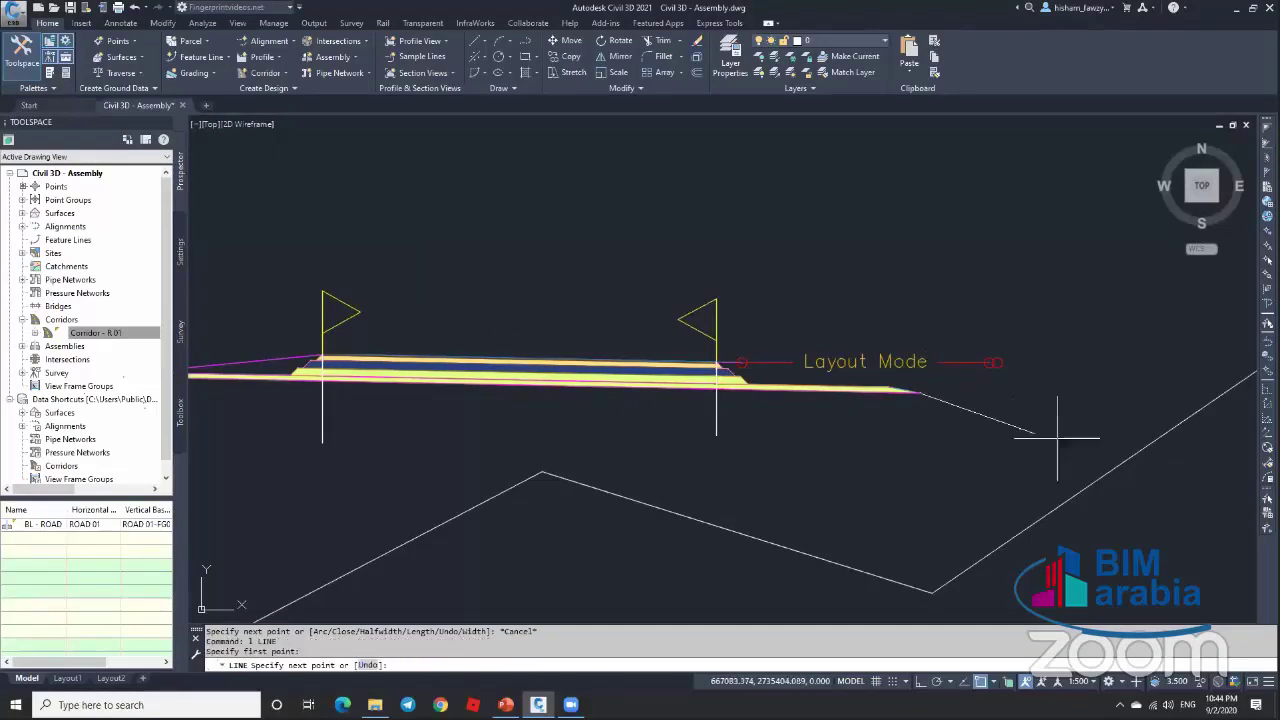
pyautogui.click(1160, 437)
pyautogui.press('Escape')
pyautogui.scroll(-3, 1160, 437)
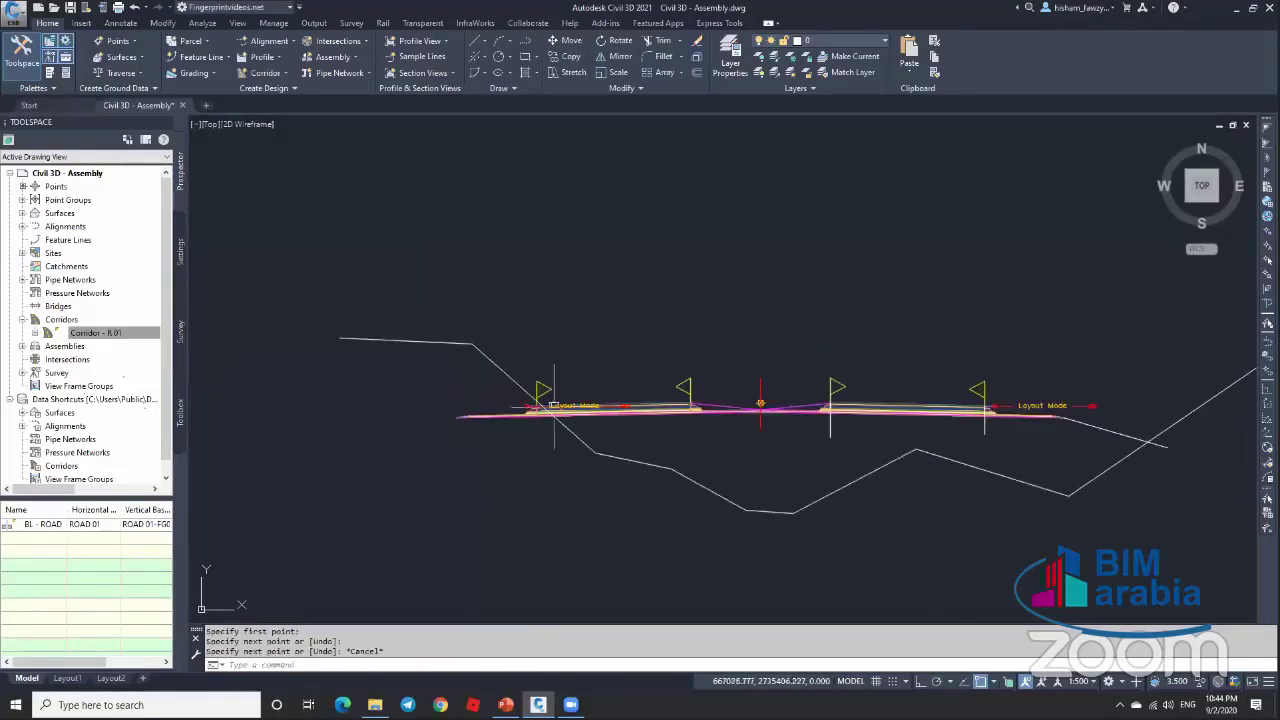
pyautogui.scroll(4, 452, 415)
pyautogui.press('Return')
pyautogui.click(455, 455)
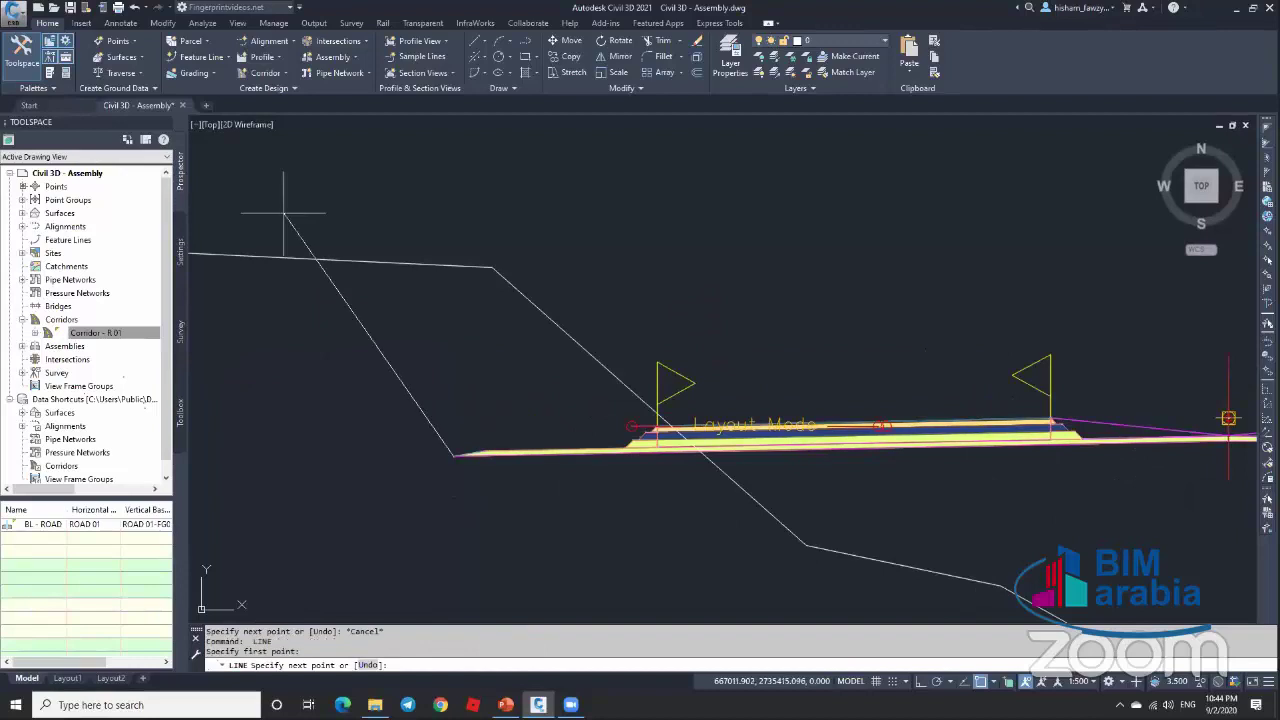
pyautogui.click(284, 213)
pyautogui.press('Escape')
pyautogui.moveTo(606, 349); pyautogui.dragTo(674, 284, button='middle')
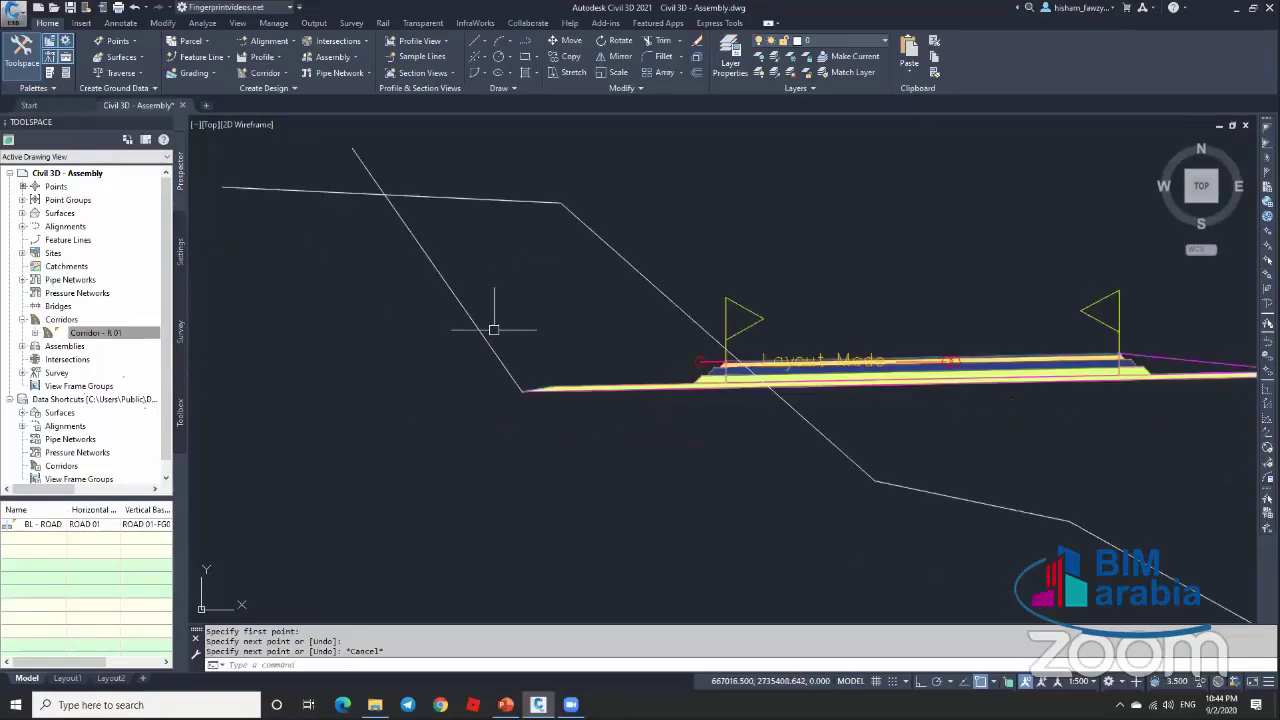
pyautogui.scroll(-4, 660, 320)
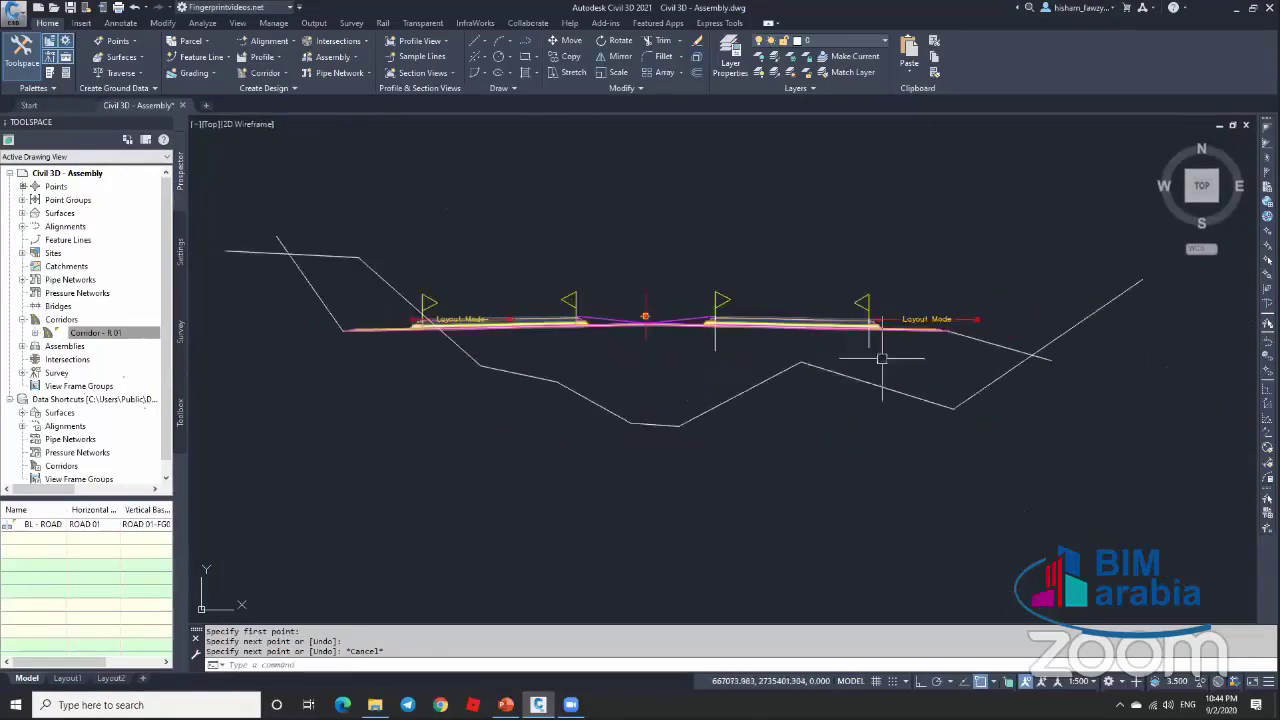
pyautogui.press('Escape')
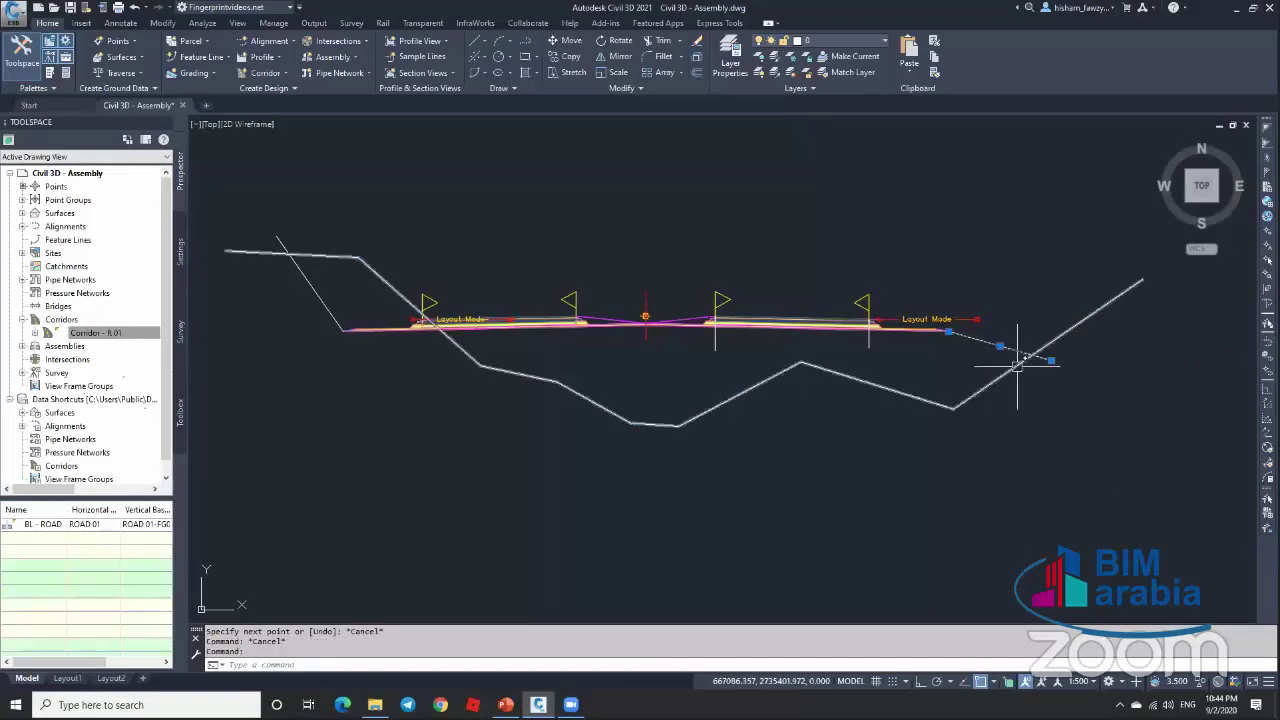
pyautogui.click(1022, 358)
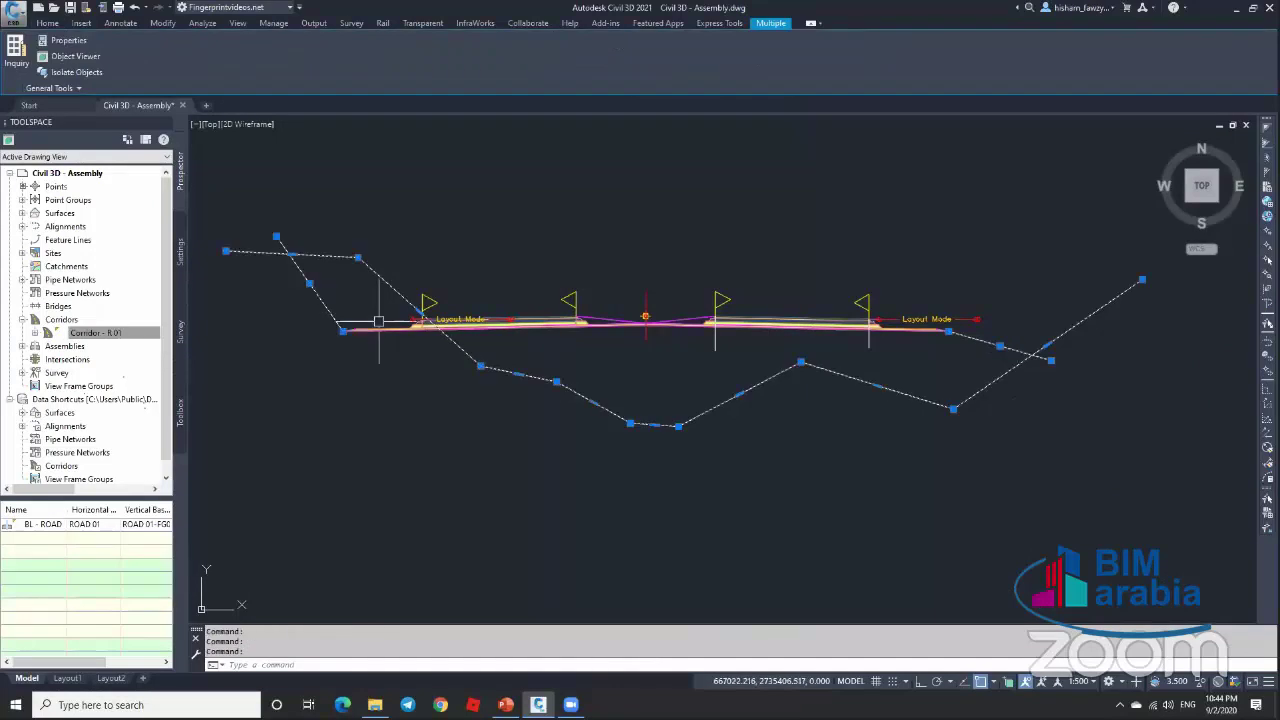
pyautogui.write('e')
pyautogui.press('Return')
pyautogui.scroll(-2, 746, 365)
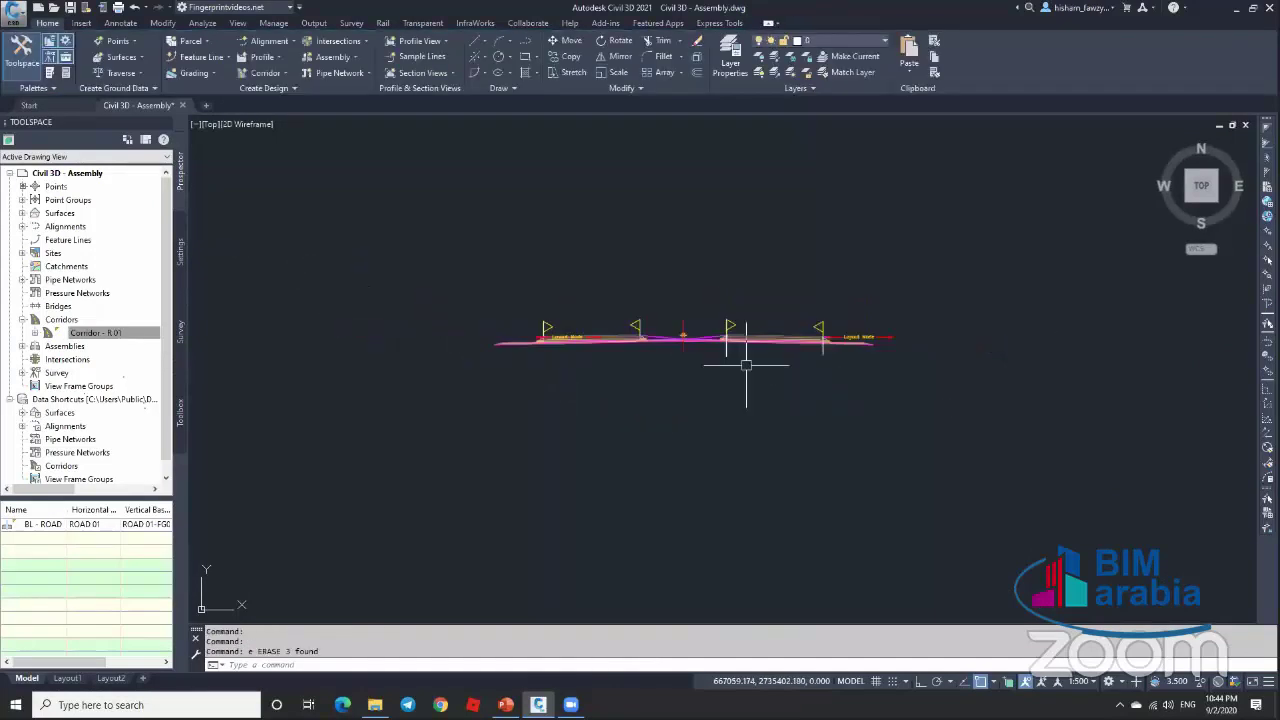
# Step: Show the Civil Metric Subassemblies tool palette on its Daylight tab
pyautogui.hotkey('ctrl', '3')
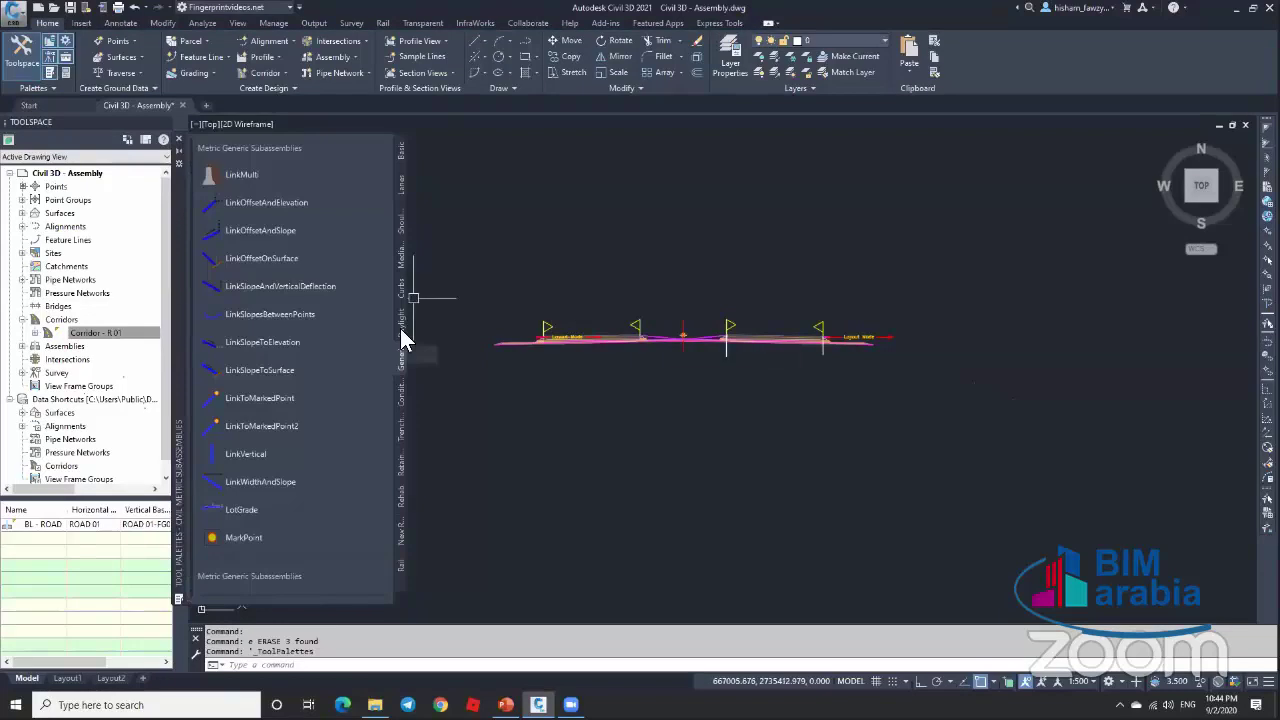
pyautogui.click(401, 322)
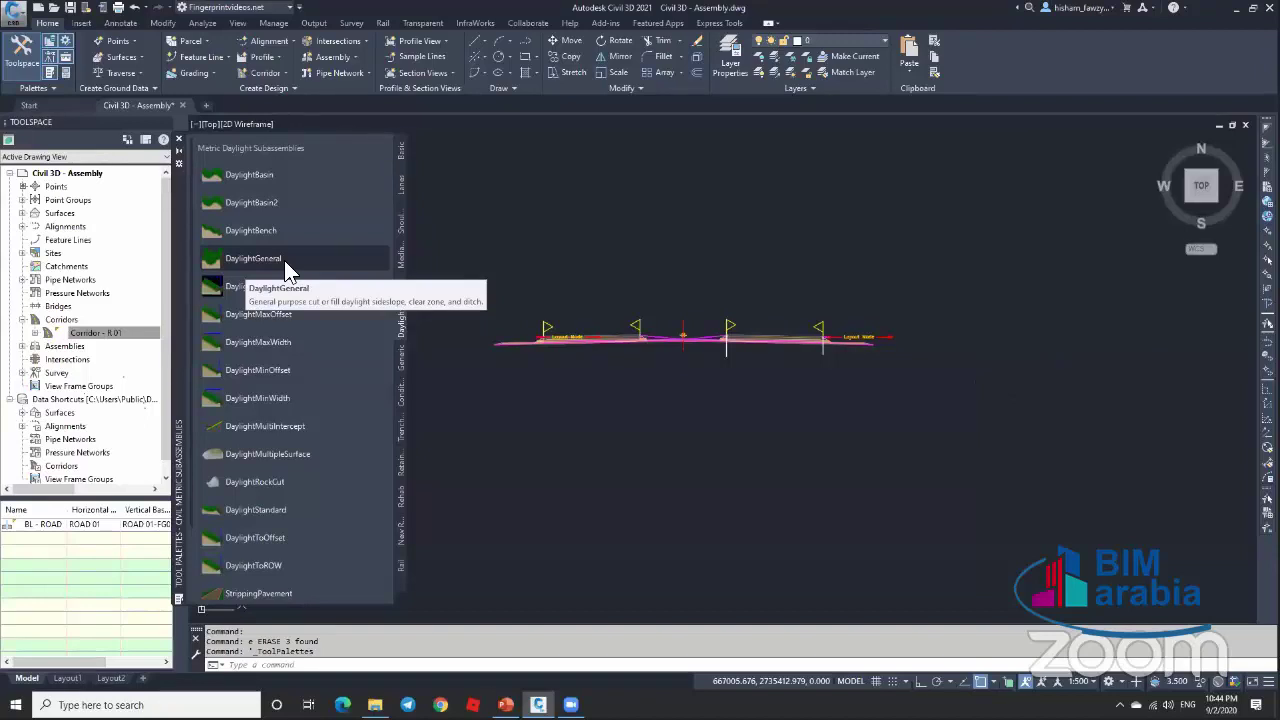
pyautogui.scroll(-6, 830, 426)
pyautogui.scroll(8, 728, 318)
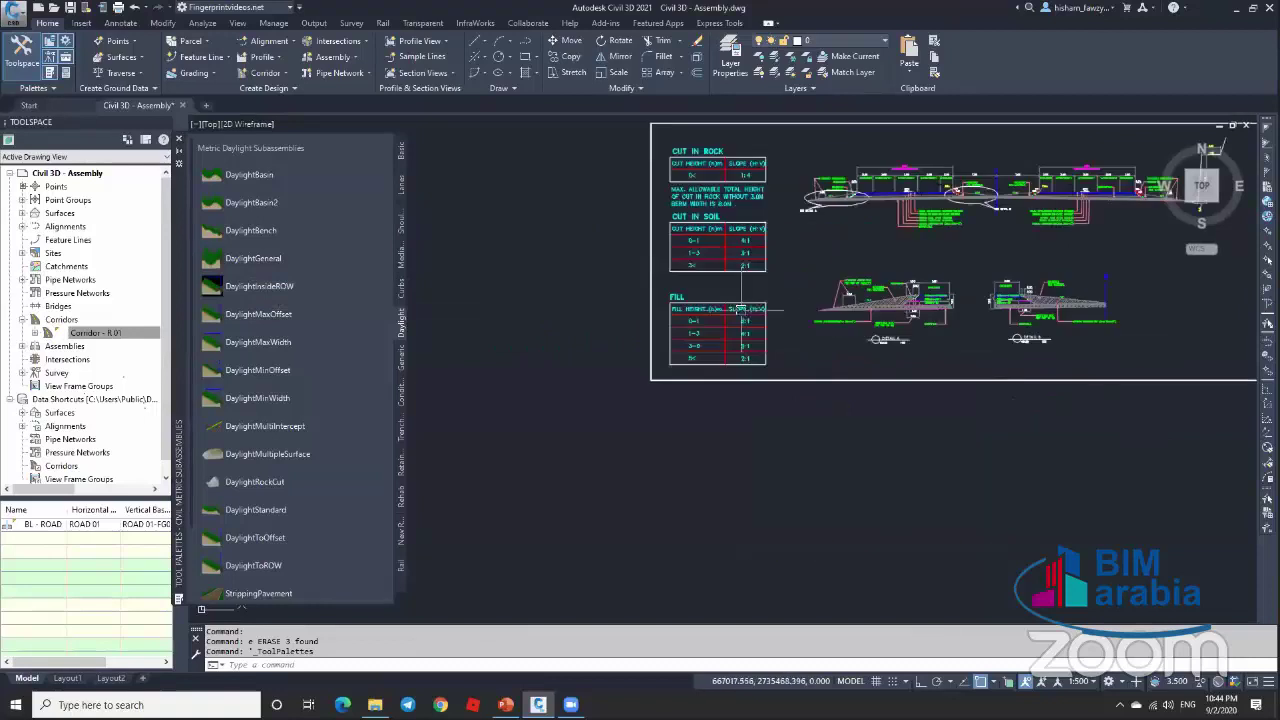
# Step: Review the CUT IN SOIL and FILL slope tables, then show the Conditional subassemblies
pyautogui.scroll(1, 688, 270)
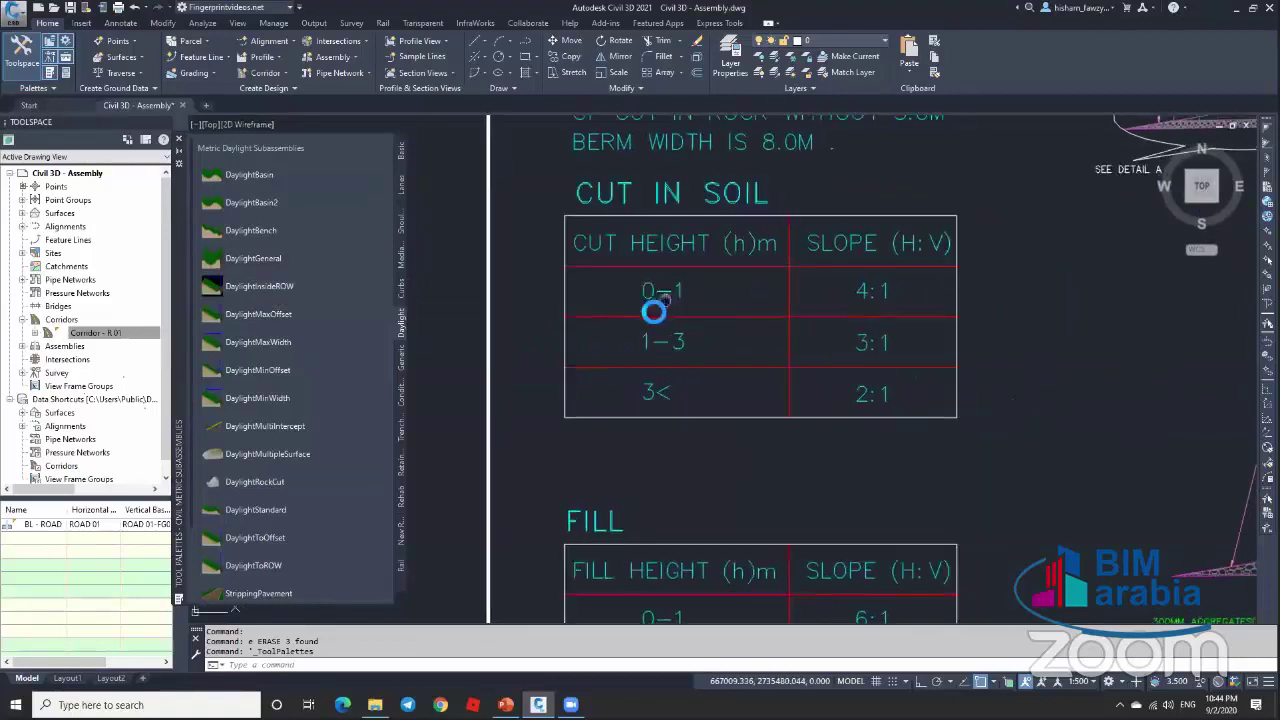
pyautogui.scroll(-1, 588, 322)
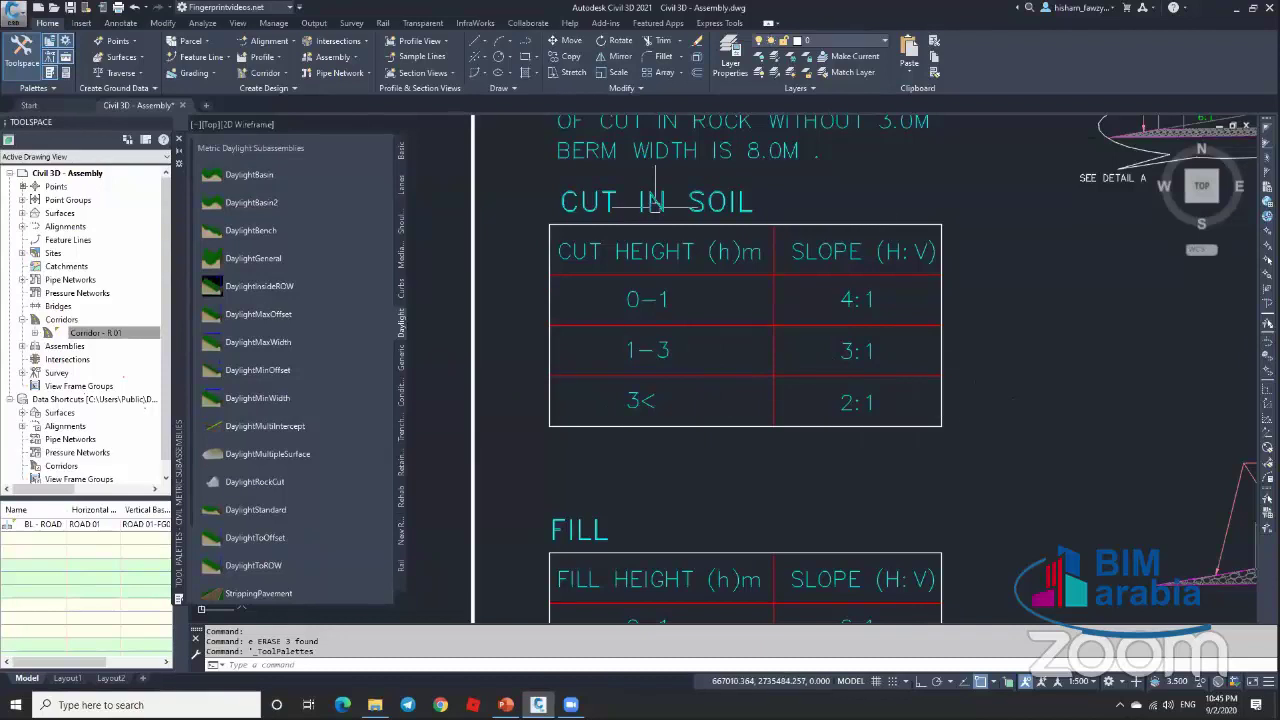
pyautogui.moveTo(760, 478)
pyautogui.mouseDown(button='middle')
pyautogui.moveTo(780, 460)
pyautogui.moveTo(781, 252)
pyautogui.mouseUp(button='middle')
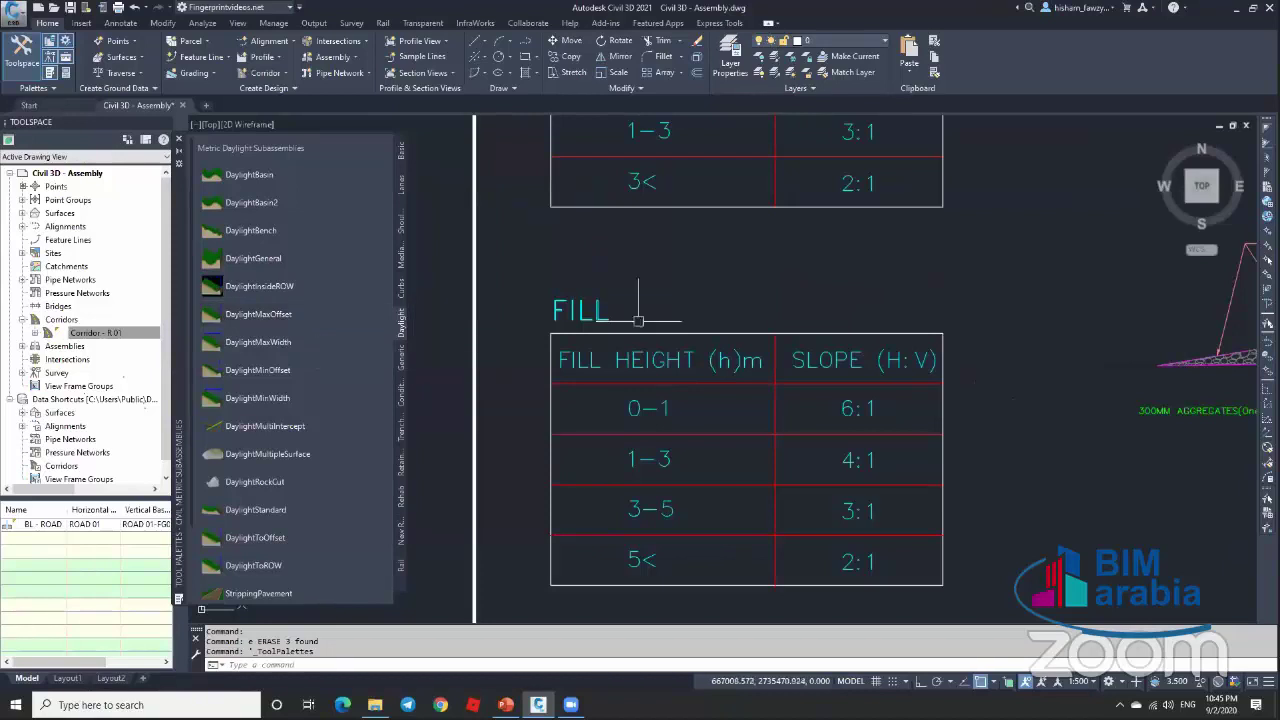
pyautogui.scroll(-5, 638, 318)
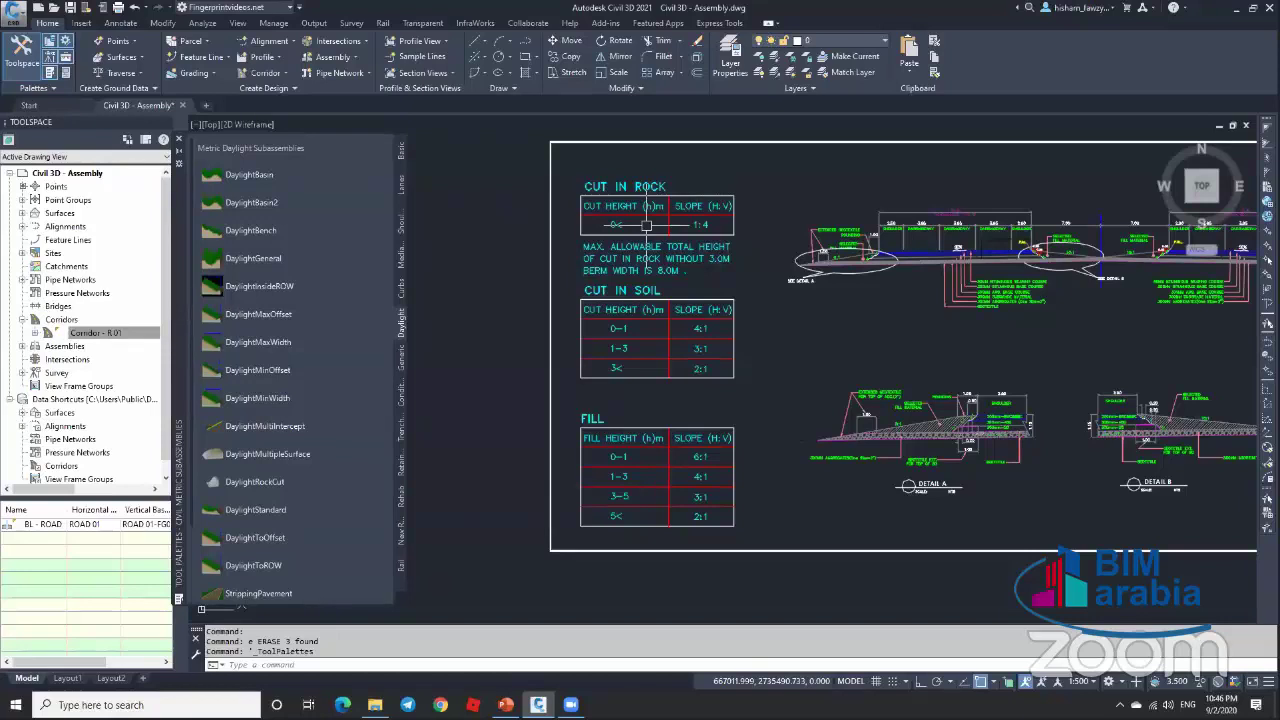
pyautogui.scroll(-5, 718, 293)
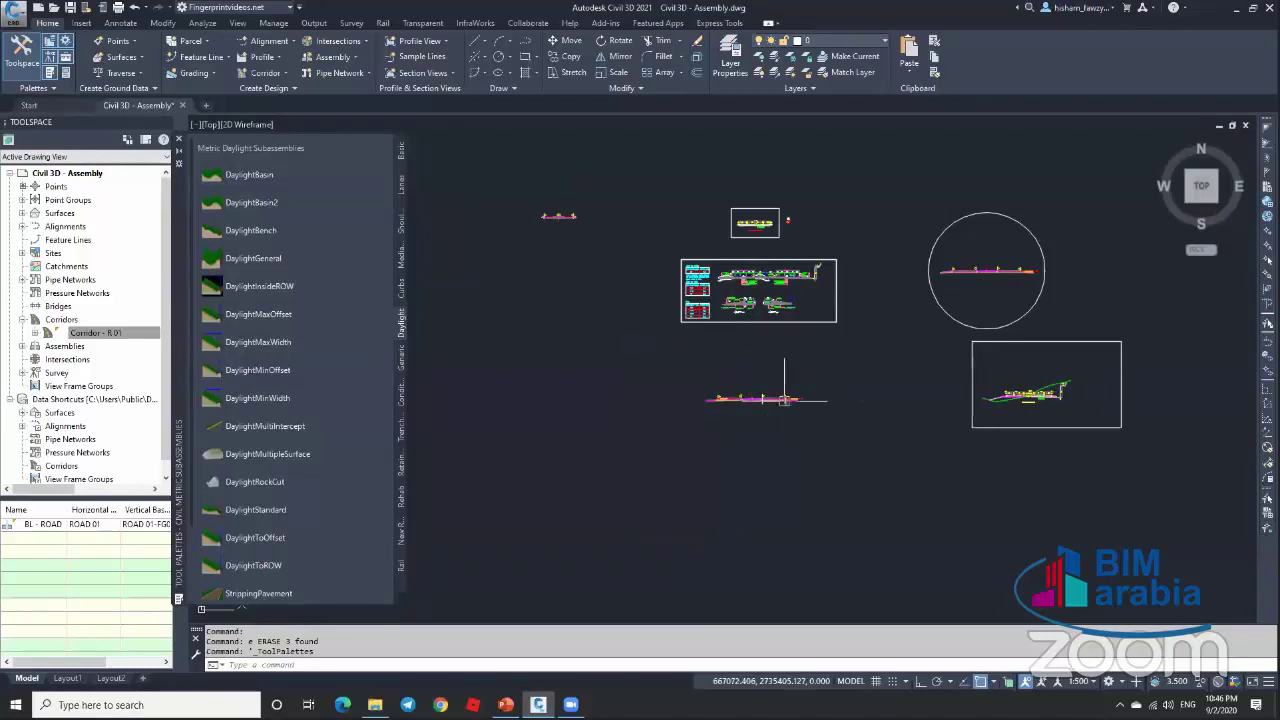
pyautogui.scroll(5, 723, 318)
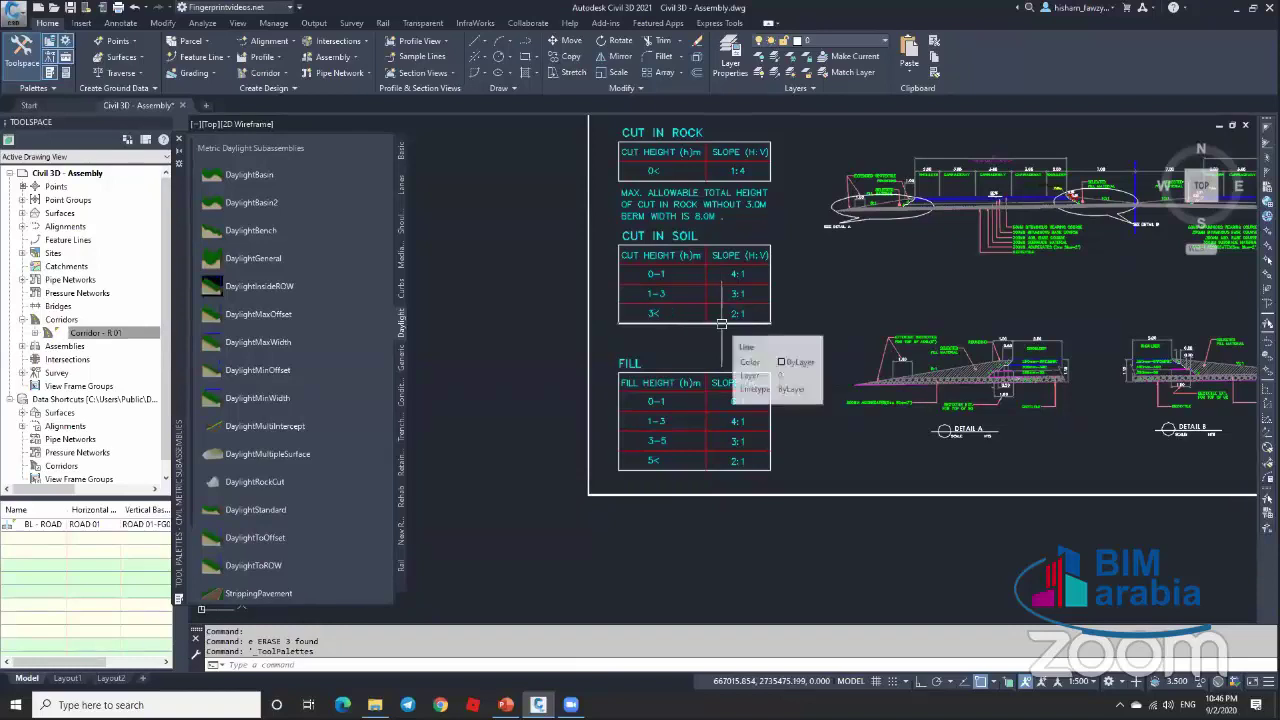
pyautogui.scroll(-3, 721, 330)
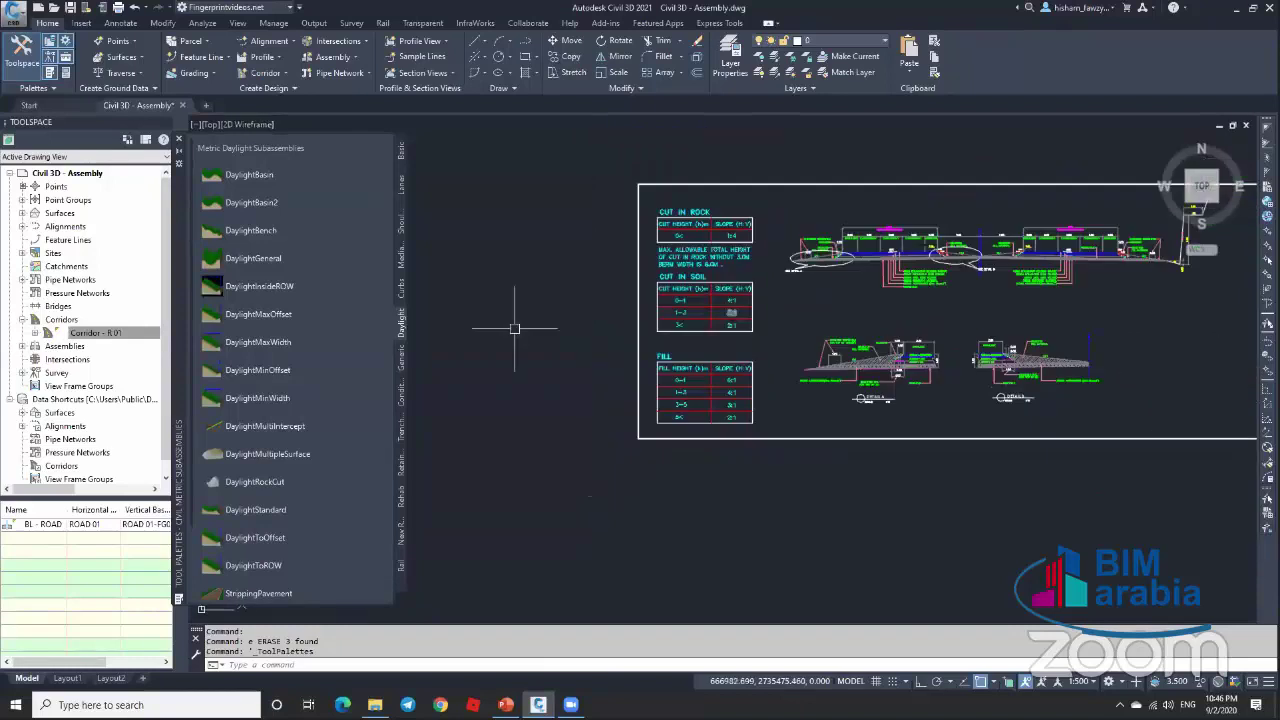
pyautogui.click(400, 392)
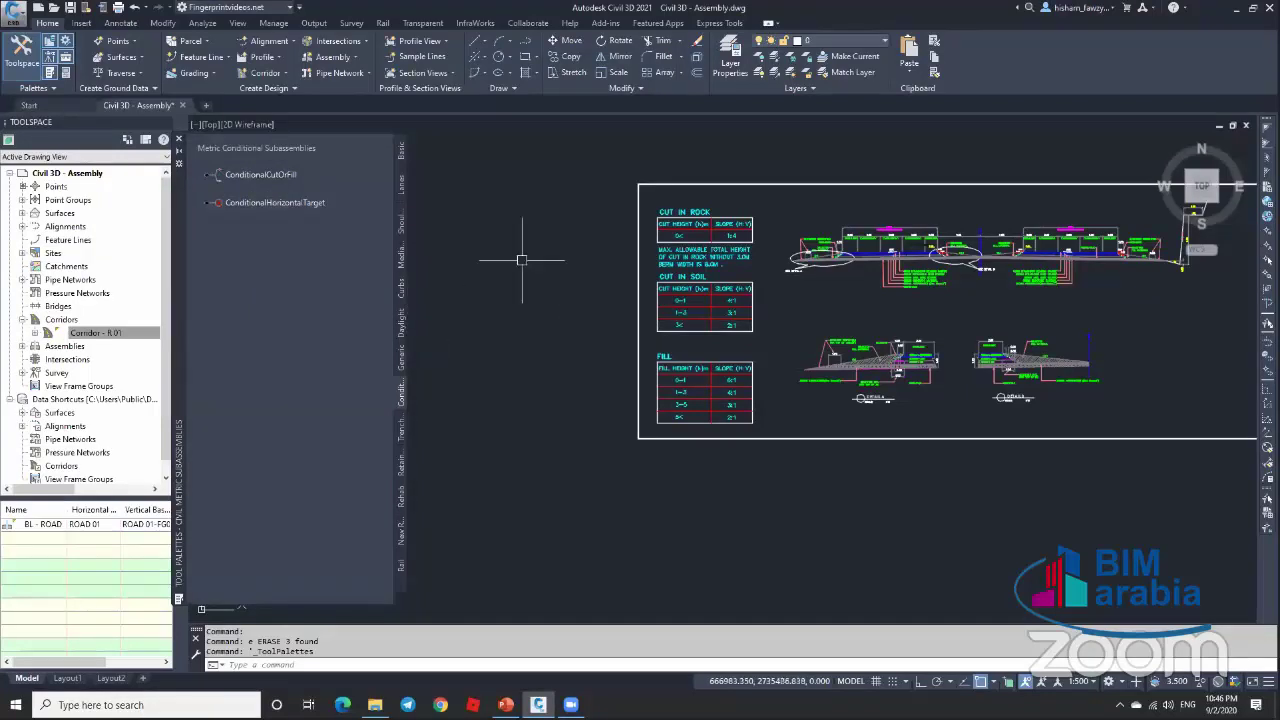
pyautogui.scroll(-6, 610, 190)
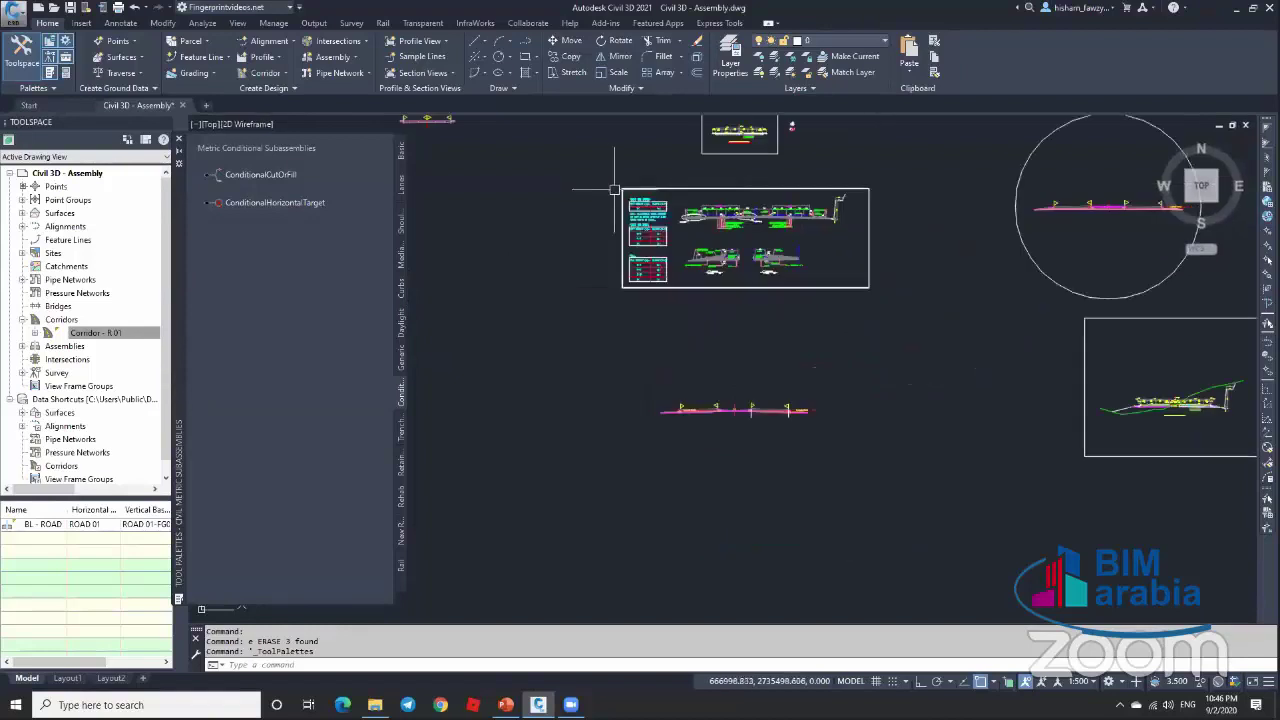
pyautogui.scroll(2, 670, 212)
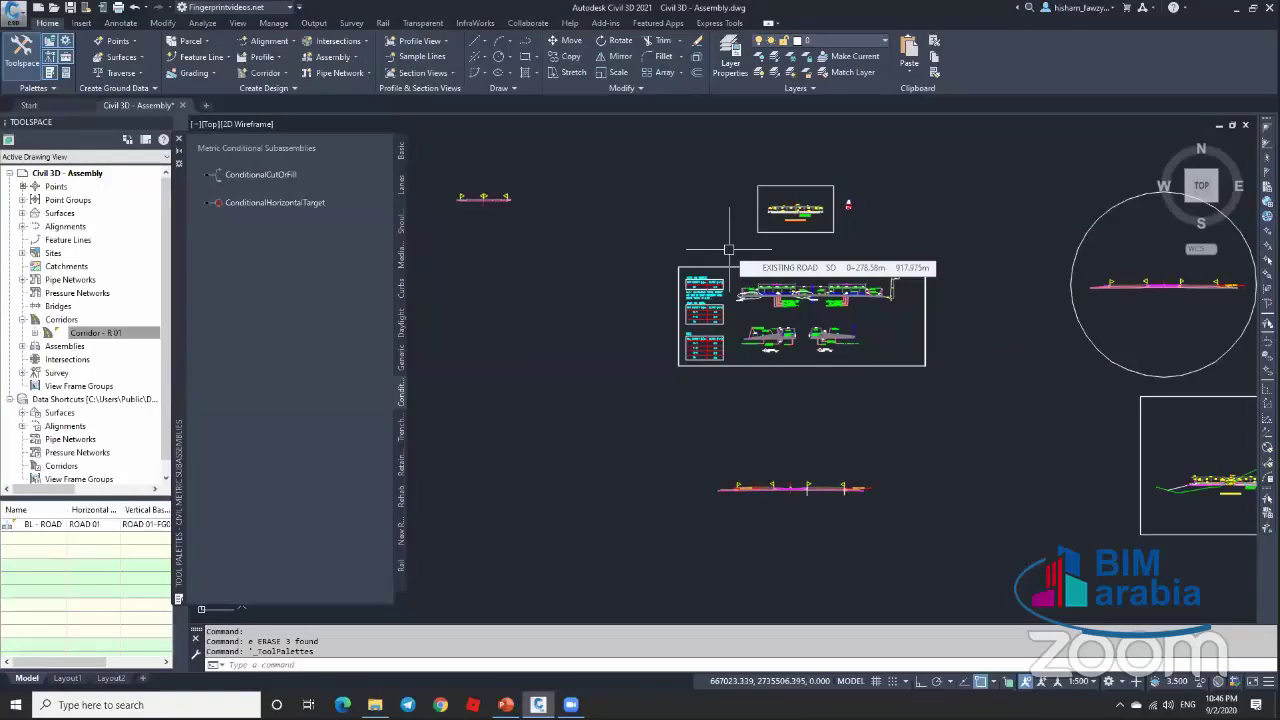
pyautogui.scroll(5, 786, 500)
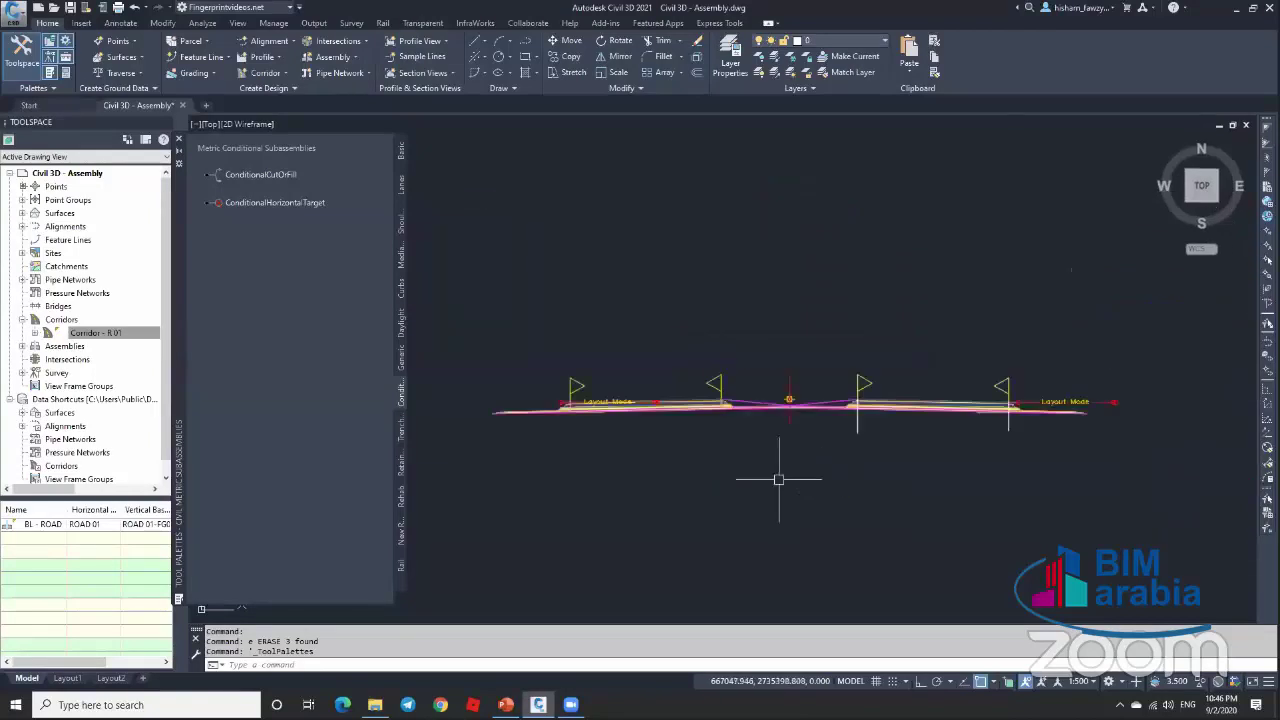
pyautogui.scroll(4, 789, 424)
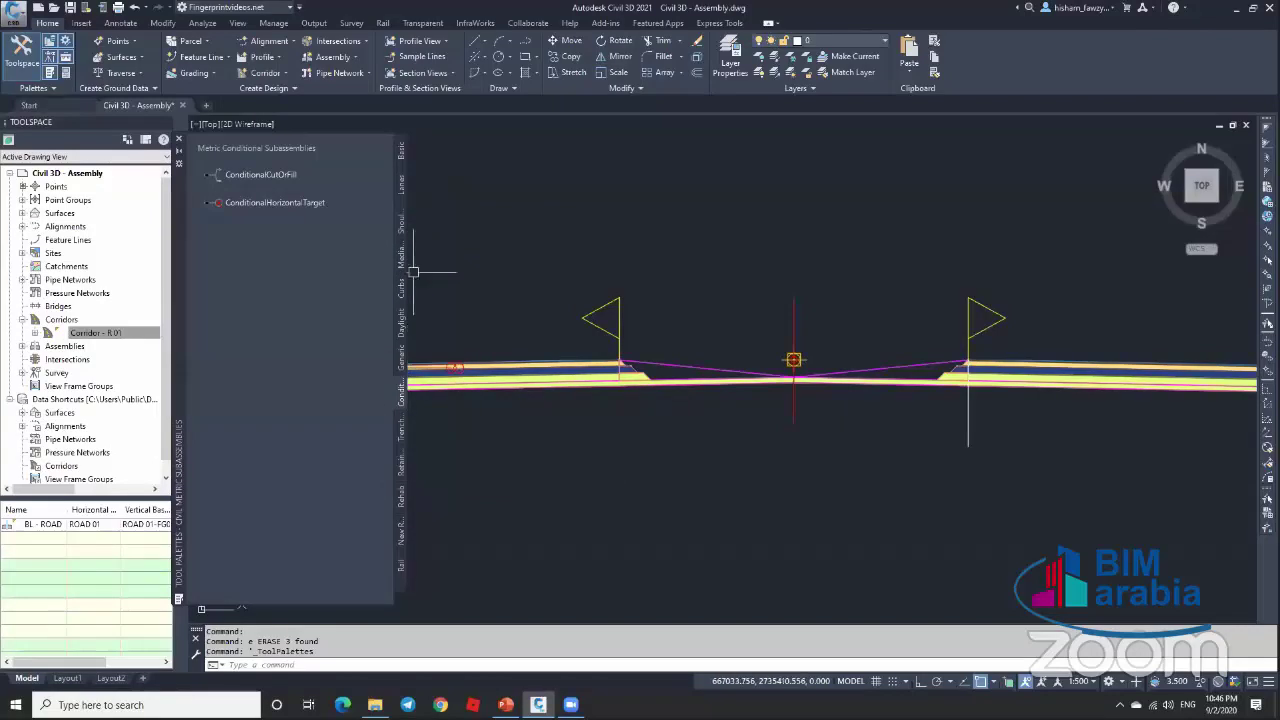
pyautogui.scroll(-6, 745, 278)
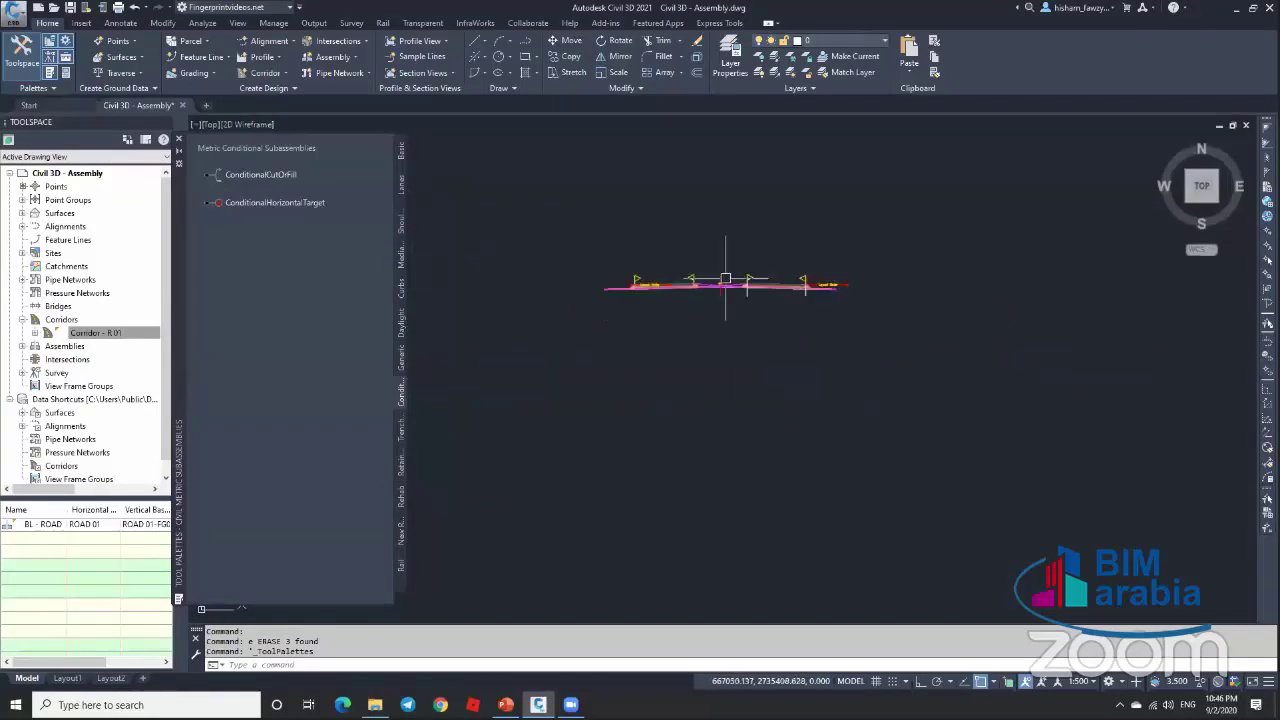
pyautogui.scroll(-3, 745, 278)
pyautogui.scroll(3, 740, 160)
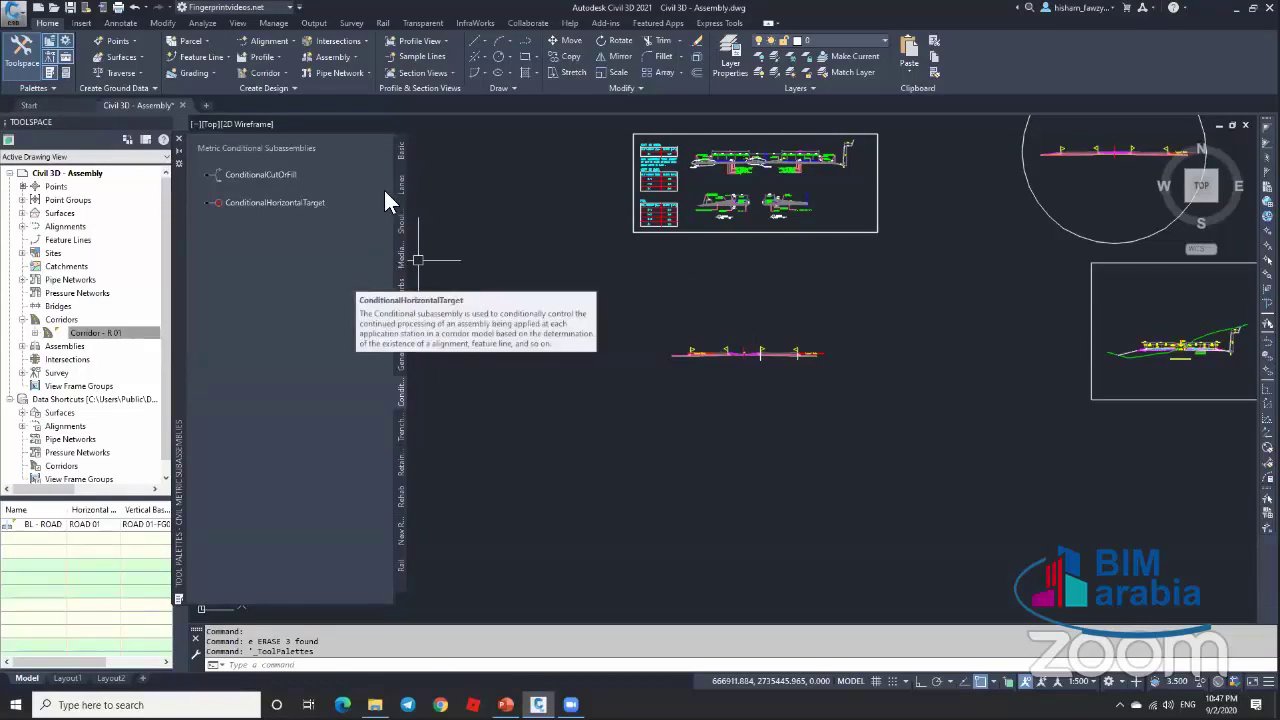
pyautogui.moveTo(740, 114)
pyautogui.mouseDown(button='middle')
pyautogui.moveTo(738, 190)
pyautogui.moveTo(786, 239)
pyautogui.mouseUp(button='middle')
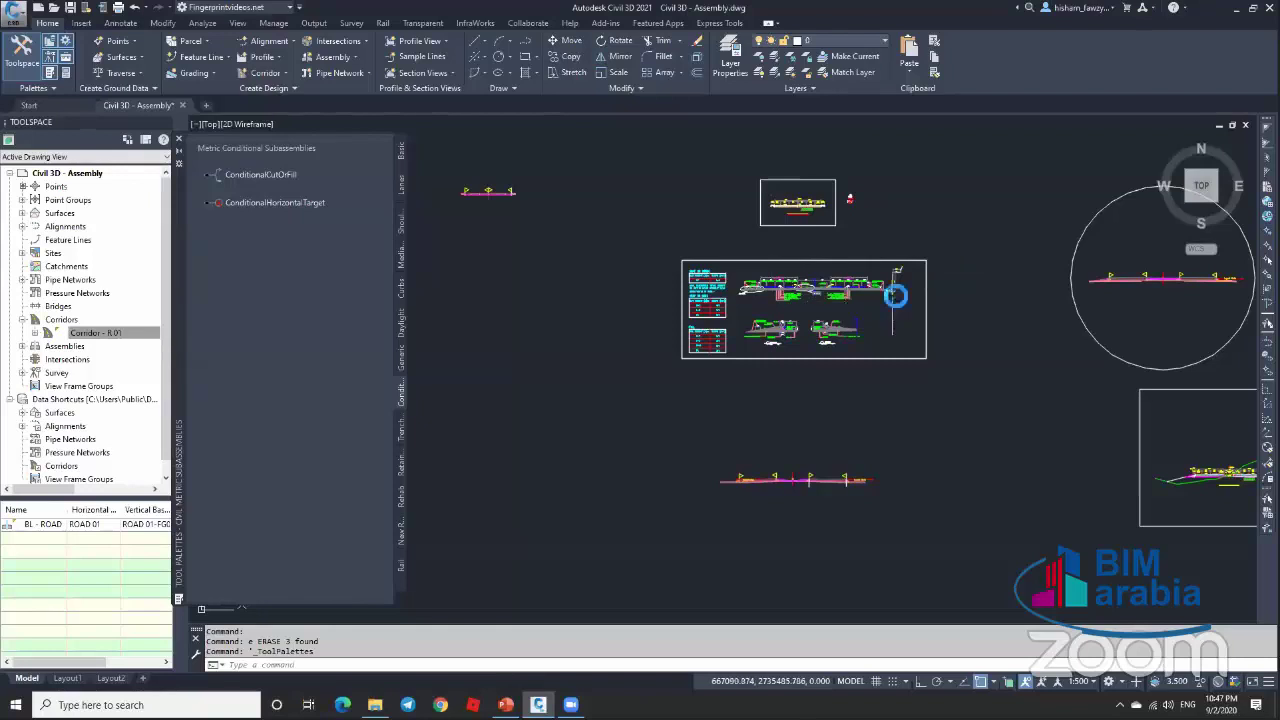
pyautogui.scroll(5, 894, 289)
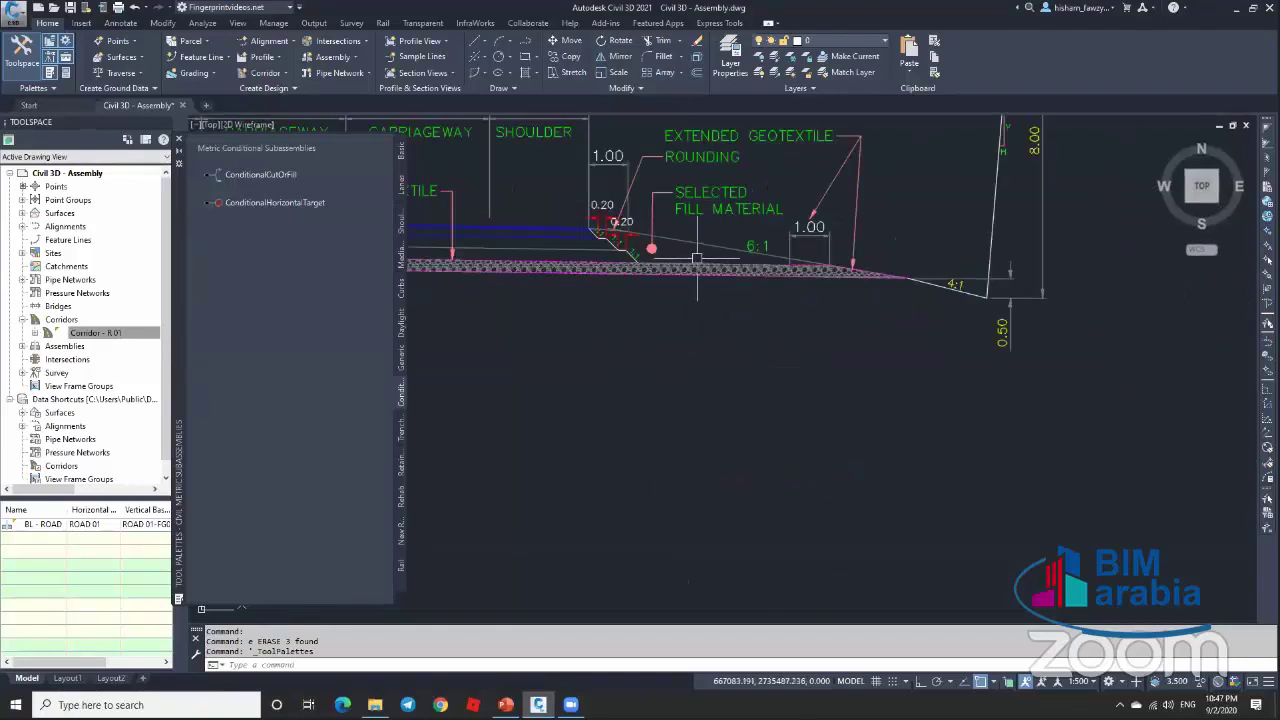
pyautogui.scroll(-5, 879, 302)
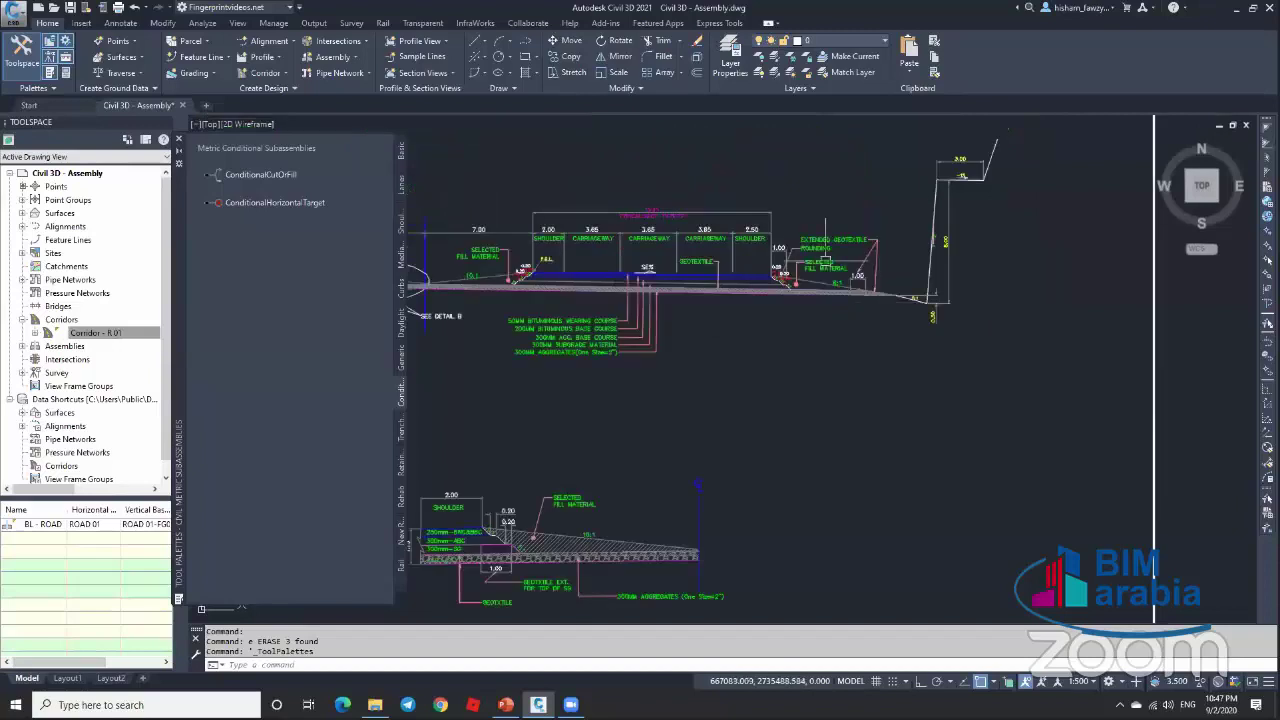
pyautogui.scroll(-3, 879, 302)
pyautogui.scroll(3, 852, 268)
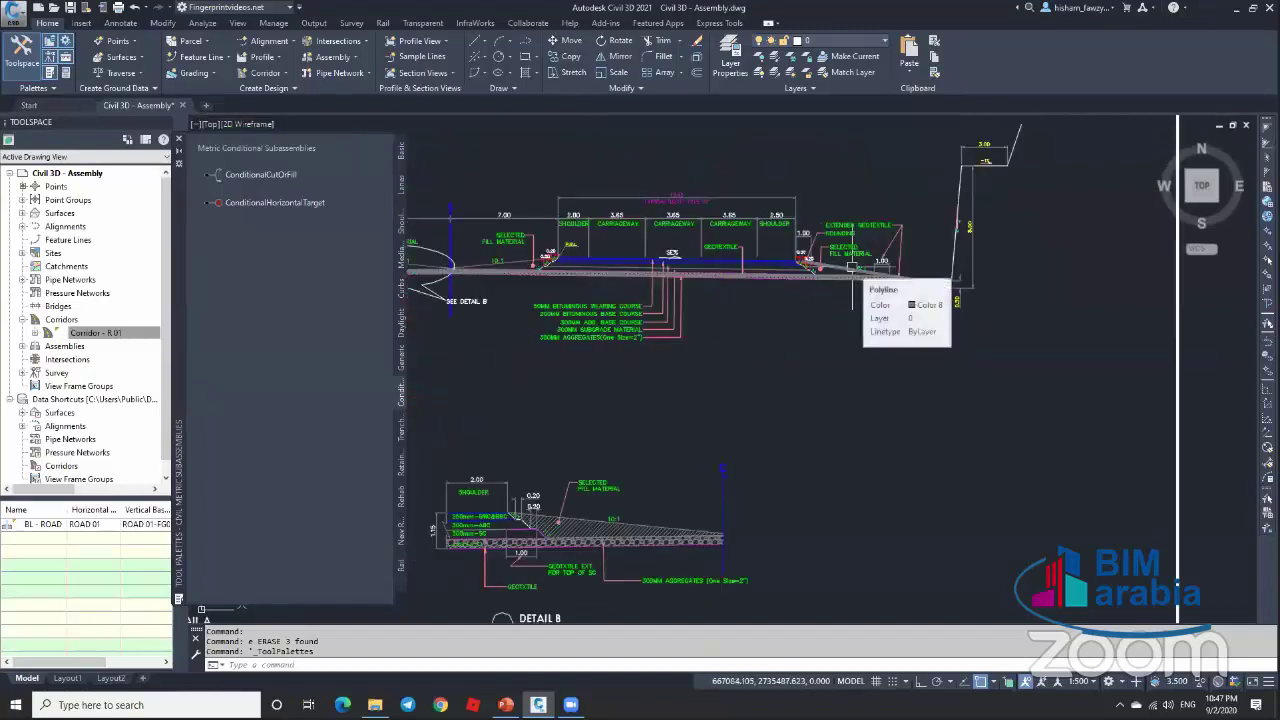
pyautogui.scroll(-6, 760, 250)
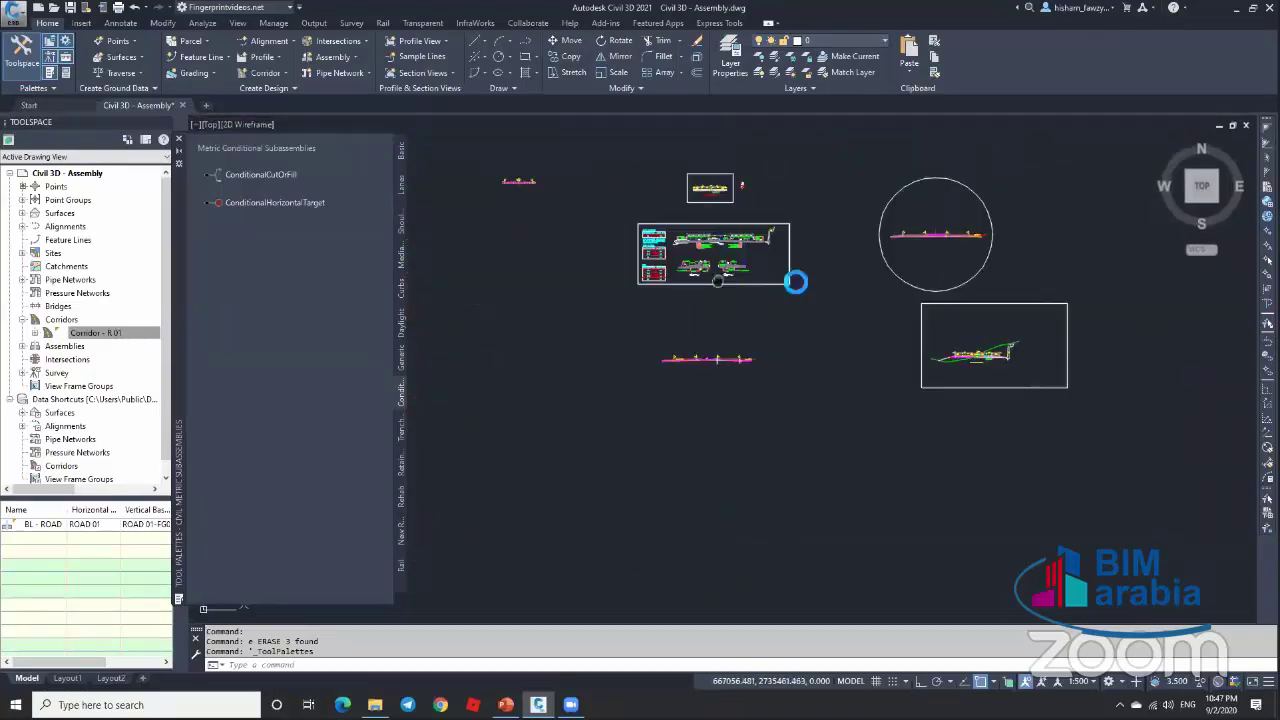
pyautogui.moveTo(797, 280); pyautogui.dragTo(877, 277, button='middle')
pyautogui.scroll(4, 836, 242)
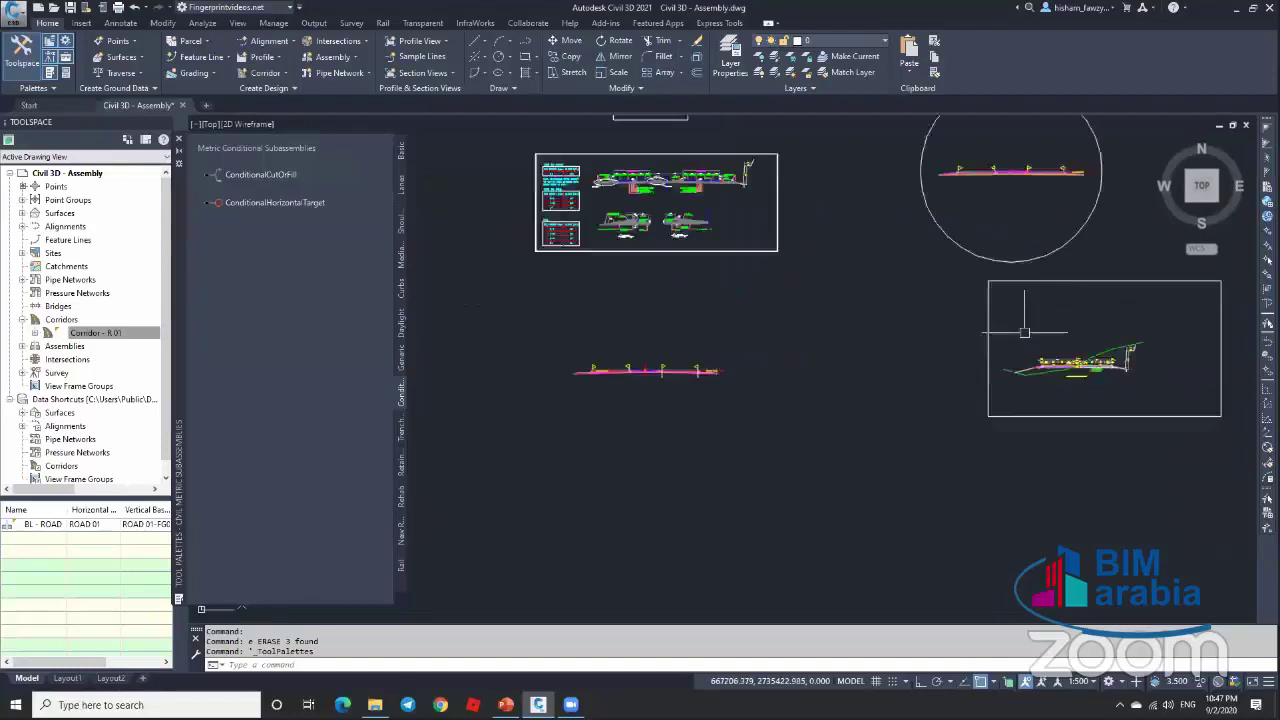
pyautogui.scroll(-4, 677, 277)
pyautogui.scroll(3, 798, 299)
pyautogui.scroll(4, 790, 298)
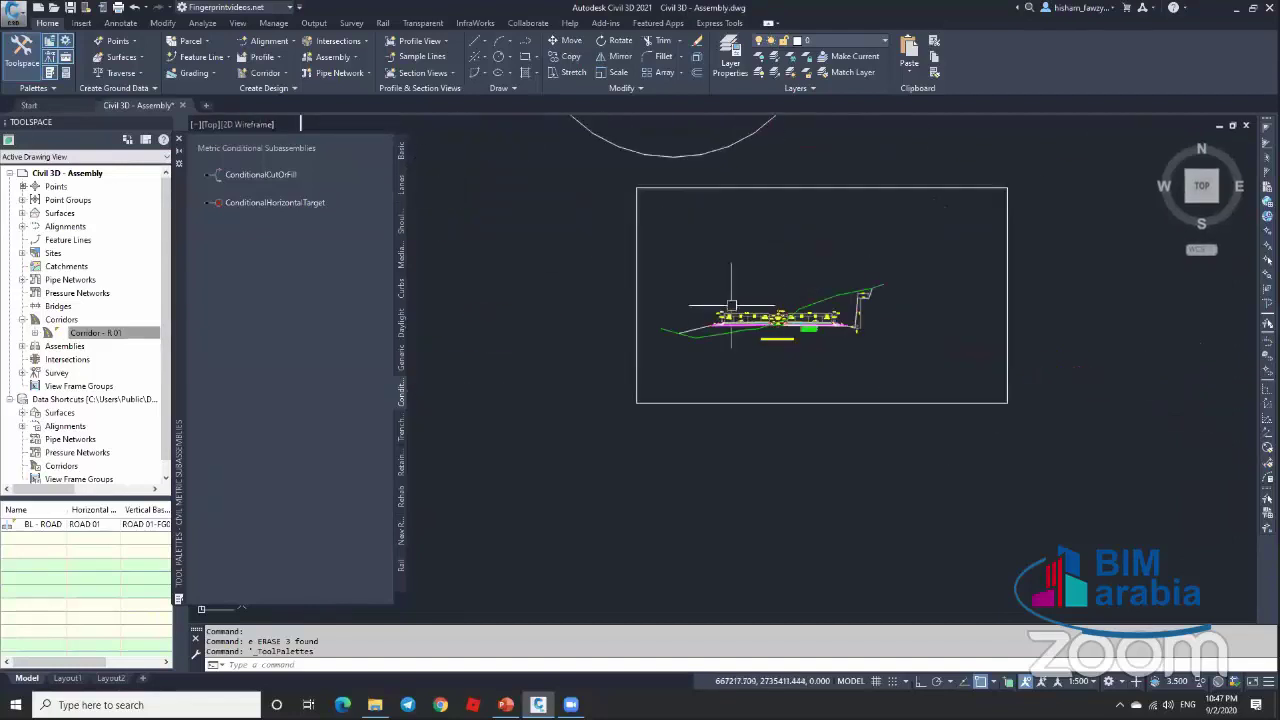
pyautogui.scroll(-2, 785, 300)
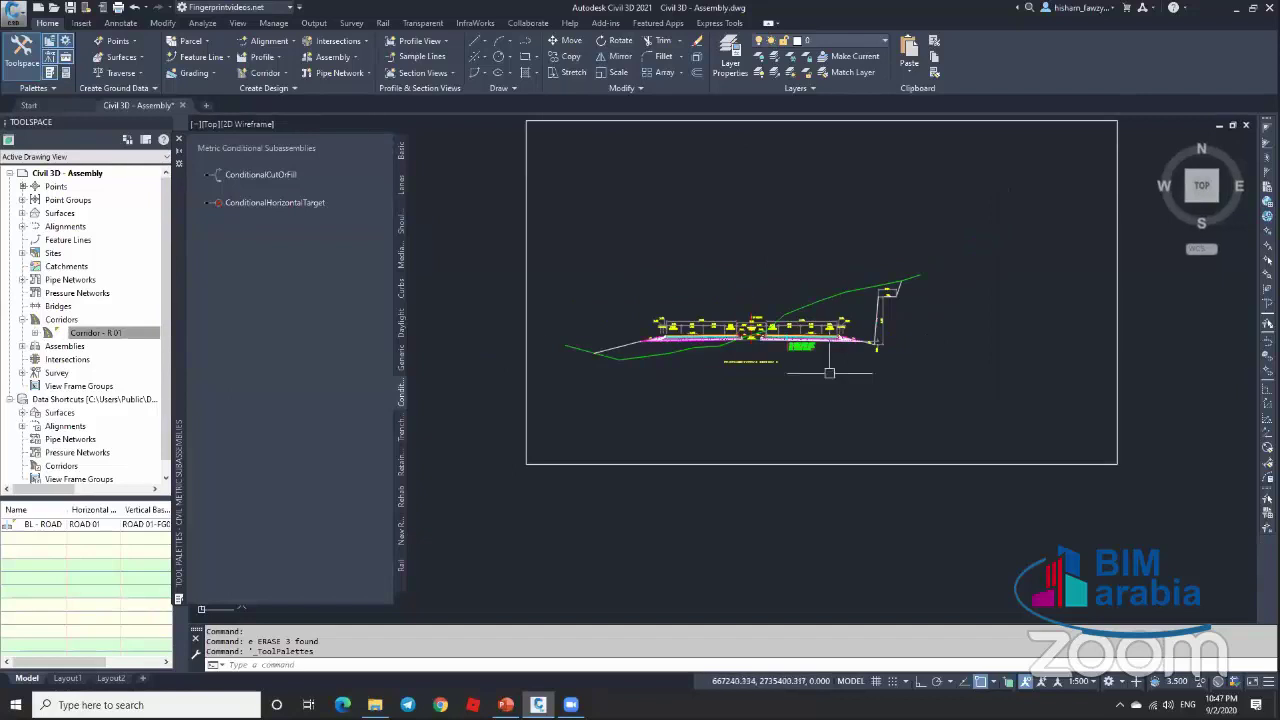
pyautogui.scroll(4, 860, 290)
pyautogui.scroll(-8, 834, 318)
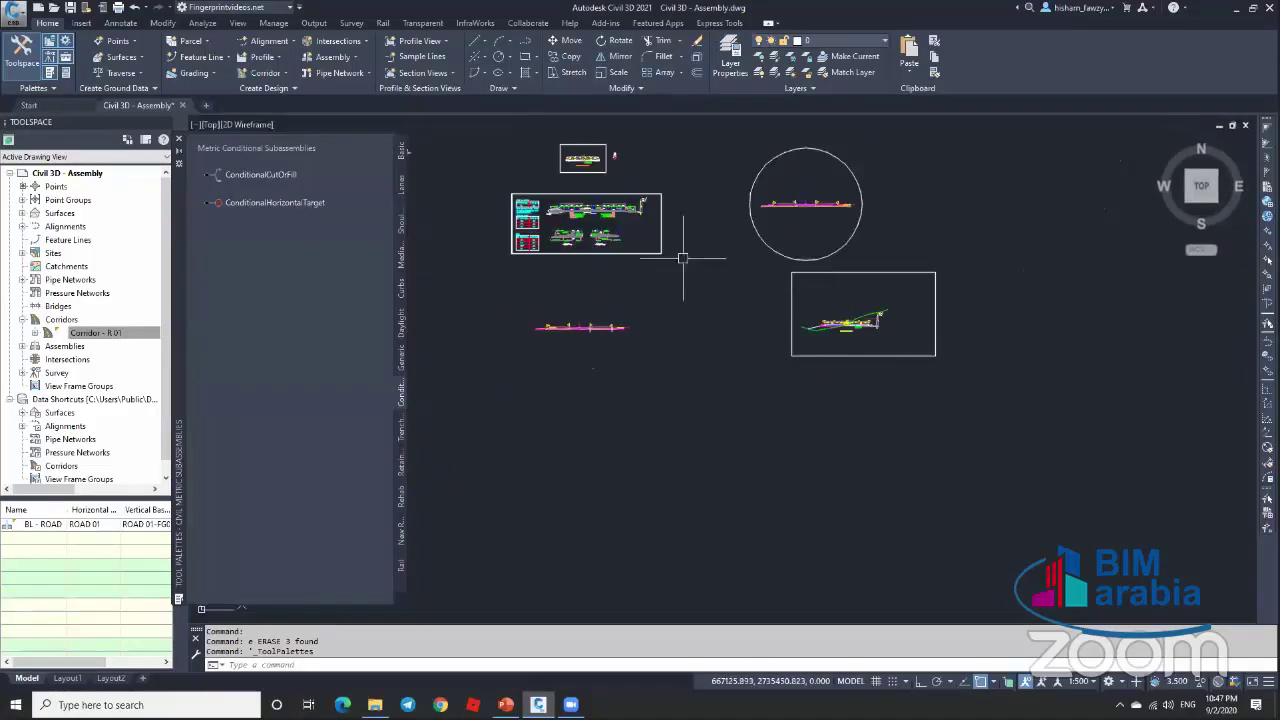
pyautogui.scroll(4, 606, 177)
pyautogui.scroll(-3, 757, 271)
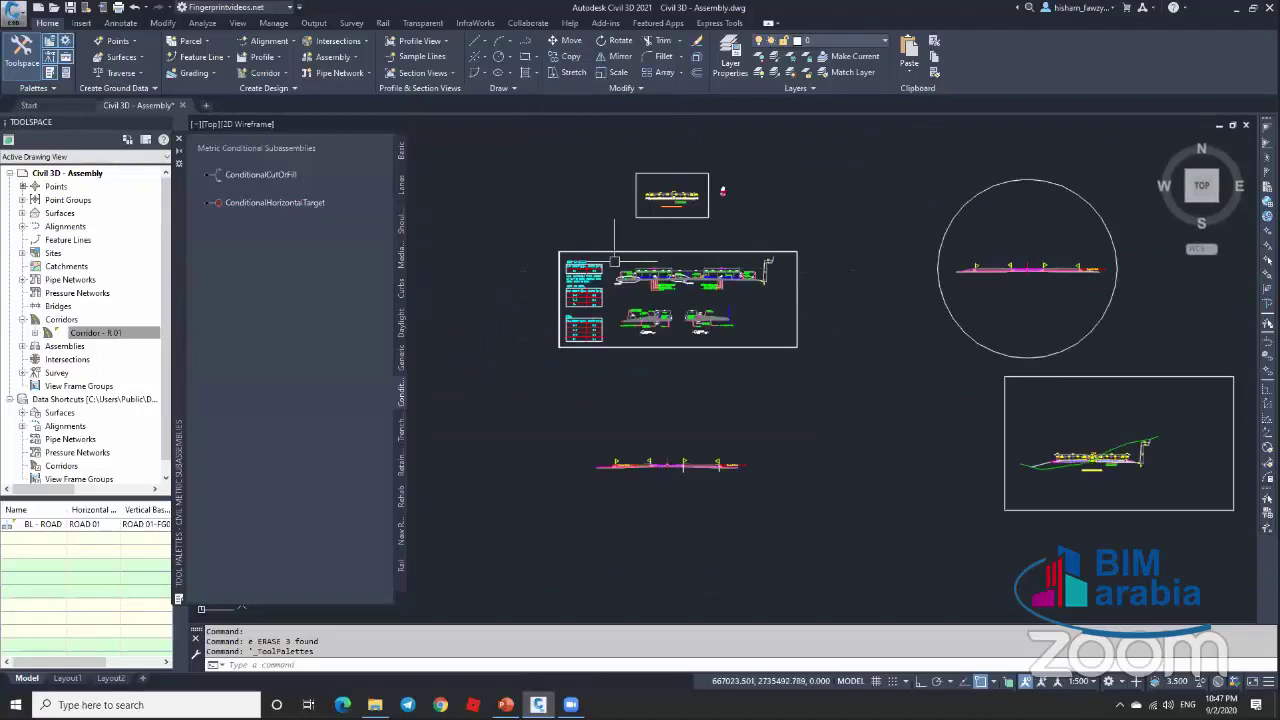
pyautogui.scroll(-6, 700, 260)
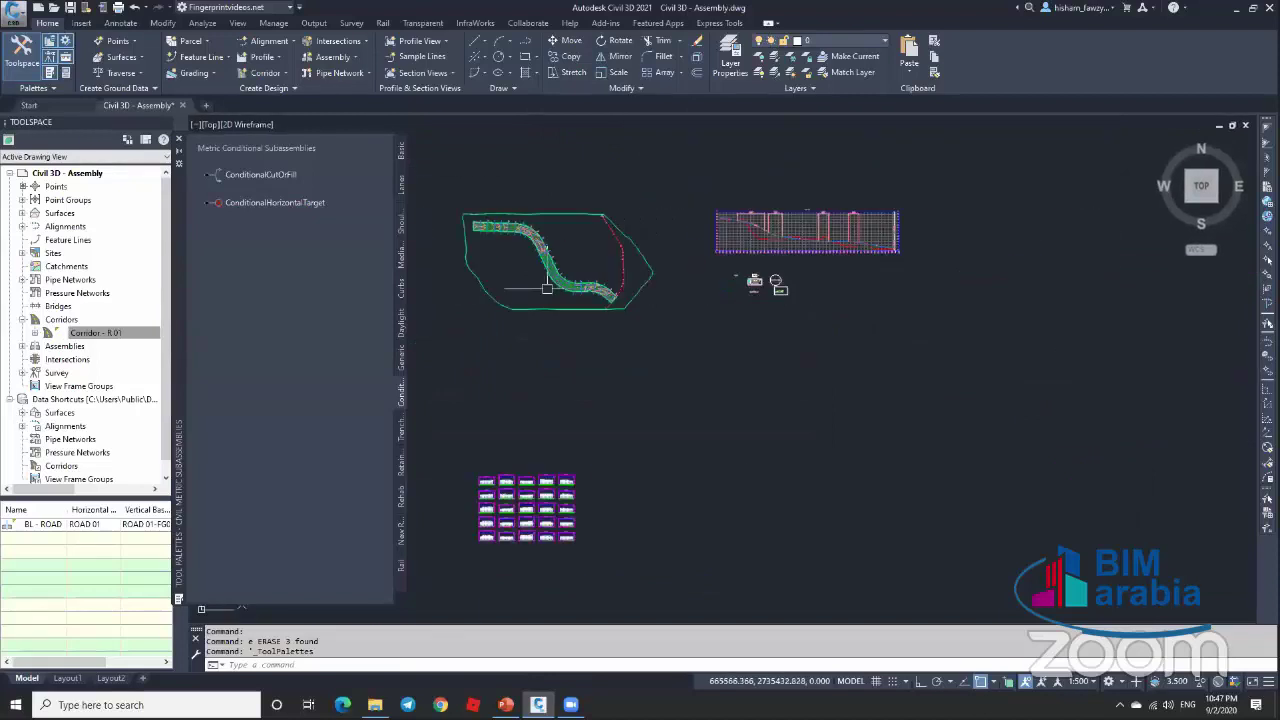
pyautogui.scroll(5, 565, 283)
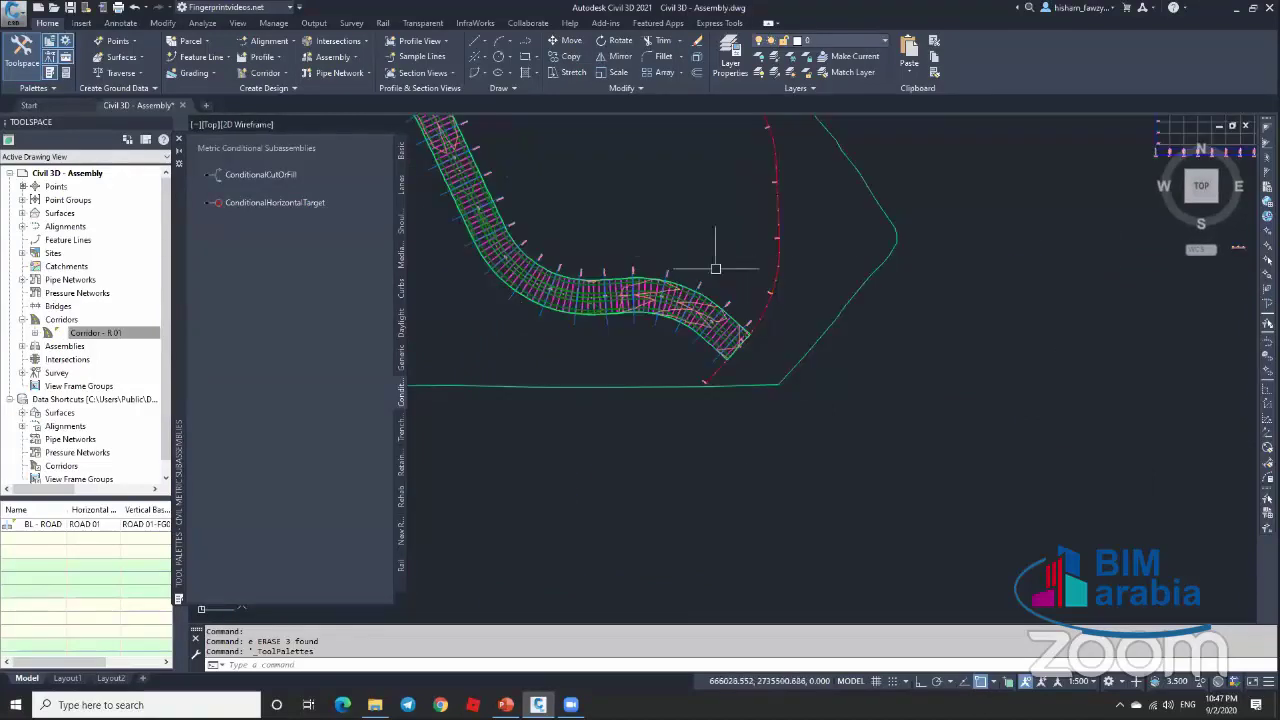
pyautogui.scroll(-2, 714, 271)
pyautogui.scroll(8, 1049, 270)
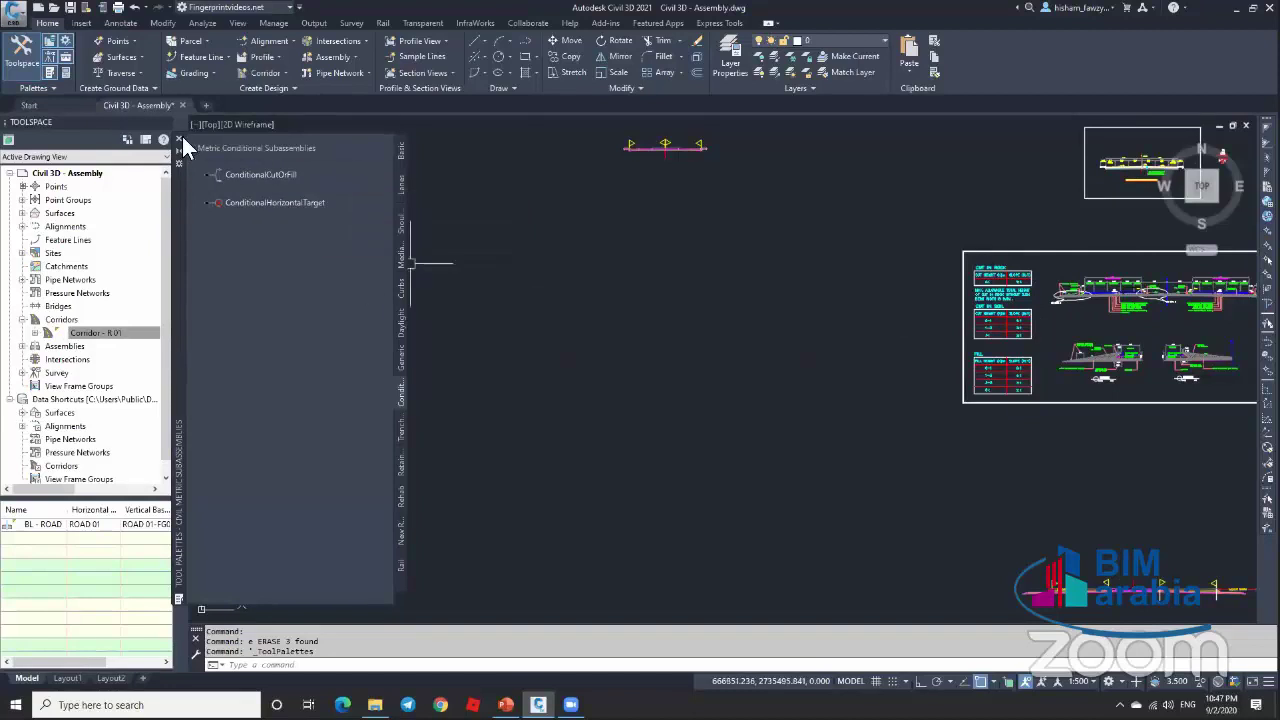
pyautogui.scroll(-5, 739, 280)
# Step: Cancel any running command and zoom out to the ROAD 01 corridor plan and profile
pyautogui.press('Escape')
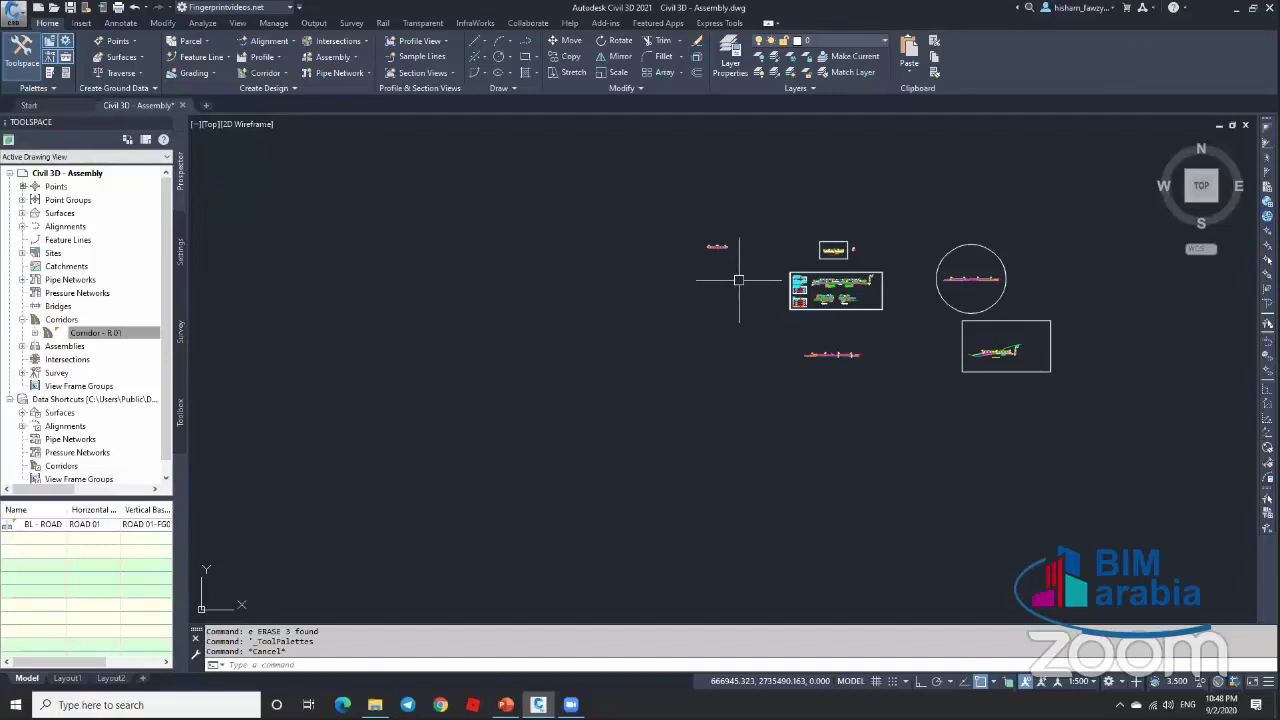
pyautogui.scroll(5, 740, 283)
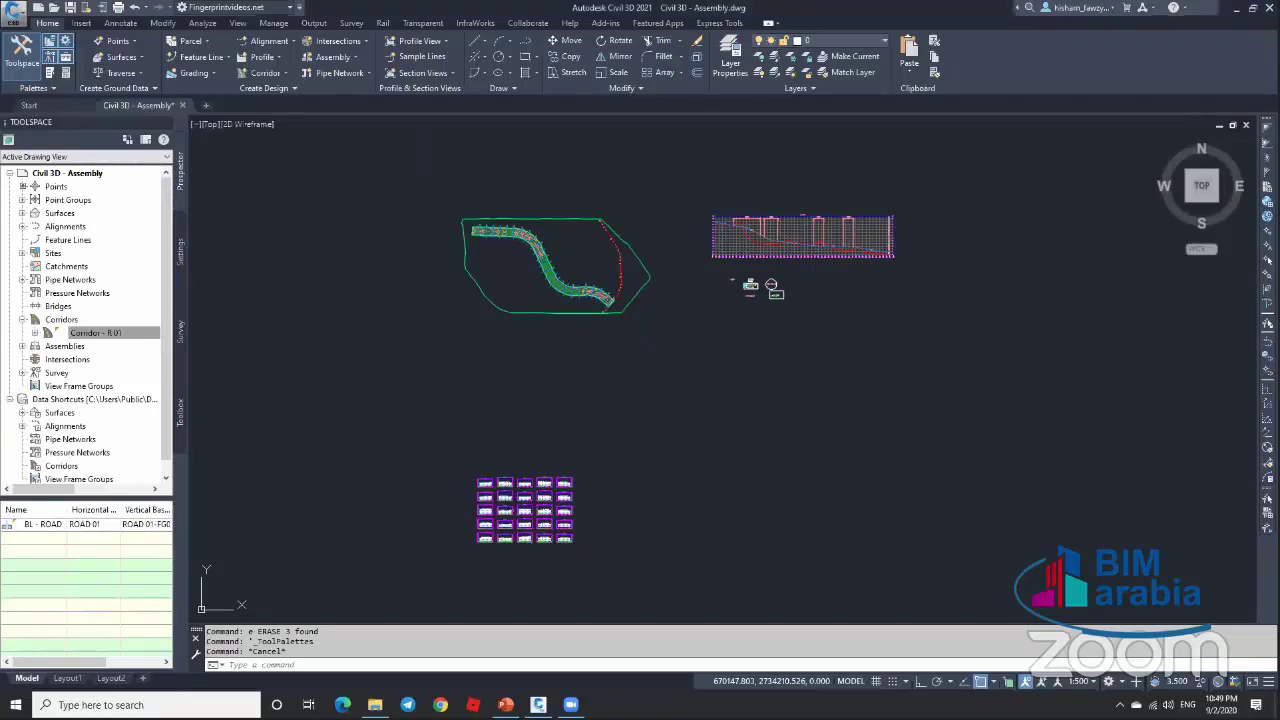
# Step: Zoom in on the existing assembly's right-side lane and shoulder links
pyautogui.press('Escape')
pyautogui.scroll(10, 766, 288)
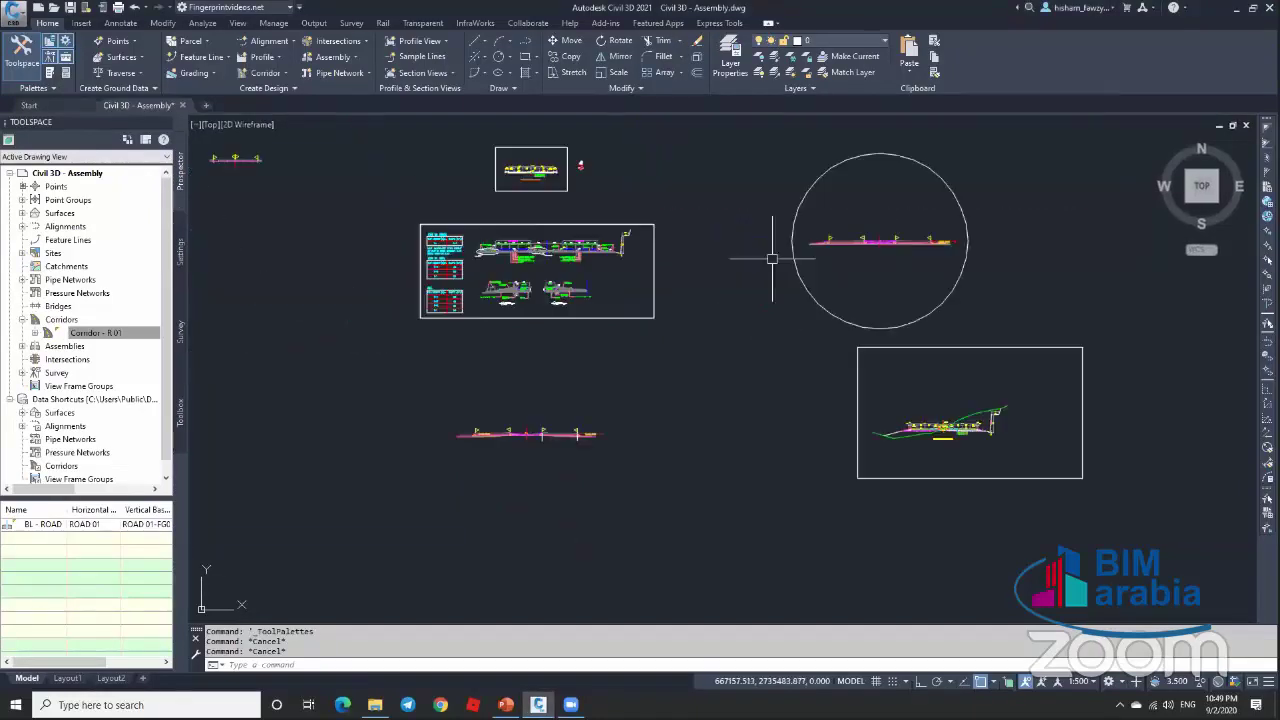
pyautogui.scroll(8, 895, 240)
pyautogui.scroll(4, 907, 268)
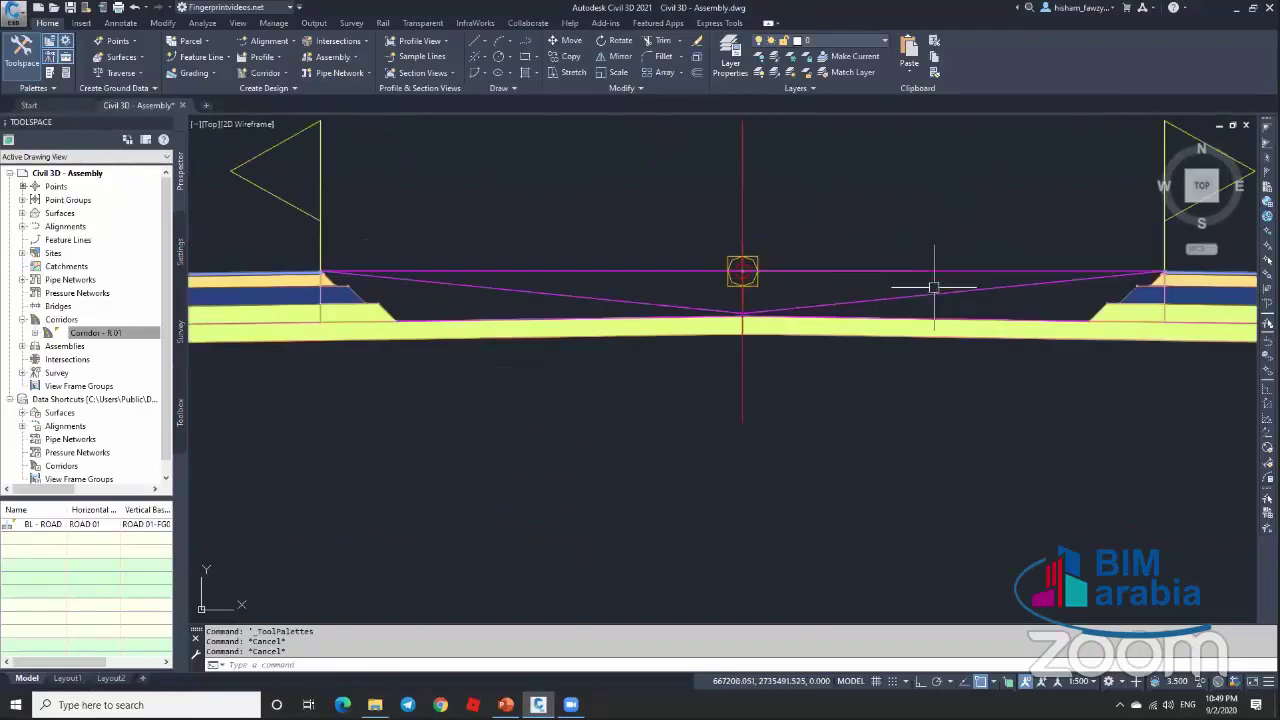
pyautogui.moveTo(834, 260); pyautogui.dragTo(758, 285, button='middle')
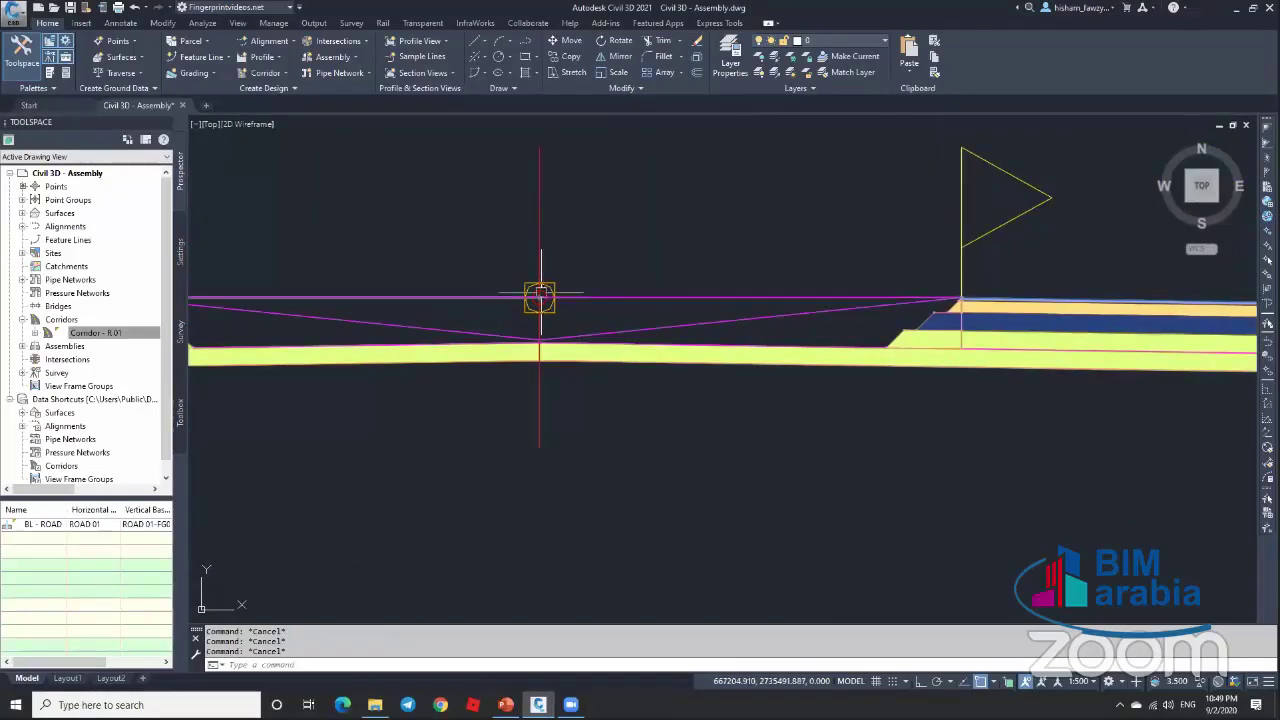
pyautogui.scroll(2, 540, 295)
pyautogui.scroll(1, 555, 296)
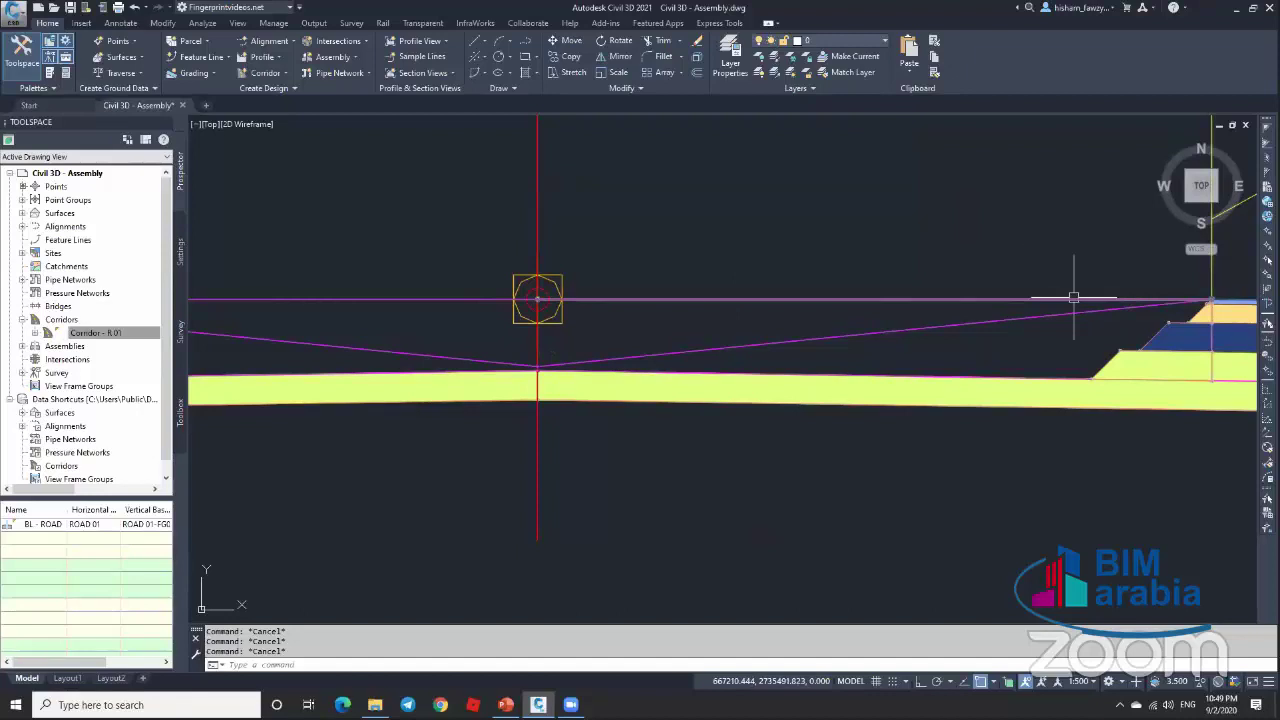
pyautogui.scroll(-4, 940, 292)
pyautogui.scroll(6, 1015, 288)
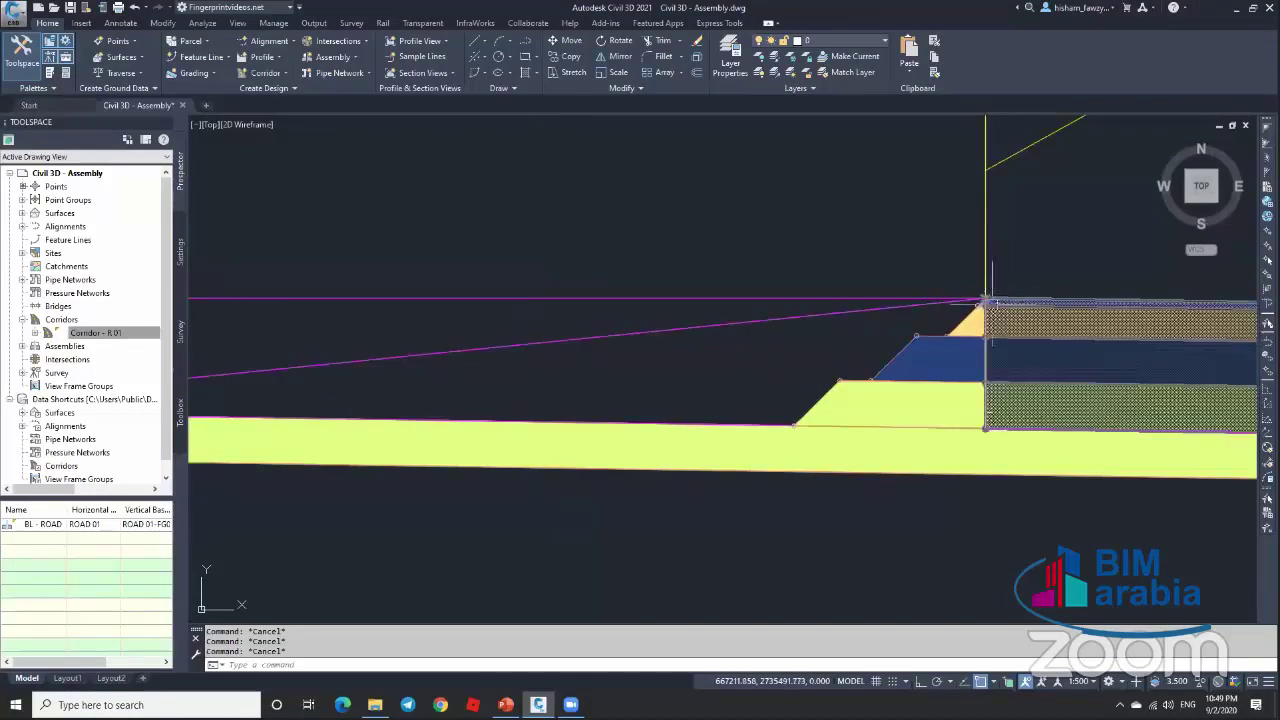
pyautogui.scroll(-4, 991, 299)
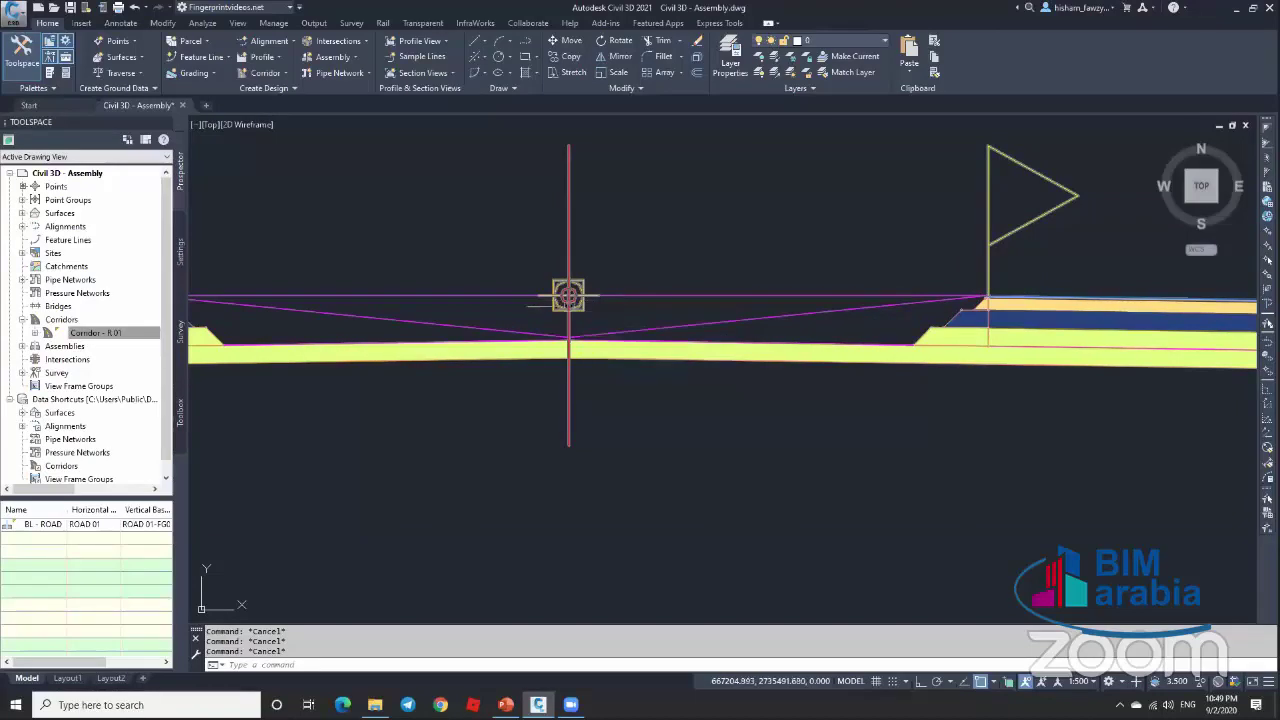
# Step: Select a LinkWidthAndSlope subassembly to inspect it, then deselect it
pyautogui.click(640, 328)
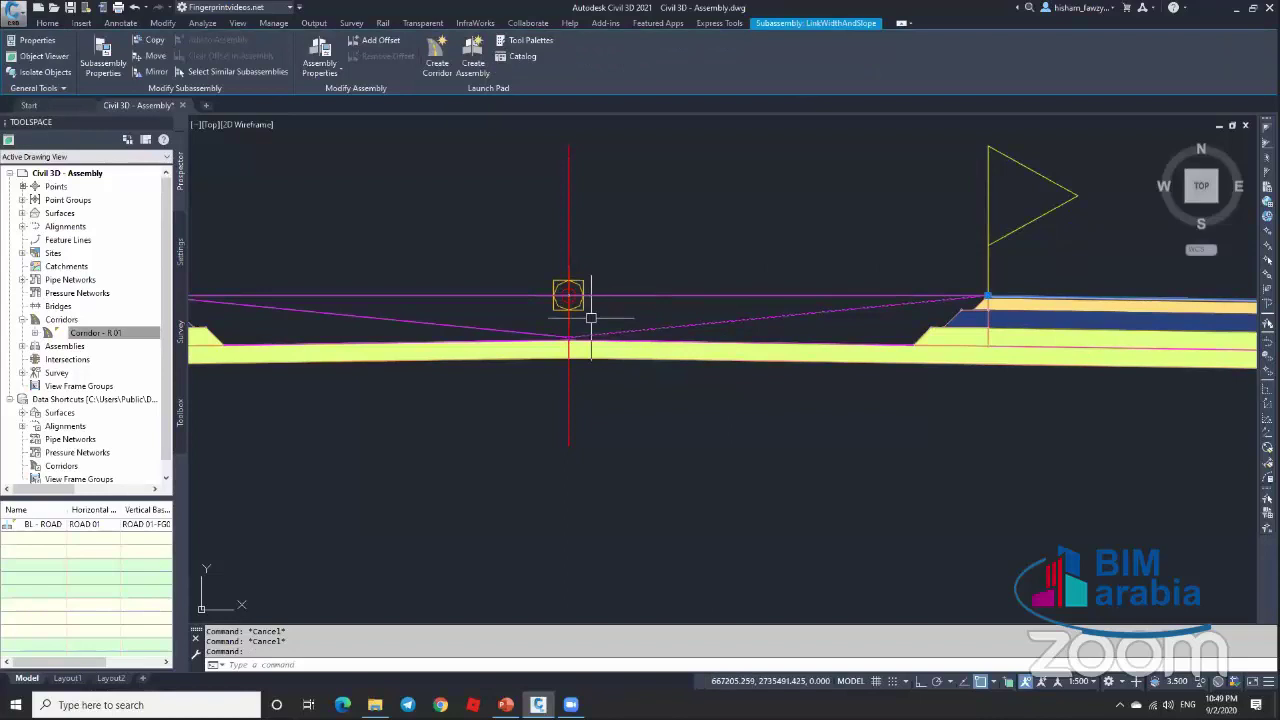
pyautogui.scroll(3, 597, 322)
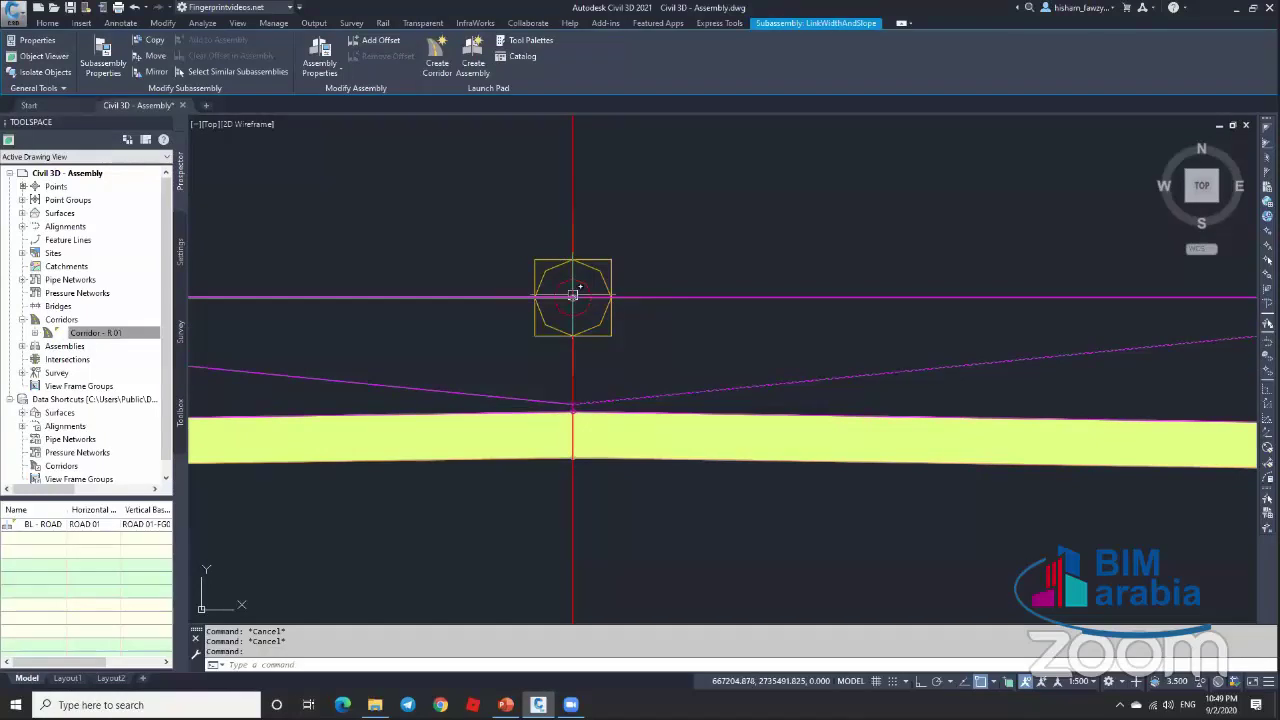
pyautogui.scroll(-3, 618, 296)
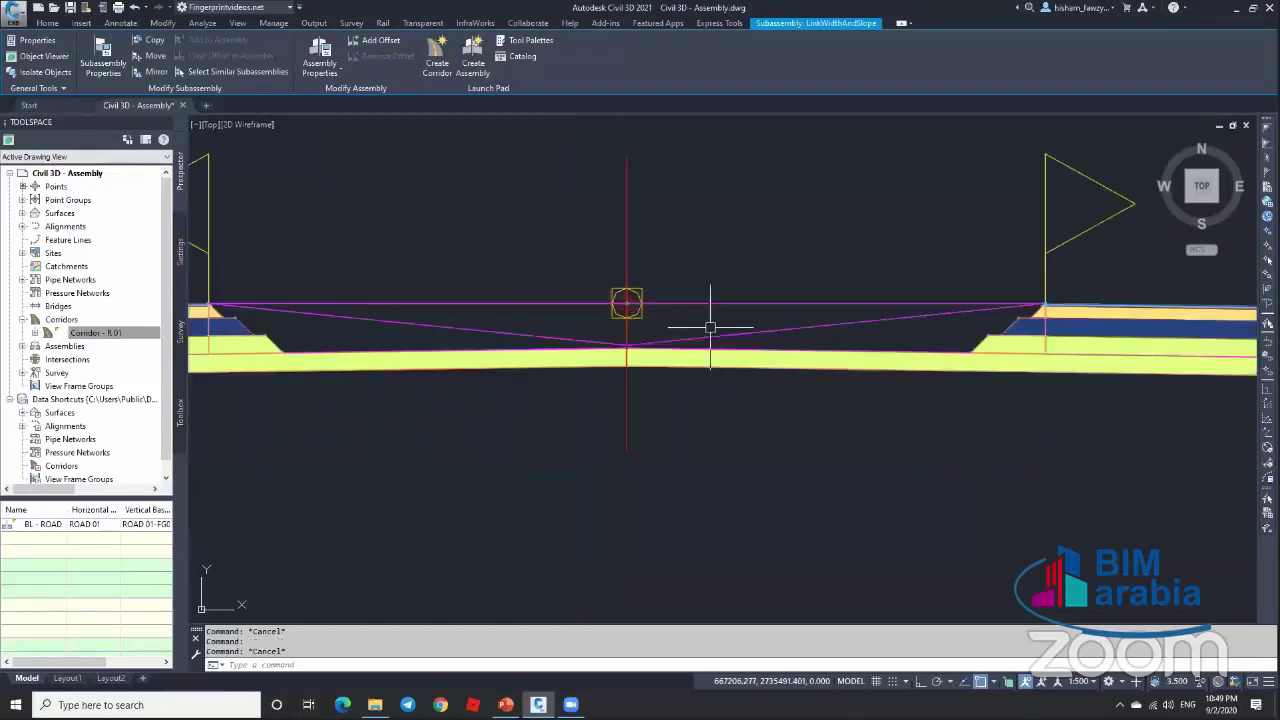
pyautogui.scroll(-3, 669, 306)
pyautogui.press('Escape')
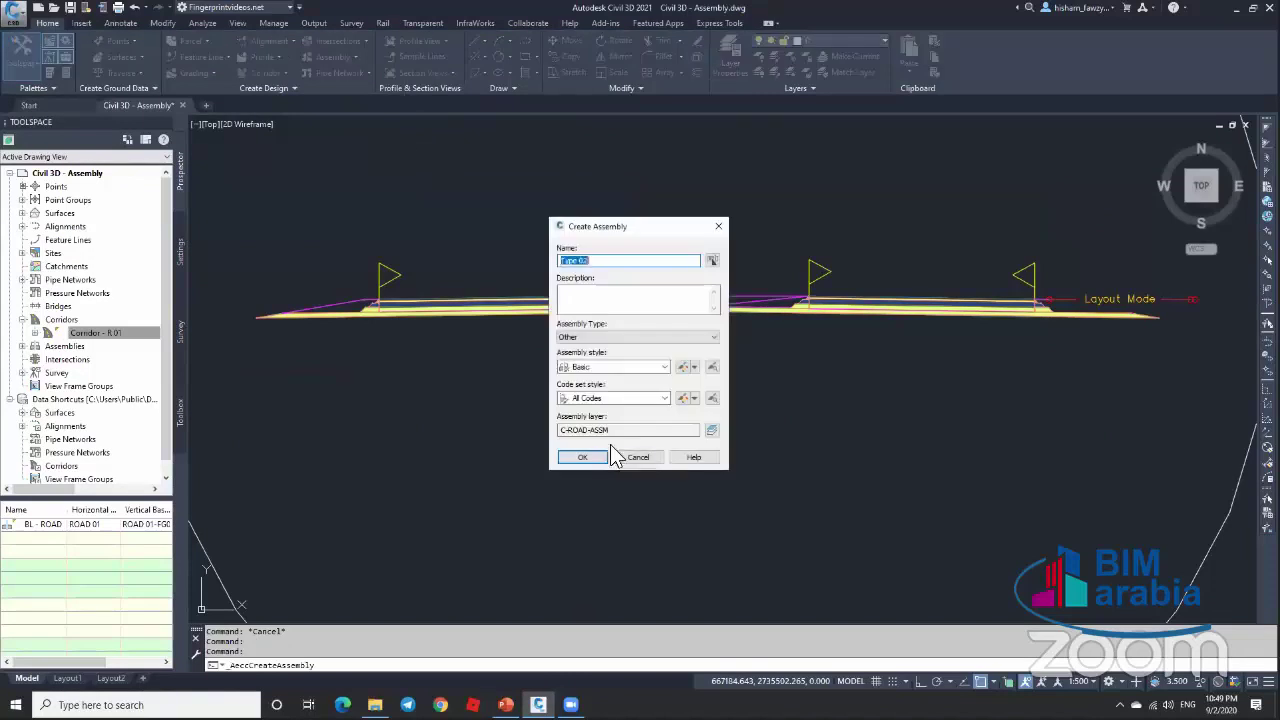
# Step: Create the new assembly Type 02 (2) and place its baseline in the drawing
pyautogui.click(584, 457)
pyautogui.click(700, 387)
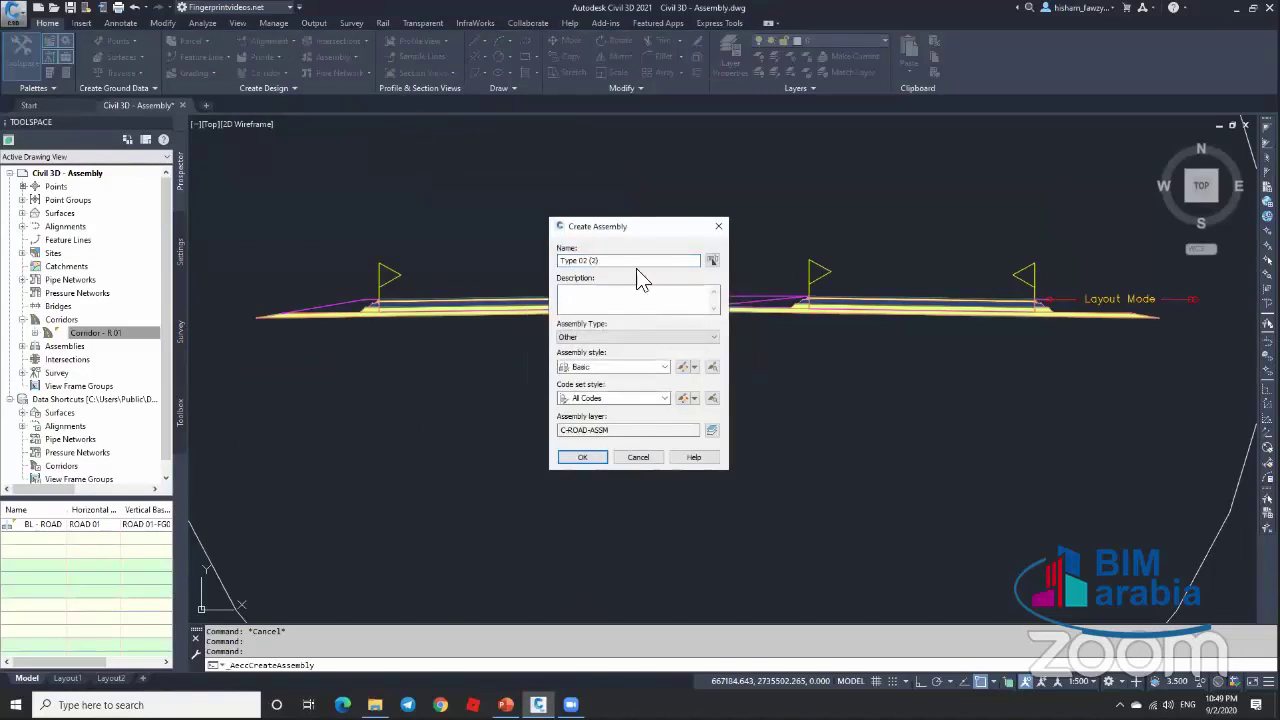
pyautogui.click(584, 457)
pyautogui.scroll(-5, 705, 272)
pyautogui.scroll(-2, 700, 277)
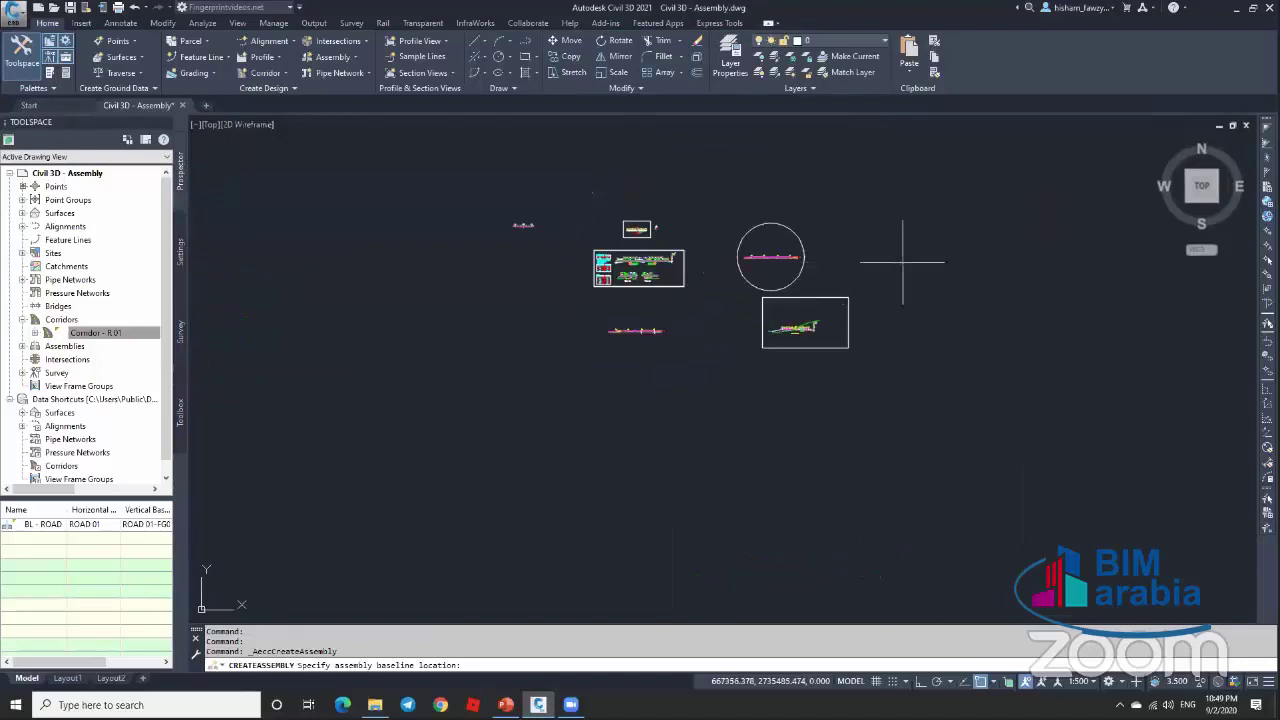
pyautogui.click(1040, 240)
pyautogui.scroll(5, 1040, 240)
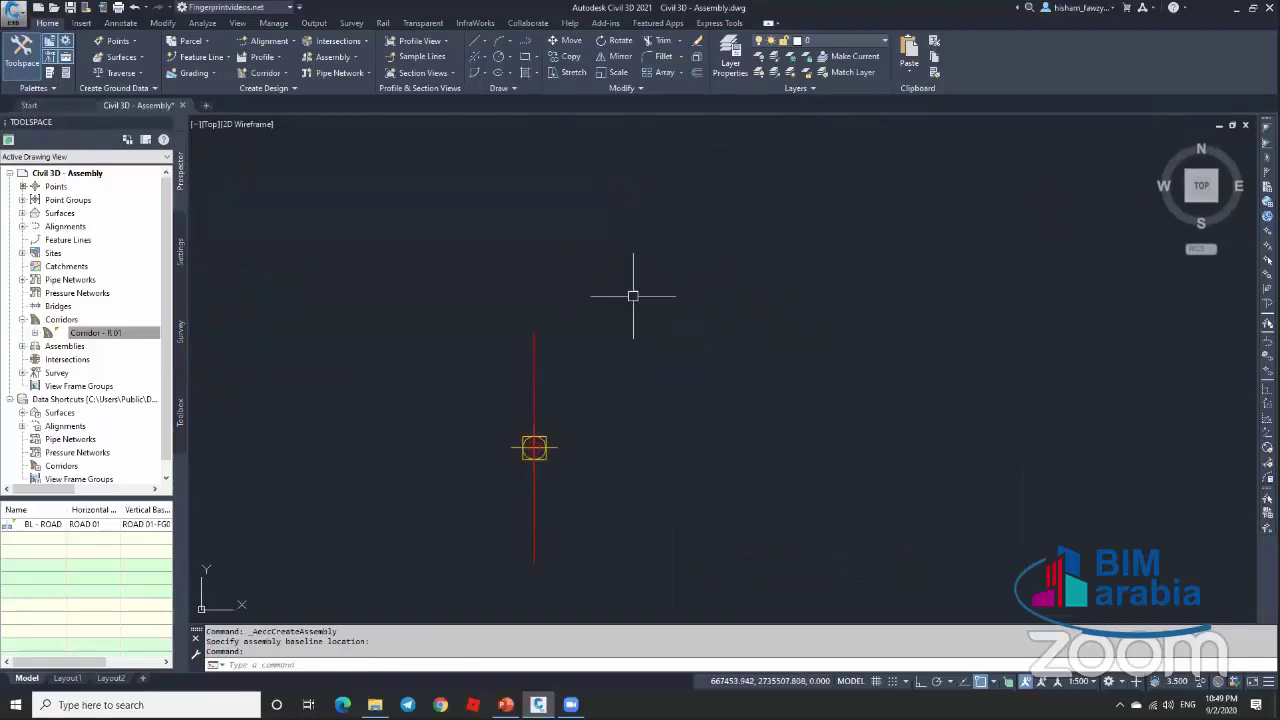
# Step: Add a Generic LinkWidthAndSlope on the right side, 7.000 m wide at -10.00% slope
pyautogui.hotkey('ctrl', '3')
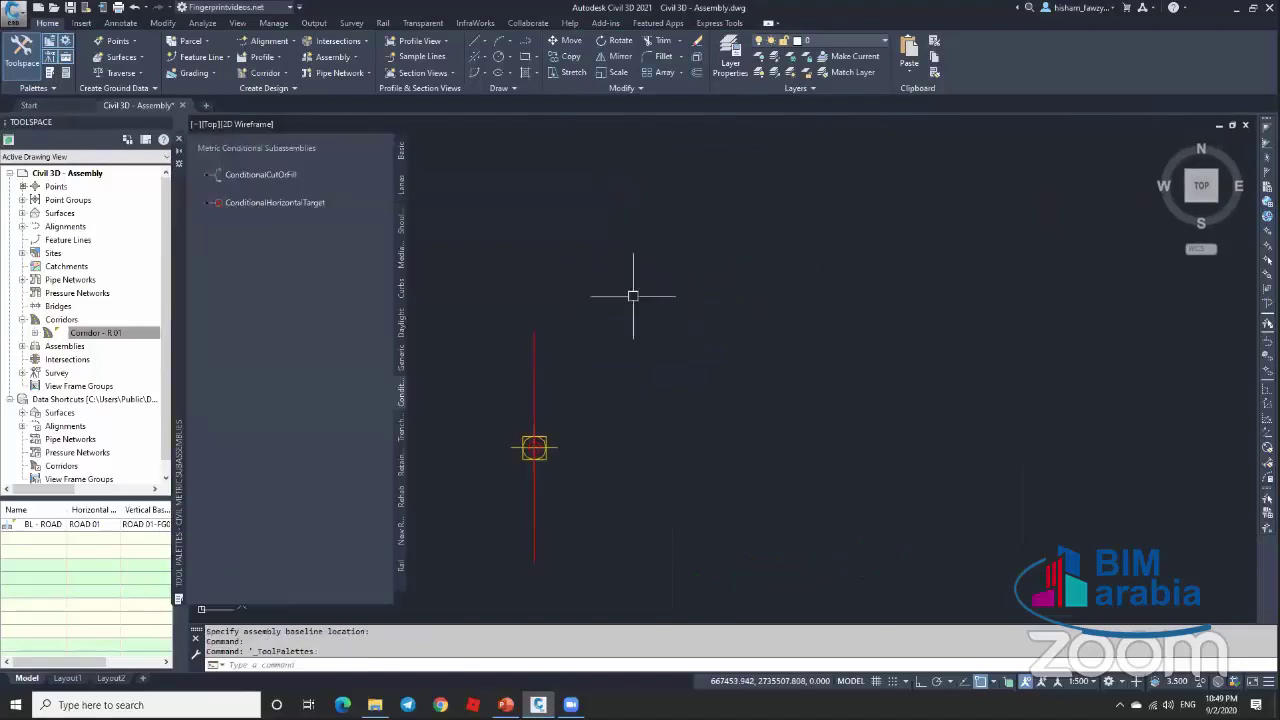
pyautogui.click(396, 256)
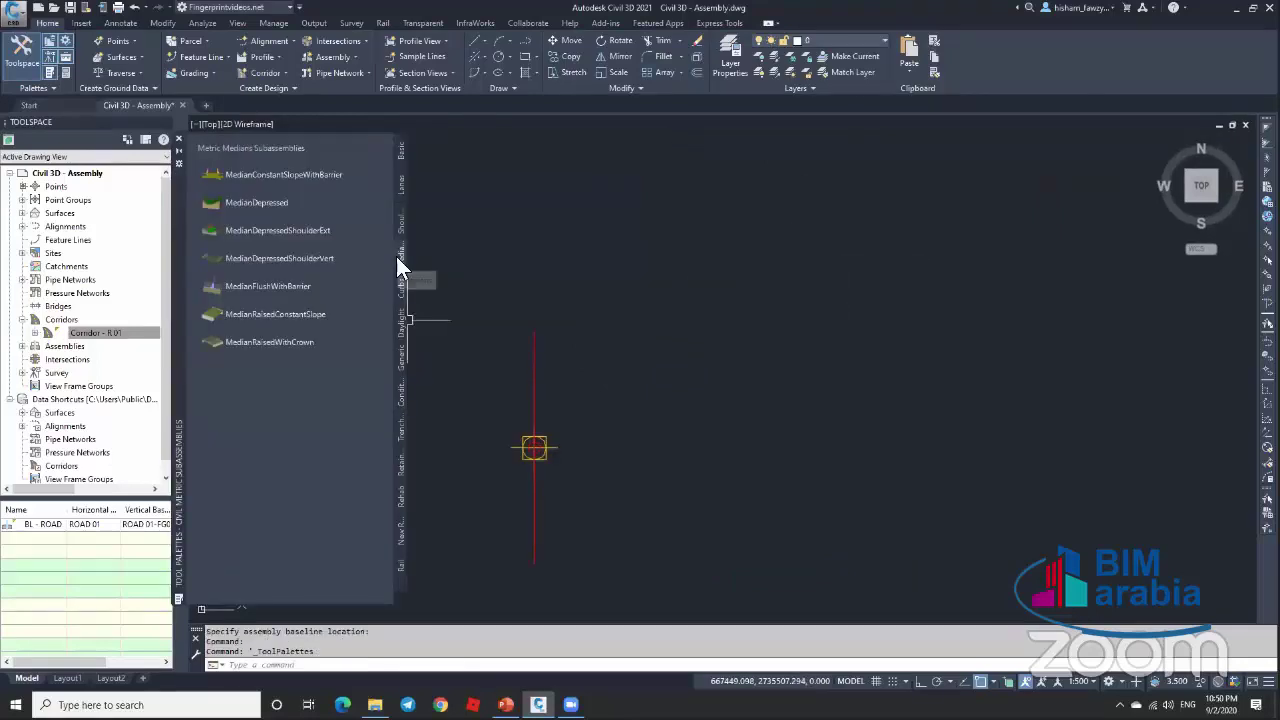
pyautogui.click(402, 366)
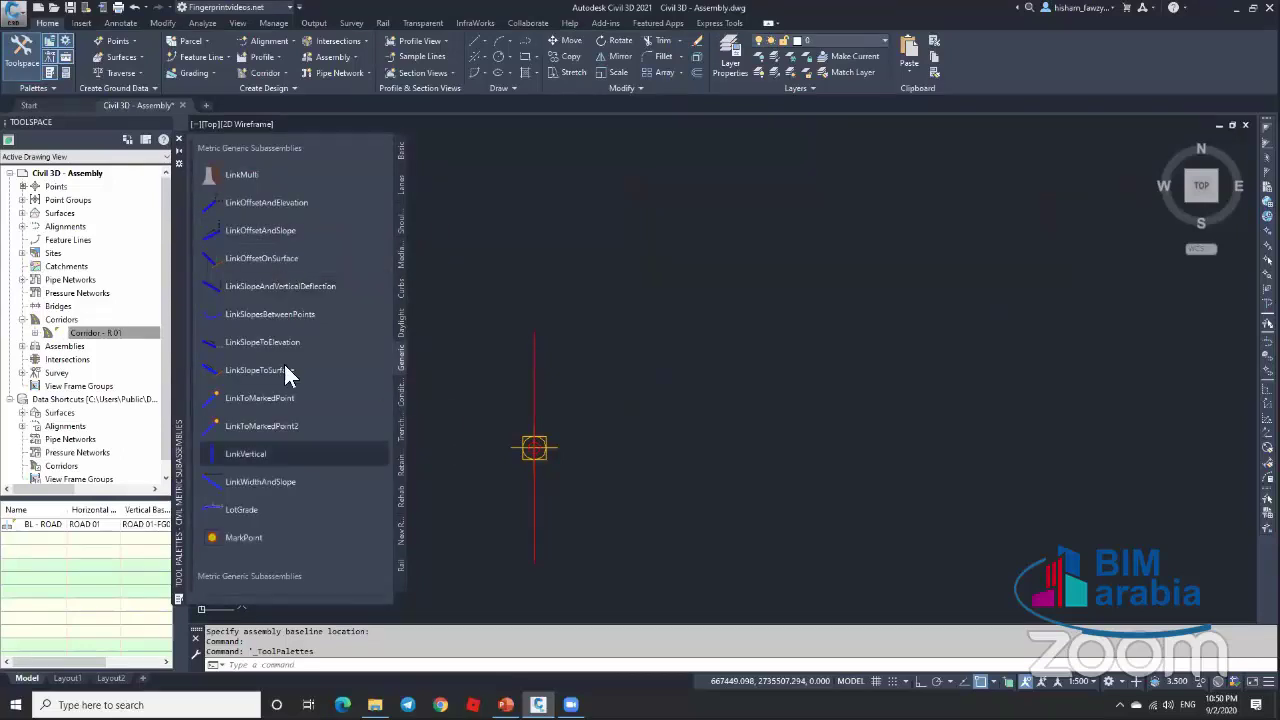
pyautogui.click(300, 481)
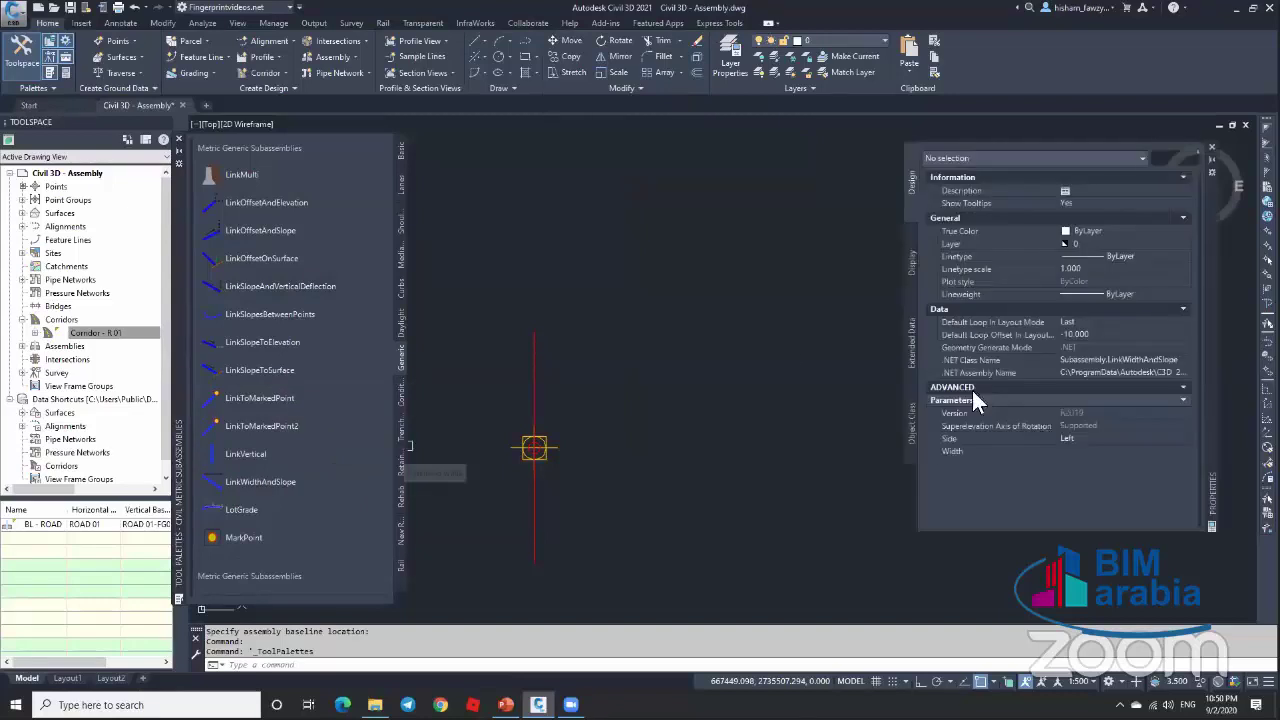
pyautogui.click(1100, 451)
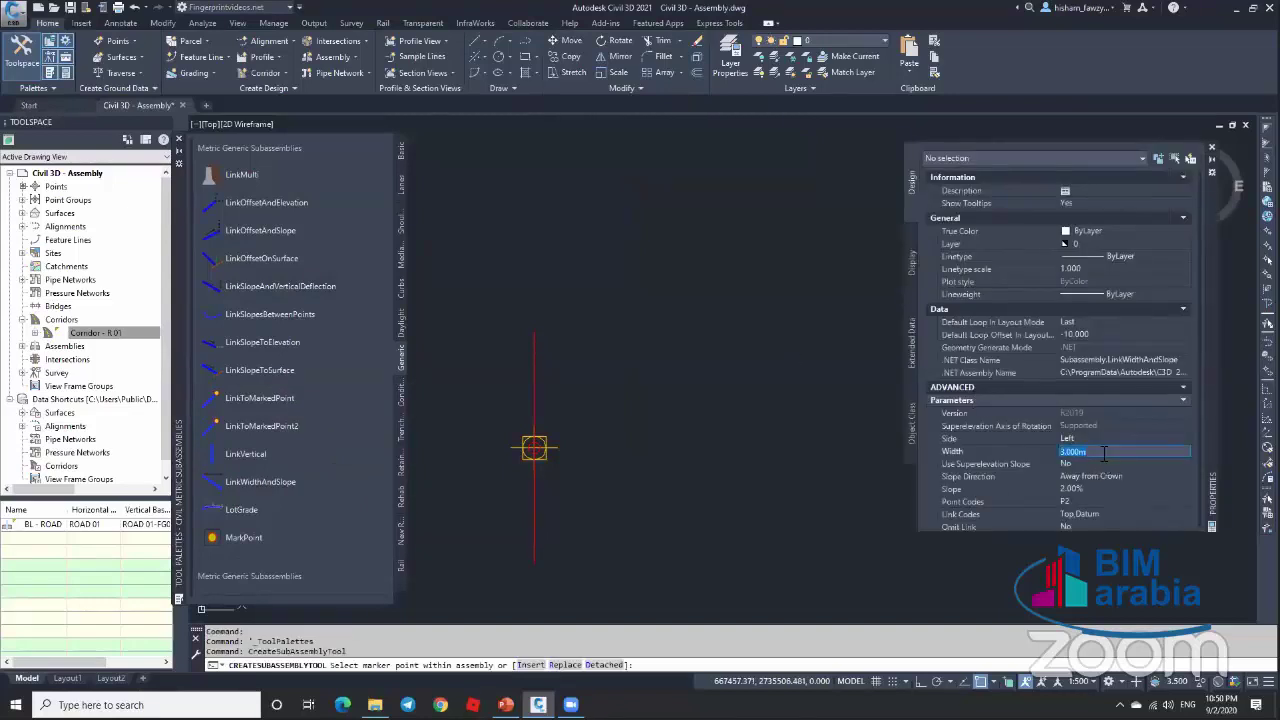
pyautogui.write('3')
pyautogui.click(1094, 490)
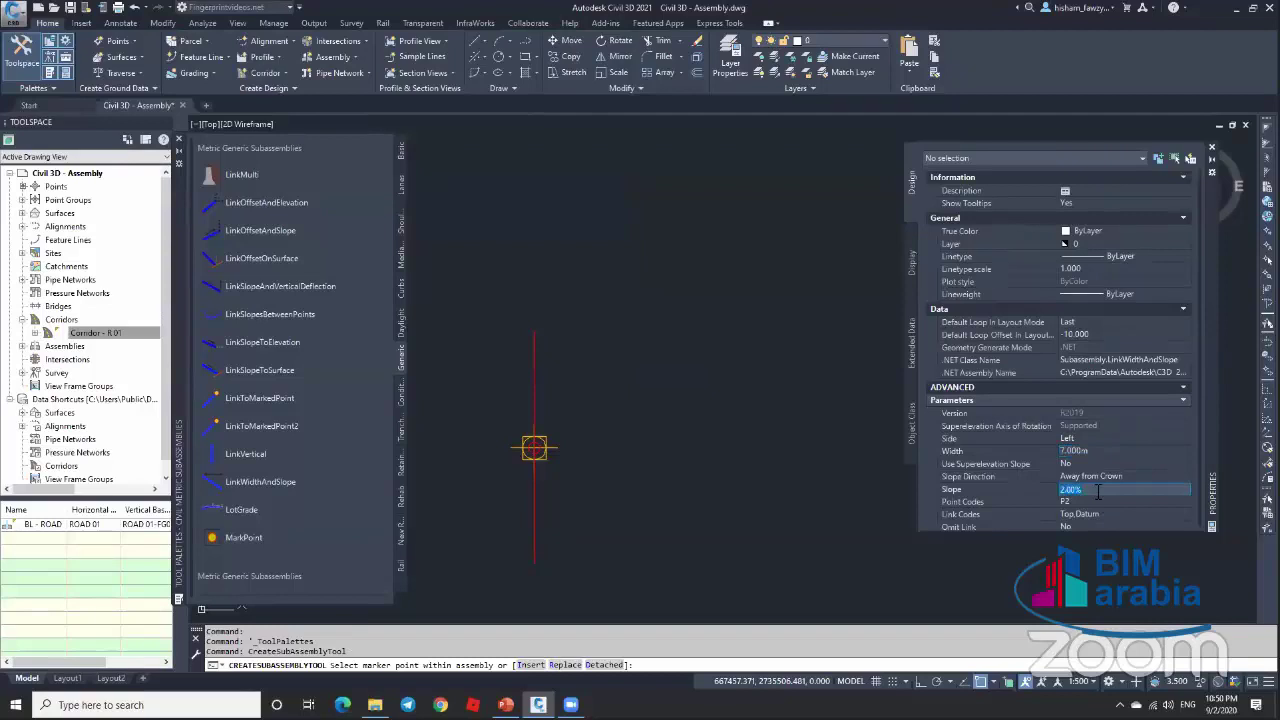
pyautogui.write('-10')
pyautogui.click(1088, 436)
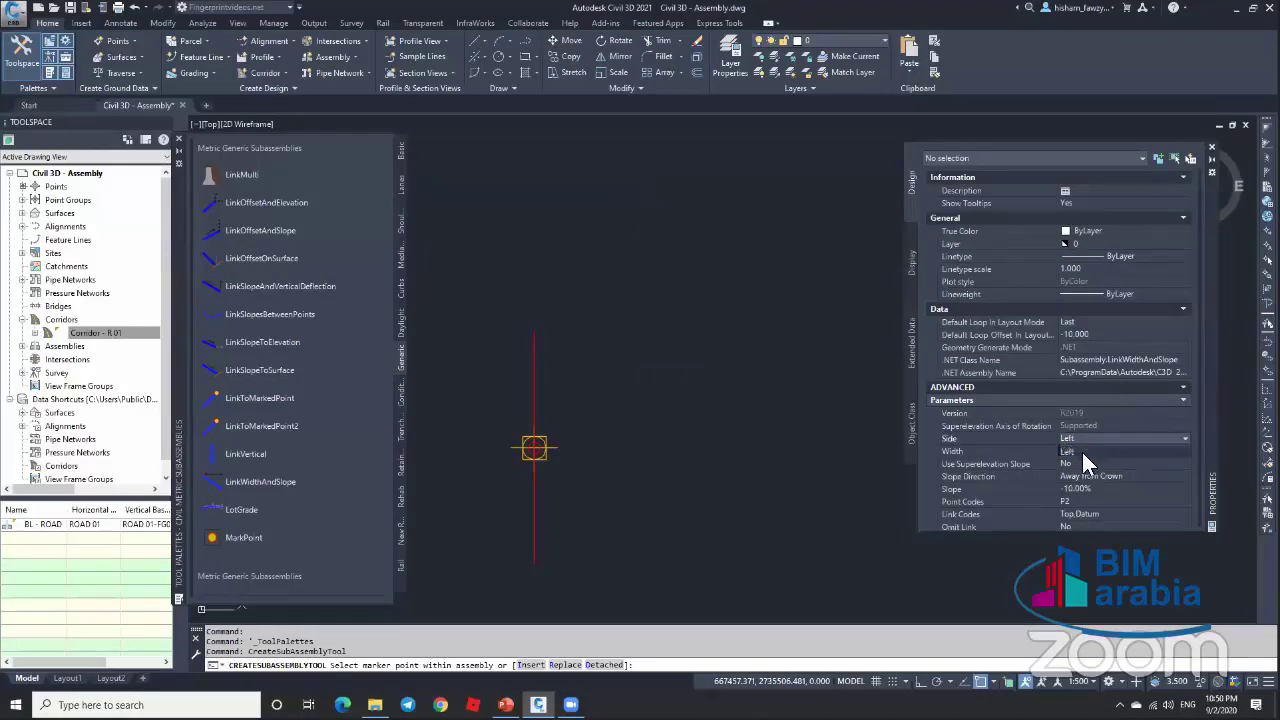
pyautogui.click(1078, 464)
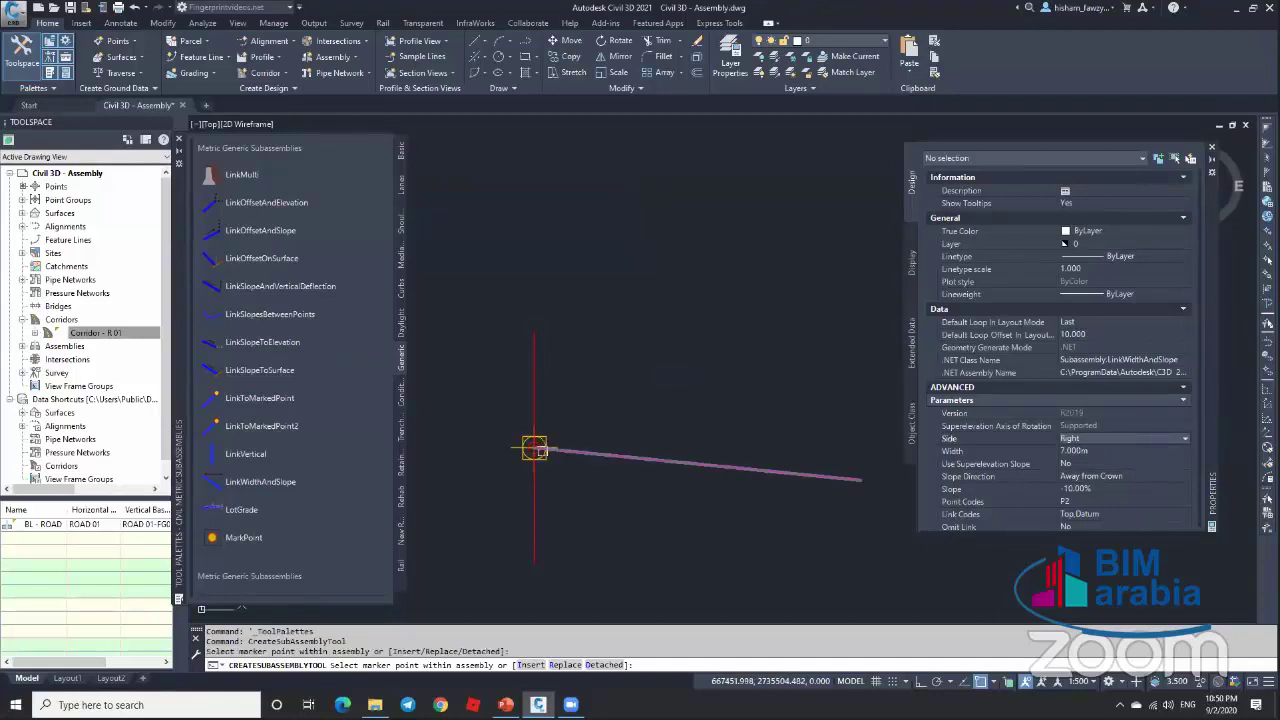
# Step: End placement and bring up the placed link's properties to edit its slope
pyautogui.scroll(3, 534, 449)
pyautogui.press('Escape')
pyautogui.press('Escape')
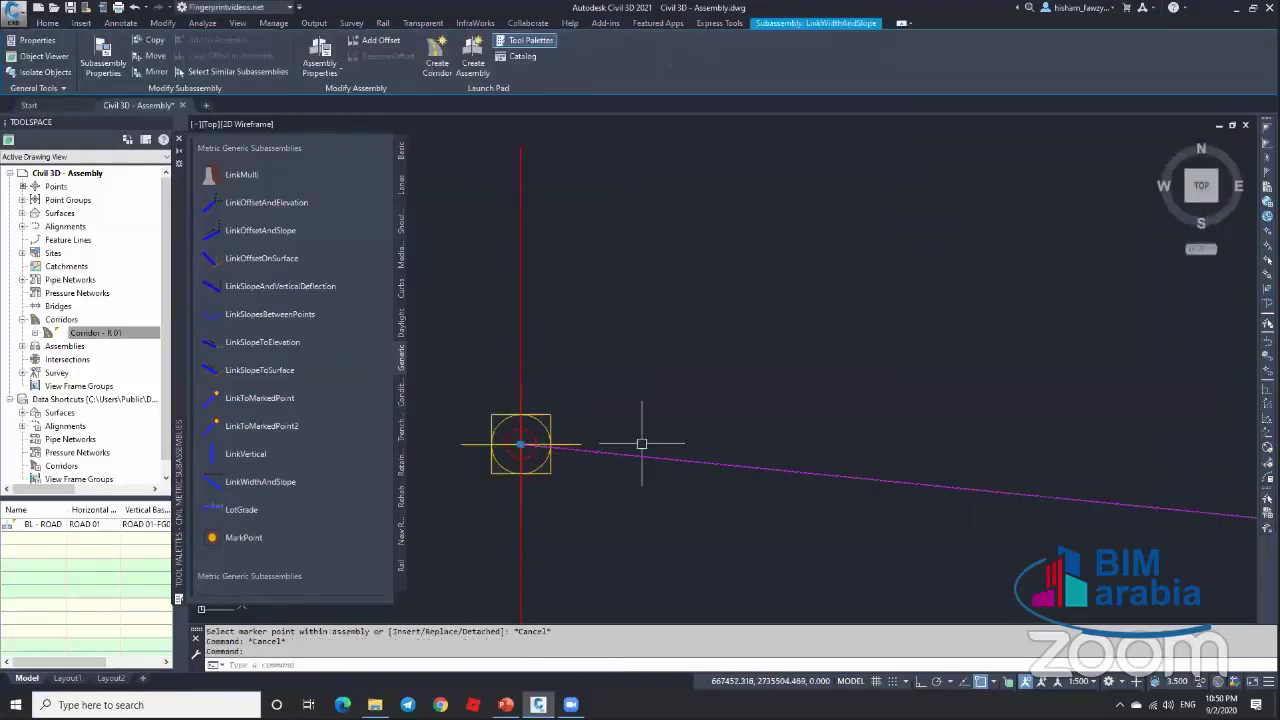
pyautogui.hotkey('ctrl', '1')
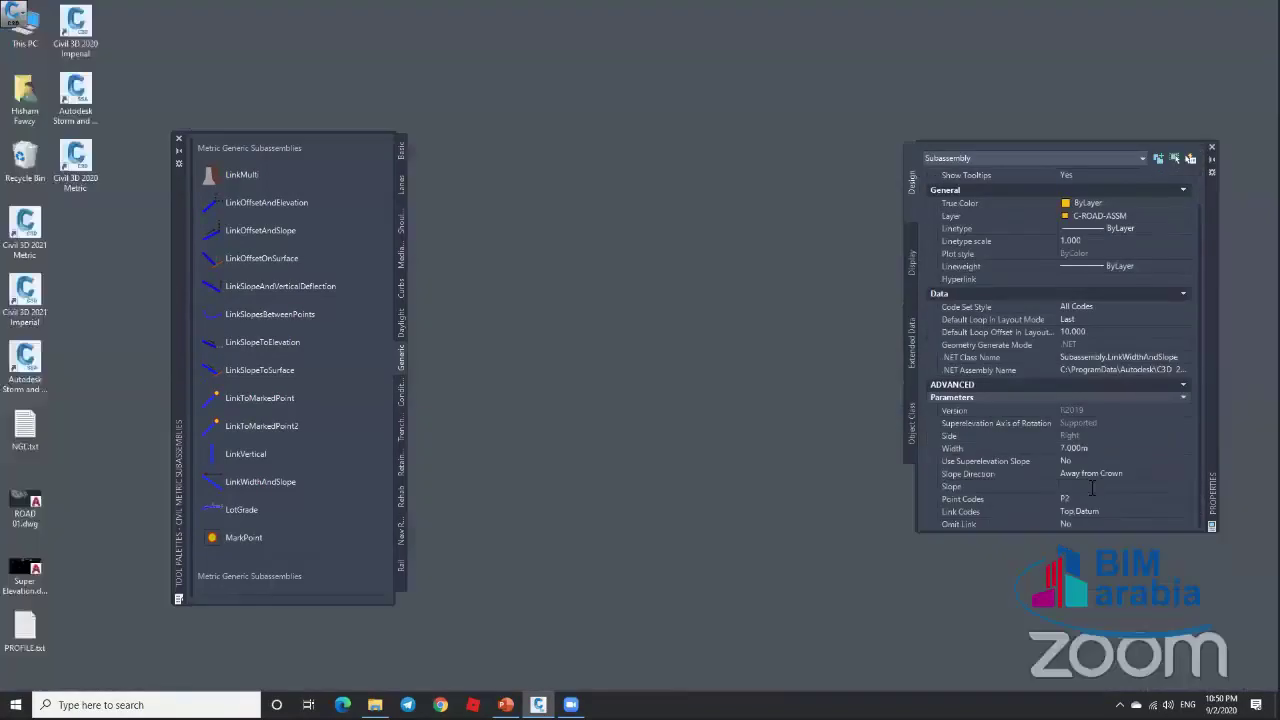
pyautogui.click(1086, 487)
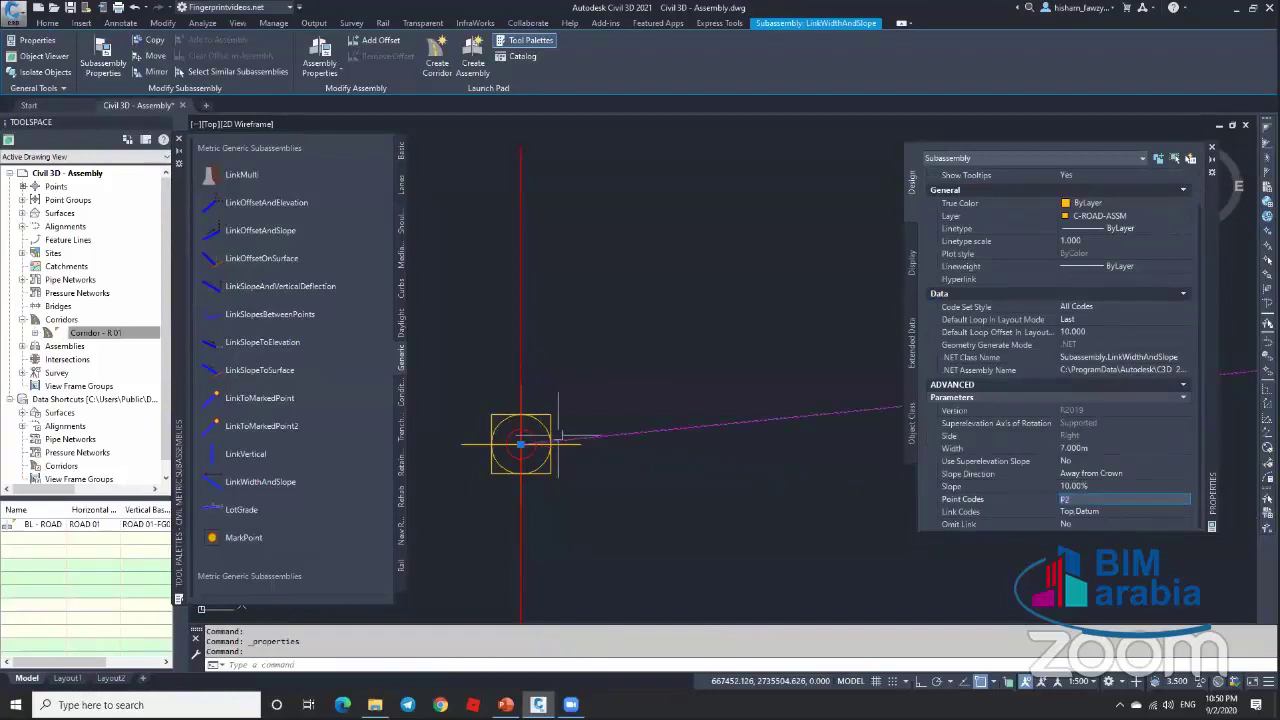
pyautogui.press('Escape')
pyautogui.scroll(-3, 560, 440)
pyautogui.scroll(5, 675, 411)
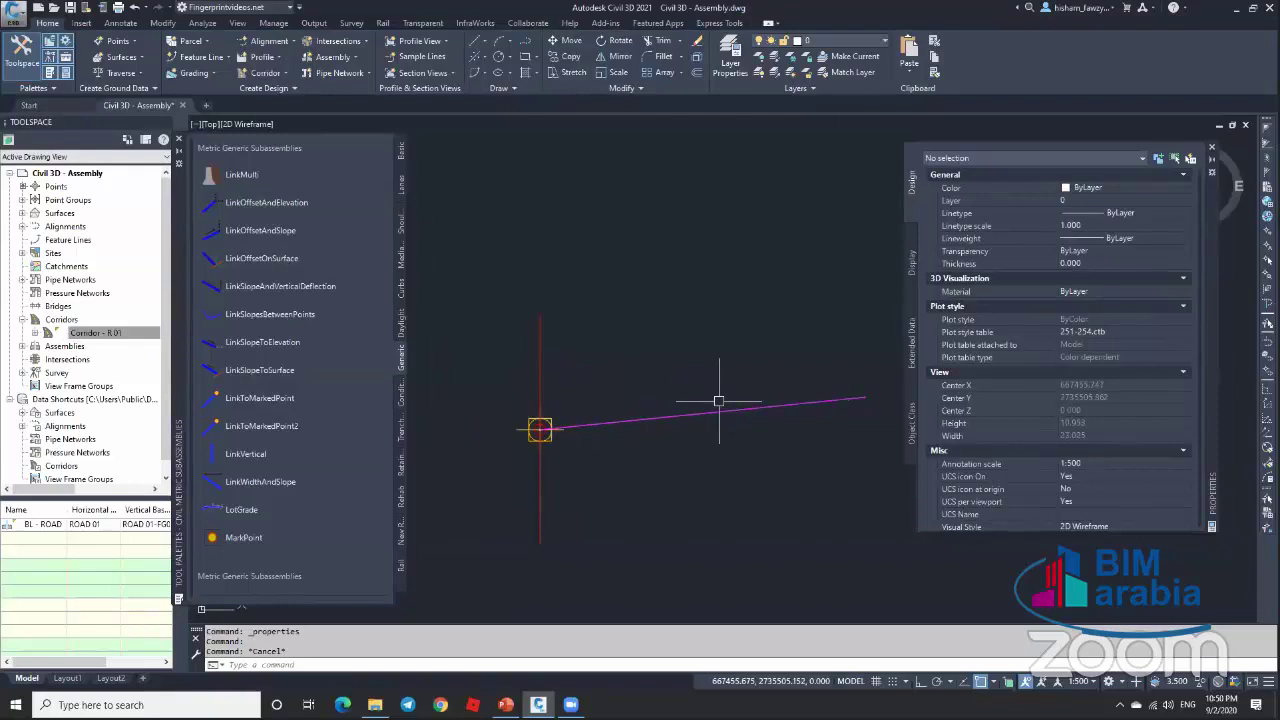
pyautogui.write('l')
pyautogui.press('Return')
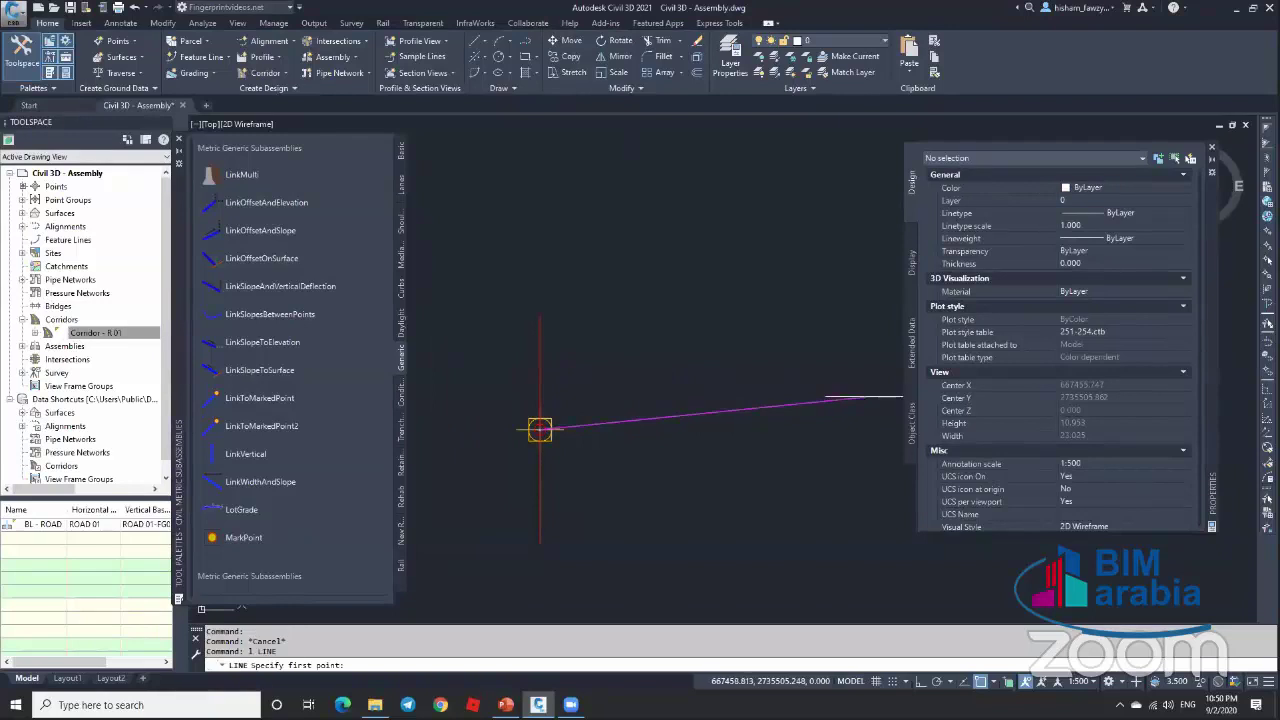
pyautogui.click(864, 397)
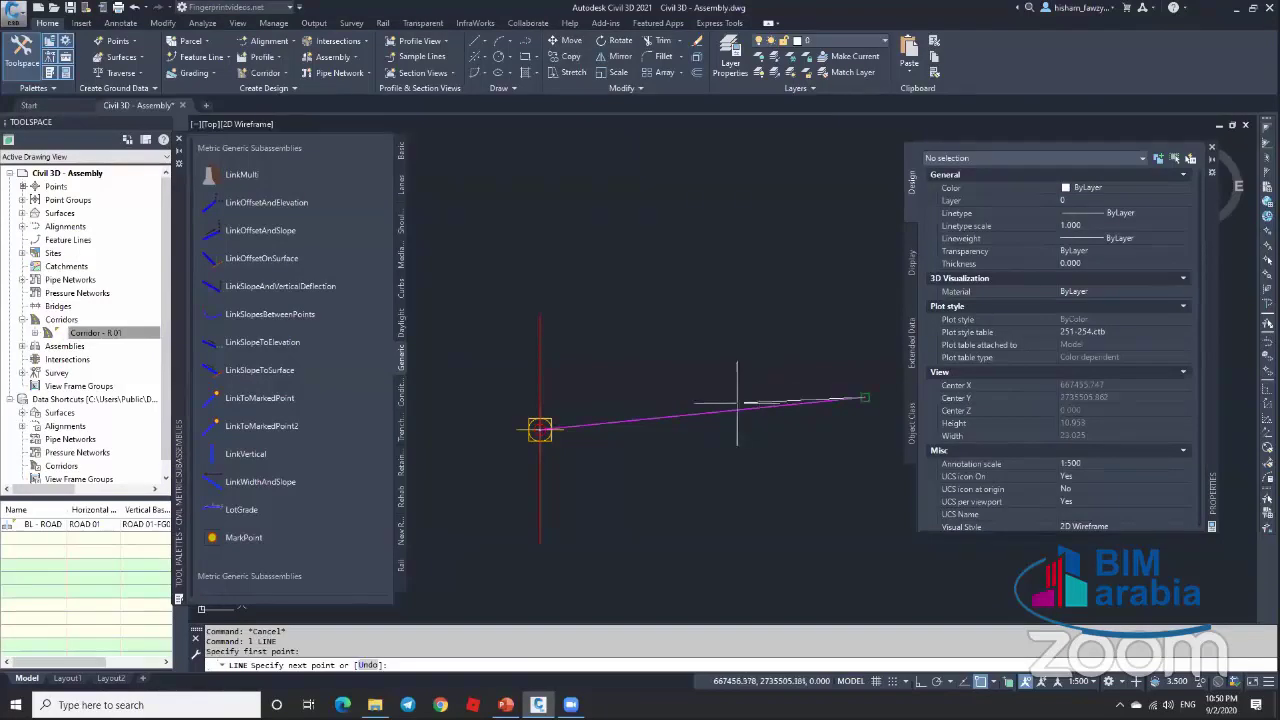
pyautogui.press('Escape')
pyautogui.click(120, 22)
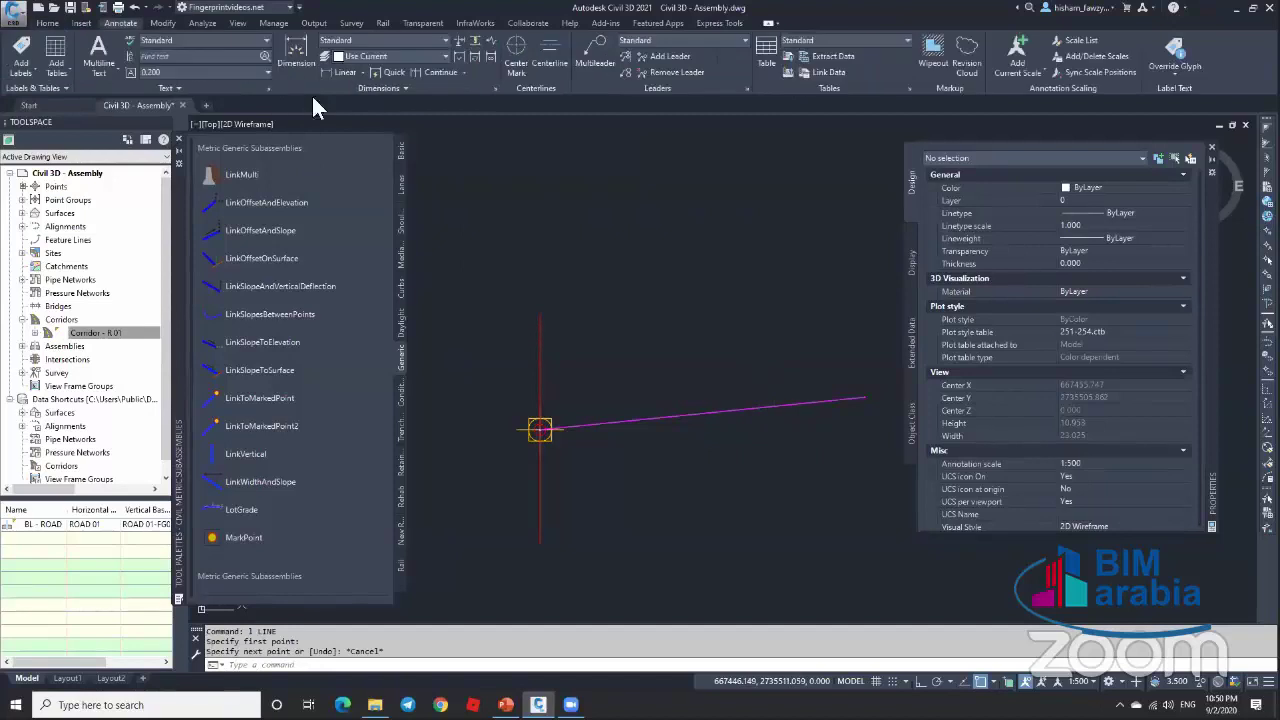
pyautogui.click(345, 72)
pyautogui.click(580, 422)
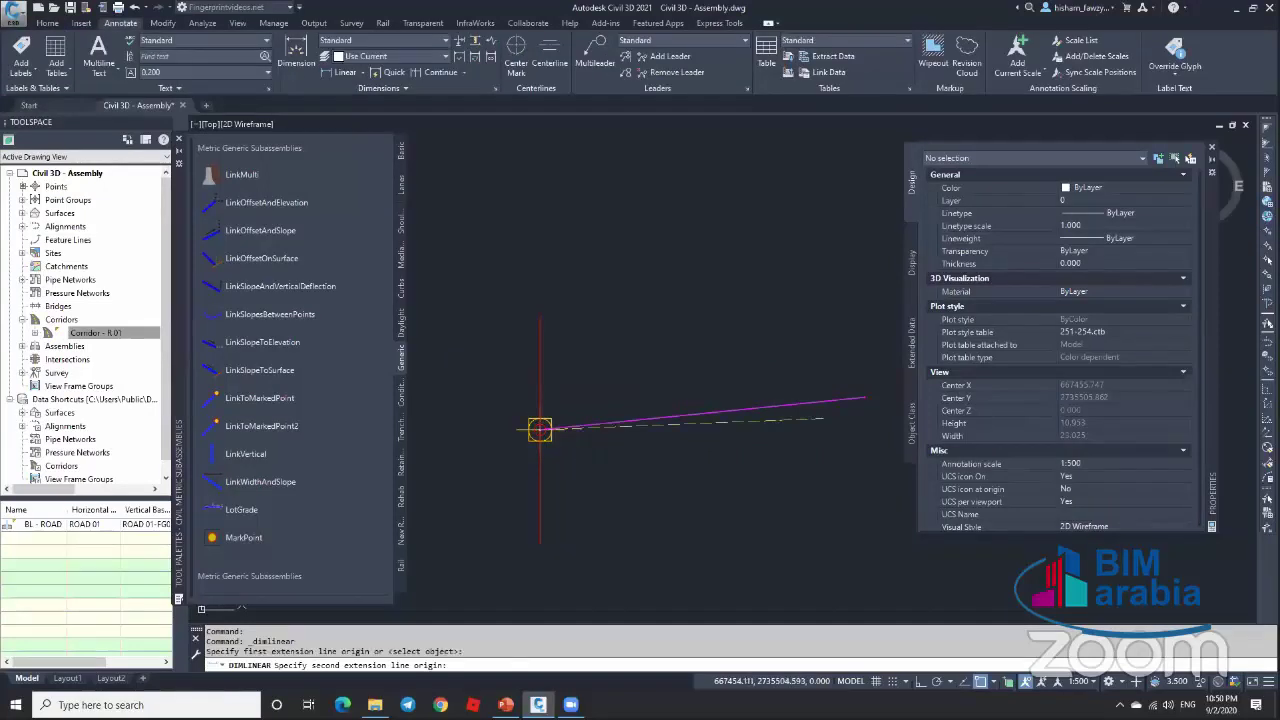
pyautogui.click(862, 399)
pyautogui.click(498, 414)
pyautogui.scroll(5, 499, 414)
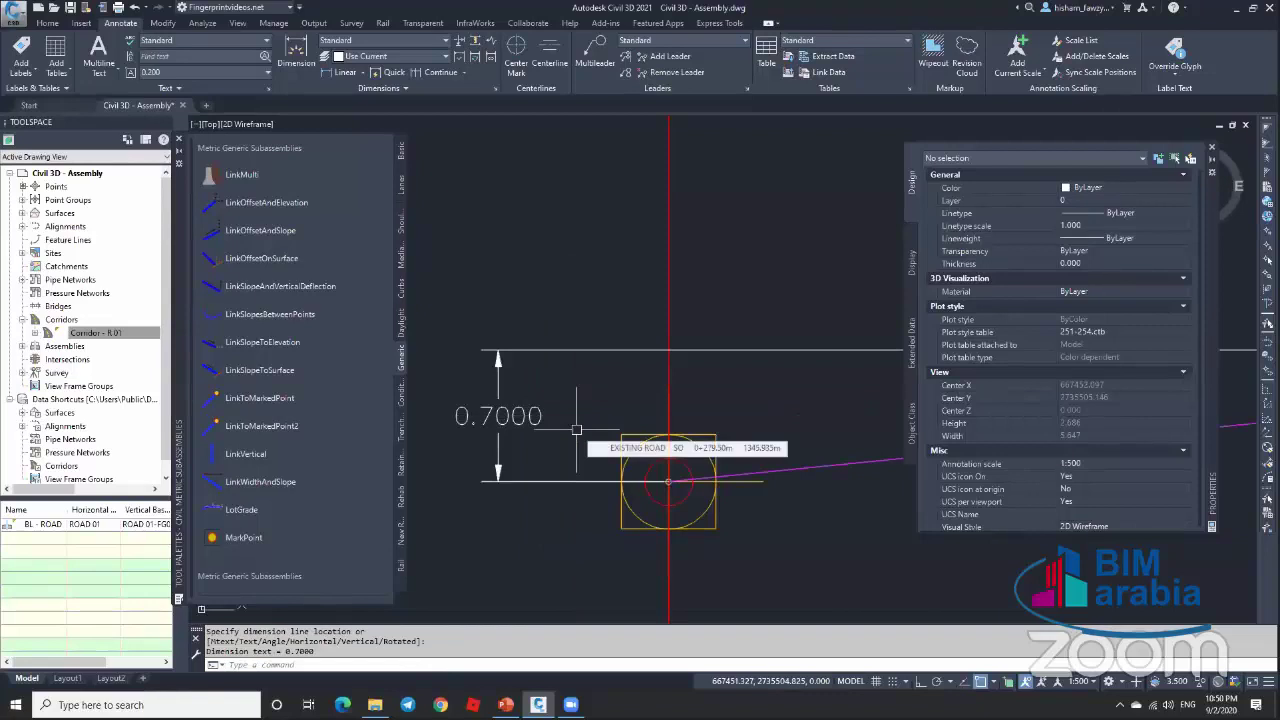
pyautogui.scroll(-2, 600, 434)
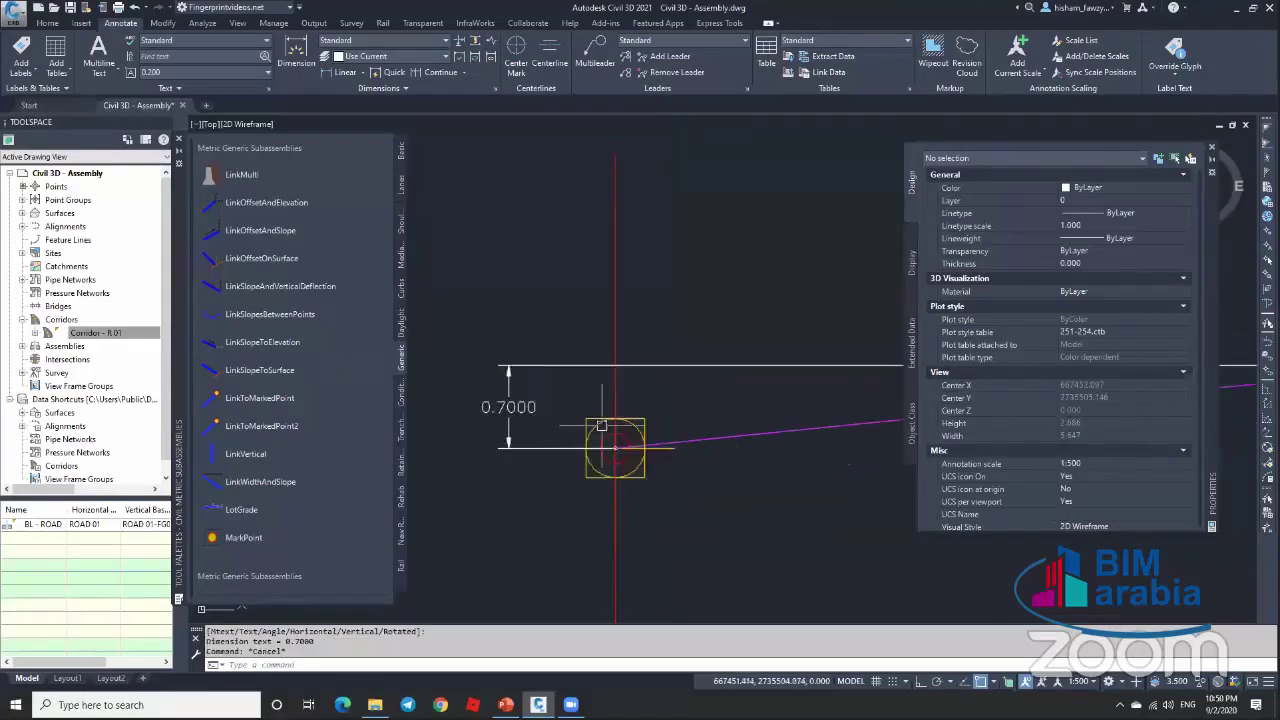
pyautogui.press('Escape')
pyautogui.scroll(4, 625, 442)
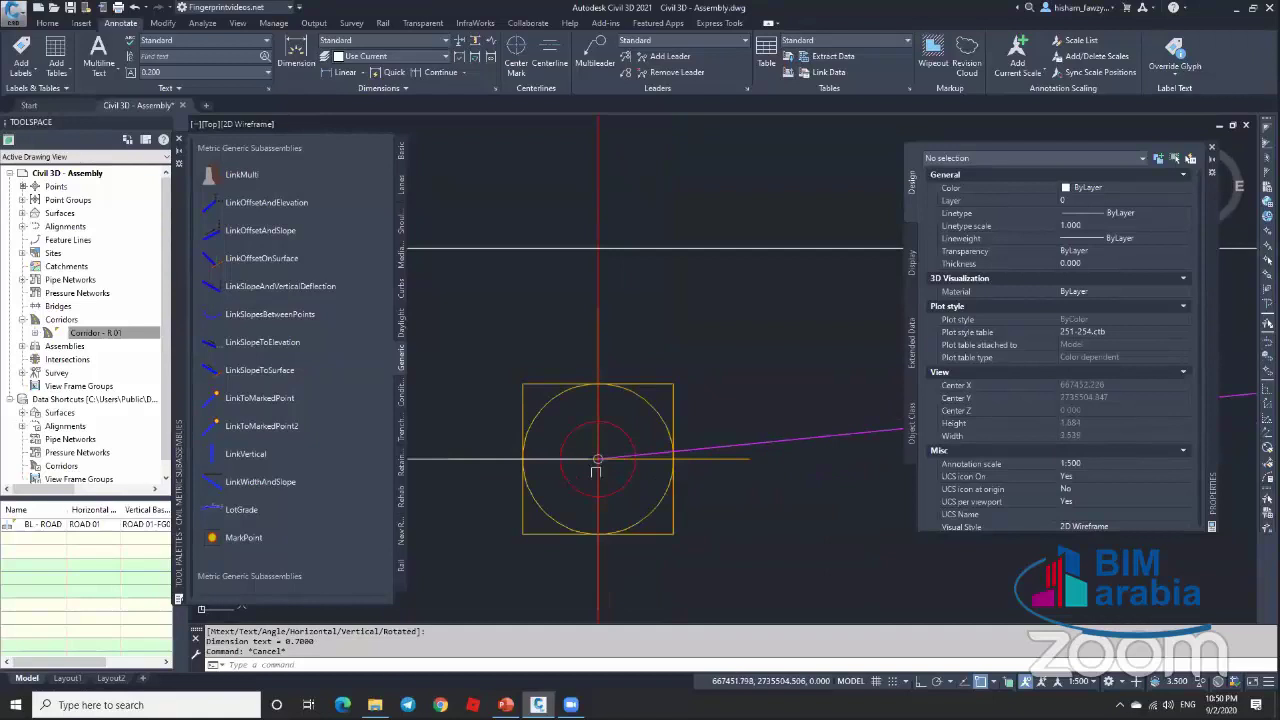
pyautogui.scroll(-3, 600, 450)
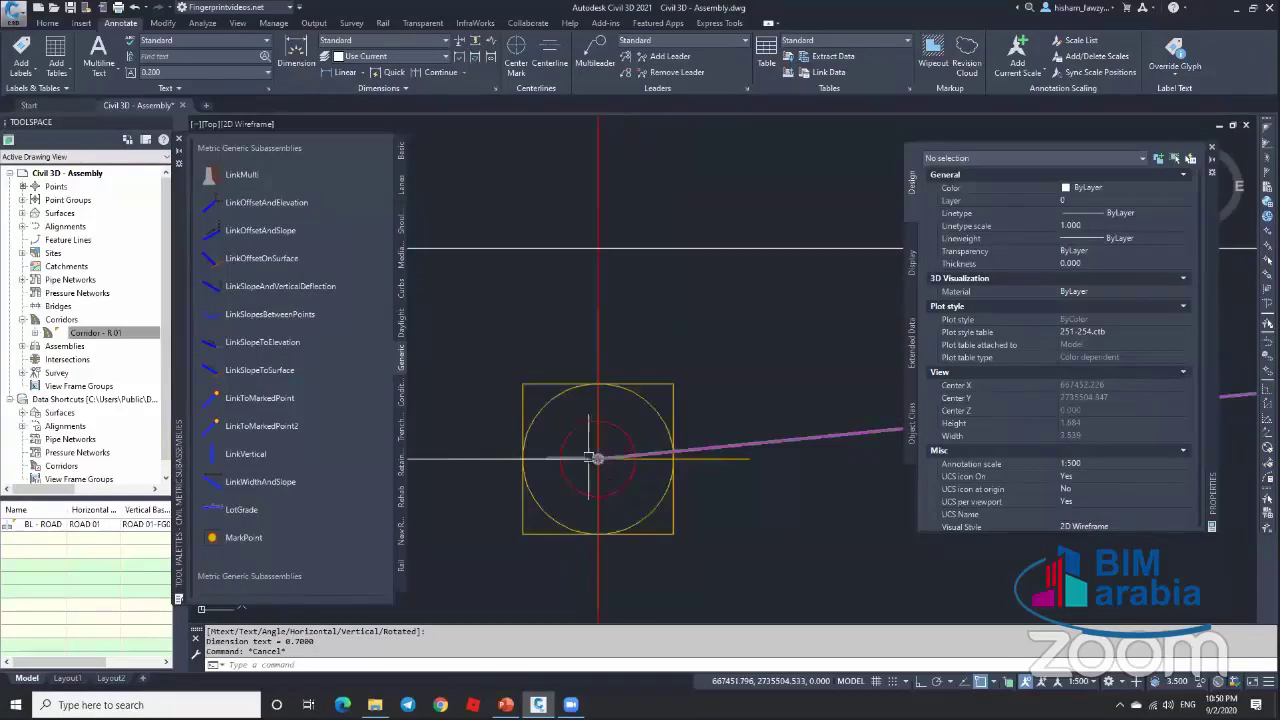
pyautogui.scroll(-3, 740, 433)
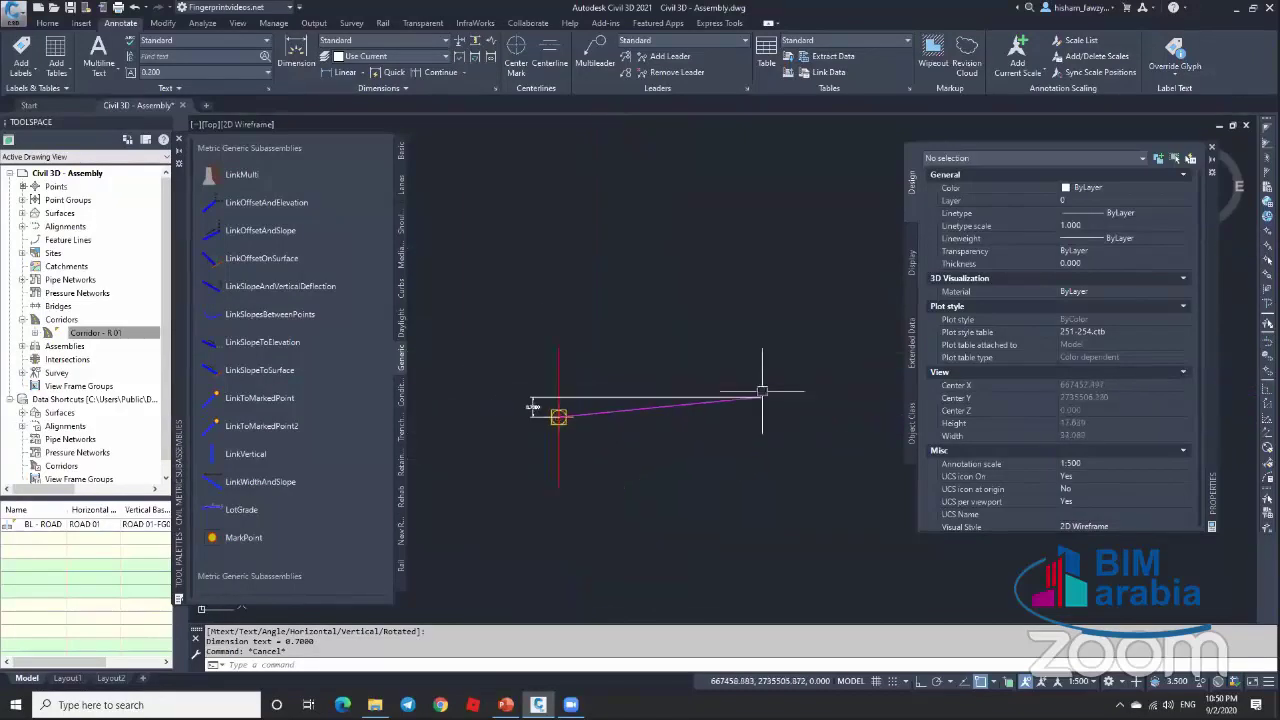
pyautogui.scroll(5, 558, 416)
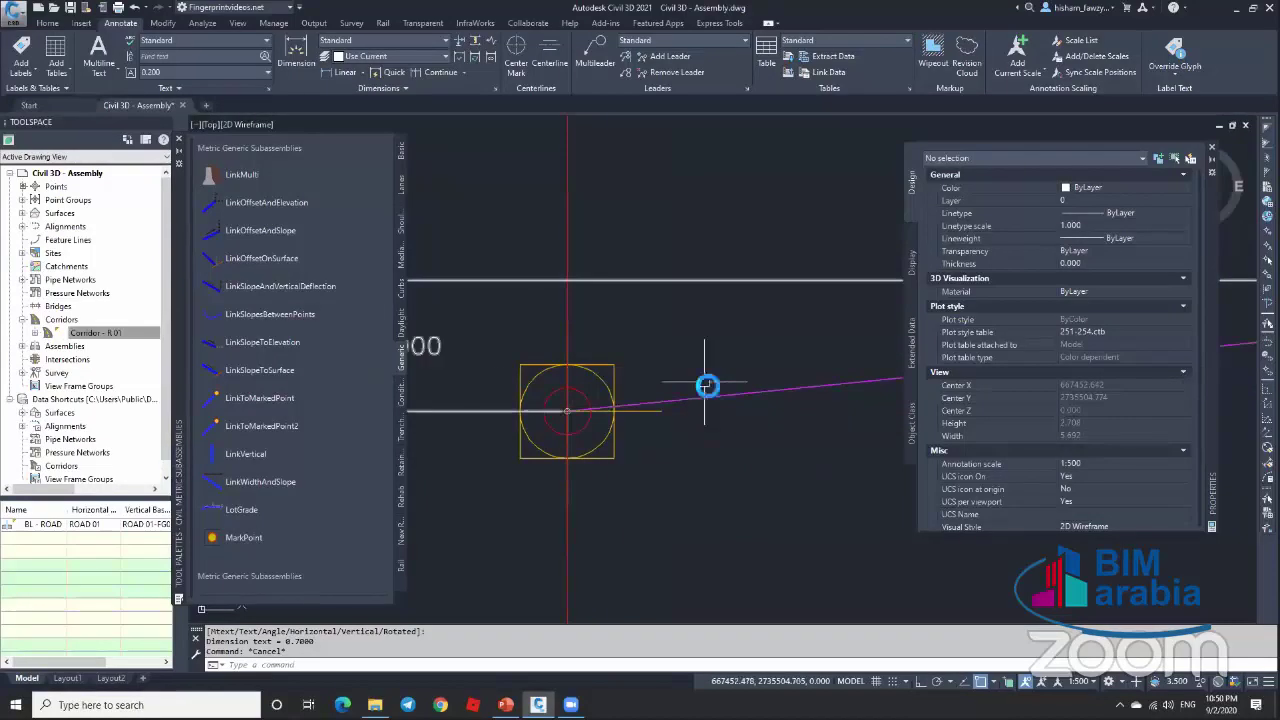
pyautogui.scroll(-2, 706, 383)
pyautogui.click(512, 333)
pyautogui.click(547, 352)
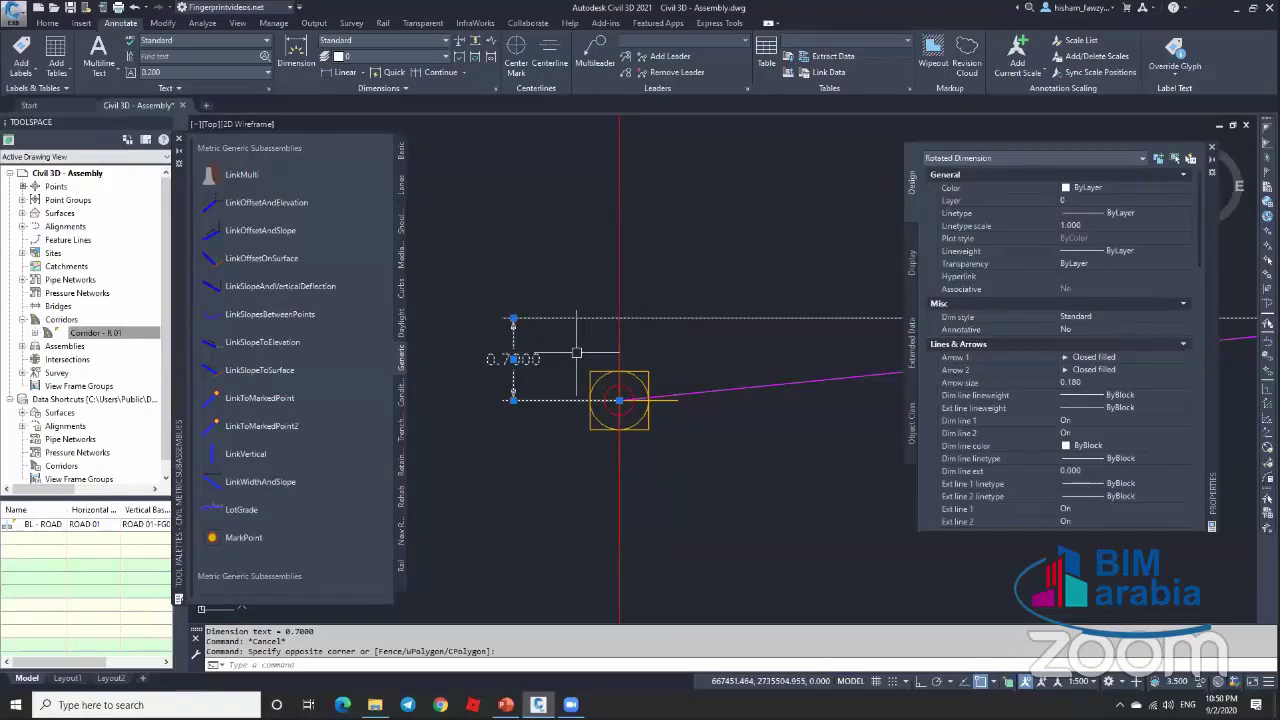
pyautogui.press('Delete')
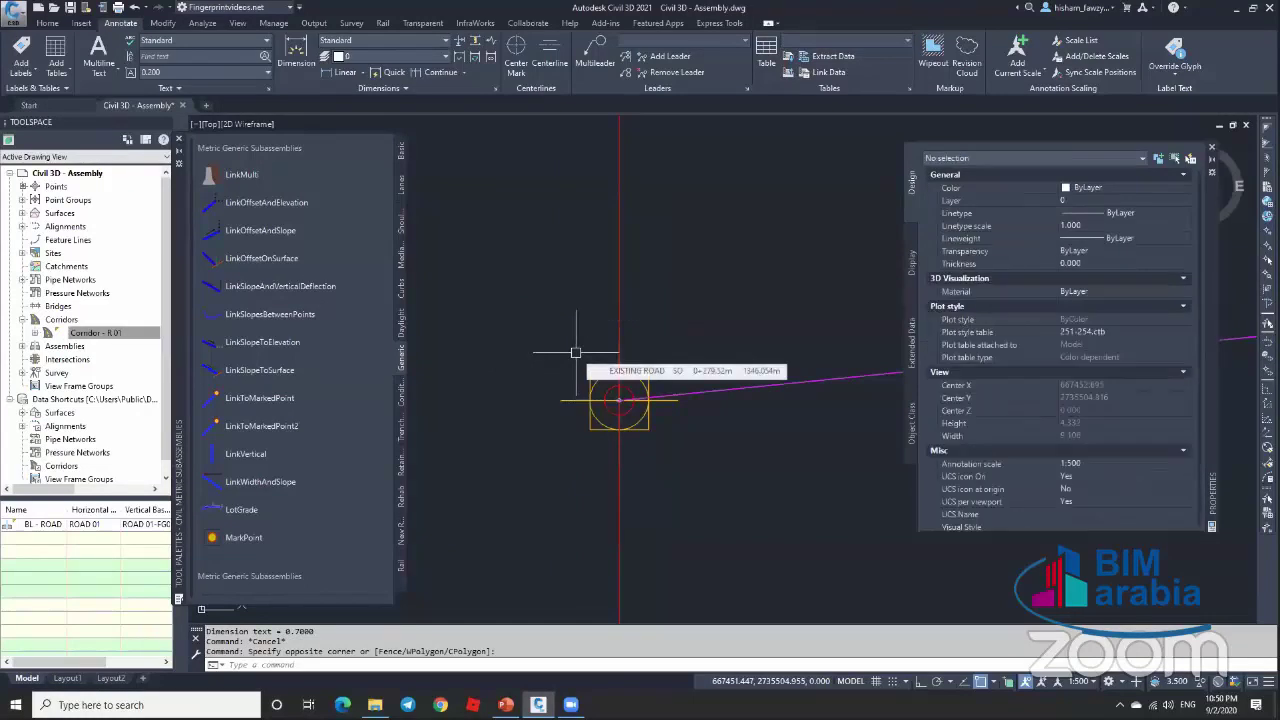
pyautogui.scroll(-2, 590, 360)
pyautogui.moveTo(725, 381); pyautogui.dragTo(563, 371, button='middle')
pyautogui.scroll(2, 563, 371)
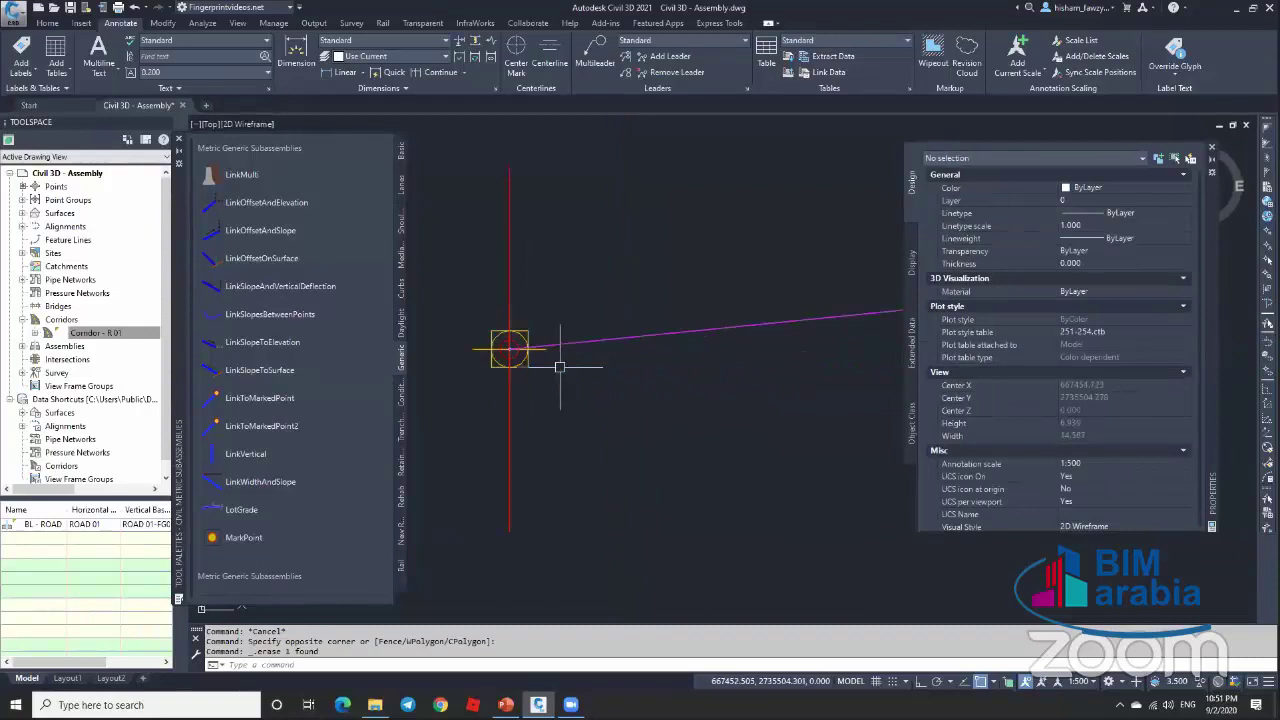
pyautogui.scroll(-2, 563, 363)
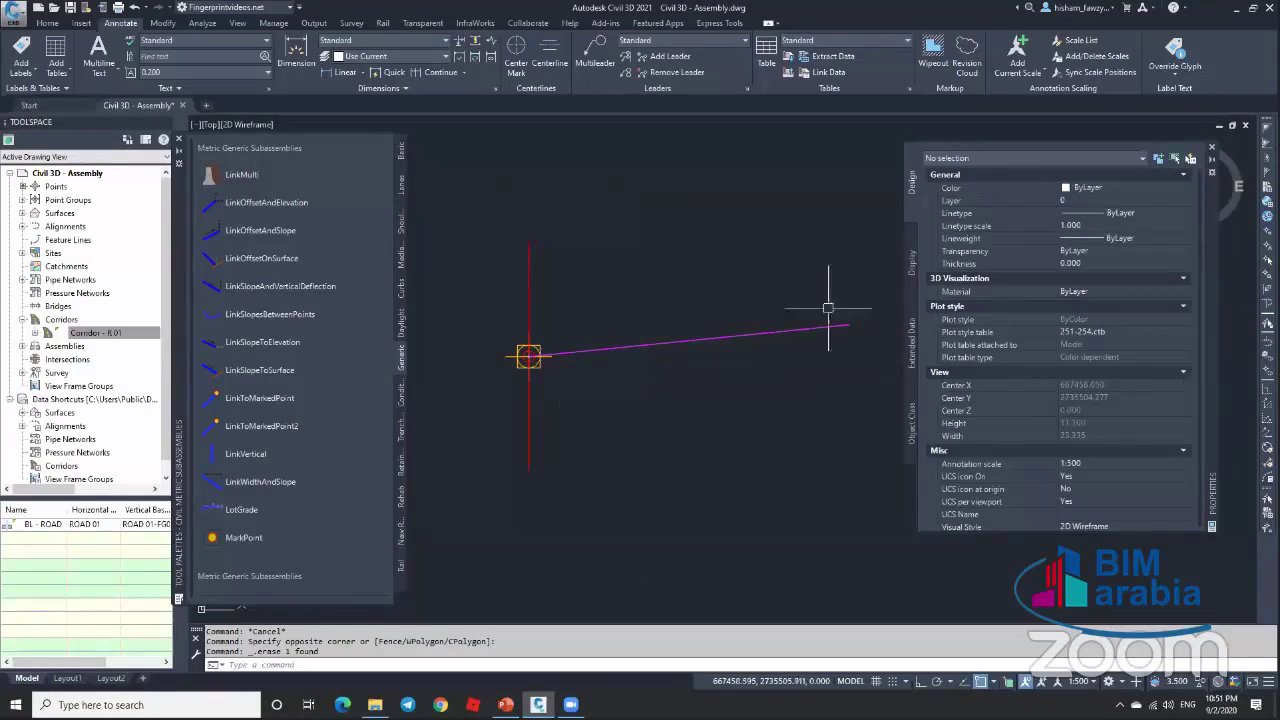
# Step: Draw a 7-unit horizontal line from the assembly marker
pyautogui.moveTo(834, 339)
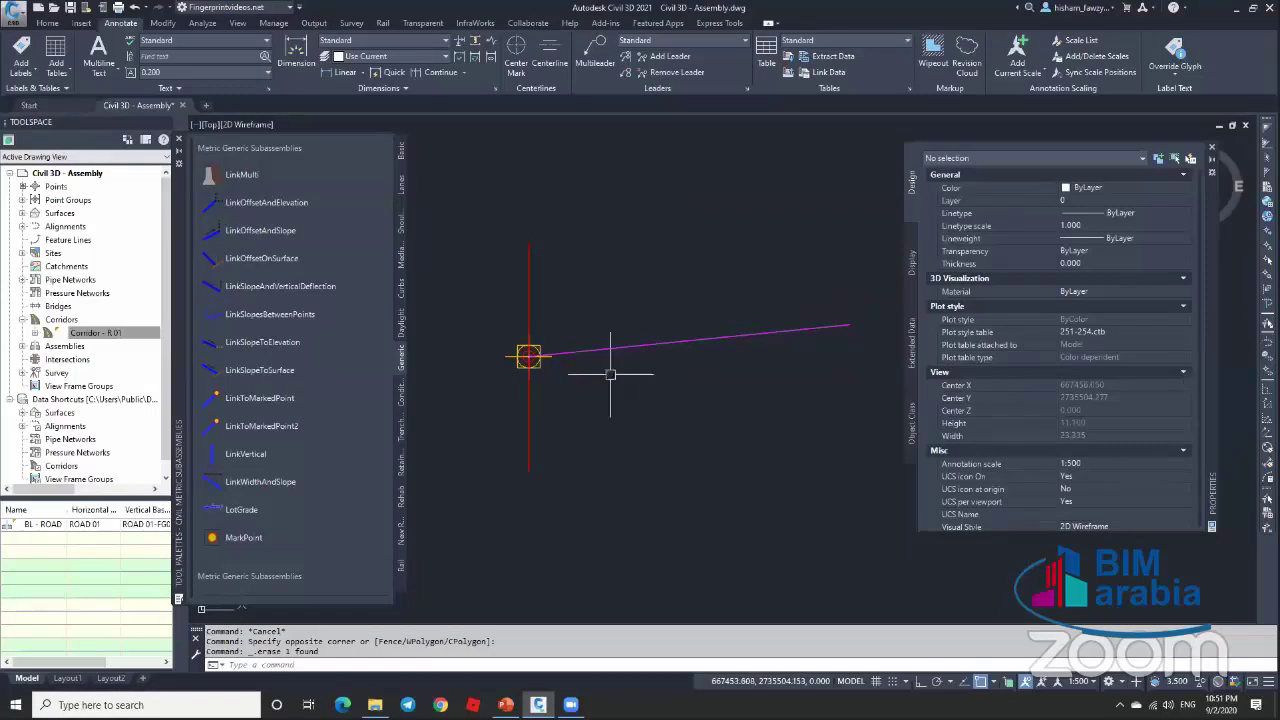
pyautogui.write('l')
pyautogui.press('Return')
pyautogui.click(530, 356)
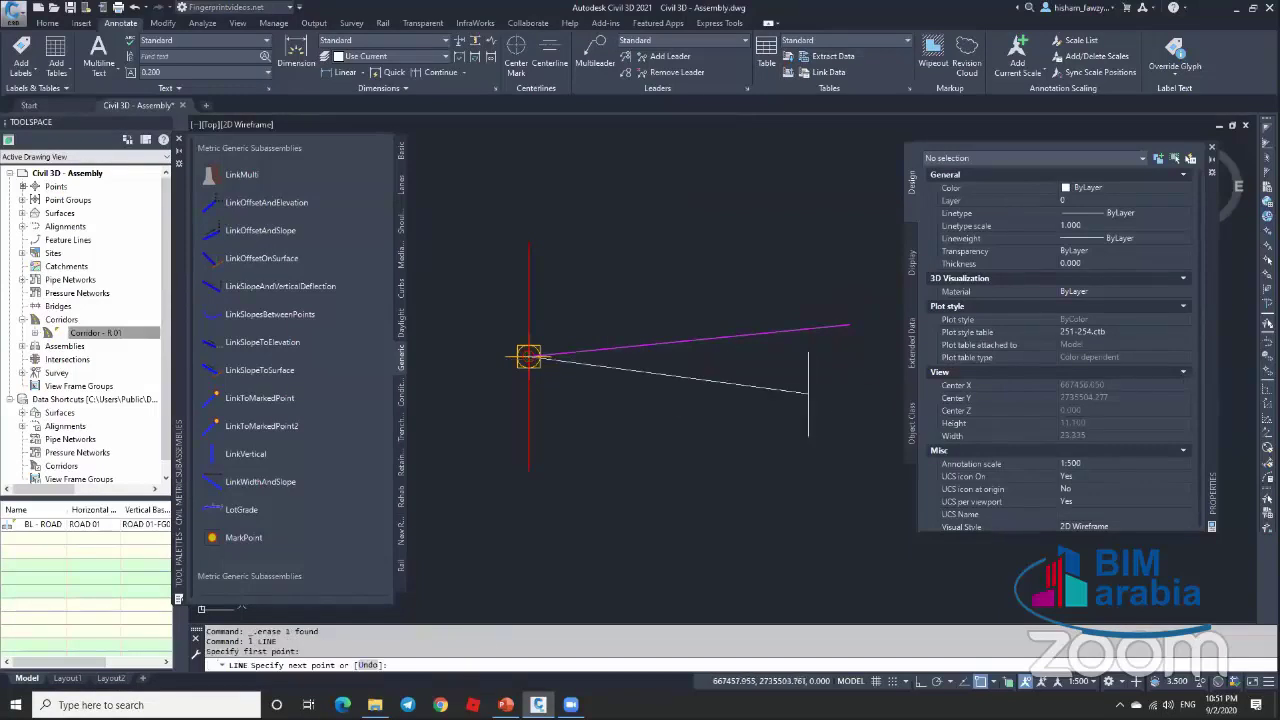
pyautogui.press('F8')
pyautogui.write('7')
pyautogui.press('Return')
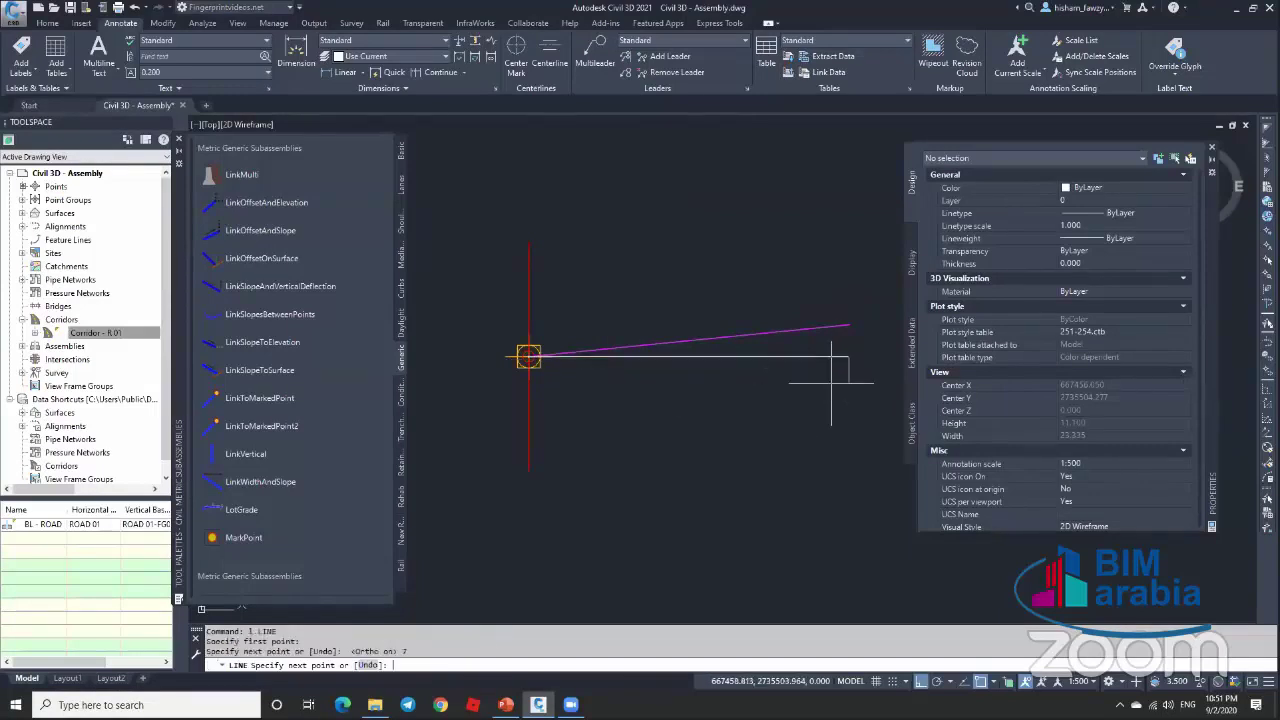
pyautogui.press('Escape')
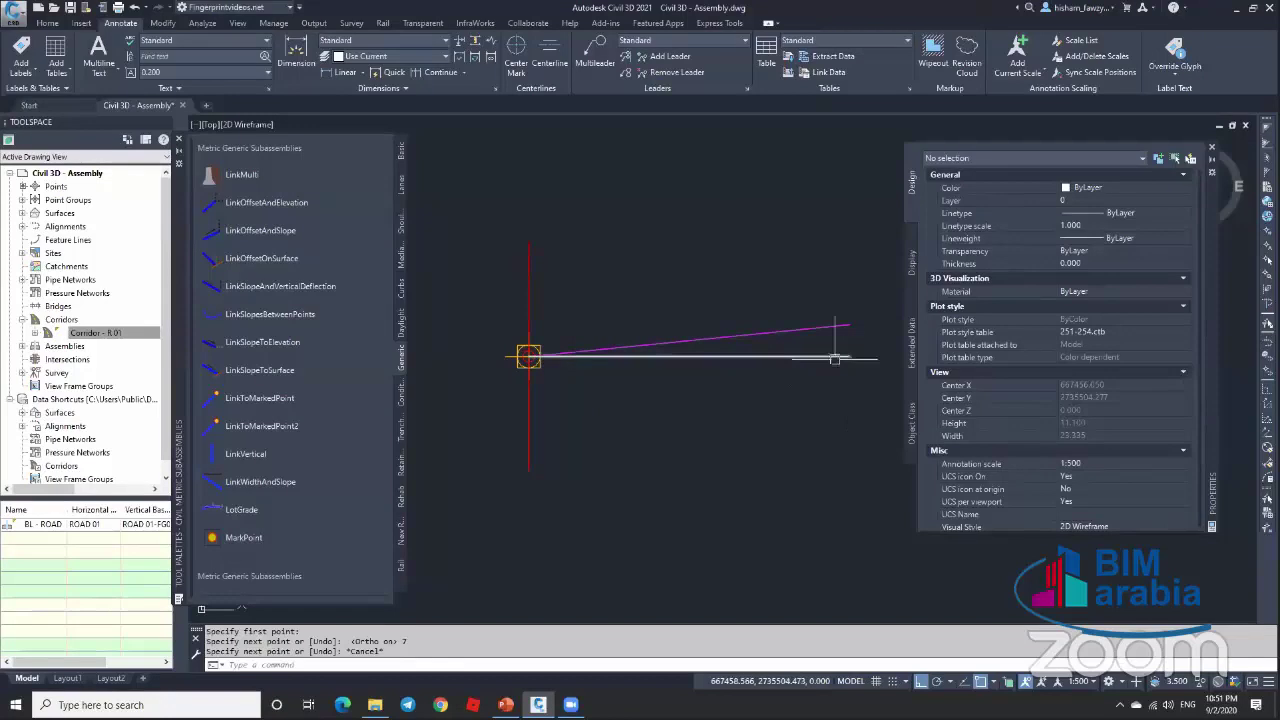
# Step: Inspect the assembly and its sloped link, closing the Properties palette
pyautogui.click(529, 356)
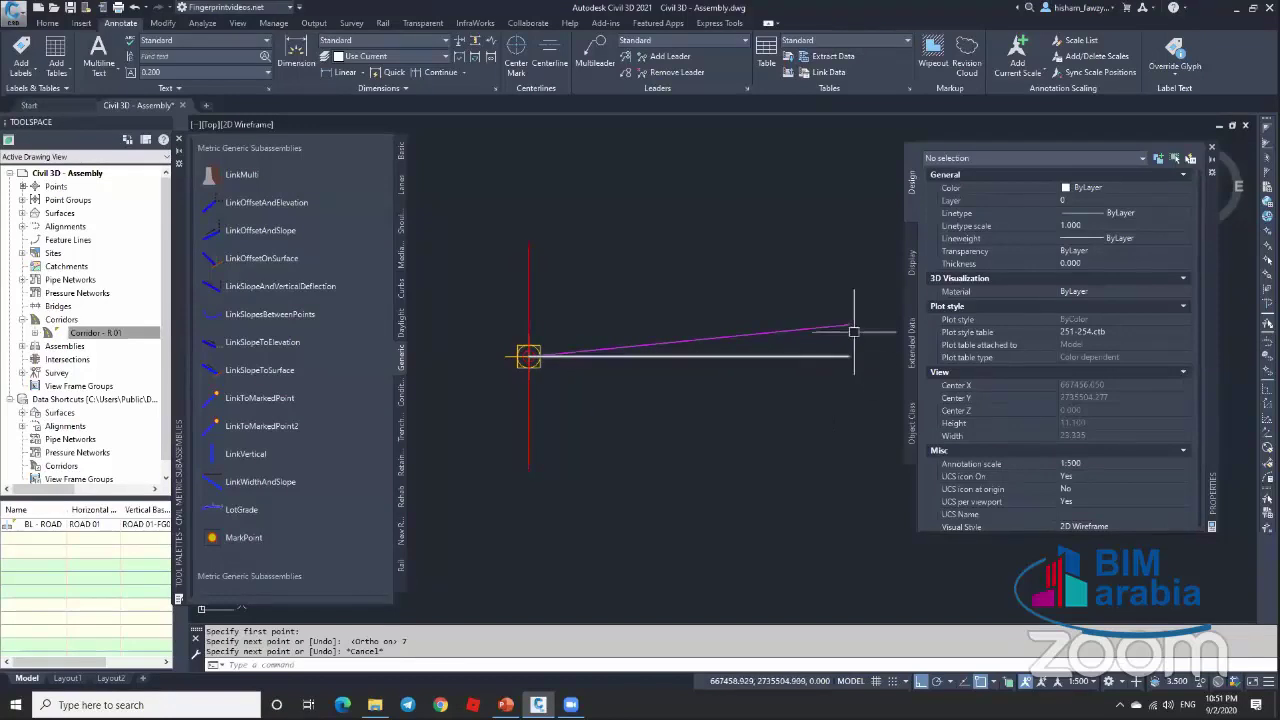
pyautogui.click(814, 327)
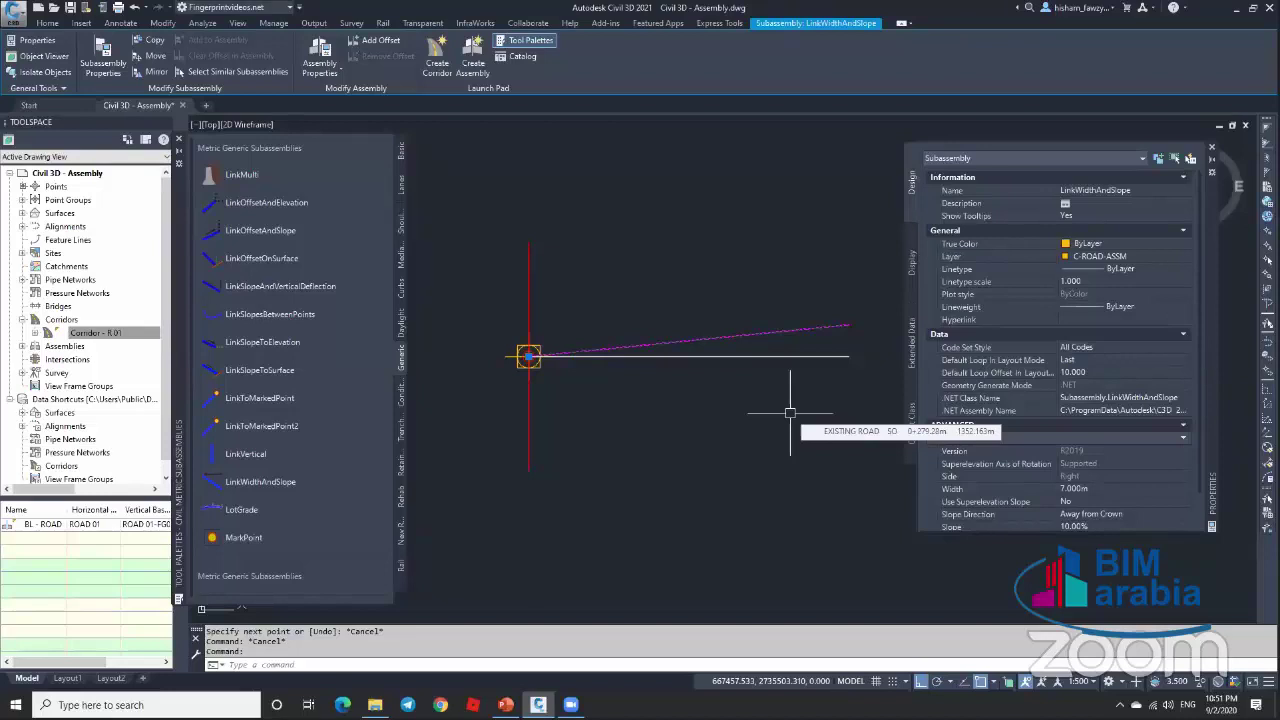
pyautogui.press('Escape')
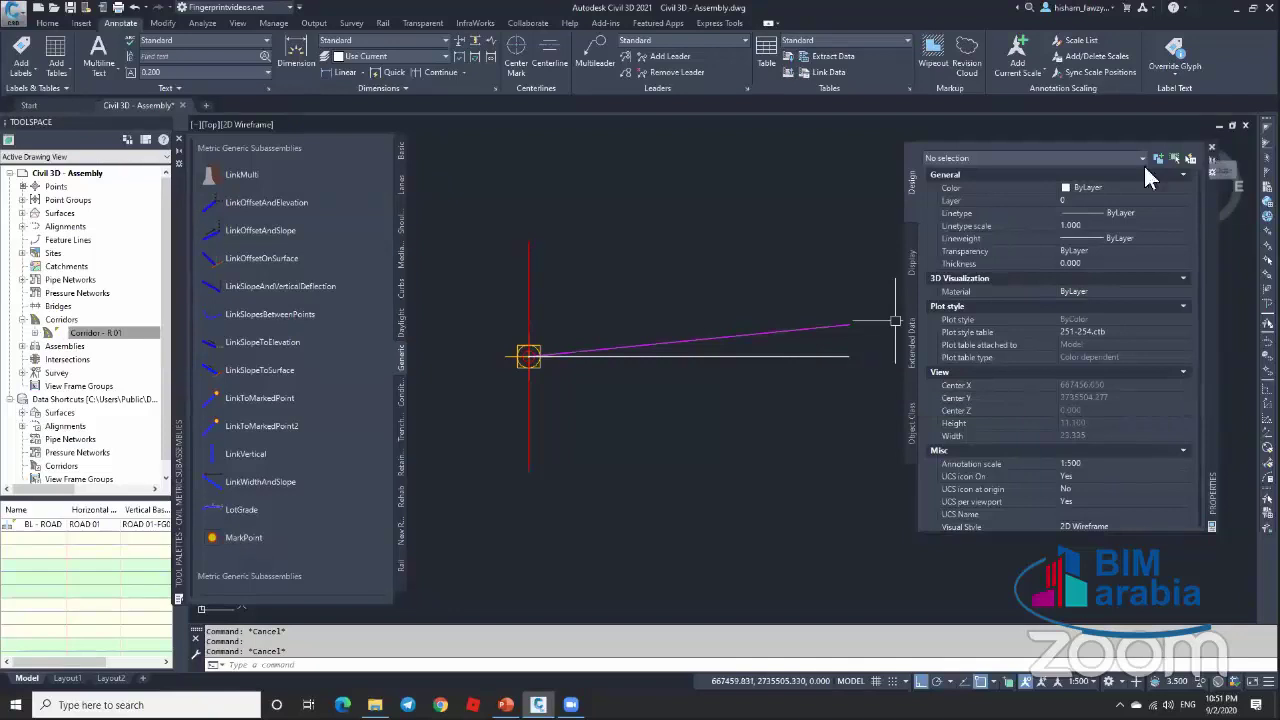
pyautogui.click(1209, 149)
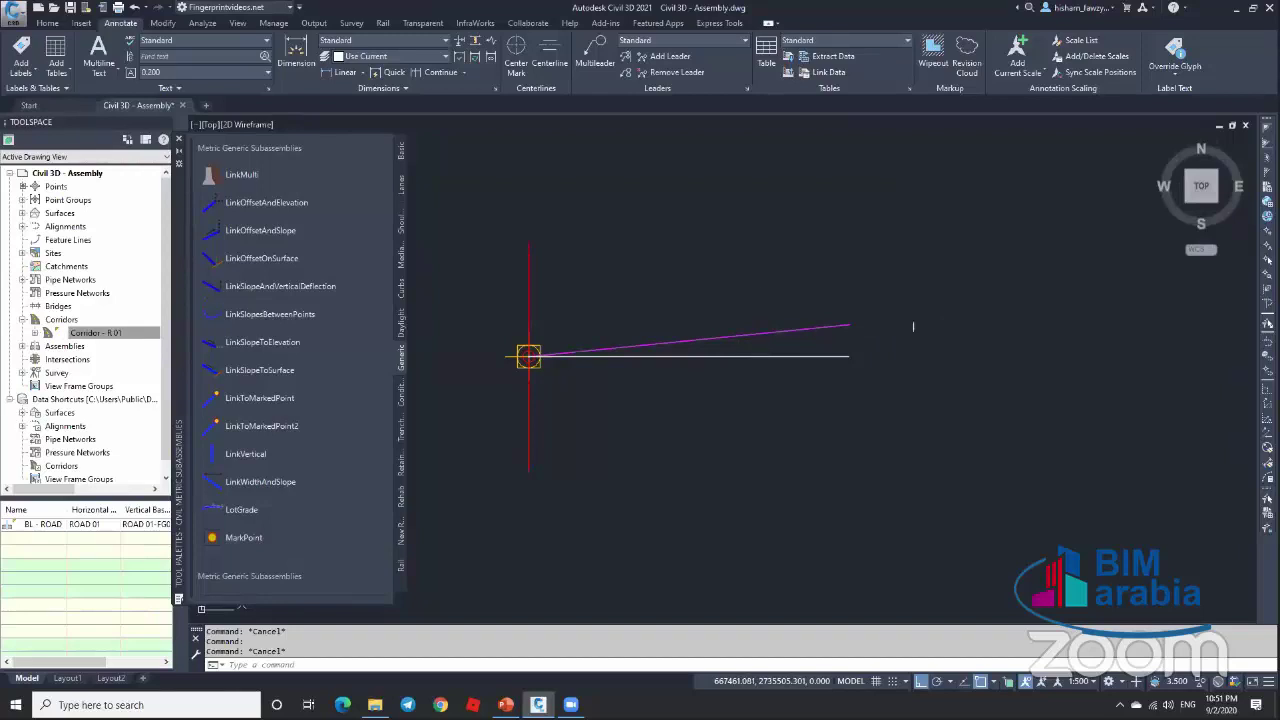
pyautogui.click(780, 332)
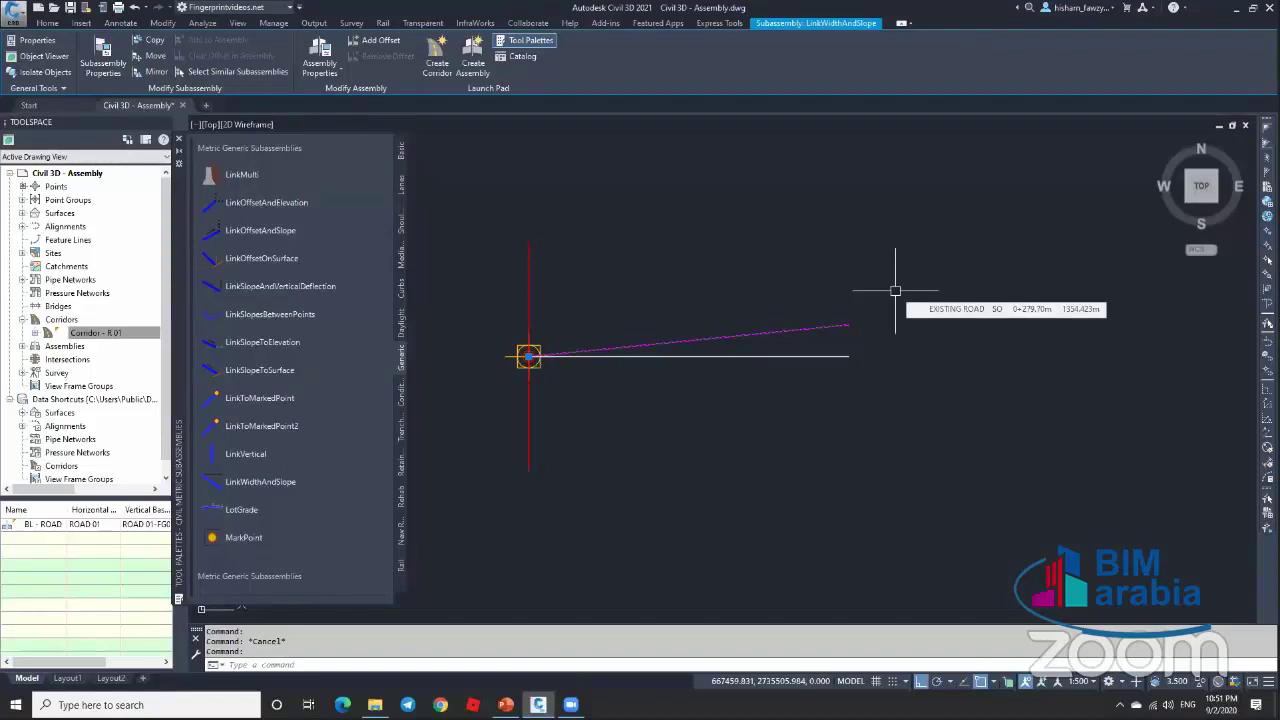
pyautogui.press('Escape')
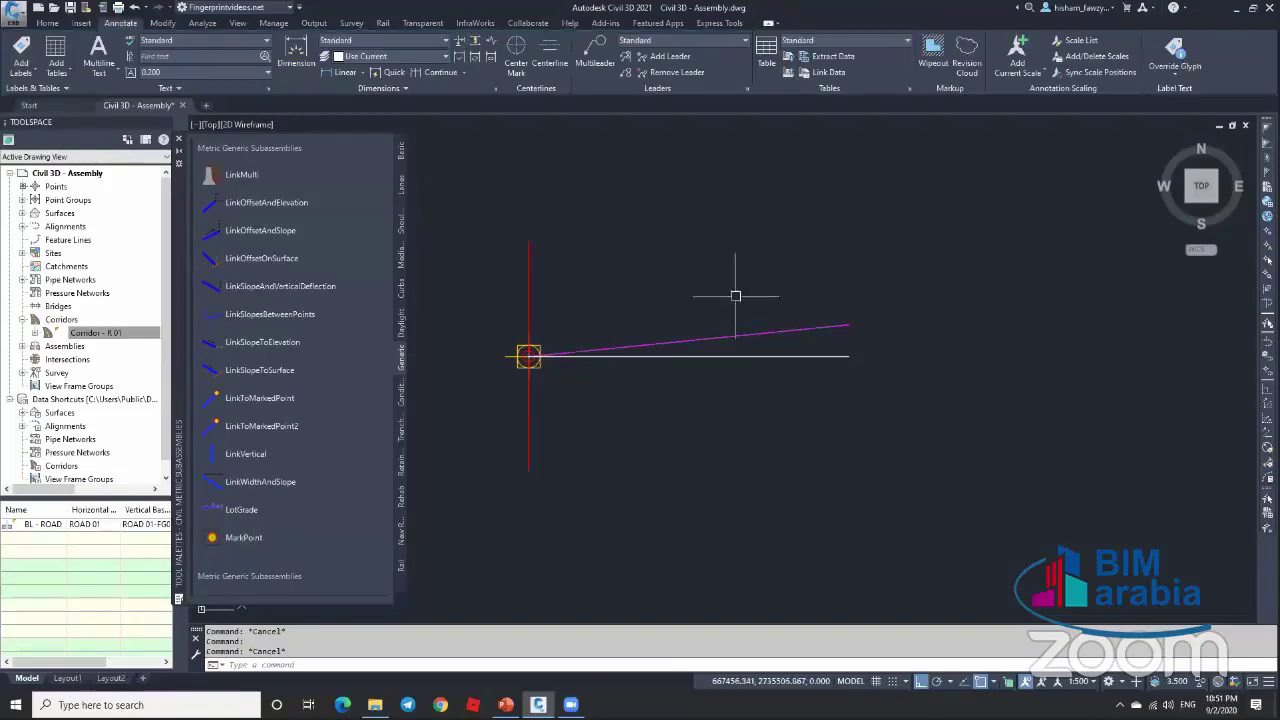
# Step: Select the EXISTING ROAD alignment and open the Design Criteria Editor
pyautogui.click(47, 22)
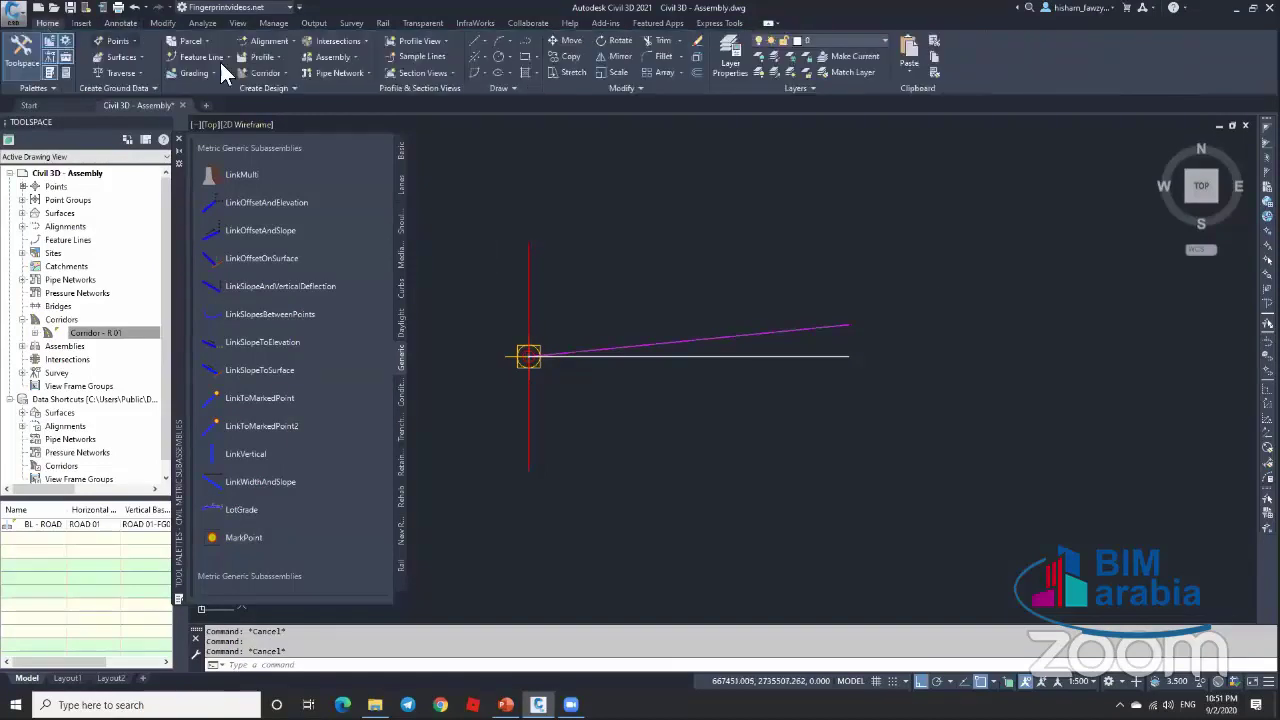
pyautogui.scroll(-8, 900, 322)
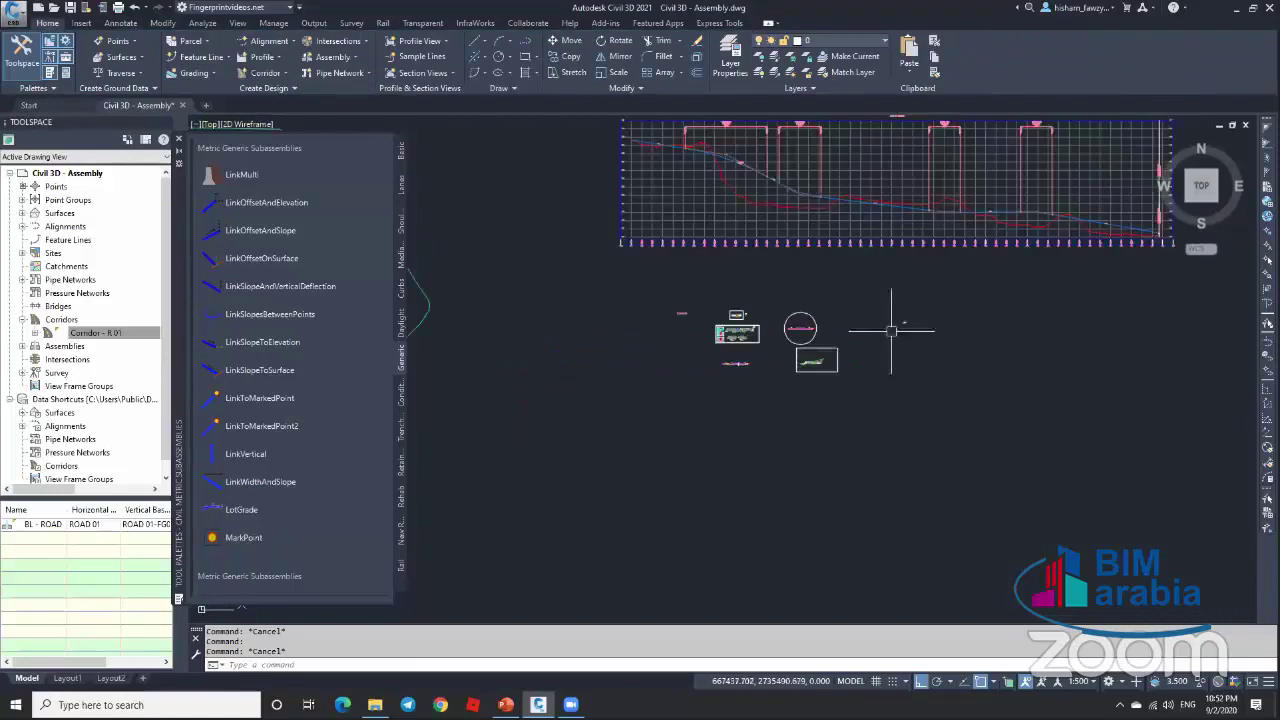
pyautogui.scroll(8, 786, 294)
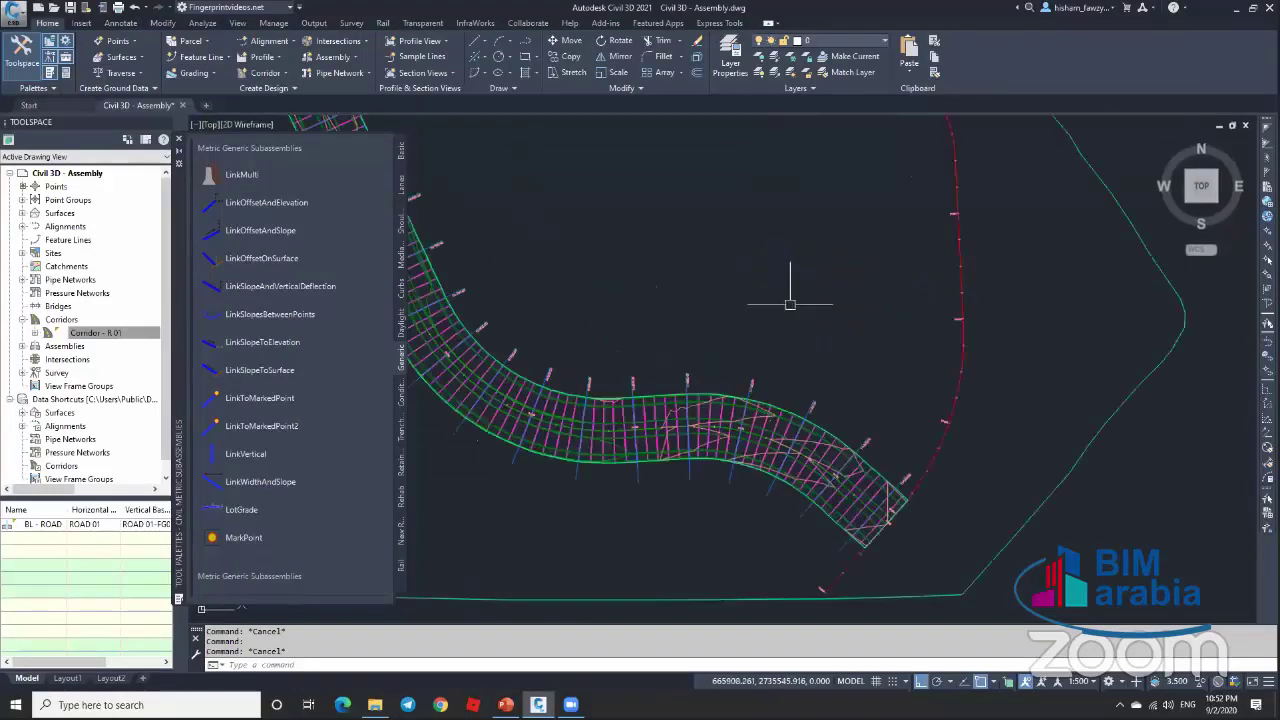
pyautogui.scroll(4, 955, 252)
pyautogui.click(967, 252)
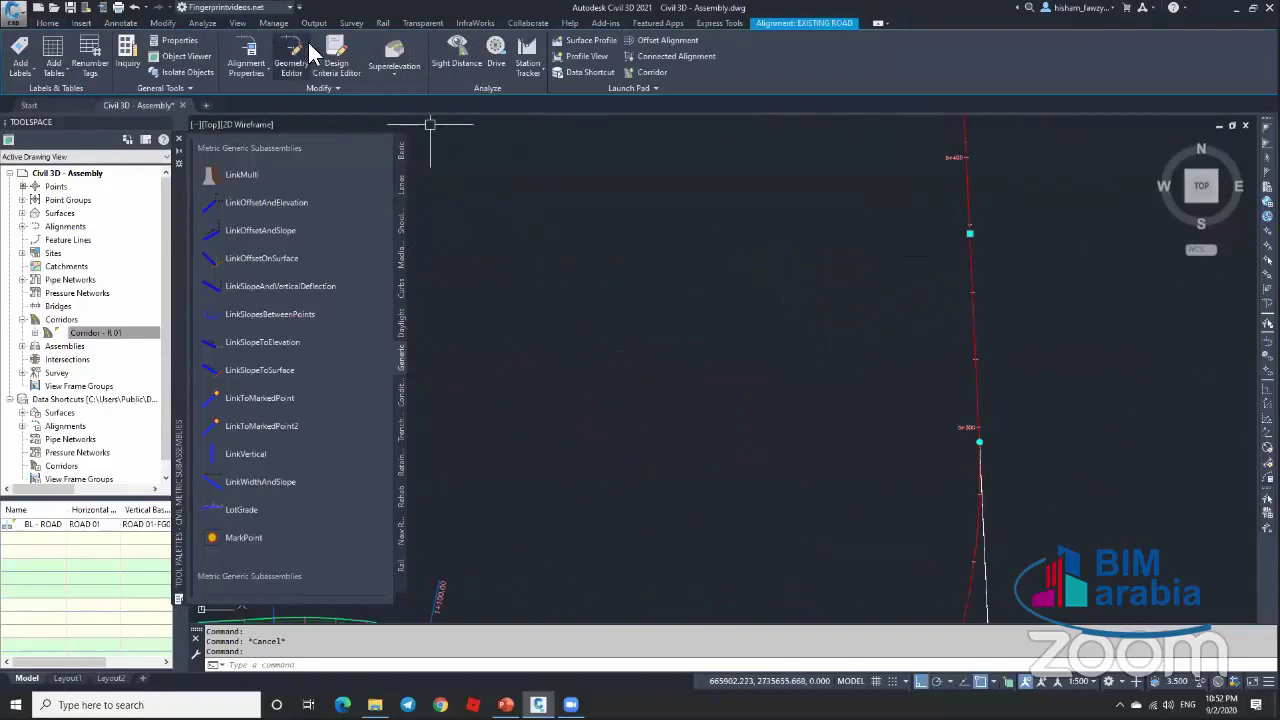
pyautogui.click(336, 58)
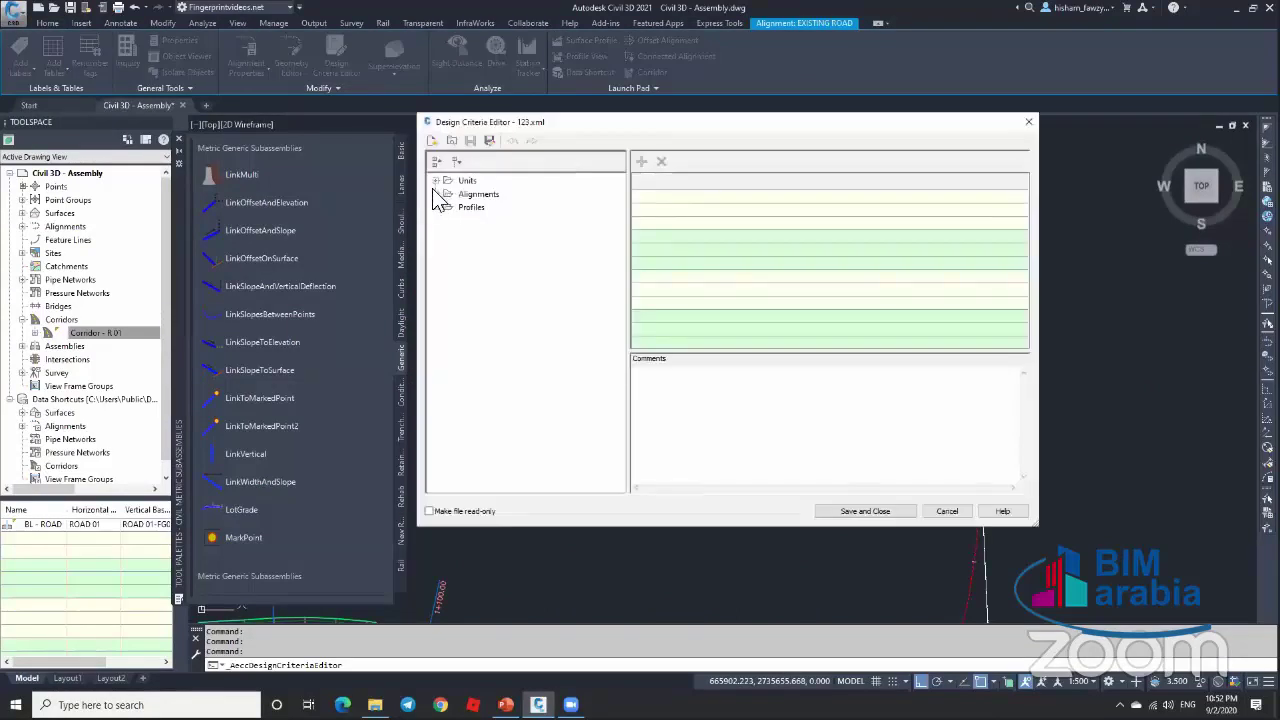
# Step: Expand Superelevation Tables to AASHTO 2011 Metric eMax 8%, Design speed 120
pyautogui.click(436, 193)
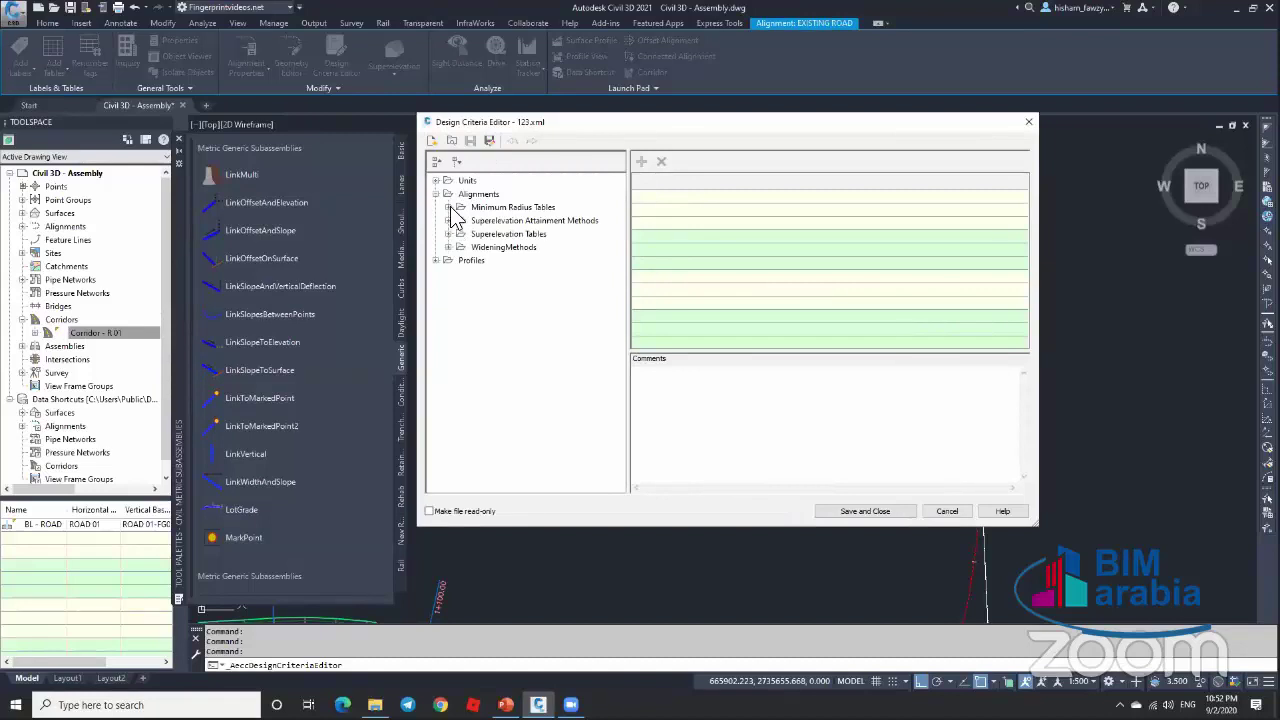
pyautogui.click(448, 233)
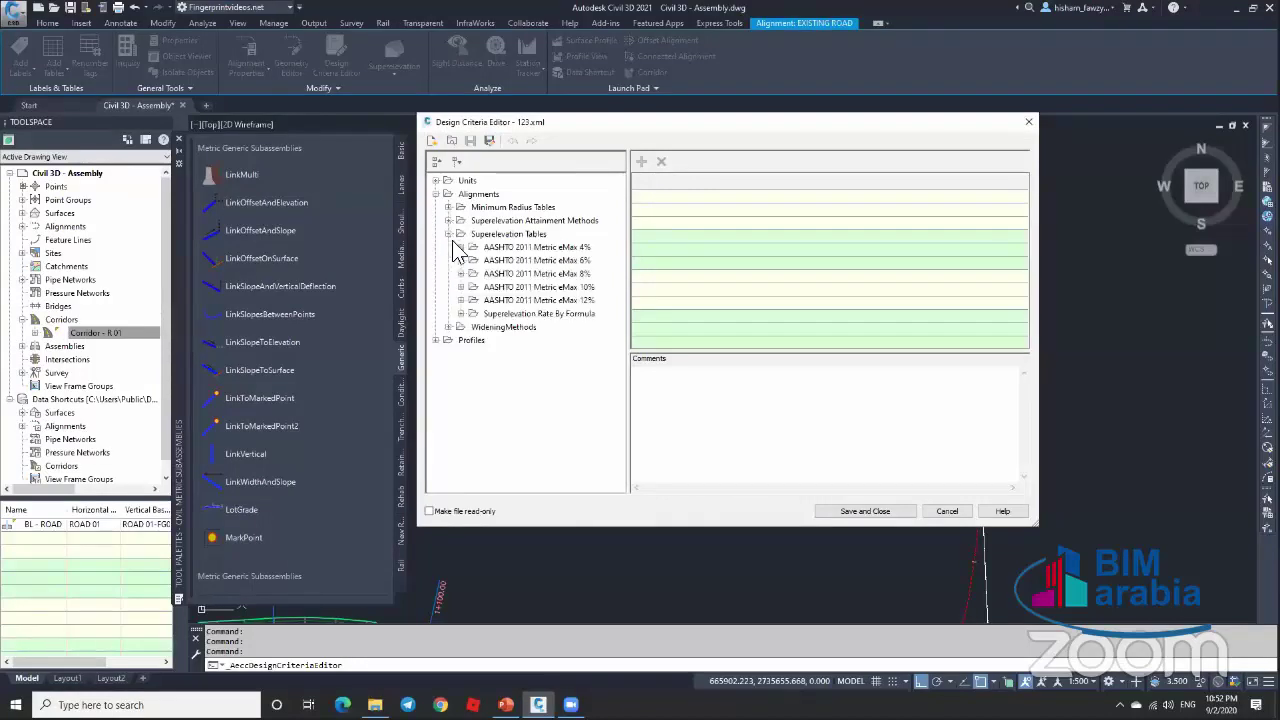
pyautogui.click(459, 247)
pyautogui.click(473, 260)
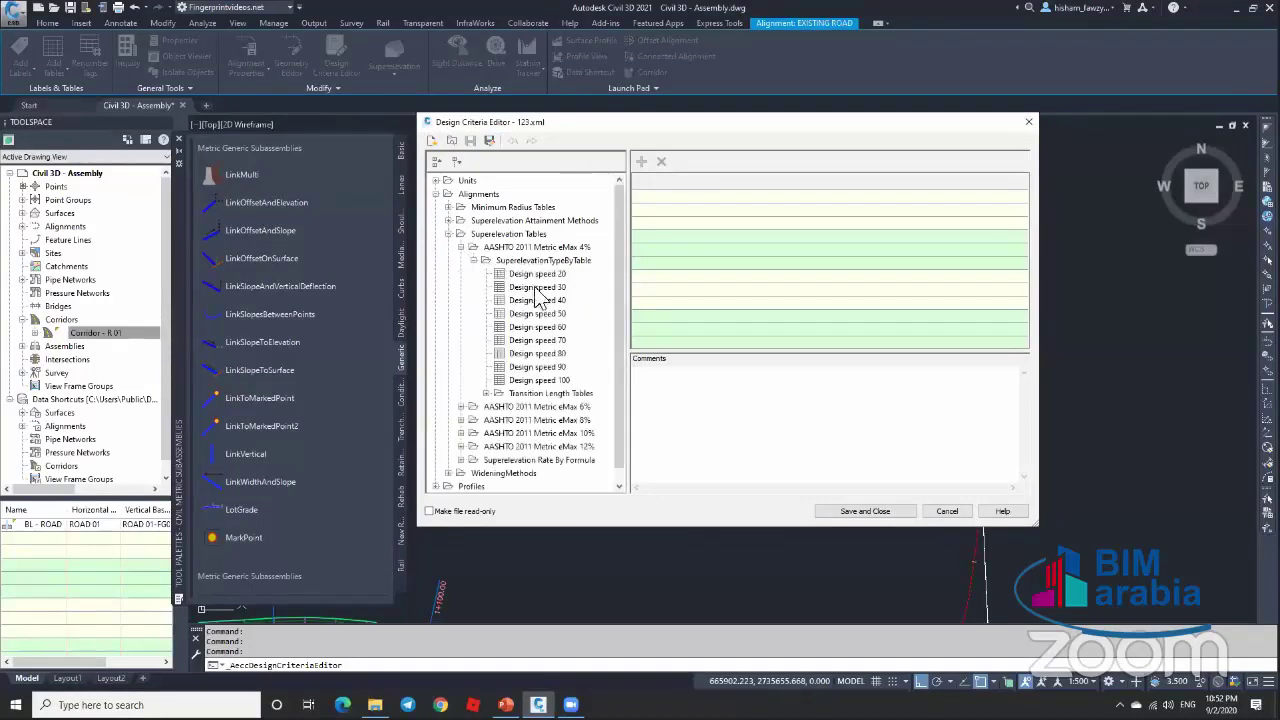
pyautogui.click(460, 247)
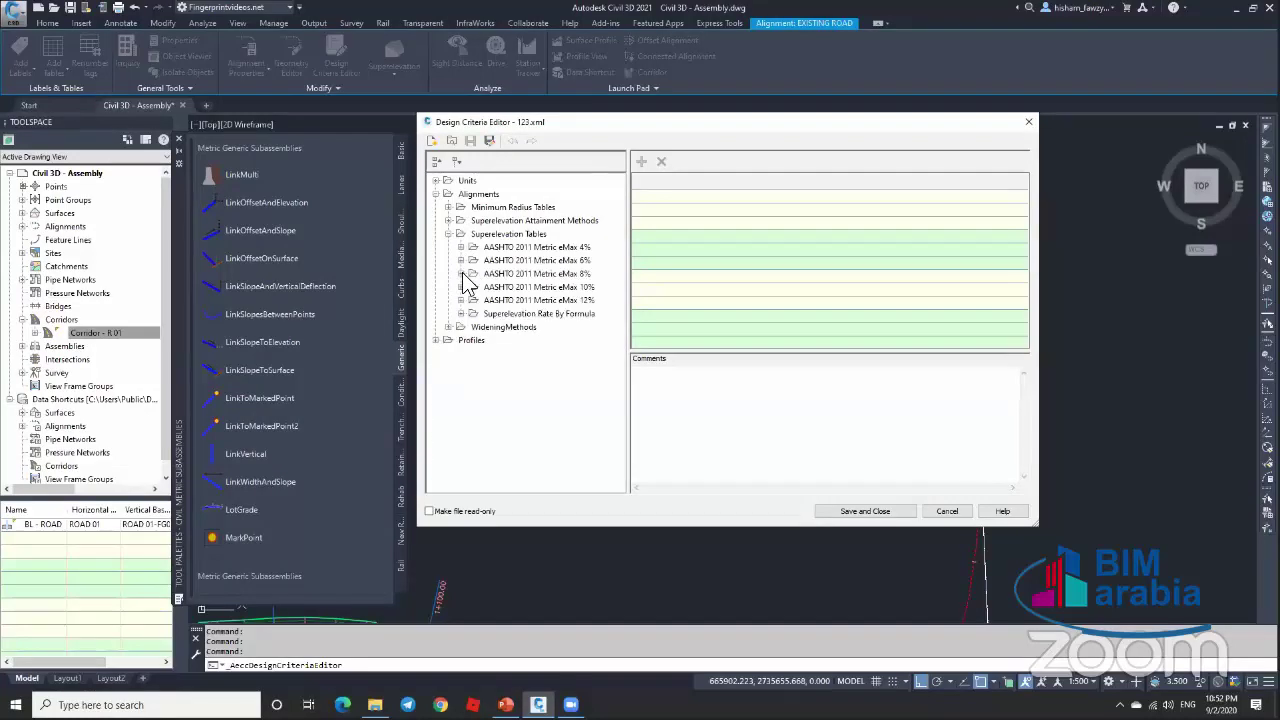
pyautogui.click(461, 273)
pyautogui.click(474, 287)
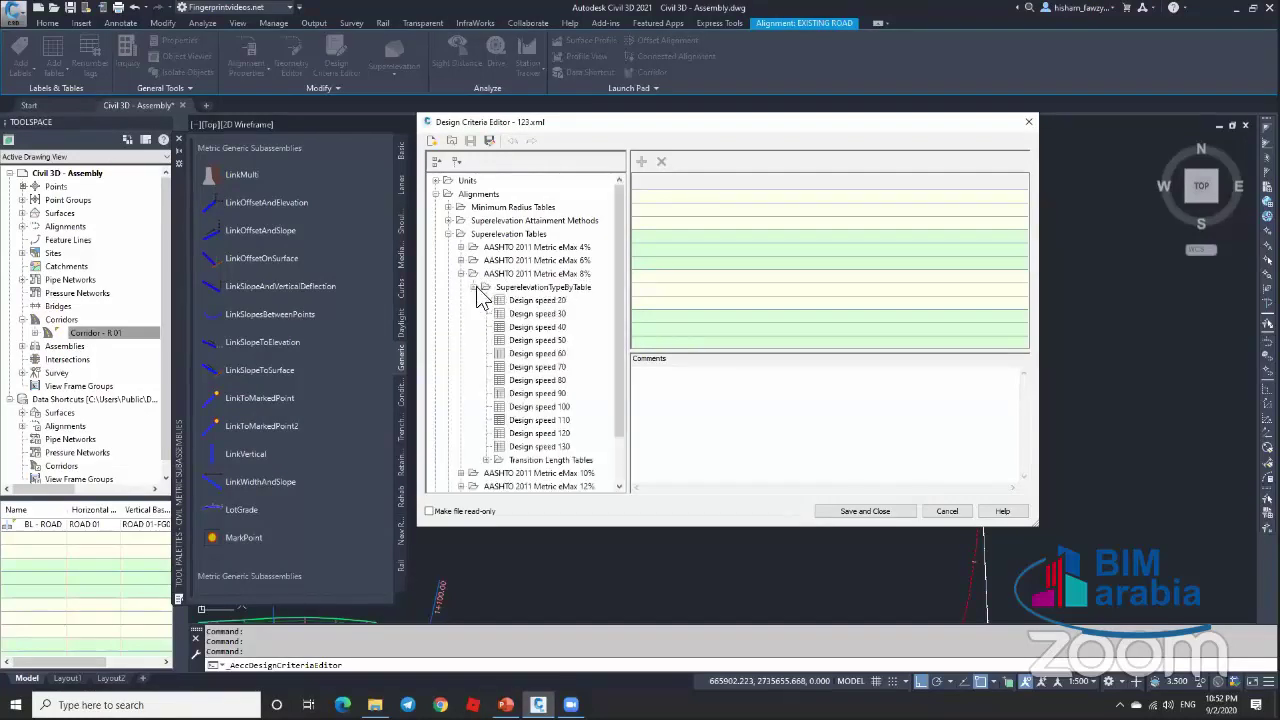
pyautogui.click(538, 433)
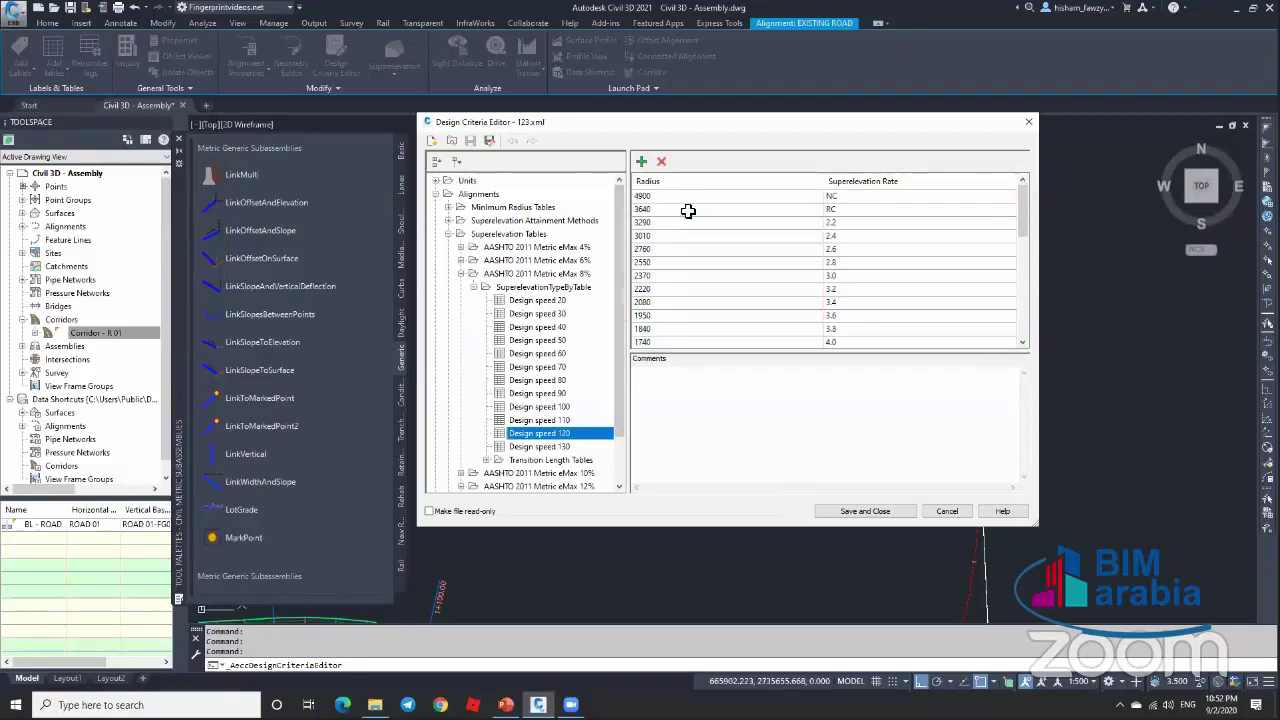
# Step: Review the 4900 m NC and 3290 m 2.2 rows, then save and close
pyautogui.click(642, 197)
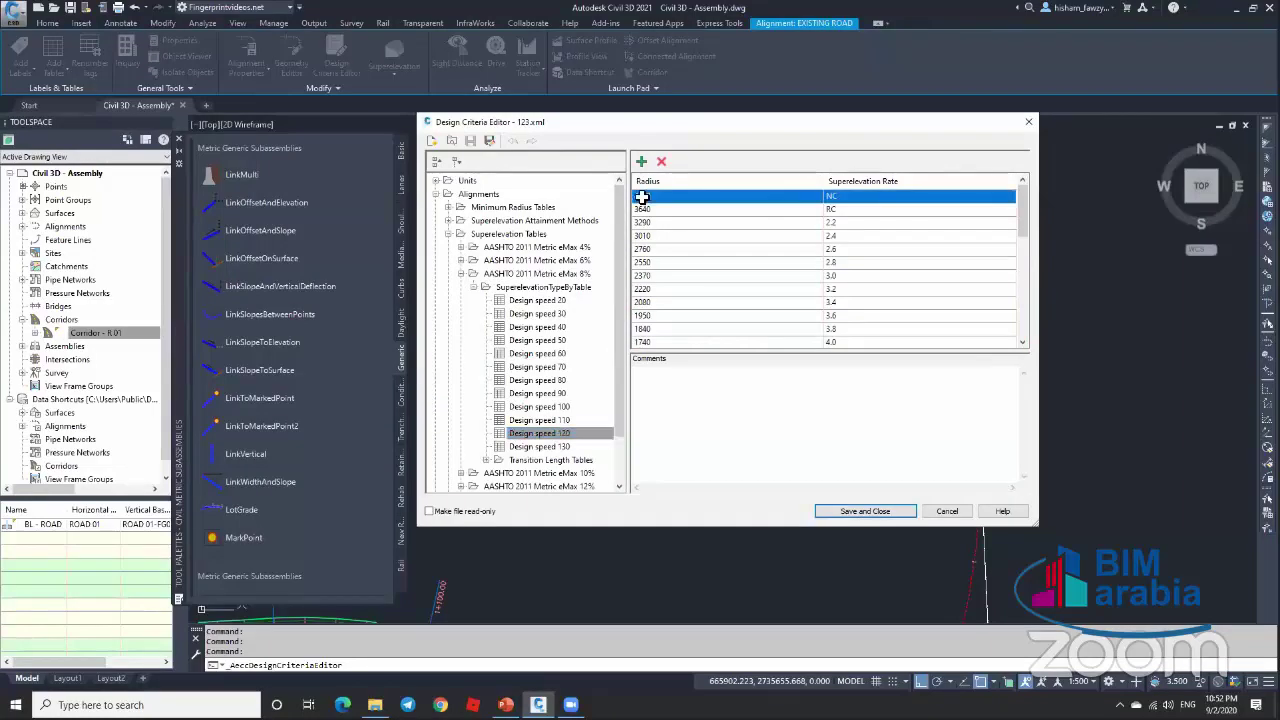
pyautogui.click(676, 227)
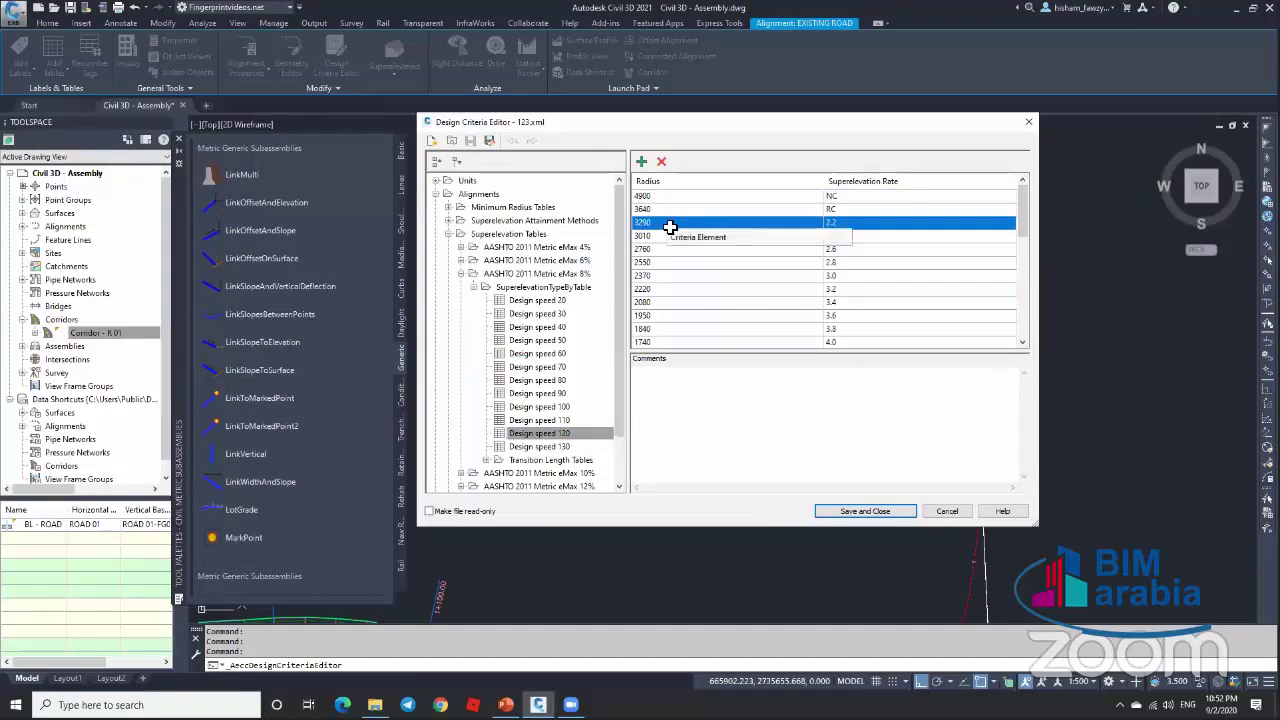
pyautogui.click(683, 198)
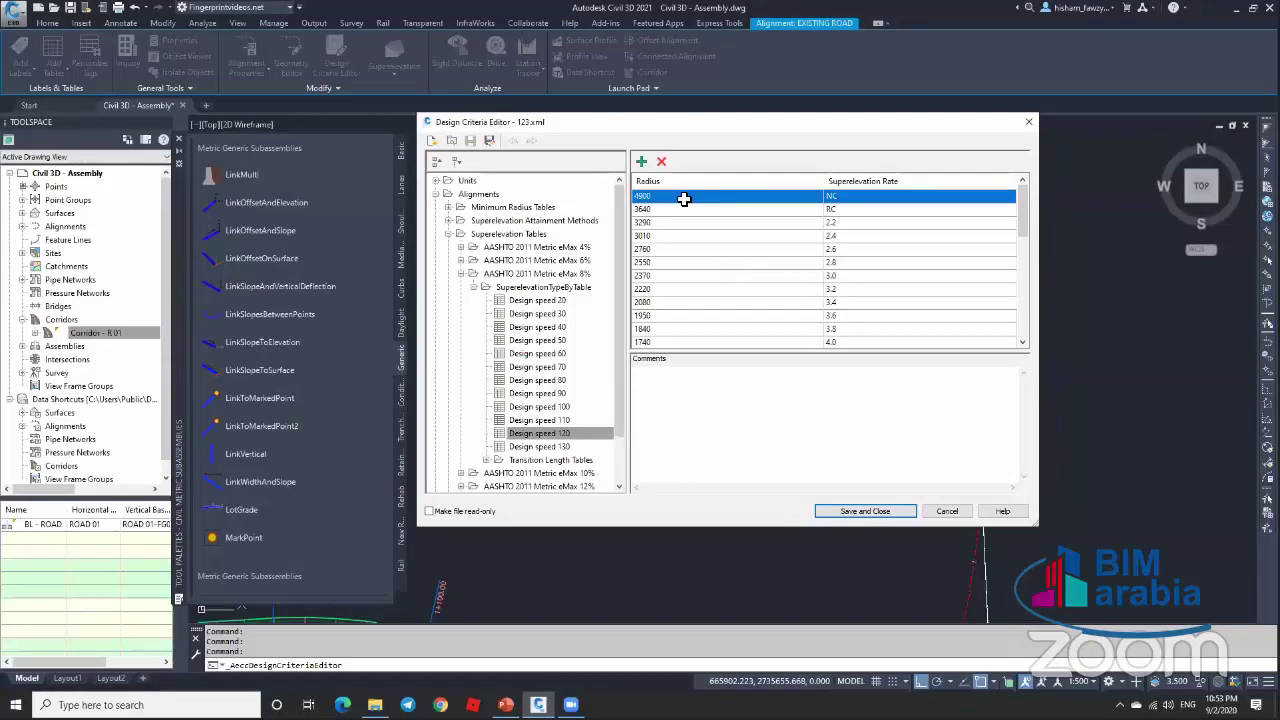
pyautogui.click(895, 511)
# Step: Select alignment ROAD 01 and open its superelevation table
pyautogui.scroll(-2, 900, 367)
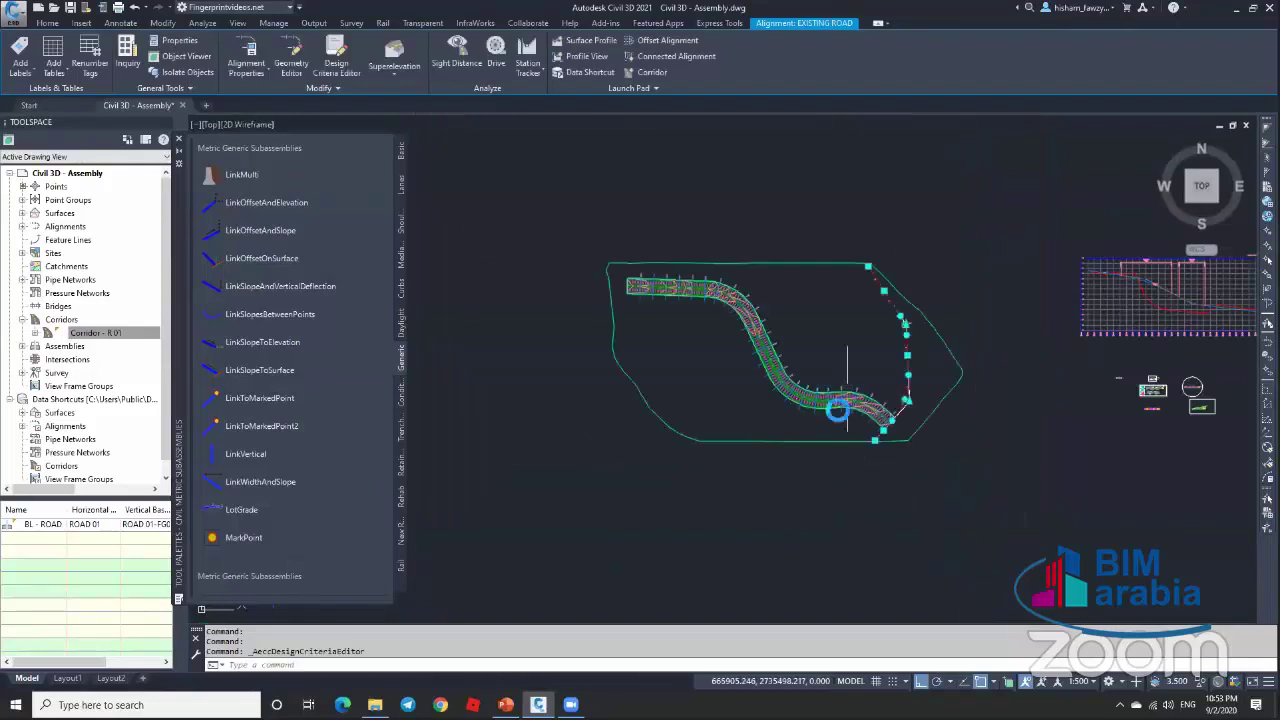
pyautogui.scroll(6, 820, 390)
pyautogui.press('Escape')
pyautogui.click(810, 360)
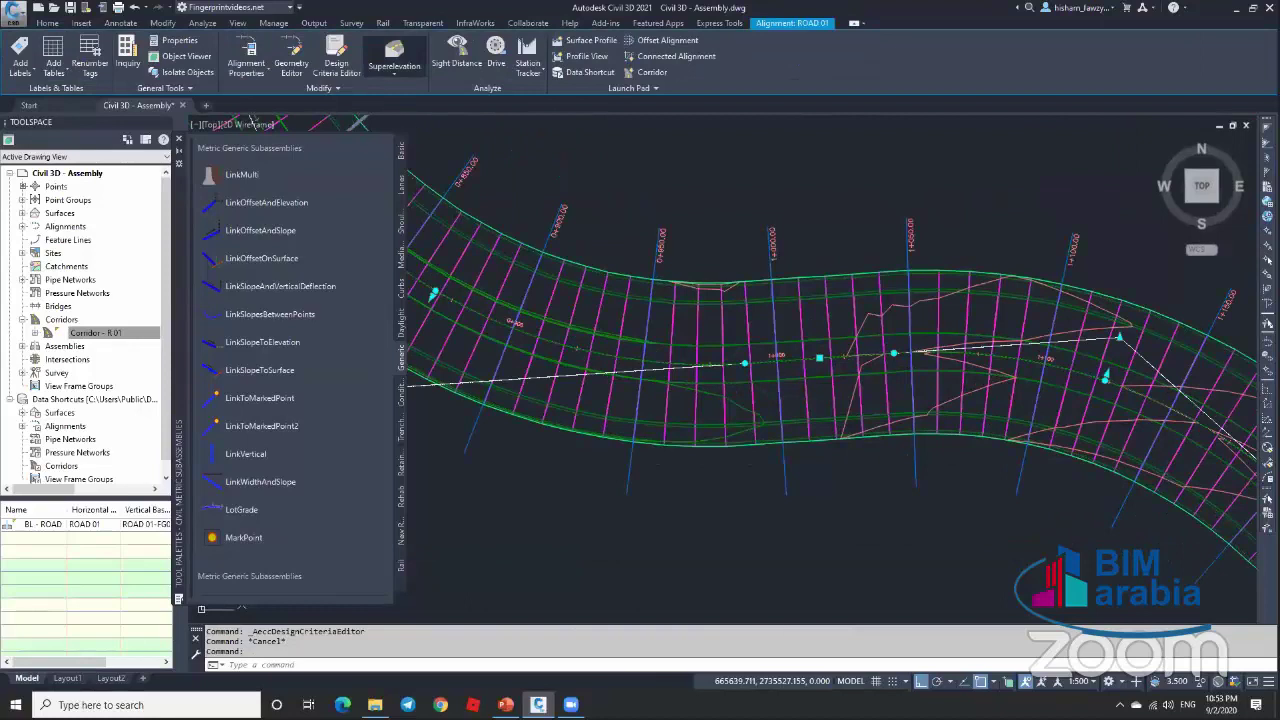
pyautogui.click(394, 62)
pyautogui.click(430, 118)
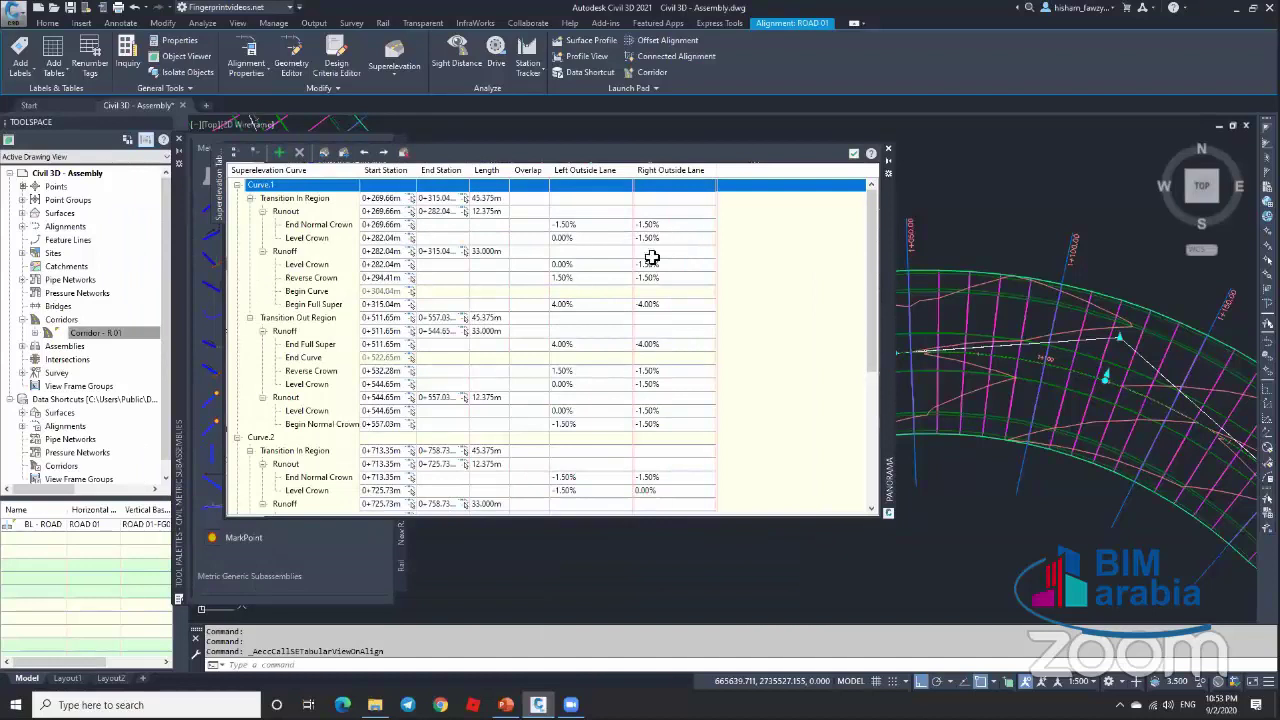
# Step: Check Curve.1's Begin Full Super outside lane rates of 4.00% and -4.00%
pyautogui.click(651, 305)
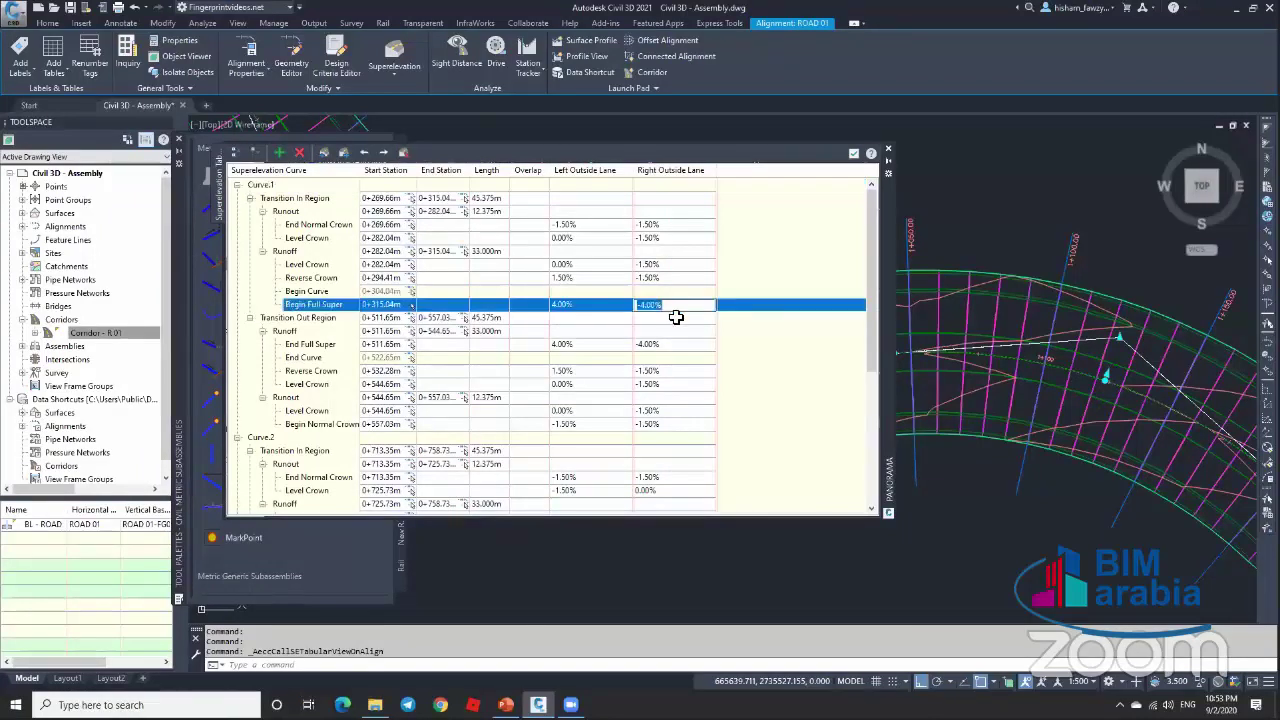
pyautogui.click(609, 305)
pyautogui.click(686, 311)
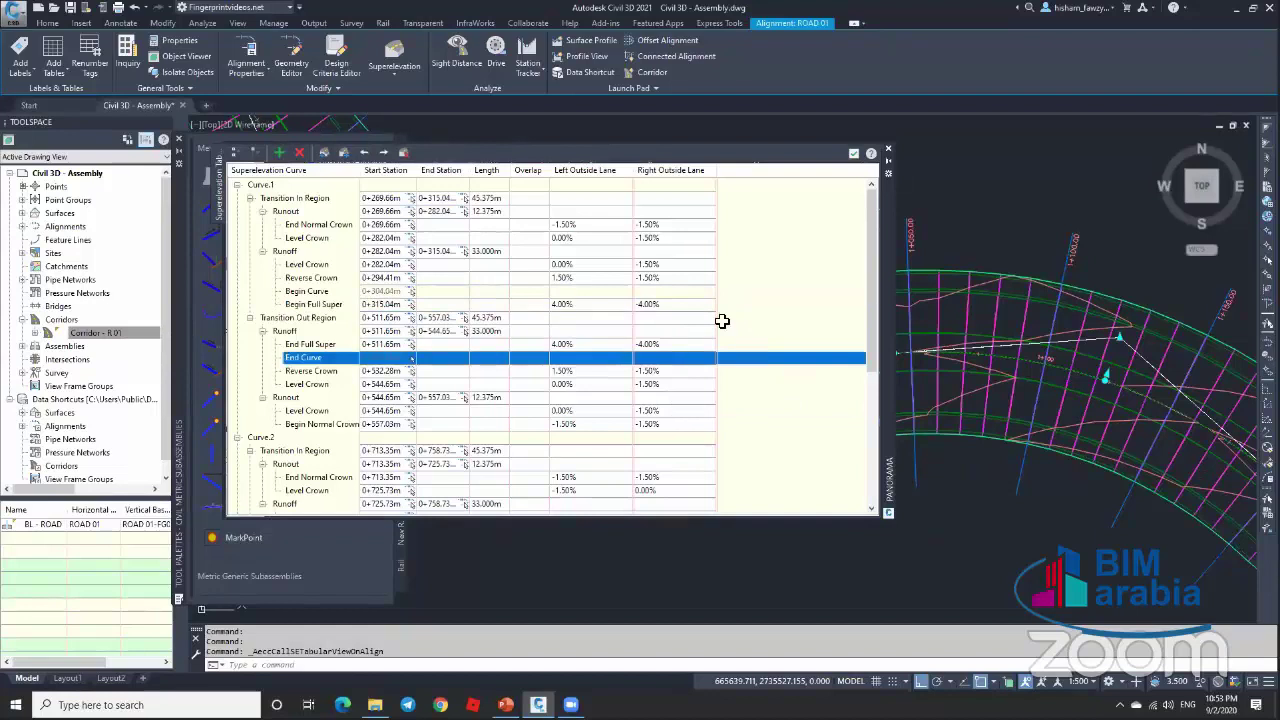
pyautogui.click(777, 305)
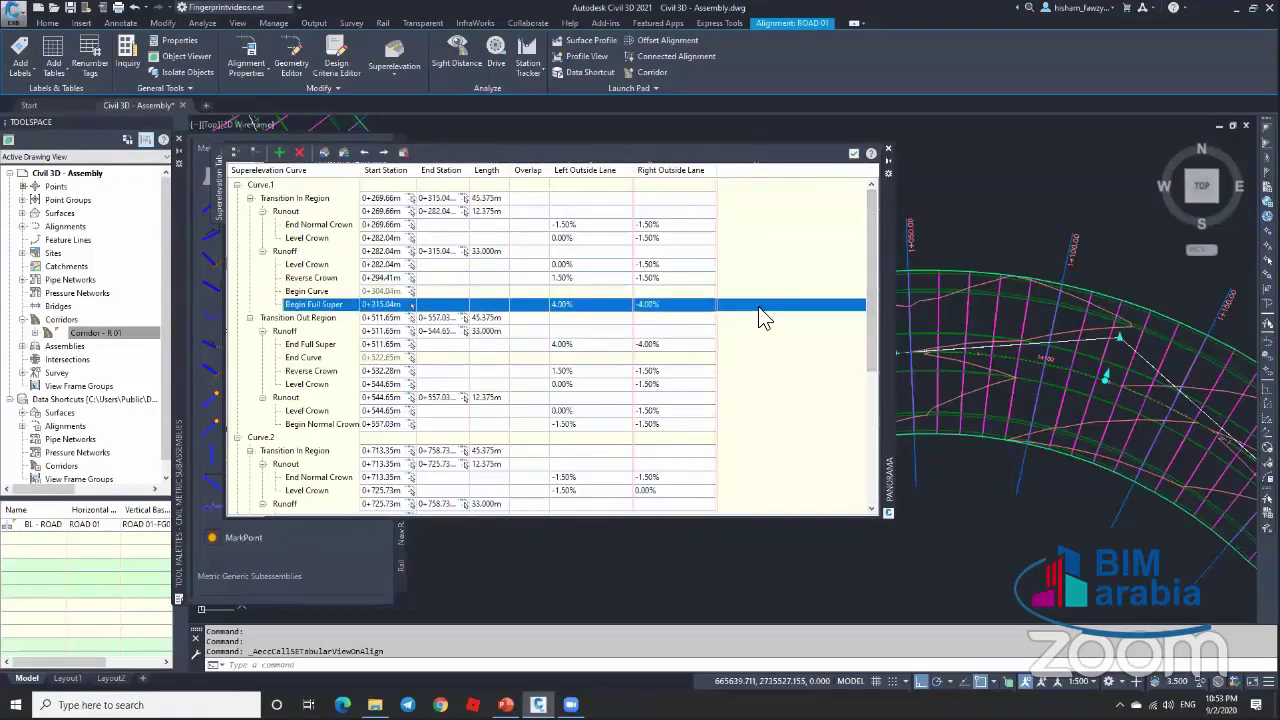
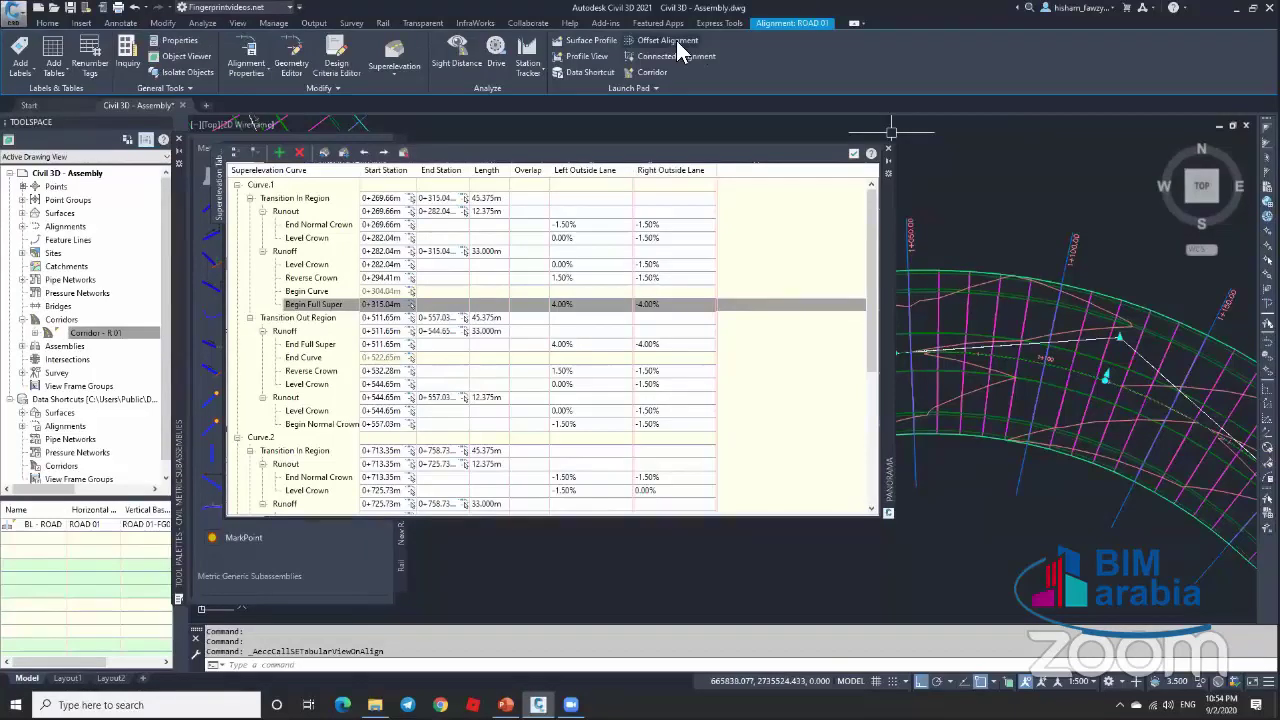
# Step: Scroll through ROAD 01's superelevation table rows, then close the Tabular Editor
pyautogui.click(870, 205)
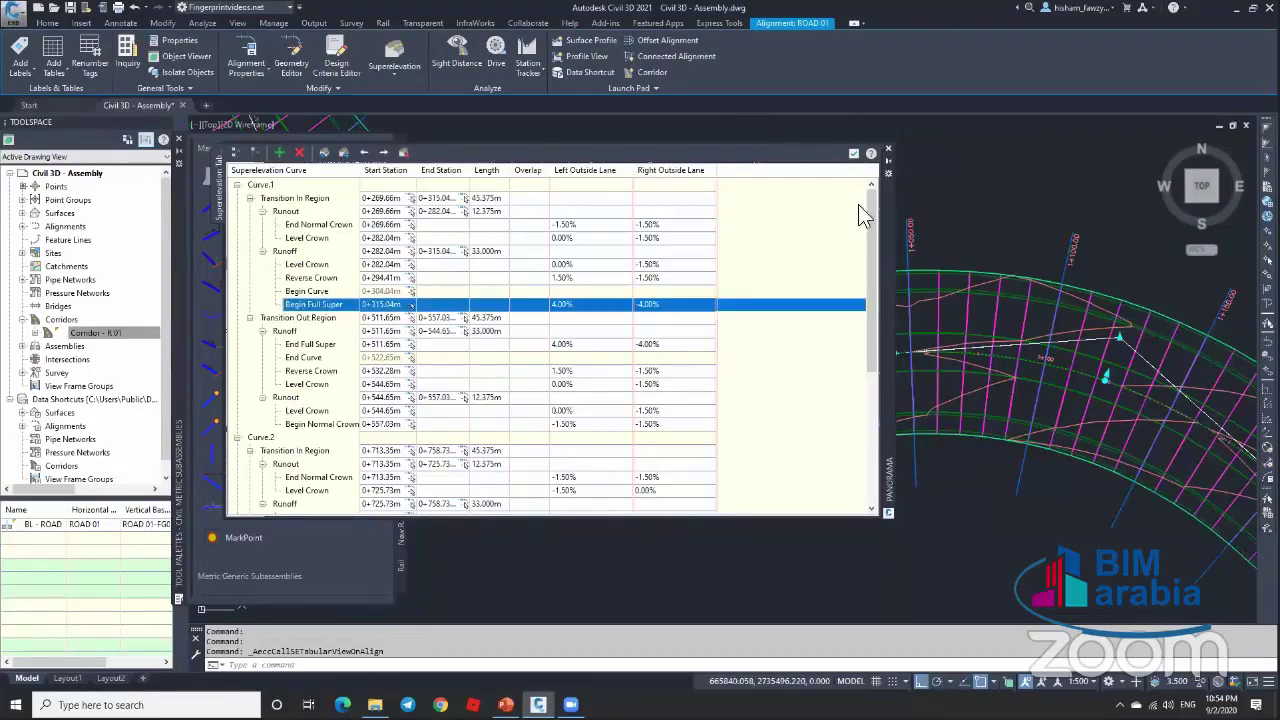
pyautogui.scroll(-1, 876, 300)
pyautogui.scroll(1, 874, 186)
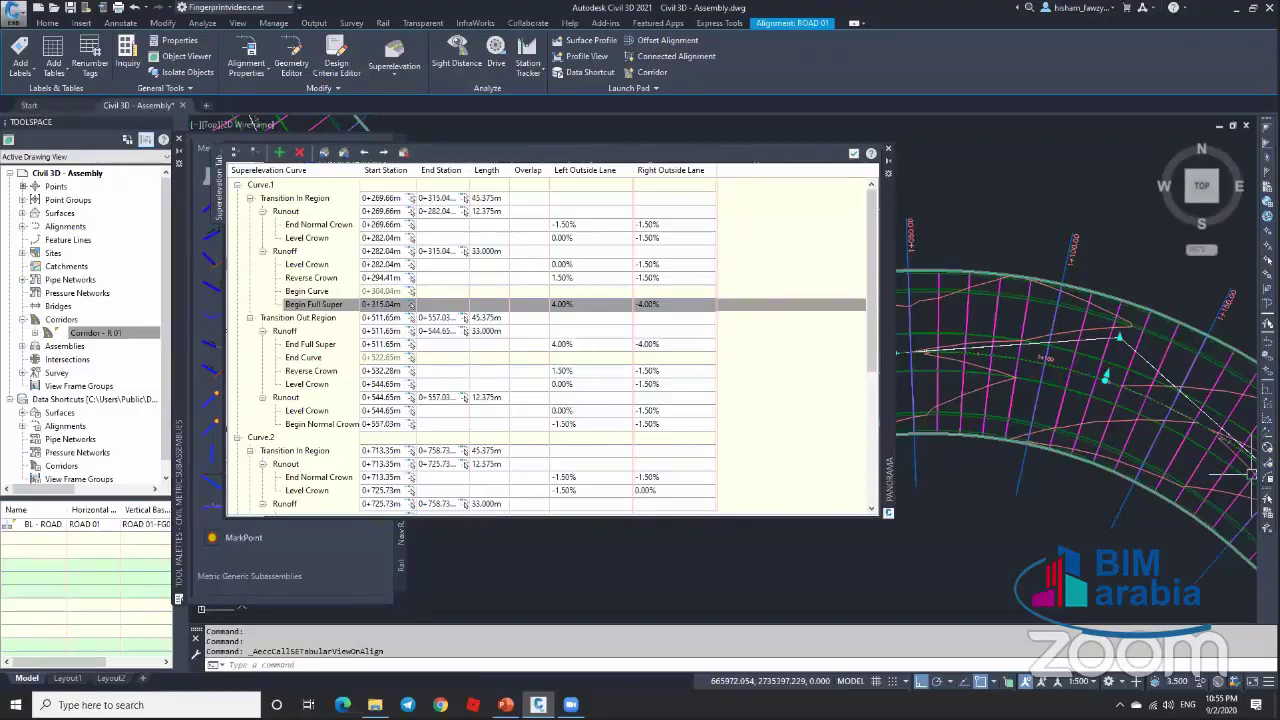
pyautogui.click(853, 153)
# Step: Cancel the pending command and zoom around the median assembly to inspect it
pyautogui.scroll(-8, 793, 251)
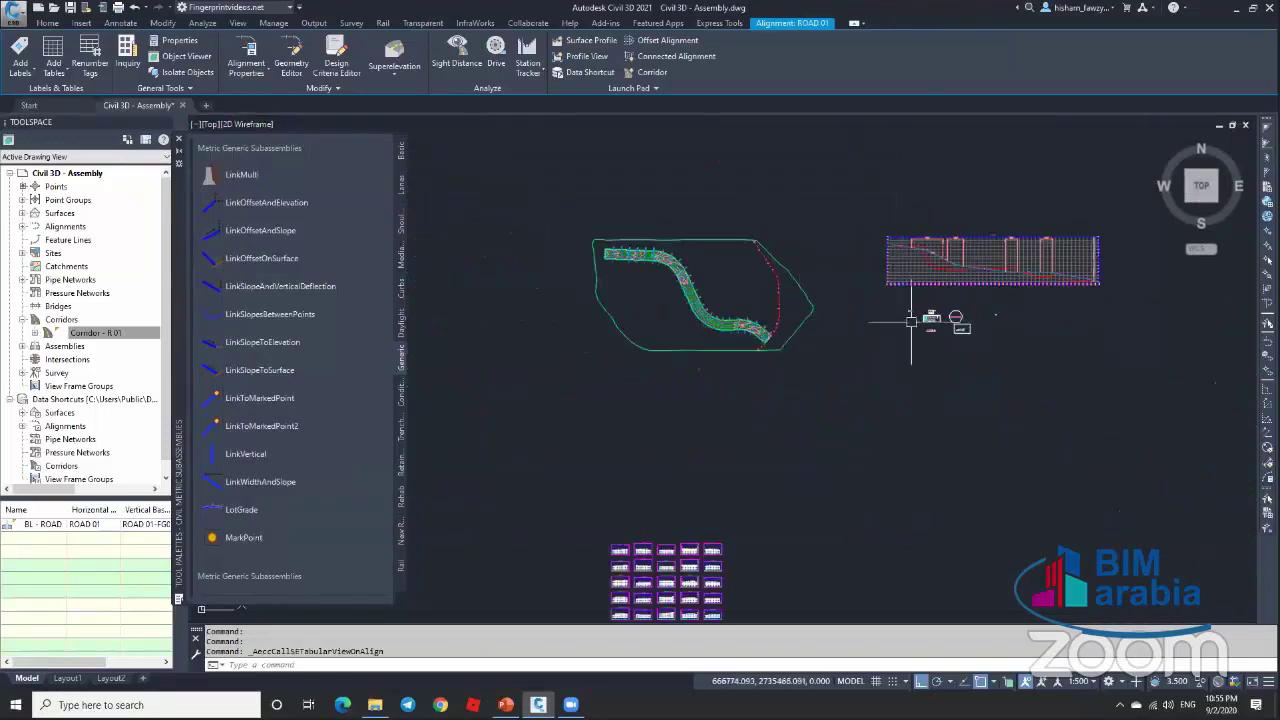
pyautogui.press('Escape')
pyautogui.scroll(10, 905, 300)
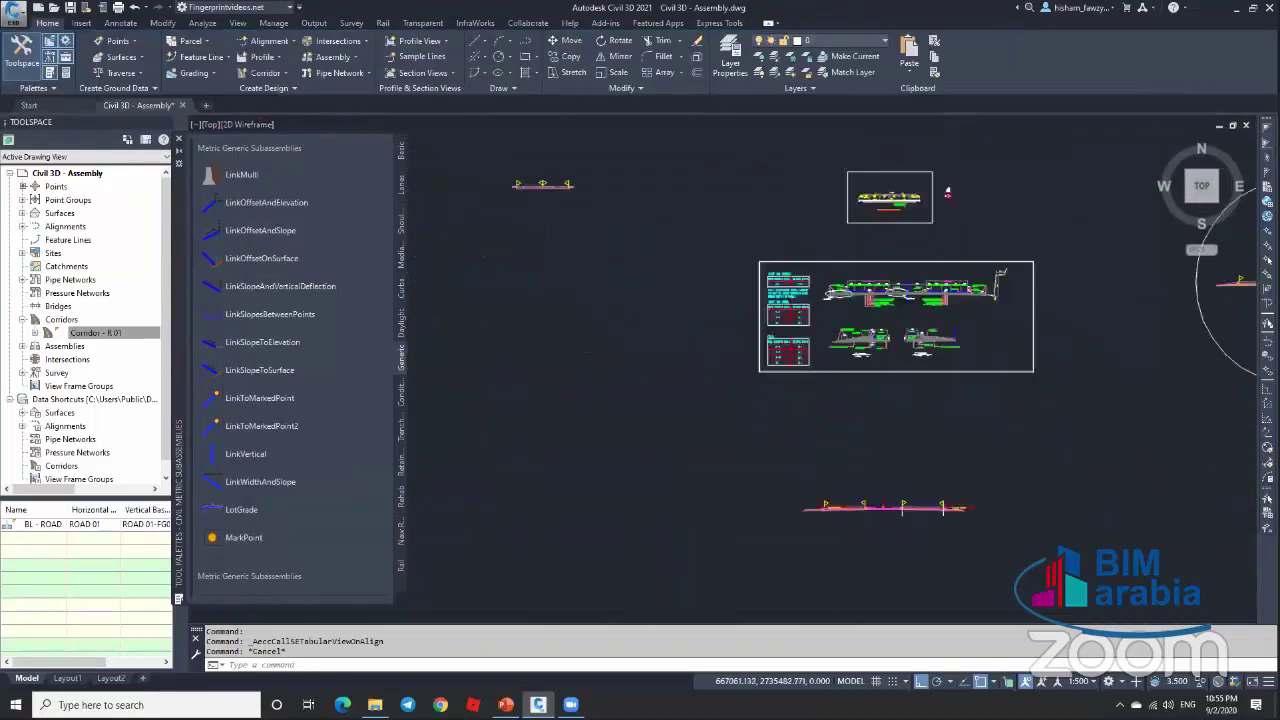
pyautogui.scroll(5, 920, 258)
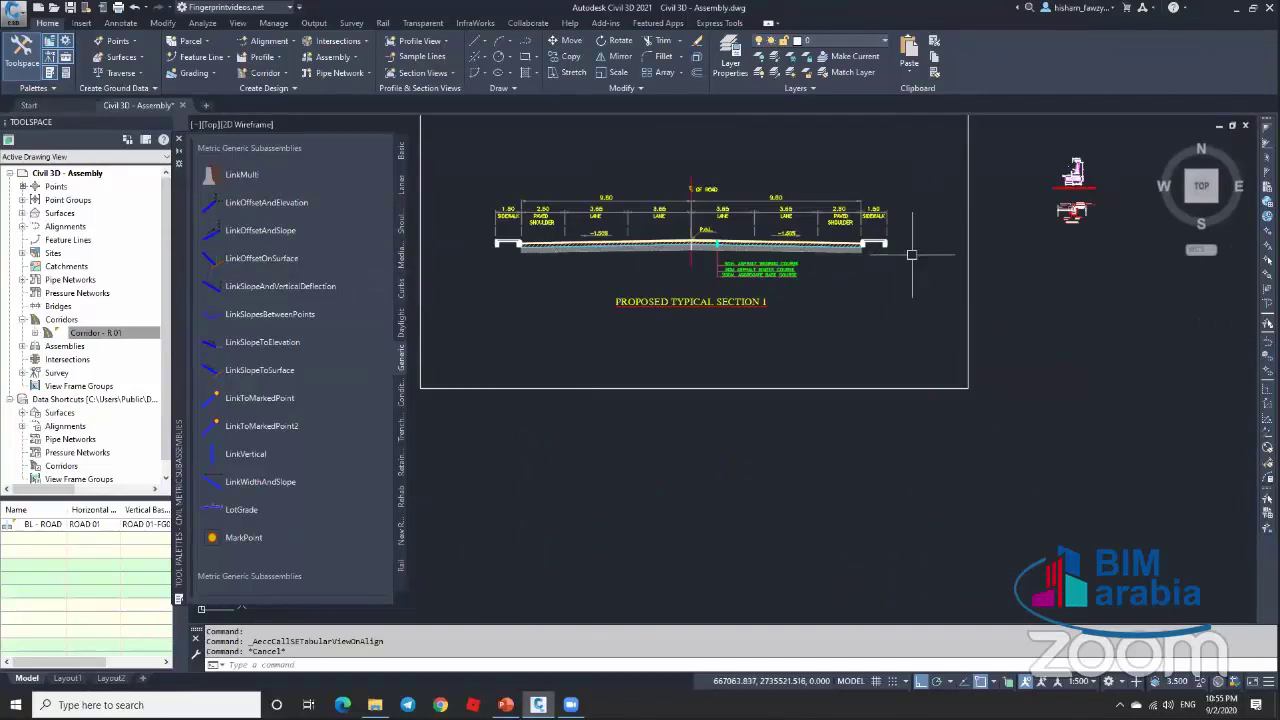
pyautogui.scroll(-5, 912, 251)
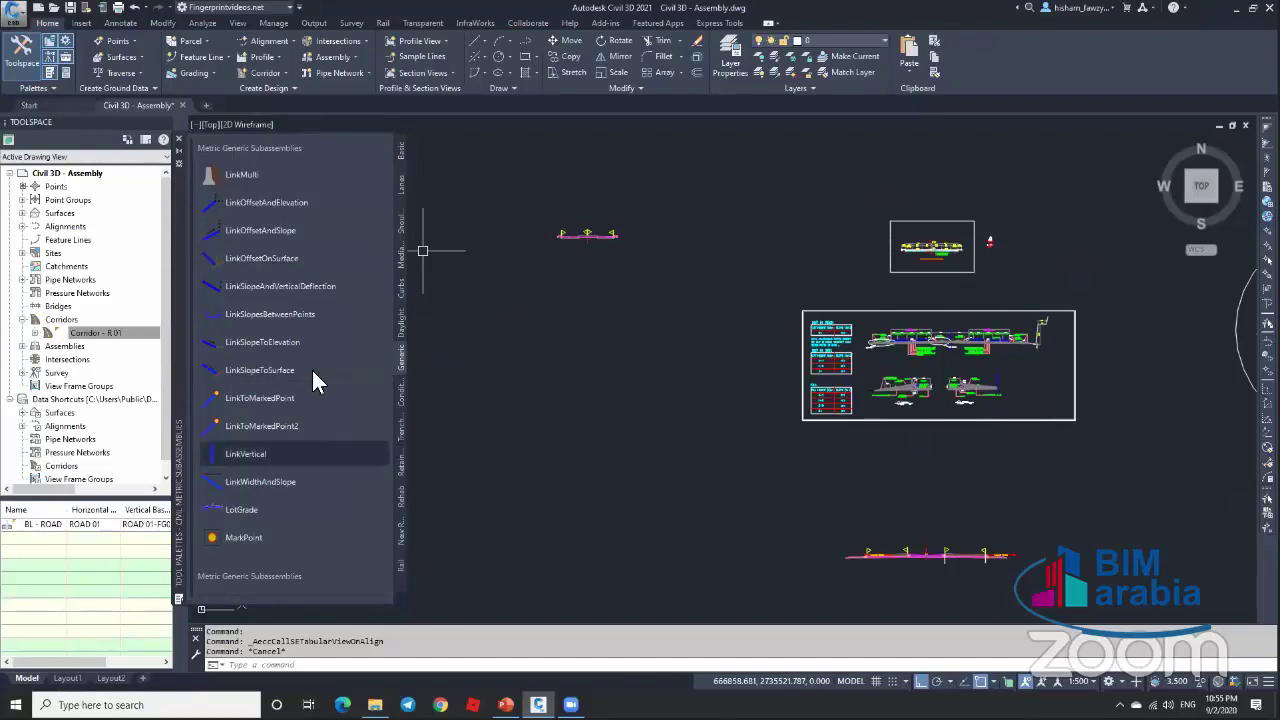
pyautogui.click(262, 426)
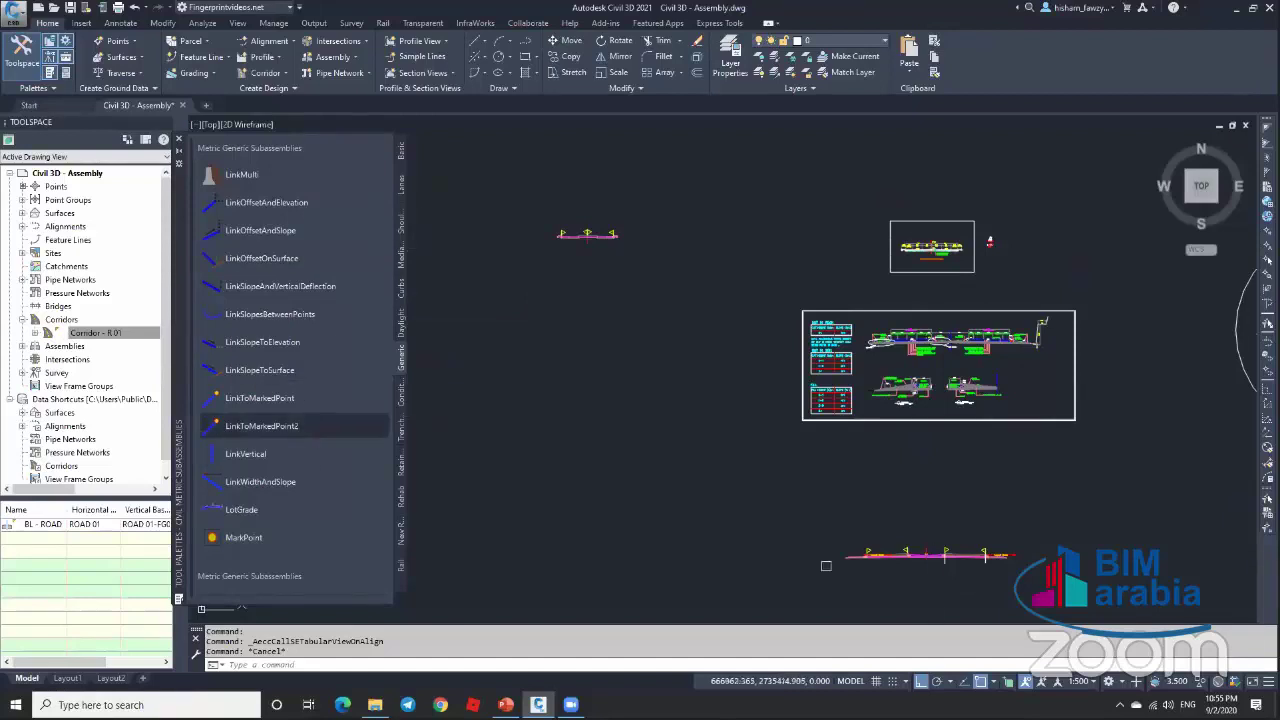
pyautogui.scroll(5, 988, 562)
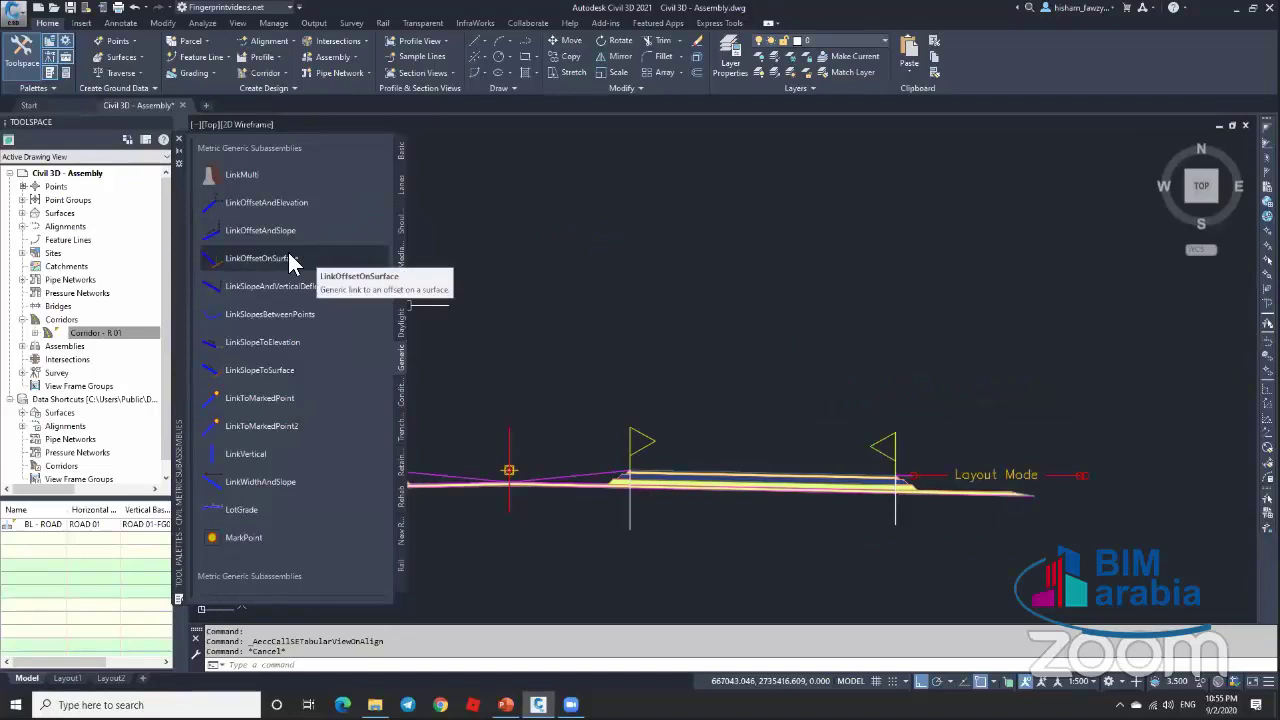
pyautogui.click(270, 314)
pyautogui.scroll(5, 905, 454)
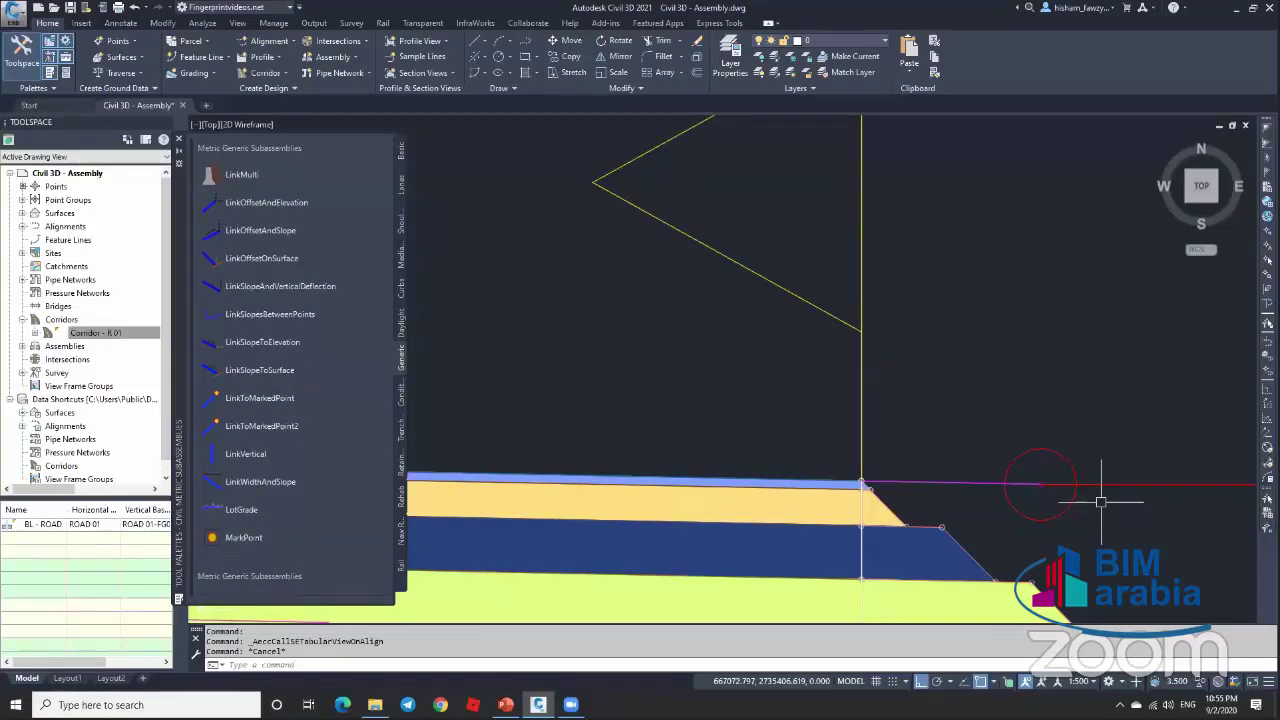
pyautogui.scroll(-5, 900, 305)
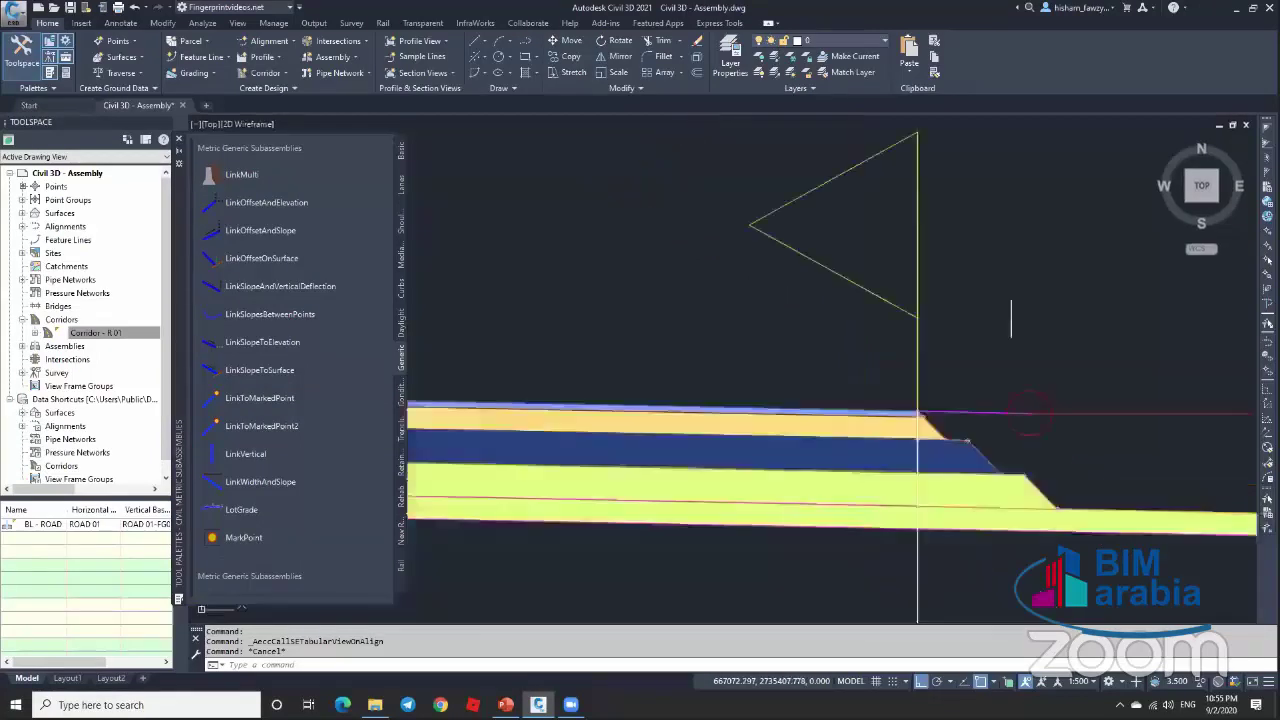
pyautogui.scroll(3, 705, 318)
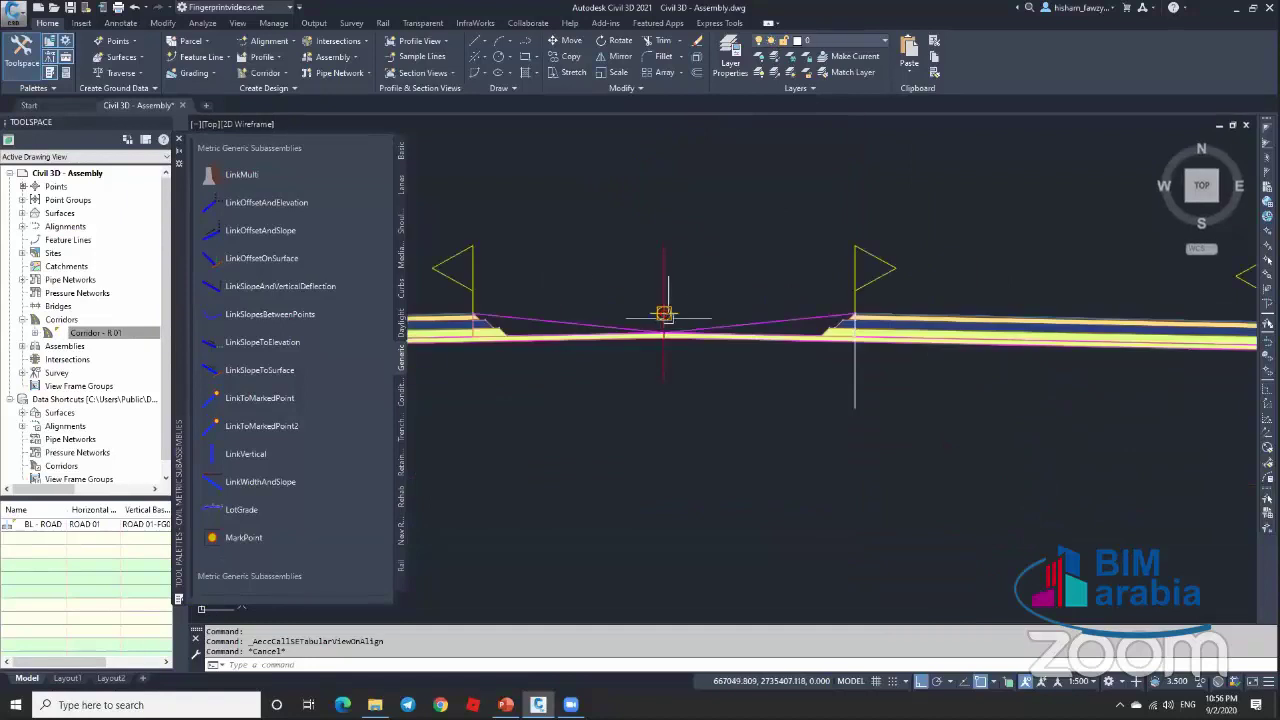
pyautogui.scroll(-2, 780, 340)
pyautogui.scroll(4, 835, 358)
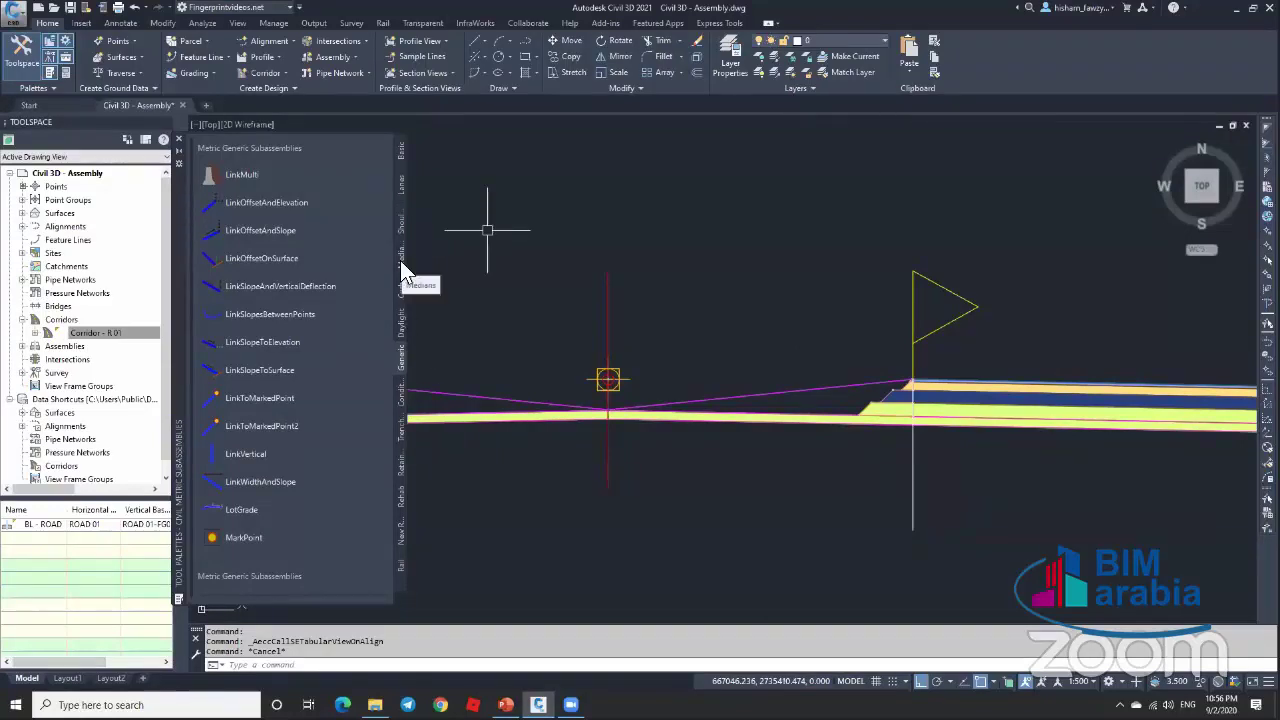
# Step: Show the Lanes subassemblies, including LaneFromTaperedMedian1 and LaneFromTaperedMedian2, in the tool palette
pyautogui.click(400, 187)
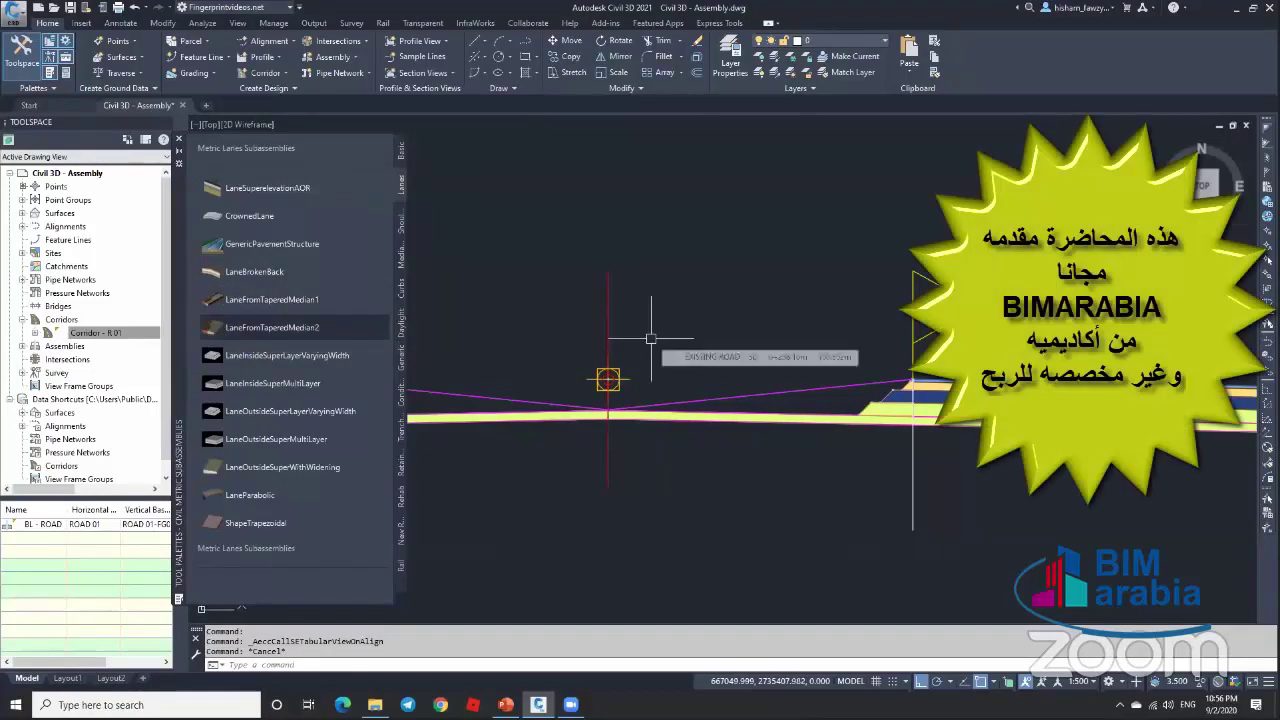
pyautogui.scroll(-5, 781, 368)
pyautogui.scroll(-3, 781, 368)
# Step: Draw a vertical reference line near the median after a cancelled polyline attempt
pyautogui.write('pl')
pyautogui.press('Return')
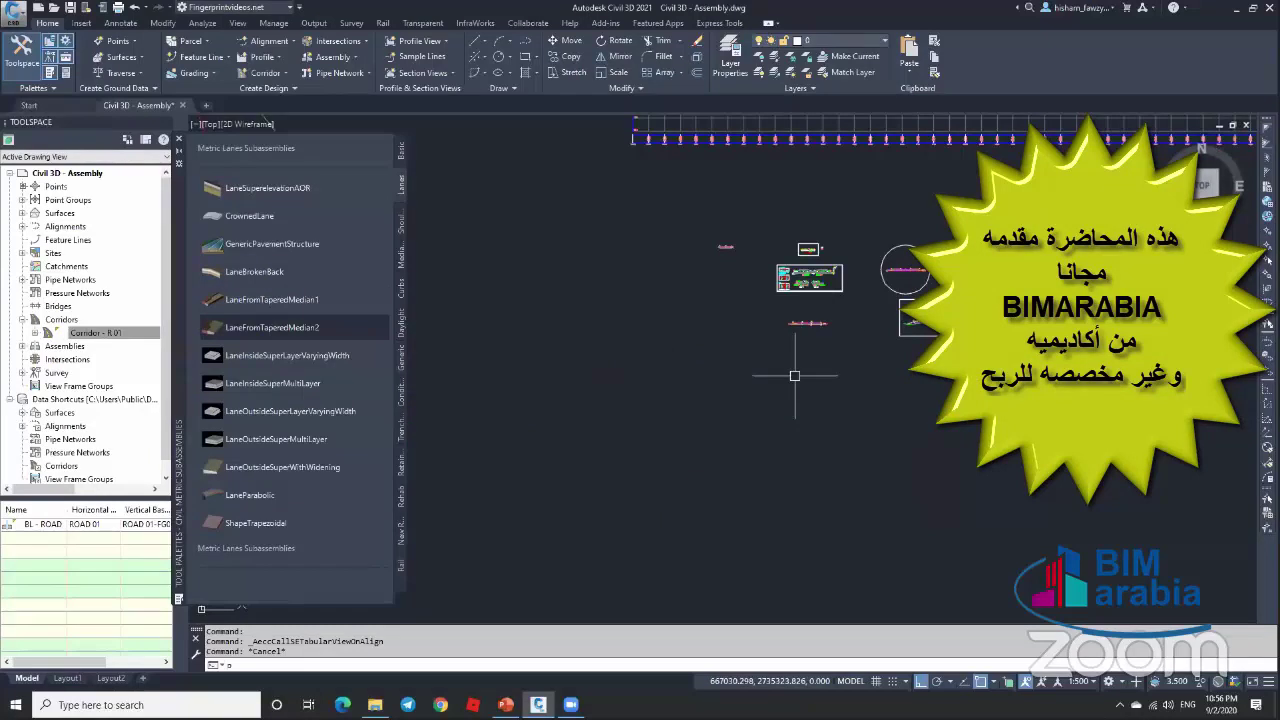
pyautogui.click(730, 360)
pyautogui.press('Escape')
pyautogui.press('Escape')
pyautogui.scroll(2, 754, 509)
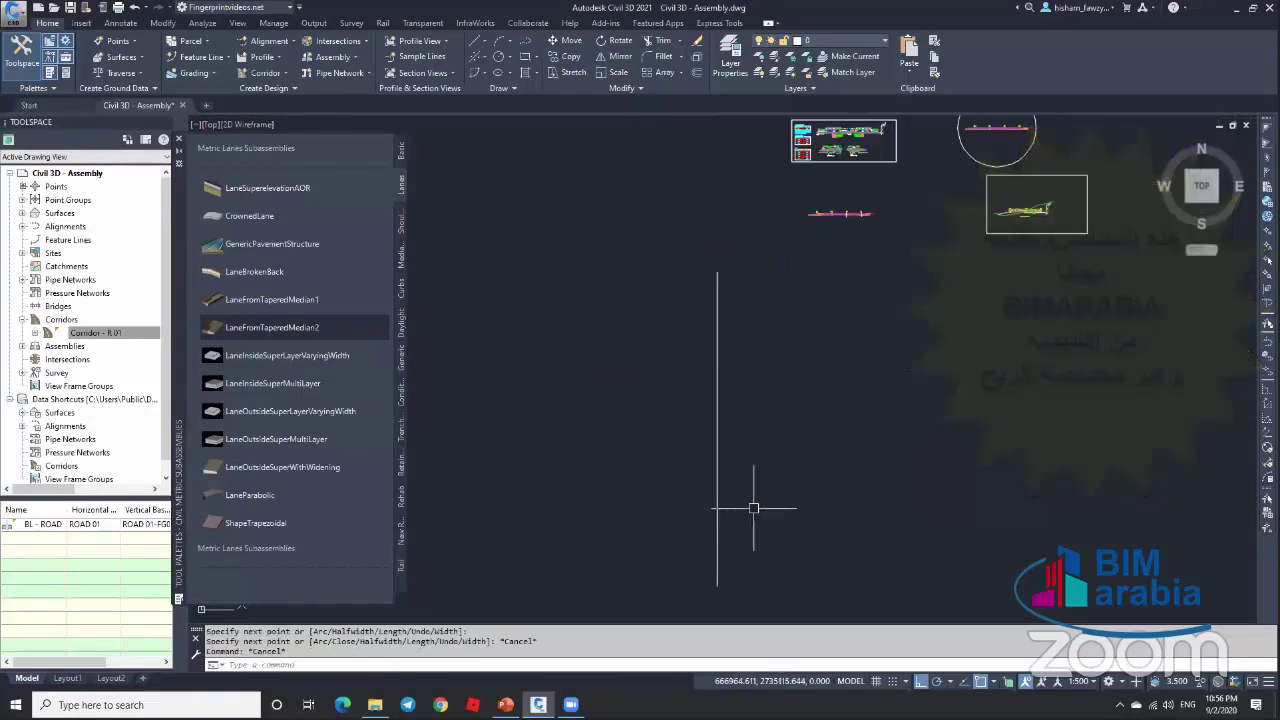
pyautogui.write('sl')
pyautogui.press('Return')
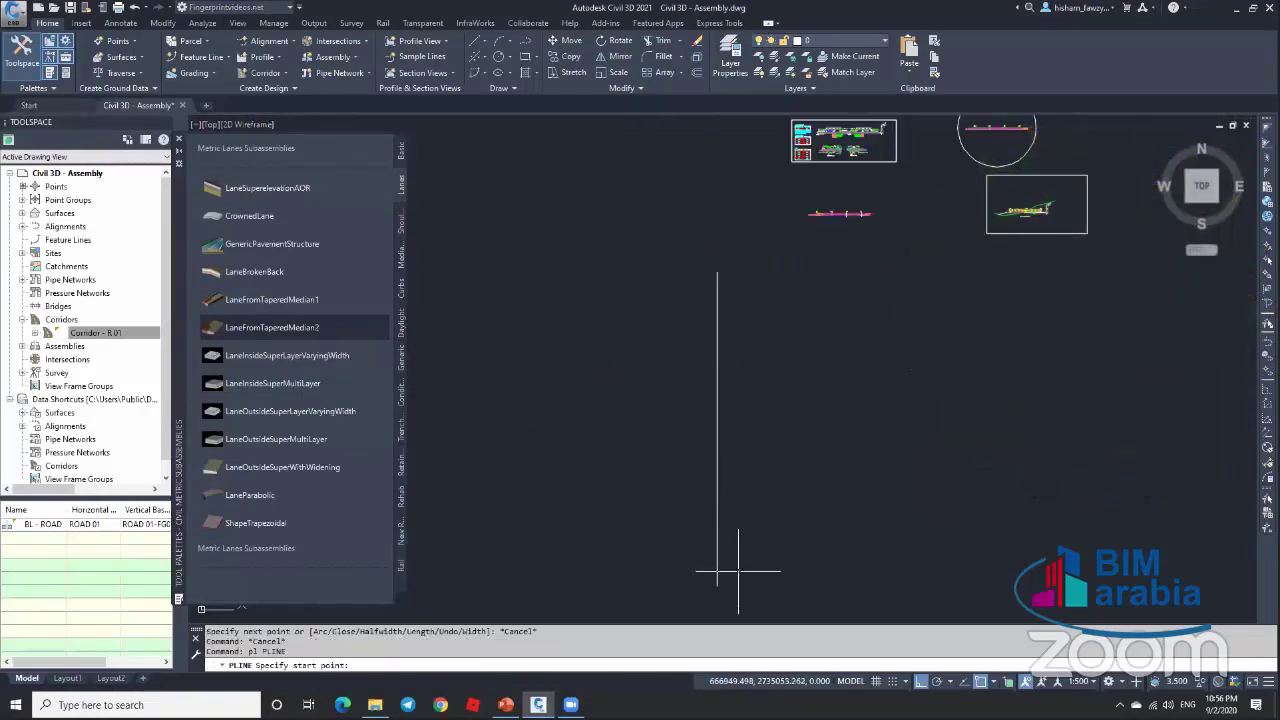
pyautogui.click(738, 571)
pyautogui.click(738, 323)
pyautogui.press('Escape')
pyautogui.press('Return')
pyautogui.press('Escape')
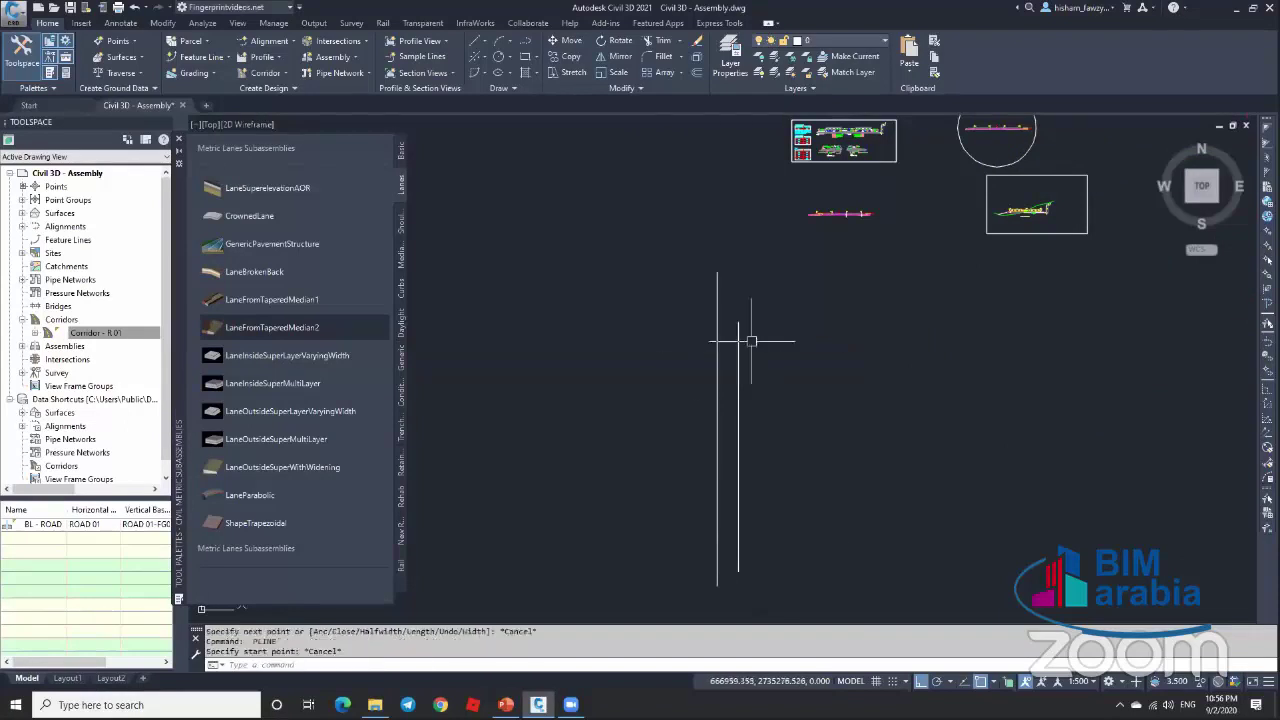
# Step: Mirror the vertical line to make a second line, keeping the original
pyautogui.click(751, 341)
pyautogui.click(737, 363)
pyautogui.write('mi')
pyautogui.press('Return')
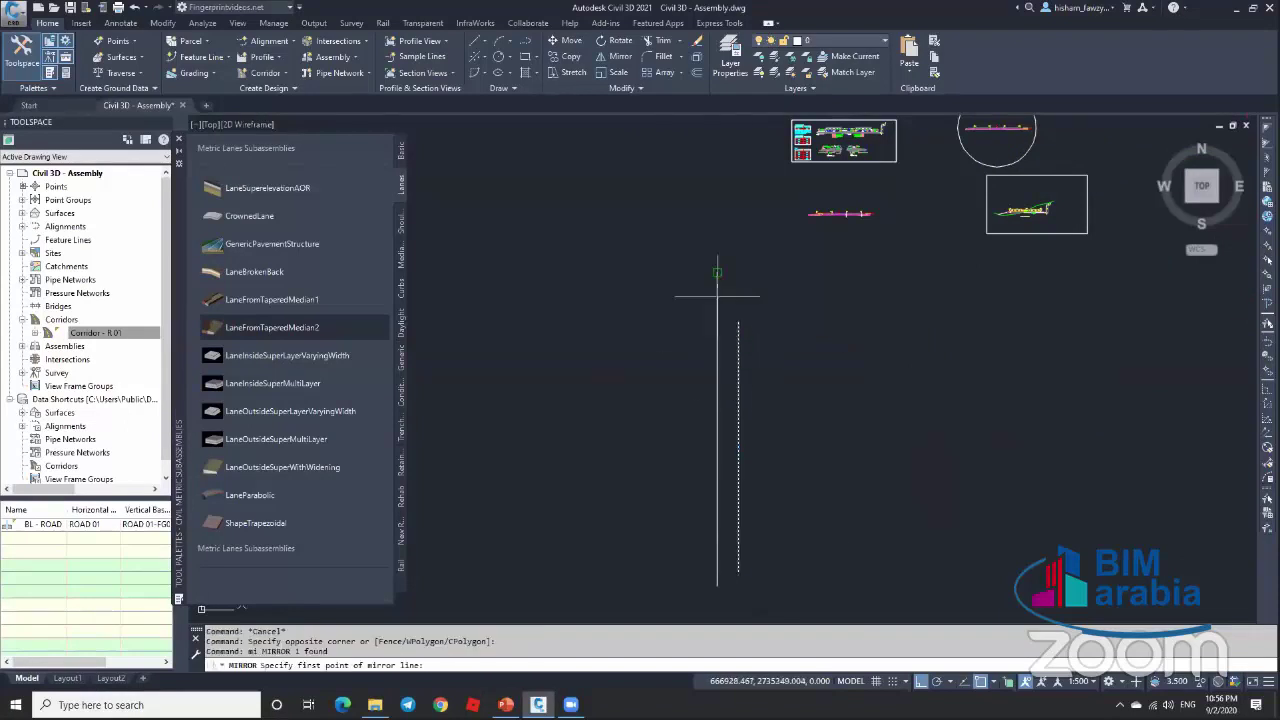
pyautogui.click(738, 571)
pyautogui.click(737, 509)
pyautogui.press('Escape')
pyautogui.press('Escape')
pyautogui.click(738, 428)
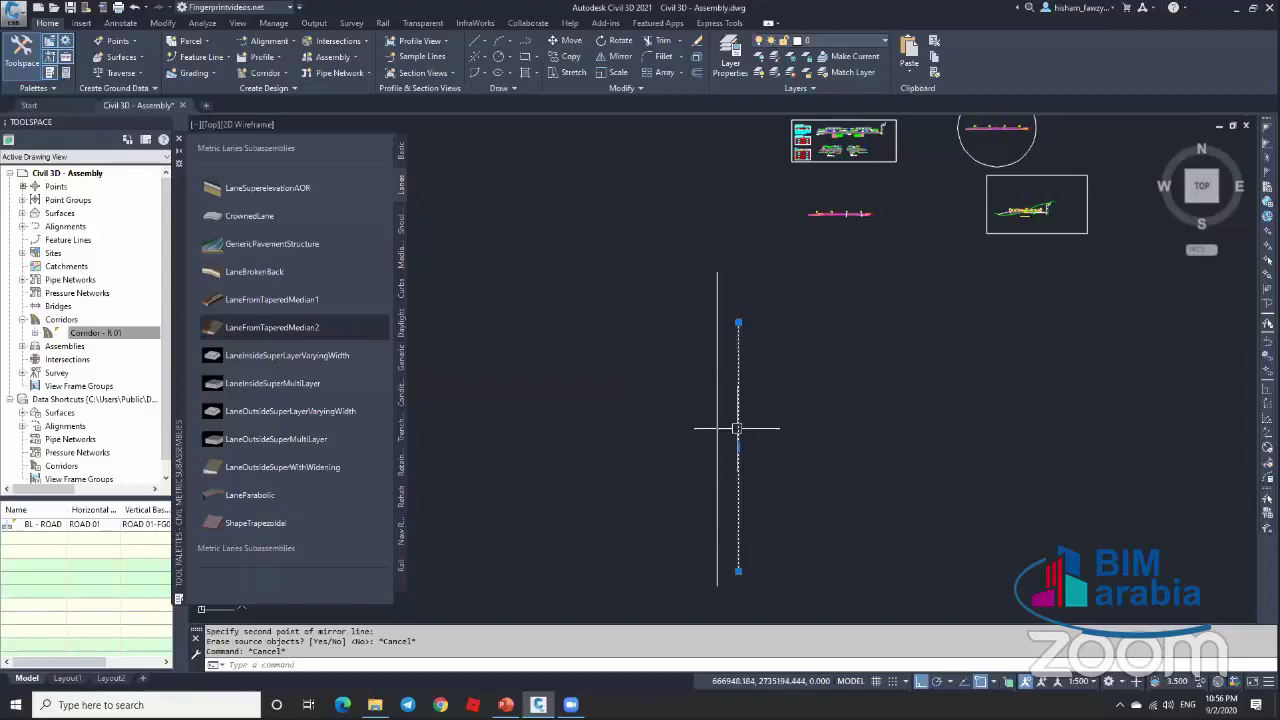
pyautogui.write('mi')
pyautogui.press('Return')
pyautogui.click(717, 273)
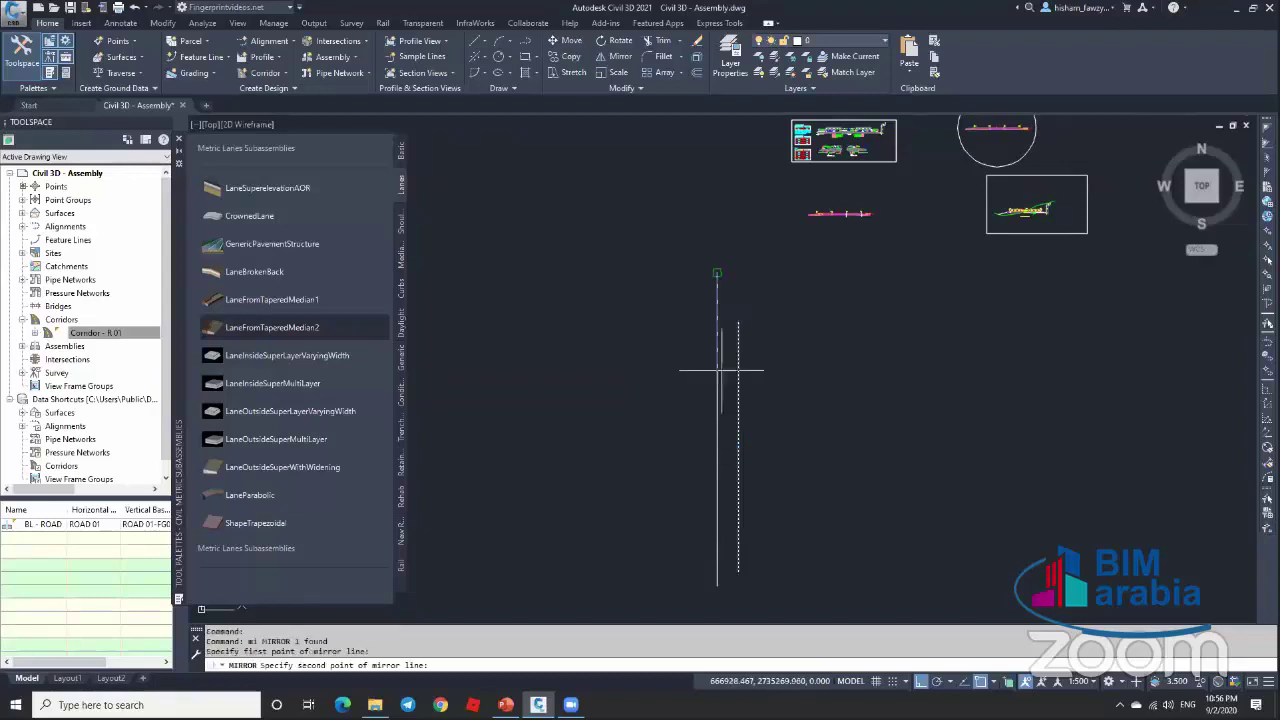
pyautogui.click(737, 514)
pyautogui.press('Return')
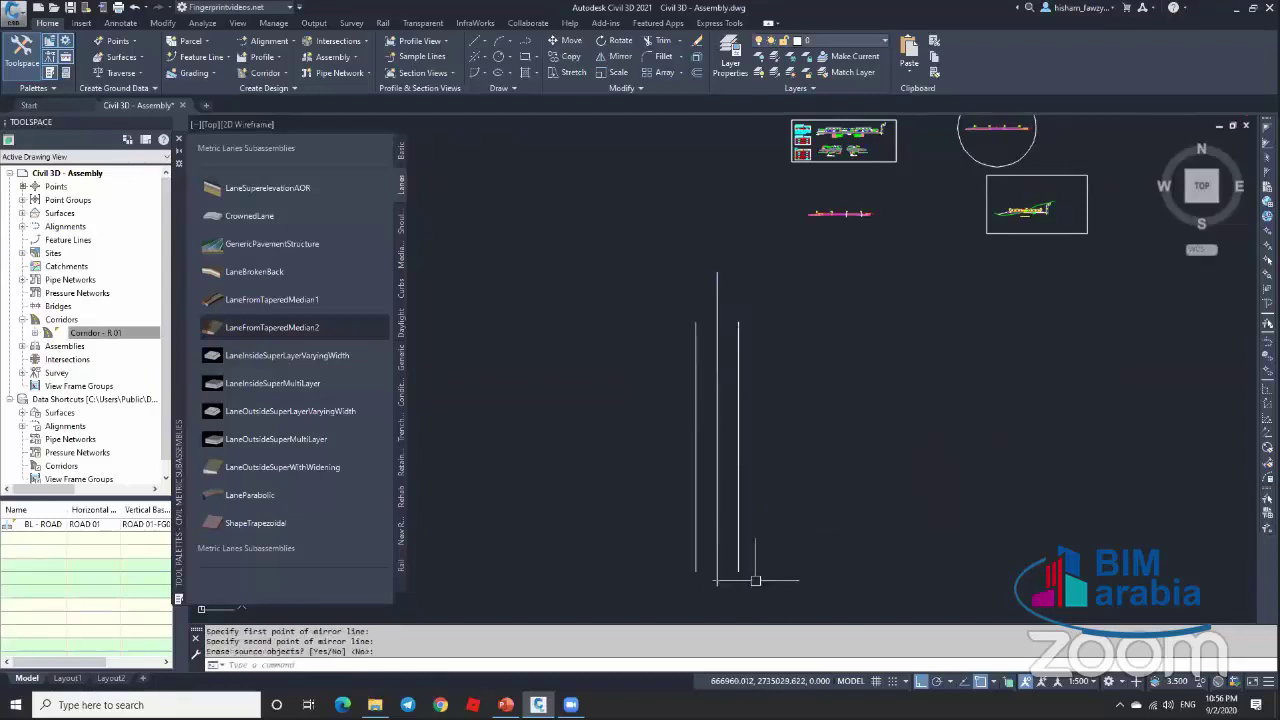
pyautogui.press('Escape')
pyautogui.moveTo(758, 431); pyautogui.dragTo(768, 416, button='middle')
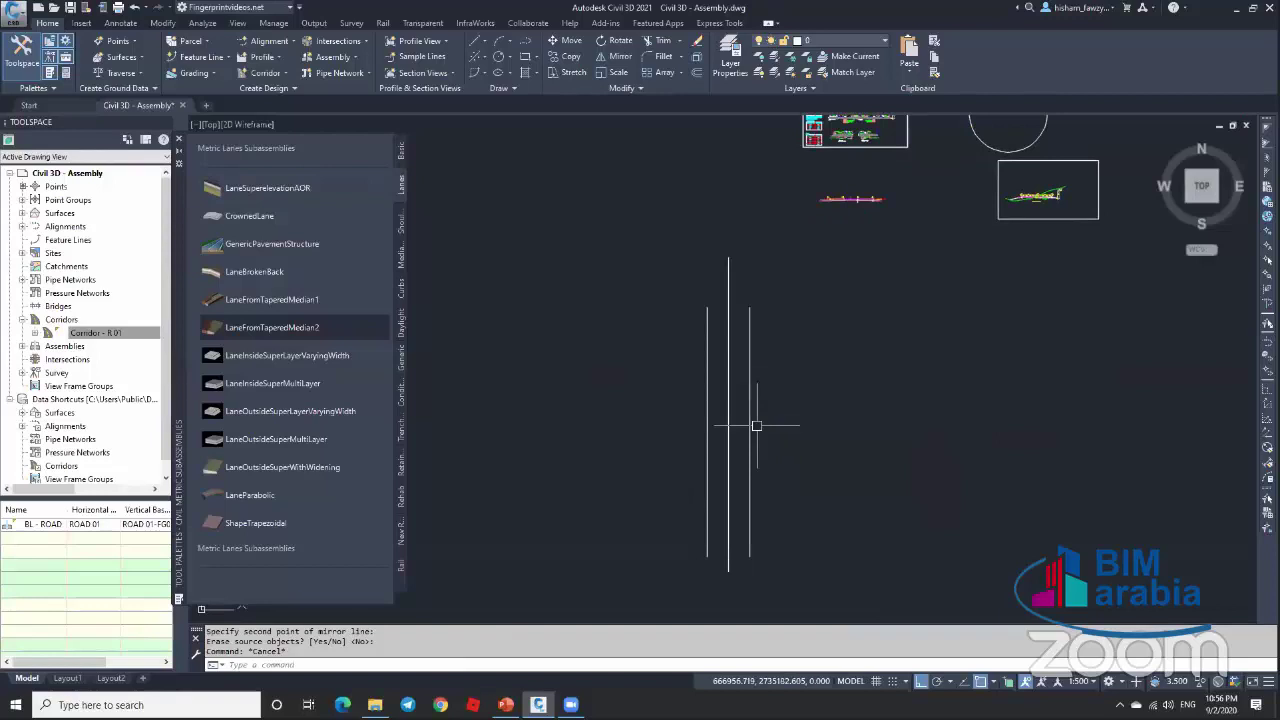
# Step: Draw a polyline along the median's tapered edge, snapping to the right line
pyautogui.write('pl')
pyautogui.press('Return')
pyautogui.keyDown('shift'); pyautogui.rightClick(757, 474); pyautogui.keyUp('shift')
pyautogui.click(795, 430)
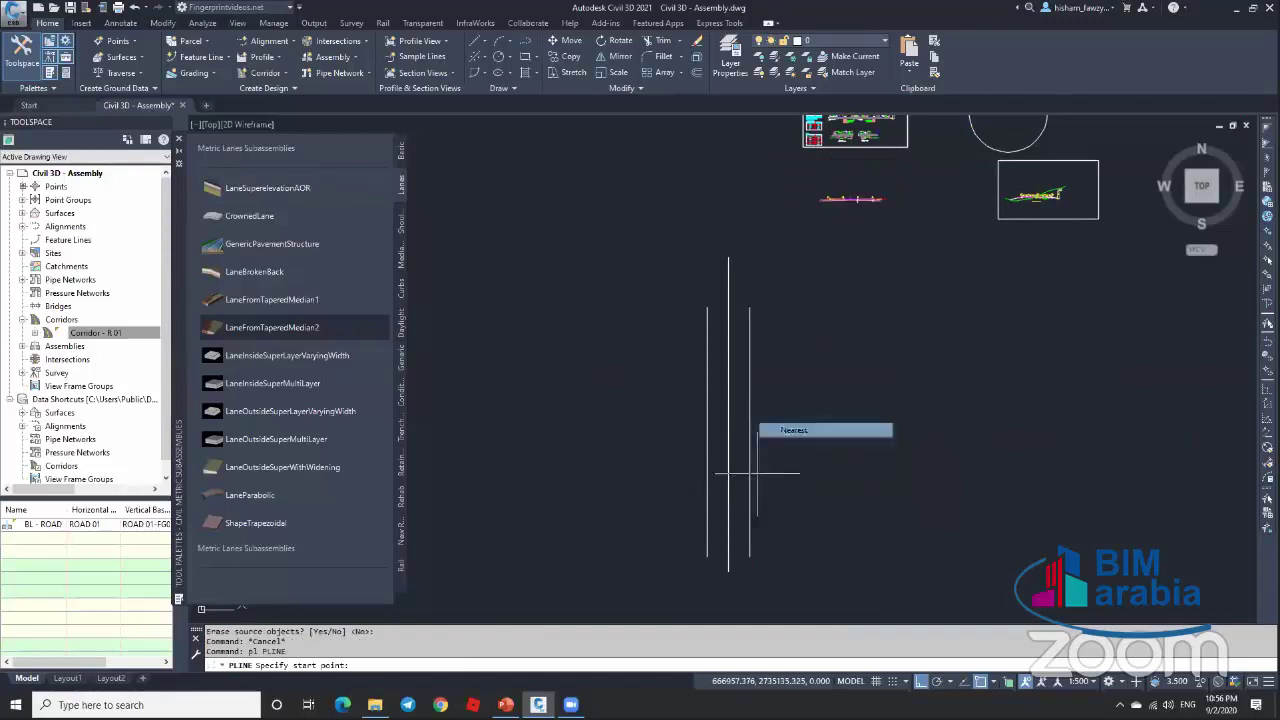
pyautogui.click(749, 503)
pyautogui.scroll(4, 727, 440)
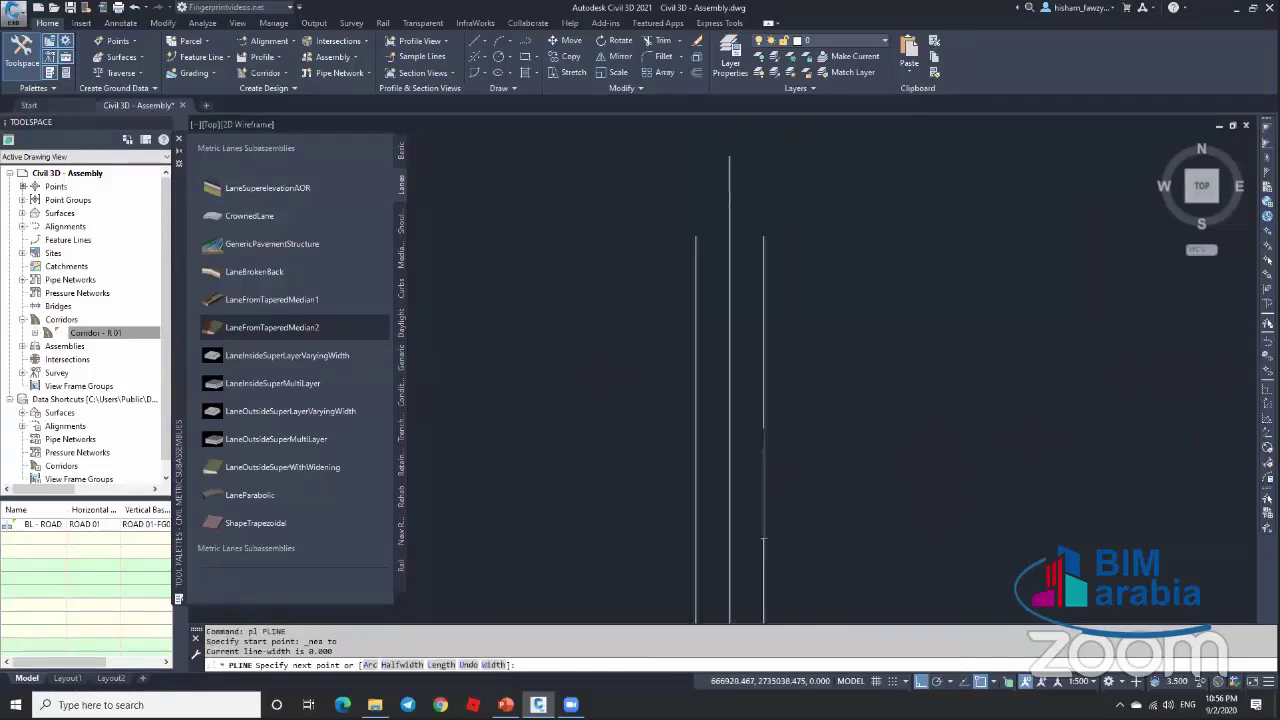
pyautogui.press('F8')
pyautogui.scroll(3, 729, 423)
pyautogui.click(733, 417)
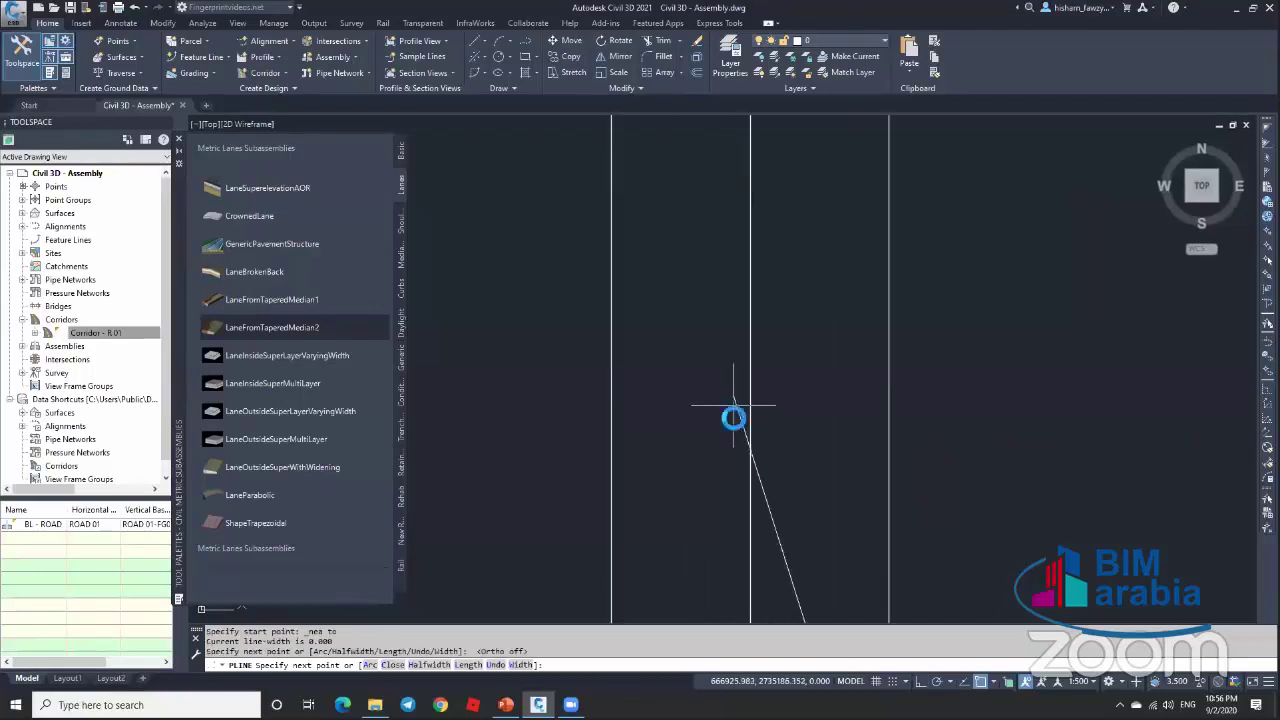
pyautogui.scroll(-5, 733, 417)
pyautogui.scroll(2, 722, 232)
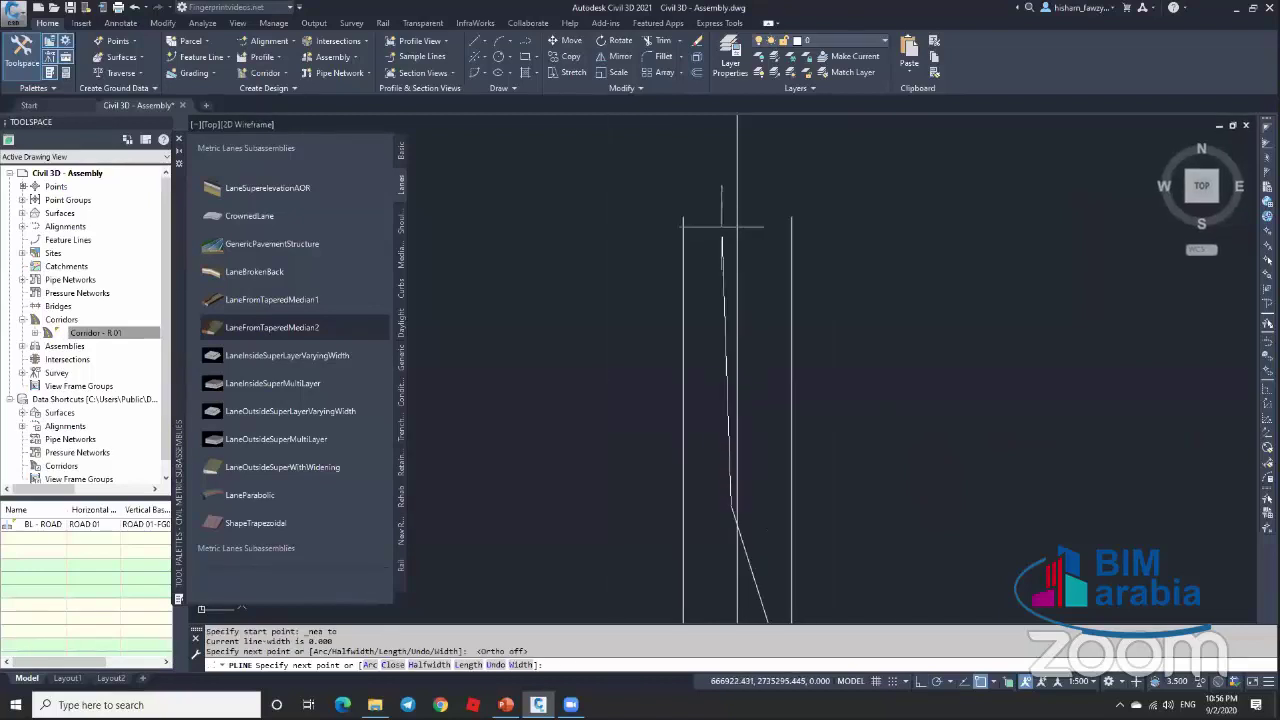
pyautogui.click(727, 216)
pyautogui.click(684, 216)
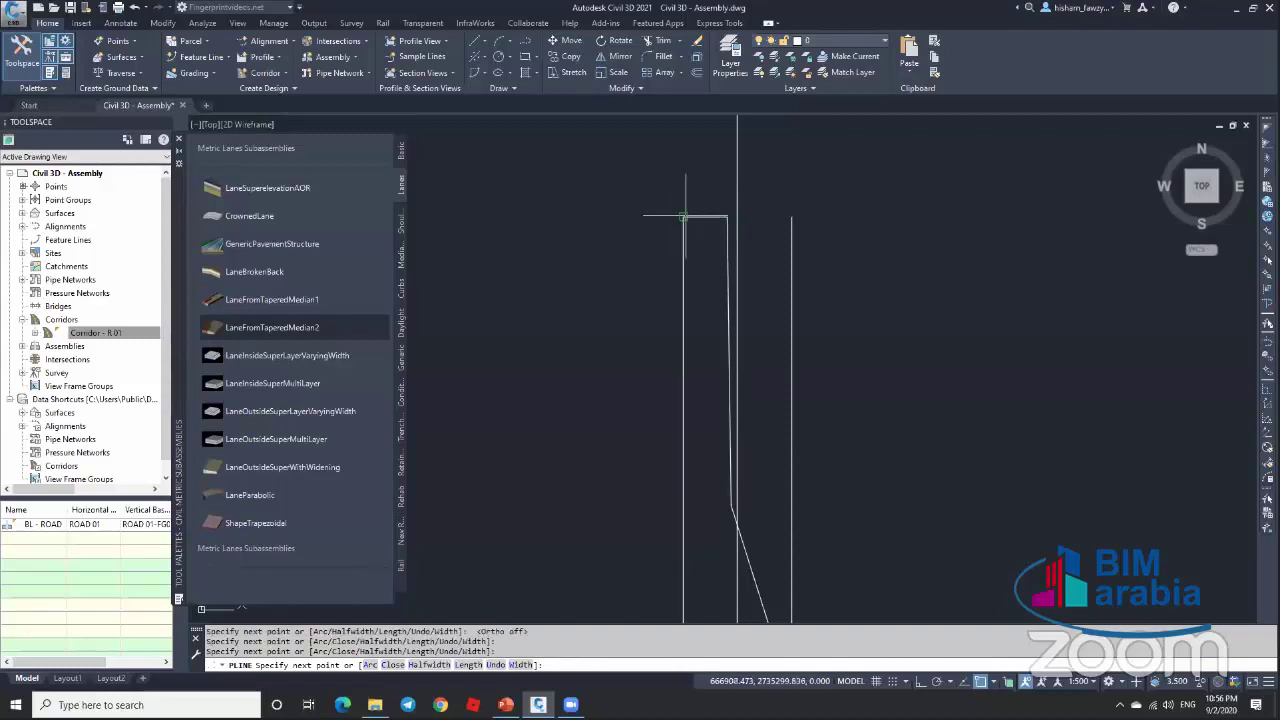
pyautogui.press('Escape')
pyautogui.press('Escape')
# Step: Select the new tapered polyline and zoom out to the assembly and profile grid
pyautogui.scroll(-3, 709, 343)
pyautogui.scroll(4, 706, 343)
pyautogui.click(704, 321)
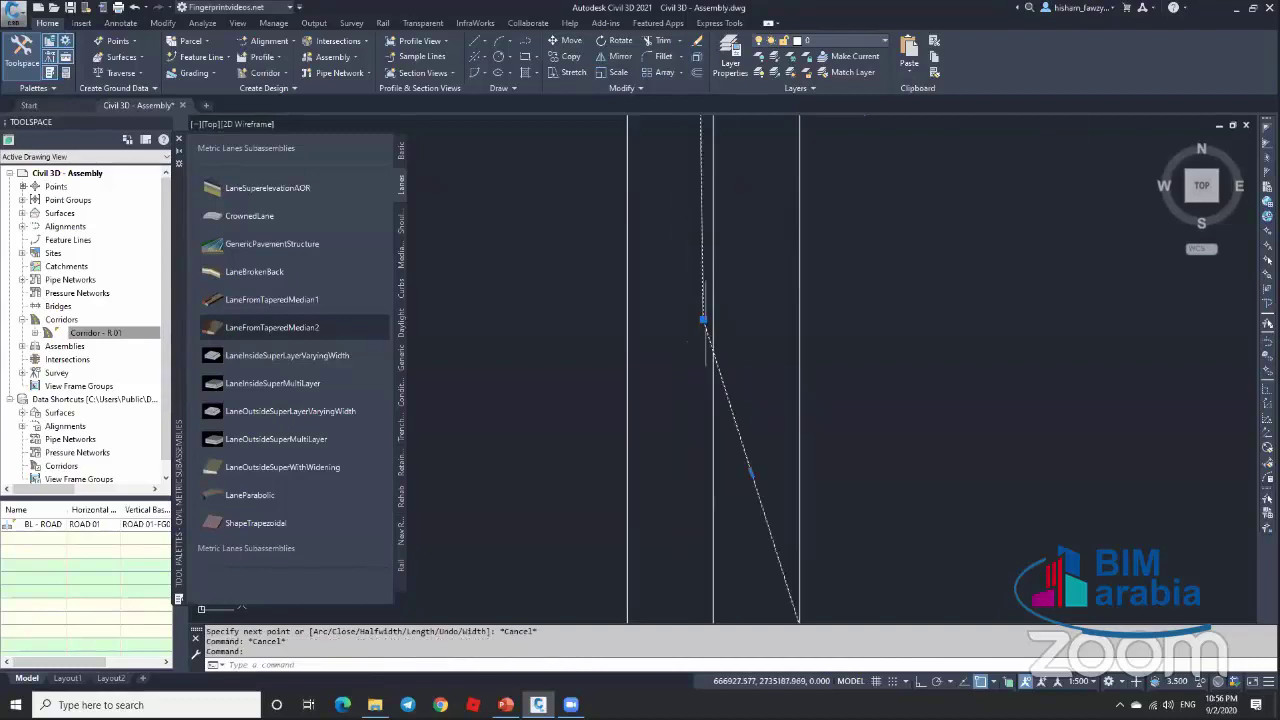
pyautogui.scroll(-3, 734, 280)
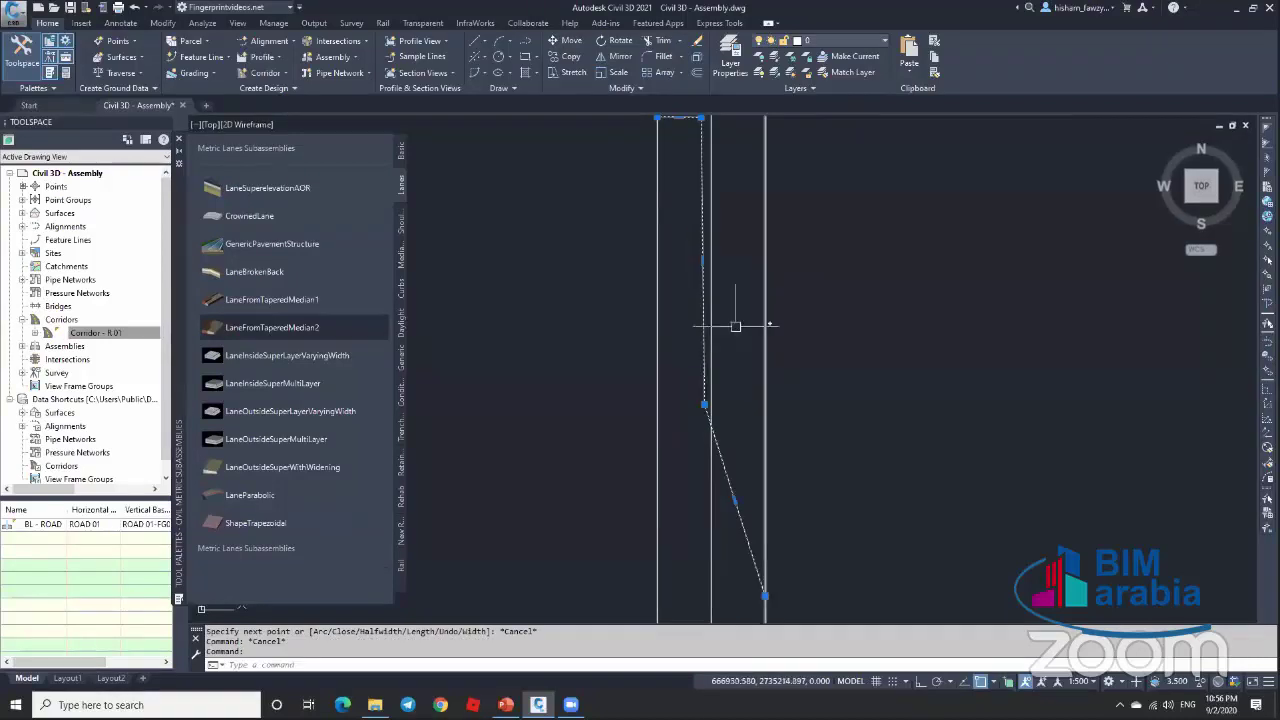
pyautogui.scroll(4, 709, 315)
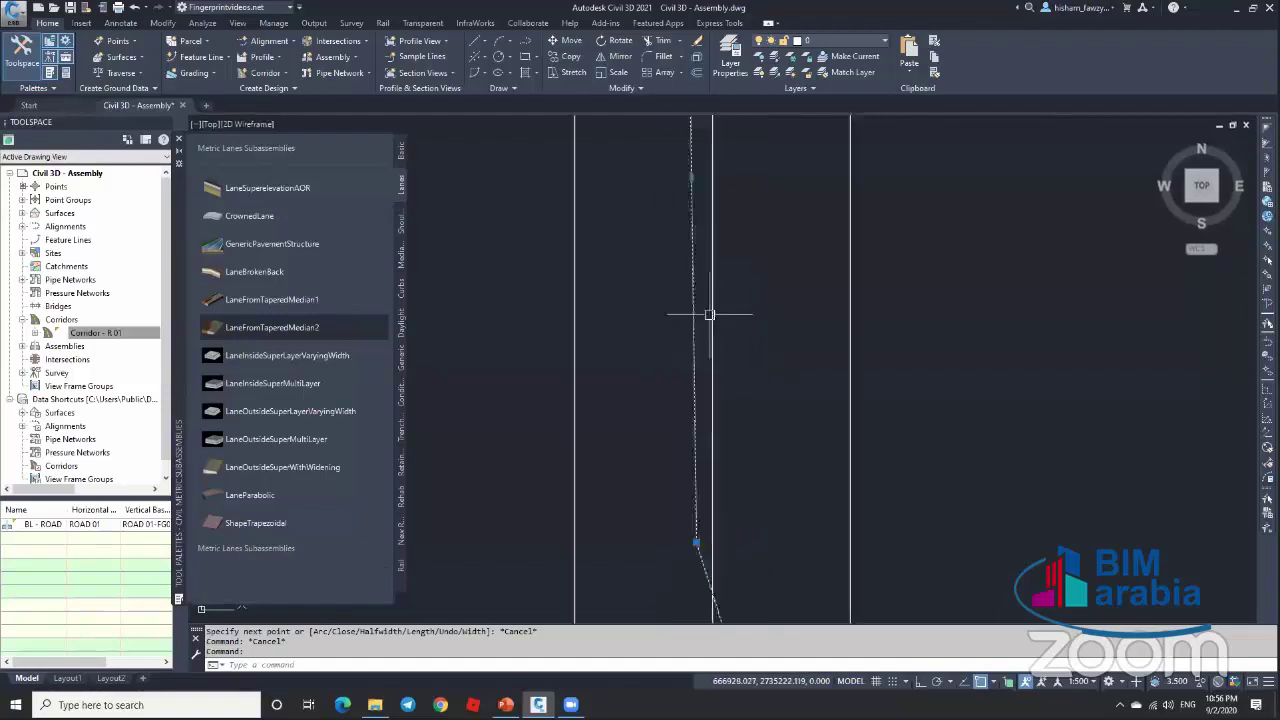
pyautogui.scroll(2, 709, 315)
pyautogui.scroll(-3, 726, 295)
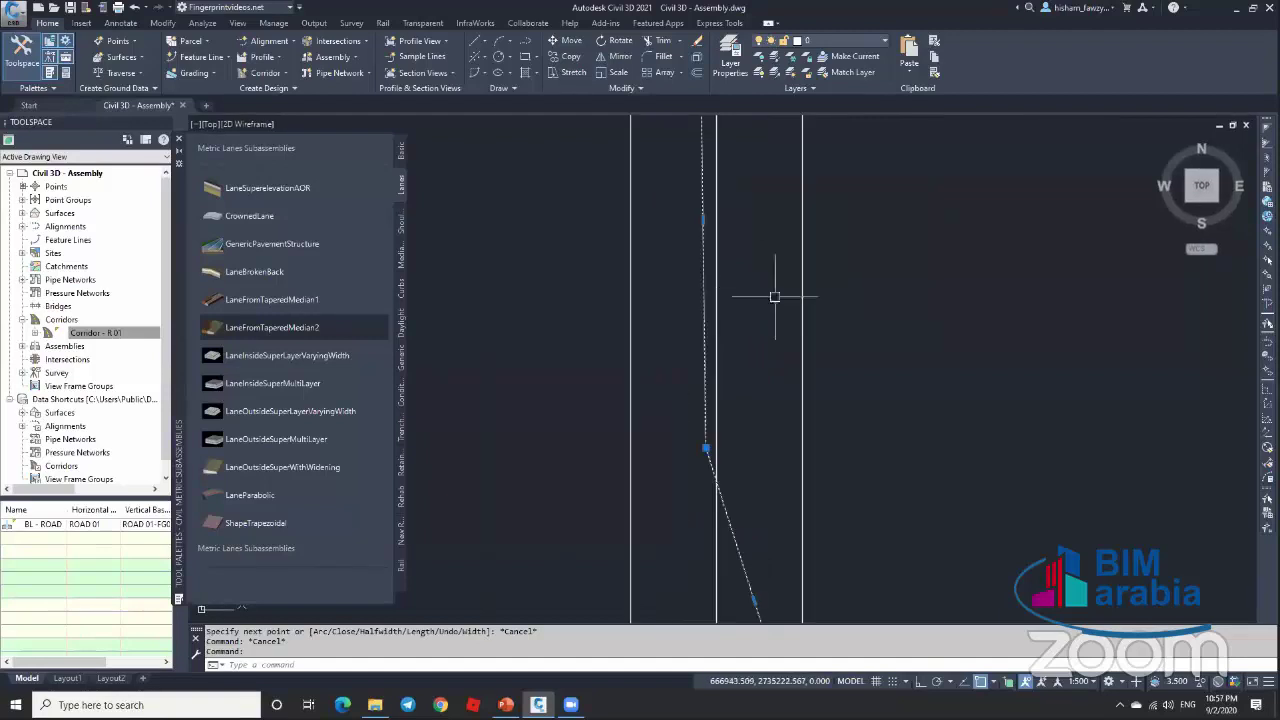
pyautogui.scroll(-5, 785, 365)
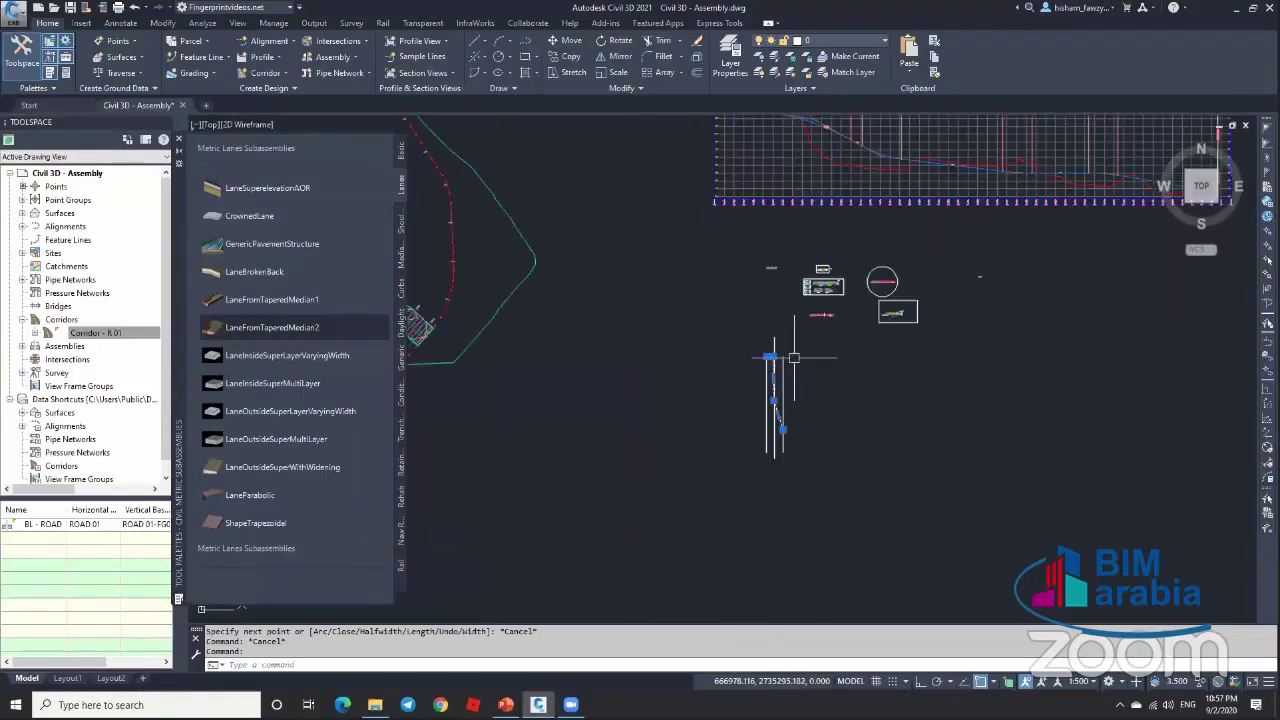
# Step: Draw a line from the assembly's lane-edge vertex out over the median
pyautogui.scroll(6, 880, 285)
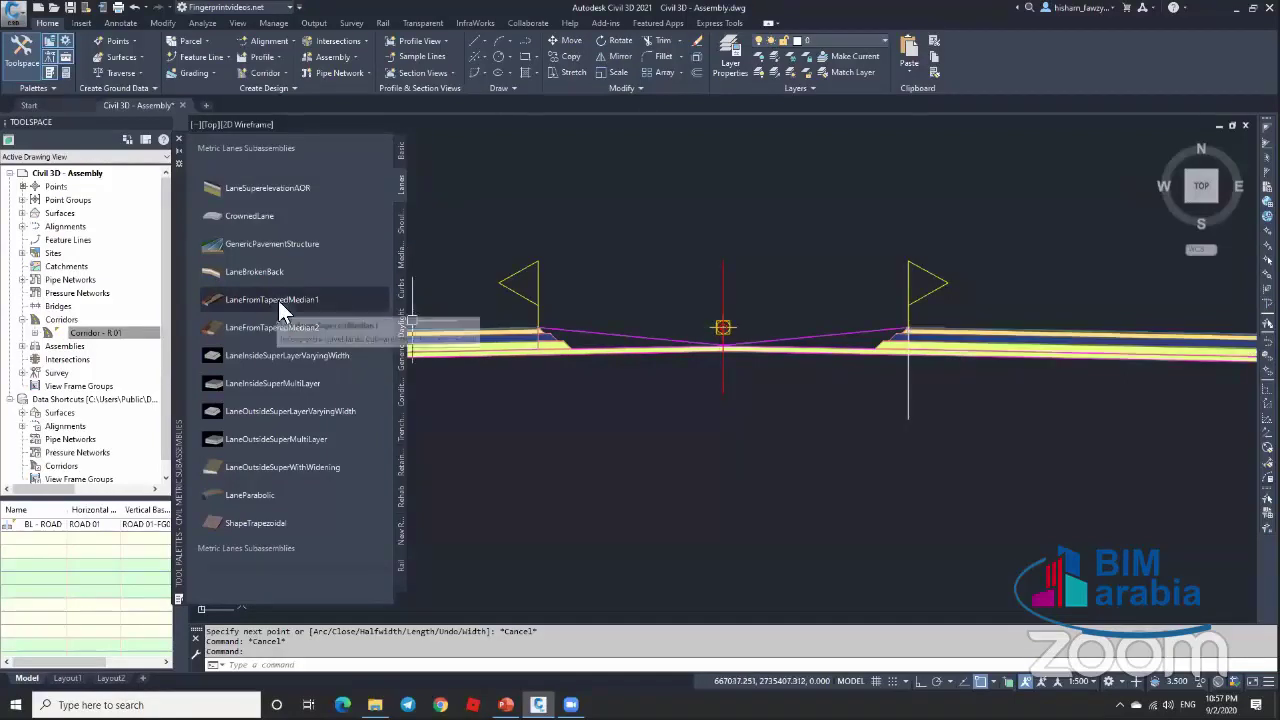
pyautogui.scroll(4, 923, 316)
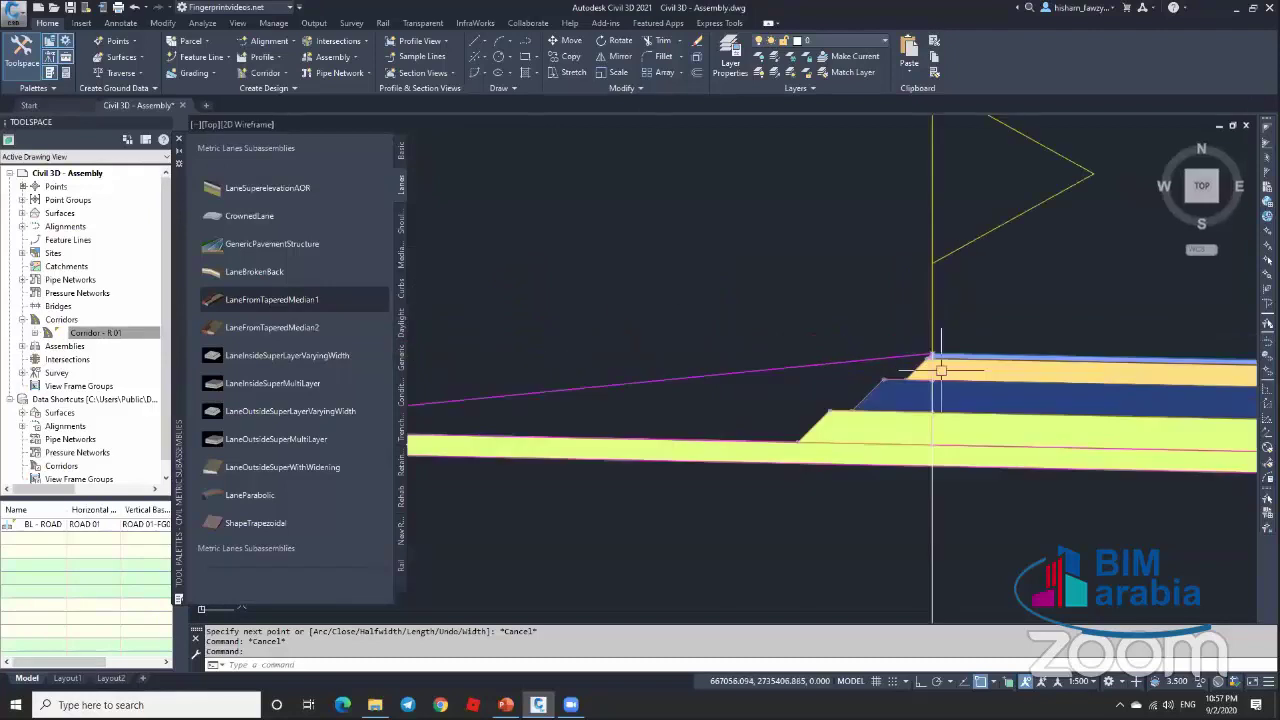
pyautogui.write('L')
pyautogui.press('Return')
pyautogui.click(931, 355)
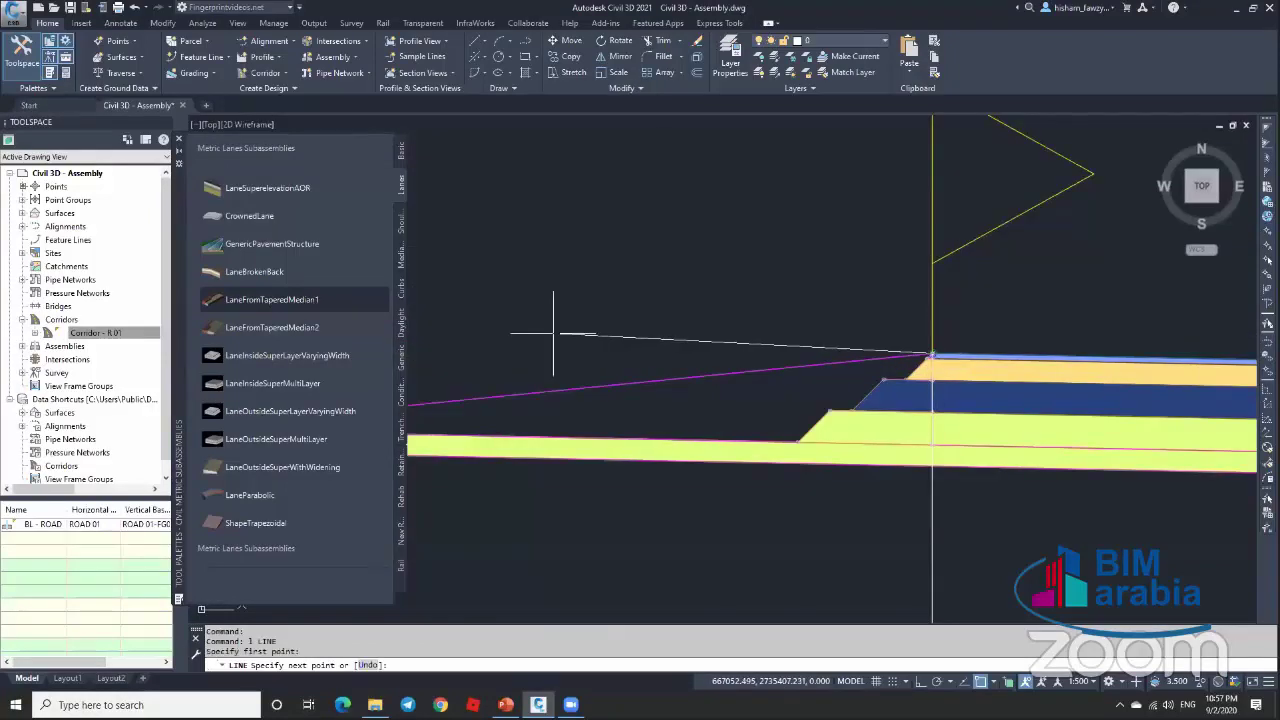
pyautogui.scroll(-4, 940, 335)
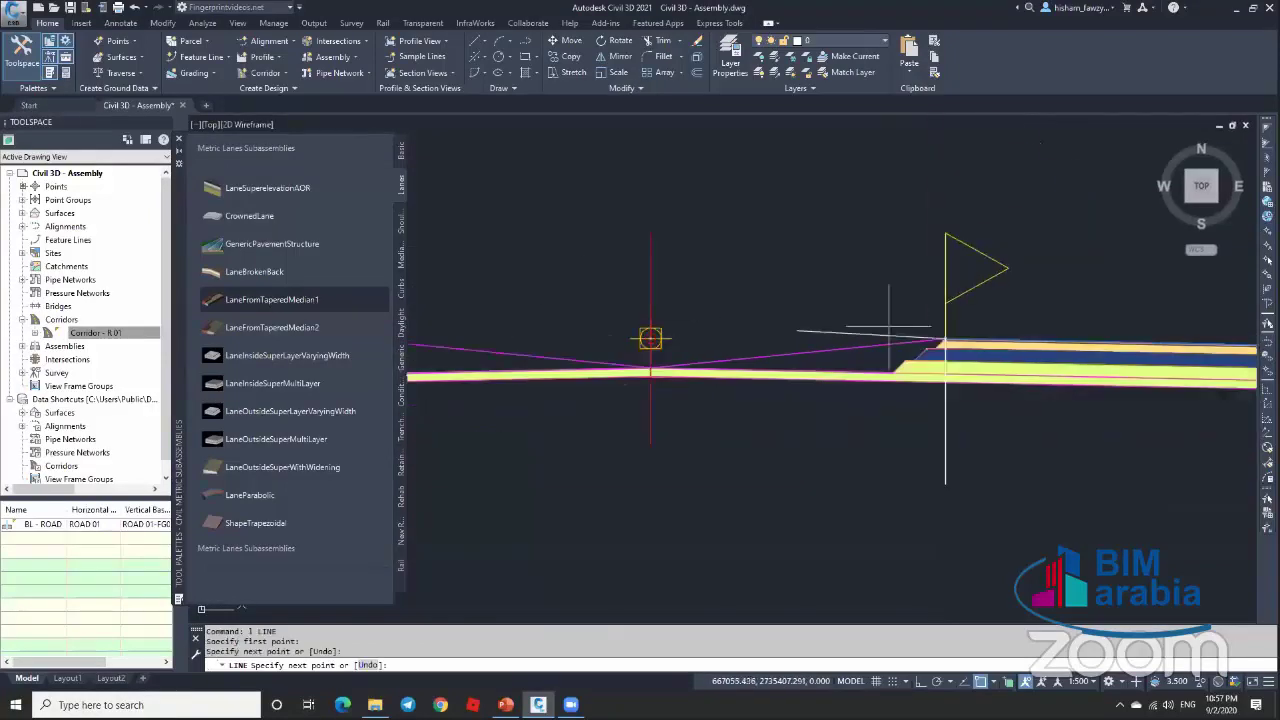
pyautogui.click(561, 317)
pyautogui.press('Escape')
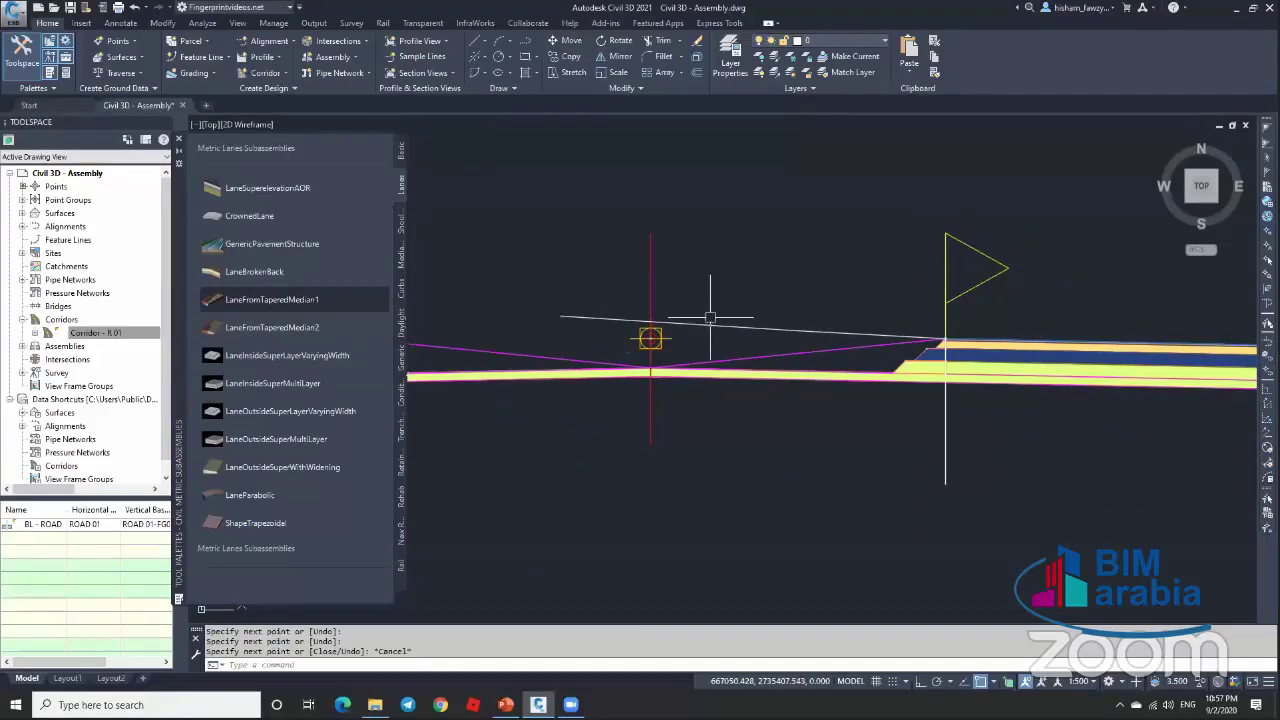
# Step: Grip-stretch the line's left end to a new point and recentre on the median vertex
pyautogui.click(591, 319)
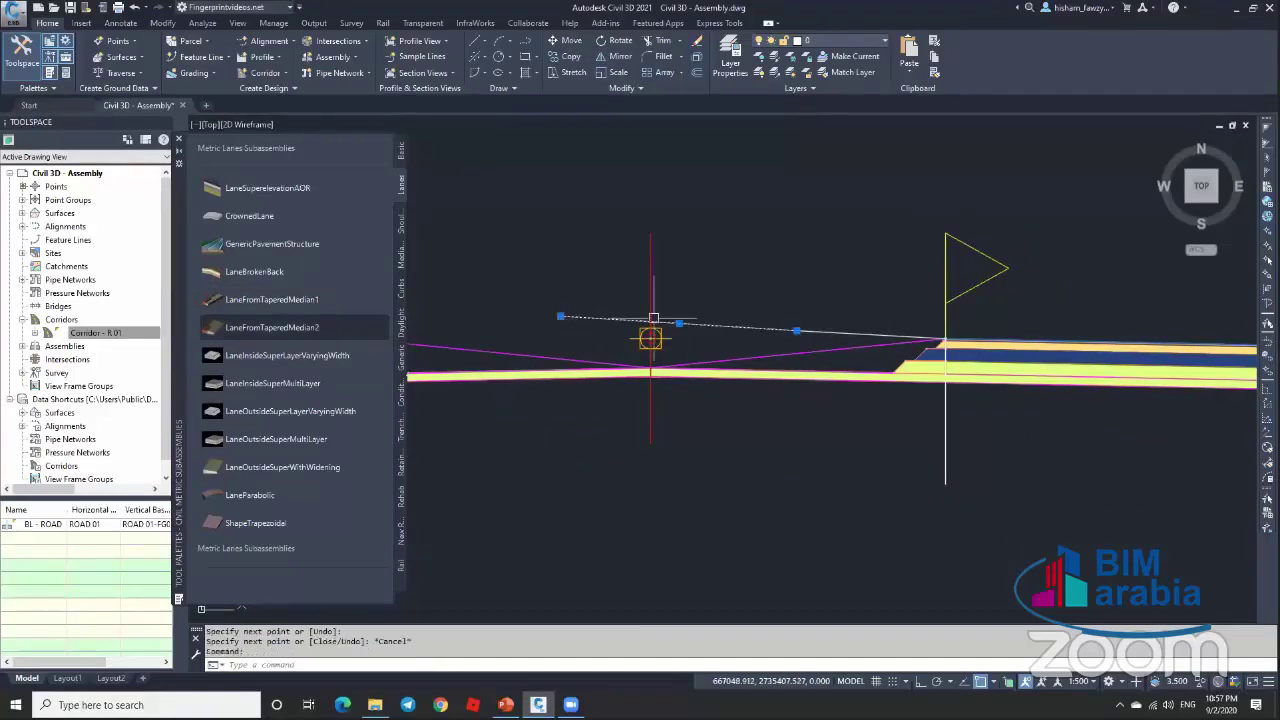
pyautogui.click(564, 317)
pyautogui.click(536, 345)
pyautogui.click(797, 330)
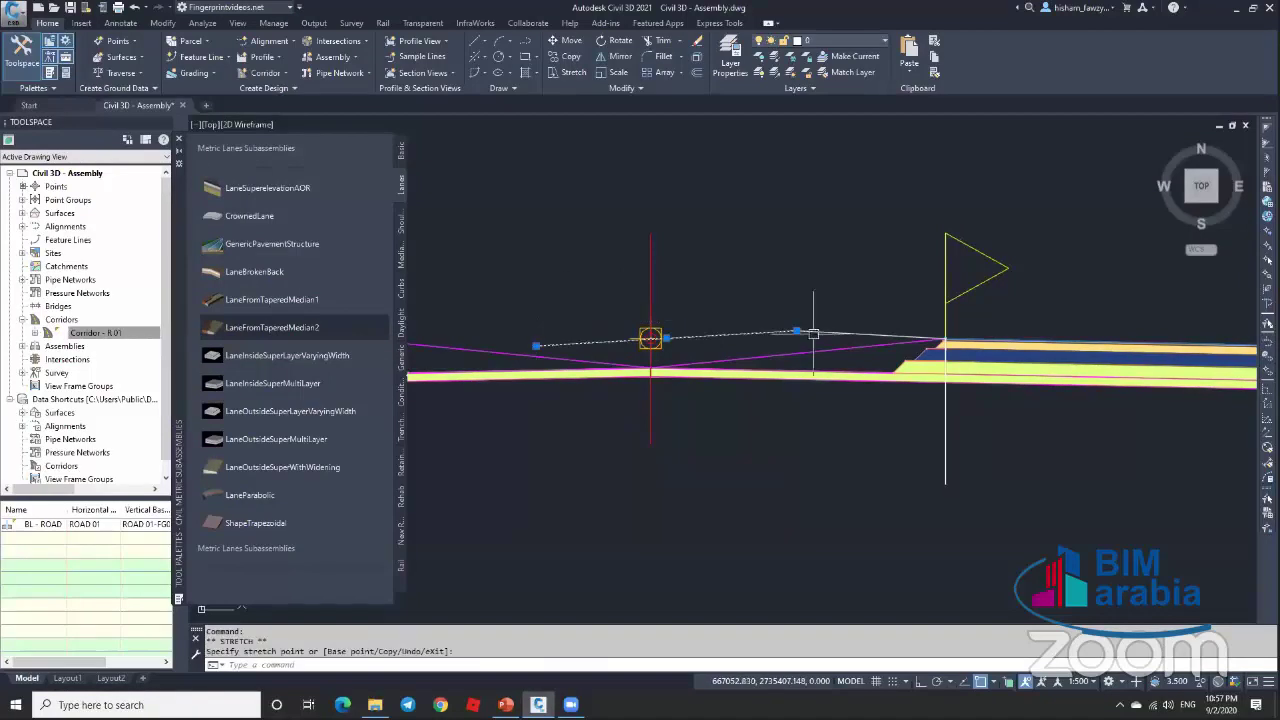
pyautogui.click(797, 330)
pyautogui.click(797, 330)
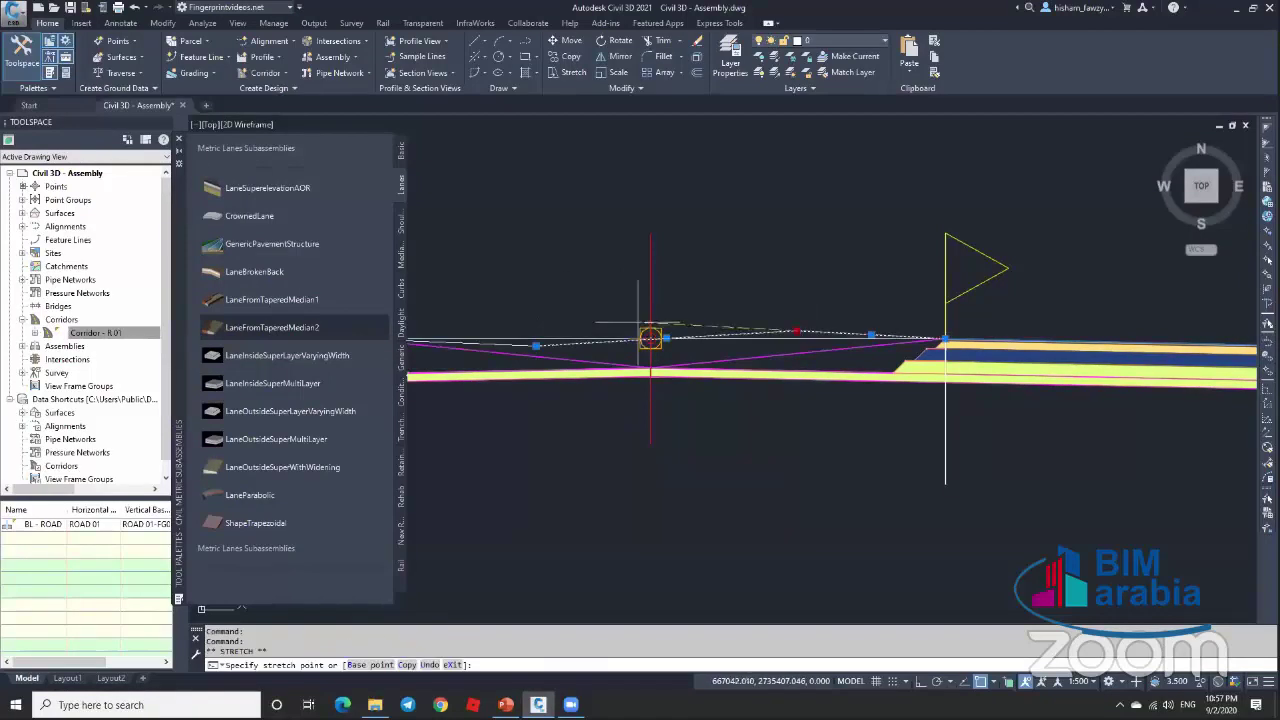
pyautogui.press('Escape')
pyautogui.moveTo(650, 338); pyautogui.dragTo(698, 330, button='middle')
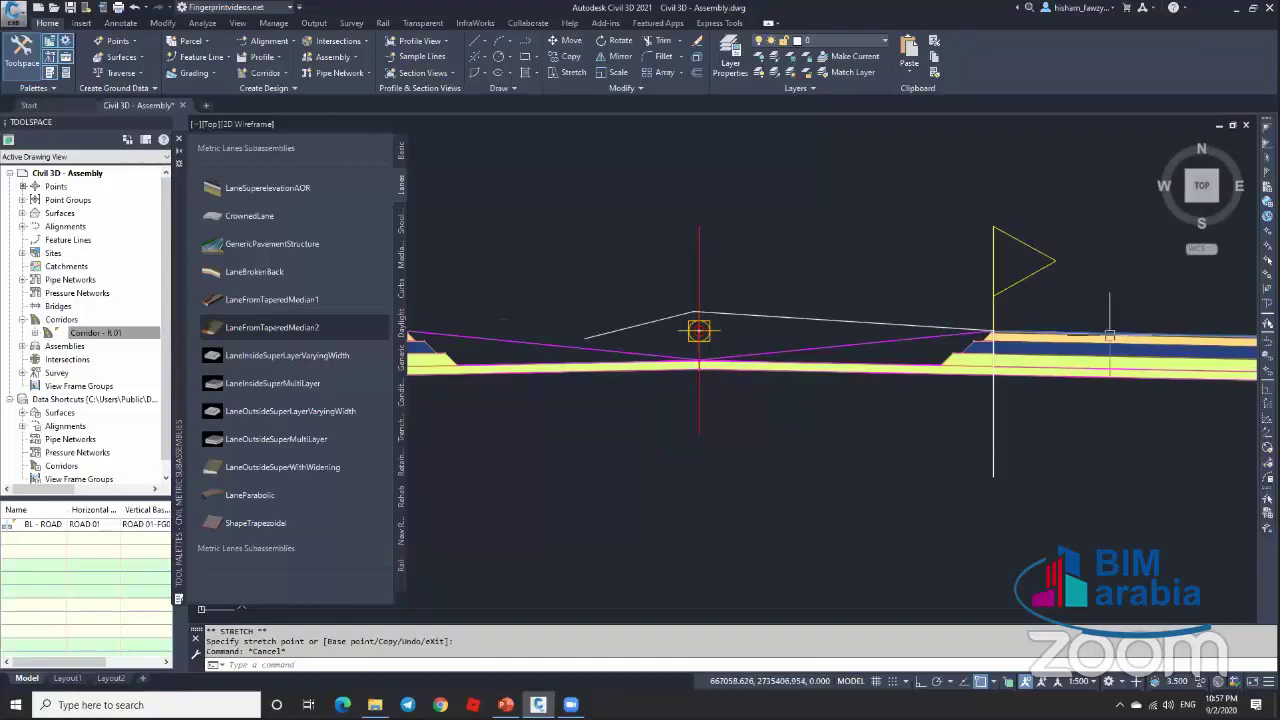
pyautogui.press('Escape')
pyautogui.scroll(-2, 916, 302)
pyautogui.moveTo(781, 320); pyautogui.dragTo(627, 317, button='middle')
pyautogui.scroll(2, 627, 317)
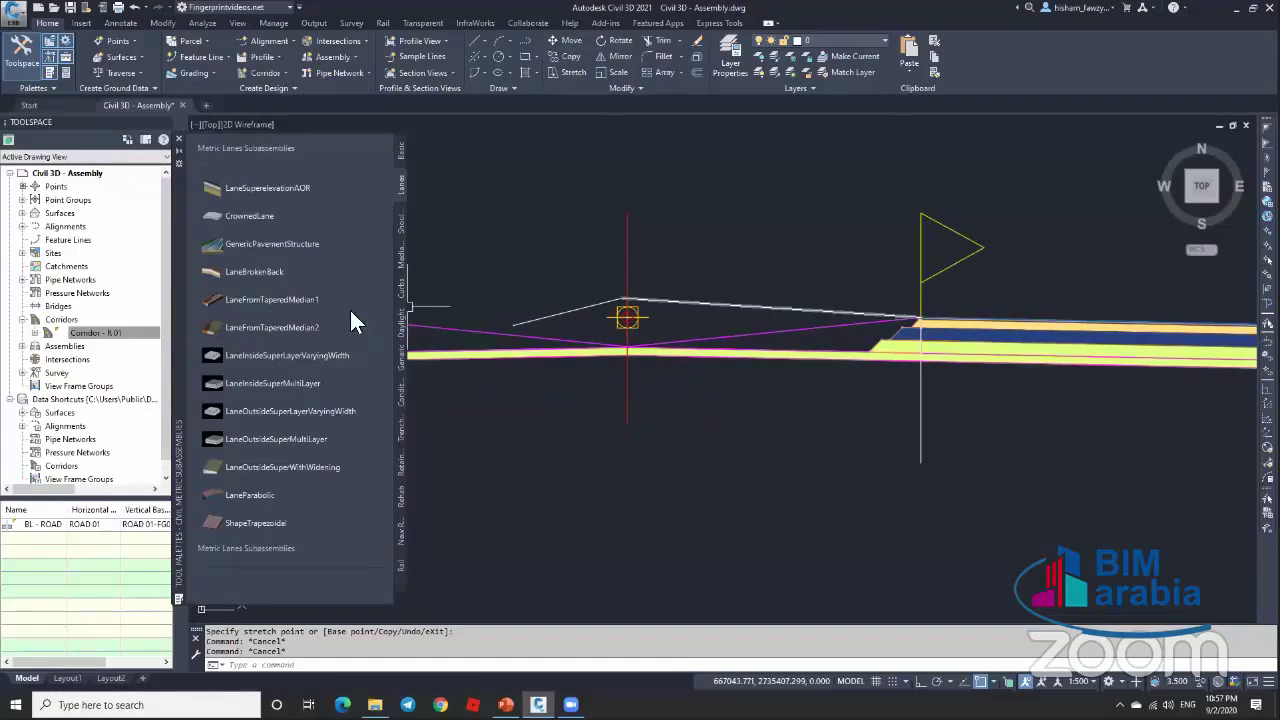
# Step: Pick LaneFromTaperedMedian2 from the palette, then switch over to Chrome
pyautogui.click(320, 327)
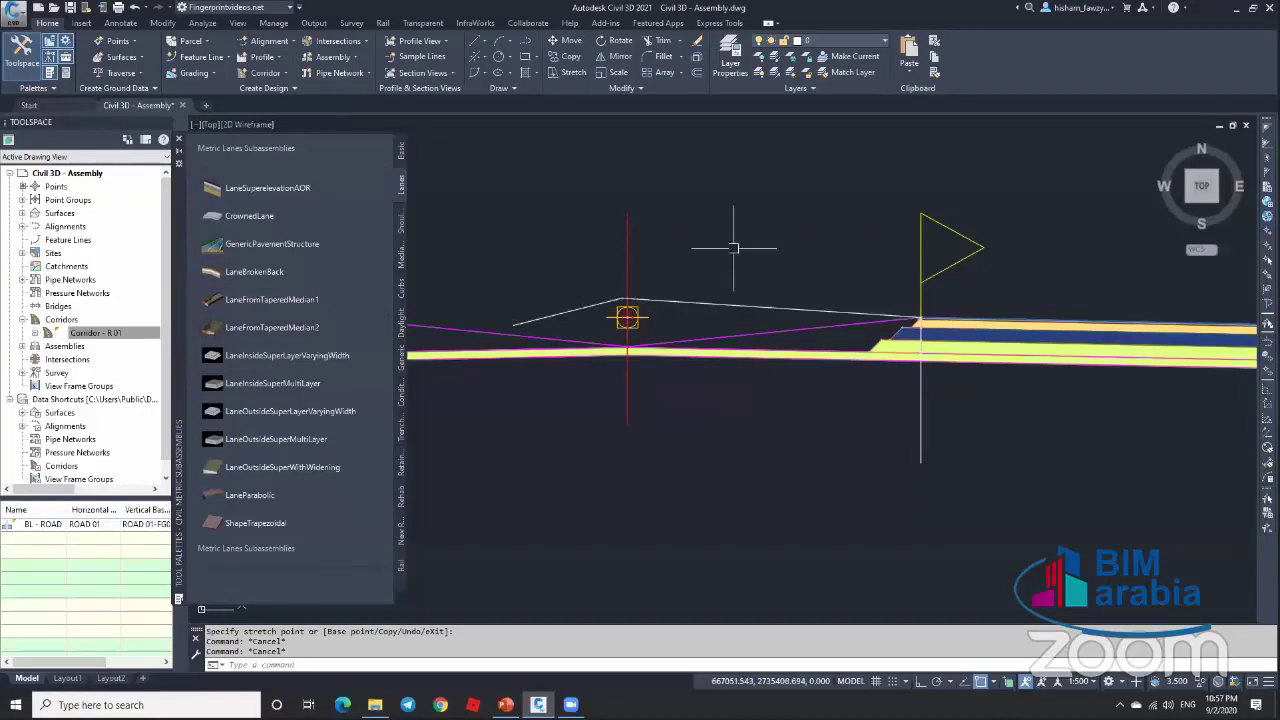
pyautogui.scroll(-5, 710, 310)
pyautogui.scroll(-3, 700, 393)
pyautogui.scroll(8, 606, 331)
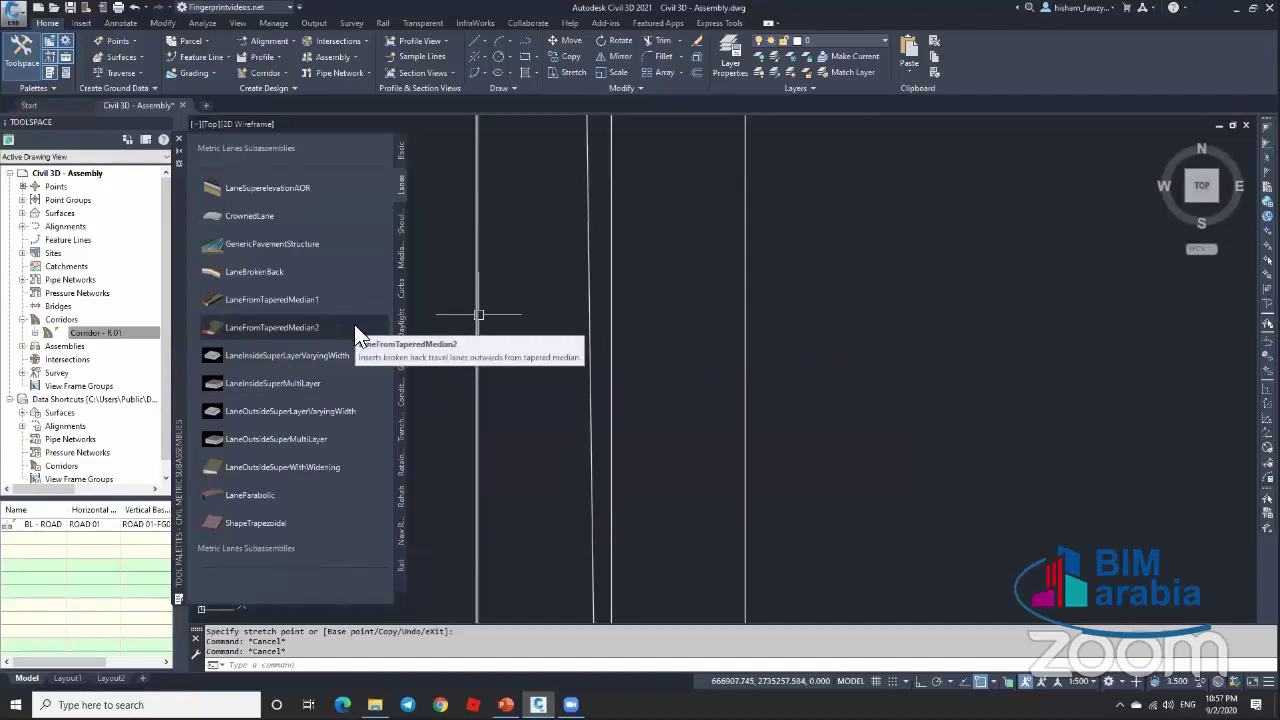
pyautogui.scroll(-2, 688, 354)
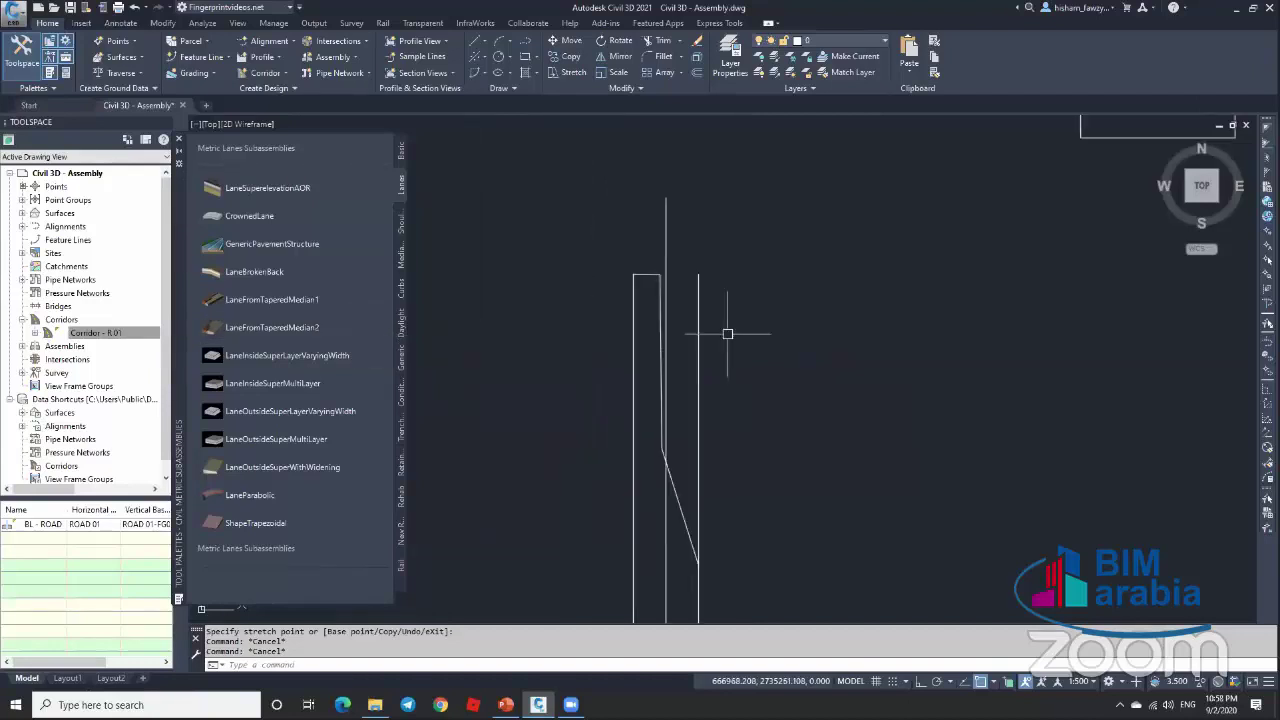
pyautogui.moveTo(728, 334)
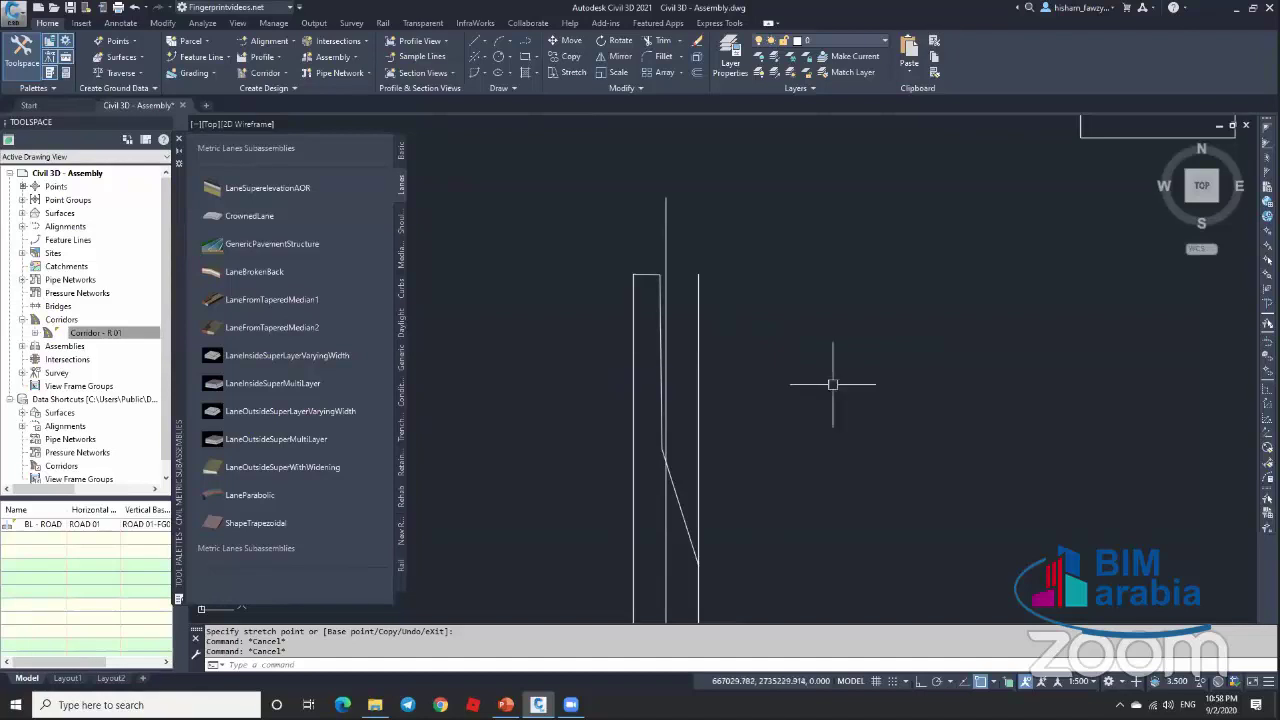
pyautogui.moveTo(838, 385)
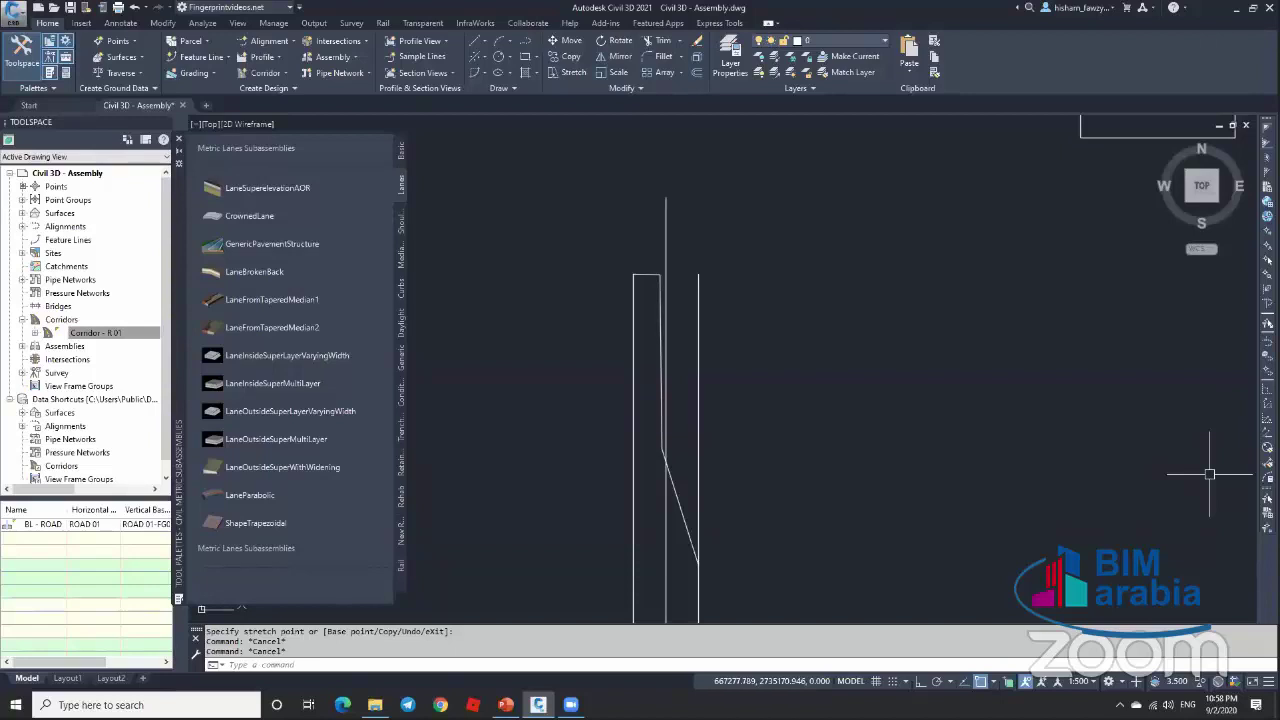
pyautogui.hotkey('alt', 'Tab')
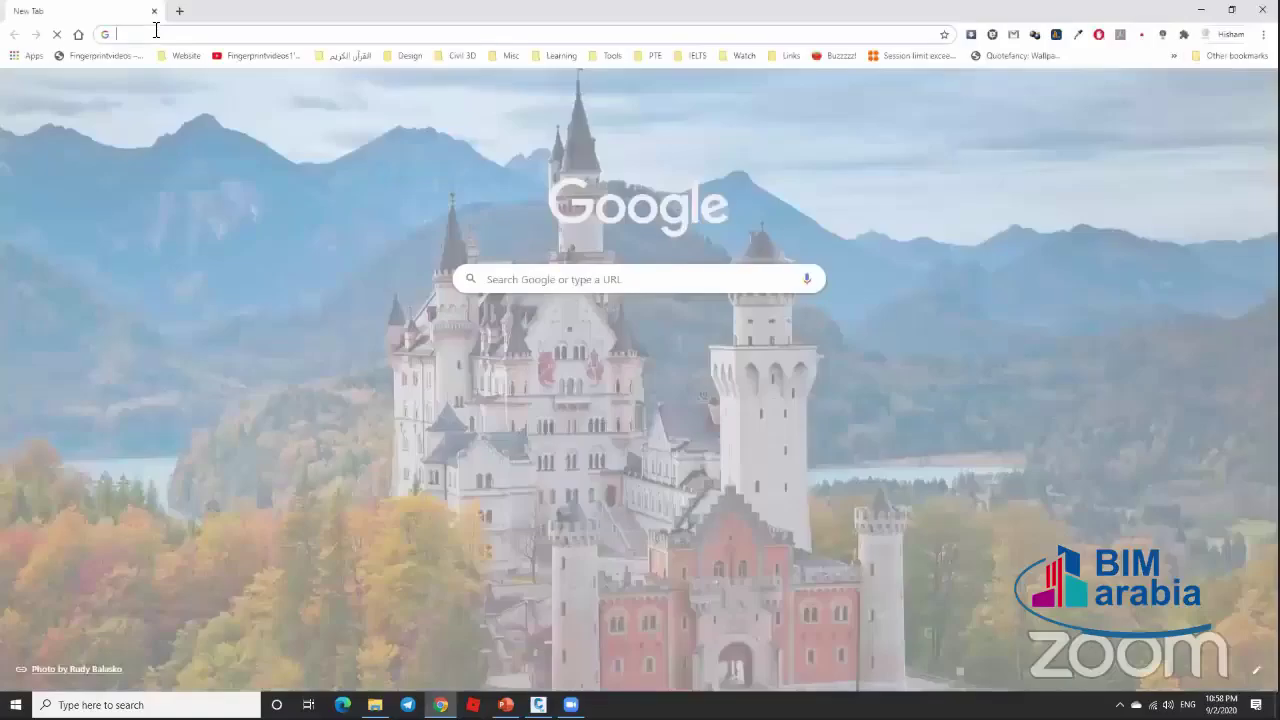
# Step: From the Fingerprintvideos bookmark, open CIVIL 3D VIDEOS' fourth road-course playlist
pyautogui.click(264, 55)
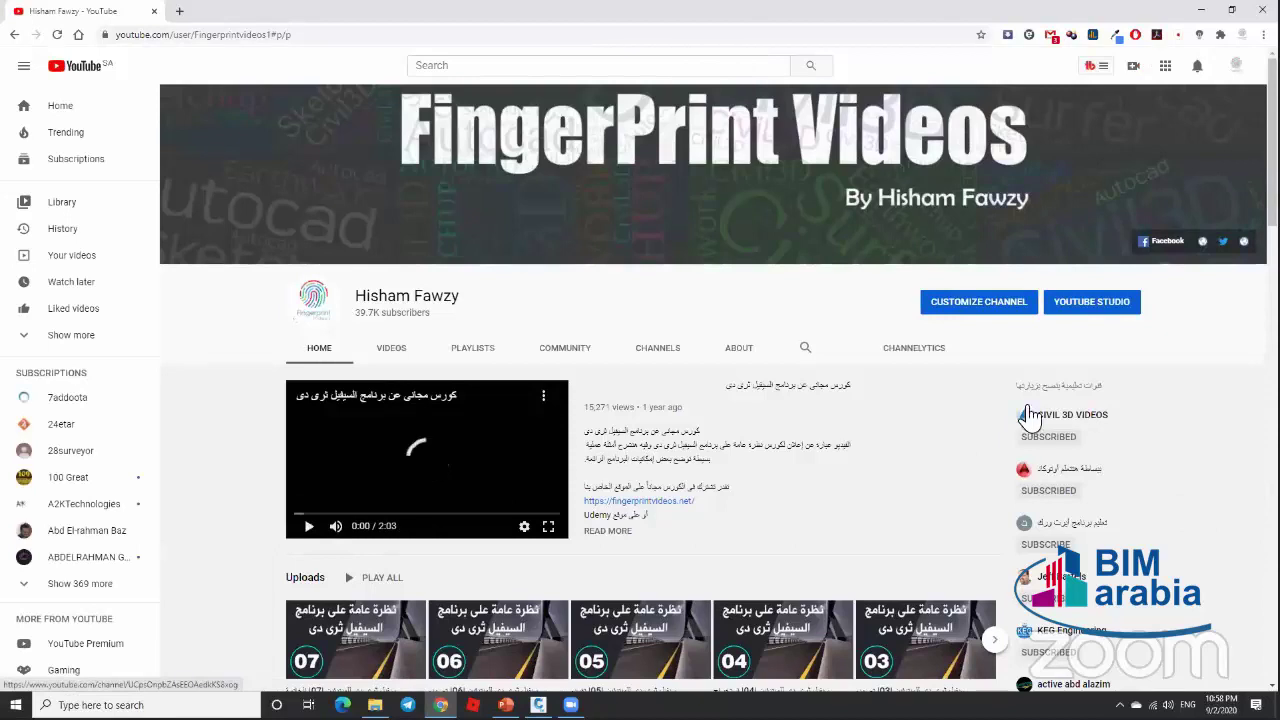
pyautogui.click(1094, 418)
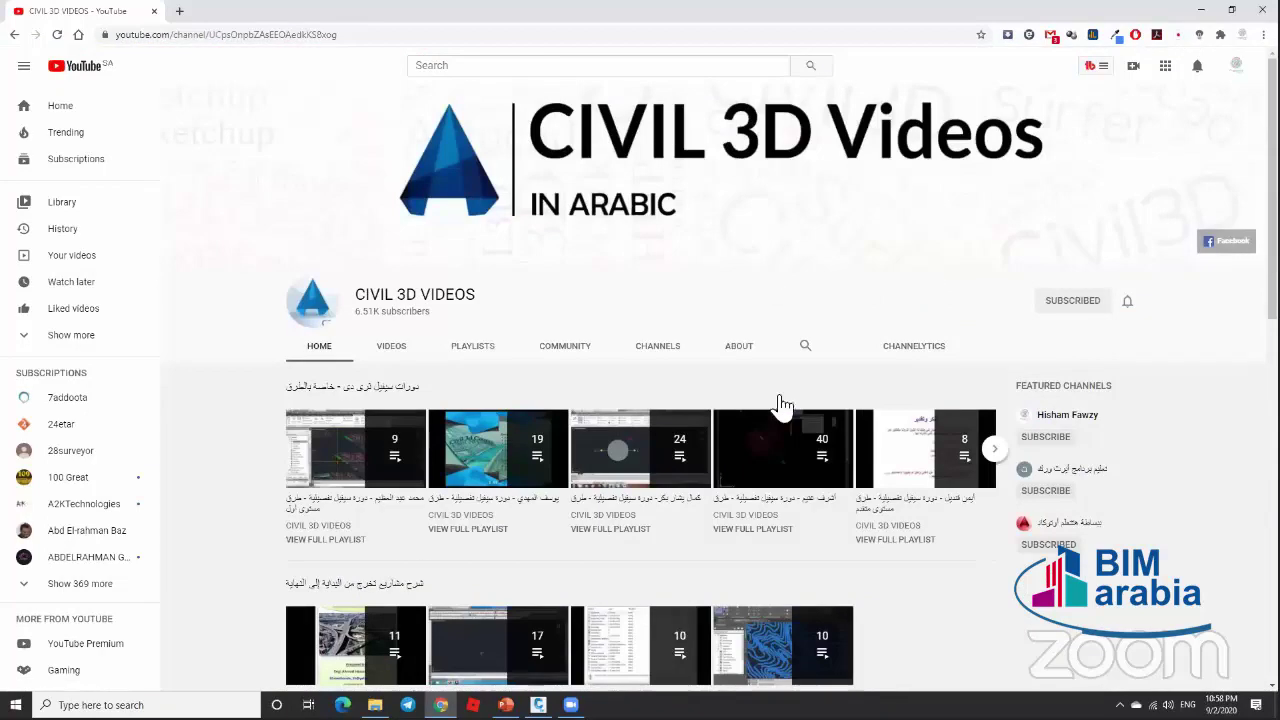
pyautogui.scroll(-1, 783, 405)
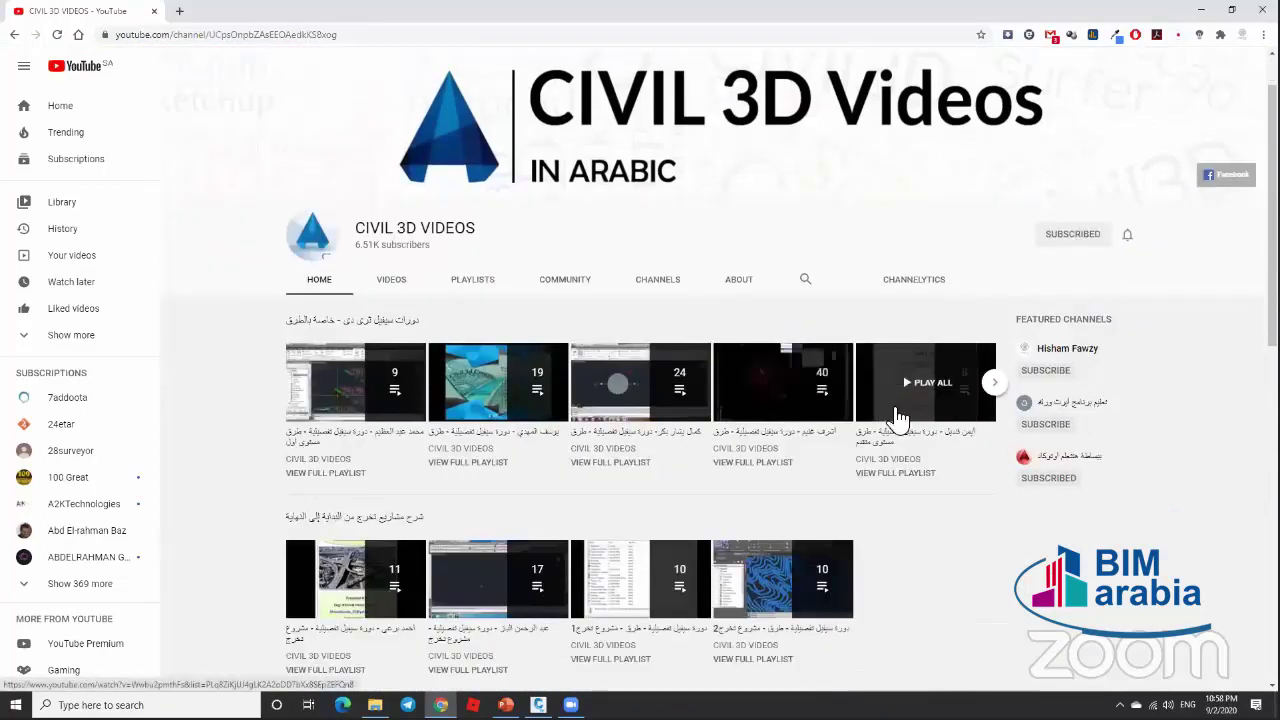
pyautogui.click(995, 382)
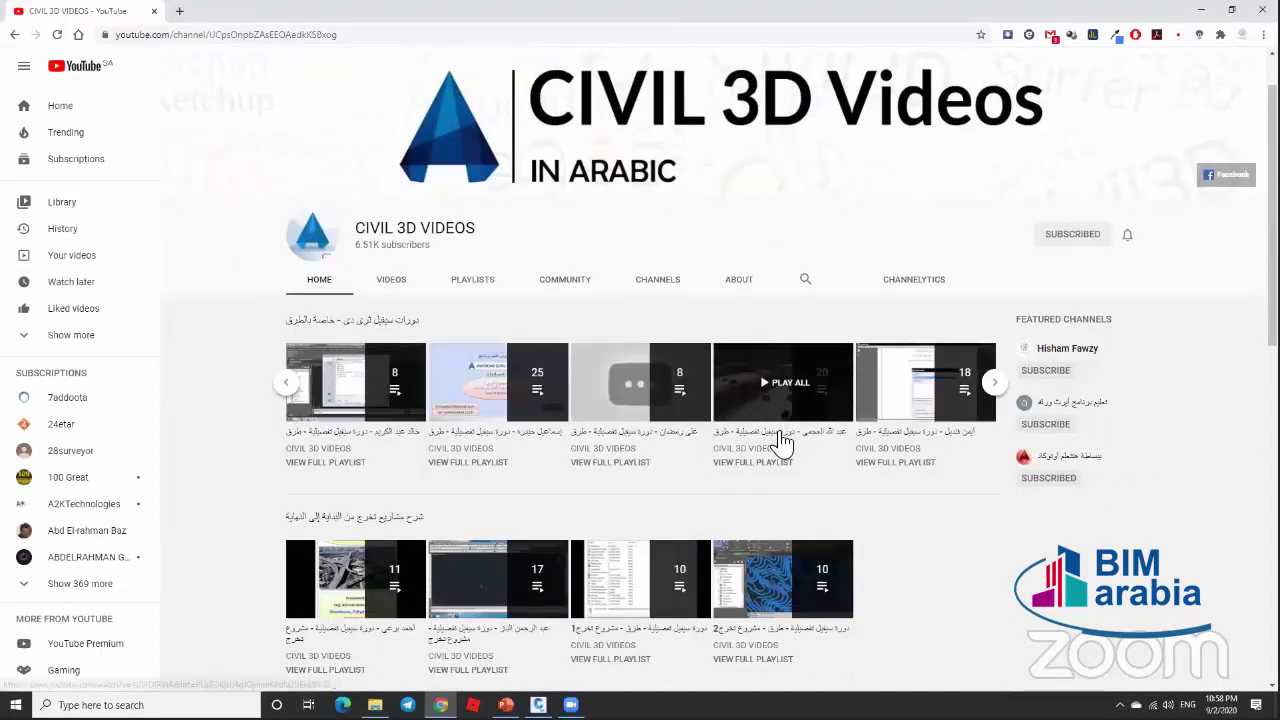
pyautogui.click(781, 441)
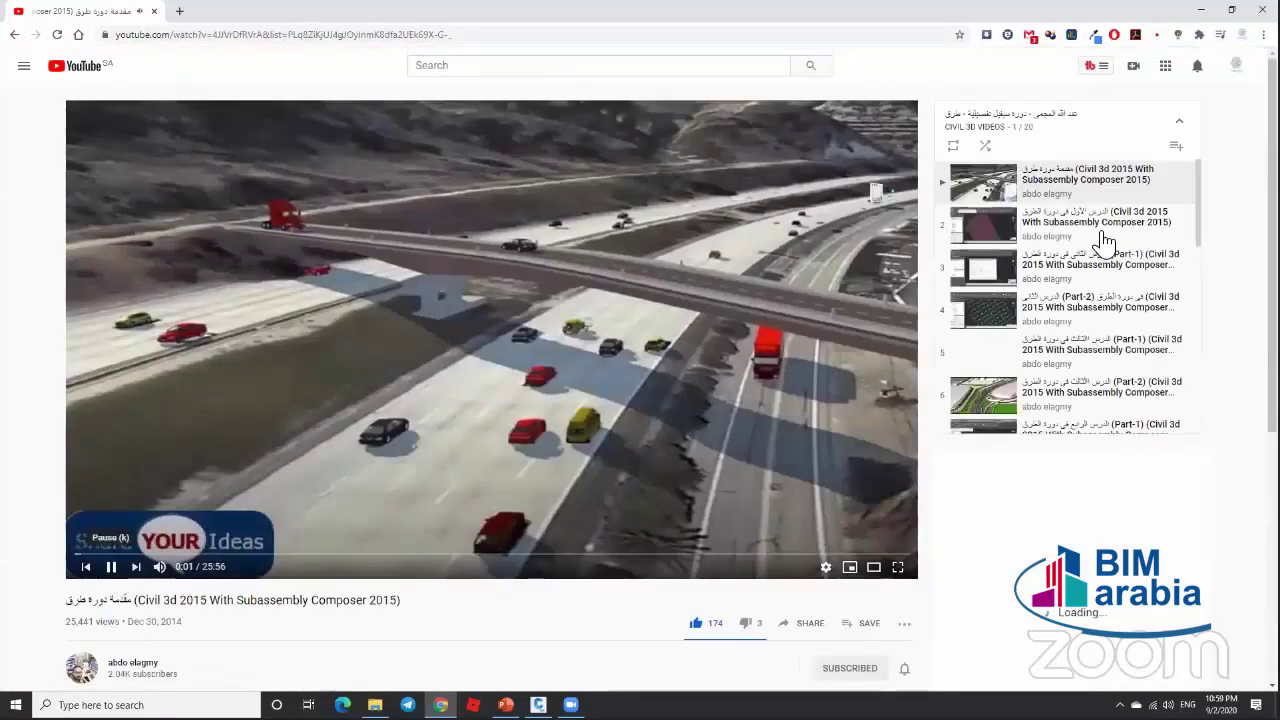
# Step: Play playlist video 13 on Subassembly Composer shoulder parameters, then pause it
pyautogui.scroll(-5, 1104, 240)
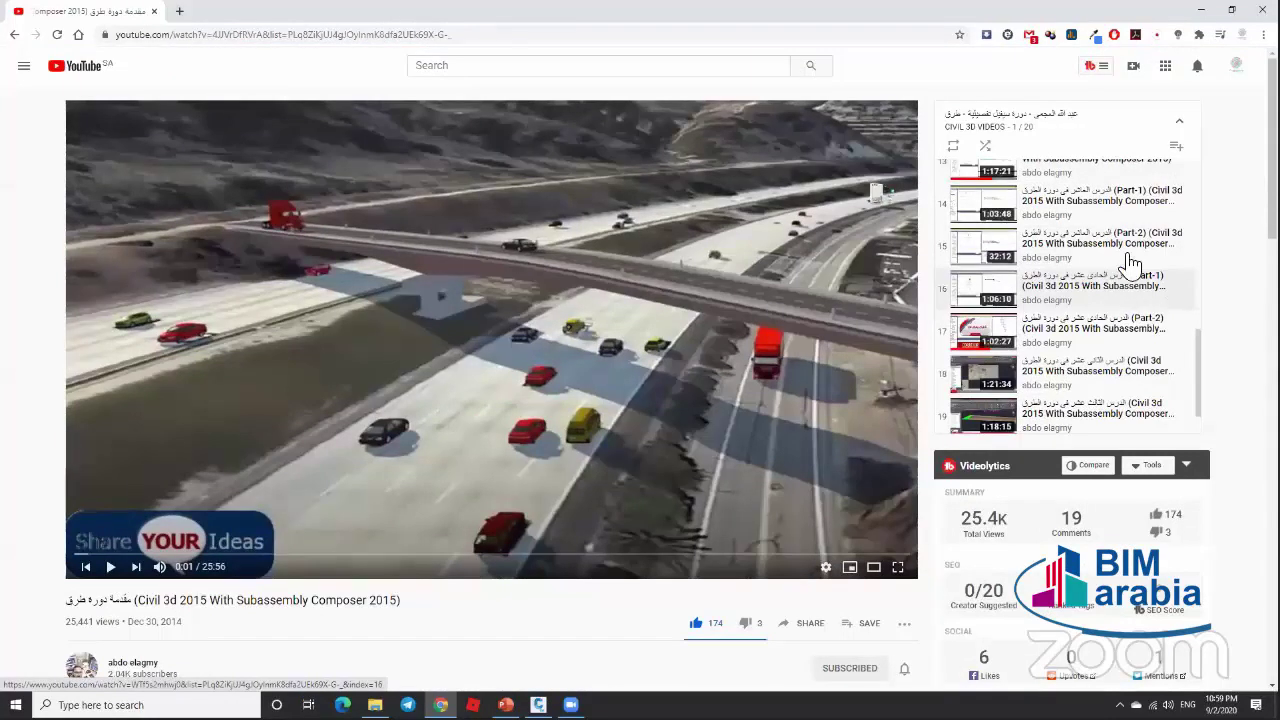
pyautogui.scroll(1, 1096, 252)
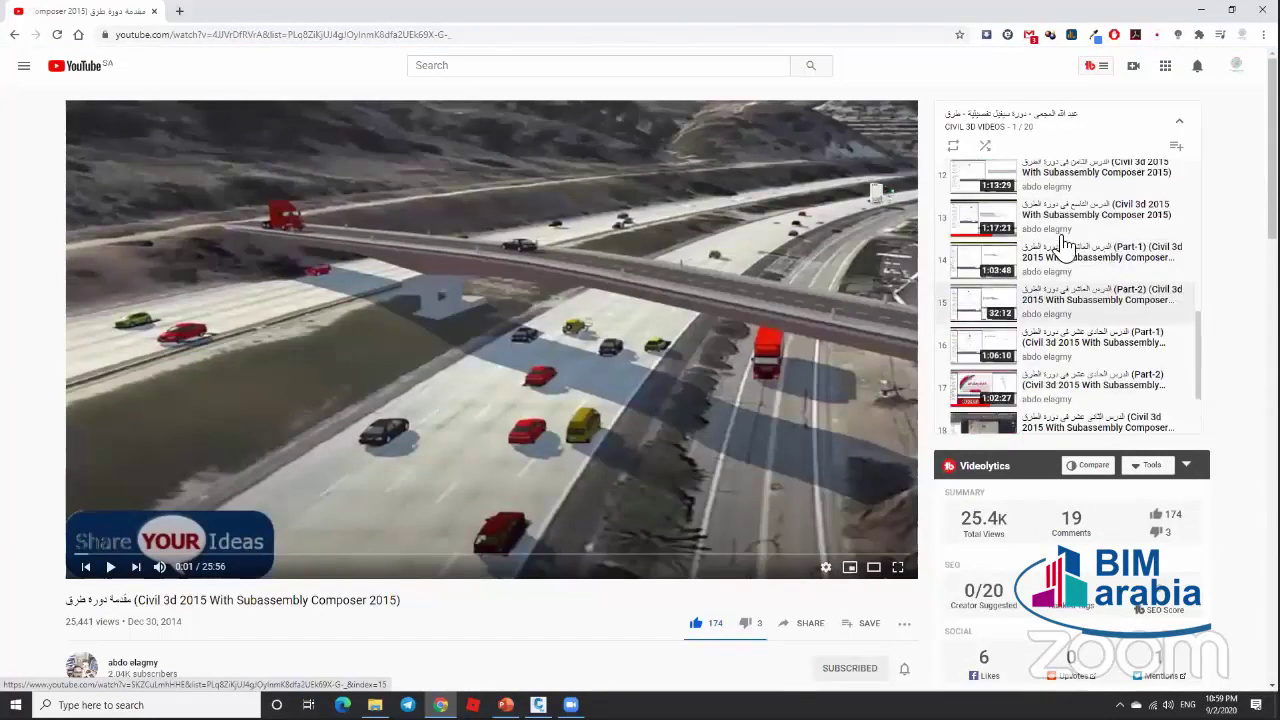
pyautogui.scroll(1, 1090, 235)
pyautogui.click(1088, 228)
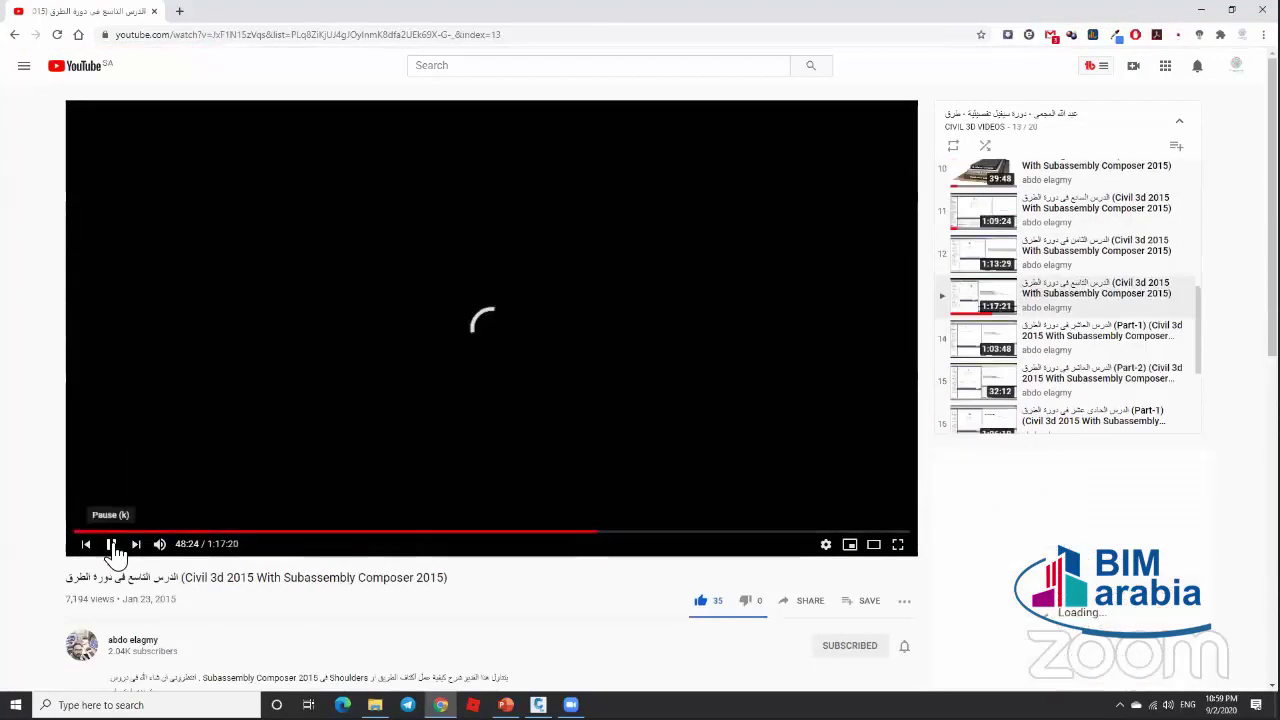
pyautogui.click(110, 544)
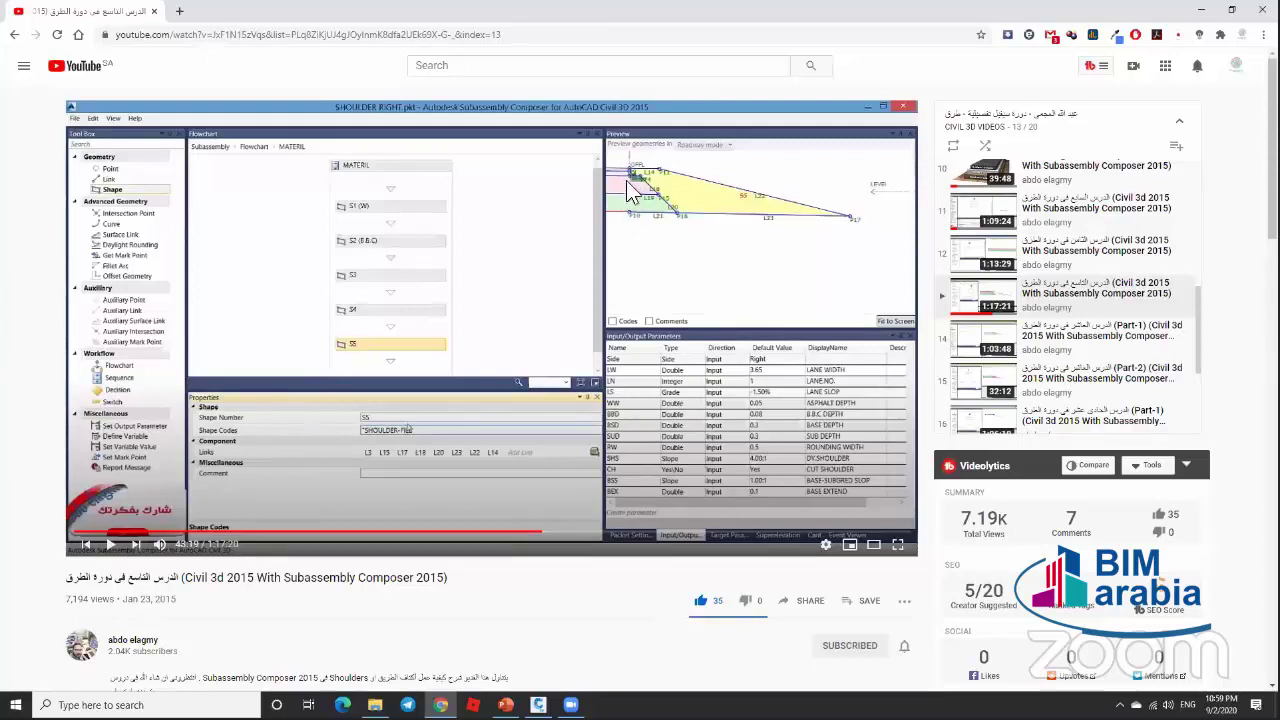
# Step: Watch it full screen until the parameter table, then return to the channel page
pyautogui.click(897, 545)
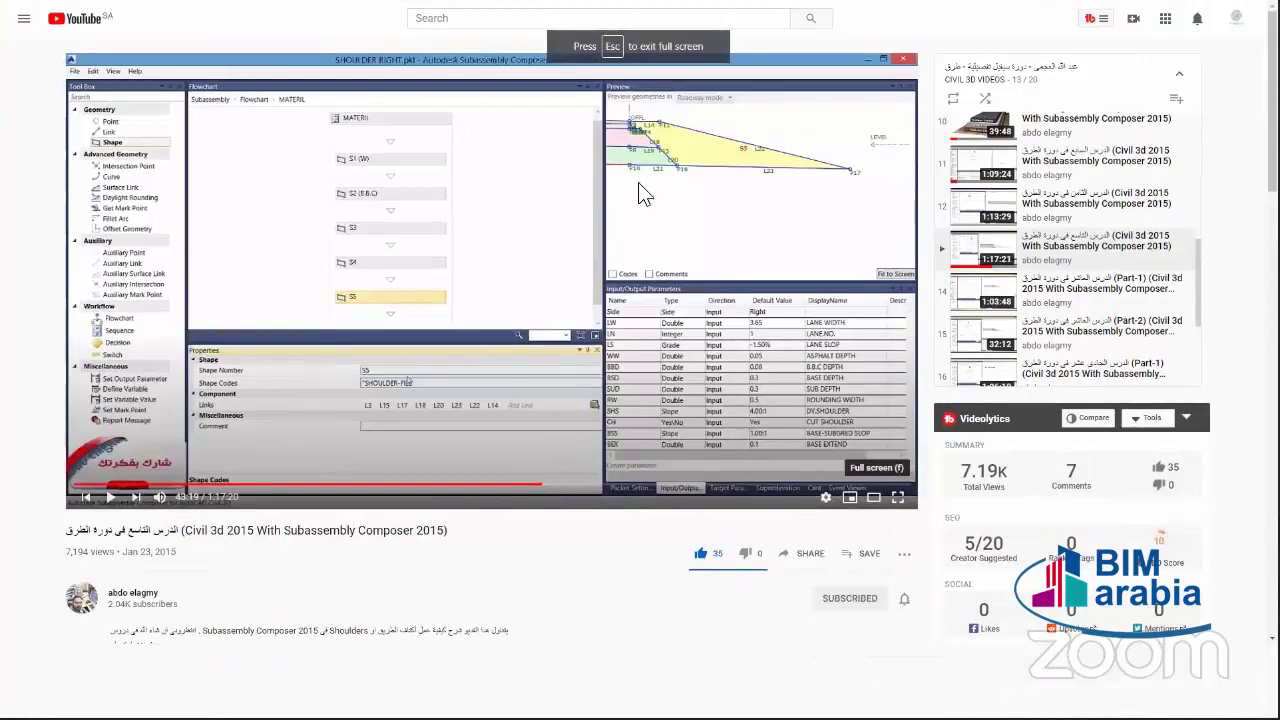
pyautogui.press('space')
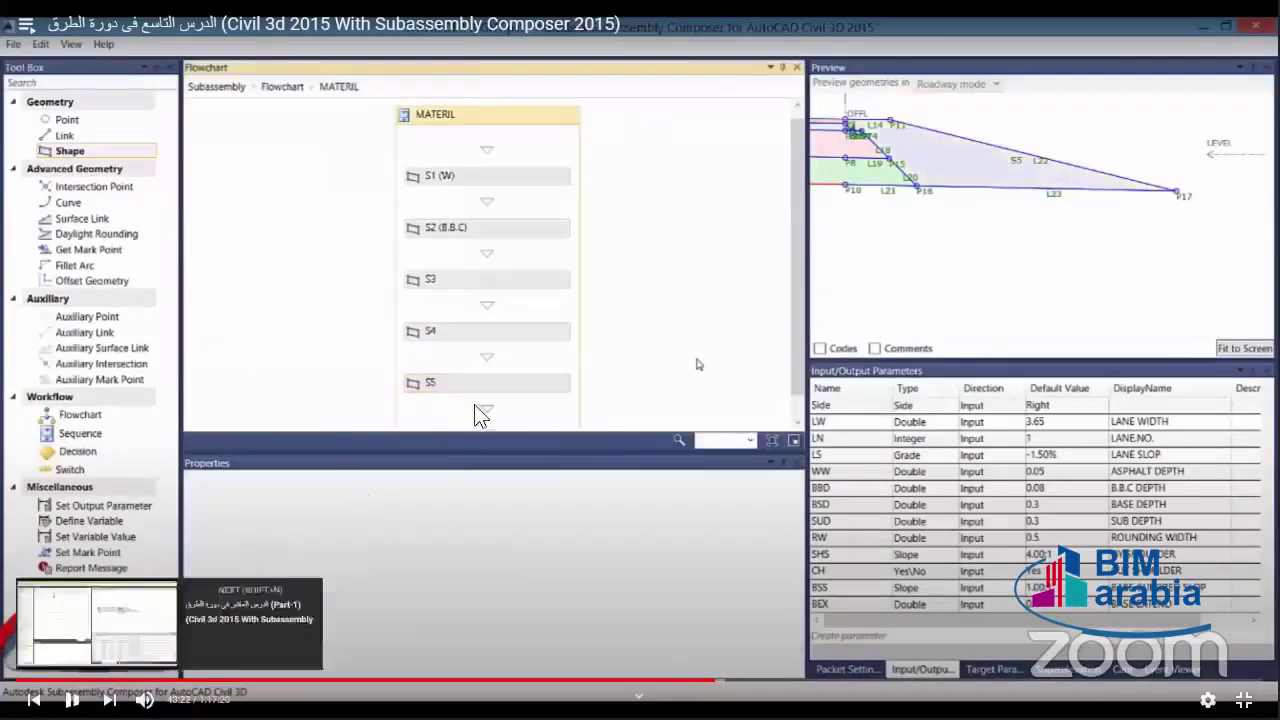
pyautogui.click(830, 137)
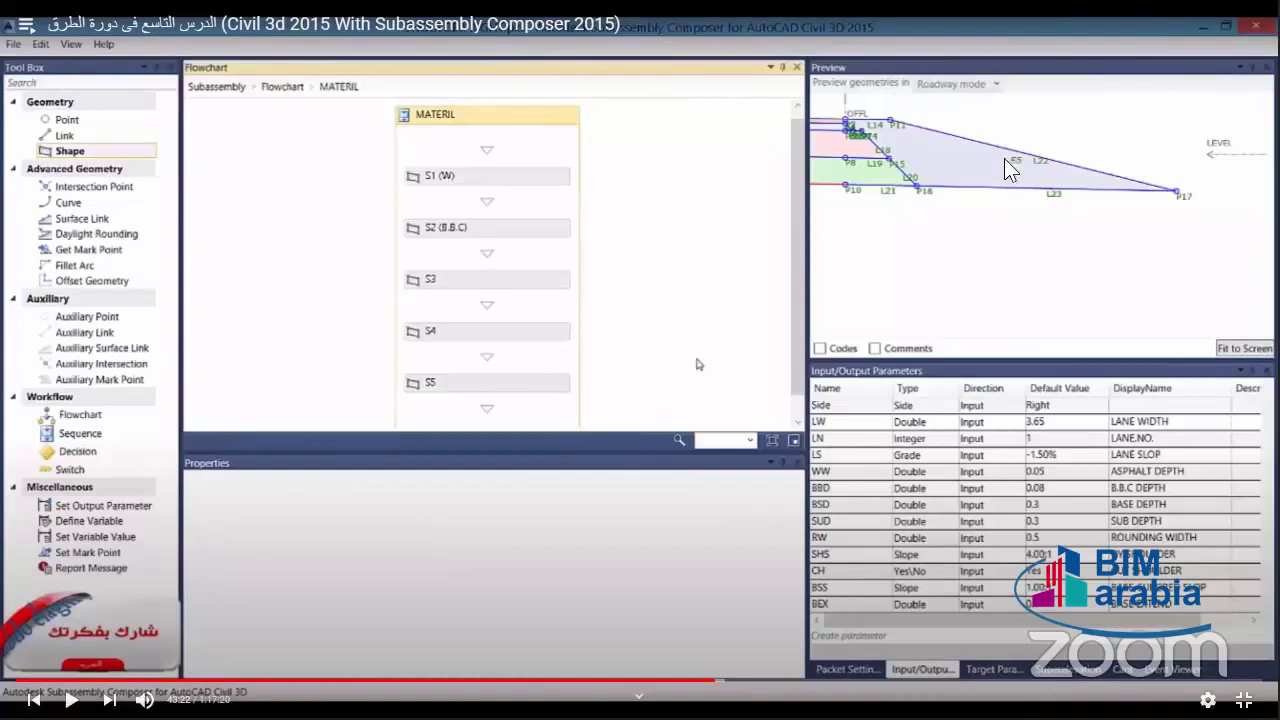
pyautogui.press('Escape')
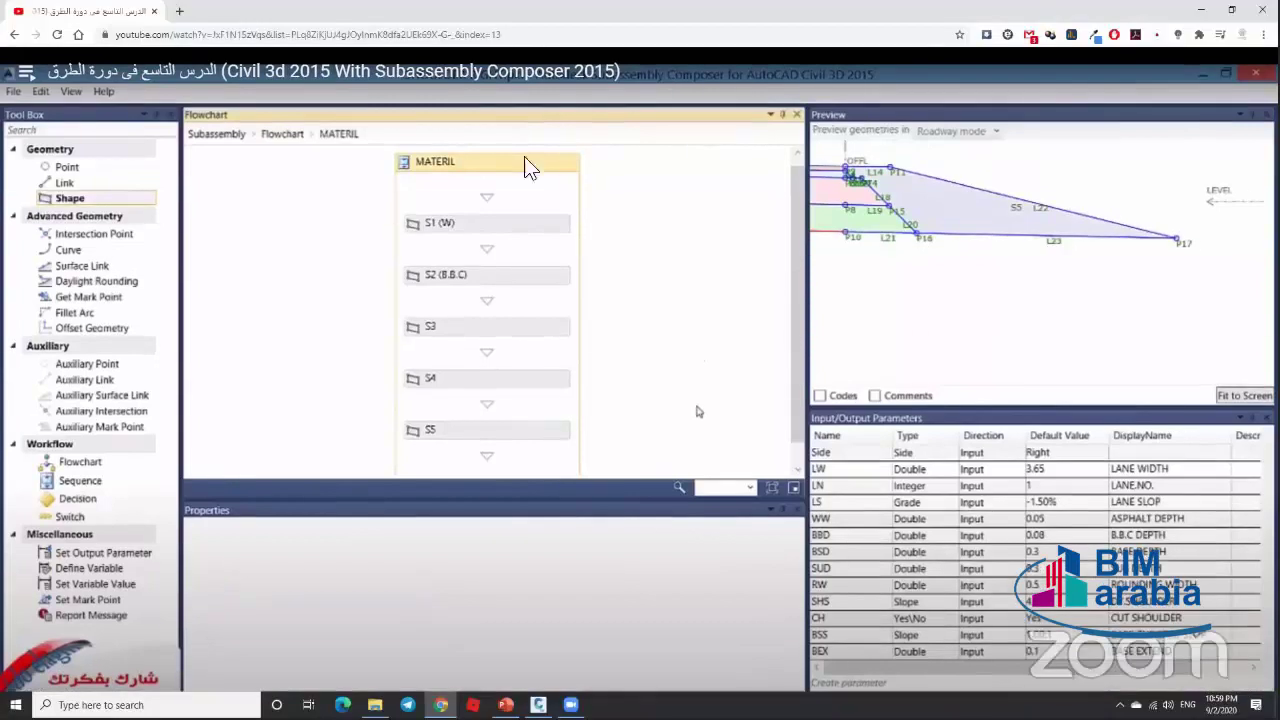
pyautogui.click(15, 34)
pyautogui.click(15, 34)
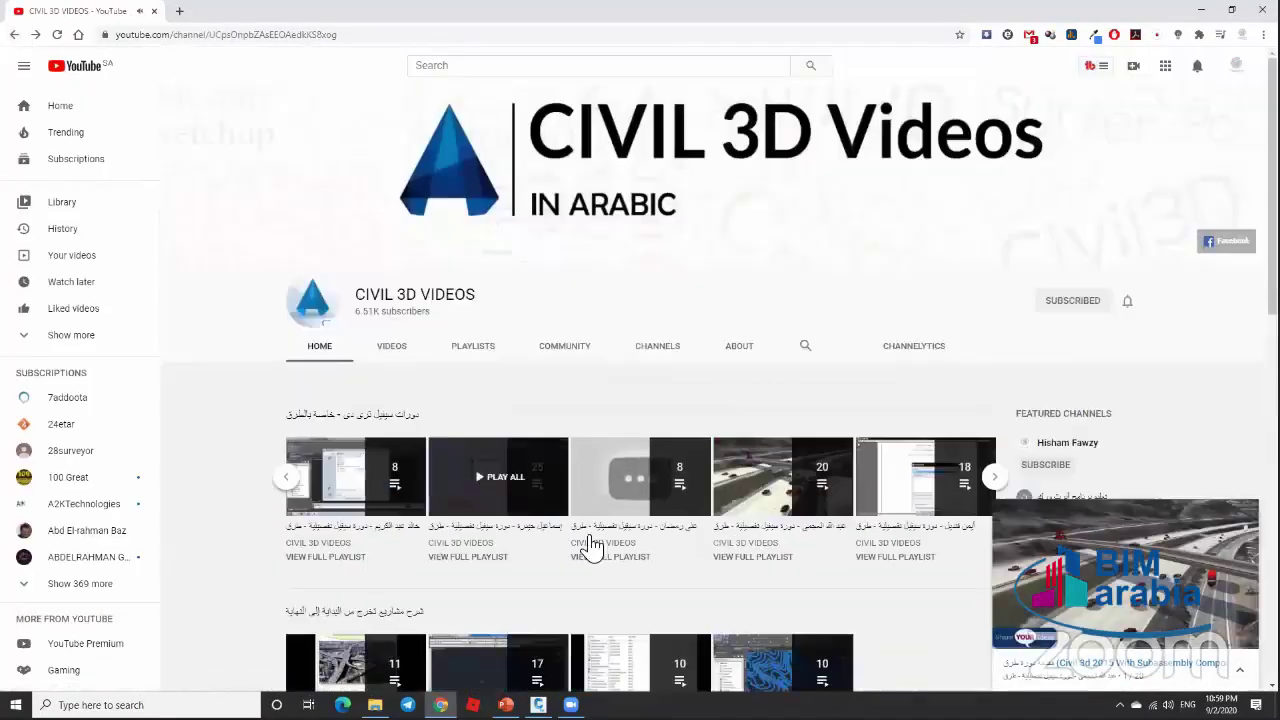
# Step: Open the channel's first playlist, then its full list of videos
pyautogui.click(287, 478)
pyautogui.moveTo(1120, 610)
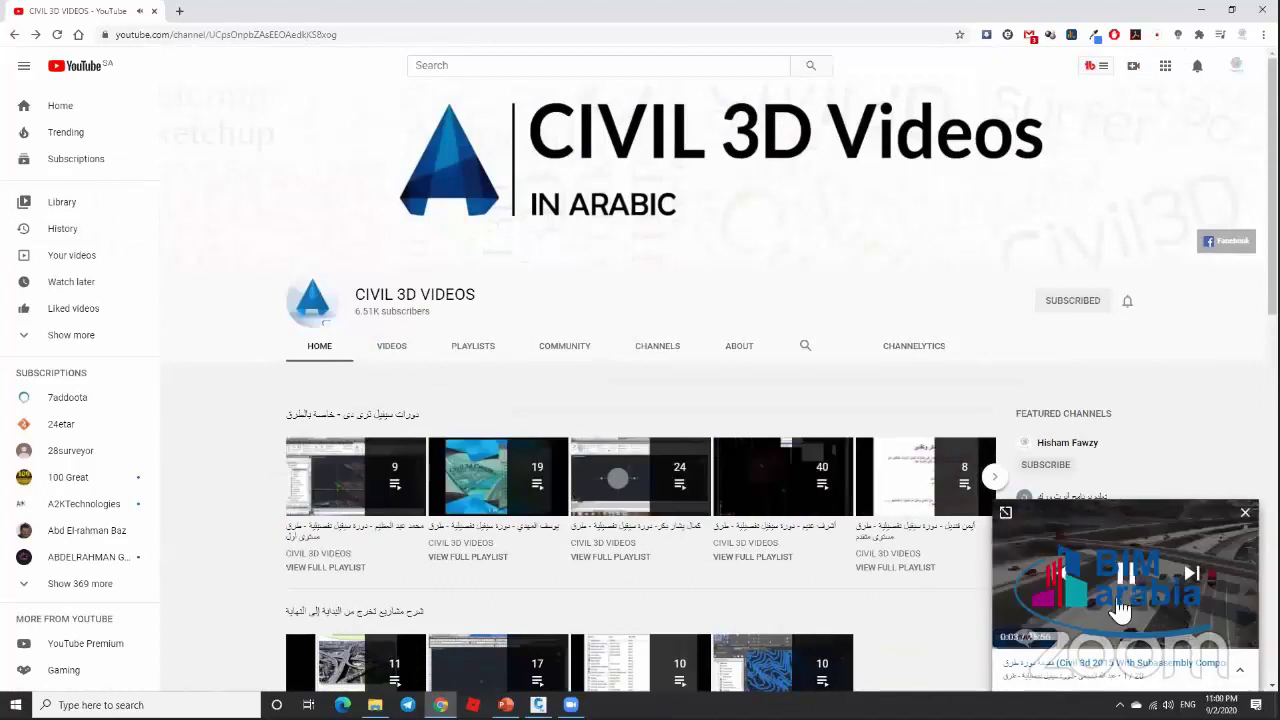
pyautogui.click(376, 533)
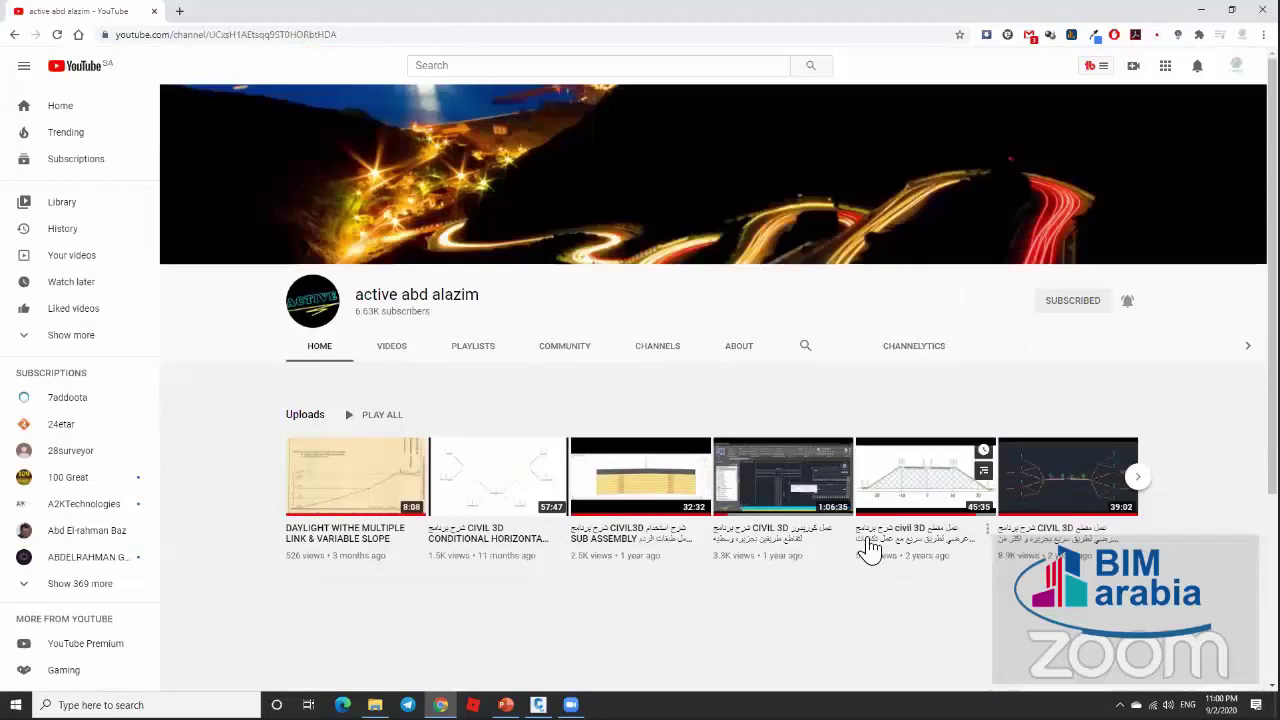
pyautogui.click(395, 355)
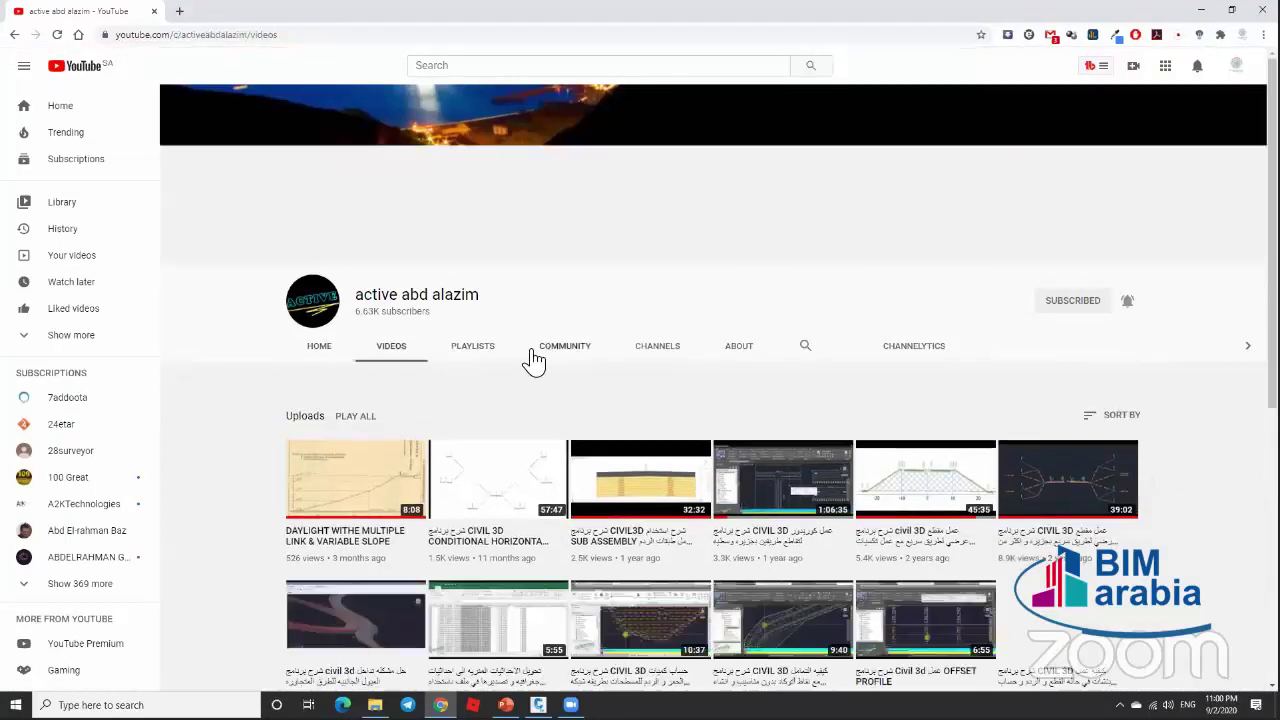
# Step: Scroll through the uploaded videos and close Chrome to return to the drawing
pyautogui.scroll(-1, 680, 410)
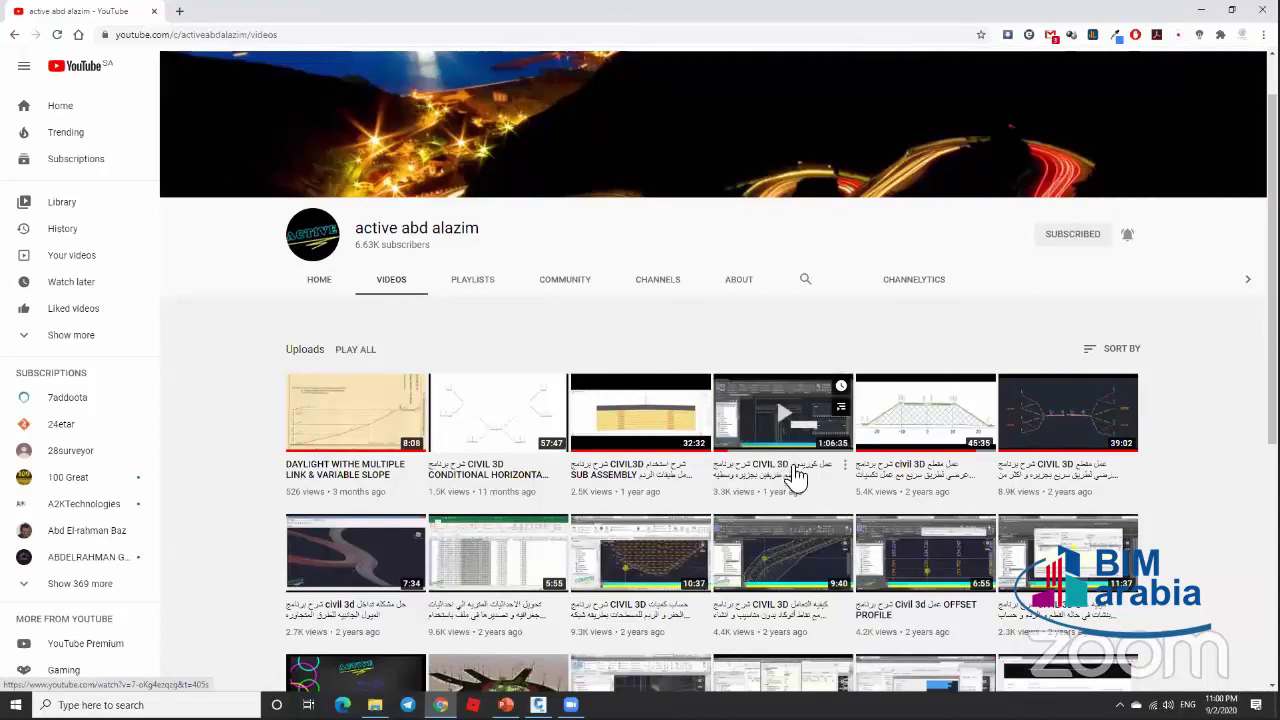
pyautogui.scroll(-2, 780, 400)
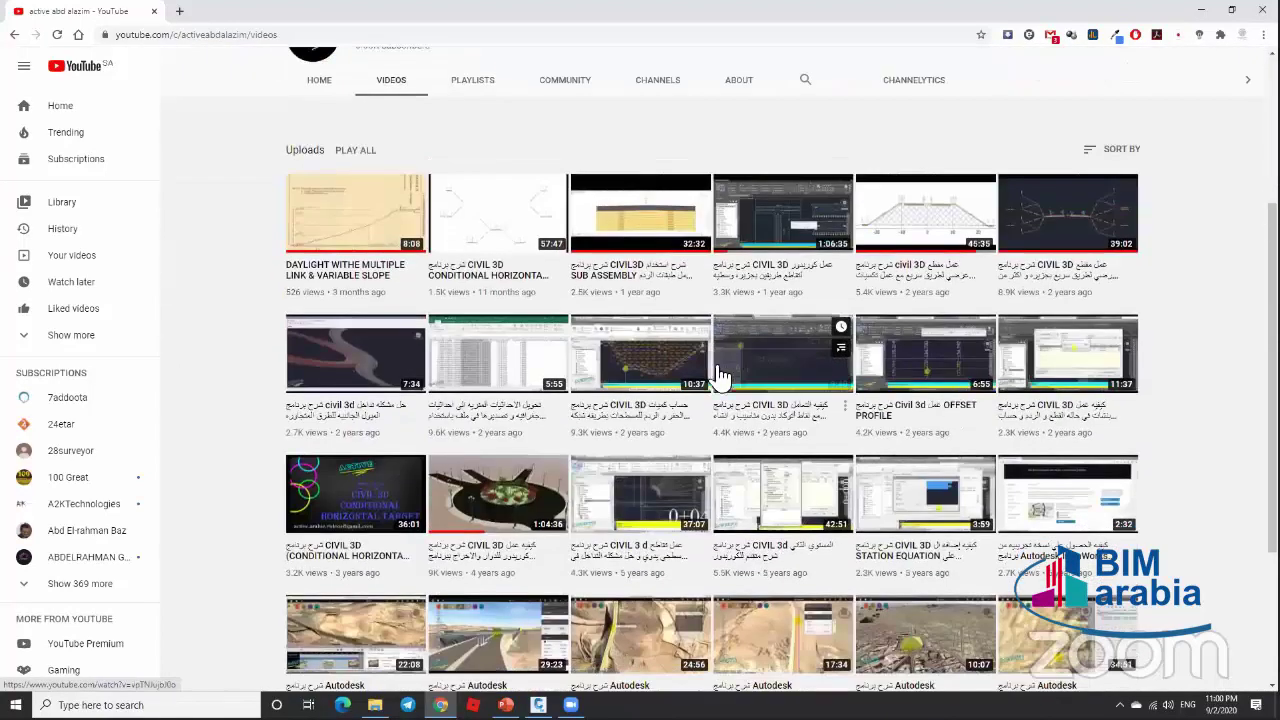
pyautogui.scroll(-3, 770, 375)
pyautogui.scroll(-3, 765, 375)
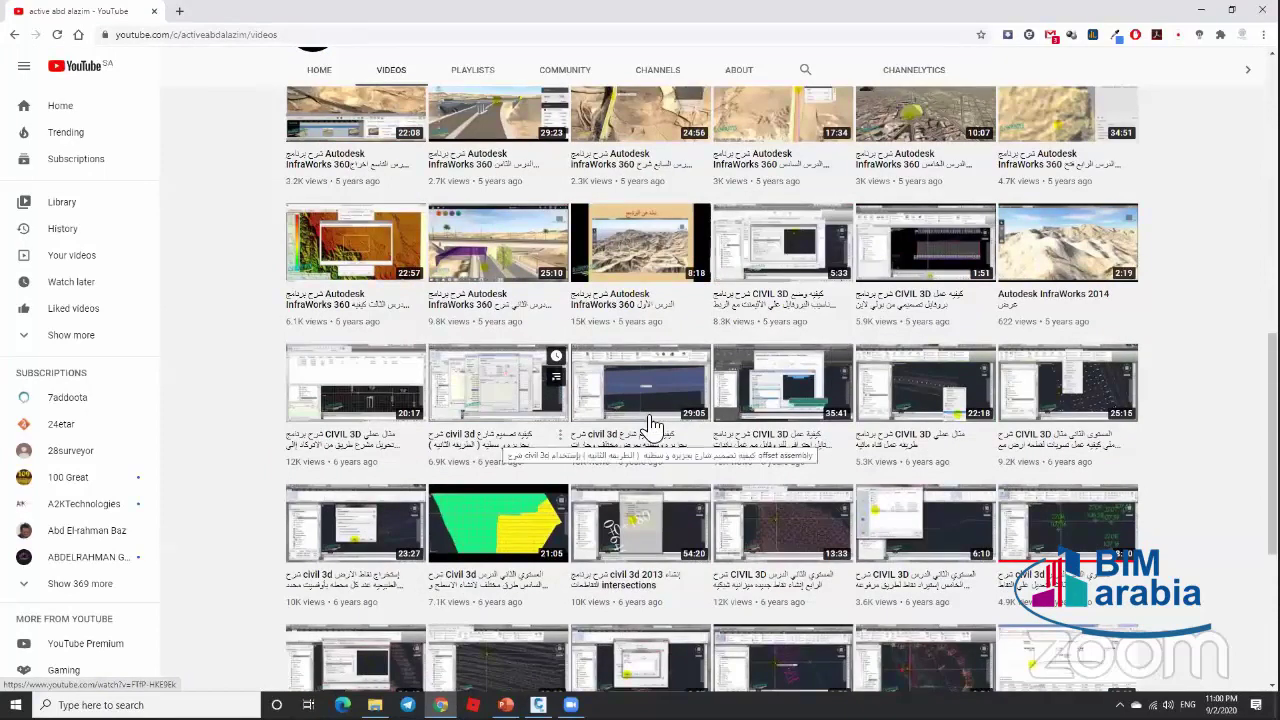
pyautogui.scroll(4, 650, 420)
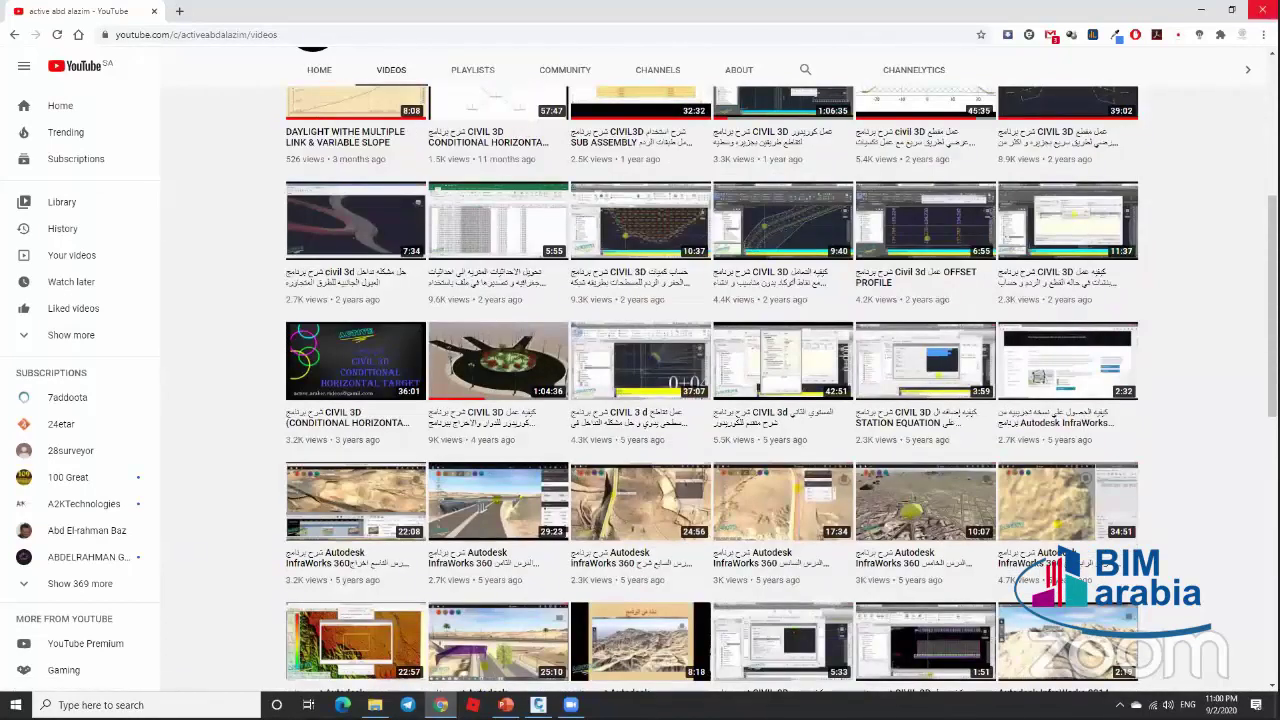
pyautogui.click(1262, 10)
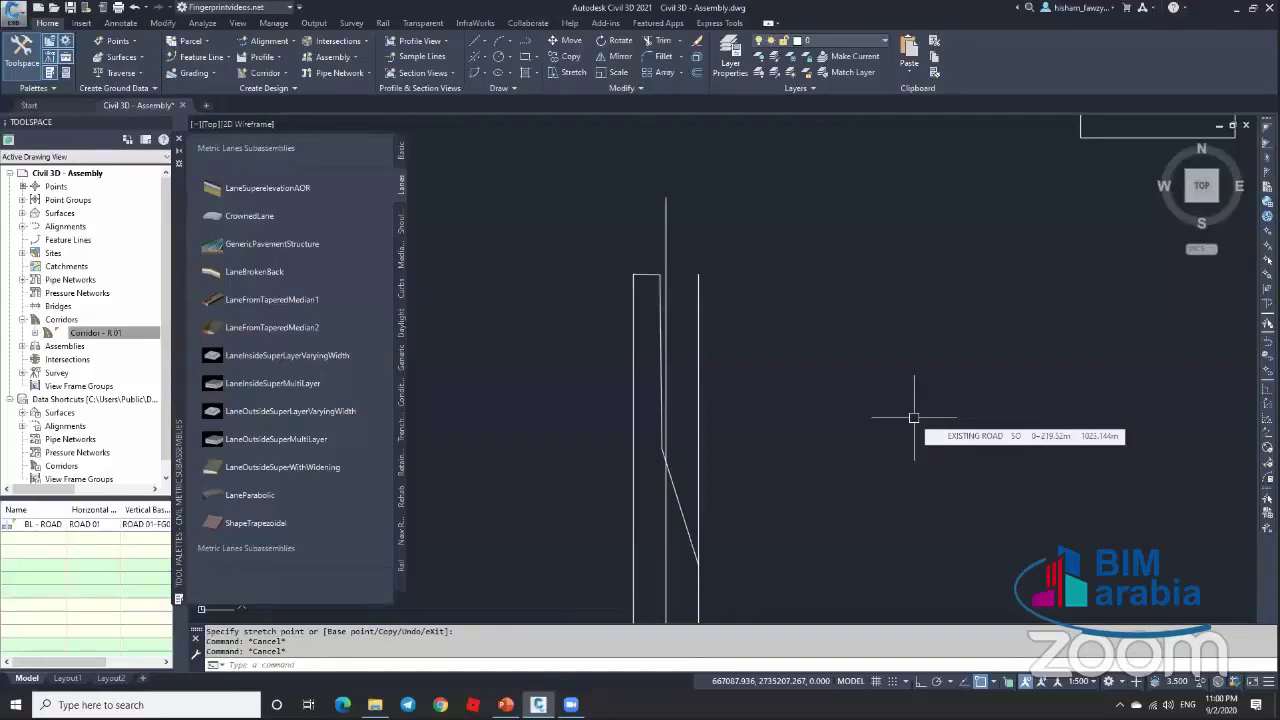
# Step: Window-select the four stray white lines beside the assembly and delete them
pyautogui.scroll(-2, 846, 323)
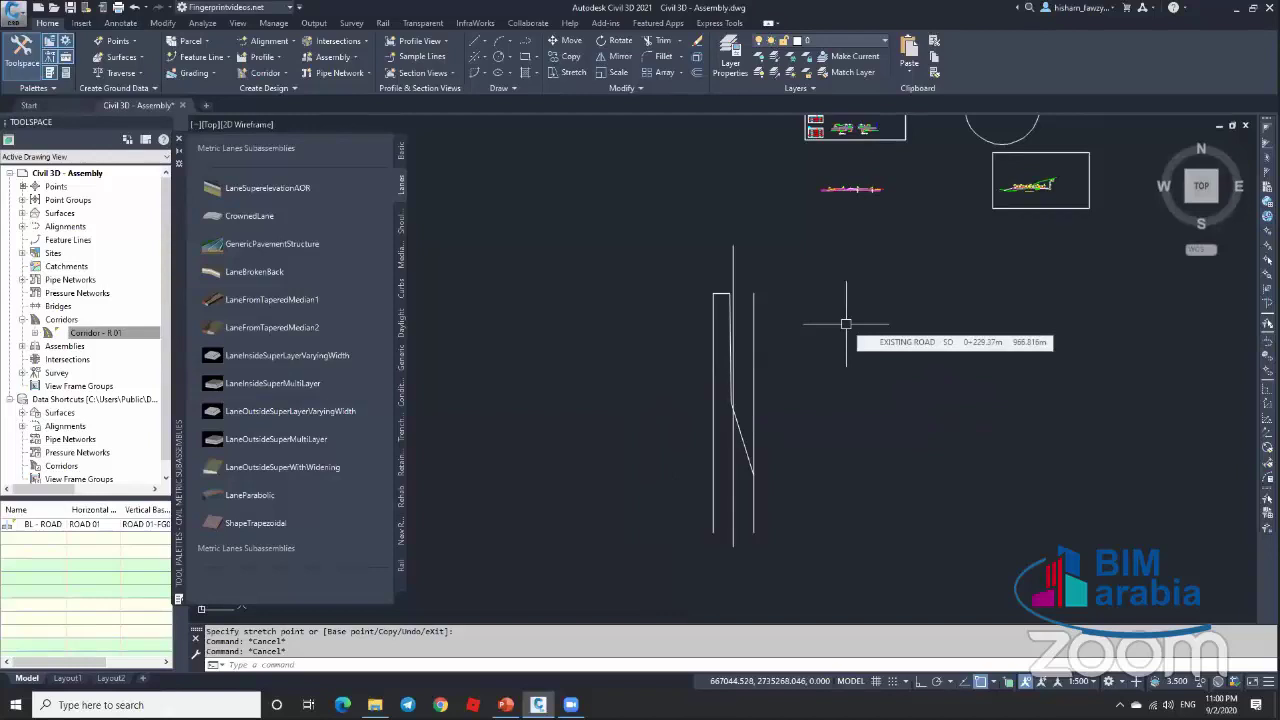
pyautogui.click(846, 323)
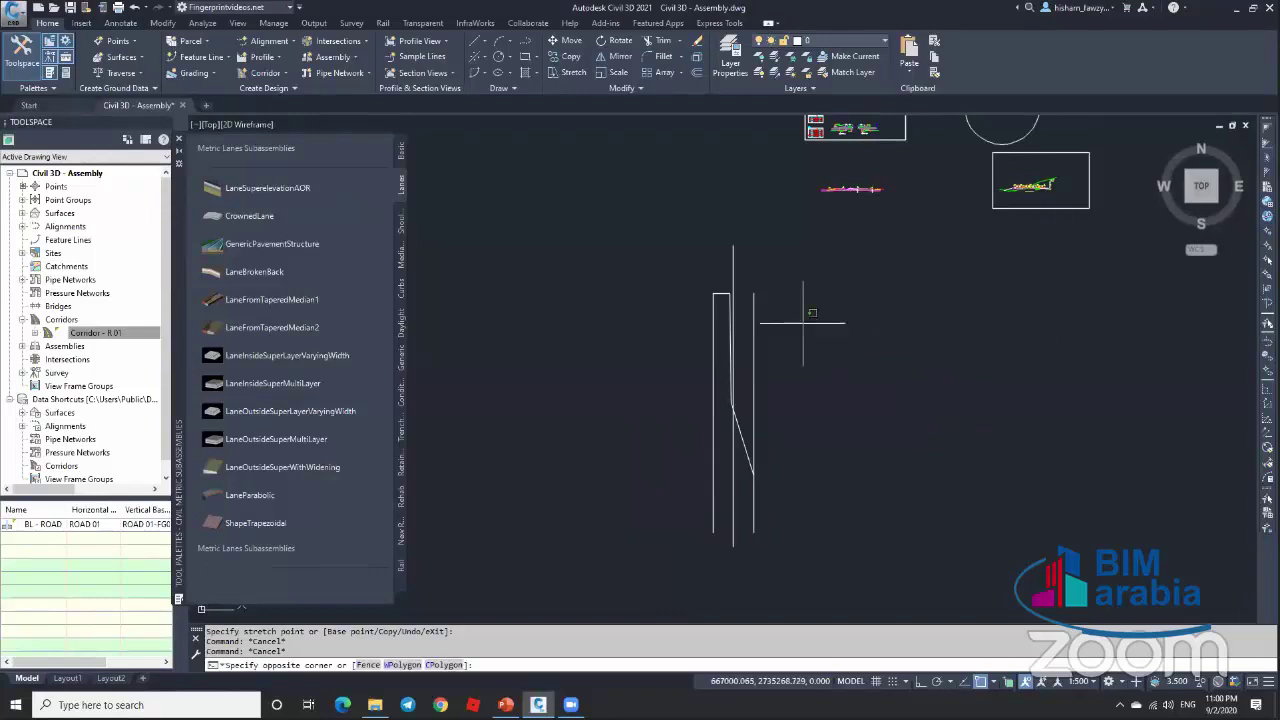
pyautogui.click(740, 340)
pyautogui.click(700, 284)
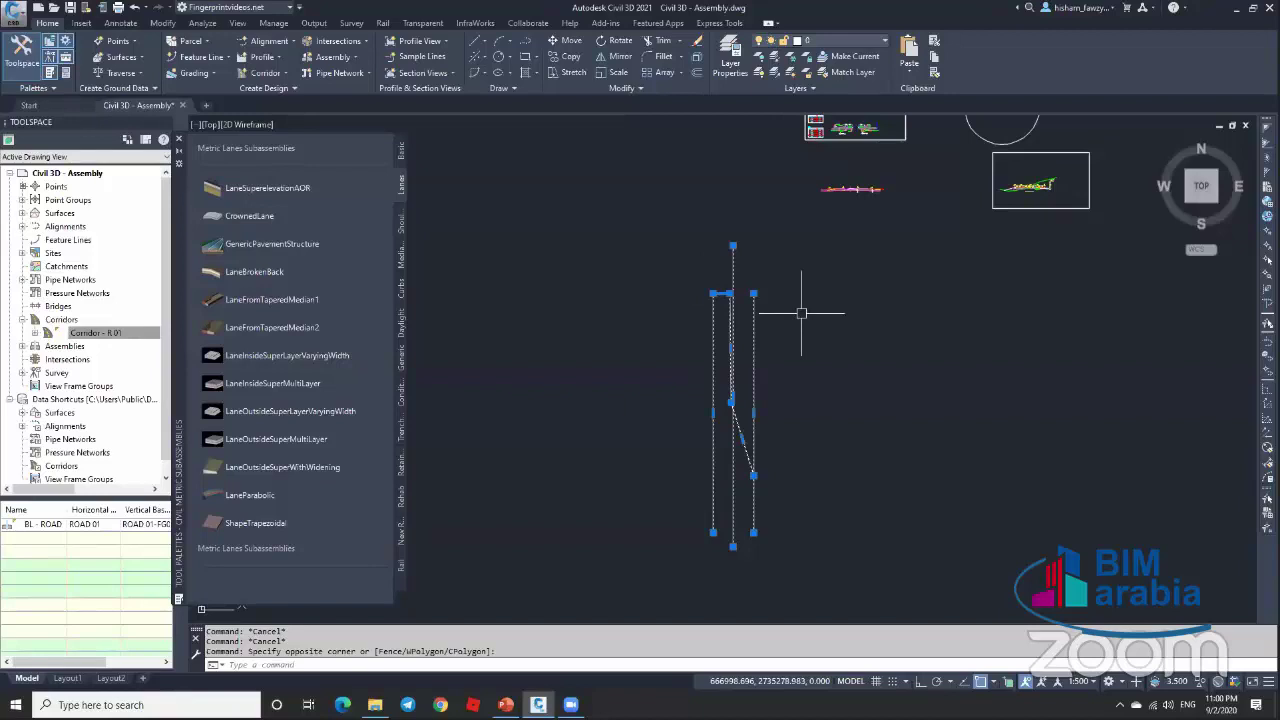
pyautogui.press('Delete')
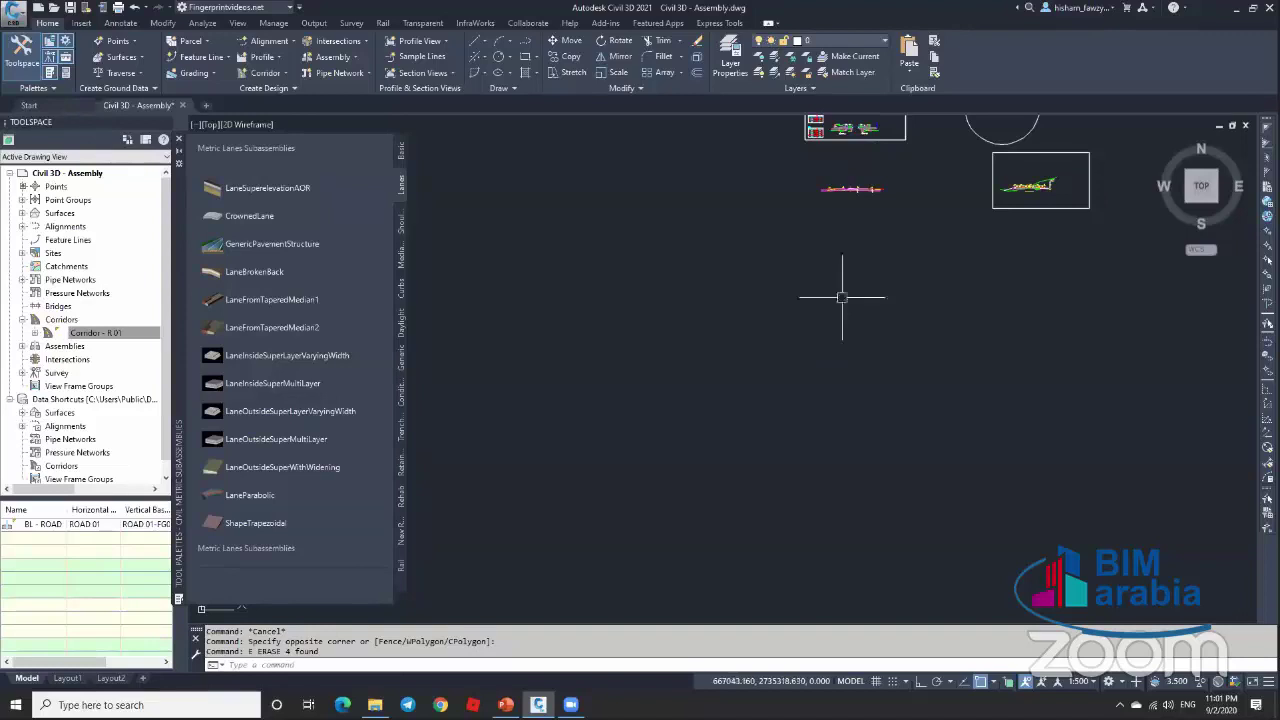
pyautogui.scroll(8, 846, 270)
# Step: Inspect the LaneSuperelevationAOR subassembly and the corridor, then restore the general drawing tools
pyautogui.scroll(2, 961, 226)
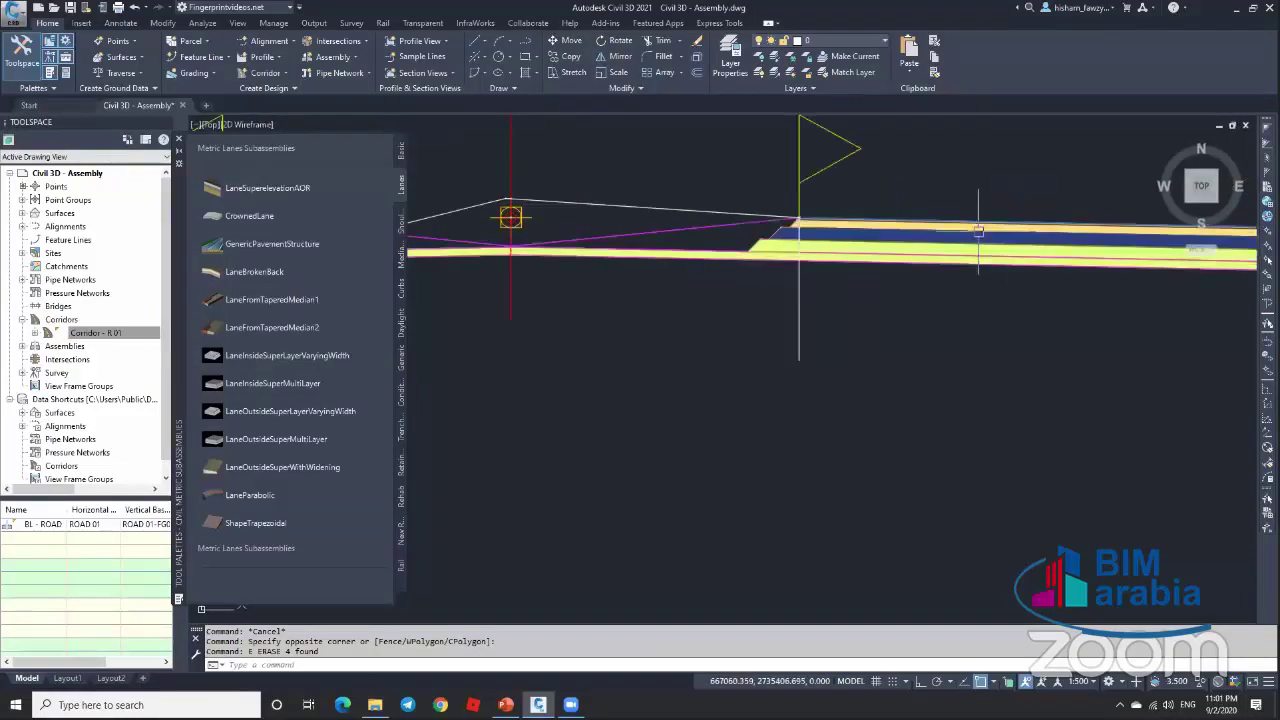
pyautogui.scroll(-4, 975, 235)
pyautogui.click(992, 240)
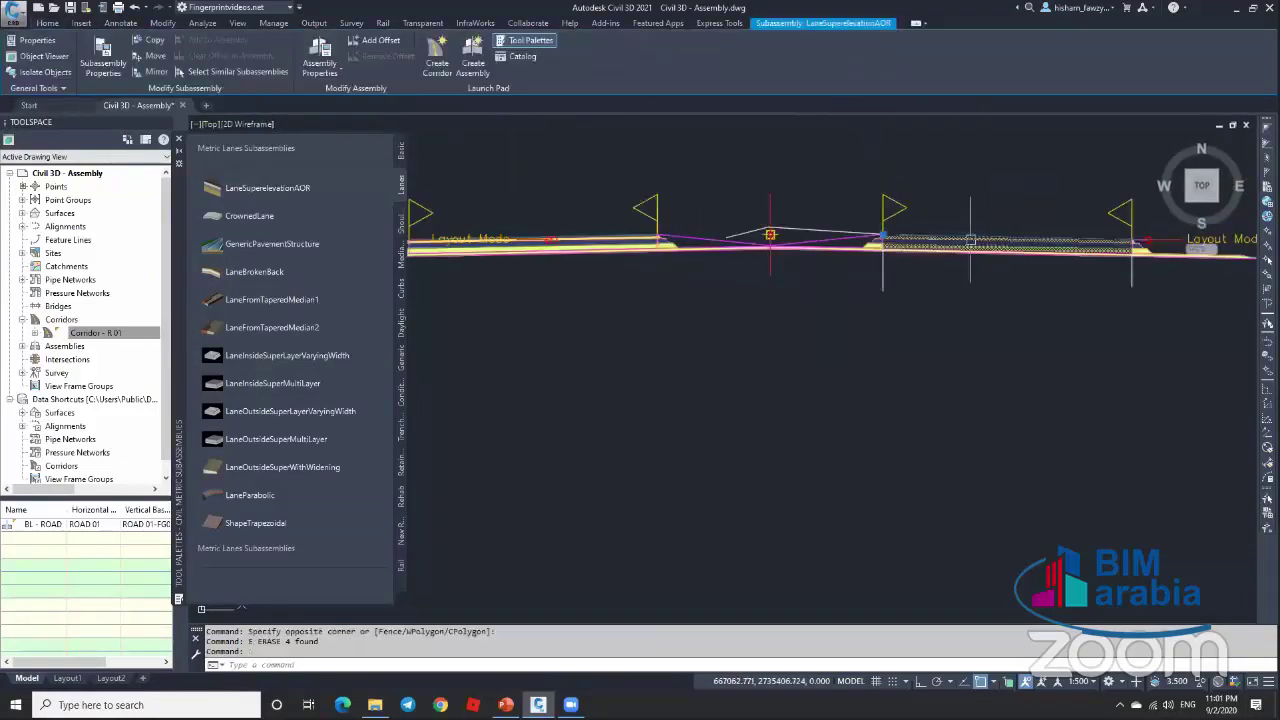
pyautogui.scroll(-3, 961, 240)
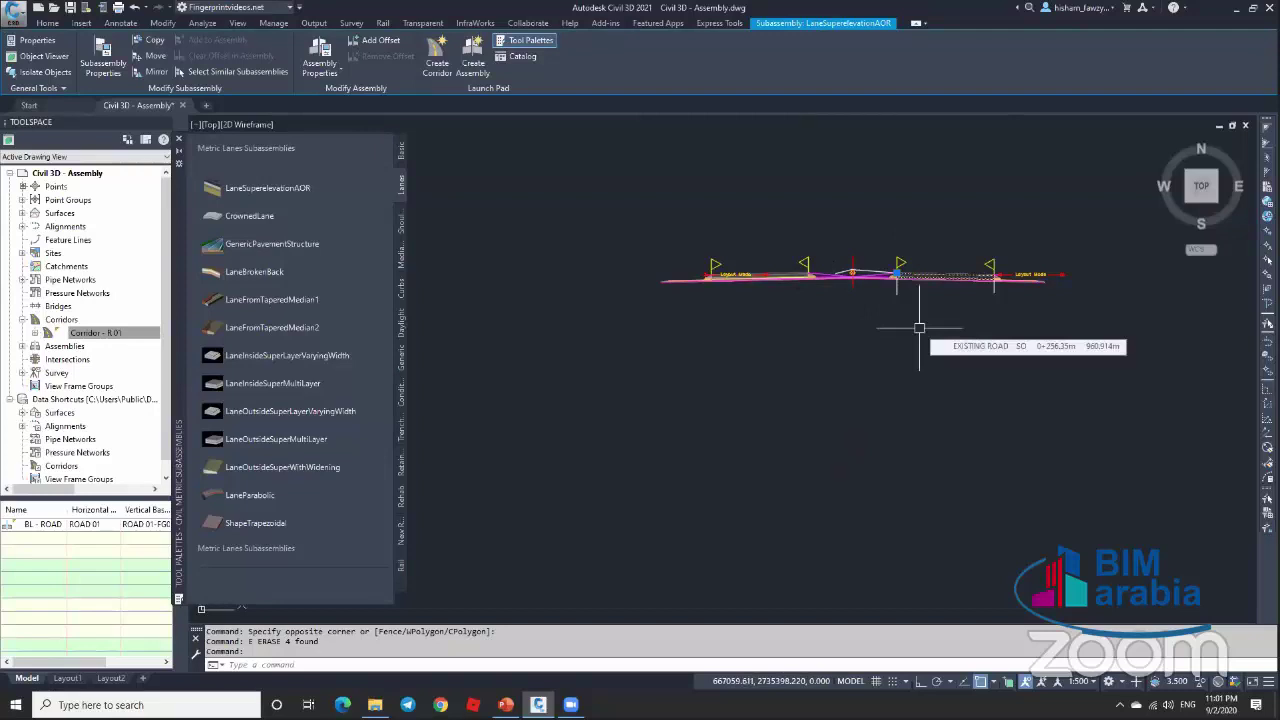
pyautogui.scroll(-5, 1000, 310)
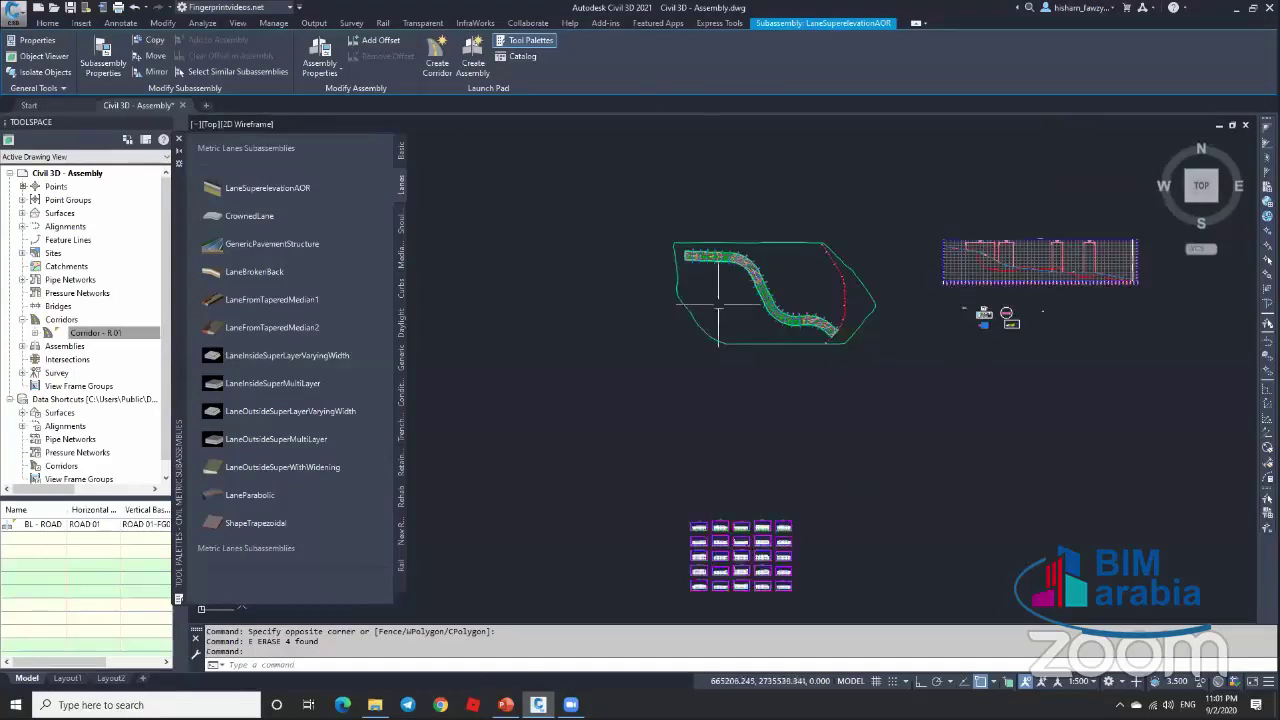
pyautogui.scroll(6, 741, 293)
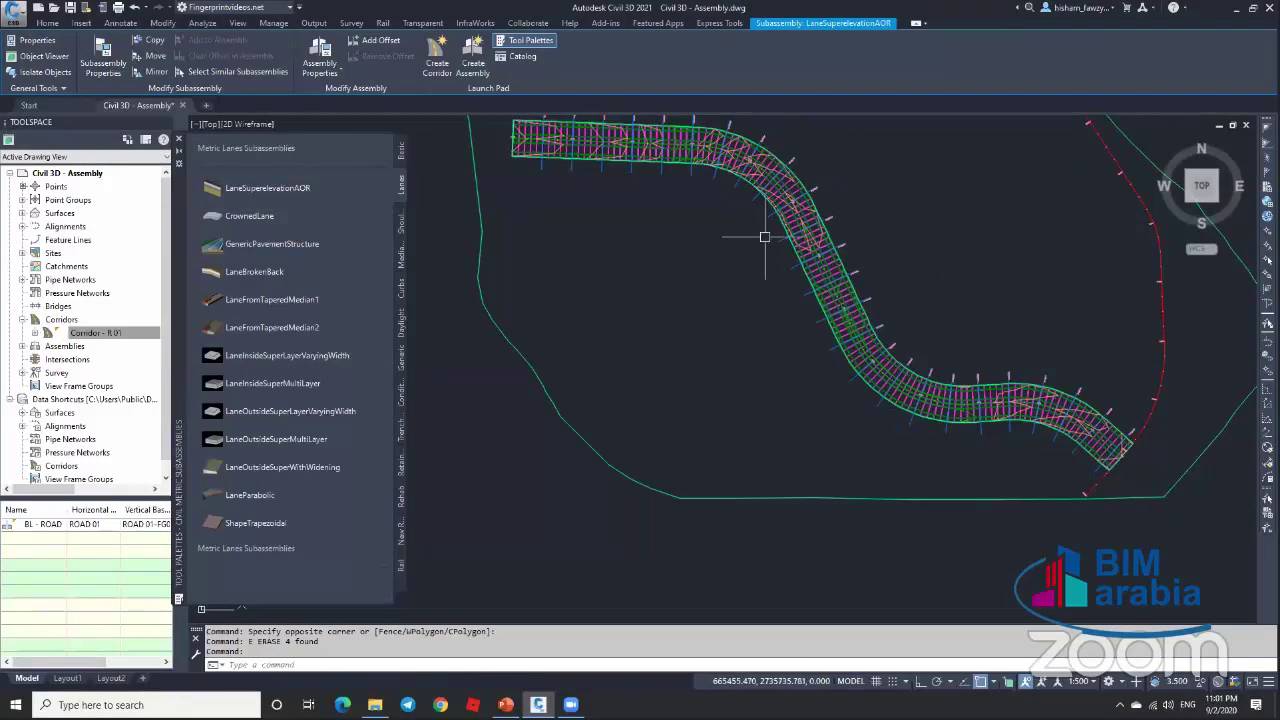
pyautogui.moveTo(849, 260)
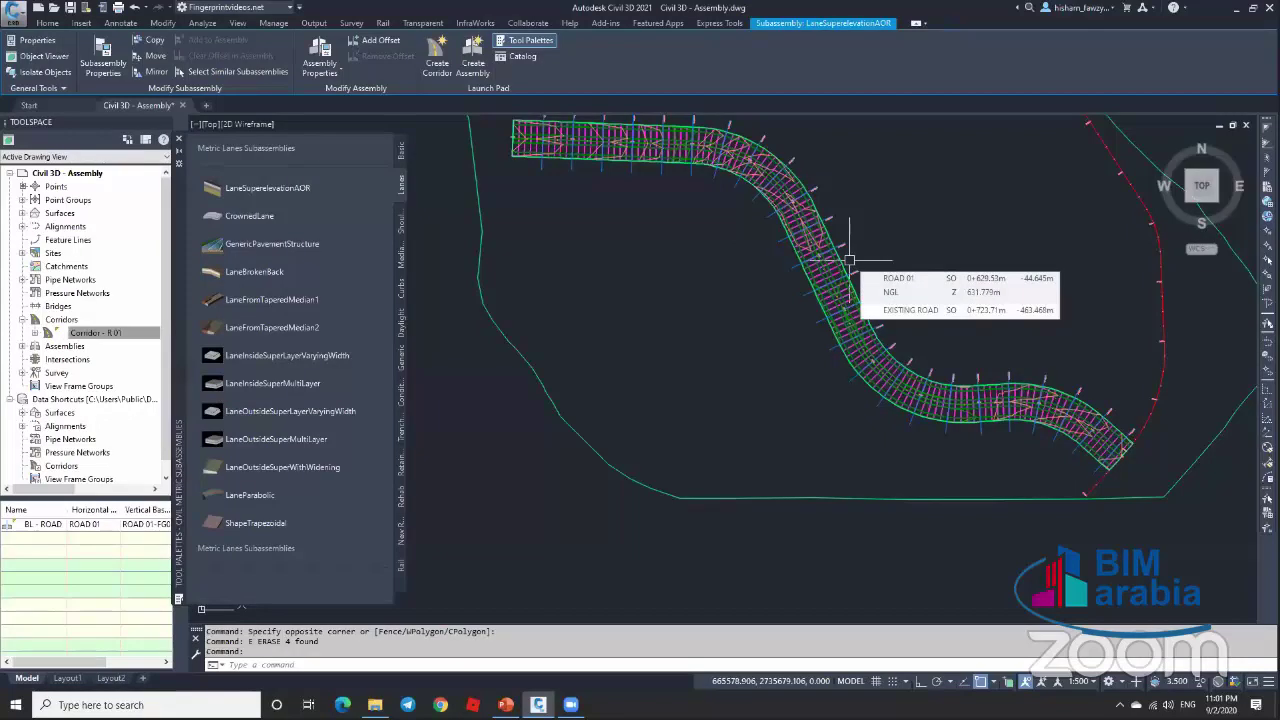
pyautogui.click(849, 260)
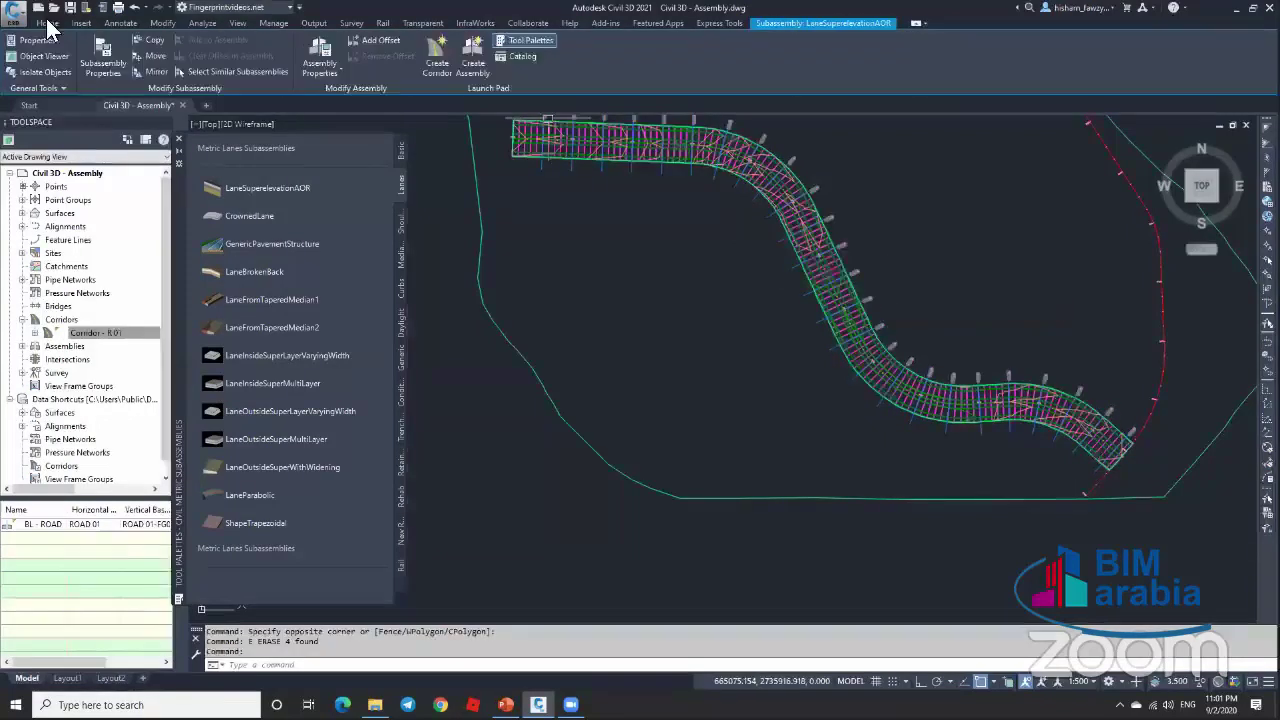
pyautogui.click(47, 22)
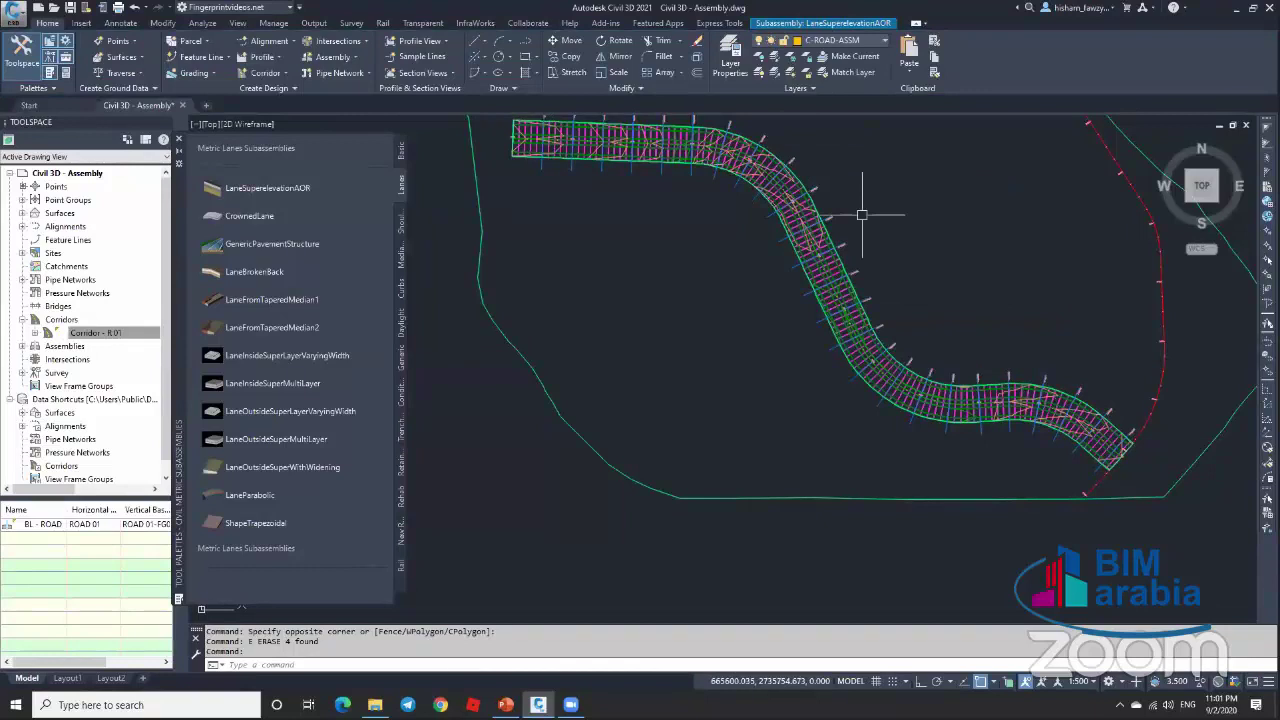
pyautogui.moveTo(862, 214)
# Step: Select the ROAD 01 alignment and show its Superelevation options
pyautogui.scroll(6, 840, 290)
pyautogui.click(848, 268)
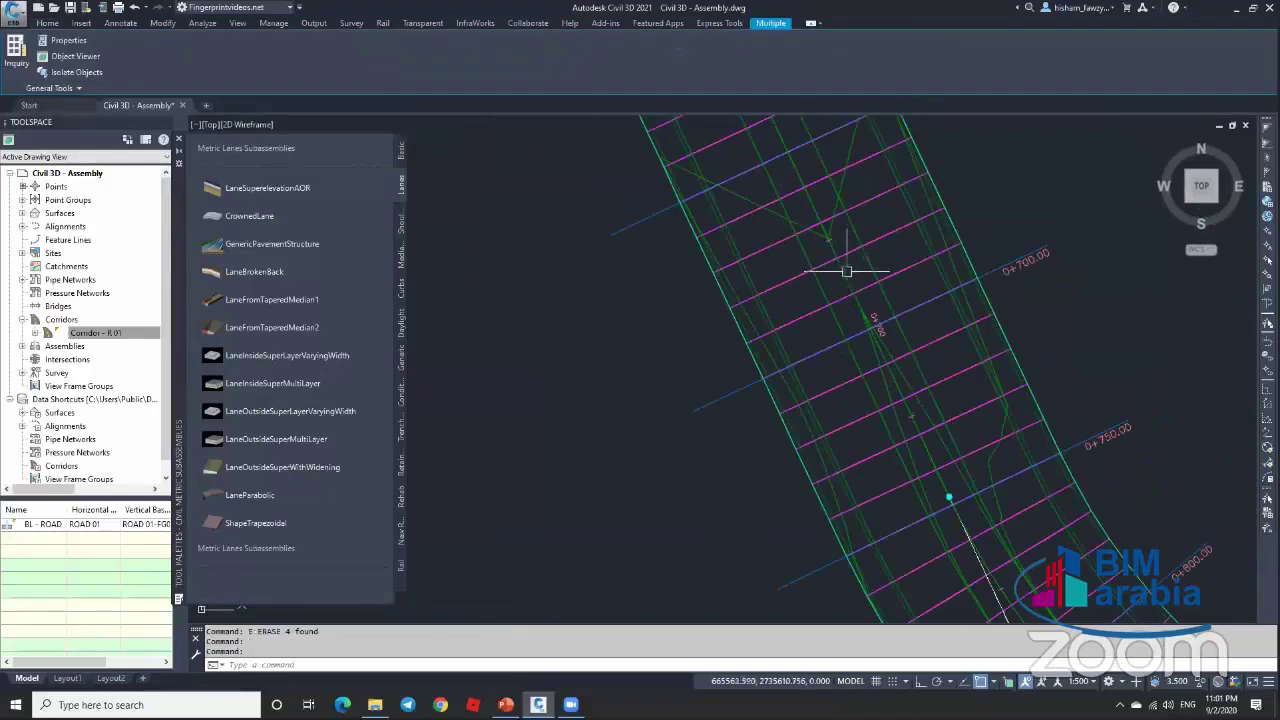
pyautogui.scroll(-3, 843, 281)
pyautogui.scroll(-5, 843, 281)
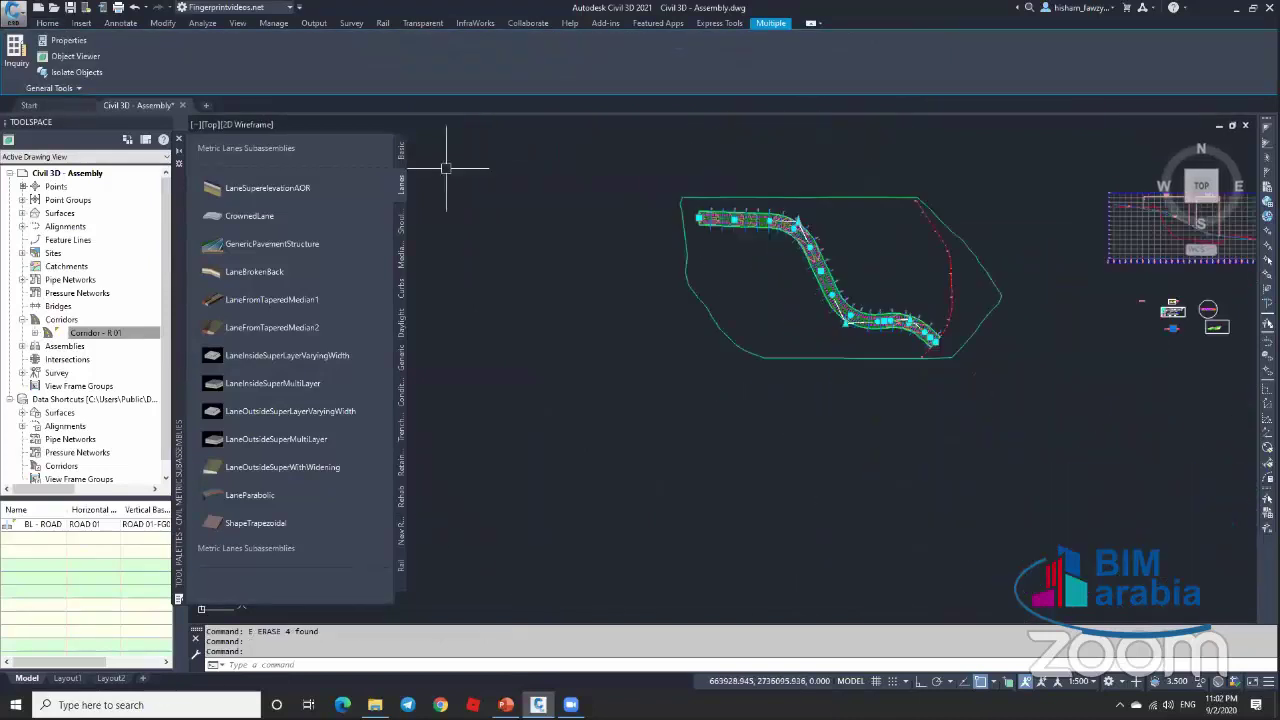
pyautogui.press('Escape')
pyautogui.scroll(4, 845, 318)
pyautogui.click(849, 337)
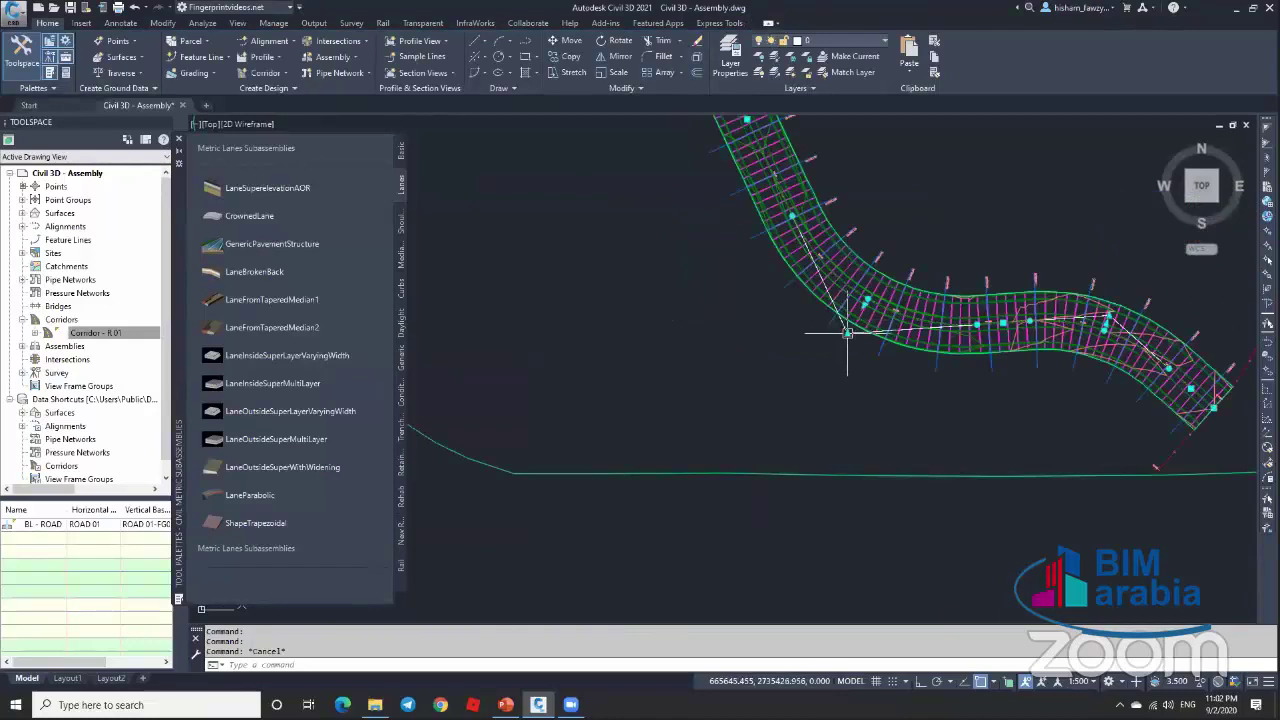
pyautogui.click(394, 66)
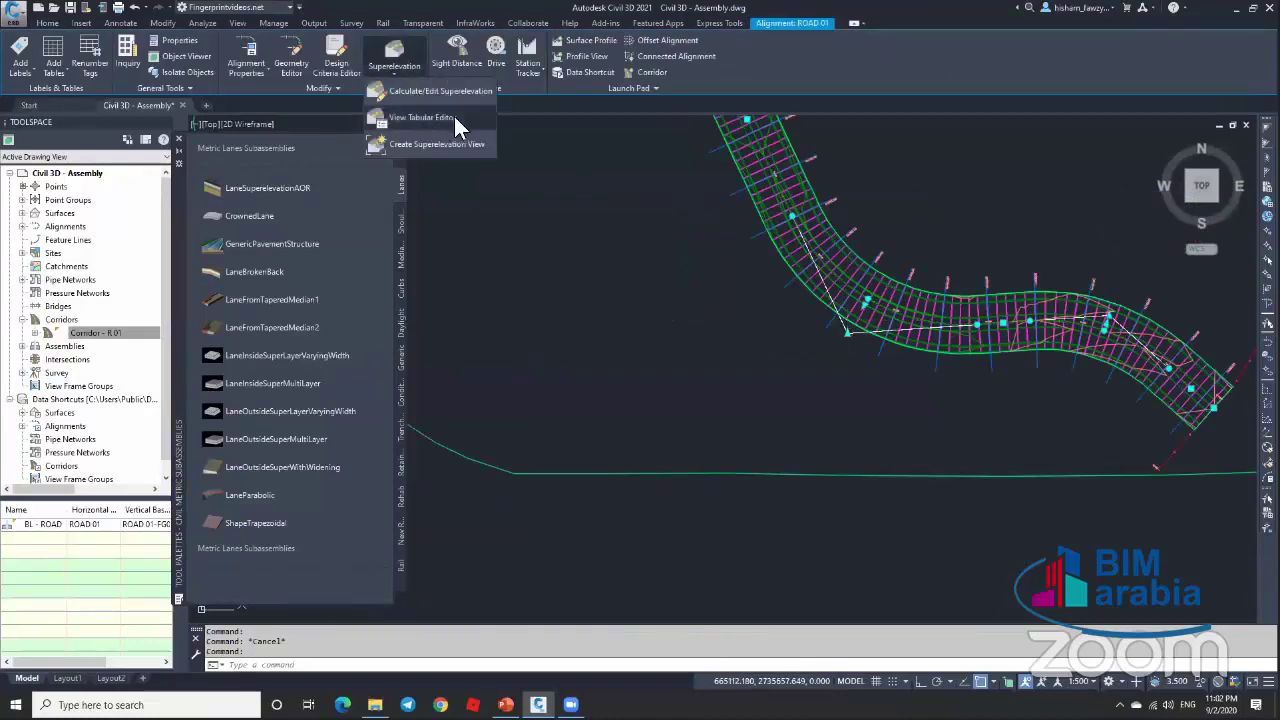
# Step: Review the ROAD 01 superelevation table, then run the Superelevation Wizard for the entire alignment
pyautogui.click(422, 117)
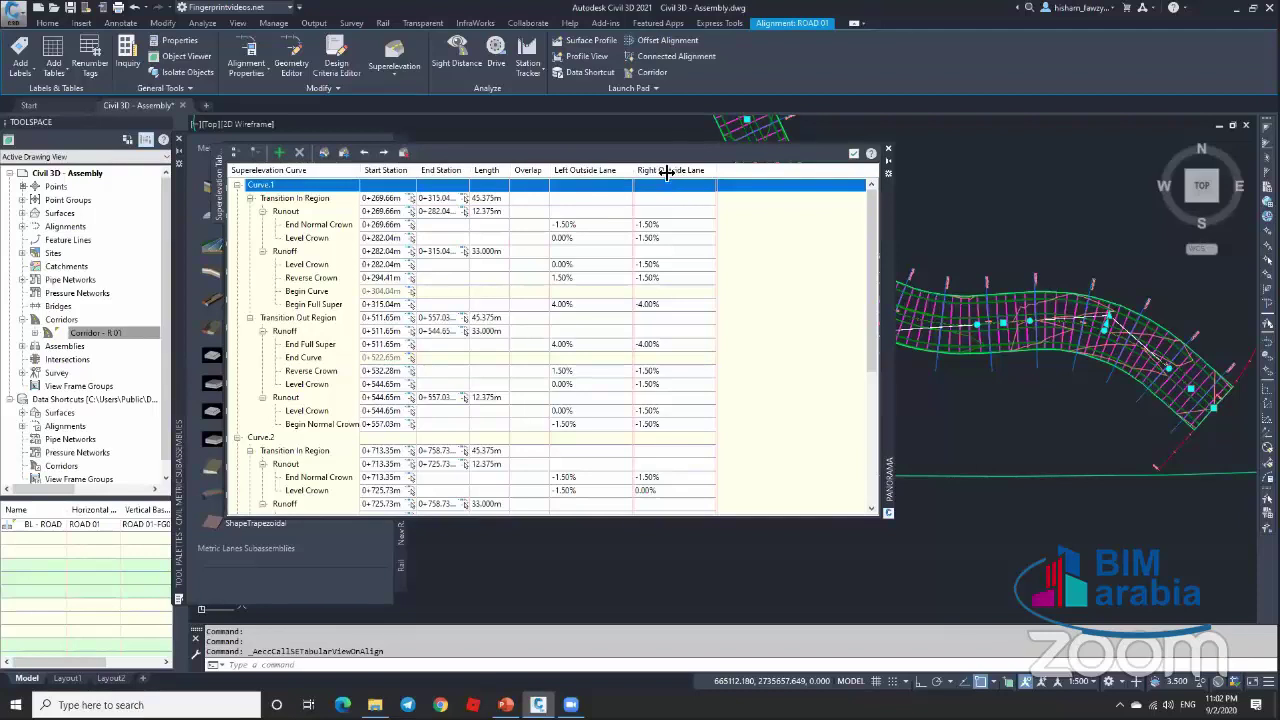
pyautogui.click(854, 153)
pyautogui.click(394, 66)
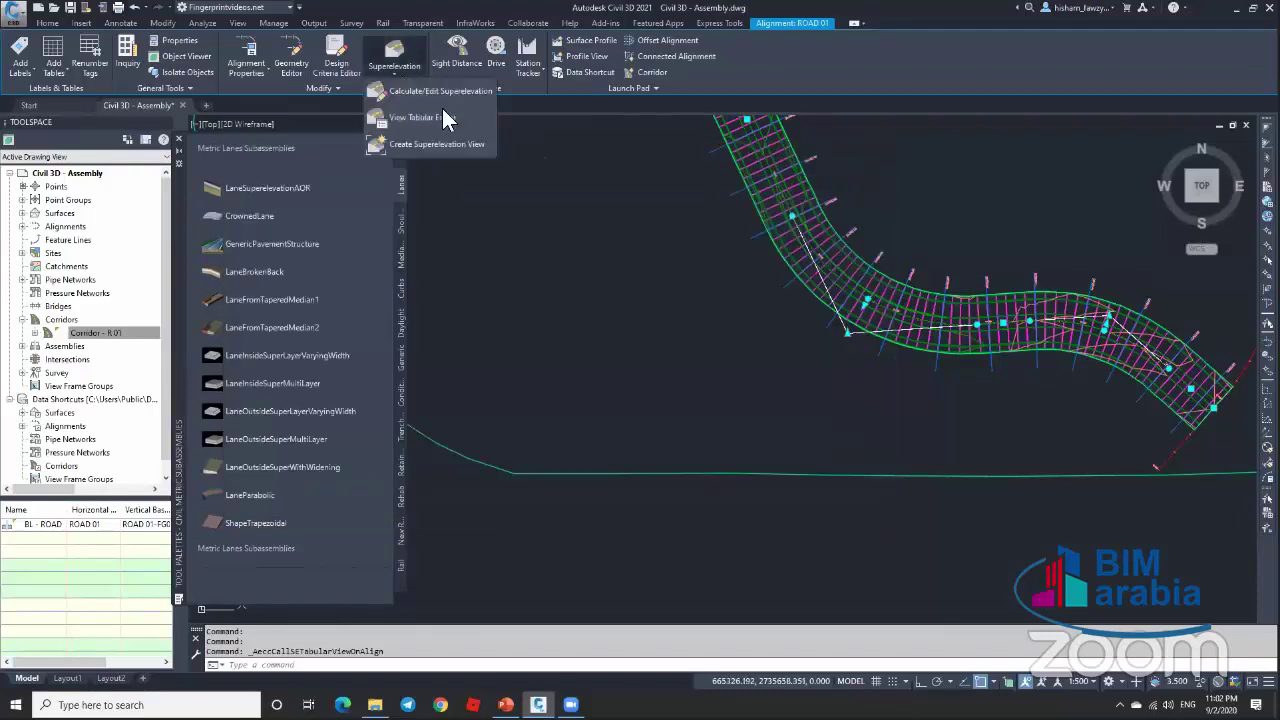
pyautogui.click(450, 92)
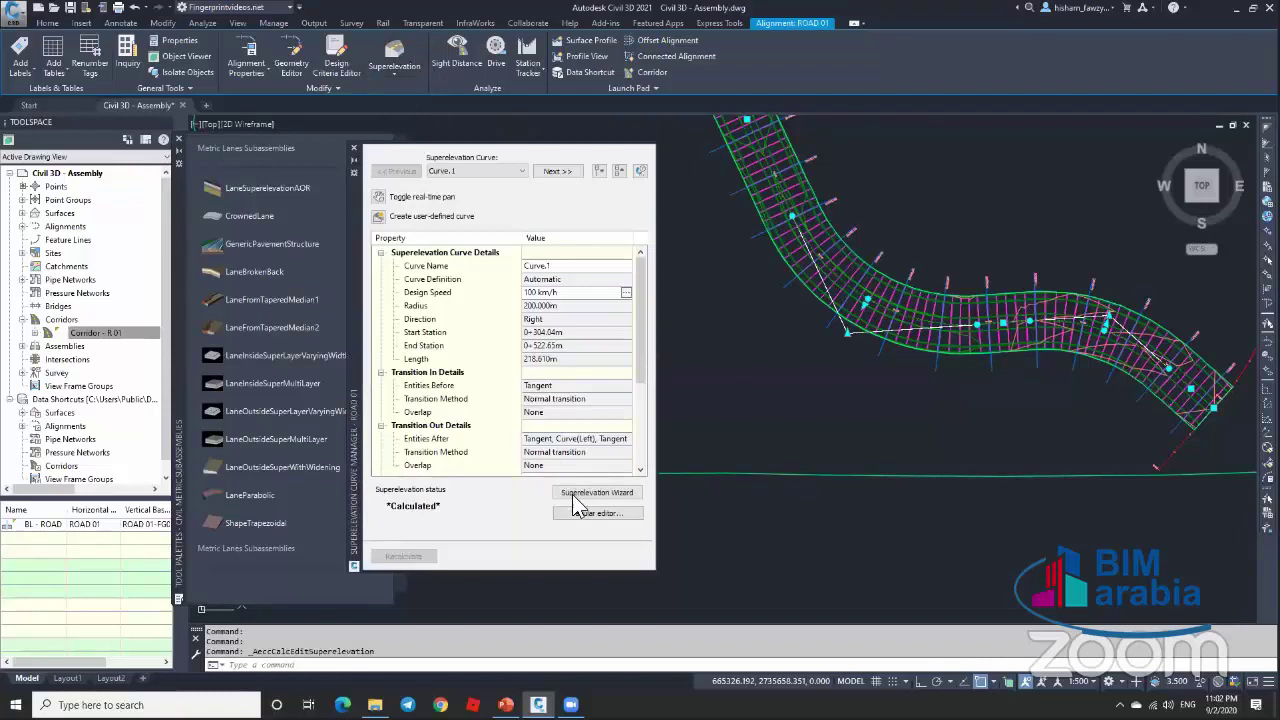
pyautogui.click(574, 493)
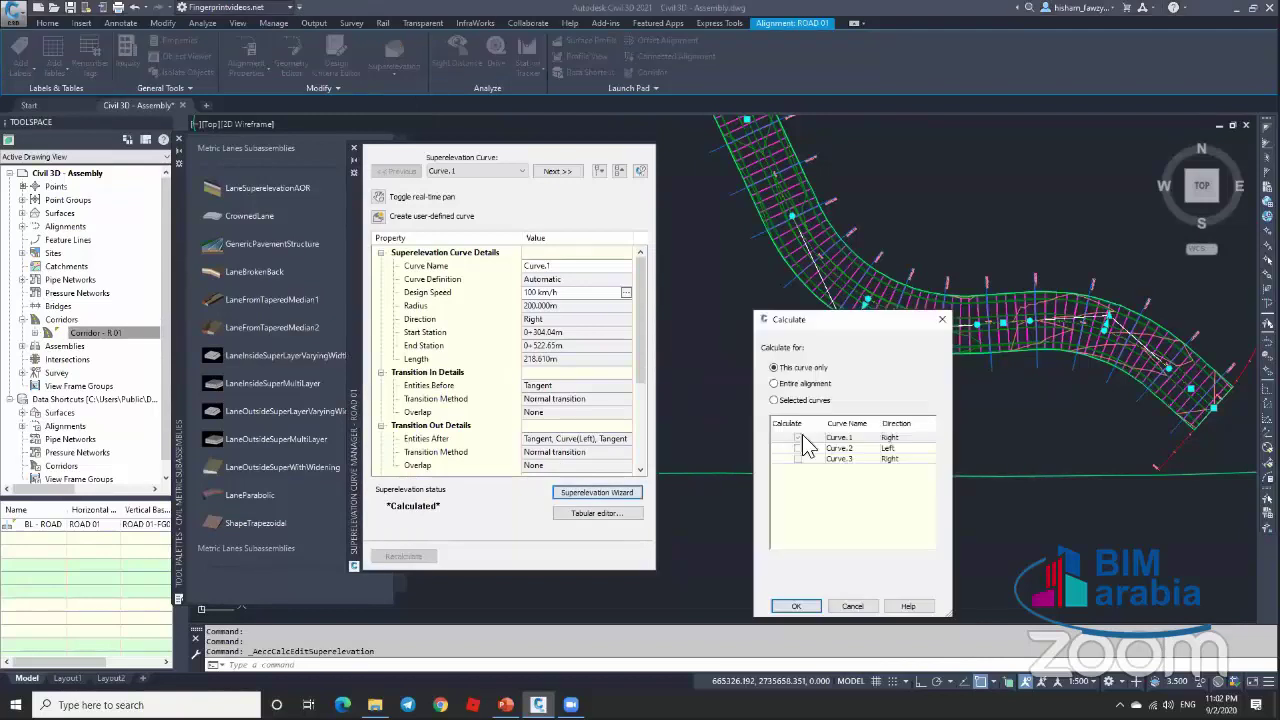
pyautogui.click(785, 386)
pyautogui.press('Return')
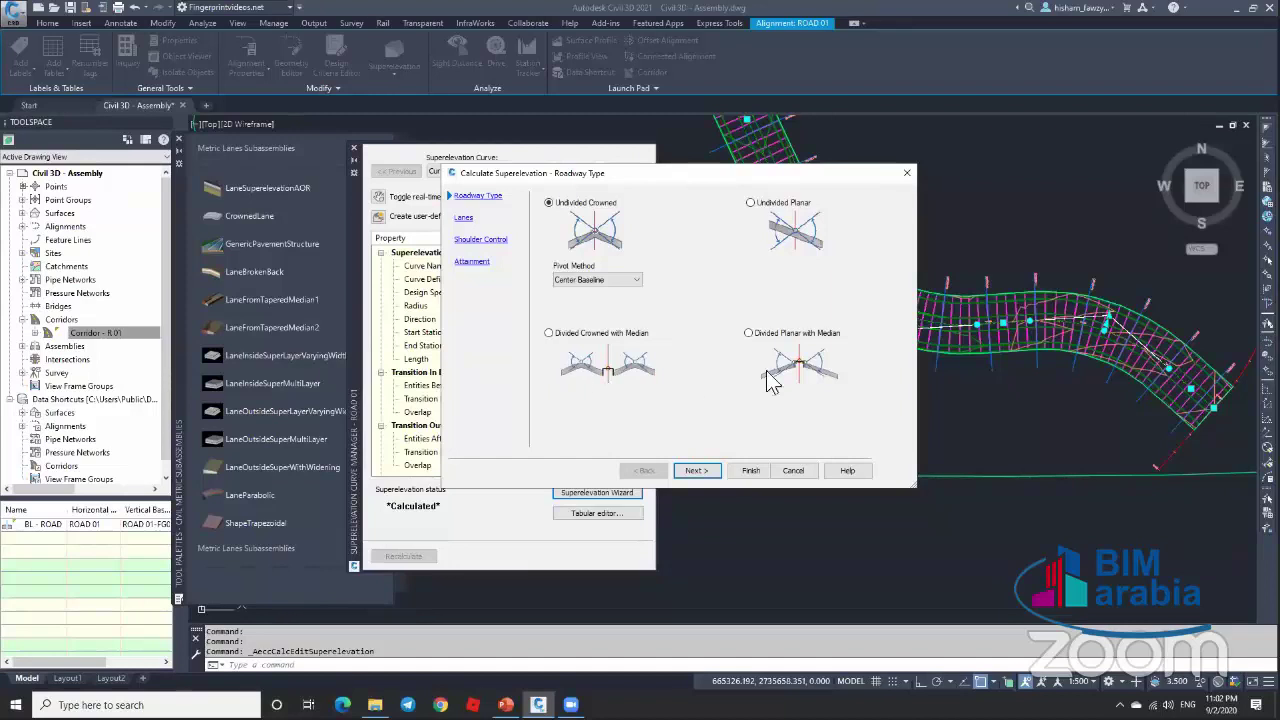
# Step: Set the roadway type to Divided Planar with median
pyautogui.click(782, 340)
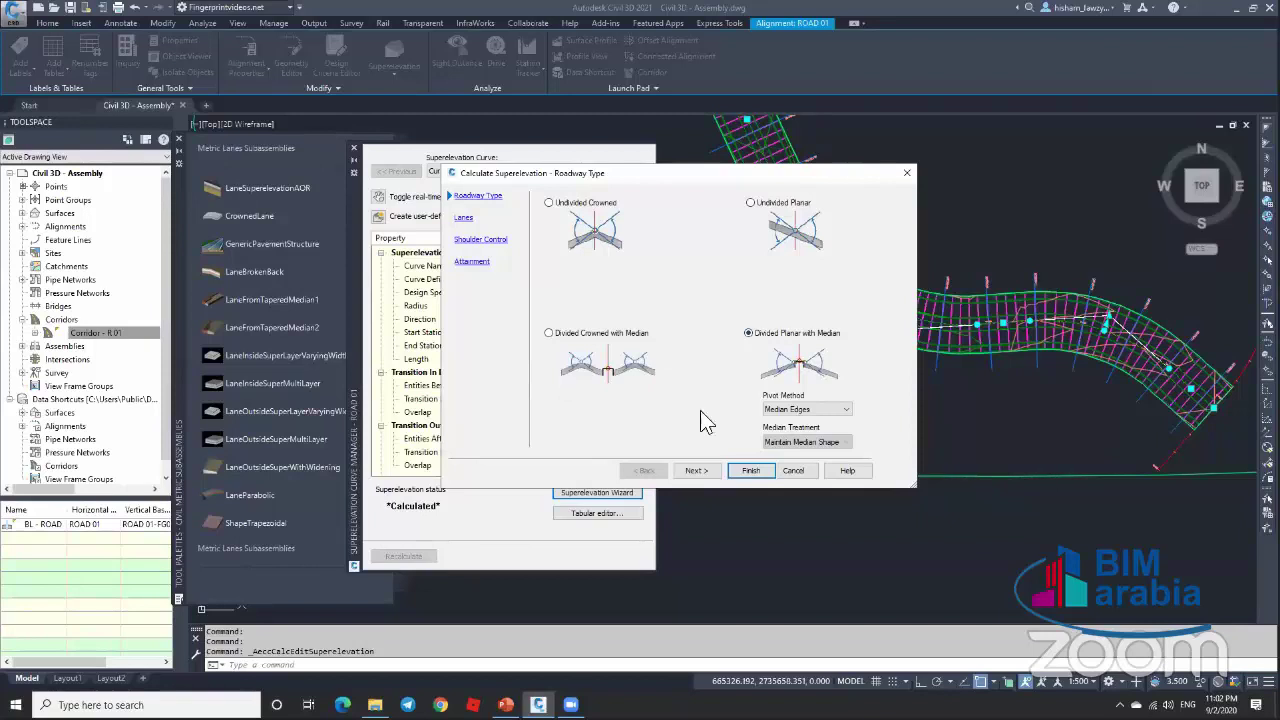
pyautogui.click(696, 470)
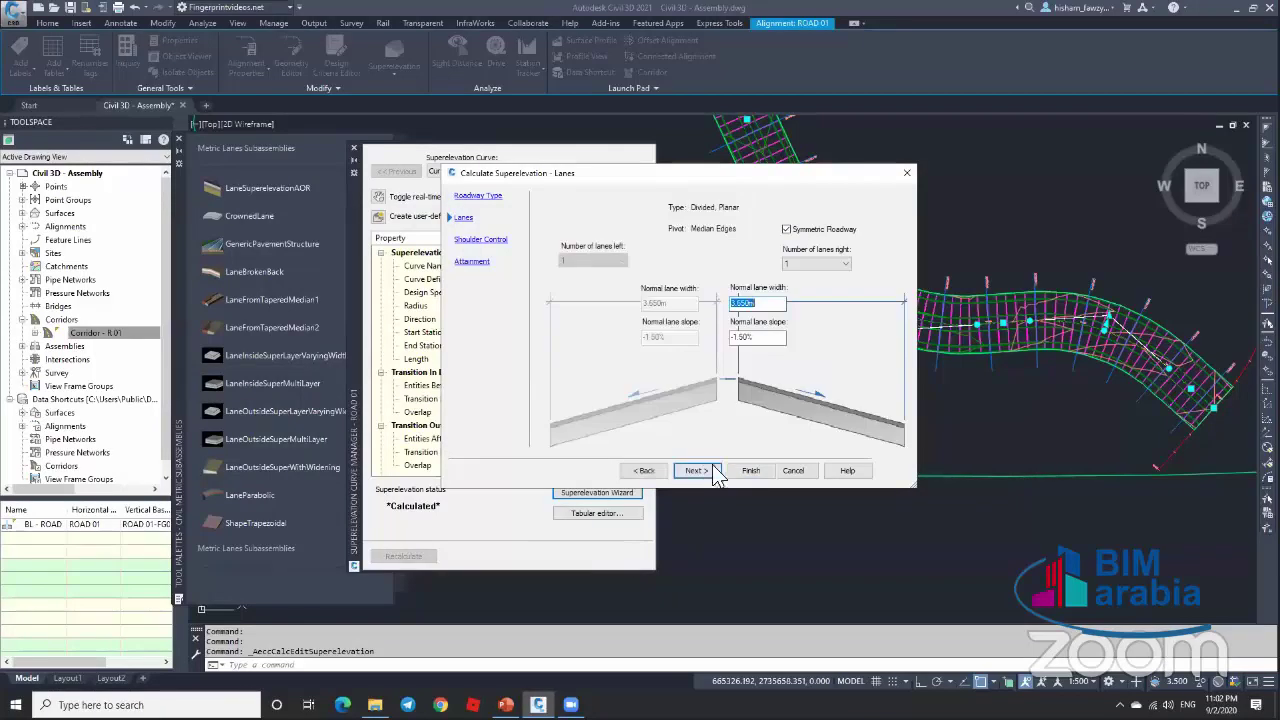
pyautogui.click(648, 470)
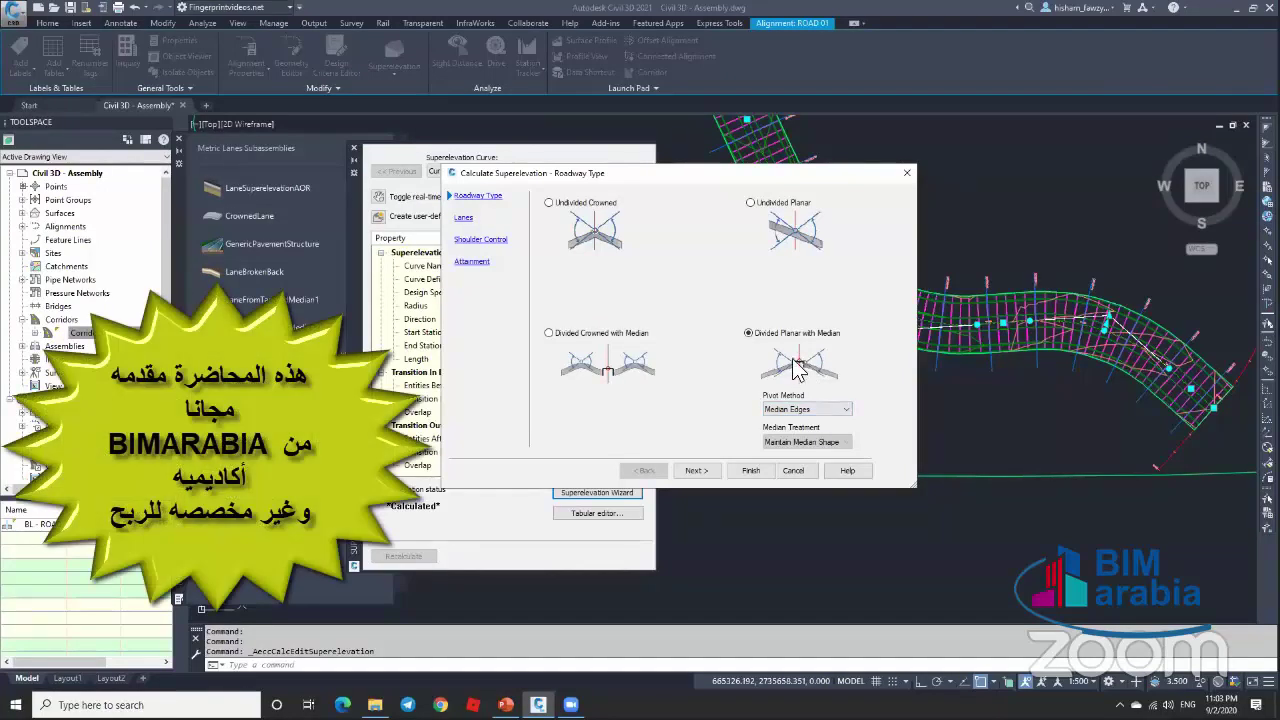
# Step: Try the Baseline pivot method, settle on Median Edges, and close the wizard
pyautogui.click(806, 409)
pyautogui.click(795, 476)
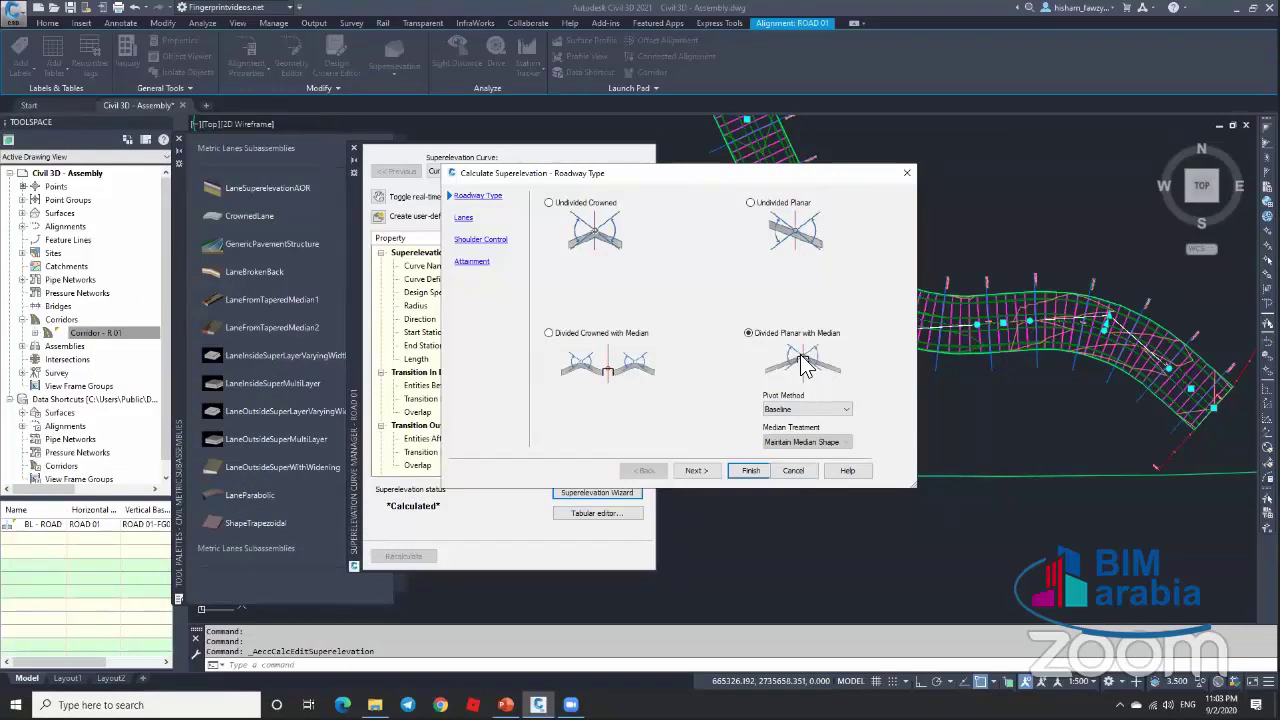
pyautogui.click(806, 409)
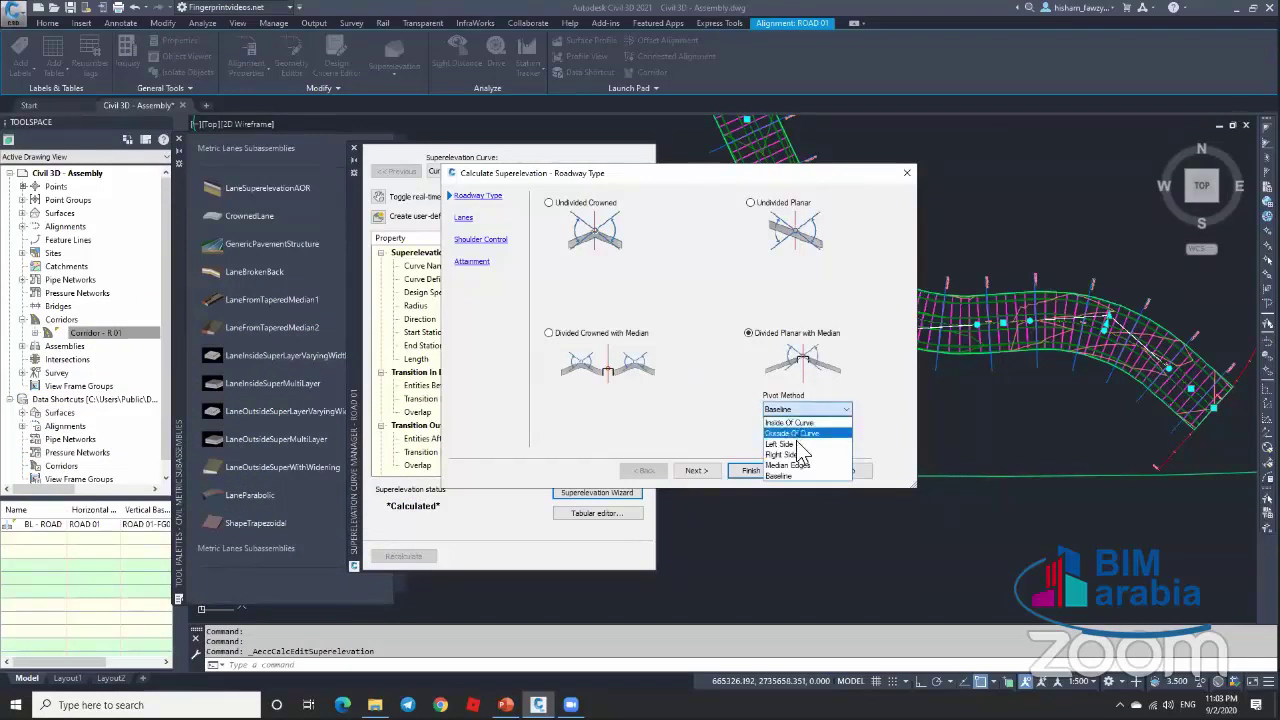
pyautogui.click(806, 466)
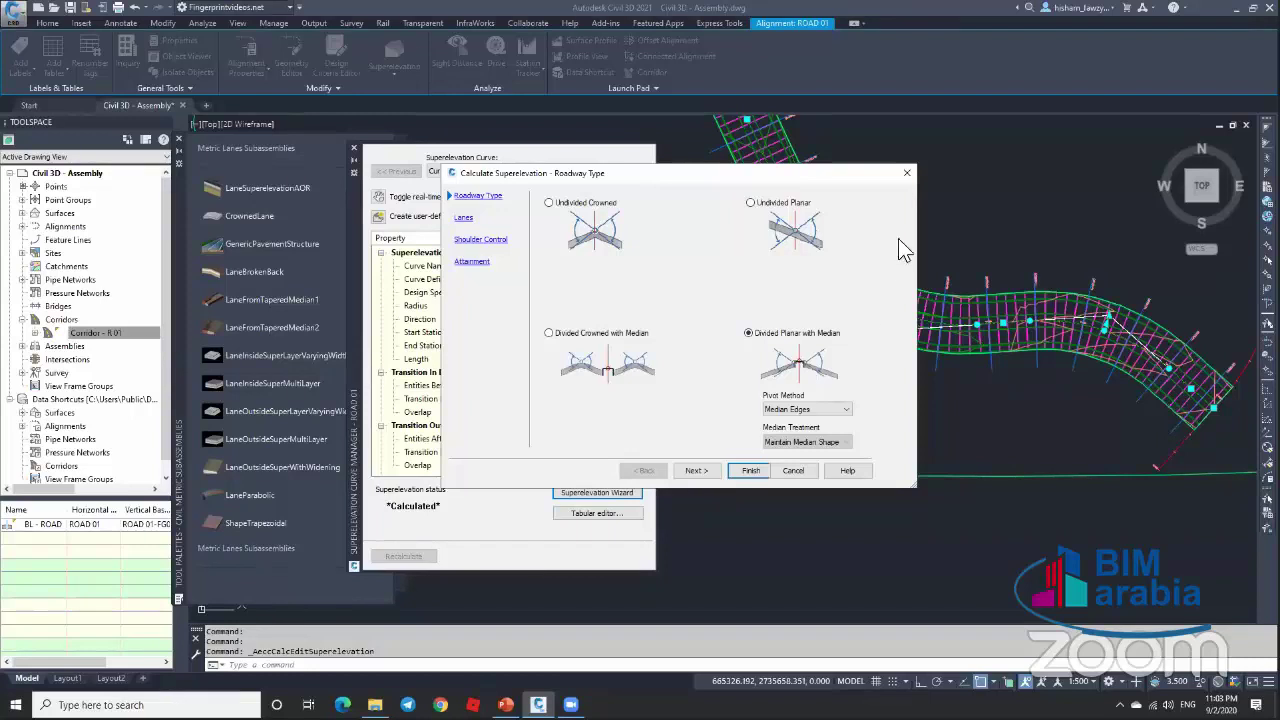
pyautogui.click(907, 173)
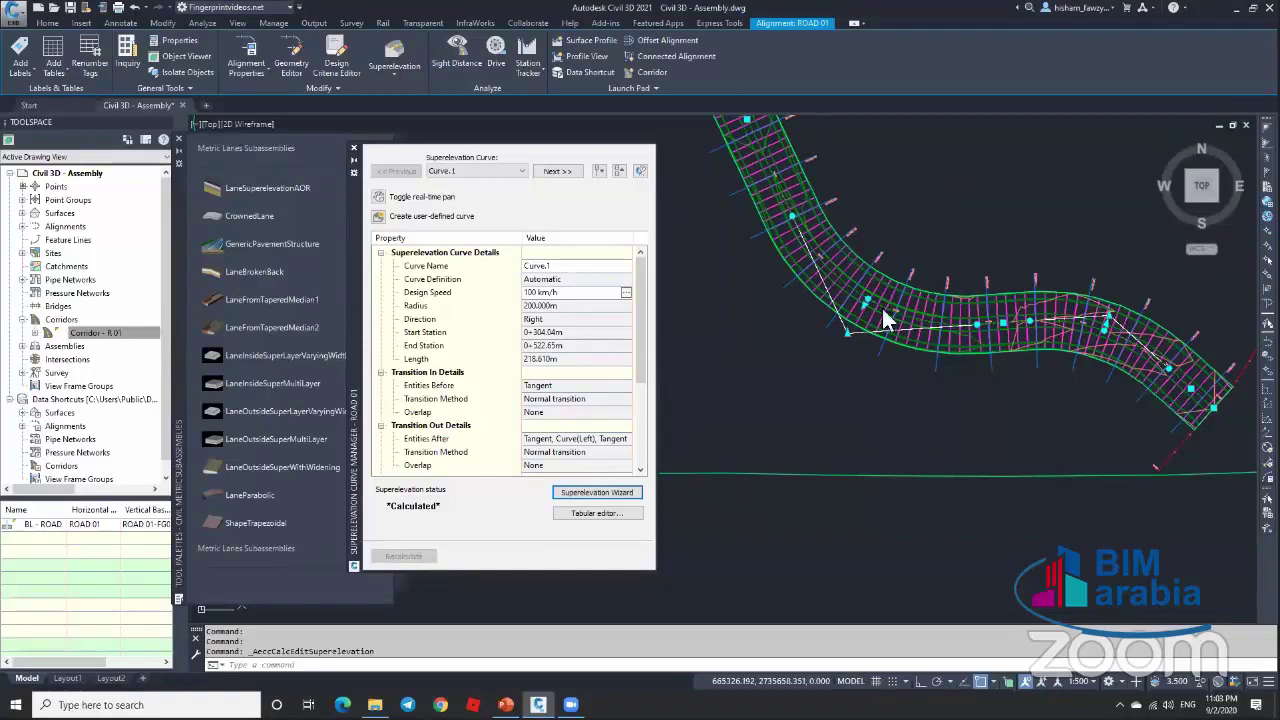
# Step: Close the Superelevation Curve Manager, clear the corridor selection, and zoom to the assembly
pyautogui.click(353, 147)
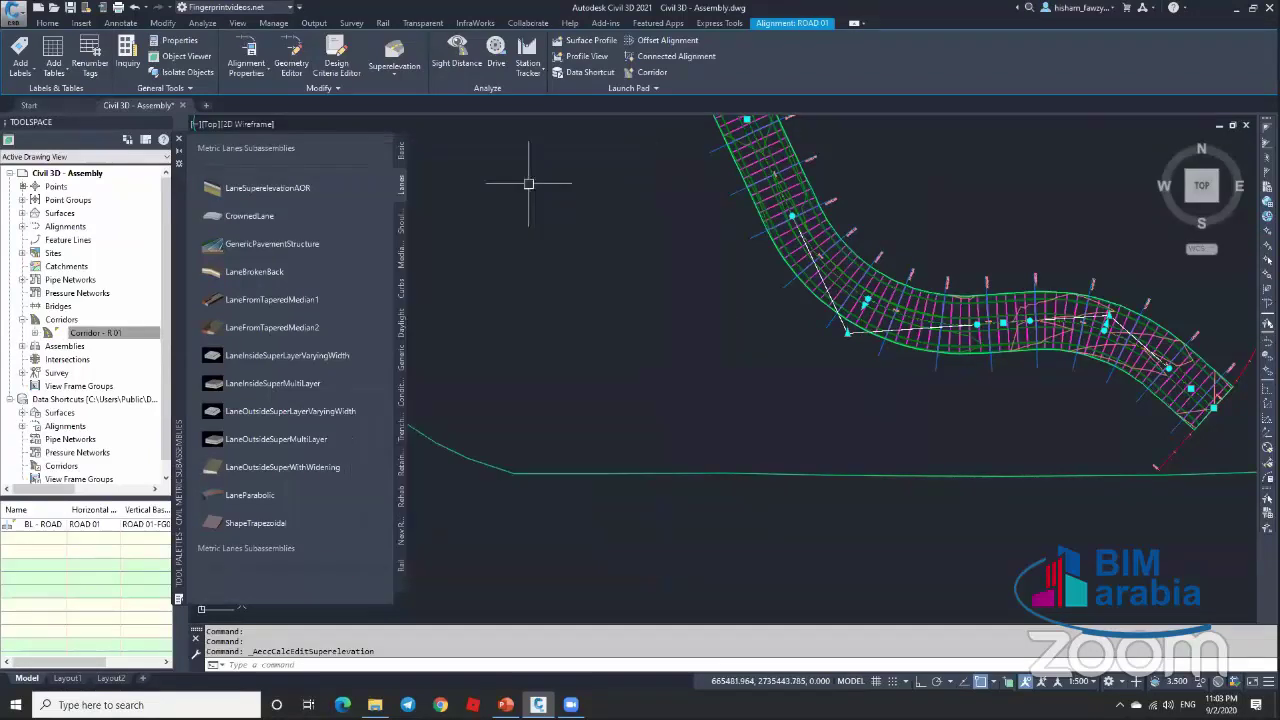
pyautogui.press('Escape')
pyautogui.scroll(-5, 750, 280)
pyautogui.scroll(4, 914, 325)
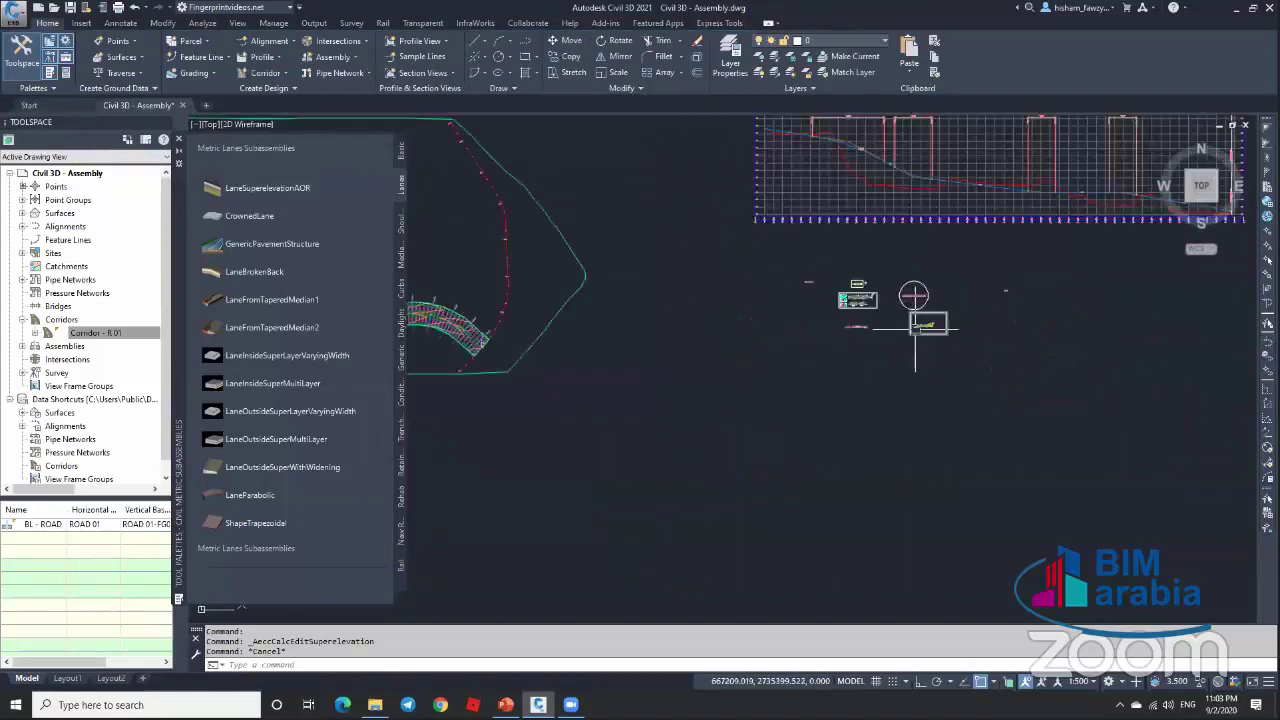
pyautogui.scroll(3, 914, 325)
pyautogui.scroll(3, 708, 223)
pyautogui.scroll(-3, 708, 209)
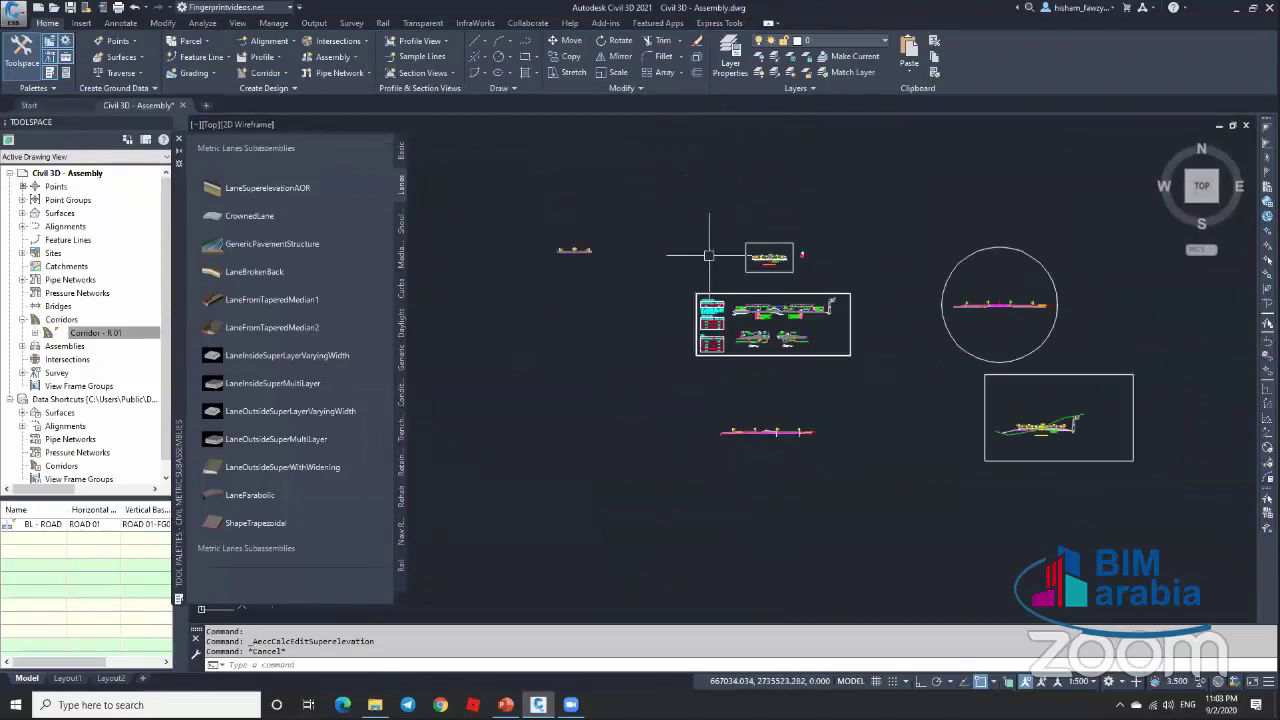
pyautogui.scroll(6, 768, 262)
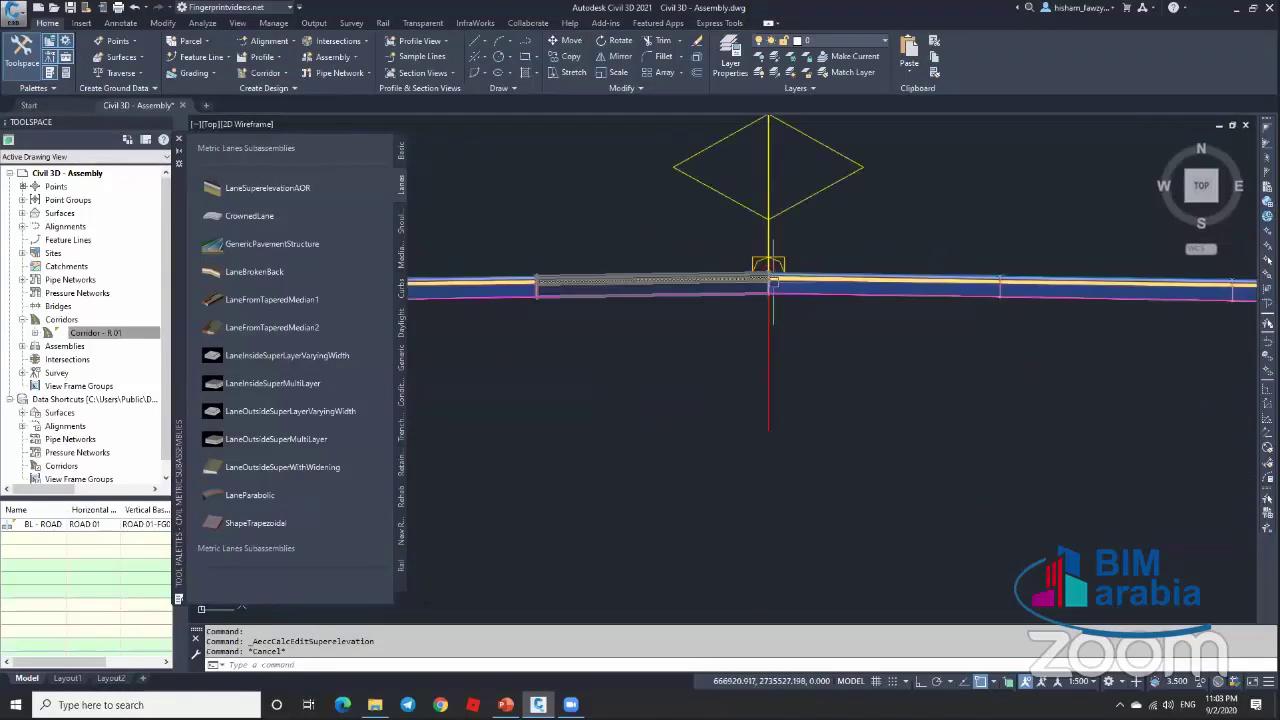
pyautogui.press('Escape')
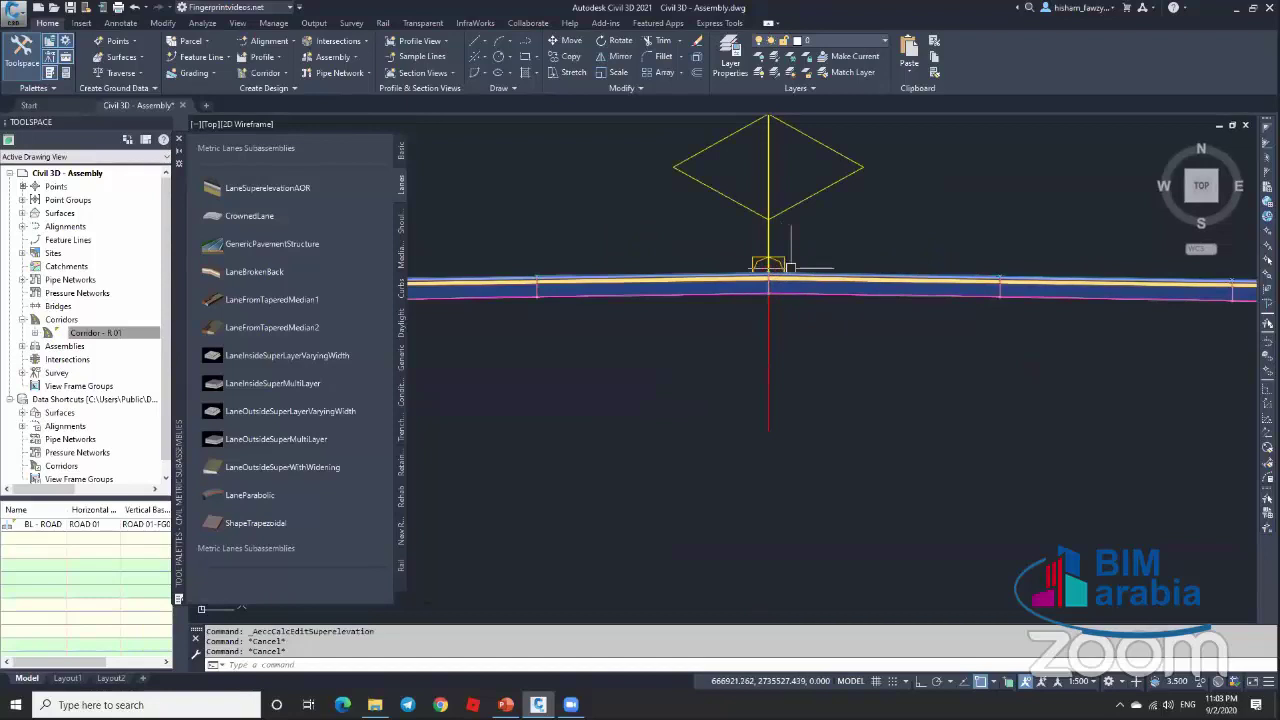
pyautogui.scroll(-2, 790, 267)
pyautogui.scroll(3, 742, 262)
pyautogui.click(713, 256)
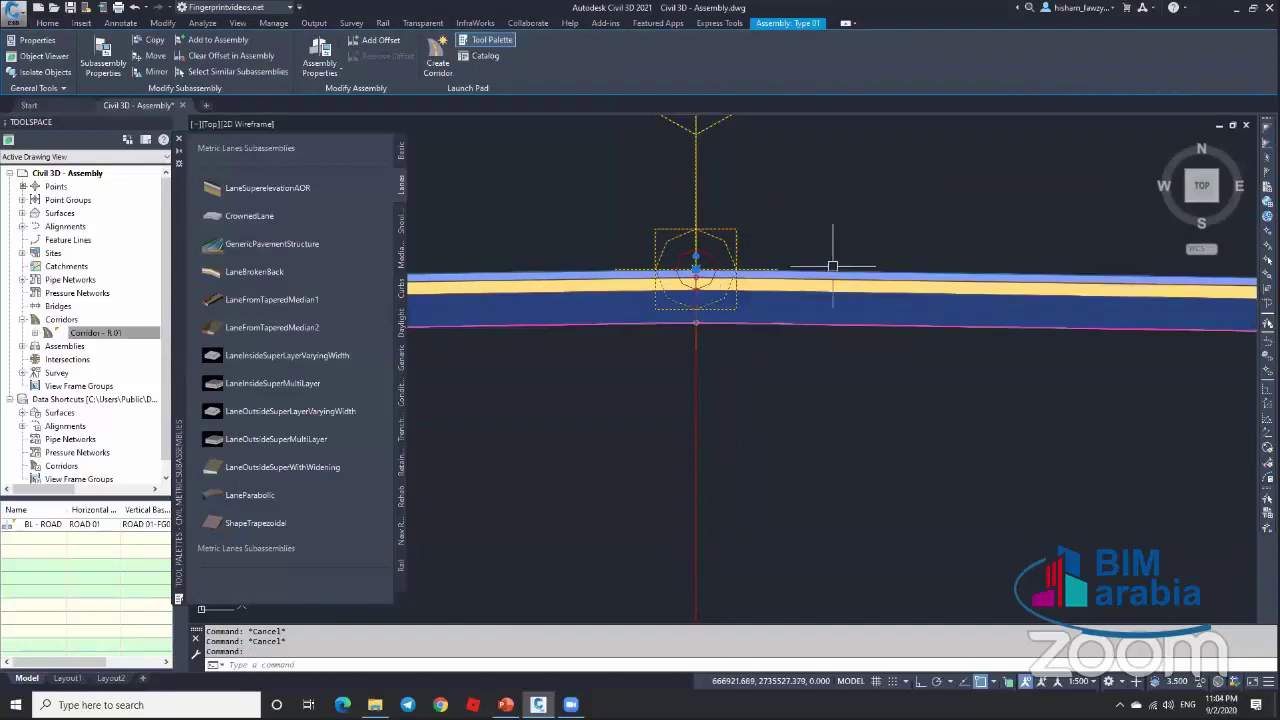
pyautogui.press('Escape')
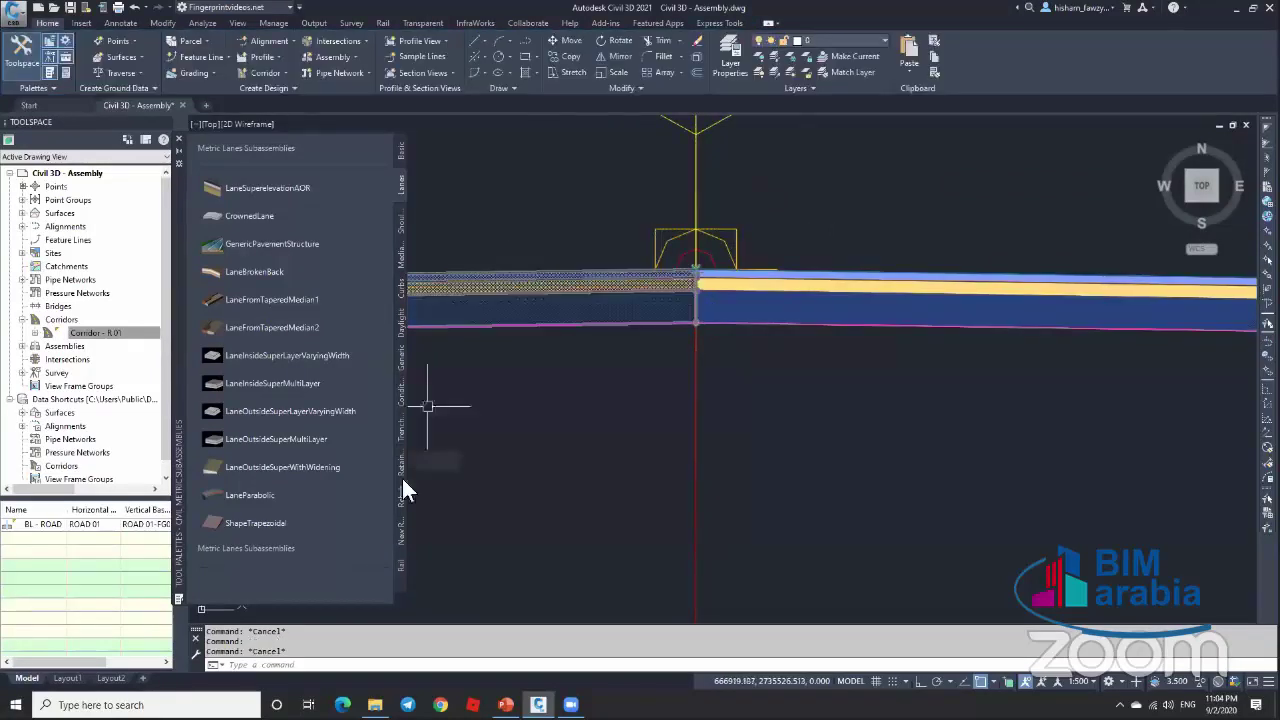
# Step: Window-select and delete the right lane subassemblies plus the leftover right-side piece
pyautogui.scroll(-5, 700, 290)
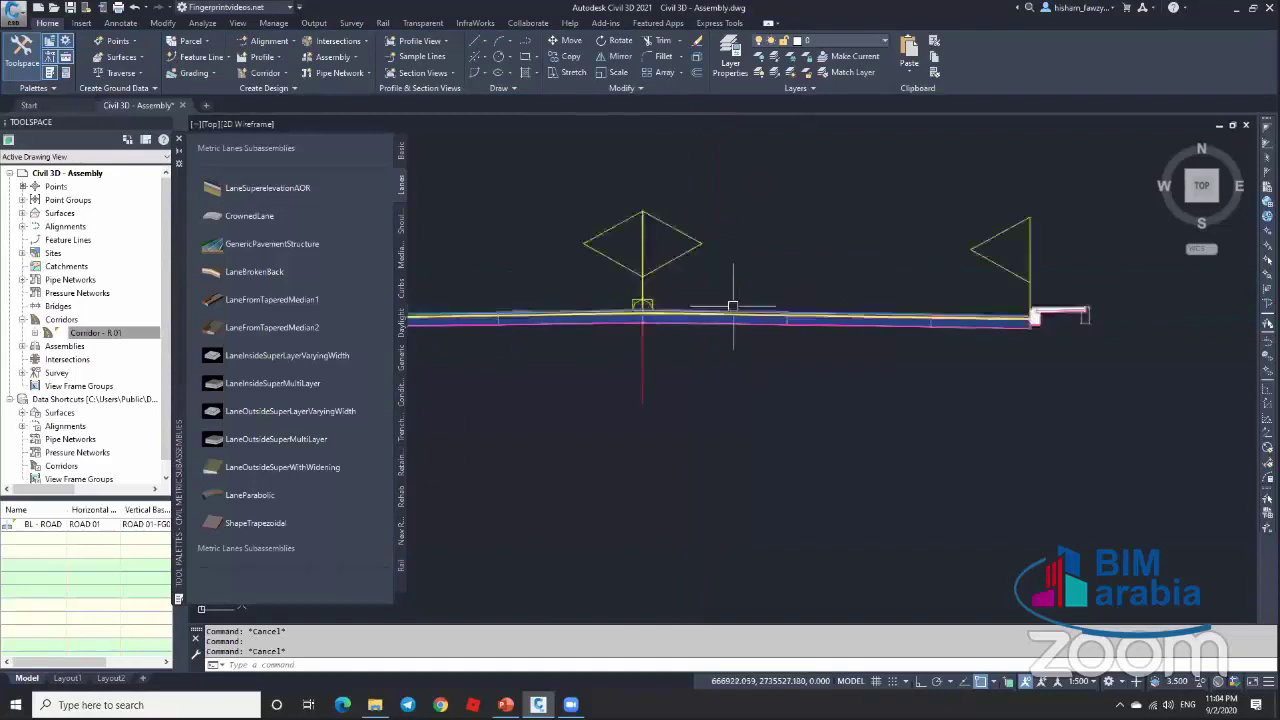
pyautogui.click(905, 278)
pyautogui.click(843, 320)
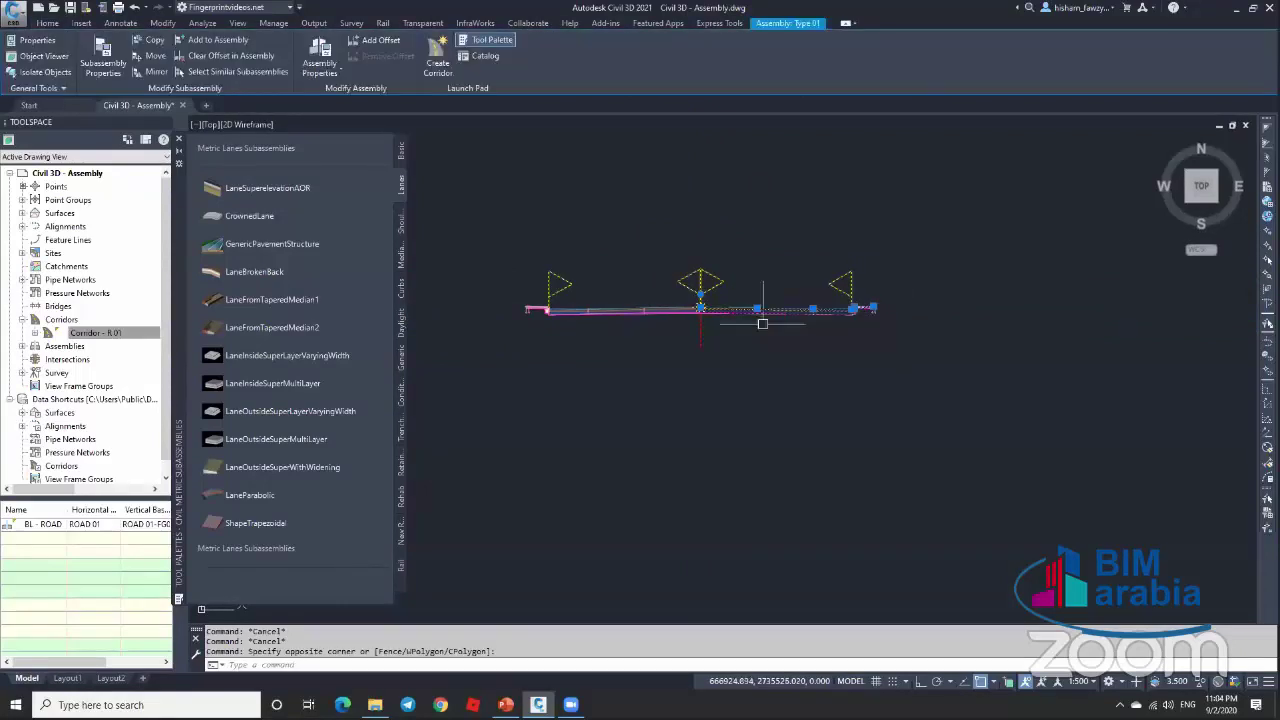
pyautogui.press('Escape')
pyautogui.click(929, 351)
pyautogui.click(838, 328)
pyautogui.press('Delete')
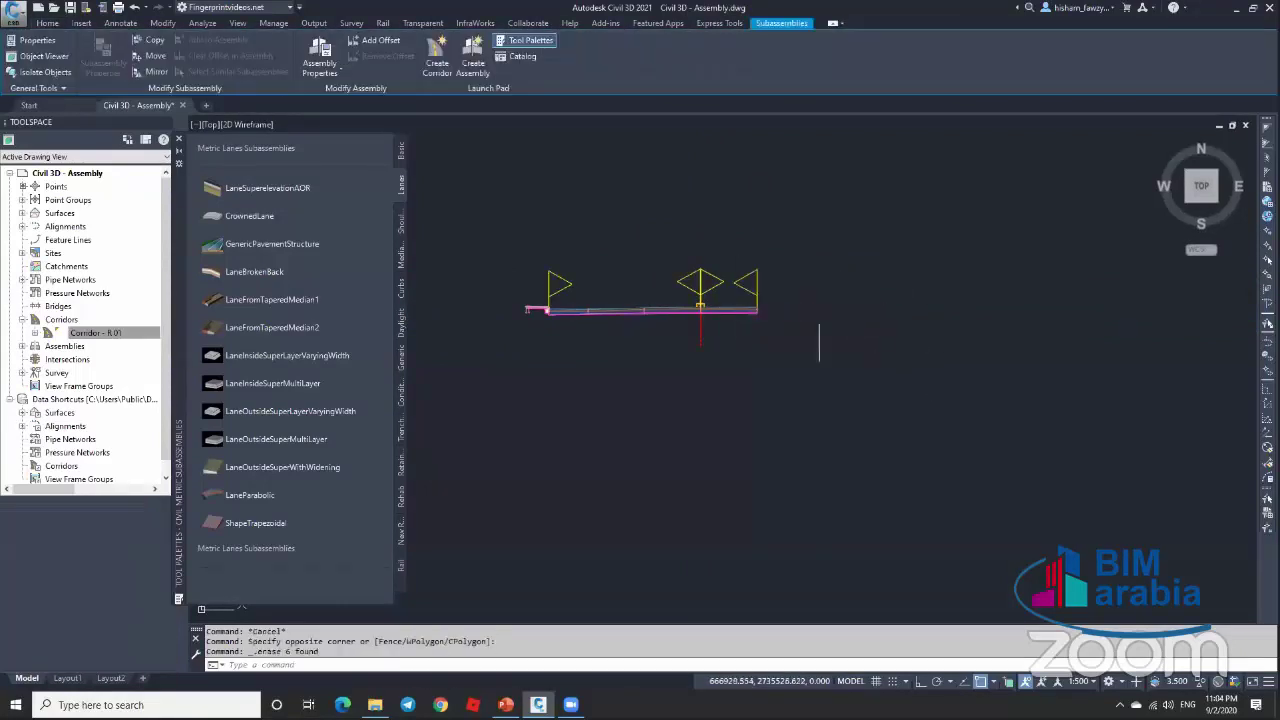
pyautogui.click(740, 308)
pyautogui.press('Delete')
# Step: Show the Generic subassemblies list in the Tool Palette
pyautogui.scroll(4, 706, 300)
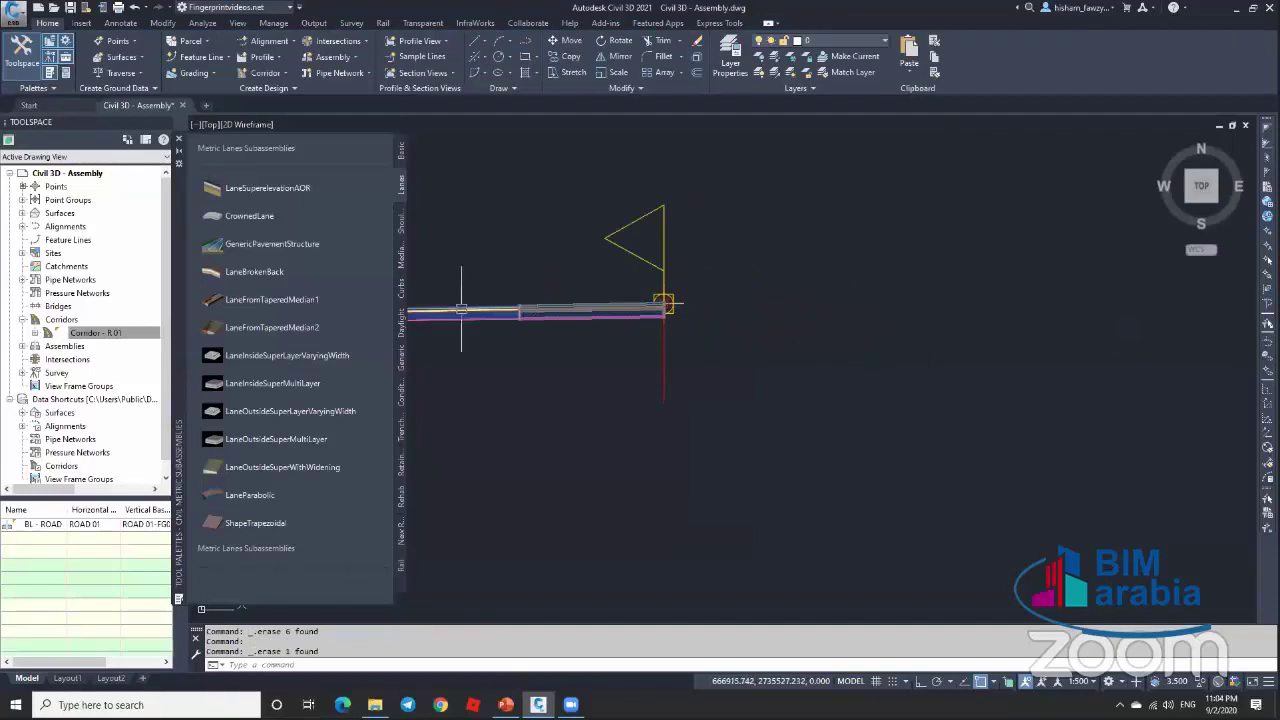
pyautogui.scroll(4, 648, 302)
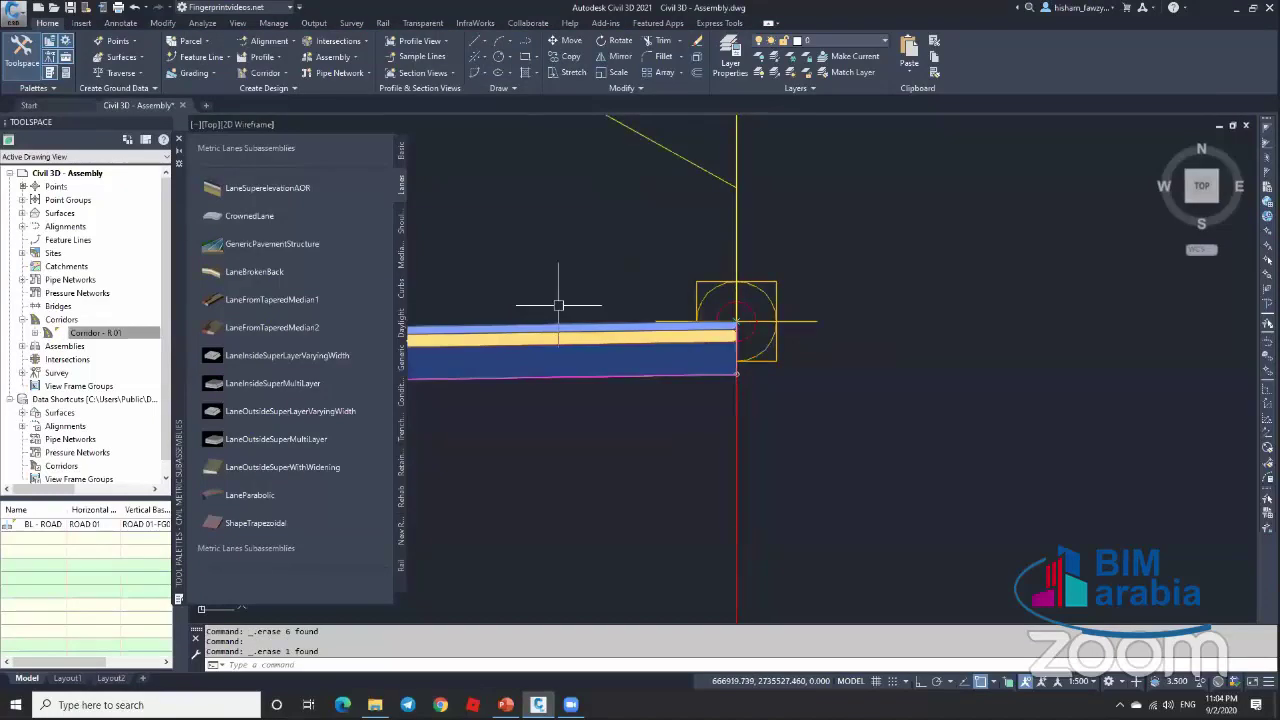
pyautogui.scroll(-5, 815, 302)
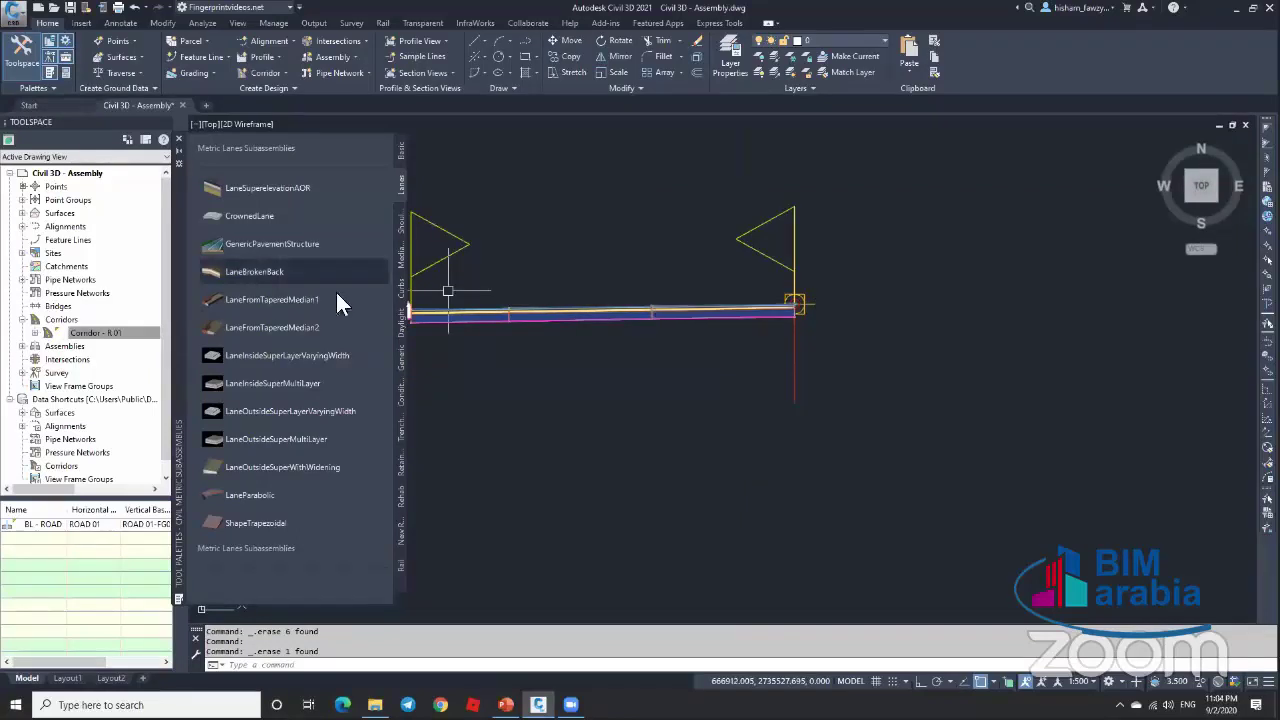
pyautogui.click(400, 360)
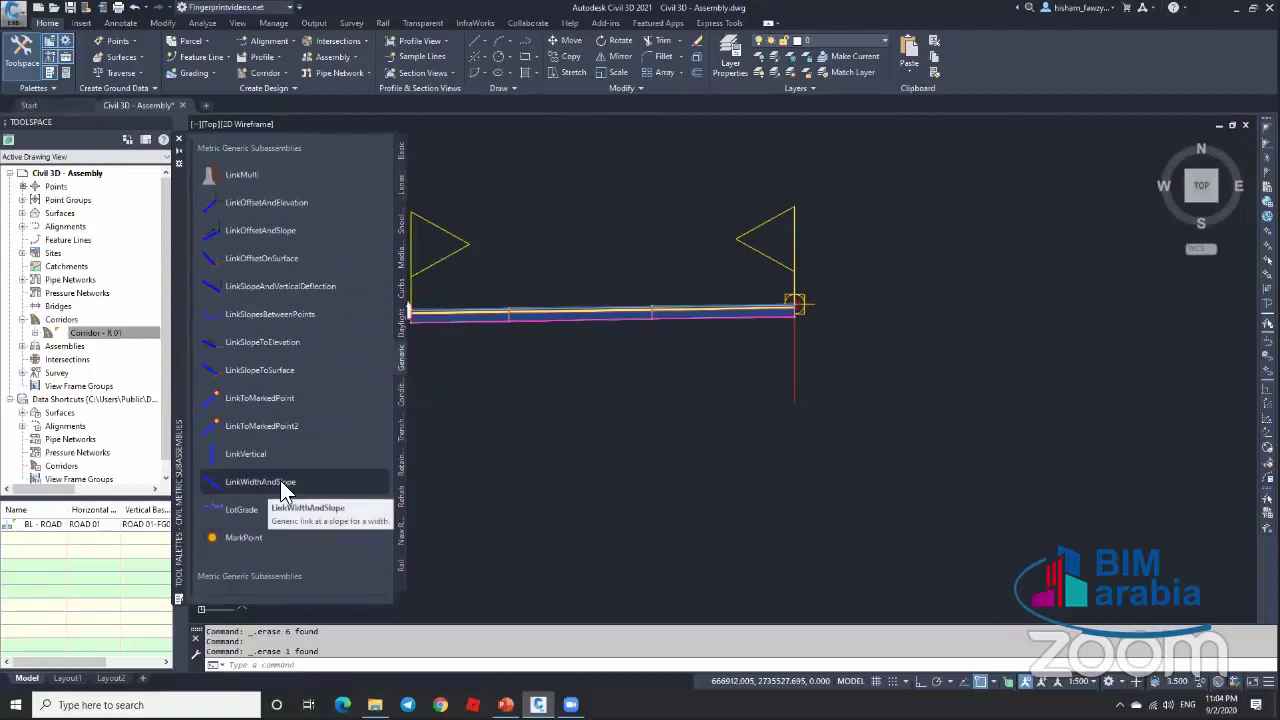
# Step: Attach a LinkWidthAndSlope link (width 0.5, slope 0) at the lane's outer top point and check its properties
pyautogui.click(283, 490)
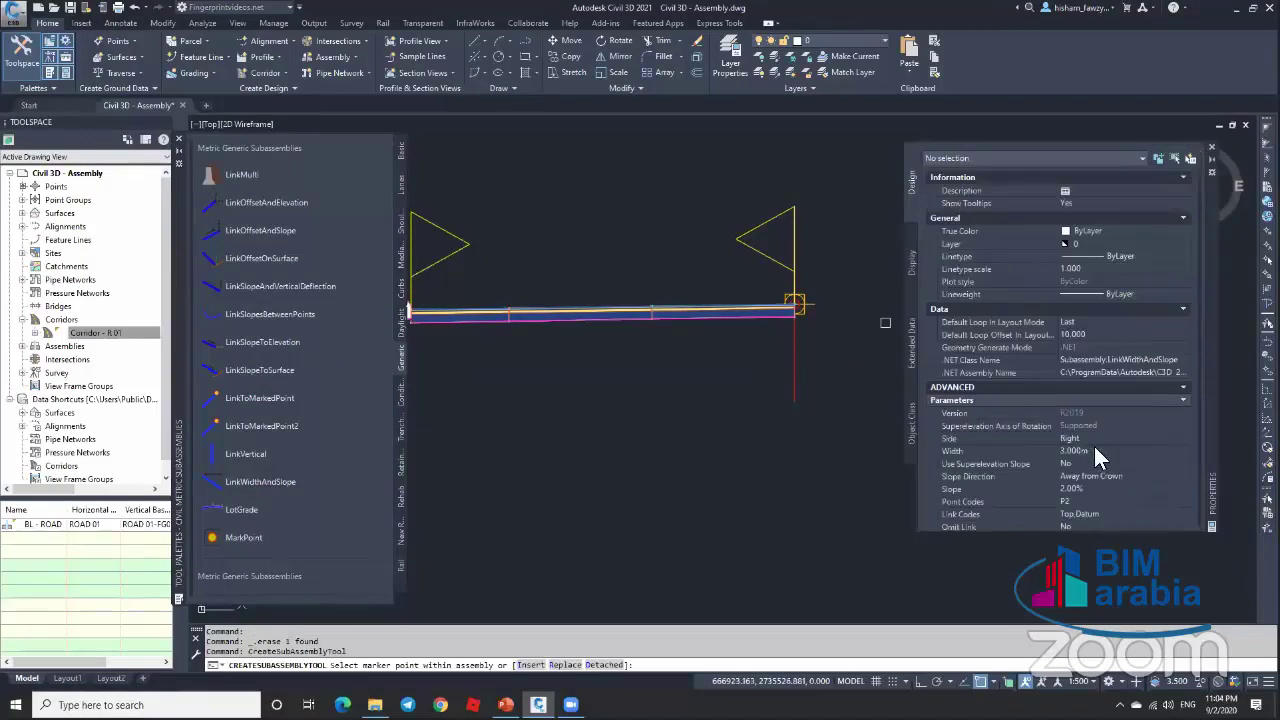
pyautogui.click(1097, 451)
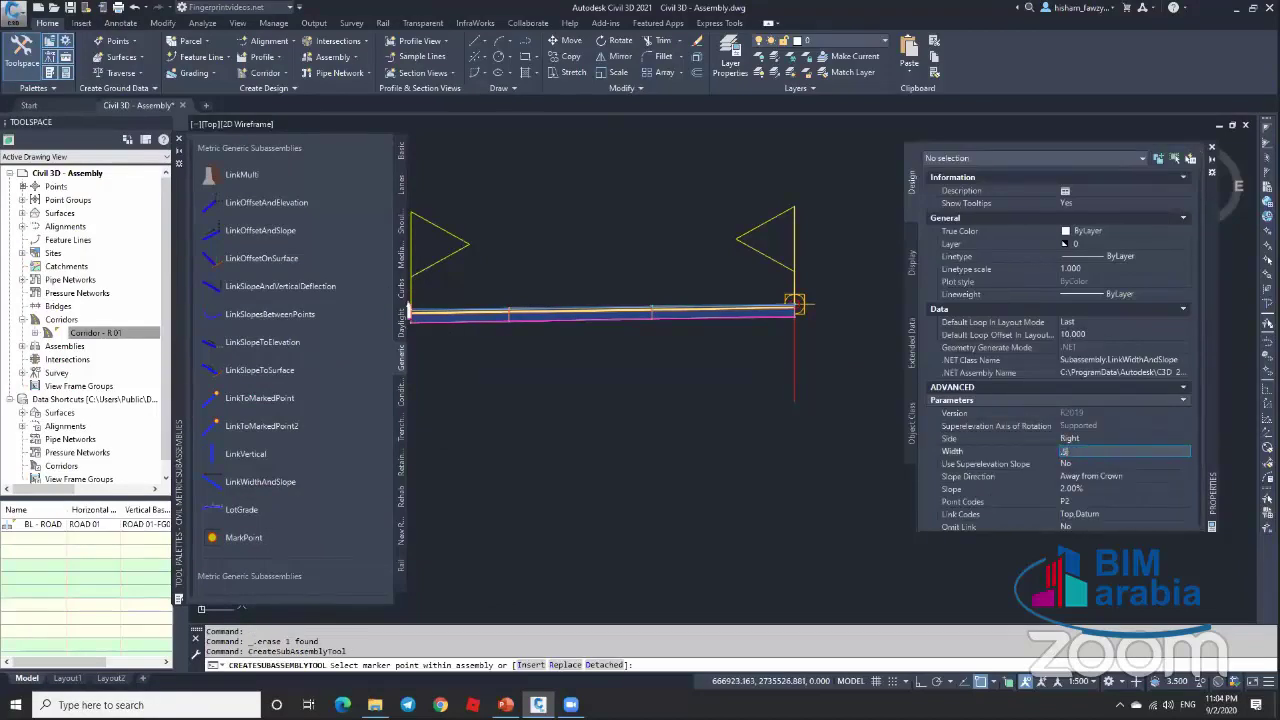
pyautogui.write('.5')
pyautogui.click(1125, 486)
pyautogui.write('0')
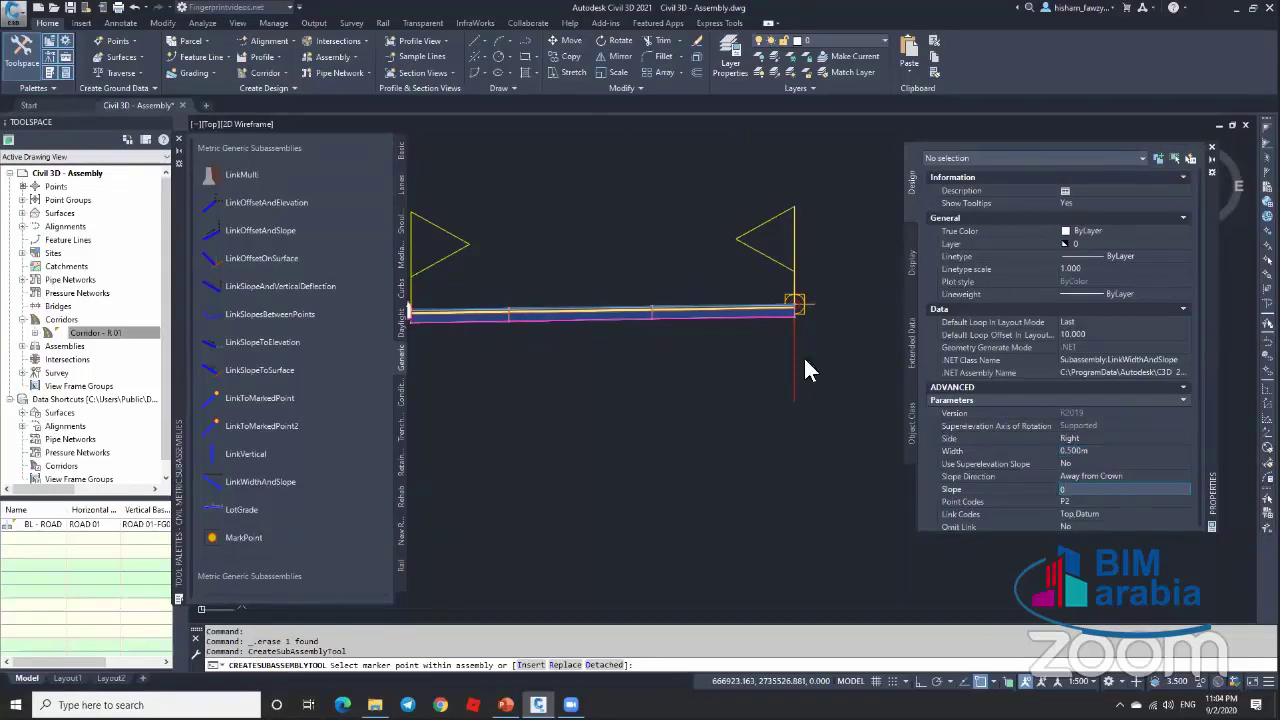
pyautogui.scroll(8, 795, 303)
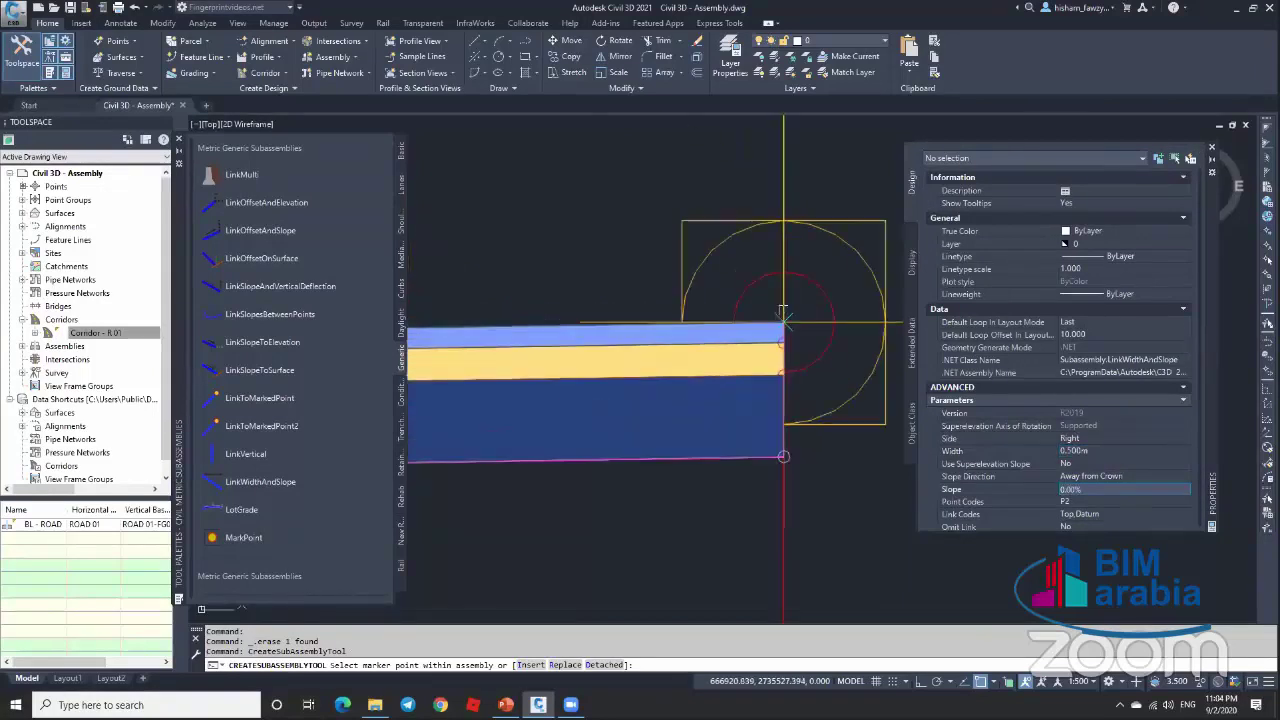
pyautogui.click(783, 315)
pyautogui.press('Escape')
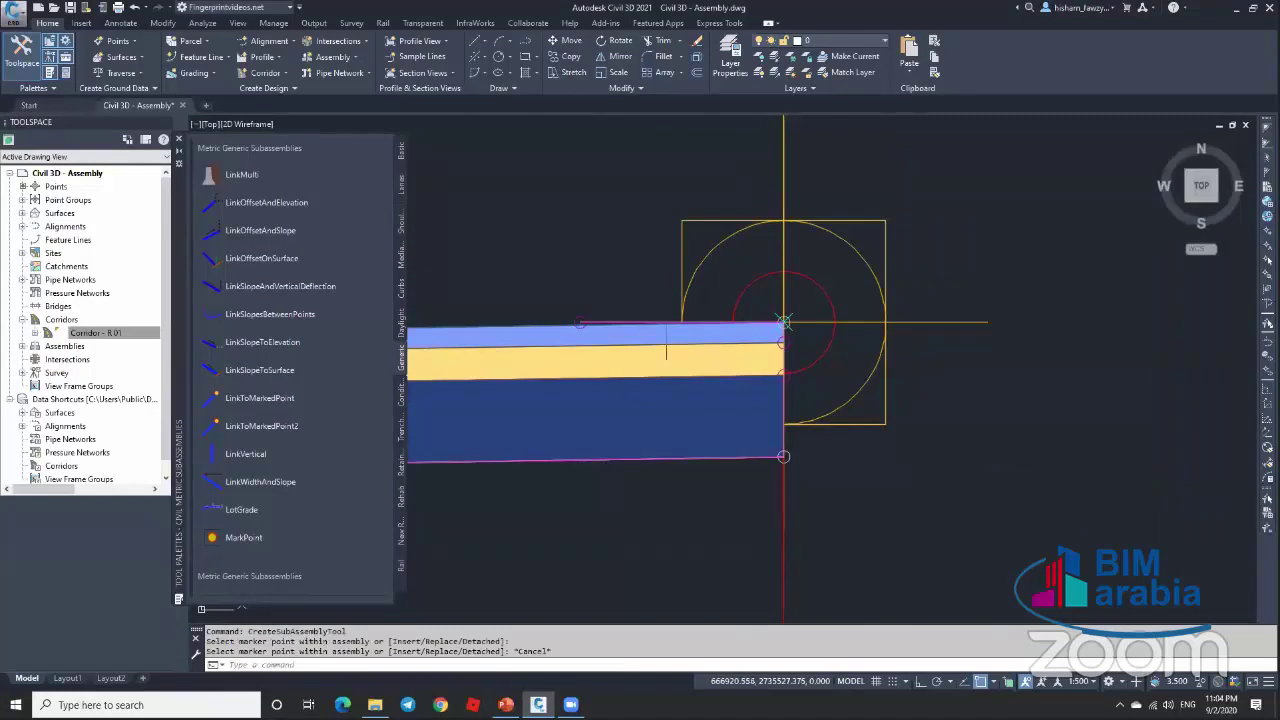
pyautogui.click(662, 318)
pyautogui.press('Escape')
pyautogui.hotkey('ctrl', '1')
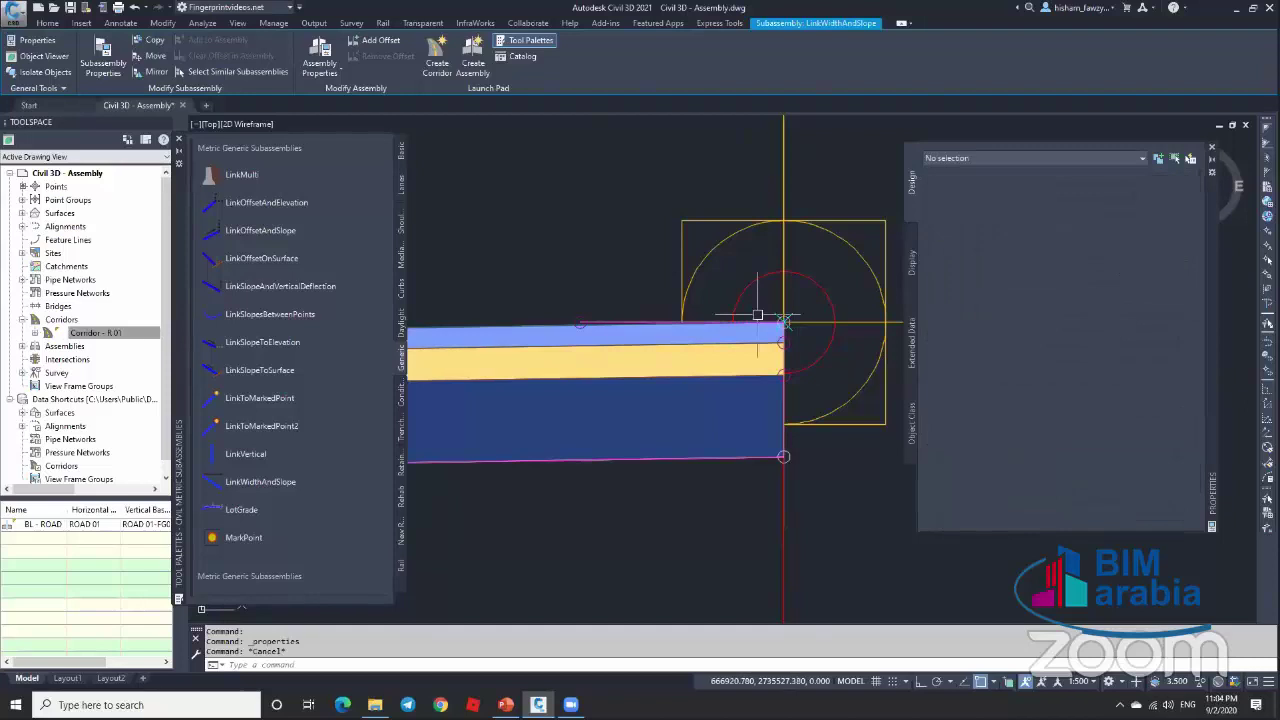
pyautogui.press('Escape')
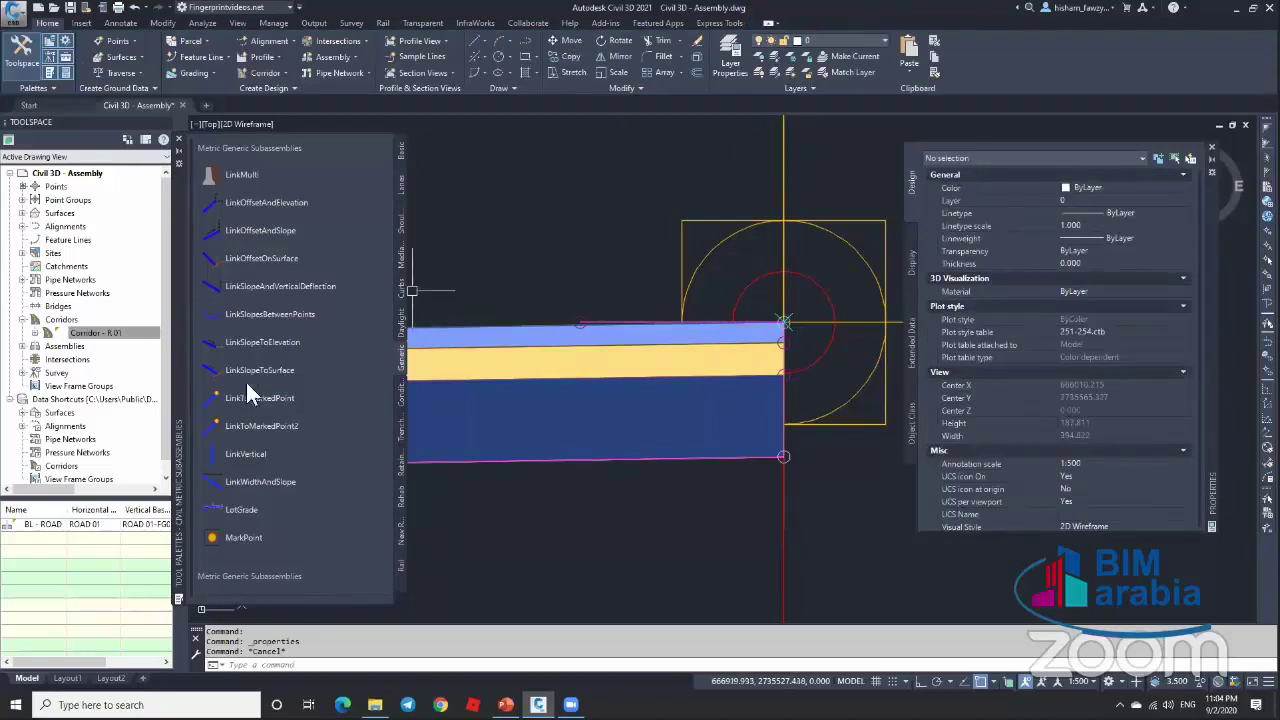
# Step: Place another Right-side LinkWidthAndSlope link, width 0.5 and slope 0, at the lane's outer edge
pyautogui.click(260, 482)
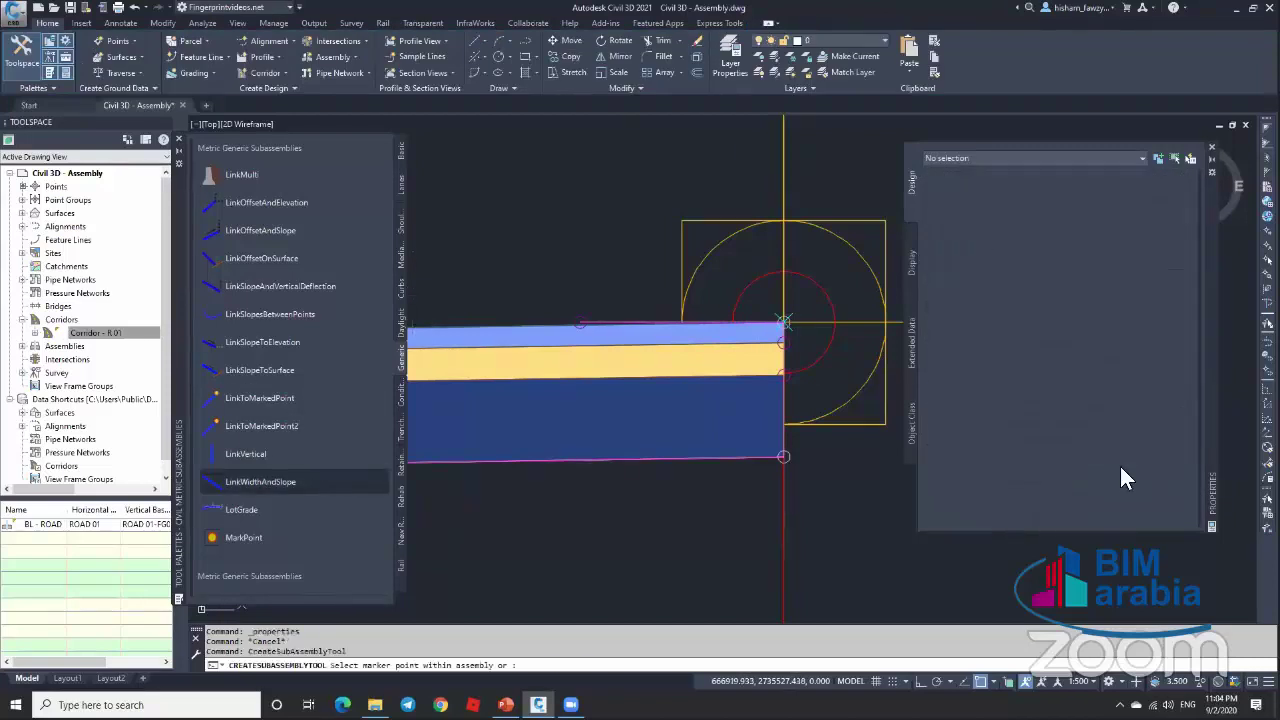
pyautogui.click(1115, 438)
pyautogui.click(1105, 440)
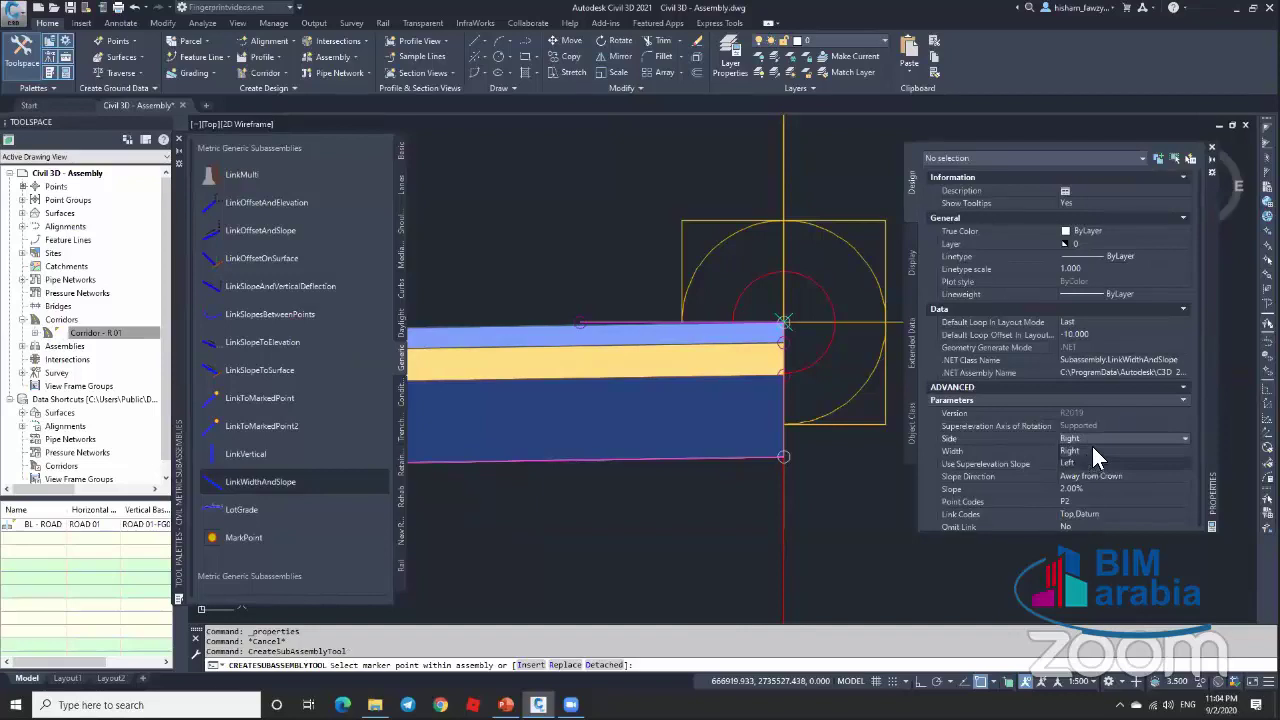
pyautogui.click(1090, 451)
pyautogui.click(1090, 451)
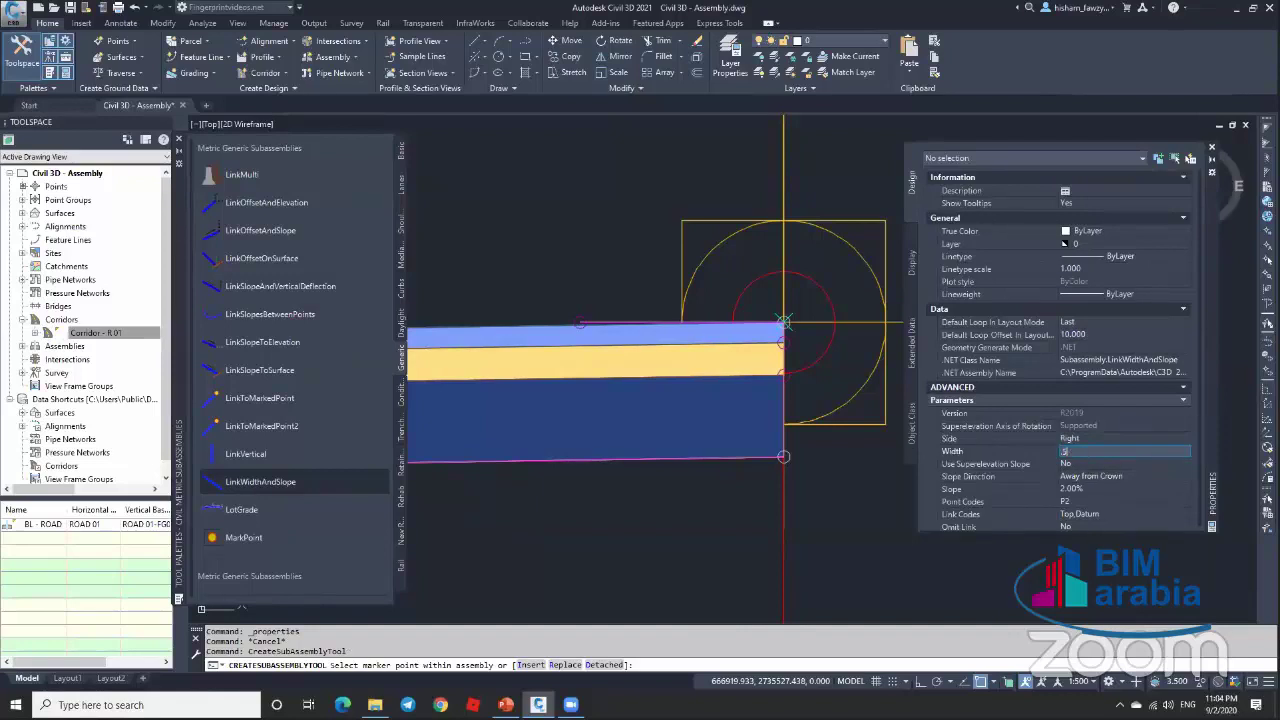
pyautogui.write('.5')
pyautogui.click(1104, 488)
pyautogui.write('0')
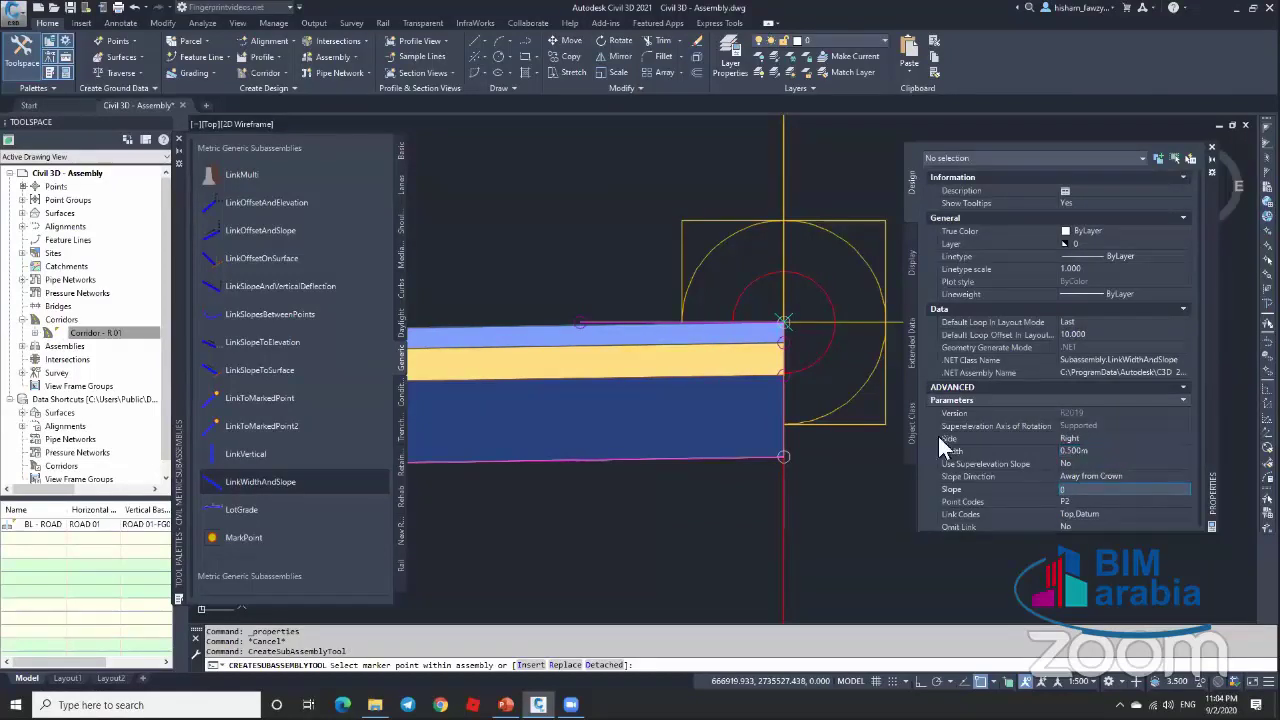
pyautogui.click(797, 313)
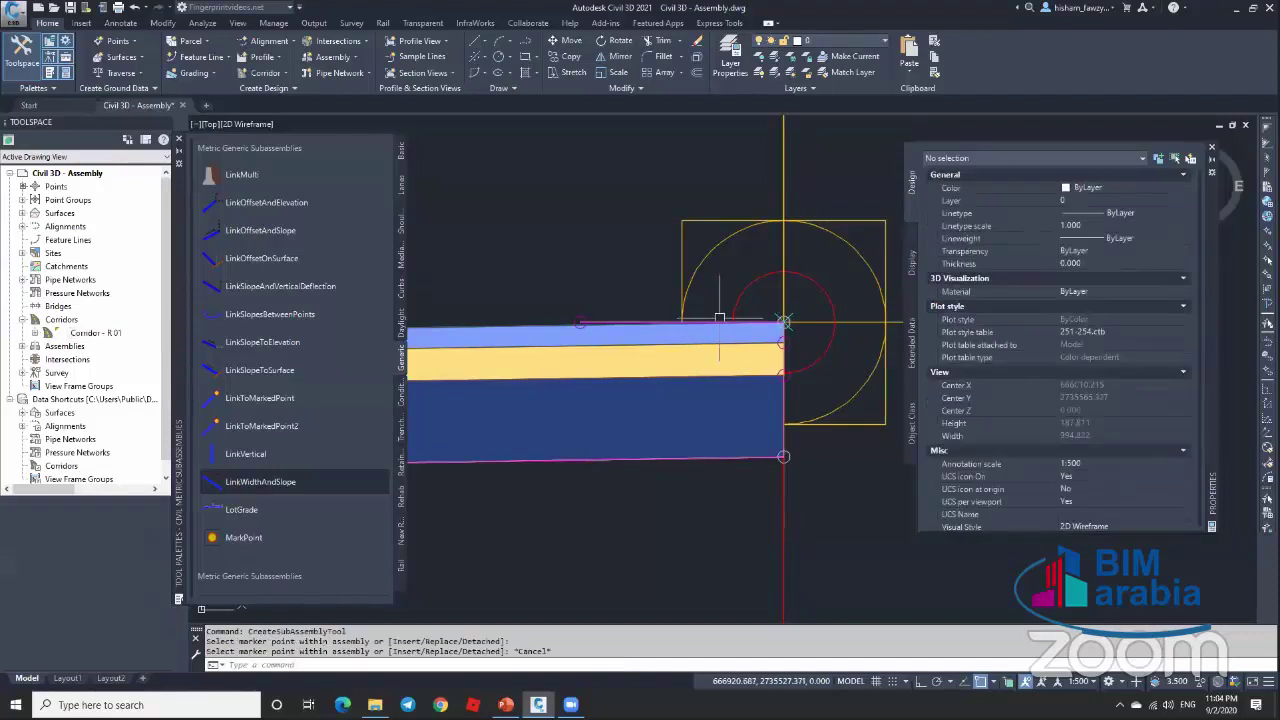
pyautogui.press('Escape')
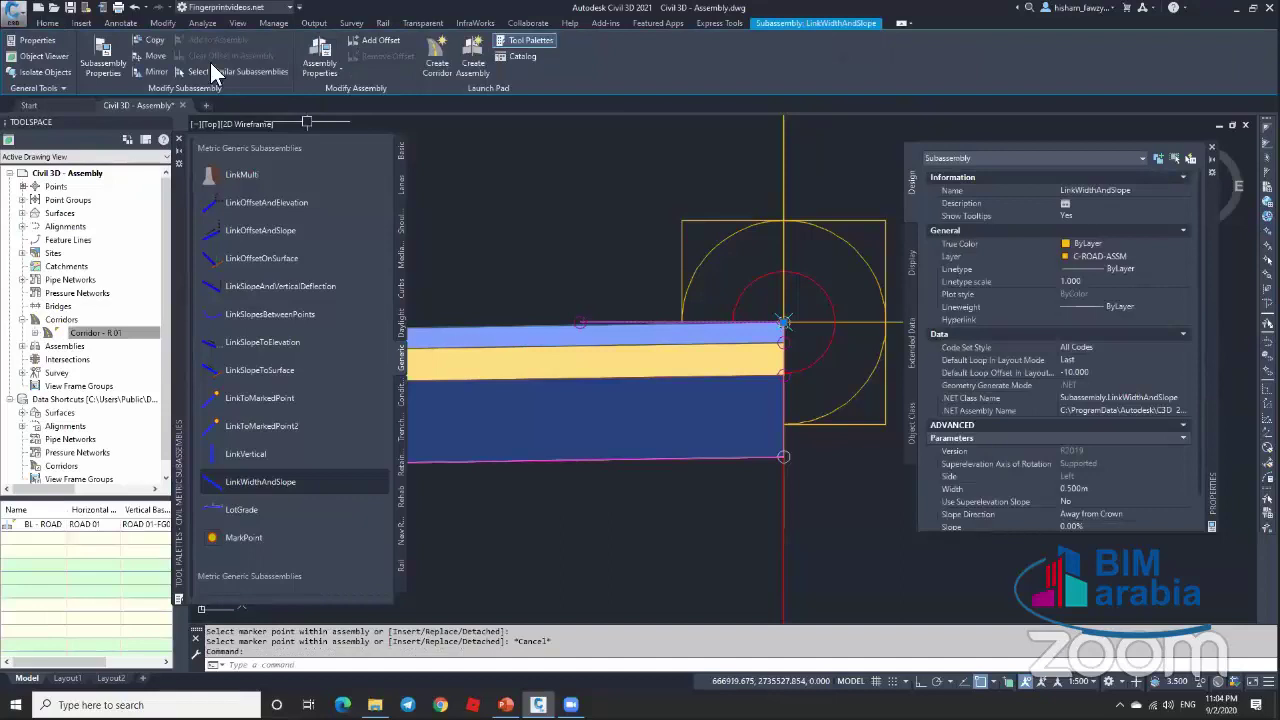
pyautogui.click(155, 71)
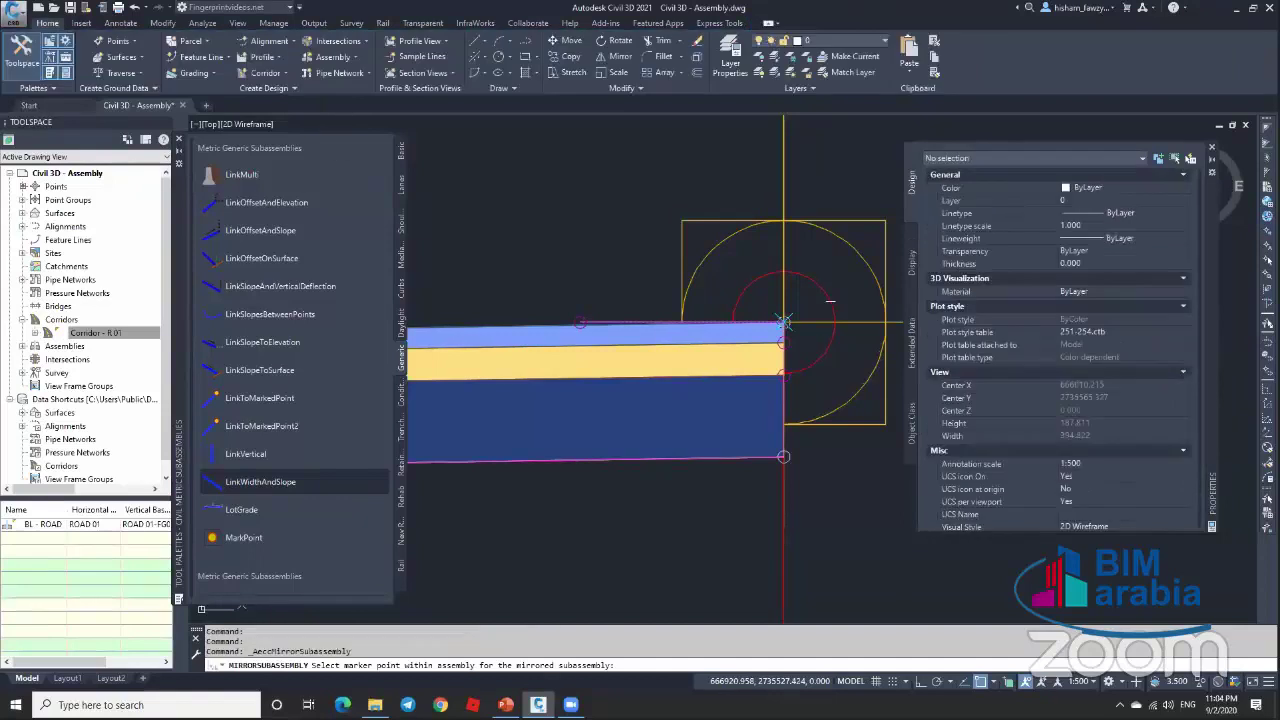
# Step: Place the mirrored link at the median marker point and select it to check it
pyautogui.click(785, 320)
pyautogui.moveTo(785, 320); pyautogui.dragTo(673, 315, button='middle')
pyautogui.press('Escape')
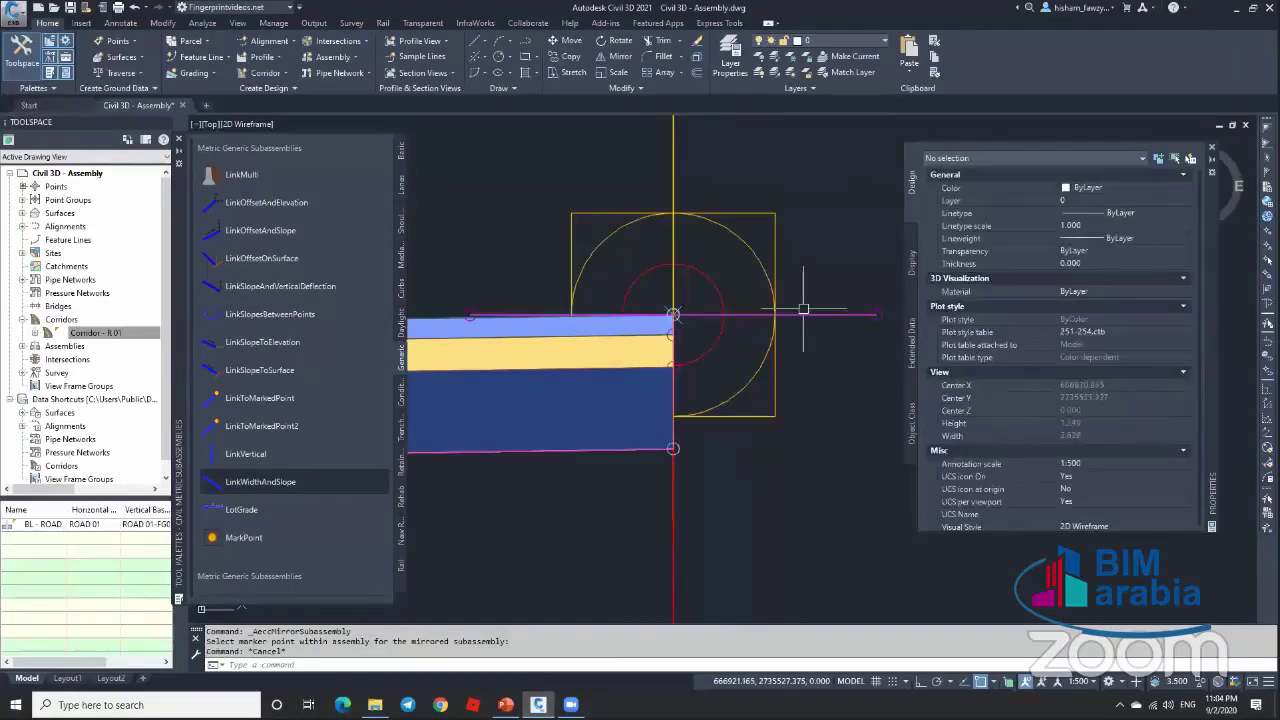
pyautogui.click(803, 310)
# Step: Select the lane and a second subassembly for mirroring, then cancel the mirror
pyautogui.scroll(-5, 829, 300)
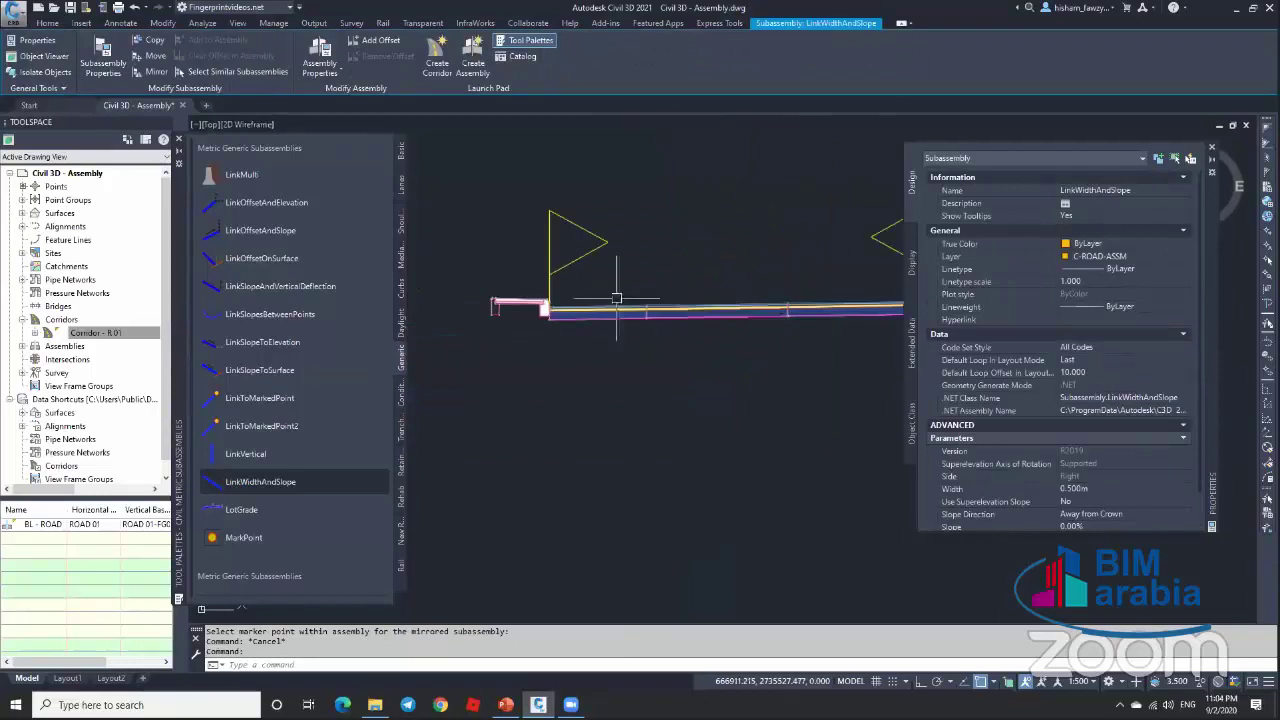
pyautogui.click(822, 302)
pyautogui.scroll(-2, 667, 298)
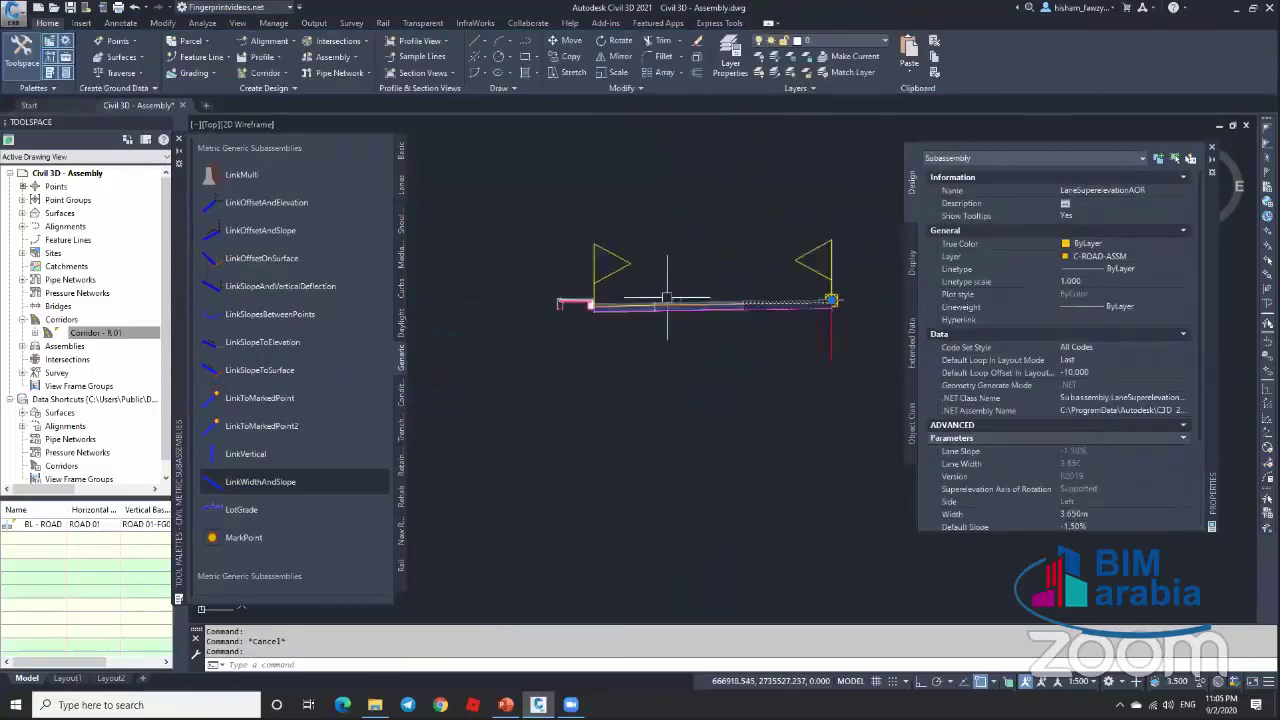
pyautogui.scroll(-3, 667, 298)
pyautogui.scroll(3, 788, 300)
pyautogui.click(708, 298)
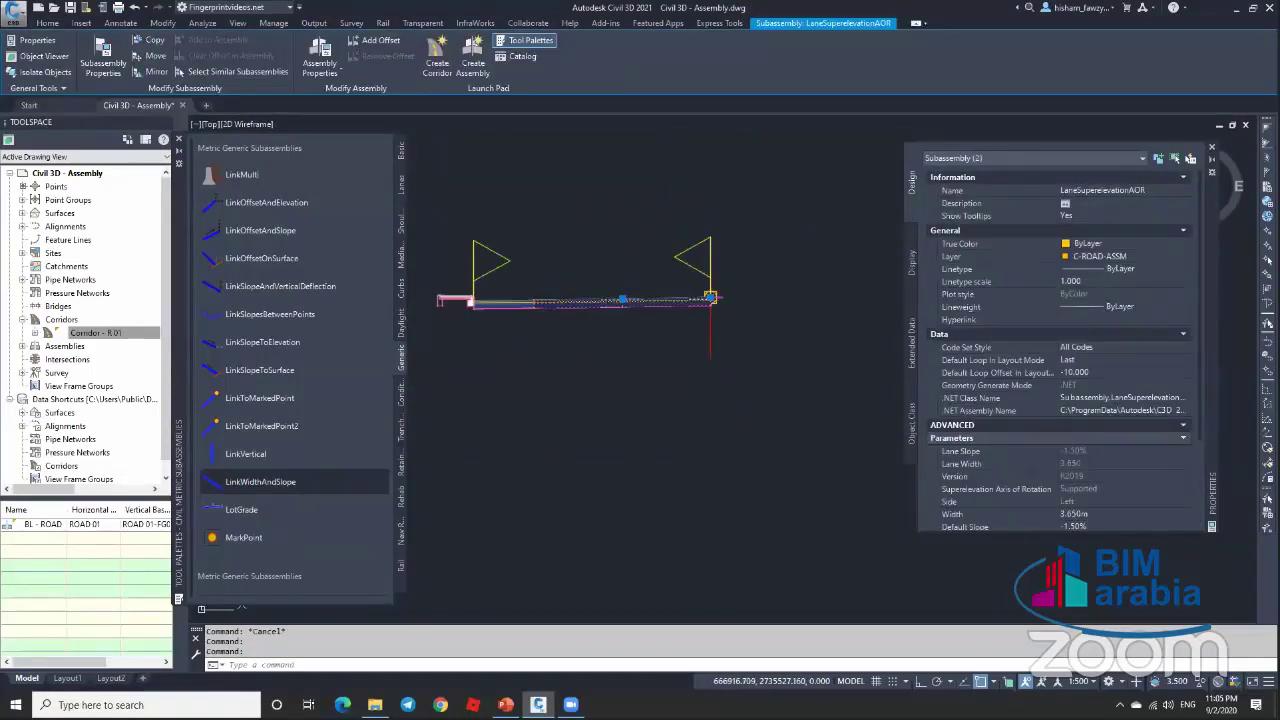
pyautogui.click(158, 72)
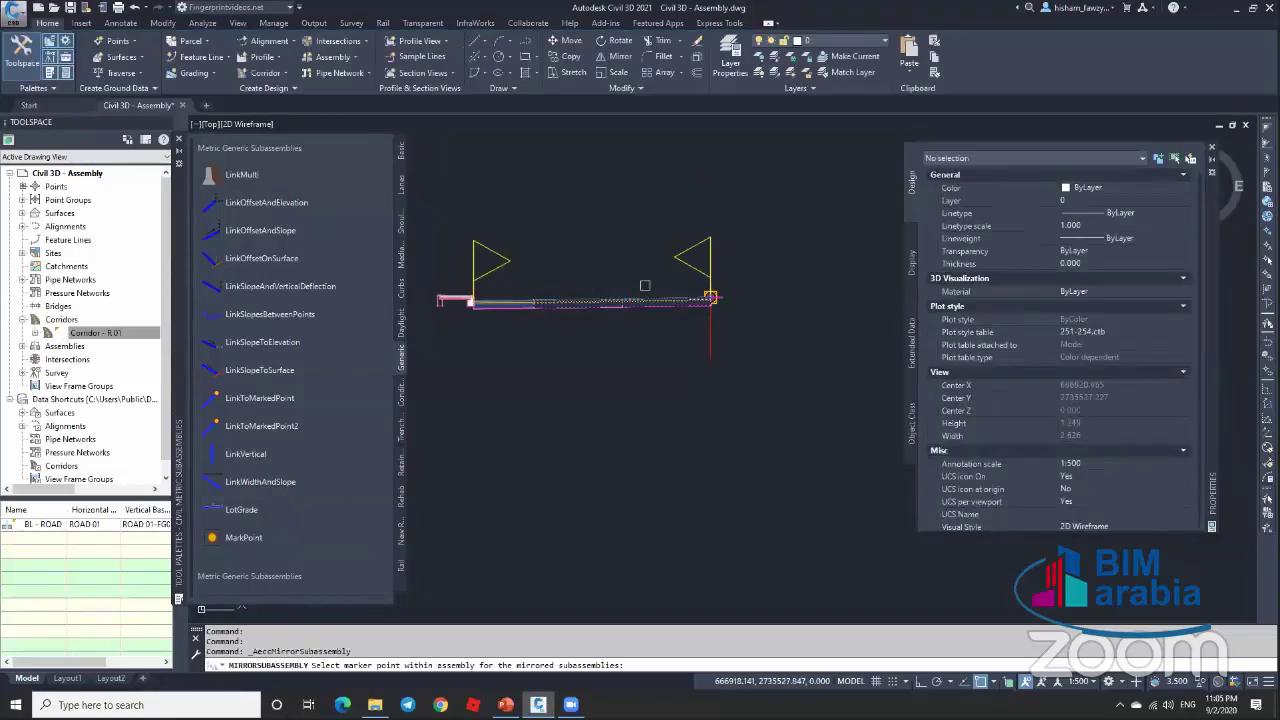
pyautogui.scroll(5, 712, 298)
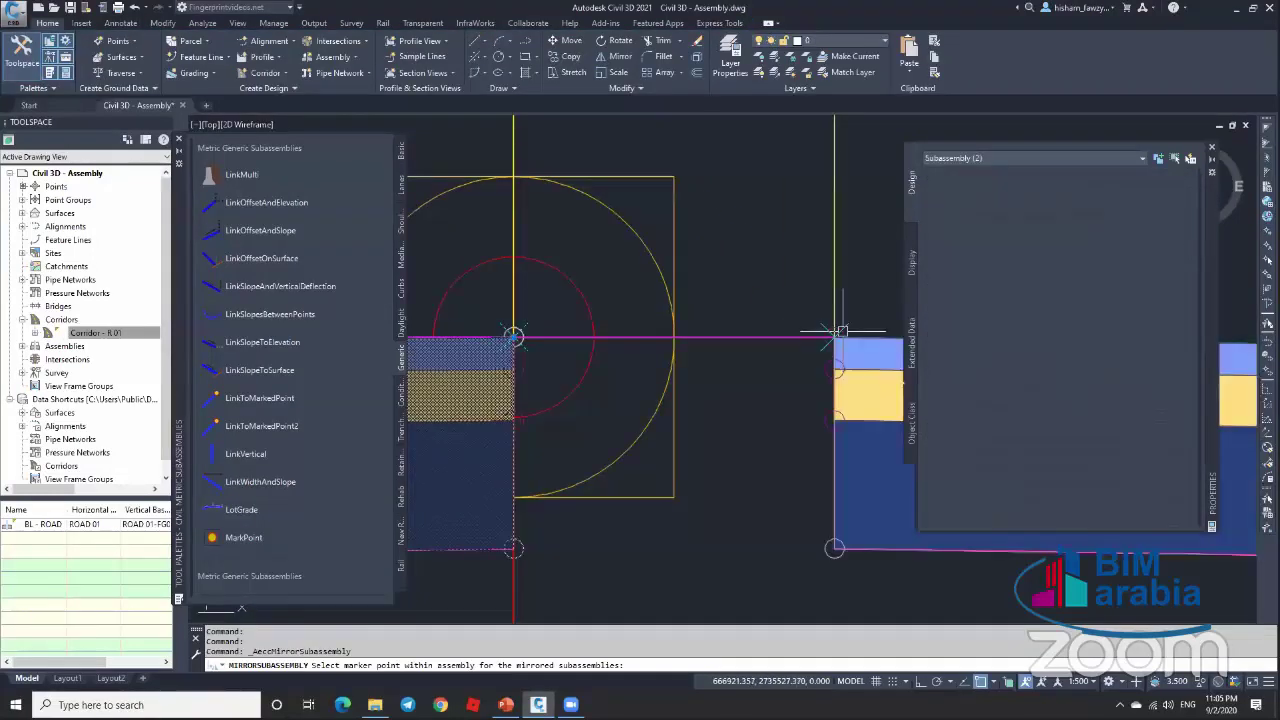
pyautogui.scroll(-3, 842, 330)
pyautogui.scroll(4, 743, 314)
pyautogui.press('Escape')
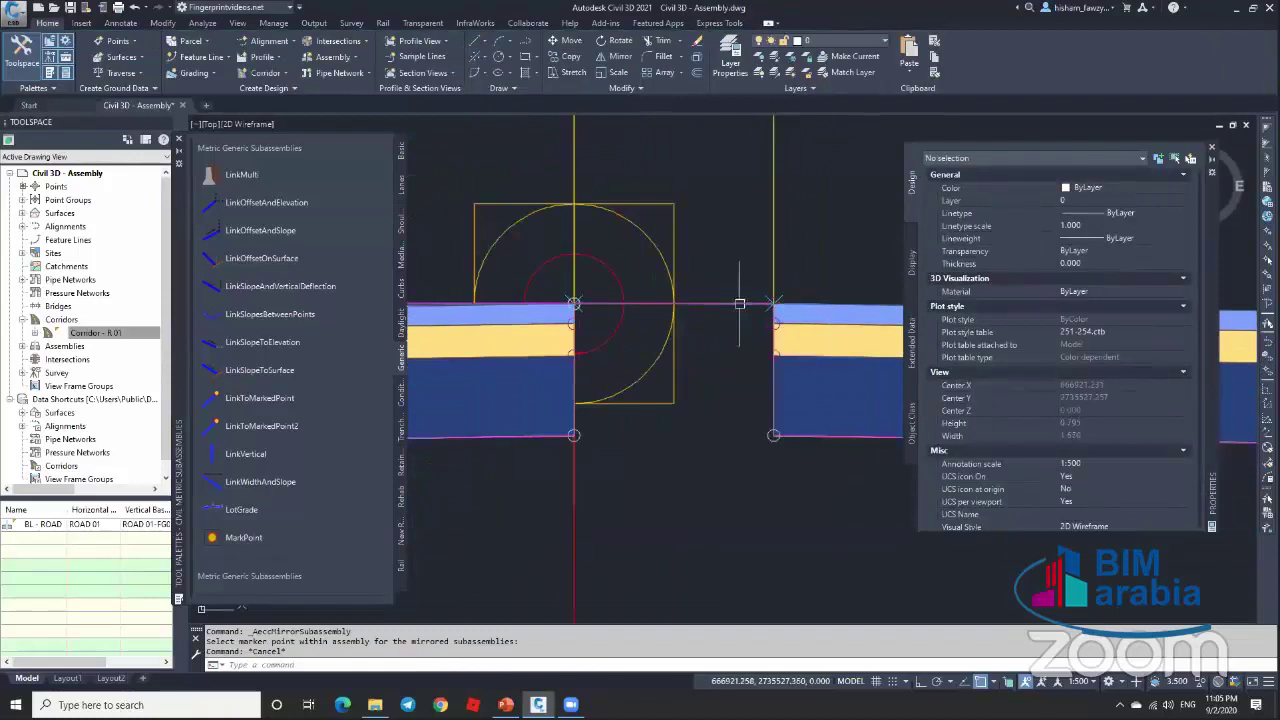
# Step: Select the curb subassembly and review its properties
pyautogui.scroll(-5, 610, 310)
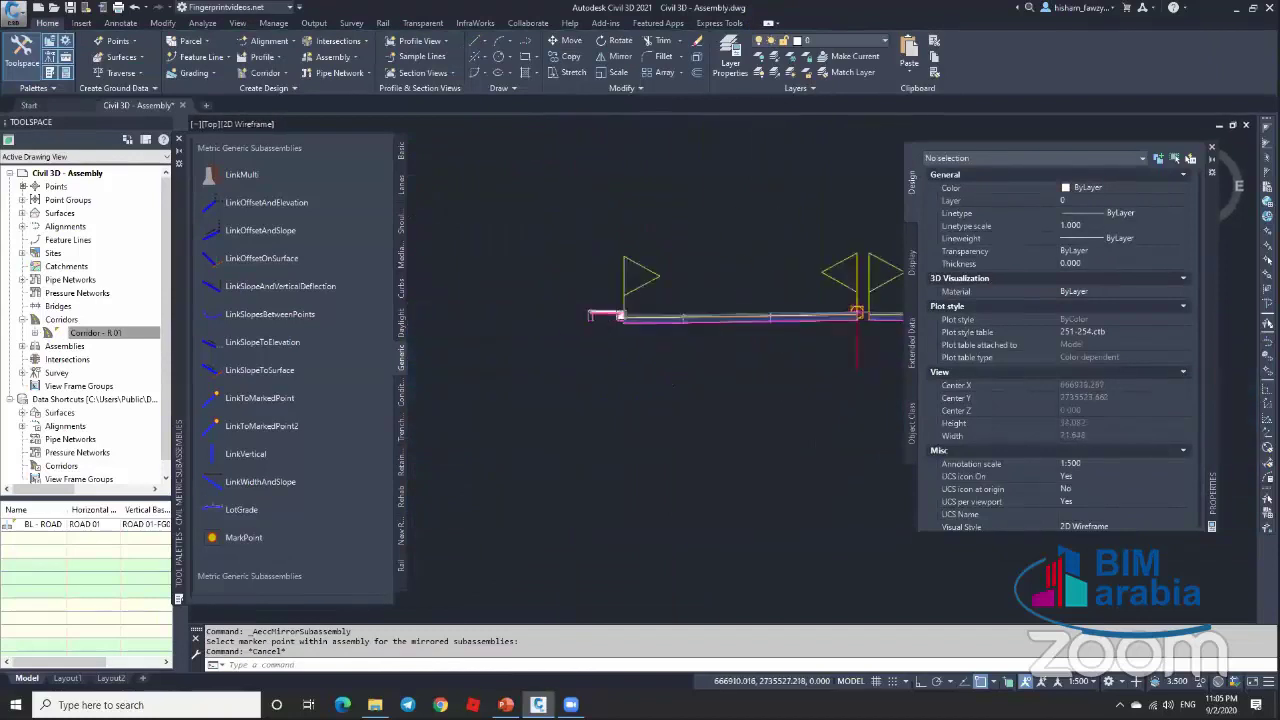
pyautogui.scroll(4, 615, 315)
pyautogui.click(550, 300)
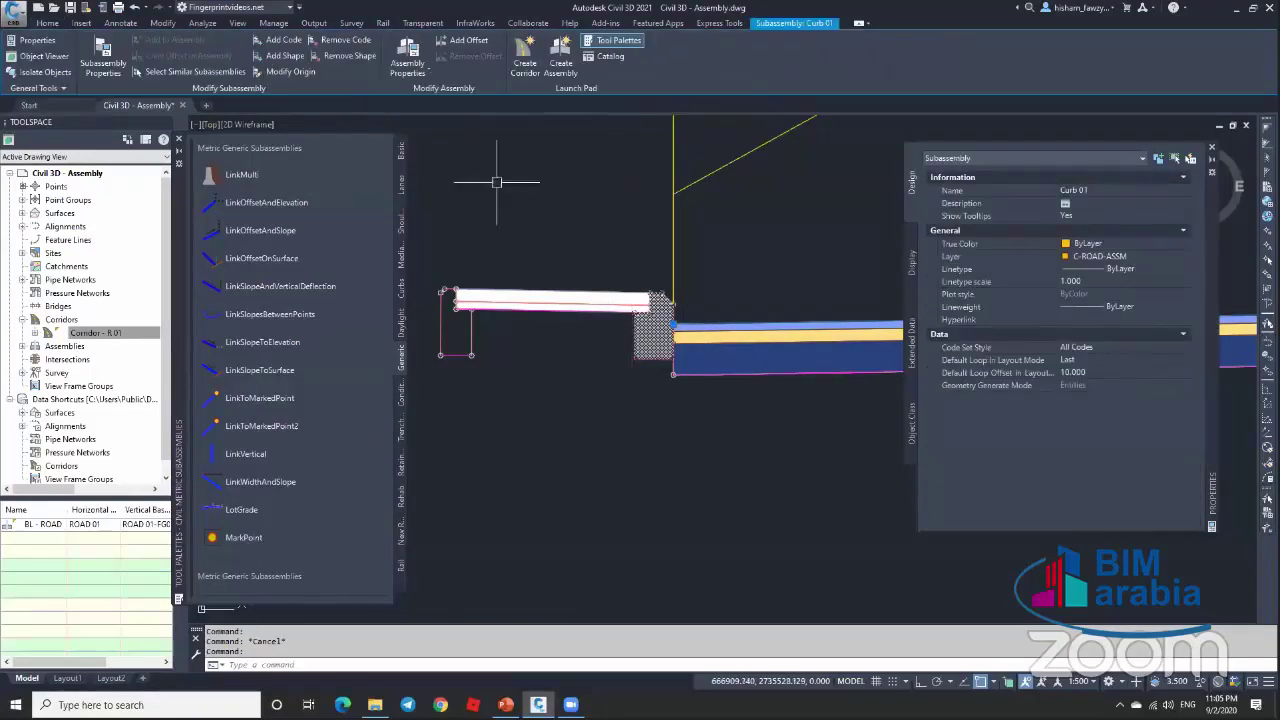
pyautogui.scroll(-3, 503, 189)
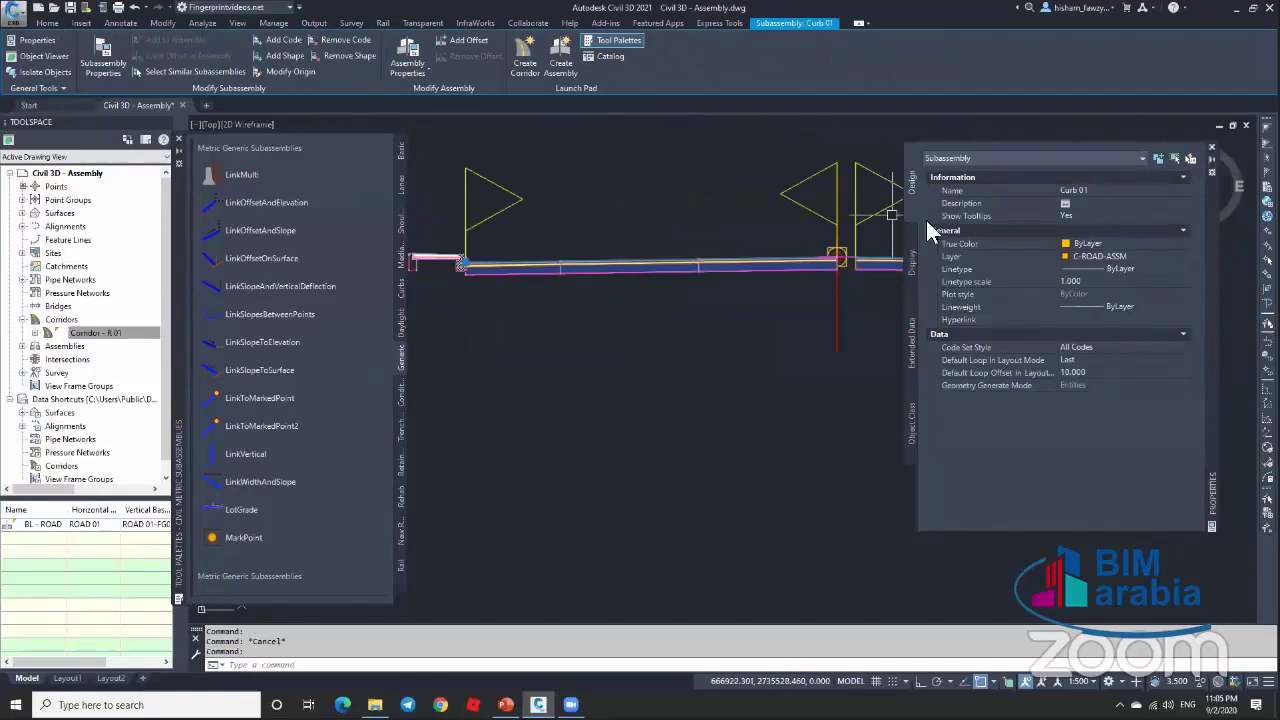
pyautogui.hotkey('ctrl', '1')
pyautogui.scroll(3, 880, 252)
pyautogui.press('Escape')
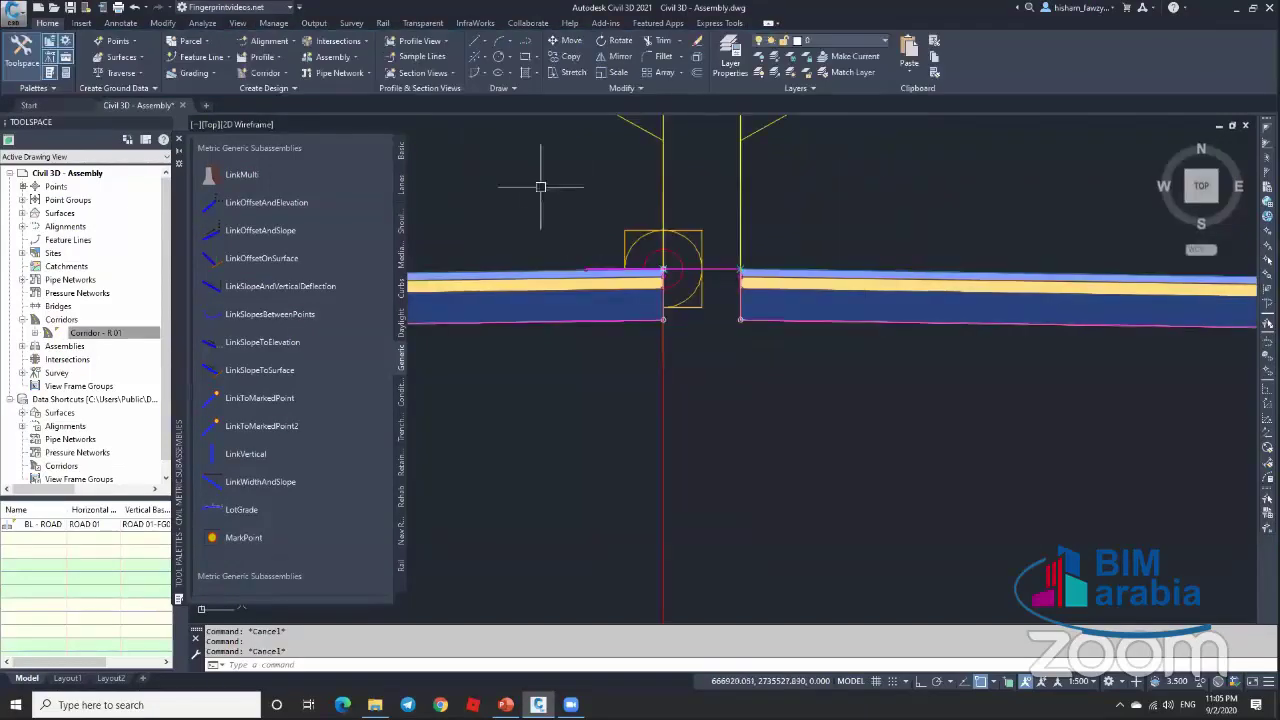
# Step: Insert a Right-side BasicCurb at the median link's marker point
pyautogui.click(400, 151)
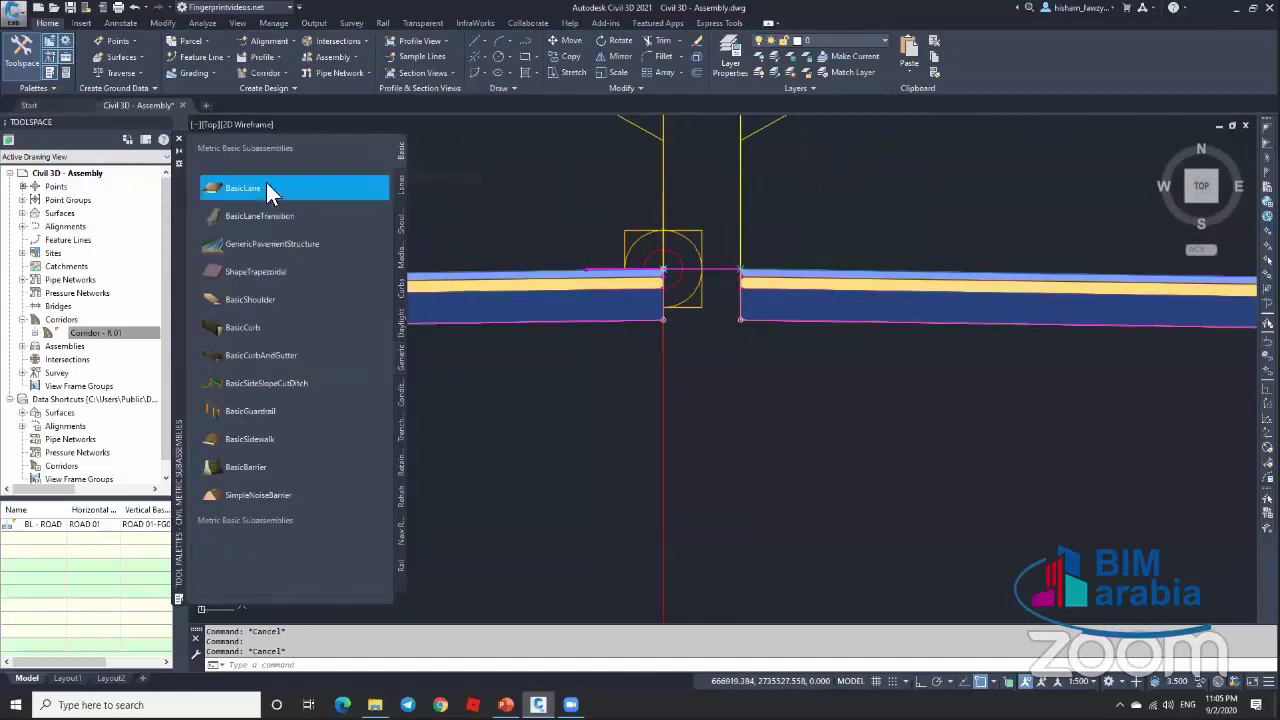
pyautogui.click(266, 188)
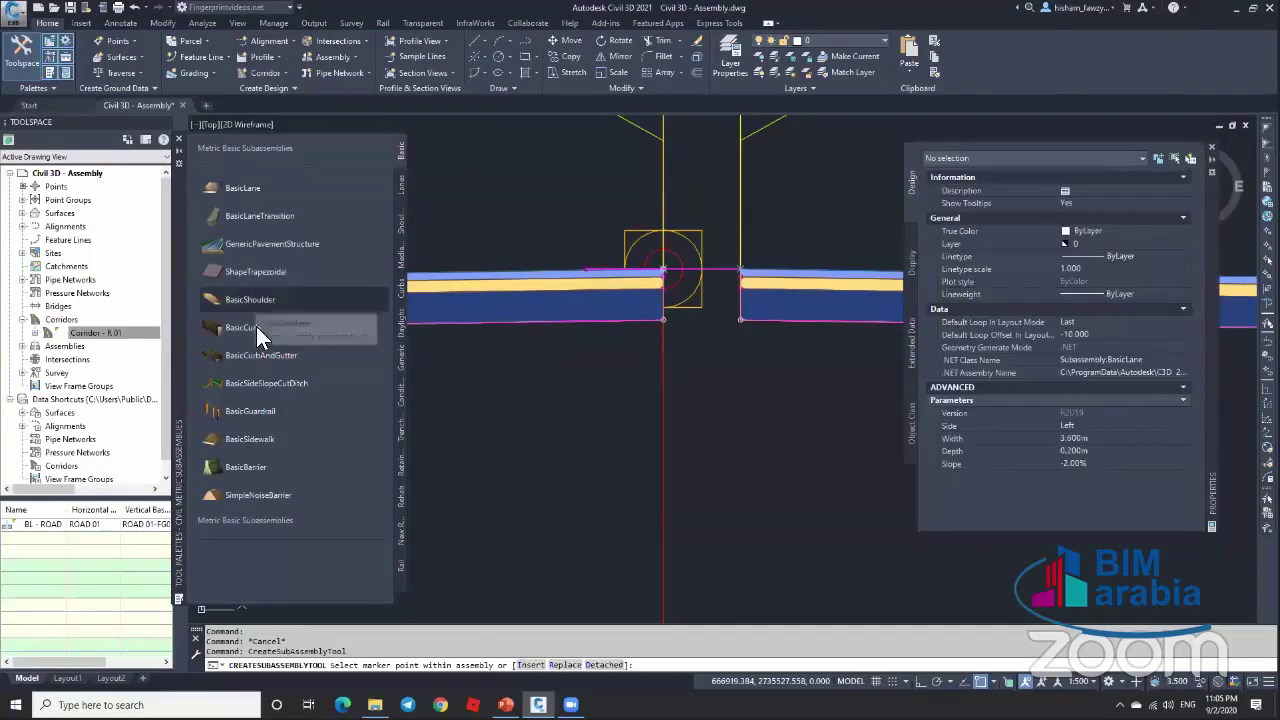
pyautogui.click(256, 326)
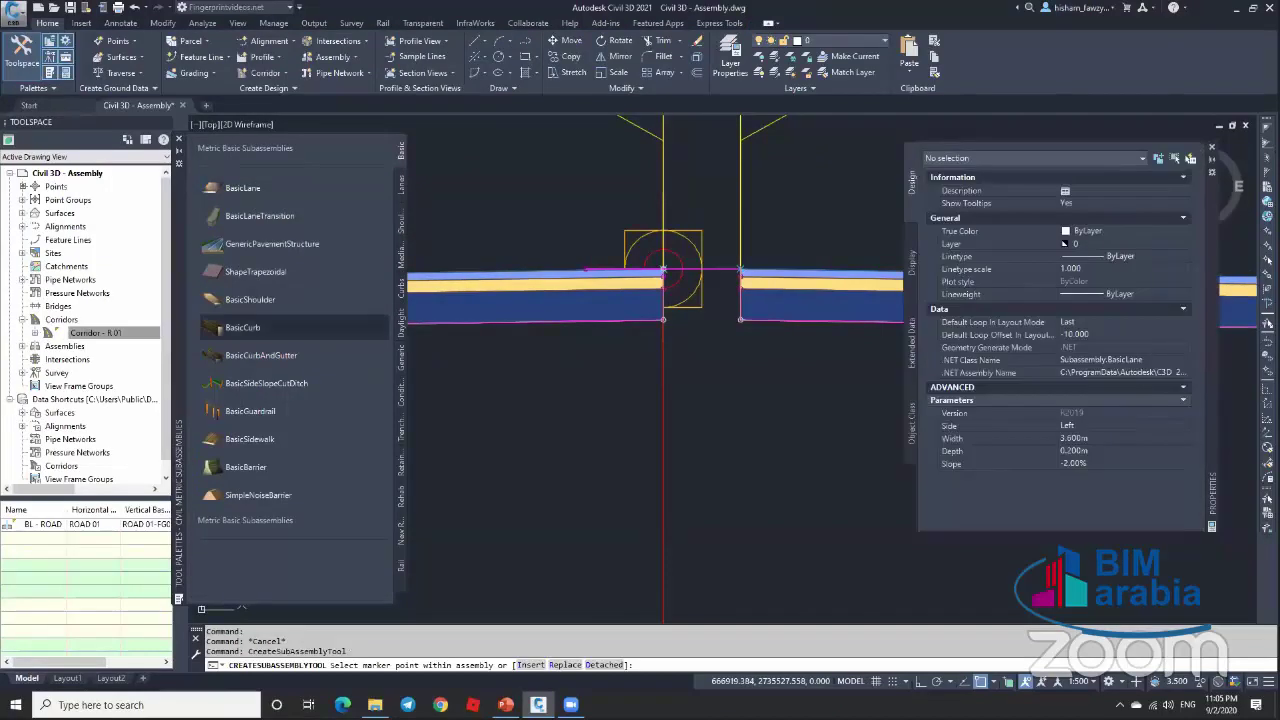
pyautogui.click(1102, 425)
pyautogui.click(1095, 449)
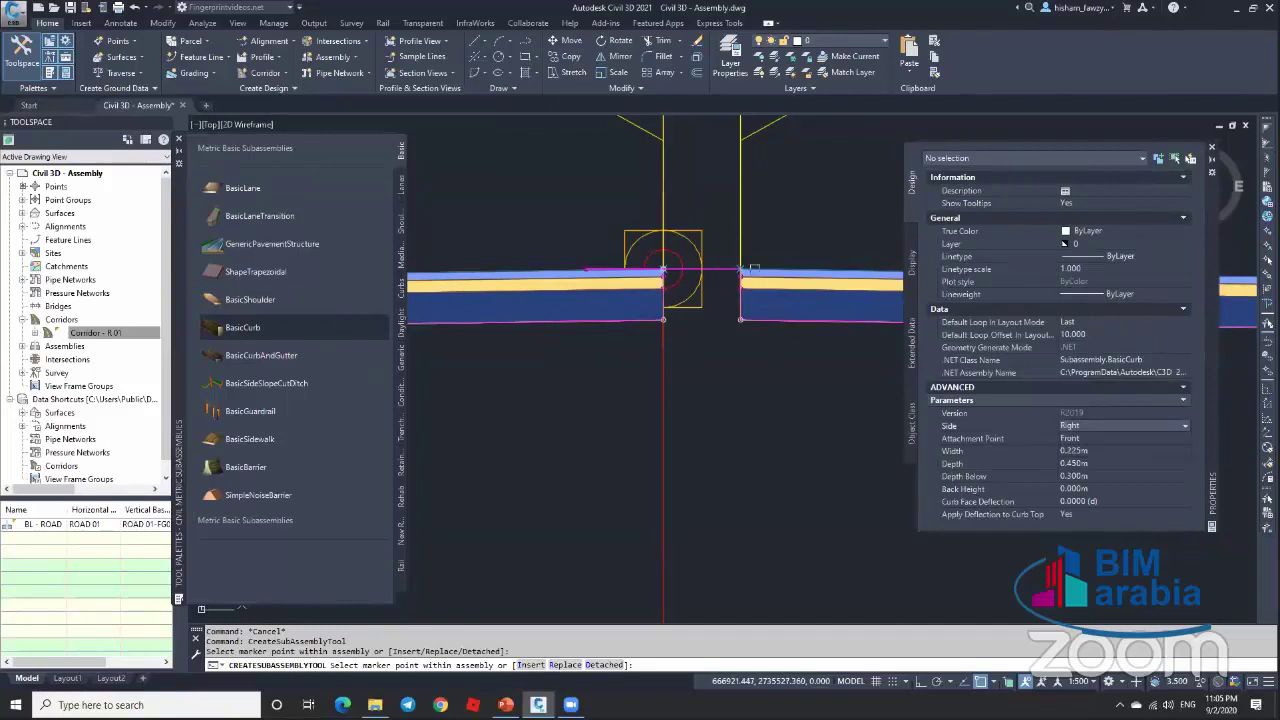
pyautogui.scroll(4, 754, 268)
pyautogui.click(651, 236)
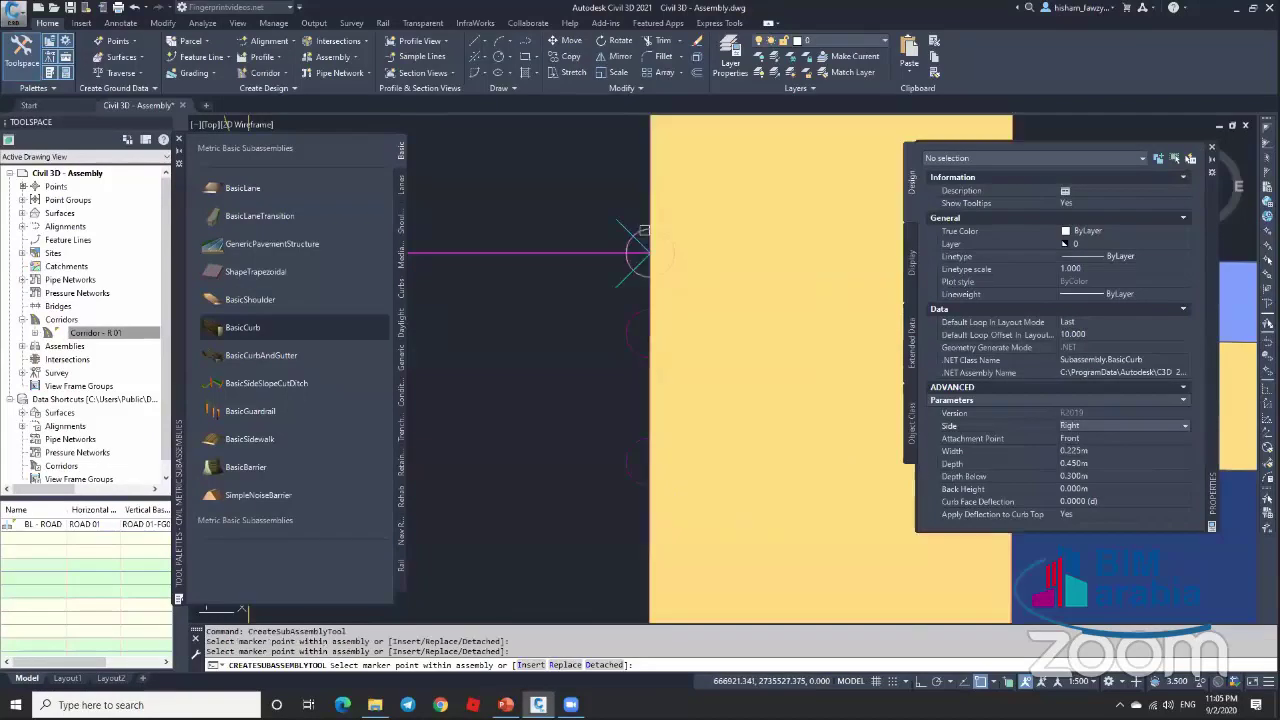
pyautogui.scroll(-5, 692, 290)
pyautogui.press('Escape')
# Step: Mirror the BasicCurb at the marker point and delete the extra curb copy
pyautogui.click(692, 291)
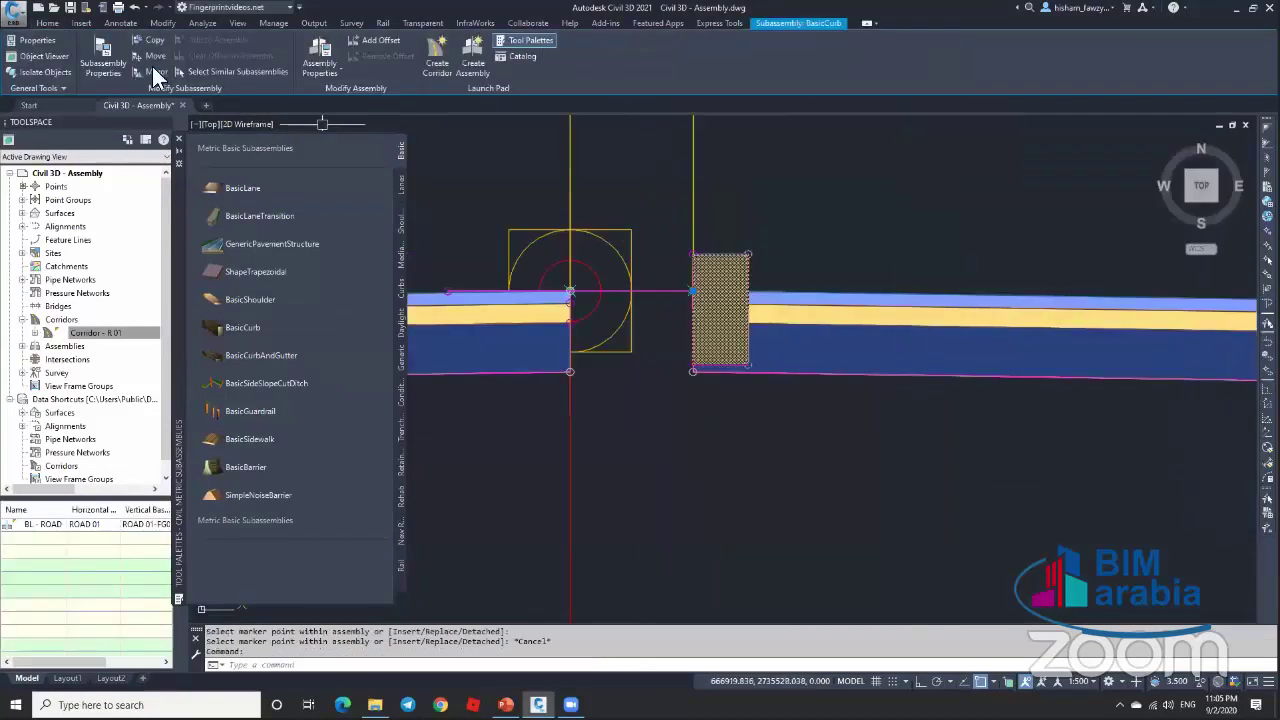
pyautogui.click(155, 73)
pyautogui.scroll(4, 692, 291)
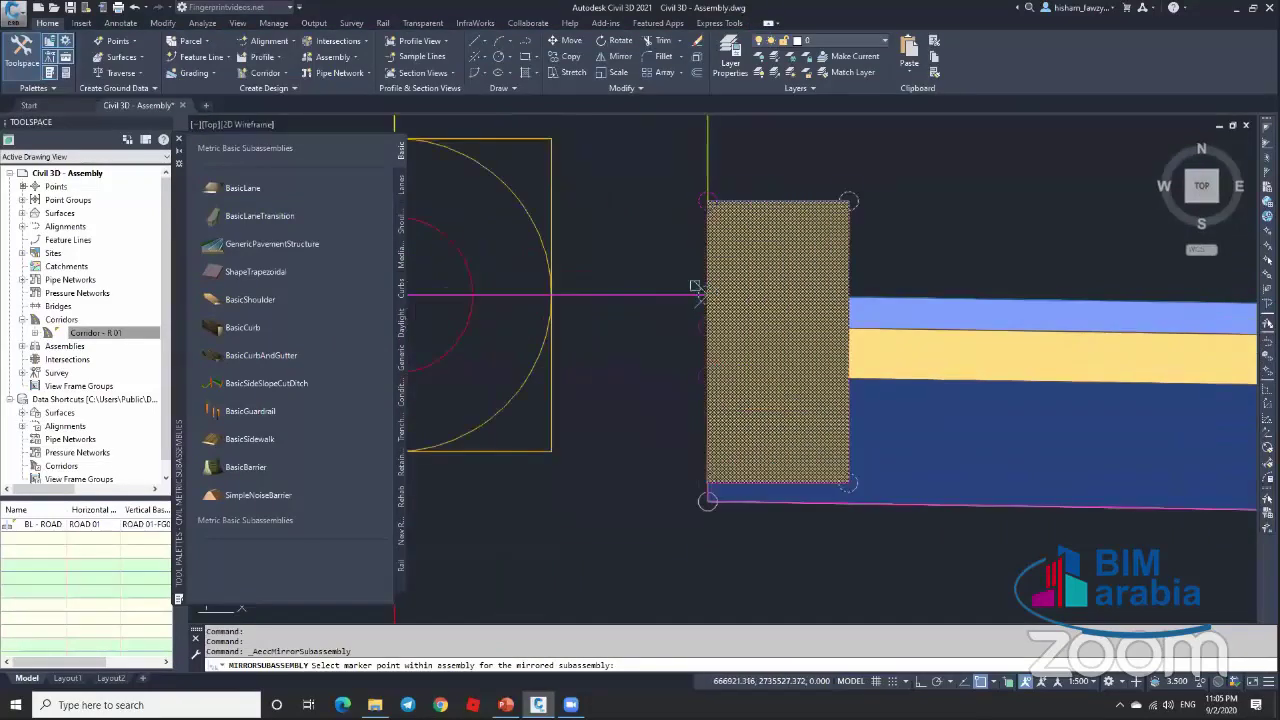
pyautogui.click(706, 378)
pyautogui.click(684, 380)
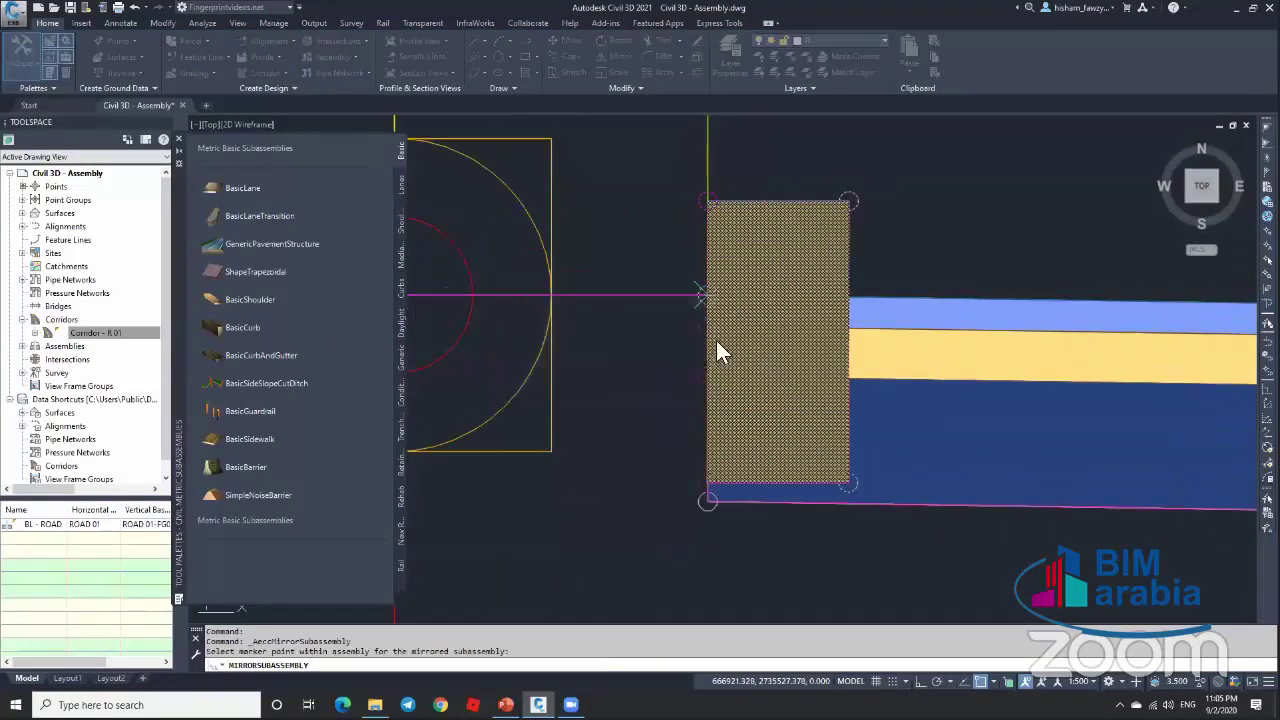
pyautogui.scroll(-5, 790, 270)
pyautogui.press('Escape')
pyautogui.click(786, 290)
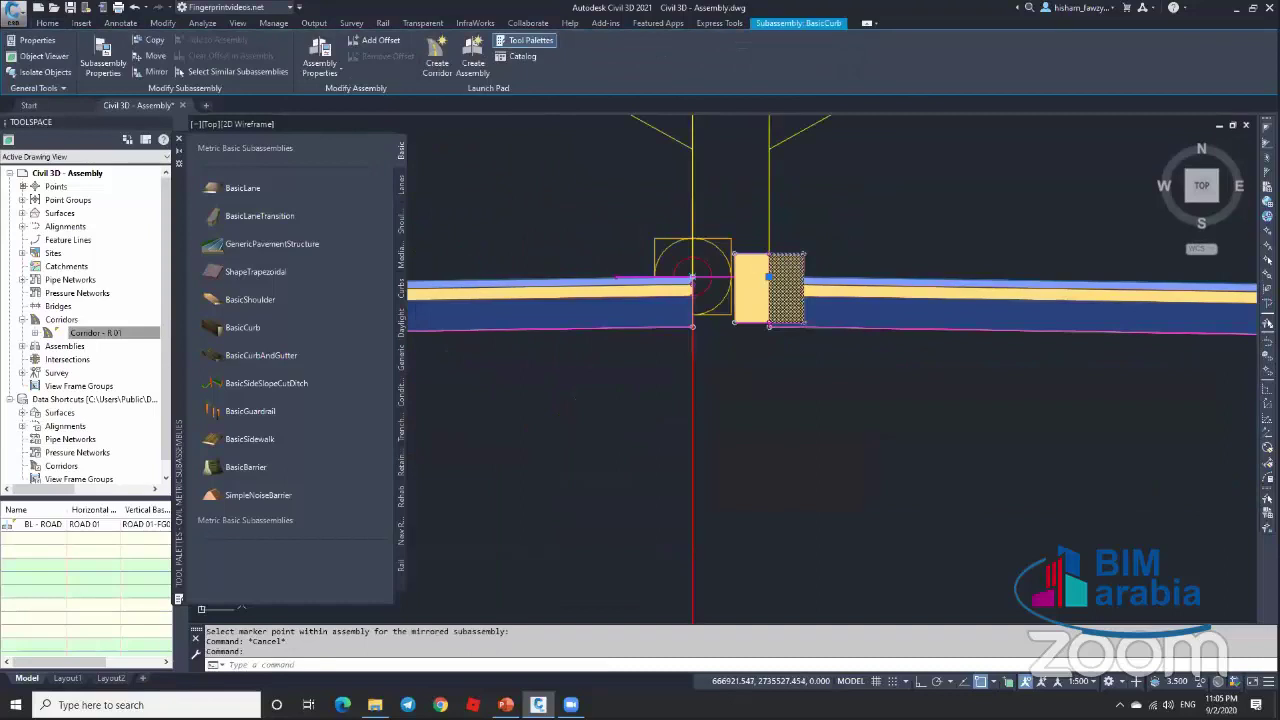
pyautogui.press('Delete')
pyautogui.scroll(2, 720, 275)
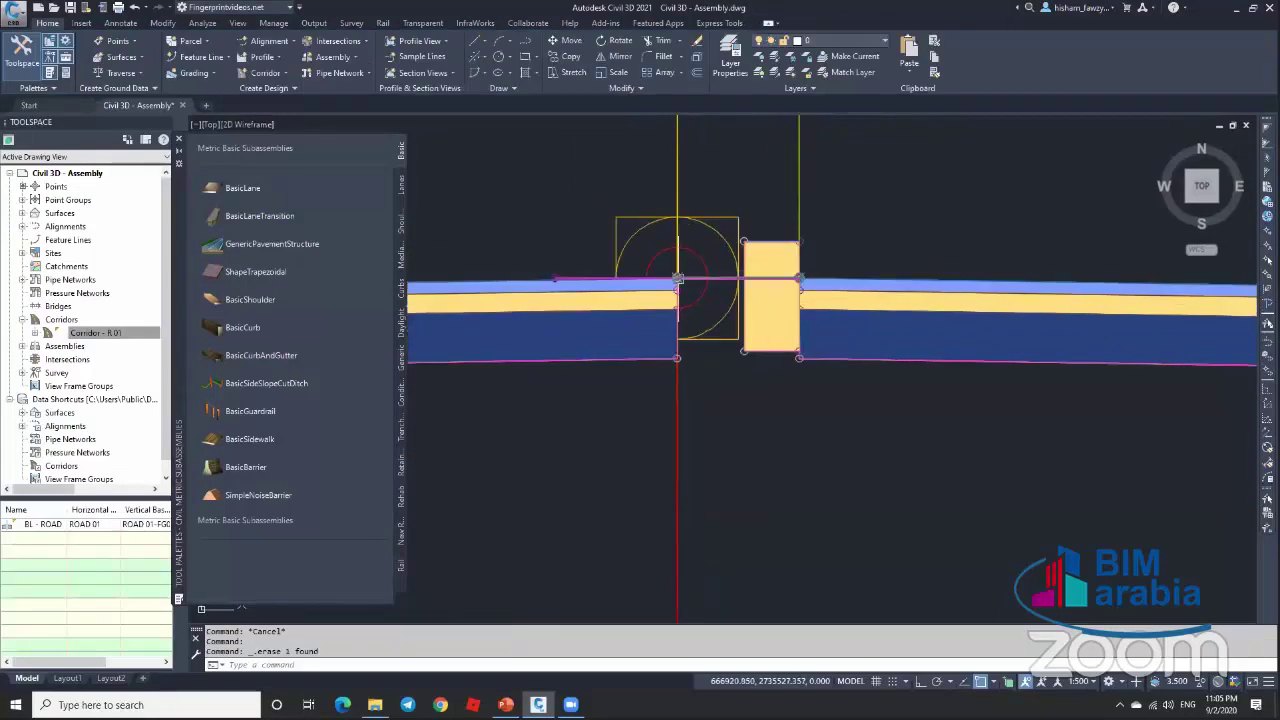
pyautogui.scroll(2, 744, 270)
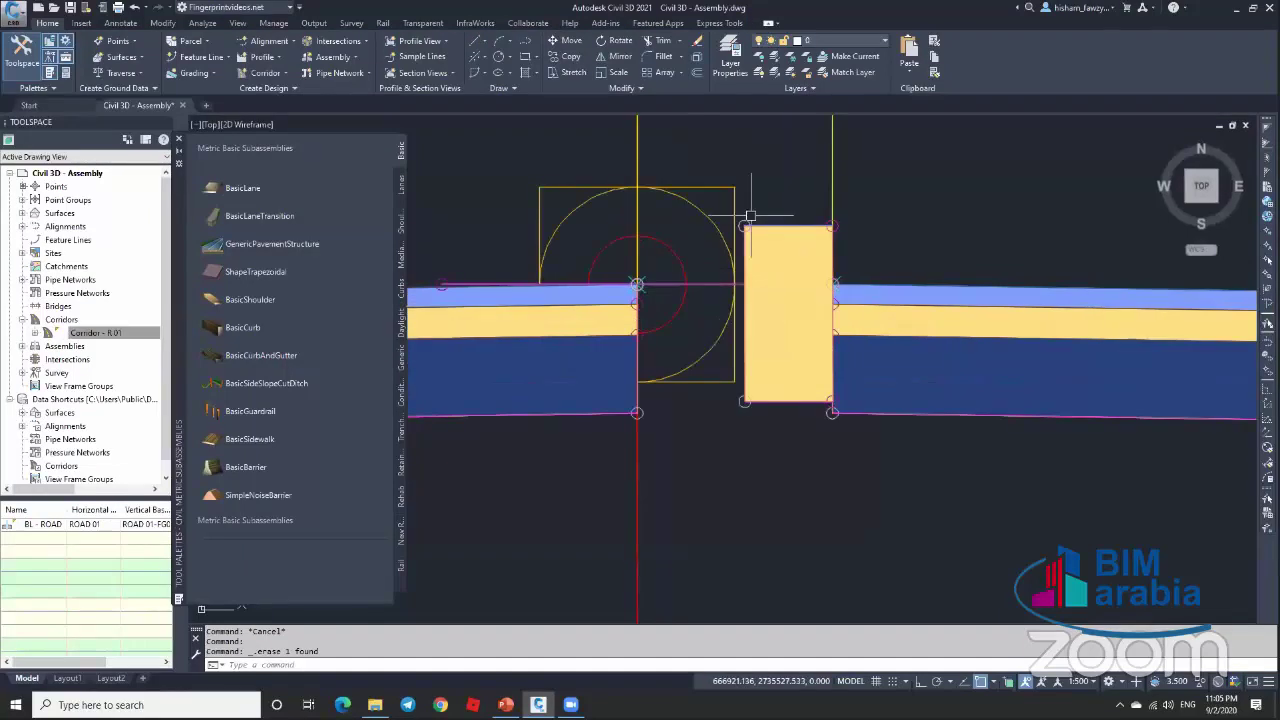
pyautogui.click(665, 285)
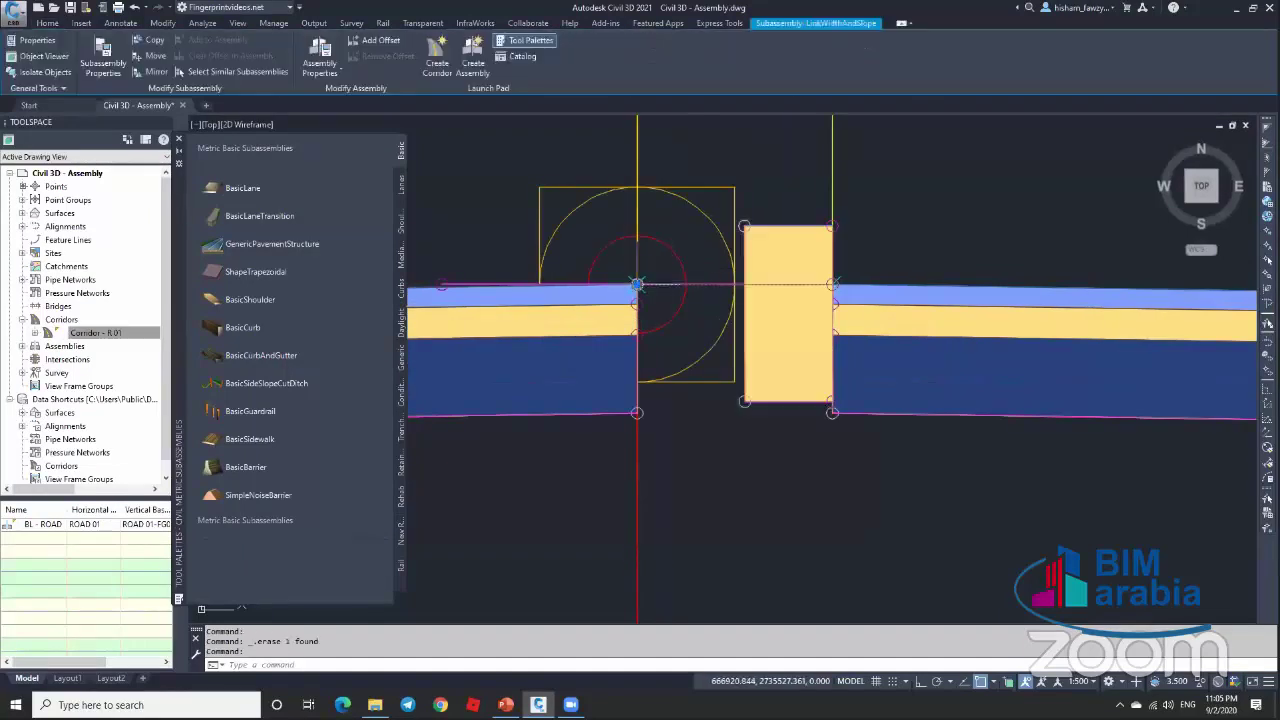
pyautogui.click(810, 284)
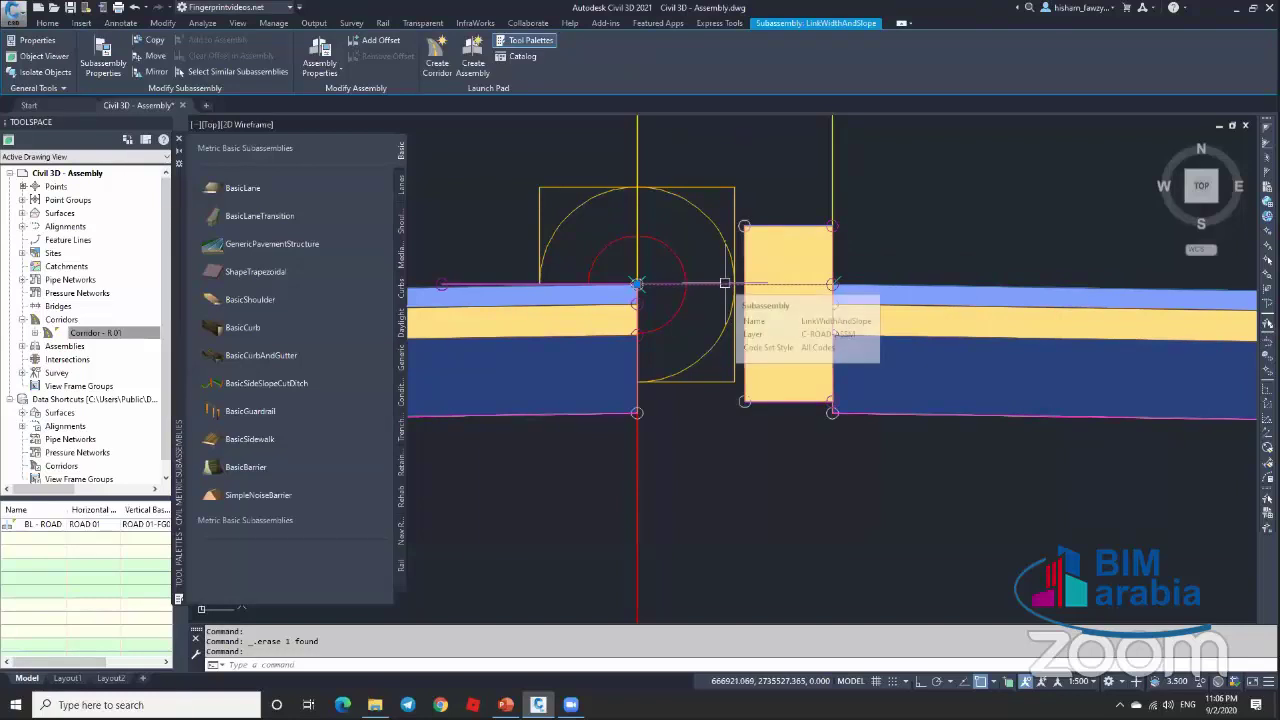
pyautogui.scroll(-6, 1008, 267)
pyautogui.scroll(-8, 963, 286)
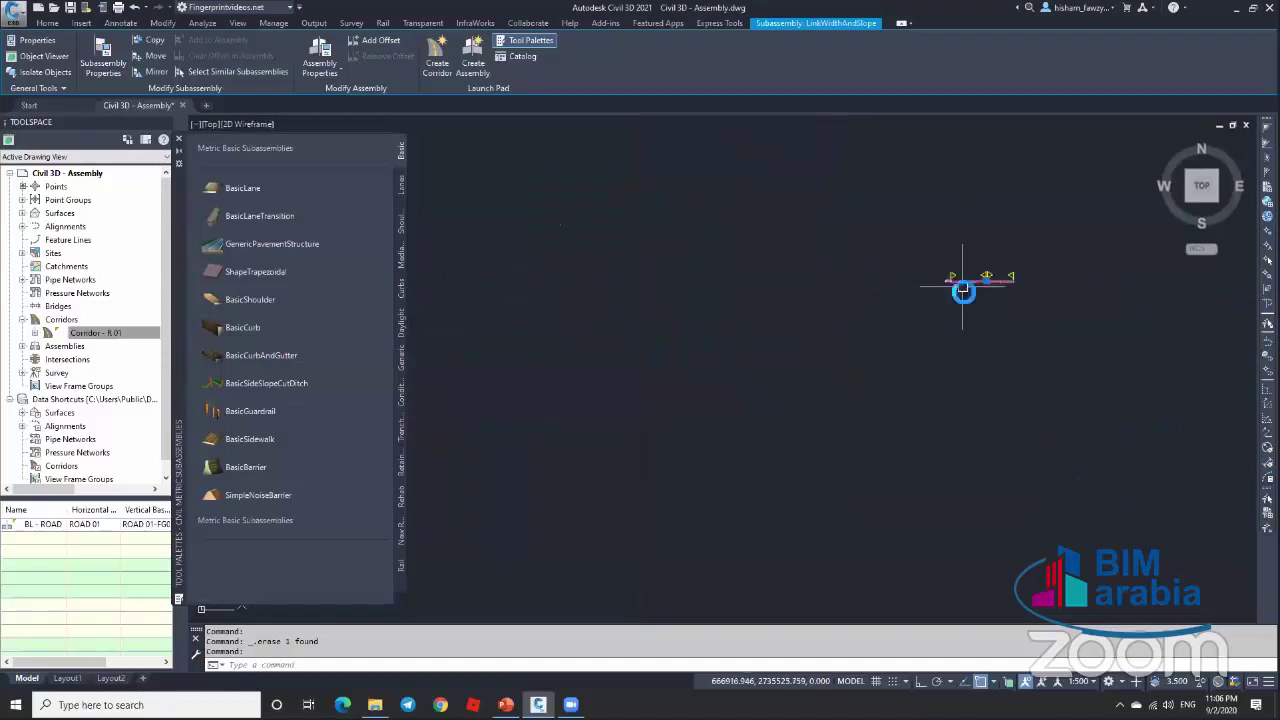
pyautogui.scroll(5, 768, 291)
pyautogui.scroll(4, 891, 263)
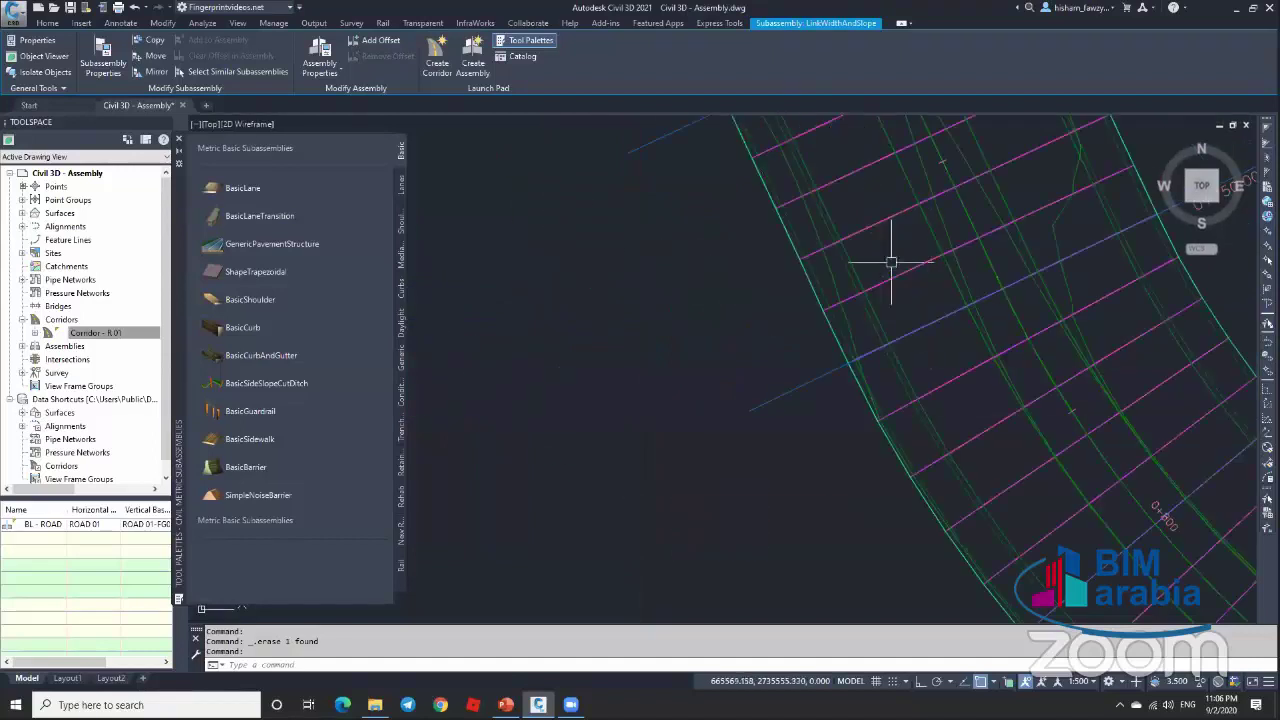
pyautogui.press('Escape')
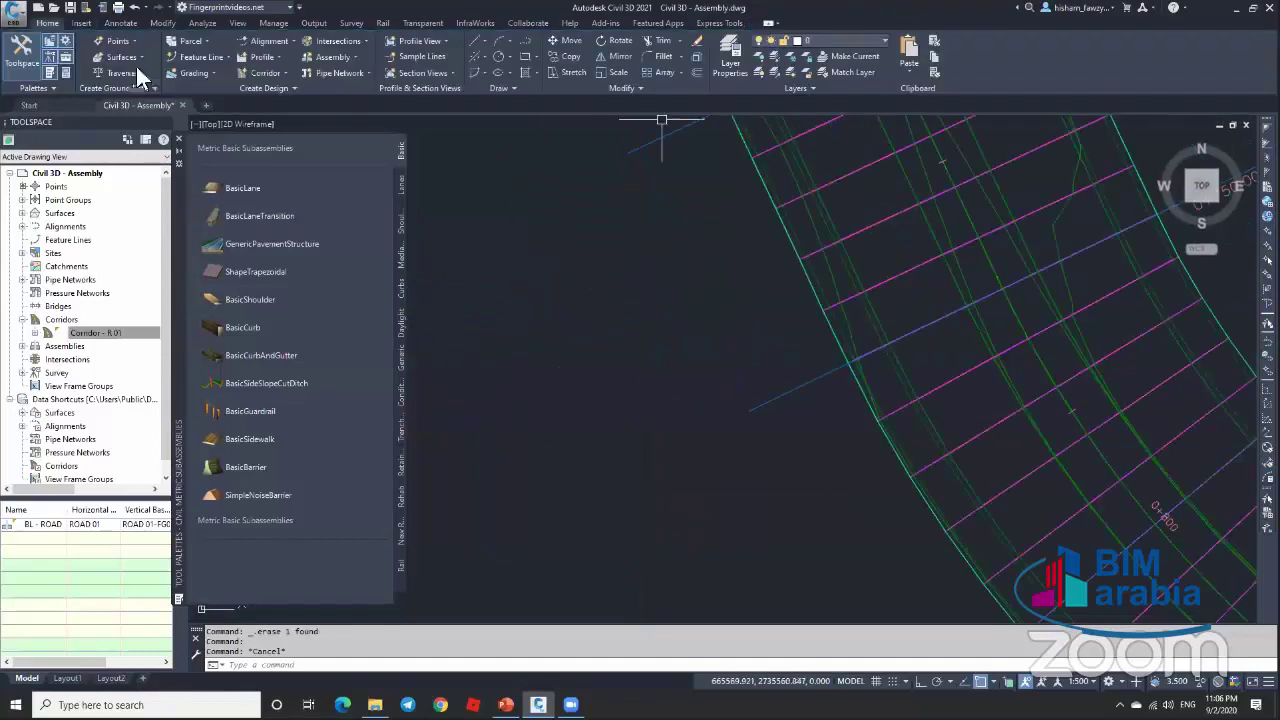
pyautogui.click(842, 39)
pyautogui.click(762, 72)
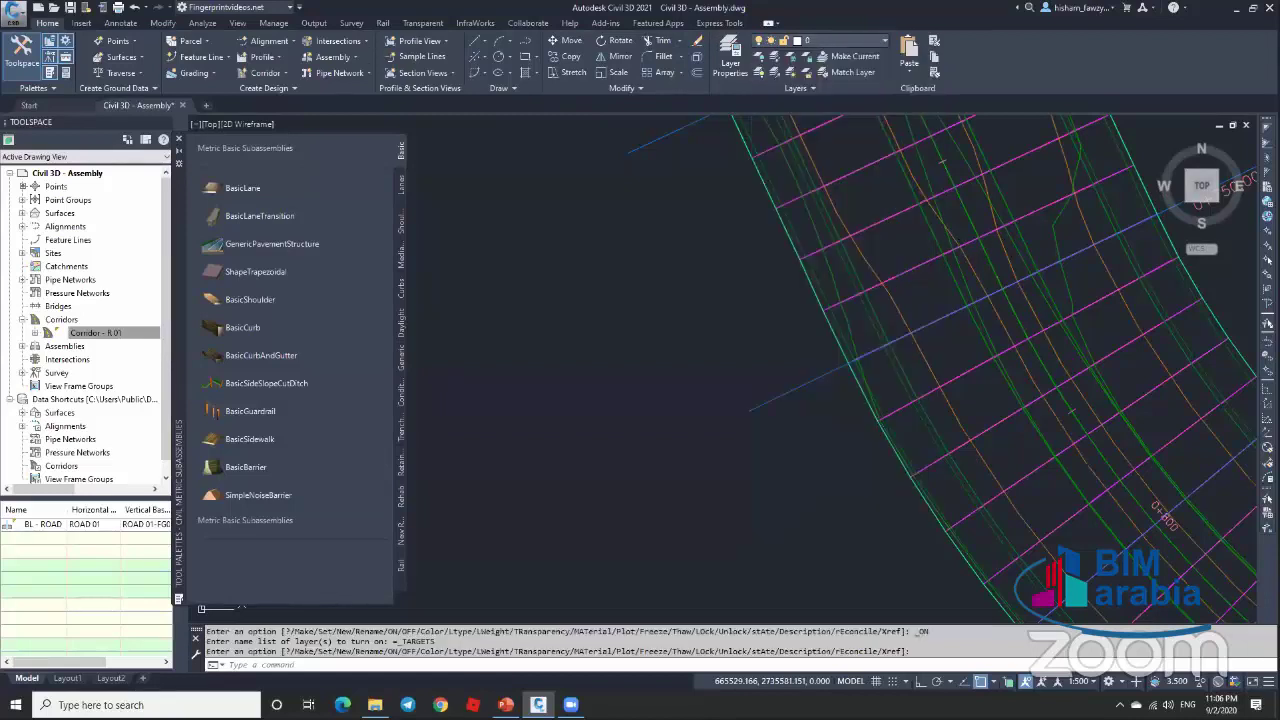
pyautogui.press('Escape')
pyautogui.press('Escape')
pyautogui.click(972, 234)
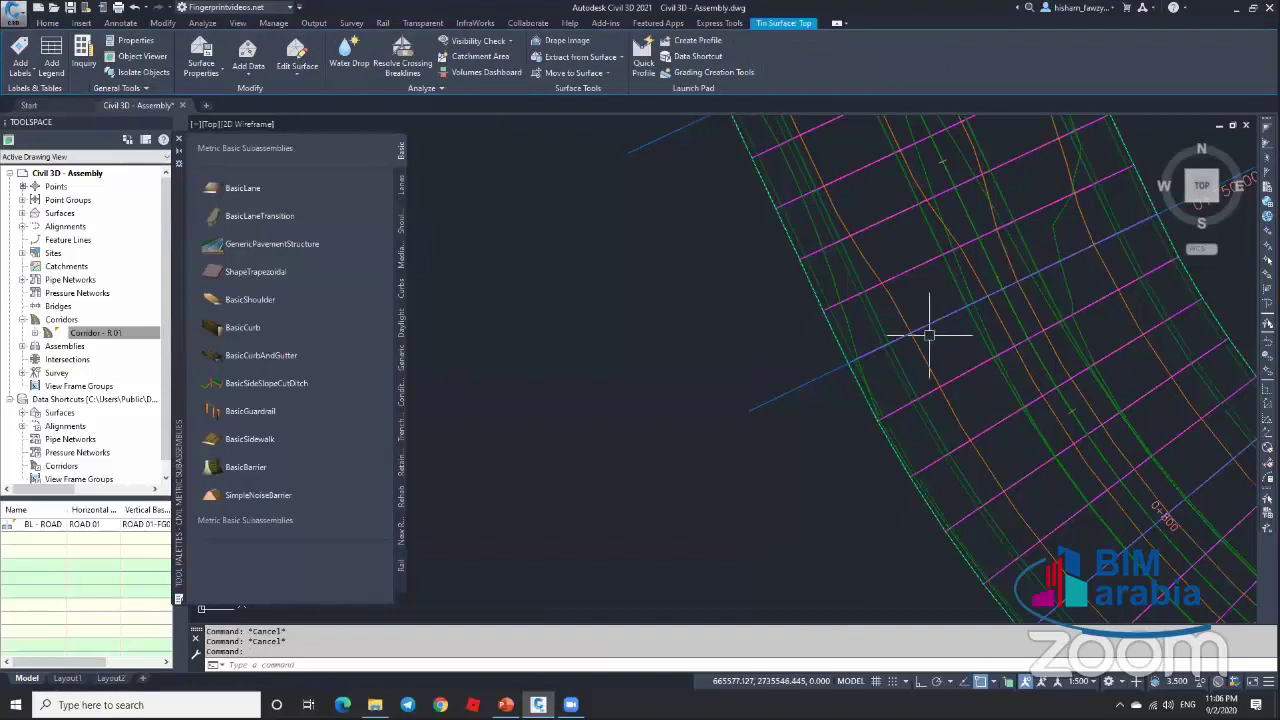
pyautogui.scroll(-2, 929, 300)
pyautogui.scroll(4, 914, 286)
pyautogui.press('Escape')
pyautogui.click(931, 255)
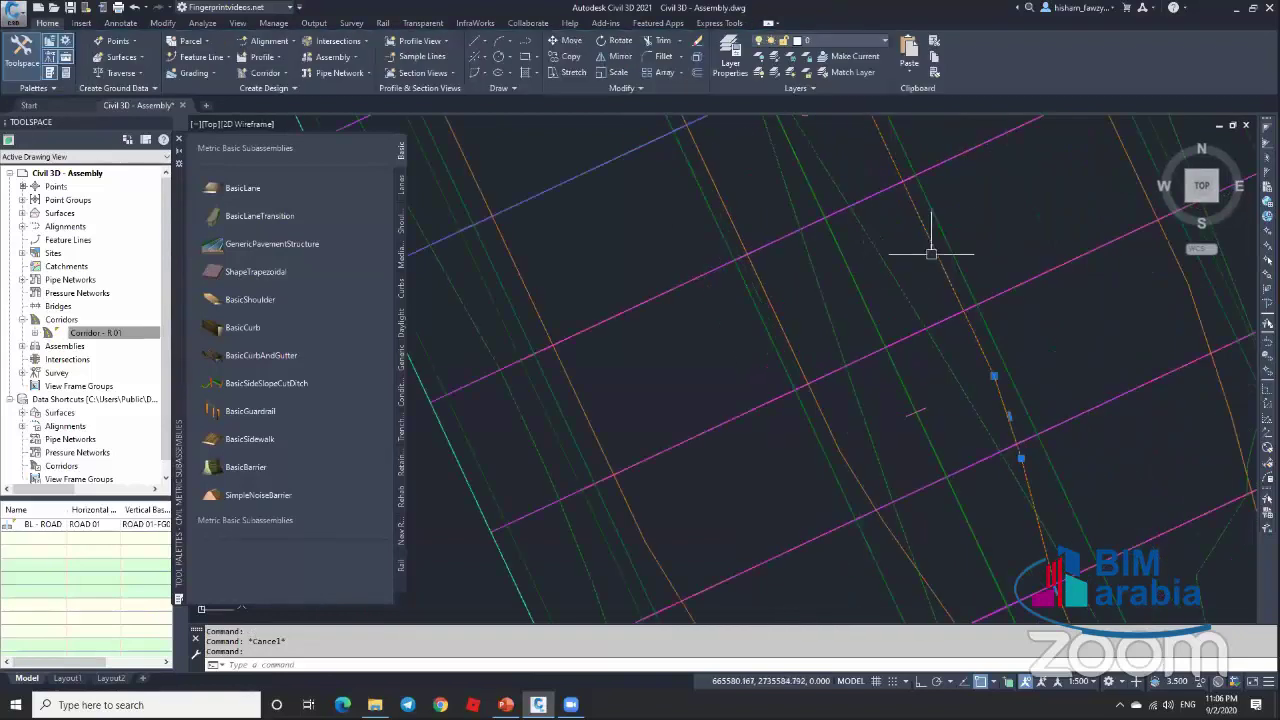
pyautogui.scroll(-2, 832, 404)
pyautogui.scroll(-2, 832, 404)
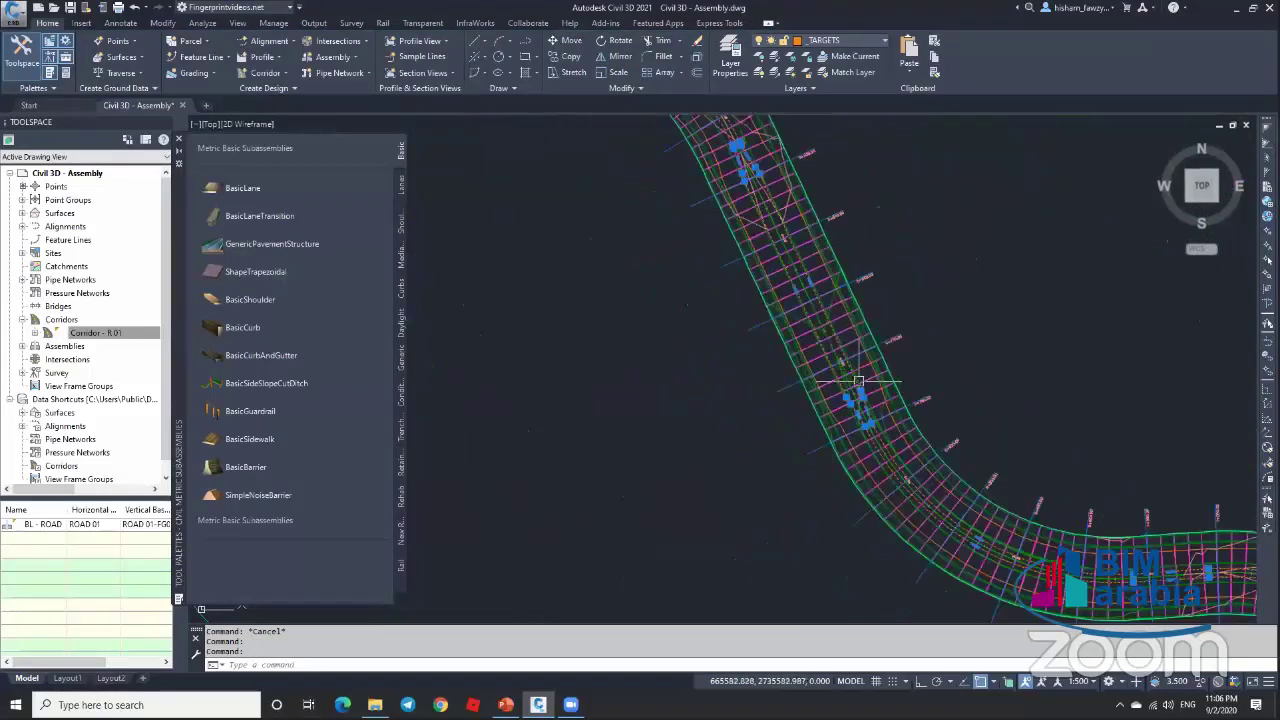
pyautogui.scroll(3, 828, 360)
pyautogui.press('Escape')
pyautogui.scroll(1, 824, 335)
pyautogui.scroll(-2, 824, 335)
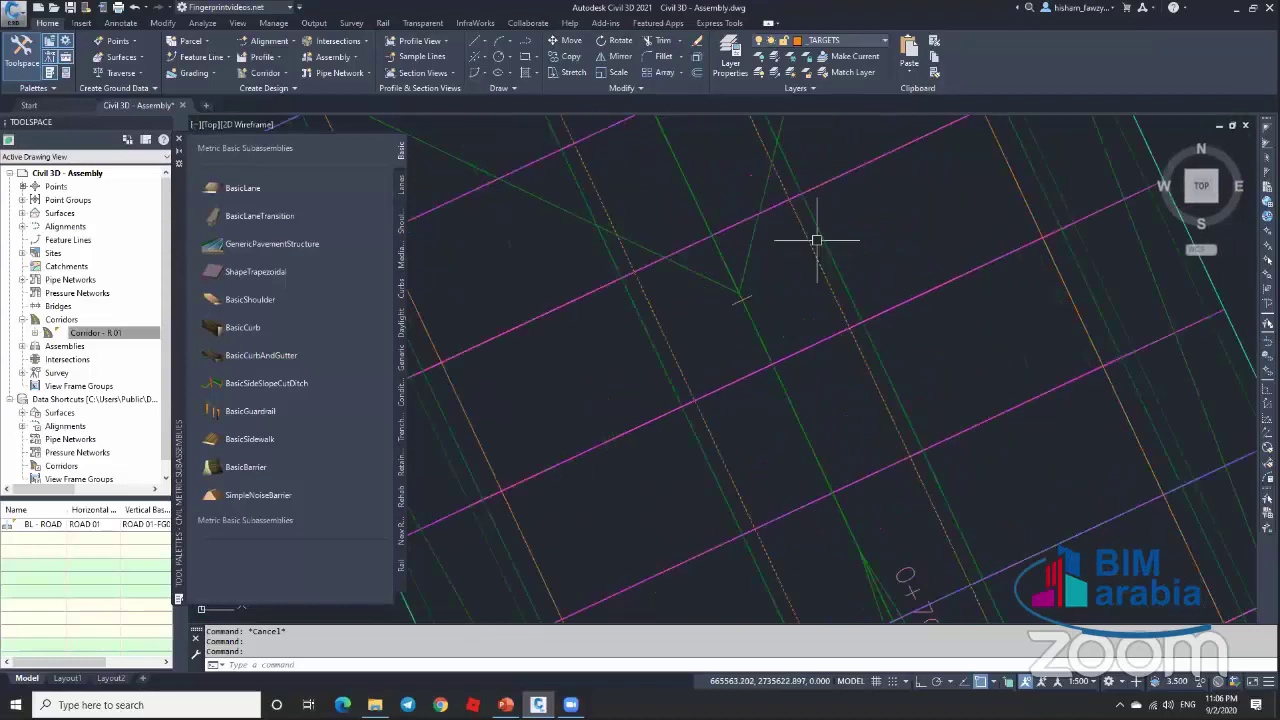
pyautogui.press('Escape')
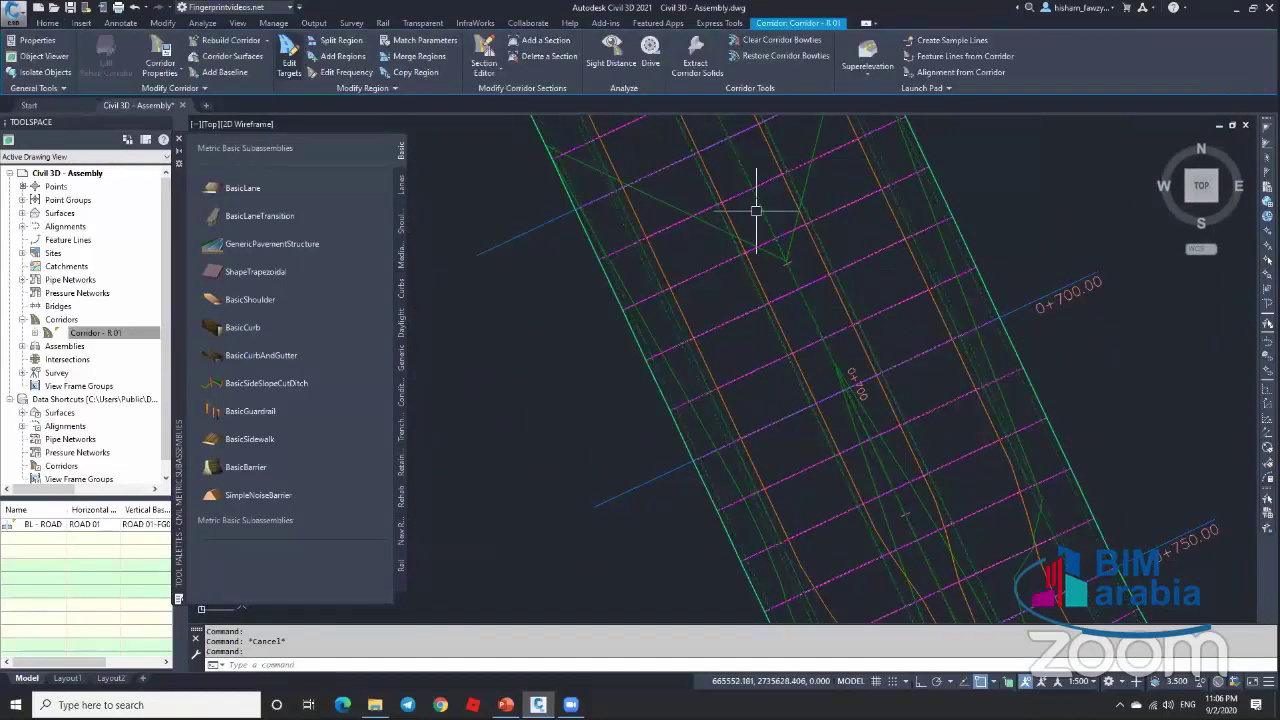
# Step: Start Edit Targets on the corridor region and enlarge the Target Mapping list
pyautogui.click(289, 58)
pyautogui.click(736, 311)
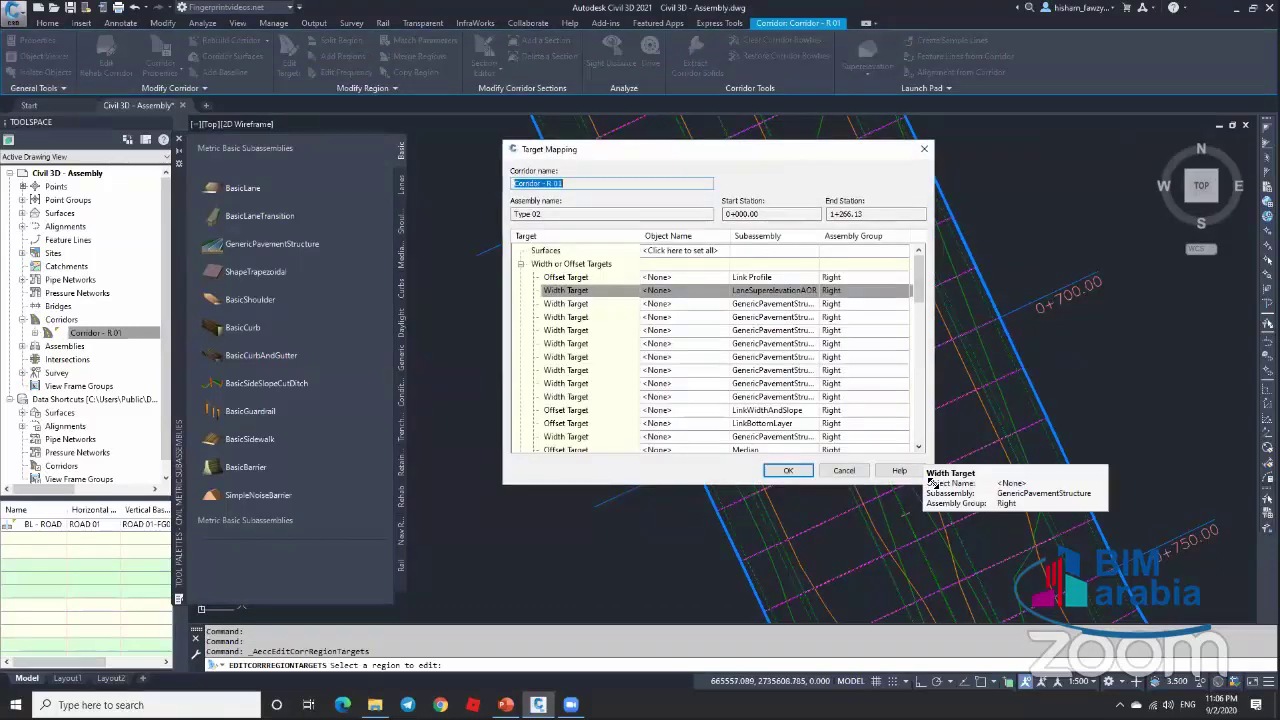
pyautogui.moveTo(931, 483); pyautogui.dragTo(1087, 617)
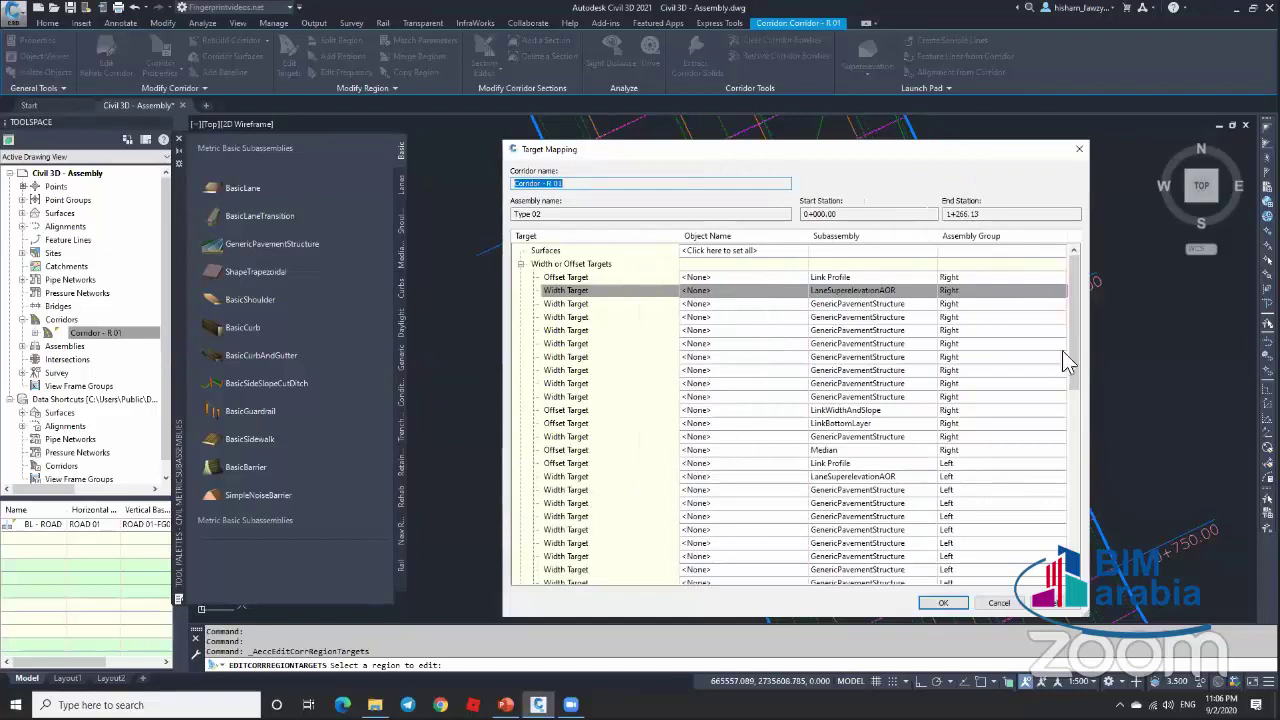
pyautogui.scroll(-1, 1077, 365)
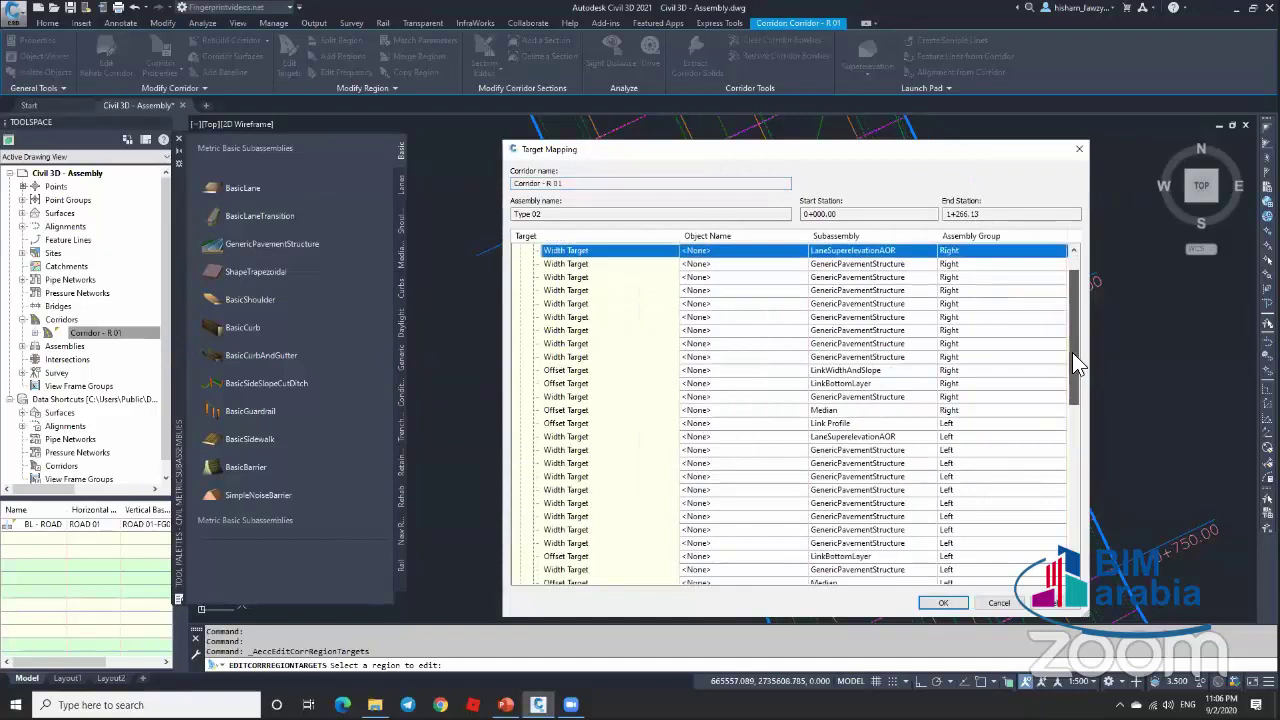
# Step: Map the right Median offset target to Polyline-1 picked from the drawing
pyautogui.click(758, 413)
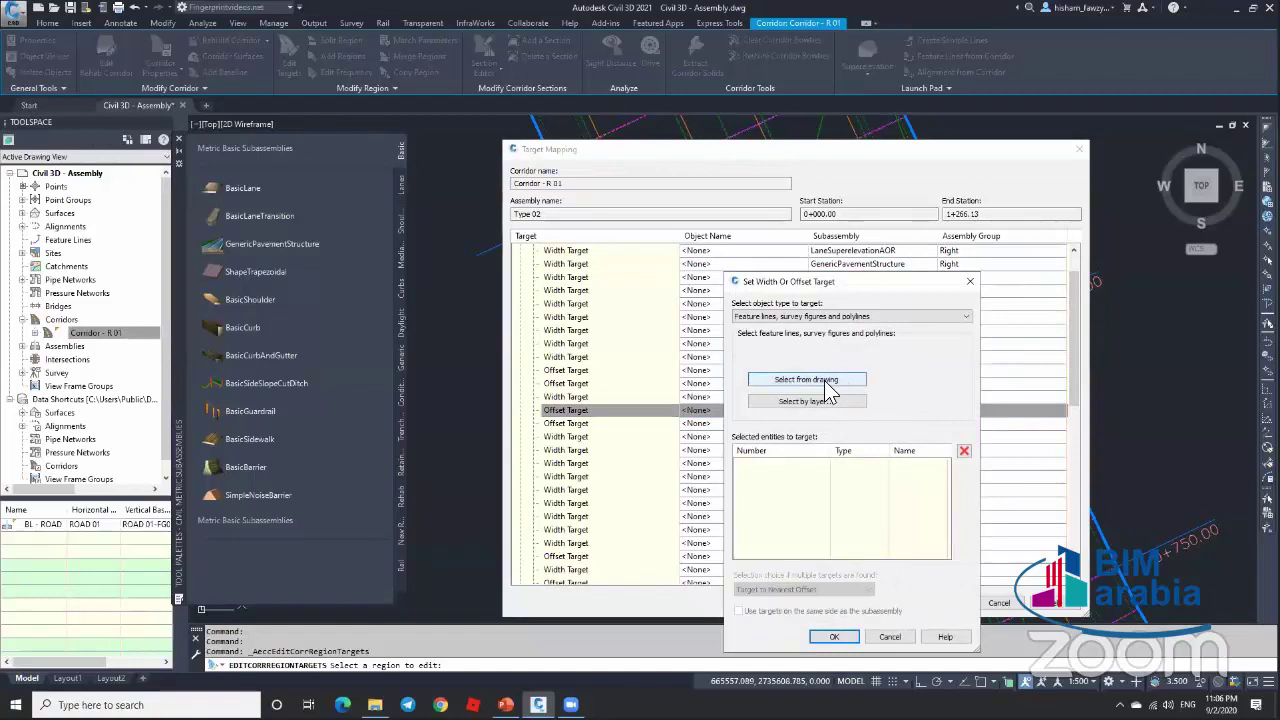
pyautogui.click(825, 381)
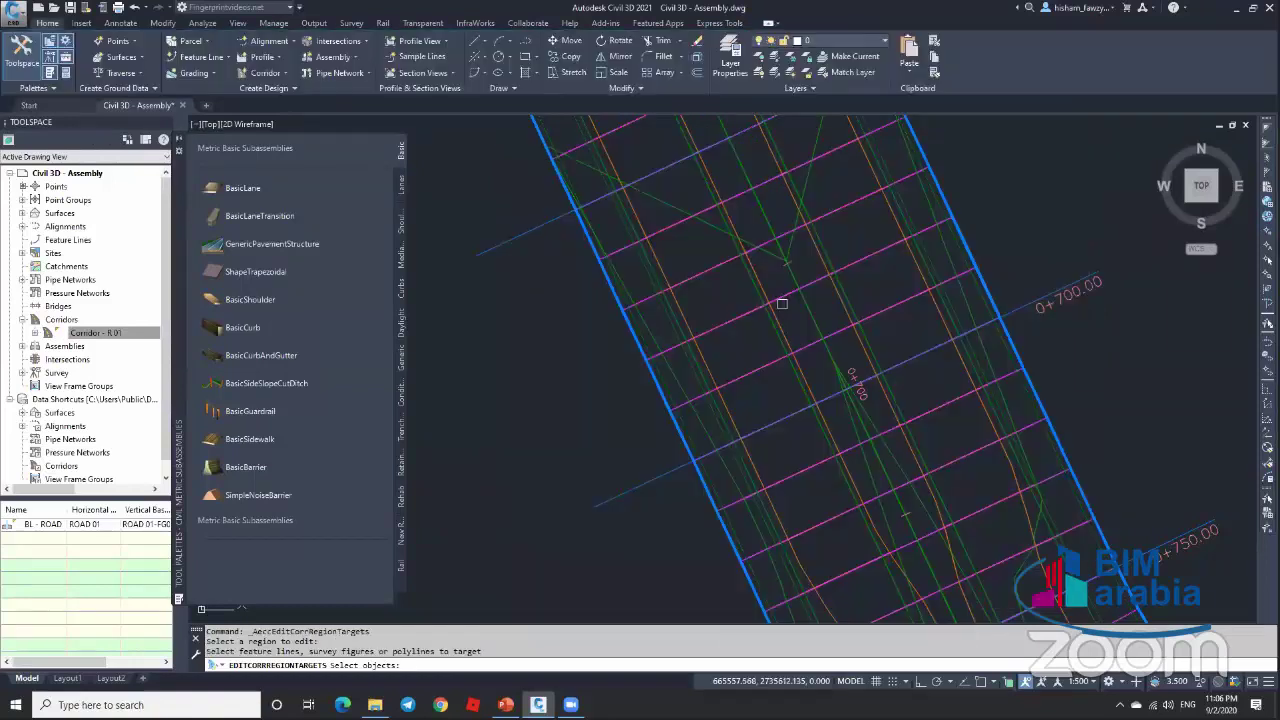
pyautogui.click(779, 319)
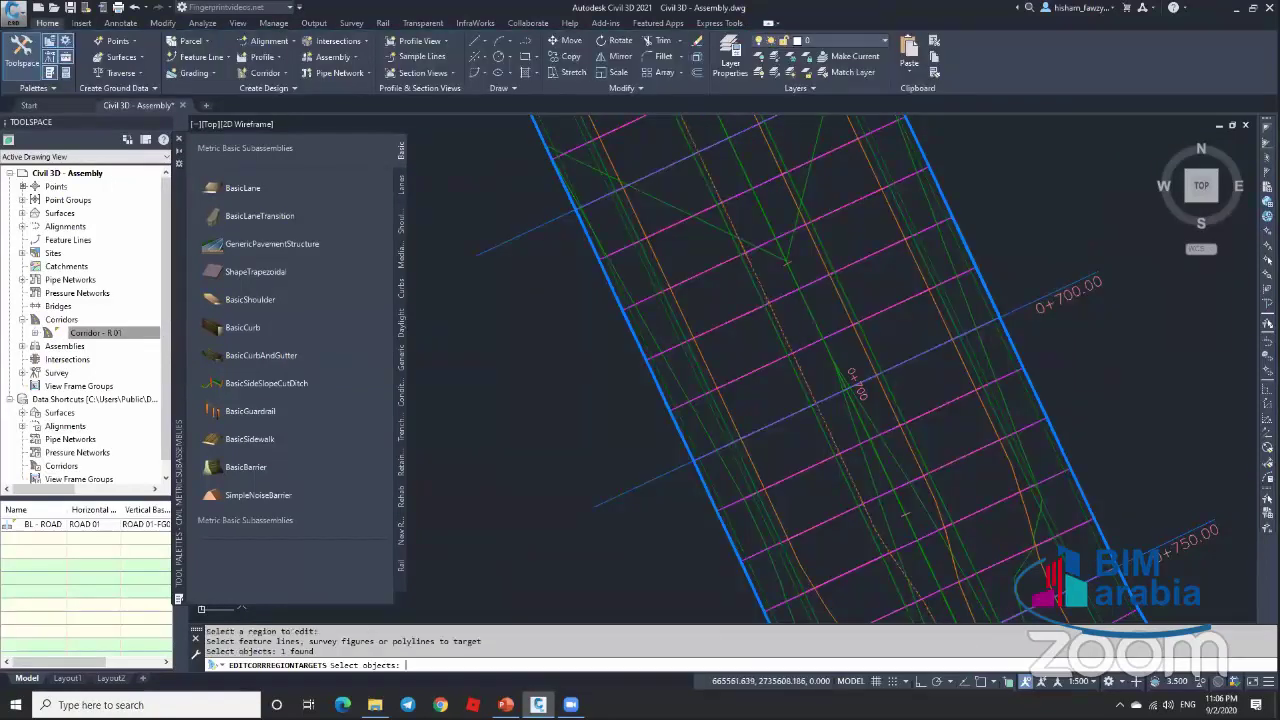
pyautogui.press('Return')
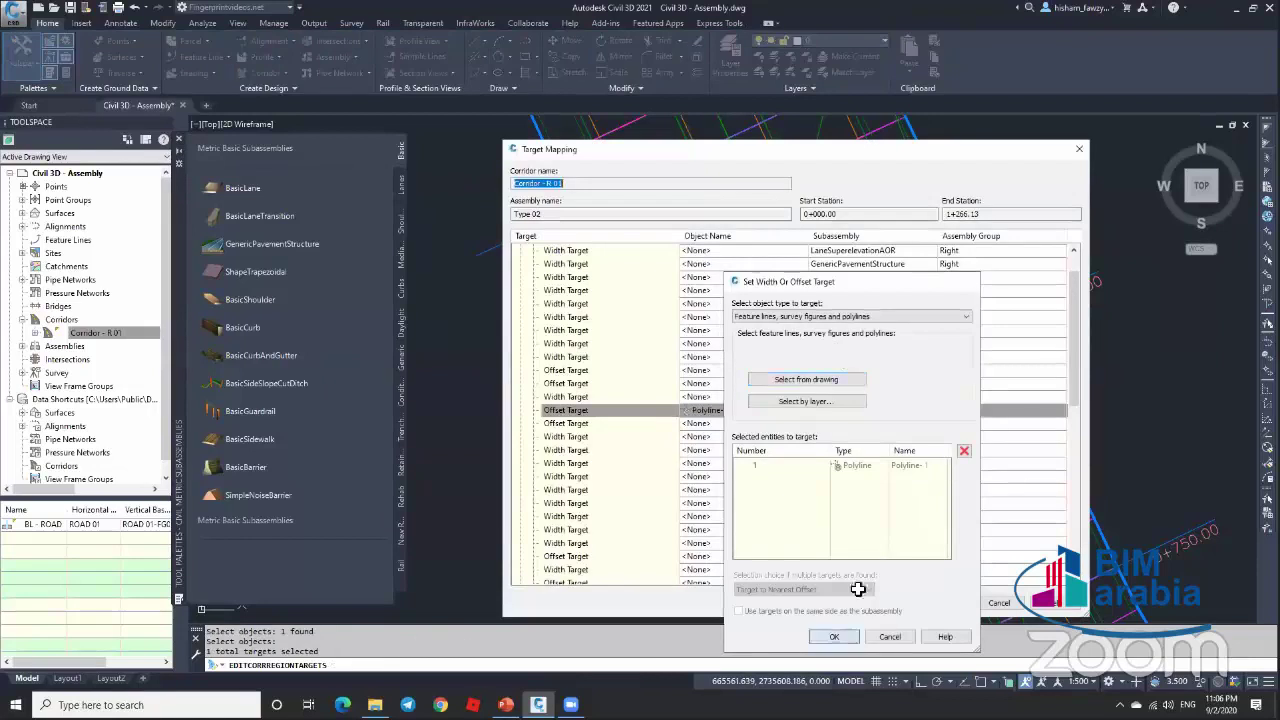
pyautogui.click(830, 638)
# Step: Map the left Median offset target to Polyline-2 and apply the mapping
pyautogui.moveTo(1076, 354); pyautogui.dragTo(1078, 405)
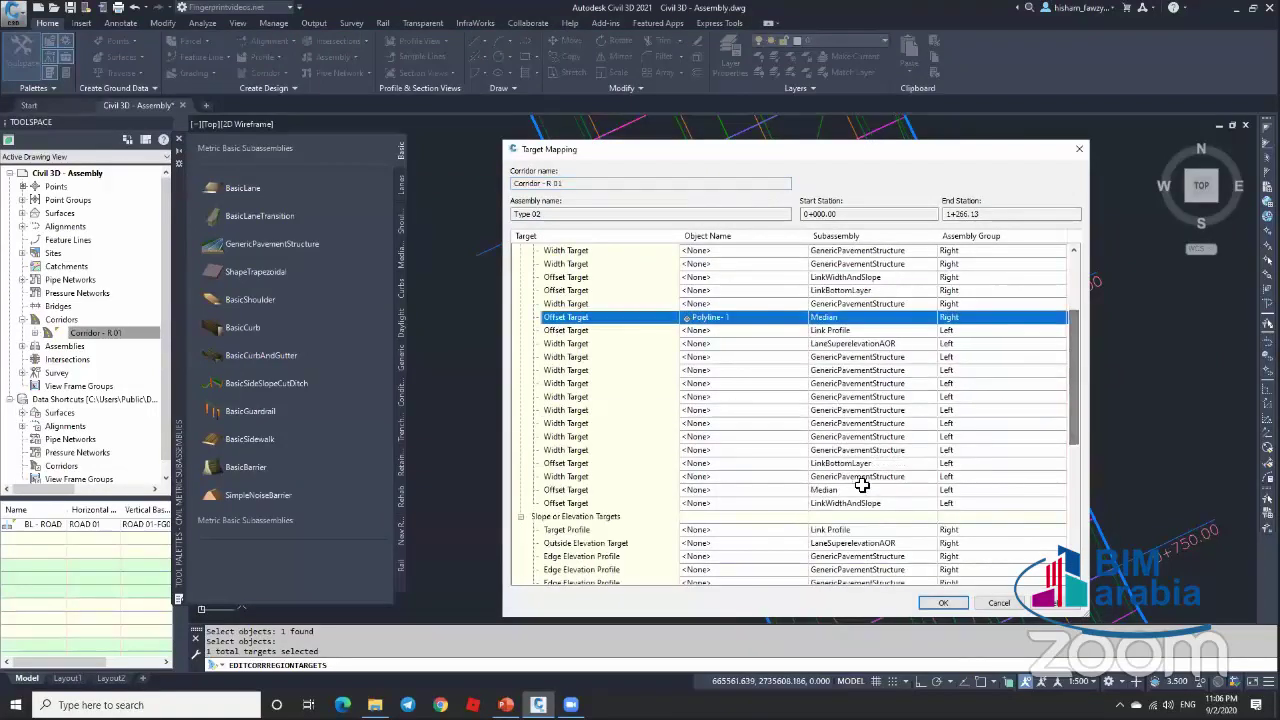
pyautogui.click(777, 490)
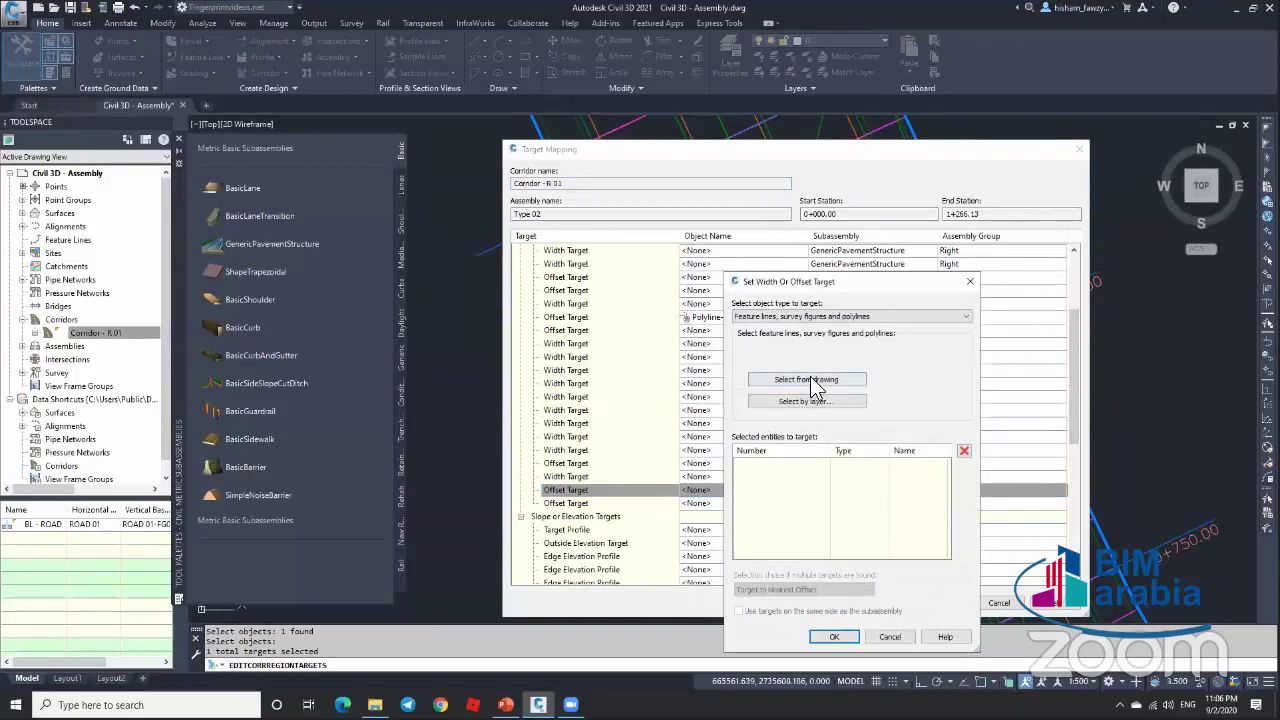
pyautogui.click(811, 381)
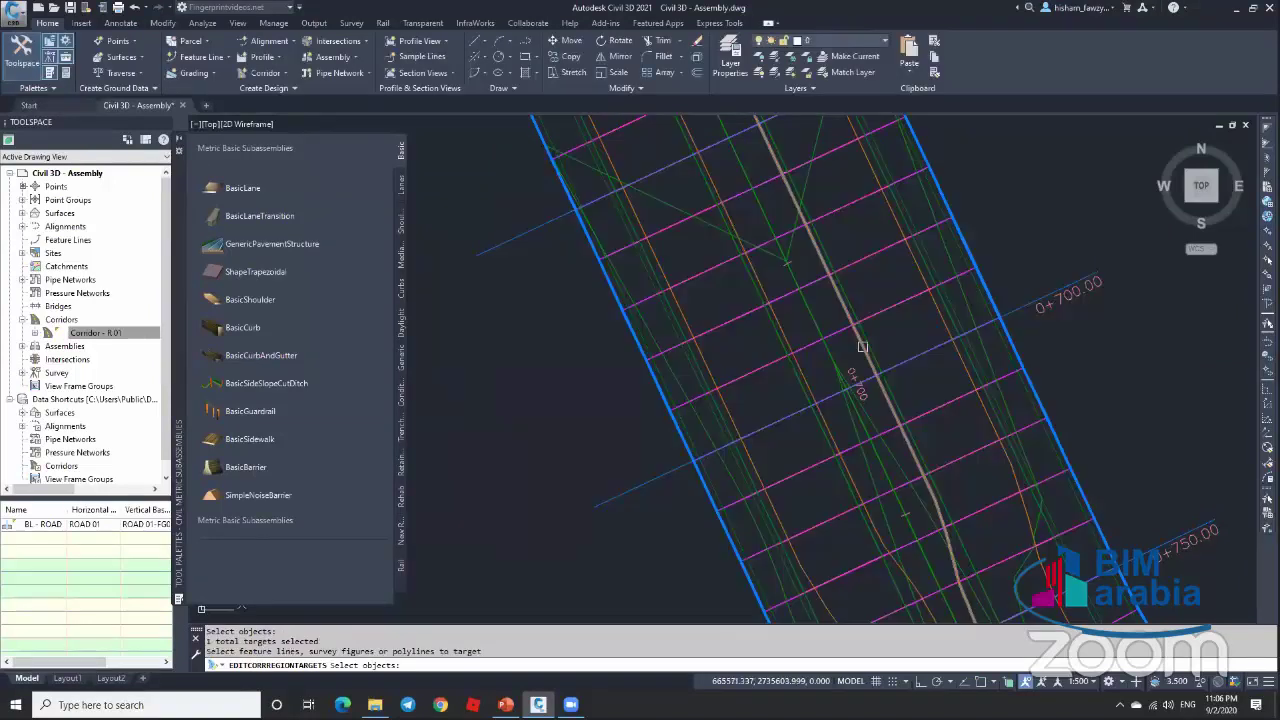
pyautogui.click(857, 344)
pyautogui.press('Return')
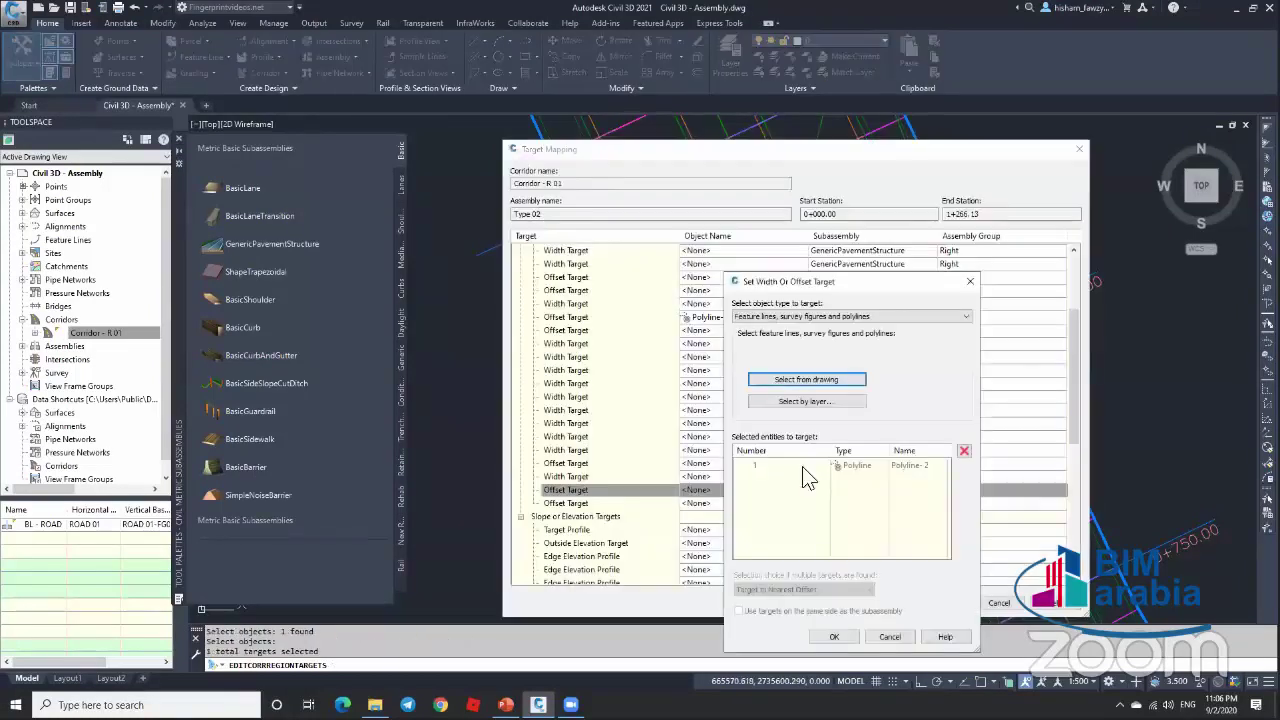
pyautogui.click(835, 640)
pyautogui.click(925, 600)
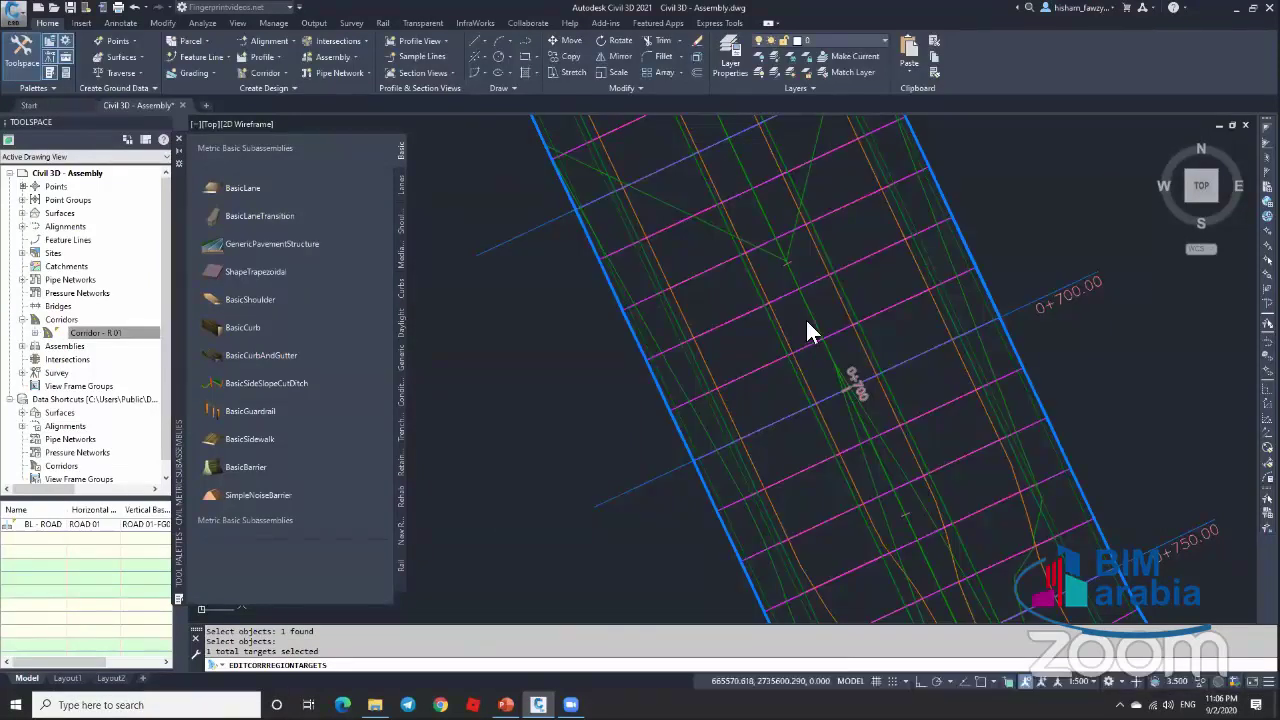
# Step: End region target editing, clear the selection, and select the corridor for 3D preview
pyautogui.press('Return')
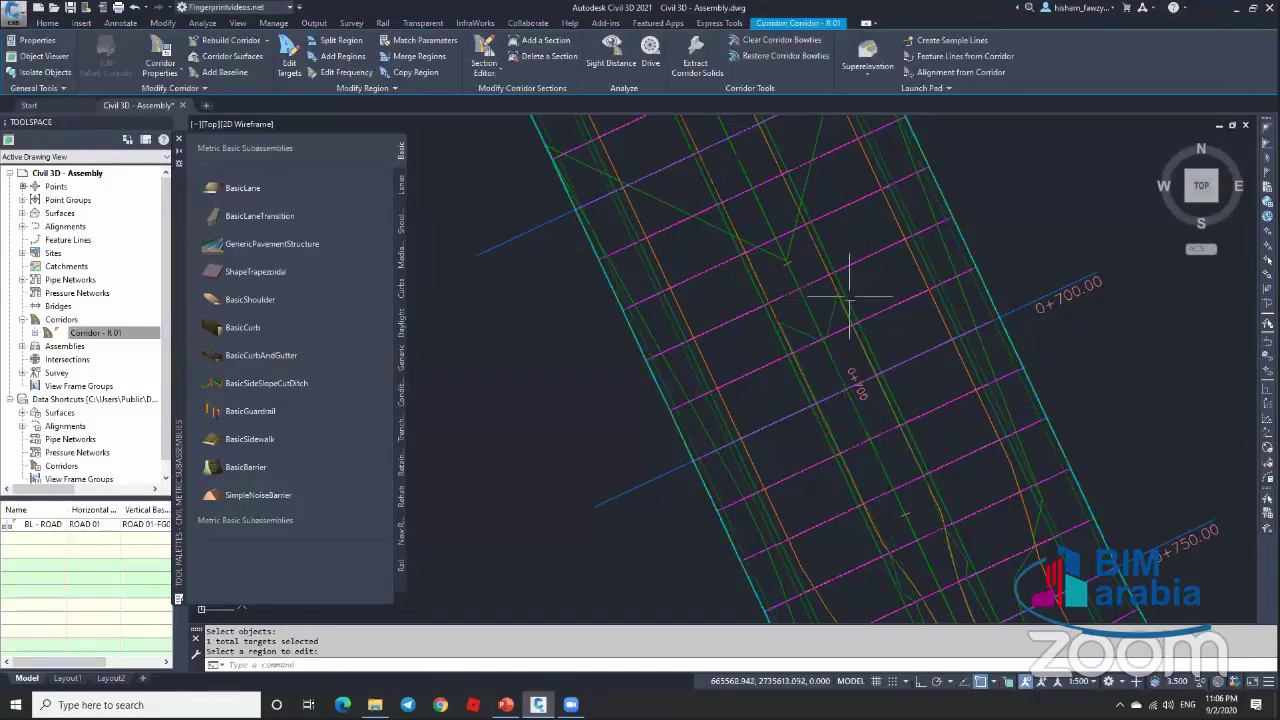
pyautogui.scroll(-2, 875, 300)
pyautogui.scroll(3, 910, 395)
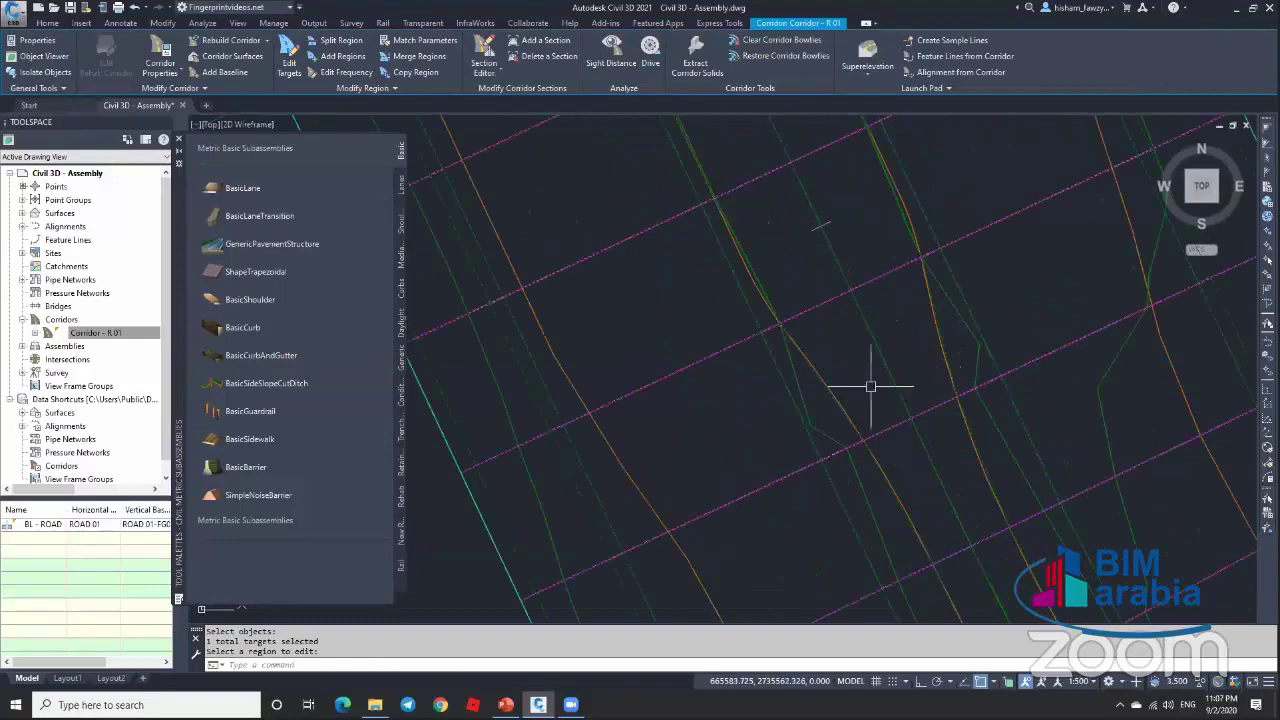
pyautogui.press('Escape')
pyautogui.scroll(-2, 889, 403)
pyautogui.scroll(-4, 880, 400)
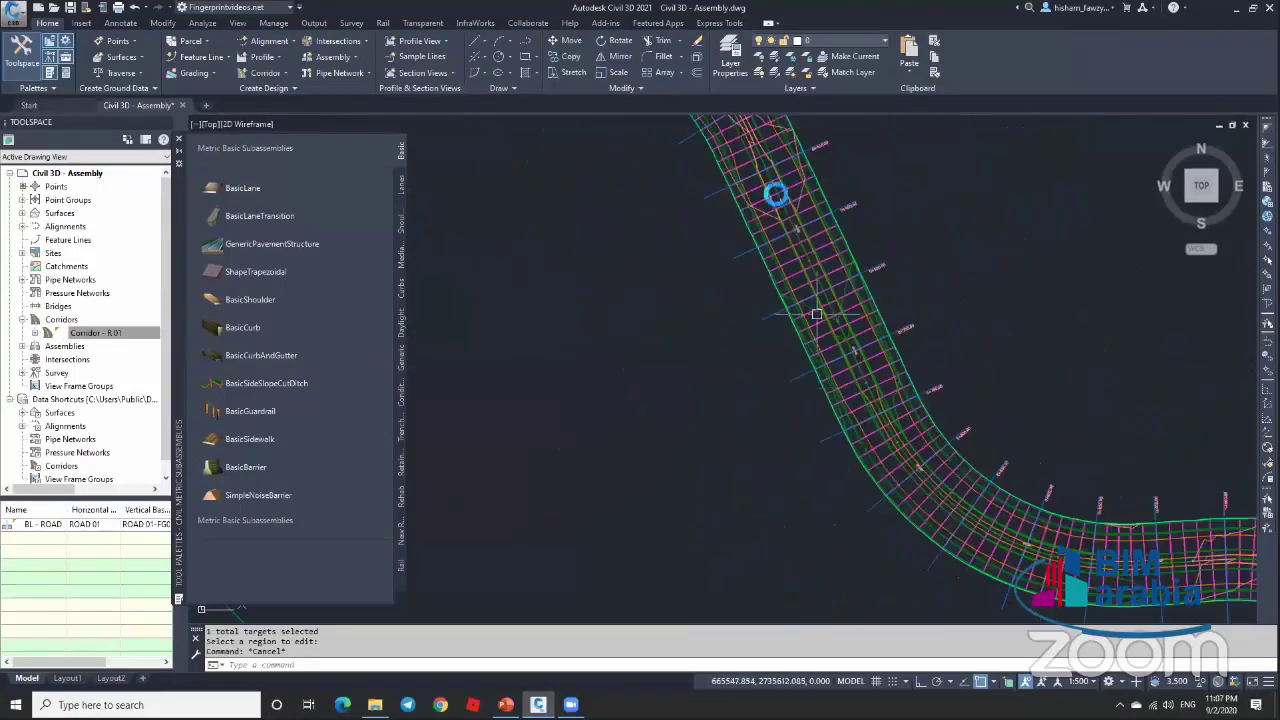
pyautogui.scroll(-4, 832, 322)
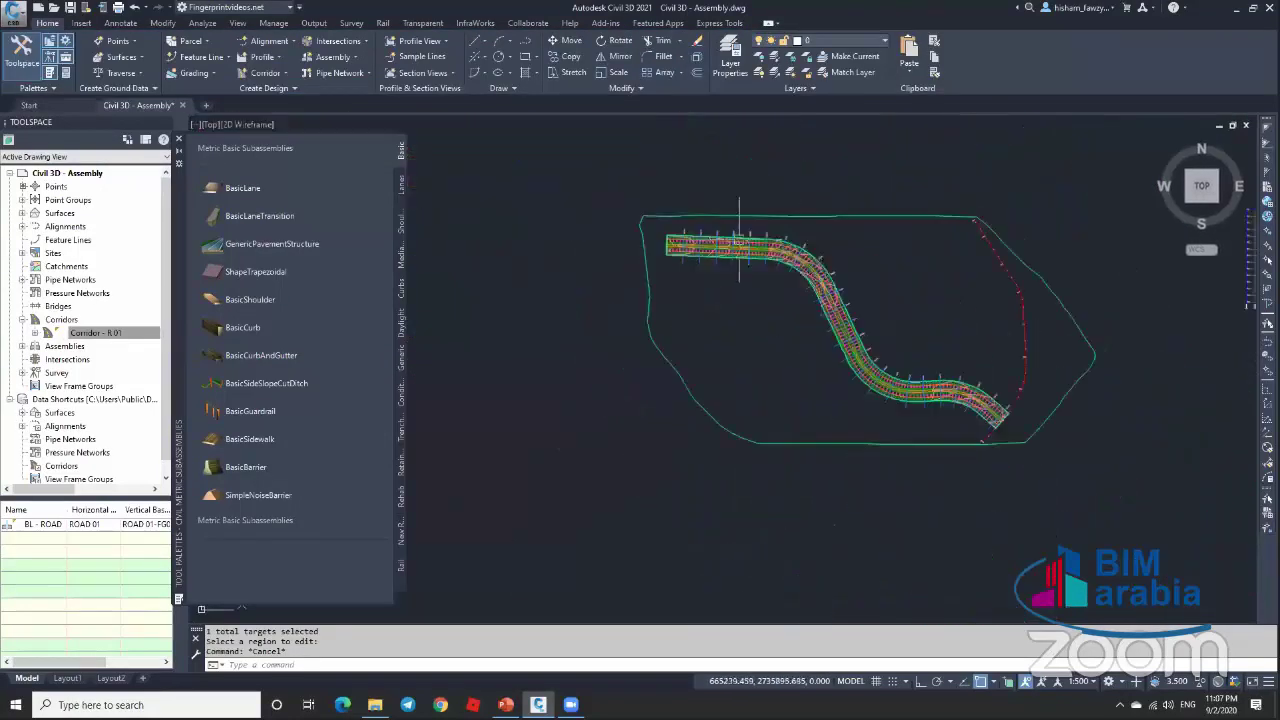
pyautogui.scroll(6, 740, 210)
pyautogui.click(865, 243)
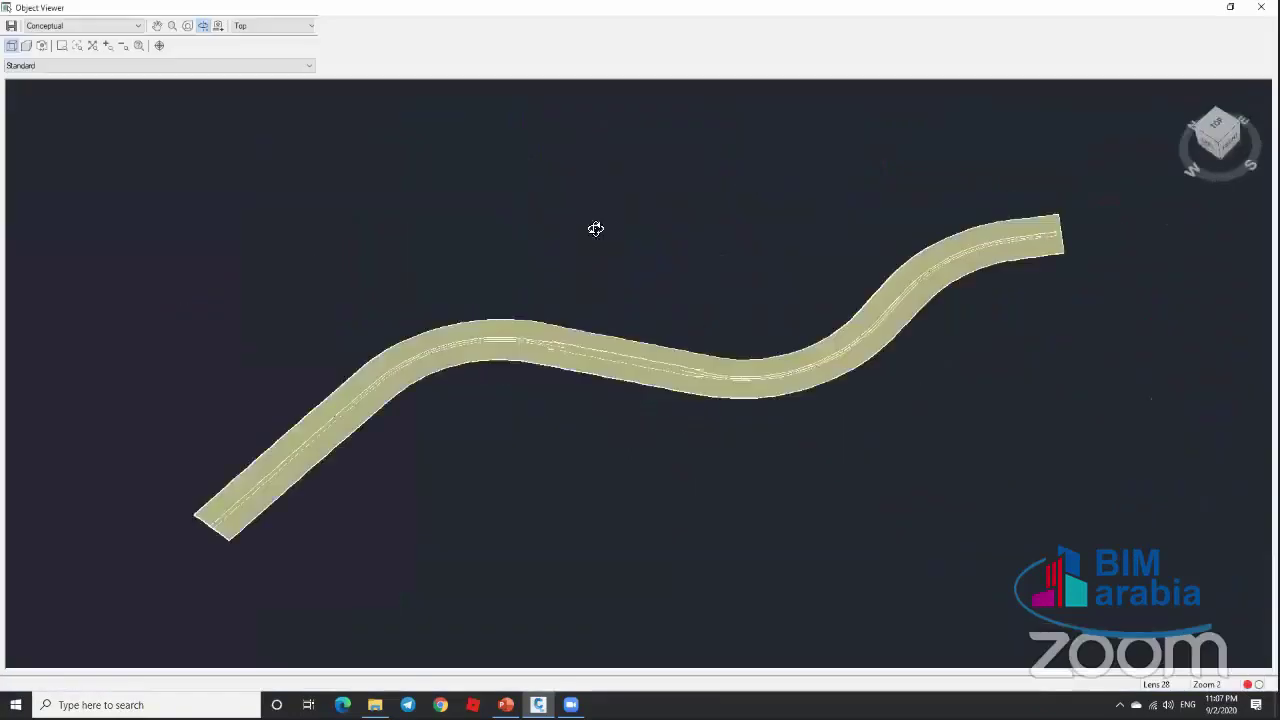
# Step: Orbit, pan and zoom the Object Viewer to inspect the split median along the curve and straight, then close it
pyautogui.moveTo(595, 228); pyautogui.dragTo(623, 366)
pyautogui.scroll(5, 575, 397)
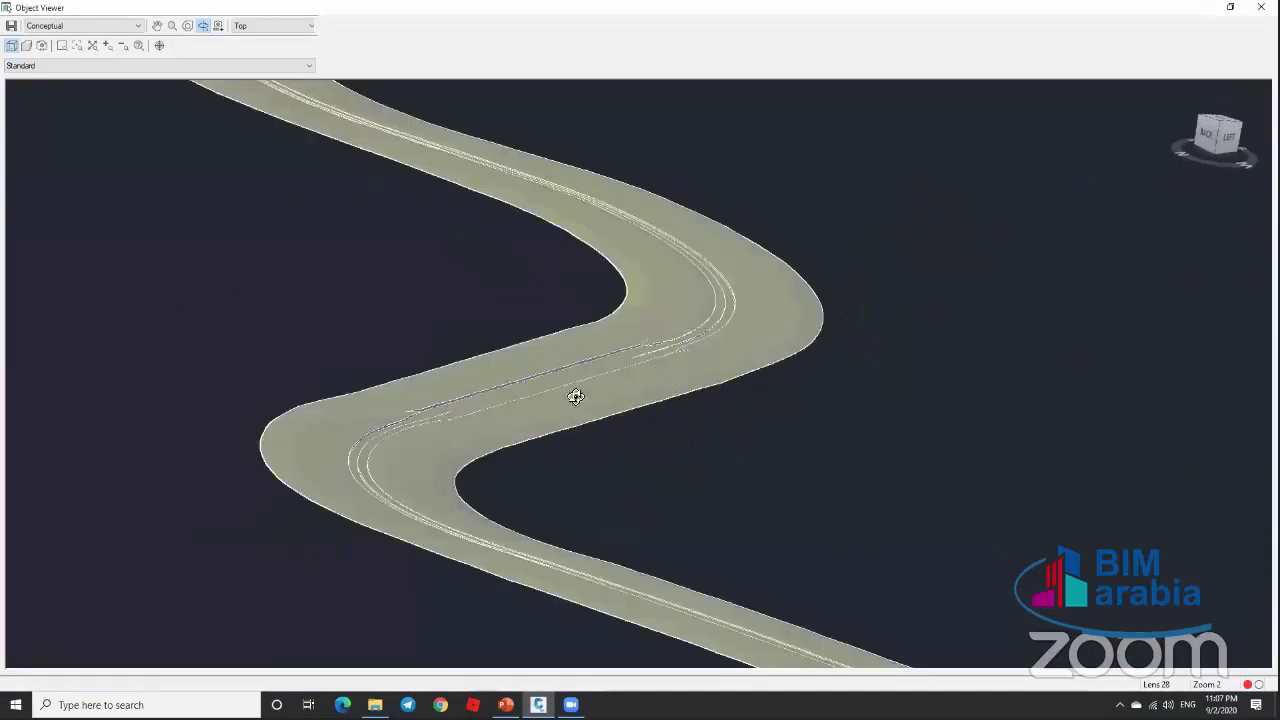
pyautogui.scroll(-2, 720, 366)
pyautogui.scroll(5, 597, 397)
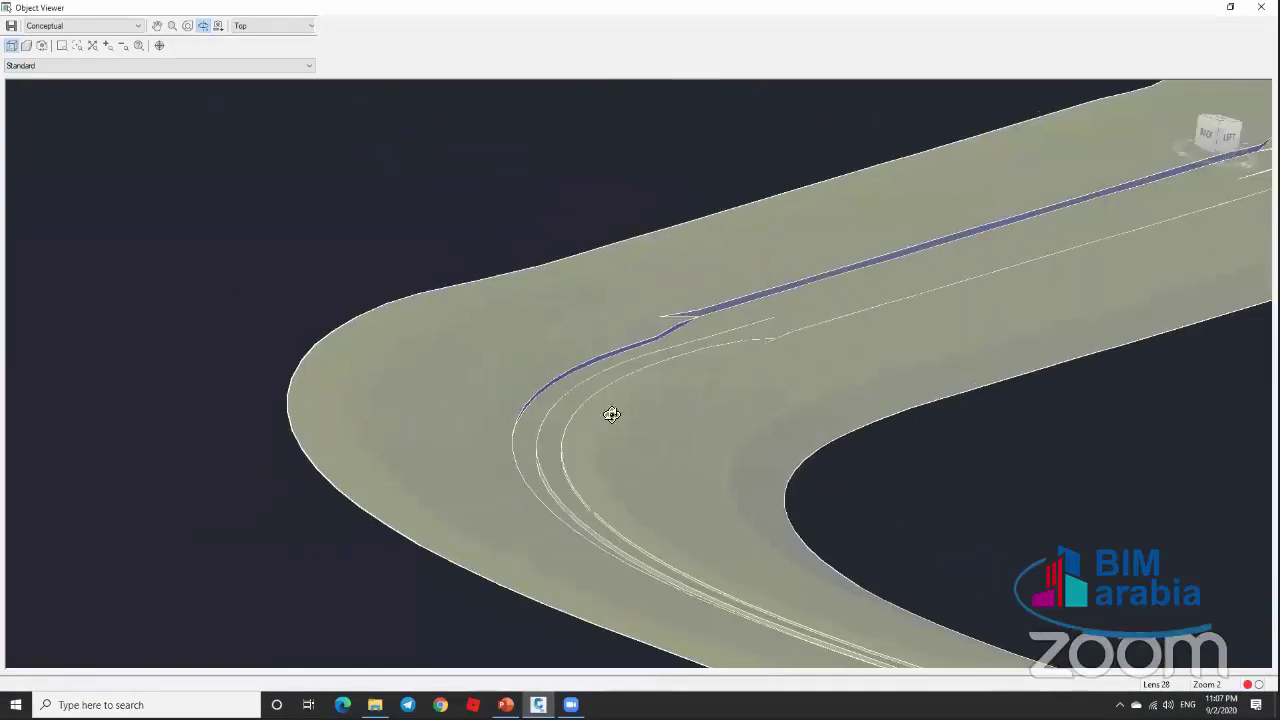
pyautogui.scroll(2, 667, 374)
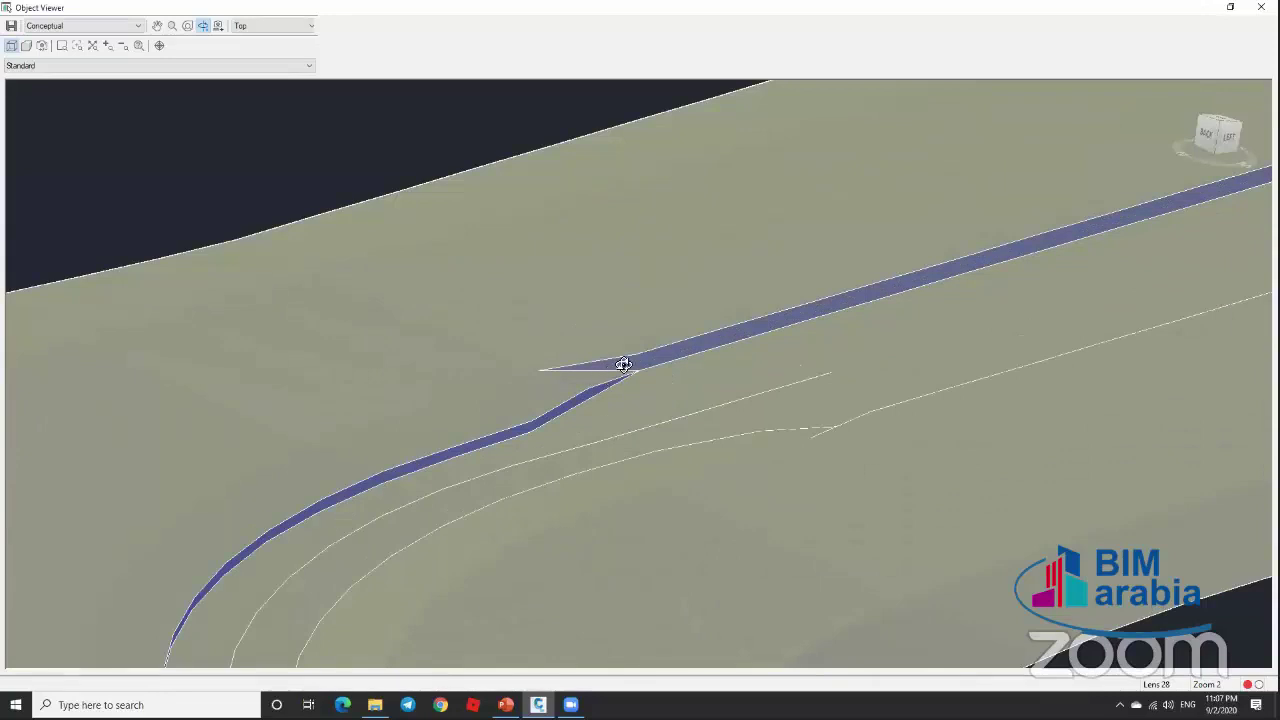
pyautogui.scroll(-2, 640, 364)
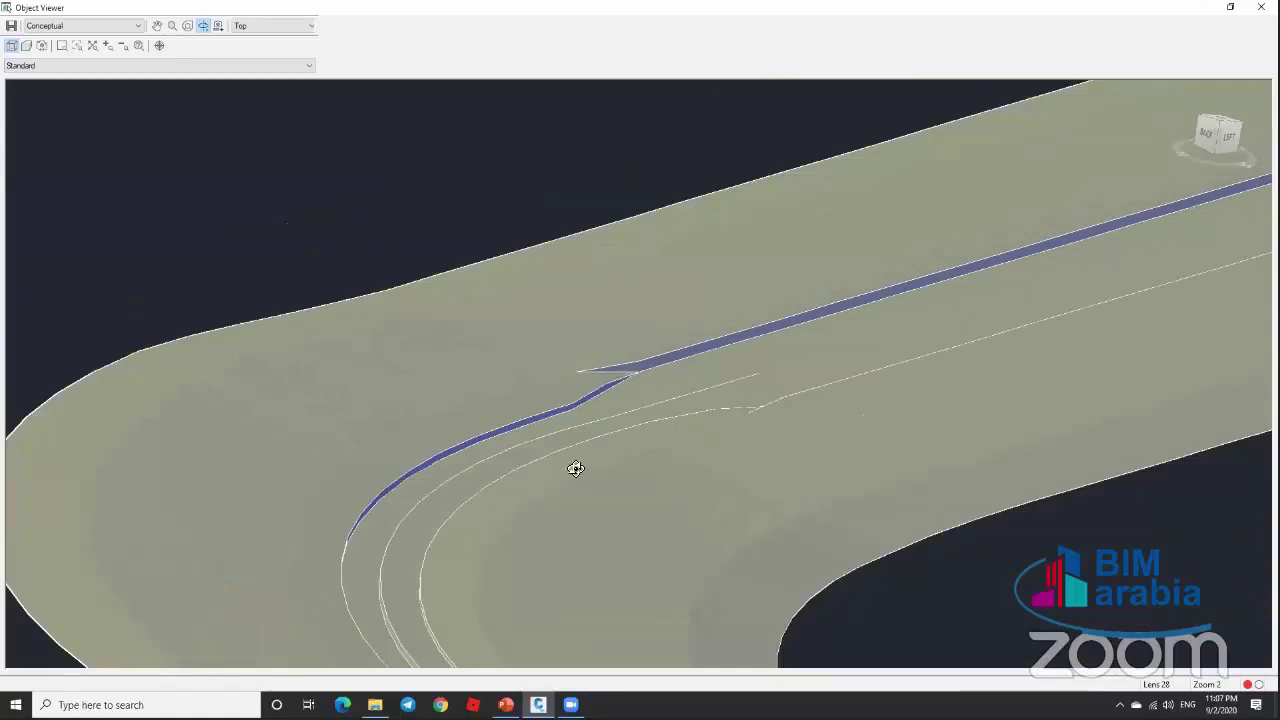
pyautogui.scroll(-1, 670, 232)
pyautogui.moveTo(670, 232); pyautogui.dragTo(543, 486, button='middle')
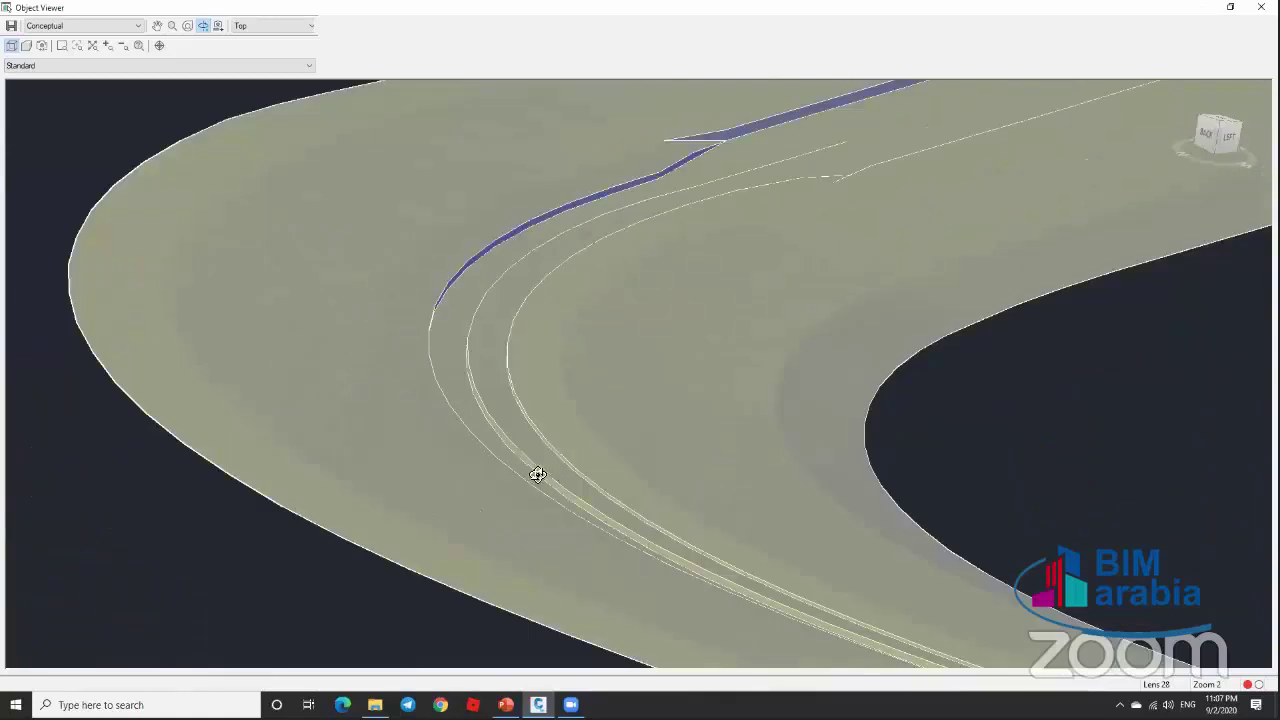
pyautogui.moveTo(808, 182); pyautogui.dragTo(586, 406, button='middle')
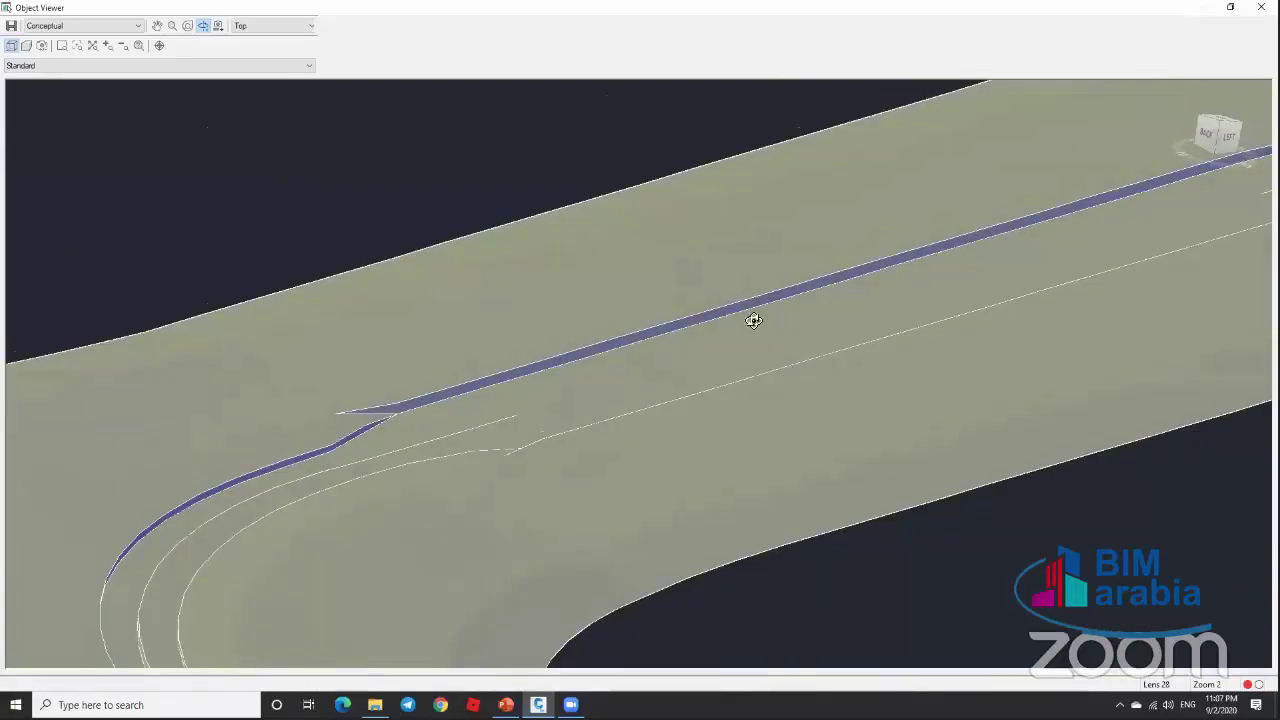
pyautogui.scroll(-2, 886, 321)
pyautogui.scroll(3, 876, 330)
pyautogui.scroll(3, 611, 360)
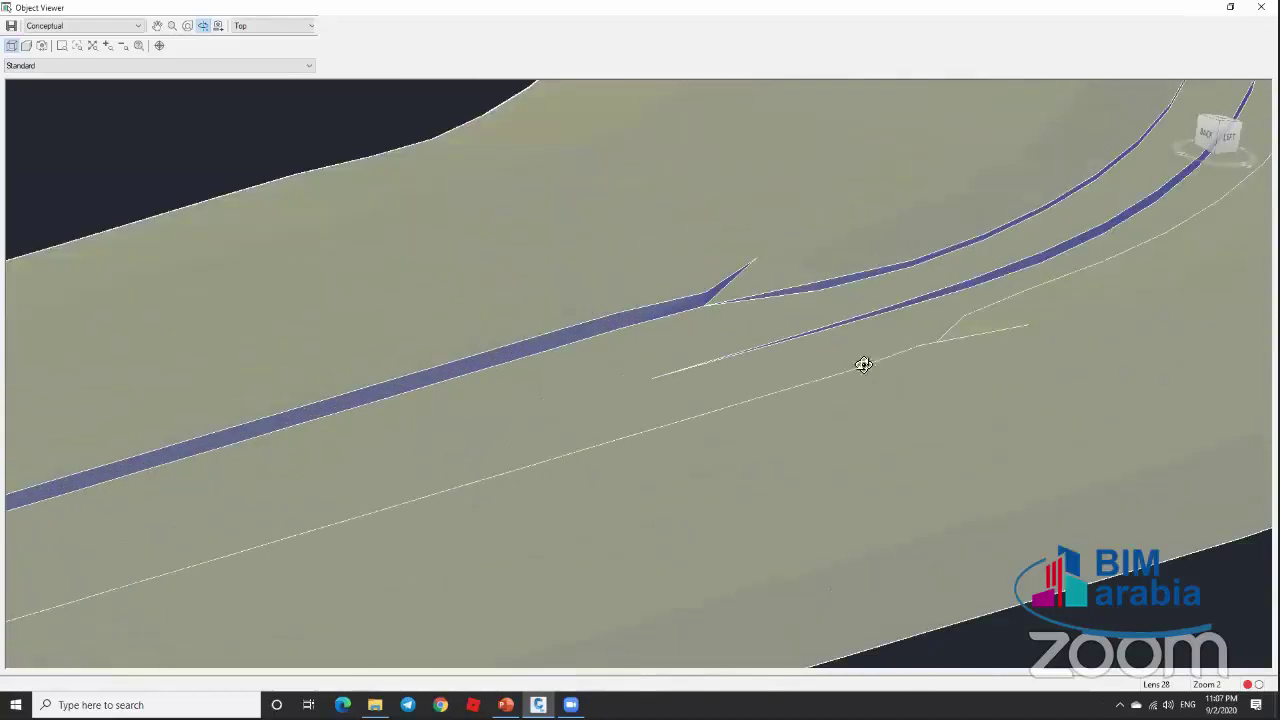
pyautogui.scroll(-2, 884, 388)
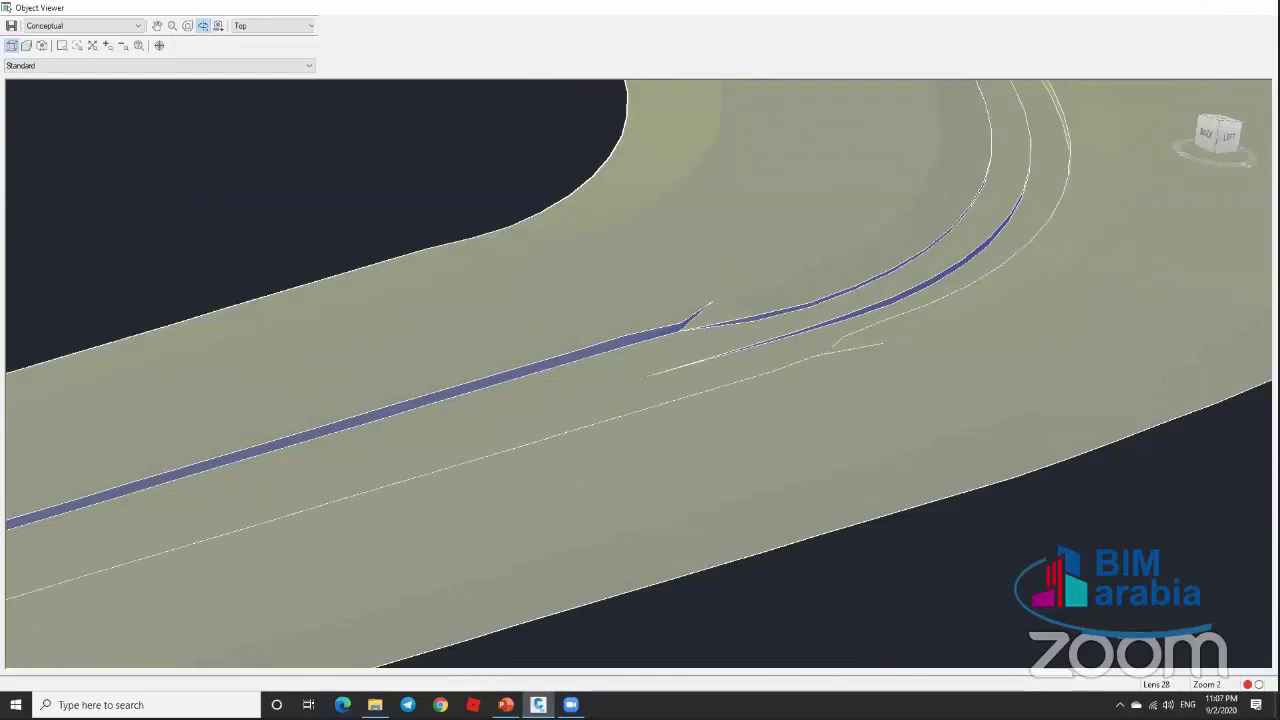
pyautogui.click(1261, 7)
pyautogui.press('Escape')
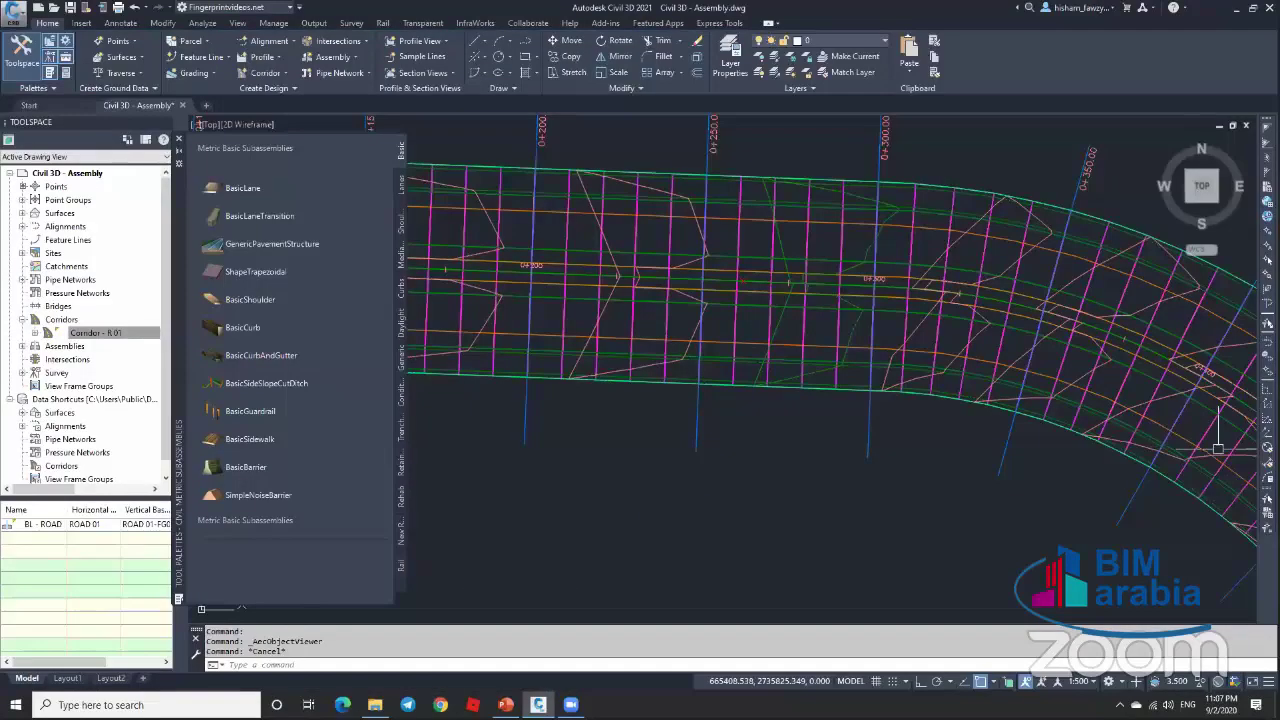
pyautogui.scroll(2, 909, 286)
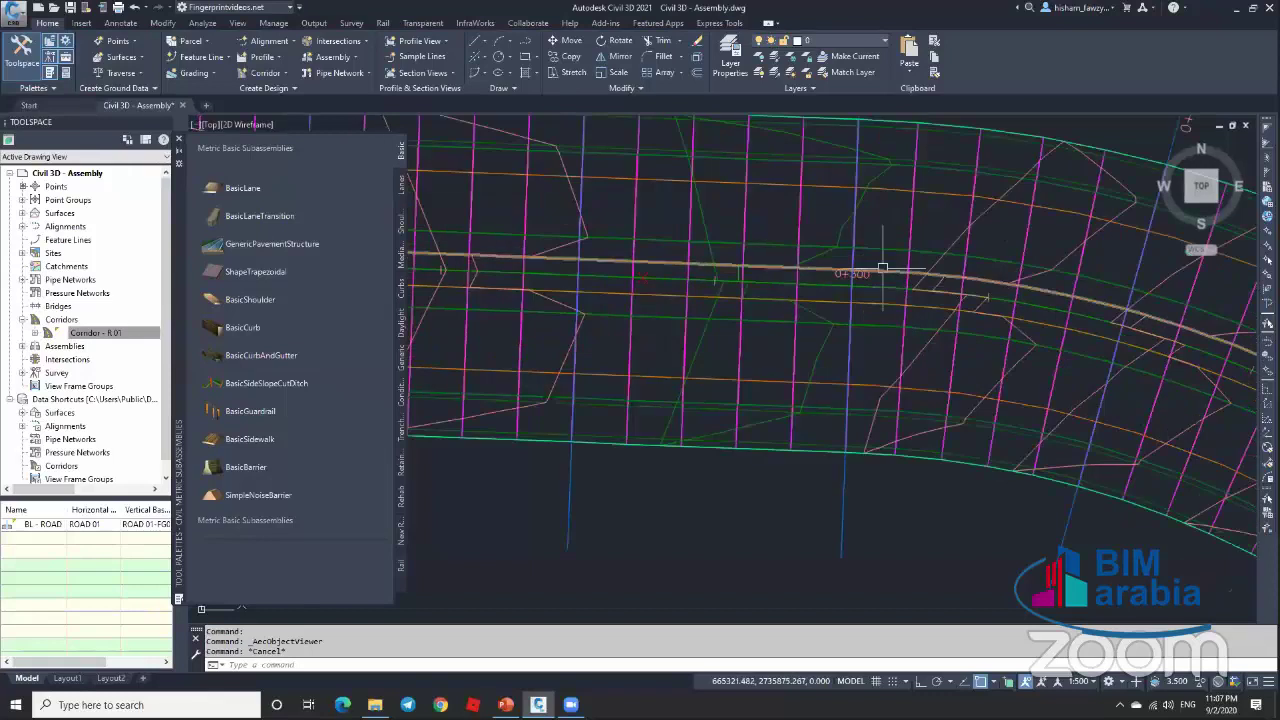
pyautogui.click(883, 293)
pyautogui.press('Escape')
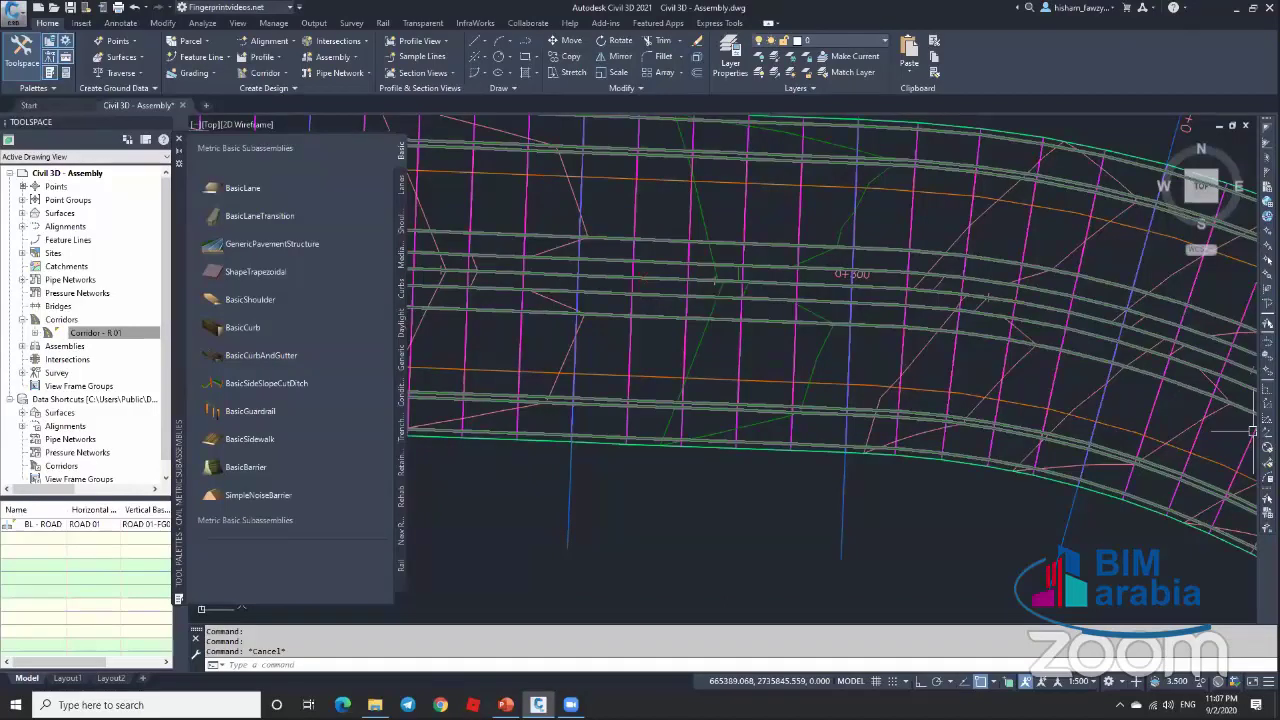
pyautogui.scroll(-6, 880, 289)
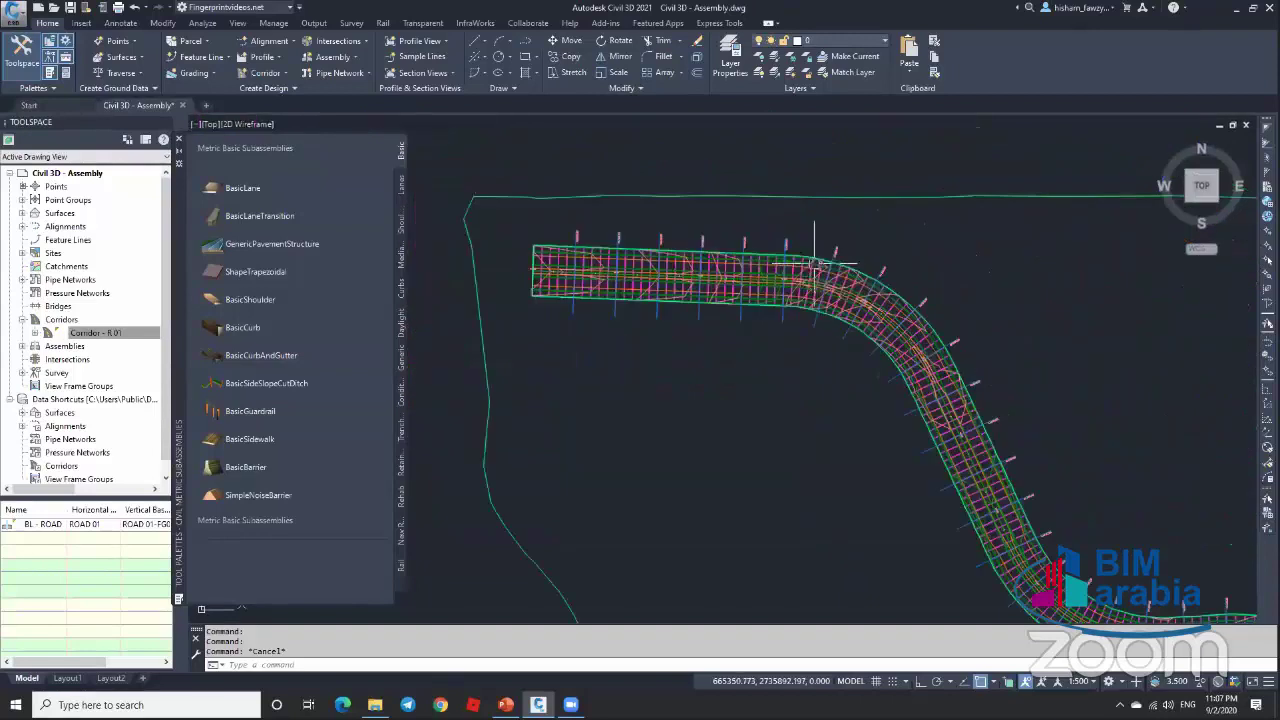
pyautogui.scroll(-2, 880, 289)
pyautogui.scroll(10, 977, 298)
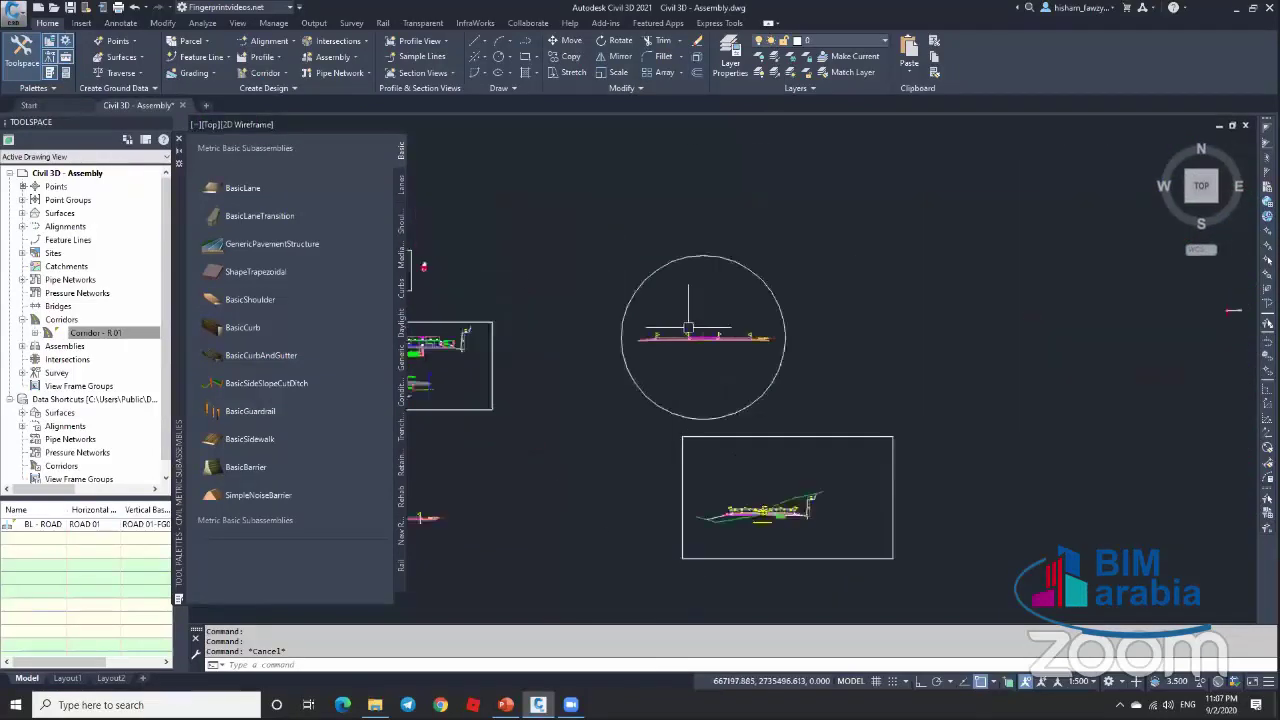
pyautogui.scroll(4, 790, 346)
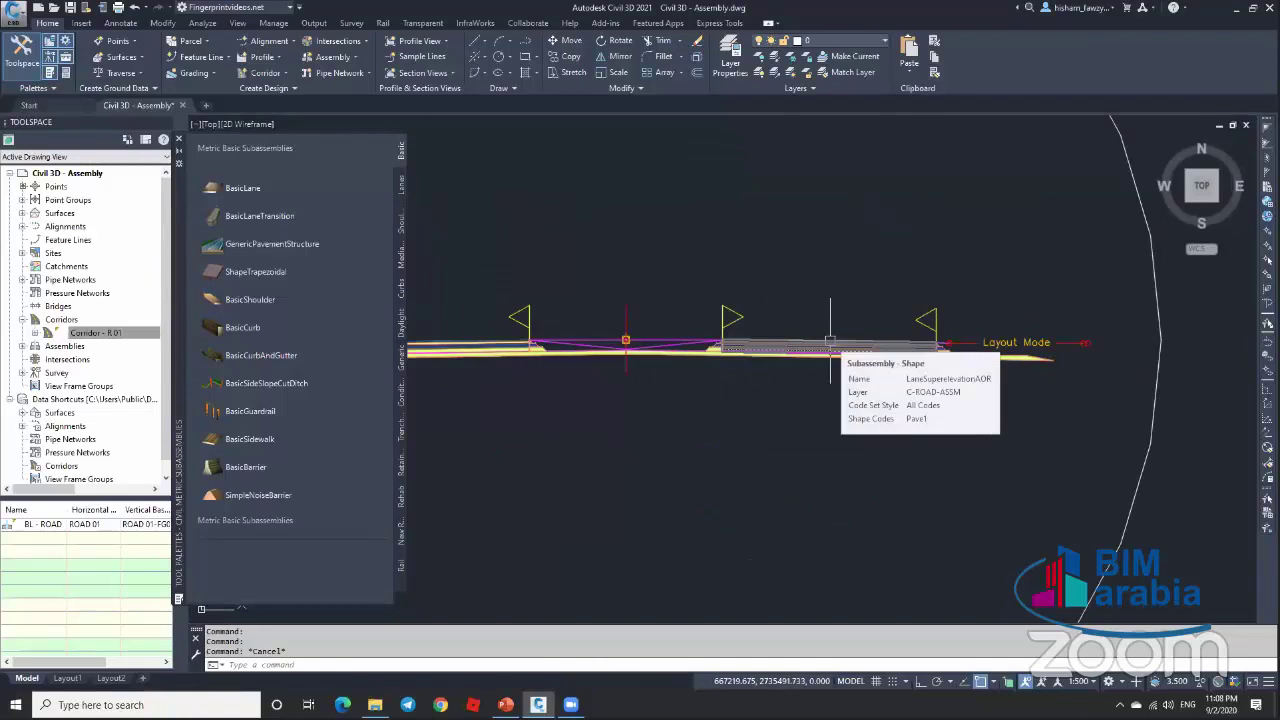
pyautogui.scroll(-6, 886, 271)
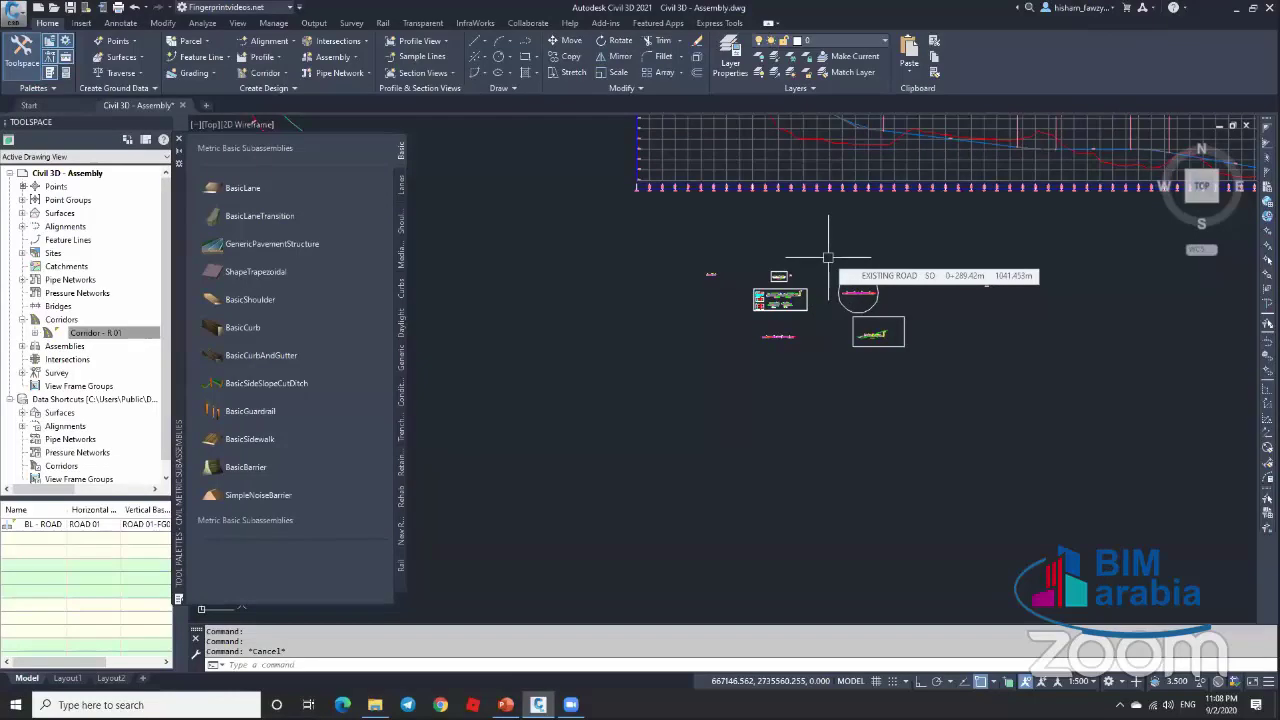
pyautogui.scroll(8, 828, 258)
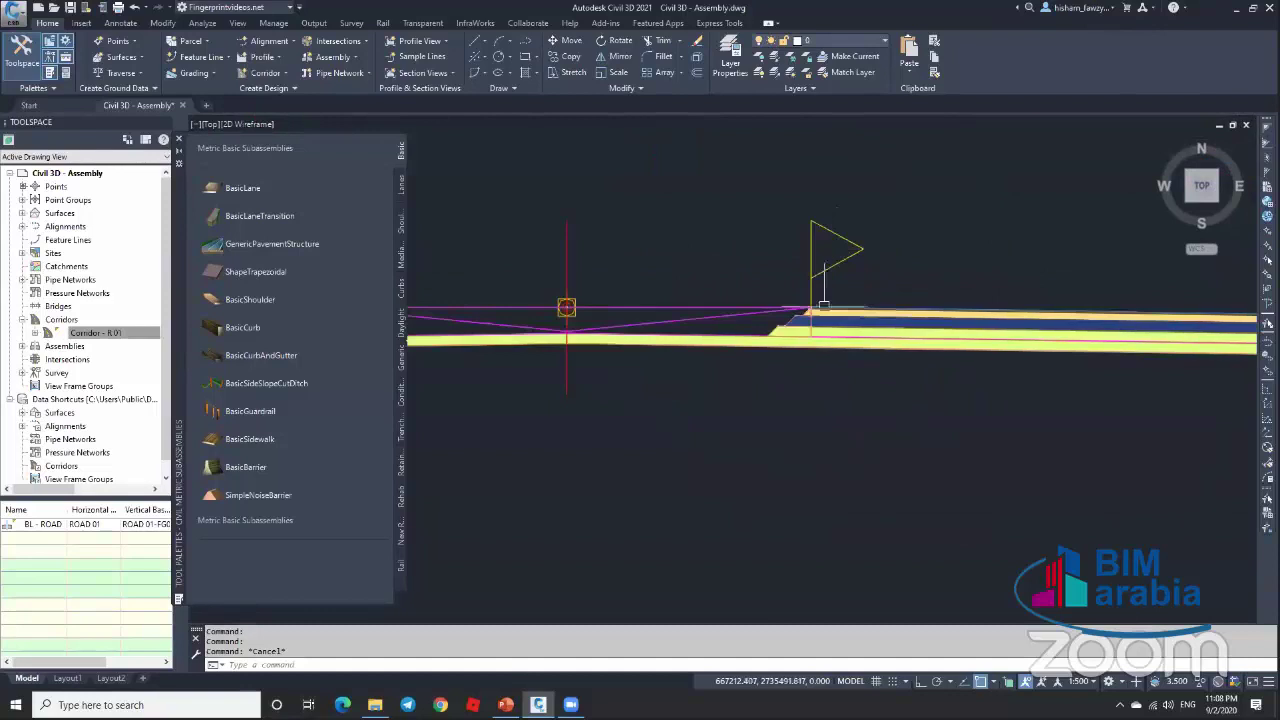
pyautogui.scroll(3, 818, 309)
pyautogui.click(818, 309)
pyautogui.scroll(-3, 818, 309)
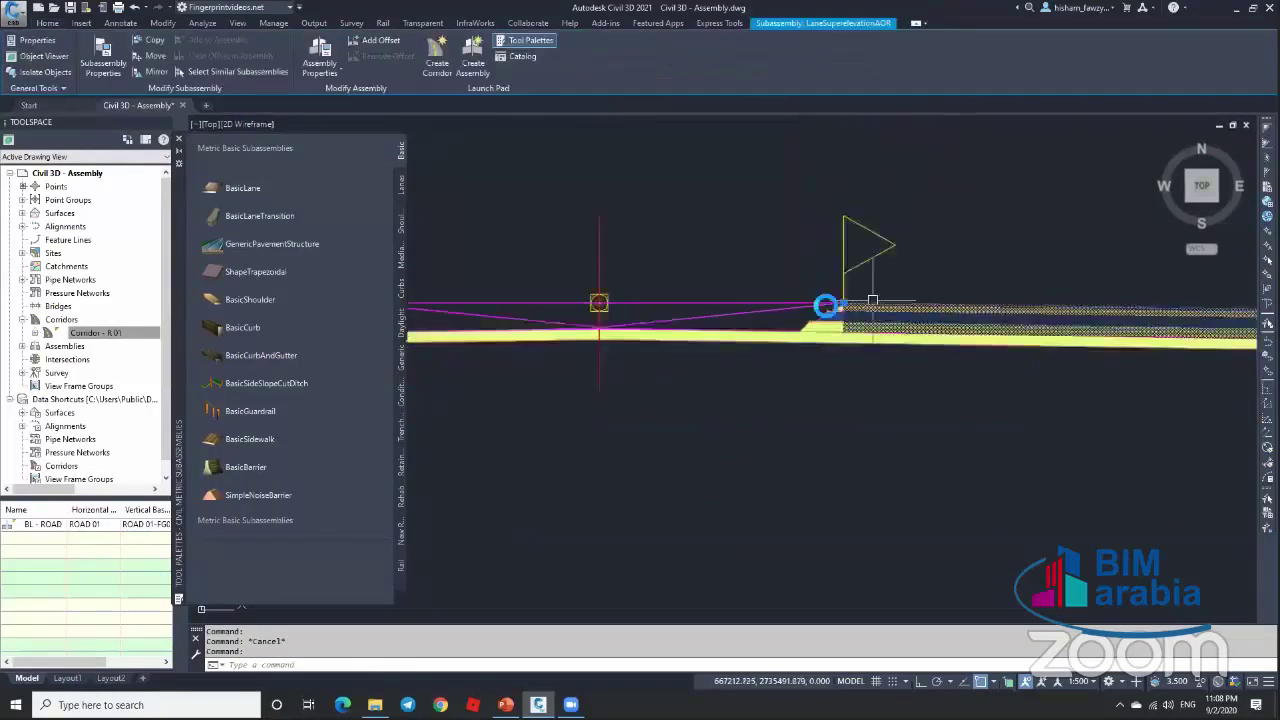
pyautogui.scroll(2, 850, 308)
pyautogui.scroll(-10, 868, 308)
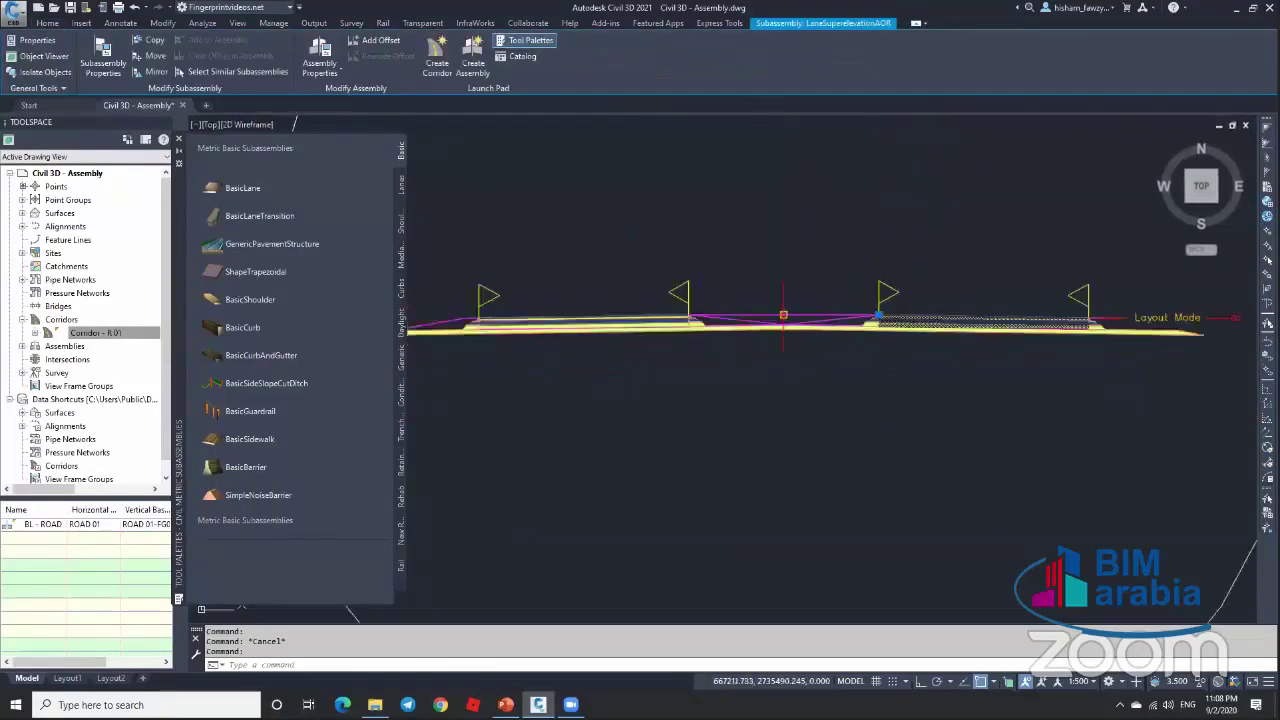
# Step: Draw a straight two-point polyline near the assembly with PLINE
pyautogui.press('Escape')
pyautogui.write('pl')
pyautogui.press('Return')
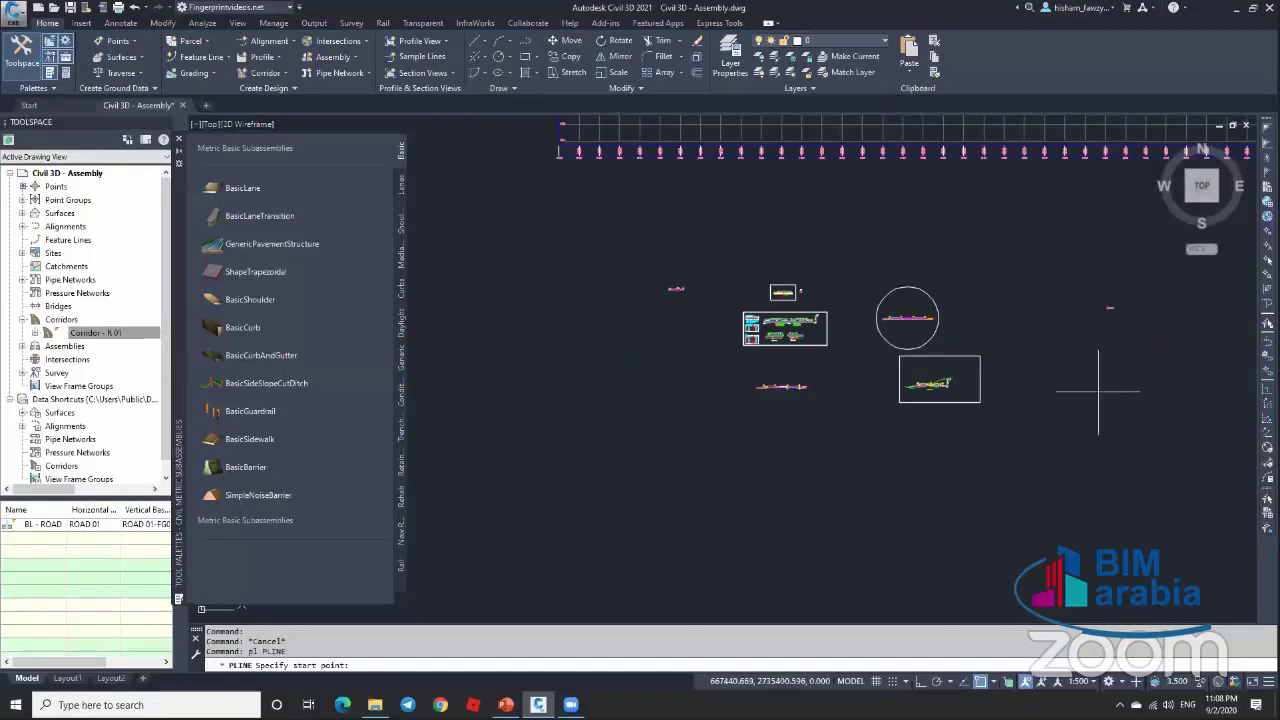
pyautogui.click(1115, 378)
pyautogui.click(760, 543)
pyautogui.press('Escape')
pyautogui.click(1090, 390)
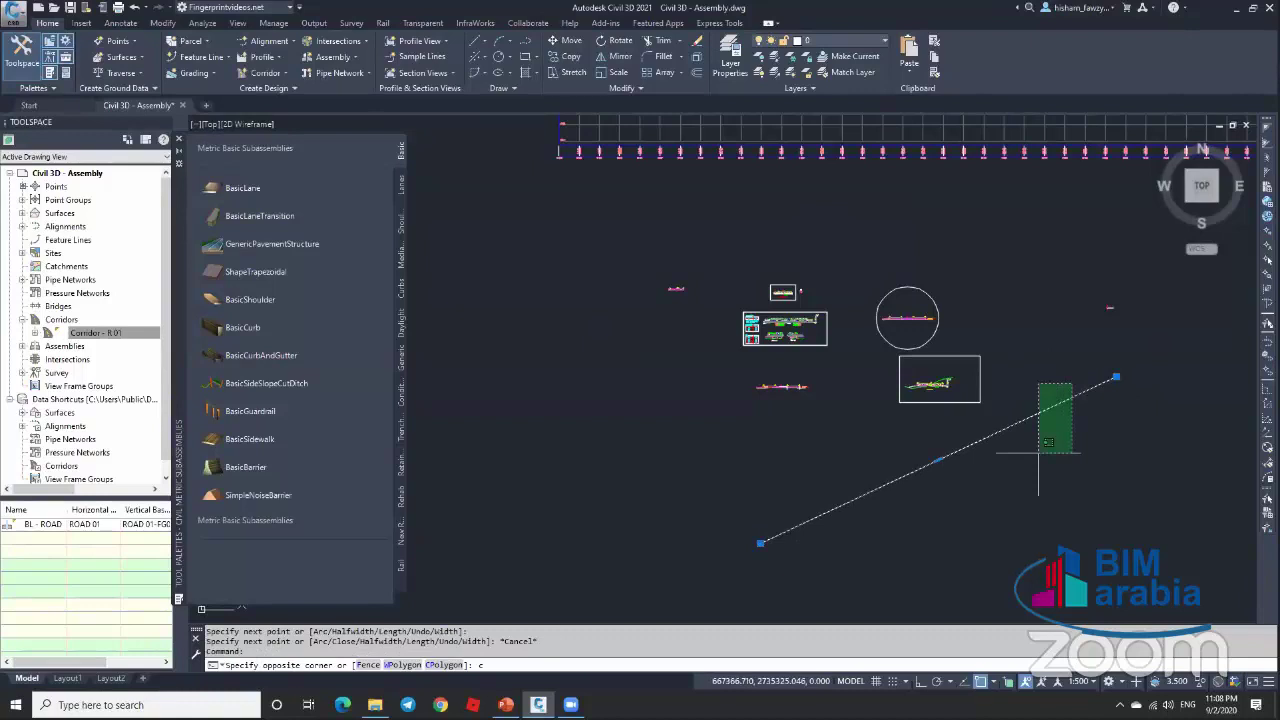
pyautogui.press('Escape')
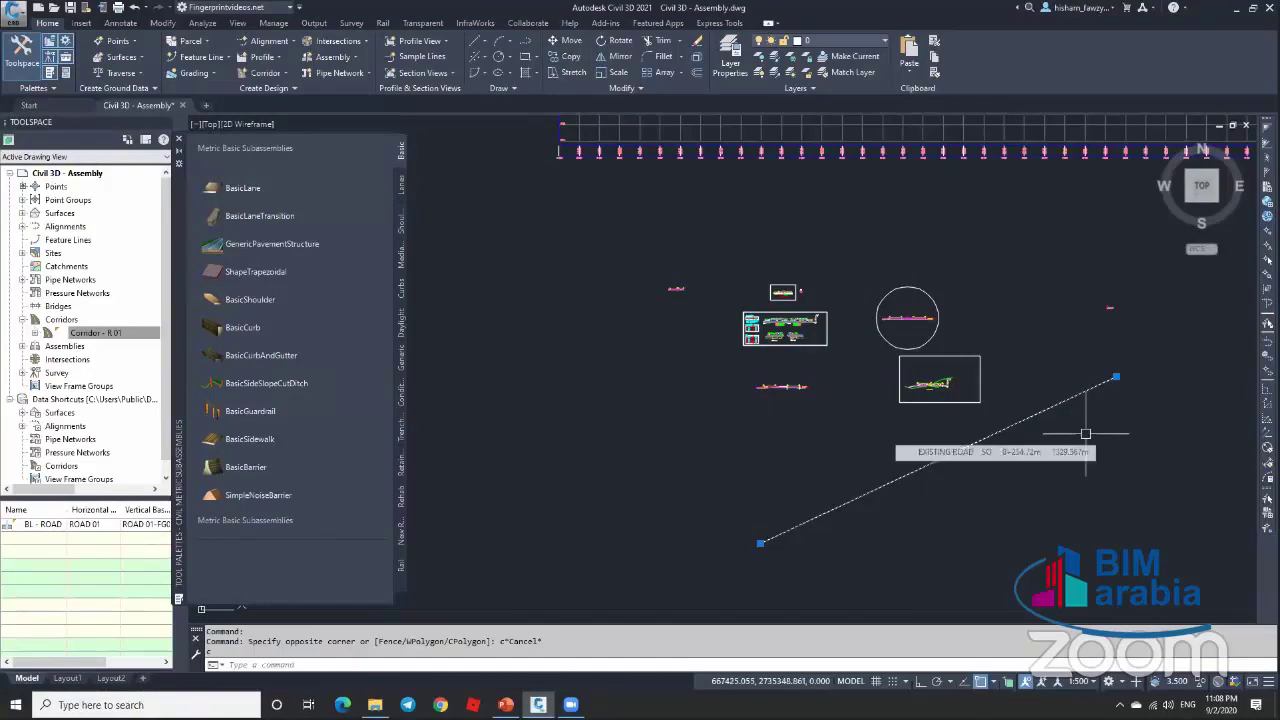
# Step: Copy the straight polyline slightly down and to the right
pyautogui.write('co')
pyautogui.press('Return')
pyautogui.click(1116, 411)
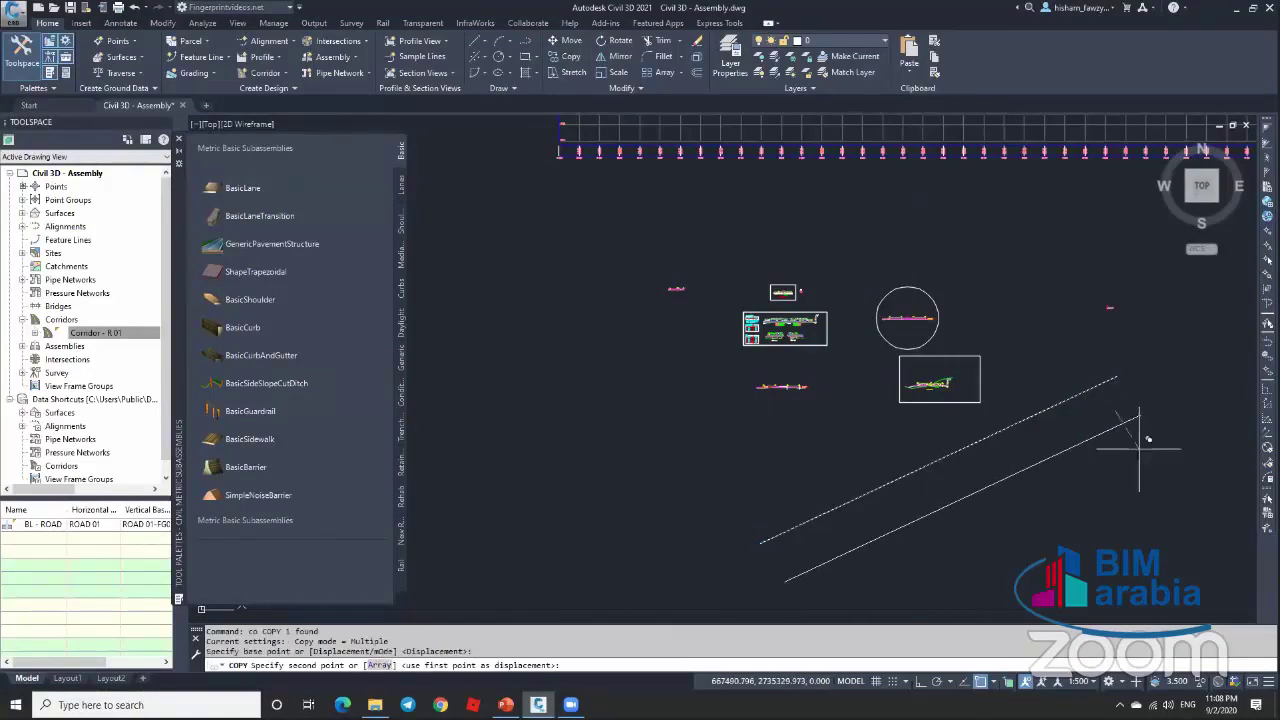
pyautogui.click(1130, 455)
pyautogui.press('Escape')
# Step: Convert the copied polyline's segment into an arc to curve it
pyautogui.click(1065, 458)
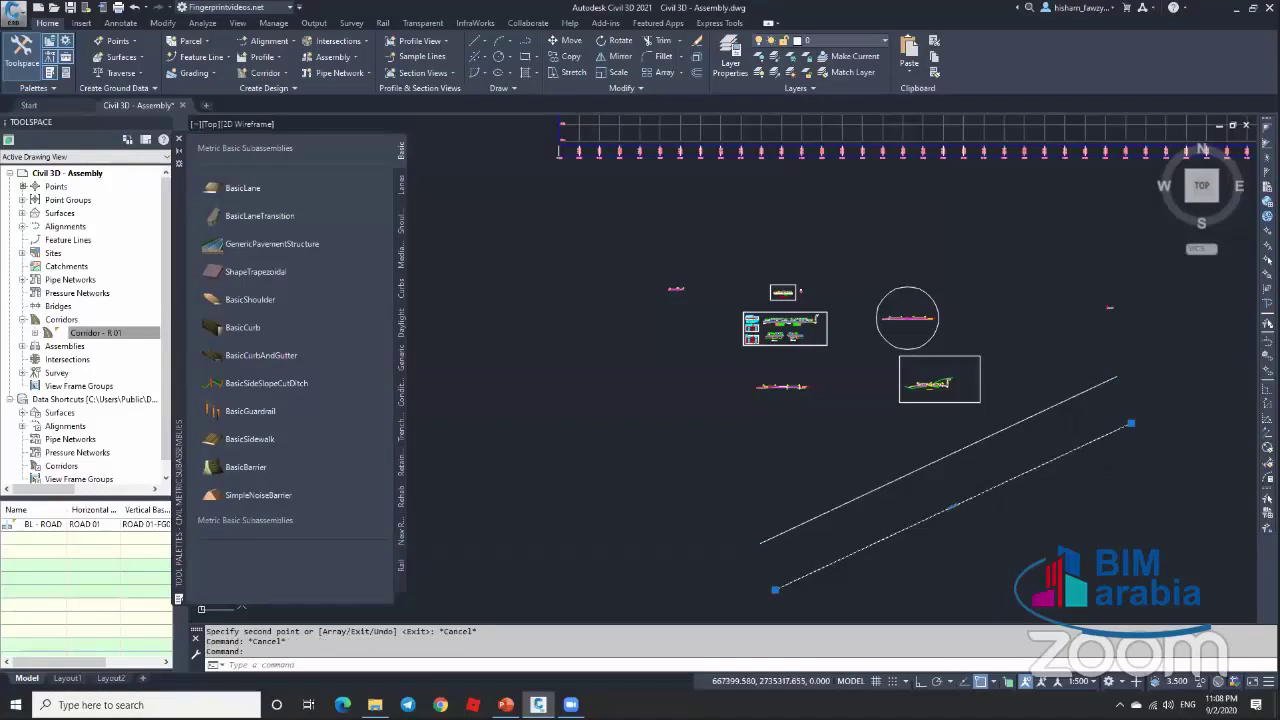
pyautogui.moveTo(952, 505)
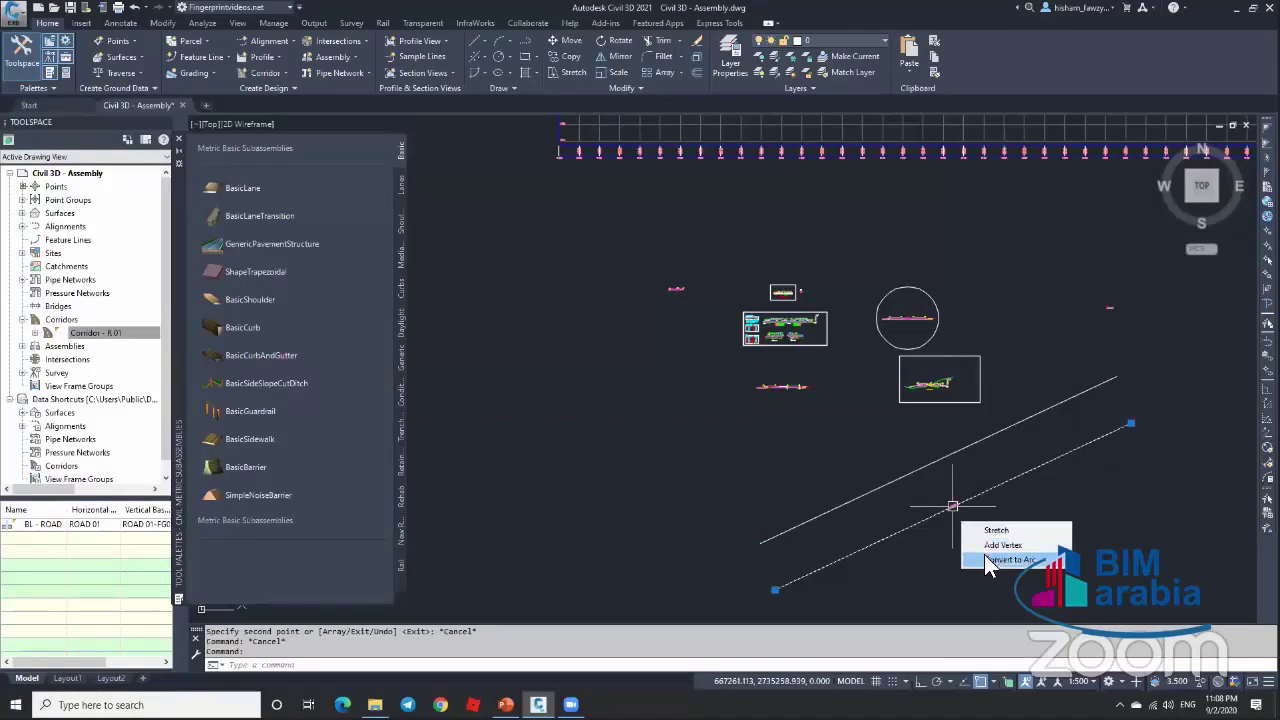
pyautogui.click(995, 559)
pyautogui.click(970, 503)
pyautogui.press('Escape')
# Step: Check the straight and curved polylines by selecting them in turn
pyautogui.moveTo(958, 476); pyautogui.dragTo(946, 414, button='middle')
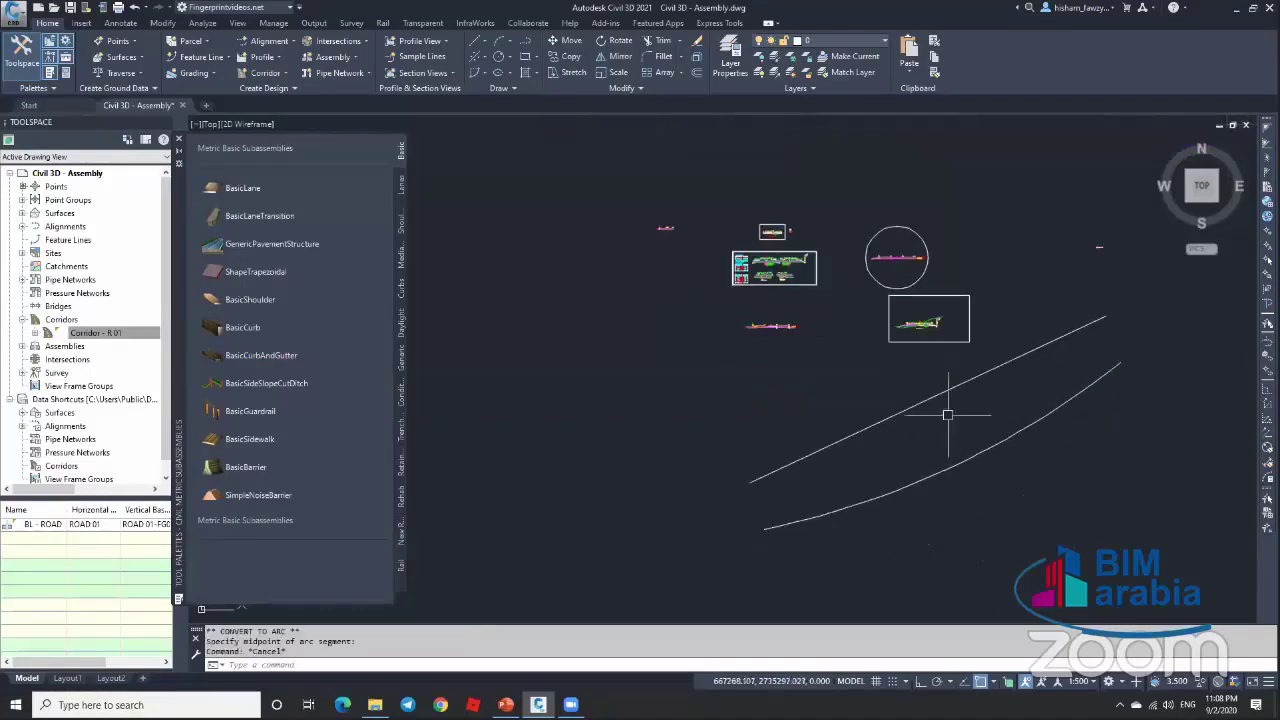
pyautogui.click(1046, 346)
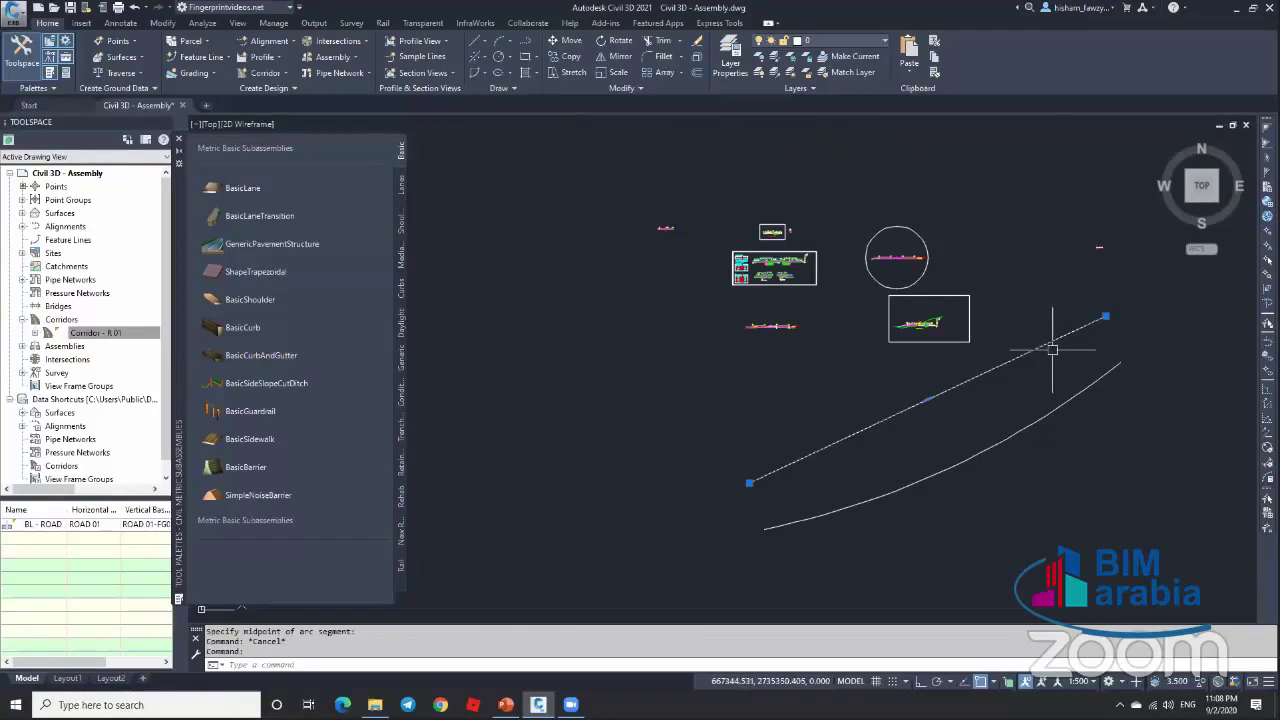
pyautogui.press('Escape')
pyautogui.scroll(5, 910, 262)
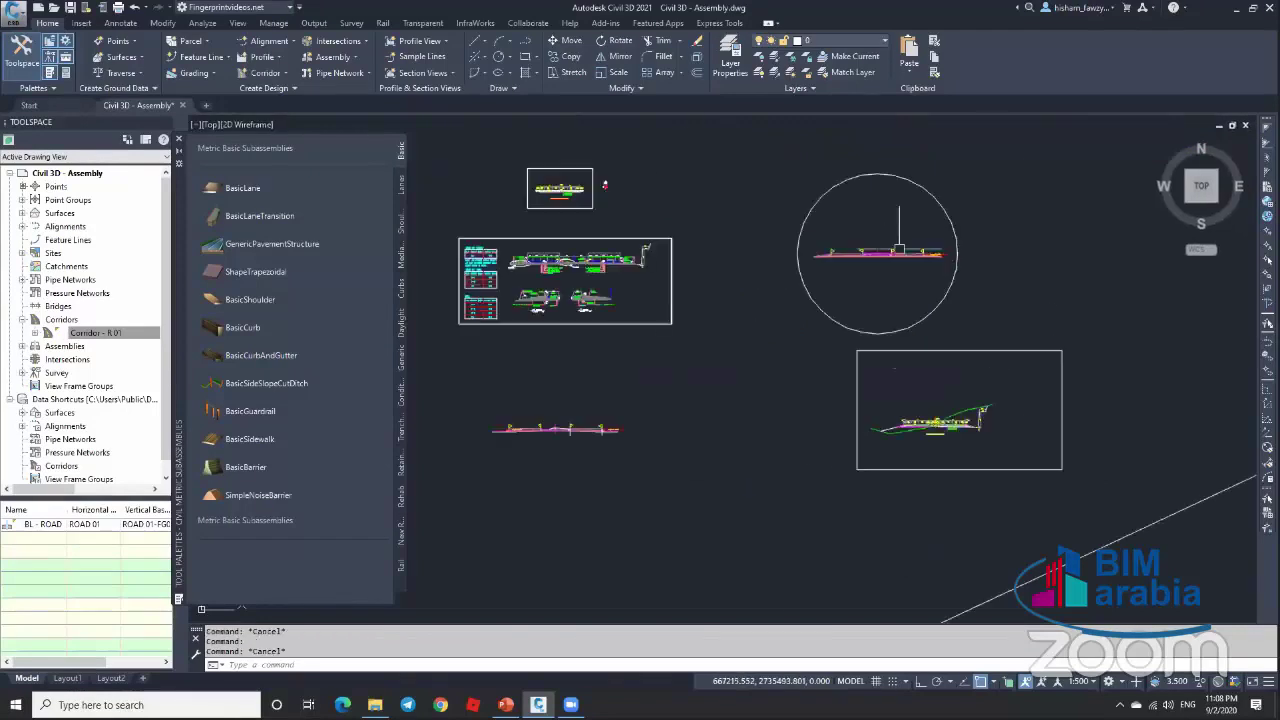
pyautogui.scroll(-4, 994, 319)
pyautogui.scroll(-2, 994, 319)
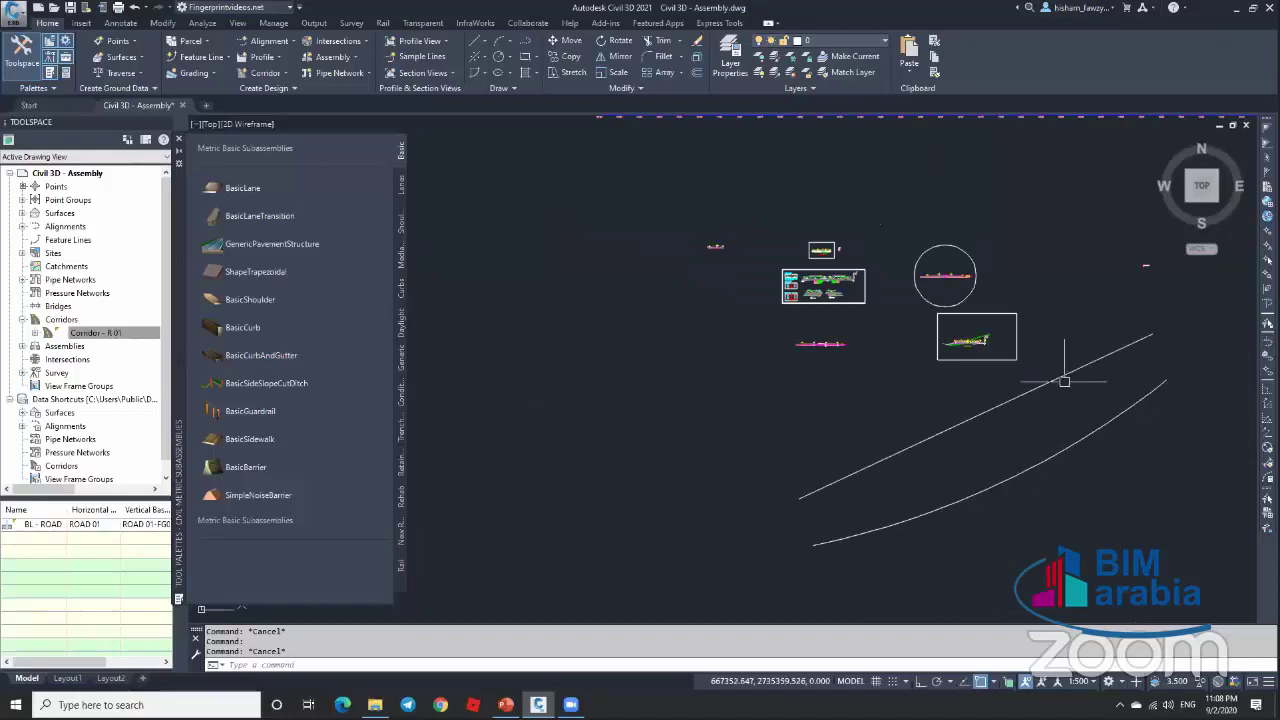
pyautogui.click(1060, 377)
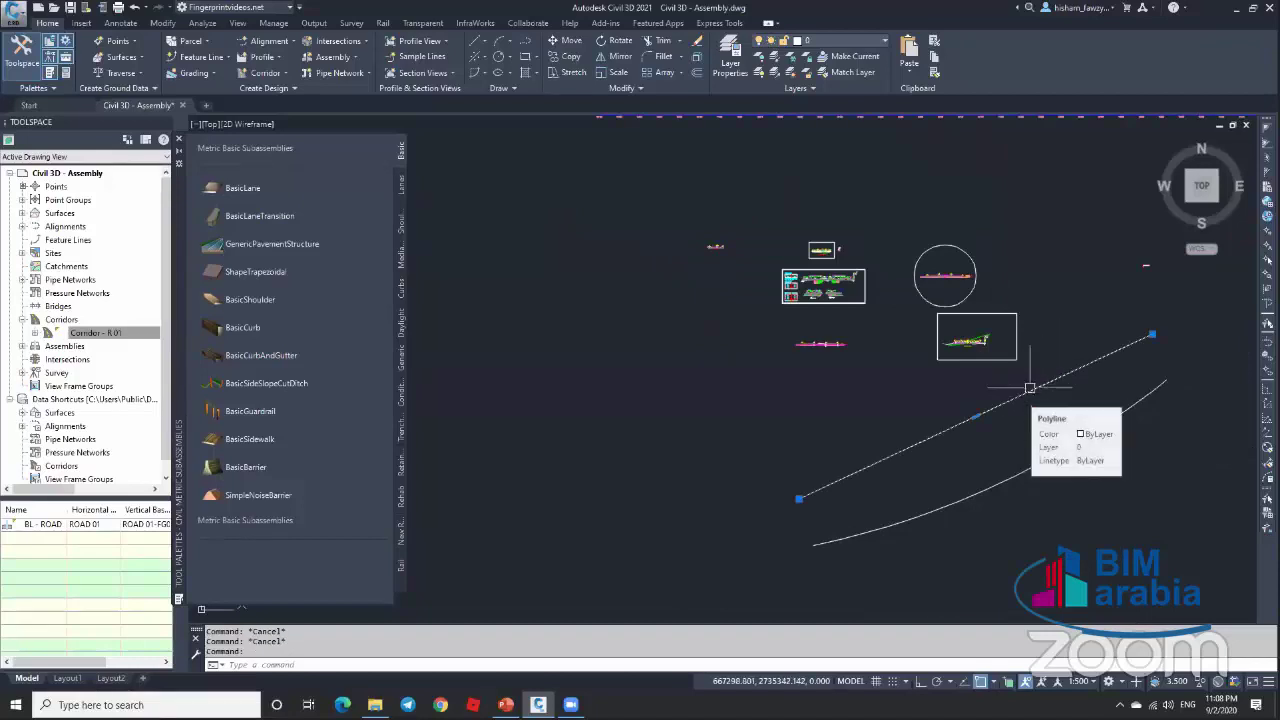
pyautogui.click(1123, 411)
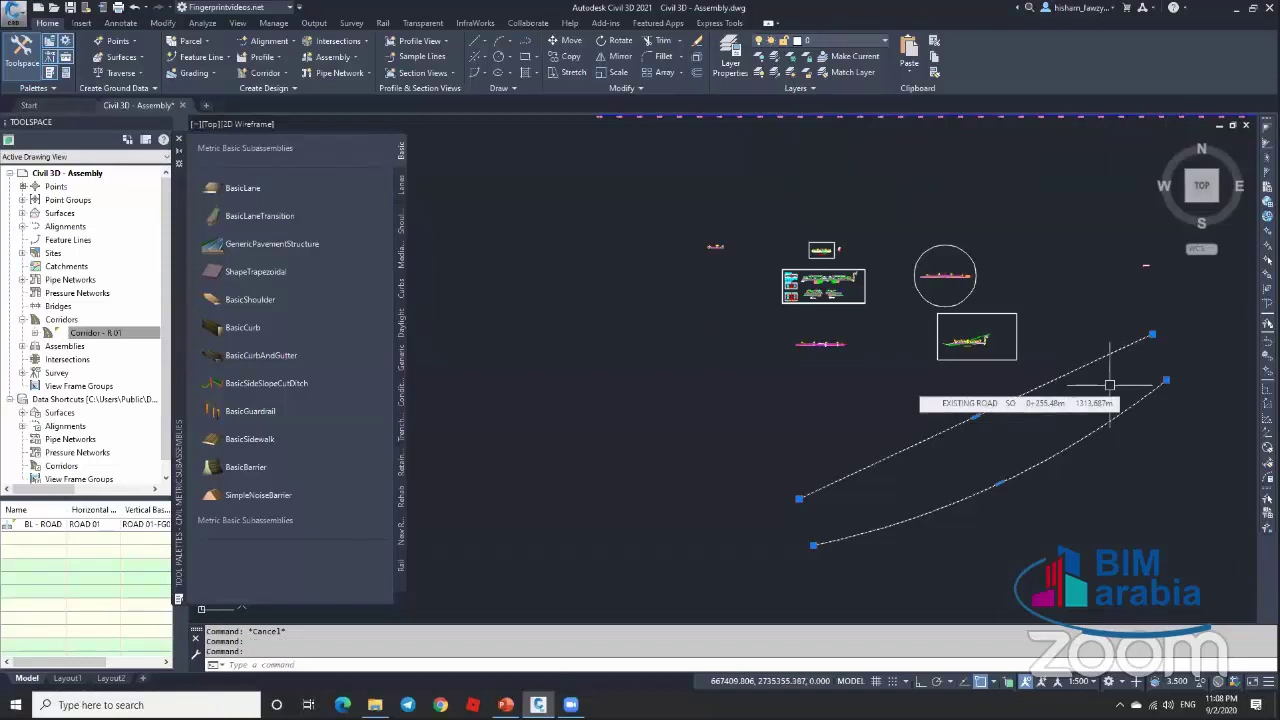
pyautogui.press('Escape')
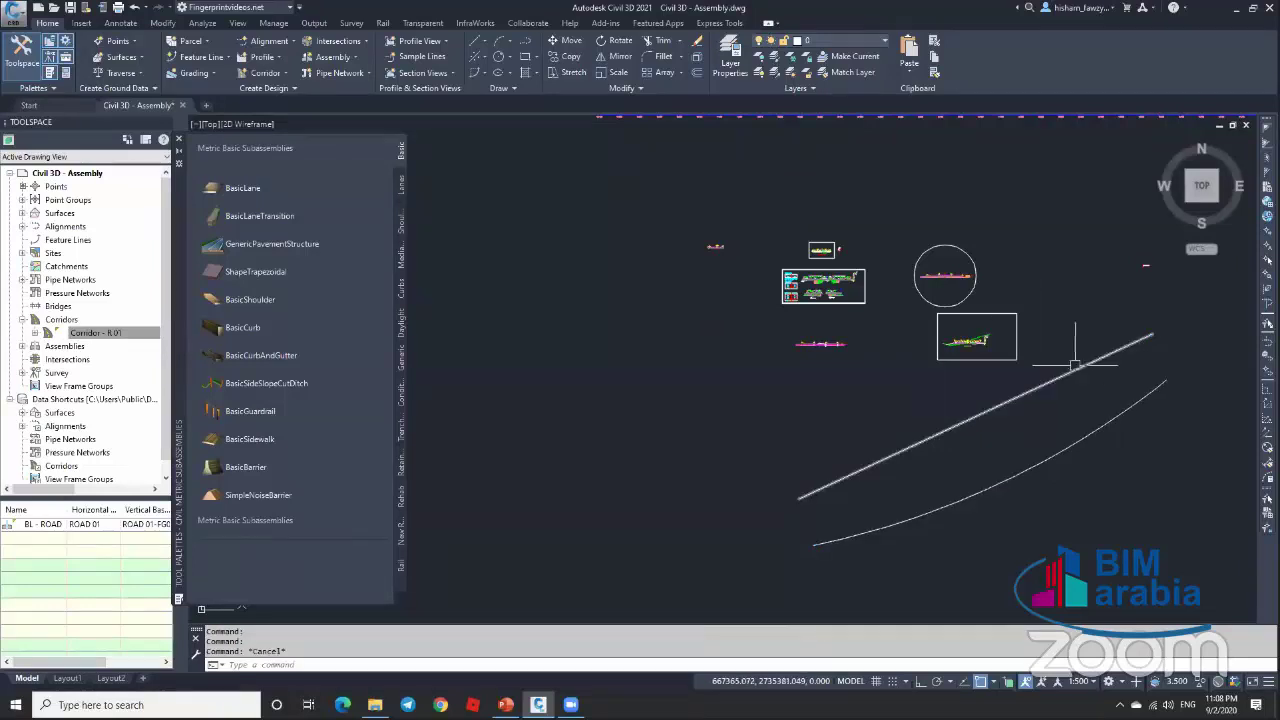
pyautogui.click(967, 417)
pyautogui.scroll(10, 948, 266)
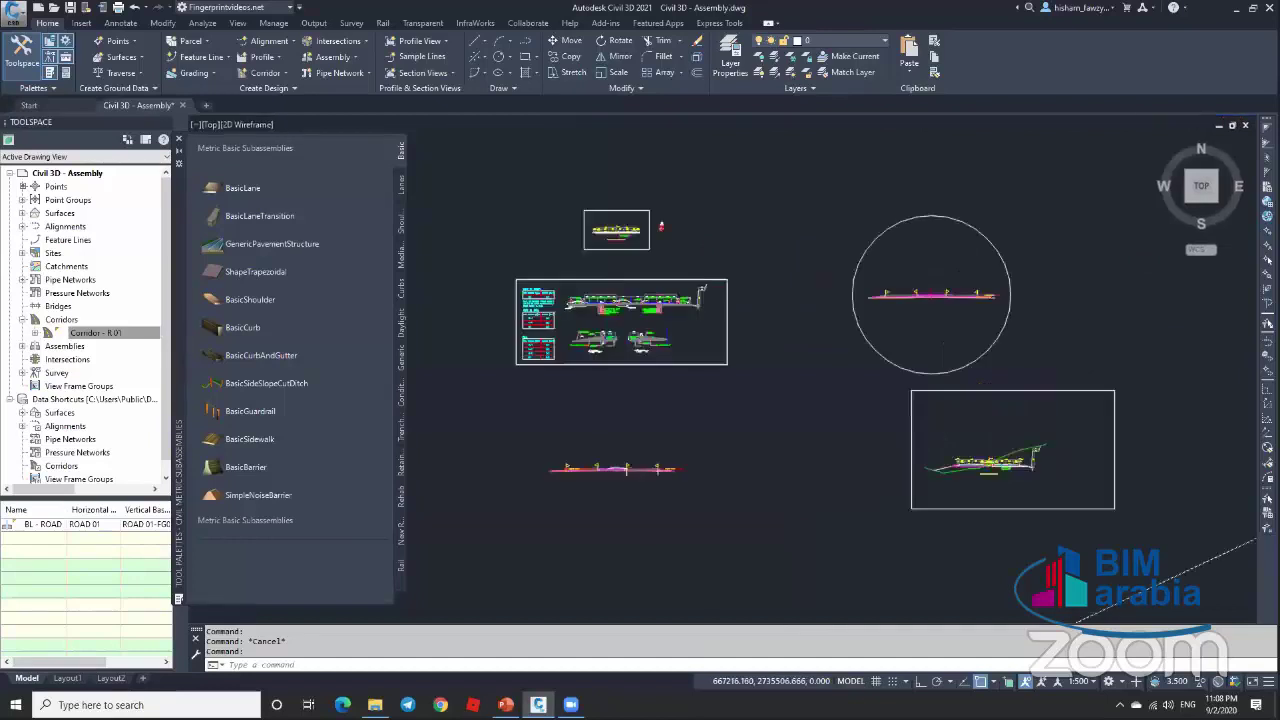
pyautogui.scroll(3, 918, 344)
pyautogui.scroll(-10, 957, 249)
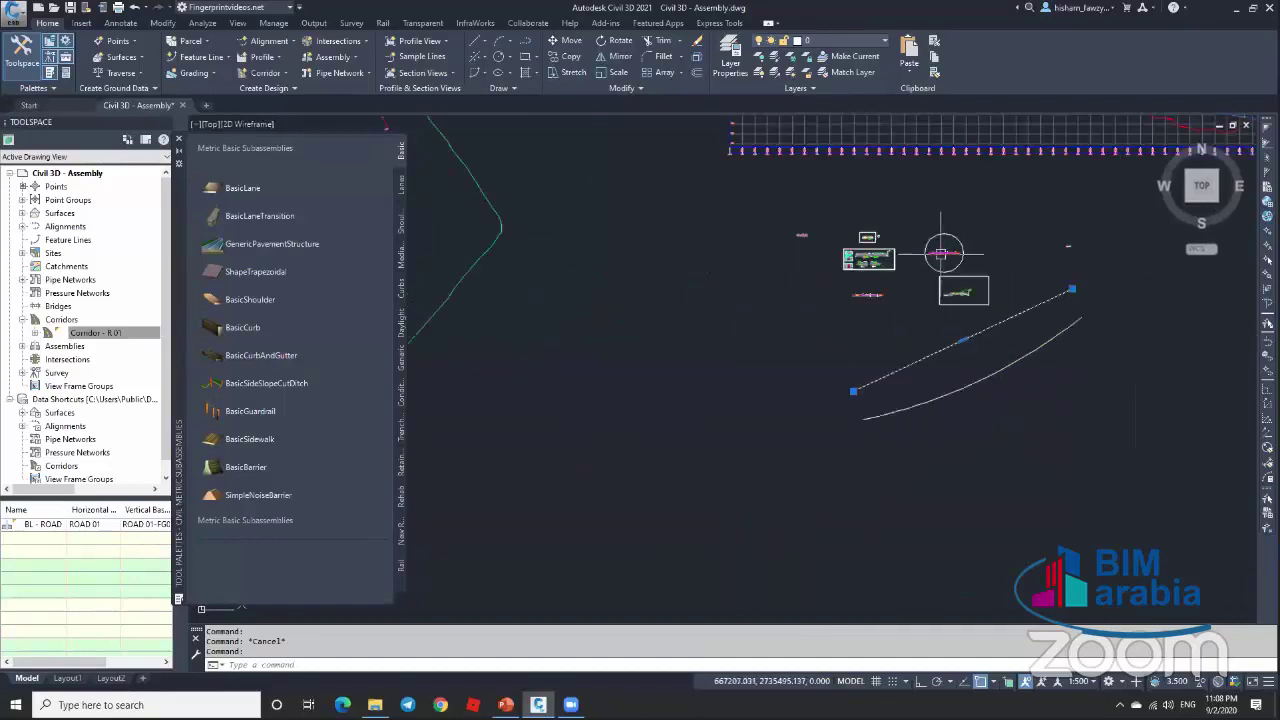
pyautogui.scroll(10, 813, 236)
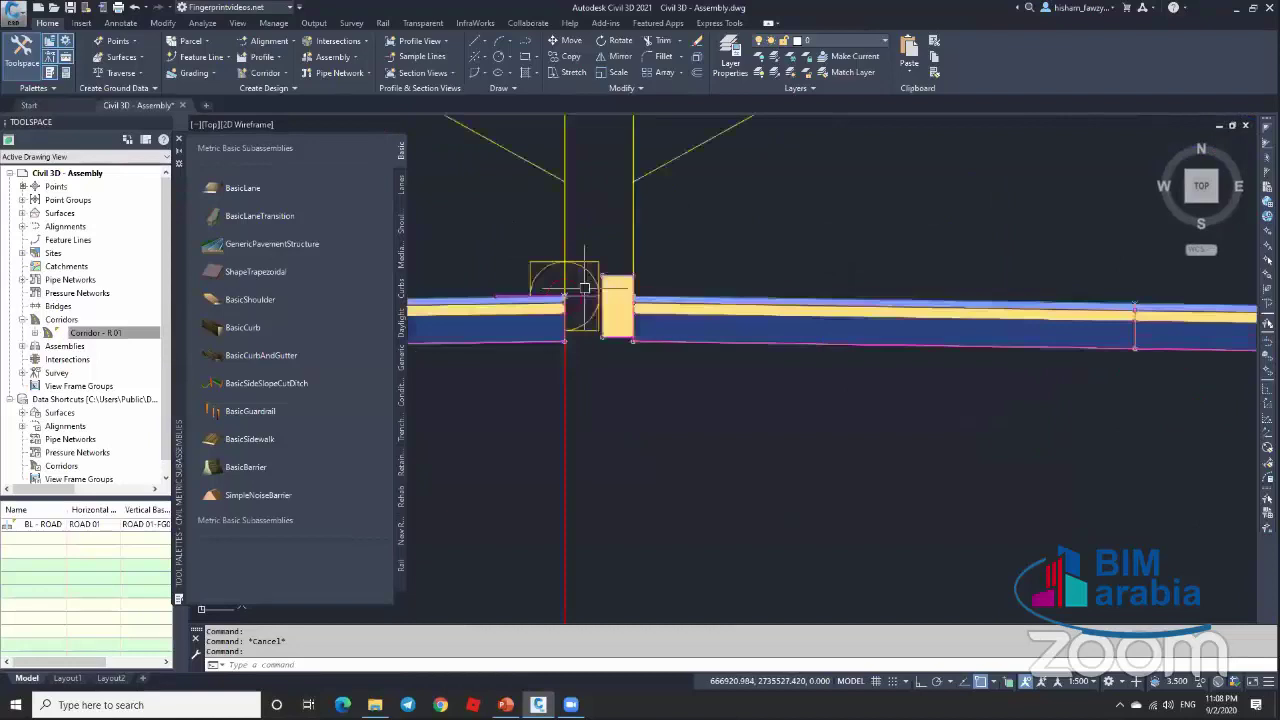
# Step: Delete the curb and right lane subassemblies from the assembly
pyautogui.click(630, 266)
pyautogui.click(680, 300)
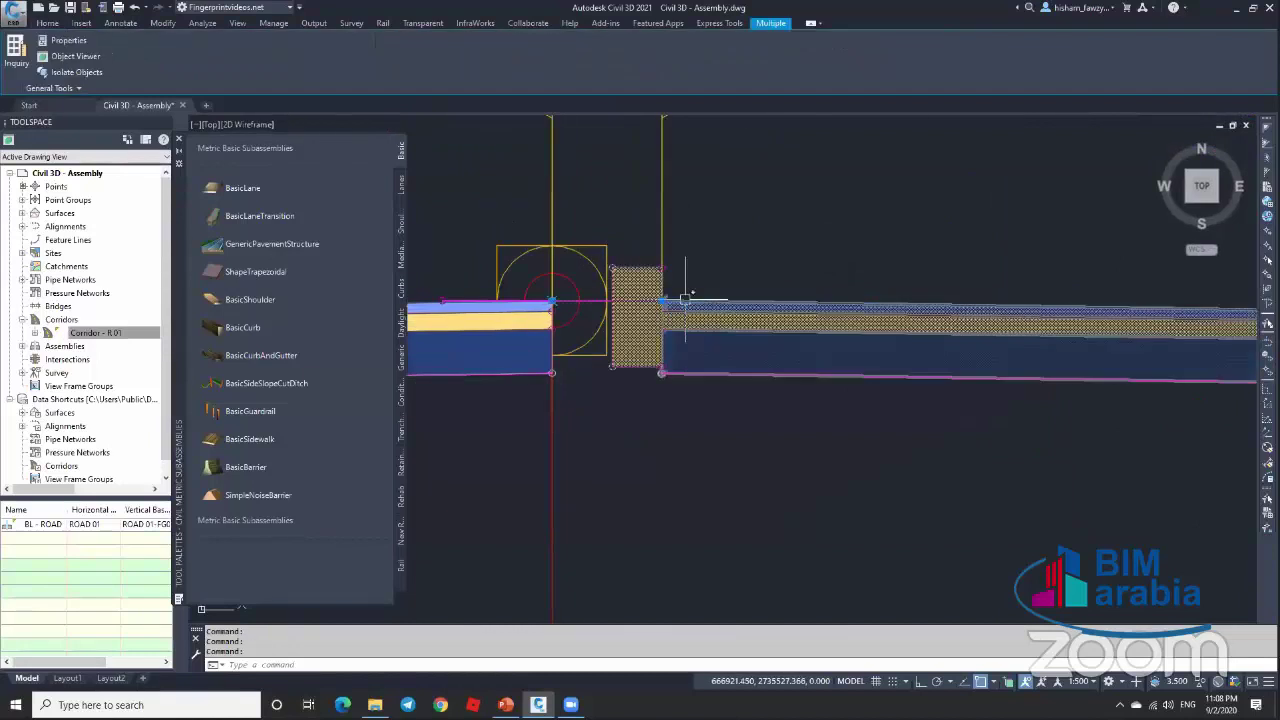
pyautogui.press('Delete')
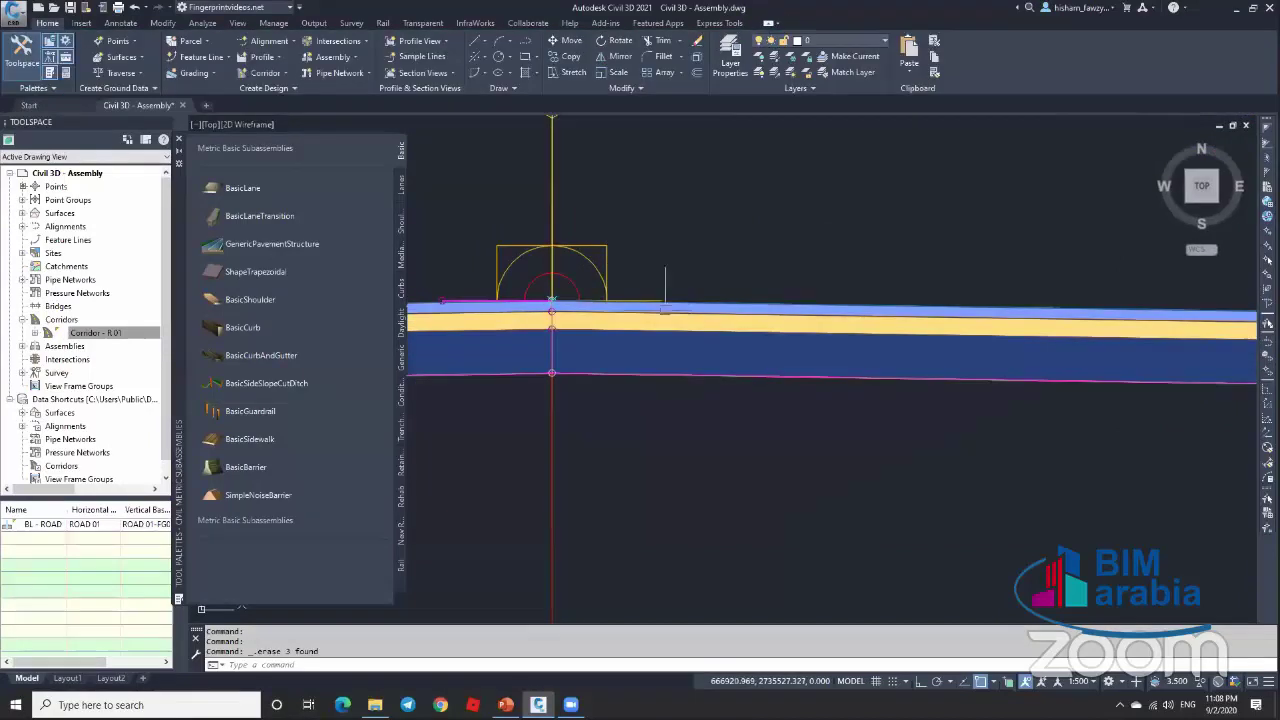
pyautogui.scroll(-5, 738, 330)
pyautogui.scroll(3, 740, 290)
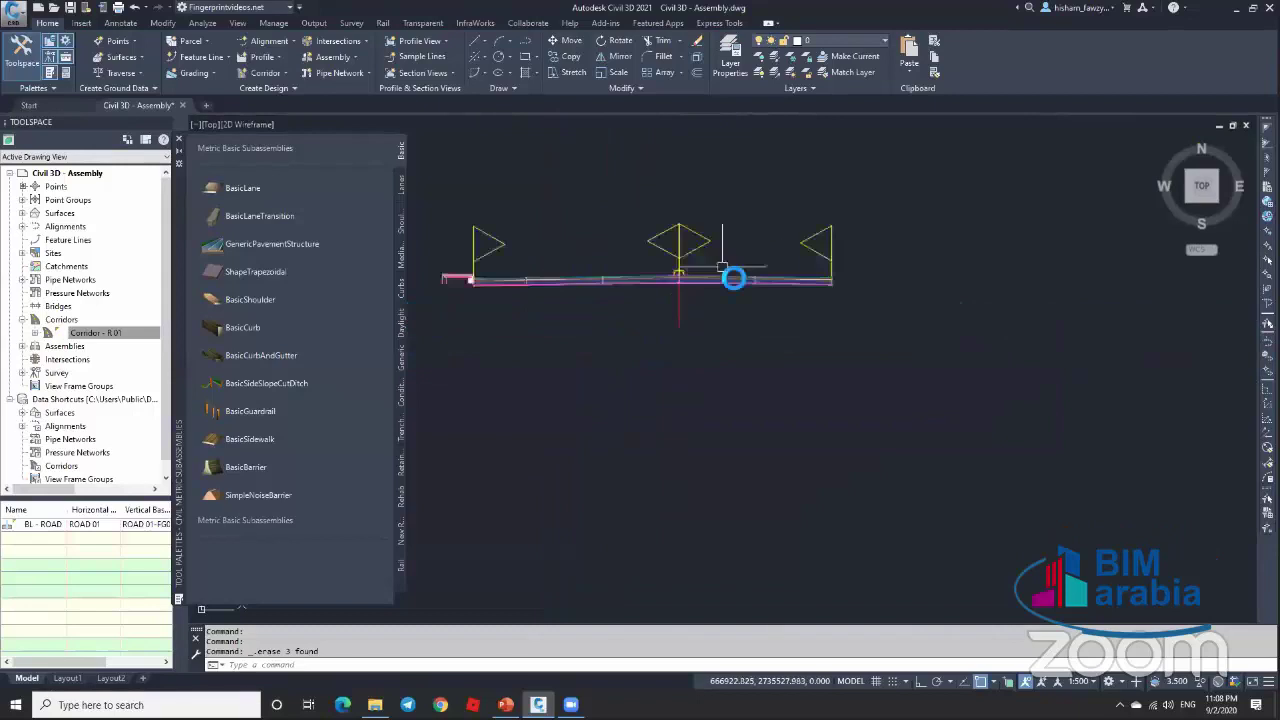
# Step: Select the remaining lane subassembly, view the arc and boxed drawings, then deselect
pyautogui.click(745, 290)
pyautogui.scroll(3, 789, 274)
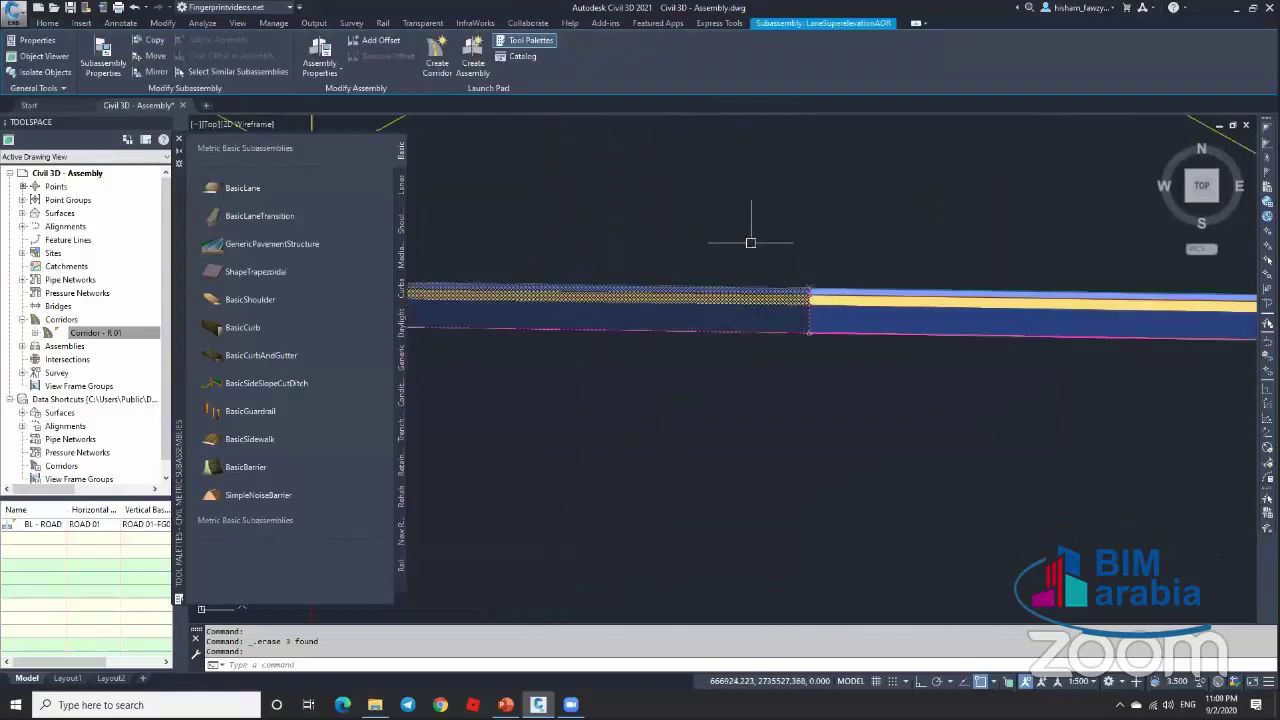
pyautogui.scroll(-6, 785, 222)
pyautogui.scroll(-5, 785, 222)
pyautogui.moveTo(963, 423); pyautogui.dragTo(894, 346, button='middle')
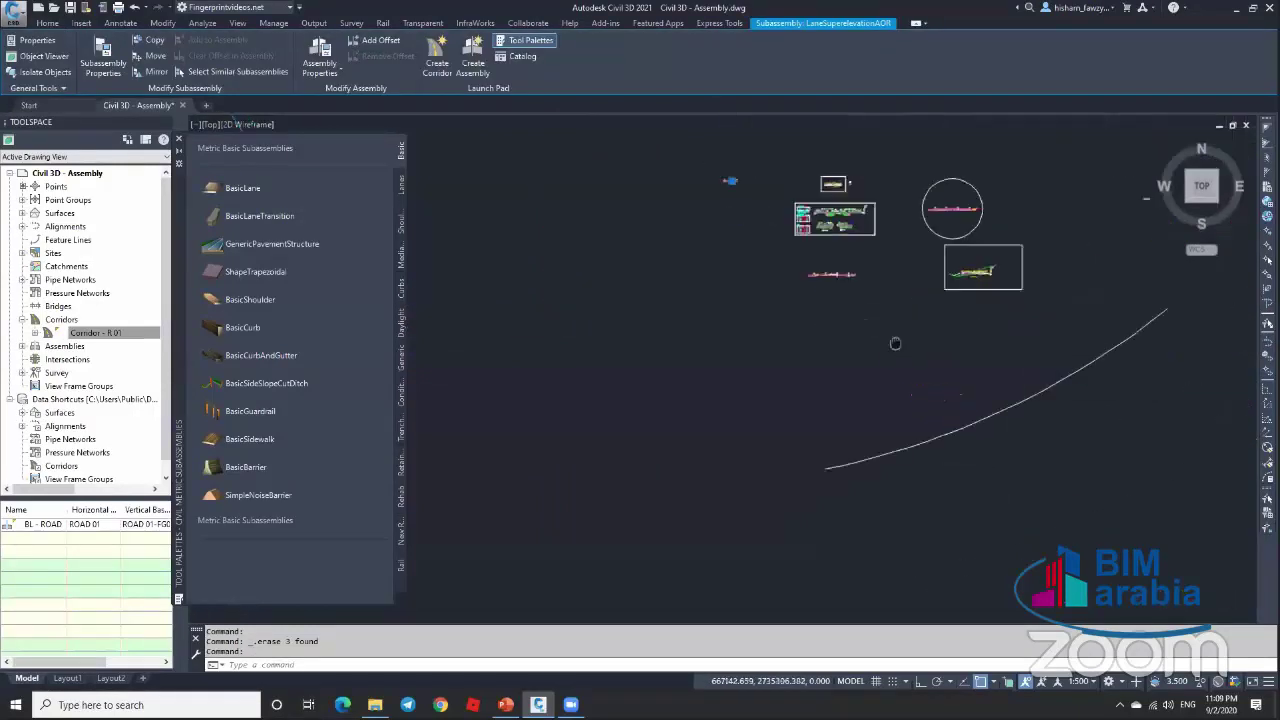
pyautogui.scroll(8, 990, 355)
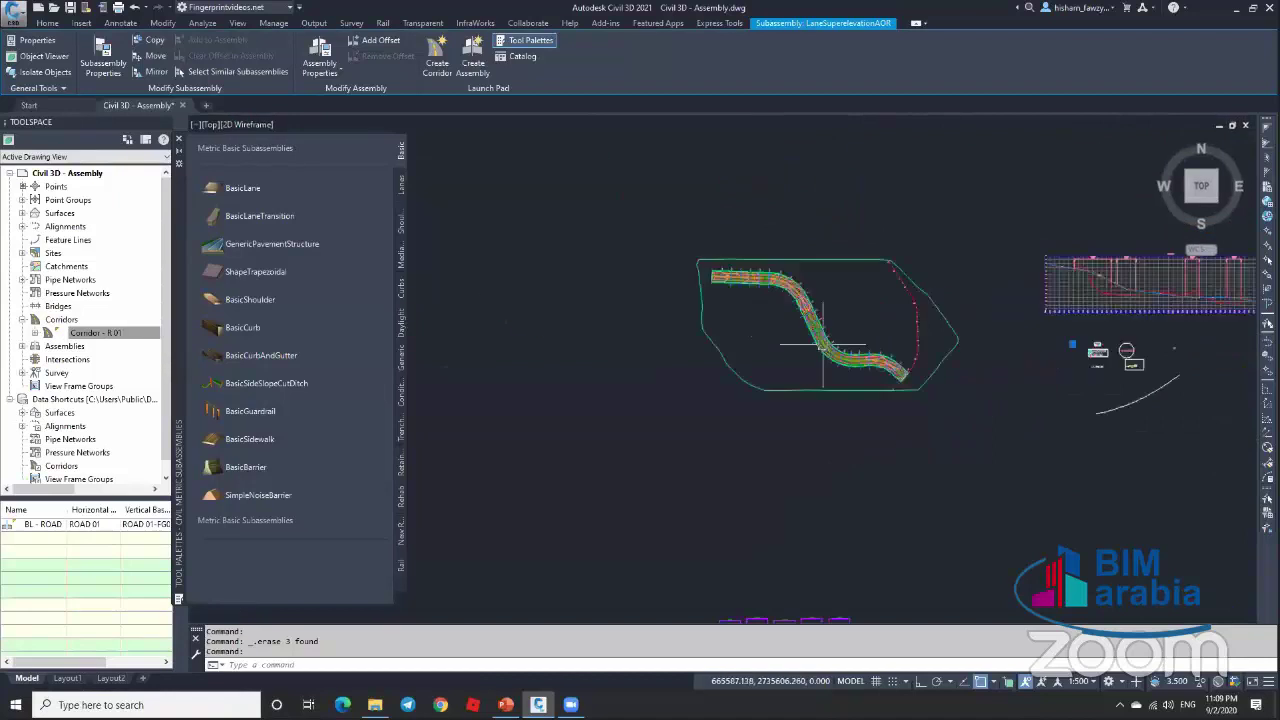
pyautogui.press('Escape')
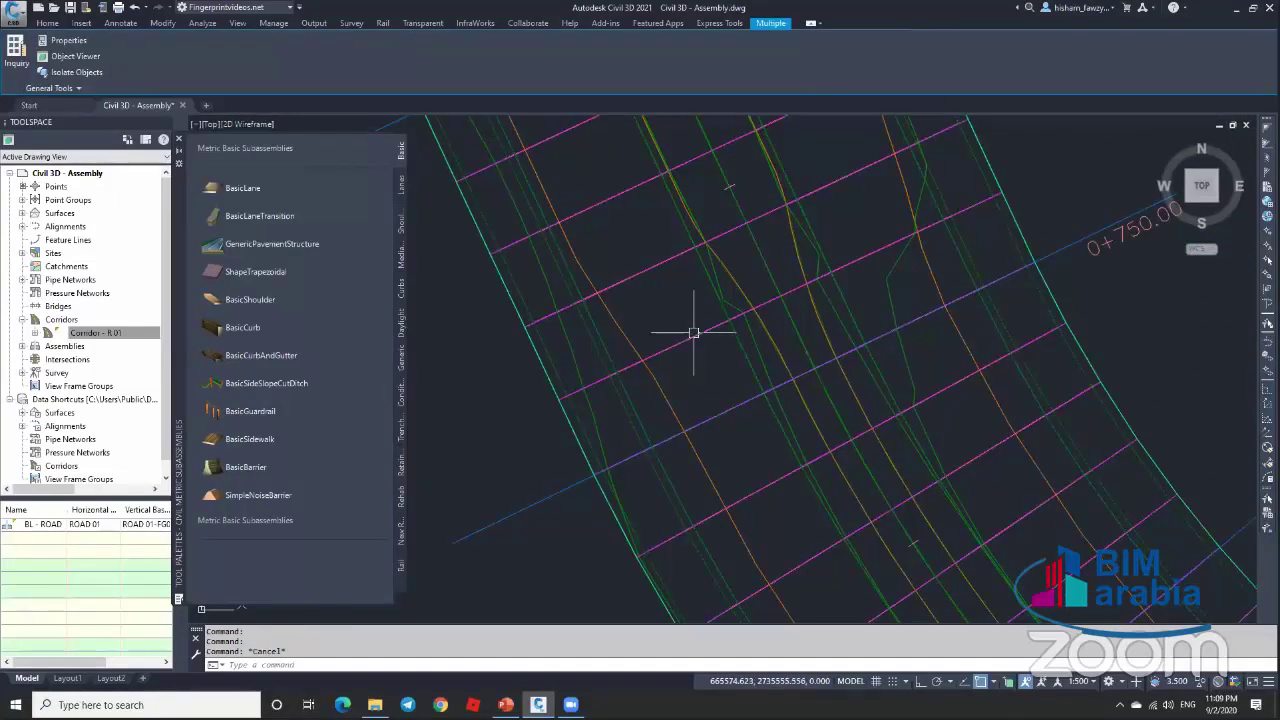
pyautogui.click(614, 294)
pyautogui.click(289, 60)
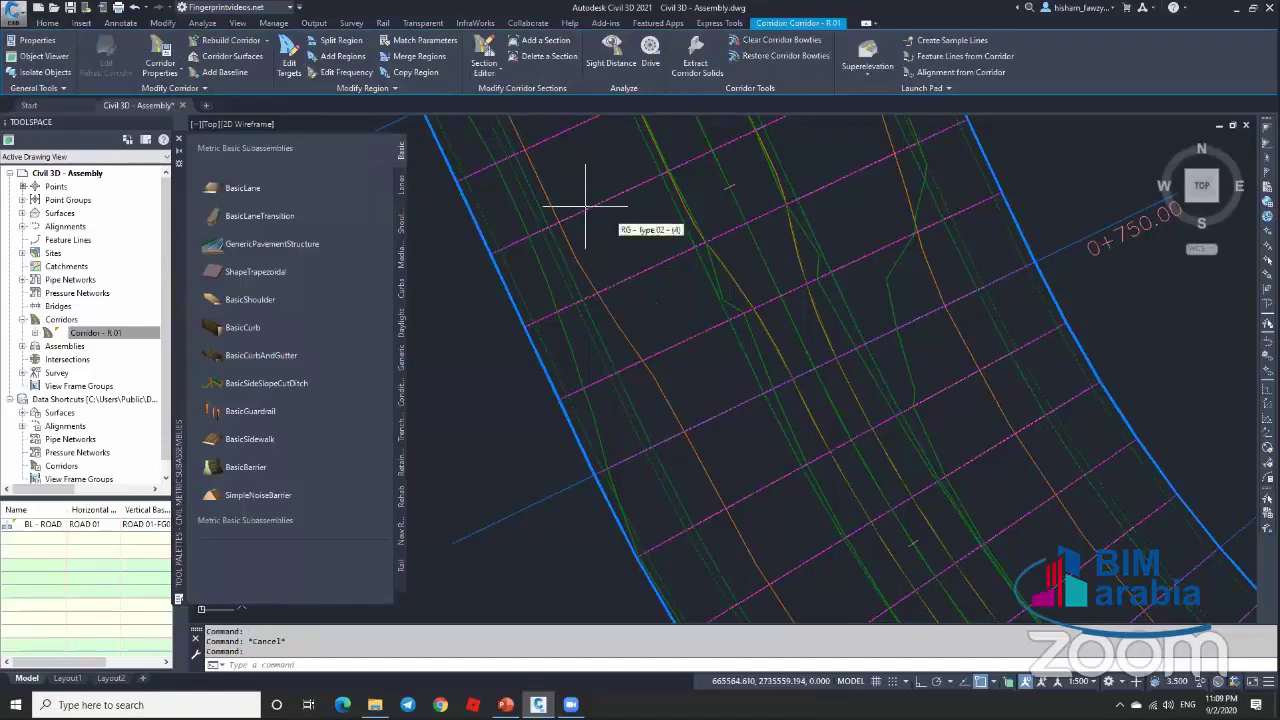
pyautogui.click(677, 300)
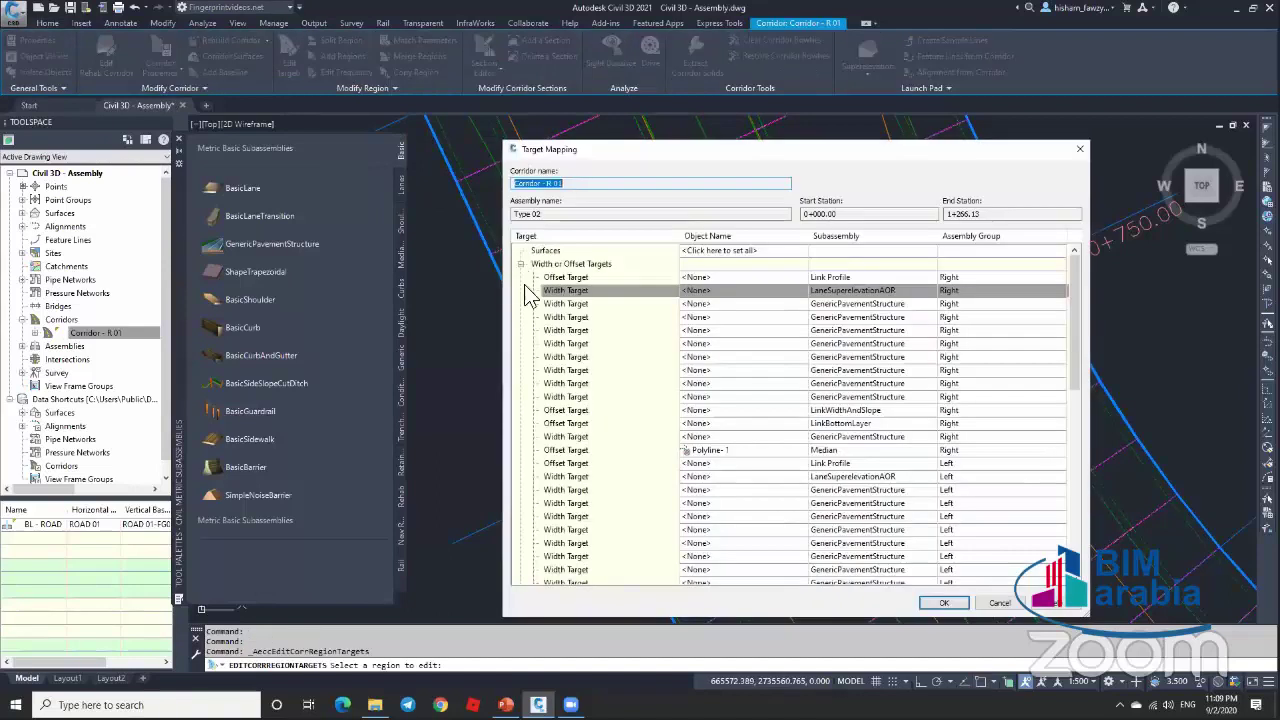
pyautogui.click(521, 264)
pyautogui.click(521, 277)
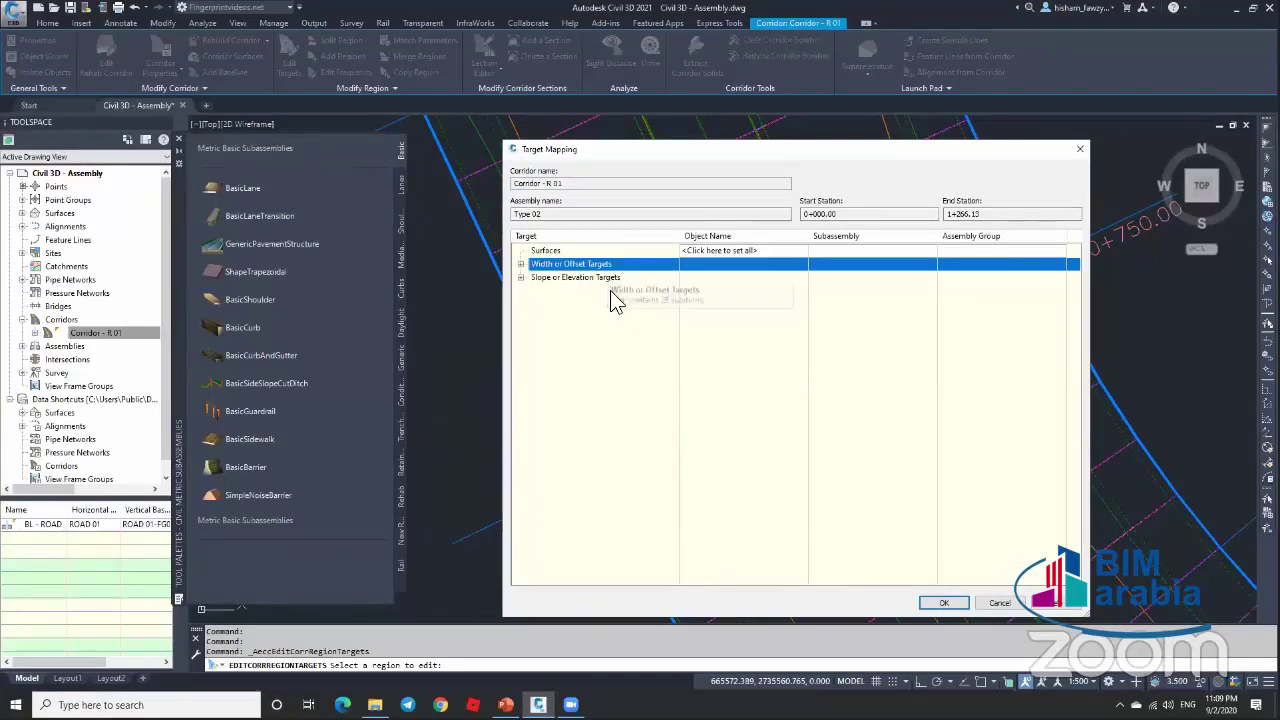
pyautogui.click(990, 603)
pyautogui.scroll(-10, 785, 302)
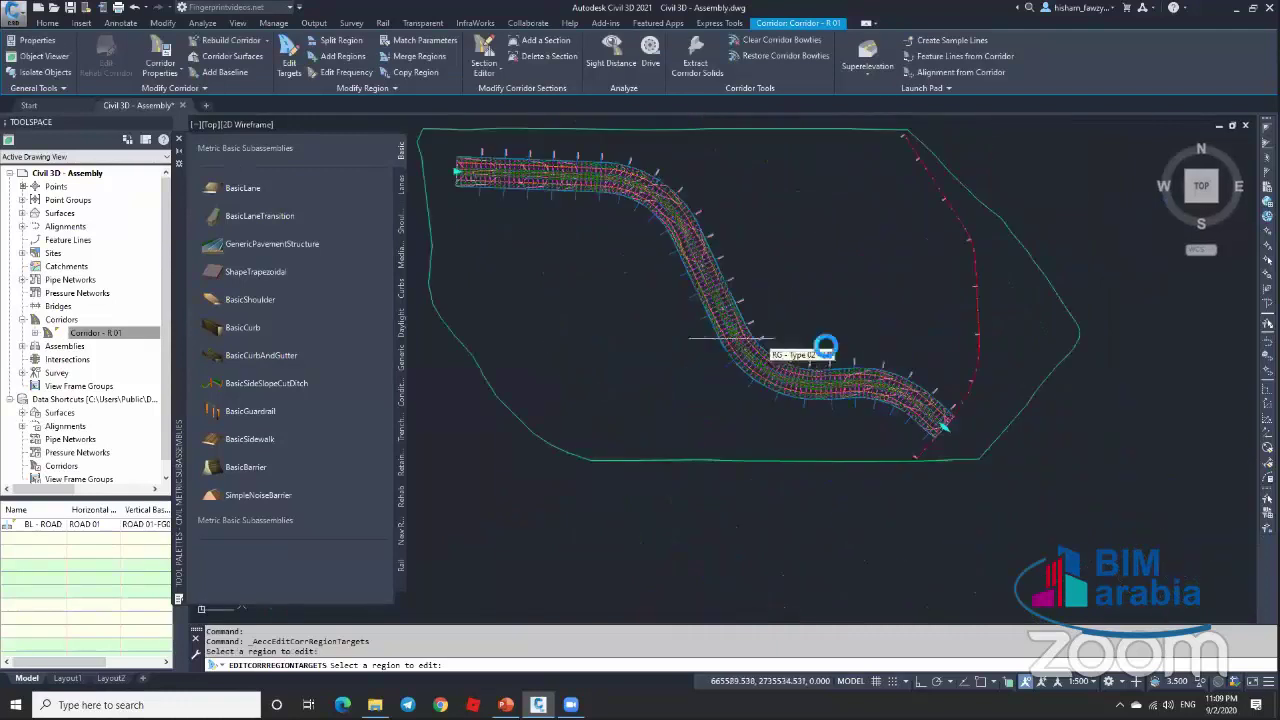
pyautogui.press('Escape')
# Step: Regenerate the drawing
pyautogui.scroll(5, 980, 362)
pyautogui.scroll(-4, 963, 354)
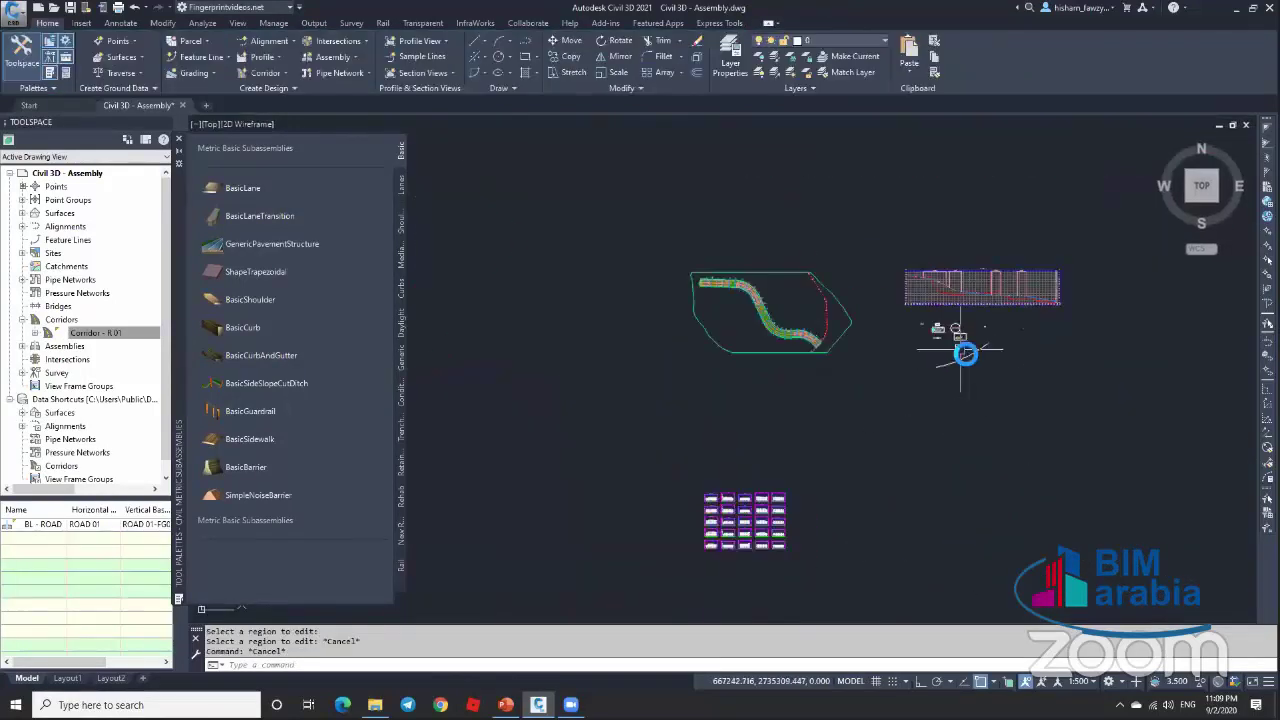
pyautogui.scroll(6, 983, 340)
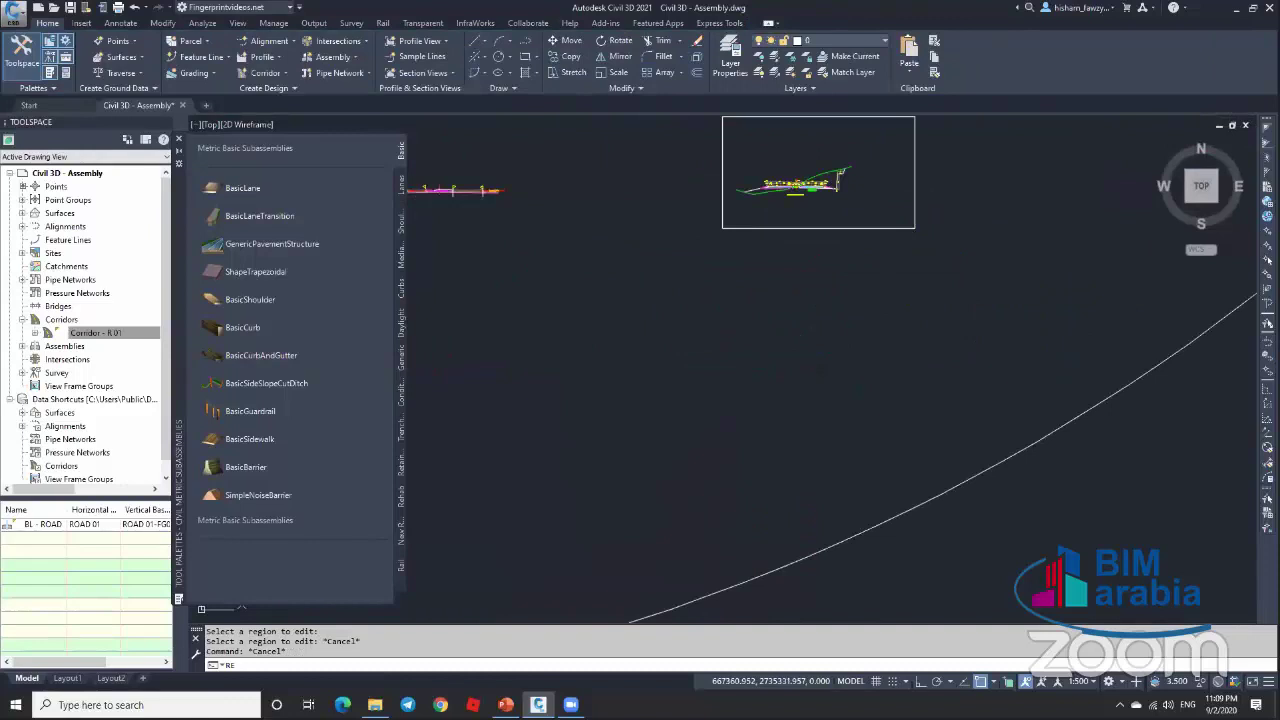
pyautogui.press('Return')
pyautogui.scroll(-3, 1026, 331)
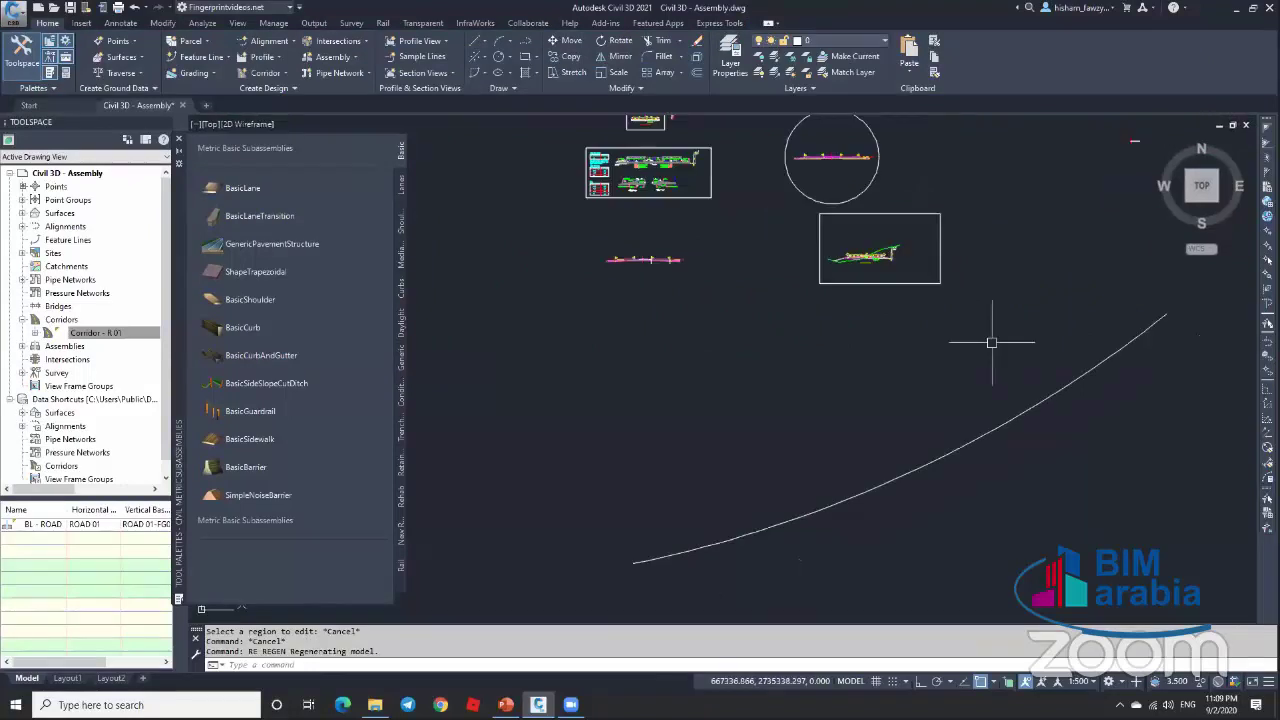
# Step: Draw a two-point straight polyline above the long curve and check it against the curve
pyautogui.write('pl')
pyautogui.press('Return')
pyautogui.click(1126, 271)
pyautogui.click(632, 507)
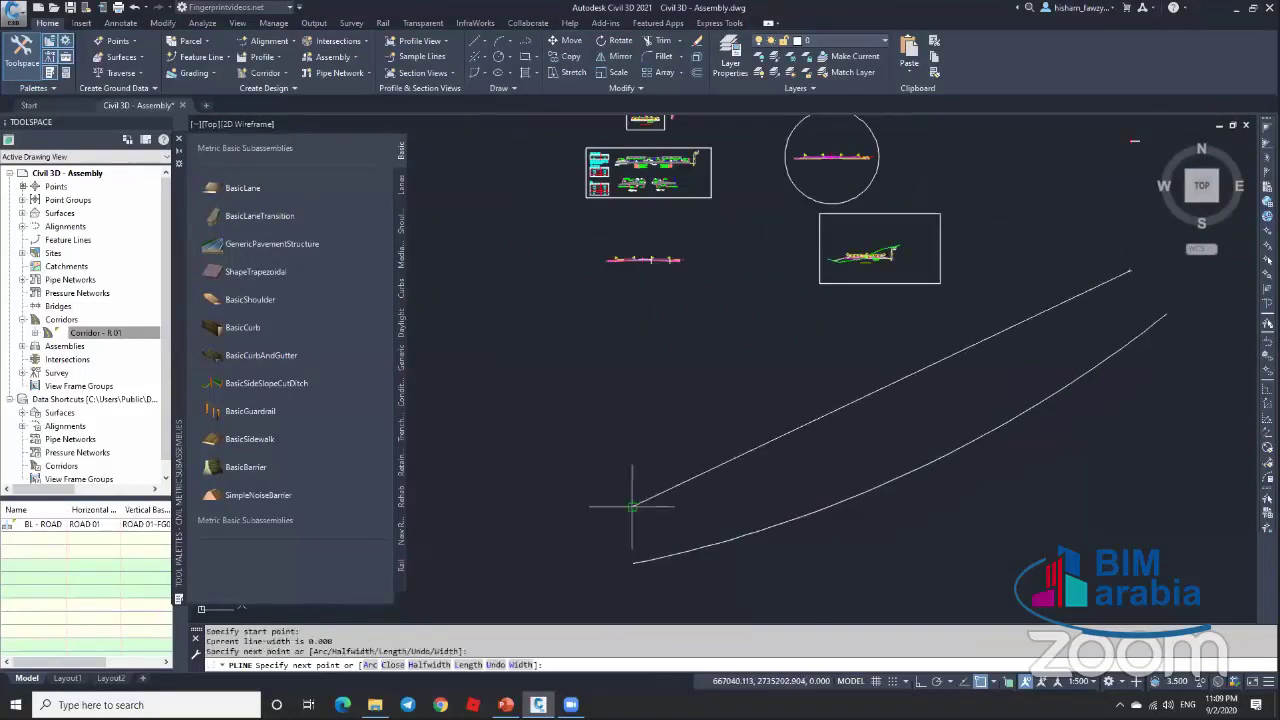
pyautogui.press('Escape')
pyautogui.press('Escape')
pyautogui.click(803, 430)
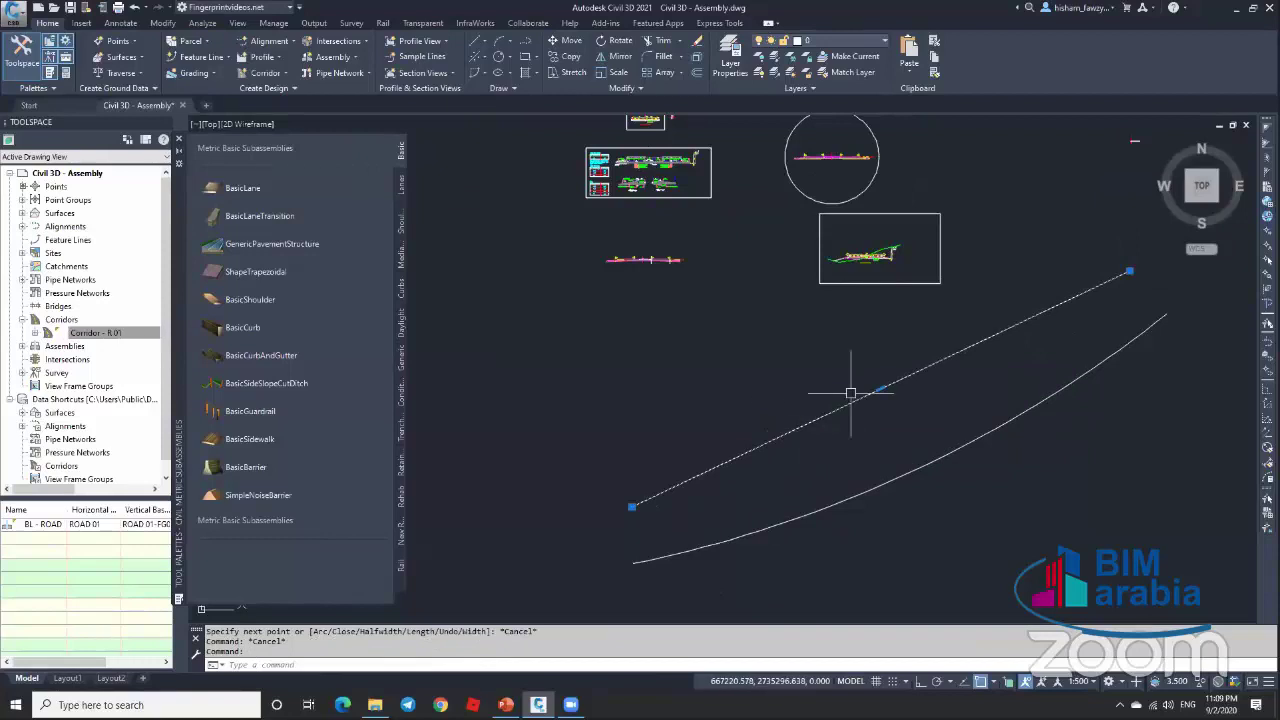
pyautogui.scroll(10, 628, 264)
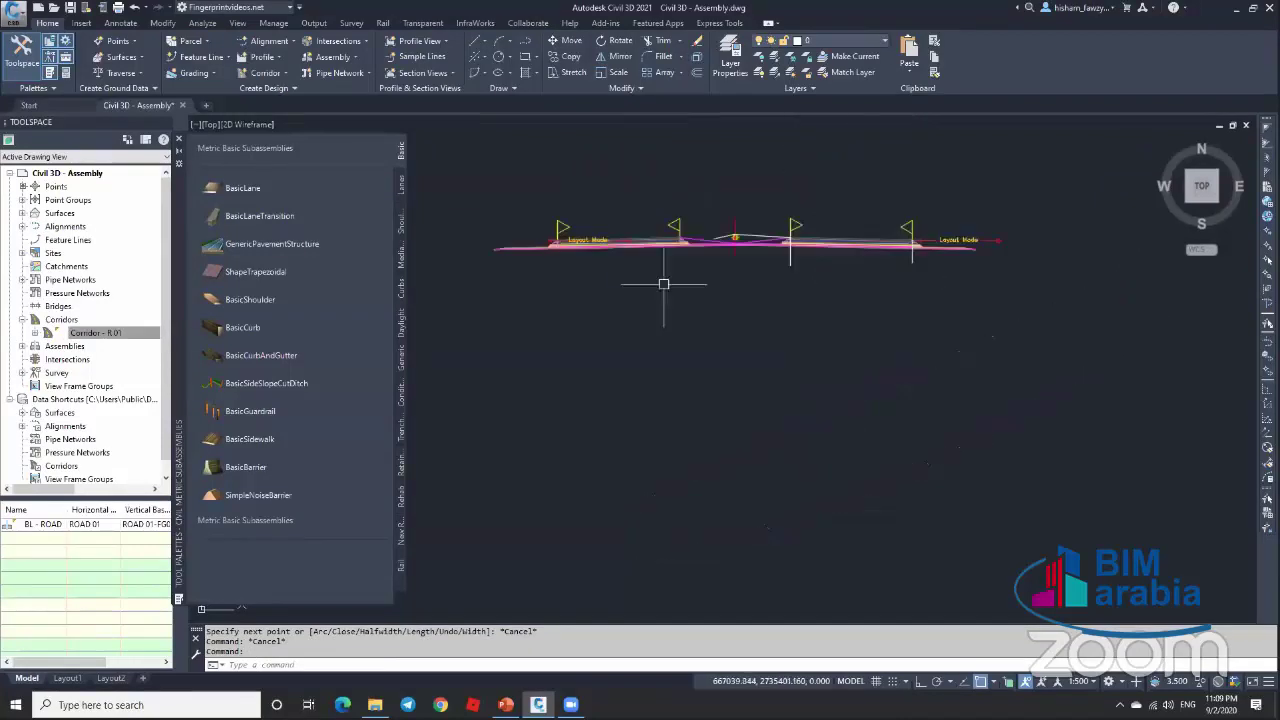
pyautogui.scroll(-12, 762, 250)
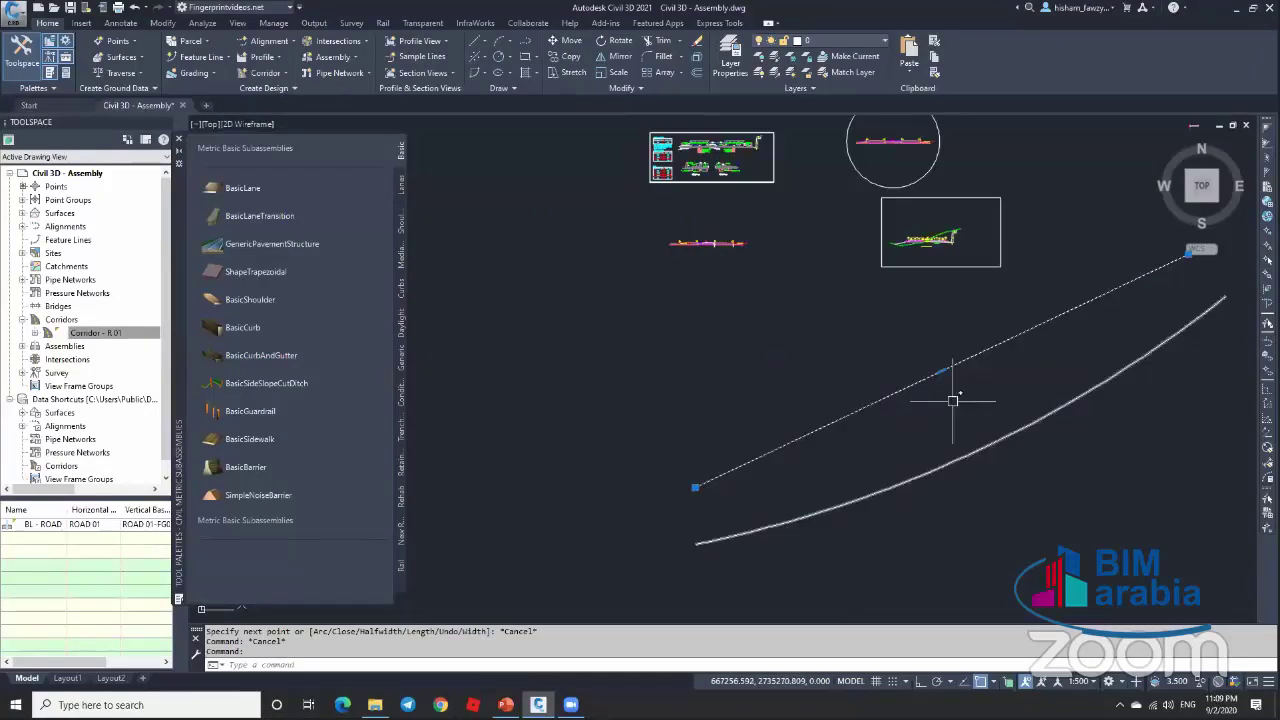
pyautogui.click(1034, 423)
pyautogui.press('Escape')
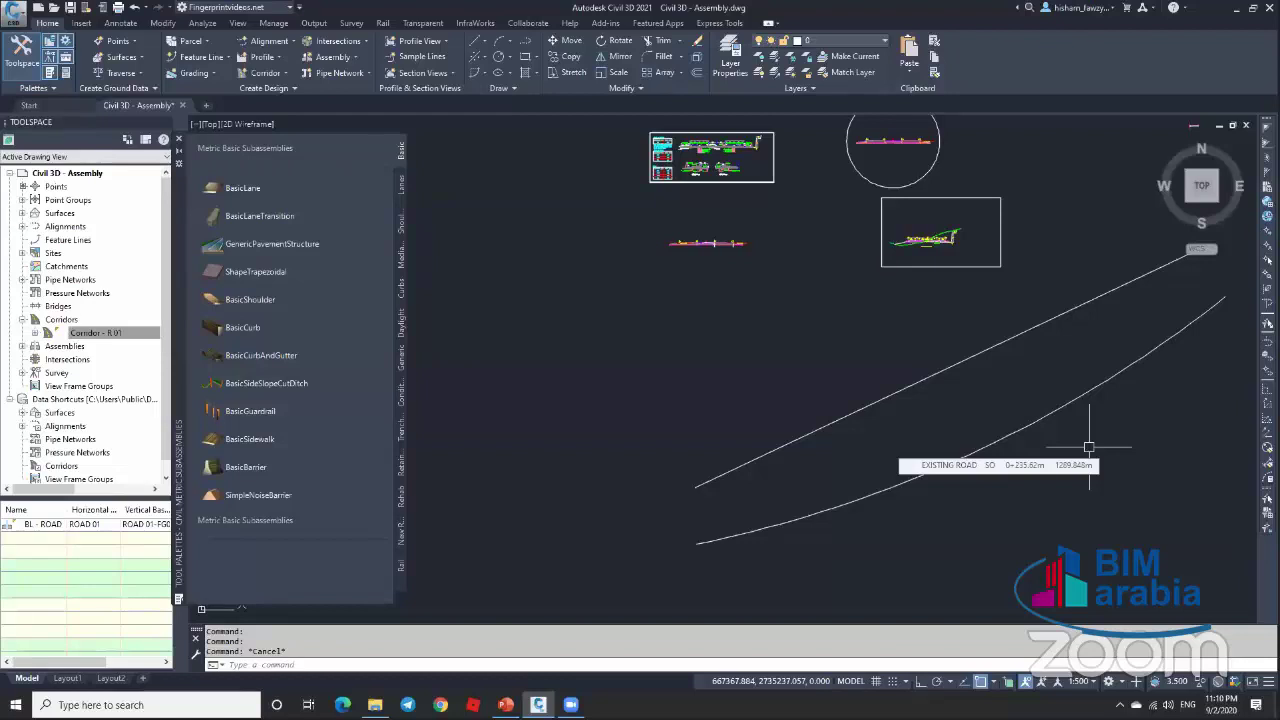
pyautogui.press('XF86AudioRaiseVolume')
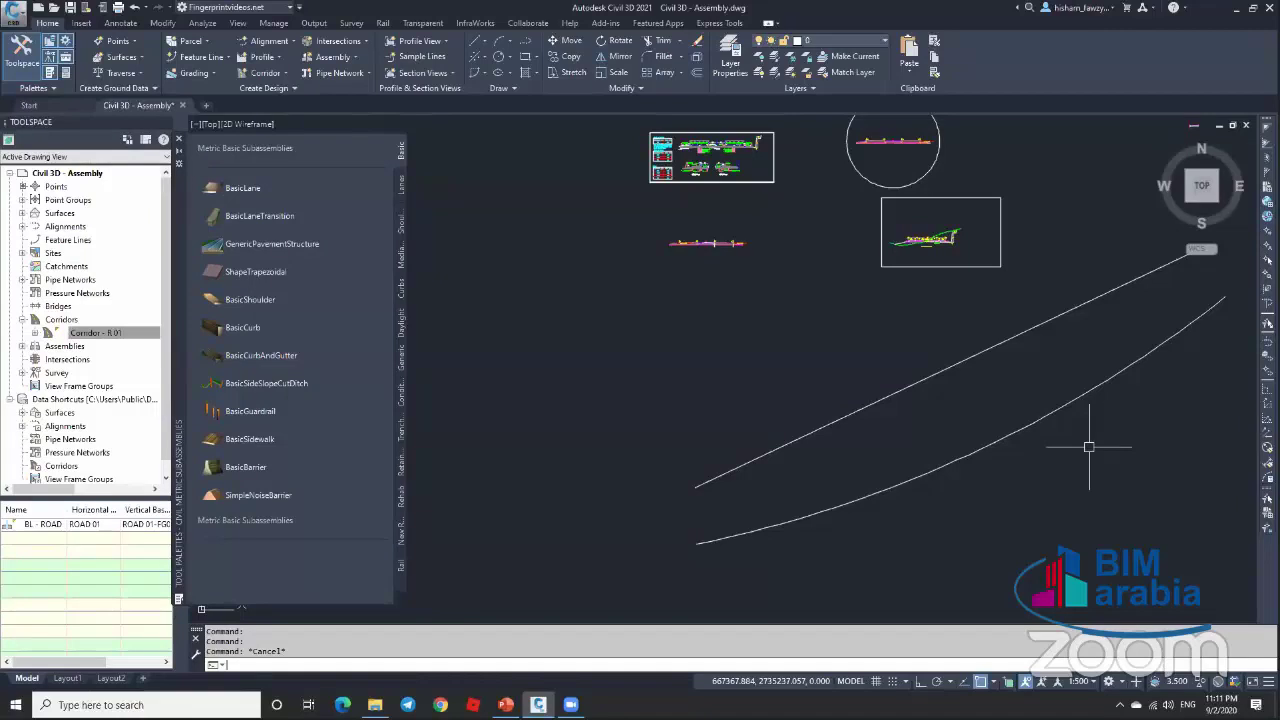
# Step: Zoom to the corridor and show the Shoulders list on the Civil Metric Subassemblies palette
pyautogui.scroll(10, 708, 243)
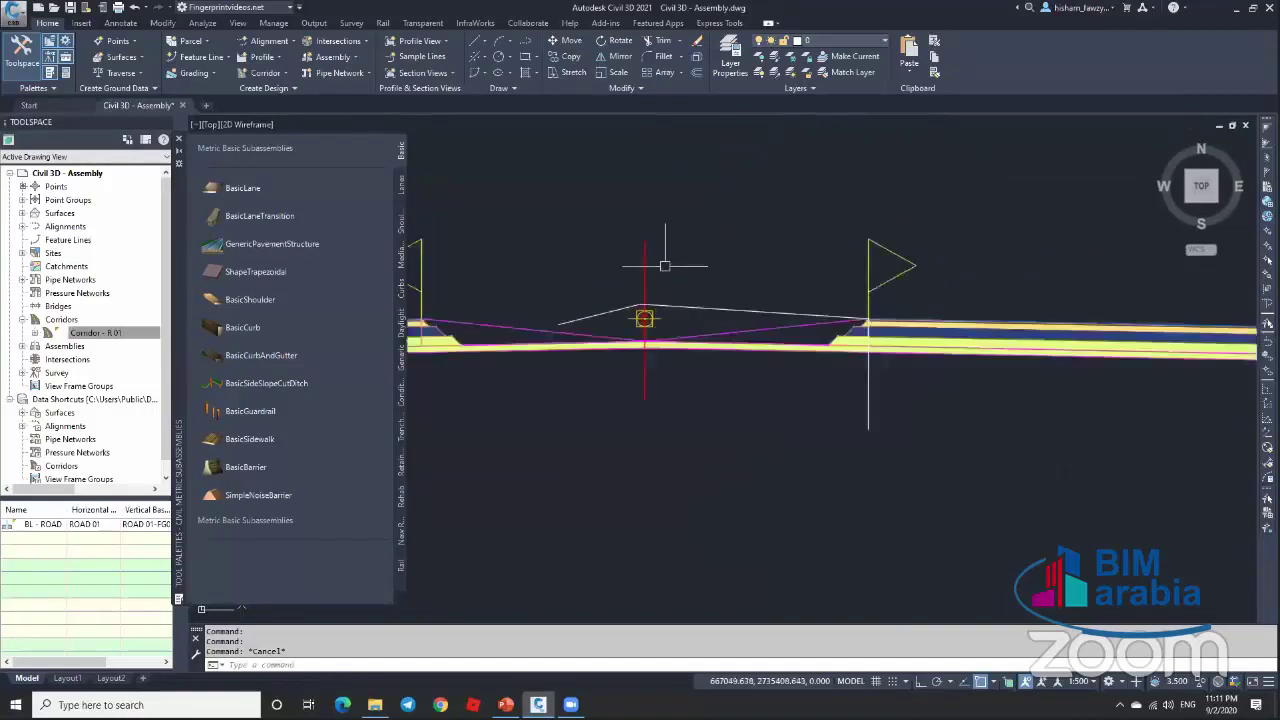
pyautogui.scroll(2, 871, 380)
pyautogui.scroll(-10, 880, 410)
pyautogui.scroll(3, 882, 360)
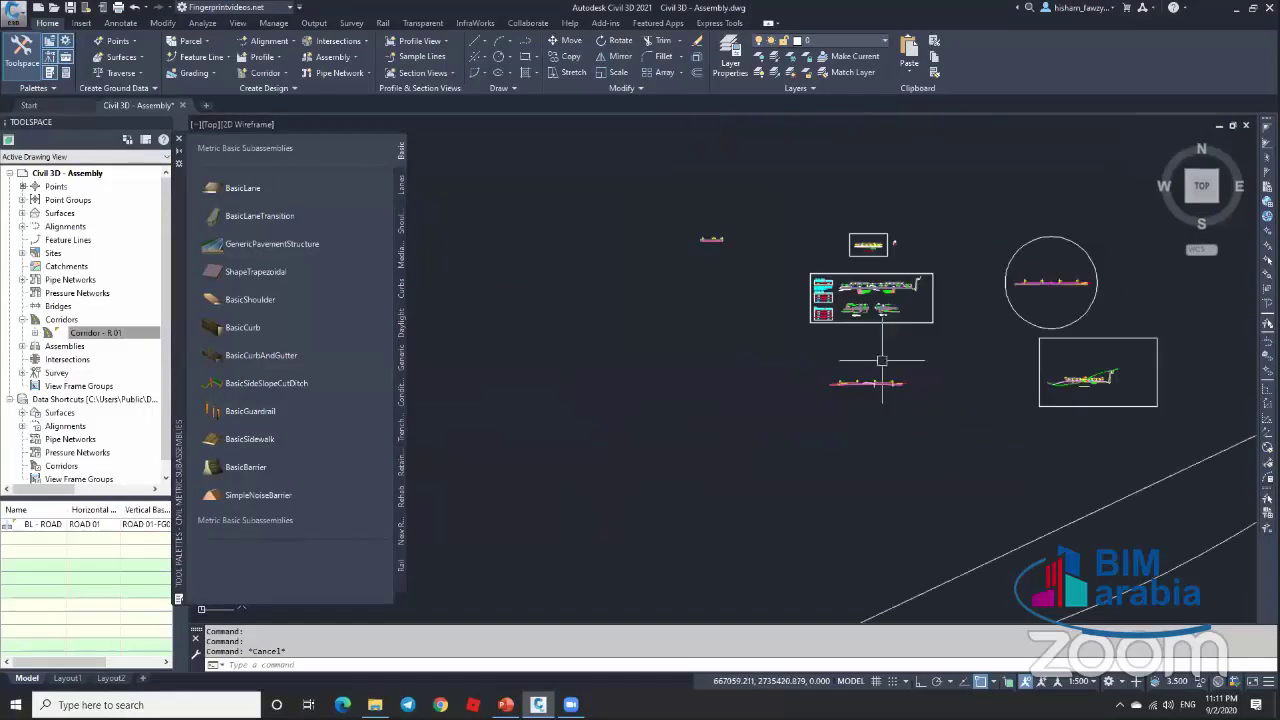
pyautogui.scroll(2, 866, 380)
pyautogui.scroll(-6, 906, 337)
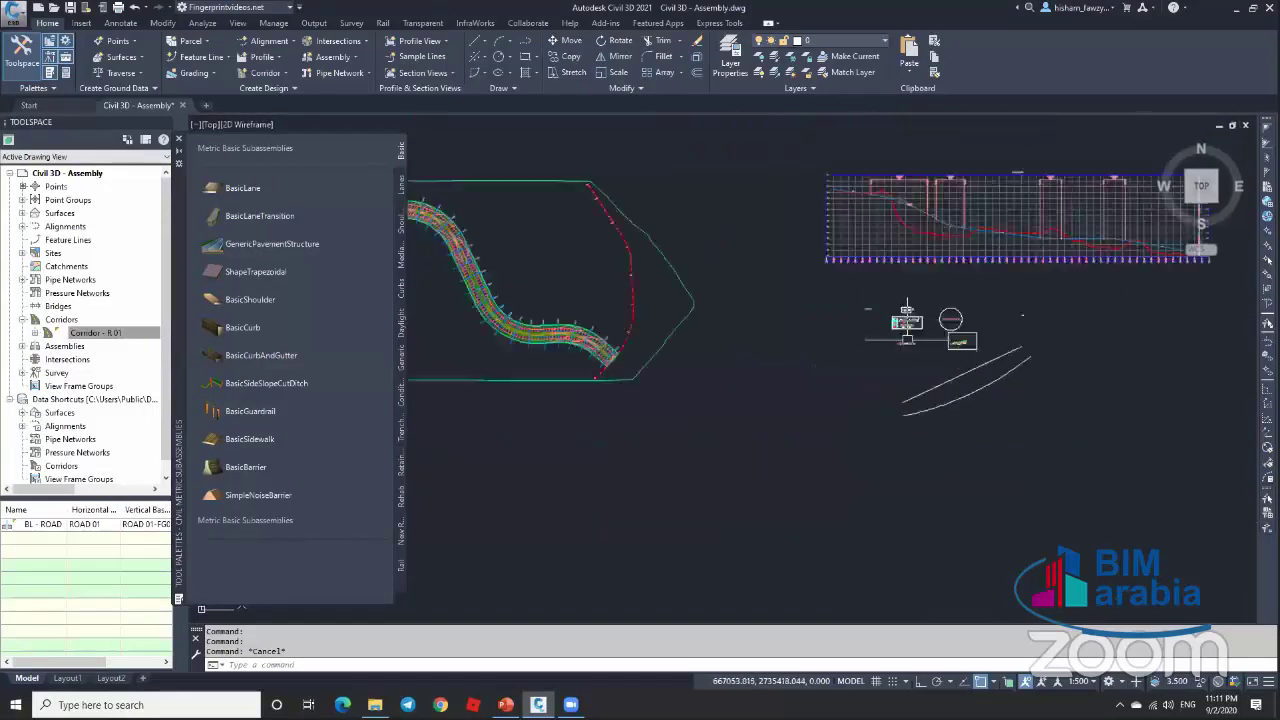
pyautogui.scroll(-3, 906, 318)
pyautogui.scroll(10, 760, 349)
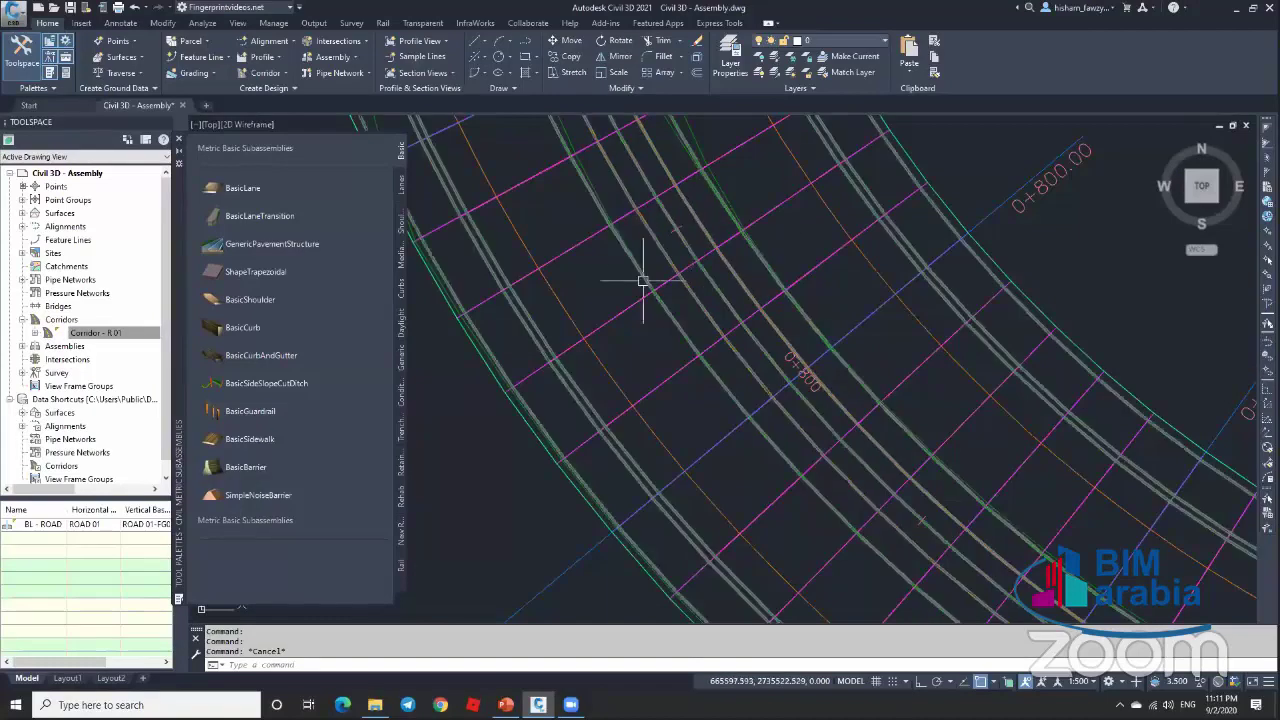
pyautogui.scroll(-3, 643, 281)
pyautogui.scroll(5, 700, 294)
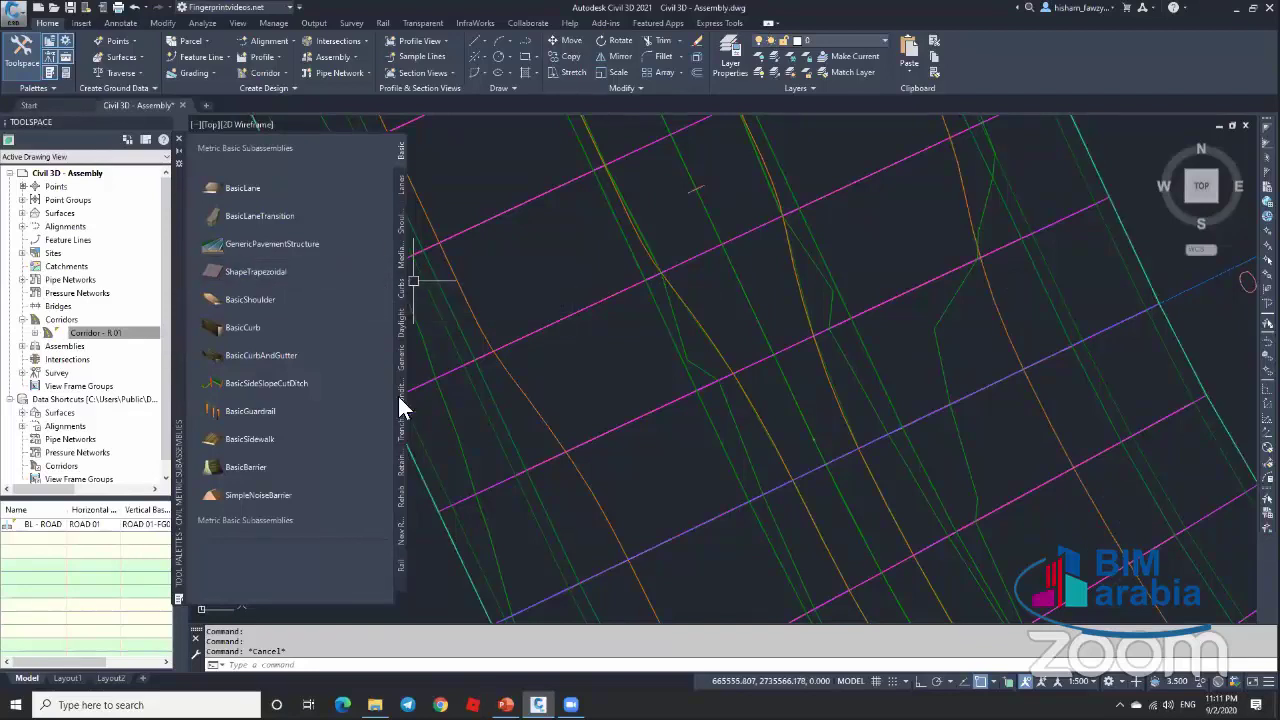
pyautogui.click(400, 228)
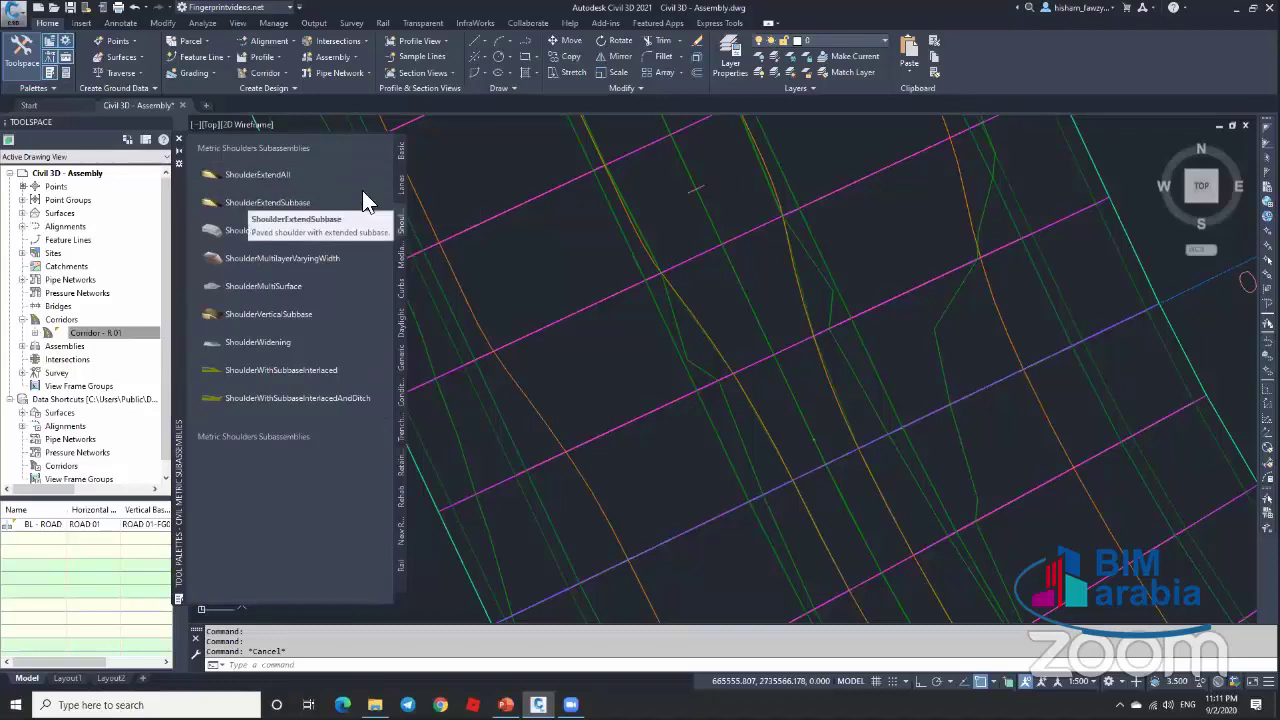
pyautogui.rightClick(316, 174)
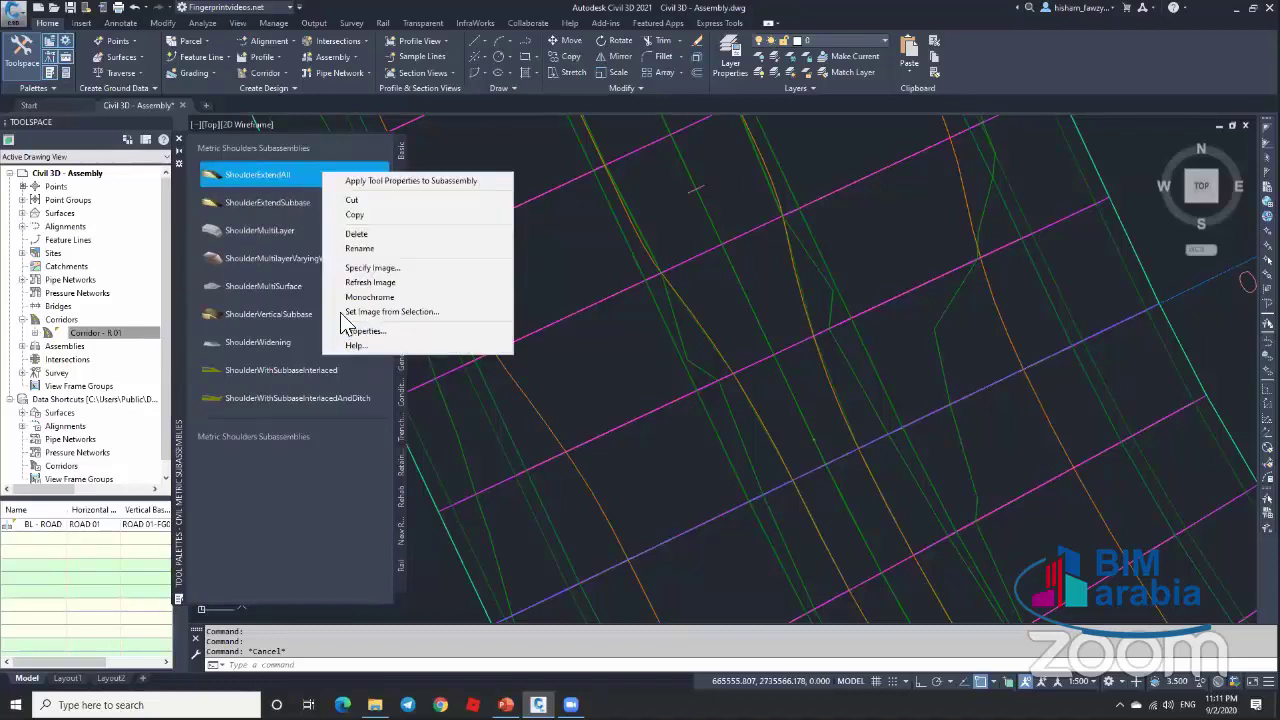
pyautogui.click(380, 345)
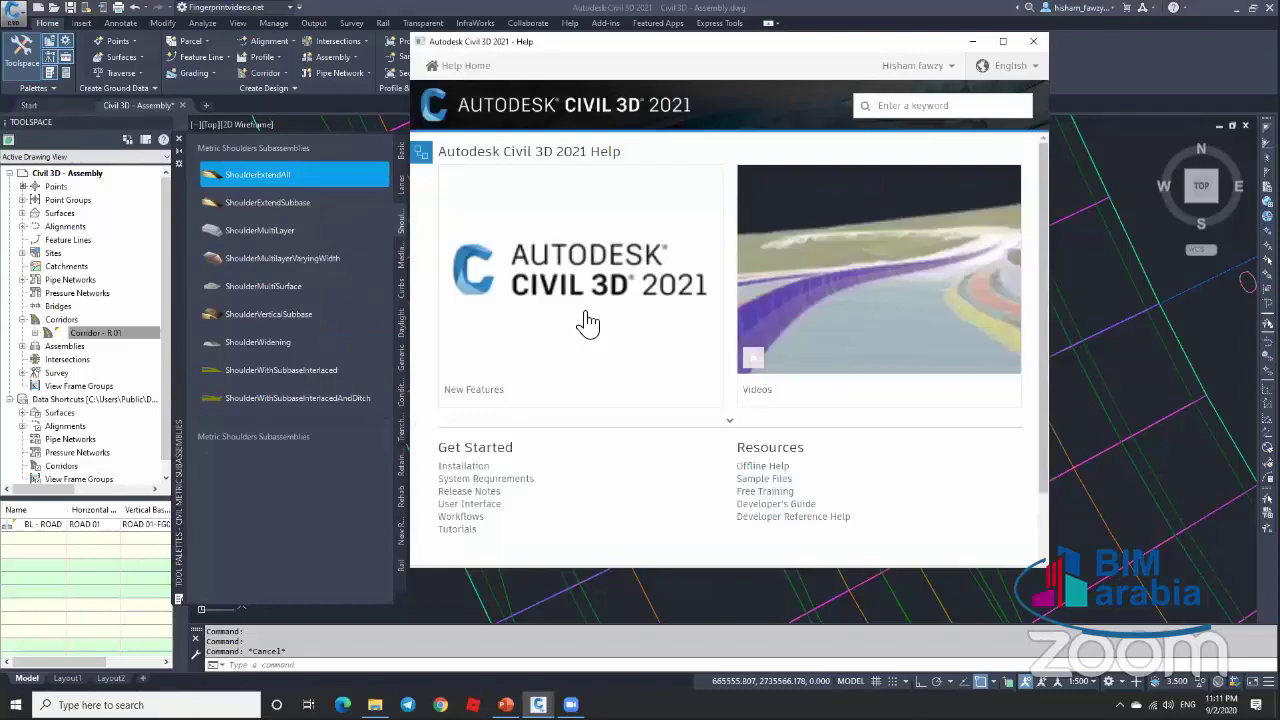
pyautogui.click(655, 292)
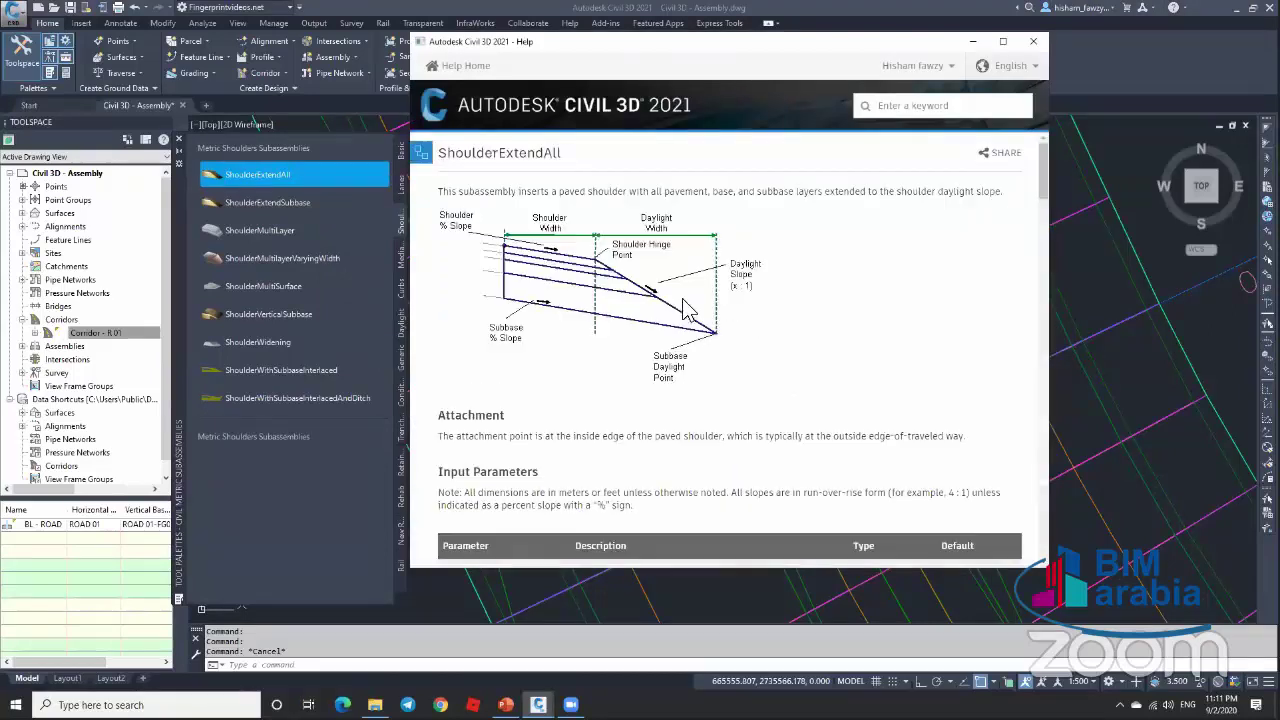
pyautogui.scroll(-4, 557, 230)
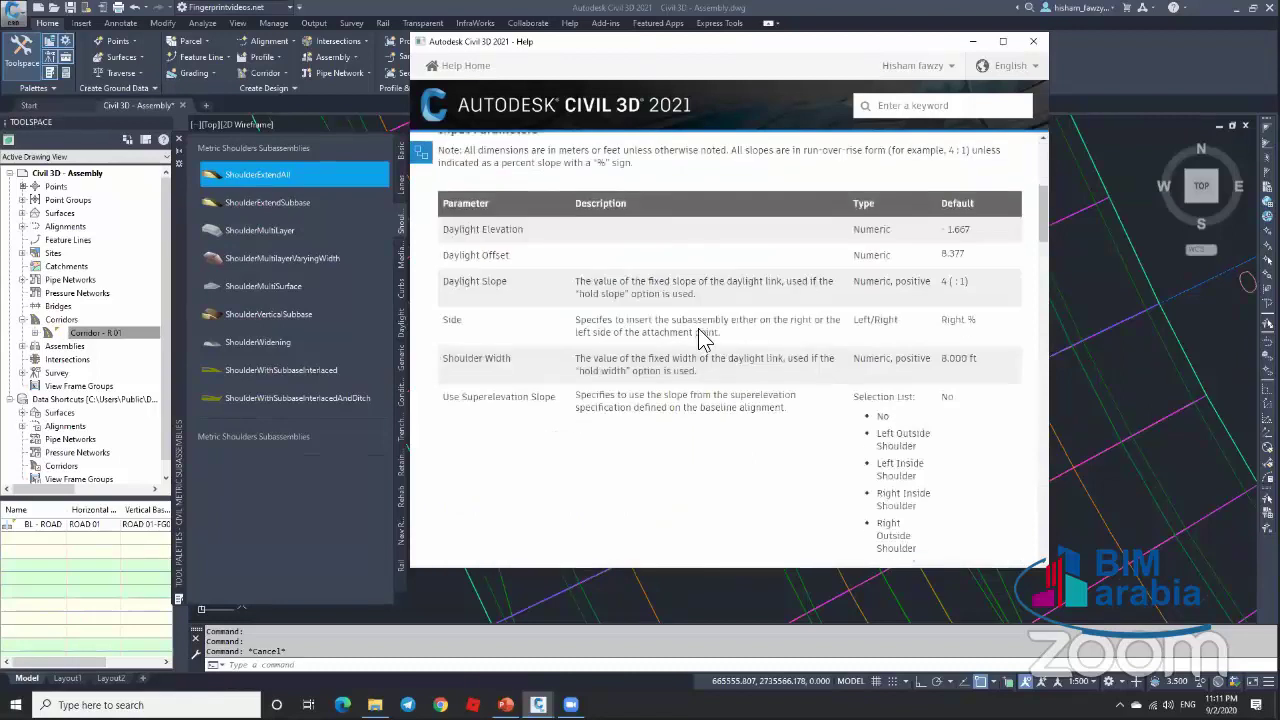
pyautogui.scroll(-5, 703, 338)
pyautogui.scroll(4, 688, 337)
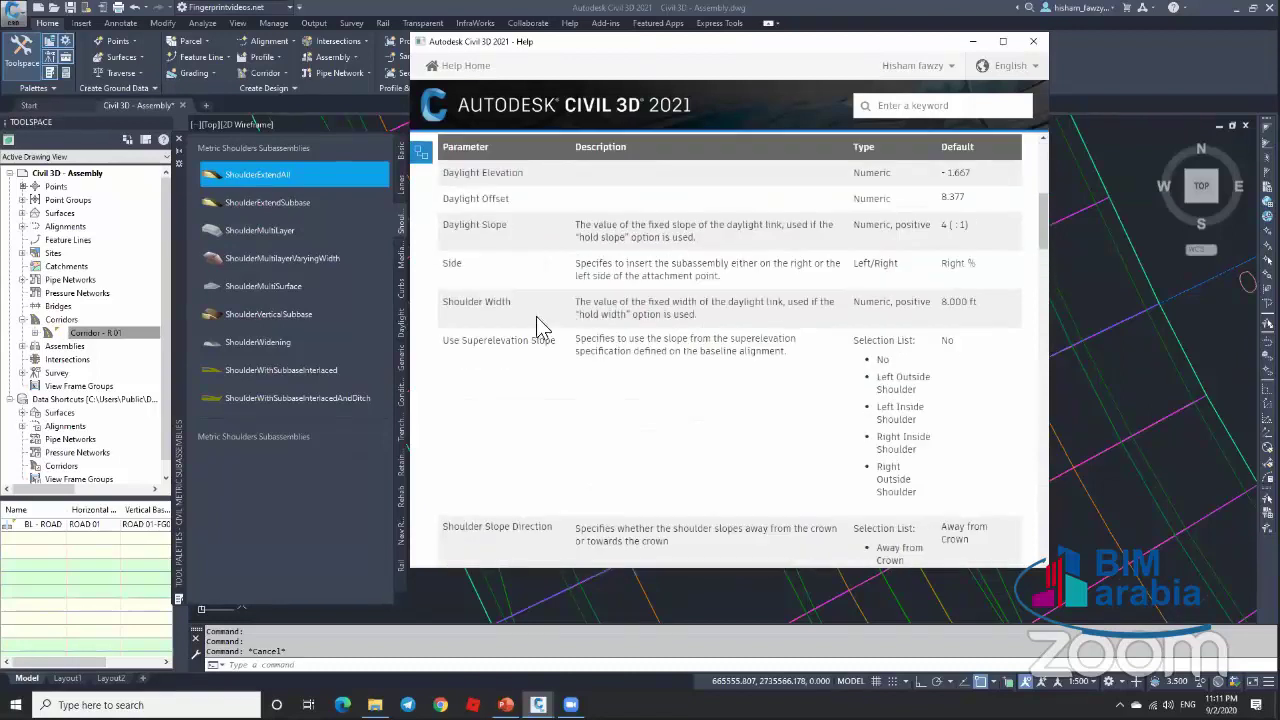
pyautogui.scroll(-6, 676, 310)
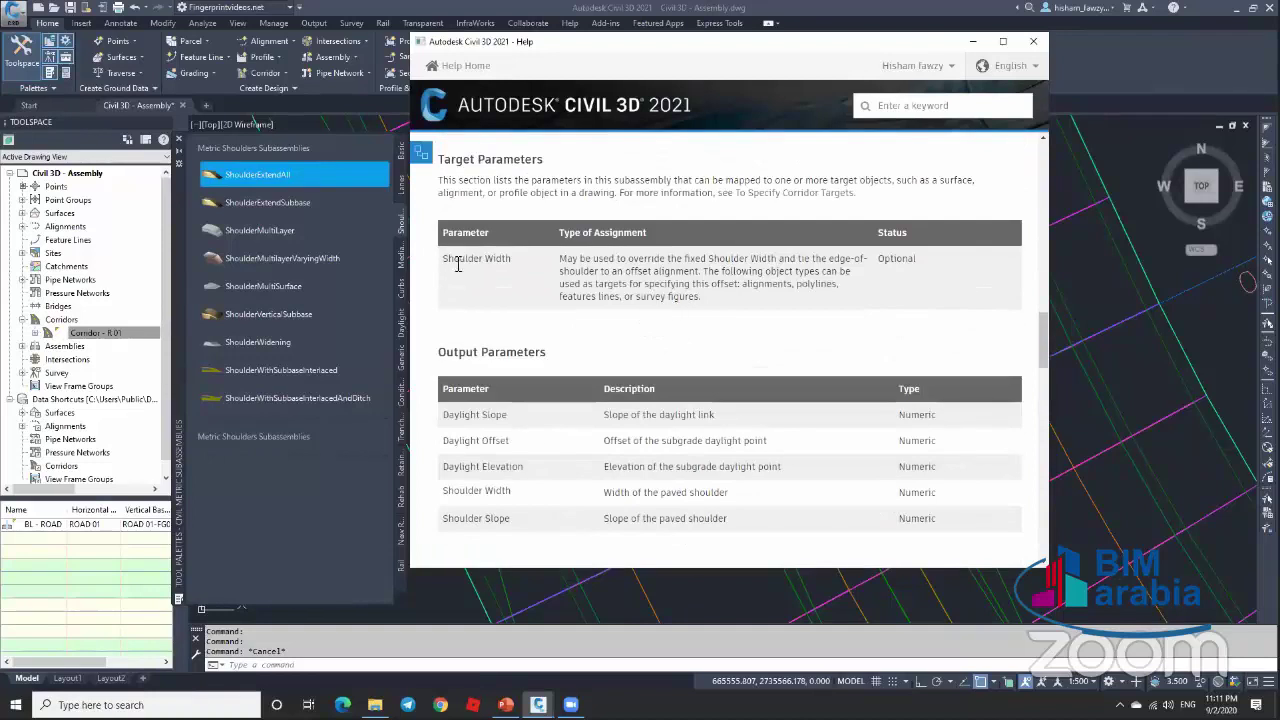
pyautogui.tripleClick(496, 261)
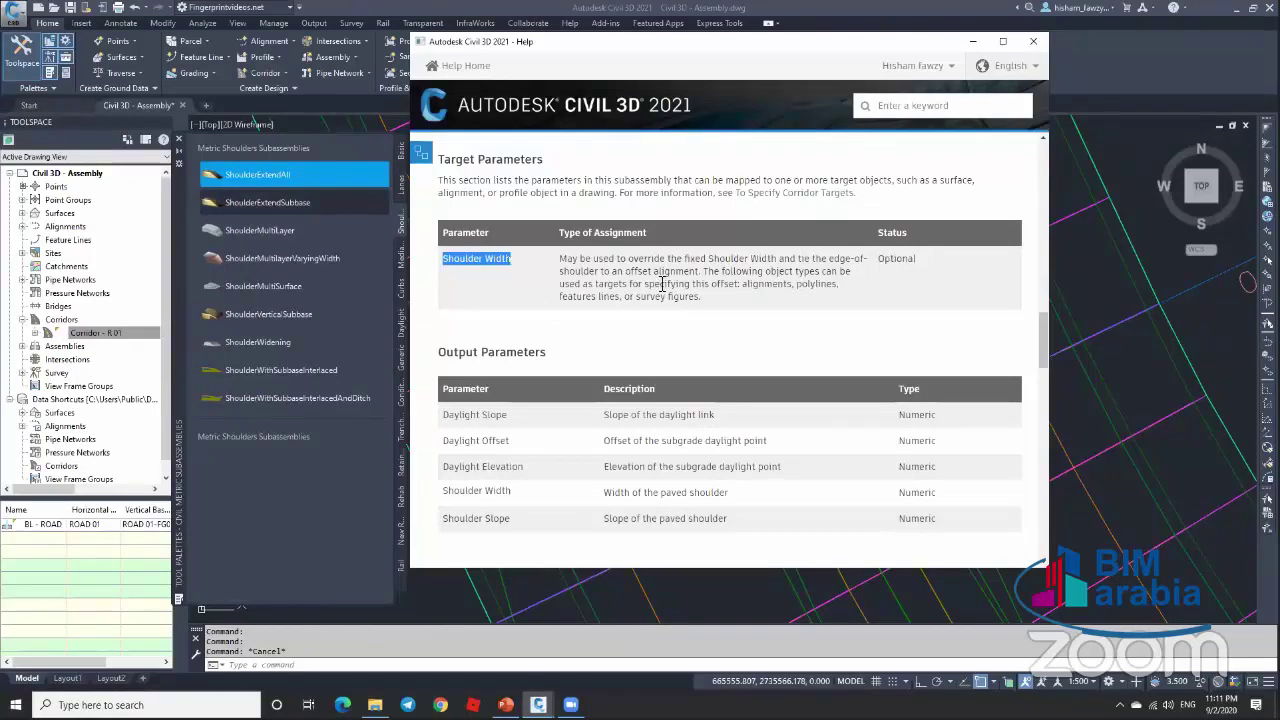
pyautogui.click(747, 286)
pyautogui.moveTo(747, 286); pyautogui.dragTo(840, 292)
pyautogui.moveTo(562, 296); pyautogui.dragTo(588, 296)
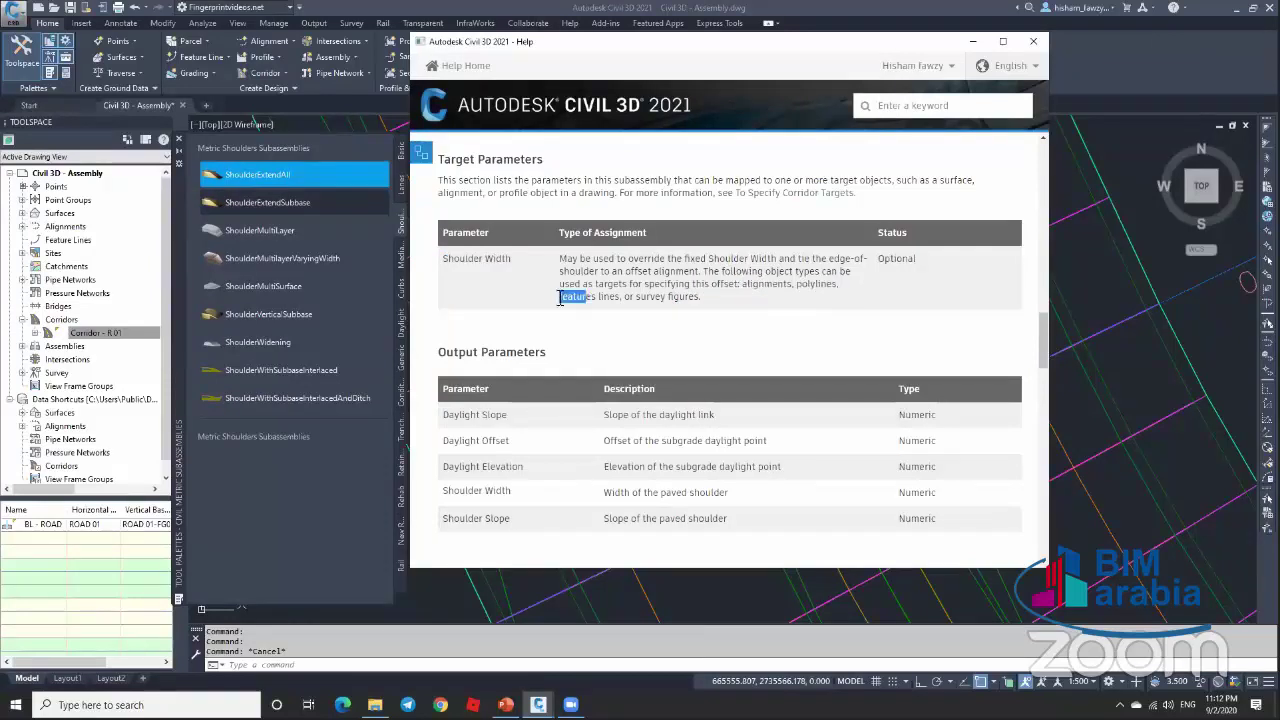
pyautogui.moveTo(670, 296); pyautogui.dragTo(801, 288)
pyautogui.click(724, 307)
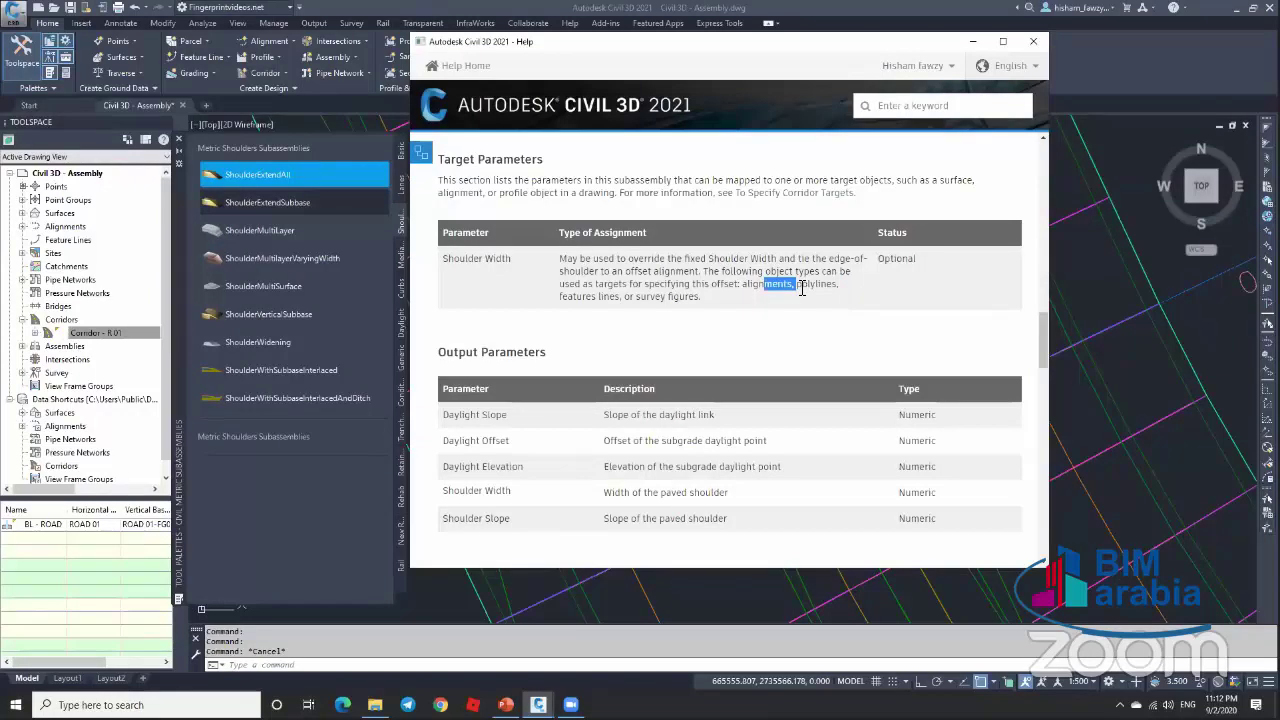
pyautogui.click(1033, 42)
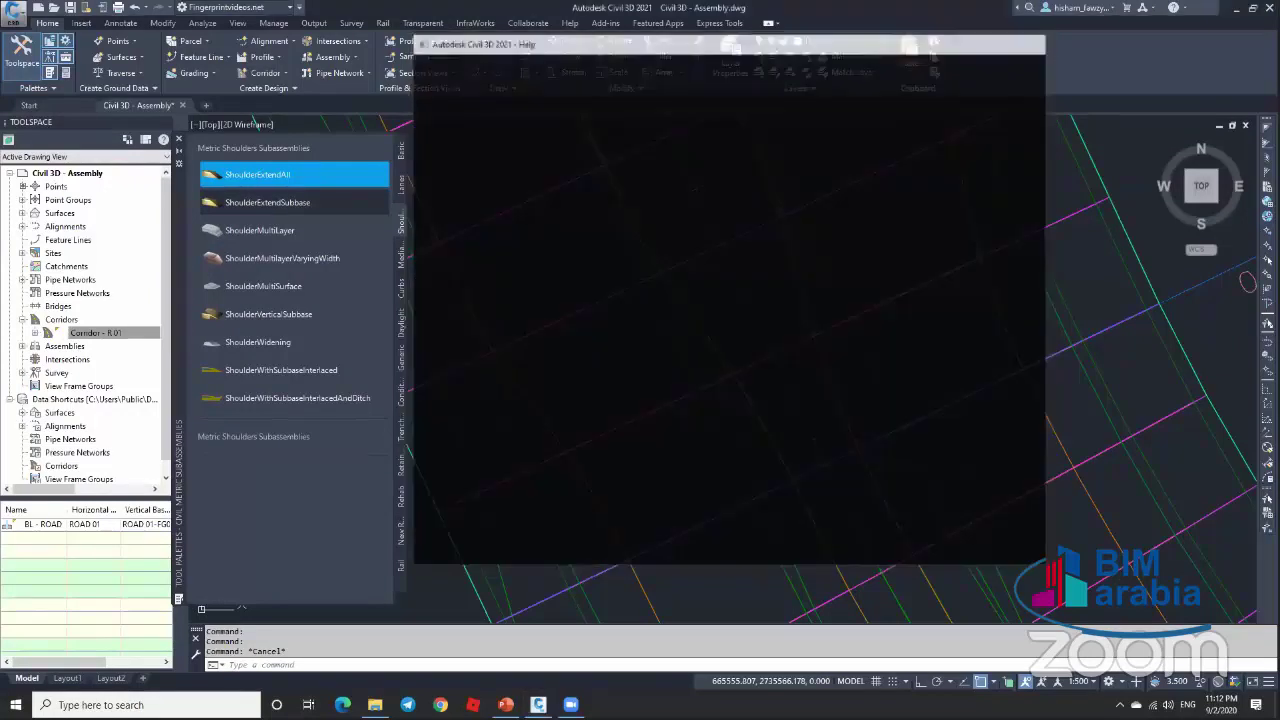
pyautogui.scroll(2, 680, 266)
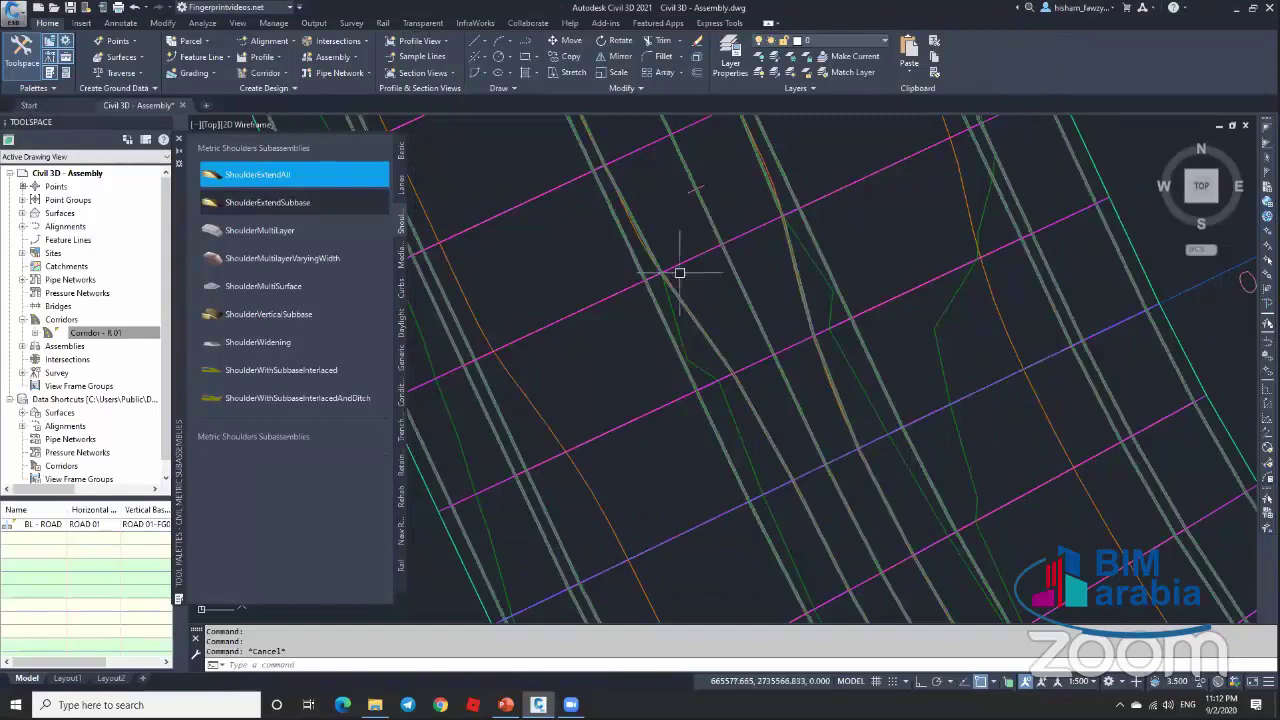